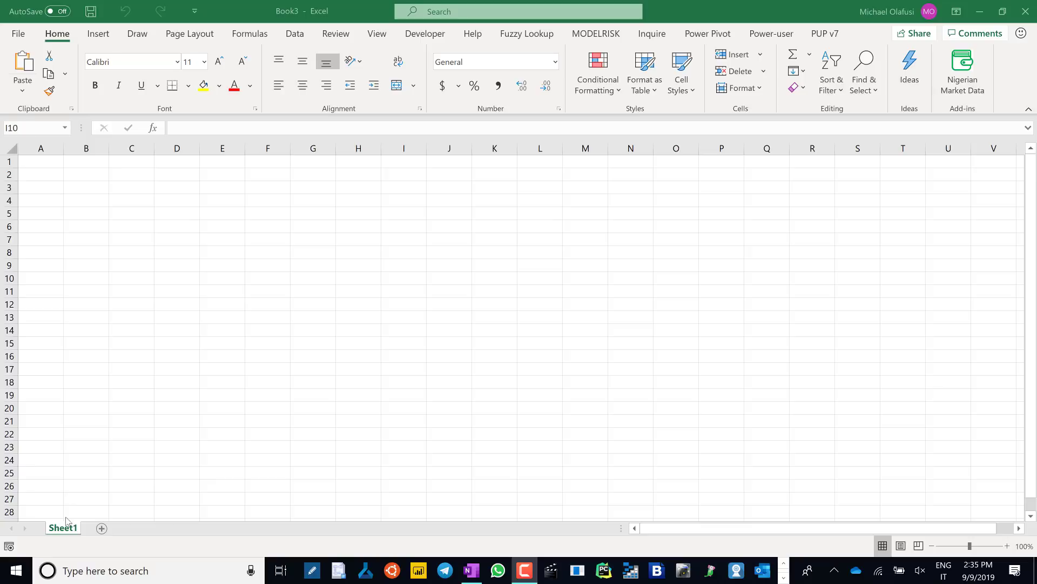
Rename the workbook's only worksheet, Sheet1, as Cover
double_click(63, 527)
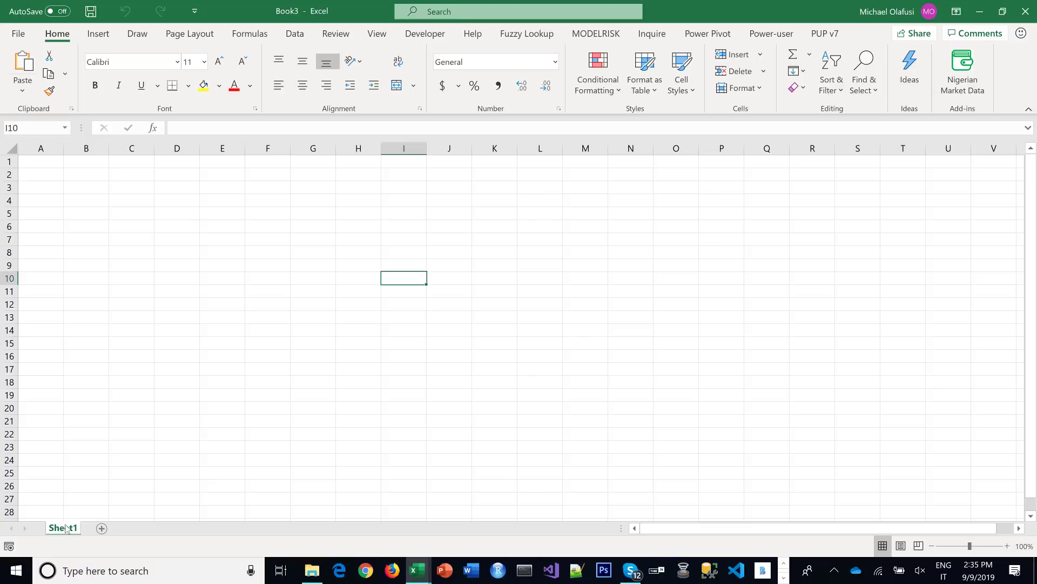
type("cover")
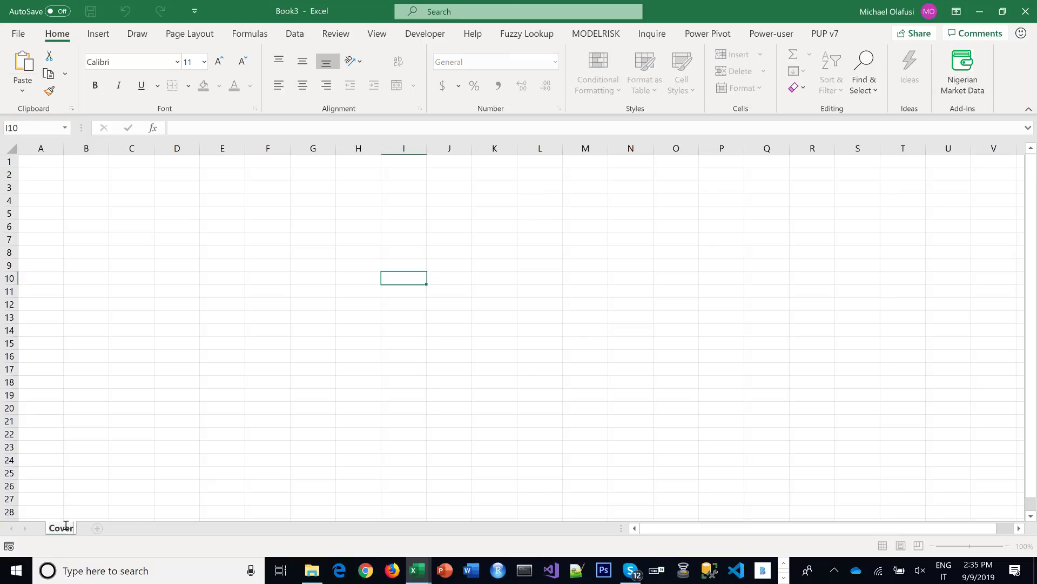
key("Return")
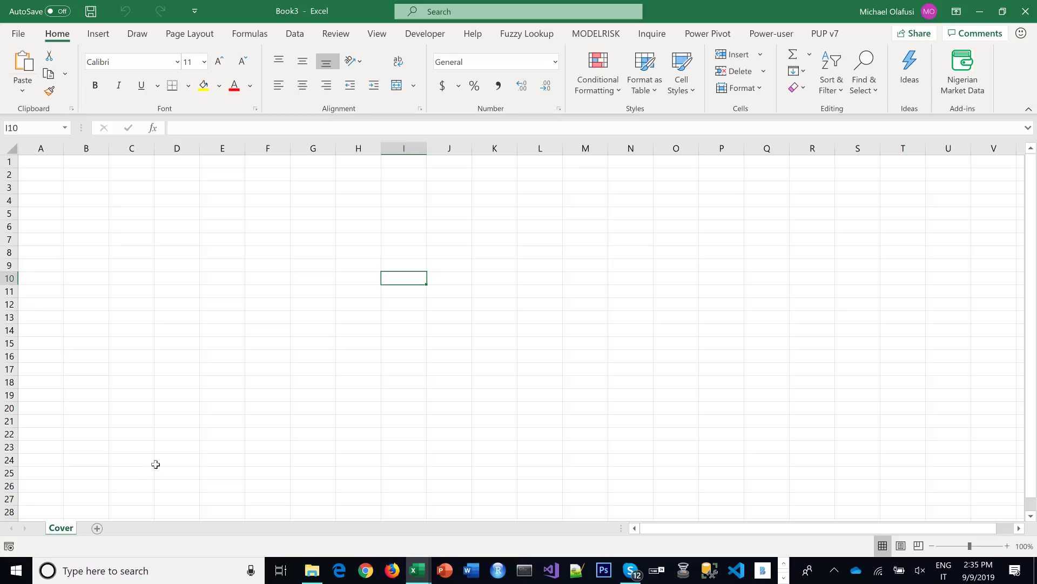
Add a new worksheet after Cover and name it Table of Content
left_click(98, 529)
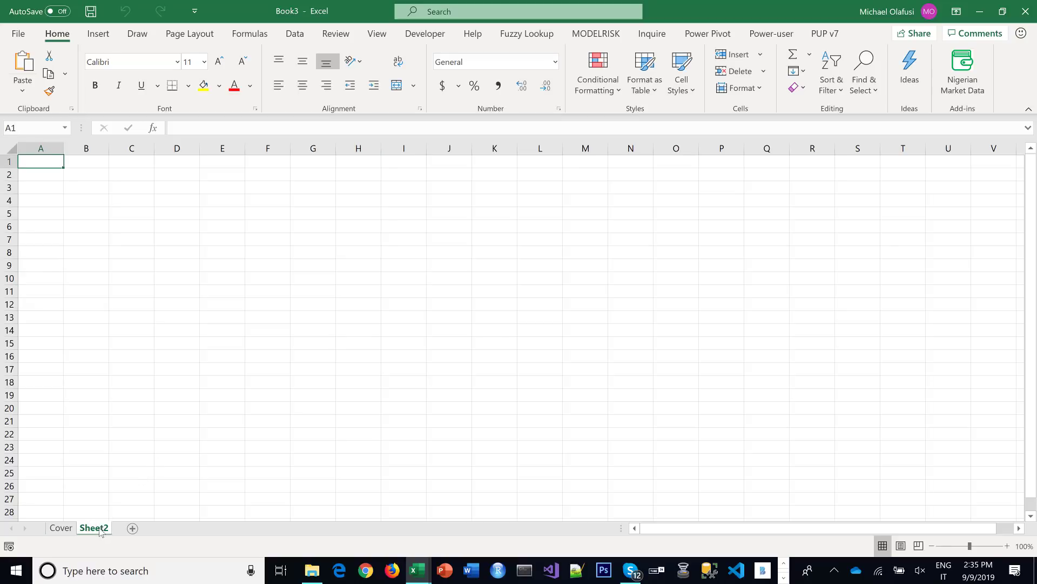
double_click(100, 528)
type("Table of")
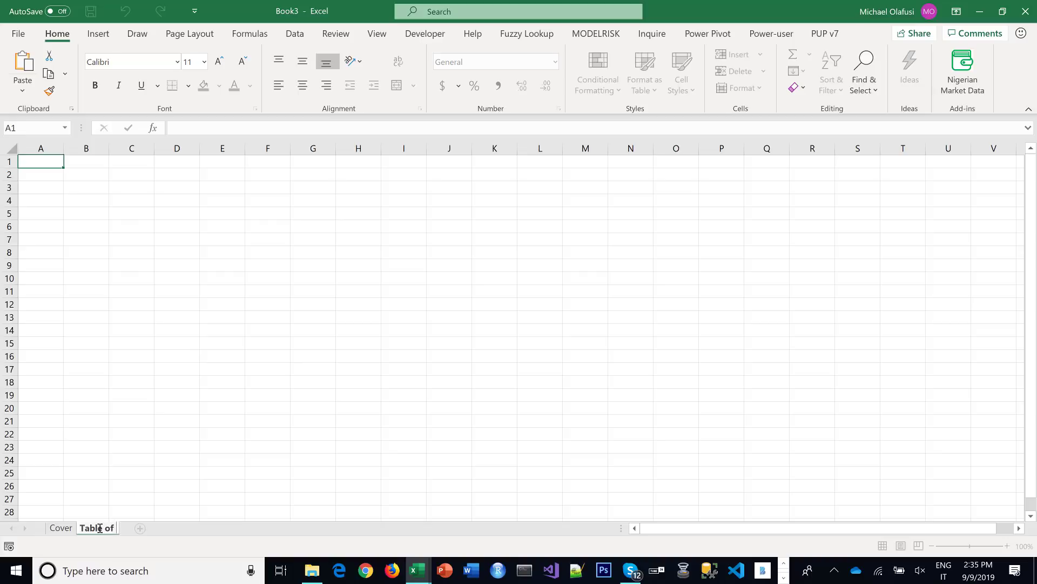
type(" Content")
key("Return")
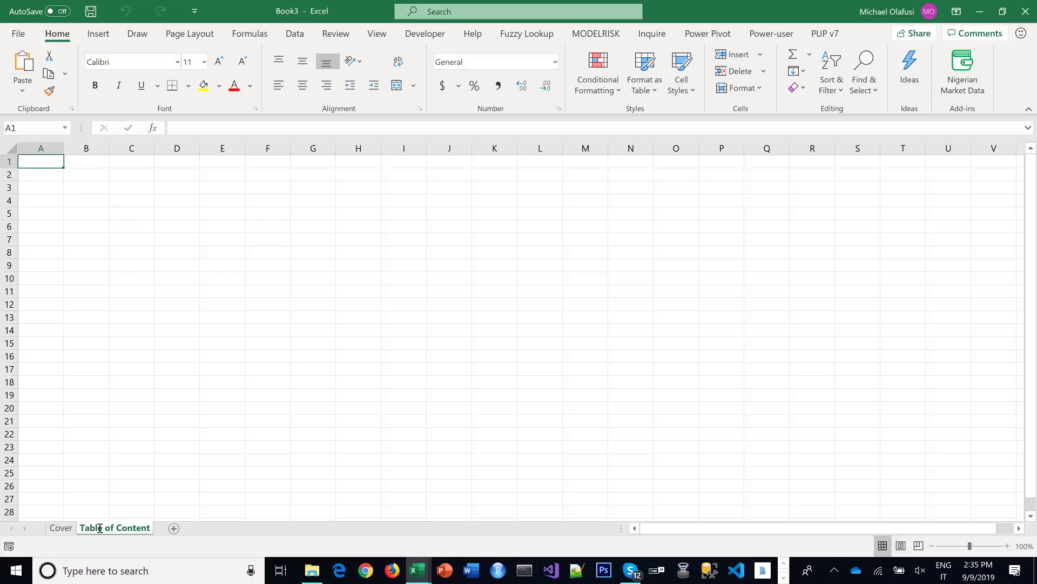
Add a new worksheet after Table of Content and name it Historical IS
left_click(173, 528)
double_click(171, 528)
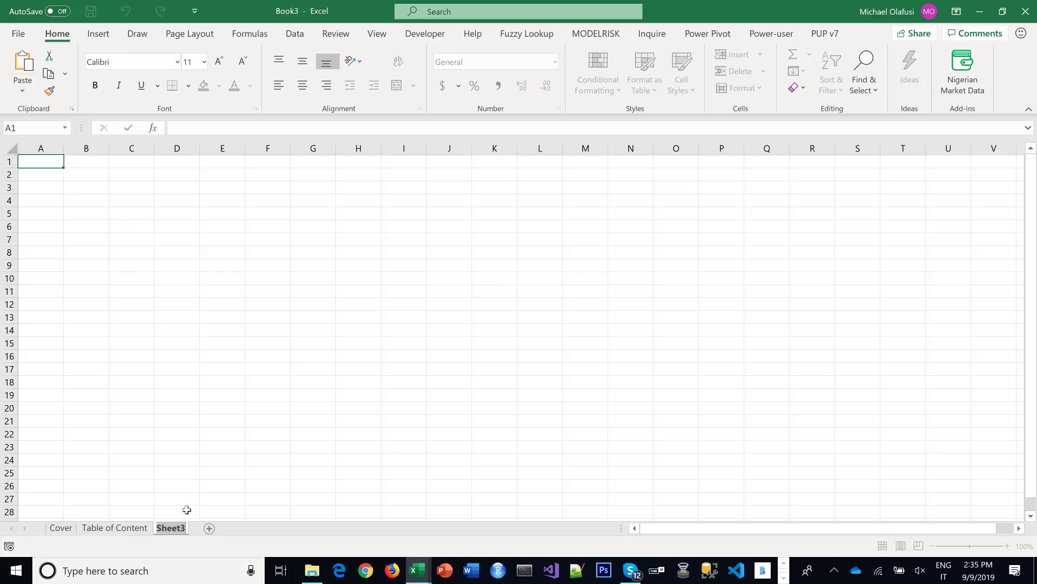
type("Histo")
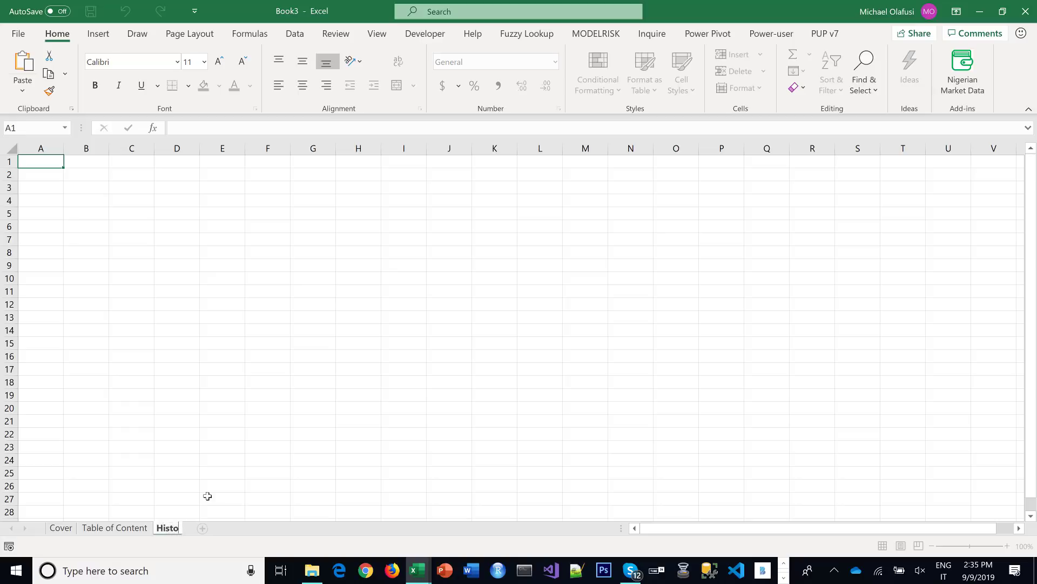
type("rical IS")
key("Return")
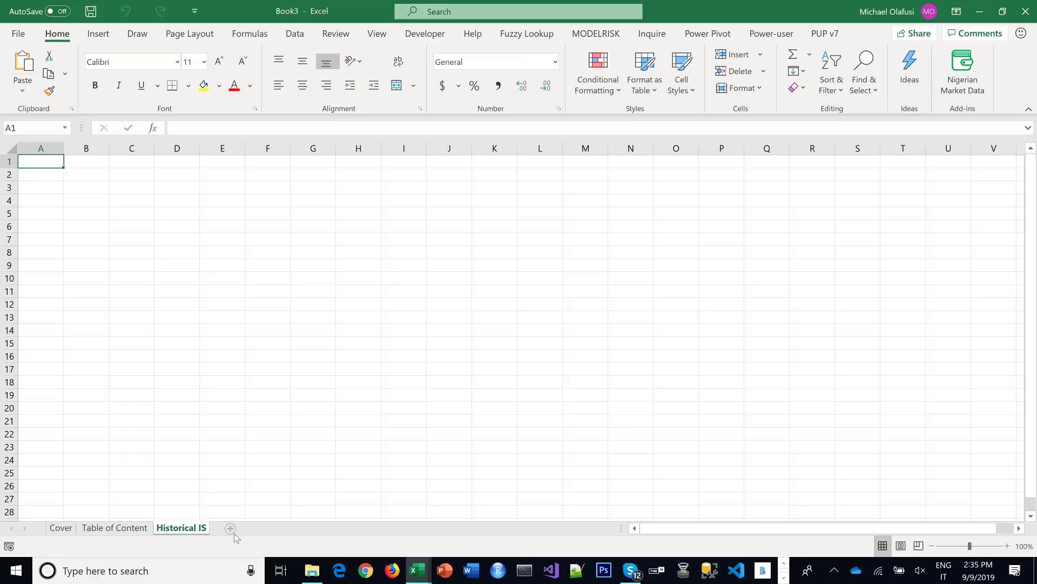
Add a new worksheet after Historical IS and name it Historical BS
left_click(231, 528)
double_click(229, 528)
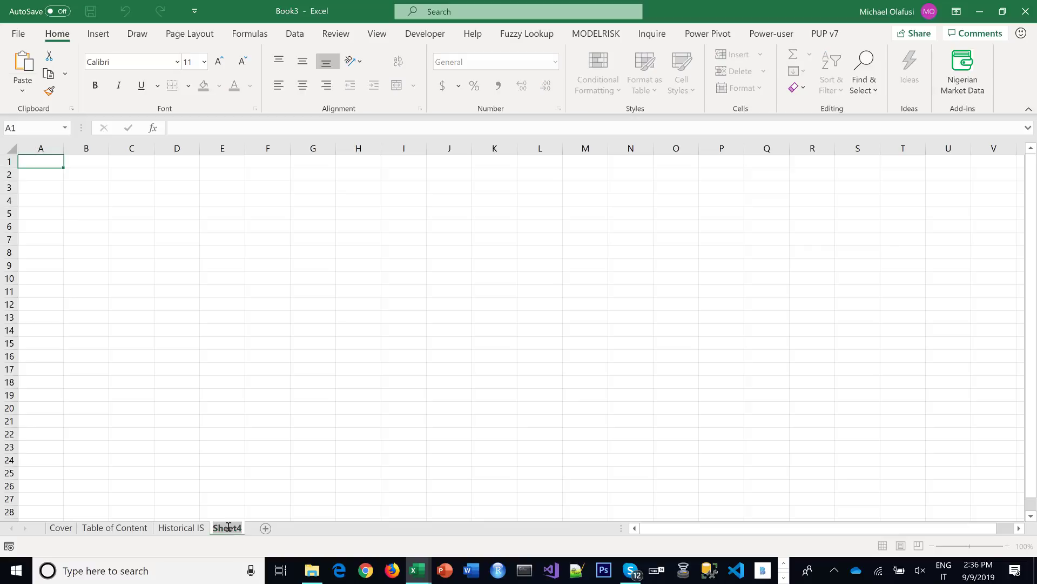
type("Historical")
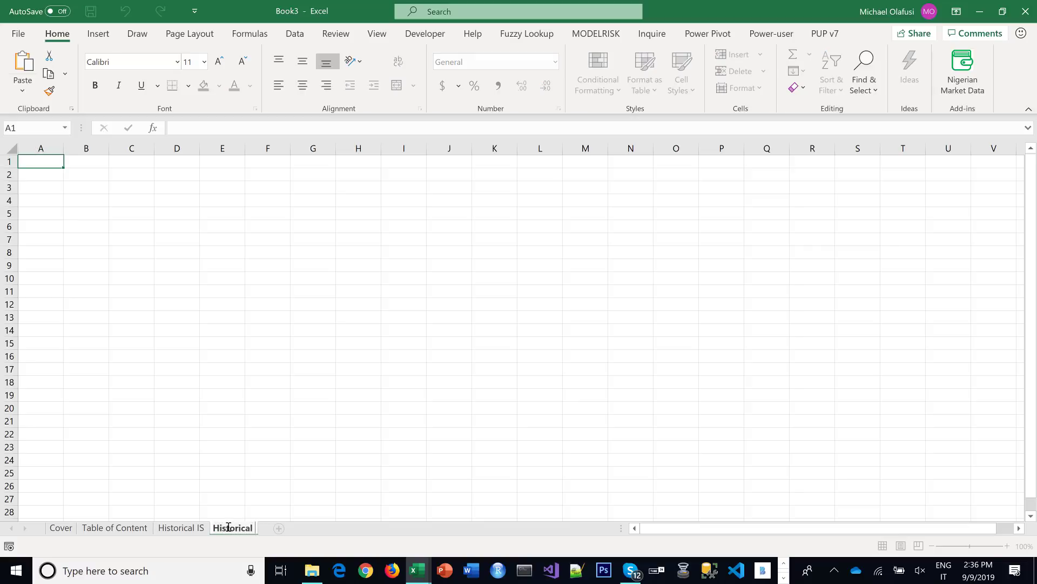
type(" BS")
key("Return")
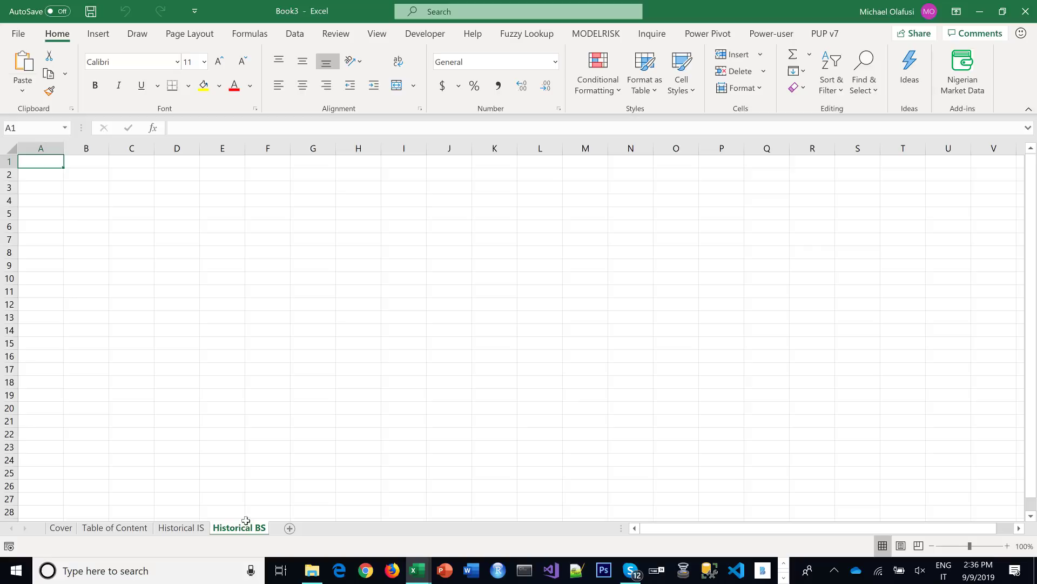
Add a new worksheet after Historical BS and name it Historical CF
left_click(290, 528)
double_click(278, 527)
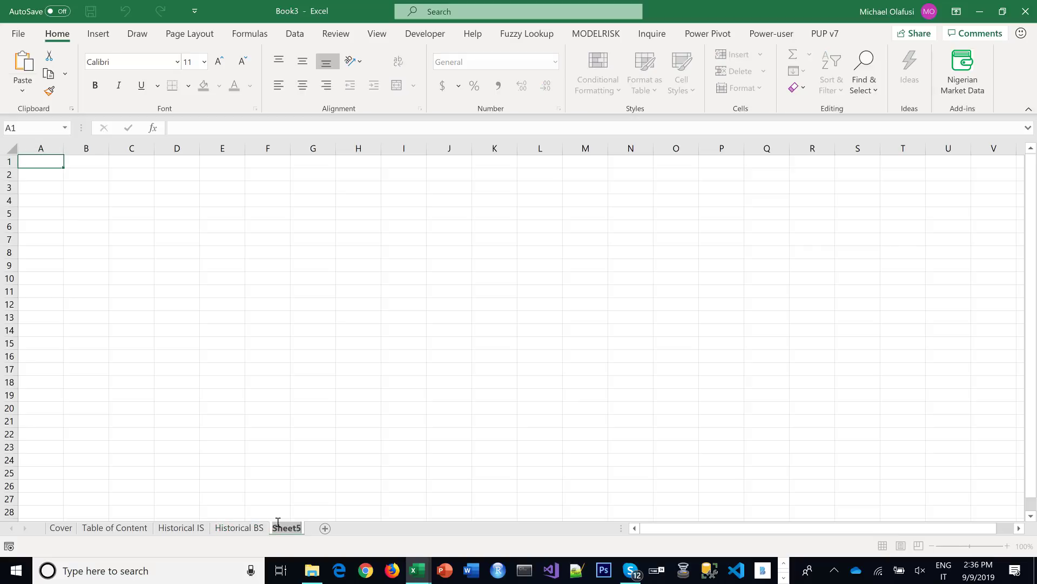
type("Historical CF")
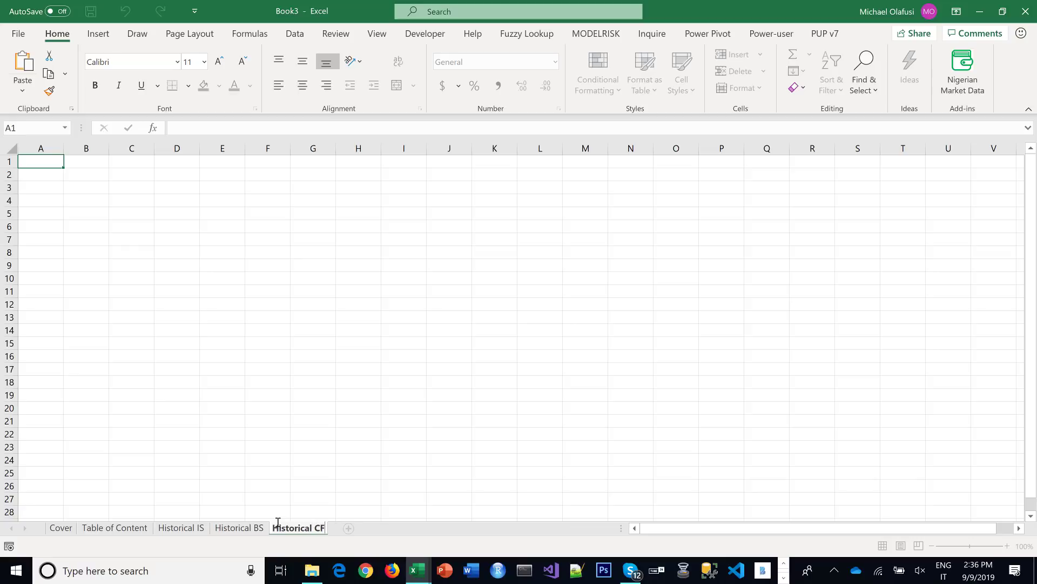
key("Return")
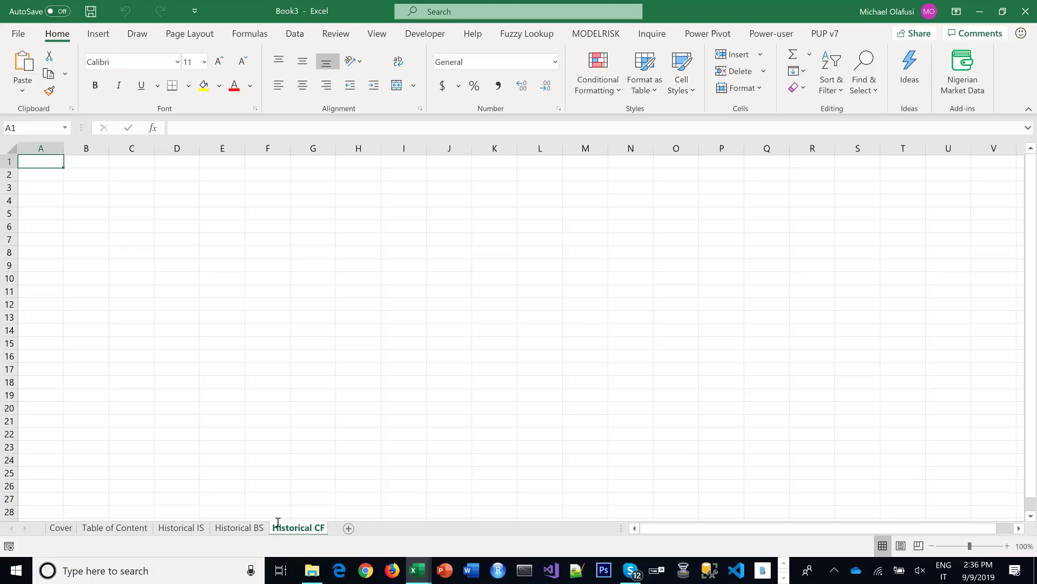
Add a new worksheet after Historical CF and name it IS Projection Ratios
left_click(347, 529)
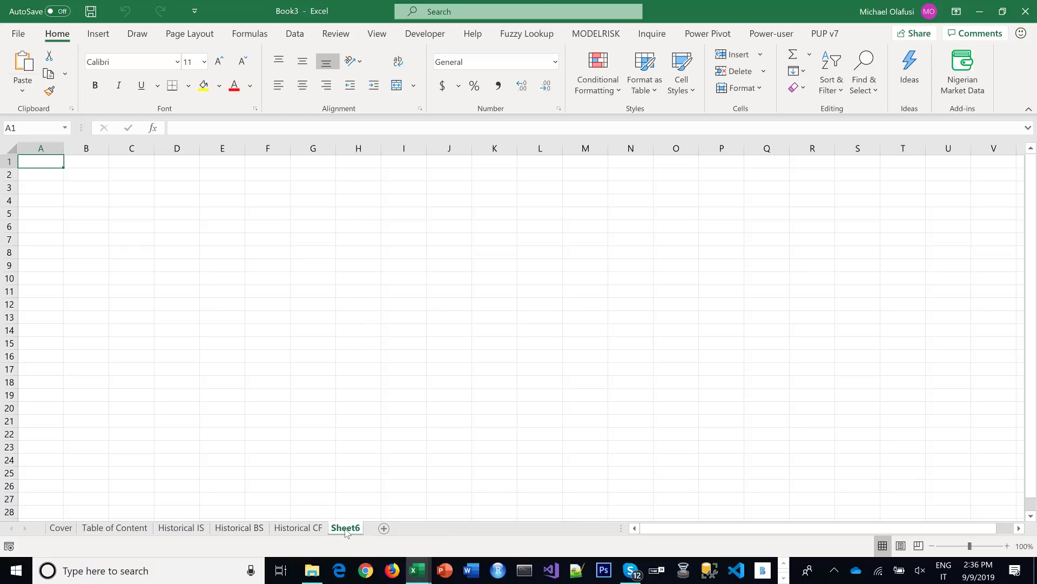
double_click(346, 528)
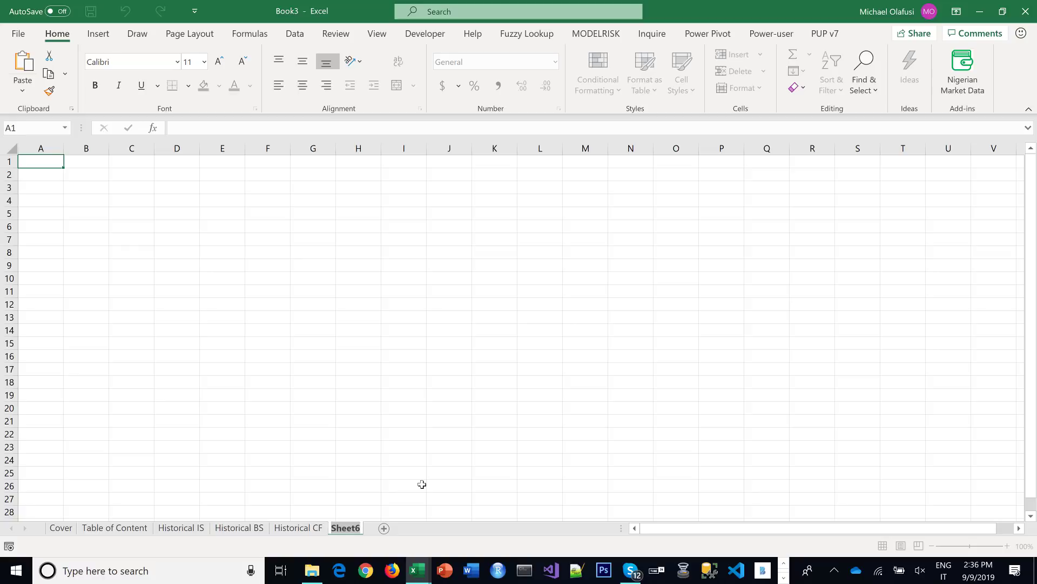
type("IS Projectio")
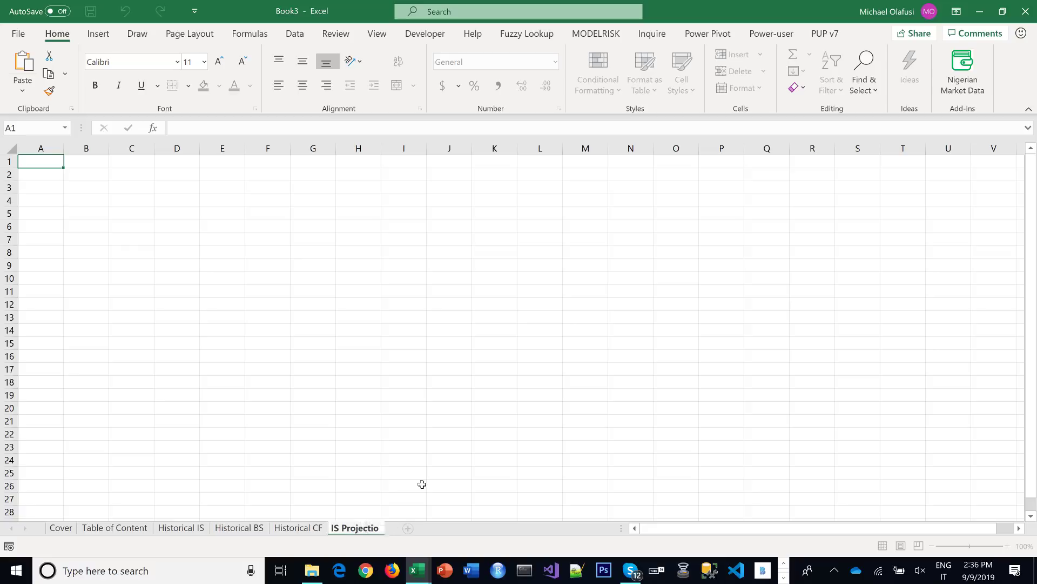
type("n Ratios")
key("Return")
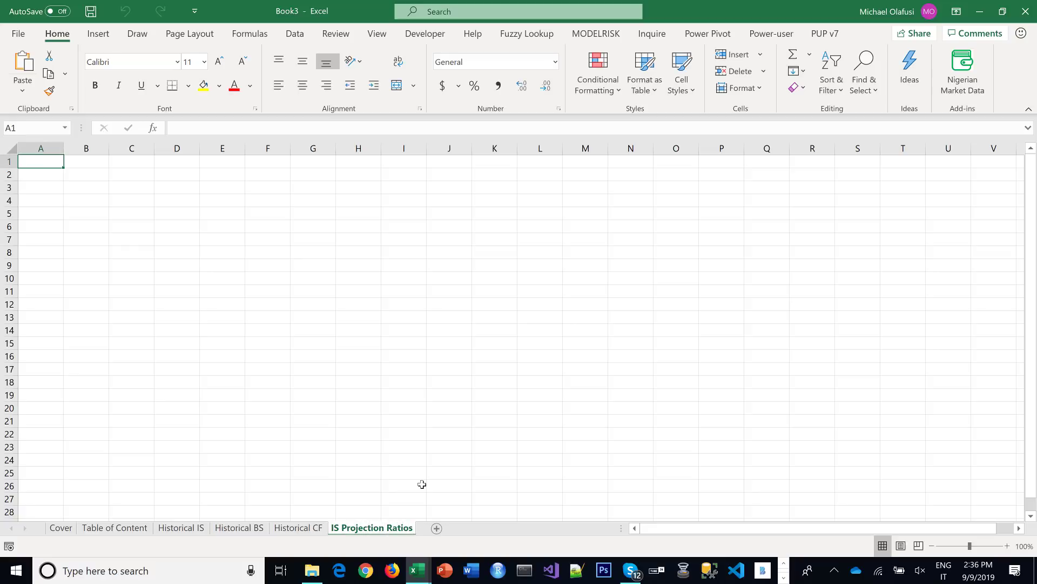
Add a new worksheet after IS Projection Ratios and name it BS Projection Ratios
left_click(437, 528)
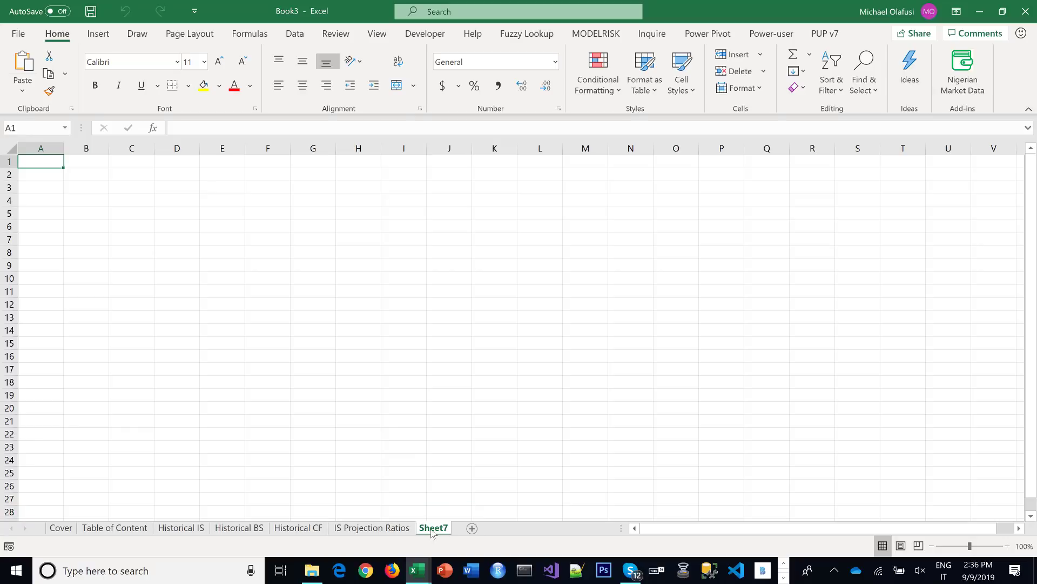
double_click(432, 528)
type("BS")
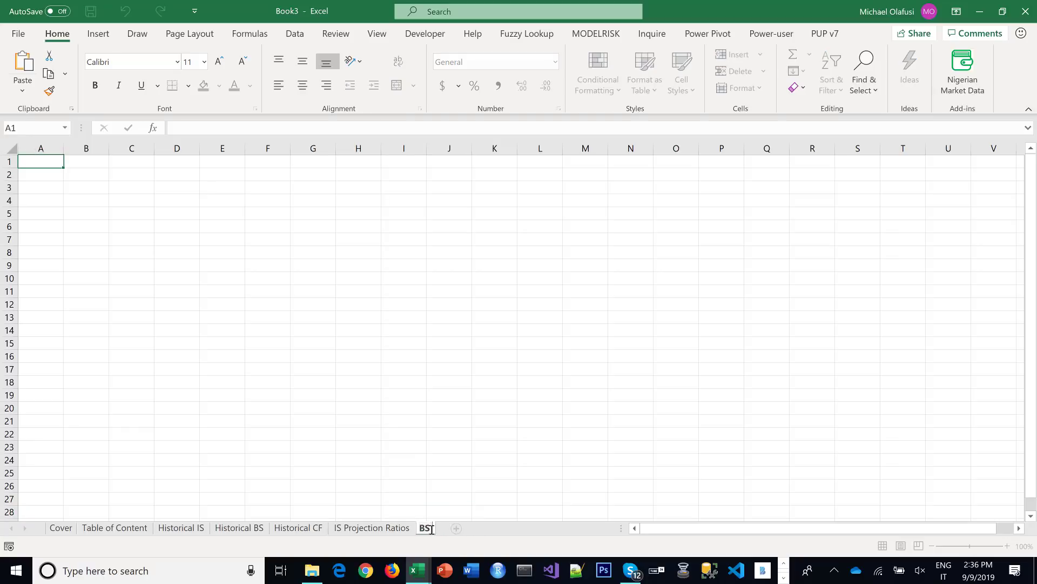
type(" Projection Ratios")
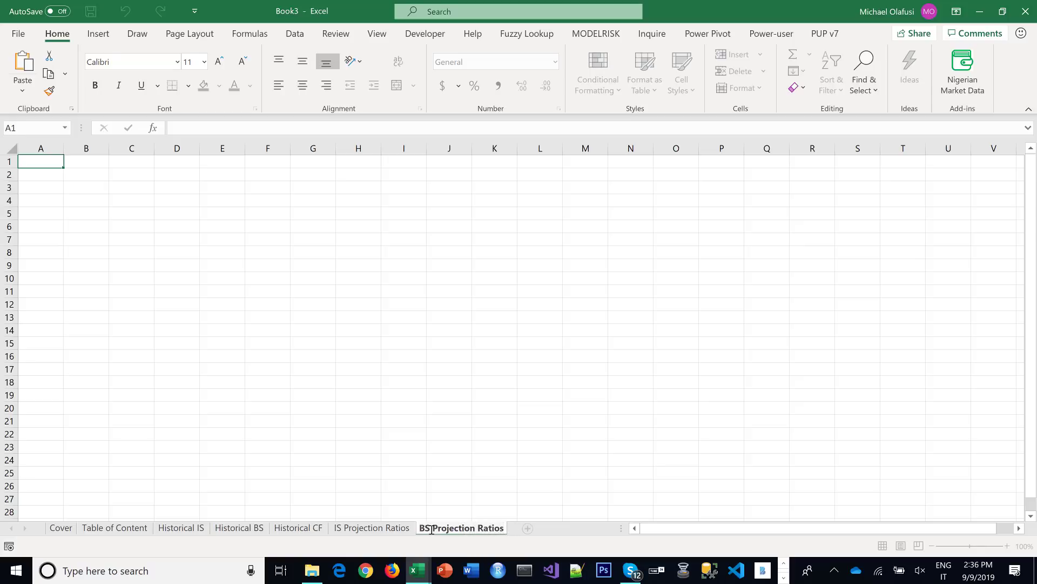
key("Return")
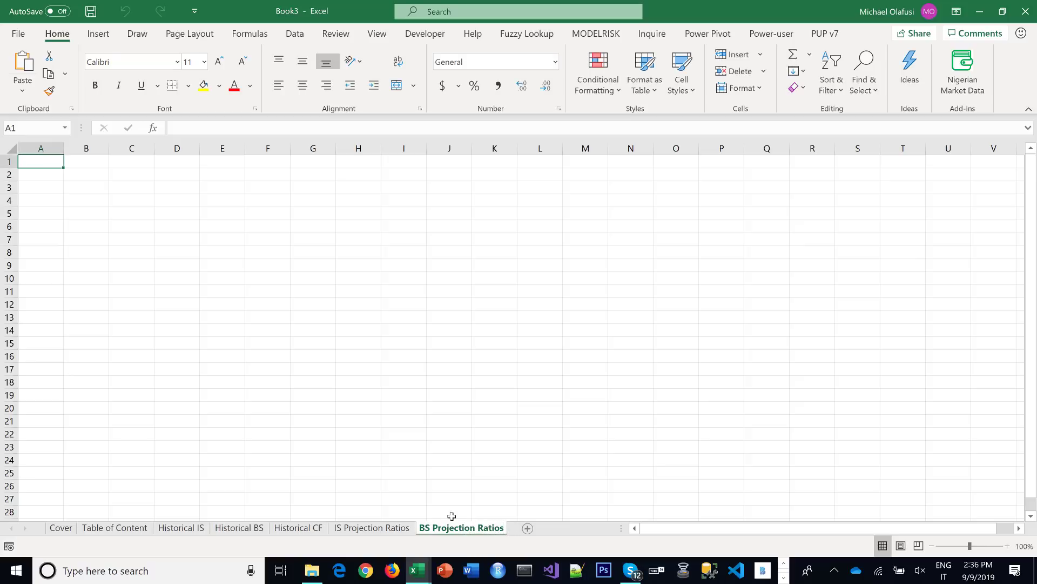
Add a new worksheet after BS Projection Ratios and name it IS Forecast
left_click(527, 527)
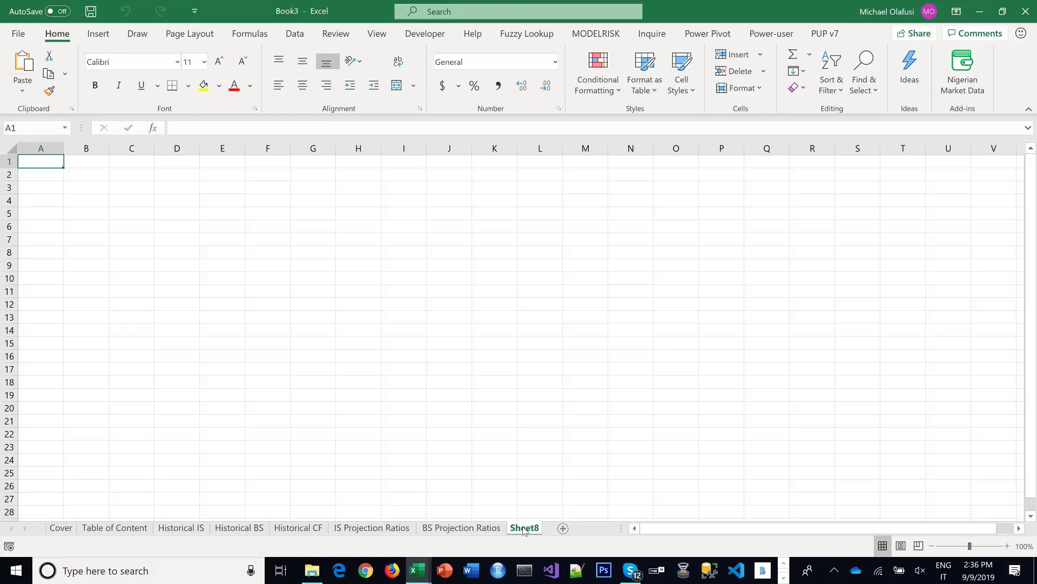
double_click(524, 527)
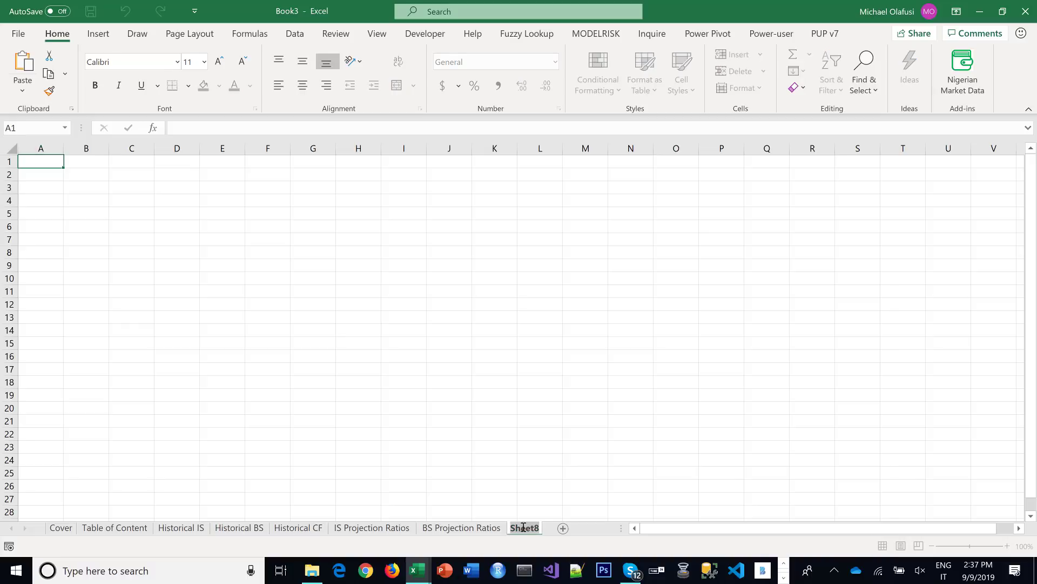
type("Incom")
key("BackSpace")
key("BackSpace")
key("BackSpace")
key("BackSpace")
type("S Forecast")
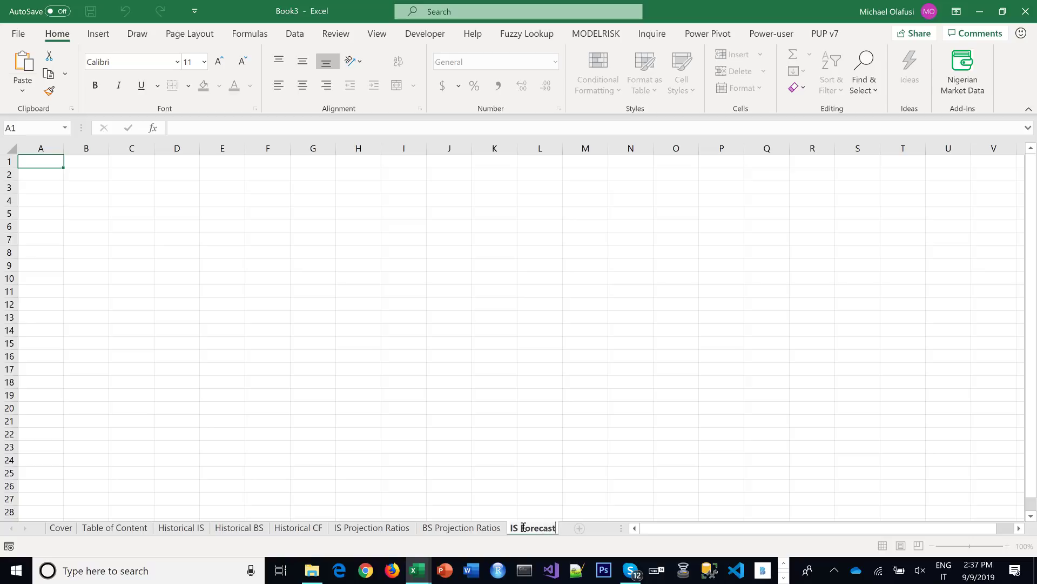
key("Return")
Add a new worksheet after IS Forecast and name it BS Forecast
left_click(580, 528)
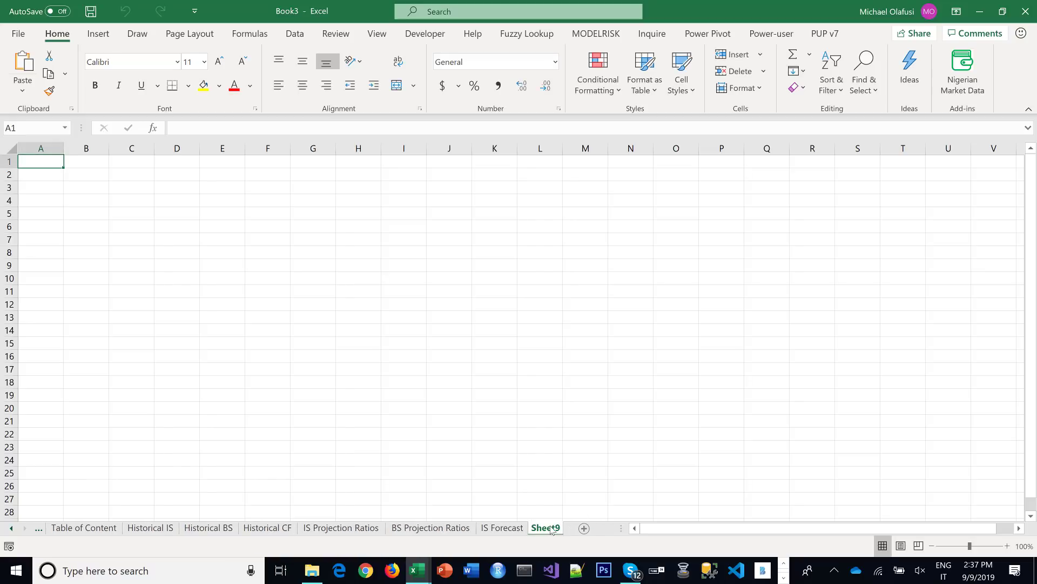
double_click(550, 526)
type("BS Fo")
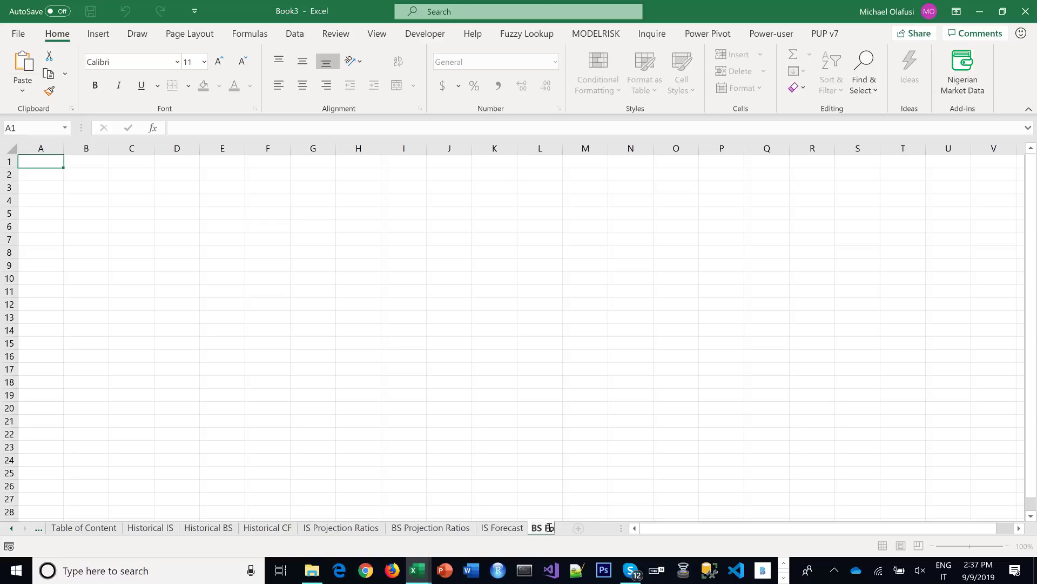
type("recast")
key("Return")
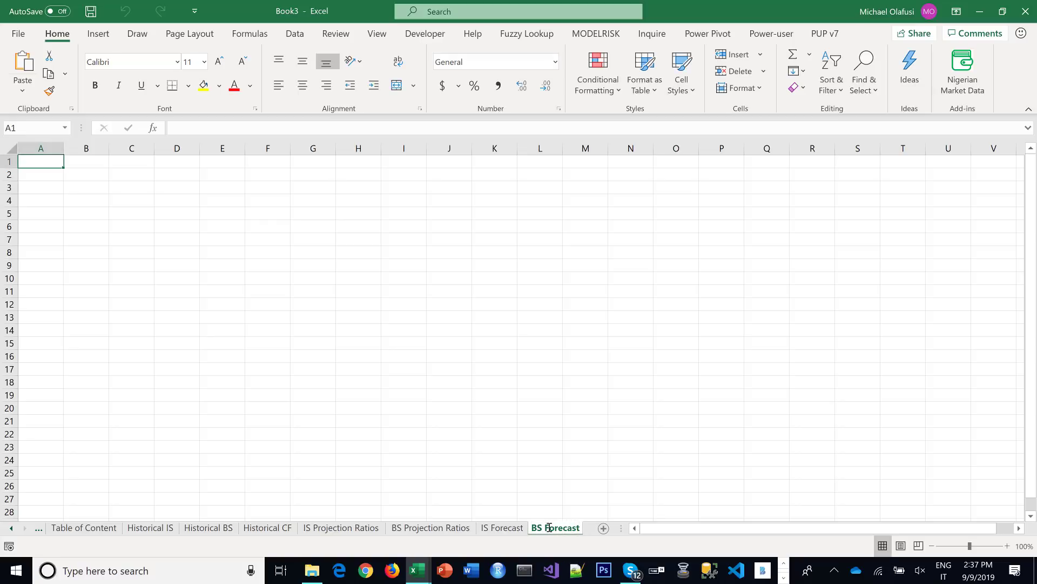
Add a new worksheet after BS Forecast and name it CF Forecast
left_click(605, 528)
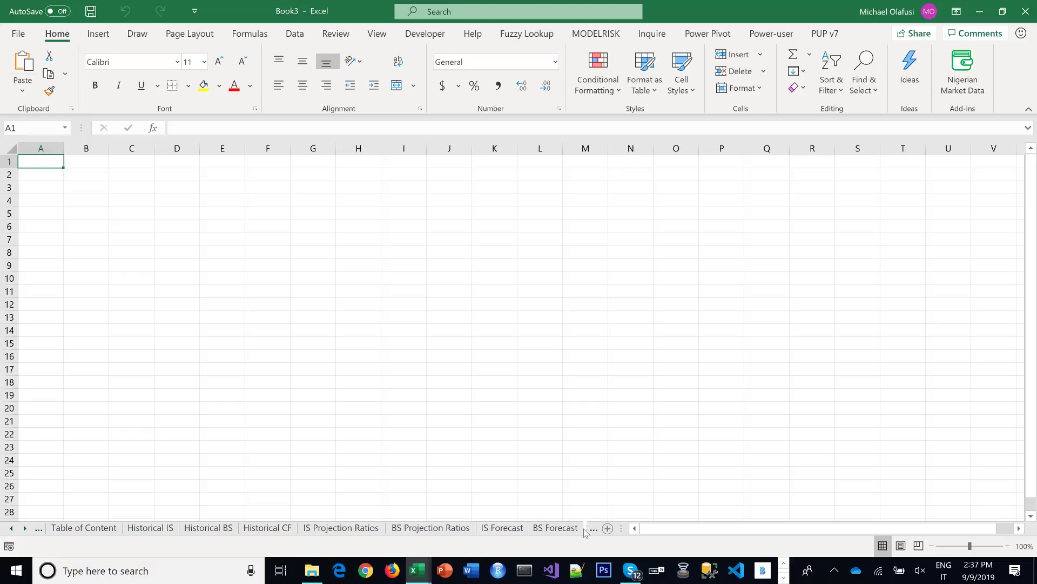
double_click(534, 529)
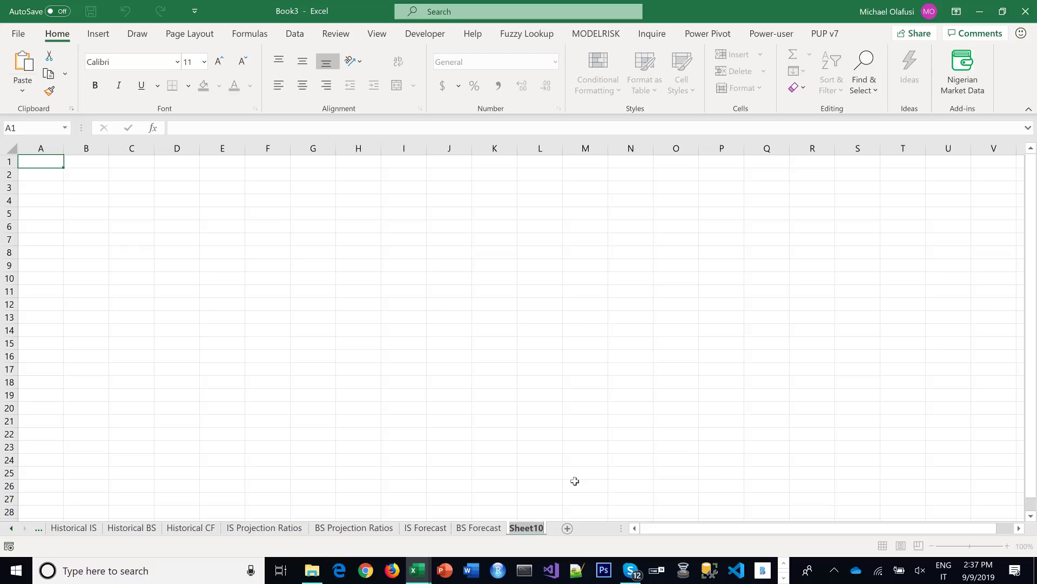
type("CF Forecast")
key("Return")
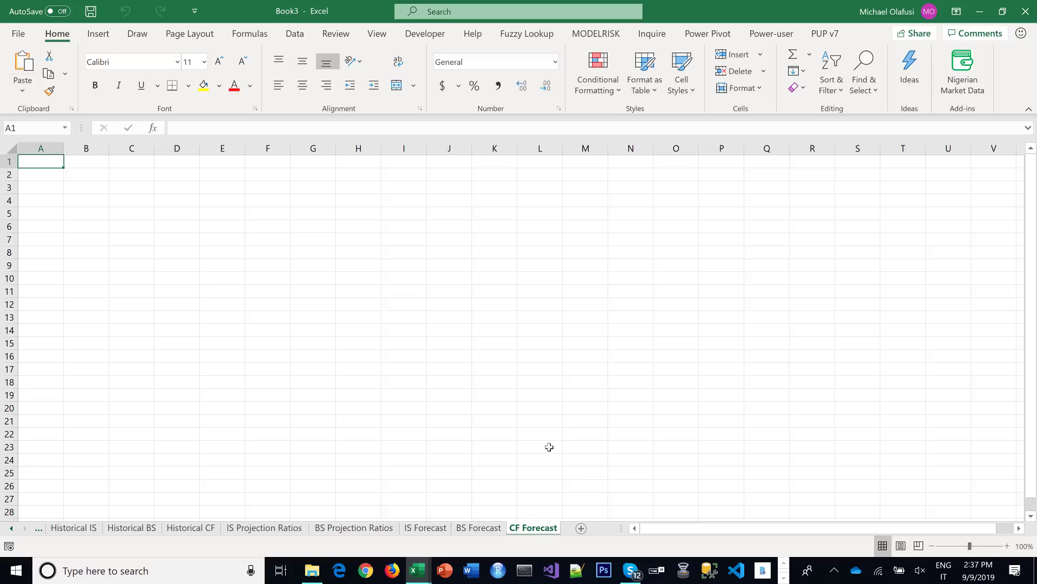
Add a new worksheet after CF Forecast and name it Valuation
left_click(581, 527)
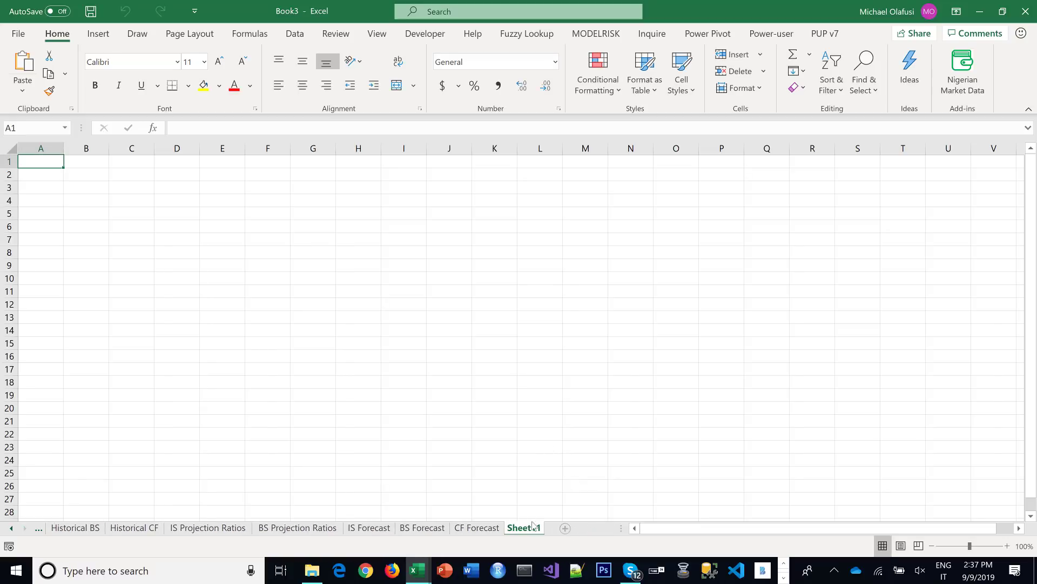
double_click(529, 527)
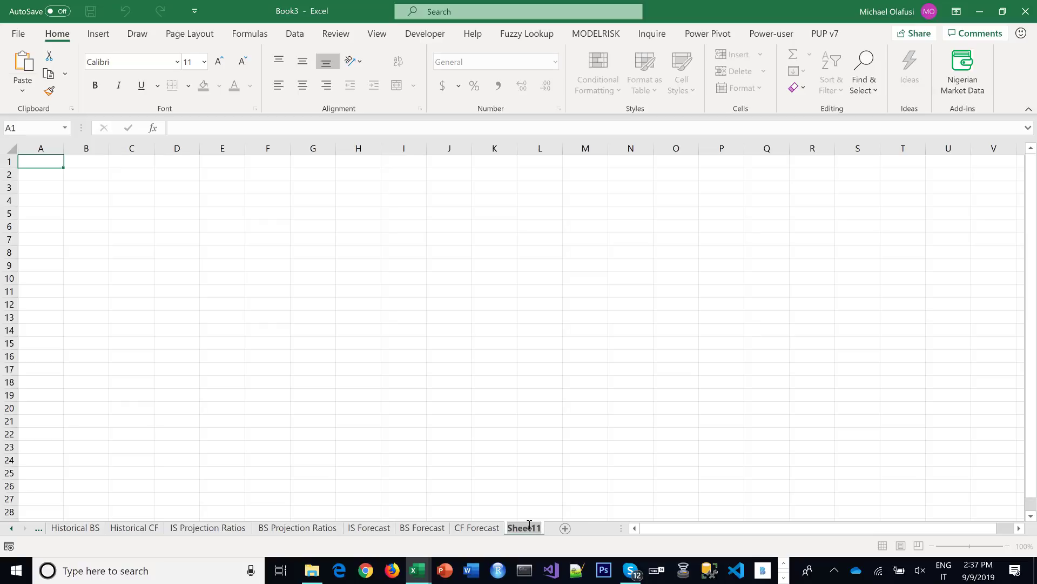
type("Valuatop")
key("BackSpace")
key("BackSpace")
type("ion")
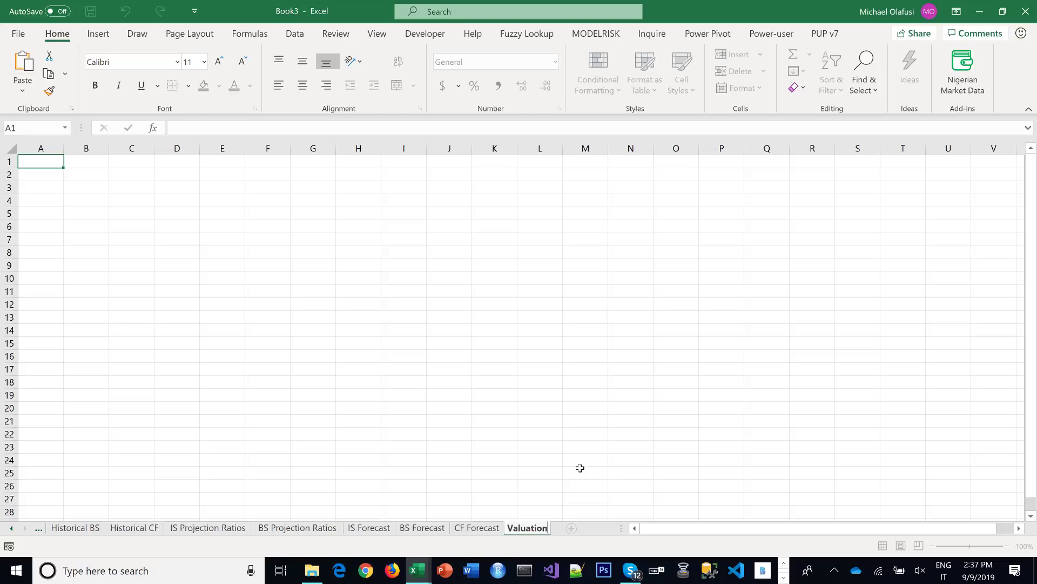
left_click(582, 469)
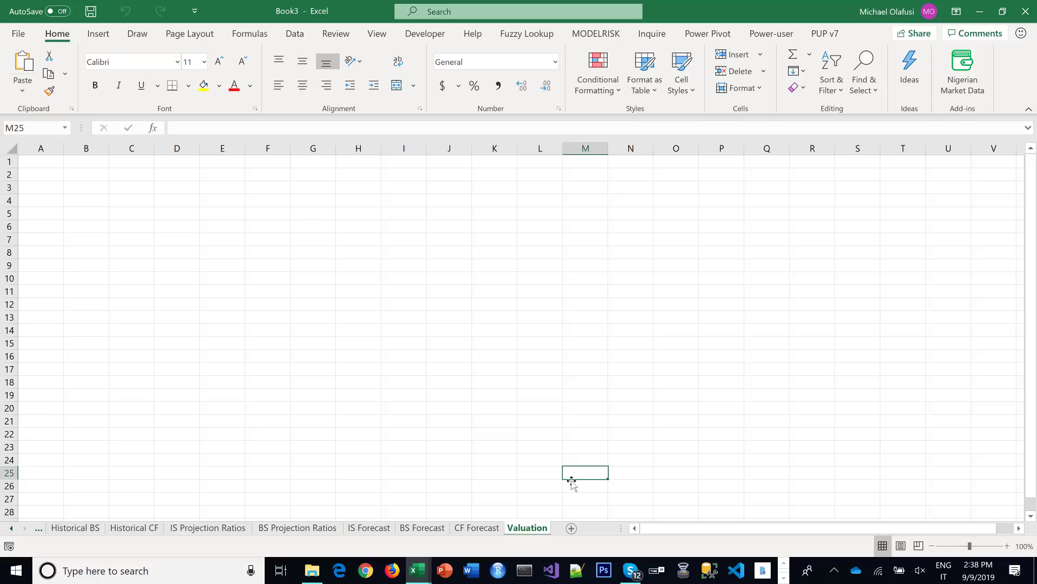
Add a new worksheet named Ratios after Valuation and delete the surplus Sheet13
left_click(571, 528)
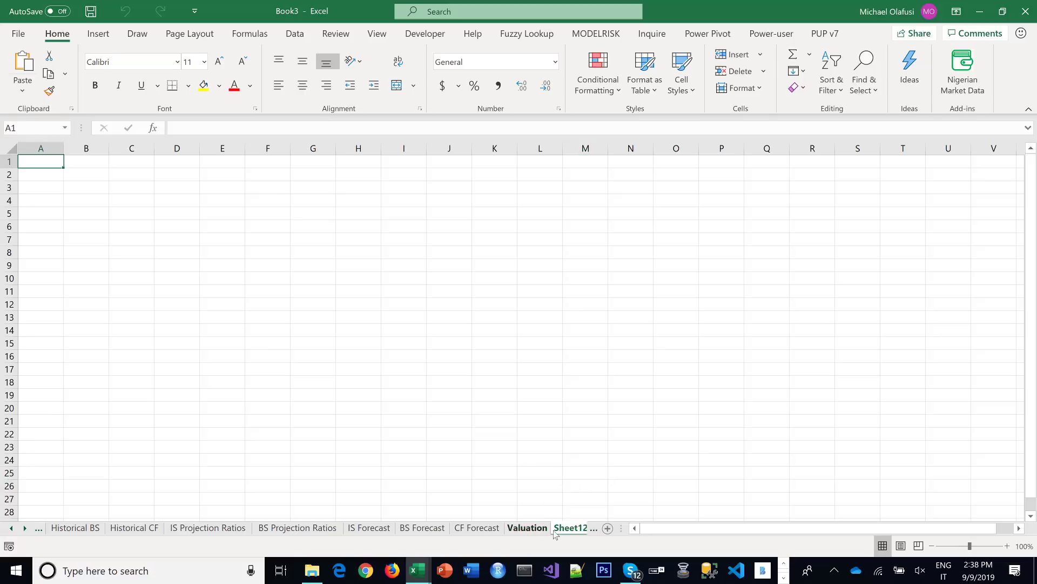
left_click(556, 531)
left_click(556, 530)
left_click(518, 530)
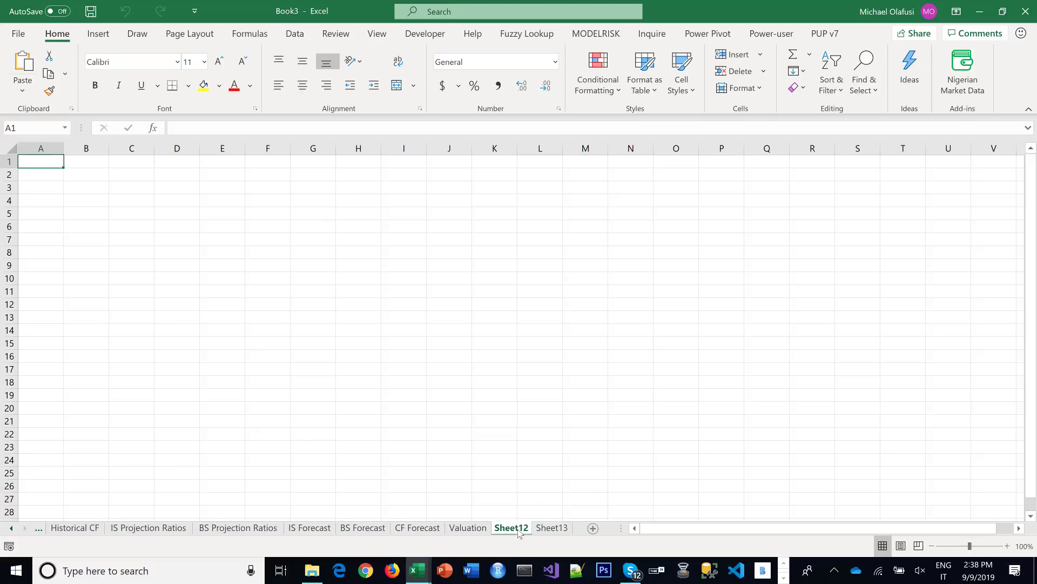
double_click(518, 530)
type("Ratio")
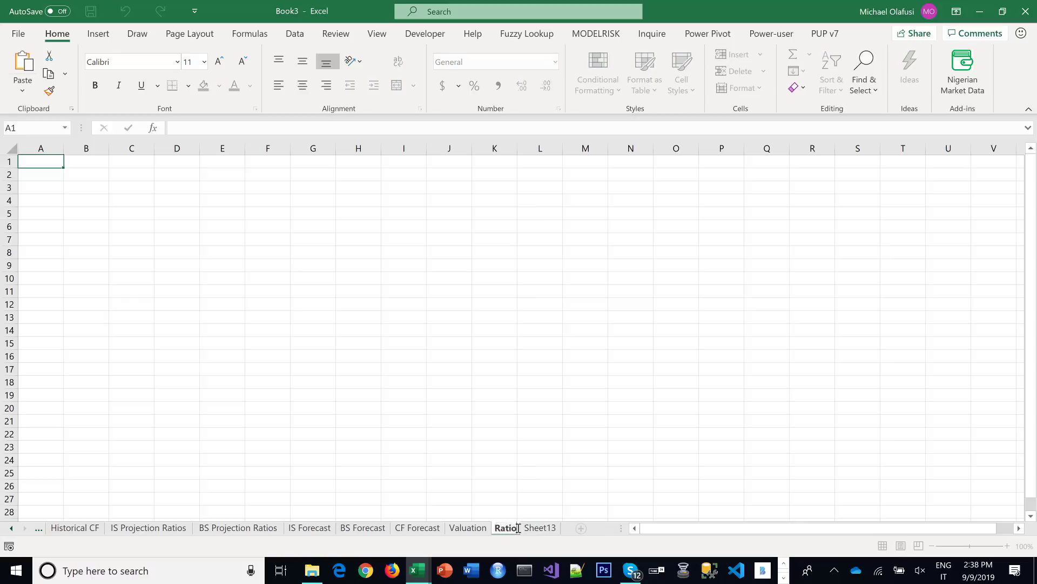
type("s")
key("Return")
right_click(532, 526)
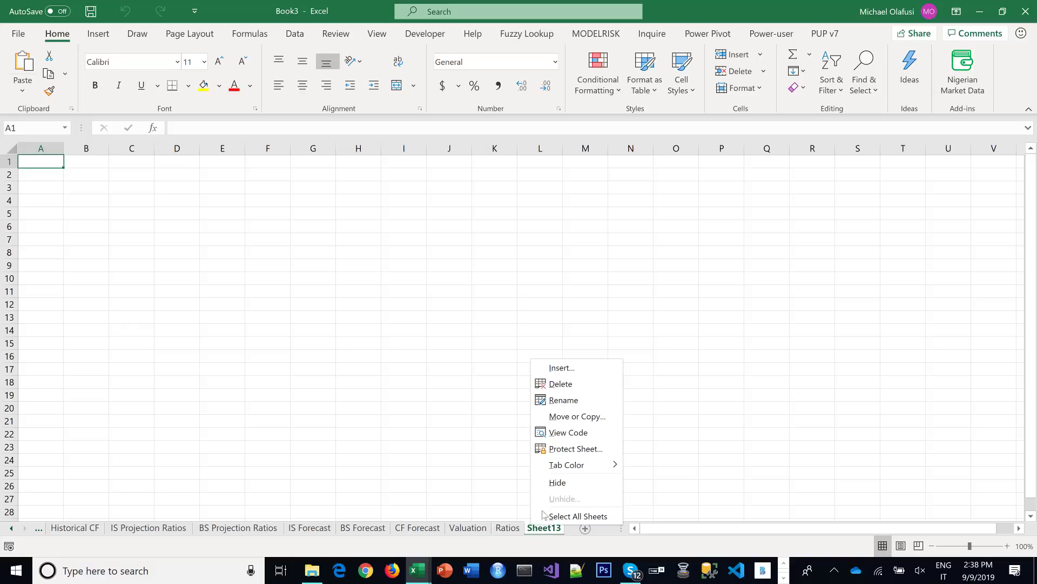
left_click(573, 388)
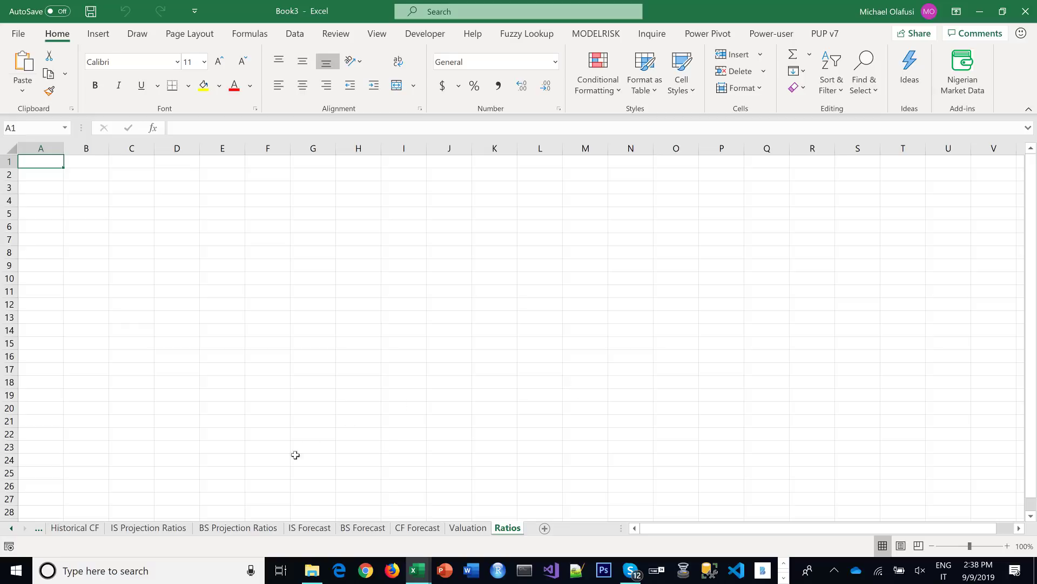
On the Cover sheet, apply a thick outside border around the range B2:N22
left_click(9, 529)
left_click(61, 527)
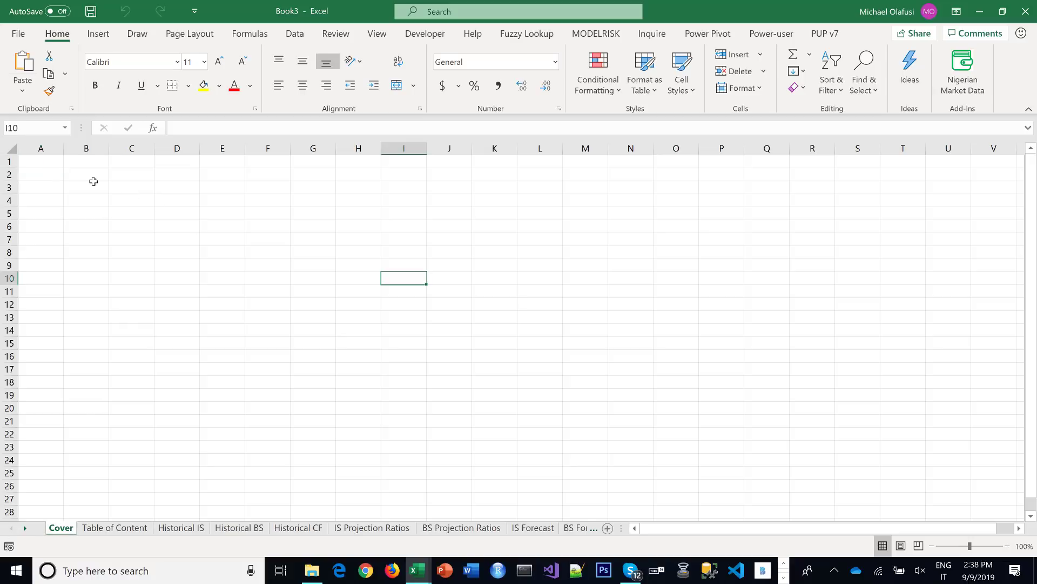
left_click_drag(83, 172, 637, 434)
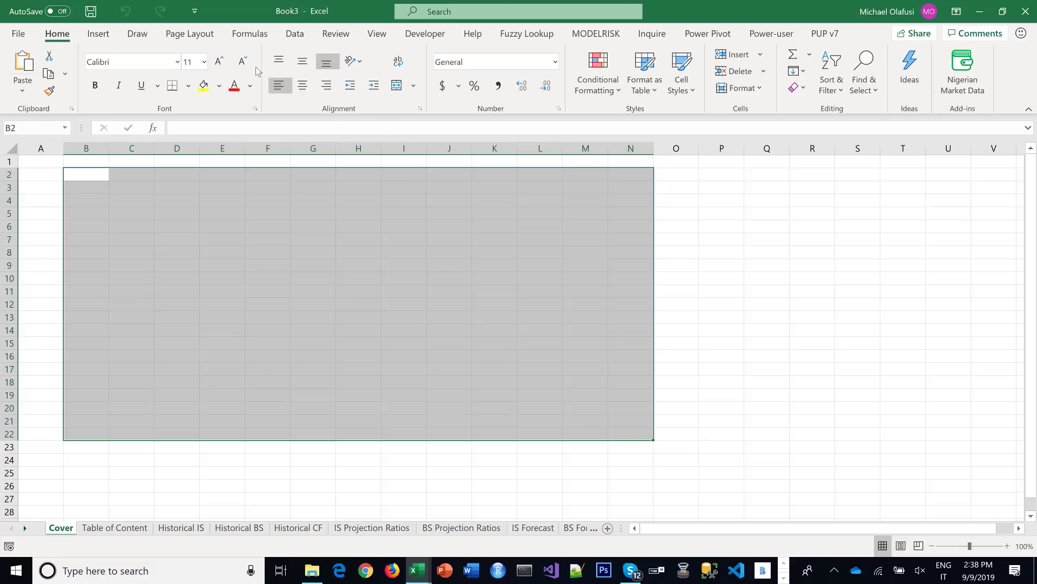
left_click(188, 86)
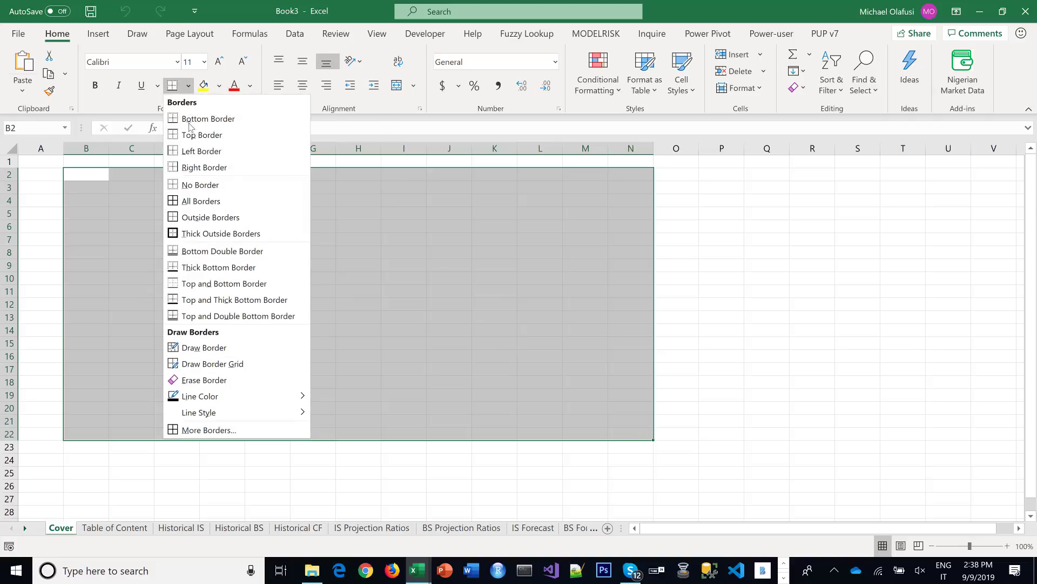
left_click(214, 233)
left_click(350, 277)
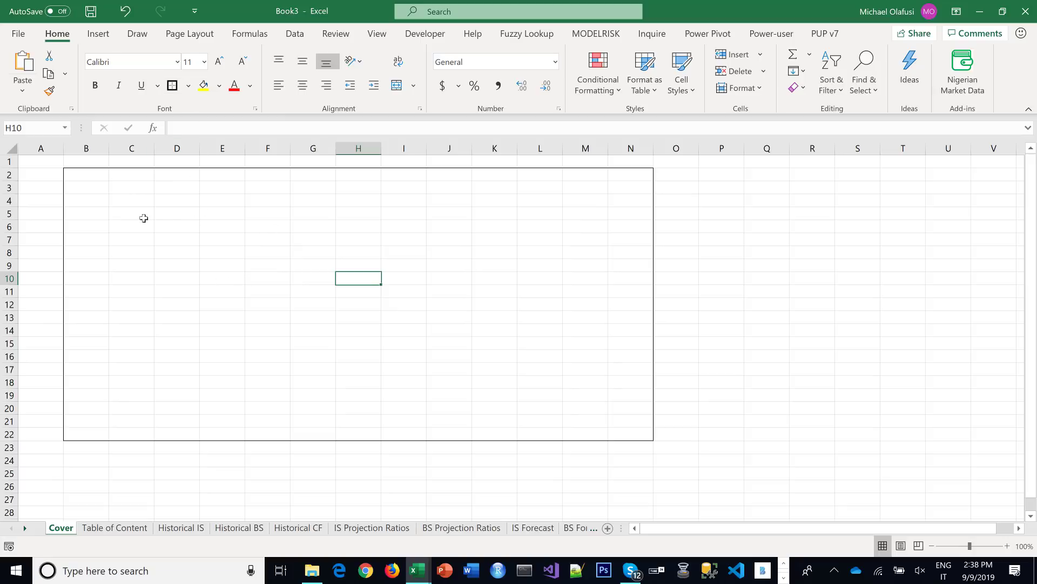
Enter the company title DANGOTE CEMENT PLC in cell C4 of the Cover sheet
left_click(129, 201)
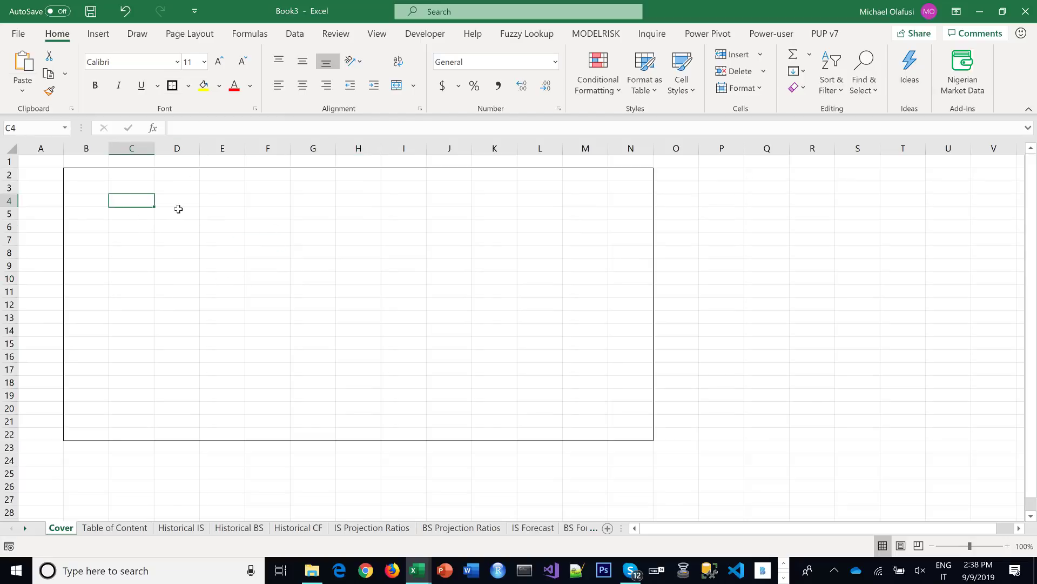
type("F")
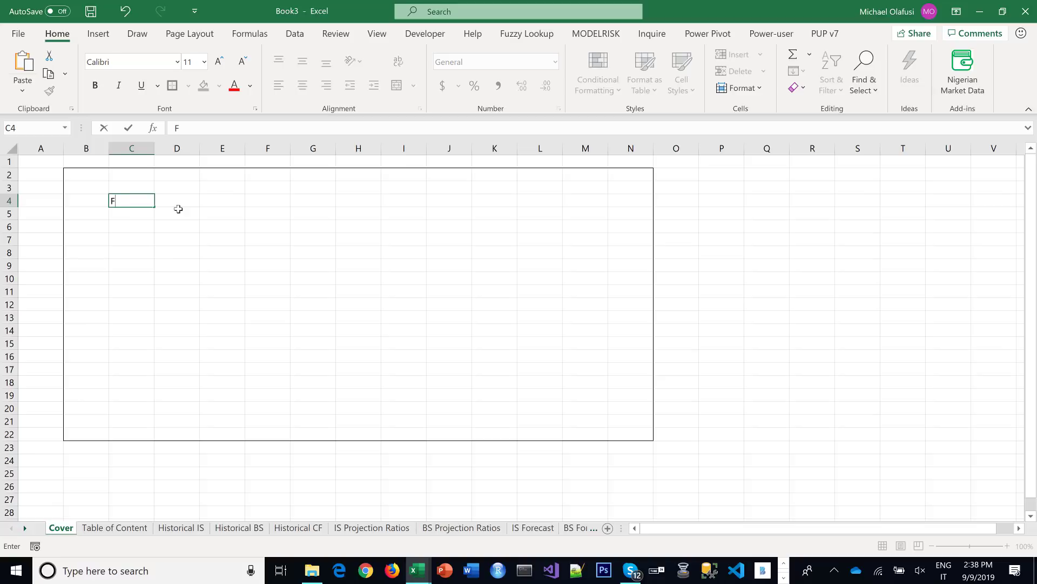
key("BackSpace")
type("DANGOTE CEMENT PLC")
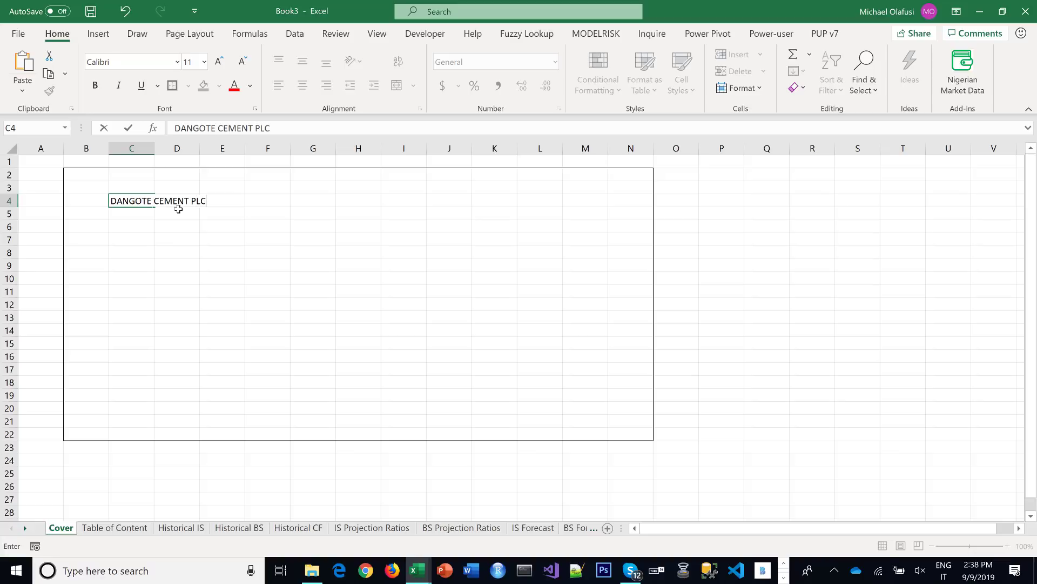
key("Return")
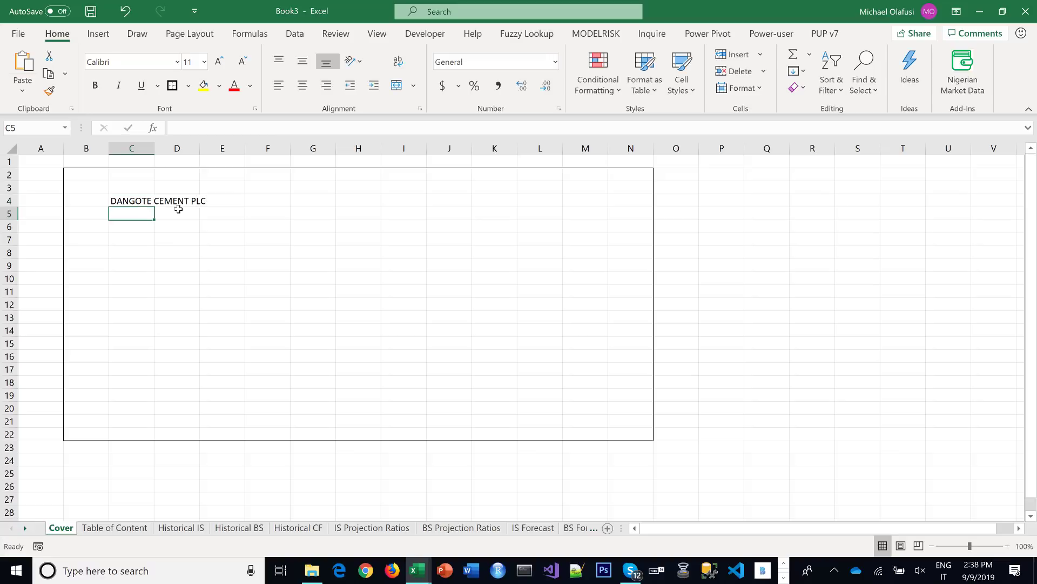
Enter a "By:" line with the author's full name in K13 and "Last Updated: 9 Sep 2019" in K14
left_click(482, 319)
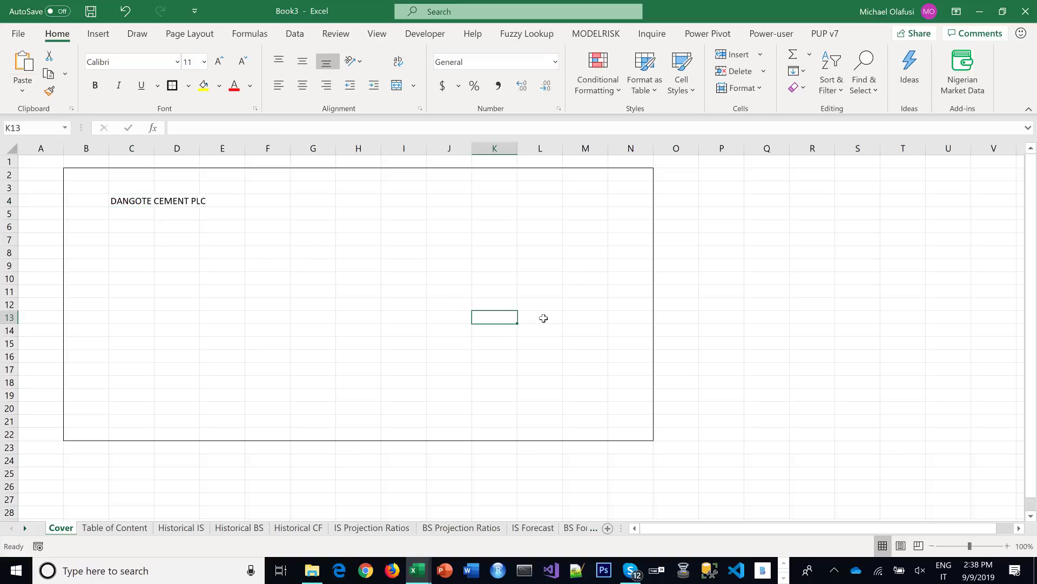
type("By")
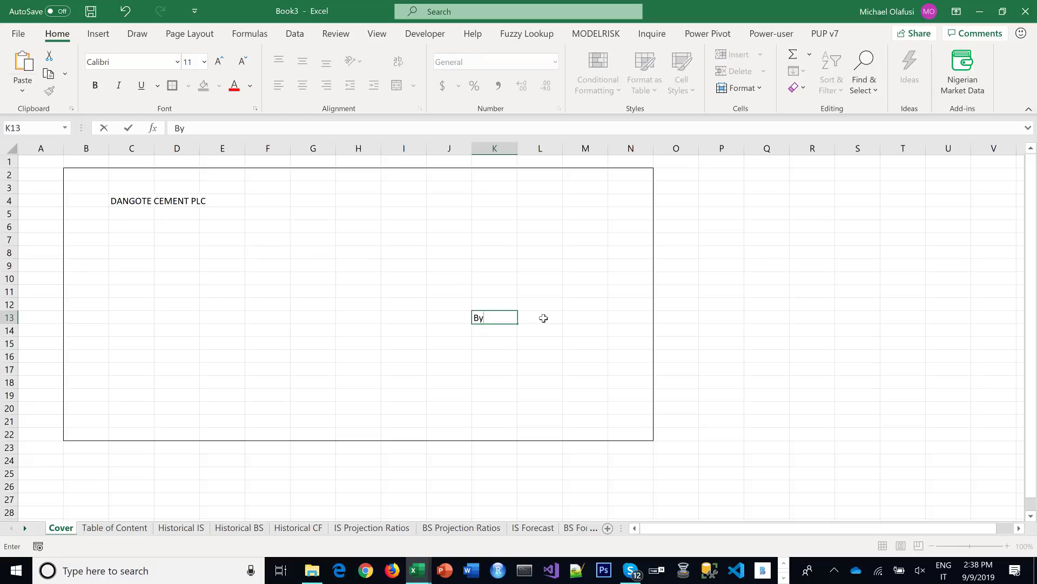
type(": Michael Olafuysi")
key("Return")
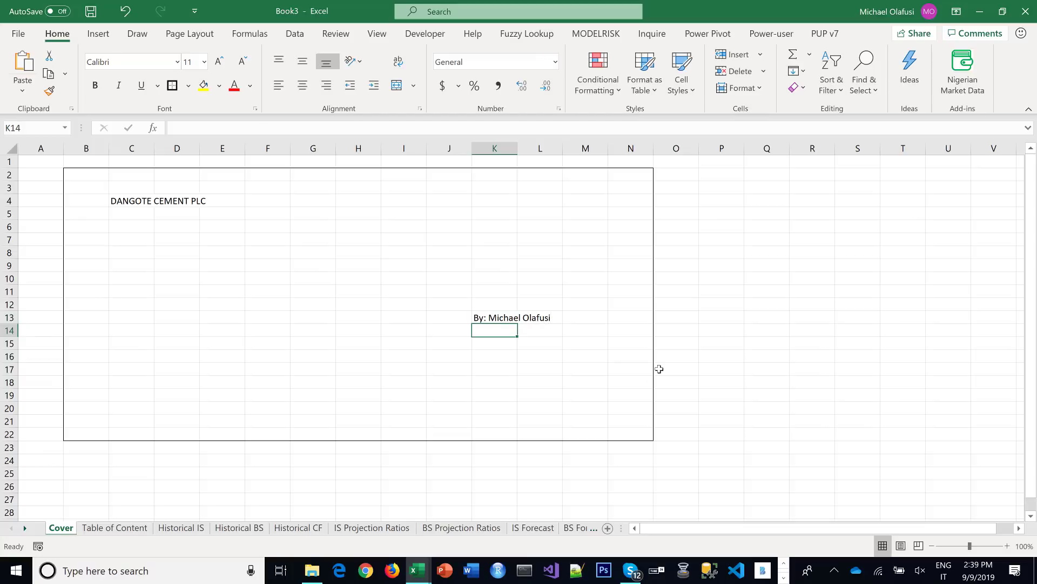
type("Last Updated")
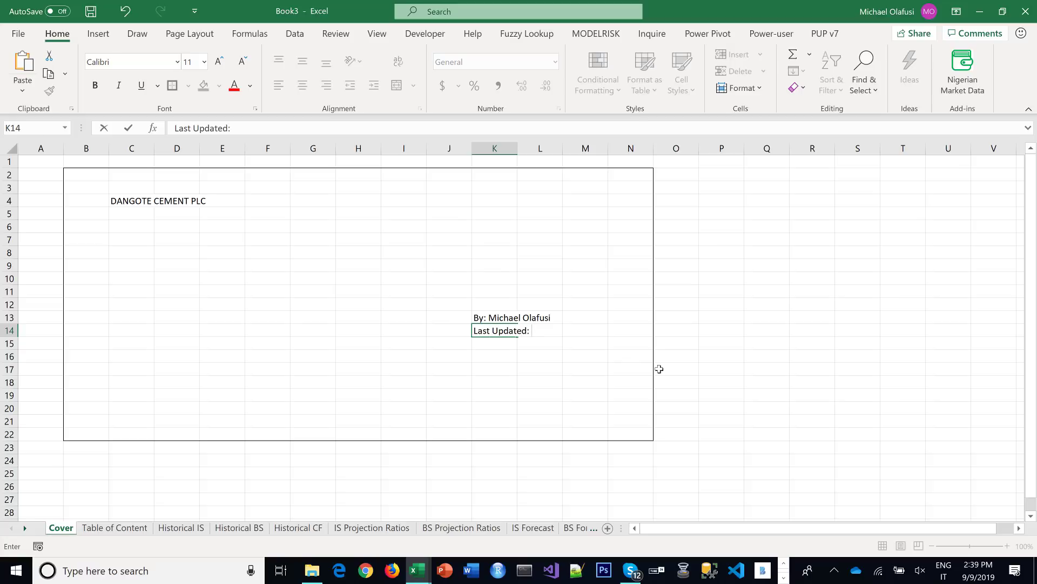
type(": 9 Sep 2018")
key("BackSpace")
type("9")
key("Return")
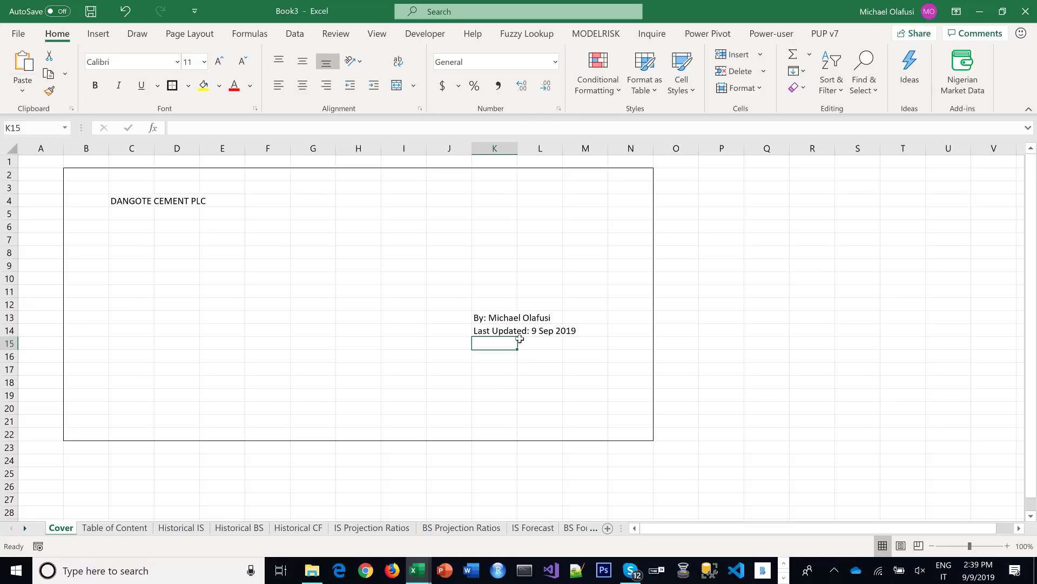
Make the company title in C4 bold and enlarge its font to size 16
left_click(115, 198)
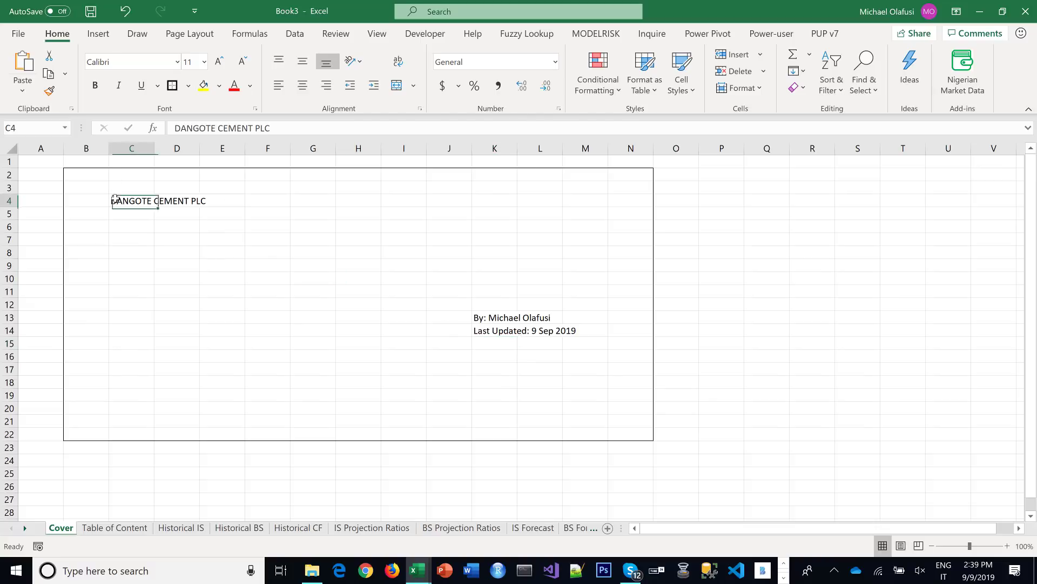
key("ctrl+b")
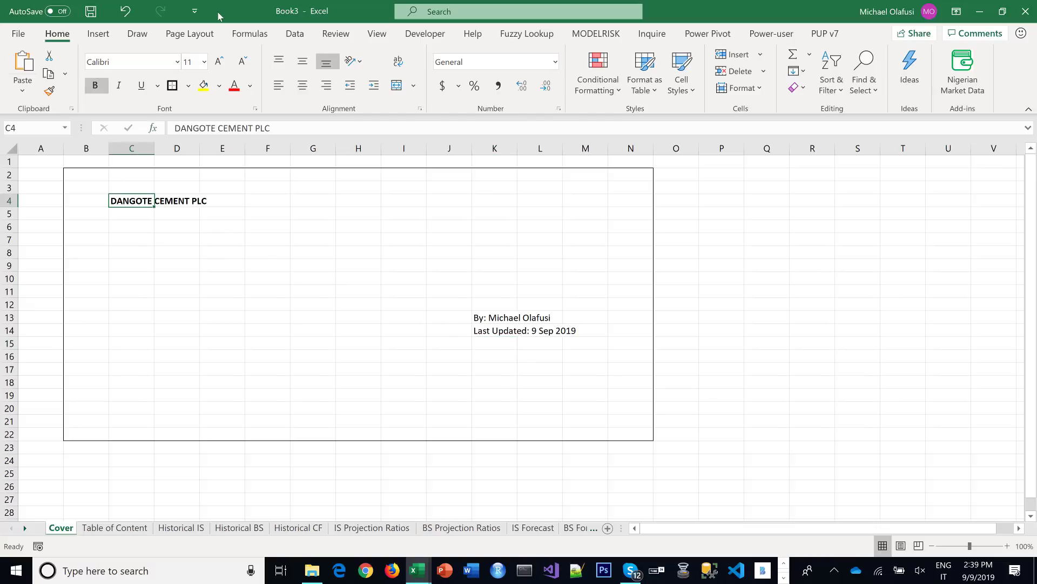
left_click(219, 61)
left_click(219, 61)
left_click(219, 61)
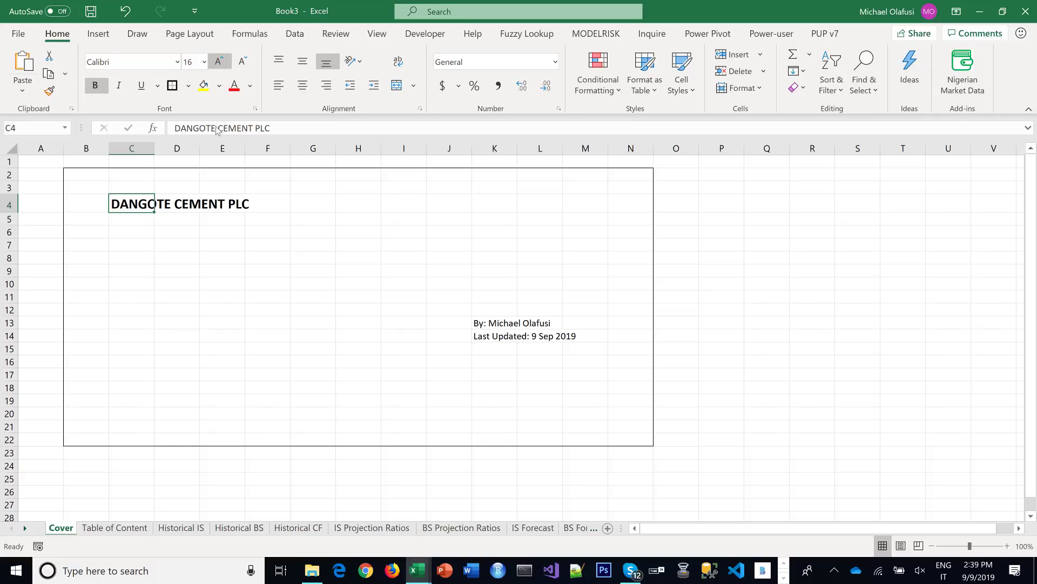
Move the author and last-updated lines from K13:K14 up to K6:K7
left_click(123, 260)
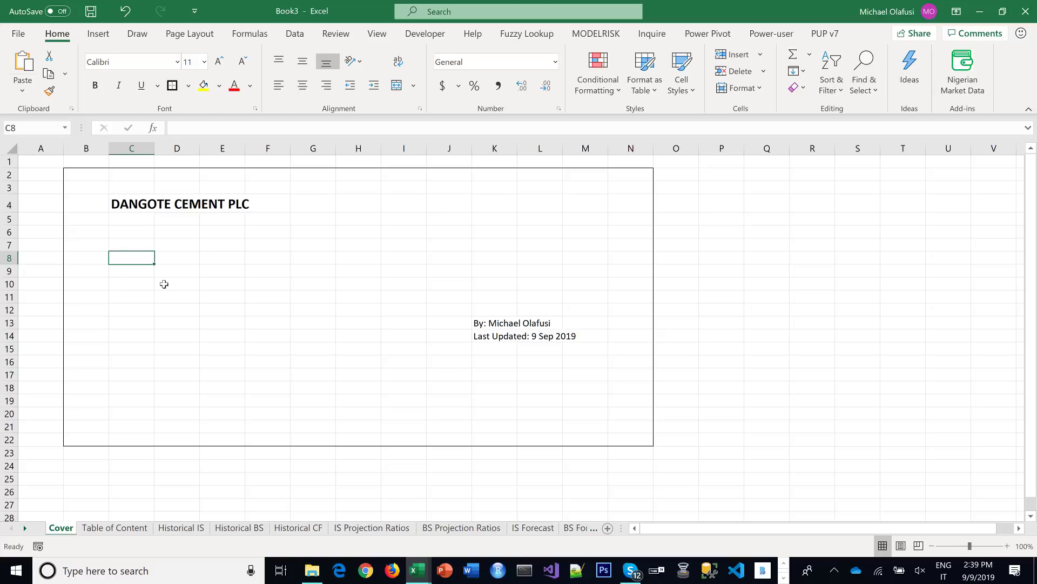
left_click_drag(475, 323, 478, 335)
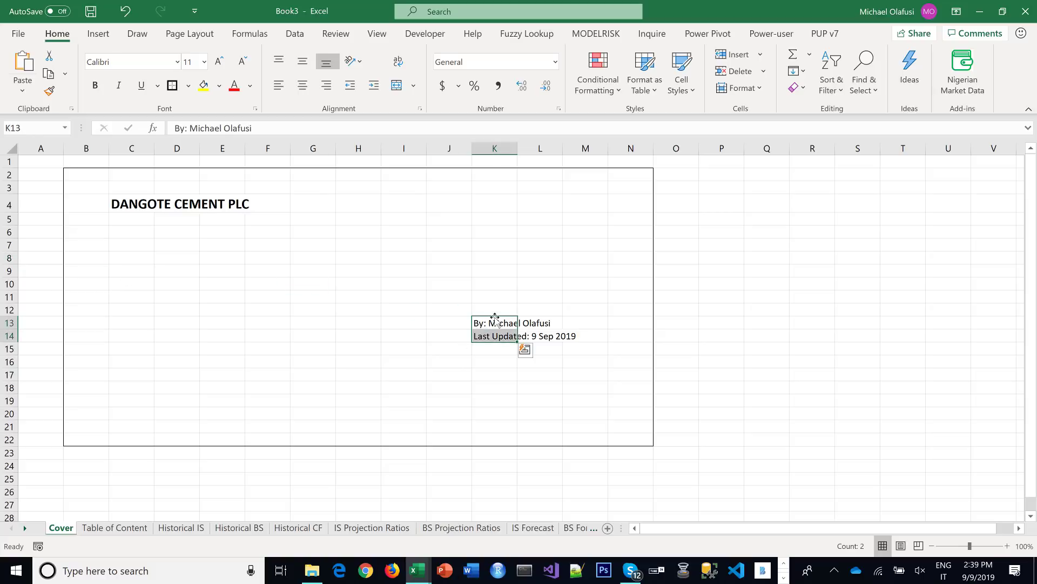
left_click_drag(507, 291, 508, 239)
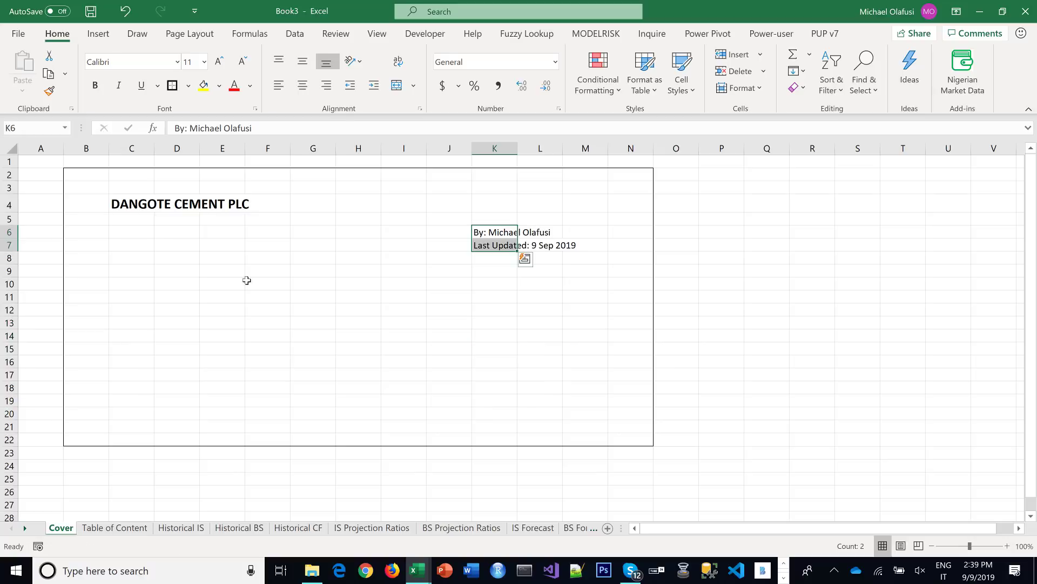
Enter the labels Revenue, EBITDA and Net Income in cells C9:C11 of the Cover sheet
left_click(120, 261)
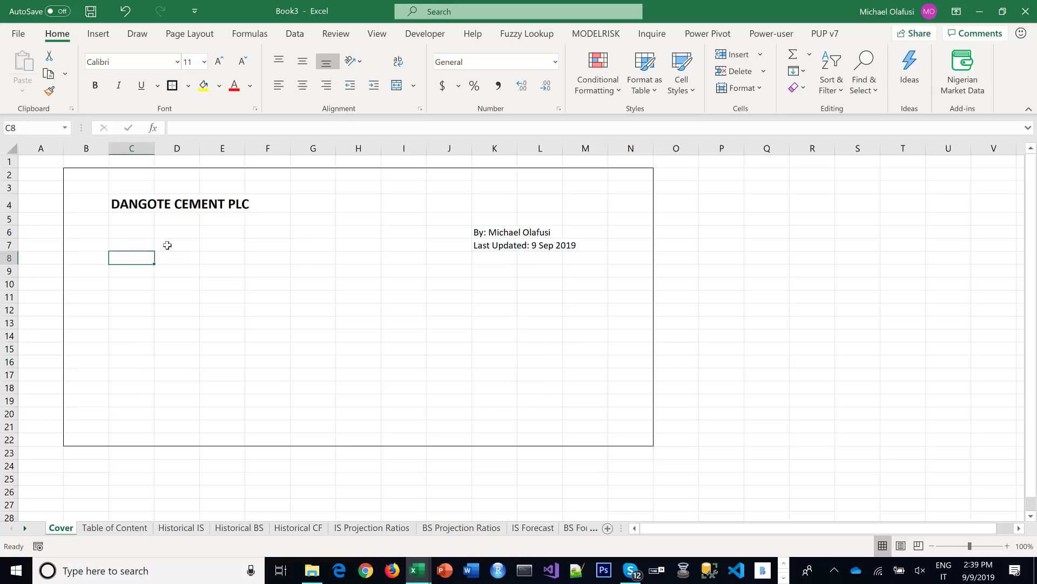
key("Down")
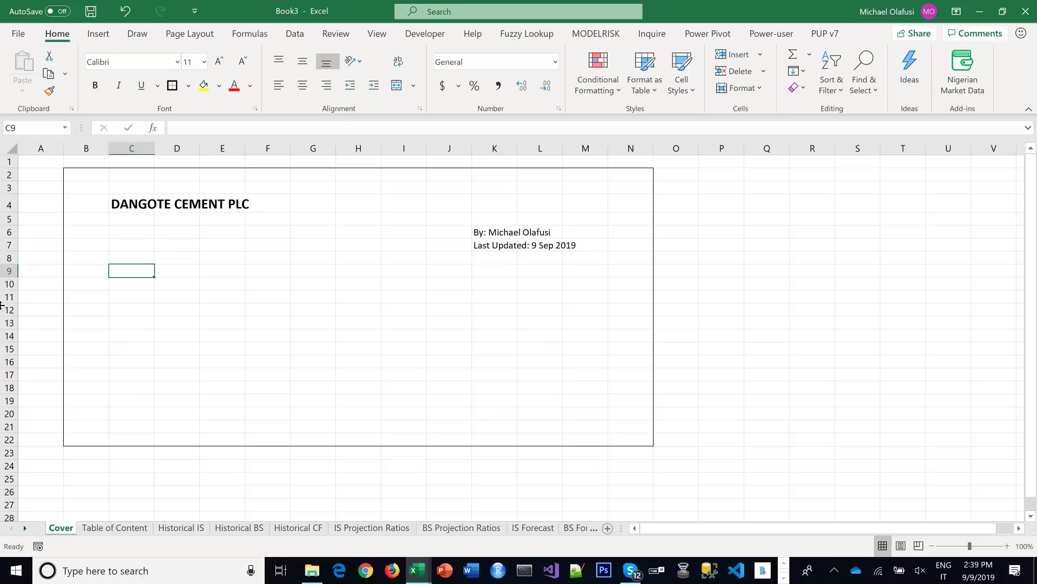
type("Revenue")
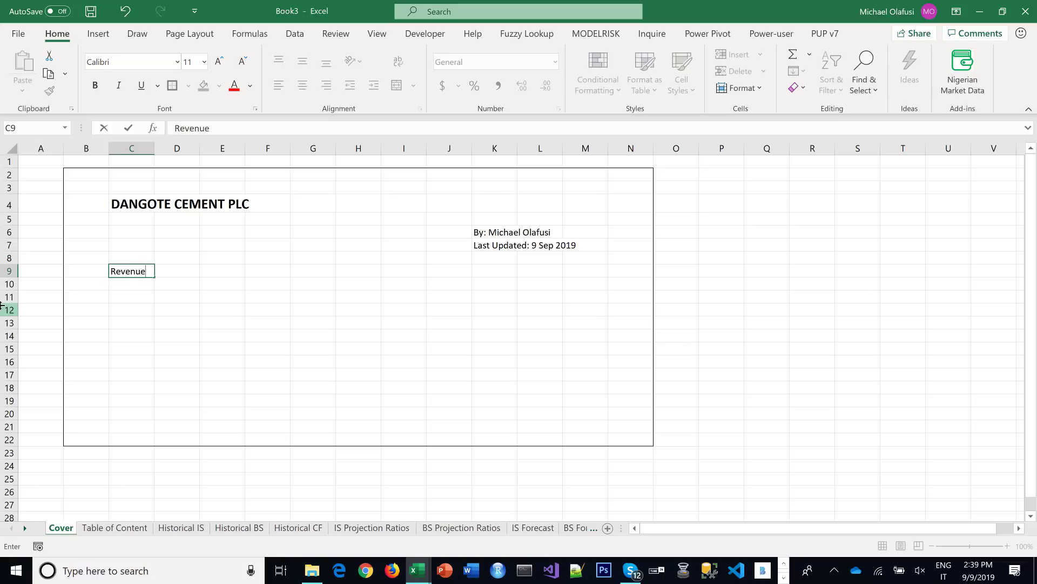
key("Return")
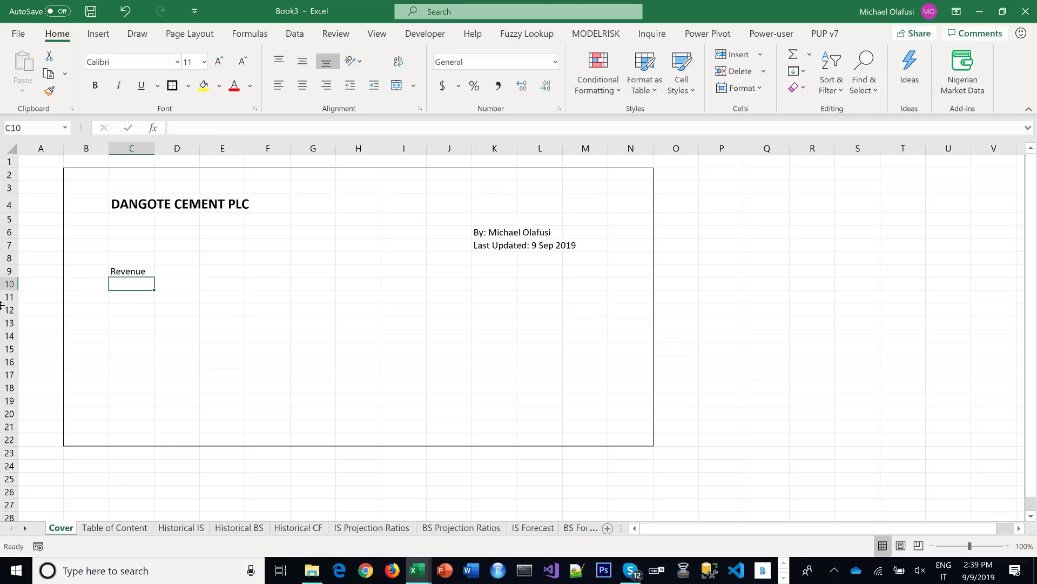
type("EBITDA")
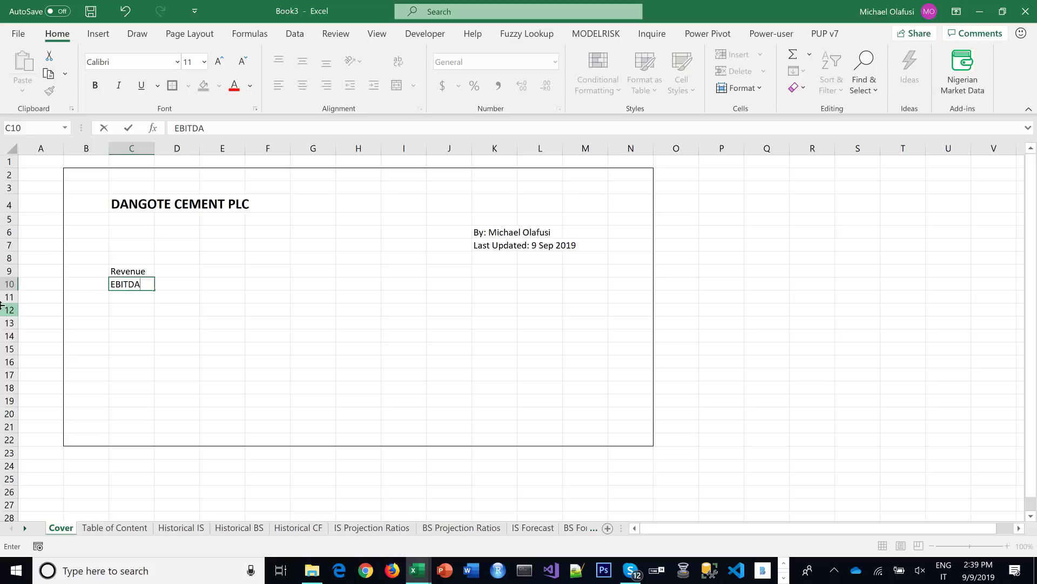
key("Return")
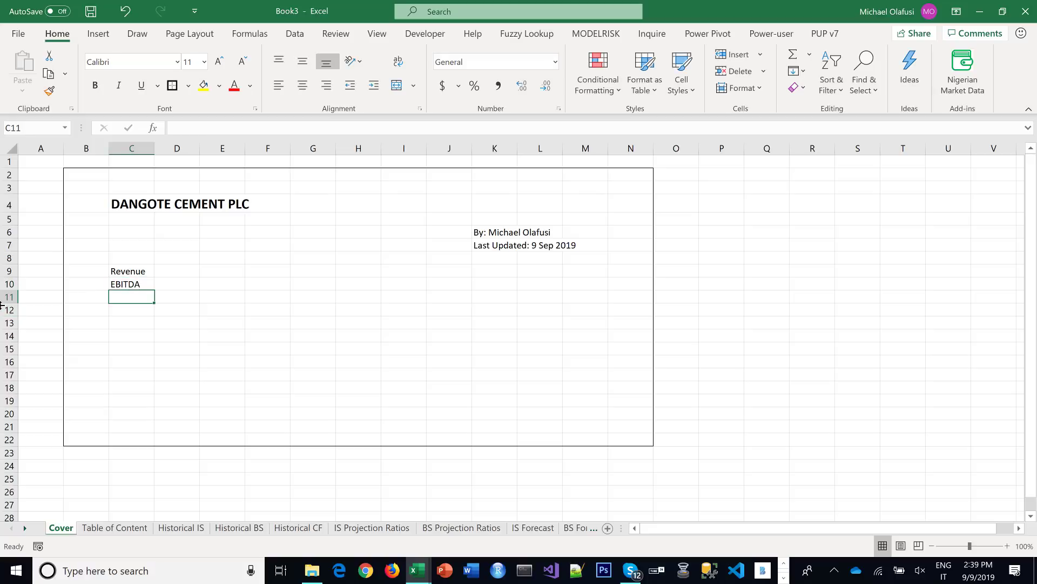
type("Net Income")
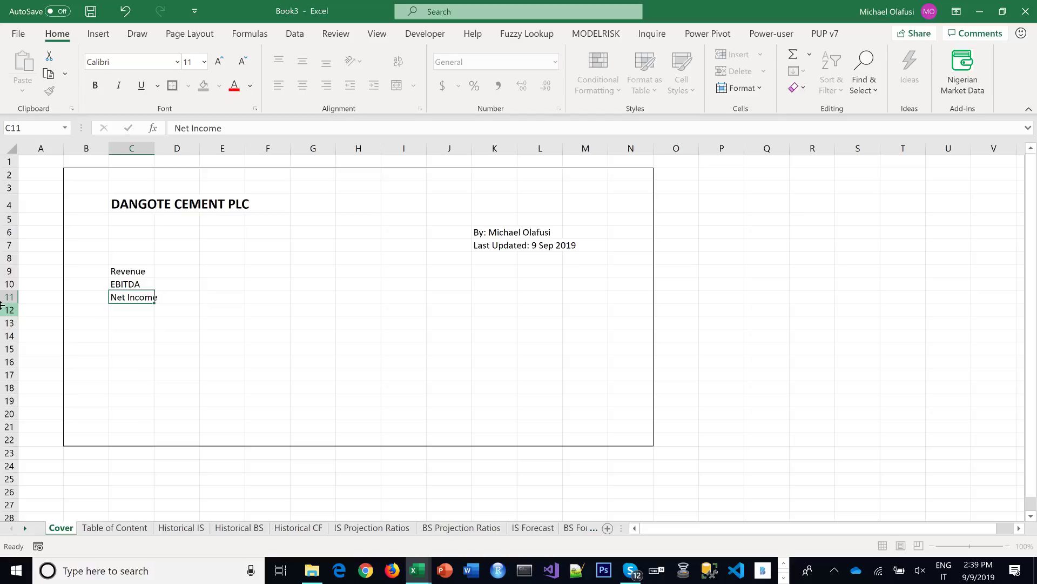
key("Return")
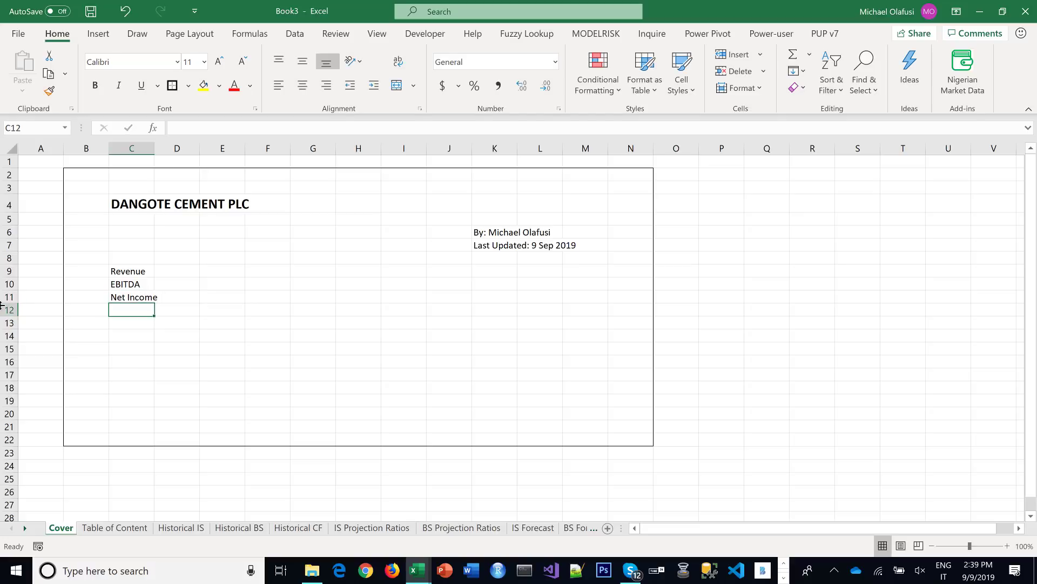
Leave row 12 blank and enter the label Current Assets in cell C13
key("Return")
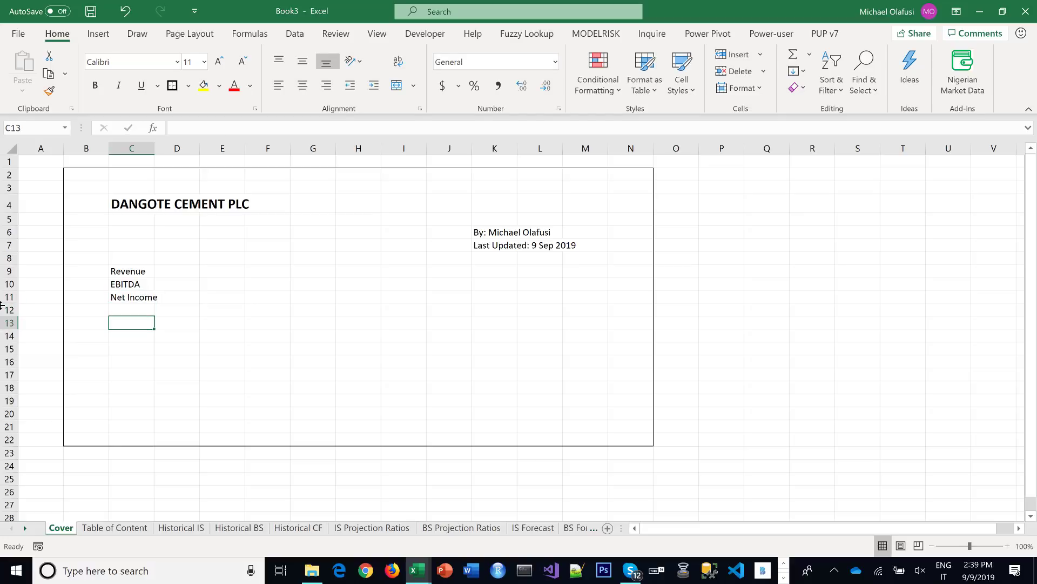
type("Cu")
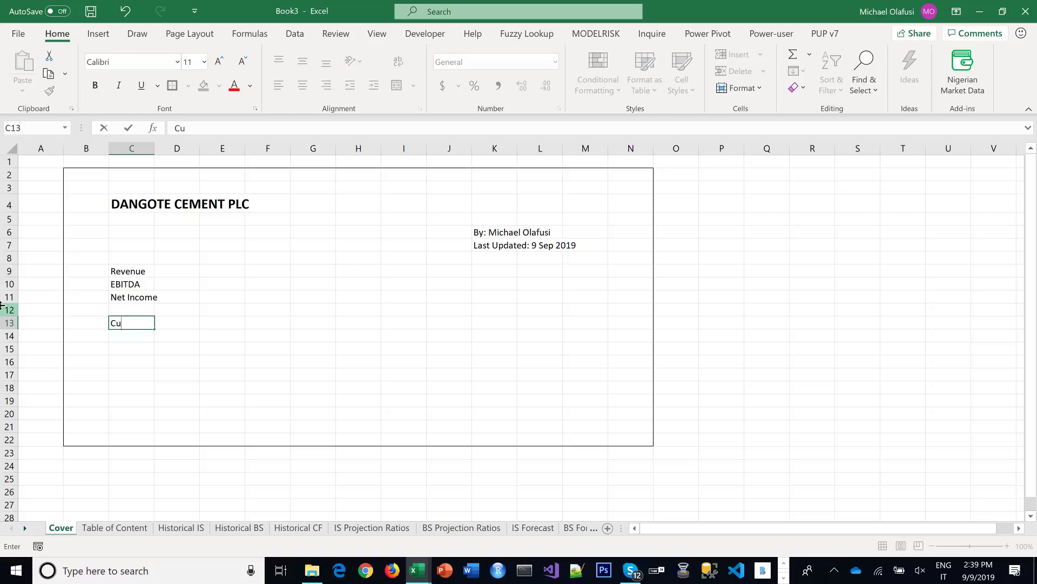
type("rrent Assets")
key("BackSpace")
key("BackSpace")
type("ts")
key("Return")
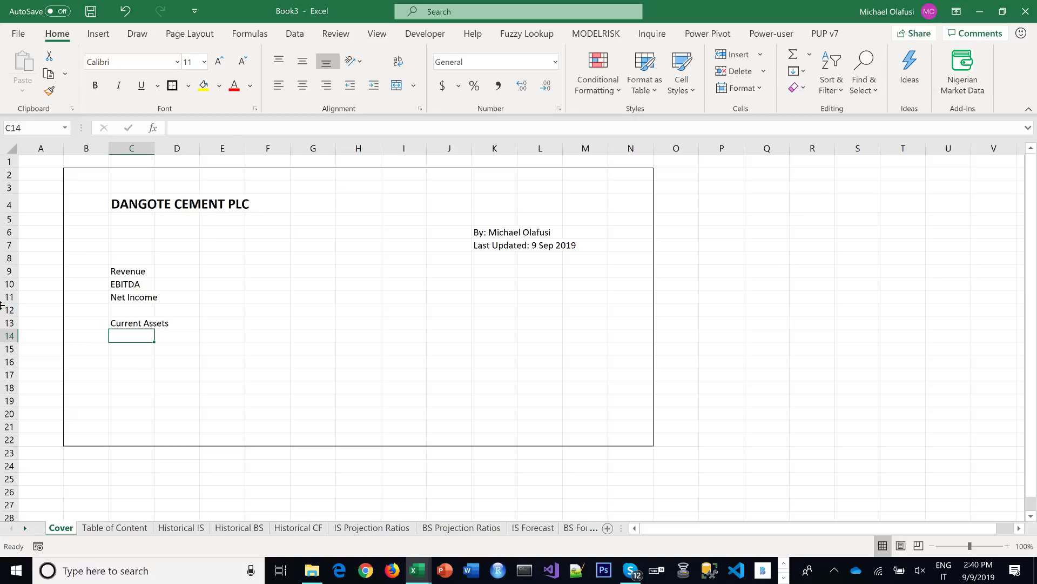
Enter the labels Current Liabilities in C14 and Total Assets in C15
type("Current")
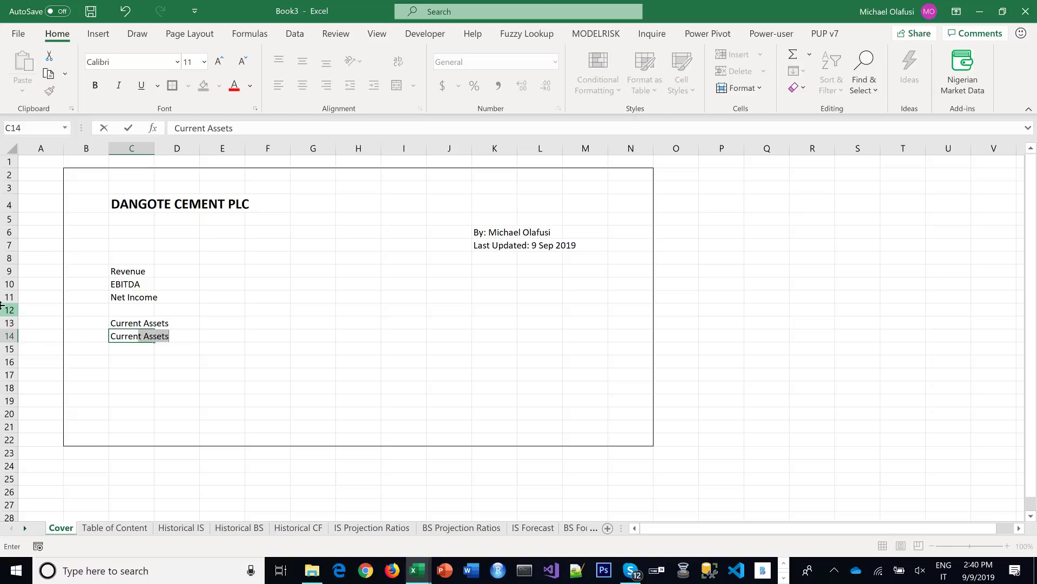
key("BackSpace")
type("t Liabilities")
key("Return")
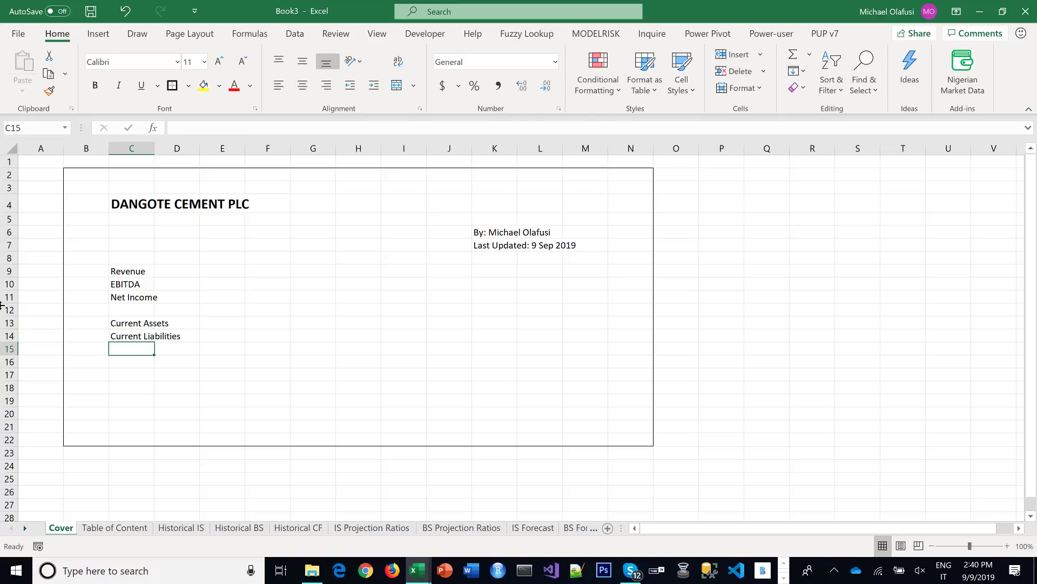
type("Total Ass")
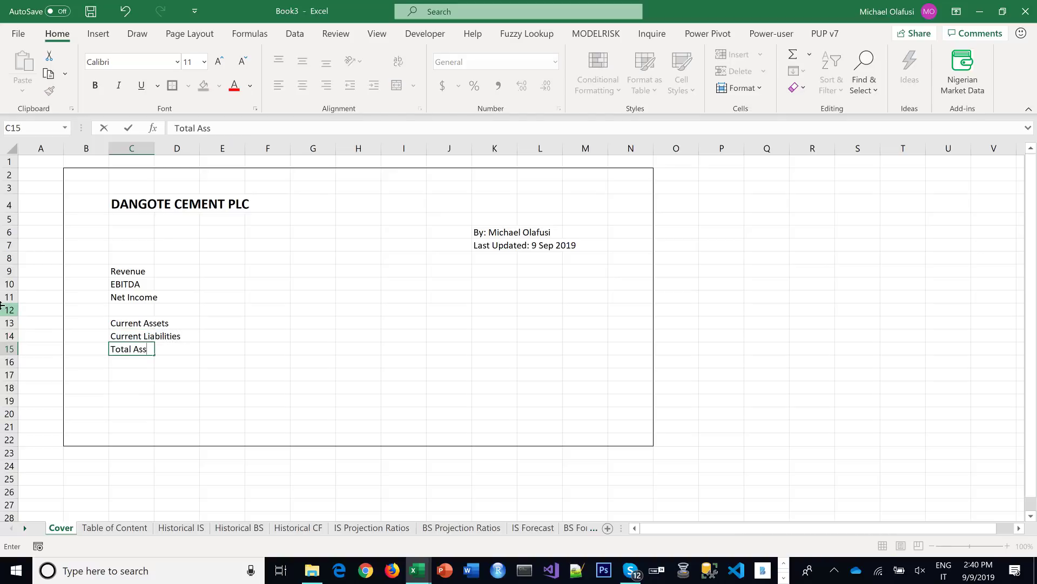
type("ets")
key("Return")
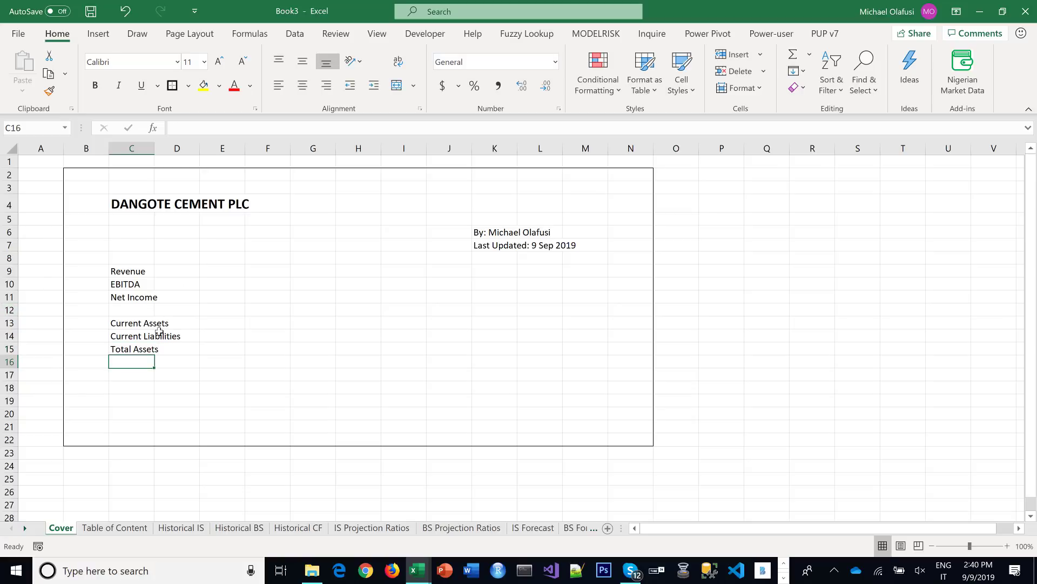
Move the Current Liabilities label down to C17 and enter Non-current Assets in the vacated cell C14
left_click(136, 336)
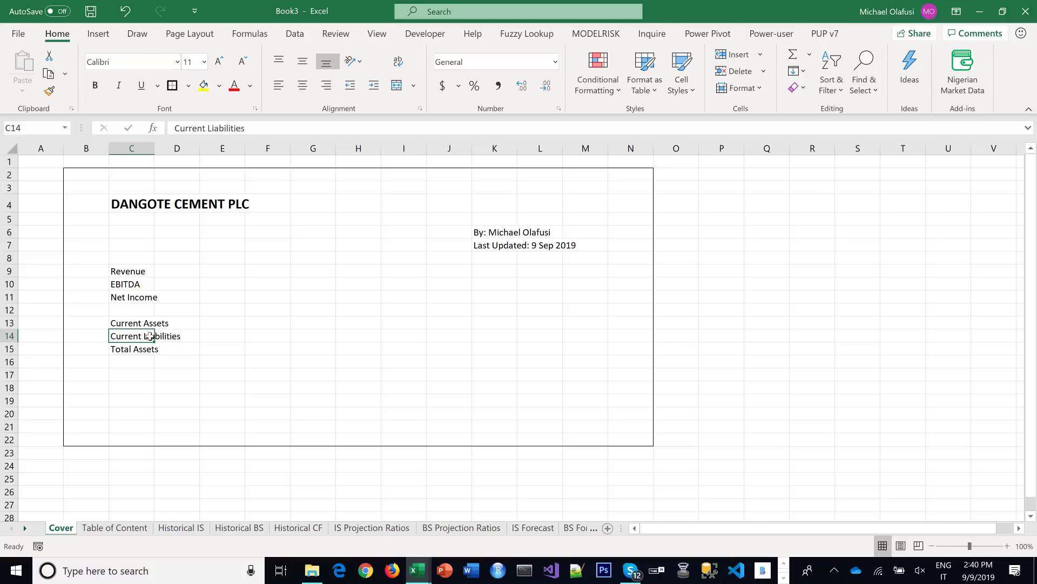
left_click_drag(144, 342, 130, 373)
left_click(128, 336)
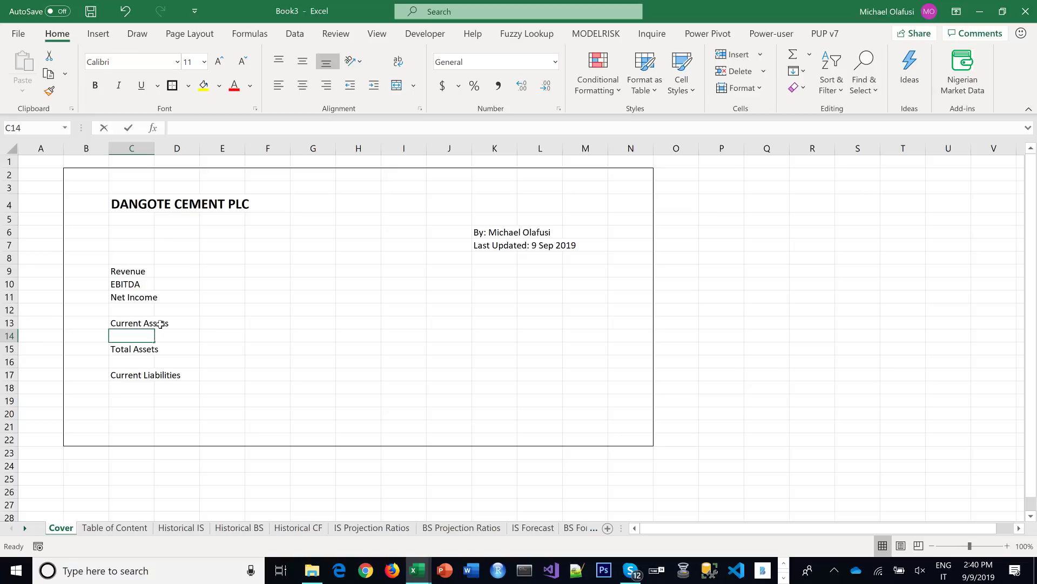
type("Non-current")
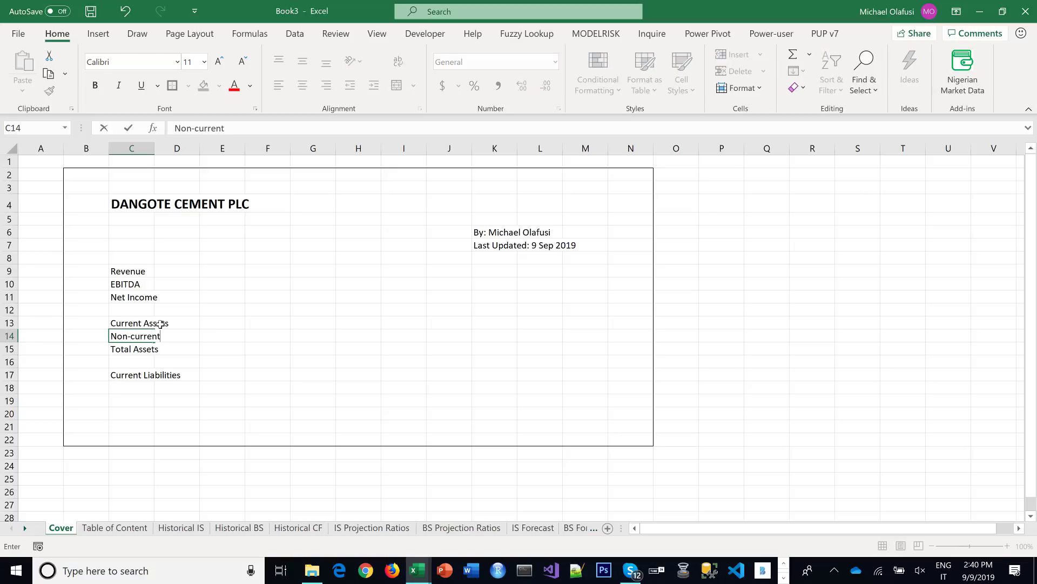
type(" Assets")
key("Return")
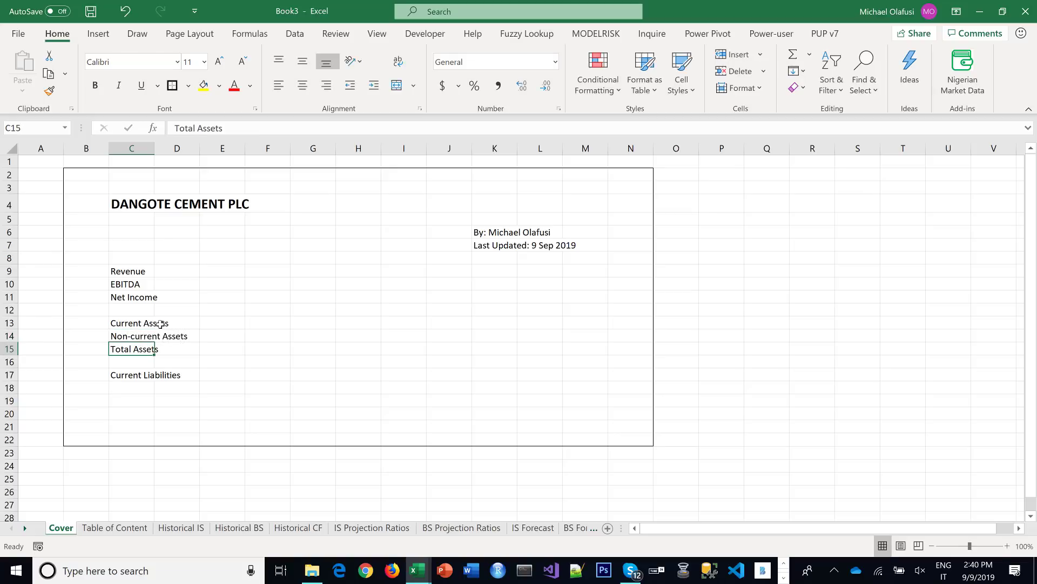
Enter the label Non Current Liabilities in C18, directly below Current Liabilities
left_click(135, 380)
key("Down")
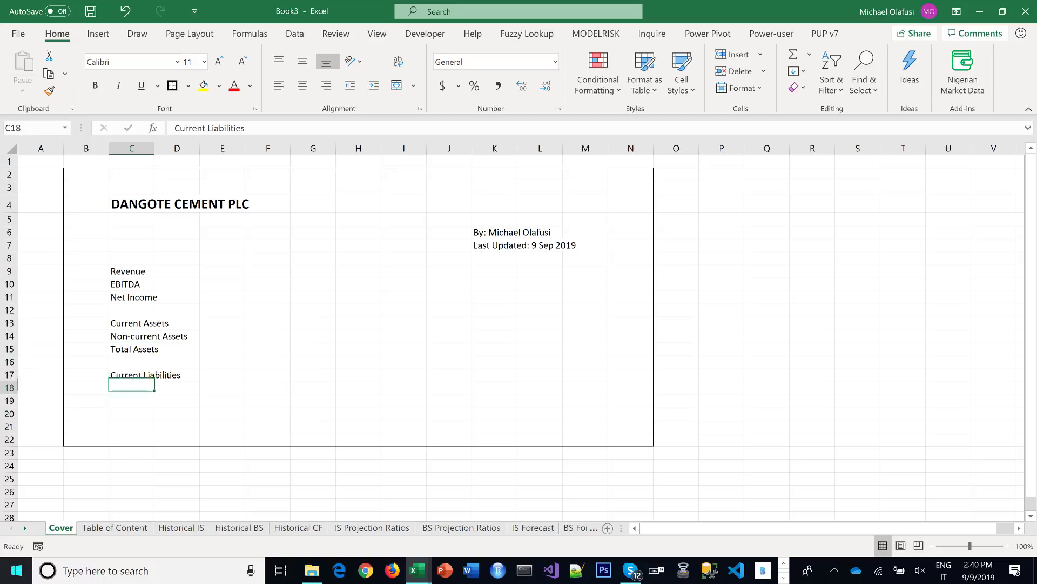
type("Non Curr")
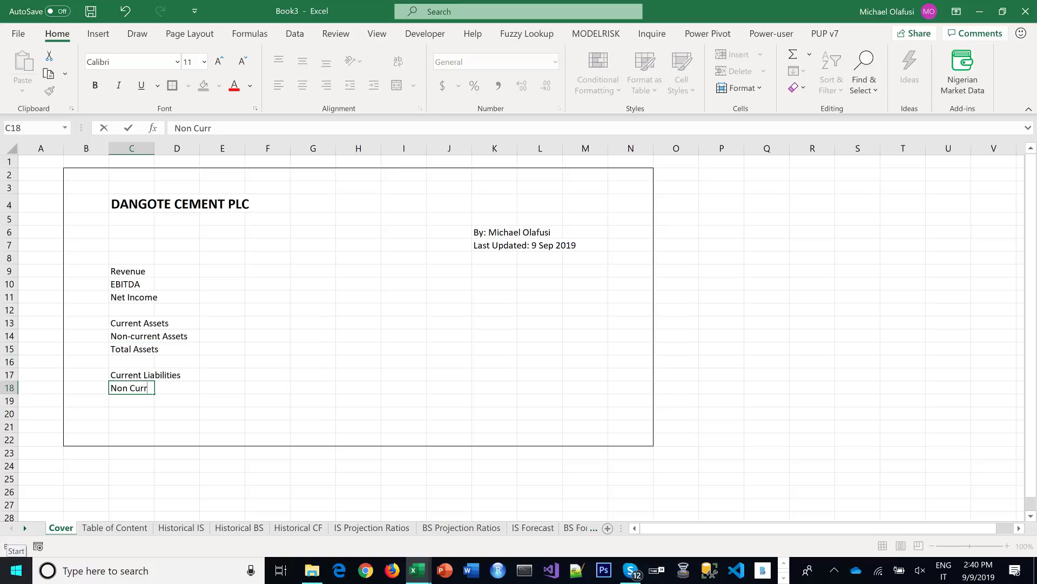
type("ent Liabil")
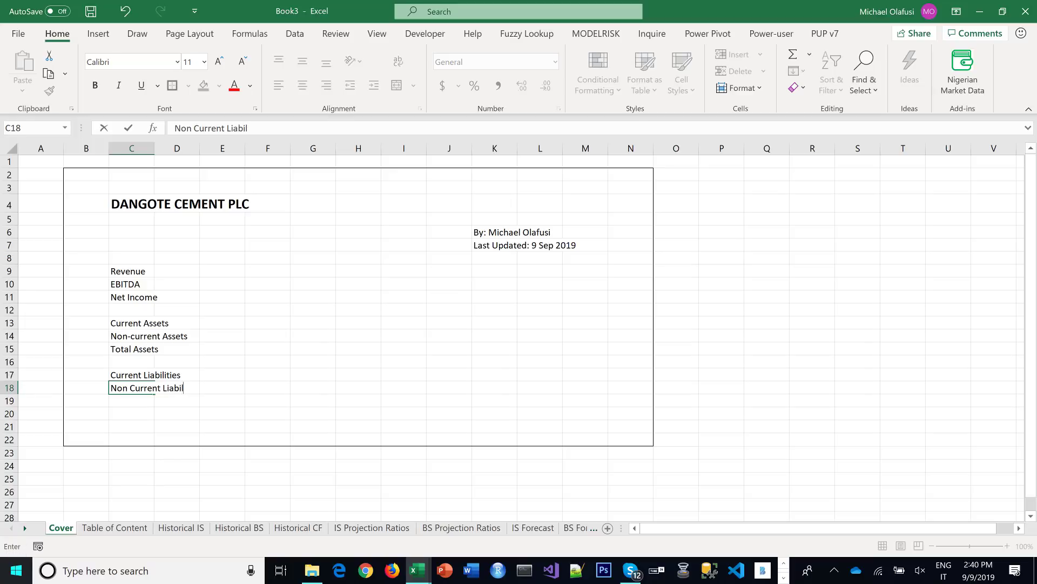
type("iies")
key("BackSpace")
key("BackSpace")
type("ties")
key("Return")
Enter the labels Total Liabilties in C19 and Total Equity in C21
type("To")
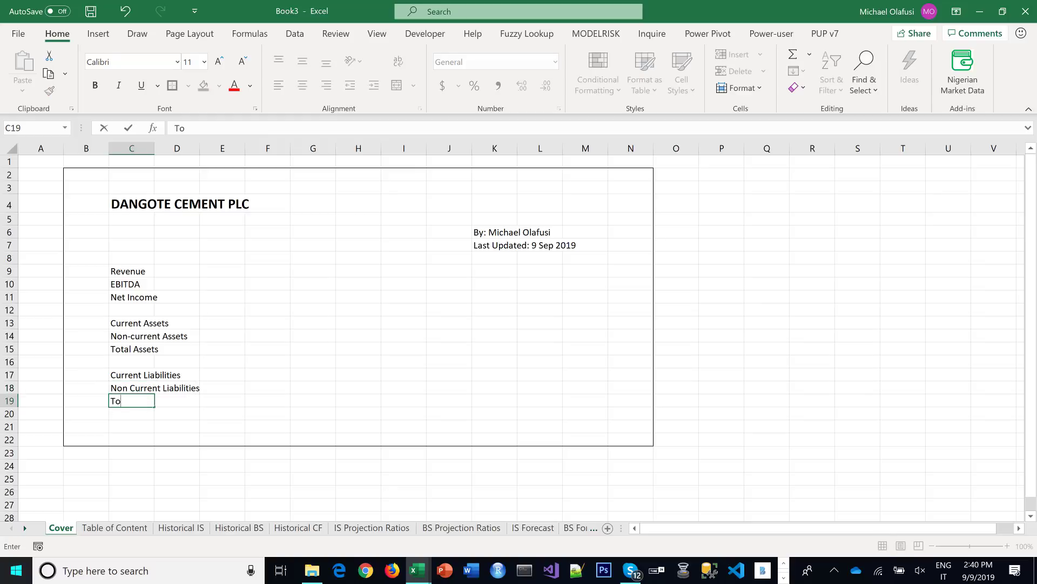
type("tal Liabilties")
key("ctrl+Return")
key("Down")
key("Down")
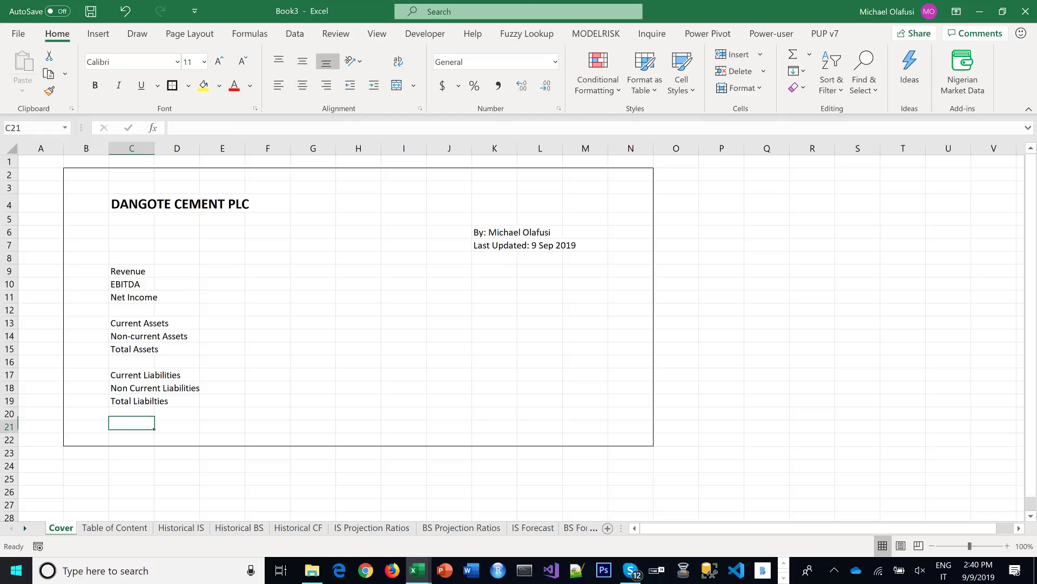
type("To")
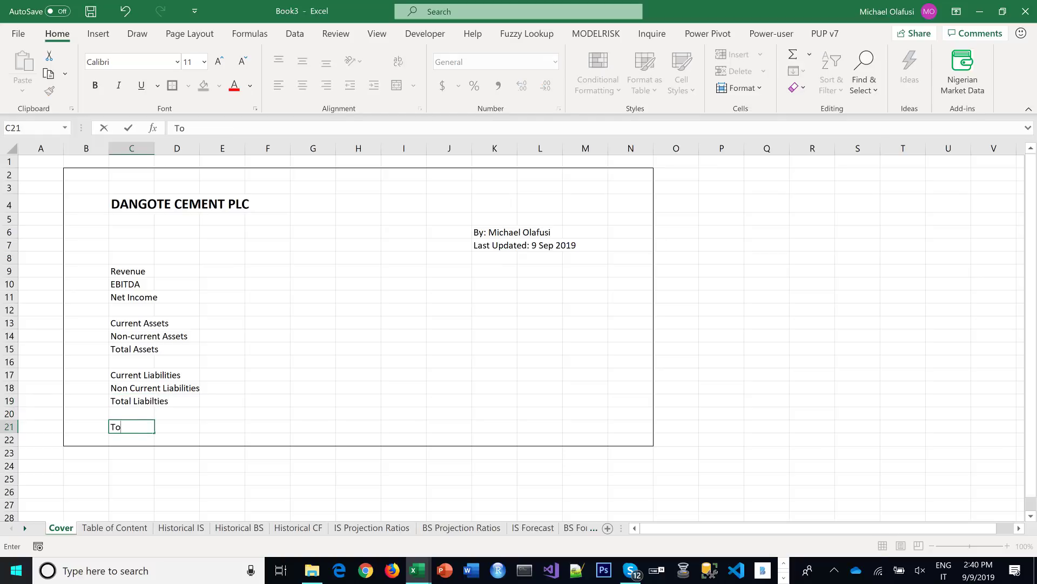
type("tal Equity")
key("Return")
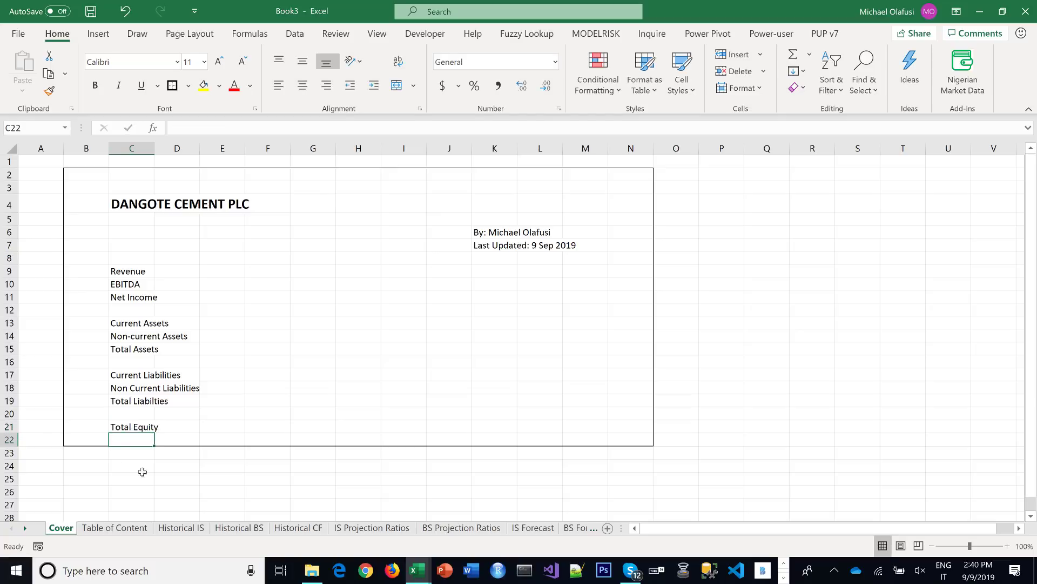
Insert three rows at row 22 to extend the bordered area below Total Equity
left_click_drag(14, 437, 16, 460)
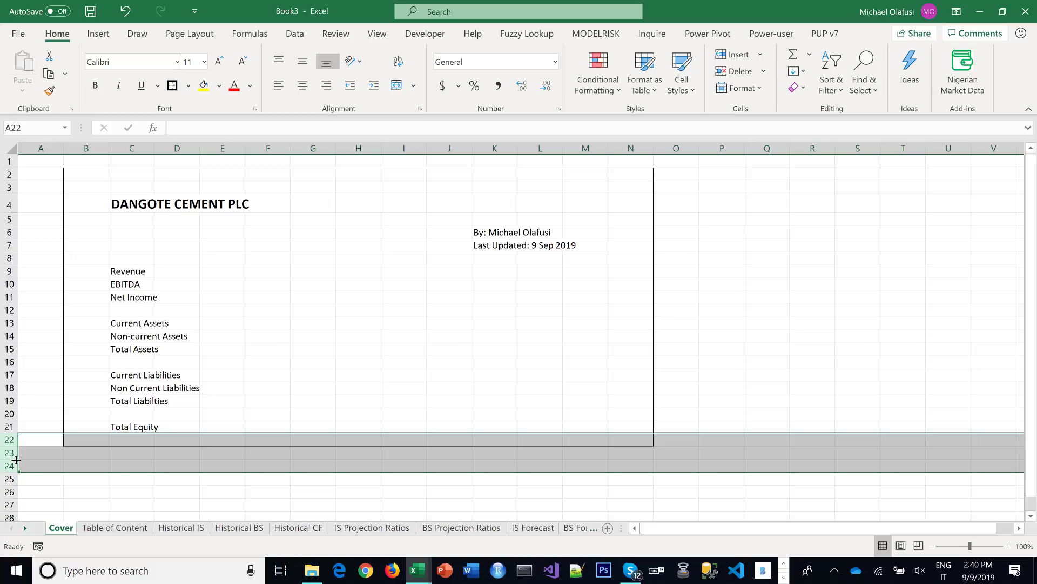
key("ctrl+plus")
left_click(223, 466)
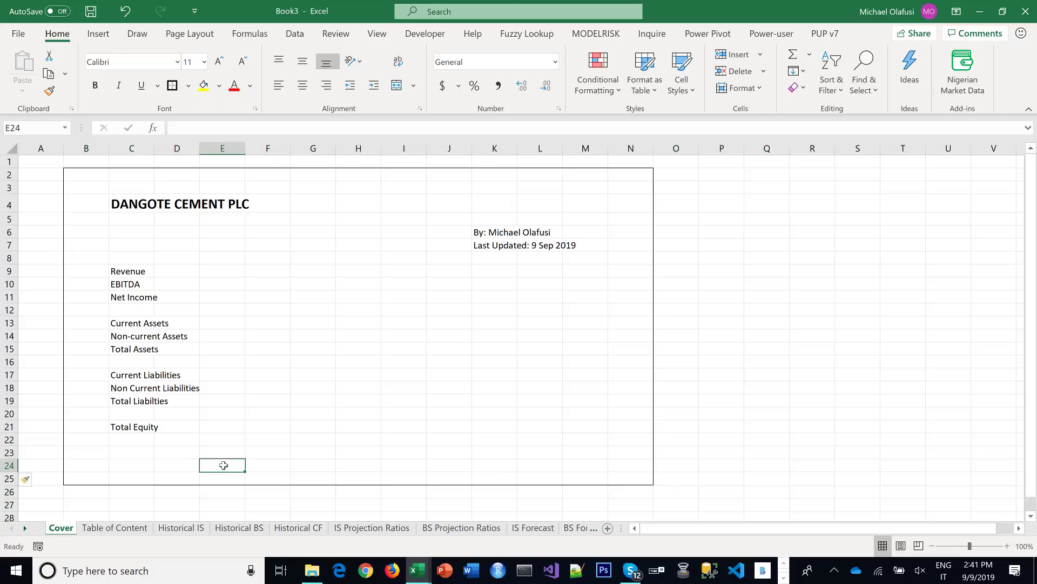
Enter the label Net Cashflow in cell C23
left_click(156, 443)
left_click(128, 454)
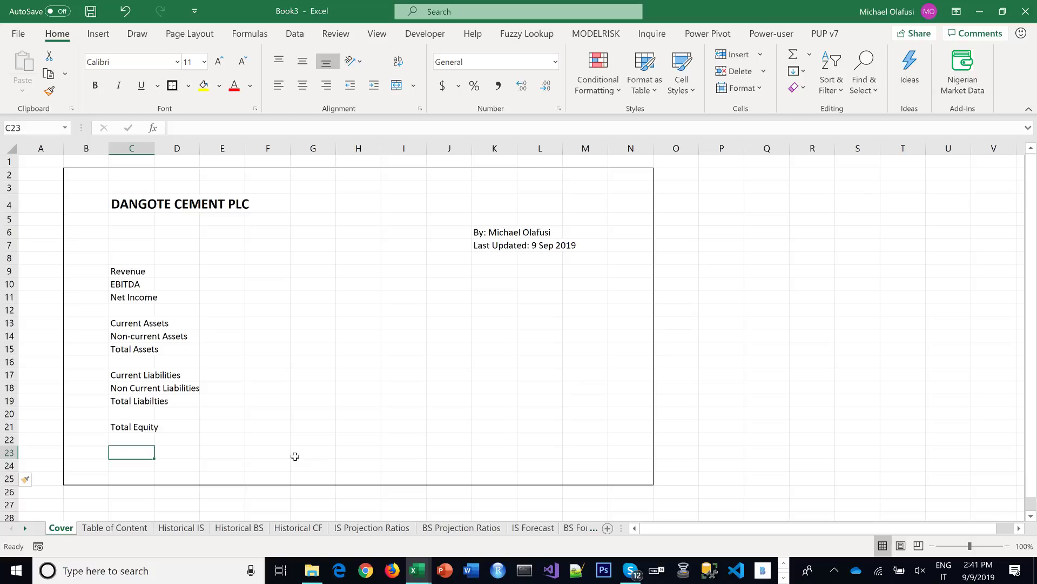
type("Bet")
key("BackSpace")
key("BackSpace")
key("BackSpace")
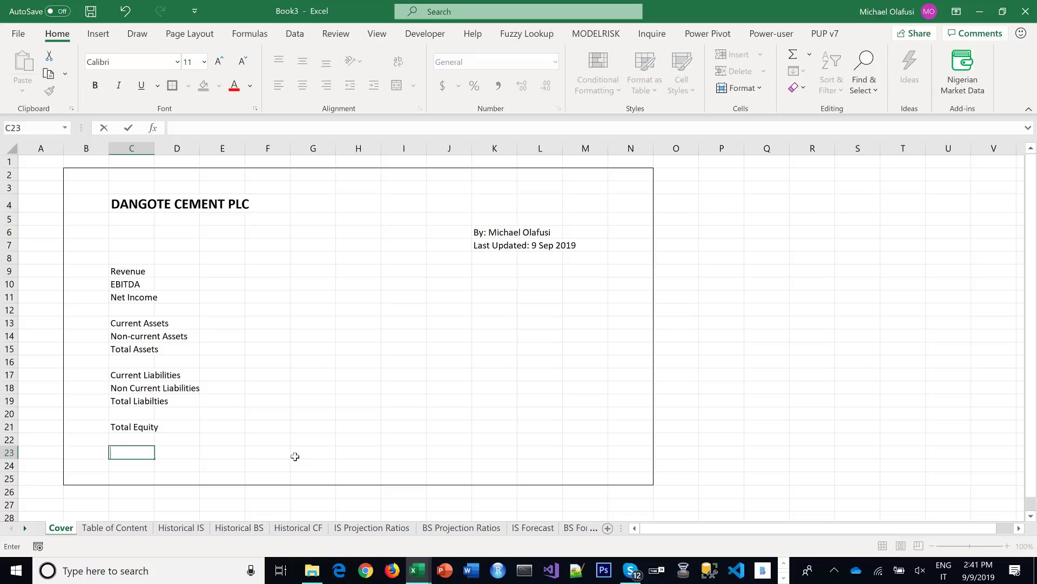
type("Bet")
key("BackSpace")
key("BackSpace")
key("BackSpace")
type("Net Cashflow")
key("Return")
Enter the label Unlevered Free Cashflow (UFCF) in cell C24, below Net Cashflow
type("Free")
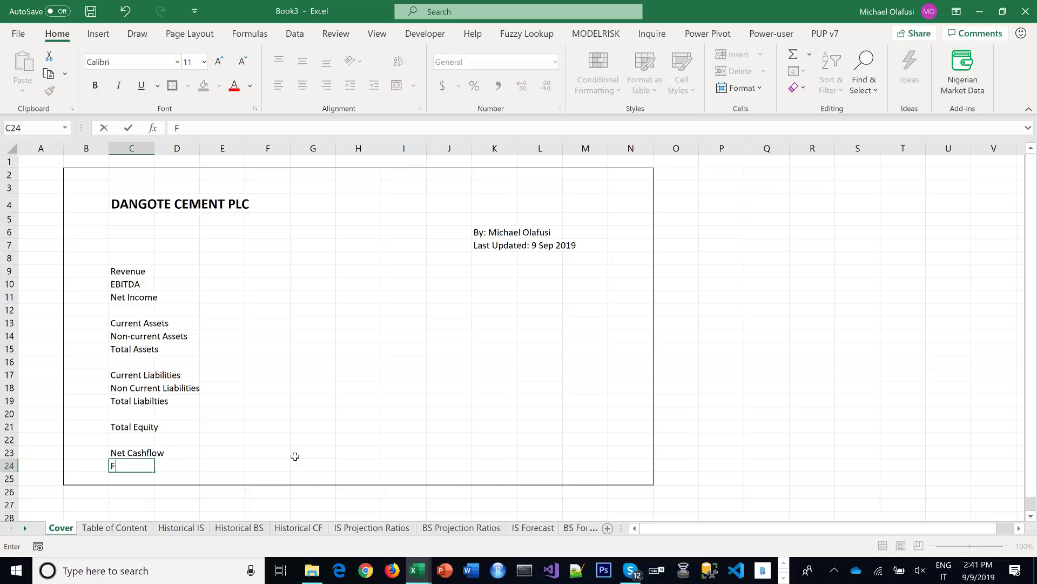
key("BackSpace")
key("BackSpace")
key("BackSpace")
type("Unlevered Free Cash")
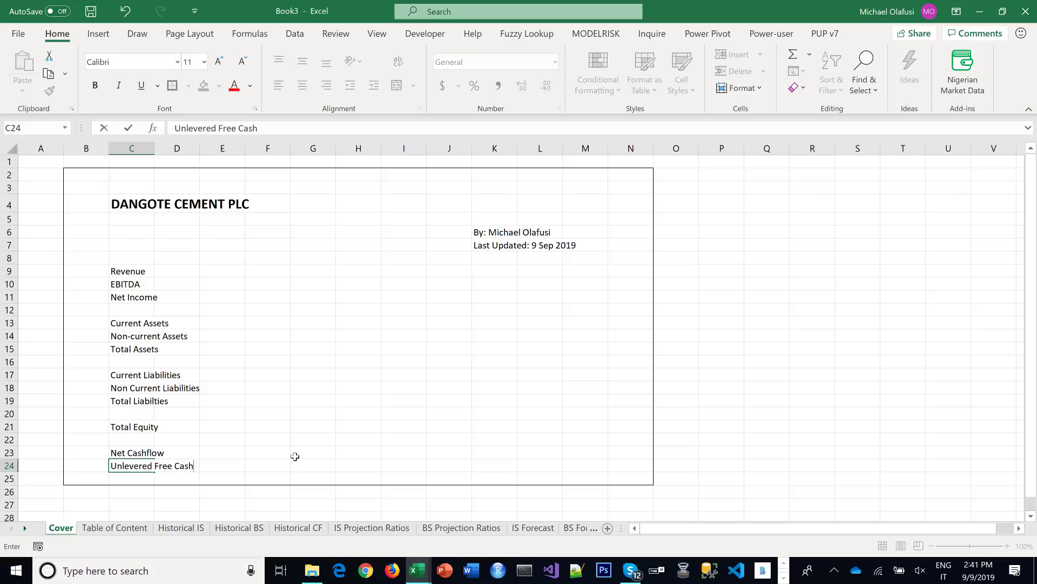
type("flow (UFCF")
key("Return")
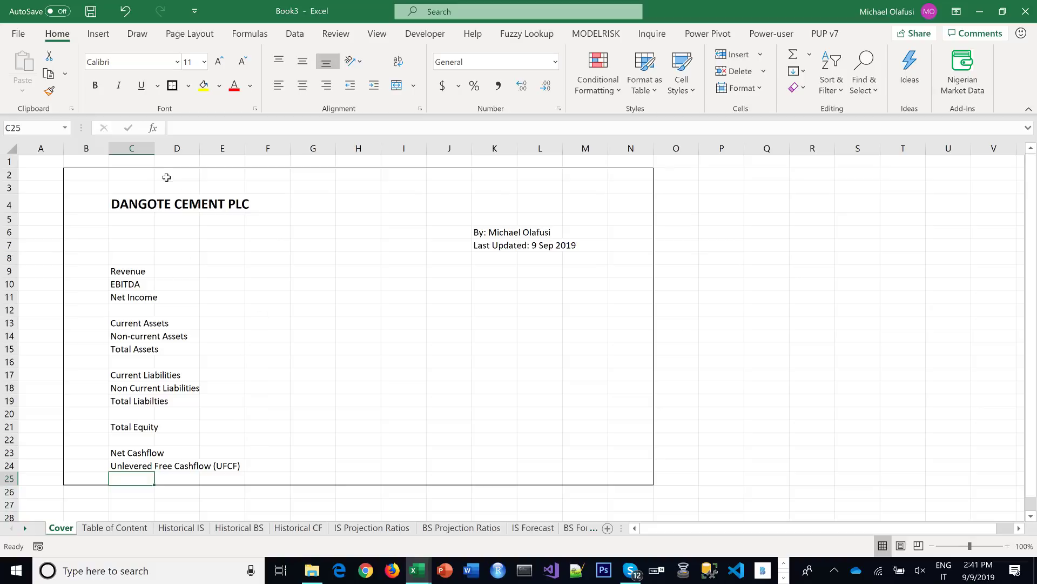
Autofit column C to the width of its contents
left_click_drag(154, 148, 152, 148)
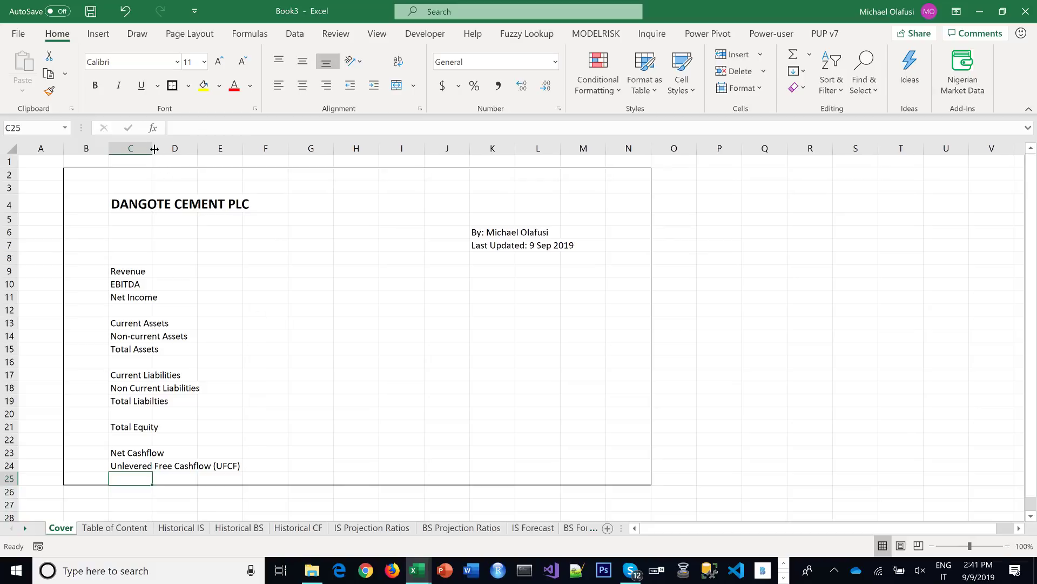
double_click(152, 149)
left_click(191, 251)
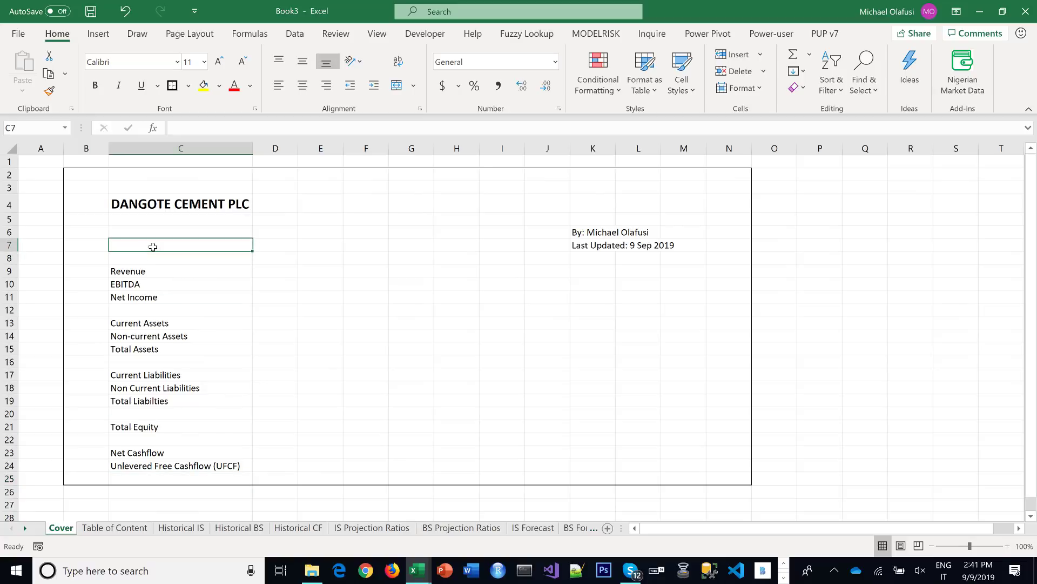
Enter the label NGN Millions in cell C7 of the Cover sheet
type("Net")
key("BackSpace")
key("BackSpace")
key("BackSpace")
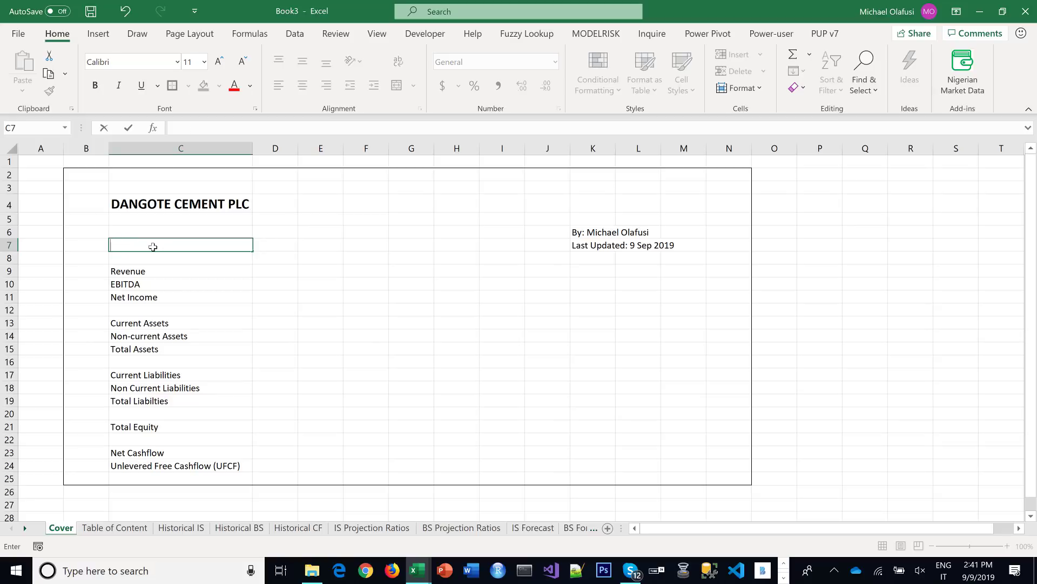
type("NGN Millions")
key("Return")
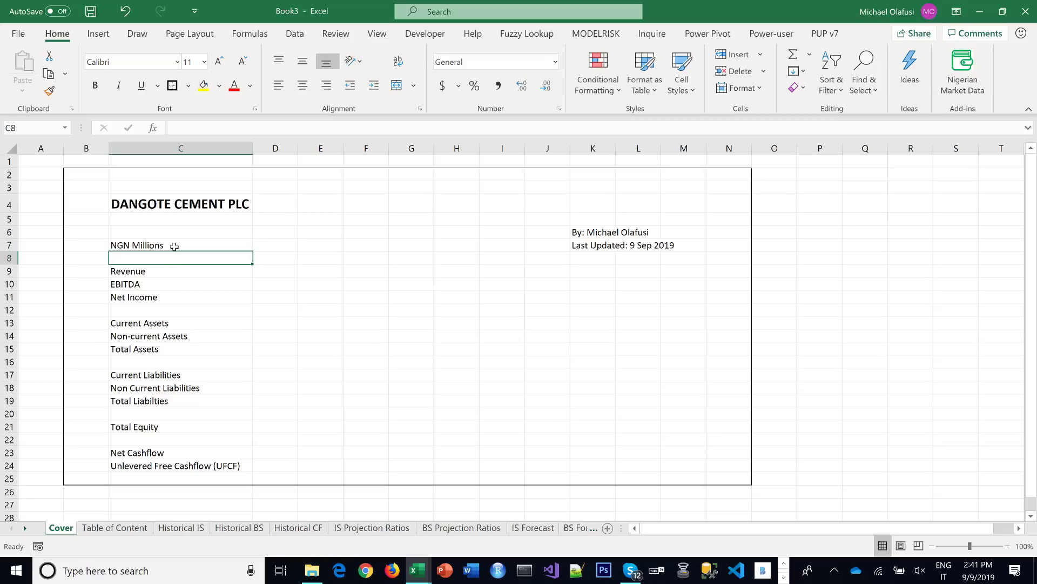
Move the author and Last Updated lines from K6:K7 up to K4:K5, level with the company title
left_click_drag(174, 246, 474, 240)
left_click_drag(574, 236, 584, 204)
left_click(555, 302)
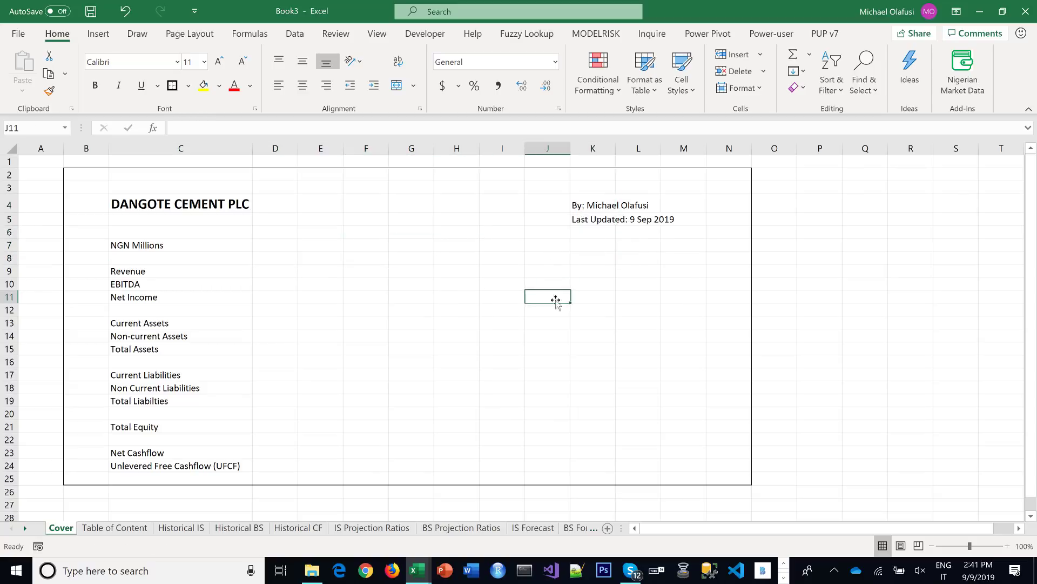
left_click(249, 244)
left_click(283, 246)
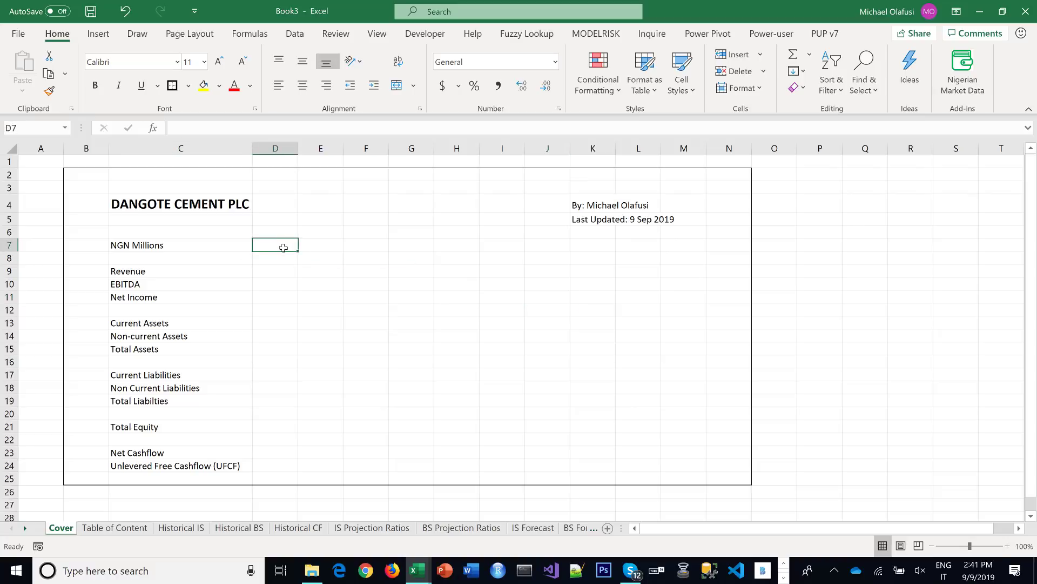
Save the workbook as Financial Model for Dangote Cement in the local Documents folder
key("ctrl+s")
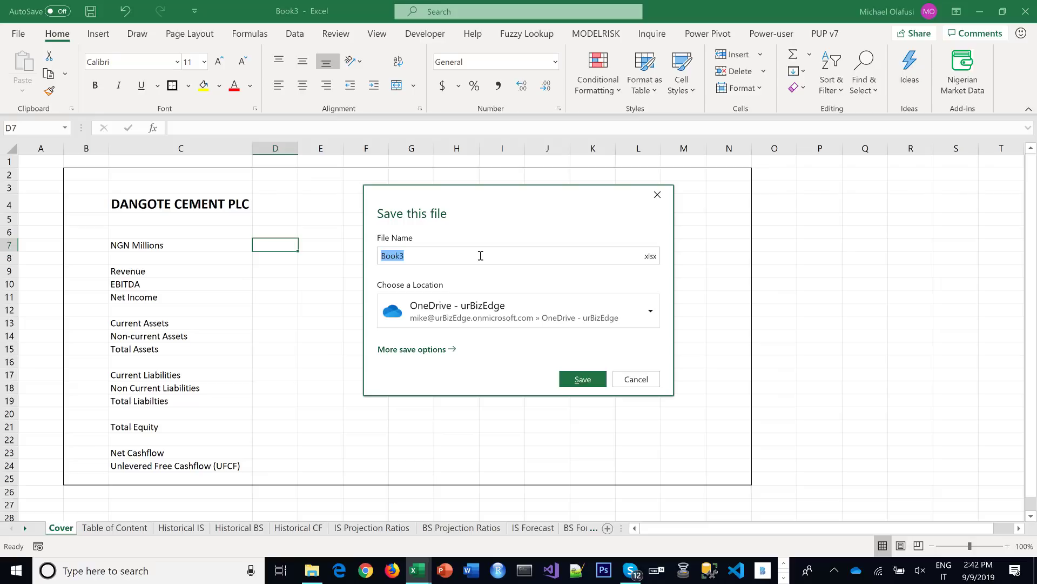
type("Finan")
type("cial Model")
type(" for Fo")
key("BackSpace")
key("BackSpace")
type("F")
key("BackSpace")
type("Dangote")
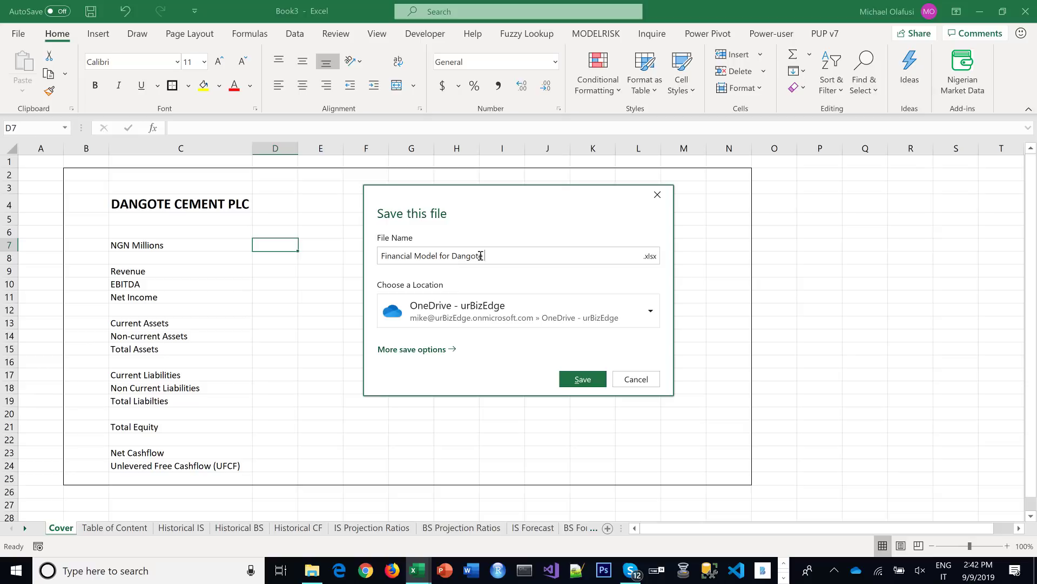
type("Cemeb")
left_click(651, 312)
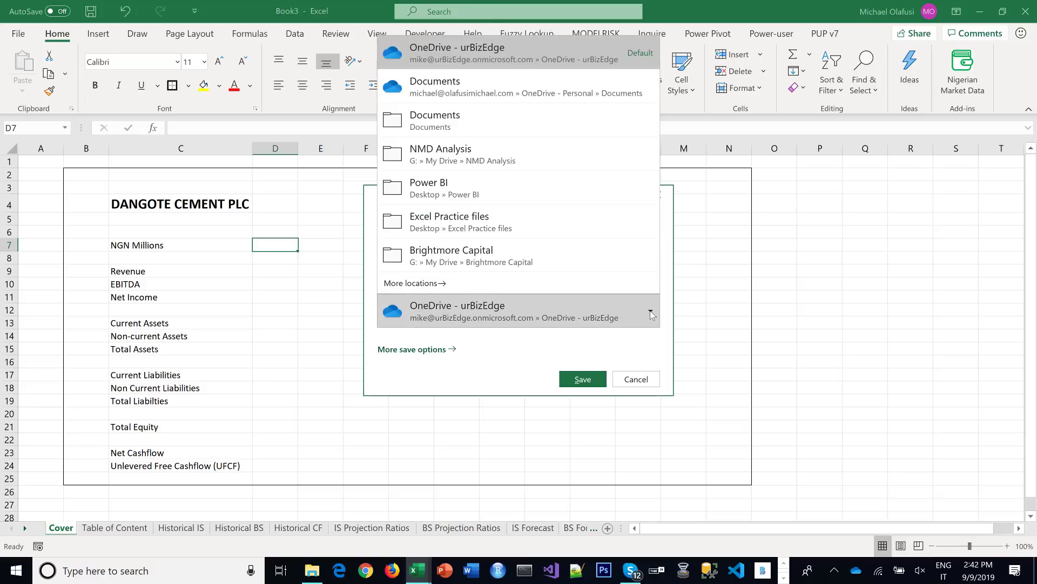
left_click(478, 122)
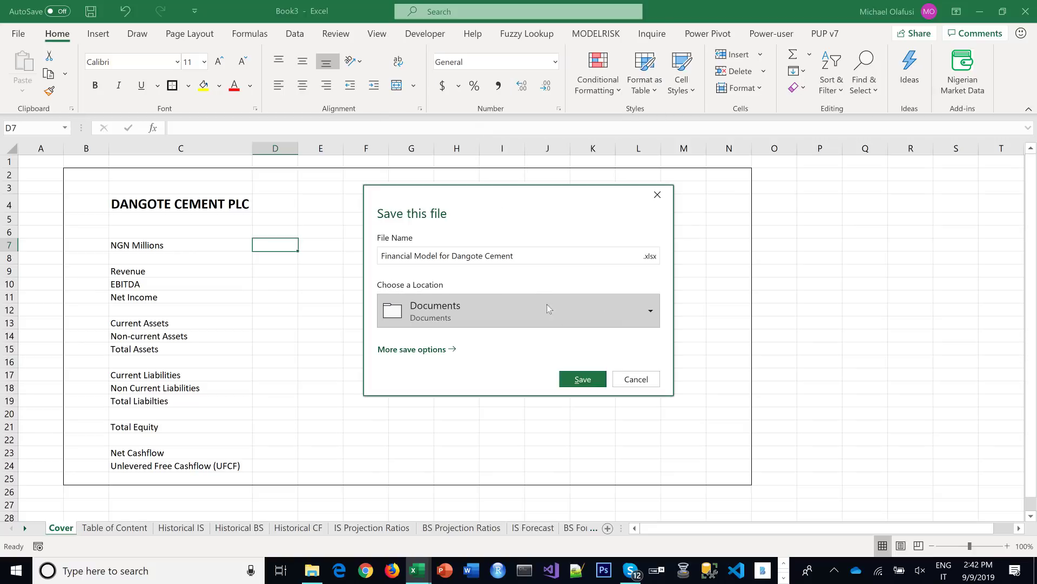
left_click(582, 379)
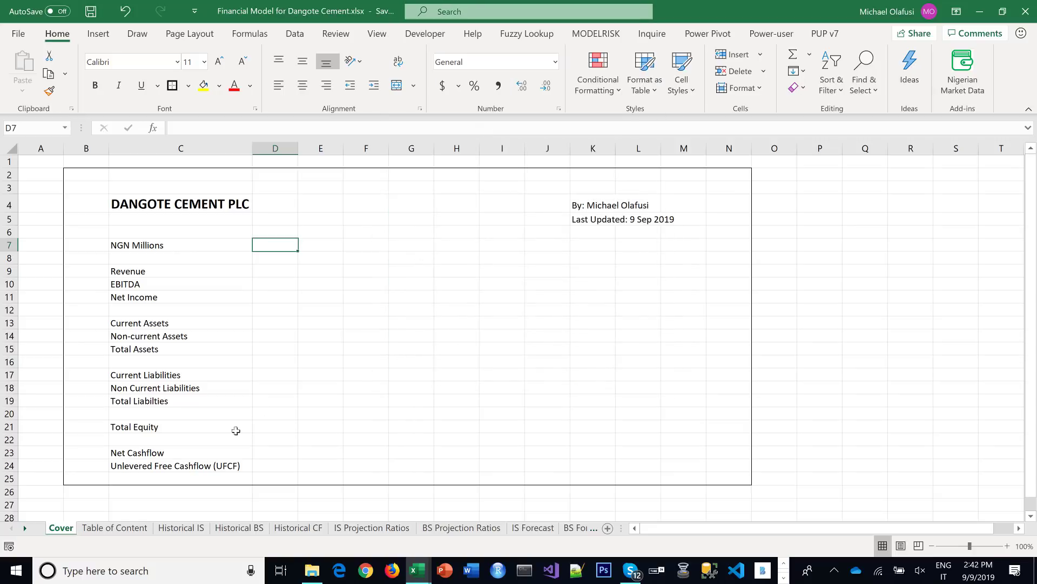
Group all sheets from Table of Content through Ratios, leaving the Cover sheet out of the group
left_click(123, 527)
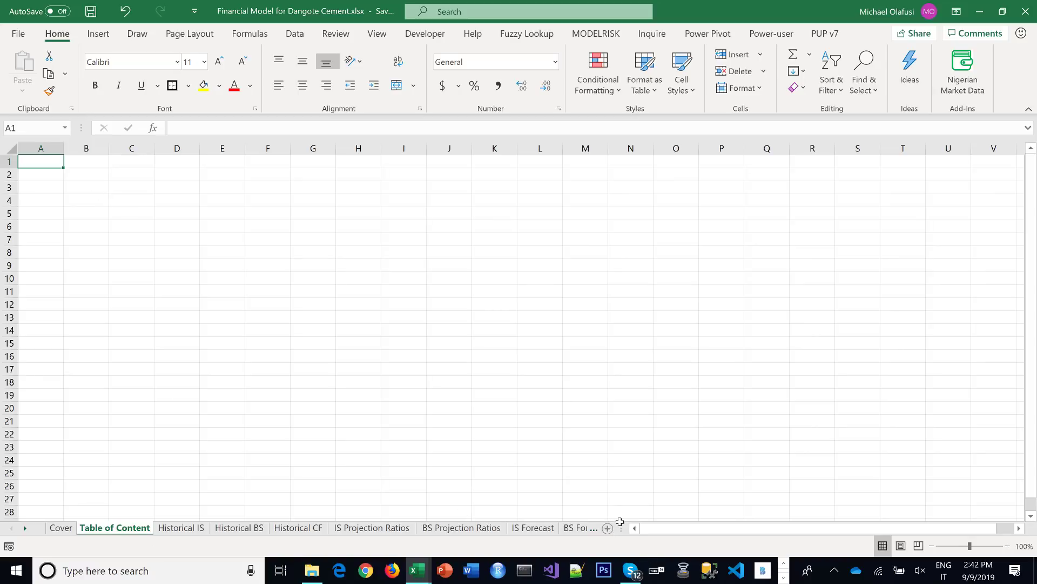
left_click_drag(624, 532, 828, 528)
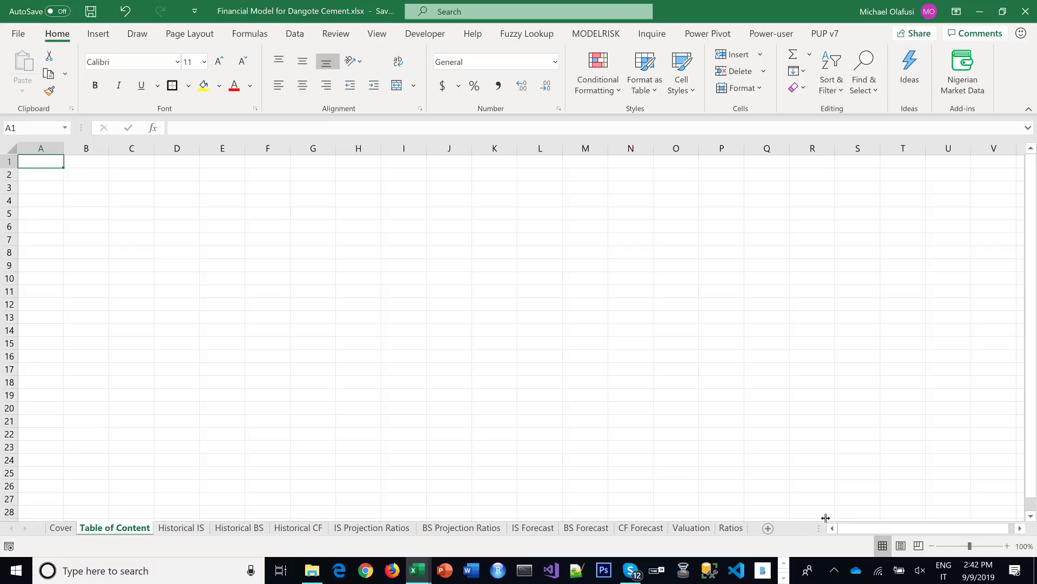
left_click(134, 500)
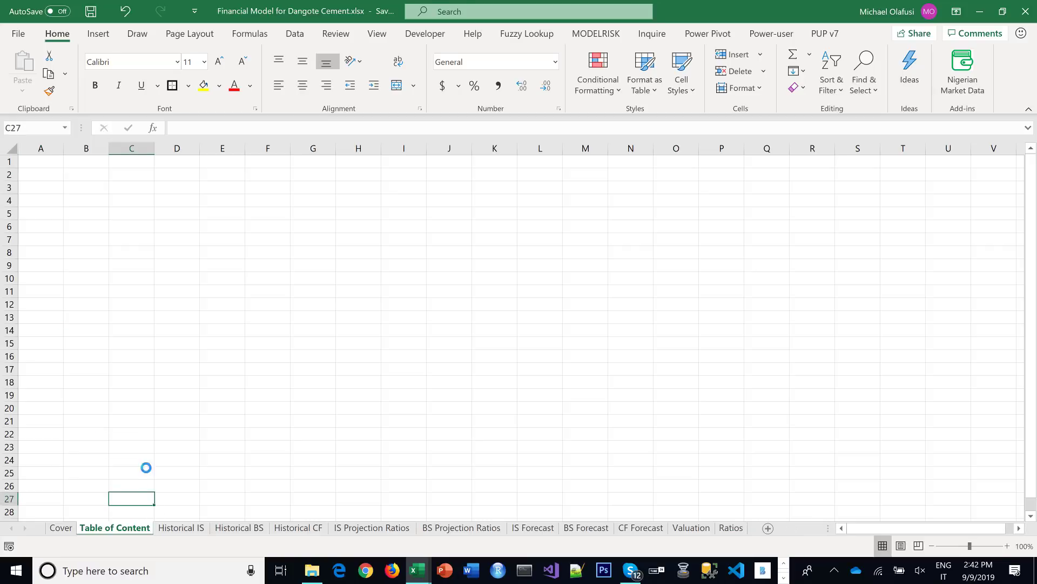
left_click(61, 528)
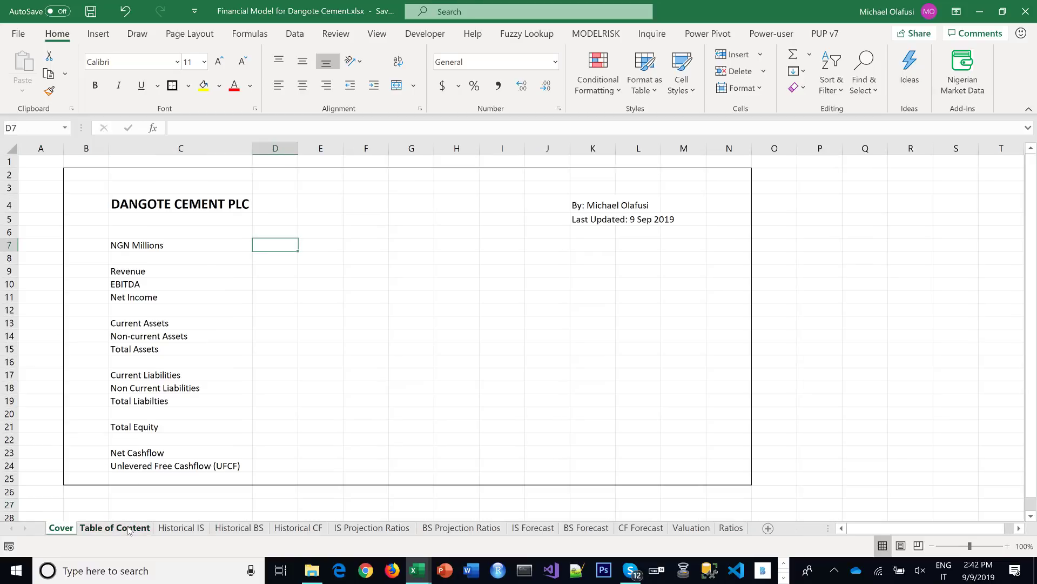
left_click(127, 530)
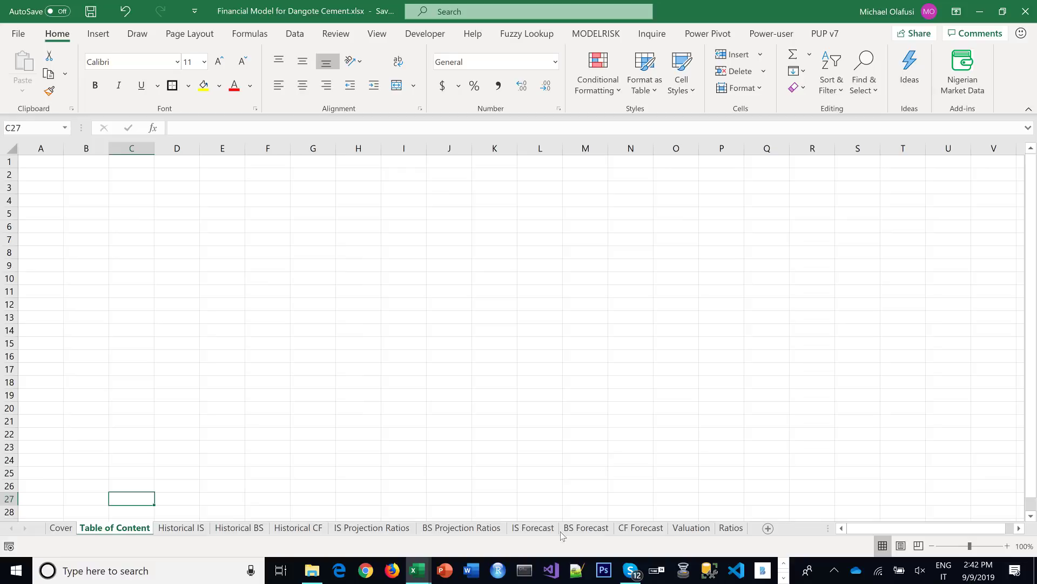
left_click(730, 529, "shift")
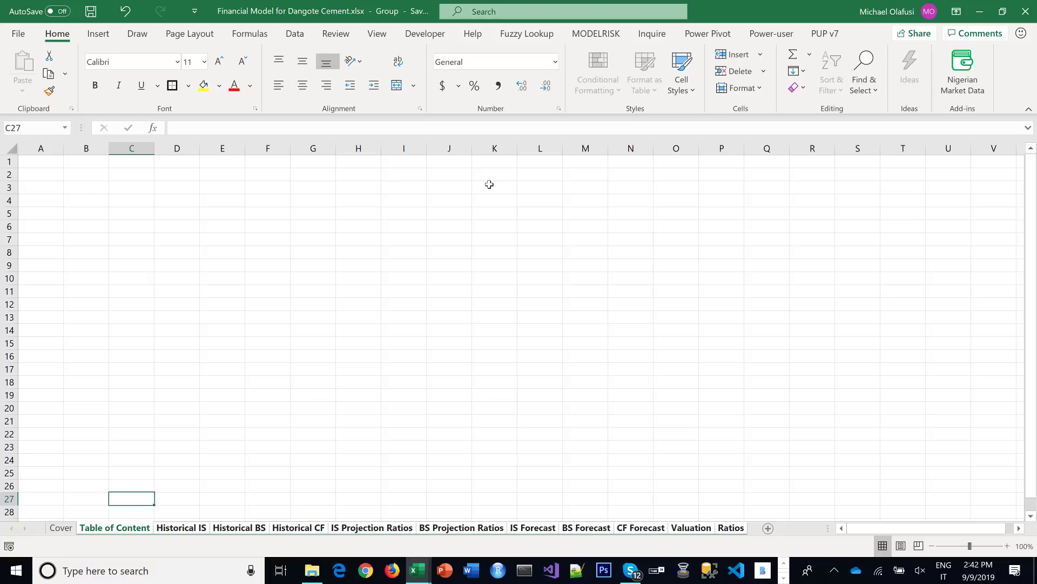
Link cell D1 of the grouped sheets to the company title with the formula =Cover!C4
left_click(193, 161)
type("=")
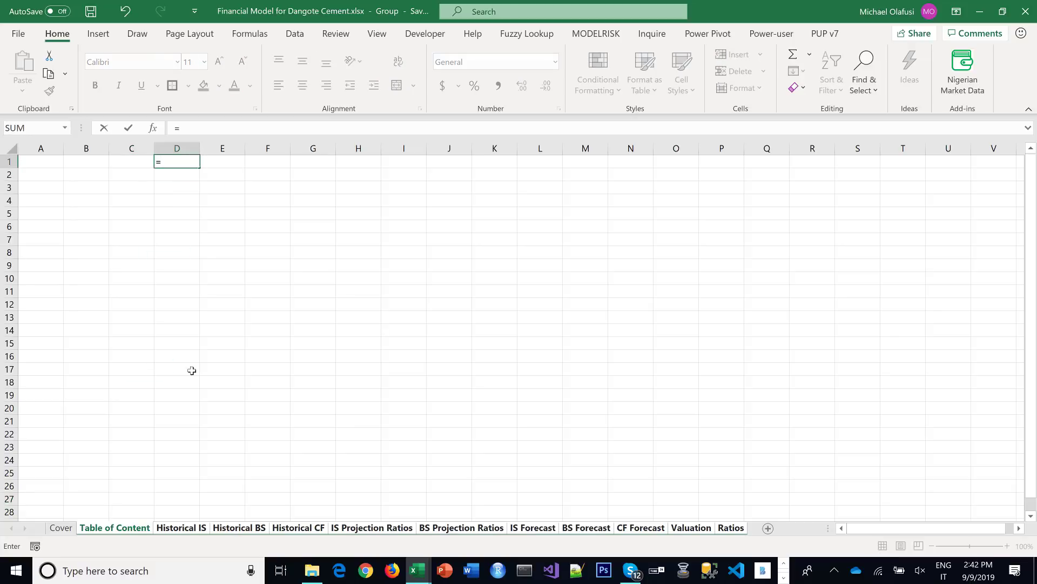
left_click(54, 527)
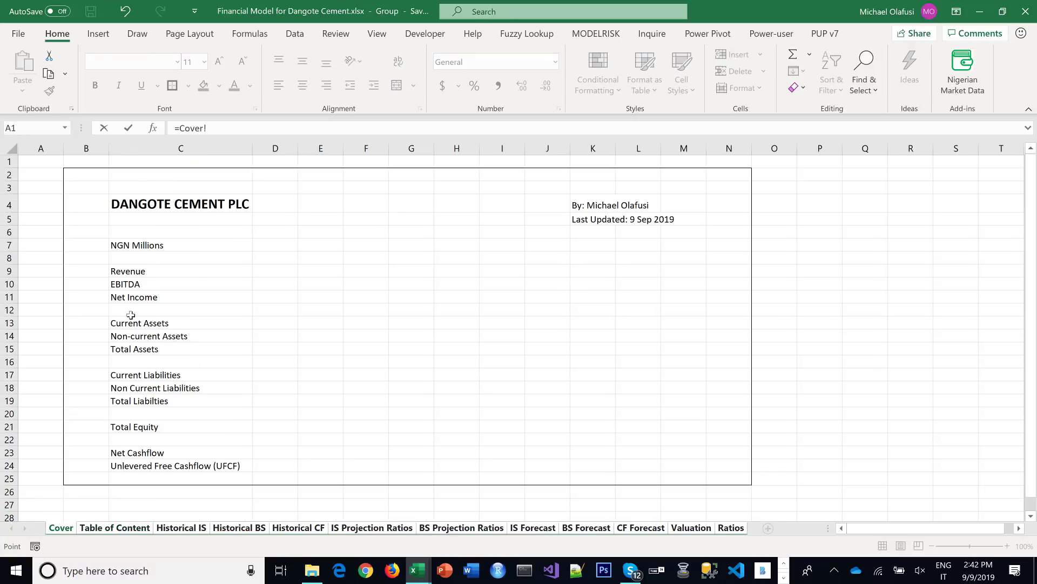
left_click(132, 207)
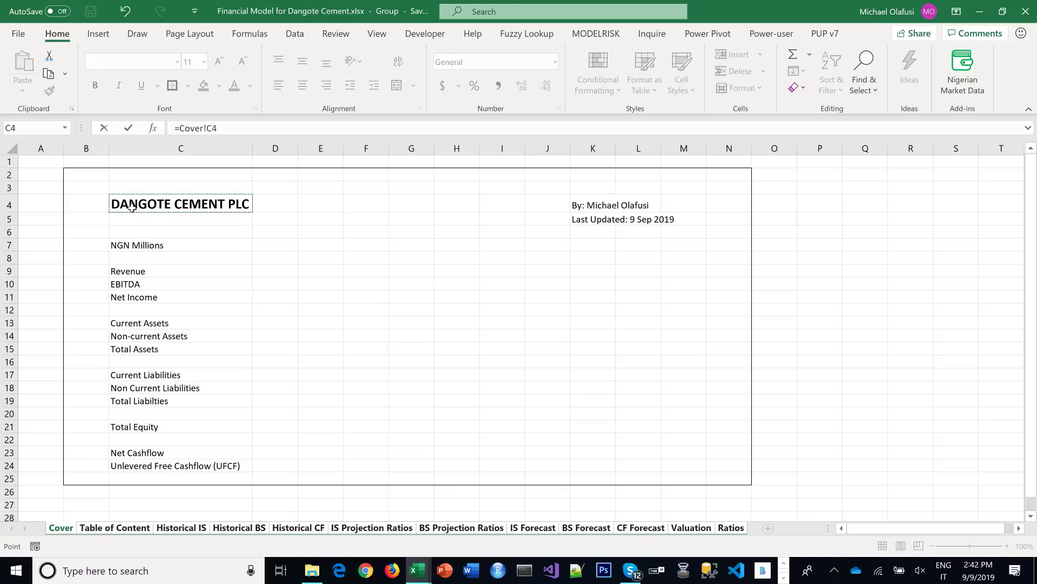
key("Return")
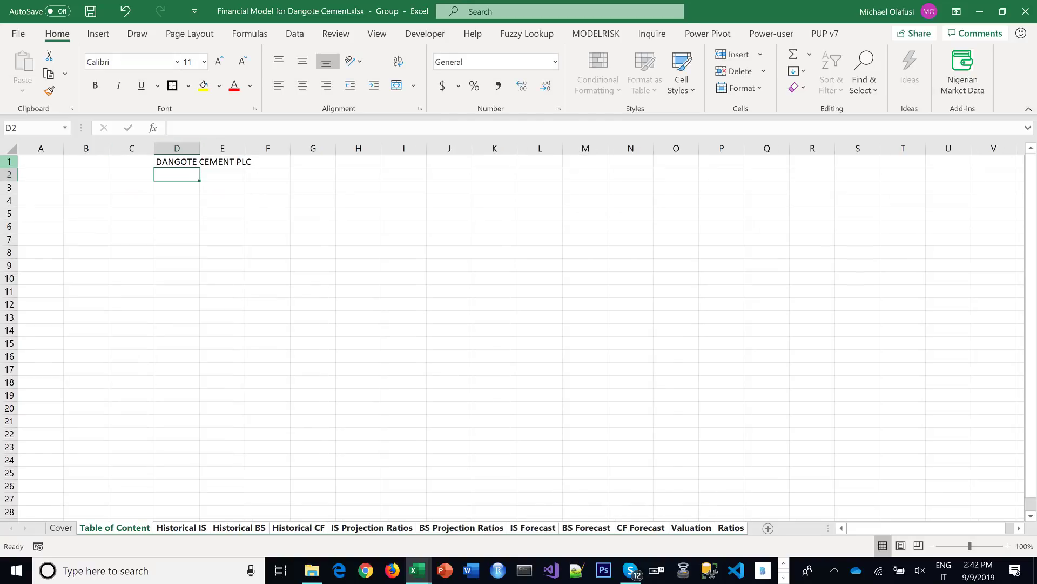
Italicize the whole of row 1 on the grouped sheets
left_click(3, 162)
key("ctrl+i")
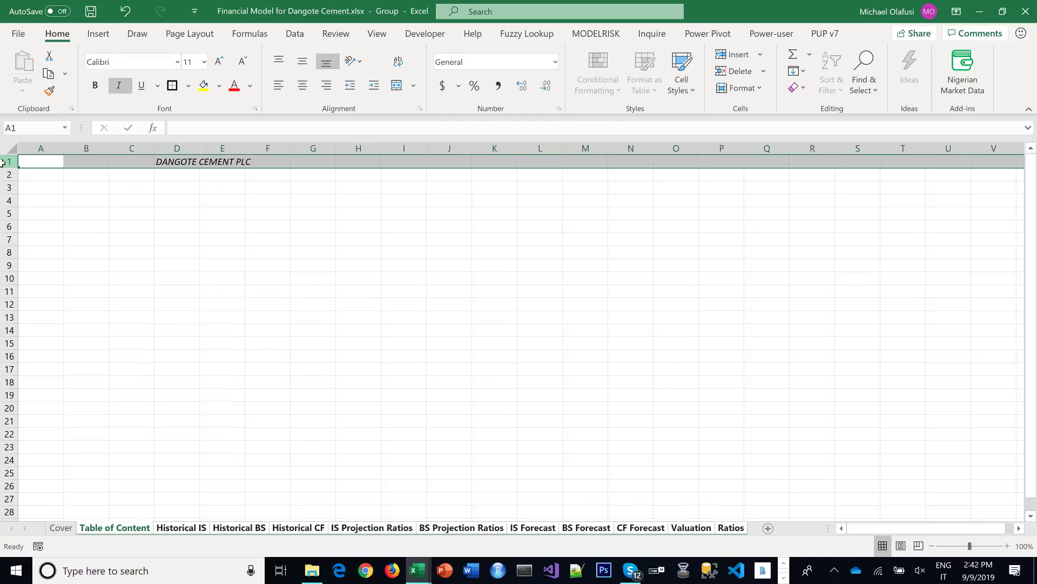
left_click(407, 161)
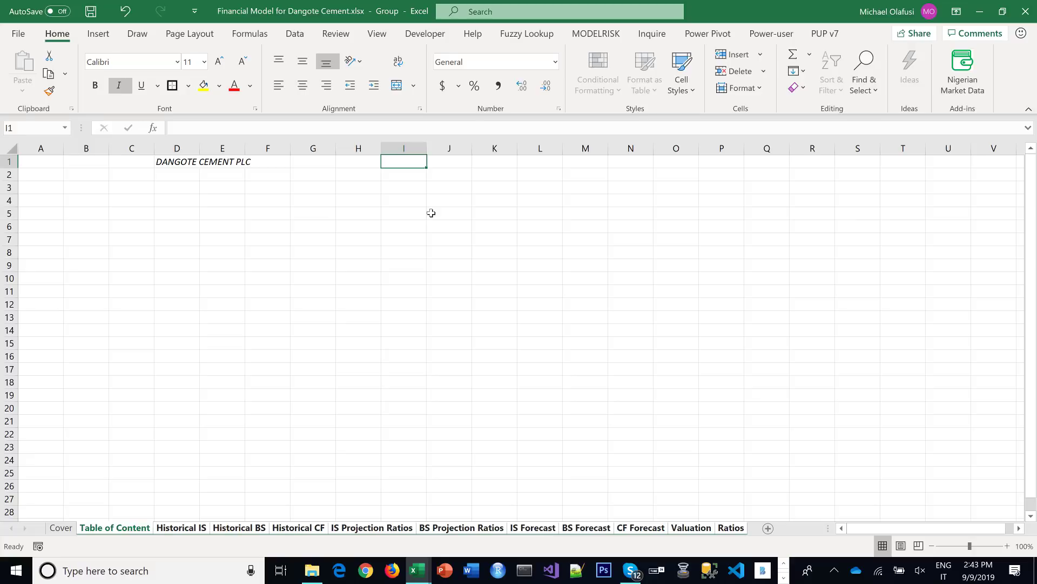
Link cell O1 of the grouped sheets to the Last Updated line with the formula =Cover!K5
left_click(687, 162)
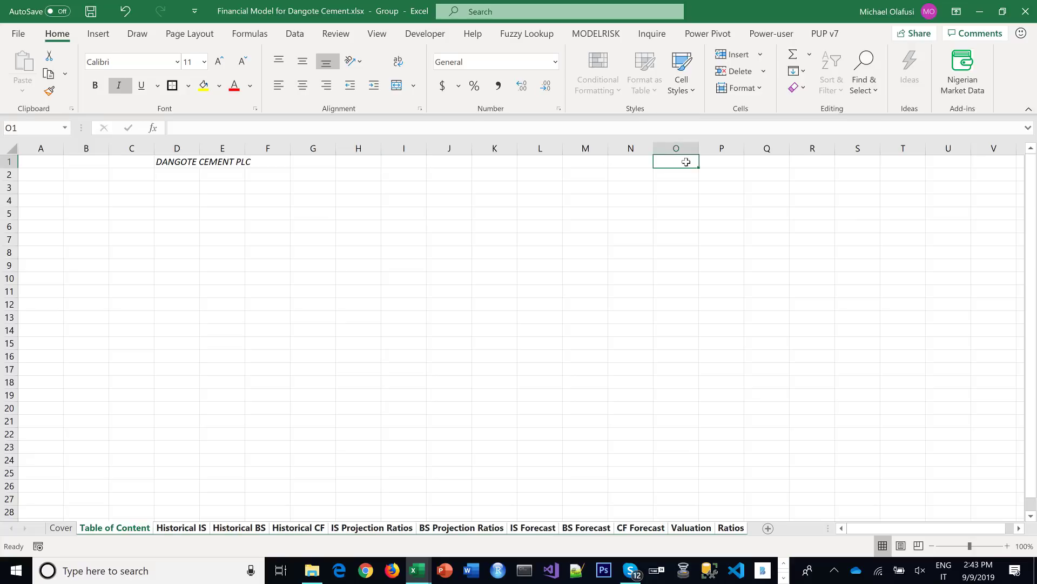
type("=")
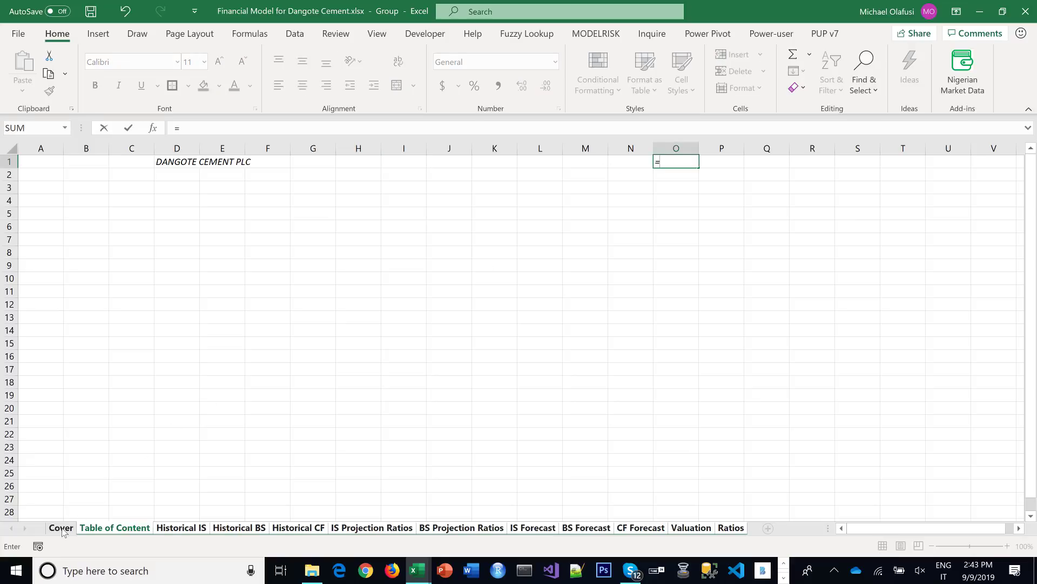
left_click(61, 527)
left_click(583, 218)
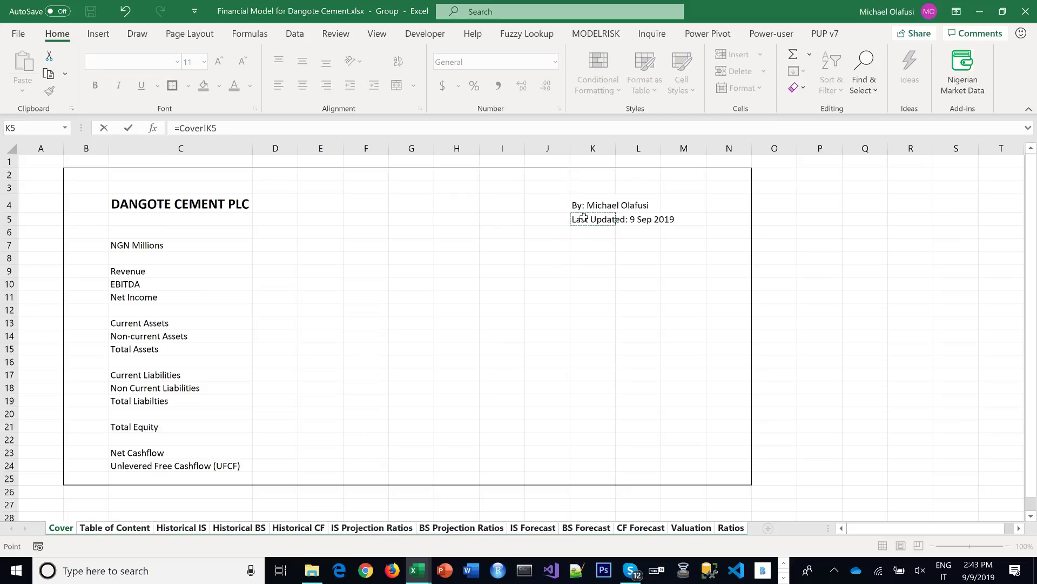
key("Return")
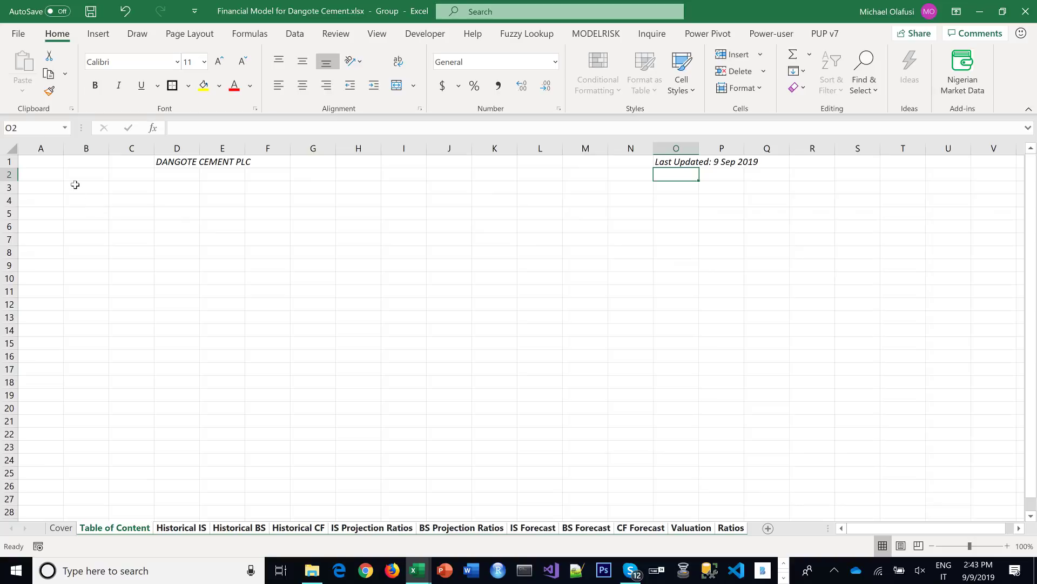
Fill the heading band B3:F3 with standard green and set its font color to white
left_click(108, 190)
left_click_drag(110, 191, 257, 191)
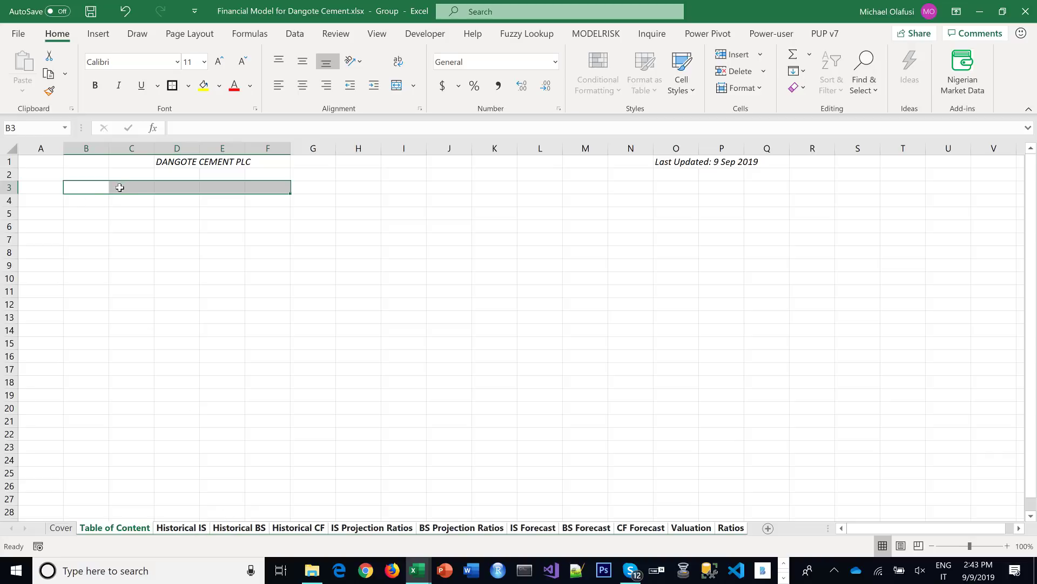
left_click(220, 87)
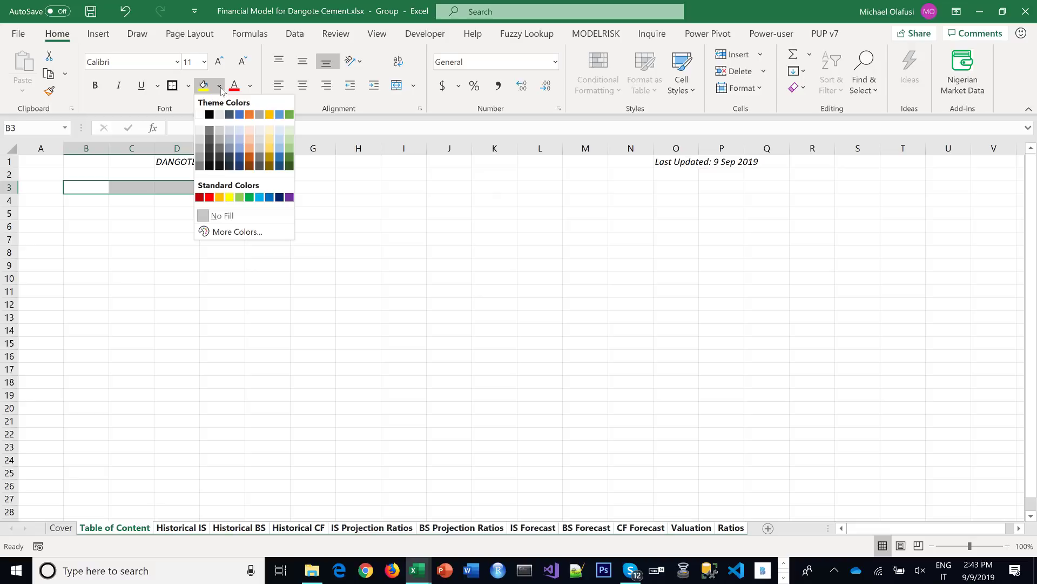
left_click(249, 197)
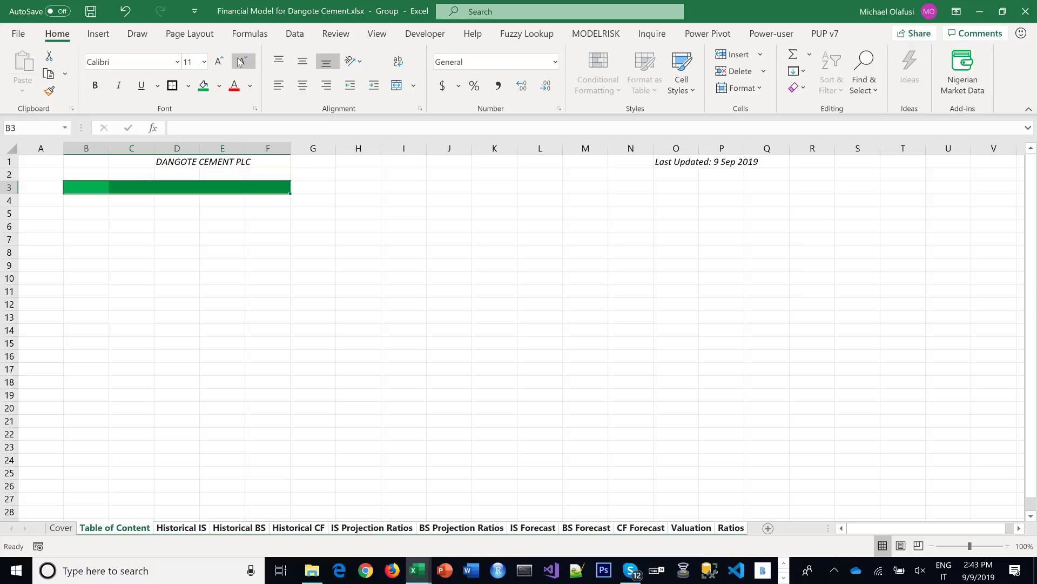
left_click(250, 86)
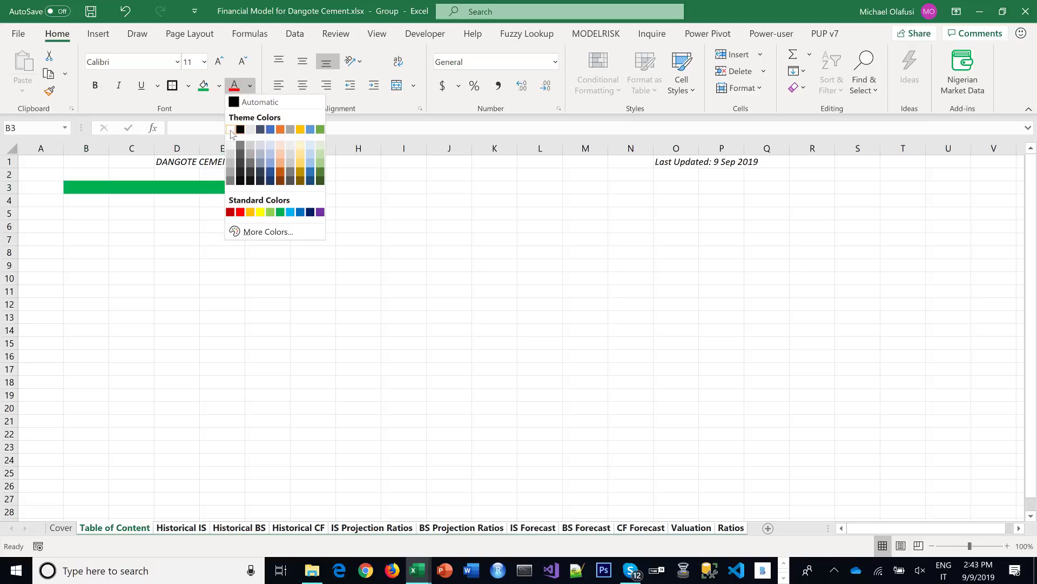
left_click(234, 130)
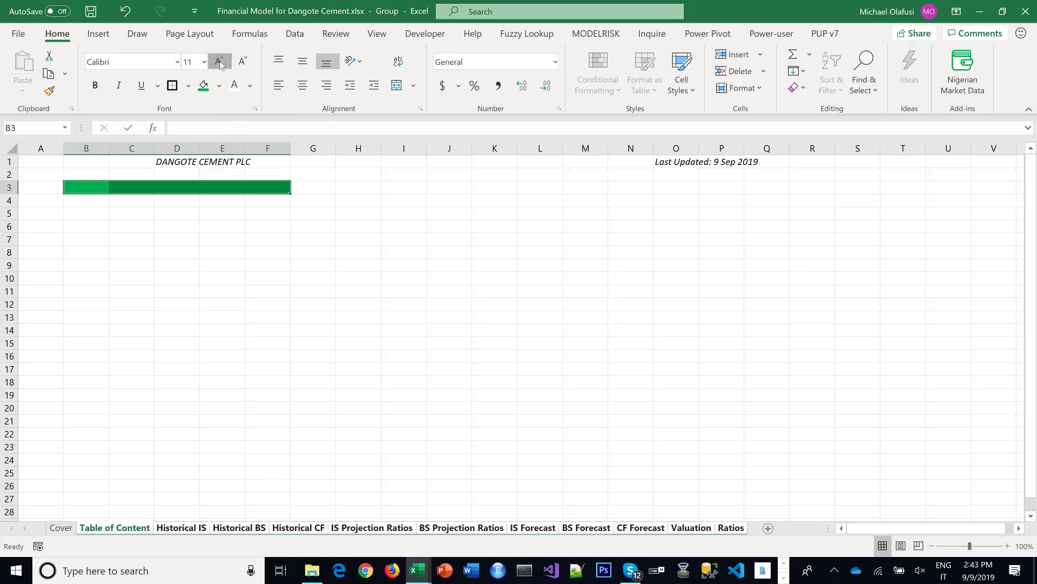
Set the font of B3:F3 to size 16 and bold
left_click(219, 61)
left_click(220, 61)
left_click(220, 61)
left_click(219, 62)
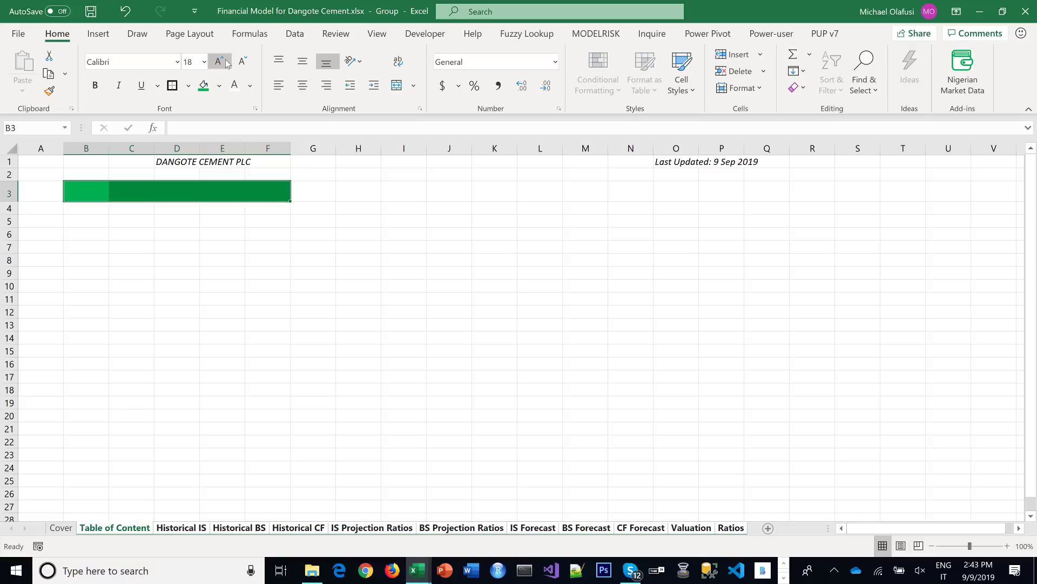
left_click(242, 61)
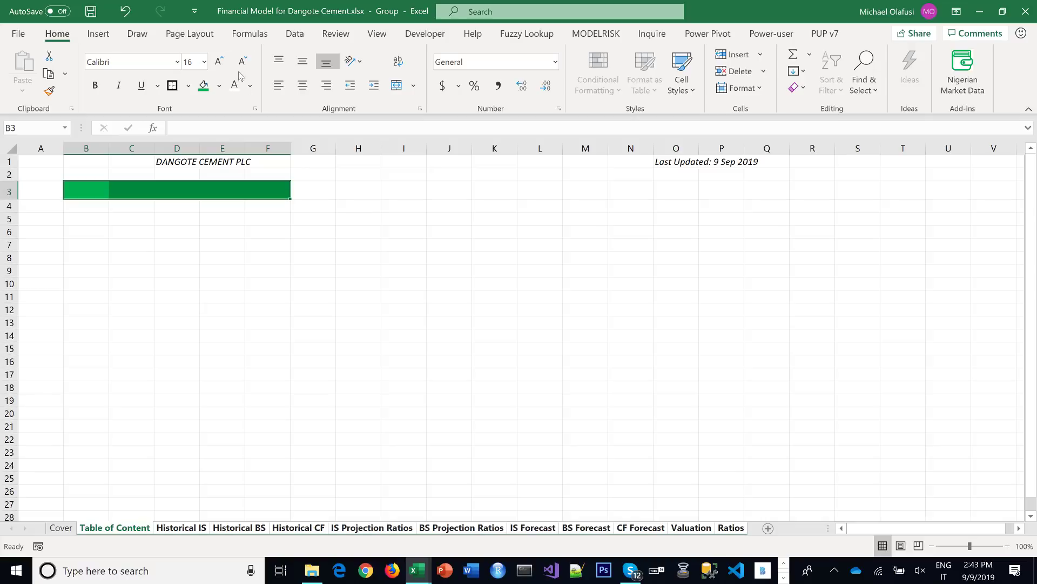
left_click(93, 87)
Set the horizontal alignment of the green band B3:F3 on the grouped sheets to Center Across Selection
right_click(95, 190)
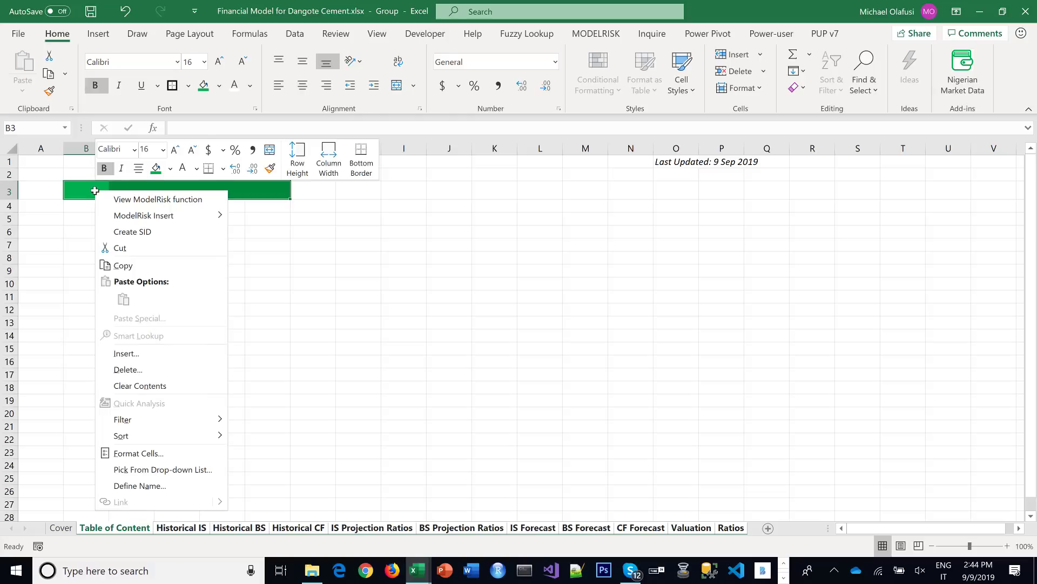
left_click(149, 453)
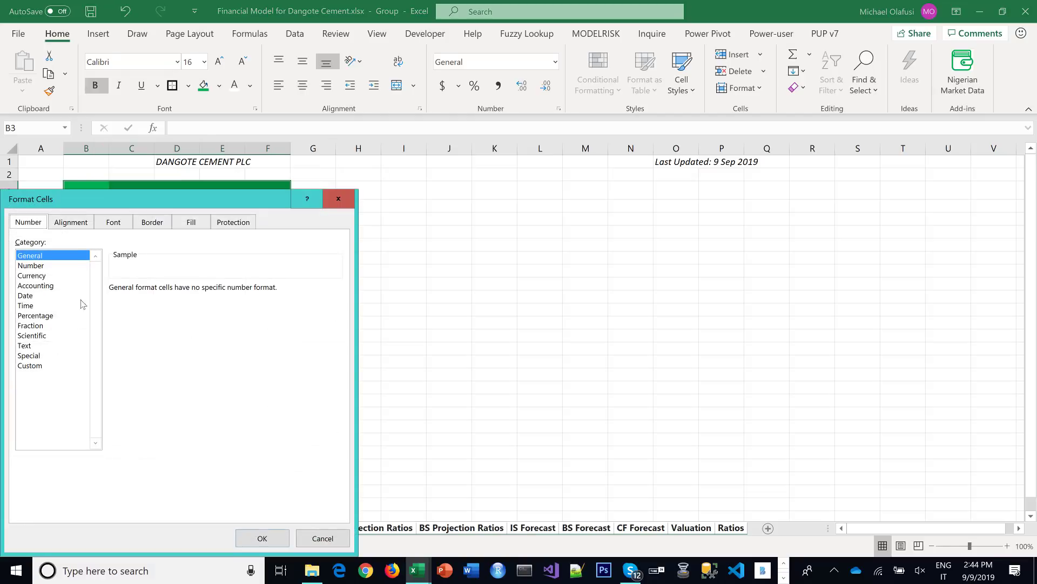
left_click(74, 227)
left_click(109, 272)
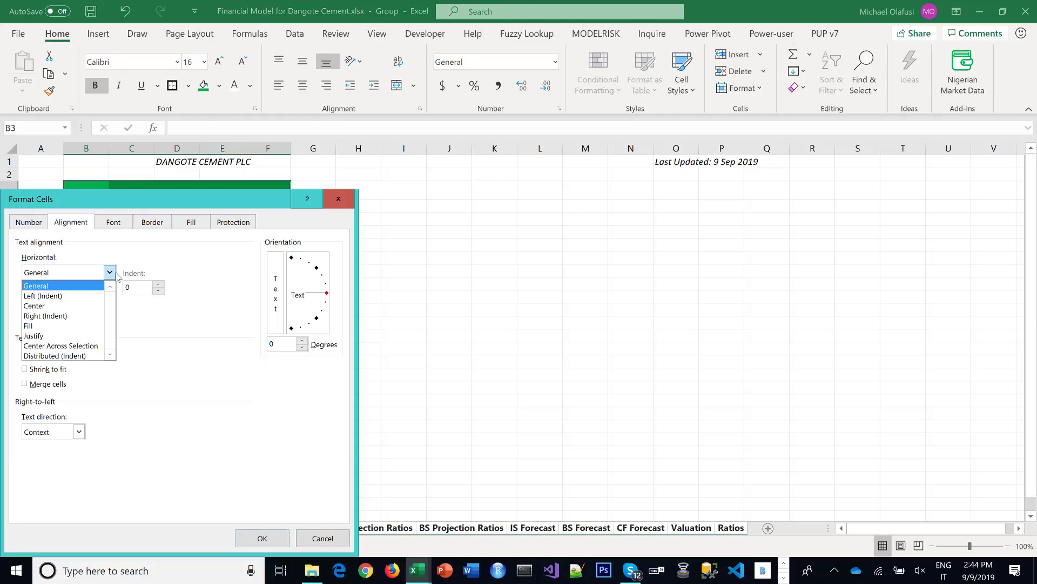
left_click(78, 346)
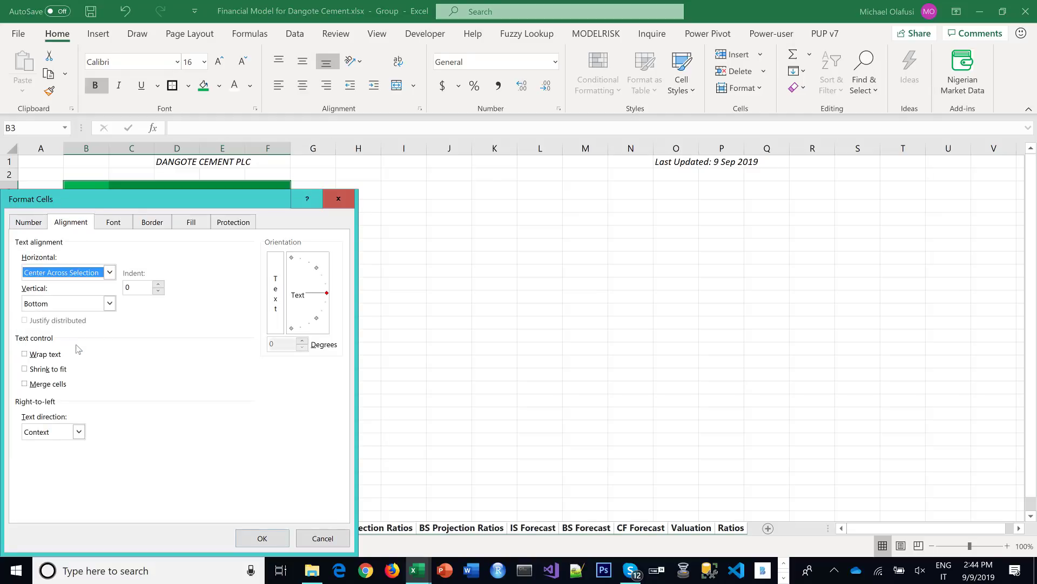
left_click(266, 538)
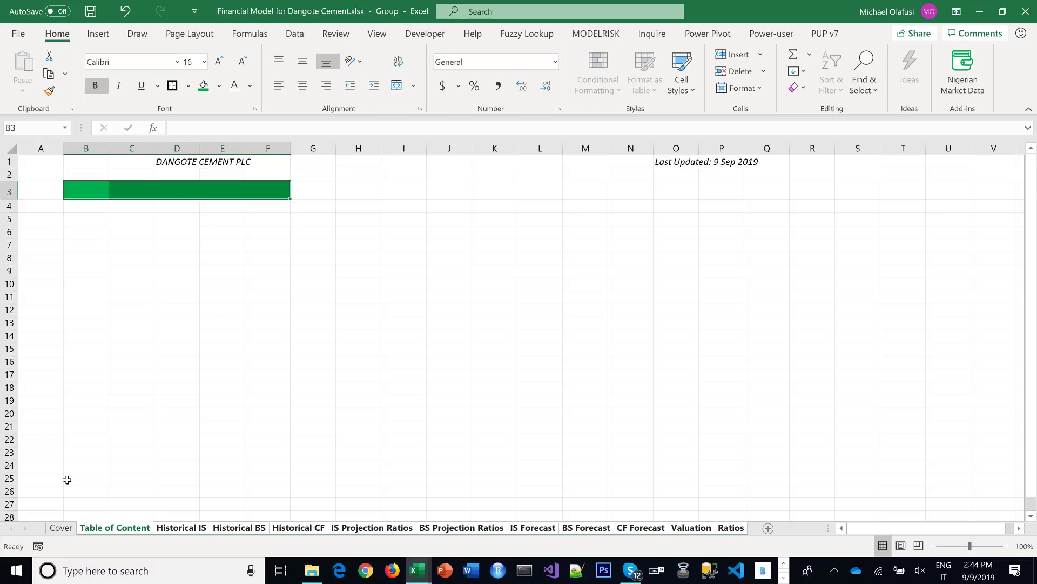
left_click(67, 480)
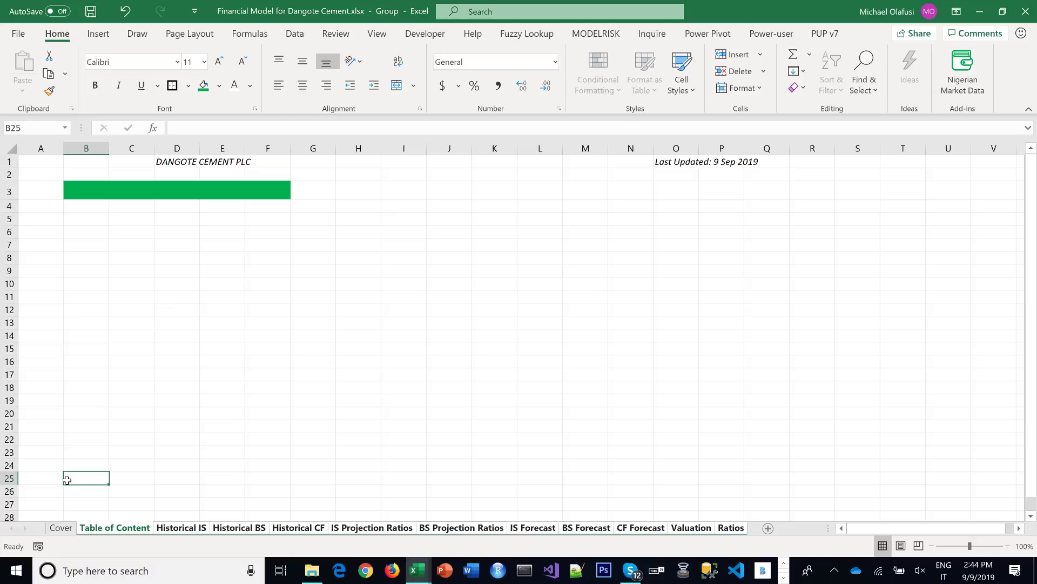
Ungroup the sheets and enter the title "Table of Contents" in cell B3 of the Table of Content sheet
left_click(61, 528)
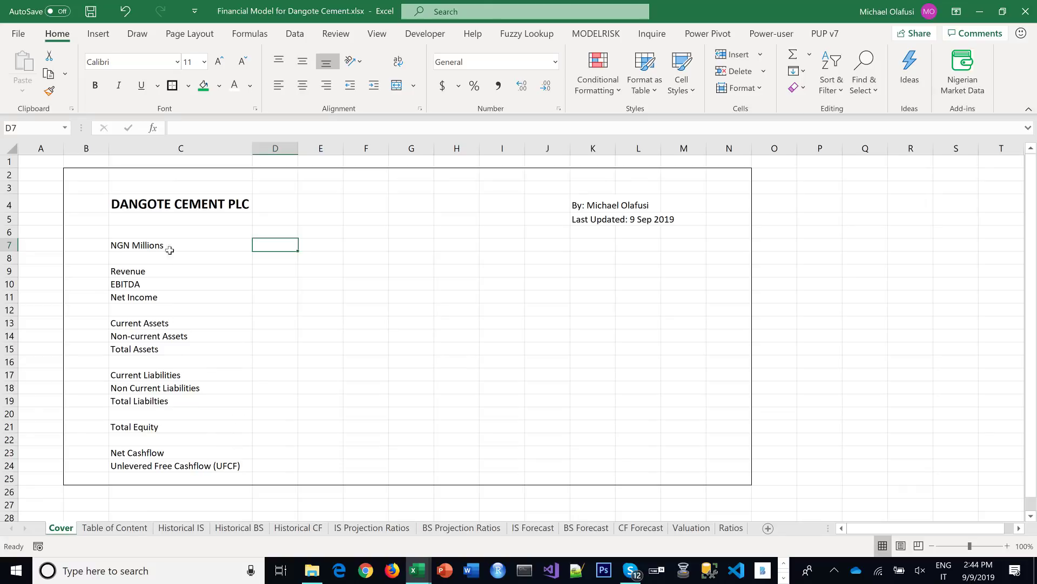
left_click(138, 528)
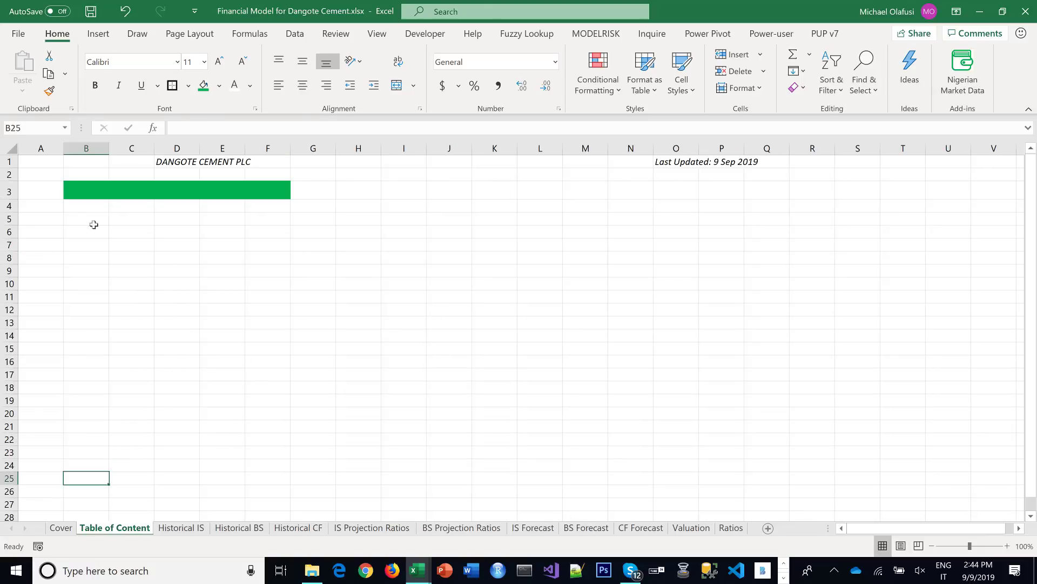
left_click(71, 193)
type("T")
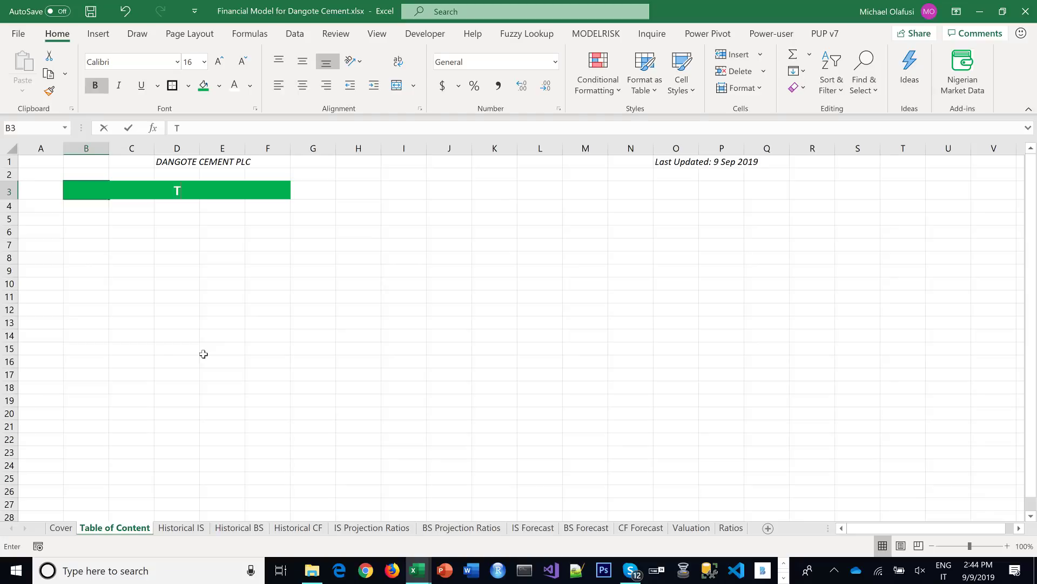
type("able")
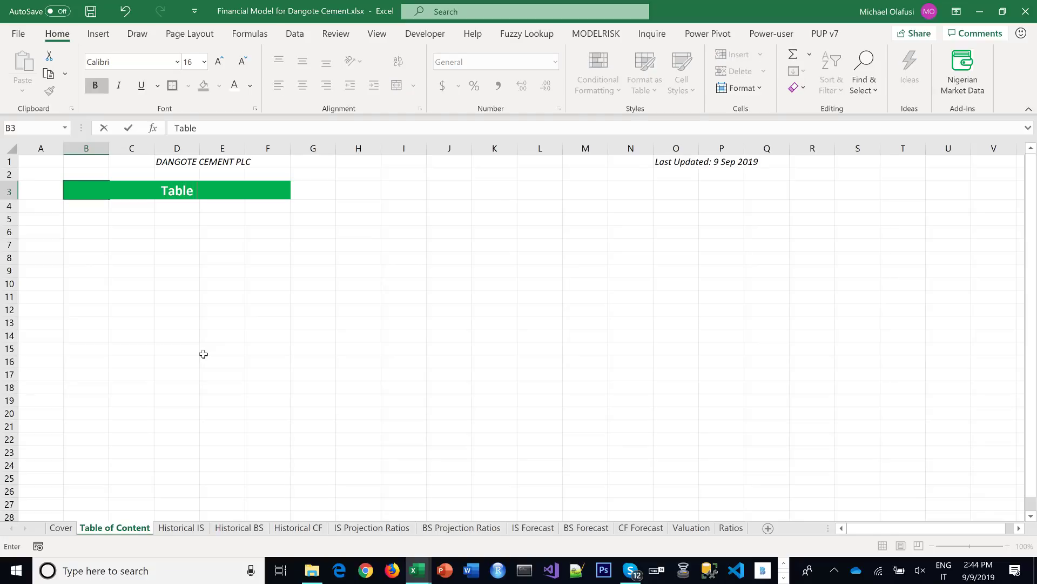
type(" of Contents")
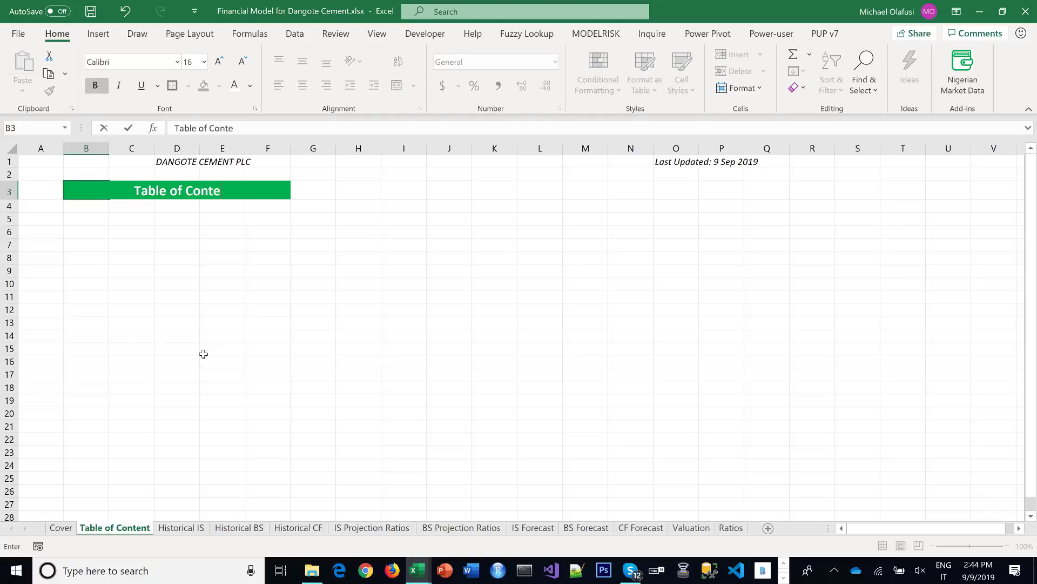
left_click(89, 221)
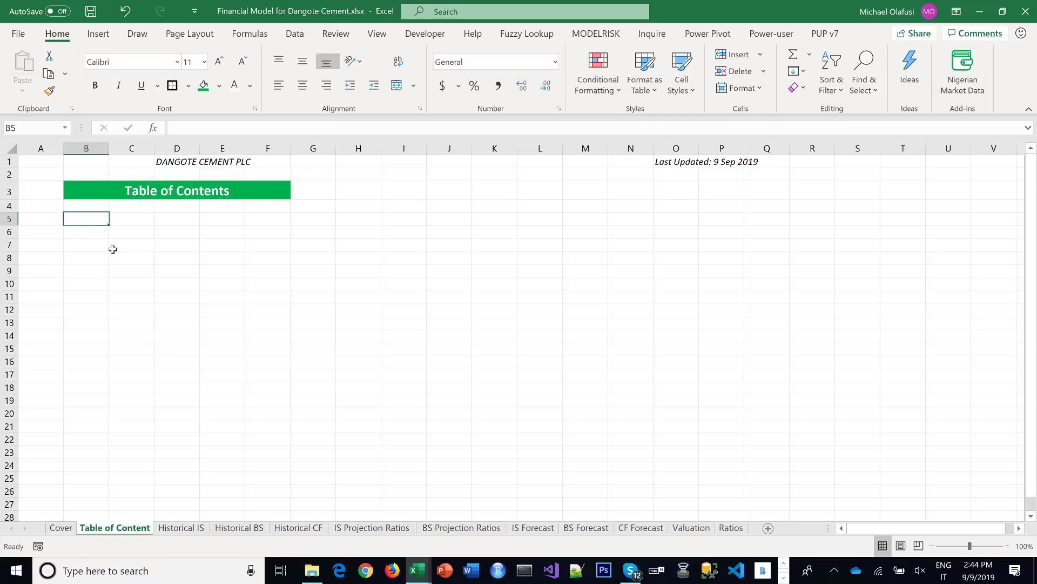
Number cells B6:B15 from 1 to 10 by entering 1 and 2 and extending the series
left_click(88, 233)
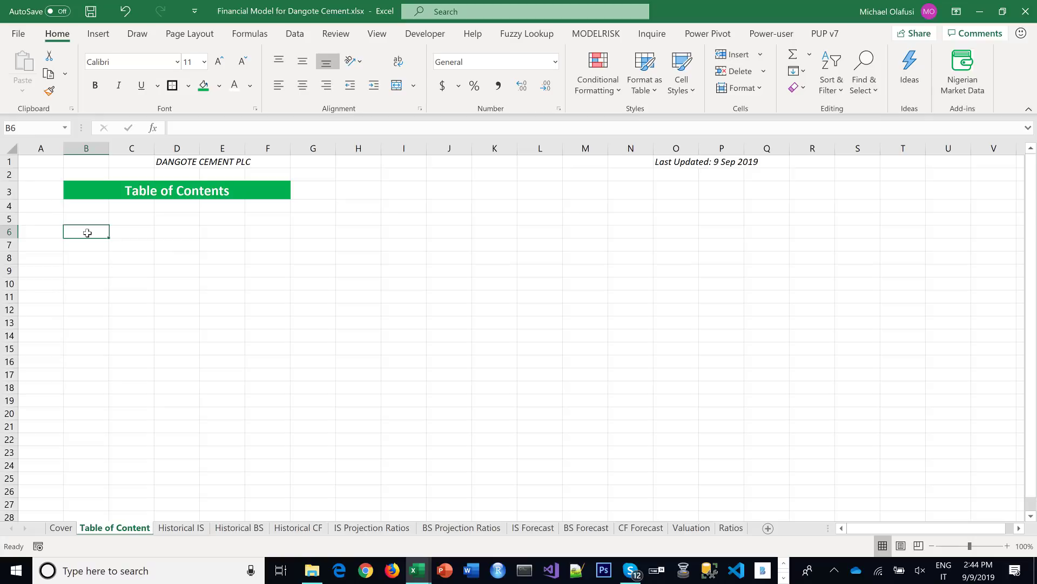
type("1")
key("Return")
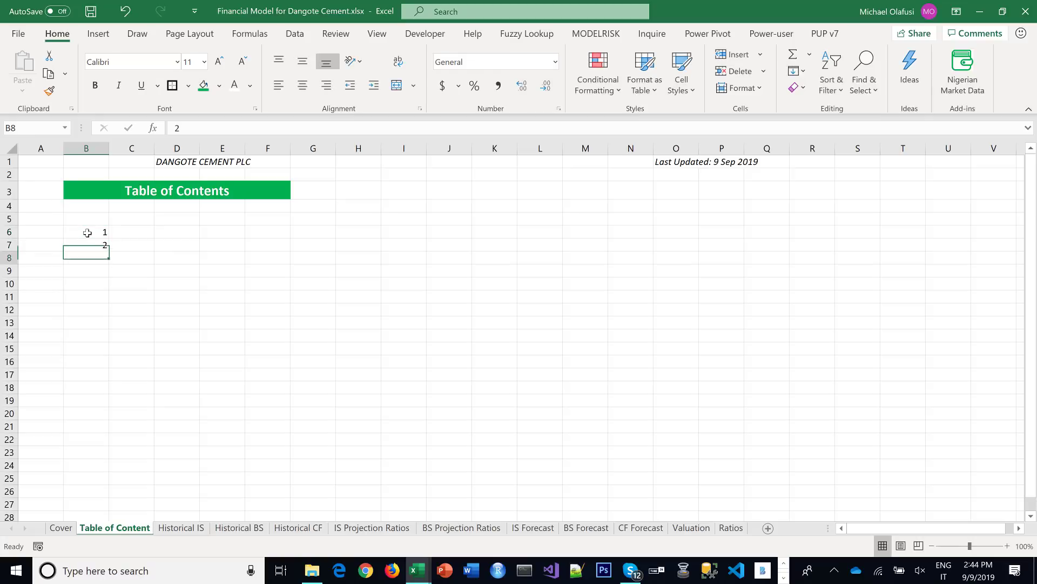
type("2")
key("Return")
left_click_drag(88, 232, 102, 357)
Enter "Historical Income Statement" in C6 as the first contents entry
left_click(131, 234)
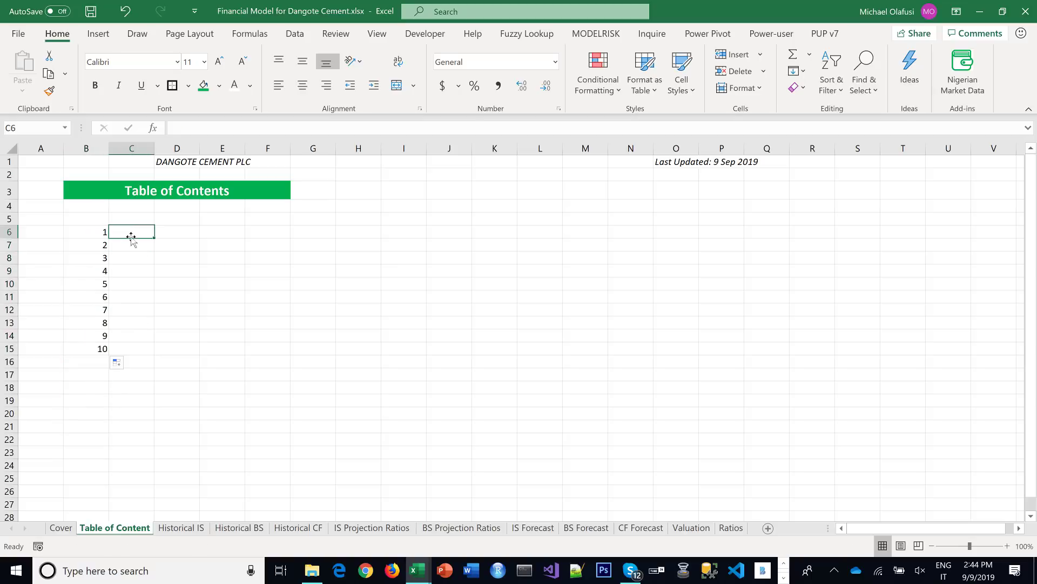
type("H")
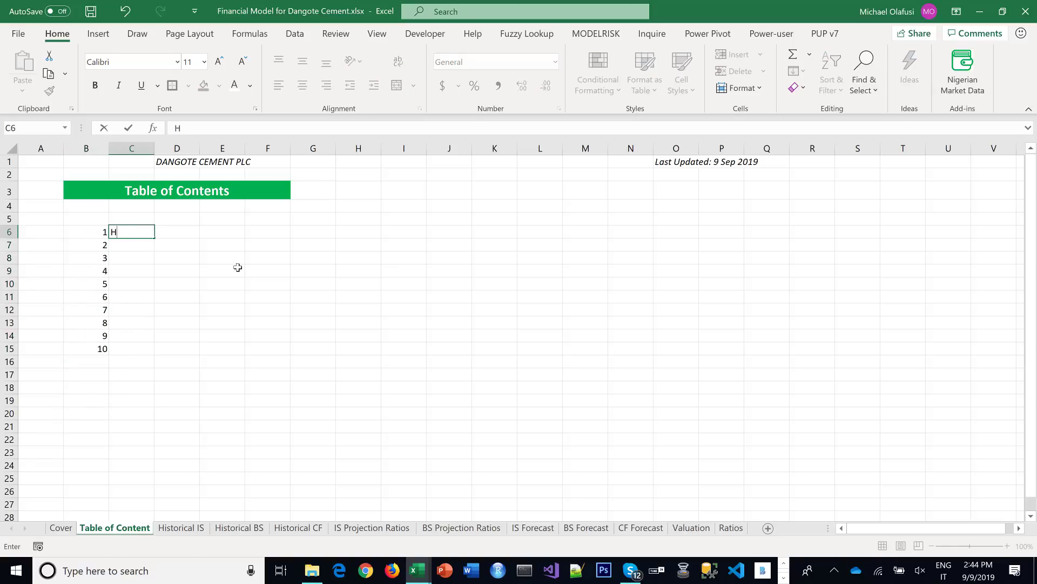
type("istorcial")
key("BackSpace")
key("BackSpace")
key("BackSpace")
type("l Inscome S")
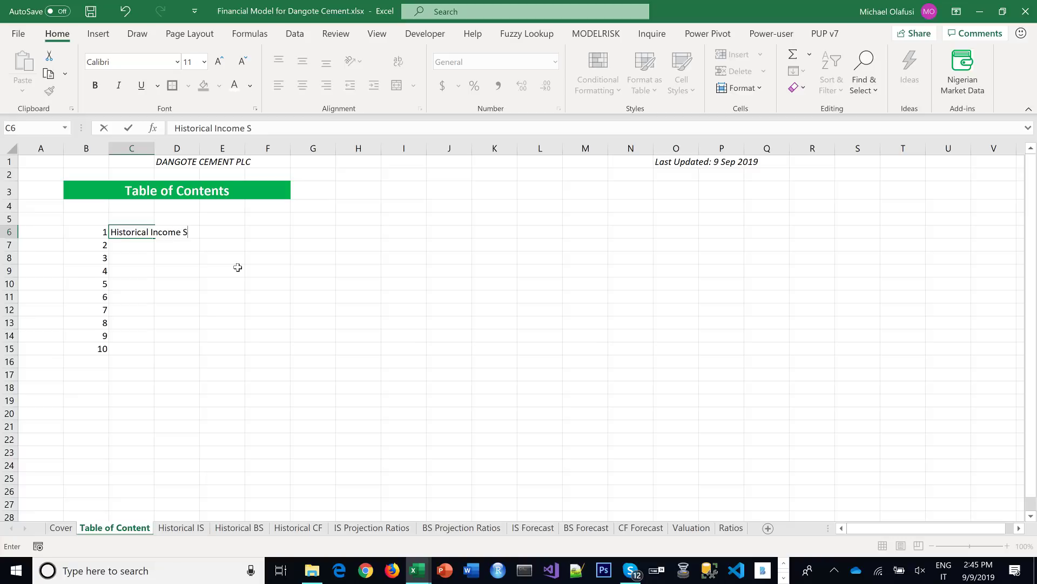
type("tatement")
key("Return")
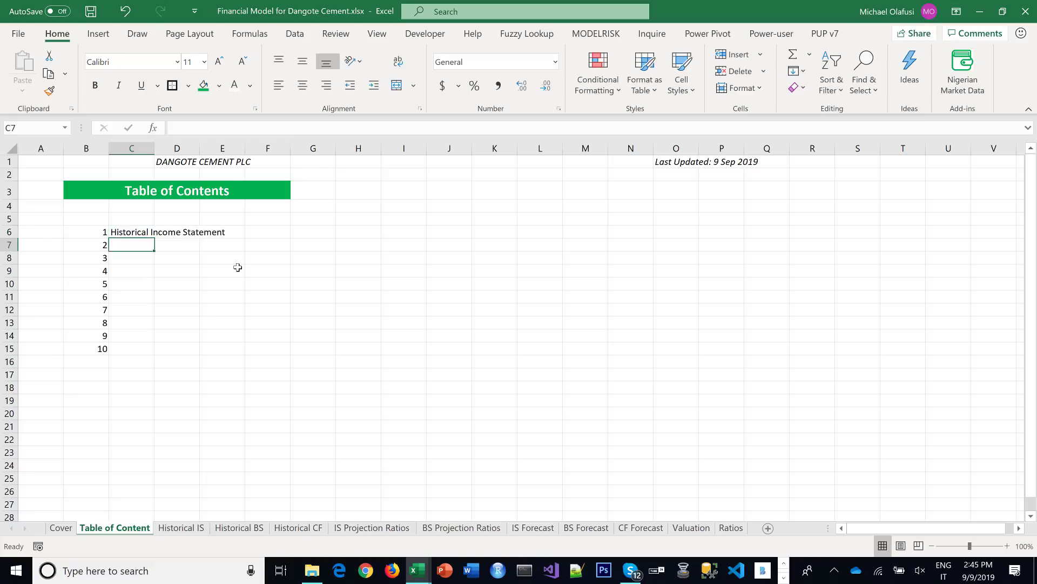
Enter "Historical Balance Sheet" in C7 and "Historical Cashflow" in C8
type("Histor")
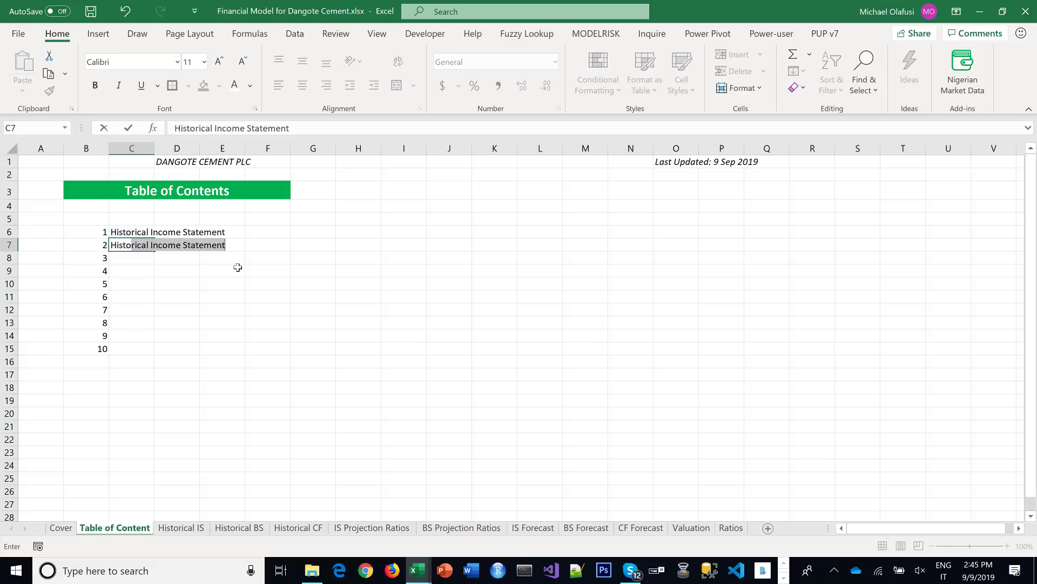
type("ical B")
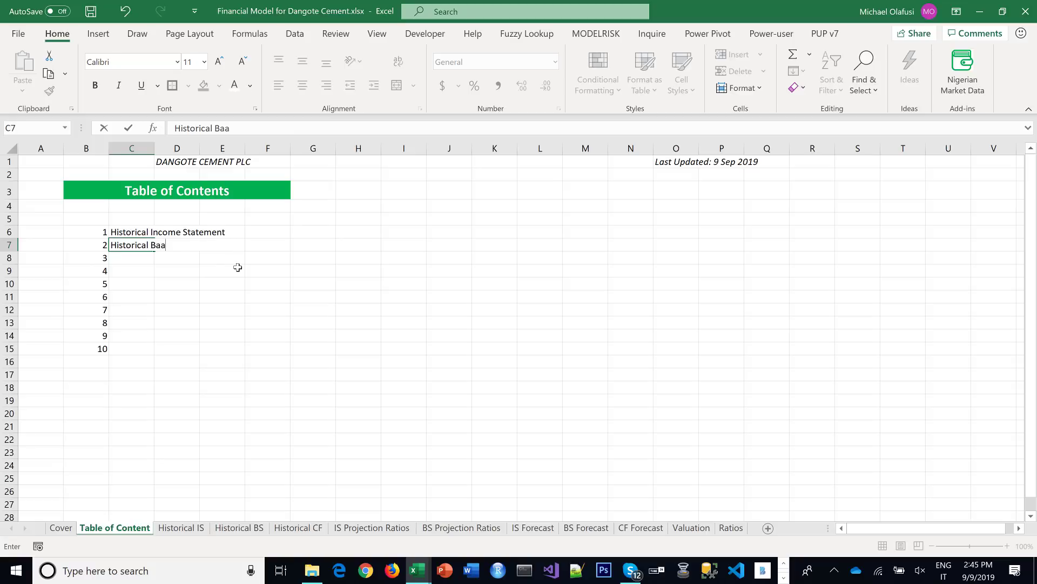
type("ala")
key("BackSpace")
type("lance Sheet")
key("Return")
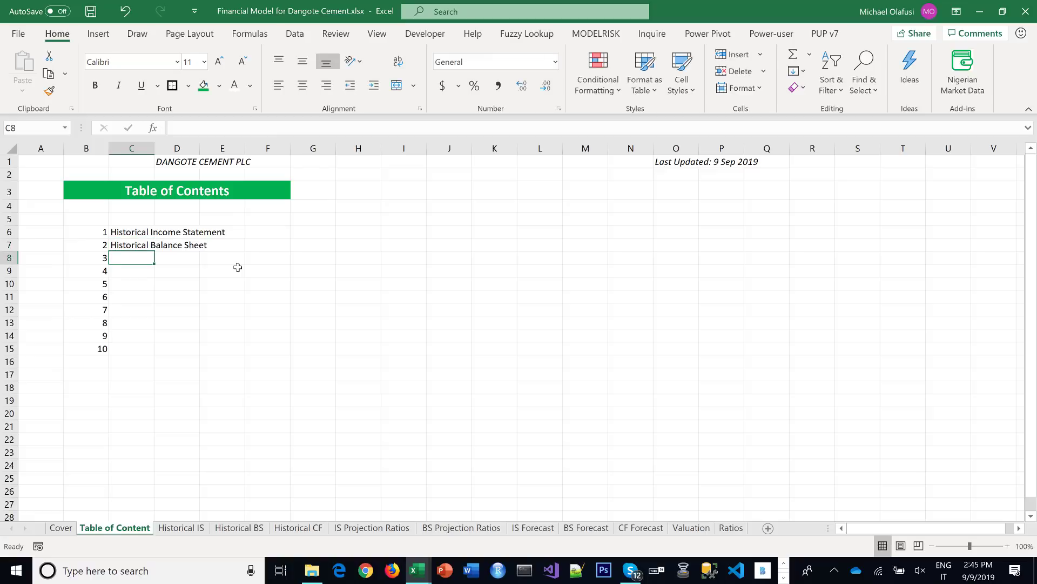
type("Historical ")
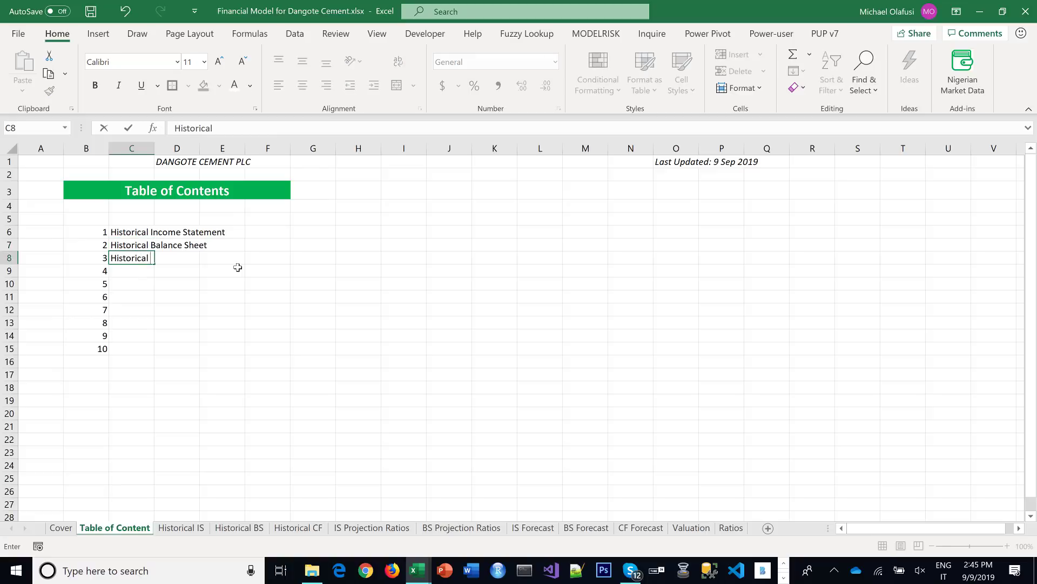
type("Cashflow")
key("Return")
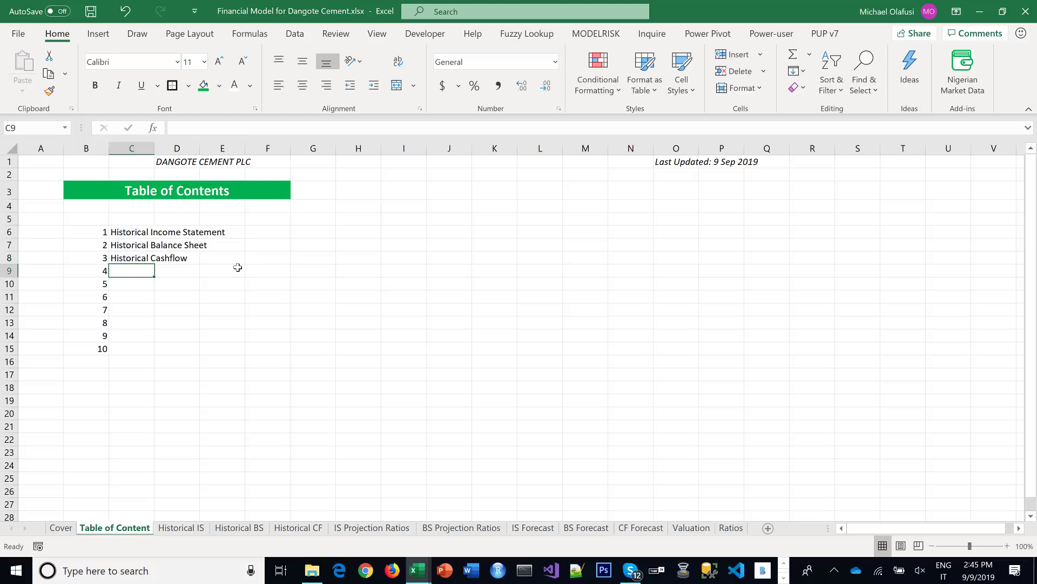
Enter "Income Statement Projection Ratios" in C9 and "Balance Sheet Projection Ratios" in C10
type("Income St")
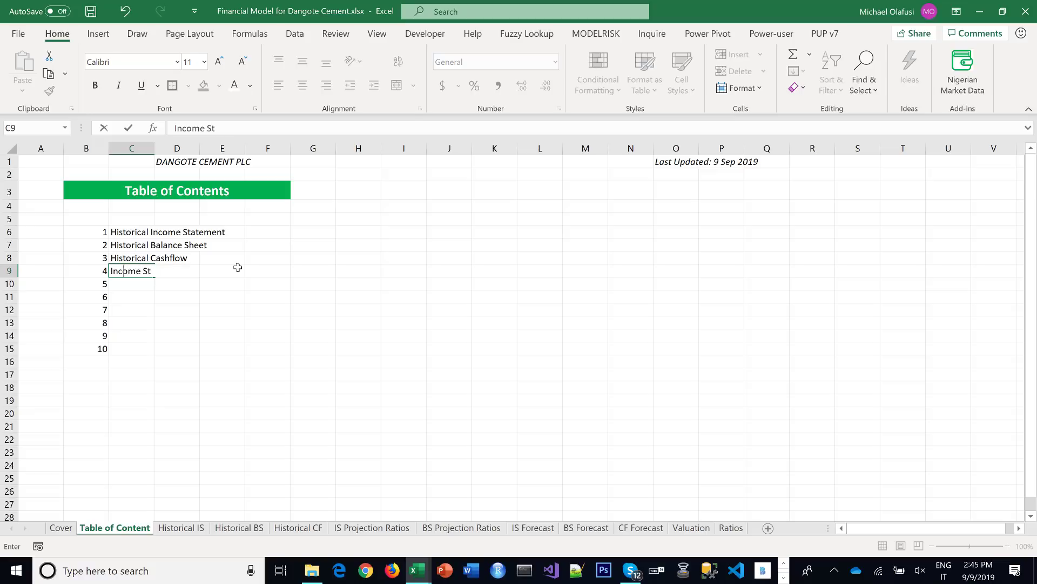
type("atement Prok")
key("BackSpace")
type("jection")
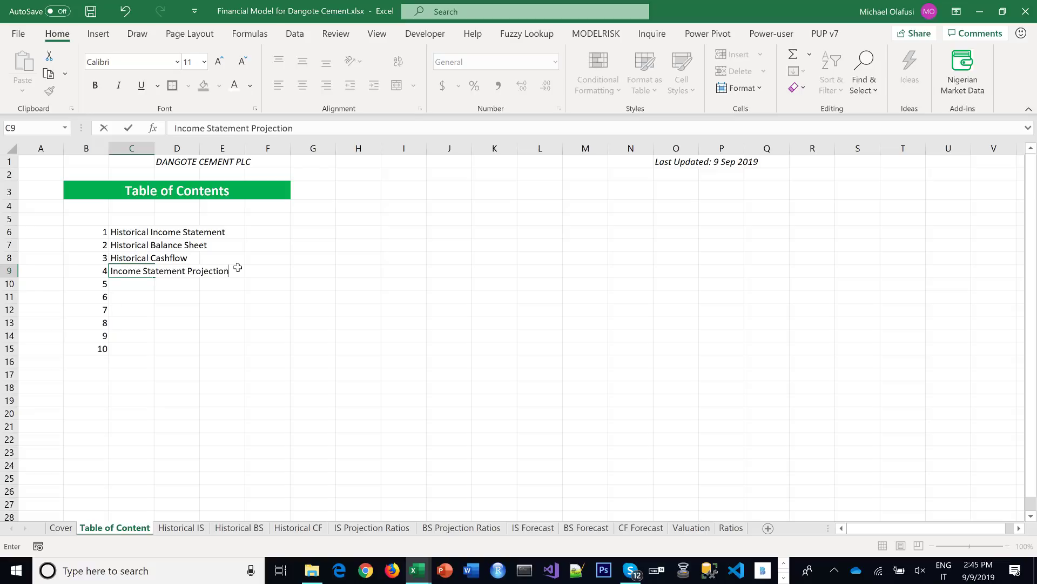
type(" Ratios")
key("Return")
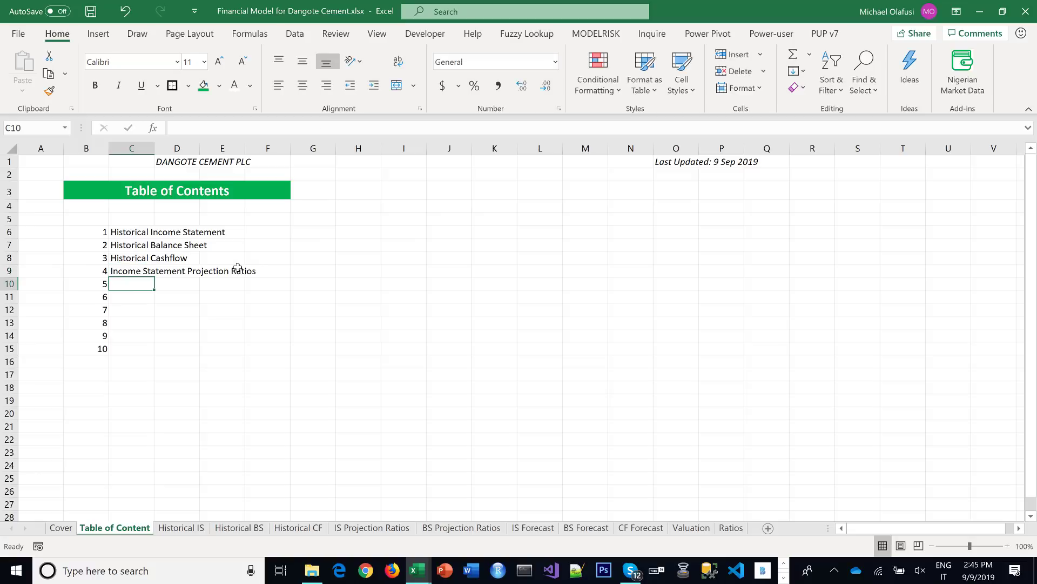
type("nce ")
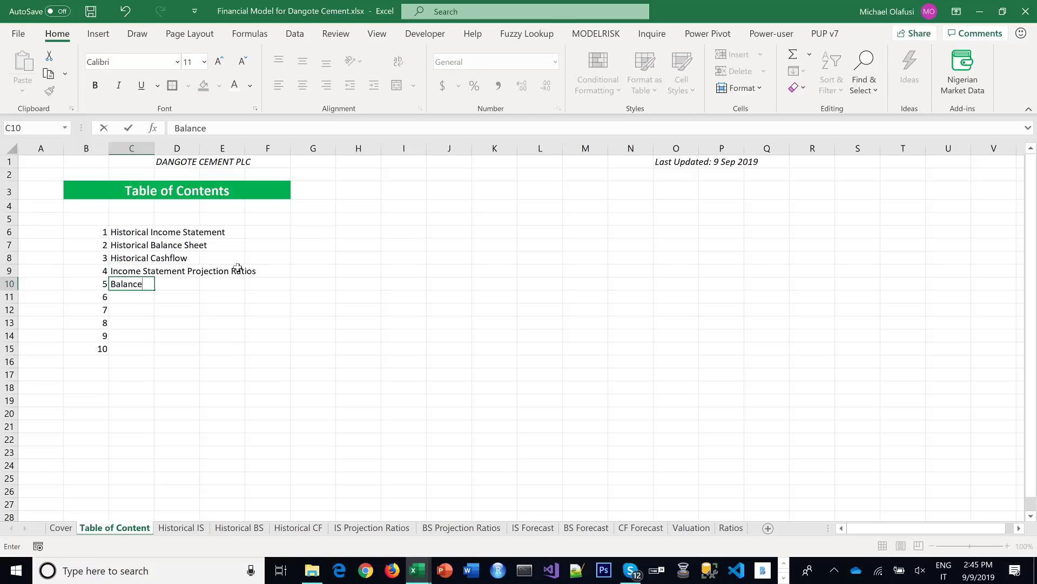
type("Sheet Projection Ratios")
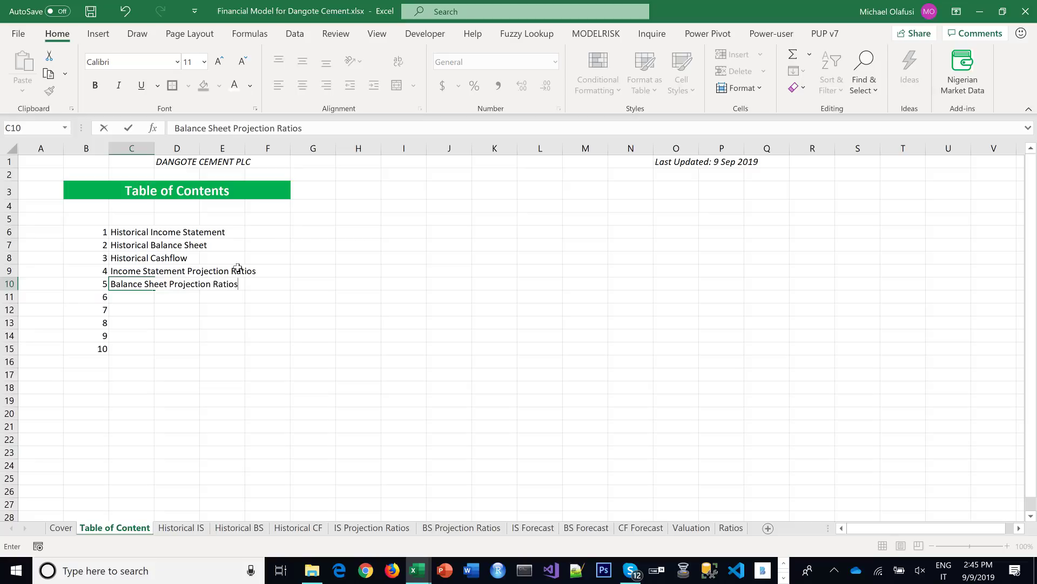
key("Return")
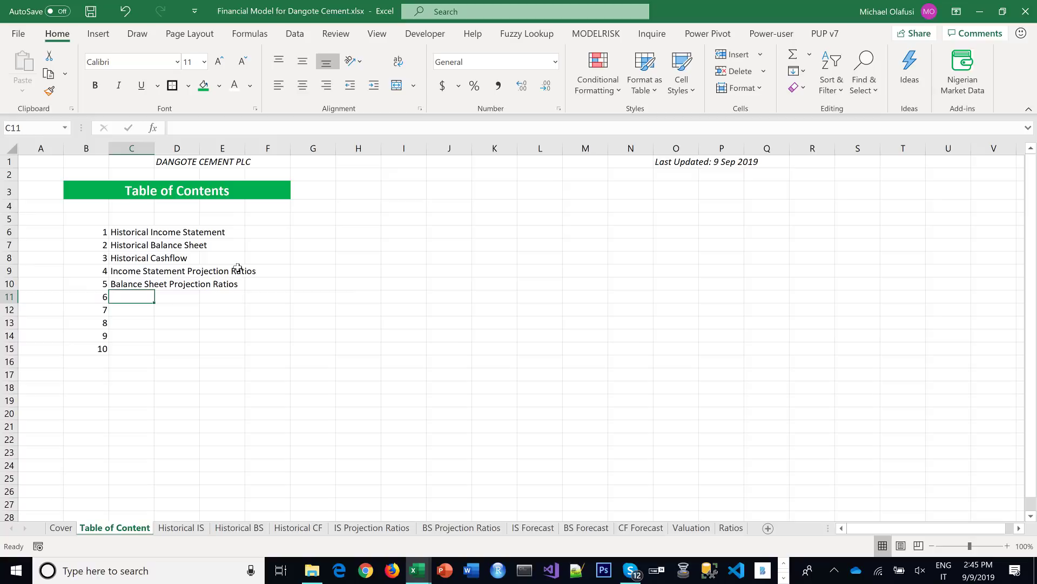
Enter "Income Statement Forecast" in C11 and "Balance Sheet Forecast" in C12
type("Income ")
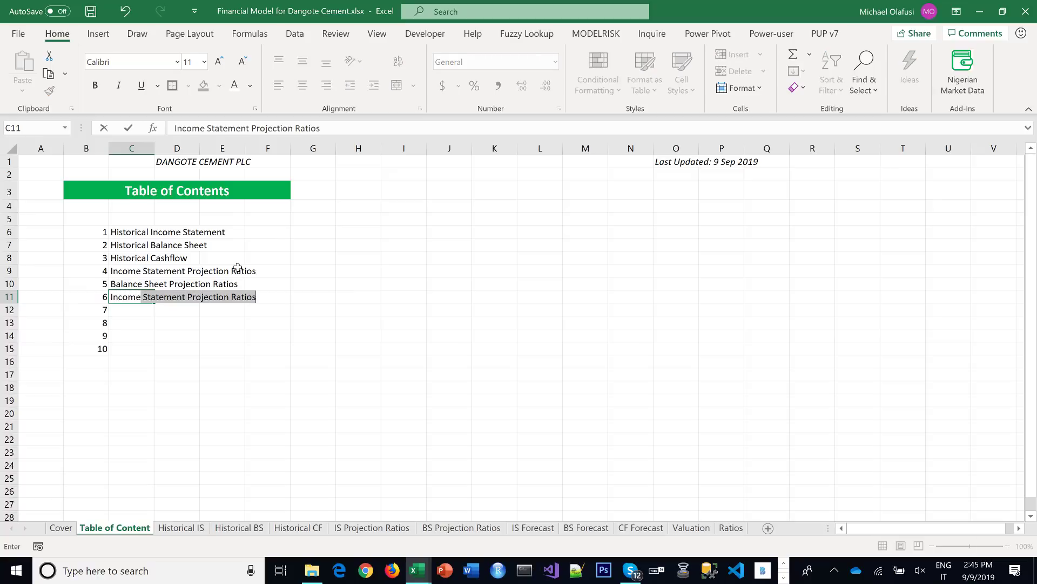
type("Statement F")
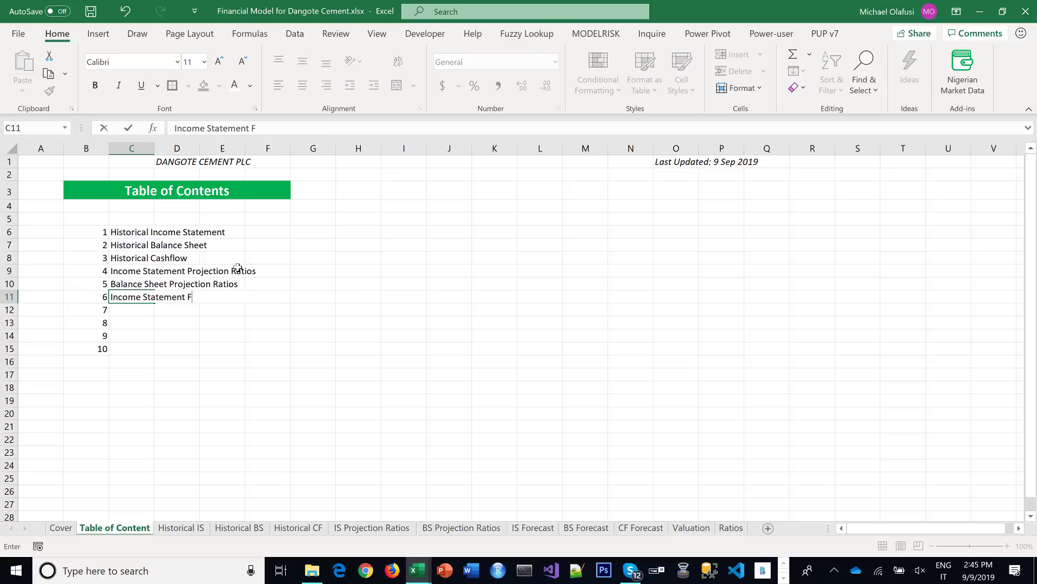
type("orecast")
key("Return")
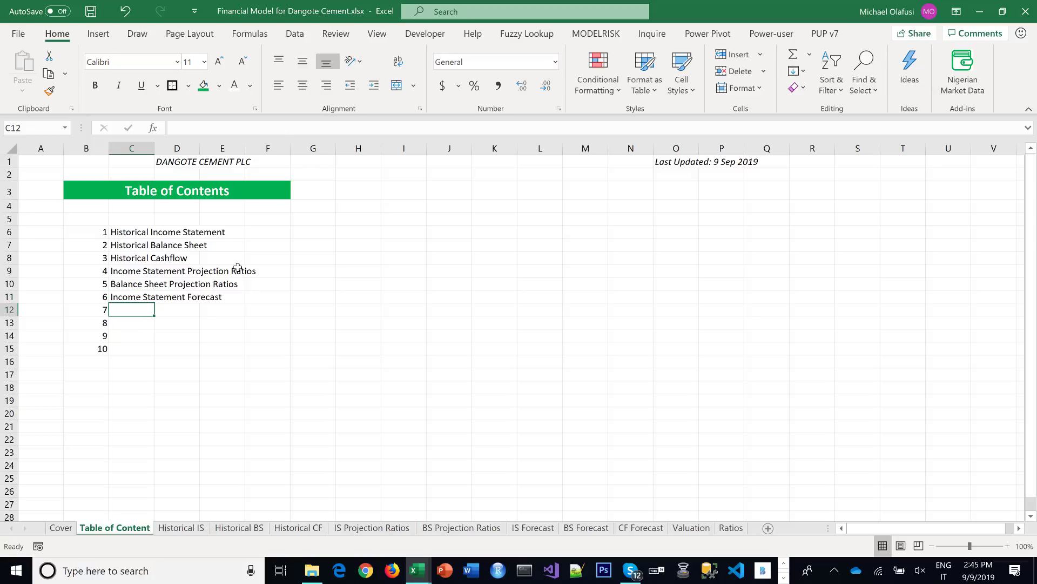
type("Balance ")
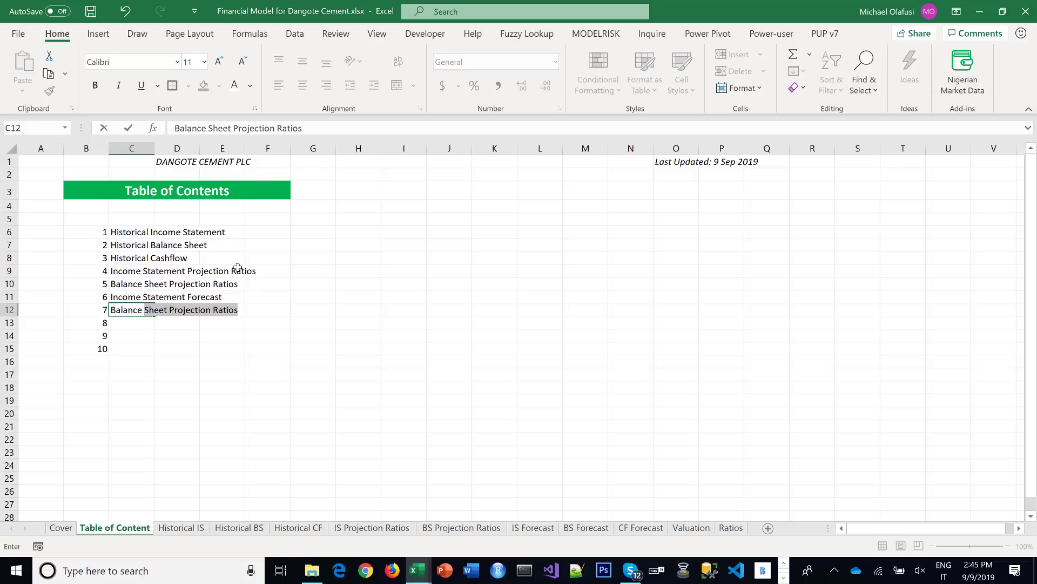
type("Sheet Fore")
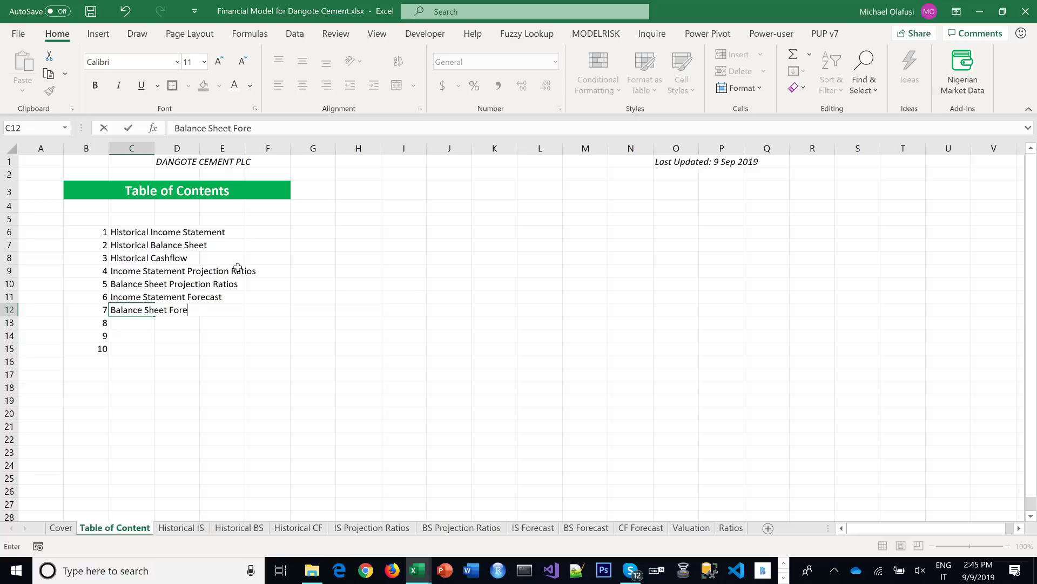
type("cast")
key("Return")
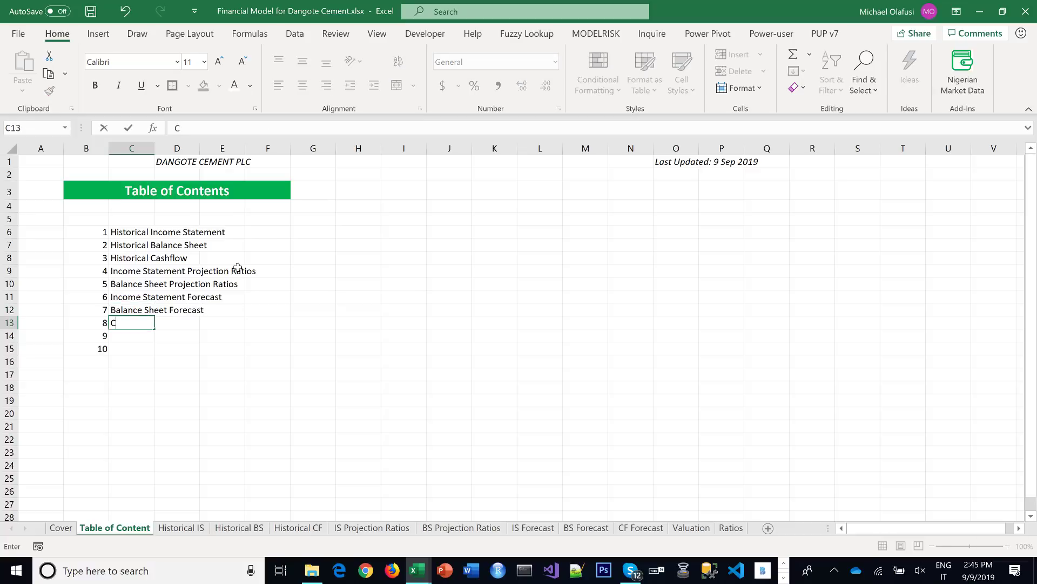
Enter "Cashflow Forecast" in C13 and "Valuation" in C14
type("Cashflow Forecast")
key("Return")
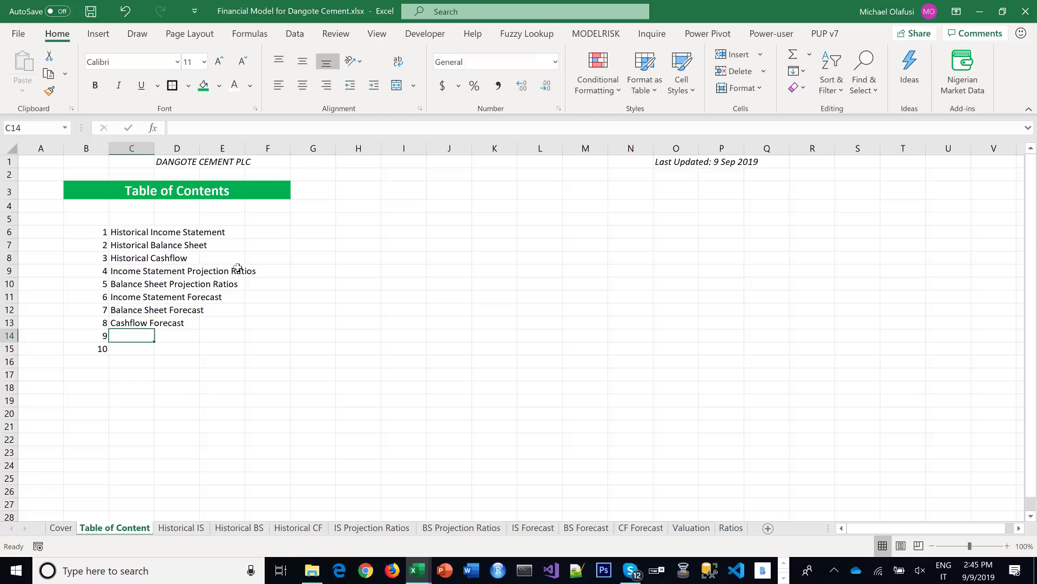
type("Valuatio")
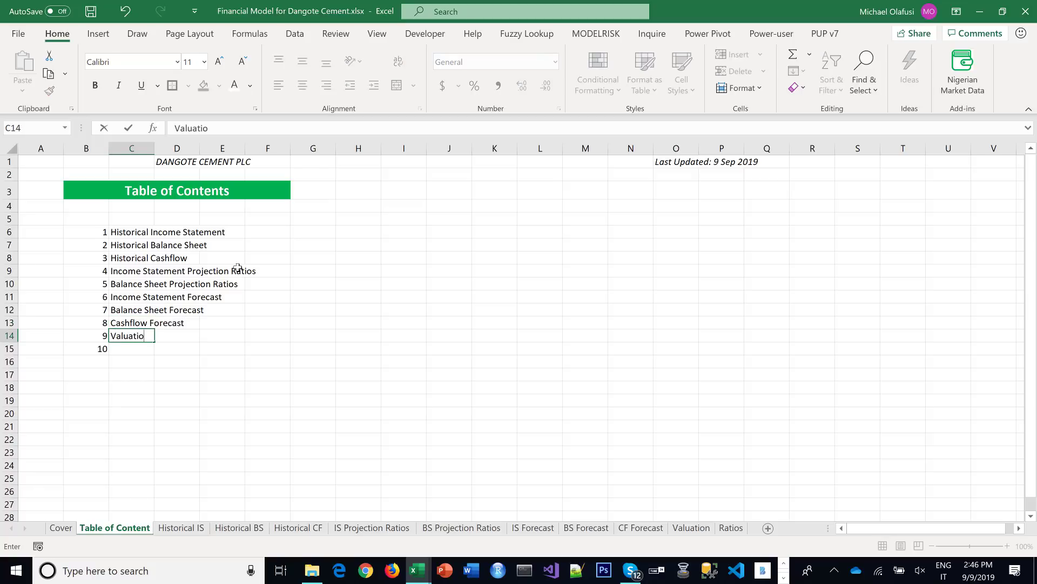
type("n")
key("Return")
Enter "Financial Ratios" in C15 as the tenth contents entry
type("Fin")
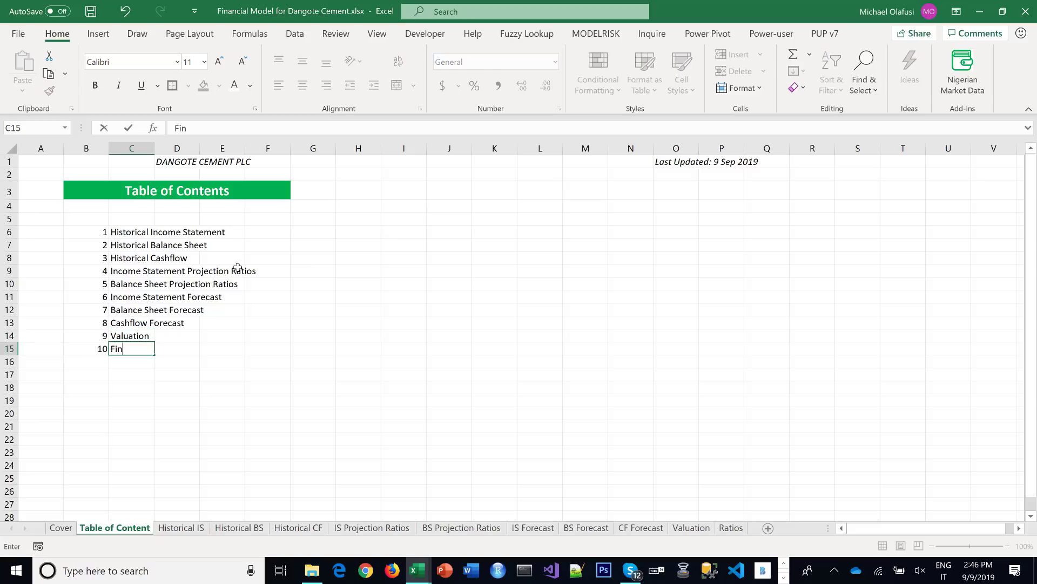
type("ancial T")
type("Ratios")
key("Return")
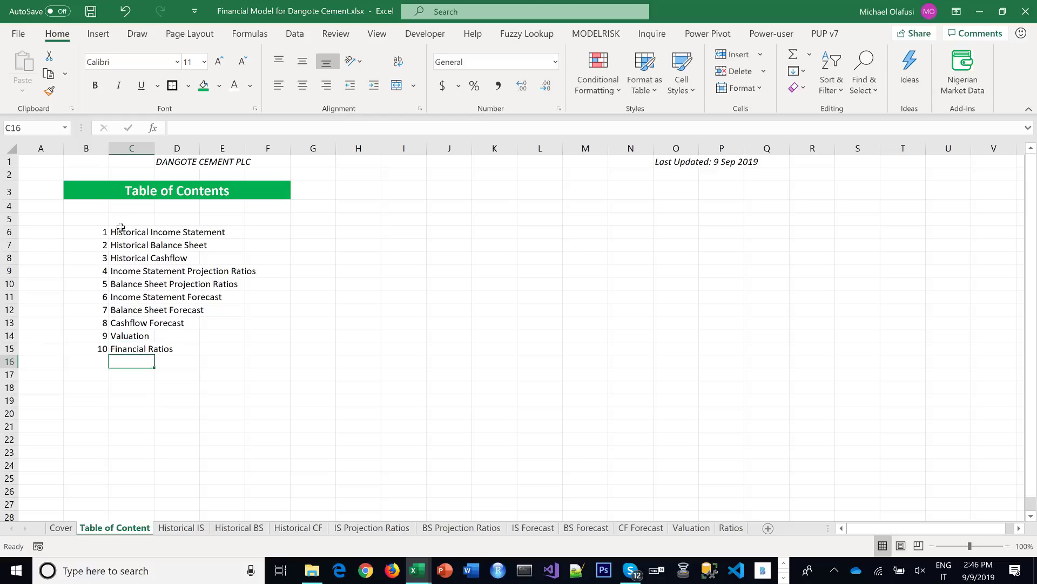
Hyperlink the Historical Income Statement entry in C6 to cell A1 of the 'Historical IS' sheet in this workbook
right_click(123, 232)
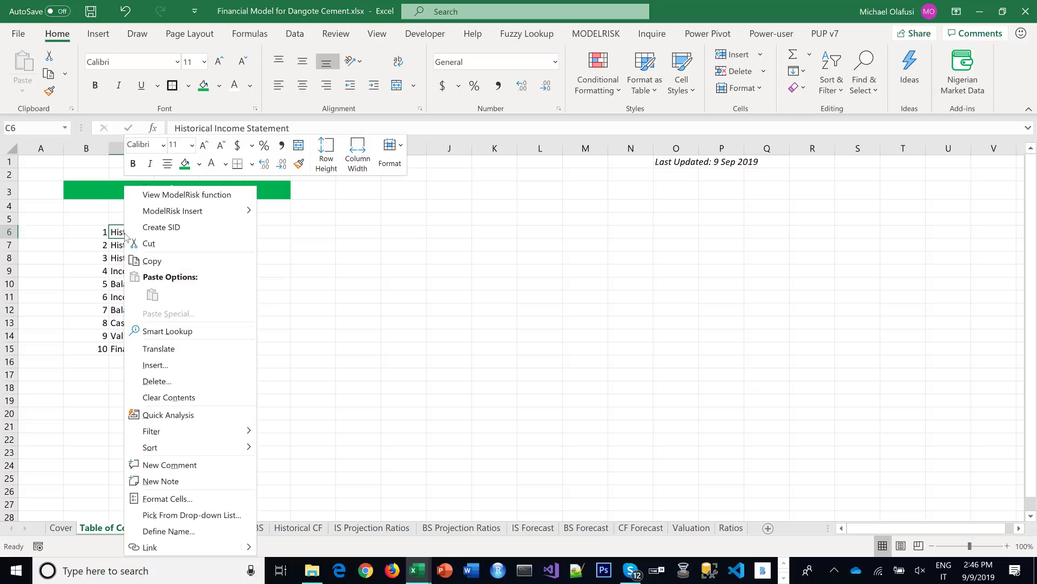
left_click(173, 550)
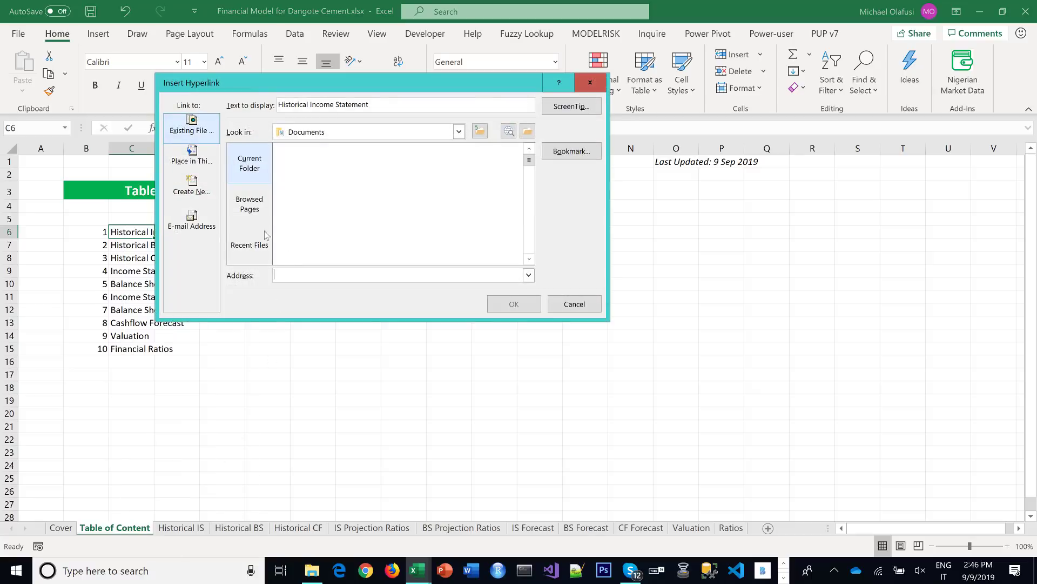
left_click(197, 158)
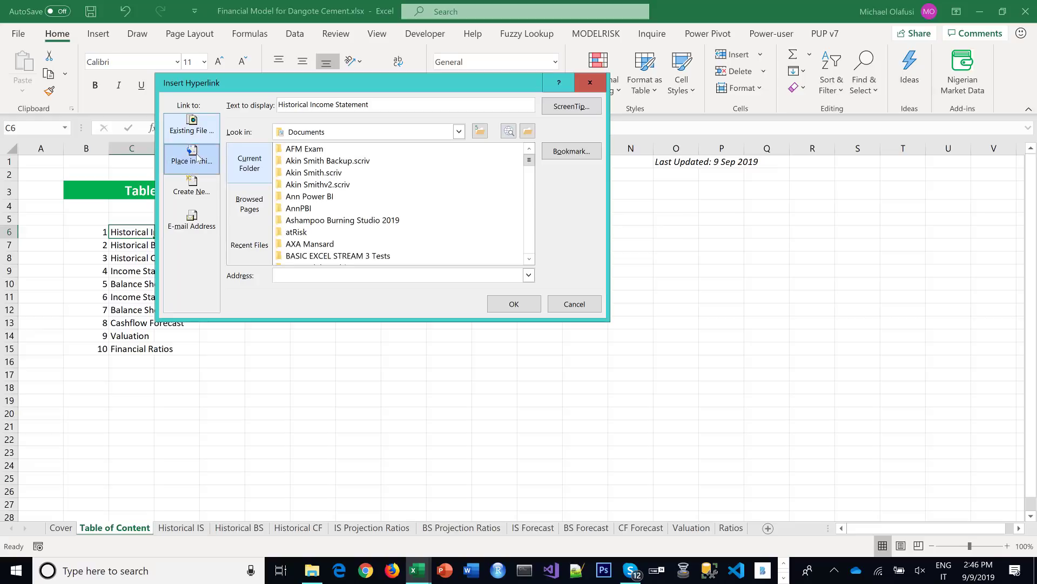
left_click(270, 210)
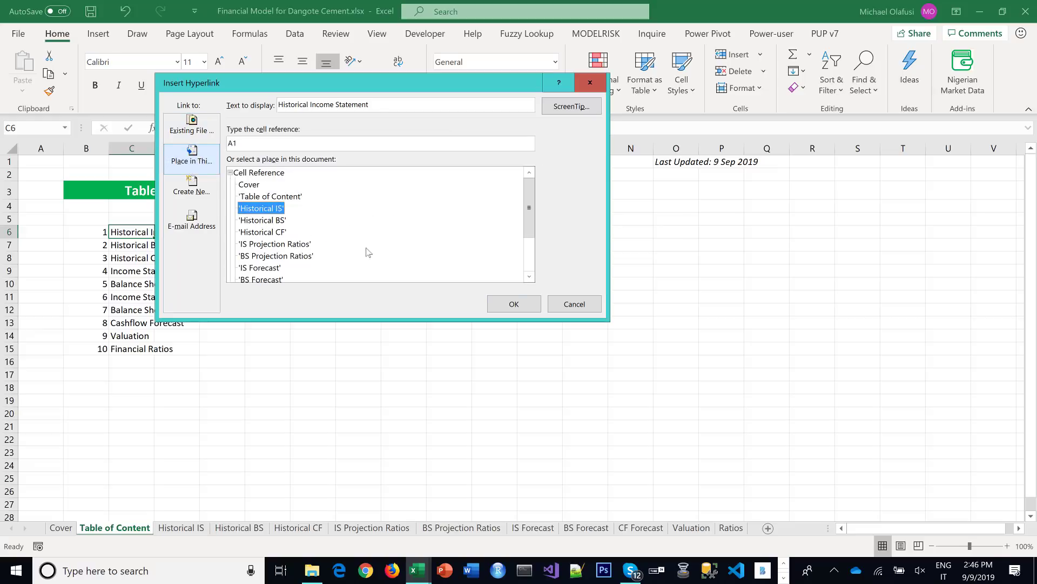
left_click(518, 306)
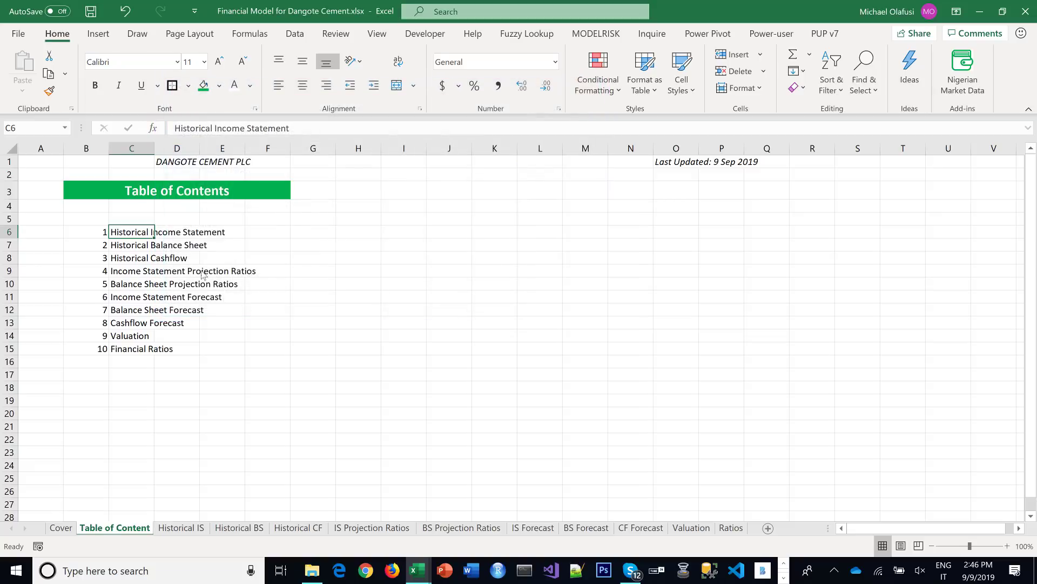
Hyperlink the Historical Balance Sheet entry in C7 to cell A1 of the 'Historical BS' sheet
right_click(128, 245)
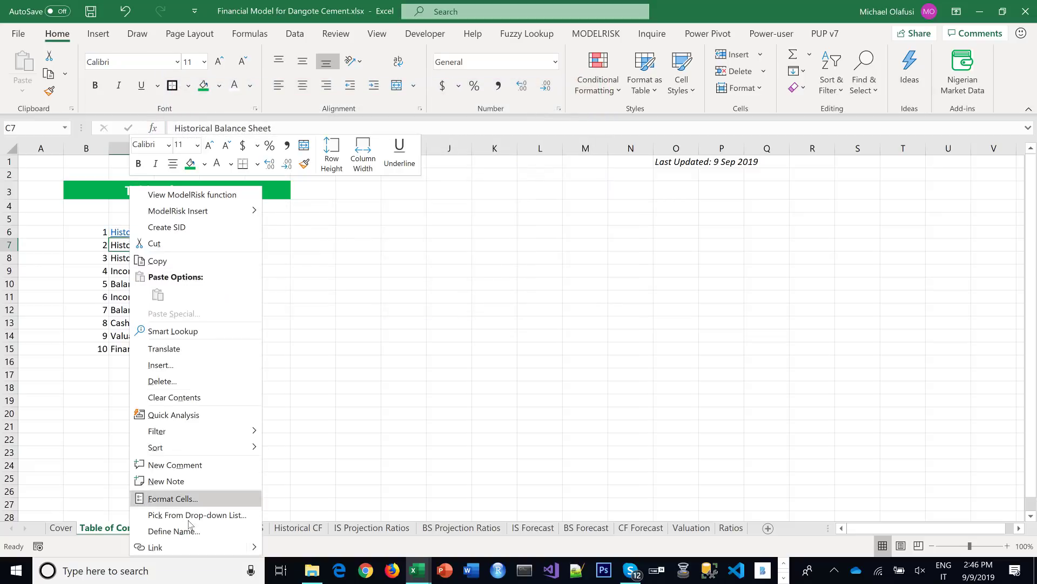
left_click(188, 545)
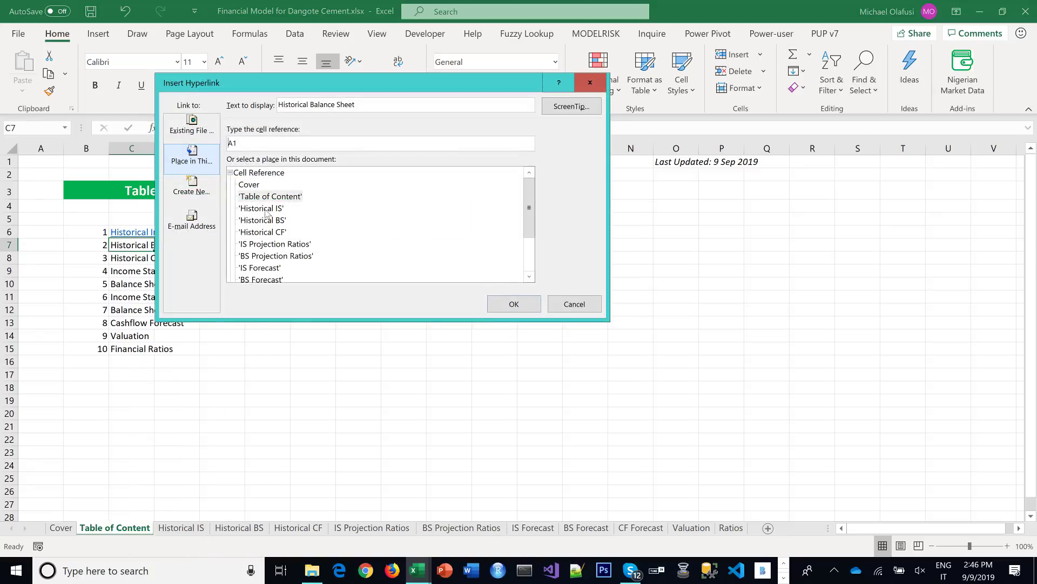
left_click(262, 220)
left_click(503, 300)
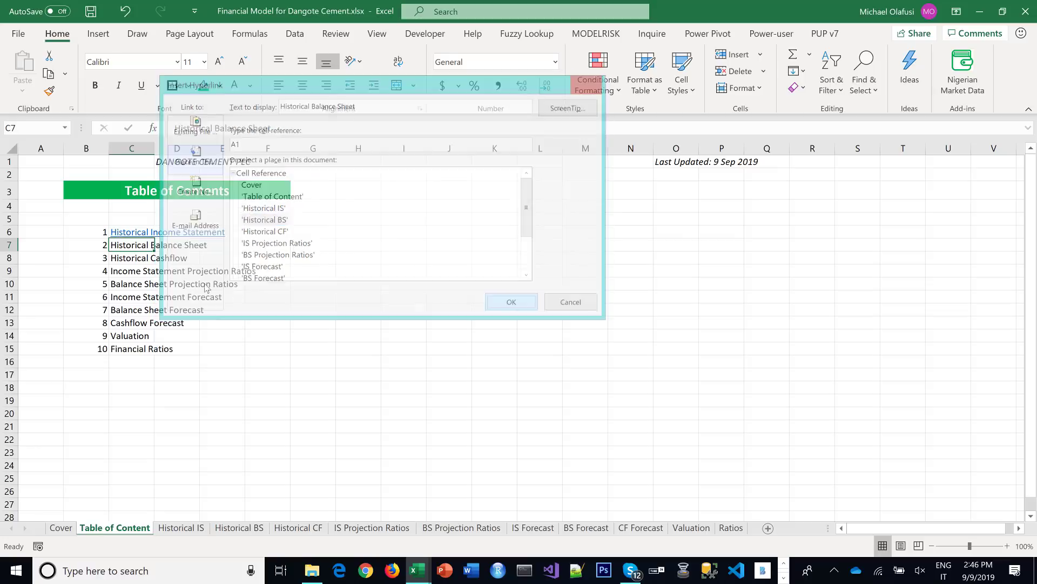
Hyperlink the Historical Cashflow entry in C8 to cell A1 of the 'Historical CF' sheet
left_click(126, 257)
right_click(126, 258)
left_click(178, 549)
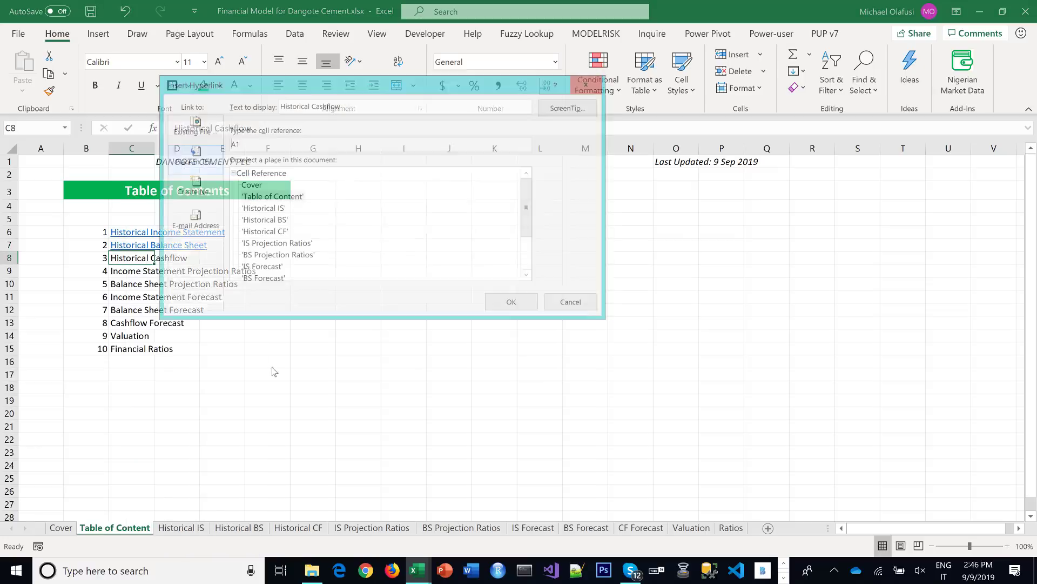
left_click(267, 232)
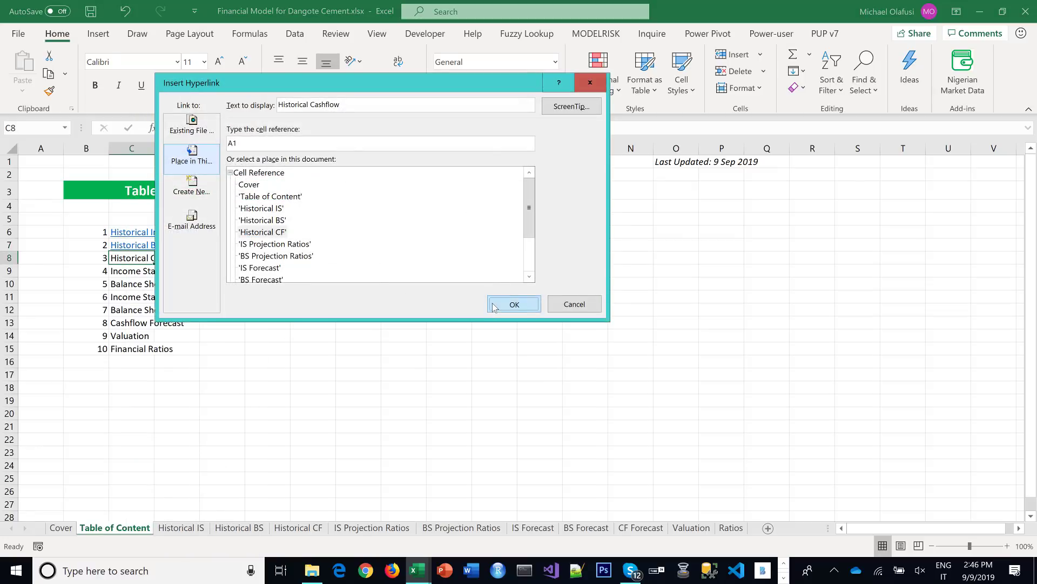
left_click(495, 305)
Hyperlink the Income Statement Projection Ratios entry in C9 to cell A1 of the 'IS Projection Ratios' sheet
right_click(138, 273)
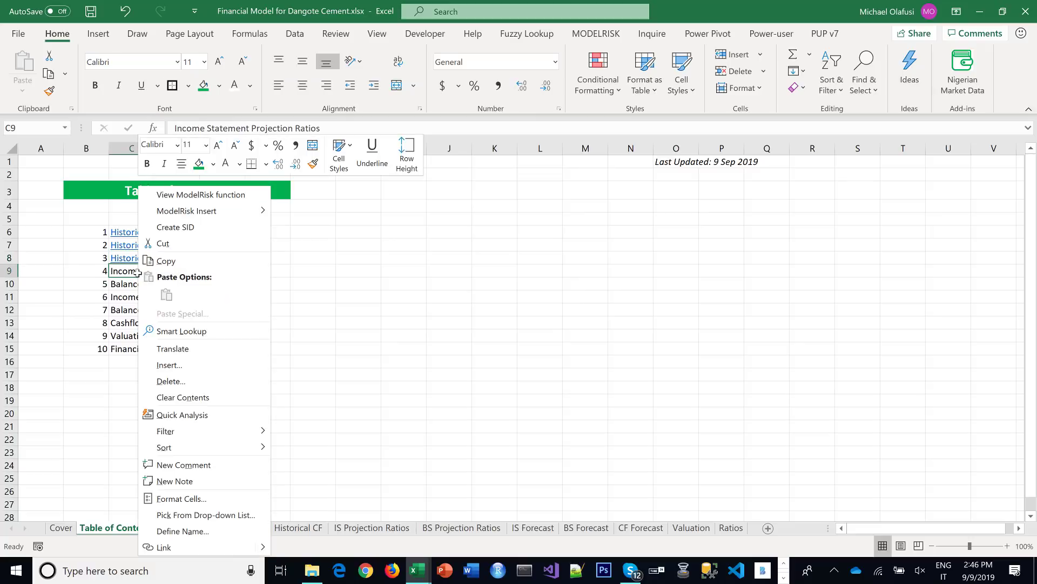
left_click(196, 545)
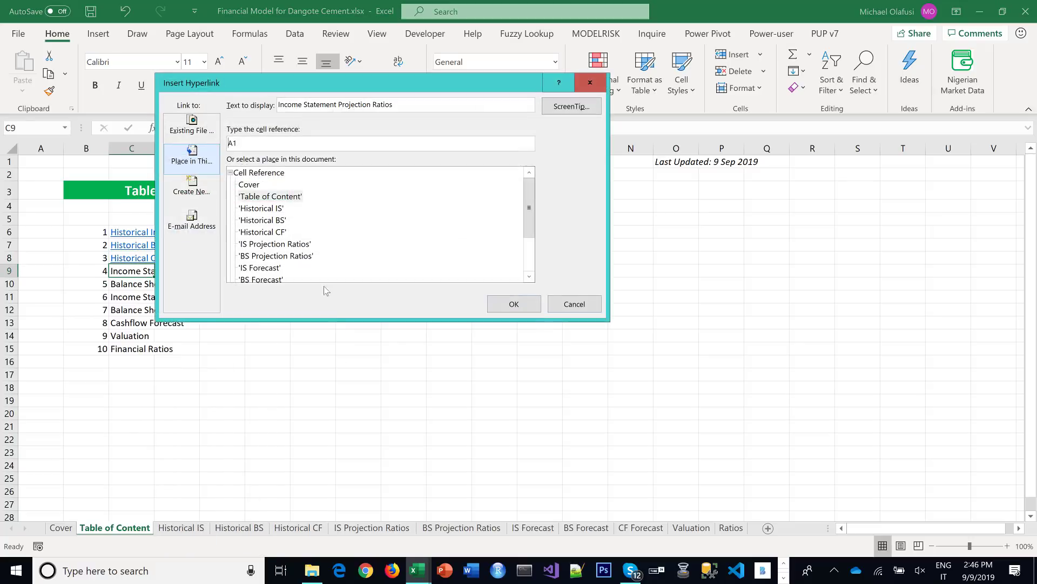
left_click(271, 243)
left_click(520, 307)
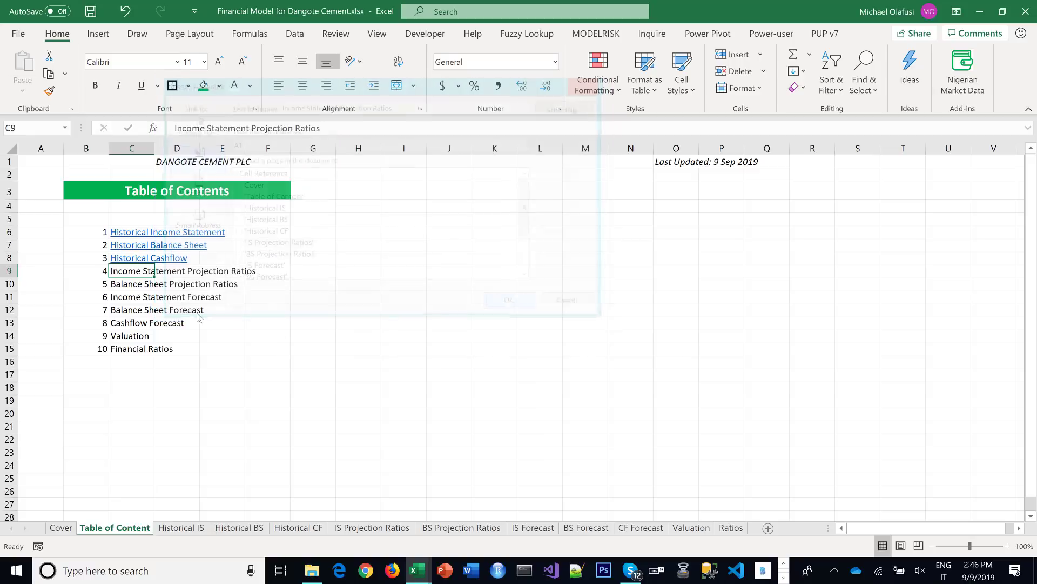
Hyperlink the Balance Sheet Projection Ratios entry in C10 to cell A1 of the 'BS Projection Ratios' sheet
right_click(122, 281)
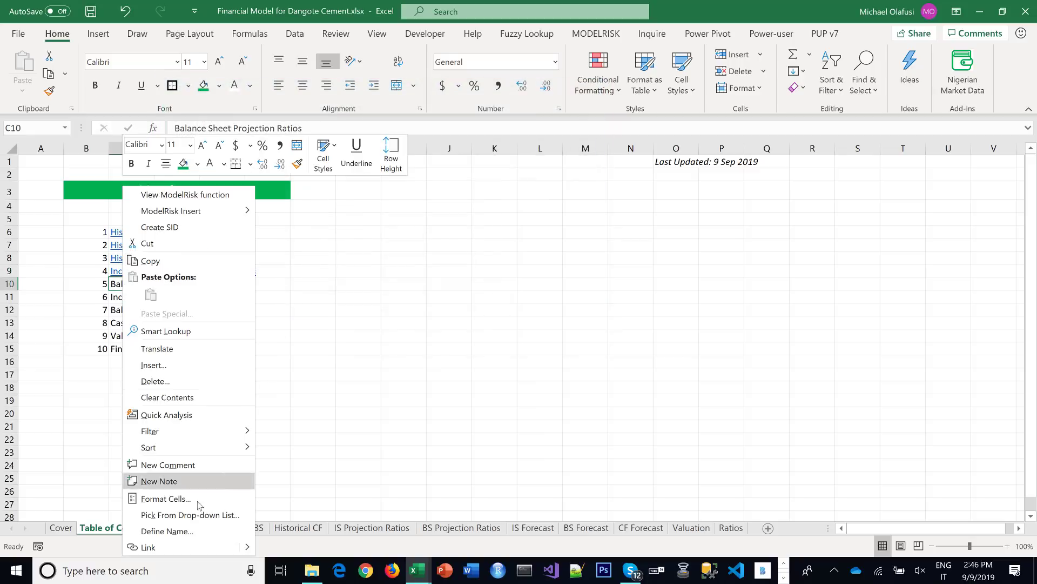
left_click(188, 544)
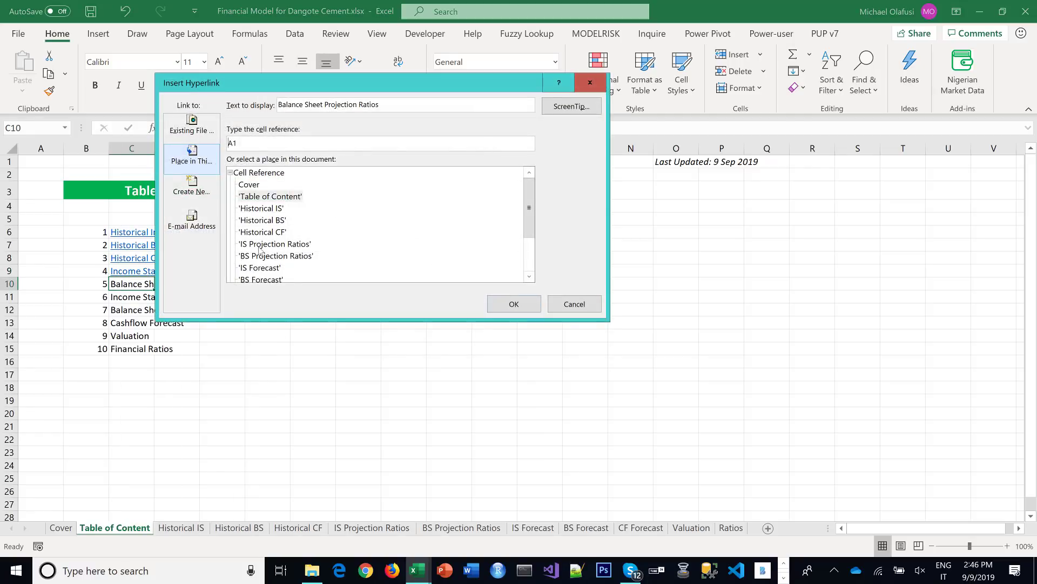
left_click(268, 257)
left_click(498, 301)
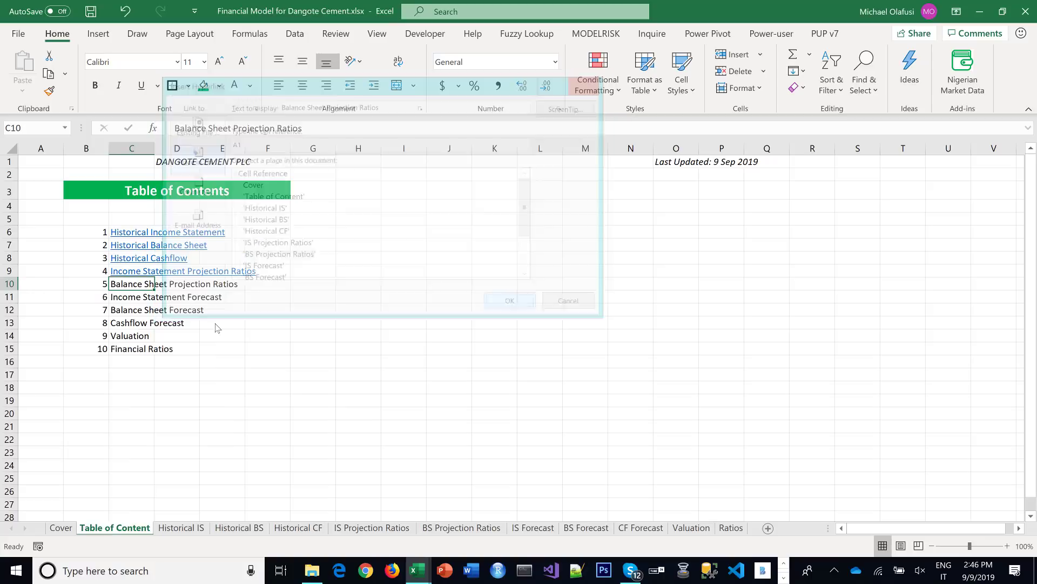
Hyperlink the Income Statement Forecast entry in C11 to cell A1 of the 'IS Forecast' sheet
left_click(123, 297)
right_click(124, 297)
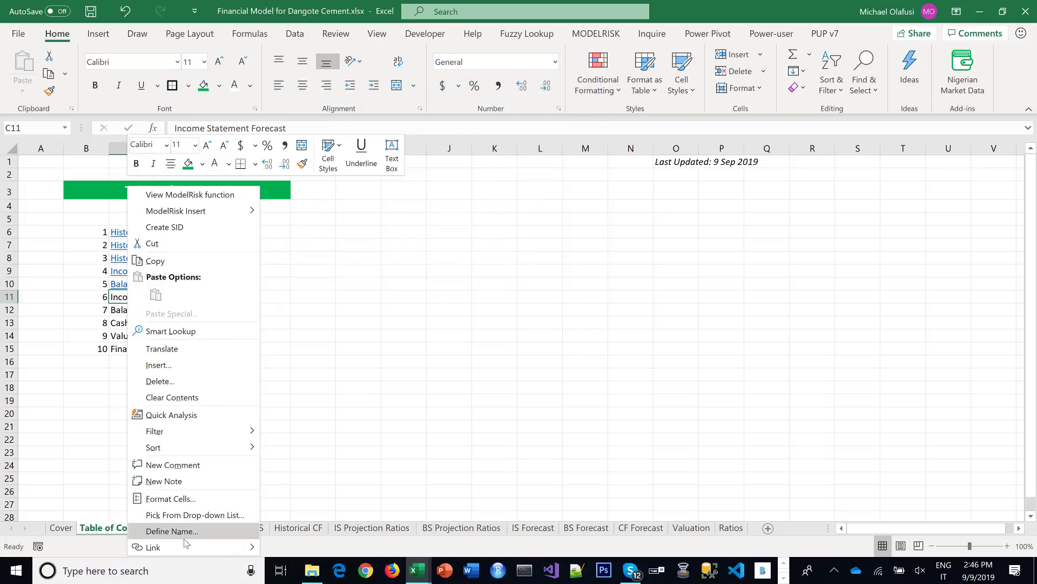
left_click(162, 547)
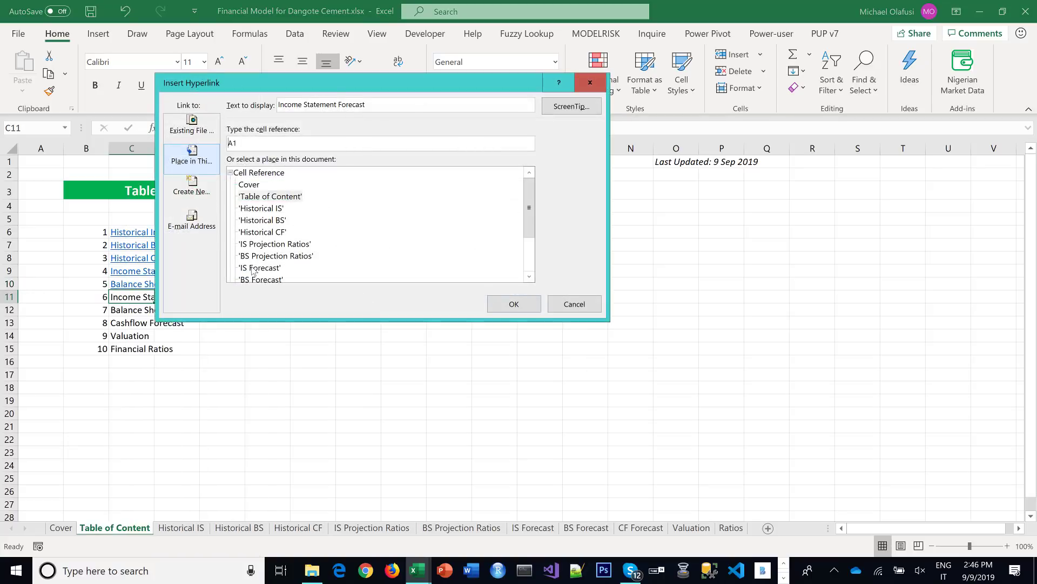
left_click(258, 267)
left_click(513, 304)
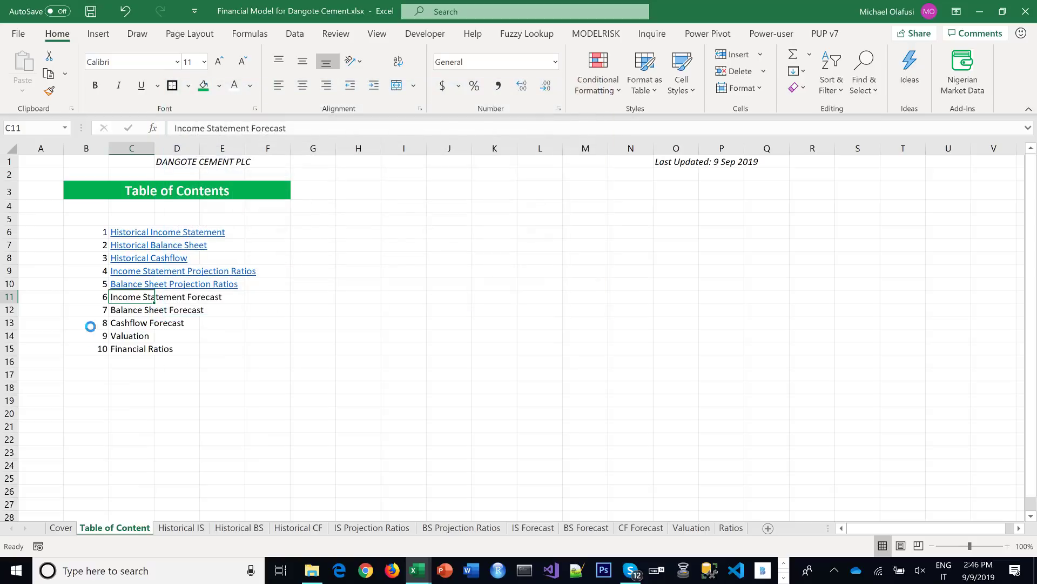
Hyperlink the Balance Sheet Forecast entry in C12 to cell A1 of the 'BS Forecast' sheet
left_click(118, 313)
right_click(118, 313)
left_click(180, 541)
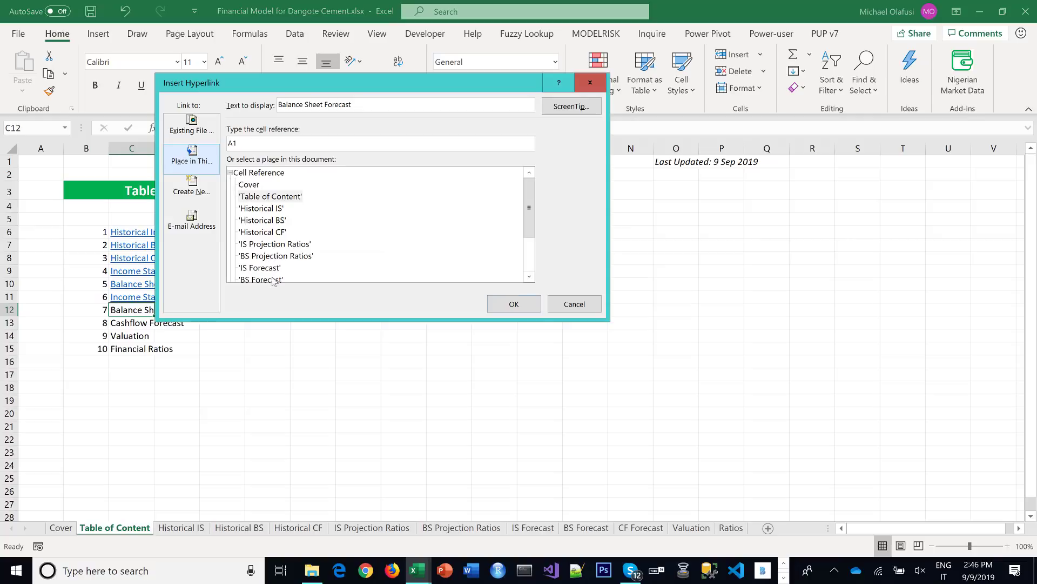
left_click(261, 278)
left_click(514, 304)
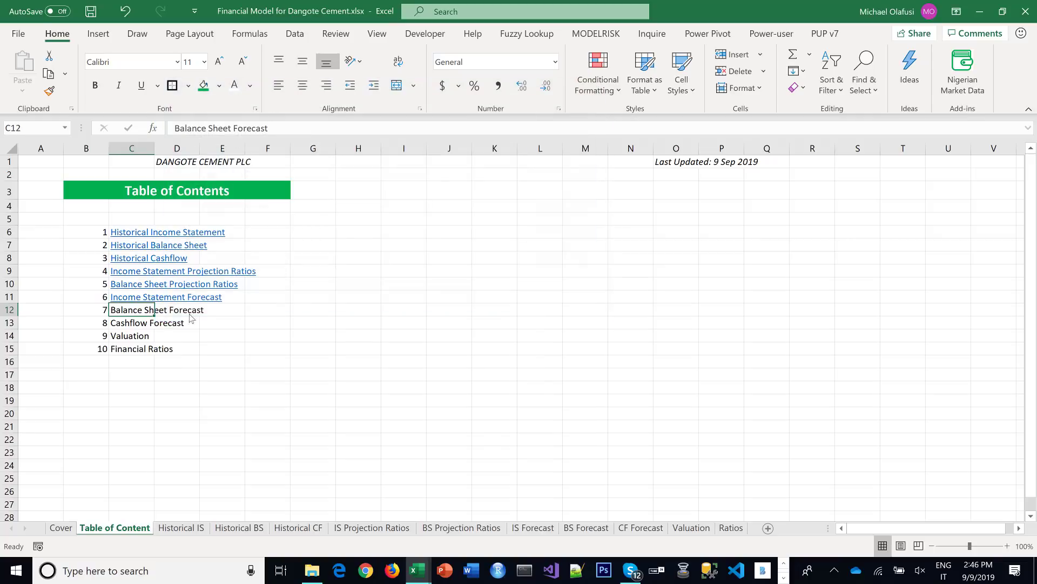
Hyperlink the Cashflow Forecast entry in C13 to cell A1 of the 'CF Forecast' sheet
left_click(133, 323)
right_click(132, 323)
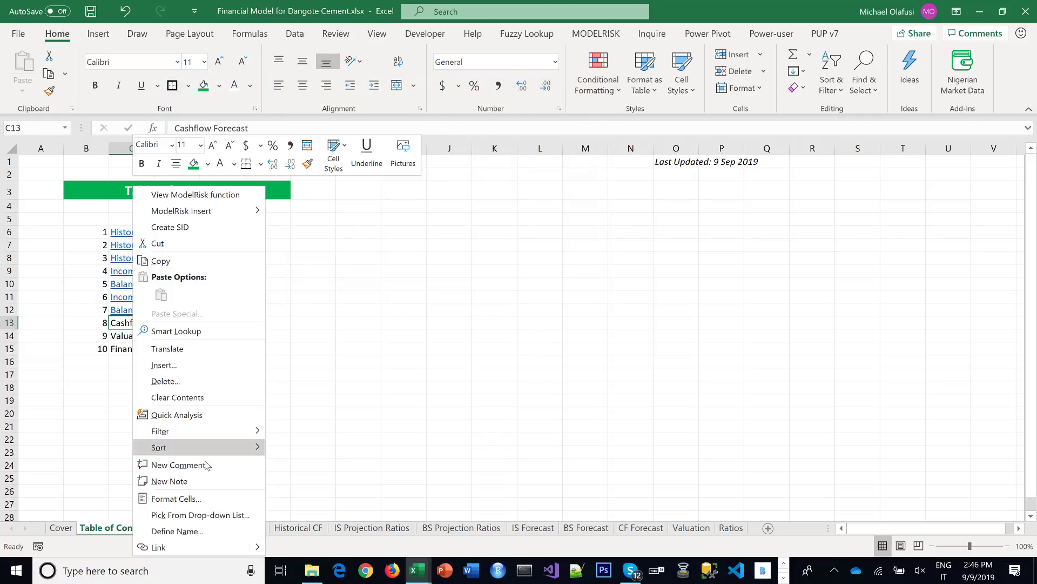
left_click(191, 547)
scroll(292, 267, "down", 2)
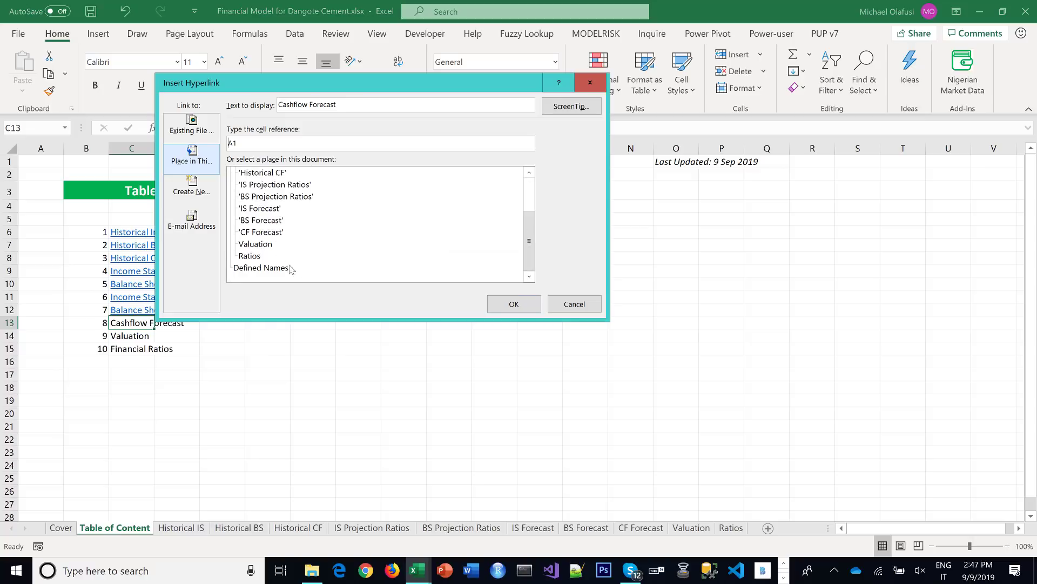
left_click(261, 231)
left_click(514, 304)
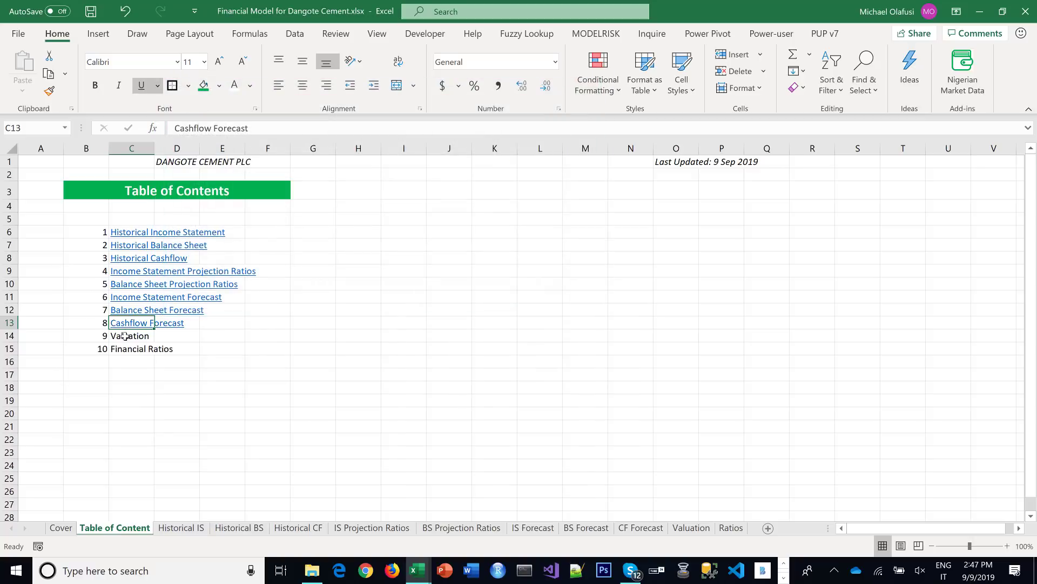
Hyperlink the Valuation entry in C14 to cell A1 of the Valuation sheet
right_click(124, 336)
left_click(168, 544)
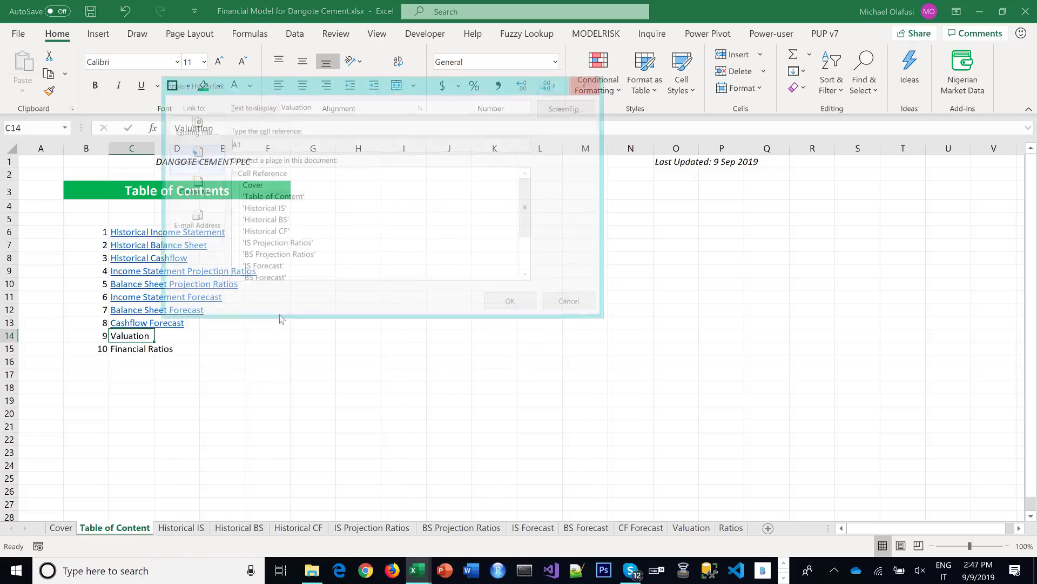
scroll(283, 269, "down", 2)
left_click(257, 244)
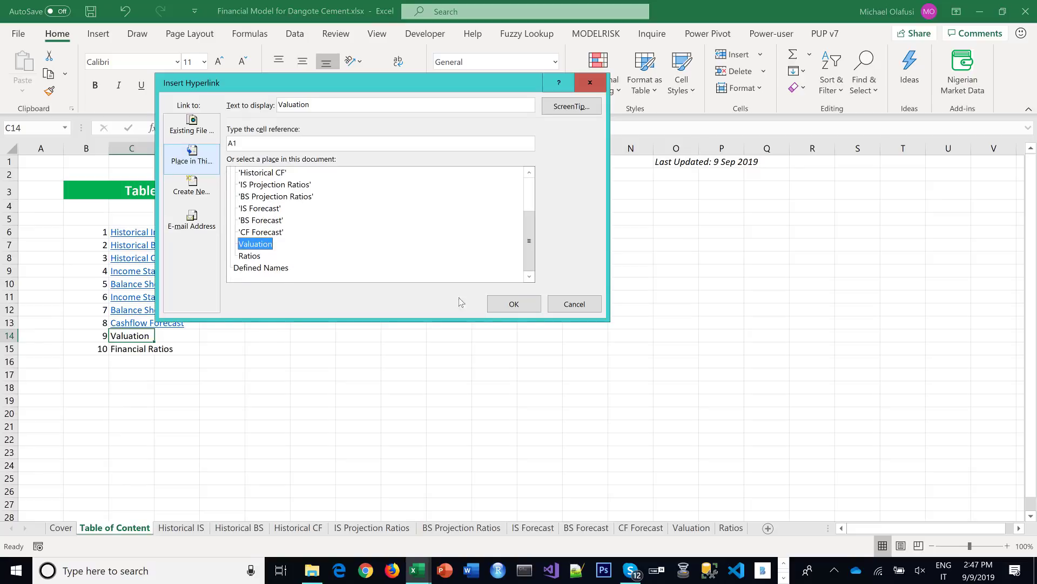
left_click(512, 304)
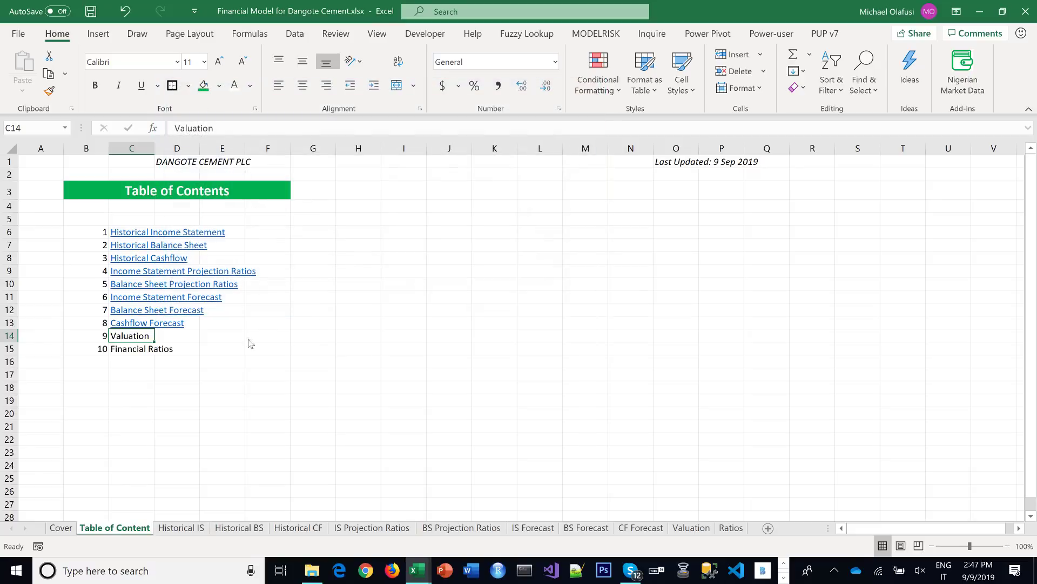
Hyperlink the Financial Ratios entry in C15 to cell A1 of the Ratios sheet
right_click(135, 351)
left_click(186, 547)
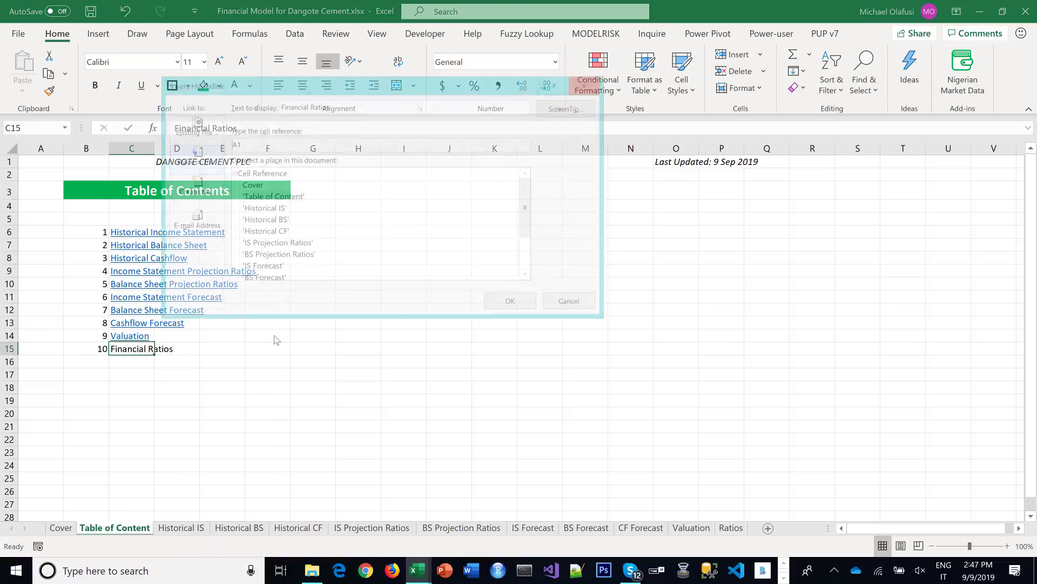
scroll(272, 279, "down", 2)
left_click(254, 256)
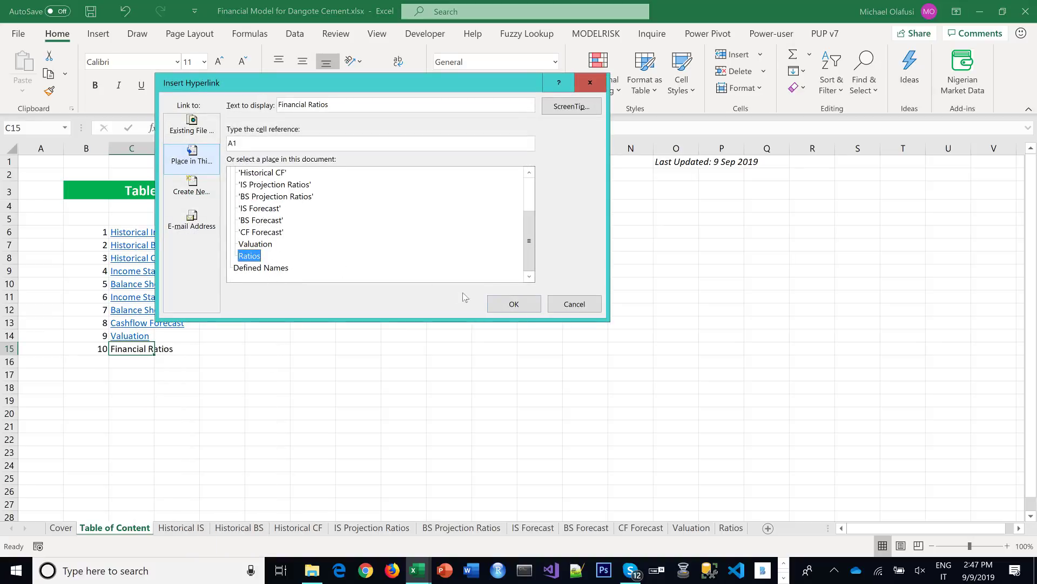
left_click(514, 304)
left_click(326, 354)
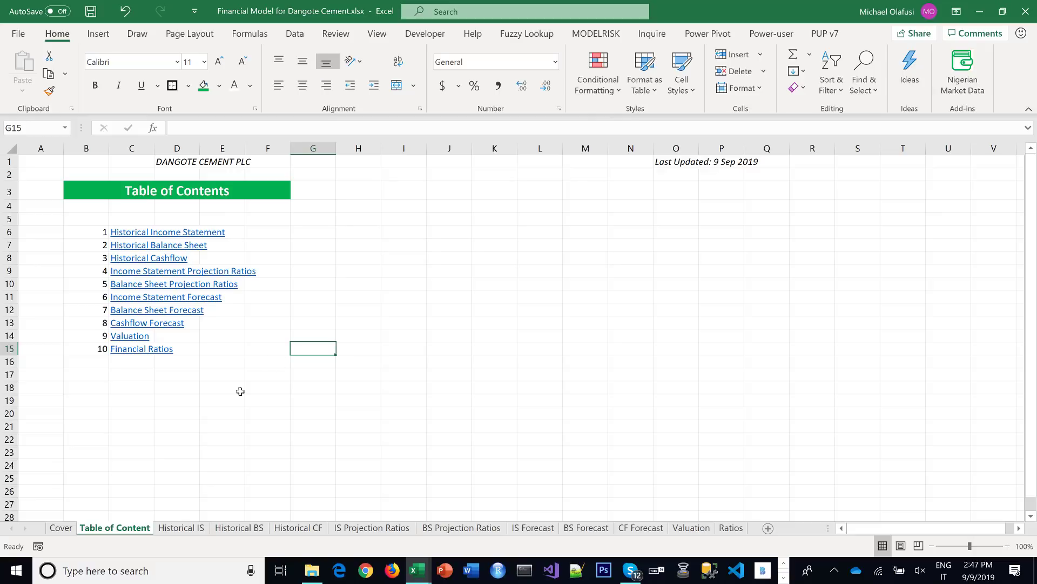
Hide the gridlines on the Cover sheet
left_click(60, 528)
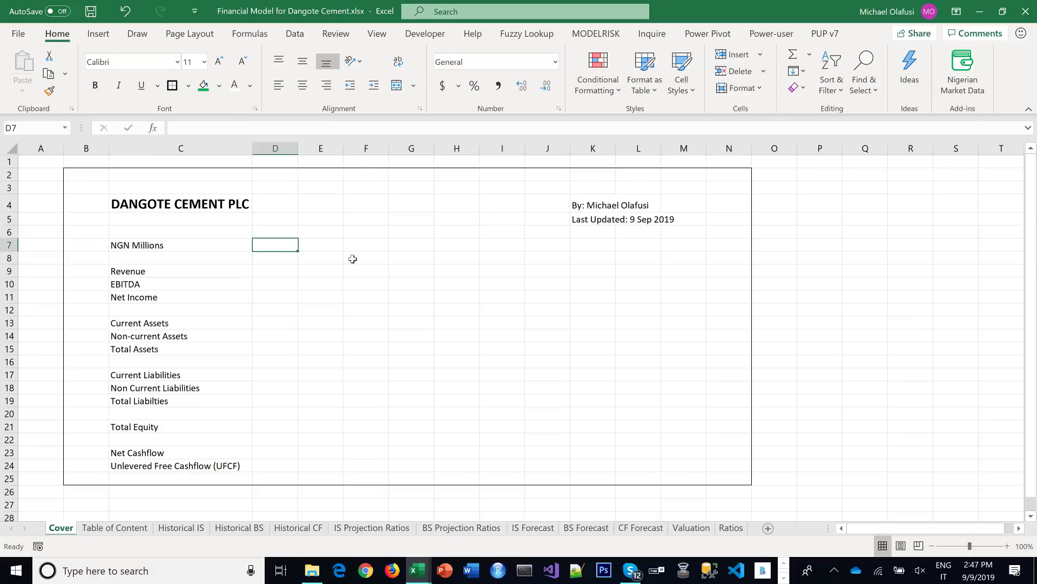
left_click_drag(353, 258, 620, 421)
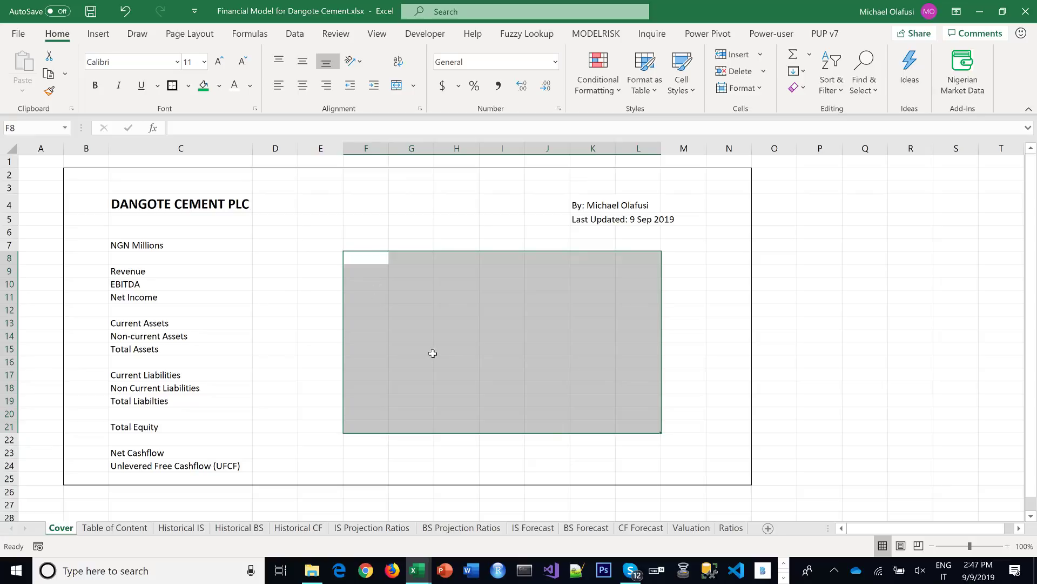
left_click(377, 33)
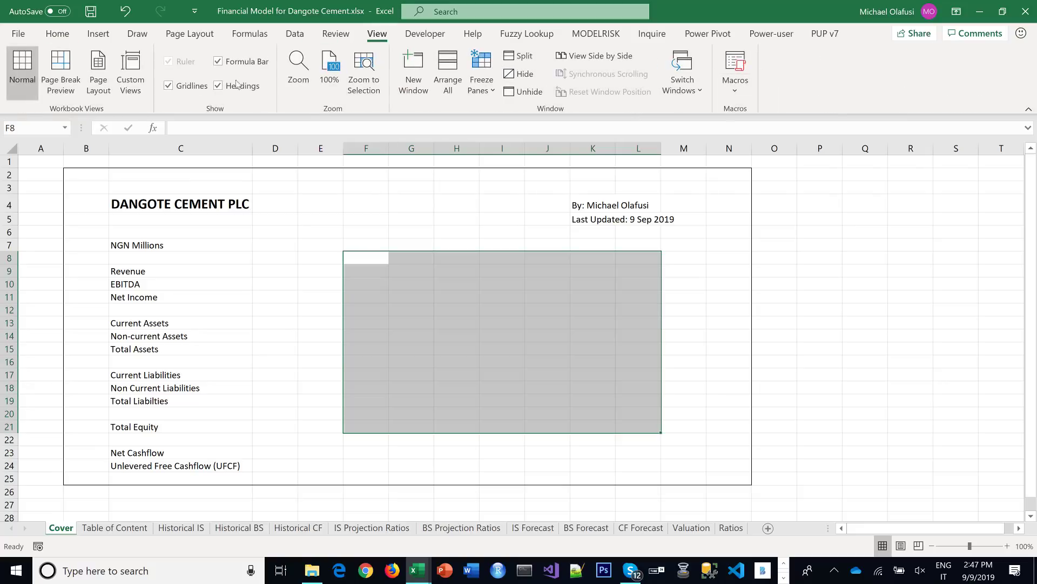
left_click(168, 85)
left_click(728, 313)
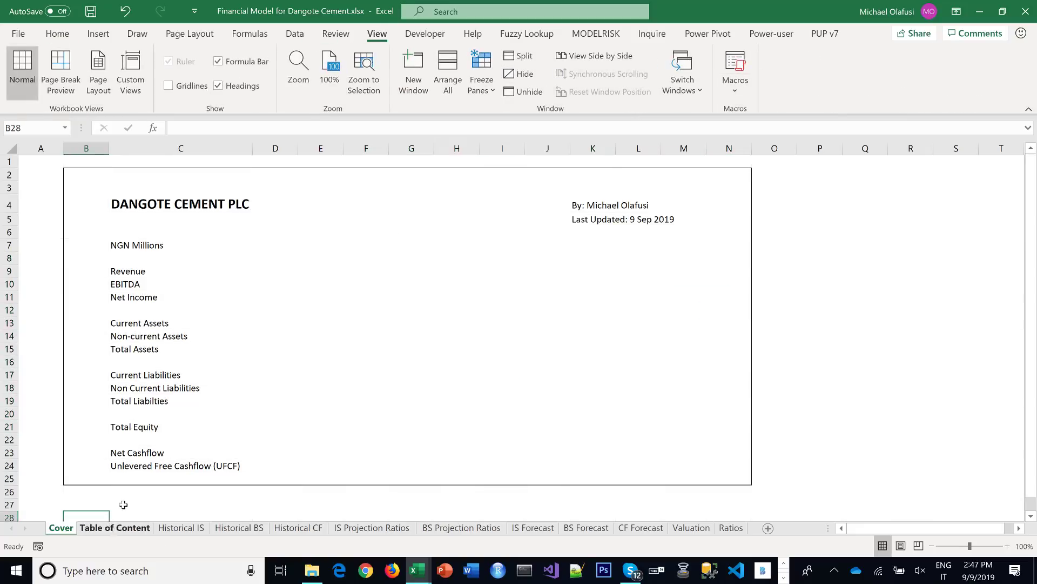
Hide the gridlines on the Table of Content sheet and save the workbook
left_click(114, 528)
left_click(347, 222)
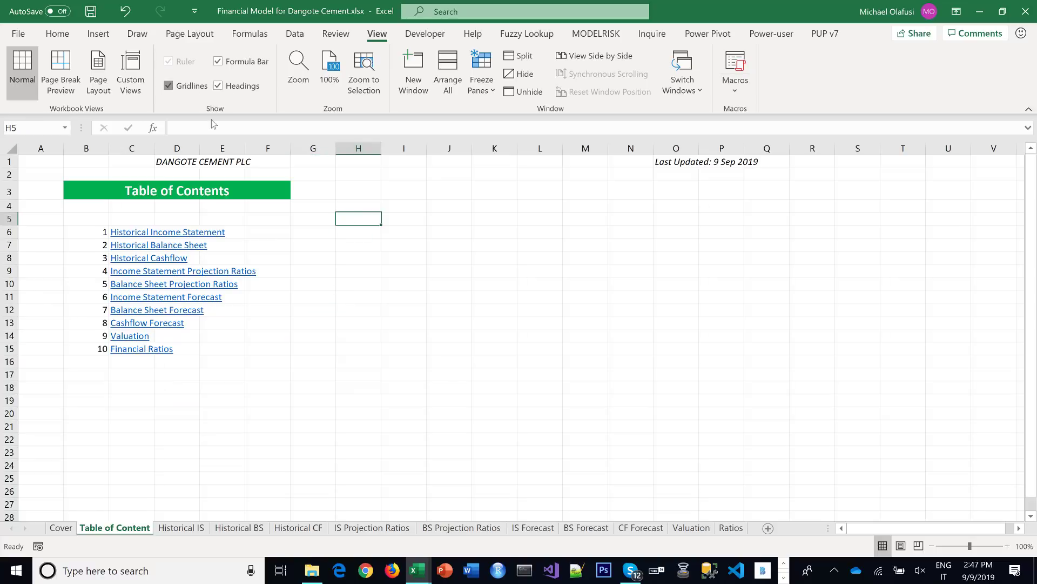
left_click(168, 85)
left_click(467, 359)
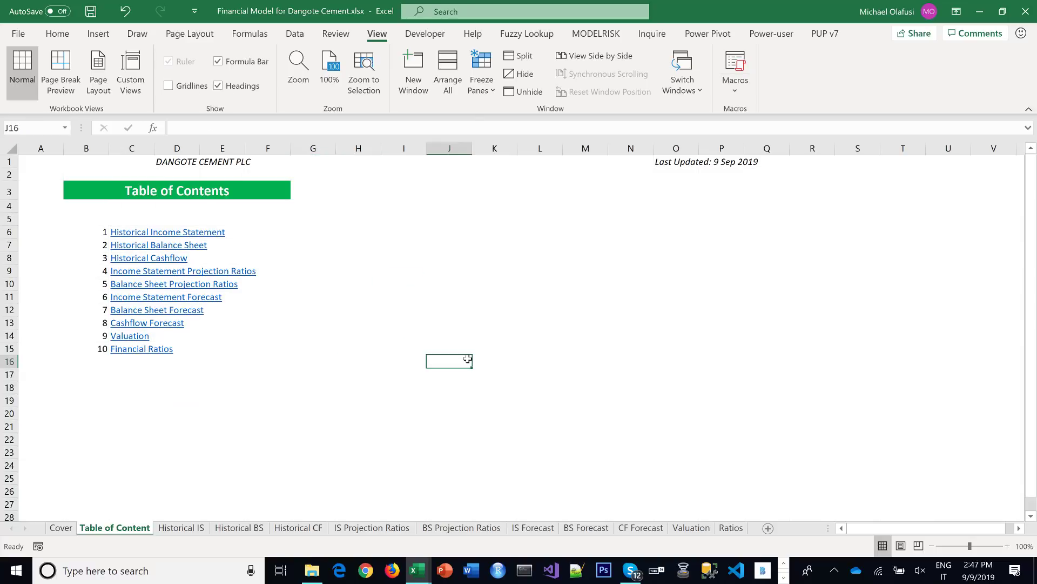
key("ctrl+s")
Enter the title 'Historical Income Statement' in the green band at B3 of the Historical IS sheet
left_click(61, 527)
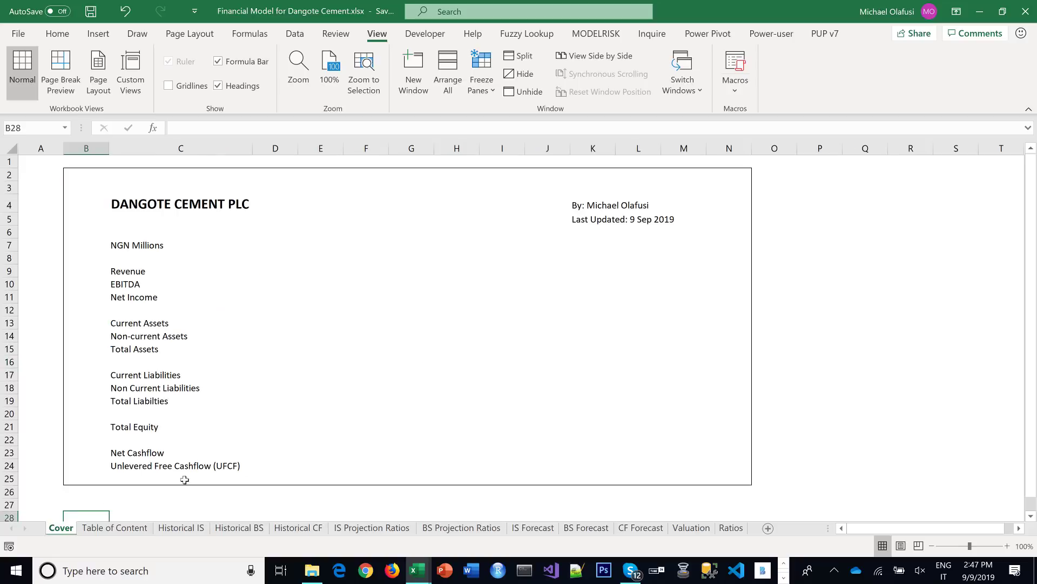
left_click(143, 530)
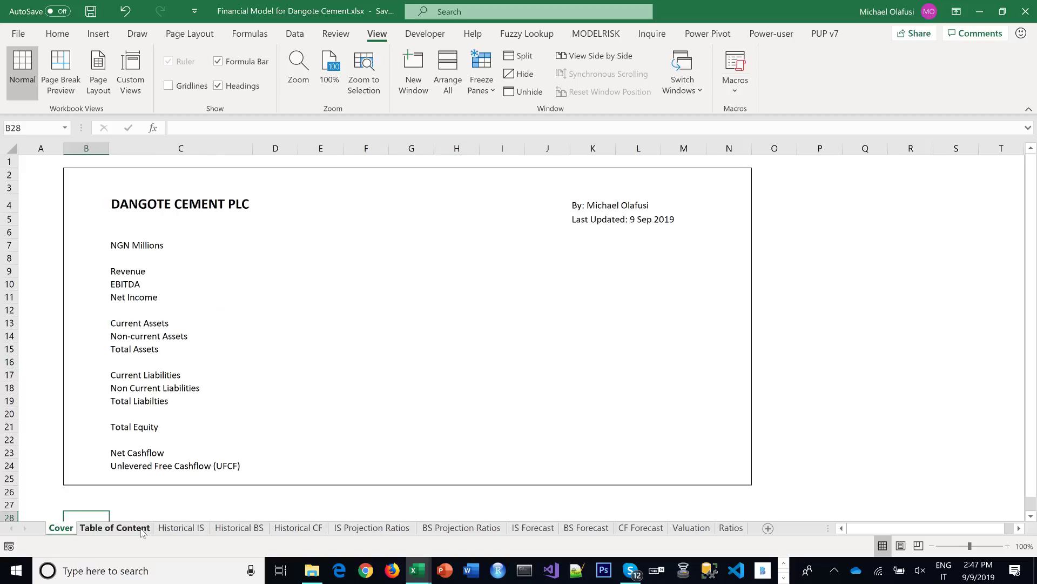
left_click(182, 528)
left_click(92, 192)
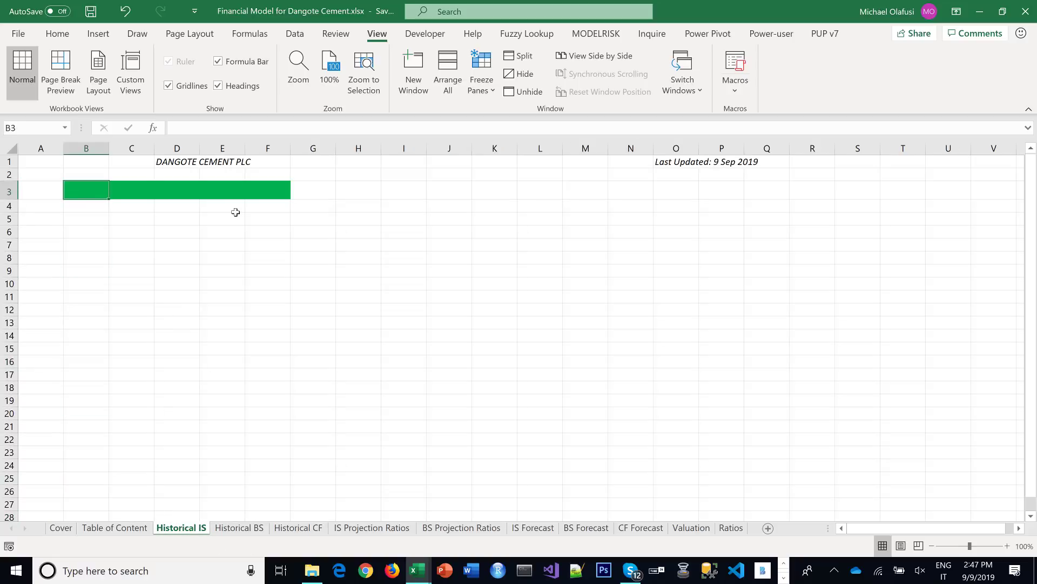
type("Incom")
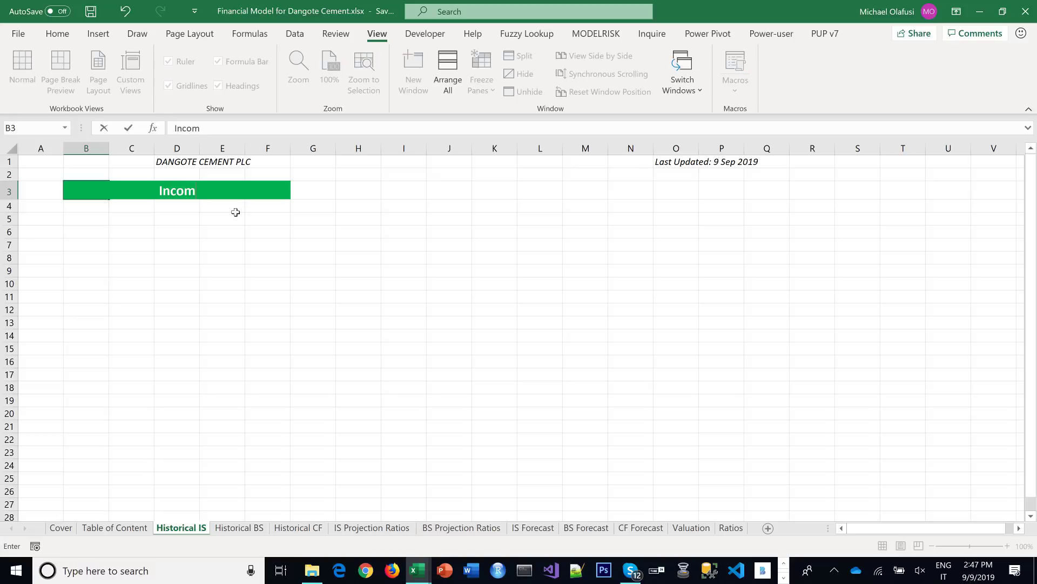
key("BackSpace")
key("BackSpace")
key("BackSpace")
key("BackSpace")
type("Historical Income")
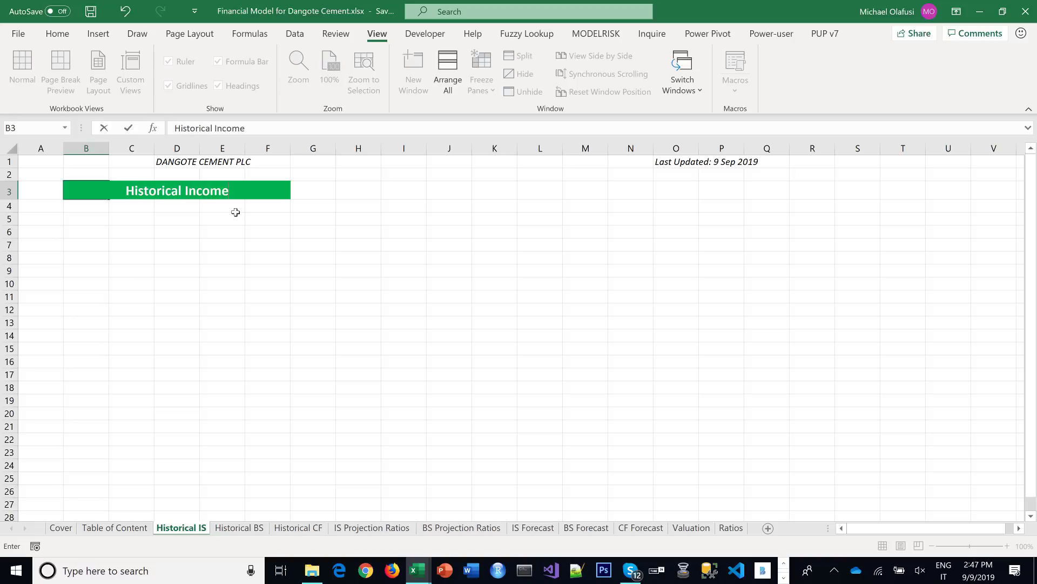
type(" Statement")
key("Return")
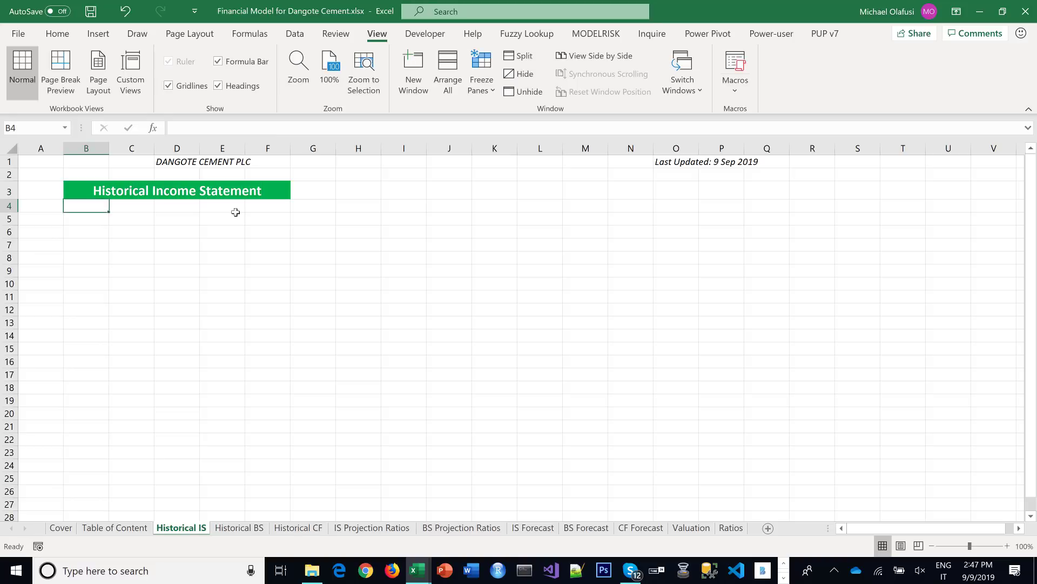
Switch to Dangote Cement.xlsx and copy the income statement table B5:K28 from the Historical Income Statement sheet
left_click(209, 244)
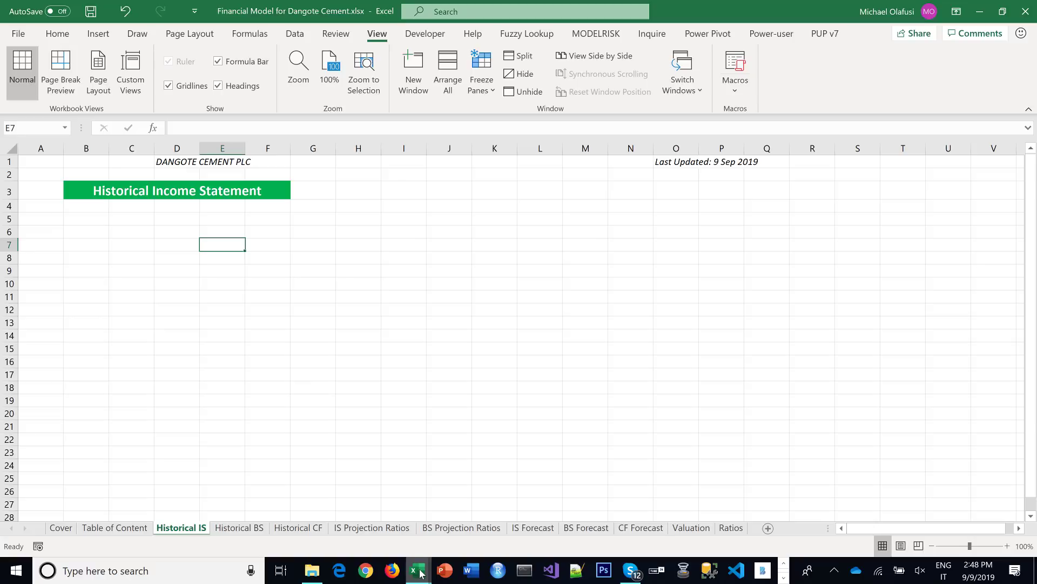
mouse_move(421, 574)
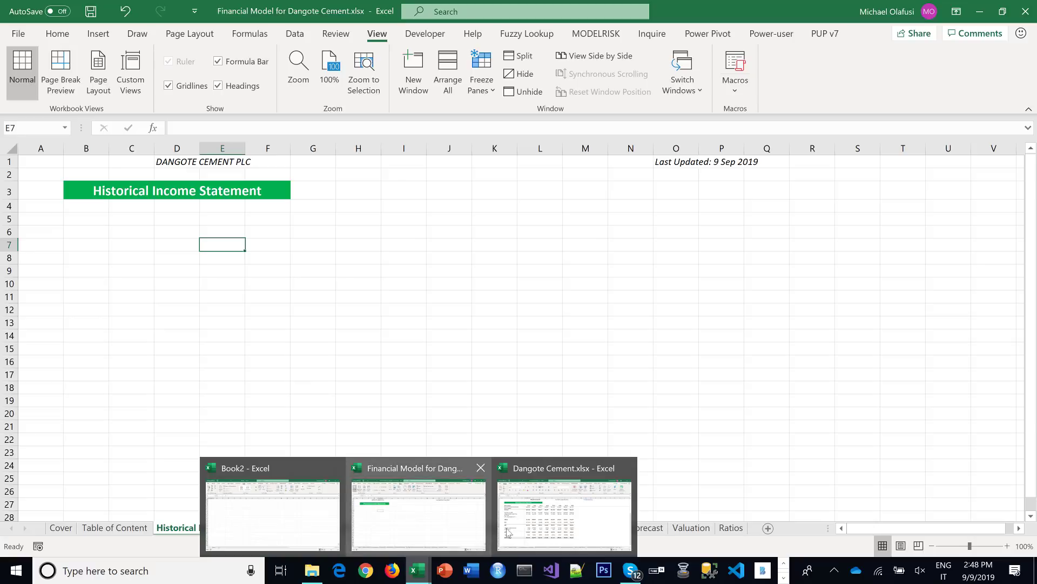
left_click(525, 523)
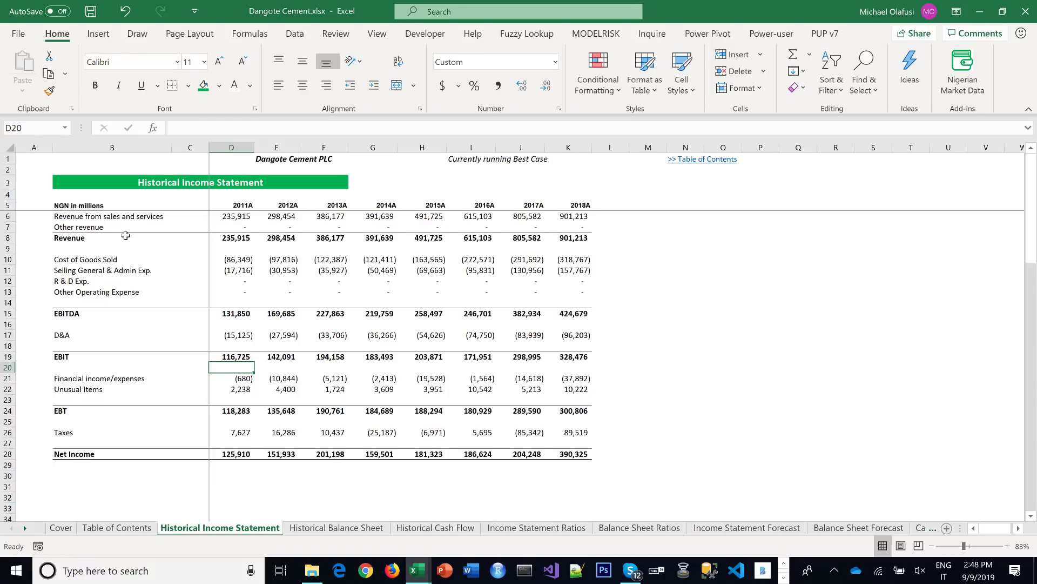
left_click_drag(109, 203, 563, 456)
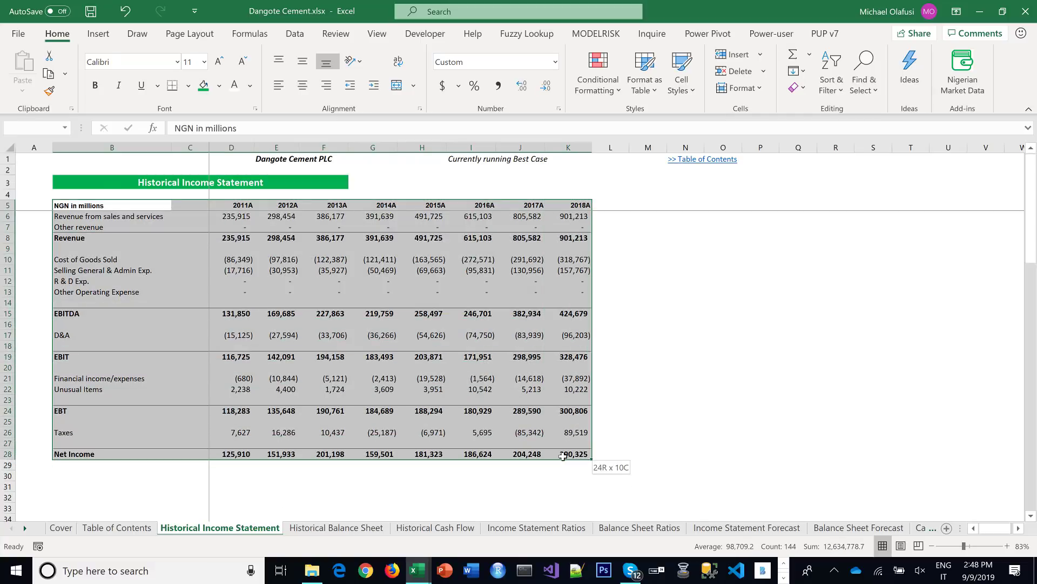
key("ctrl+c")
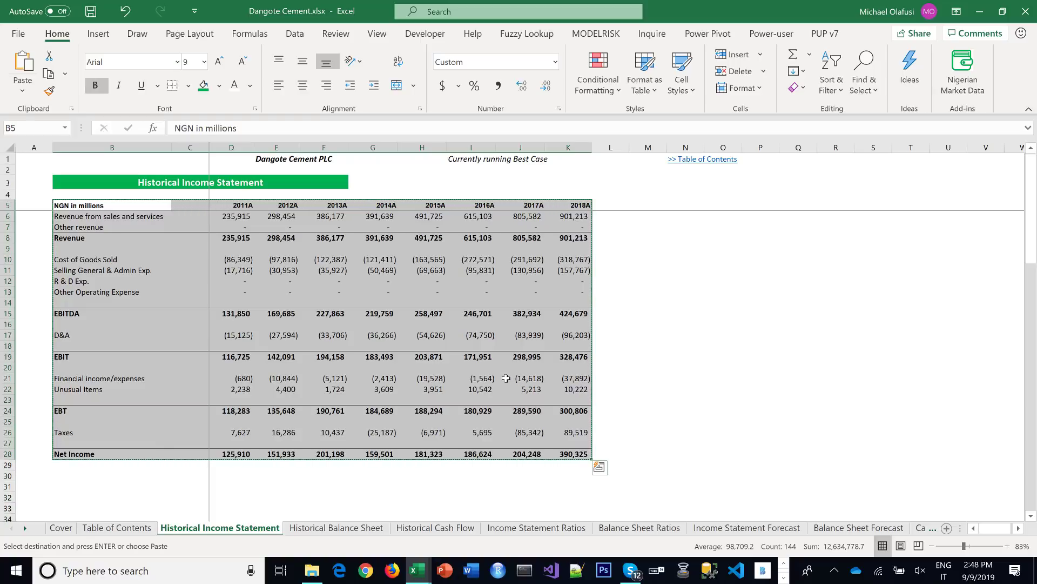
Paste the copied income statement at B5 of the model's Historical IS sheet, keeping the source column widths
key("alt+Tab")
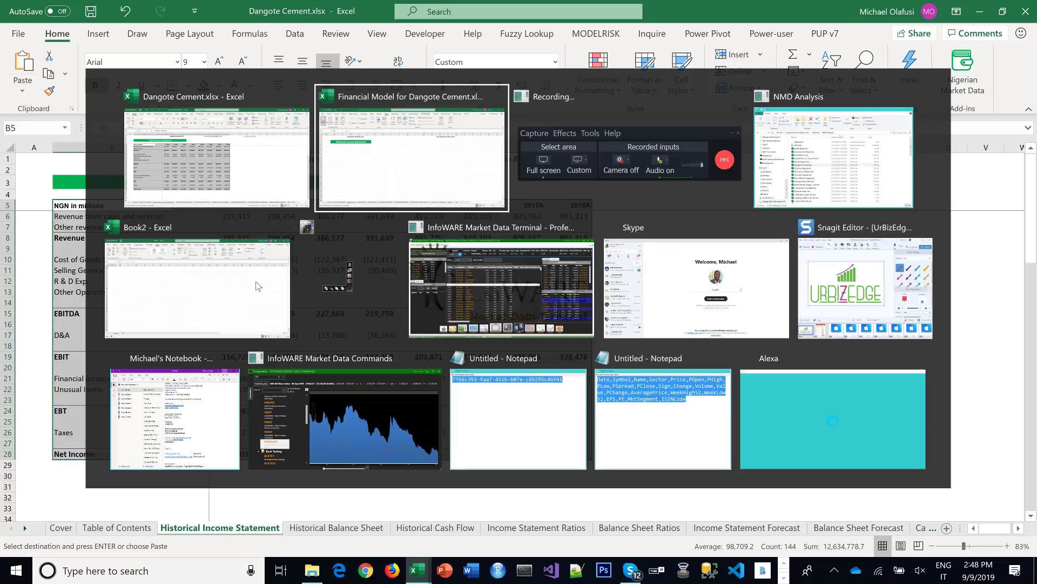
left_click(89, 217)
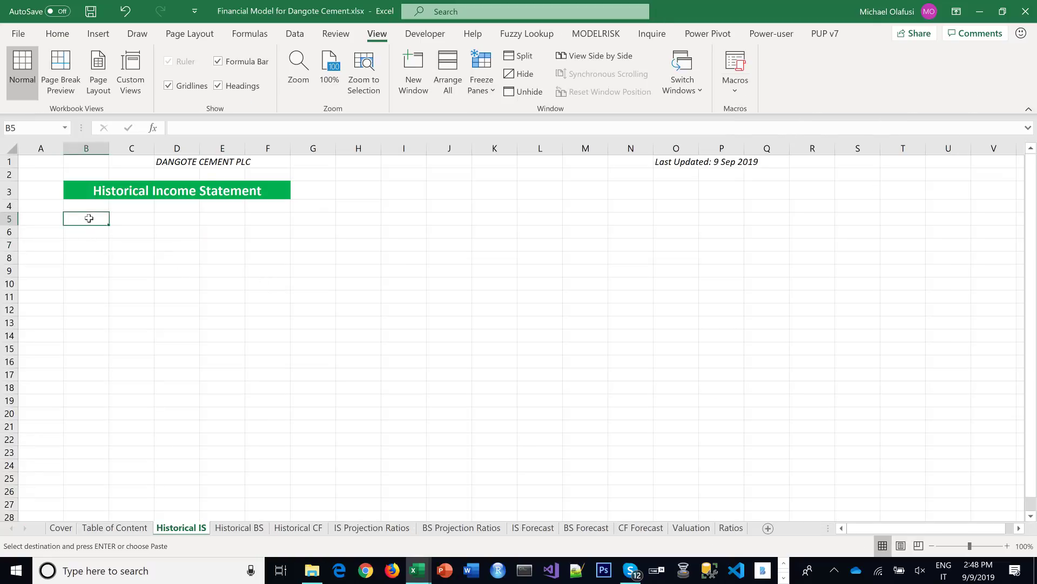
key("ctrl+v")
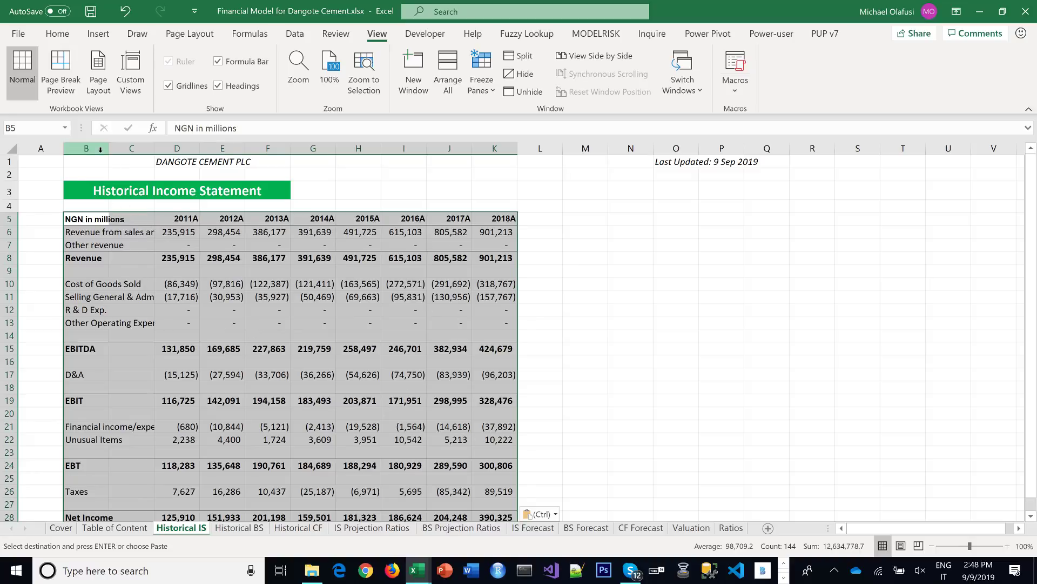
key("ctrl+Tab")
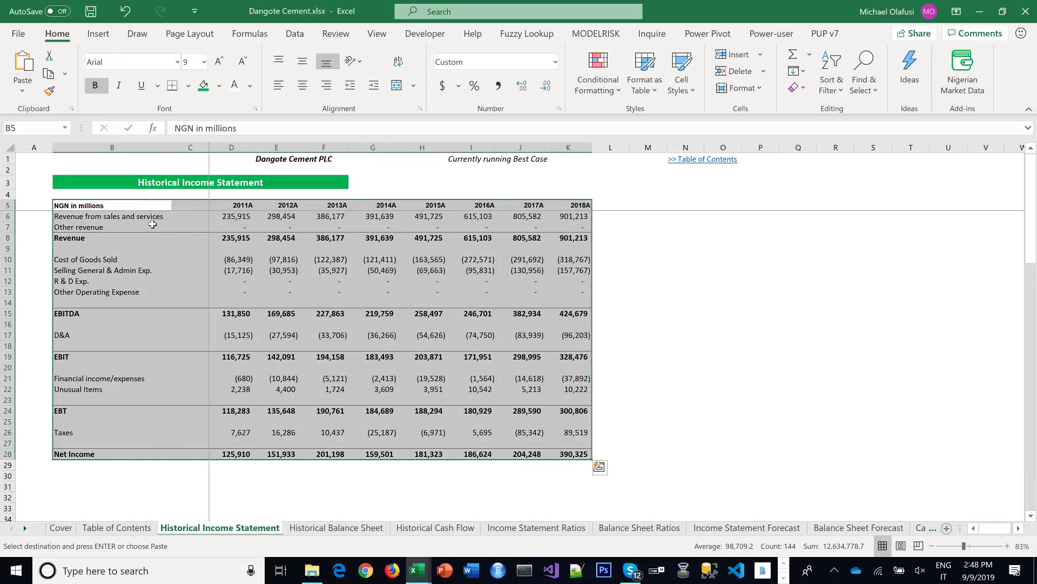
key("ctrl+Tab")
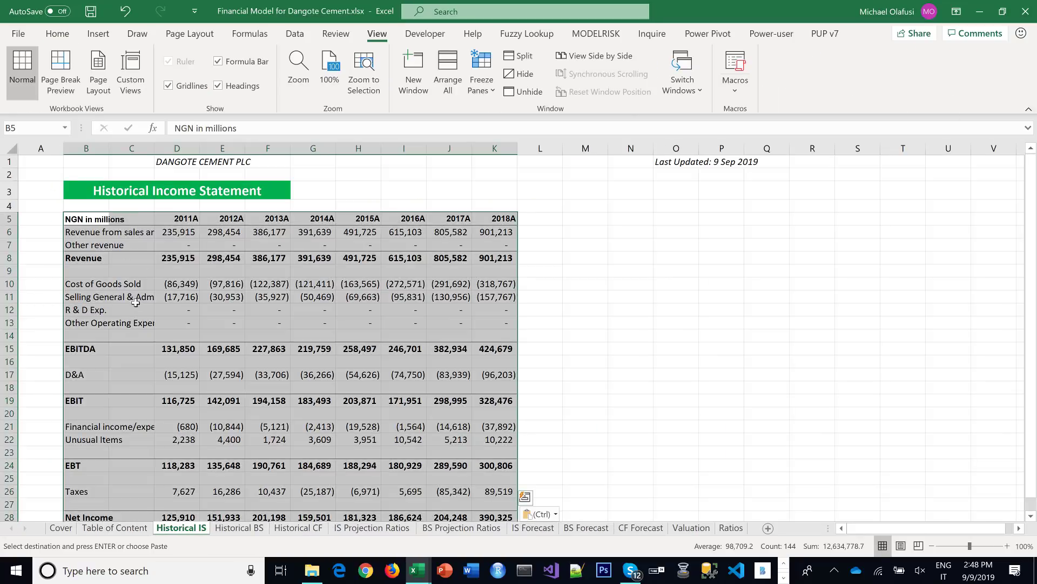
left_click(552, 520)
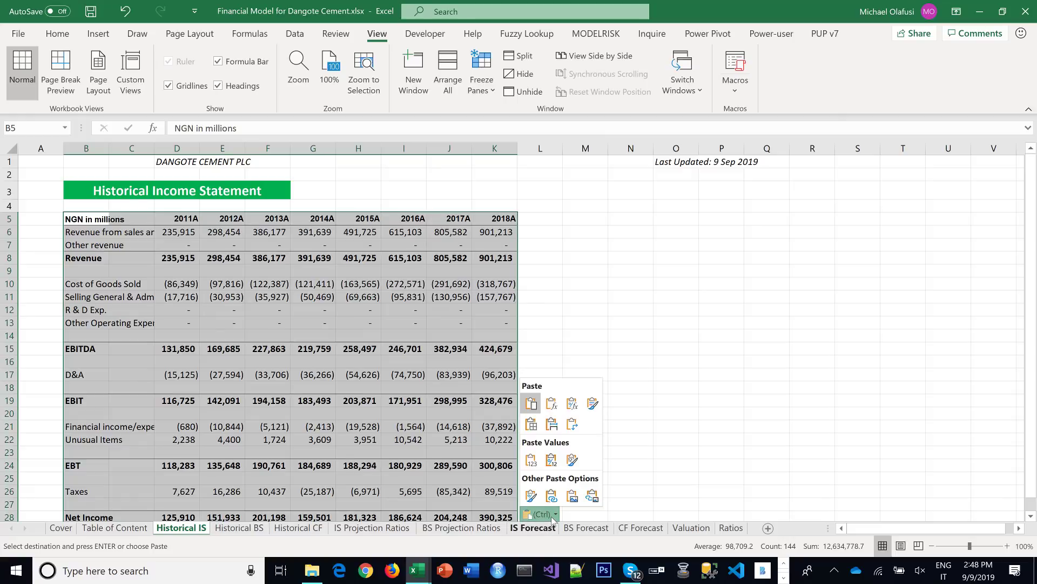
left_click(552, 424)
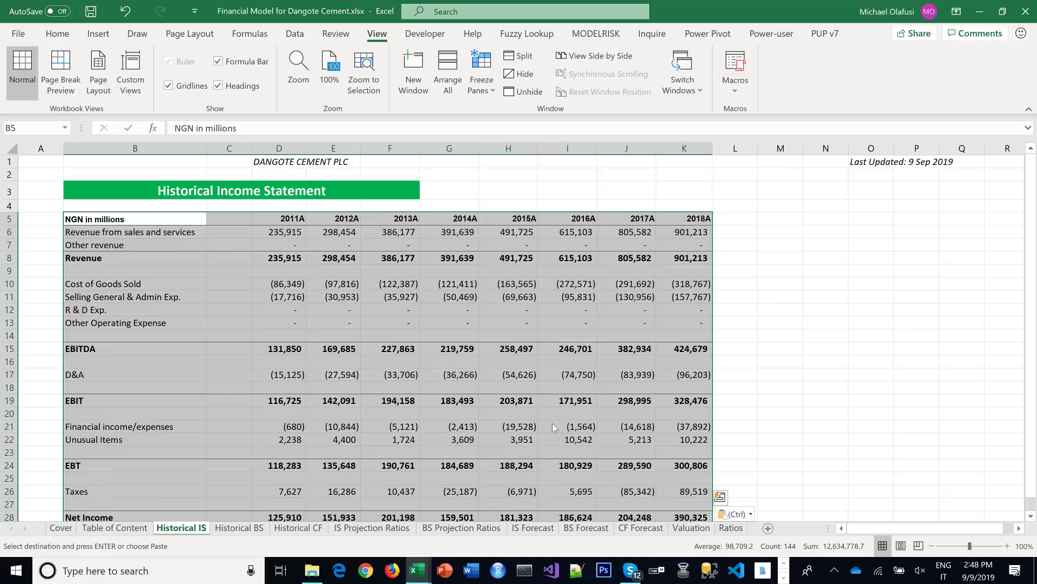
Check the 2018A Selling General & Admin formula in the pasted income statement and save the workbook
left_click(683, 297)
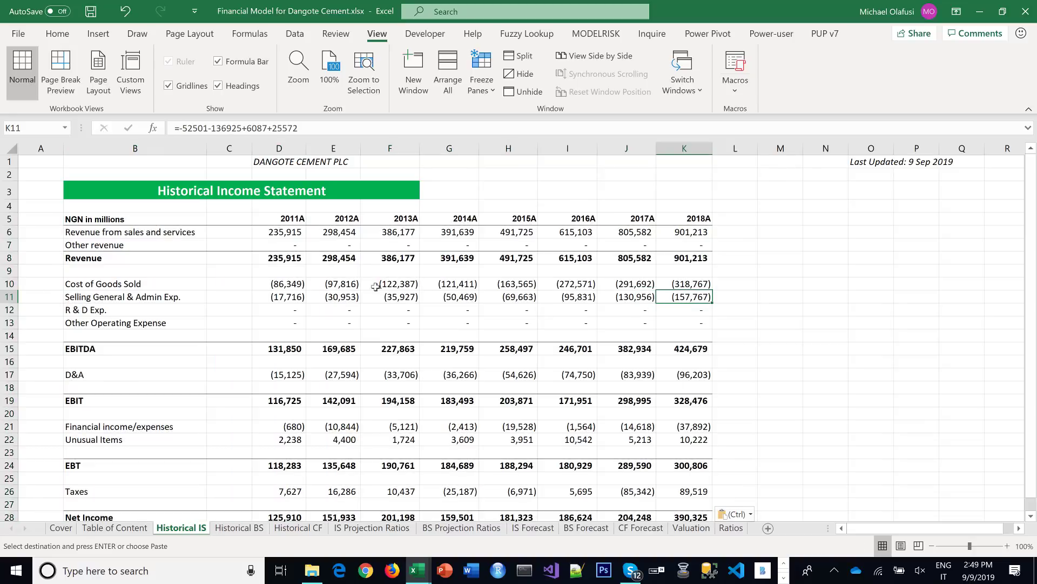
scroll(376, 287, "down", 1)
scroll(372, 303, "up", 1)
left_click(770, 299)
key("ctrl+s")
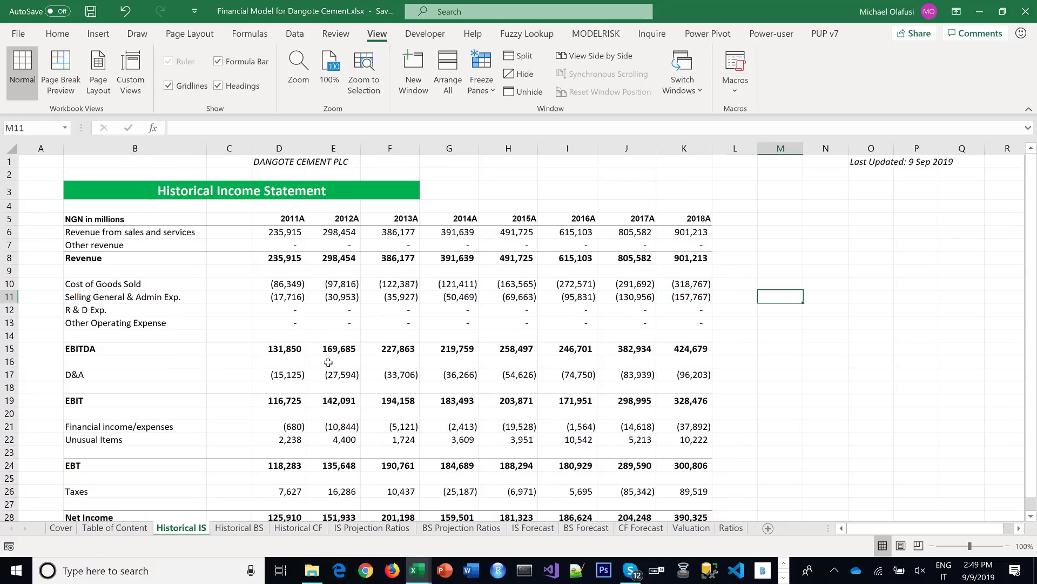
Open the model's Historical BS sheet, then copy the full balance sheet table starting at B5 from Dangote Cement.xlsx's Historical Balance Sheet
left_click(236, 525)
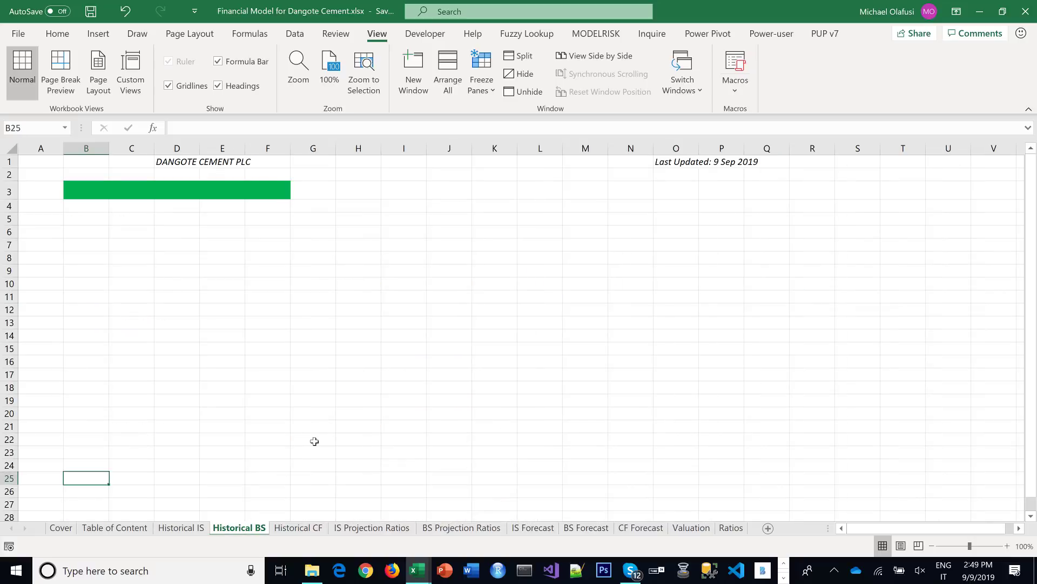
key("alt+Tab")
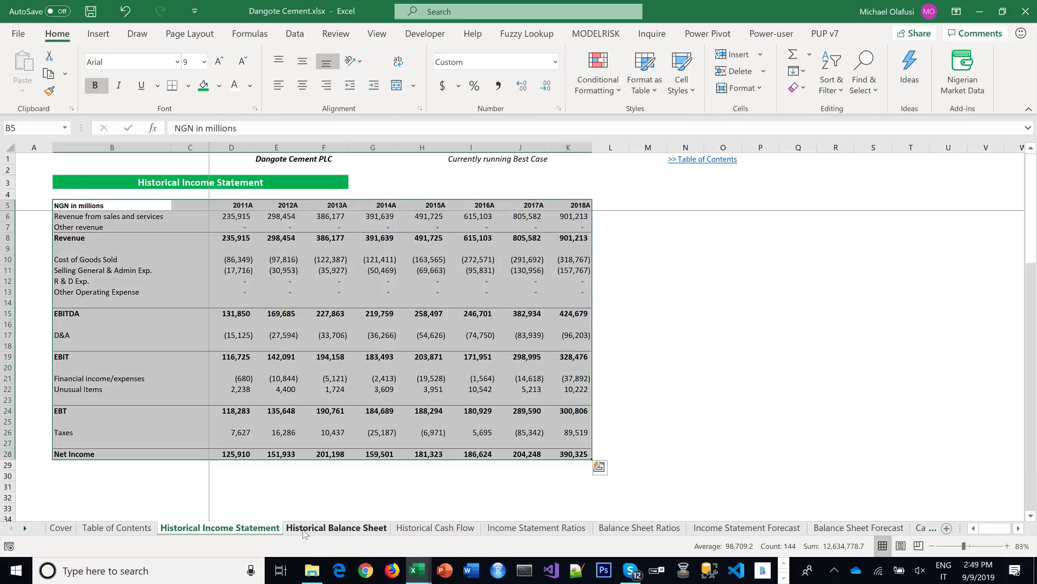
left_click(304, 530)
scroll(208, 328, "up", 5)
left_click_drag(89, 205, 573, 239)
key("ctrl+c")
Paste the balance sheet table at B5 of the model's Historical BS sheet with source column widths, and save the workbook
key("alt+Tab")
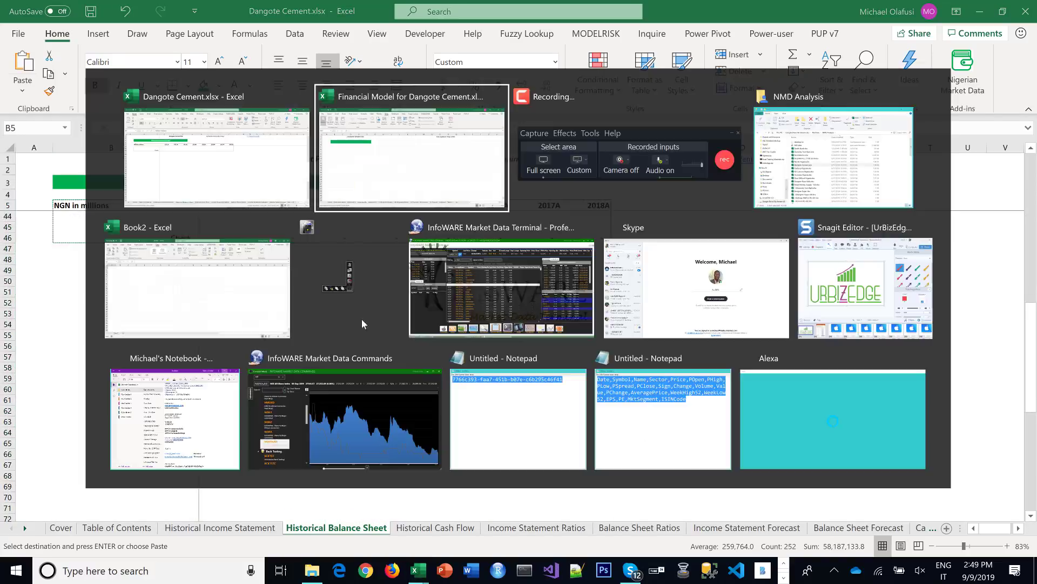
left_click(91, 220)
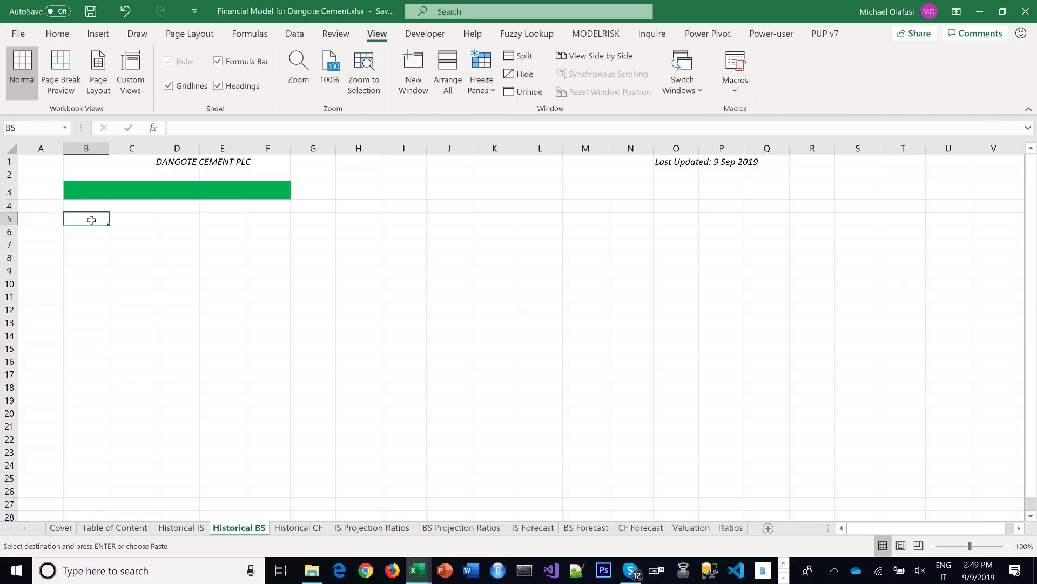
key("ctrl+v")
left_click(547, 514)
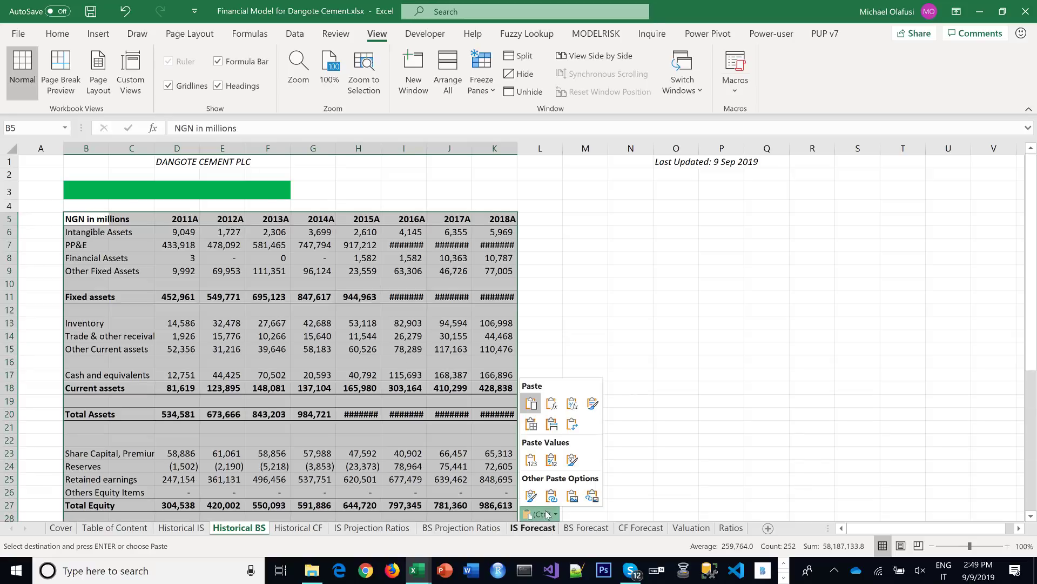
left_click(553, 426)
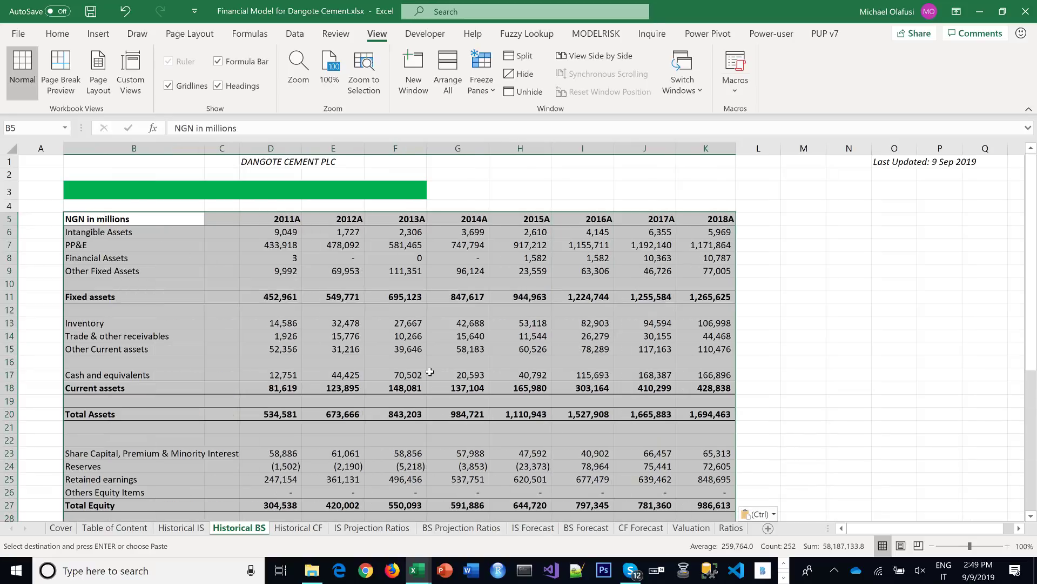
left_click(430, 372)
key("ctrl+s")
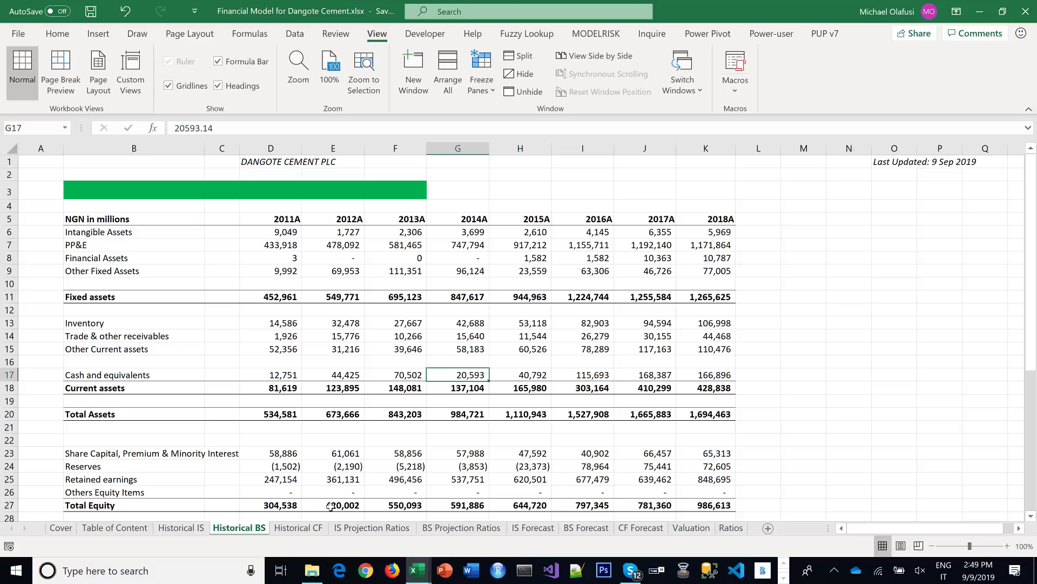
Copy the cash flow table starting at B5 of Dangote Cement.xlsx's Historical Cash Flow sheet and return to the financial model workbook
key("alt+Tab")
left_click(424, 529)
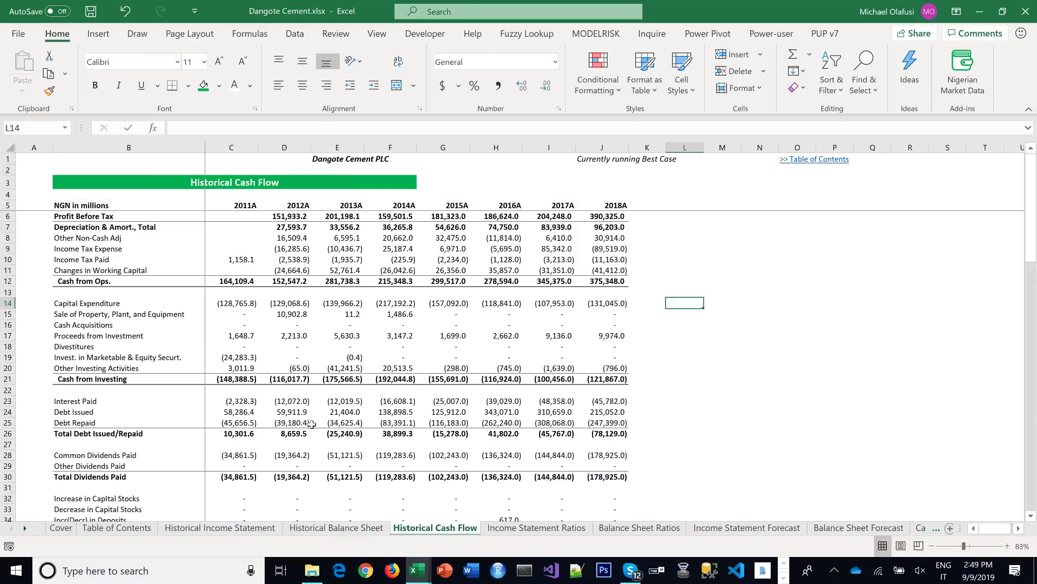
left_click_drag(98, 205, 603, 227)
key("ctrl+c")
key("alt+Tab")
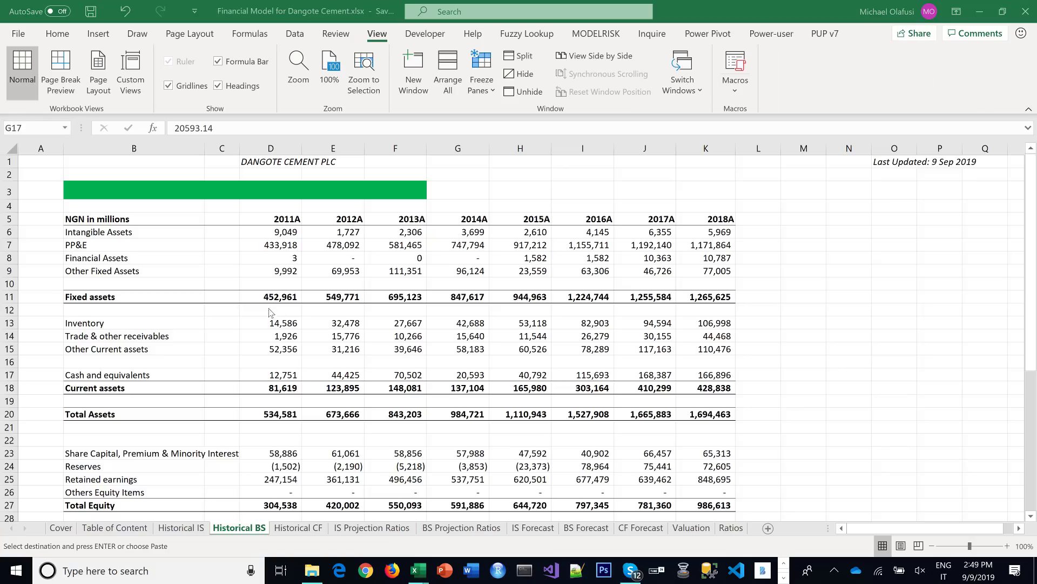
Paste the copied cash flow table at B5 of the Historical CF sheet with source column widths, and save the workbook
left_click(303, 528)
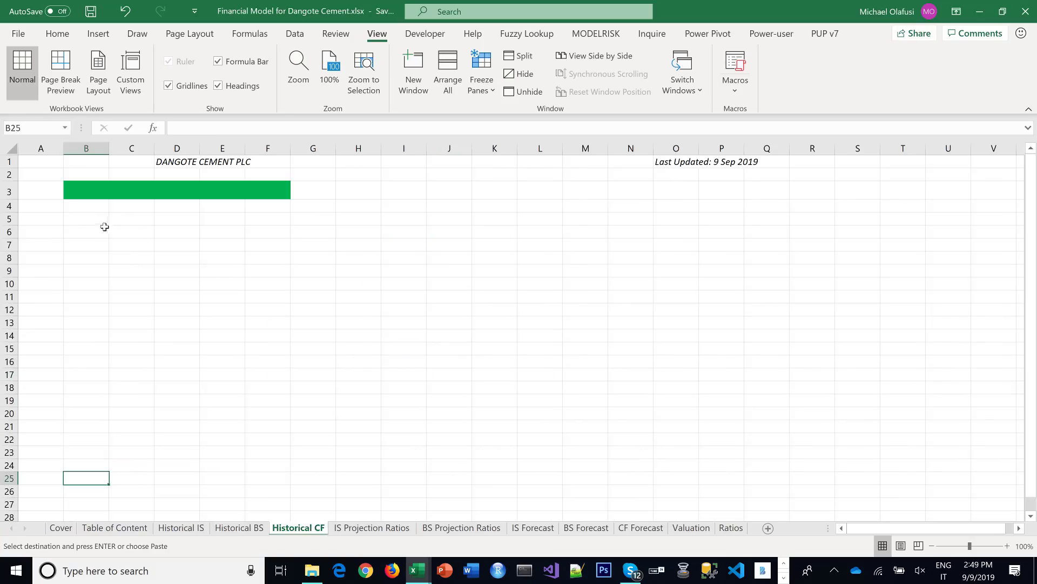
left_click(93, 218)
key("ctrl+v")
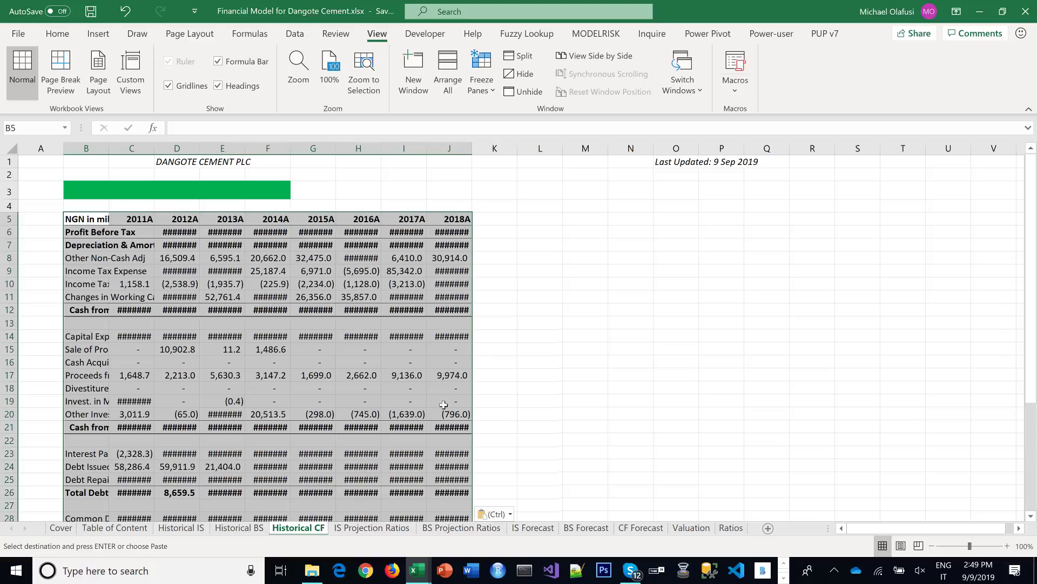
left_click(495, 514)
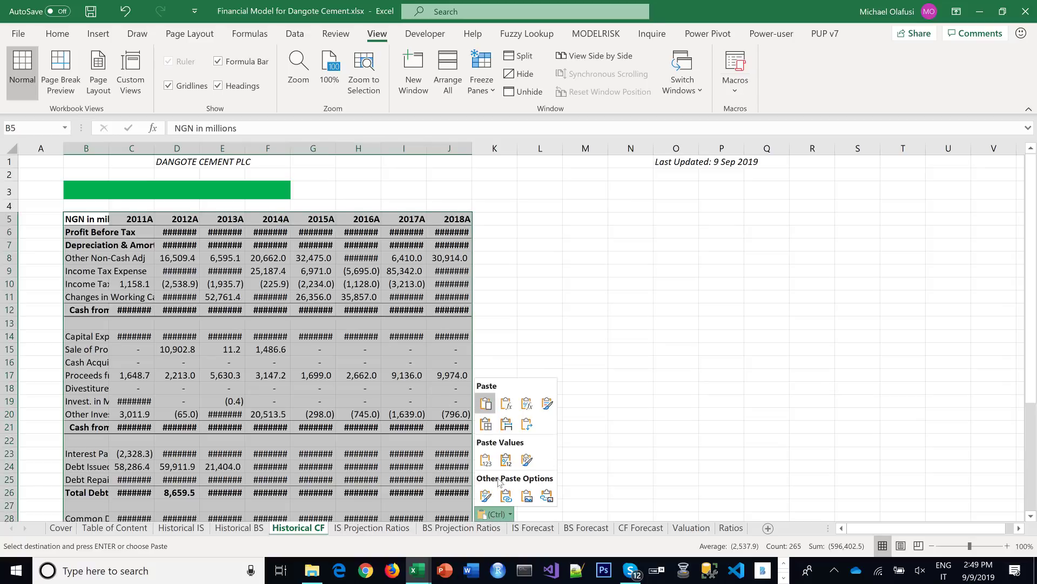
left_click(506, 423)
left_click(499, 307)
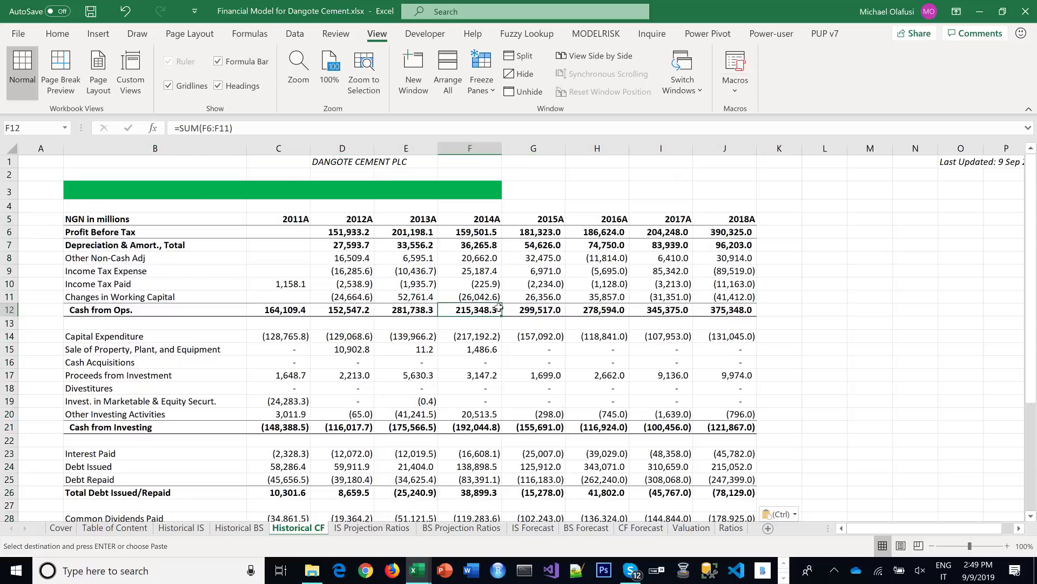
key("ctrl+s")
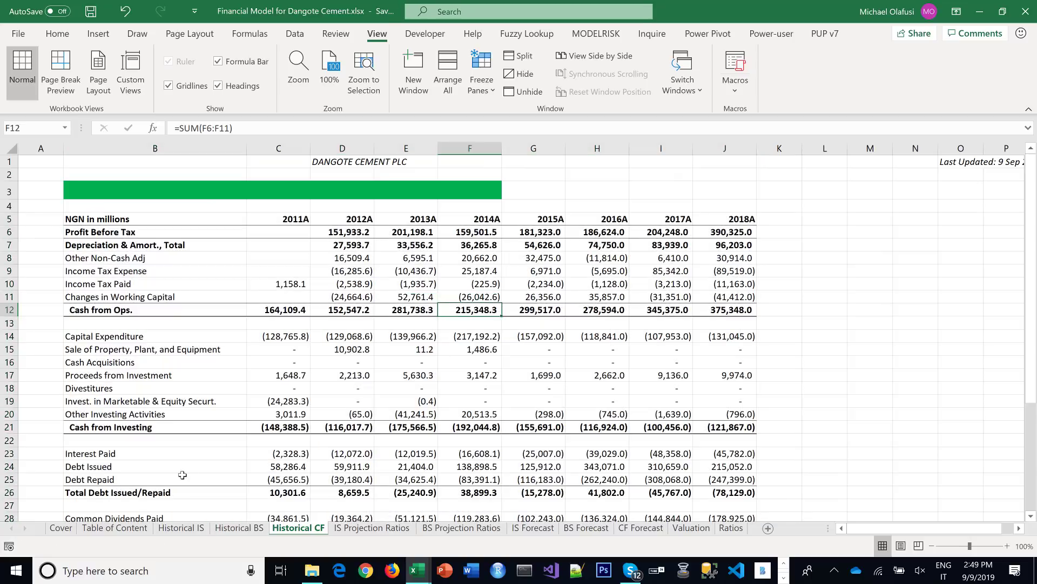
Hide the gridlines on the Historical IS sheet and look over the income statement
left_click(157, 531)
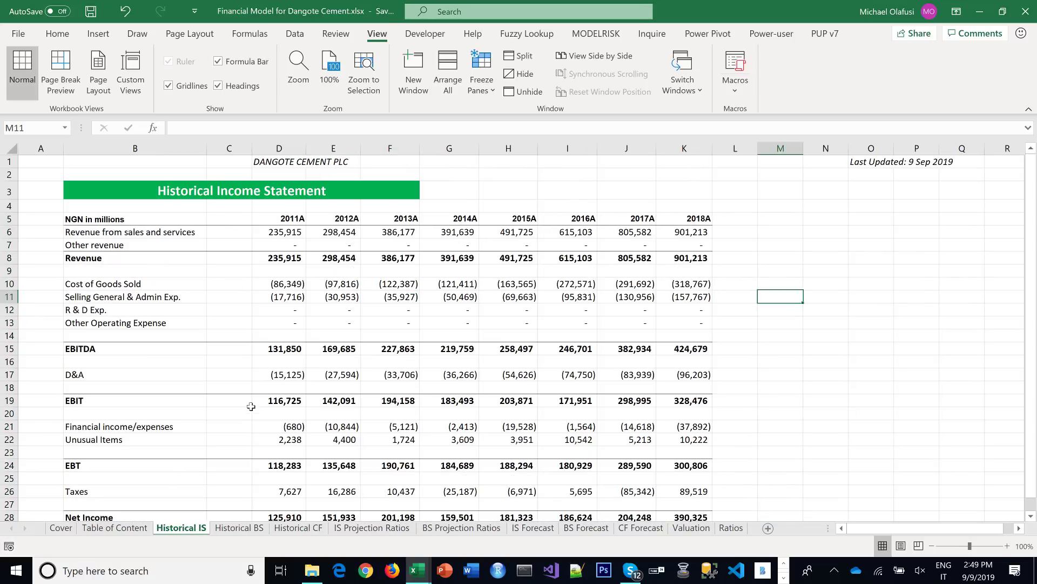
left_click(169, 85)
left_click(330, 373)
scroll(331, 373, "down", 3)
scroll(331, 372, "up", 3)
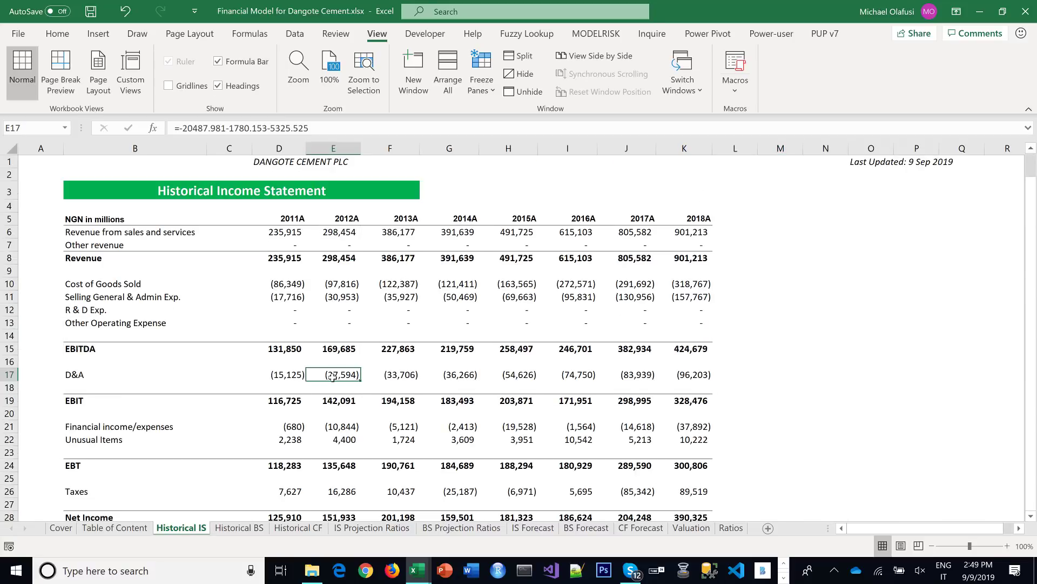
Hide the gridlines on the Historical BS sheet and enter the title "Historical Balance Sheet" in the green banner at B3
left_click(239, 528)
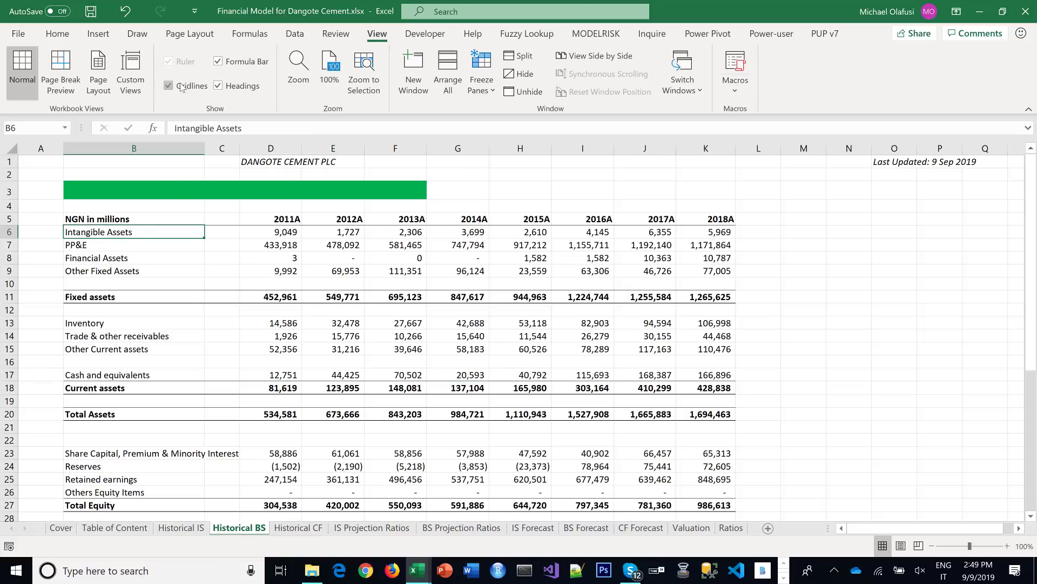
left_click(169, 85)
left_click(81, 196)
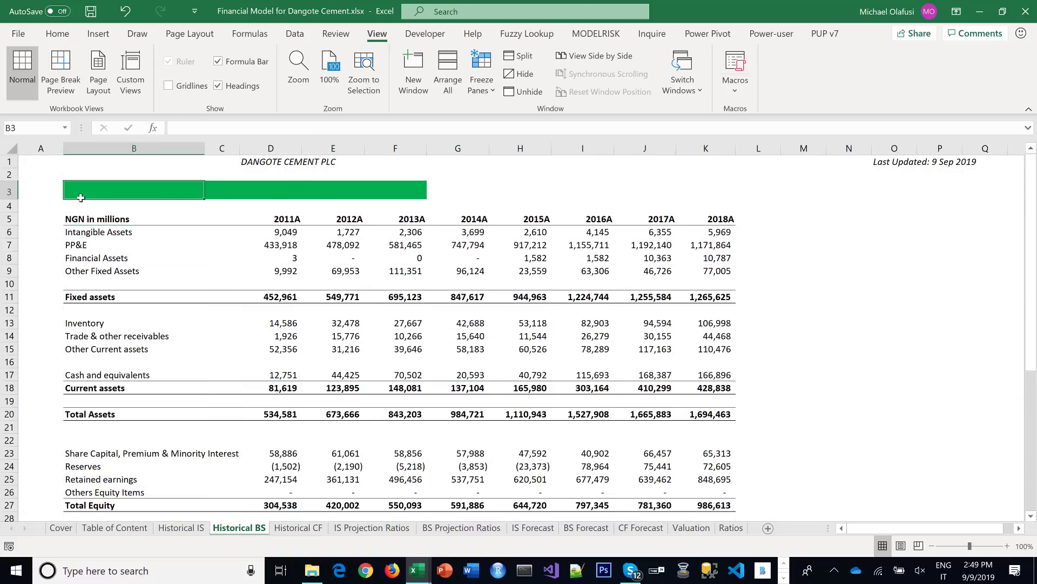
type("Hist")
type("oric")
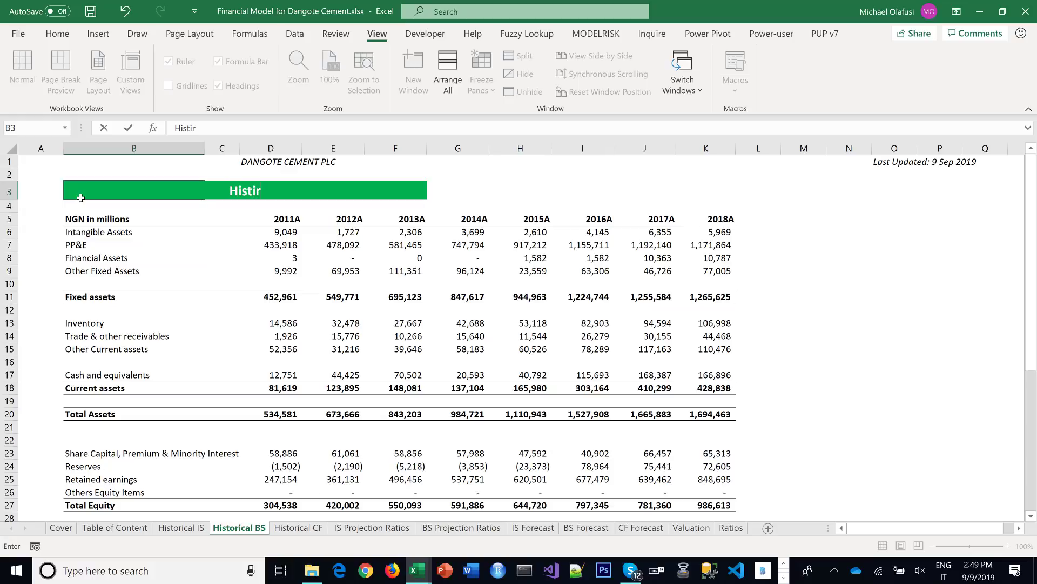
type("al Bala")
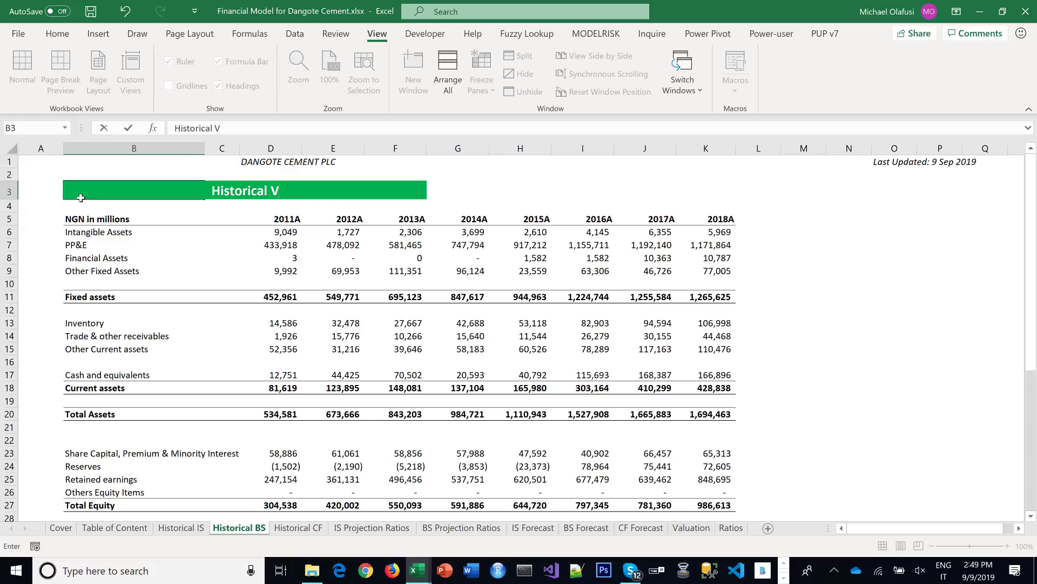
type("nce Sheet")
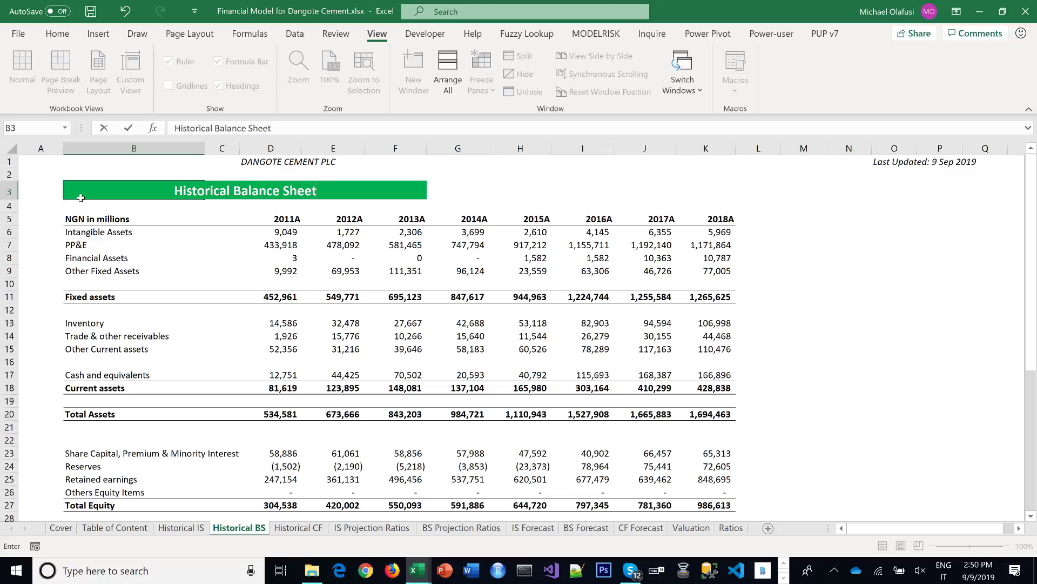
key("Return")
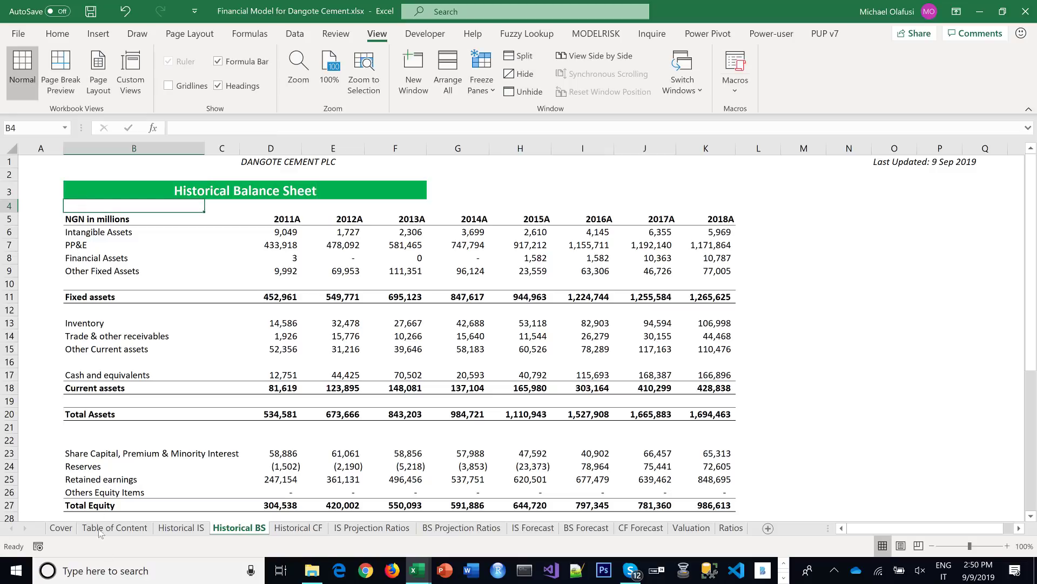
On the Historical CF sheet, enter the title "Historical Cashflow" in the green banner at B3 and hide the gridlines
key("ctrl+Page_Down")
left_click(100, 190)
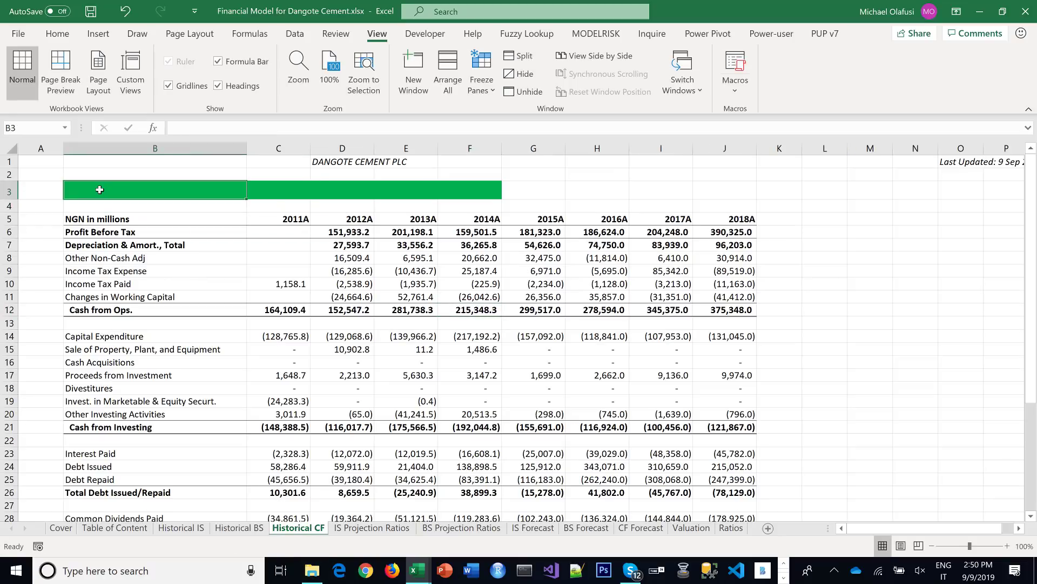
type("Historc")
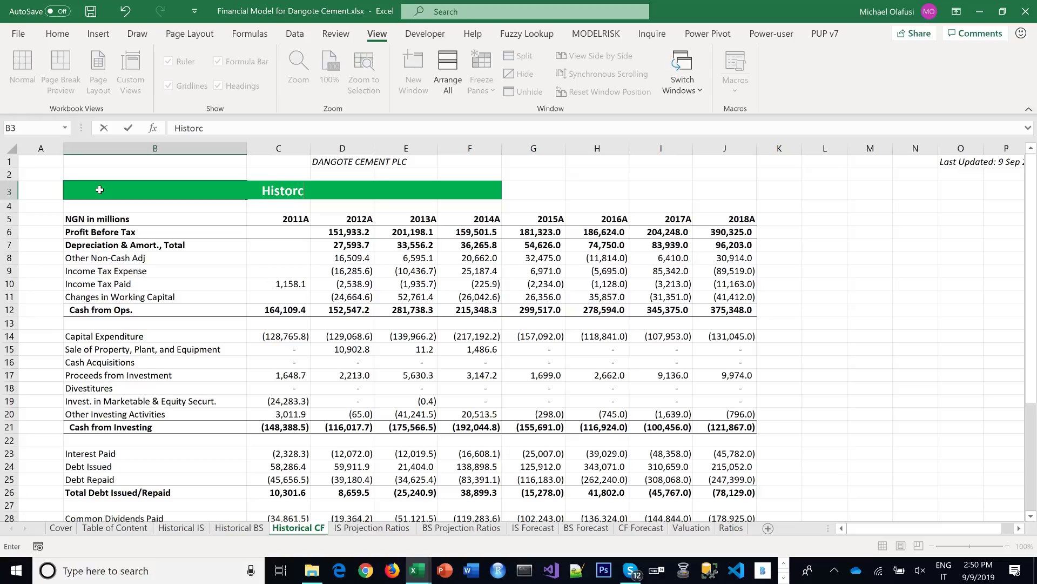
key("BackSpace")
type("ical Cashflow")
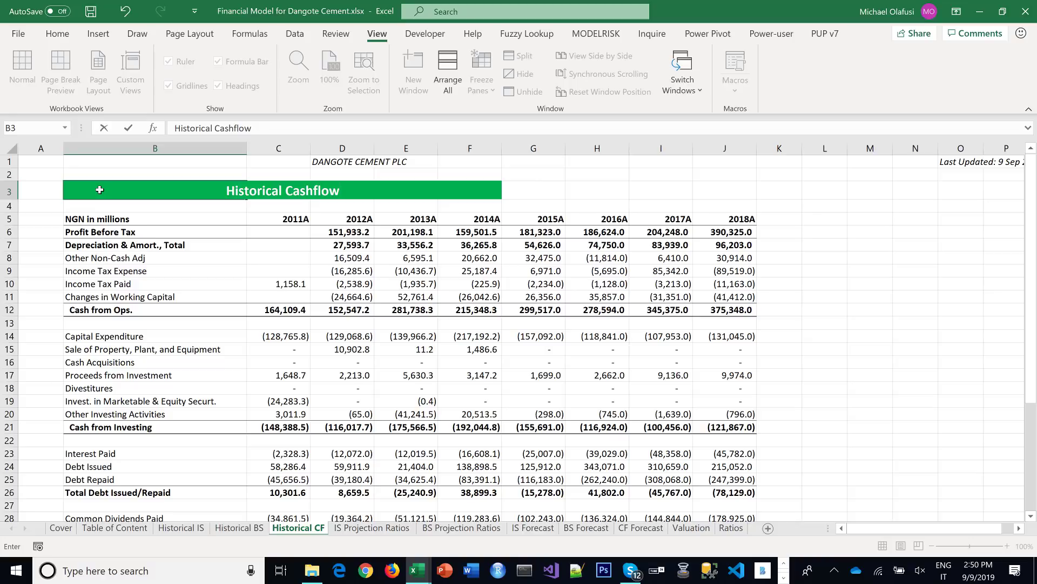
key("Return")
left_click(231, 419)
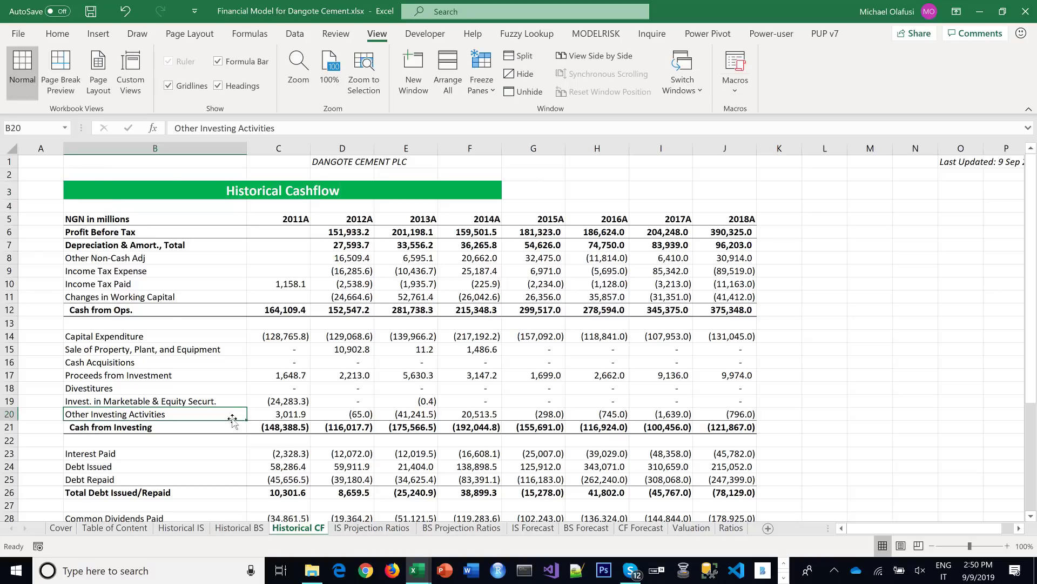
left_click(168, 85)
Review the historical balance sheet and cash flow, the Cover's NGN Millions header row, and the last actual year in the income statement
left_click(220, 532)
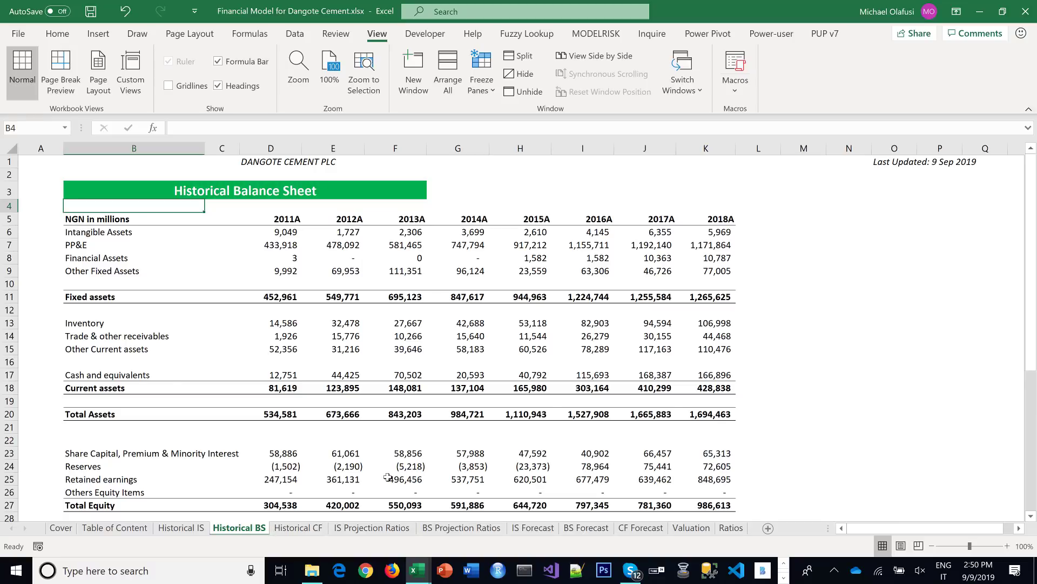
left_click(305, 527)
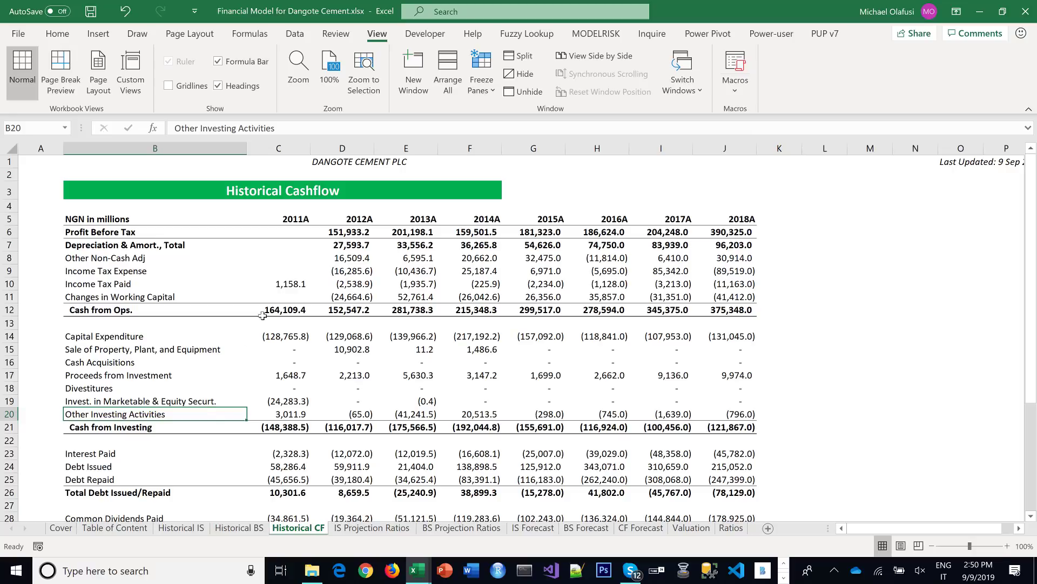
left_click(62, 527)
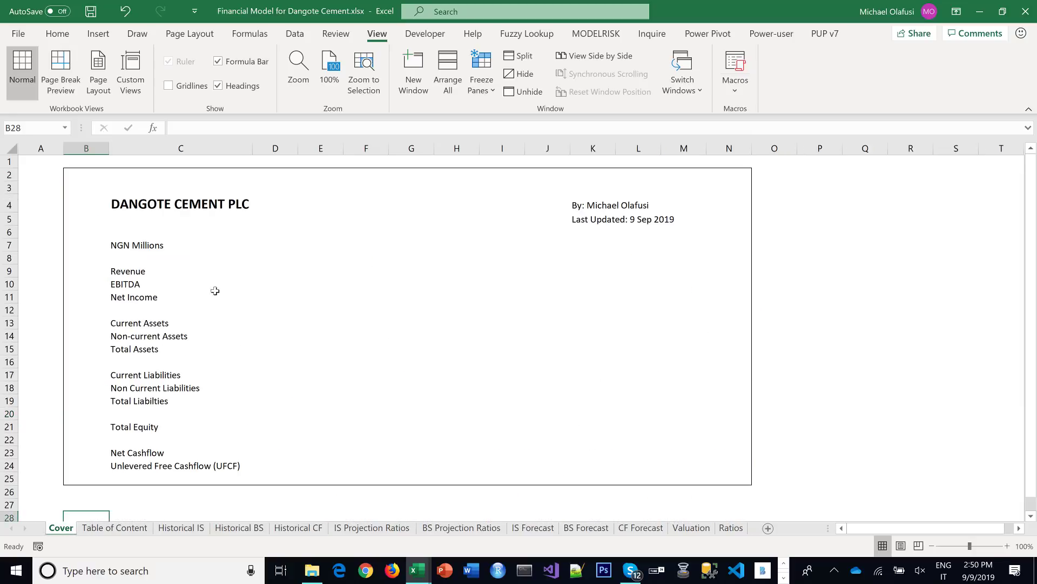
left_click(142, 245)
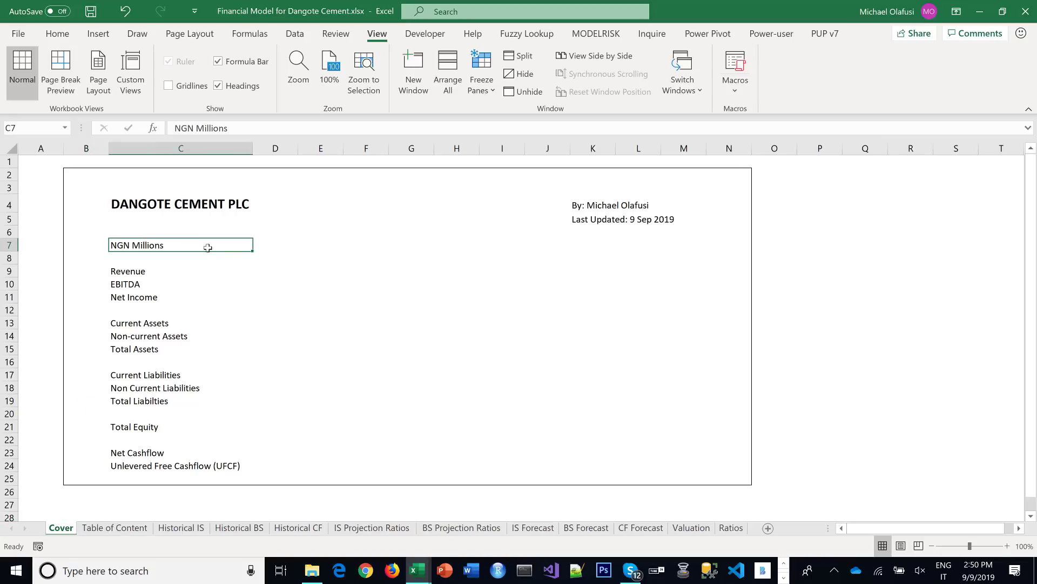
left_click(271, 246)
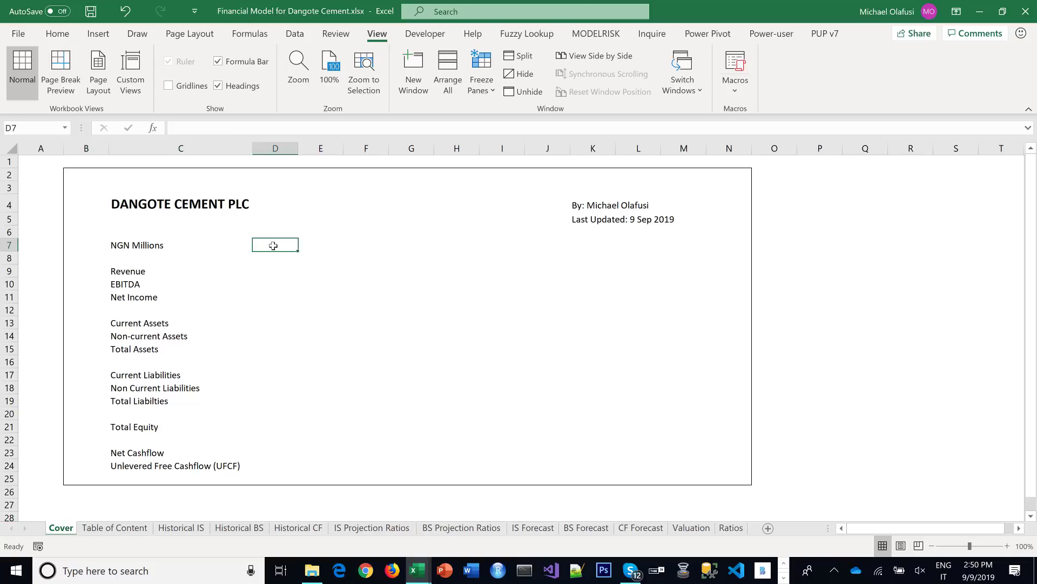
left_click(632, 249)
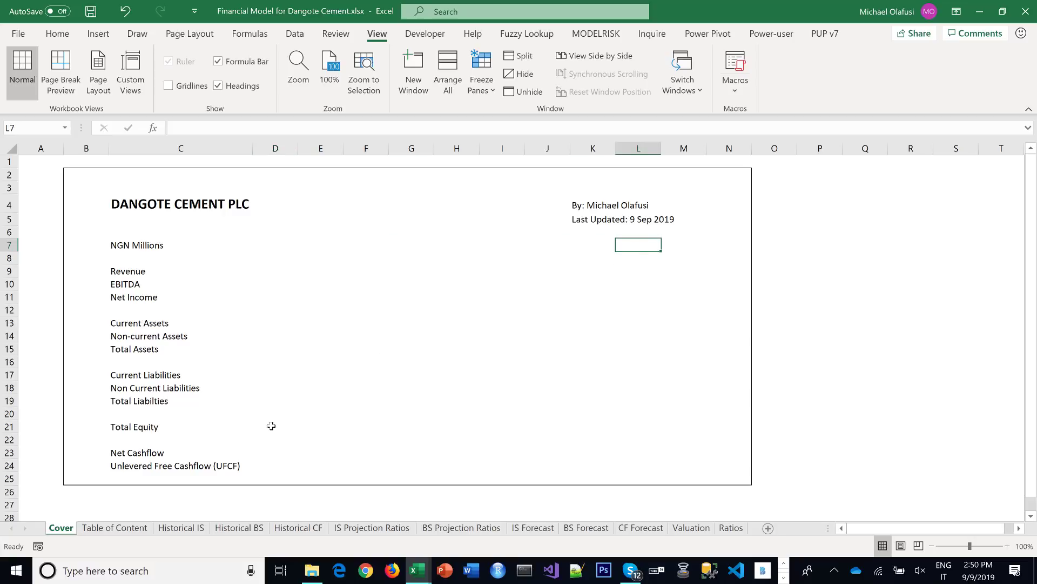
left_click(190, 528)
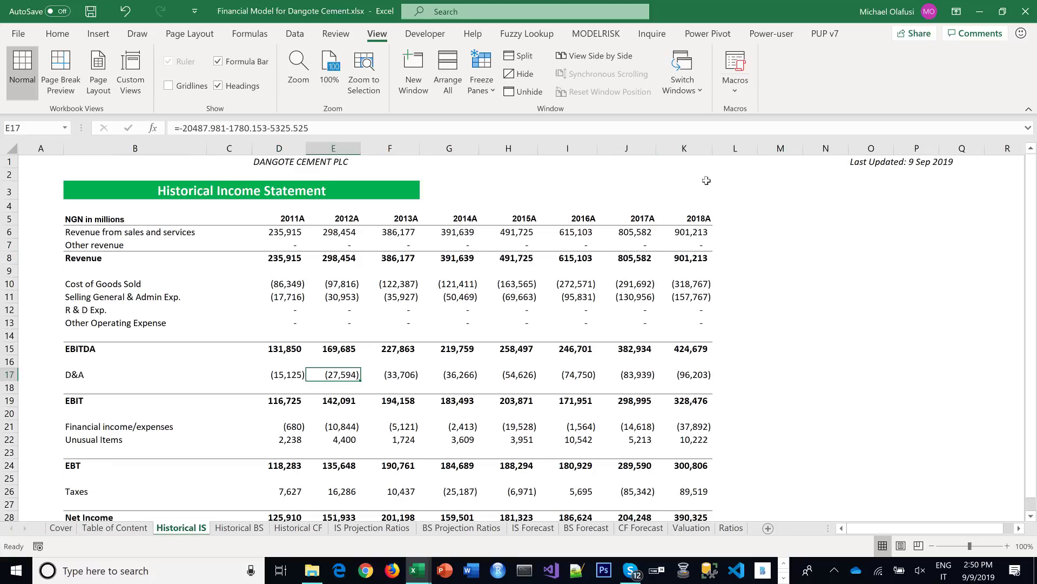
left_click_drag(700, 217, 695, 258)
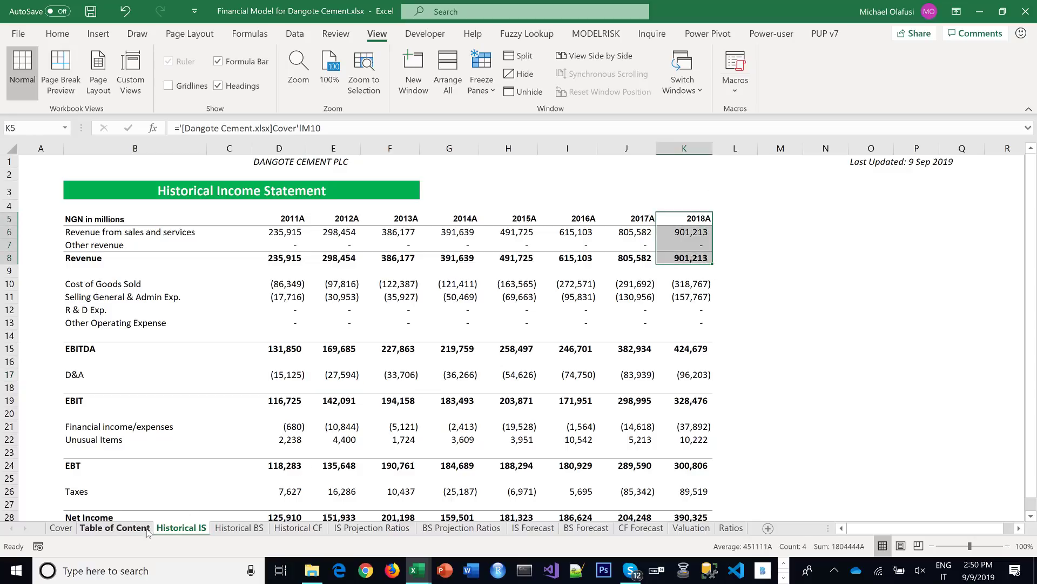
Calculate the final forecast year in spare cell N12 of the Historical IS sheet with the formula =2018+5
left_click(829, 309)
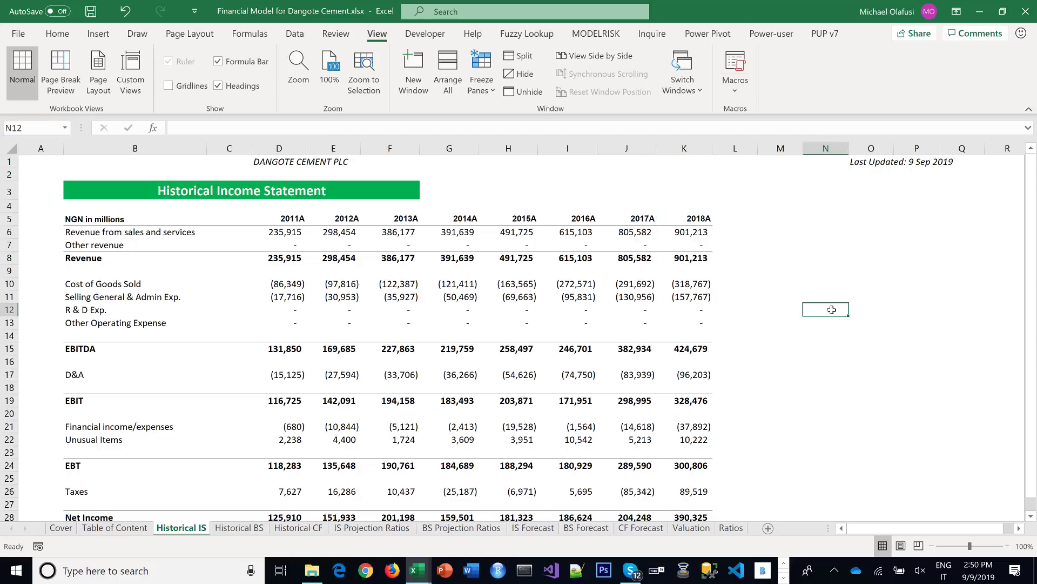
type("2018")
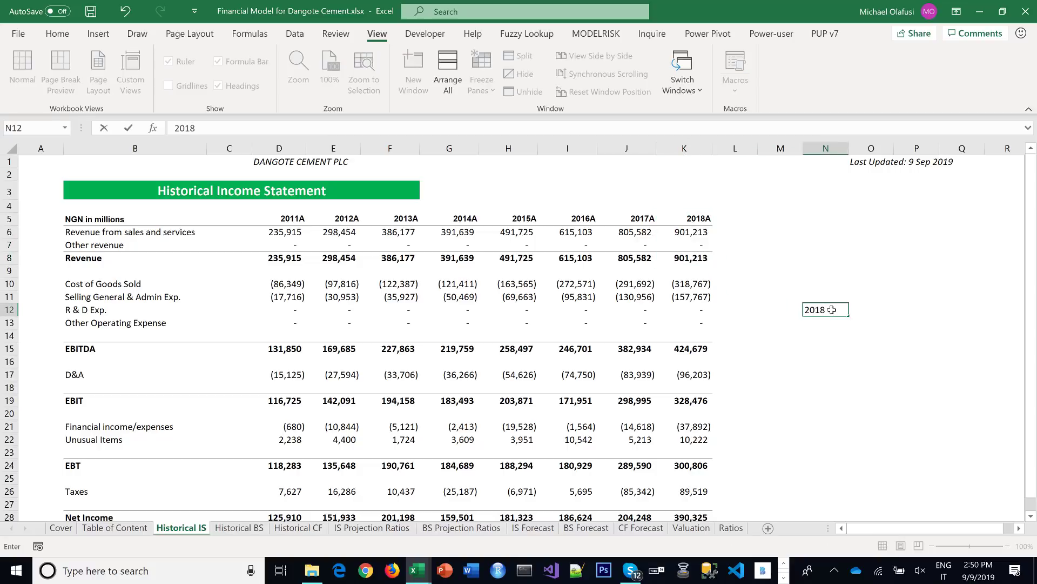
type("+5")
left_click(809, 312)
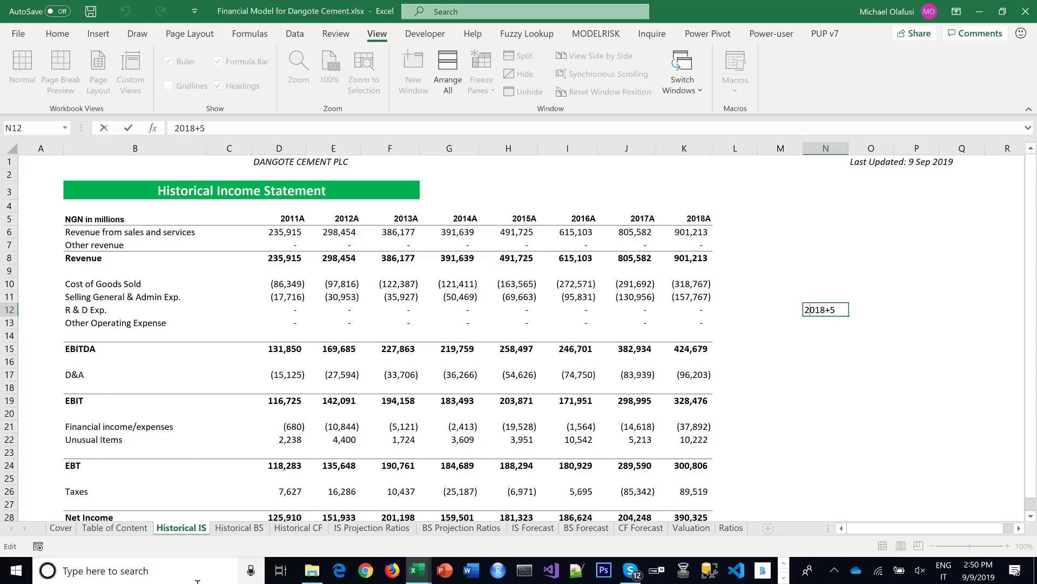
key("Return")
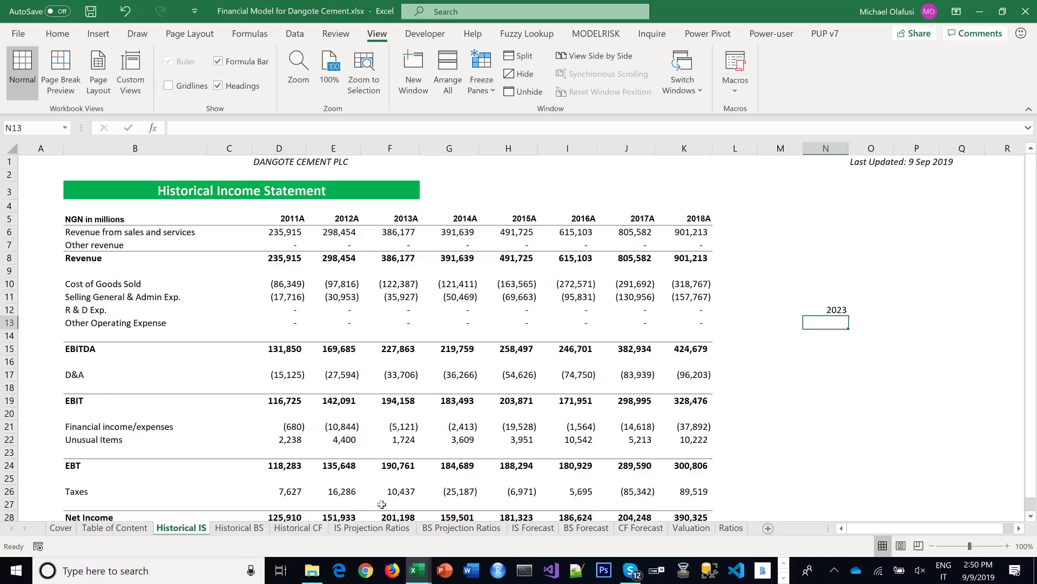
Enter the year heading 2023 in cell M7 of the Cover sheet's NGN Millions row
left_click(60, 528)
type("20")
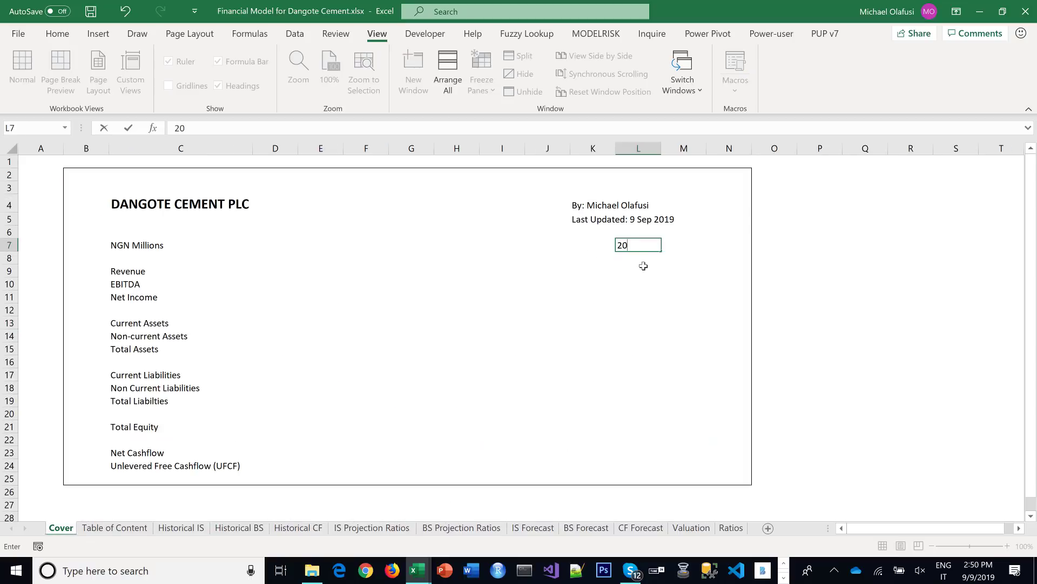
key("Escape")
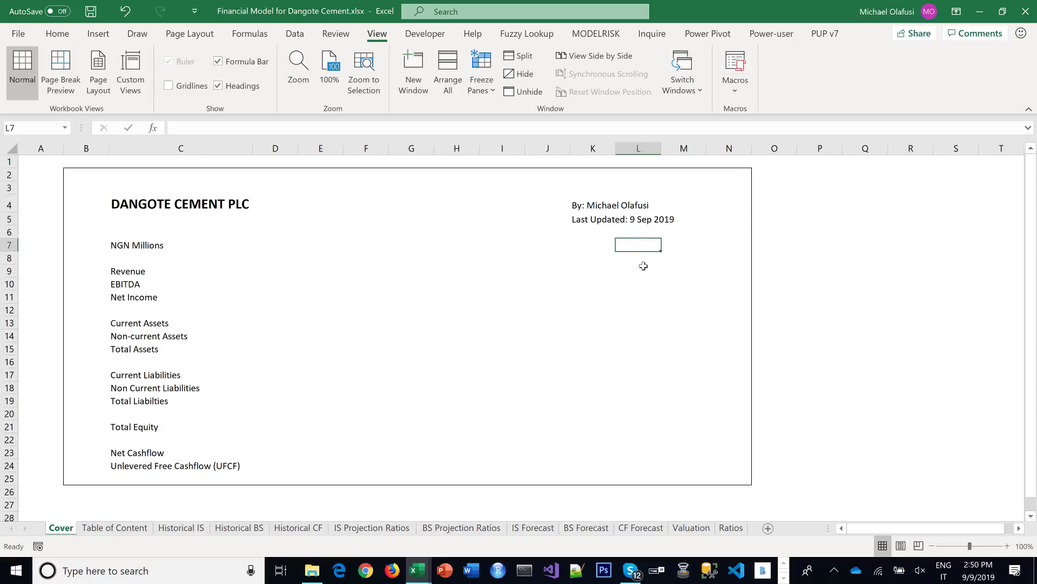
key("Right")
type("20")
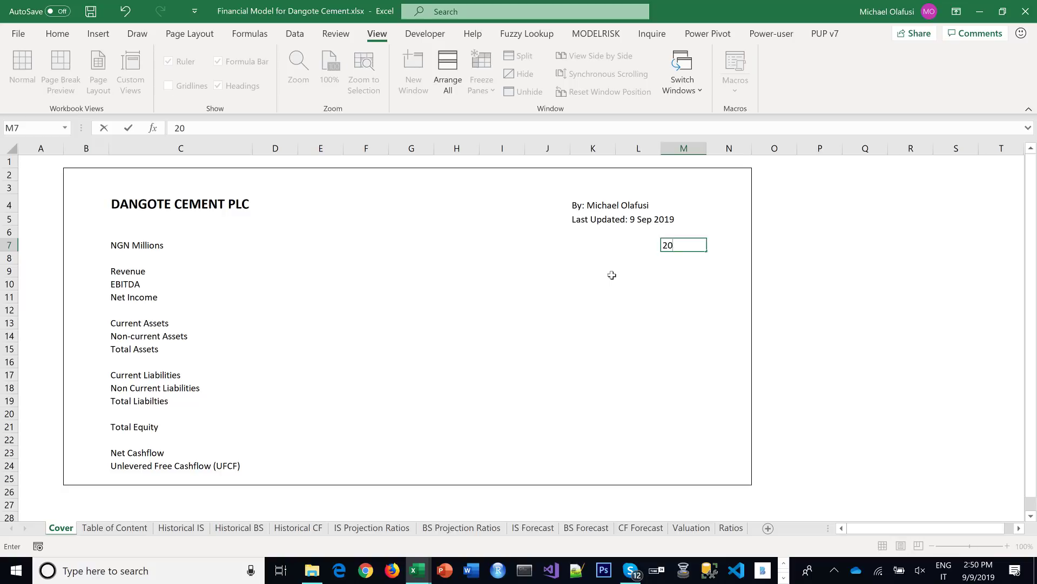
type("23")
key("Return")
Enter the year heading 2022 in cell L7, just before the 2023 heading on the Cover sheet
left_click(671, 244)
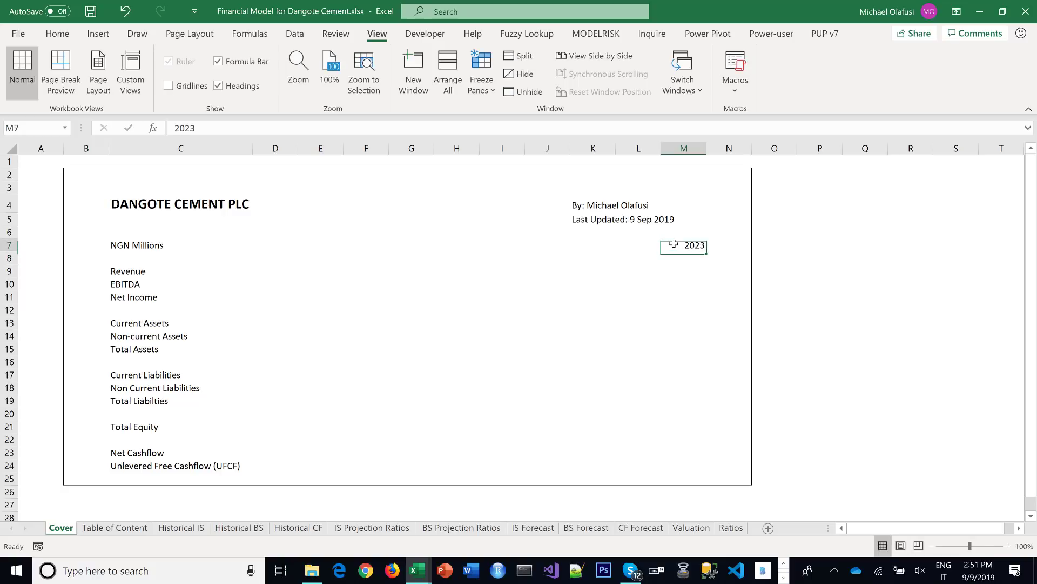
left_click(657, 247)
type("20")
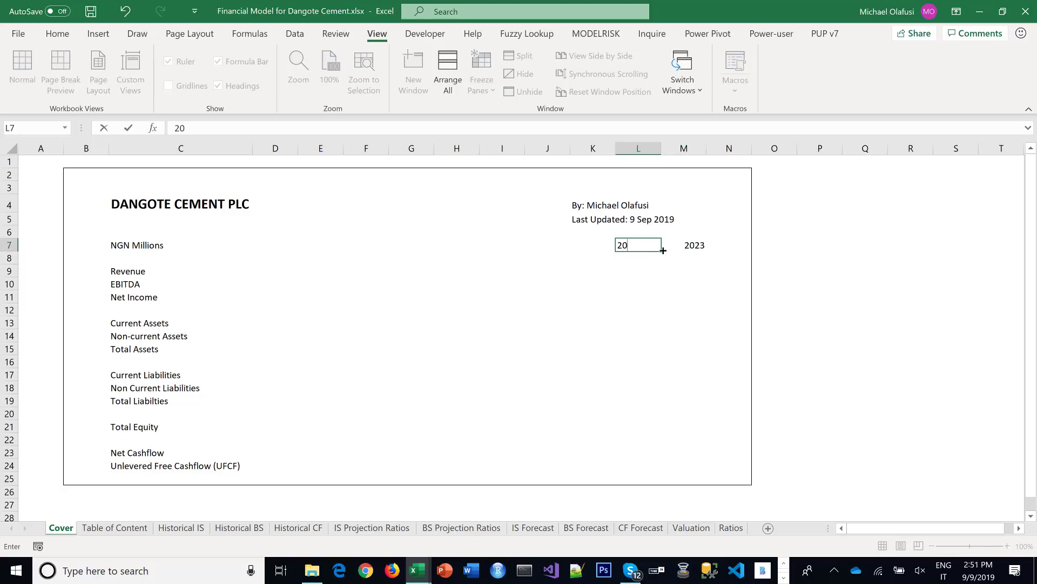
type("22")
key("Return")
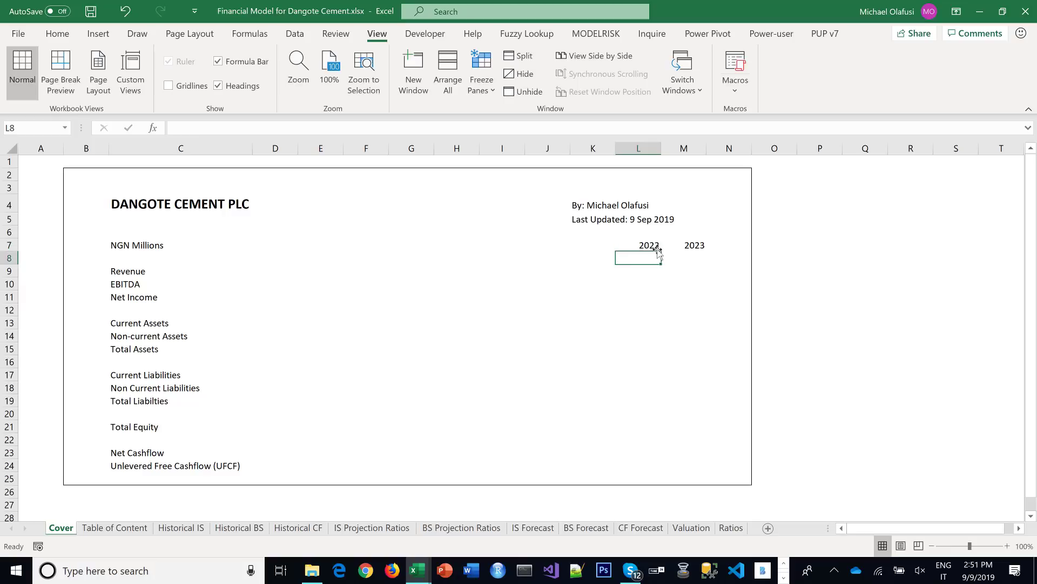
Extend the 2022 and 2023 headings backward to 2014 across D7:M7 on the Cover sheet, and compare them with the Historical IS years
left_click_drag(648, 246, 214, 269)
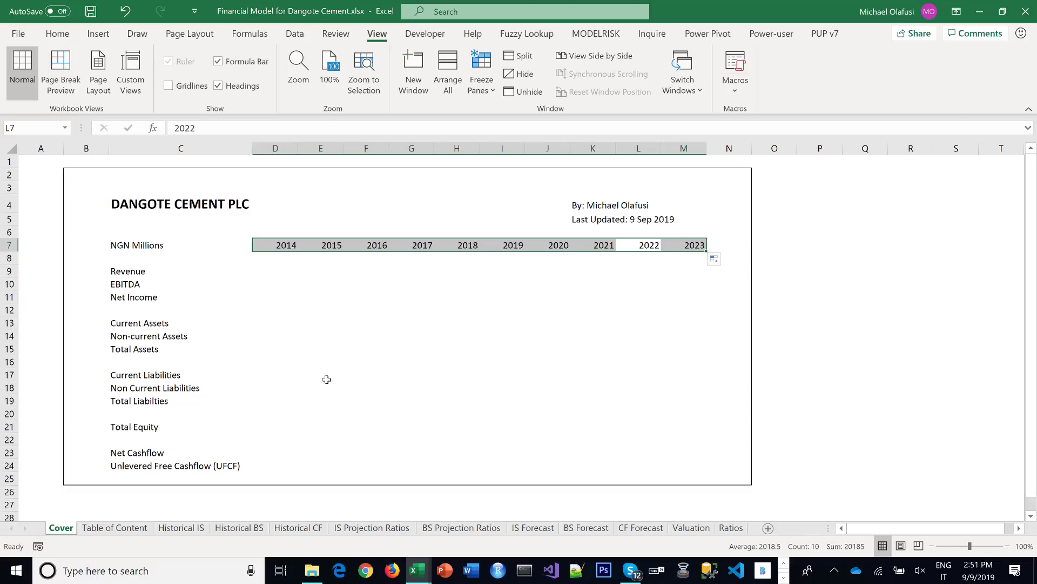
left_click(186, 527)
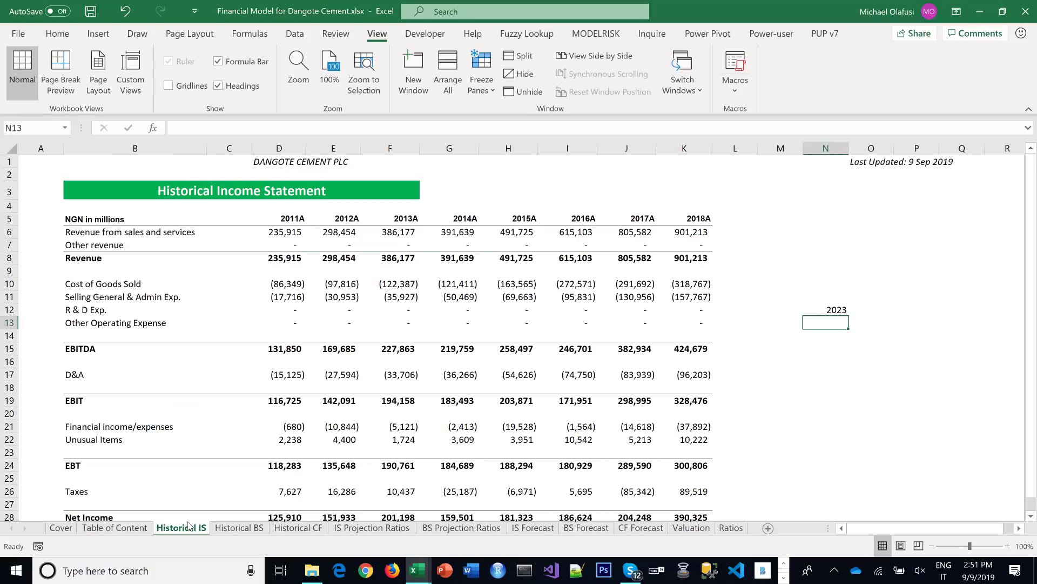
left_click(61, 528)
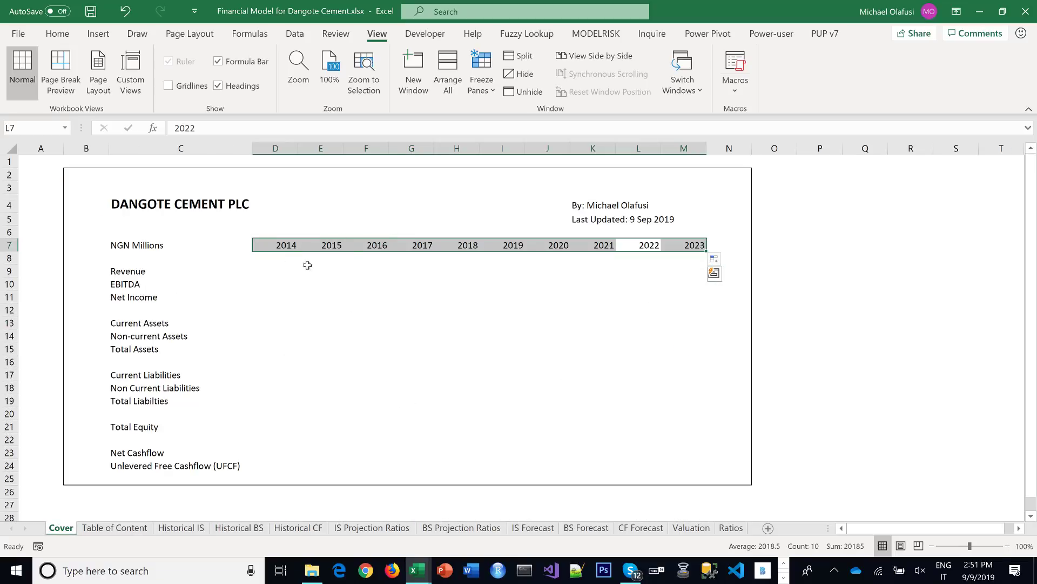
Apply the custom number format 0A to the actual-year headings 2014 to 2018 in D7:H7 on the Cover sheet
left_click_drag(281, 246, 468, 248)
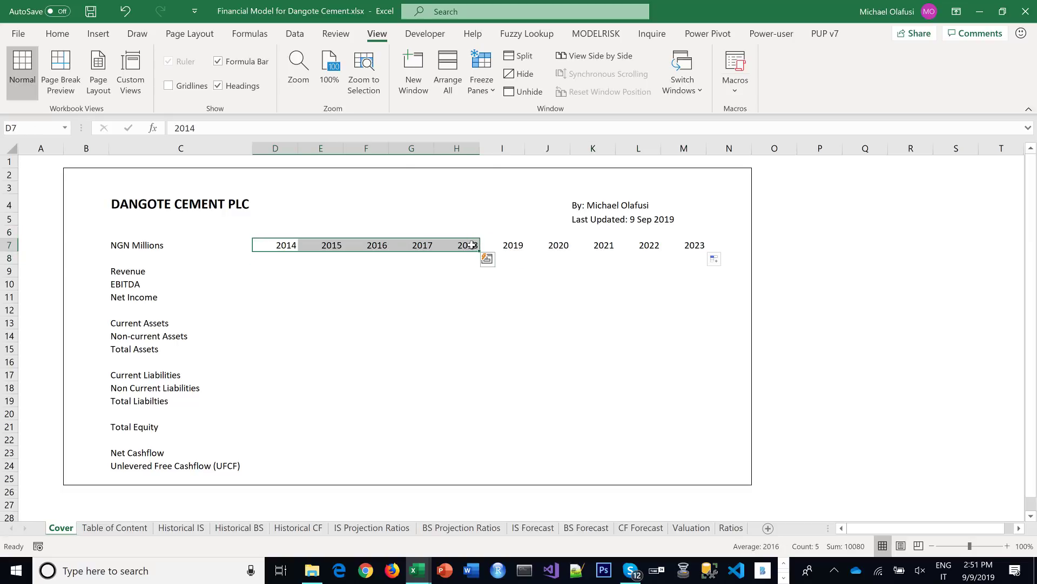
right_click(472, 245)
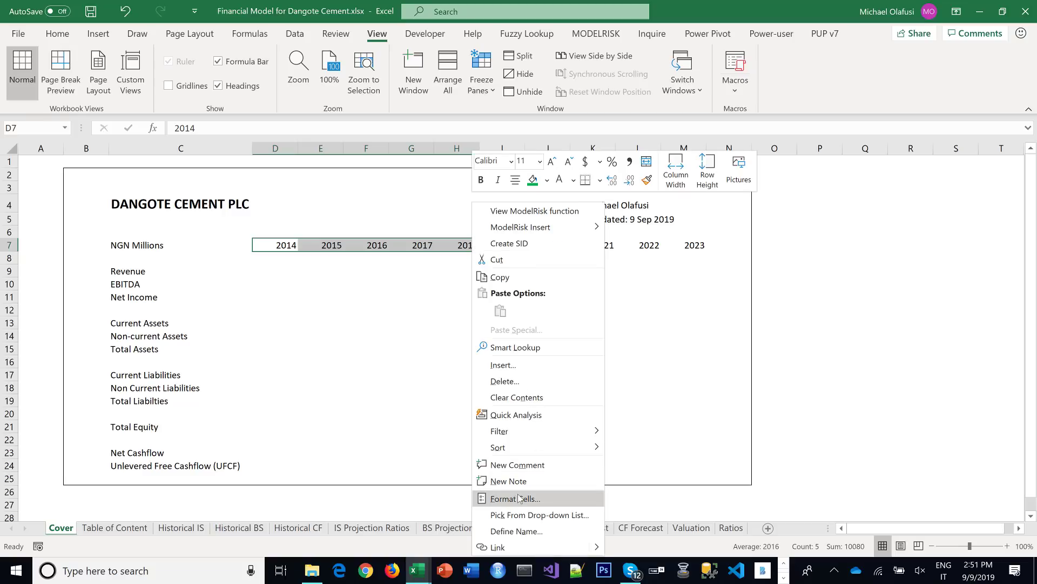
left_click(516, 498)
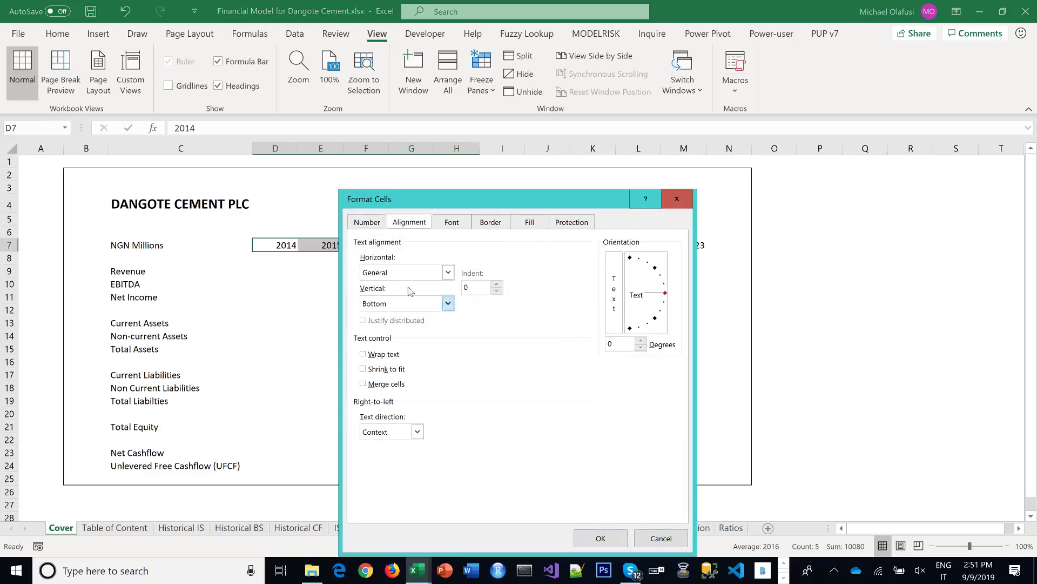
left_click(367, 223)
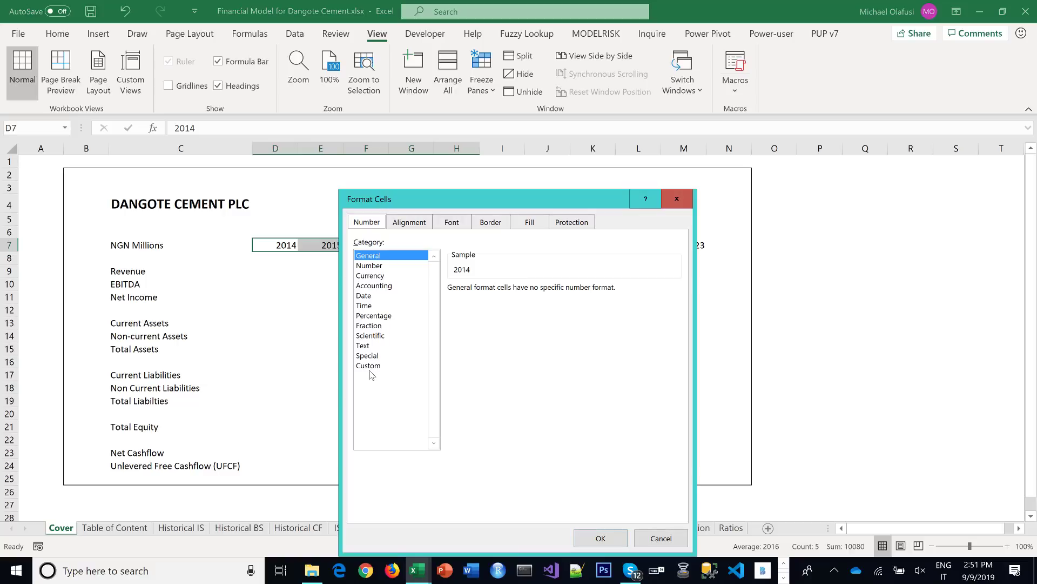
left_click(370, 367)
left_click(470, 327)
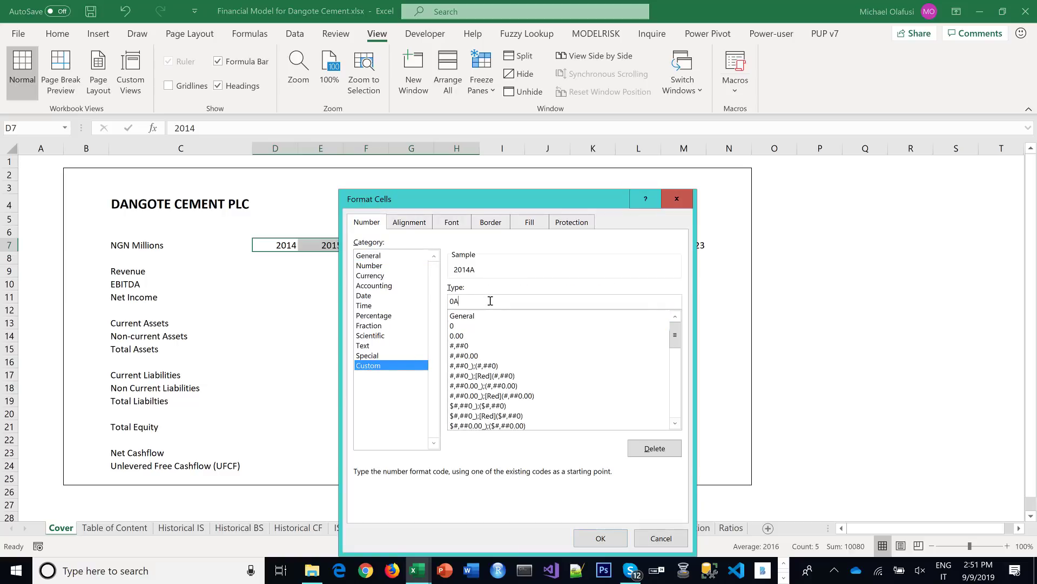
left_click(601, 538)
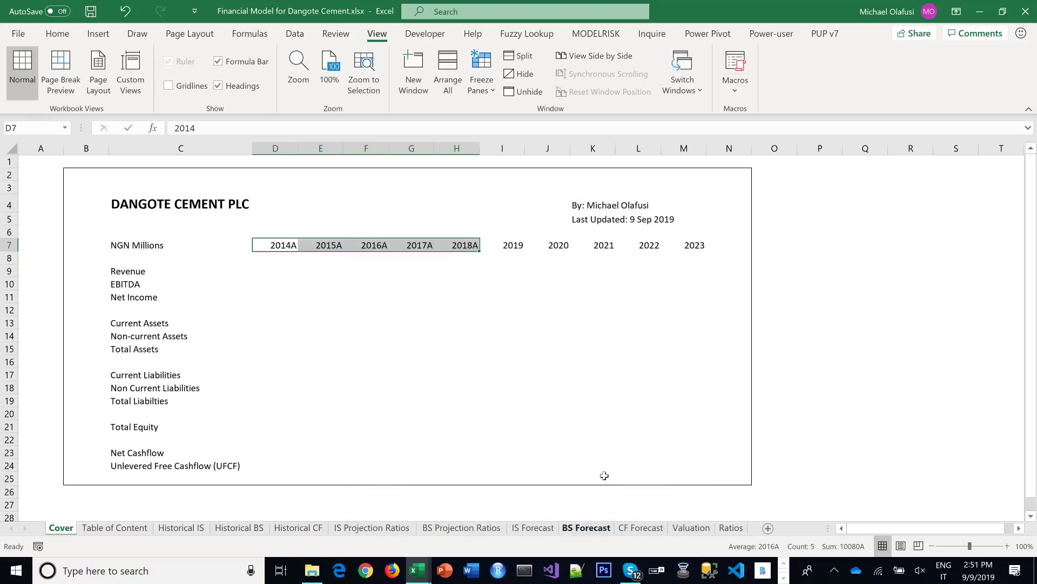
Apply the custom number format 0F to the forecast-year headings 2019 to 2023 in I7:M7
left_click_drag(518, 246, 685, 248)
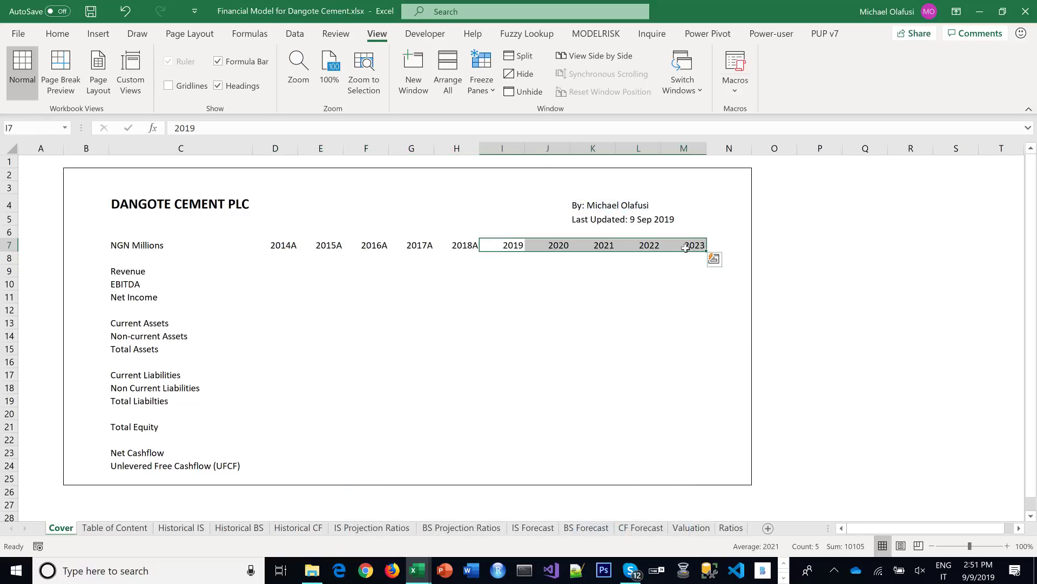
right_click(679, 247)
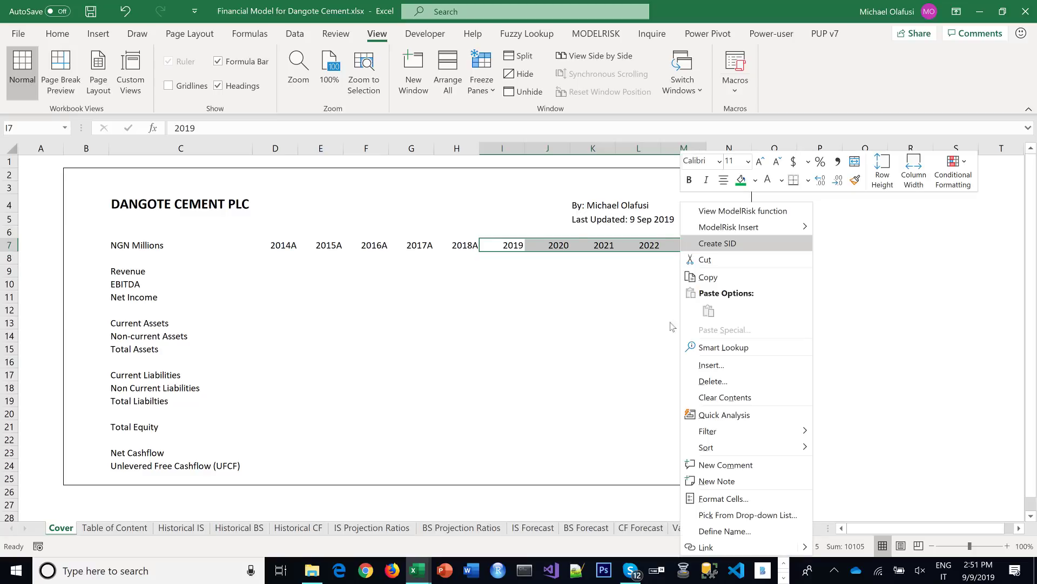
left_click(724, 496)
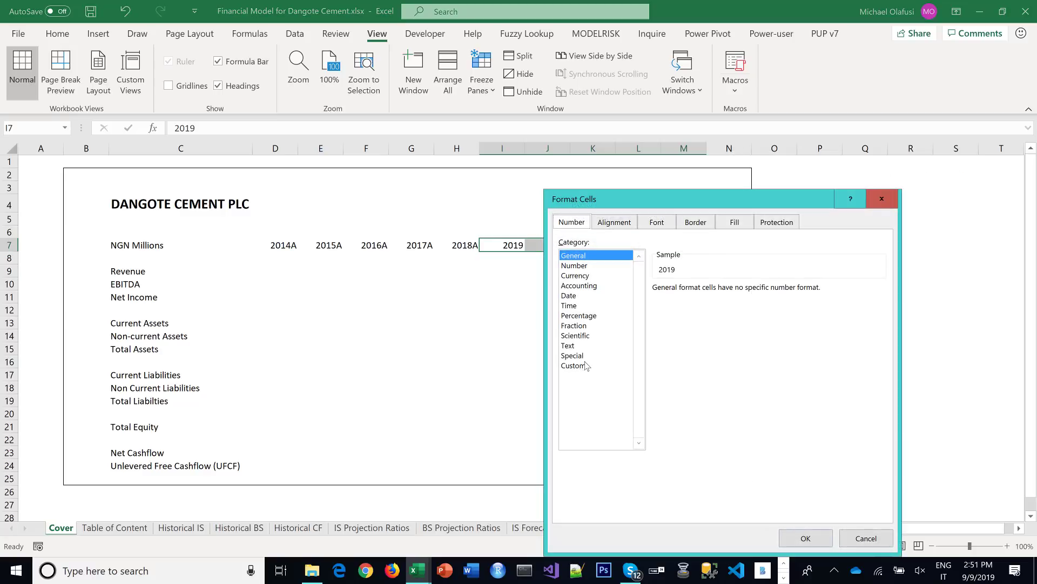
left_click(580, 366)
left_click_drag(594, 201, 231, 284)
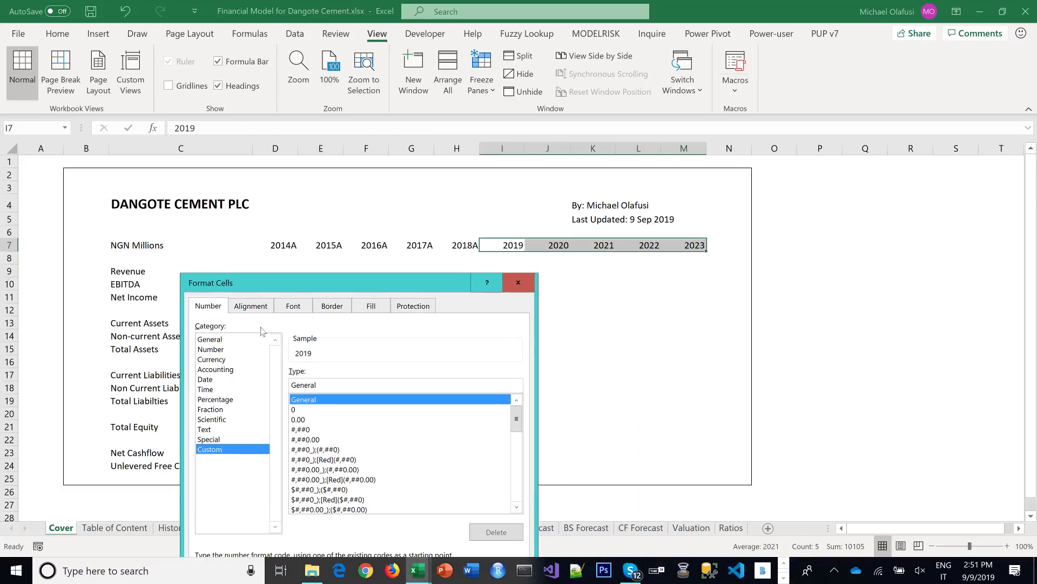
left_click(297, 412)
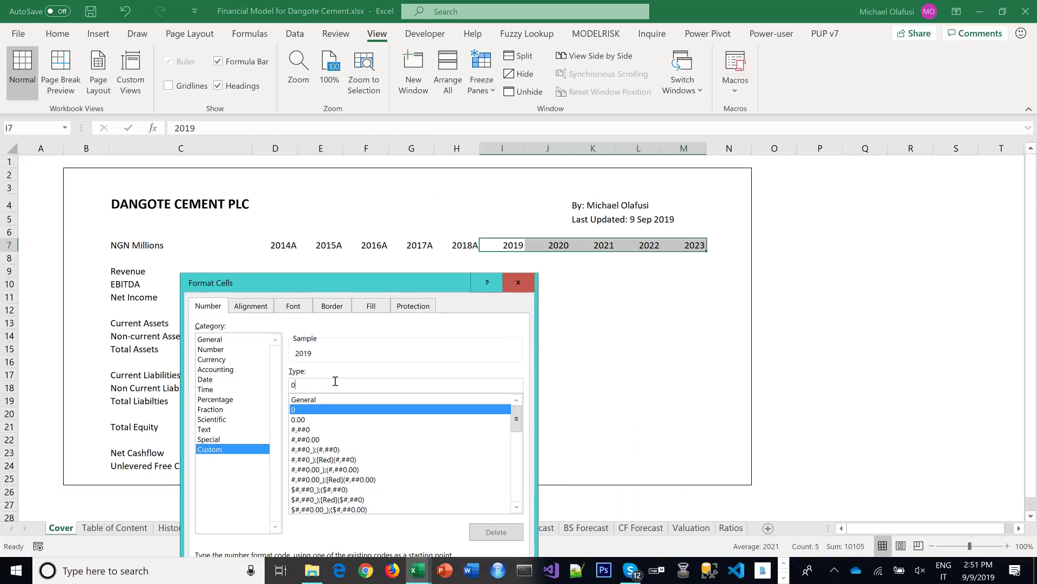
type("F")
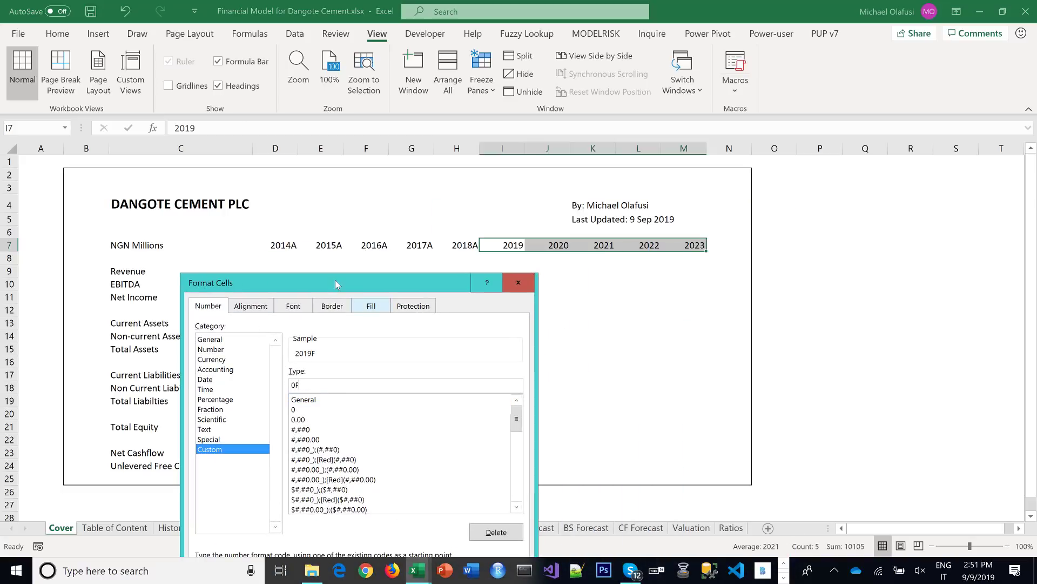
left_click_drag(329, 283, 329, 196)
left_click(417, 535)
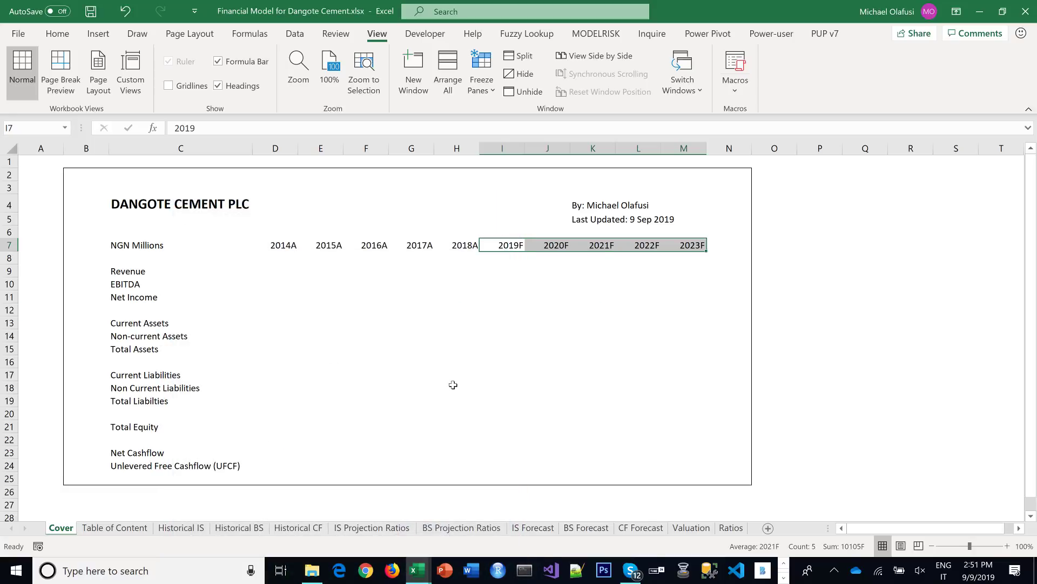
left_click(454, 386)
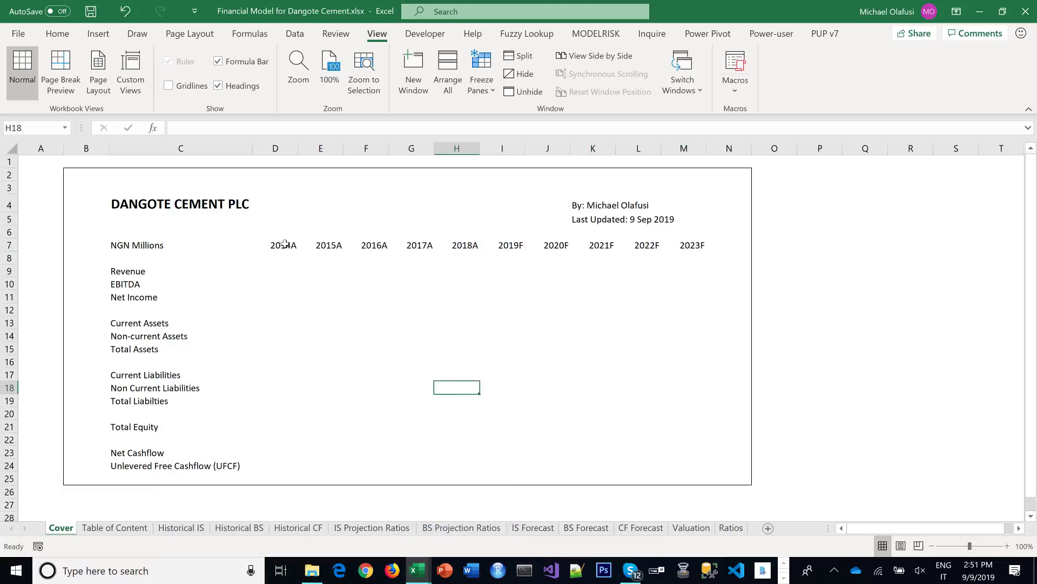
Make the NGN Millions header row C7:M7 bold with a bottom border, and save the workbook
left_click_drag(285, 244, 139, 247)
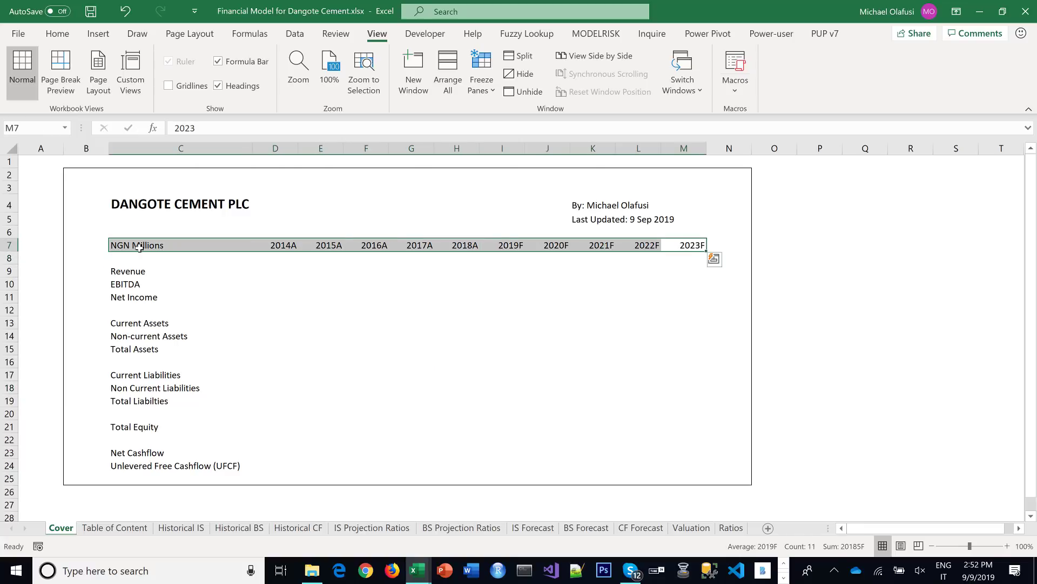
key("ctrl+b")
key("ctrl+q")
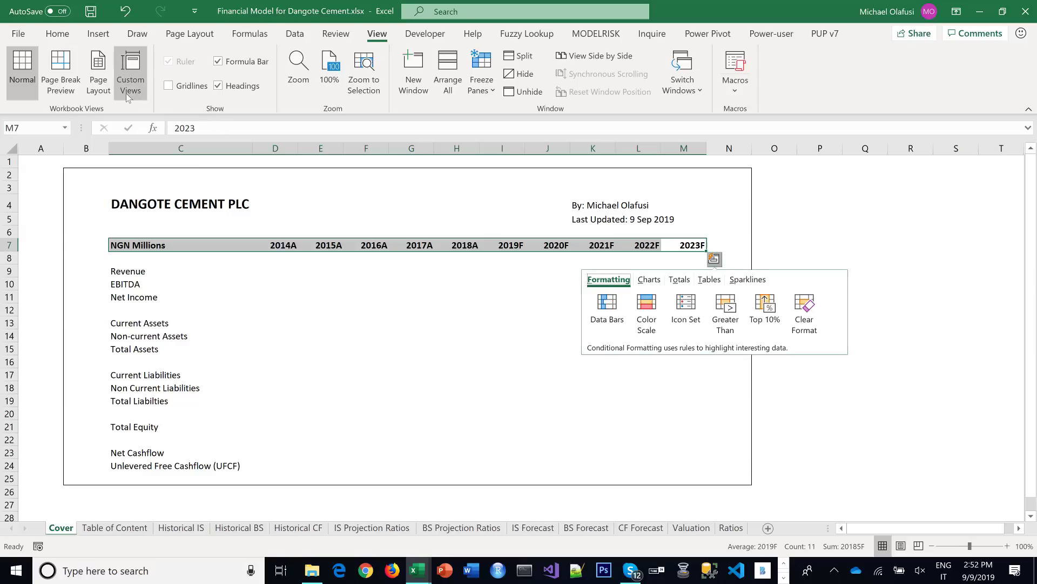
left_click(60, 34)
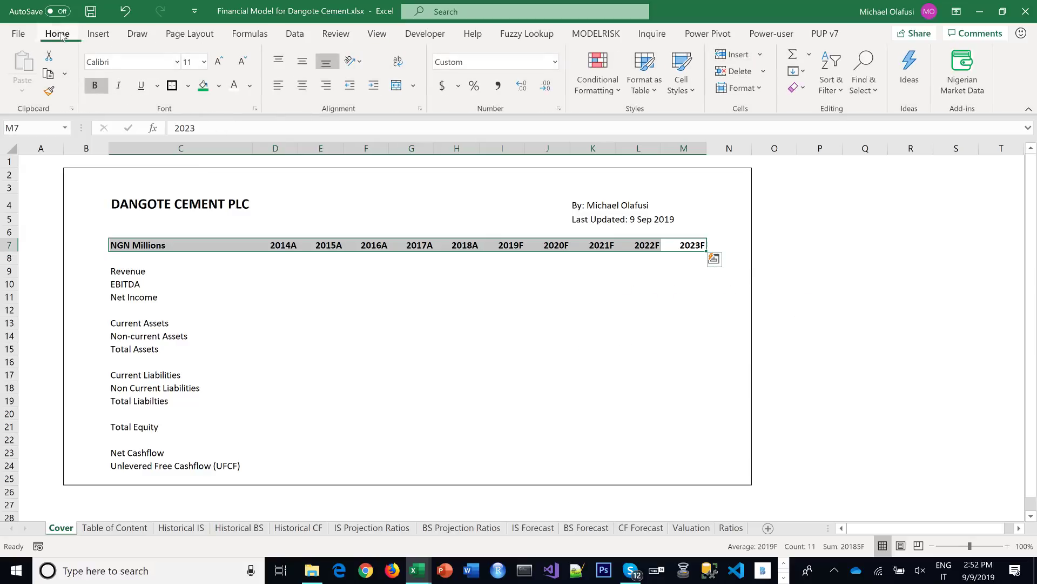
left_click(188, 86)
left_click(205, 118)
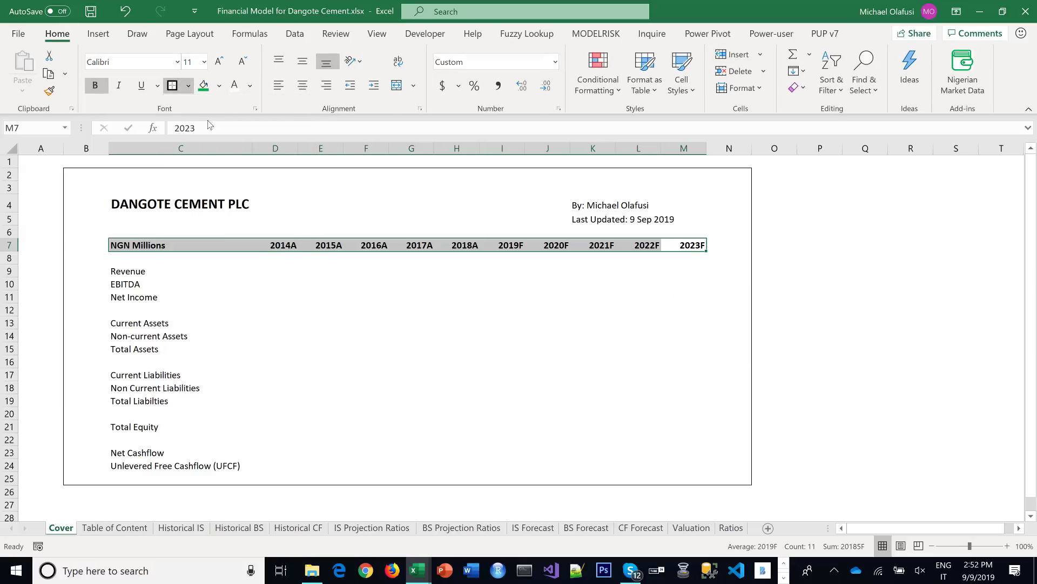
left_click(304, 333)
left_click(512, 344)
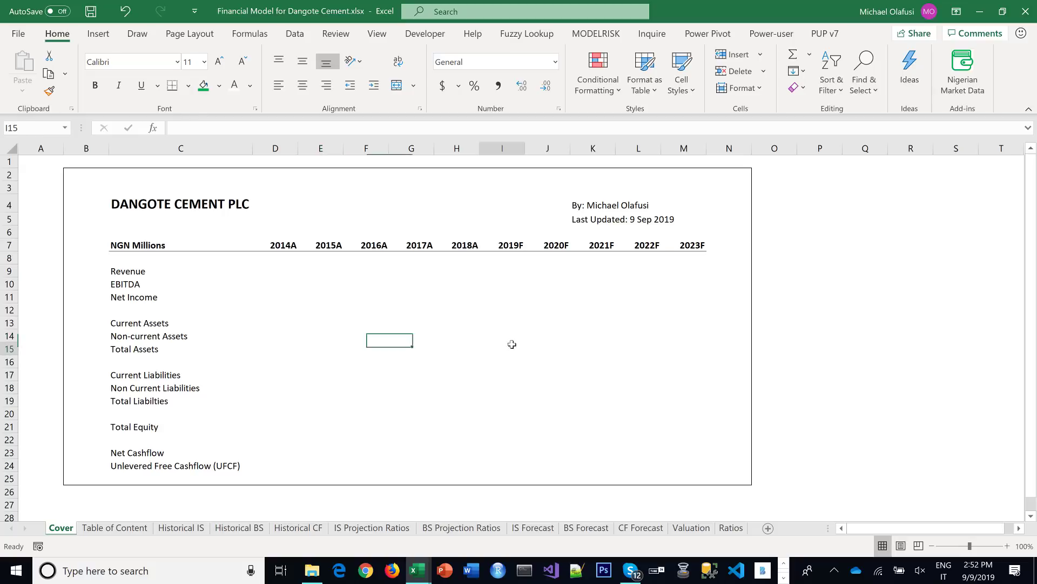
key("ctrl+s")
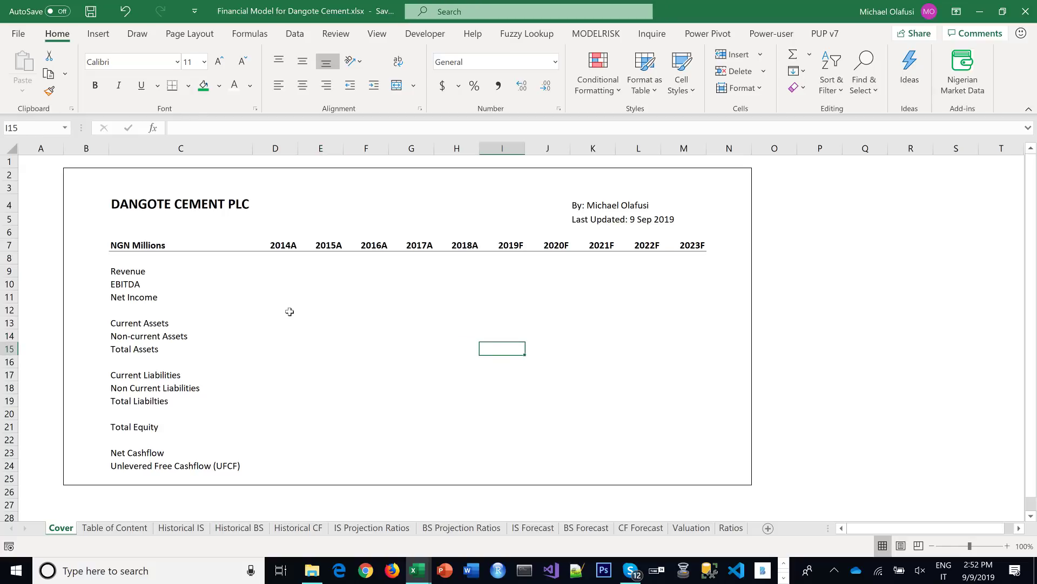
Format the Cover's figure area D9:M24 in comma style with reduced decimal places, and save the workbook
mouse_move(258, 265)
left_mouse_down()
mouse_move(331, 274)
mouse_move(637, 465)
mouse_move(692, 463)
left_mouse_up()
left_click(500, 90)
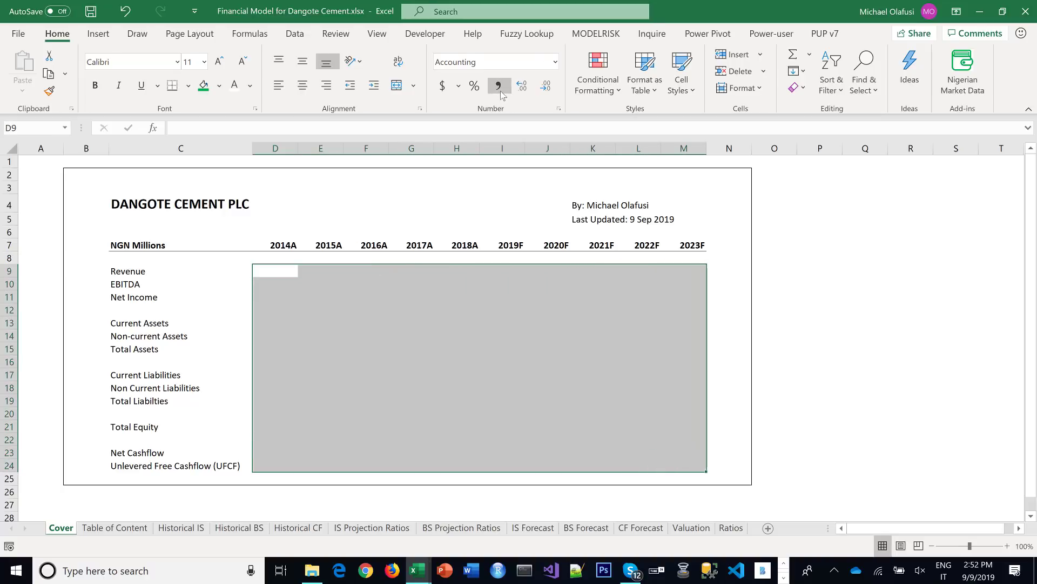
left_click(546, 86)
left_click(381, 321)
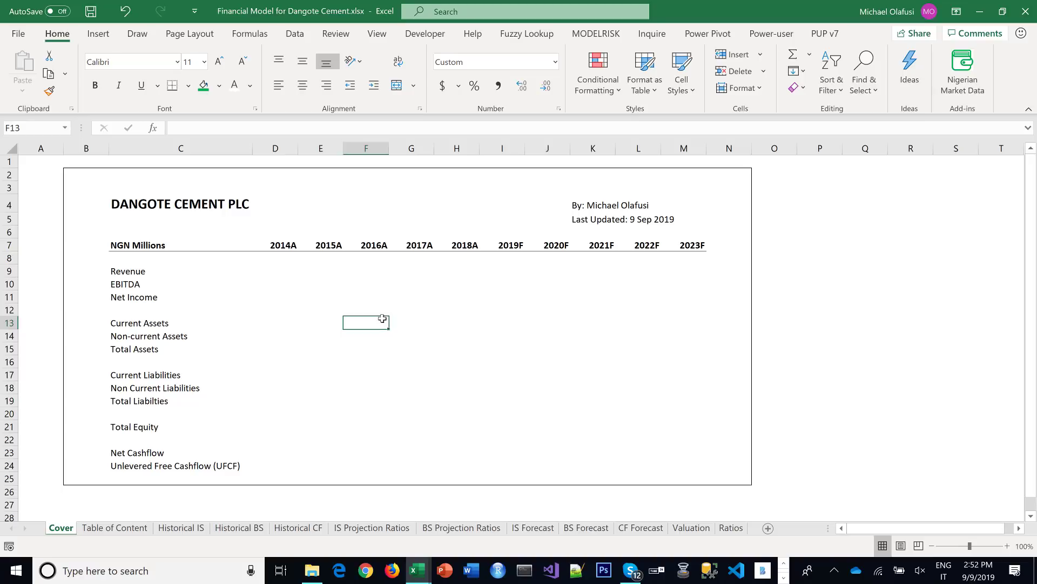
key("ctrl+s")
Title the IS Projection Ratios sheet "Income Statement Projection Ratios" in the green banner at B3, and save the workbook
left_click(359, 528)
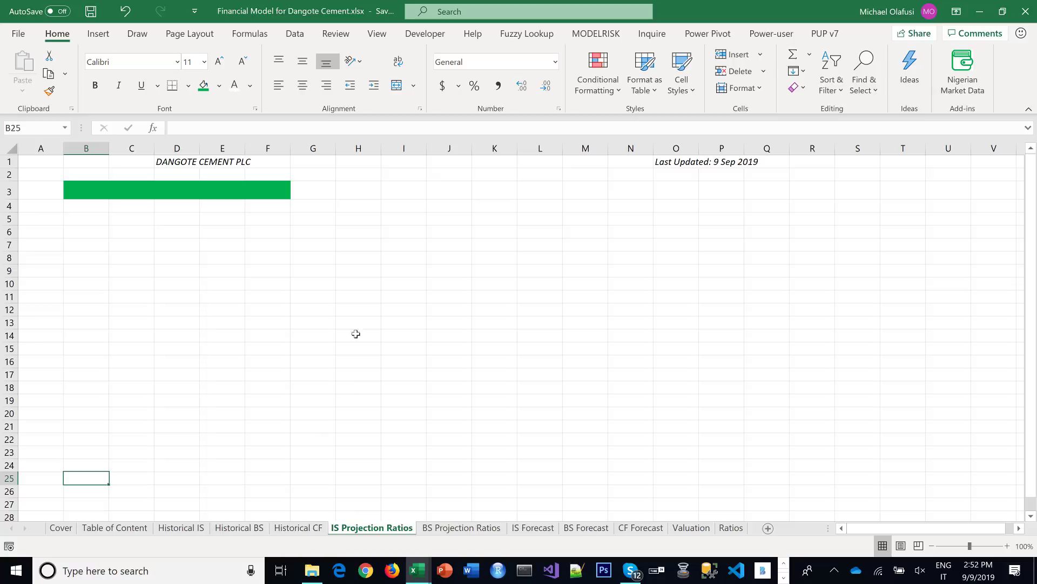
left_click(76, 195)
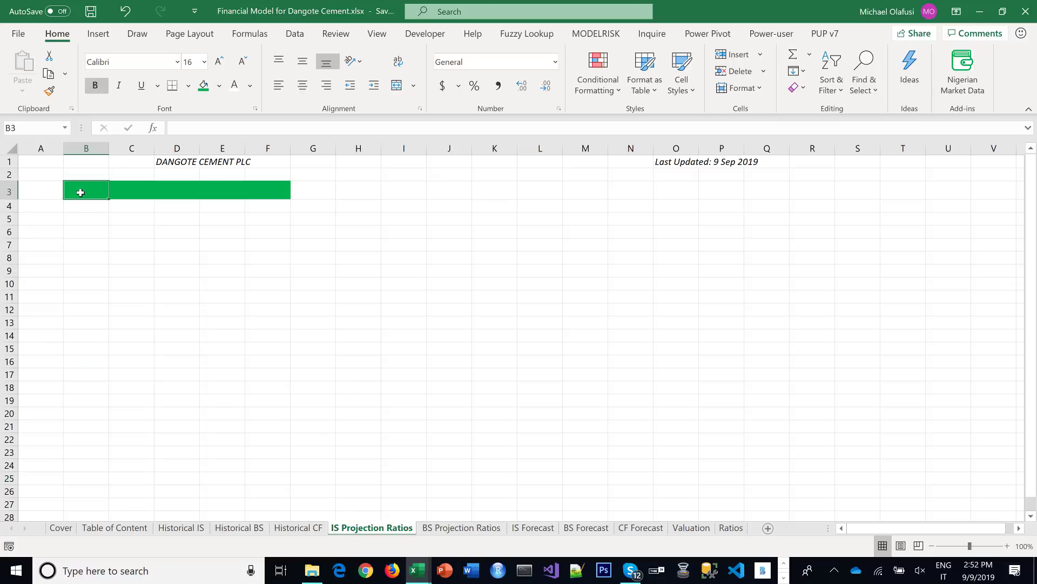
type("Hist")
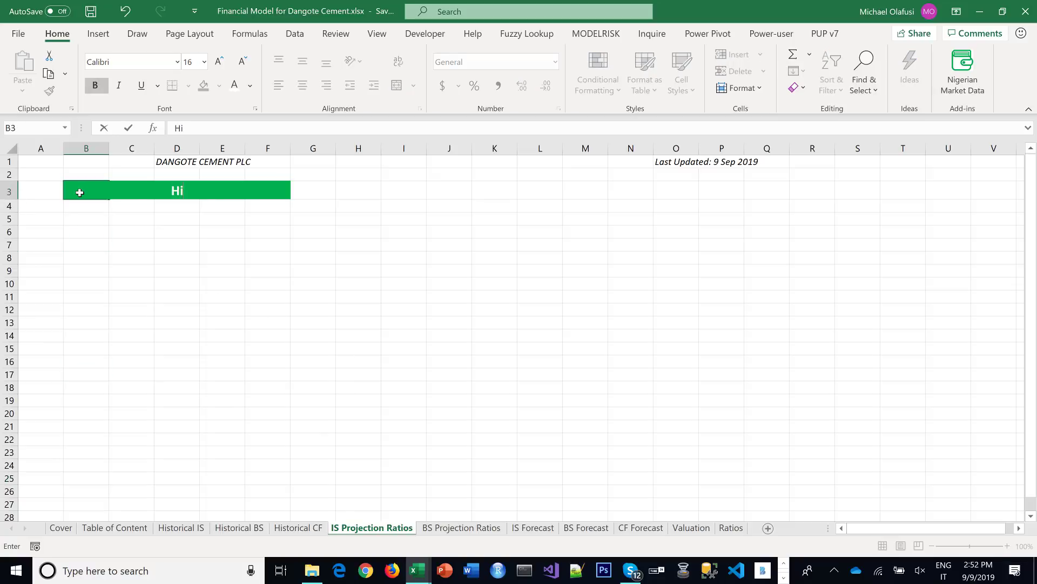
key("BackSpace")
key("BackSpace")
key("BackSpace")
key("BackSpace")
type("Income")
type(" p")
key("BackSpace")
key("BackSpace")
type("State")
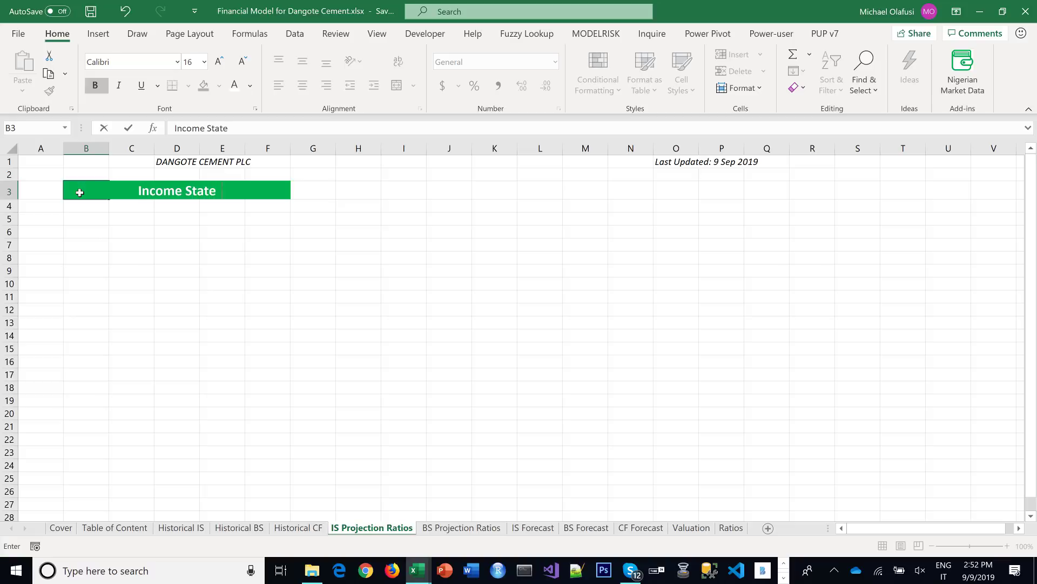
type("ment Proje")
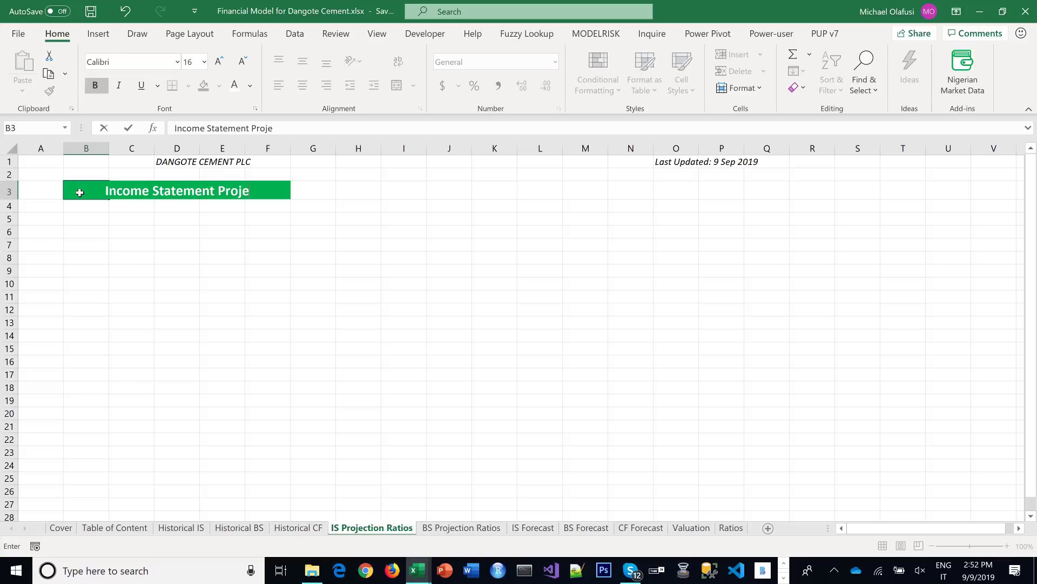
type("ction Rat")
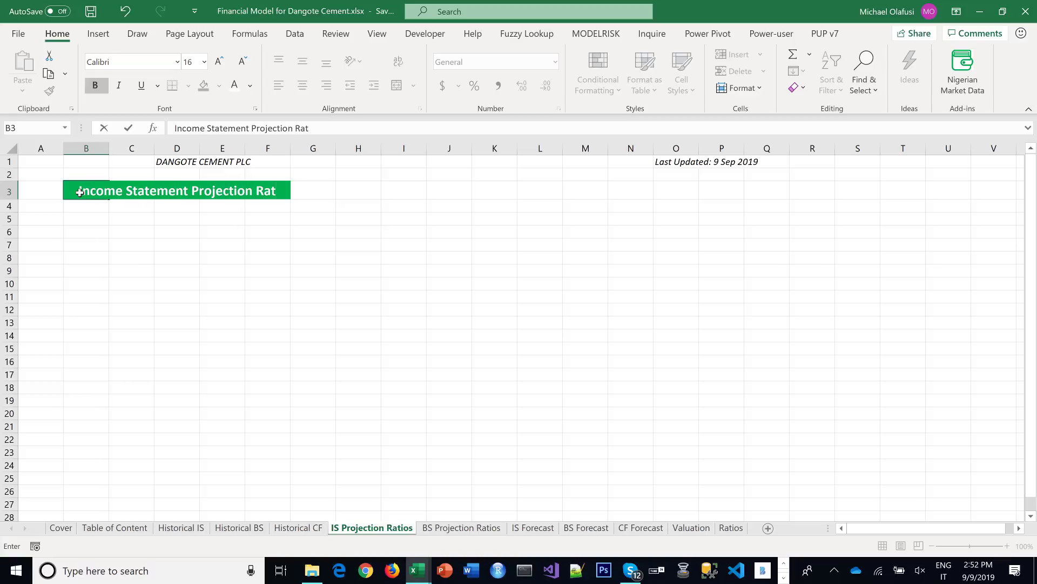
type("ios")
key("Return")
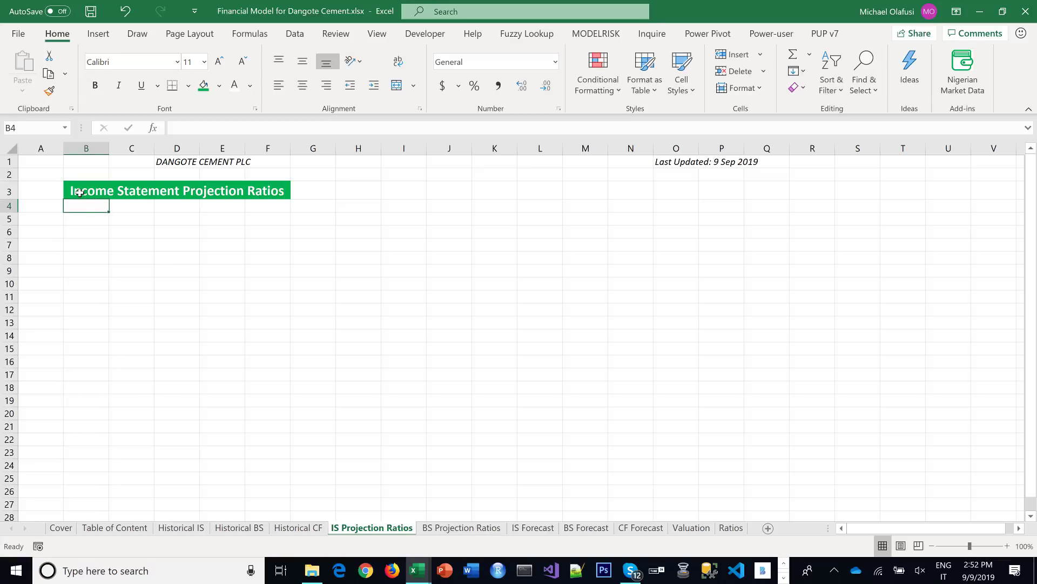
left_click(95, 256)
key("ctrl+s")
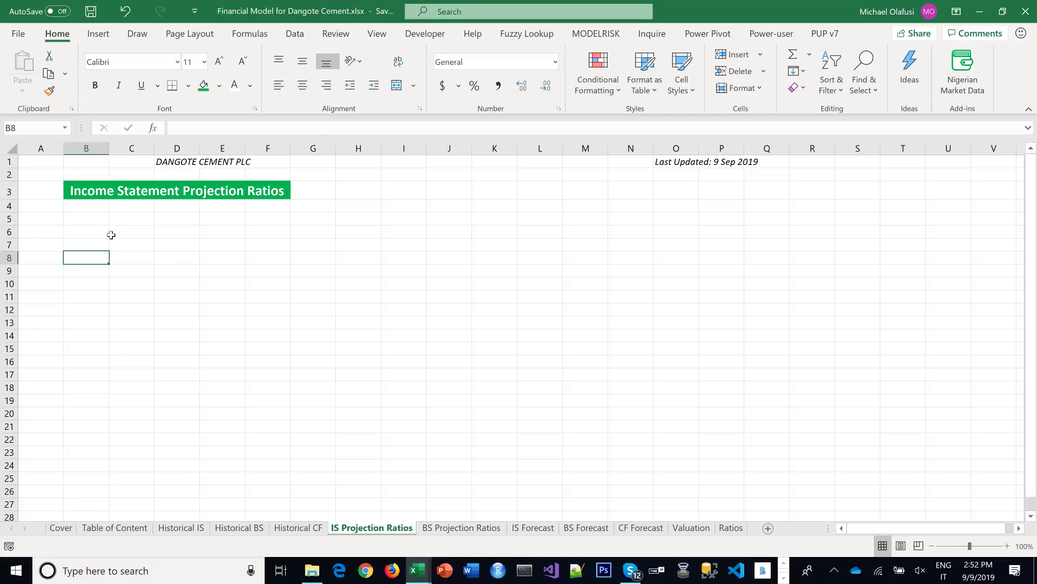
Enter the label "Select Scenario:" in B5, widen column B to fit it, and save the workbook
left_click(93, 219)
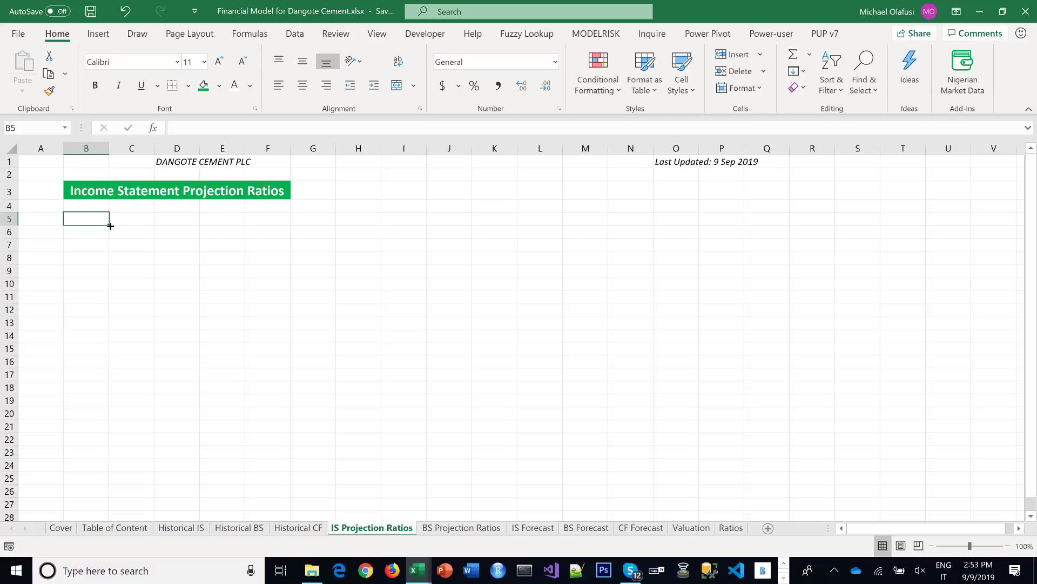
type("Se")
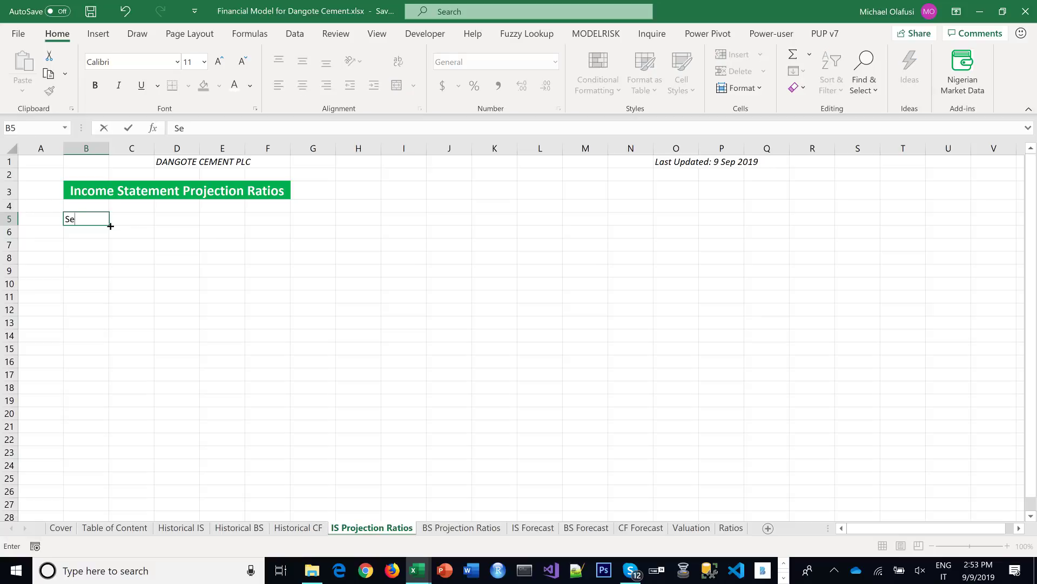
type("lect Scenario:")
key("Return")
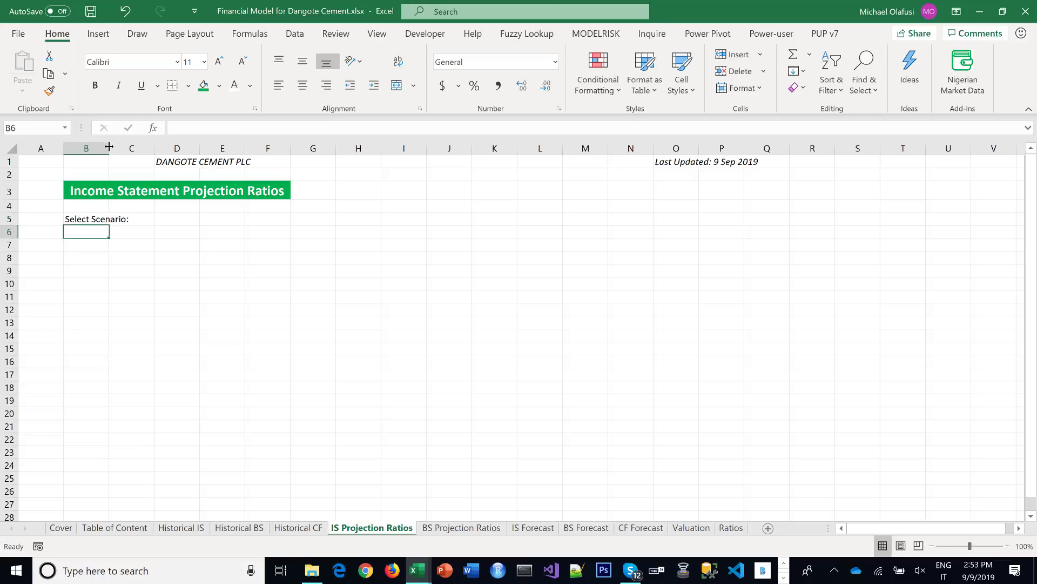
left_click_drag(109, 146, 131, 146)
left_click(147, 227)
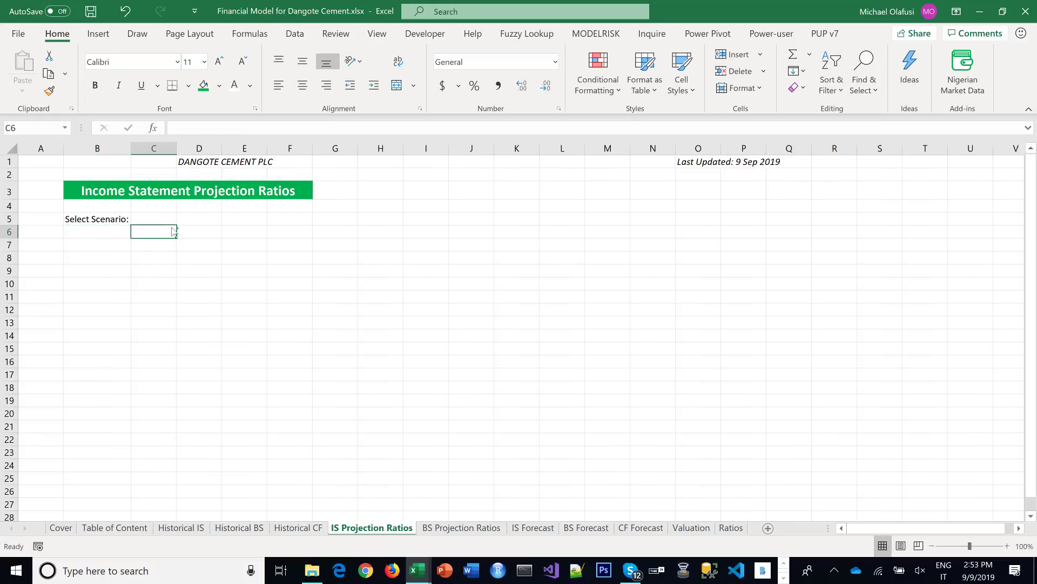
key("ctrl+s")
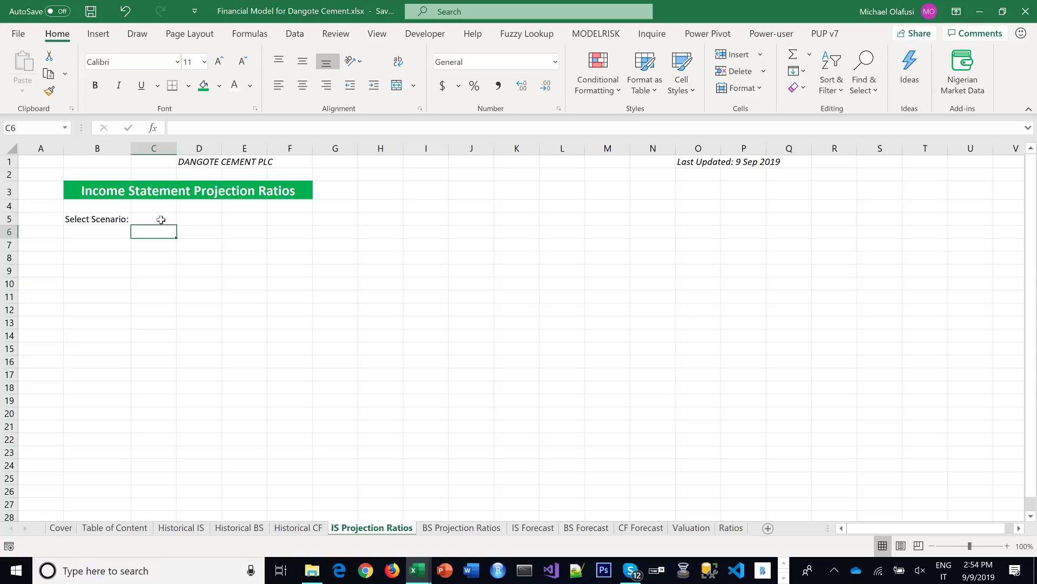
Toggle the Developer entry off and back on in the ribbon customization options, leaving it enabled
left_click(161, 219)
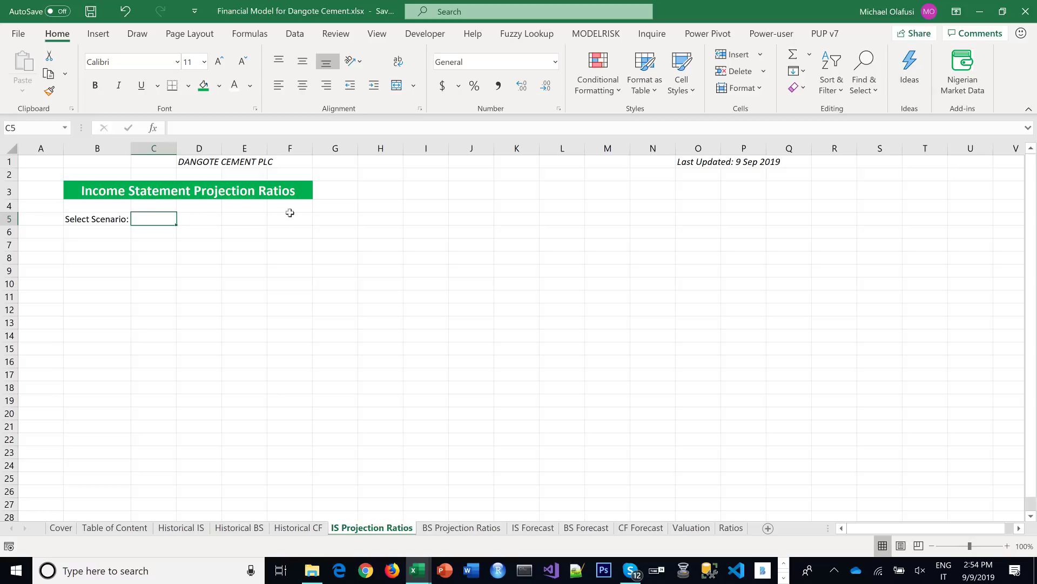
left_click(435, 41)
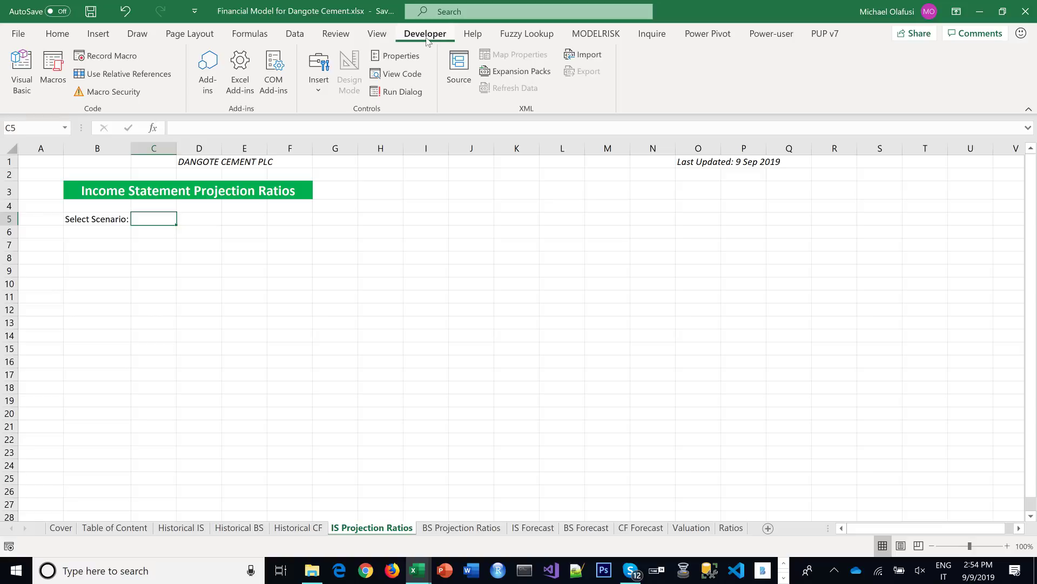
left_click(21, 33)
left_click(57, 504)
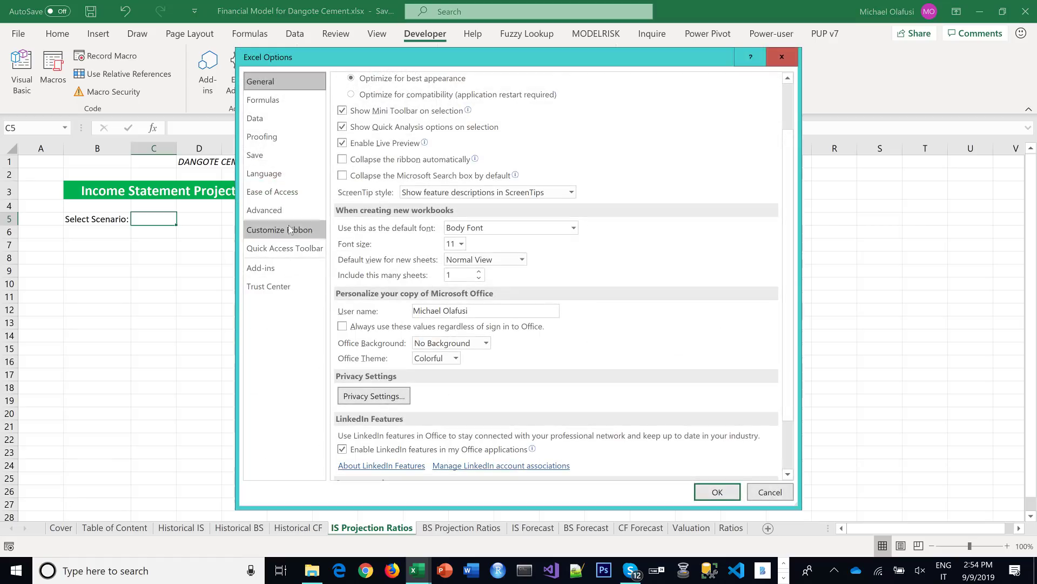
left_click(290, 234)
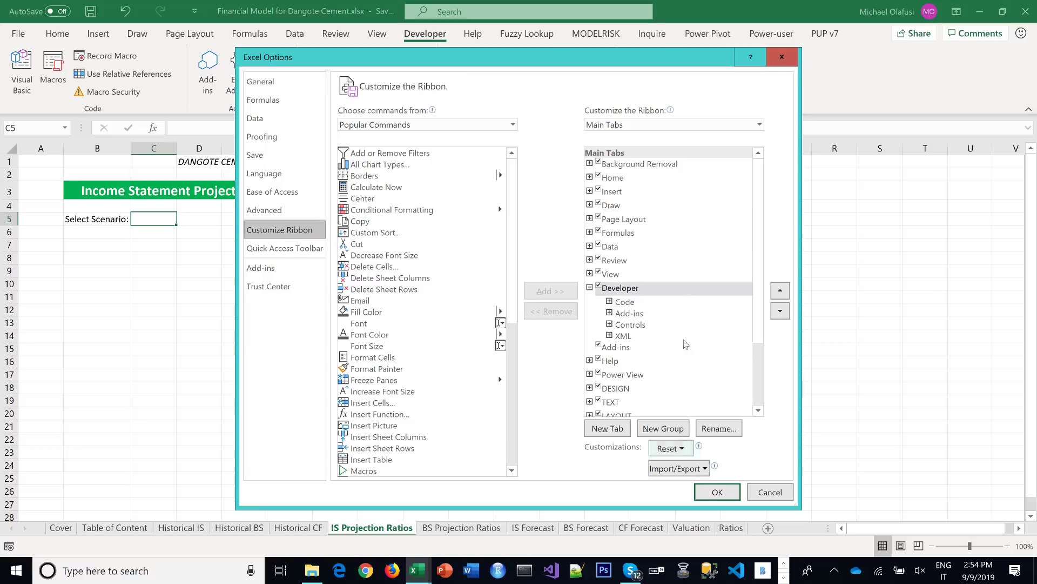
left_click(590, 288)
left_click(598, 289)
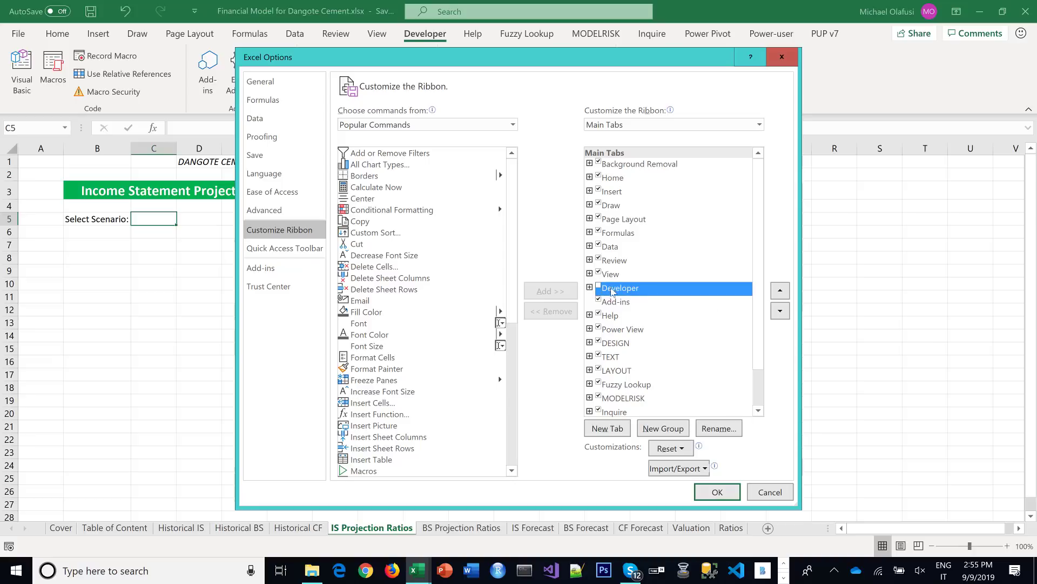
left_click(598, 287)
left_click(727, 496)
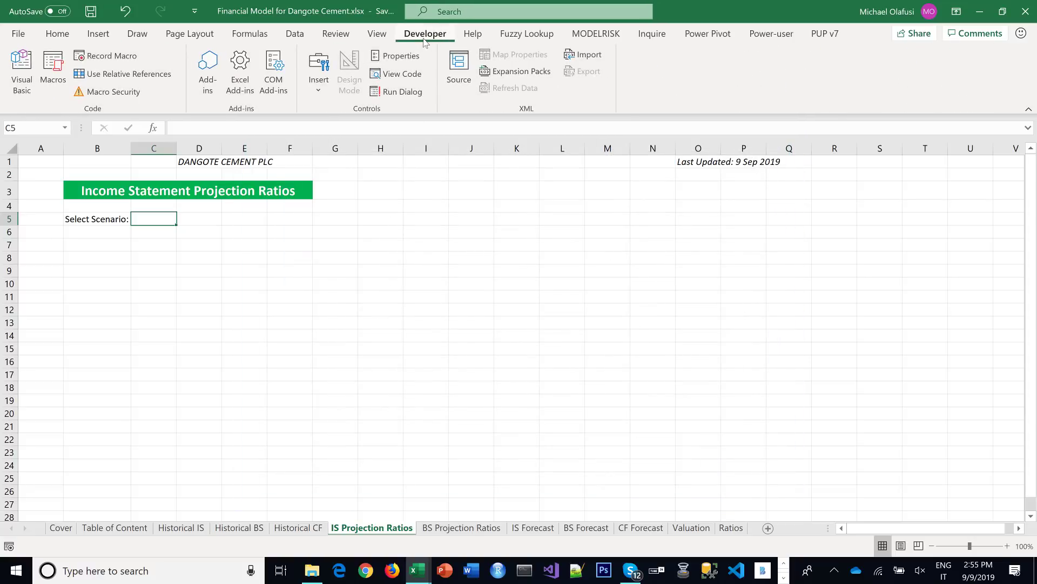
Draw a form-control combo box beside the "Select Scenario:" label, spanning C5 and part of D5, and trim it to the row height
left_click(320, 89)
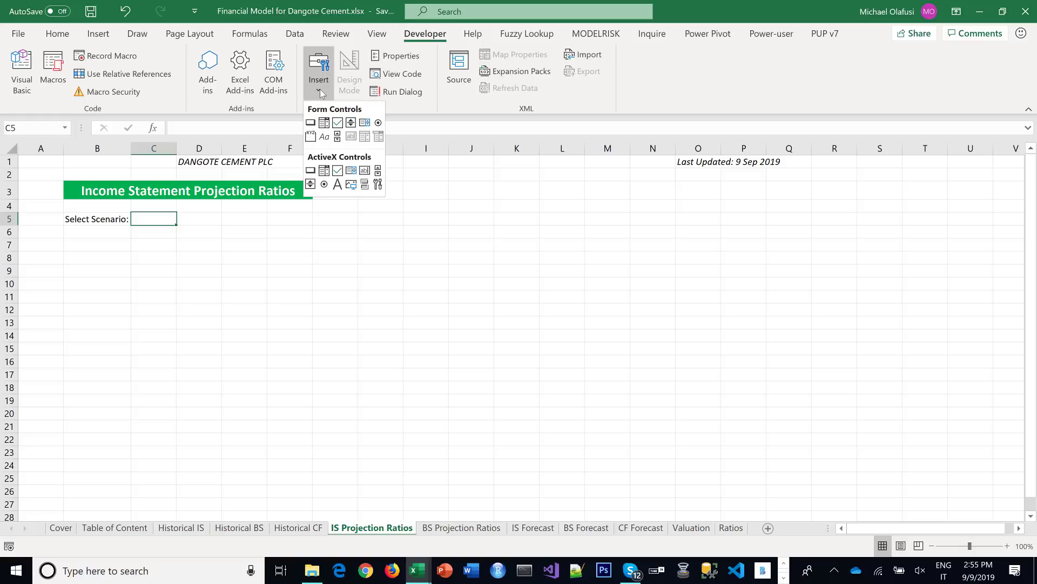
left_click(327, 123)
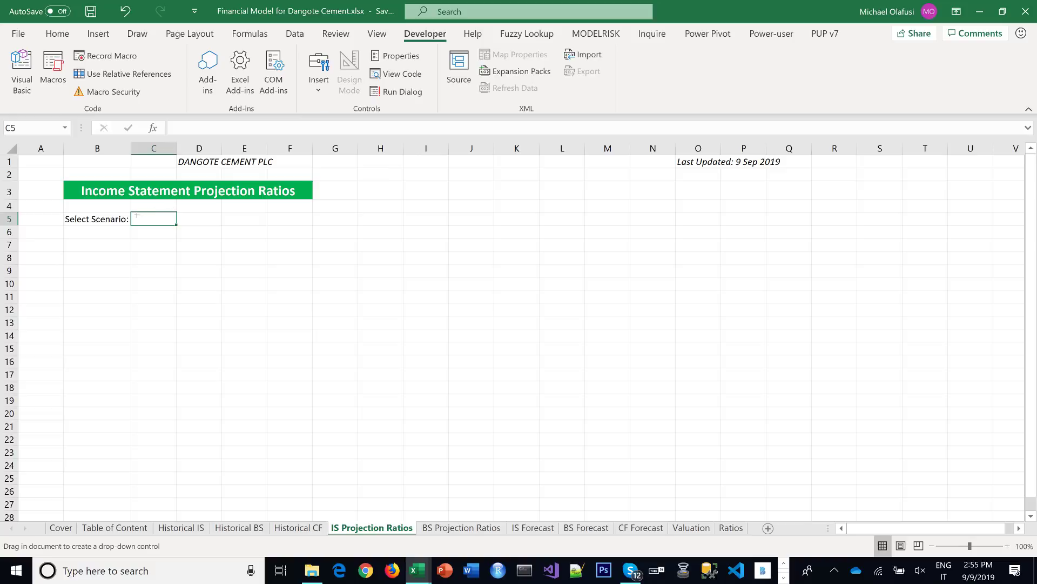
left_click_drag(133, 213, 208, 227)
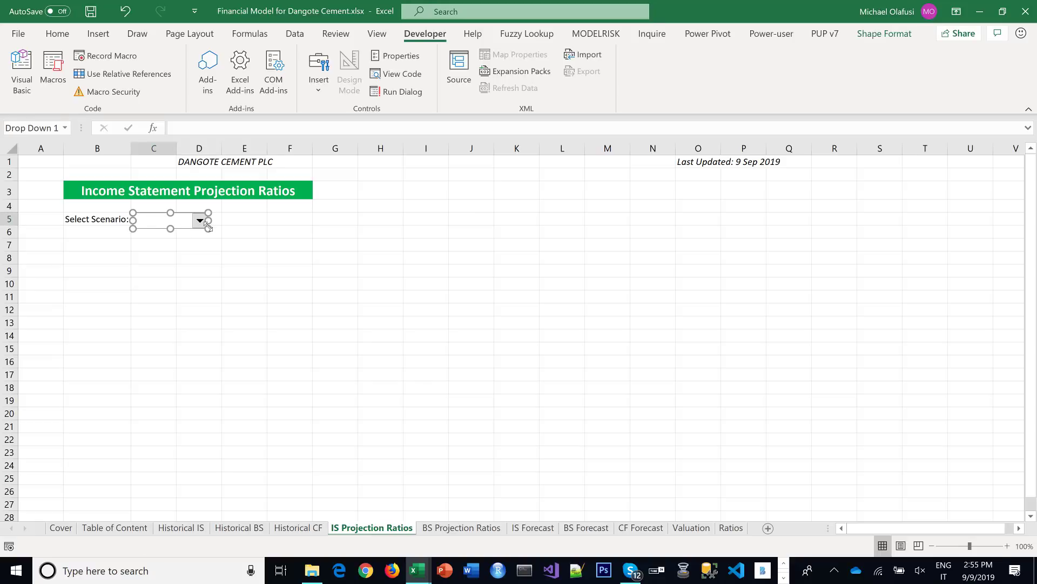
left_click_drag(208, 227, 207, 226)
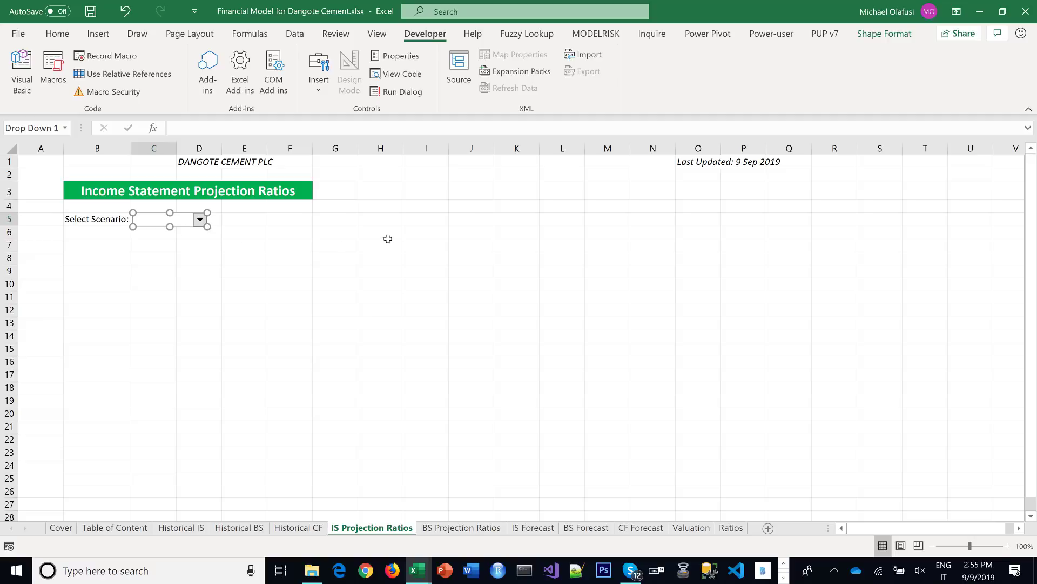
Set the scenario combo box's input range to $AA$1:$AA$3 and its cell link to $Z$1
right_click(190, 225)
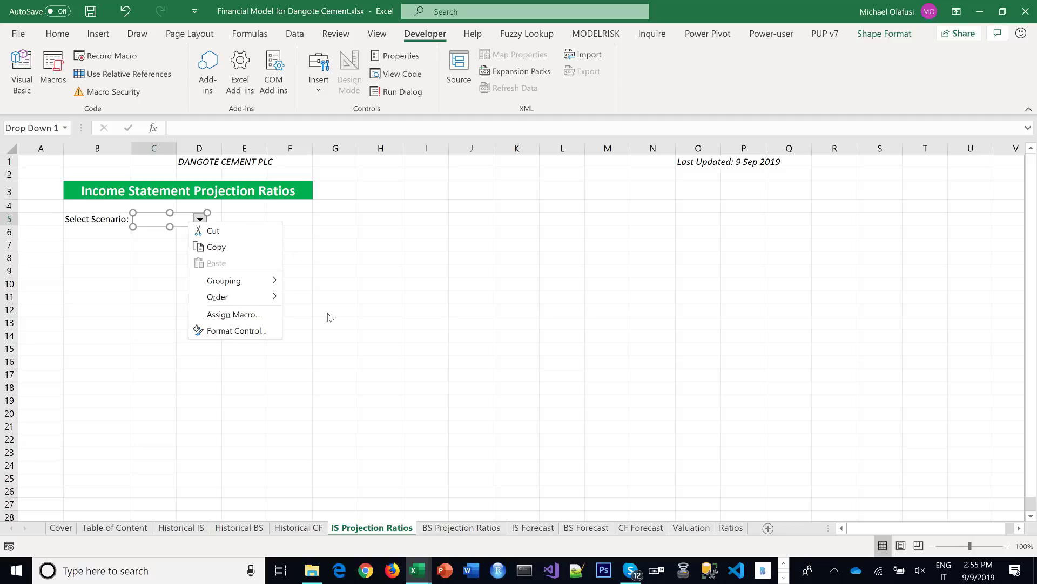
left_click(247, 332)
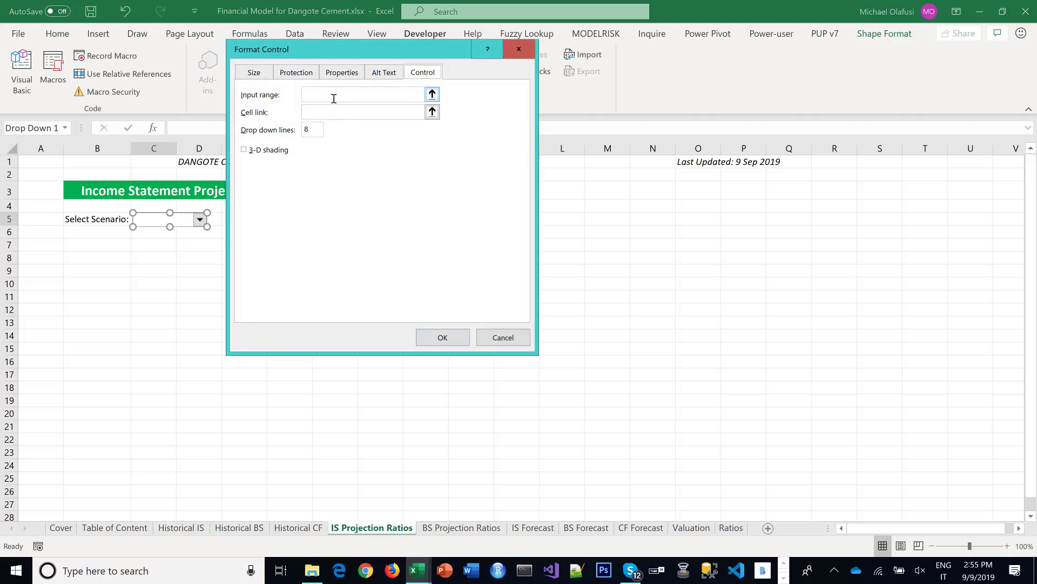
left_click(334, 98)
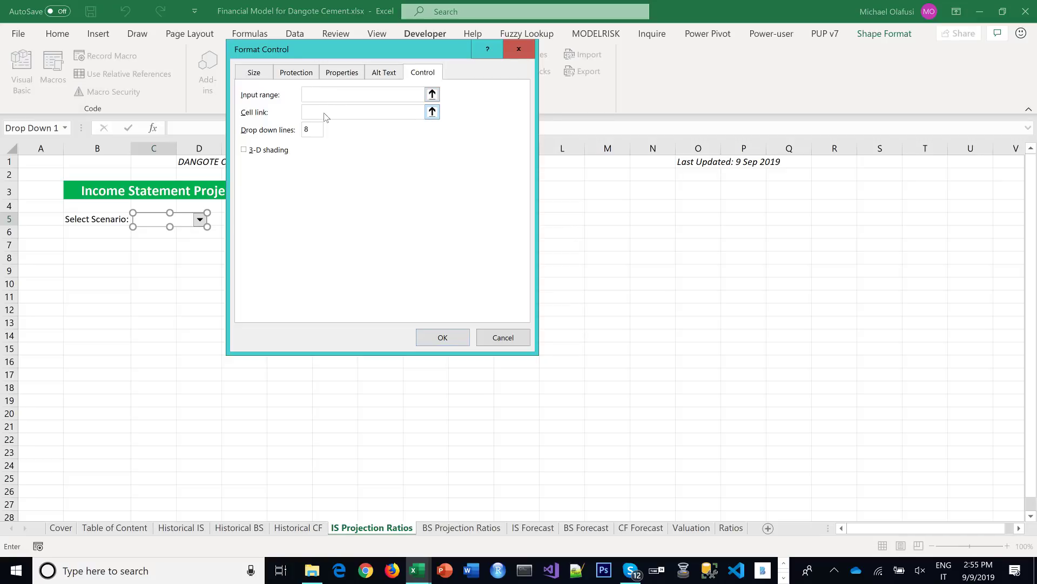
left_click(329, 109)
left_click(1019, 528)
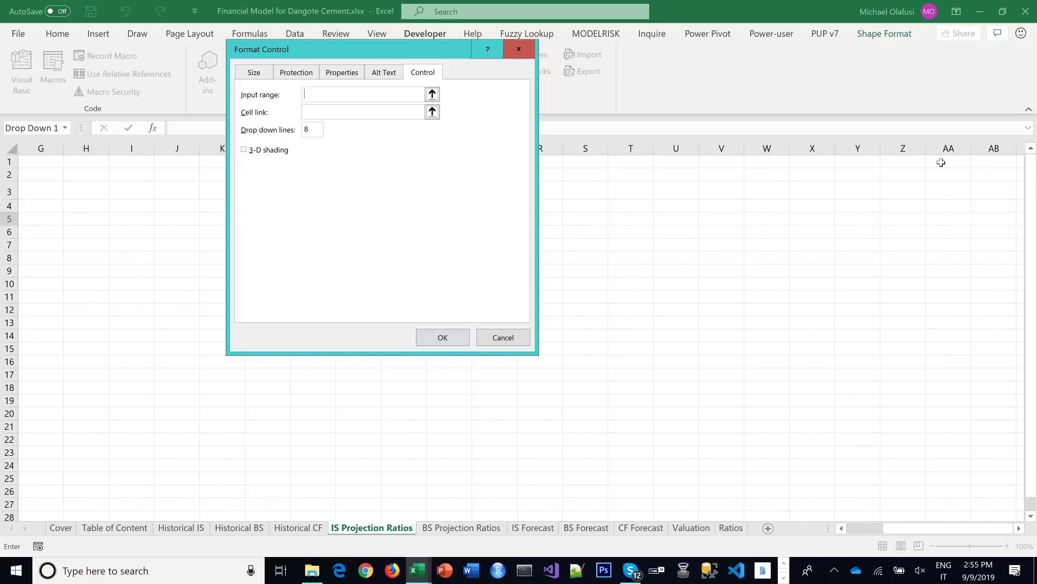
left_click_drag(943, 161, 937, 190)
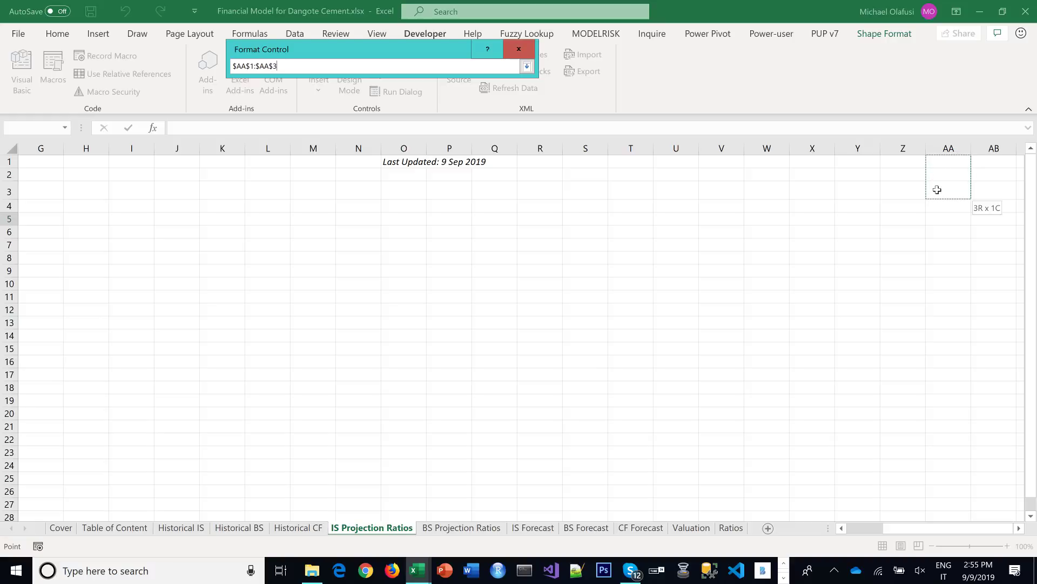
left_click_drag(938, 189, 938, 190)
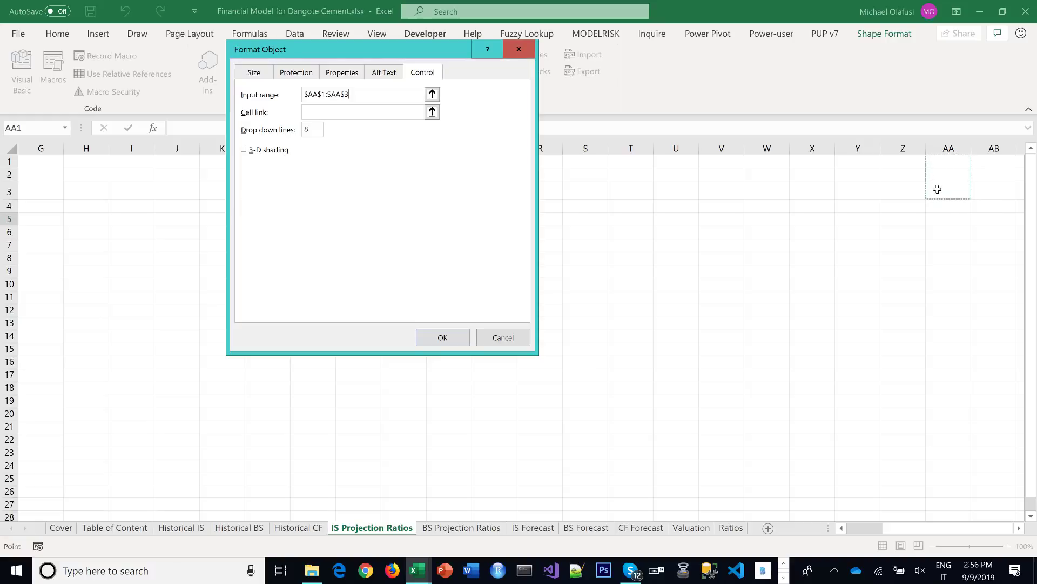
left_click(351, 115)
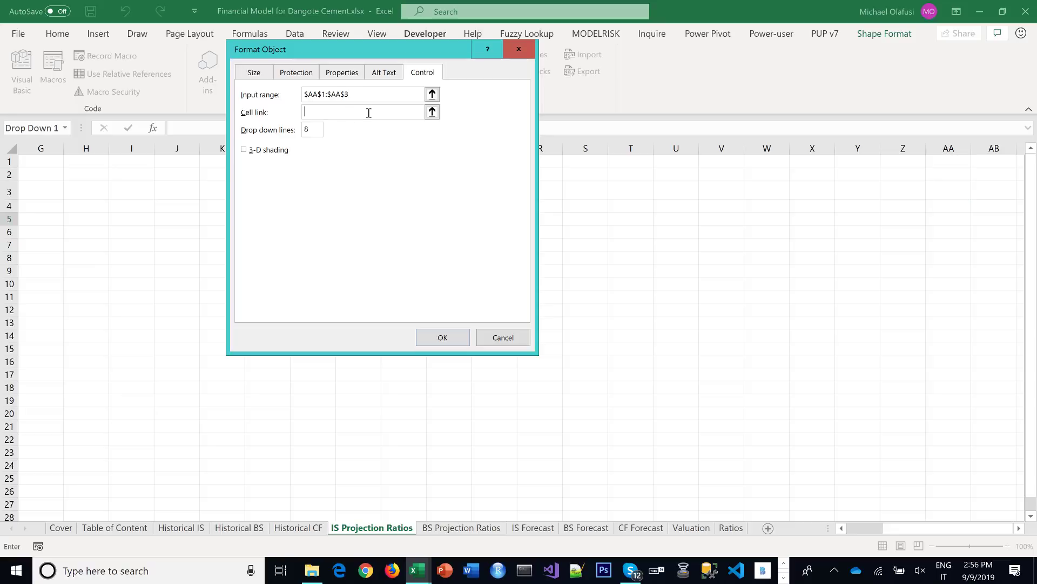
left_click(899, 162)
key("Tab")
left_click(441, 337)
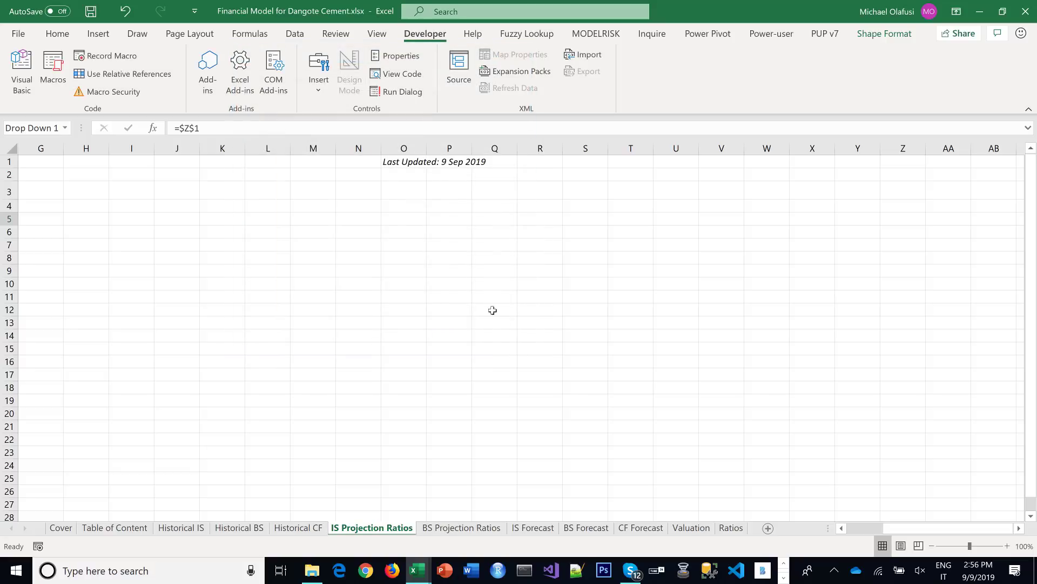
Enter the scenario names Best, Base and Worst in AA1:AA3
left_click(930, 164)
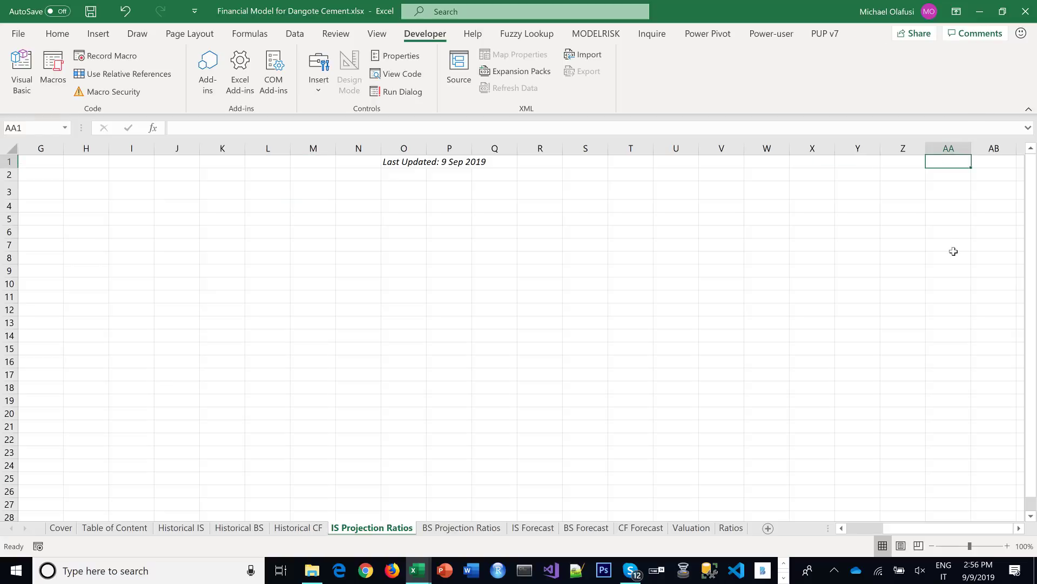
type("Best")
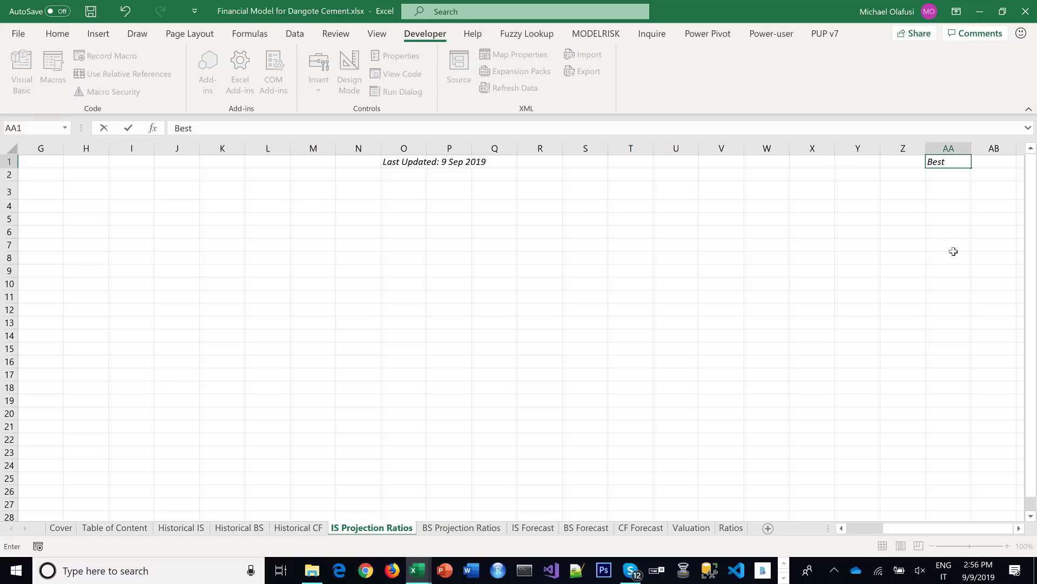
key("Return")
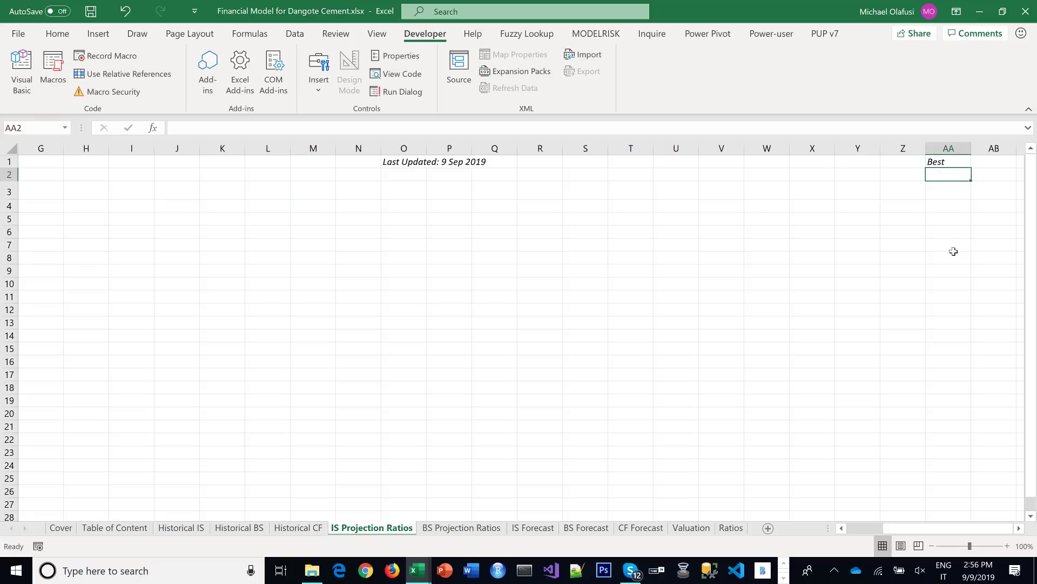
type("Base")
key("Return")
type("Wo")
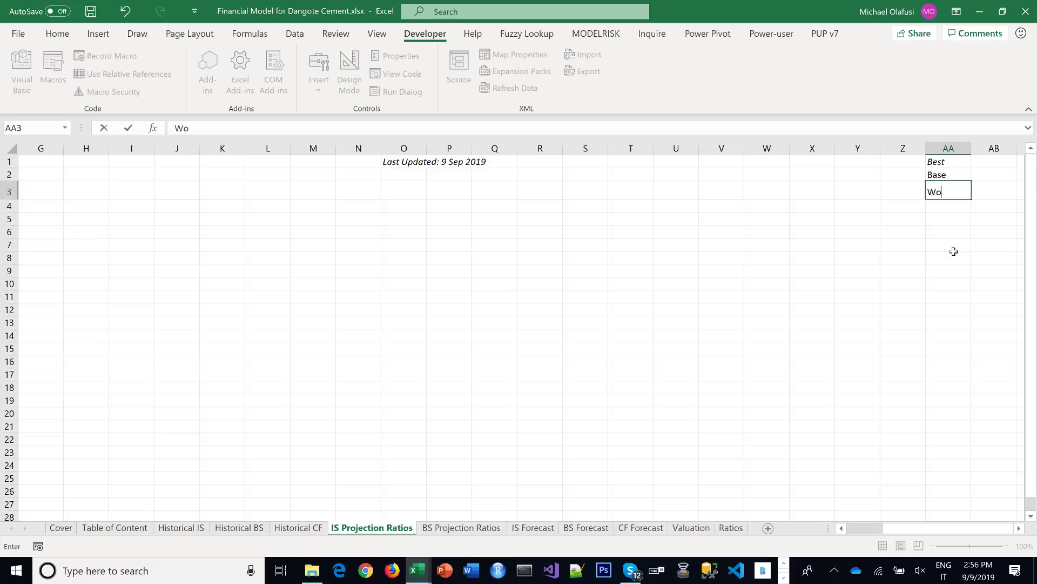
type("rst")
key("Return")
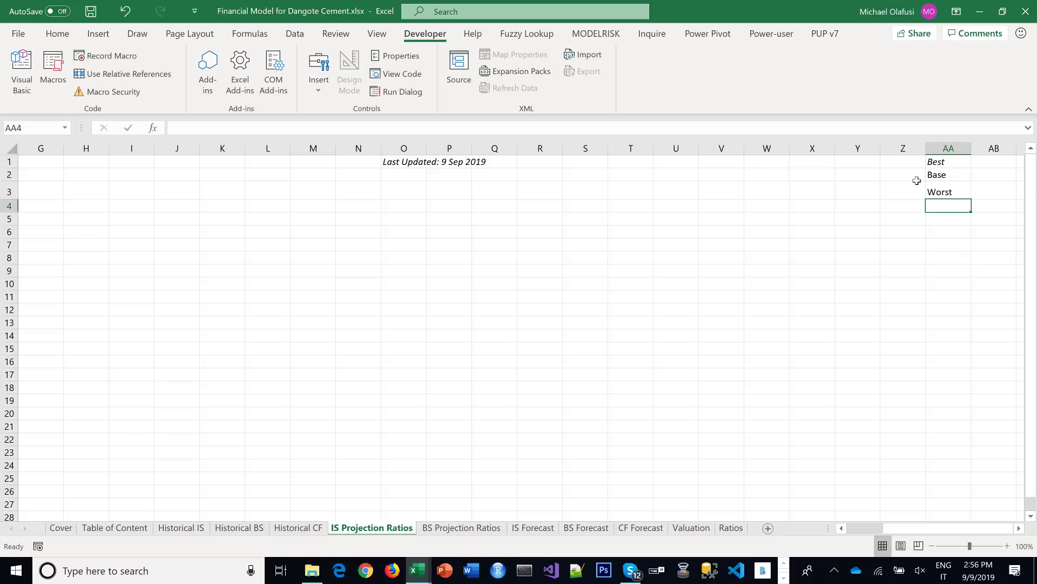
Choose Best in the scenario combo box and check the linked cell Z1 against the scenario list
scroll(585, 495, "left", 2)
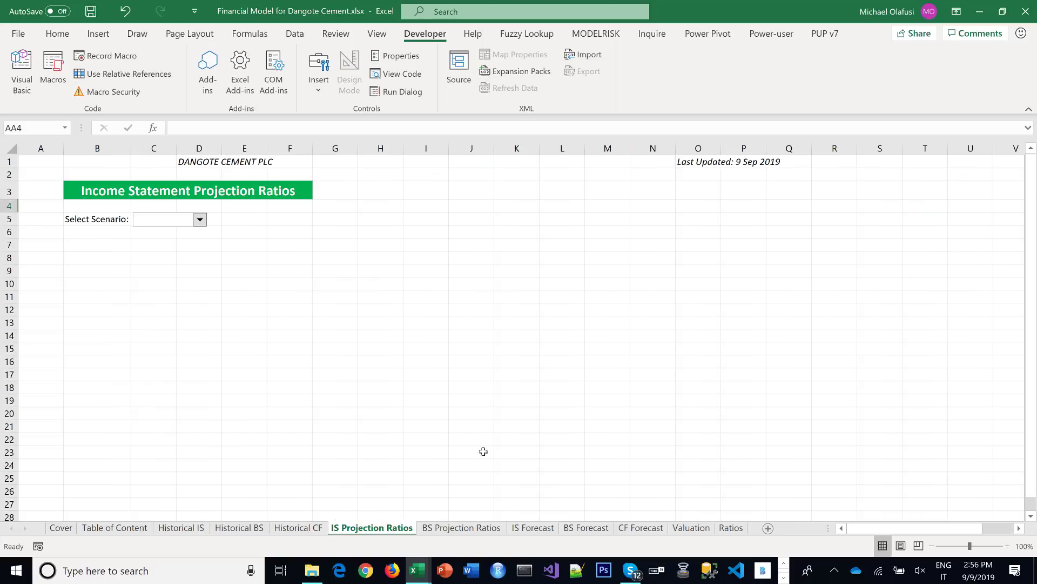
left_click(199, 219)
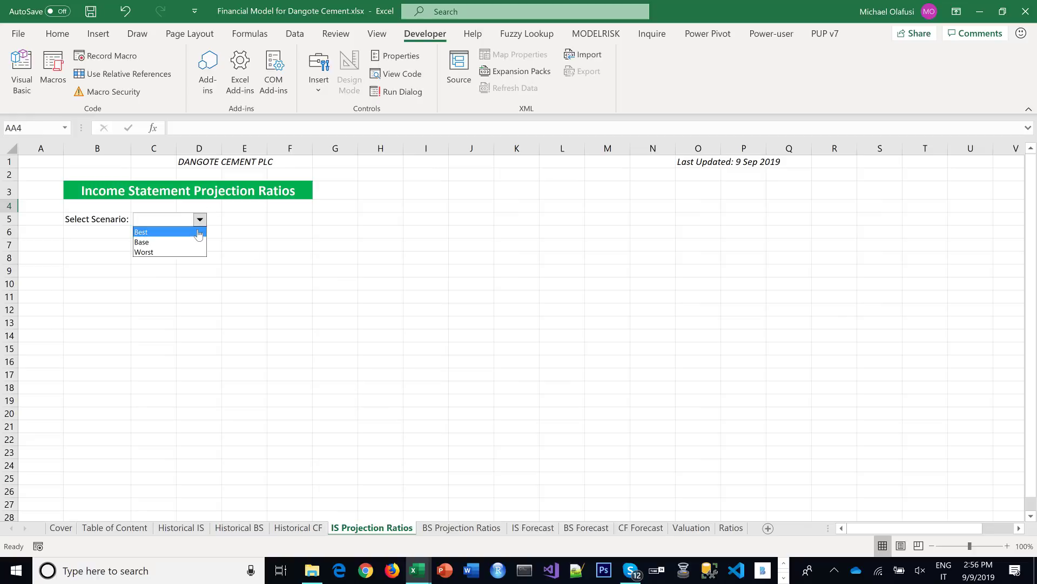
left_click(185, 233)
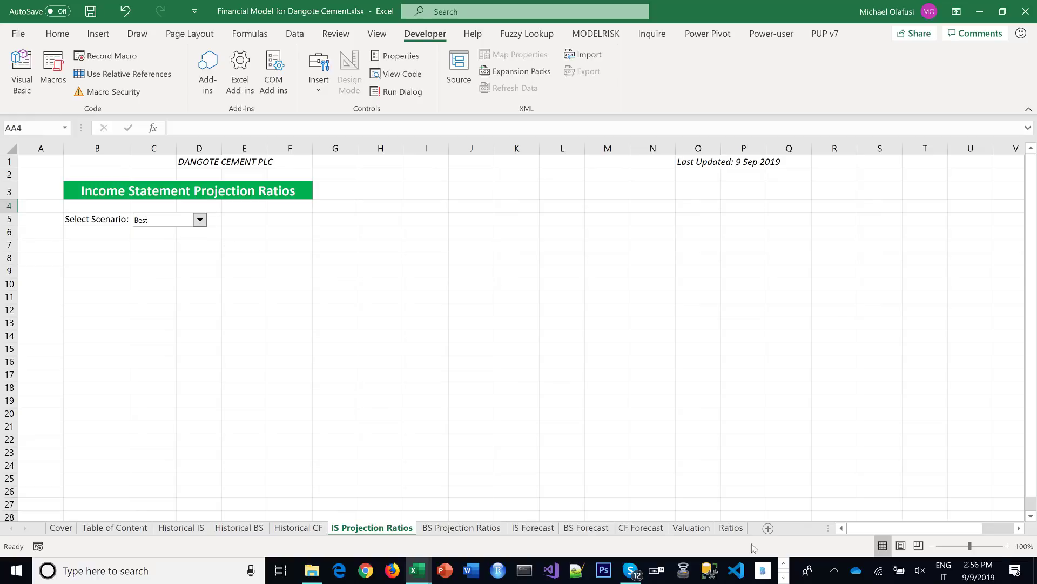
left_click(1020, 528)
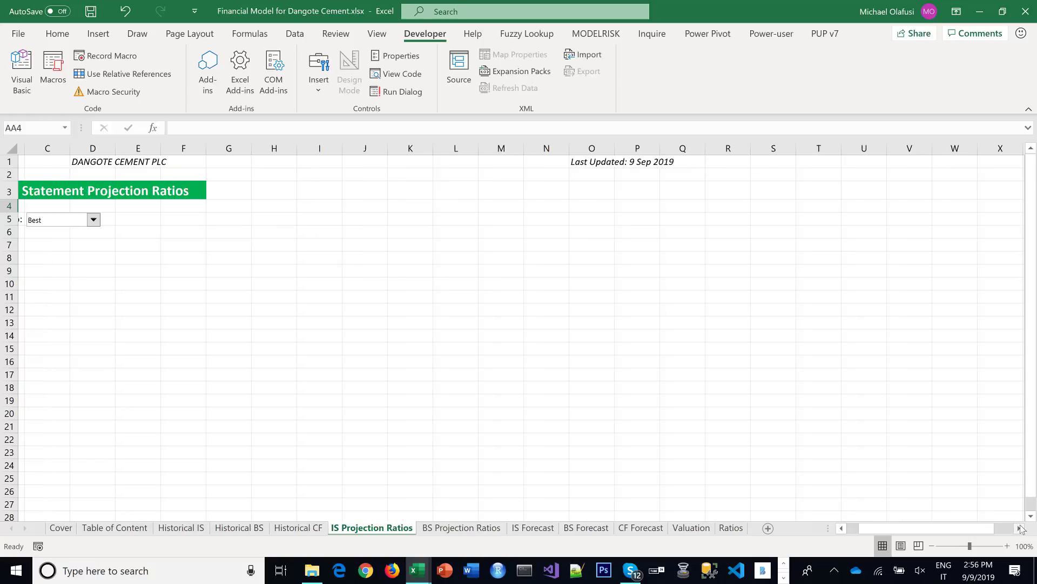
left_click(997, 164)
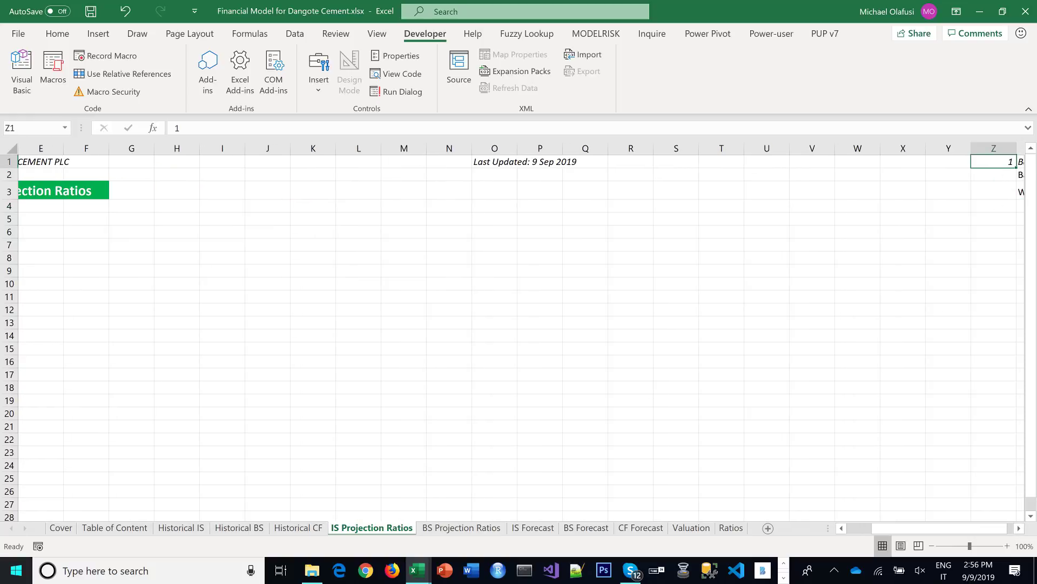
key("Right")
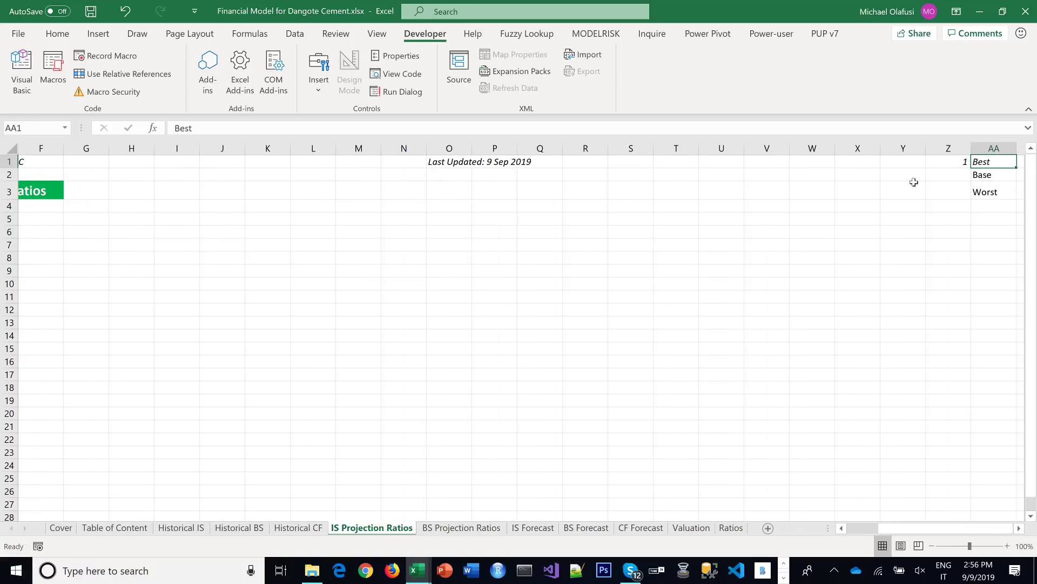
left_click(952, 161)
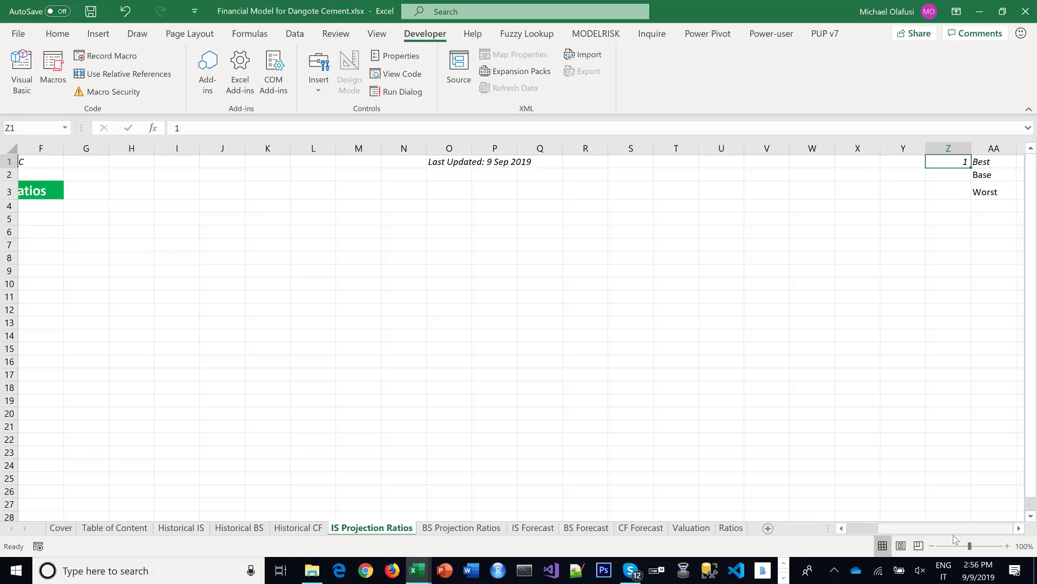
Move the scenario combo box off C5 into the empty area around row 9
left_click_drag(945, 528, 663, 503)
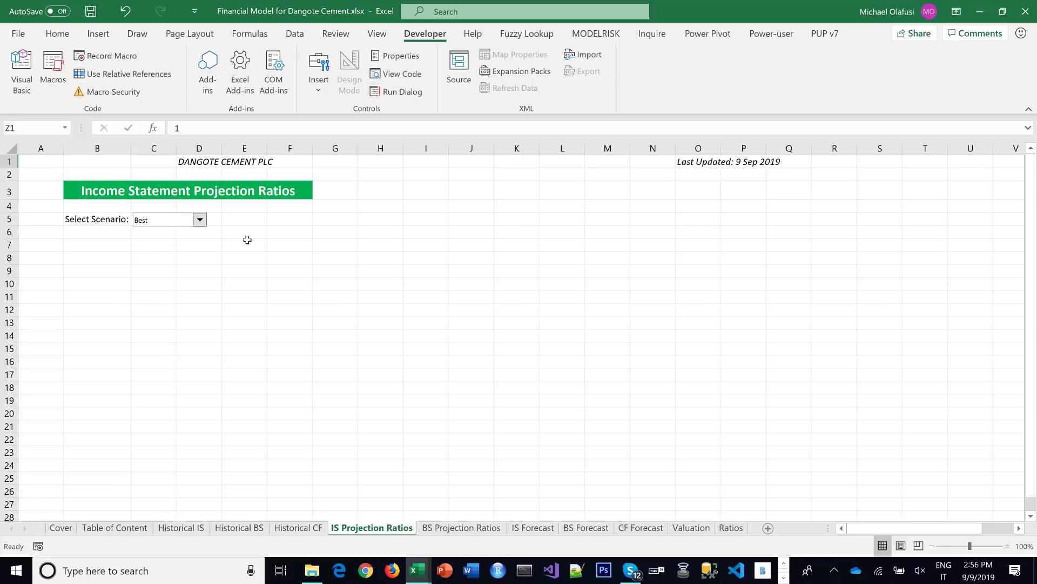
right_click(201, 220)
key("Escape")
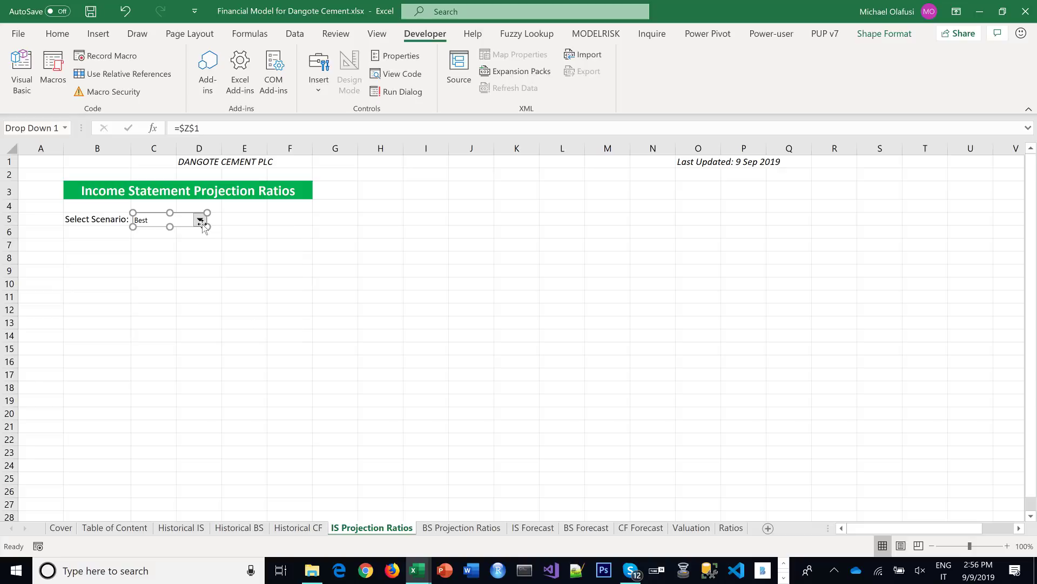
left_click_drag(203, 224, 238, 278)
Start a data validation rule for C5 that allows only values from a list
left_click(154, 220)
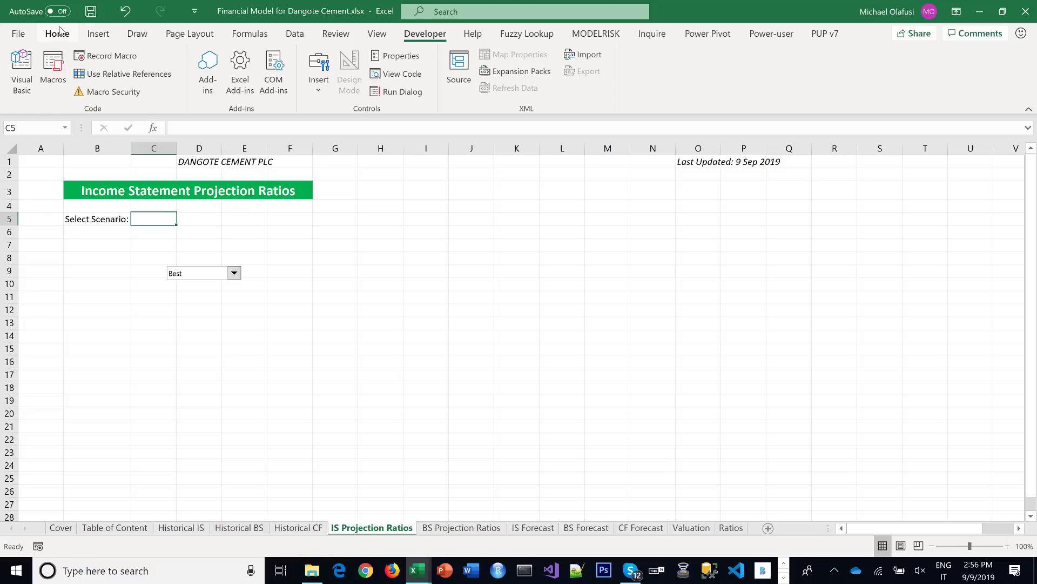
left_click(291, 35)
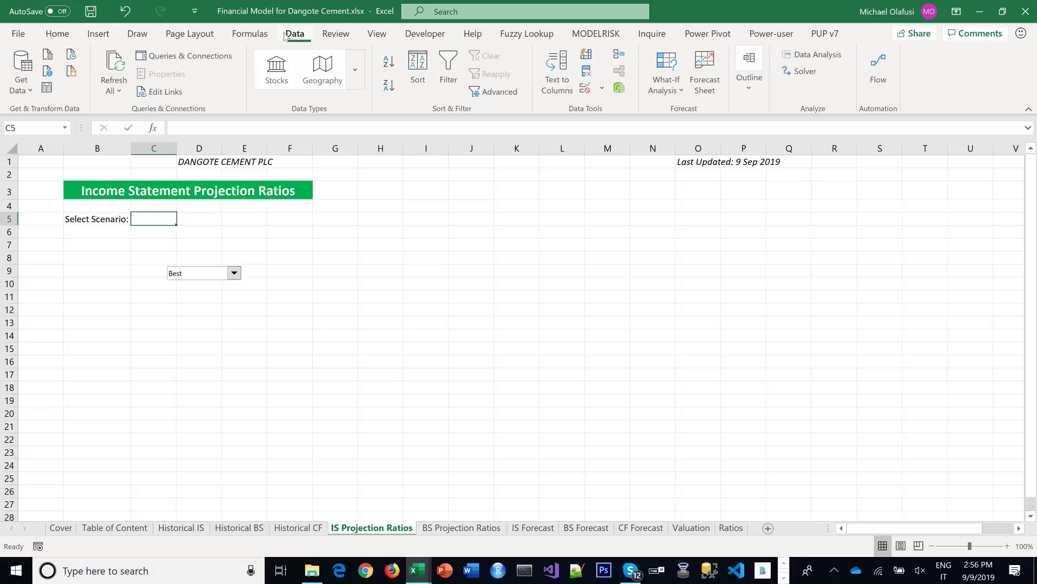
left_click(587, 88)
left_click(351, 159)
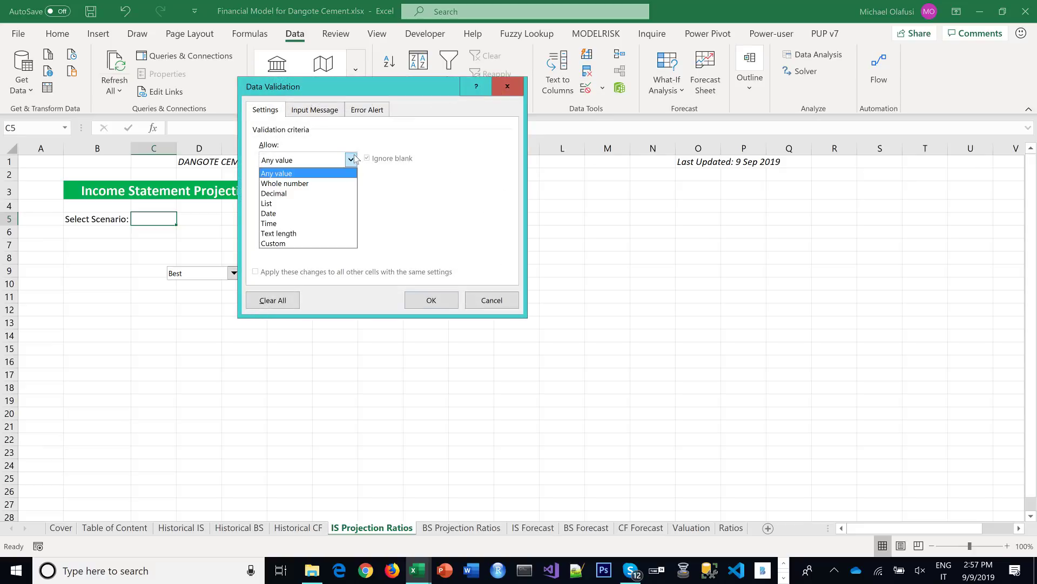
left_click(305, 204)
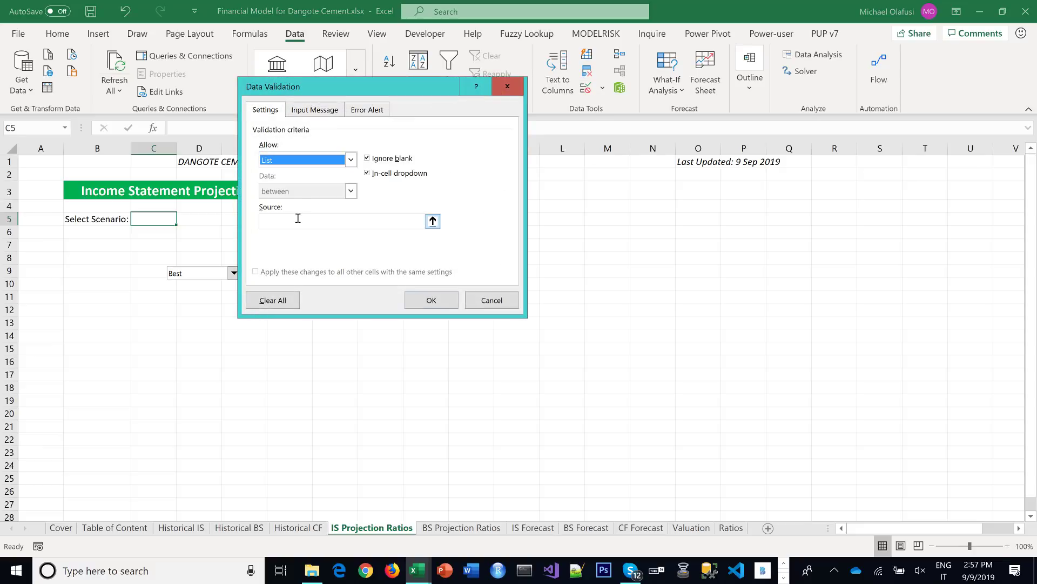
left_click(297, 219)
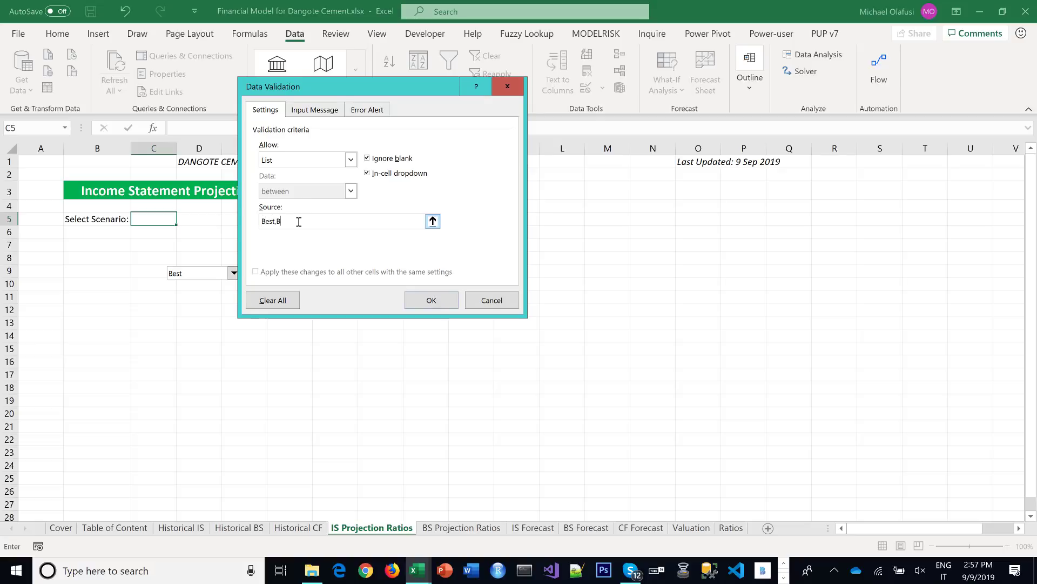
type("Best,Base")
key("BackSpace")
key("BackSpace")
key("BackSpace")
key("BackSpace")
key("BackSpace")
key("BackSpace")
key("BackSpace")
key("BackSpace")
key("BackSpace")
Set the C5 validation list's source to =$AA$1:$AA$3 and apply the rule
left_click(882, 170)
key("ctrl+Right")
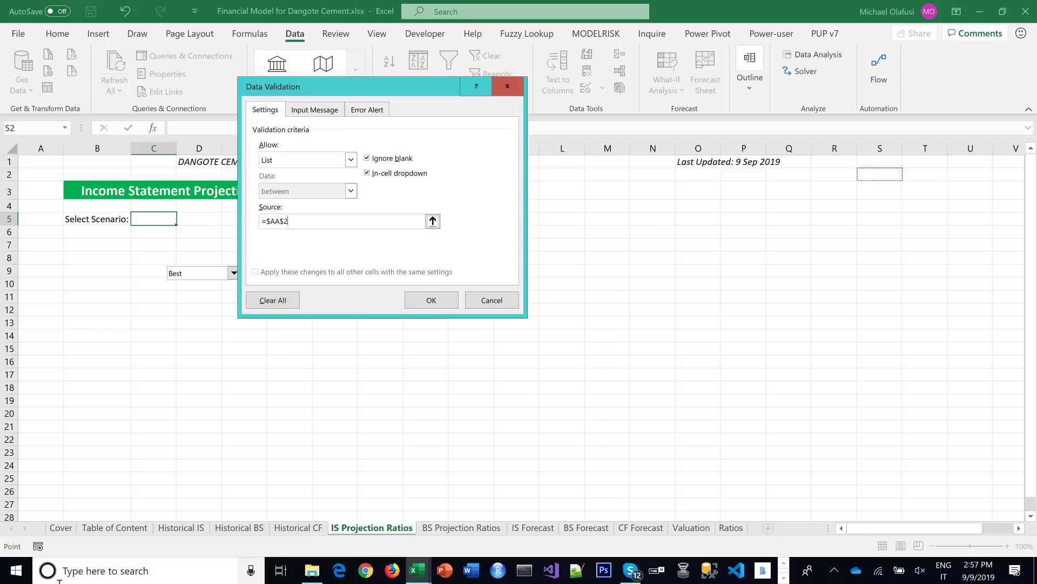
left_click_drag(982, 162, 988, 190)
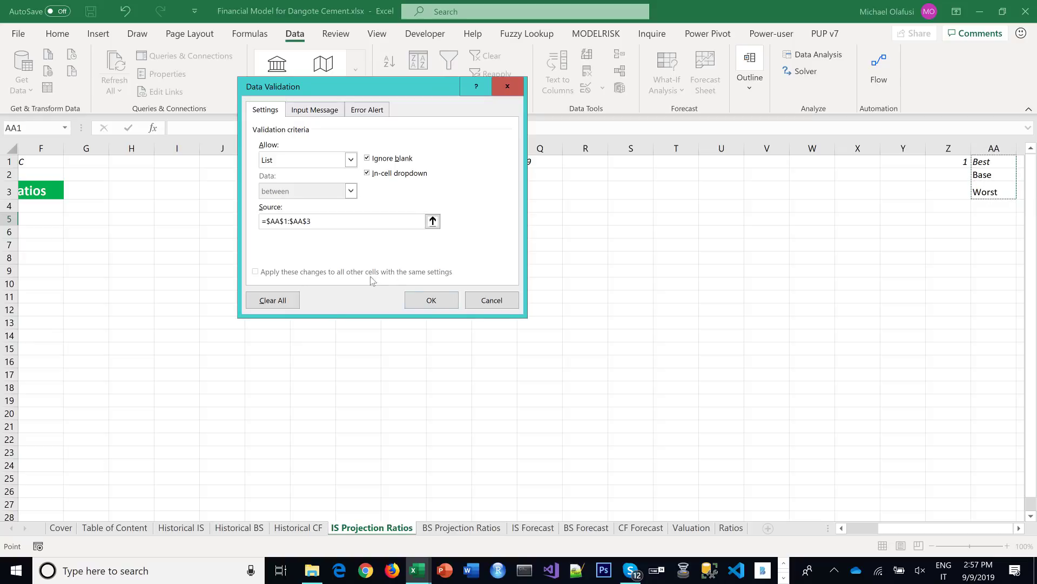
left_click(437, 300)
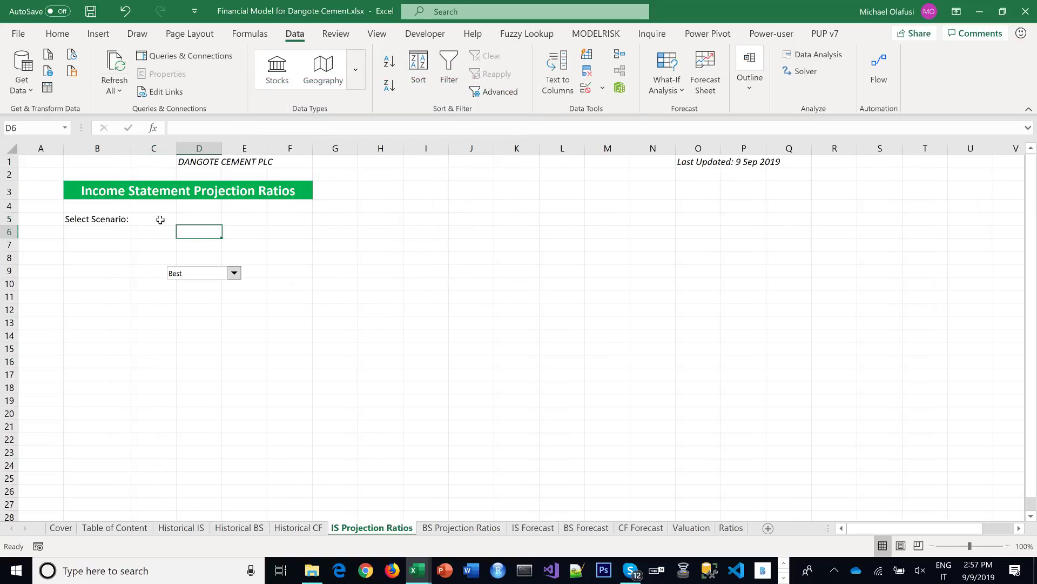
Select Best from C5's validation dropdown and review the scenario choices it offers
left_click(182, 220)
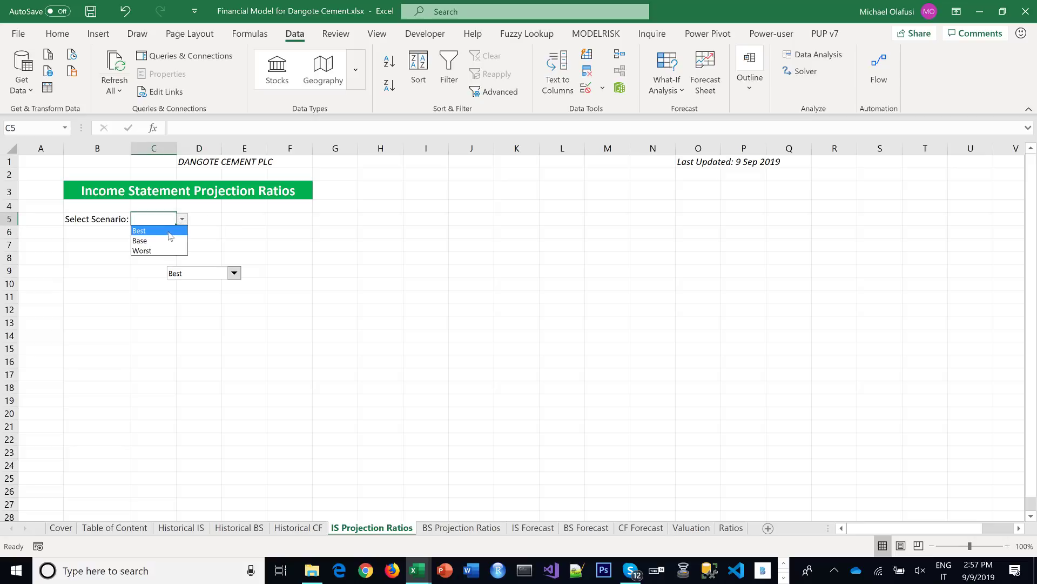
left_click(162, 231)
left_click(260, 315)
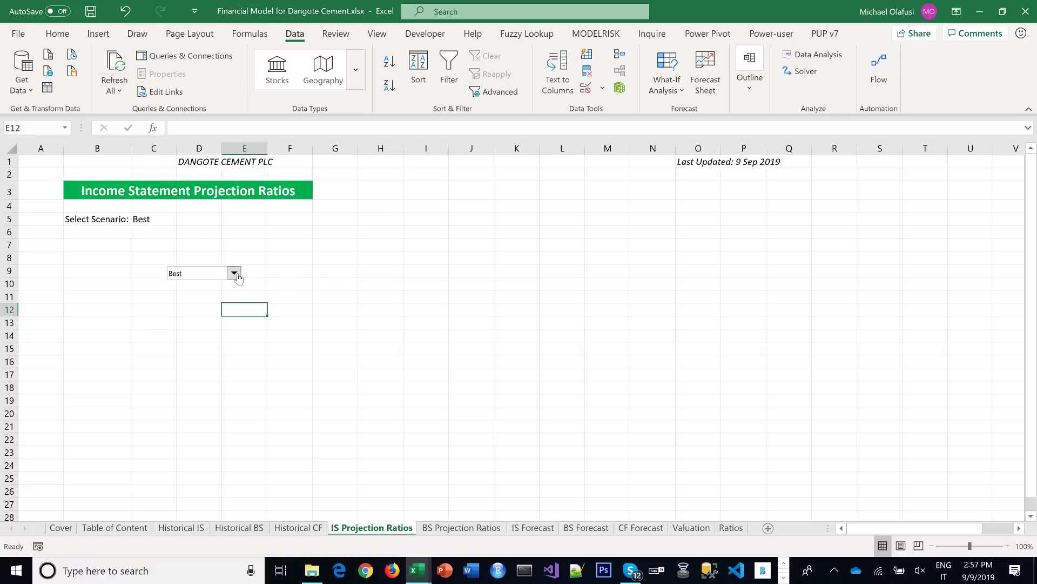
left_click(147, 221)
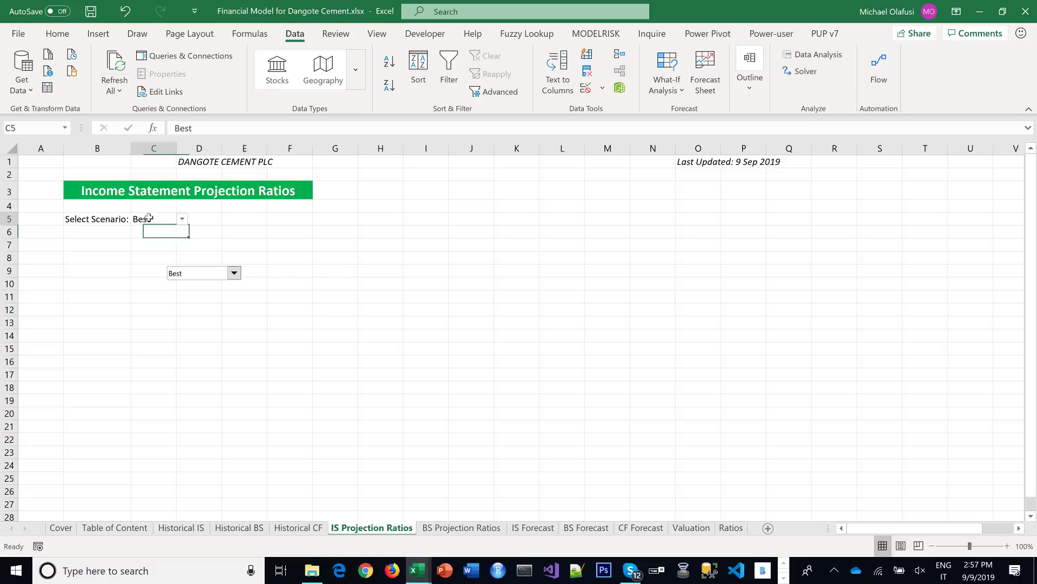
left_click(182, 219)
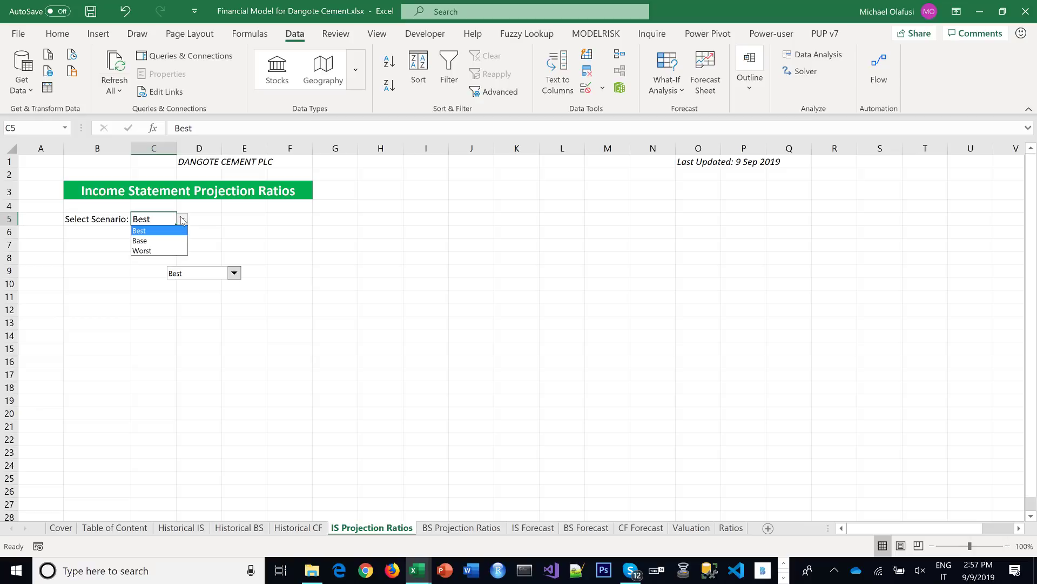
left_click(275, 236)
left_click(275, 231)
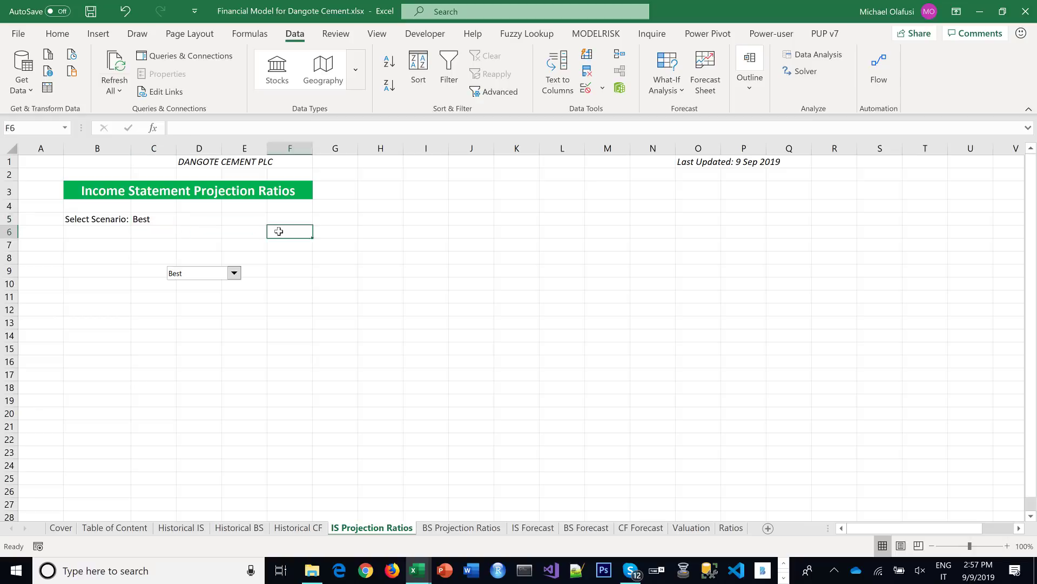
Move the scenario combo box back over C5 beside the "Select Scenario:" label and save the workbook
left_click(235, 276, "ctrl")
left_click_drag(235, 277, 196, 219)
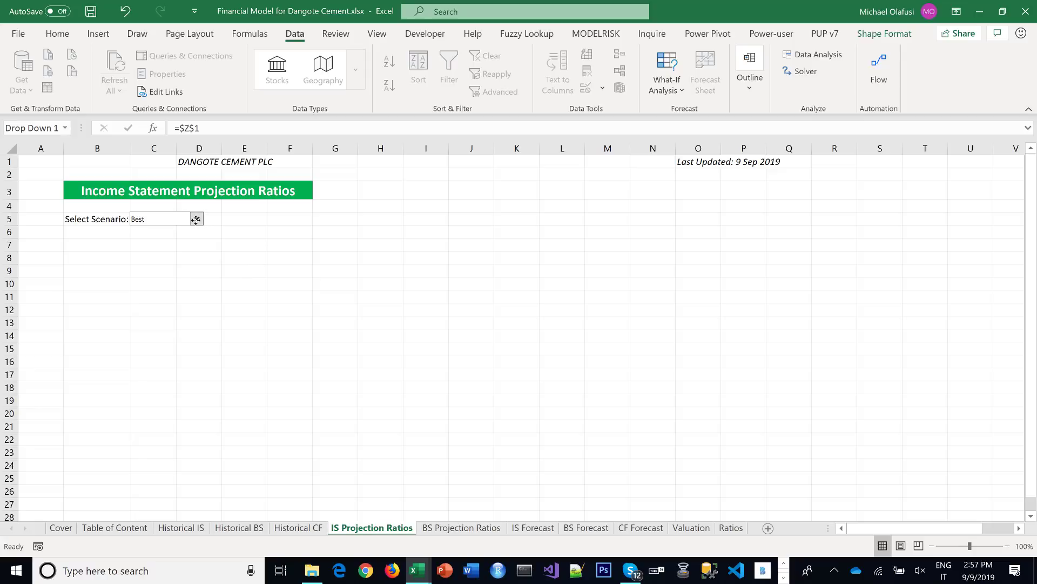
left_click(214, 274)
left_click(162, 328)
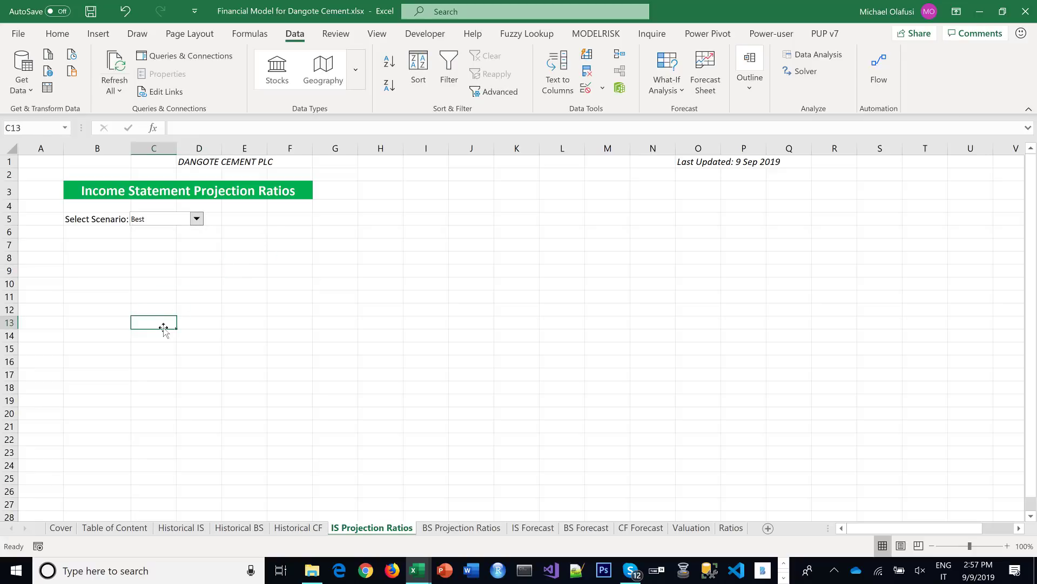
left_click(361, 348)
key("ctrl+s")
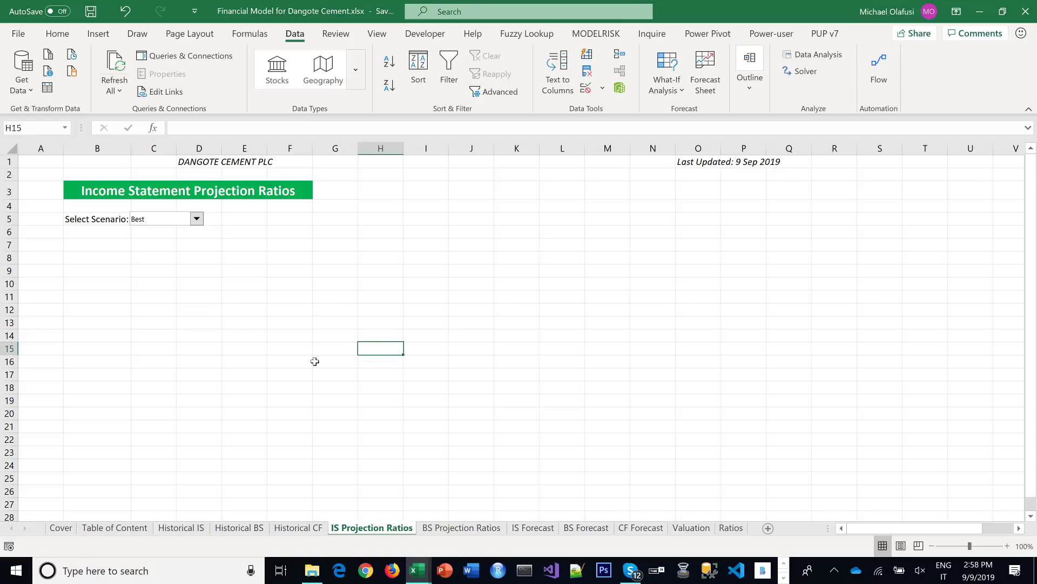
Copy the "NGN in millions" header row with its years, B5:K5, from the Historical IS sheet
left_click(182, 528)
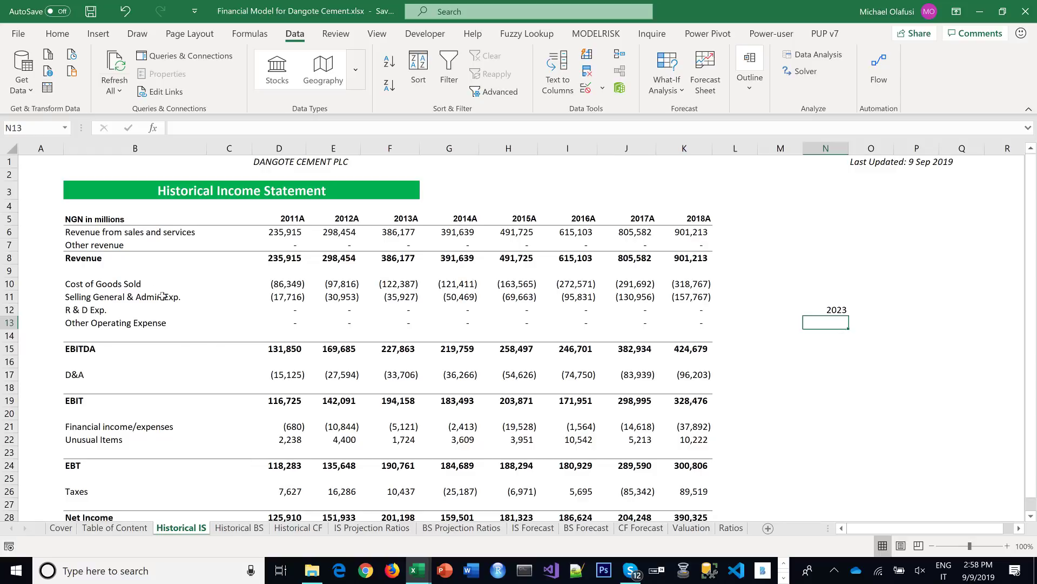
left_click_drag(90, 220, 146, 402)
scroll(129, 324, "up", 1)
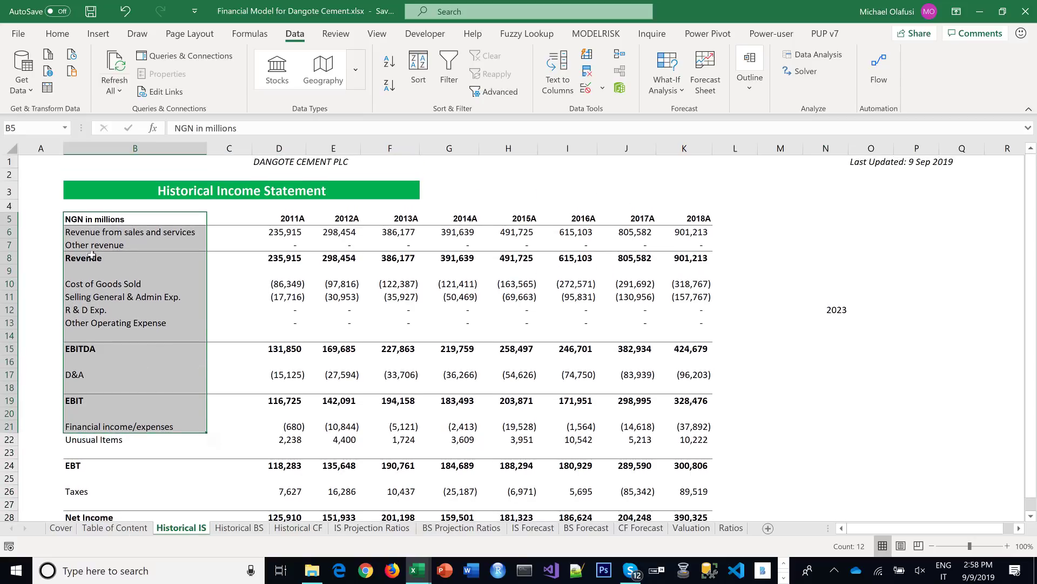
left_click_drag(104, 221, 699, 217)
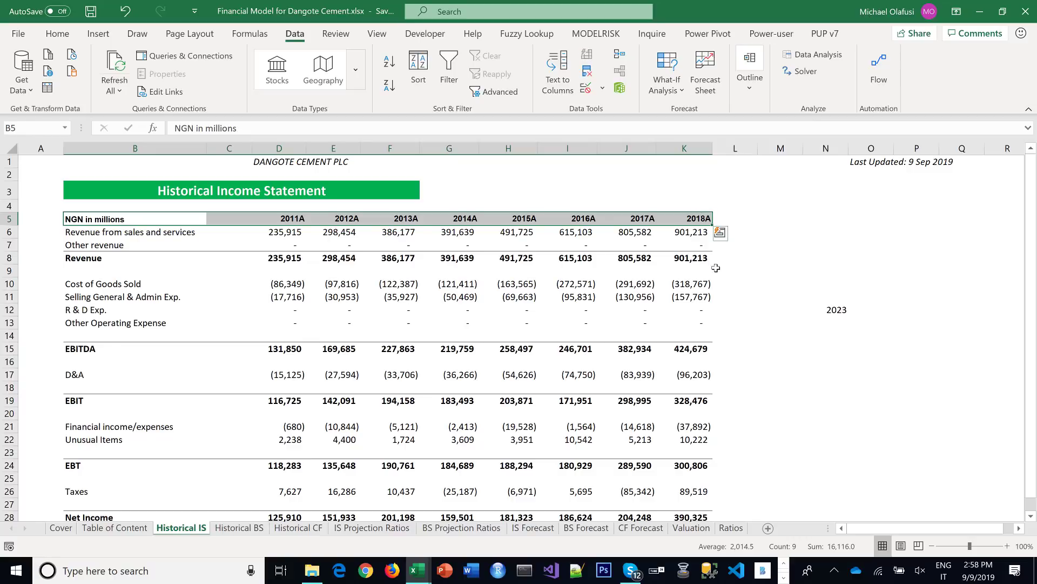
key("ctrl+q")
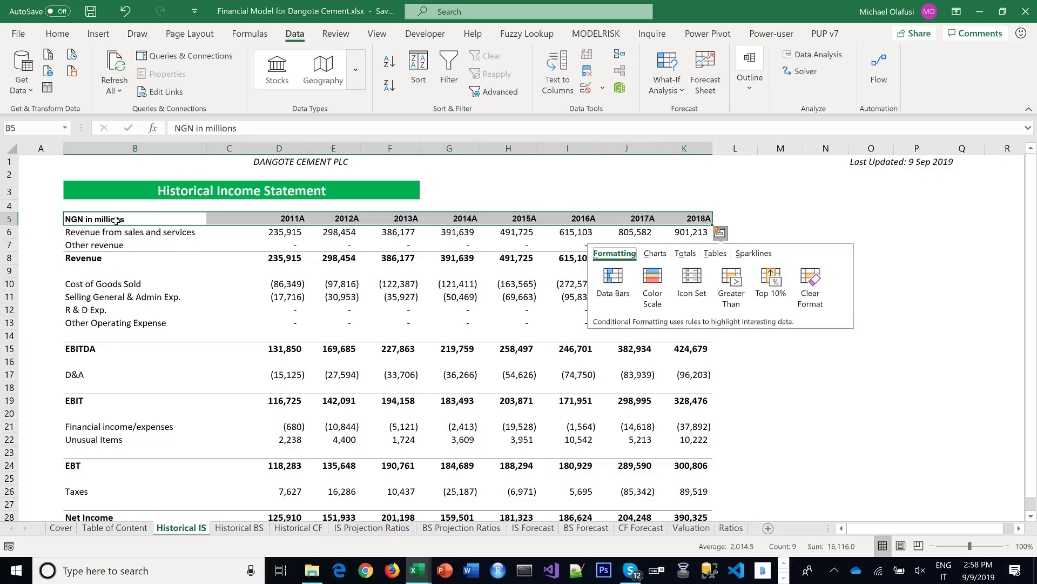
left_click(289, 296)
left_click(105, 220)
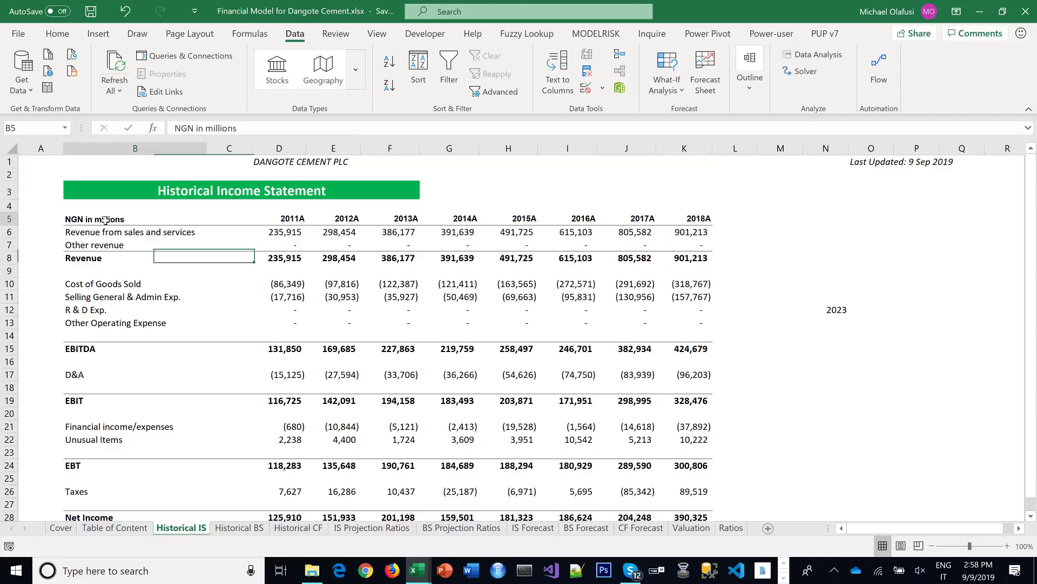
left_click_drag(105, 221, 684, 219)
key("ctrl+c")
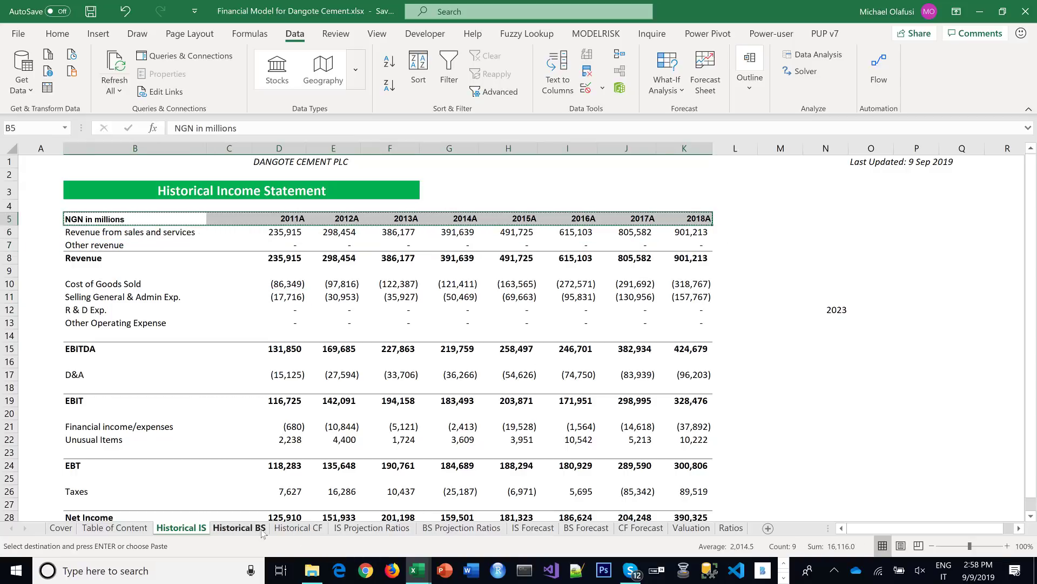
Paste the copied header row at B7 of IS Projection Ratios, keeping the source column widths
left_click(378, 528)
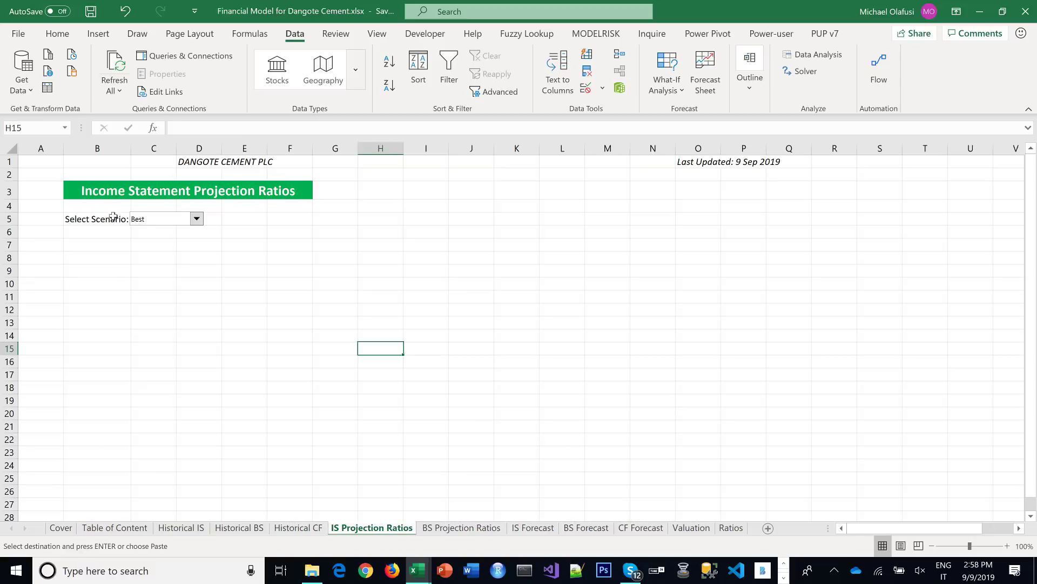
left_click(89, 244)
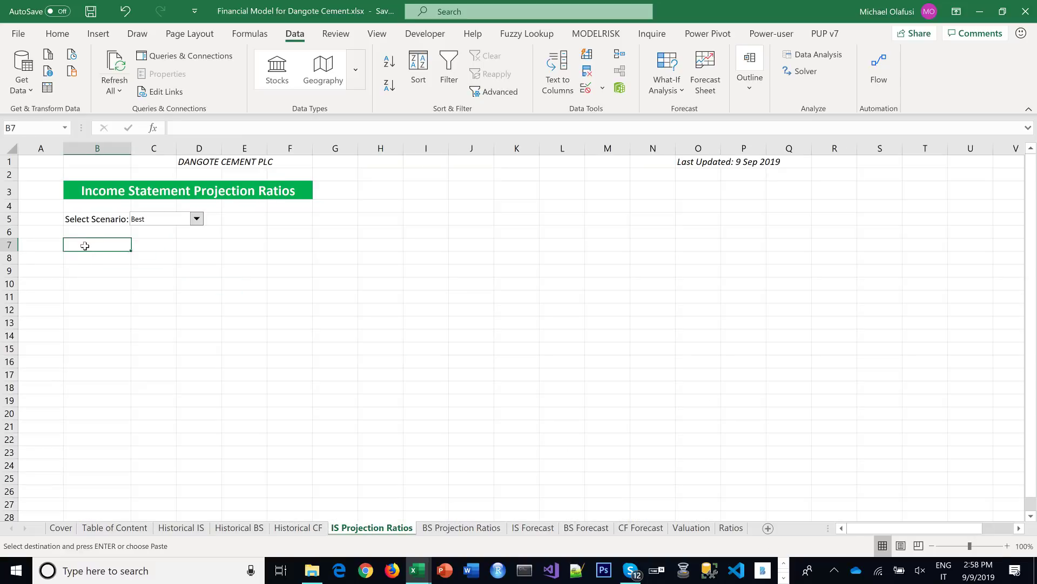
key("ctrl+v")
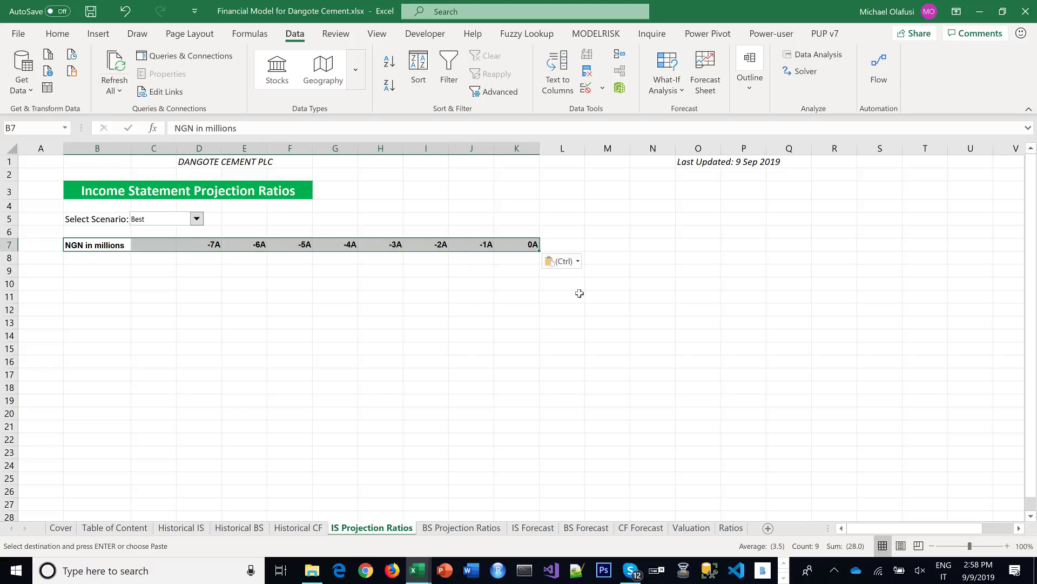
left_click(564, 262)
left_click(574, 316)
left_click(409, 339)
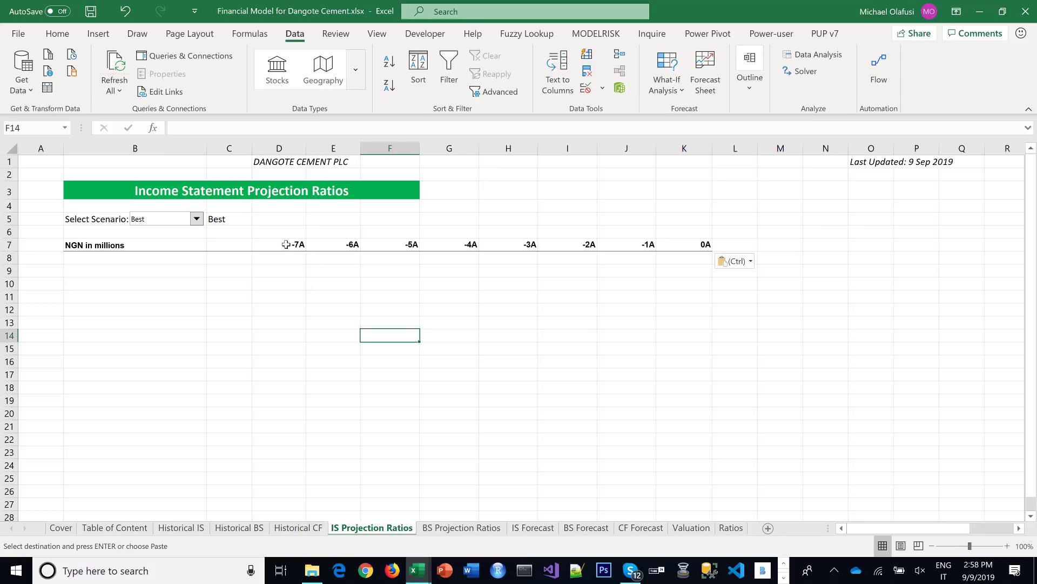
Clear the pasted year headings from D7:K7, keeping the "NGN in millions" label
left_click(291, 248)
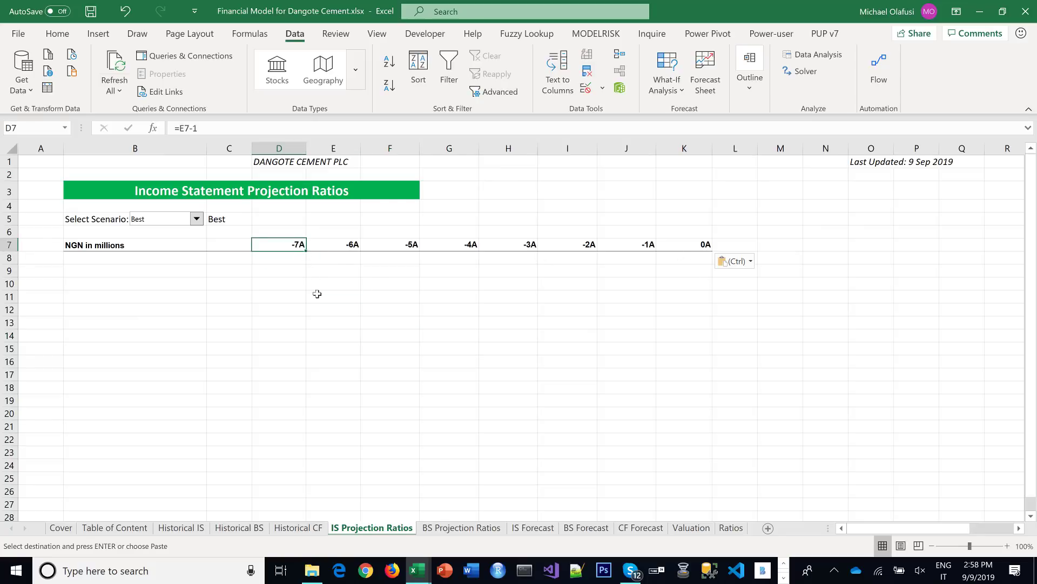
left_click_drag(300, 246, 705, 245)
key("Delete")
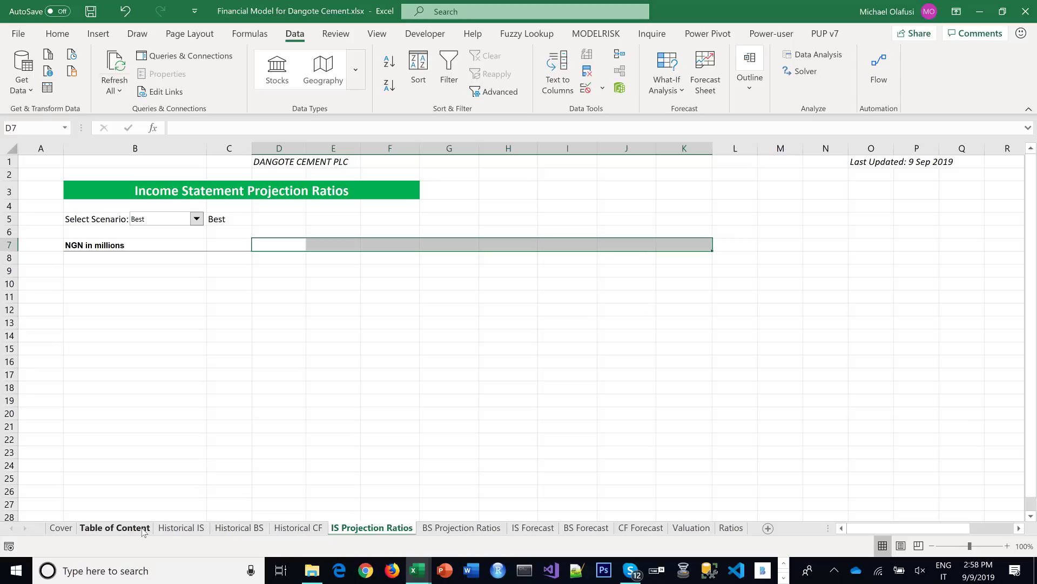
Look through the Table of Content, Historical CF and Historical IS sheets, and return to IS Projection Ratios
left_click(114, 528)
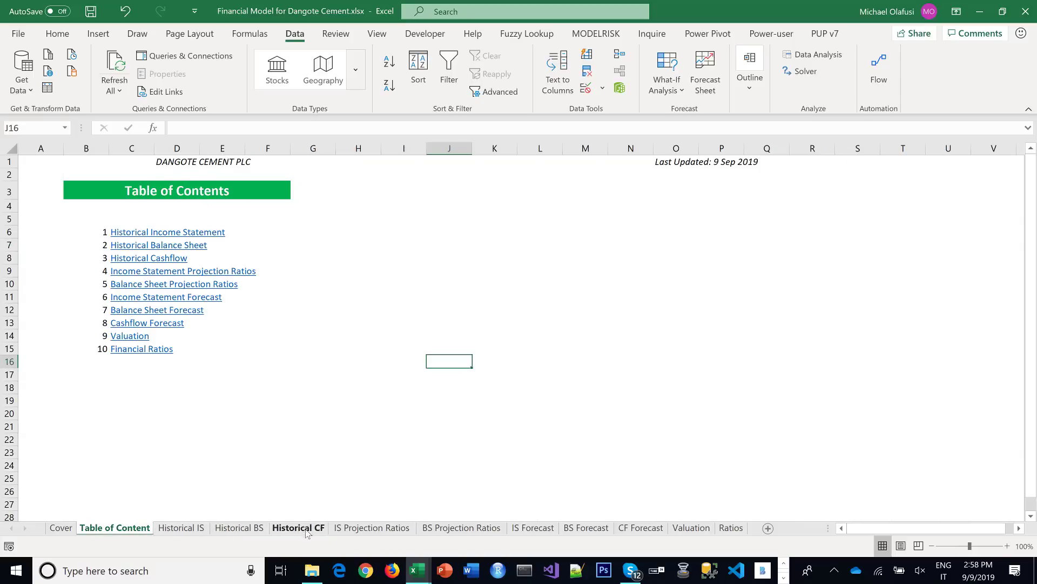
left_click(383, 531)
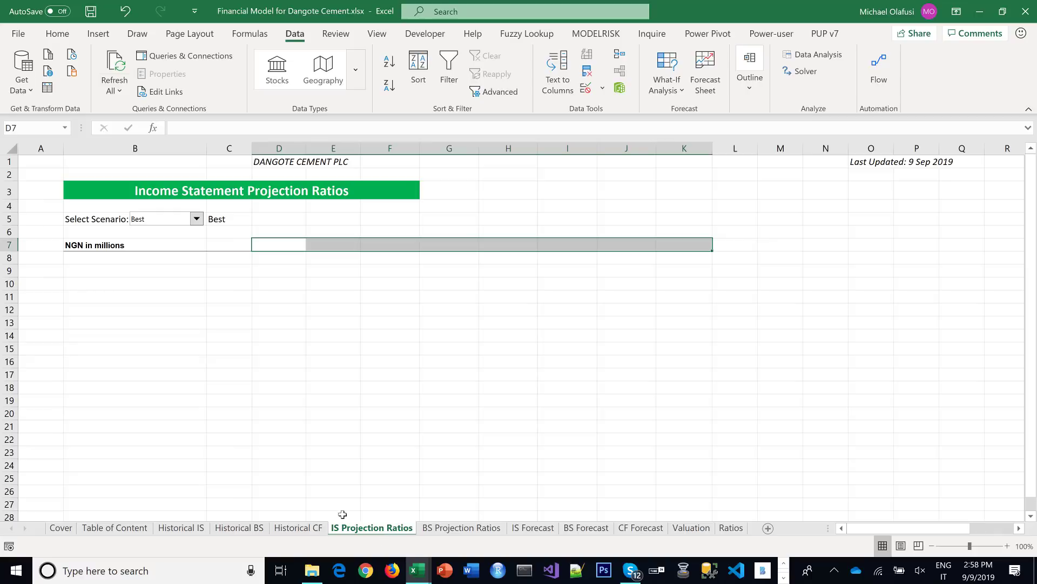
left_click(300, 528)
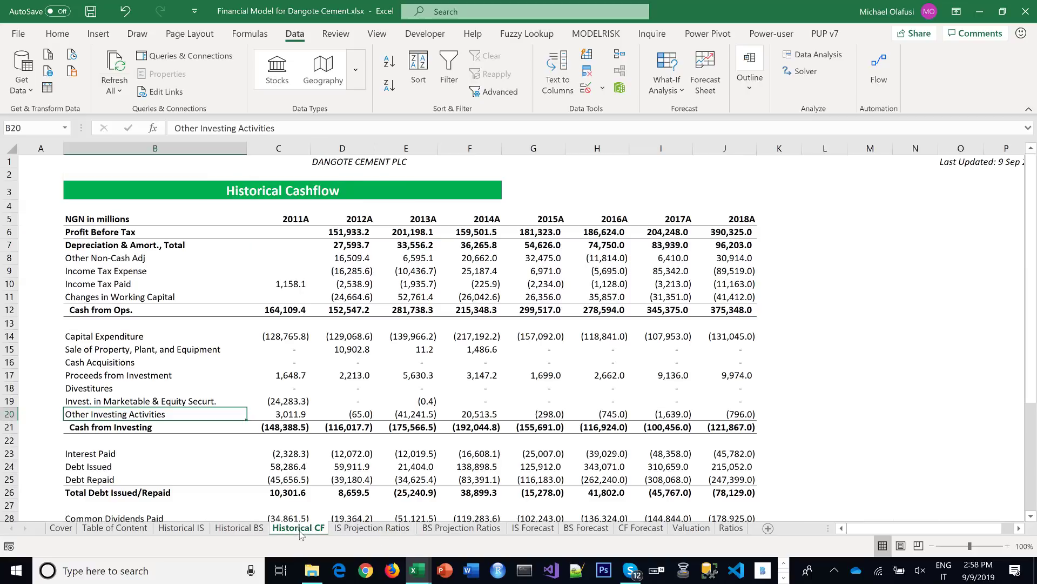
left_click(168, 527)
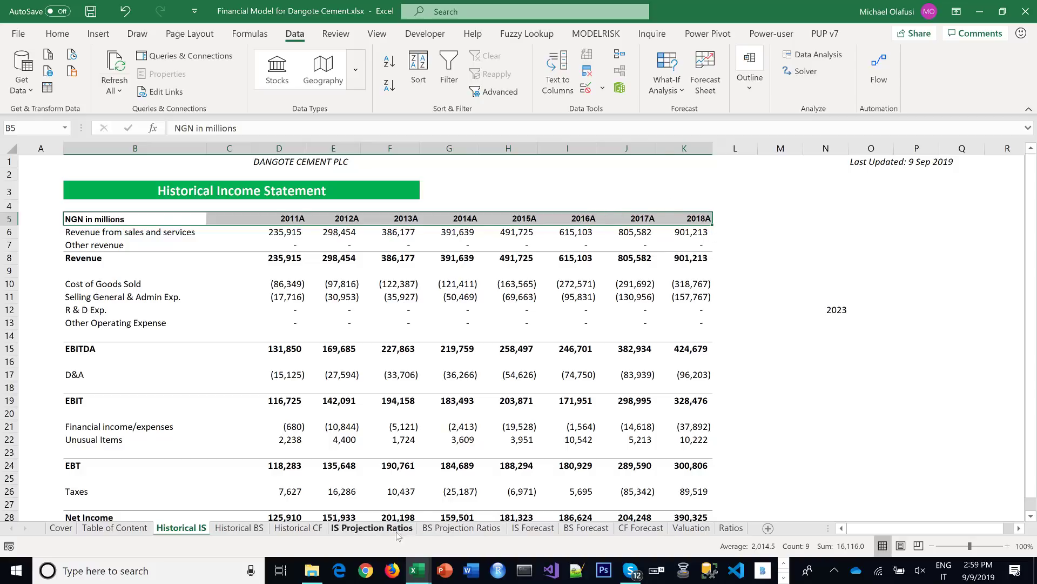
left_click(370, 528)
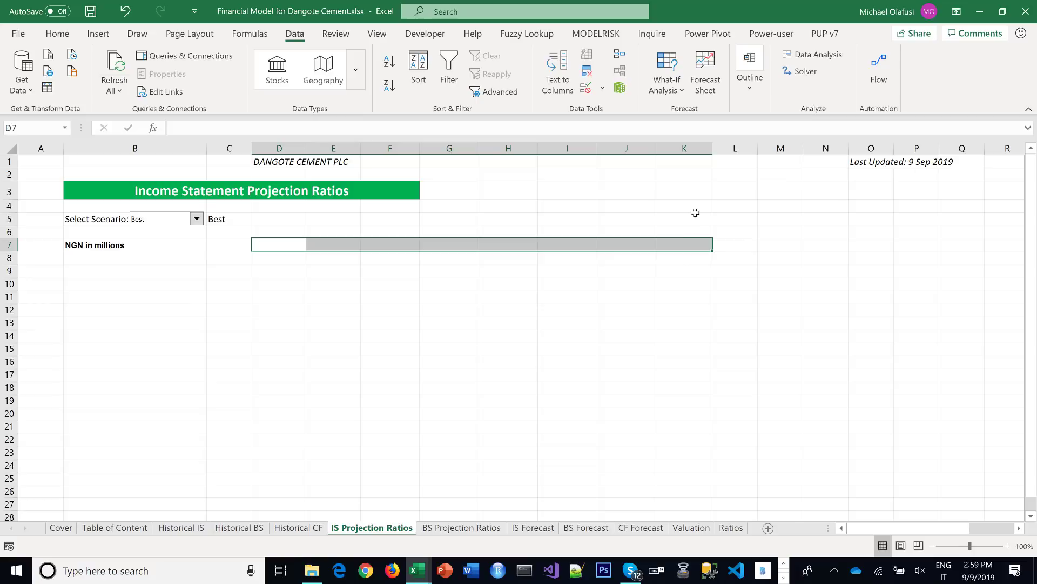
Link J7 of IS Projection Ratios to the 2018A year heading in K5 of the Historical IS sheet
left_click(686, 244)
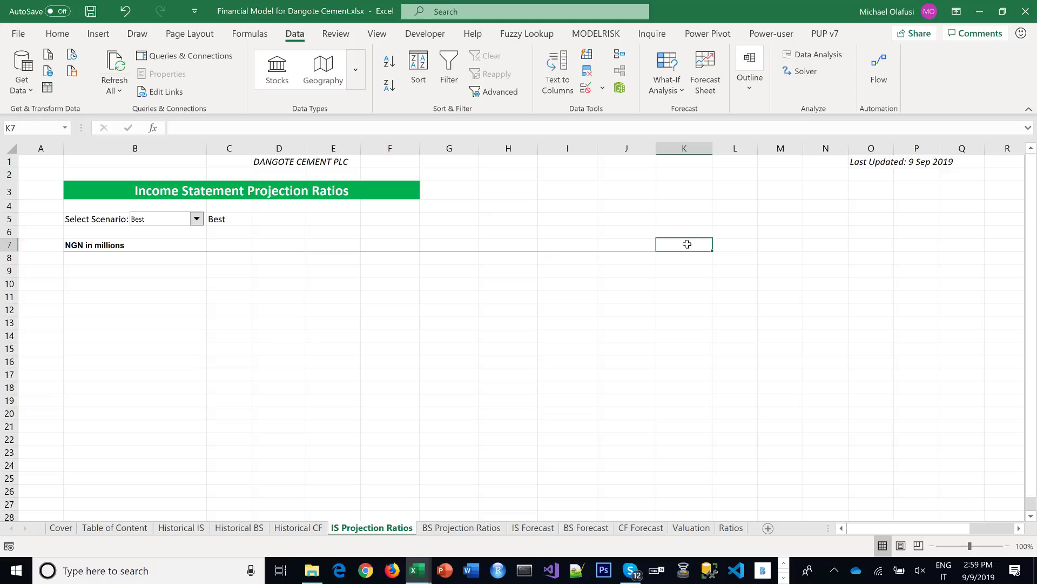
left_click(643, 247)
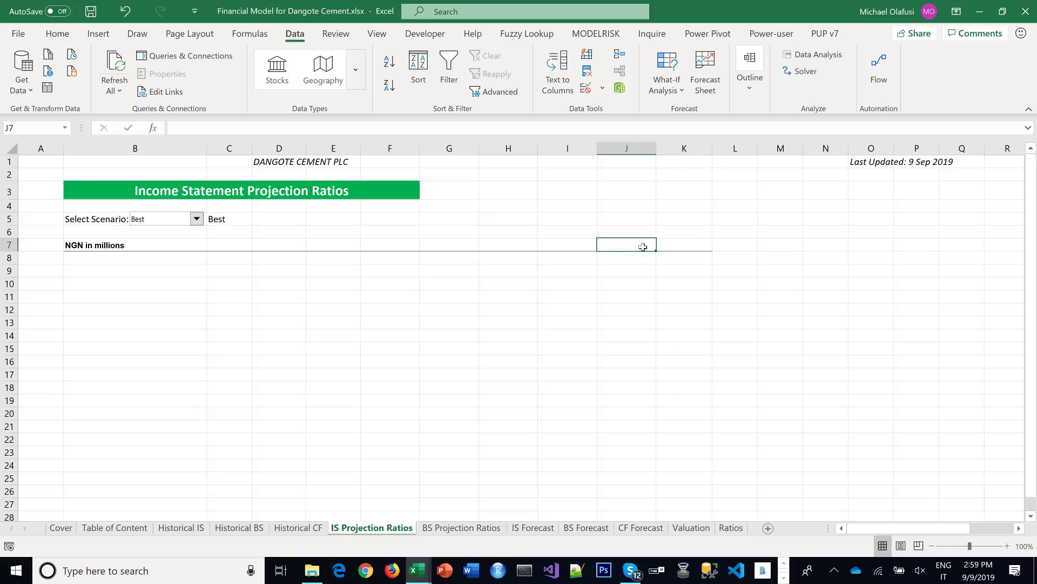
type("=")
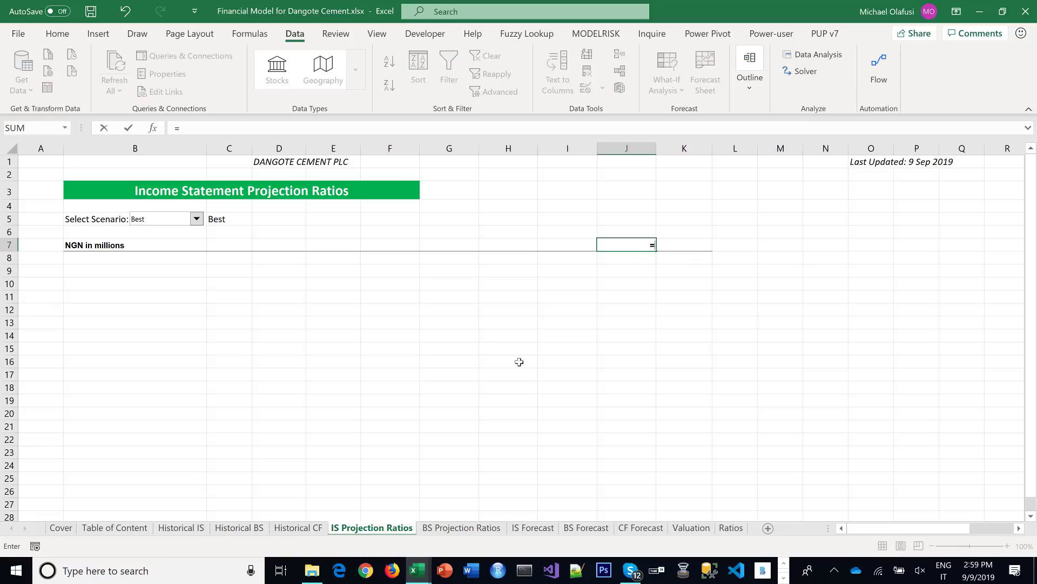
left_click(181, 526)
left_click(691, 220)
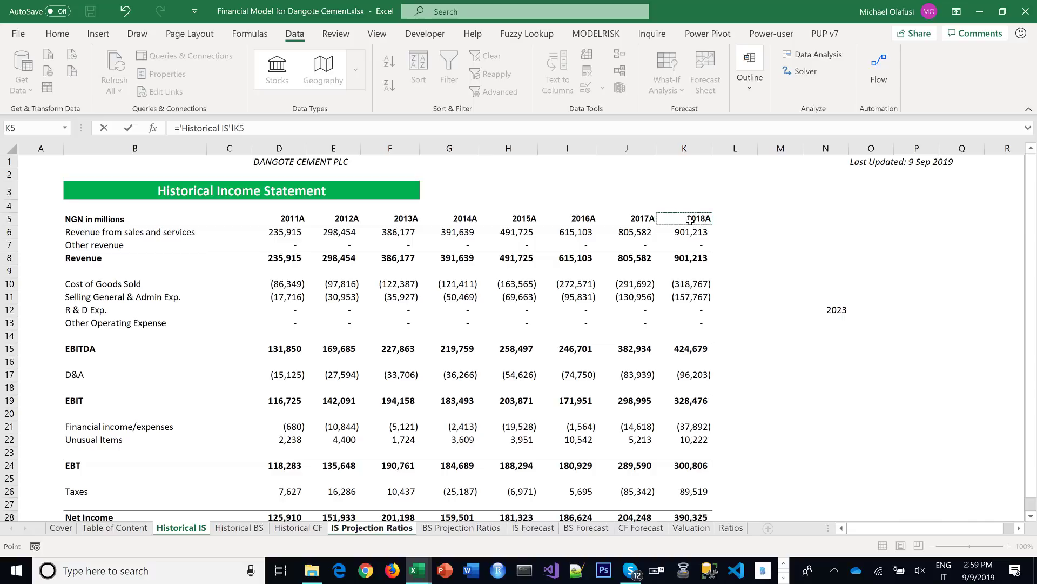
key("Return")
Fill the linked year heading in J7 back across row 7 to D7
left_click(645, 236)
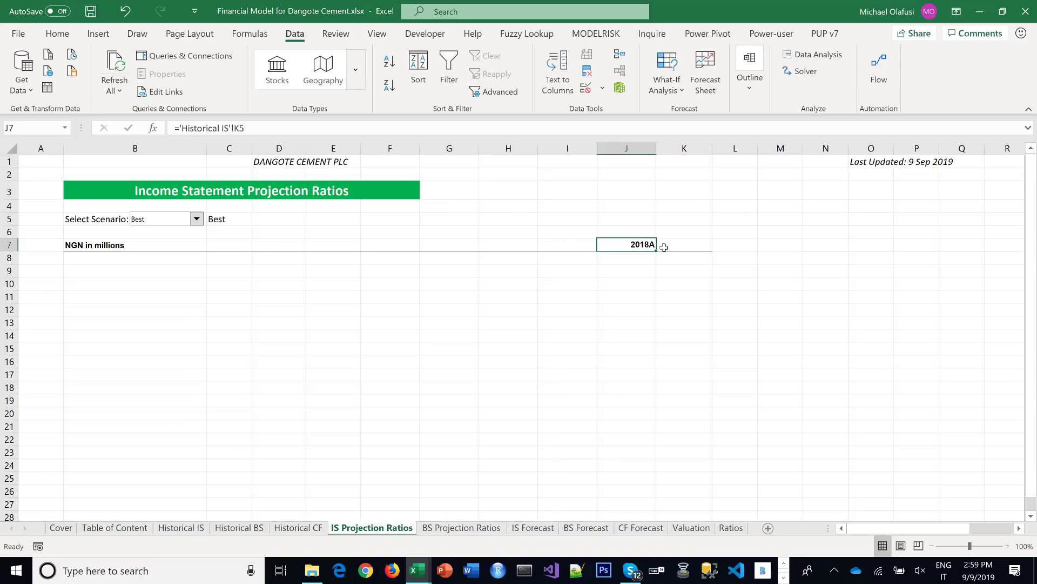
left_click_drag(657, 252, 274, 250)
left_click_drag(277, 287, 280, 295)
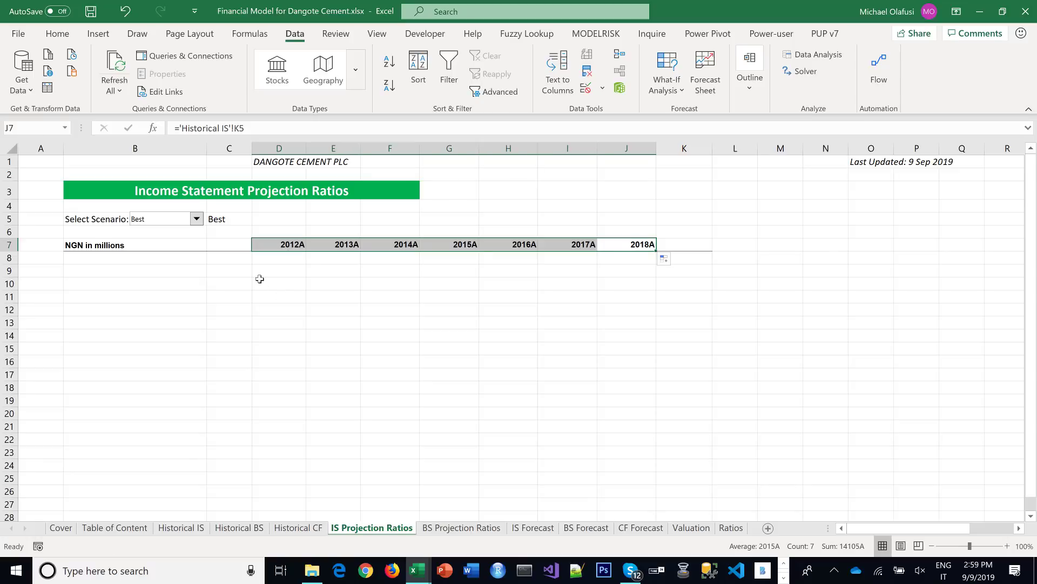
Enter =J7+1 in K7 and fill it across to O7 to extend the year headings through 2023
left_click(697, 245)
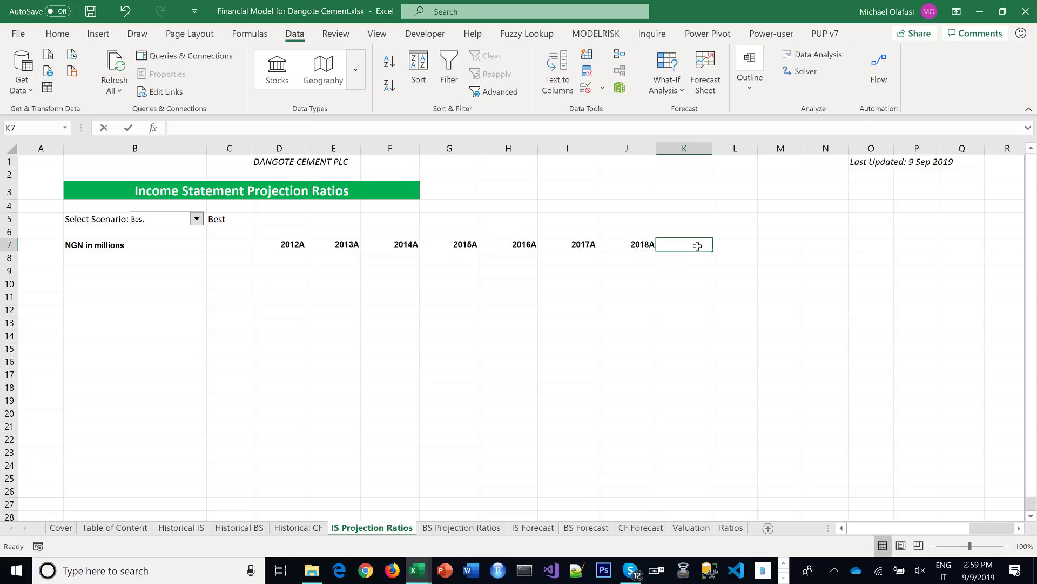
type("=")
left_click(625, 243)
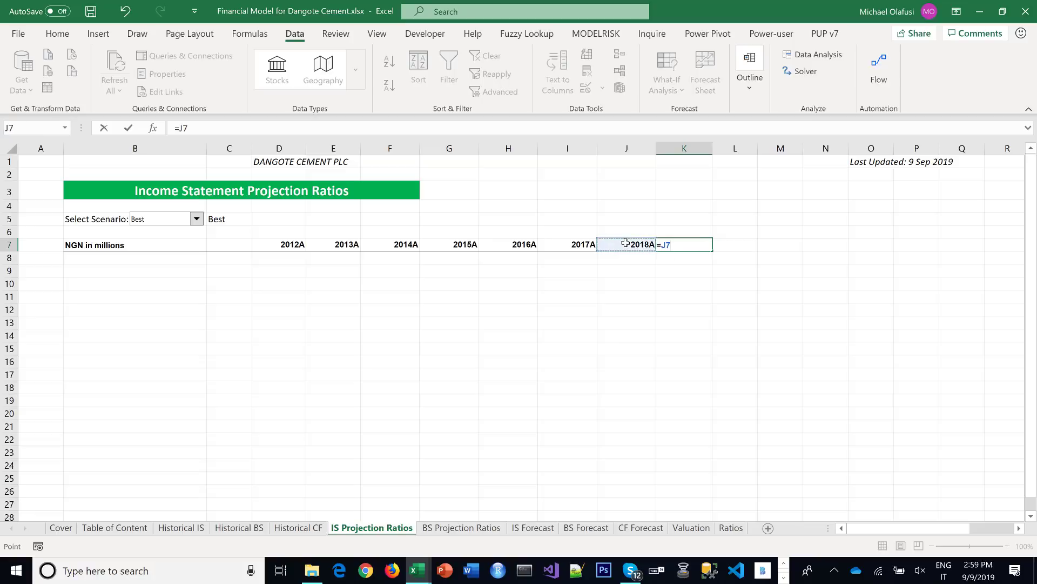
type("+1")
key("Return")
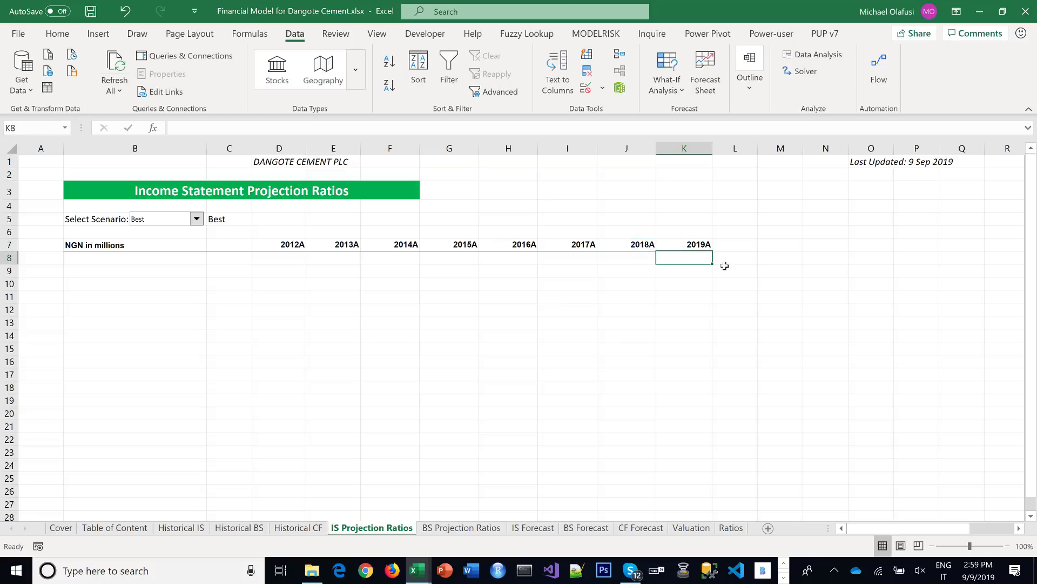
left_click(701, 248)
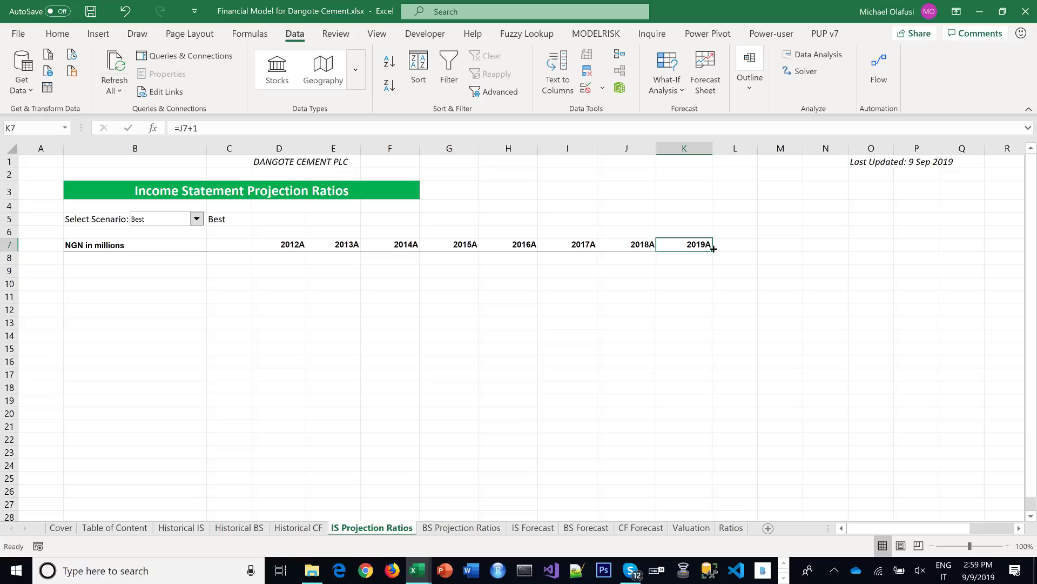
left_click_drag(713, 249, 885, 249)
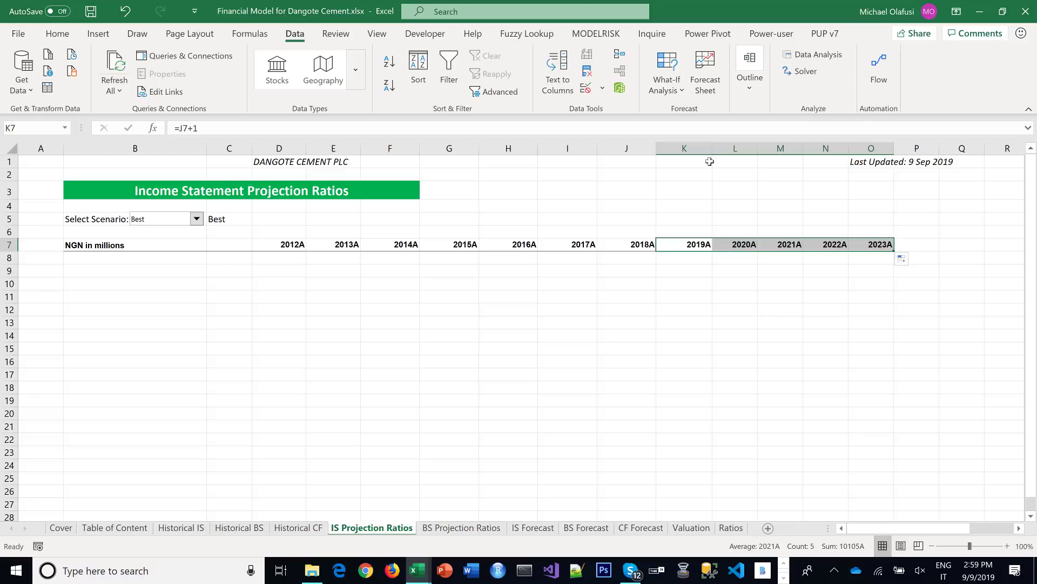
Give columns K to O a uniform, wider width and apply the custom number format 0F to the year headings K7:O7
left_click_drag(686, 147, 908, 147)
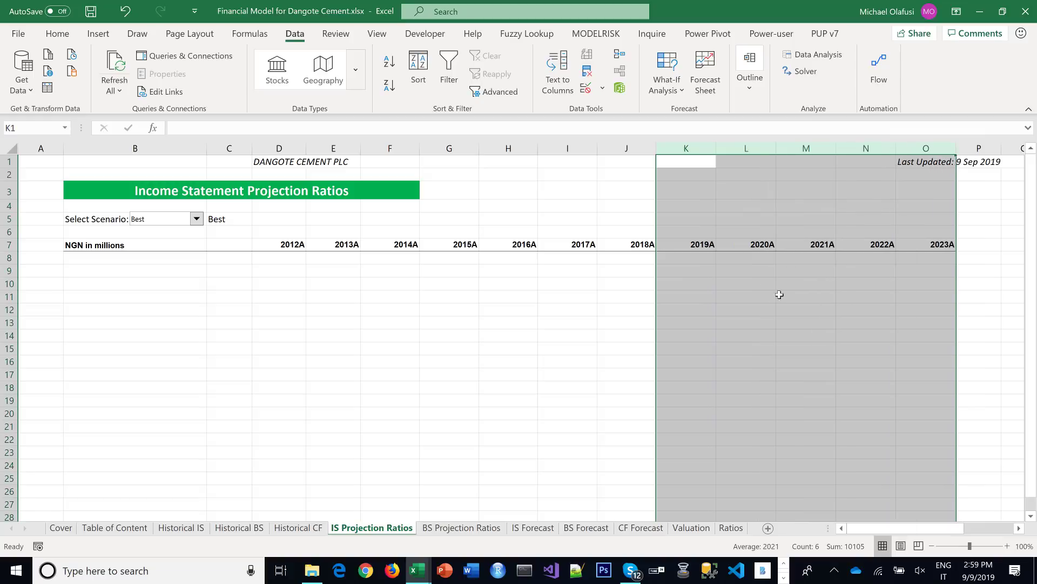
left_click(744, 322)
left_click_drag(693, 239, 920, 244)
right_click(920, 244)
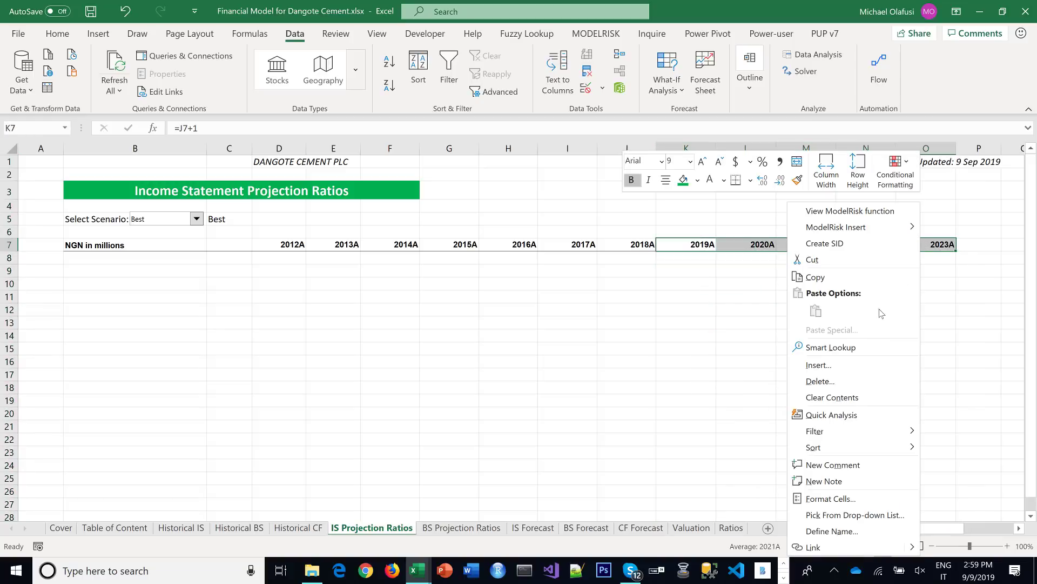
left_click(825, 498)
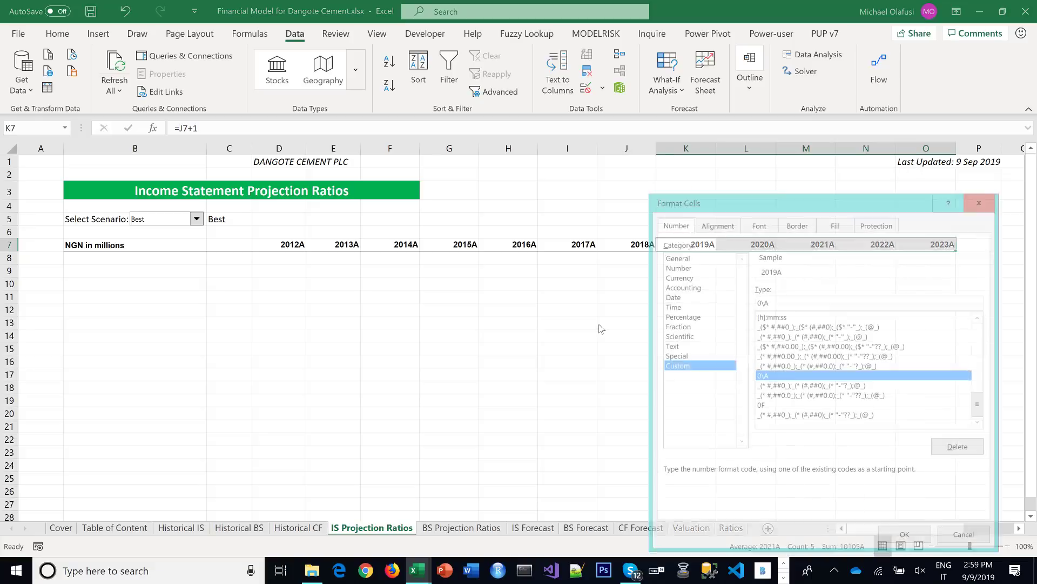
left_click(777, 302)
key("BackSpace")
key("BackSpace")
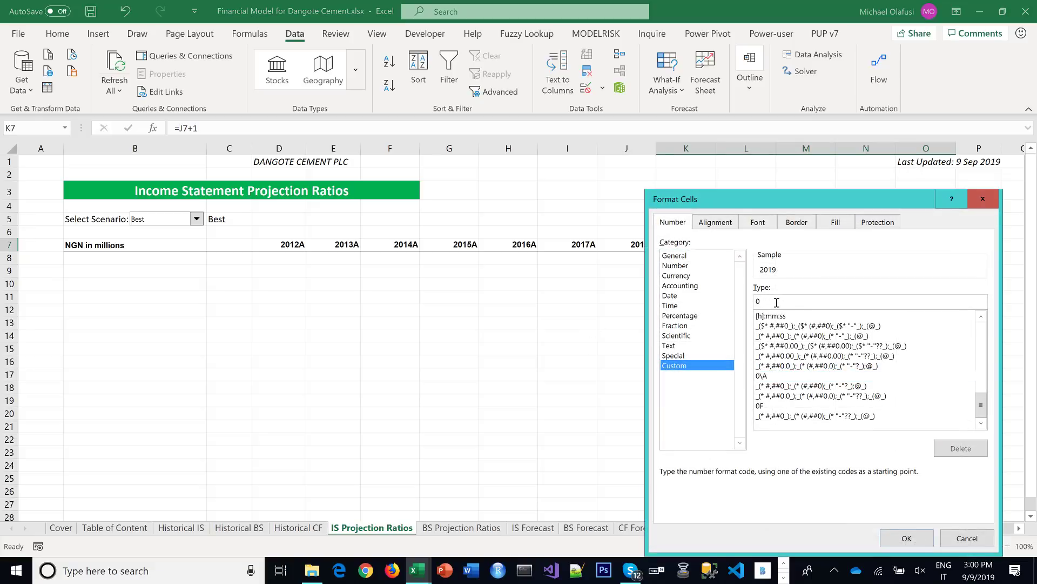
type("F")
left_click(921, 539)
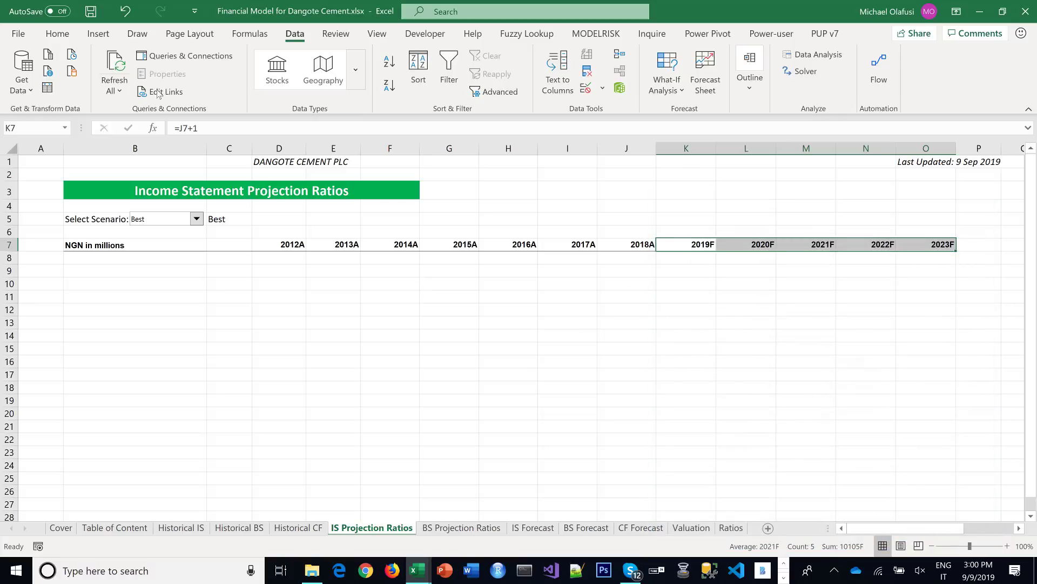
Set the font colour of the forecast year headings K7:O7 to red
left_click(57, 34)
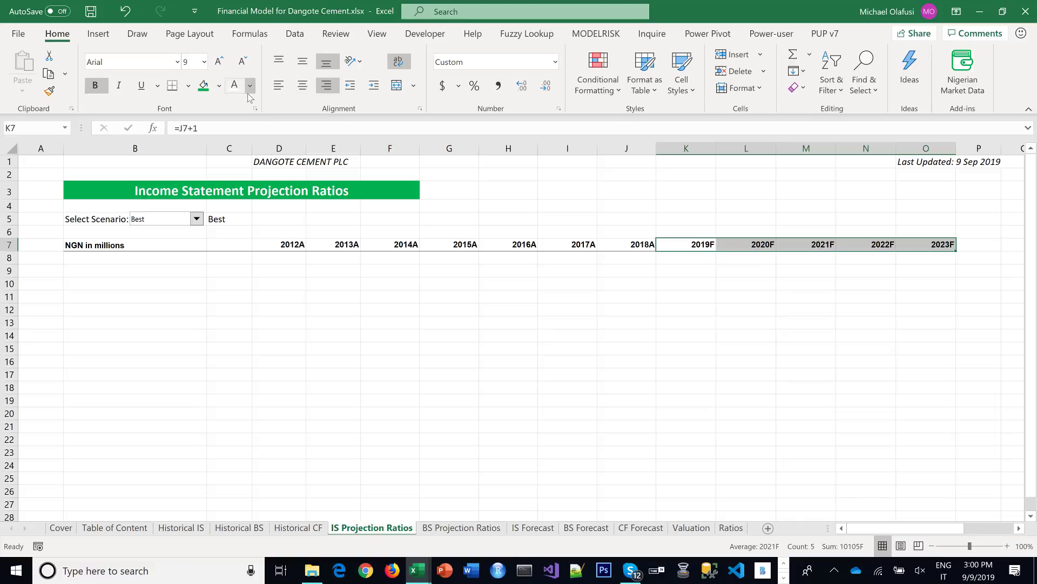
left_click(249, 86)
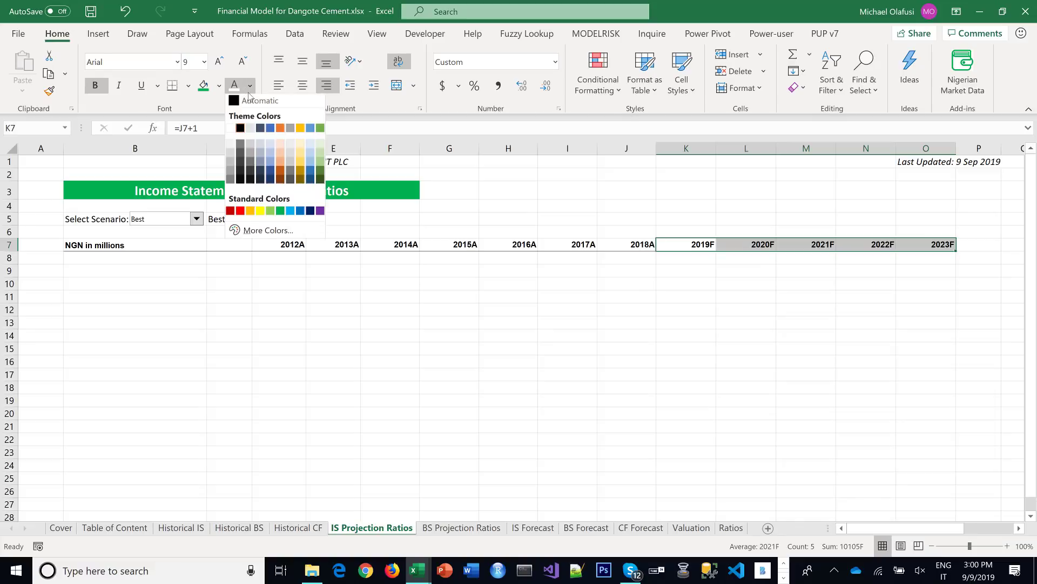
left_click(236, 214)
left_click(383, 297)
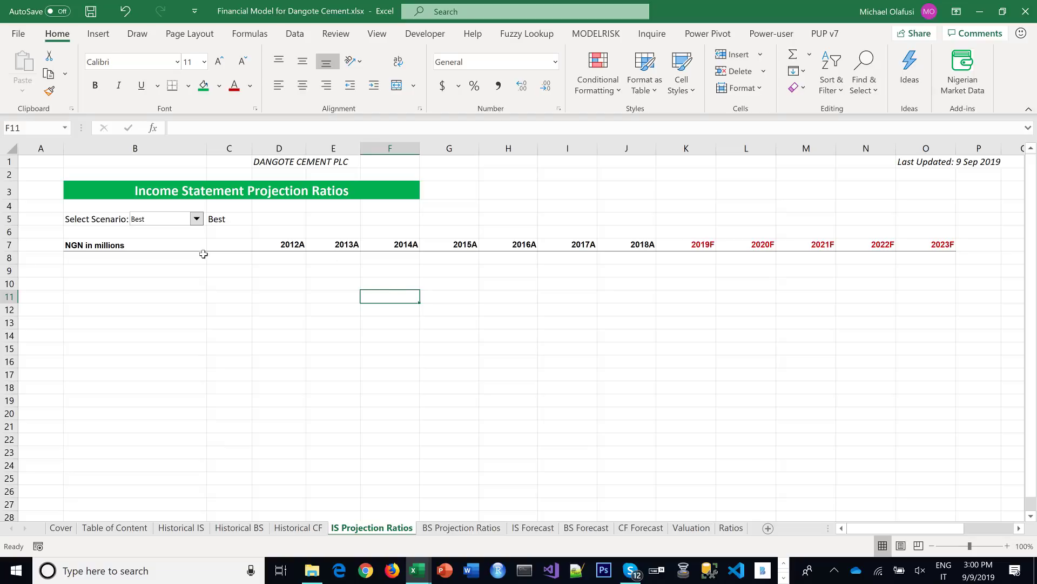
Copy the label text "Revenue from sales and services" from B6 of the Historical IS sheet
left_click(131, 263)
left_click(117, 271)
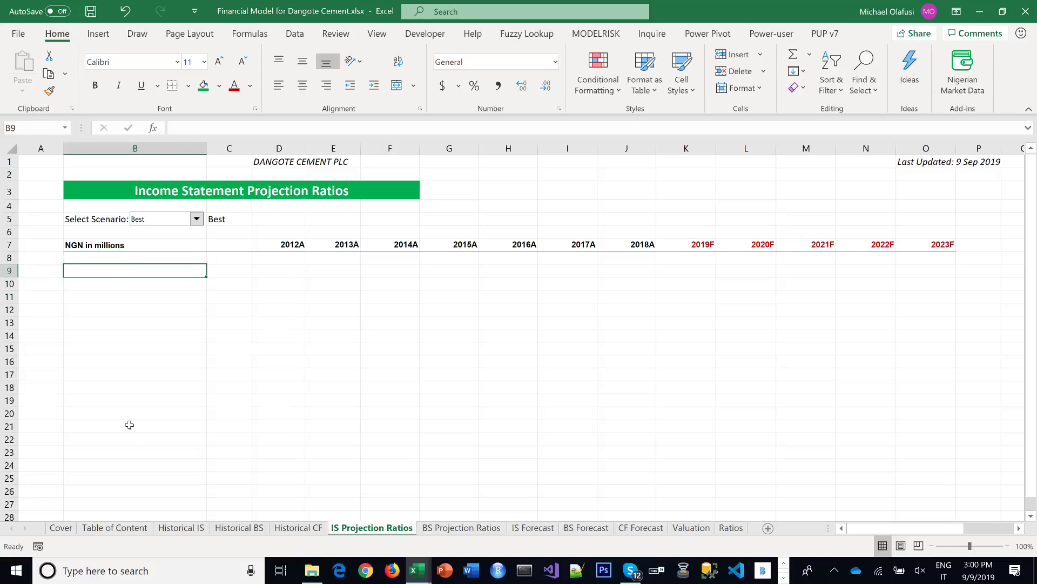
left_click(181, 528)
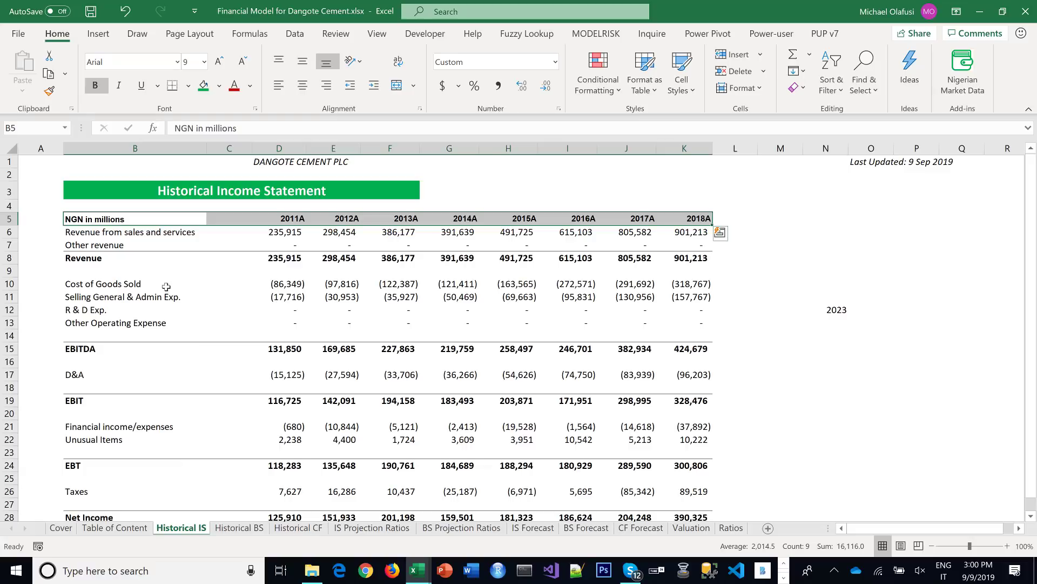
left_click(182, 245)
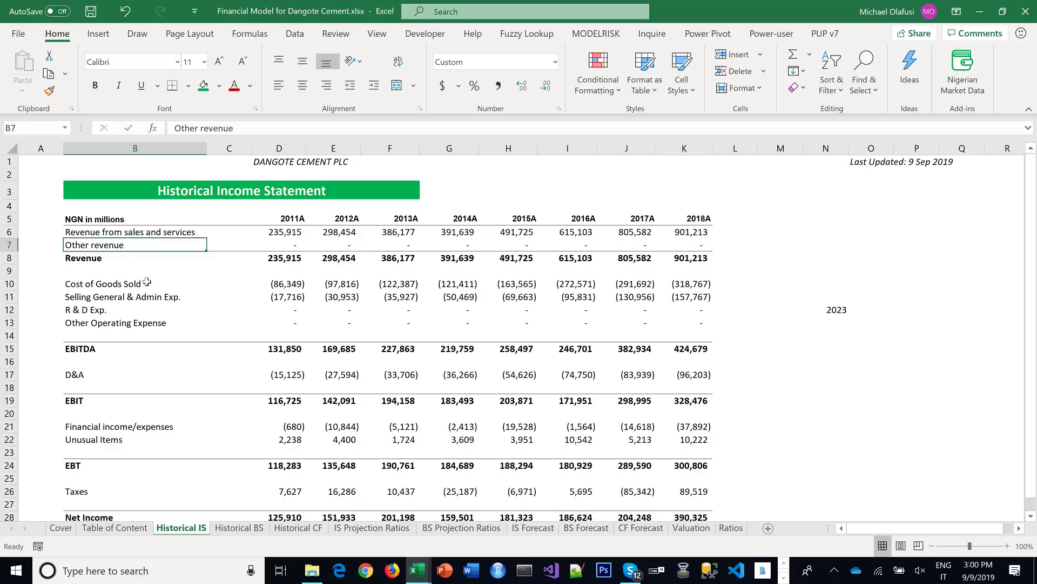
left_click(104, 231)
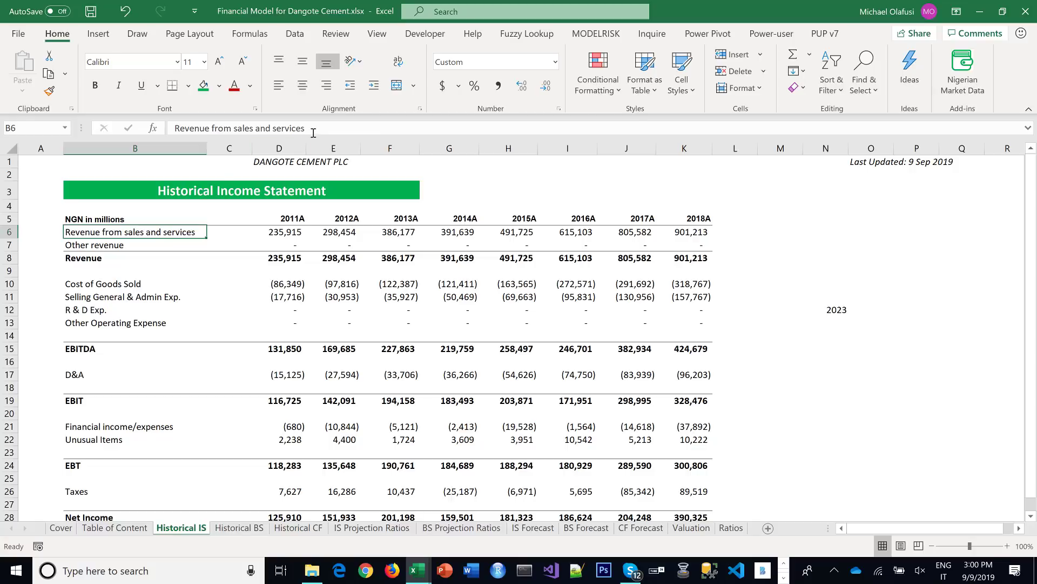
left_click_drag(314, 133, 167, 133)
key("ctrl+c")
key("Escape")
Enter the copied label "Revenue from sales and services" in B9 of IS Projection Ratios
left_click(369, 530)
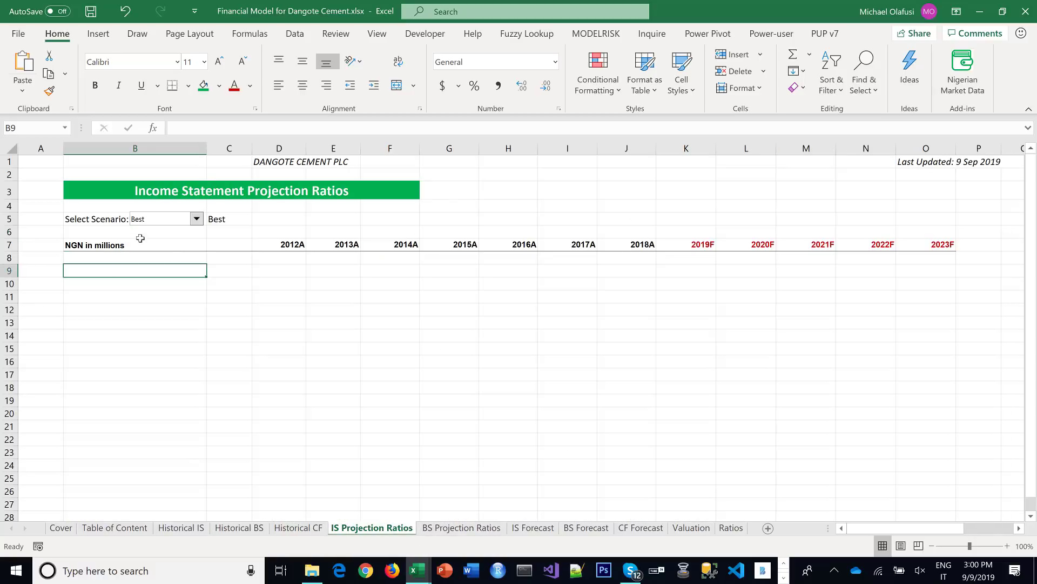
left_click(270, 126)
key("ctrl+v")
key("Return")
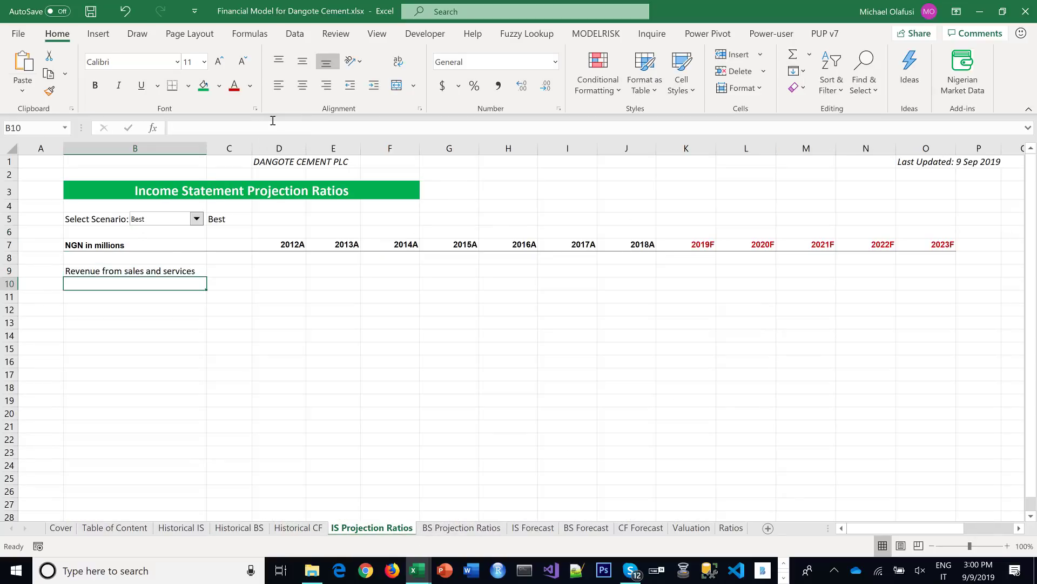
left_click(233, 273)
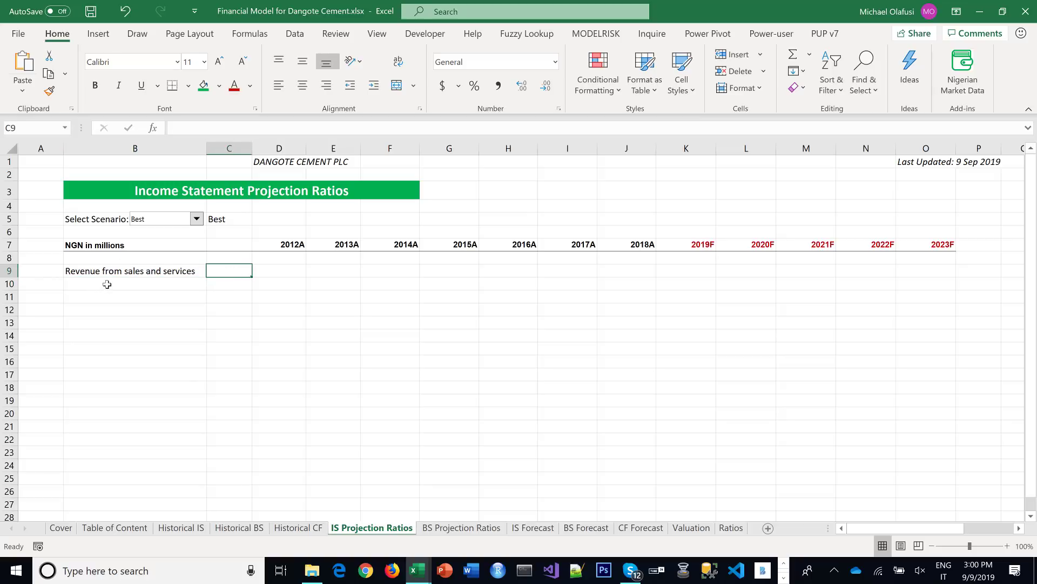
left_click(107, 284)
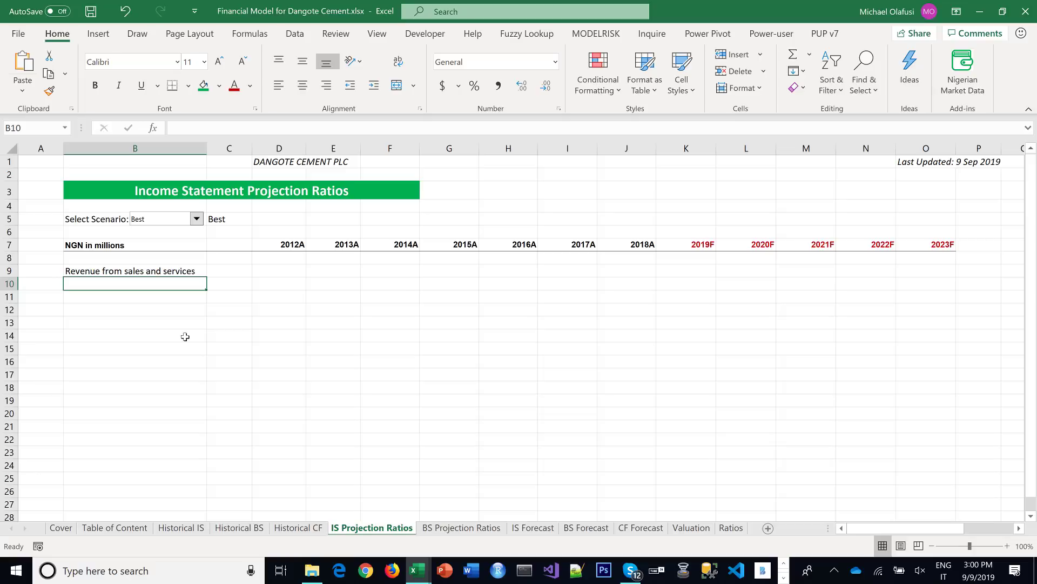
Link the 2012A revenue cell D9 to E6 of the Historical IS sheet and fill the formula across to 2018A
left_click(277, 269)
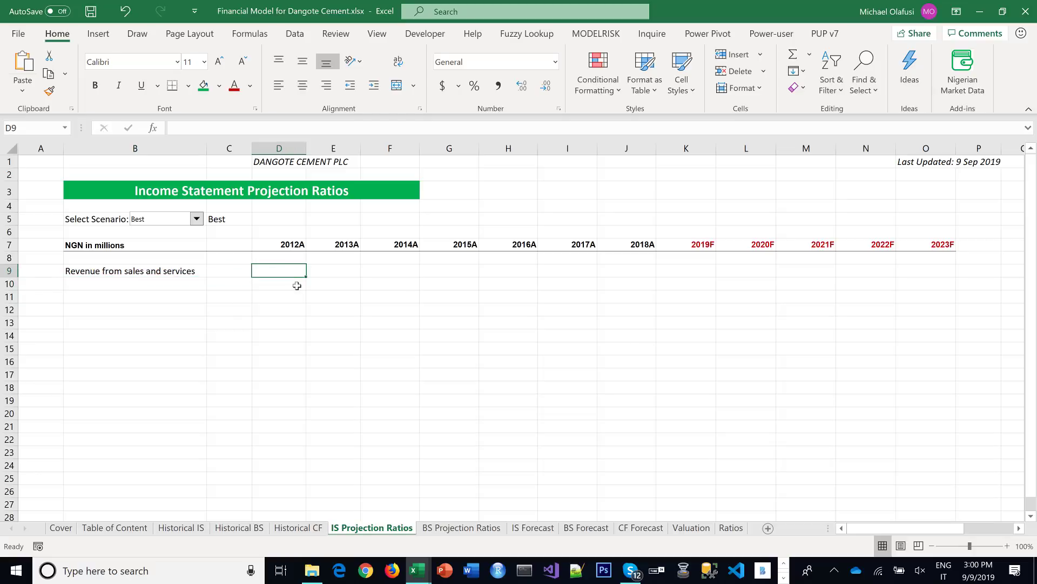
type("='Historical IS'!")
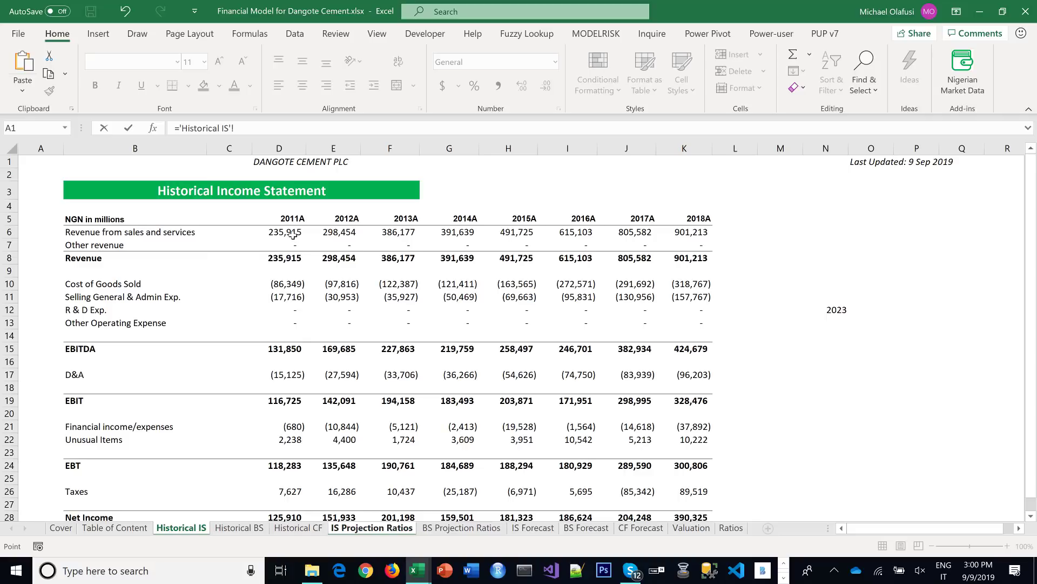
left_click(328, 232)
key("Return")
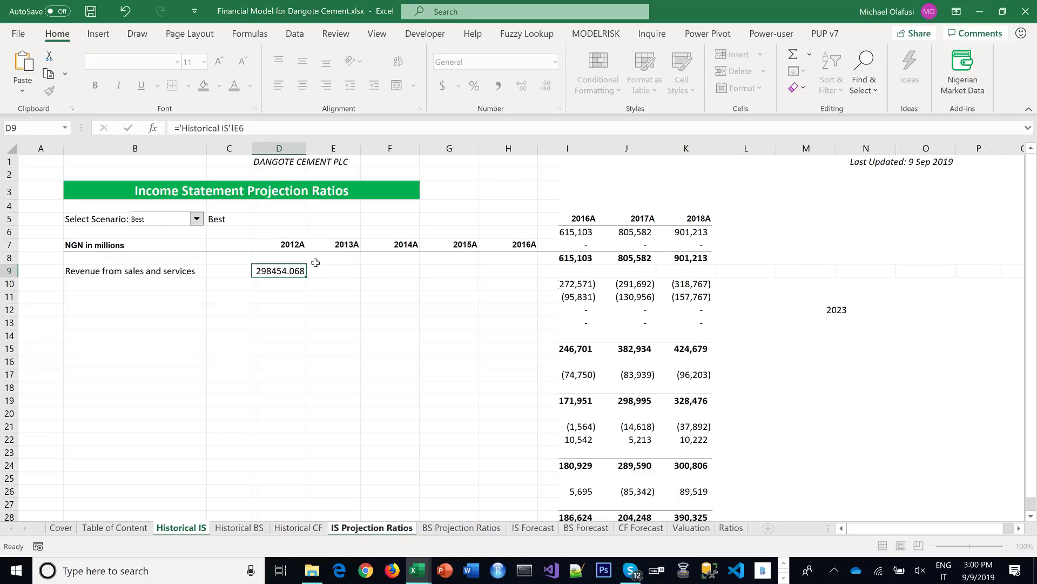
left_click(296, 271)
left_click_drag(307, 278, 655, 286)
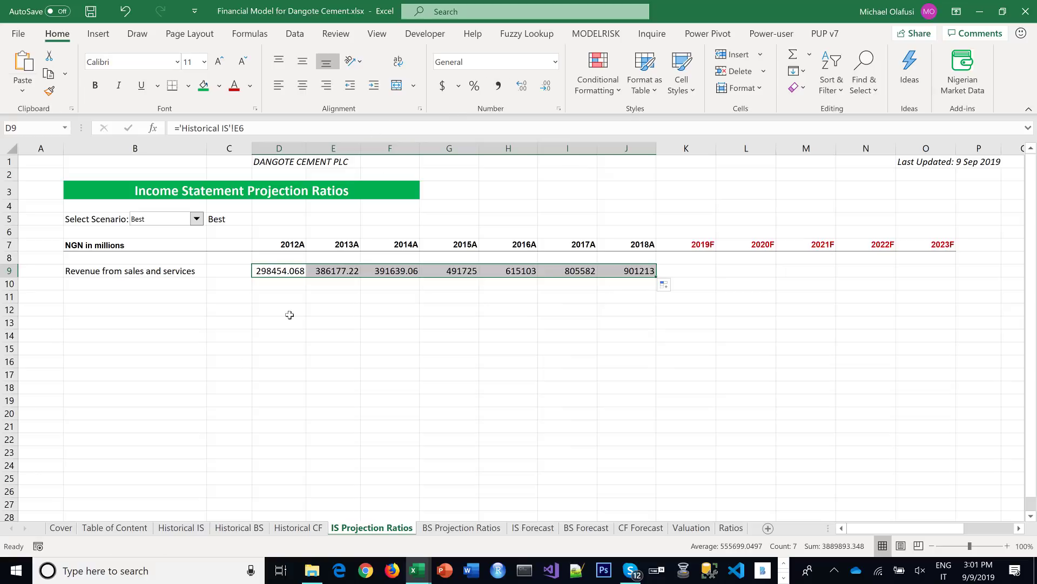
Format the historical revenue figures in D9:J9 with thousands separators and no decimal places
left_click(499, 88)
left_click(545, 86)
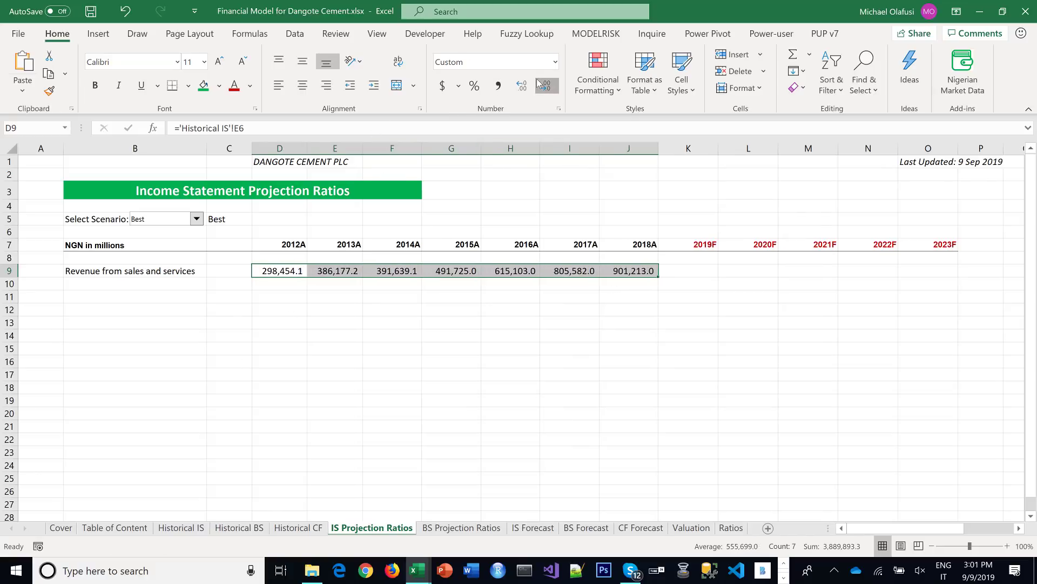
left_click(545, 86)
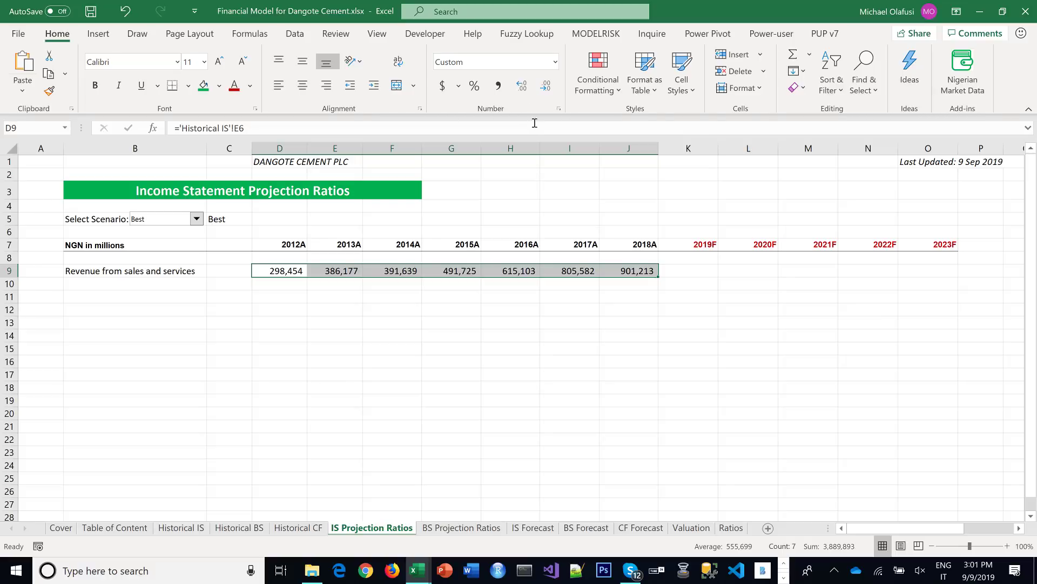
left_click(250, 320)
left_click(121, 287)
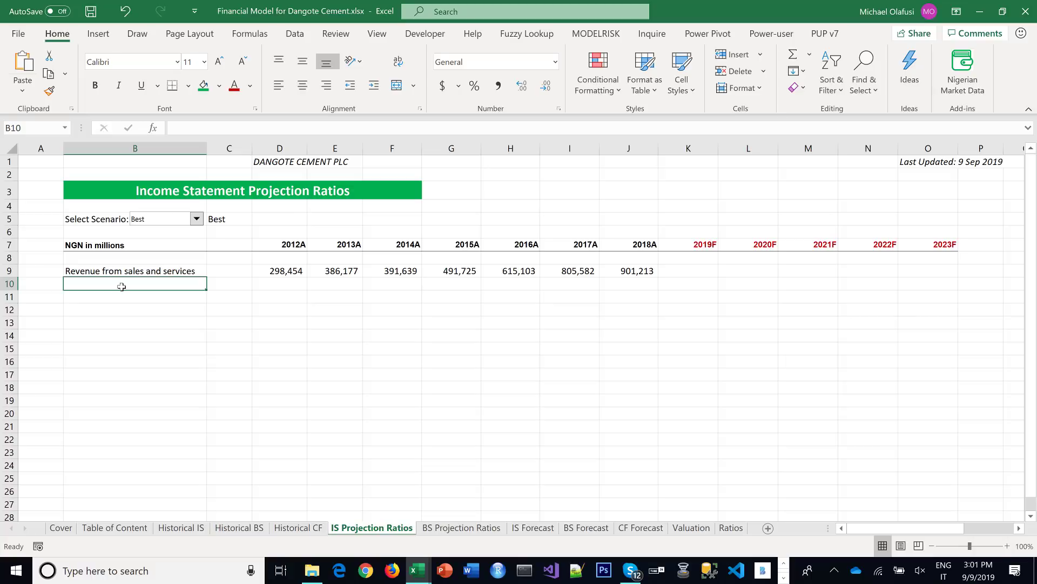
Handwrite the heading "Forecast" in red ink just below the revenue row
left_click(137, 33)
left_click(129, 68)
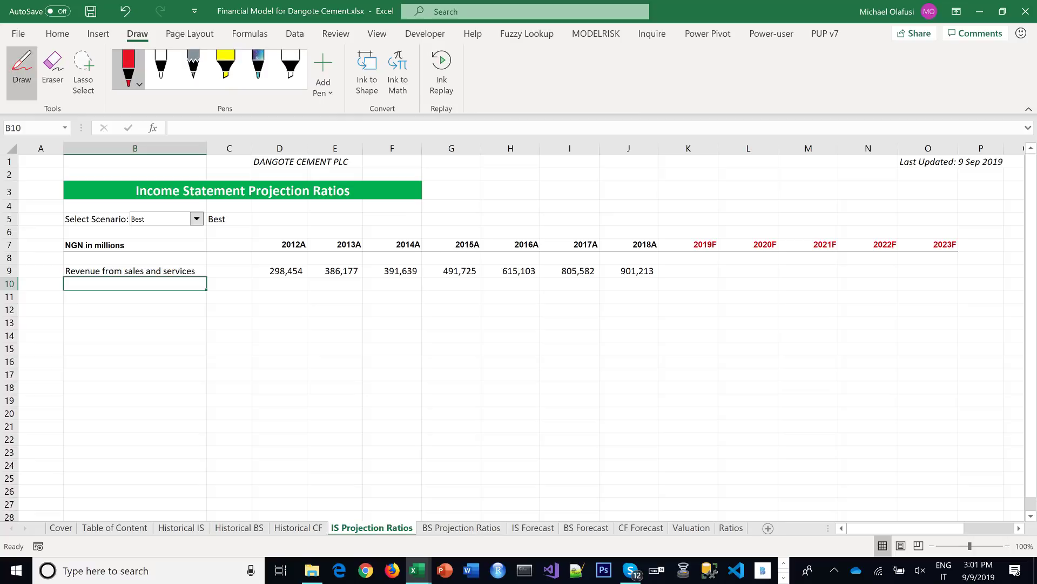
left_click_drag(425, 299, 427, 349)
left_click_drag(411, 295, 436, 287)
mouse_move(394, 320)
left_mouse_down()
mouse_move(462, 297)
mouse_move(487, 313)
mouse_move(510, 306)
left_mouse_up()
mouse_move(506, 291)
left_mouse_down()
mouse_move(524, 296)
mouse_move(494, 303)
left_mouse_up()
left_click_drag(546, 275, 543, 278)
mouse_move(556, 254)
left_mouse_down()
mouse_move(569, 303)
mouse_move(573, 272)
left_mouse_up()
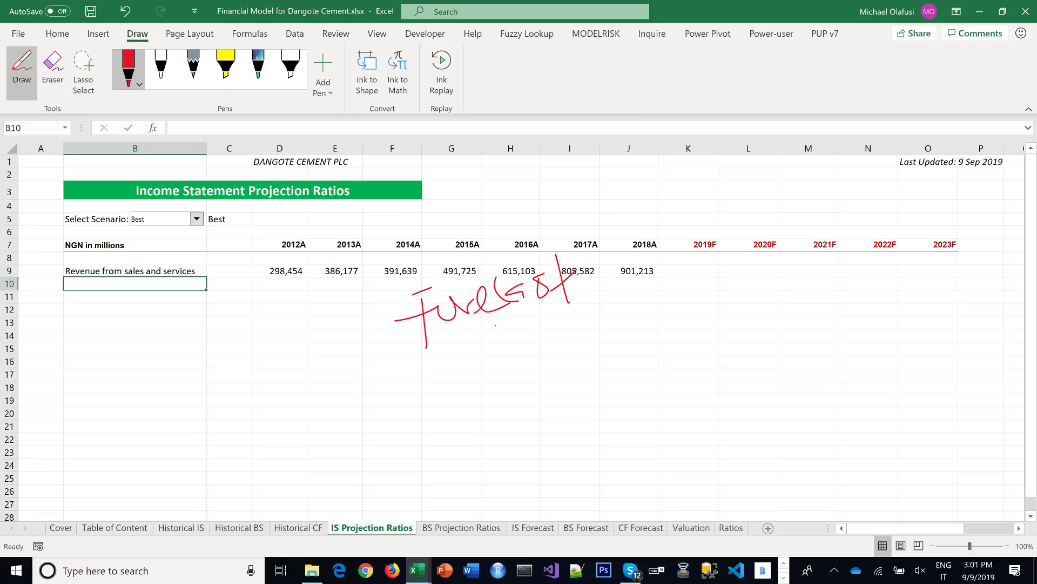
Draw a vertical stem with a first branch under the heading and handwrite "Pick from an existing schedule/plan" beside it
left_click_drag(496, 325, 498, 502)
left_click_drag(473, 384, 524, 368)
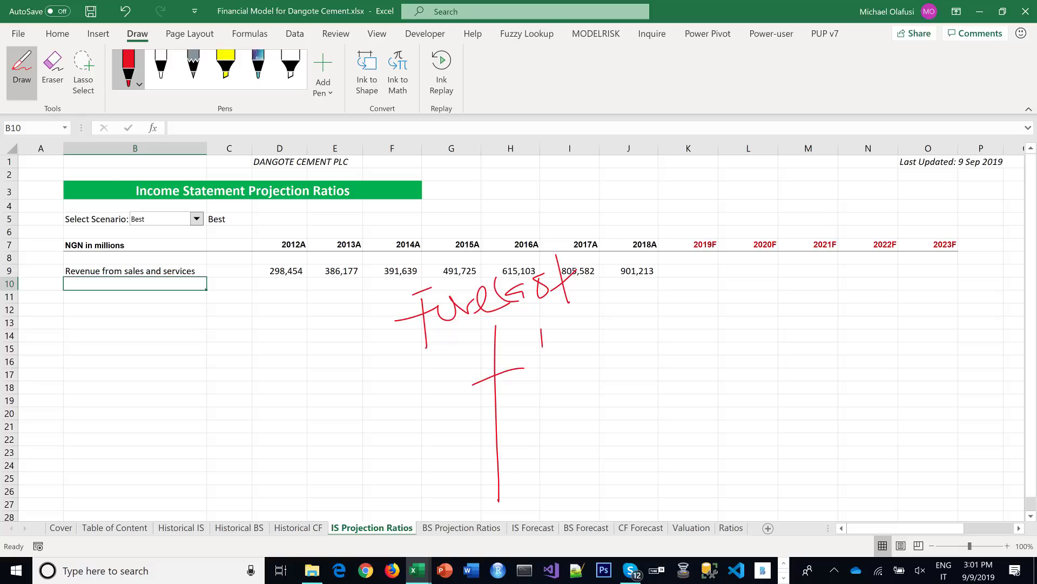
left_click_drag(542, 346, 543, 370)
mouse_move(530, 329)
left_mouse_down()
mouse_move(538, 321)
mouse_move(563, 356)
left_mouse_up()
mouse_move(588, 336)
left_mouse_down()
mouse_move(582, 344)
mouse_move(599, 352)
left_mouse_up()
left_click_drag(604, 324, 610, 361)
mouse_move(617, 326)
left_mouse_down()
mouse_move(611, 362)
mouse_move(624, 341)
left_mouse_up()
mouse_move(667, 326)
left_mouse_down()
mouse_move(673, 366)
mouse_move(685, 316)
left_mouse_up()
mouse_move(651, 333)
left_mouse_down()
mouse_move(751, 325)
mouse_move(768, 341)
left_mouse_up()
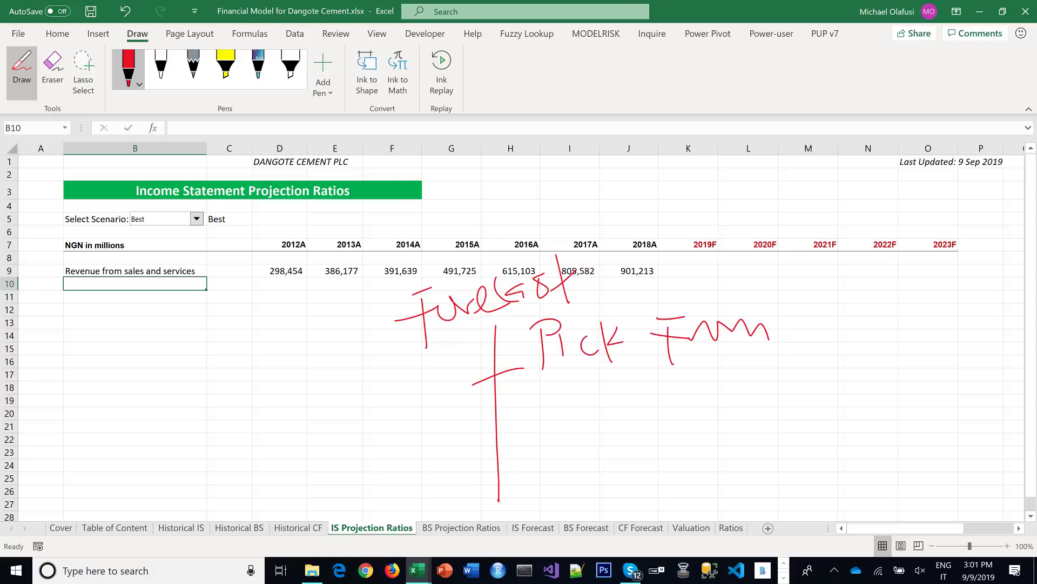
mouse_move(814, 316)
left_mouse_down()
mouse_move(807, 343)
mouse_move(872, 327)
left_mouse_up()
mouse_move(878, 311)
left_mouse_down()
mouse_move(900, 325)
mouse_move(886, 333)
left_mouse_up()
left_click_drag(912, 313, 927, 334)
left_click_drag(930, 288, 946, 341)
left_click_drag(932, 314, 967, 333)
left_click_drag(986, 316, 992, 349)
left_click(954, 298)
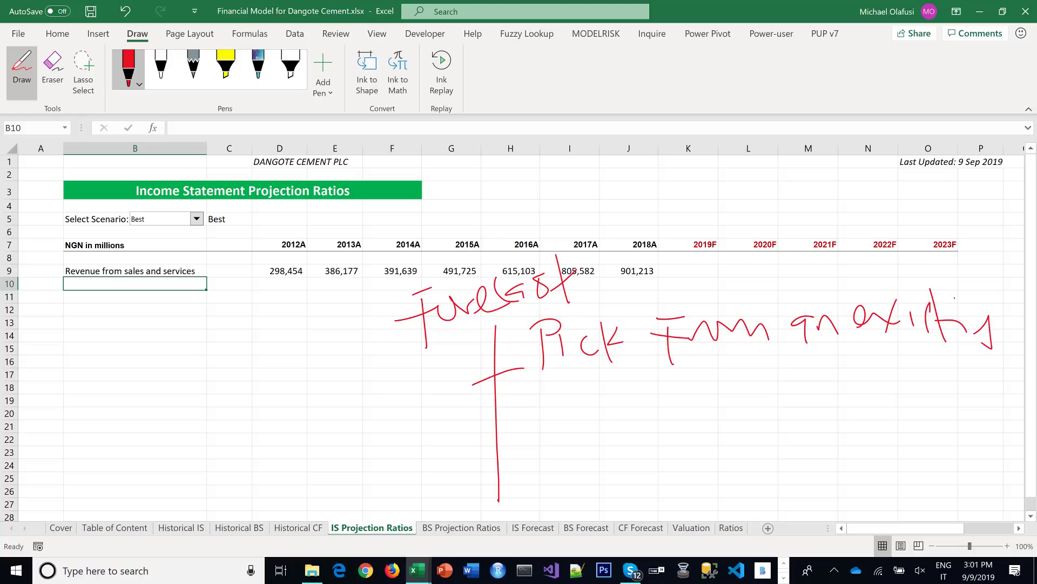
mouse_move(584, 386)
left_mouse_down()
mouse_move(559, 411)
mouse_move(593, 401)
left_mouse_up()
mouse_move(619, 368)
left_mouse_down()
mouse_move(617, 402)
mouse_move(653, 400)
left_mouse_up()
mouse_move(675, 386)
left_mouse_down()
mouse_move(697, 401)
mouse_move(745, 399)
mouse_move(773, 380)
left_mouse_up()
left_click_drag(794, 346, 762, 418)
left_click_drag(795, 379, 797, 418)
left_click_drag(799, 384, 848, 390)
mouse_move(829, 385)
left_mouse_down()
mouse_move(840, 403)
mouse_move(881, 407)
left_mouse_up()
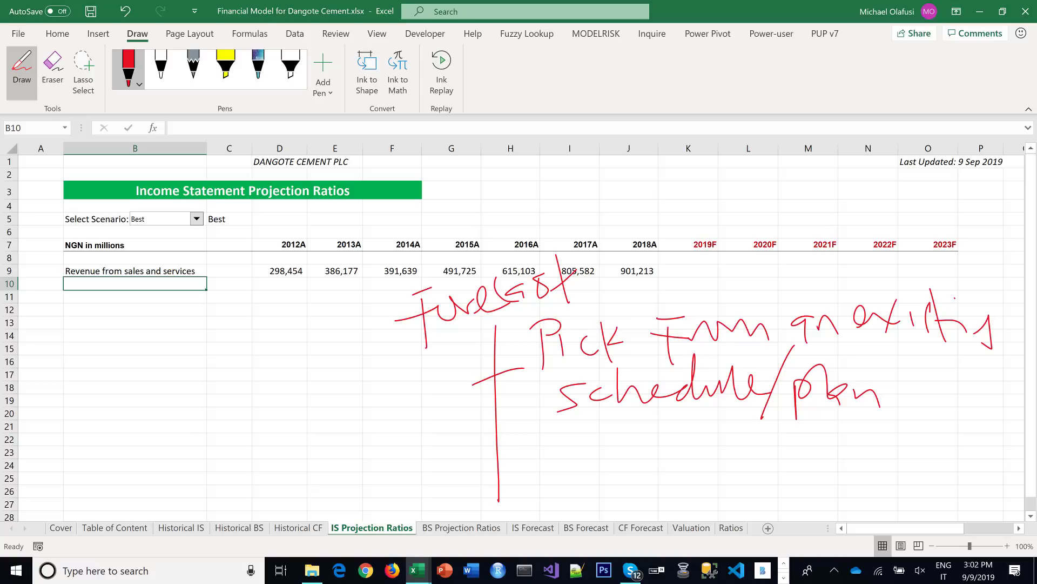
Number the branches 1) and 2) in red ink, drawing a second branch and handwriting "Forecast ratio" beside it
left_click_drag(425, 362, 425, 384)
left_click_drag(481, 462, 540, 448)
left_click_drag(420, 463, 456, 476)
mouse_move(563, 433)
left_mouse_down()
mouse_move(568, 498)
mouse_move(586, 434)
left_mouse_up()
left_click_drag(548, 465, 562, 463)
left_click_drag(581, 459, 621, 460)
mouse_move(633, 464)
left_mouse_down()
mouse_move(627, 486)
mouse_move(653, 481)
left_mouse_up()
mouse_move(678, 450)
left_mouse_down()
mouse_move(675, 468)
mouse_move(643, 478)
mouse_move(690, 468)
left_mouse_up()
left_click_drag(735, 432, 721, 482)
mouse_move(705, 467)
left_mouse_down()
mouse_move(739, 448)
mouse_move(689, 476)
left_mouse_up()
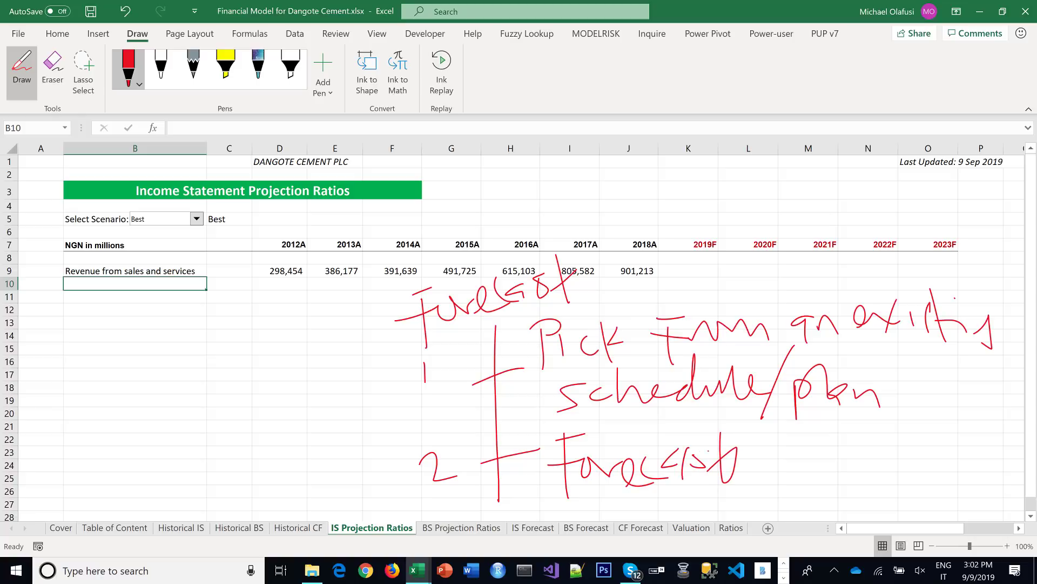
left_click_drag(764, 444, 778, 448)
mouse_move(808, 450)
left_mouse_down()
mouse_move(794, 460)
mouse_move(813, 463)
left_mouse_up()
left_click_drag(825, 423, 831, 476)
mouse_move(821, 451)
left_mouse_down()
mouse_move(858, 448)
mouse_move(858, 468)
left_mouse_up()
left_click_drag(881, 451, 879, 453)
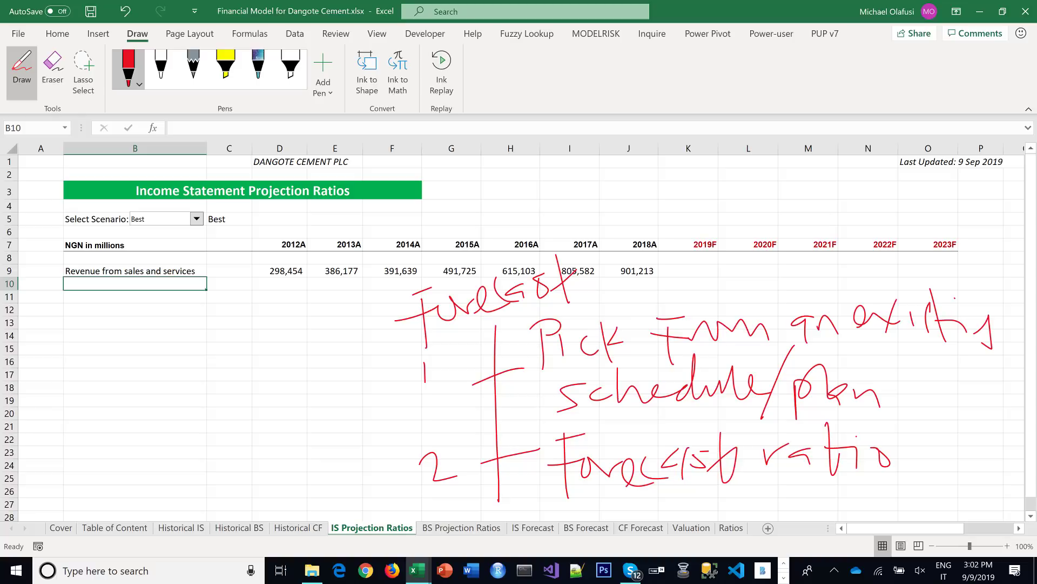
left_click_drag(437, 352, 427, 400)
left_click_drag(425, 436, 448, 489)
key("Escape")
left_click_drag(684, 273, 819, 263)
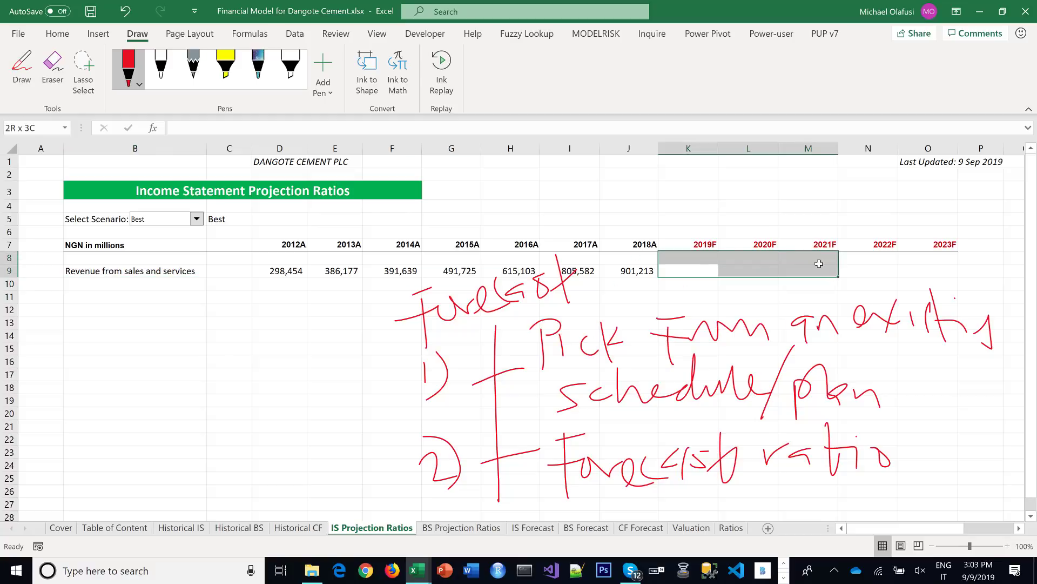
left_click(702, 267)
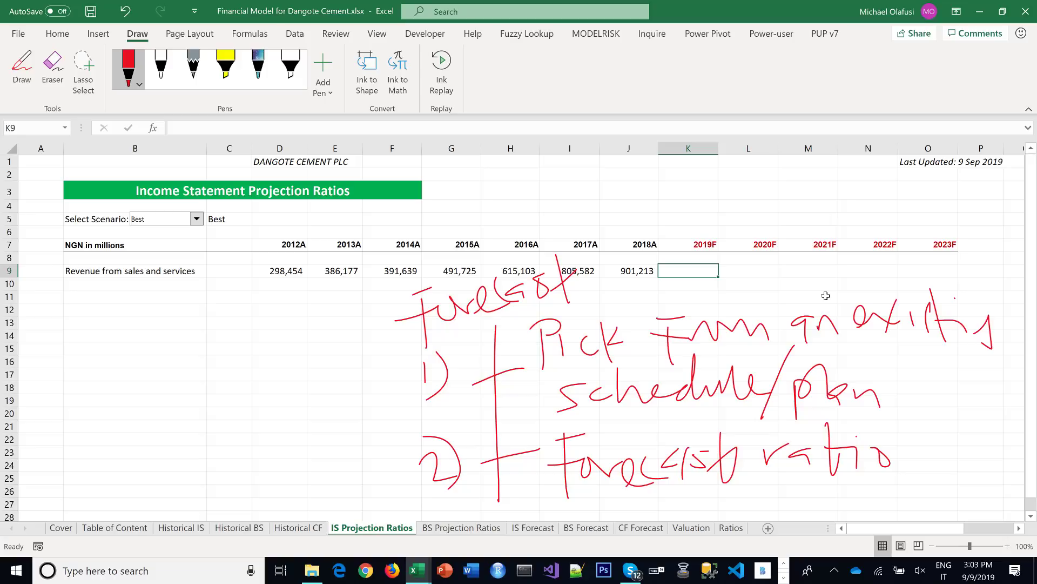
Enter the label "y-o-y growth %" in B10, directly below the revenue label
left_click(158, 289)
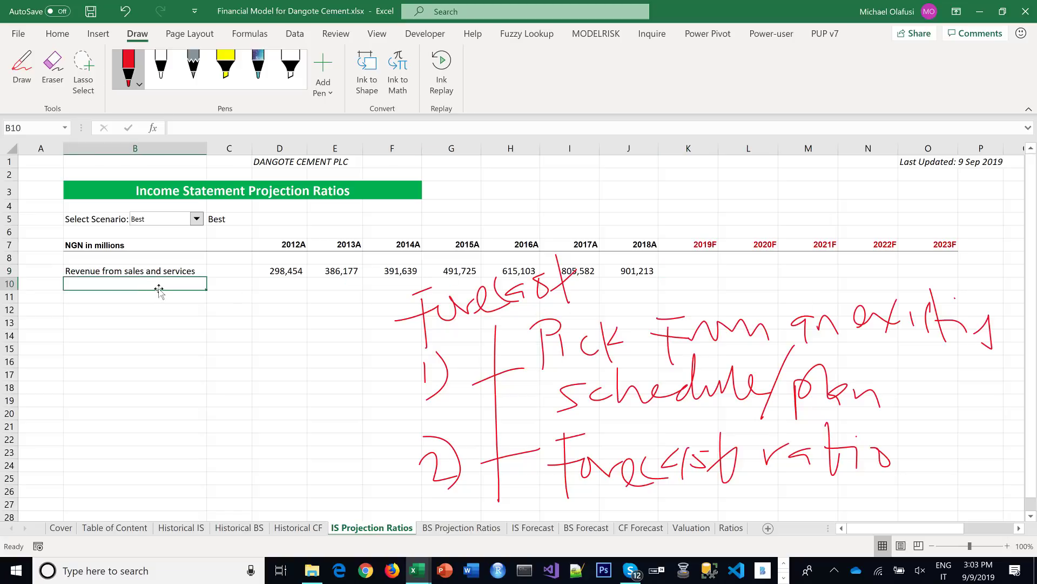
type("%")
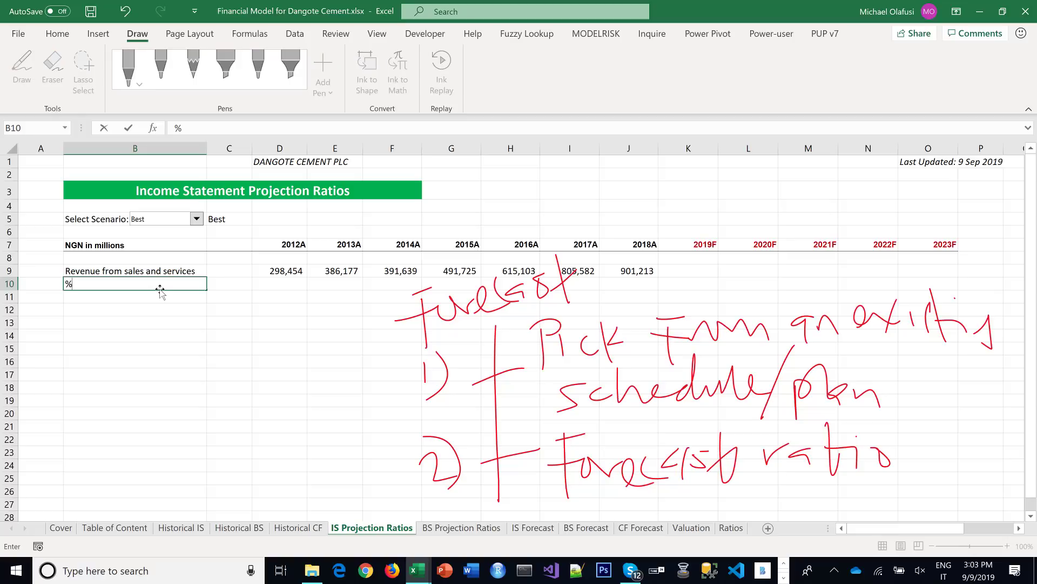
type(" y")
key("BackSpace")
key("BackSpace")
key("BackSpace")
type("y-o-y growth %")
key("Return")
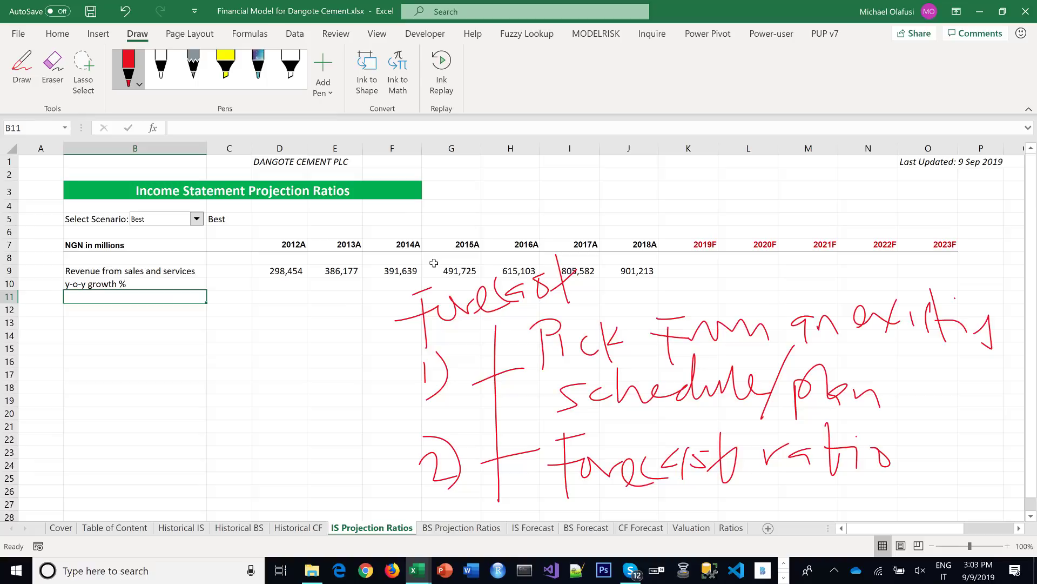
Calculate the 2013A revenue growth in E10 with the formula =E9/D9-1
left_click(339, 289)
type("=")
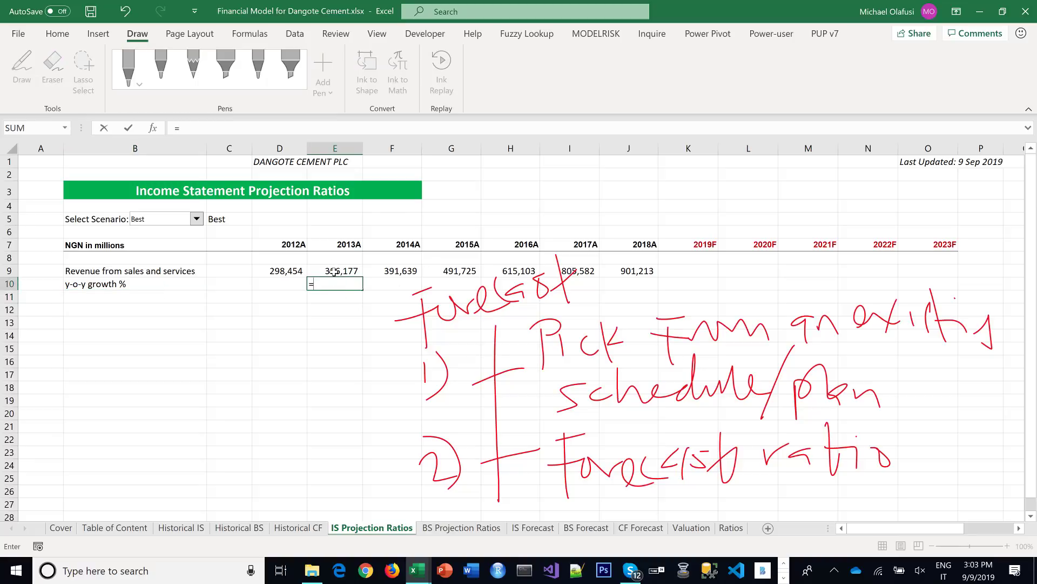
left_click(338, 270)
type("/")
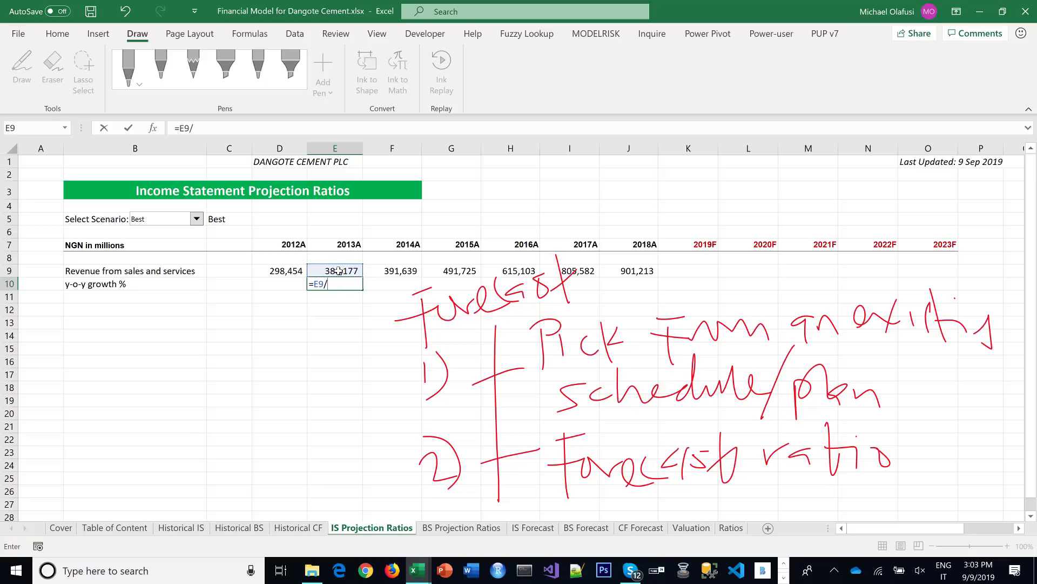
left_click(281, 268)
type("-")
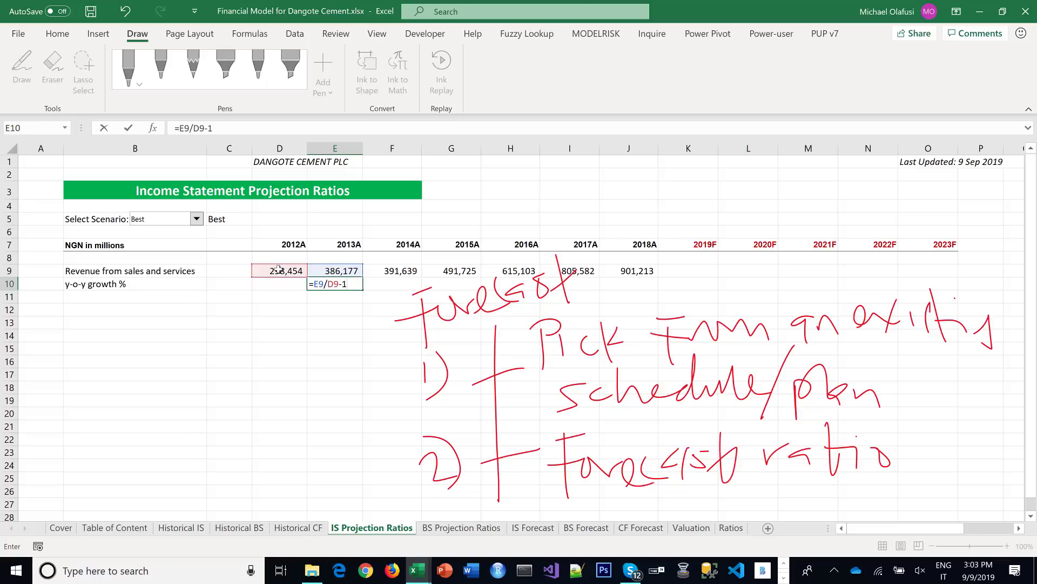
type("1")
key("Return")
Format the 2013A growth rate in E10 as a percentage and fill it across to 2018A
left_click(340, 285)
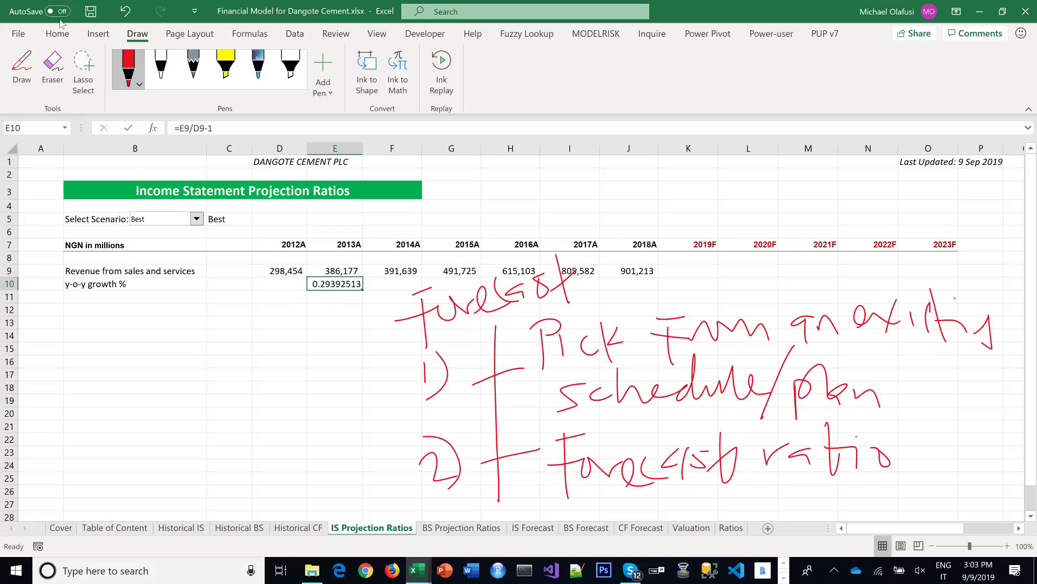
left_click(51, 34)
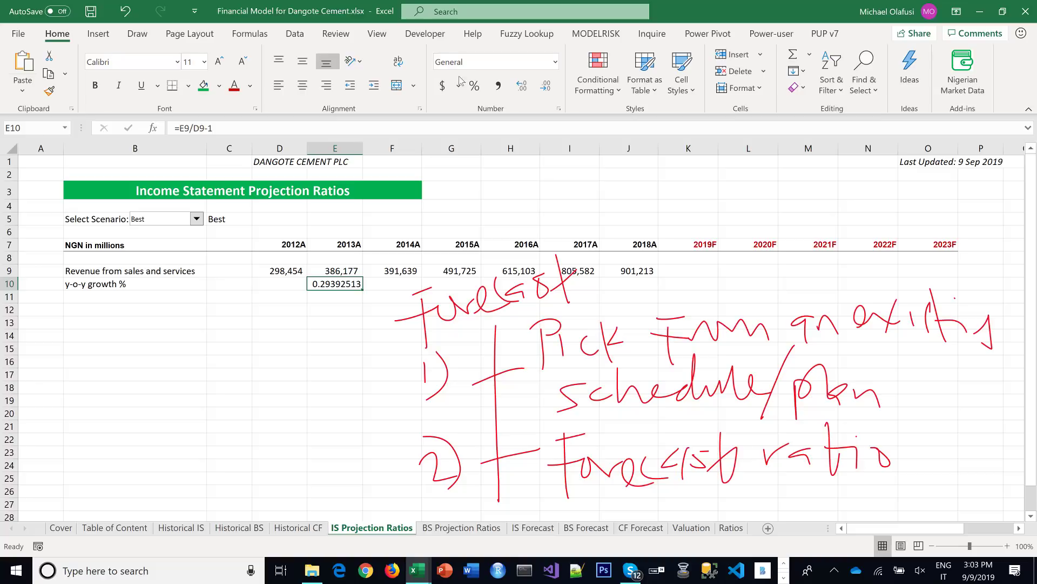
left_click(475, 85)
left_click_drag(365, 290, 656, 290)
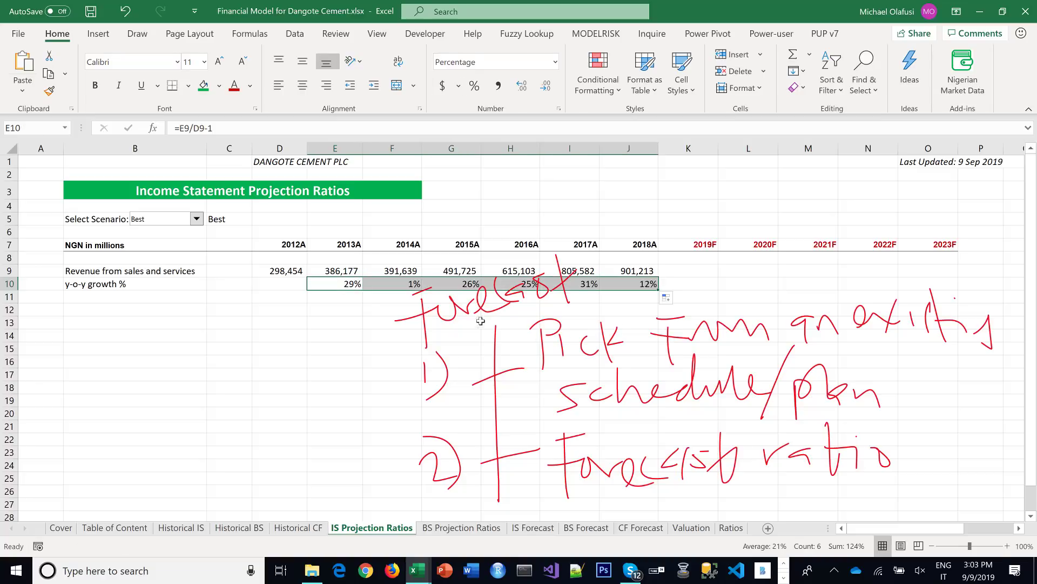
Delete all the red handwritten forecast notes from the sheet
left_click(436, 316)
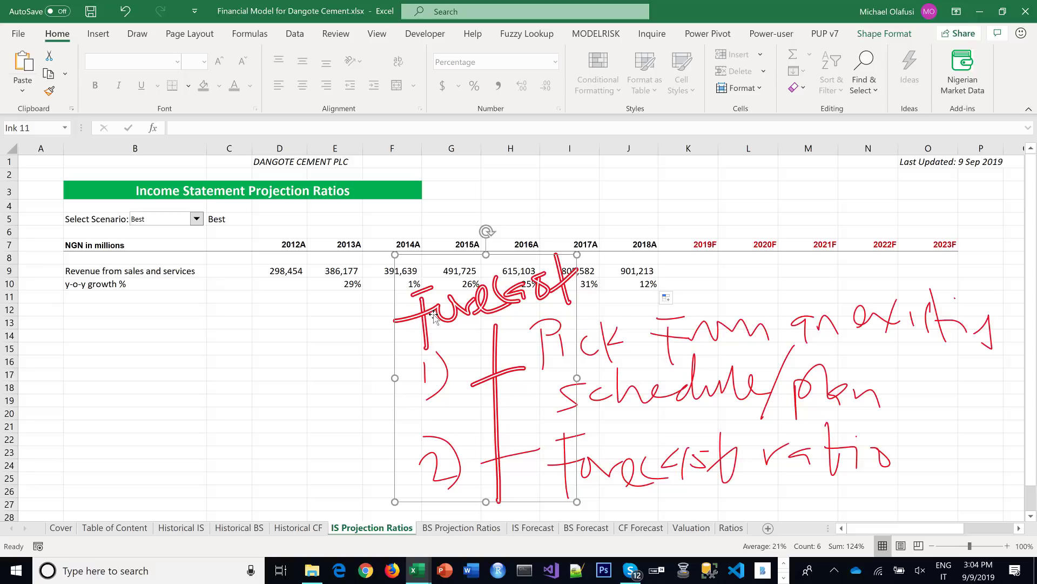
key("Delete")
left_click(543, 350)
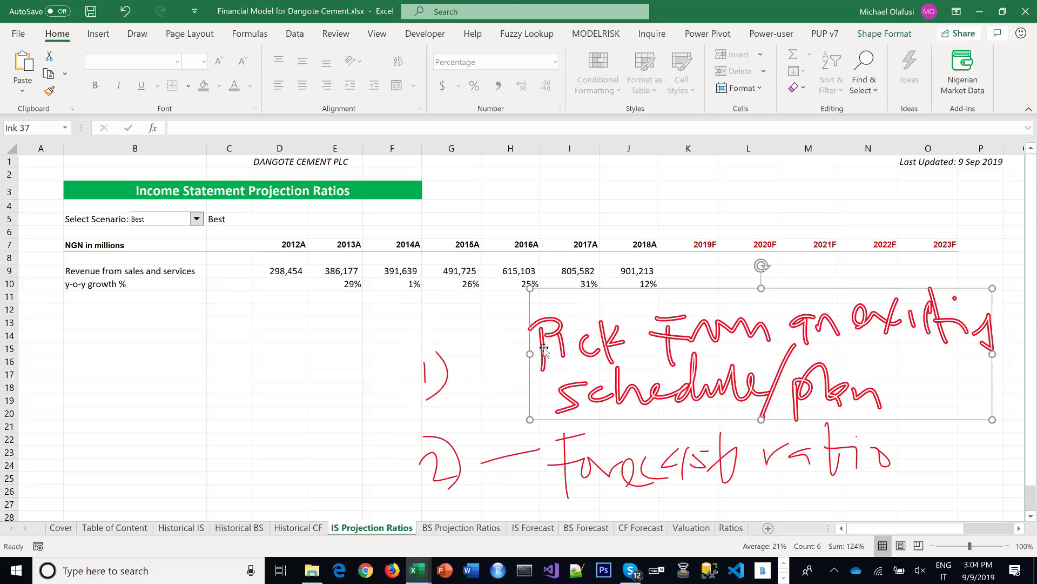
key("Delete")
left_click(448, 377)
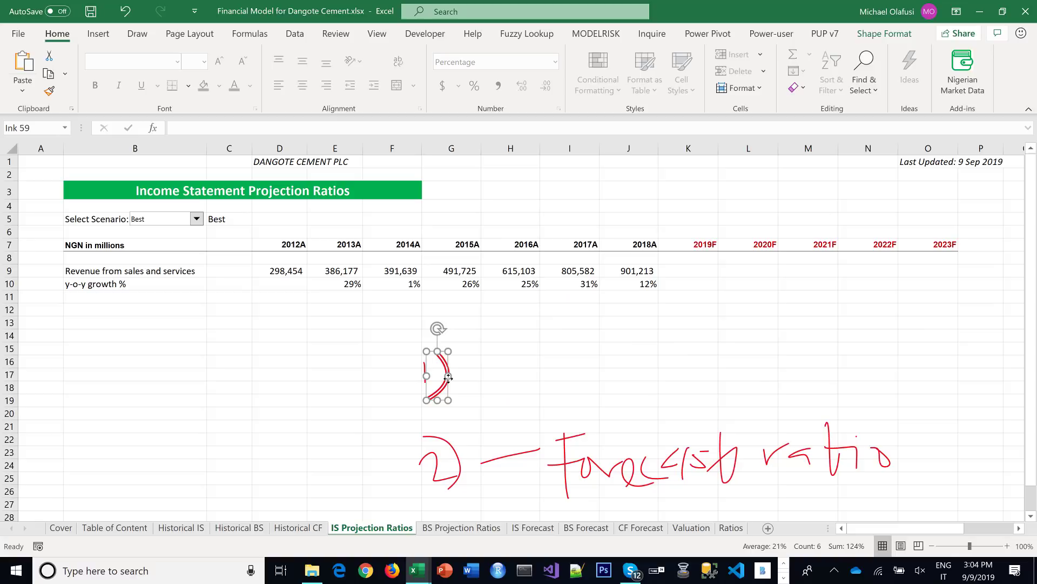
key("Delete")
left_click(423, 381)
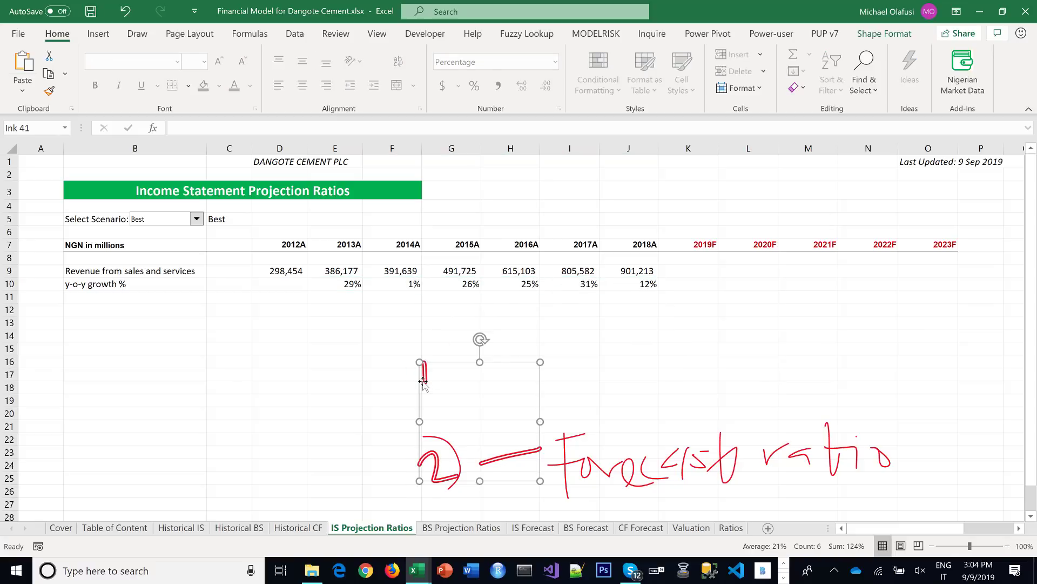
key("Delete")
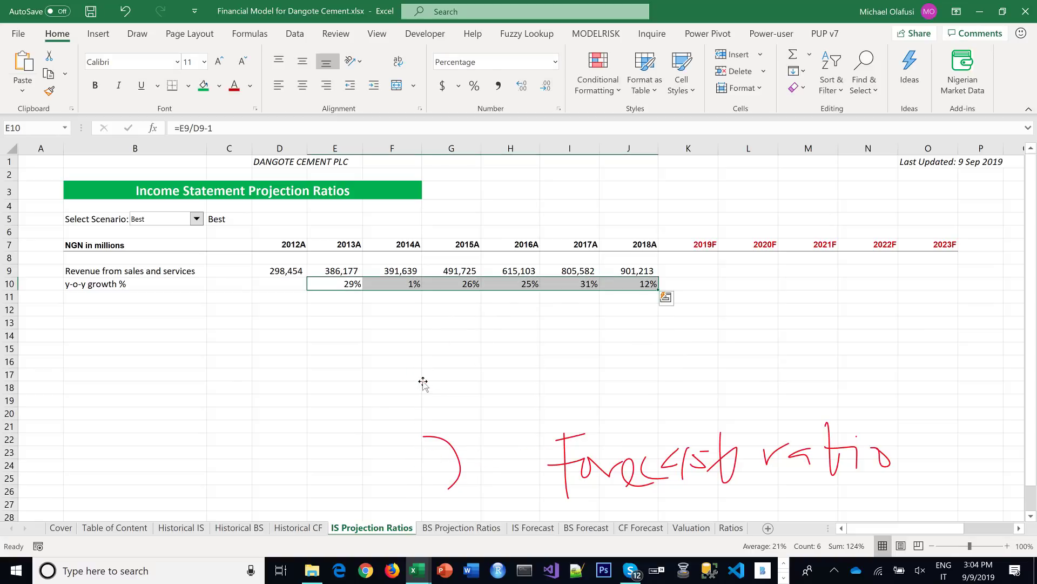
left_click(449, 449)
key("Delete")
left_click(566, 466)
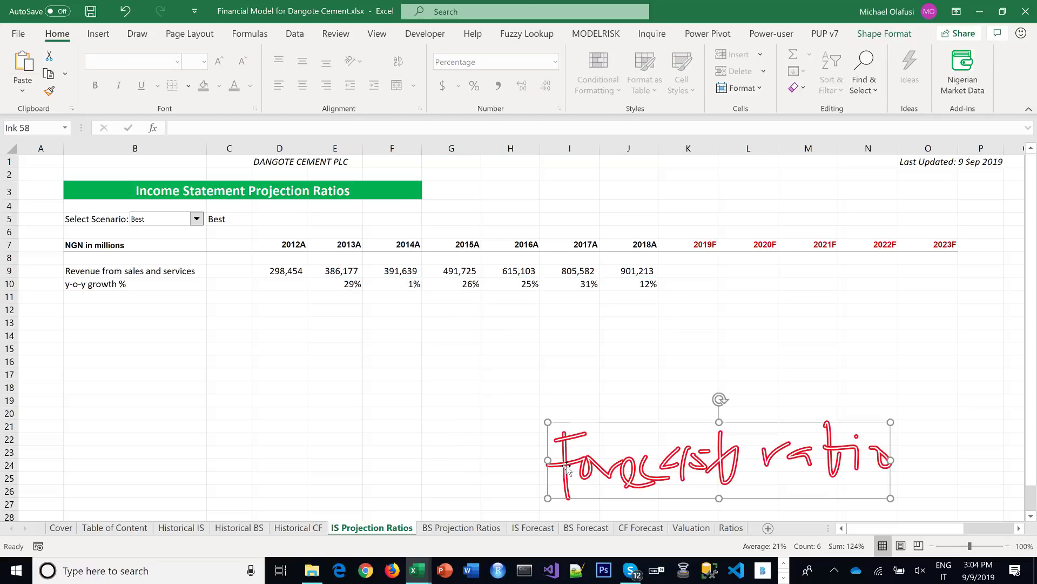
key("Delete")
left_click(468, 411)
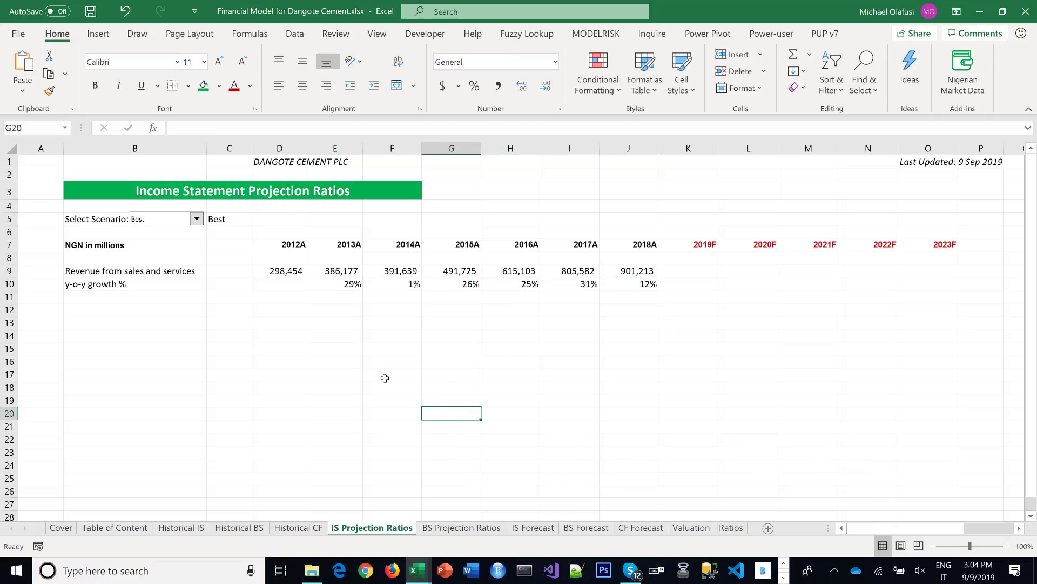
left_click(109, 307)
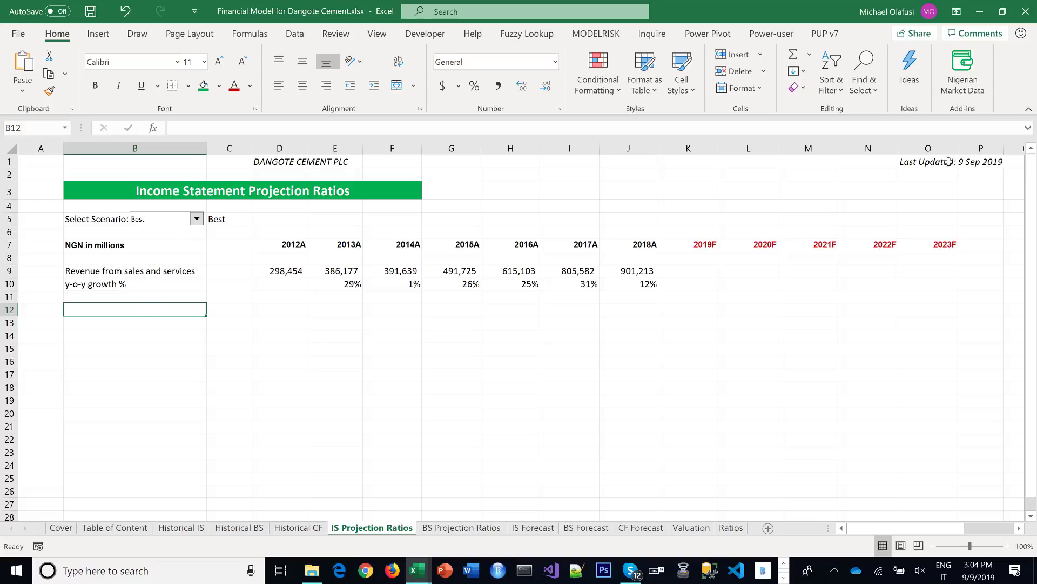
left_click(1014, 174)
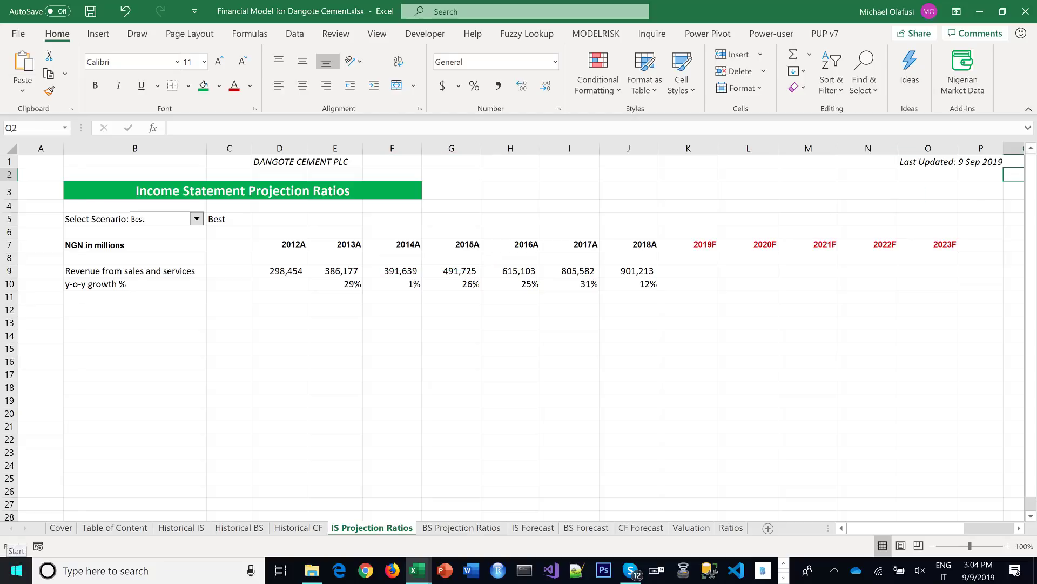
Copy the scenario names Best, Base and Worst from AA1:AA3 into B12:B14, below the growth row
key("ctrl+Right")
key("Up")
key("shift+Down")
key("shift+Down")
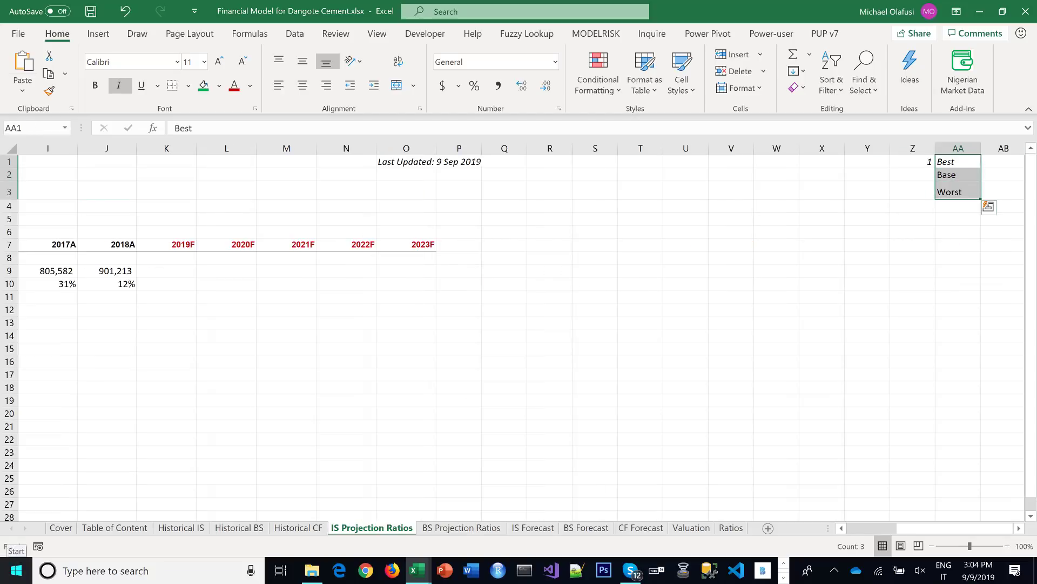
key("ctrl+c")
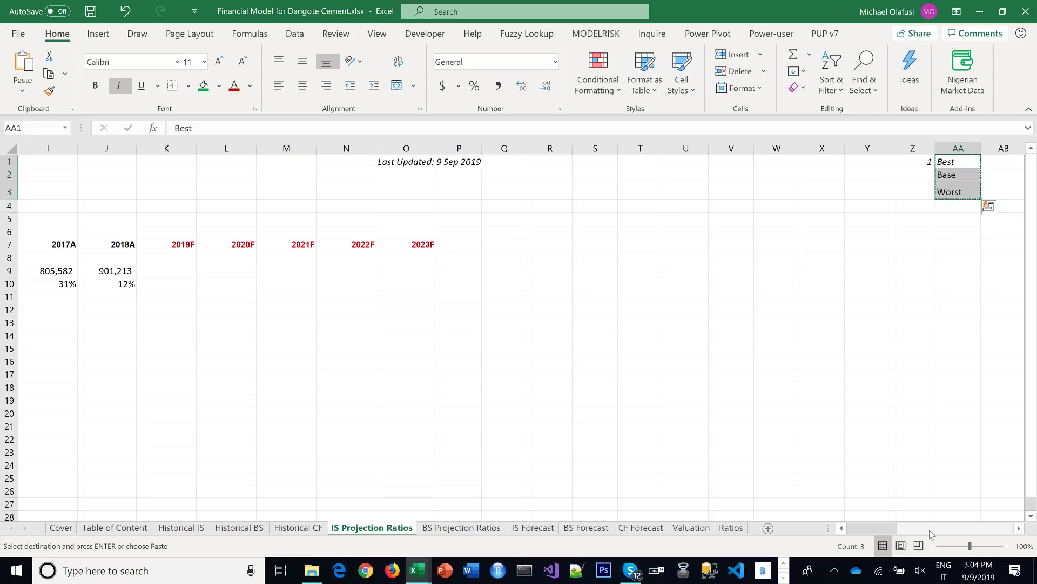
key("ctrl+Home")
left_click(97, 308)
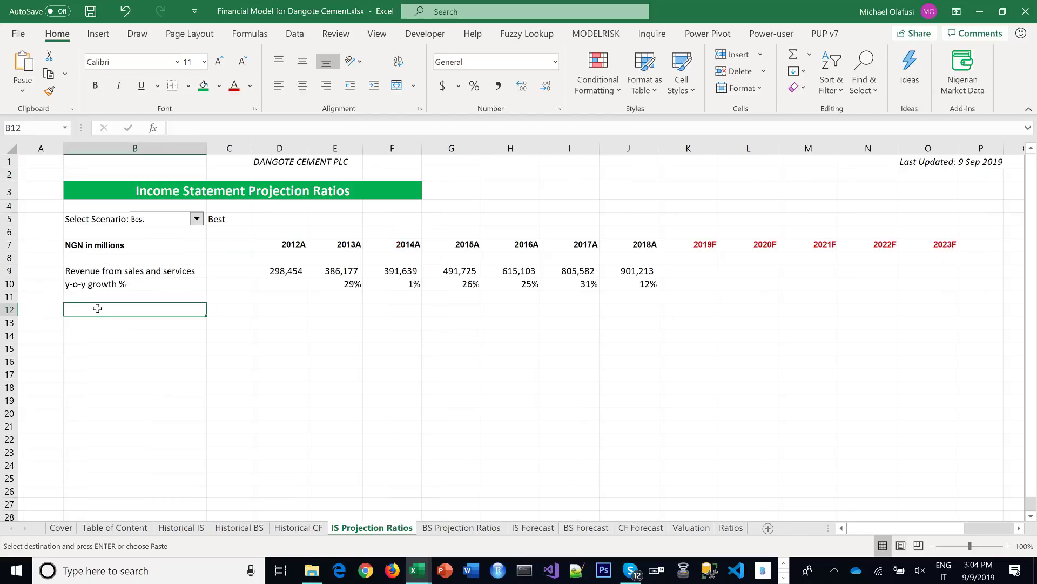
right_click(98, 308)
left_click(121, 312)
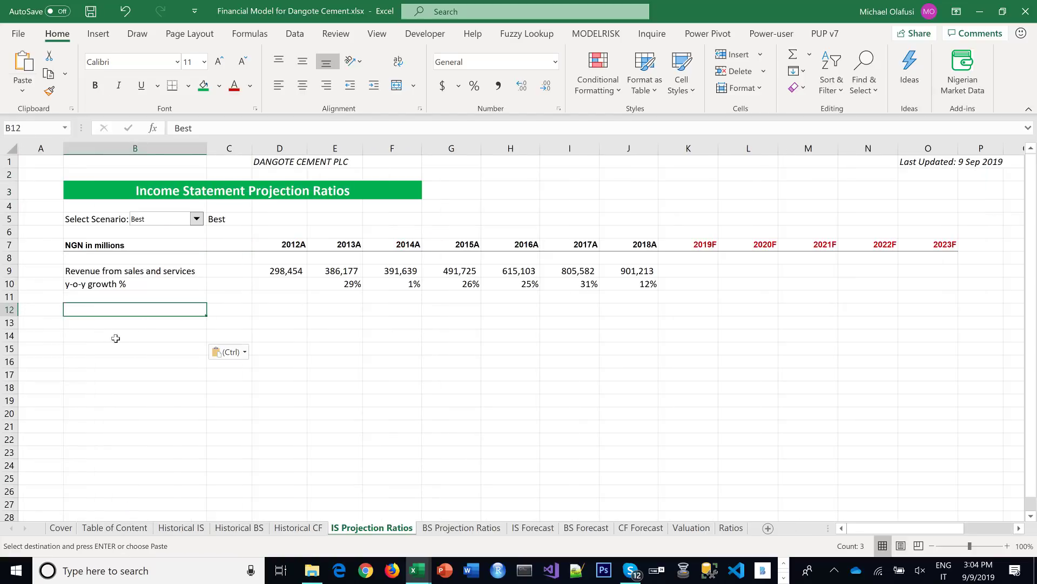
left_click(238, 310)
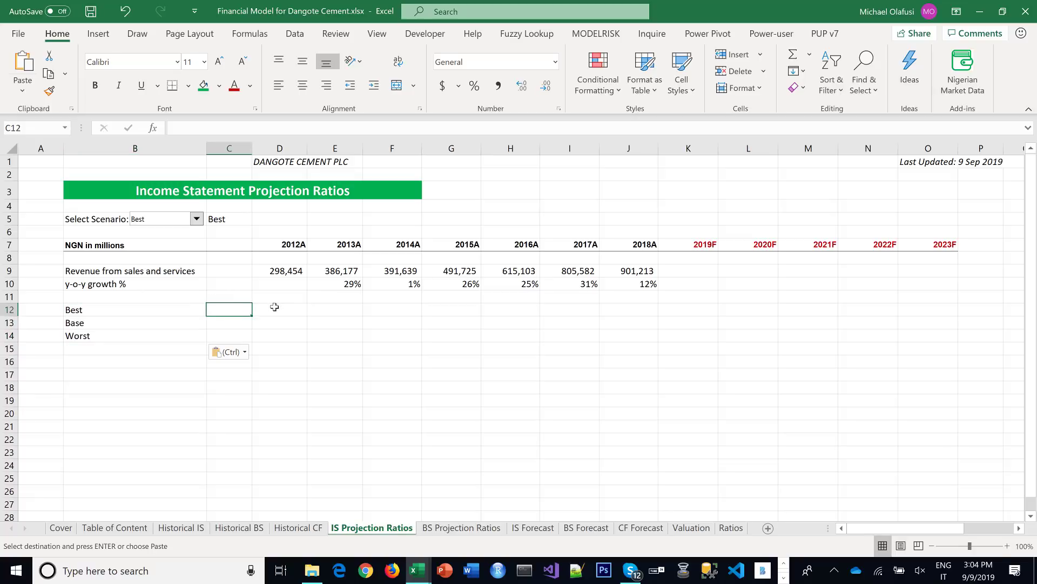
Shade the historical-year cells D12:J14 of the scenario rows with a light grey dotted pattern fill
left_click_drag(274, 307, 626, 337)
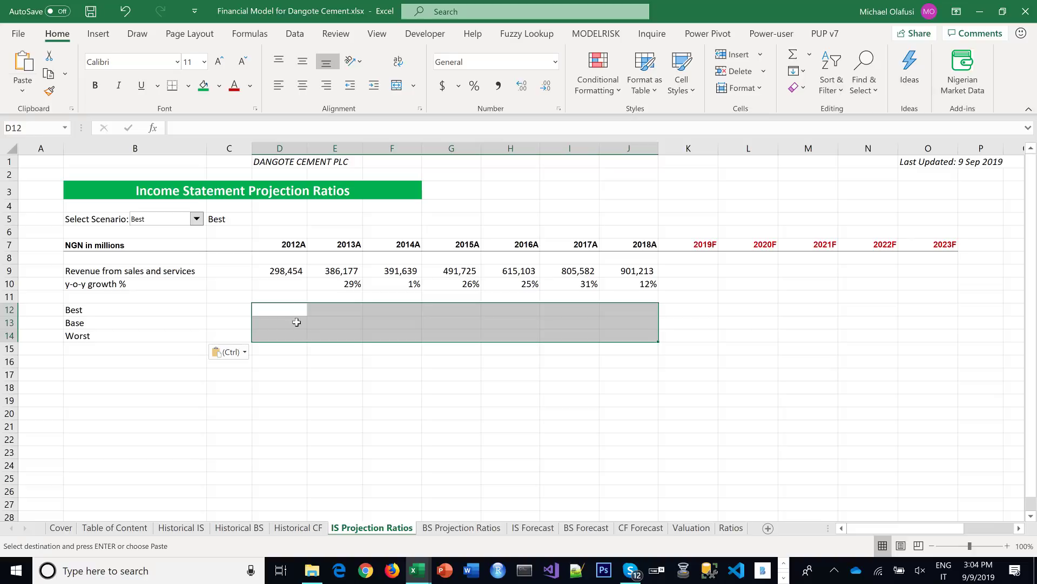
right_click(311, 307)
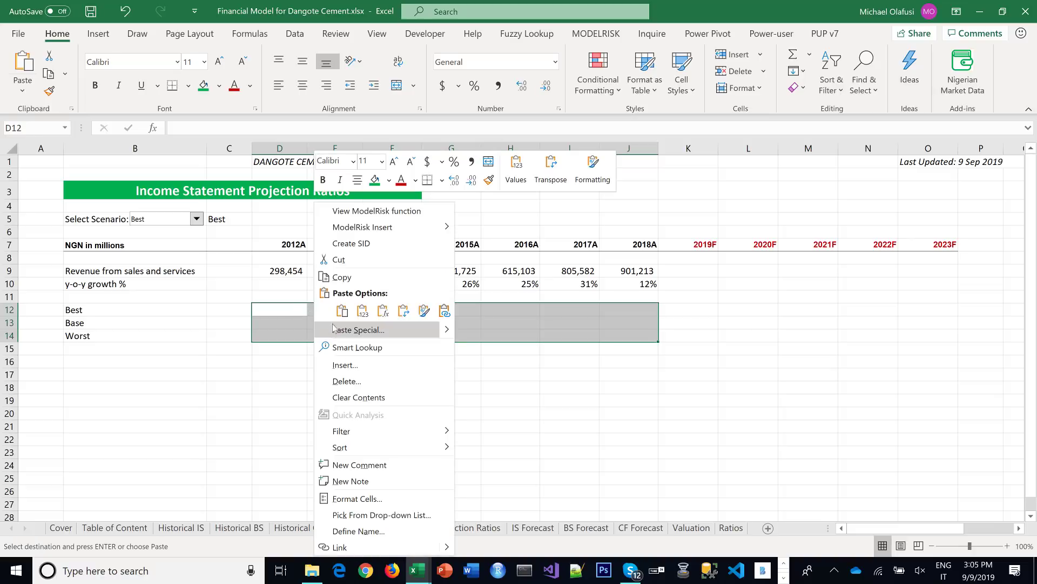
left_click(358, 498)
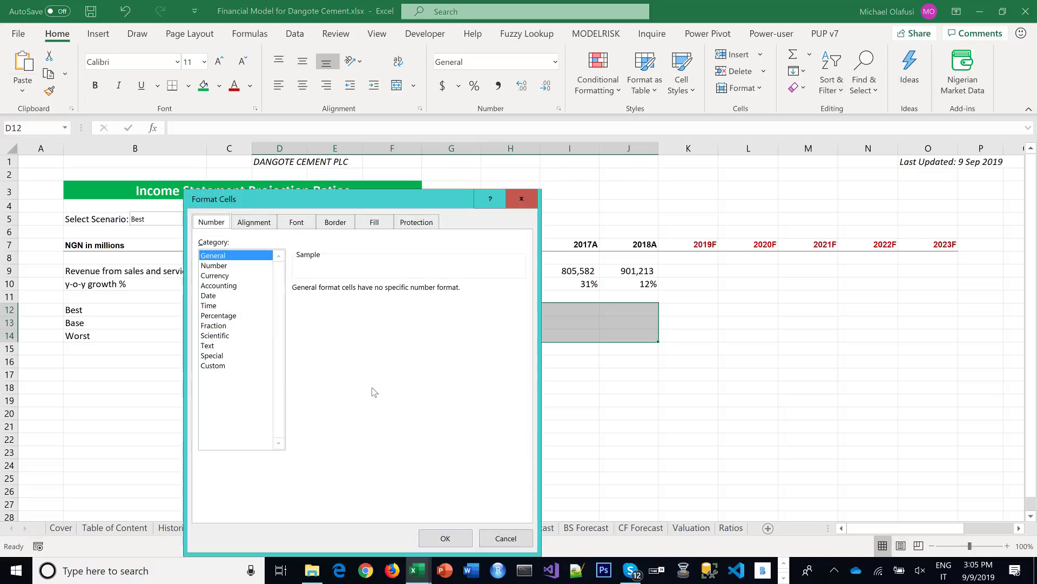
left_click_drag(281, 204, 587, 157)
left_click(679, 179)
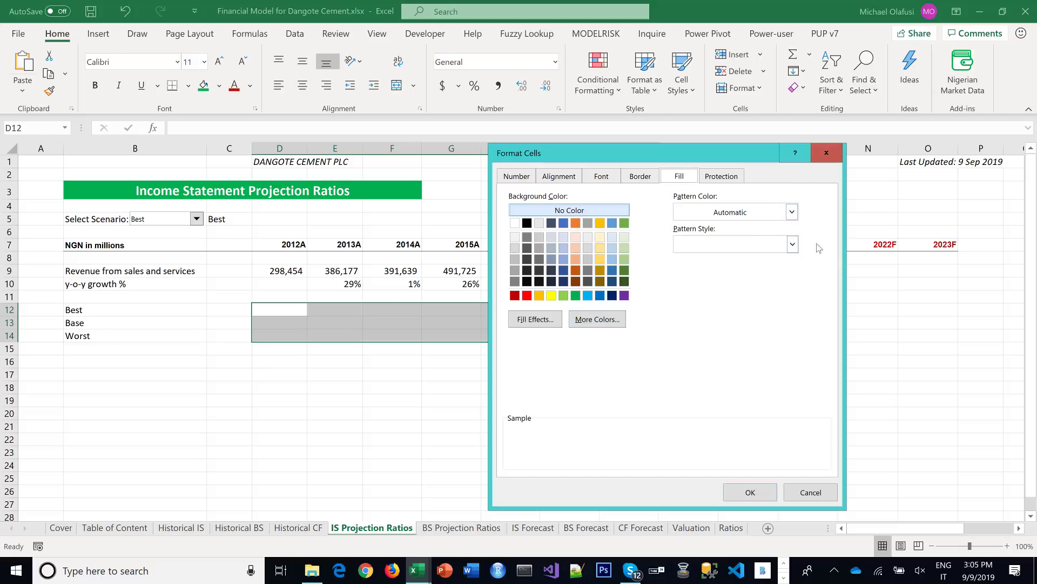
left_click(792, 244)
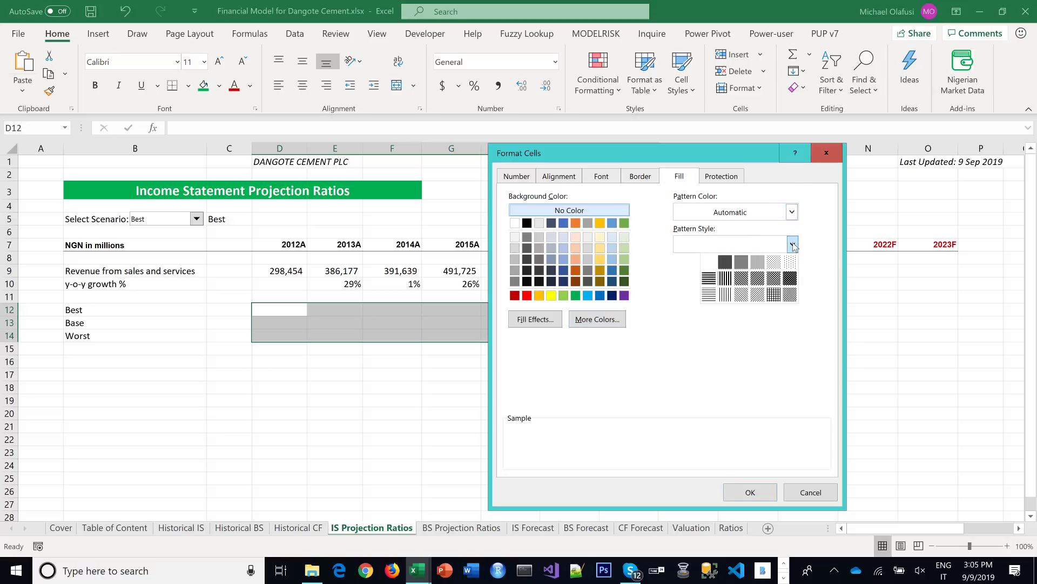
left_click(757, 262)
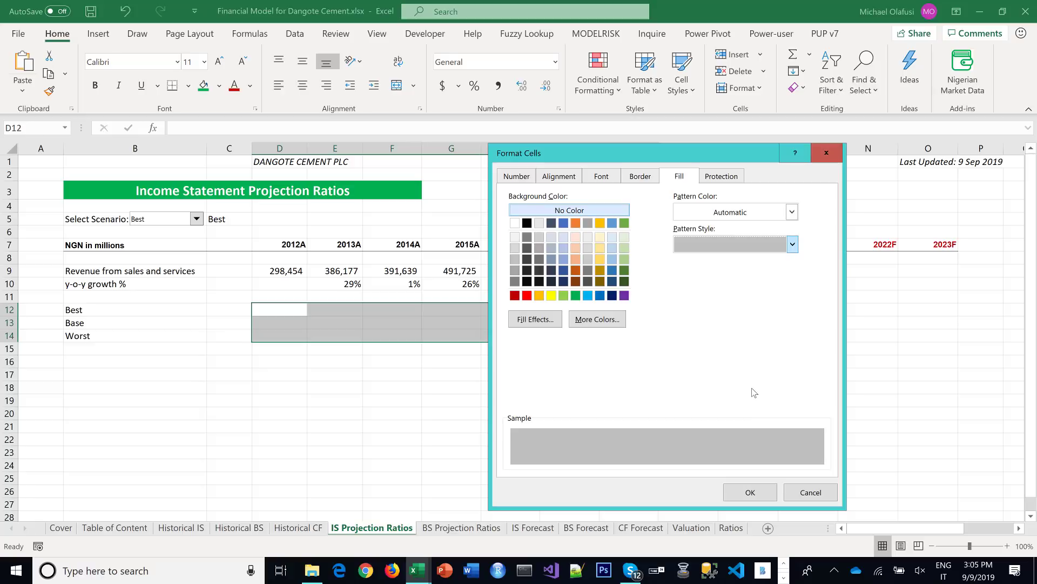
left_click(751, 491)
left_click(363, 383)
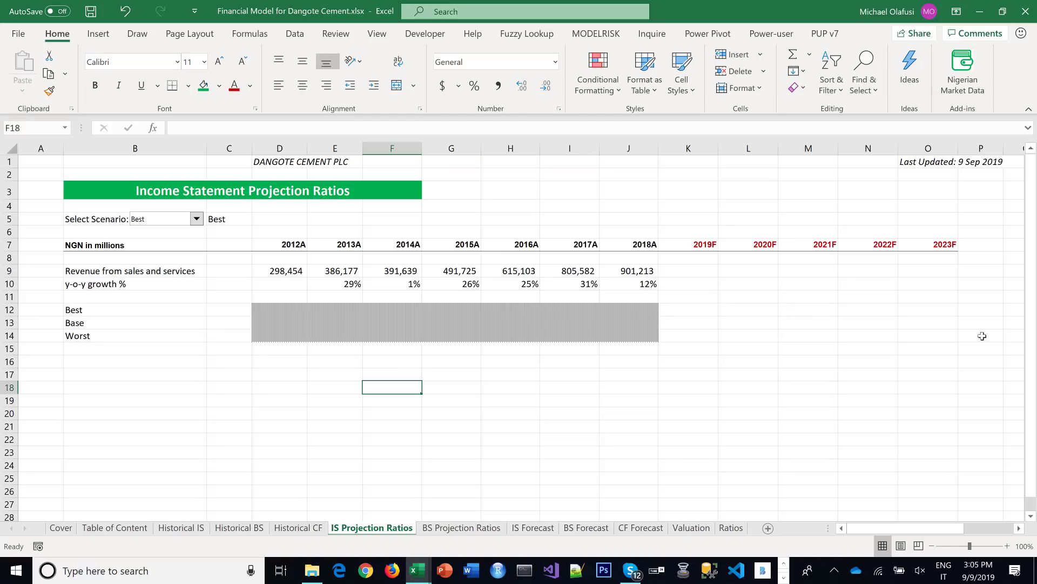
Enter the heading "Note" in Q7 and give it the header row's bottom border
left_click(1019, 528)
left_click(1019, 528)
left_click(827, 247)
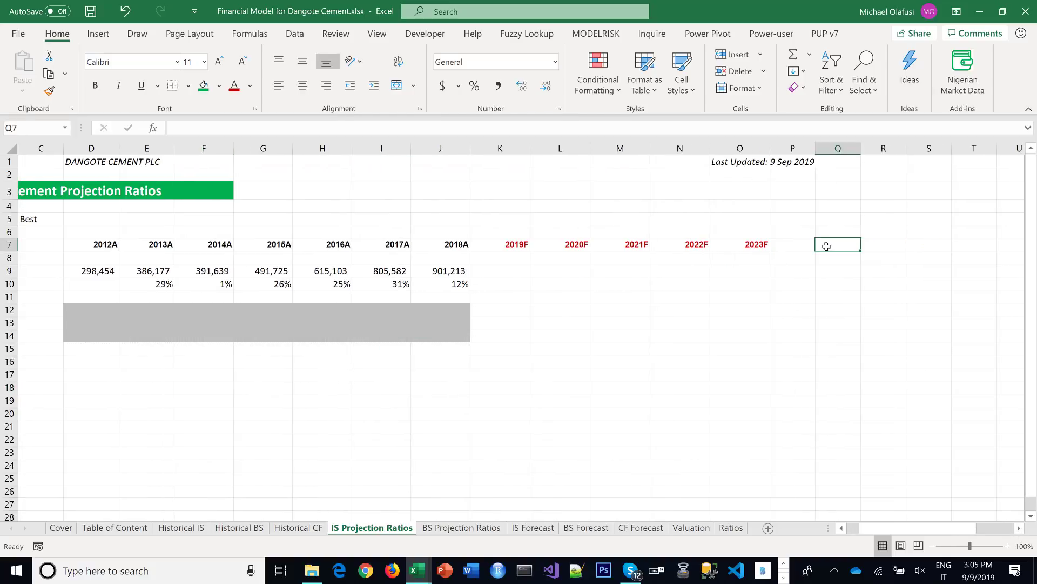
type("Note")
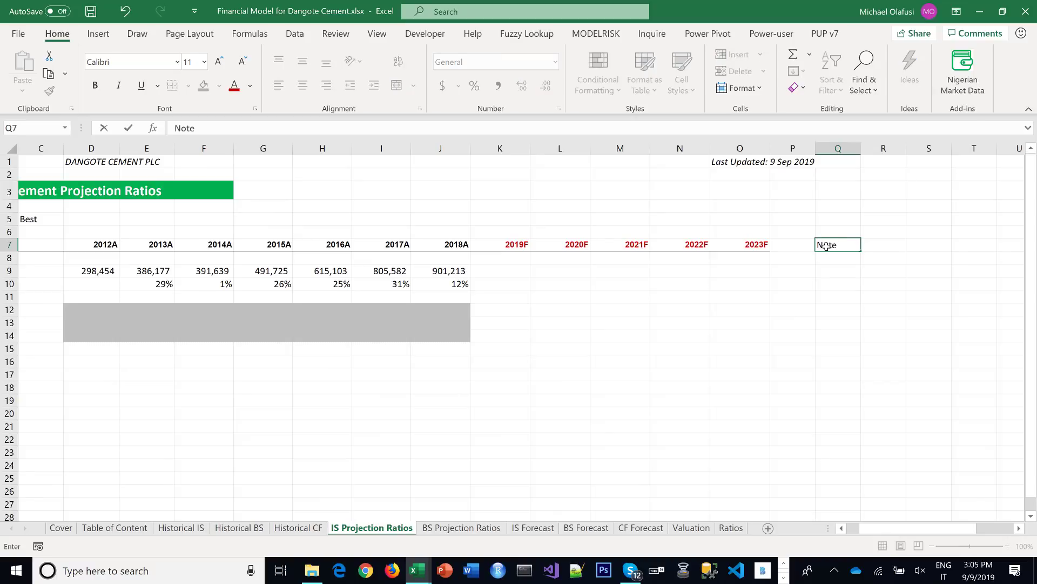
key("ctrl+Return")
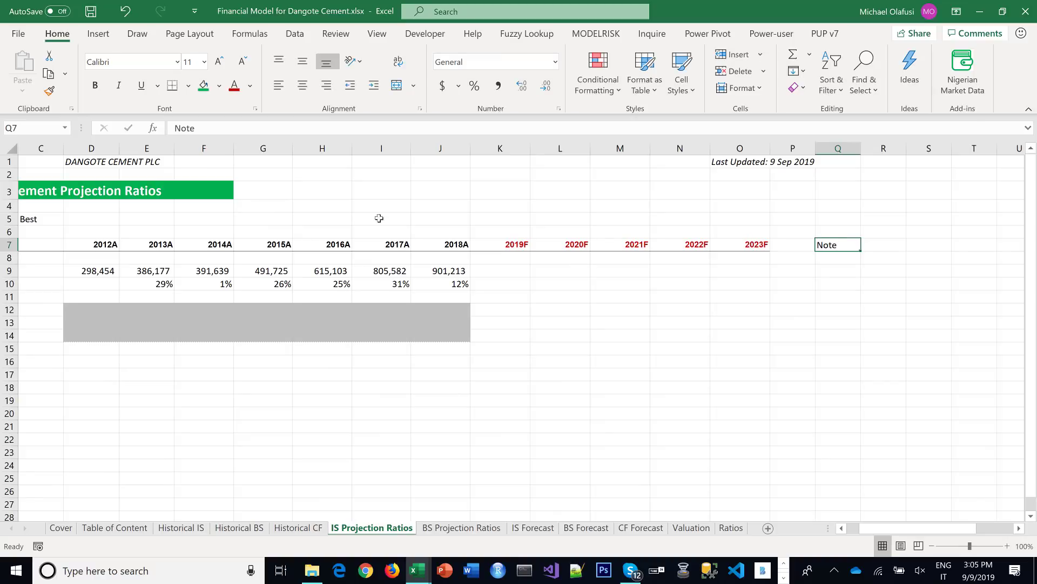
left_click(832, 298)
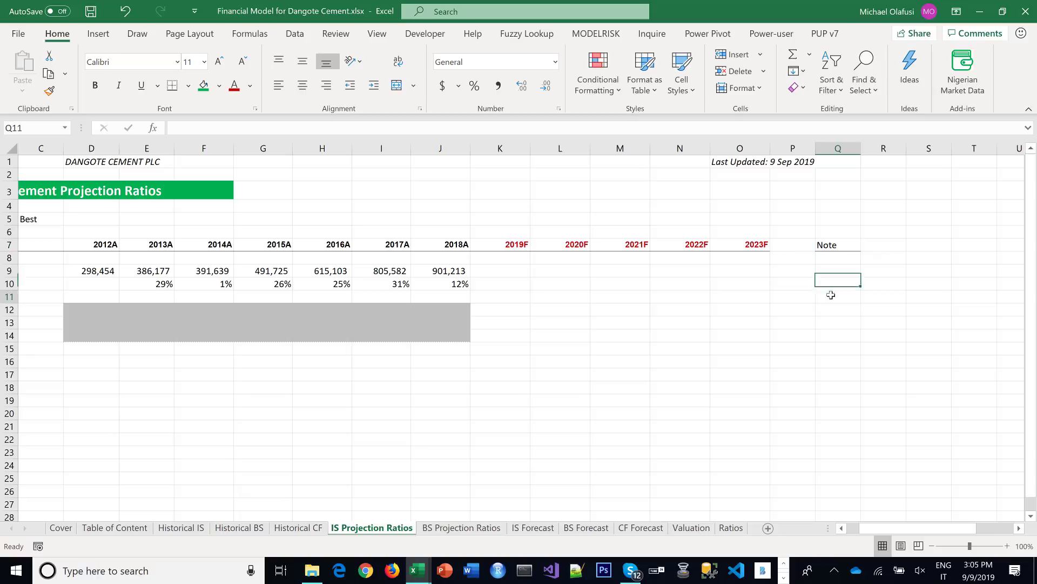
Narrow column B and widen column C, then save the workbook
left_click_drag(906, 532, 895, 532)
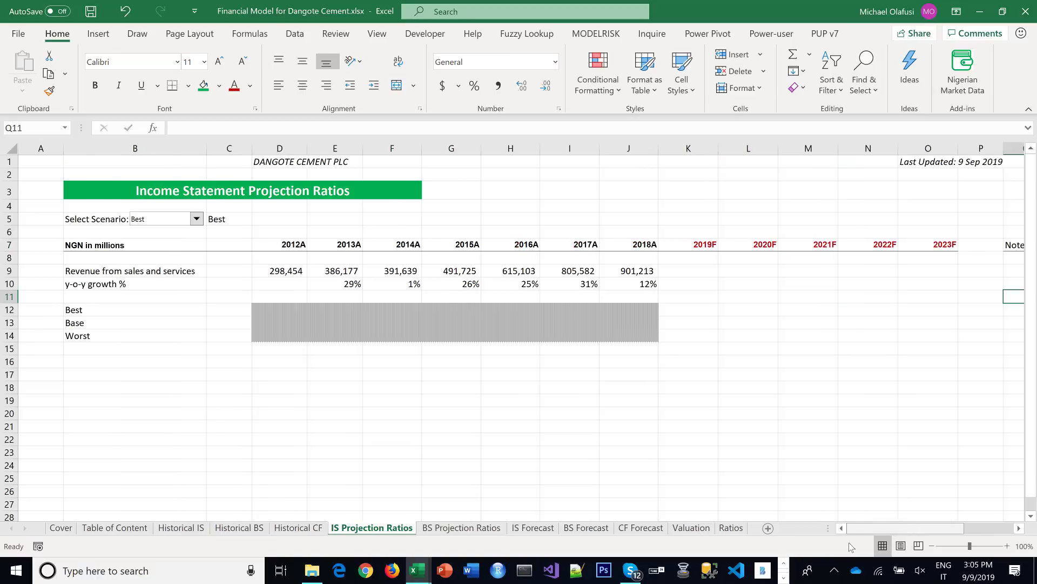
left_click(414, 386)
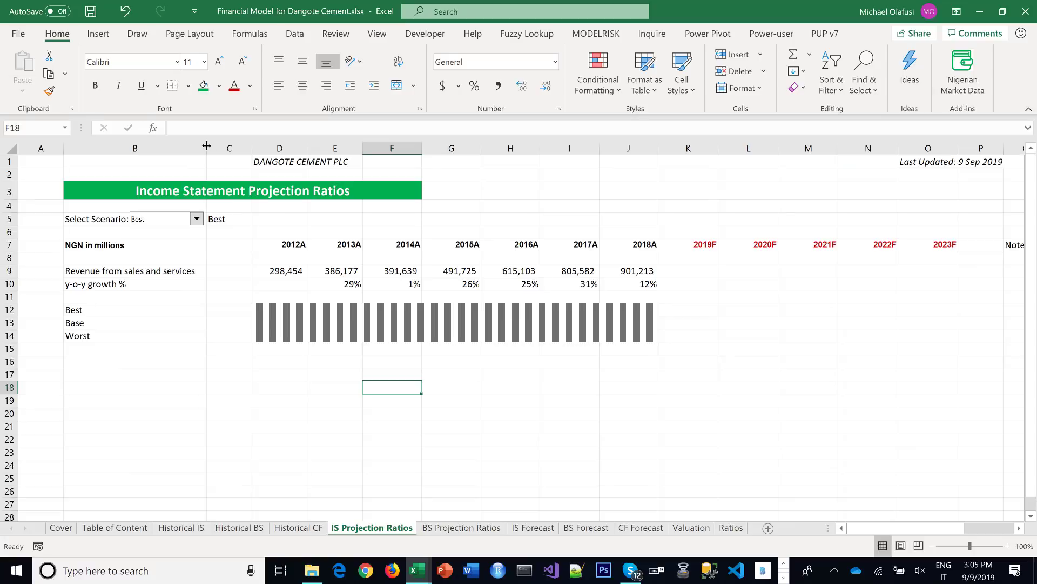
mouse_move(206, 146)
left_mouse_down()
mouse_move(158, 151)
mouse_move(225, 146)
left_mouse_up()
left_click(436, 391)
key("ctrl+s")
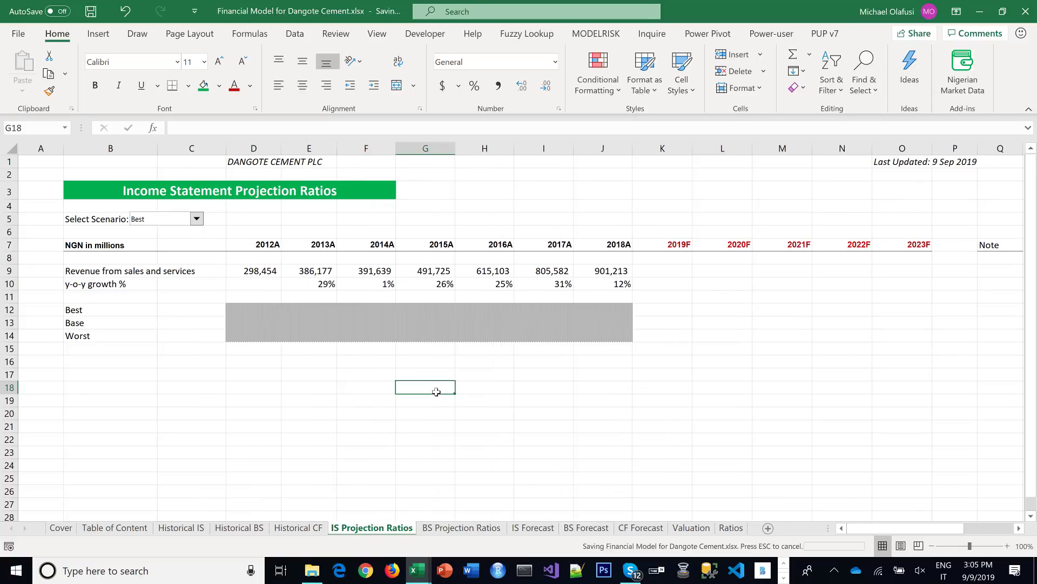
Calculate the Base scenario's 2019F growth in K13 with the formula =AVERAGE(G10:J10)
left_click(642, 309)
left_click(648, 325)
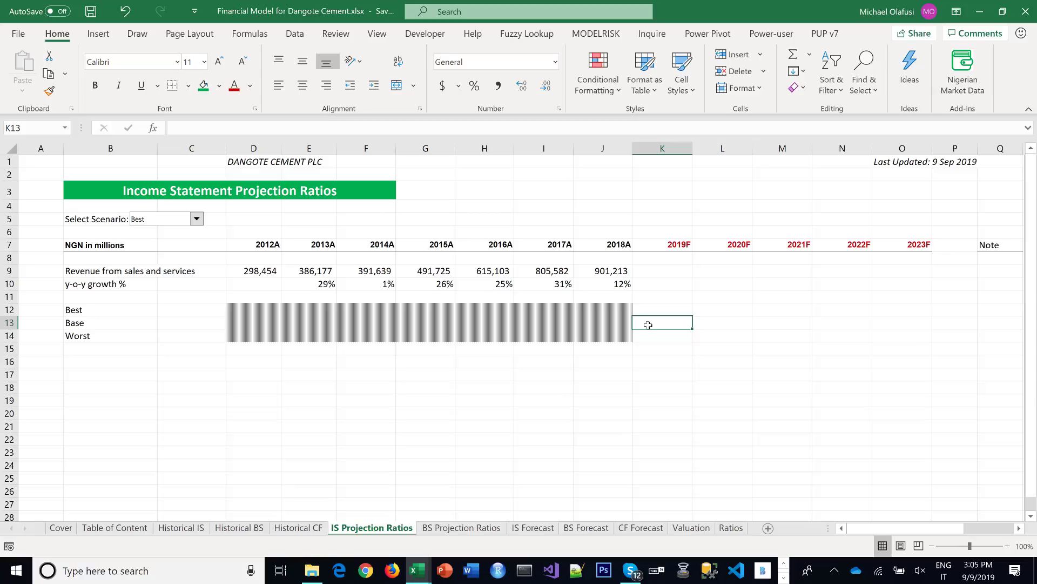
type("=")
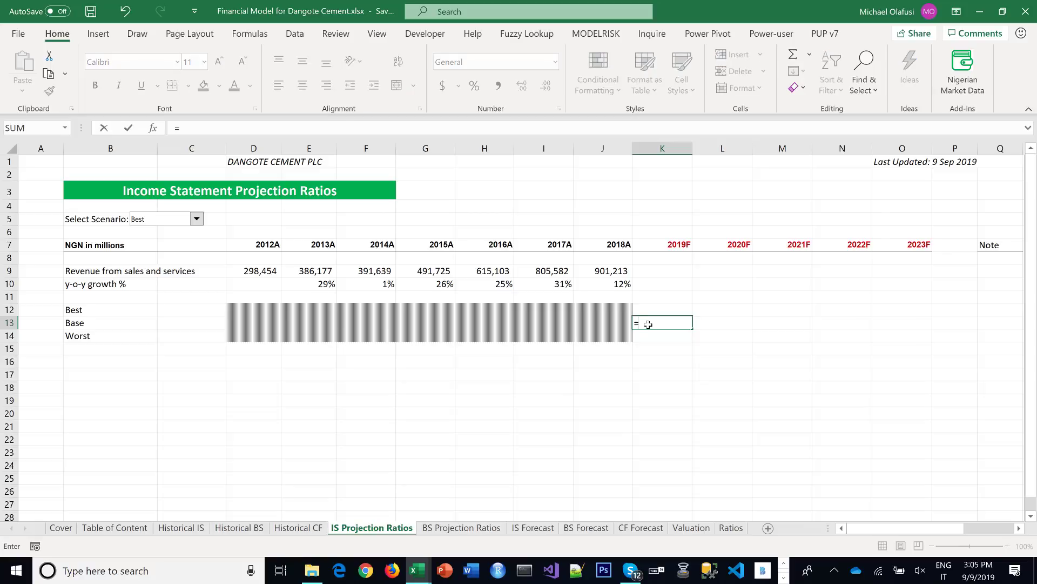
type("aver")
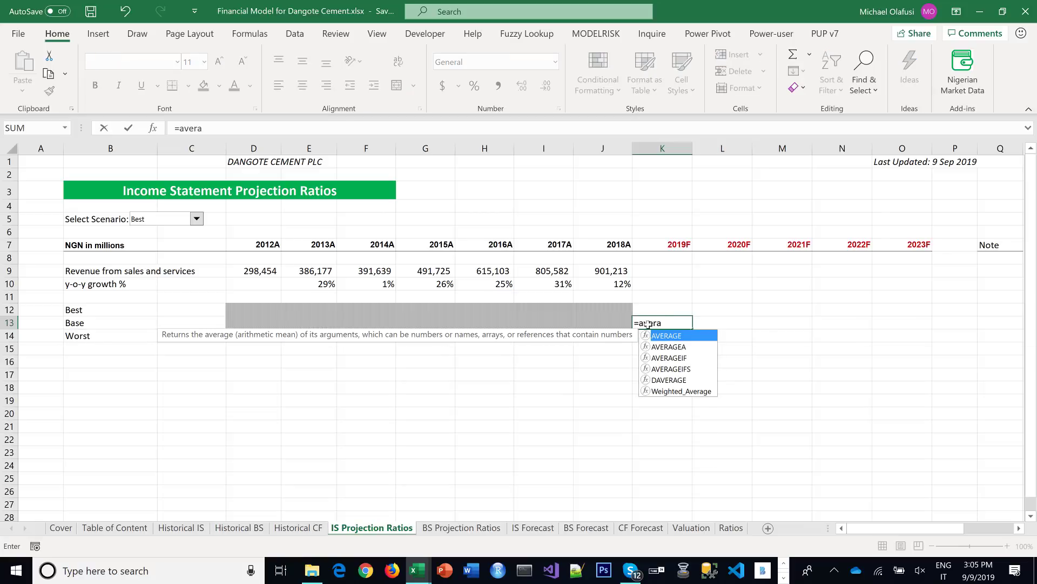
type("a")
key("Tab")
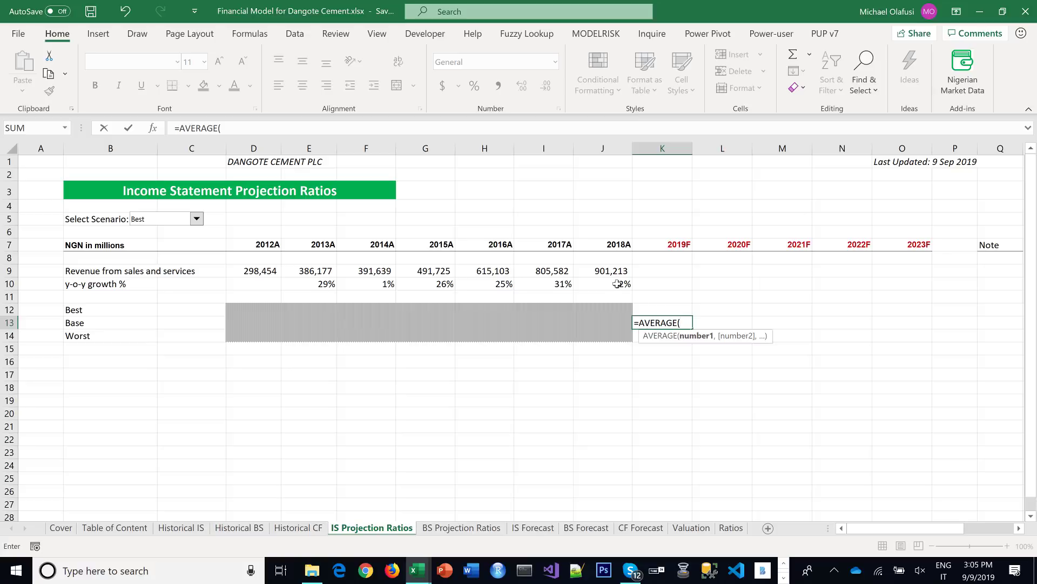
left_click_drag(619, 282, 476, 283)
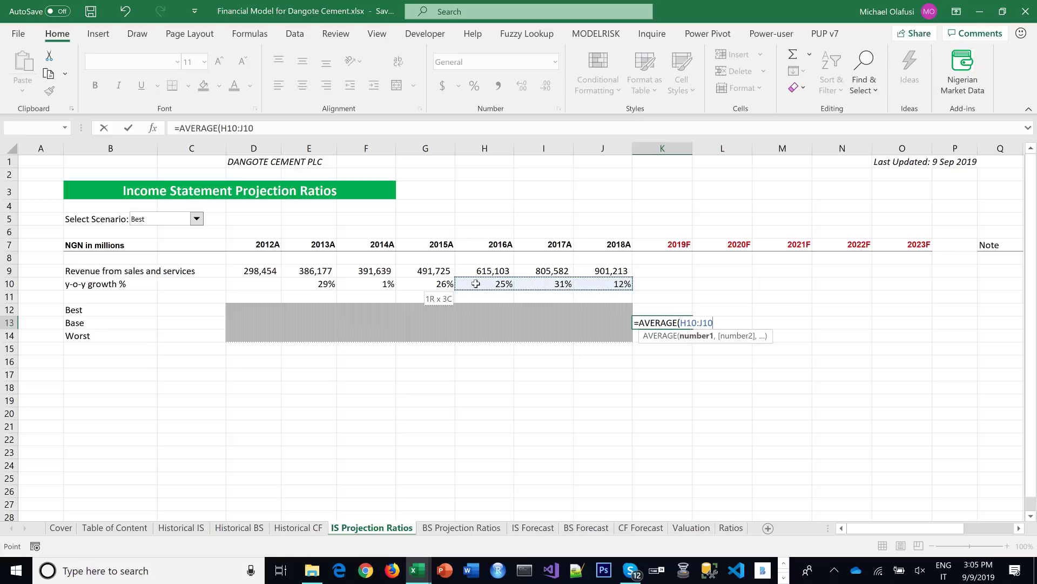
left_click(611, 284)
left_click_drag(610, 284, 436, 285)
type(")")
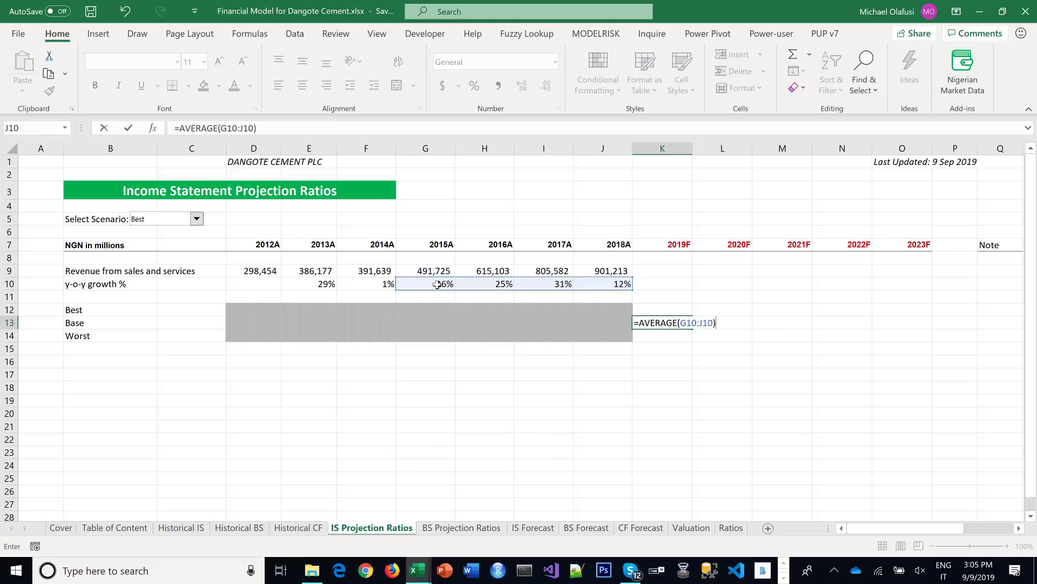
key("Return")
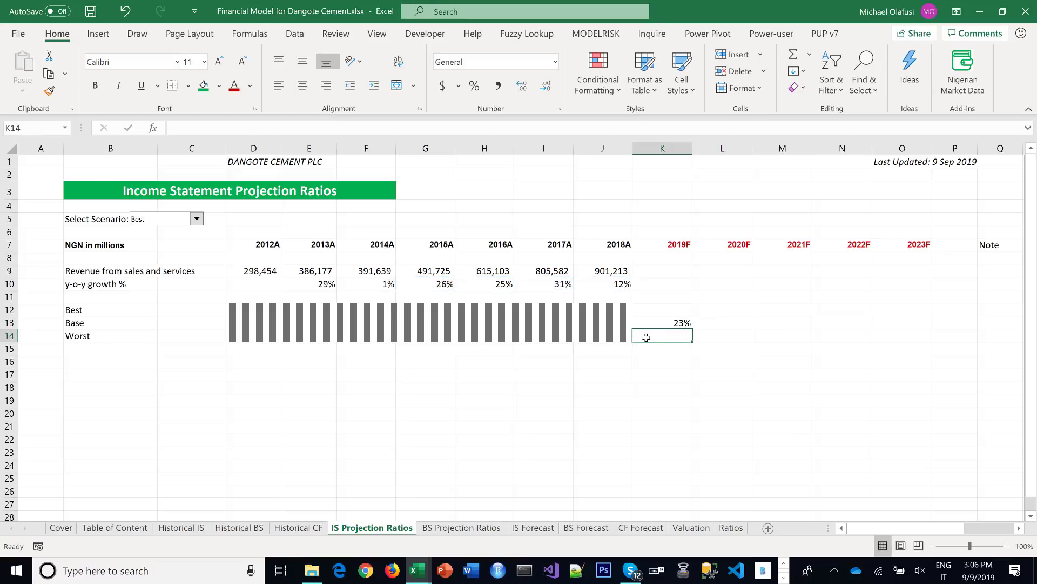
Calculate the Base scenario's 2020F growth in L13 with the formula =AVERAGE(K13,H10:J10)
left_click(717, 323)
type("=AVERAGE(")
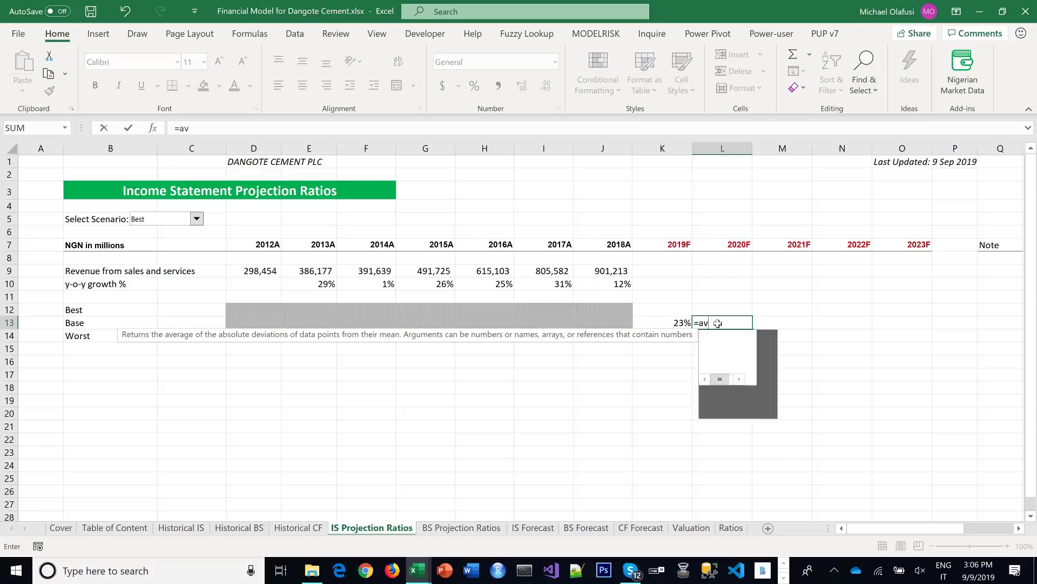
left_click(681, 323)
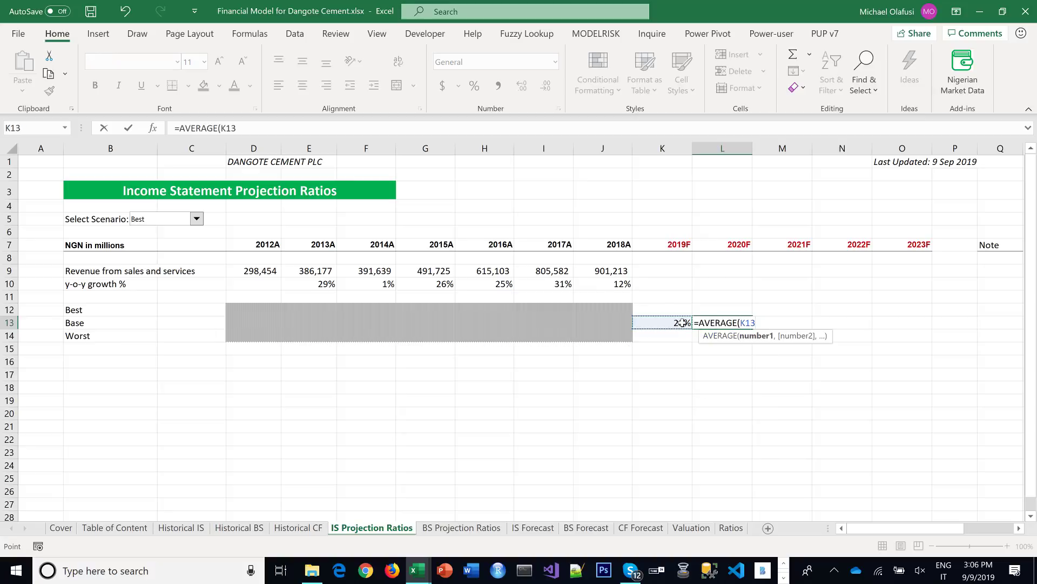
type(",")
left_click_drag(622, 285, 508, 277)
type(")")
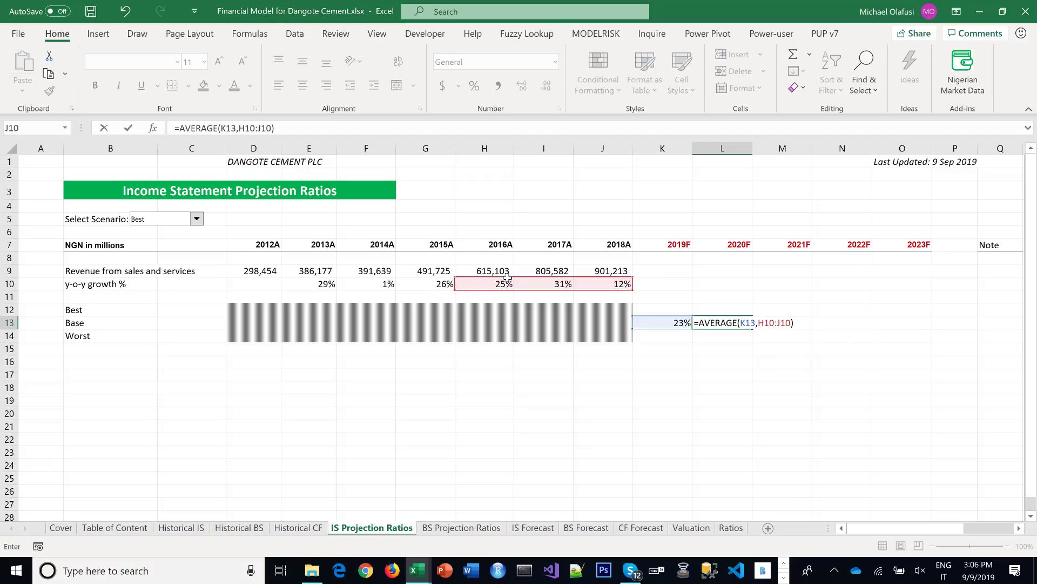
key("Tab")
Calculate the Base scenario's 2021F growth in M13 with the formula =AVERAGE(K13:L13,I10:J10)
type("=AVERAGE(")
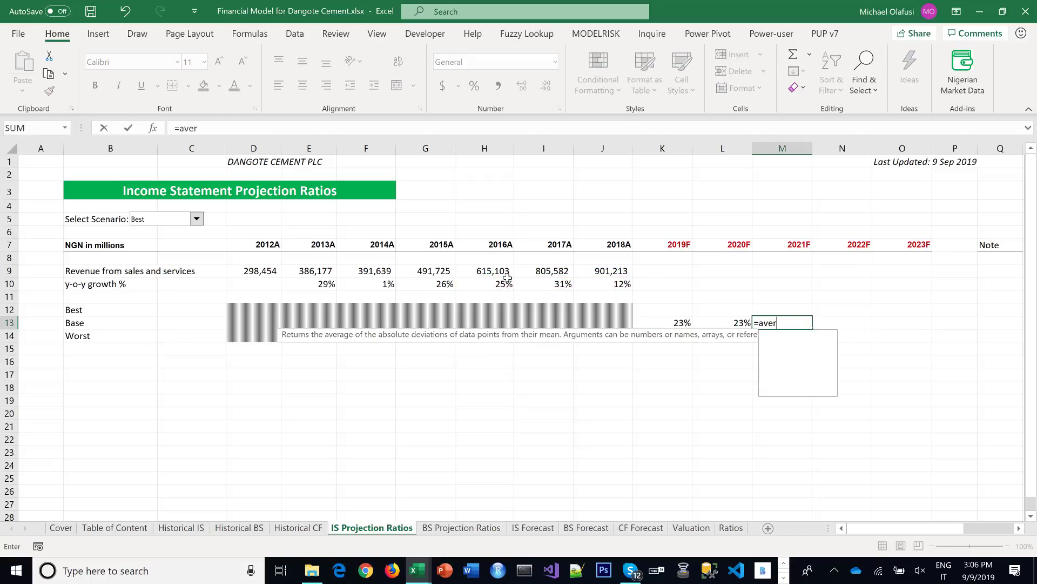
left_click_drag(741, 323, 672, 326)
type(",")
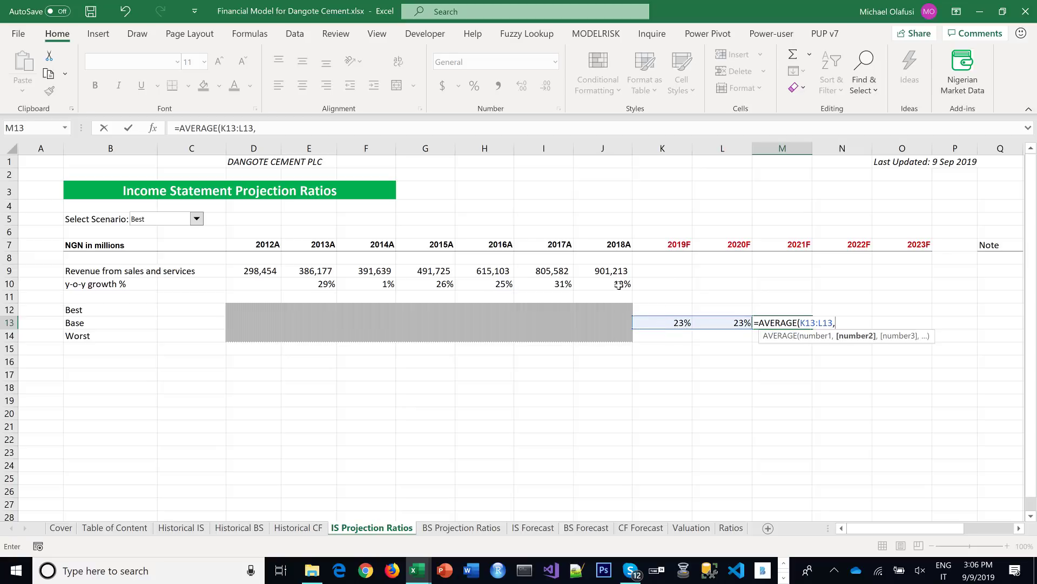
left_click_drag(619, 287, 558, 288)
type(")")
key("Tab")
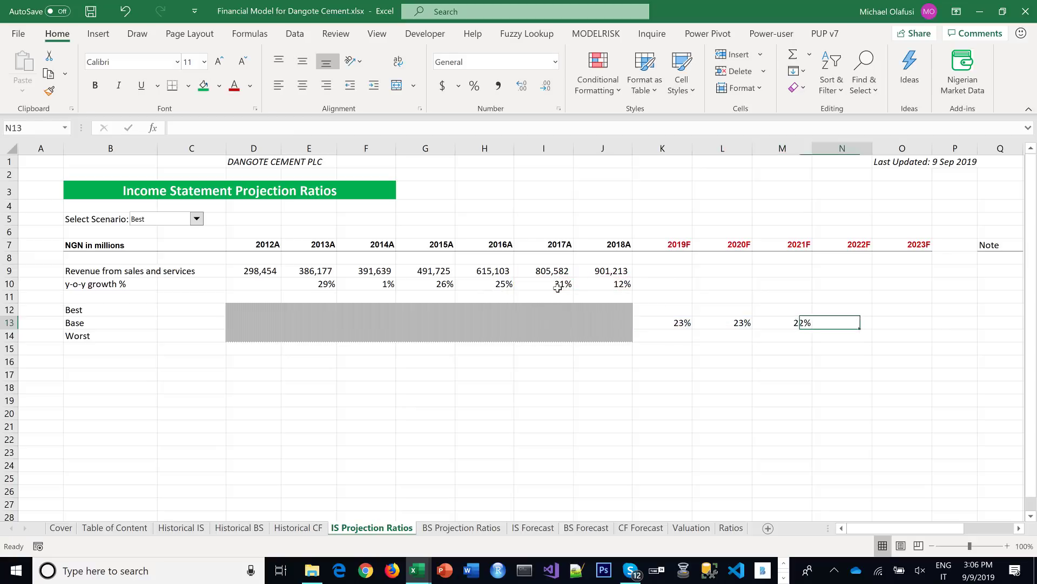
Calculate the Base scenario's 2022F growth in N13 with the formula =AVERAGE(K13:M13,J10)
type("=aver")
key("Tab")
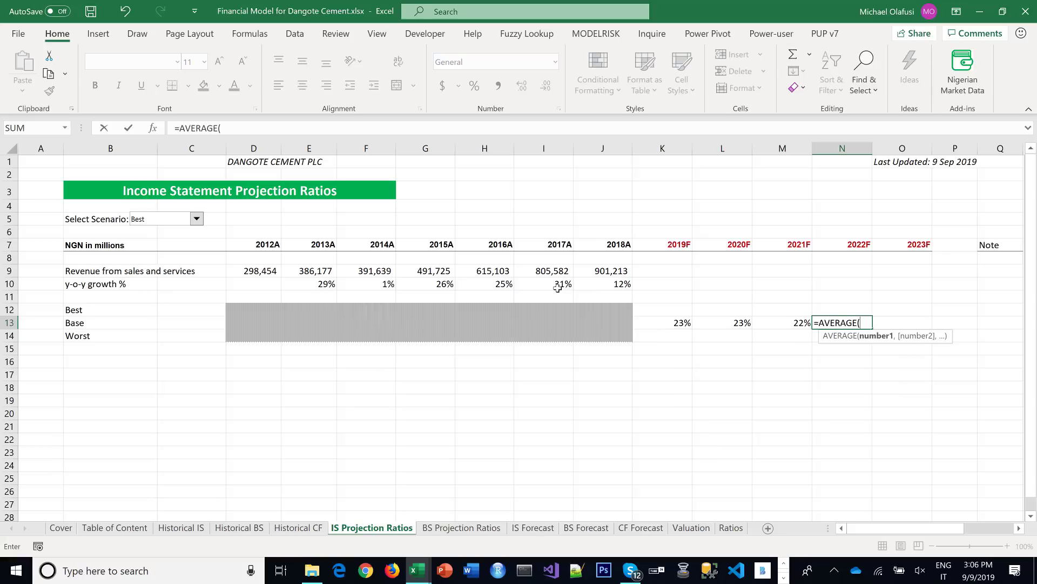
left_click_drag(801, 326, 684, 322)
type(",")
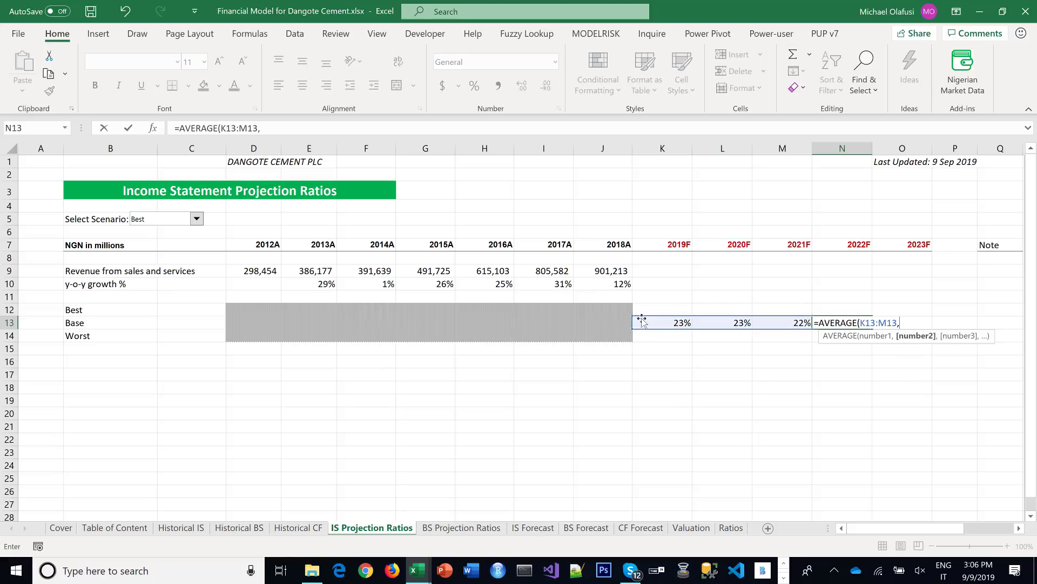
left_click(615, 283)
key("Tab")
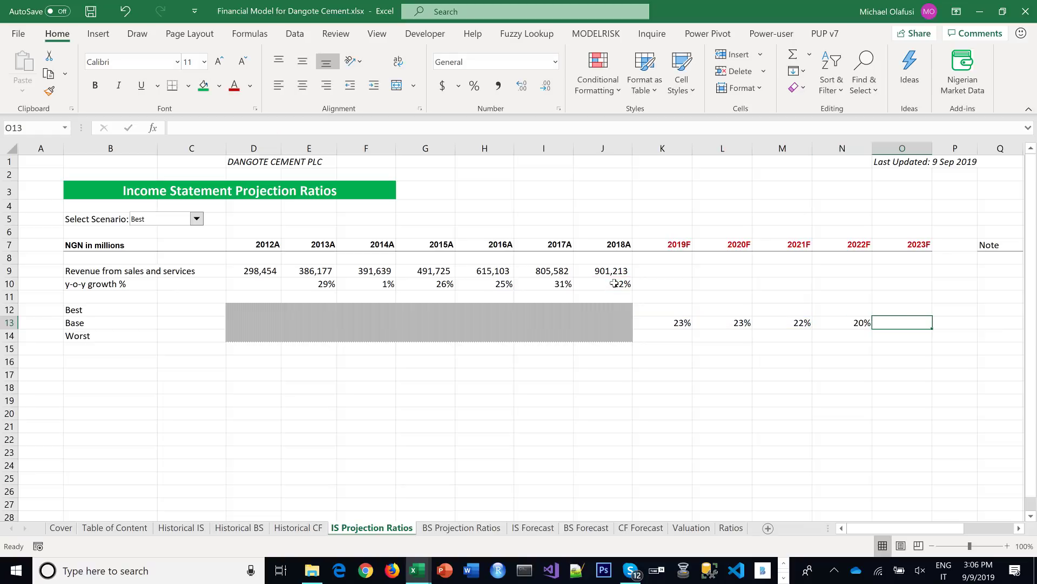
Calculate the Base scenario's 2023F growth in O13 with the formula =AVERAGE(K13:N13)
type("=AVERAGE(")
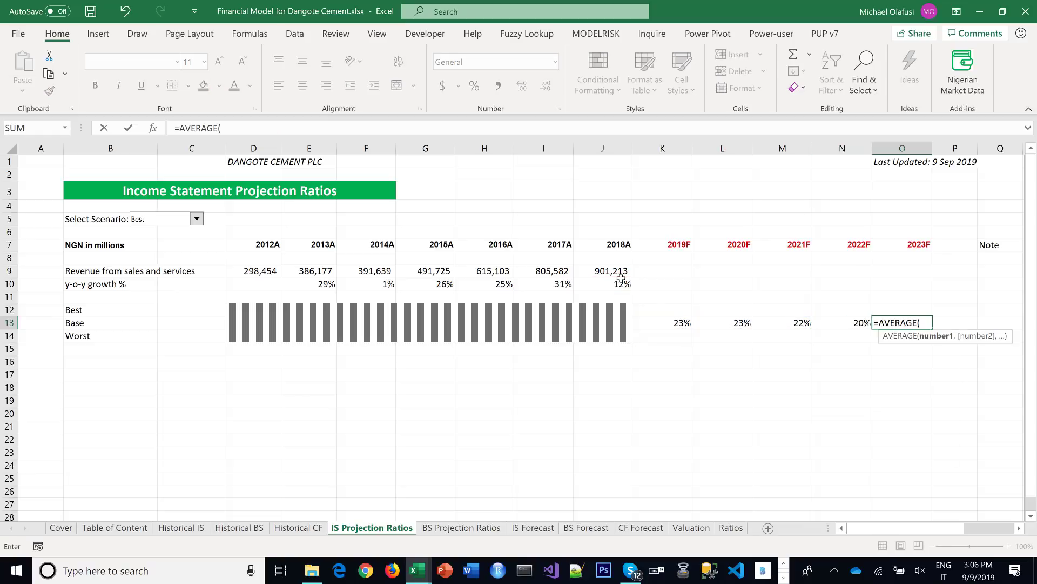
left_click_drag(867, 328, 681, 325)
key("Tab")
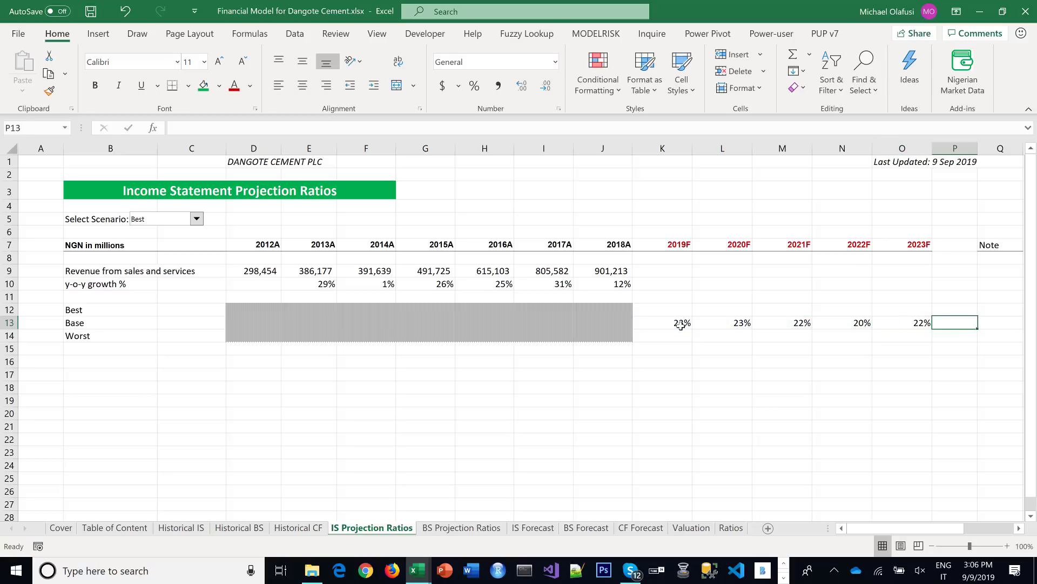
Enter the note "4 years moving average" for the Base scenario in Q13
key("Tab")
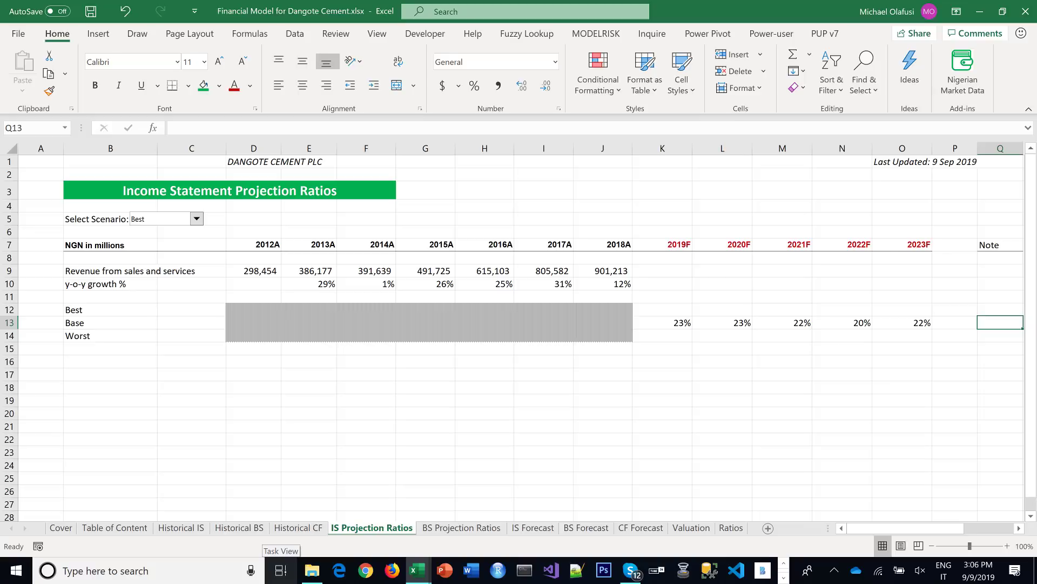
type("4 y")
key("BackSpace")
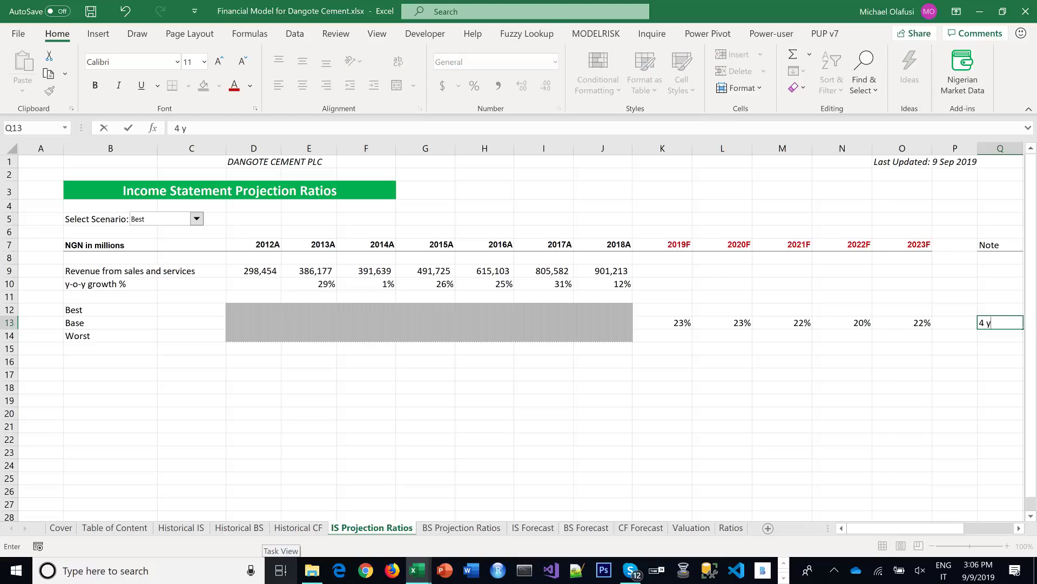
type("ears moving average")
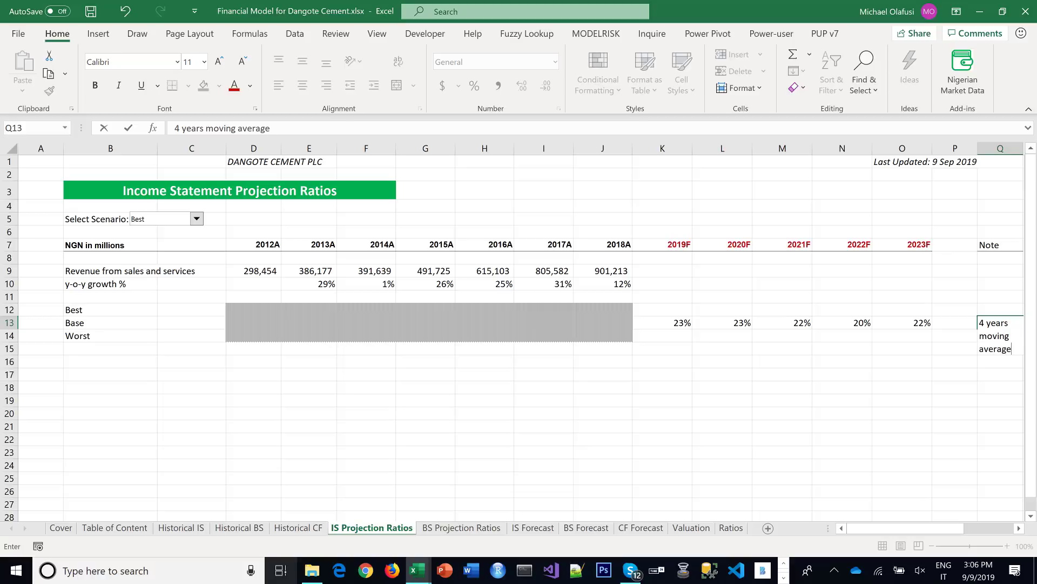
key("Return")
key("Right")
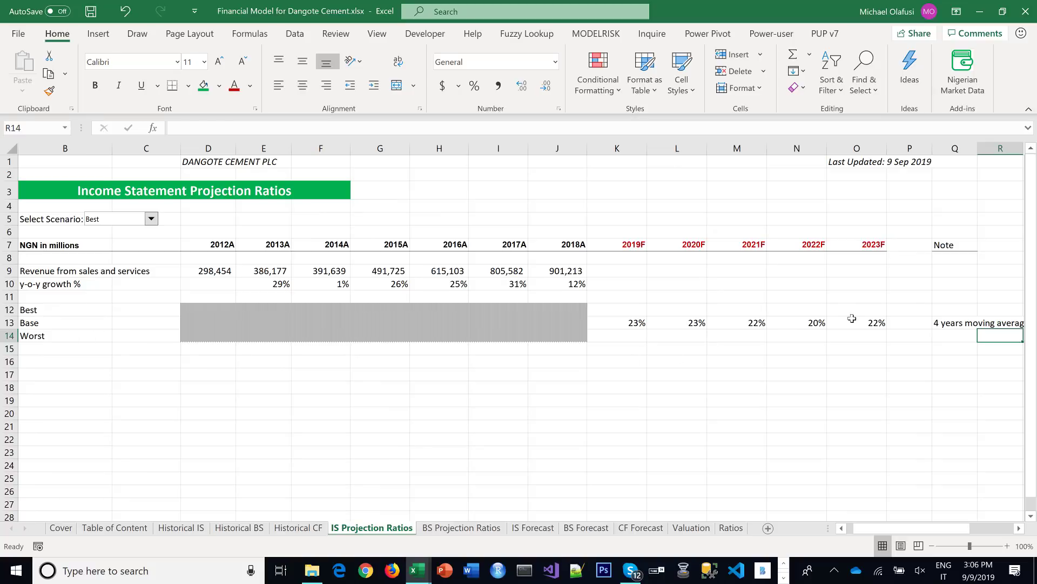
Enter the text note "Base case + 5%" for the Best scenario in Q12
left_click(938, 313)
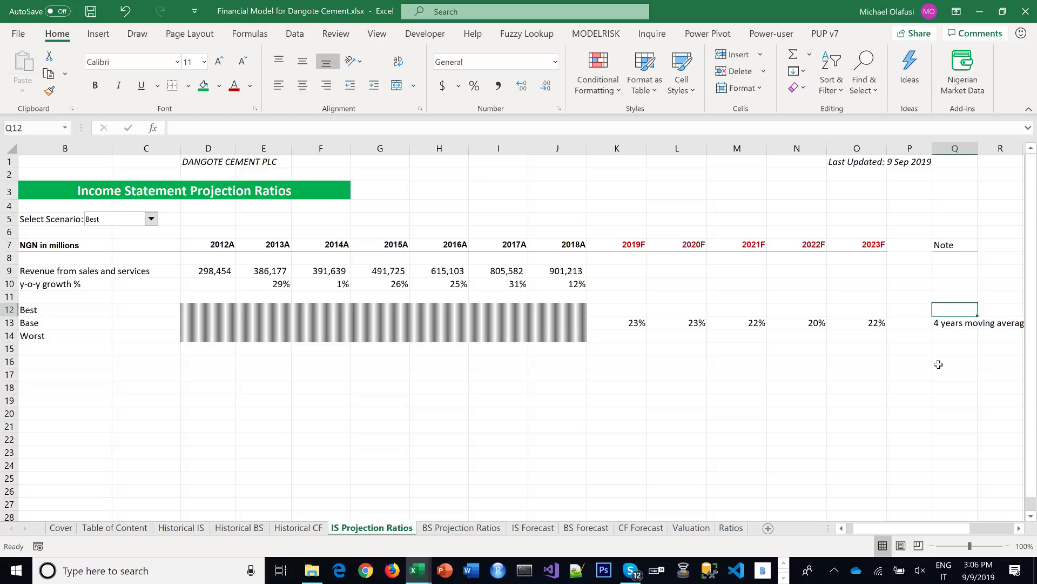
type("Base case +")
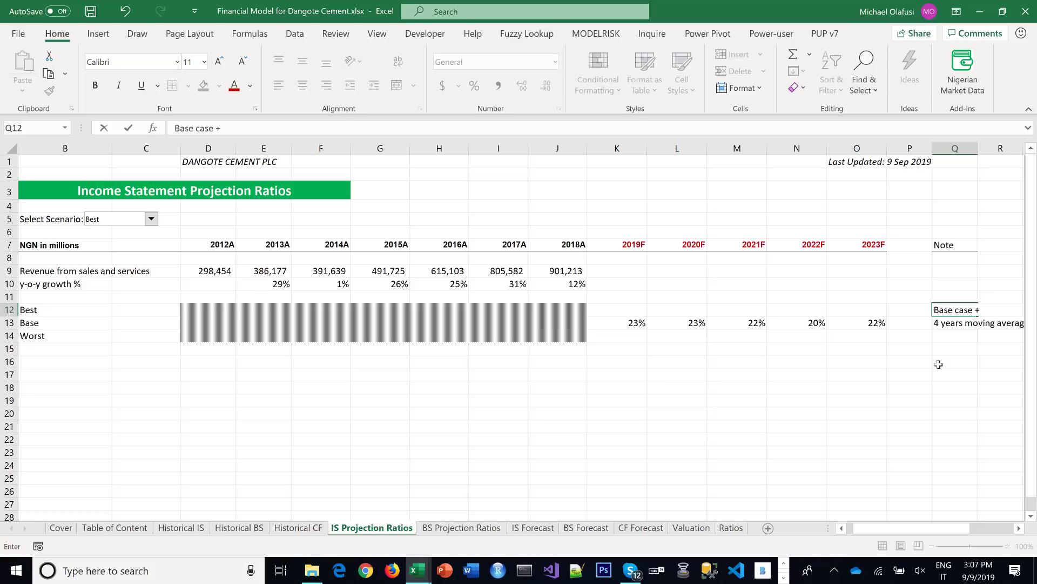
type("5%")
key("Return")
left_click(952, 338)
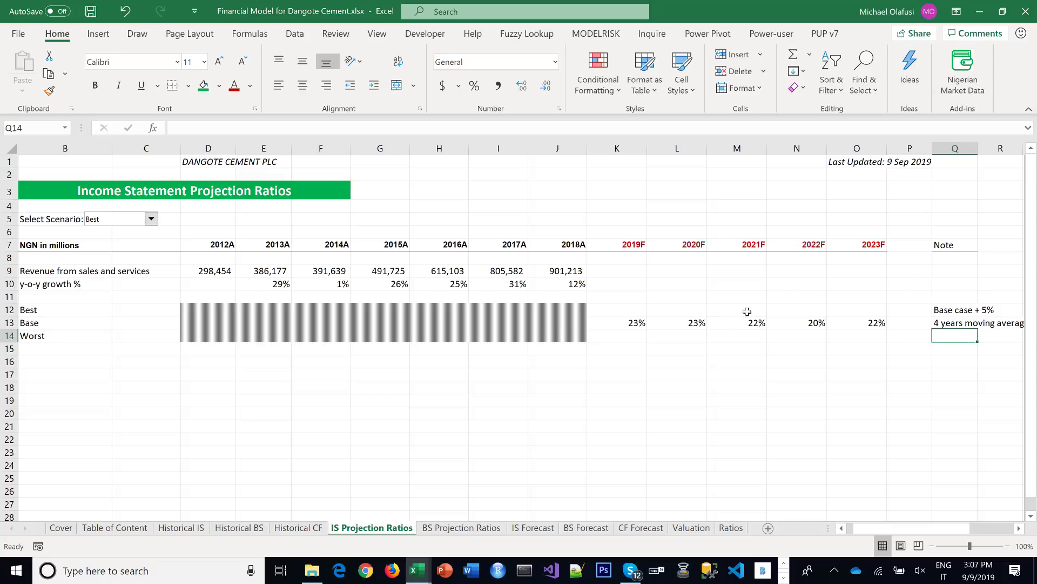
left_click(637, 310)
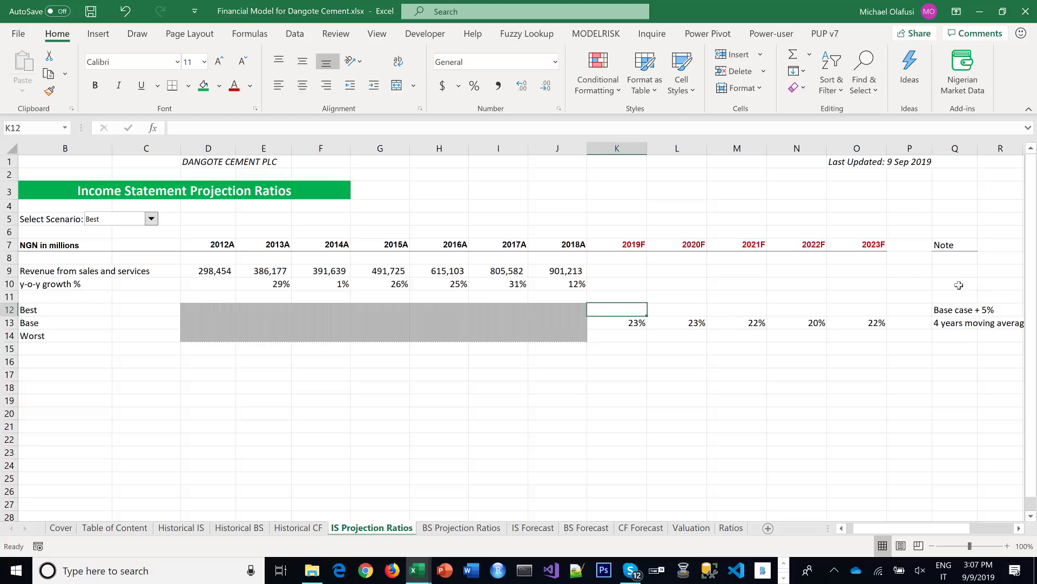
left_click(945, 309)
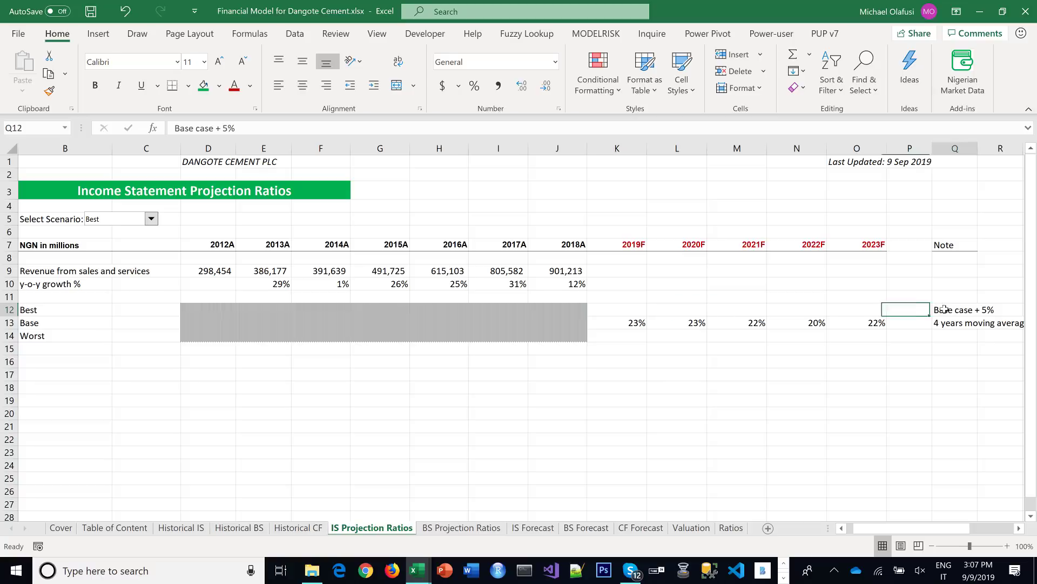
left_click(623, 313)
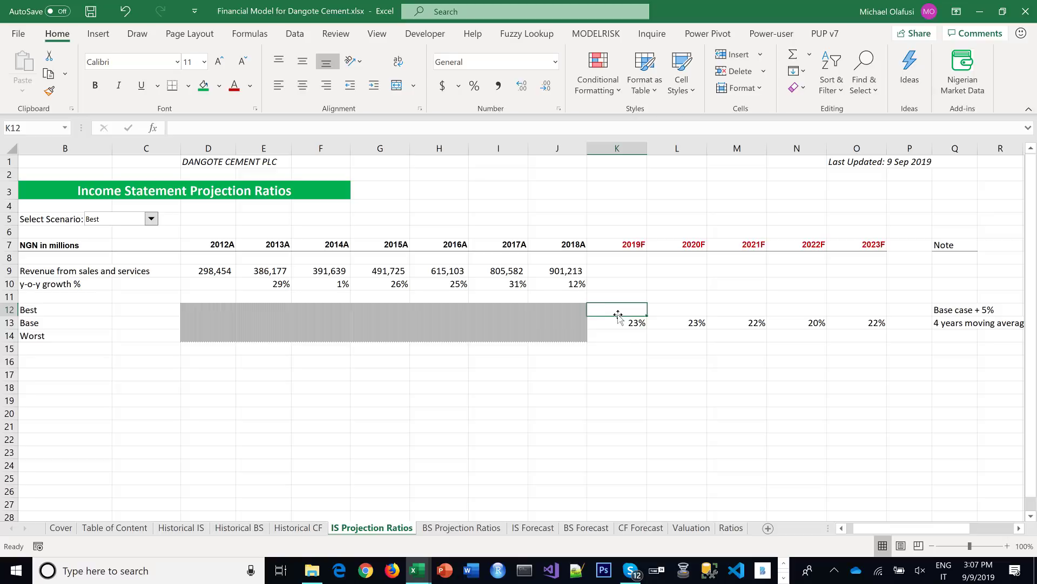
Replace the Best scenario's text note in Q12 with the numeric value 5%
left_click(952, 309)
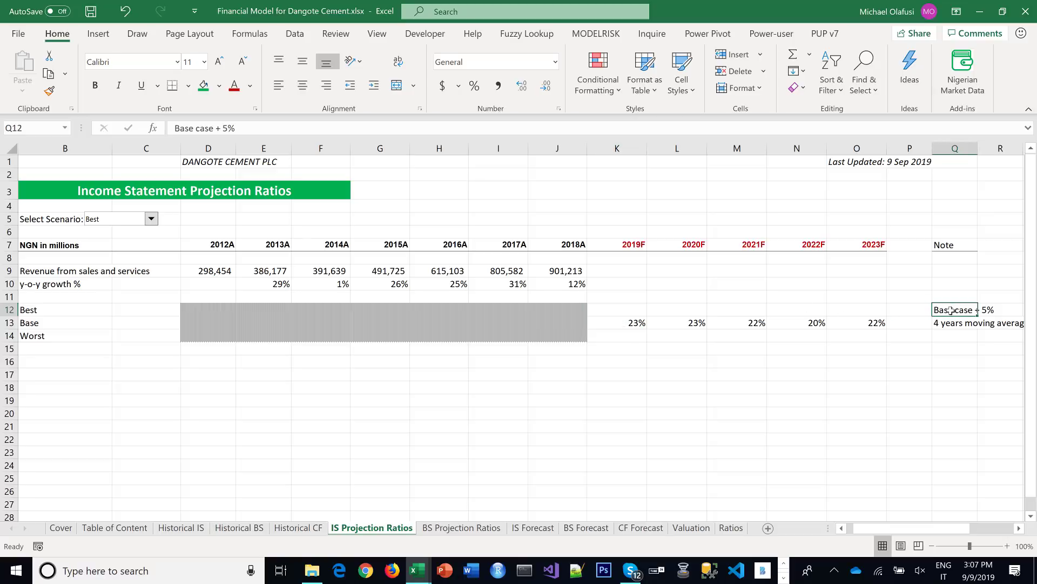
key("Delete")
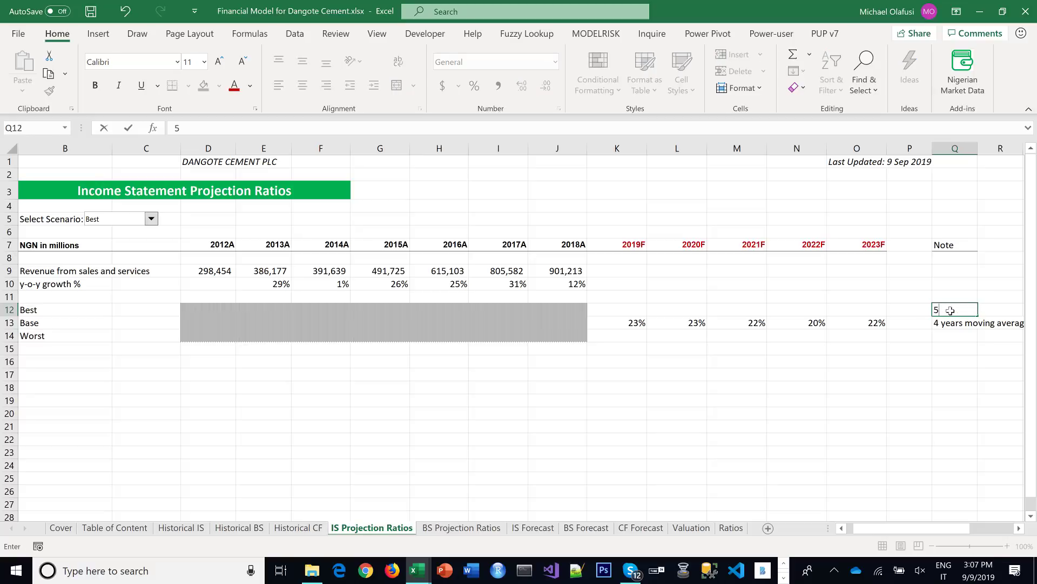
type("5%")
key("Return")
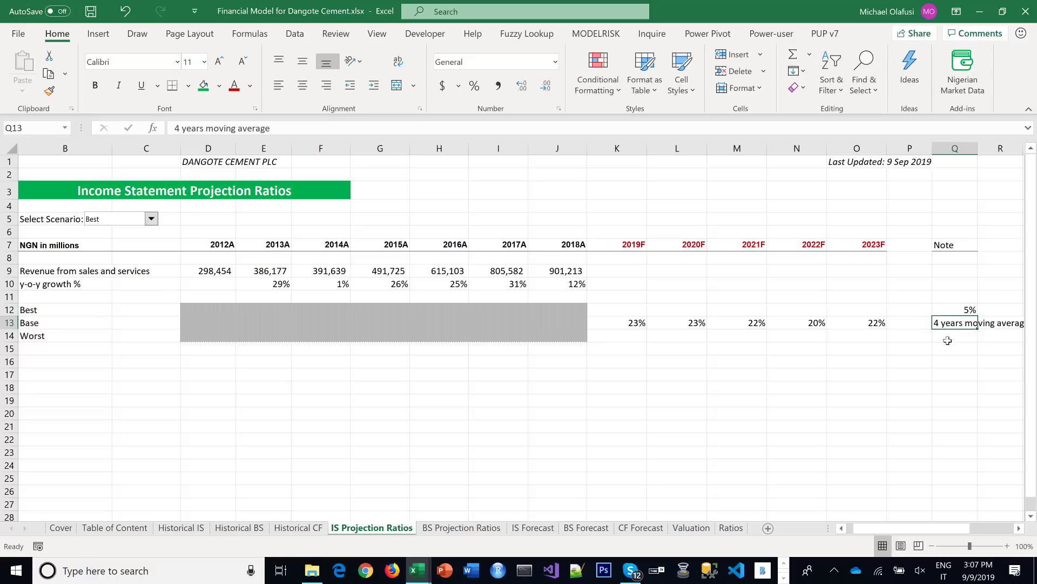
Enter the numeric value 5% for the Worst scenario in the Note column, cell Q14
left_click(948, 338)
type("%")
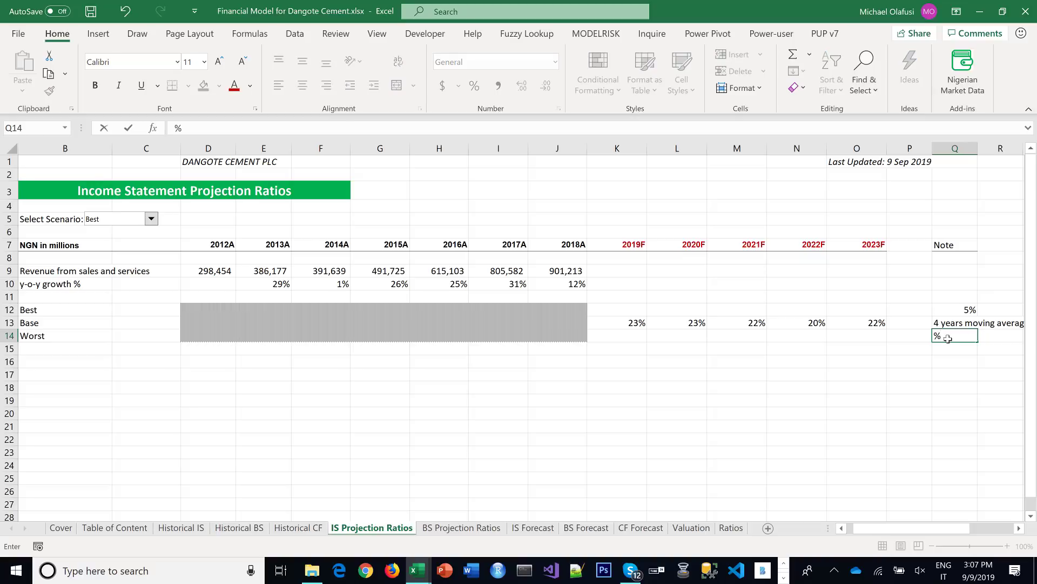
key("BackSpace")
type("5%")
key("BackSpace")
key("BackSpace")
type("5%")
key("Return")
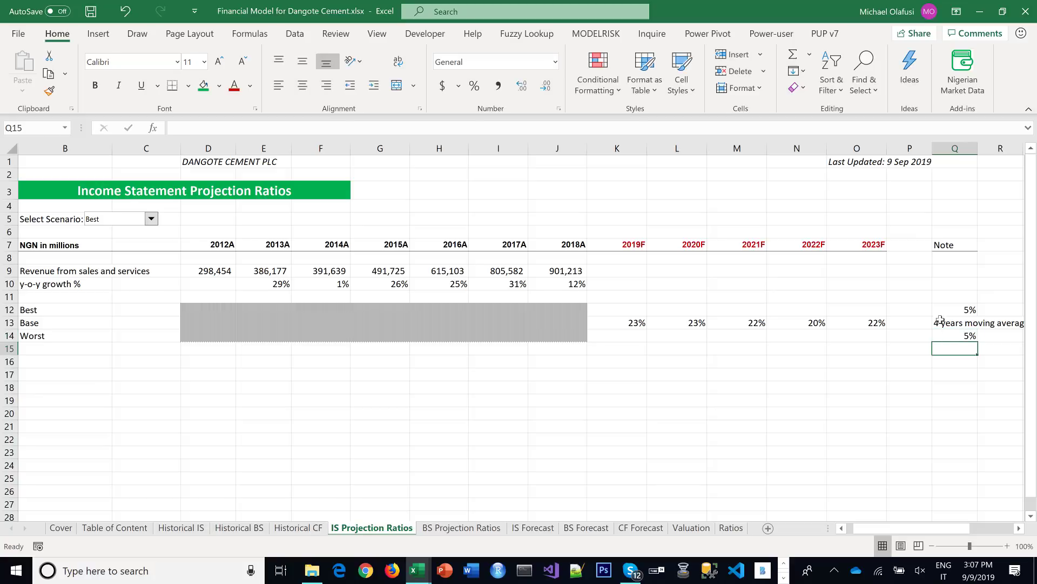
Apply the custom number format "Base case + "0% to Q12, copying its quoted prefix for reuse
left_click(944, 311)
right_click(944, 311)
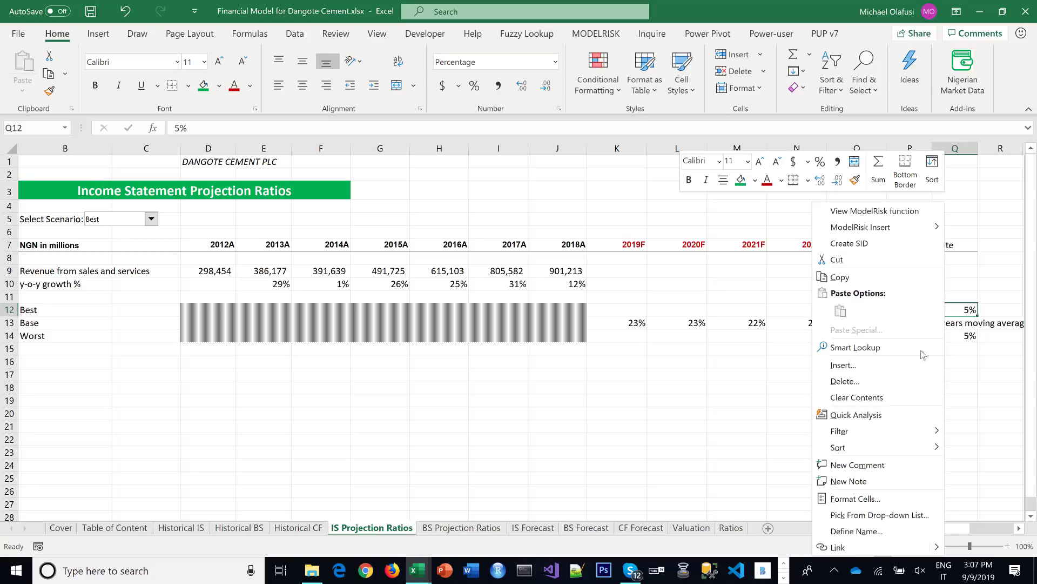
left_click(882, 508)
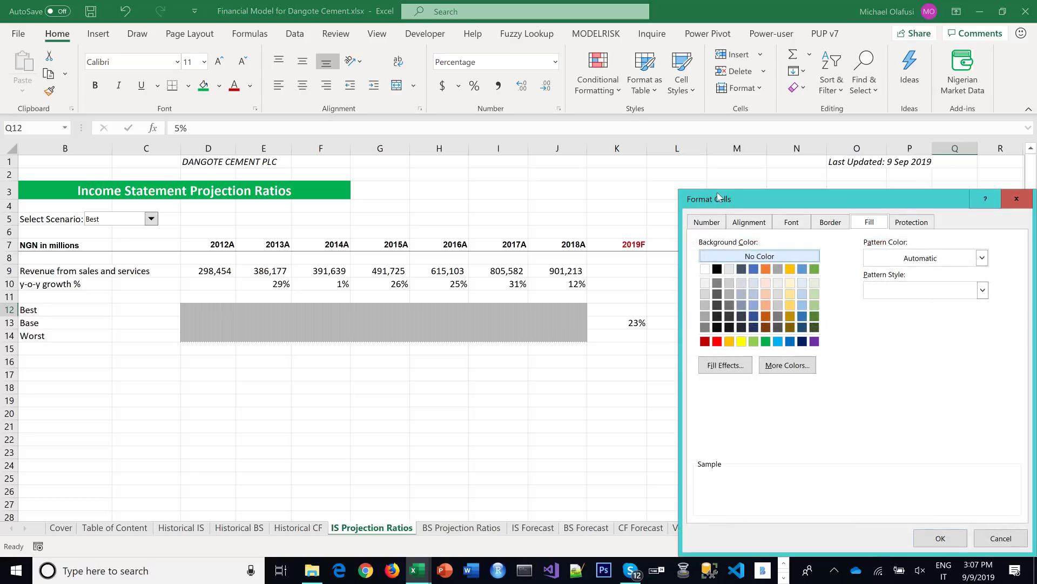
left_click_drag(718, 197, 309, 160)
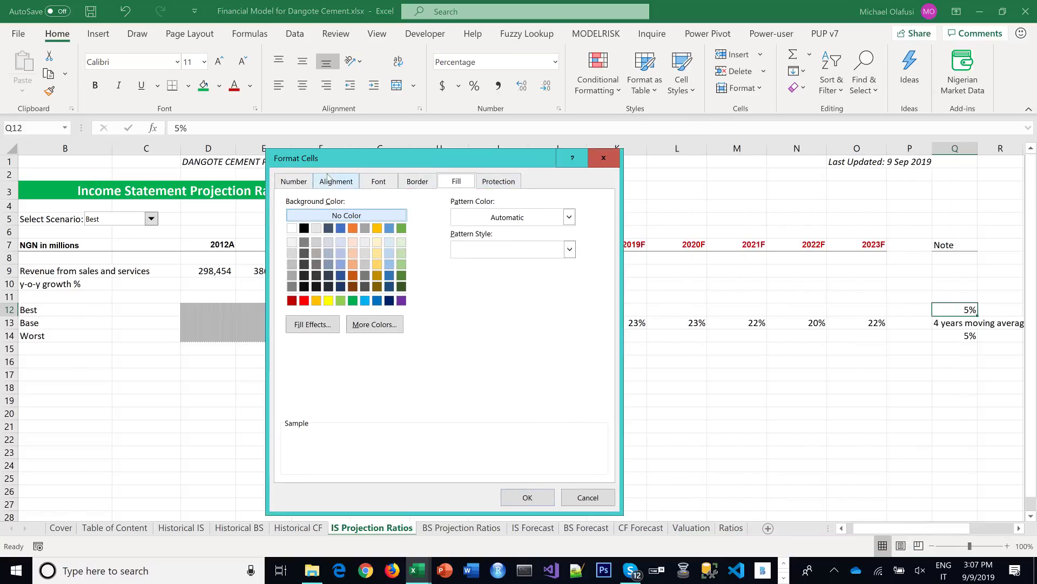
left_click(301, 183)
left_click(302, 325)
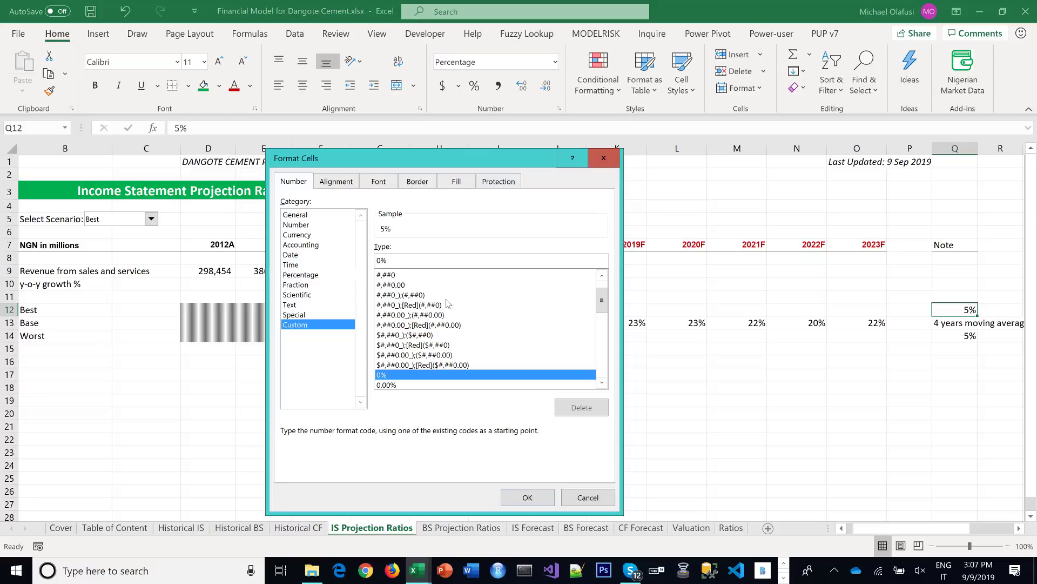
type("\"")
type("Base ")
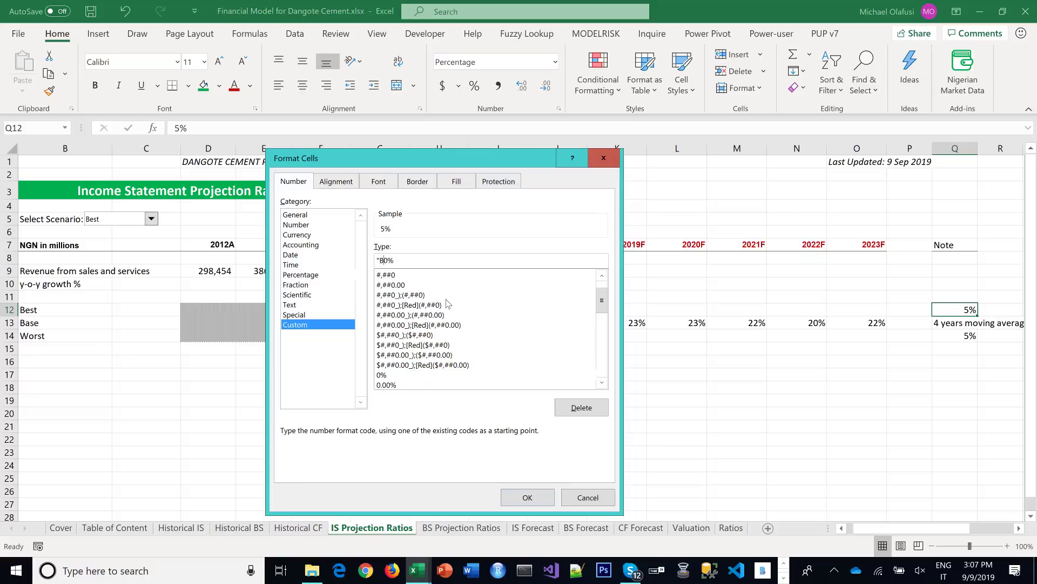
type("case + \"")
left_click_drag(423, 260, 373, 256)
key("ctrl+c")
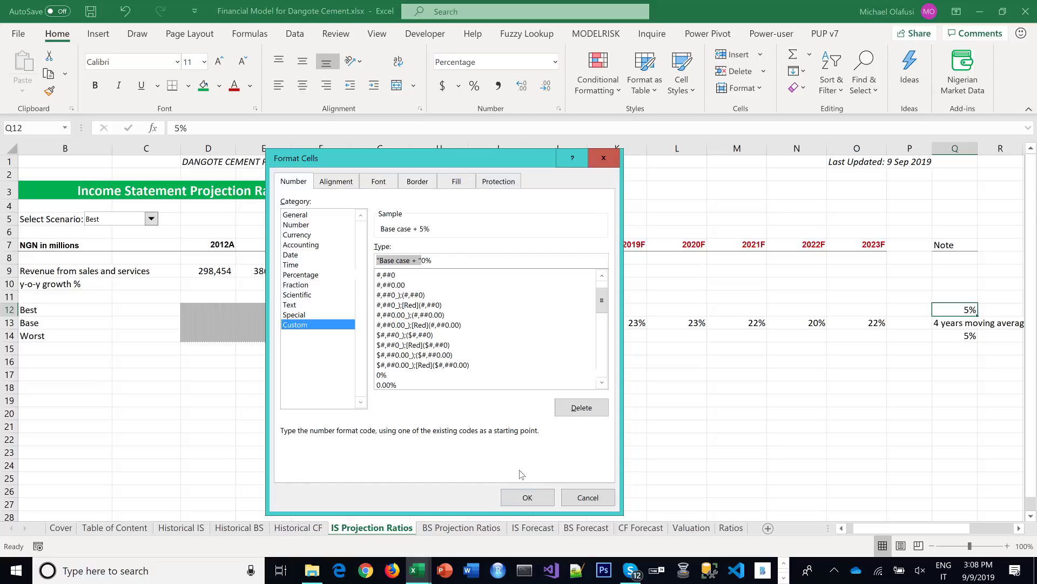
left_click(527, 497)
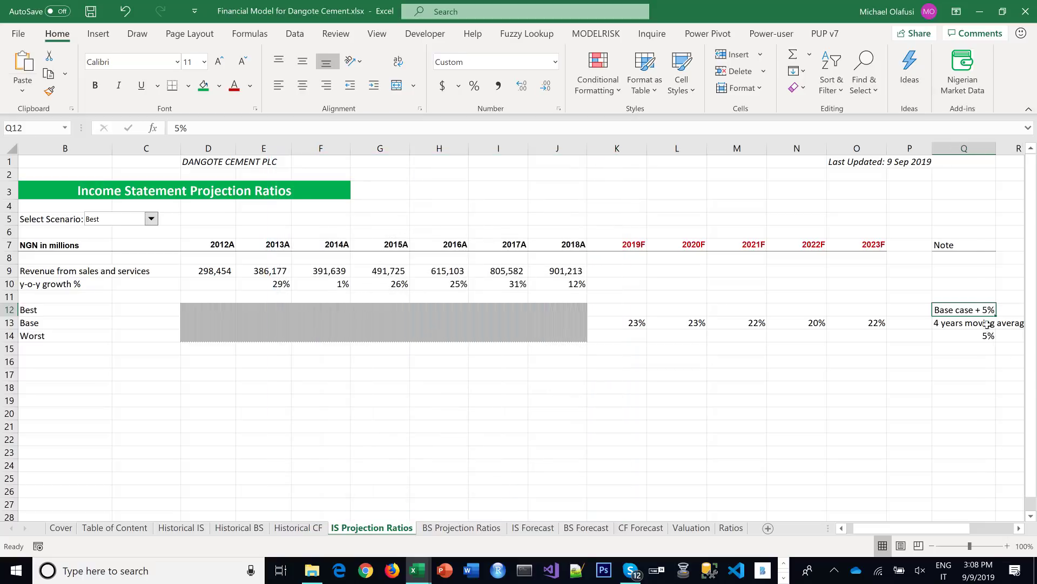
Apply the custom number format "Base case - "0% to Q14, reusing the copied prefix with a minus sign
left_click(957, 337)
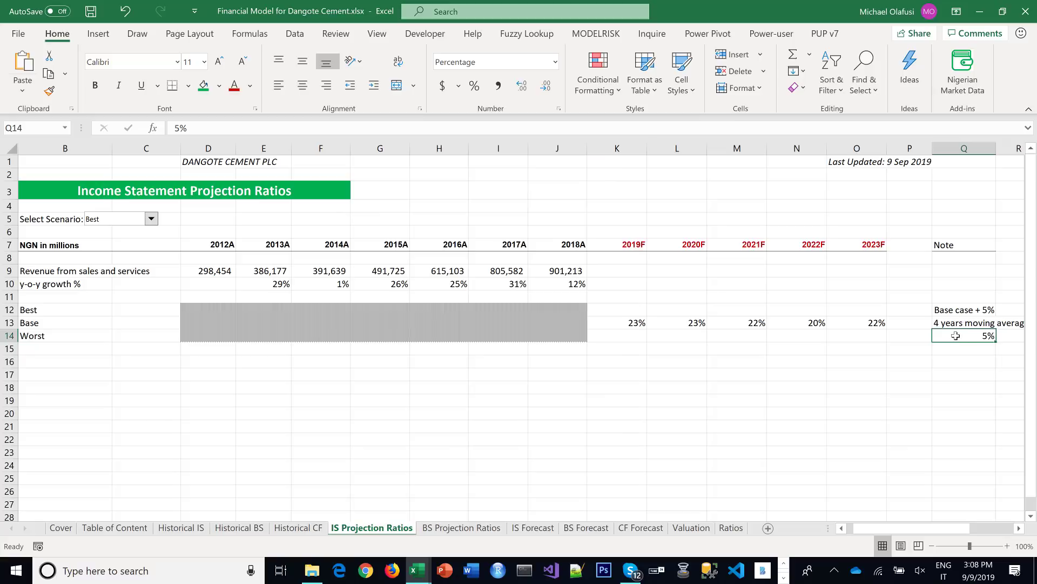
right_click(956, 340)
left_click(894, 500)
left_click_drag(737, 210, 359, 172)
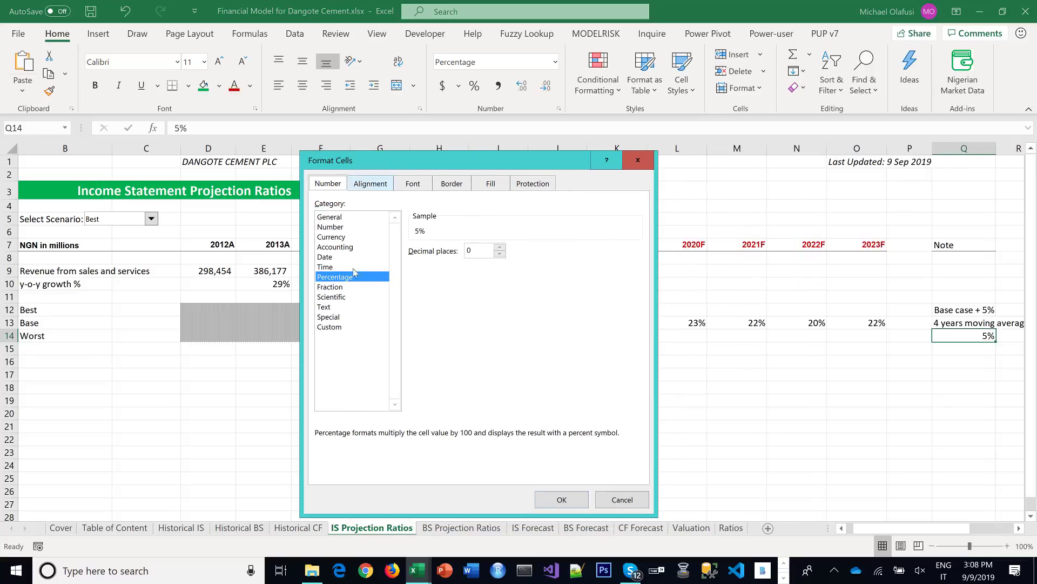
left_click(340, 327)
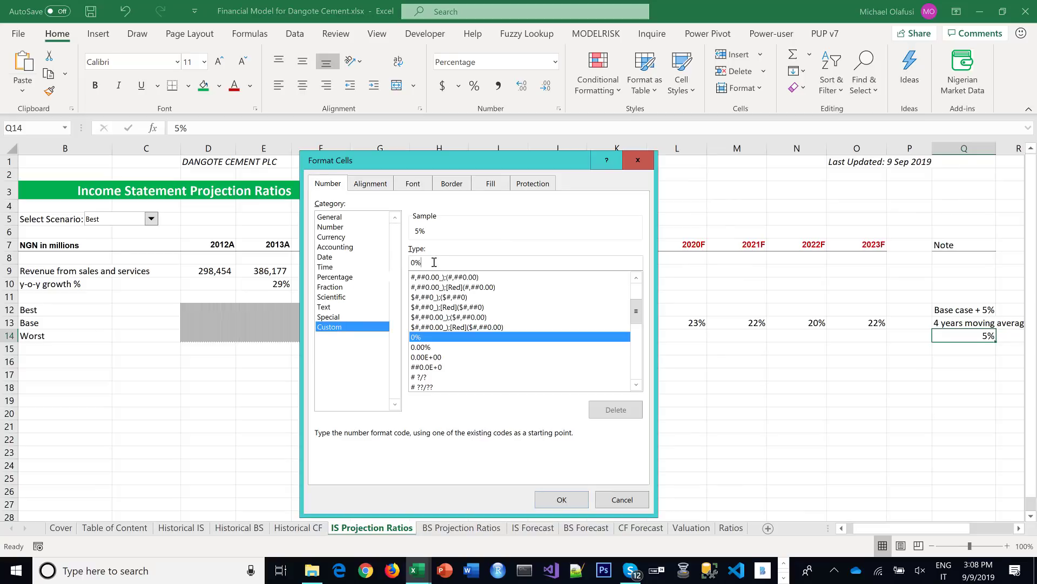
left_click_drag(434, 262, 388, 264)
left_click(411, 263)
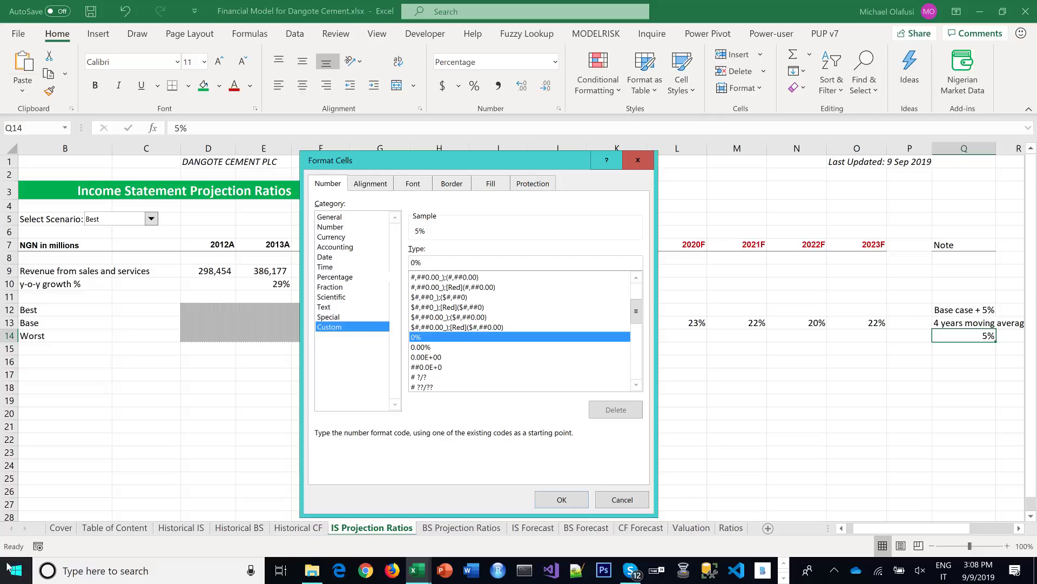
key("ctrl+v")
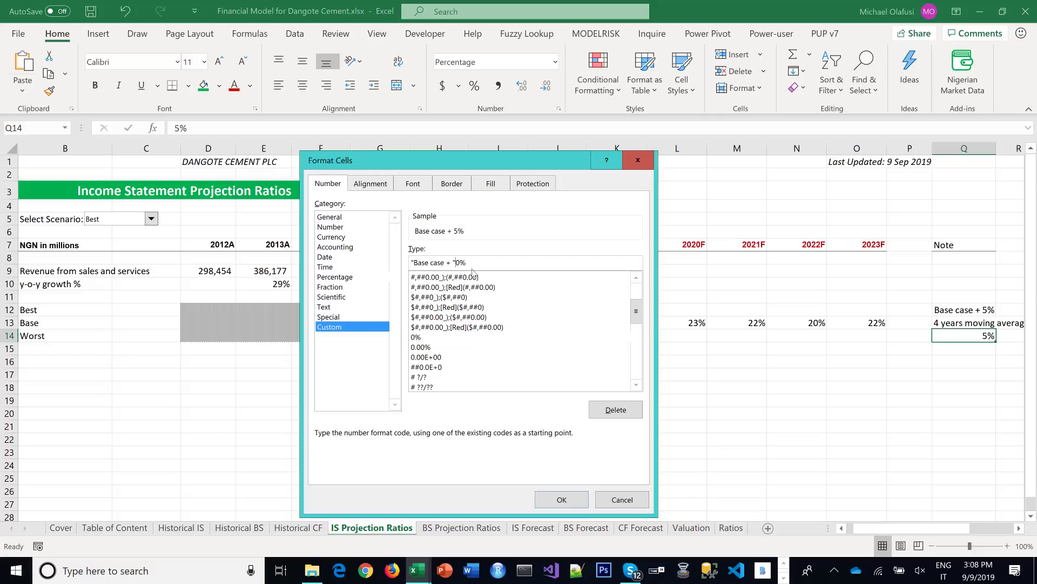
left_click(450, 263)
key("BackSpace")
type("-")
left_click(545, 499)
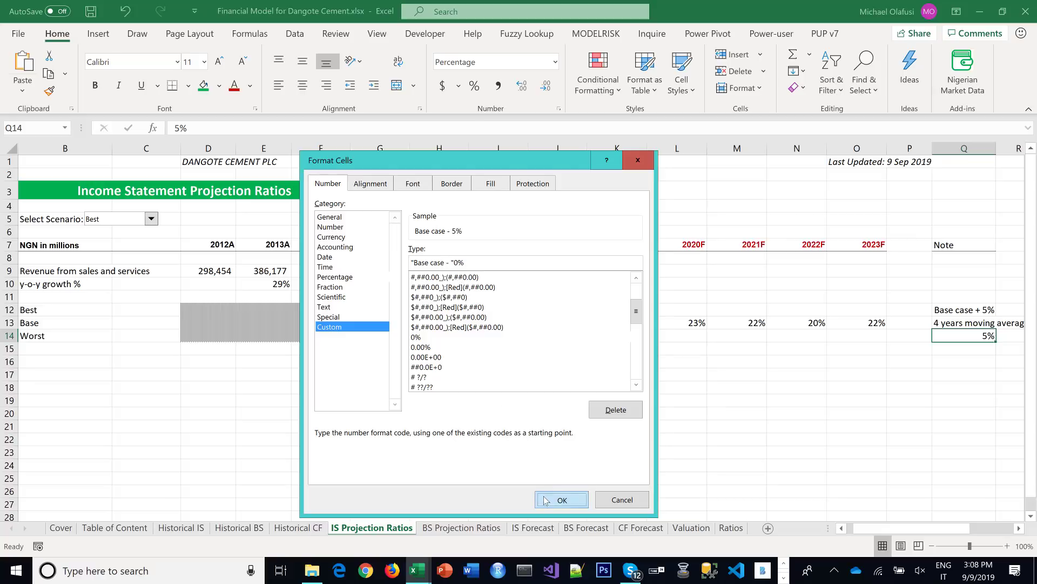
key("Down")
key("Down")
key("Left")
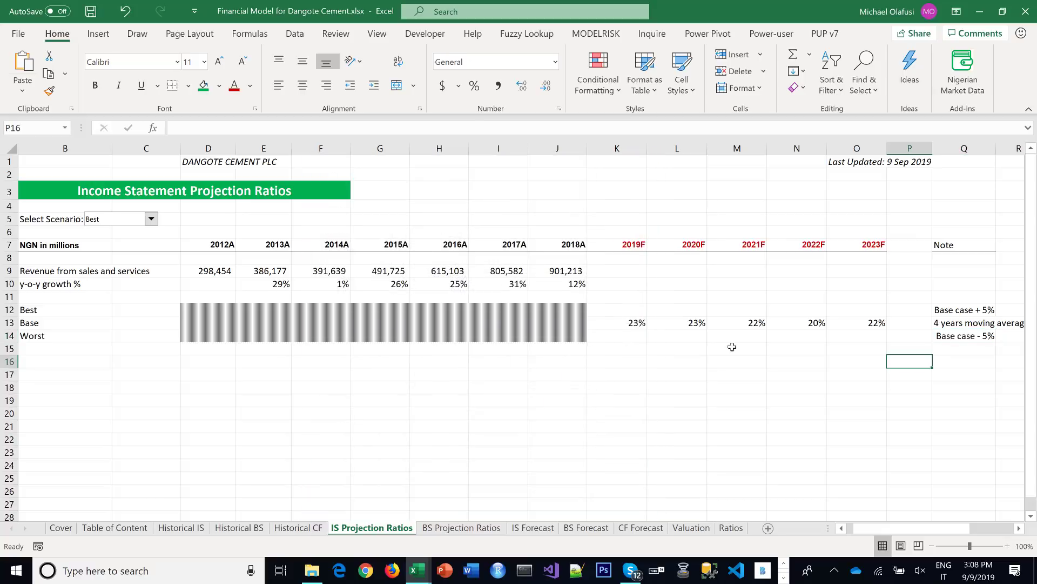
Calculate the Best scenario's 2019F growth in K12 with the formula =K13+$Q$12
left_click(635, 311)
type("=")
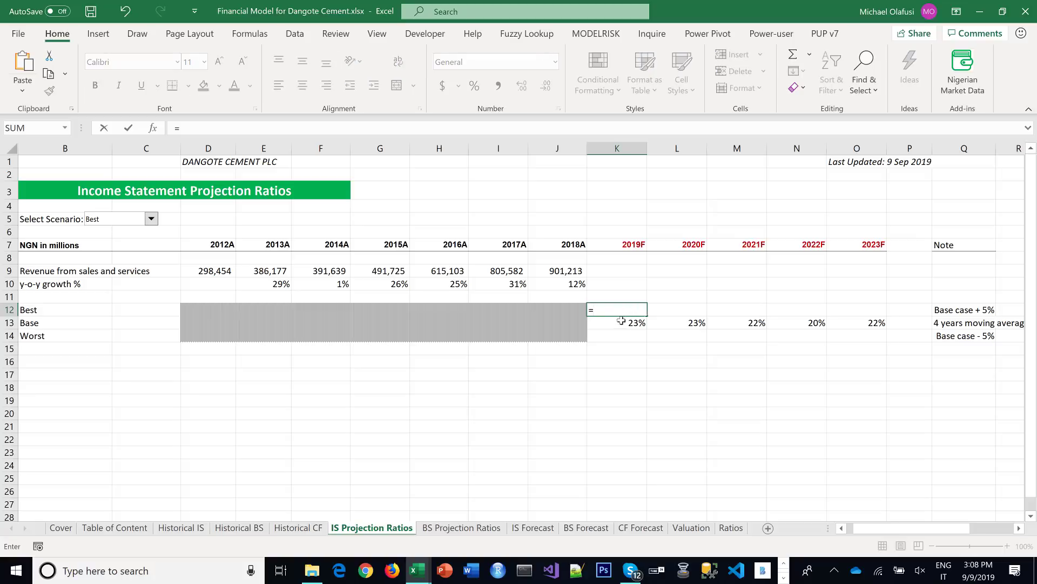
left_click(621, 322)
type("+")
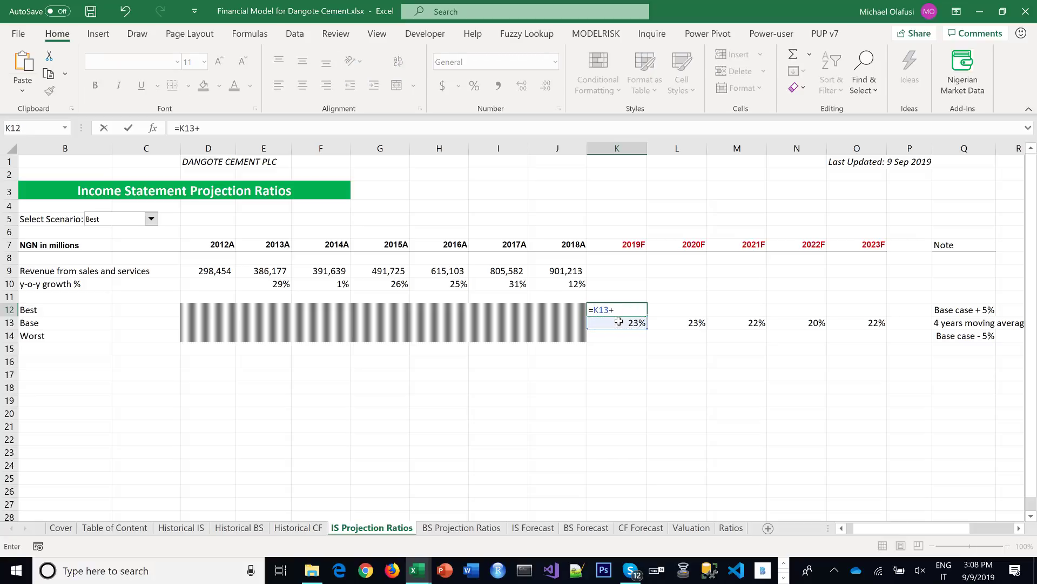
left_click(949, 310)
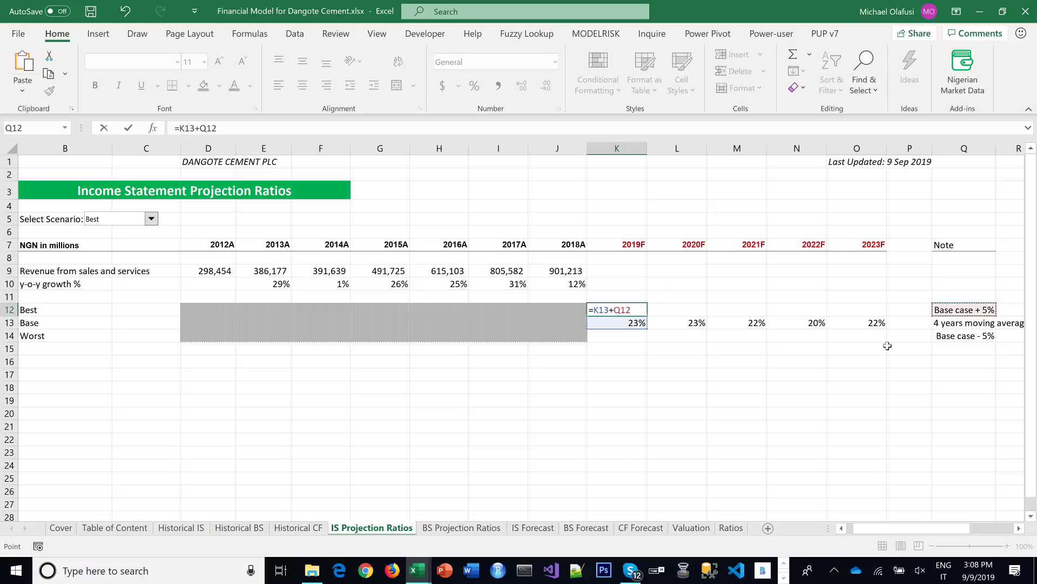
key("F4")
key("Return")
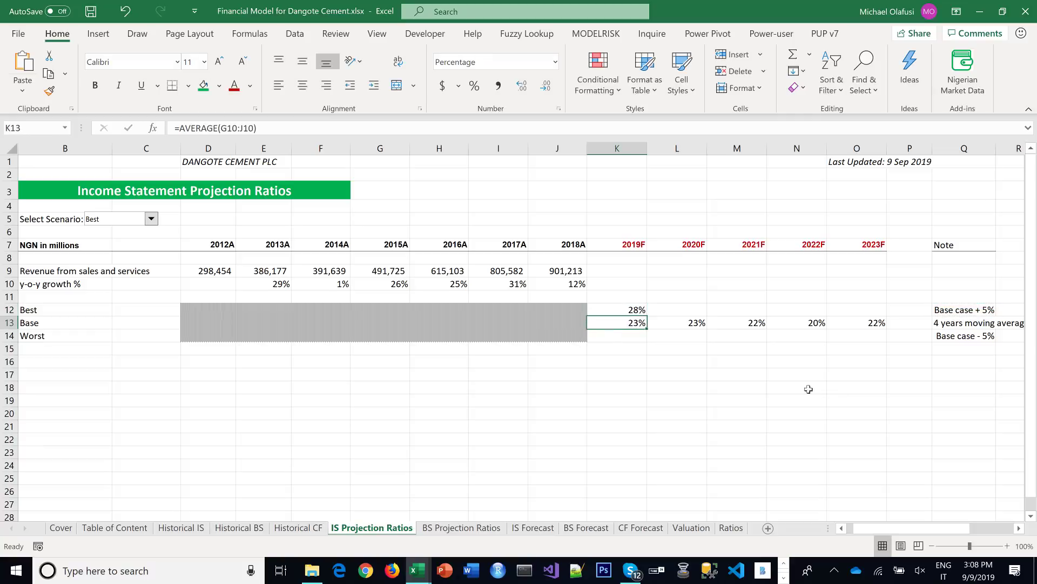
Fill the Best scenario's 2019F growth formula in K12 across the row through 2023F
left_click(630, 312)
left_click_drag(644, 313, 880, 315)
Calculate the Worst scenario's 2019F growth in K14 with =K13-$Q$14 and fill it across through 2023F
left_click(622, 332)
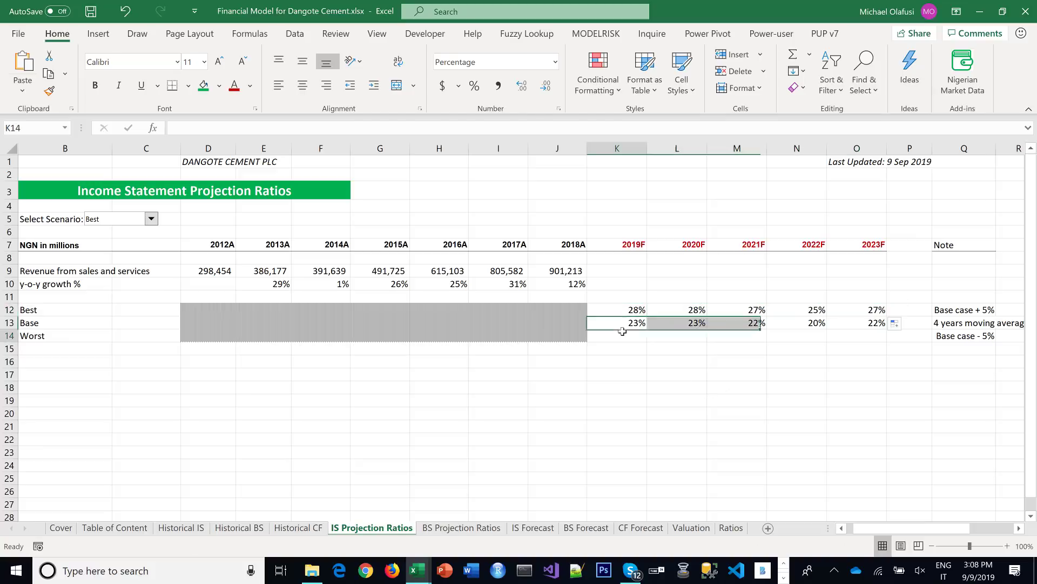
type("=")
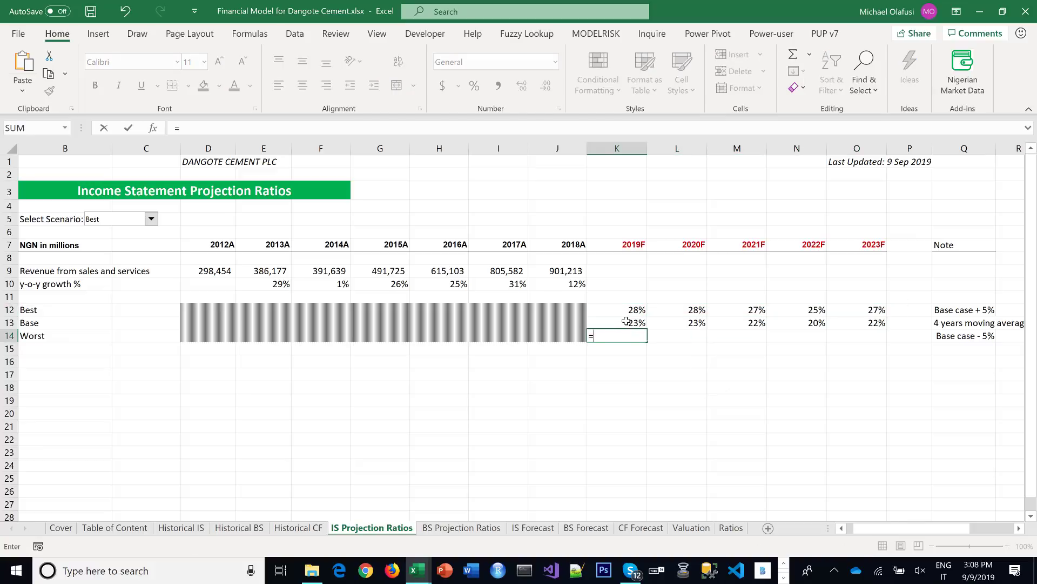
left_click(627, 322)
type("-")
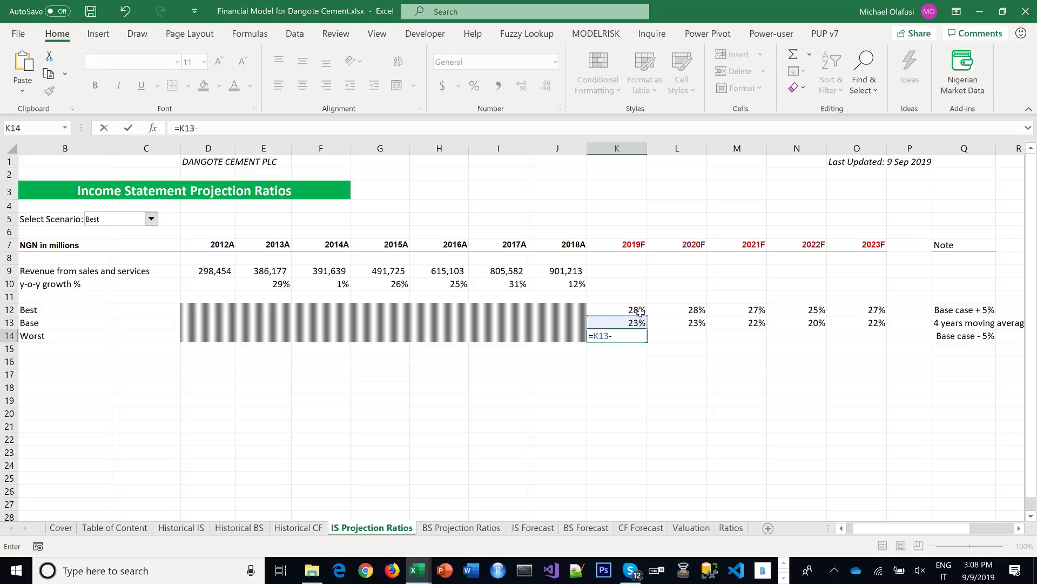
left_click(949, 334)
key("F4")
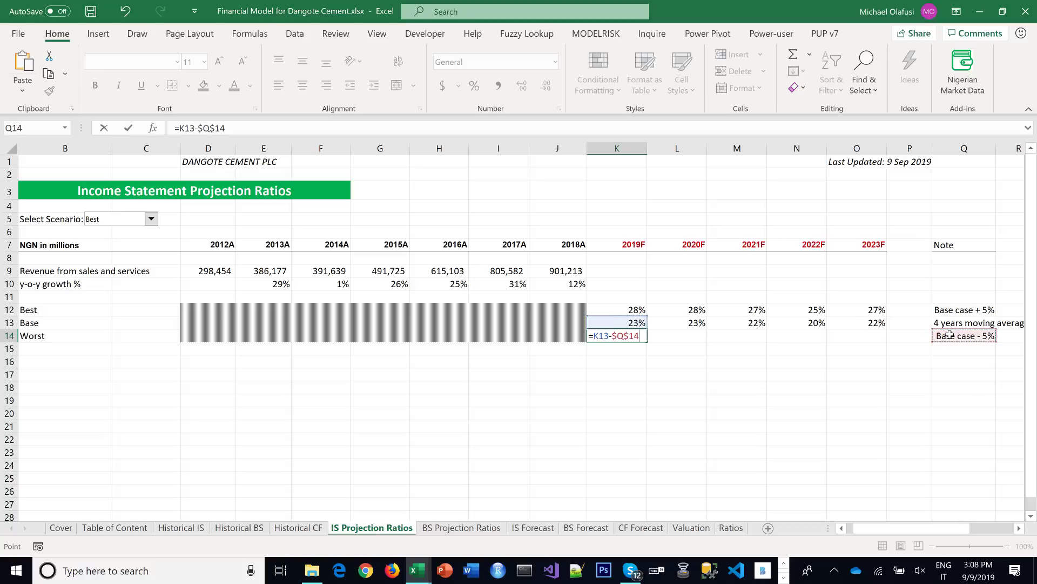
key("ctrl+Return")
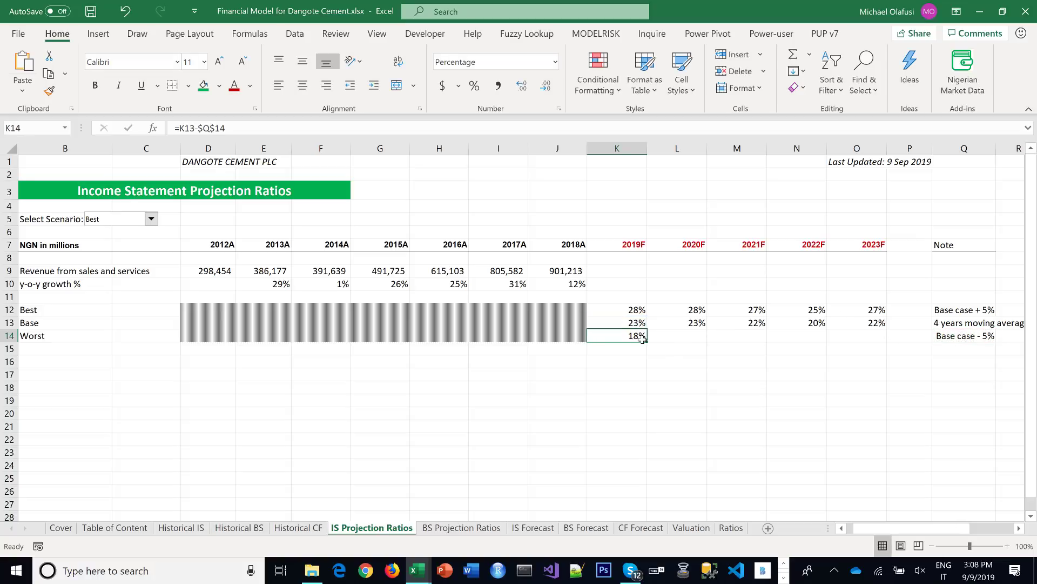
left_click_drag(647, 340, 882, 345)
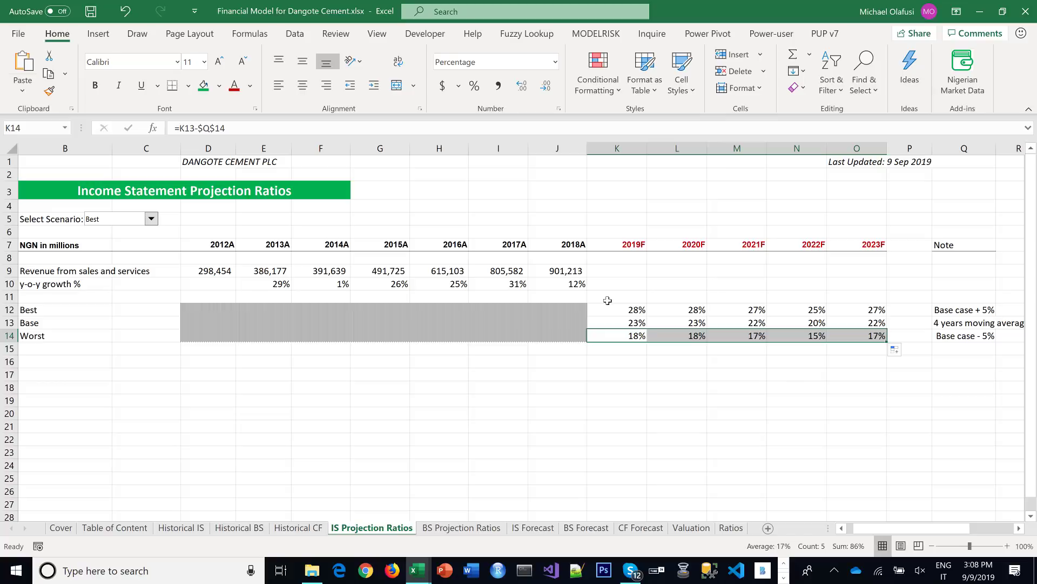
Set the scenario selector to Base
left_click(151, 218)
left_click(126, 241)
left_click(632, 292)
left_click_drag(616, 284, 871, 300)
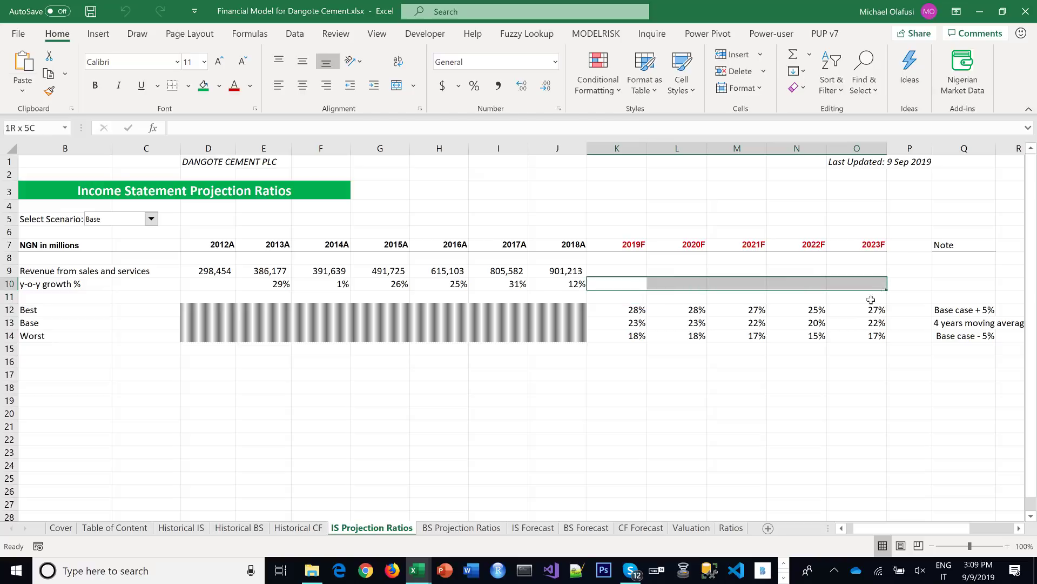
left_click(618, 286)
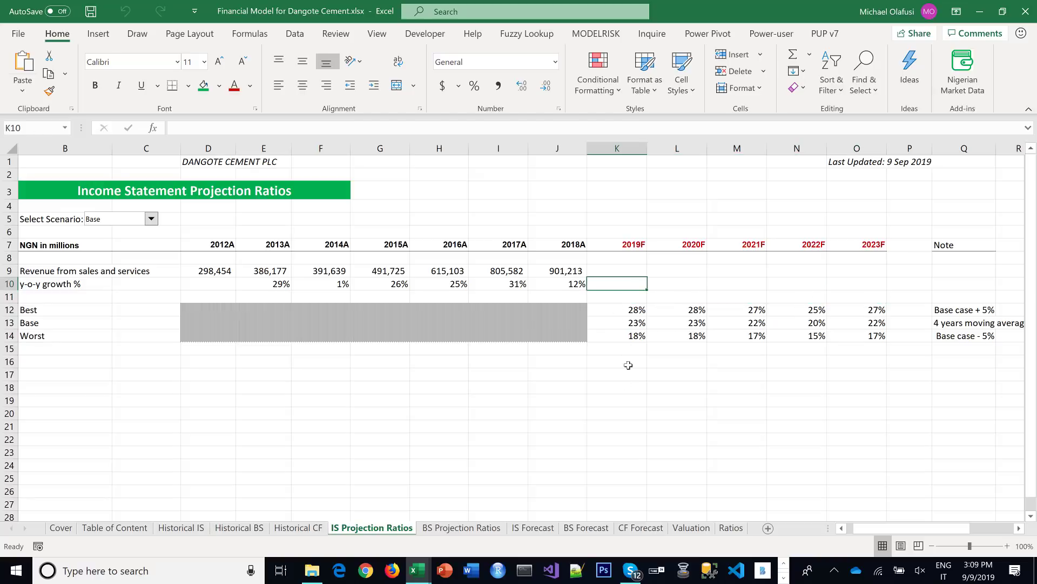
type("=")
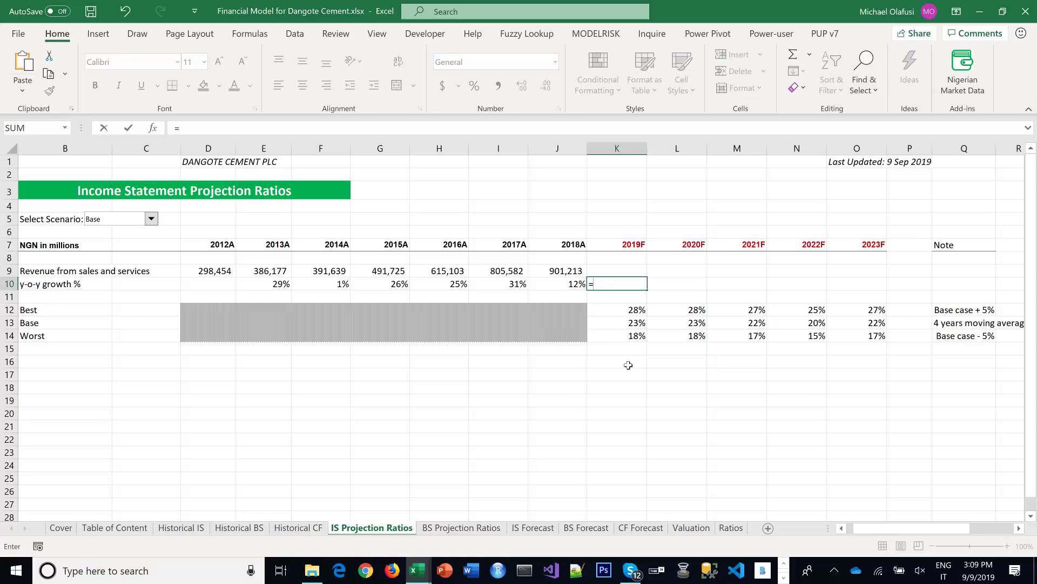
type("index")
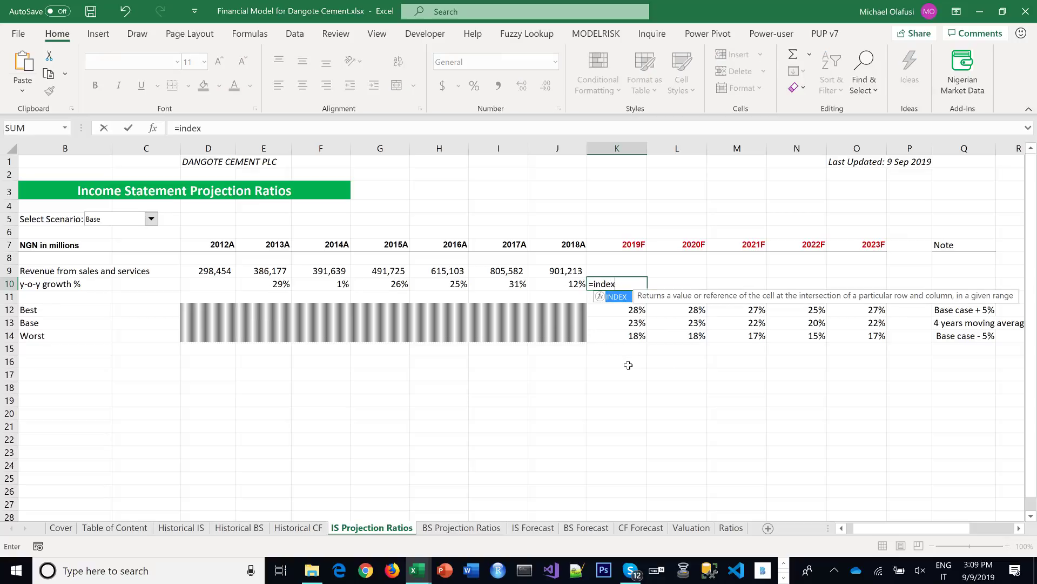
key("Tab")
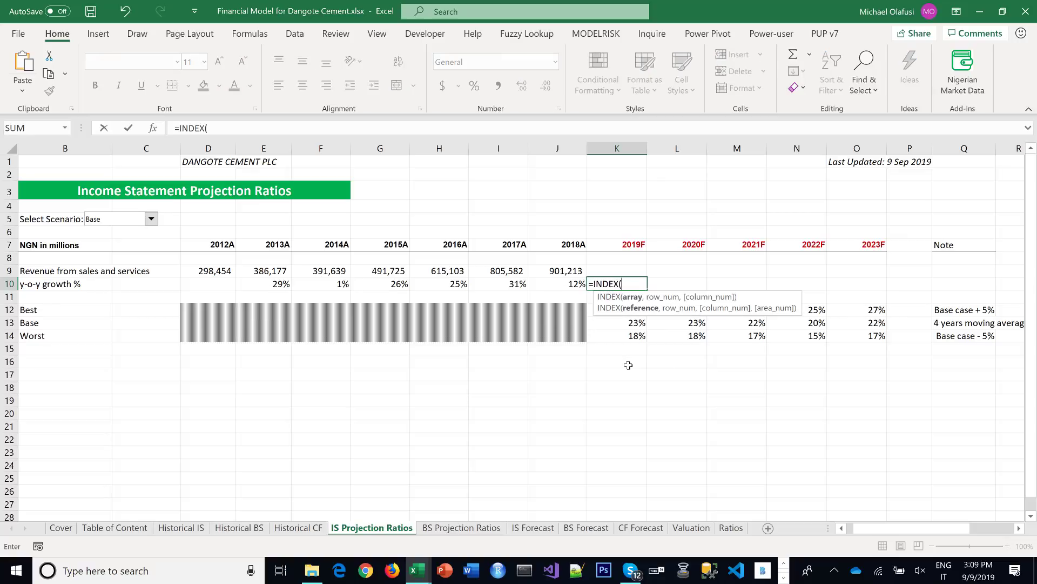
left_click(1019, 529)
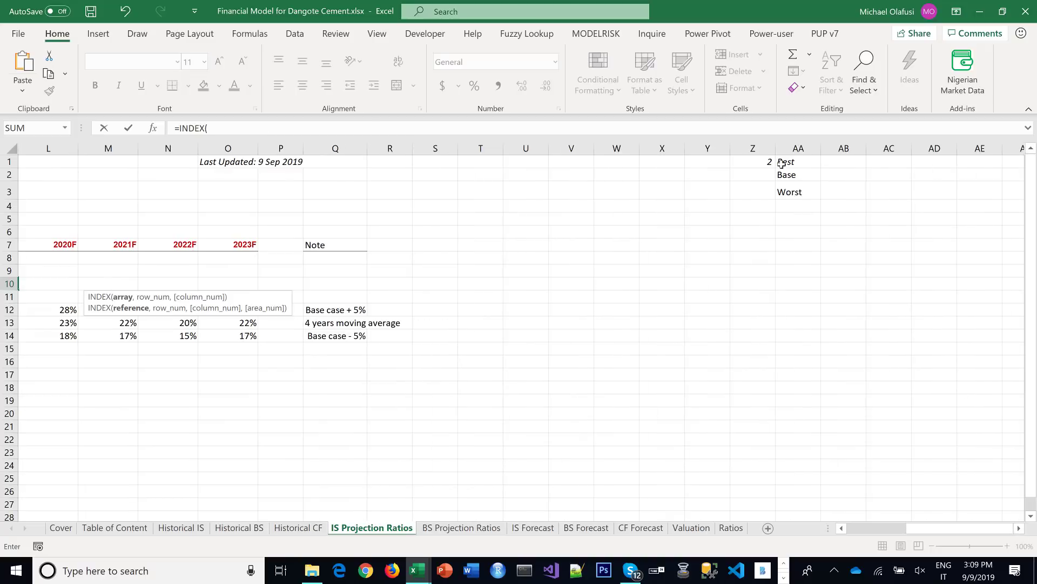
left_click_drag(794, 162, 794, 188)
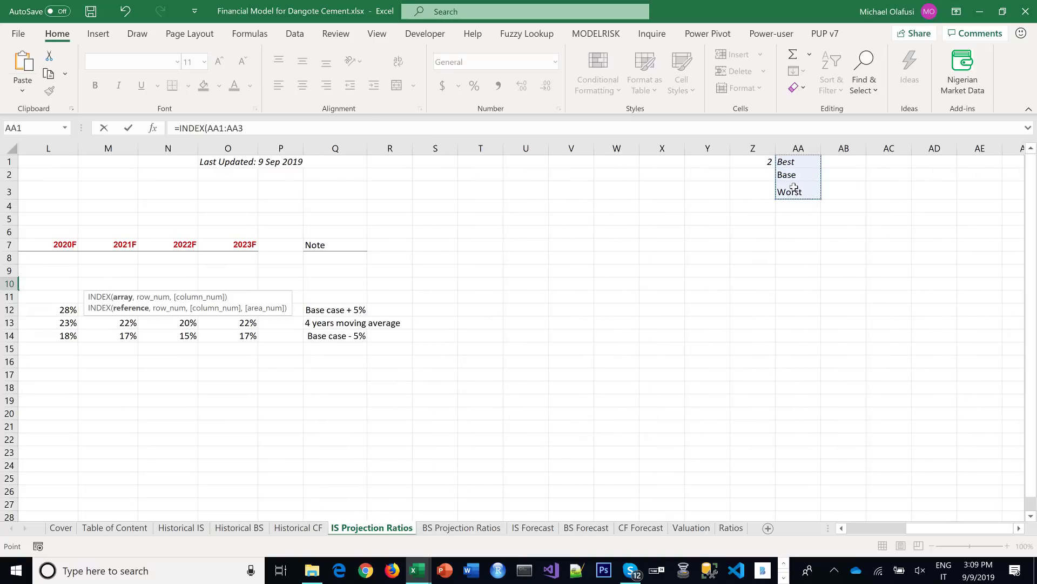
type(",")
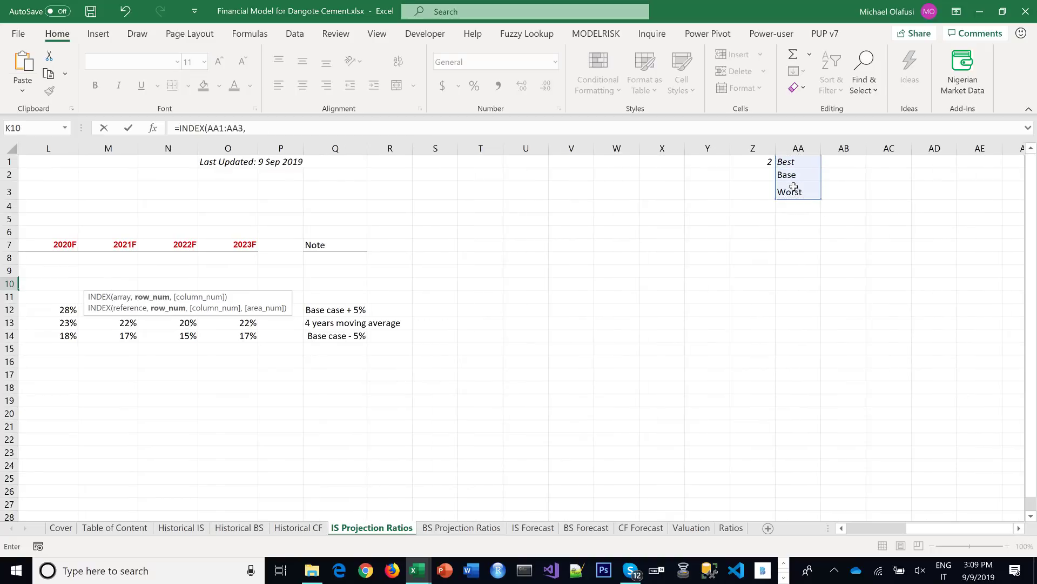
left_click(766, 163)
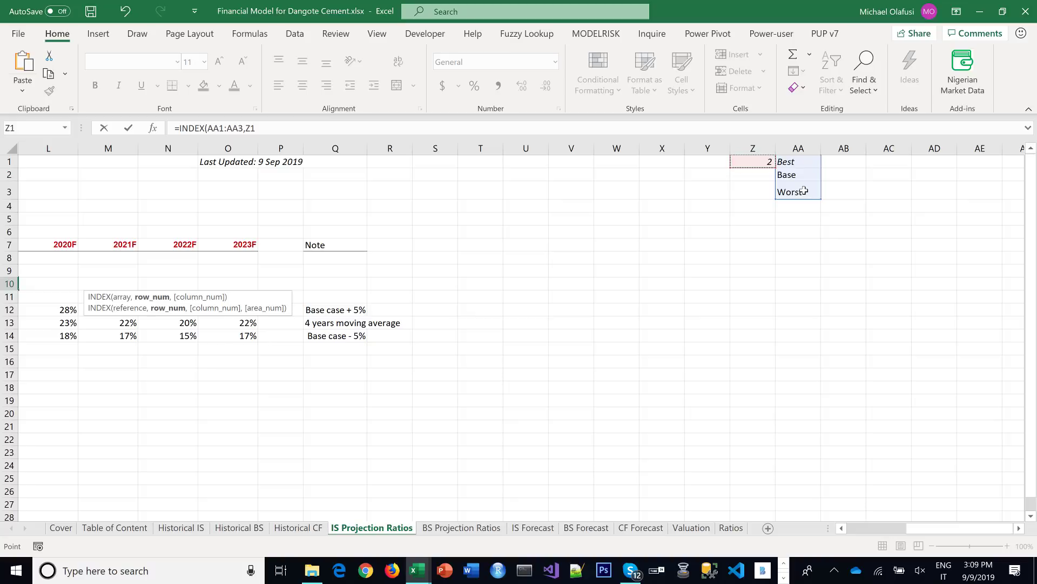
key("Escape")
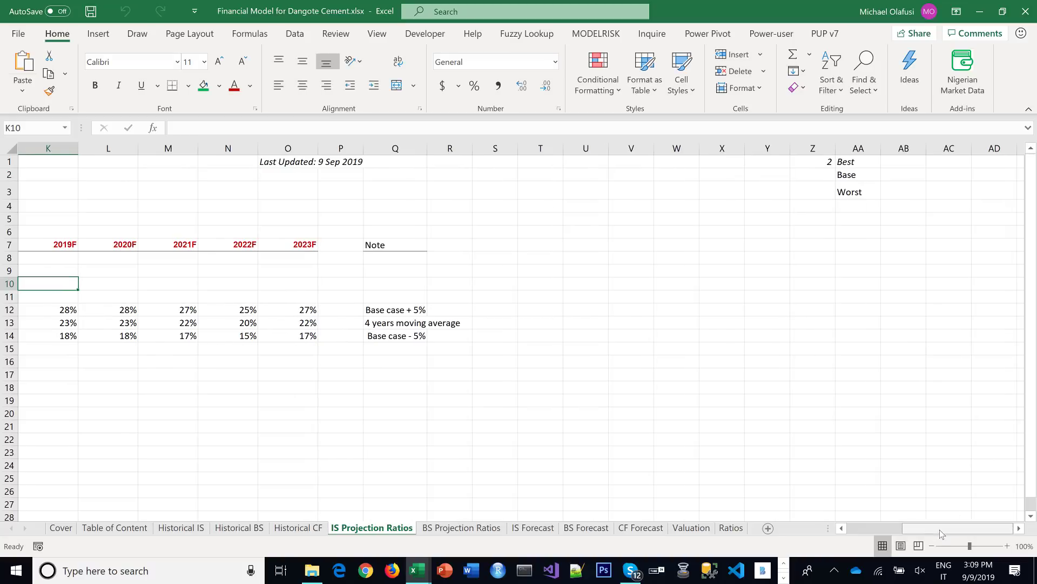
Calculate the selected scenario's 2019F y-o-y growth in K10 with the formula =INDEX(K12:K14,$Z$1)
left_click_drag(940, 530, 805, 513)
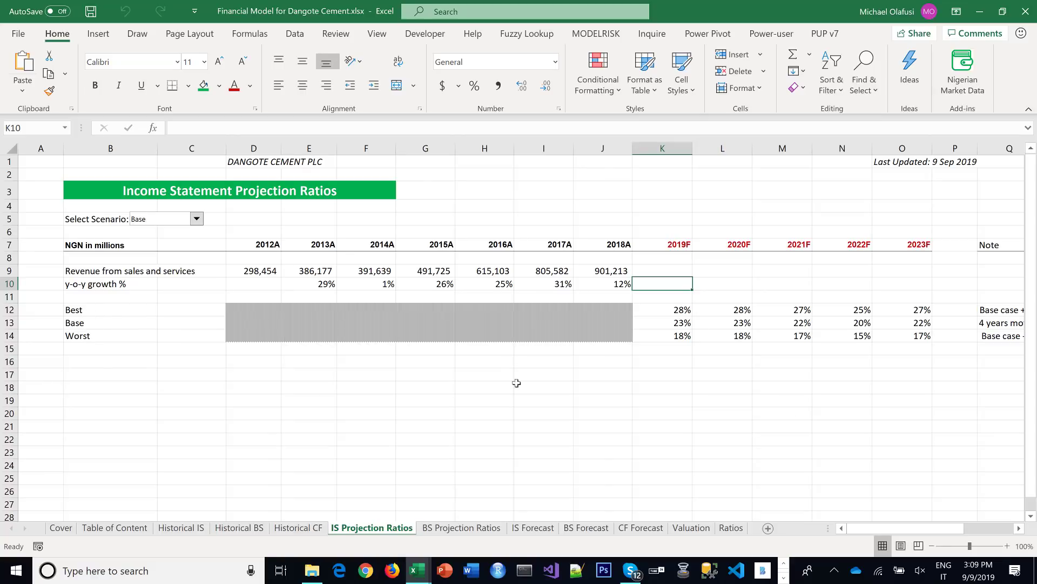
left_click_drag(676, 313, 677, 336)
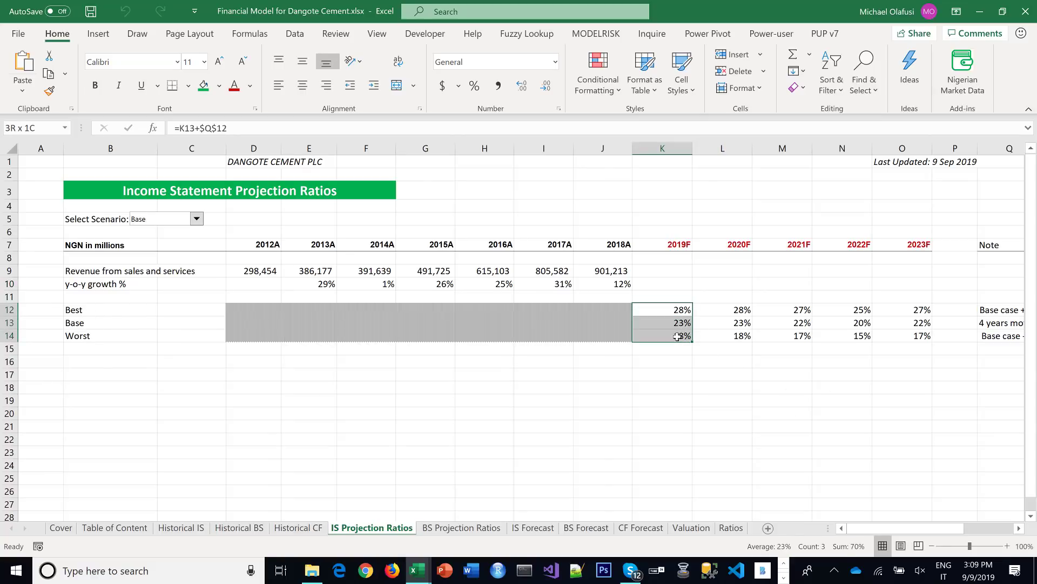
left_click(655, 283)
type("=i")
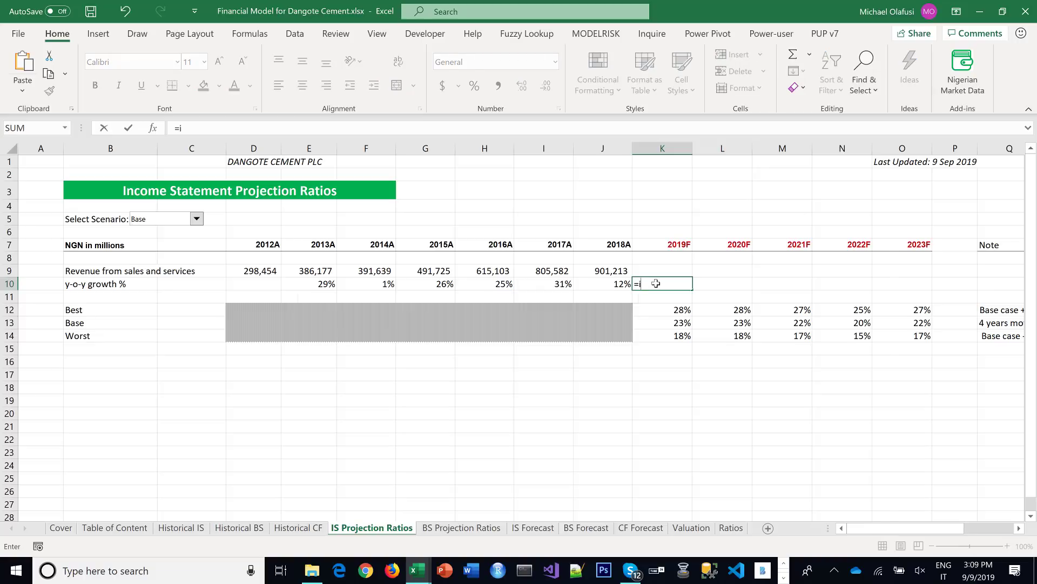
type("nd")
key("Tab")
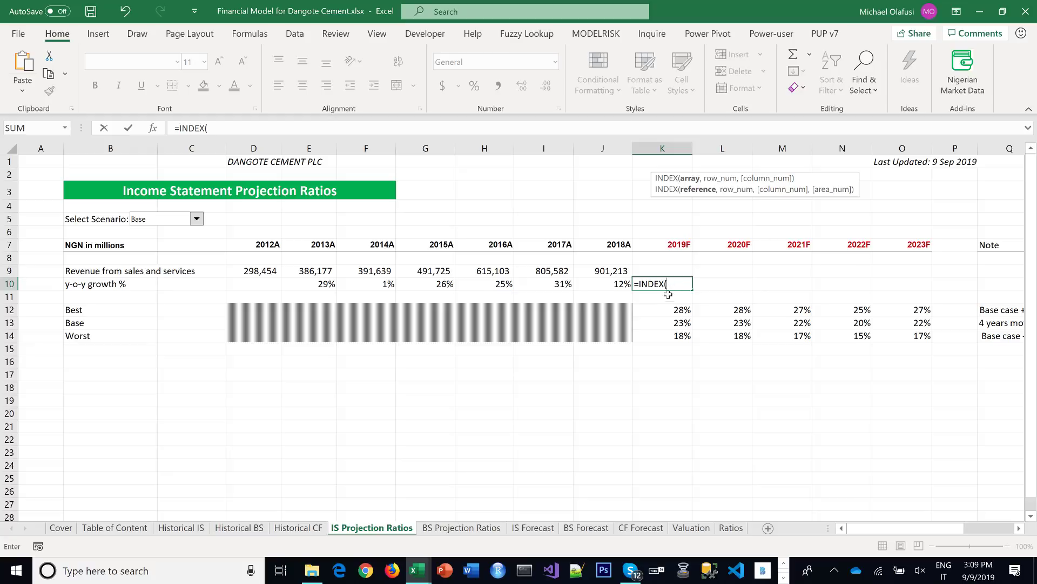
left_click_drag(669, 310, 669, 333)
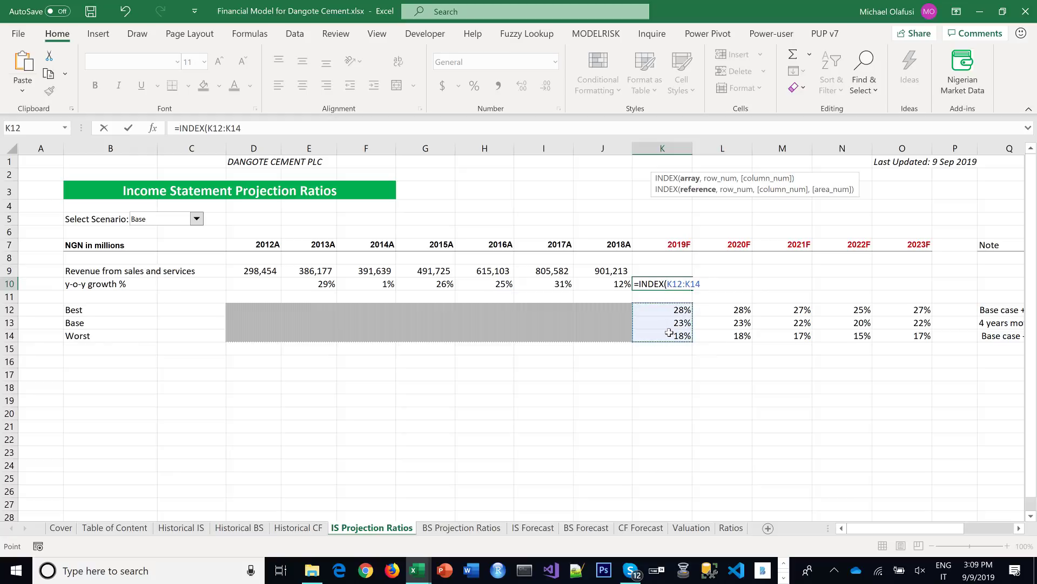
type(",")
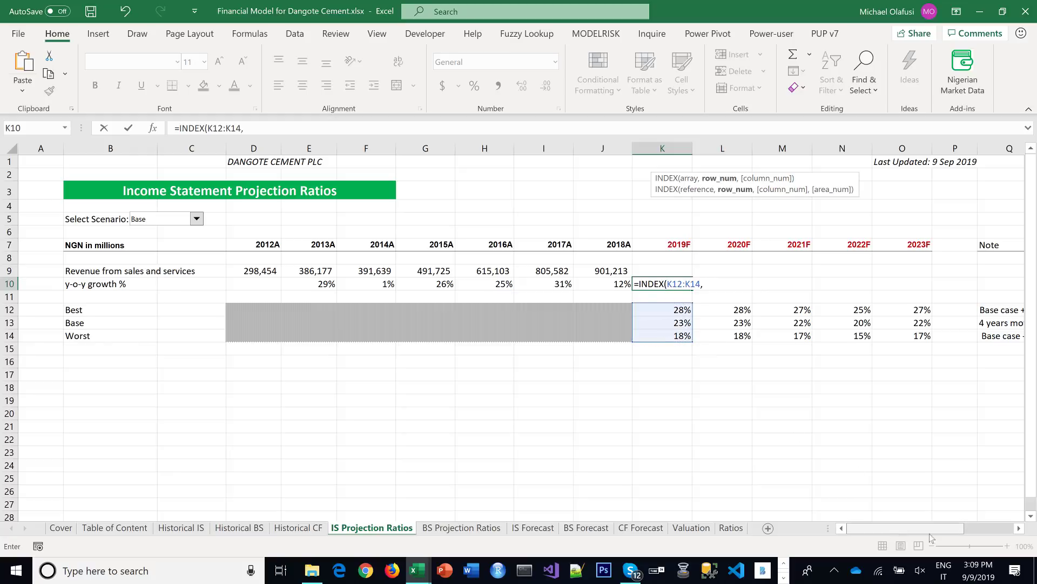
left_click(983, 528)
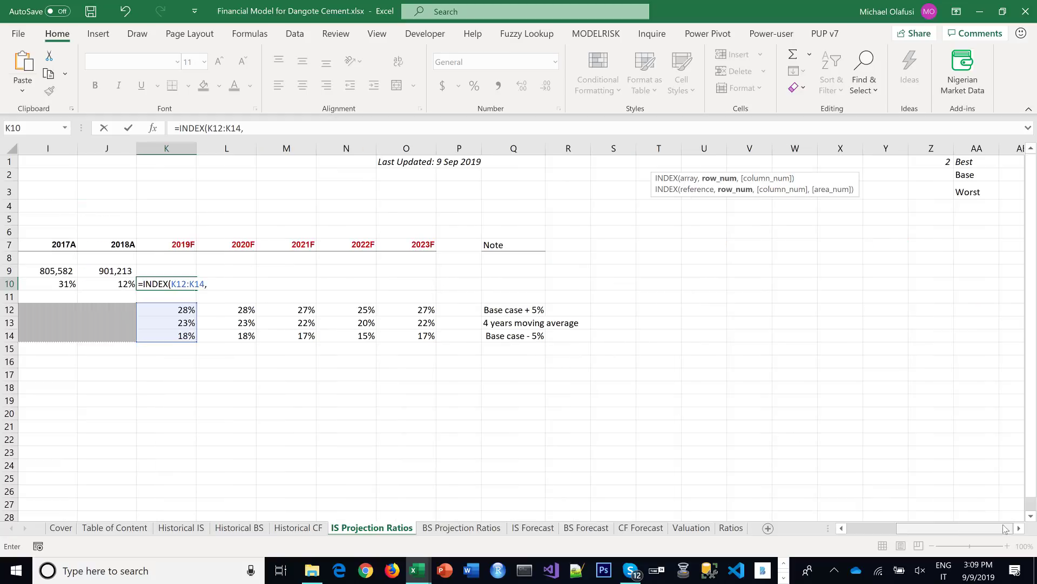
left_click(934, 161)
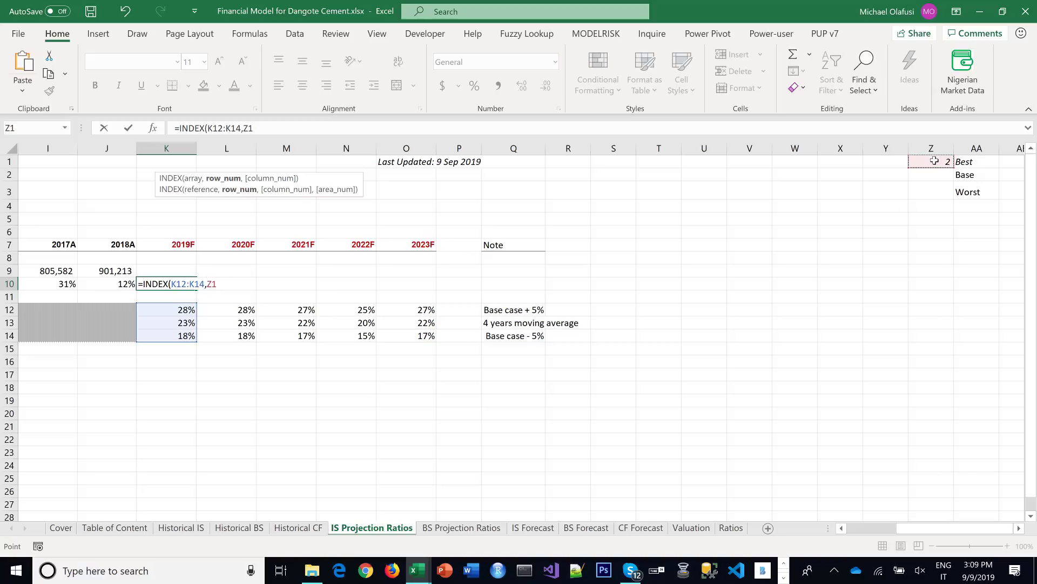
key("F4")
type("=")
type(")")
key("Return")
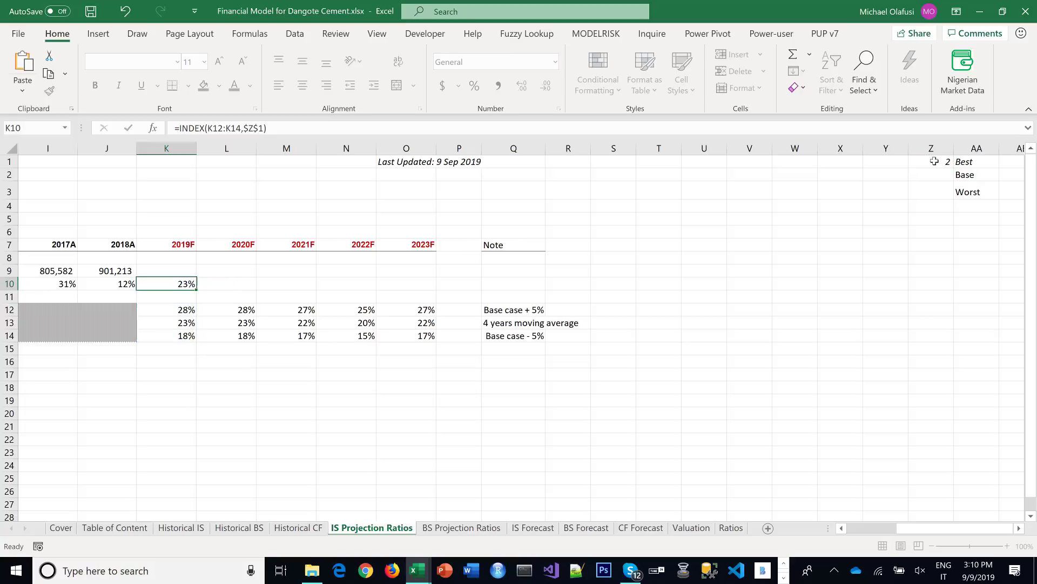
Fill the y-o-y growth formula from K10 across the forecast years to O10
left_click(186, 277)
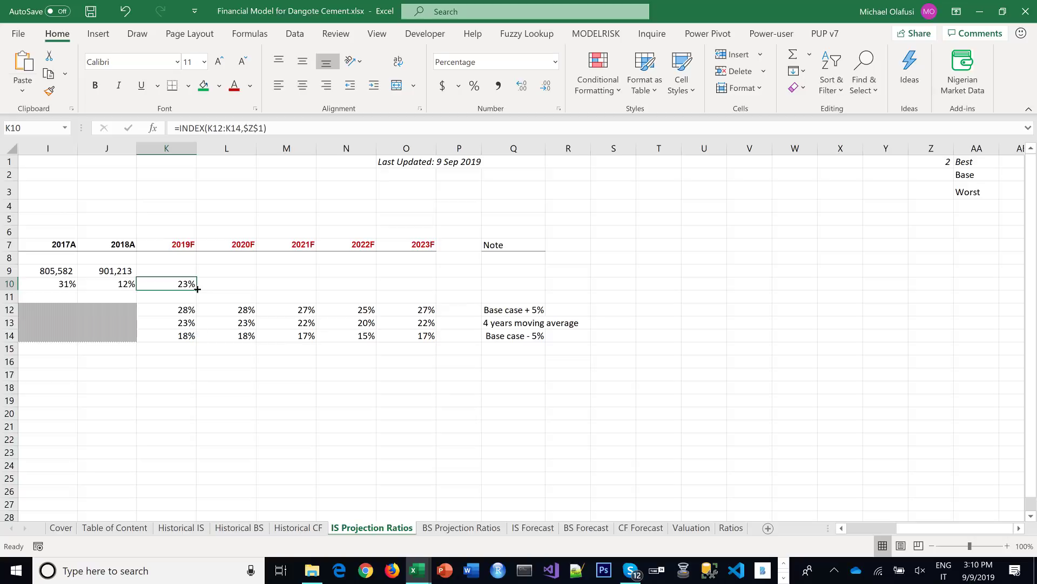
left_click_drag(196, 290, 436, 323)
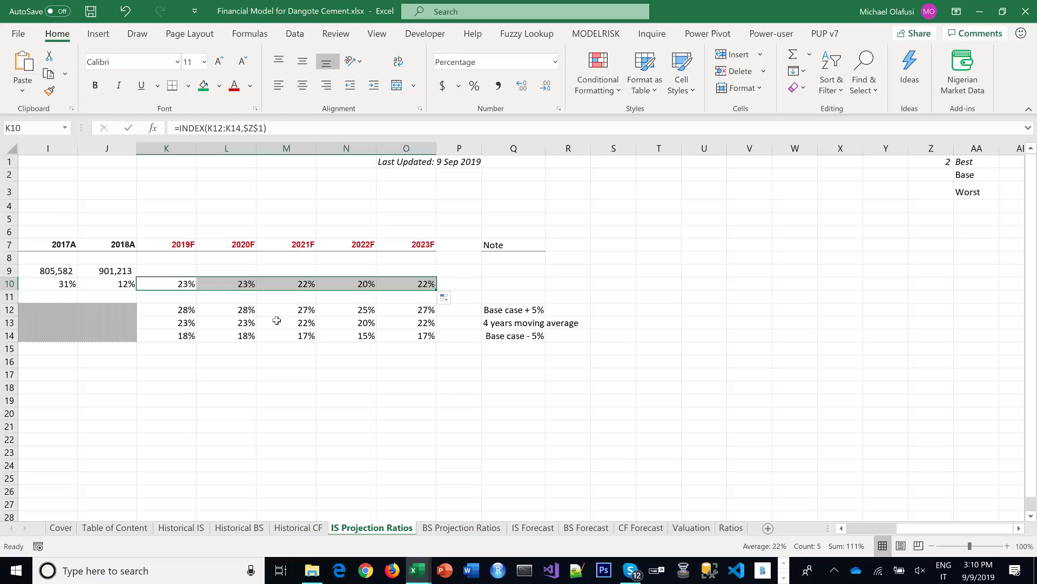
Switch the scenario selector to Best to test the linked y-o-y growth row
left_click_drag(902, 531, 724, 523)
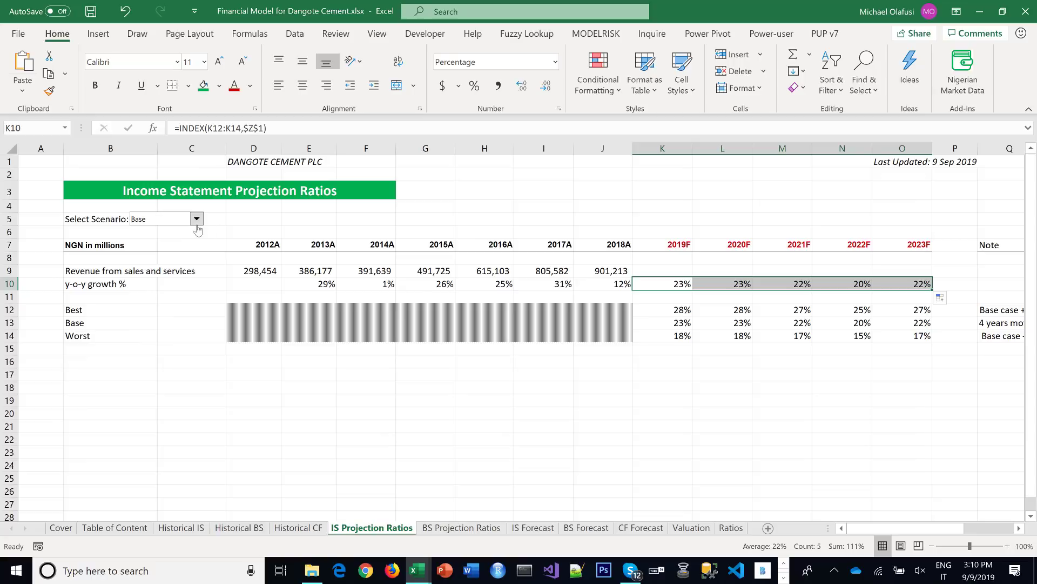
left_click(197, 219)
left_click(171, 242)
left_click(196, 218)
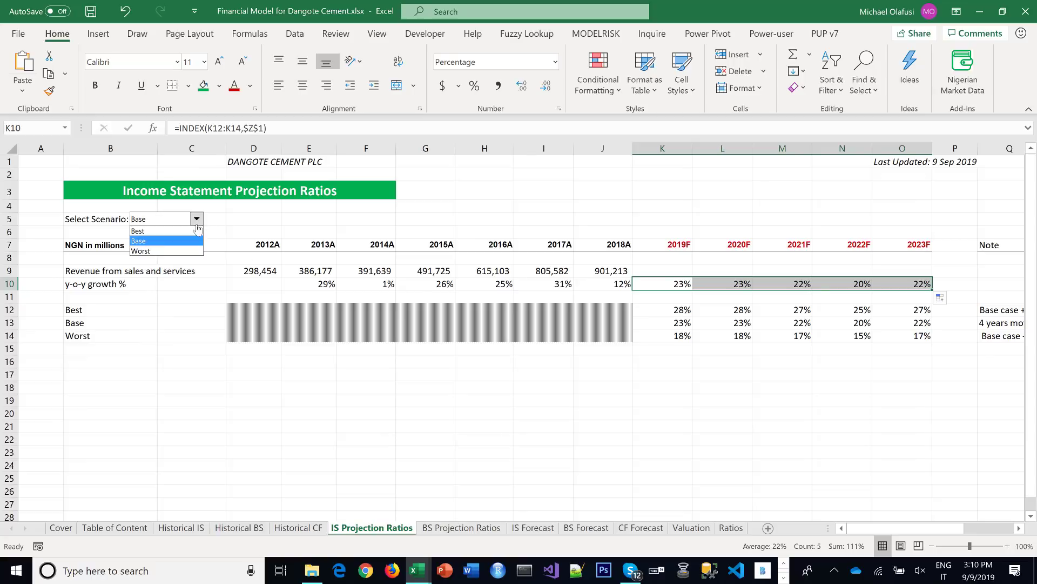
left_click(161, 233)
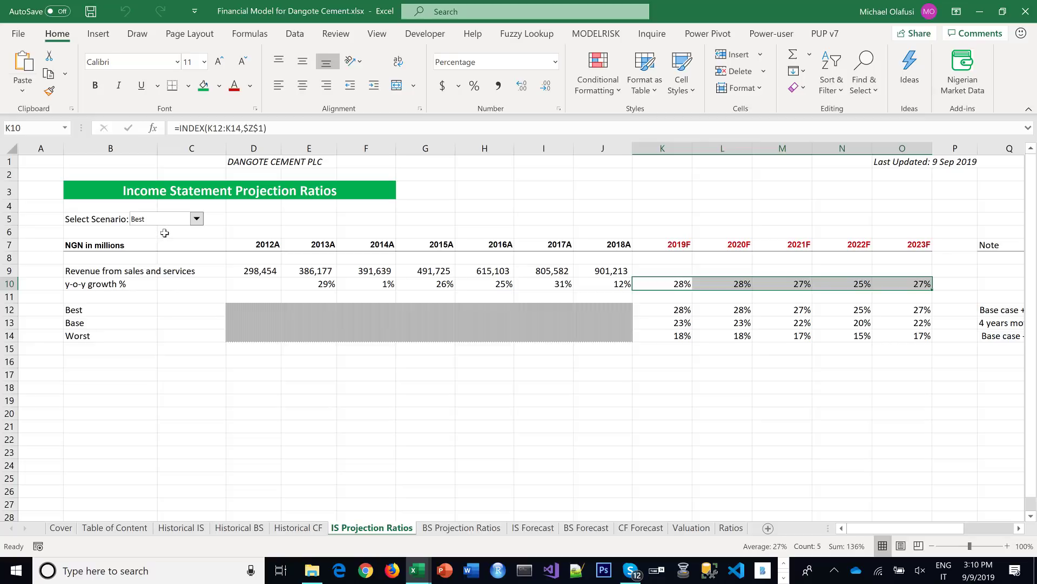
Project the 2019F revenue from sales and services in K9 with the formula =J9*(K10+1)
left_click(649, 268)
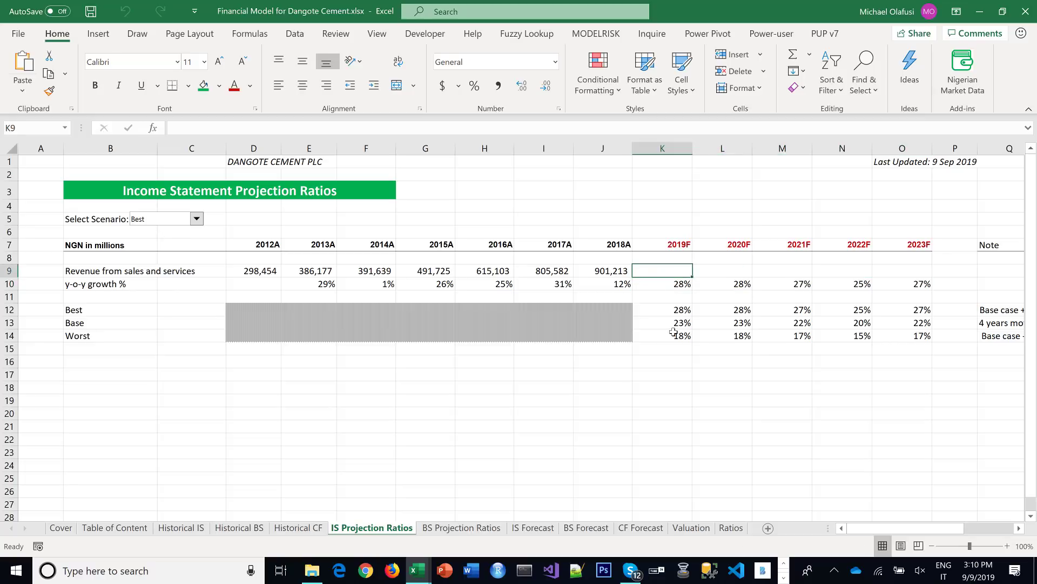
type("=")
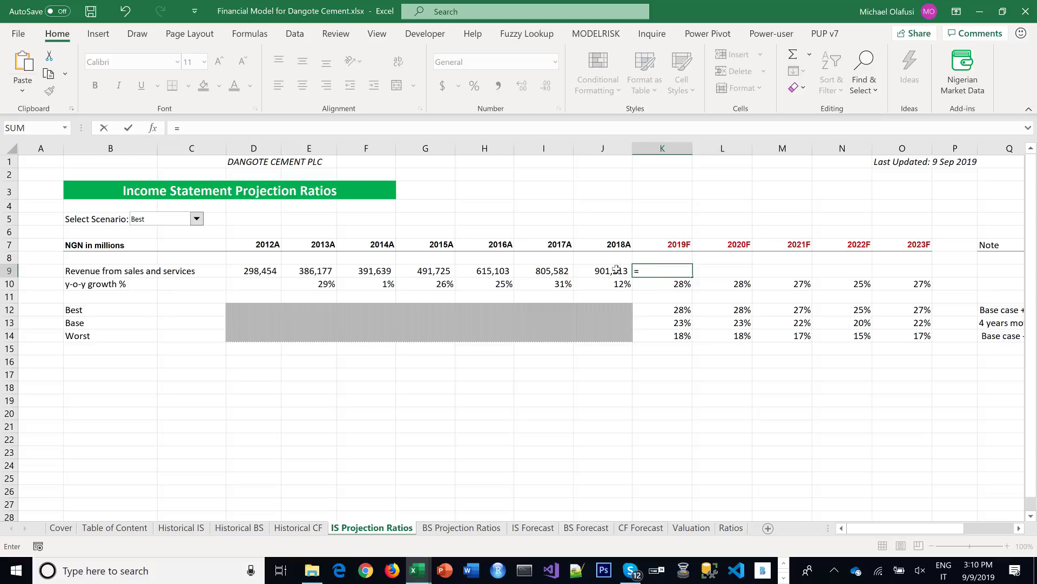
left_click(607, 271)
type("*")
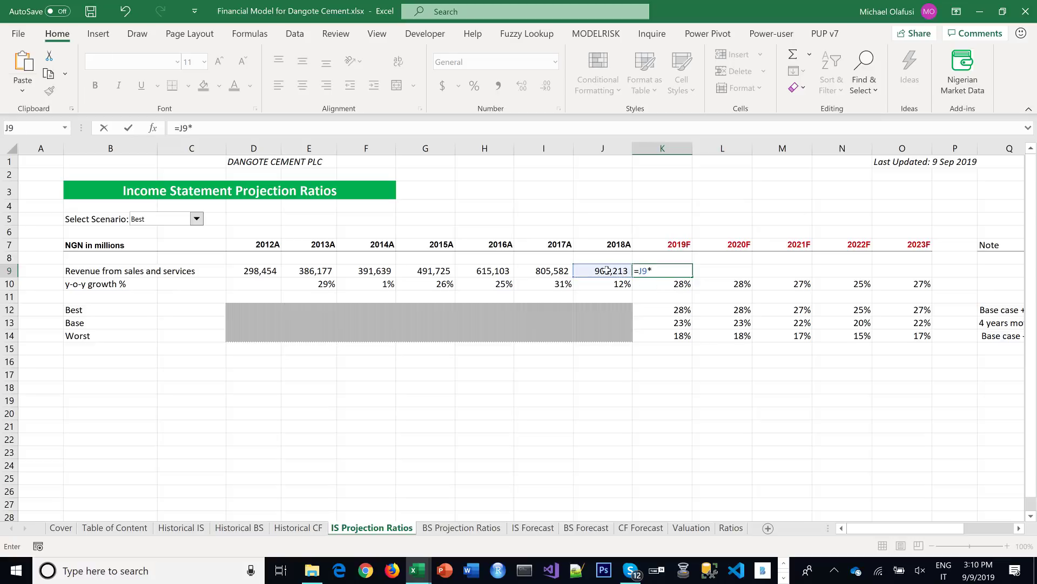
type("(")
left_click(682, 286)
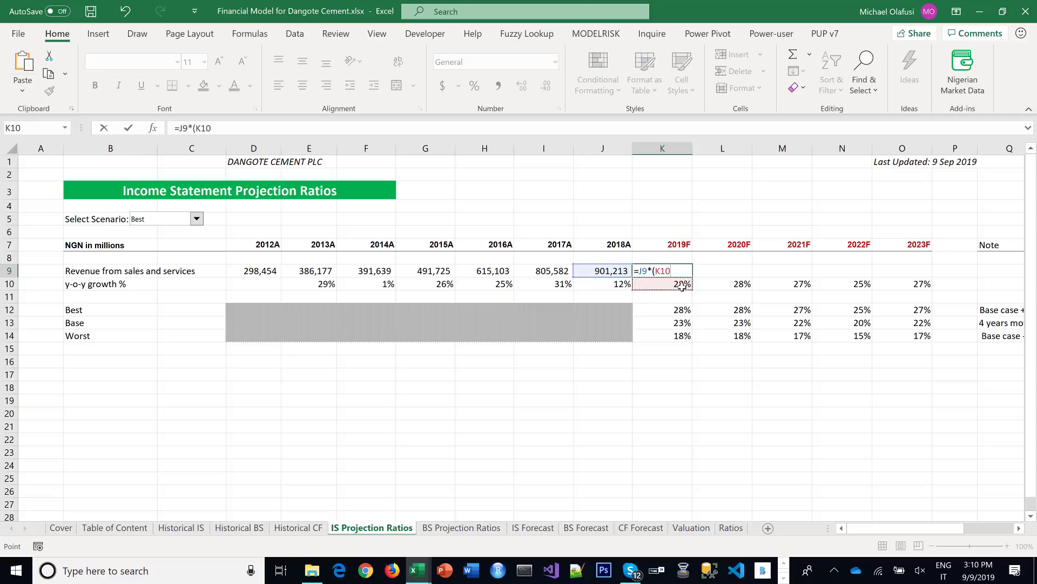
type("+1")
key("ctrl+Return")
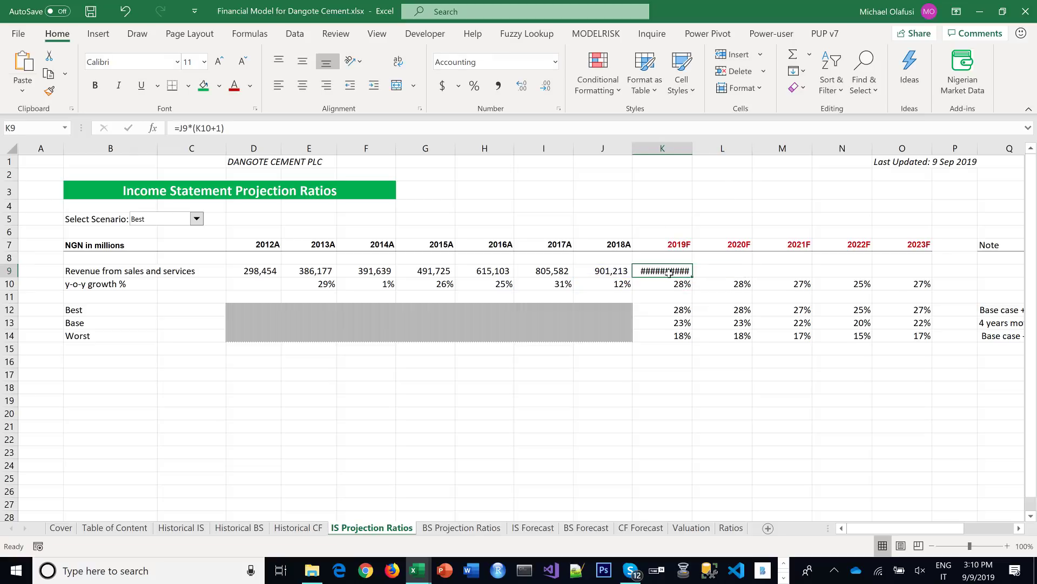
Format the 2019F revenue in K9 with comma separators and no decimals, and fill its formula across the forecast years to O9
left_click(498, 86)
left_click(546, 86)
left_click(545, 86)
left_click_drag(693, 276, 920, 271)
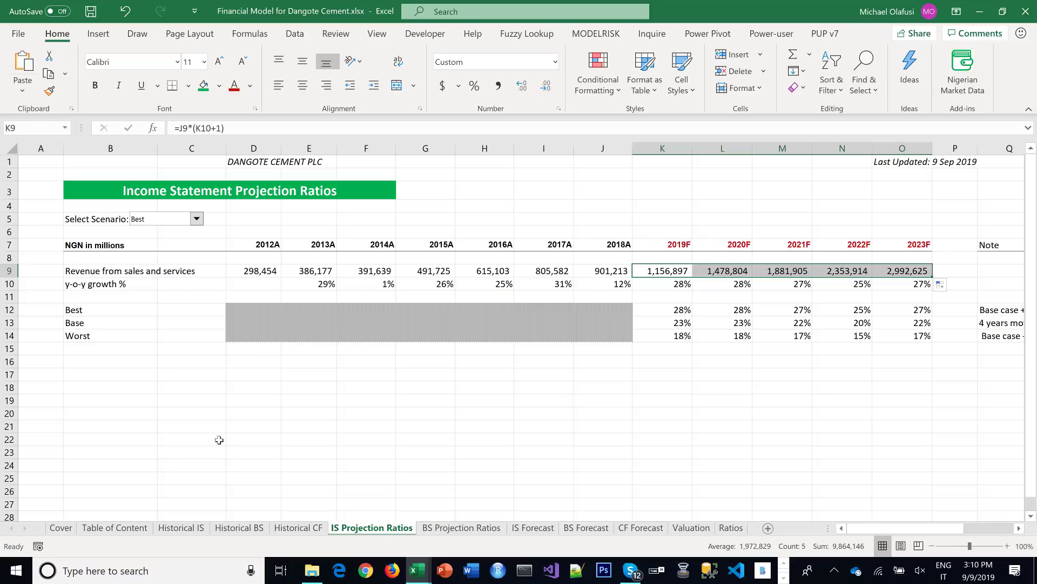
Label B17 Other Revenue and copy the y-o-y growth %, Best, Base and Worst labels from B10:B14 beneath it
left_click(85, 369)
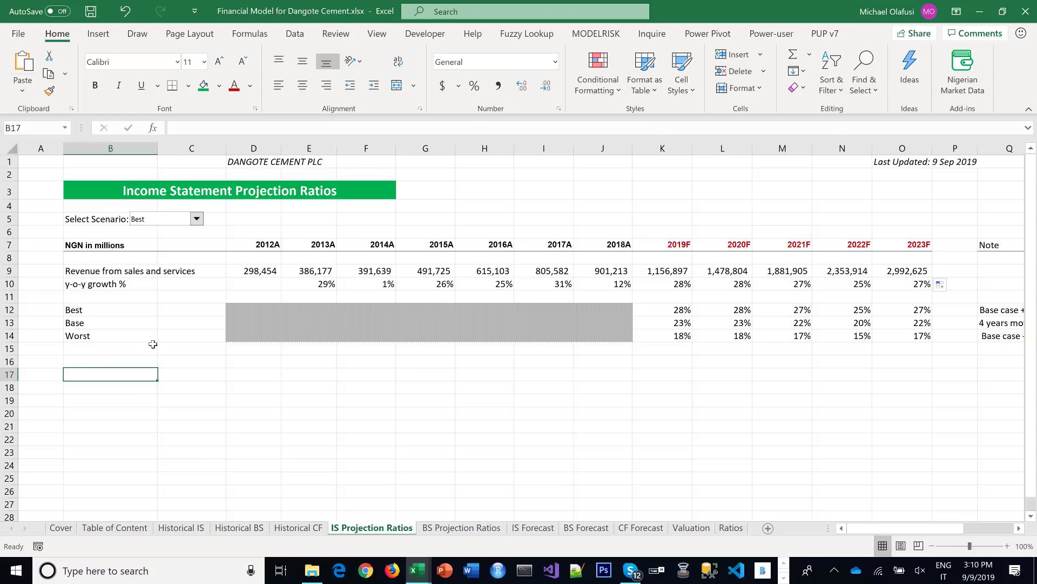
type("Other Revenue")
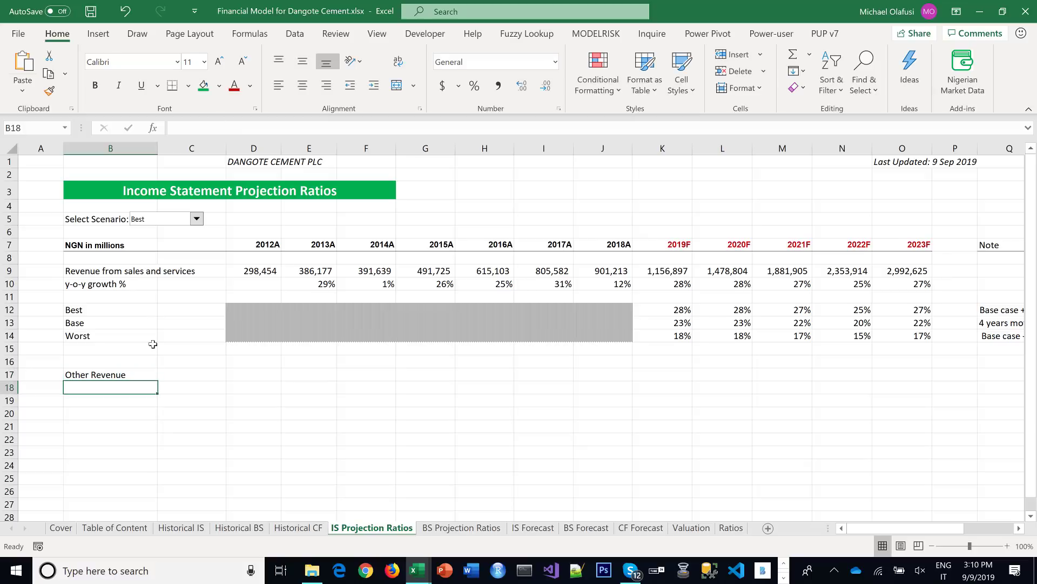
key("Return")
left_click_drag(73, 281, 87, 337)
key("ctrl+c")
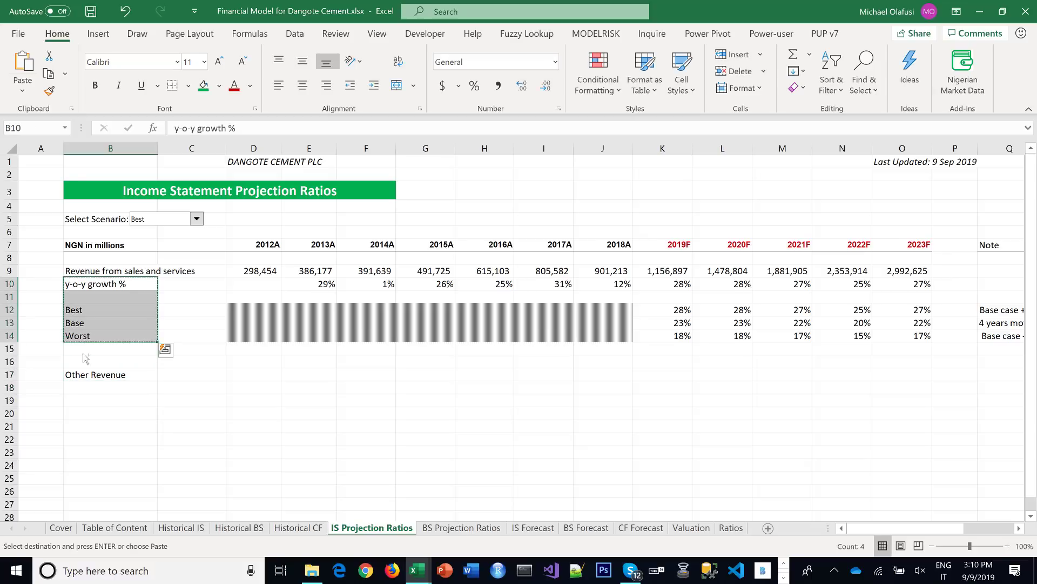
left_click(79, 385)
key("ctrl+v")
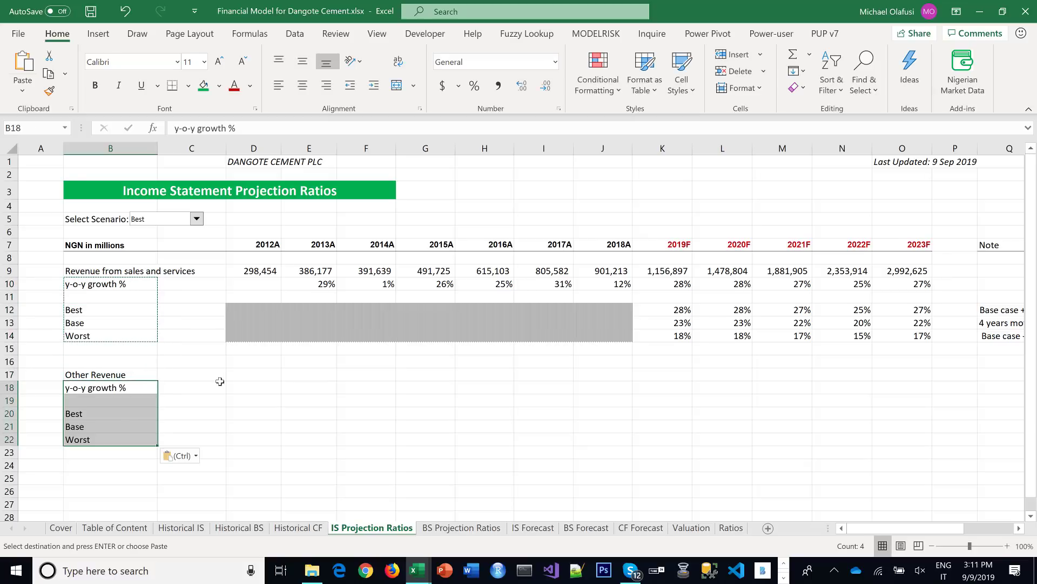
Link the 2012A Other Revenue in D17 to the historical figure with the formula ='Historical IS'!E7
left_click(219, 385)
left_click(257, 374)
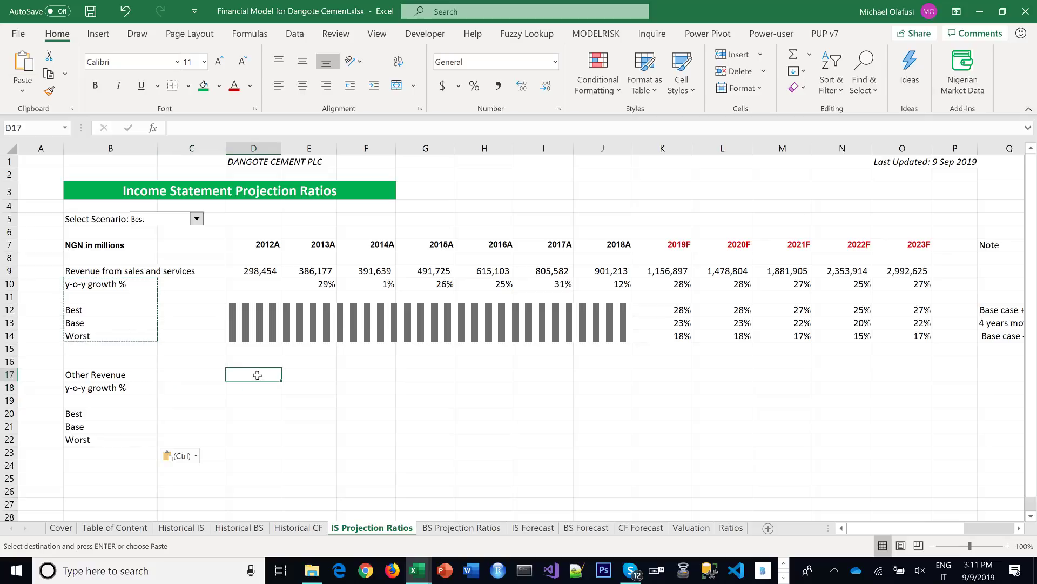
left_click(253, 319)
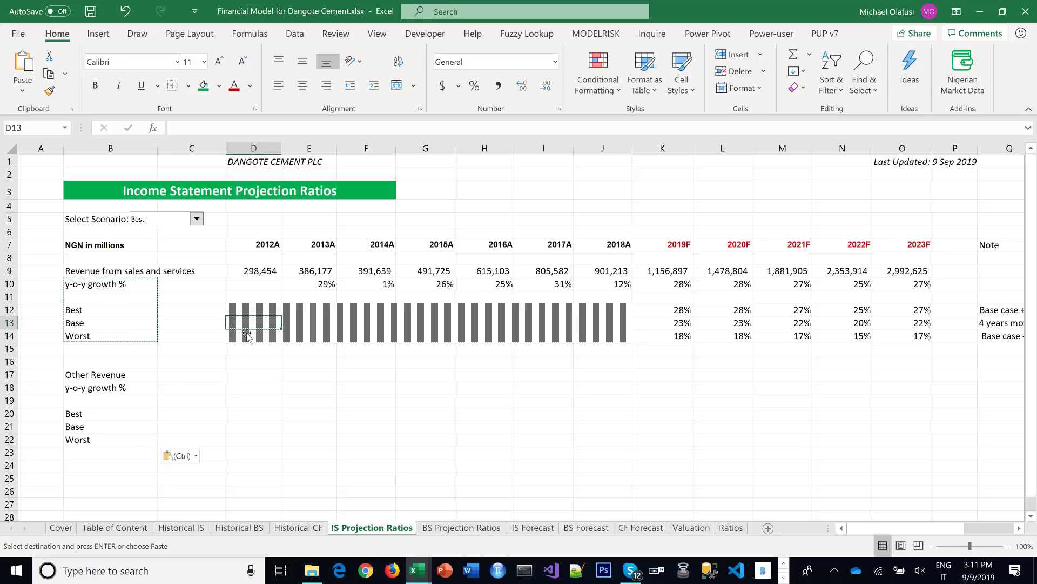
left_click(251, 371)
type("==")
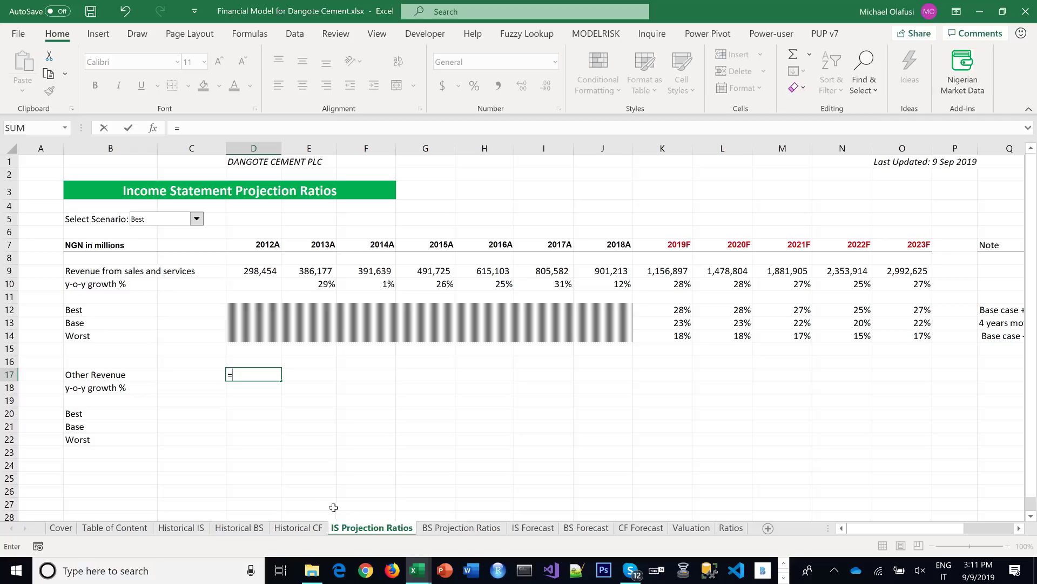
left_click(198, 529)
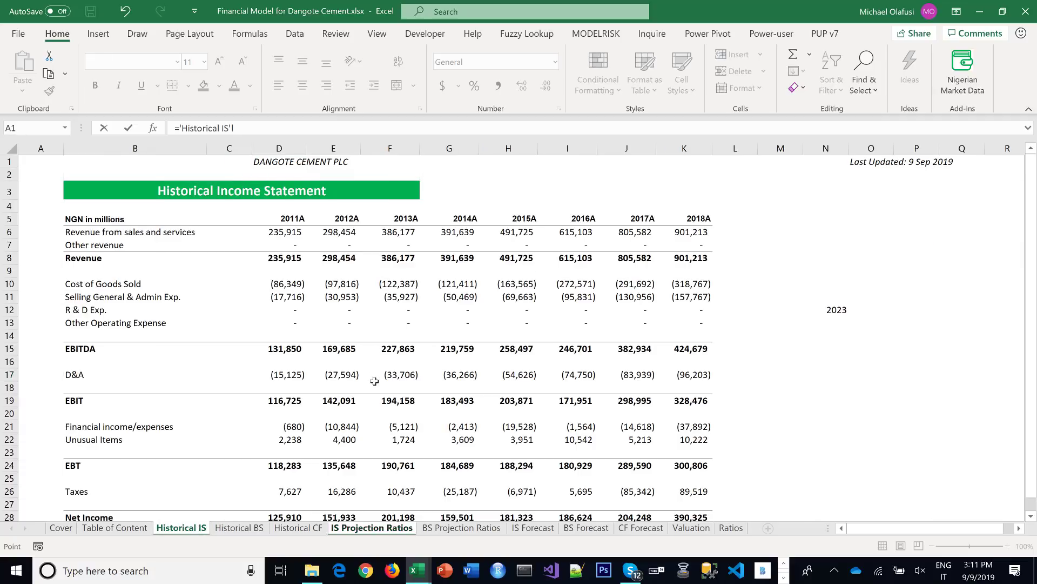
left_click(346, 246)
key("Return")
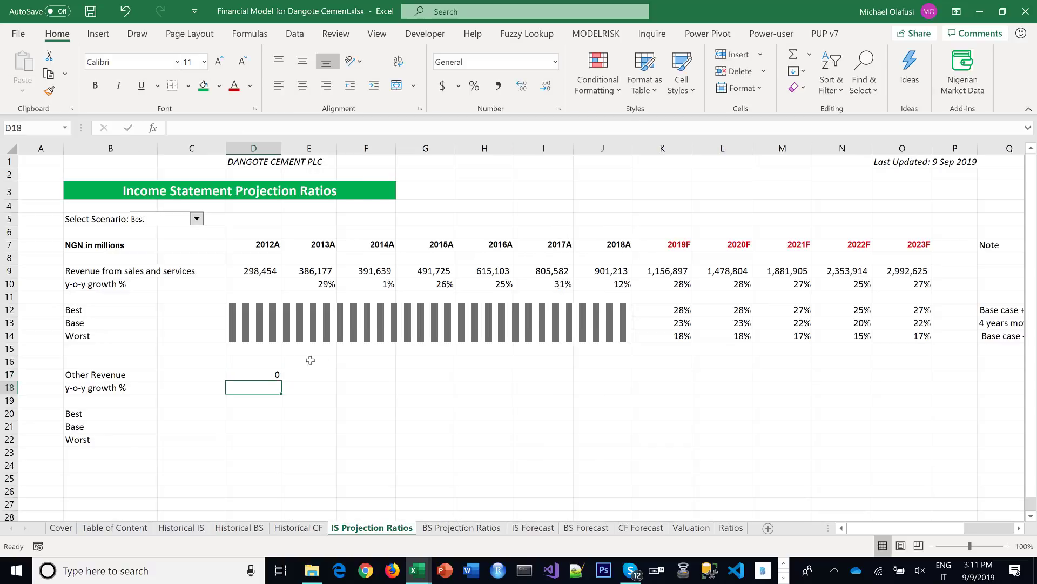
Apply the comma number style to D17 and fill the Other Revenue link across the historical years to J17
left_click(270, 374)
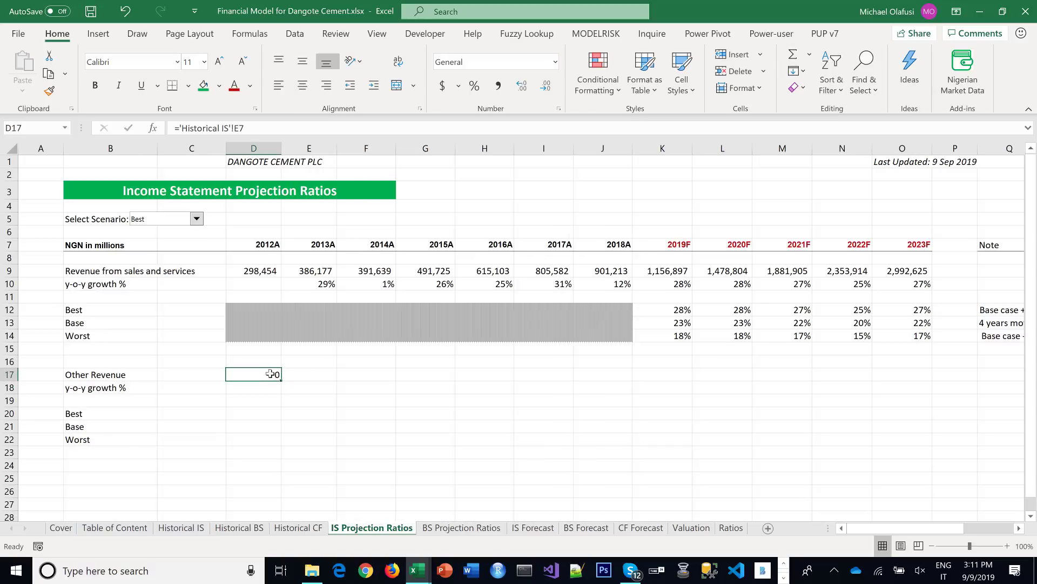
left_click(498, 86)
left_click_drag(281, 382, 616, 381)
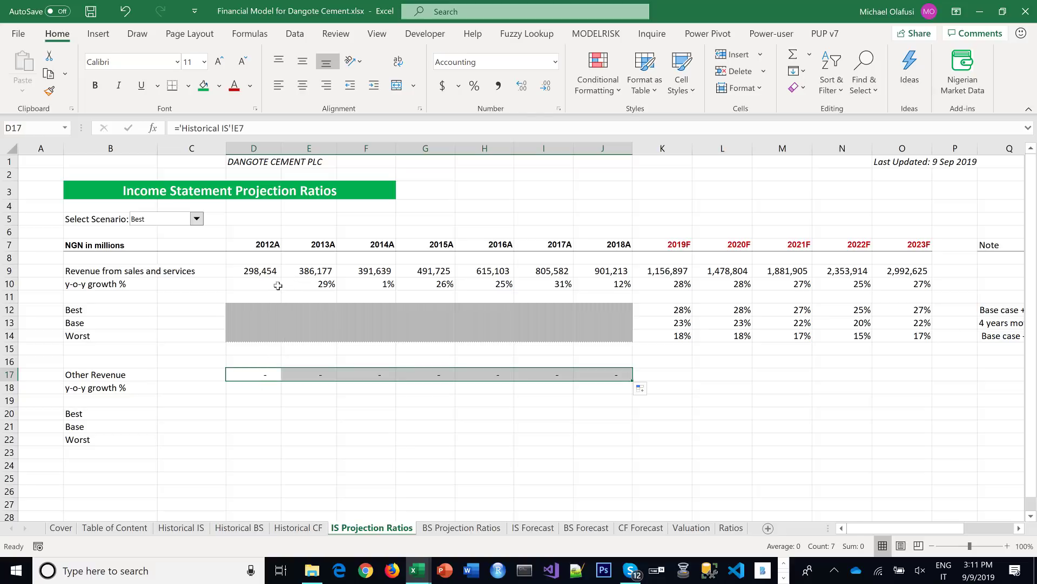
Copy the historical y-o-y growth formulas from D10:J10 into the Other Revenue growth row starting at D18
left_click_drag(279, 283, 603, 285)
key("ctrl+c")
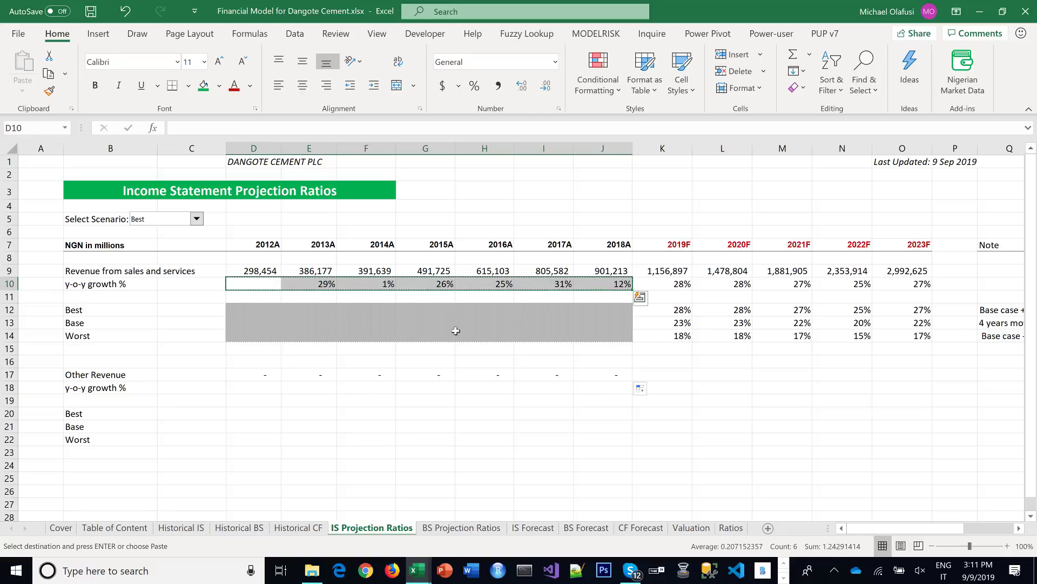
left_click(238, 387)
key("ctrl+v")
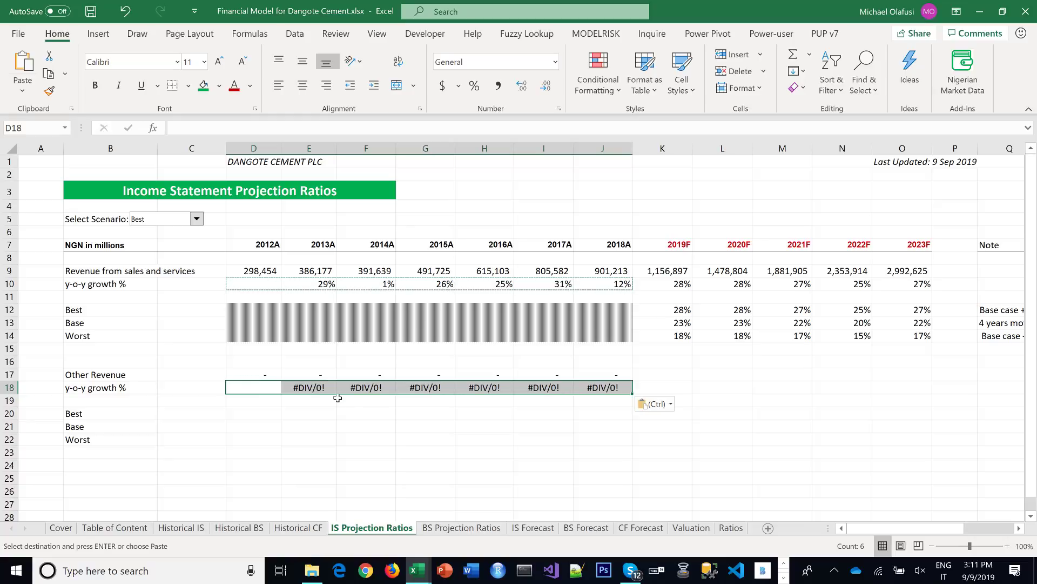
Change the growth formula in E18 to =IFERROR(E17/D17-1,0) and fill it across to J18
left_click(320, 388)
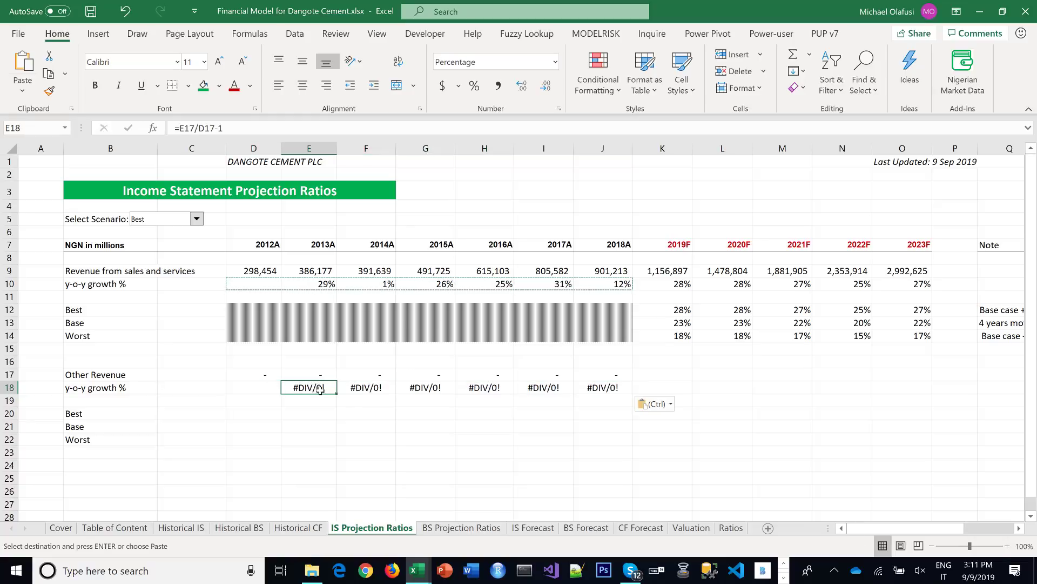
double_click(320, 388)
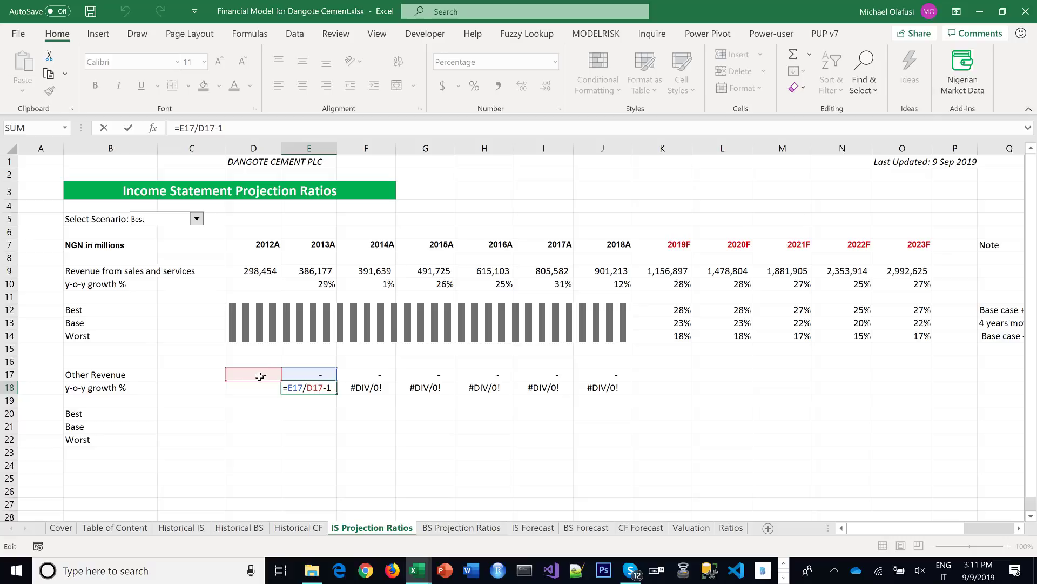
key("Escape")
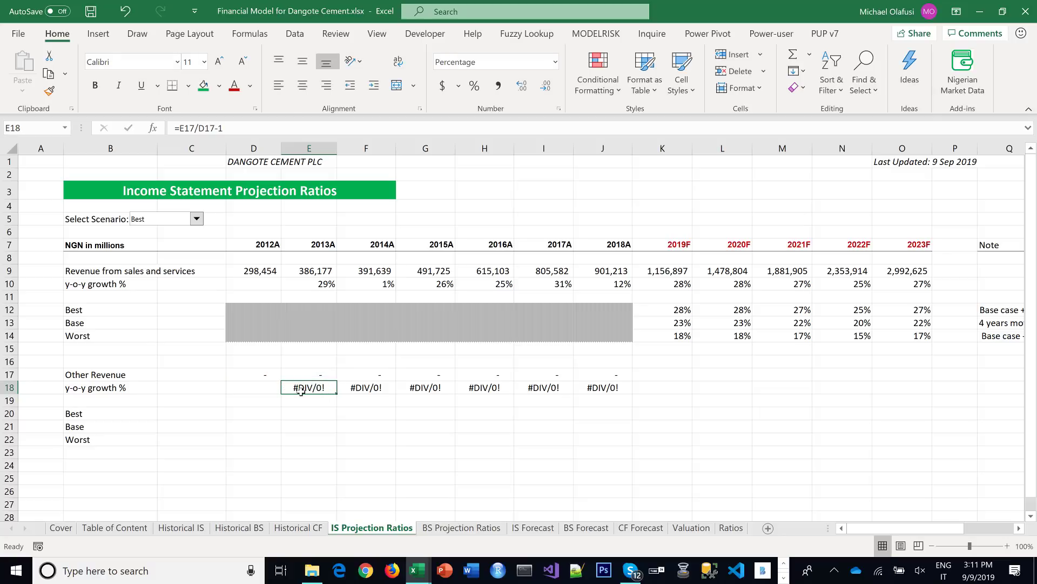
left_click(182, 130)
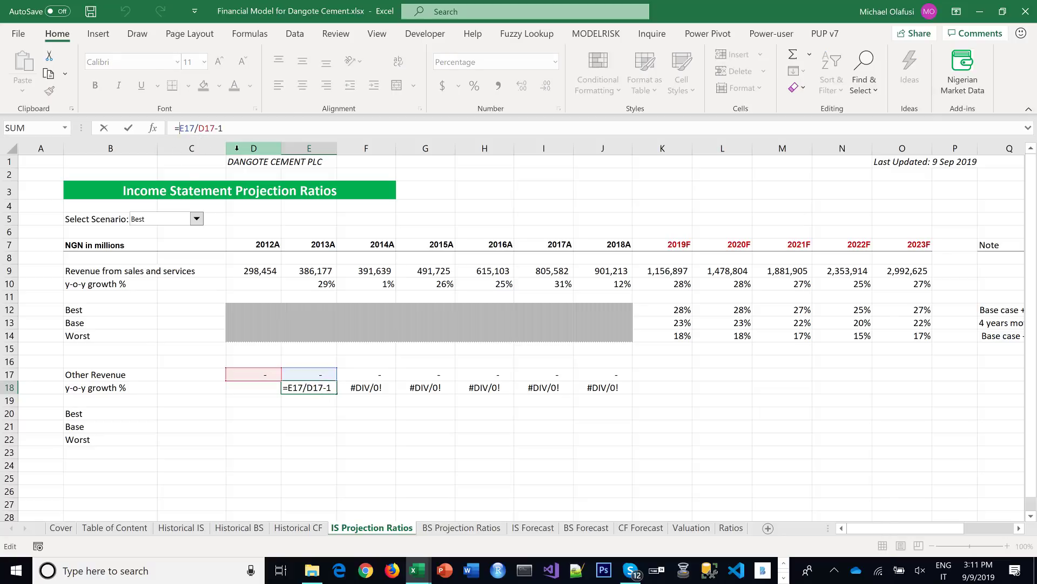
type("IFERROR(E17/D17-1")
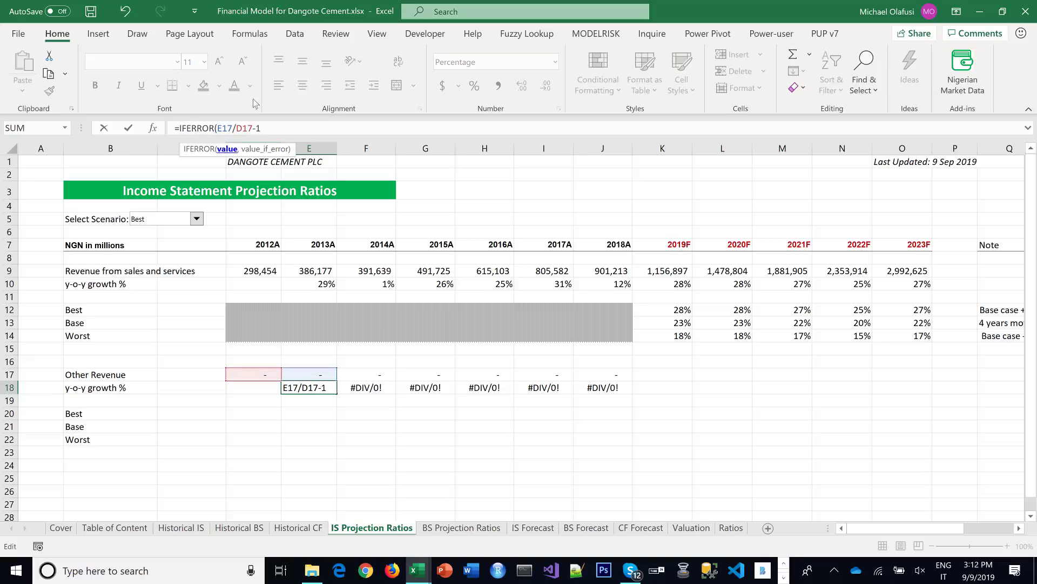
type(",0)")
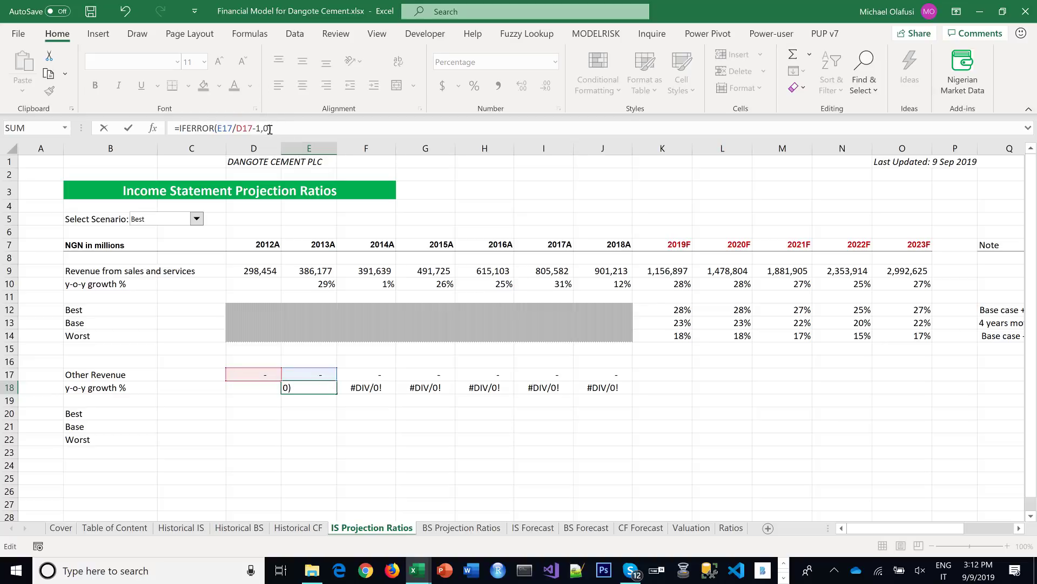
key("Return")
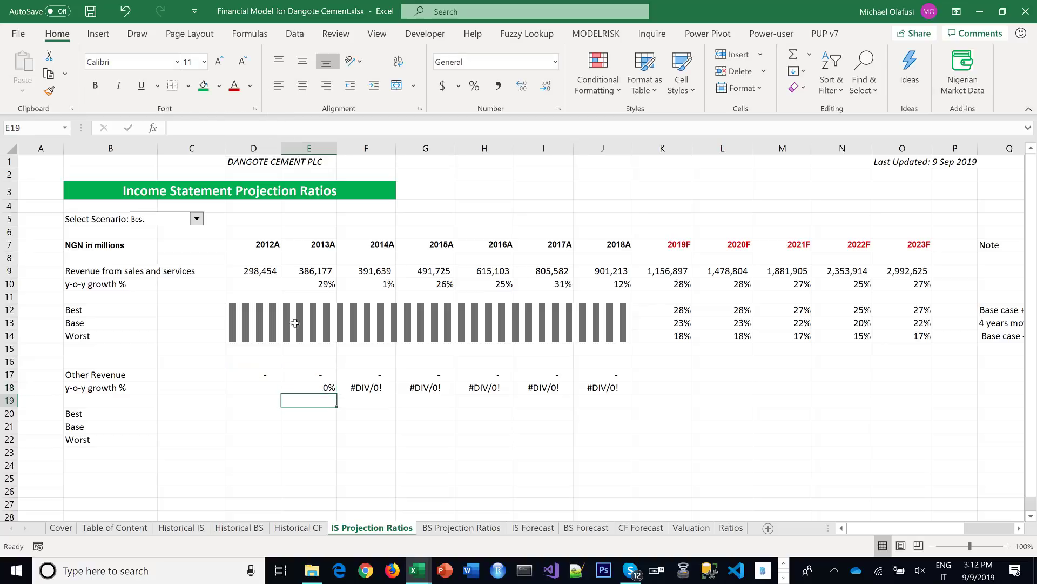
left_click(297, 388)
left_click_drag(336, 394, 611, 405)
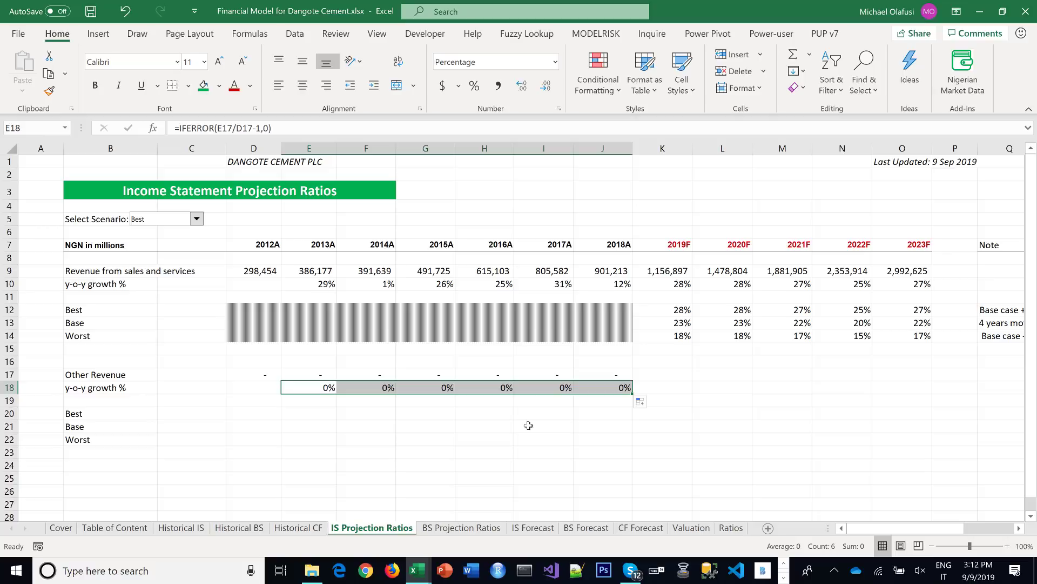
Copy the grey shaded historical block from D11:J14 to D19, covering the Other Revenue scenario rows
left_click_drag(234, 302, 608, 332)
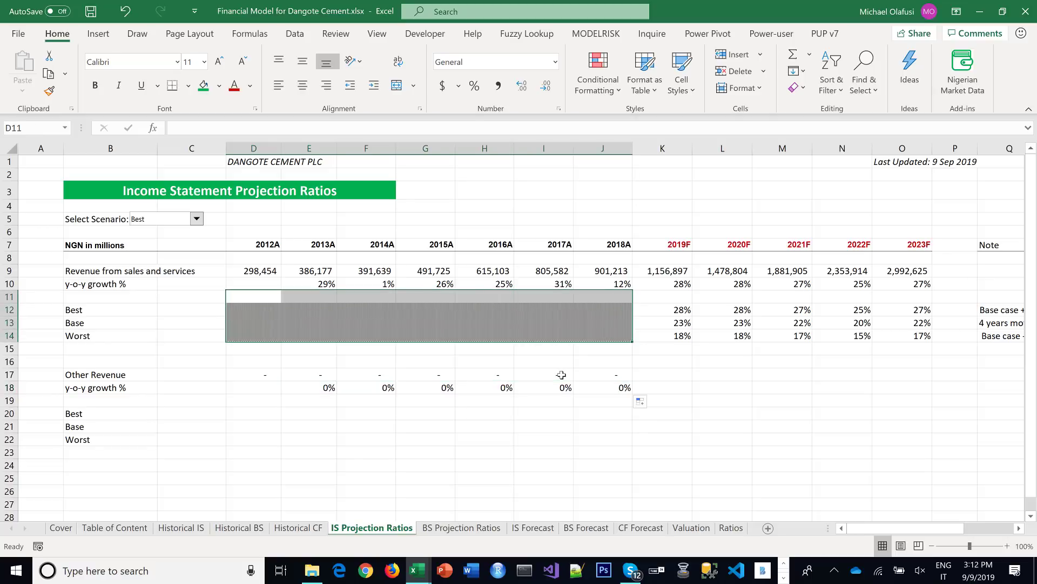
key("ctrl+c")
left_click(260, 403)
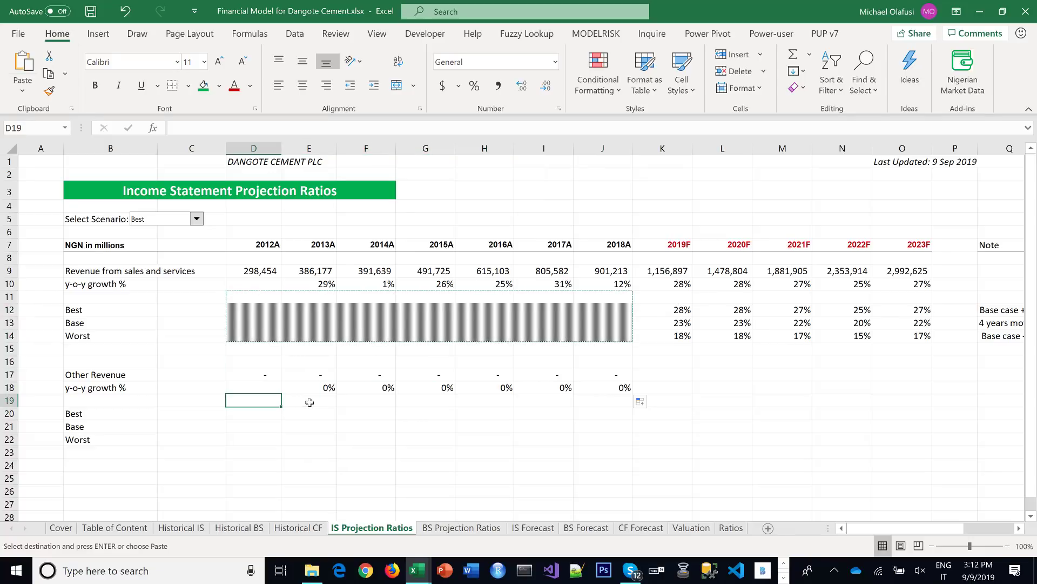
key("ctrl+v")
left_click(448, 467)
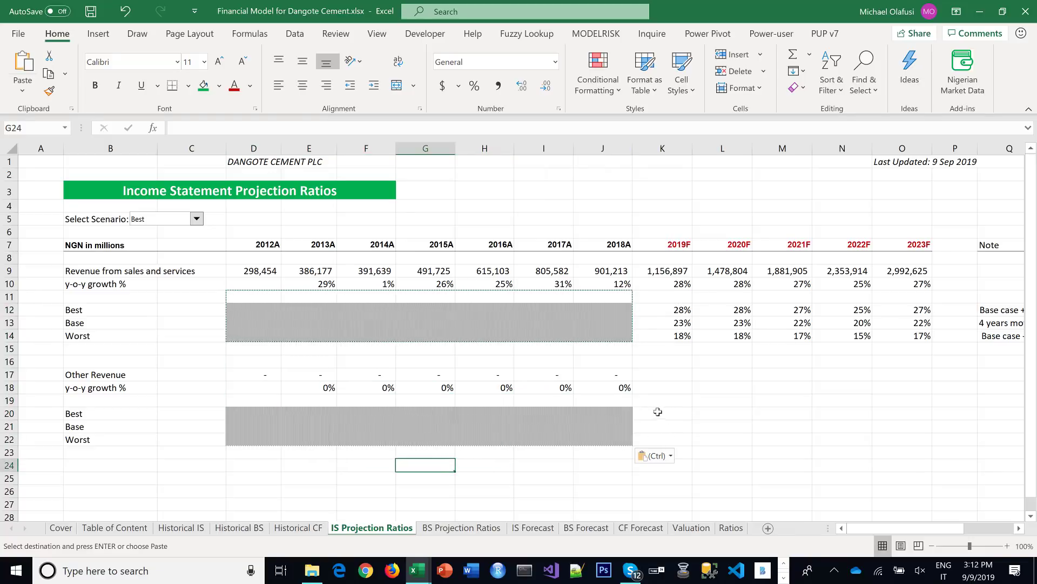
Enter 0% growth for all Best, Base and Worst forecast cells of Other Revenue in K20:O22
left_click_drag(646, 412, 920, 436)
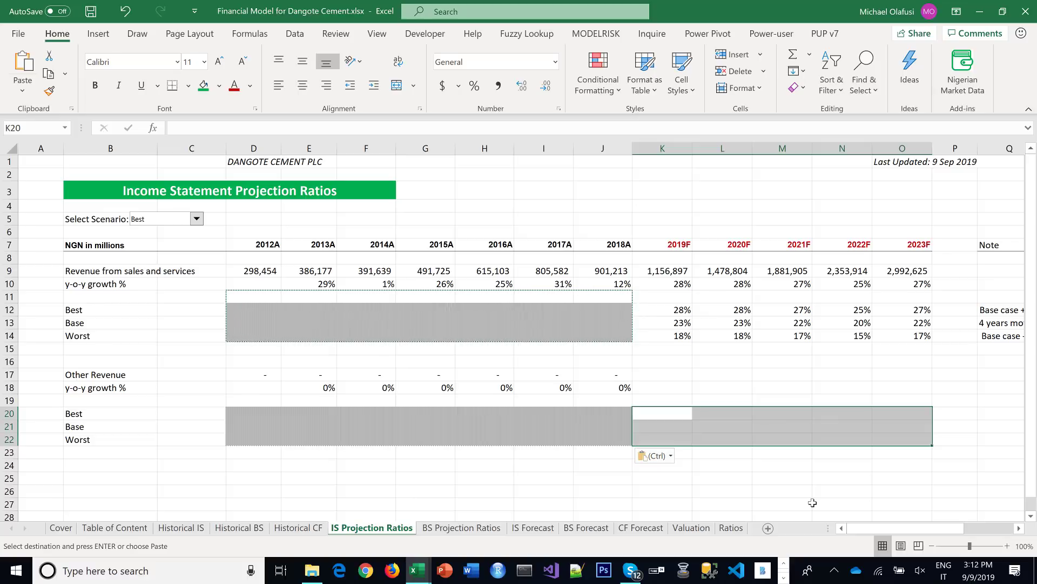
type("0")
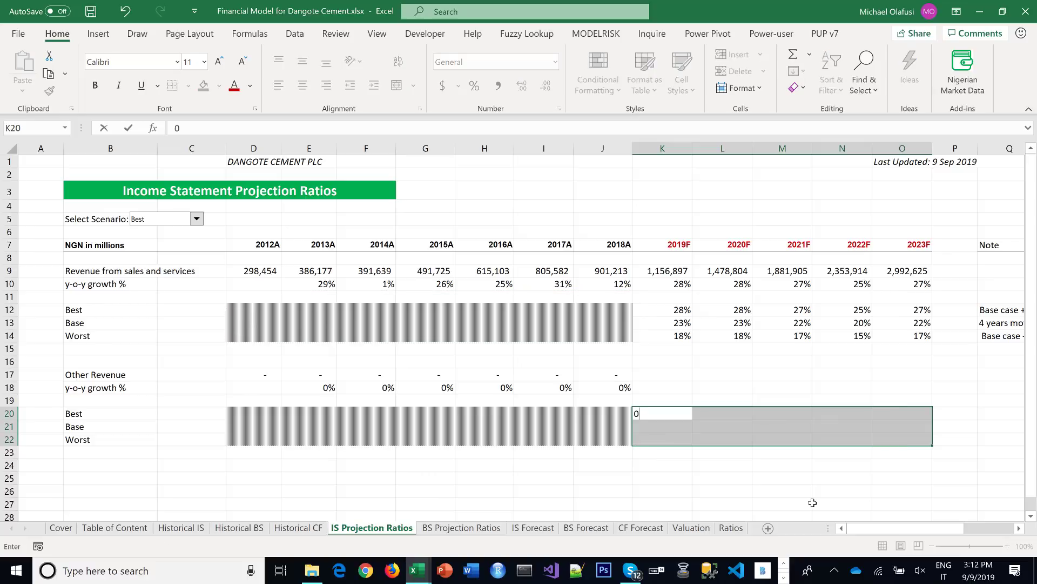
type("%")
key("ctrl+Return")
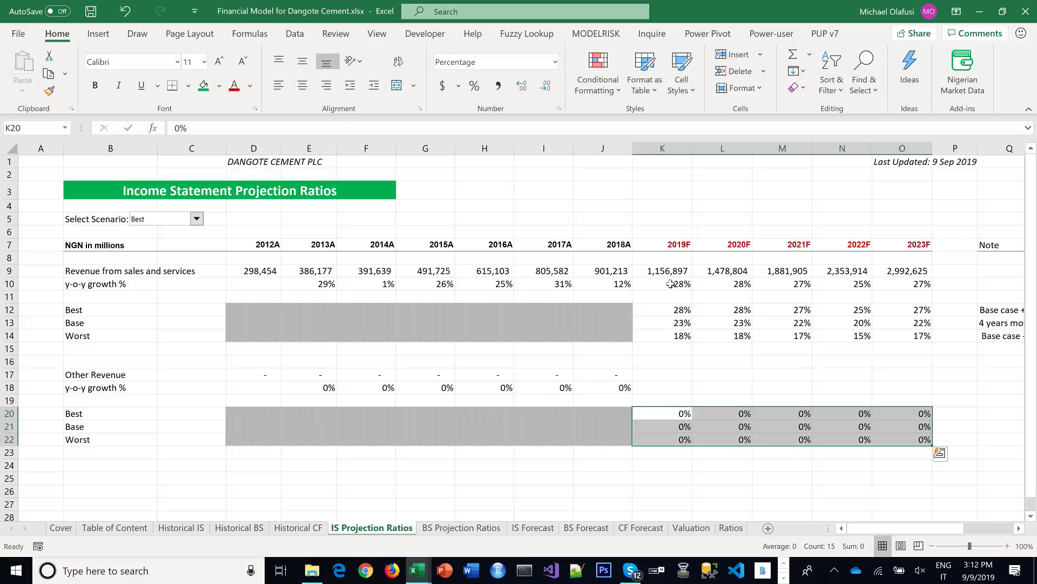
Copy the forecast revenue and y-o-y growth formulas from K9:O10 into the Other Revenue rows starting at K17
left_click_drag(671, 283, 899, 271)
key("ctrl+c")
left_click(652, 373)
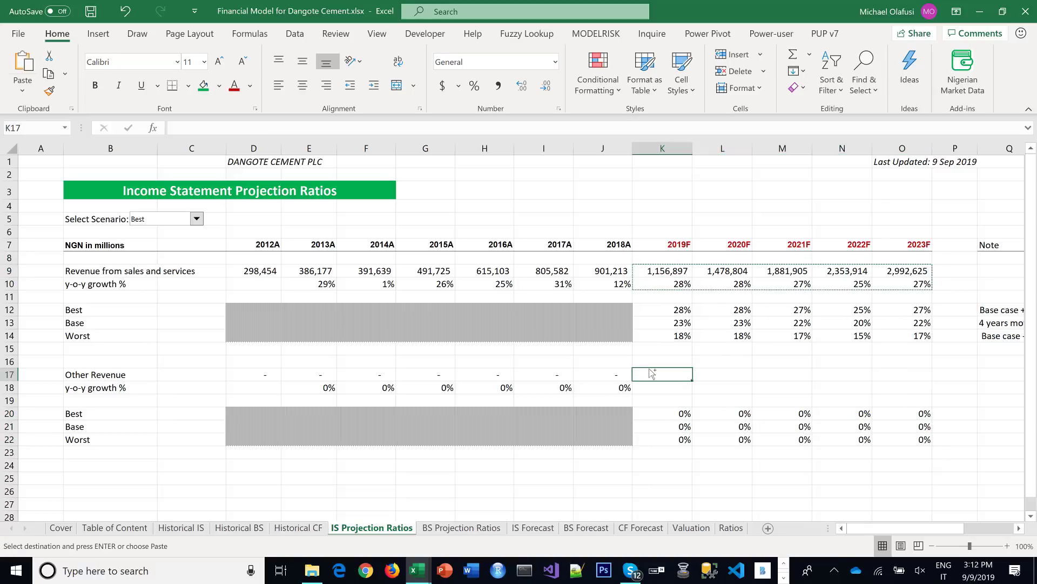
key("ctrl+v")
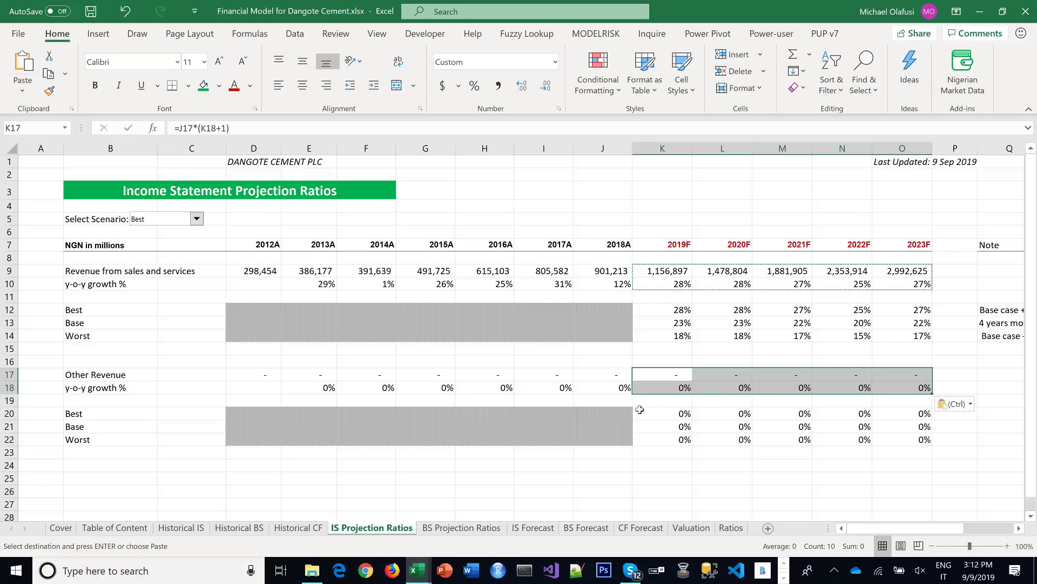
Enter the note "Taken as non-existent" for all three Other Revenue scenarios in Q20:Q22
left_click_drag(997, 414, 1003, 438)
type("Take")
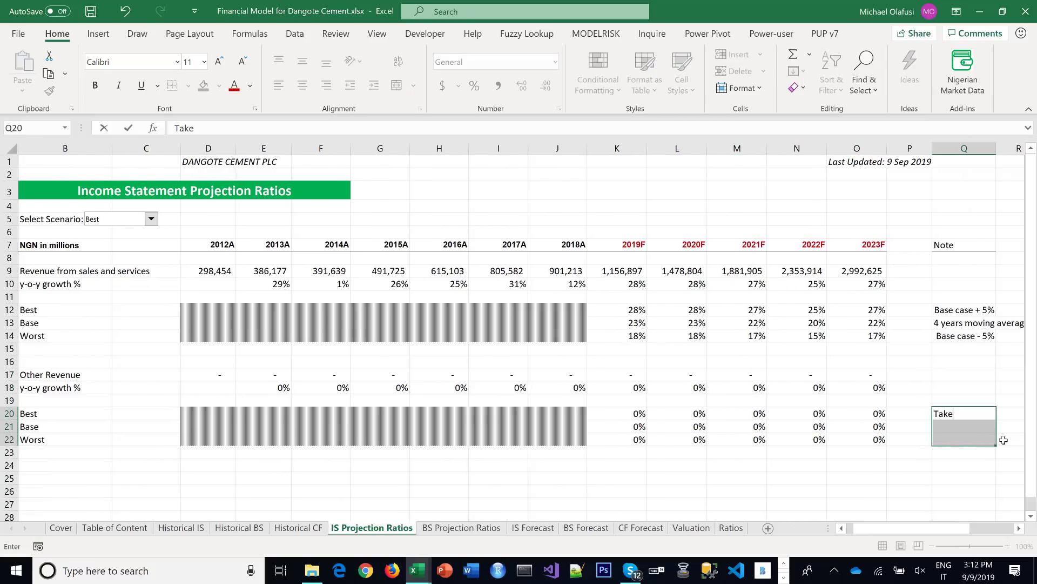
type("n as non-existent")
key("ctrl+Return")
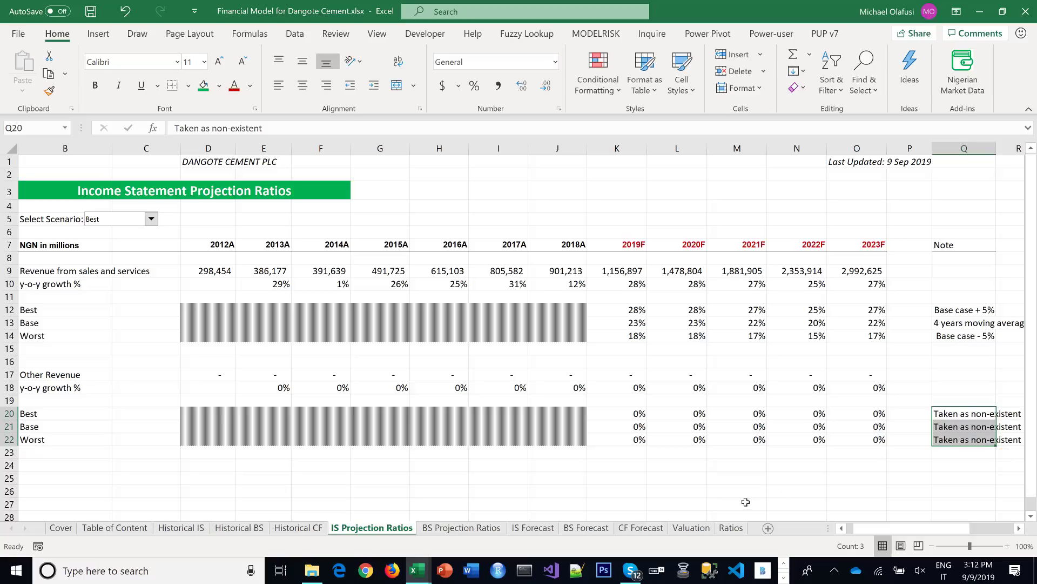
left_click(726, 492)
Copy the Cost of Goods Sold label from B10 of Historical IS into B25 of IS Projection Ratios
scroll(352, 398, "left", 1)
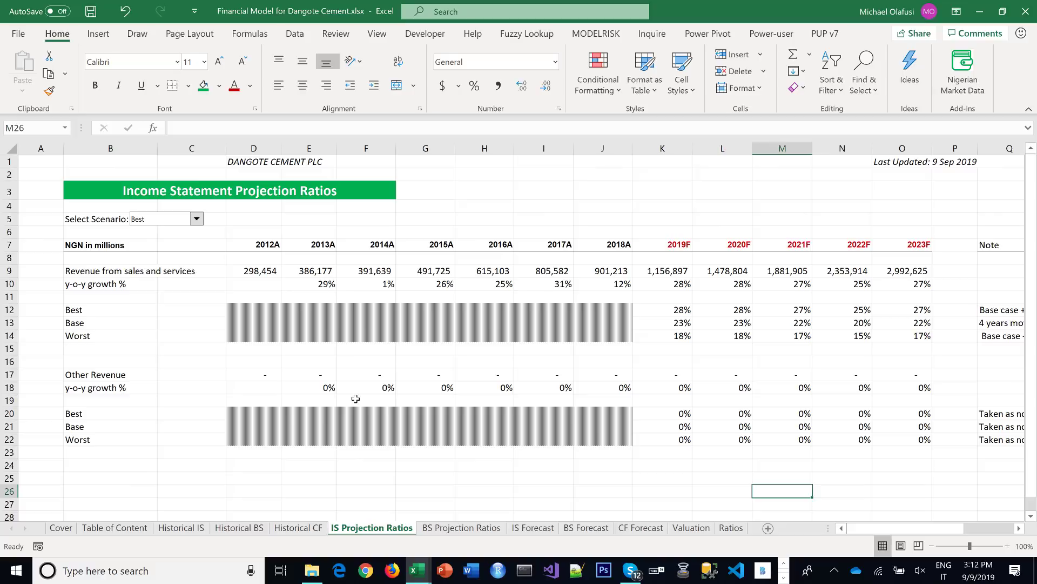
scroll(349, 404, "down", 1)
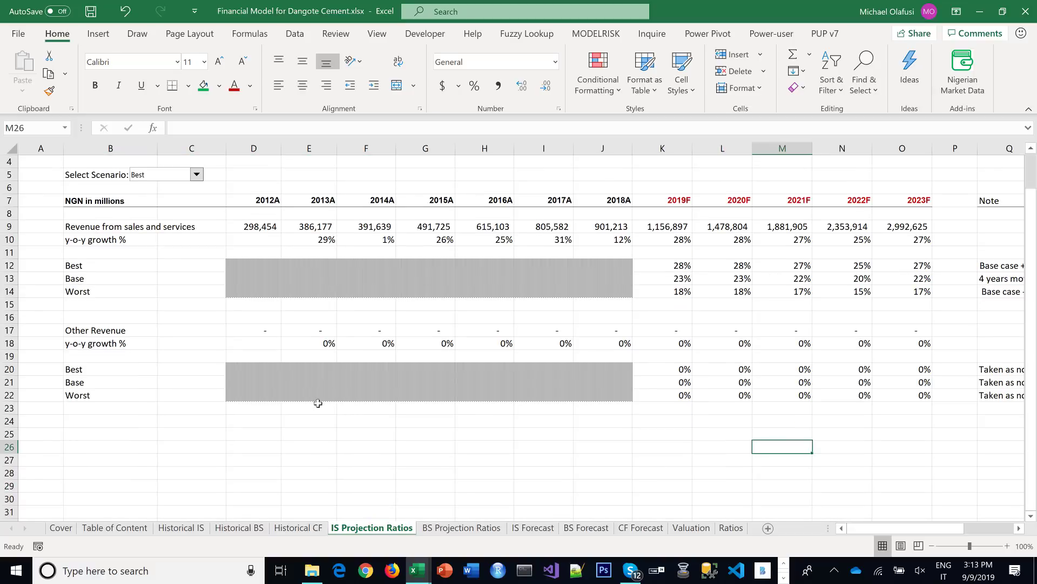
left_click(119, 432)
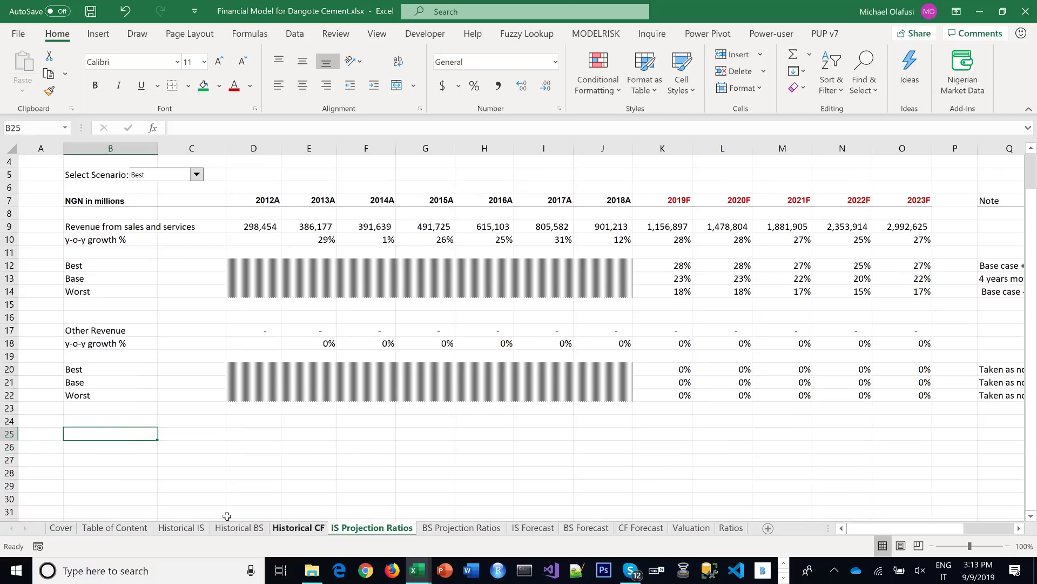
left_click(191, 529)
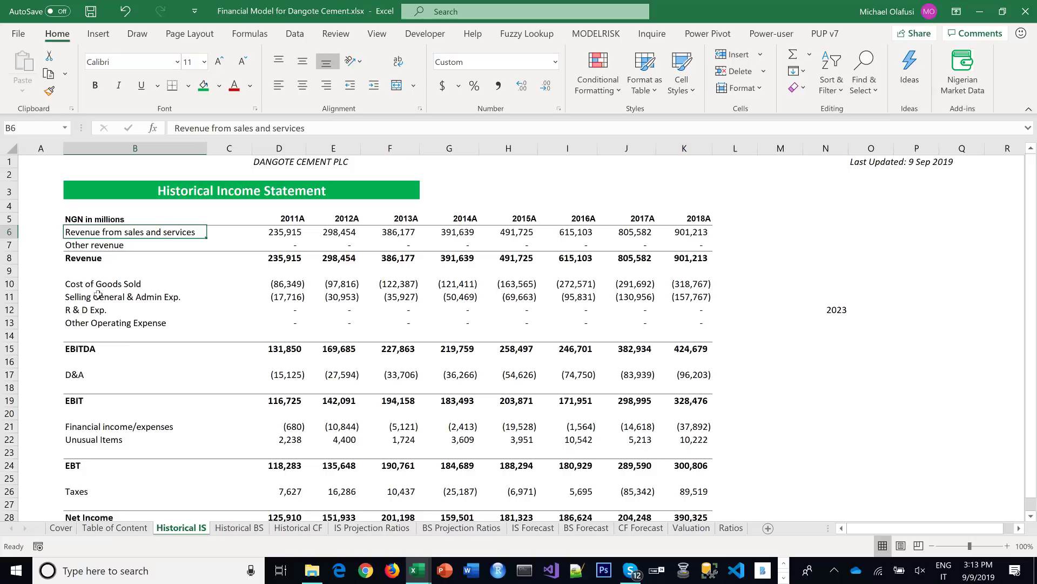
left_click(97, 285)
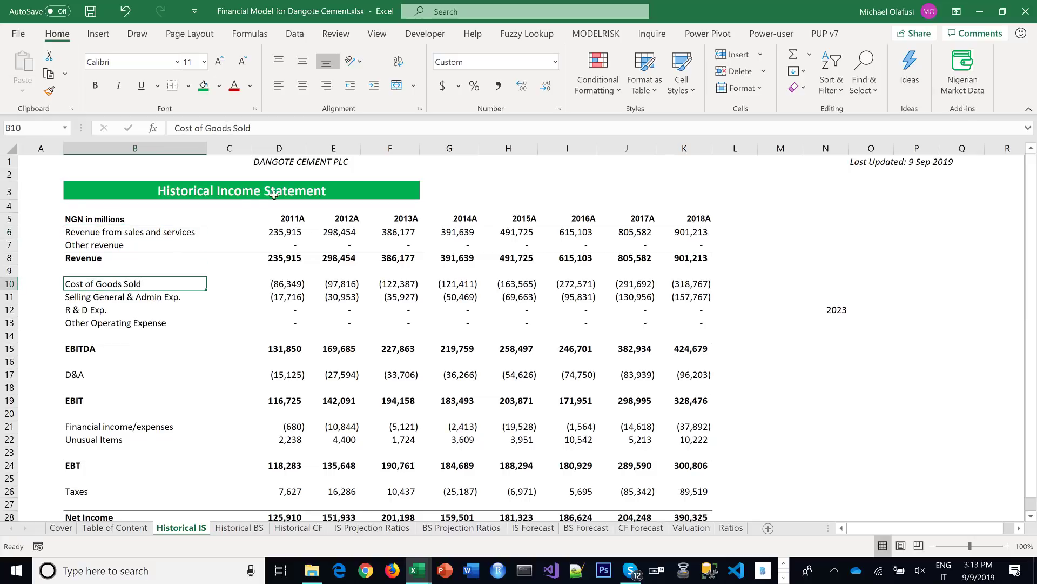
key("ctrl+c")
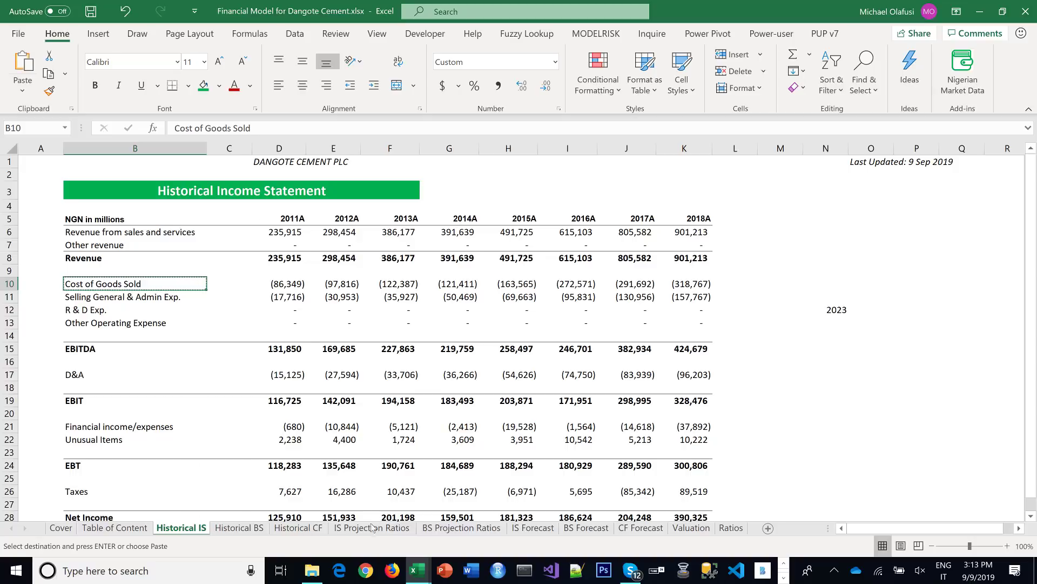
left_click(355, 534)
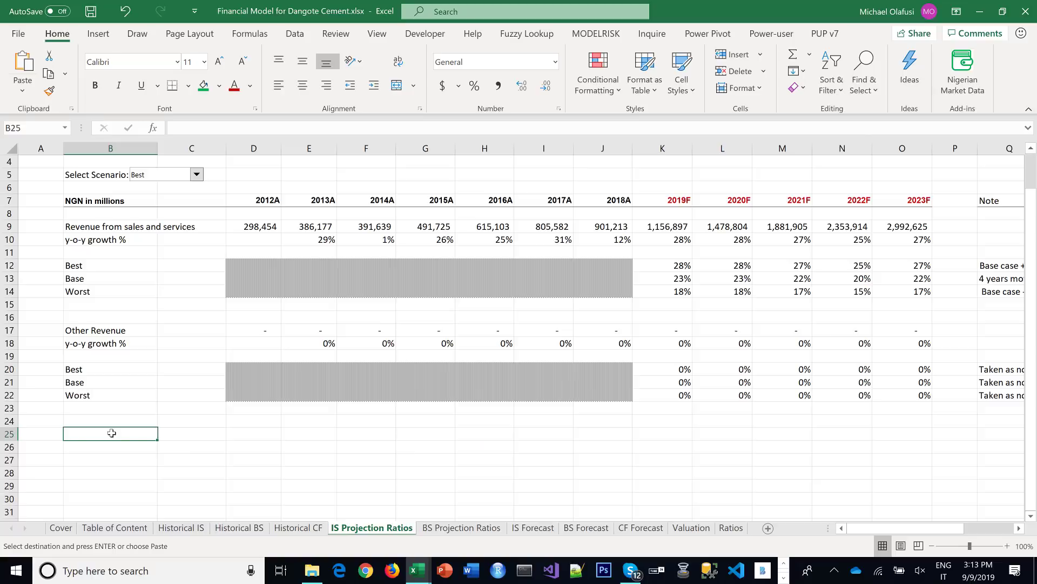
key("ctrl+v")
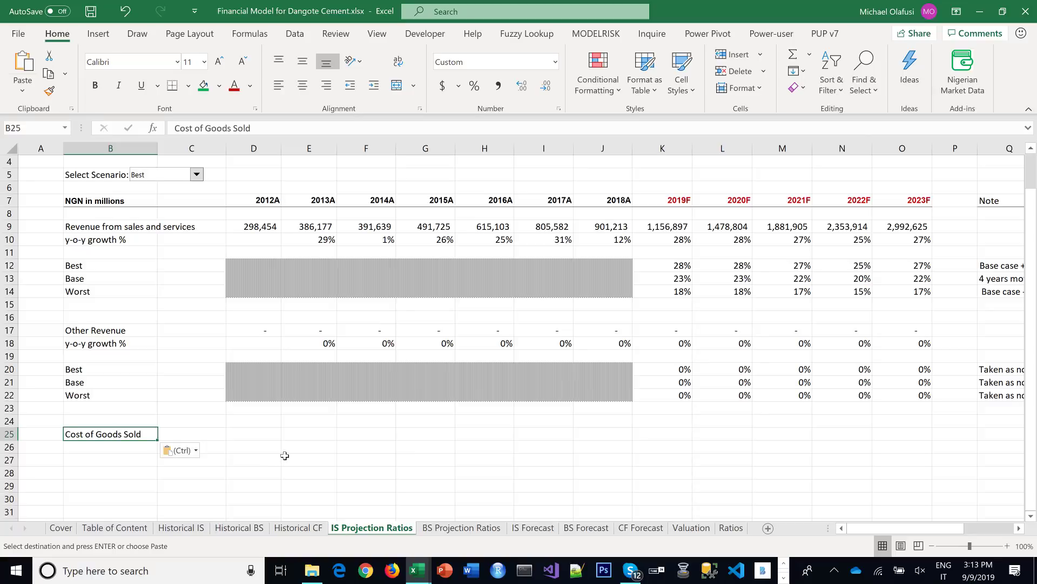
Link D25 to the 2012A Cost of Goods Sold figure in cell E10 of the Historical IS sheet
left_click(245, 438)
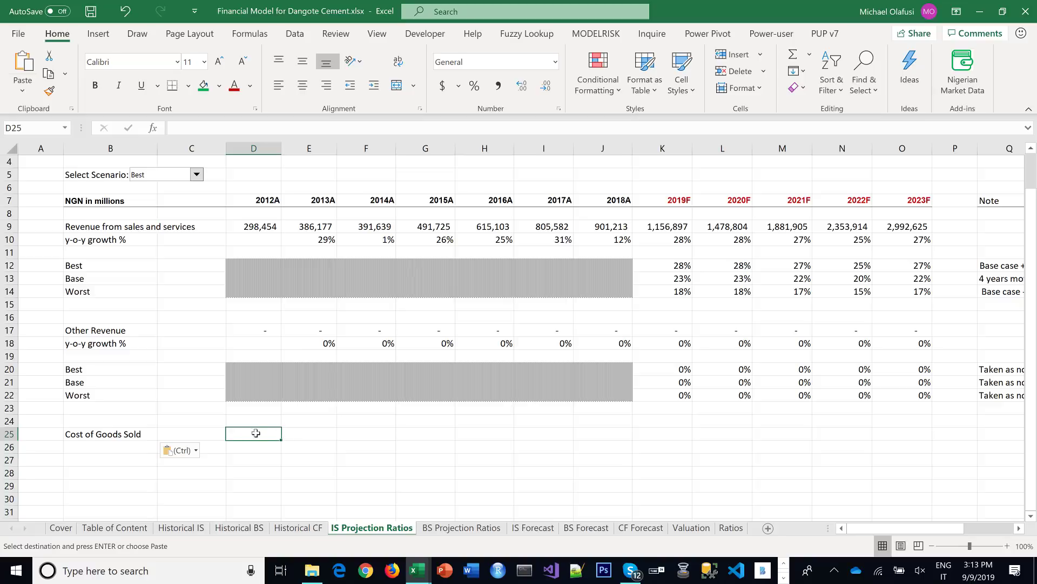
type("=")
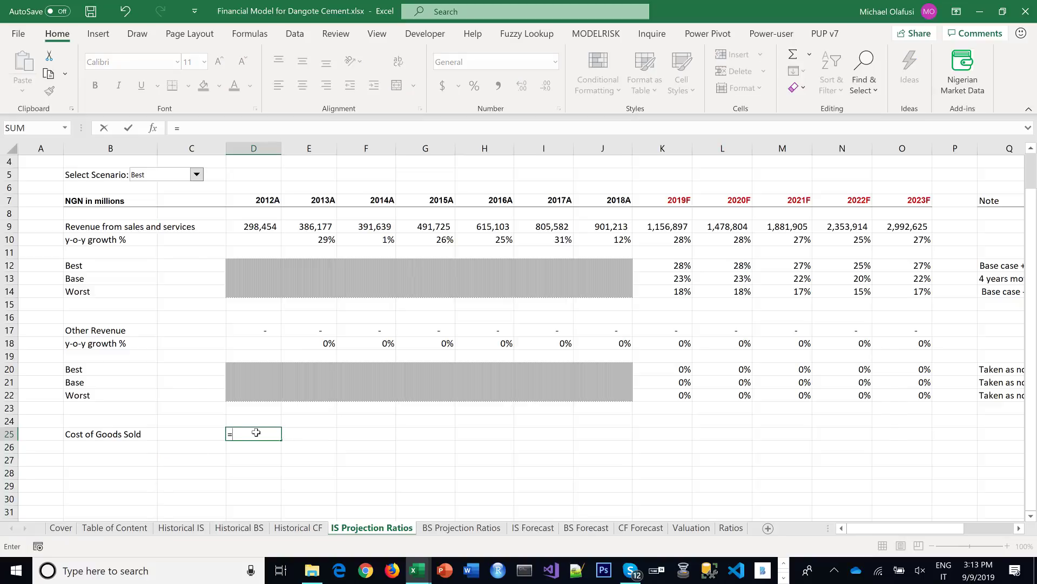
left_click(200, 528)
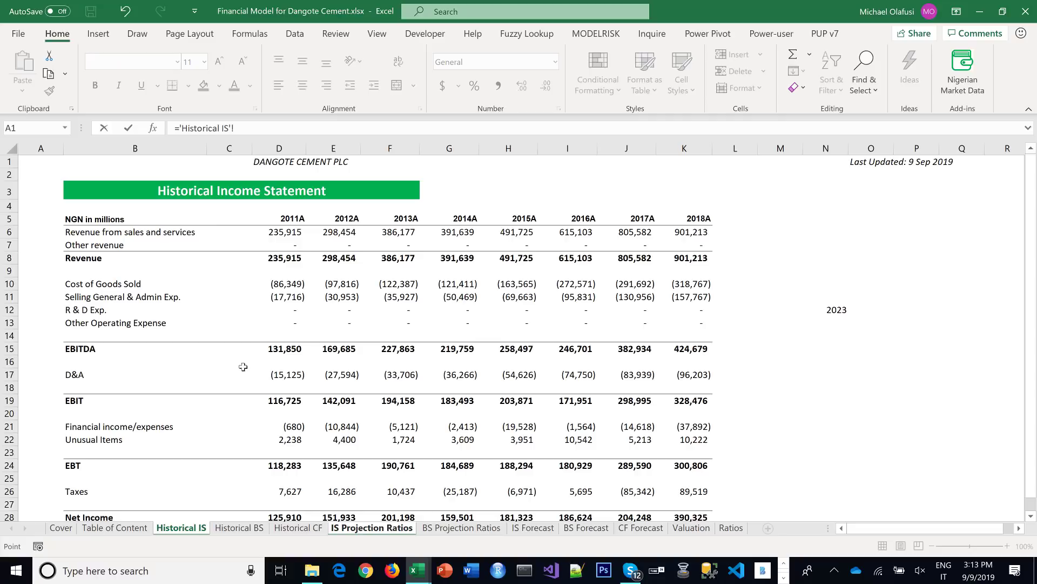
left_click(340, 283)
key("Return")
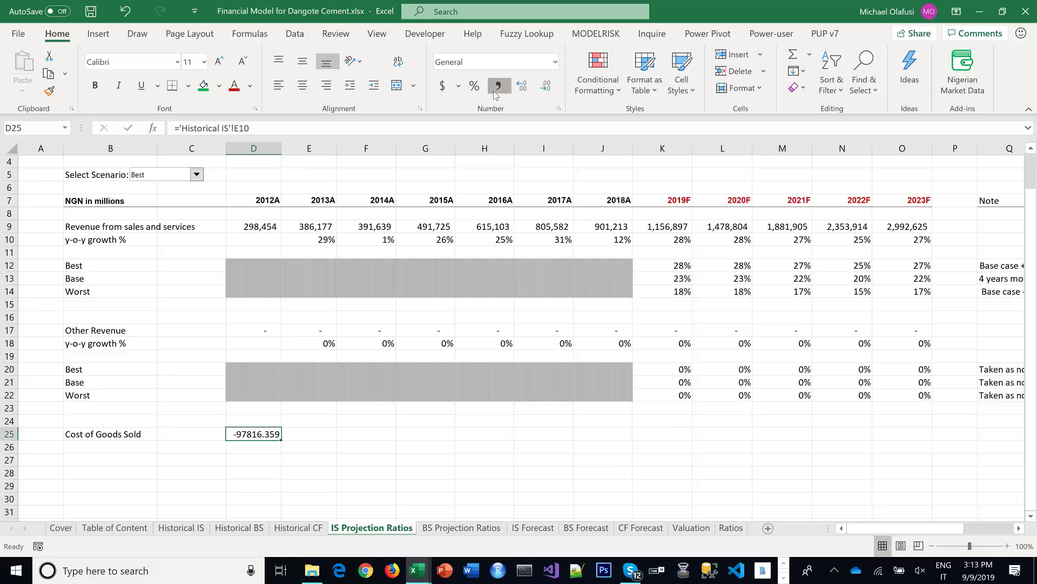
Format D25 in comma style without decimals and fill it across to J25 for 2012A–2018A
left_click(499, 85)
left_click(545, 85)
left_click(546, 85)
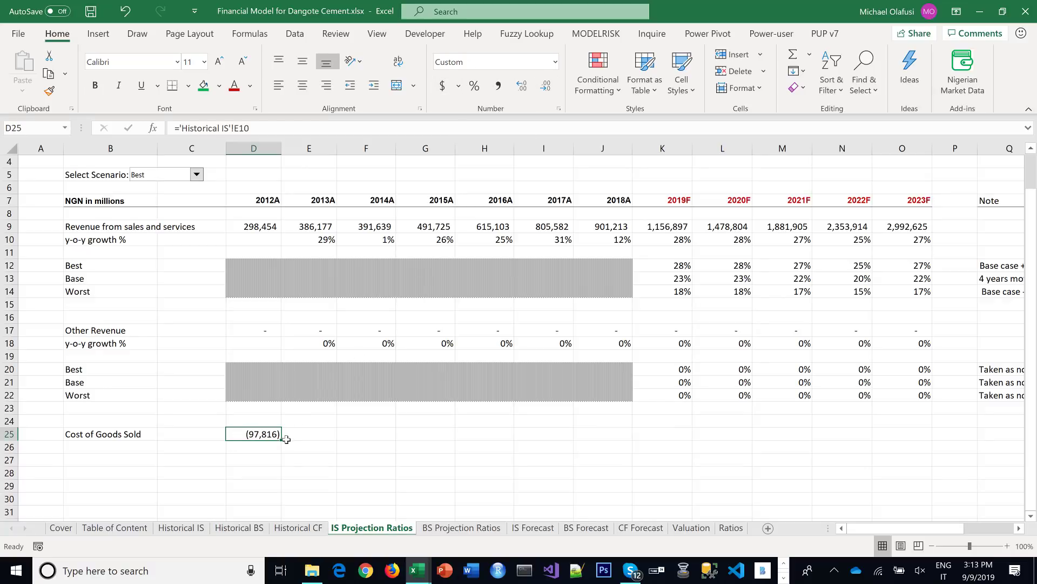
left_click_drag(282, 440, 611, 445)
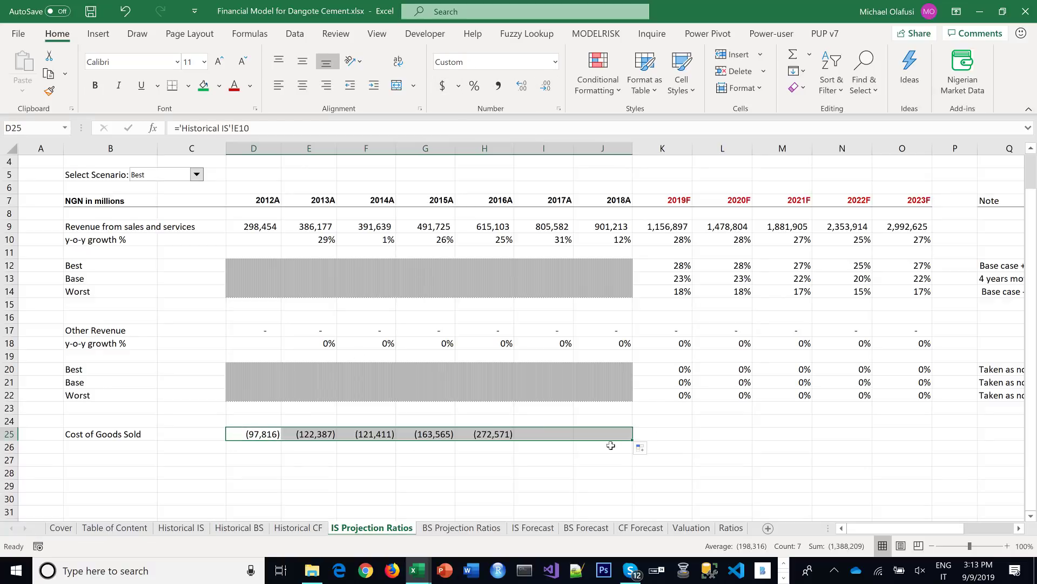
Enter the row label "%age of Revenue" in B26, under Cost of Goods Sold
left_click(108, 449)
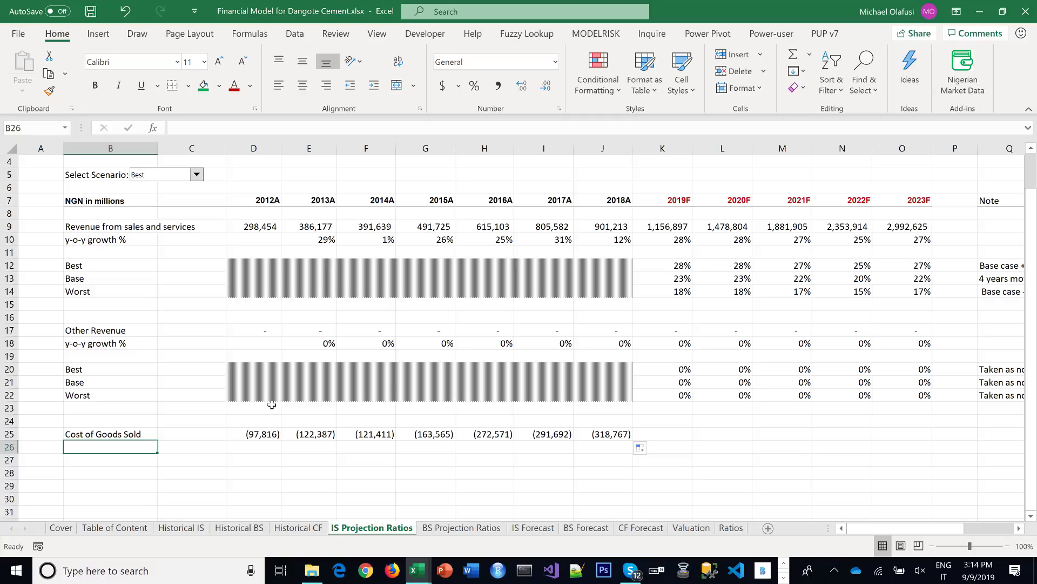
type("%age of")
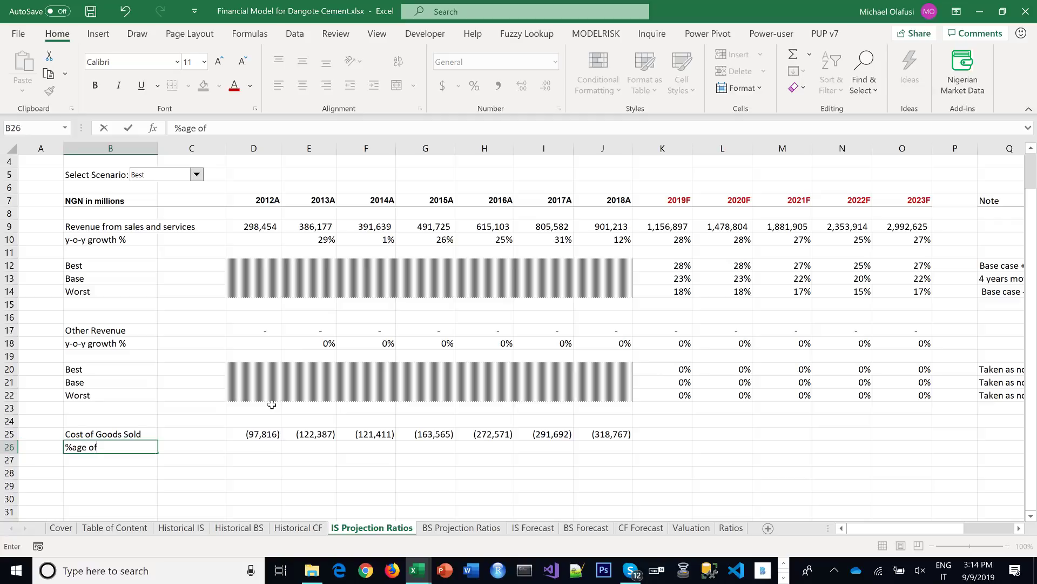
type(" Revenue")
key("Return")
type("ù")
key("BackSpace")
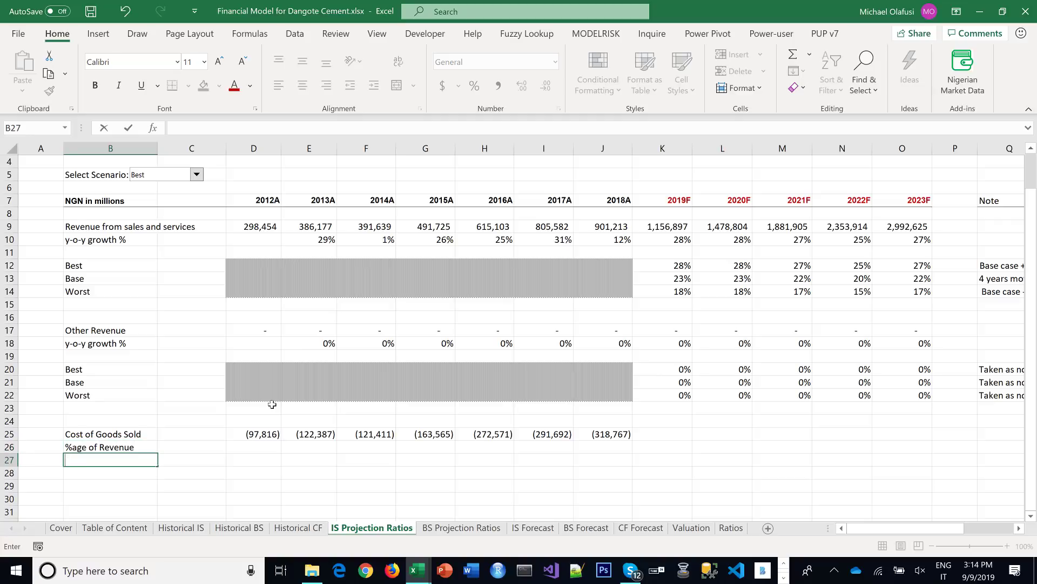
key("Return")
Copy the Best, Base and Worst labels with their shaded historical block from B20:J22 to B28
left_click_drag(72, 369, 602, 400)
key("ctrl+c")
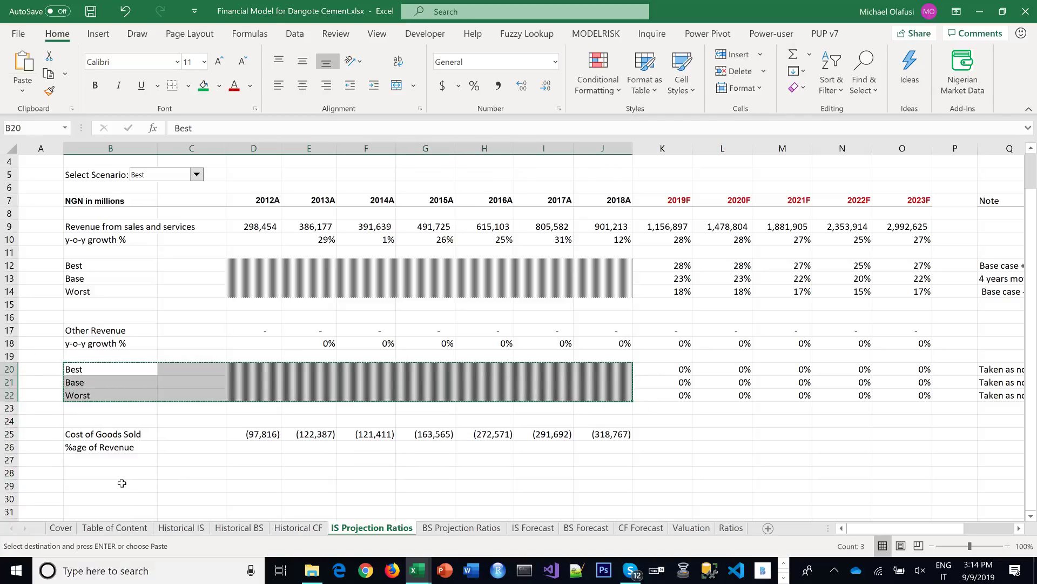
left_click(108, 473)
key("ctrl+v")
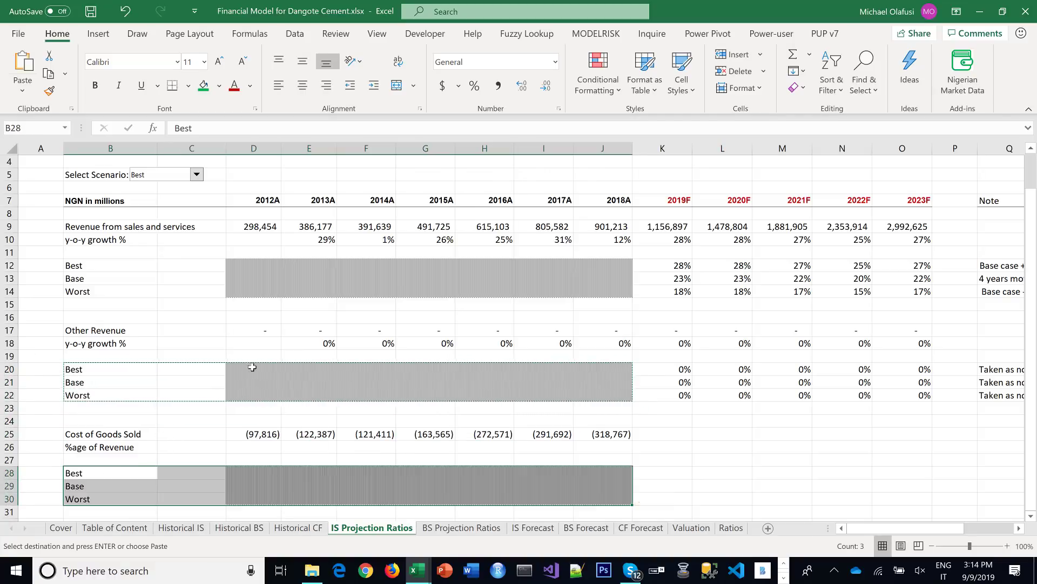
Calculate 2012A Cost of Goods Sold as a share of revenue in D26 with =D25/D9
scroll(252, 368, "down", 1)
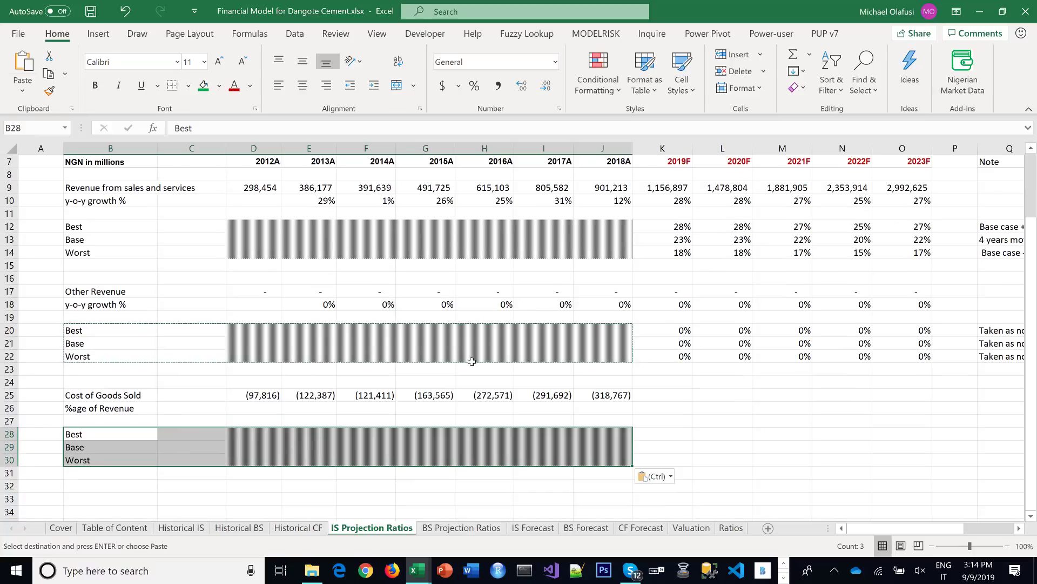
left_click(278, 413)
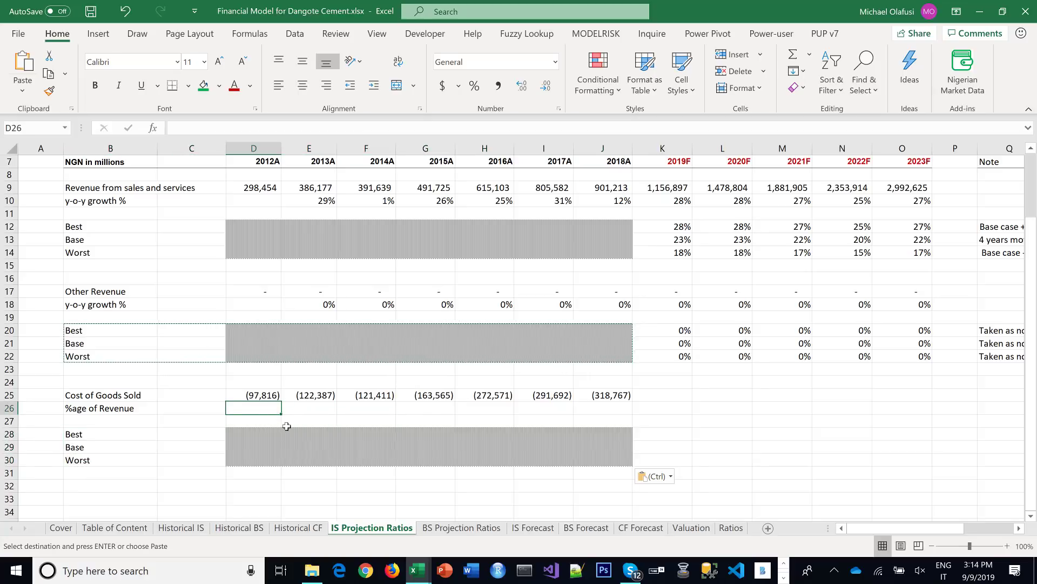
type("=")
left_click(260, 395)
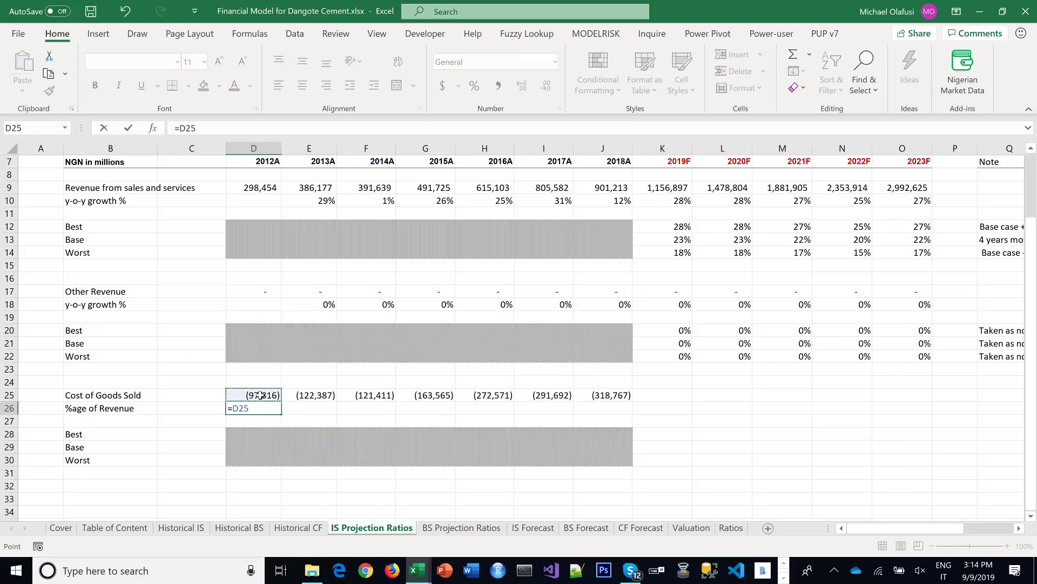
type("/")
left_click(264, 186)
key("Return")
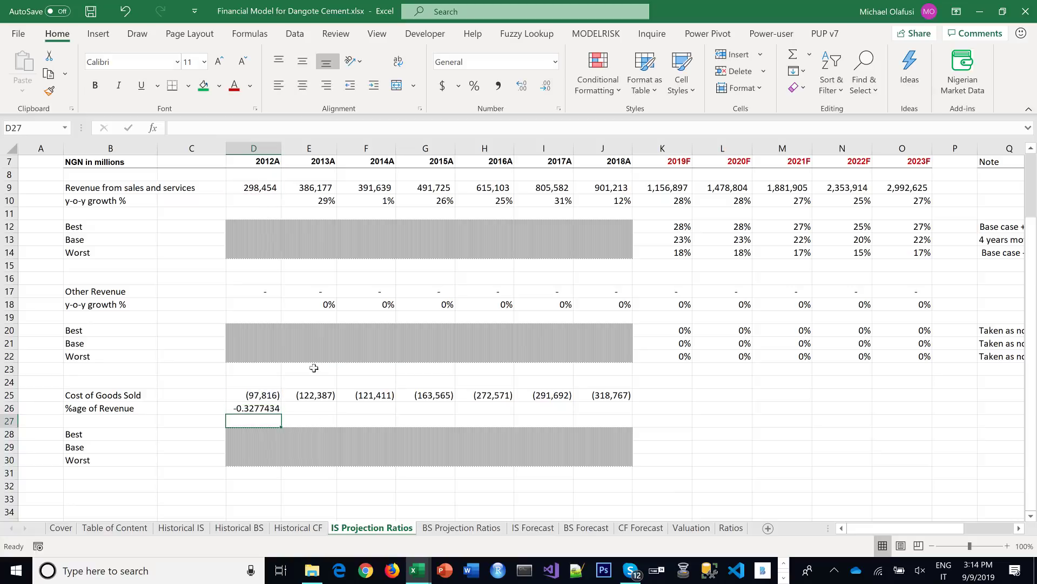
Format D26 as a percentage and fill the formula across to J26
left_click(274, 410)
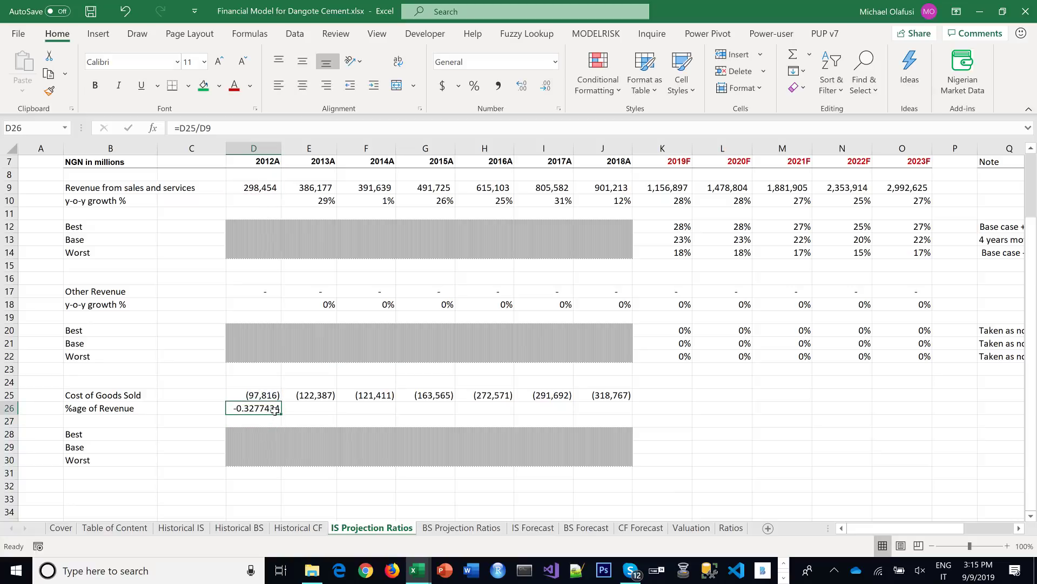
left_click(475, 85)
left_click_drag(281, 413, 612, 410)
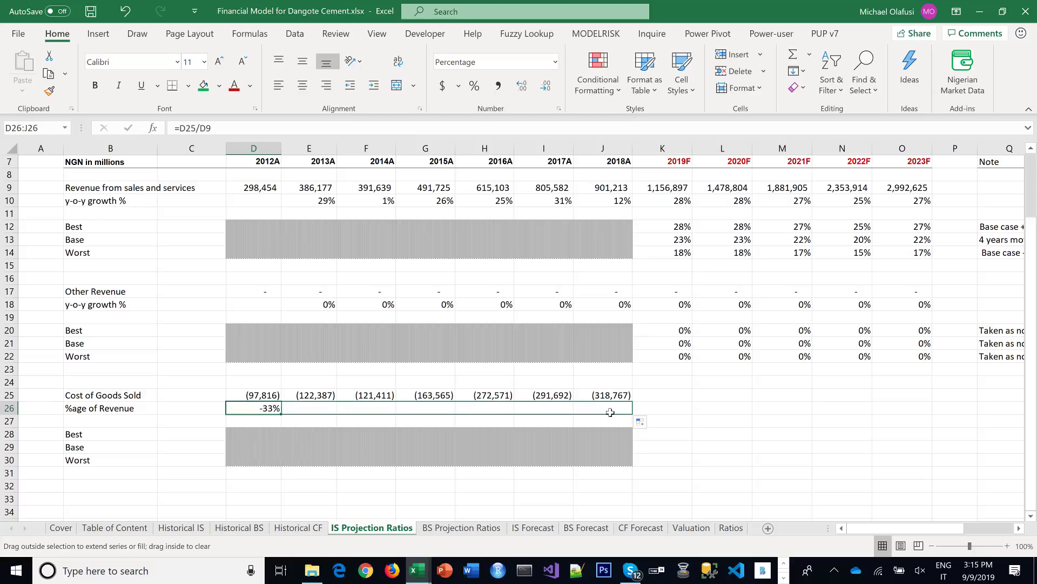
Copy the revenue scenario forecasts and their notes from K12:Q14 to the Cost of Goods Sold rows starting at K28
left_click(656, 446)
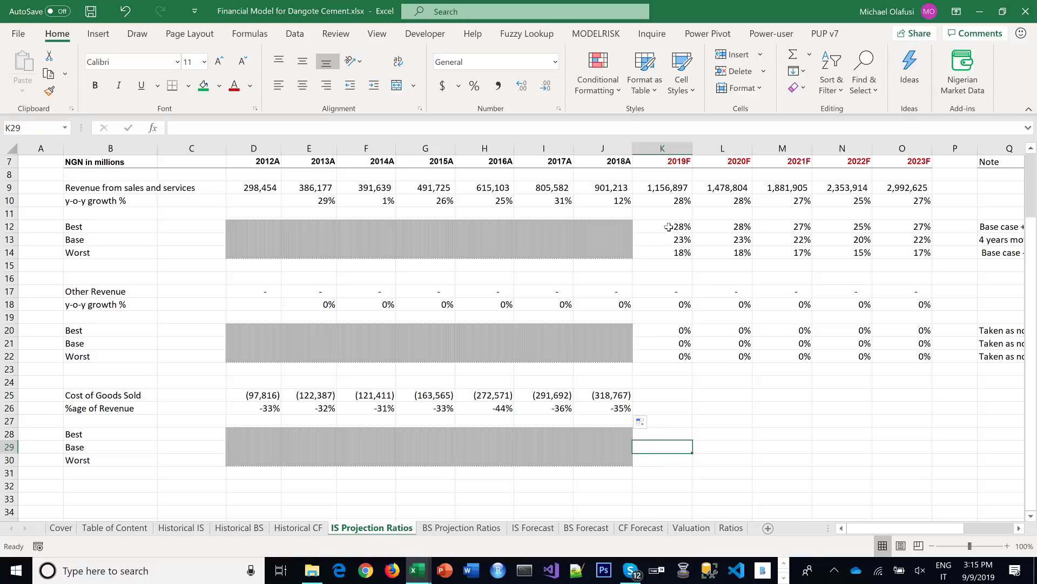
left_click_drag(668, 228, 997, 262)
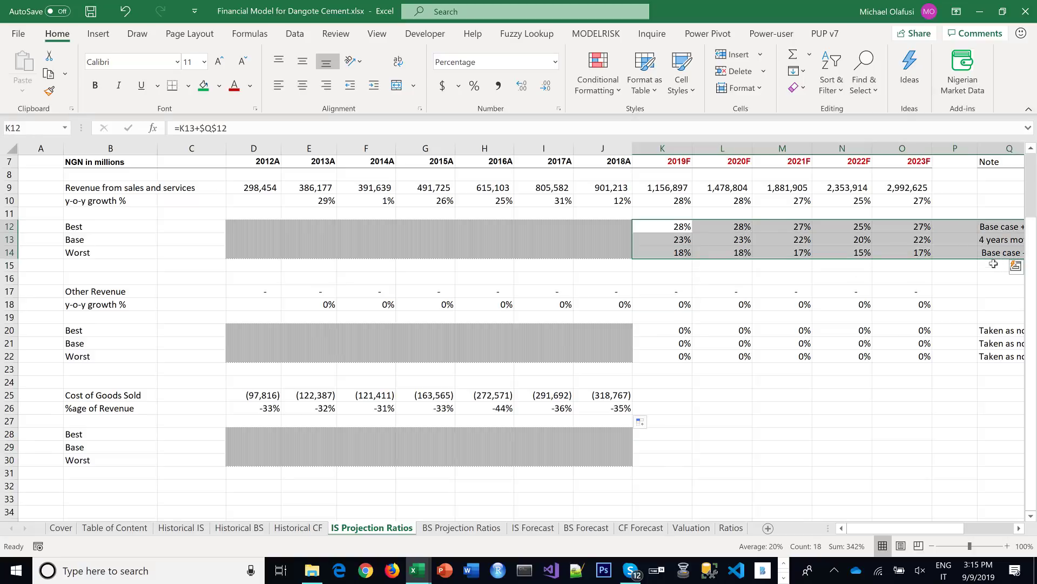
key("ctrl+c")
left_click(660, 434)
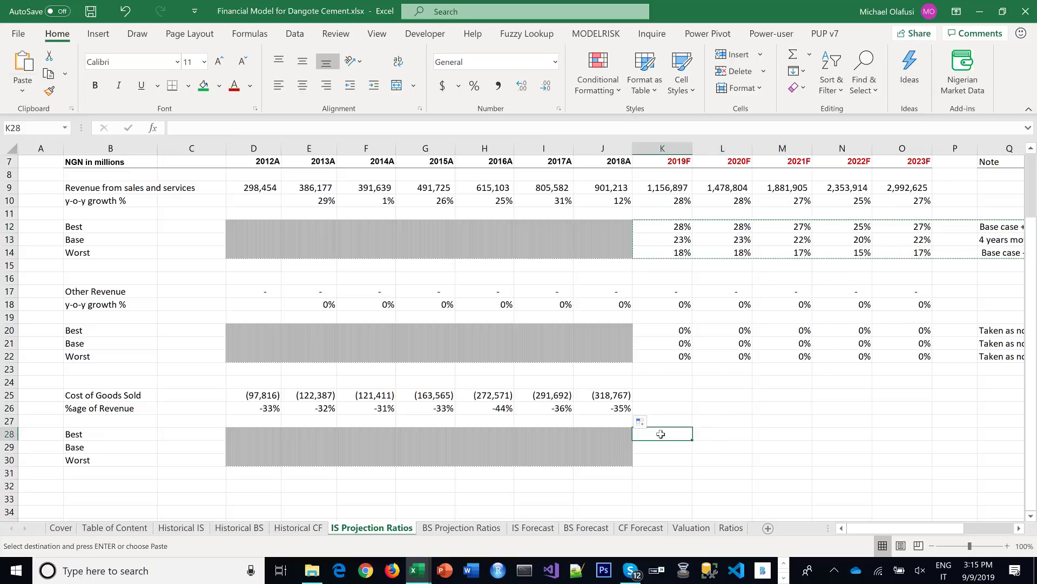
key("ctrl+v")
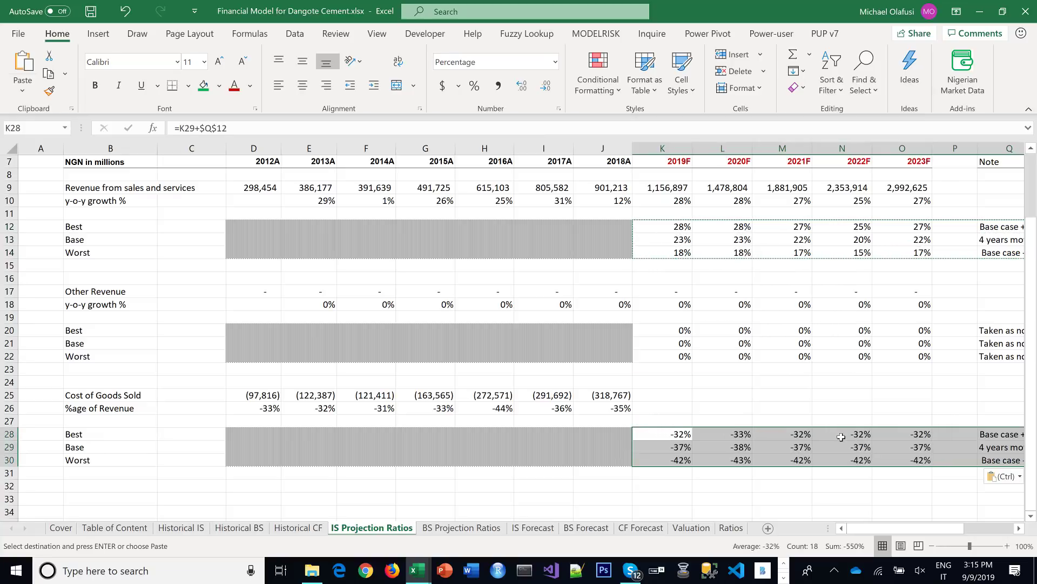
Set the Cost of Goods Sold Best and Worst case adjustments in Q28 and Q30 to 2%
left_click(993, 434)
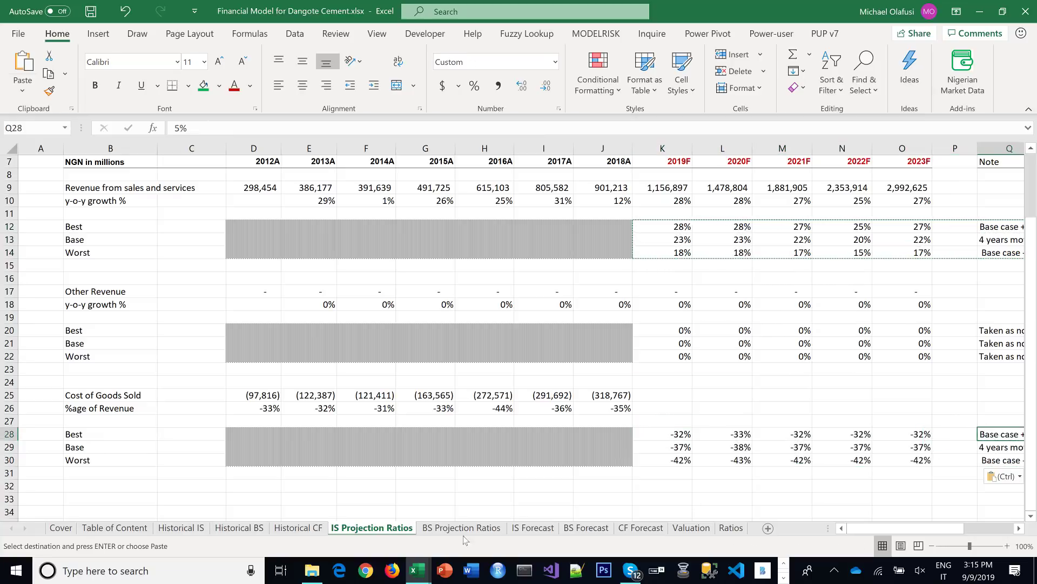
key("Right")
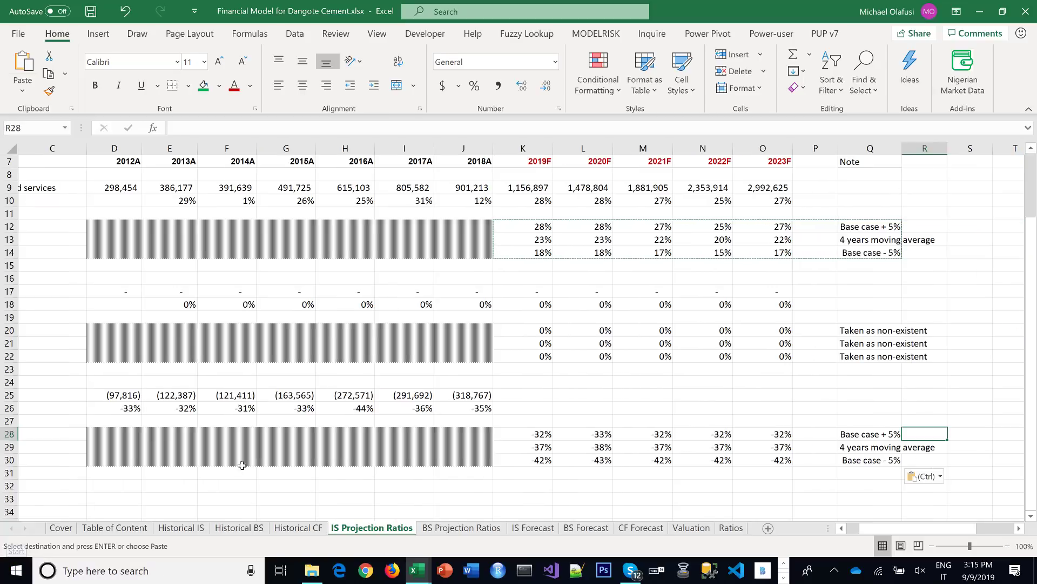
left_click(843, 430)
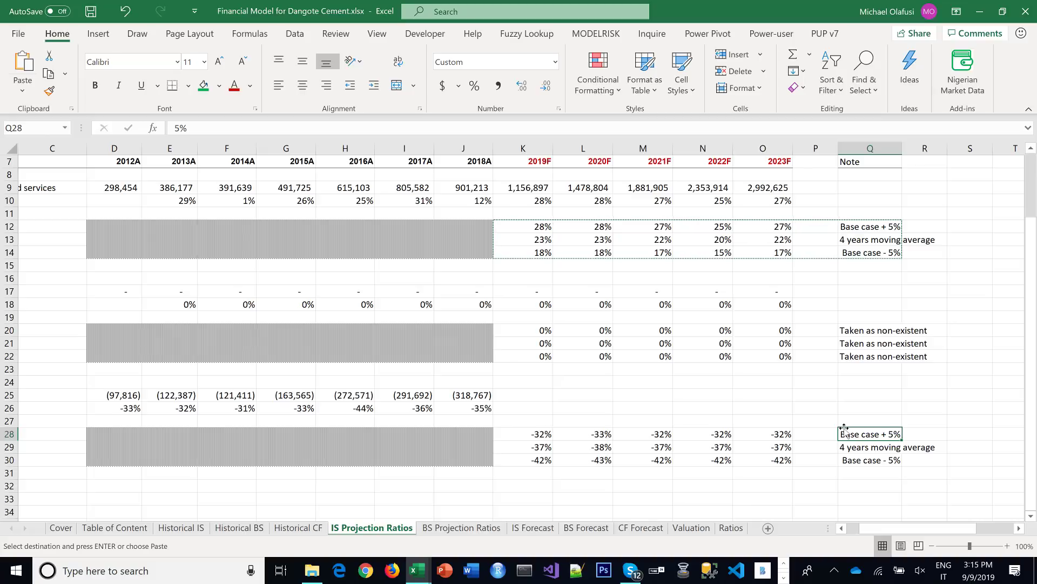
type("2")
key("Return")
key("Return")
type("2")
key("Return")
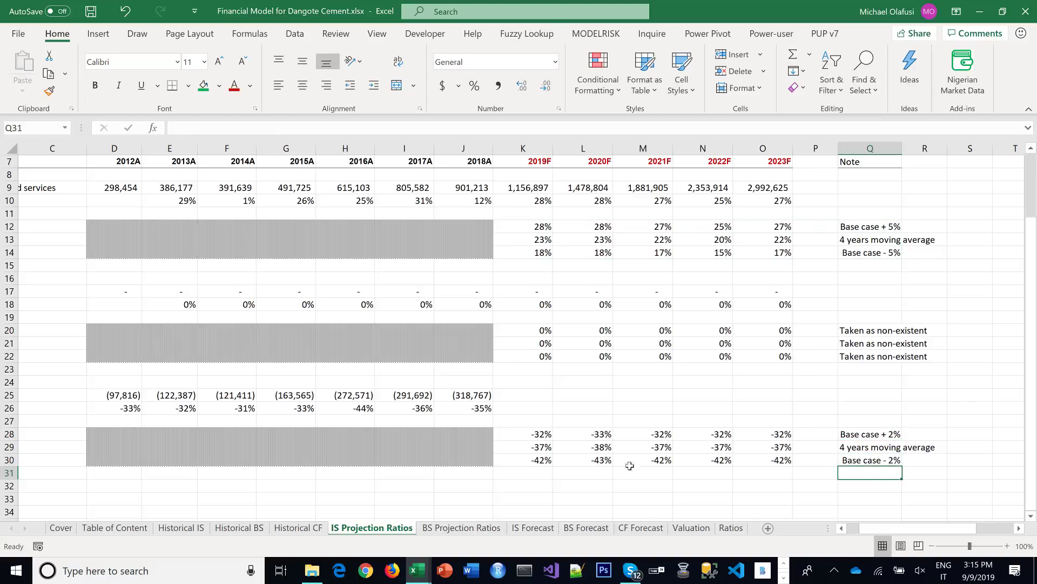
Point the Cost of Goods Sold Best case formula in K28 to $Q$28 and fill it across to O28
double_click(543, 435)
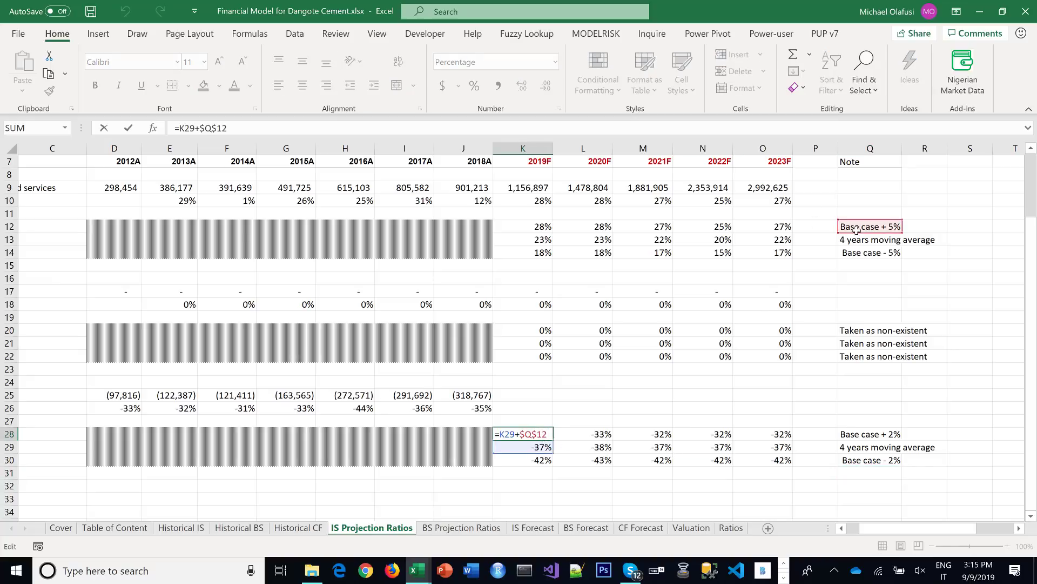
left_click_drag(857, 230, 863, 436)
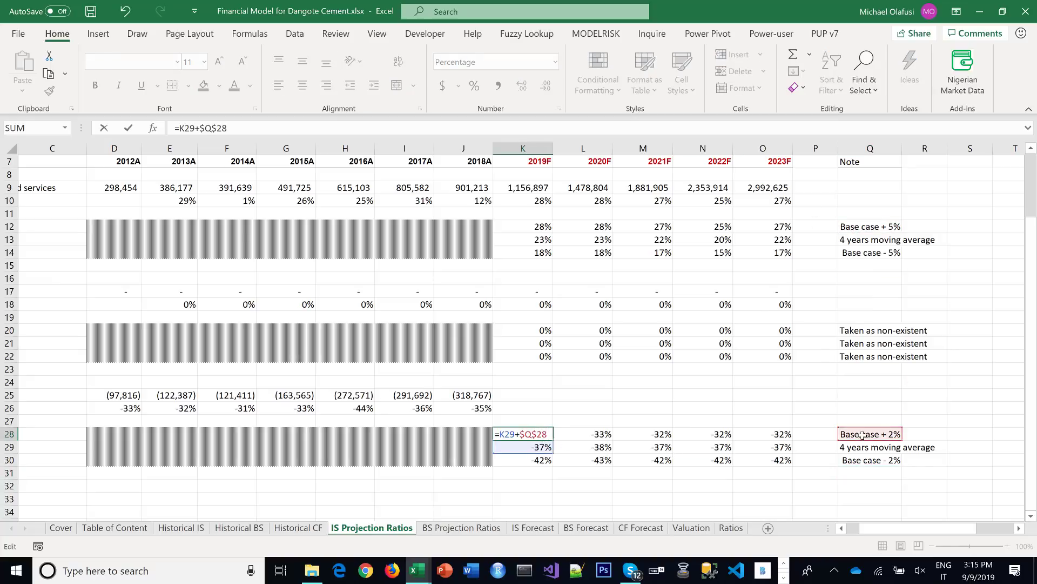
key("Return")
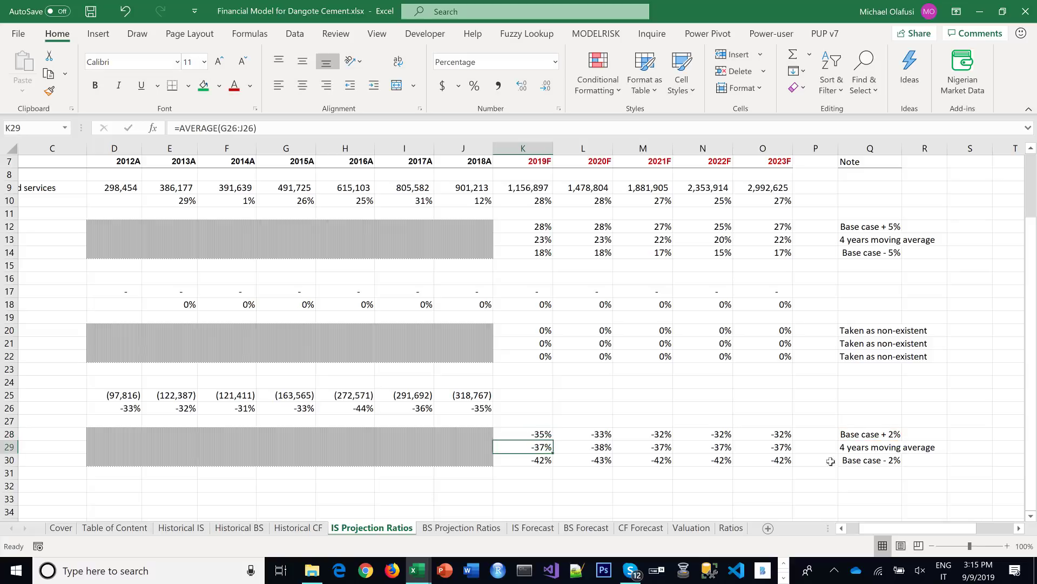
left_click(547, 434)
left_click_drag(552, 441, 795, 453)
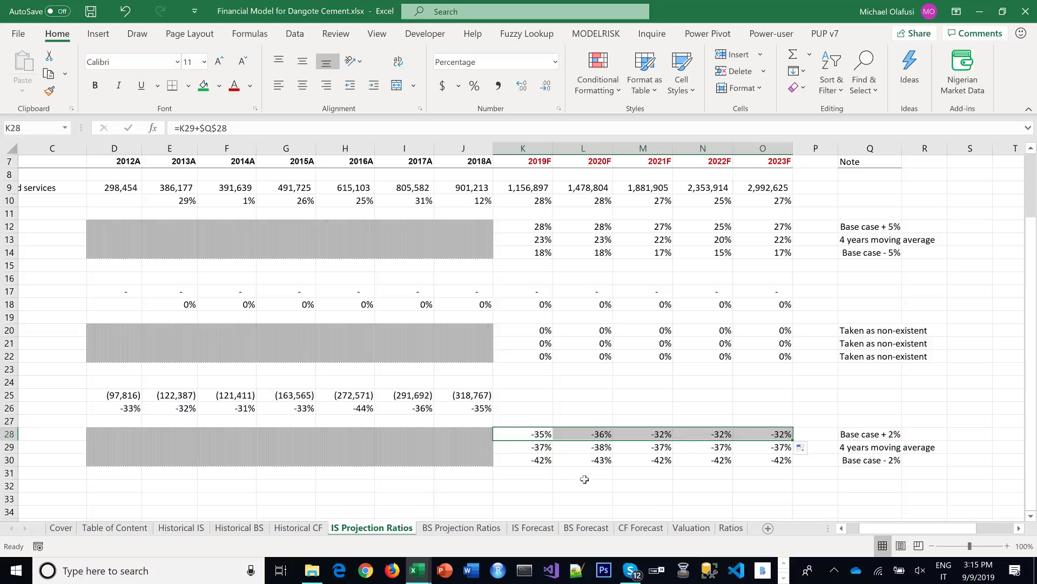
Point the Cost of Goods Sold Worst case formula in K30 to $Q$30 and fill it across to O30
double_click(541, 460)
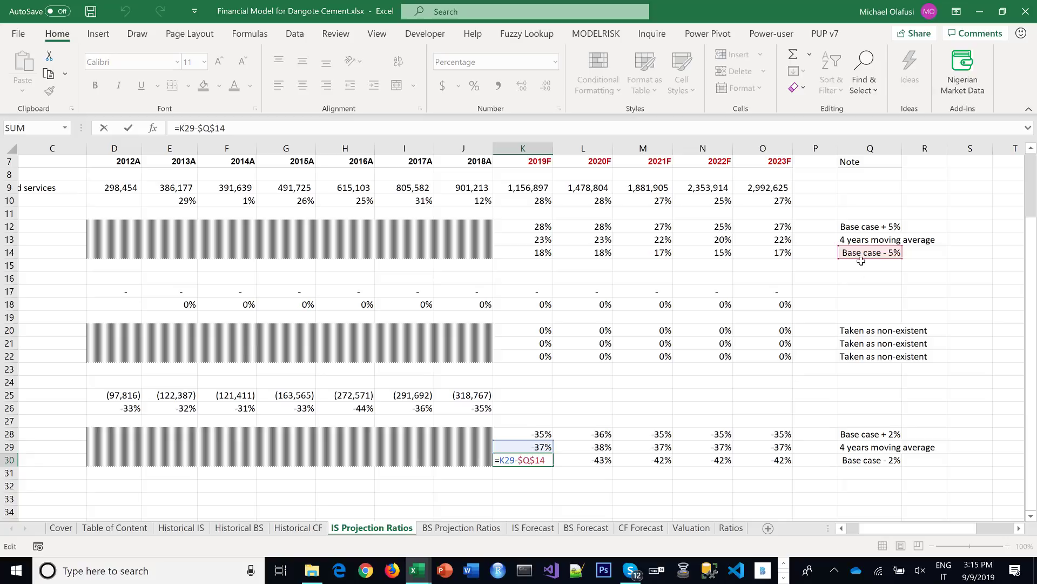
left_click_drag(861, 261, 884, 464)
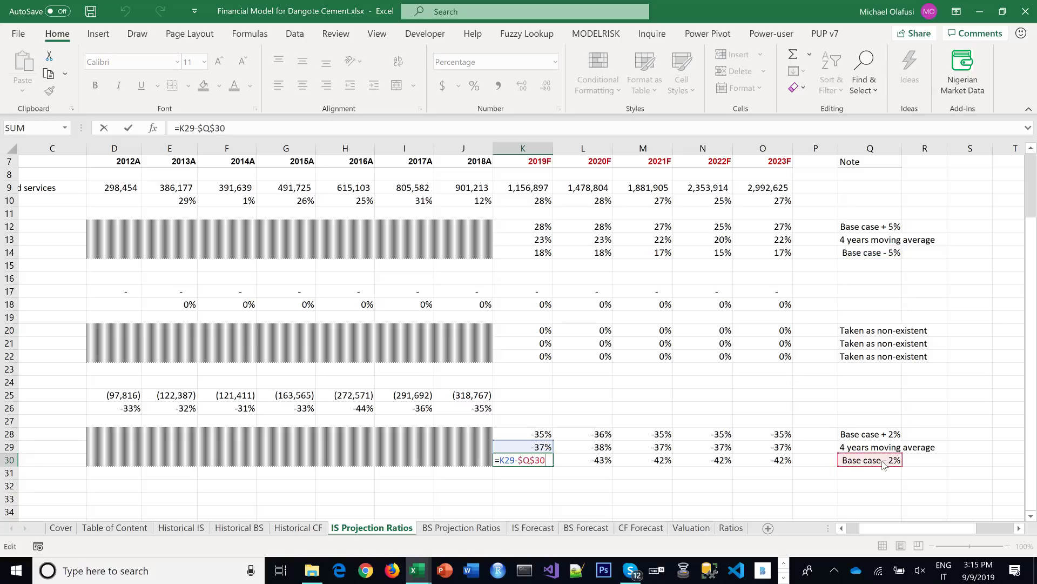
key("Return")
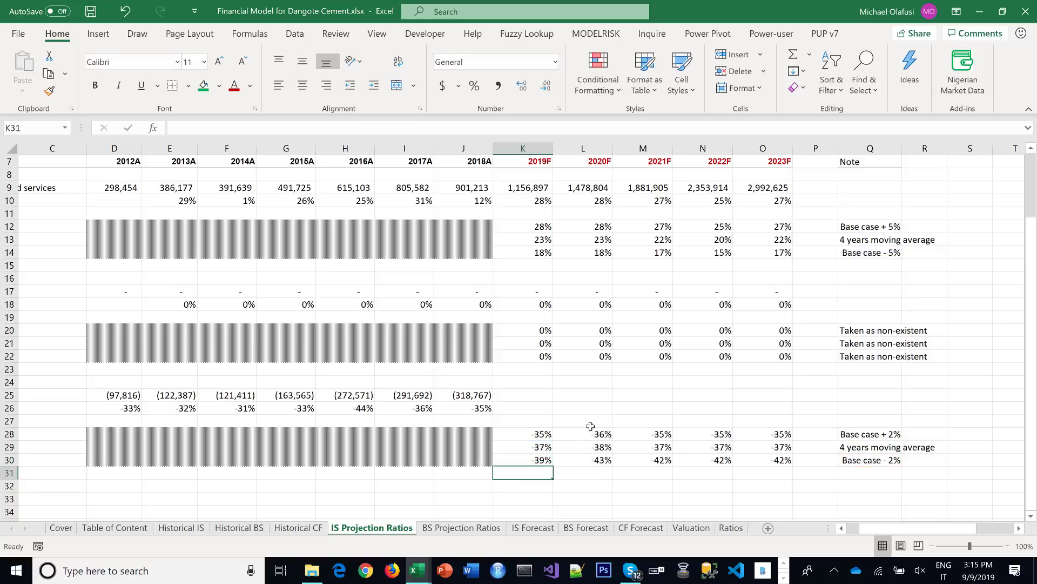
left_click(546, 460)
left_click_drag(552, 466, 769, 470)
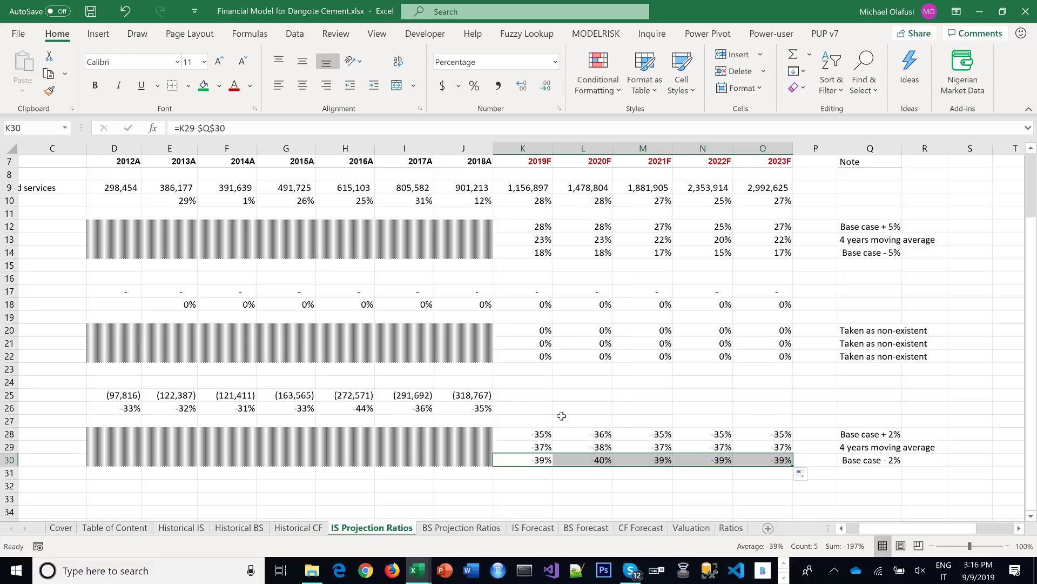
Copy the scenario-selecting INDEX formulas from K18:O18 to the Cost of Goods Sold percentage row starting at K26
left_click(524, 406)
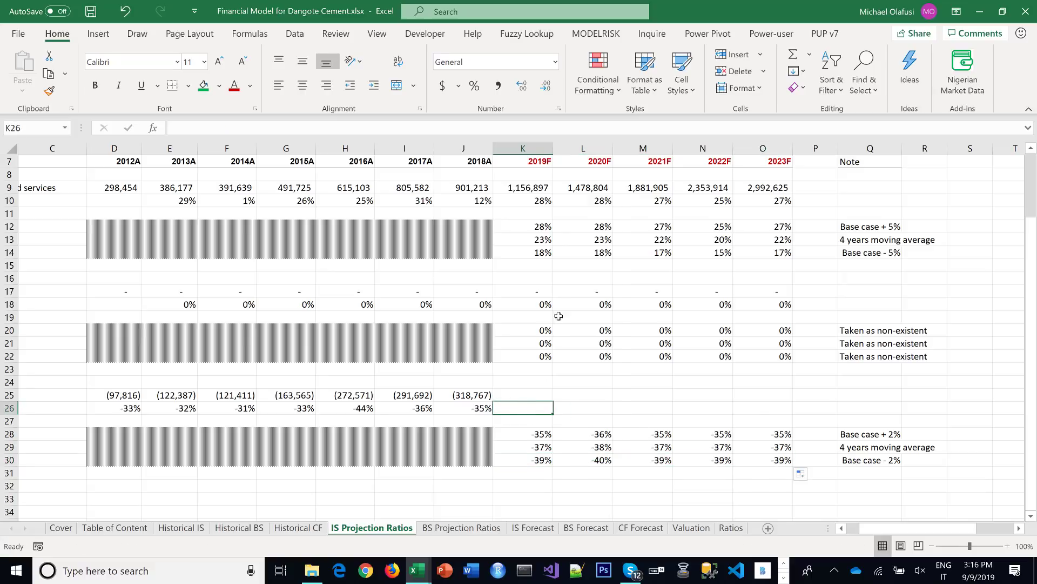
left_click_drag(539, 305, 762, 306)
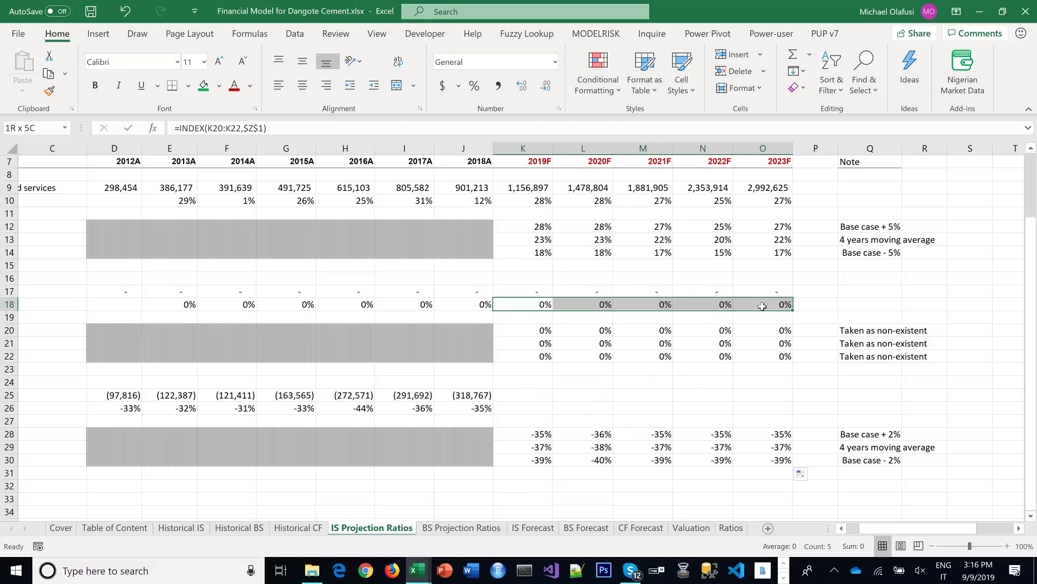
key("ctrl+c")
left_click(532, 406)
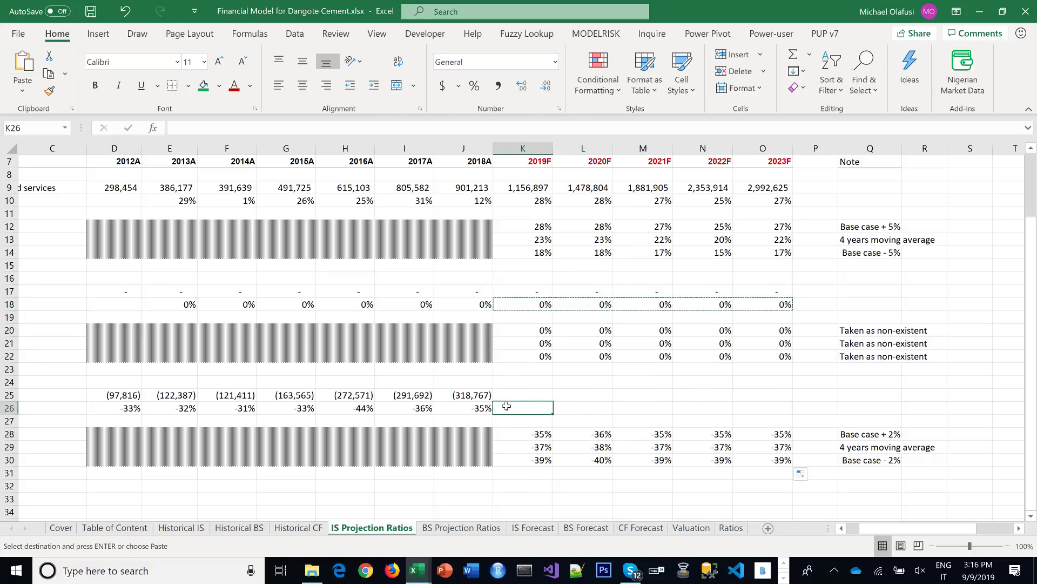
key("ctrl+v")
Calculate the 2019F Cost of Goods Sold in K25 with =K26*K9
left_click(537, 395)
type("=")
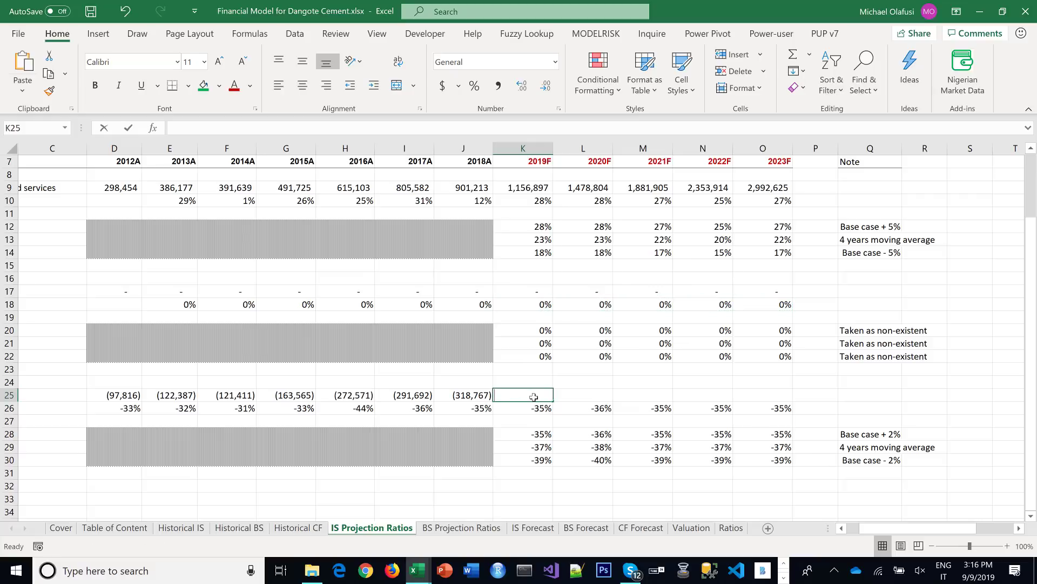
left_click(532, 408)
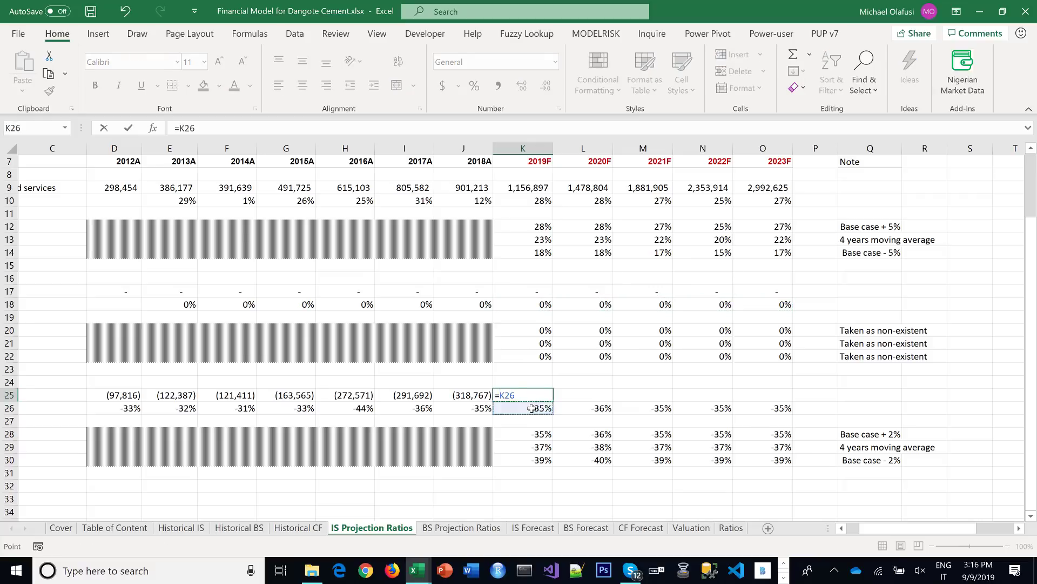
type("*")
left_click(524, 189)
key("Return")
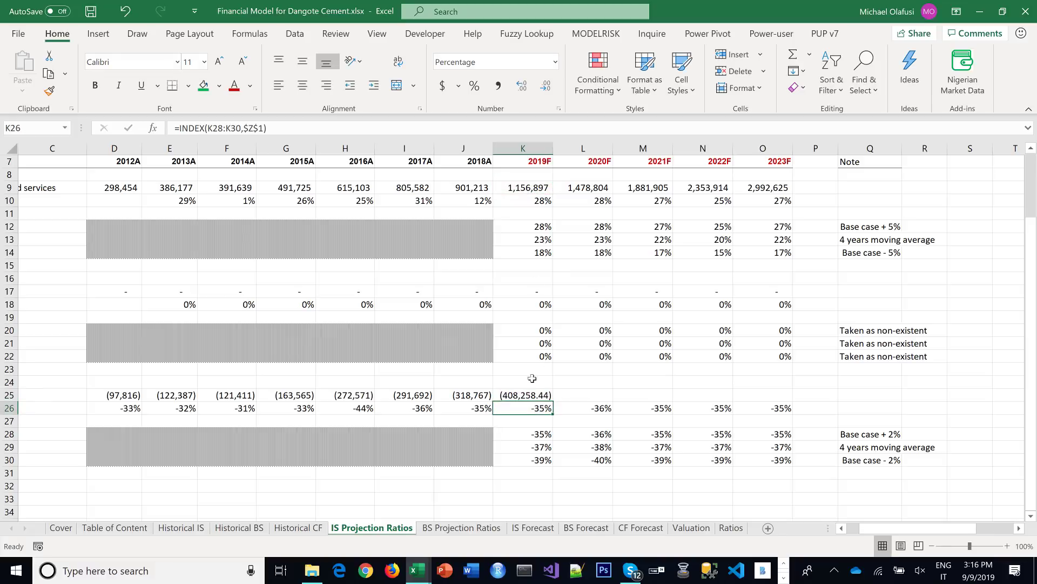
Format K25 with no decimal places and fill the Cost of Goods Sold forecast across to O25
left_click(530, 395)
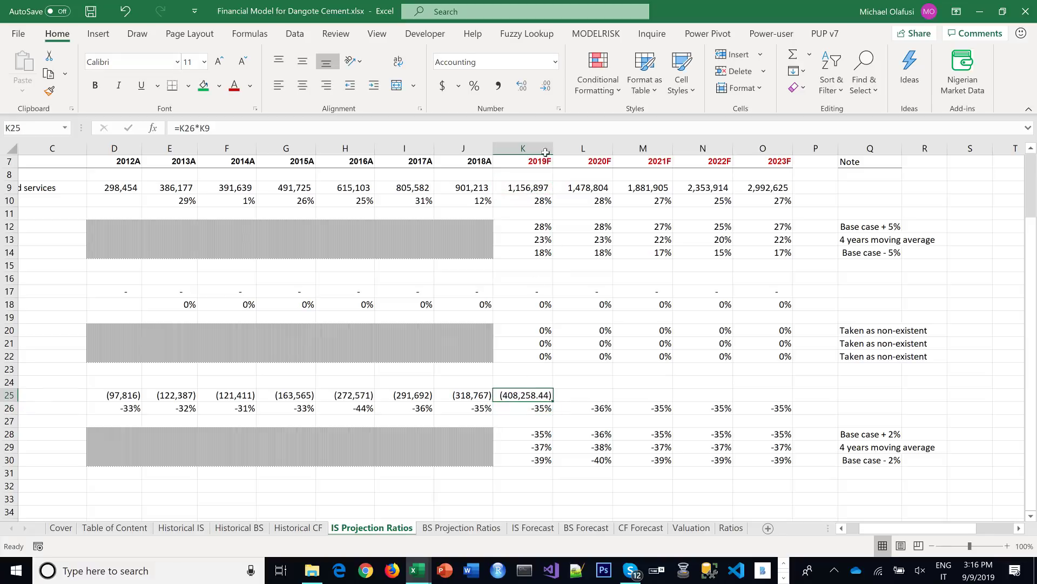
left_click(546, 86)
left_click(546, 86)
left_click_drag(553, 401, 755, 398)
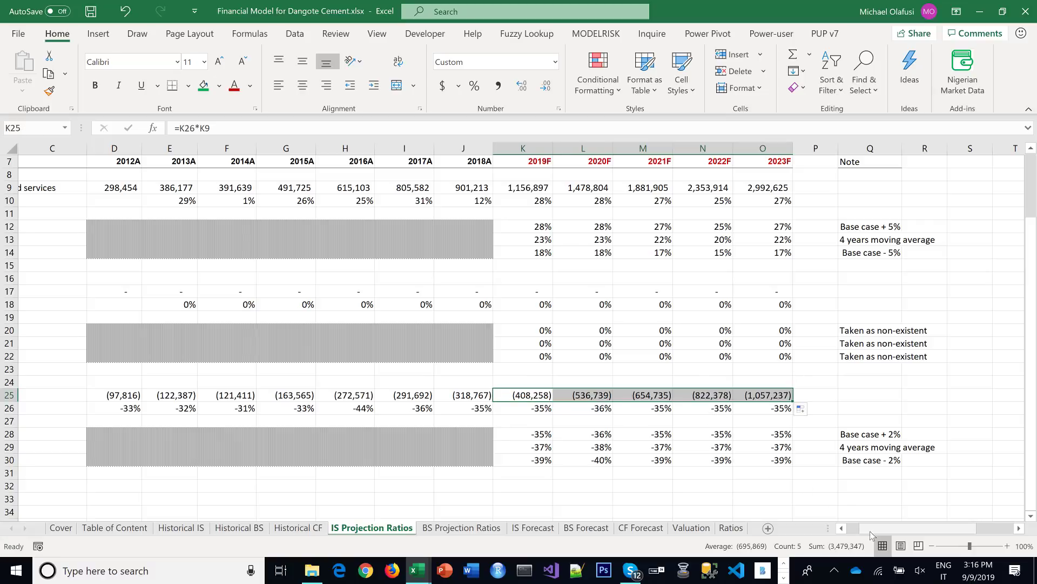
Review the Selling General & Admin, R & D and Other Operating Expense rows on the Historical IS sheet
left_click_drag(871, 532, 817, 530)
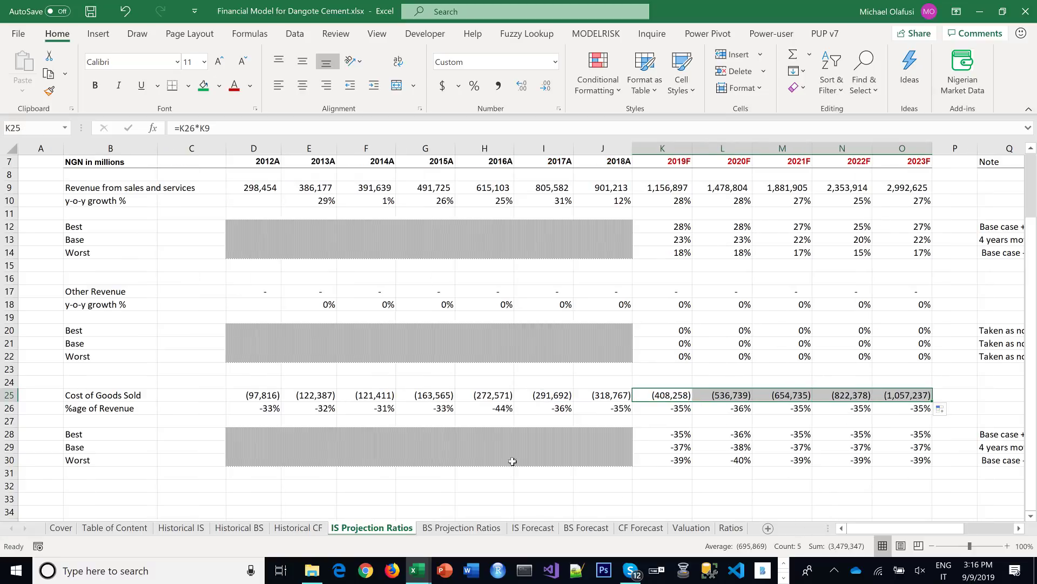
scroll(123, 484, "down", 2)
left_click(123, 484)
left_click(105, 408)
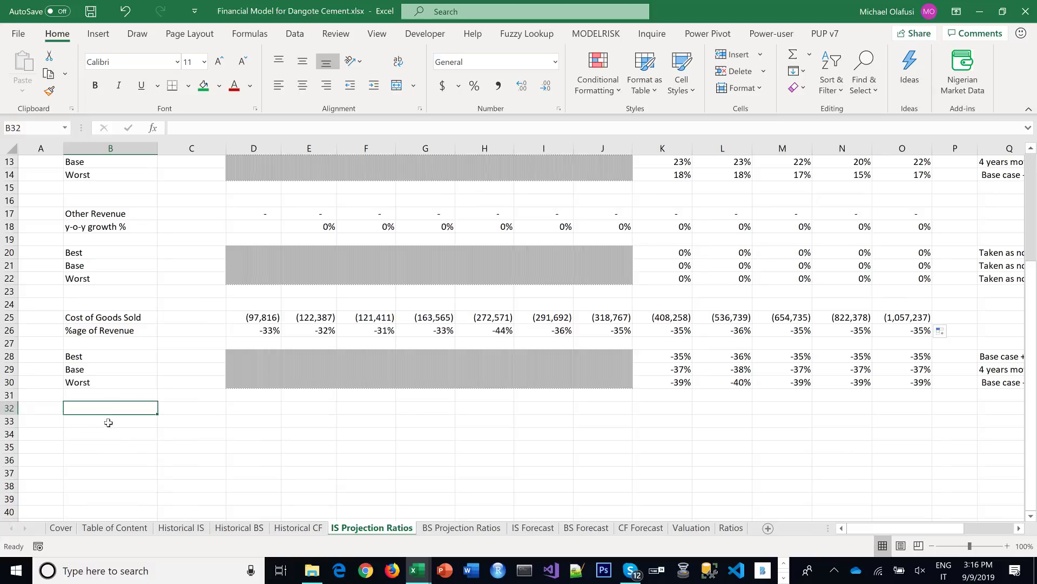
left_click(181, 527)
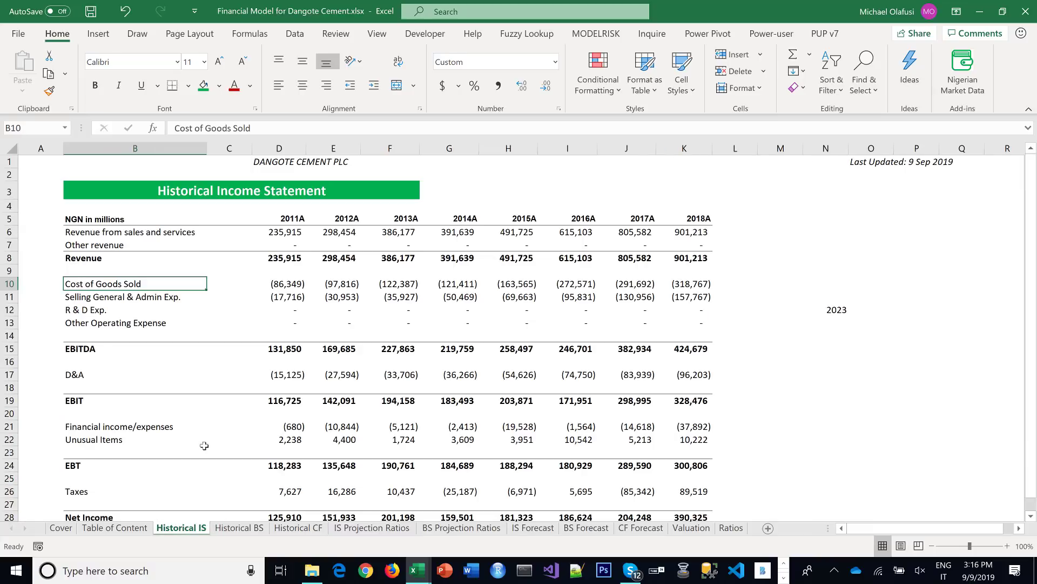
left_click_drag(69, 297, 72, 320)
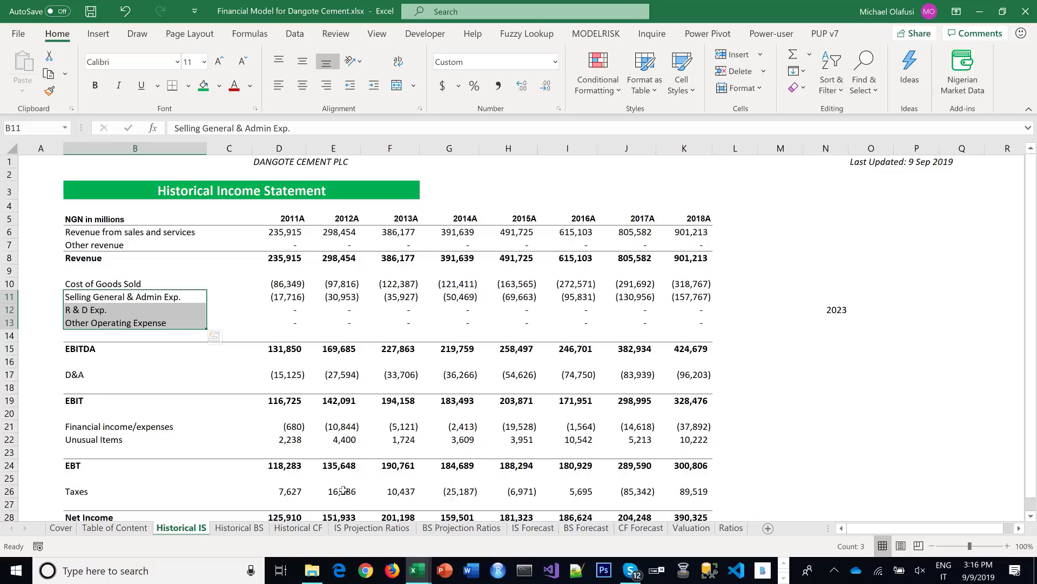
left_click(355, 532)
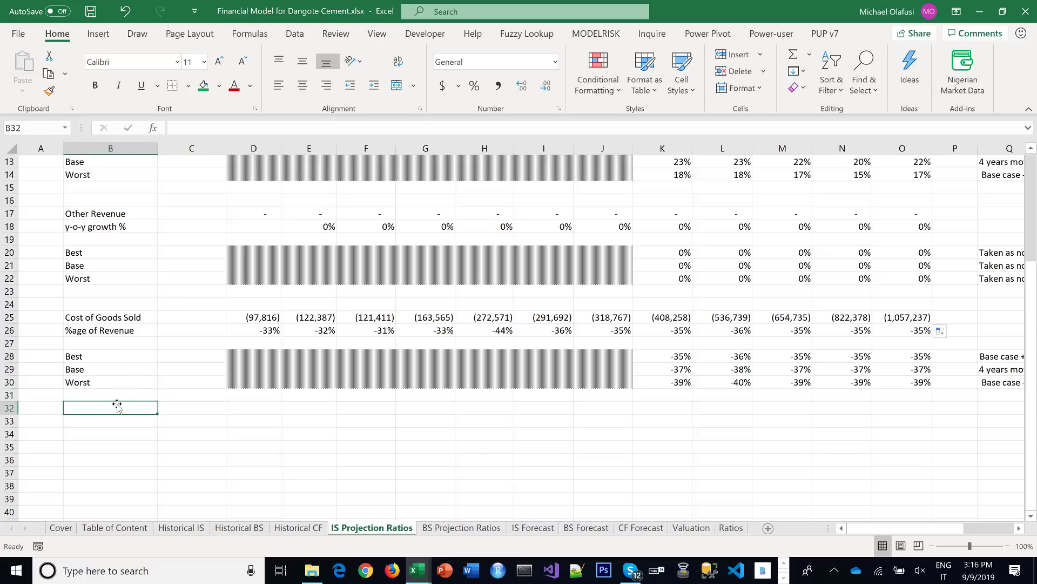
Enter the label "Operating Expense (net D&A)" in B33 of the IS Projection Ratios sheet
left_click(105, 419)
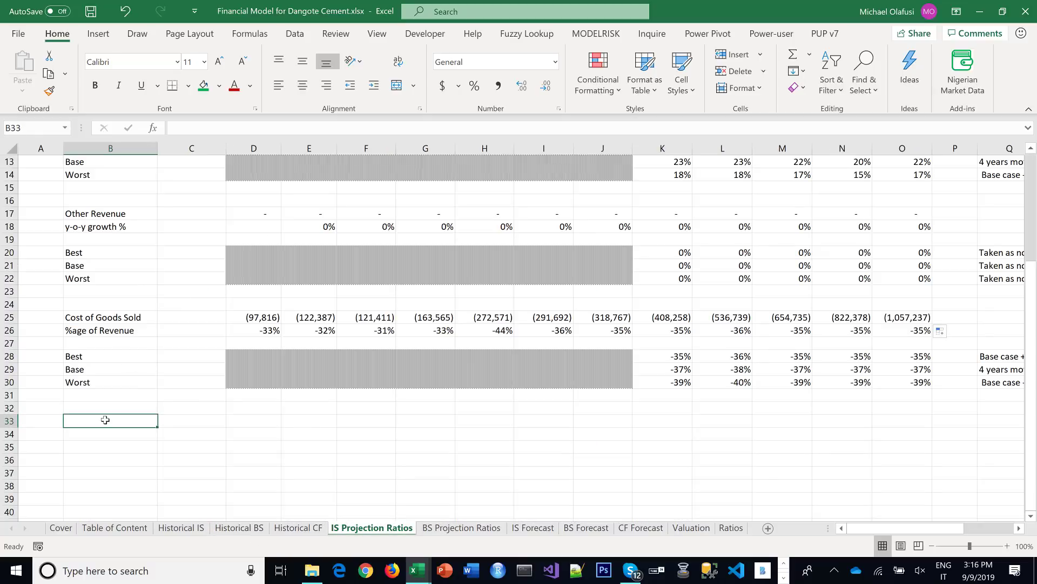
left_click_drag(201, 295, 202, 303)
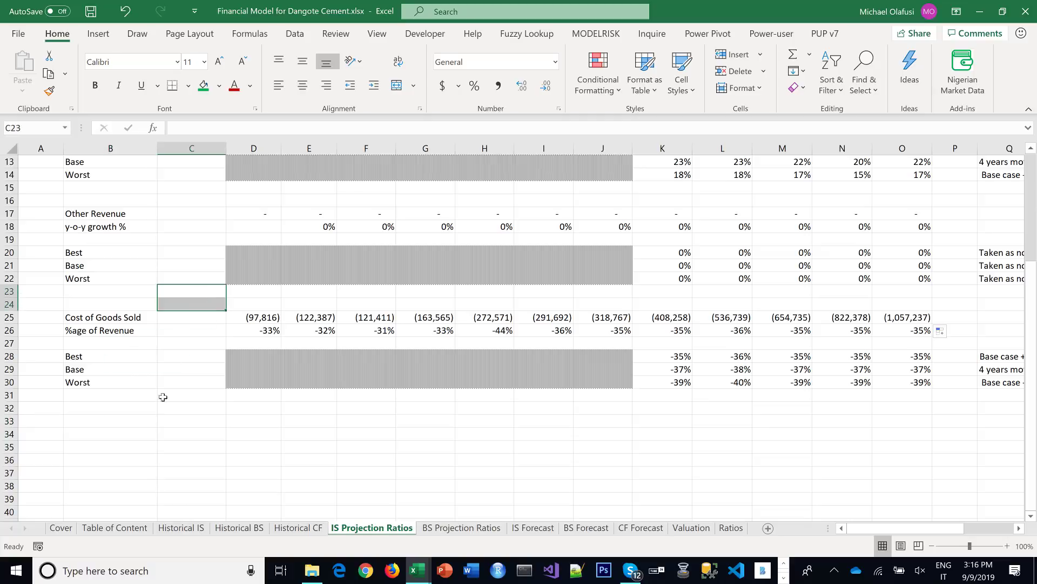
left_click(119, 401)
left_click(119, 408)
left_click(118, 420)
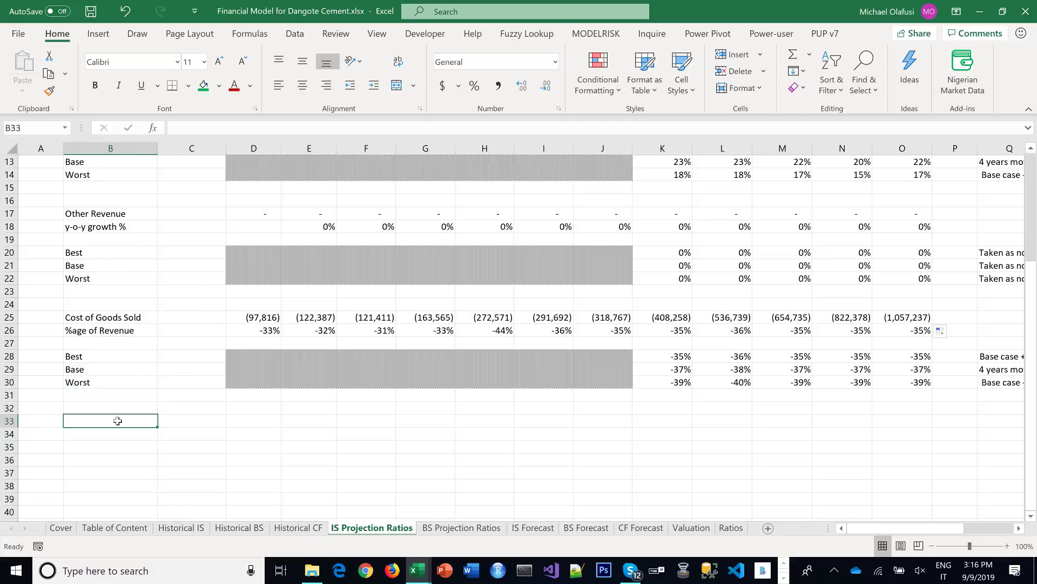
type("Op")
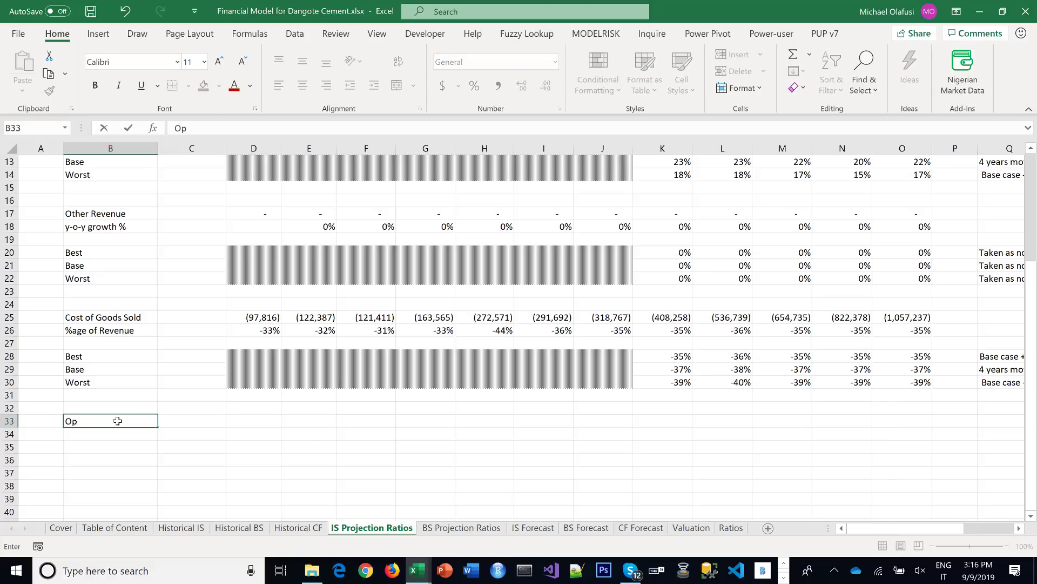
type("eerating Expense (n")
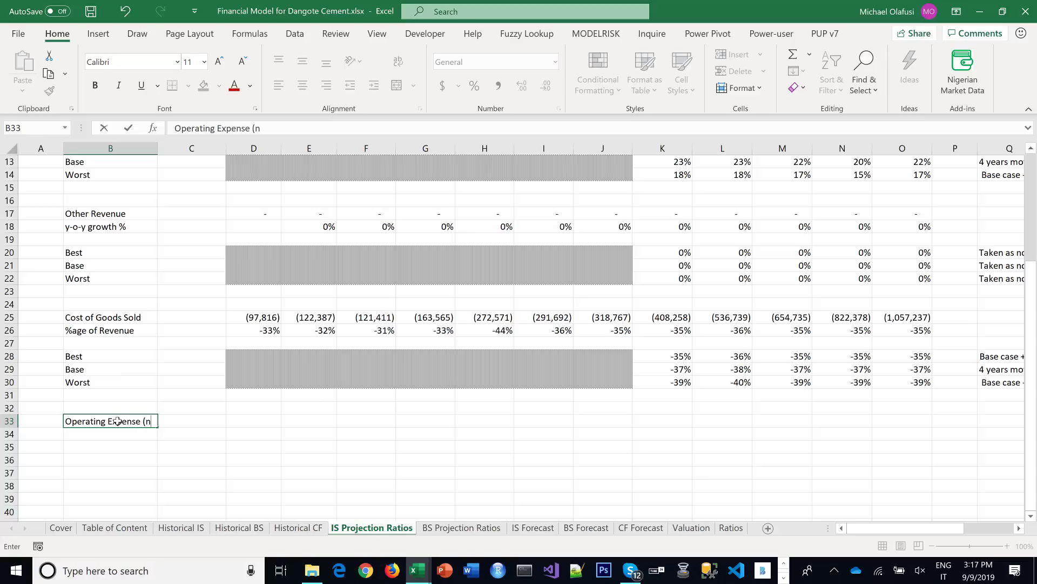
type("et D&A")
key("Return")
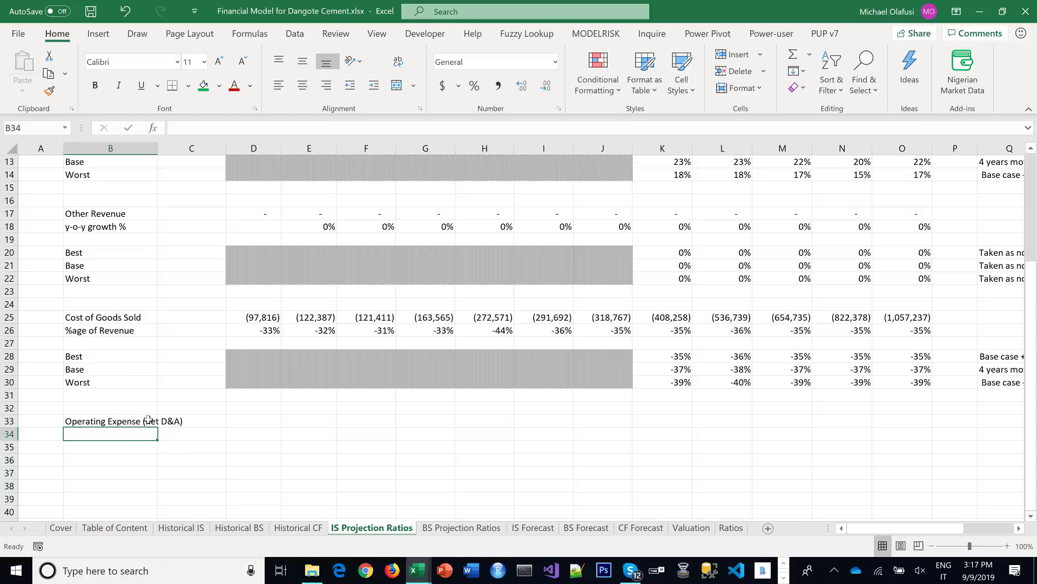
Reword the B33 label to "Operating Expense (less D&A)"
left_click(148, 420)
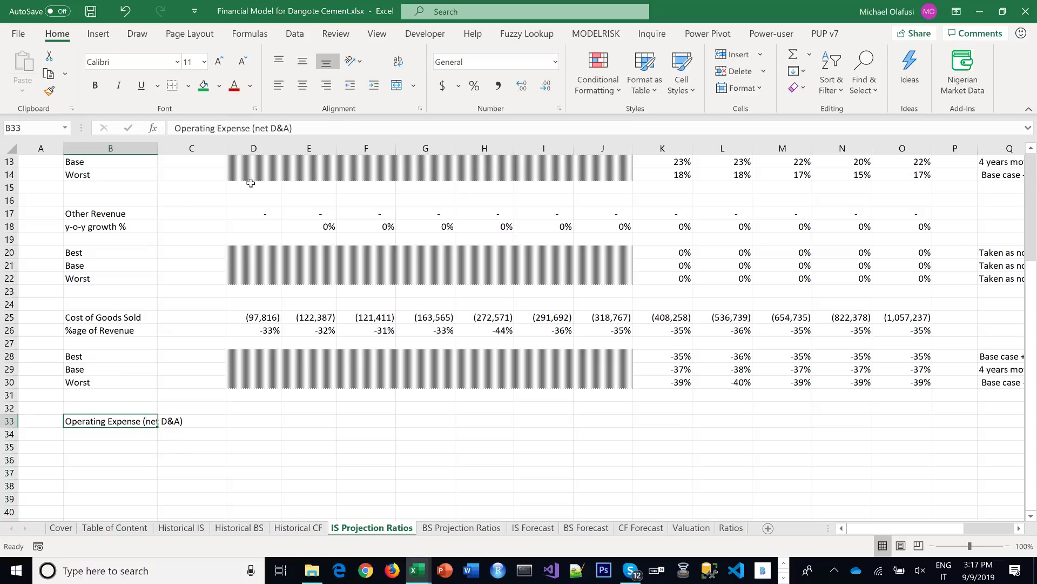
left_click(264, 128)
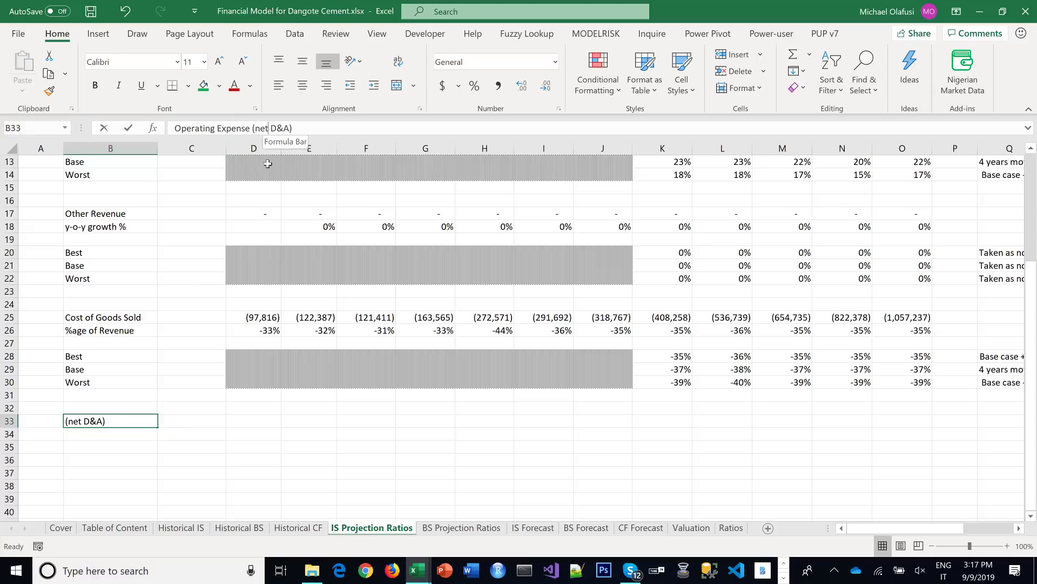
key("BackSpace")
key("BackSpace")
key("BackSpace")
type("less")
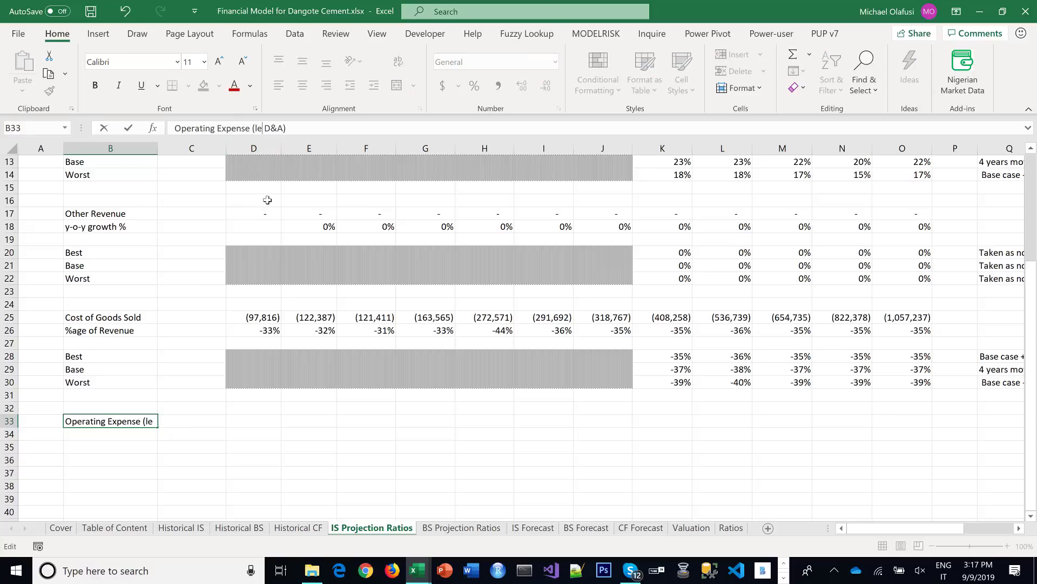
key("Return")
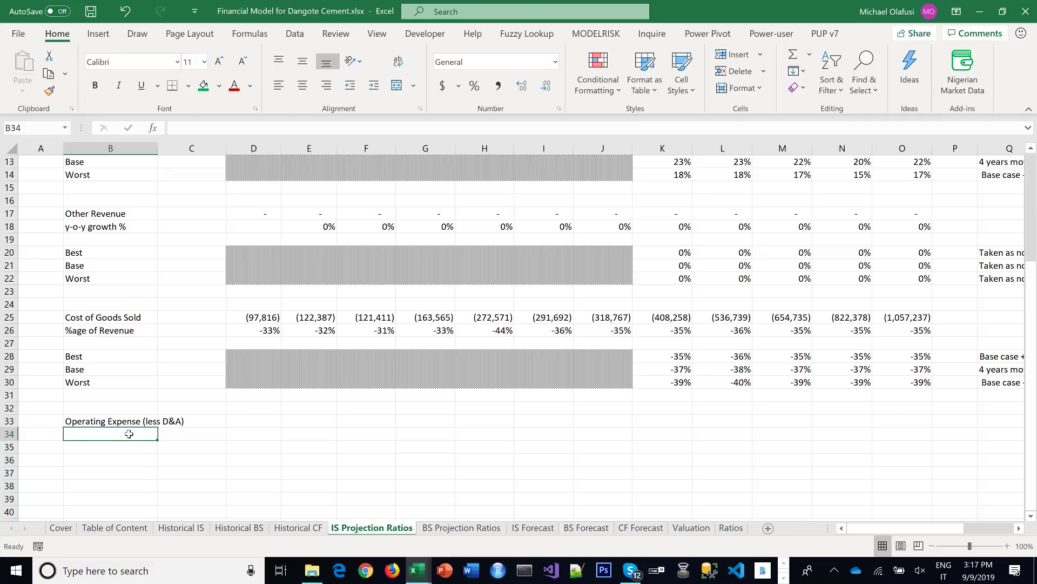
Enter a formula in D33 summing E11:E13 of the Historical IS sheet as the 2012A operating expense
left_click(257, 419)
type("=sum")
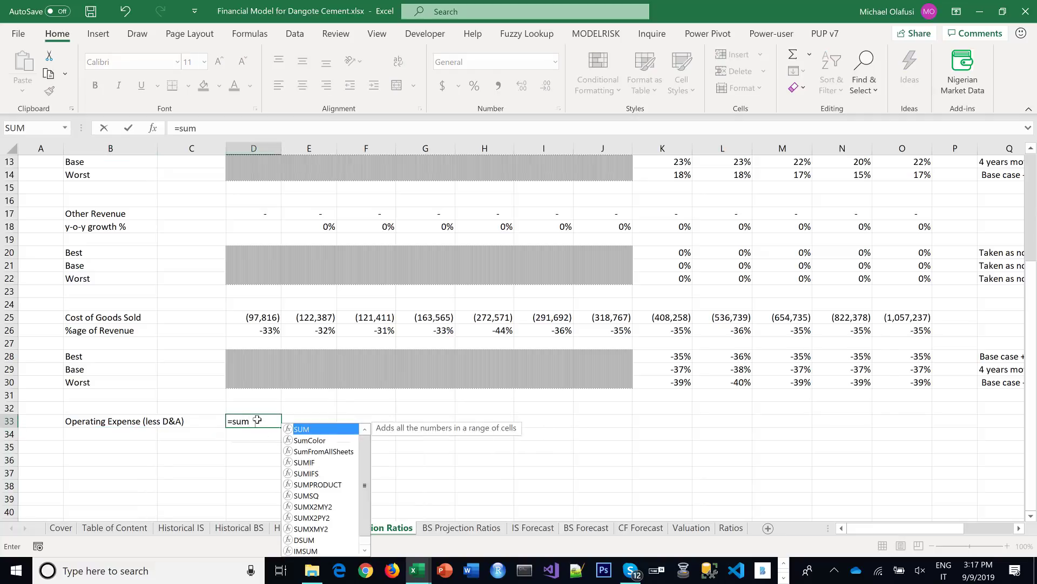
key("Tab")
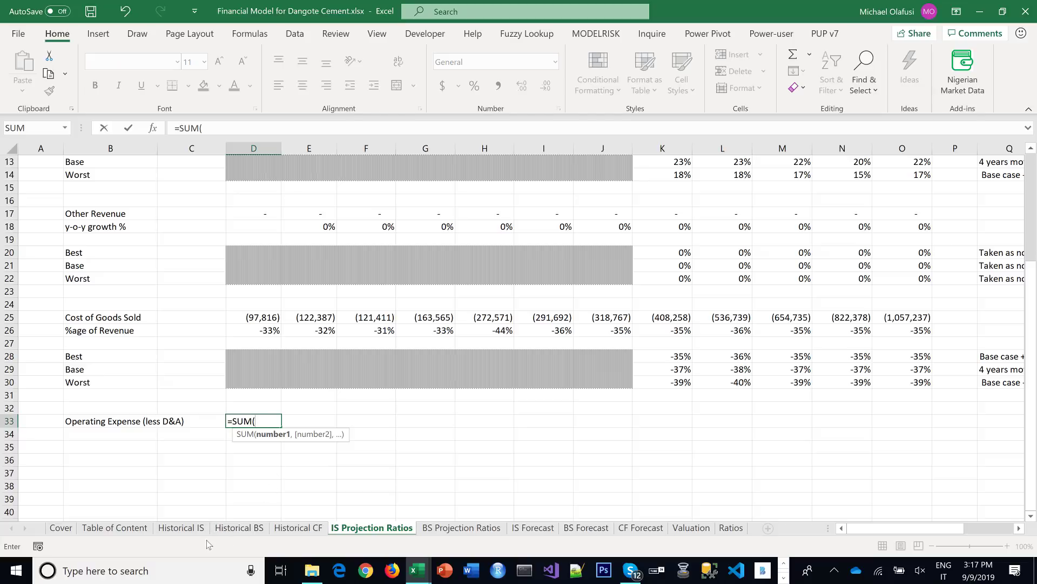
left_click(181, 527)
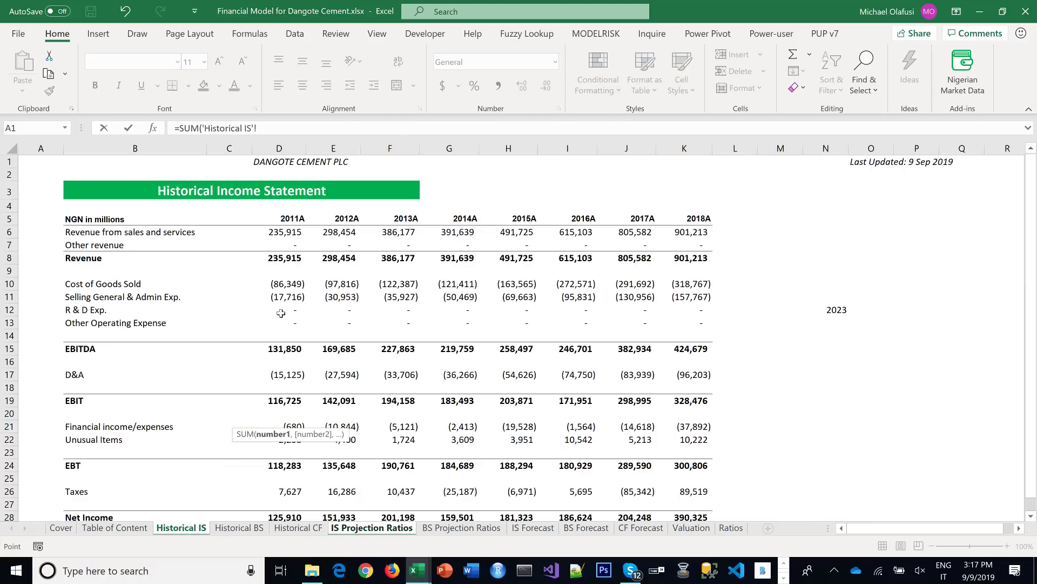
left_click(285, 296)
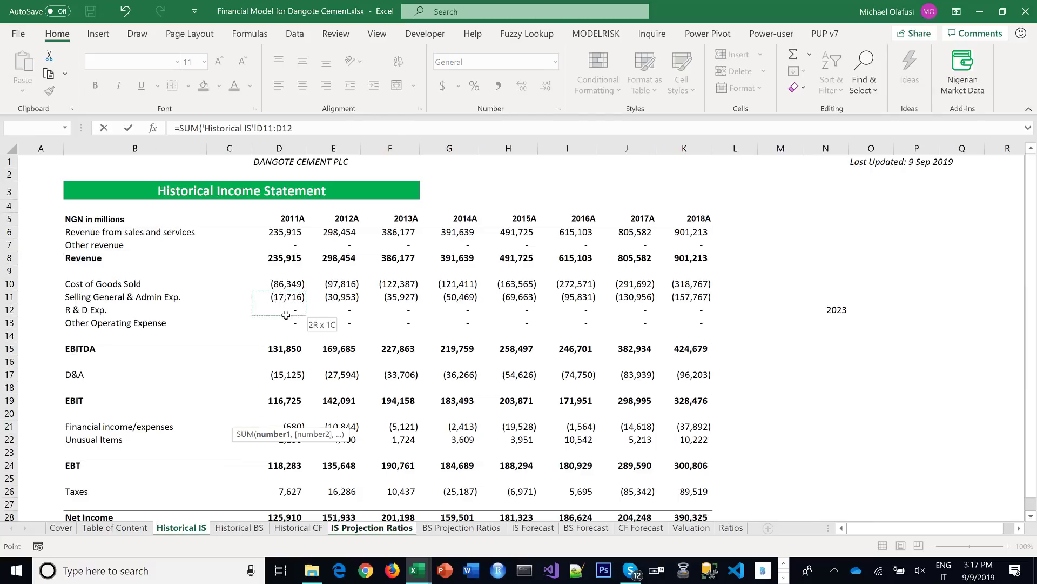
left_click_drag(333, 297, 332, 319)
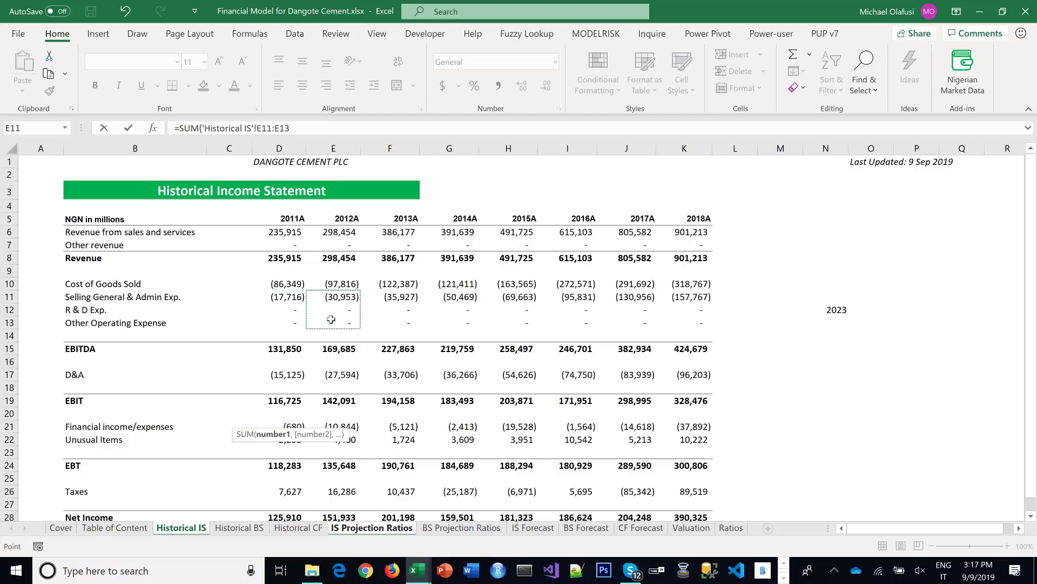
key("Return")
Format D33 in comma style with no decimal places and fill its formula across to J33
left_click(265, 422)
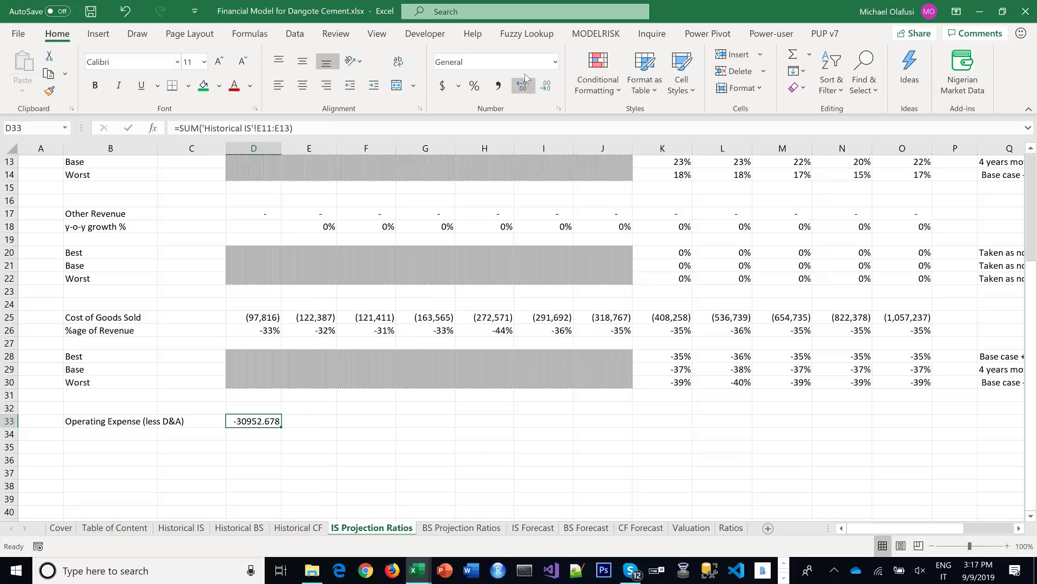
left_click(499, 86)
left_click(547, 85)
left_click(546, 87)
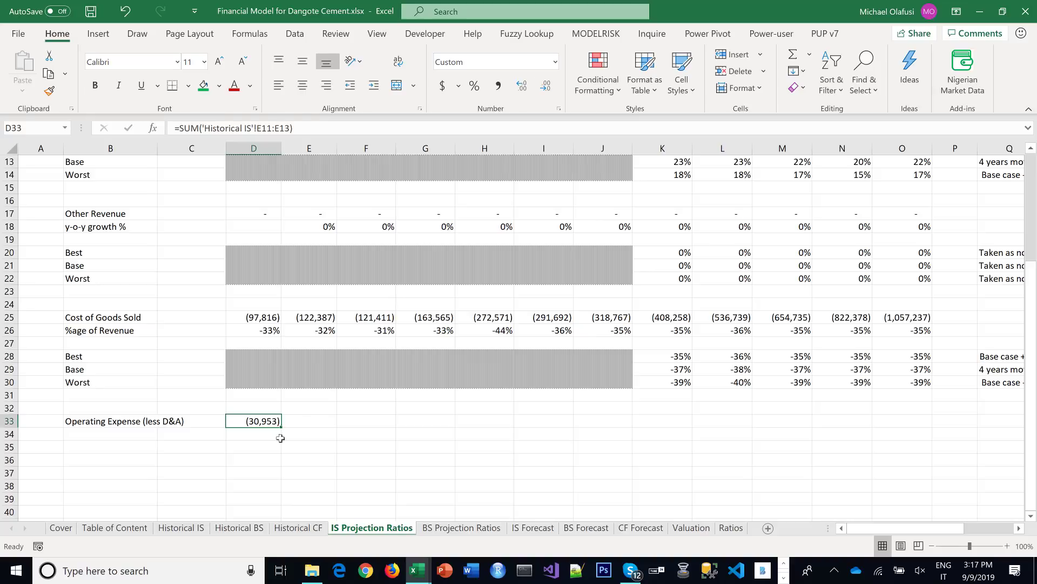
left_click(275, 439)
left_click(275, 421)
left_click_drag(280, 425, 608, 397)
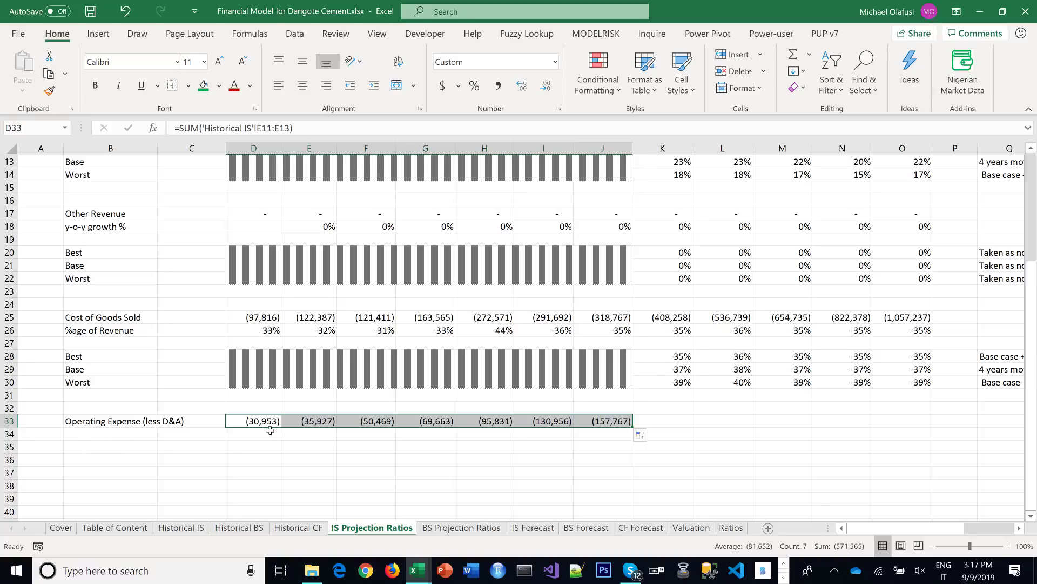
Enter the label "%age of Revenue" in B34 below the Operating Expense label
left_click(85, 227)
left_click(74, 330)
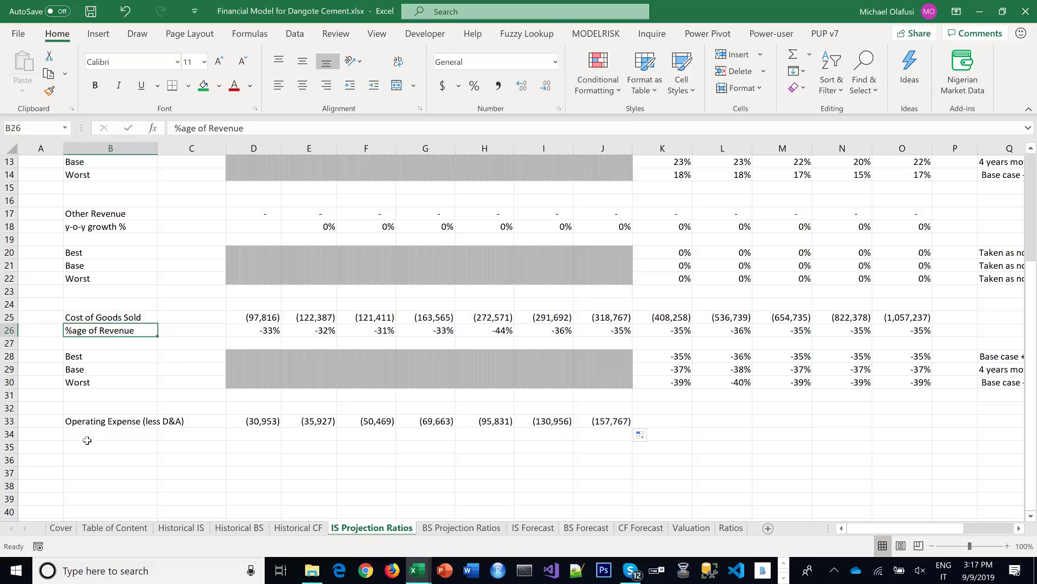
left_click(142, 439)
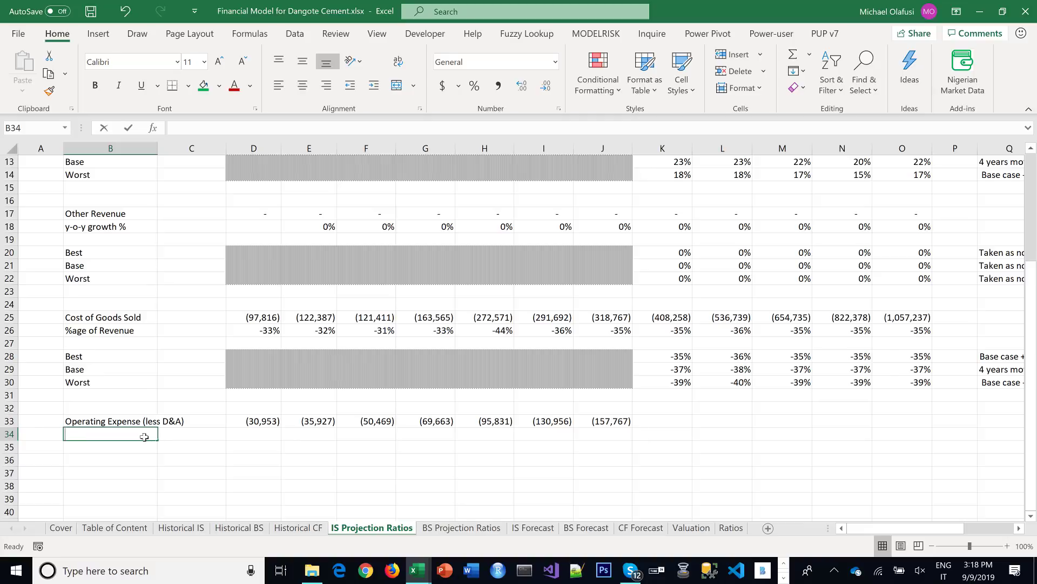
type("5%a")
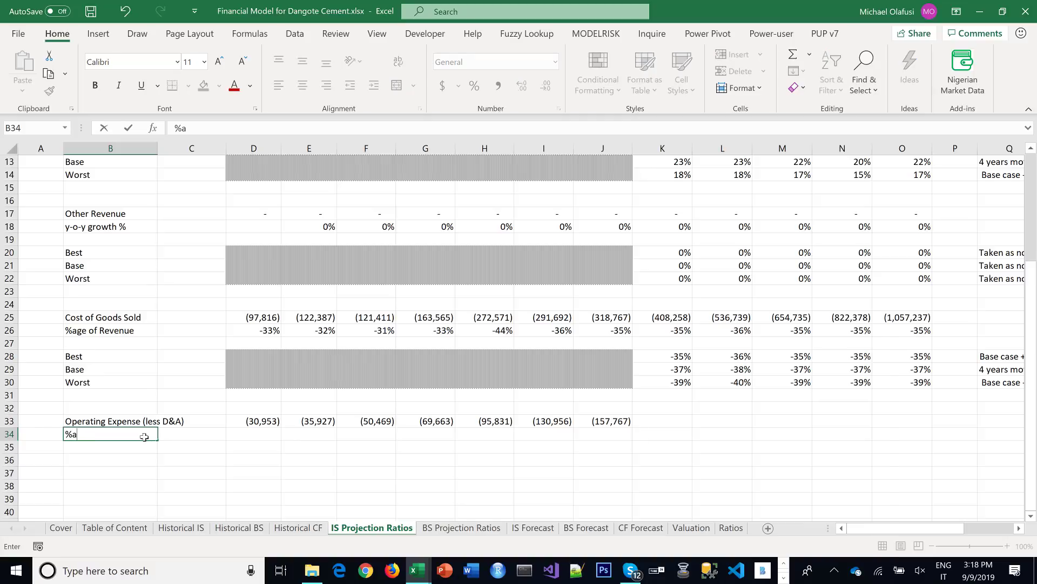
type("ge of Revenue")
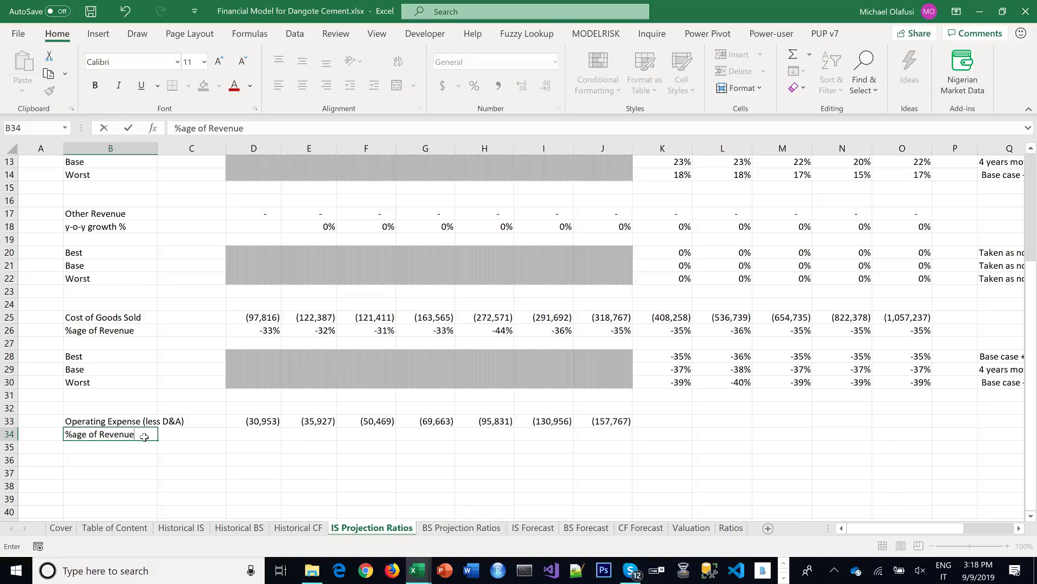
key("Return")
Copy the Best, Base and Worst labels with their shaded block from B28:J30 to B36
left_click_drag(87, 357, 599, 380)
key("ctrl+c")
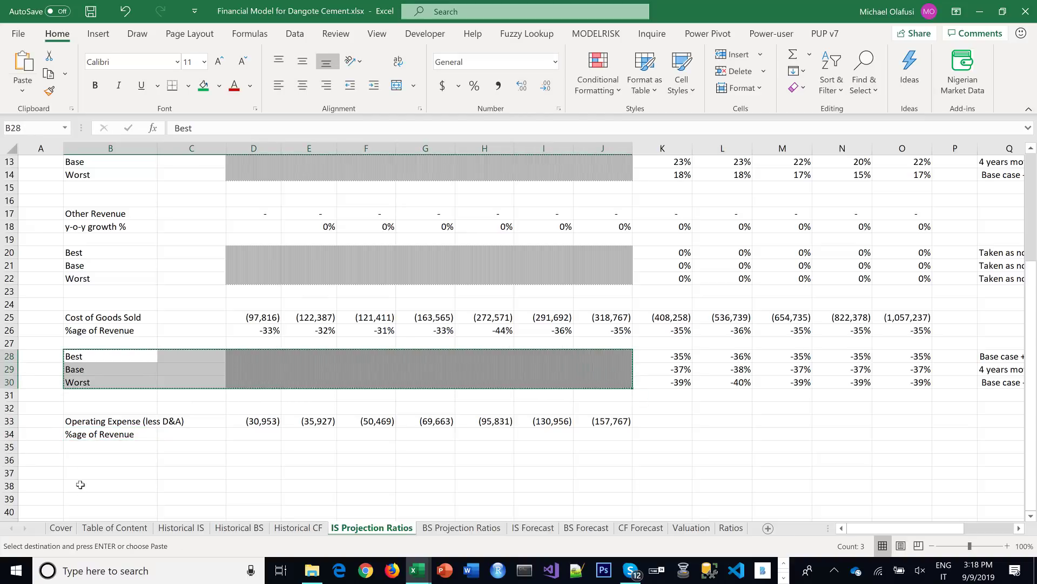
left_click(84, 460)
key("ctrl+v")
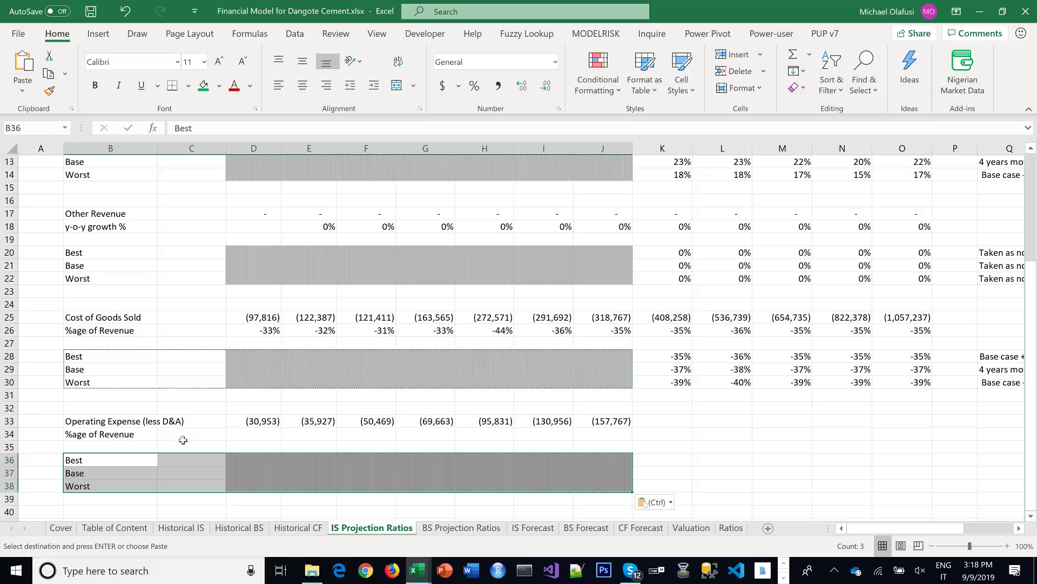
left_click(266, 435)
type("=")
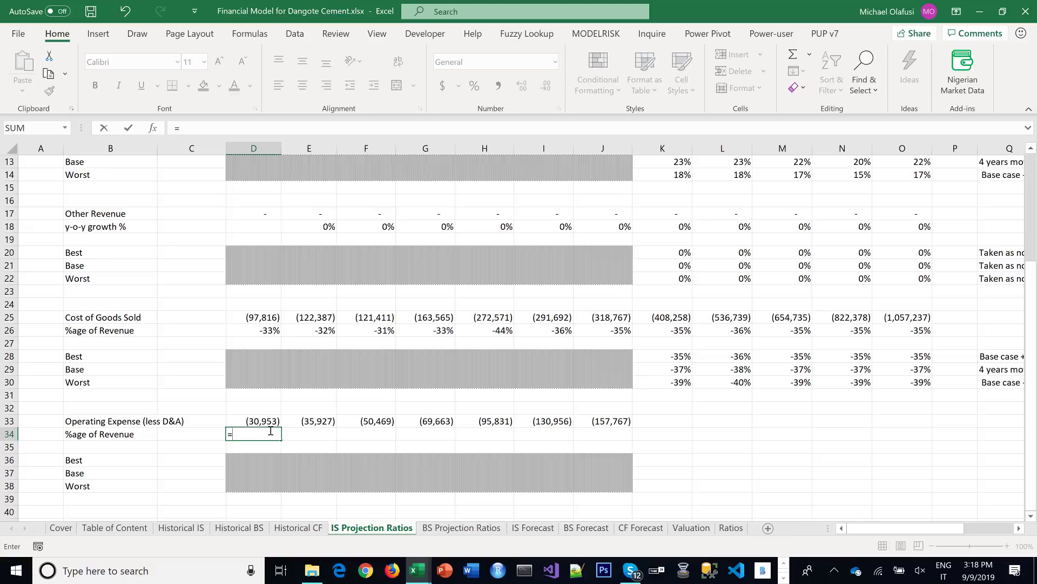
key("Escape")
Lock the revenue row in the D26 formula as =D25/D$9 and fill it across to J26
double_click(269, 331)
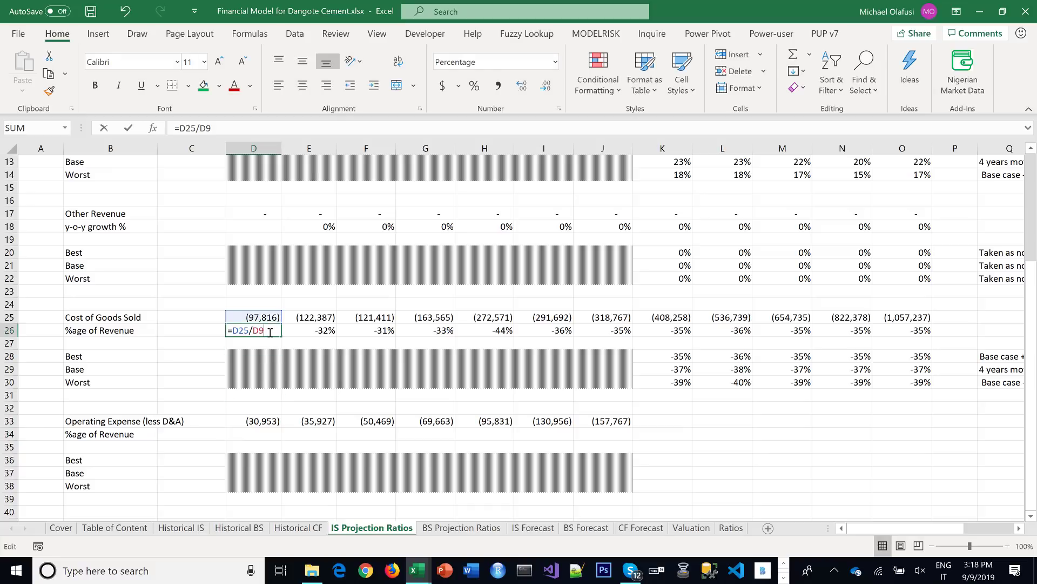
scroll(264, 378, "up", 1)
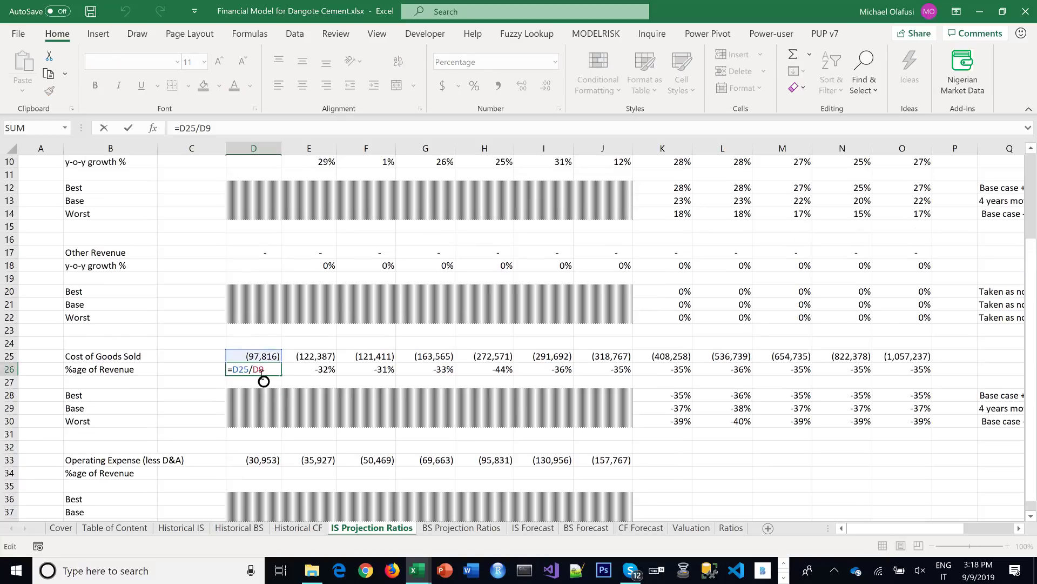
scroll(264, 381, "up", 2)
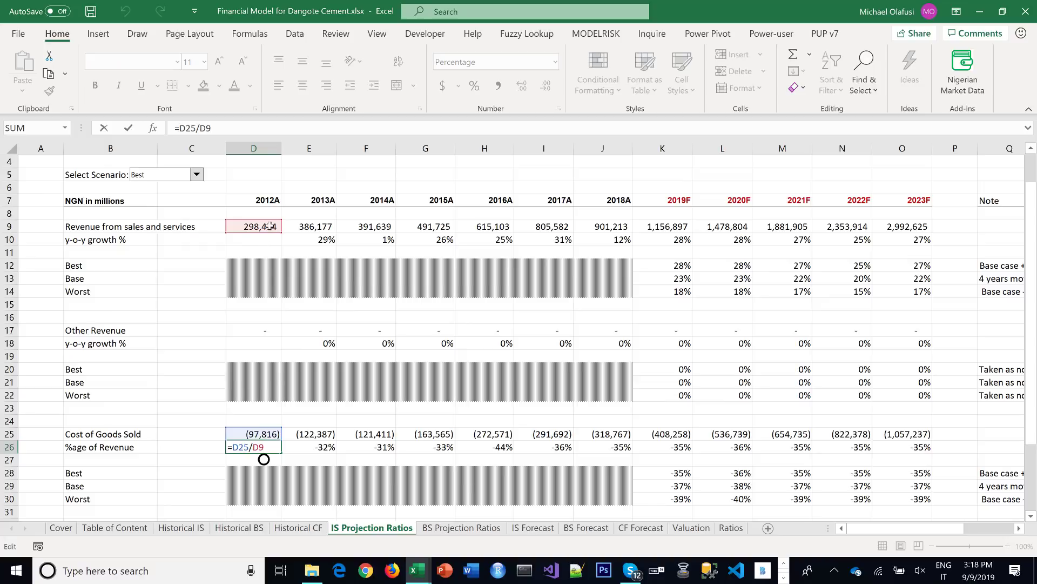
left_click(206, 129)
type("$")
key("ctrl+Return")
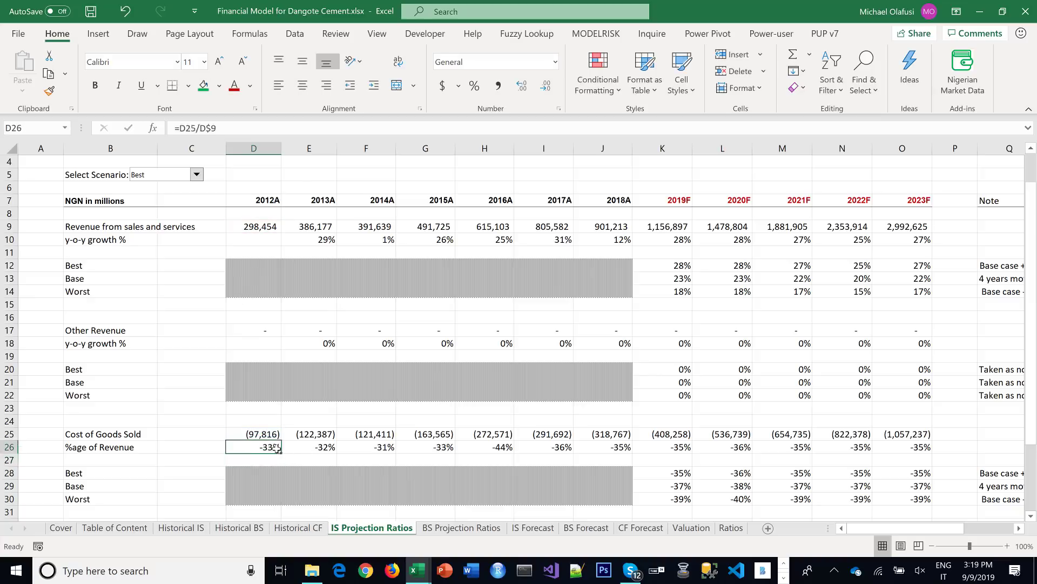
left_click_drag(276, 448, 629, 449)
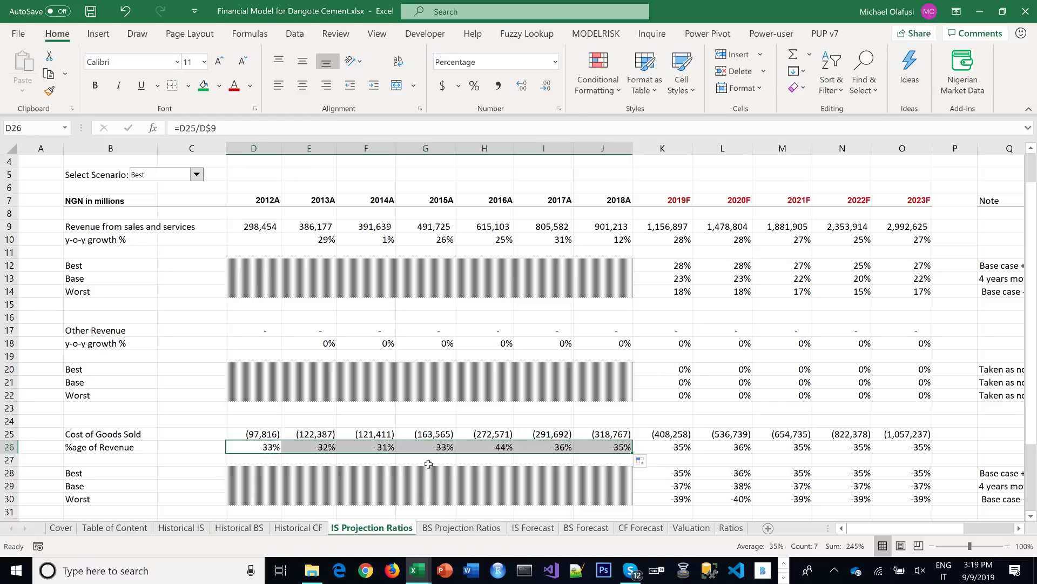
Copy the historical cost of goods sold percentages in D26:J26 to the operating expense row starting at D34
key("ctrl+c")
scroll(281, 457, "down", 2)
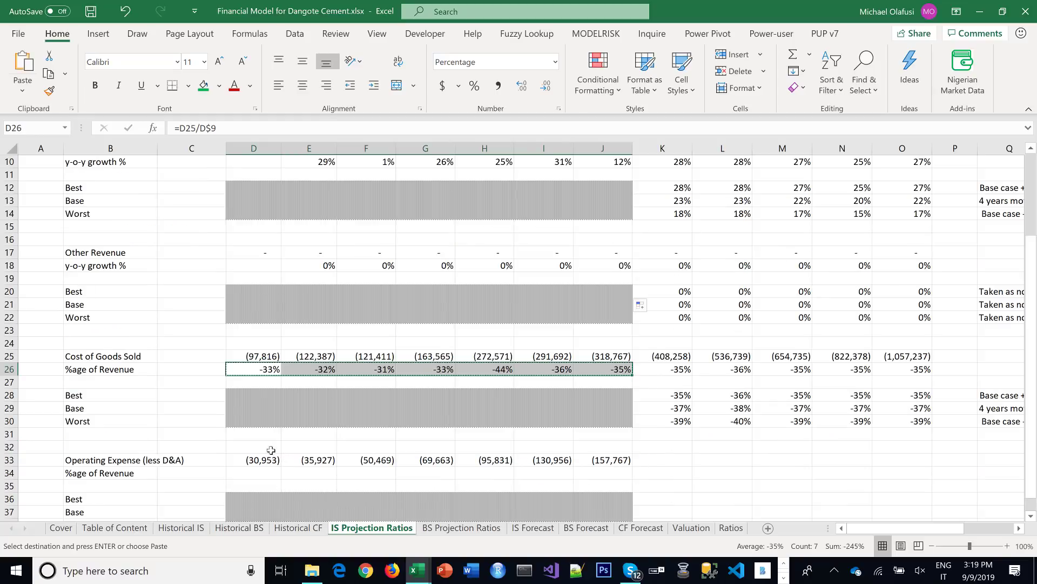
scroll(271, 450, "down", 2)
left_click(241, 395)
key("ctrl+v")
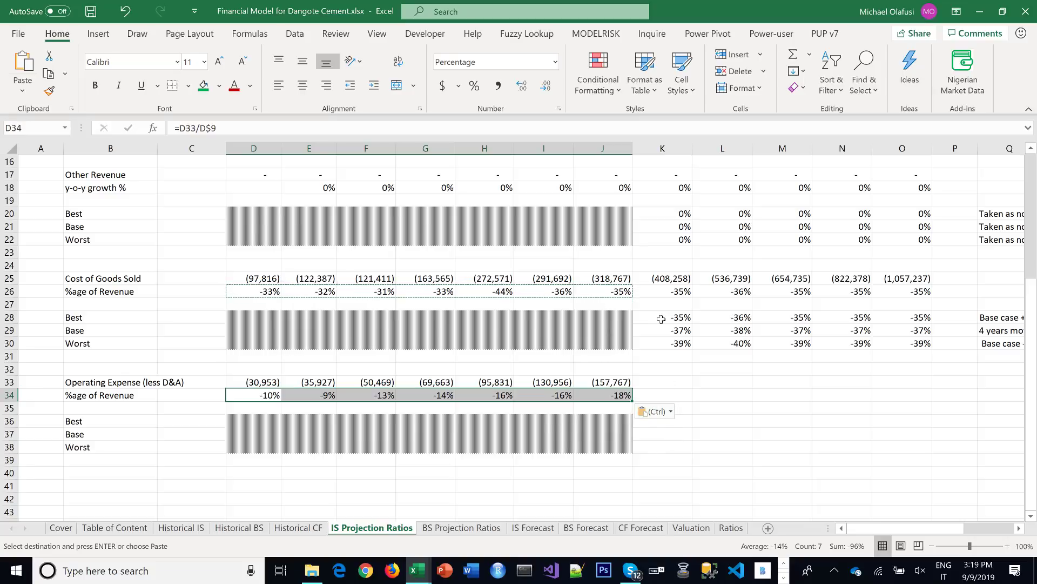
Copy the cost of goods sold scenario forecasts and their notes from K28:Q30 to K36 for operating expense
left_click_drag(679, 315, 979, 343)
key("ctrl+c")
left_click(663, 425)
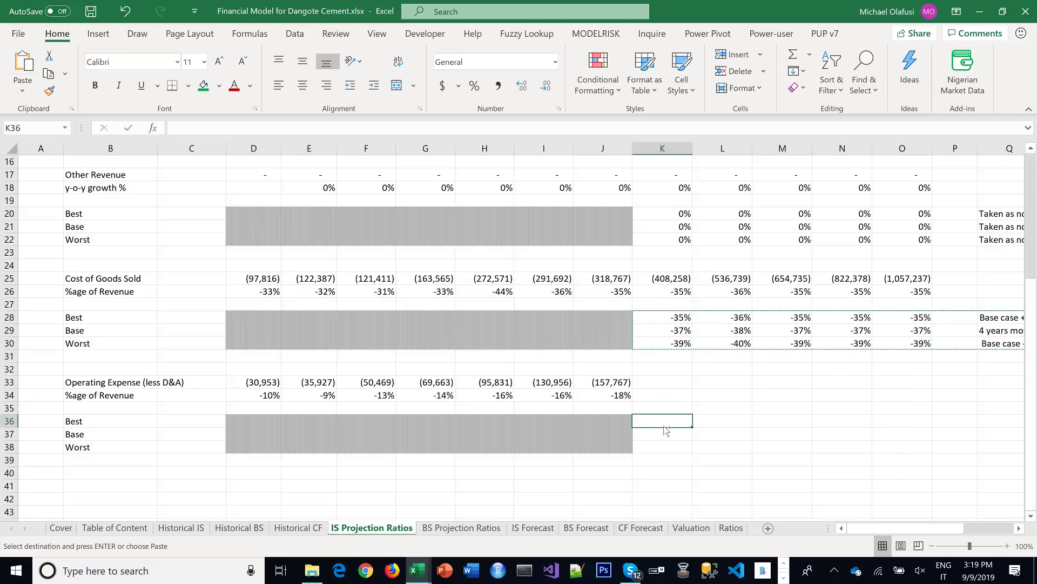
key("ctrl+v")
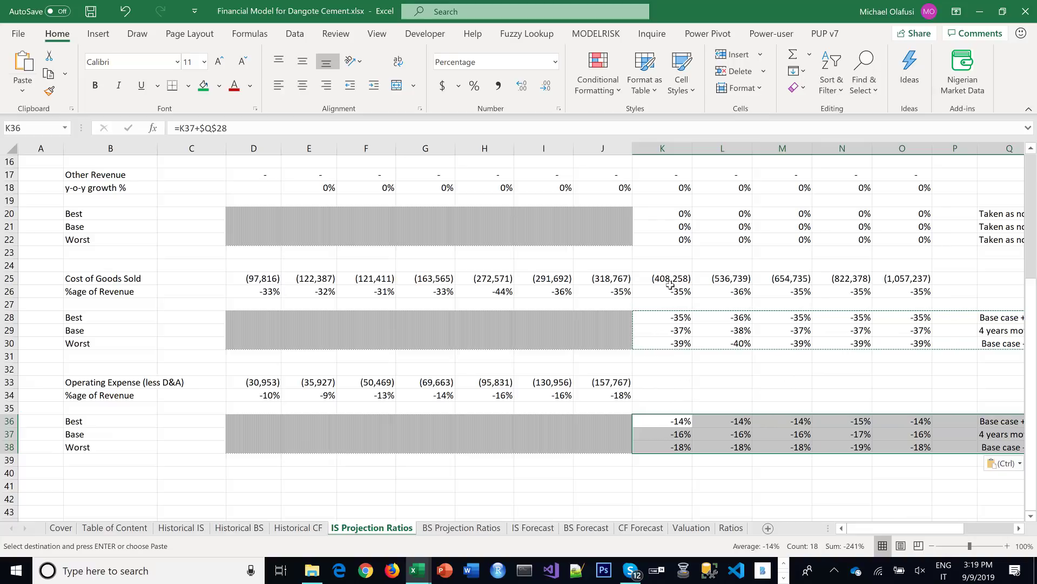
Lock the revenue row in the K25 formula as =K26*K$9 and fill it across to O25
scroll(666, 285, "up", 1)
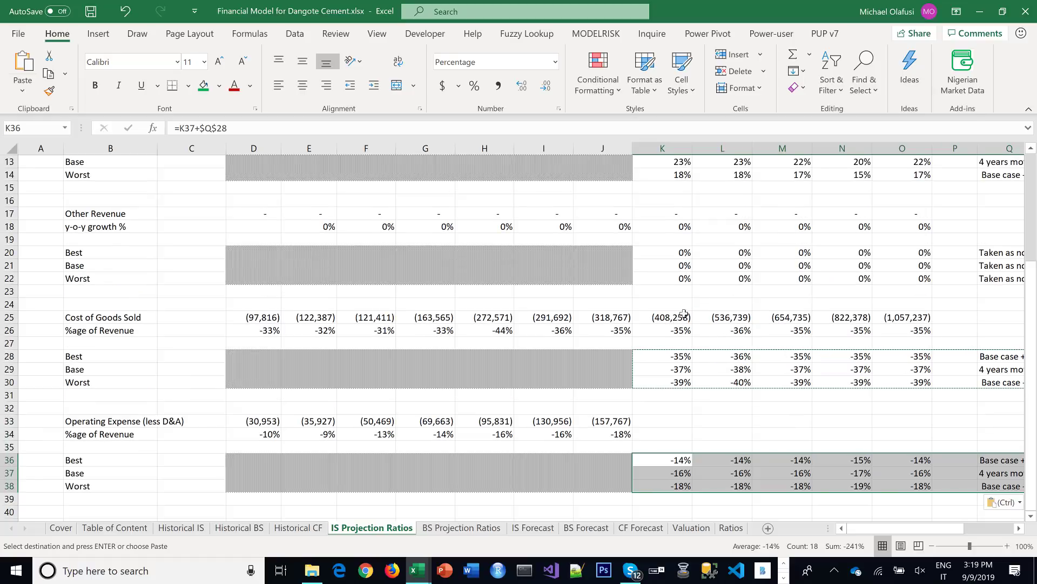
double_click(675, 317)
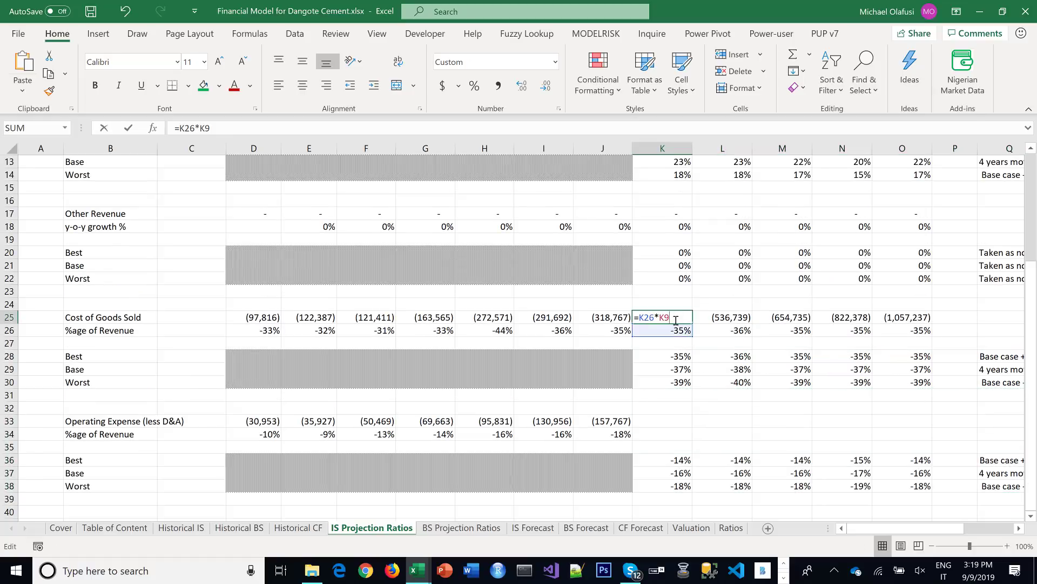
scroll(672, 346, "up", 1)
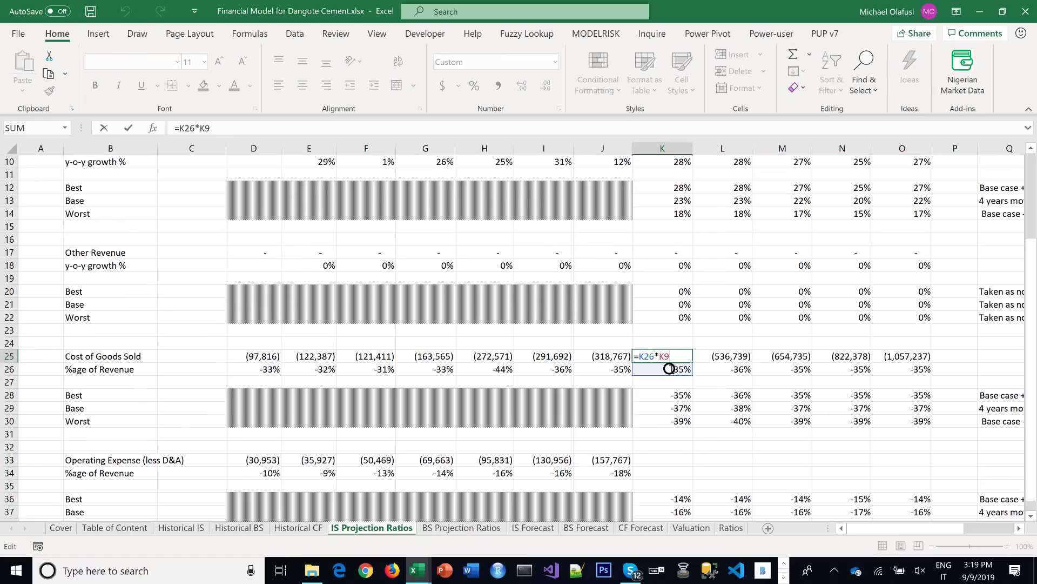
scroll(670, 287, "up", 3)
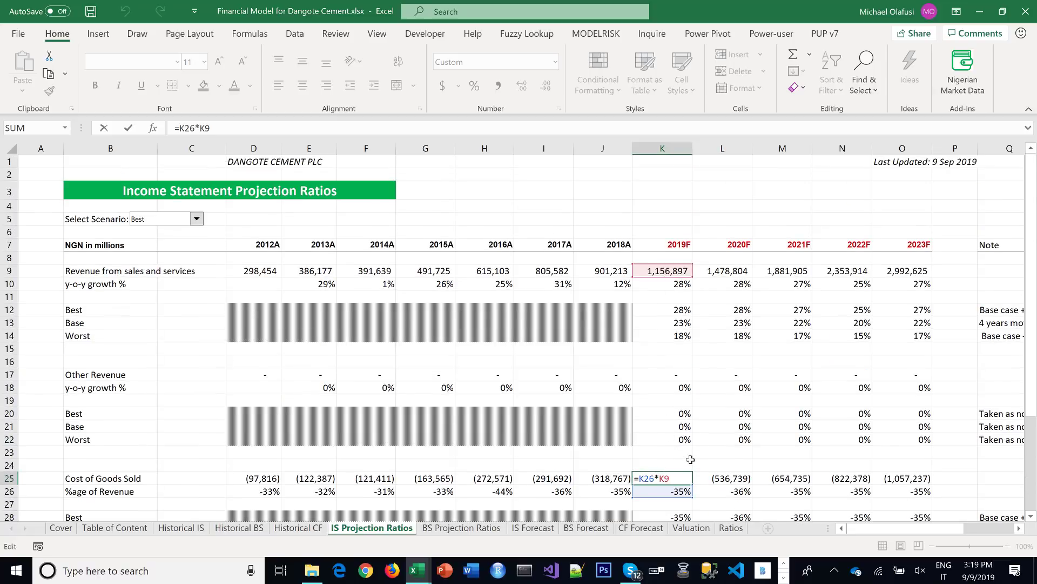
key("F4")
key("F4")
key("Return")
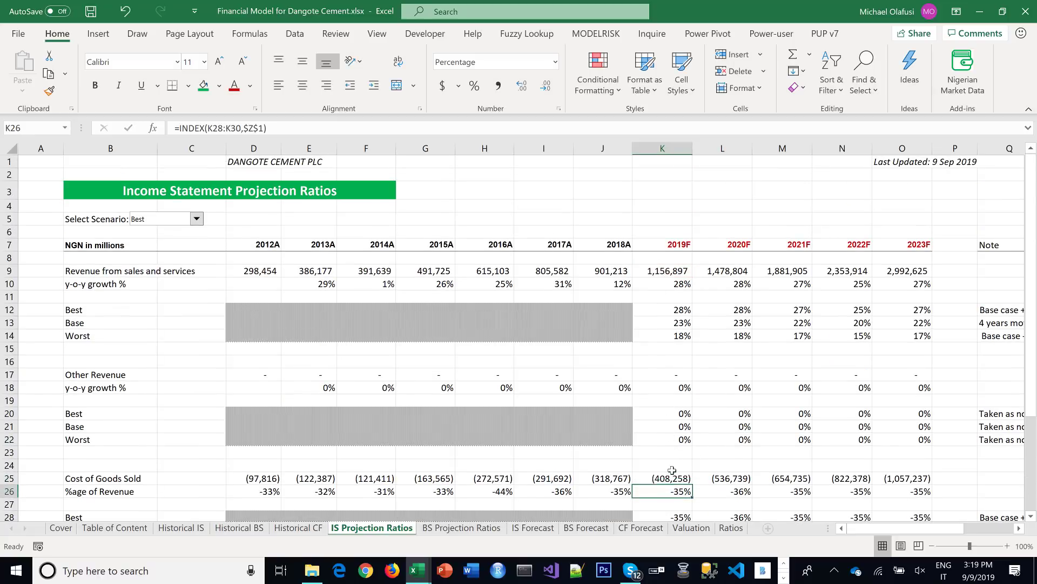
left_click(673, 478)
left_click_drag(692, 484, 943, 475)
Copy the cost of goods sold forecast and percentage formulas in K25:O26 to K33 for operating expense
scroll(754, 440, "down", 3)
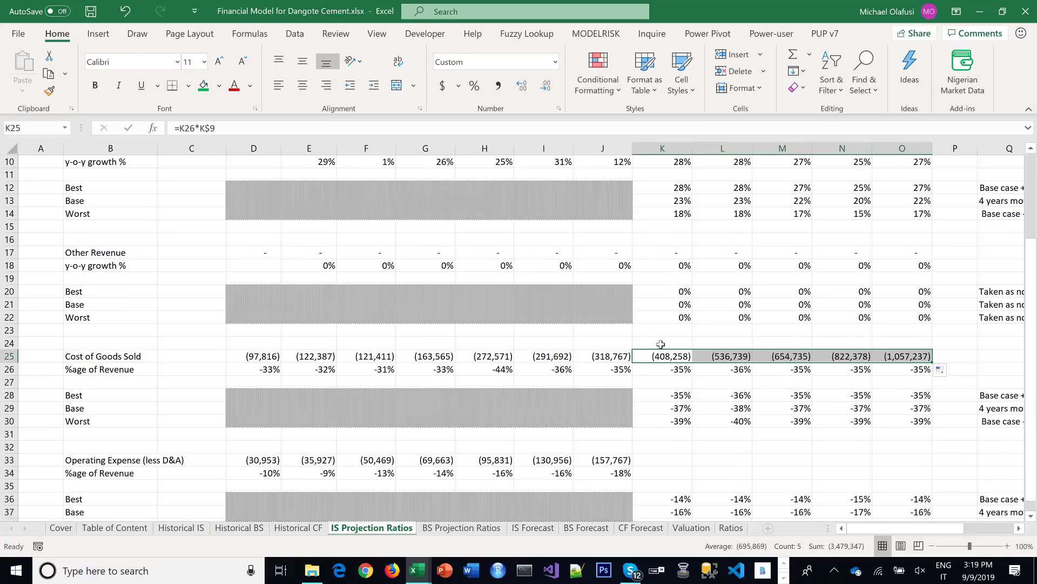
left_click_drag(661, 354, 874, 371)
key("ctrl+c")
scroll(724, 410, "down", 4)
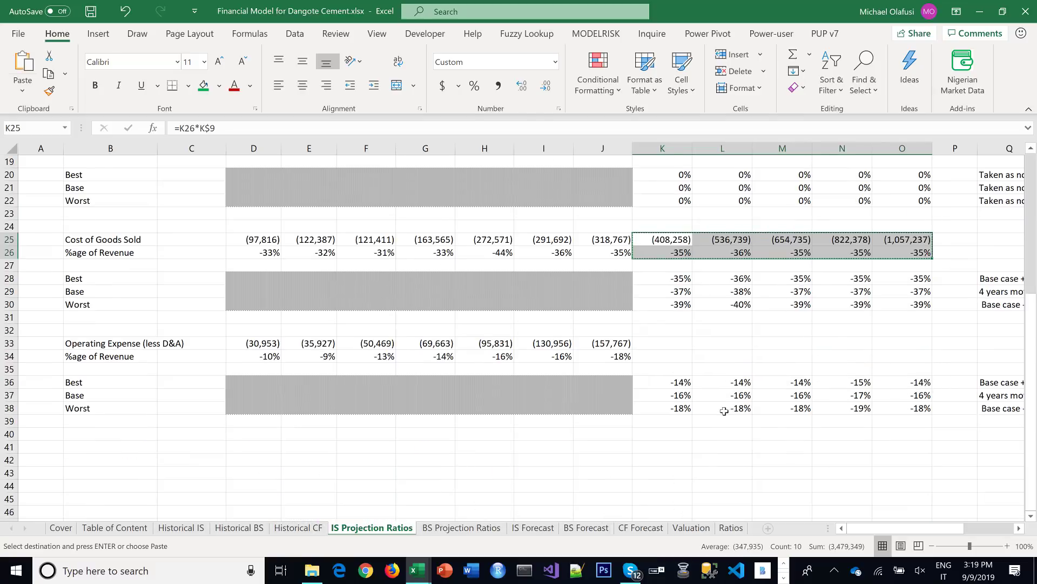
left_click(641, 296)
left_click(651, 304)
key("ctrl+v")
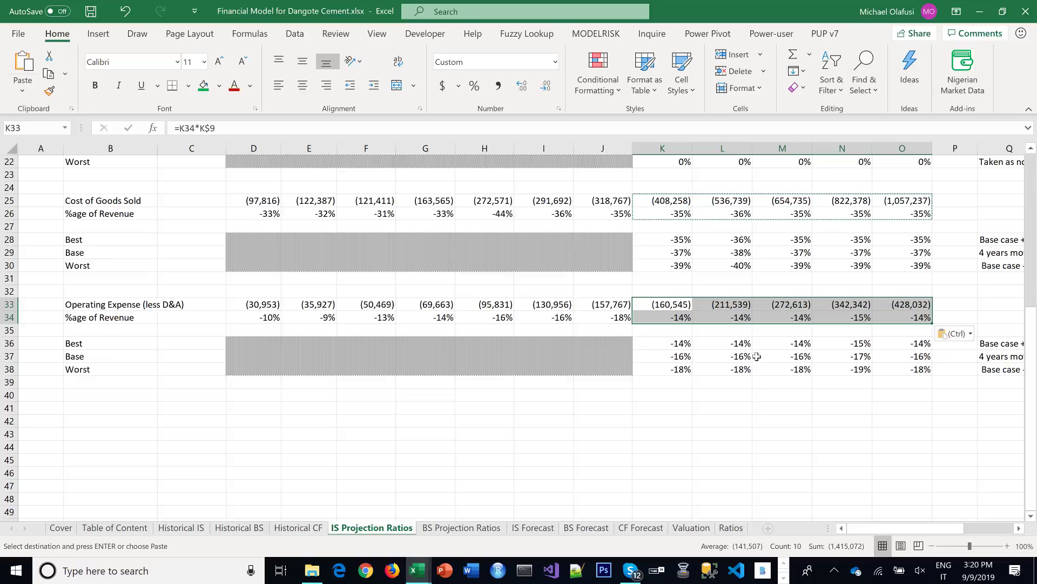
left_click(757, 382)
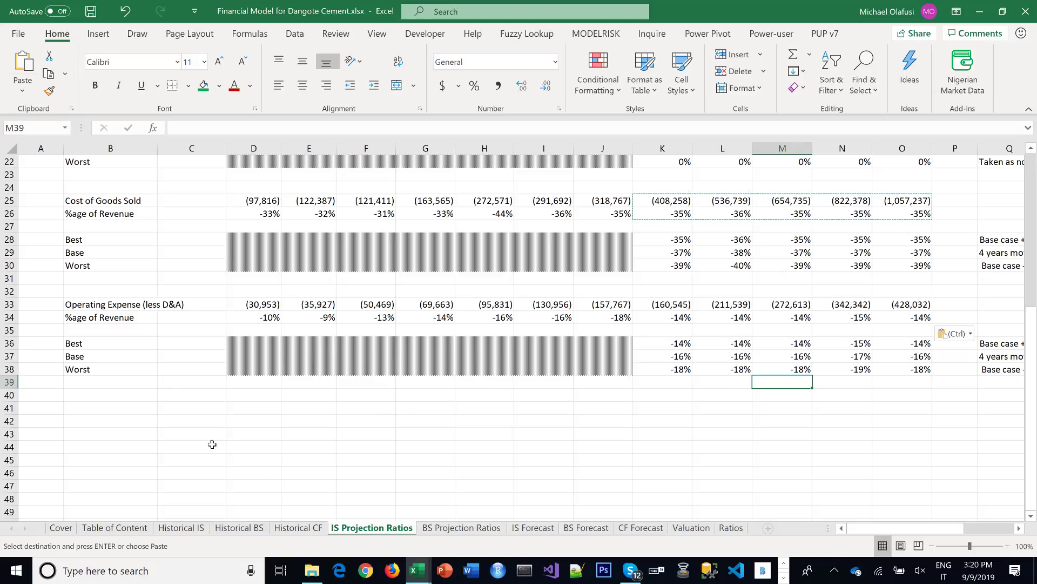
Review the D&A row on the Historical IS sheet
left_click(181, 528)
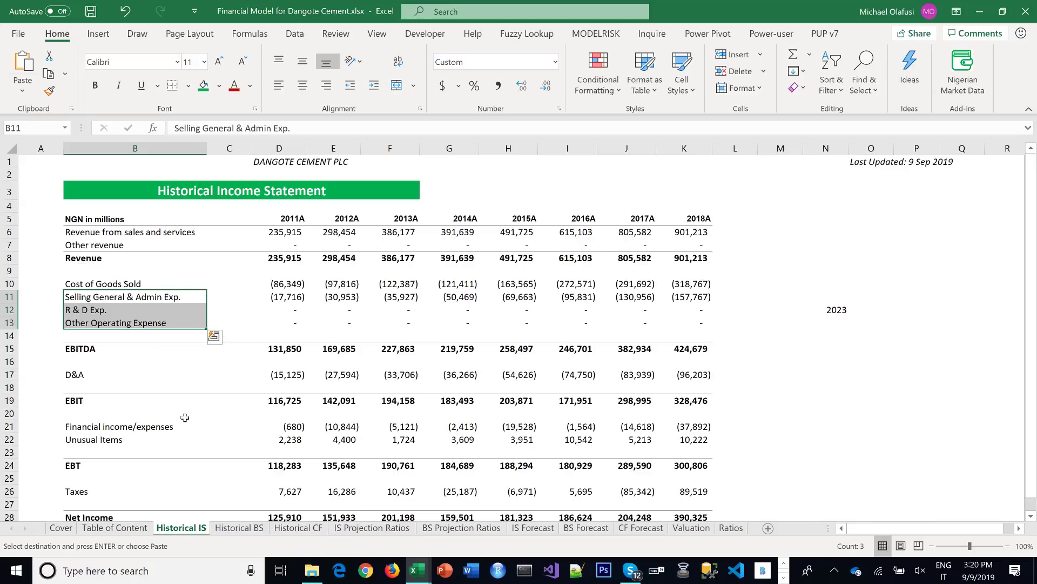
scroll(185, 417, "down", 1)
left_click_drag(76, 331, 514, 331)
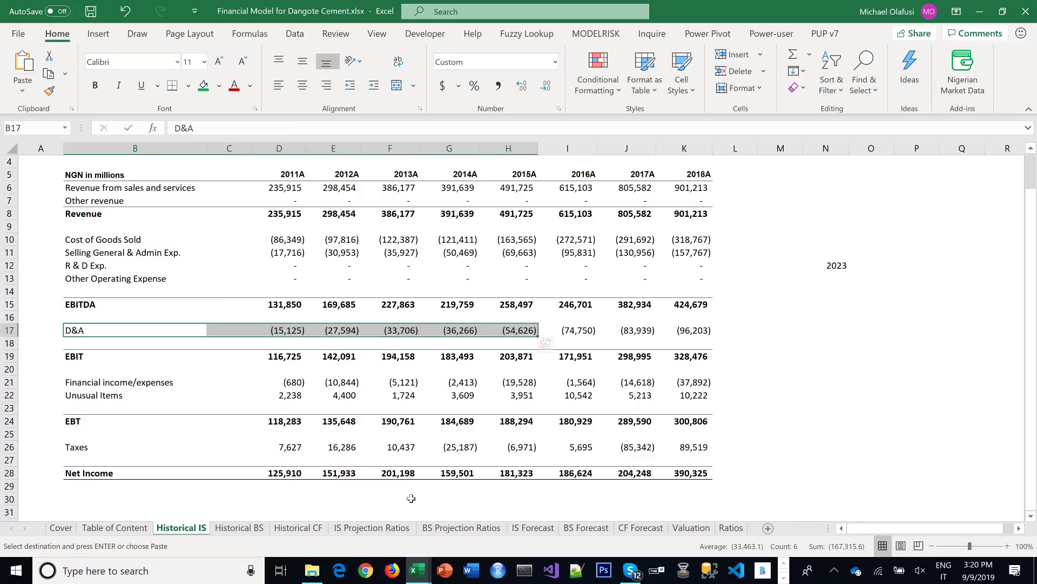
On the IS Projection Ratios sheet, label B41 as D&A and B42 as %age of Revenue
left_click(379, 530)
left_click(94, 405)
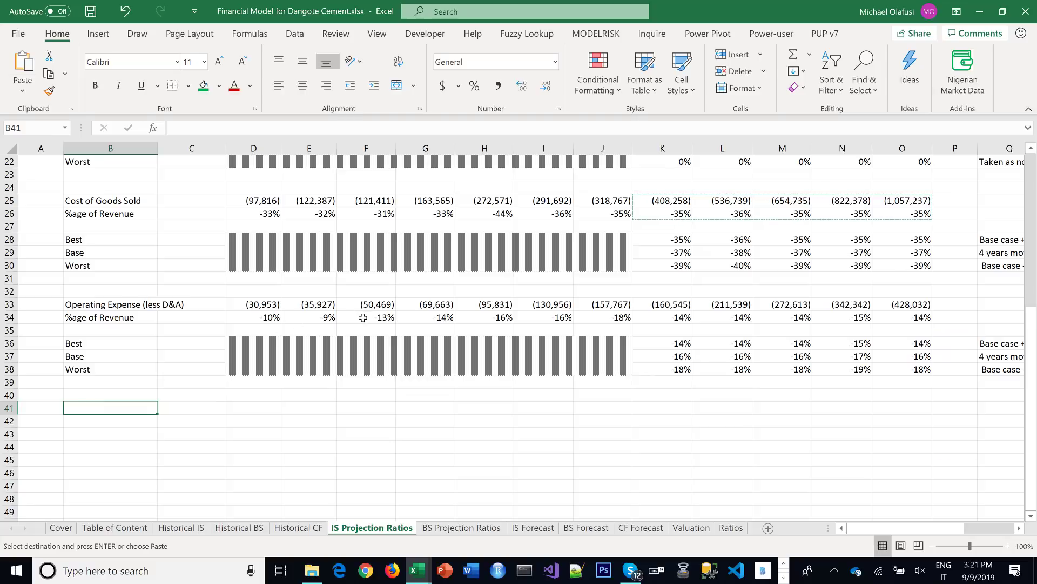
scroll(370, 313, "up", 3)
scroll(370, 314, "up", 4)
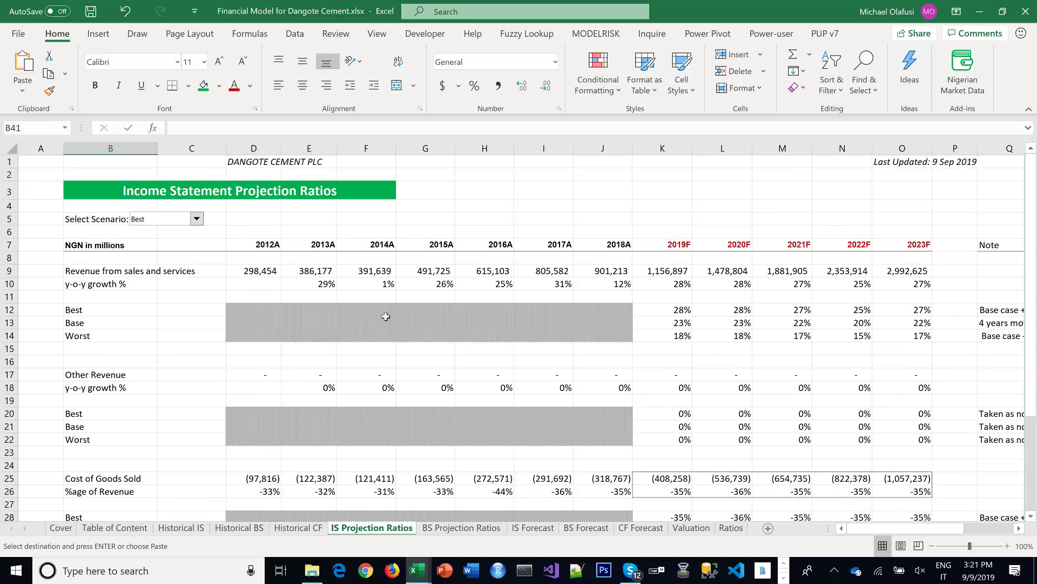
scroll(387, 319, "down", 1)
scroll(386, 318, "down", 5)
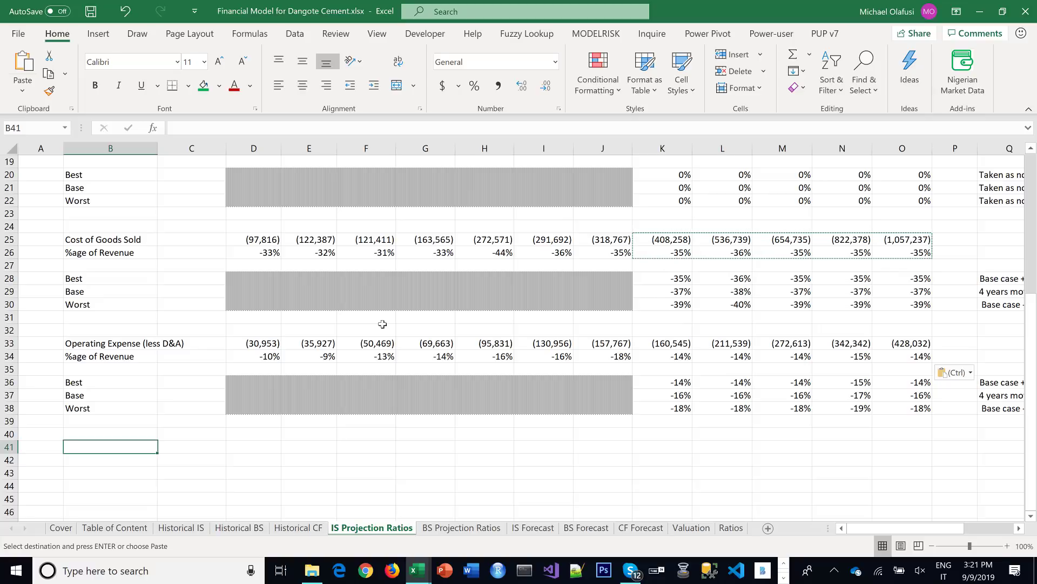
type("D&A")
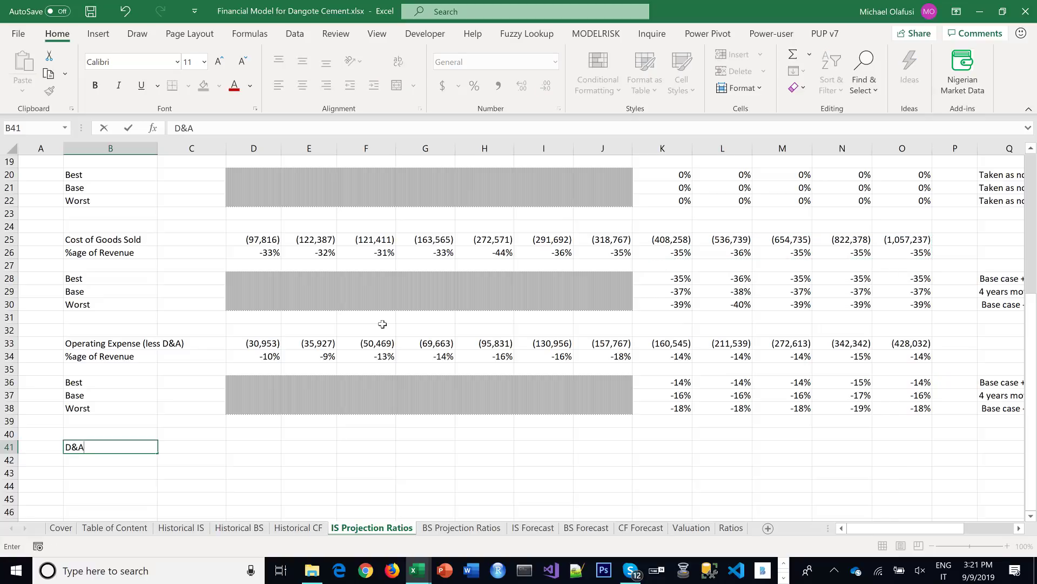
key("Return")
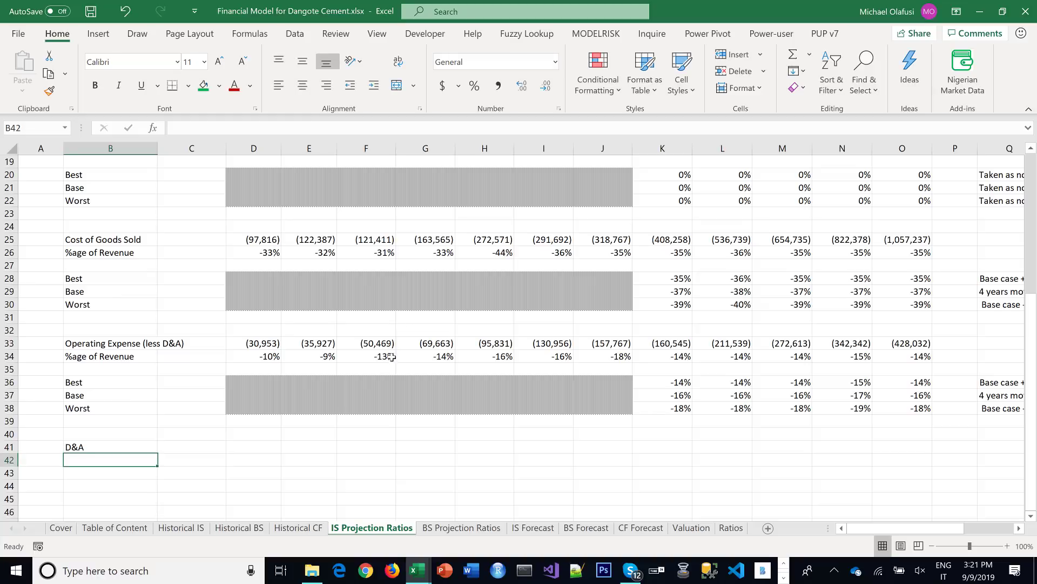
scroll(386, 359, "down", 1)
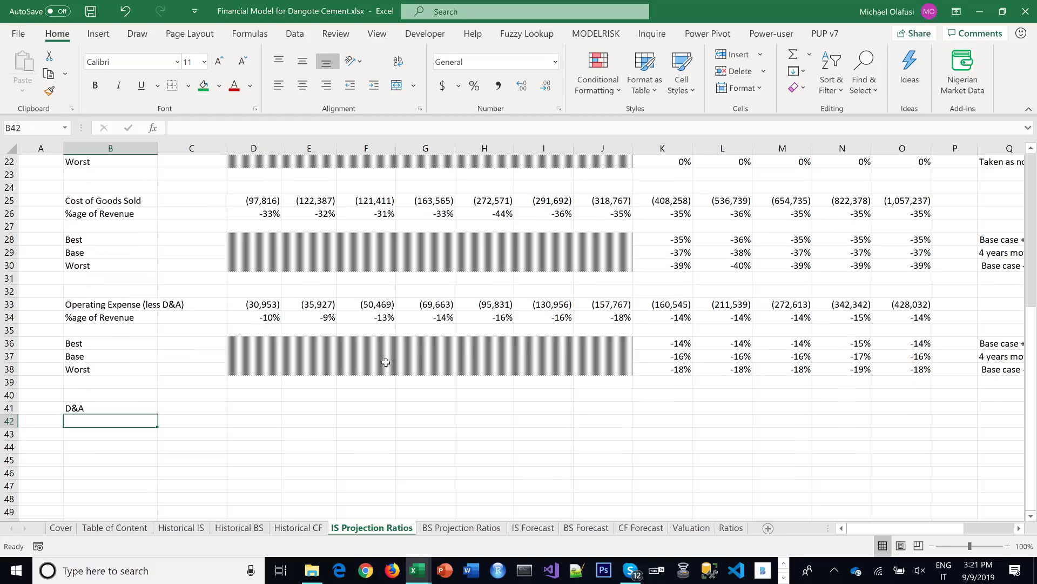
type("%age of Rve")
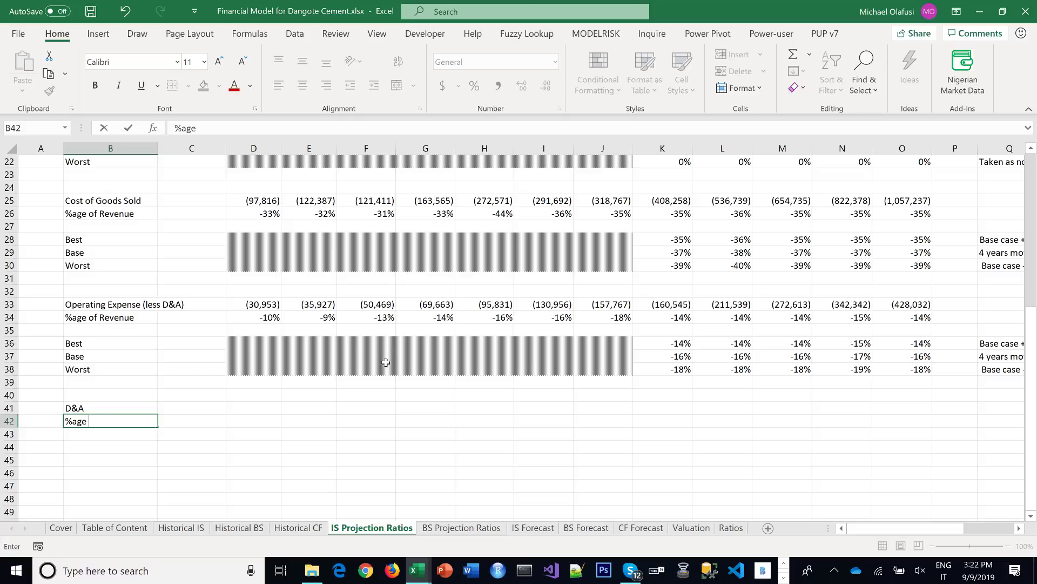
type("of Revenue")
key("Return")
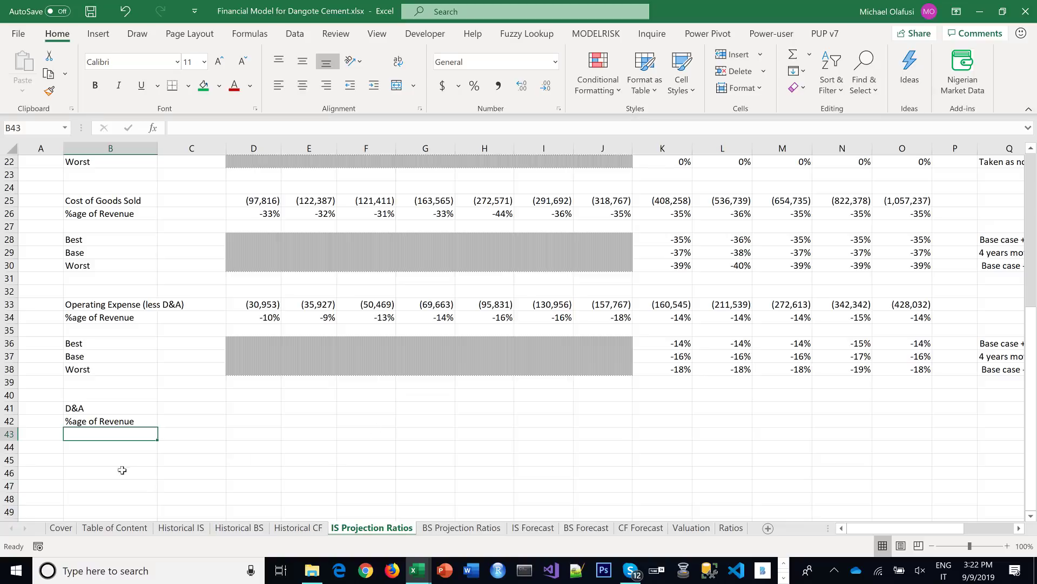
Copy the Best, Base and Worst labels with their shaded block from B36:J38 to B44 for D&A
left_click_drag(87, 343, 622, 371)
key("ctrl+c")
left_click(107, 447)
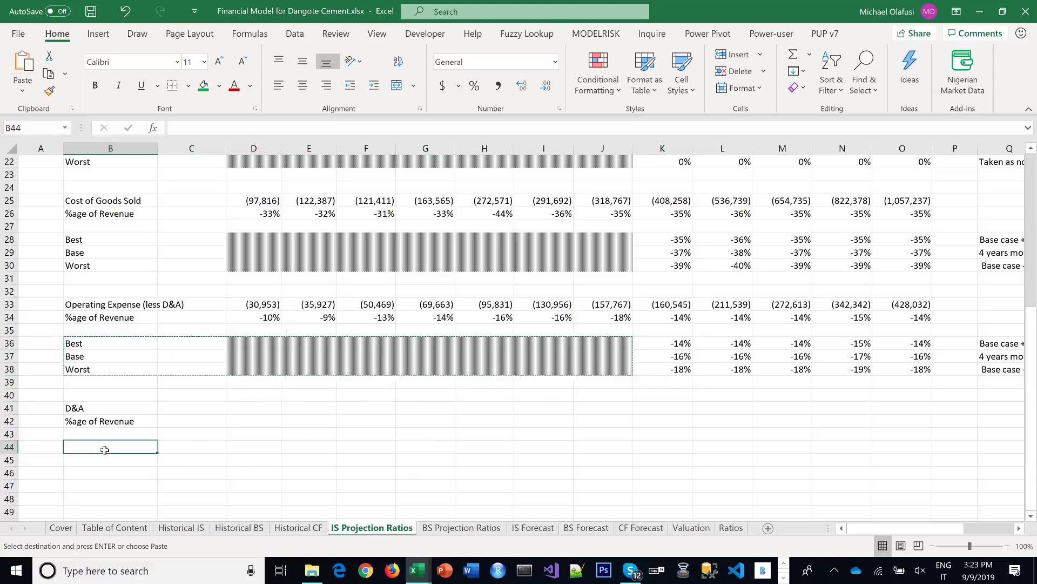
key("ctrl+v")
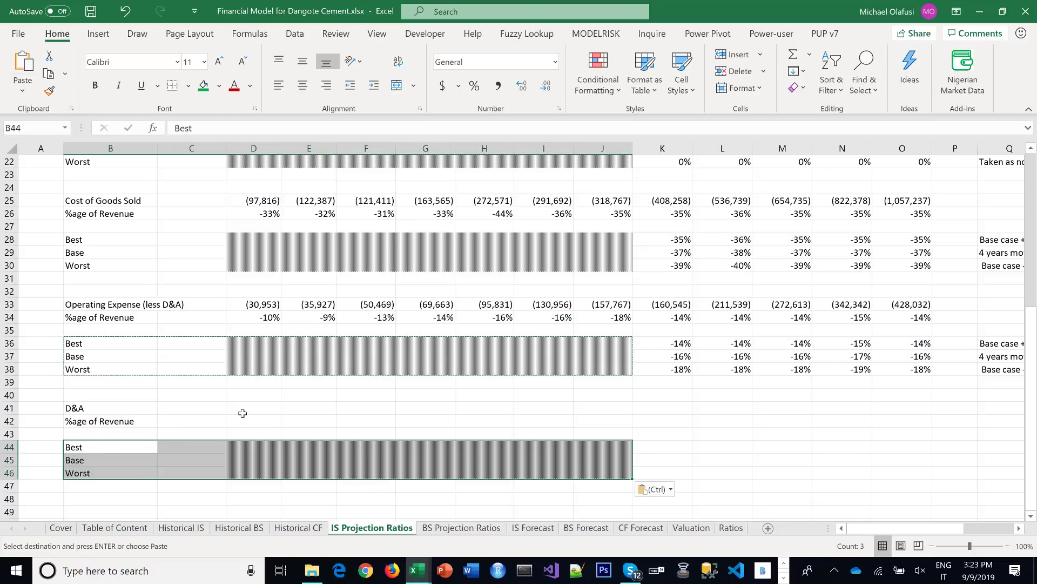
Link D41 to the 2012A D&A figure with ='Historical IS'!E17
left_click(242, 410)
type("=")
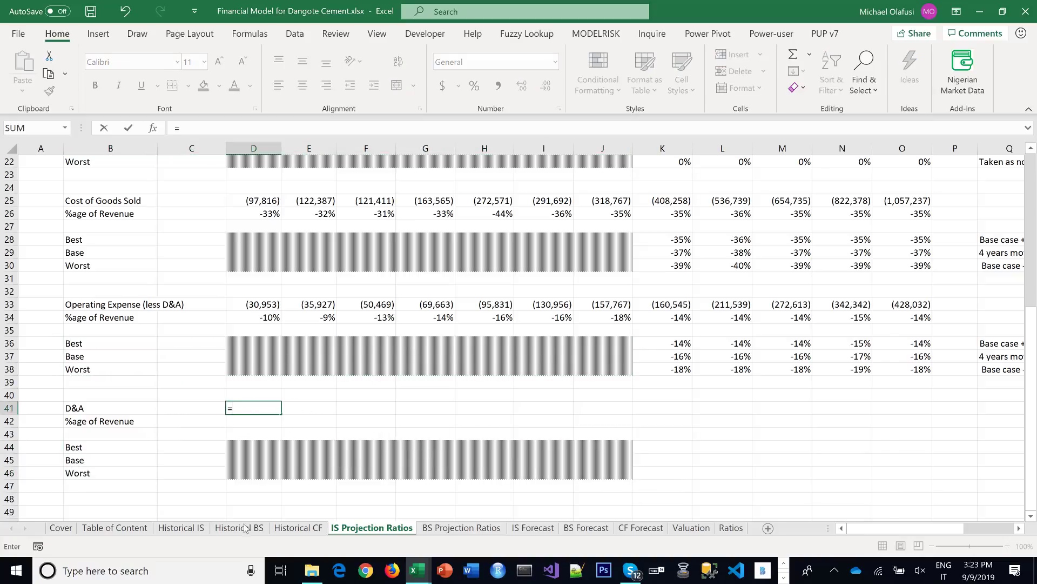
left_click(201, 530)
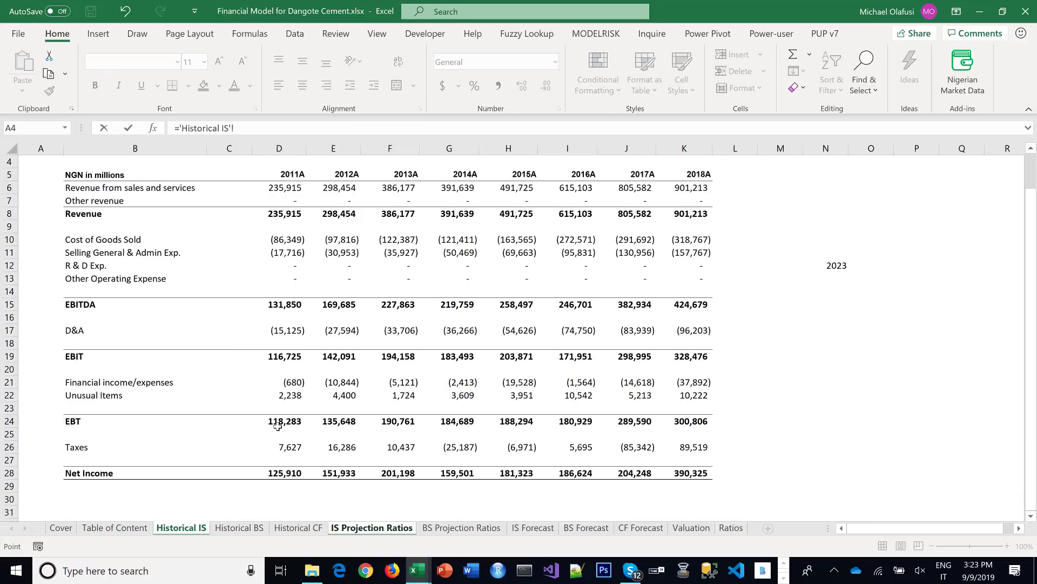
left_click(327, 332)
key("Return")
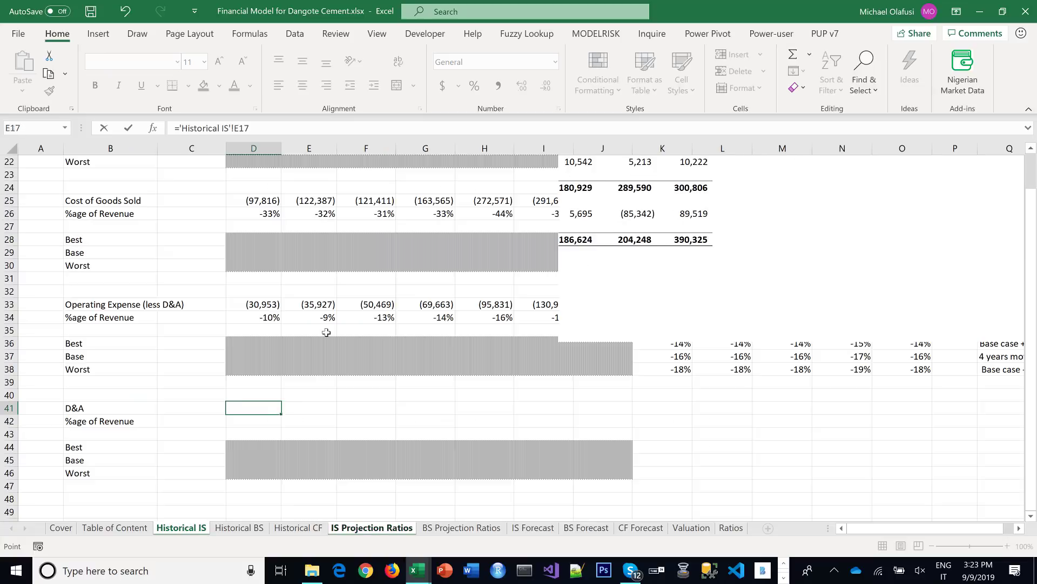
Format D41 with thousands separators and no decimals, and fill its D&A link across to J41
left_click(243, 409)
left_click(499, 89)
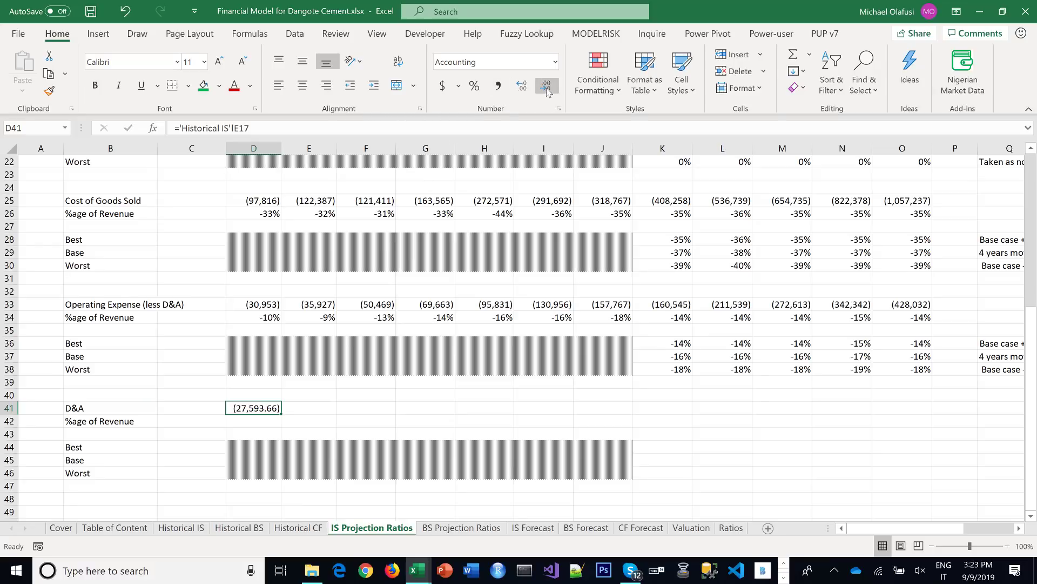
left_click(545, 85)
left_click(546, 85)
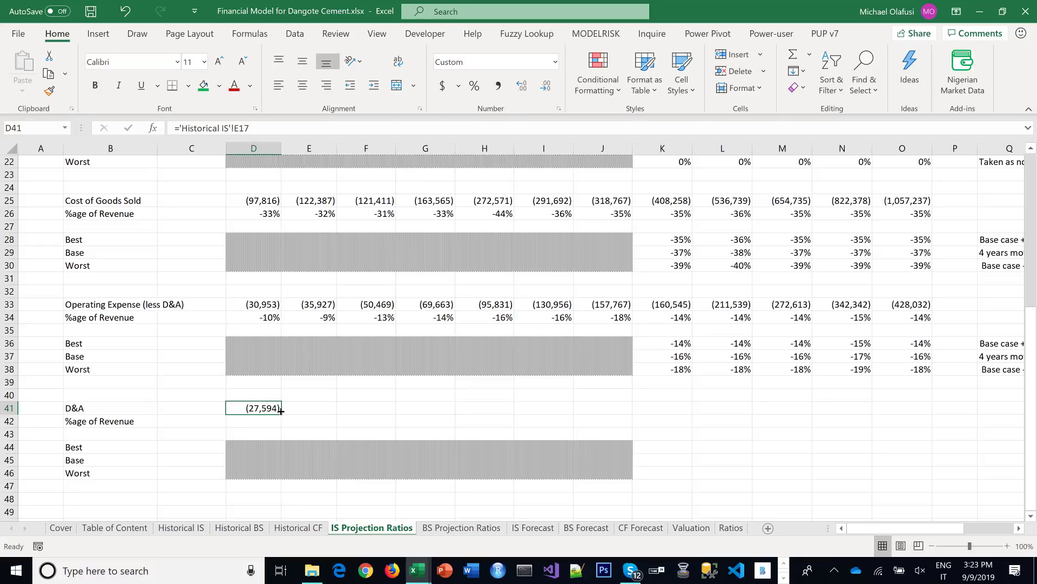
left_click_drag(281, 414, 621, 408)
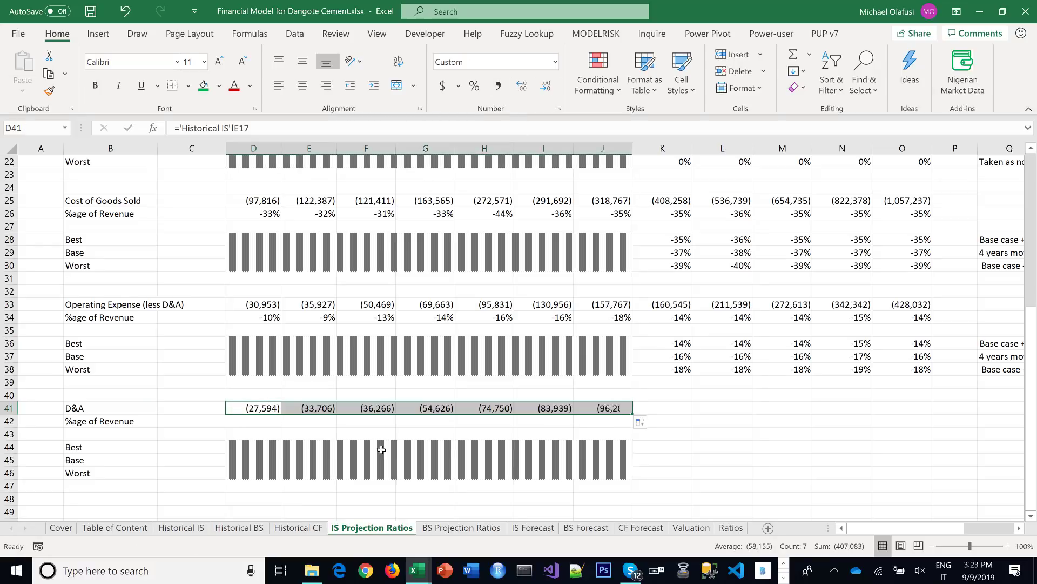
left_click(265, 420)
type("=")
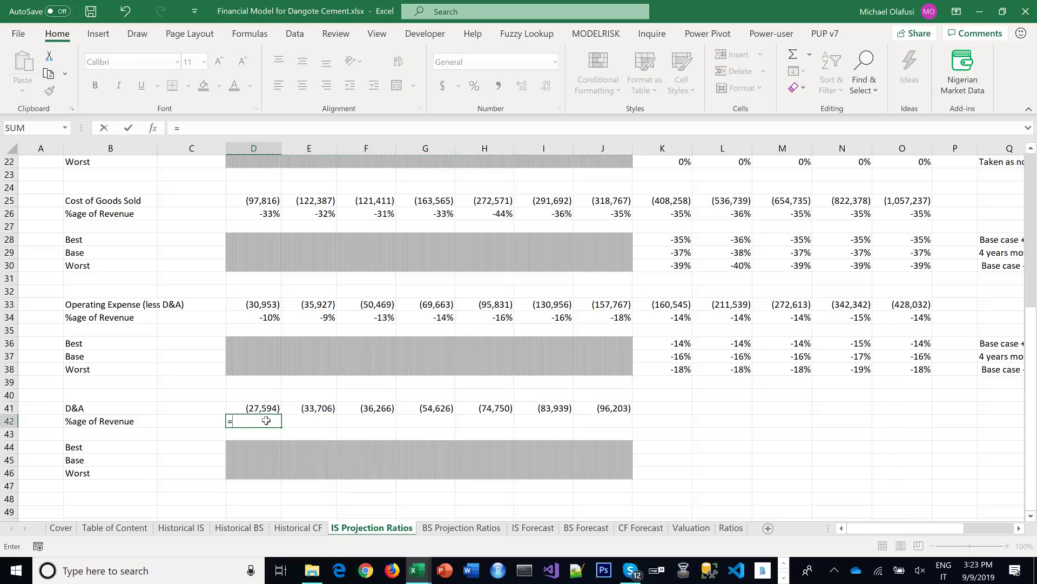
key("Escape")
Copy the operating expense percentage-of-revenue formulas in D34:O34 to D42 for D&A
left_click_drag(267, 317, 901, 323)
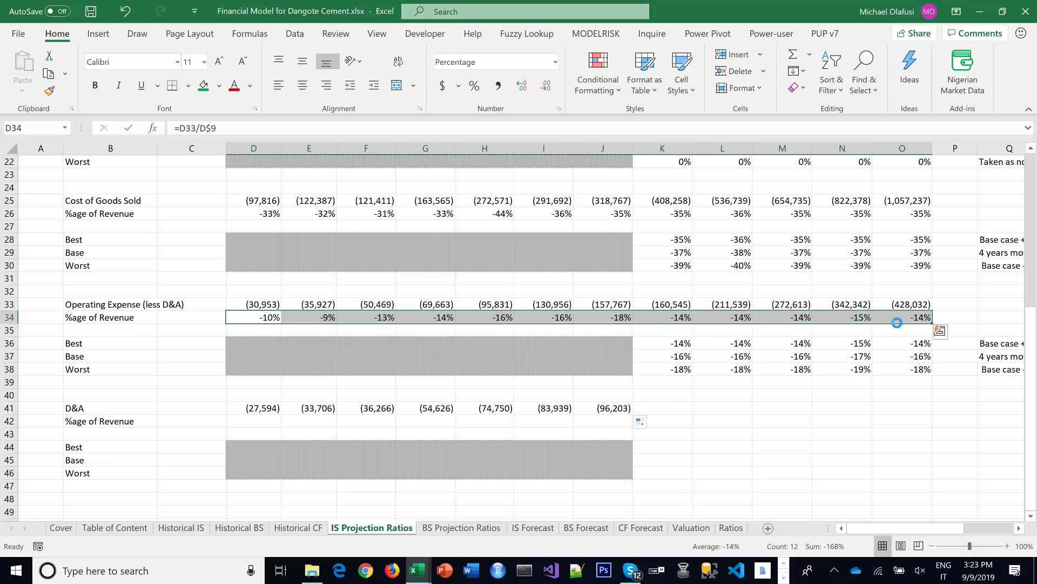
key("ctrl+c")
left_click(264, 427)
key("ctrl+v")
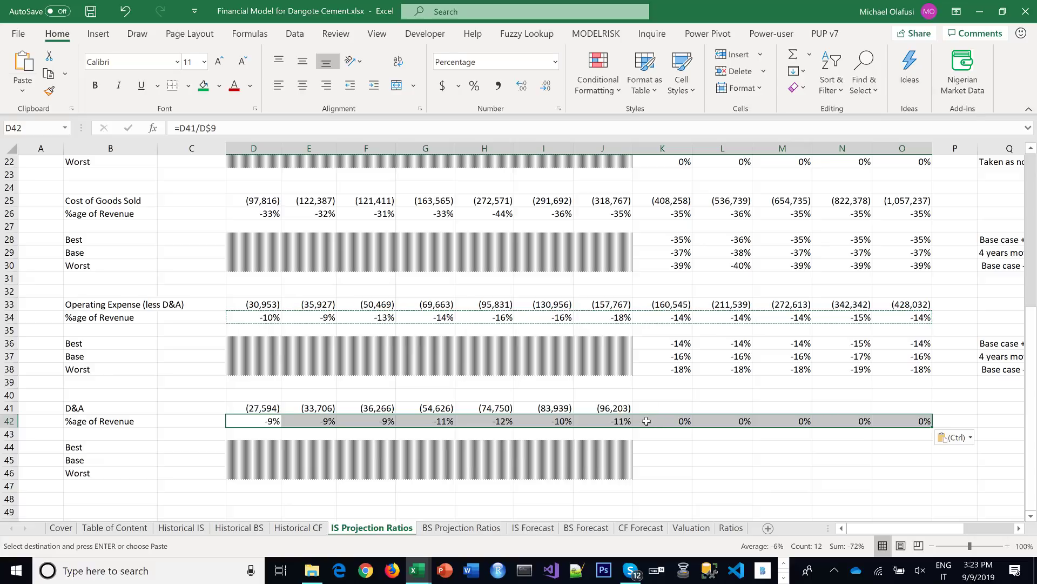
Copy the operating expense scenario forecasts in K36:O38 to K44 for the D&A scenarios
left_click(640, 464)
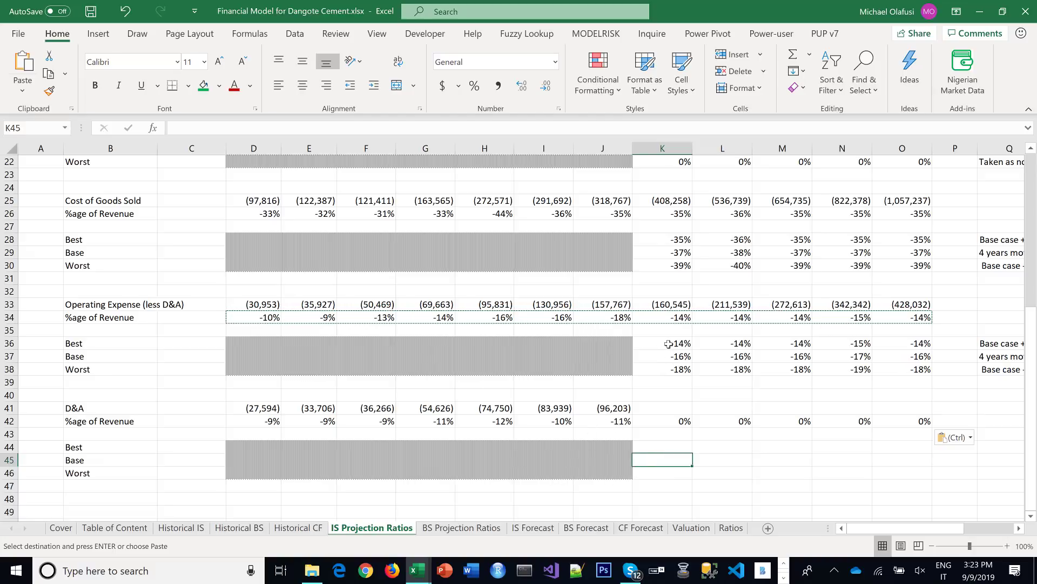
left_click_drag(669, 343, 892, 370)
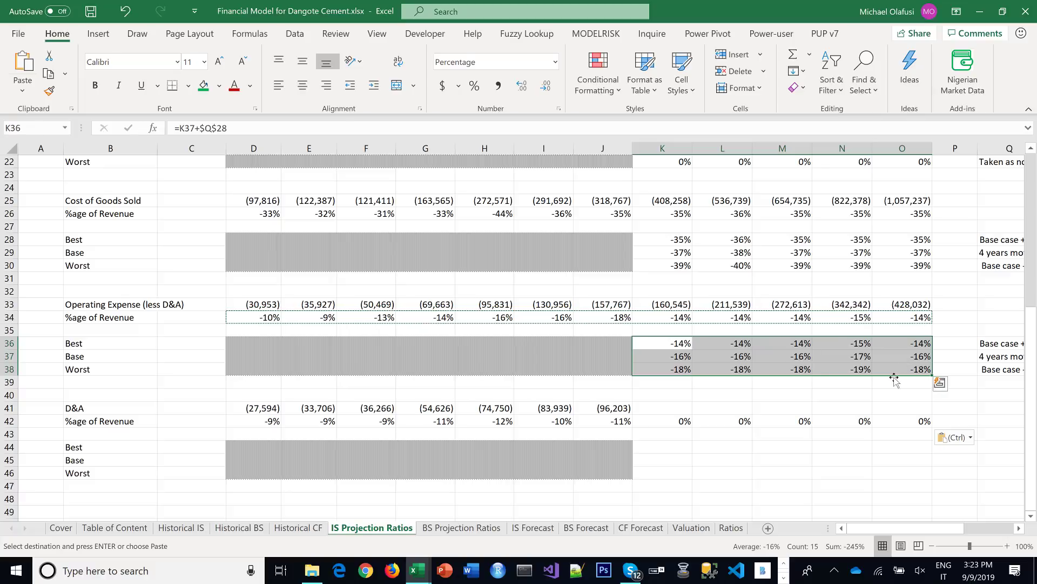
key("ctrl+c")
left_click(651, 448)
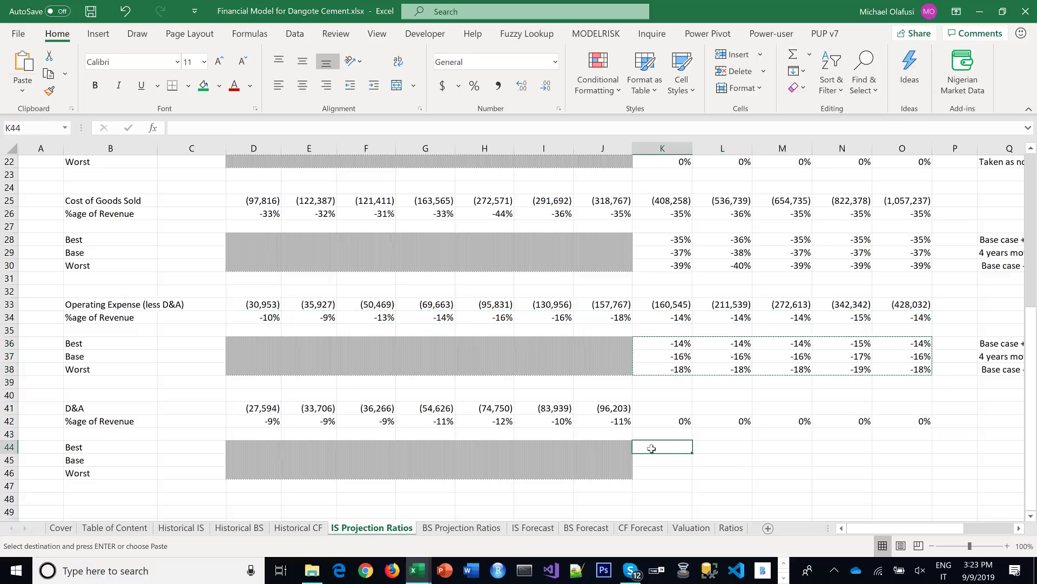
key("ctrl+v")
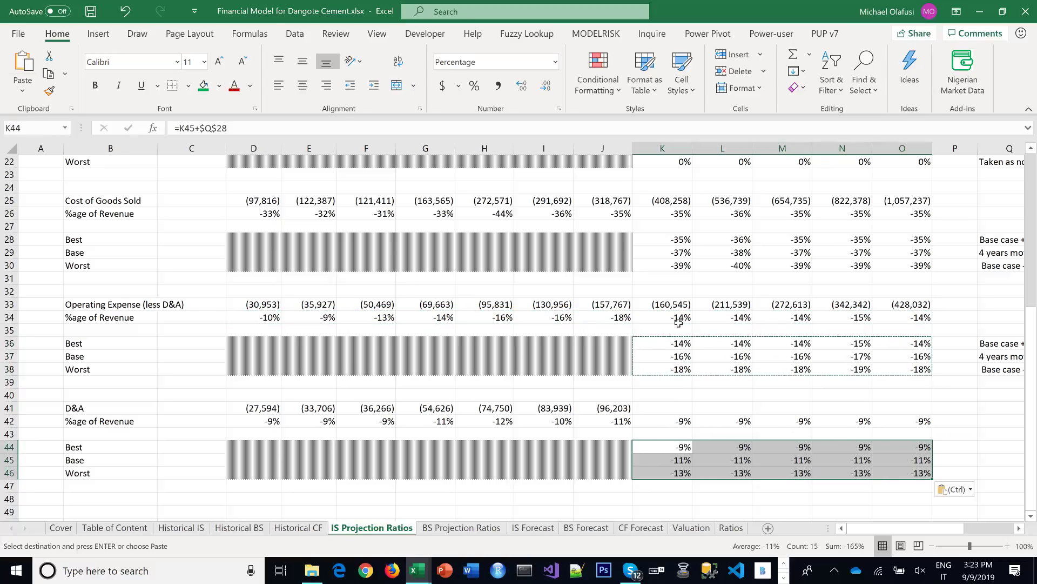
Copy the operating expense forecast formulas in K33:O33 to K41 for the D&A forecast
left_click_drag(657, 305, 913, 305)
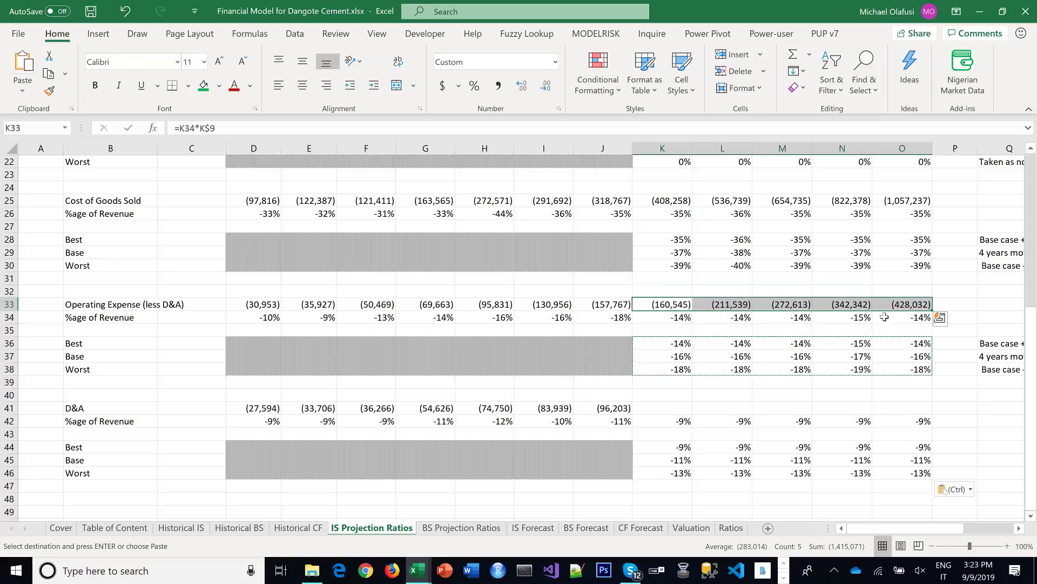
key("ctrl+c")
left_click(656, 408)
key("ctrl+v")
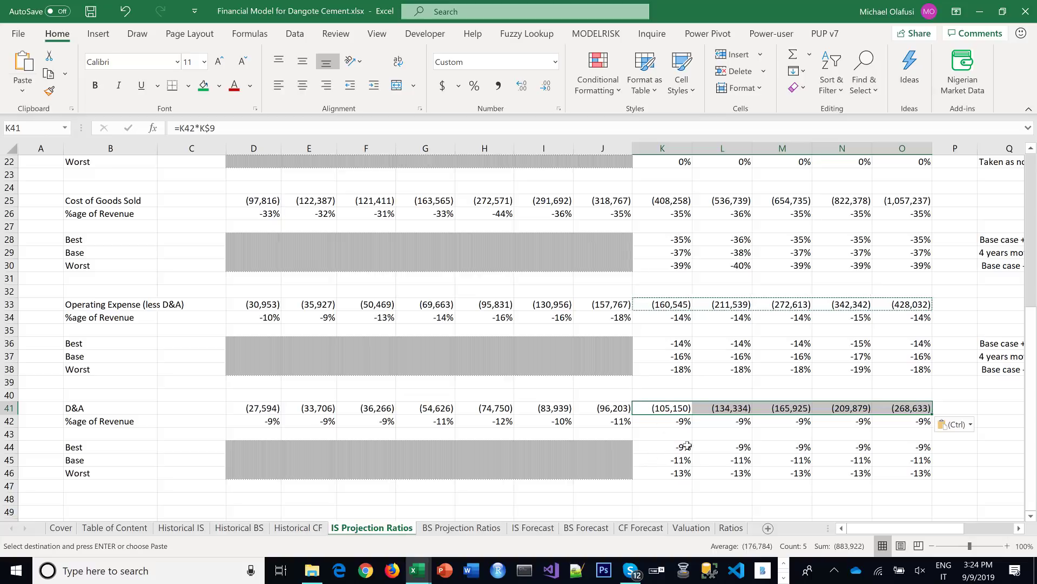
Overwrite the base-case D&A percentages in K45:O45, trying 8% and -8% before settling on -9%
left_click_drag(651, 458, 897, 457)
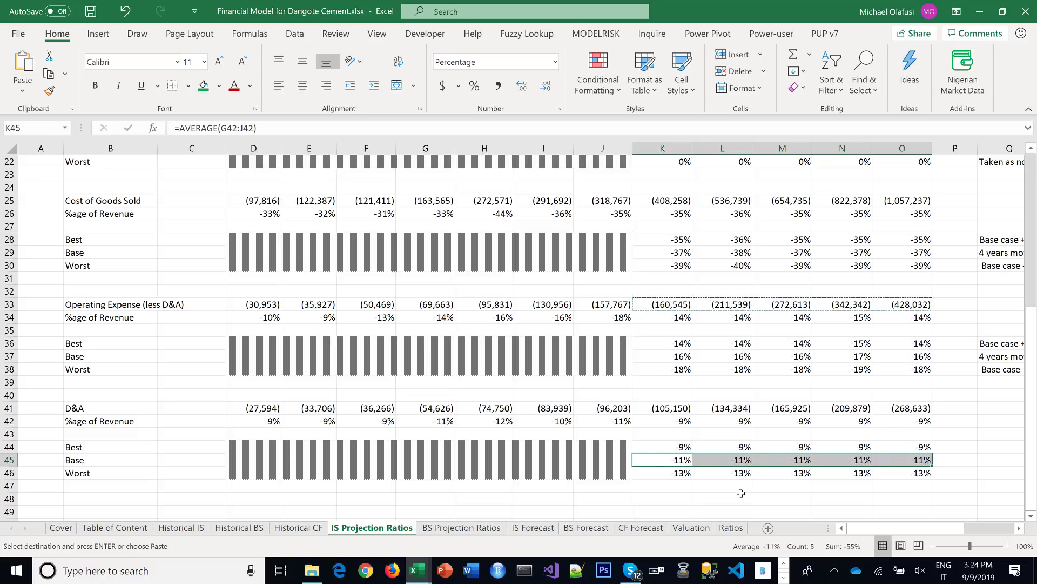
type("8")
key("ctrl+Return")
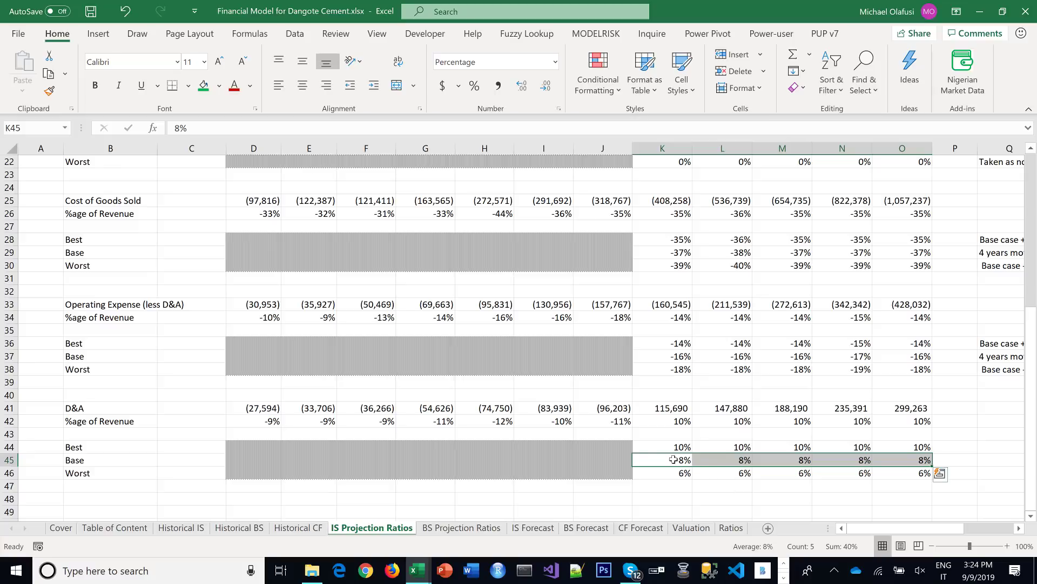
type("-8%")
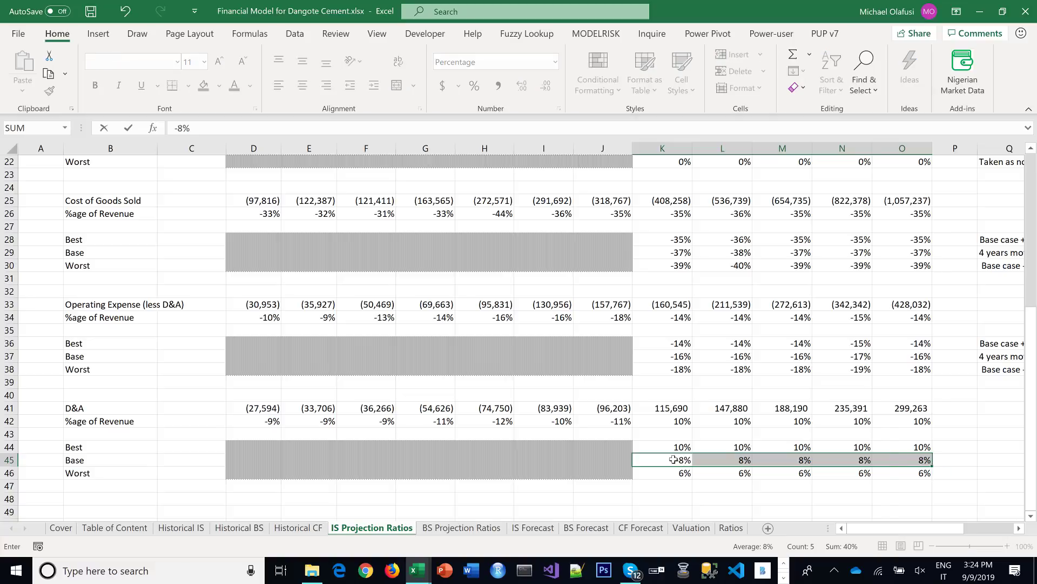
key("ctrl+Return")
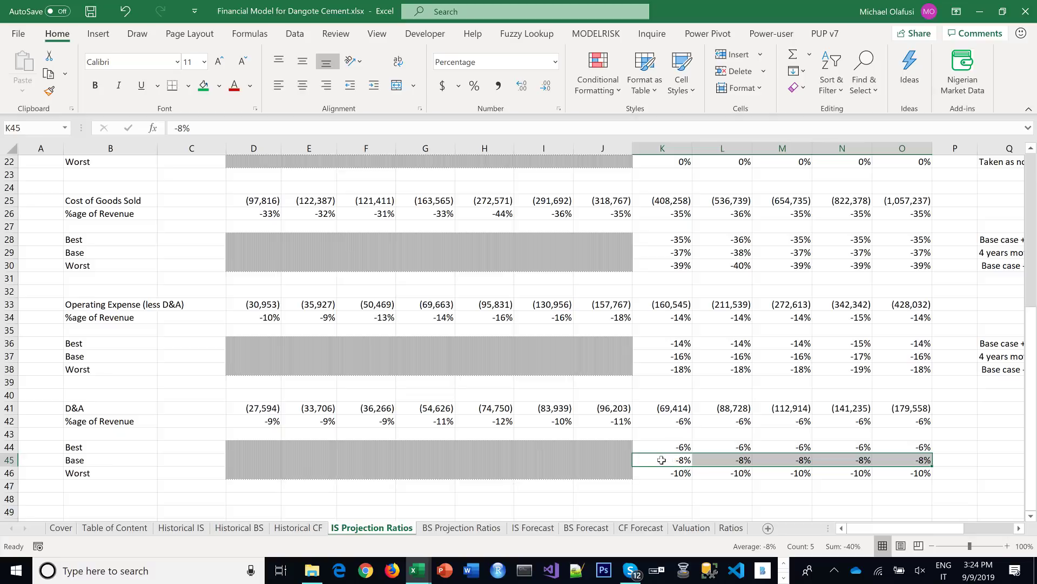
type("-9")
key("ctrl+Return")
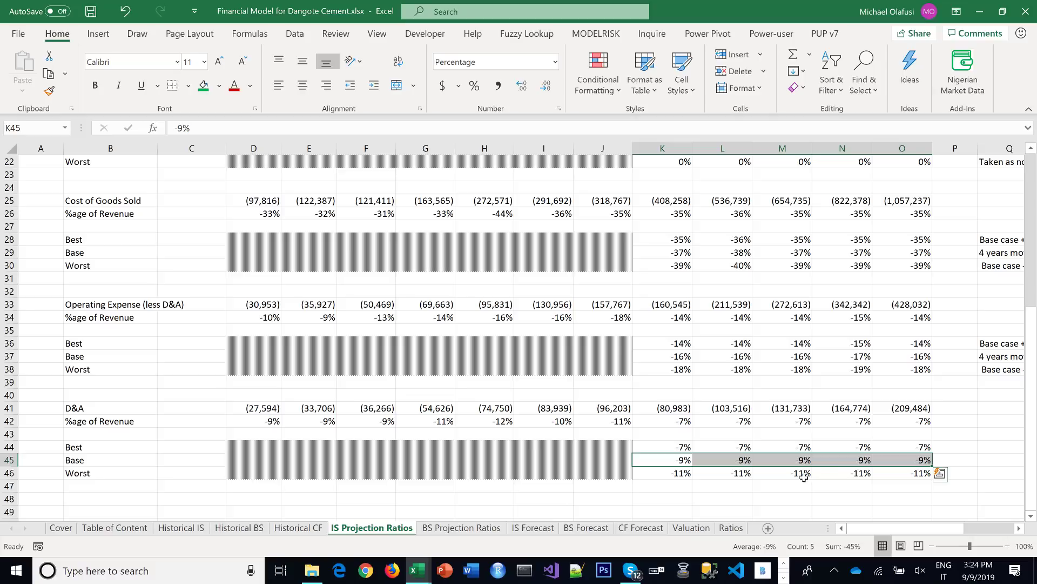
Copy the operating expense scenario notes in Q36:Q38 to Q44 for D&A
left_click(989, 434)
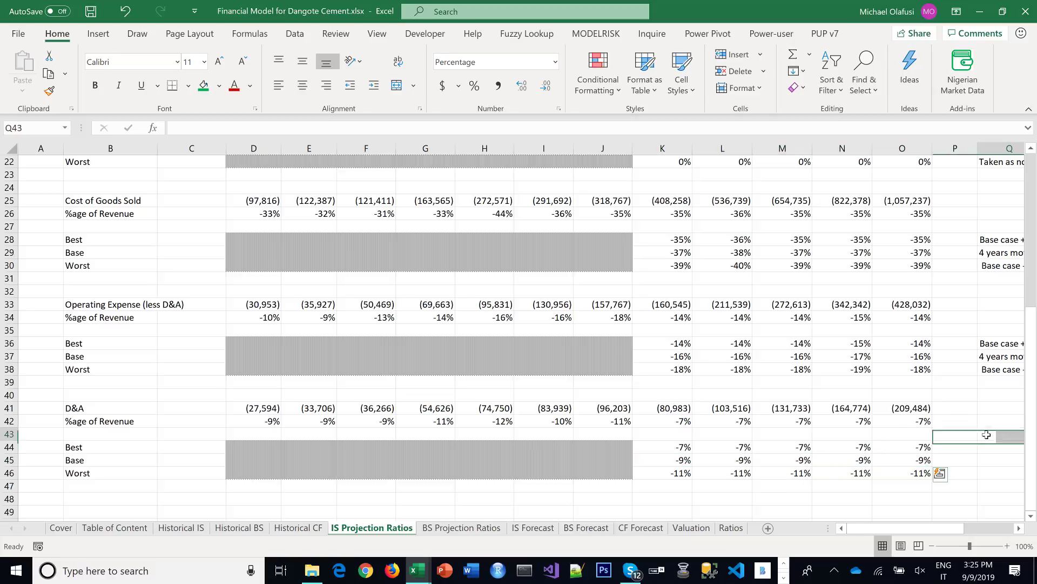
key("Right")
key("Right")
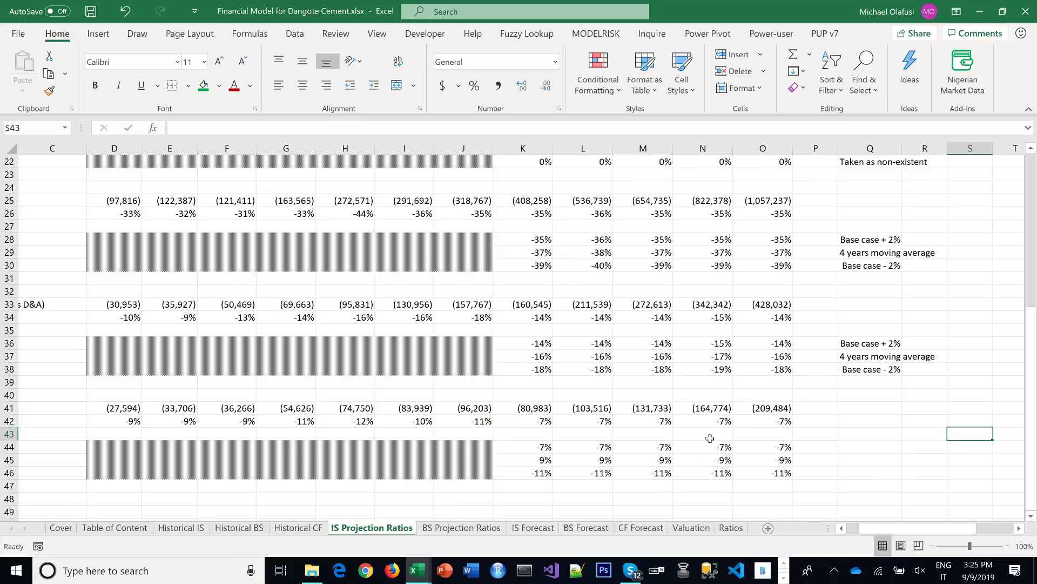
left_click(853, 345)
left_click_drag(853, 361, 854, 367)
key("ctrl+c")
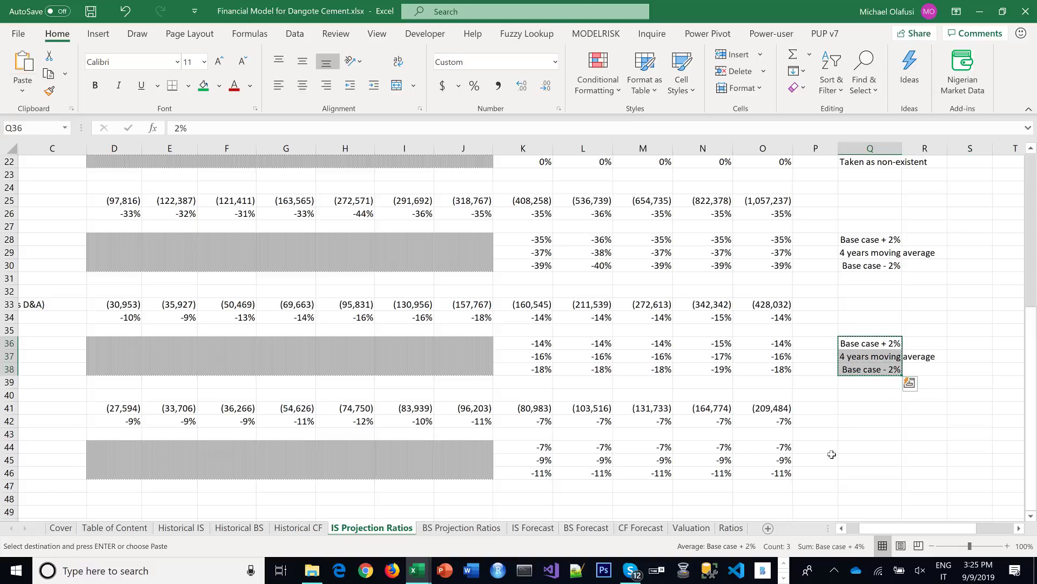
left_click(841, 448)
key("ctrl+v")
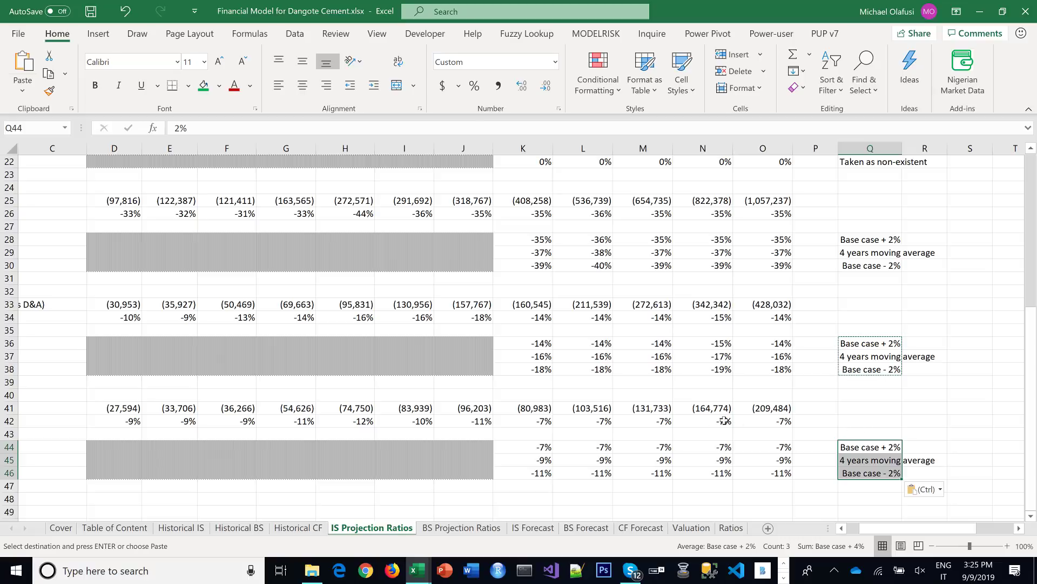
double_click(534, 447)
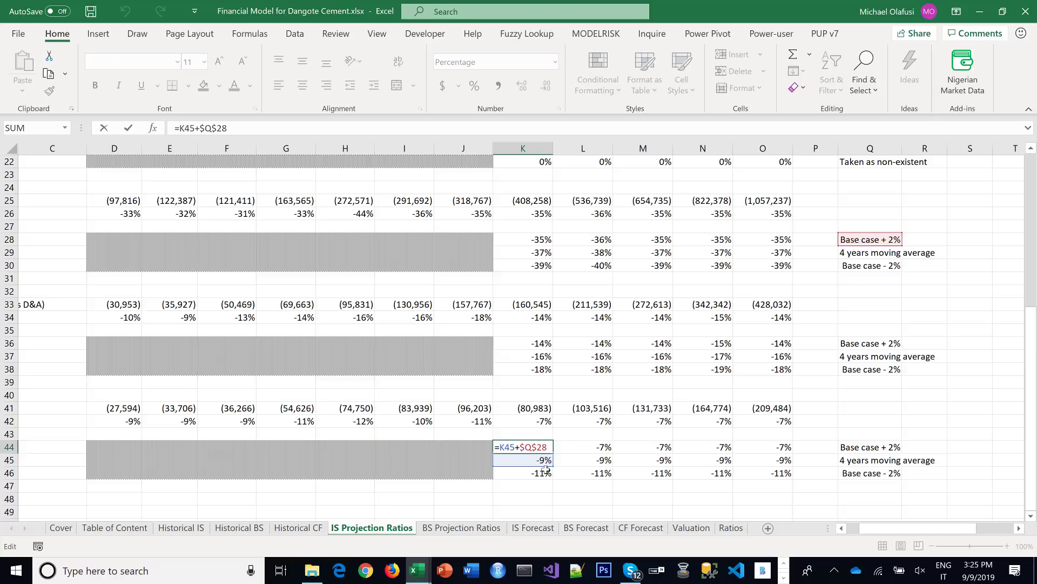
key("Escape")
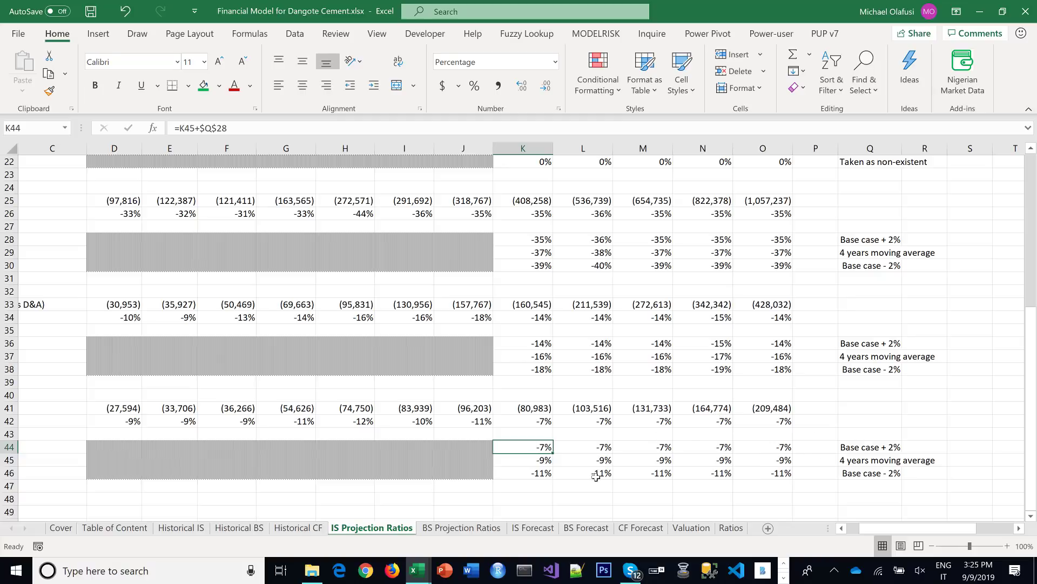
double_click(540, 447)
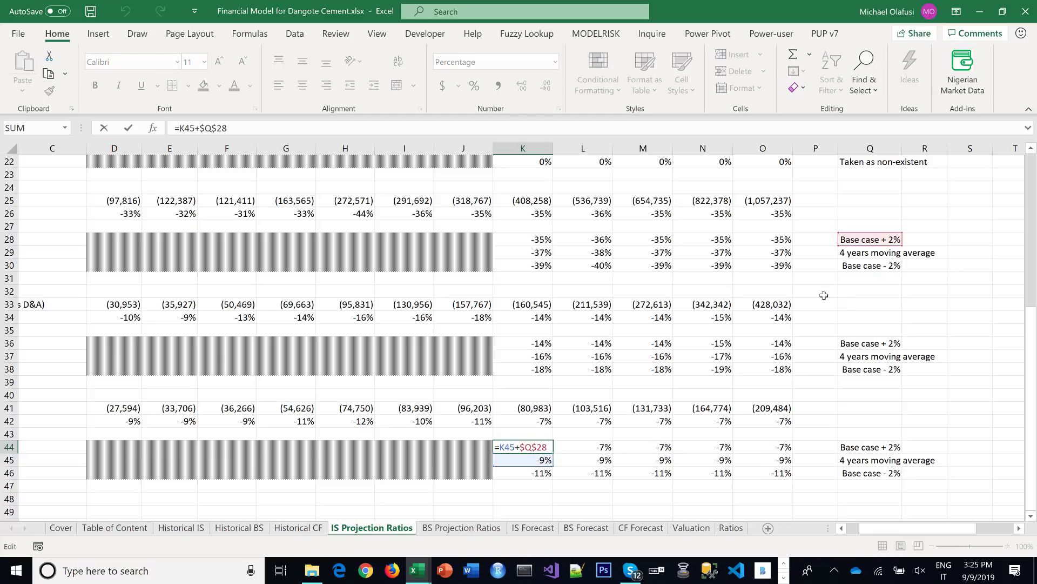
left_click_drag(876, 253, 889, 384)
left_click(534, 452)
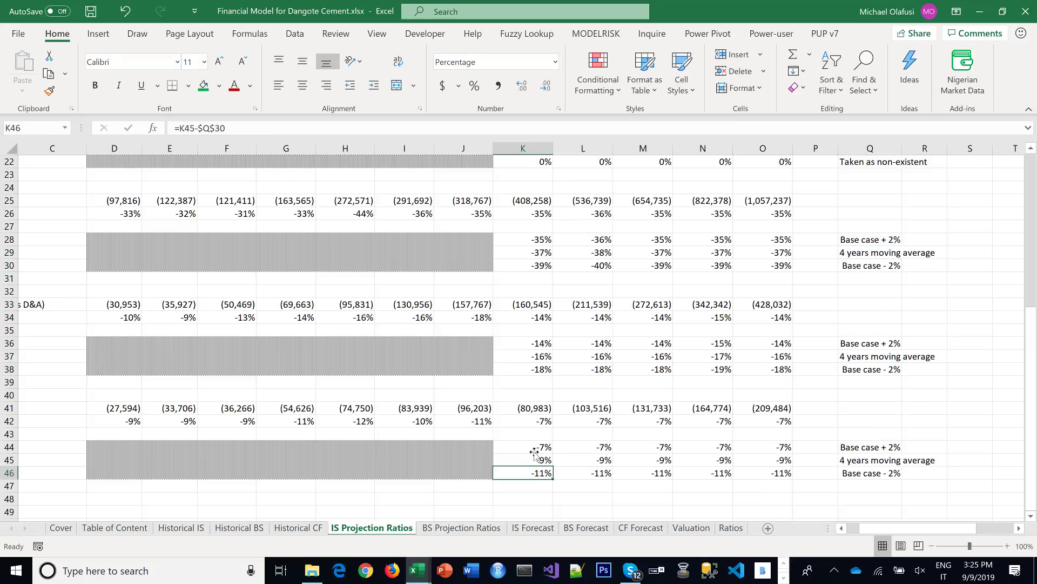
Repoint the best-case D&A formula in K44 to its own scenario note, making it =K45+$Q44
double_click(534, 451)
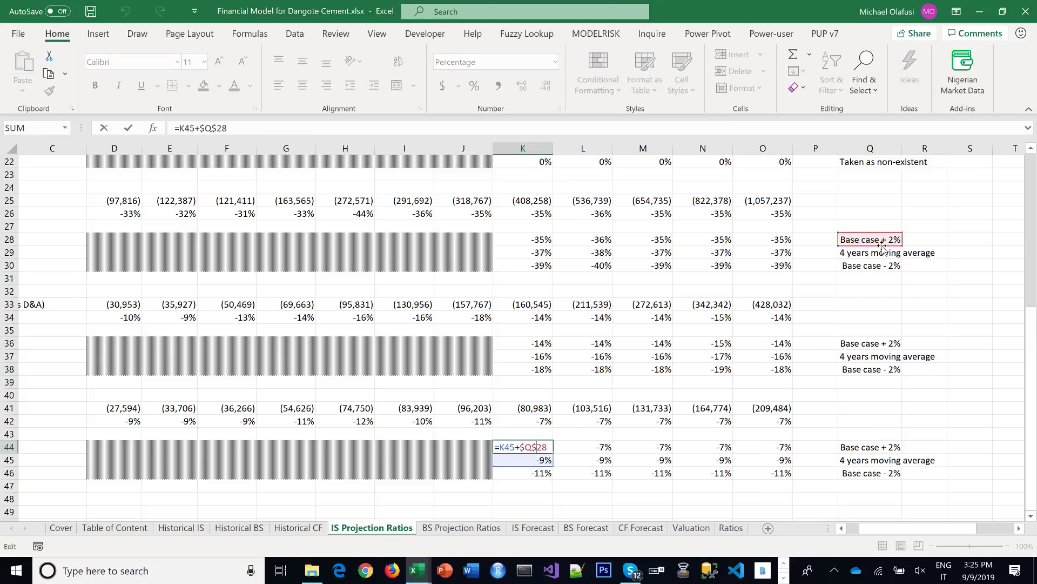
left_click_drag(883, 241, 886, 450)
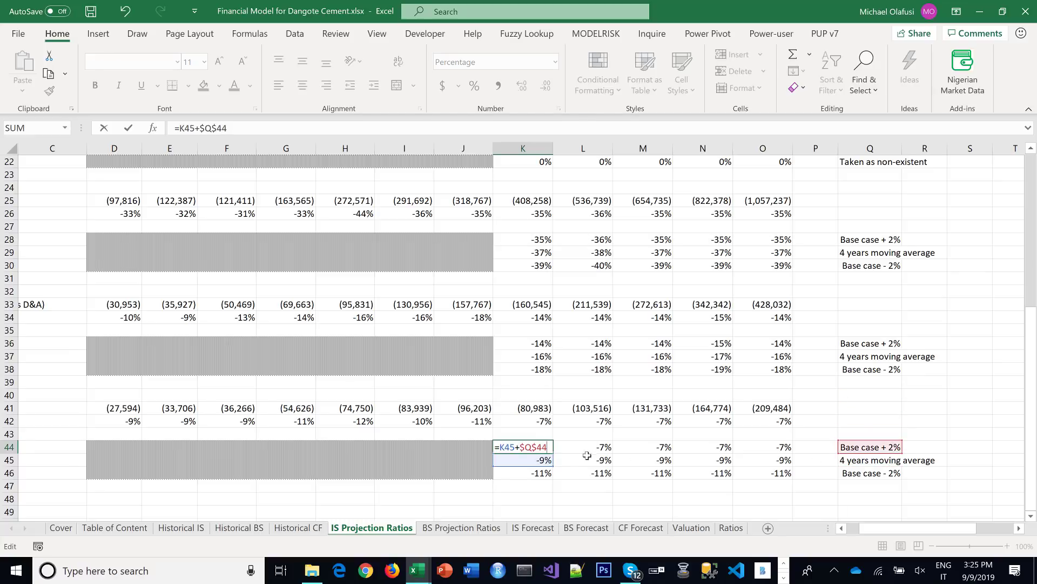
left_click(532, 444)
key("BackSpace")
key("Return")
left_click(536, 445)
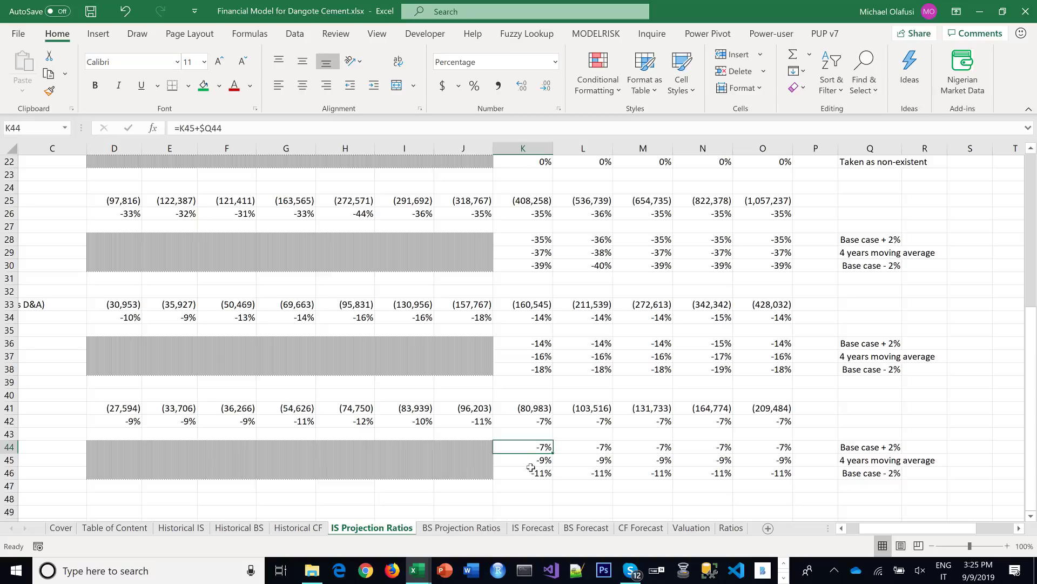
Repoint the worst-case D&A formula in K46 to its own scenario note, making it =K45-$Q46
double_click(532, 470)
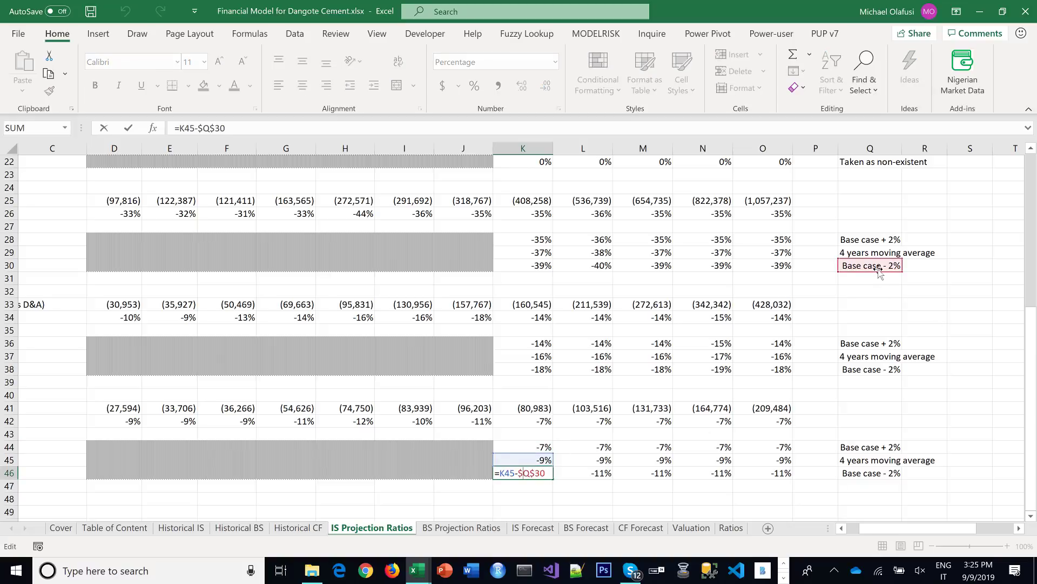
left_click_drag(878, 272, 879, 448)
left_click_drag(880, 507, 861, 478)
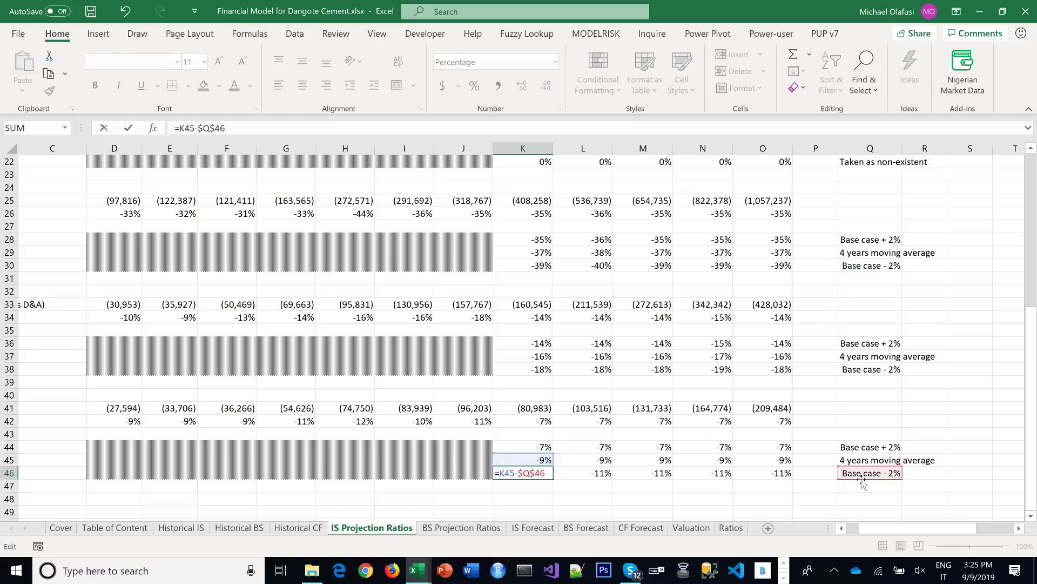
left_click(535, 472)
key("Return")
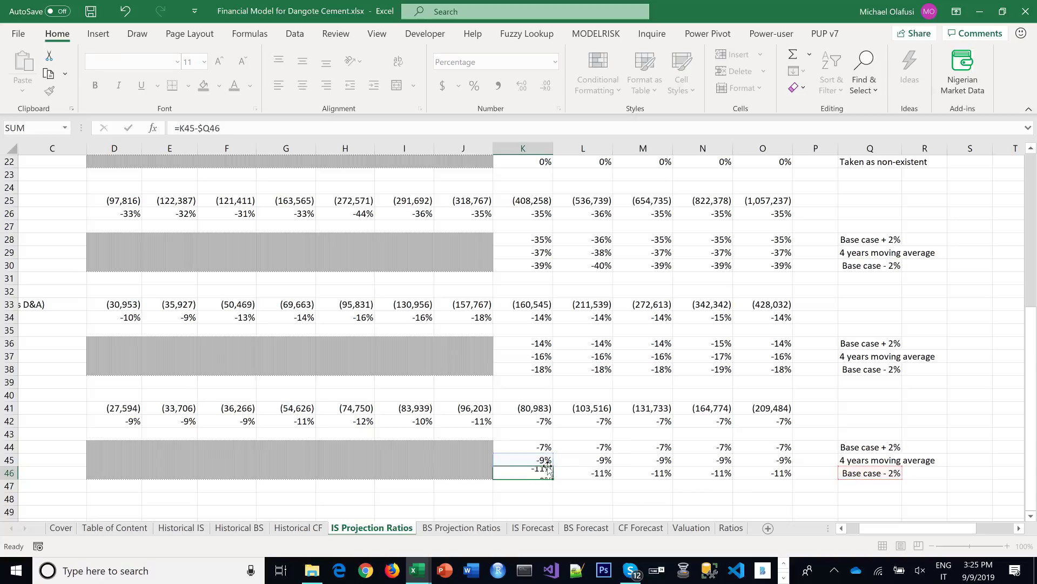
Change the worst-case operating expense formula in K38 to =K37-$Q38
left_click(527, 370)
double_click(528, 371)
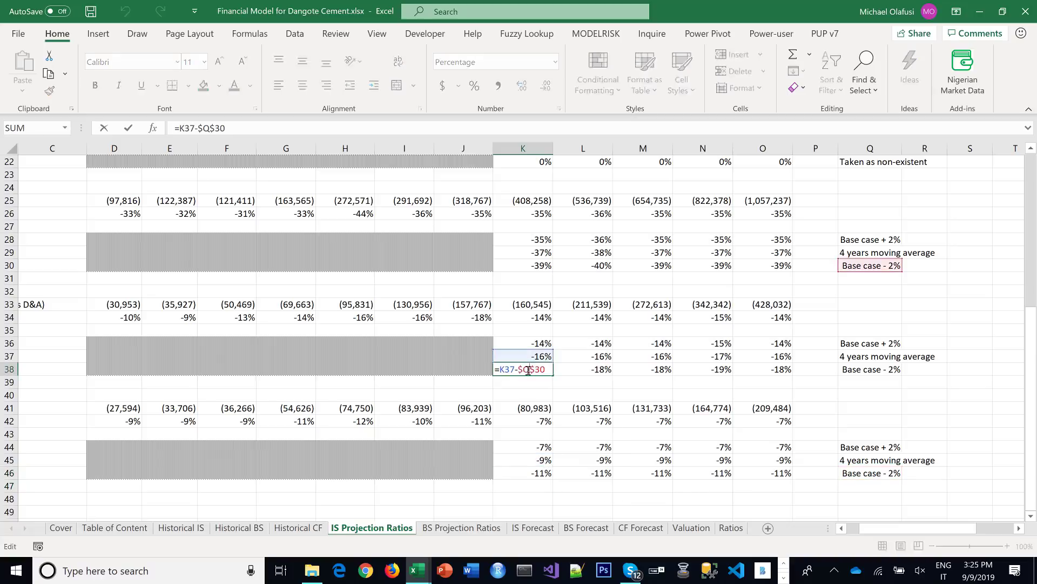
left_click_drag(862, 270, 863, 372)
left_click(536, 371)
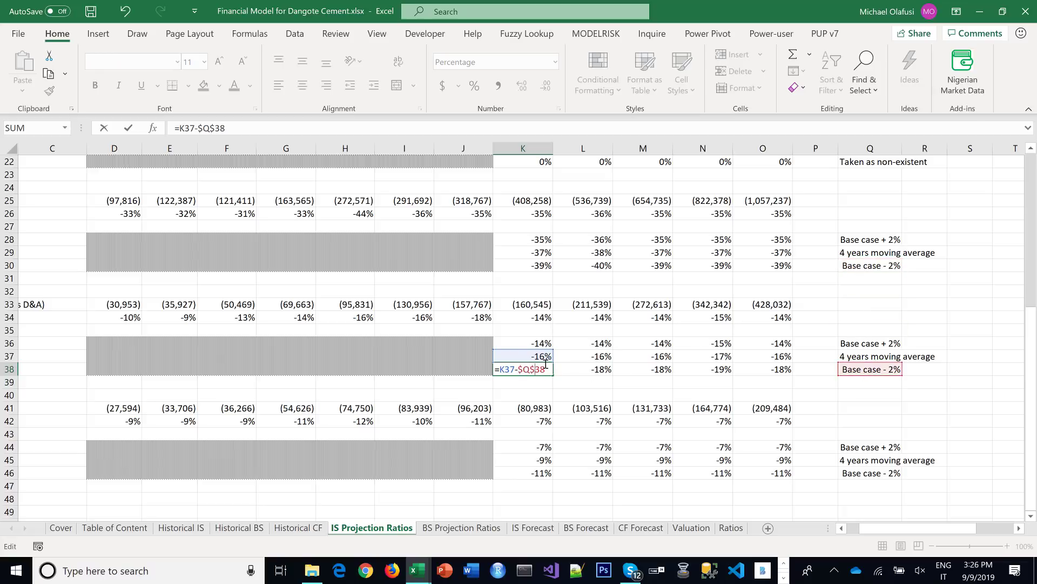
key("Return")
left_click(532, 334)
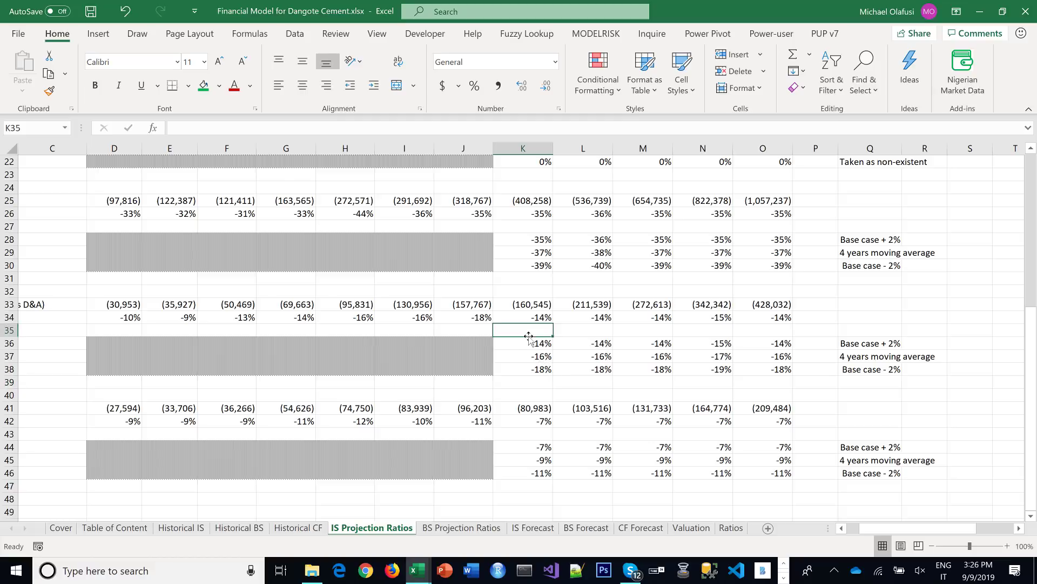
left_click(534, 345)
double_click(534, 344)
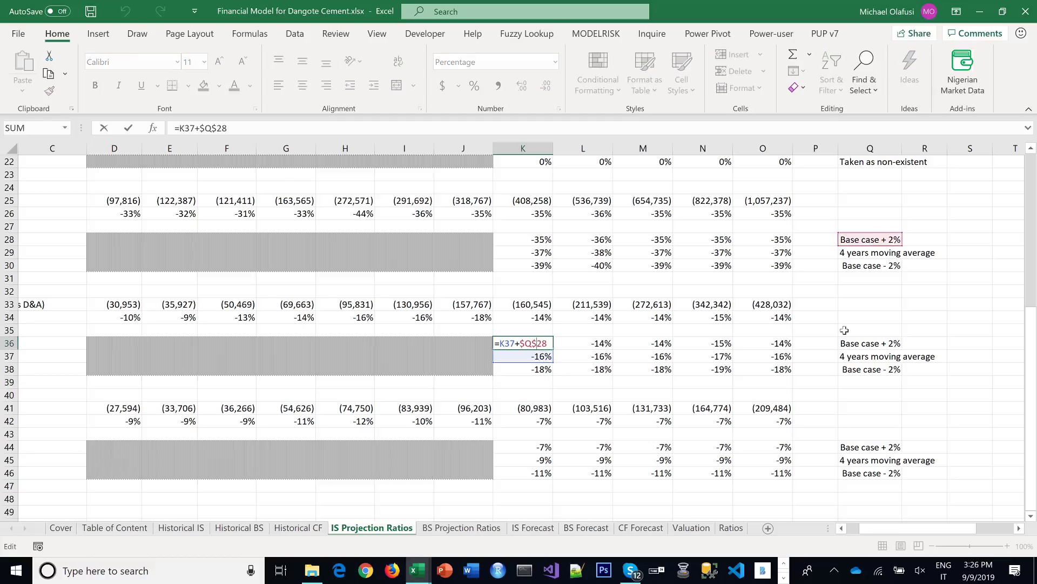
left_click_drag(866, 250, 870, 265)
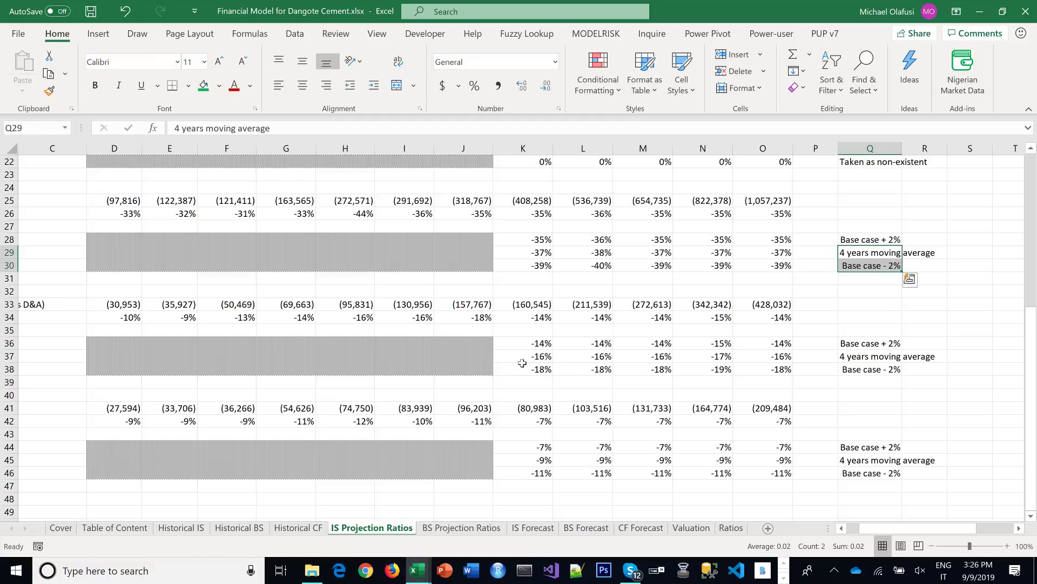
Change the best-case operating expense formula in K36 to =K37+$Q36
double_click(529, 346)
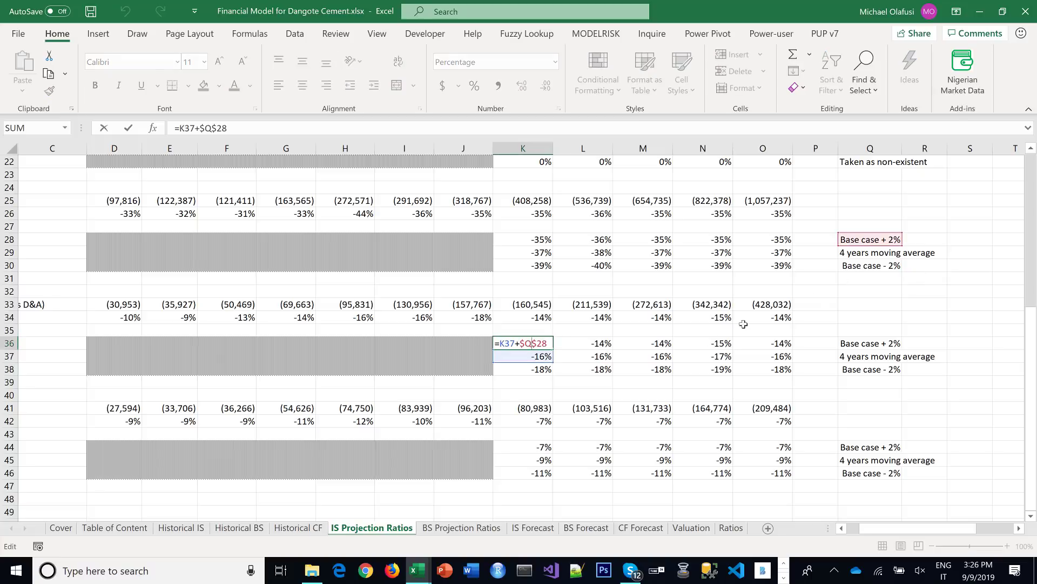
left_click_drag(863, 244, 863, 348)
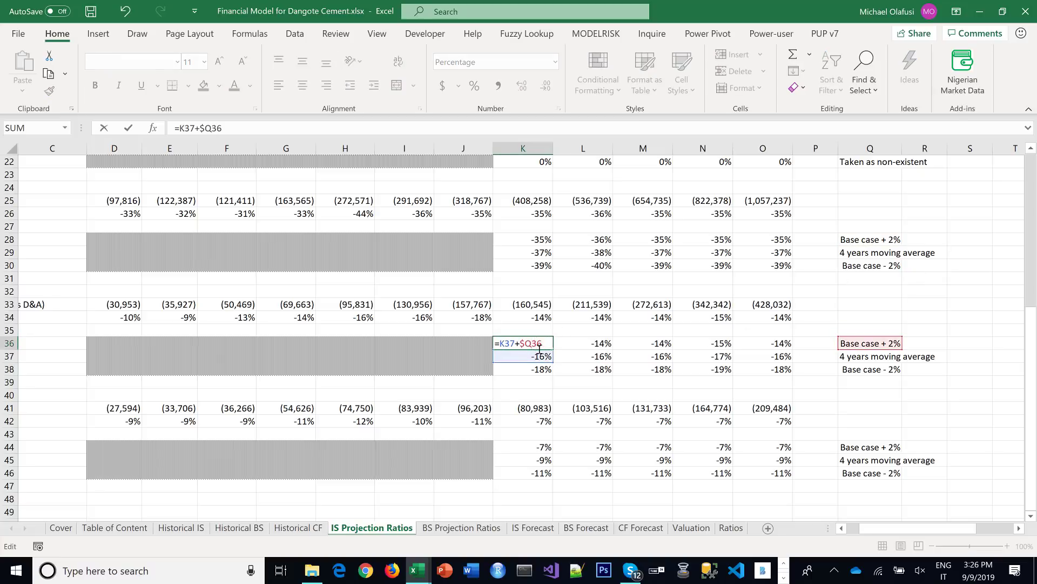
key("Return")
Fill the corrected operating expense formulas in K36 and K38 across to column O
left_click(540, 344)
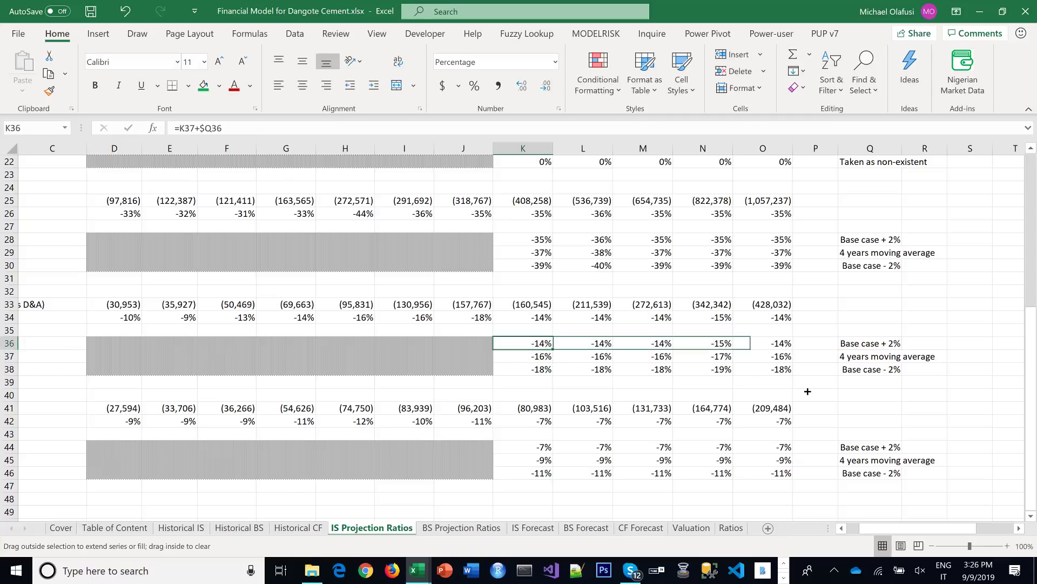
left_click_drag(553, 349, 725, 412)
left_click(543, 368)
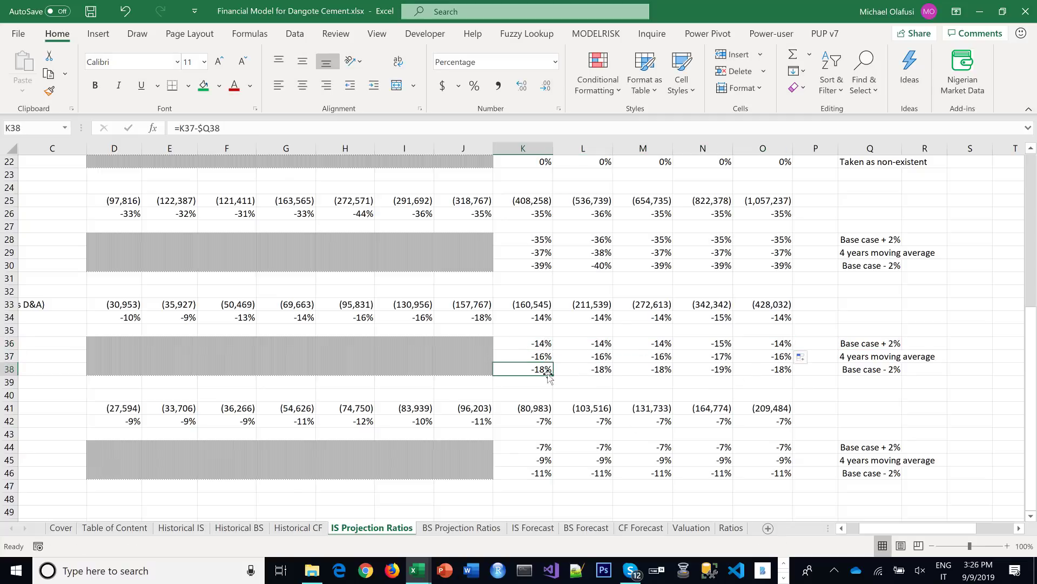
left_click_drag(552, 375, 789, 369)
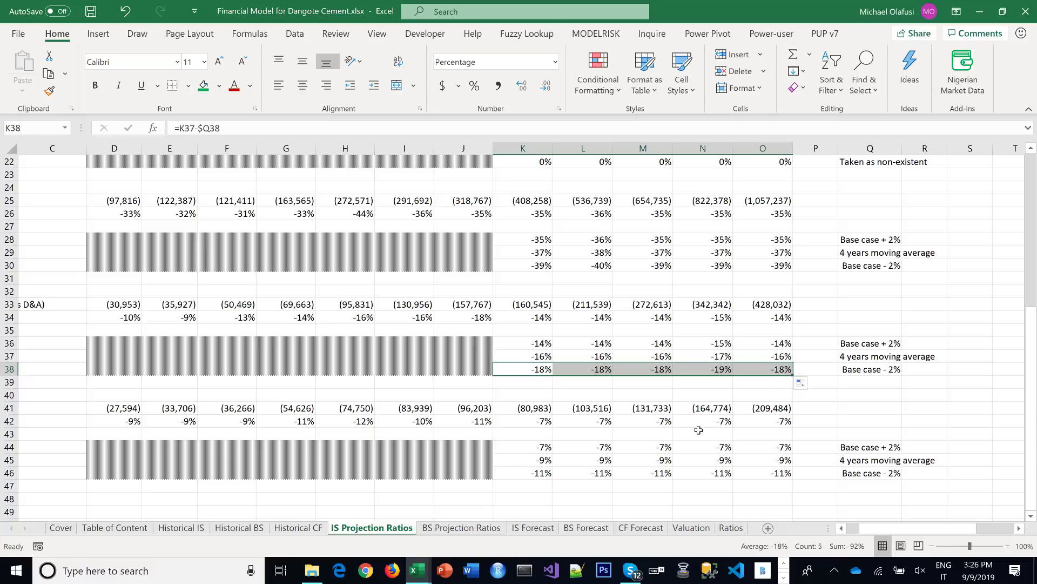
Fill the corrected D&A best-case and worst-case formulas in K44 and K46 across to column O
left_click(543, 448)
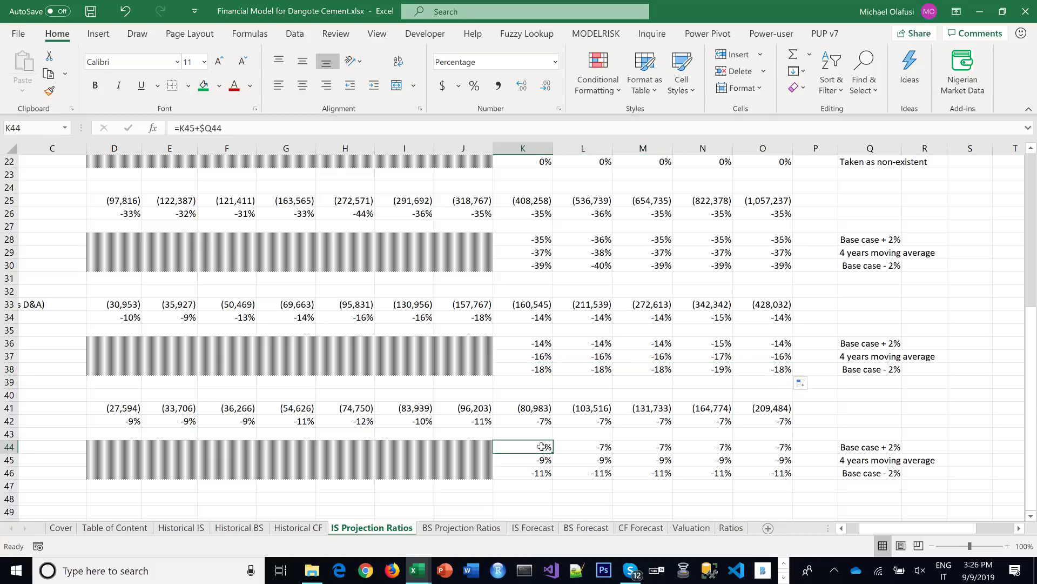
double_click(541, 447)
key("Escape")
left_click_drag(553, 453, 776, 459)
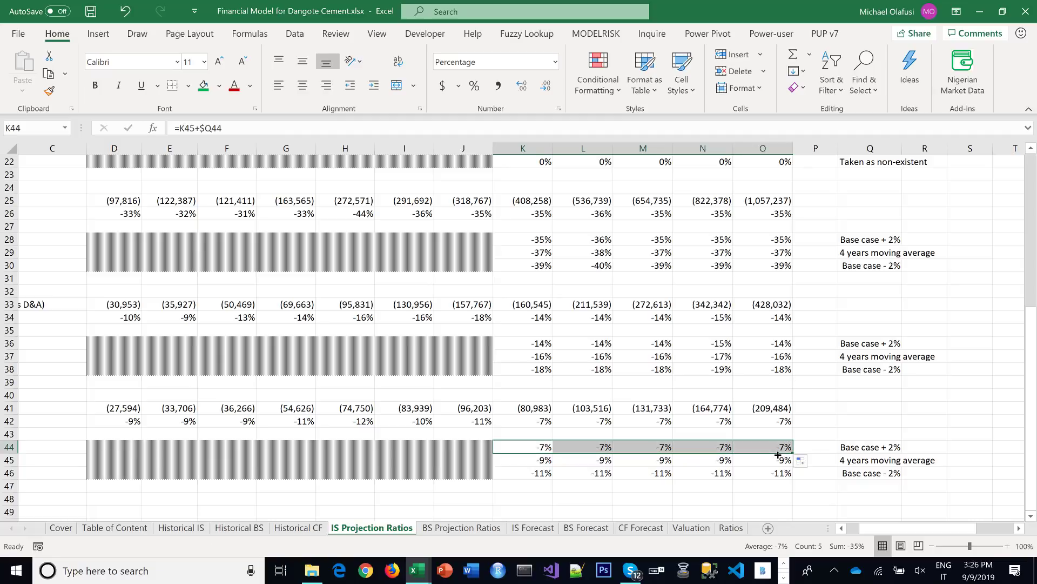
left_click(538, 474)
left_click_drag(553, 479, 788, 478)
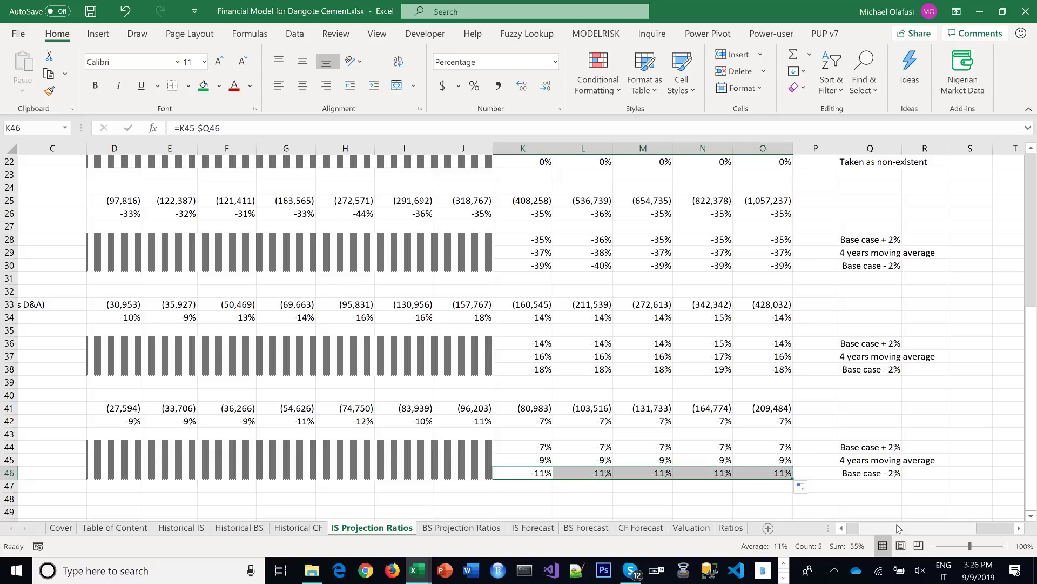
Select the 2019F D&A percentage of revenue in K42 and save the workbook
left_click_drag(895, 528, 866, 527)
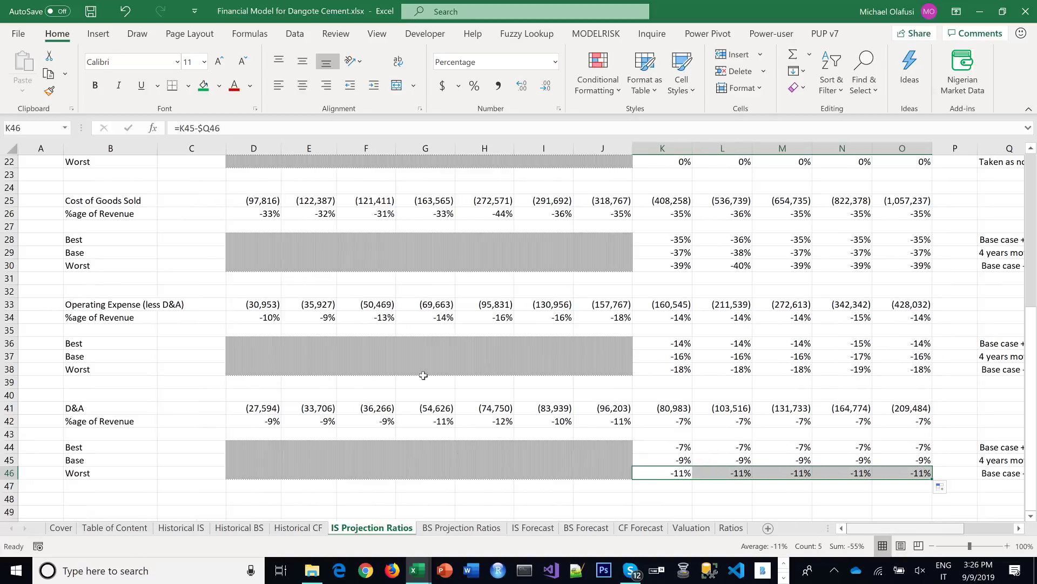
scroll(142, 316, "down", 1)
left_click(685, 384)
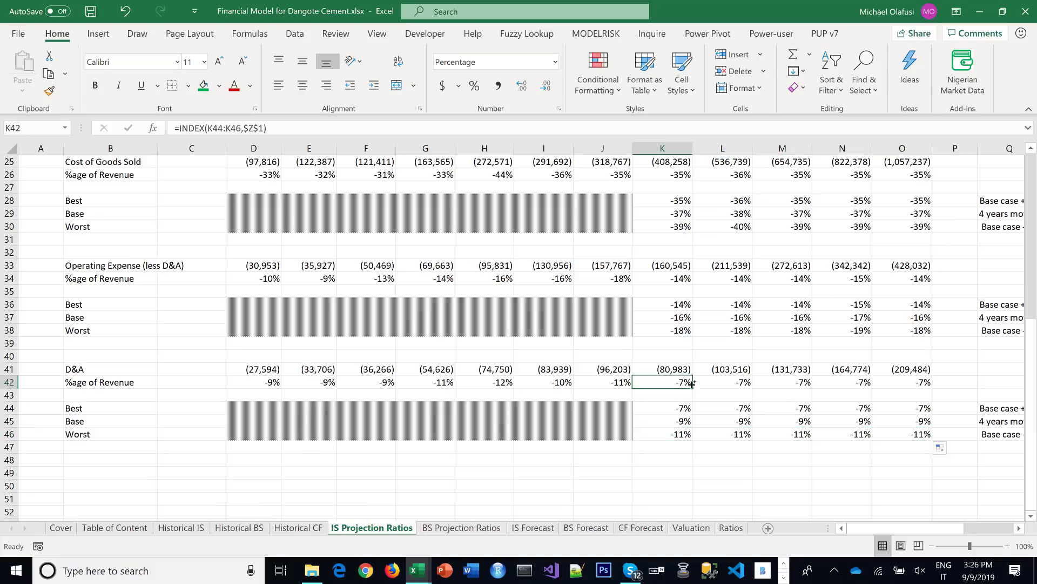
key("ctrl+s")
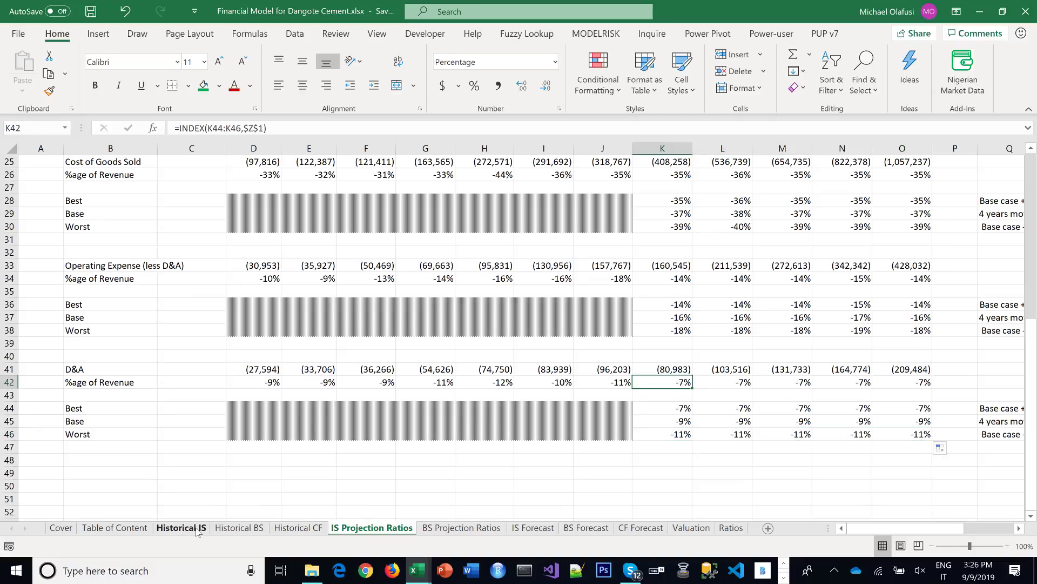
Copy the Financial income/expenses label from B21 of the Historical IS sheet to B49 of IS Projection Ratios
left_click(181, 527)
scroll(203, 416, "down", 1)
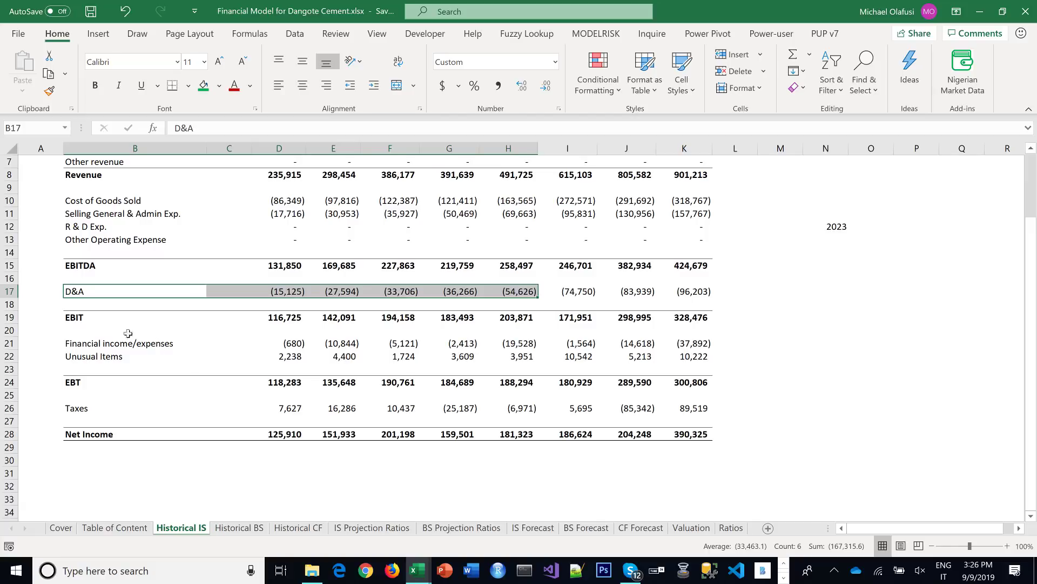
left_click(72, 343)
key("ctrl+c")
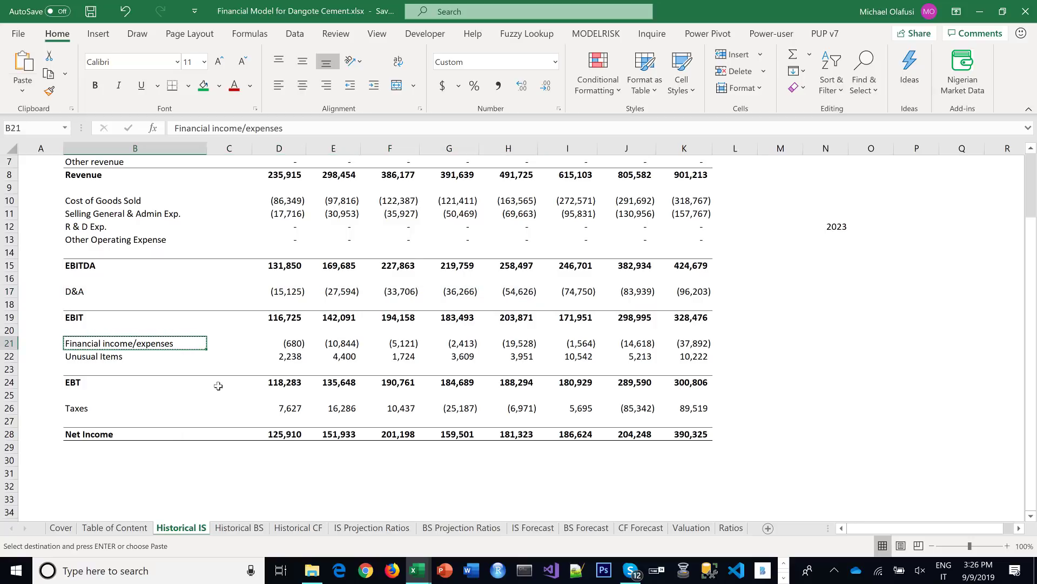
left_click(446, 530)
left_click(381, 529)
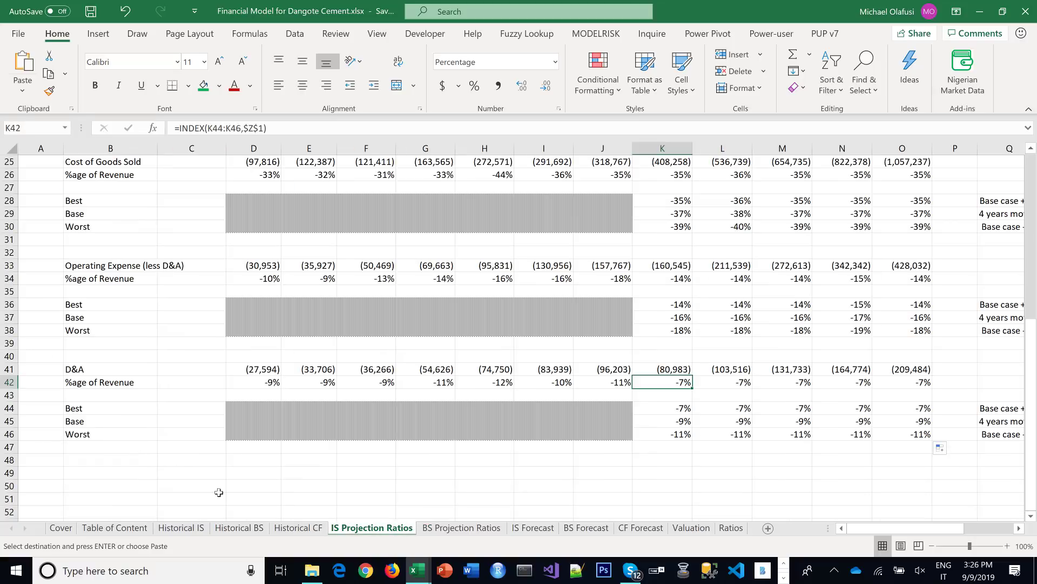
scroll(87, 446, "down", 1)
left_click(81, 432)
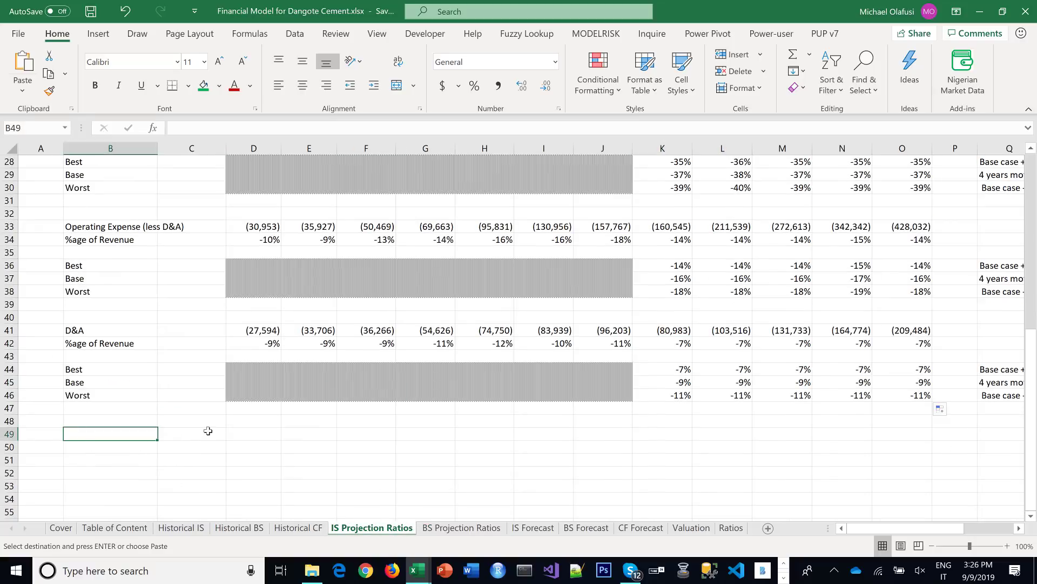
key("ctrl+v")
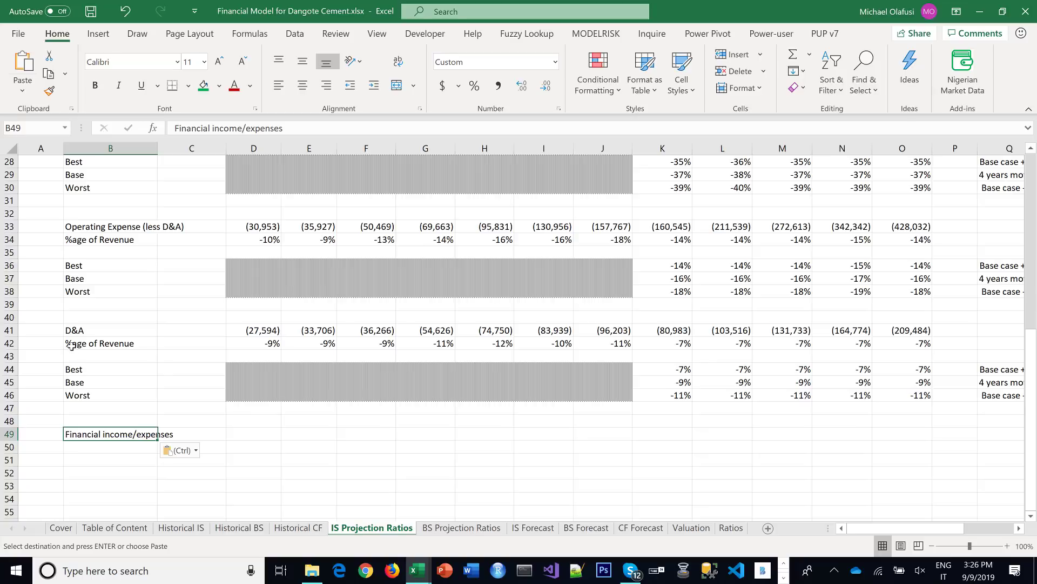
Copy the D&A Best, Base and Worst labels with their shaded historical block, B44:J46, to B51
left_click_drag(74, 370, 78, 393)
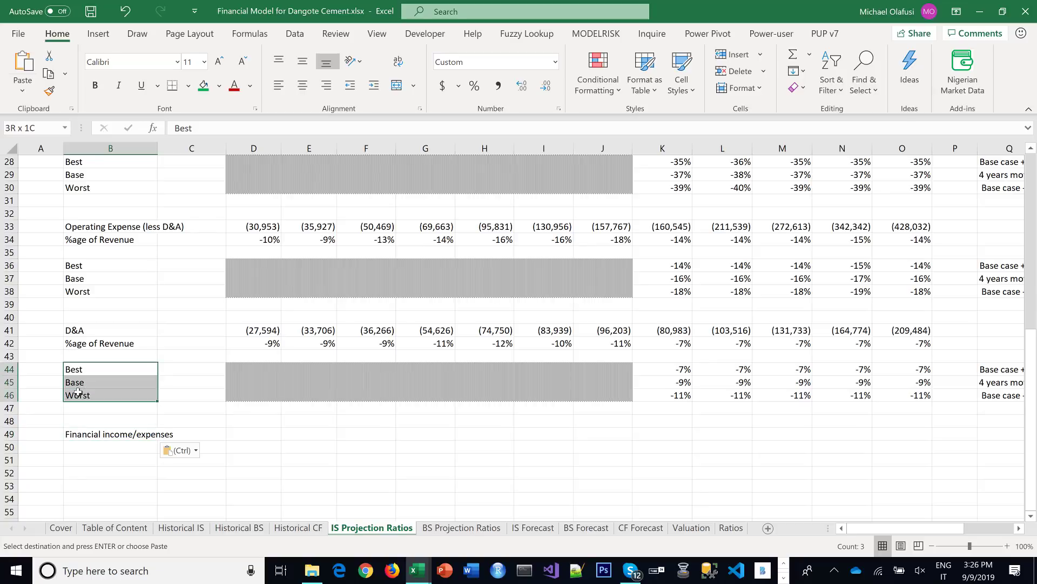
key("ctrl+c")
key("ctrl+q")
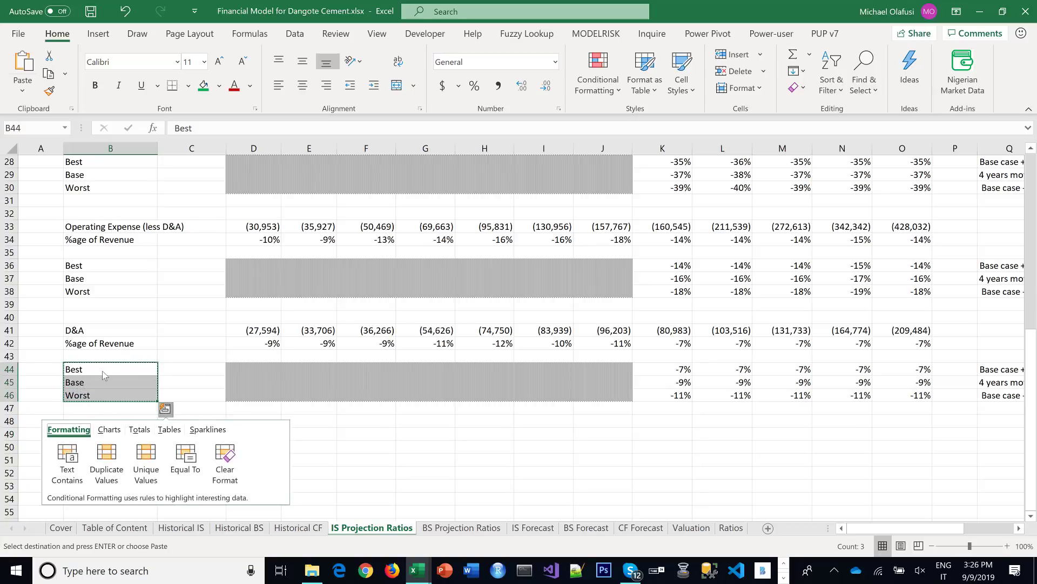
left_click_drag(104, 375, 587, 394)
left_click(129, 458)
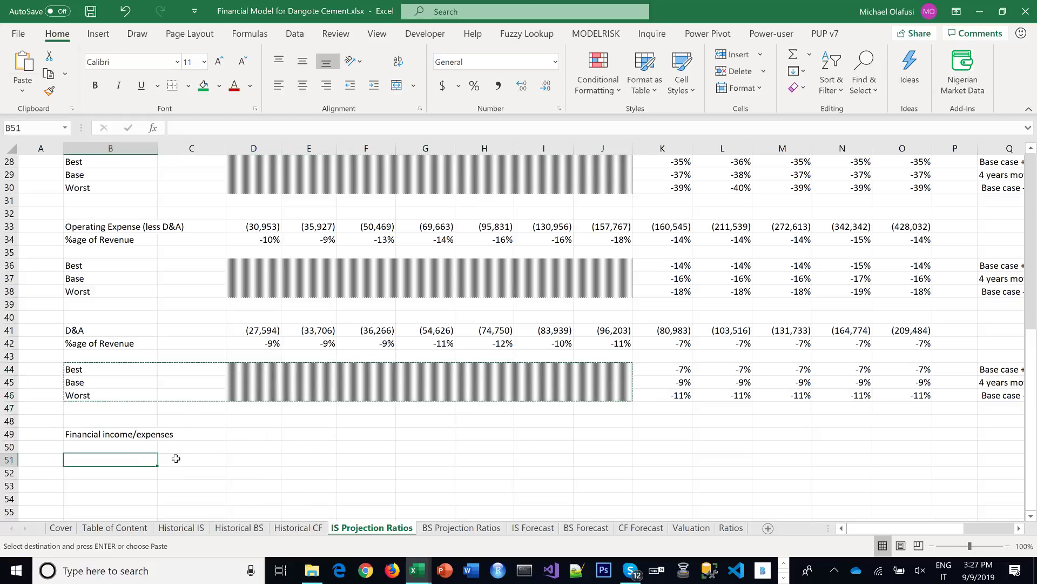
key("ctrl+v")
scroll(225, 431, "down", 1)
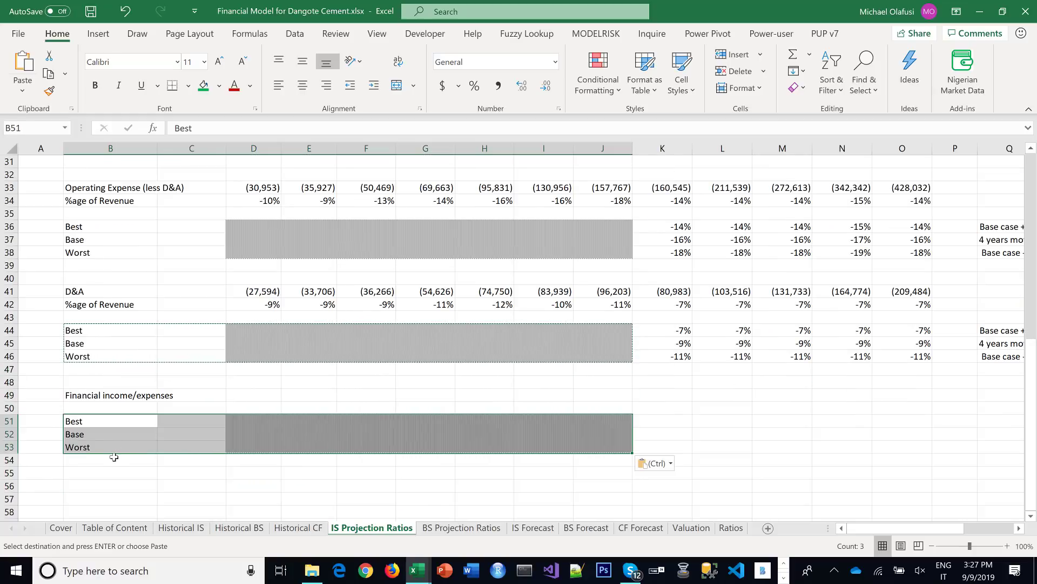
Move the copied Best, Base and Worst block down to B52:J54 and label B50 as y-o-y Growth %
mouse_move(116, 452)
left_mouse_down()
mouse_move(122, 463)
mouse_move(112, 445)
left_mouse_up()
left_click(84, 406)
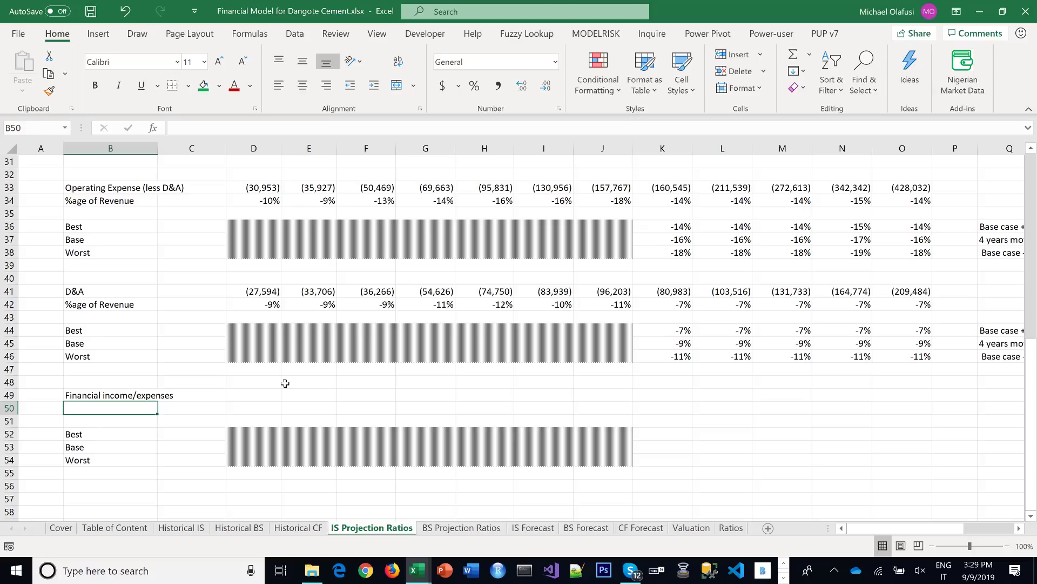
type("y-o")
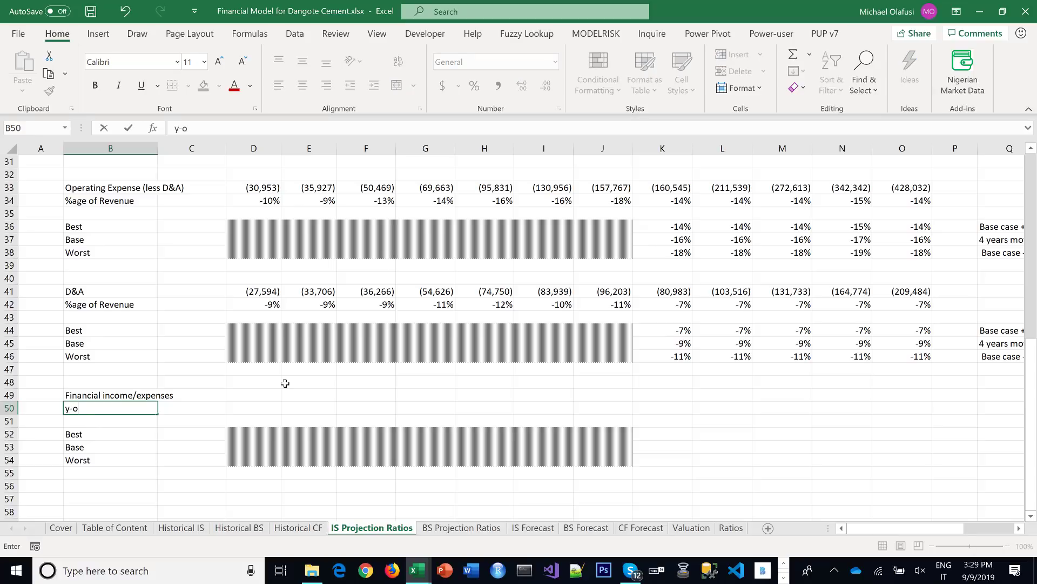
type("-y Growth %")
key("Return")
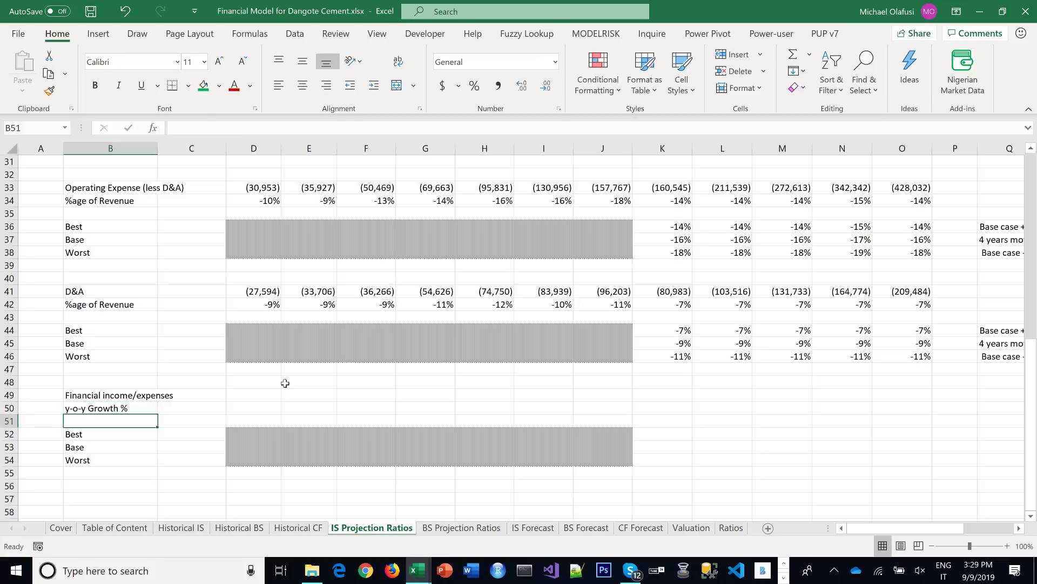
Link the 2012A Financial income/expenses cell D49 to E21 of the Historical IS sheet
left_click(244, 397)
type("=")
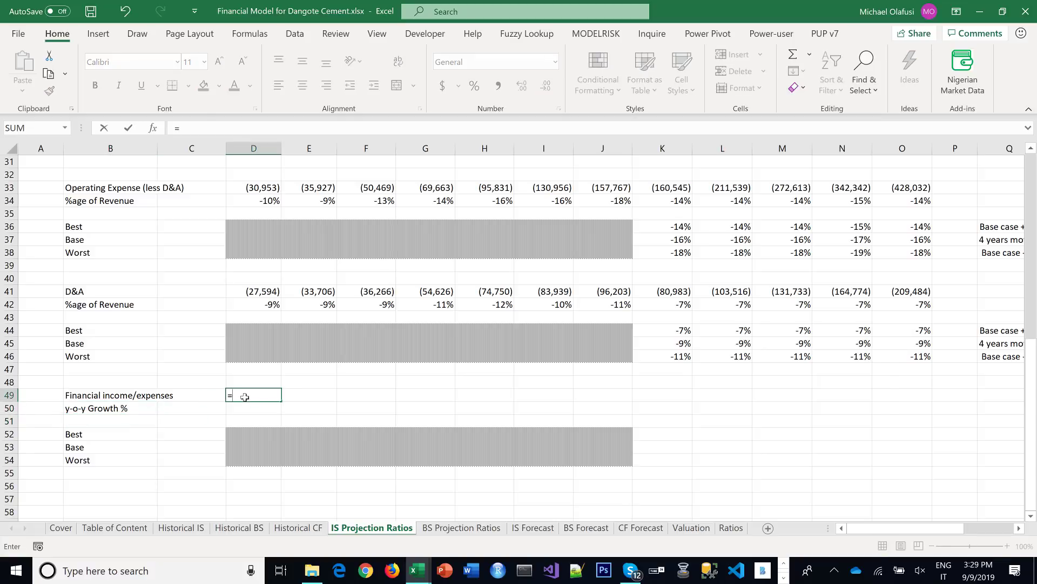
left_click(193, 531)
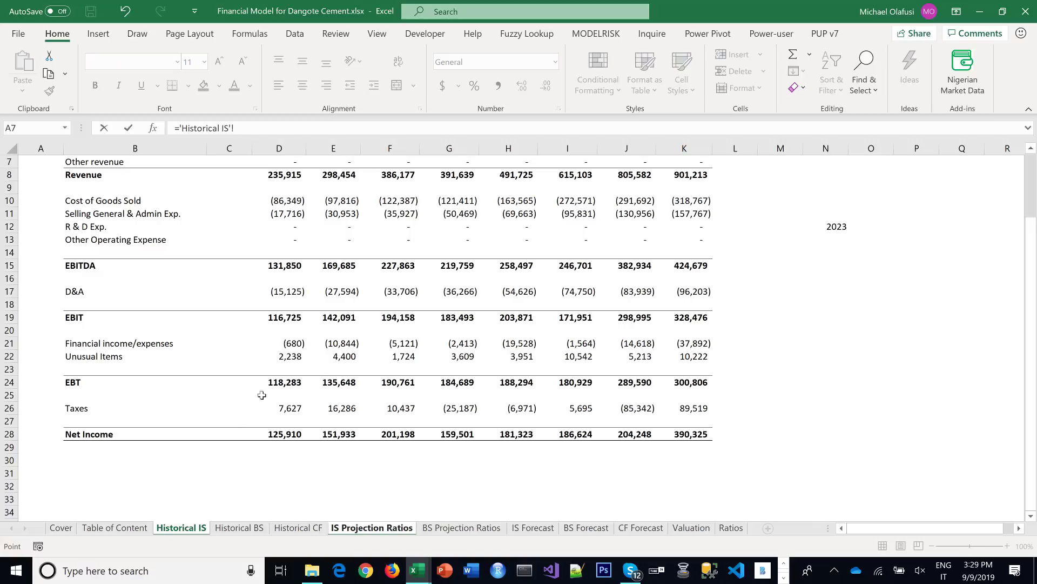
left_click(331, 341)
key("Return")
Format D49 in comma style without decimals and fill its link across to J49
left_click(267, 396)
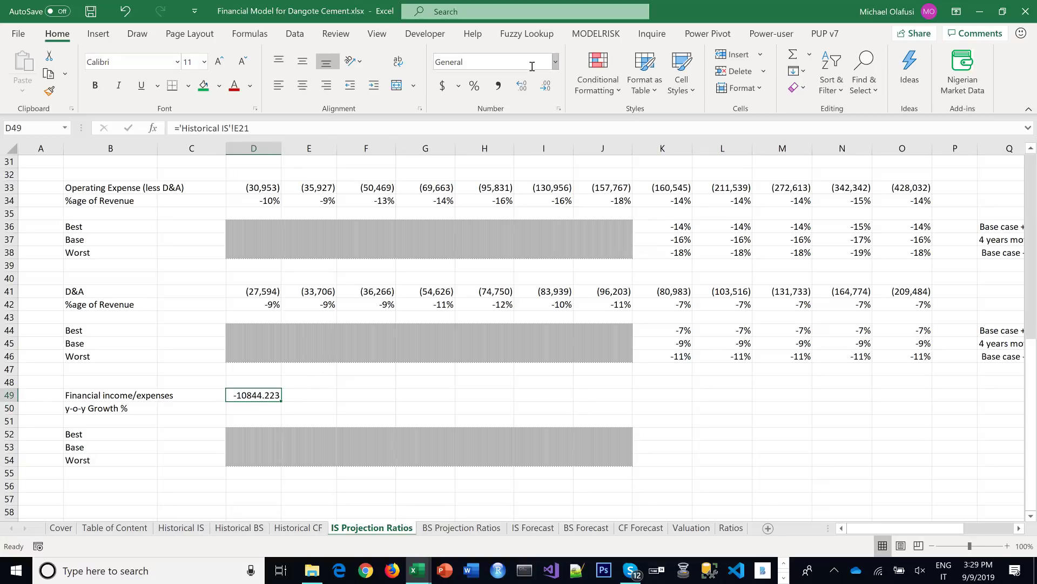
left_click(497, 86)
left_click(546, 86)
left_click(545, 85)
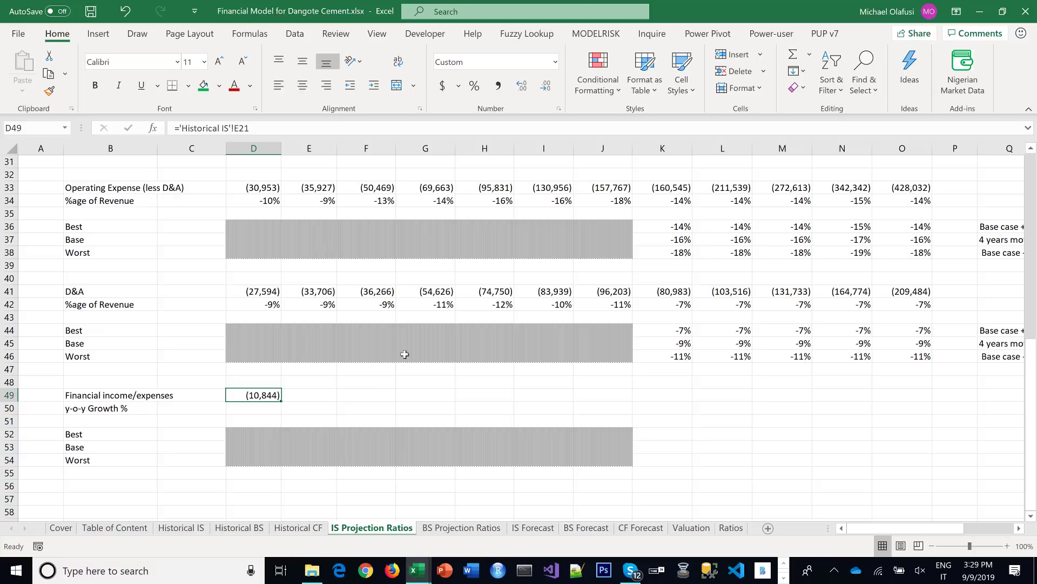
left_click_drag(281, 400, 616, 369)
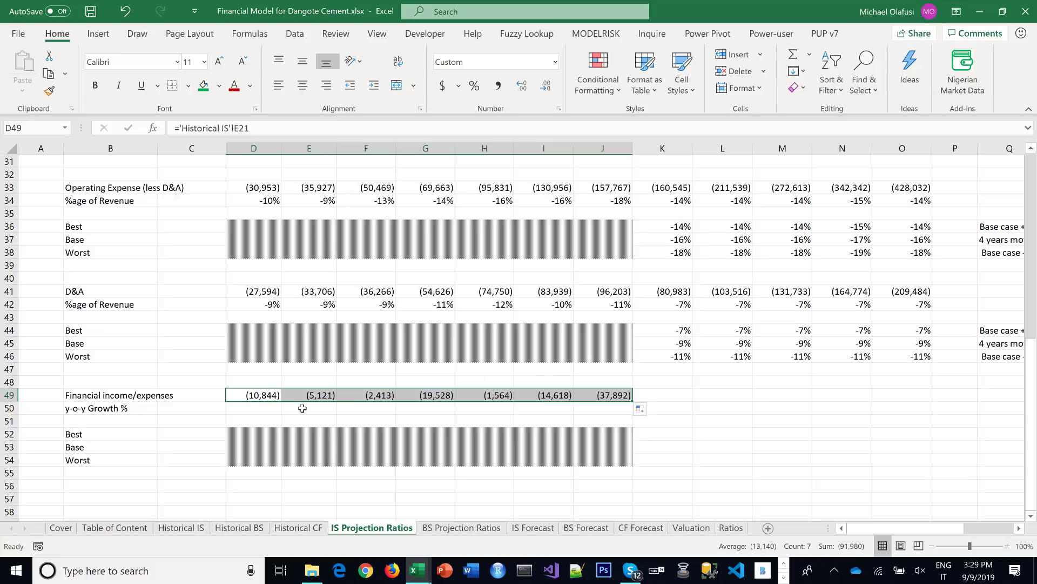
Copy the revenue y-o-y growth formulas from D10:O10 to the Financial income/expenses growth row at D50
left_click(269, 409)
left_click(299, 409)
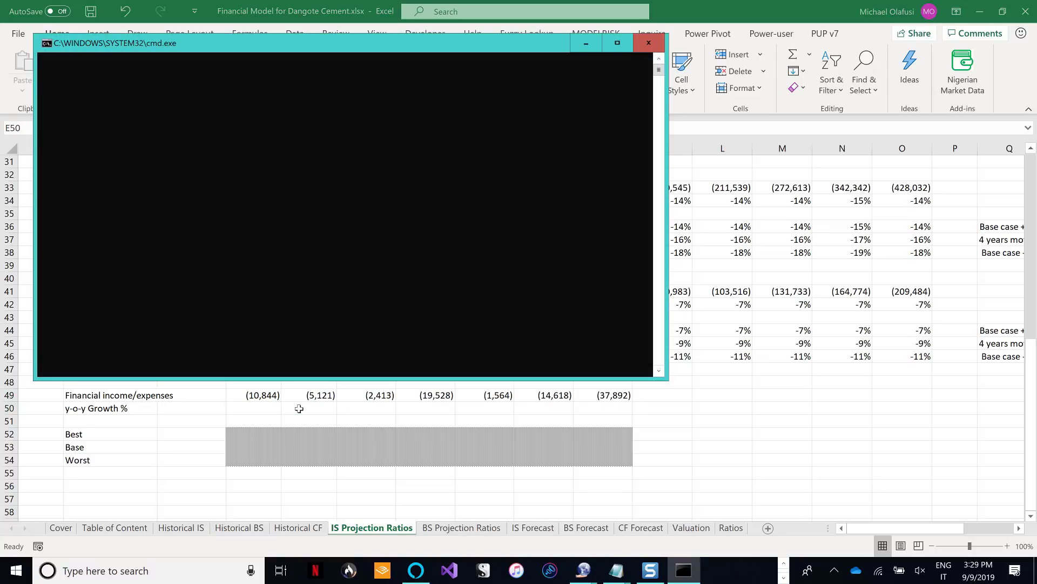
left_click(586, 43)
scroll(312, 272, "up", 10)
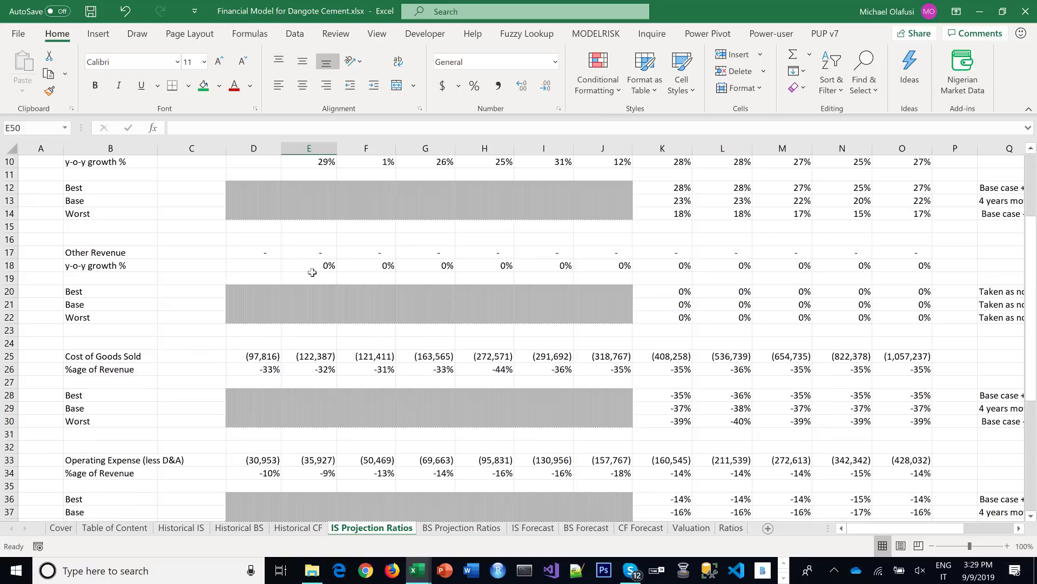
left_click_drag(254, 287, 895, 283)
key("ctrl+c")
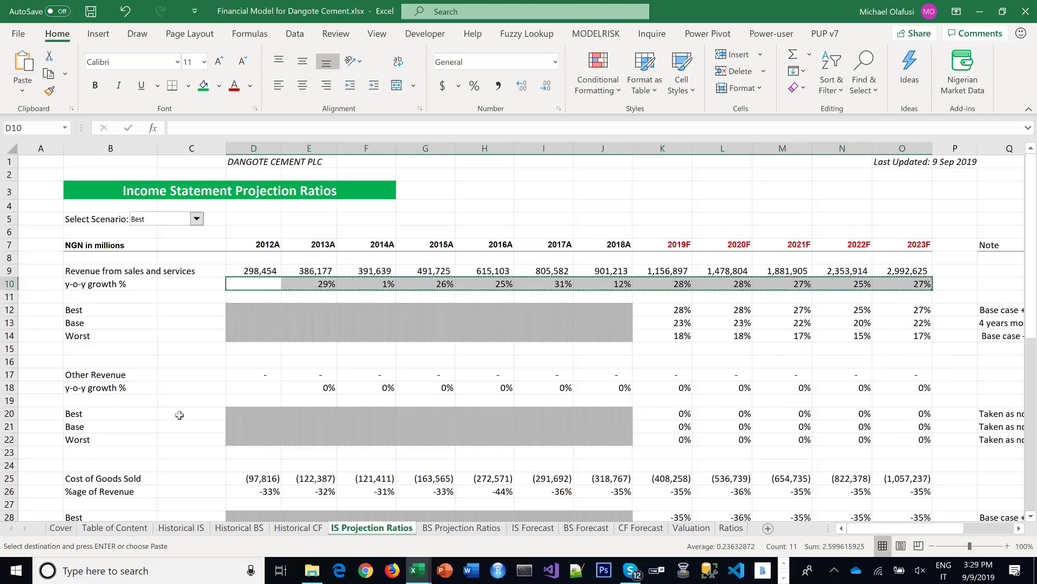
scroll(282, 385, "down", 4)
scroll(282, 385, "down", 5)
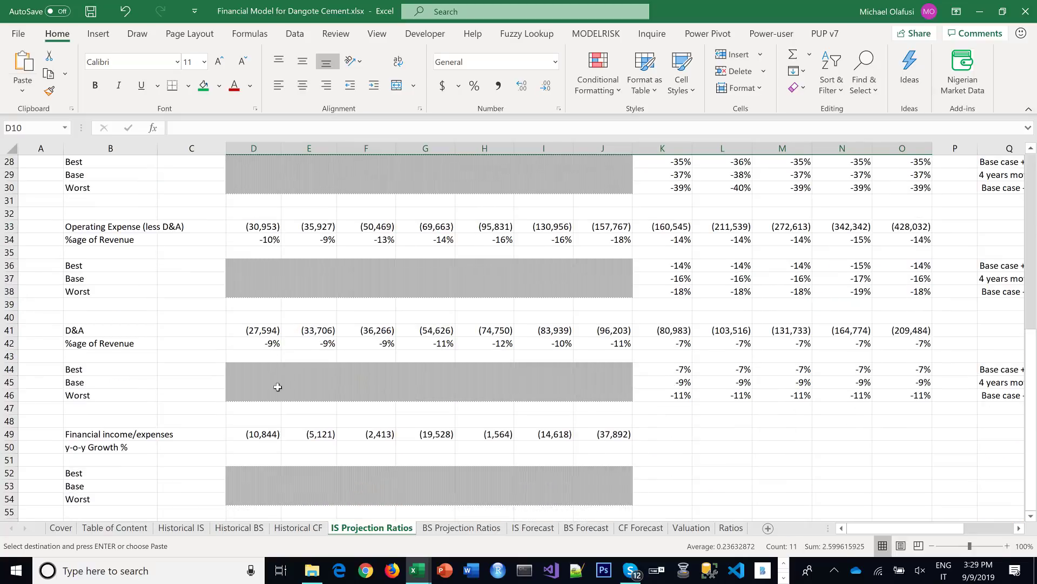
left_click(256, 447)
key("ctrl+v")
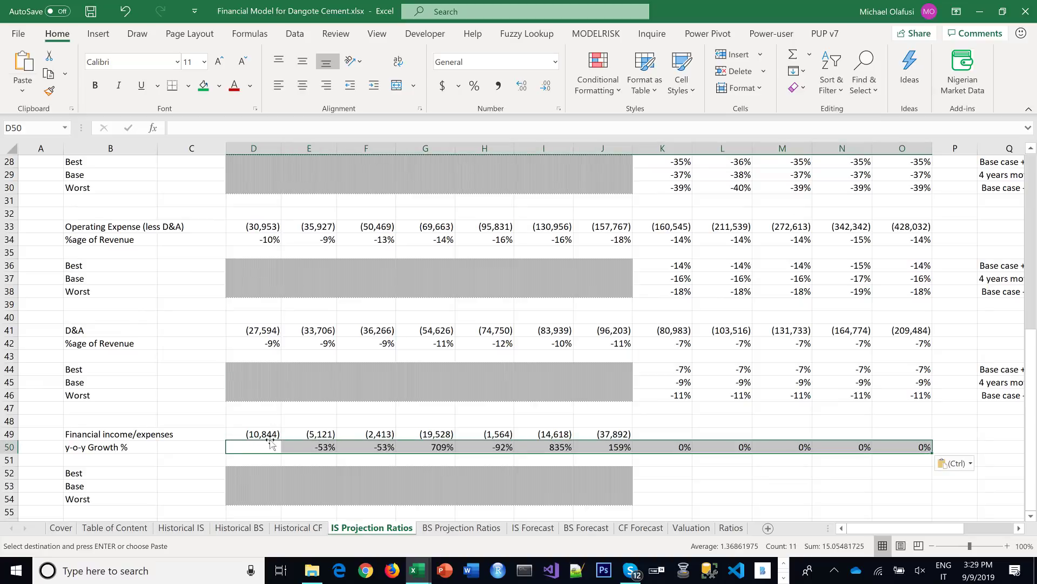
scroll(457, 417, "down", 1)
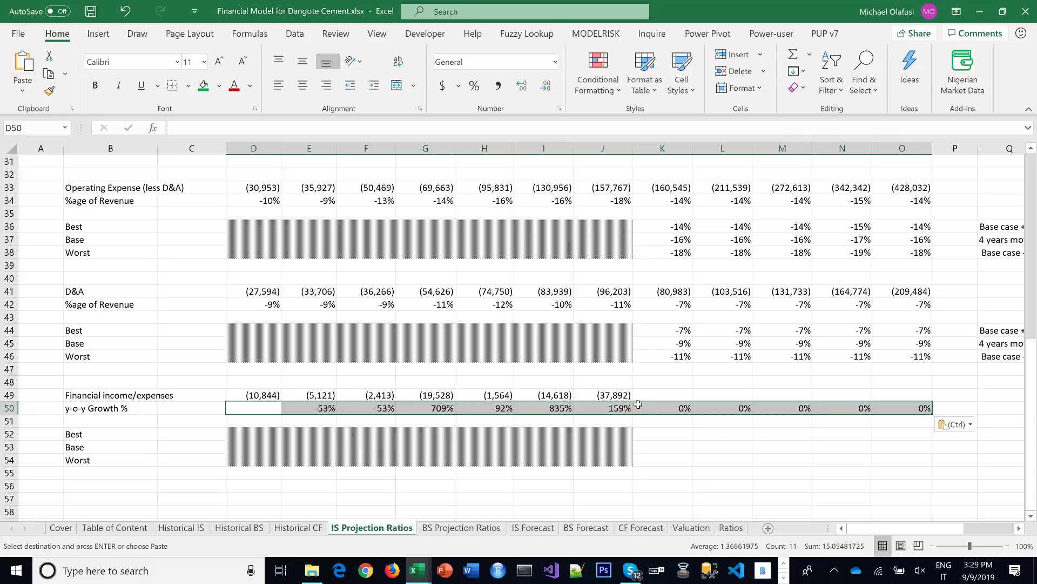
key("Escape")
Enter 0% growth for all three financial income/expenses scenarios in K52:O54 and check the INDEX formula in K50
scroll(641, 434, "down", 1)
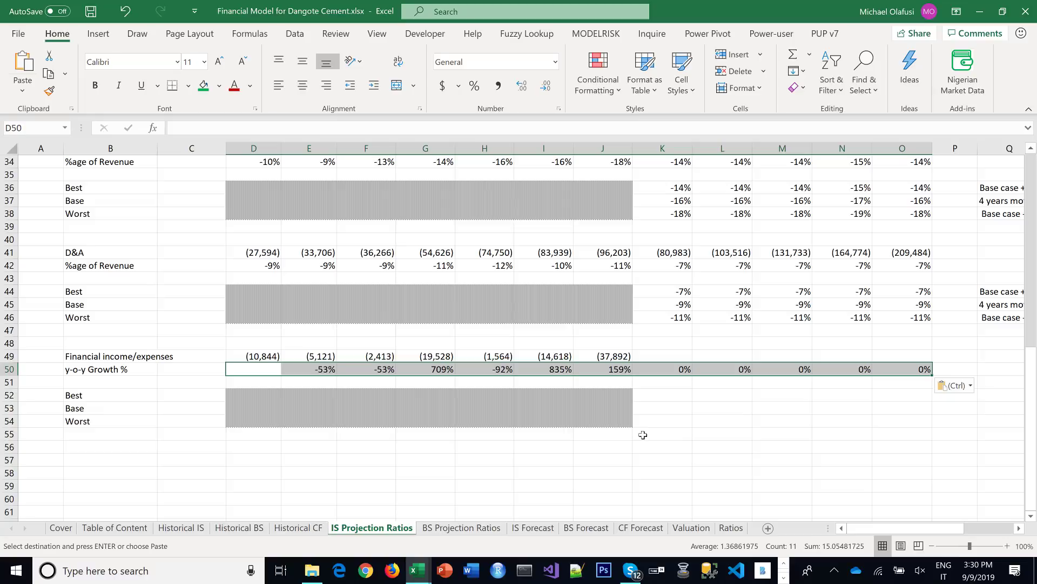
left_click_drag(672, 398, 926, 426)
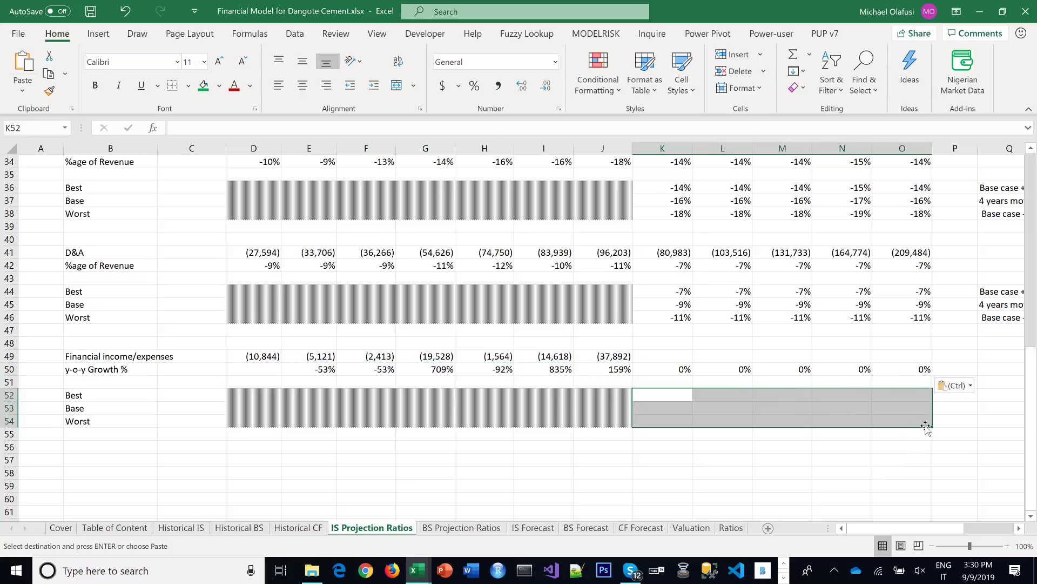
type("0%")
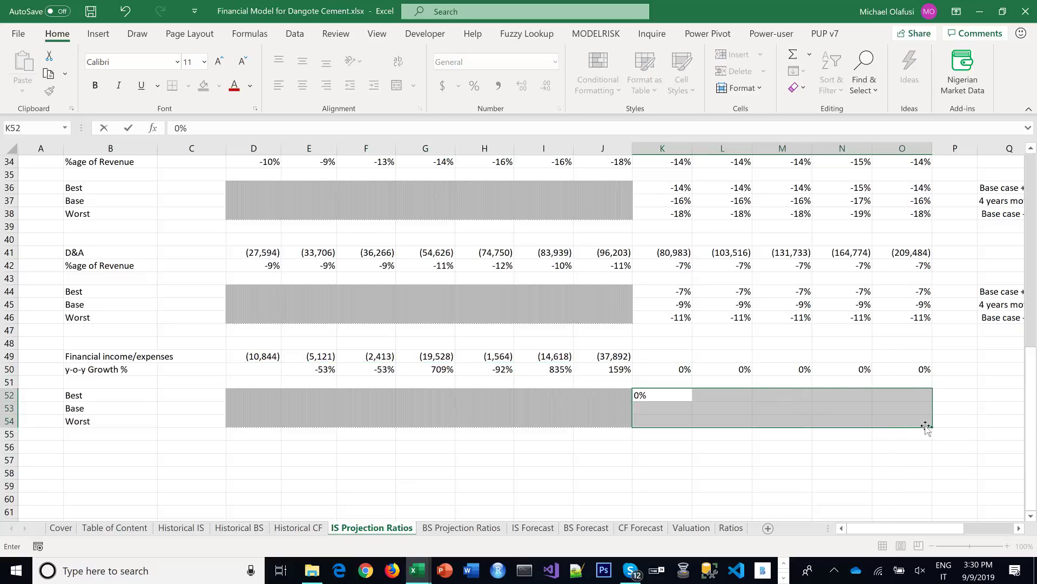
key("ctrl+Return")
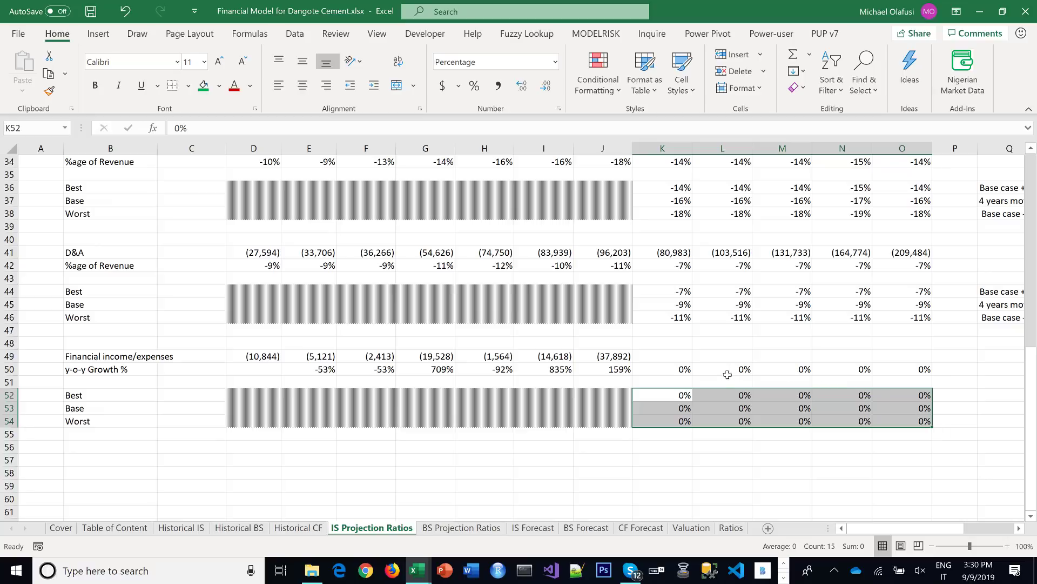
double_click(685, 370)
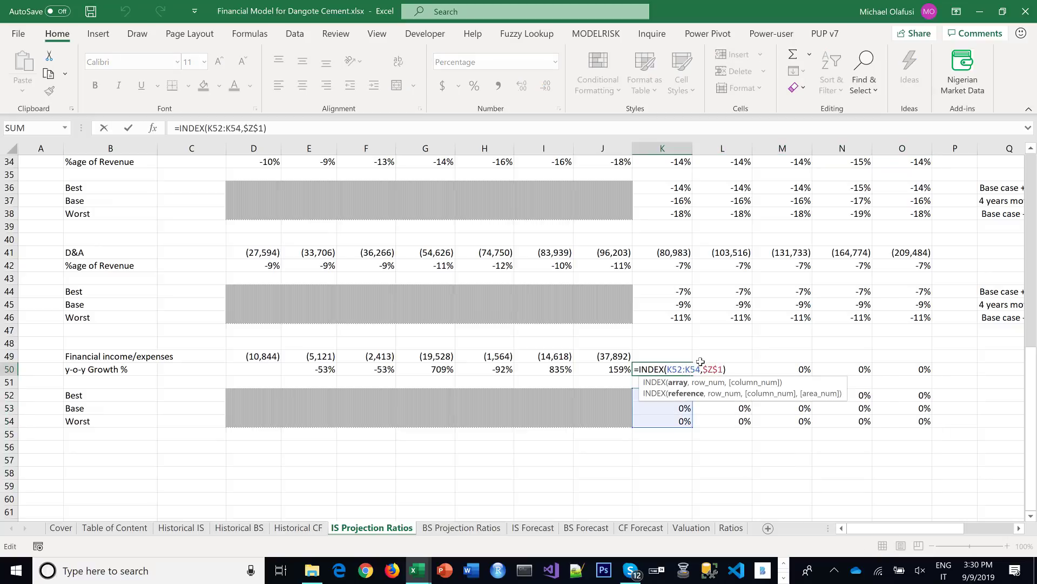
key("Escape")
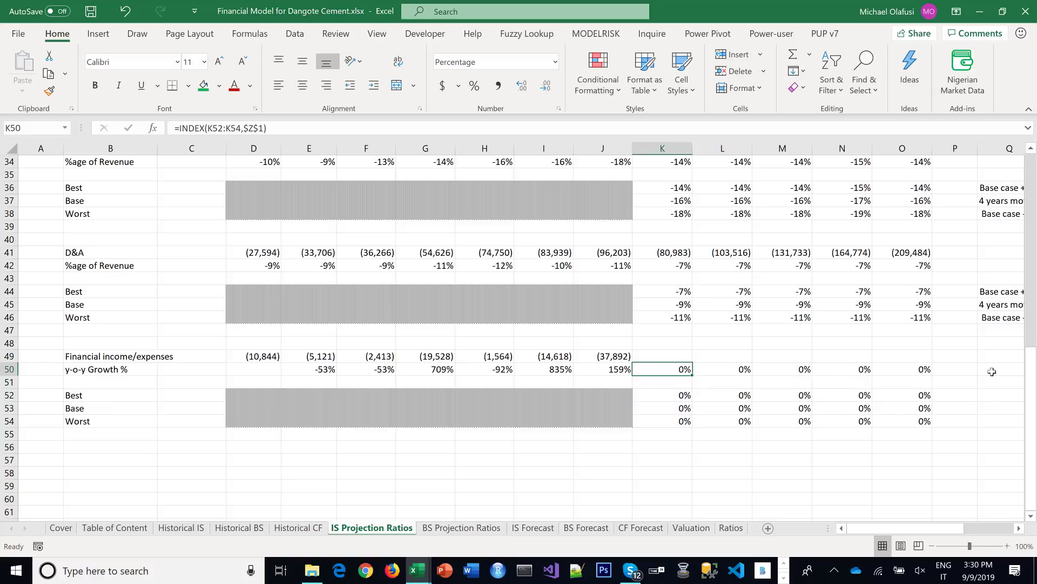
Enter the note "Taken as 0% growth in the forecast years" in Q52:Q54 and save the workbook
left_click(1019, 528)
left_click_drag(859, 396, 862, 422)
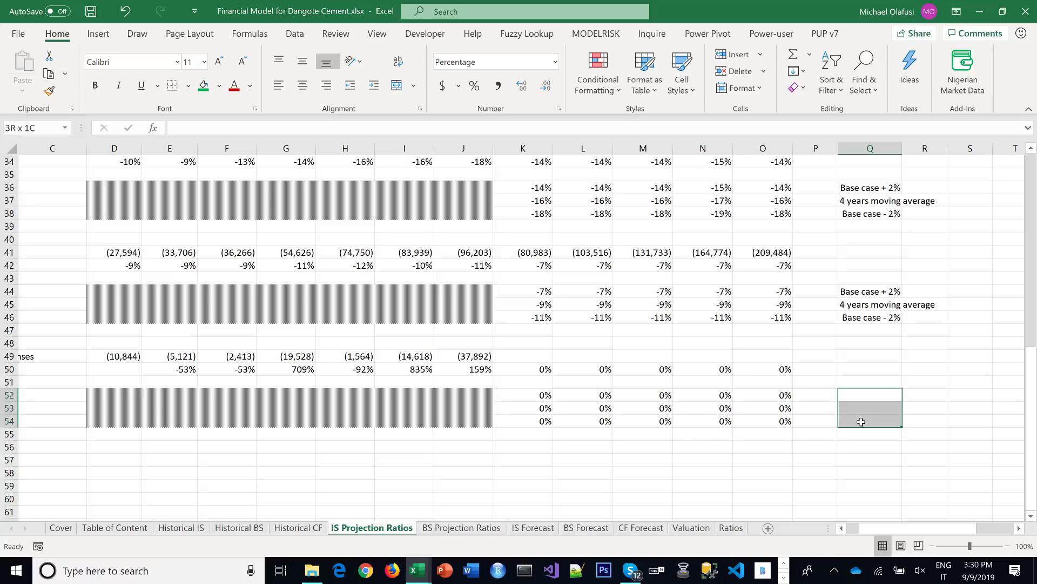
type("Taken as")
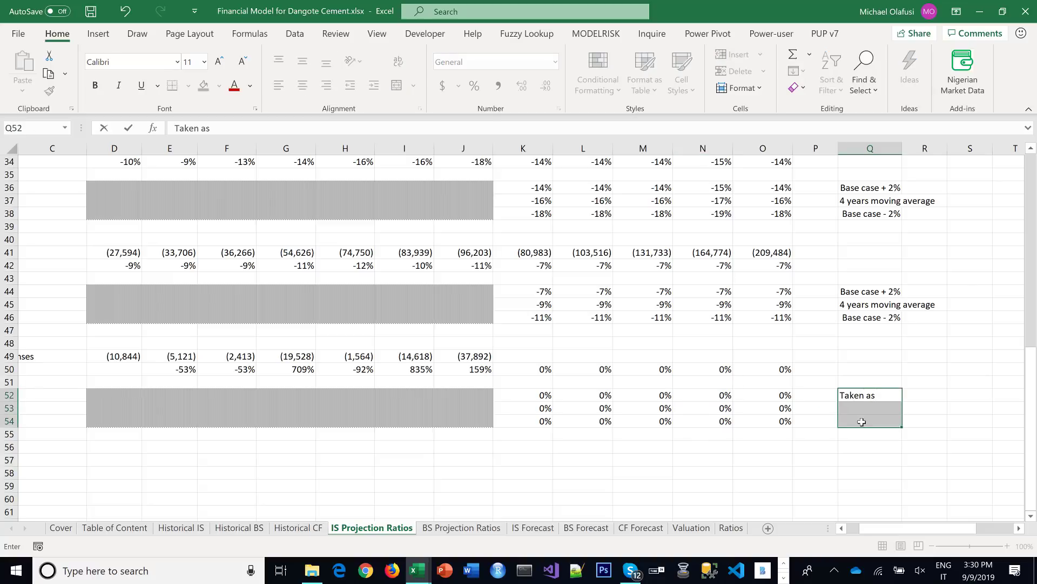
type(" 0% growth in the fore")
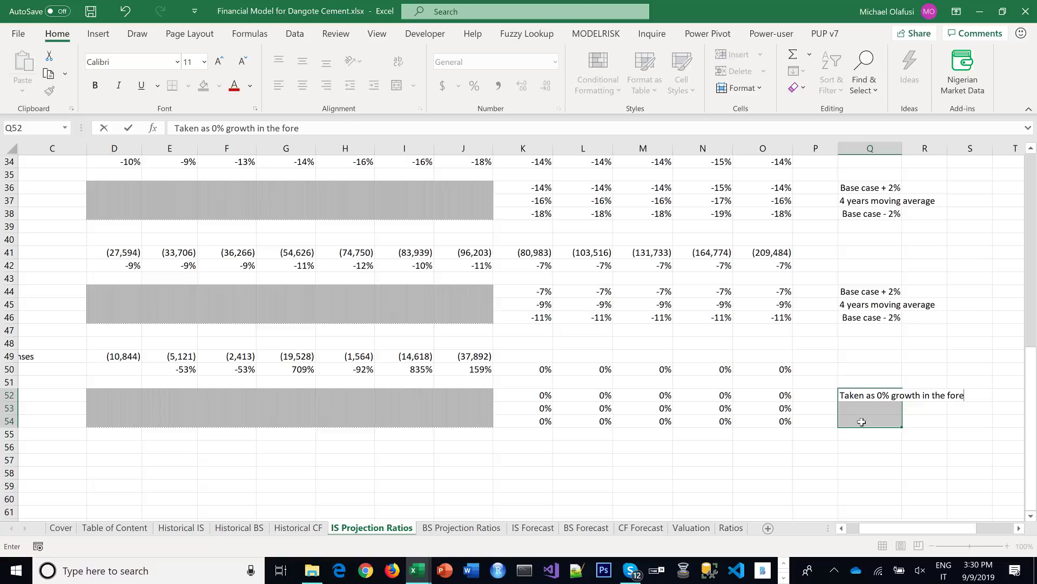
type("cast years")
key("ctrl+Return")
key("ctrl+s")
left_click(778, 421)
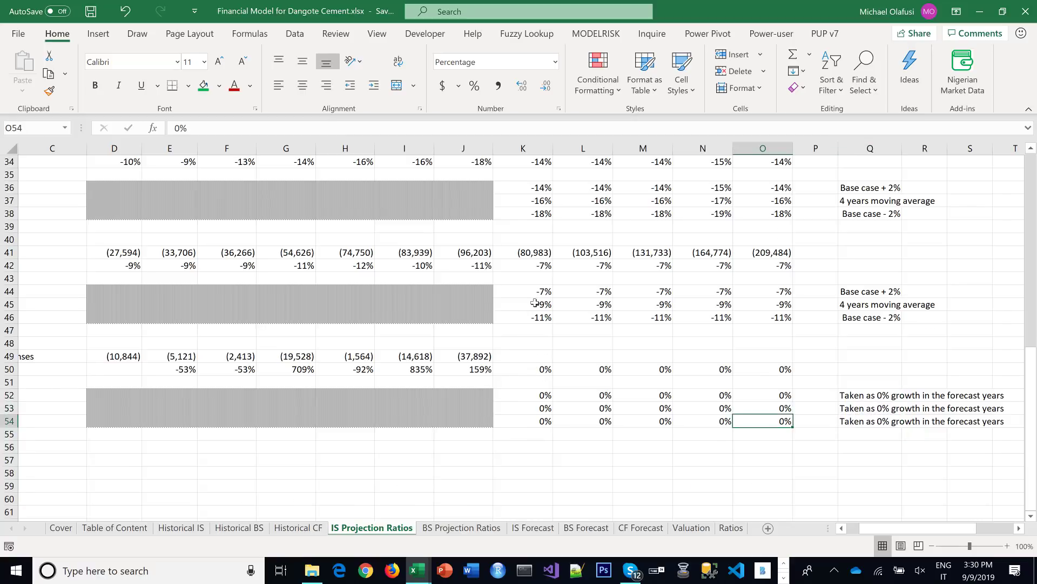
Copy the forecast revenue formulas from K9:O9 to the Financial income/expenses forecast cells starting at K49
scroll(535, 303, "up", 11)
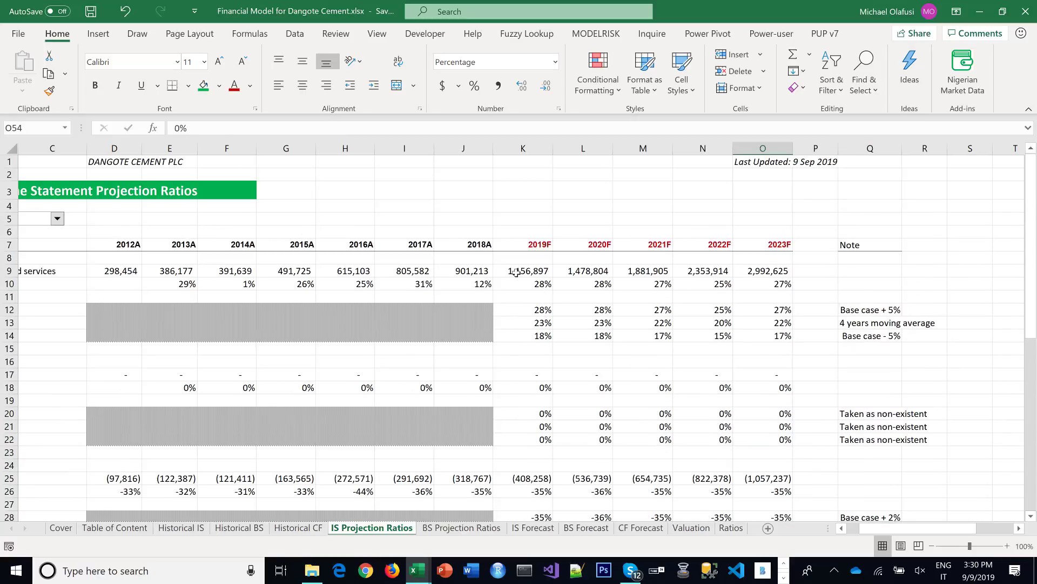
left_click_drag(516, 273, 764, 270)
key("ctrl+c")
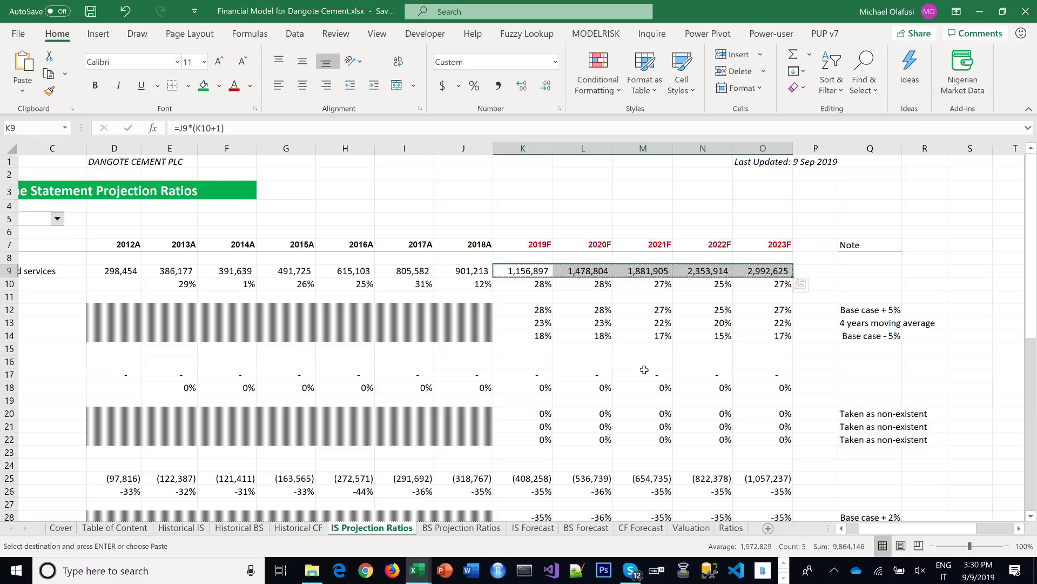
scroll(645, 369, "down", 8)
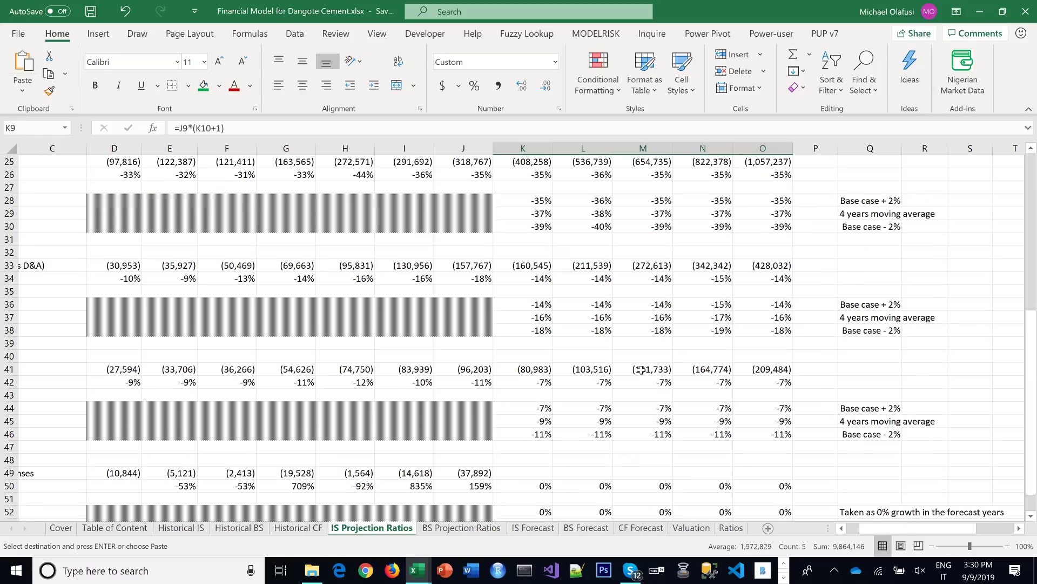
scroll(642, 369, "down", 5)
left_click(523, 278)
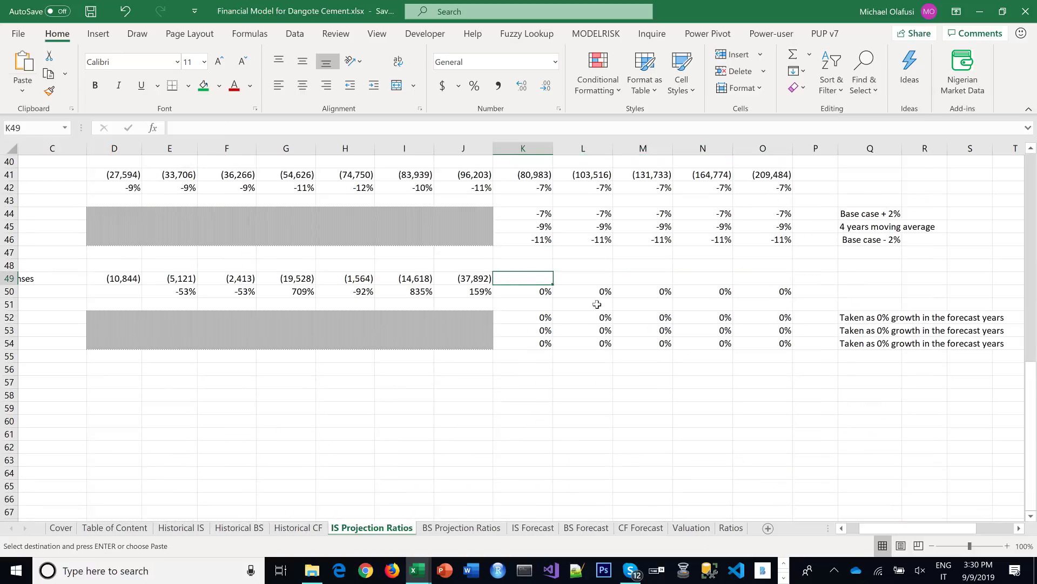
key("ctrl+v")
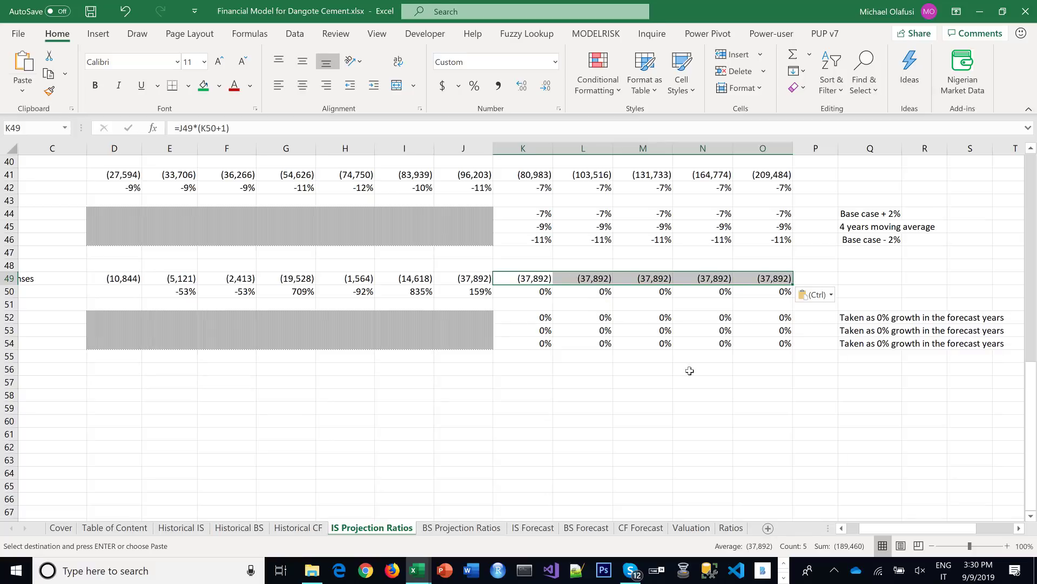
left_click(842, 528)
left_click(842, 528)
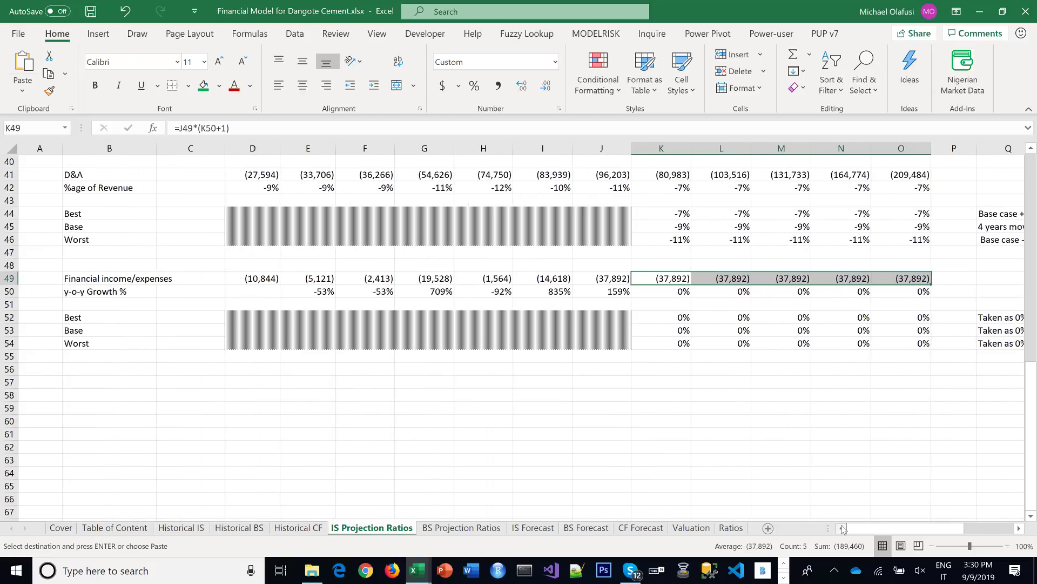
Examine the Unusual Items, Other revenue and Revenue from sales and services lines on the Historical IS sheet
left_click(82, 369)
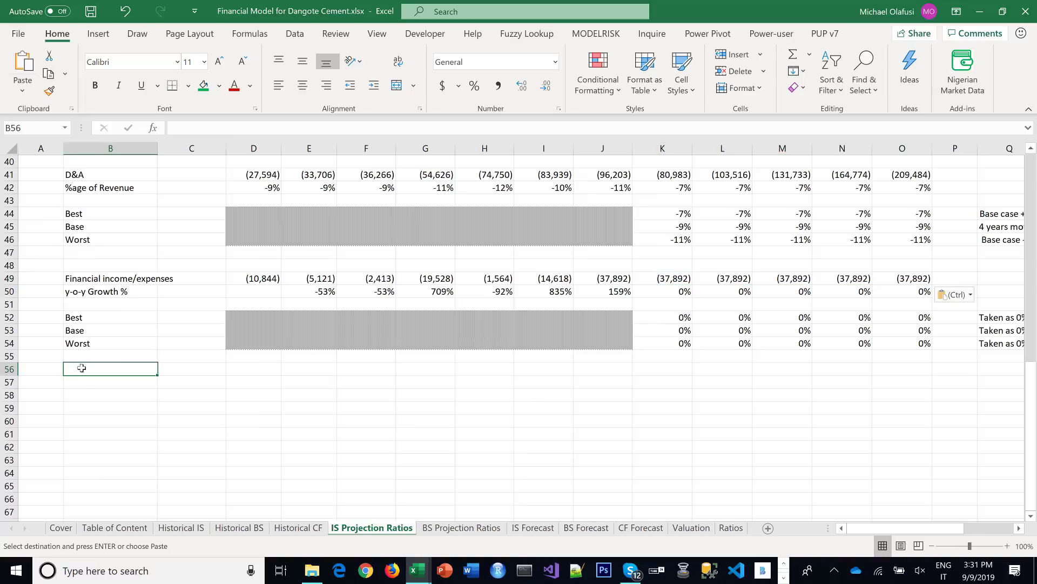
left_click(106, 384)
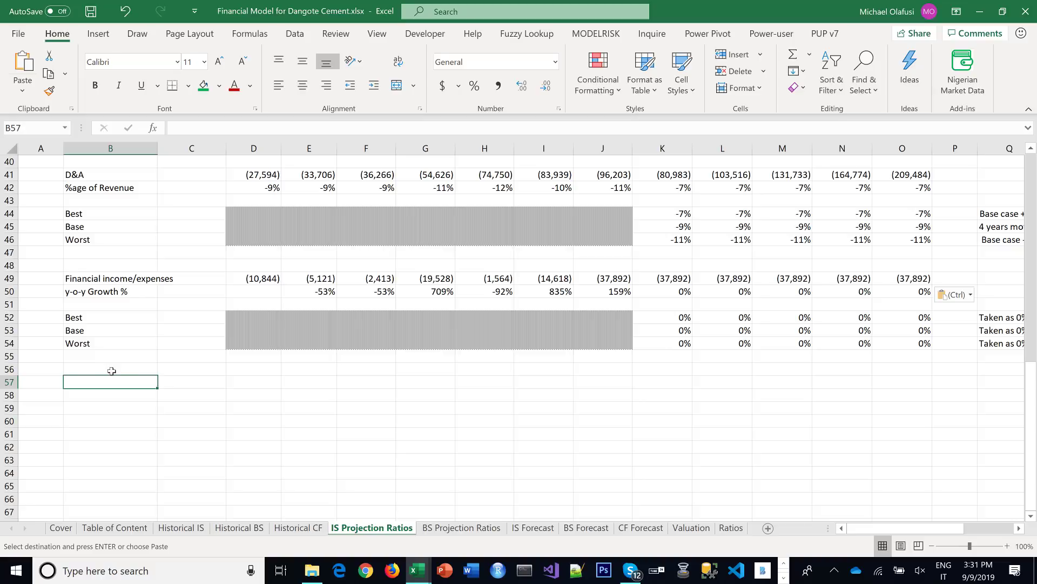
left_click(203, 530)
left_click(81, 357)
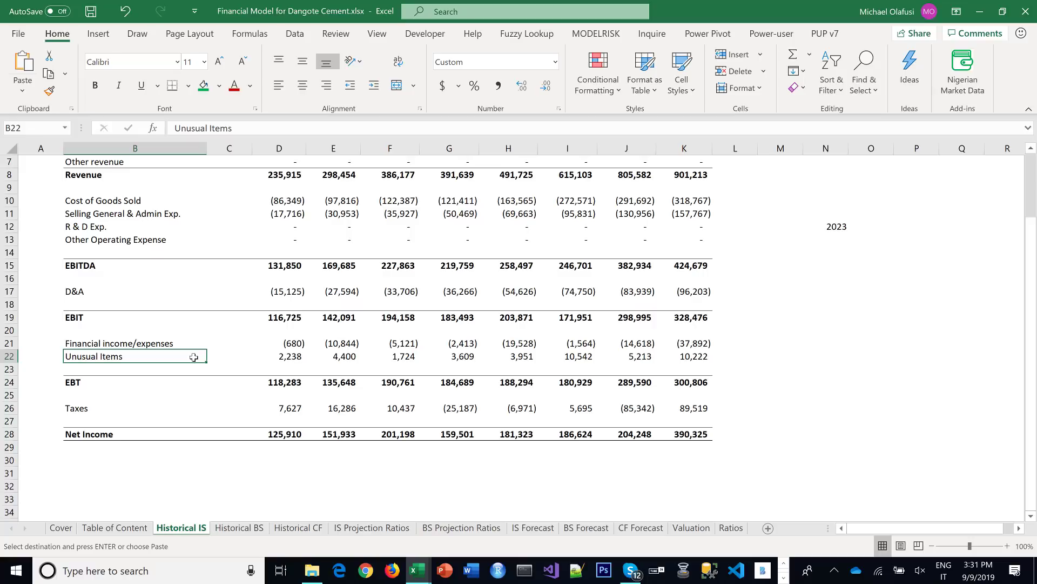
scroll(173, 348, "up", 2)
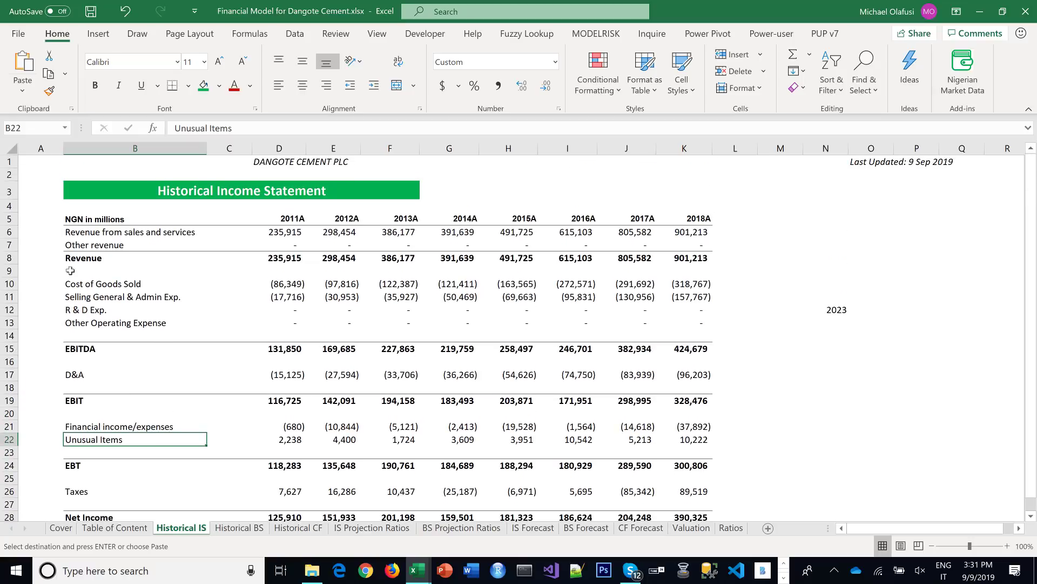
left_click(90, 248, "ctrl")
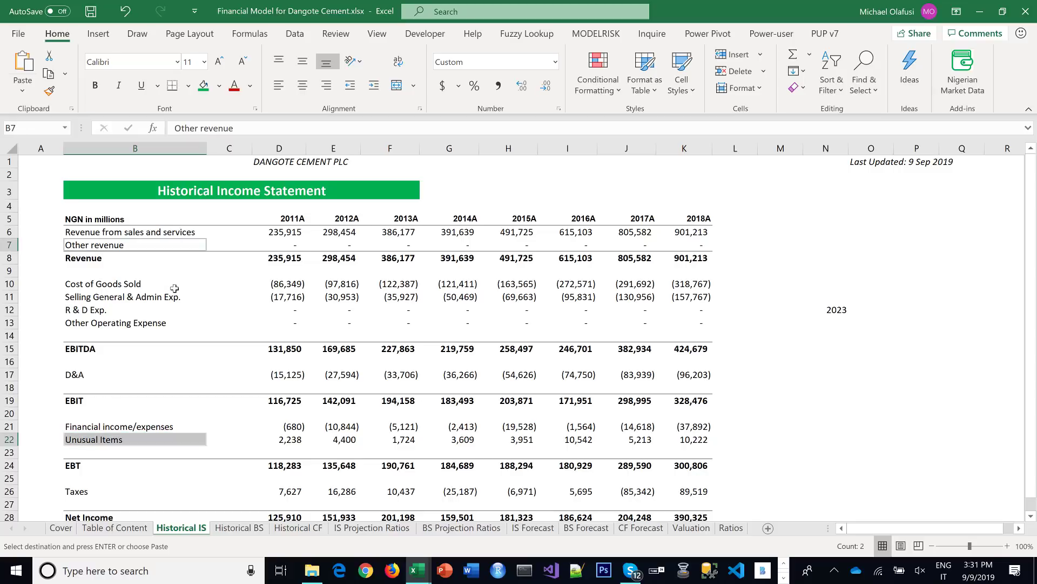
left_click(157, 245)
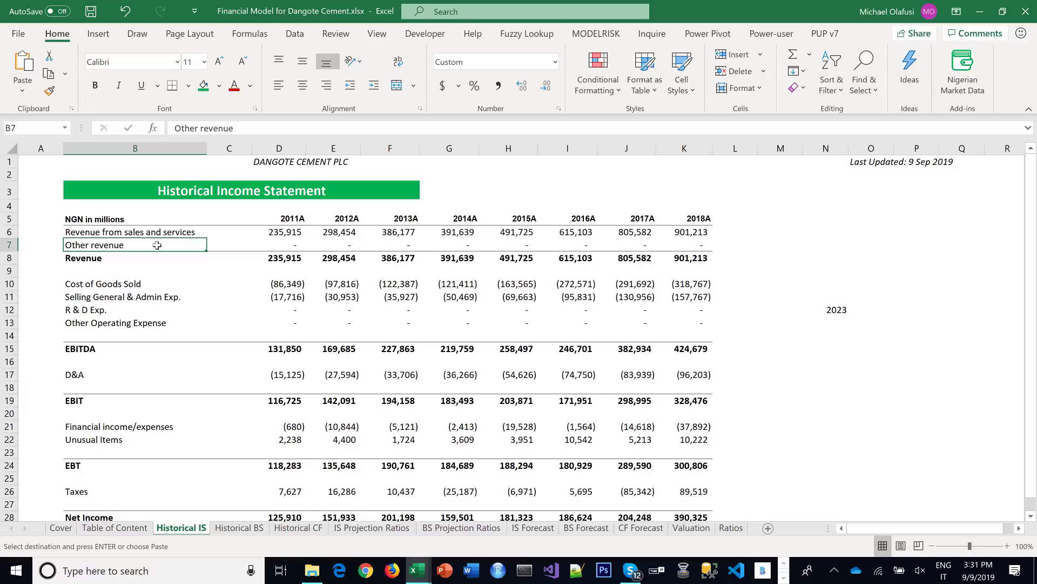
left_click(153, 231)
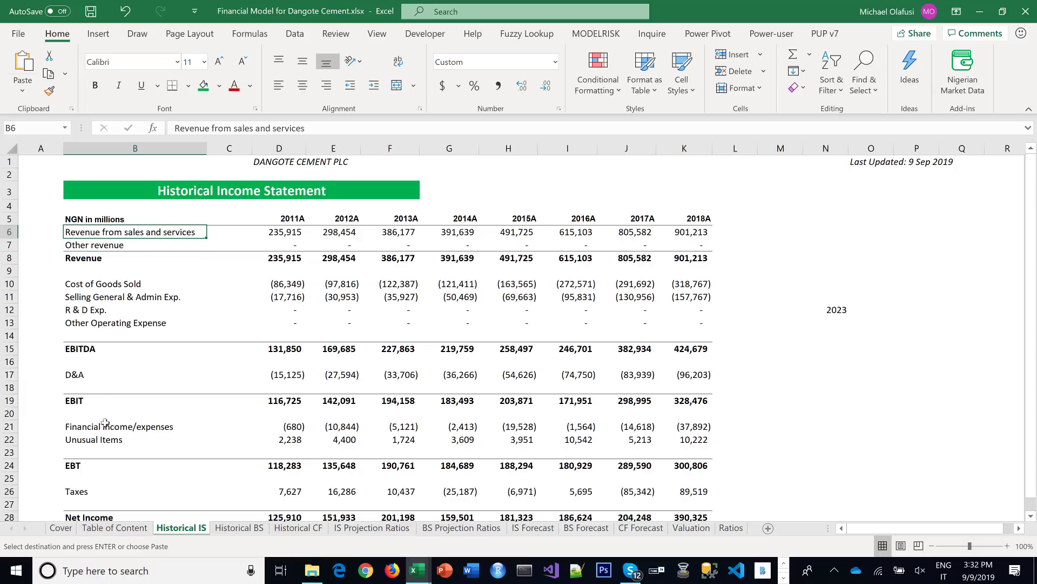
left_click(96, 441)
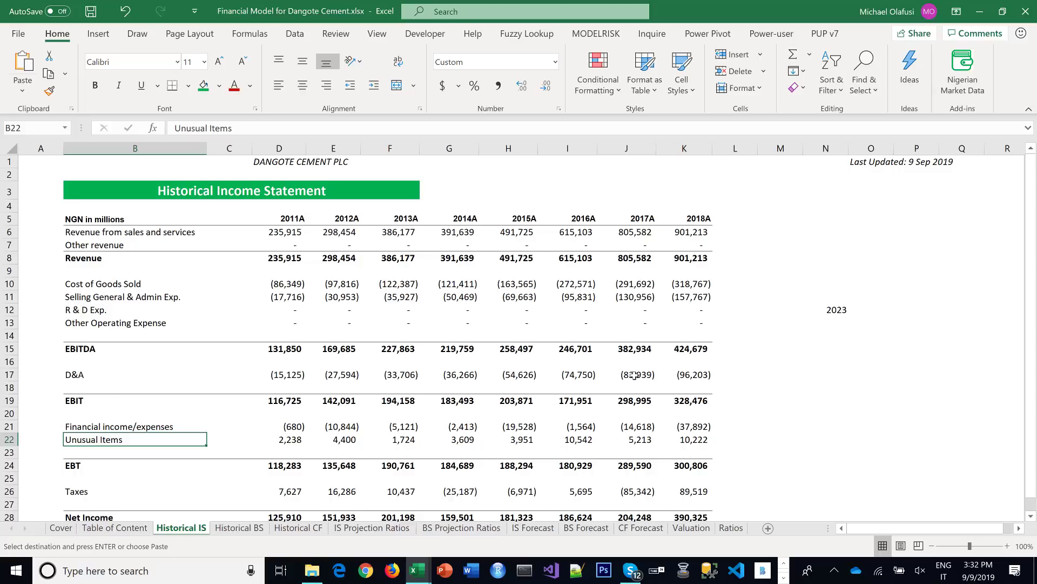
Clear the stray year calculation from cell N12 on the Historical IS sheet
left_click(832, 312)
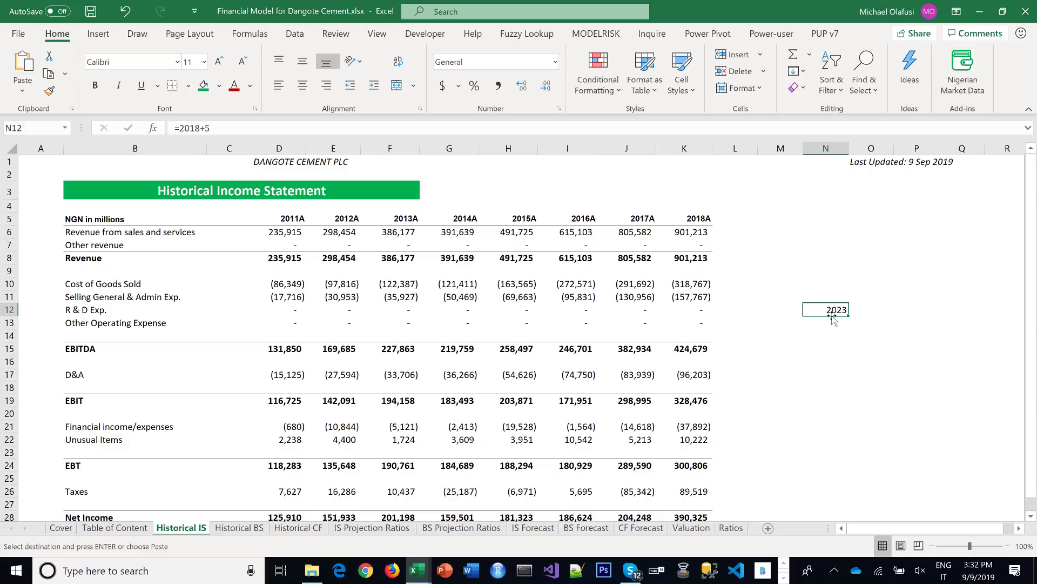
key("Delete")
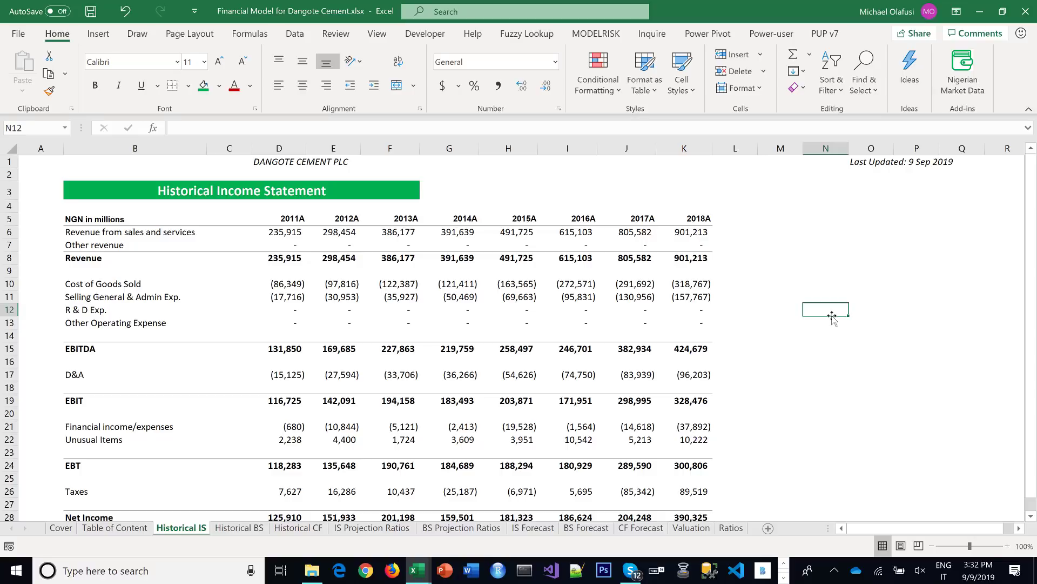
scroll(216, 419, "down", 1)
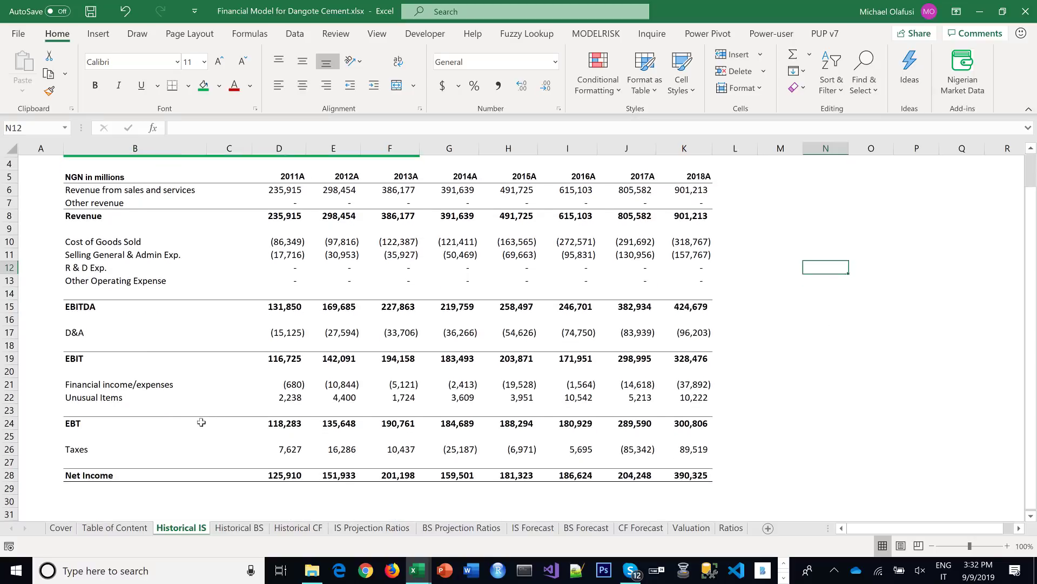
Add the row labels "Unusual Items" in B57 and "%age of Revenue" in B58 on the IS Projection Ratios sheet
left_click(95, 394)
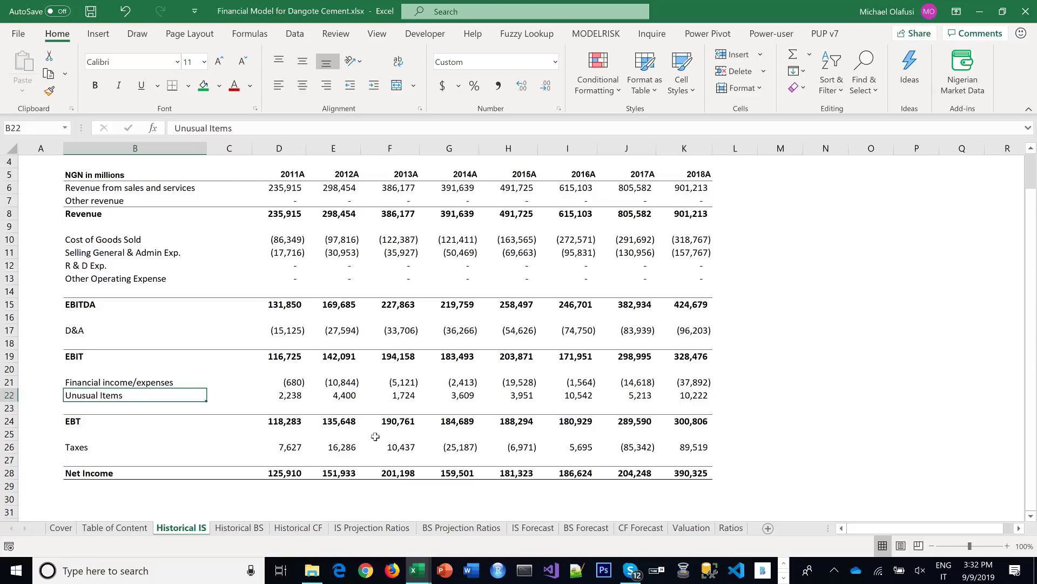
left_click(365, 528)
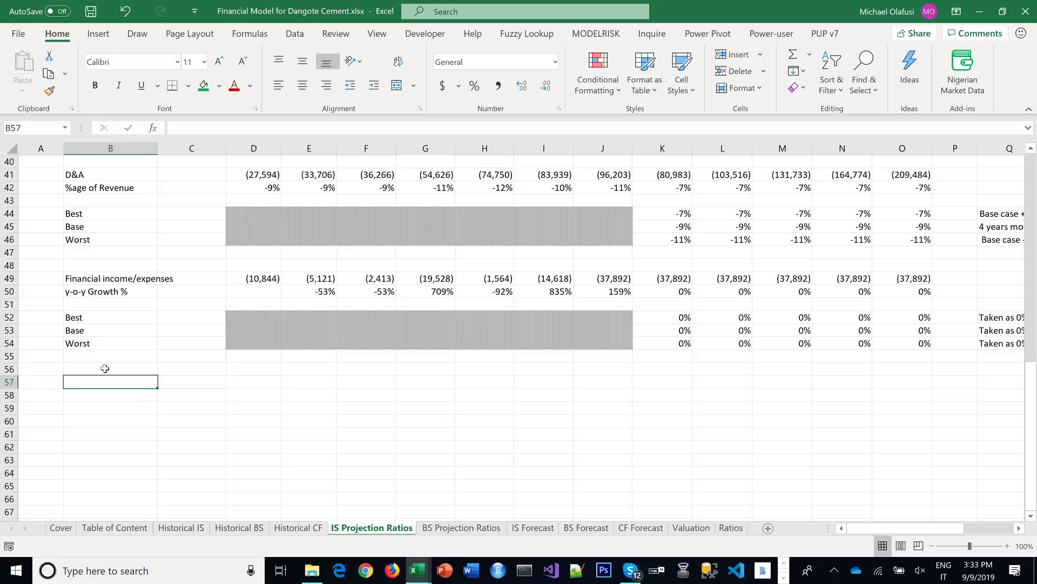
type("Unus")
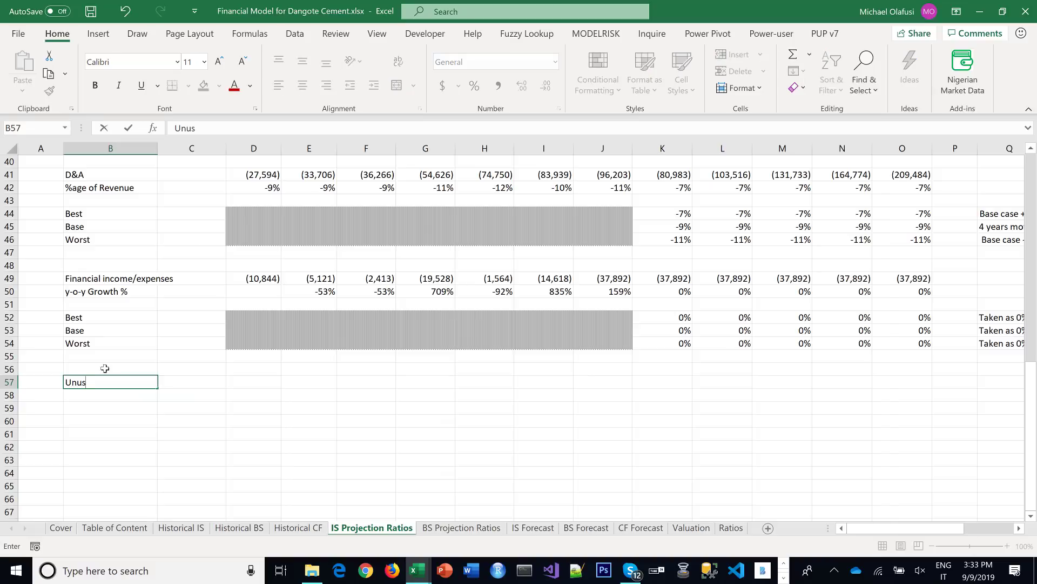
type("ual Items")
key("Return")
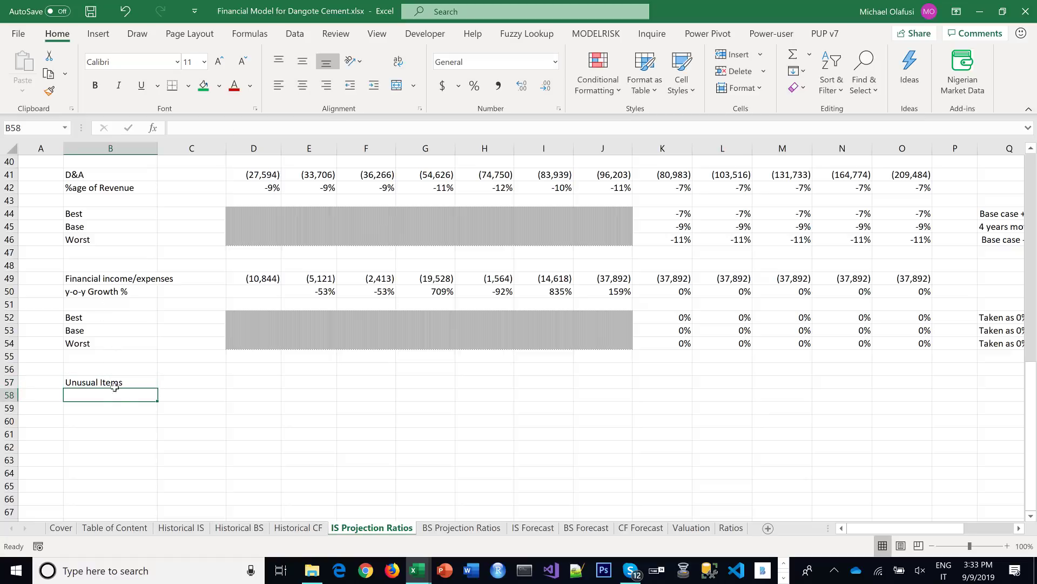
scroll(121, 274, "up", 1)
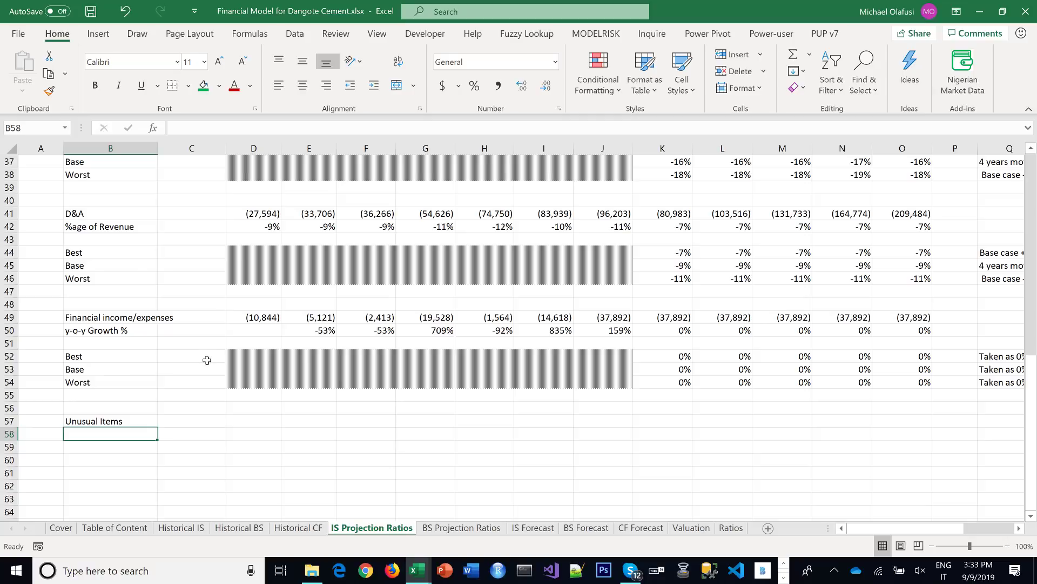
scroll(207, 360, "down", 1)
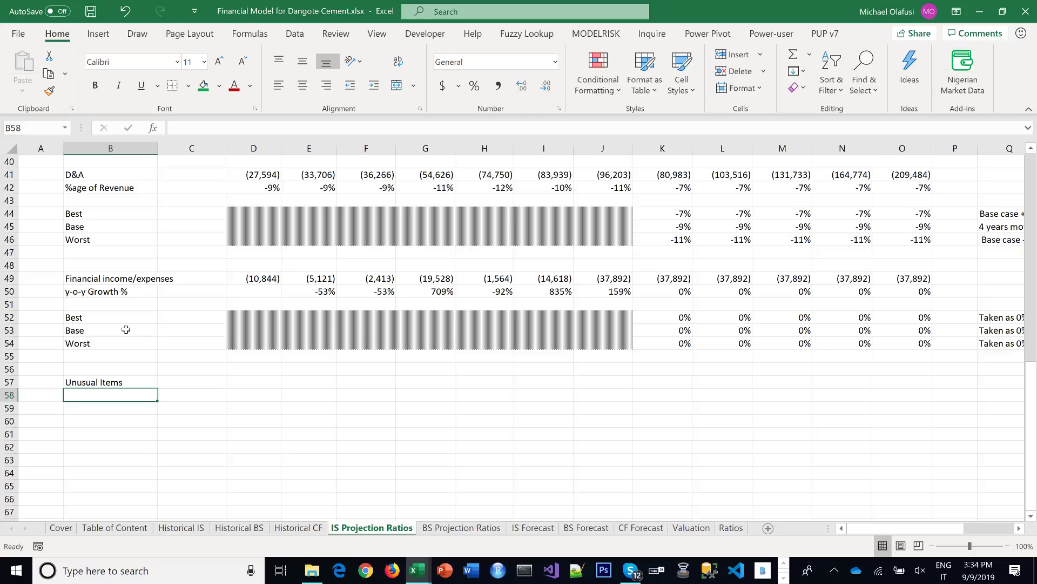
type("%age")
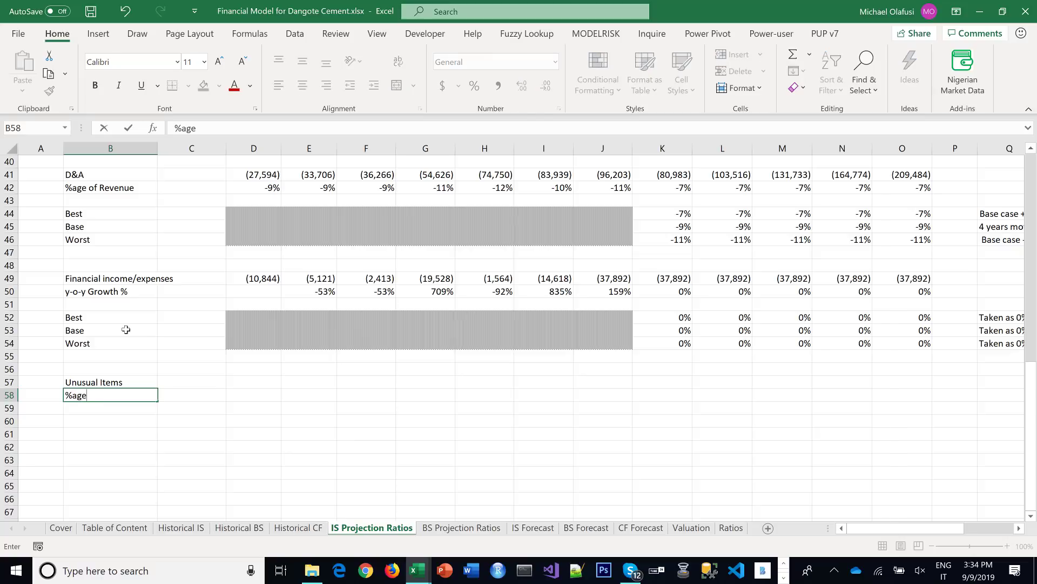
type(" of Revenue")
key("Return")
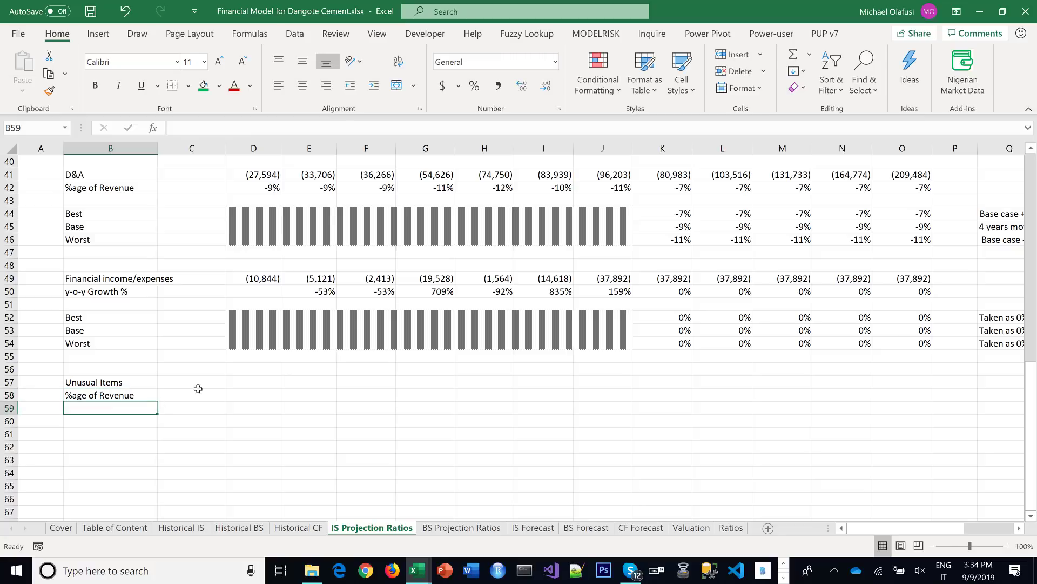
Link D57 to the 2012A Unusual Items value in cell E22 of the Historical IS sheet
left_click(237, 382)
type("=")
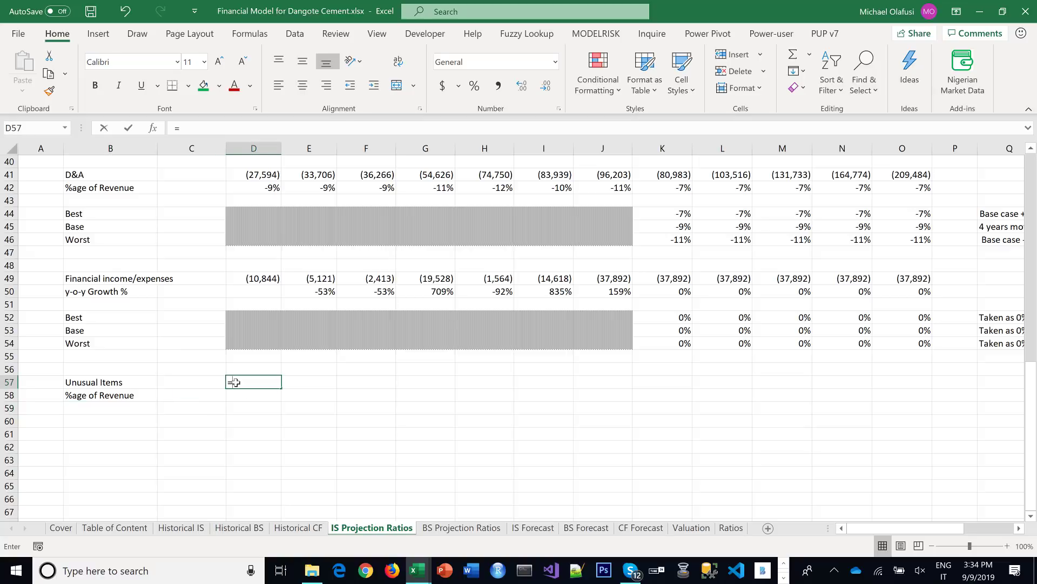
left_click(190, 528)
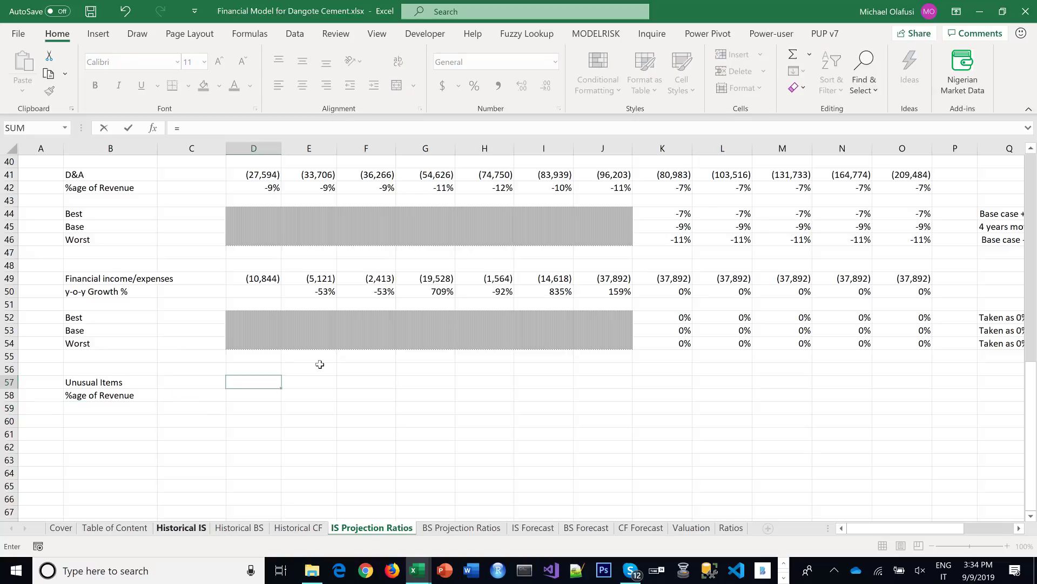
left_click(345, 394)
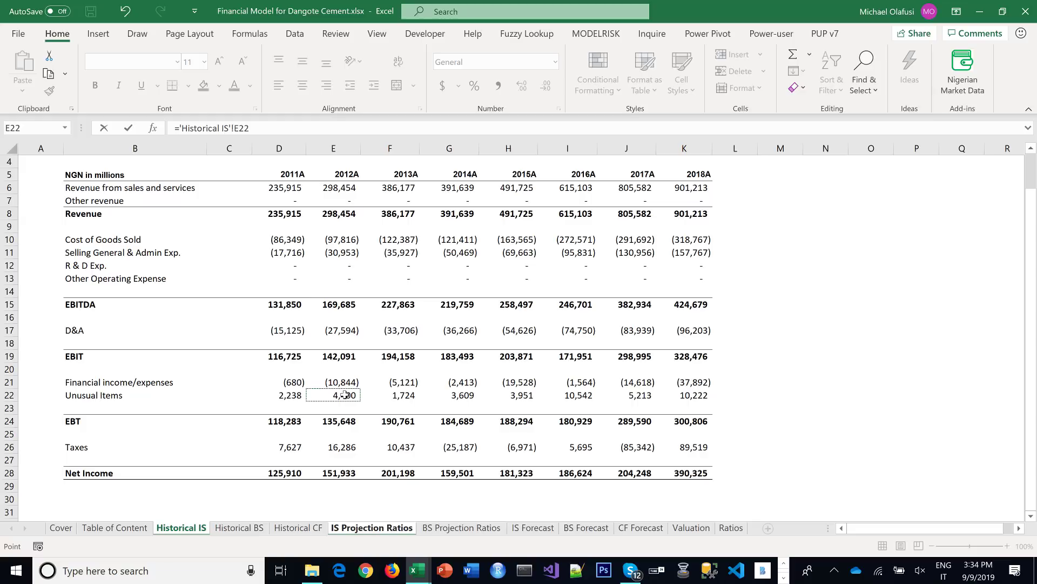
key("Return")
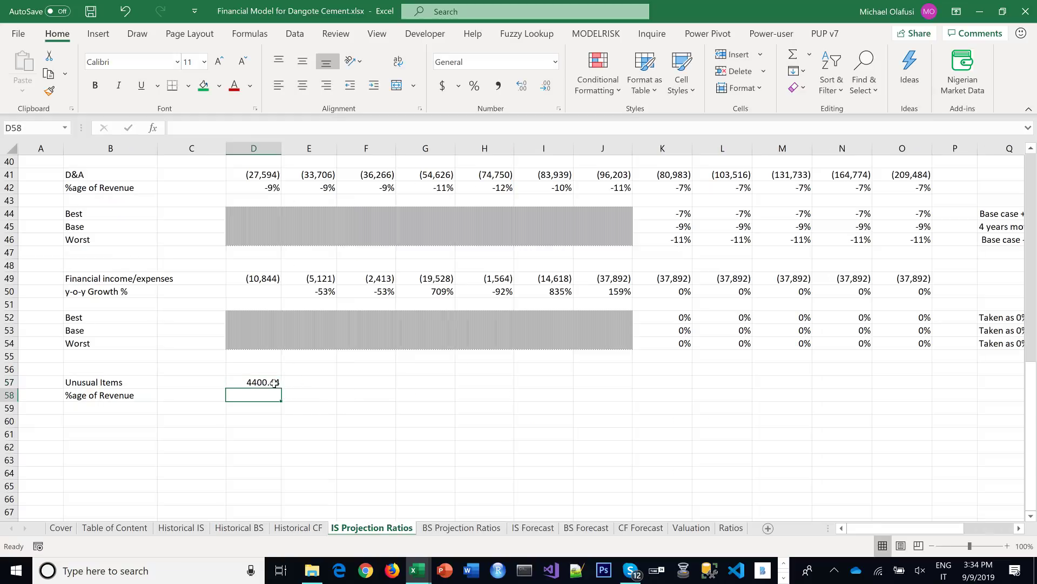
Format D57 with thousands separators and no decimals, and fill its formula across to J57
left_click(273, 383)
left_click(498, 85)
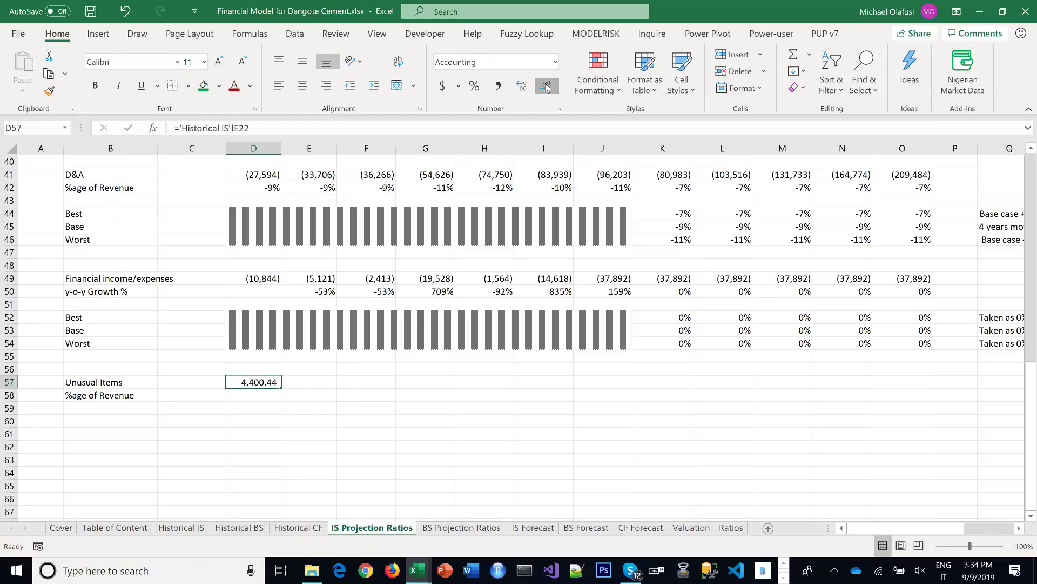
left_click(546, 86)
left_click(545, 85)
left_click_drag(281, 389, 633, 405)
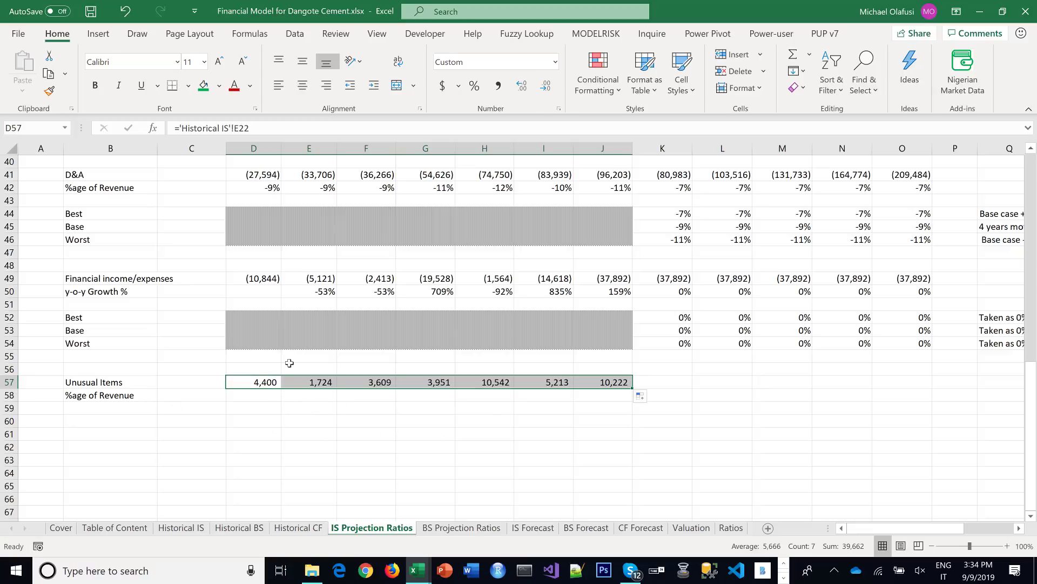
Copy the D&A percentage-of-revenue formulas from D42:O42 to the Unusual Items ratio row starting at D58
scroll(261, 271, "up", 2)
left_click_drag(272, 268, 909, 265)
key("ctrl+c")
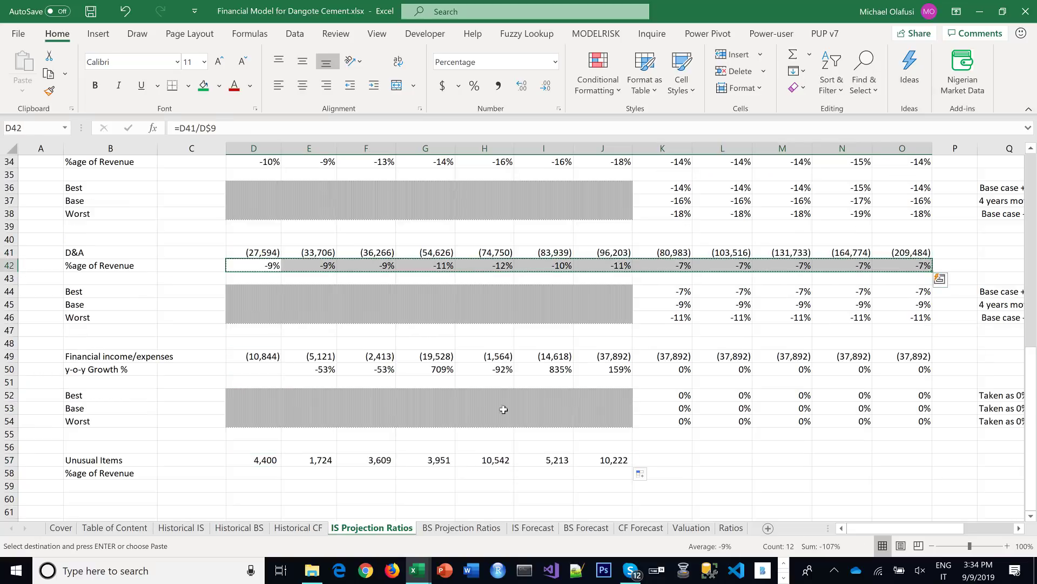
left_click(280, 471)
key("ctrl+v")
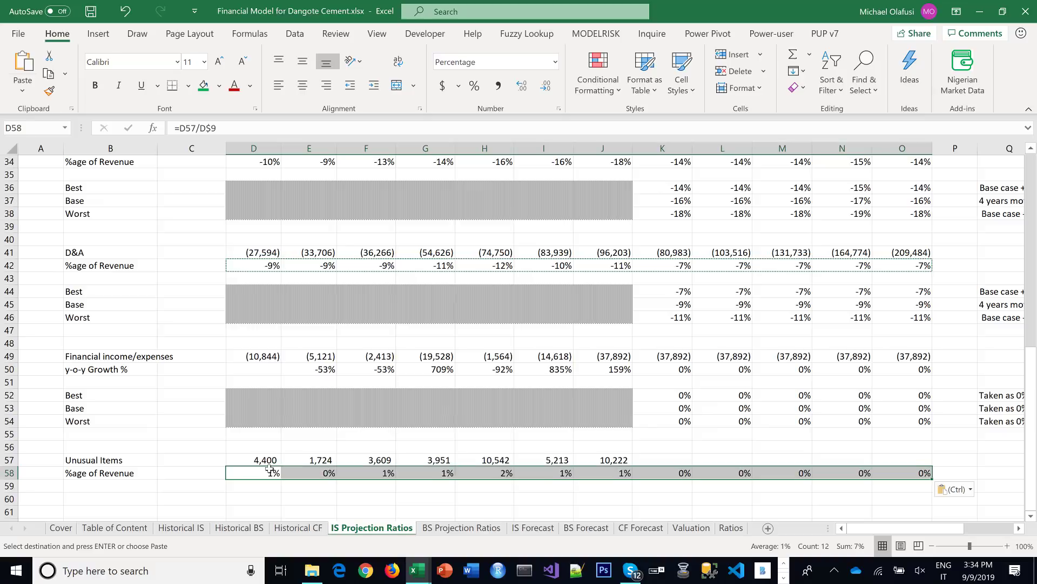
Copy the D&A Best/Base/Worst scenario block with its notes (from B44) to B60, below Unusual Items
scroll(347, 450, "down", 1)
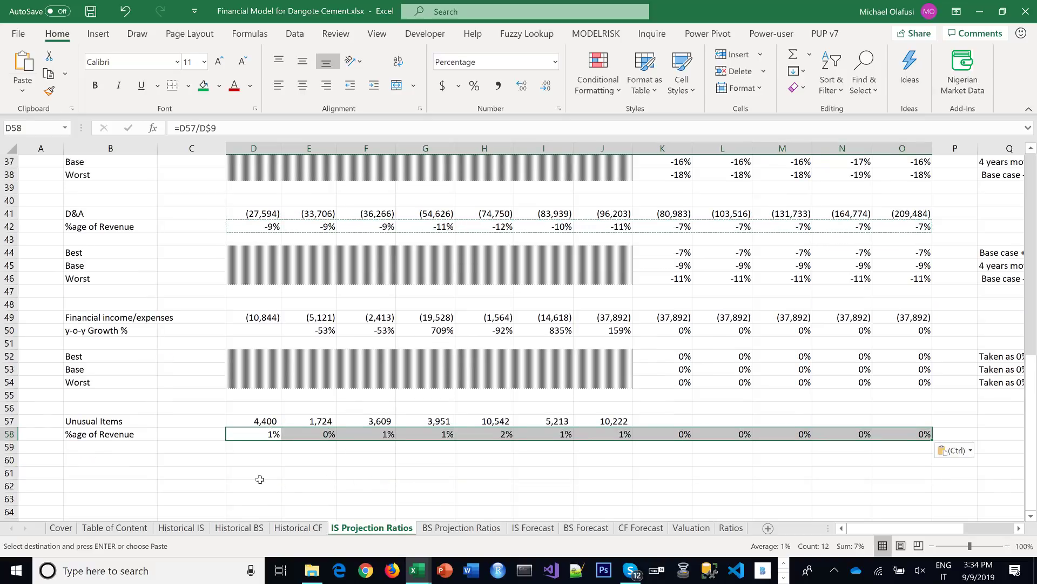
left_click_drag(92, 254, 997, 298)
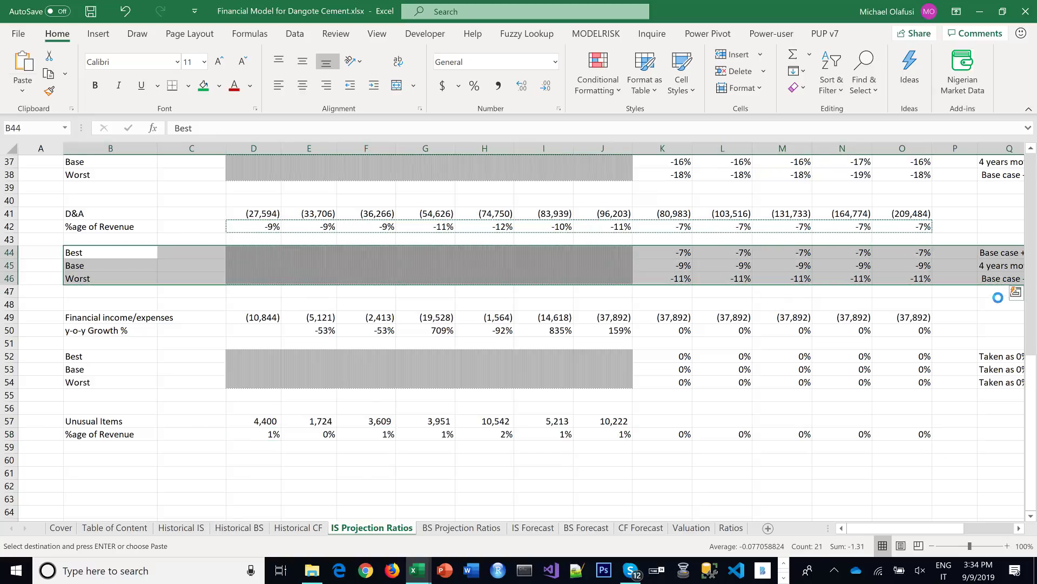
key("ctrl+c")
left_click(99, 463)
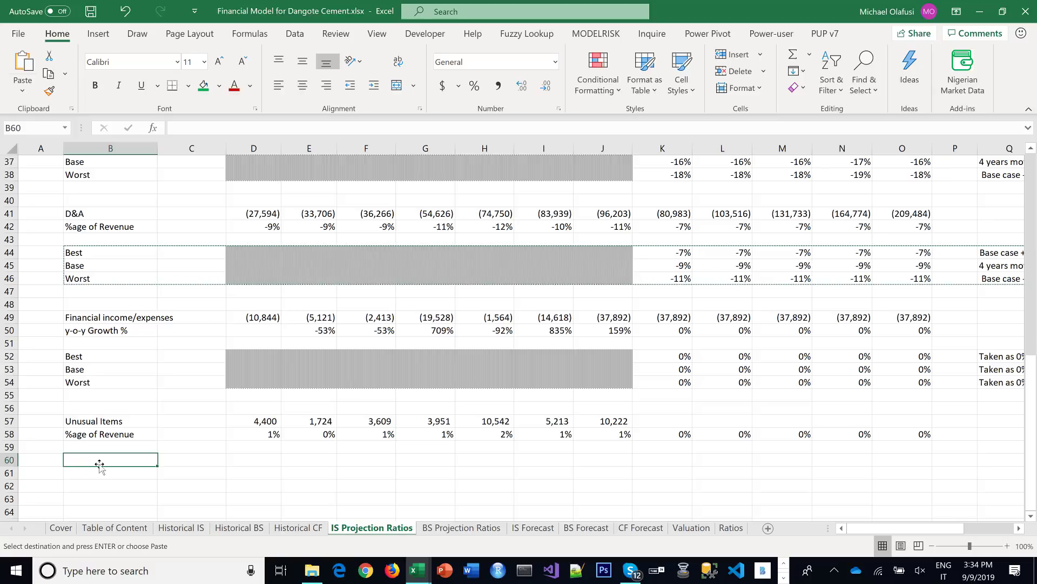
key("ctrl+v")
scroll(304, 446, "down", 1)
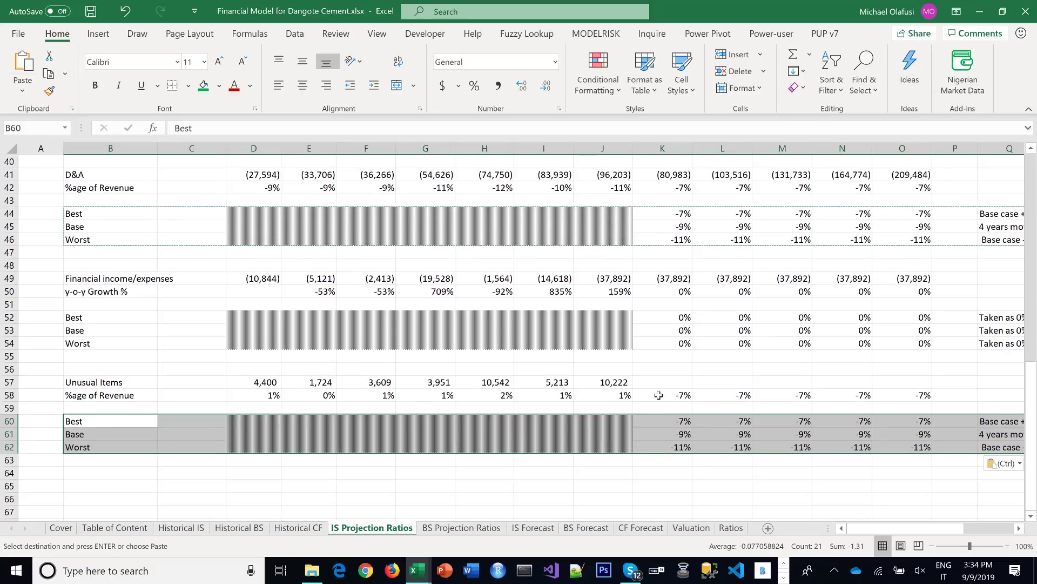
Fill the Unusual Items Best, Base and Worst forecast cells K60:O62 with 0%
left_click(671, 422)
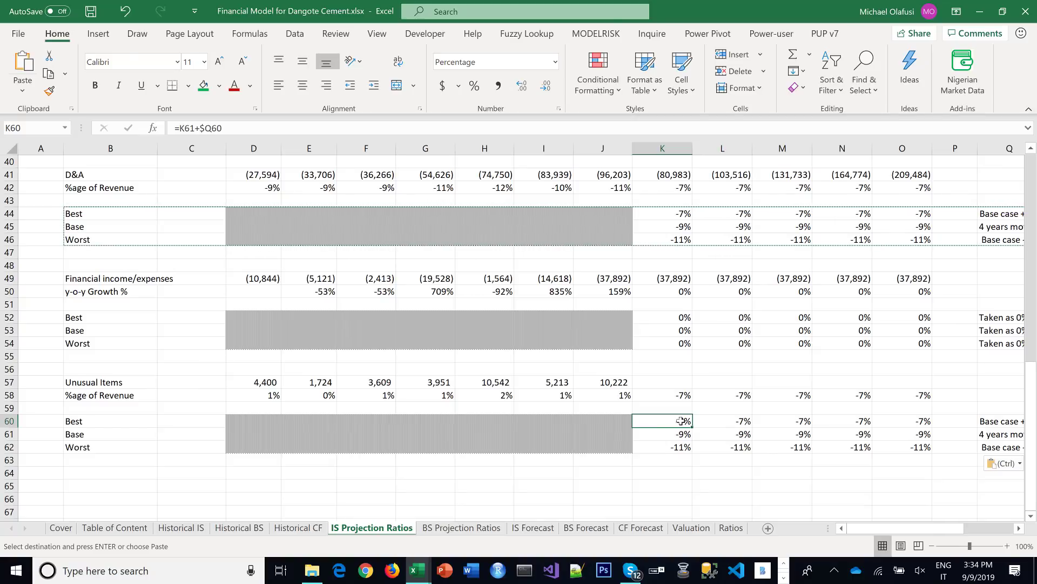
left_click_drag(671, 421, 903, 451)
type("0%")
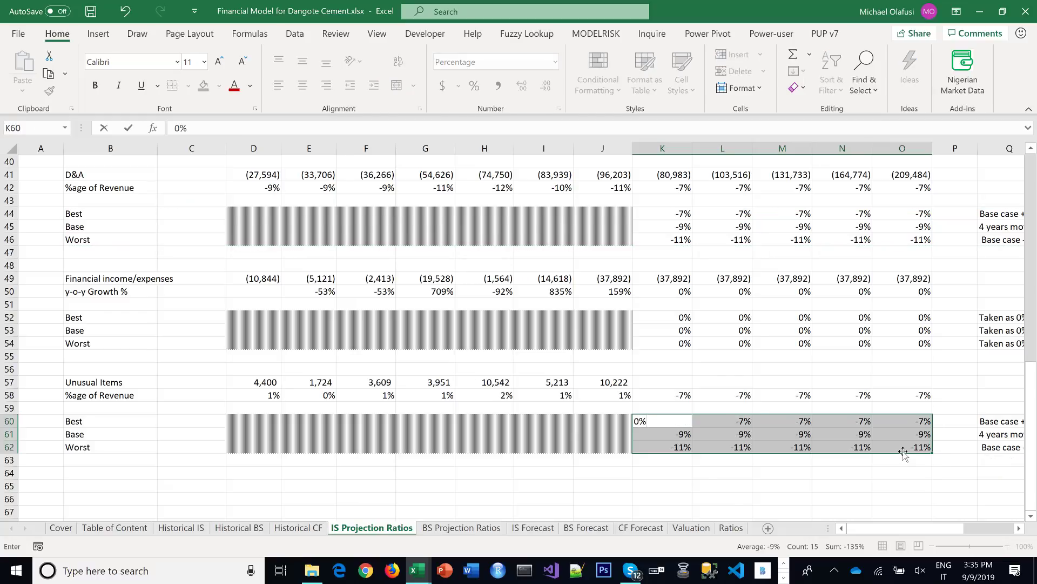
key("ctrl+Return")
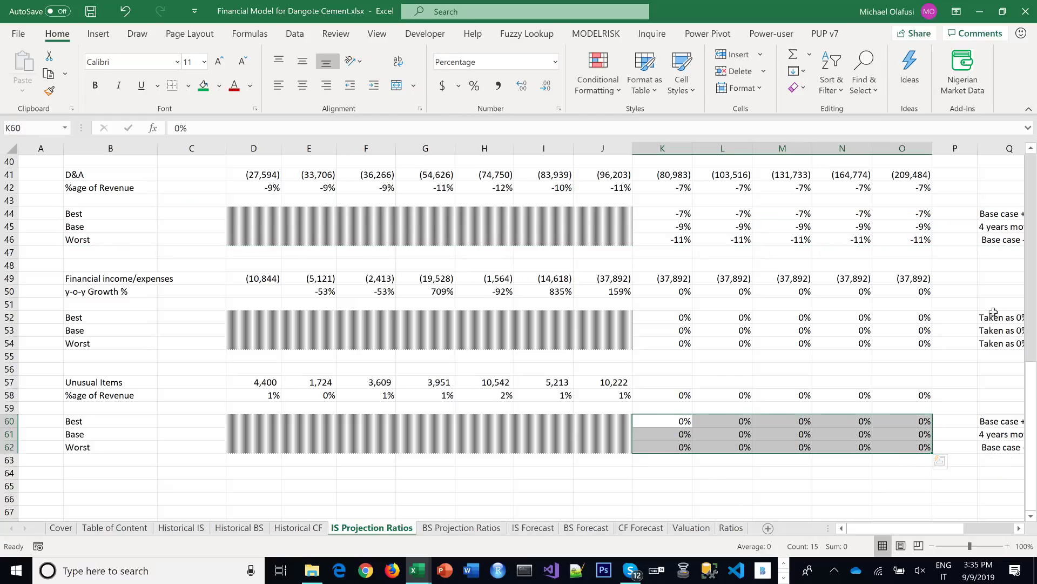
Replace the three Unusual Items scenario notes in Q60:Q62 with "Taken as 0 for the forecast years"
left_click_drag(989, 421, 993, 446)
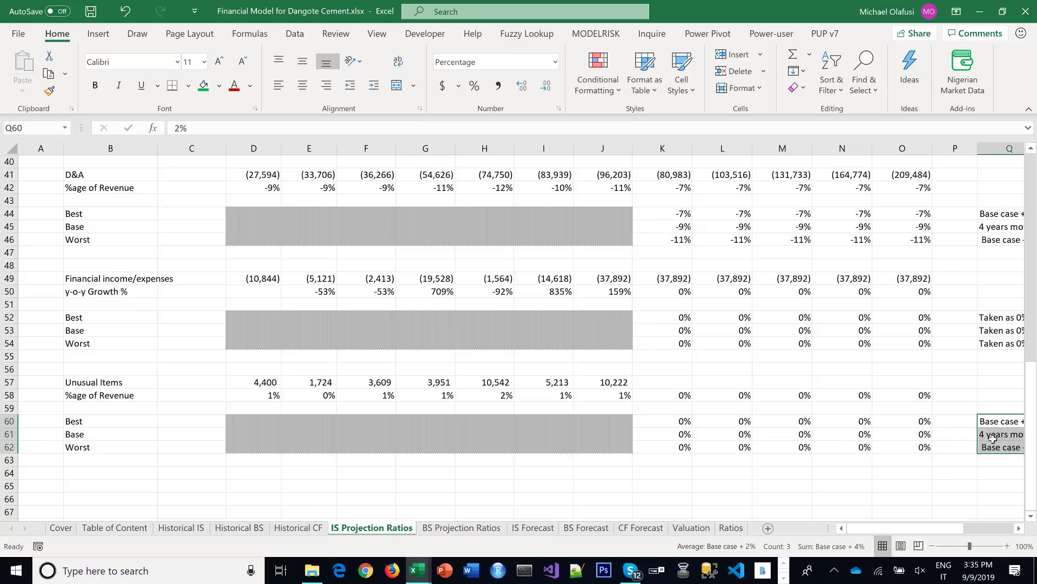
type("Taken as")
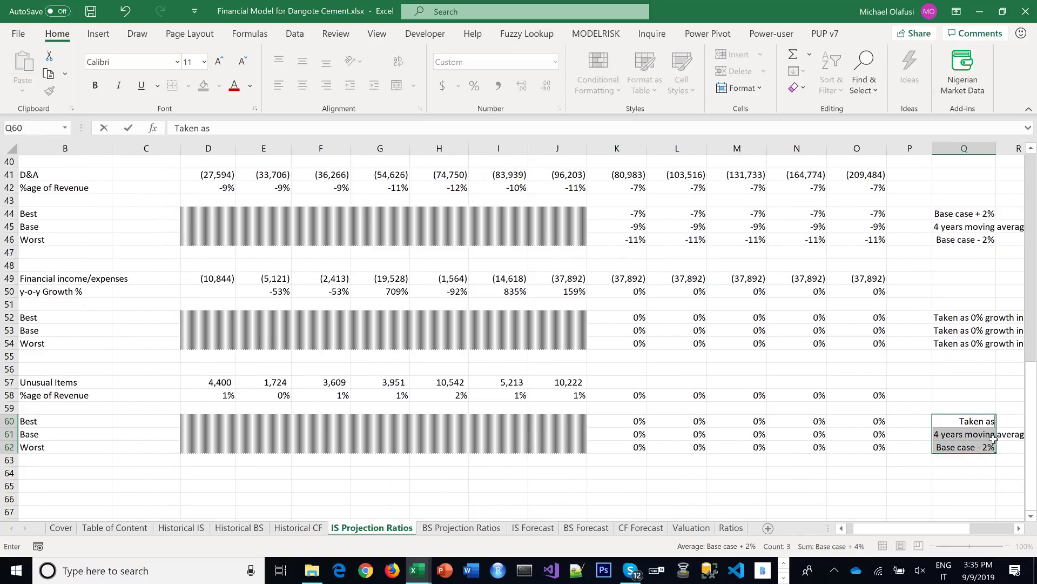
type(" 0 for the fo")
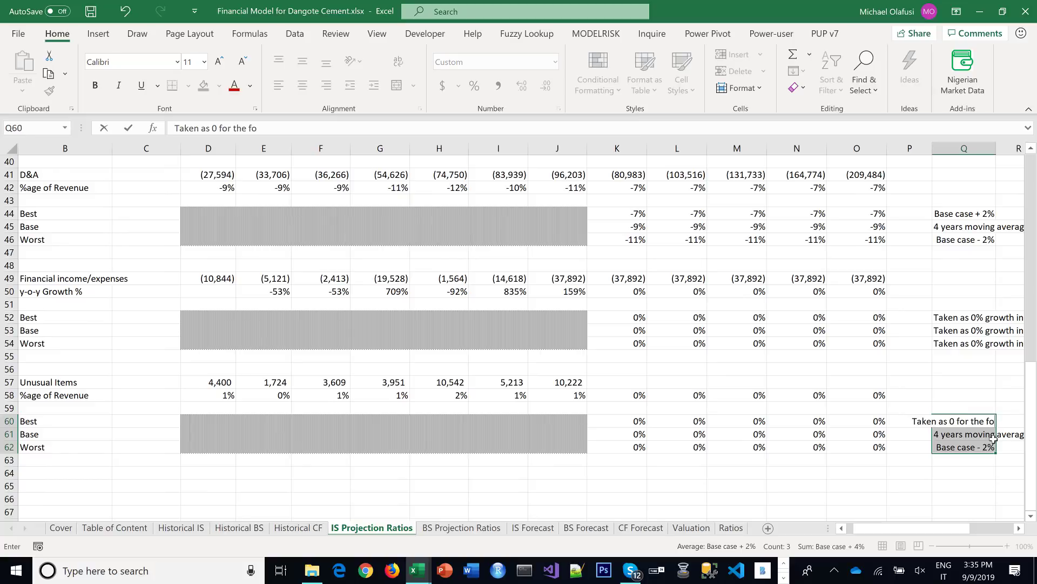
type("recast year")
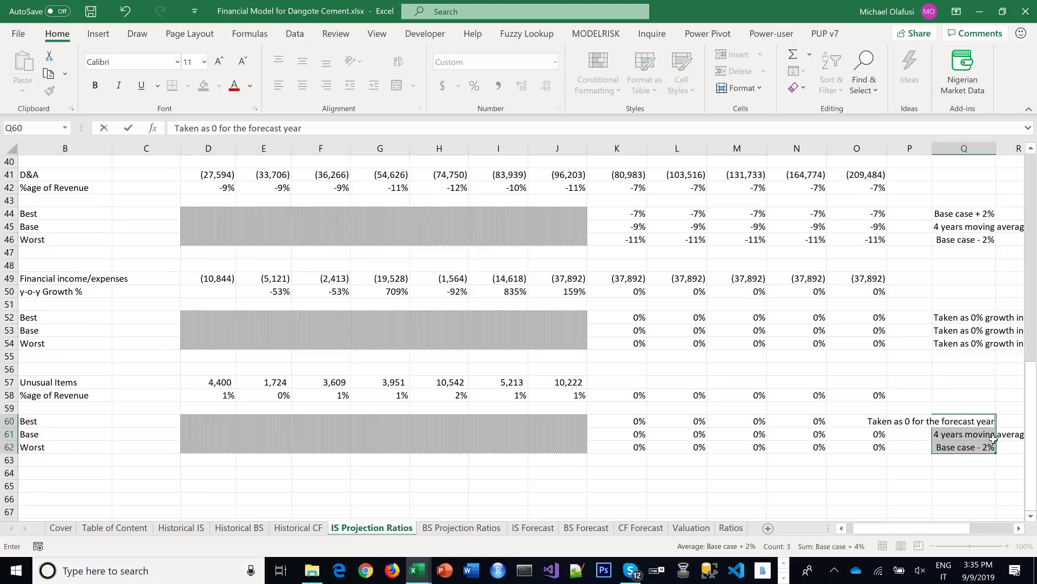
type("s")
key("ctrl+Return")
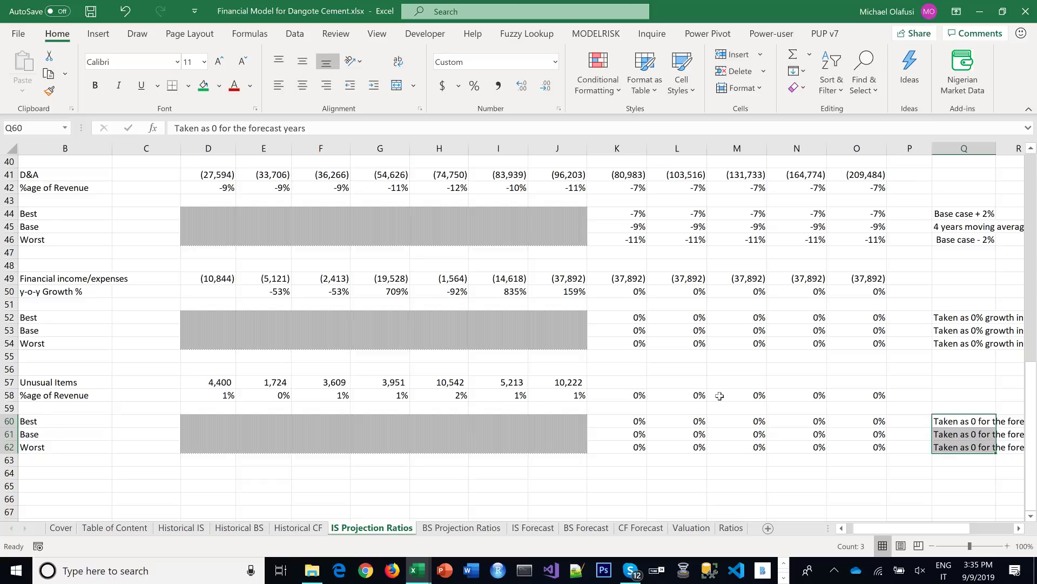
Copy the D&A forecast formulas K41:O41 into the Unusual Items row at K57:O57 and check the formula in L57
scroll(632, 283, "up", 1)
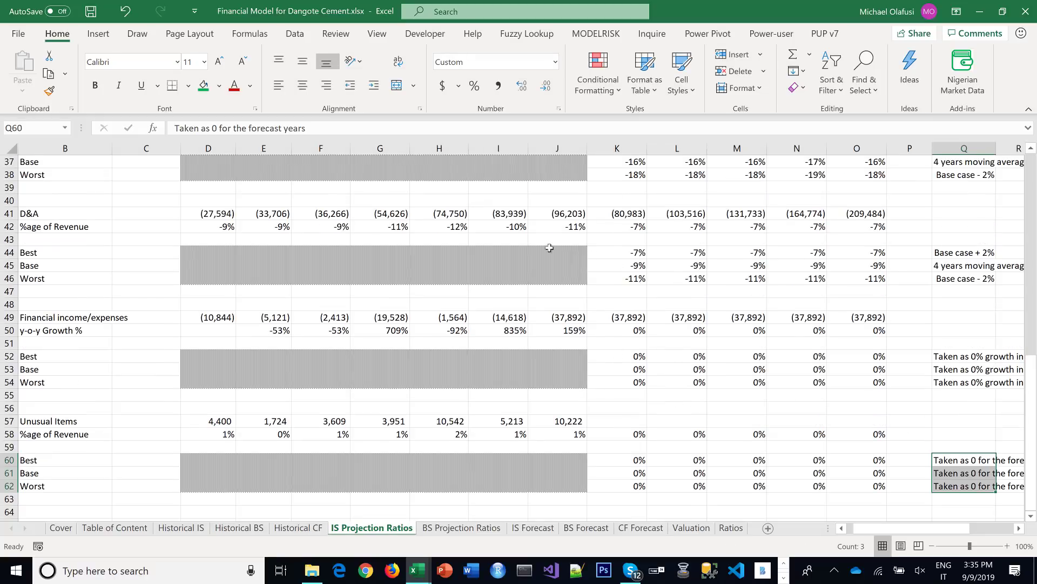
left_click_drag(622, 214, 878, 217)
key("ctrl+c")
left_click(610, 422)
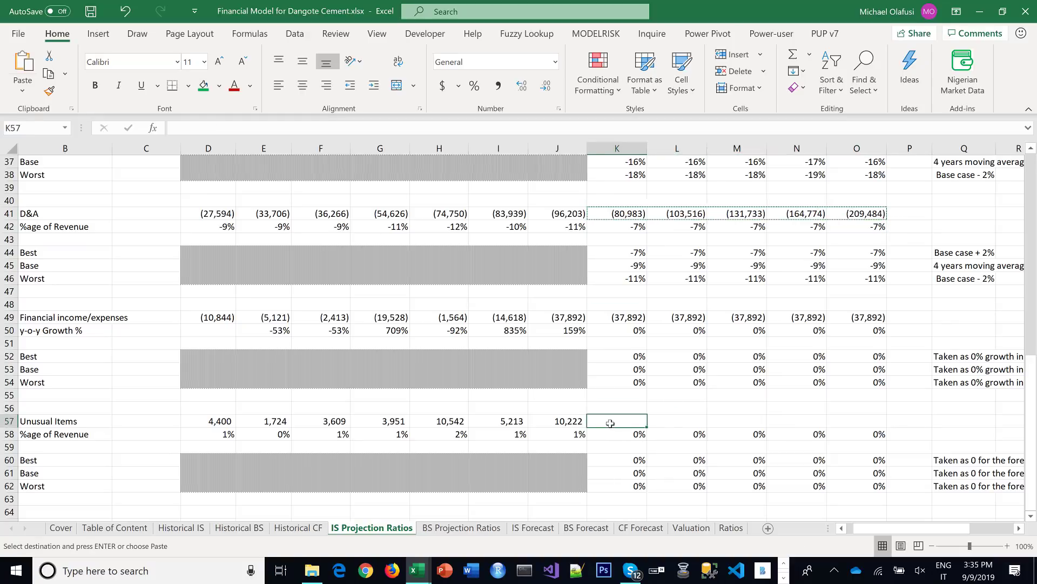
key("ctrl+v")
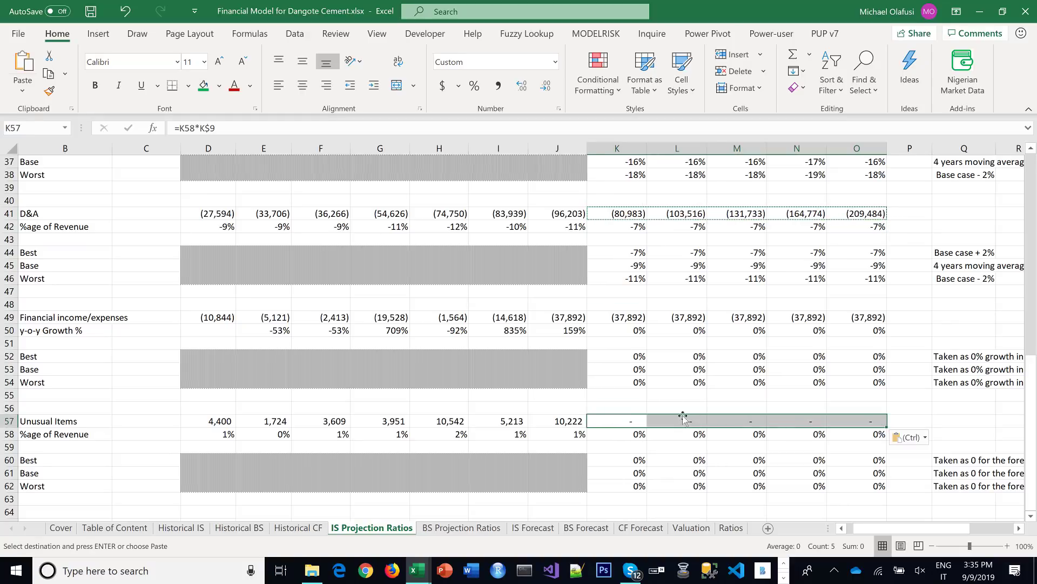
double_click(684, 419)
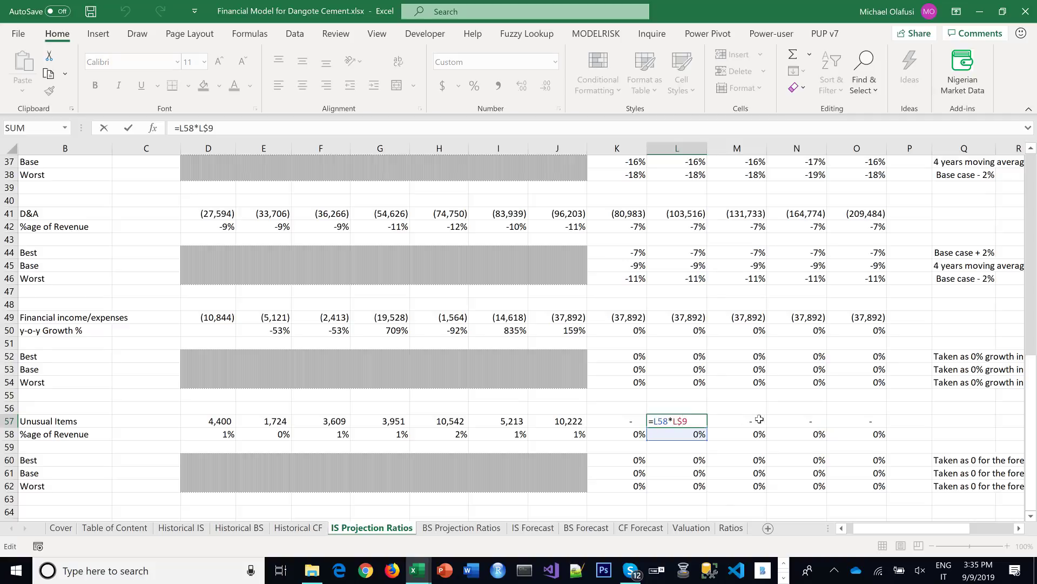
key("Escape")
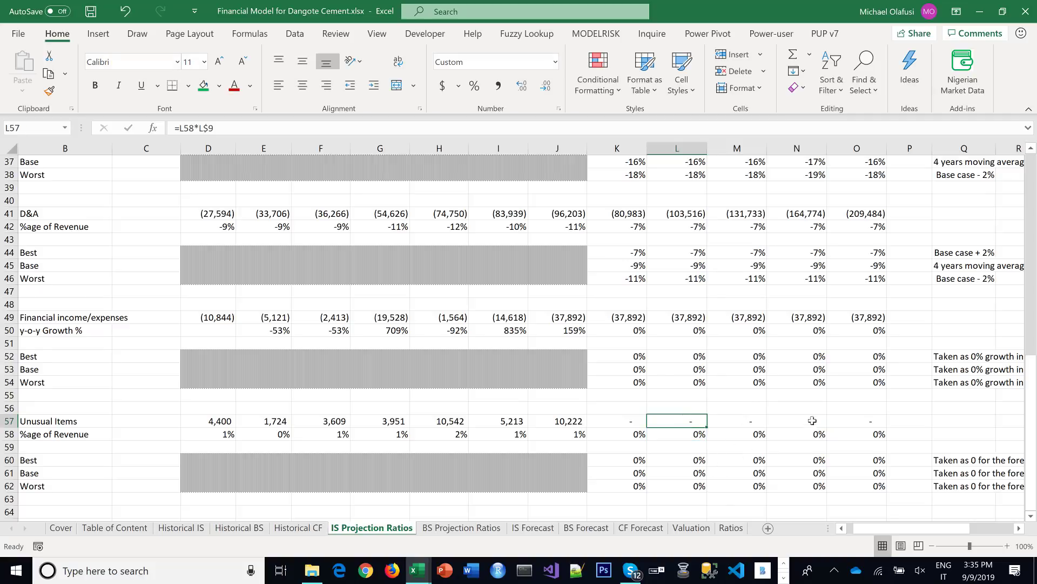
left_click(827, 408)
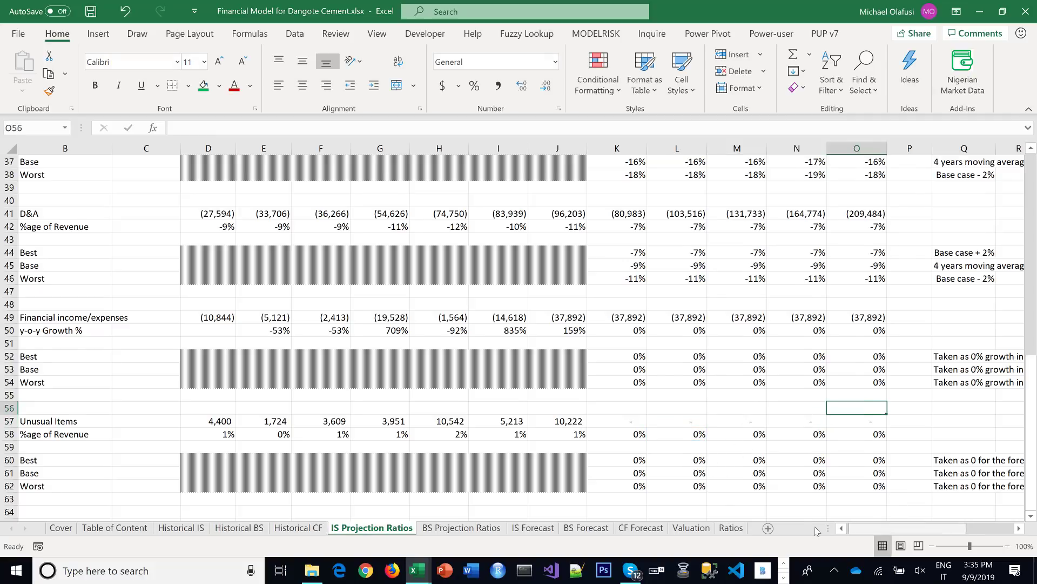
Select B65 below the Unusual Items block and save the workbook
scroll(912, 529, "left", 1)
scroll(383, 447, "down", 1)
left_click(123, 485)
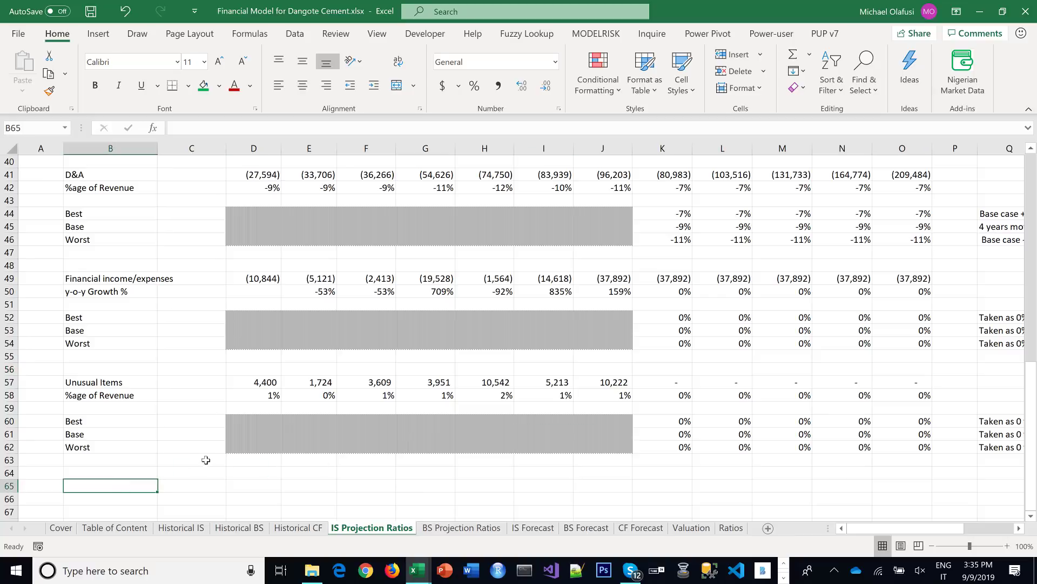
key("ctrl+s")
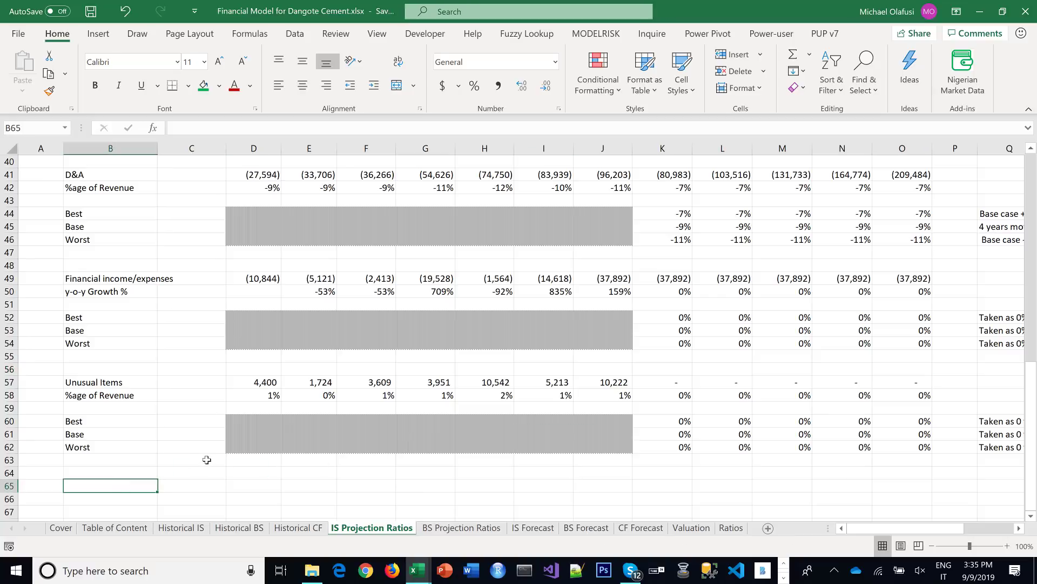
Check the Taxes line on the Historical IS sheet, and label B65 "Tax" and B66 "Tax Rate" on IS Projection Ratios
left_click(180, 527)
scroll(98, 406, "down", 1)
left_click(90, 407)
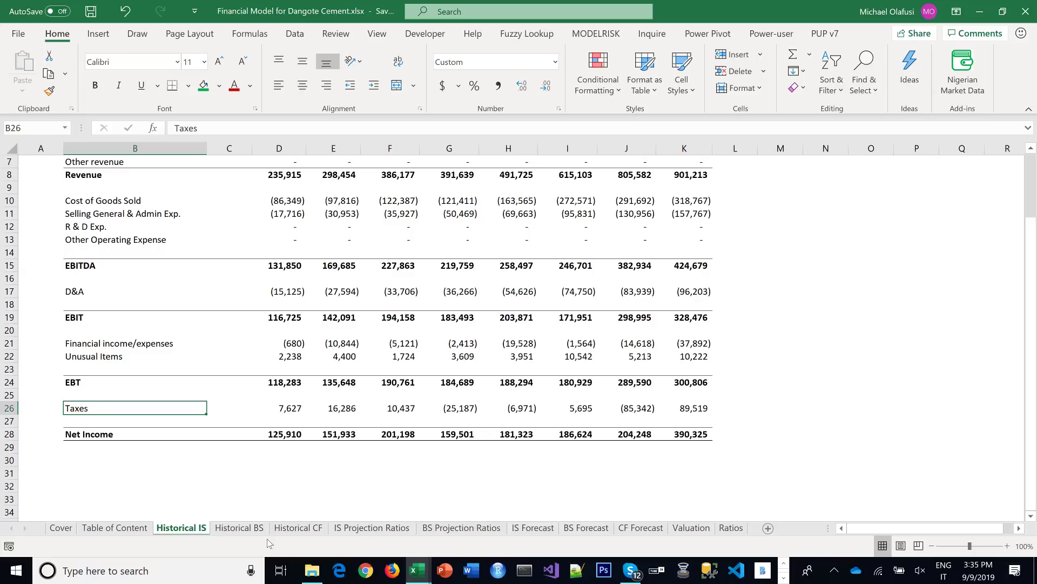
left_click(357, 528)
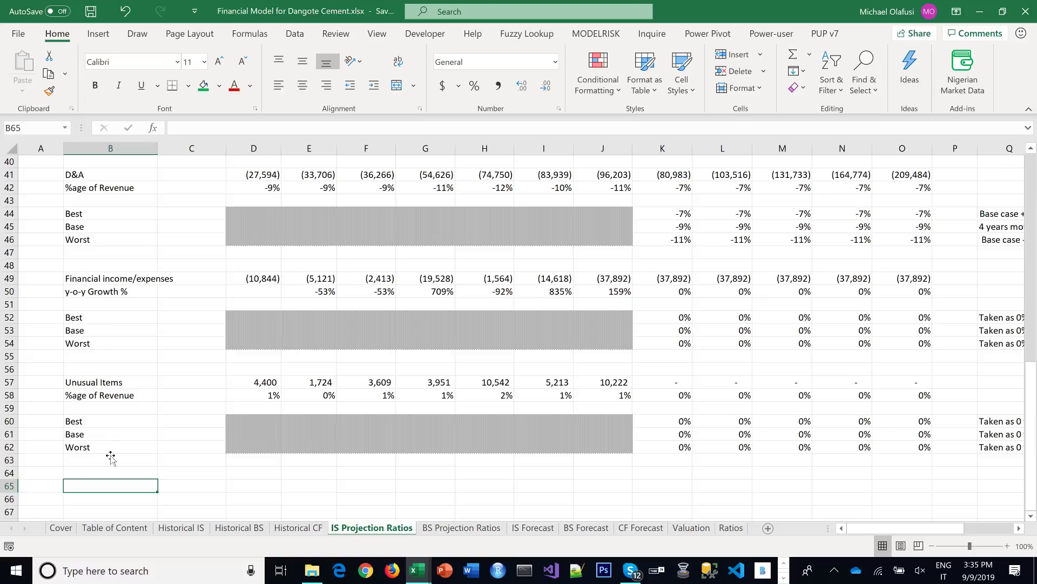
scroll(117, 448, "down", 1)
type("Tax")
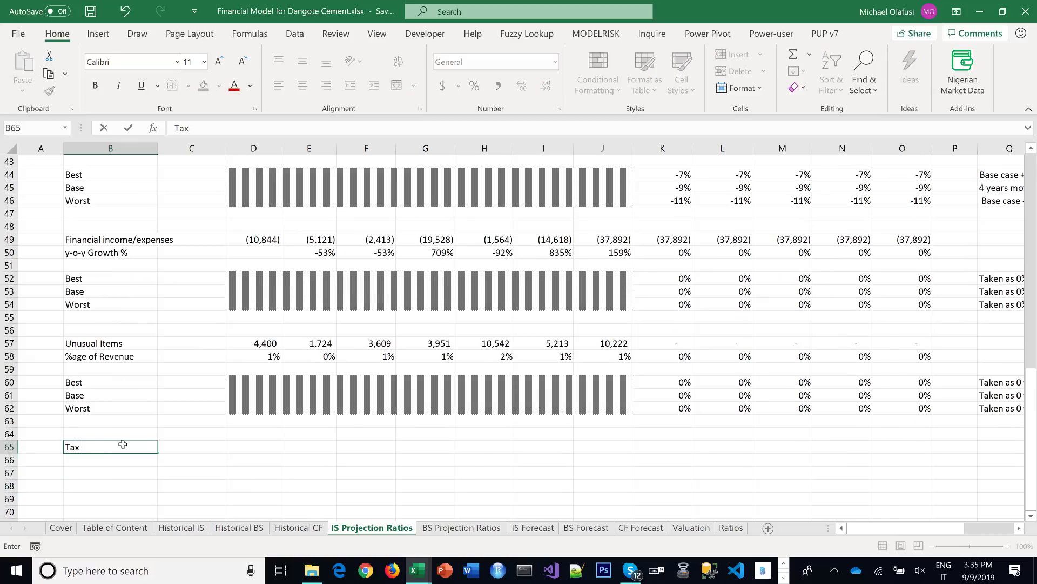
key("Return")
type("Tax Rate")
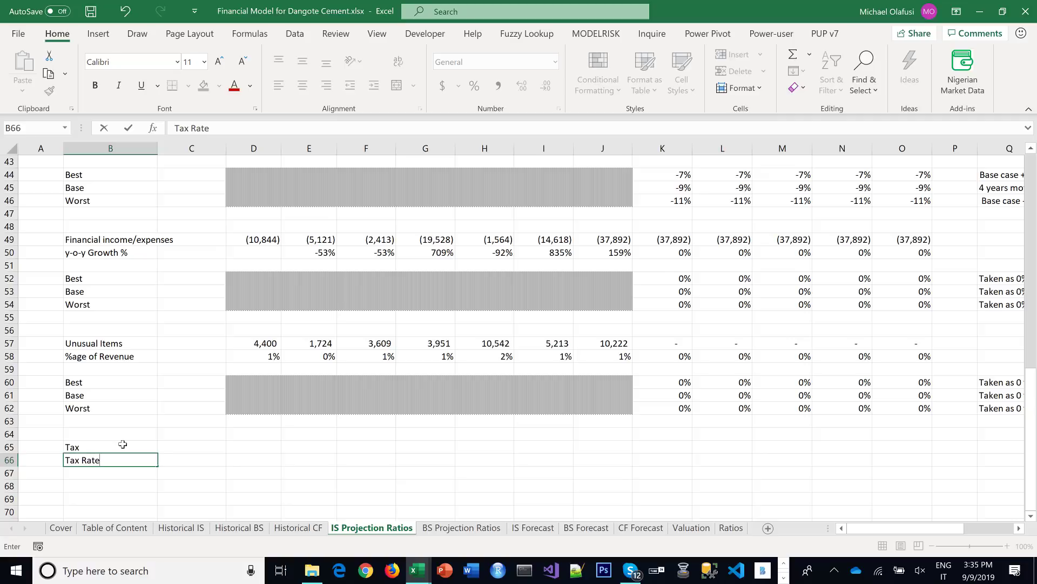
key("Return")
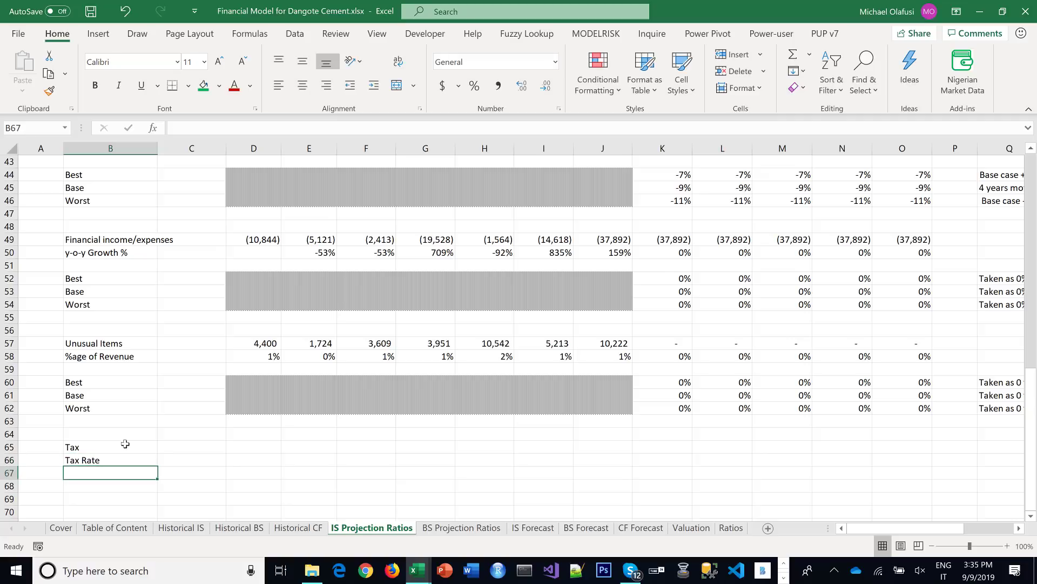
Link the first historical Tax cell, D65, to the Taxes figure in E26 of the Historical IS sheet
left_click(265, 457)
left_click(265, 445)
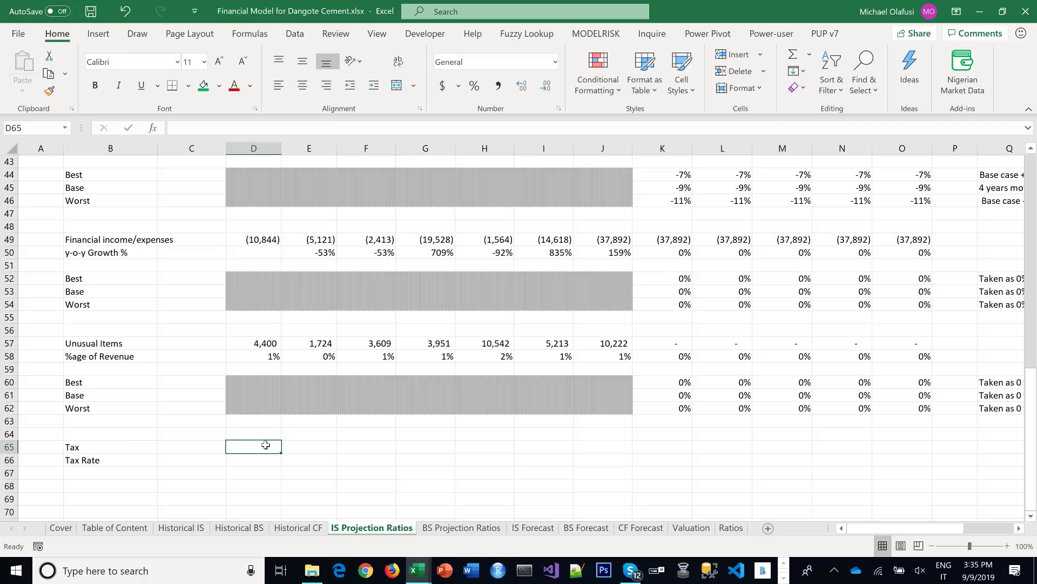
type("=")
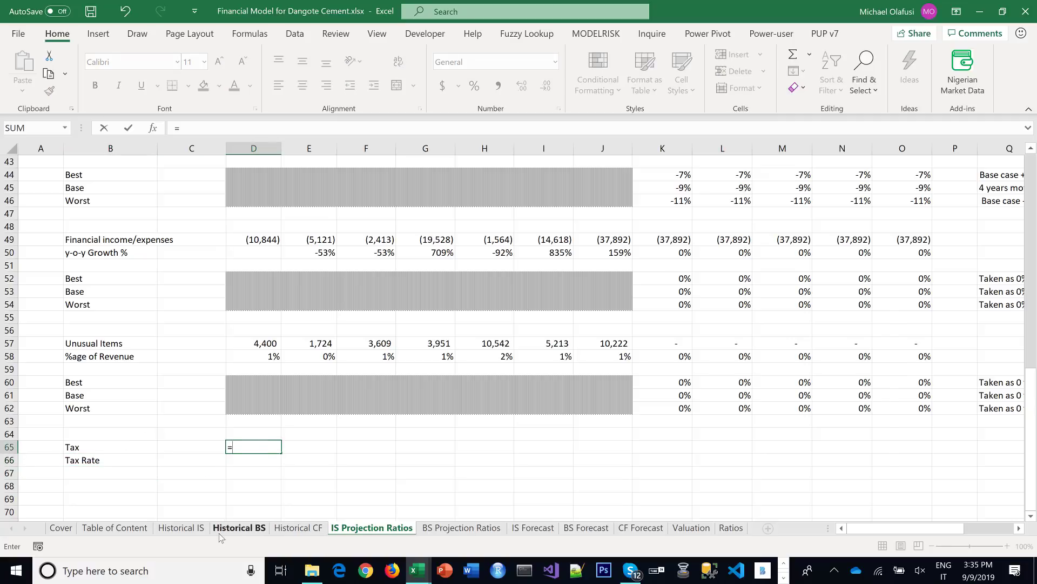
left_click(181, 528)
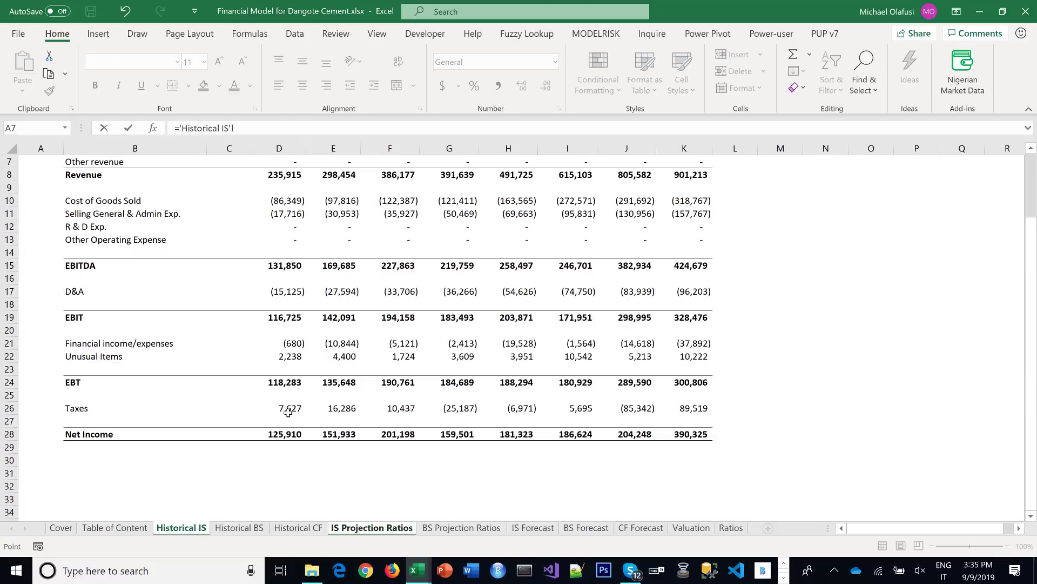
left_click(336, 410)
key("Return")
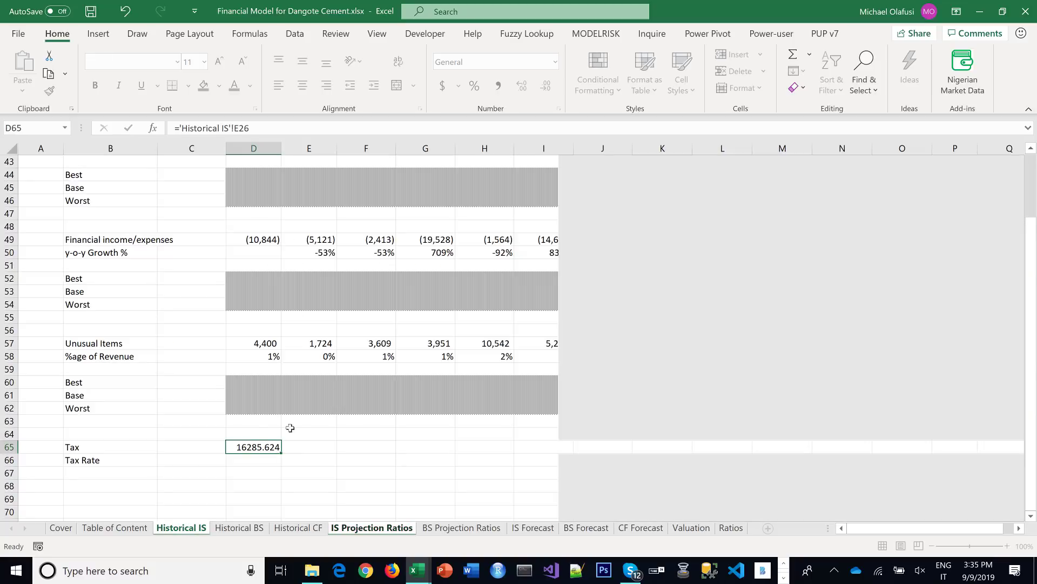
Format D65 in comma style without decimals and fill its formula across the historical years to J65
key("Up")
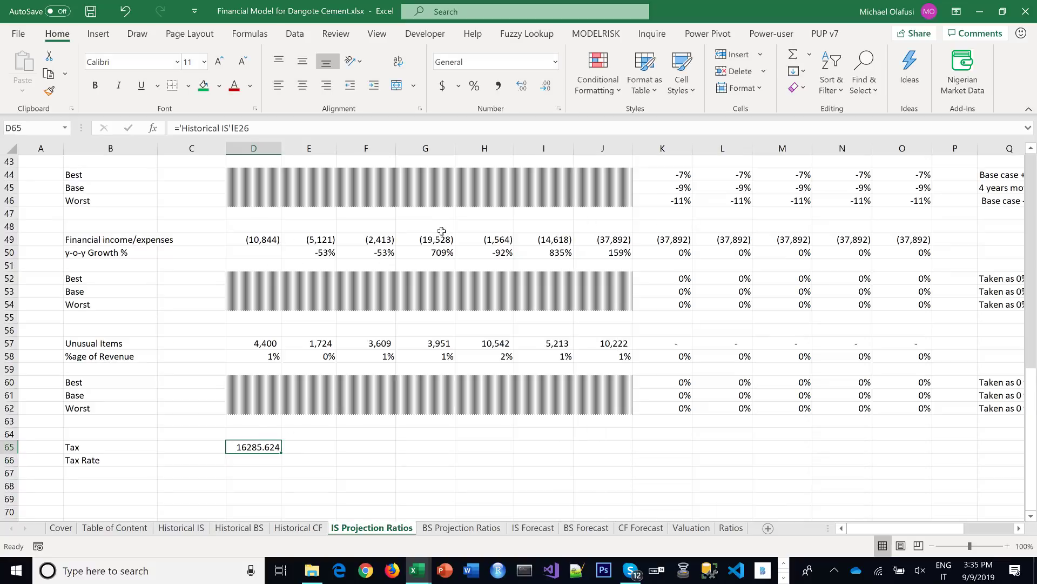
left_click(499, 85)
left_click(546, 85)
left_click(546, 85)
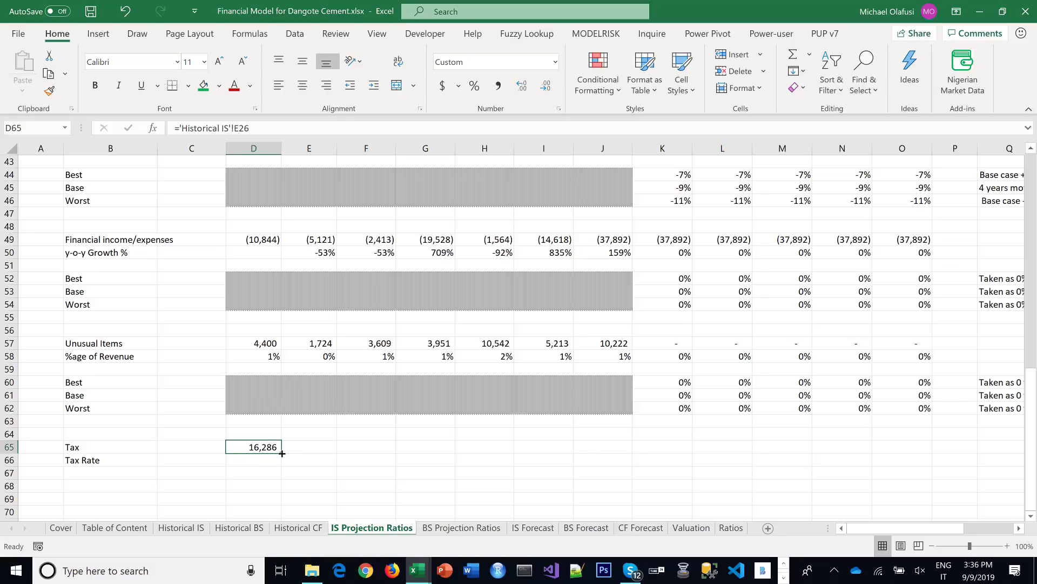
left_click_drag(281, 453, 607, 468)
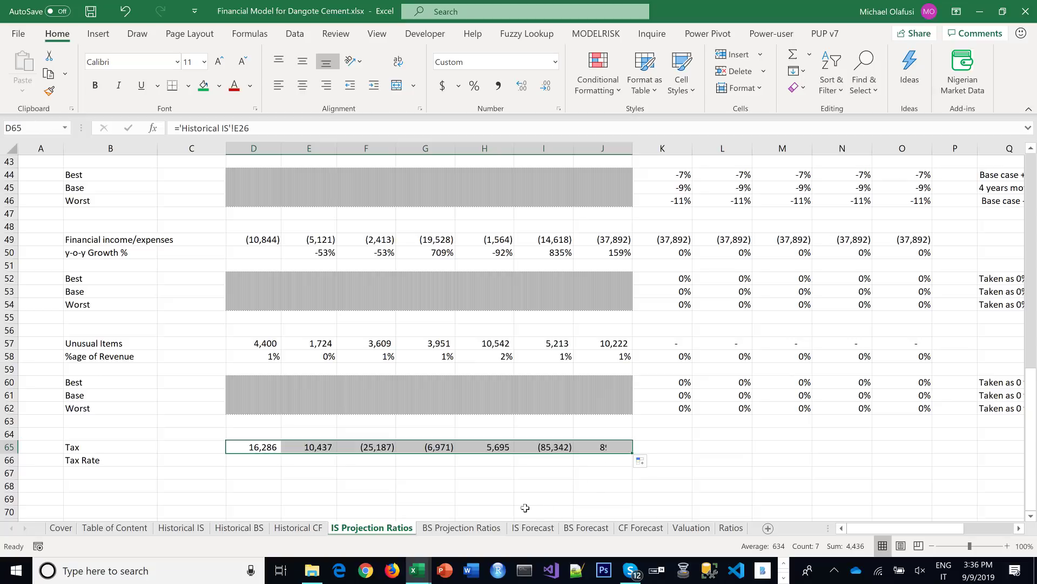
left_click(560, 449)
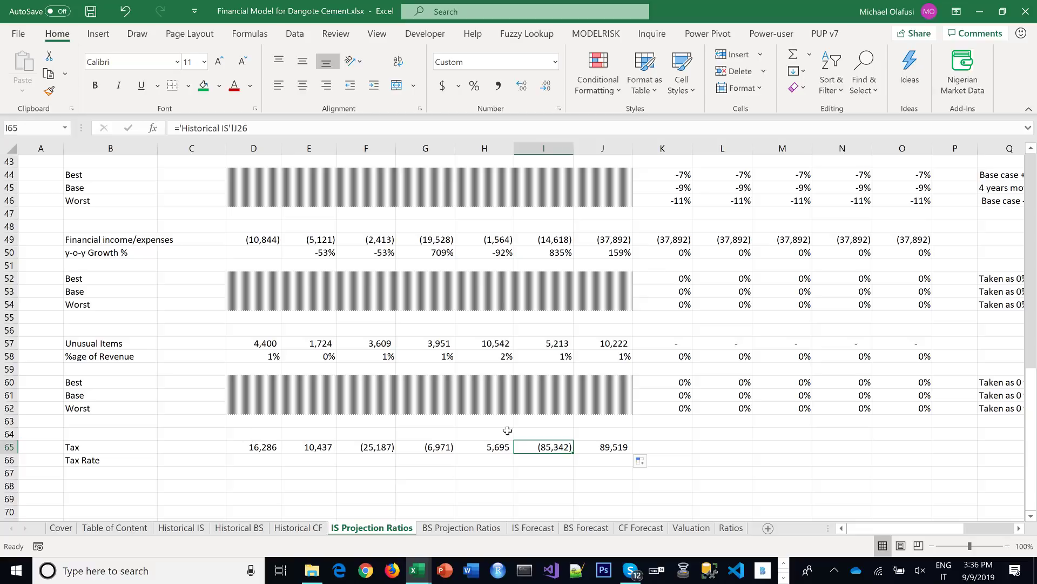
Calculate the first historical Tax Rate in D66 as D65 divided by the EBT in E24 of the Historical IS sheet
scroll(541, 452, "down", 1)
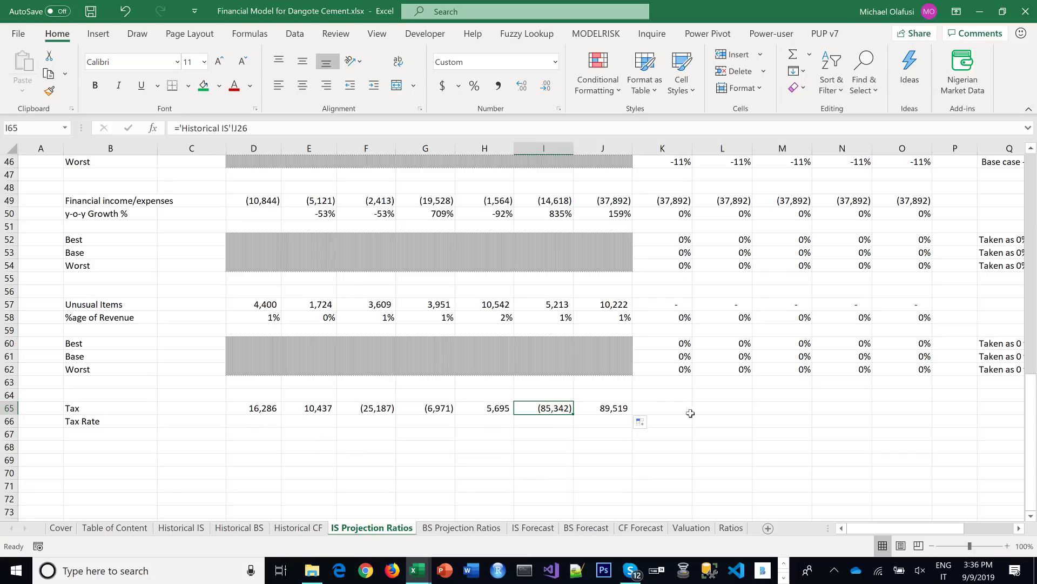
left_click(263, 420)
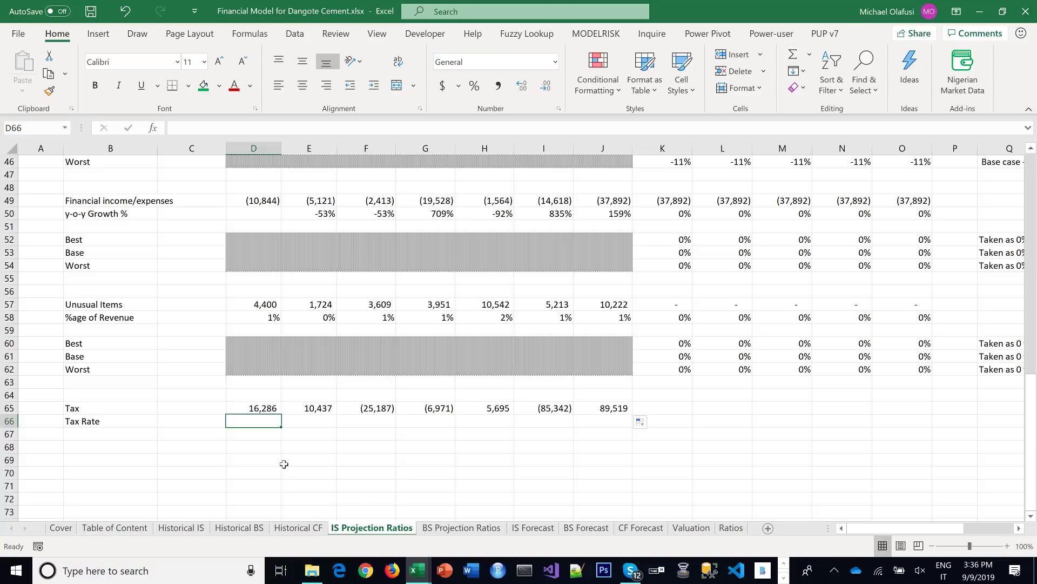
type("=")
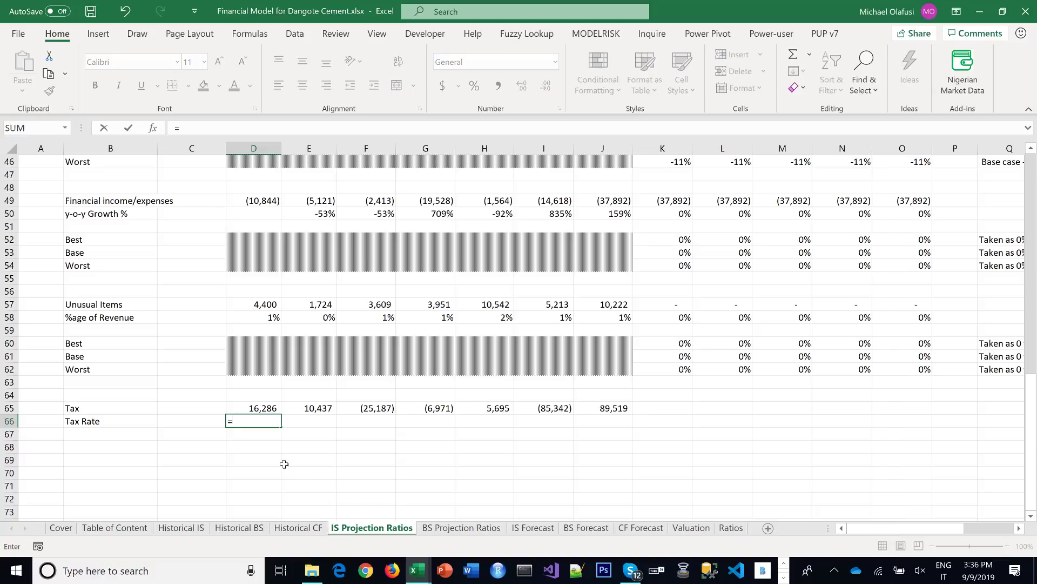
left_click(253, 409)
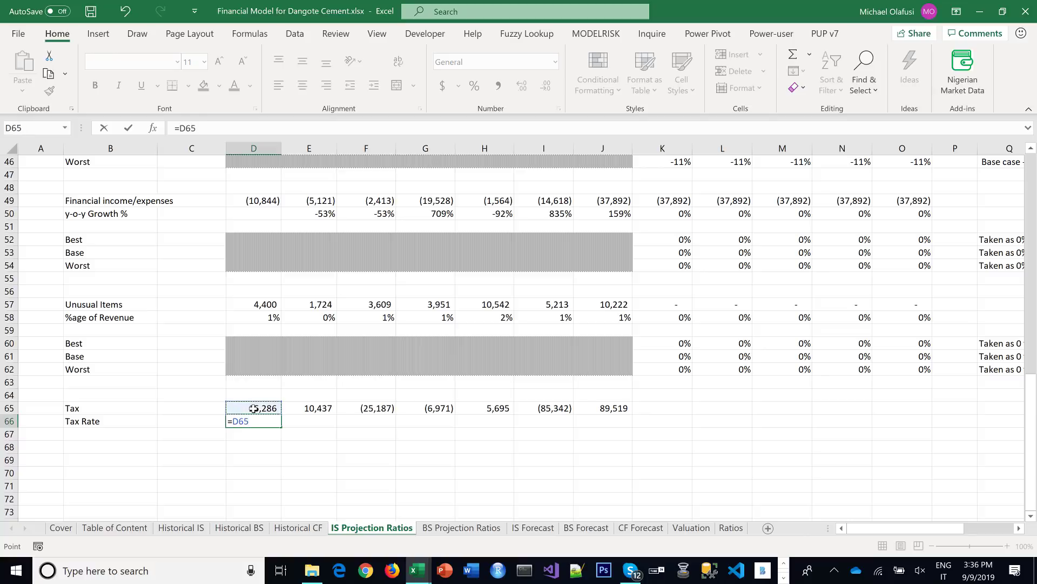
type("/")
left_click(184, 531)
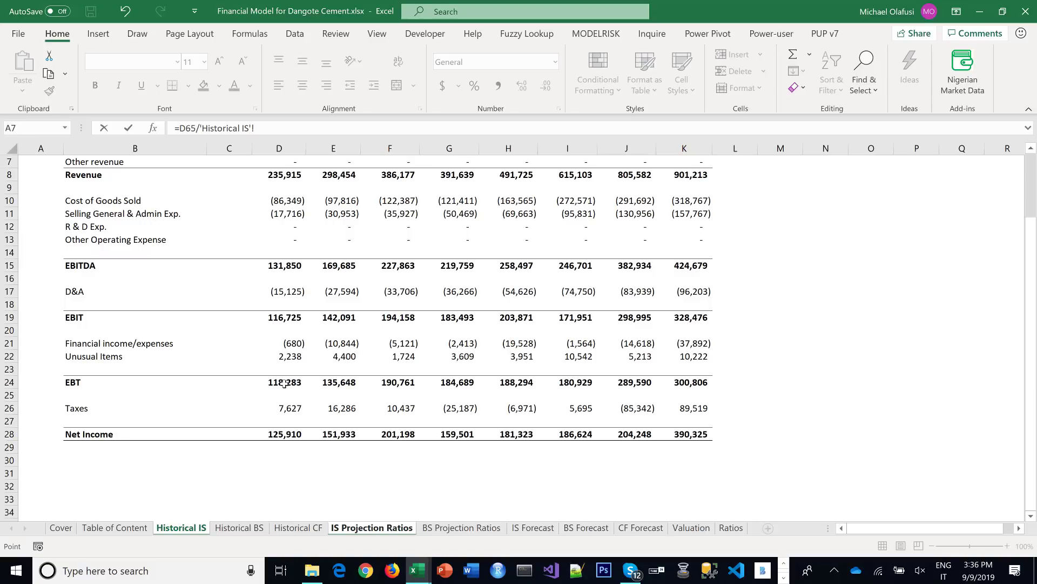
left_click(342, 384)
key("Return")
Format D66 as a percentage and fill its formula across the historical years to J66
left_click(275, 424)
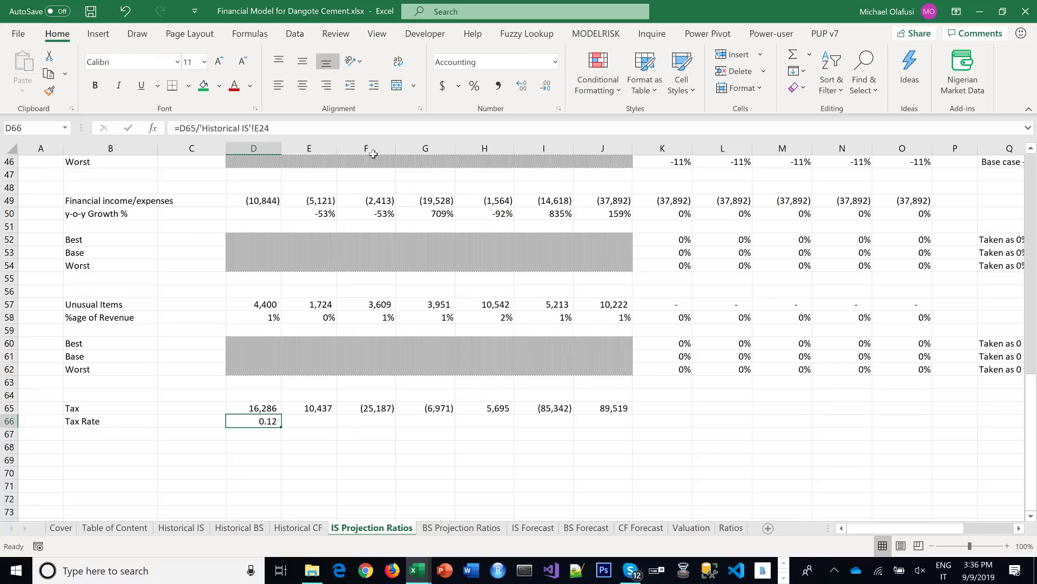
left_click(474, 85)
left_click_drag(285, 427, 631, 422)
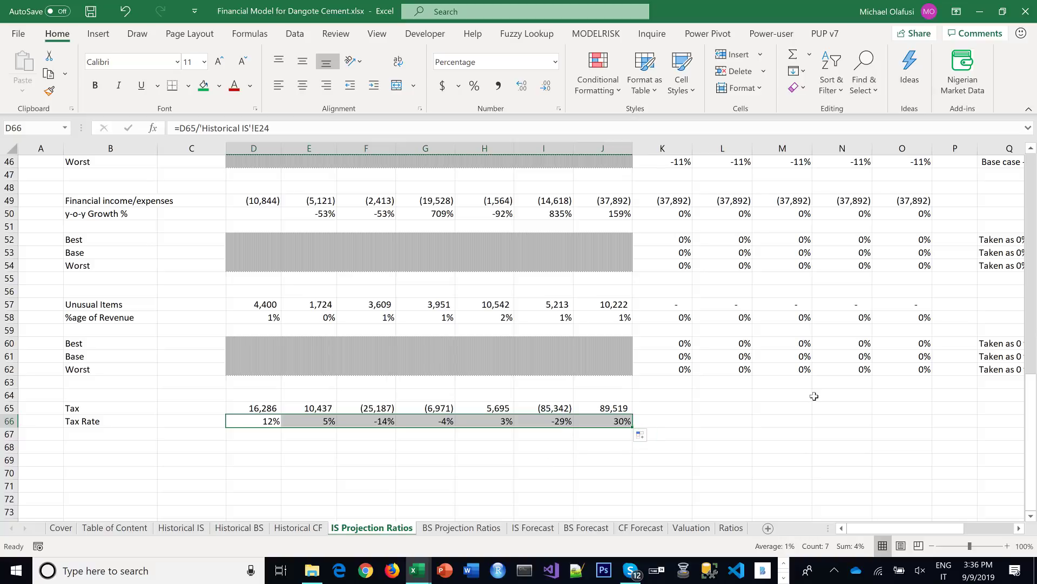
Copy the Best, Base and Worst labels with their shaded historical cells from B60:J62 to B68 under Tax Rate
left_click_drag(76, 343, 620, 370)
key("ctrl+c")
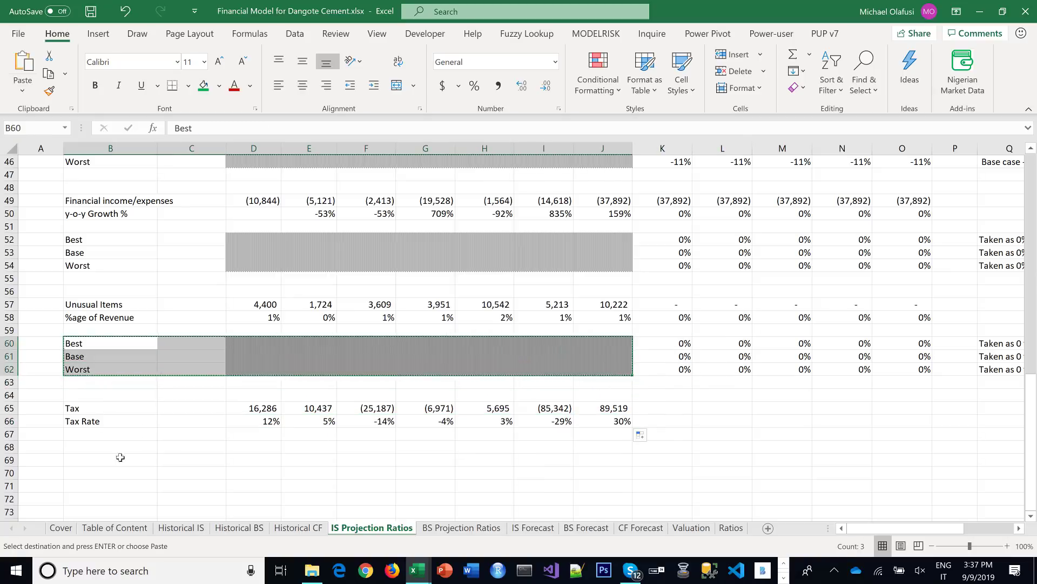
left_click(105, 448)
key("ctrl+v")
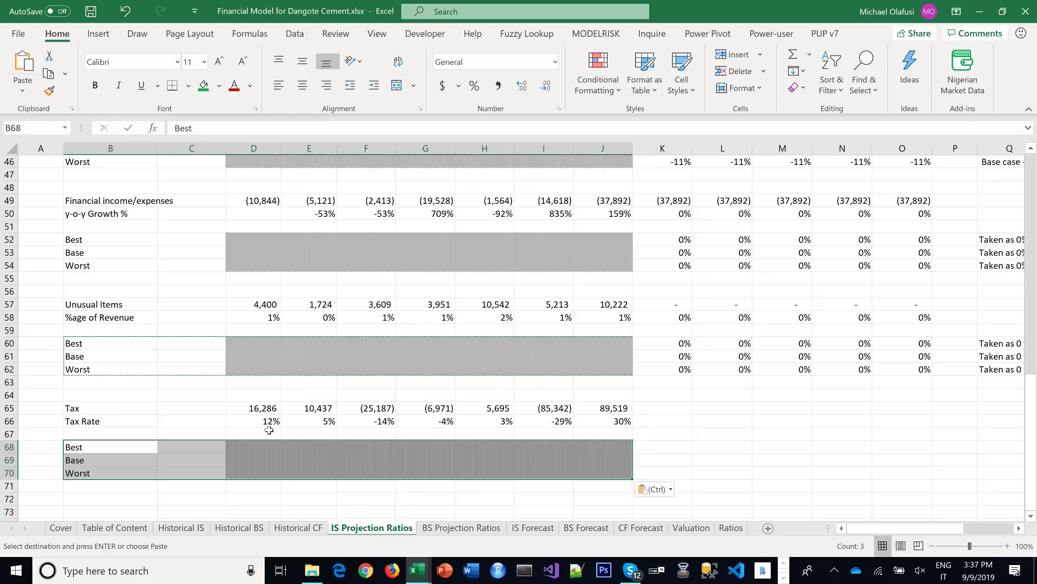
scroll(311, 398, "down", 1)
left_click(680, 420)
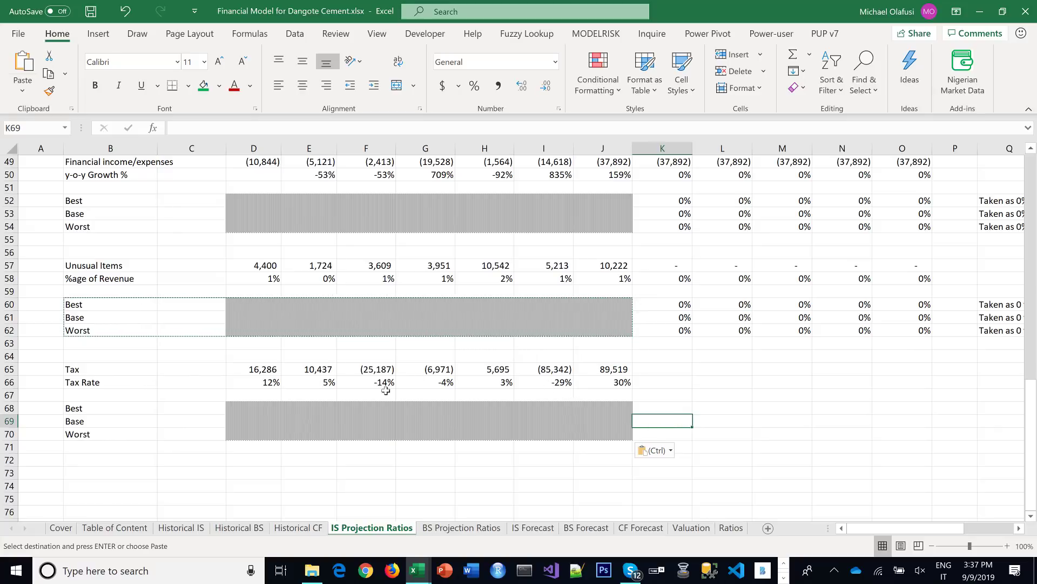
Enter the note "Corporate tax rate is 30%" in B72 below the tax scenarios
left_click(102, 459)
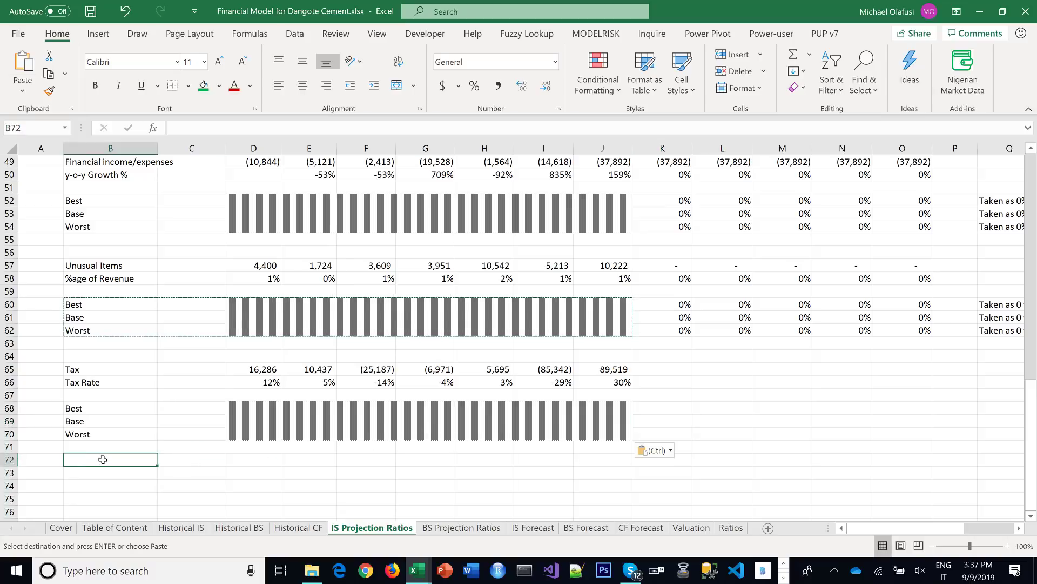
type("CUT")
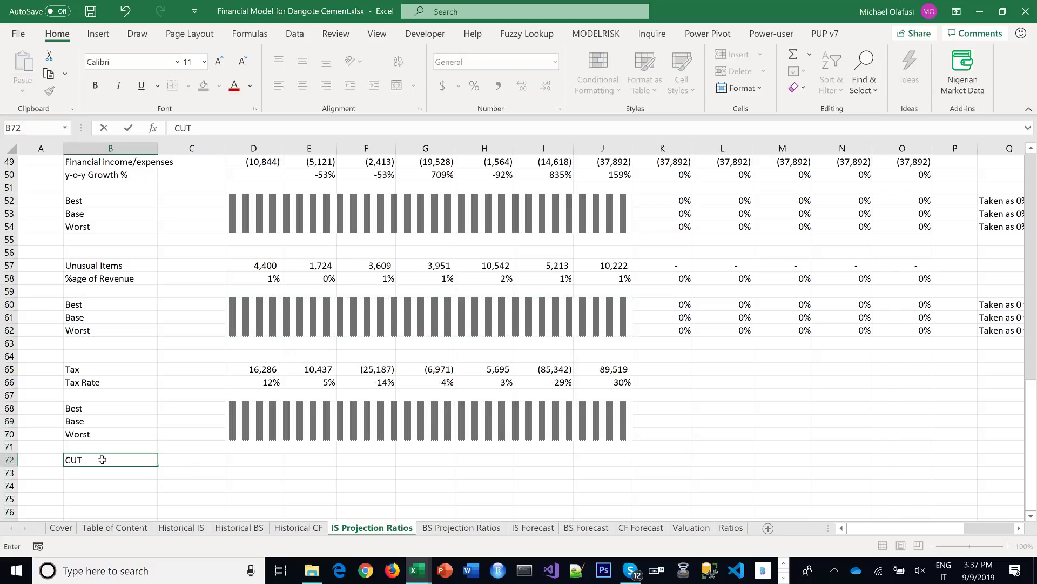
key("BackSpace")
key("BackSpace")
type("orporate")
type(" tax rate is ")
type("30")
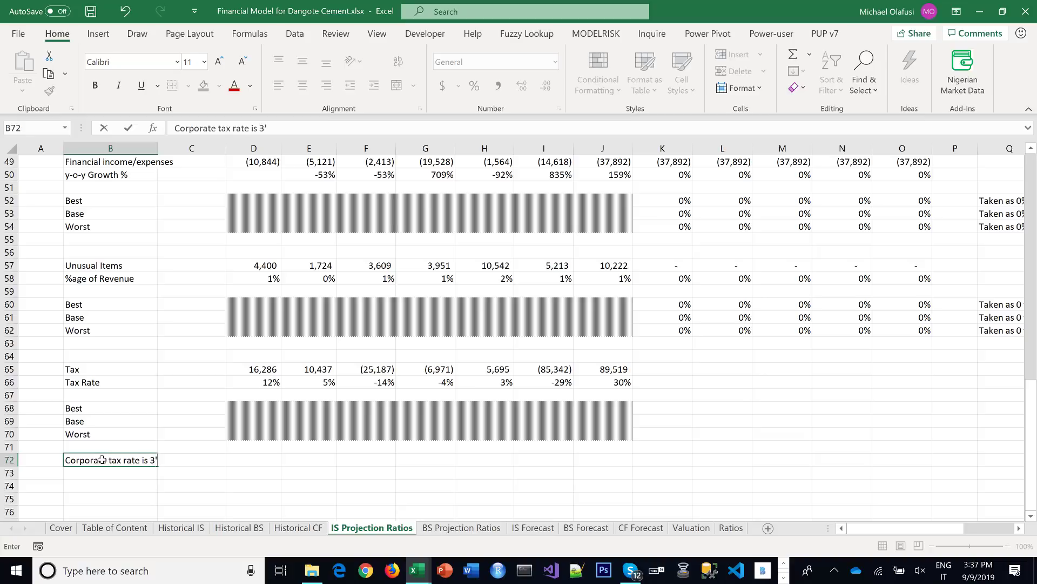
type("%")
key("Return")
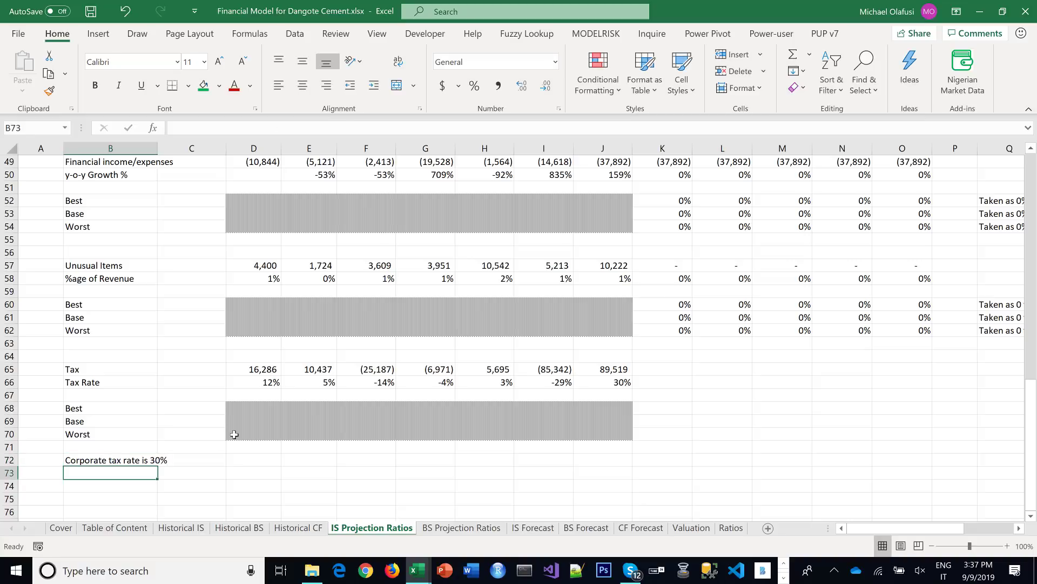
Add the note "Education tax is 2%" in B73 and enter the combined rate of 32% in B75
type("Educ")
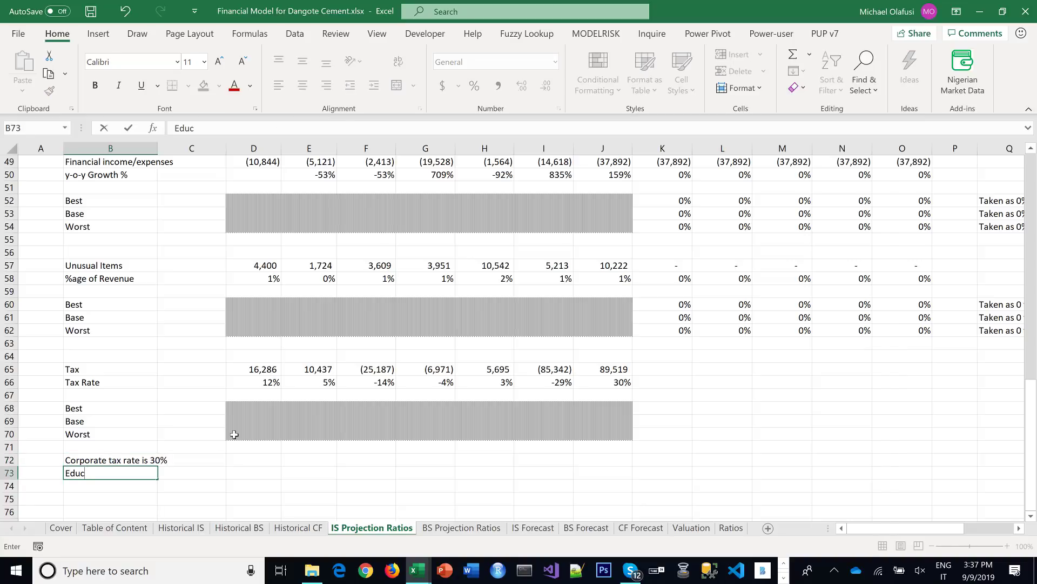
type("ation tax is 2%")
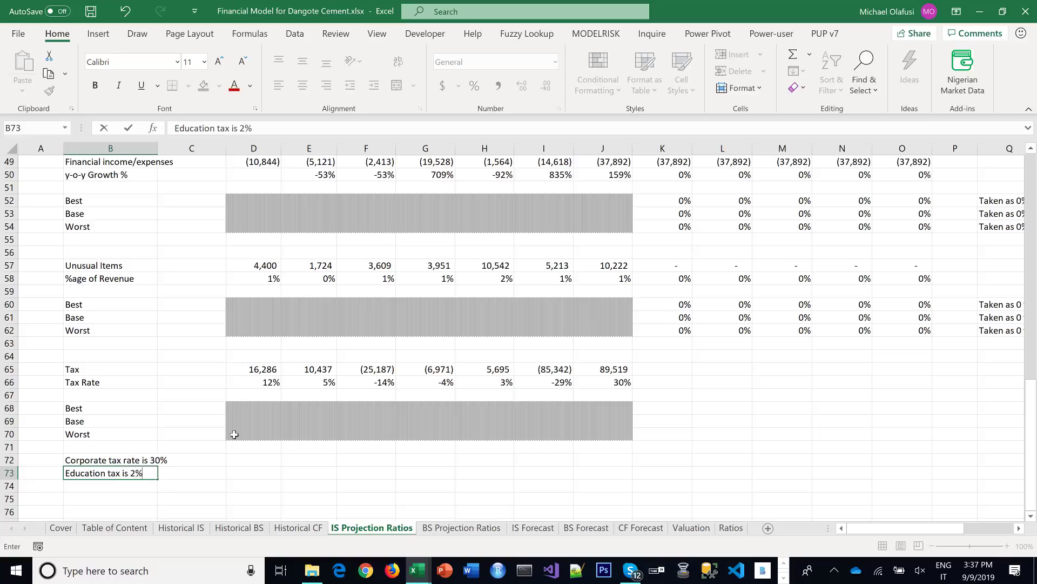
key("Return")
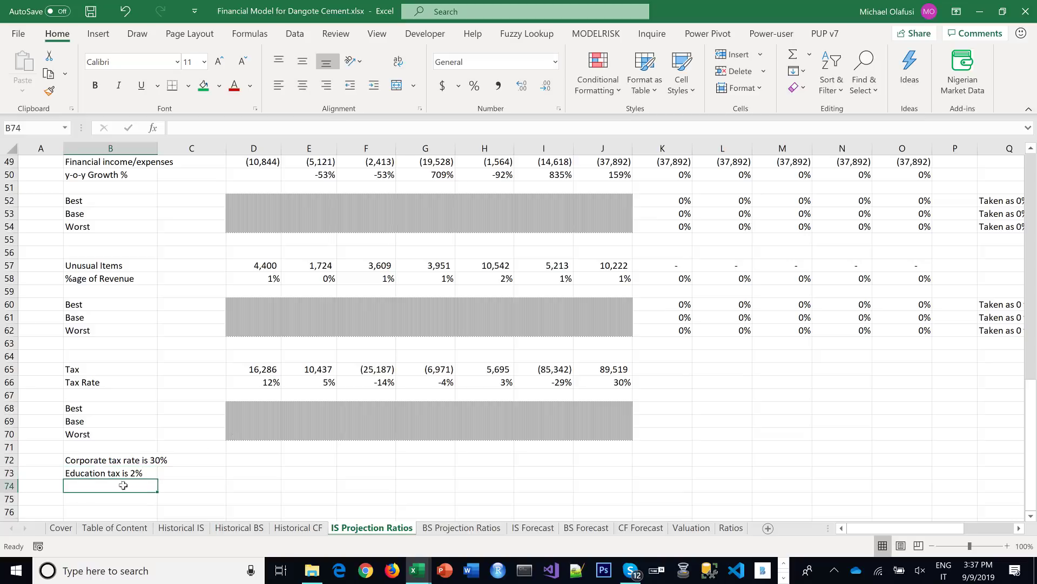
scroll(201, 430, "down", 1)
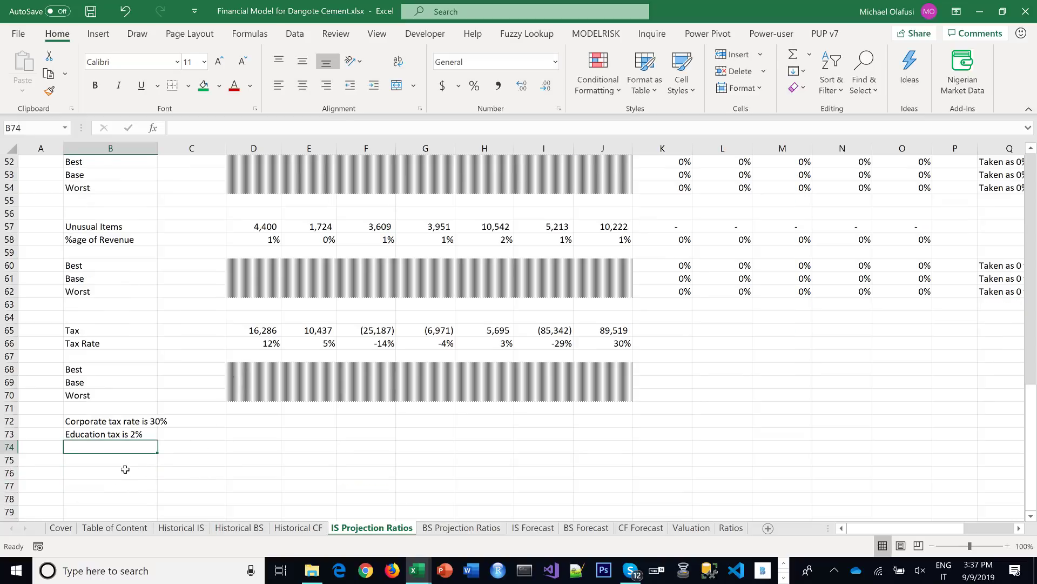
left_click(136, 460)
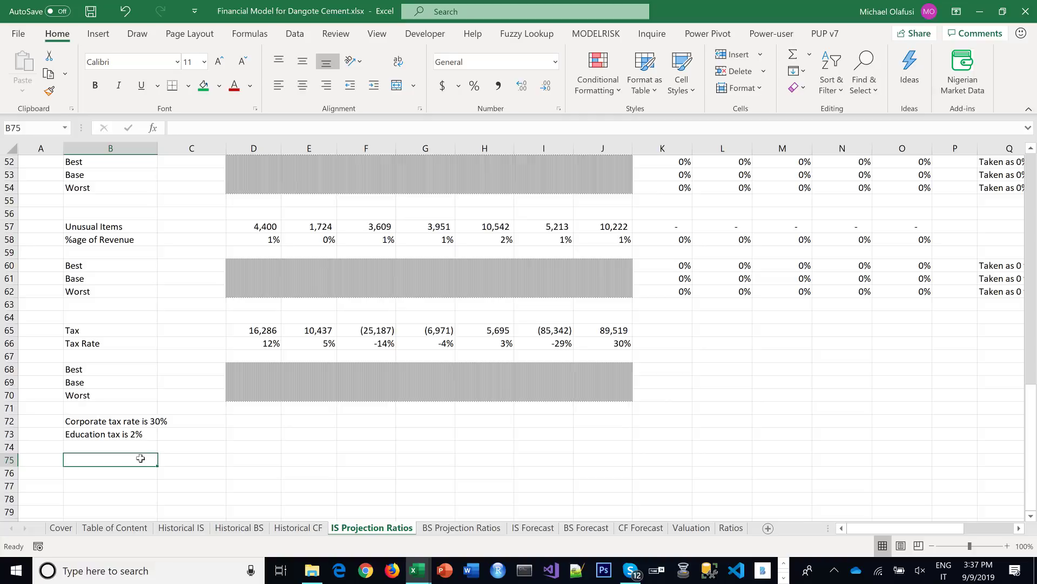
type("31")
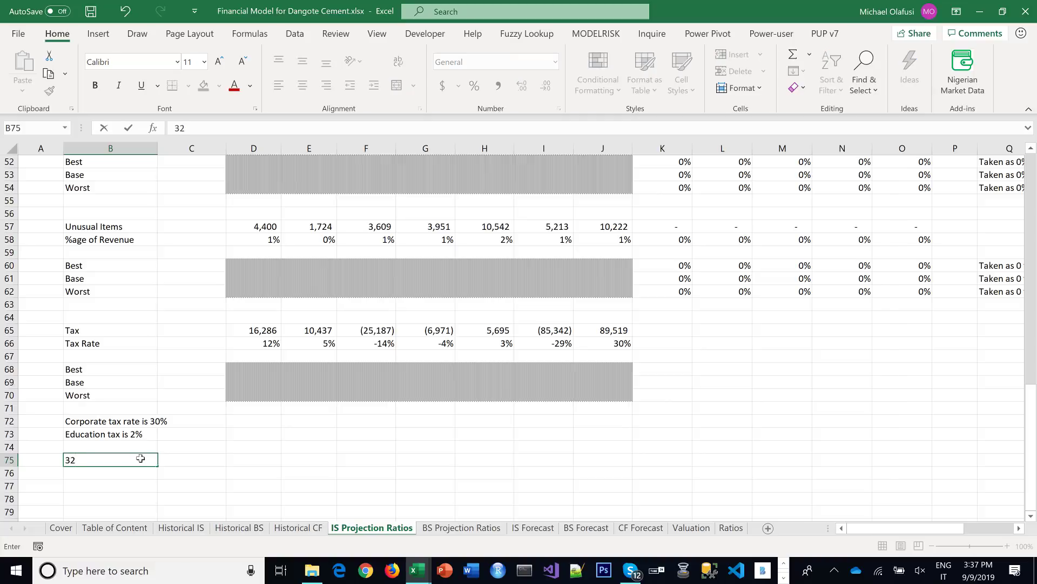
type("%")
key("Return")
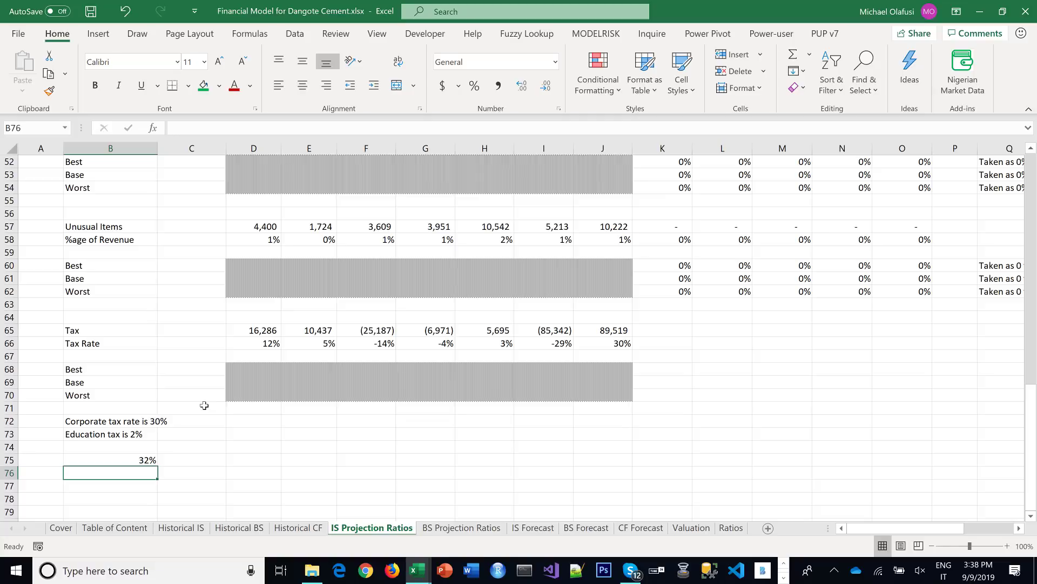
left_click_drag(261, 343, 618, 349)
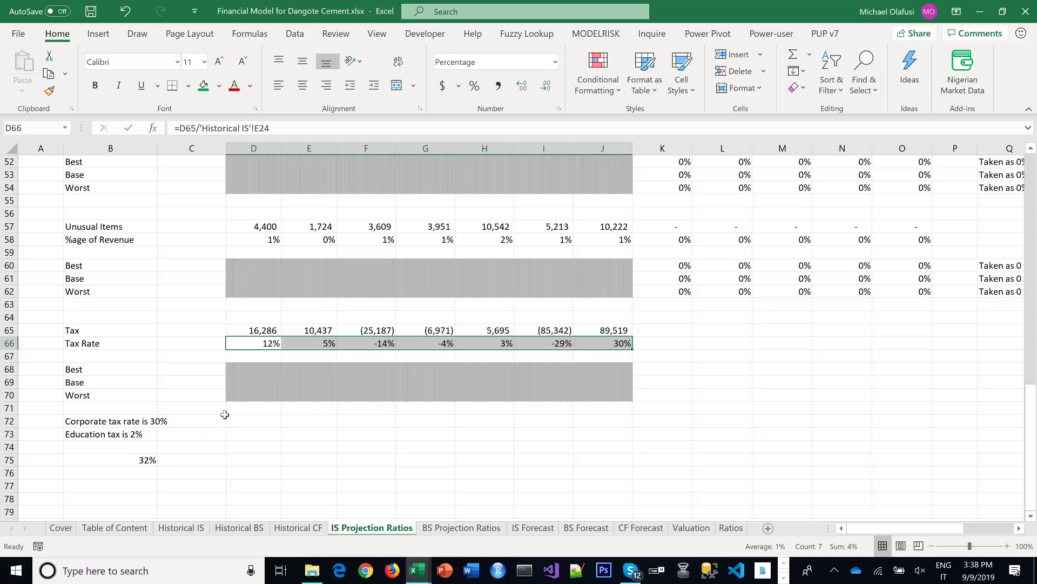
left_click(231, 448)
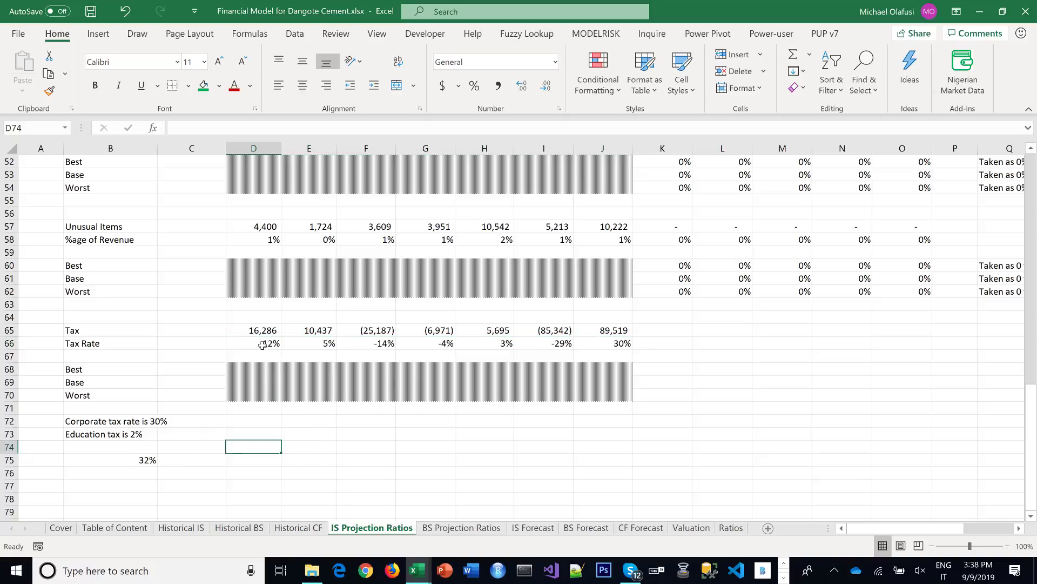
left_click_drag(262, 345, 613, 349)
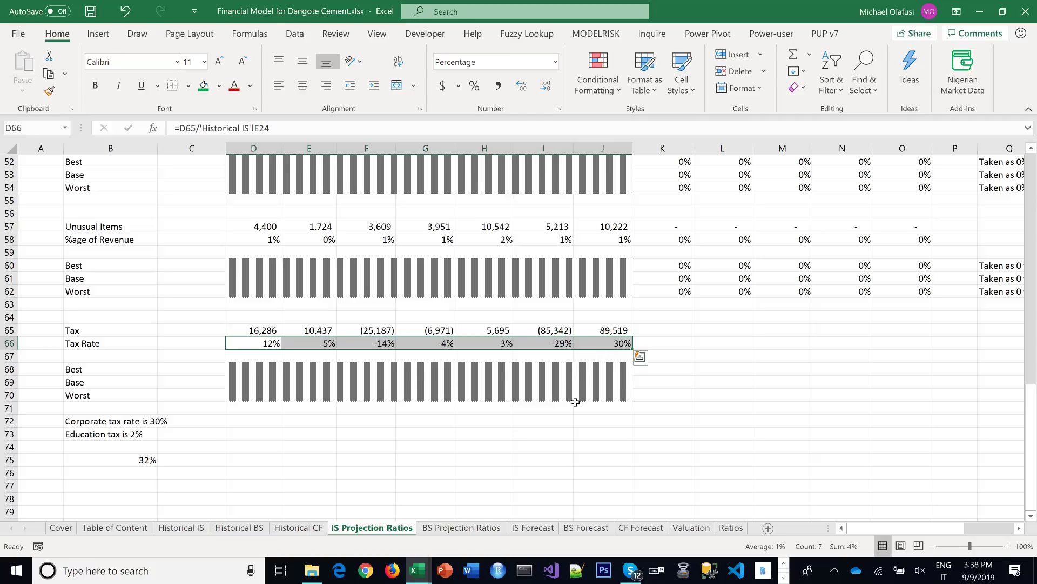
left_click(666, 345)
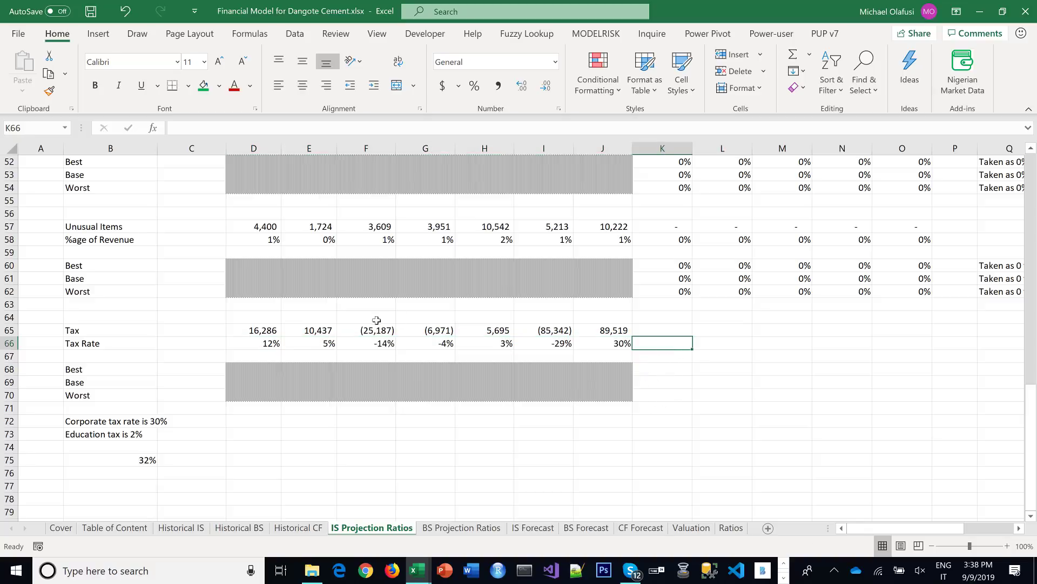
Label B77 "Effective tax rate for" below the combined tax rate
left_click(105, 481)
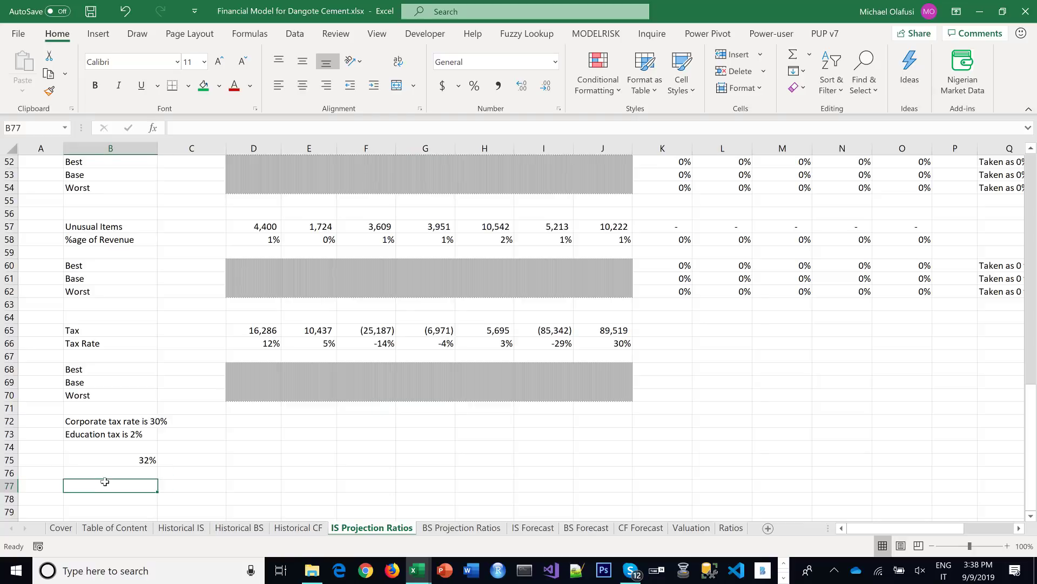
type("Effectiv")
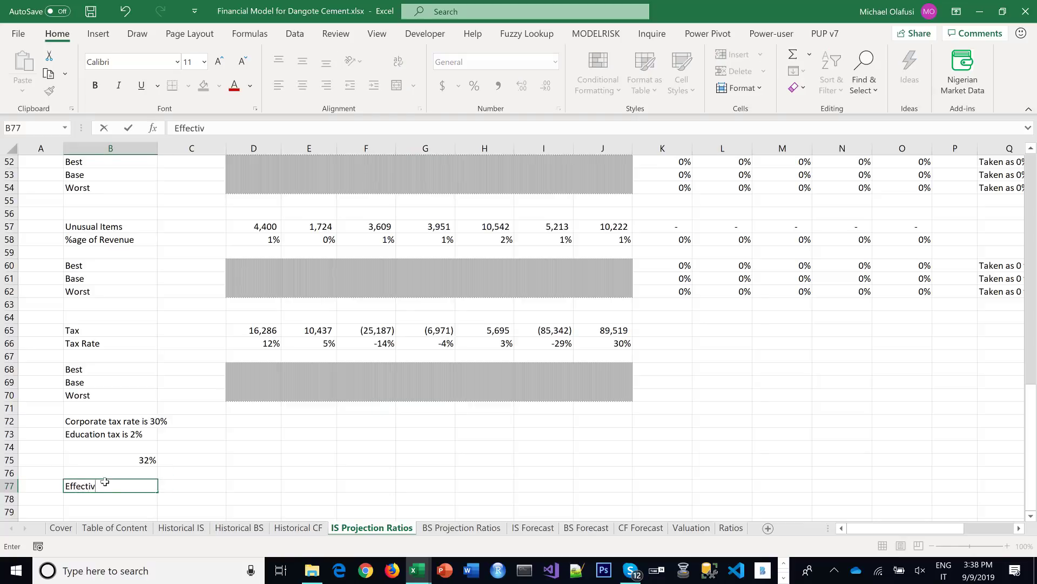
type("e tax rate for")
key("Tab")
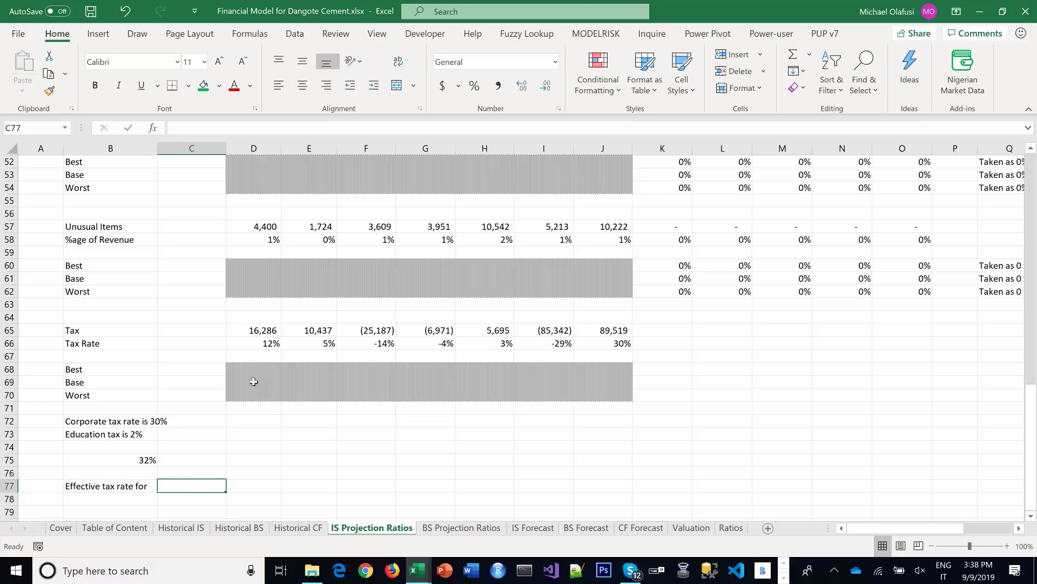
Enter -16% in C77 as the effective tax rate, beside its label
left_click_drag(248, 343, 604, 345)
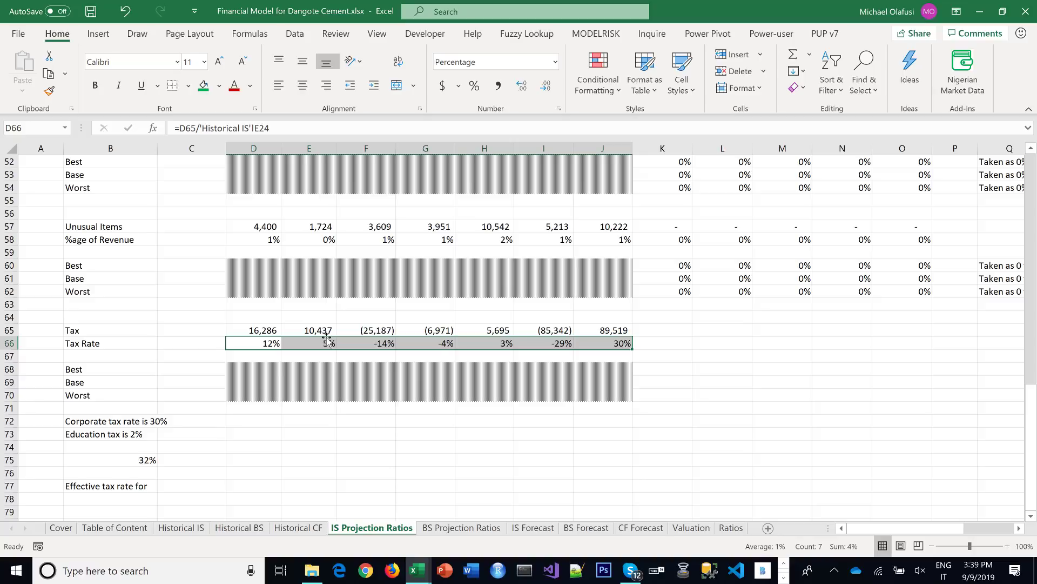
left_click(184, 487)
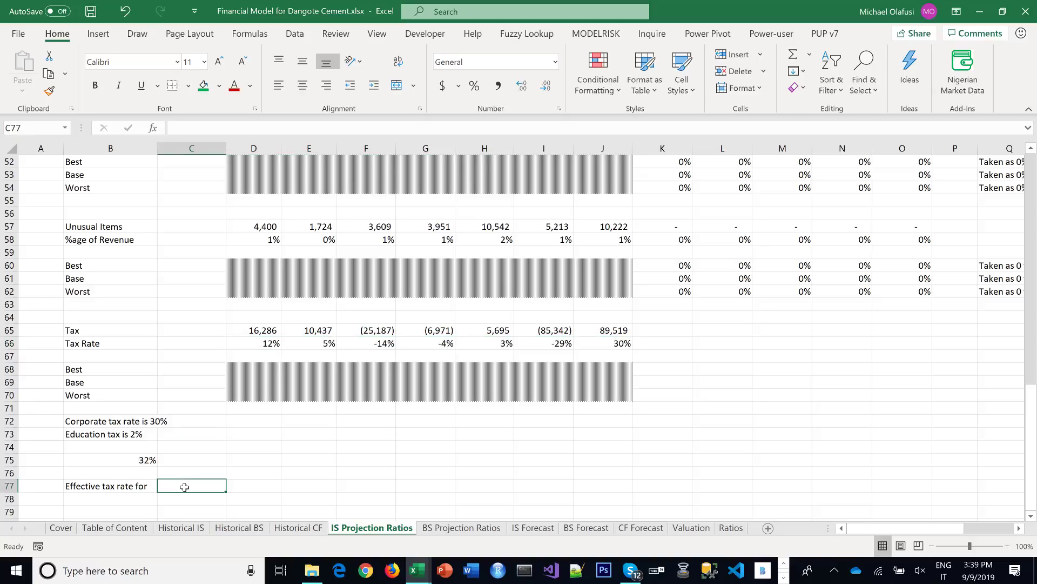
type("-16")
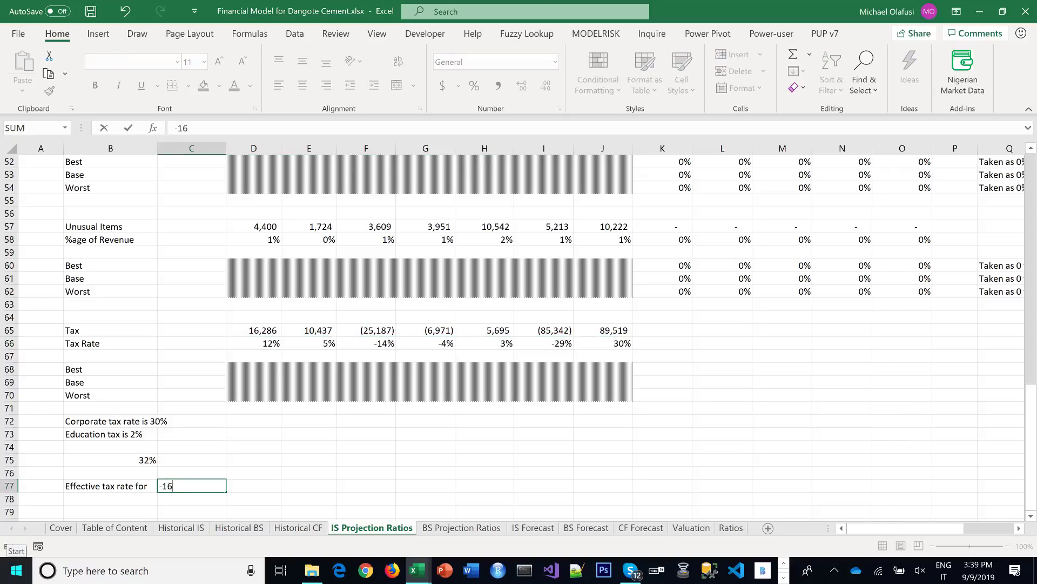
type("%")
key("Return")
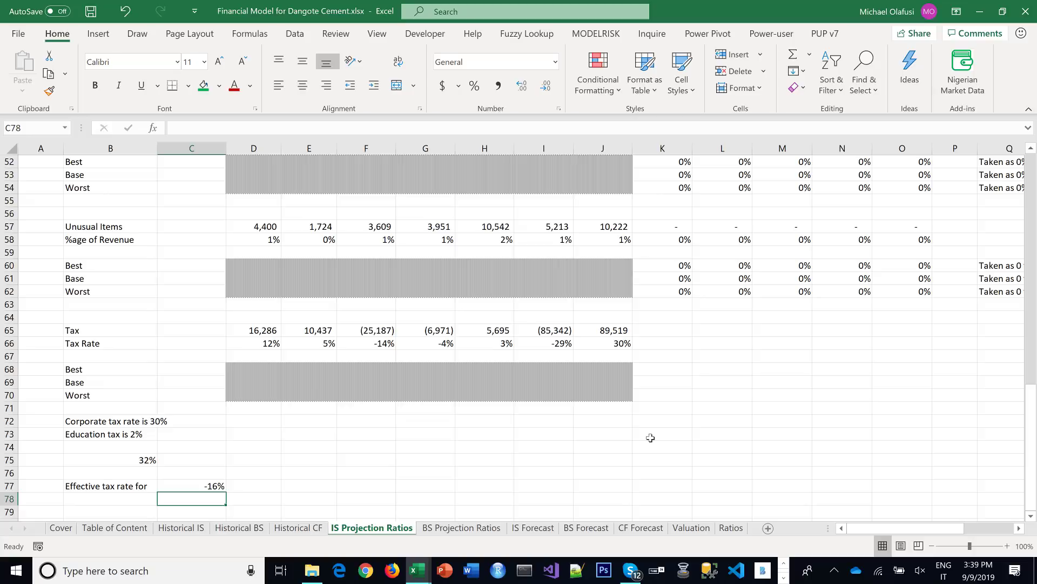
Set the Base case tax rate to -16% for all five forecast years, K69:O69
left_click_drag(649, 381, 926, 379)
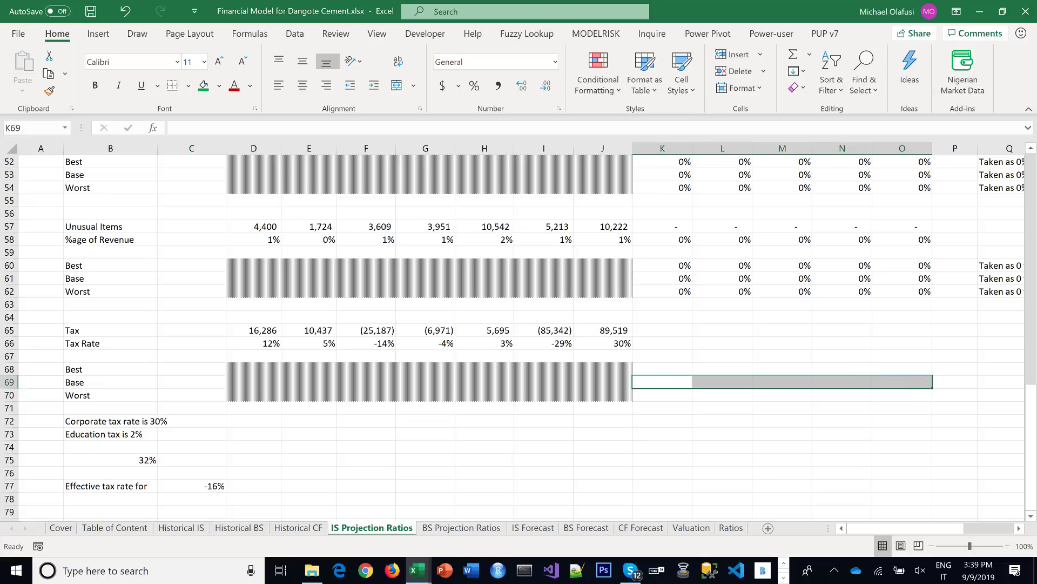
type("-16%")
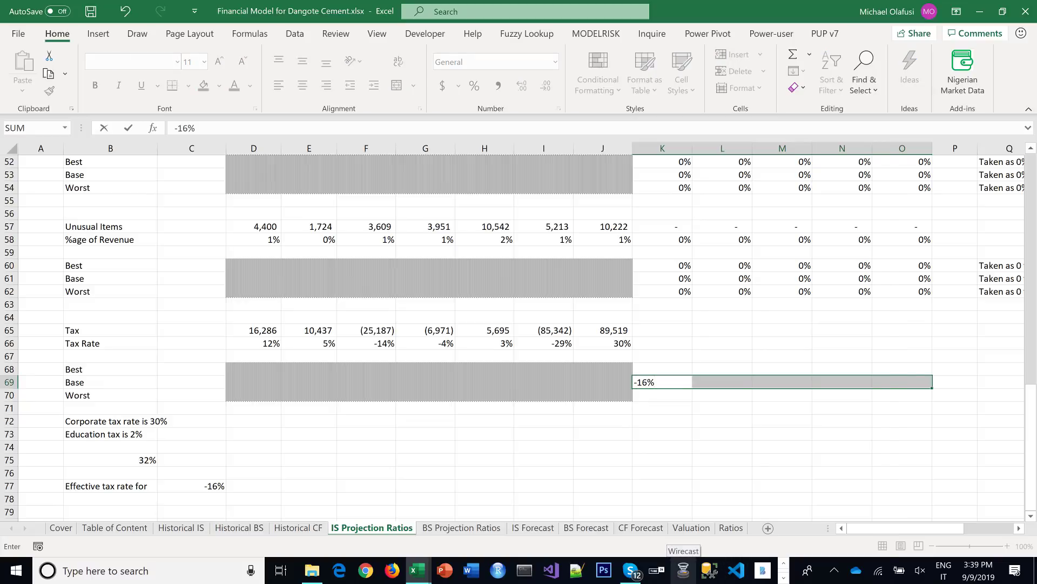
key("ctrl+Return")
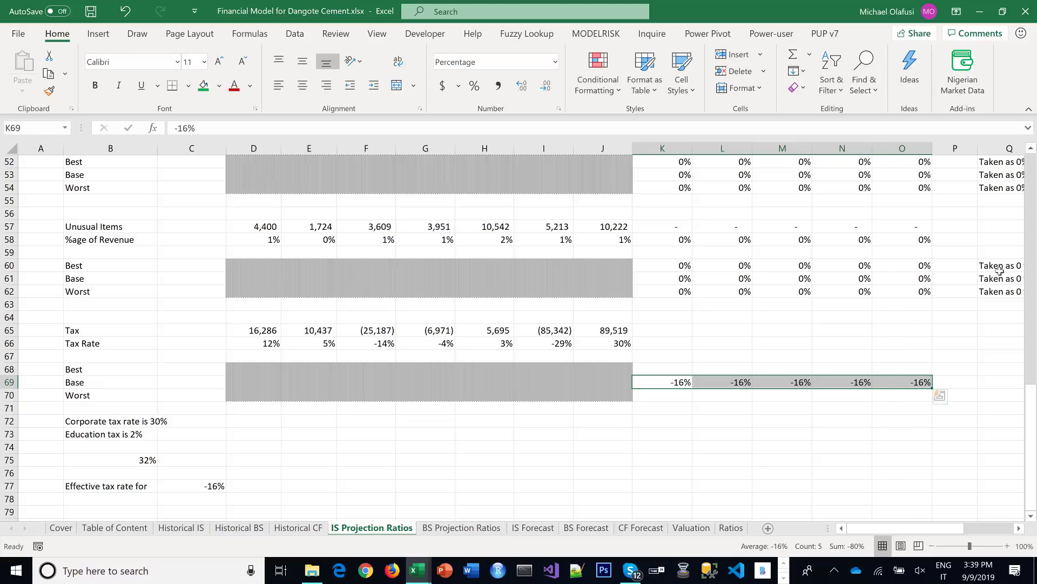
Copy the D&A scenario notes from Q44:Q46 to the tax scenario rows, Q68:Q70
left_click_drag(1000, 270, 989, 292)
scroll(993, 218, "up", 1)
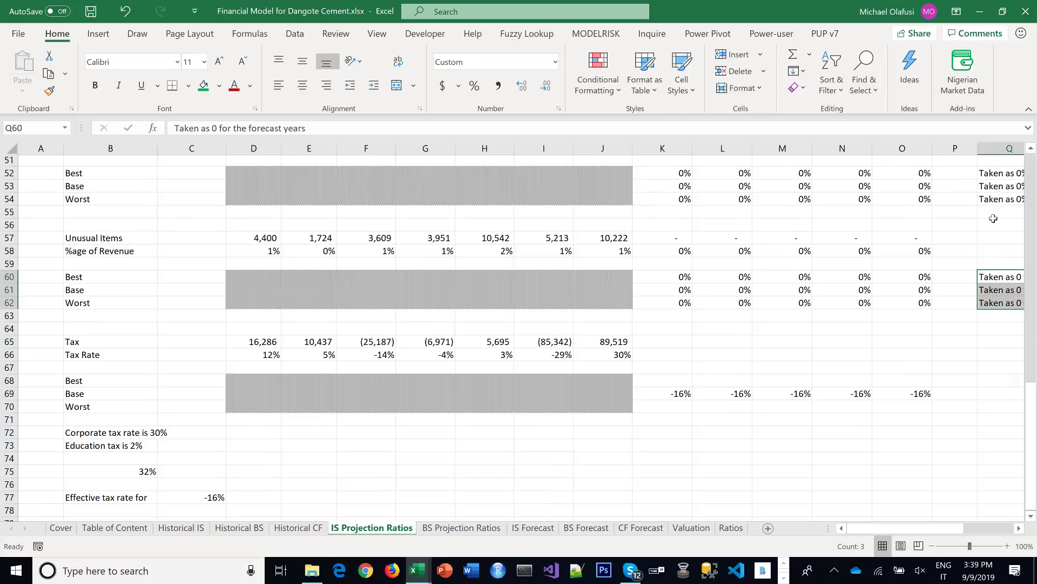
scroll(993, 218, "up", 4)
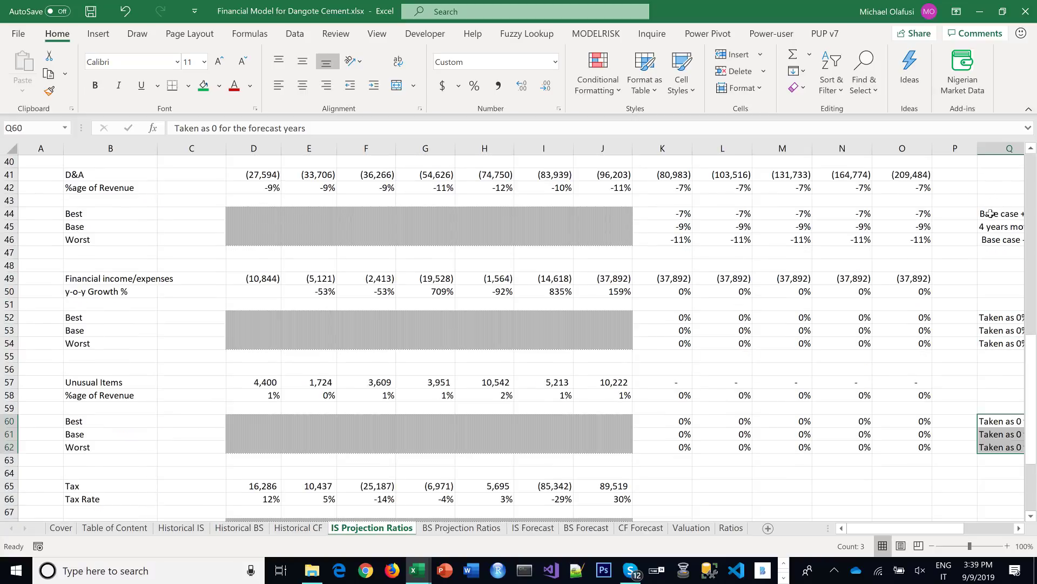
left_click_drag(991, 214, 995, 233)
key("ctrl+c")
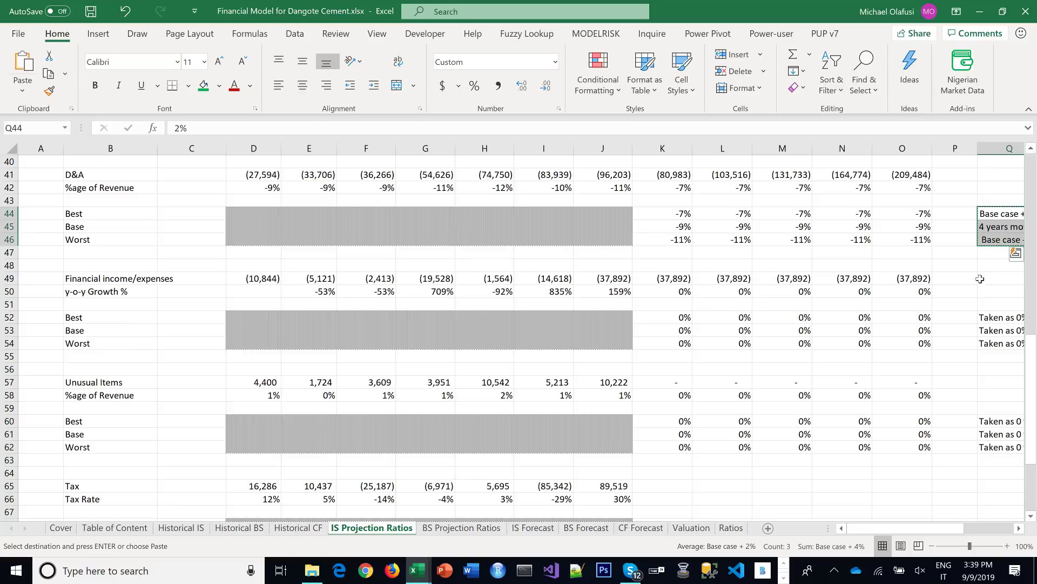
scroll(979, 308, "down", 3)
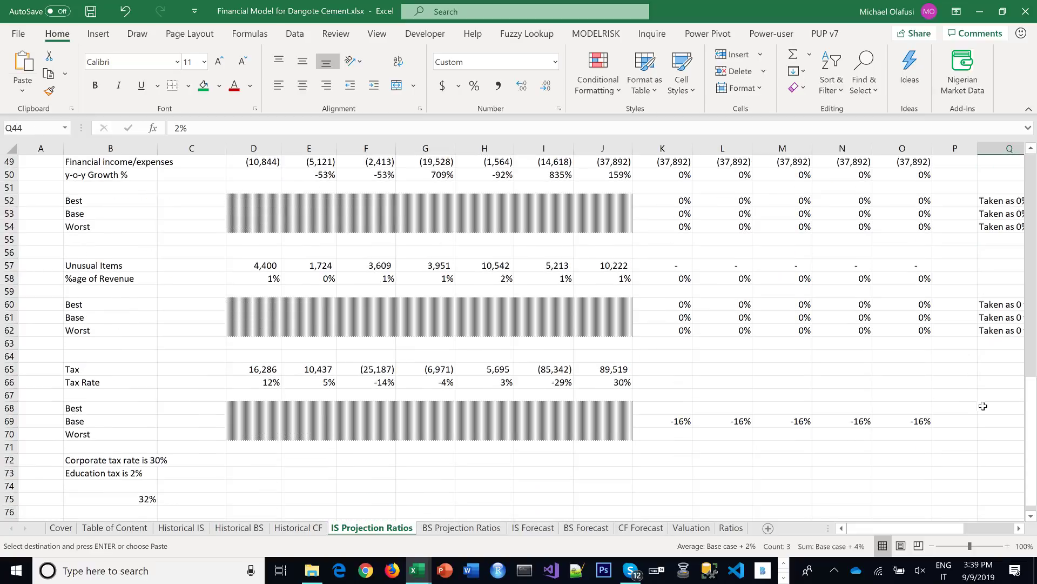
left_click(984, 408)
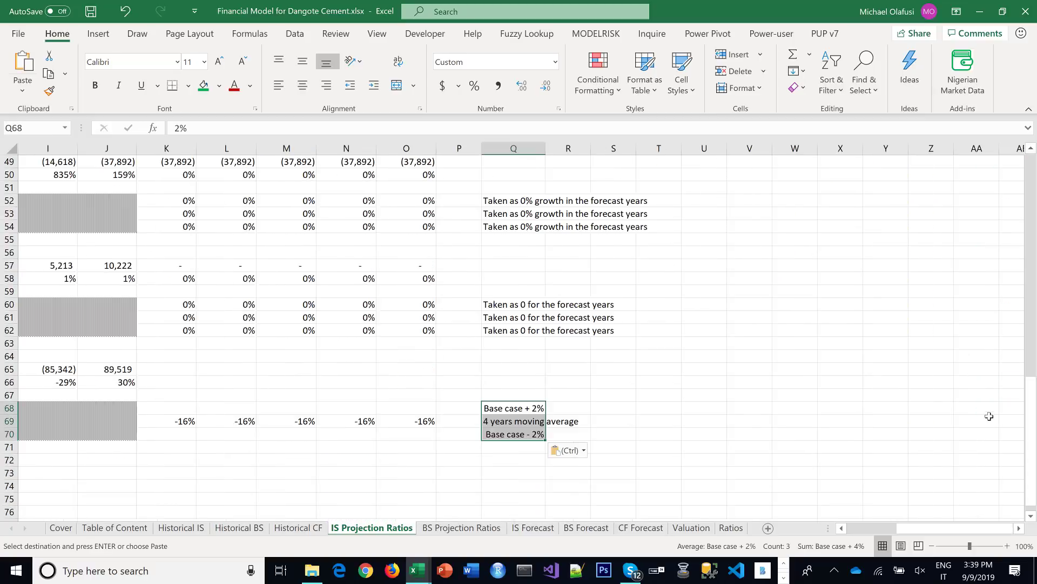
key("ctrl+v")
Replace the Base case tax note in Q69 with "Taken as industry average of 16%"
left_click(494, 421)
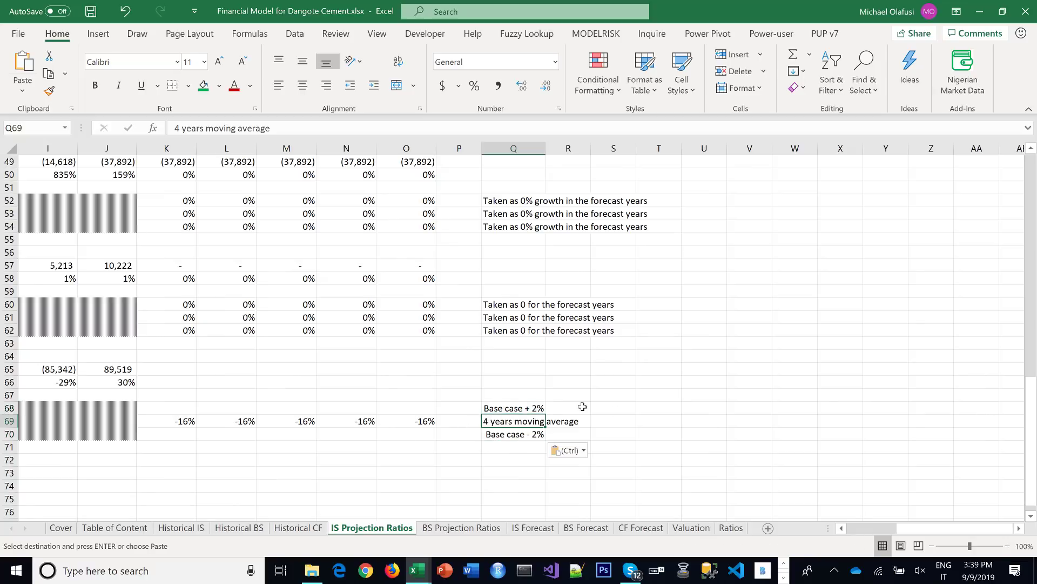
type("Taken")
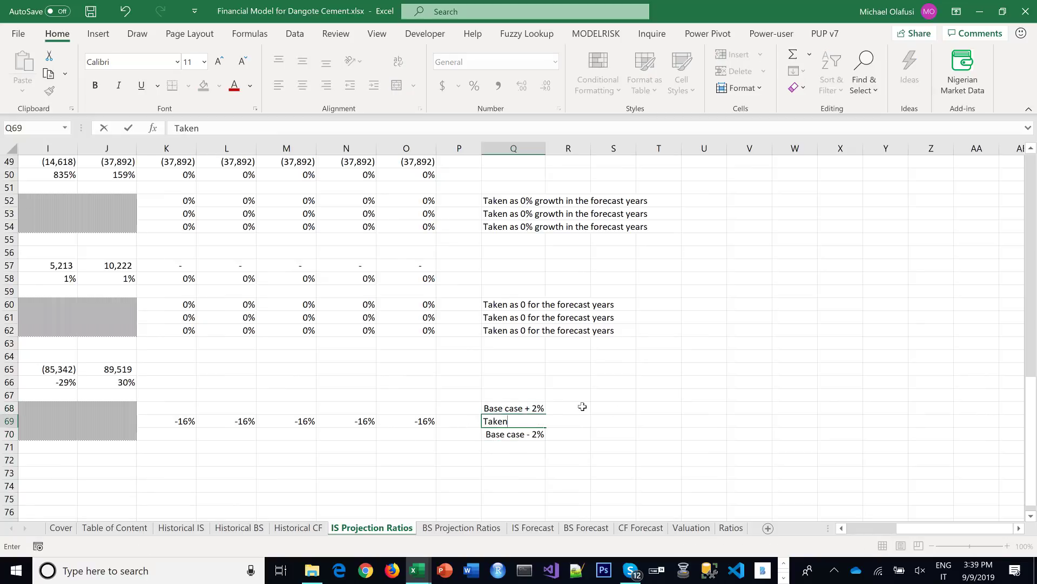
type(" as inus")
key("BackSpace")
key("BackSpace")
key("BackSpace")
key("BackSpace")
key("BackSpace")
key("BackSpace")
type("ndustry average pf 1")
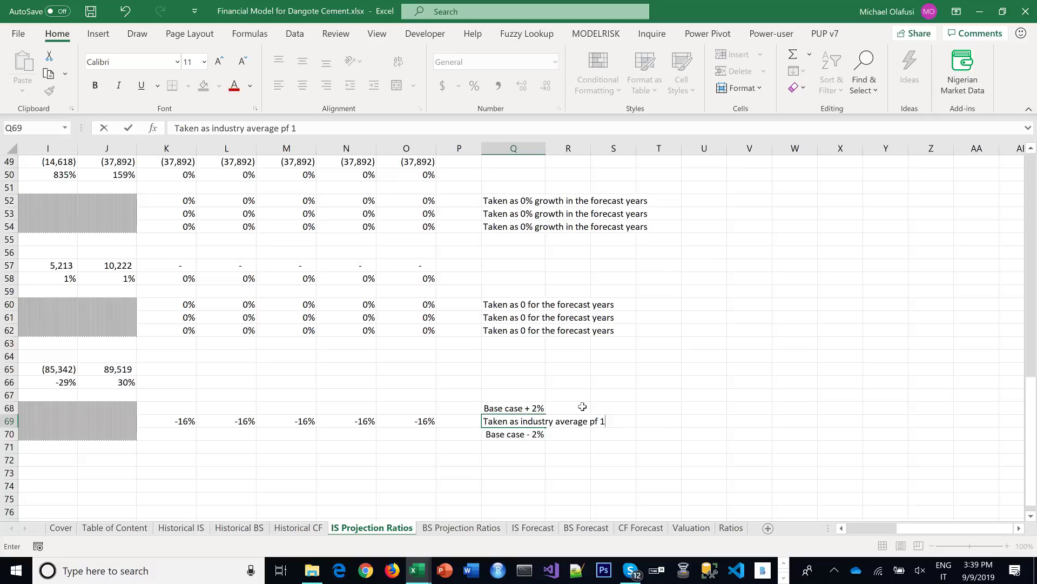
key("BackSpace")
key("BackSpace")
key("BackSpace")
key("BackSpace")
type("of 16%")
key("ctrl+Return")
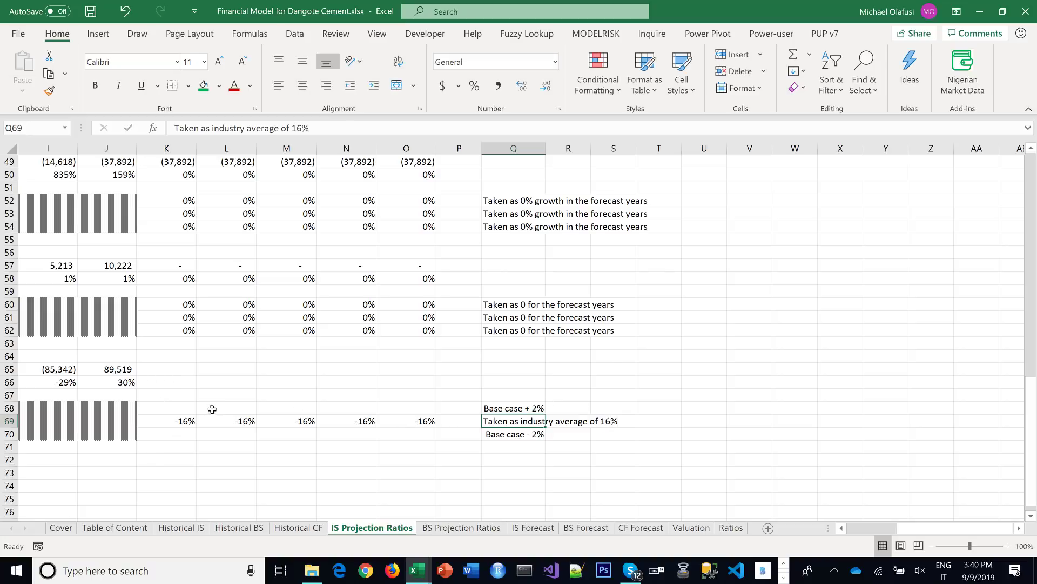
Copy the D&A Best, Base and Worst forecast cells K44:O46 to the tax scenario rows, K68:O70
scroll(214, 408, "up", 1)
scroll(215, 408, "up", 2)
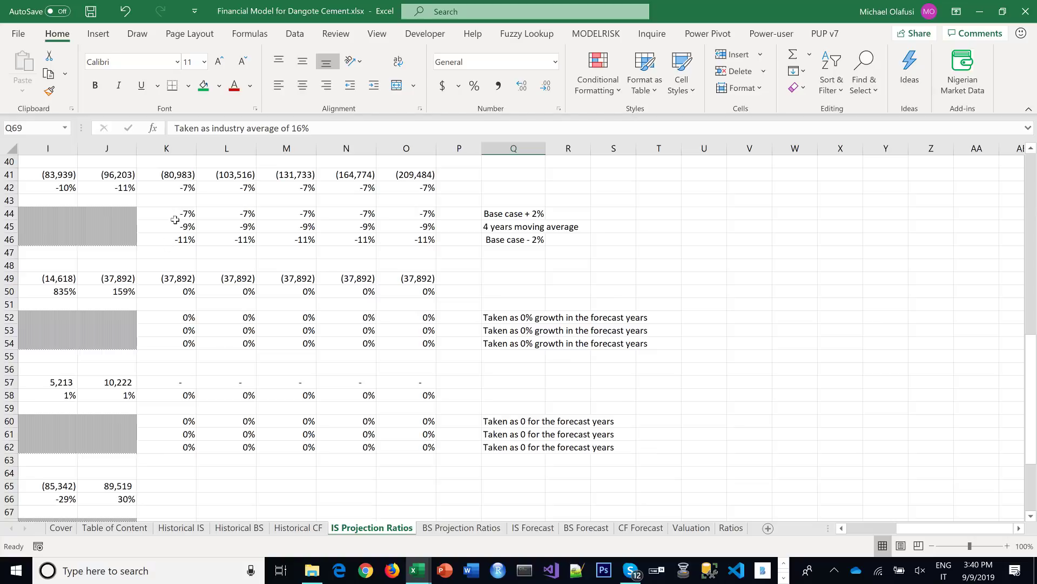
left_click(177, 215)
left_click_drag(177, 215, 416, 214)
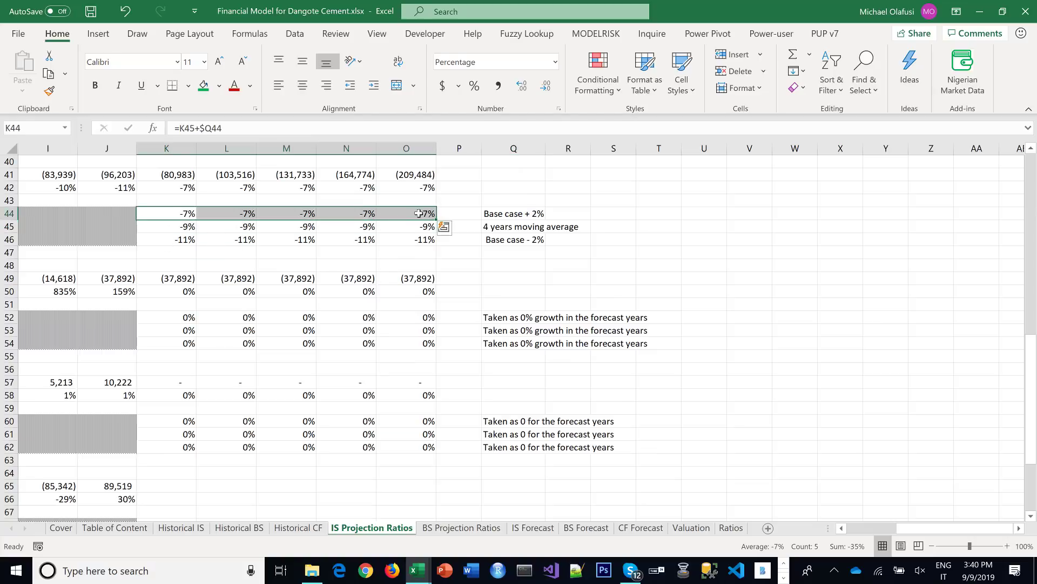
key("ctrl+c")
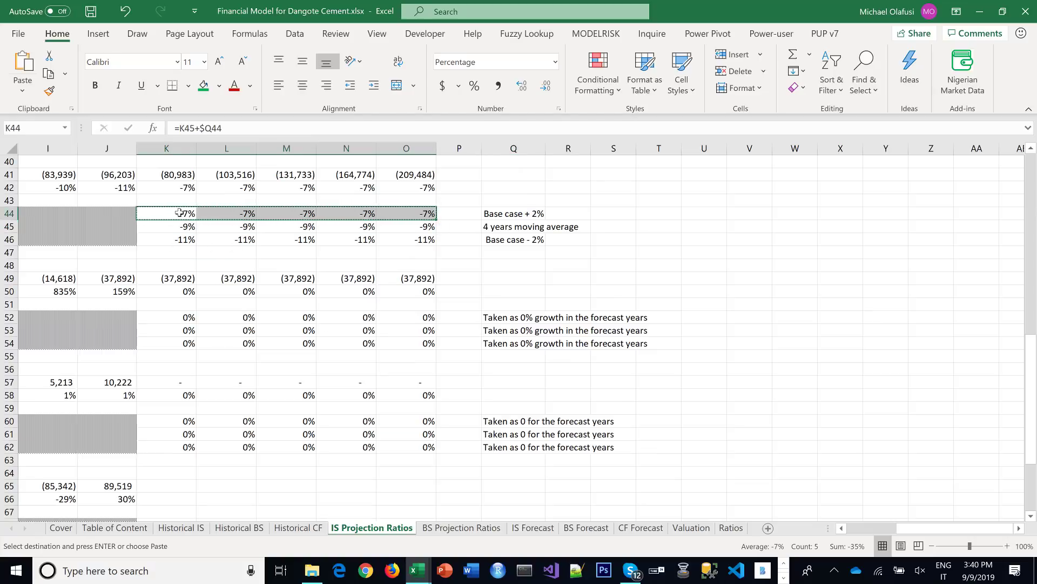
left_click_drag(179, 212, 402, 238)
key("ctrl+v")
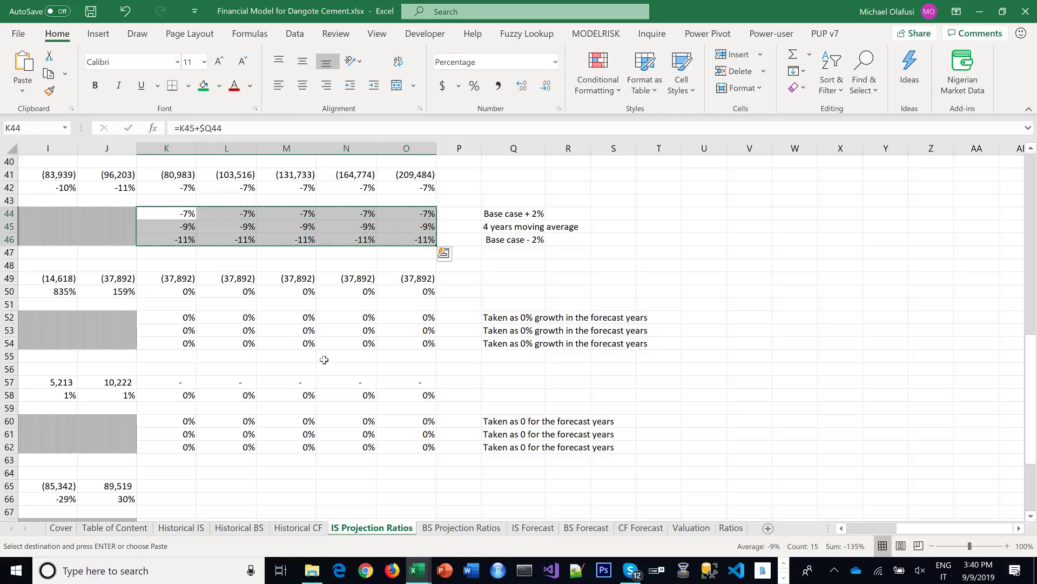
scroll(184, 459, "down", 5)
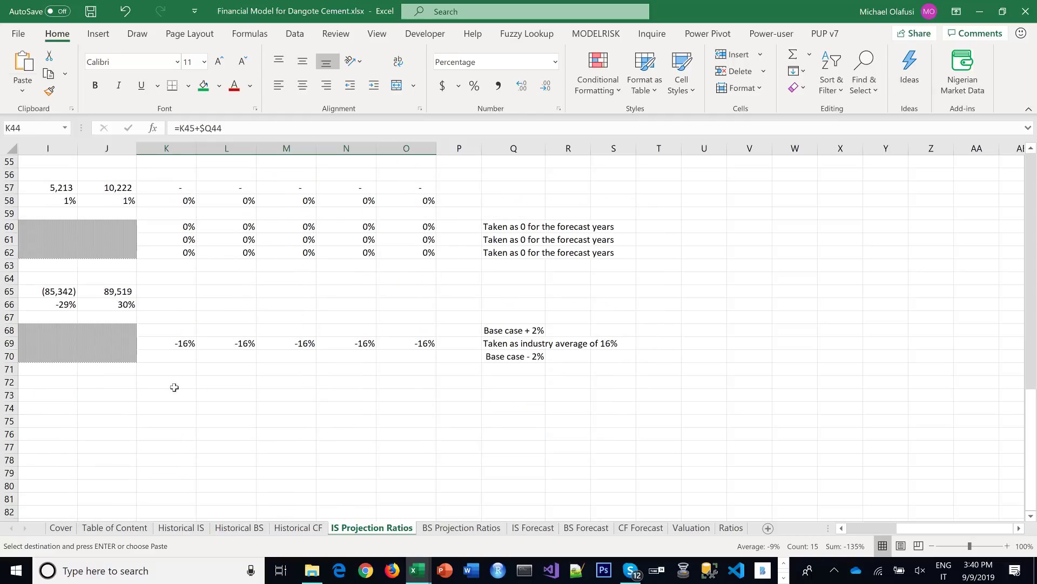
left_click(161, 331)
key("ctrl+v")
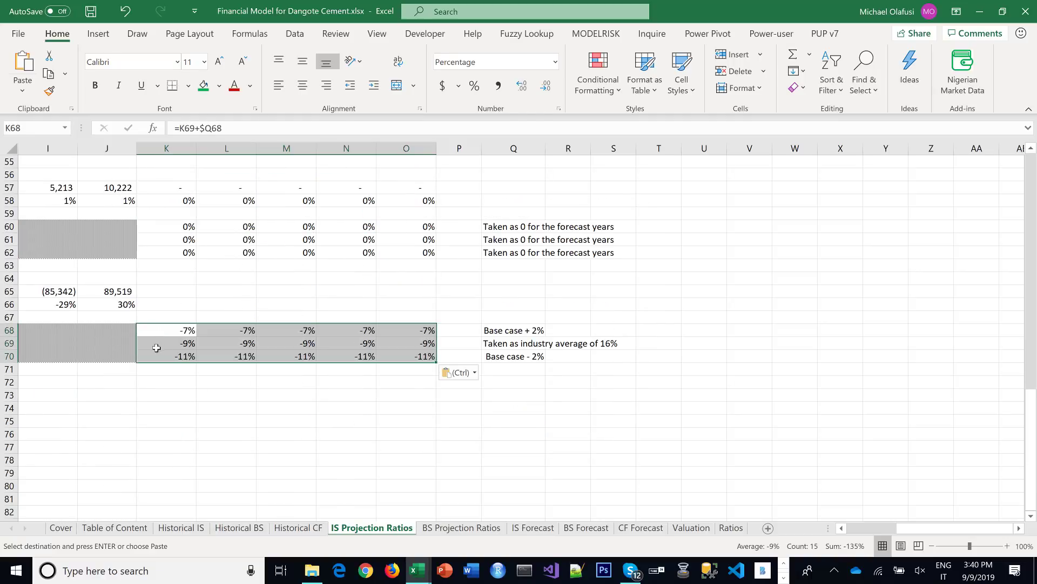
Overwrite the pasted Base case tax rates in K69:O69 with -16% and save the workbook
left_click_drag(156, 348, 427, 339)
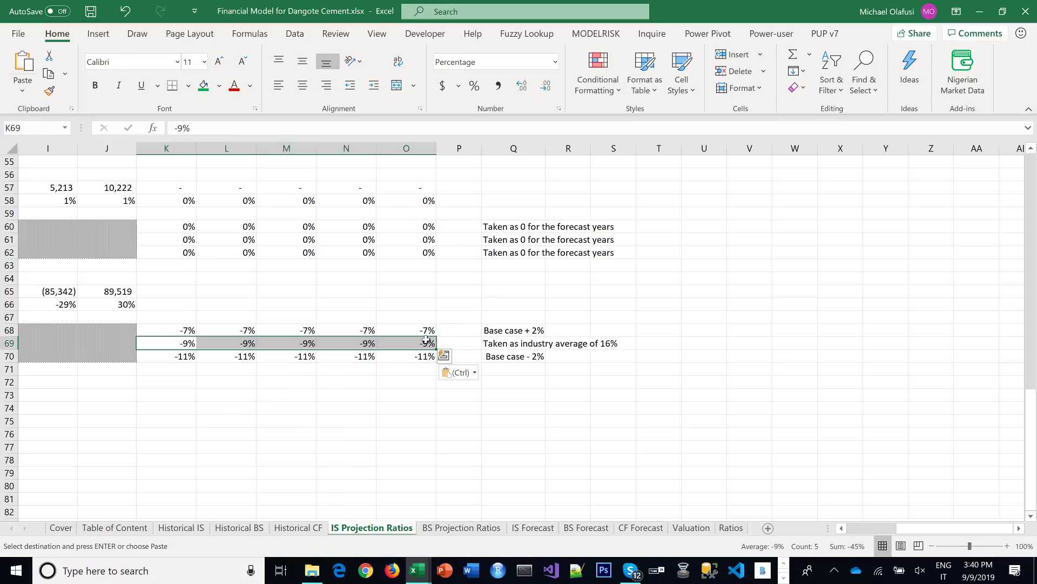
type("-16%")
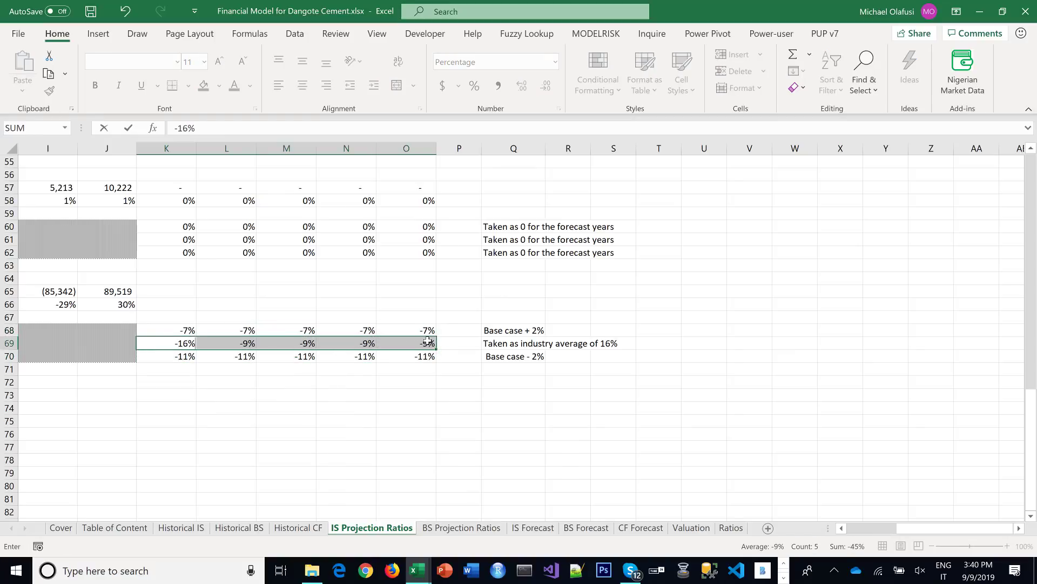
key("ctrl+Return")
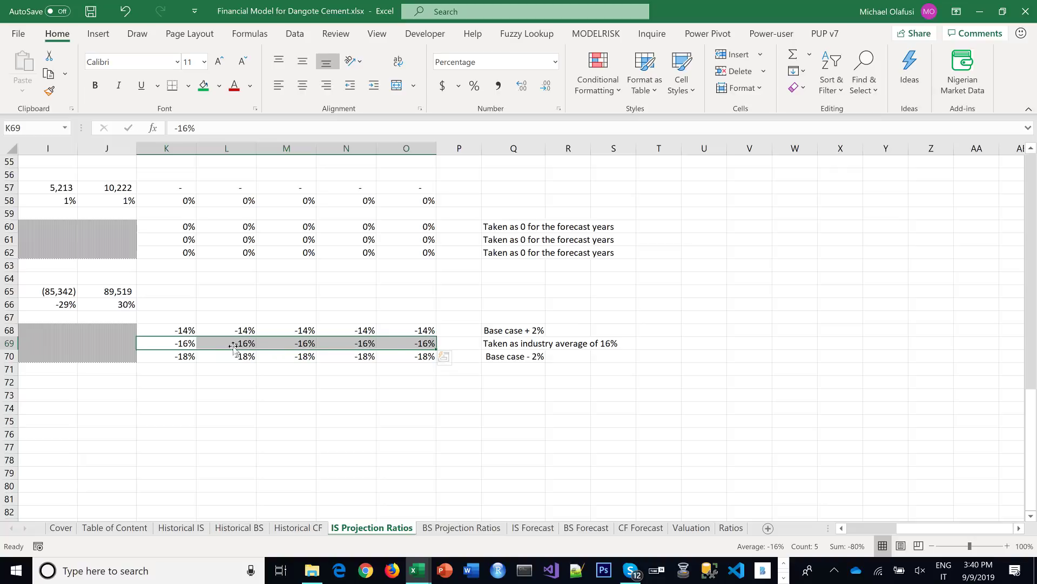
left_click(846, 528)
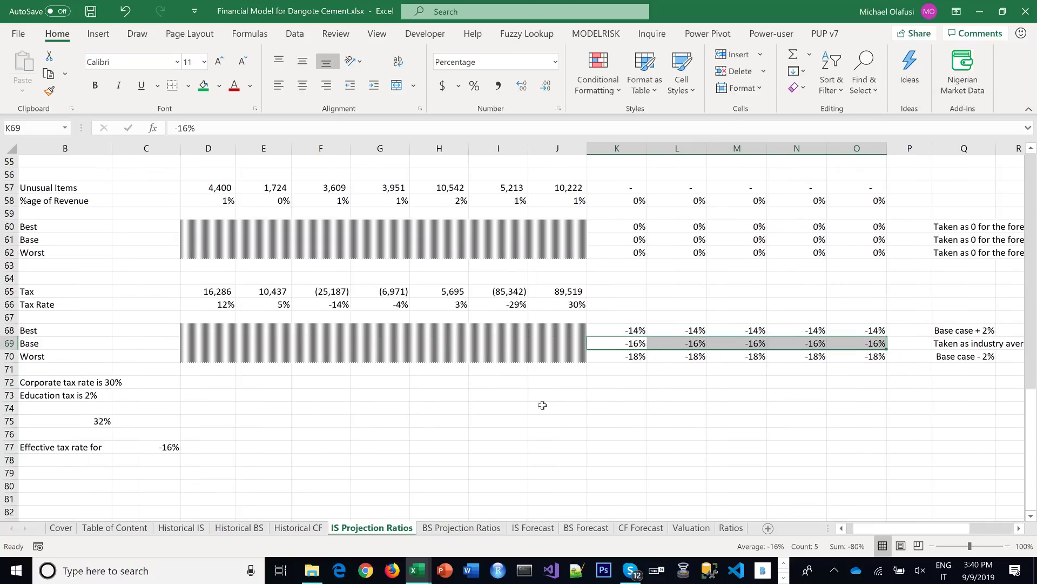
left_click(554, 407)
key("ctrl+s")
Copy the Unusual Items %age of Revenue forecast formulas K58:O58 to the Tax Rate row, K66:O66
scroll(630, 347, "up", 1)
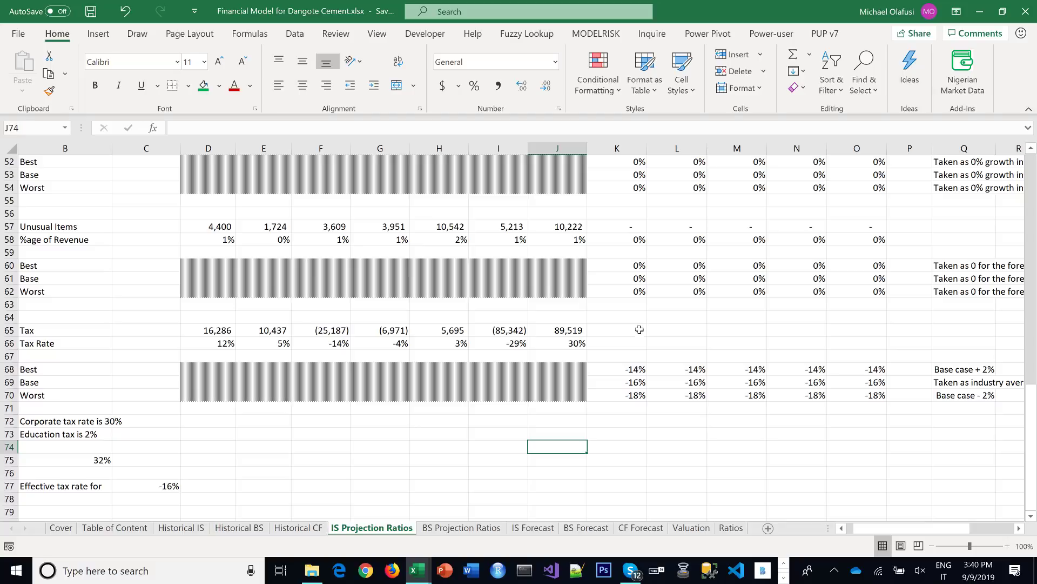
left_click_drag(629, 240, 863, 241)
key("ctrl+c")
left_click(606, 342)
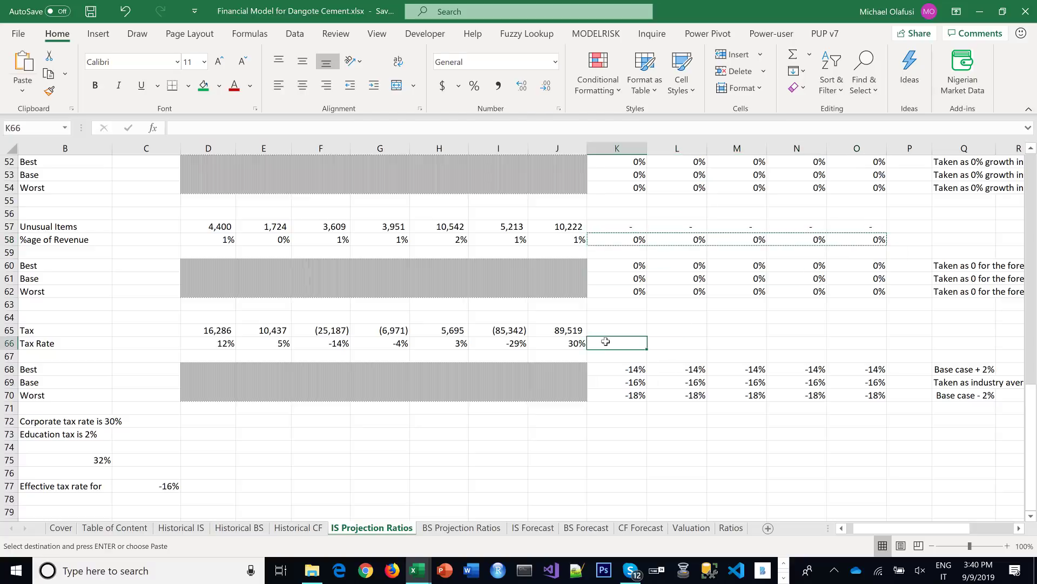
key("ctrl+v")
left_click(596, 445)
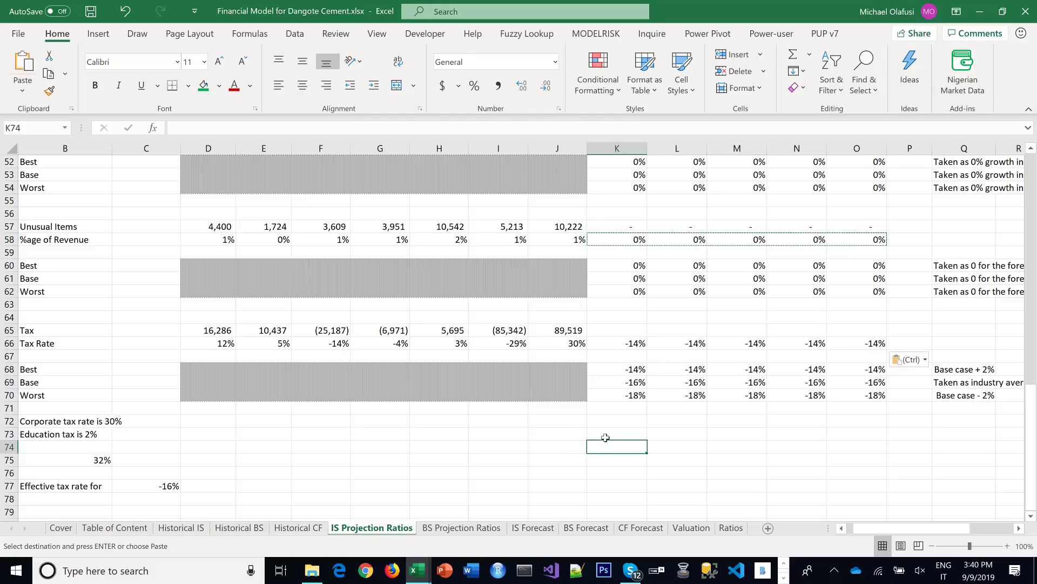
key("Escape")
left_click(623, 330)
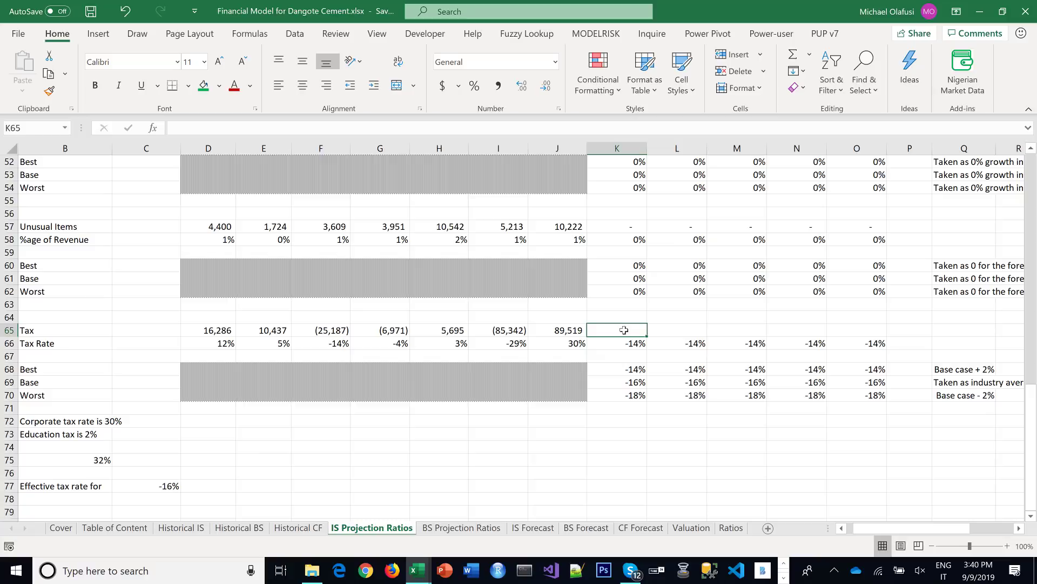
Clear the tax rate working notes in B71:C77 below the tax scenarios and save the workbook
left_click_drag(37, 410, 164, 482)
key("Delete")
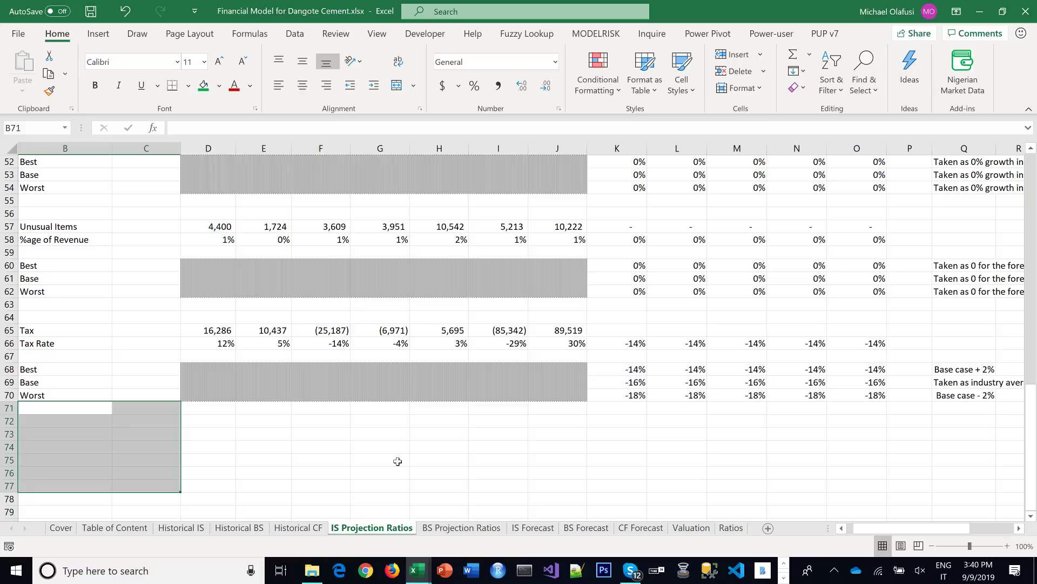
left_click(425, 446)
key("ctrl+s")
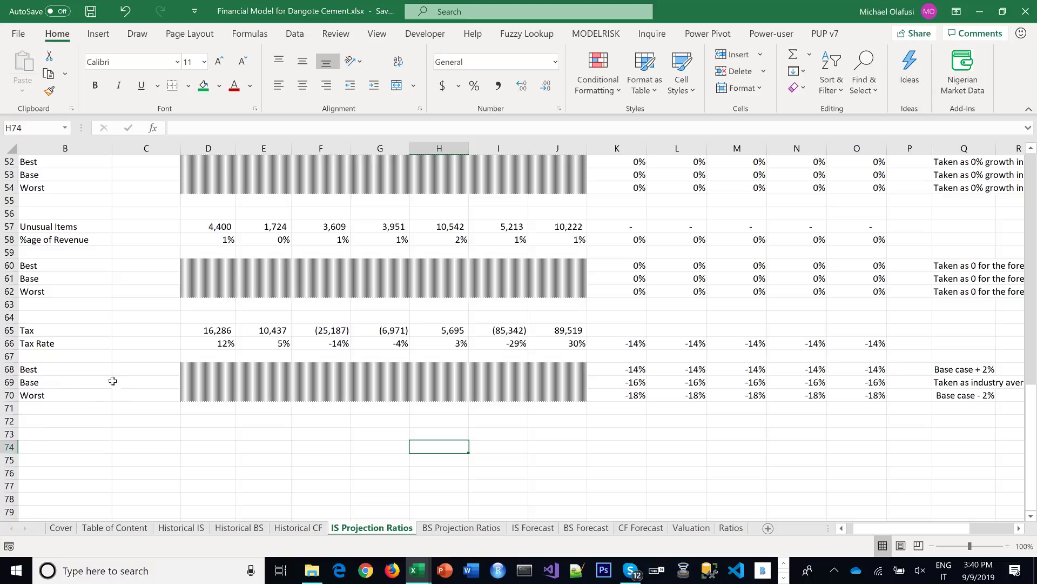
Review the whole IS Projection Ratios sheet, from the revenue section down to the tax scenarios
scroll(113, 381, "up", 7)
scroll(113, 387, "up", 10)
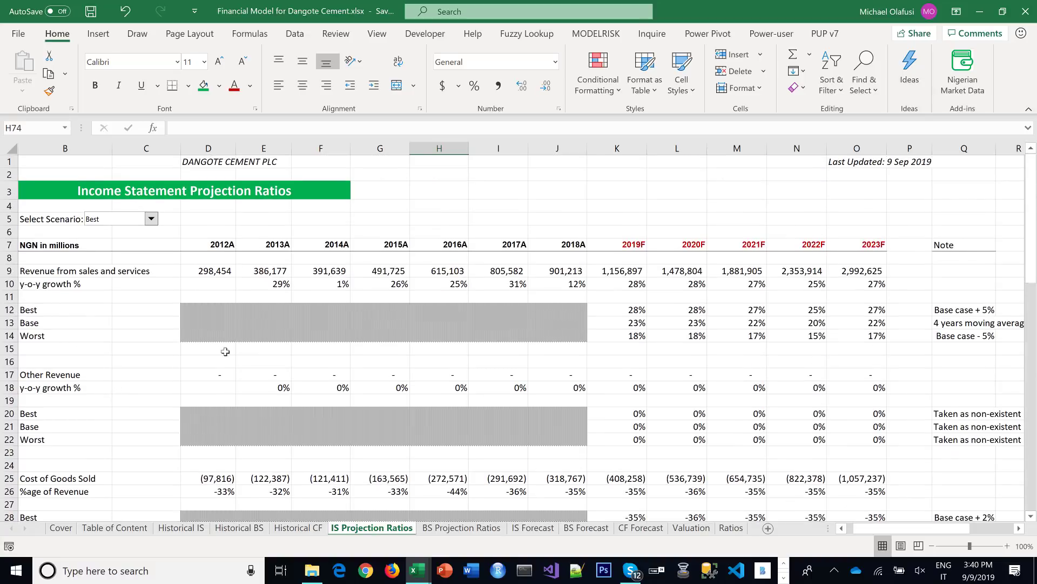
scroll(227, 359, "down", 2)
scroll(227, 369, "down", 7)
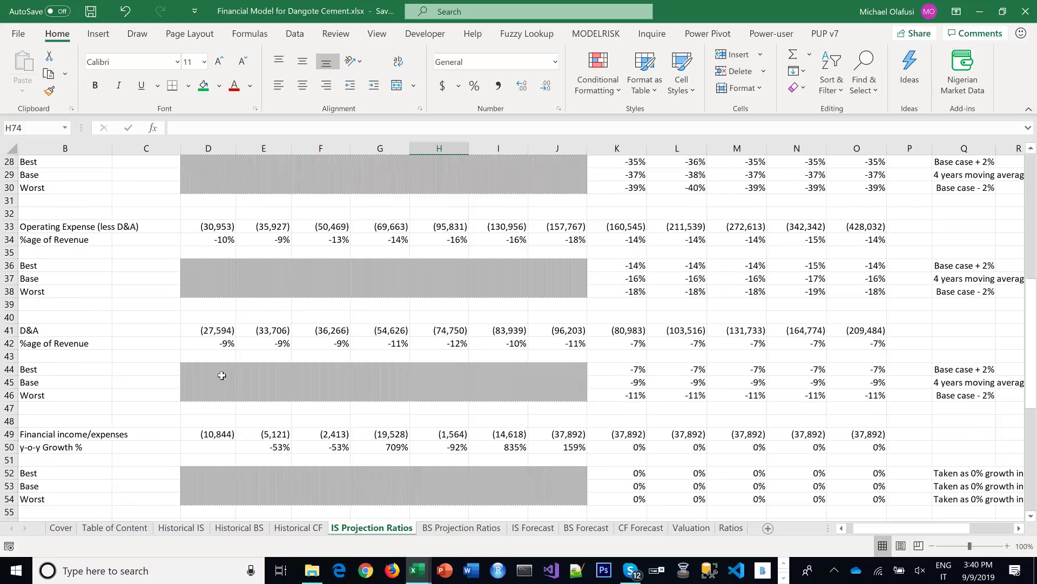
scroll(221, 376, "down", 7)
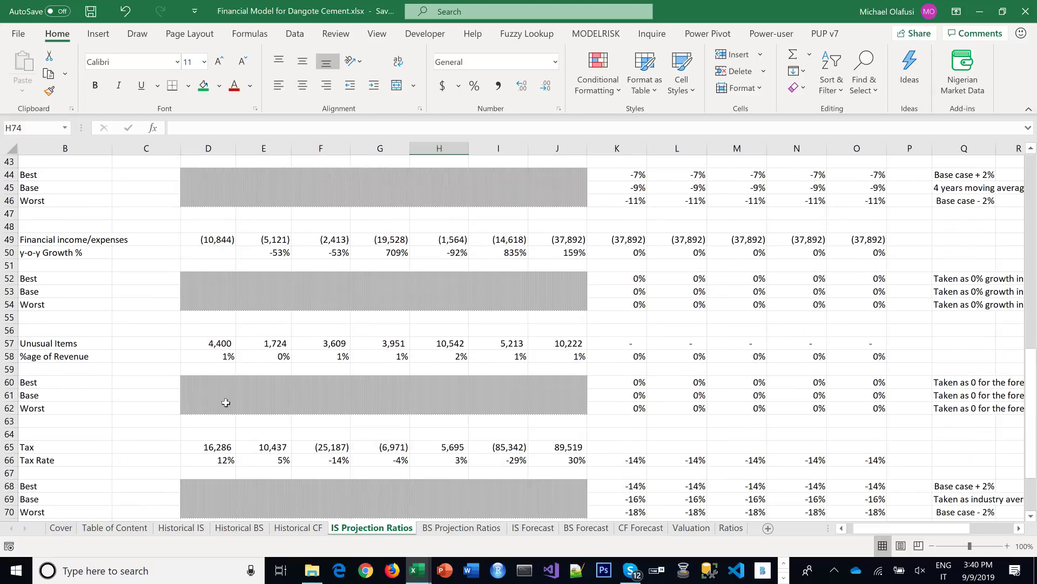
scroll(225, 404, "down", 2)
scroll(239, 390, "up", 14)
scroll(239, 390, "up", 4)
Hide the gridlines on the IS Projection Ratios sheet and save the workbook
left_click(299, 297)
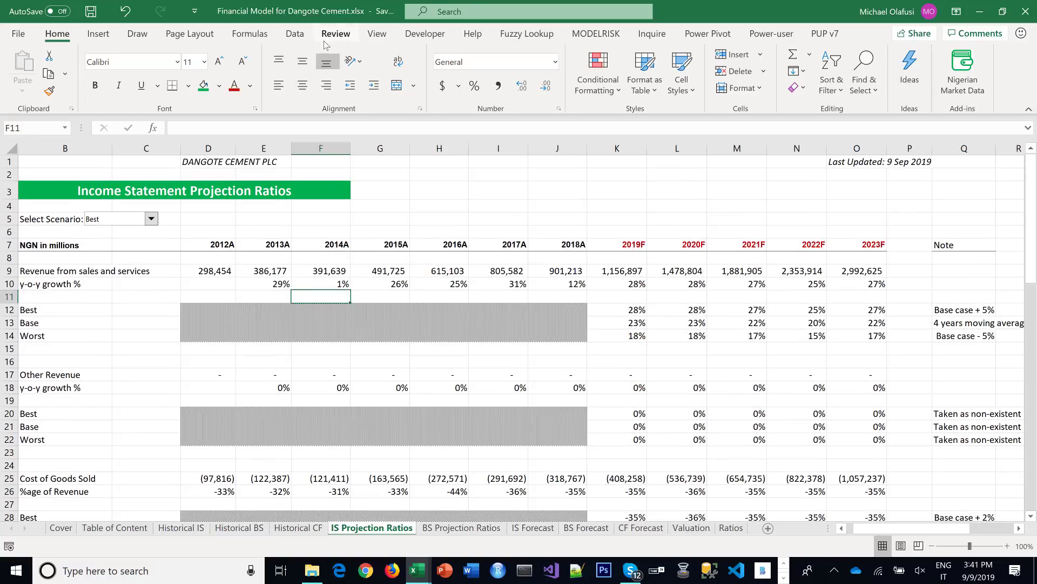
left_click(368, 34)
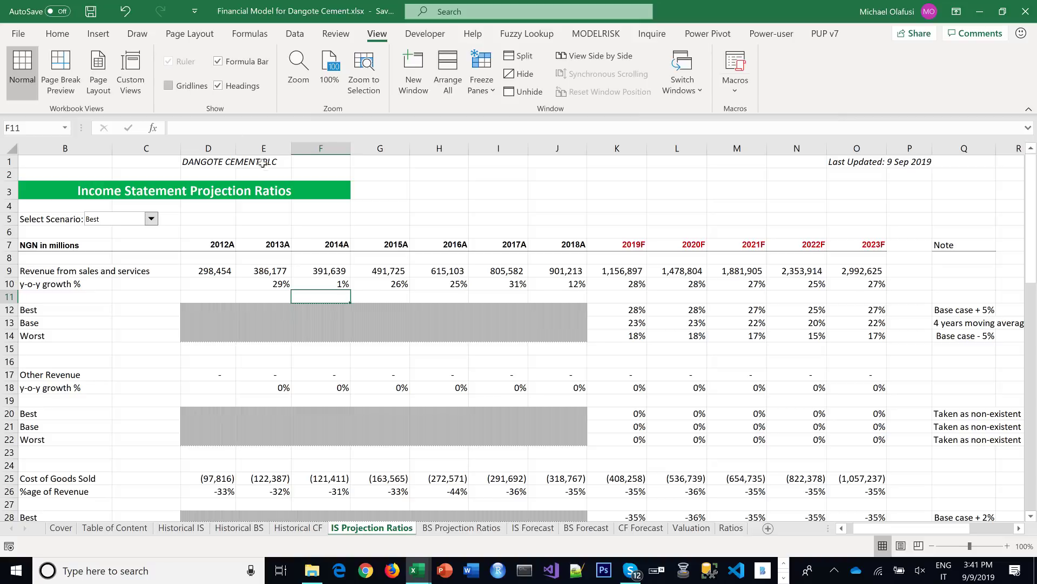
left_click(517, 359)
key("ctrl+s")
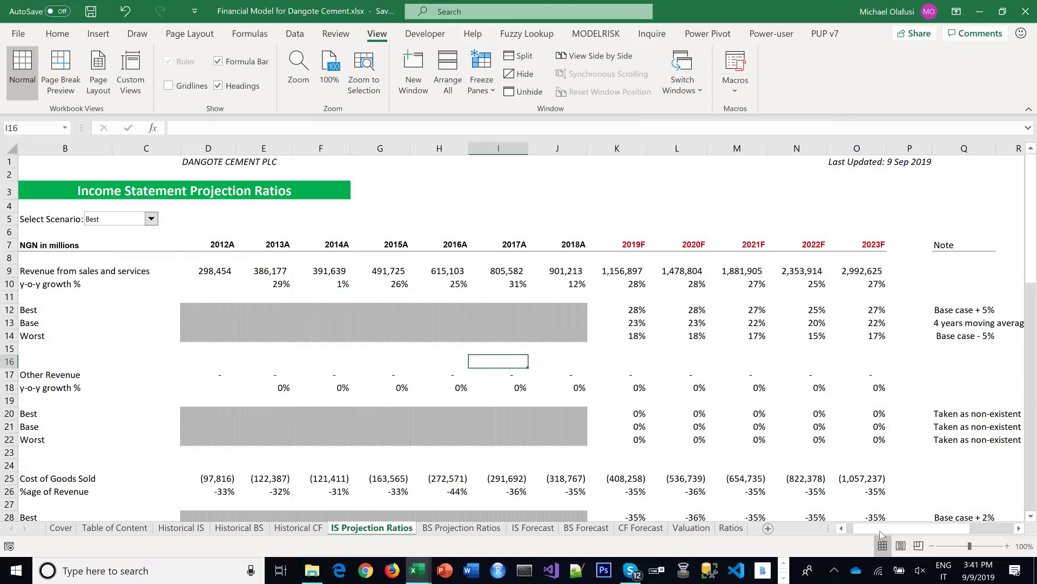
left_click_drag(879, 530, 823, 537)
scroll(384, 372, "down", 6)
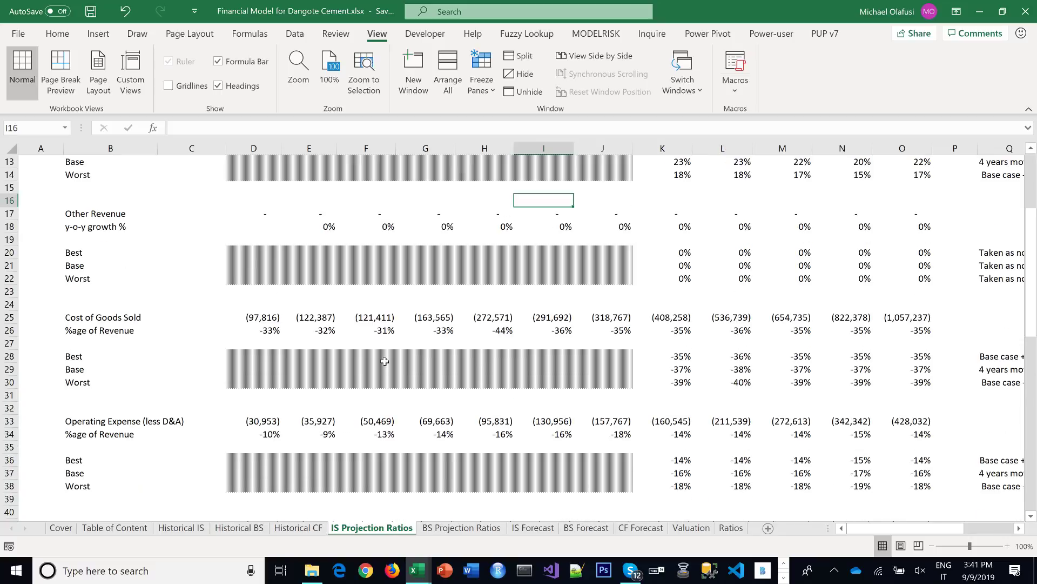
scroll(381, 367, "up", 6)
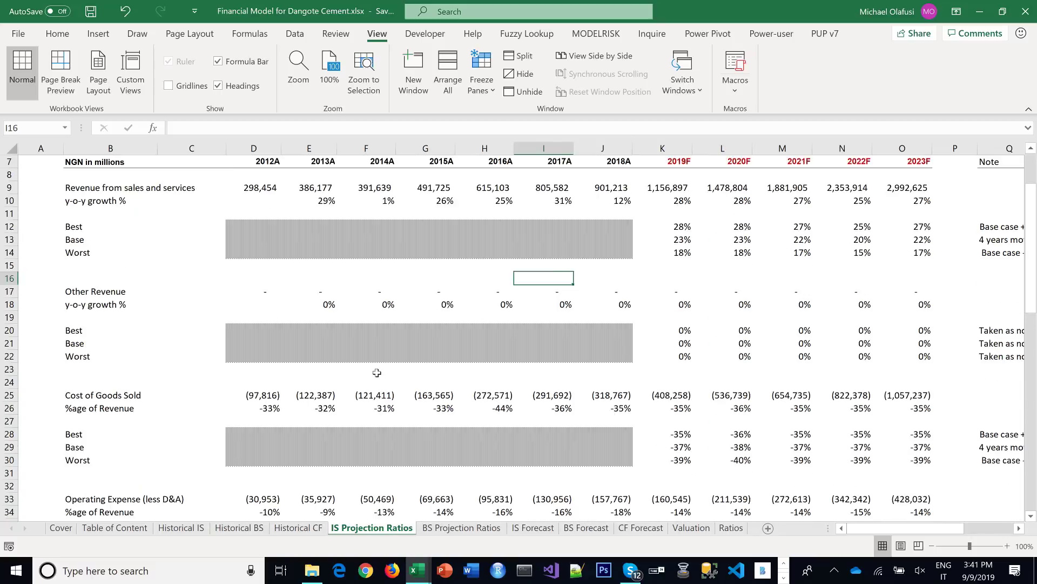
Enter the title "Balance Sheet Projection Ratios" in B3 of the BS Projection Ratios sheet and save the workbook
left_click(461, 528)
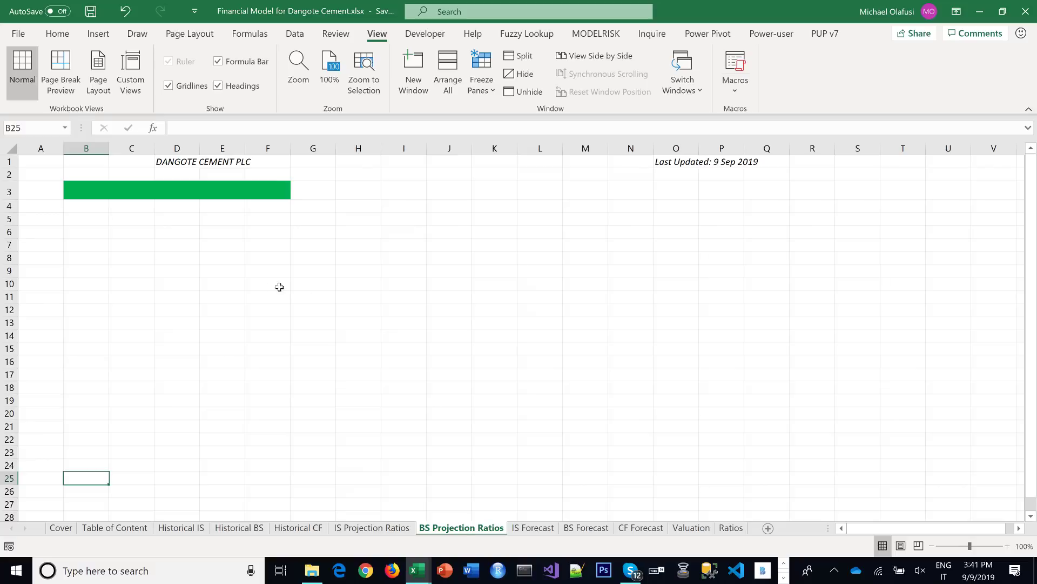
left_click(75, 190)
type("Ba")
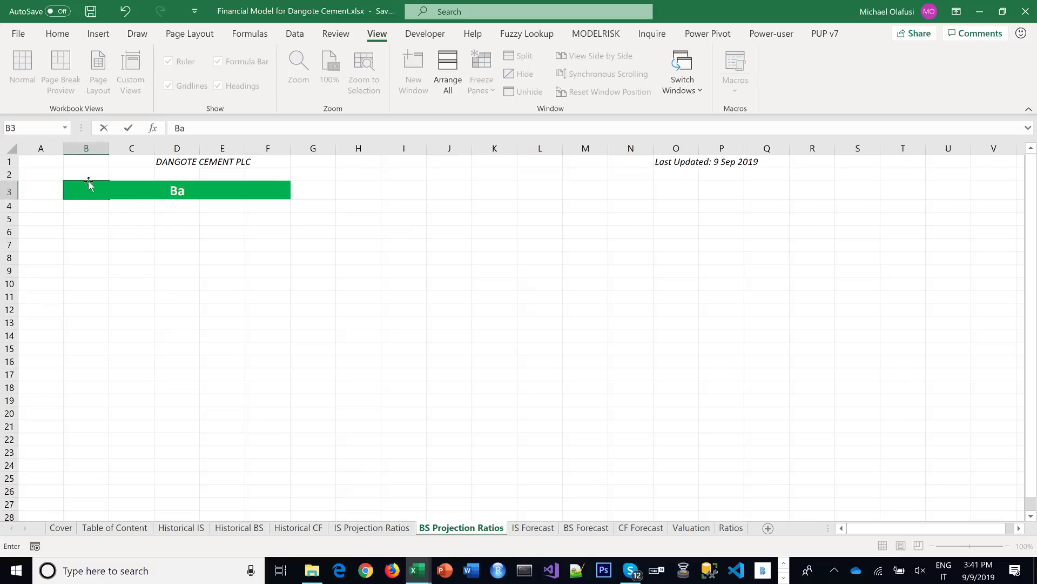
type("lance She")
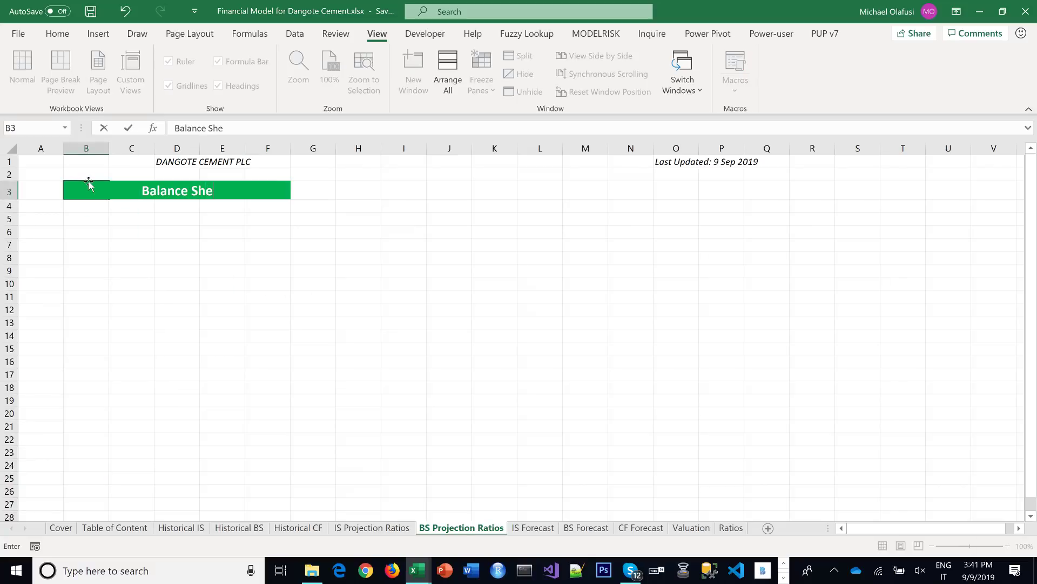
type("et Por")
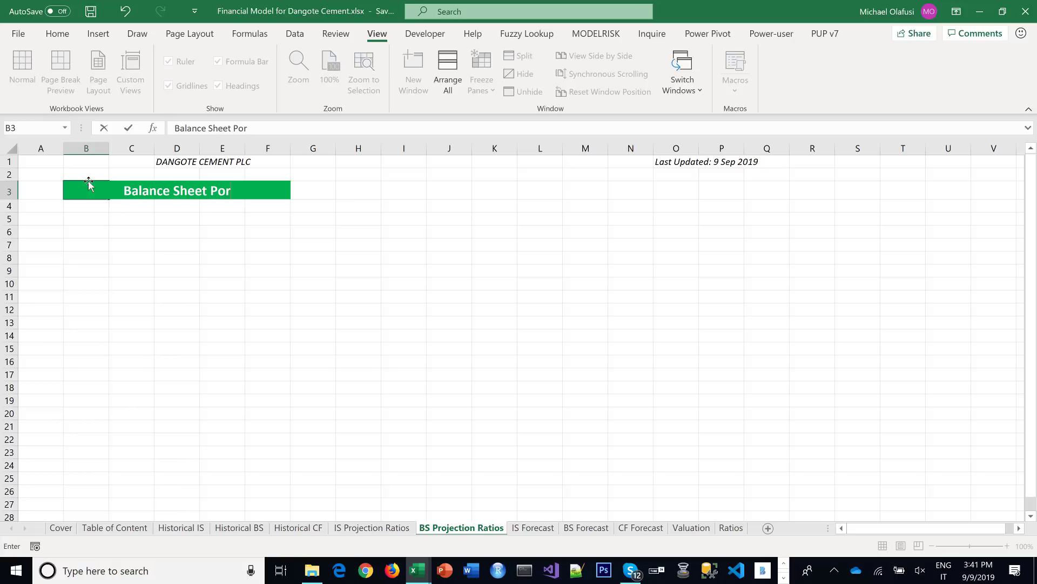
key("BackSpace")
key("BackSpace")
type("roje")
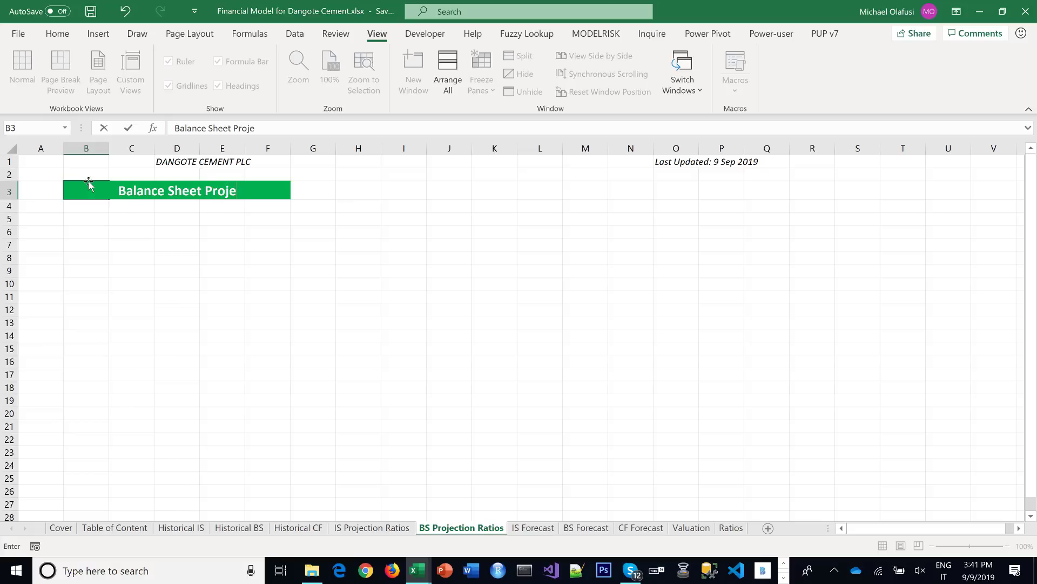
type("ction Ratios")
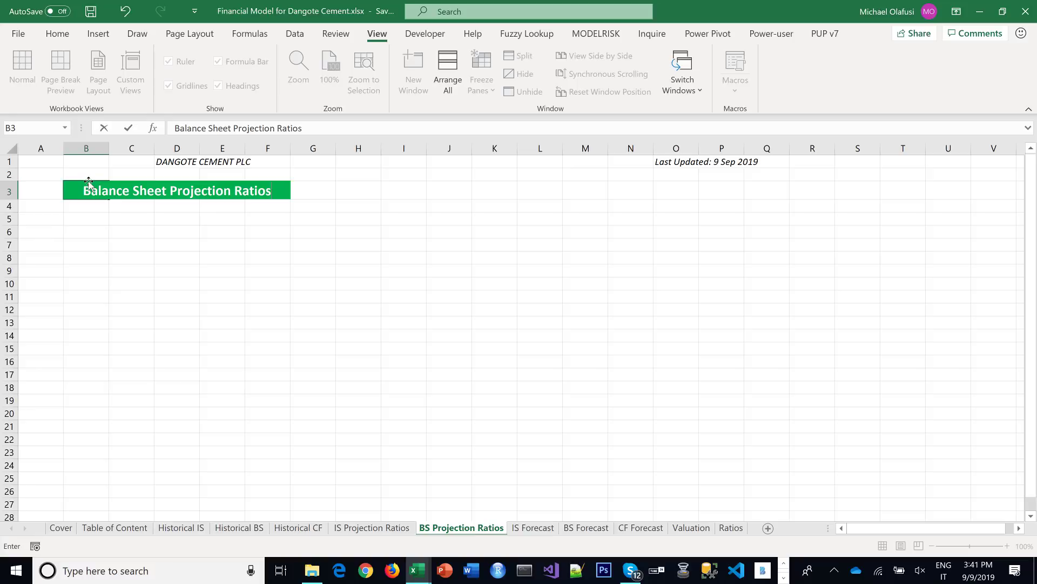
key("Return")
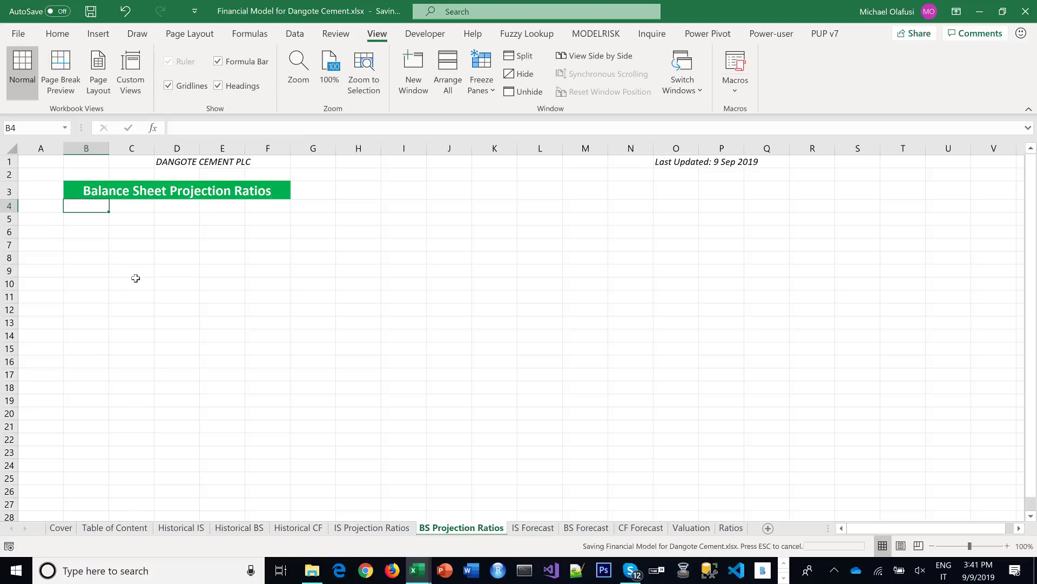
left_click(136, 242)
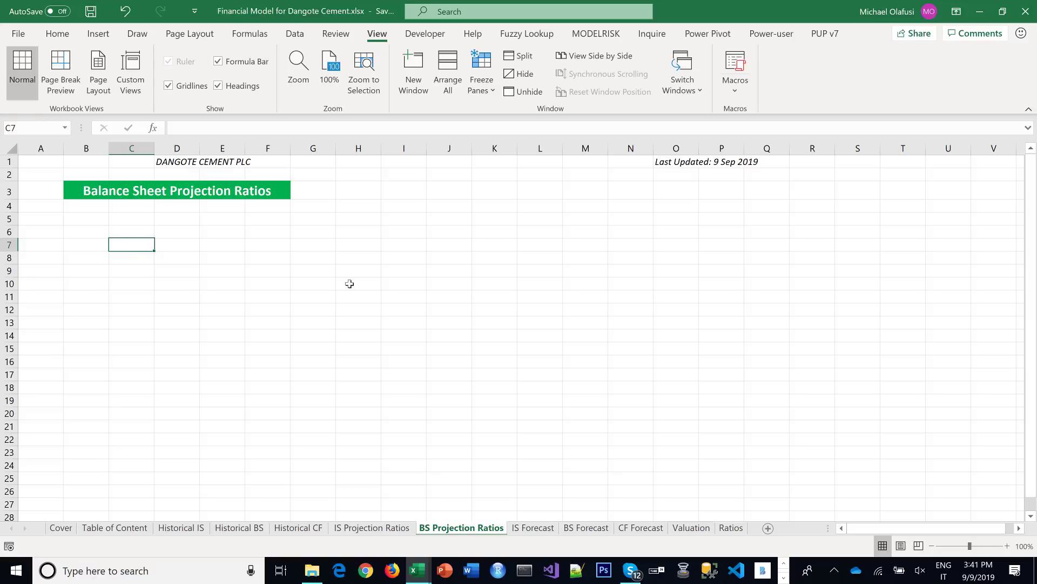
left_click(784, 577)
left_click(784, 567)
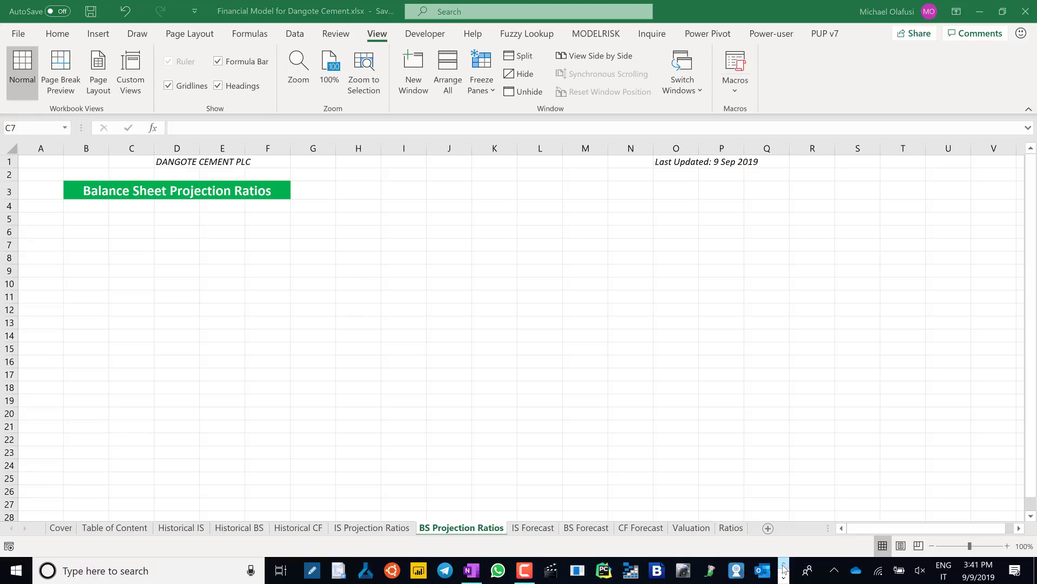
mouse_move(525, 571)
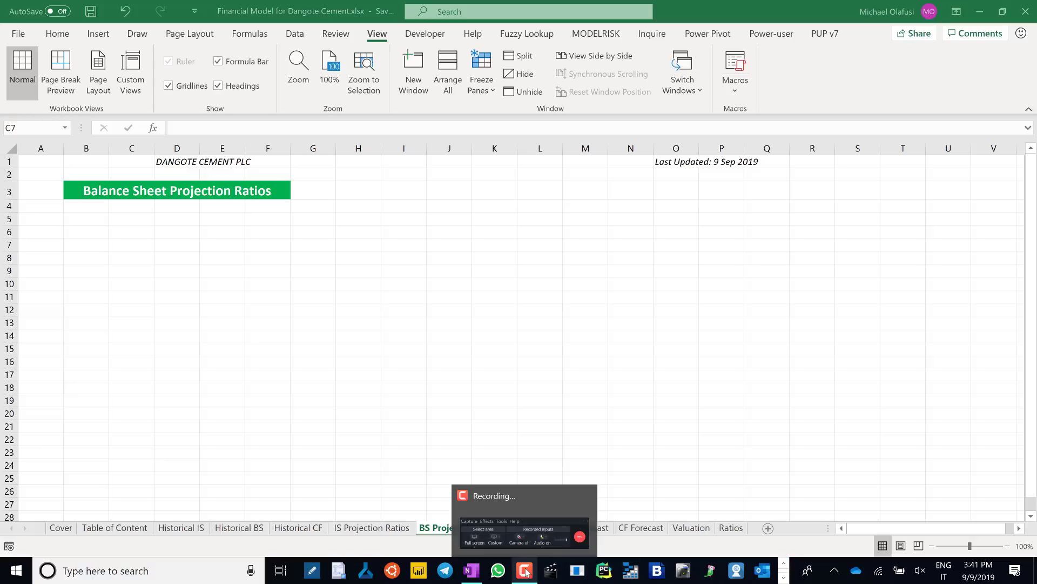
left_click(340, 319)
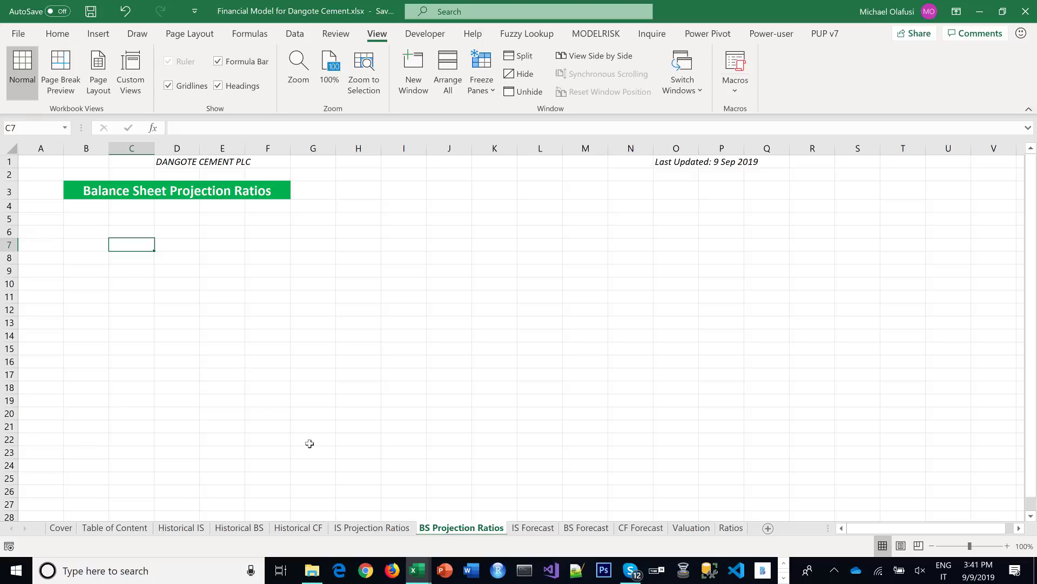
Copy the header row B7:Q7 from IS Projection Ratios to B5 on BS Projection Ratios, keeping the source column widths
left_click(387, 528)
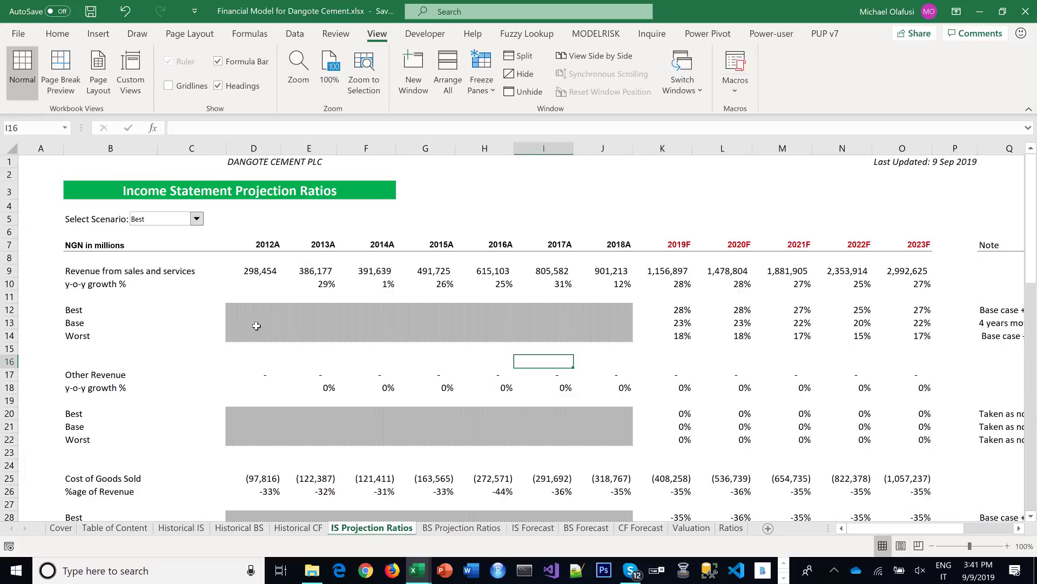
left_click_drag(80, 248, 1016, 248)
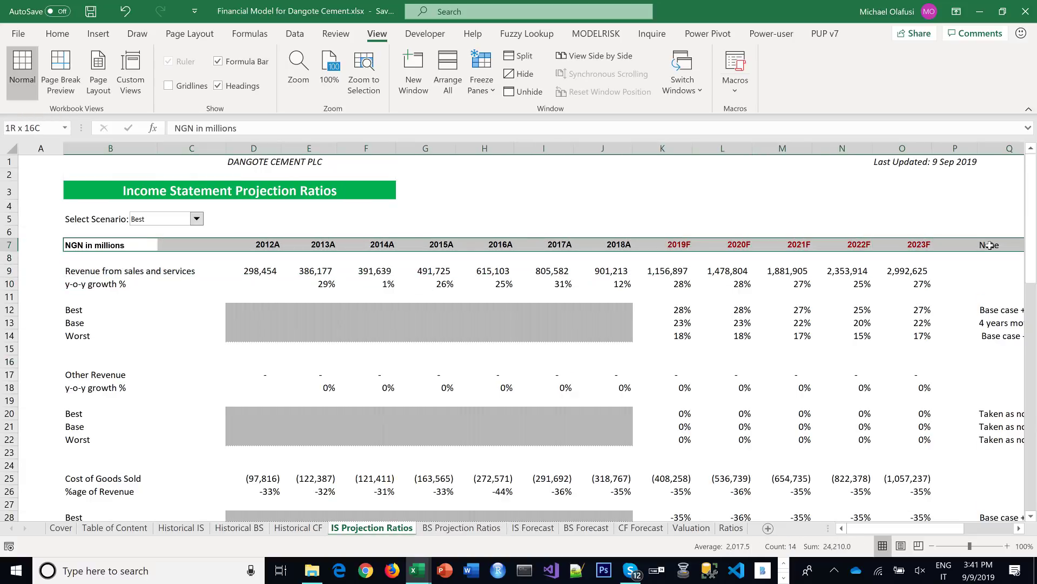
key("ctrl+c")
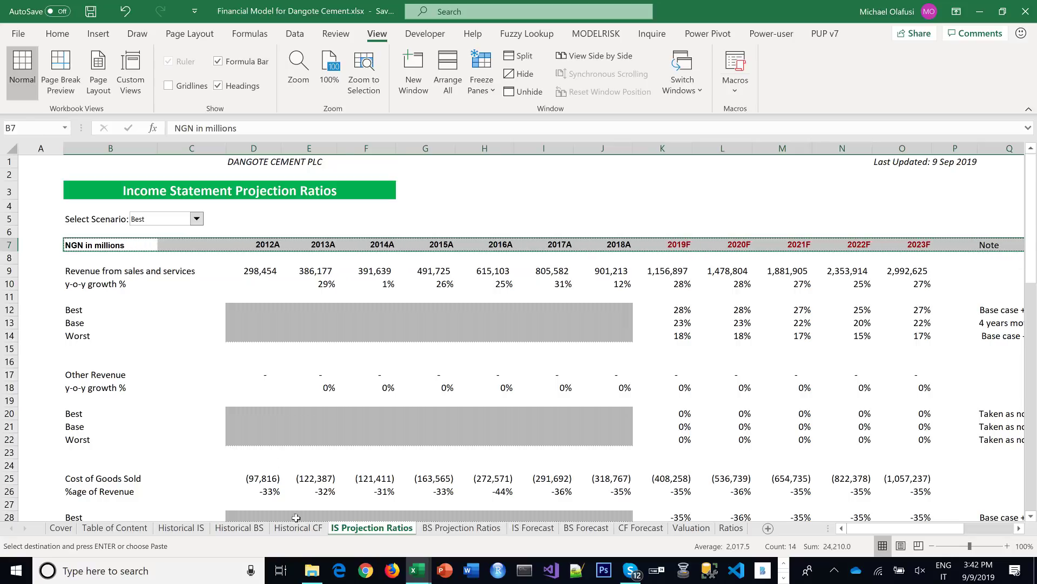
left_click(431, 520)
left_click(433, 528)
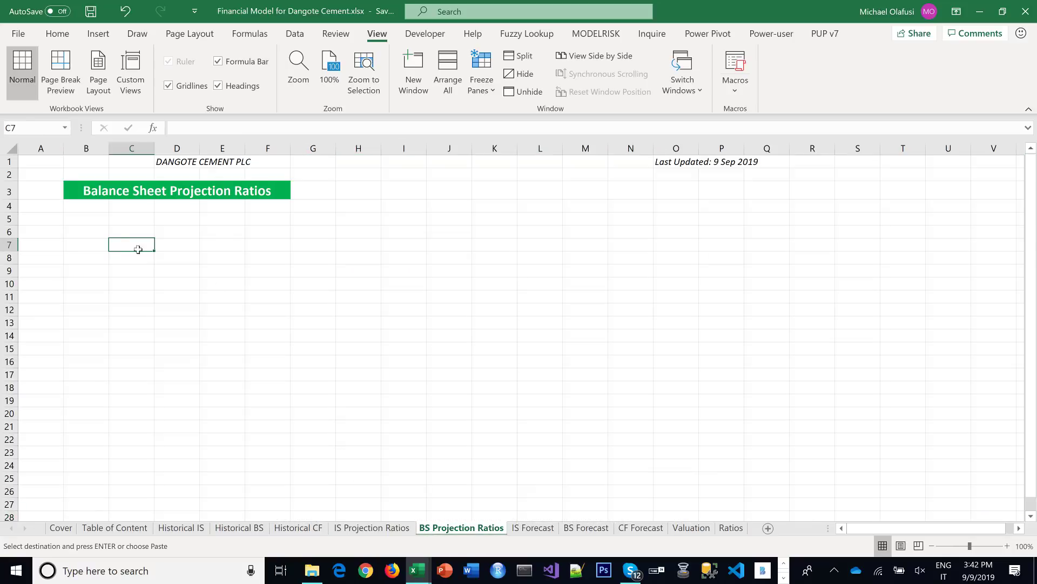
left_click(96, 228)
left_click(94, 220)
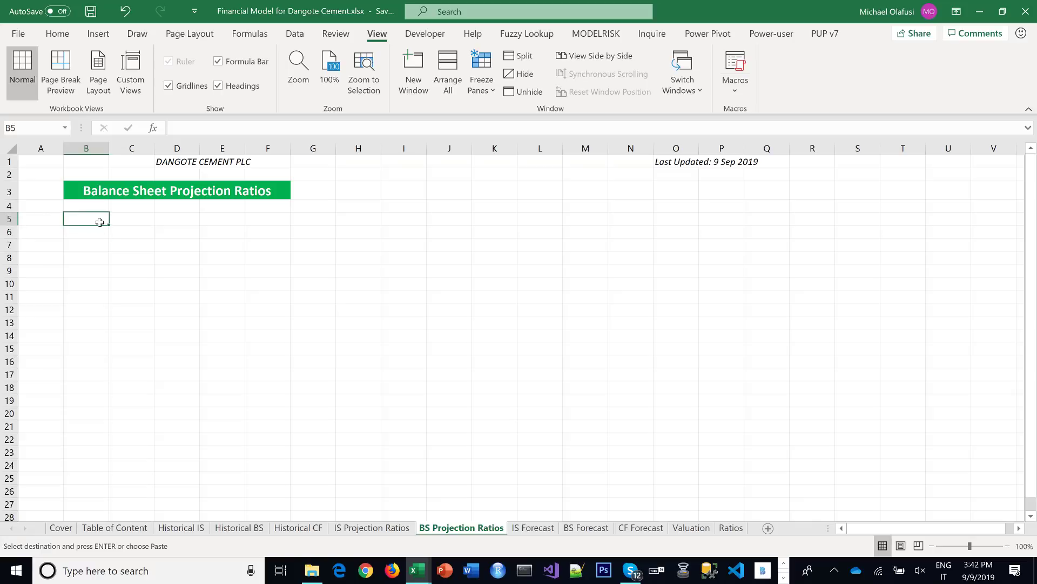
key("ctrl+v")
left_click(811, 236)
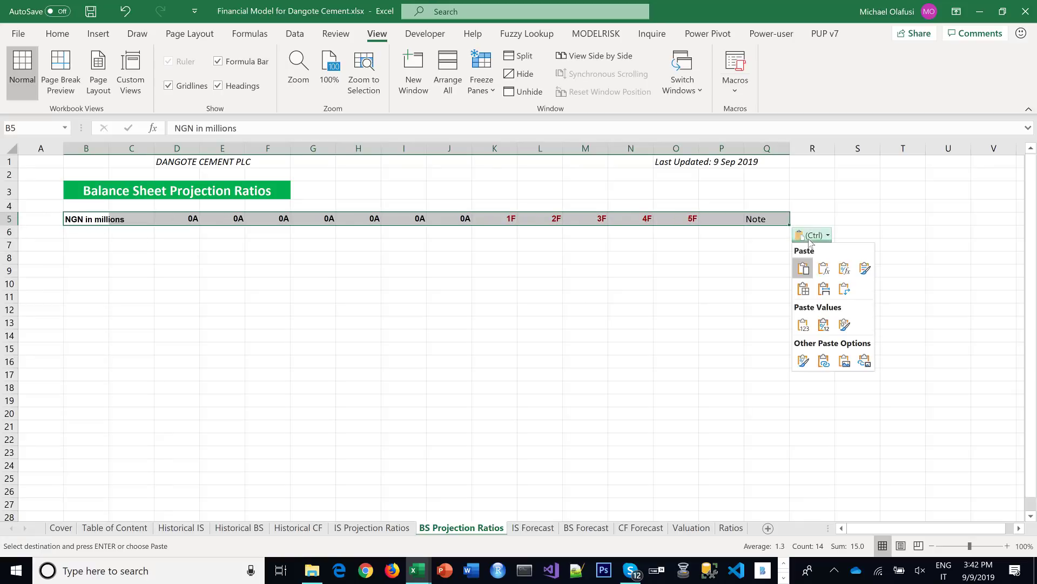
left_click(819, 292)
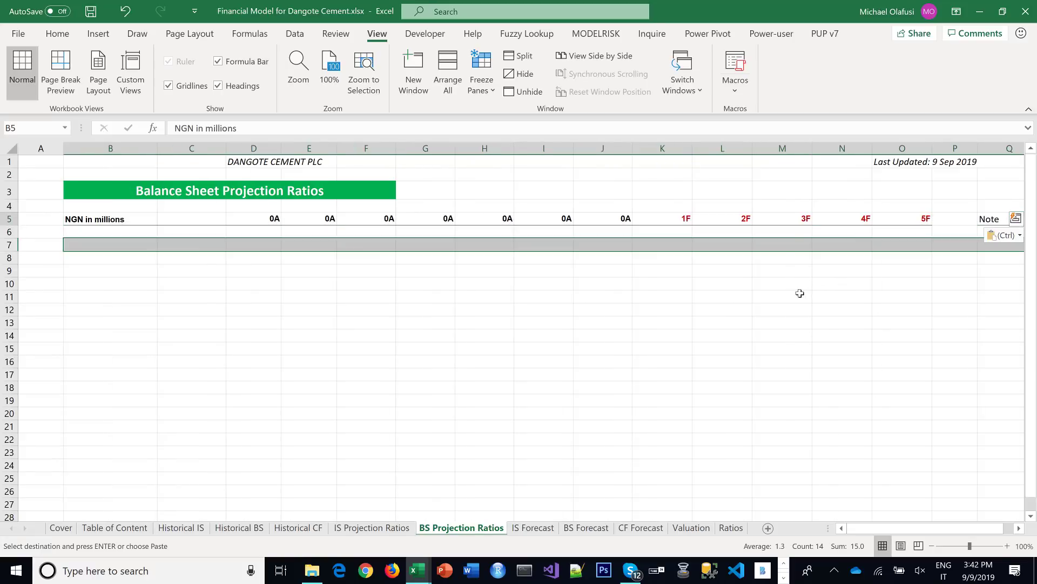
Link J5 to the year header J7 on IS Projection Ratios, fill the formula back to D5, and save the workbook
left_click(610, 220)
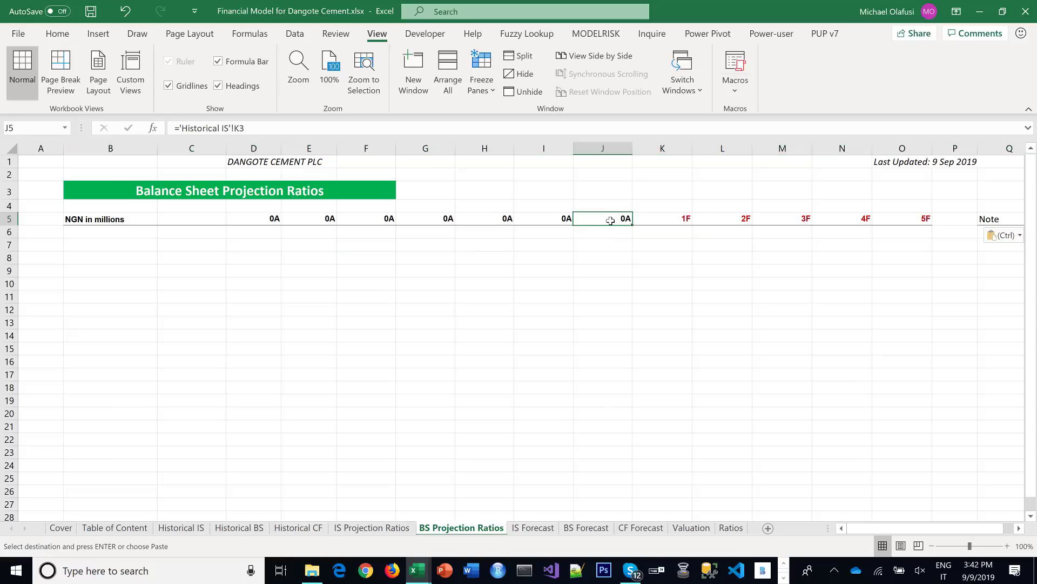
type("=")
left_click(397, 528)
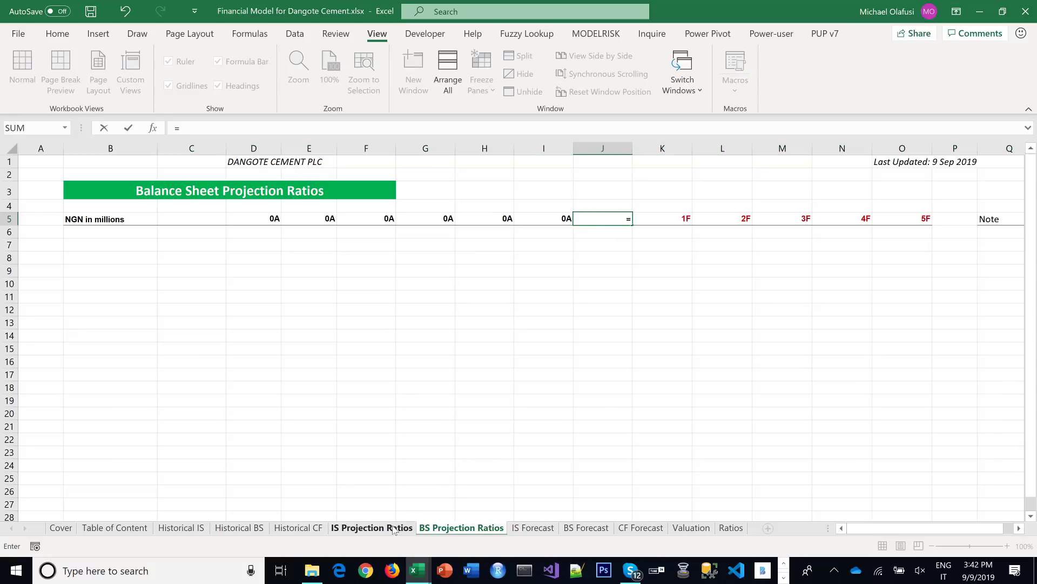
left_click(623, 246)
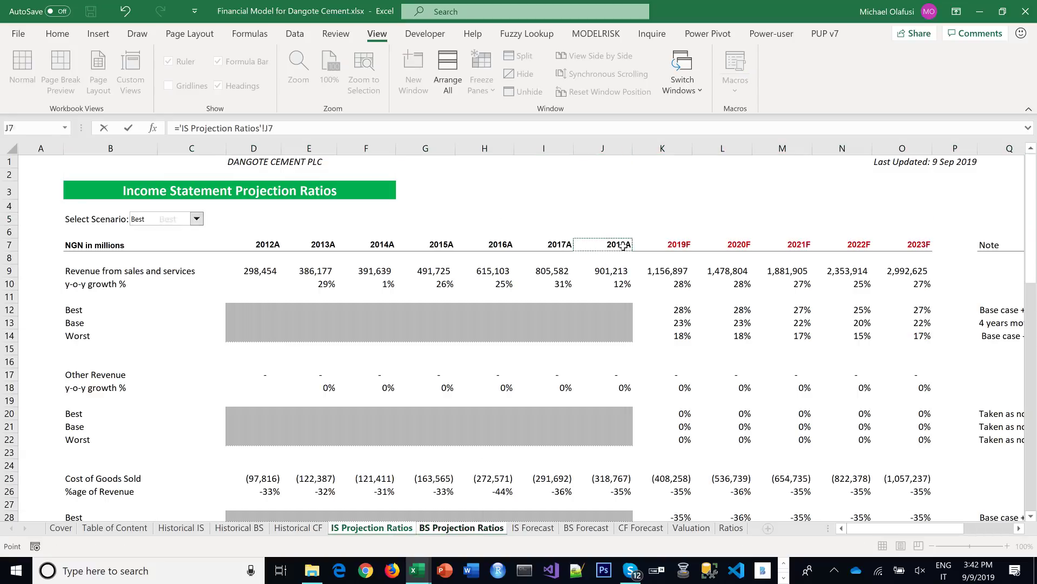
key("Return")
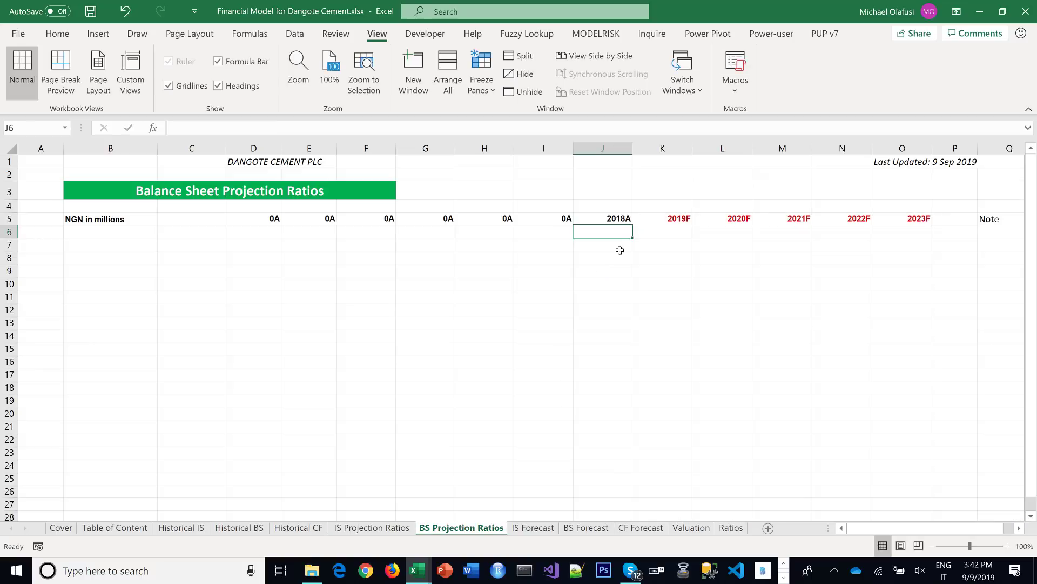
left_click(599, 218)
left_click_drag(632, 225, 238, 197)
left_click(156, 247)
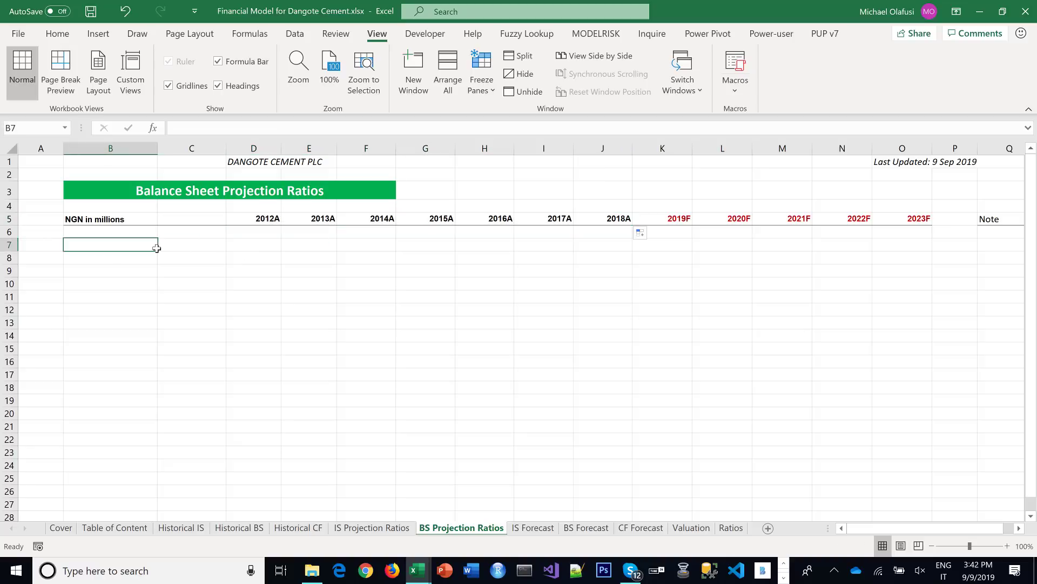
key("ctrl+s")
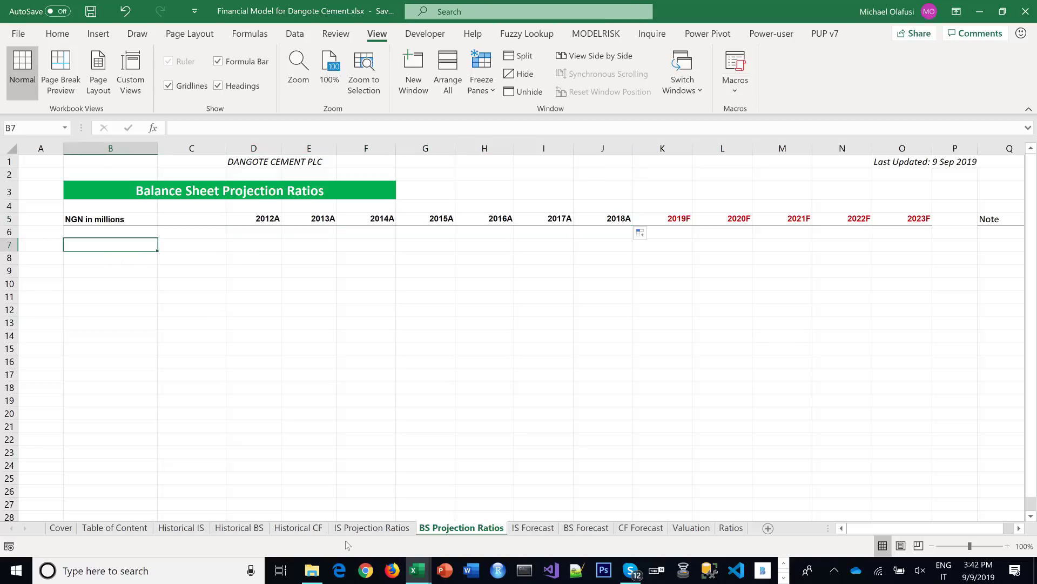
Copy the line-item labels B6:B37 from the Historical BS sheet to B7 on BS Projection Ratios
left_click(239, 527)
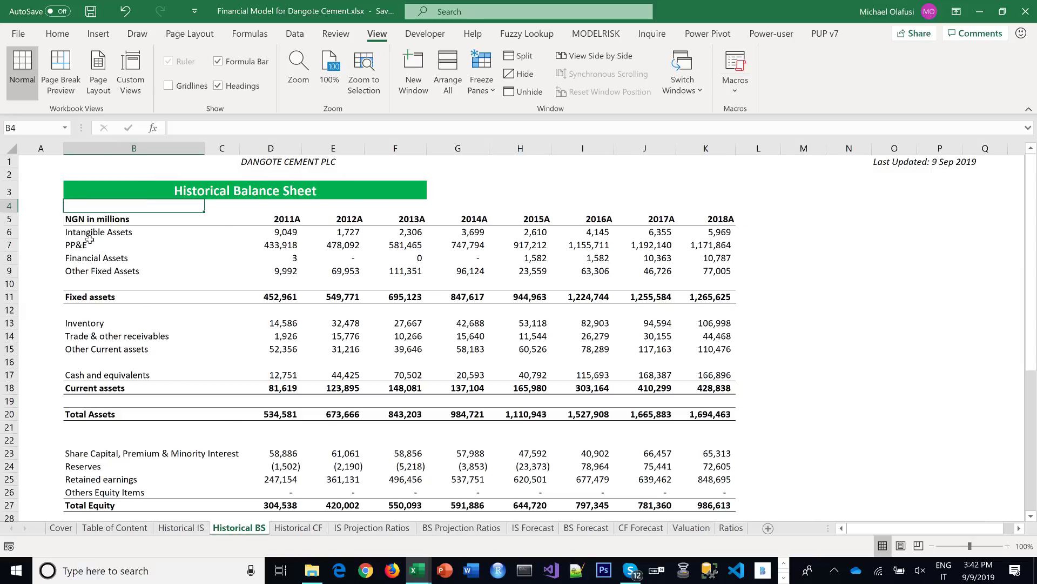
left_click_drag(93, 233, 143, 480)
key("ctrl+c")
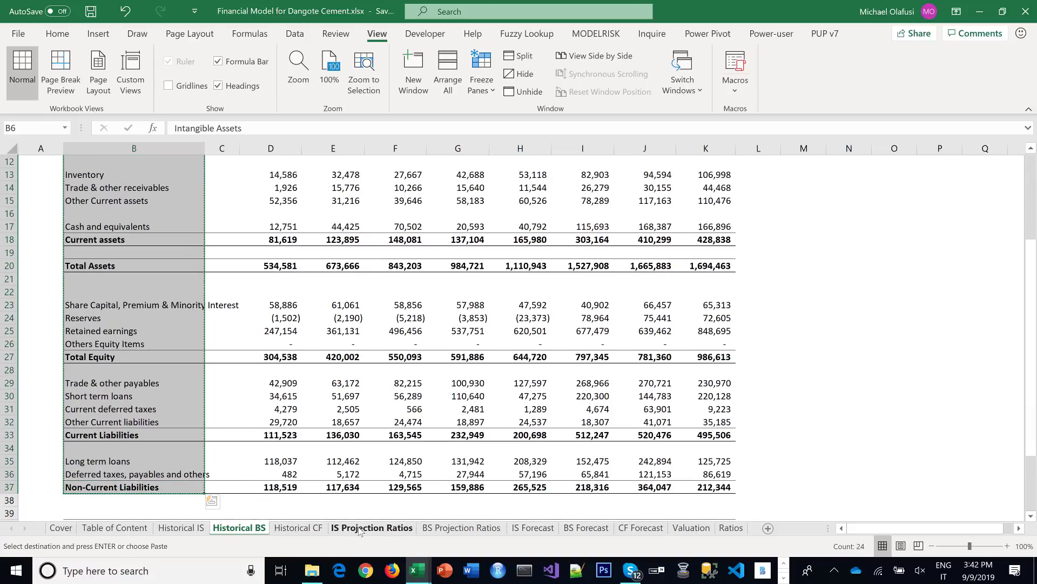
left_click(397, 534)
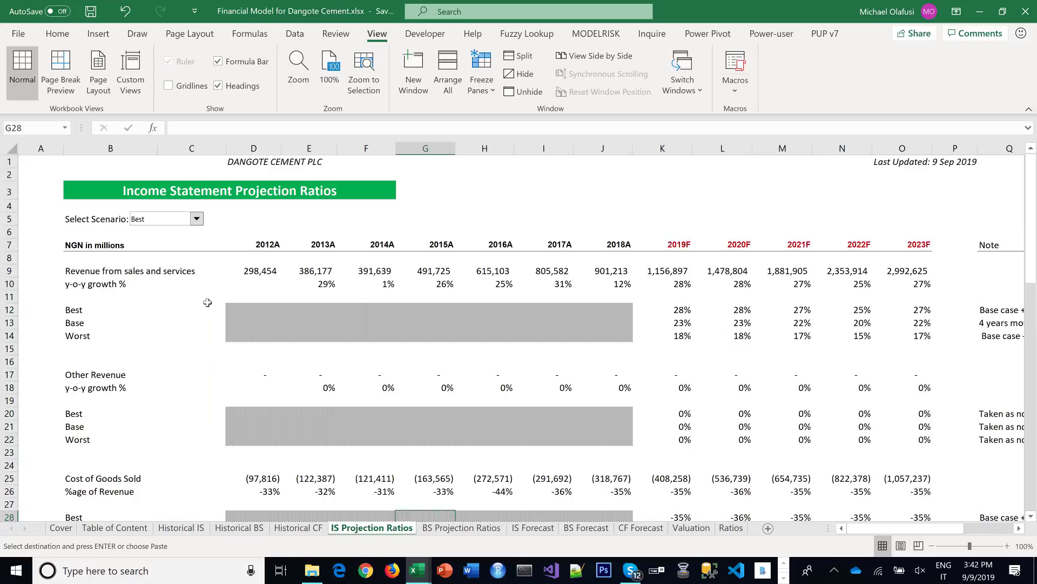
left_click(432, 528)
left_click(90, 242)
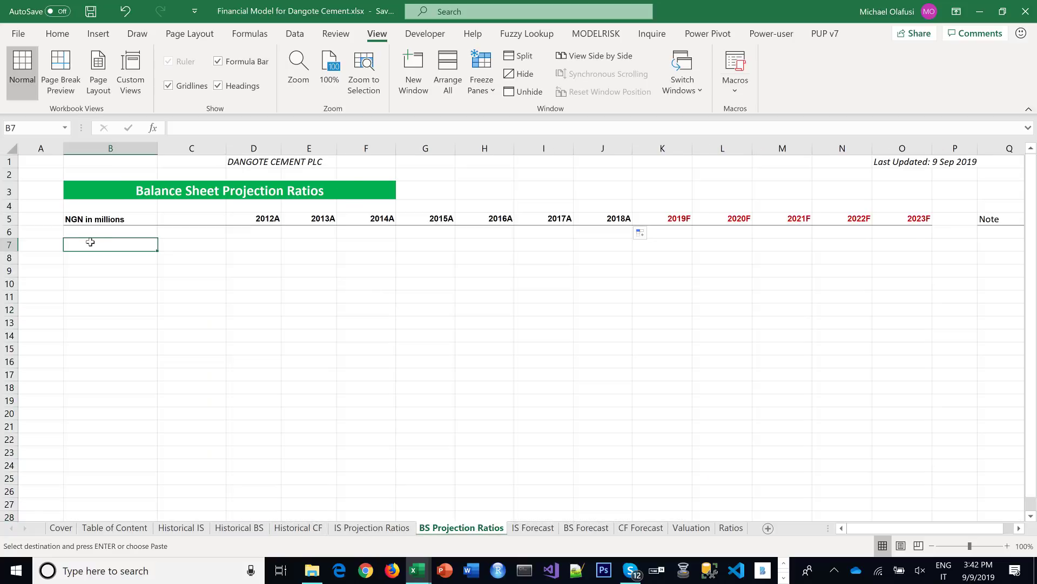
key("ctrl+v")
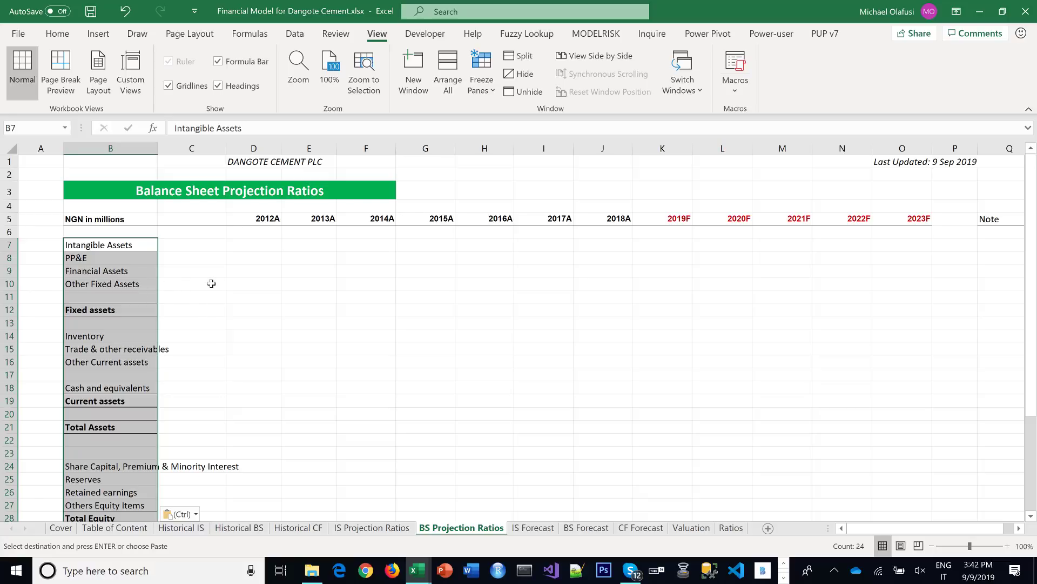
left_click(111, 310)
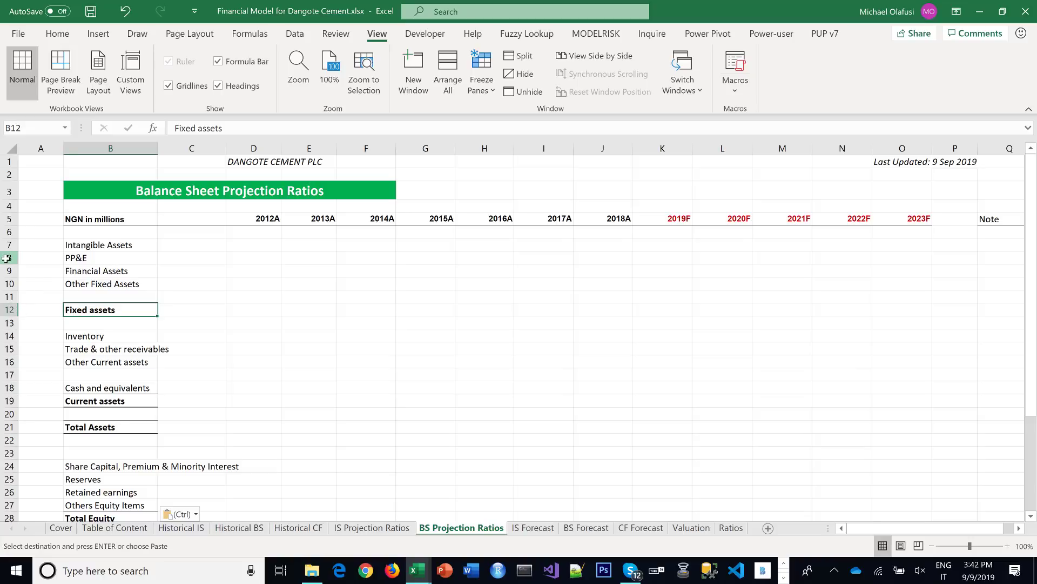
Insert two blank rows below each of the Intangible Assets, PP&E and Financial Assets labels
left_click_drag(7, 258, 7, 271)
key("ctrl+shift+equal")
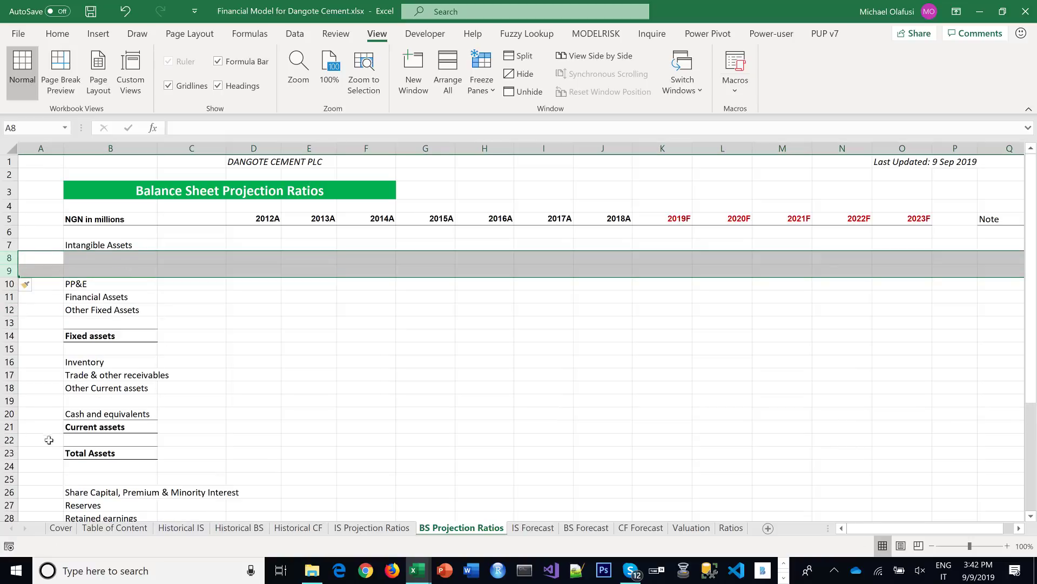
left_click_drag(9, 297, 6, 310)
key("ctrl+shift+equal")
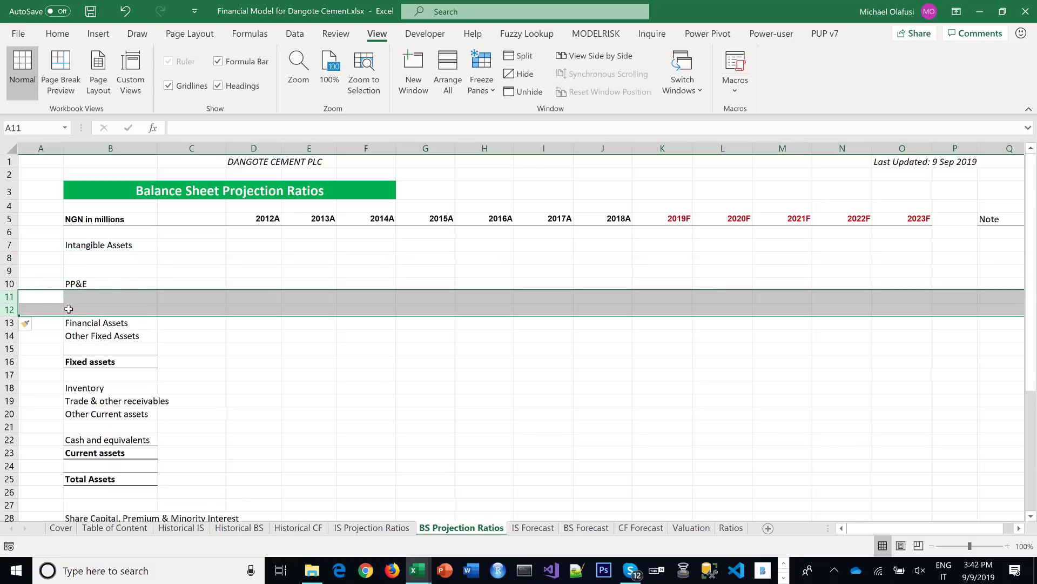
left_click_drag(8, 335, 10, 348)
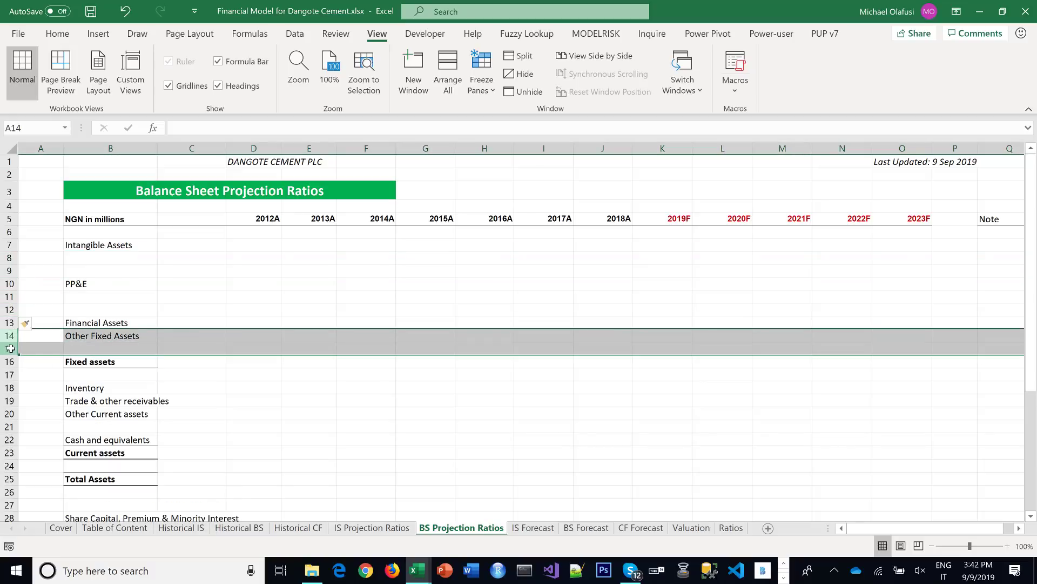
key("ctrl+shift+equal")
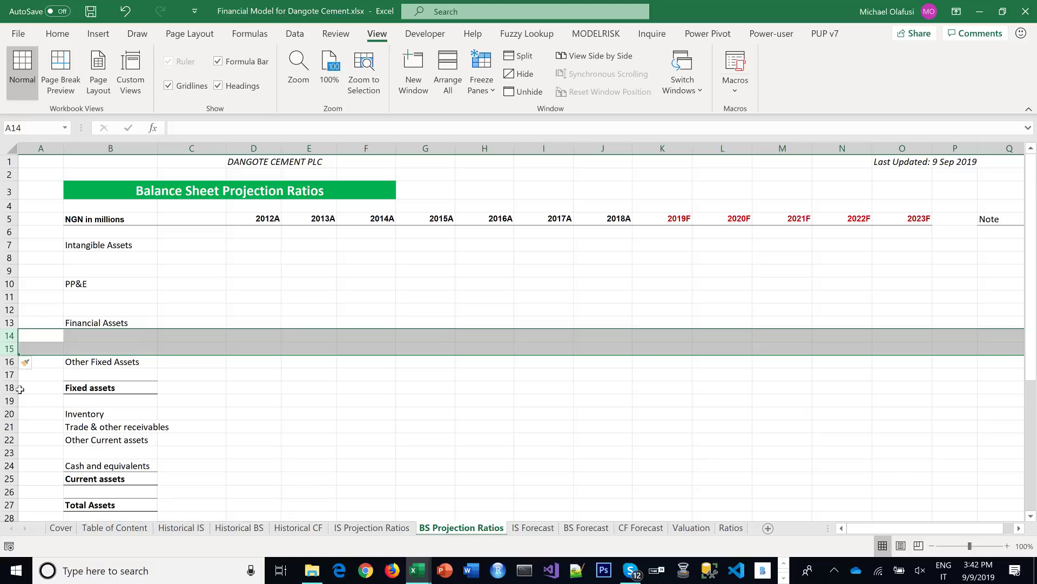
Delete the Fixed assets subtotal row with an adjacent blank row, and insert two blank rows below Inventory
left_click_drag(10, 382, 10, 413)
key("ctrl+minus")
key("ctrl+shift+equal")
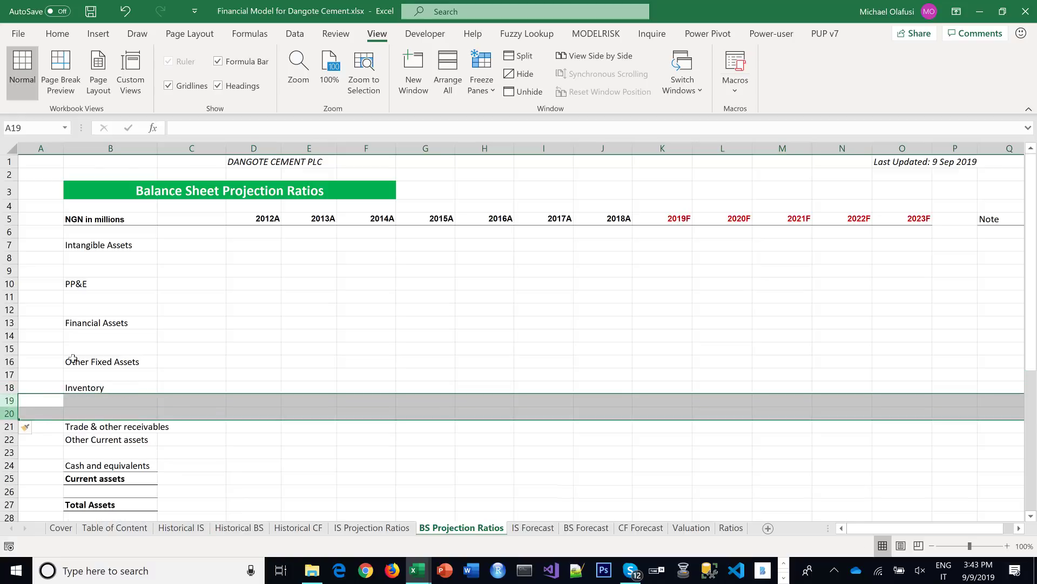
Insert two blank rows below the Trade & other receivables label
scroll(10, 410, "down", 1)
left_click_drag(12, 395, 19, 406)
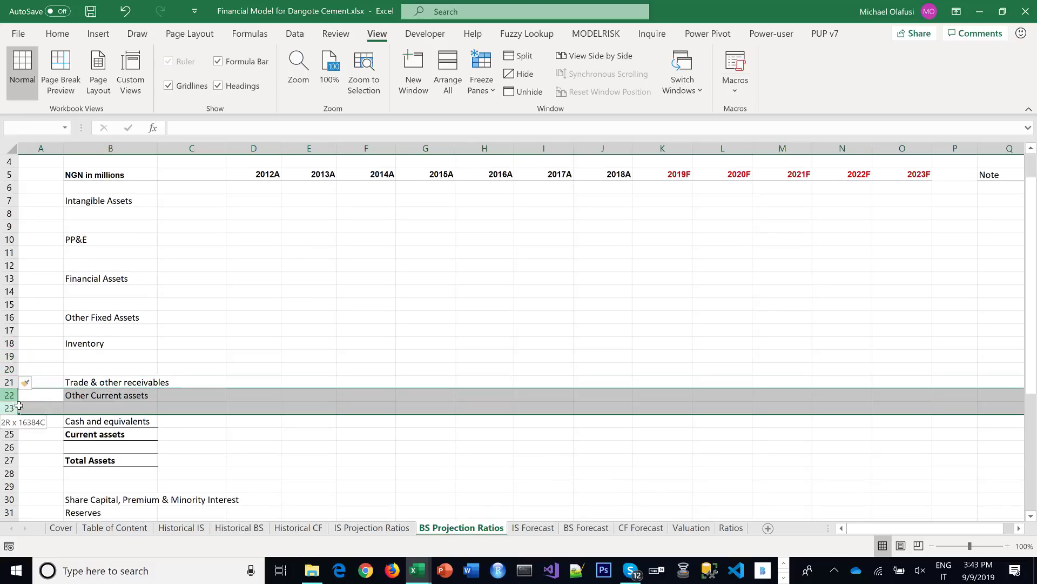
key("ctrl+shift+equal")
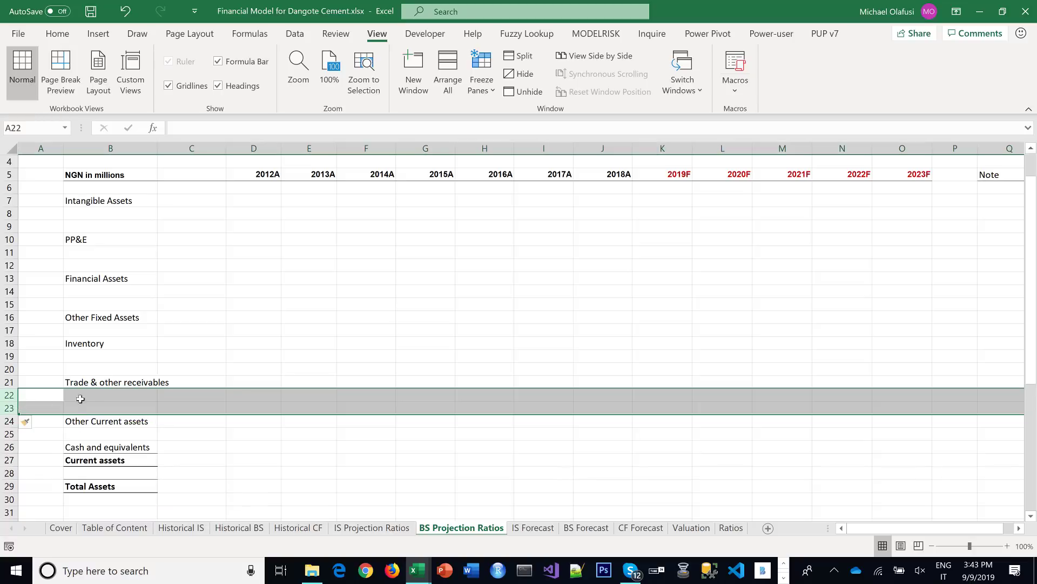
Delete the rows from Cash and equivalents through Total Assets, including the blank rows above Share Capital, Premium & Minority Interest
scroll(81, 400, "down", 1)
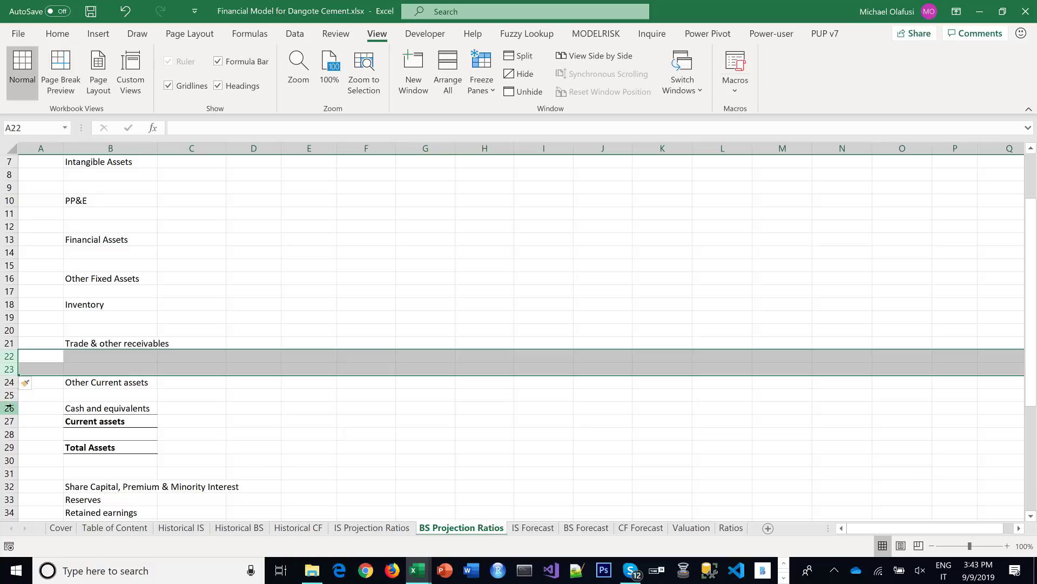
left_click_drag(11, 413, 8, 473)
key("ctrl+minus")
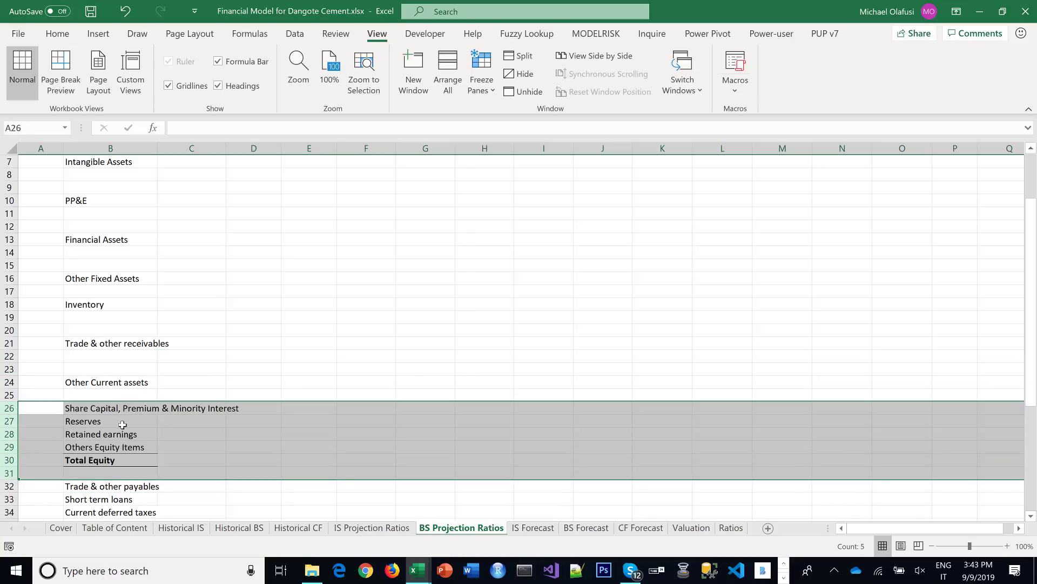
Insert two blank rows below each of the Share Capital, Premium & Minority Interest and Reserves labels
left_click(104, 424)
left_click_drag(18, 421, 7, 433)
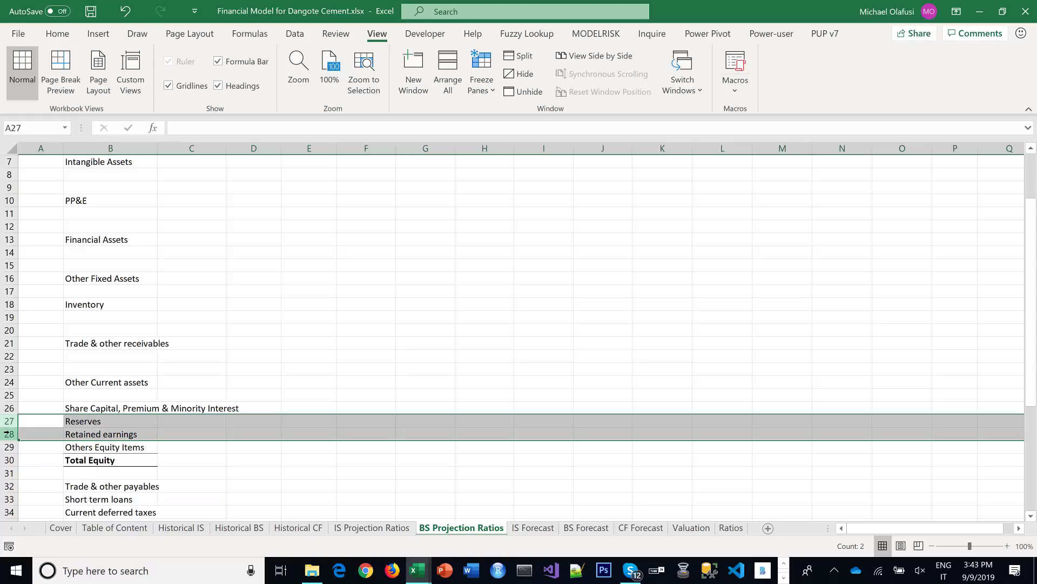
key("ctrl+shift+plus")
scroll(19, 424, "down", 1)
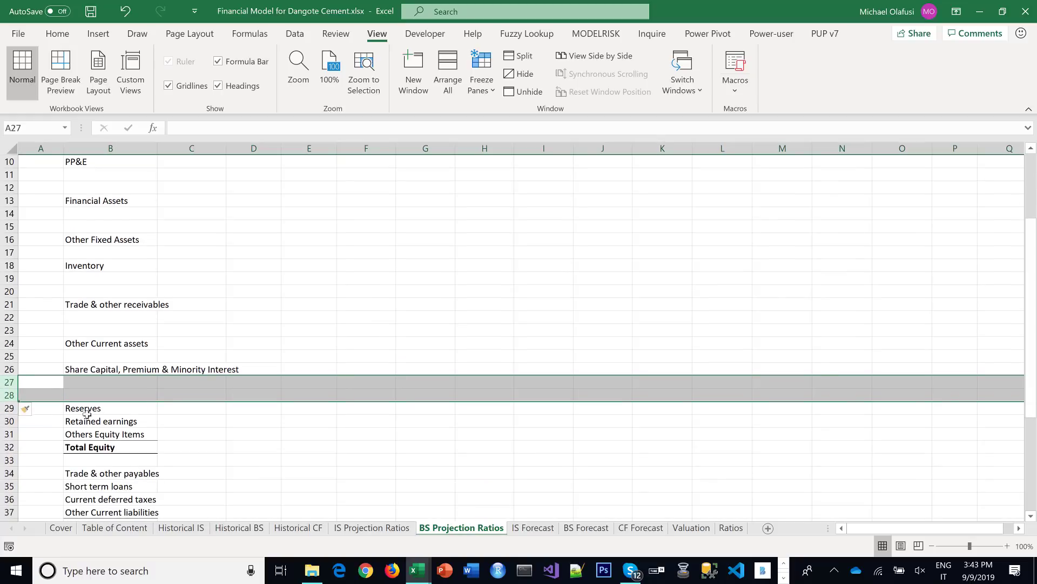
left_click_drag(11, 421, 10, 432)
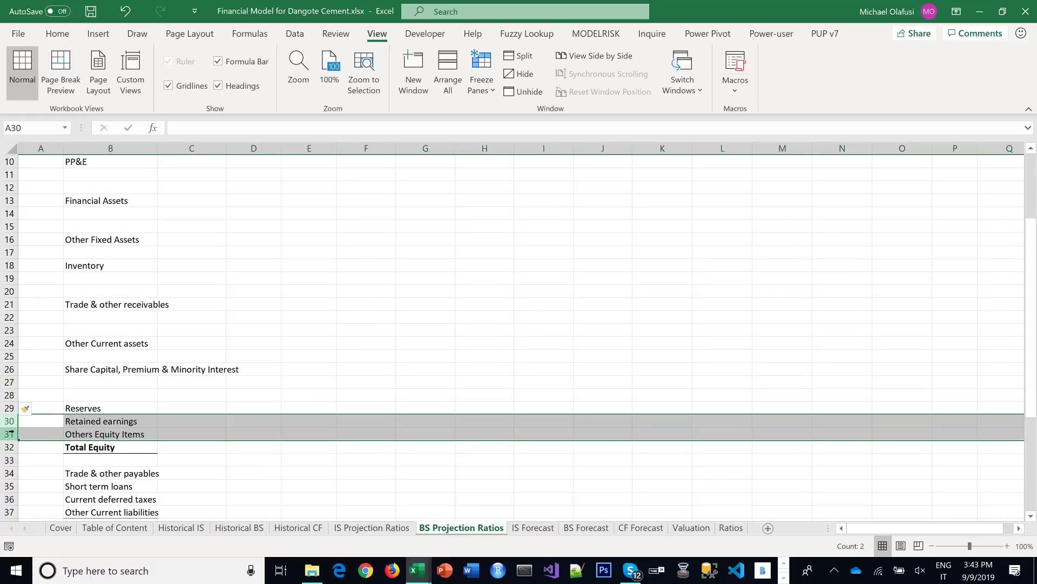
key("ctrl+shift+plus")
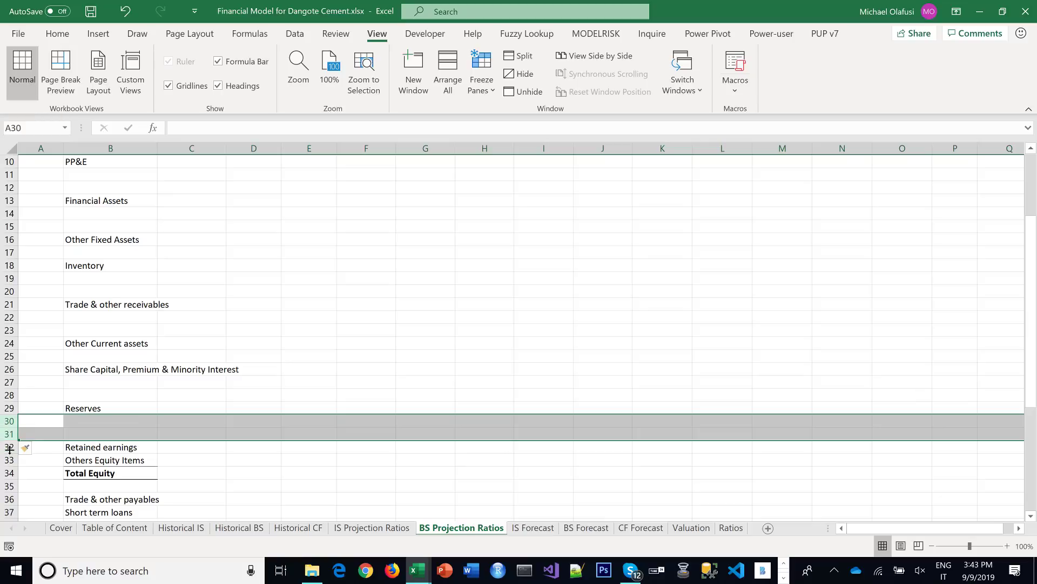
Delete the Retained earnings row and insert two blank rows below Others Equity Items
left_click(10, 448)
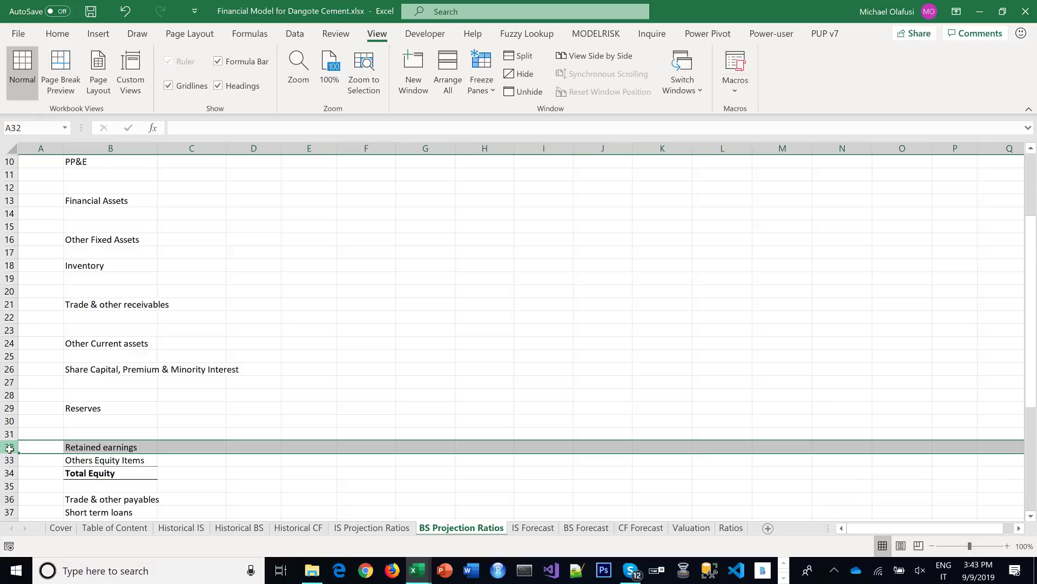
key("ctrl+minus")
left_click_drag(10, 459, 10, 473)
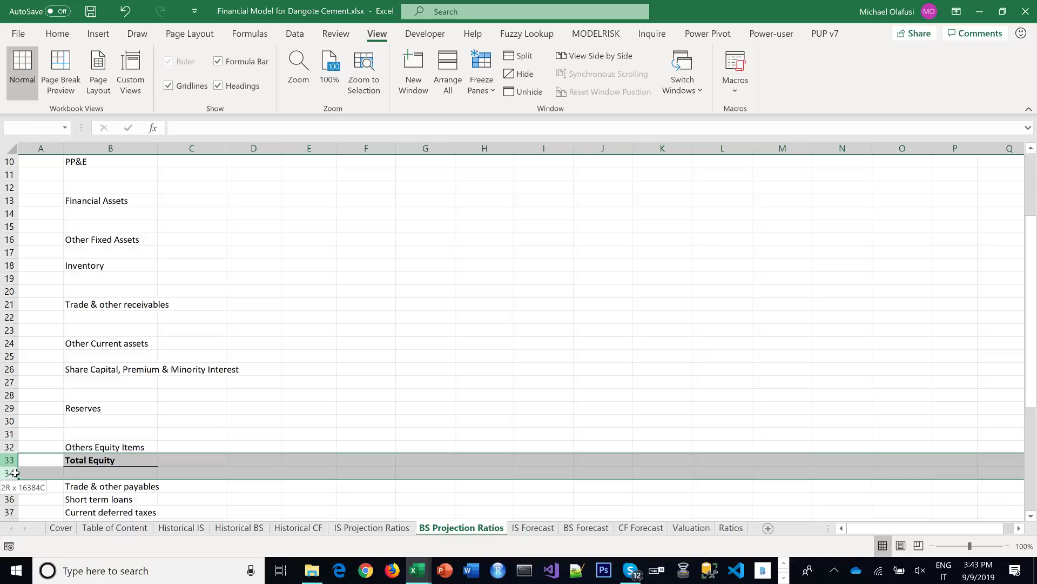
key("ctrl+plus")
Delete the Total Equity row together with the blank row beneath it
scroll(55, 426, "down", 1)
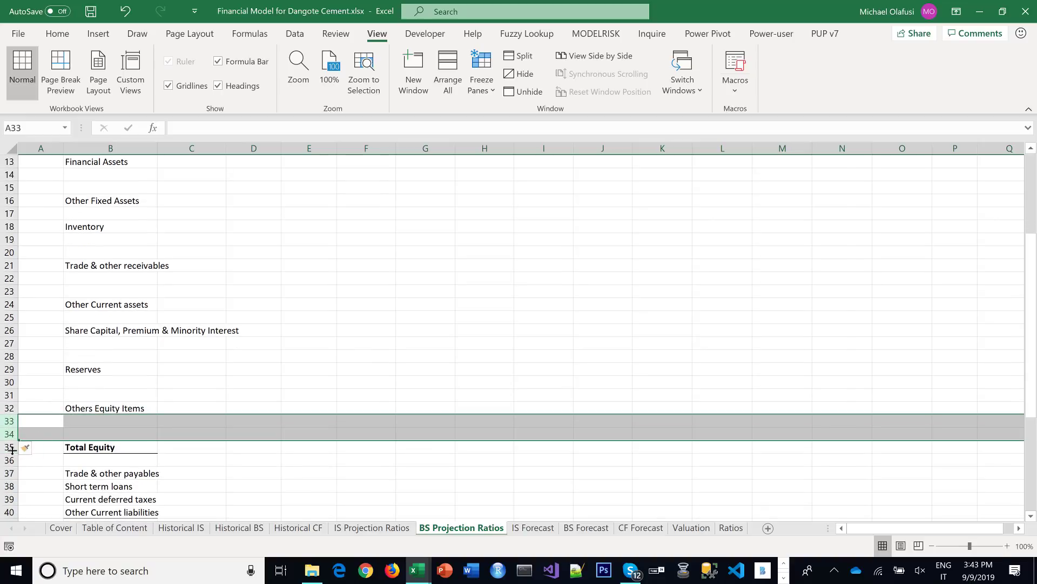
left_click(6, 447)
key("shift+Down")
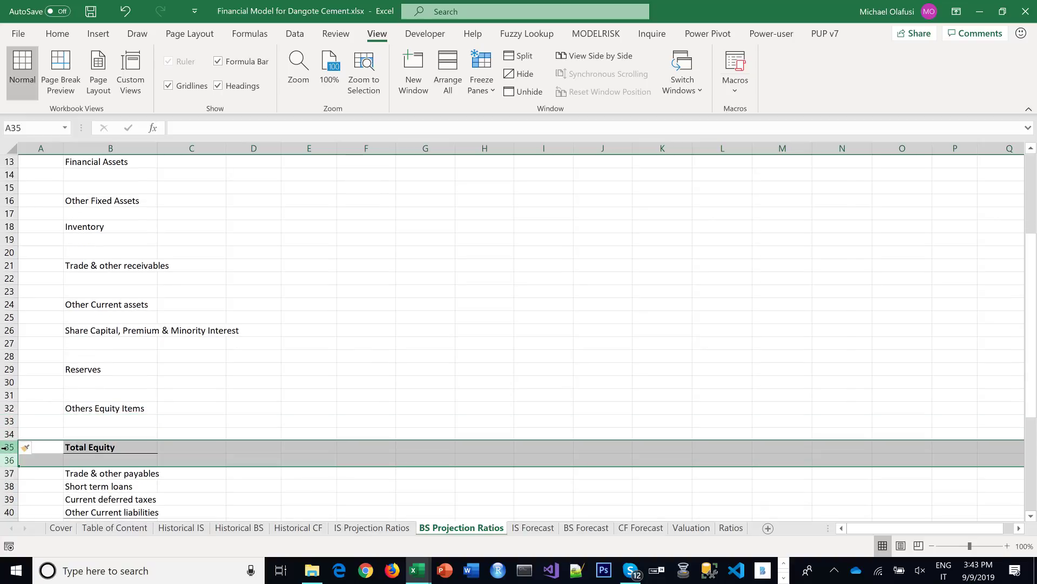
key("ctrl+minus")
Insert two blank rows below each of the Trade & other payables, Short term loans and Current deferred taxes labels
scroll(51, 405, "down", 1)
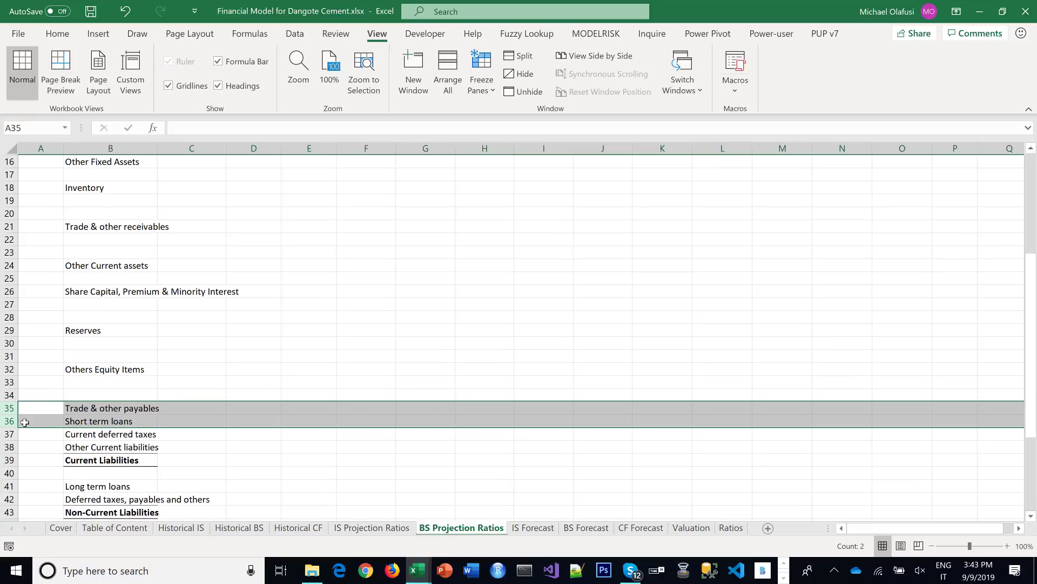
left_click(10, 420)
left_click_drag(9, 421, 19, 472)
key("ctrl+plus")
key("ctrl+plus")
scroll(16, 460, "down", 1)
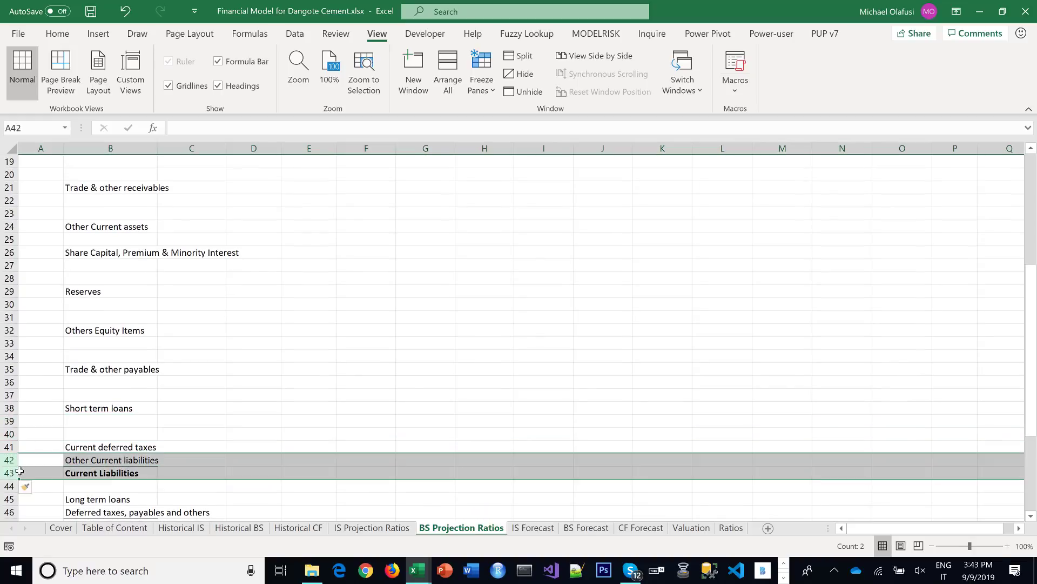
key("ctrl+plus")
Delete the Current Liabilities subtotal row and insert one more blank row between Other Current liabilities and Long term loans
scroll(65, 438, "down", 1)
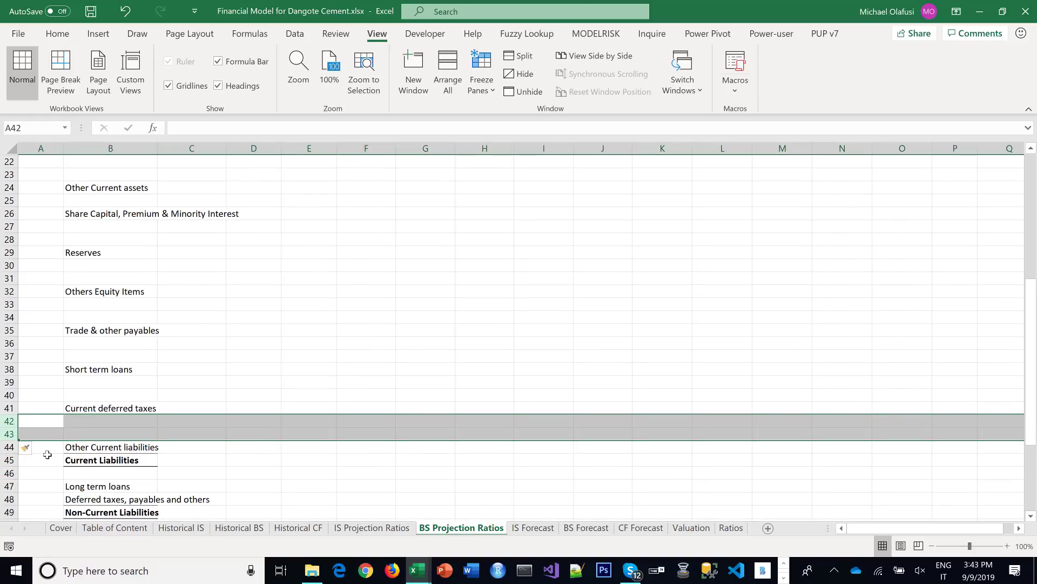
left_click(11, 460)
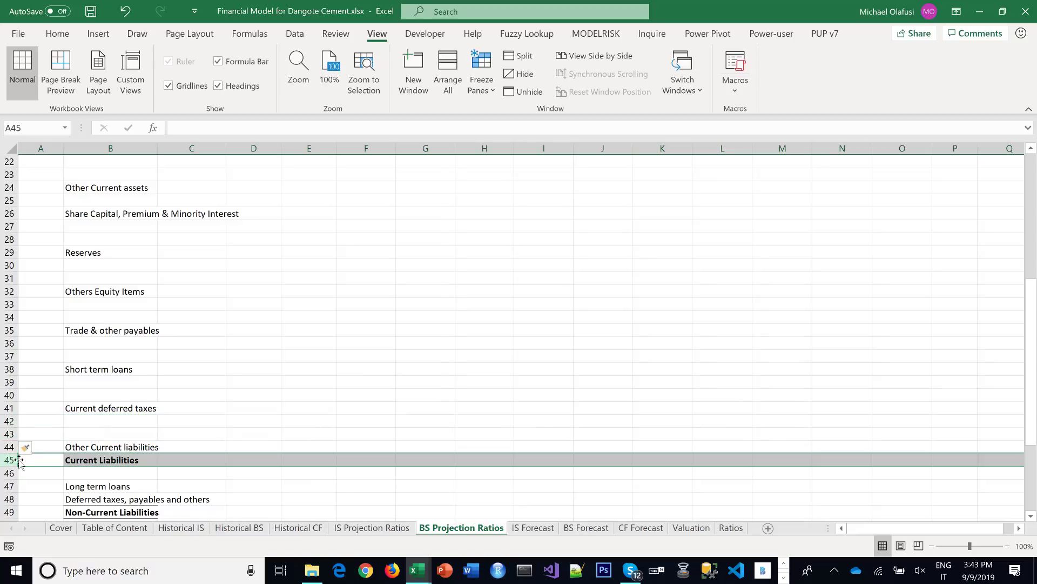
key("ctrl+minus")
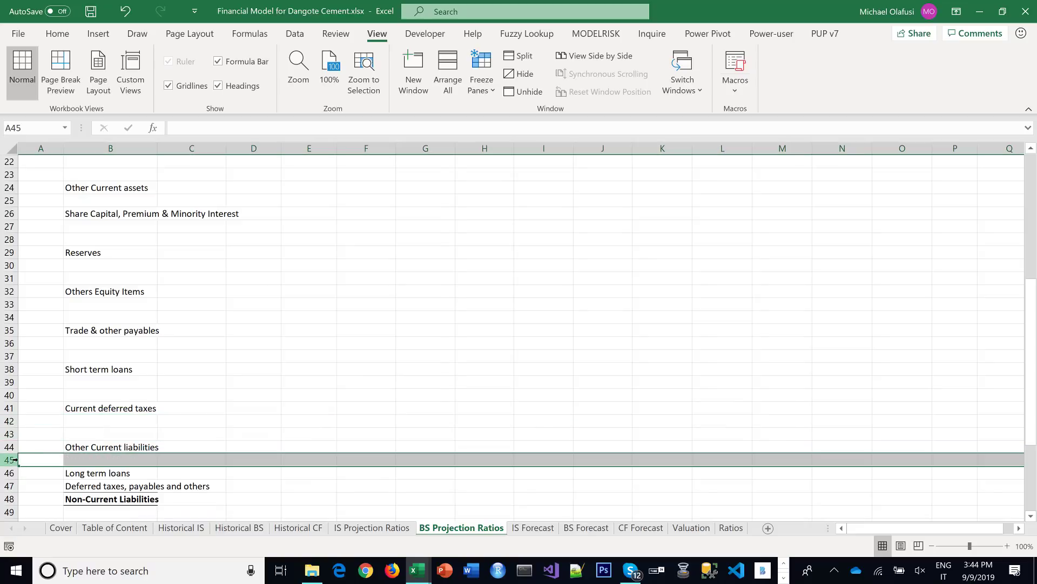
right_click(15, 460)
left_click(63, 352)
Insert two blank rows below Long term loans and delete the Non-Current Liabilities subtotal row
scroll(118, 371, "down", 2)
scroll(119, 371, "down", 1)
left_click(108, 395)
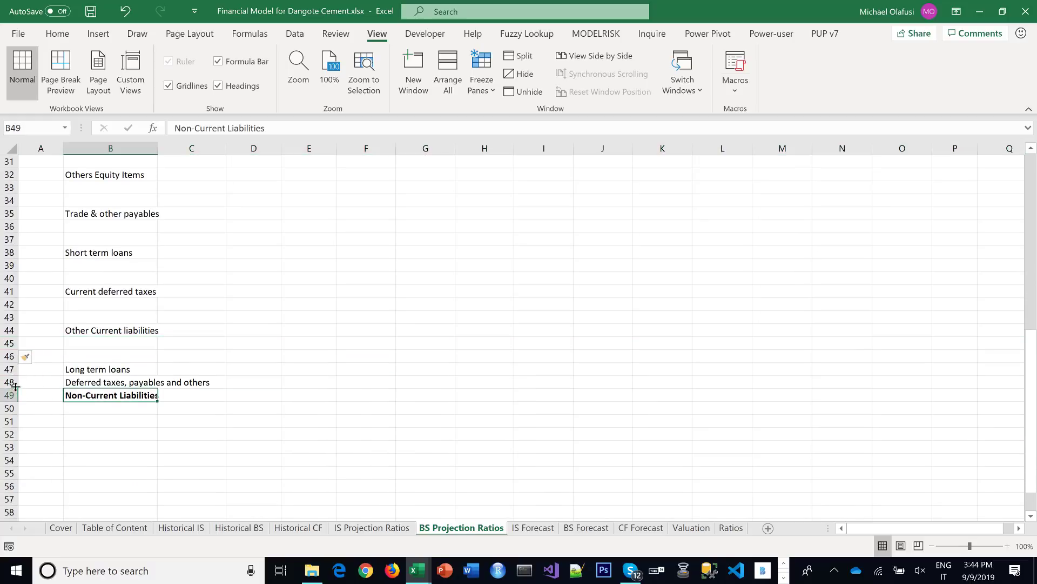
left_click_drag(9, 382, 10, 434)
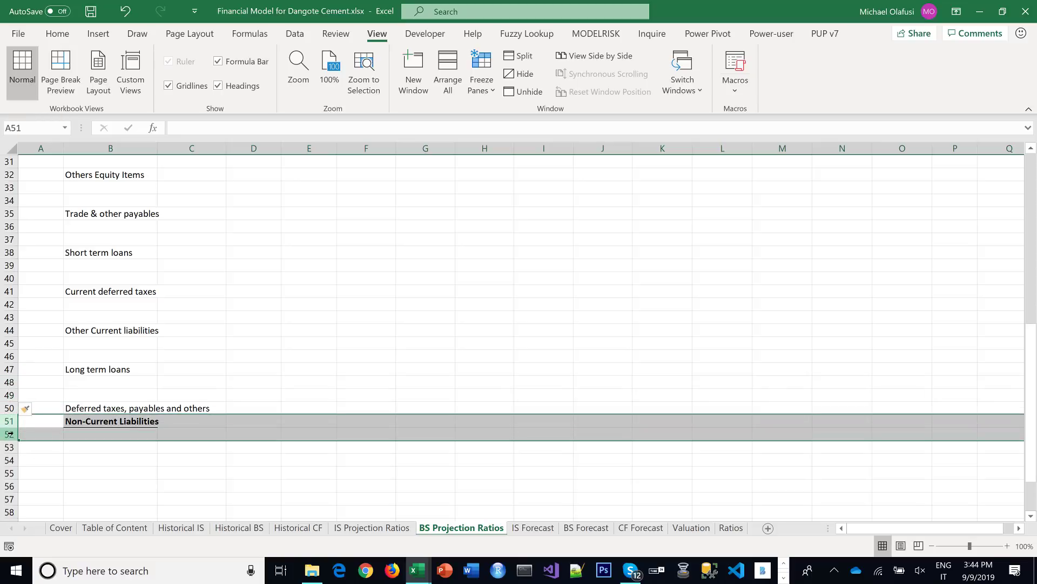
key("Delete")
left_click(285, 370)
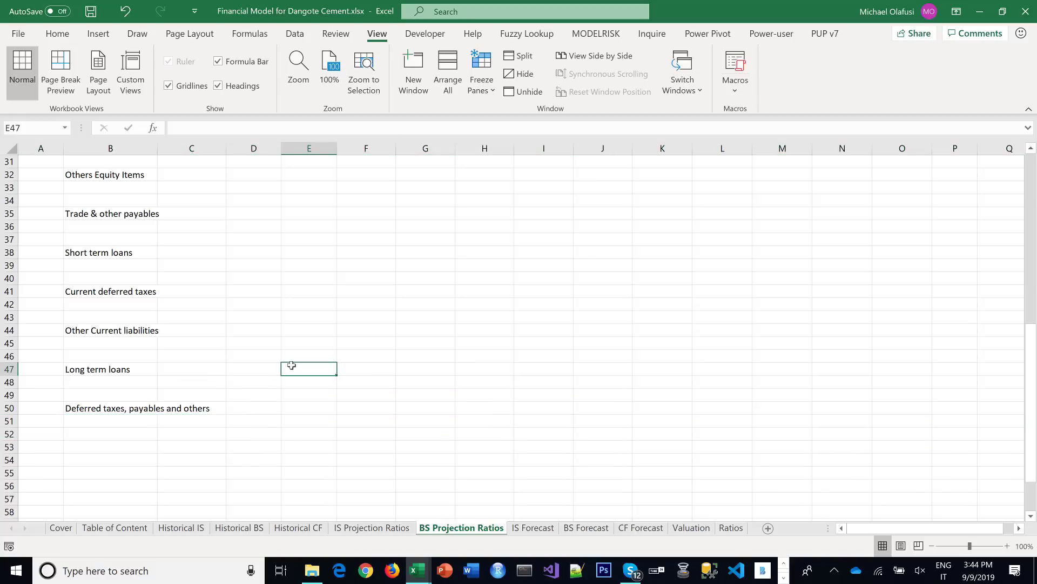
Add one more blank row below each of the Other Fixed Assets and Other Current assets labels
scroll(286, 370, "up", 10)
scroll(281, 354, "down", 4)
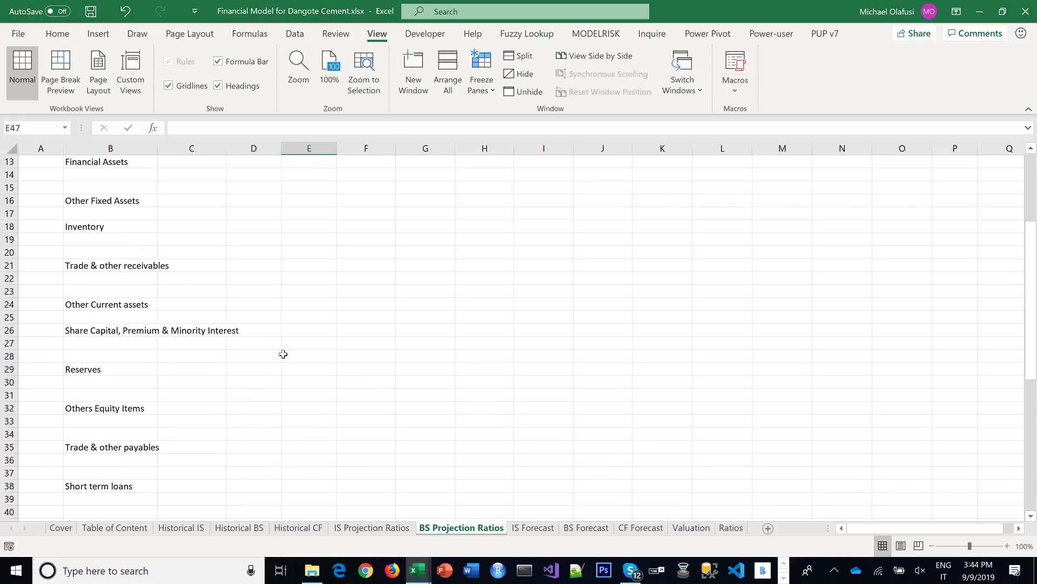
left_click(21, 214)
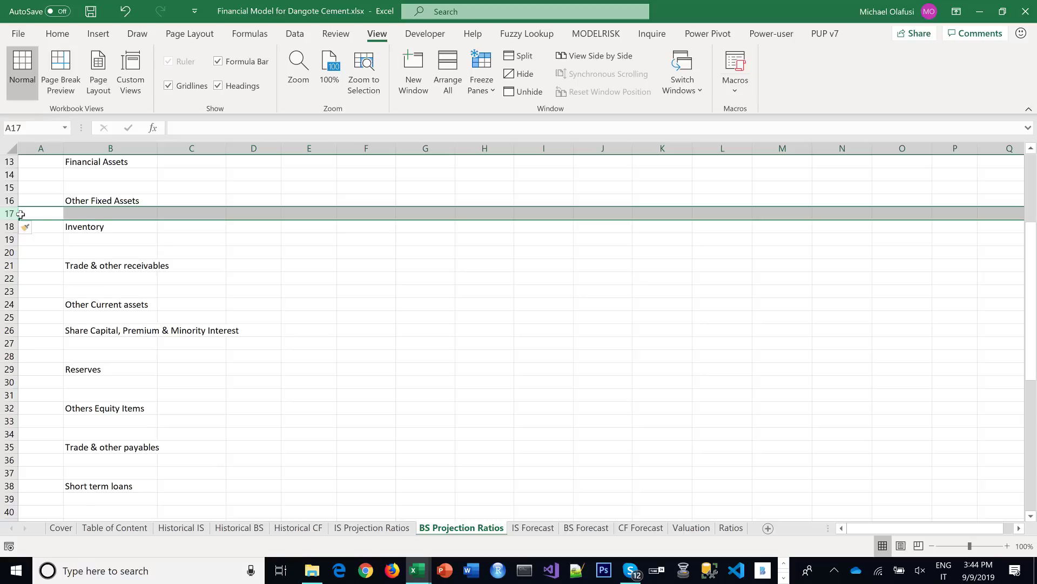
key("ctrl+shift+plus")
left_click(9, 330)
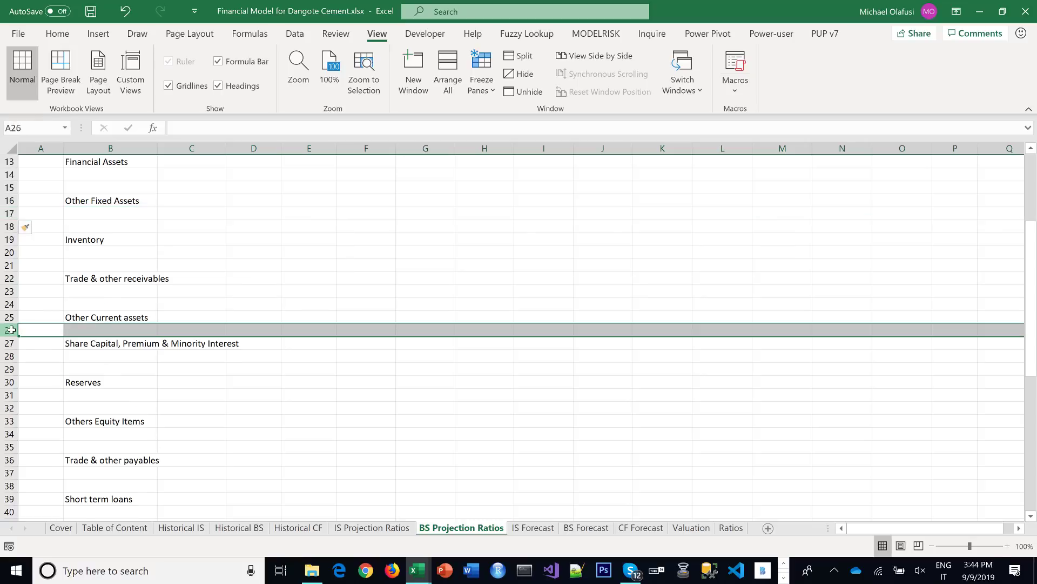
key("ctrl+shift+plus")
scroll(147, 364, "down", 1)
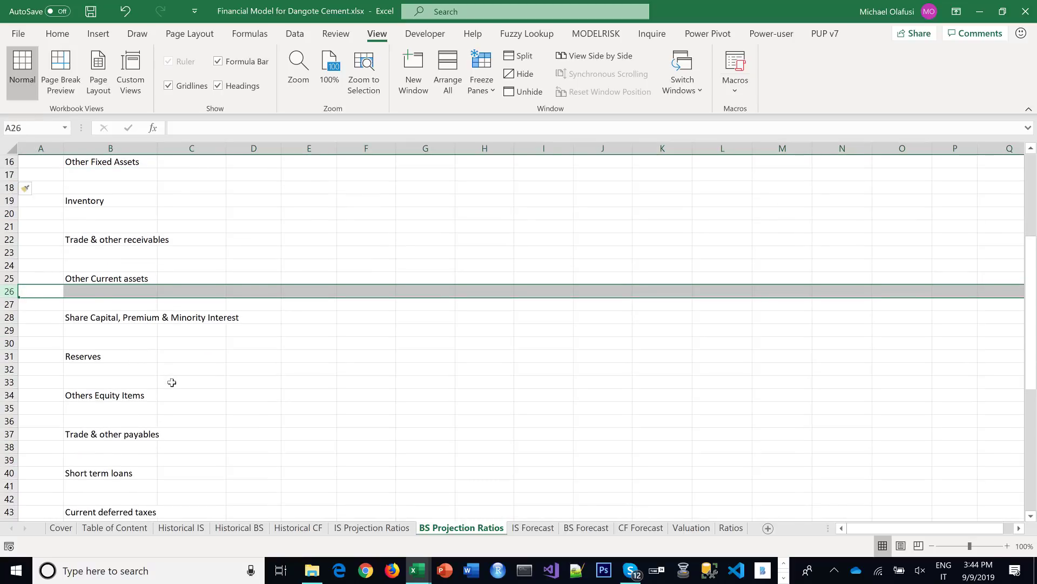
scroll(170, 382, "down", 5)
scroll(172, 382, "up", 10)
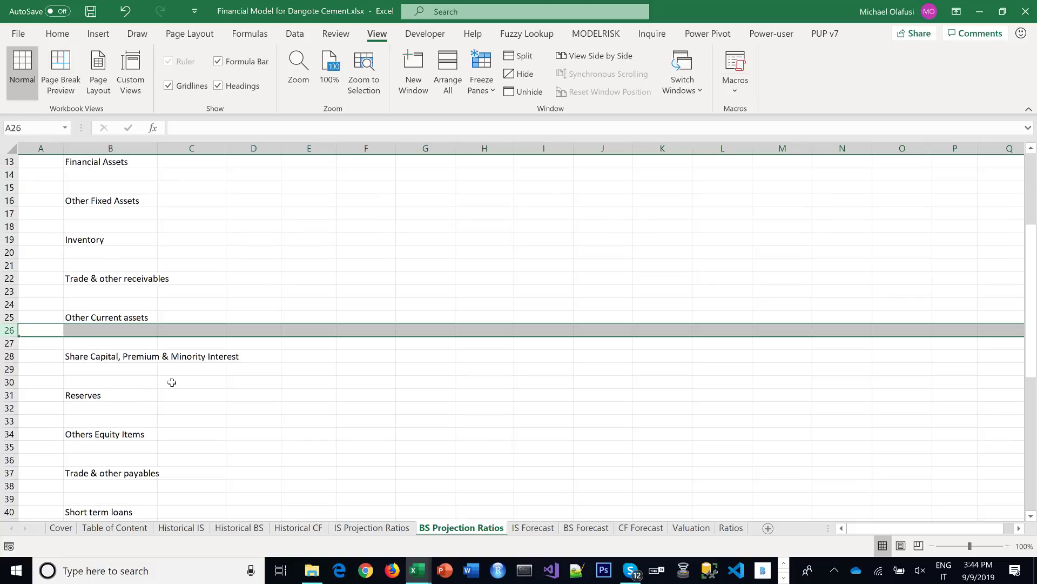
Link the 2012A Intangible Assets cell D7 to cell E6 on the Historical BS sheet
left_click(113, 257)
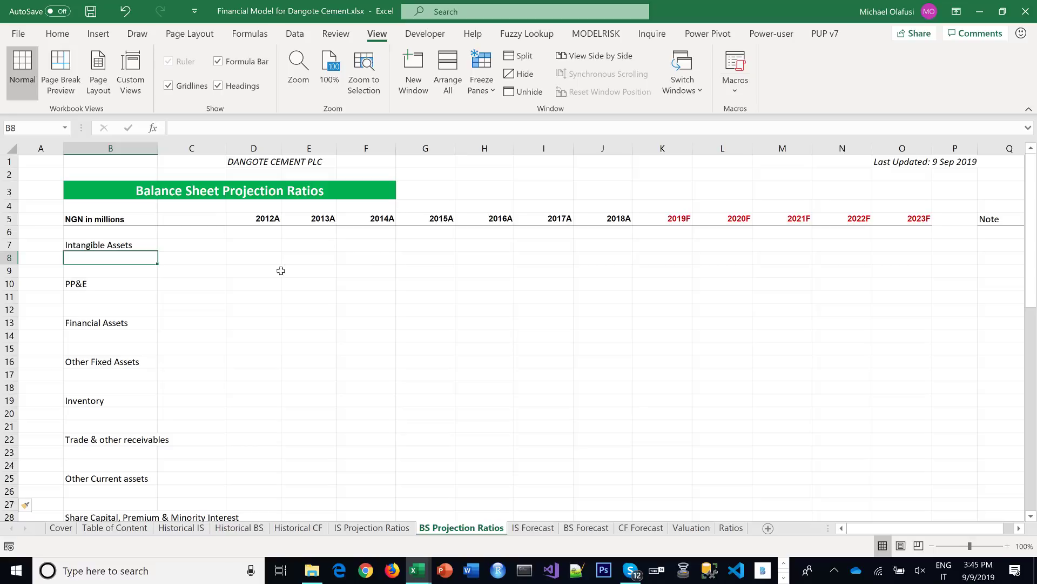
left_click(248, 248)
type("=")
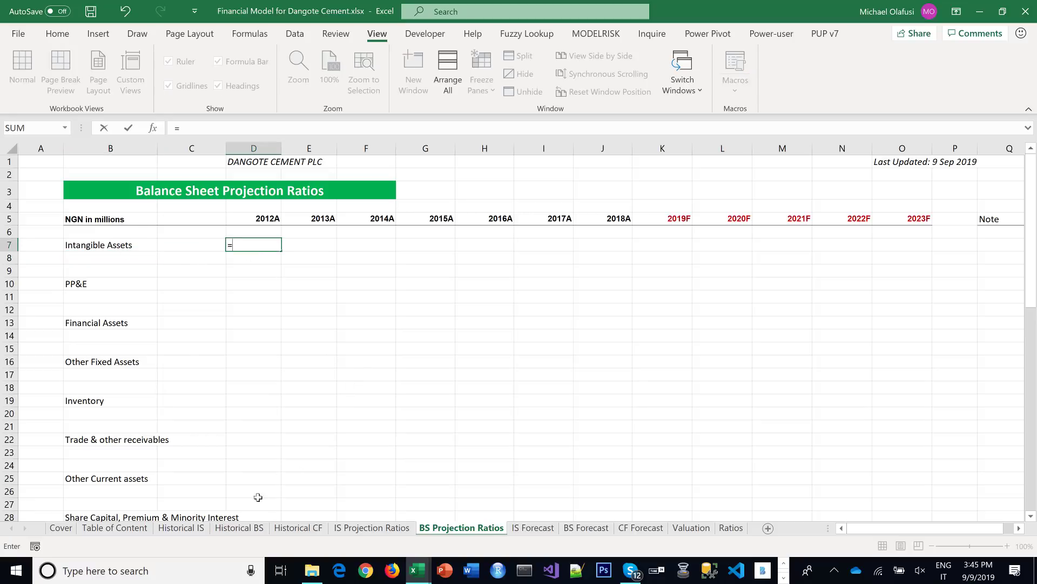
left_click(250, 530)
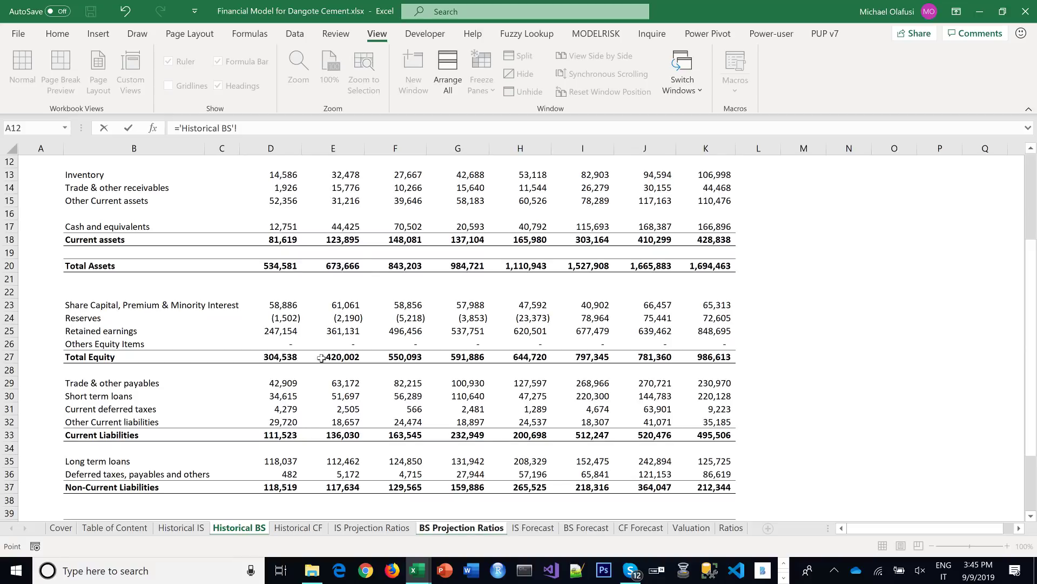
scroll(321, 358, "up", 4)
left_click(349, 232)
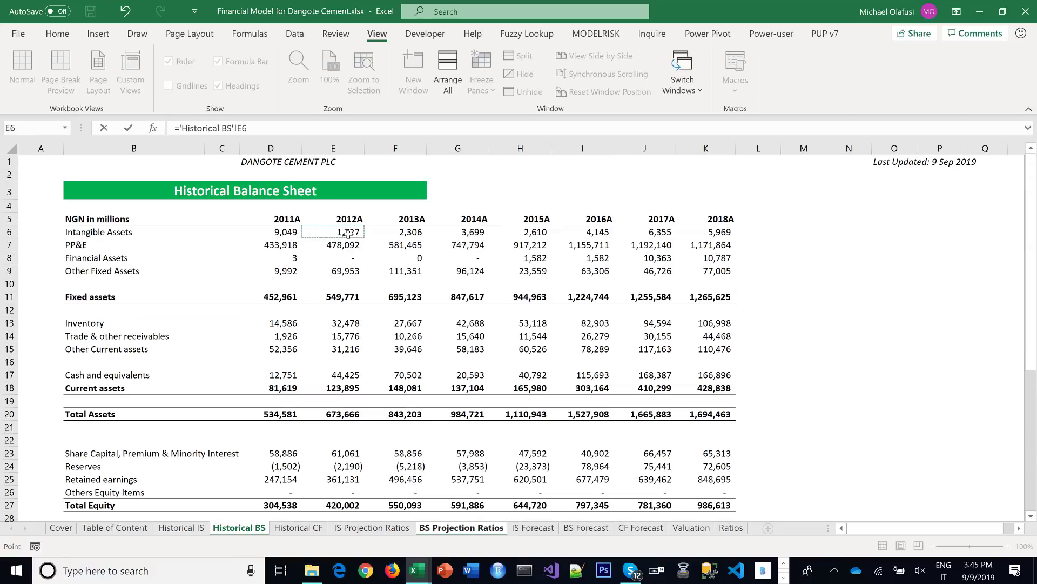
key("Return")
key("Up")
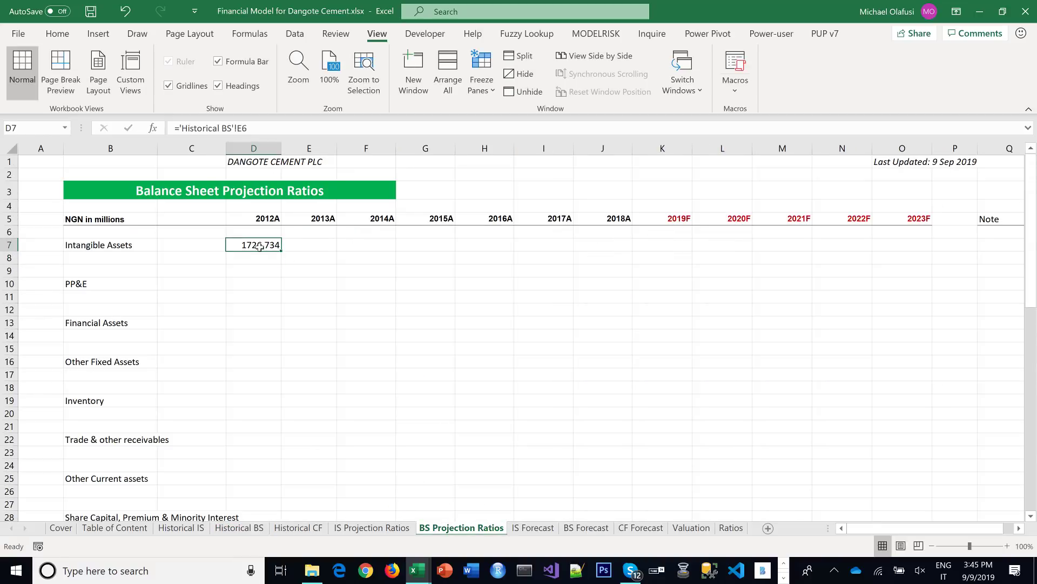
Format D7 in comma style with no decimals and fill its formula across to J7
left_click(58, 33)
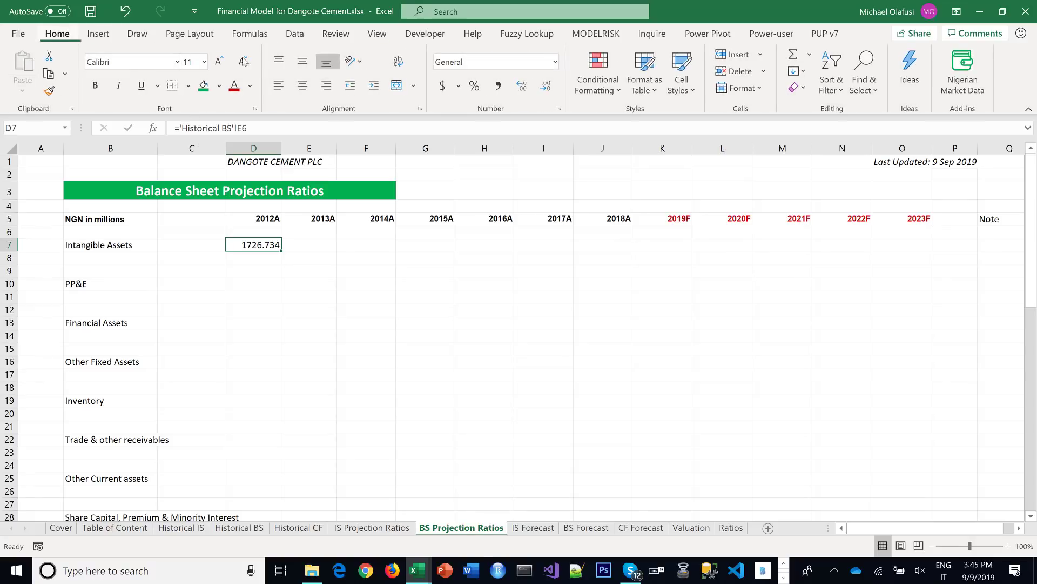
left_click(498, 86)
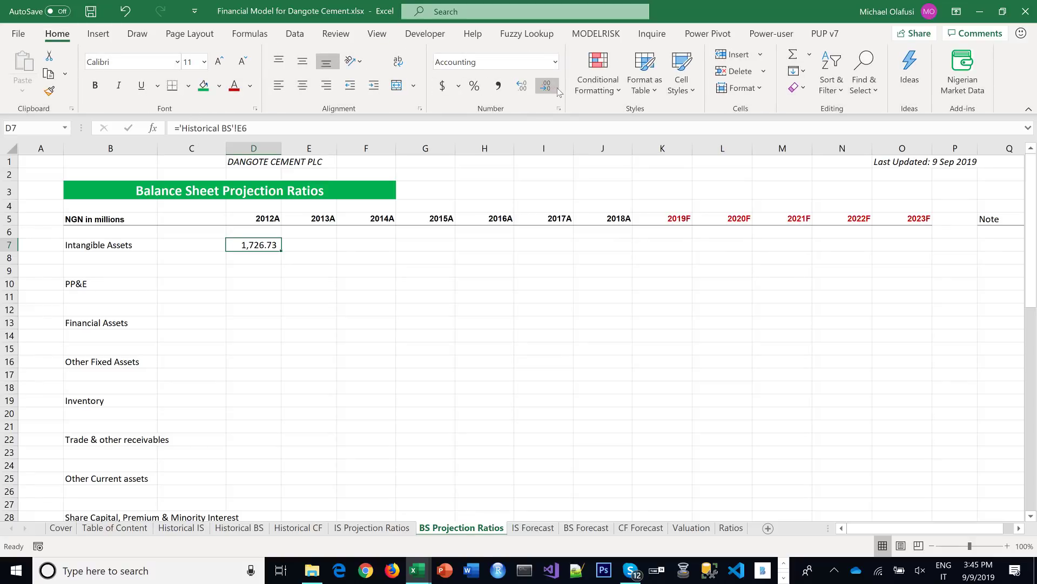
left_click(546, 86)
left_click(546, 86)
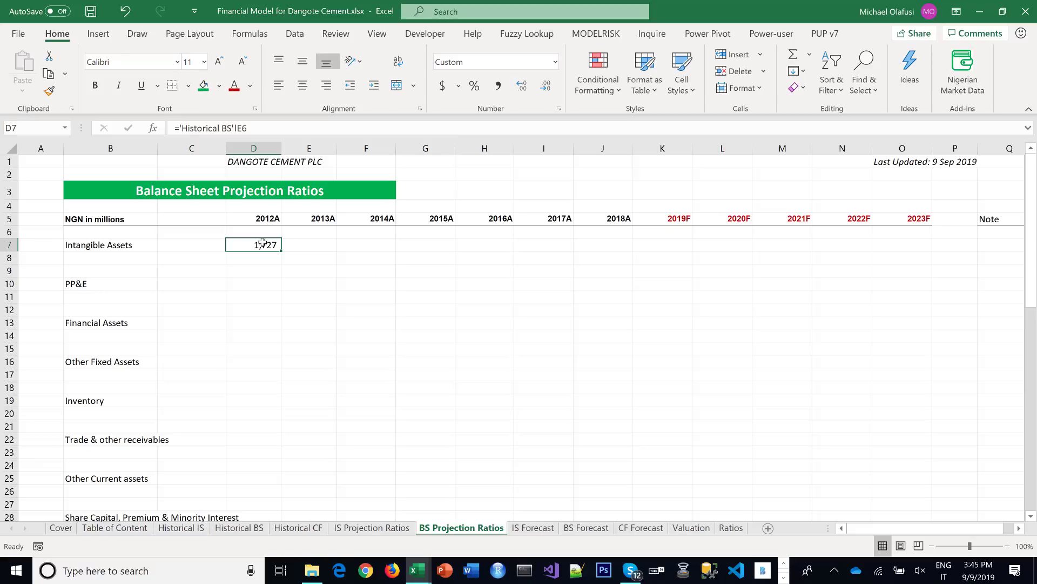
left_click_drag(282, 249, 616, 255)
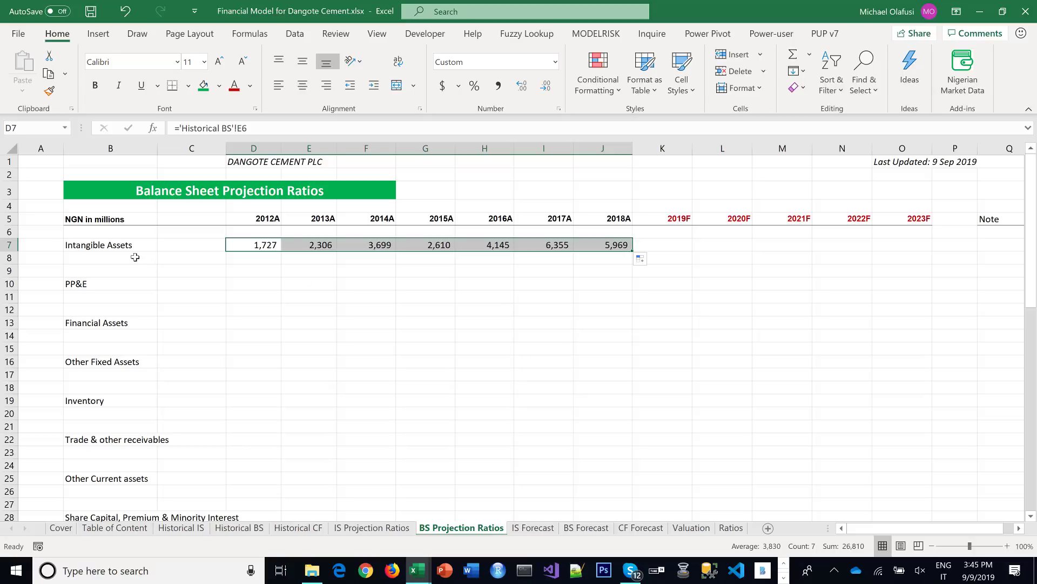
left_click(134, 258)
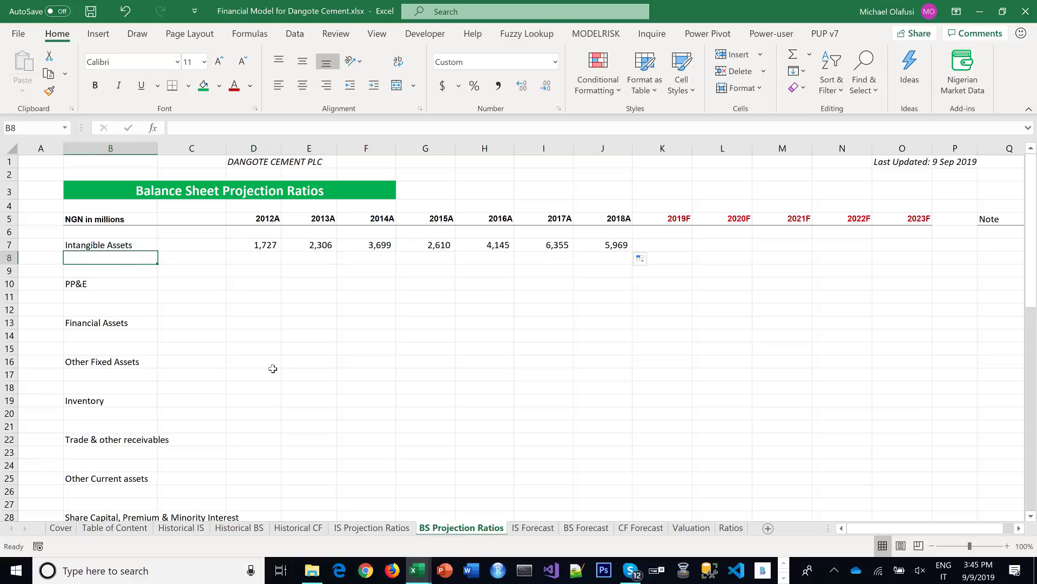
Label cell B8 below Intangible Assets as "%age of Revenue"
type("%age of")
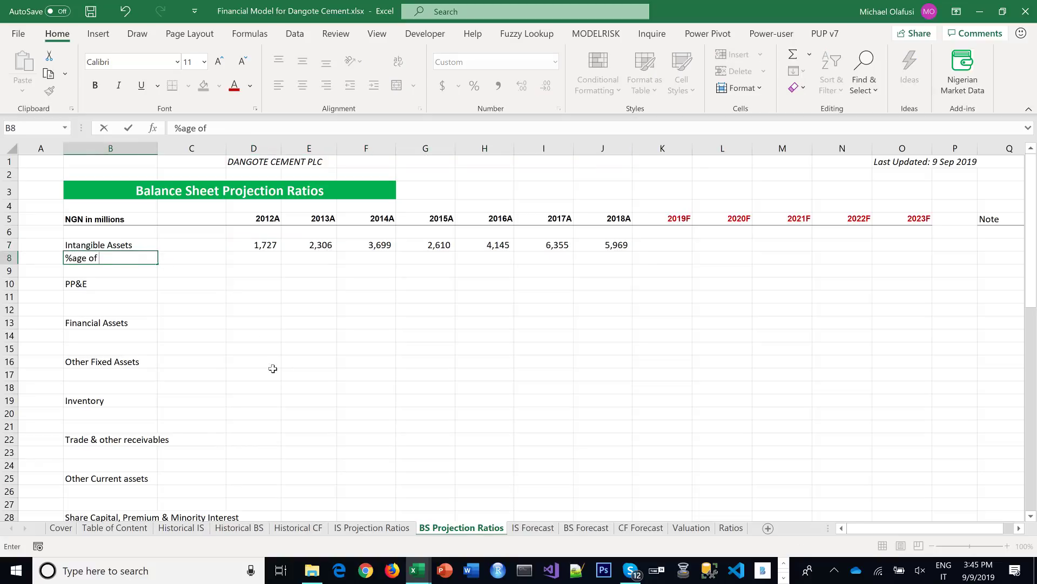
type(" Revenue")
key("Return")
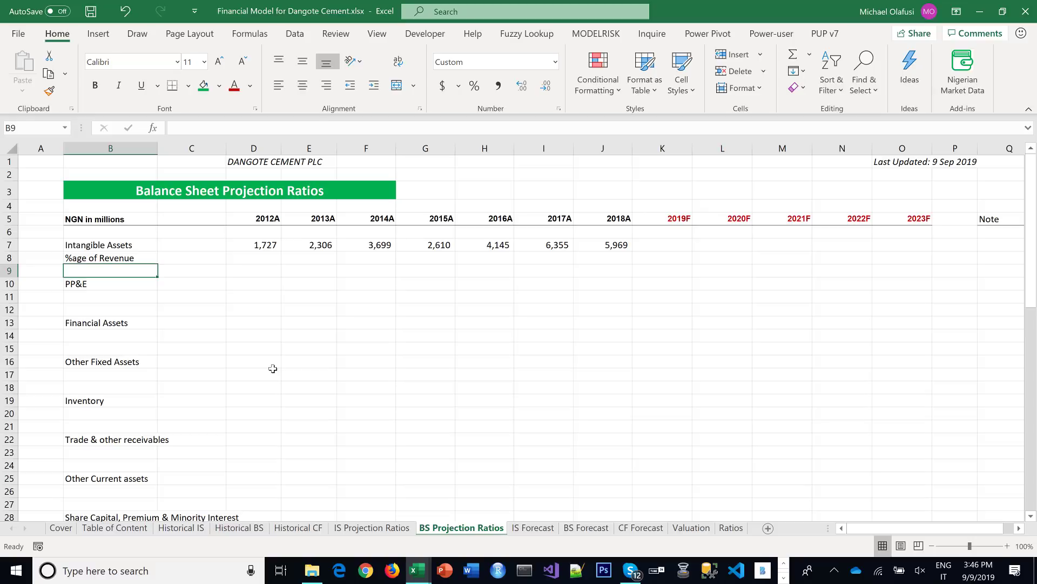
Calculate the 2012A ratio in D8 by dividing D7 by the revenue cell D9 on the IS Projection Ratios sheet
left_click(657, 258)
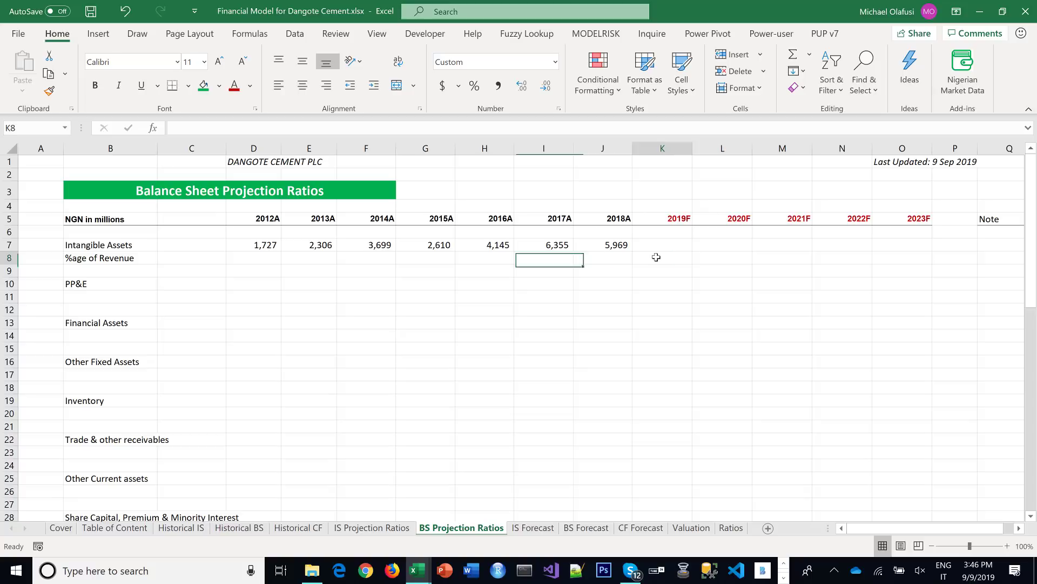
left_click(266, 260)
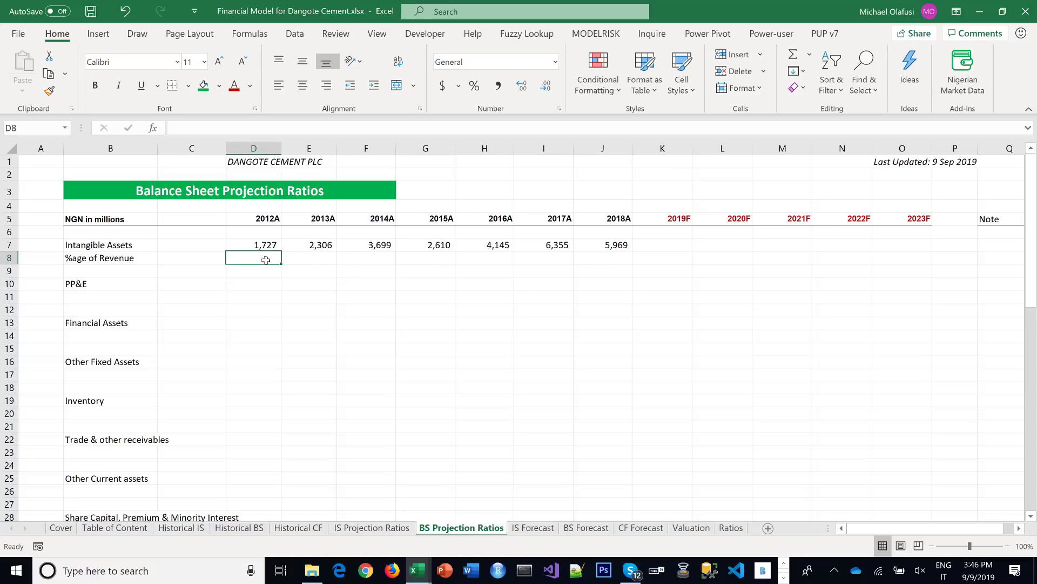
type("=")
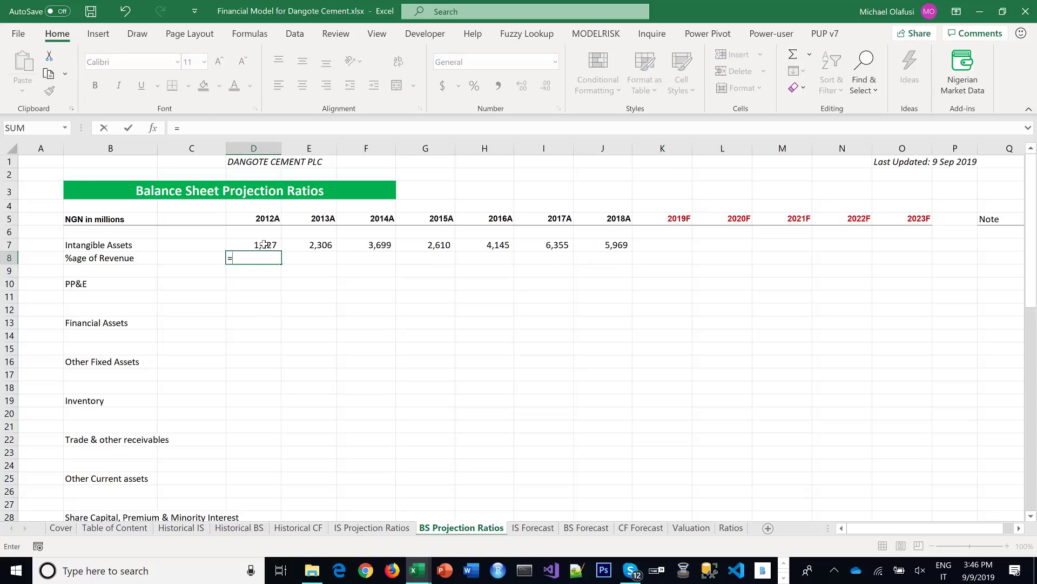
left_click(264, 244)
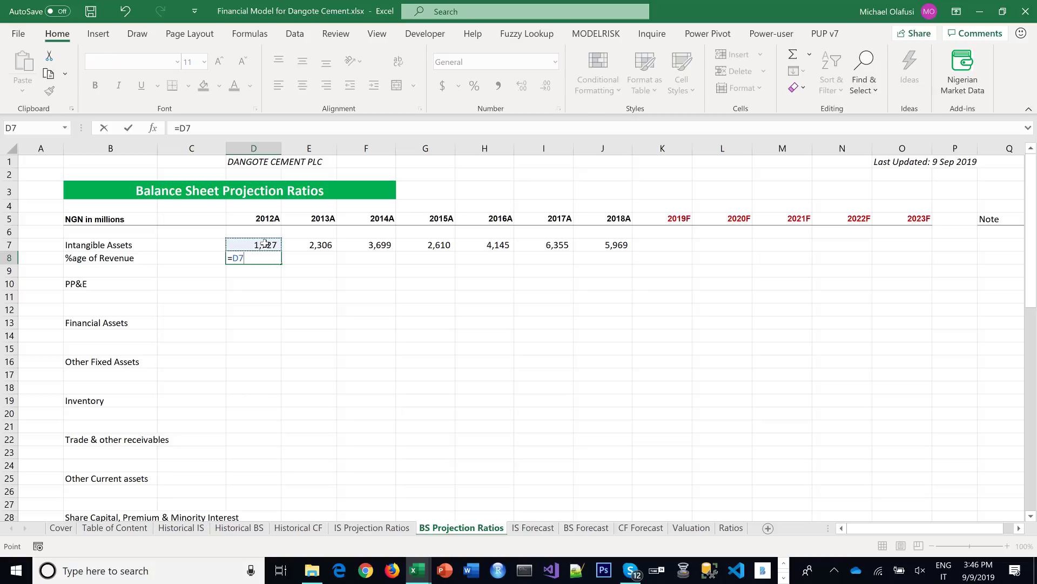
type("/")
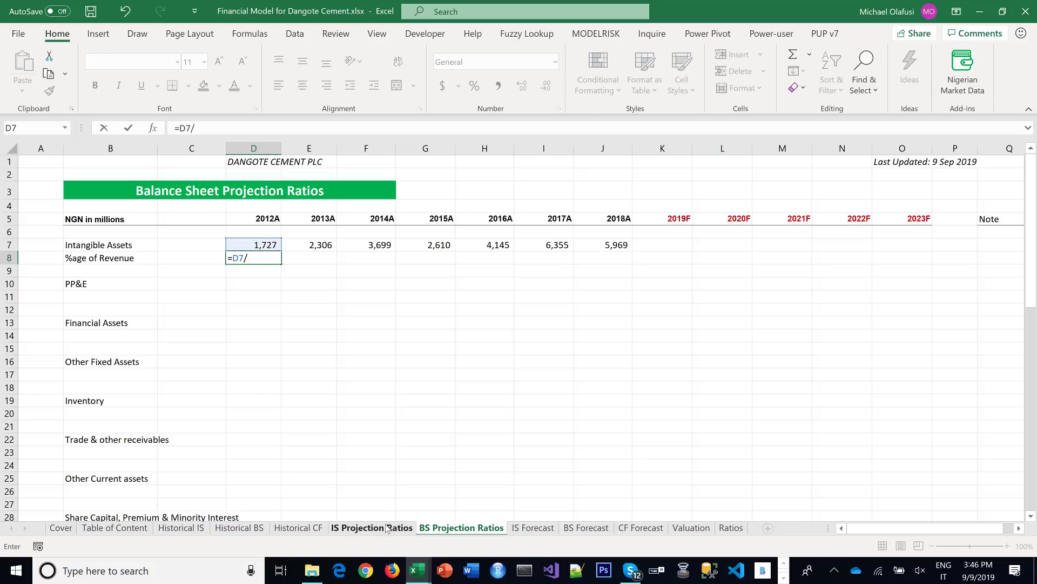
left_click(386, 529)
left_click(269, 269)
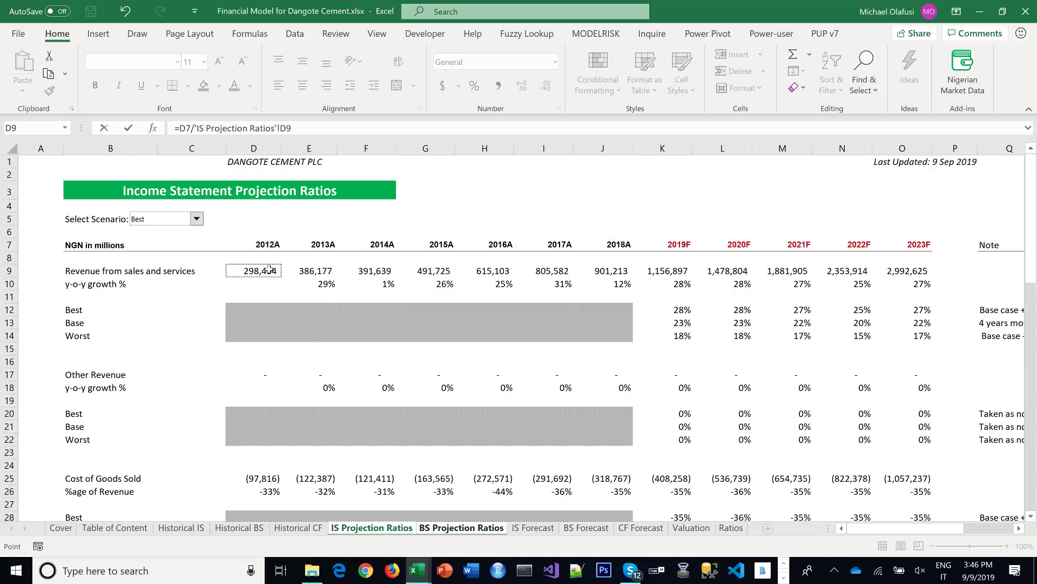
key("Return")
Format D8 as a percentage and fill its formula across to J8
key("Up")
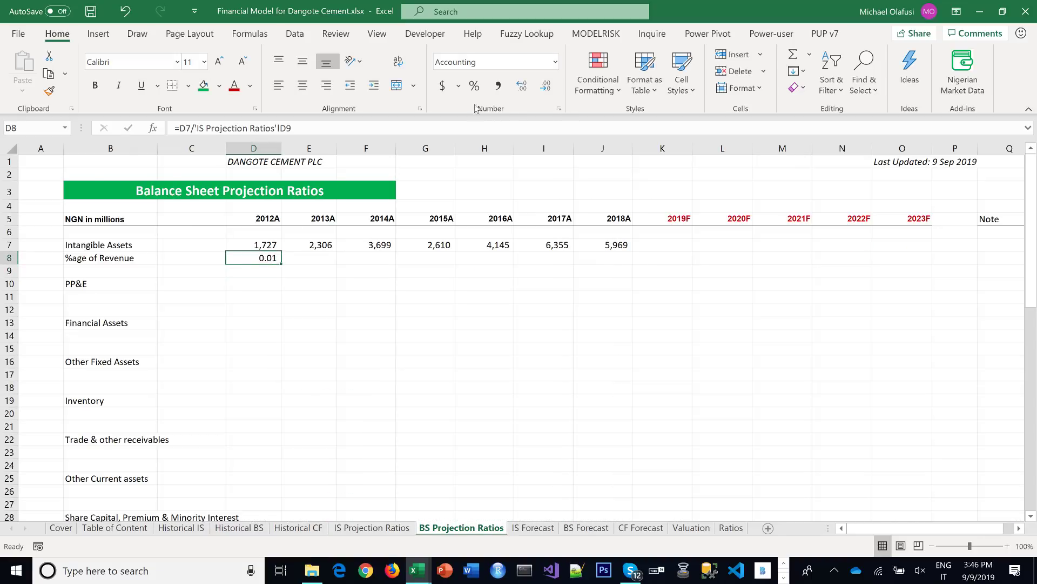
left_click(474, 85)
left_click_drag(282, 264, 616, 310)
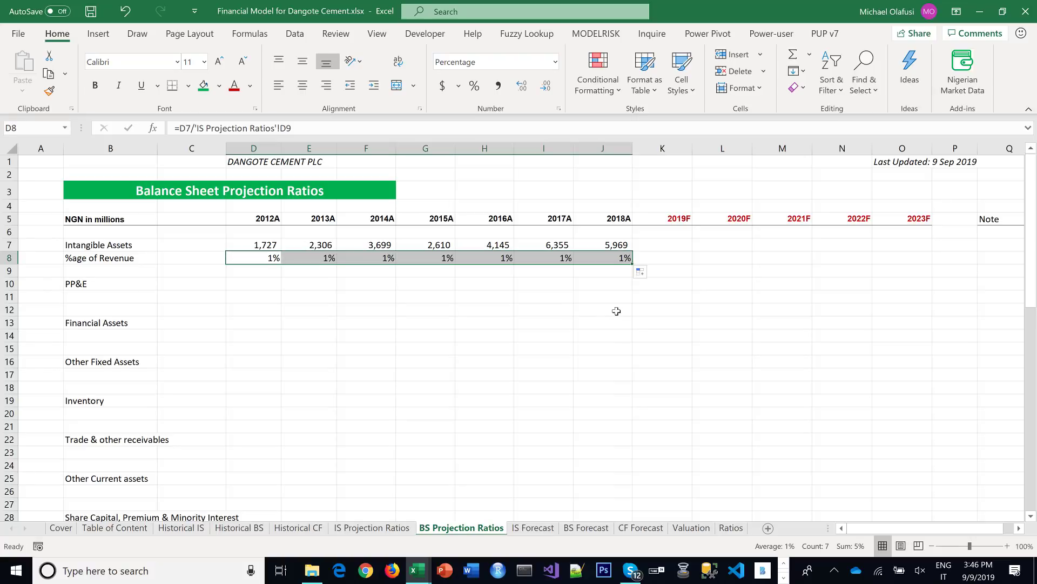
Project the 2019F ratio in K8 as the AVERAGE of G8:J8 and fill the formula across to O8
left_click(671, 259)
type("=aver")
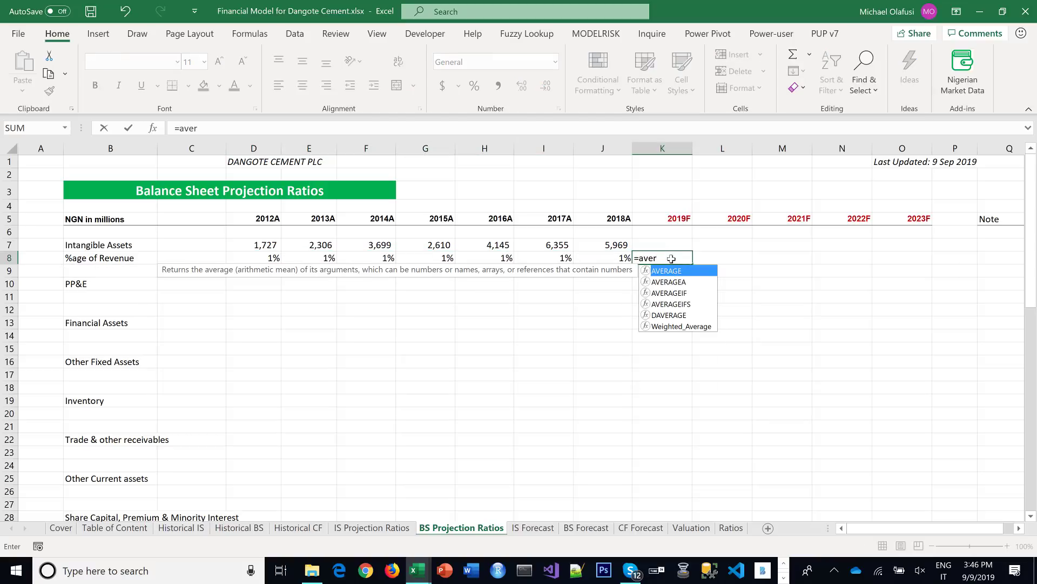
key("Tab")
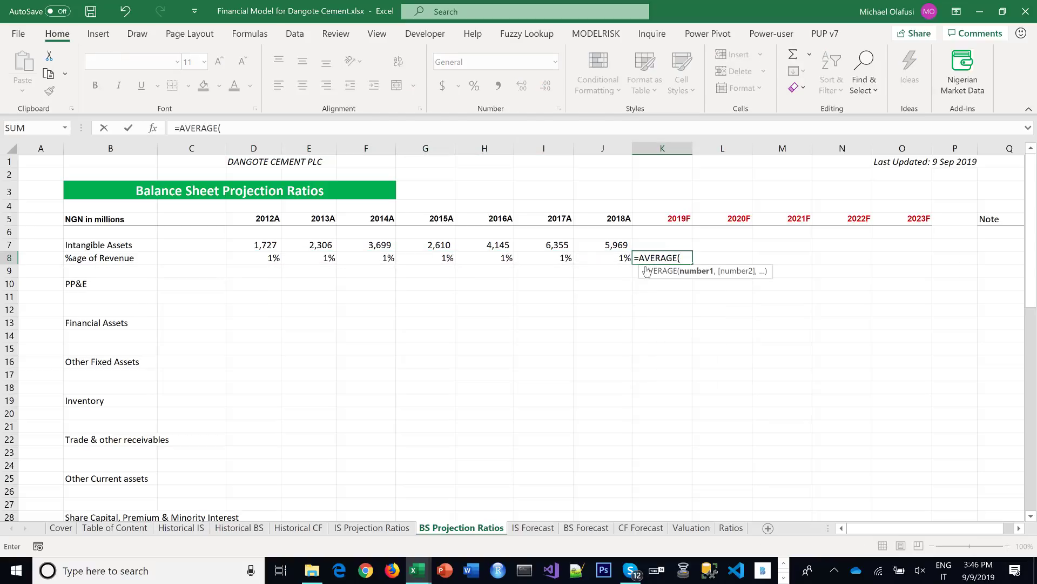
left_click_drag(611, 259, 451, 258)
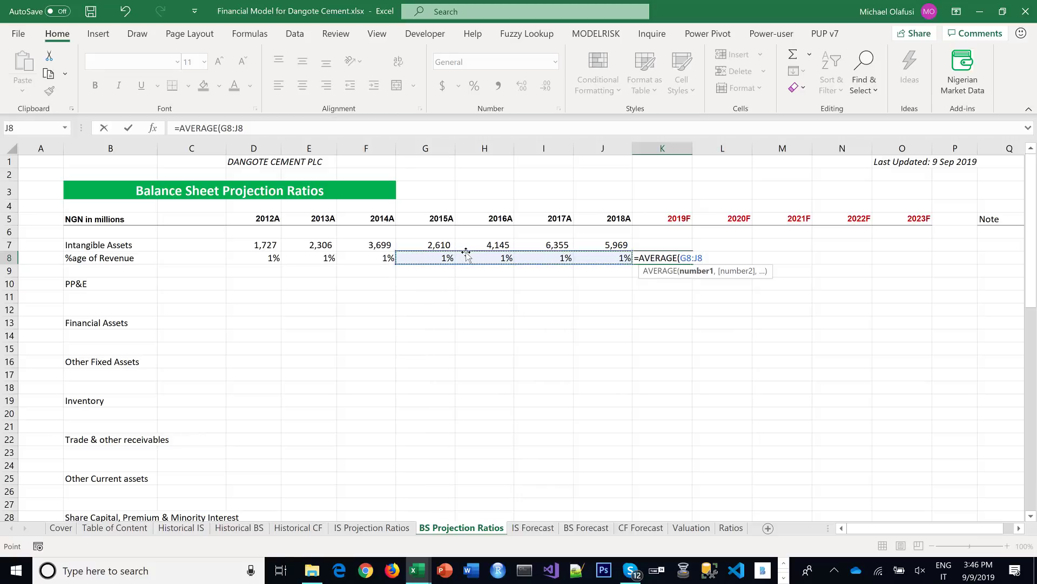
key("Tab")
left_click(672, 258)
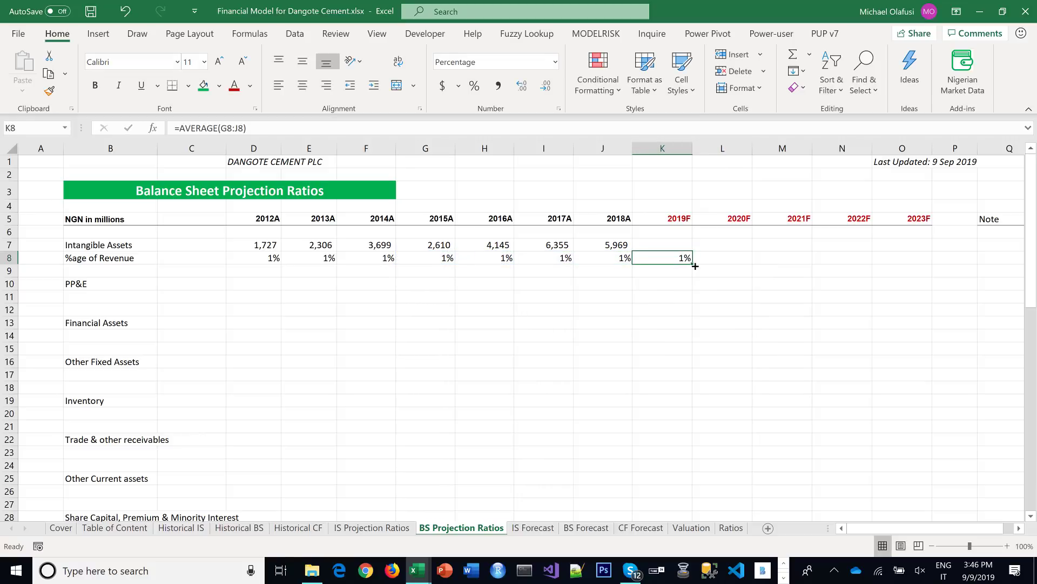
left_click_drag(692, 264, 921, 267)
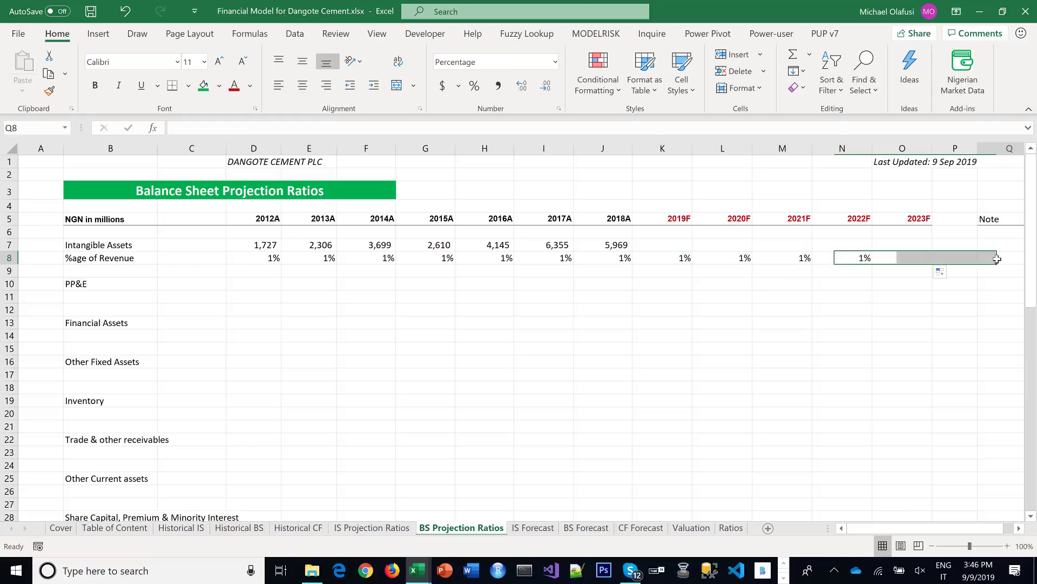
Enter the note "4 years moving average" in Q8 for the Intangible Assets ratio
left_click(997, 258)
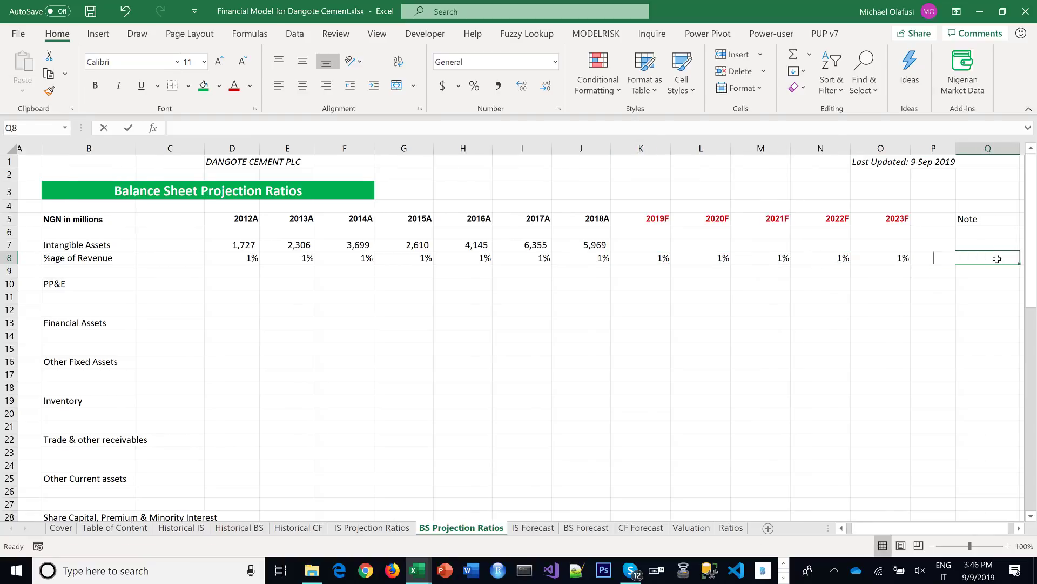
type("4 years mov")
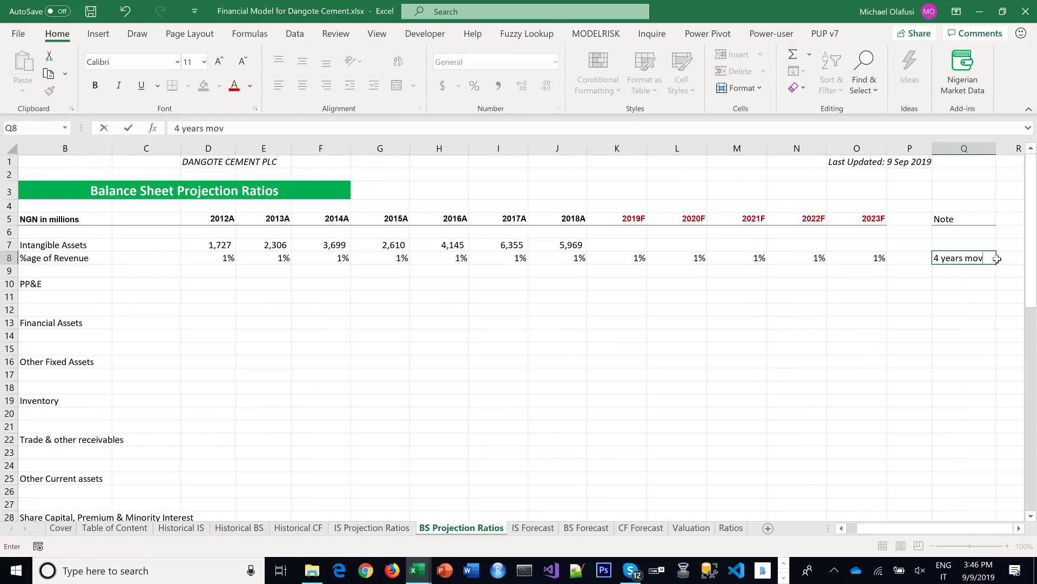
type("ing average")
key("Return")
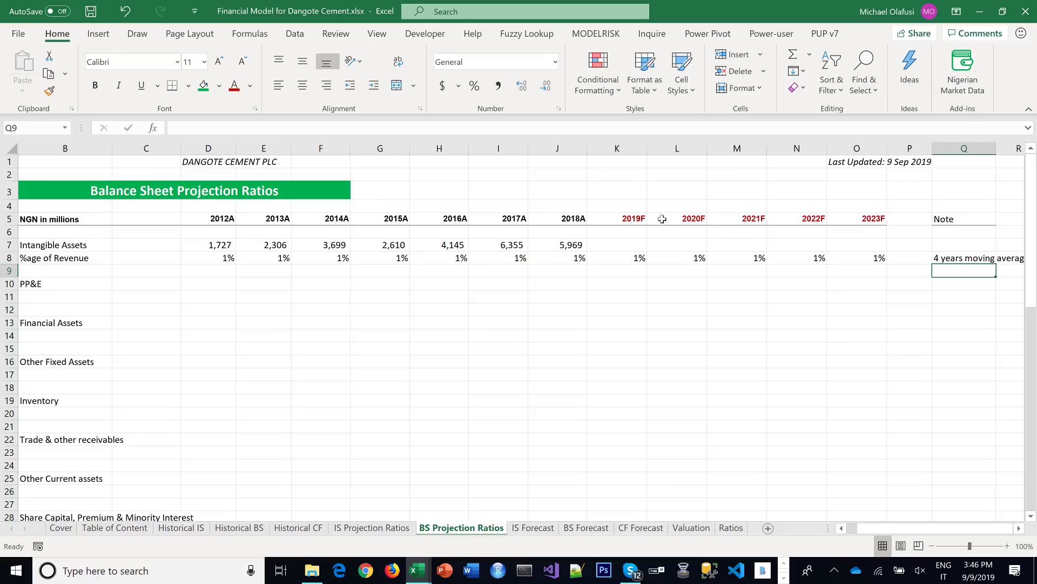
Try to calculate 2019F Intangible Assets in K7 by dividing K8 by cell K9 on the IS Projection Ratios sheet
left_click(608, 246)
type("=")
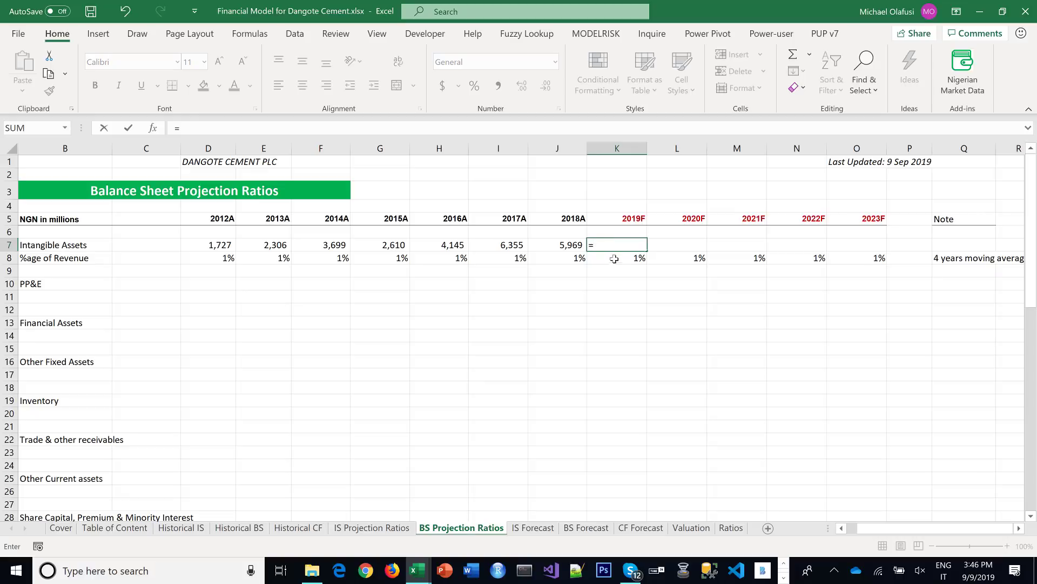
left_click(619, 259)
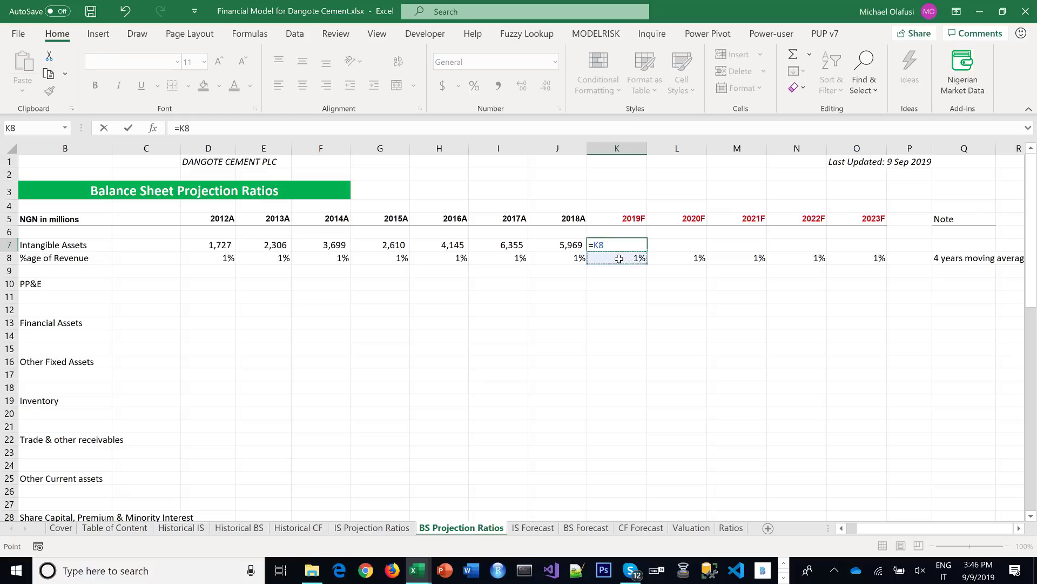
type("/")
left_click(376, 527)
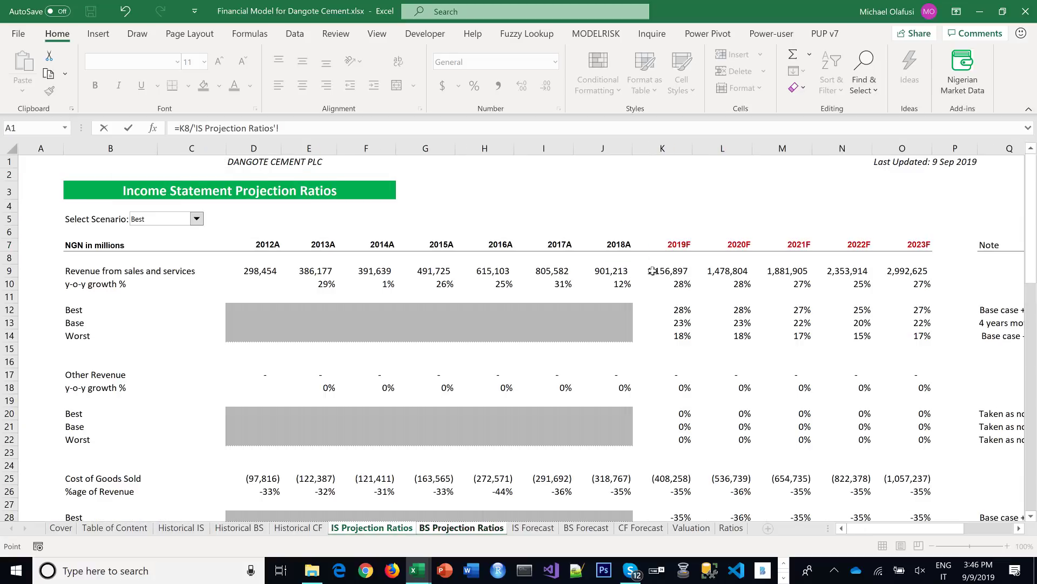
left_click(672, 270)
key("Return")
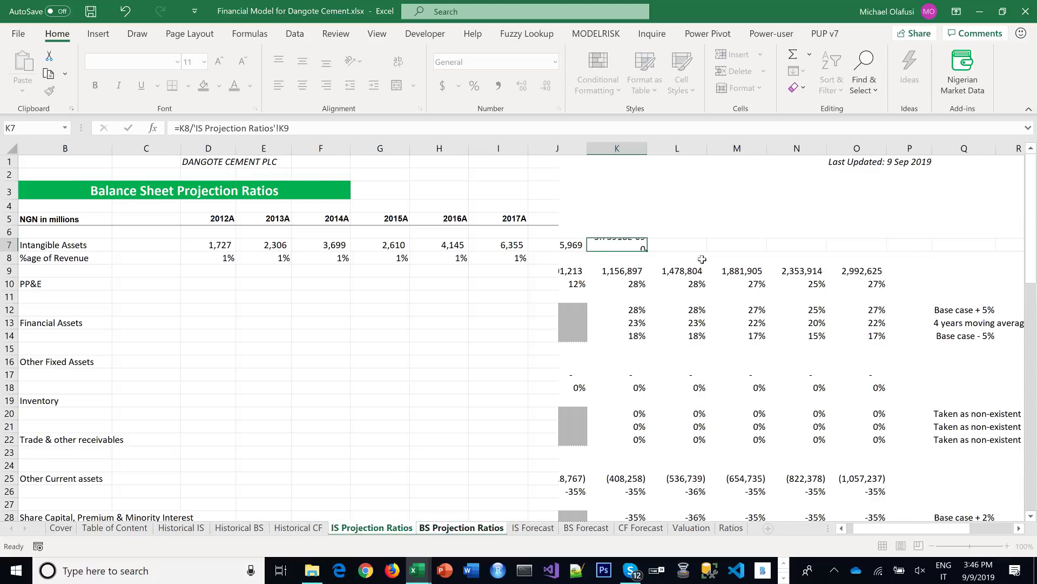
Apply comma style to K7 and set its formula to K8 multiplied by the 2019F revenue cell K9 on IS Projection Ratios
left_click(627, 245)
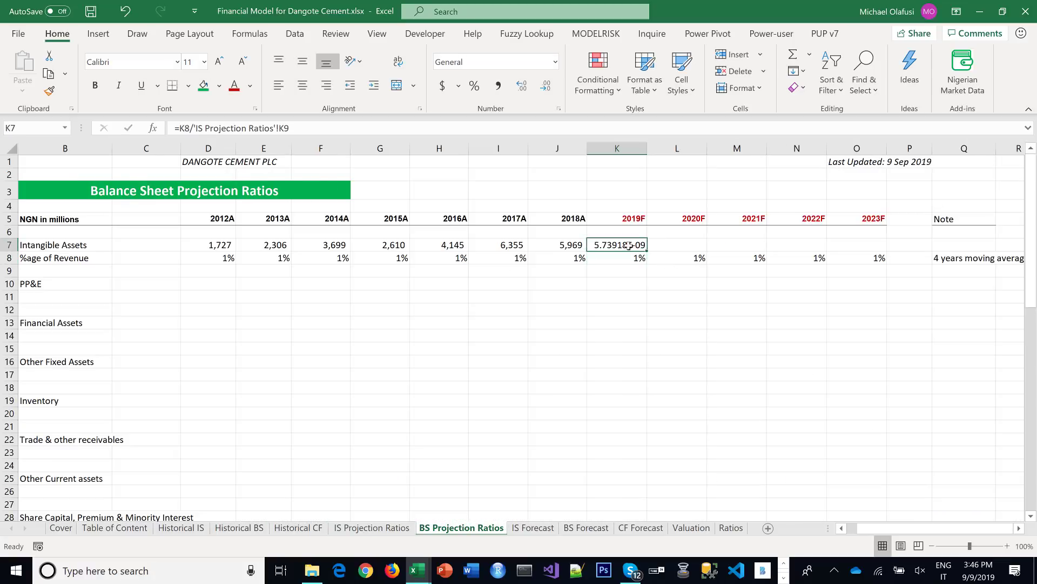
left_click(499, 89)
type("=")
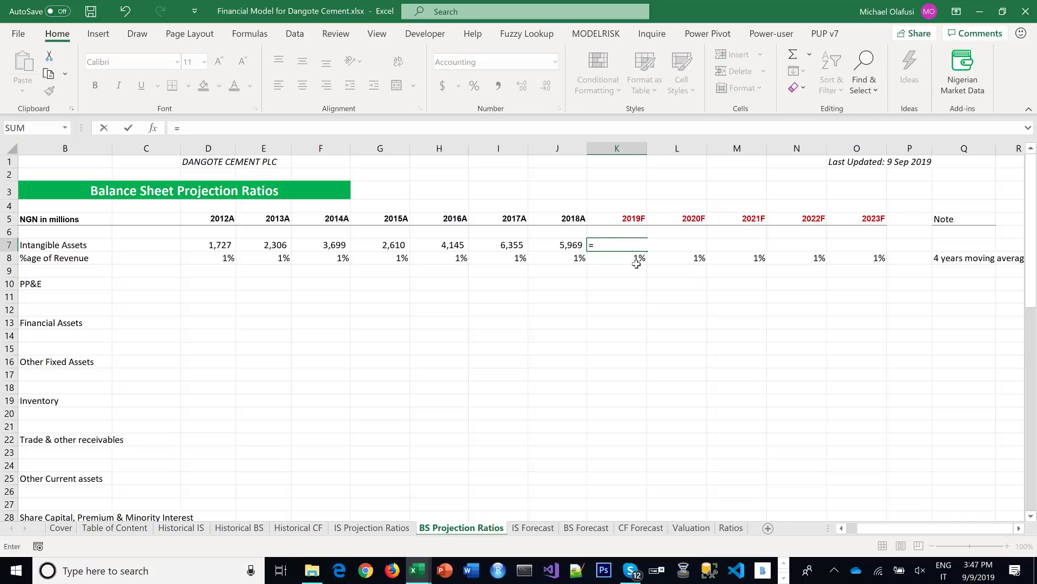
left_click(636, 259)
type("*")
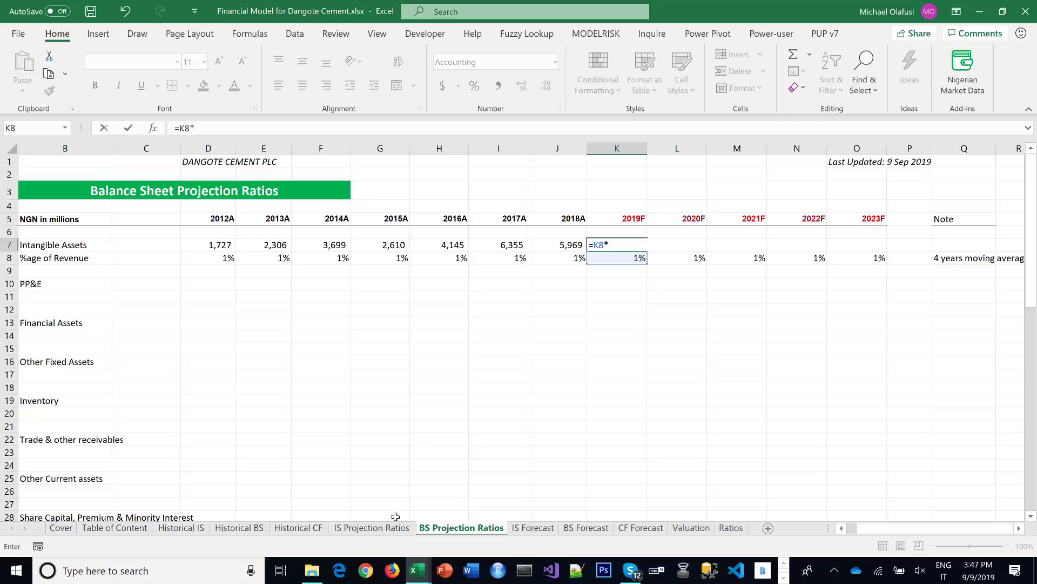
left_click(373, 528)
left_click(651, 270)
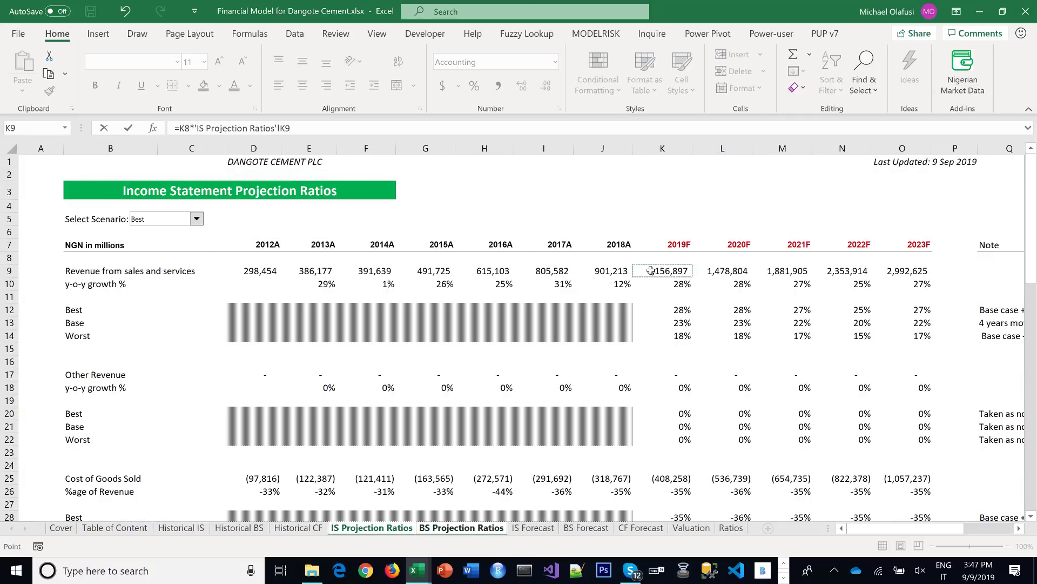
key("Return")
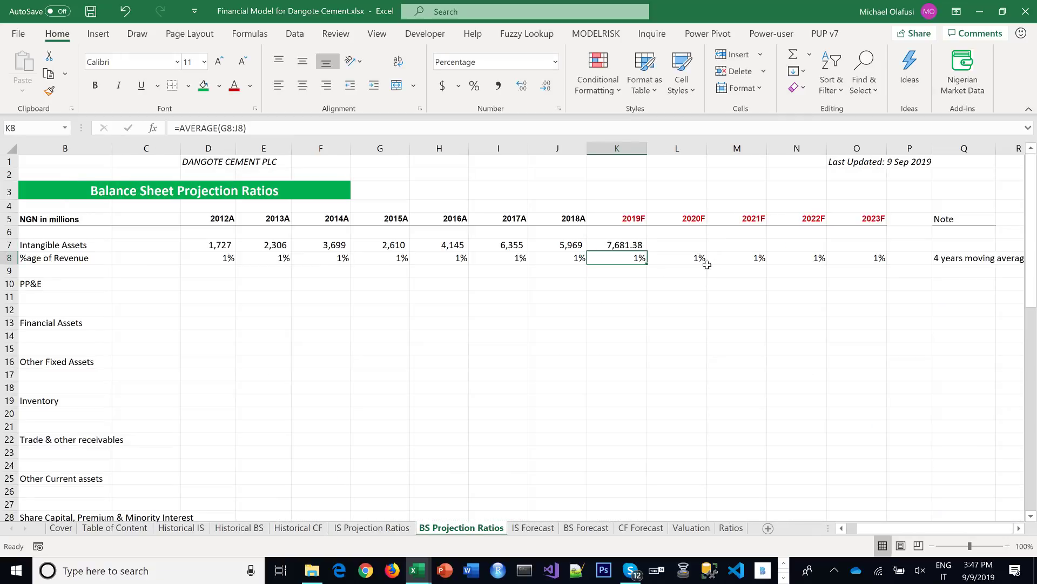
Remove the decimals from K7 and fill its formula across to O7 for the forecast years
left_click(633, 246)
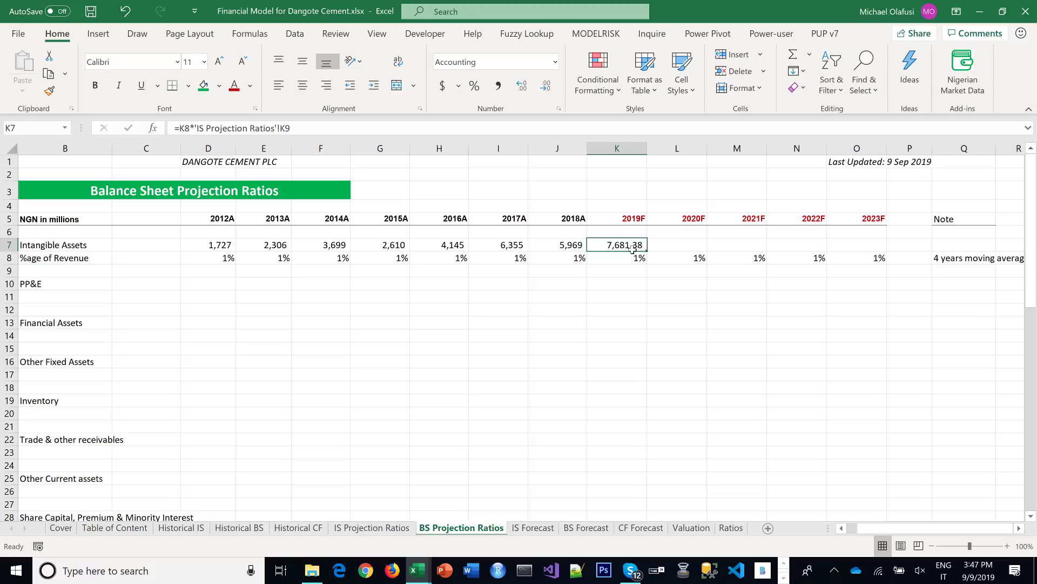
left_click(546, 85)
left_click(546, 85)
left_click_drag(646, 251, 897, 253)
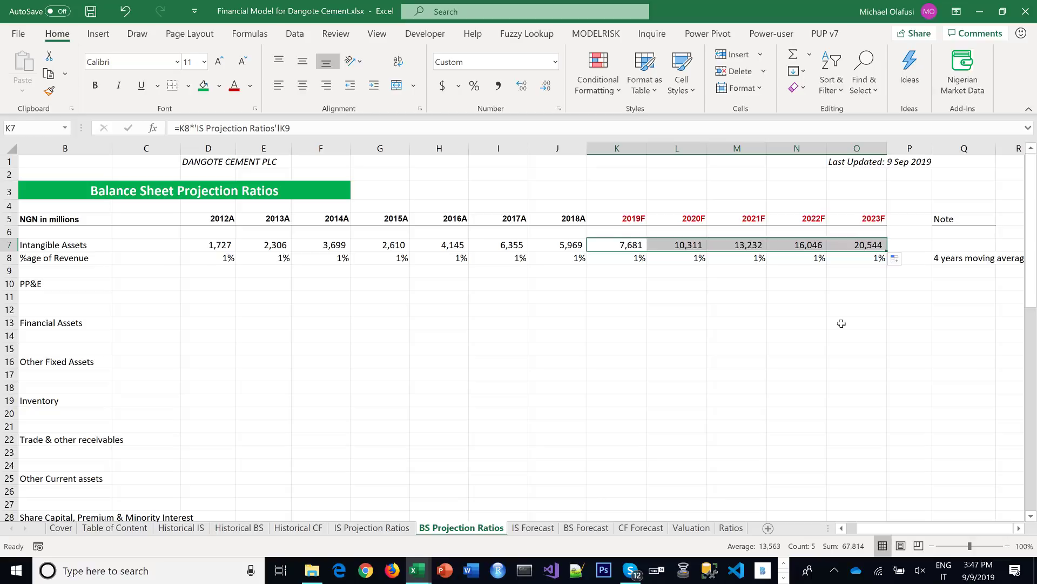
left_click(841, 528)
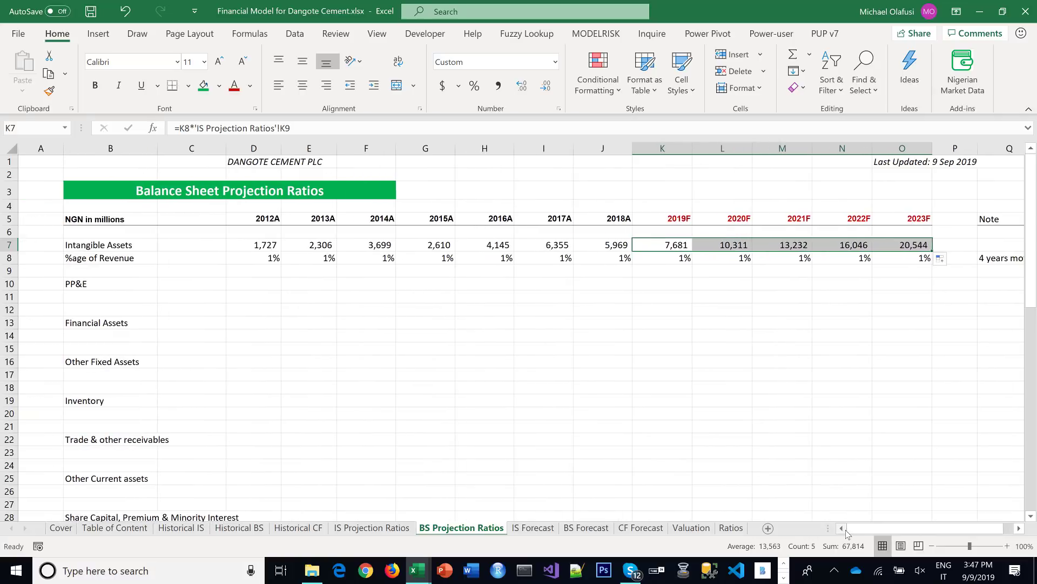
Label cell B11 below PP&E as "%age of Revenue" and select the 2012A PP&E cell D10
left_click(262, 285)
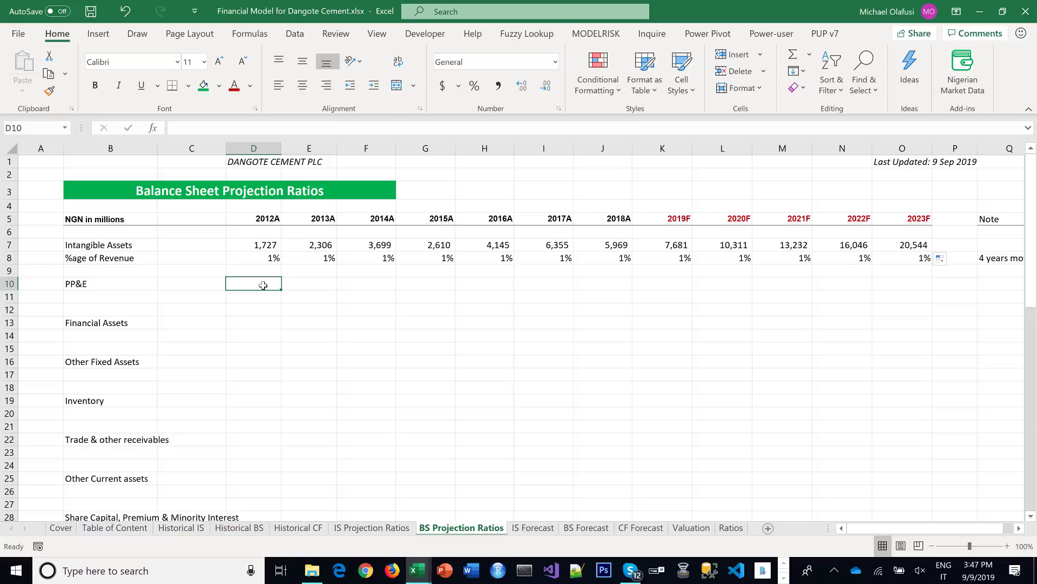
left_click(108, 300)
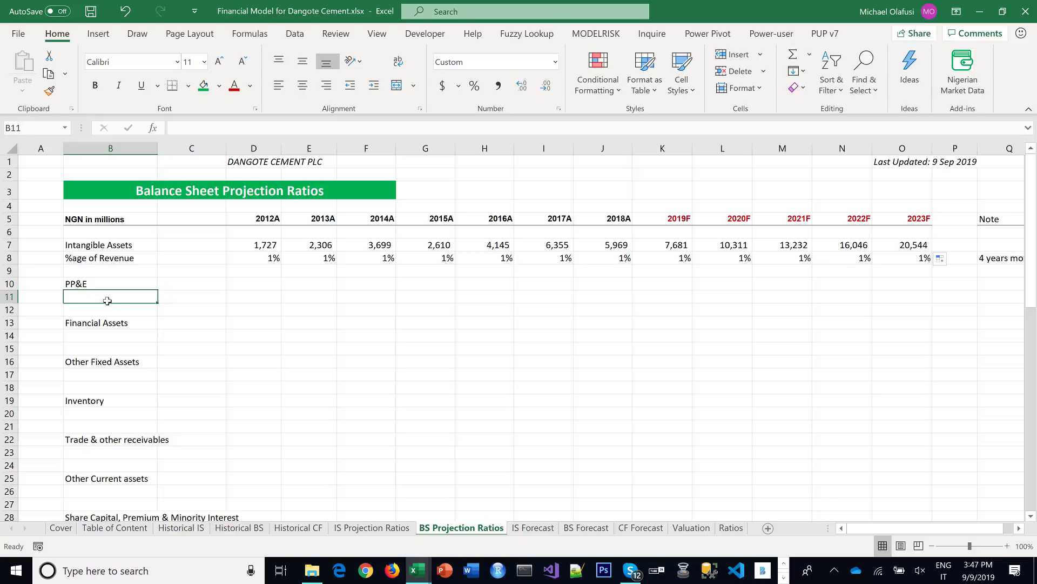
type("%ate")
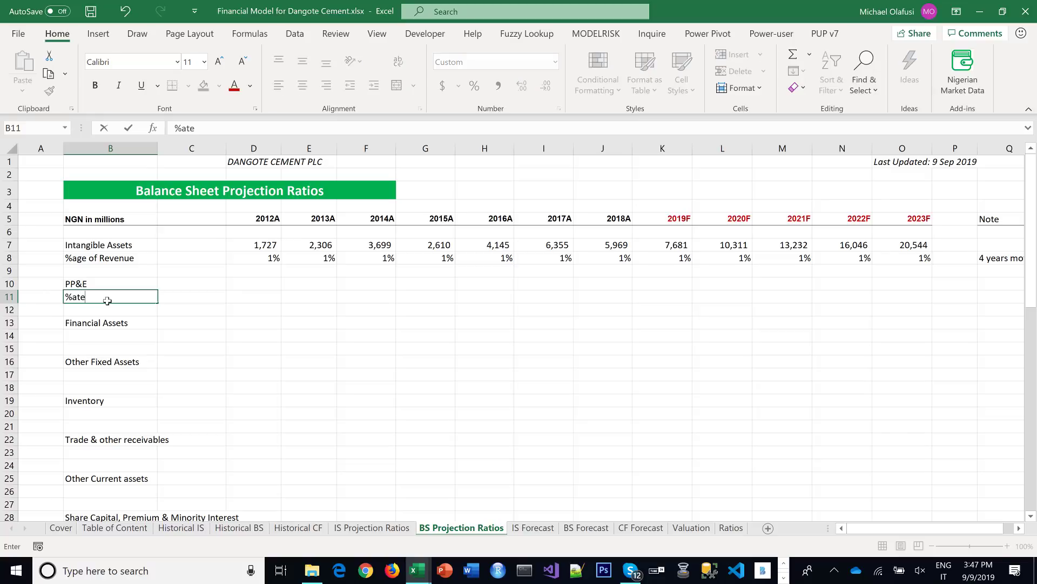
type("ge of Revenue")
key("Tab")
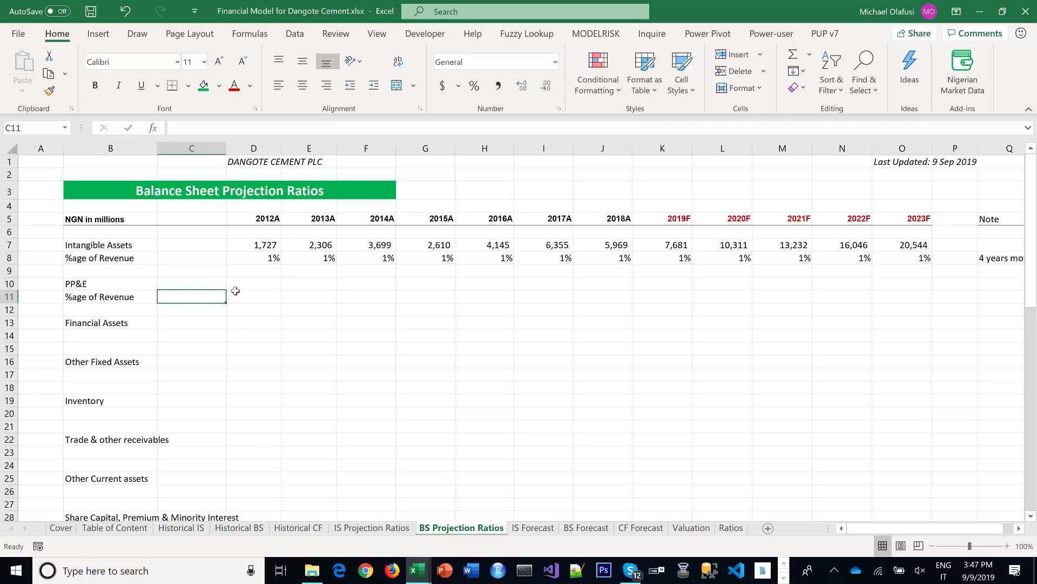
left_click(260, 286)
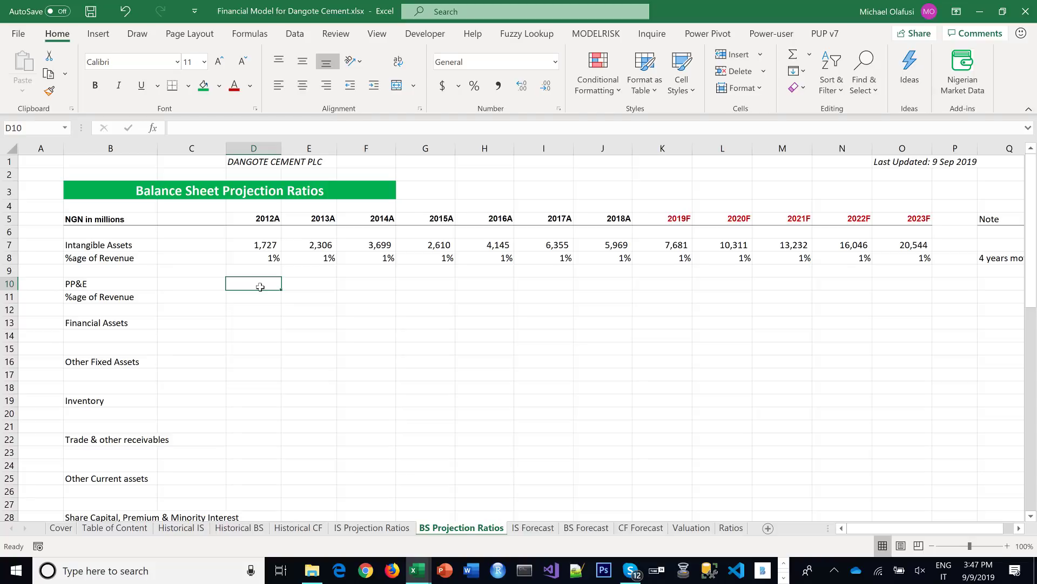
Link the 2012A PP&E cell D10 to the 2012A PP&E figure in cell E7 of the Historical BS sheet
type("=")
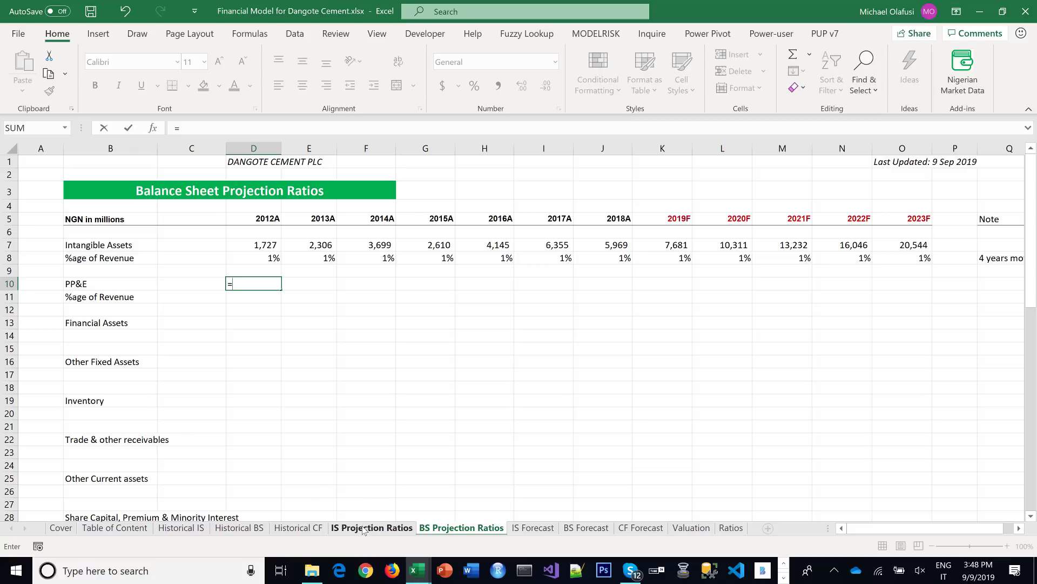
left_click(240, 527)
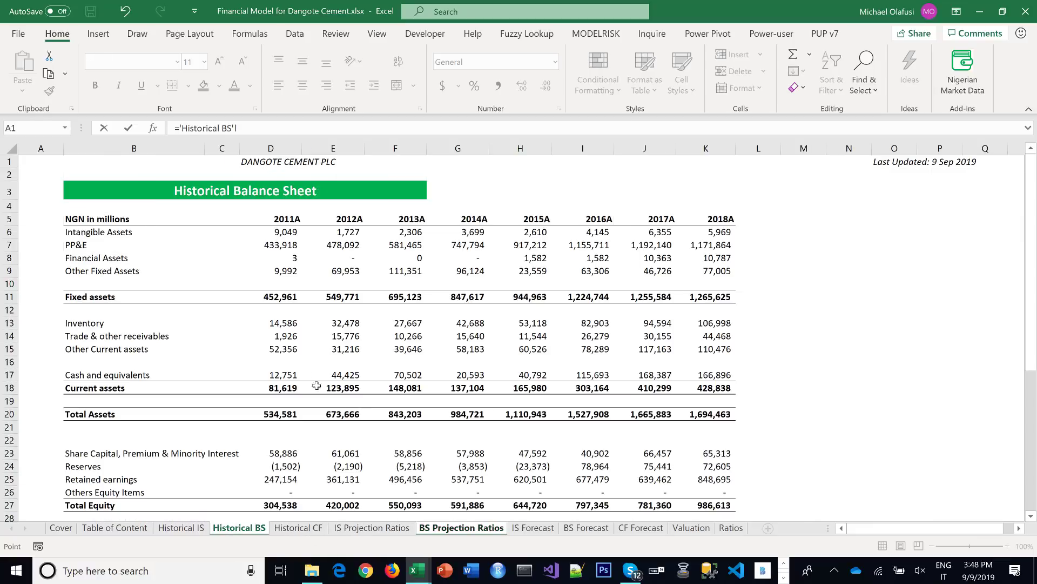
left_click(342, 245)
key("Return")
key("Up")
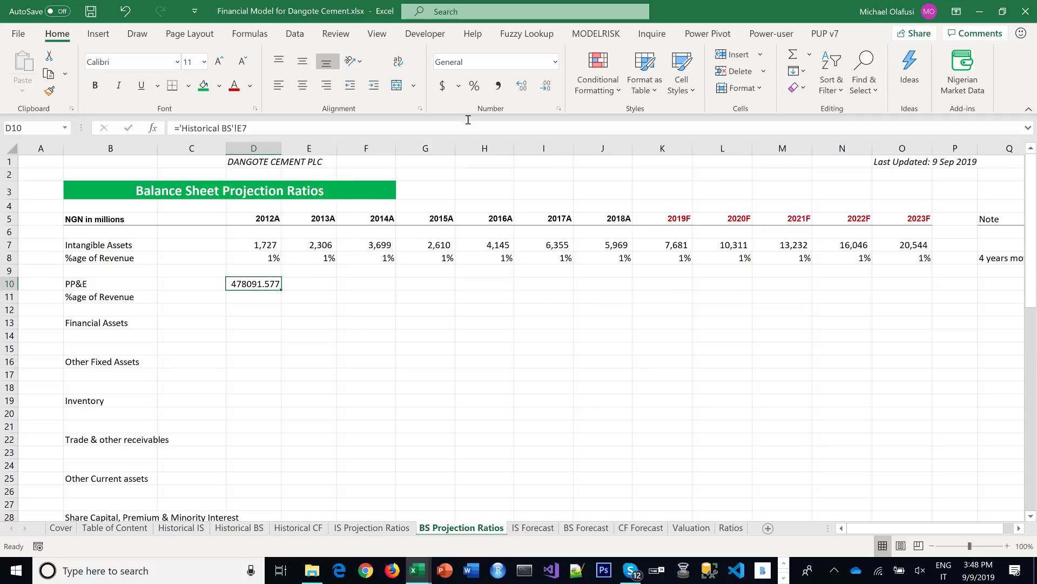
Format D10 in comma style without decimals and fill its link across to J10 for 2013A to 2018A
left_click(498, 85)
left_click(546, 85)
left_click(545, 85)
left_click_drag(280, 290, 626, 292)
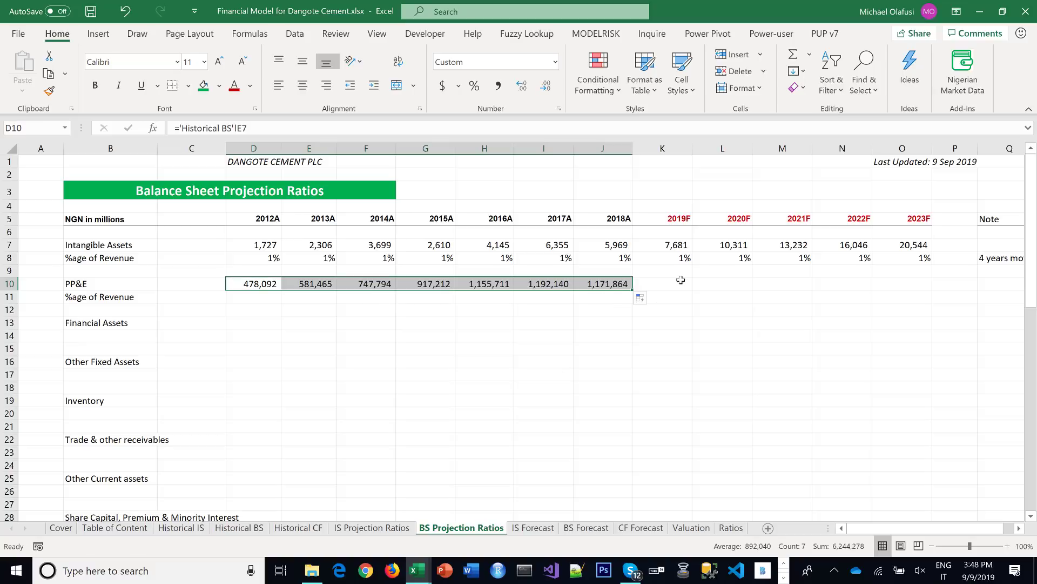
Change the D8 formula to =D7/'IS Projection Ratios'!D$9, locking the revenue row, and fill it across to J8
left_click(238, 296)
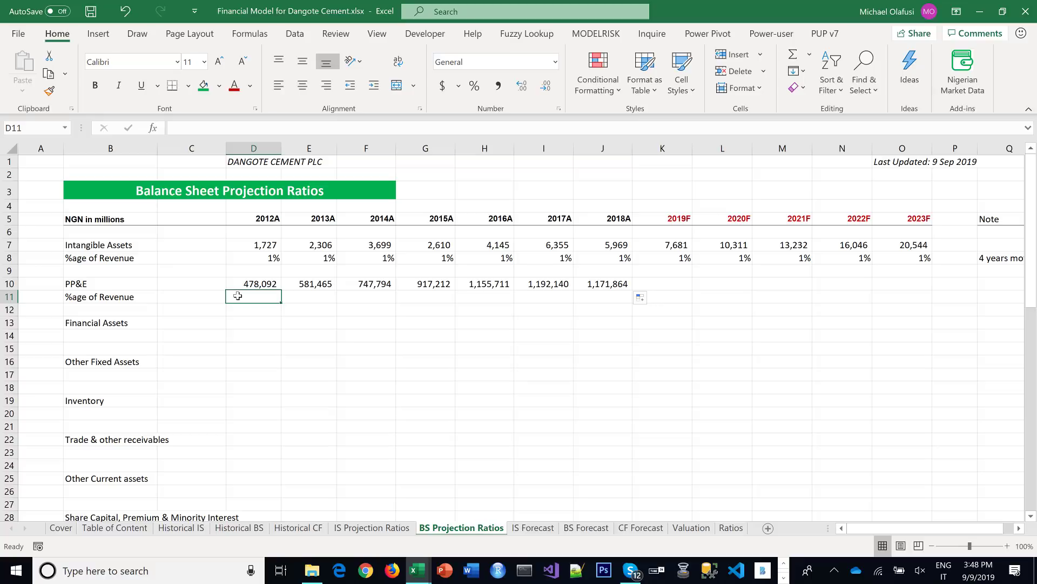
left_click(264, 259)
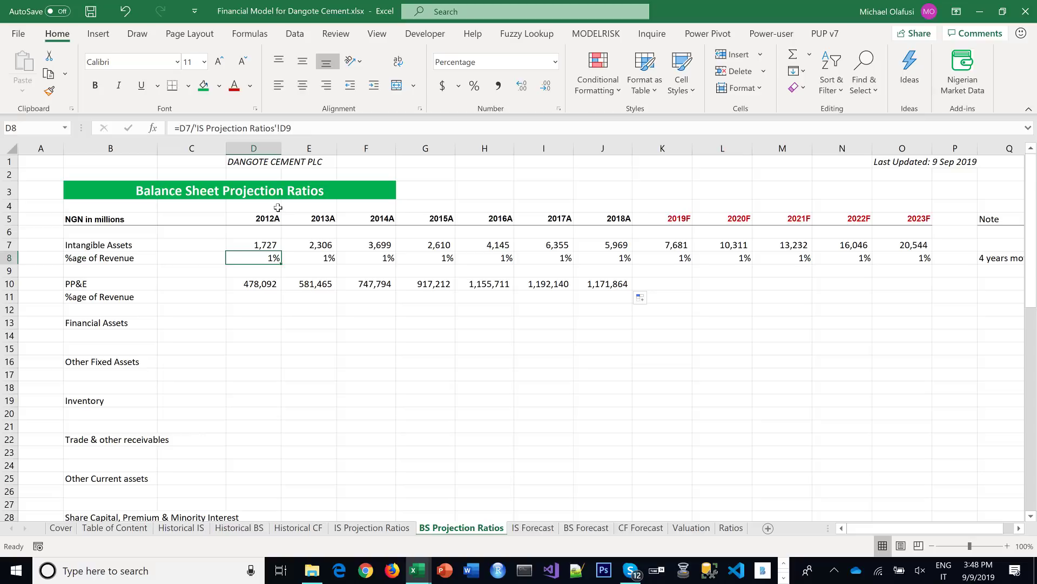
left_click(287, 128)
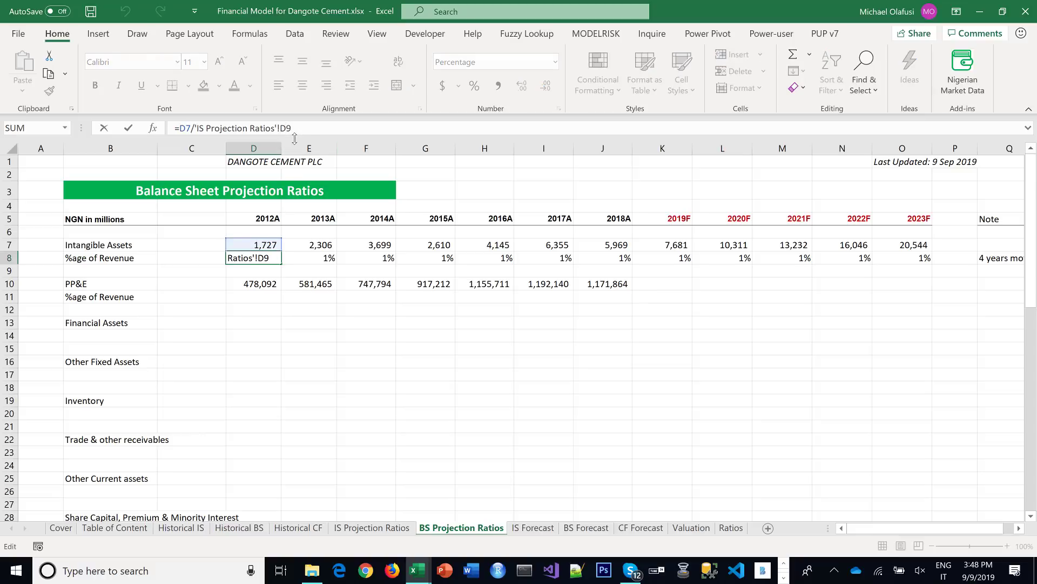
type("$")
key("Return")
left_click(259, 255)
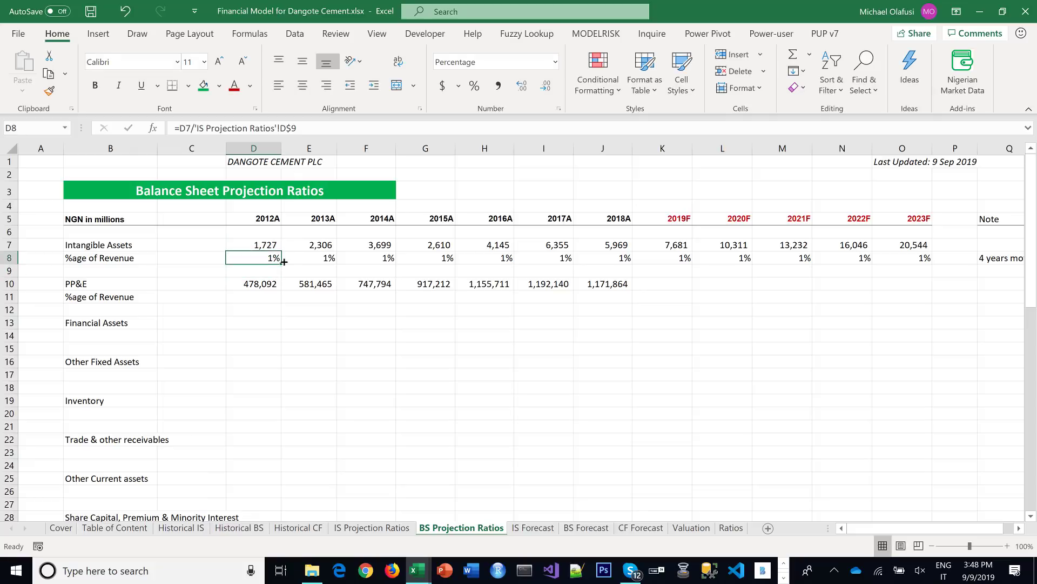
left_click_drag(281, 264, 612, 273)
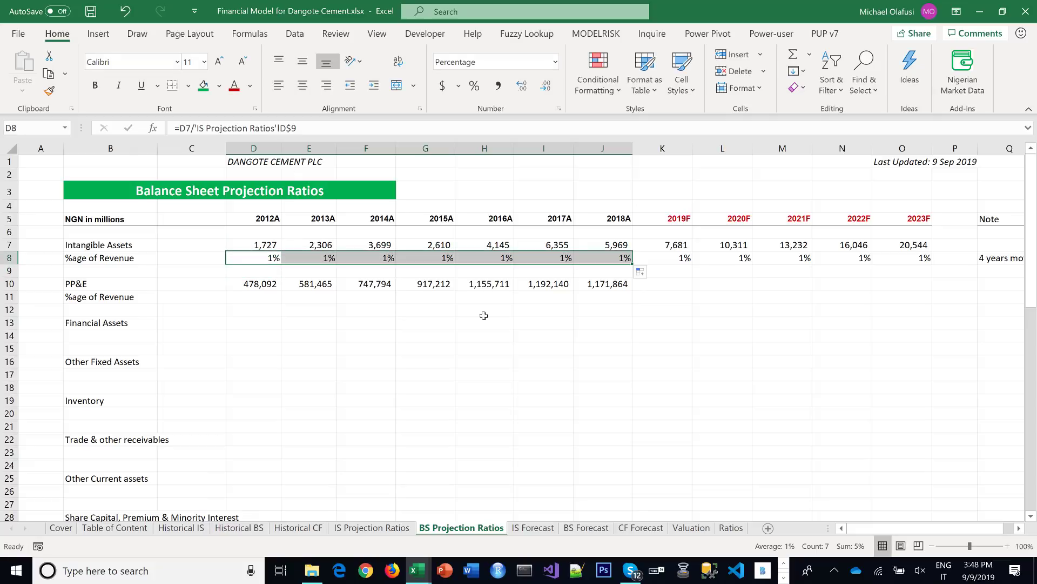
Copy the historical Intangible Assets percentages D8:J8 into the PP&E %age of Revenue row starting at D11
key("ctrl+c")
left_click(276, 296)
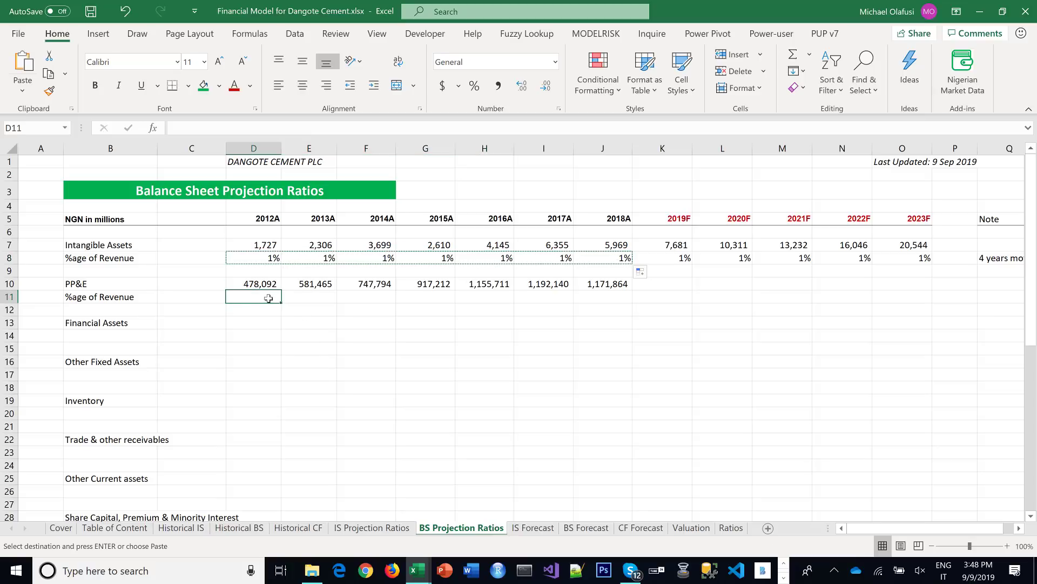
key("ctrl+v")
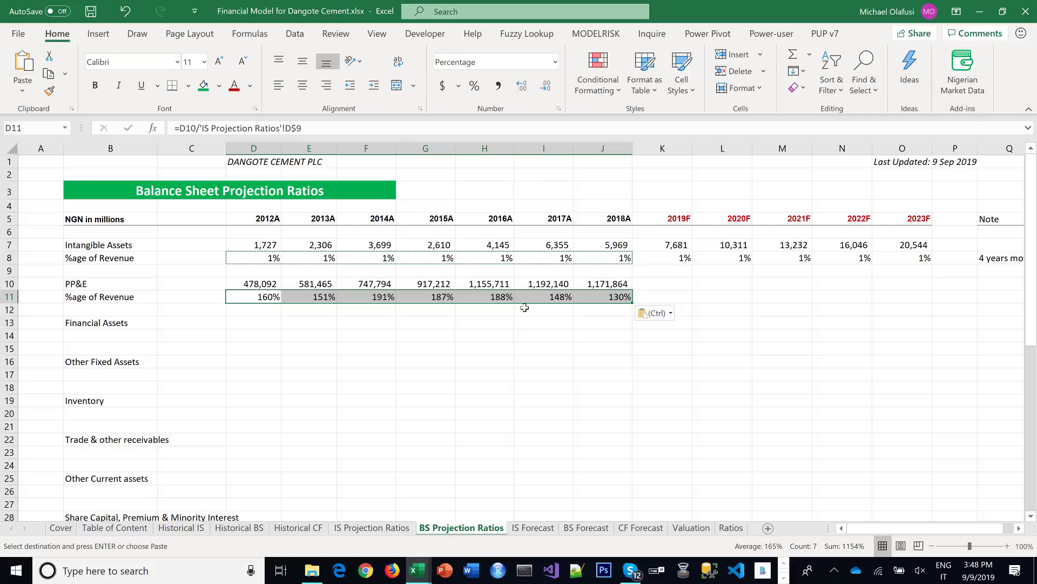
key("Escape")
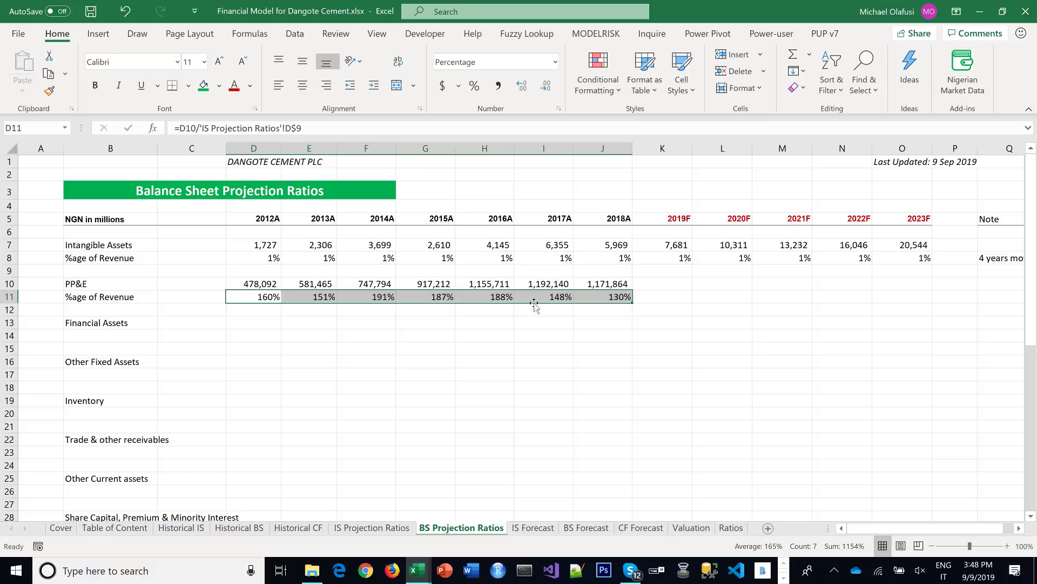
Enter 100% in all PP&E %age of Revenue forecast cells K11:O11 for 2019F to 2023F
left_click(667, 299)
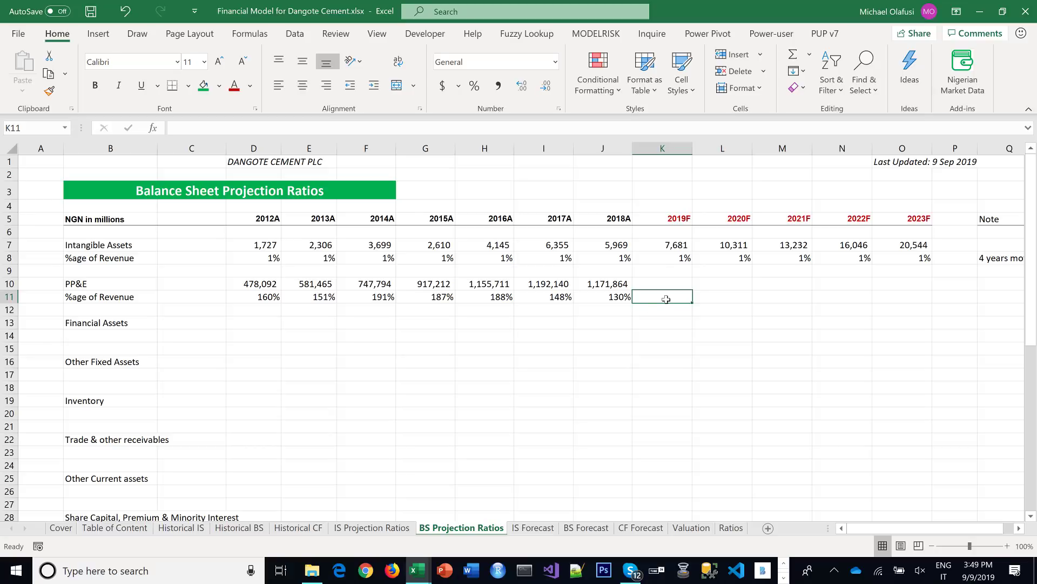
left_click(273, 298)
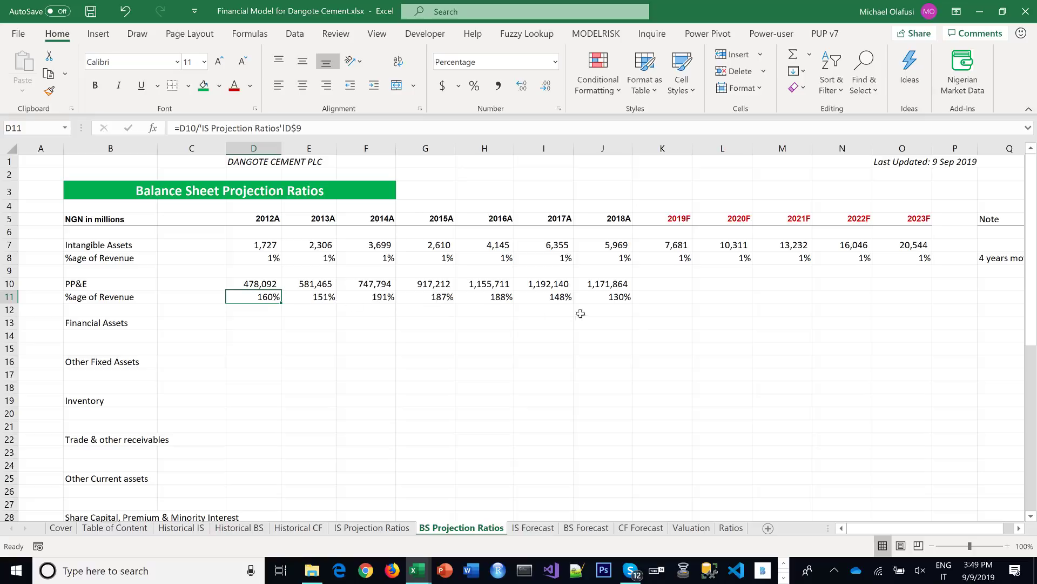
left_click(648, 295)
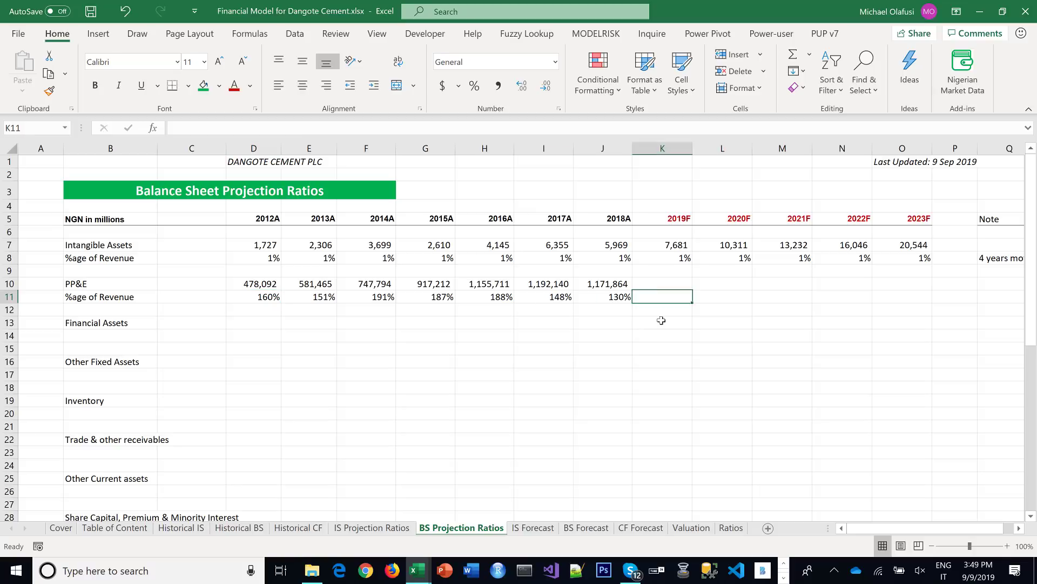
left_click_drag(663, 299, 908, 297)
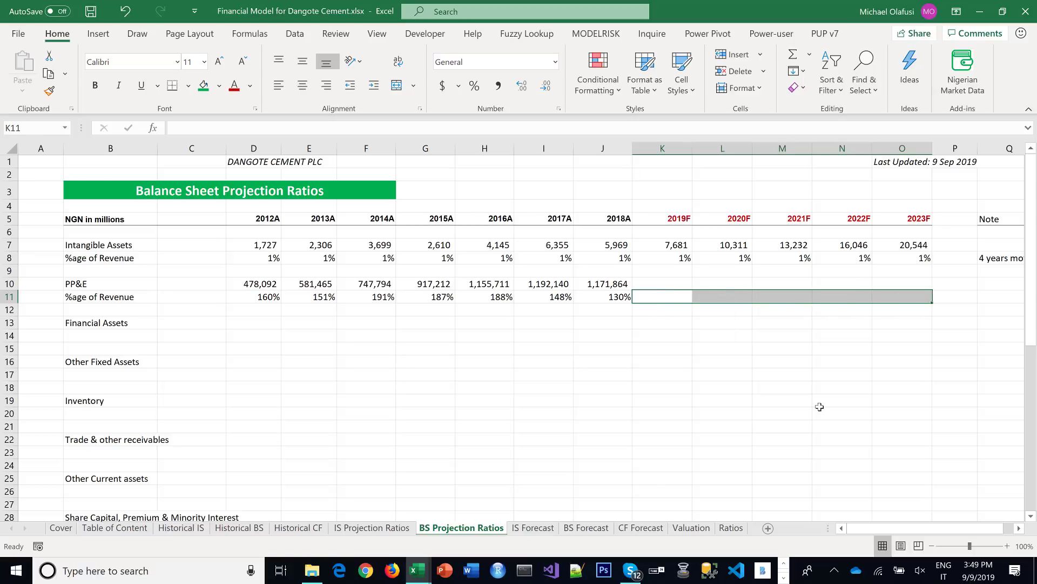
type("100%")
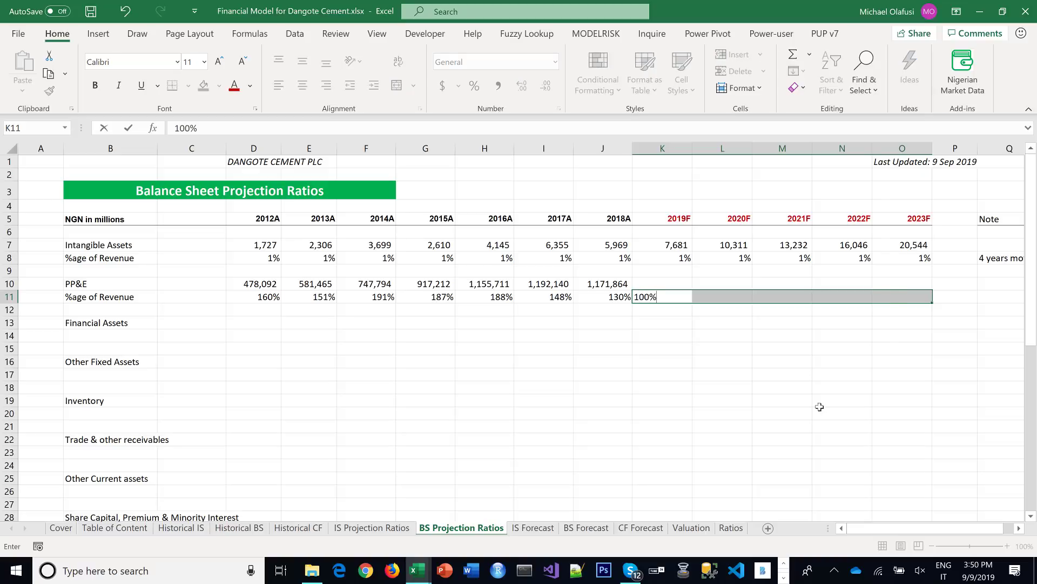
key("ctrl+Return")
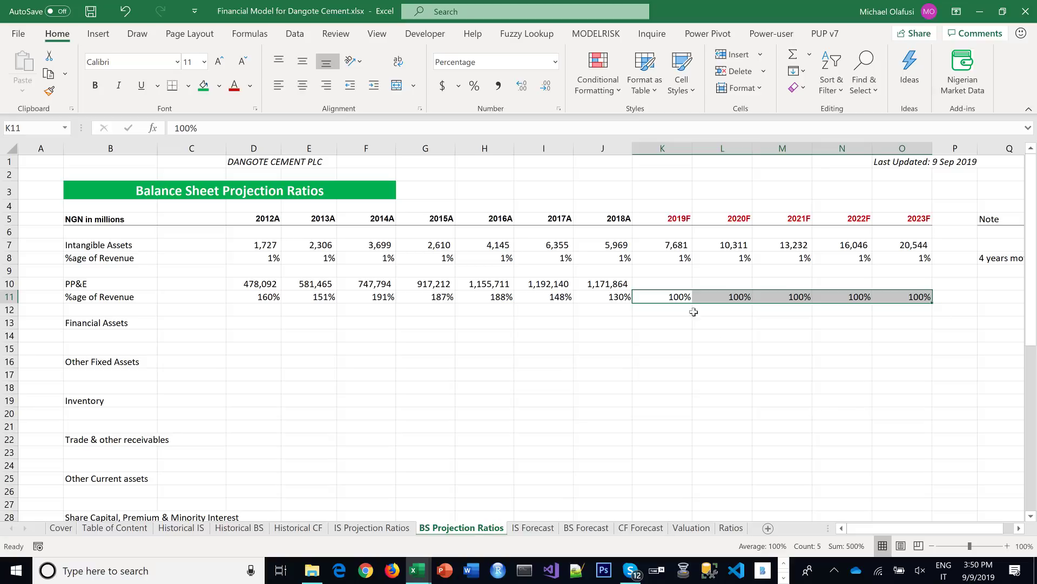
left_click(667, 283)
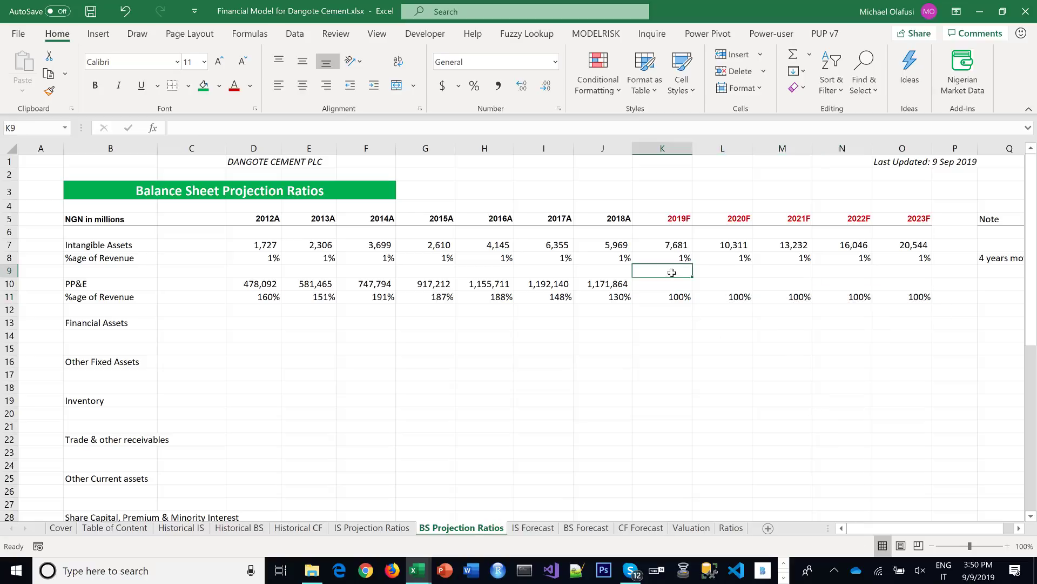
type("=")
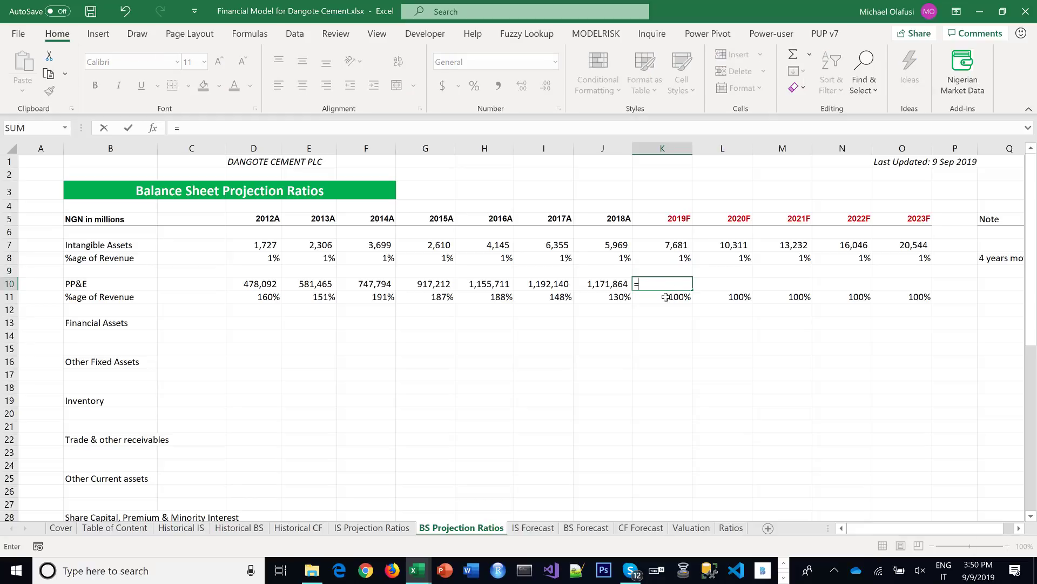
key("Escape")
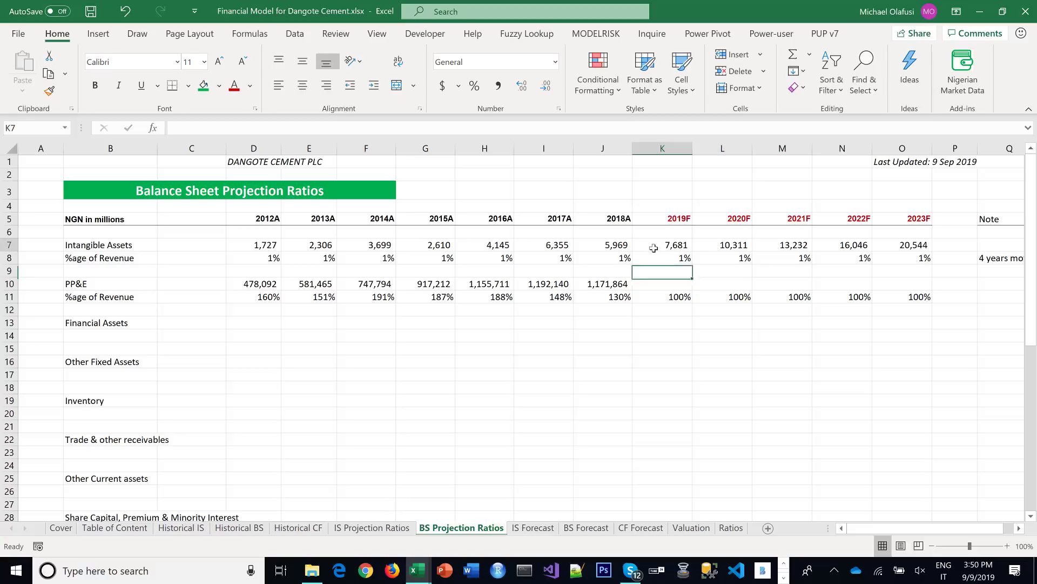
Change the K7 formula to =K8*'IS Projection Ratios'!K$9, locking the revenue row, and fill it across to O7
left_click(653, 248)
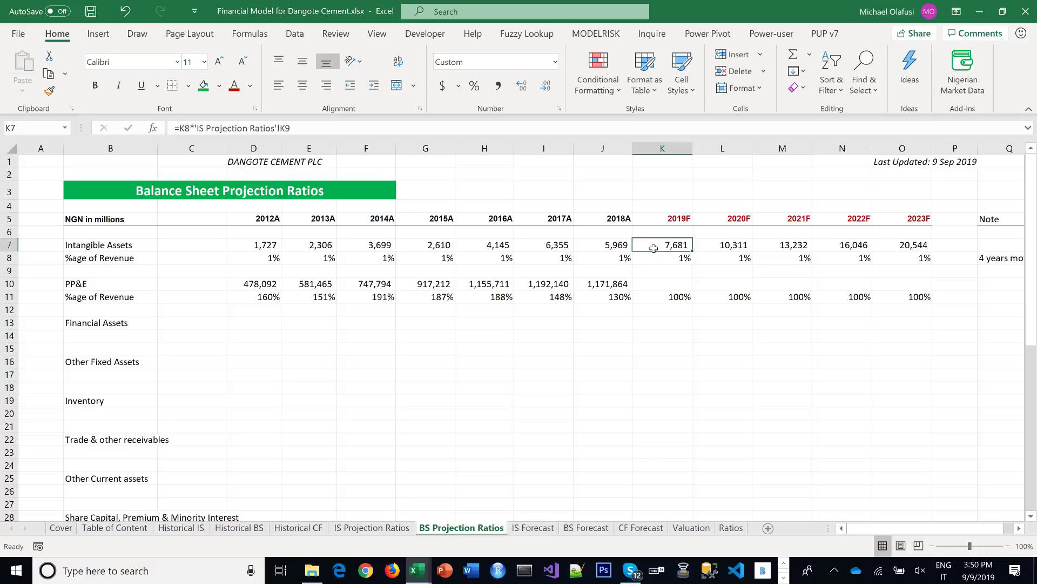
left_click(286, 128)
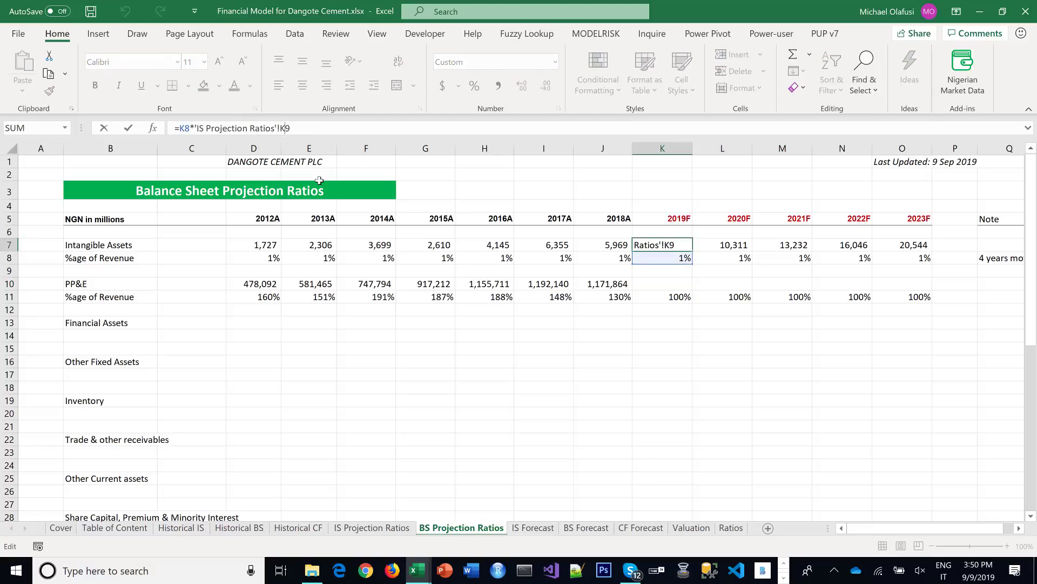
type("$")
key("ctrl+Return")
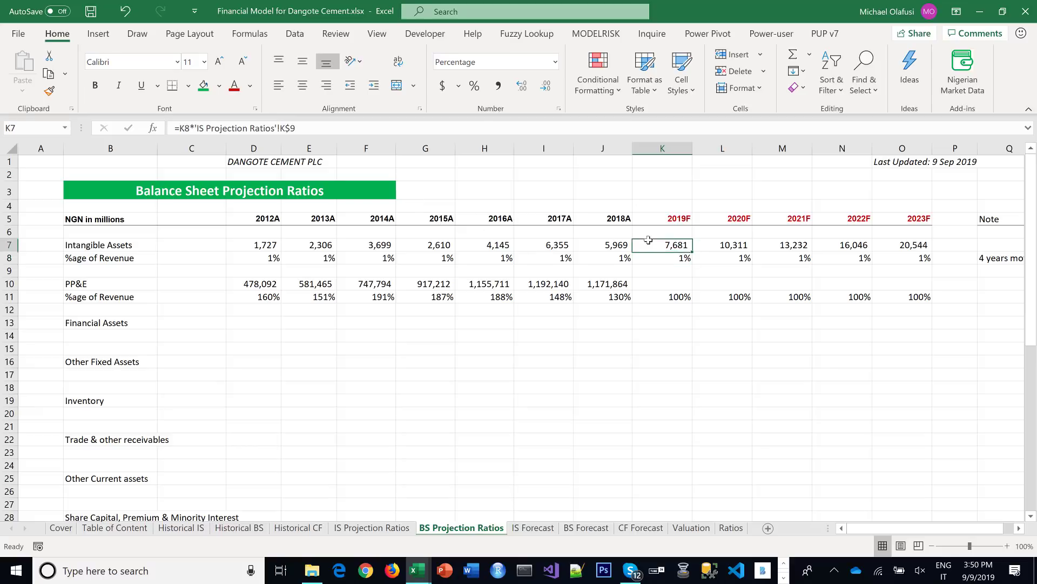
left_click_drag(692, 251, 920, 244)
Copy the Intangible Assets forecast formulas K7:O7 into the PP&E forecast row starting at K10
key("ctrl+c")
left_click(668, 289)
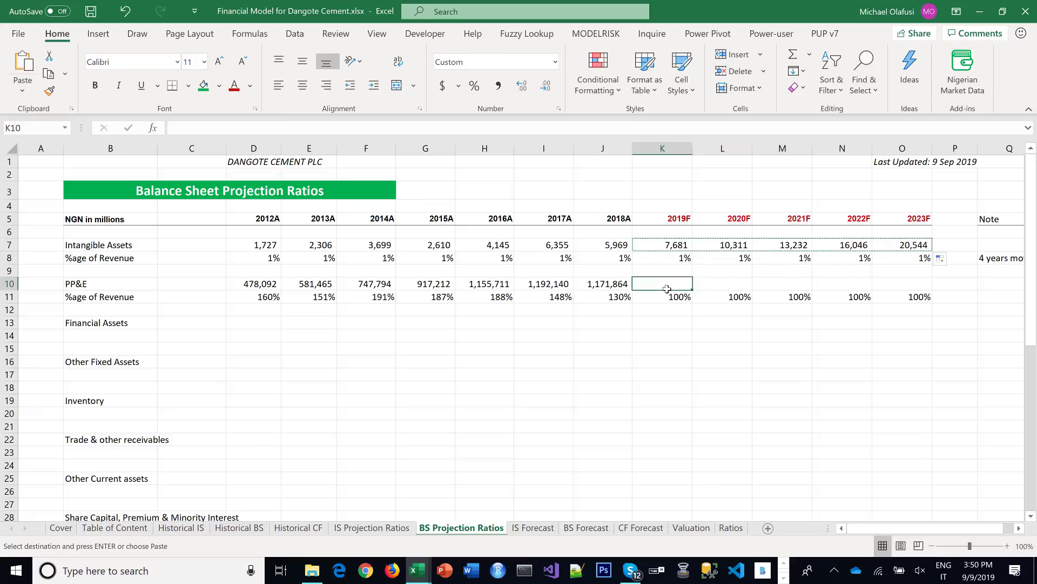
key("ctrl+v")
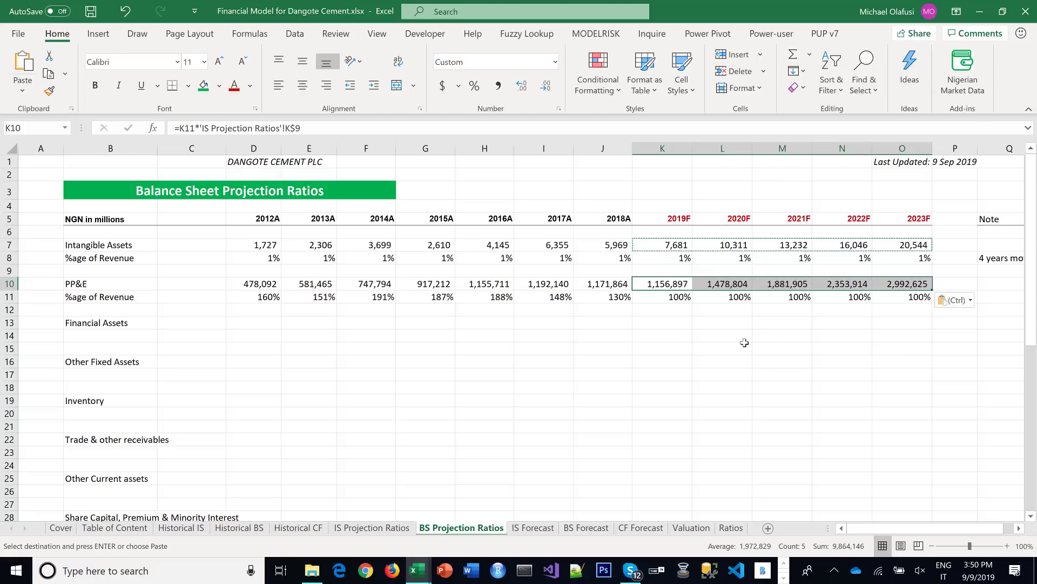
Add the note "Taken as 100%" in Q11 for the PP&E %age of Revenue row
left_click(987, 297)
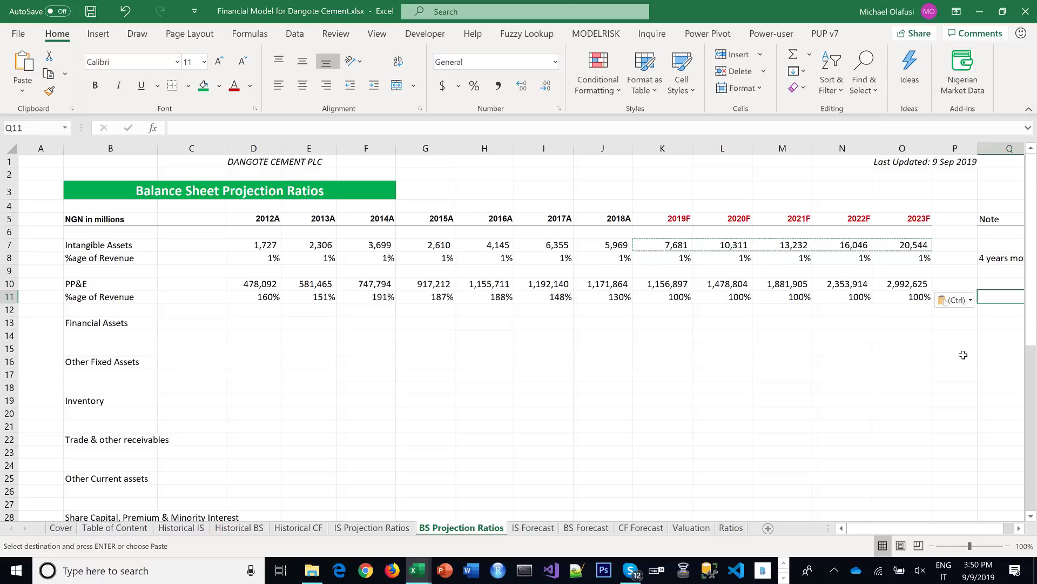
type("Taken as")
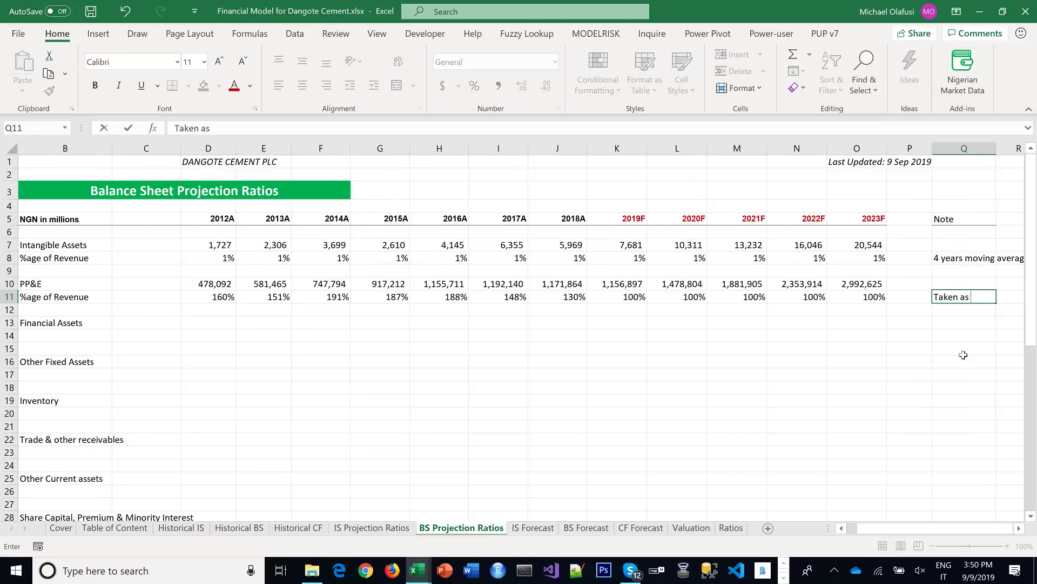
type(" 100%")
key("ctrl+Return")
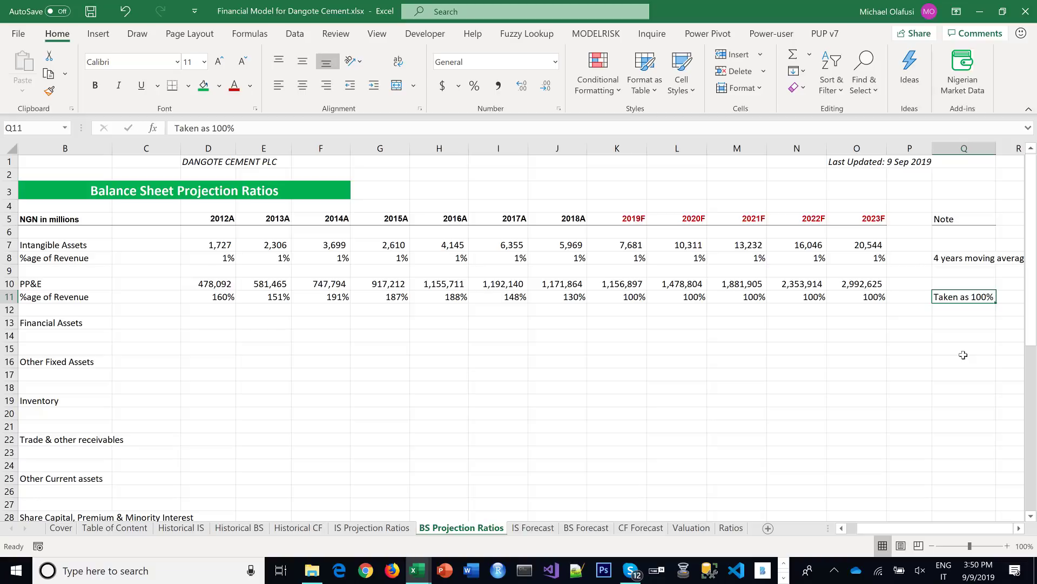
Save the workbook with the completed PP&E projections
left_click(860, 348)
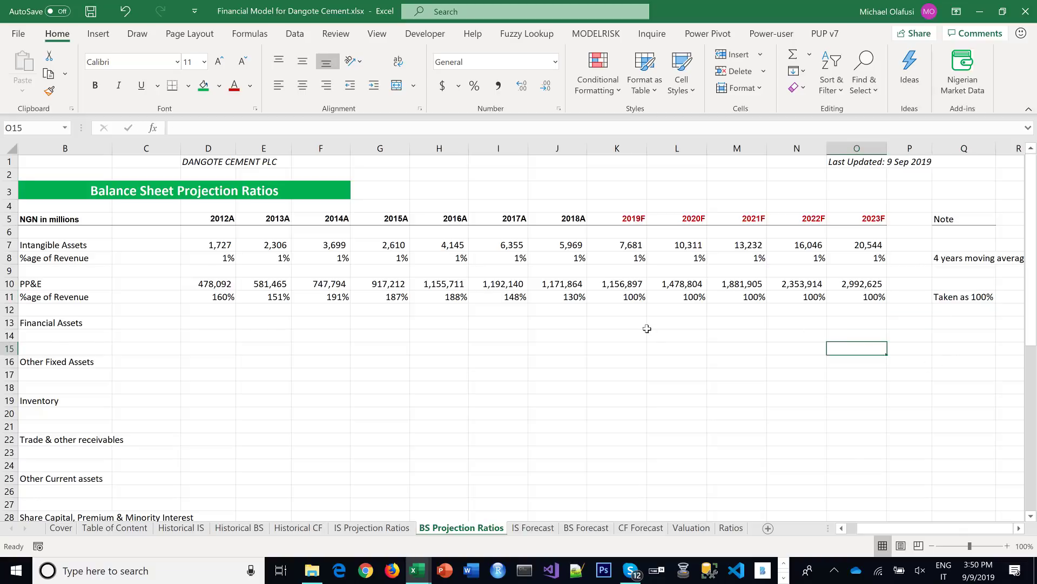
left_click_drag(909, 528, 855, 537)
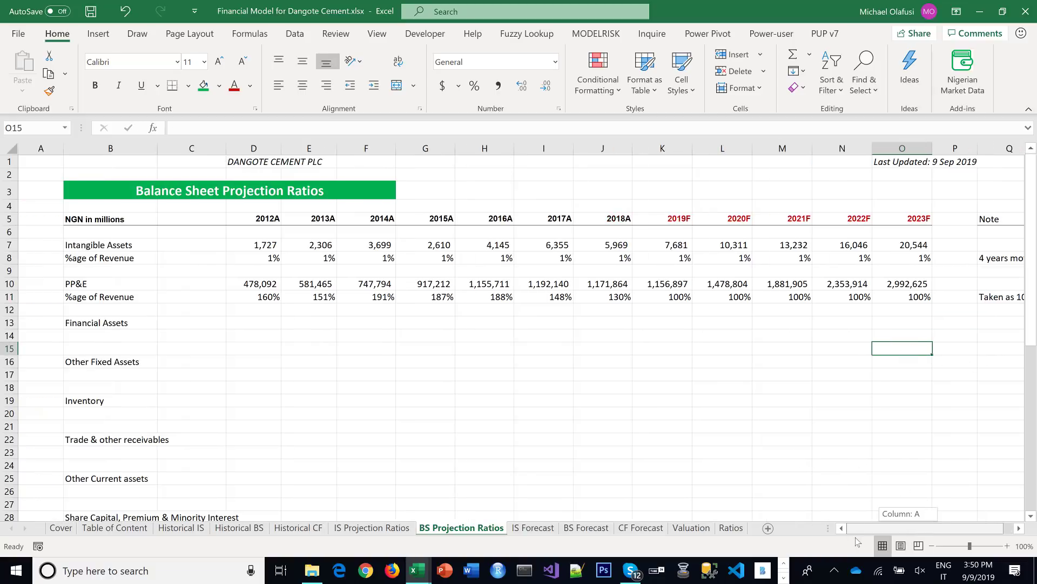
left_click(635, 372)
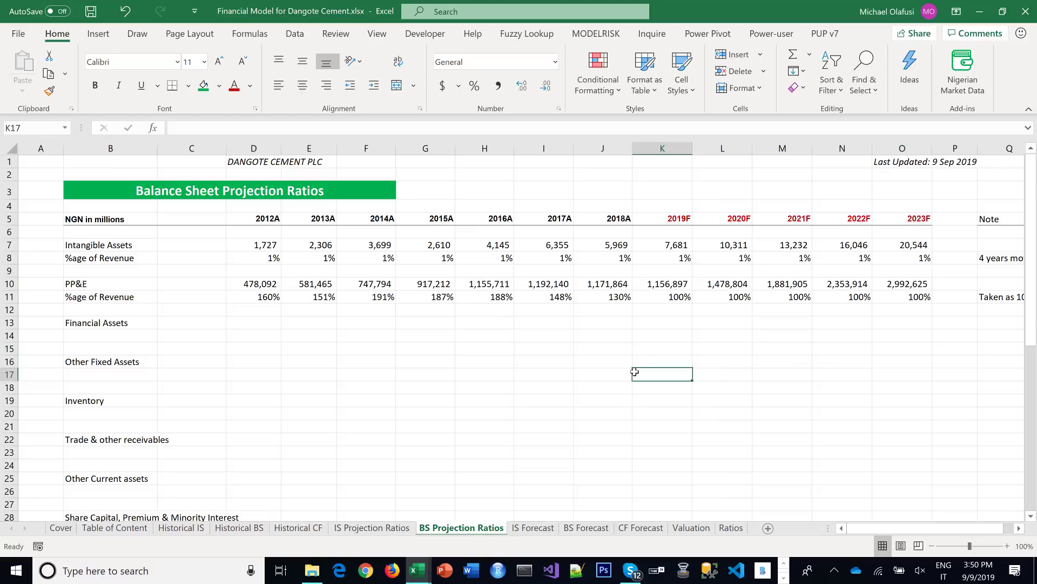
key("ctrl+s")
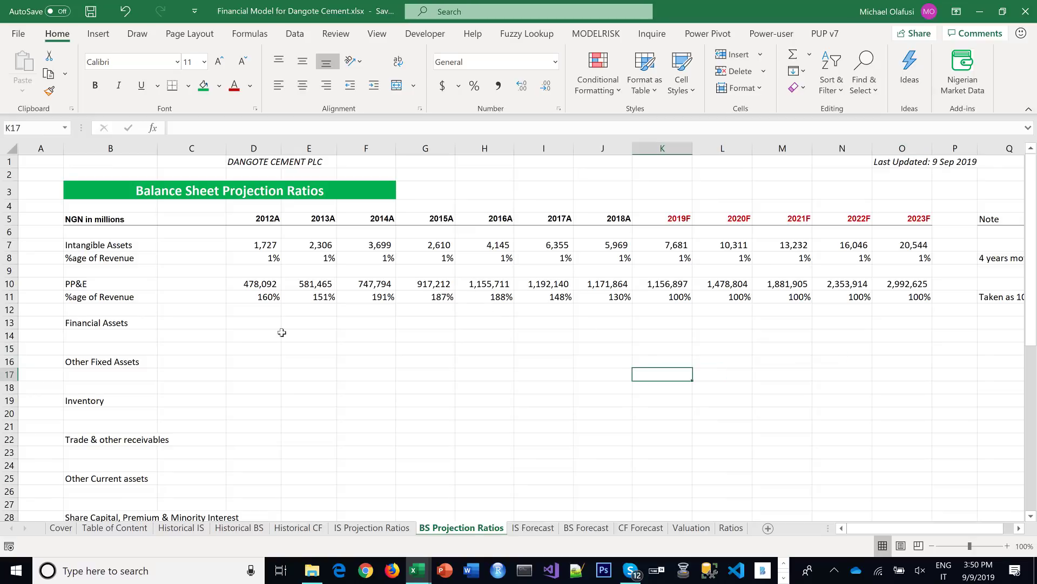
Link the 2012A Financial Assets cell D13 to the historical balance sheet with ='Historical BS'!E8
left_click(259, 325)
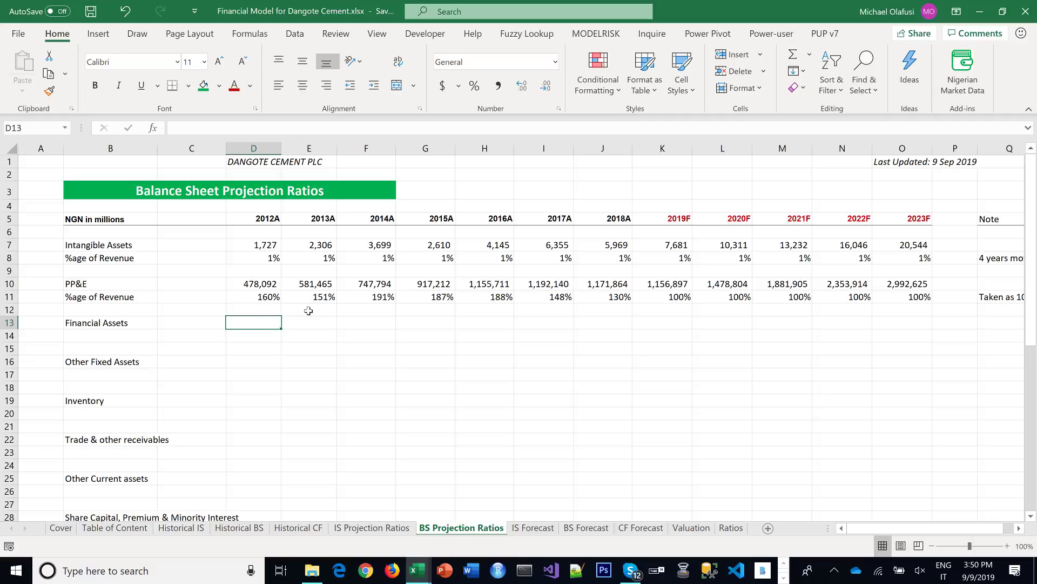
type("=")
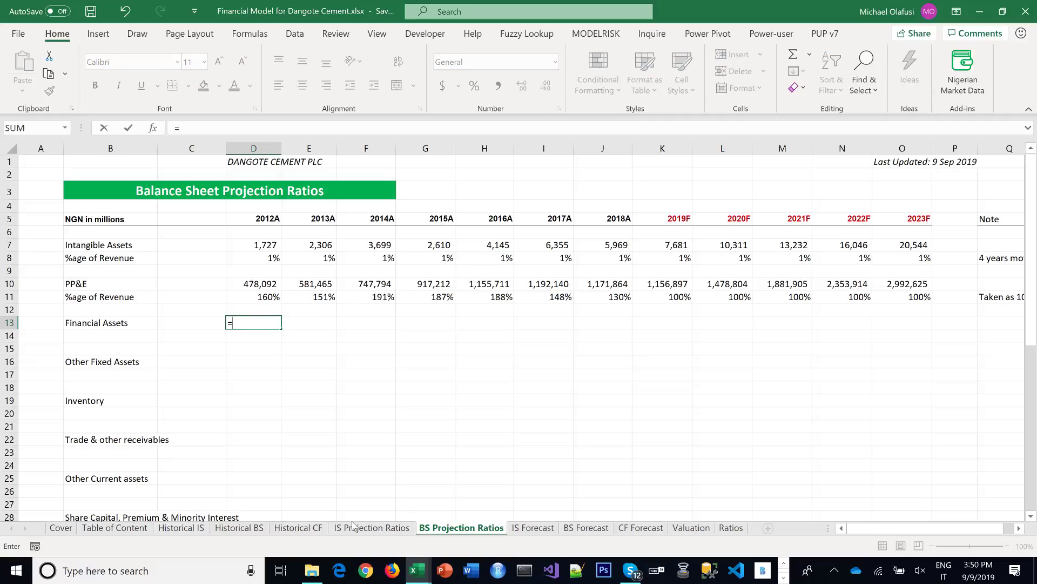
left_click(230, 531)
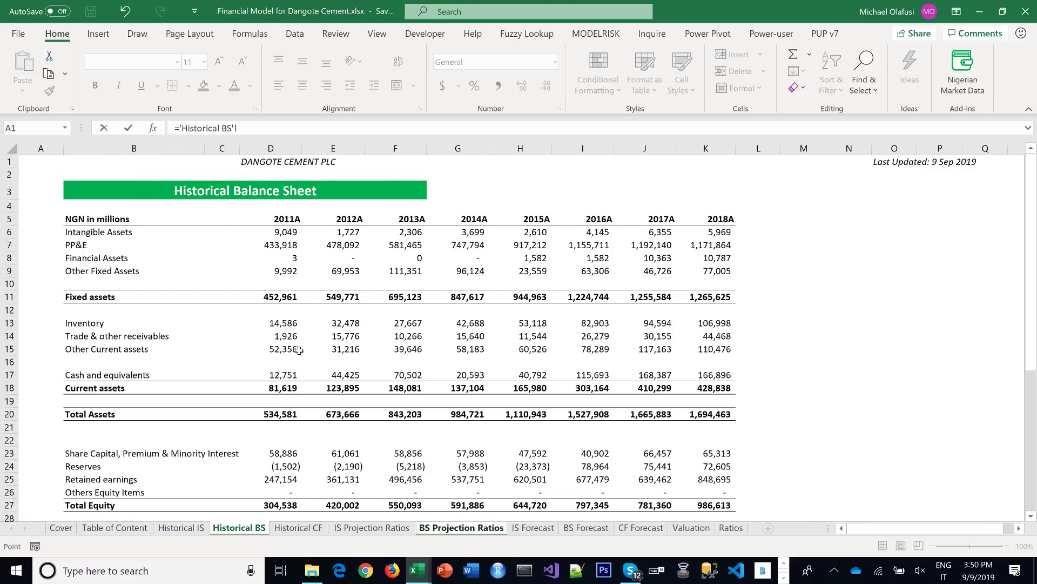
left_click(339, 259)
key("Return")
Fill the Financial Assets link from D13 across to J13 and format the row with thousands separators and no decimals
left_click(280, 324)
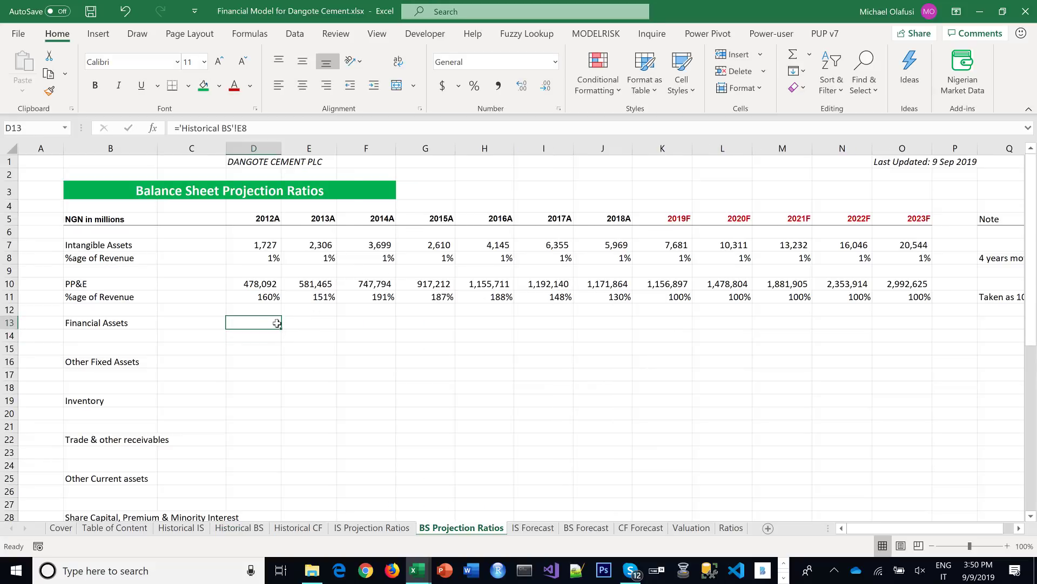
left_click(499, 85)
left_click_drag(281, 328, 633, 342)
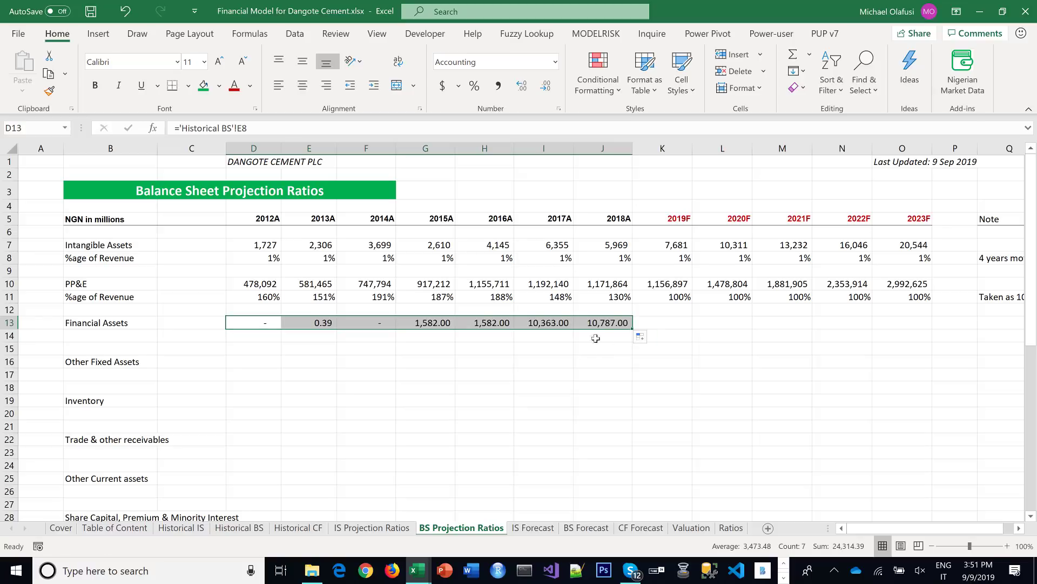
left_click(552, 90)
left_click(552, 90)
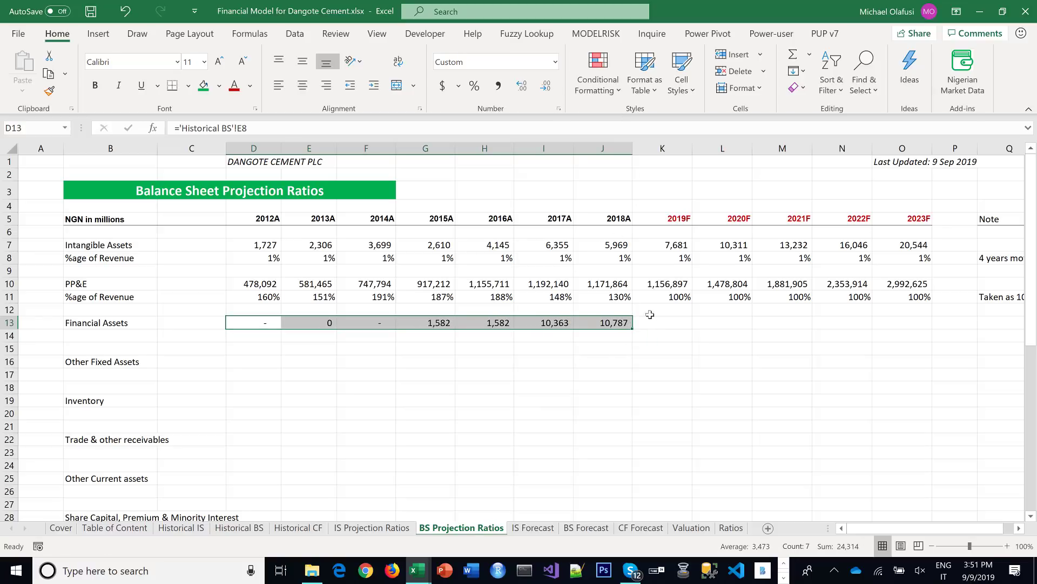
Label B14, beneath Financial Assets, as "y-o-y Growth %"
left_click(99, 334)
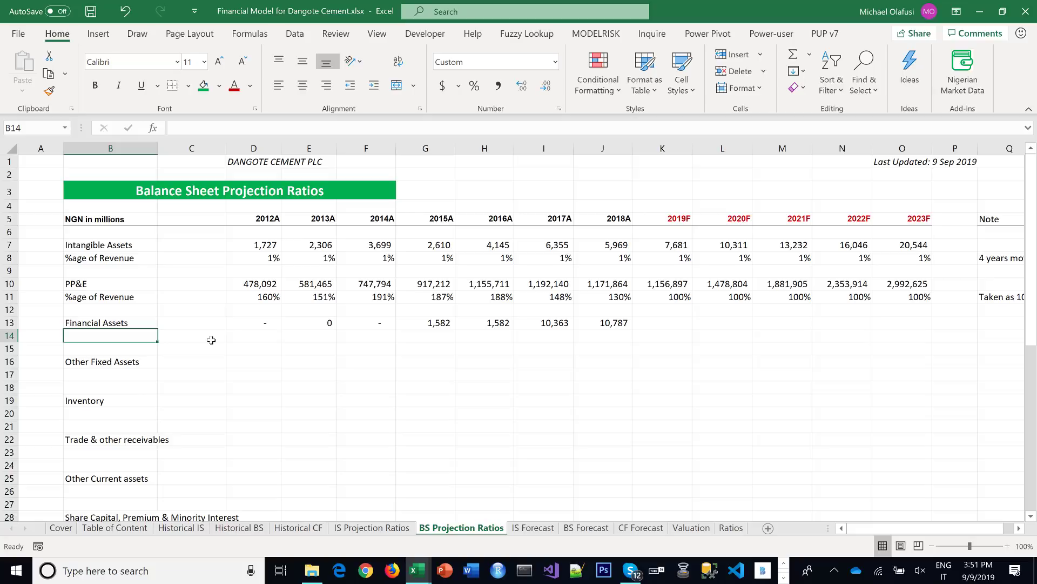
type("y-")
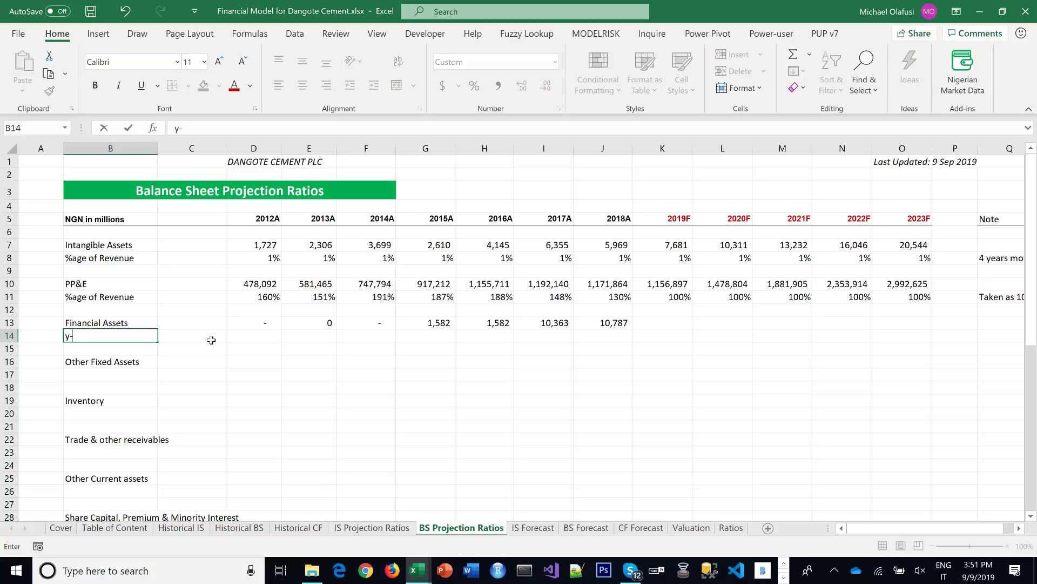
type("o")
type("-y")
type(" of")
key("BackSpace")
key("BackSpace")
type("Growth %")
left_click(211, 340)
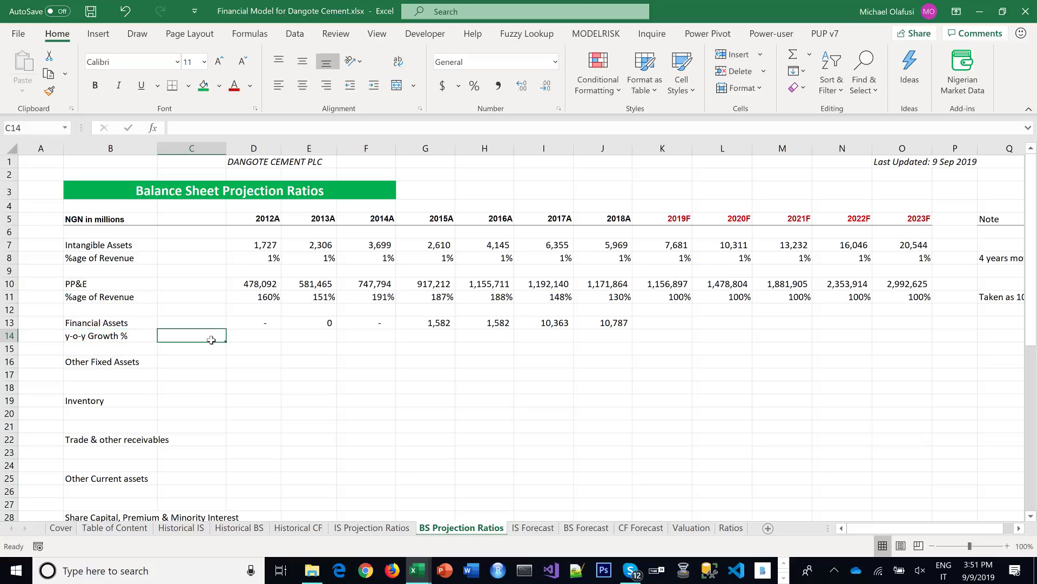
Enter the 2013A Financial Assets growth formula =E13/D13-1 in E14
left_click(260, 333)
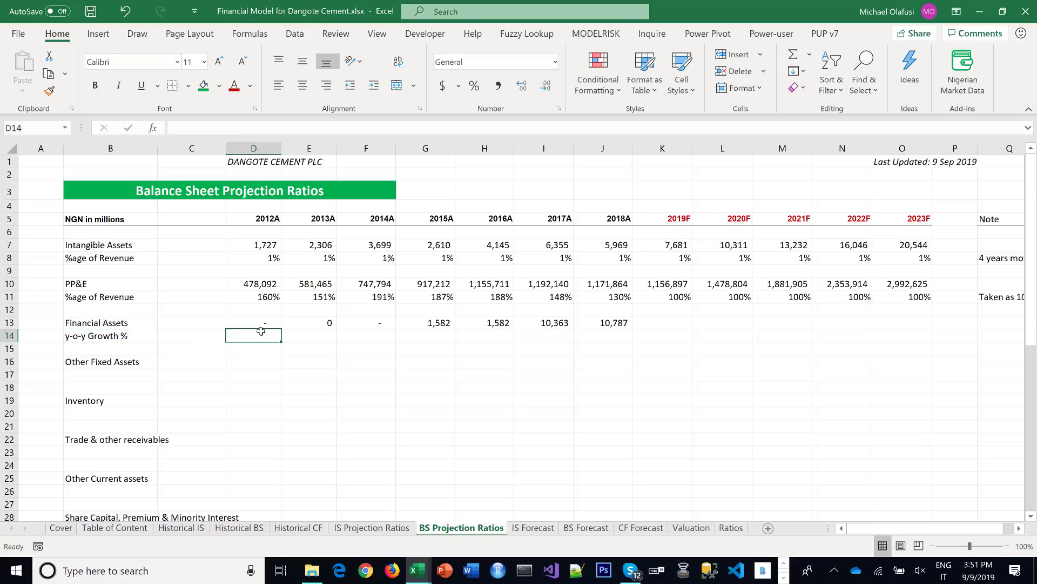
left_click(313, 340)
type("=")
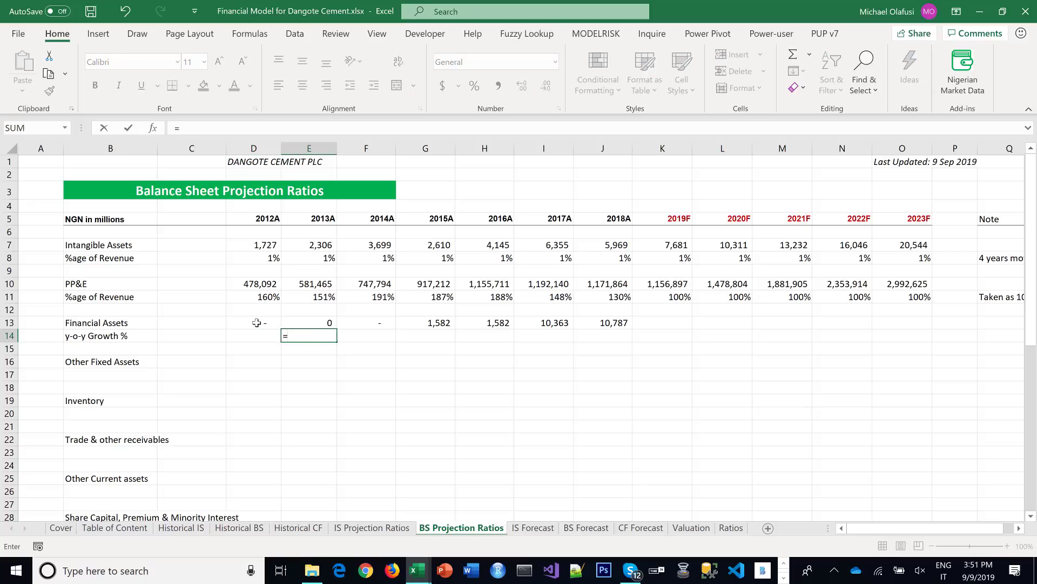
left_click(329, 323)
type("/")
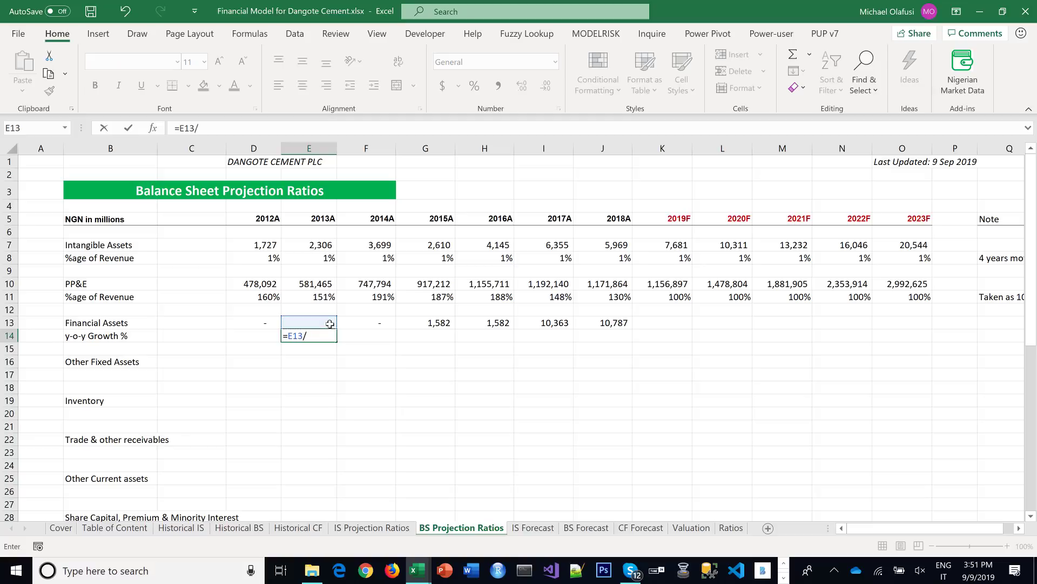
left_click(267, 323)
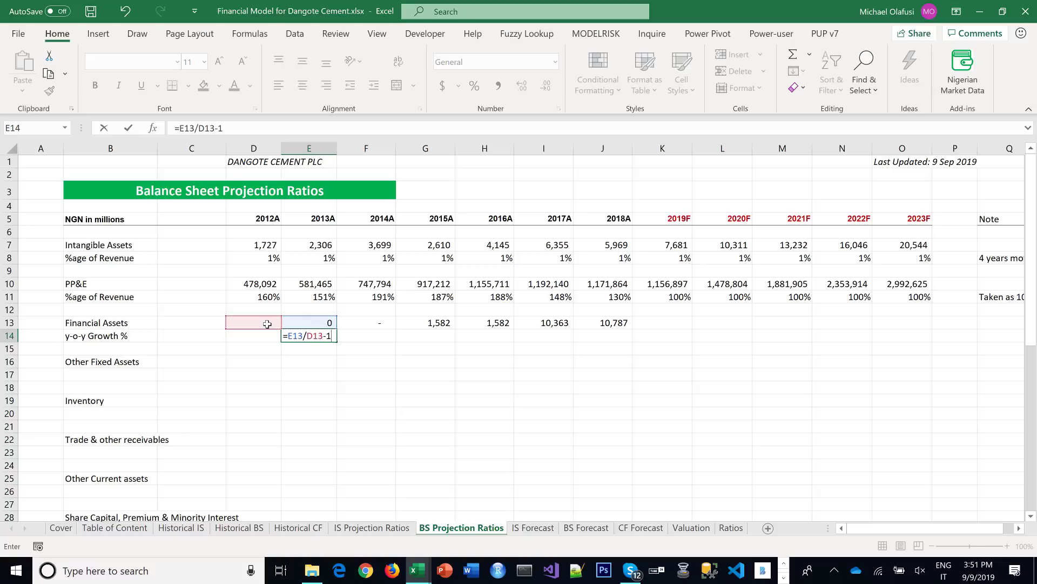
key("Return")
Try the alternative growth formula =(E13-D13)/D13 in E14
left_click(305, 334)
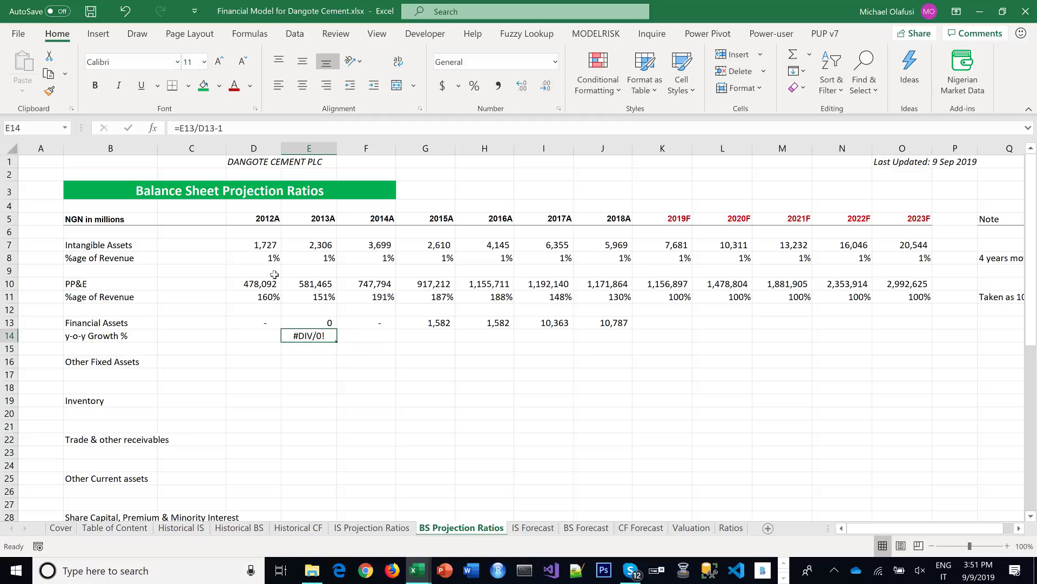
left_click(179, 130)
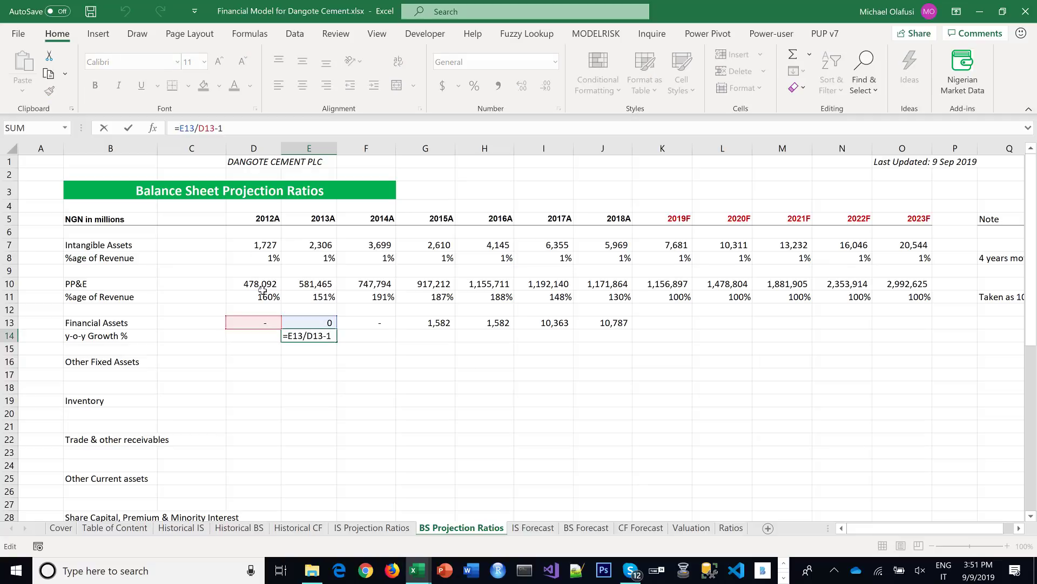
key("ctrl+Return")
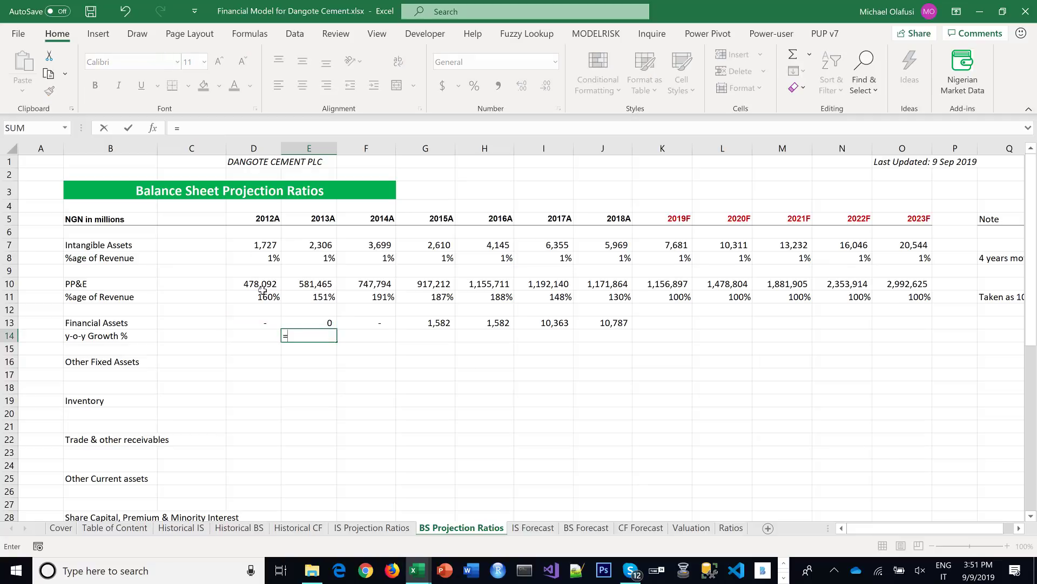
type("=(")
left_click(290, 319)
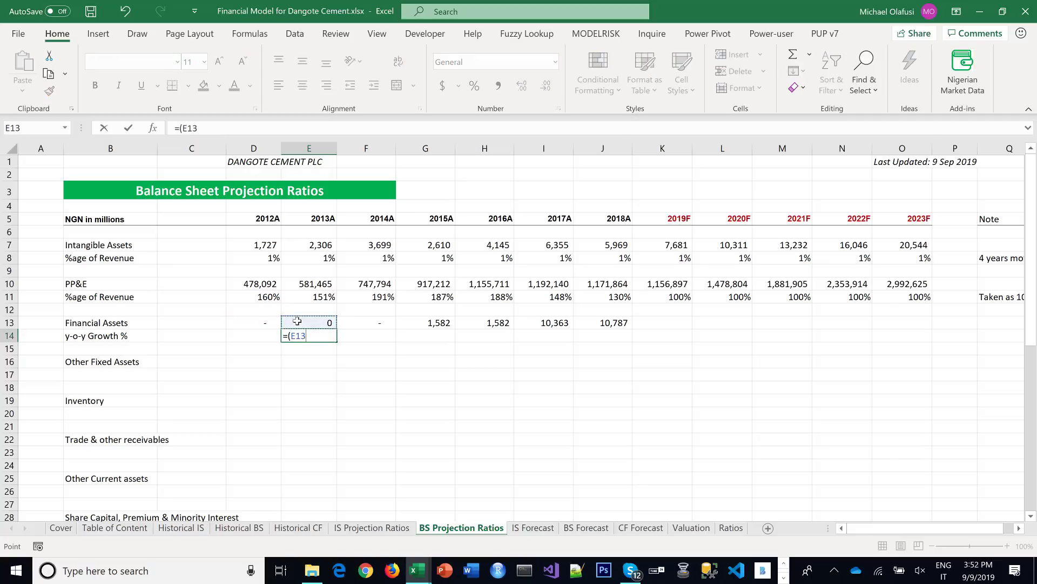
type("-")
left_click(268, 324)
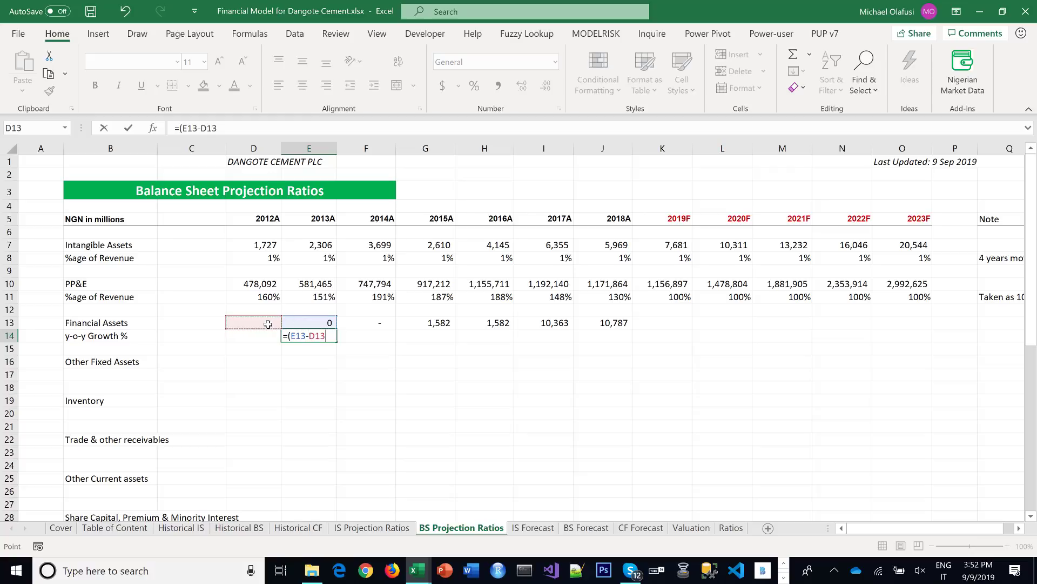
type(")/")
left_click(270, 324)
key("Return")
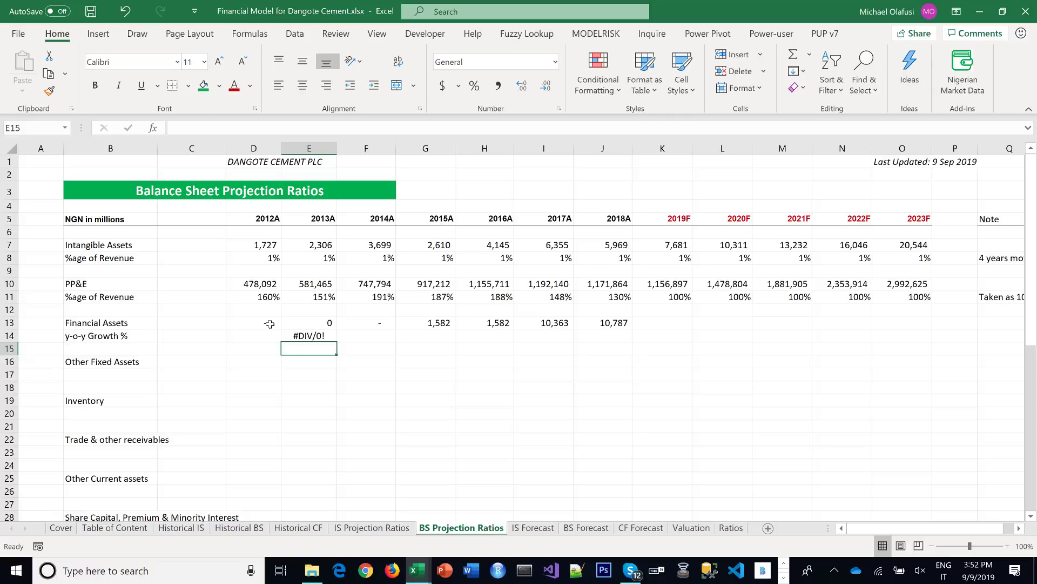
Replace the E14 formula with the shorter growth calculation =E13/D13-1
left_click(307, 336)
type("=")
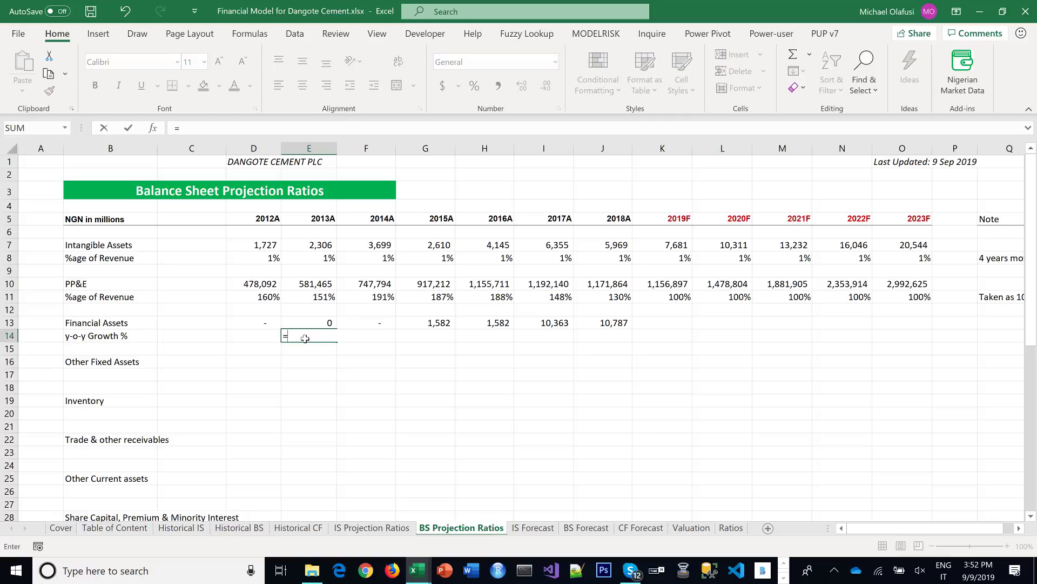
left_click(312, 324)
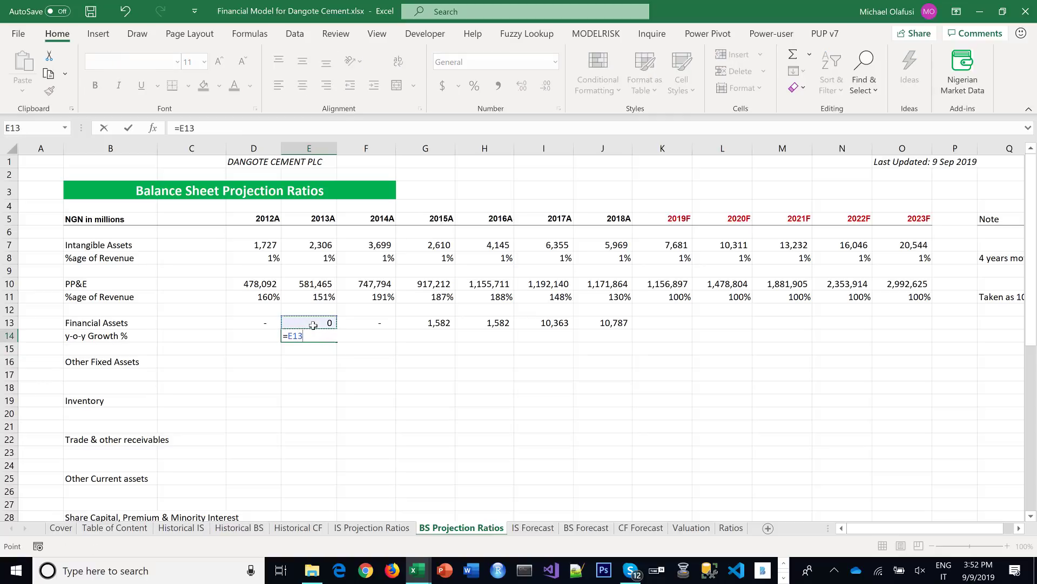
type("/")
type("-")
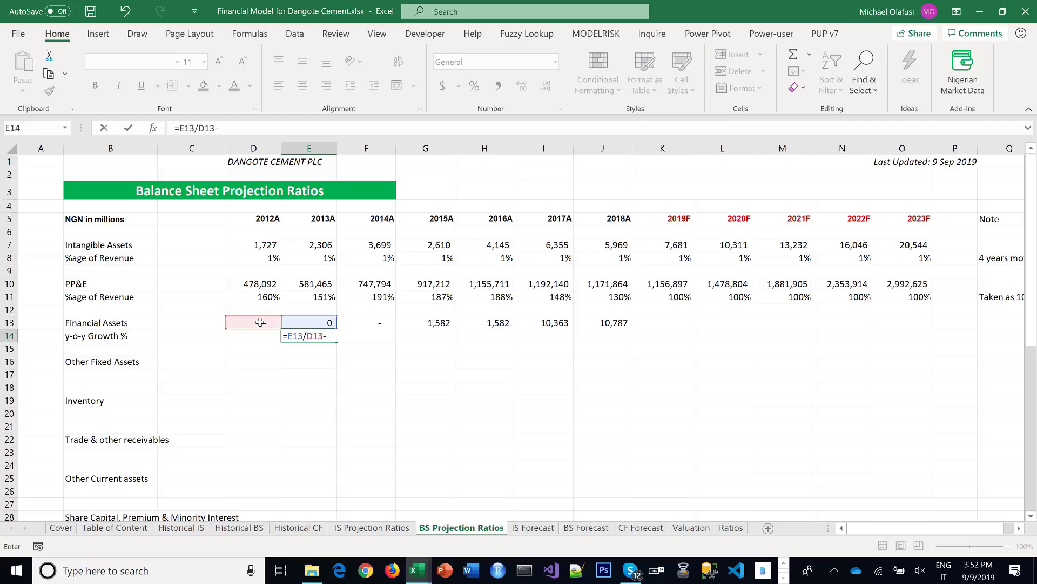
type("1")
key("Return")
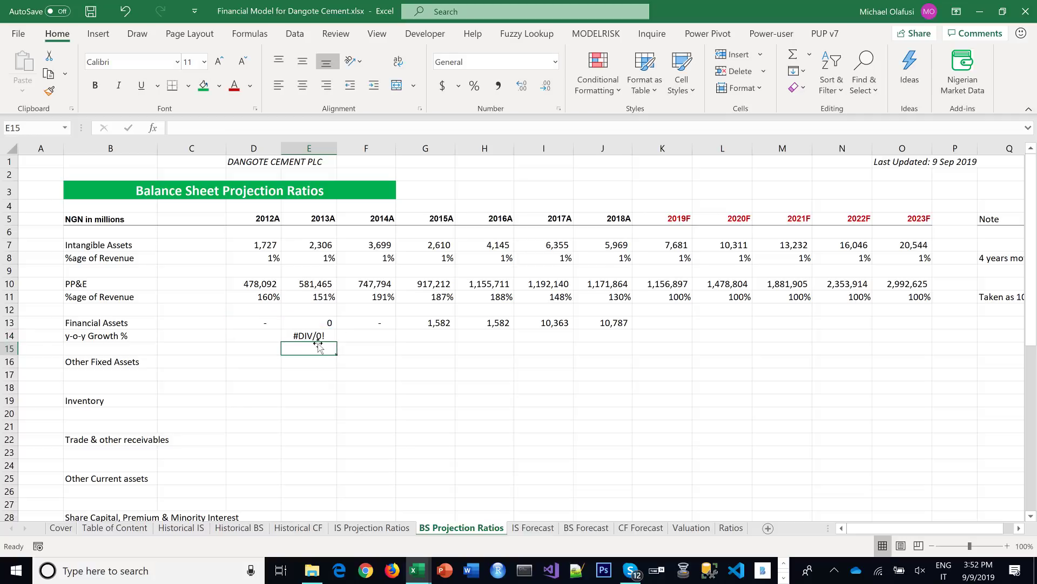
Wrap the E14 growth formula in error handling as =IFERROR(E13/D13-1,0)
left_click(299, 338)
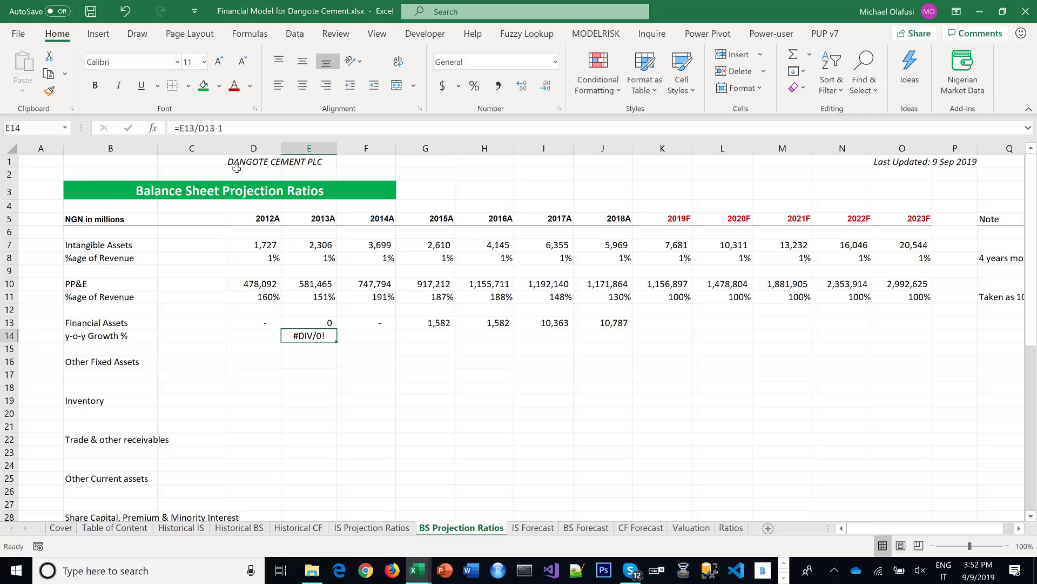
left_click(186, 128)
type("IFERROR(")
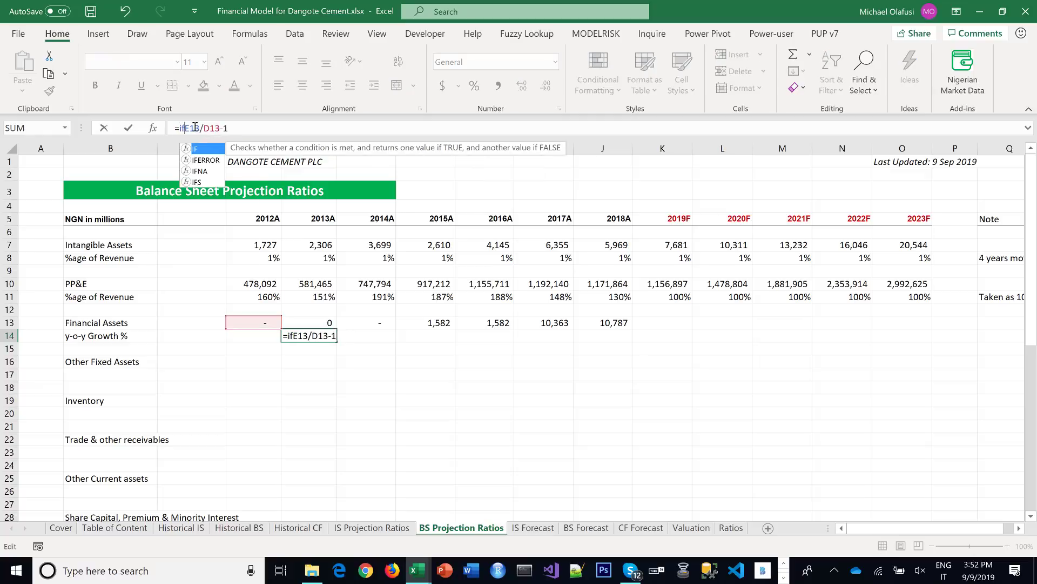
left_click(275, 127)
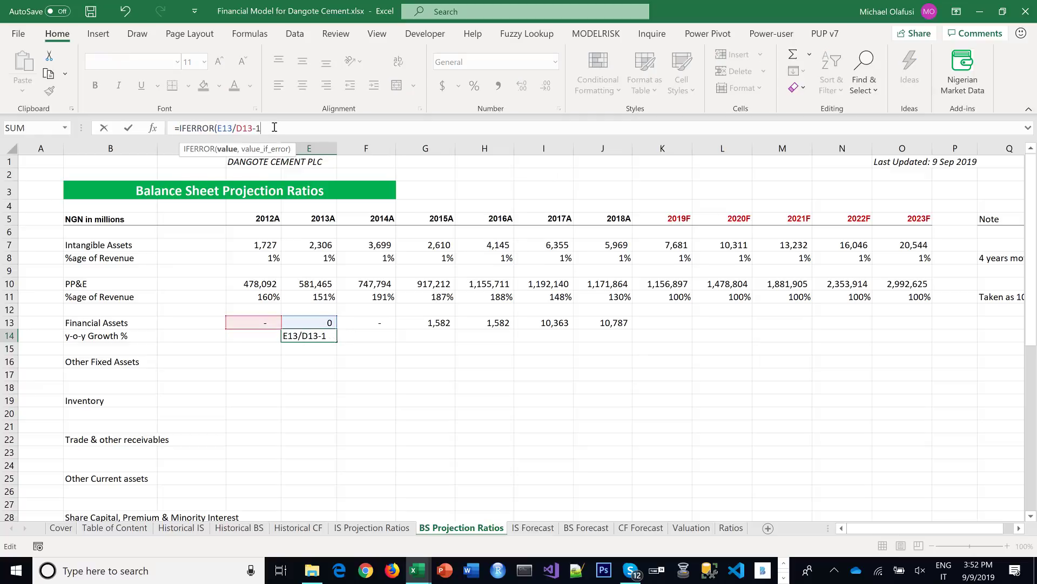
type(",0)")
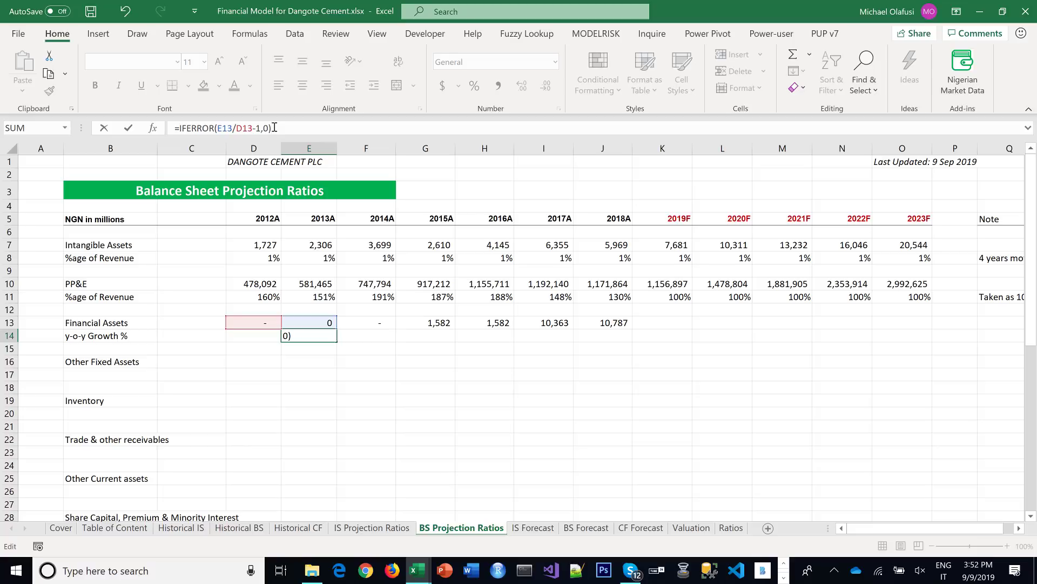
key("ctrl+Return")
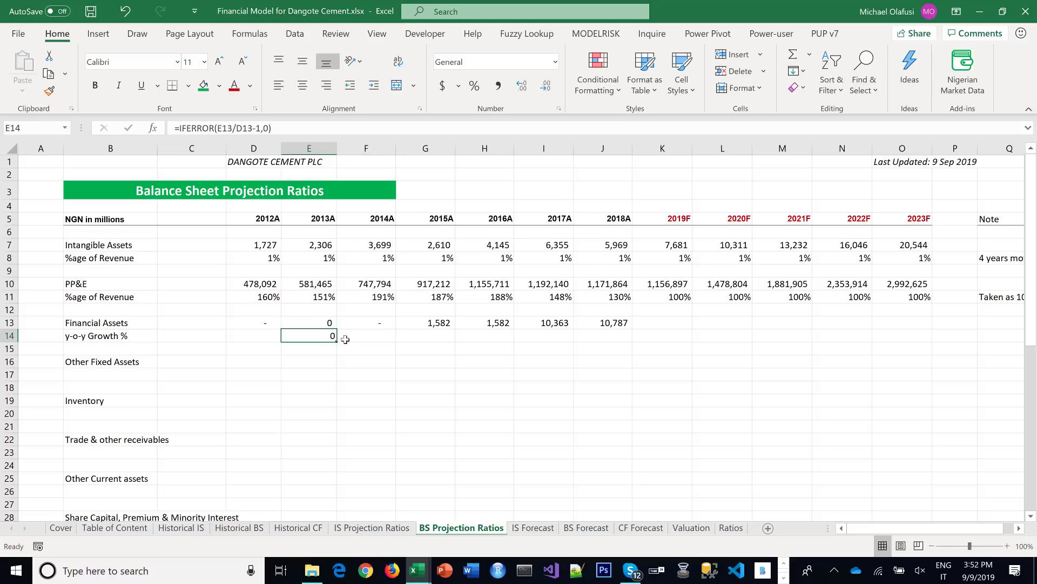
Fill the growth formula from E14 across to J14 and format the range as percentages
left_click_drag(338, 337, 621, 342)
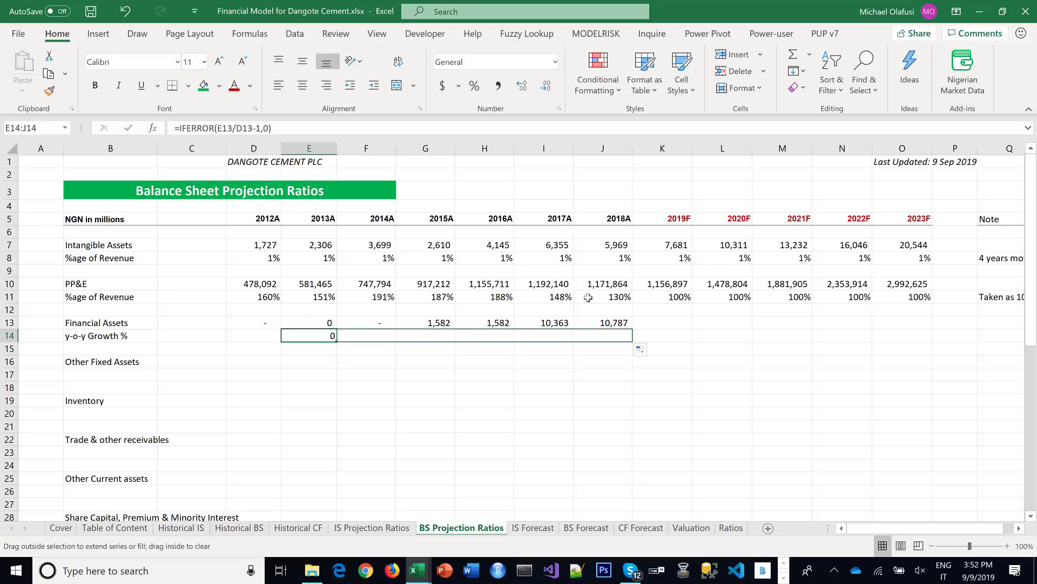
left_click(475, 86)
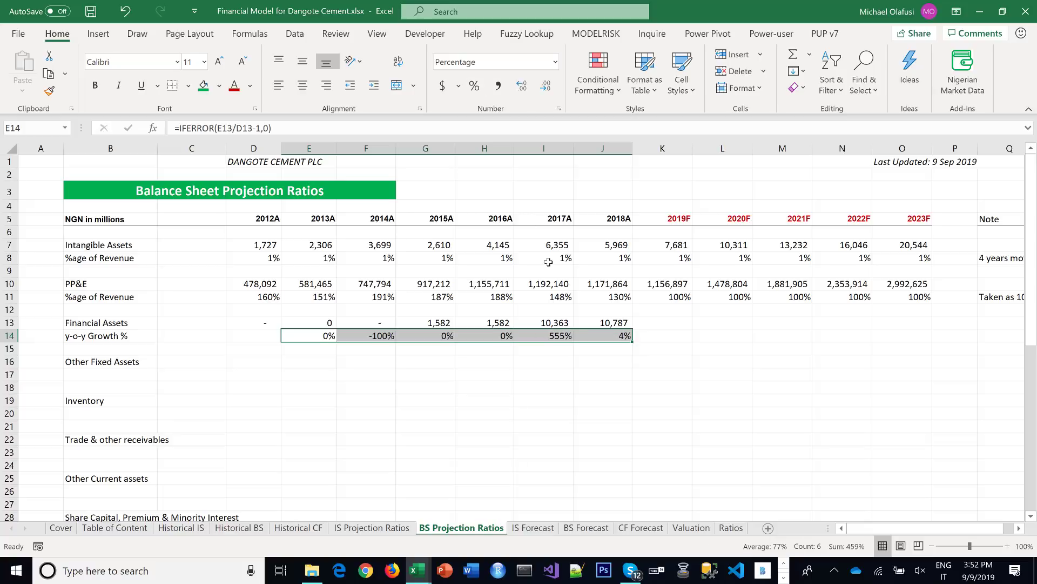
Enter 0% as the Financial Assets growth for all forecast years in K14:O14
left_click(658, 336)
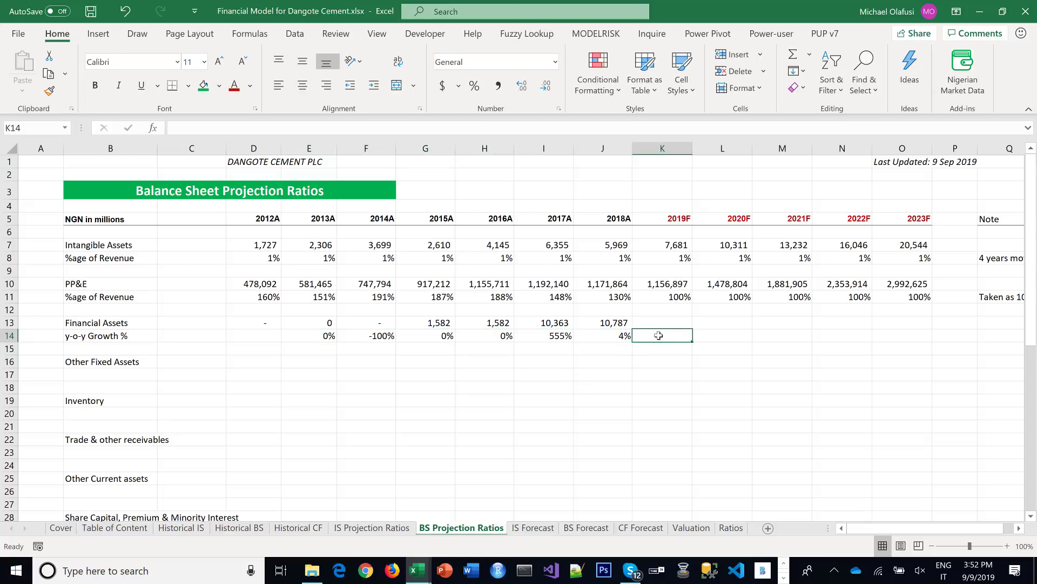
left_click_drag(658, 336, 881, 339)
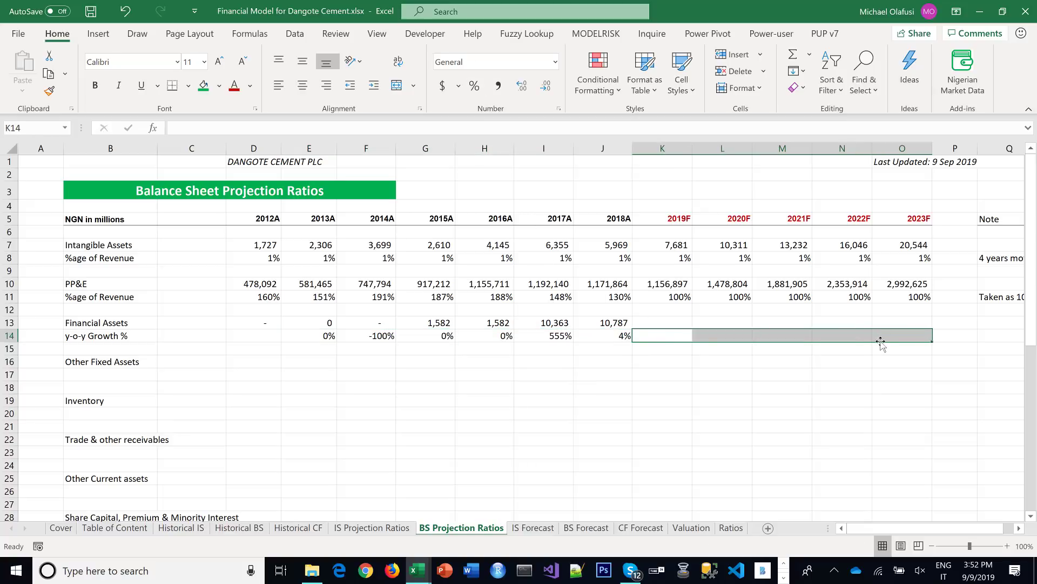
type("0%")
key("ctrl+Return")
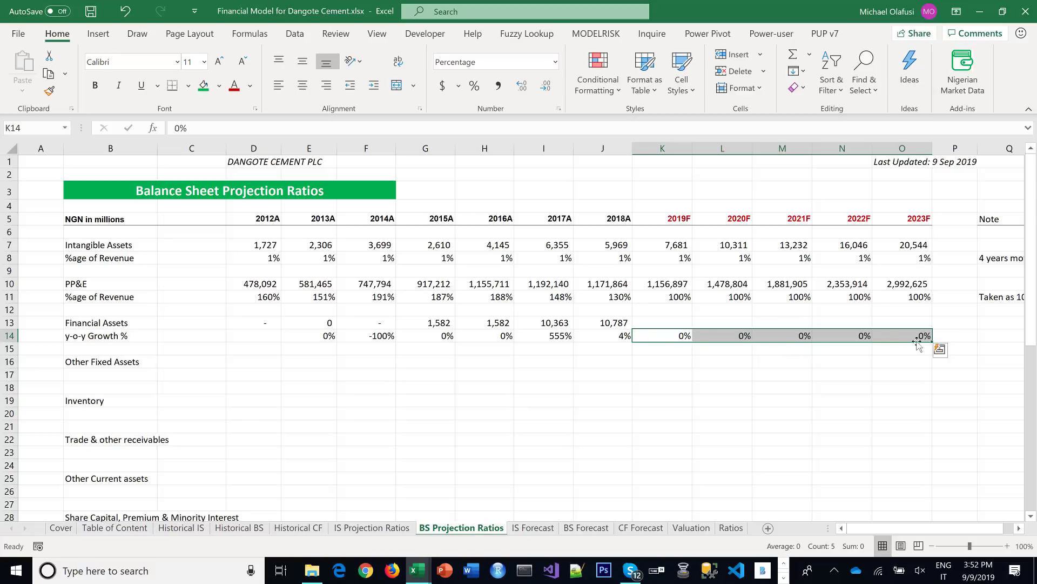
Enter the note "Taken as 0% grwoth into forecast years" in Q14 for the Financial Assets growth row
left_click(1000, 340)
type("Ta")
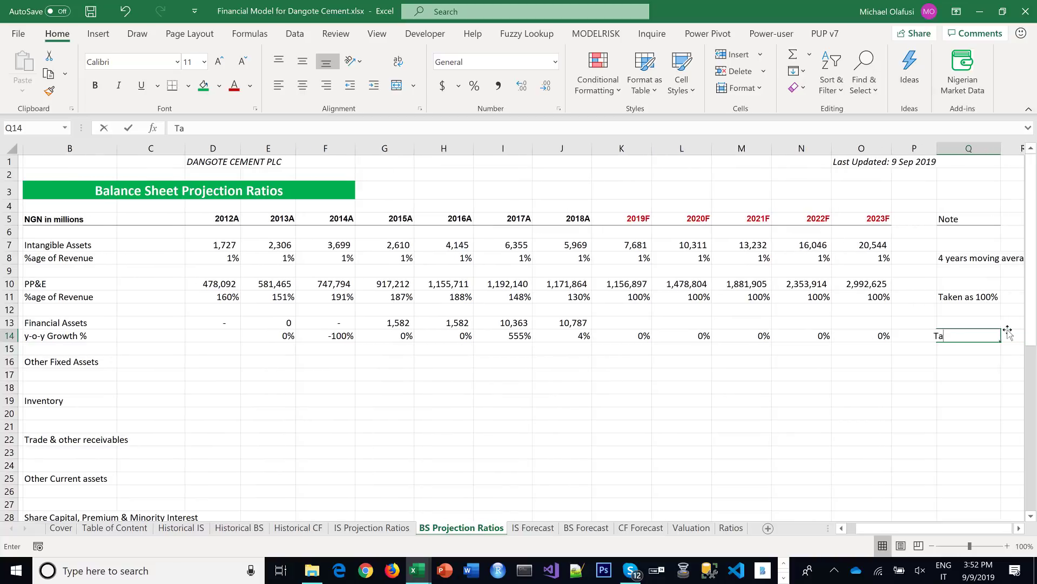
type("ken as")
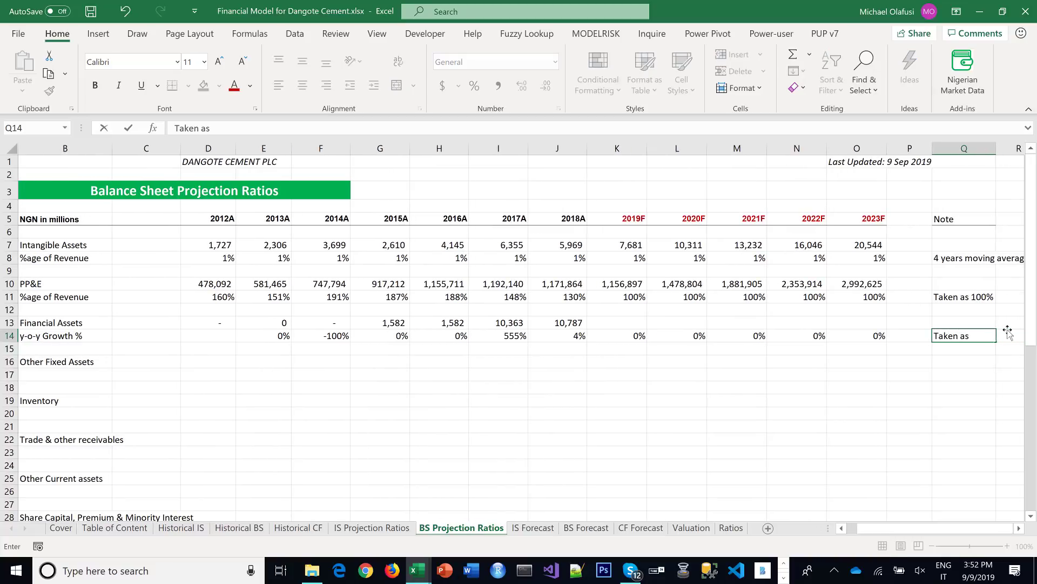
type(" 0% grwoth into")
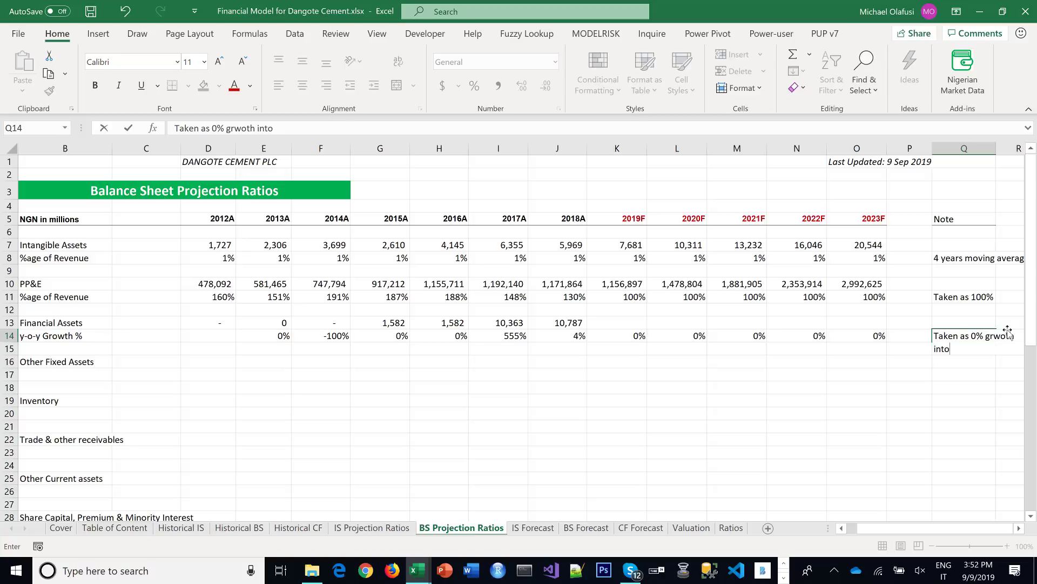
type(" forecast years")
key("Return")
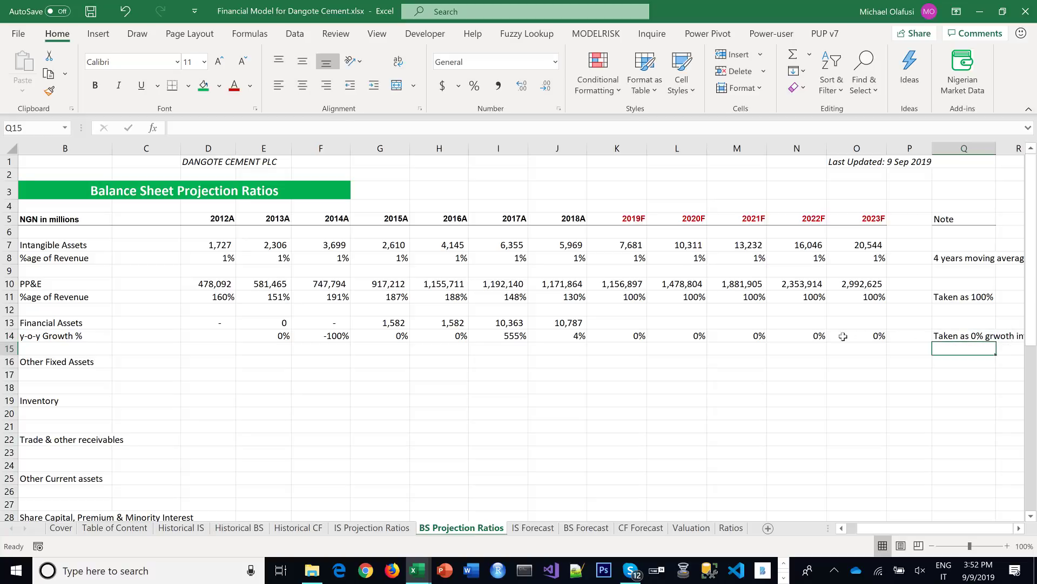
Project 2019F Financial Assets in K13 with =J13*(K14+1) and fill the formula across to O13
left_click(613, 323)
type("=")
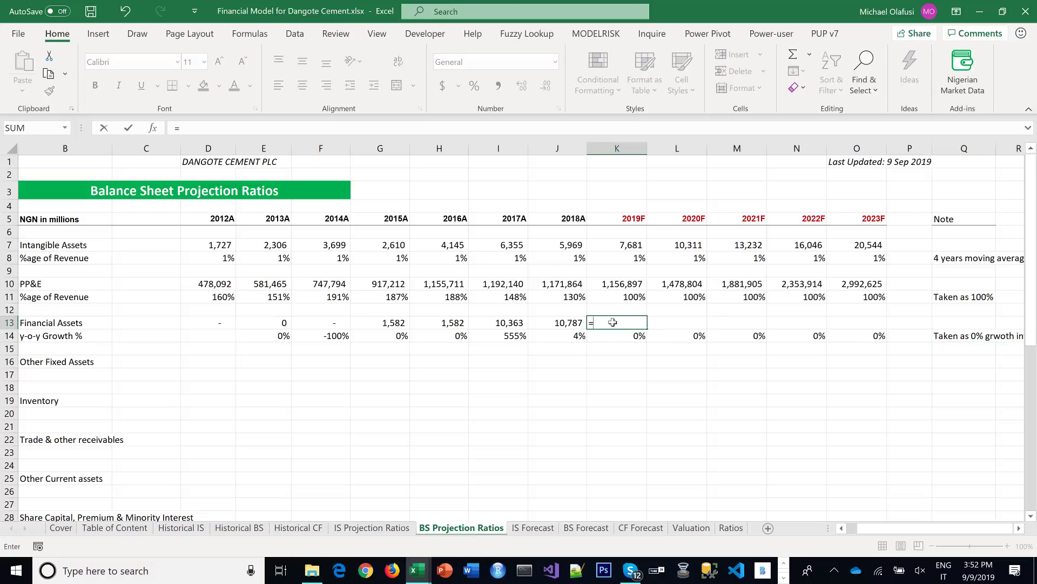
left_click(577, 323)
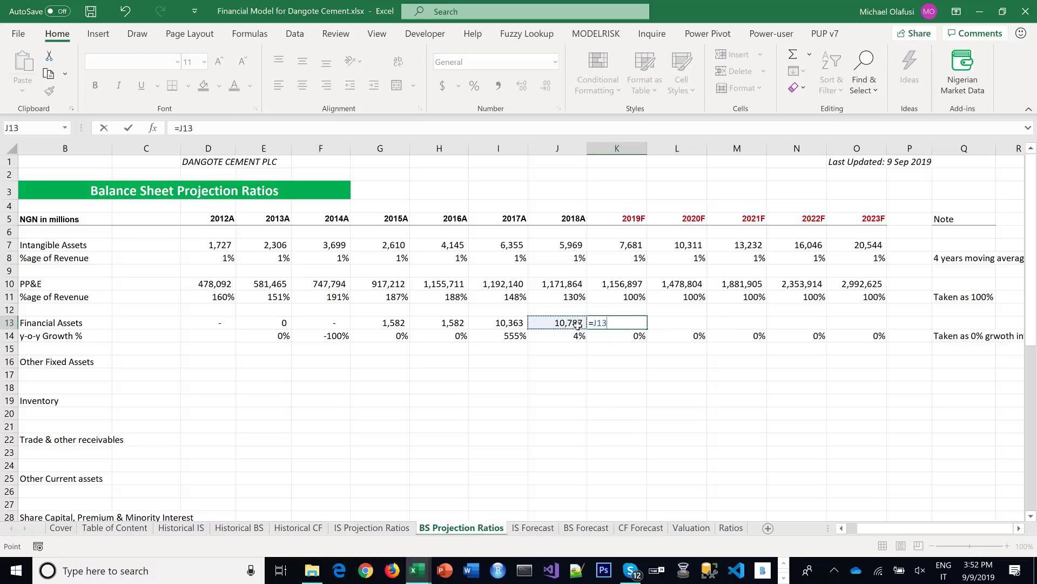
type("*")
left_click(630, 337)
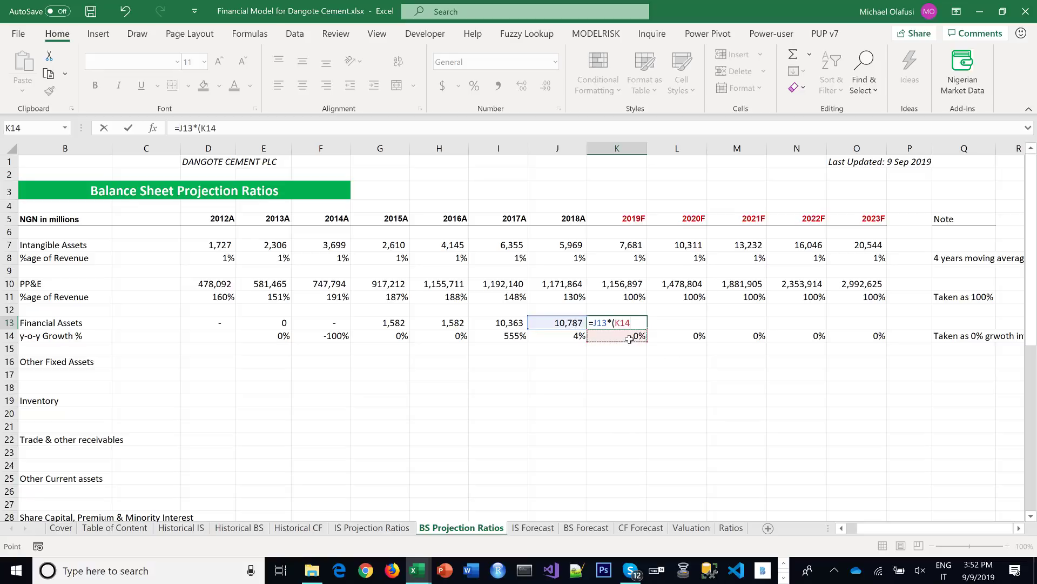
type("*")
key("BackSpace")
key("BackSpace")
type("+1)")
key("Return")
left_click(622, 323)
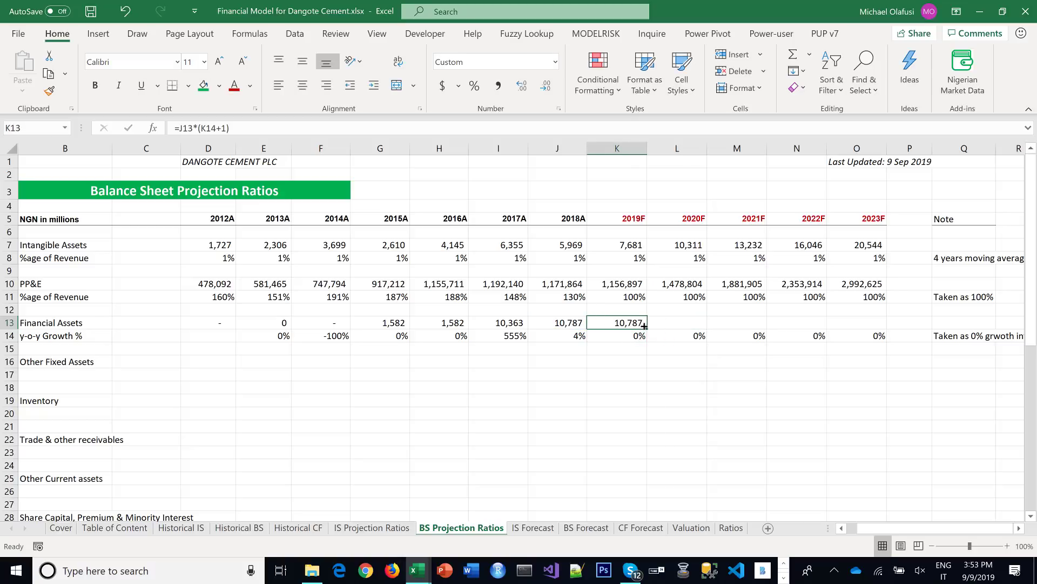
left_click_drag(645, 325, 867, 323)
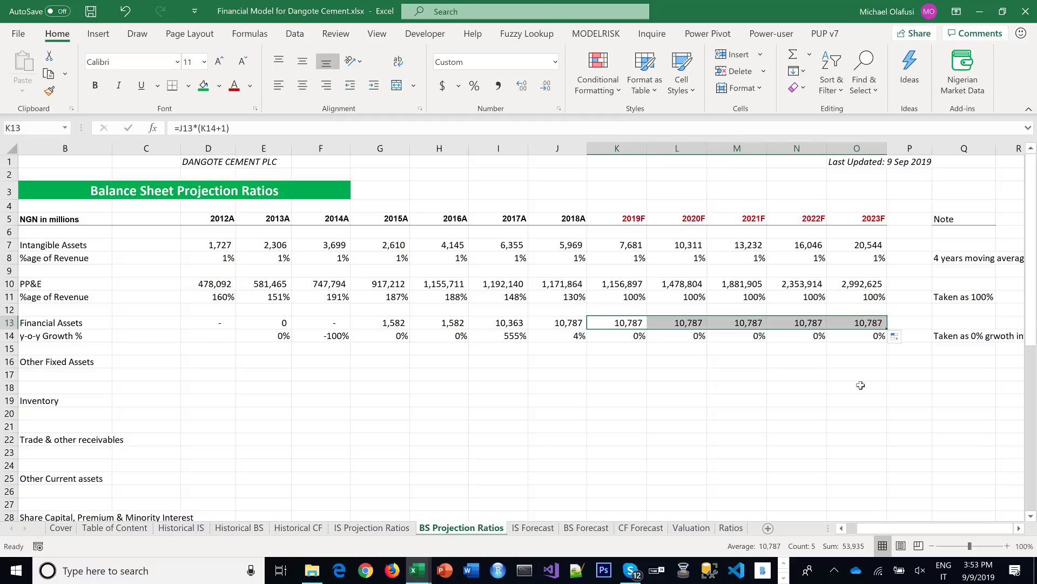
Label B17, under Other Fixed Assets, as "y-o-y Growth %"
left_click_drag(867, 527, 854, 528)
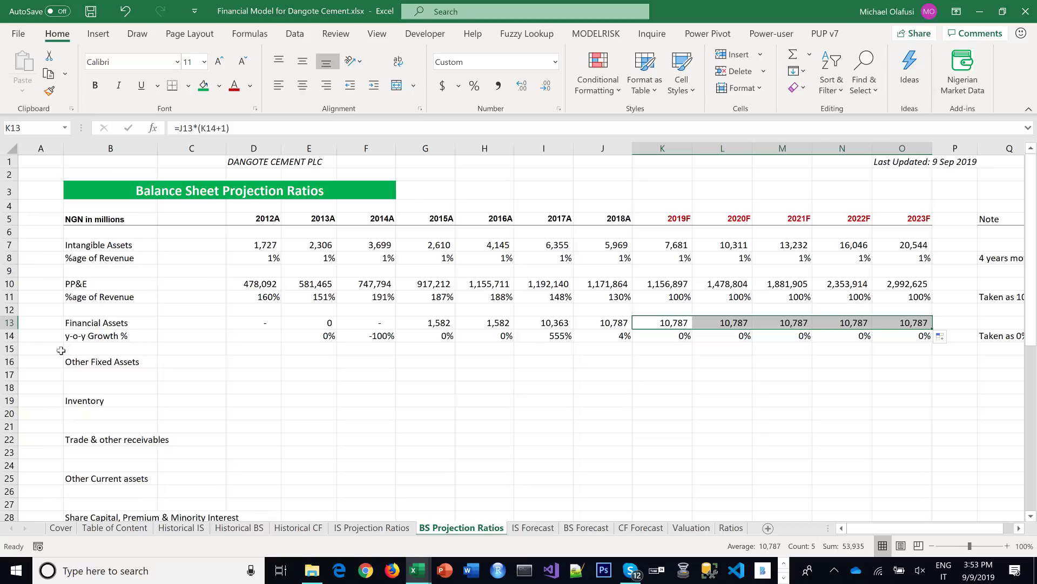
left_click(82, 374)
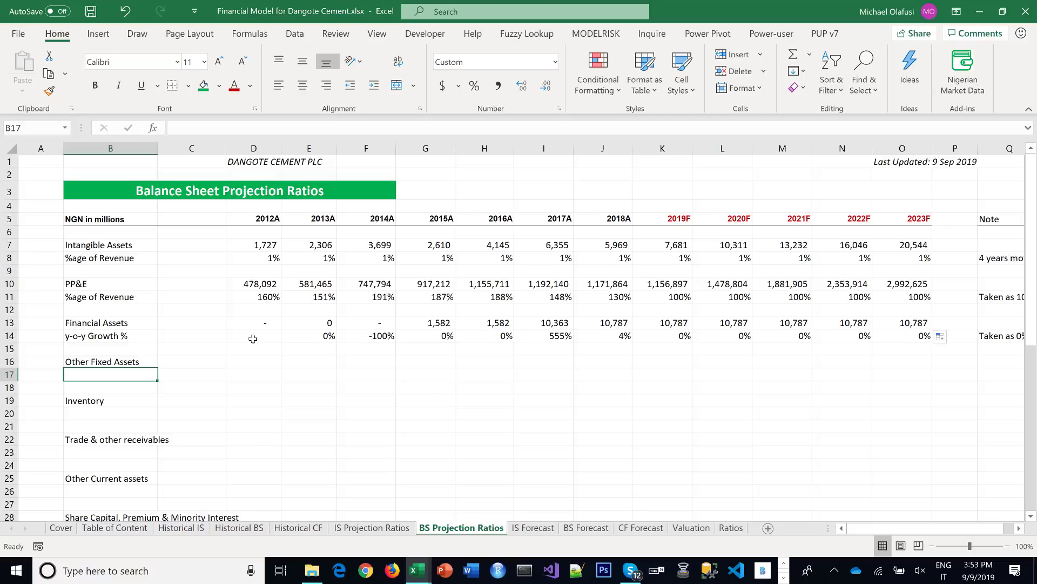
type("%age of")
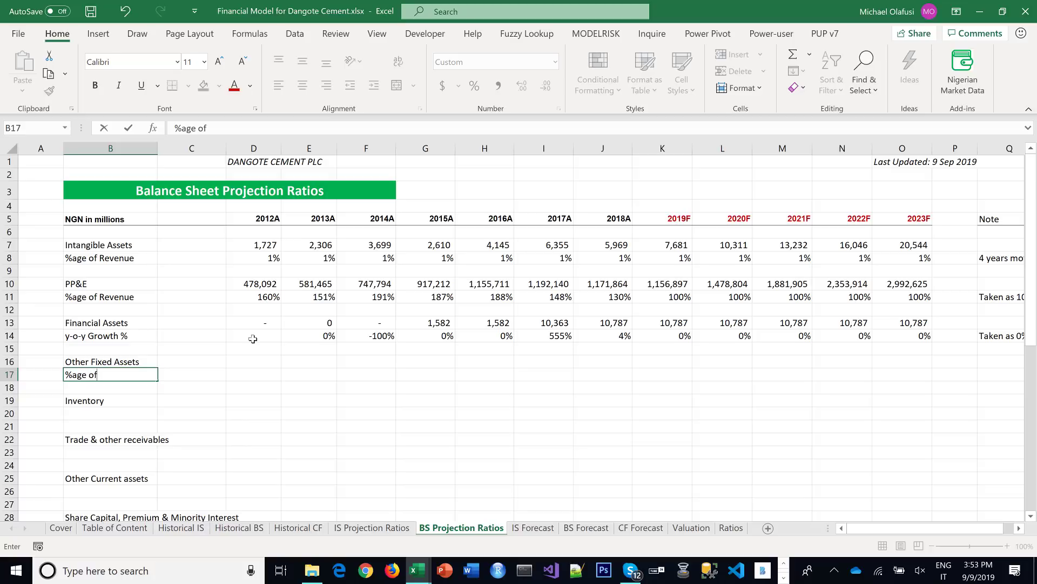
key("BackSpace")
key("BackSpace")
key("BackSpace")
key("BackSpace")
type("y-o-y G")
key("BackSpace")
key("BackSpace")
type("wth %")
key("Tab")
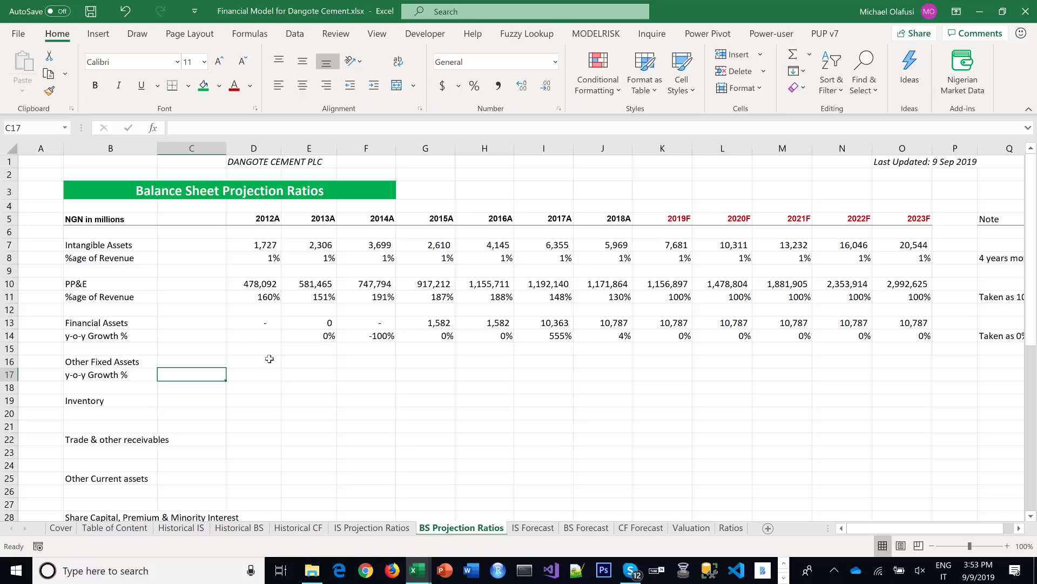
Link D16 to the 2012A Other Fixed Assets figure on the Historical BS sheet, ='Historical BS'!E9
left_click(270, 358)
type("=")
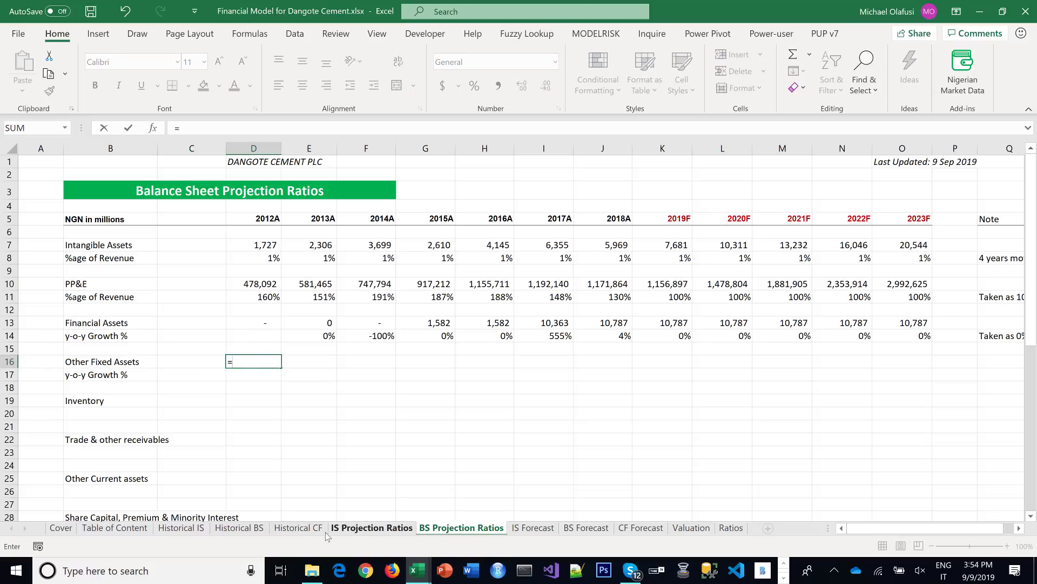
left_click(251, 532)
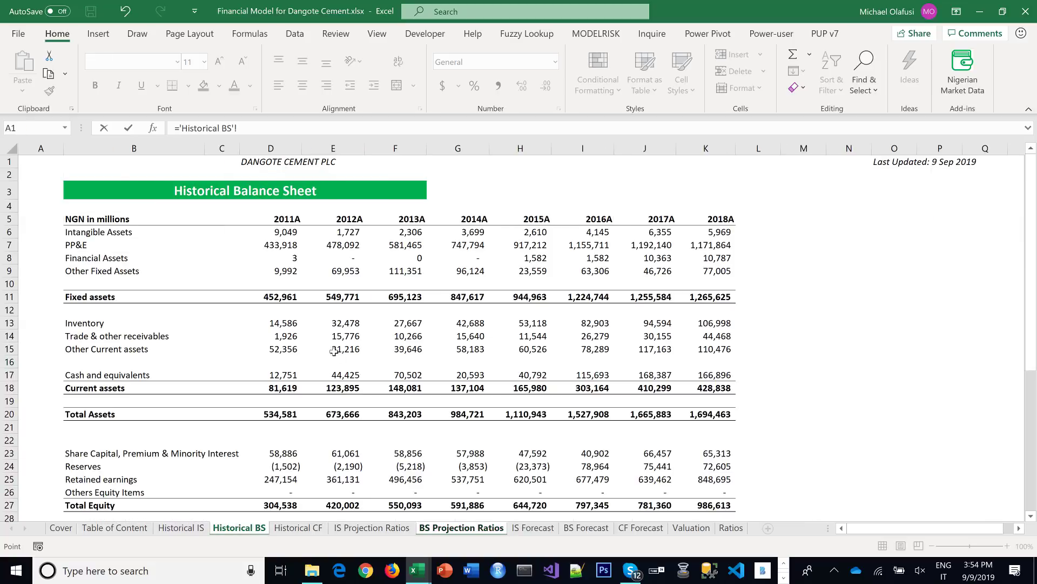
left_click(332, 270)
key("Return")
key("Up")
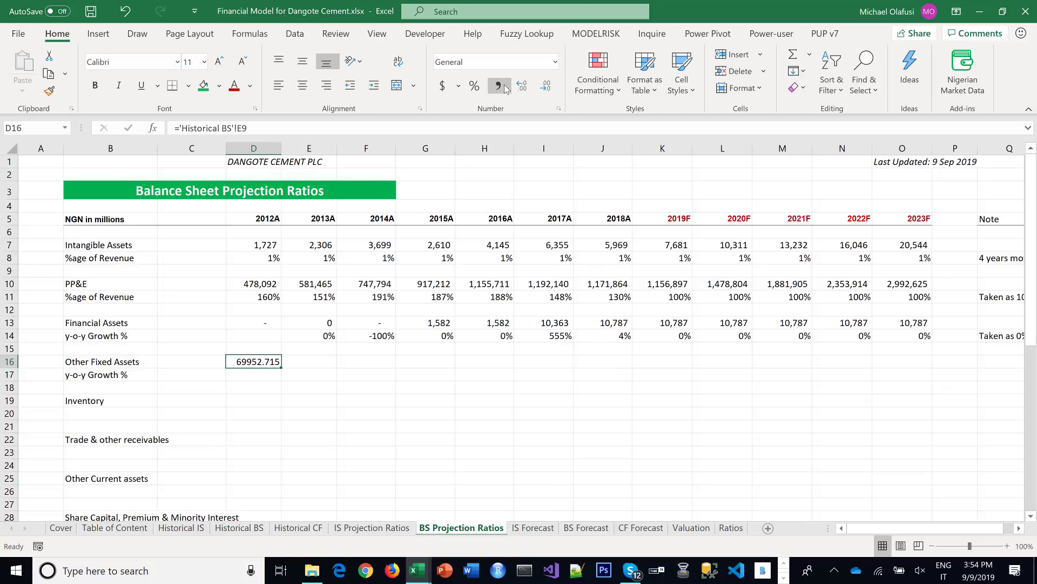
Format D16 with thousands separators and no decimals, and fill it across to J16
left_click(505, 86)
left_click(546, 85)
left_click(546, 85)
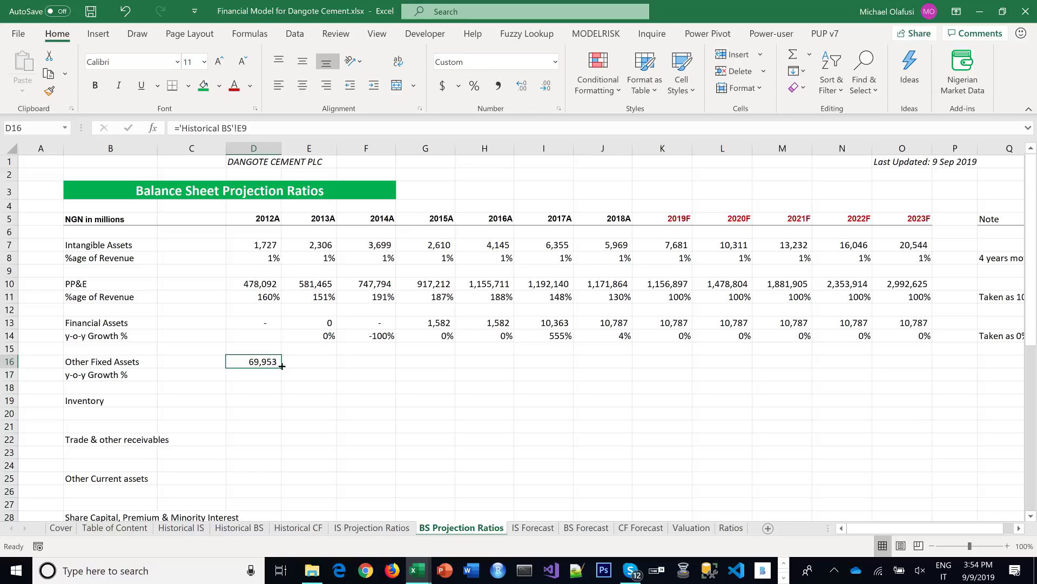
left_click_drag(282, 366, 626, 365)
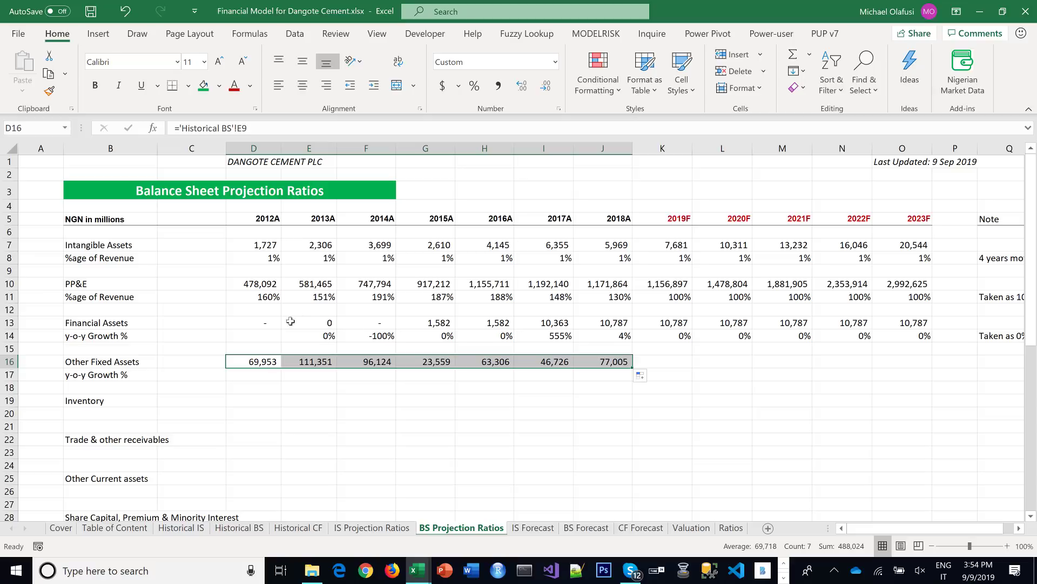
Copy the Financial Assets growth row D14:O14 into the Other Fixed Assets growth row starting at D17
left_click_drag(264, 338, 886, 333)
key("ctrl+c")
left_click(262, 375)
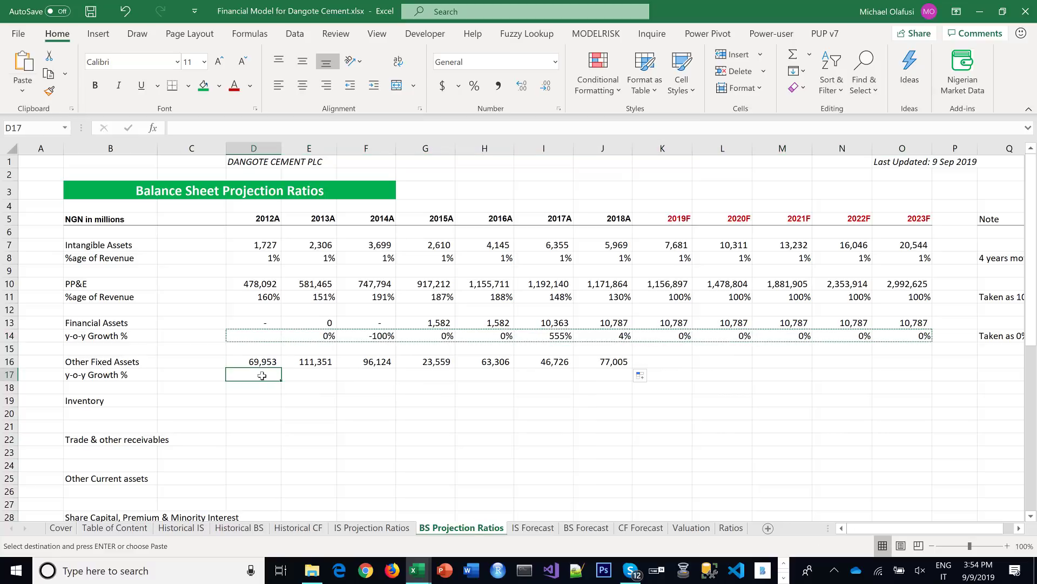
key("ctrl+v")
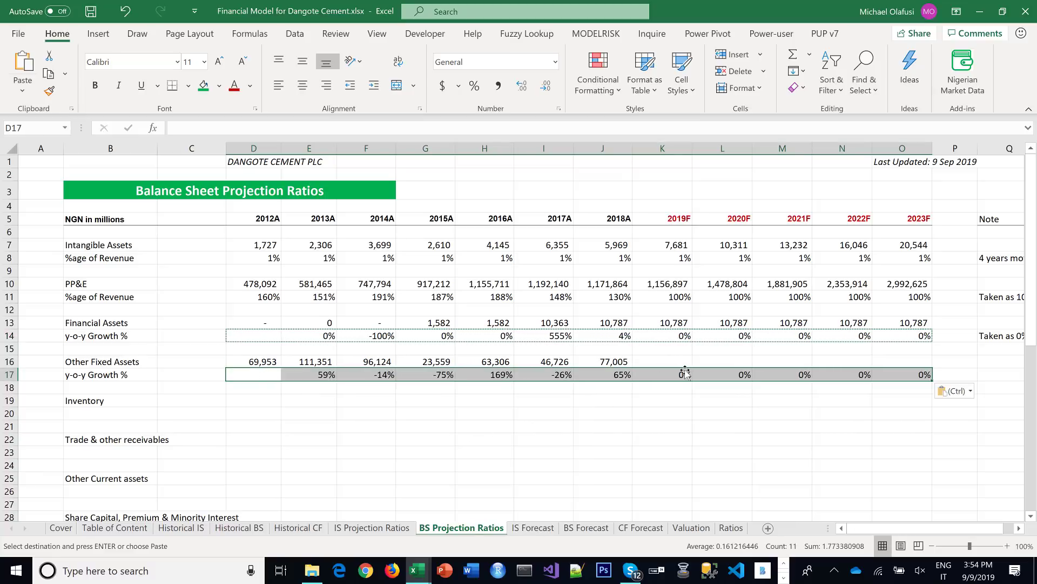
Copy the Financial Assets forecast formulas from K13:O13 into K16:O16 for Other Fixed Assets
left_click_drag(655, 325, 900, 322)
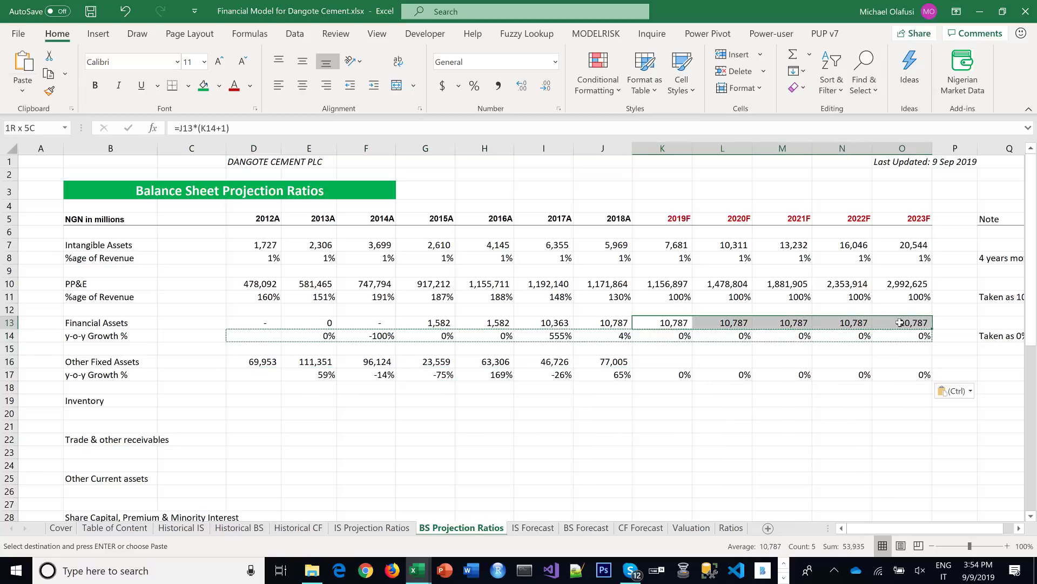
key("ctrl+c")
left_click(637, 359)
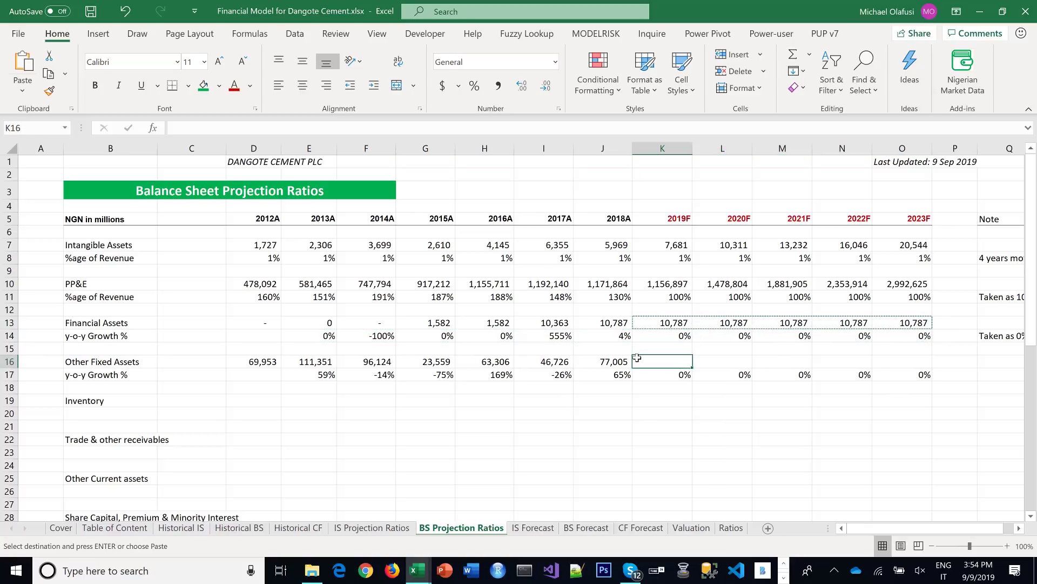
key("ctrl+v")
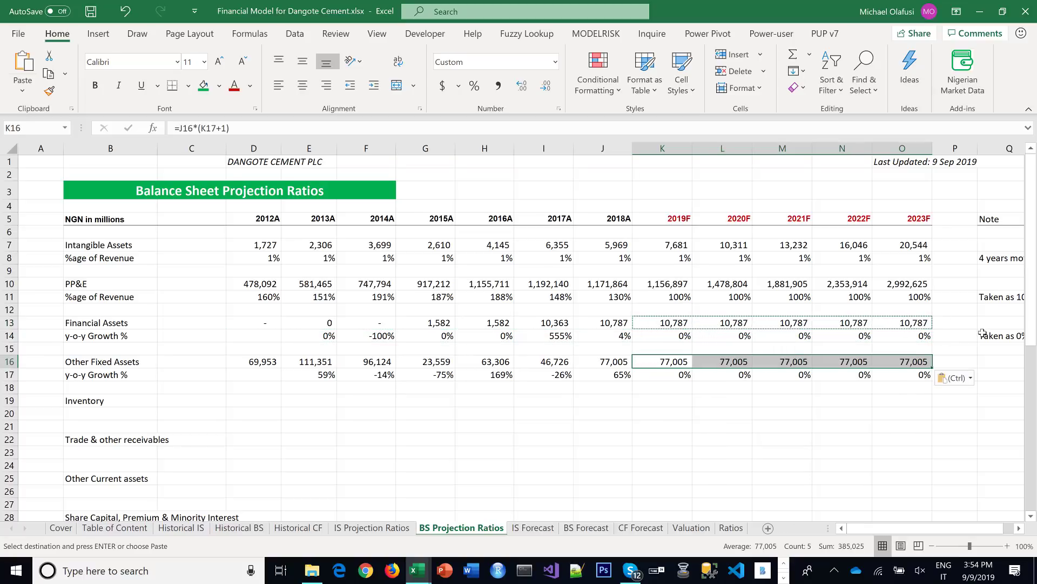
Copy the 0% growth note from Q14 into Q17 for Other Fixed Assets
left_click(983, 334)
key("Escape")
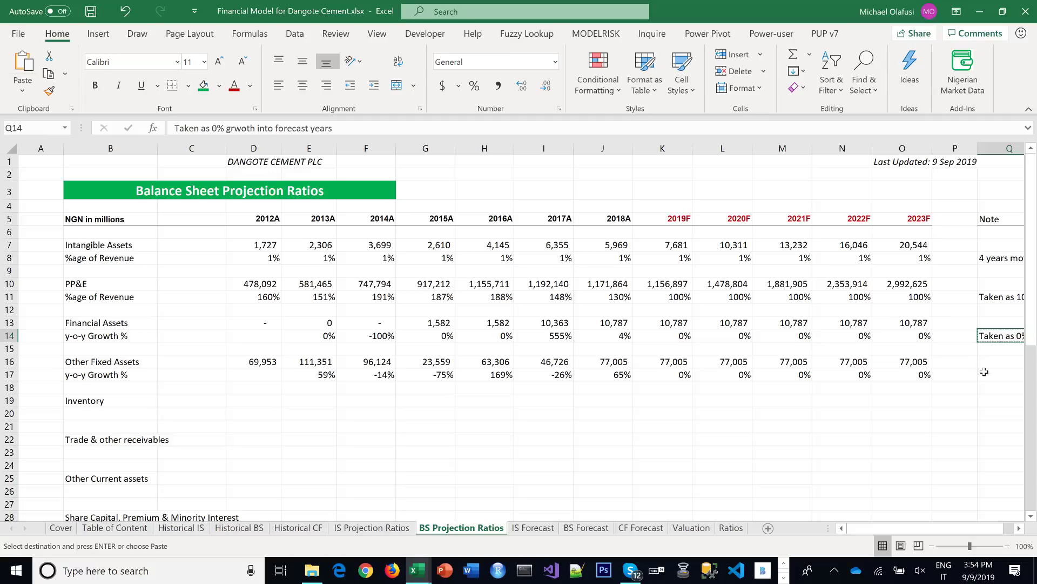
left_click(985, 372)
key("ctrl+v")
scroll(512, 420, "right", 8)
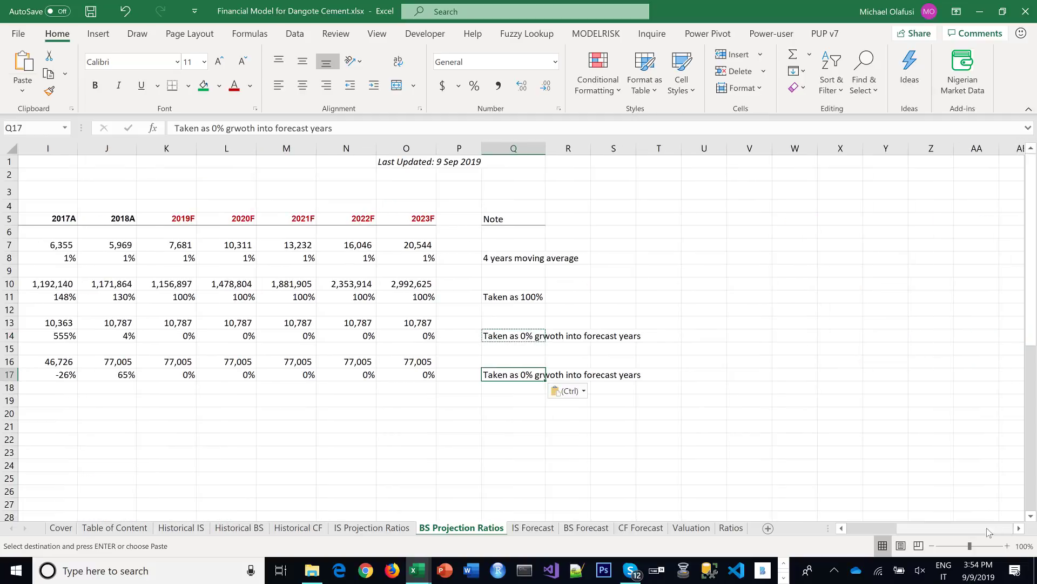
left_click(512, 420)
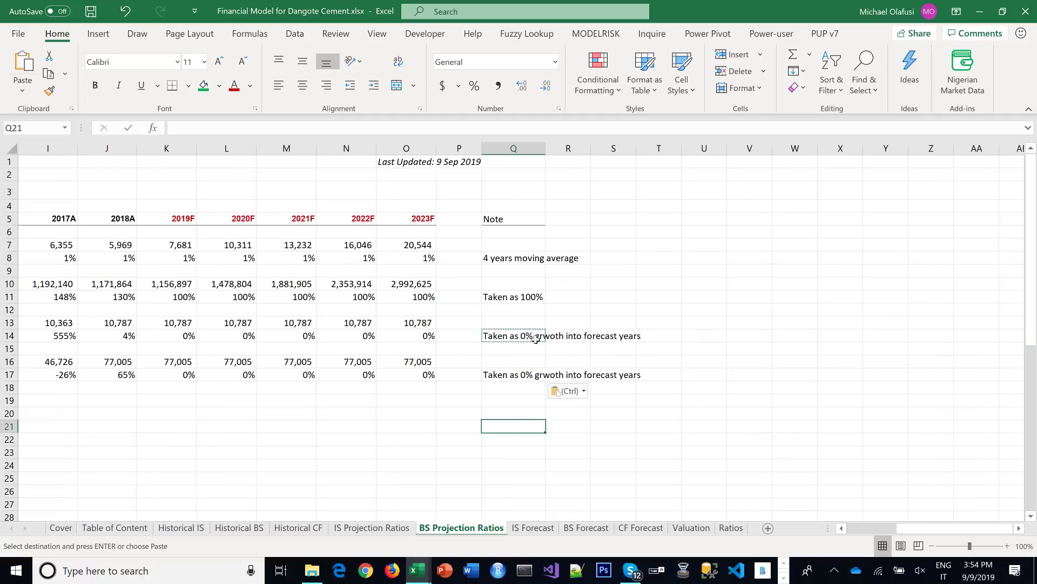
Correct the spelling in the Q17 note so it reads "Taken as 0% growth into forecast years"
left_click(490, 375)
left_click(241, 128)
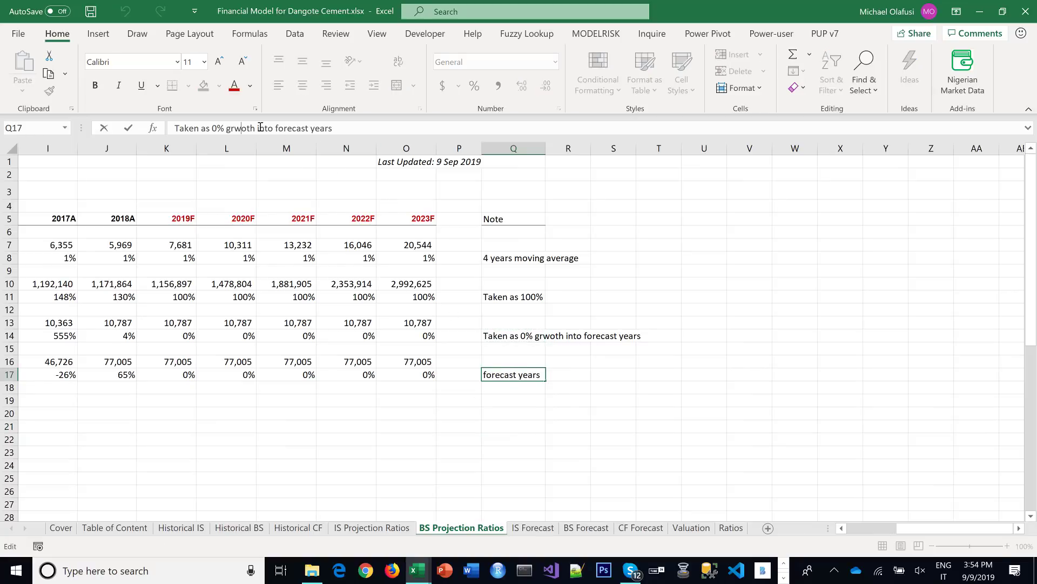
key("Delete")
key("Right")
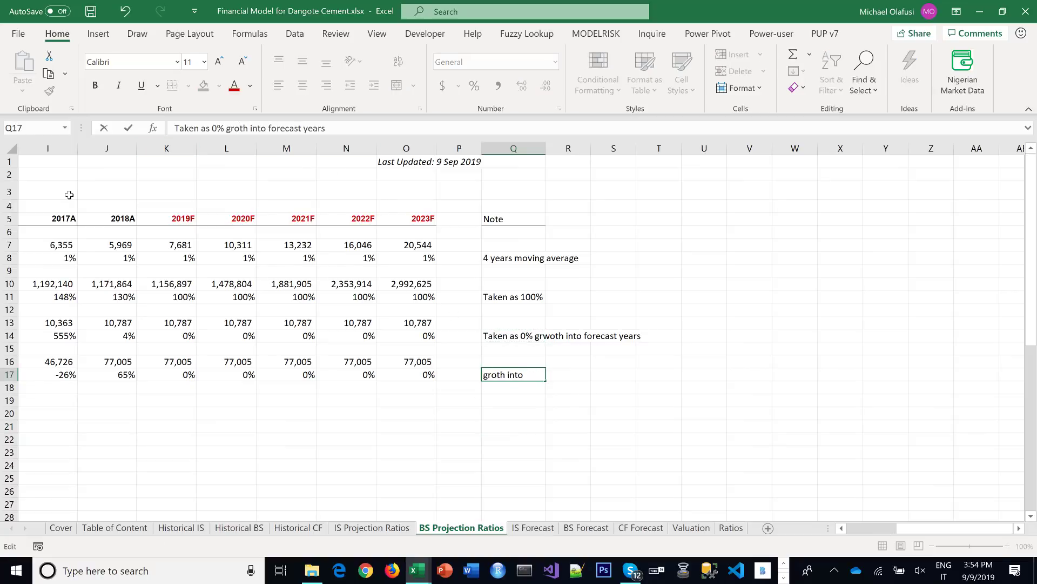
type("w")
key("ctrl+Return")
Copy the corrected note from Q17 over the misspelled note in Q14
key("ctrl+c")
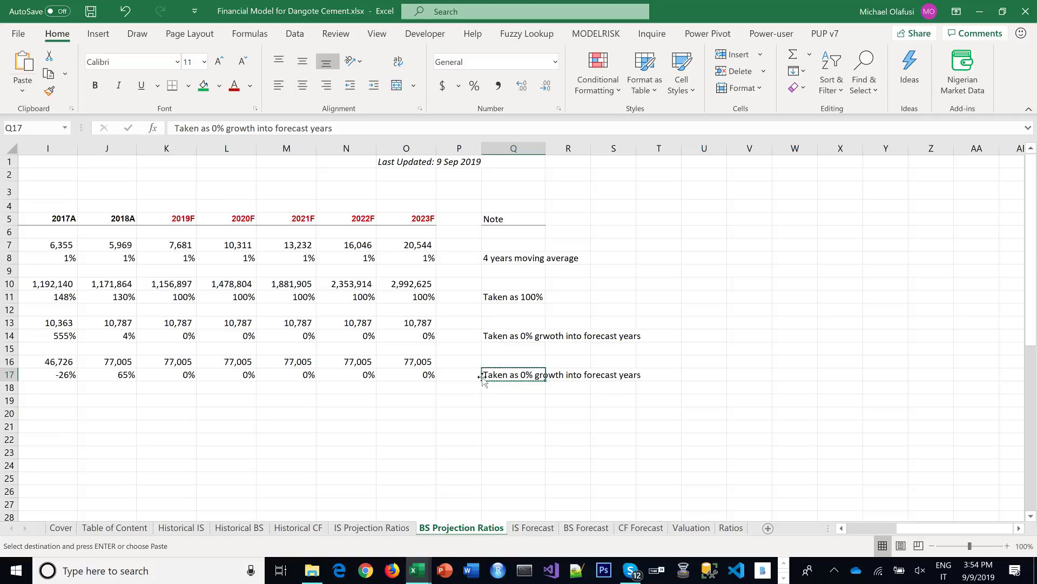
left_click(489, 336)
key("ctrl+v")
left_click(632, 428)
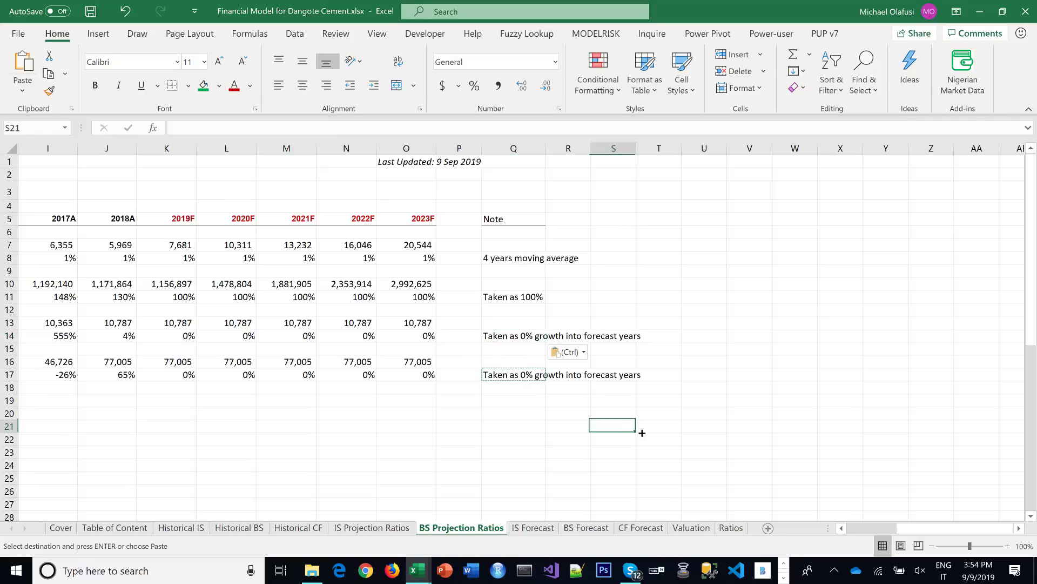
Save the financial model workbook
left_click_drag(923, 527, 859, 529)
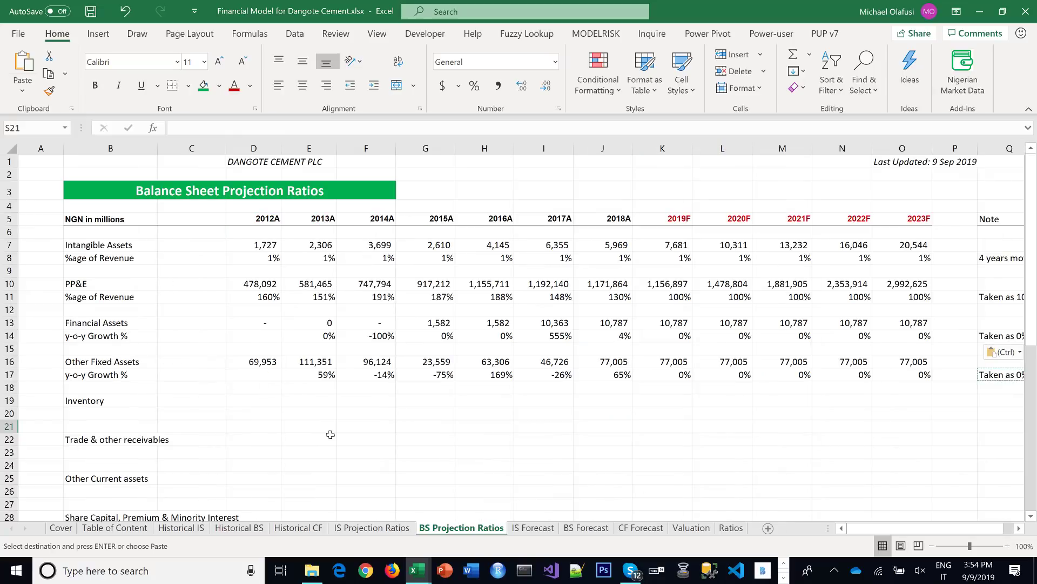
left_click(292, 426)
scroll(287, 423, "down", 1)
key("ctrl+s")
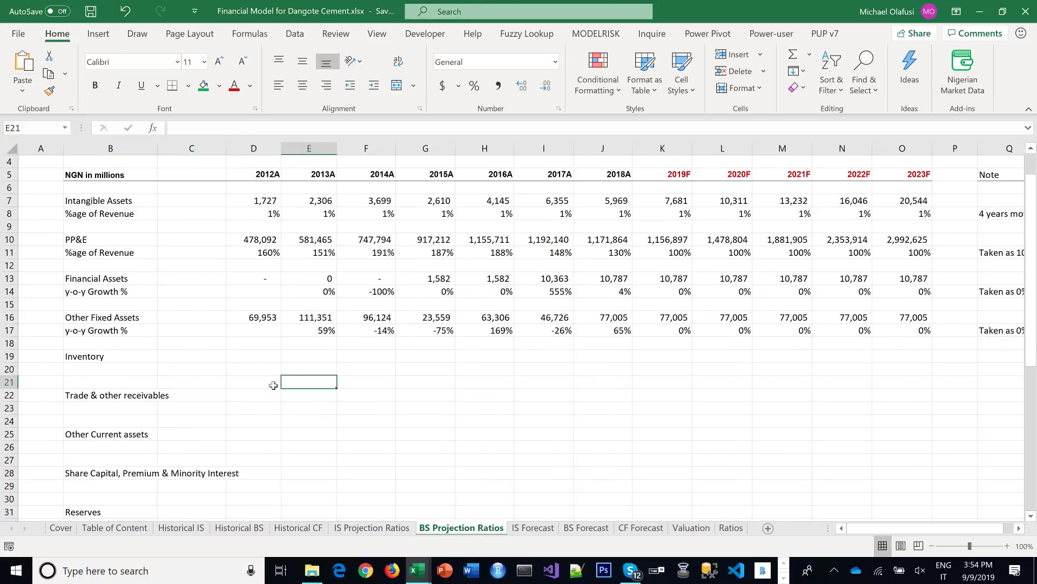
Label cell B20, the row beneath Inventory, as "DIO (Days Inventory Oustanding)"
left_click(265, 352)
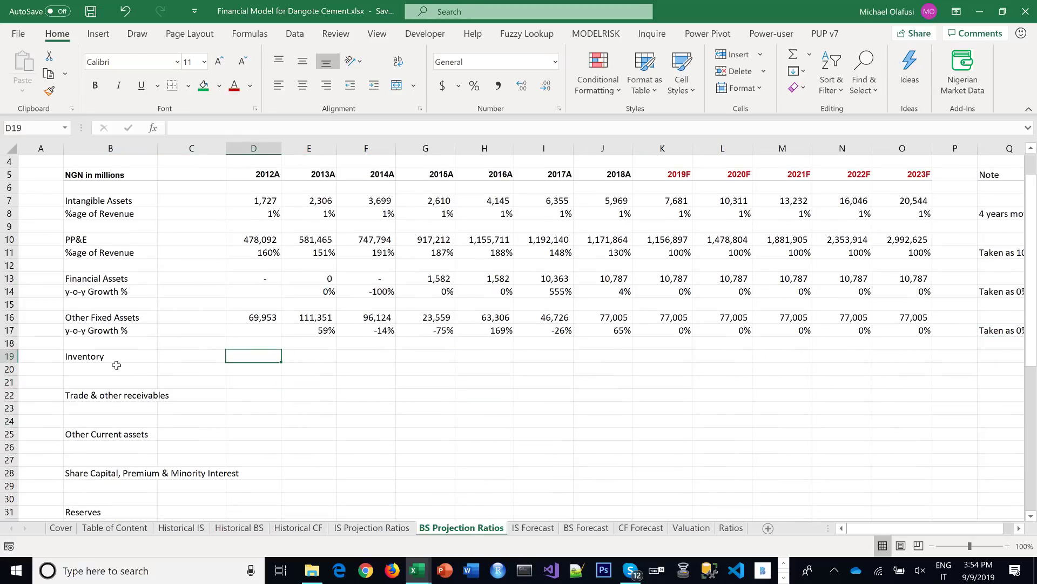
left_click(117, 366)
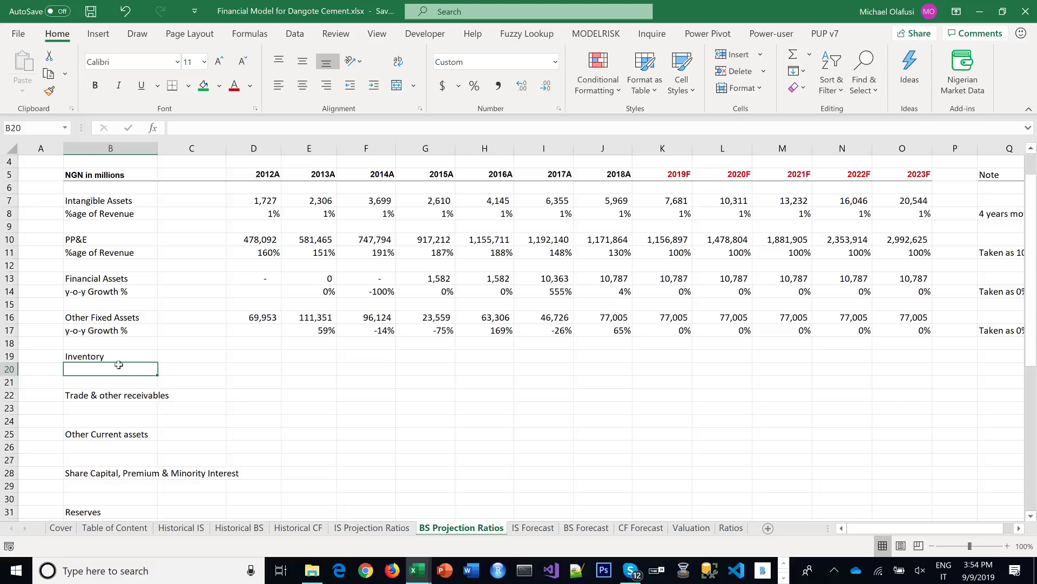
type("D")
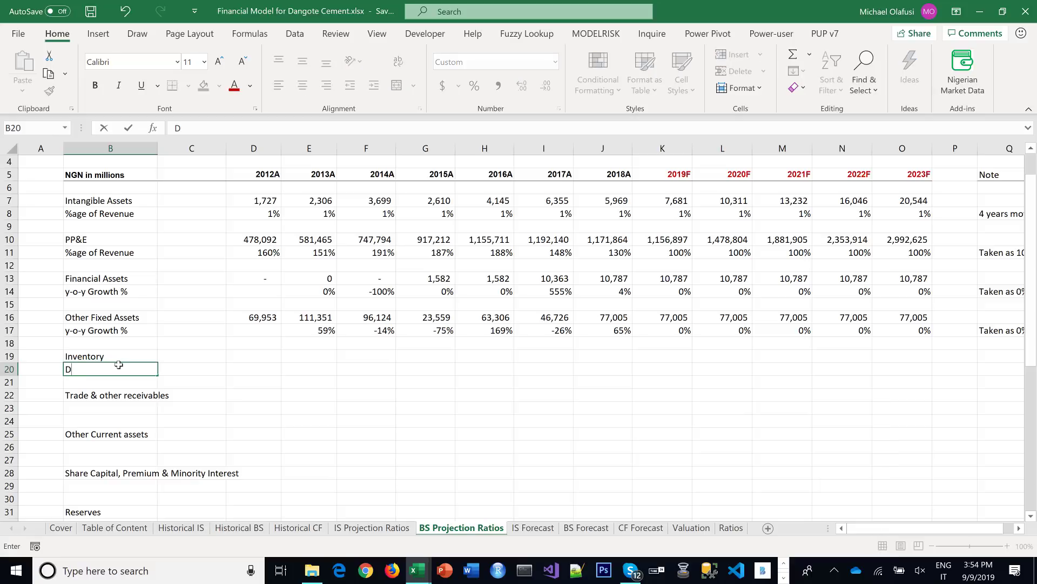
type("IO (Days Inventory")
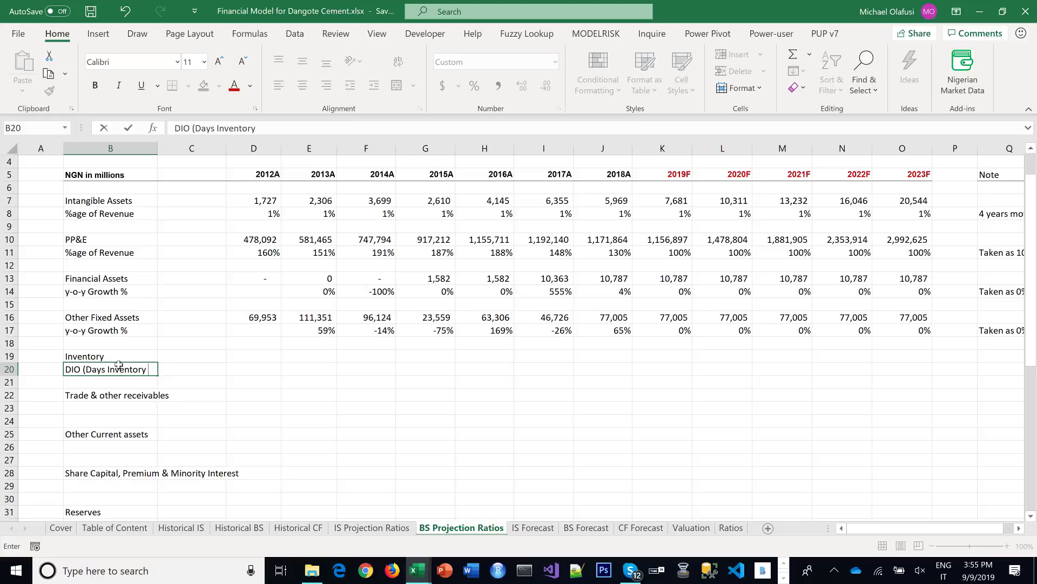
type(" Oustanding)")
key("Tab")
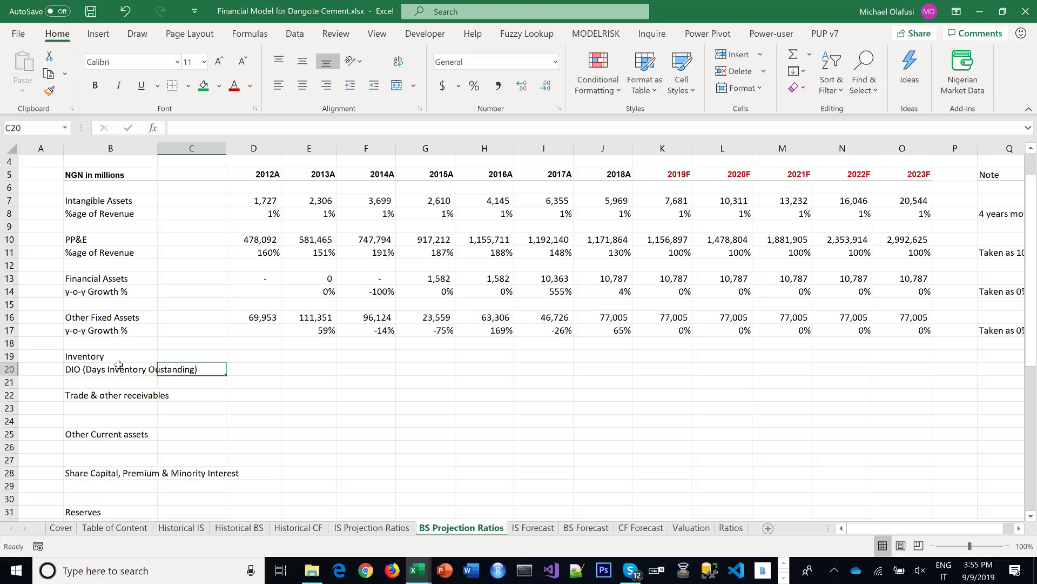
Link the 2012A Inventory cell D19 to the 2012A inventory figure on the Historical BS sheet, ='Historical BS'!E13
left_click(269, 356)
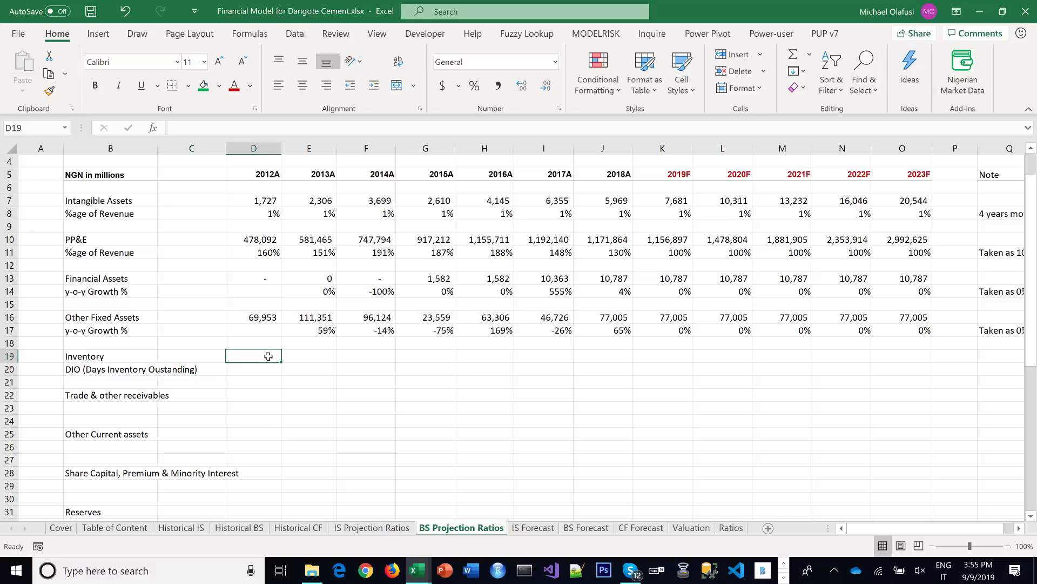
type("=")
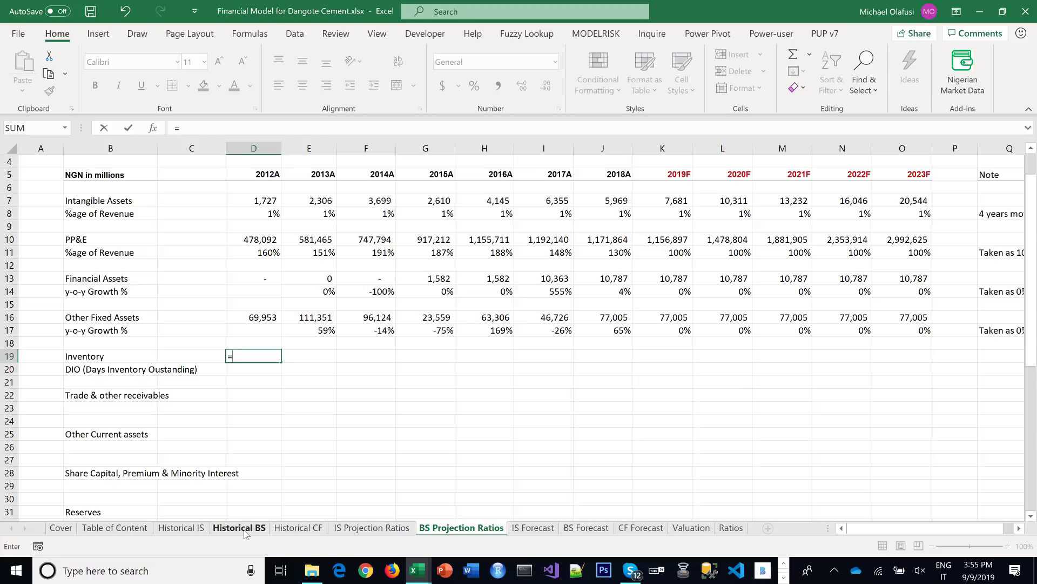
left_click(244, 534)
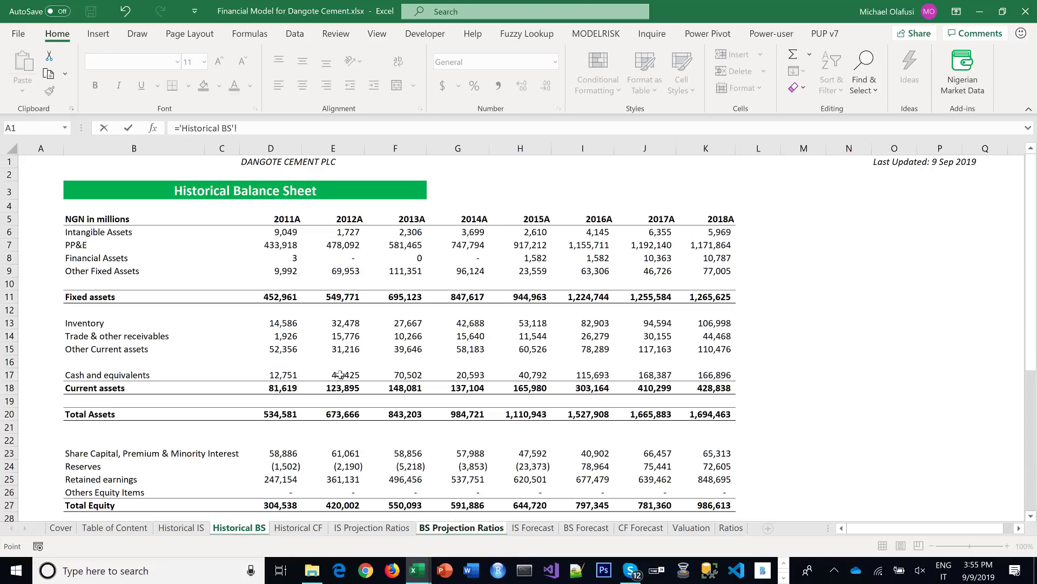
left_click(352, 324)
key("Return")
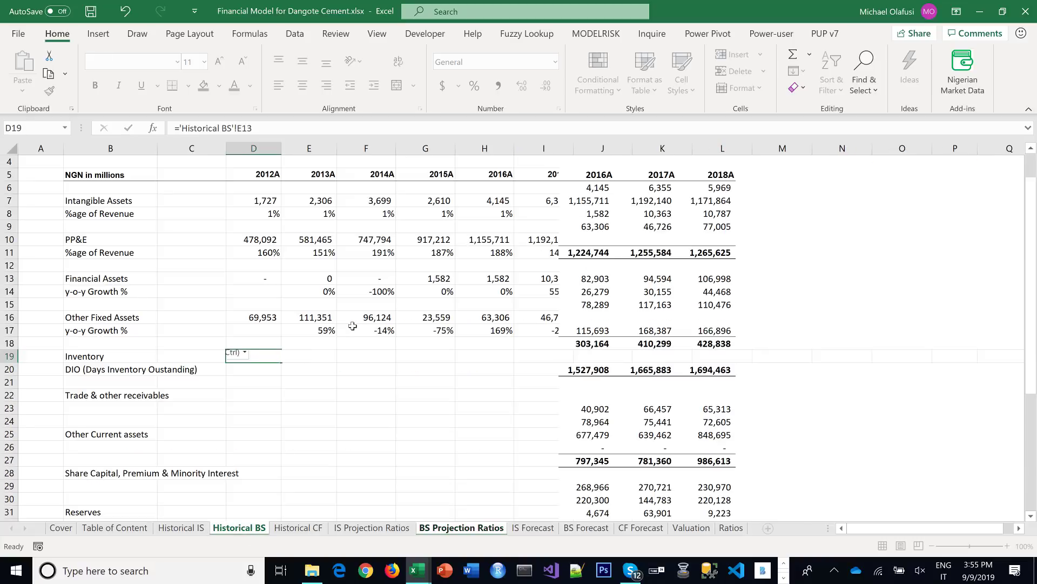
Format D19 with thousands separators and no decimals, and fill the Inventory link across to 2018A in J19
left_click(263, 355)
left_click(498, 86)
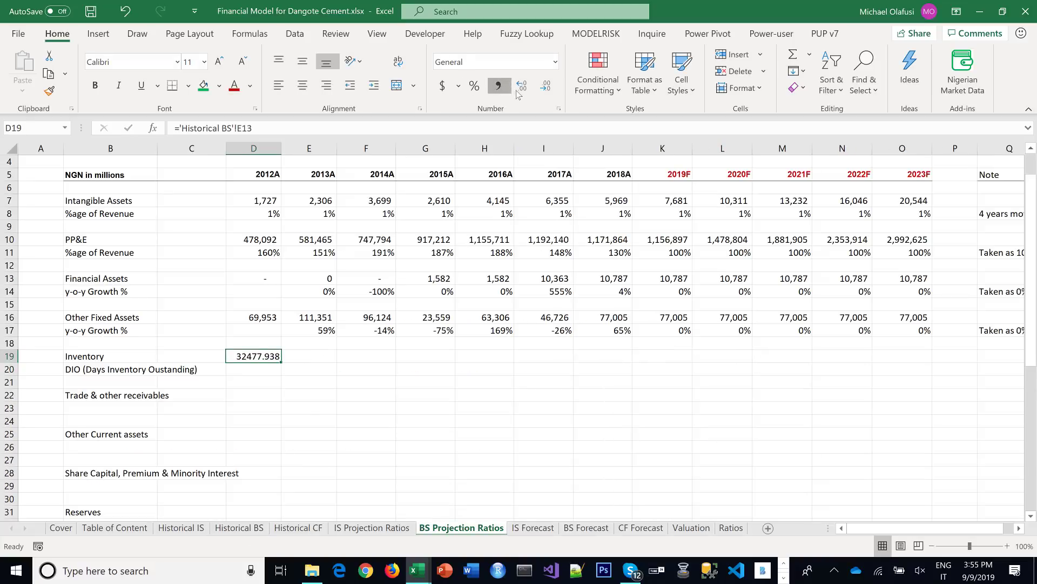
left_click(546, 85)
left_click(546, 85)
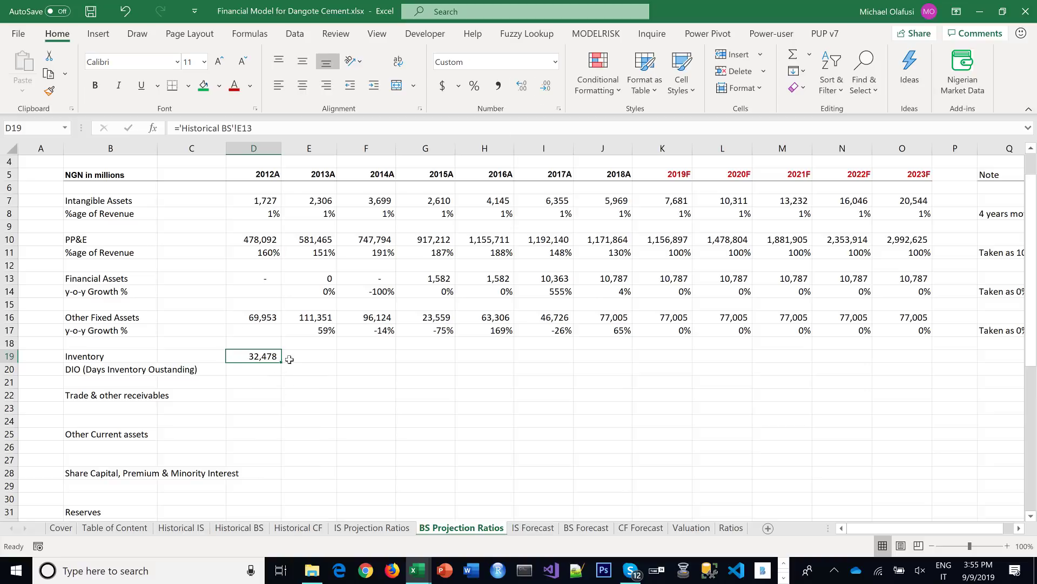
left_click_drag(282, 361, 676, 381)
left_click_drag(642, 383, 631, 382)
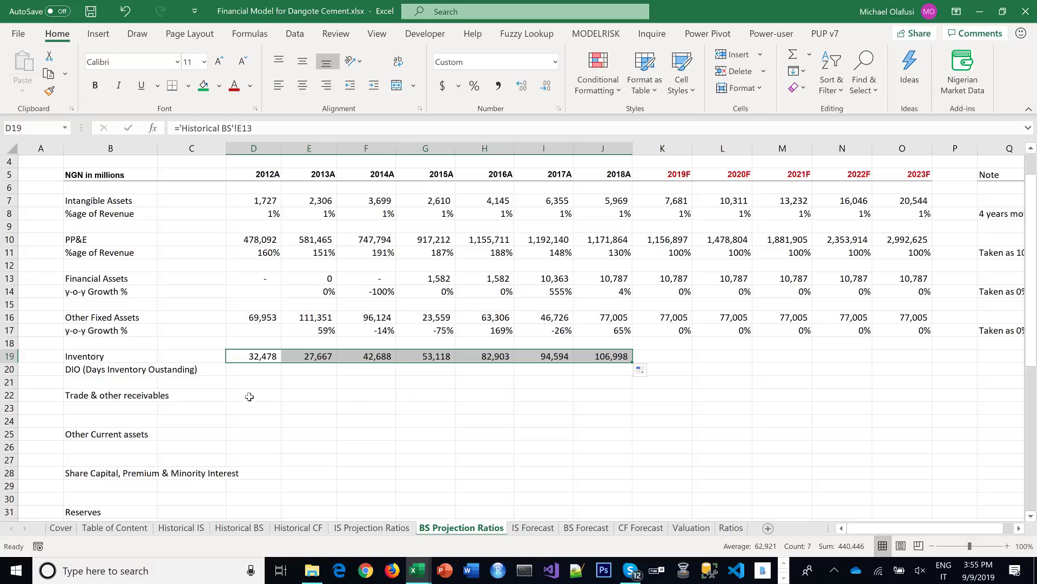
Handwrite the formula "DIO = Inventory / COGS x 365" in red ink over the upper rows of the sheet
left_click(270, 373)
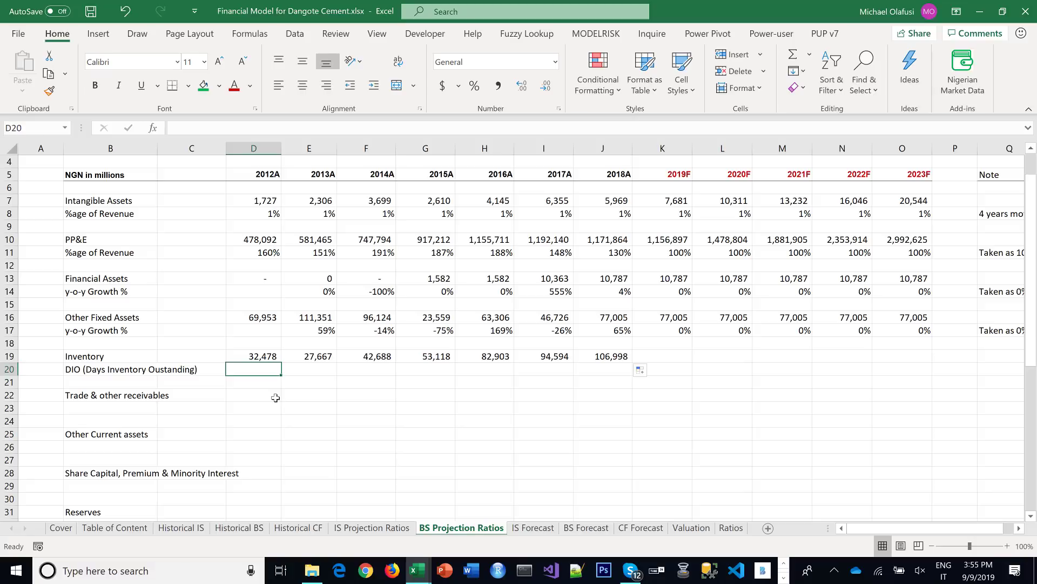
left_click(138, 33)
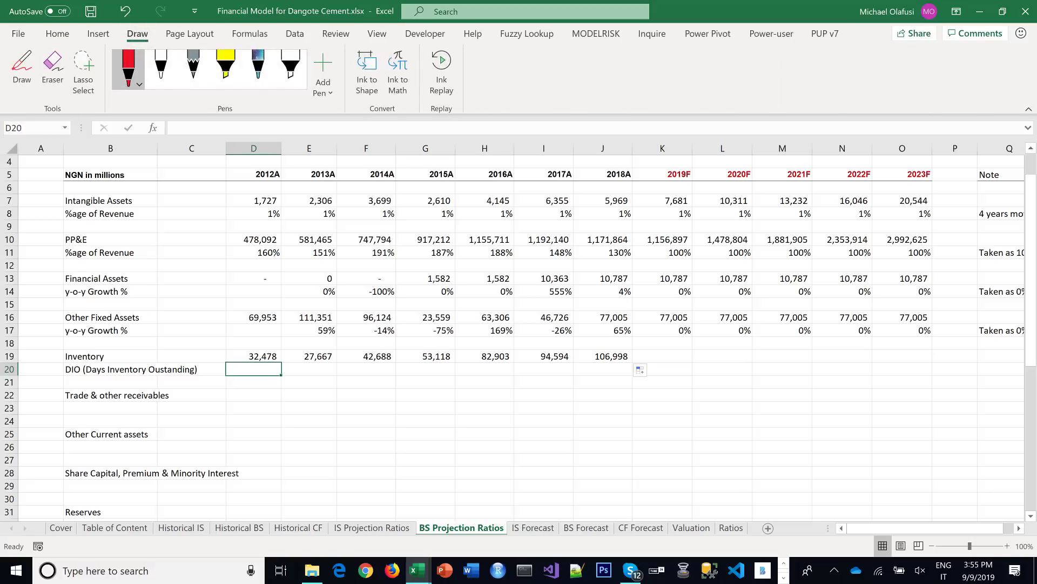
left_click_drag(354, 211, 359, 268)
left_click_drag(354, 219, 352, 285)
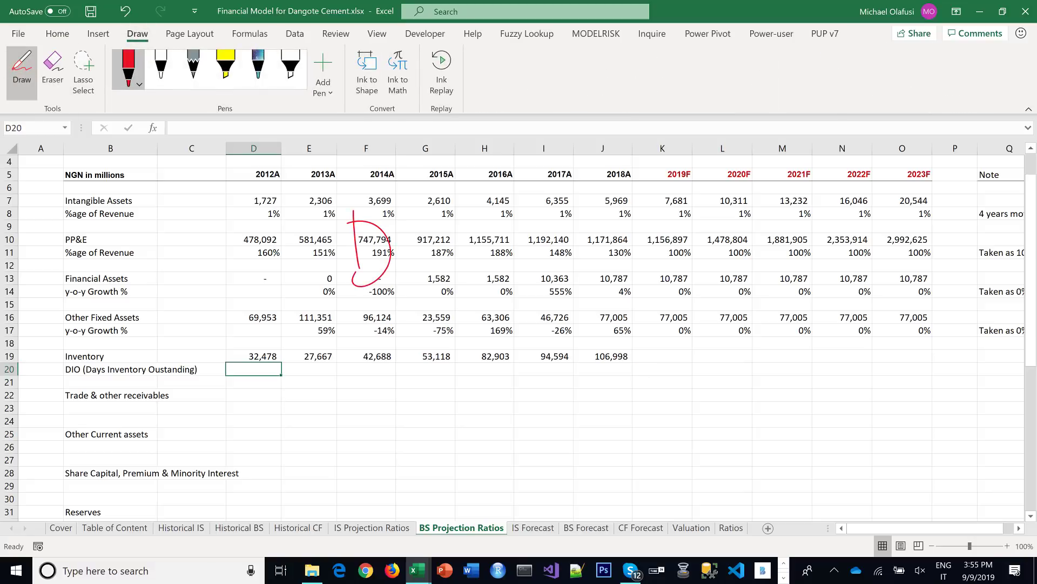
left_click_drag(402, 216, 407, 268)
mouse_move(434, 227)
left_mouse_down()
mouse_move(432, 248)
mouse_move(489, 225)
left_mouse_up()
left_click_drag(463, 242, 492, 238)
left_click_drag(531, 196, 567, 183)
mouse_move(554, 185)
left_mouse_down()
mouse_move(527, 230)
mouse_move(608, 208)
mouse_move(635, 214)
mouse_move(689, 181)
mouse_move(703, 216)
mouse_move(751, 219)
mouse_move(729, 225)
left_mouse_up()
left_click_drag(545, 249, 752, 227)
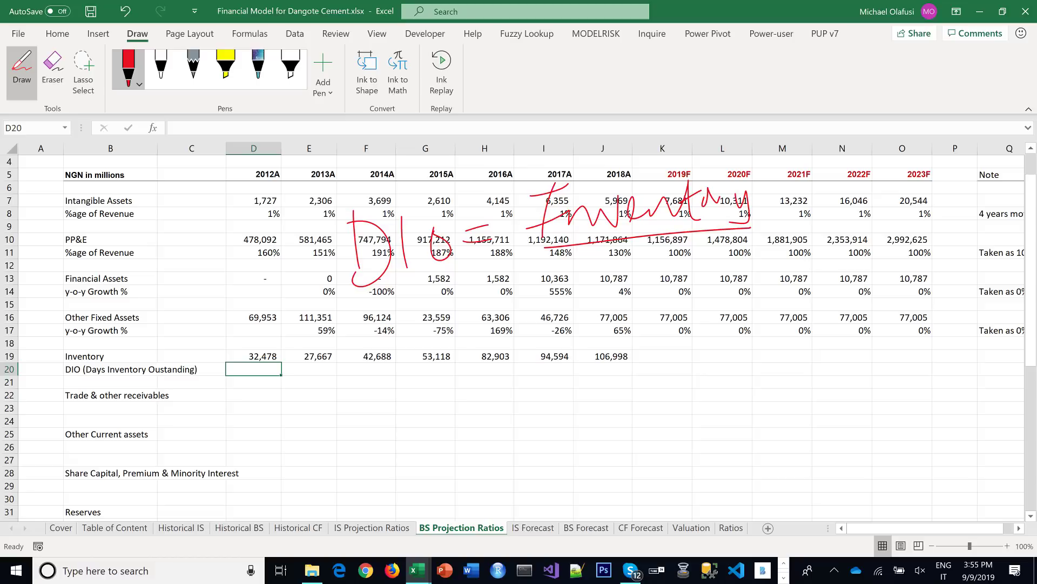
left_click_drag(570, 268, 600, 296)
mouse_move(644, 259)
left_mouse_down()
mouse_move(633, 286)
mouse_move(665, 273)
left_mouse_up()
mouse_move(682, 261)
left_mouse_down()
mouse_move(673, 289)
mouse_move(653, 296)
left_mouse_up()
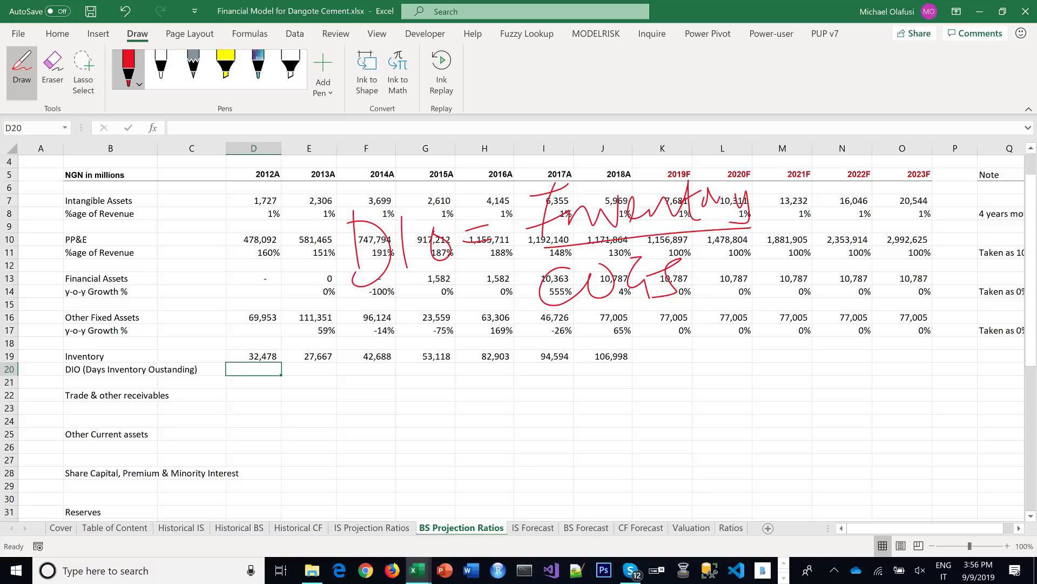
left_click_drag(769, 212, 798, 252)
mouse_move(798, 204)
left_mouse_down()
mouse_move(779, 255)
mouse_move(837, 262)
mouse_move(820, 265)
left_mouse_up()
left_click_drag(867, 203, 859, 254)
left_click_drag(914, 199, 892, 209)
left_click_drag(889, 212, 862, 275)
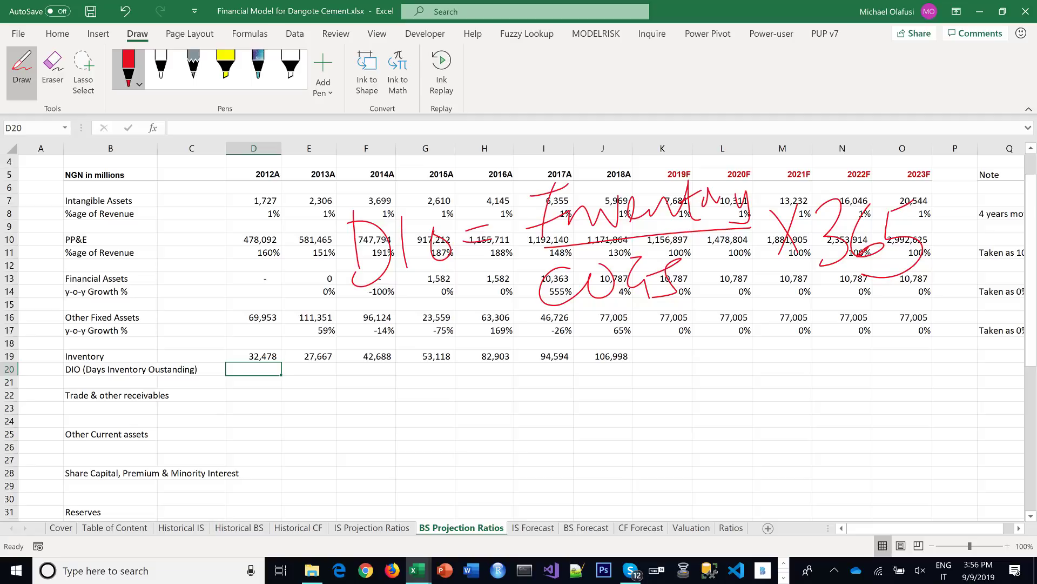
key("Escape")
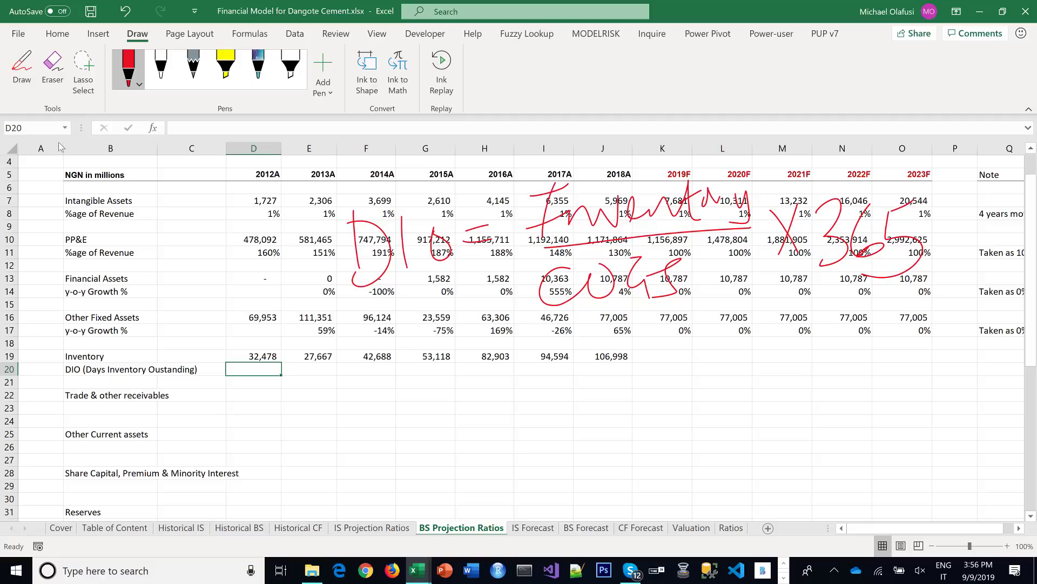
Calculate the 2012A DIO in D20 as =D19/'IS Projection Ratios'!D25*365, using Cost of Goods Sold from the IS Projection Ratios sheet
type("=")
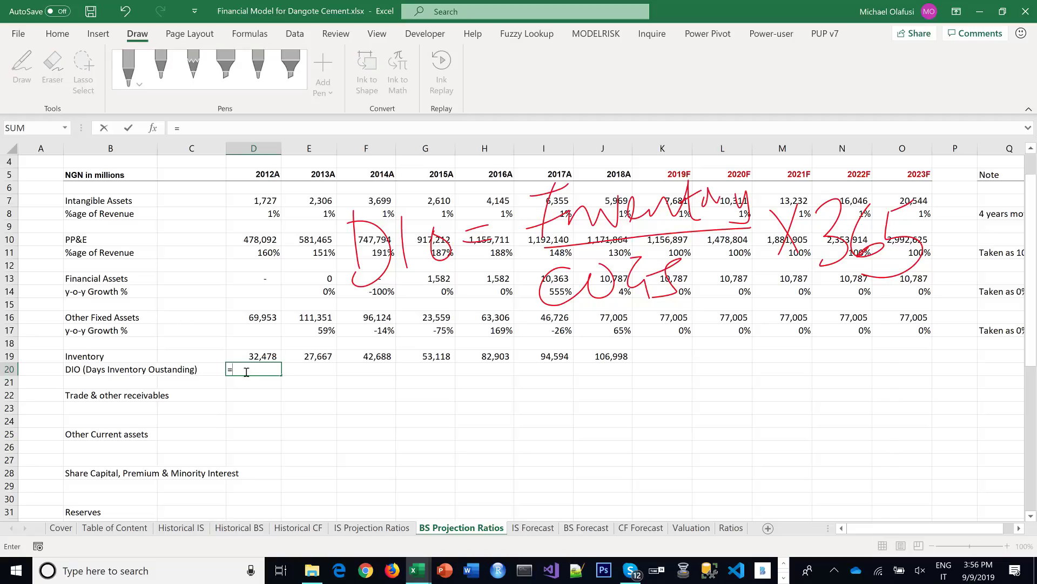
left_click(259, 354)
type("/")
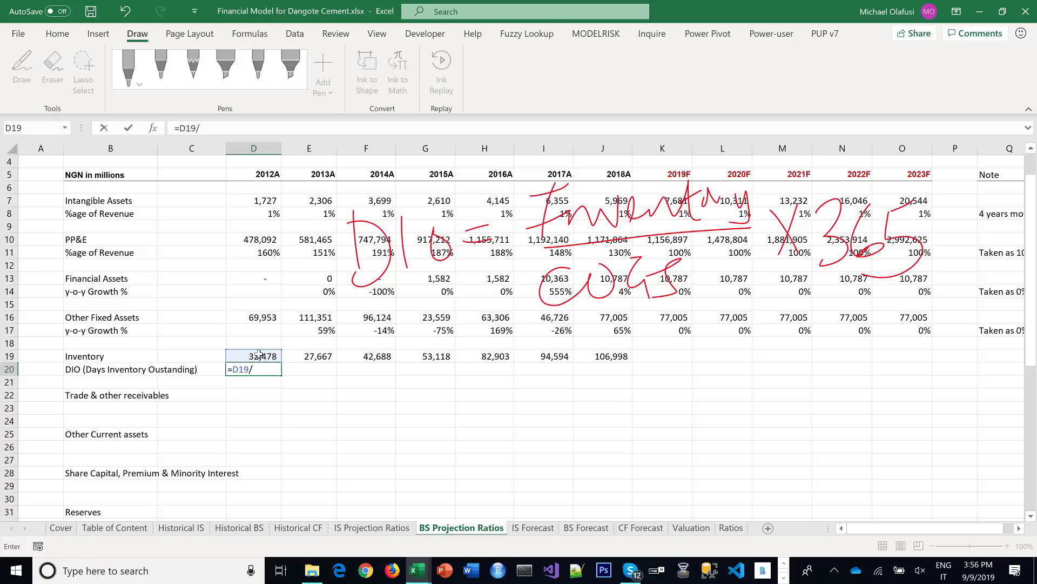
left_click(383, 532)
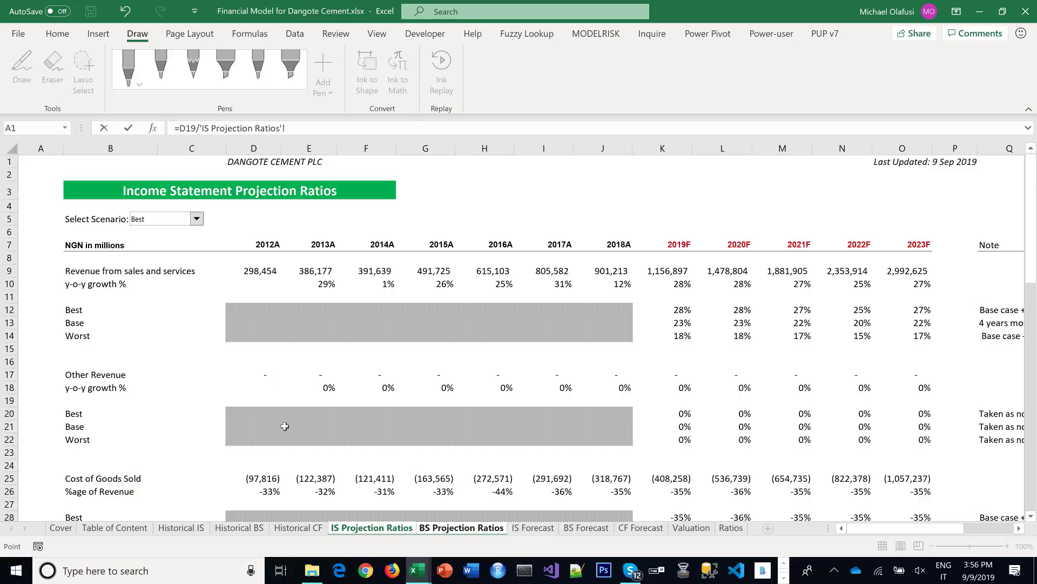
left_click(275, 478)
type("*")
key("Return")
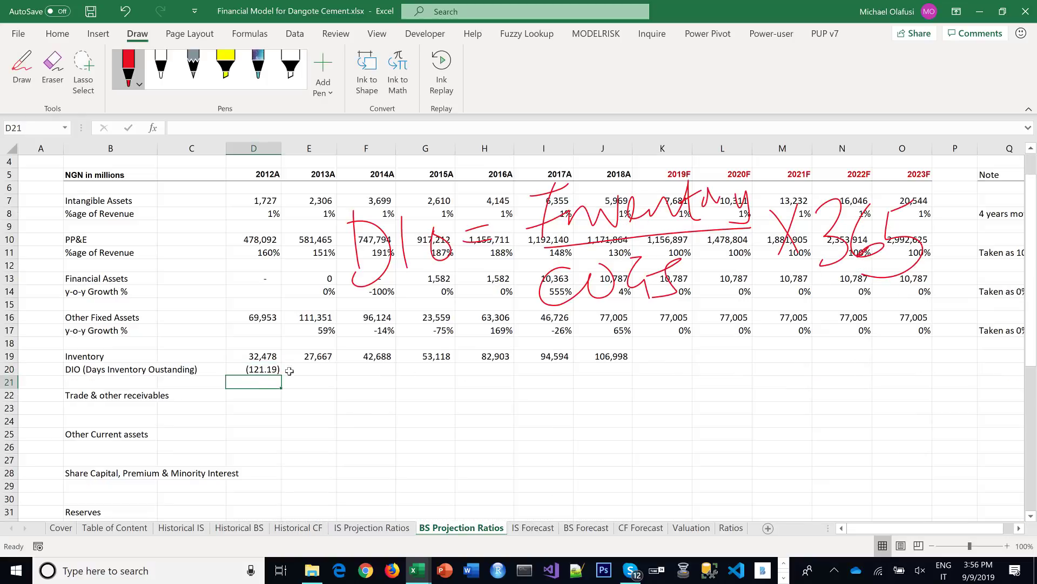
Format the 2012A DIO value in D20 with no decimal places
left_click(267, 369)
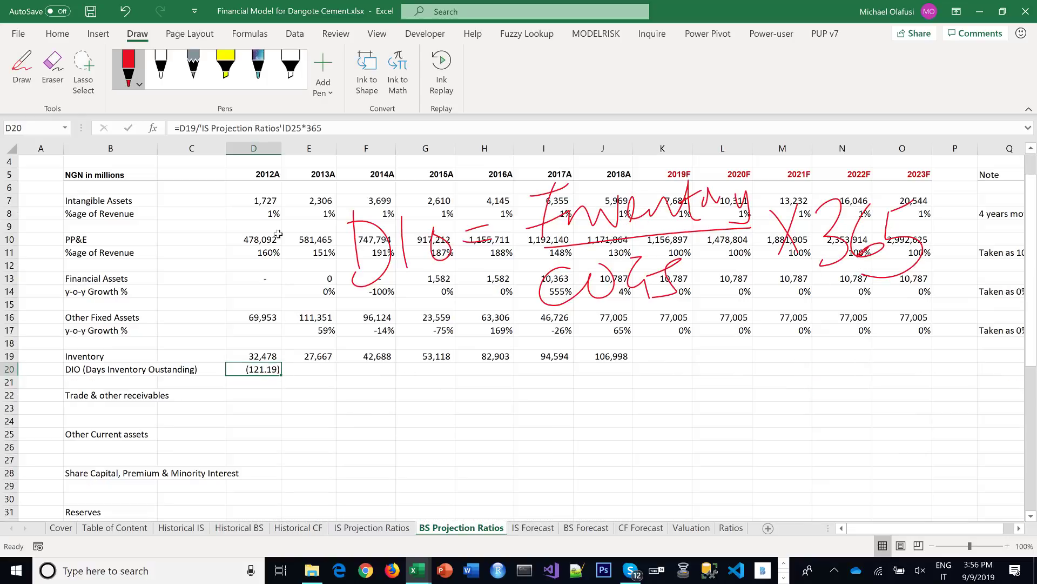
left_click(51, 34)
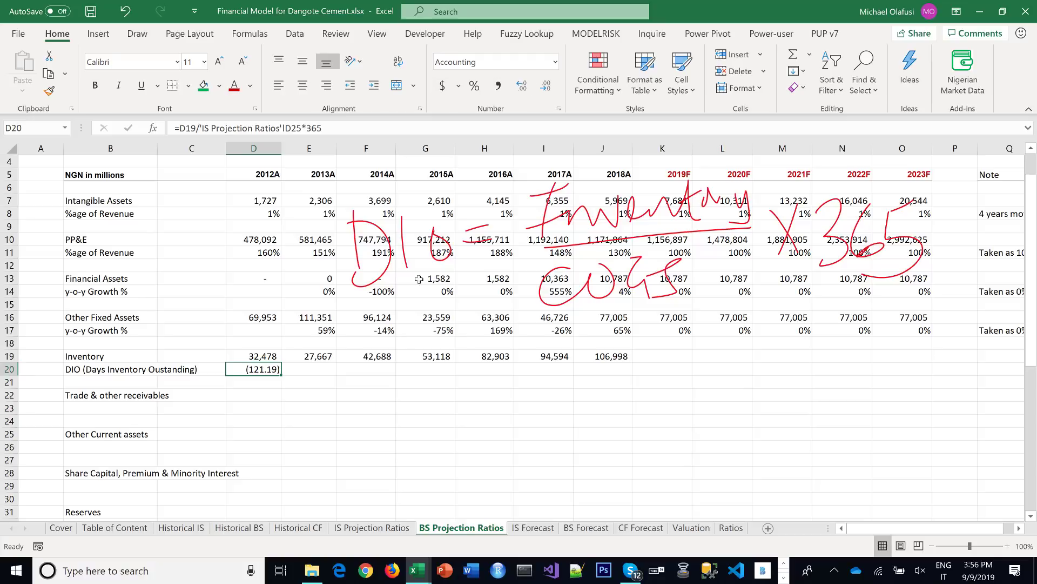
left_click(545, 85)
left_click(545, 85)
Put a minus sign before D19 in the D20 formula and fill the DIO calculation across to 2018A in J20
left_click(182, 128)
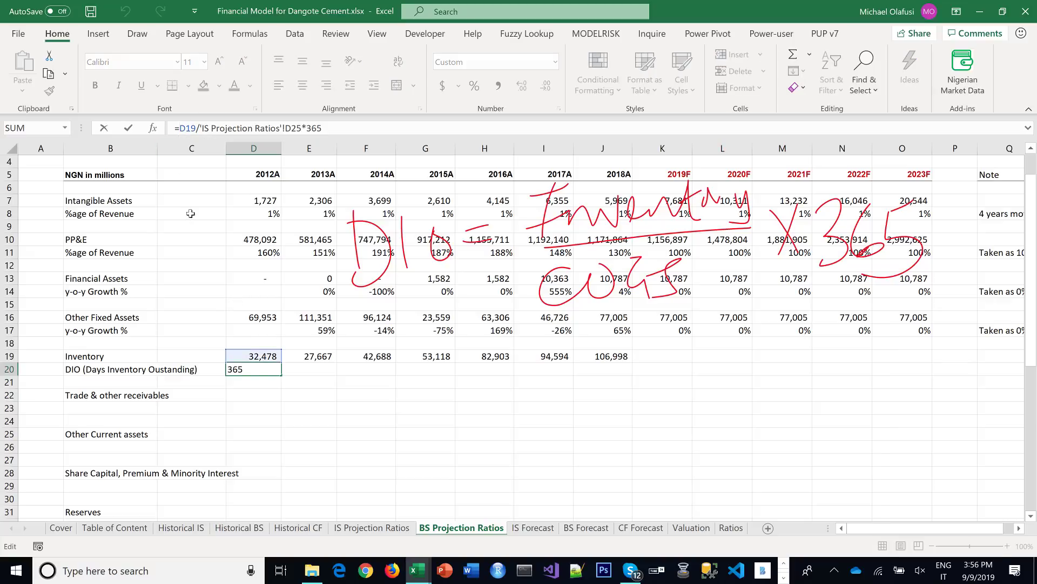
type("-")
key("Return")
left_click(267, 369)
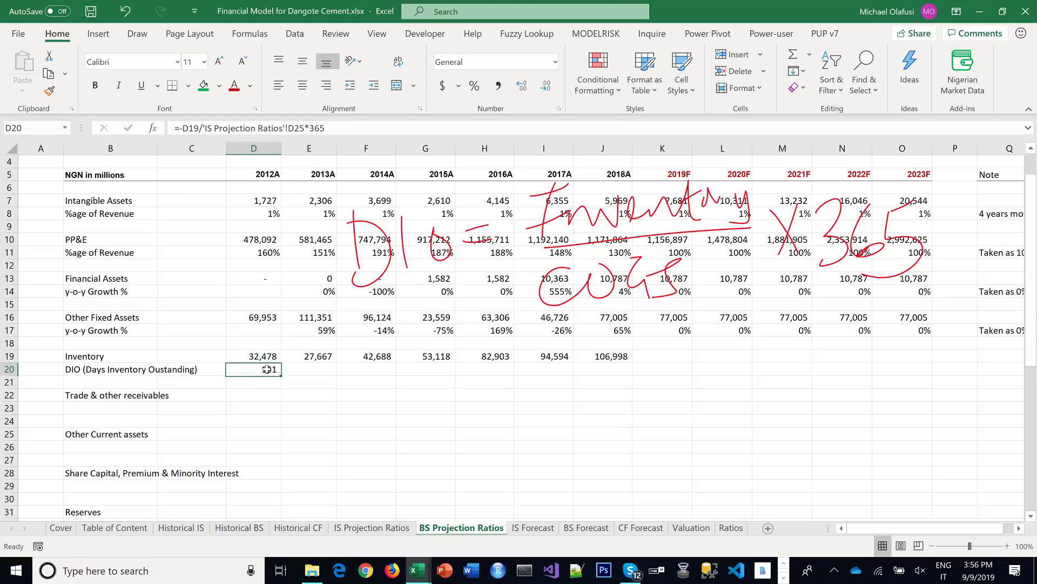
left_click_drag(281, 375, 634, 387)
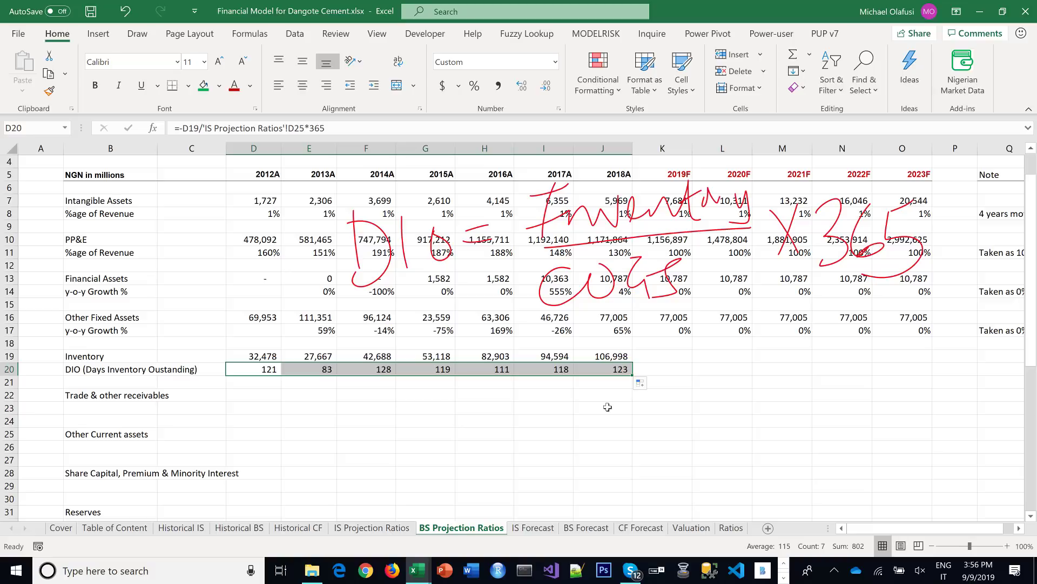
Set the 2019F DIO in K20 to =J20 and fill it across the forecast years to 2023F in O20
left_click(643, 372)
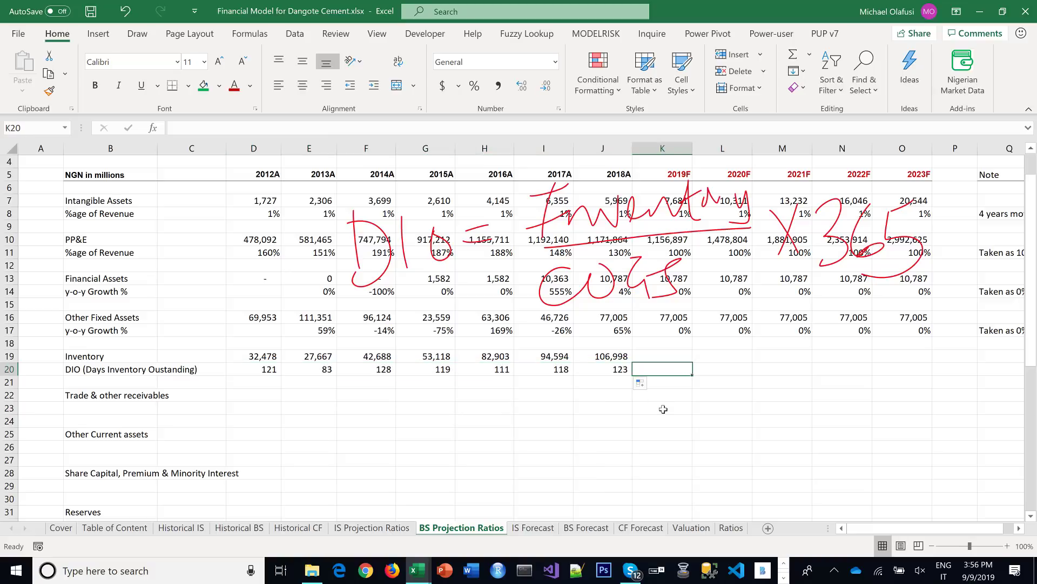
type("=")
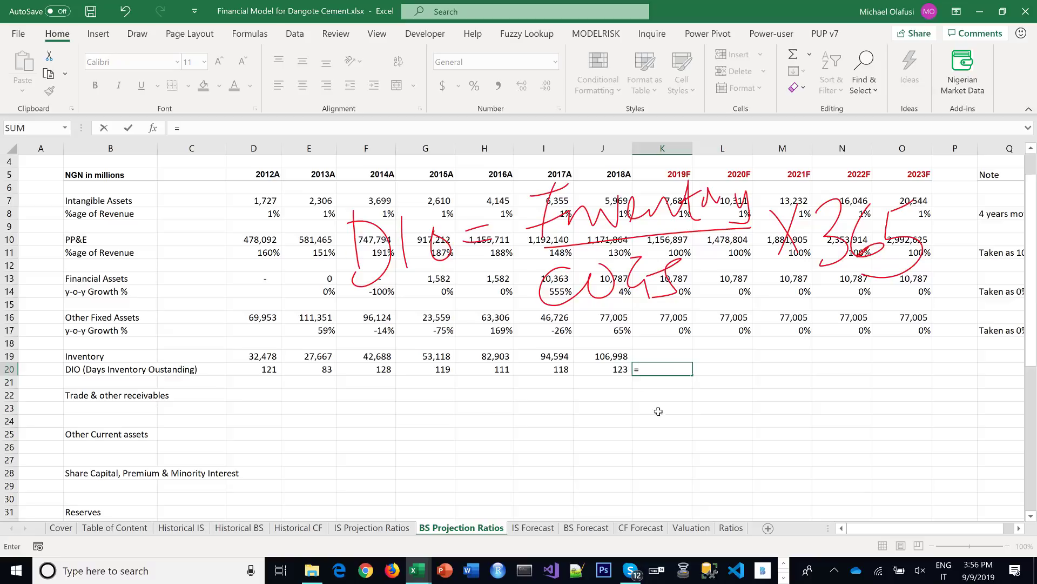
left_click(618, 372)
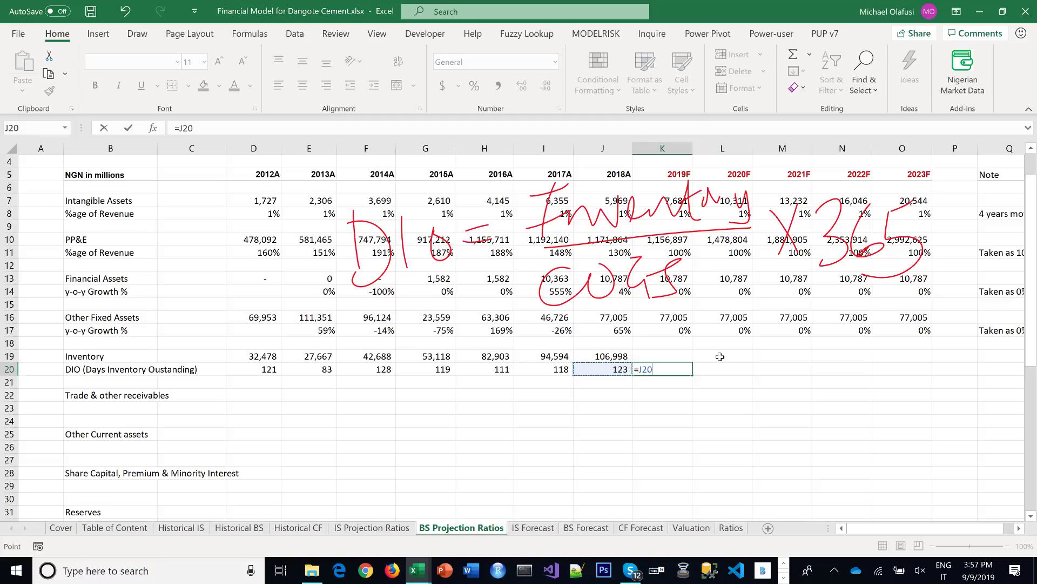
key("Return")
left_click(678, 370)
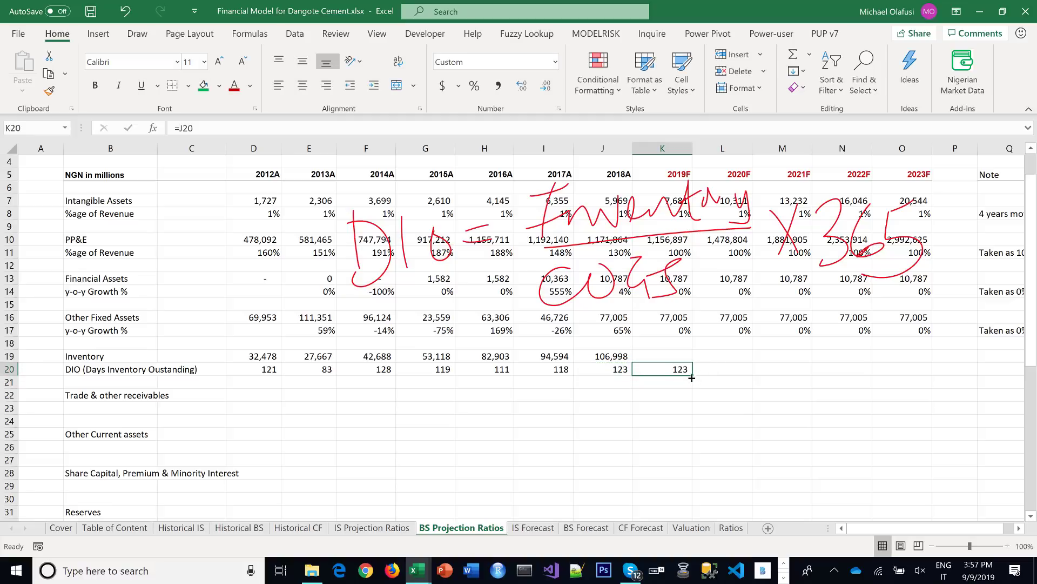
left_click_drag(692, 378, 921, 369)
Add the note "Last actual projected forward" in Q20 for the DIO forecast
left_click(998, 375)
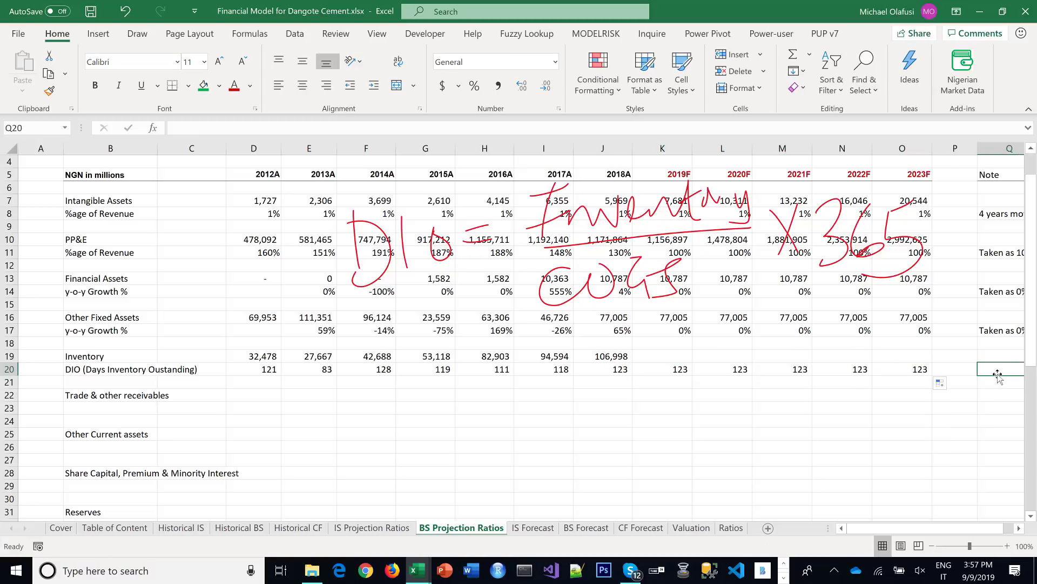
type("Last act")
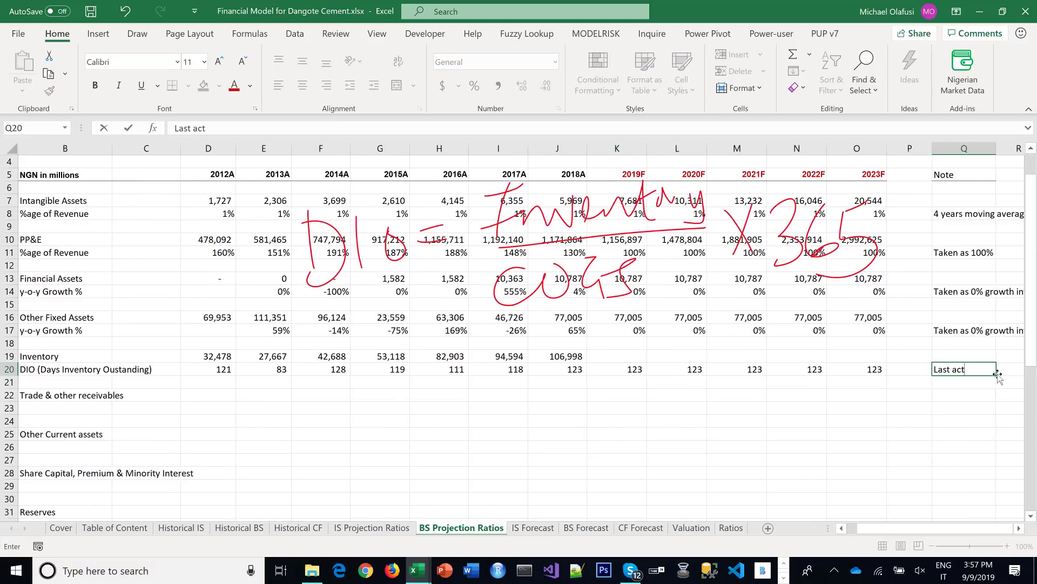
type("ual projecyed")
key("BackSpace")
key("BackSpace")
type("ted forwards")
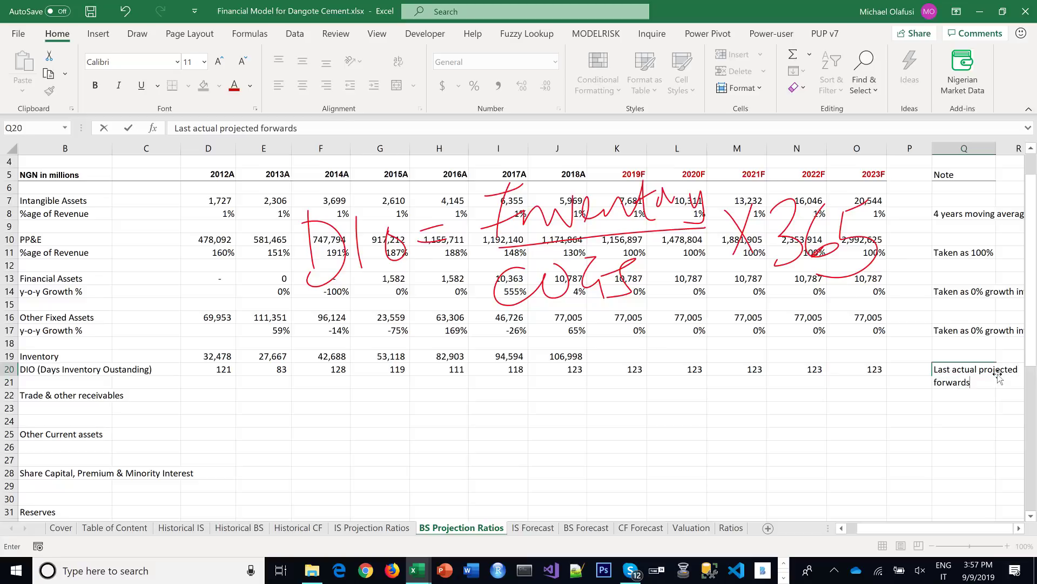
key("Return")
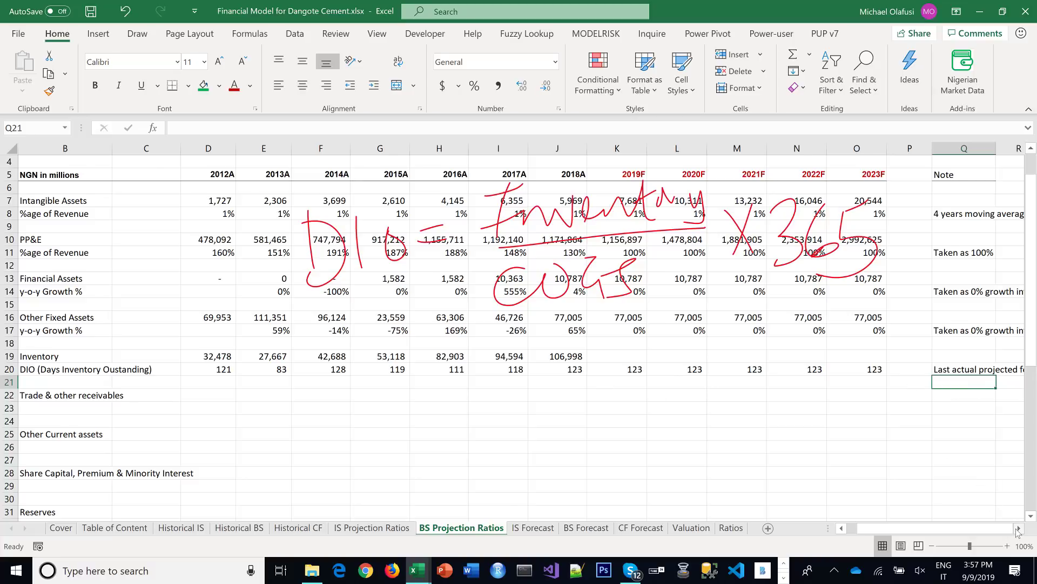
scroll(611, 417, "right", 1)
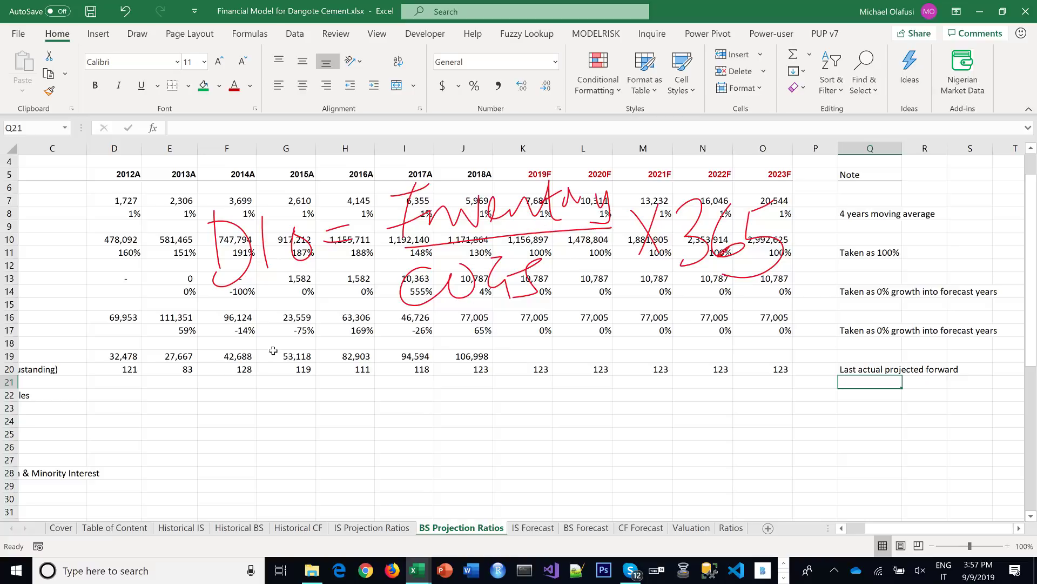
Mark up the handwritten DIO formula with red pen strokes around Inventory, COGS and 365 to illustrate rearranging it for inventory
left_click(137, 33)
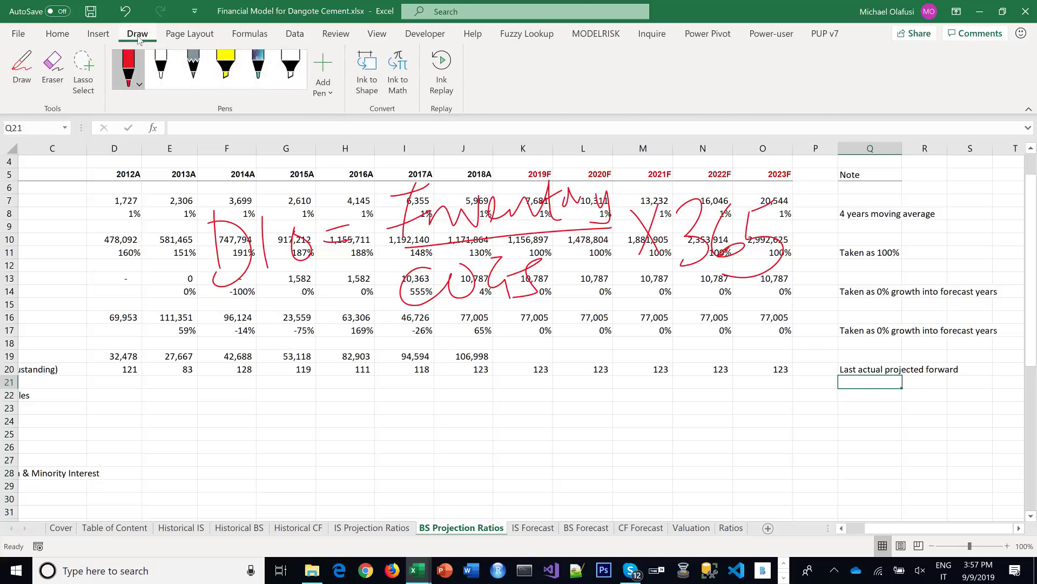
left_click(22, 70)
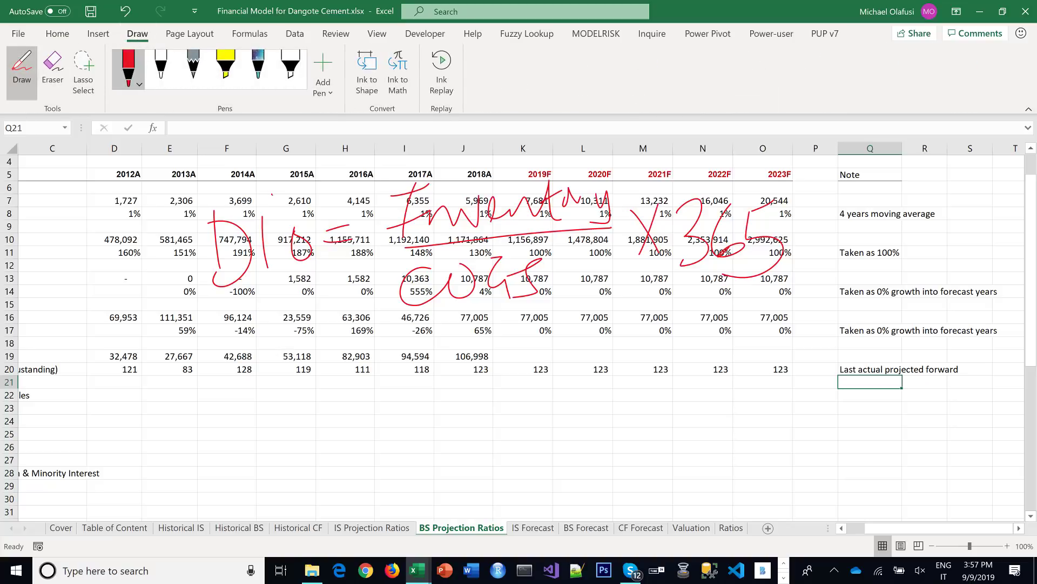
left_click_drag(273, 193, 295, 185)
left_click_drag(567, 284, 597, 266)
left_click_drag(630, 160, 627, 187)
mouse_move(360, 268)
left_mouse_down()
mouse_move(336, 295)
mouse_move(359, 284)
left_mouse_up()
left_click_drag(656, 271, 633, 295)
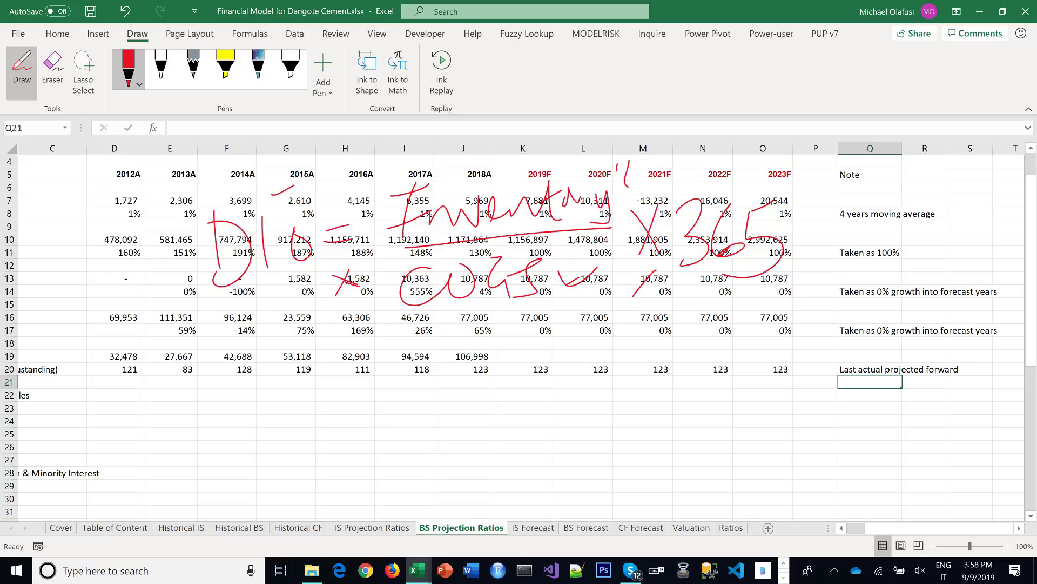
left_click(21, 67)
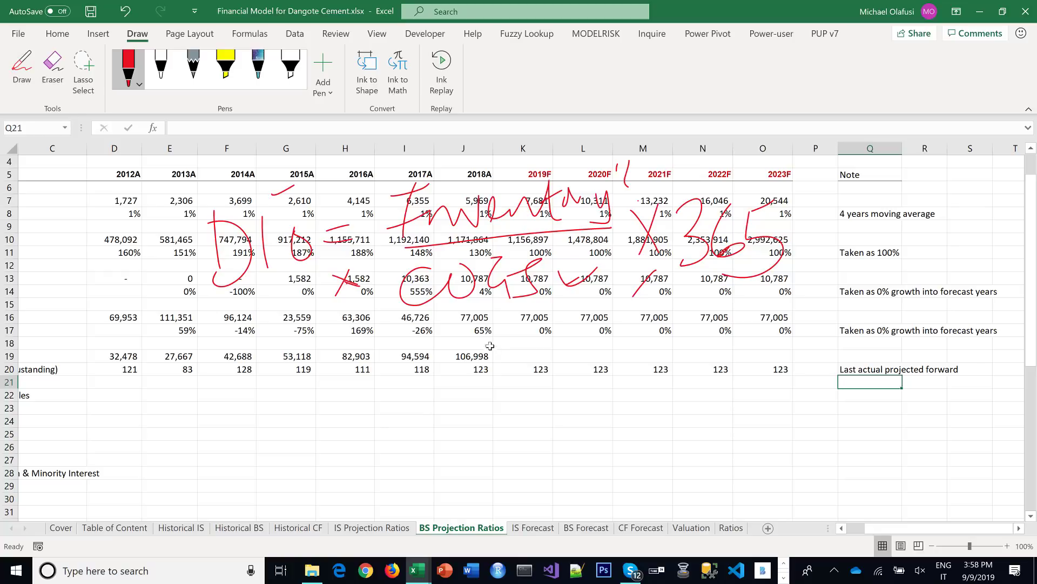
Calculate the 2019F Inventory in K19 as =-K20*'IS Projection Ratios'!K25/365, using the forecast Cost of Goods Sold
left_click(500, 354)
type("=")
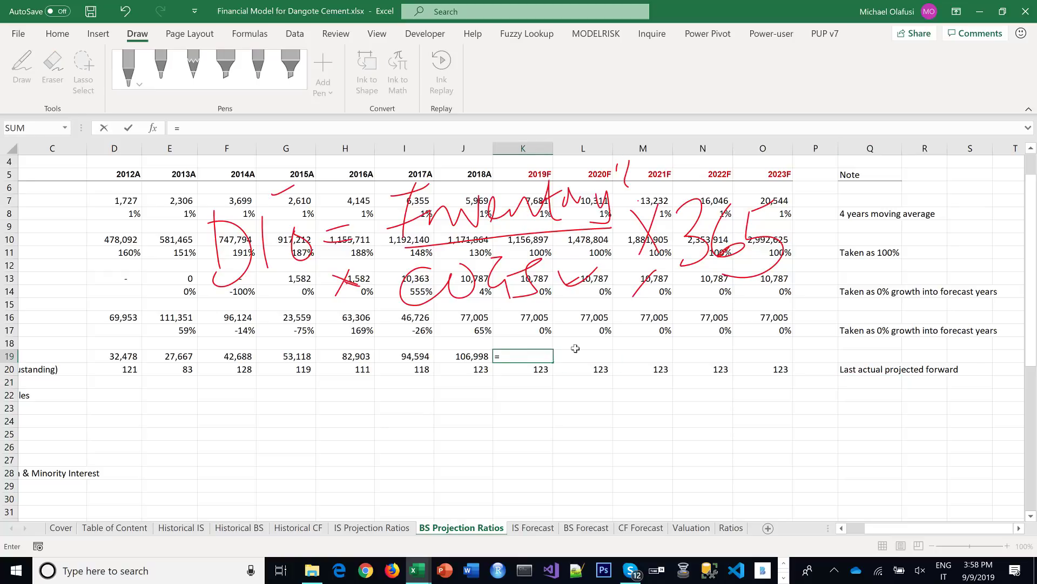
left_click(541, 371)
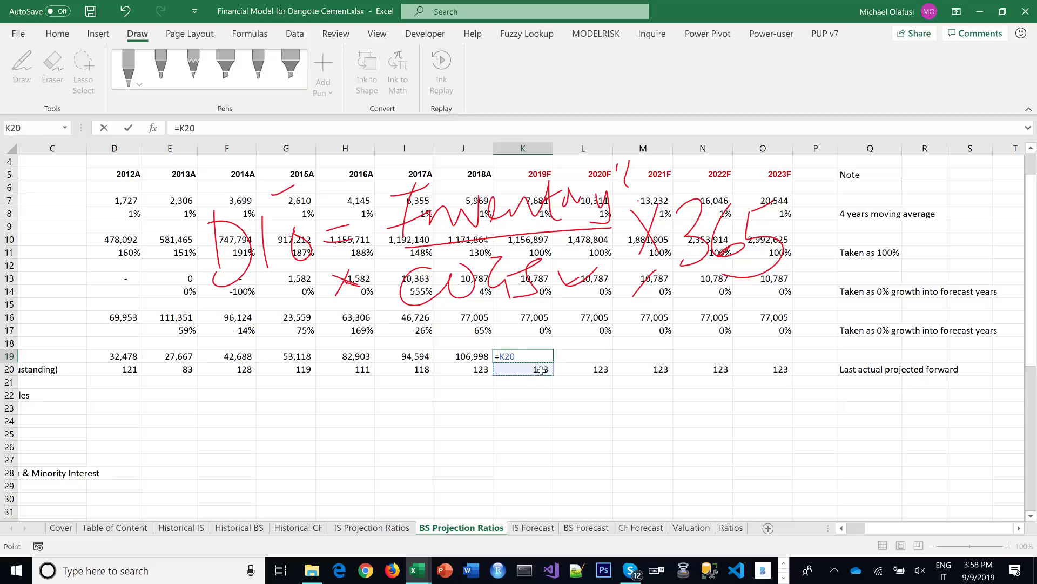
type("*")
left_click(383, 529)
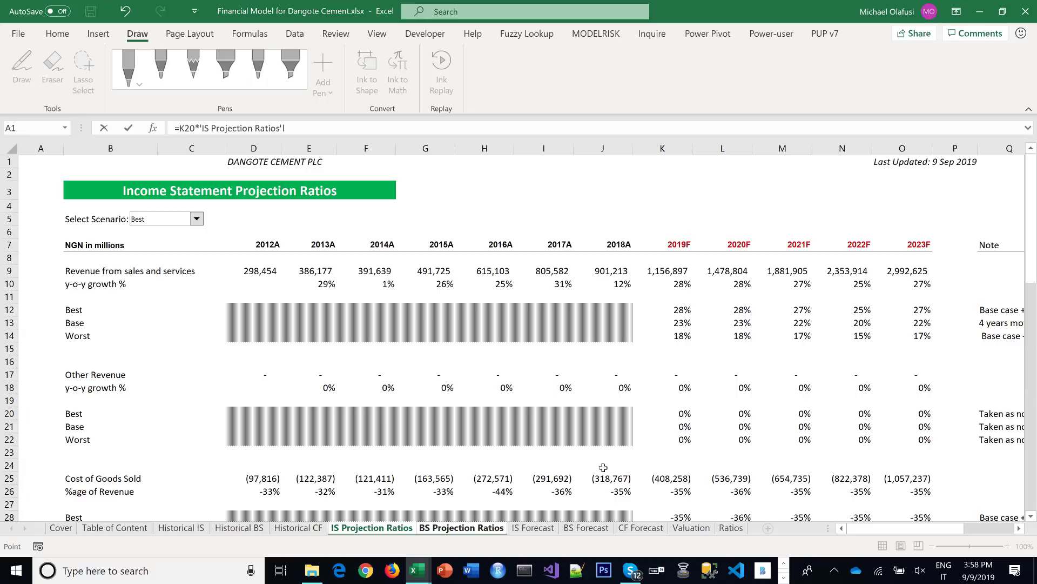
left_click(669, 479)
type("/365")
left_click(179, 128)
type("-")
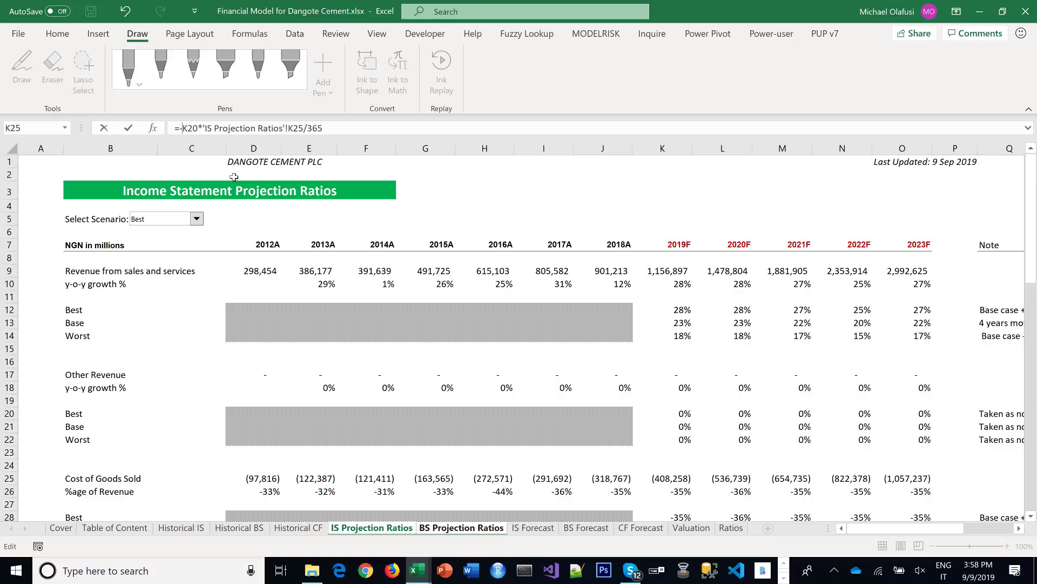
key("Return")
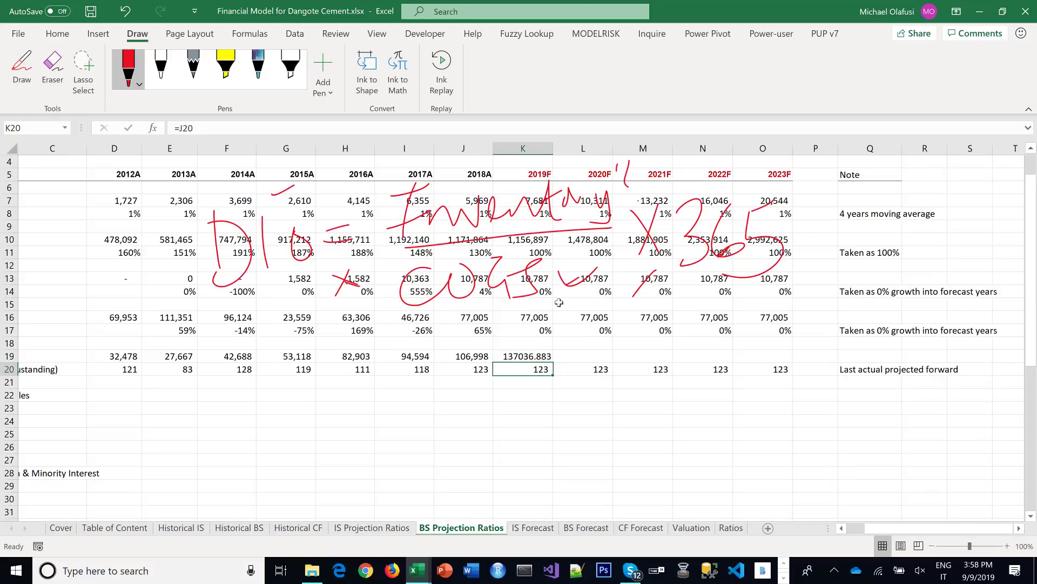
Format K19 with a thousands separator and no decimals, and fill the inventory formula across to 2023F in O19
left_click(531, 352)
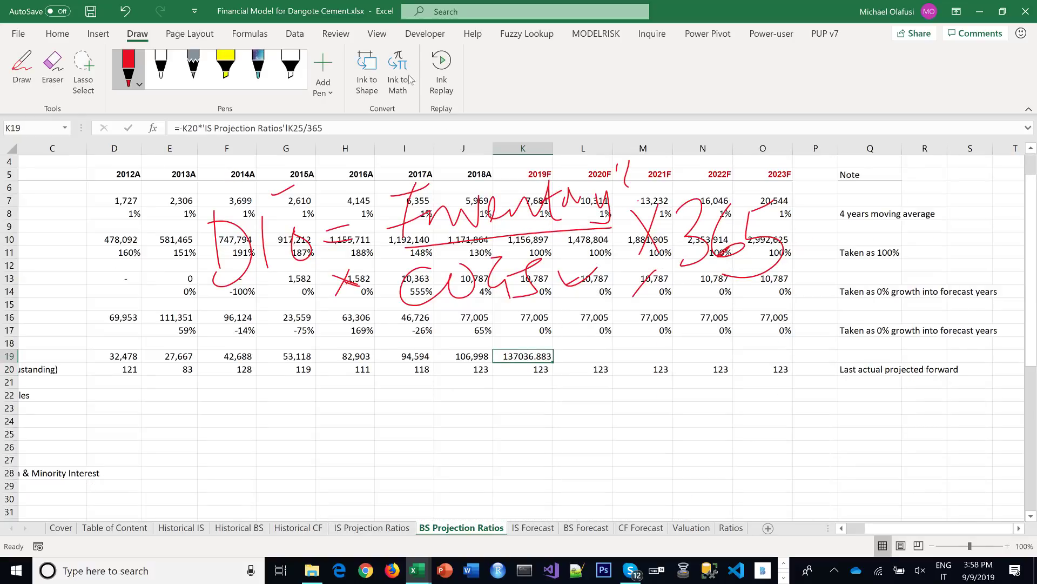
left_click(78, 34)
left_click(498, 85)
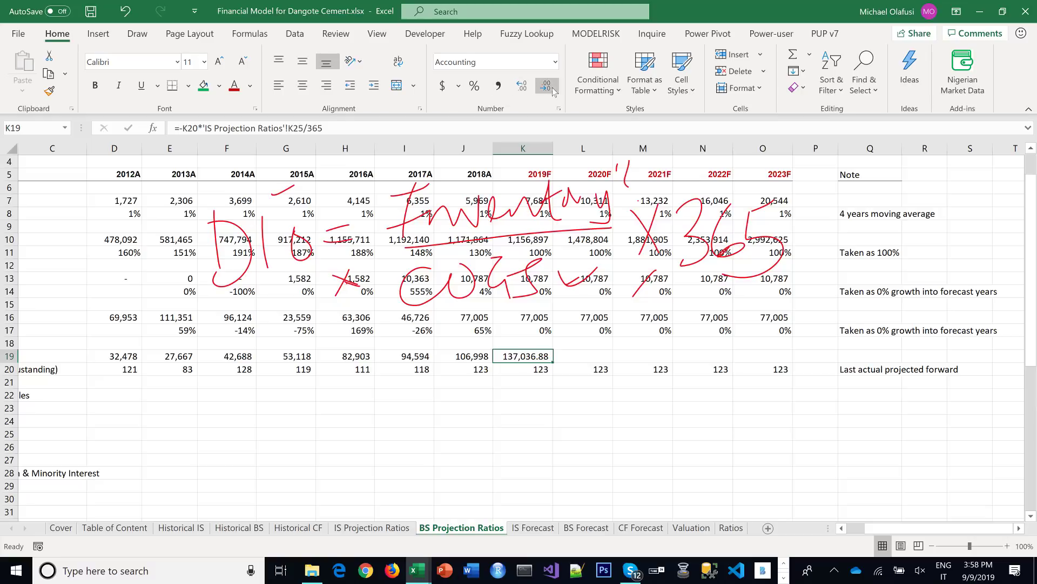
left_click(551, 88)
left_click(552, 87)
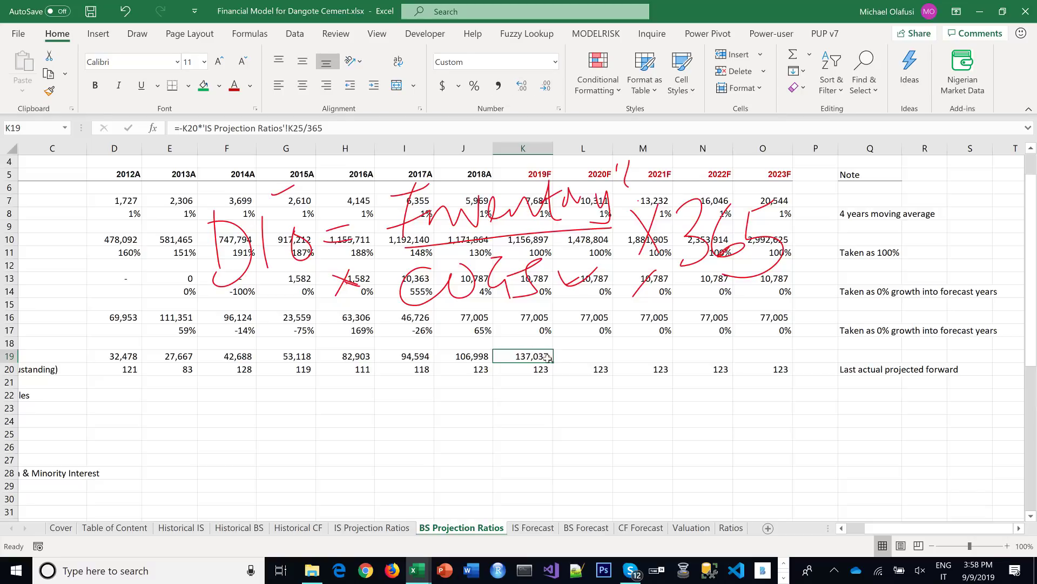
left_click_drag(551, 363, 782, 365)
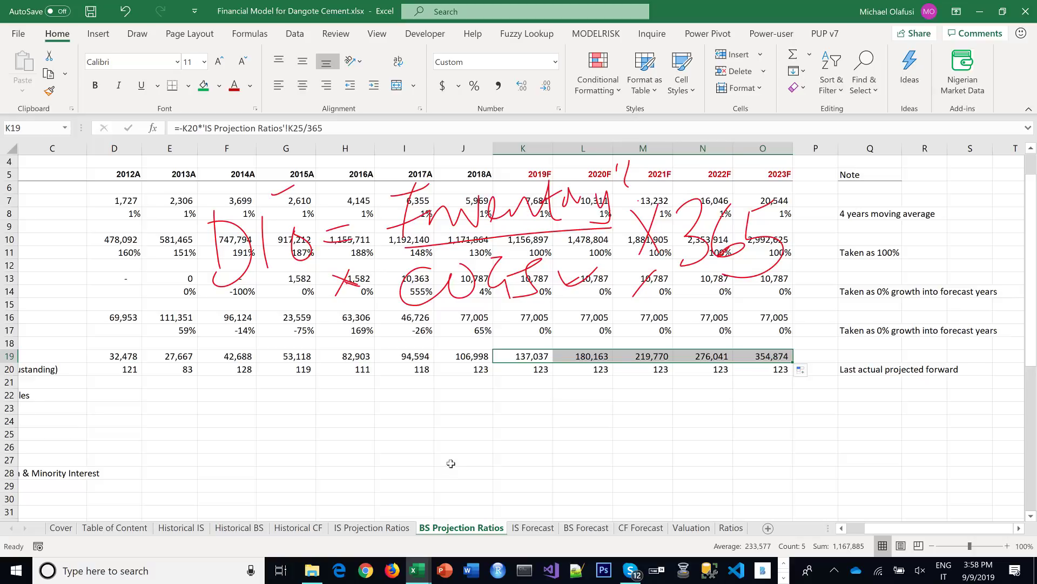
Remove the minus sign before K20 in the K19 inventory formula
left_click(842, 528)
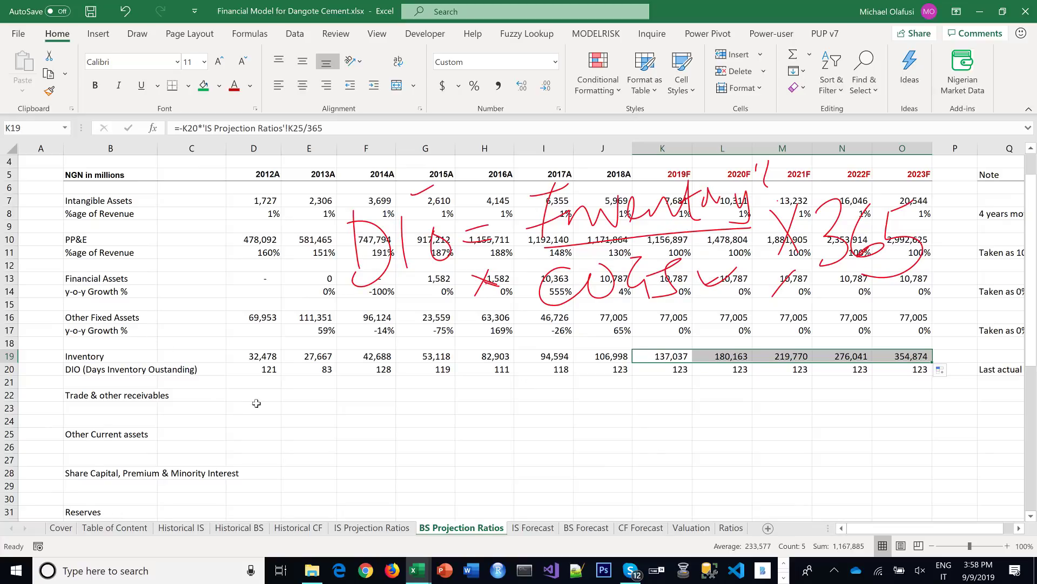
left_click(668, 357)
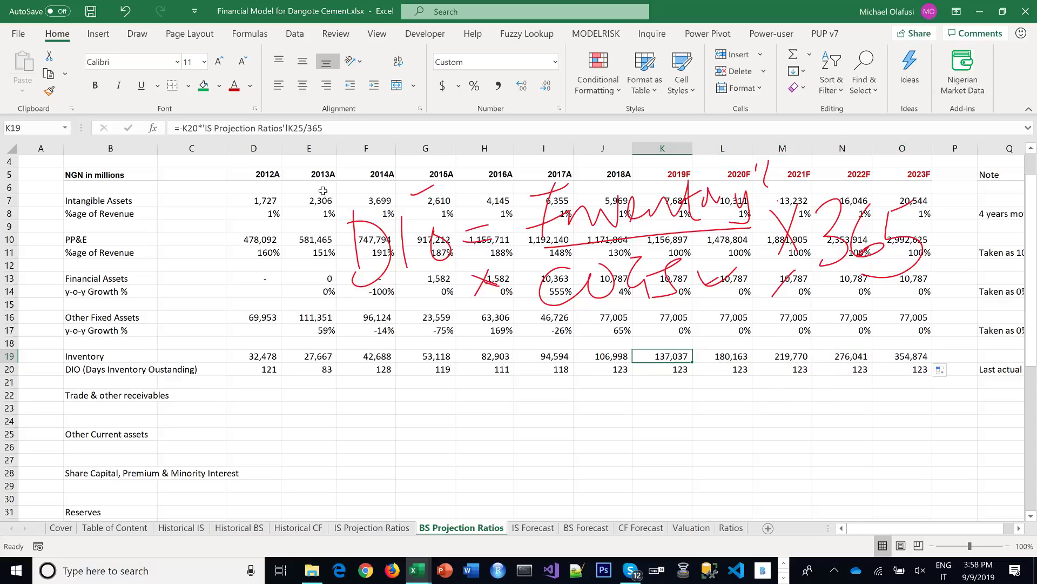
left_click(184, 127)
left_click(183, 127)
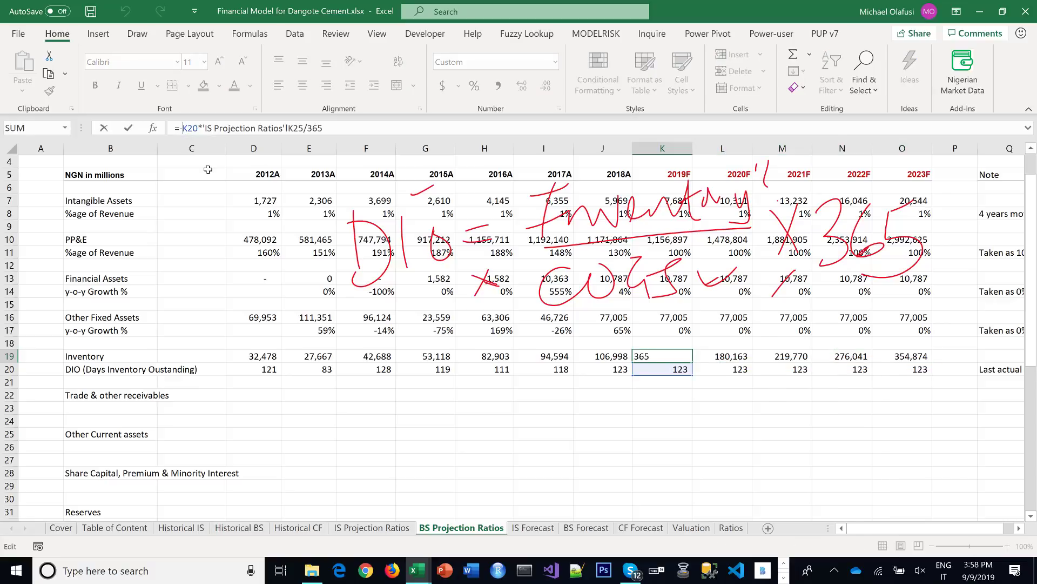
key("BackSpace")
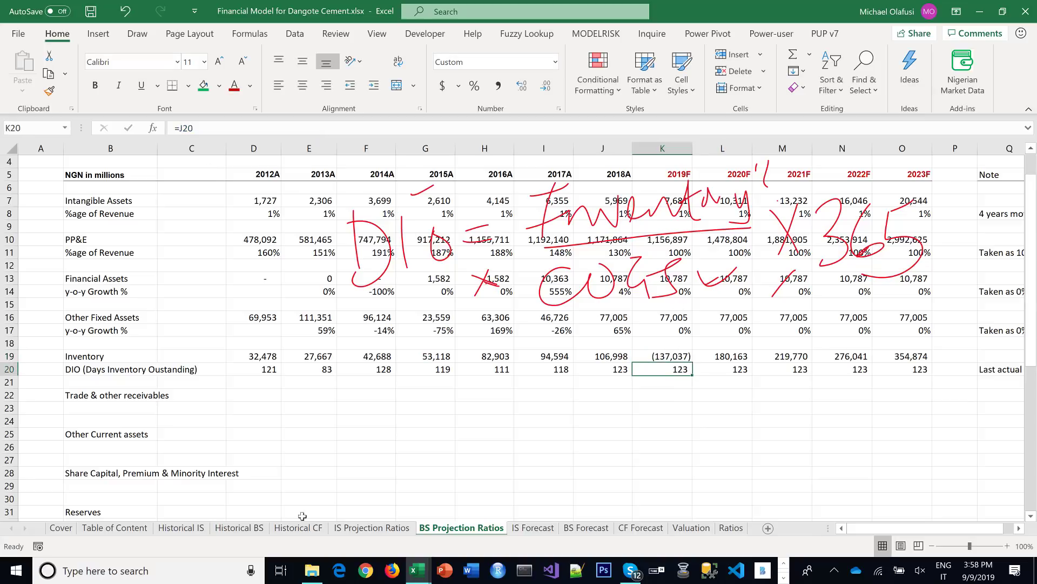
Check the sign of the 2019F to 2023F Cost of Goods Sold values on the IS Projection Ratios sheet
left_click(372, 527)
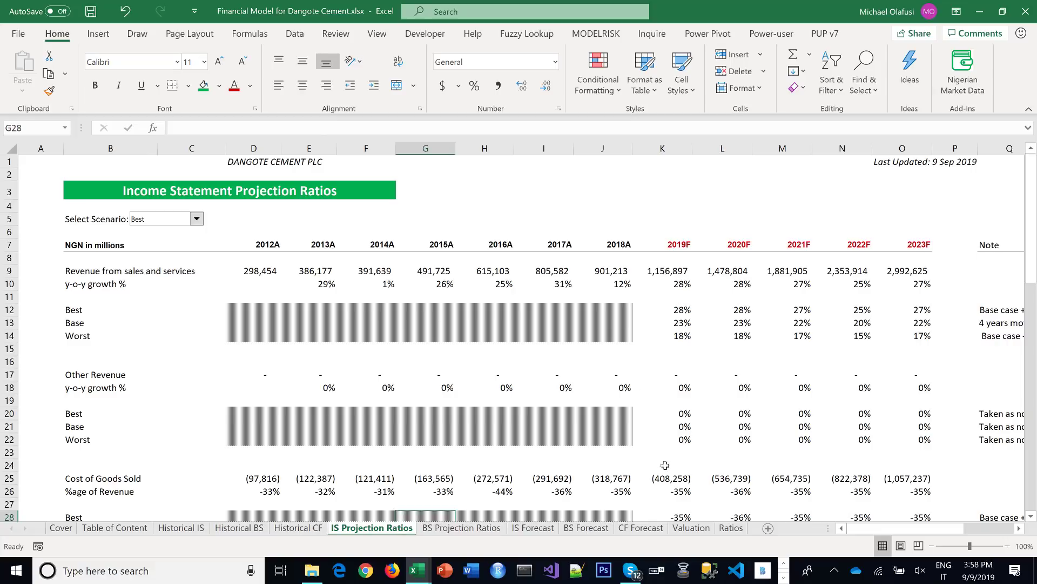
left_click_drag(668, 479, 912, 478)
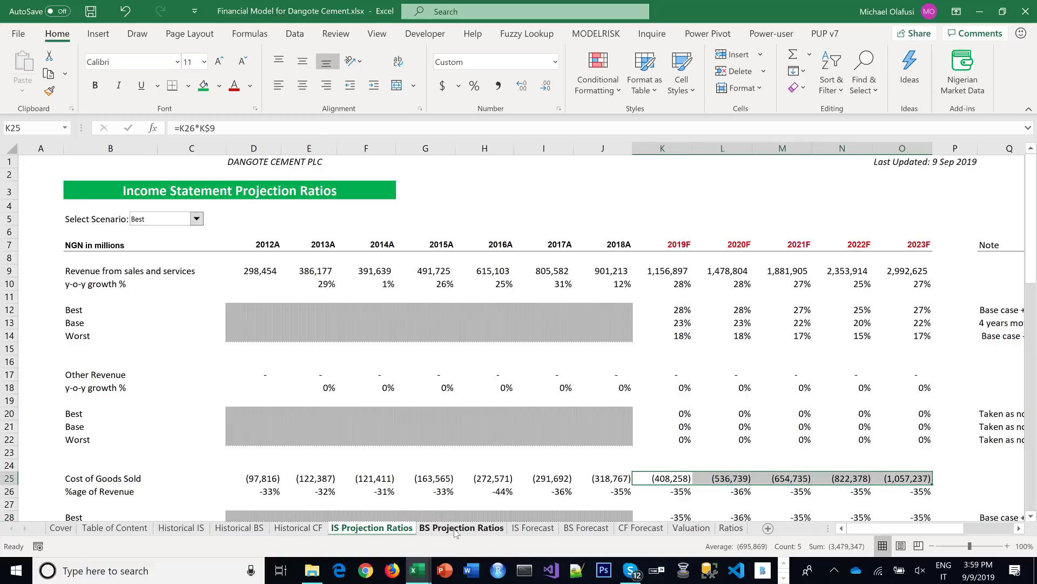
left_click(494, 529)
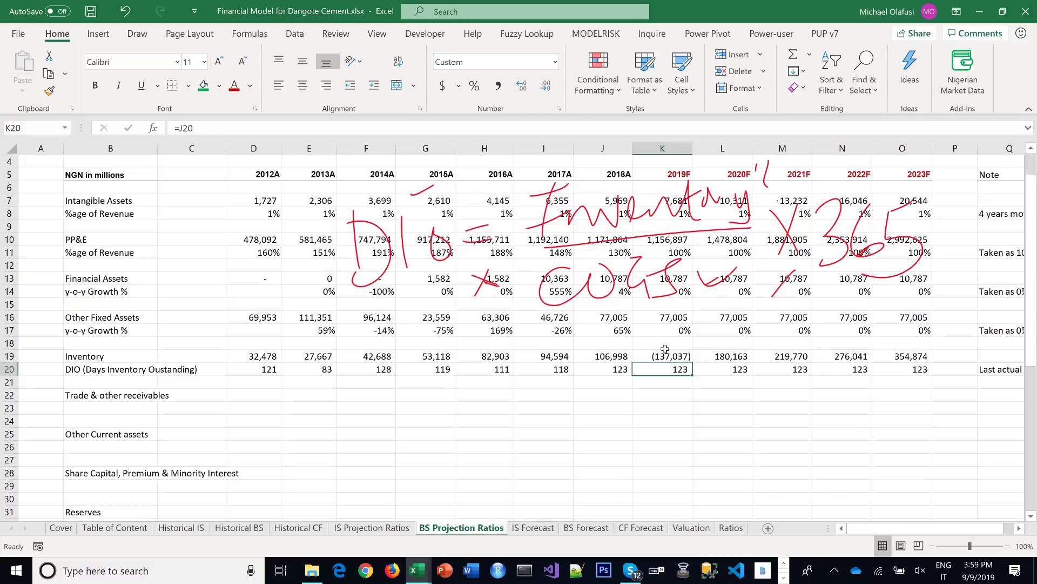
Put the minus sign back before K20 in the K19 inventory formula
left_click(660, 358)
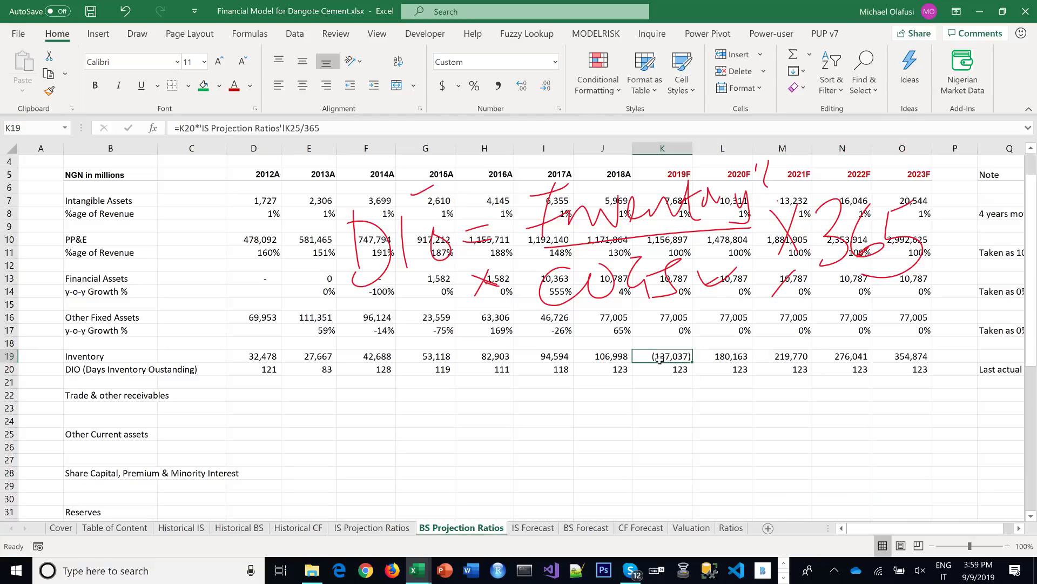
left_click(179, 128)
type("-")
key("Return")
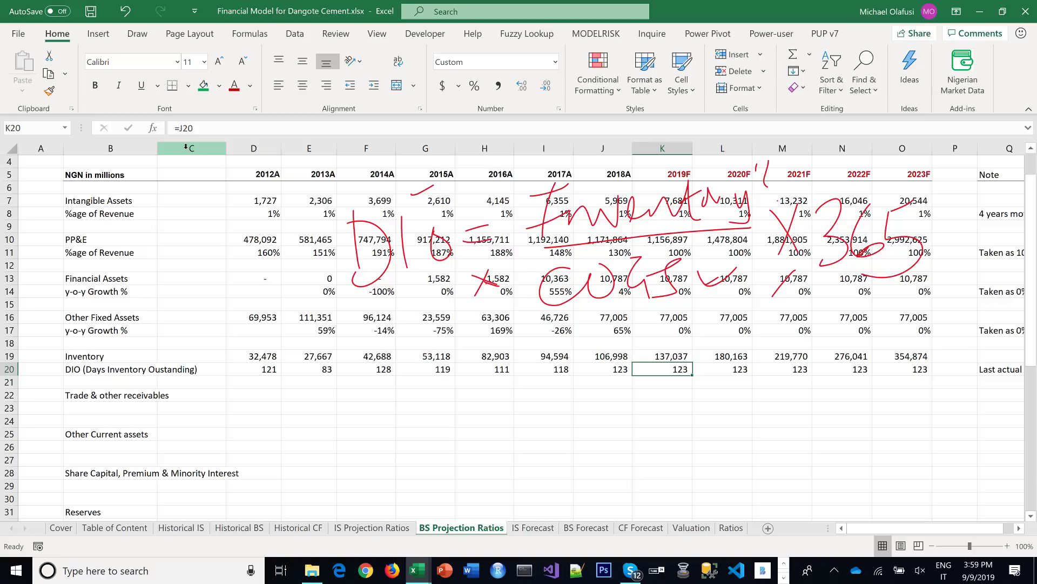
Link the 2012A Trade & other receivables in D22 to ='Historical BS'!E14
left_click(259, 394)
type("=")
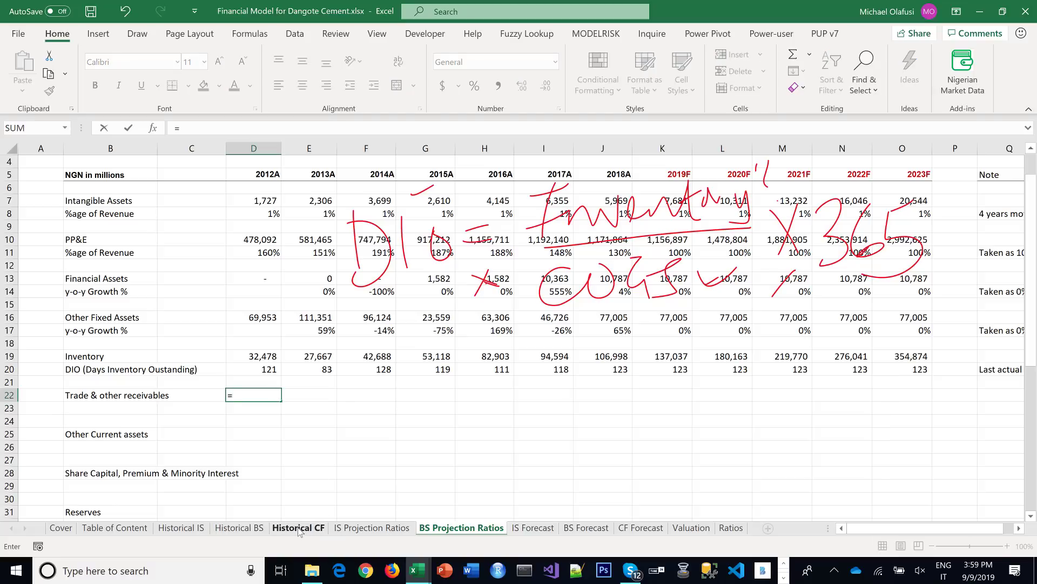
left_click(247, 529)
scroll(357, 380, "down", 1)
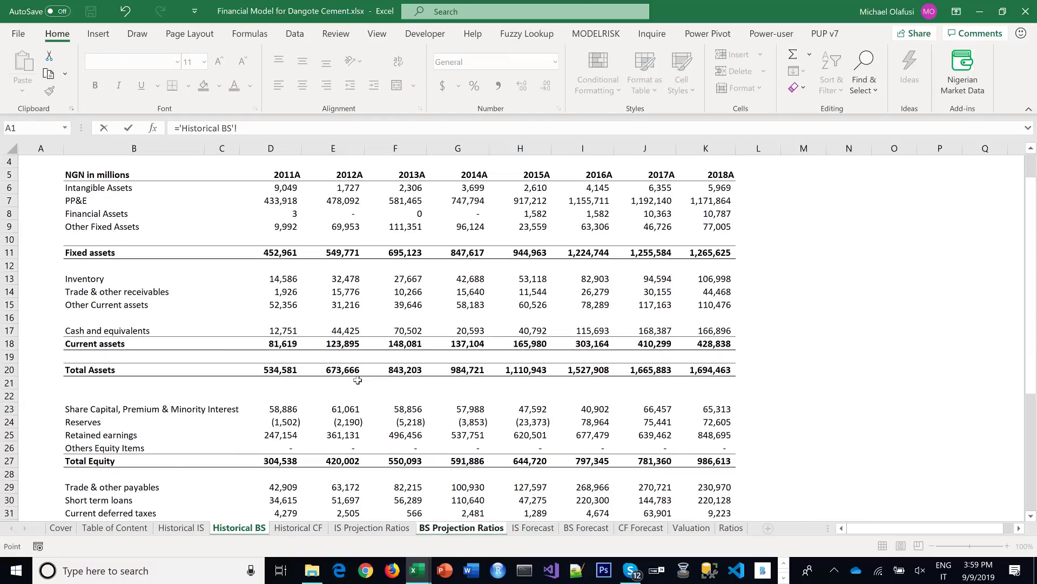
left_click(342, 293)
key("Return")
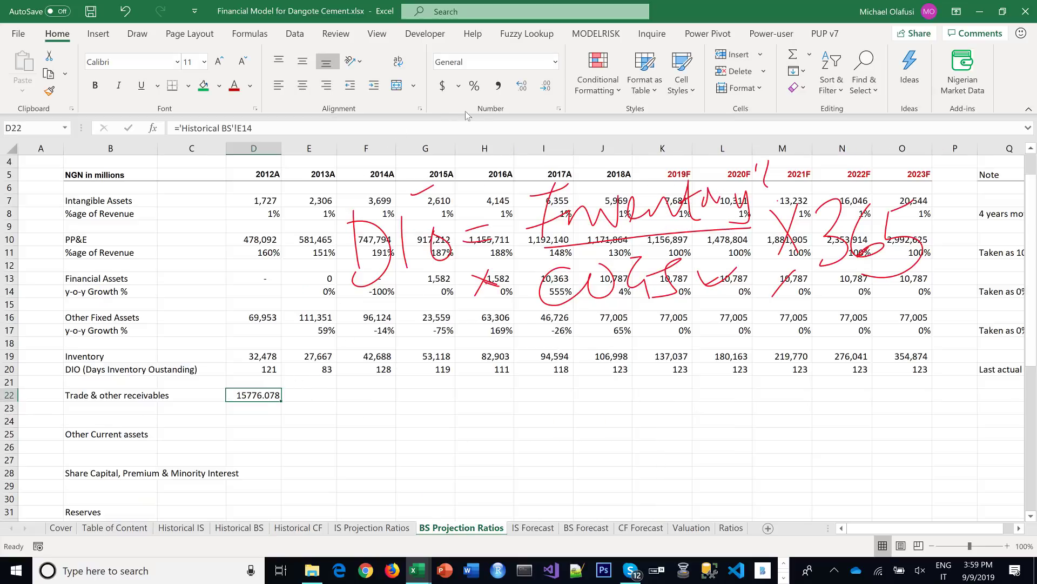
Format D22 with a thousands separator and no decimals, and fill the receivables link across to 2018A in J22
left_click(498, 86)
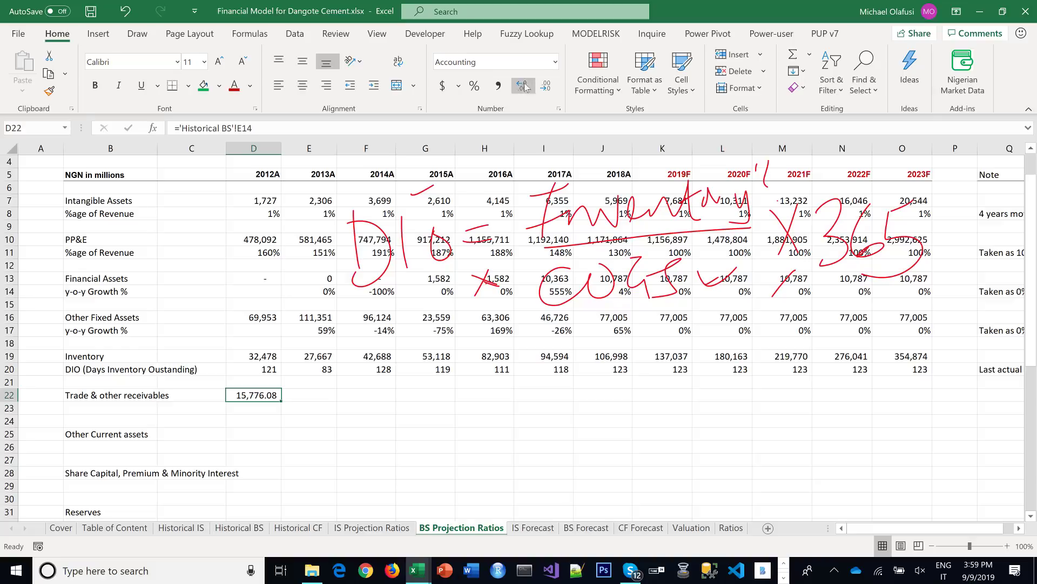
left_click(547, 84)
left_click(547, 85)
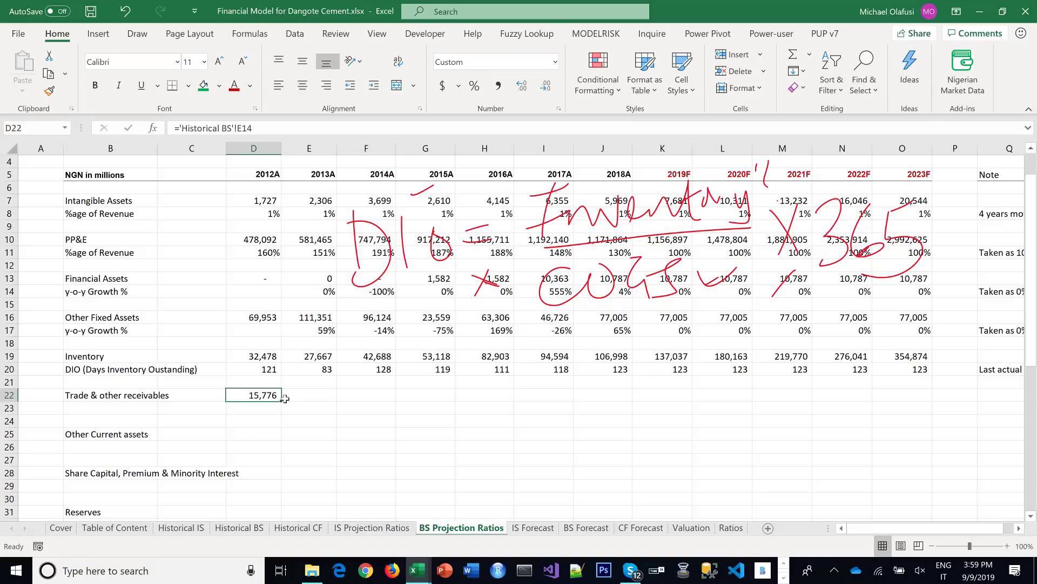
left_click_drag(283, 400, 648, 390)
Label B23, below Trade & other receivables, as "DSO (Days Sales Outstanding)"
left_click(254, 414)
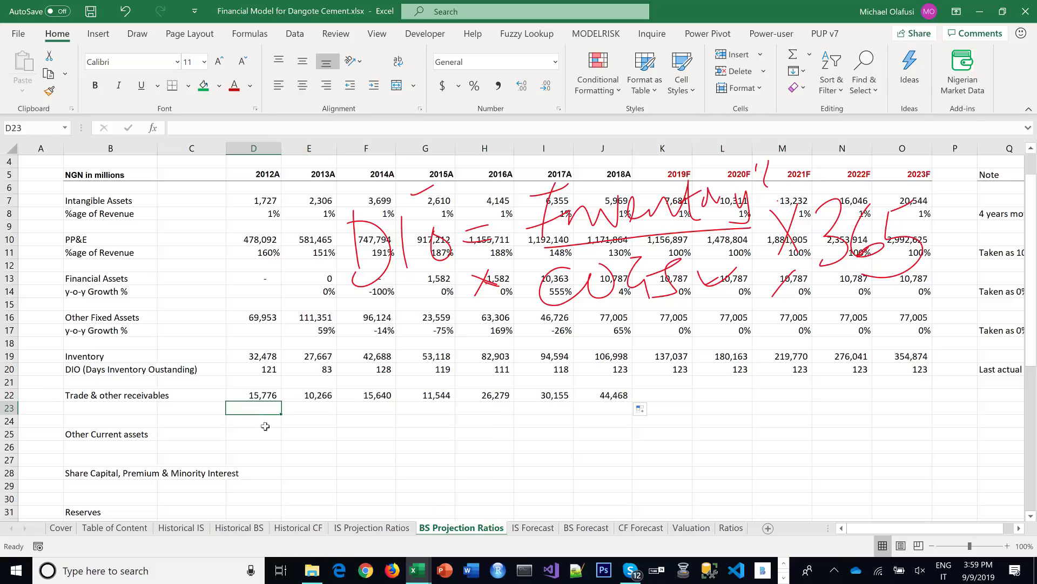
left_click(121, 413)
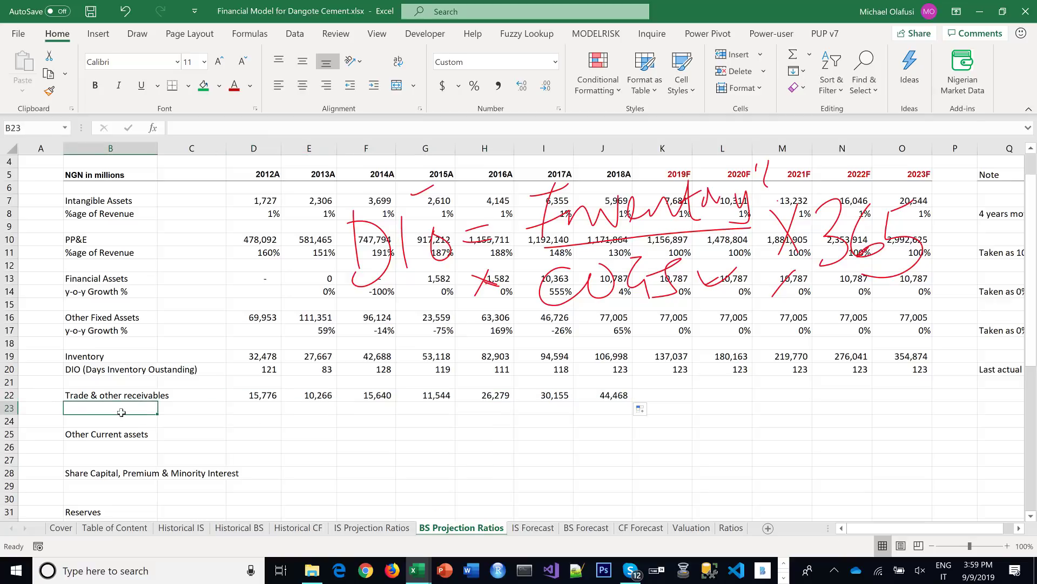
type("DSO ")
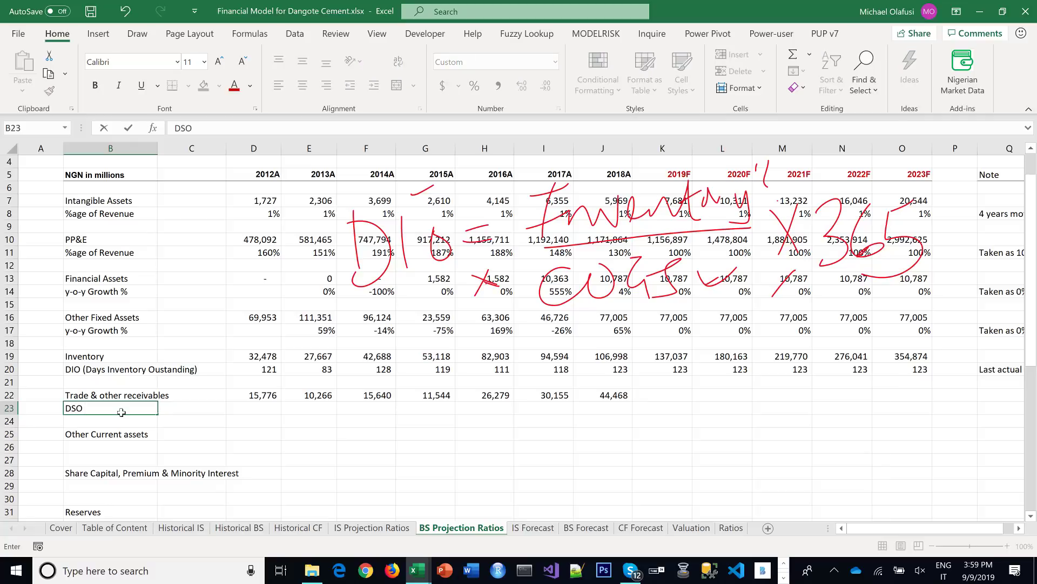
type("(Days Sales Outstandi")
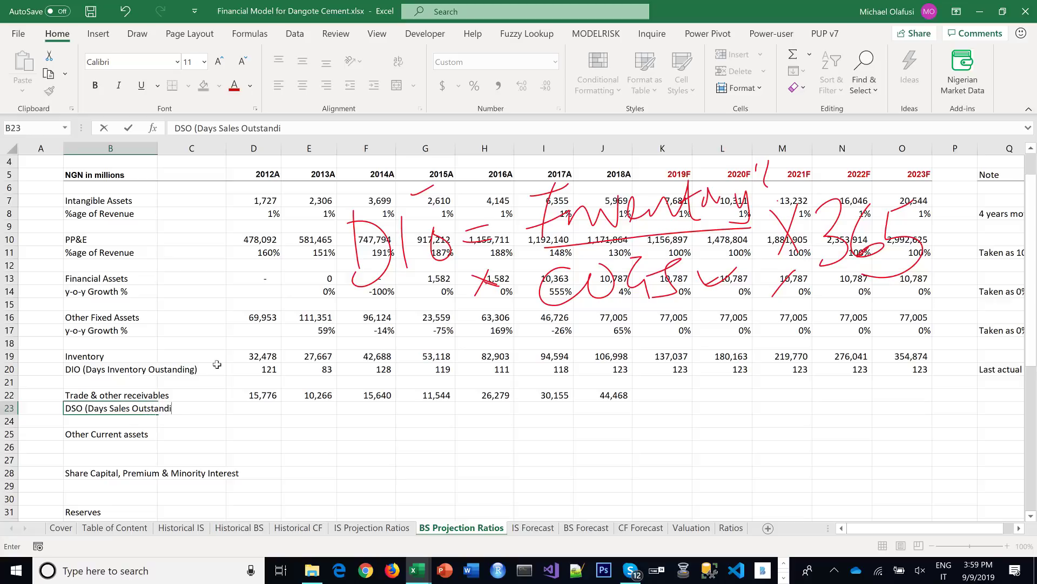
type("ng)")
key("Return")
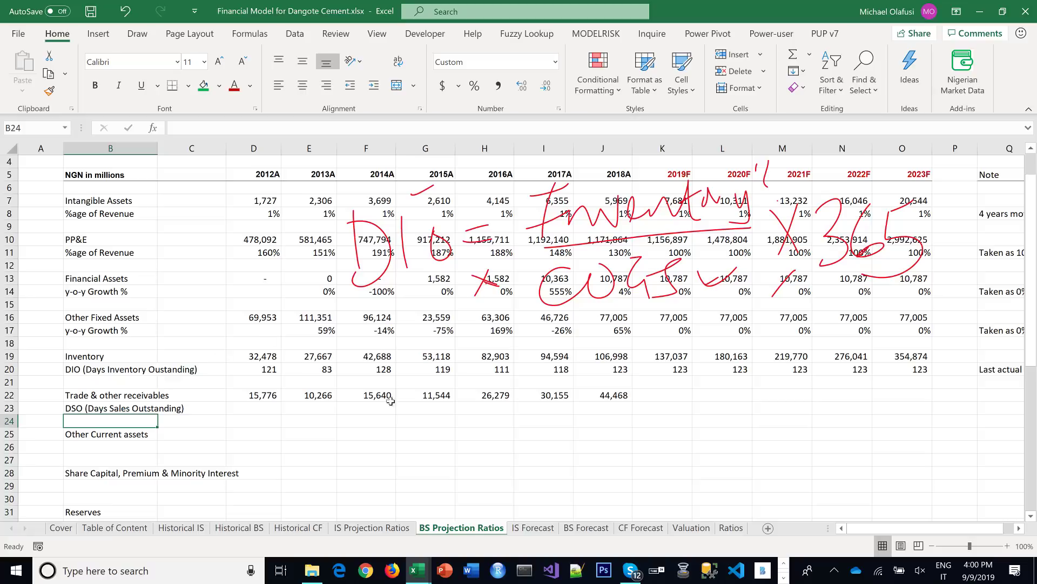
Erase the handwritten red DIO formula from the BS Projection Ratios sheet
left_click(265, 408)
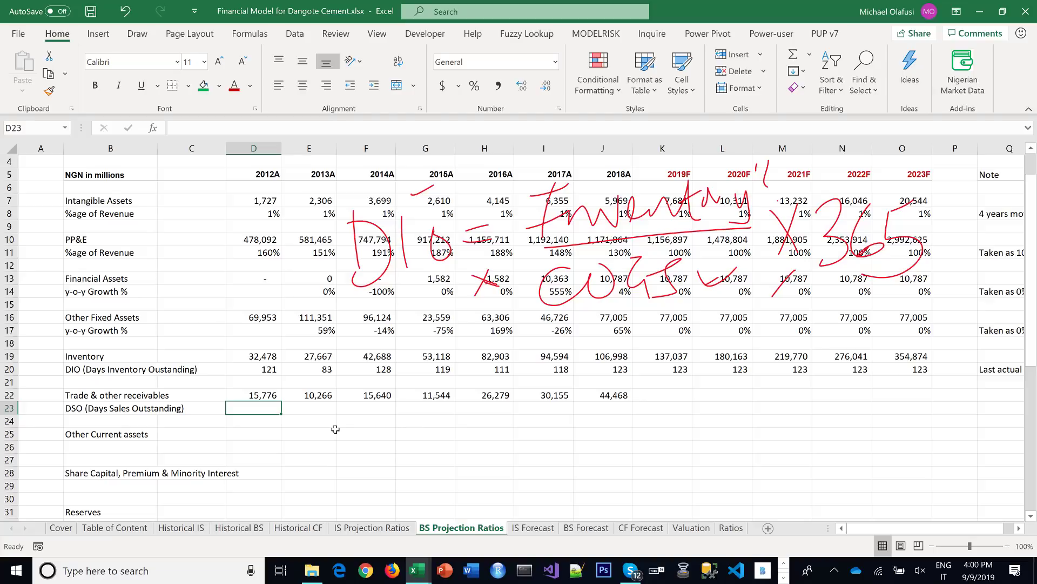
left_click(295, 34)
left_click(137, 33)
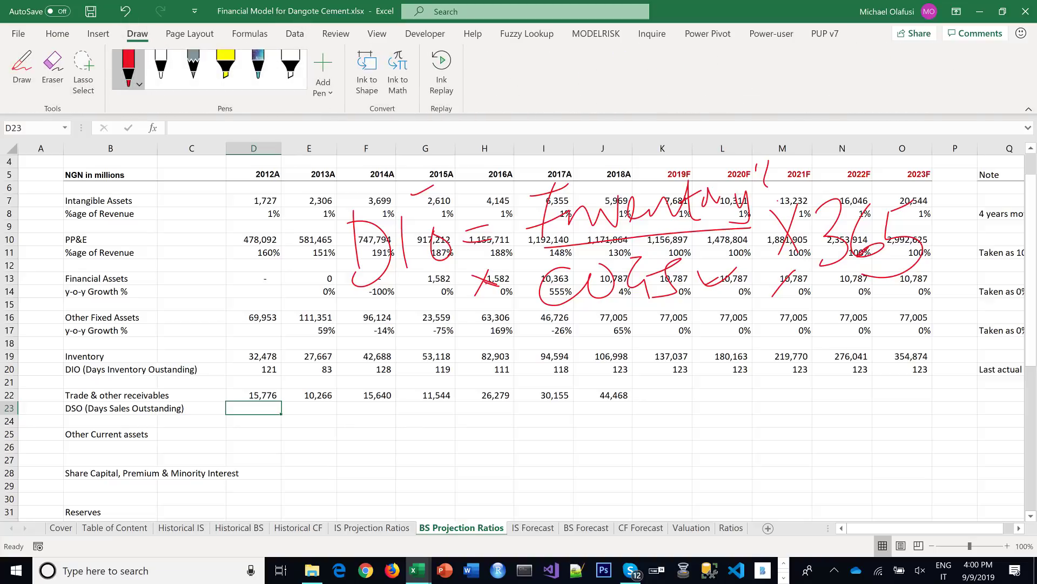
left_click(22, 69)
left_click(52, 68)
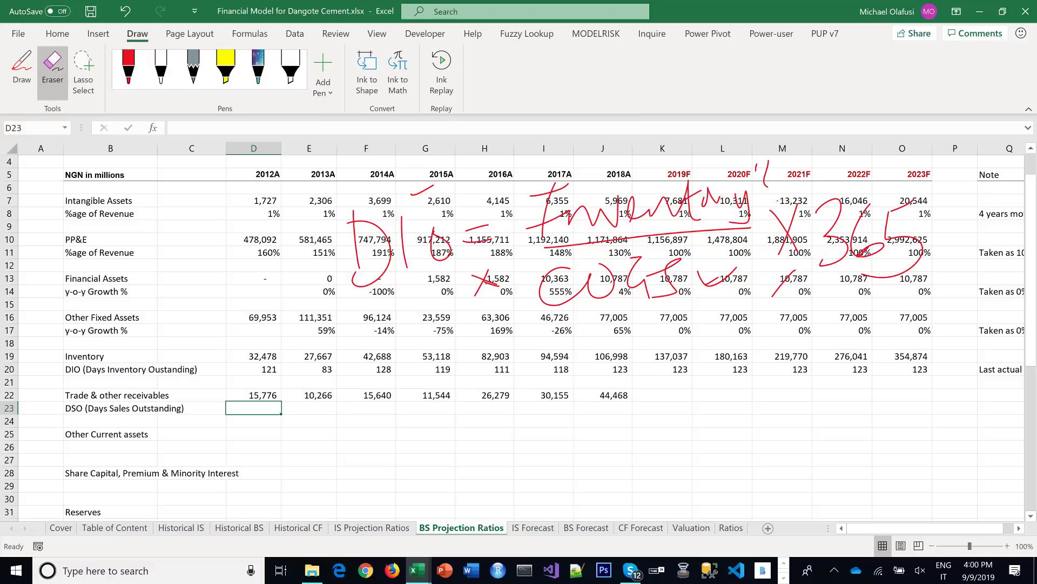
mouse_move(562, 245)
left_mouse_down()
mouse_move(373, 242)
mouse_move(921, 184)
left_mouse_up()
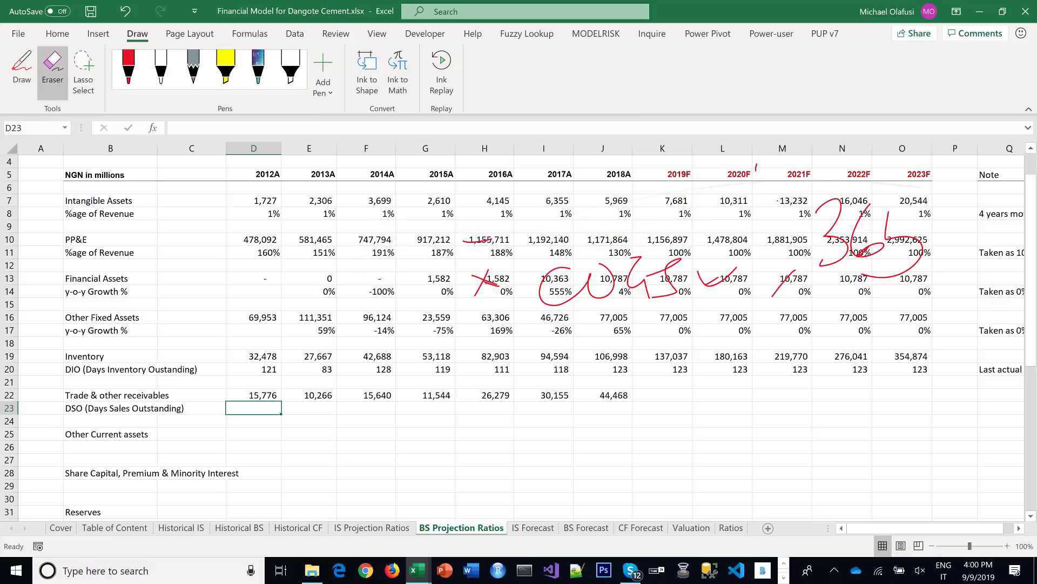
left_click_drag(724, 178, 886, 171)
mouse_move(878, 214)
left_mouse_down()
mouse_move(668, 266)
mouse_move(913, 264)
mouse_move(481, 280)
left_mouse_up()
left_click_drag(464, 242, 492, 239)
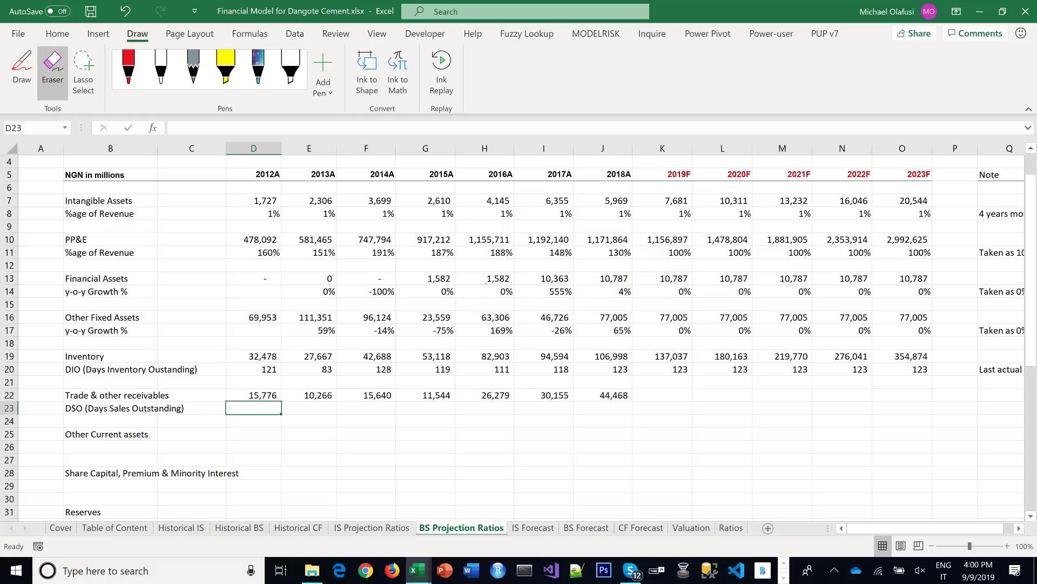
Handwrite "DSO = Receivable / Revenue X 365" in red ink over rows 5 to 14 of the sheet
left_click_drag(349, 190, 356, 258)
left_click_drag(425, 193, 402, 245)
left_click_drag(450, 207, 454, 241)
mouse_move(494, 219)
left_mouse_down()
mouse_move(528, 209)
mouse_move(534, 231)
left_mouse_up()
mouse_move(611, 179)
left_mouse_down()
mouse_move(609, 233)
mouse_move(707, 221)
mouse_move(721, 197)
left_mouse_up()
left_click_drag(728, 195, 733, 221)
mouse_move(741, 195)
left_mouse_down()
mouse_move(750, 216)
mouse_move(826, 171)
left_mouse_up()
left_click_drag(825, 213, 862, 212)
left_click_drag(589, 250, 862, 230)
mouse_move(622, 261)
left_mouse_down()
mouse_move(618, 304)
mouse_move(660, 270)
mouse_move(711, 253)
mouse_move(822, 268)
mouse_move(840, 259)
left_mouse_up()
left_click_drag(884, 219, 908, 239)
mouse_move(913, 201)
left_mouse_down()
mouse_move(887, 253)
mouse_move(941, 250)
left_mouse_up()
left_click_drag(975, 201, 956, 232)
mouse_move(1002, 204)
left_mouse_down()
mouse_move(983, 222)
mouse_move(976, 260)
left_mouse_up()
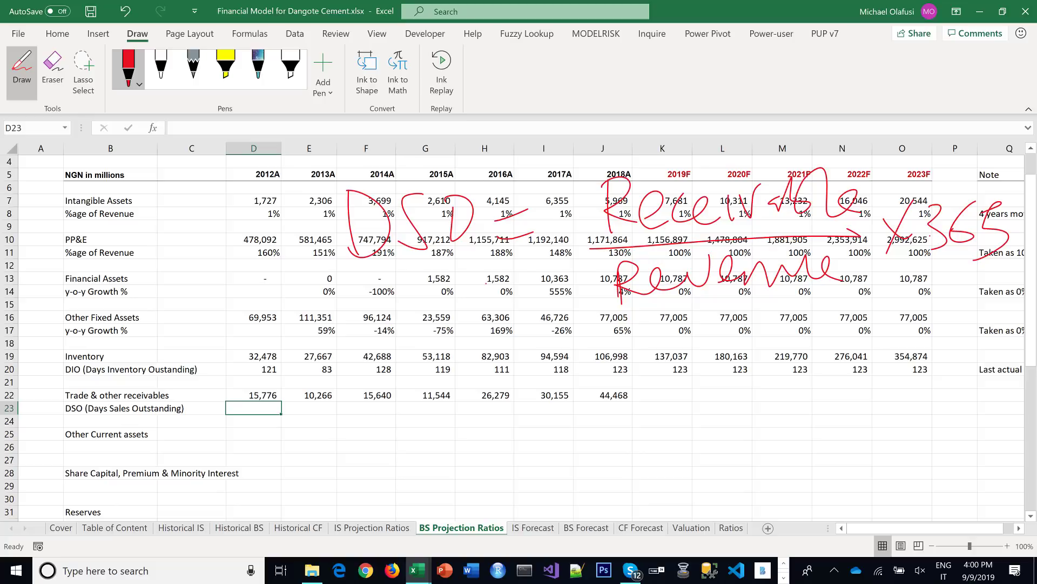
key("Escape")
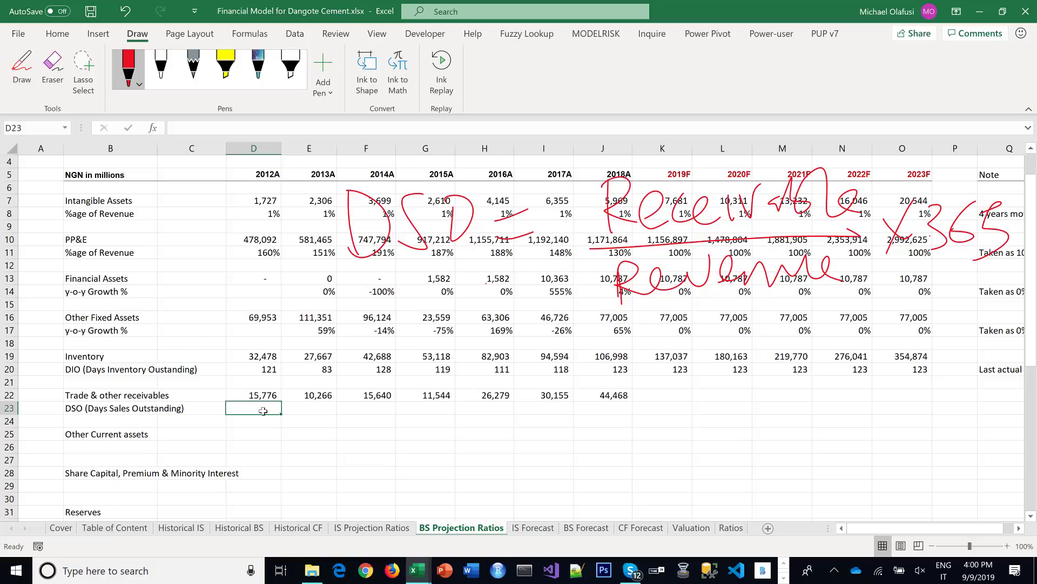
Calculate the 2012A DSO in D23 with =D22/'IS Projection Ratios'!D9*365
type("=")
left_click(271, 395)
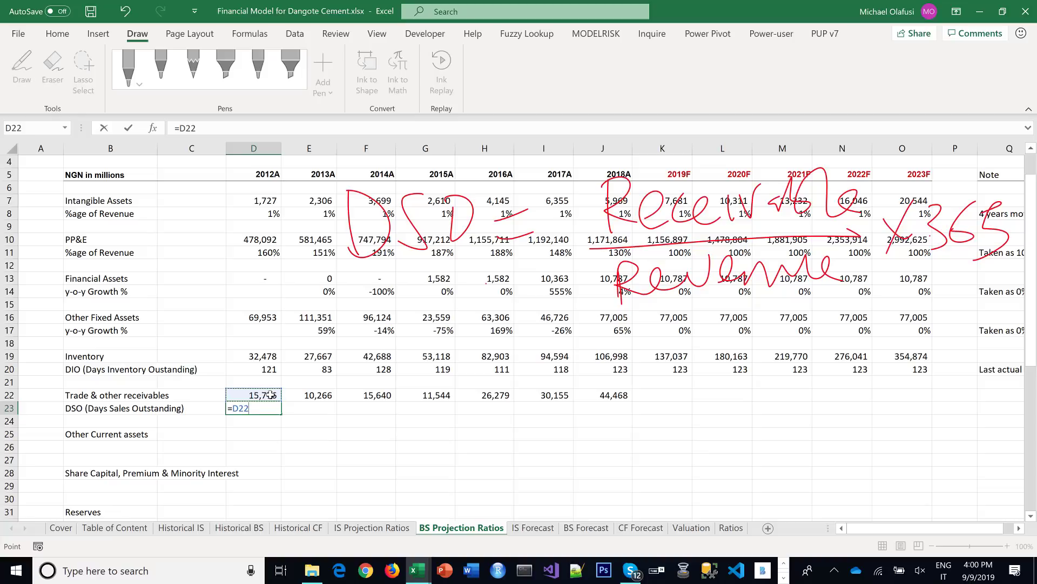
type("/")
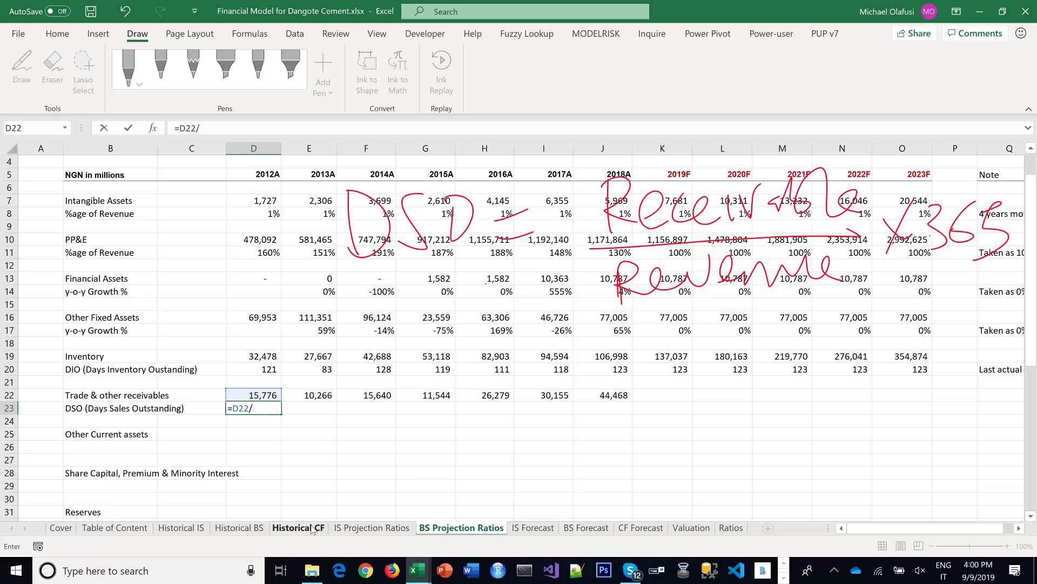
left_click(242, 528)
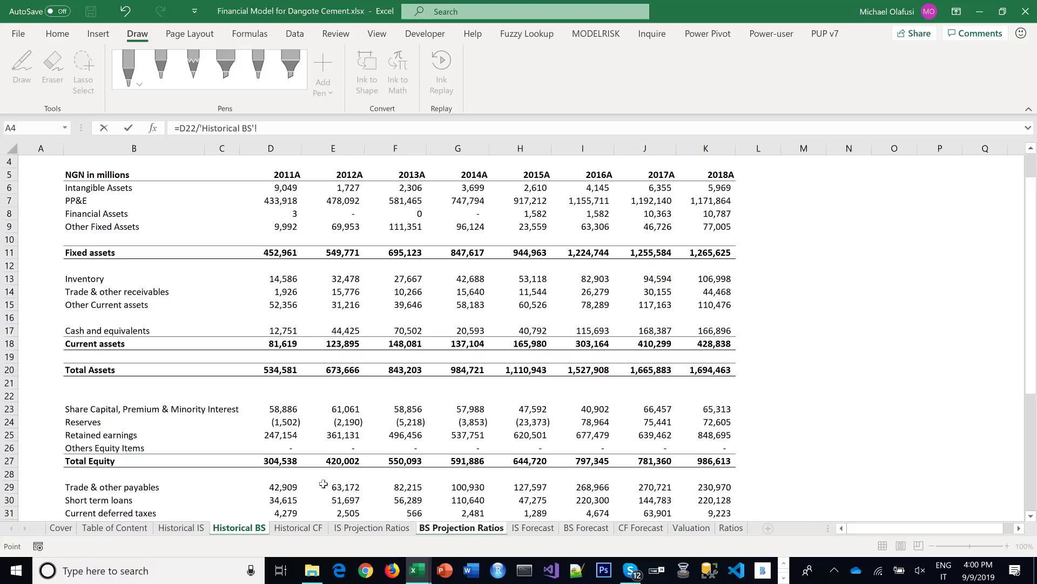
left_click(370, 528)
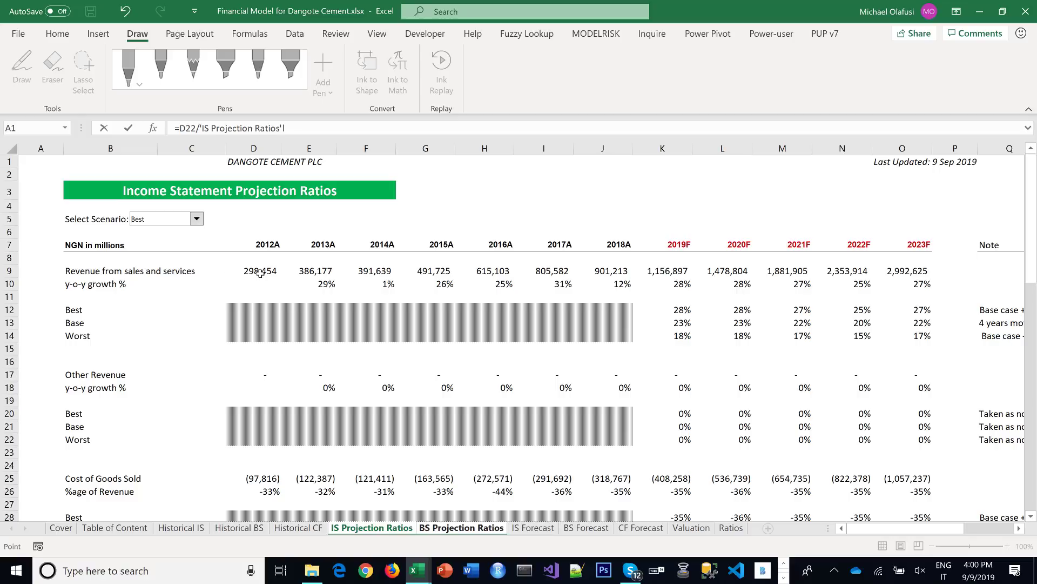
left_click(260, 273)
type("*")
key("Return")
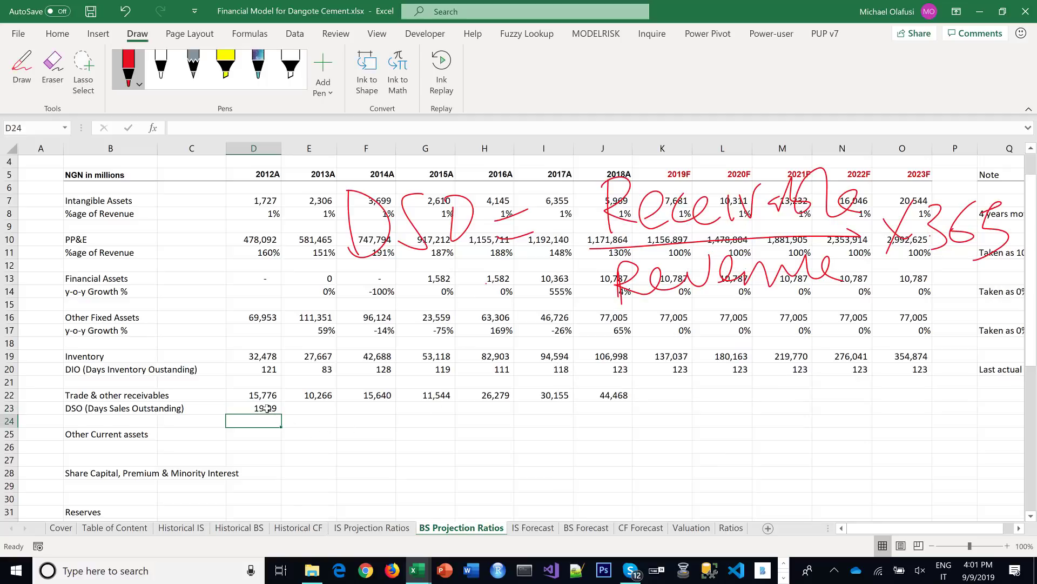
Format D23 with a thousands separator and no decimals, and fill the DSO formula across to 2018A in J23
left_click(266, 409)
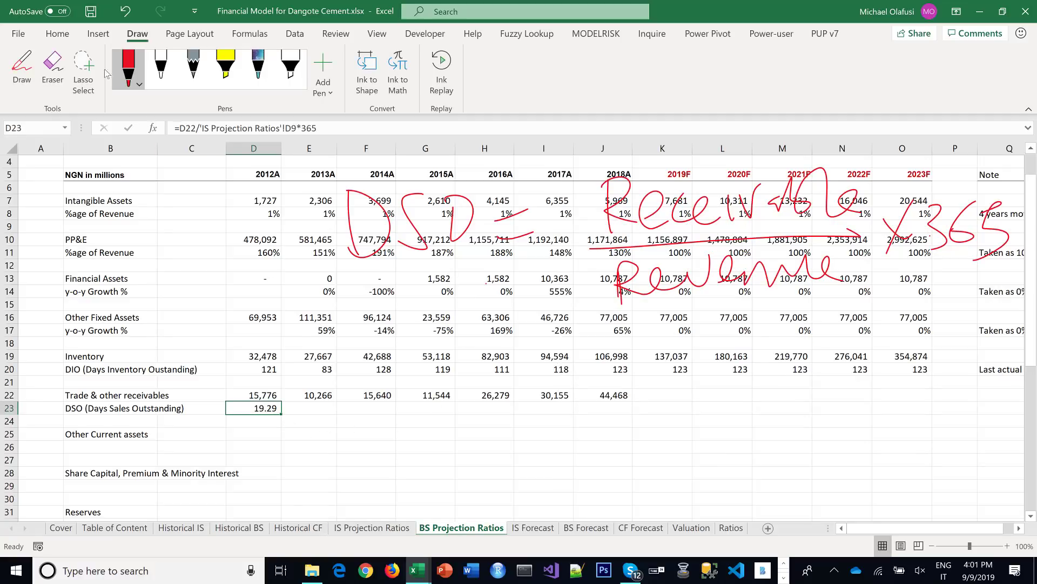
left_click(50, 33)
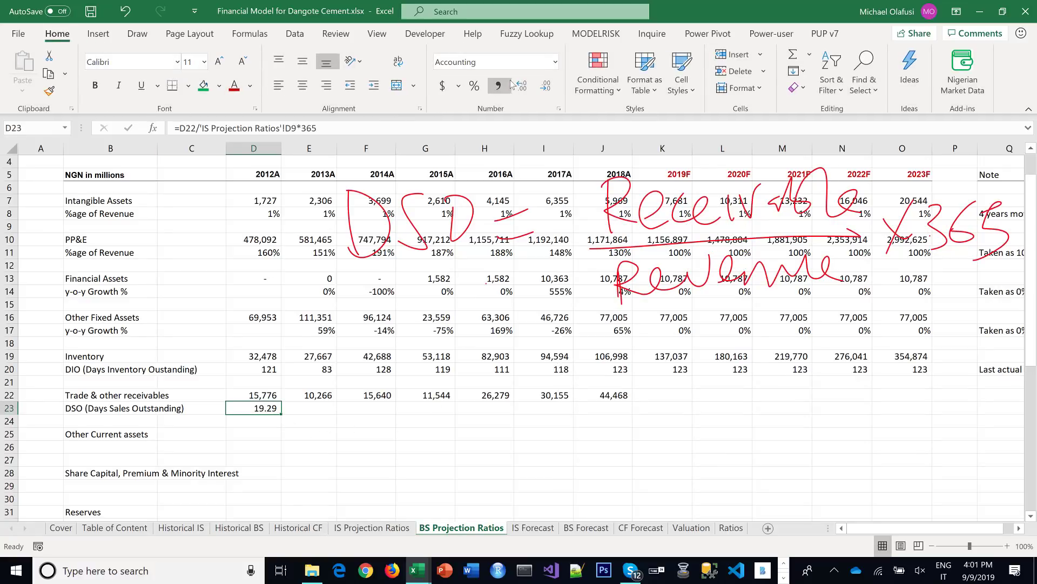
double_click(546, 85)
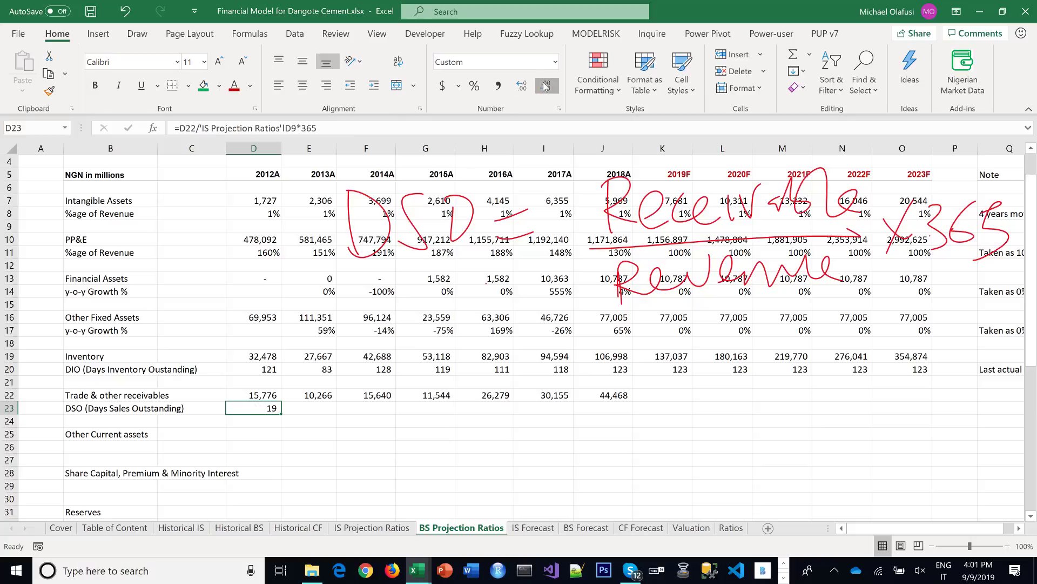
left_click_drag(282, 414, 633, 422)
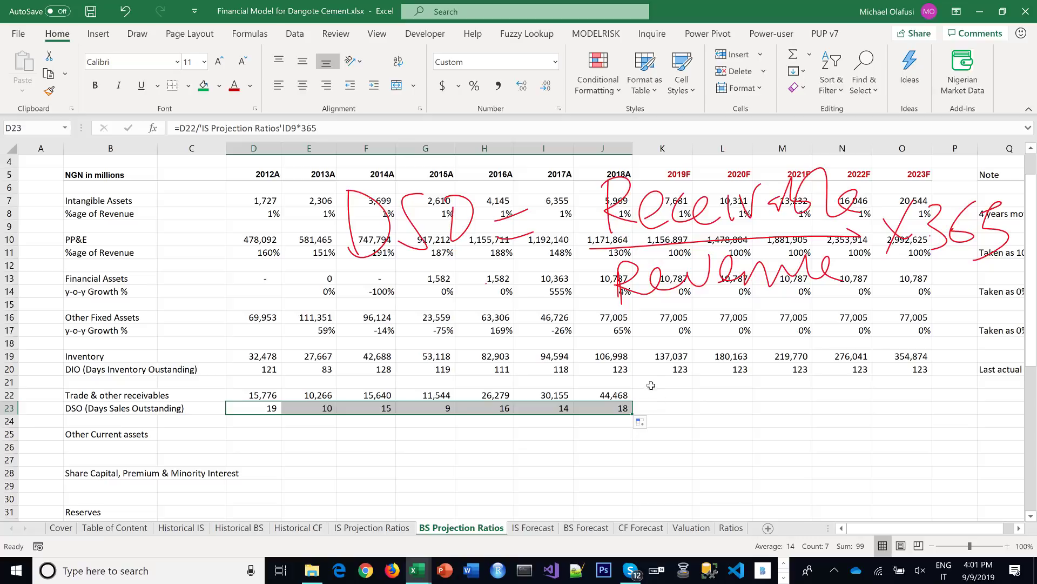
Copy the 2019F to 2023F DIO projections and their note from K20:Q20 to the DSO row starting at K23
left_click_drag(661, 367, 849, 370)
key("ctrl+c")
left_click(534, 409)
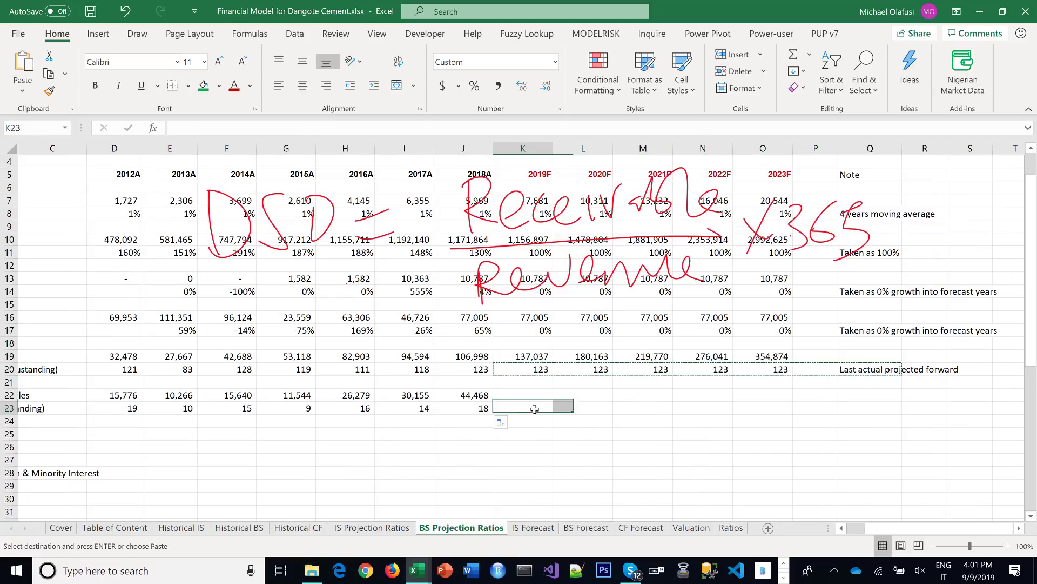
key("ctrl+v")
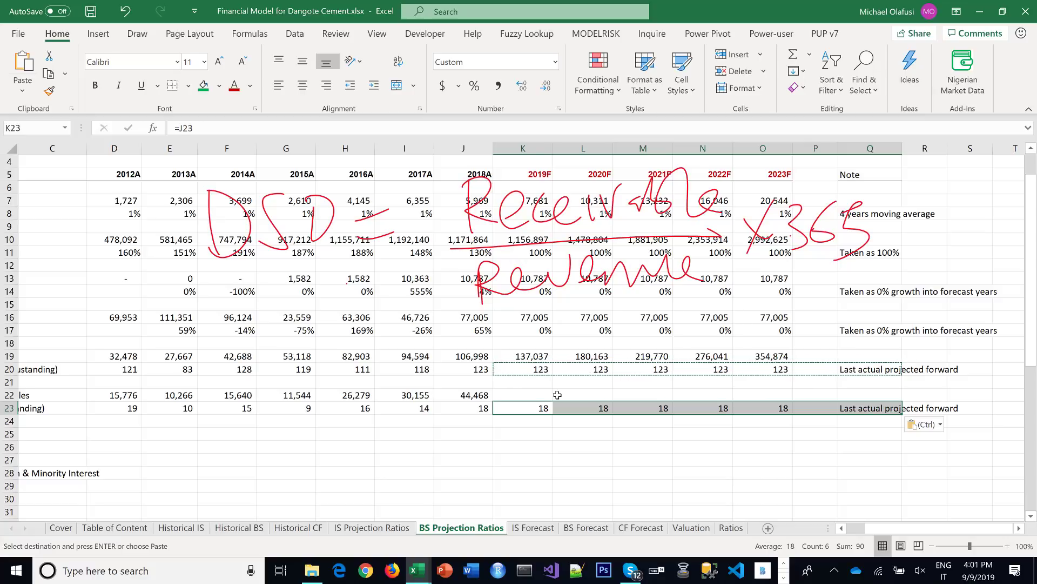
key("Escape")
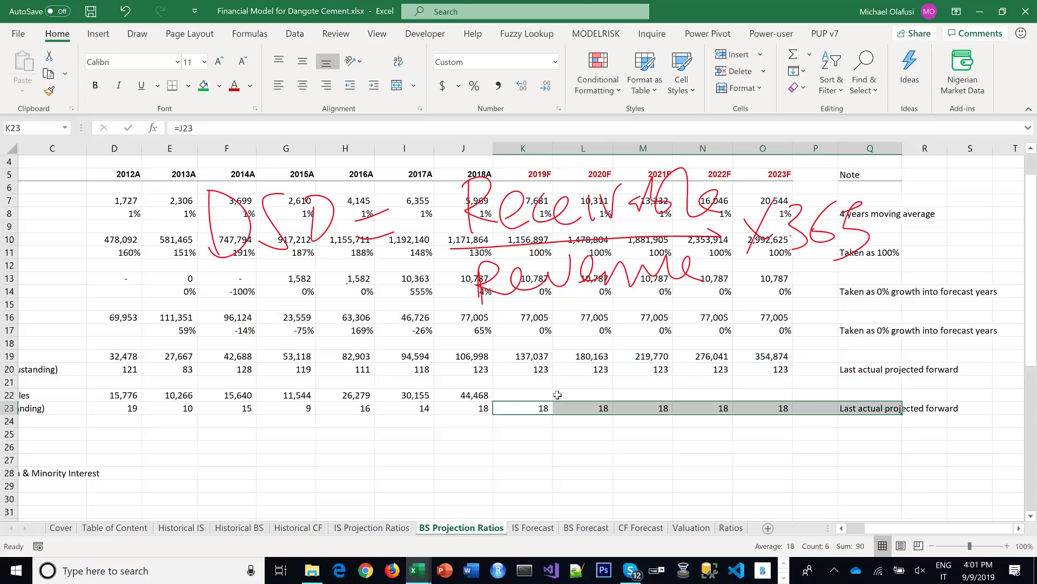
Project the 2019F Trade & other receivables in K22 with =K23*'IS Projection Ratios'!K9/365
left_click(522, 394)
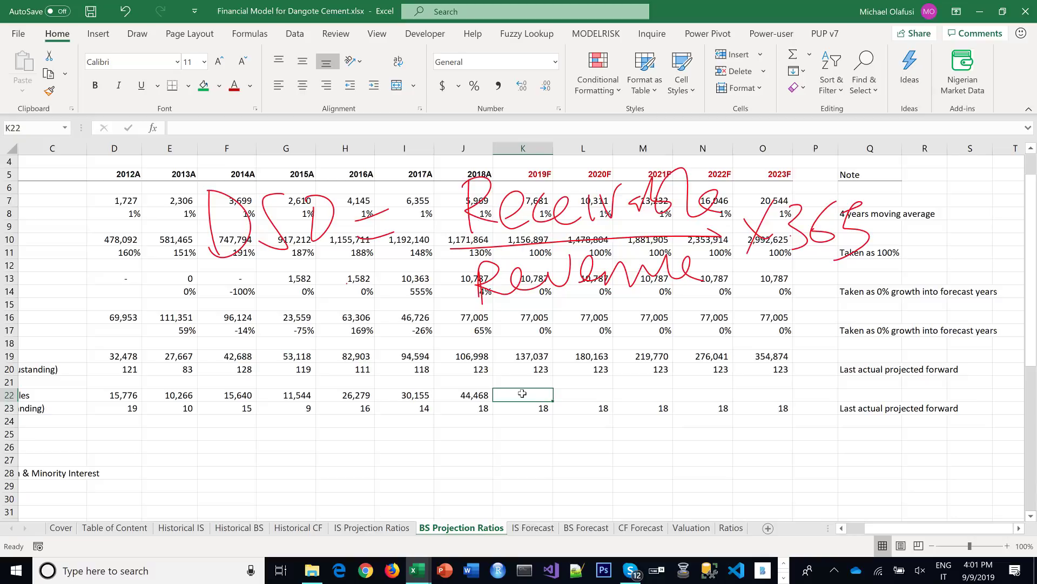
type("=")
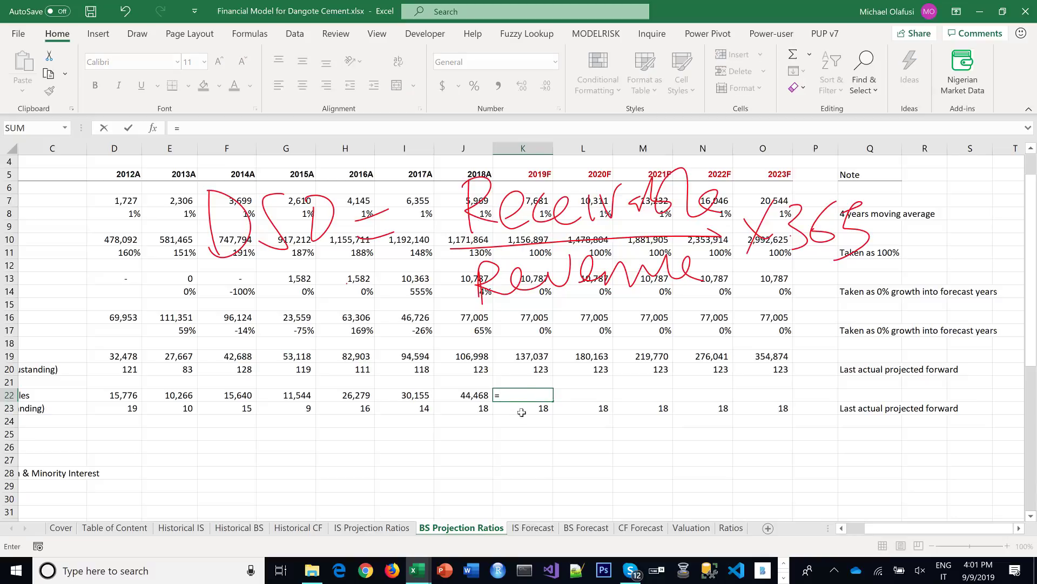
left_click(521, 412)
type("*")
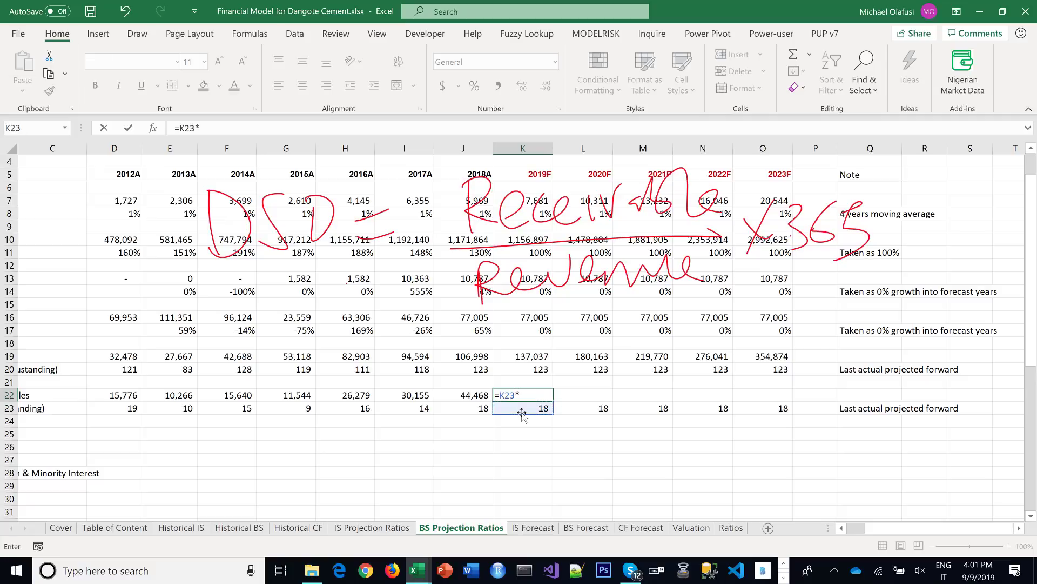
left_click(392, 528)
left_click(678, 272)
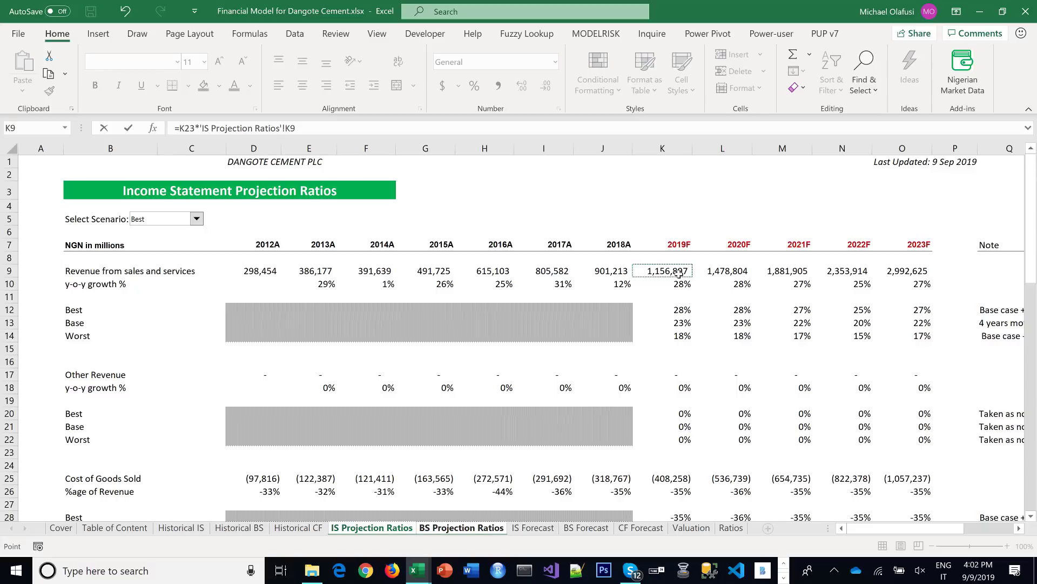
type("/365")
key("Return")
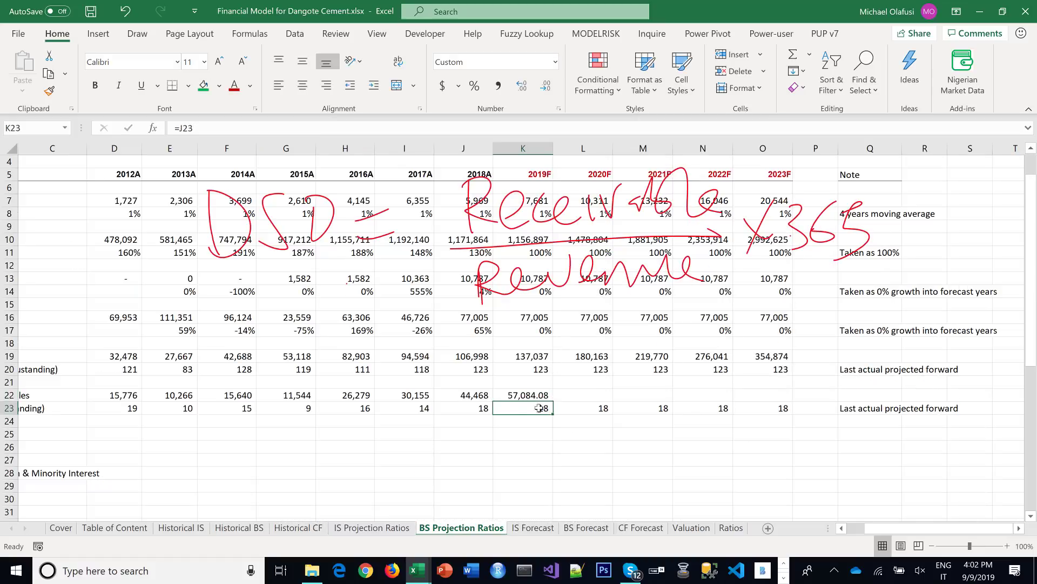
Show the 2019F Trade & other receivables value without decimals and fill its formula across to 2023F
left_click(533, 396)
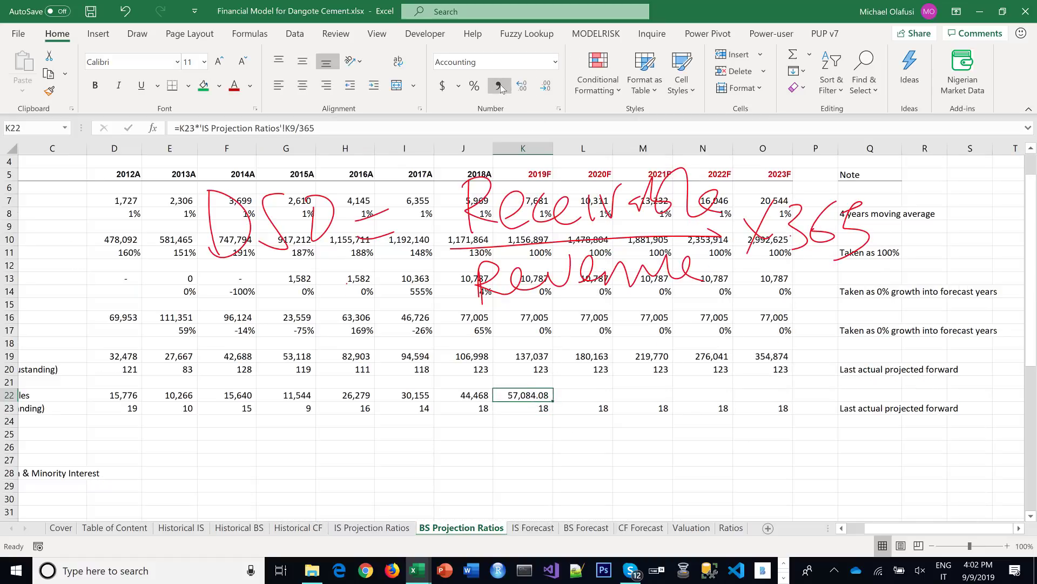
left_click(546, 92)
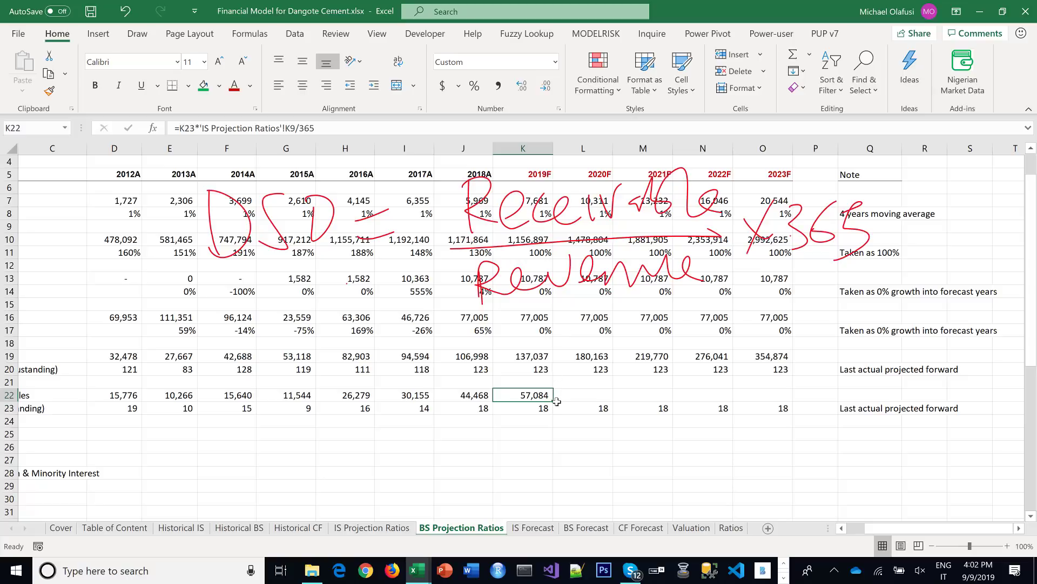
left_click_drag(554, 403, 790, 454)
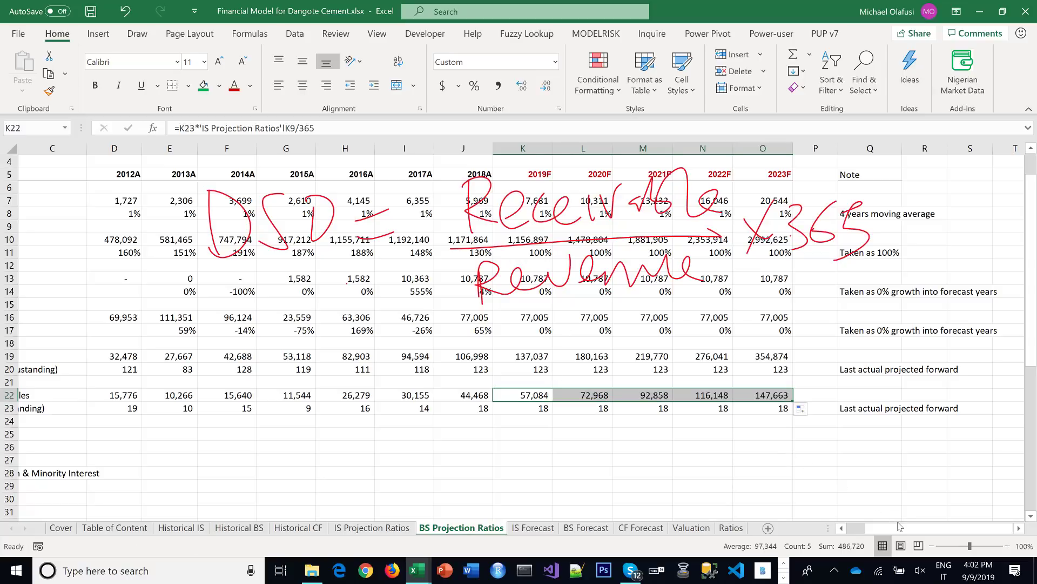
Copy the "y-o-y Growth %" label from under Other Fixed Assets into B26, below Other Current assets
left_click_drag(902, 527, 885, 527)
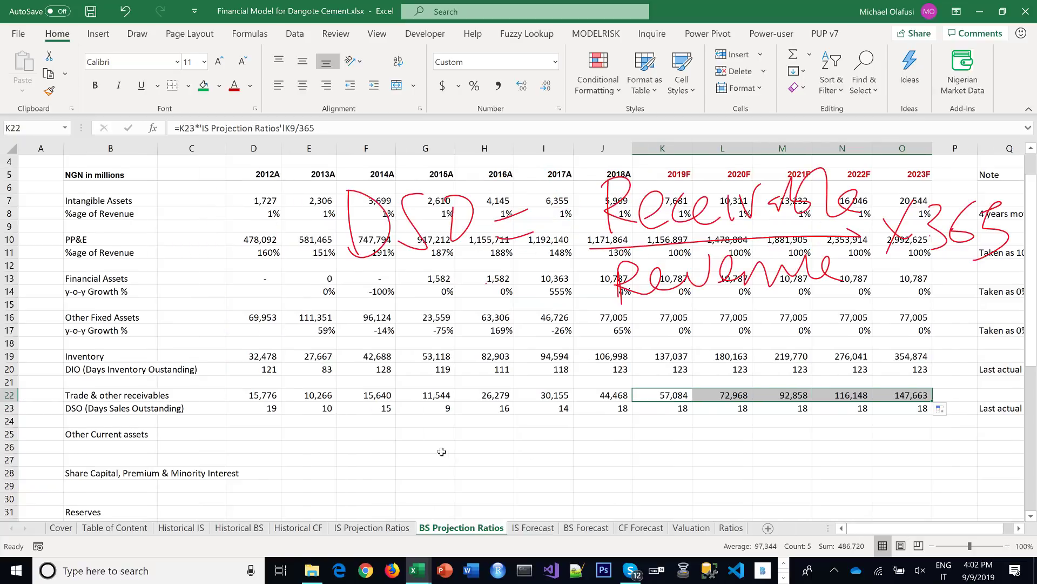
scroll(441, 451, "down", 1)
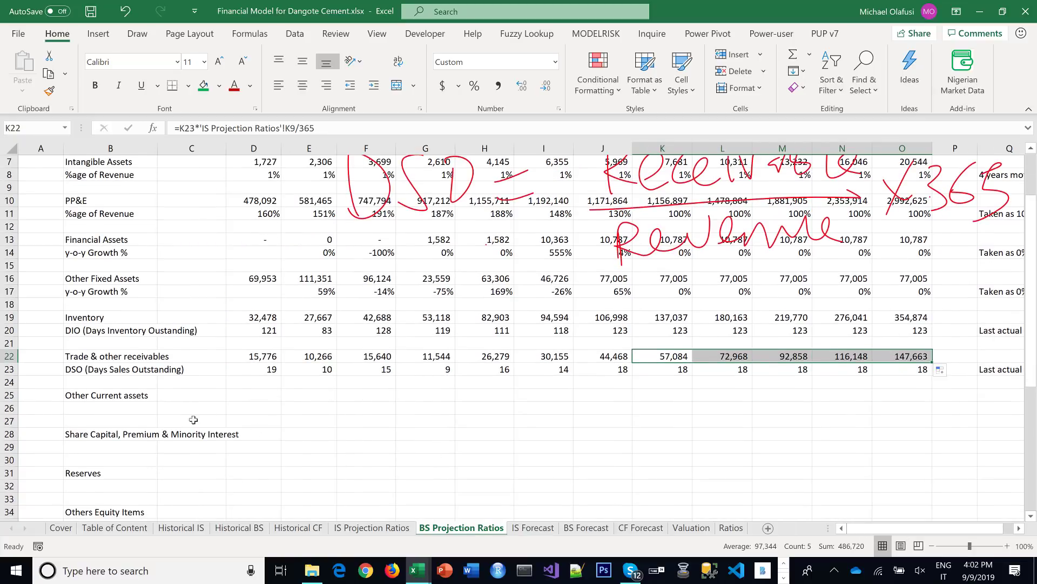
left_click(91, 409)
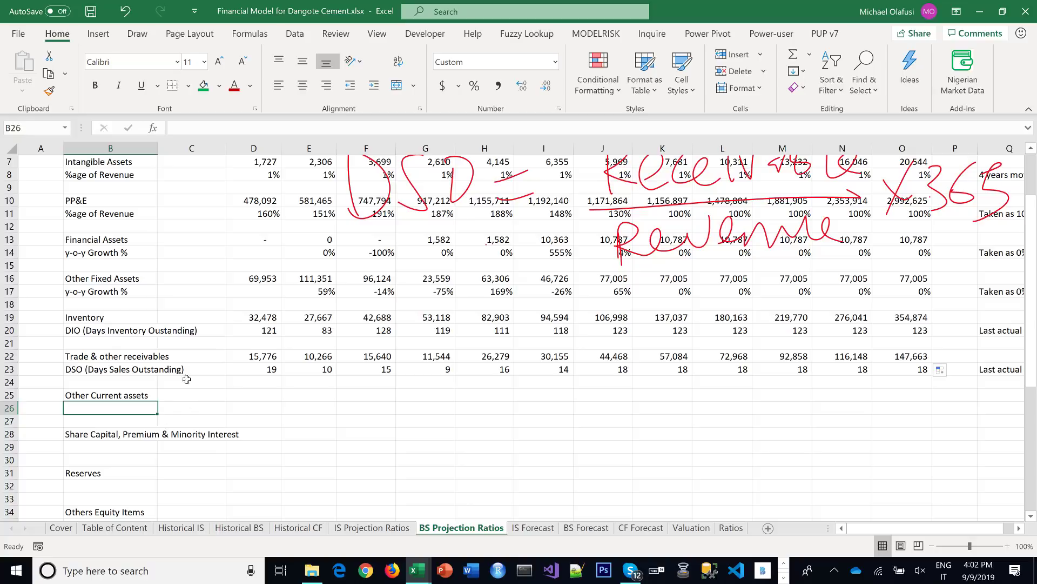
left_click(72, 290)
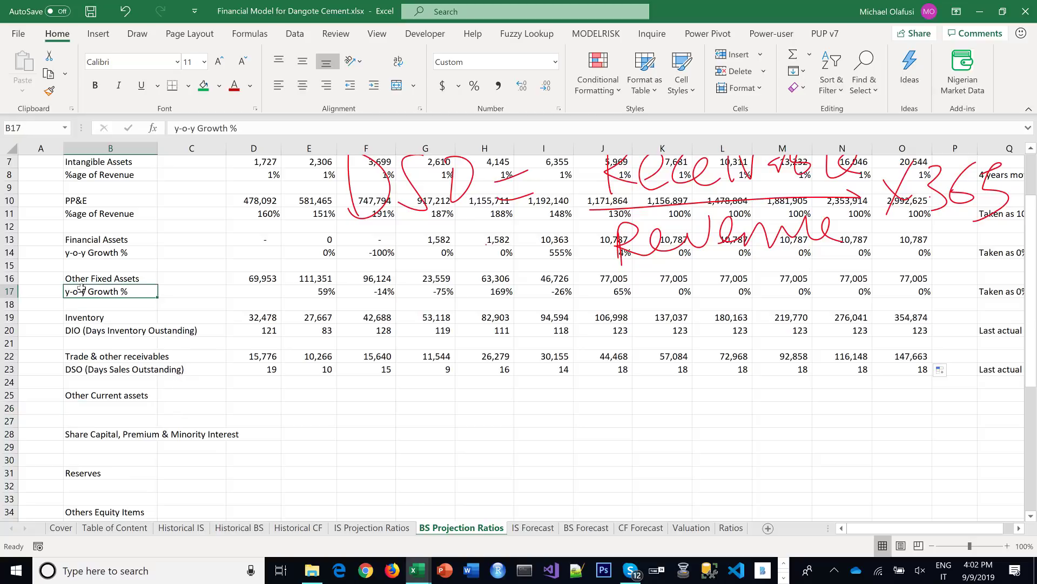
key("ctrl+c")
left_click(85, 407)
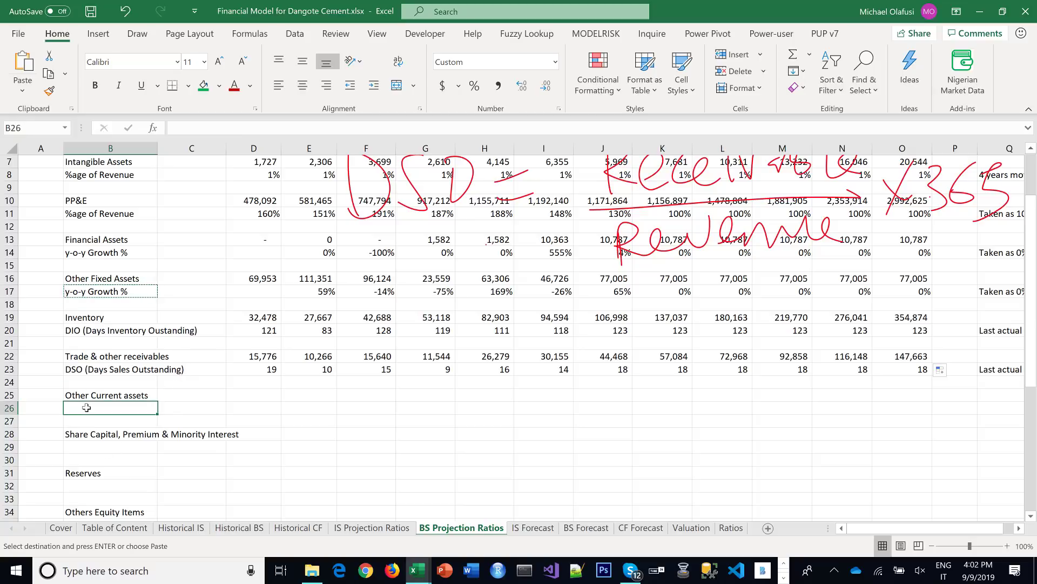
key("ctrl+v")
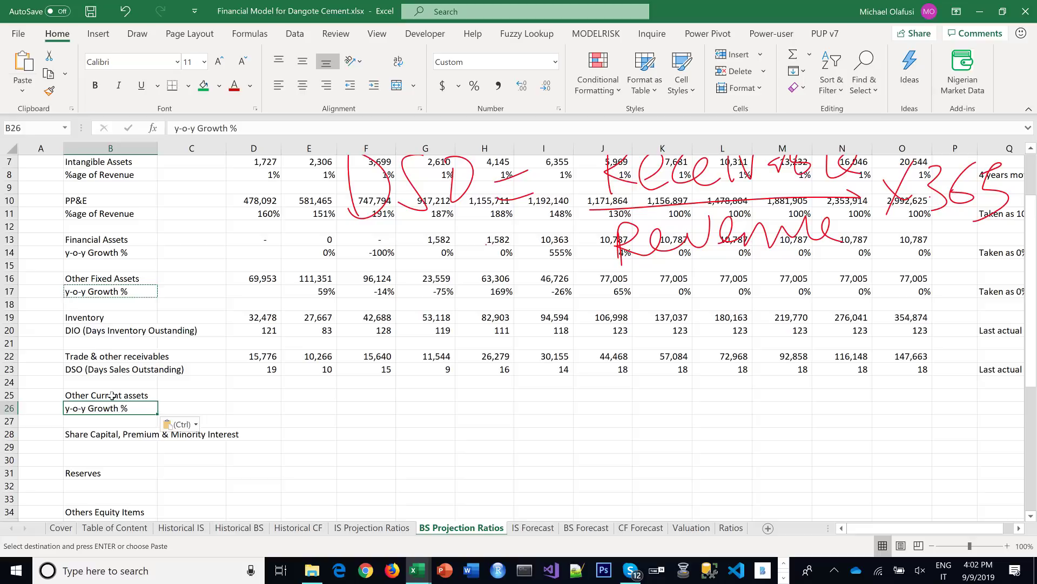
Link the 2012A Other Current assets cell D25 to the matching 2012A value, E15, on the Historical BS sheet
left_click(259, 395)
type("=")
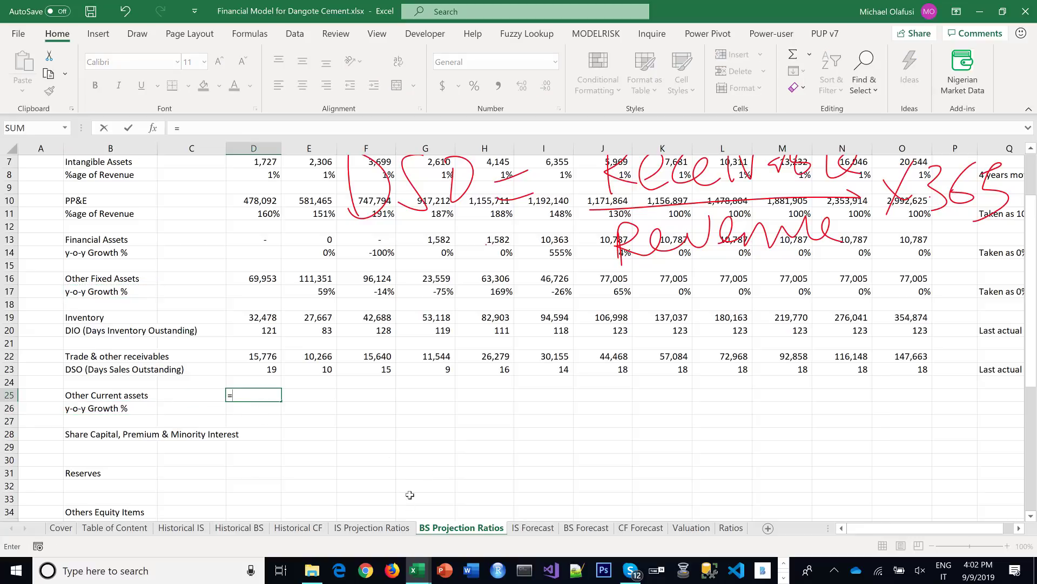
left_click(359, 528)
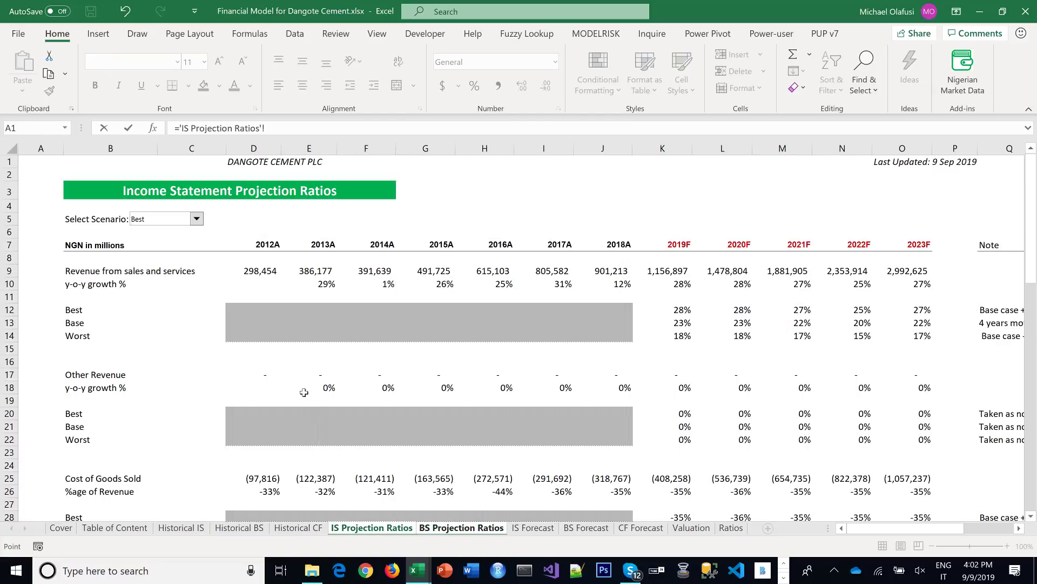
left_click(239, 528)
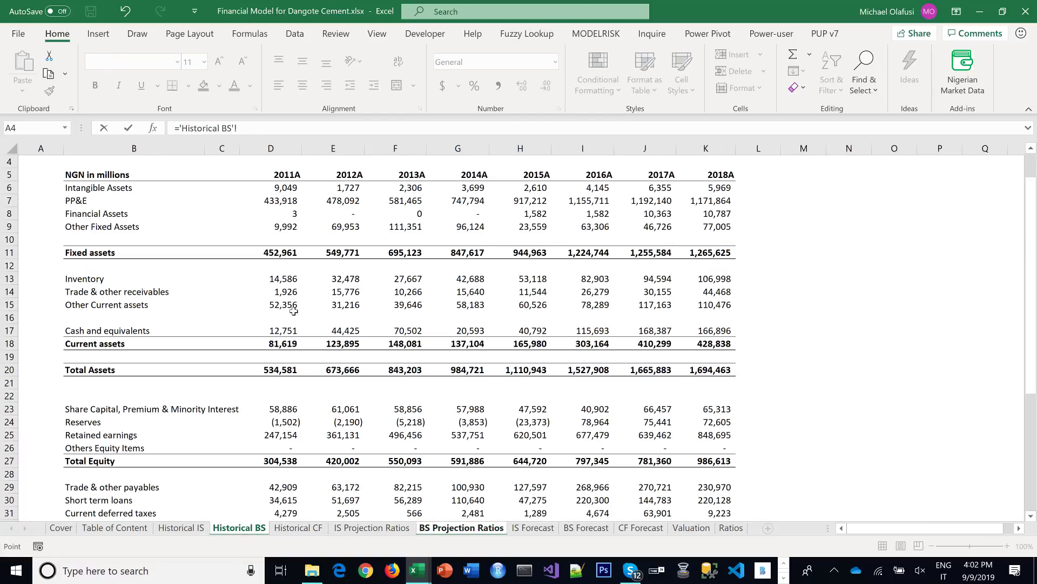
left_click(343, 303)
key("Return")
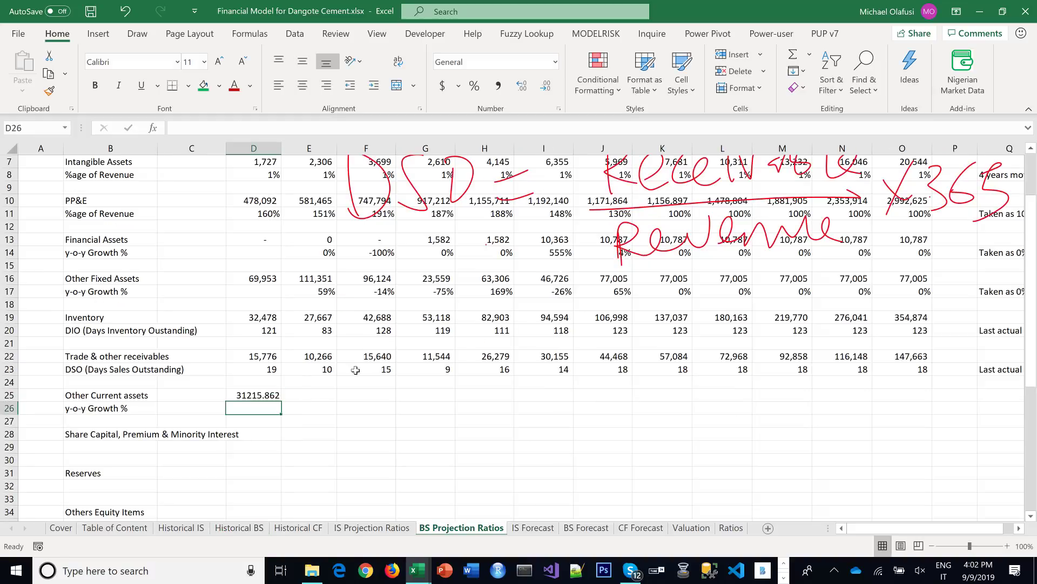
Format D25 with thousands separators and no decimals, and fill it across the historical years to 2018A
left_click(257, 393)
left_click(500, 87)
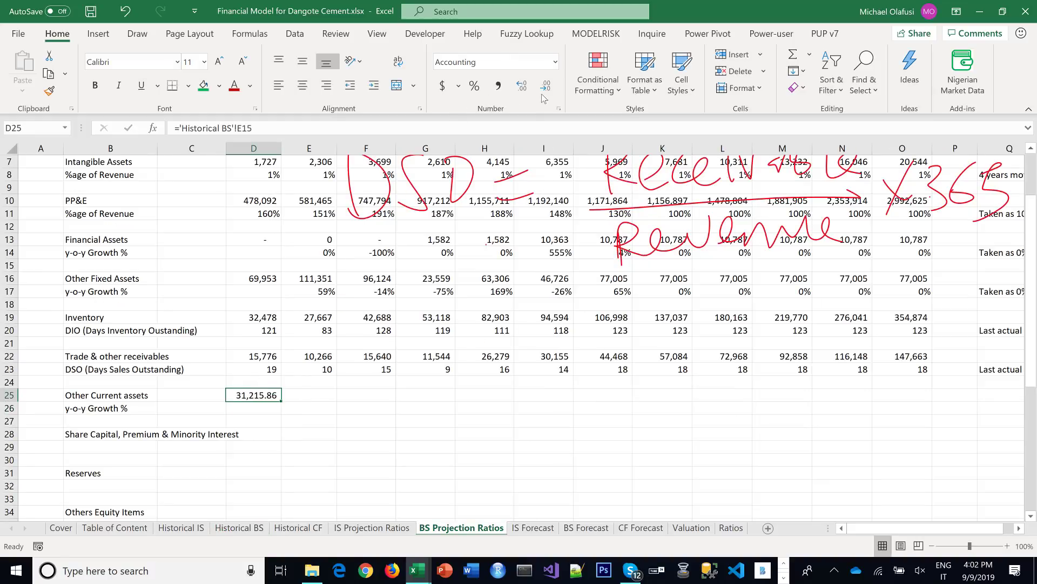
left_click(545, 85)
left_click(546, 86)
left_click_drag(280, 400, 621, 404)
Copy the Financial Assets growth row D14:Q14, including its note, to the Other Current assets growth row starting at D26
scroll(718, 413, "up", 2)
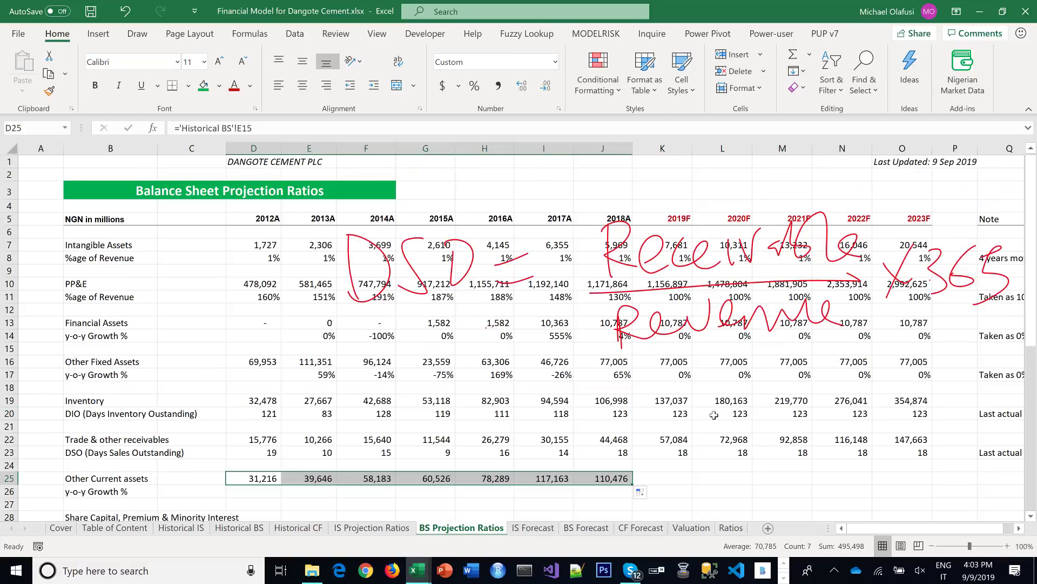
scroll(708, 420, "down", 3)
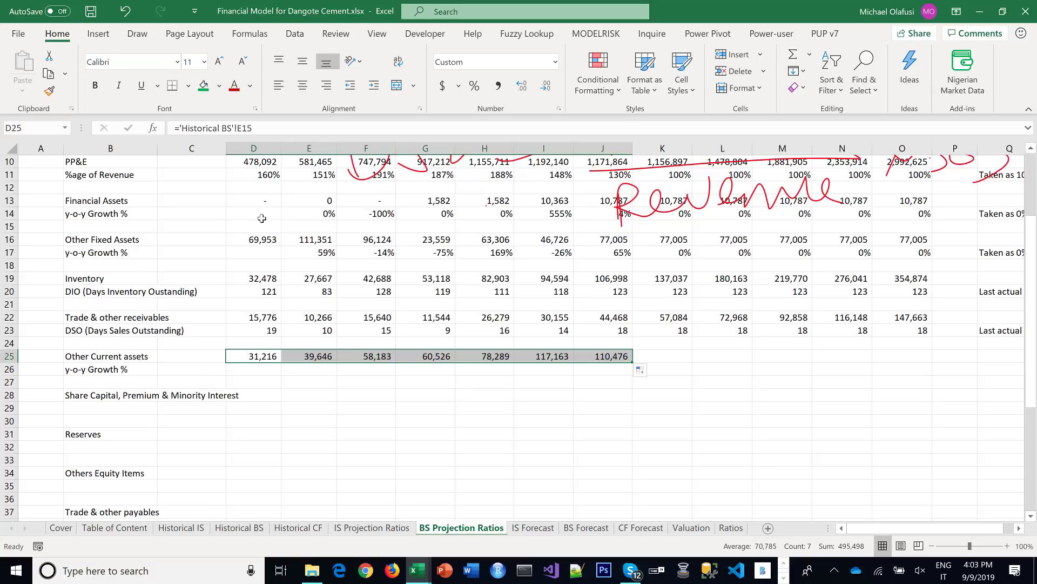
left_click_drag(264, 216, 987, 215)
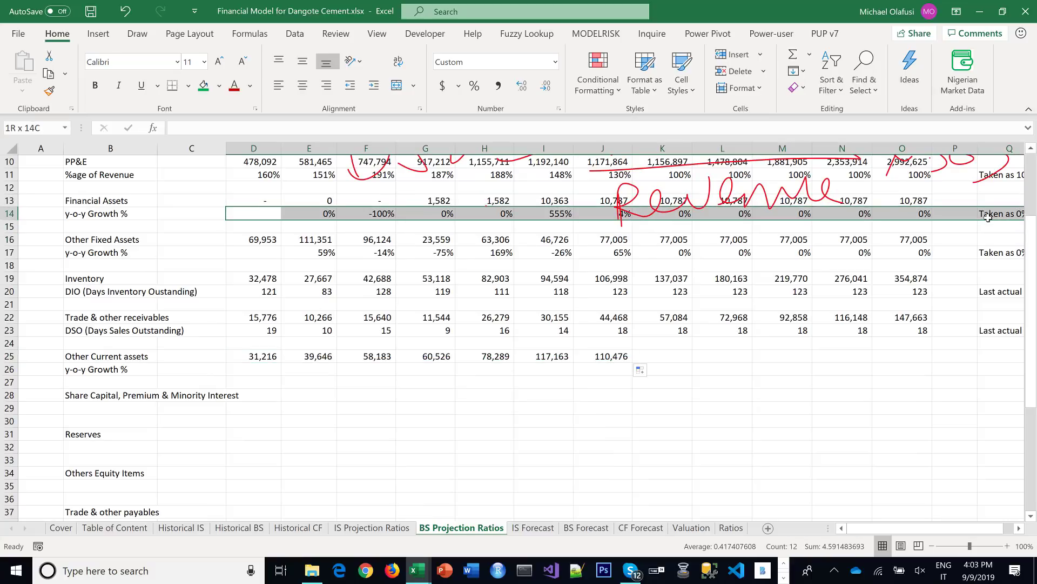
key("ctrl+c")
left_click(279, 372)
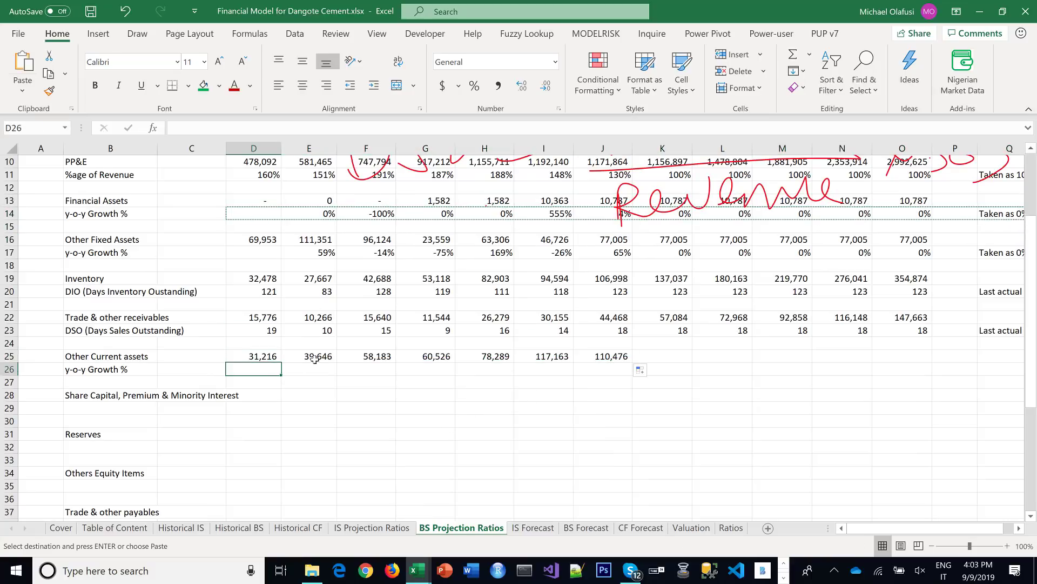
key("ctrl+v")
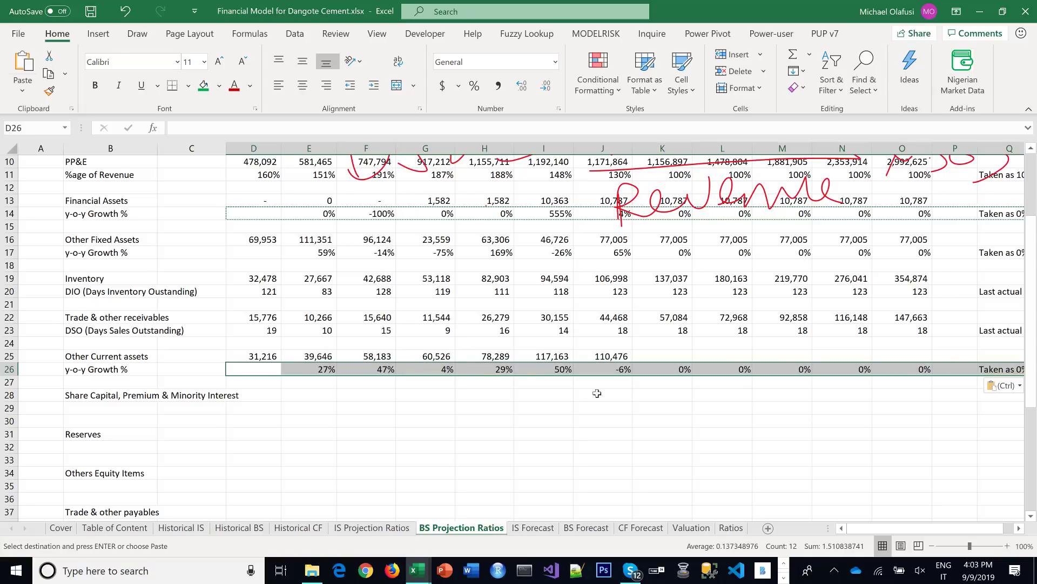
Copy the Financial Assets forecast formulas for 2019F to 2023F into the Other Current assets row, K25:O25
left_click(663, 358)
scroll(640, 275, "up", 1)
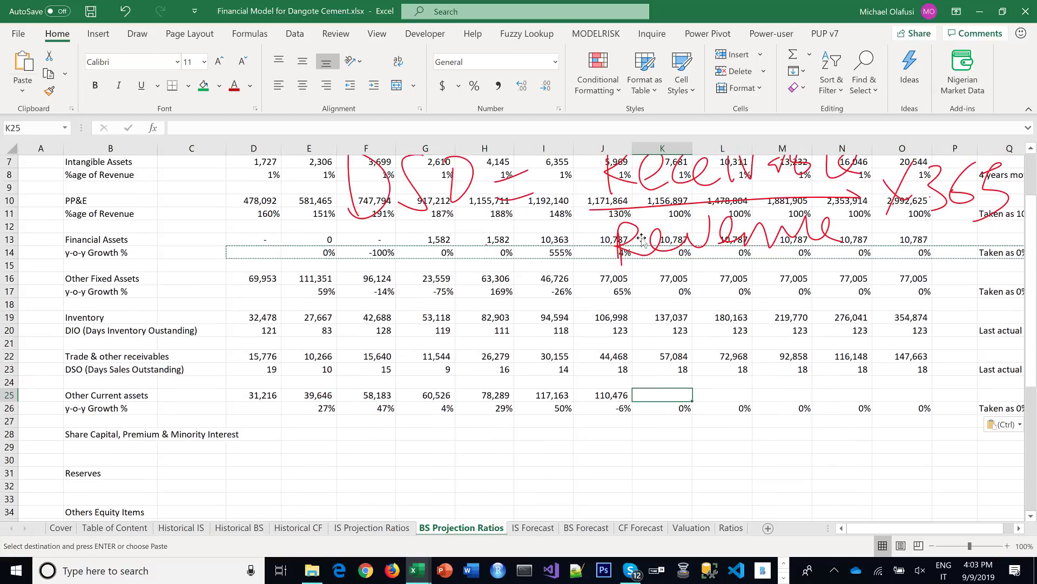
left_click(598, 238)
key("Right")
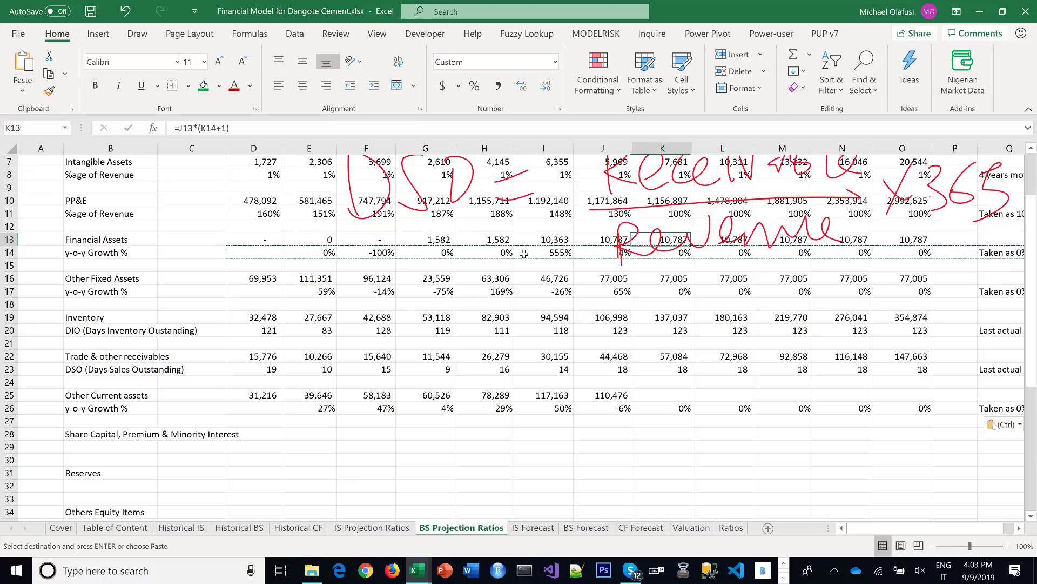
key("ctrl+shift+Right")
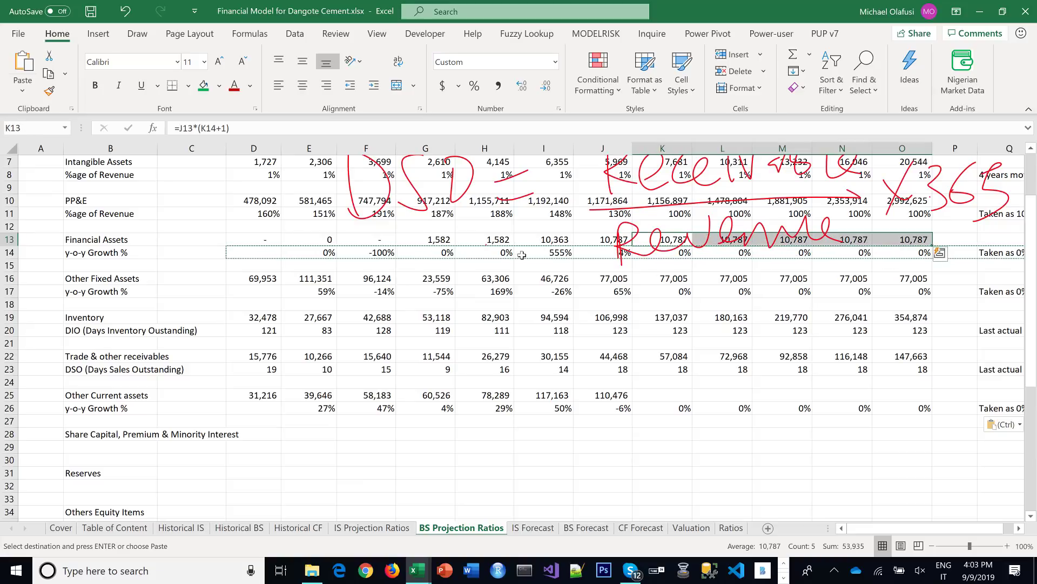
key("ctrl+c")
left_click(653, 399)
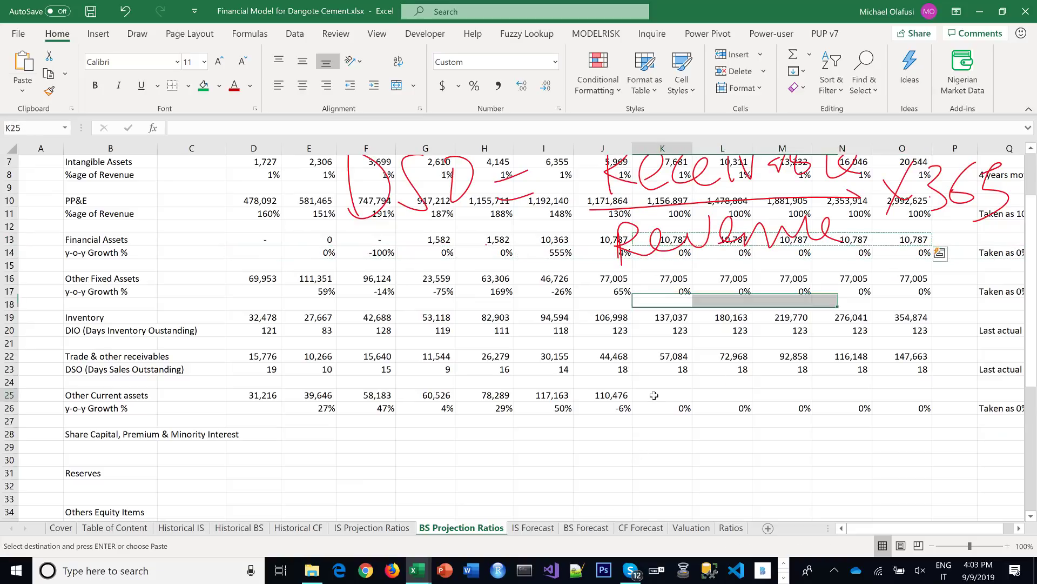
key("ctrl+shift+Right")
key("ctrl+v")
Delete the handwritten DSO formula ink from the sheet and save the workbook
scroll(508, 416, "up", 2)
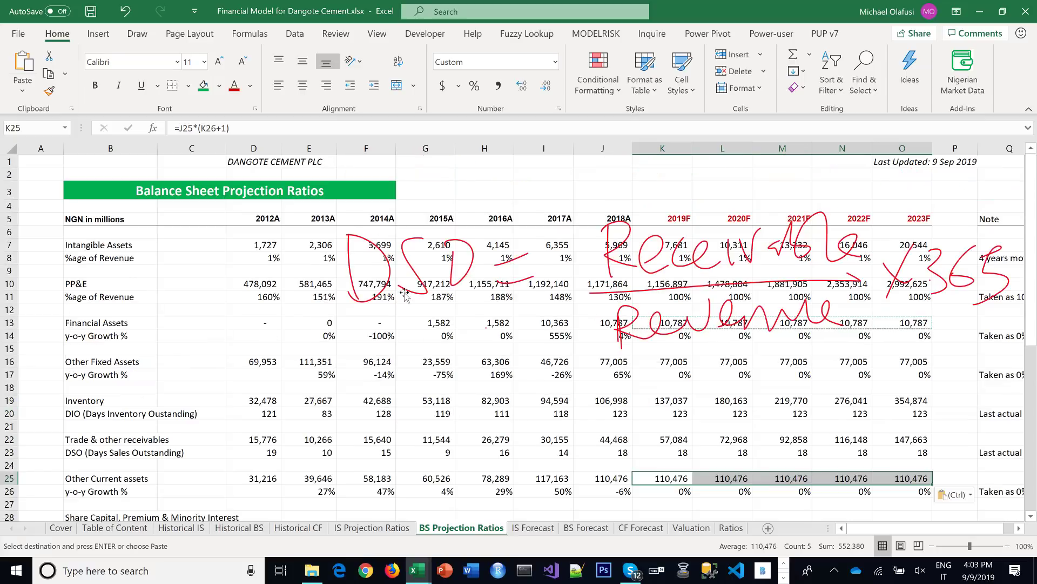
left_click(543, 260)
key("Delete")
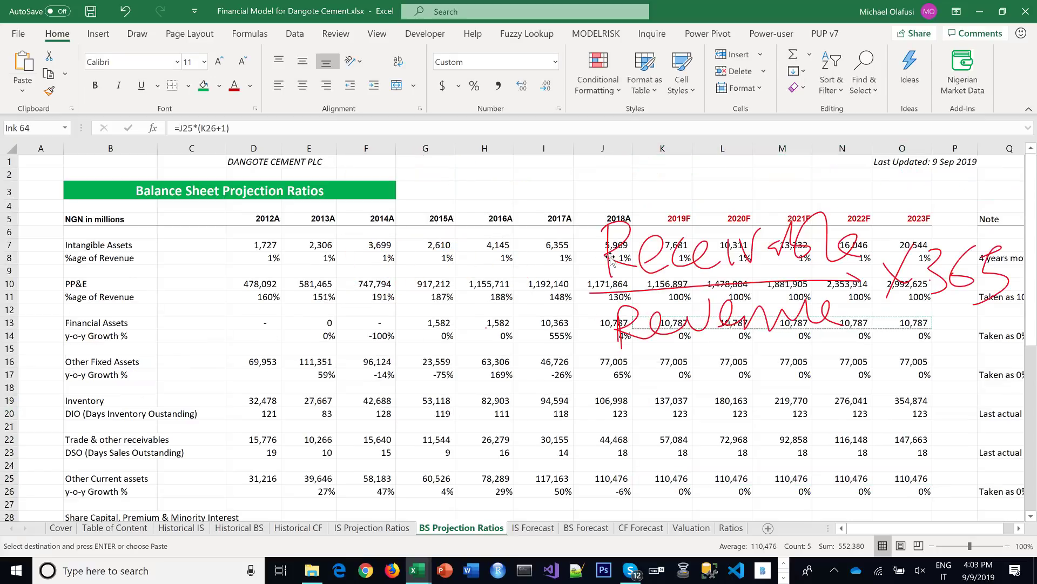
left_click(751, 297)
key("Delete")
scroll(537, 430, "down", 1)
scroll(537, 429, "down", 2)
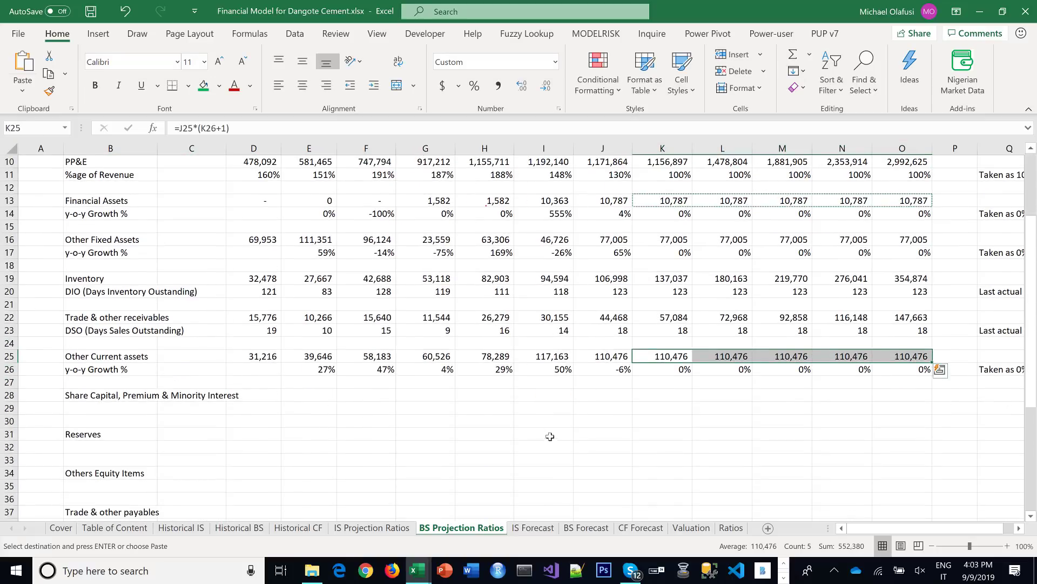
left_click(542, 433)
key("ctrl+s")
Widen column B to fit the Share Capital, Premium & Minority Interest label clear of column D, and save the workbook
left_click(633, 397)
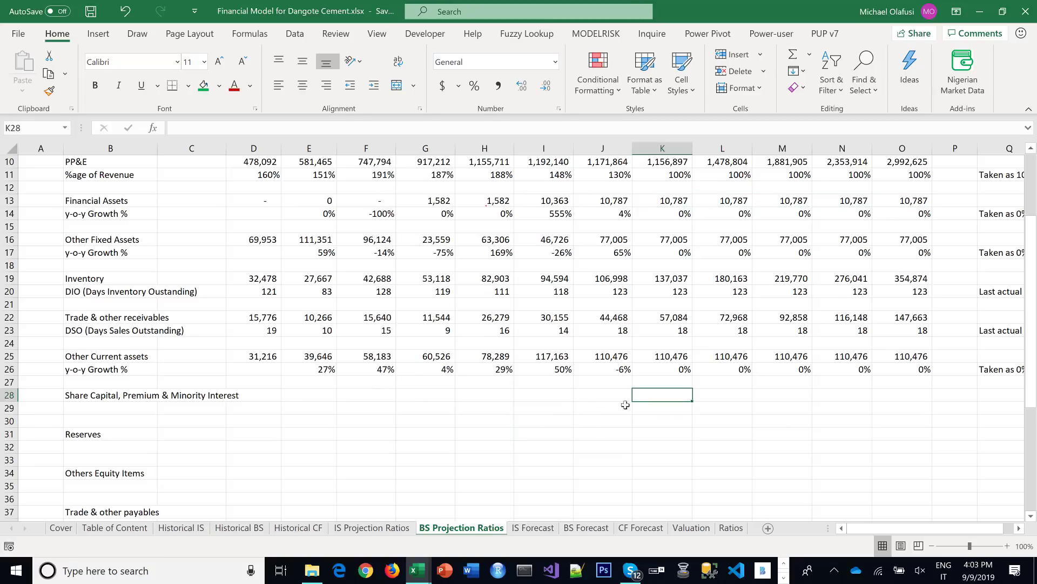
left_click(267, 393)
left_click_drag(172, 151, 178, 151)
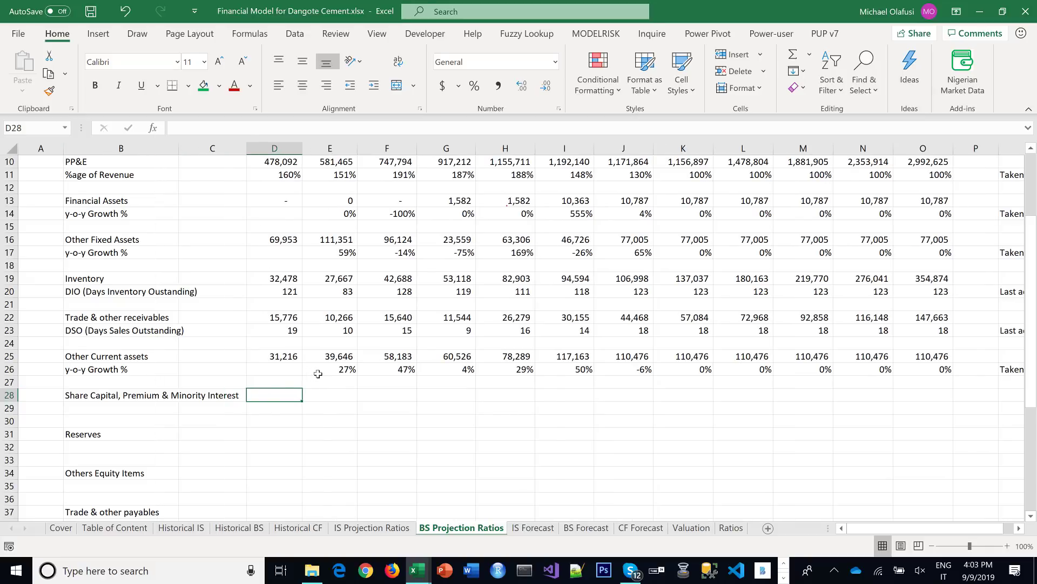
key("ctrl+s")
Copy the Other Current assets growth row with its label and note to row 29 under Share Capital, Premium & Minority Interest, and save
left_click_drag(67, 370, 1010, 373)
key("ctrl+c")
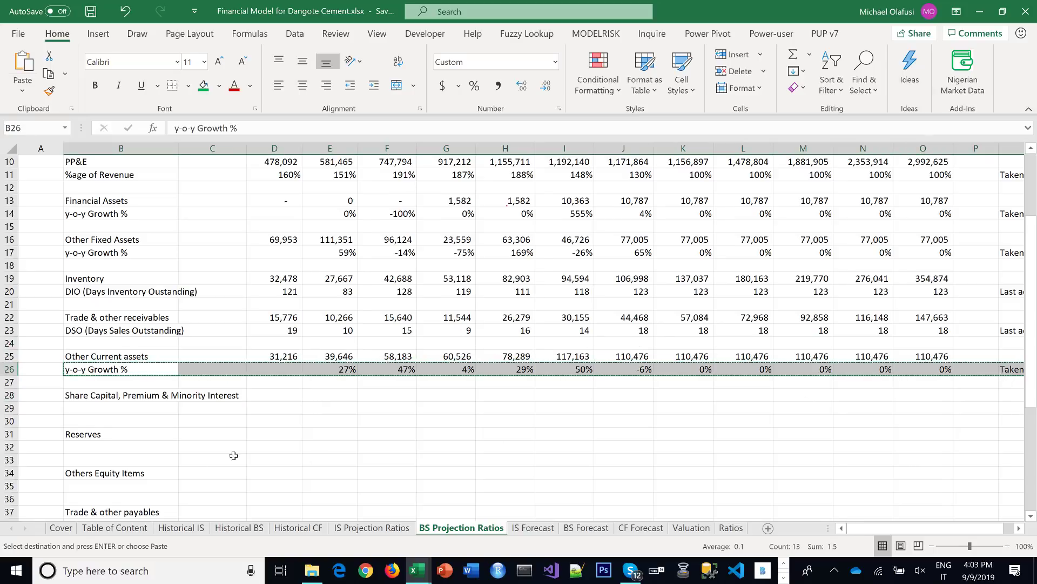
left_click(81, 408)
key("ctrl+v")
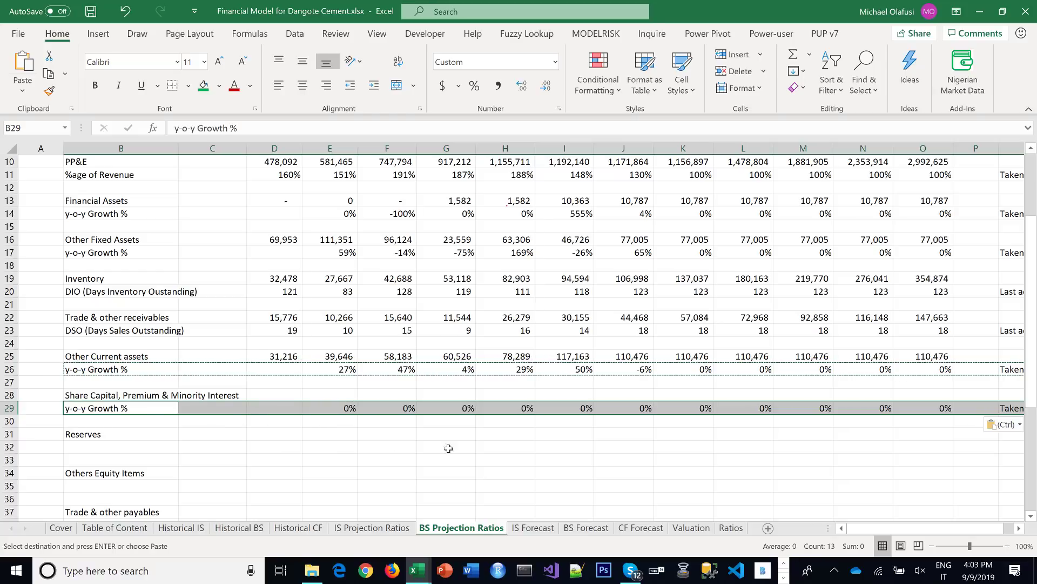
left_click(285, 392)
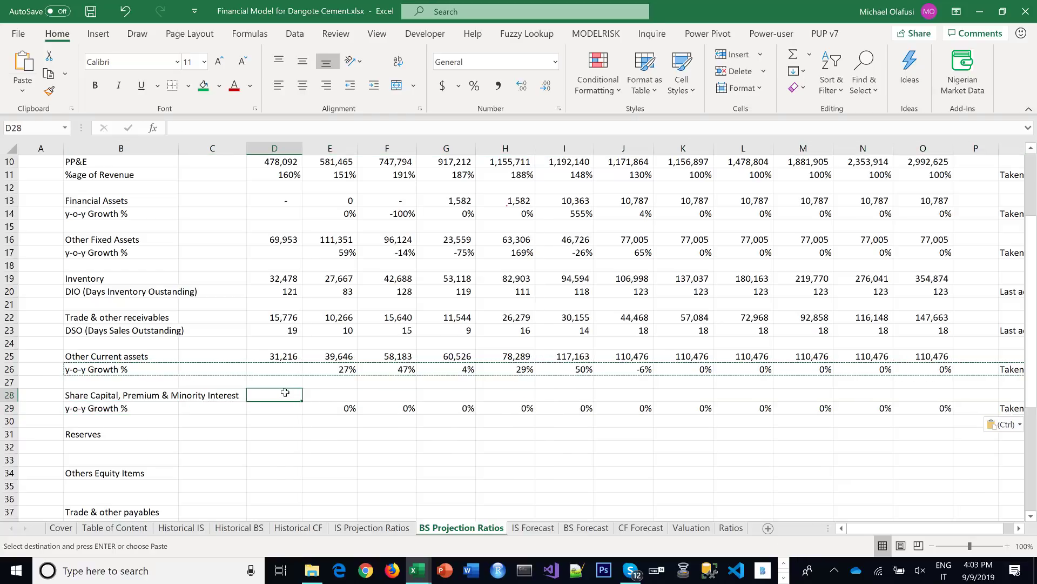
key("Escape")
key("ctrl+s")
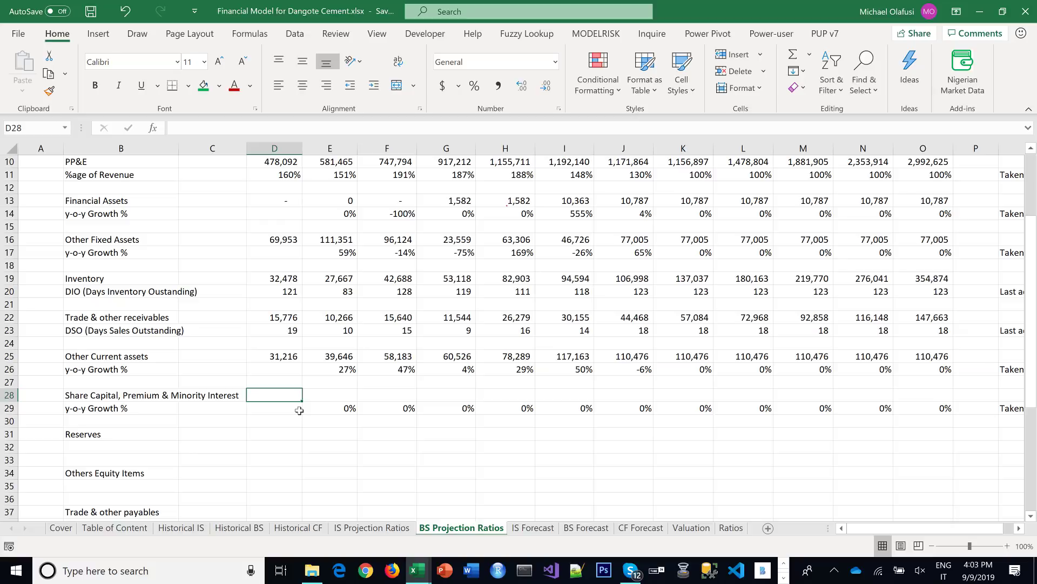
Link the 2012A Share Capital, Premium & Minority Interest cell D28 to E23 on the Historical BS sheet
type("=")
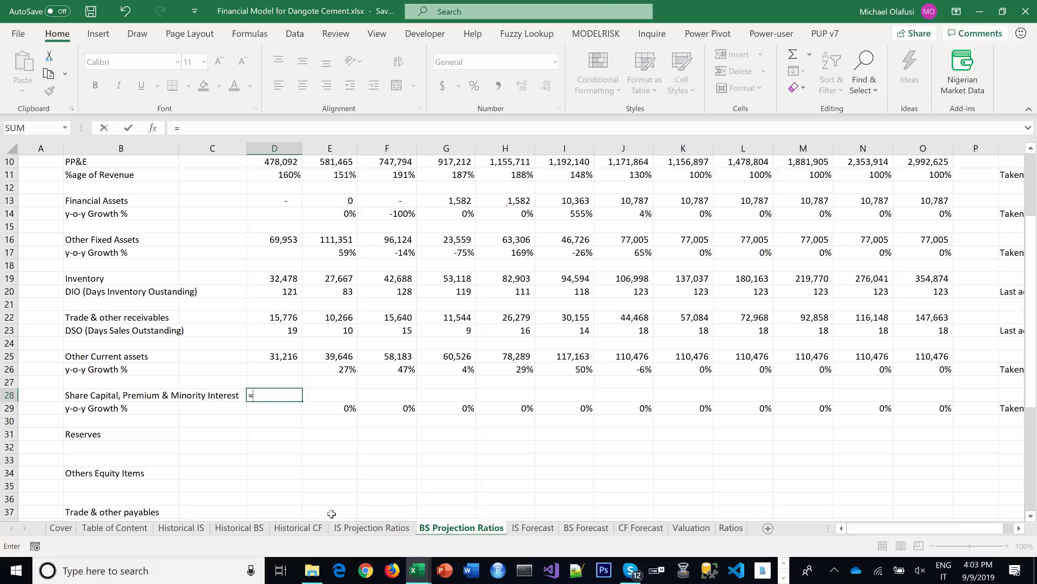
left_click(238, 532)
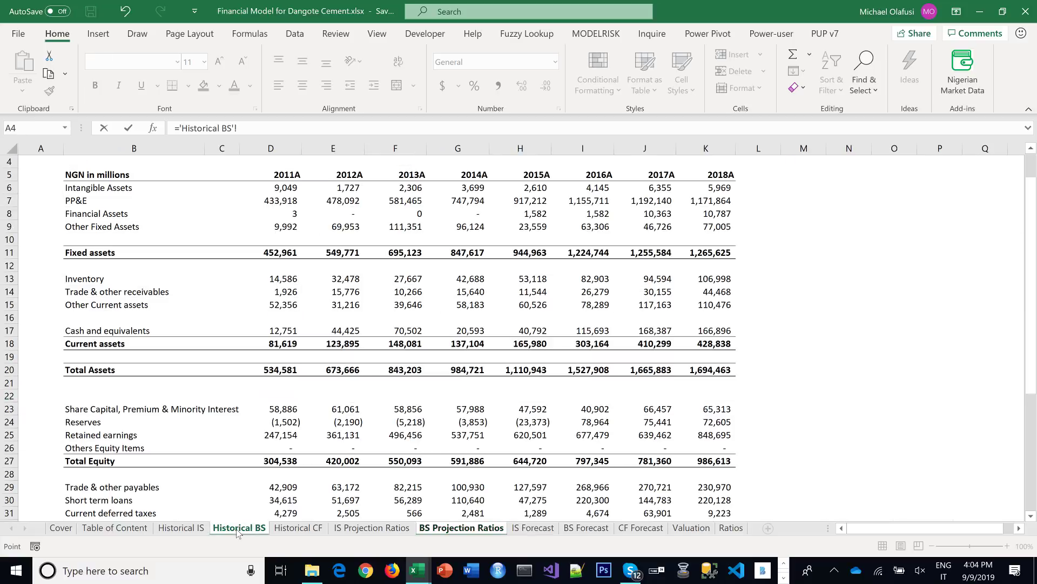
left_click(331, 407)
key("Return")
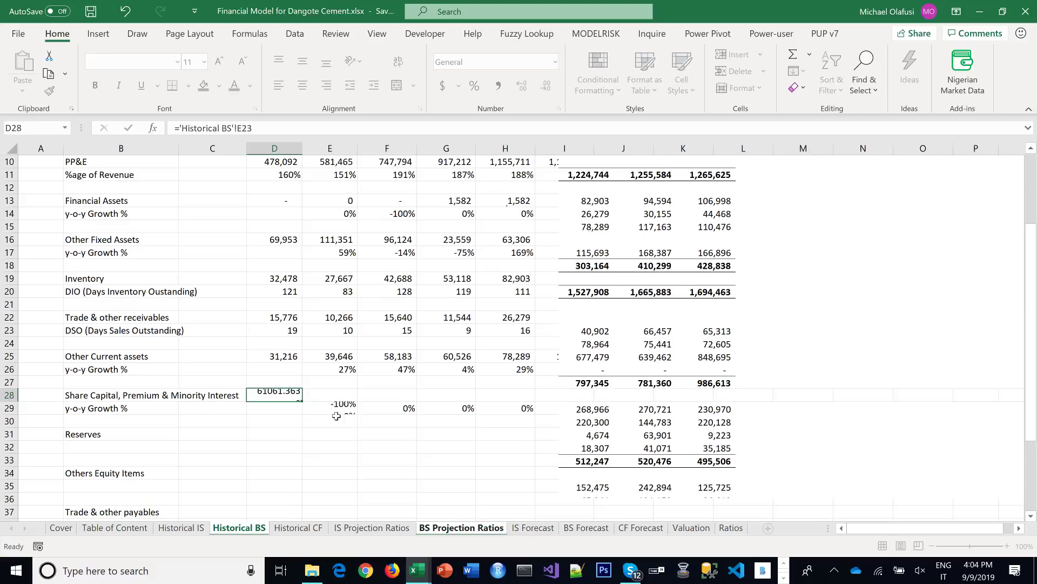
Format D28 as comma-separated with no decimals and fill the Share Capital, Premium & Minority Interest link across to J28
key("Up")
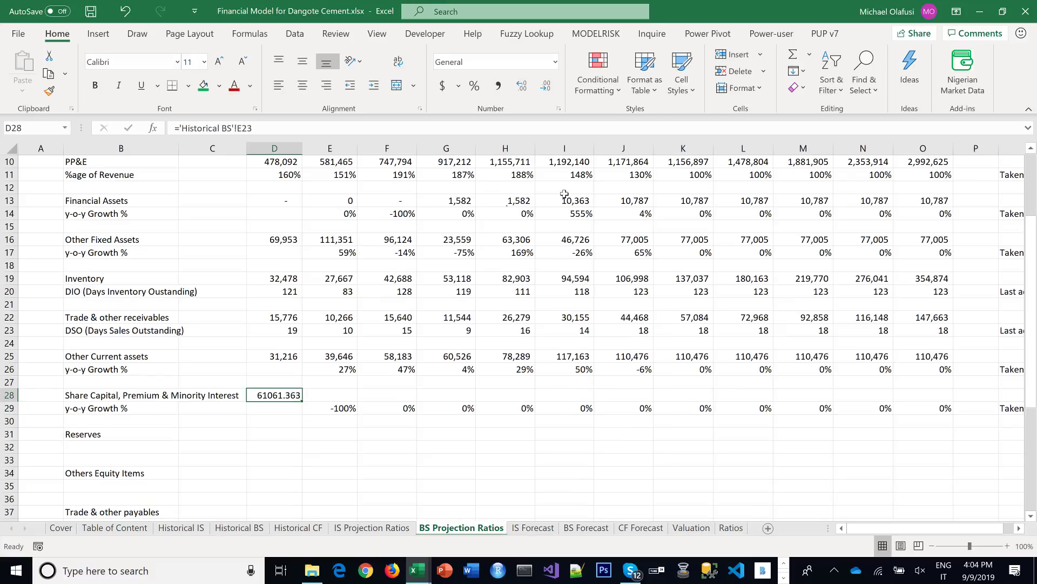
left_click(497, 85)
left_click(549, 89)
left_click(548, 86)
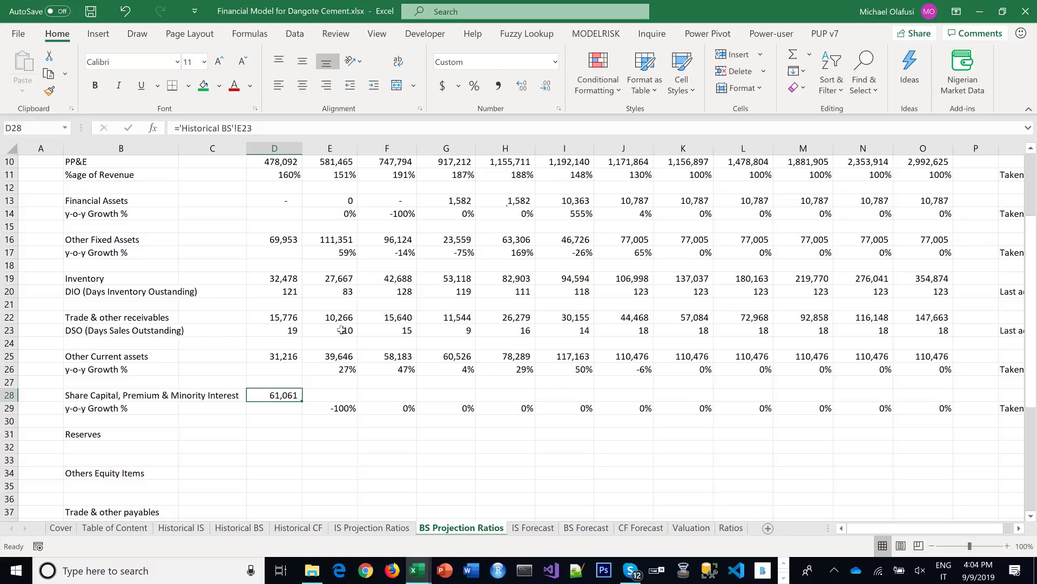
left_click_drag(303, 401, 652, 390)
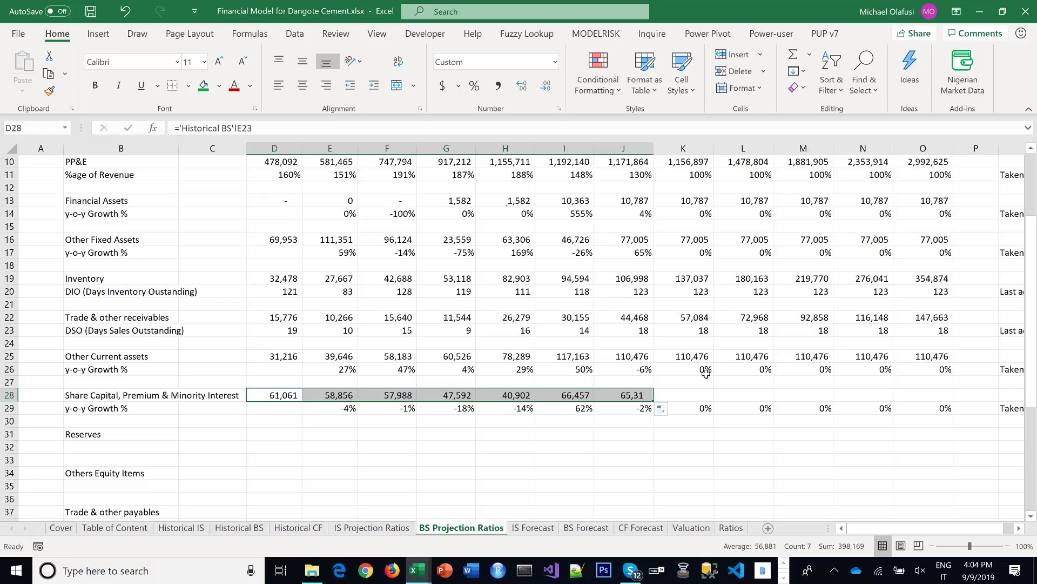
Copy the Other Current assets forecast formulas in K25:O25 to K28:O28 for Share Capital, Premium & Minority Interest, and save the workbook
scroll(690, 386, "up", 3)
scroll(689, 386, "down", 3)
scroll(688, 386, "down", 1)
left_click_drag(694, 358, 918, 357)
key("ctrl+c")
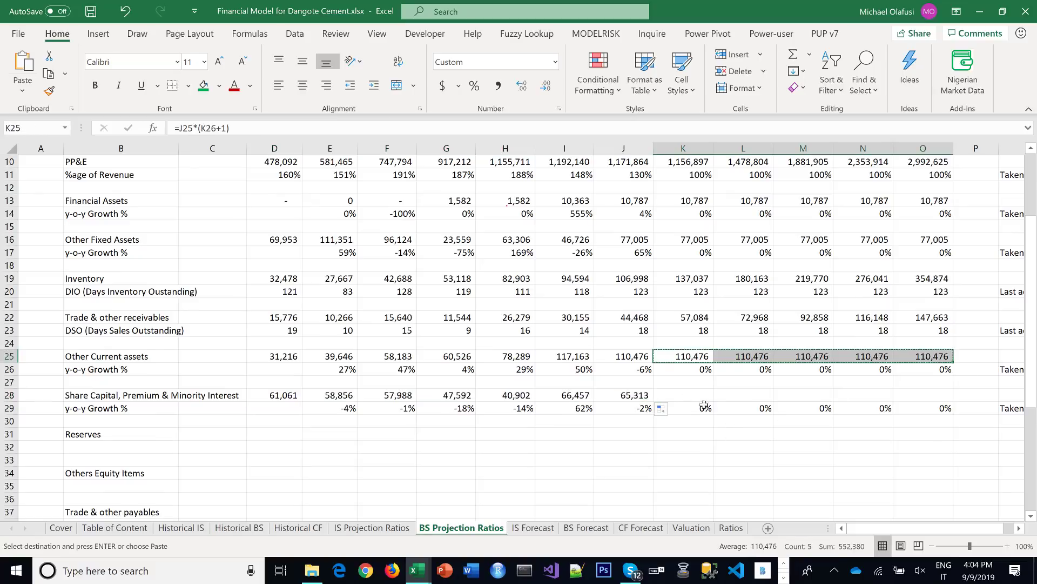
left_click(679, 394)
key("ctrl+v")
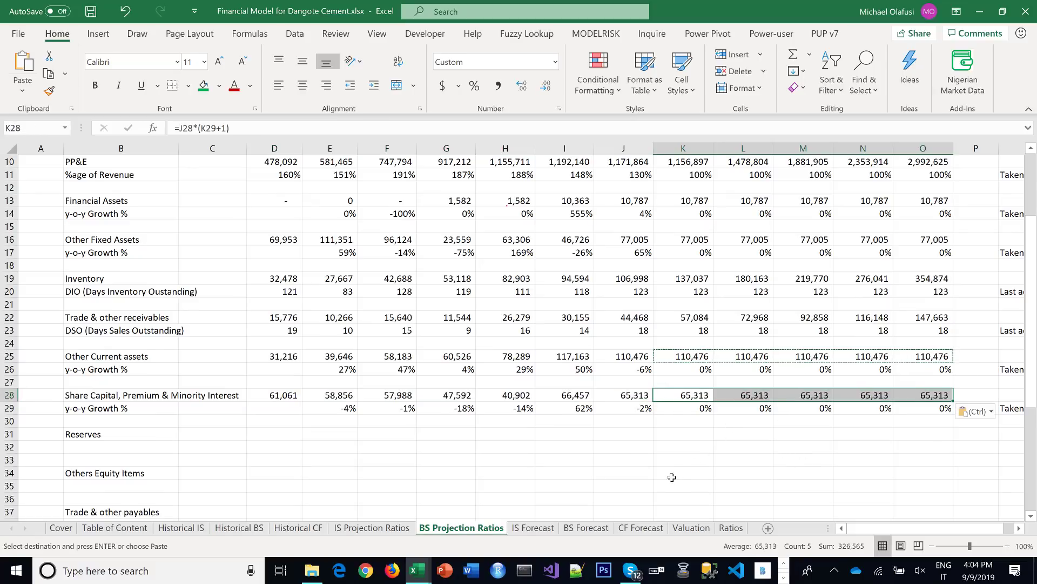
left_click(672, 475)
key("ctrl+s")
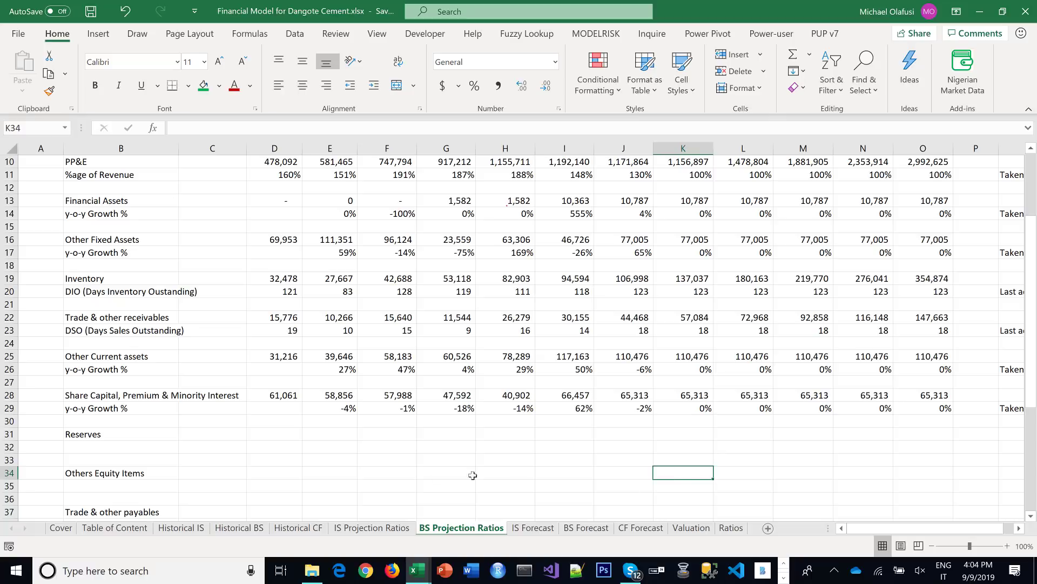
Copy the y-o-y Growth % row 29, including its label and note, to row 32 under Reserves
scroll(351, 454, "down", 1)
left_click(103, 411)
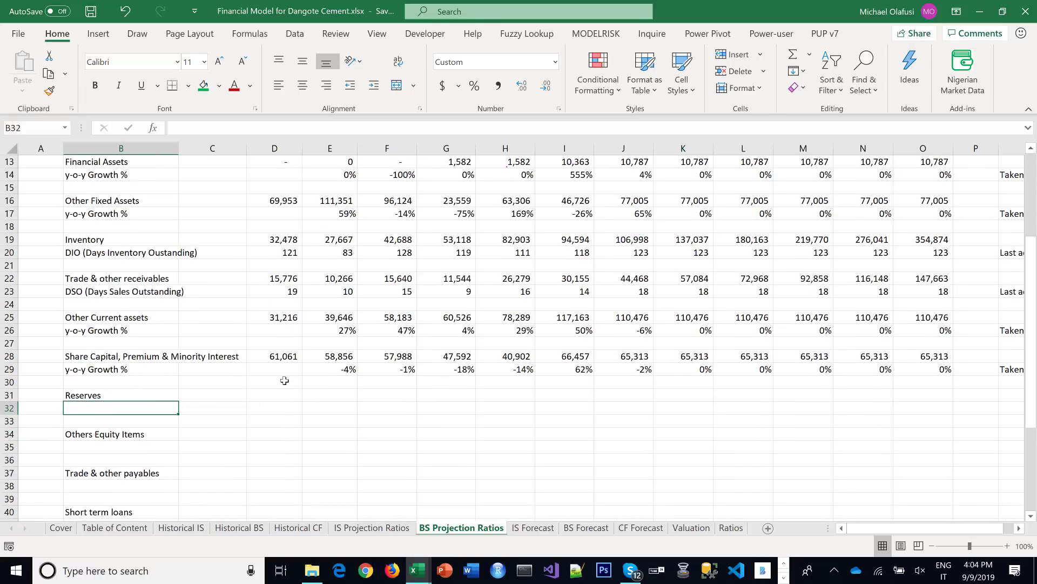
left_click_drag(100, 366, 1012, 370)
key("ctrl+c")
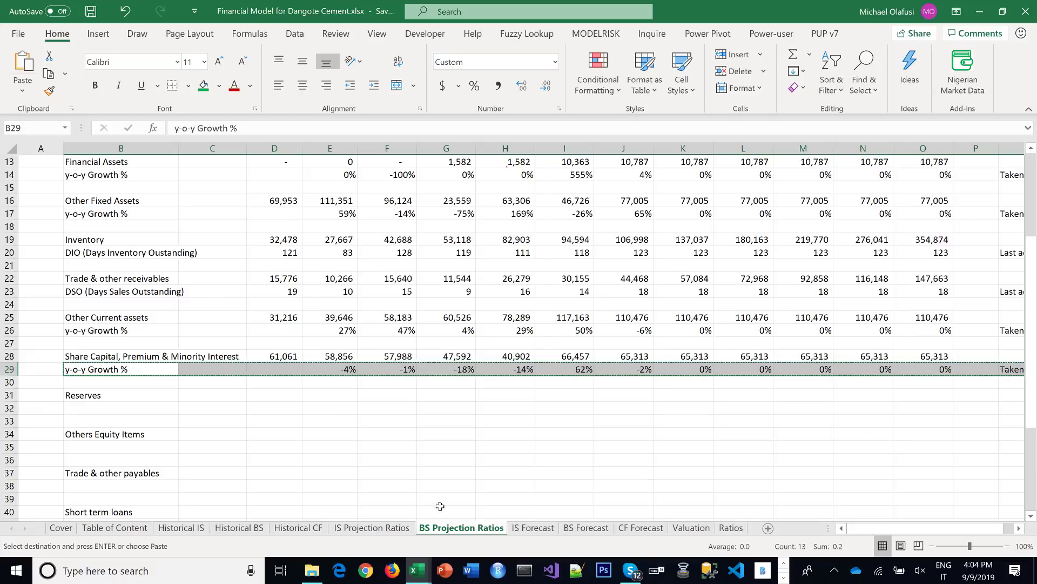
left_click(101, 409)
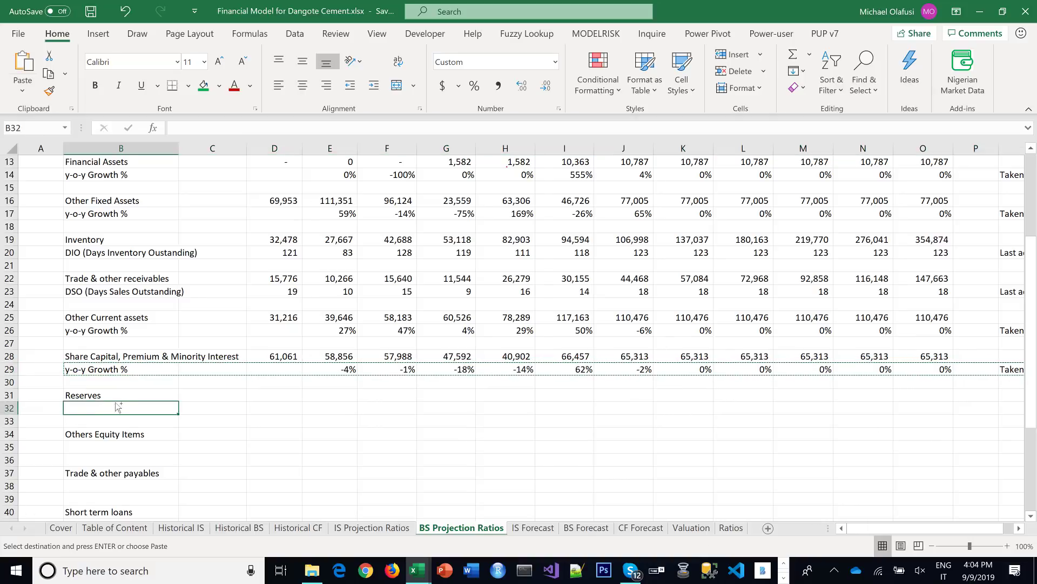
key("ctrl+v")
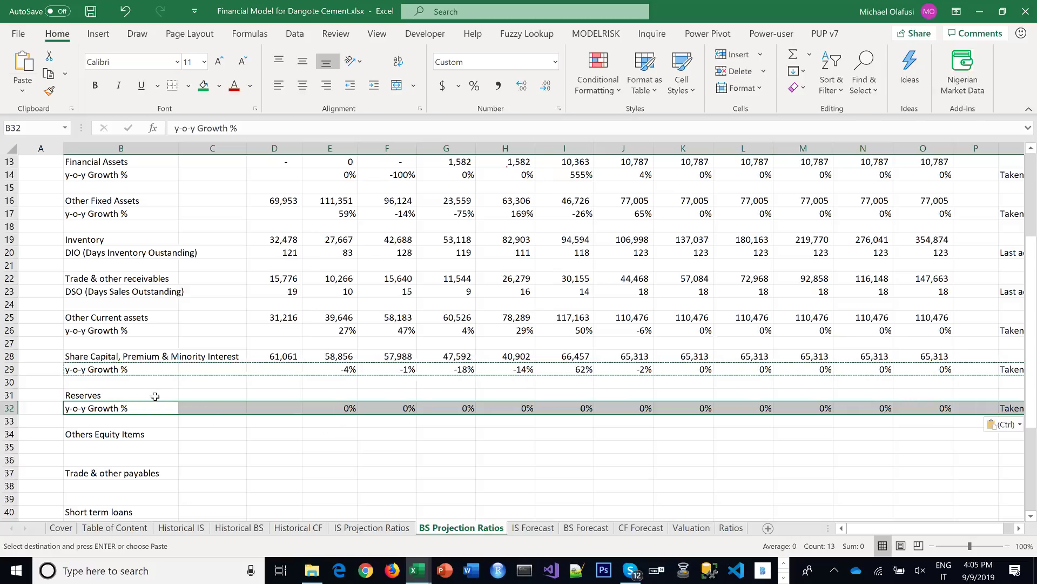
Link the 2012A Reserves cell D31 to E24 on the Historical BS sheet
left_click(289, 394)
key("Escape")
type("=")
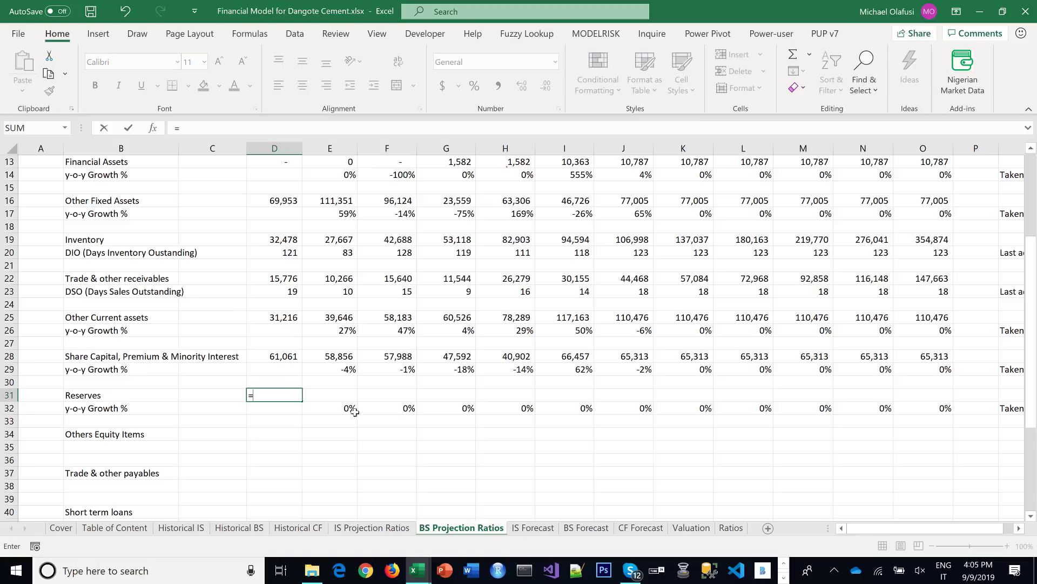
left_click(243, 528)
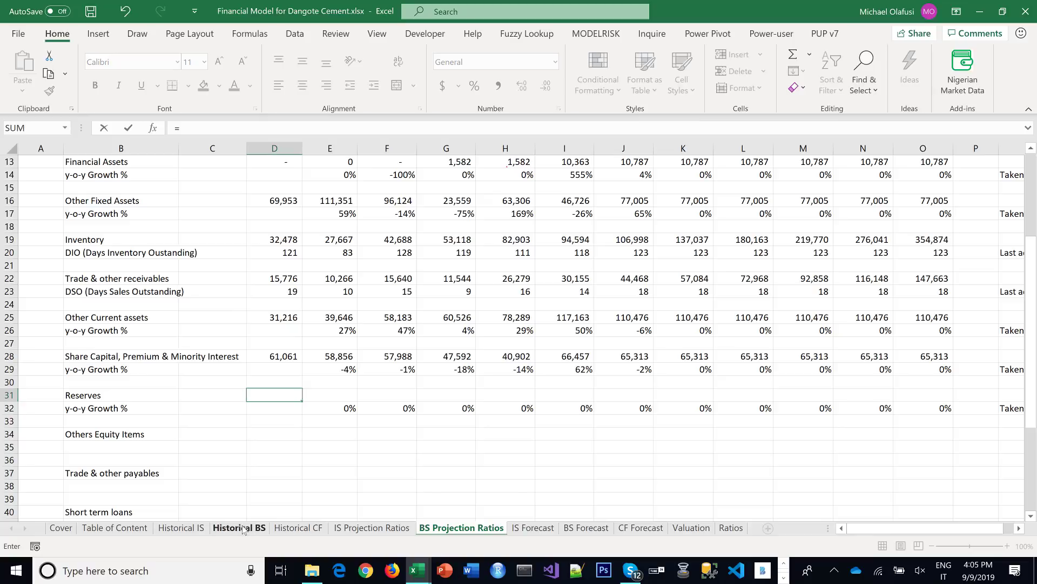
left_click(337, 420)
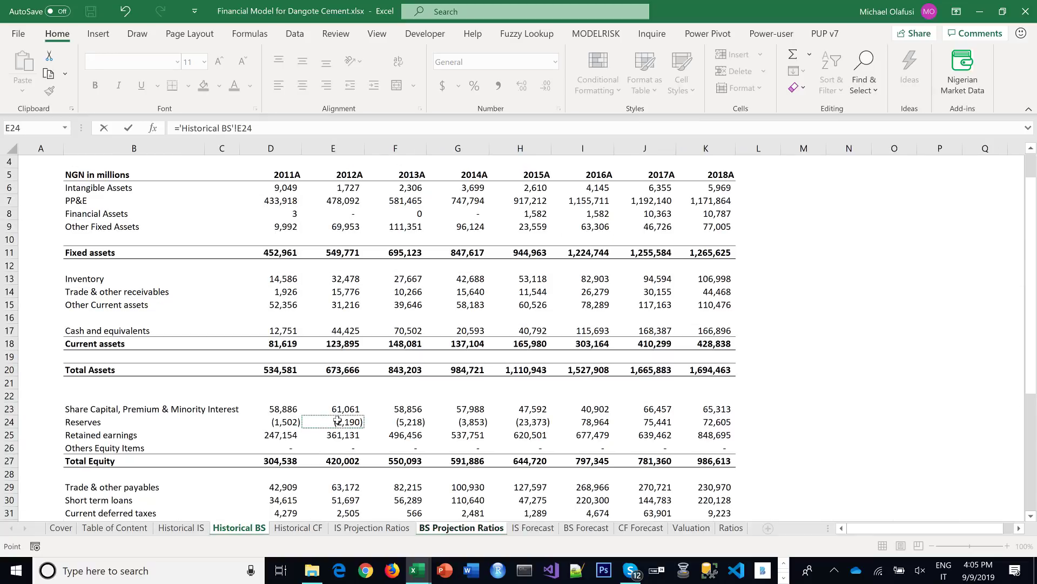
key("Return")
Format D31 as comma-separated with no decimals and fill the Reserves link across to J31
left_click(284, 395)
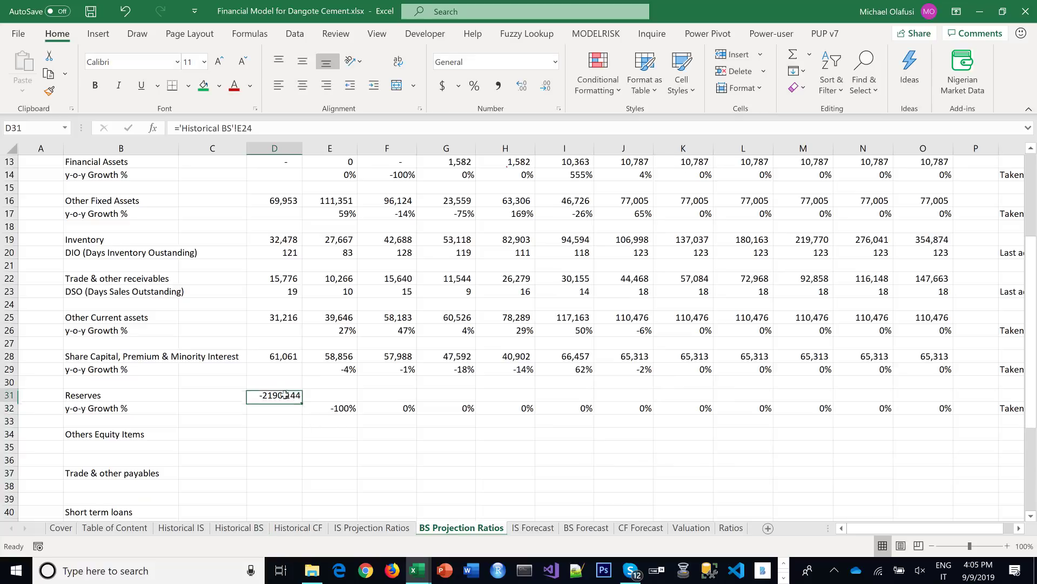
left_click(498, 86)
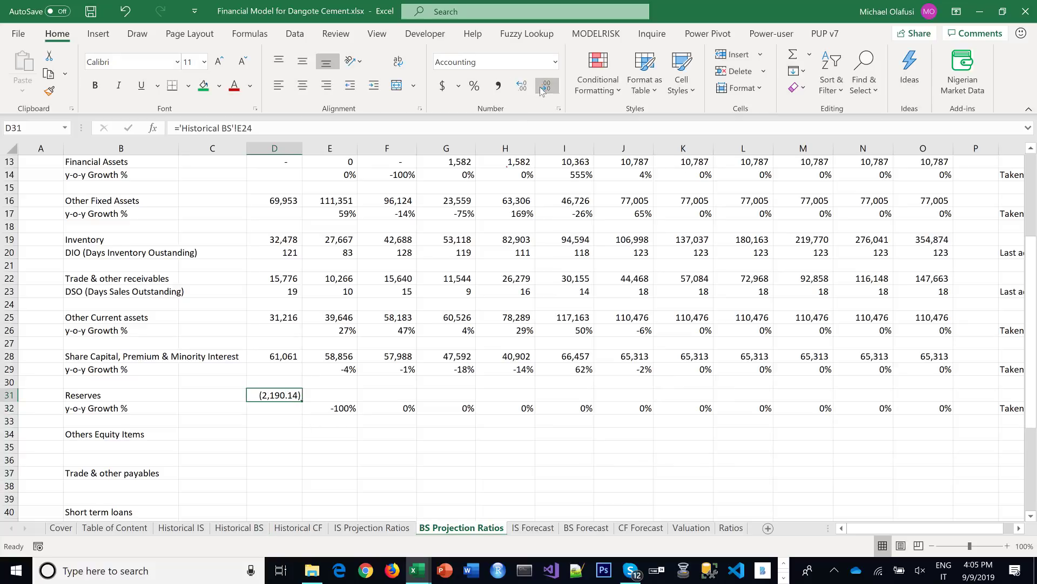
left_click(546, 85)
left_click(546, 86)
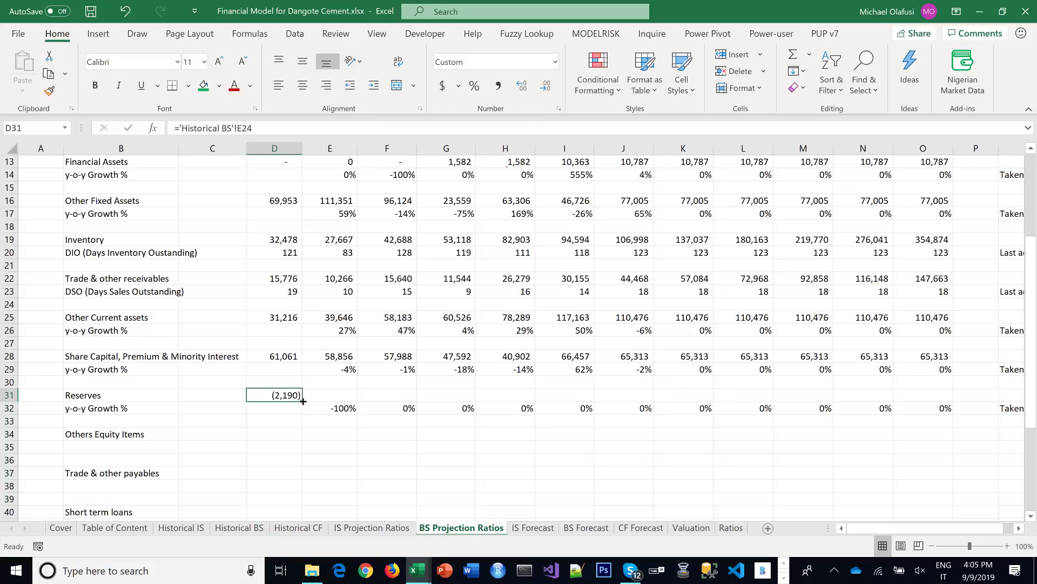
left_click_drag(303, 401, 651, 396)
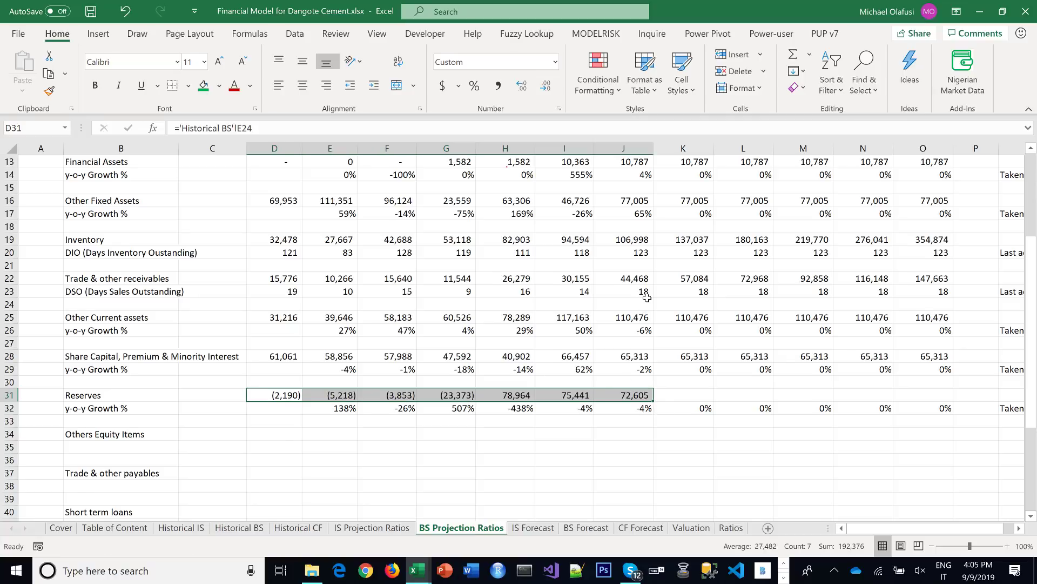
Copy the Share Capital forecast and growth cells K28:O29 to K31:O32 for Reserves, and save the workbook
scroll(647, 297, "up", 4)
scroll(649, 300, "down", 5)
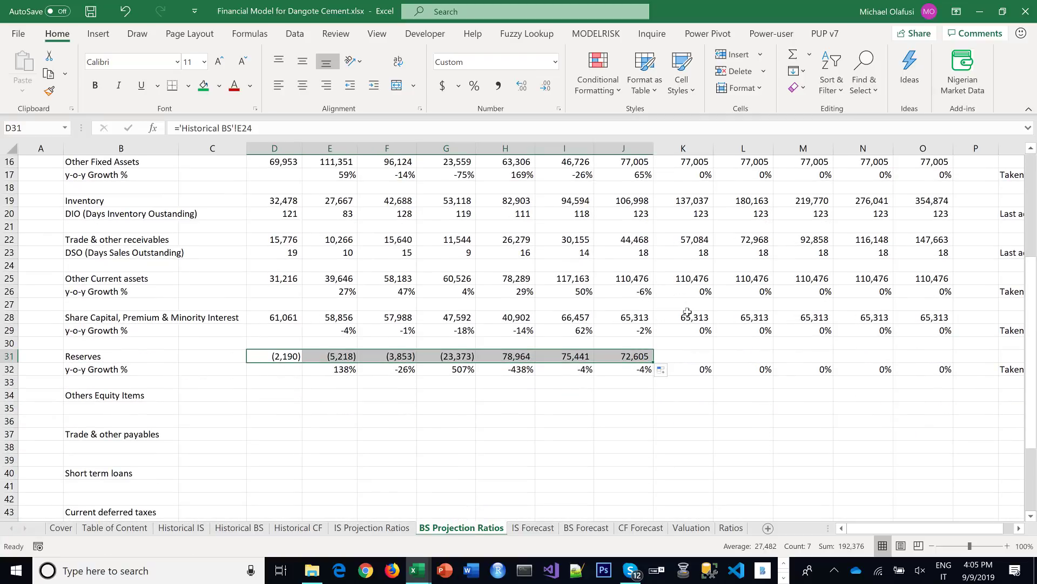
left_click_drag(689, 316, 897, 332)
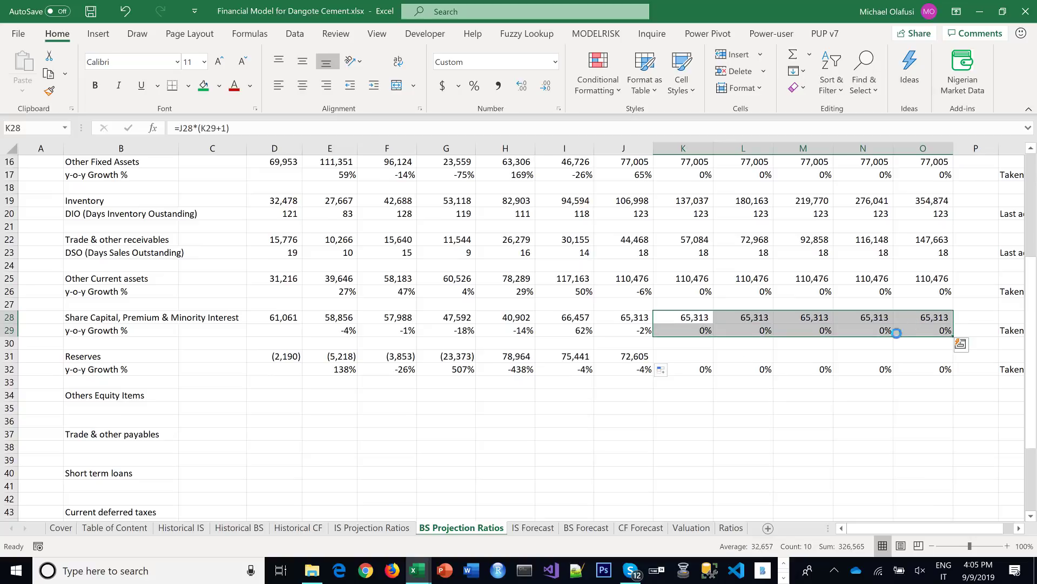
key("ctrl+c")
left_click_drag(684, 356, 930, 370)
key("ctrl+v")
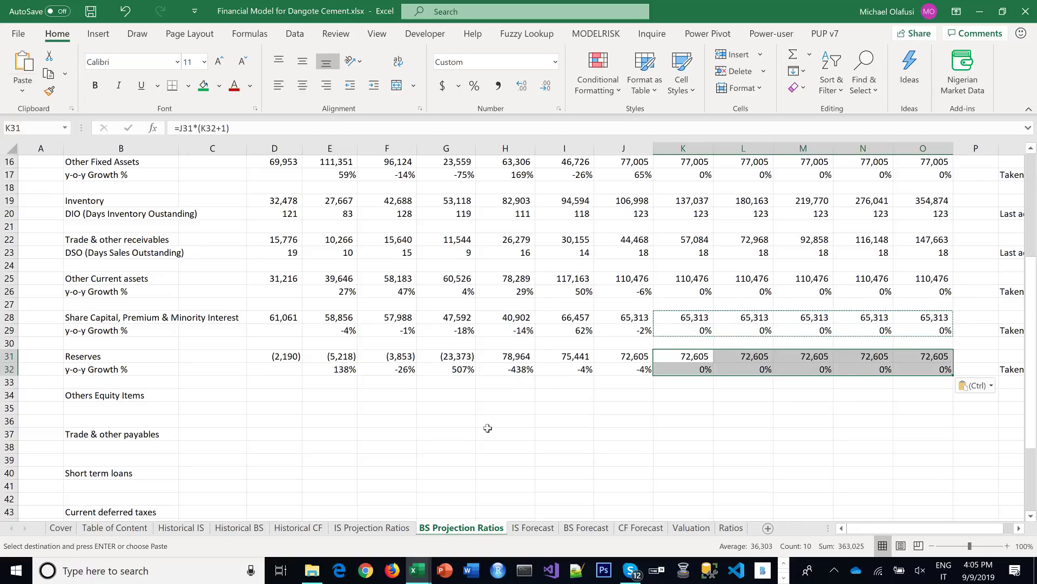
left_click_drag(488, 429, 488, 424)
key("ctrl+s")
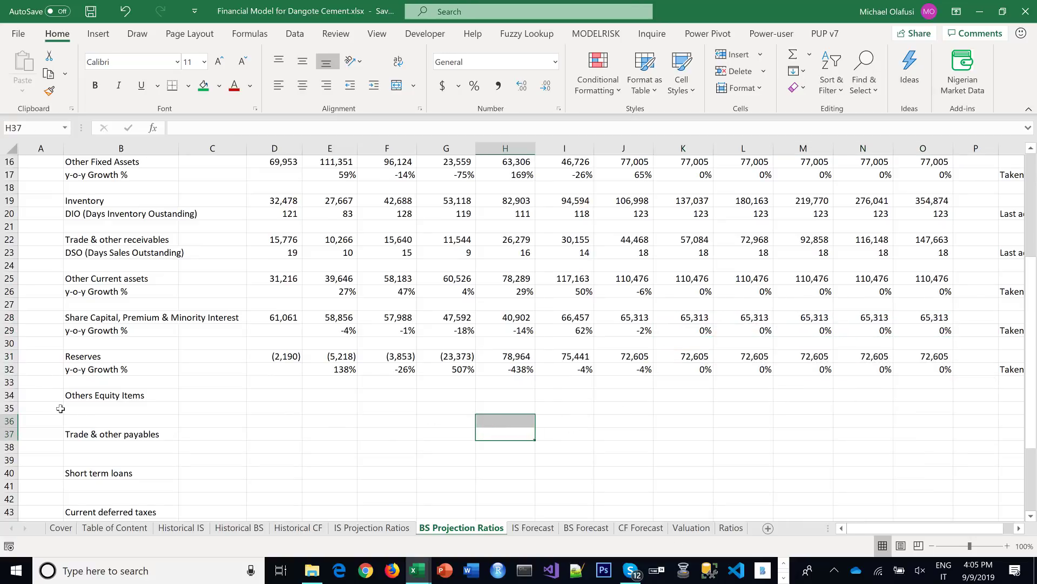
Copy the Reserves y-o-y Growth % row with its label and note to row 35 under Others Equity Items, and save
left_click(118, 411)
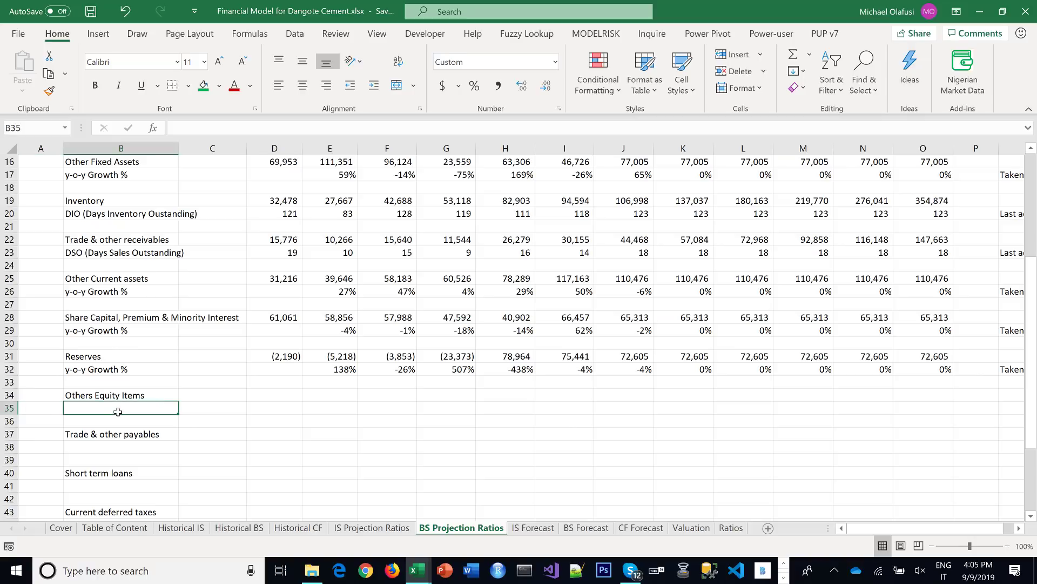
left_click_drag(867, 408, 1004, 378)
key("ctrl+c")
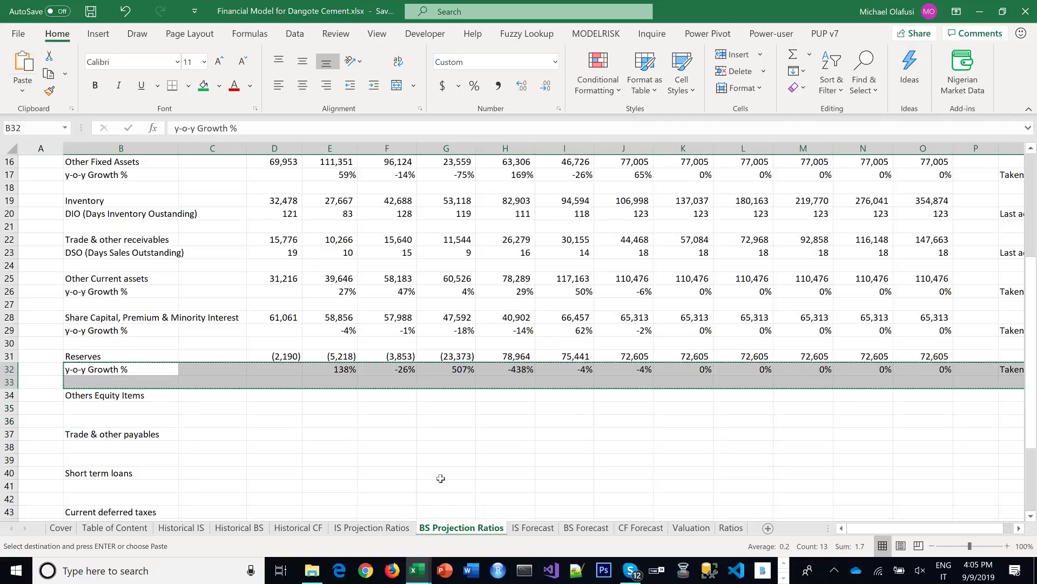
left_click(113, 409)
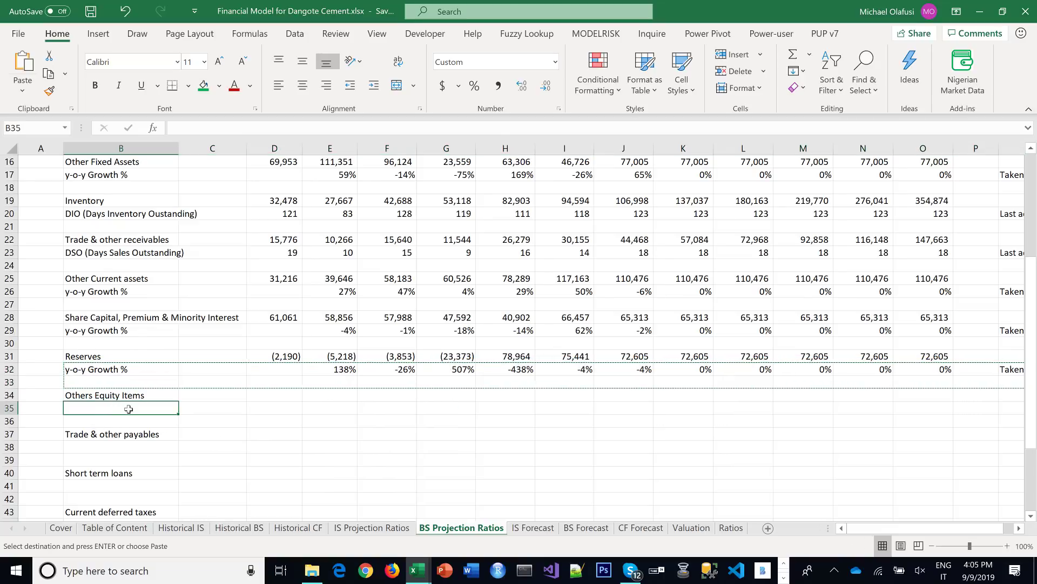
key("ctrl+v")
left_click(309, 395)
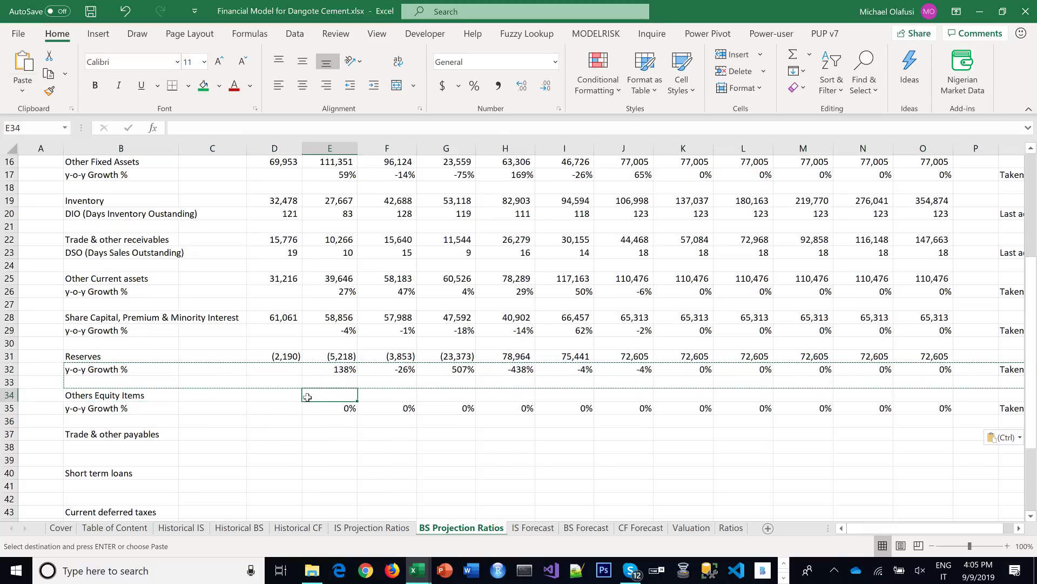
key("ctrl+s")
Link the 2012A Others Equity Items cell D34 to E26 on the Historical BS sheet
left_click(277, 397)
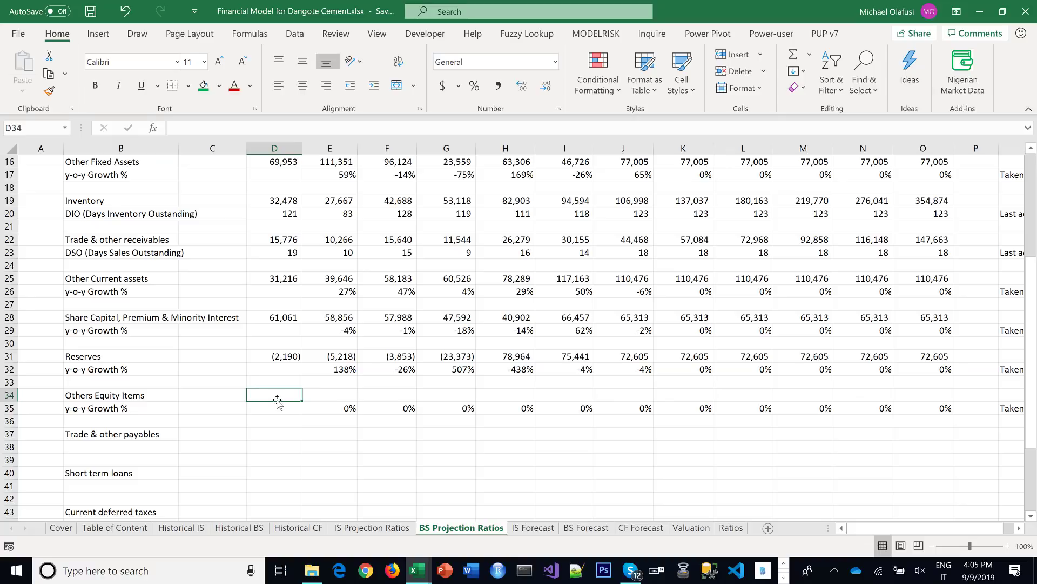
type("=")
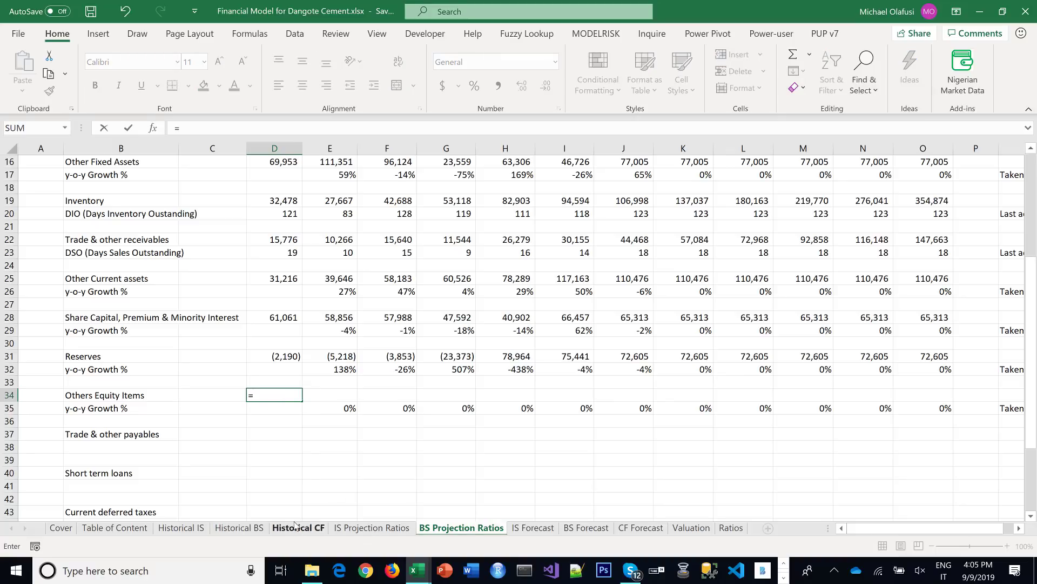
left_click(239, 527)
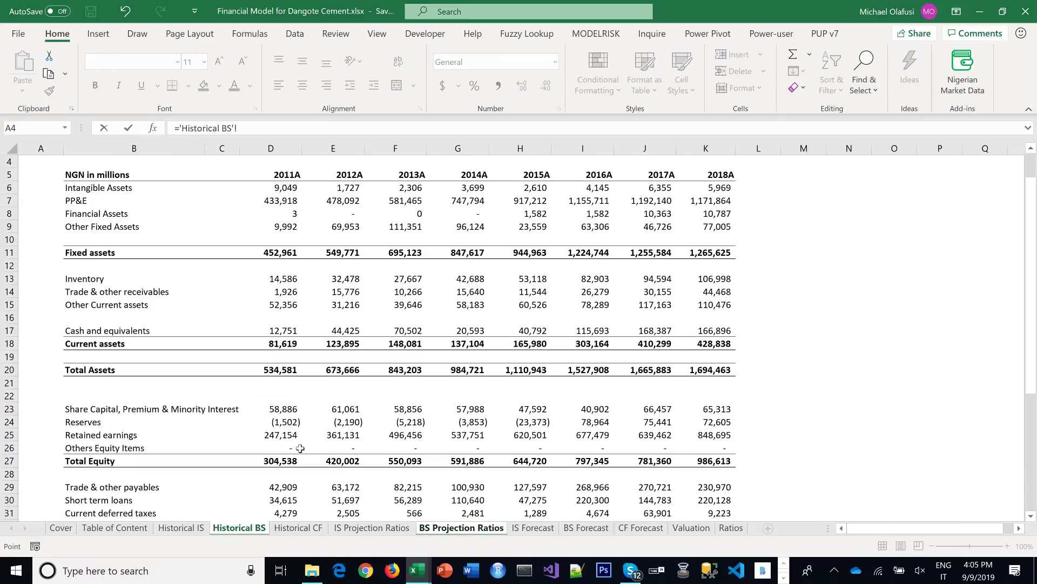
left_click(343, 447)
key("Return")
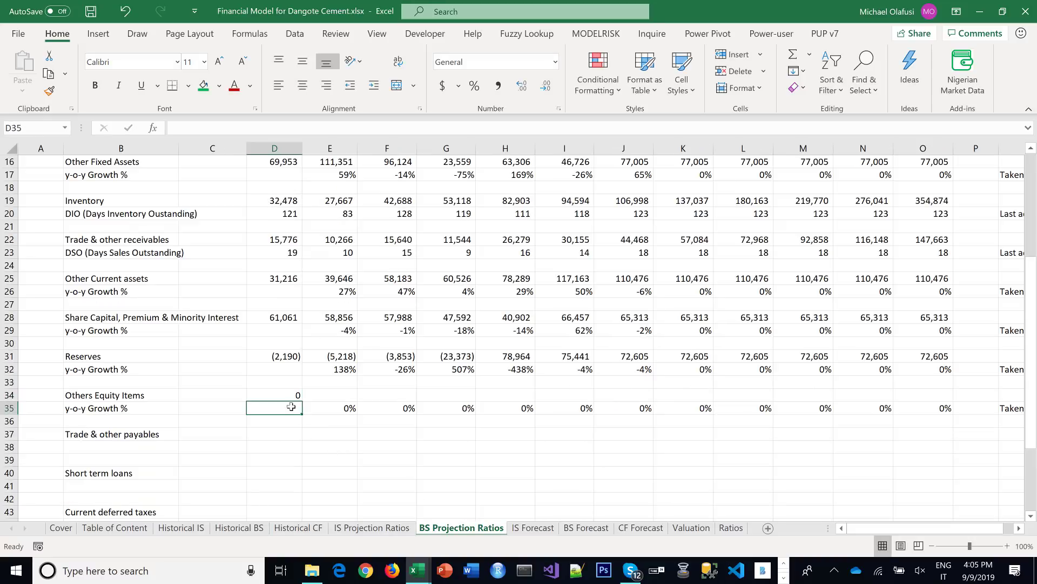
Apply the comma number format with fewer decimals to D34 and fill the Others Equity Items link across to J34
left_click(292, 393)
left_click(498, 85)
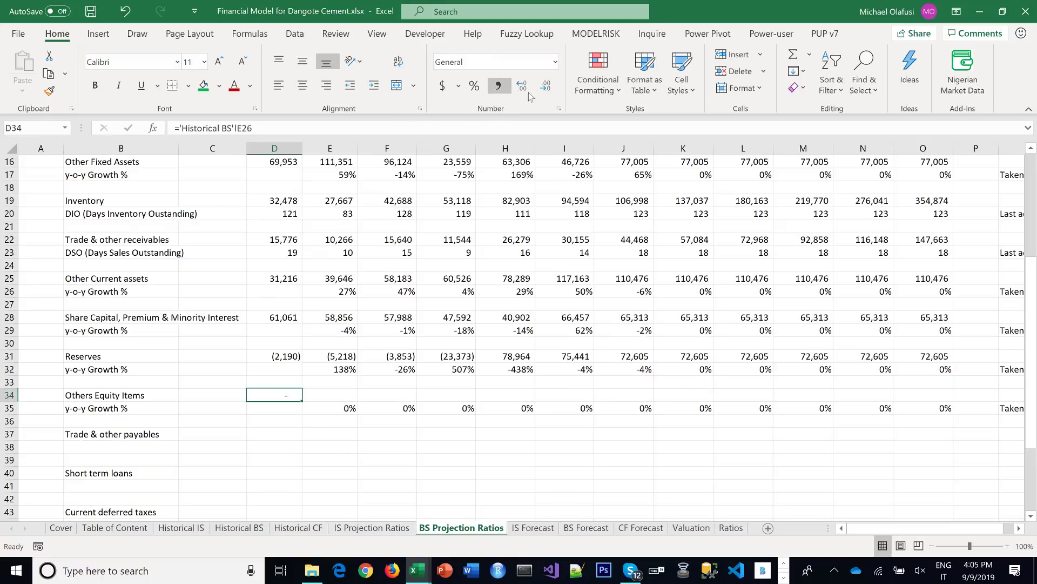
left_click(546, 86)
left_click_drag(302, 400, 662, 398)
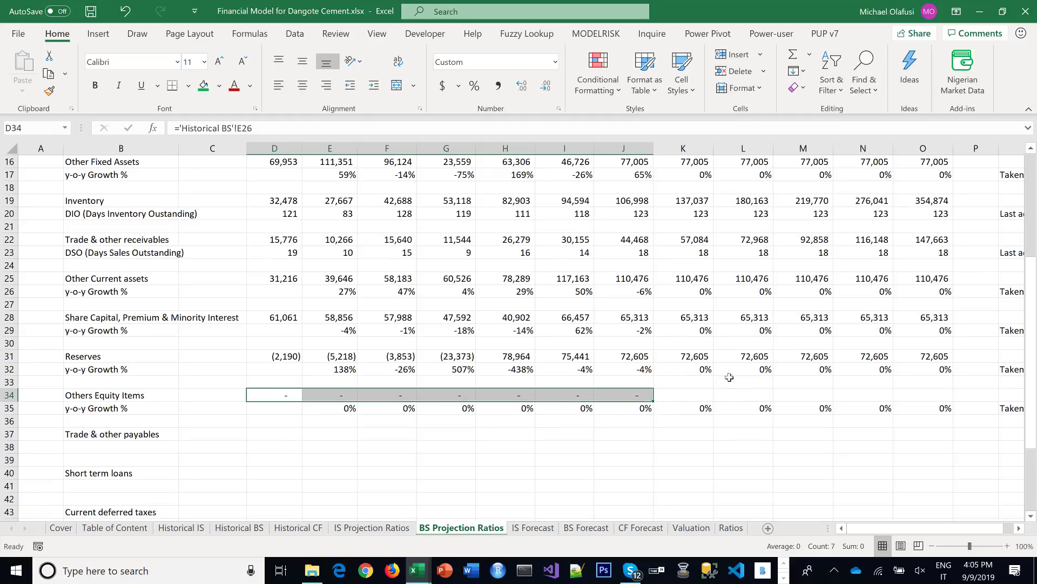
Copy the Reserves forecast and growth cells K31:O32 to K34:O35 for Others Equity Items, and save the workbook
scroll(726, 367, "up", 5)
scroll(726, 368, "down", 4)
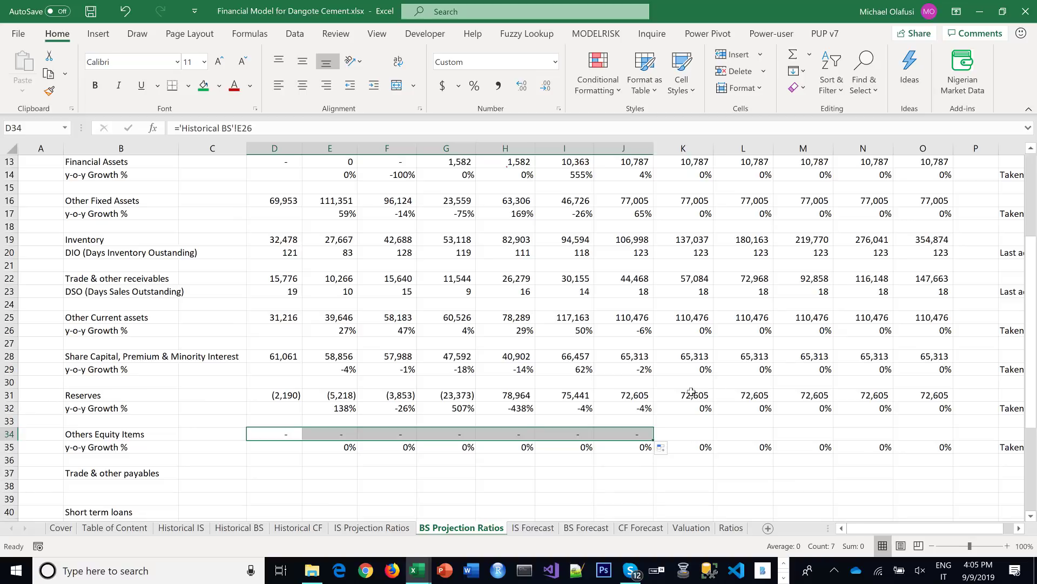
left_click_drag(695, 395, 942, 403)
key("ctrl+c")
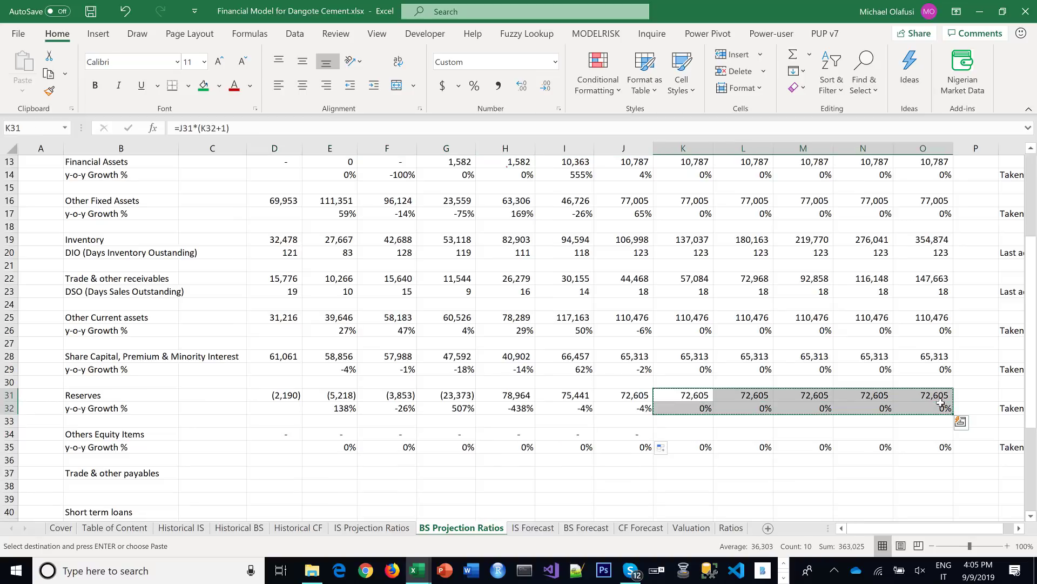
left_click(685, 434)
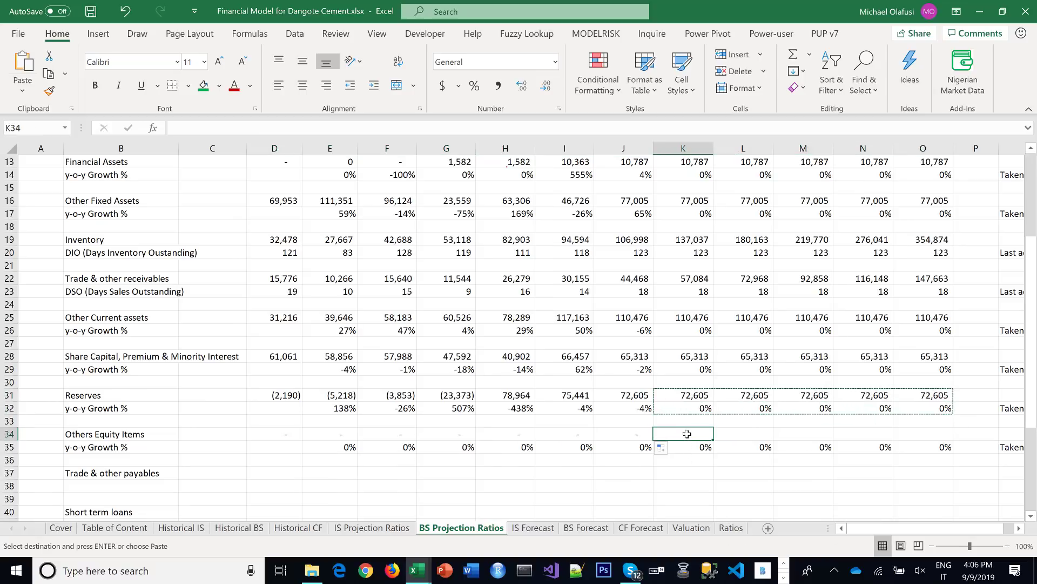
key("ctrl+v")
left_click(565, 473)
key("ctrl+s")
scroll(444, 432, "down", 1)
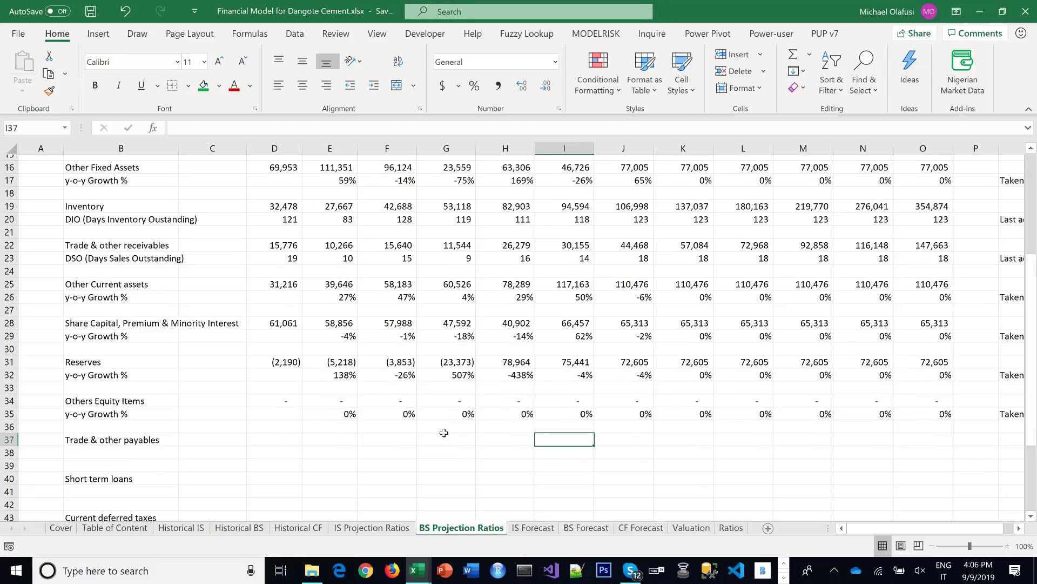
Label cell B38 under Trade & other payables as "DPO (Days Payable Outstanding)"
left_click(100, 445)
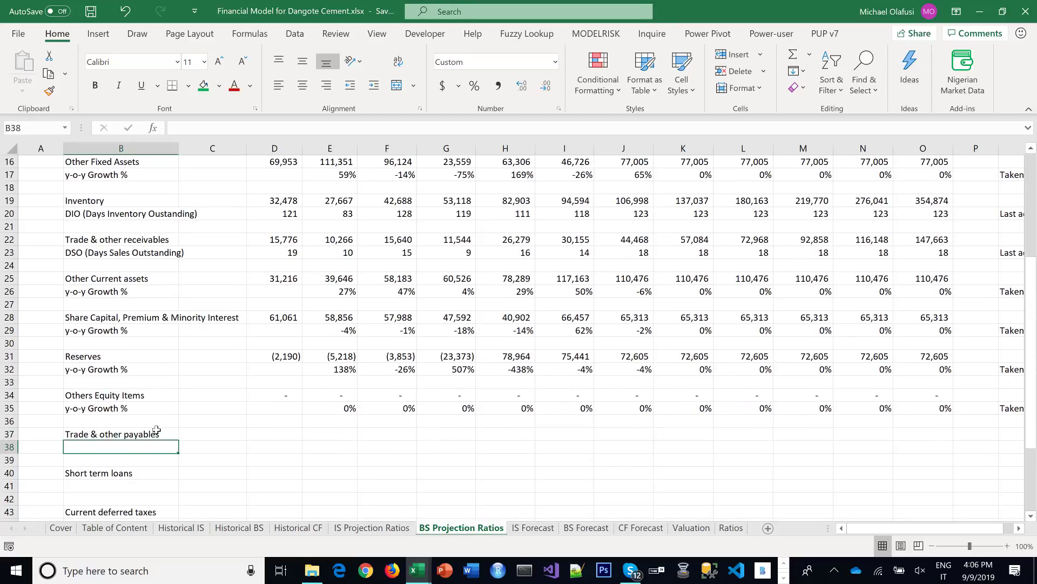
type("DPO (")
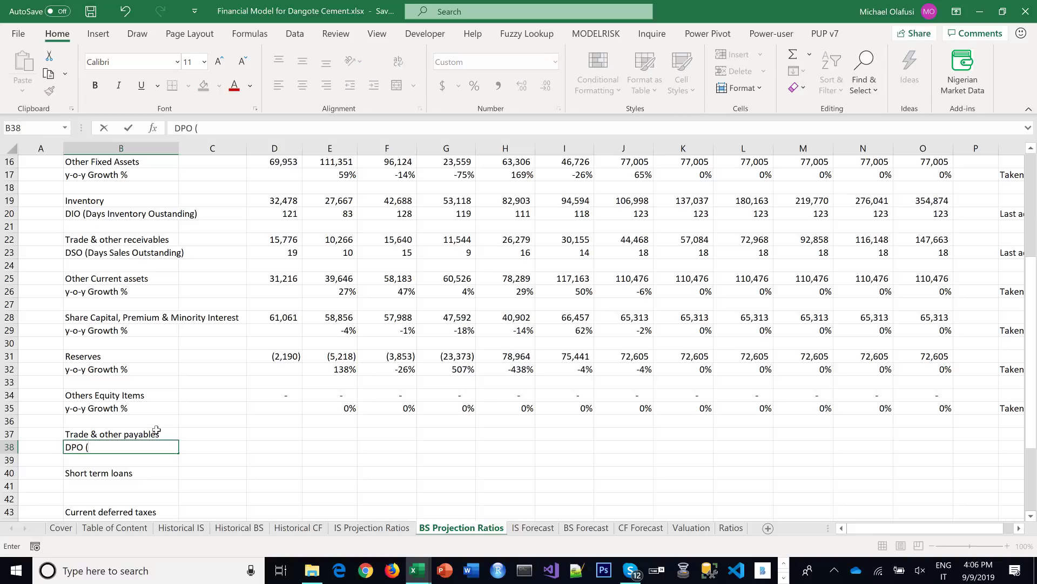
type("Days Payable ")
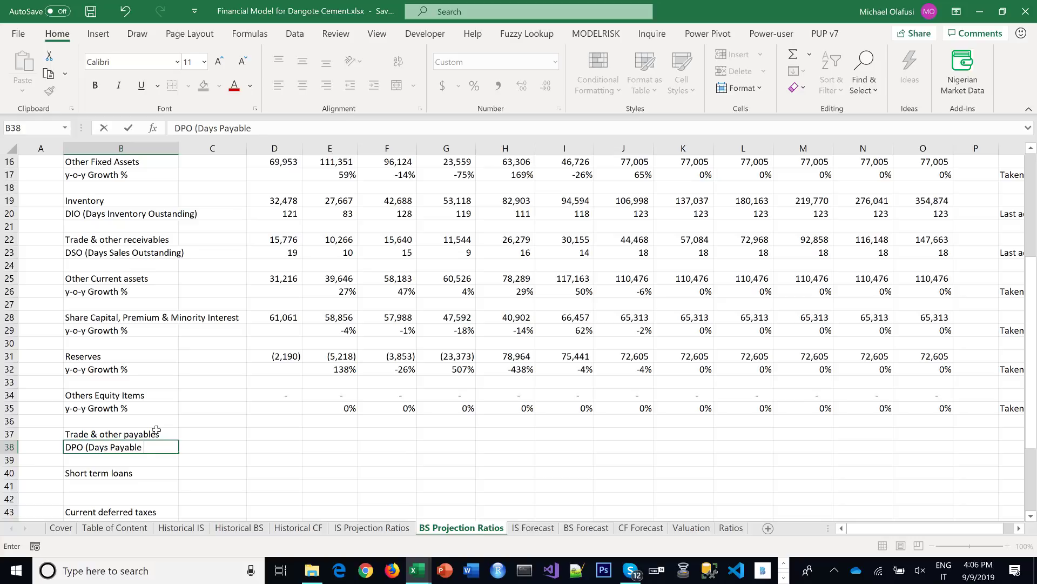
type("Outstanding")
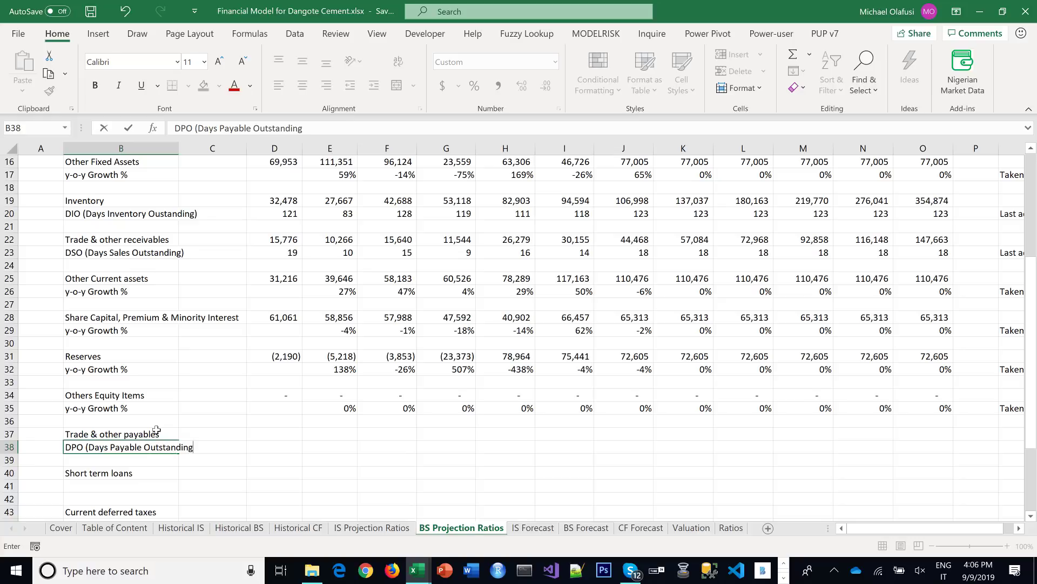
key("Tab")
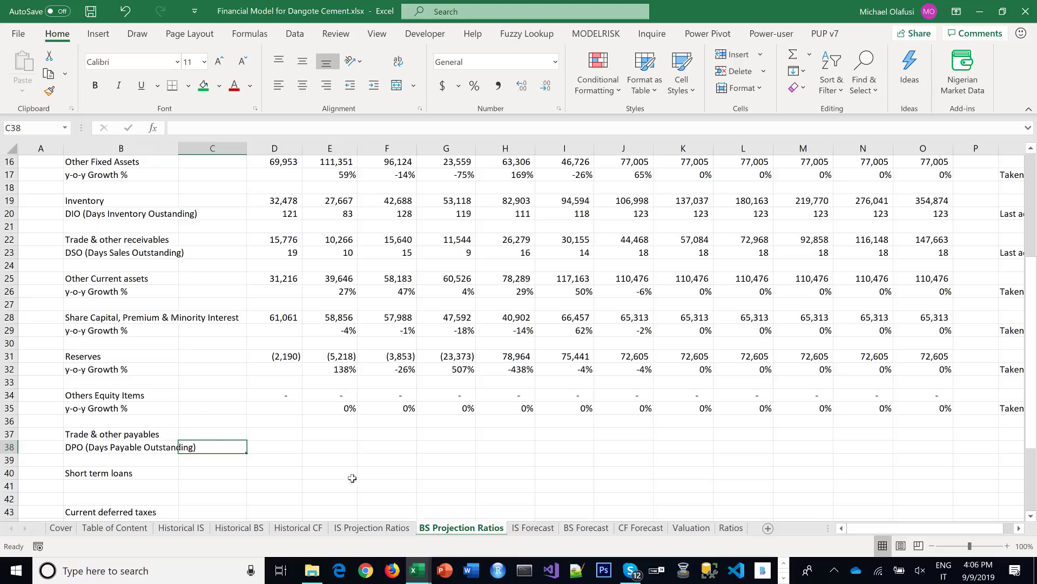
Link the 2012A Trade & other payables cell D37 to E29 on the Historical BS sheet
left_click(291, 424)
key("Down")
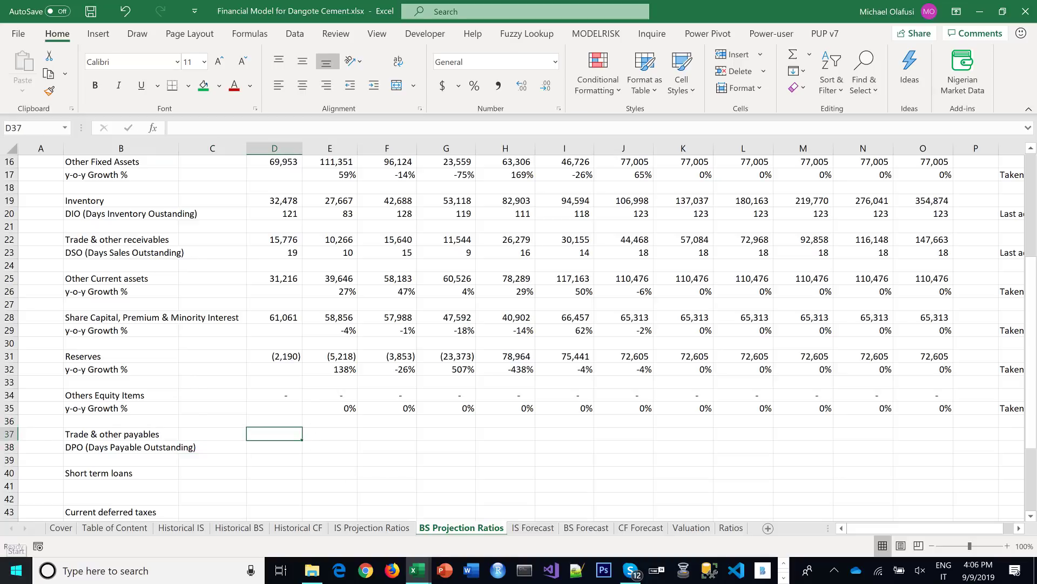
type("=")
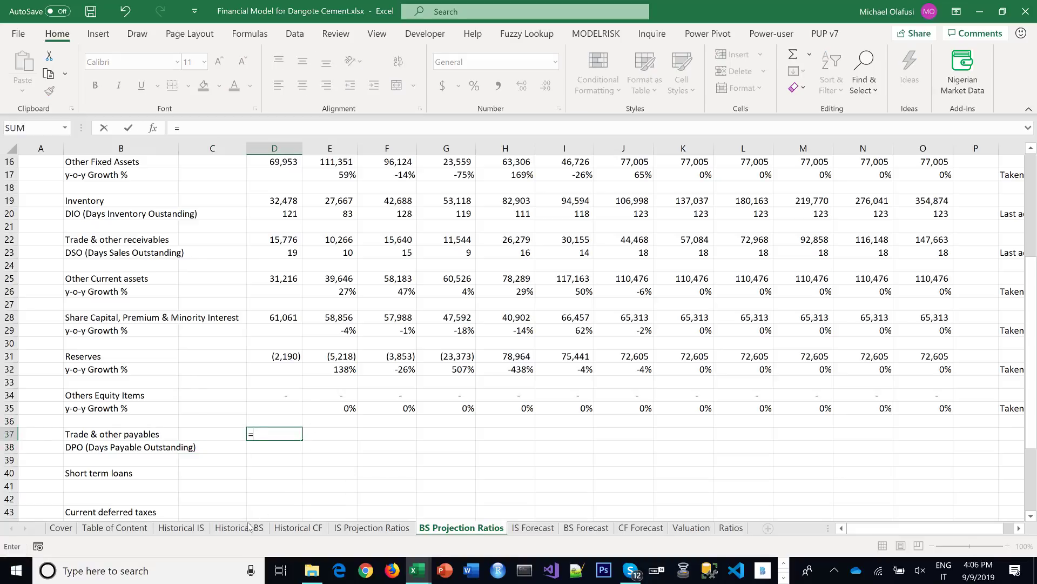
left_click(239, 528)
scroll(312, 419, "down", 2)
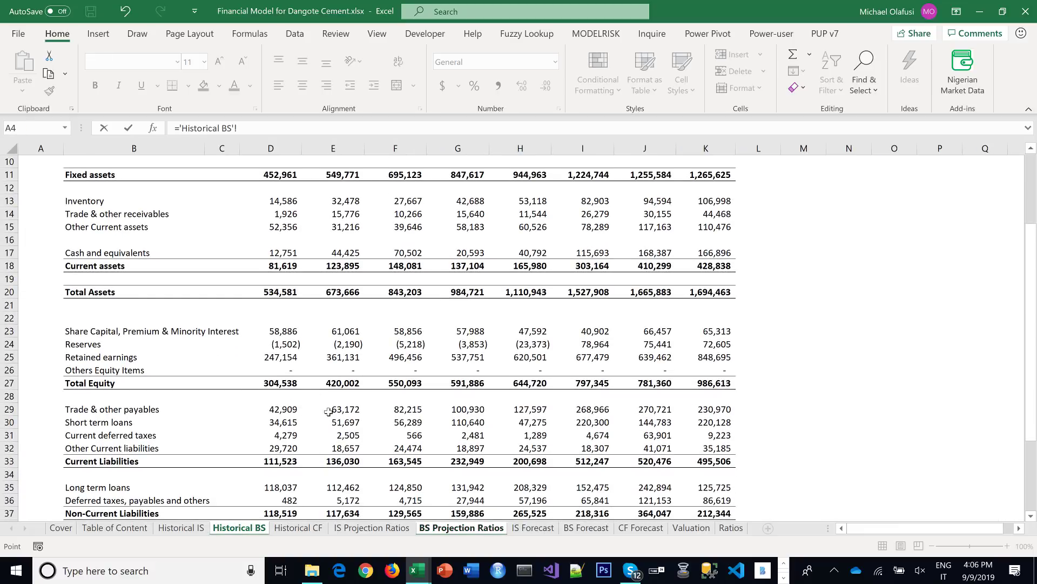
left_click(330, 410)
key("Return")
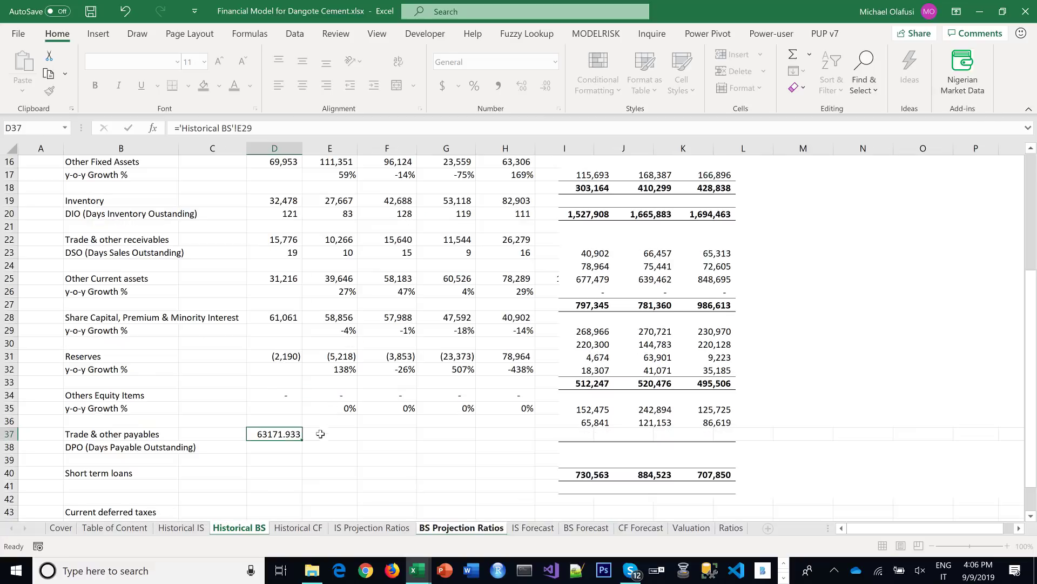
Apply the comma number format without decimals to D37 and fill the Trade & other payables link across to J37
left_click(291, 434)
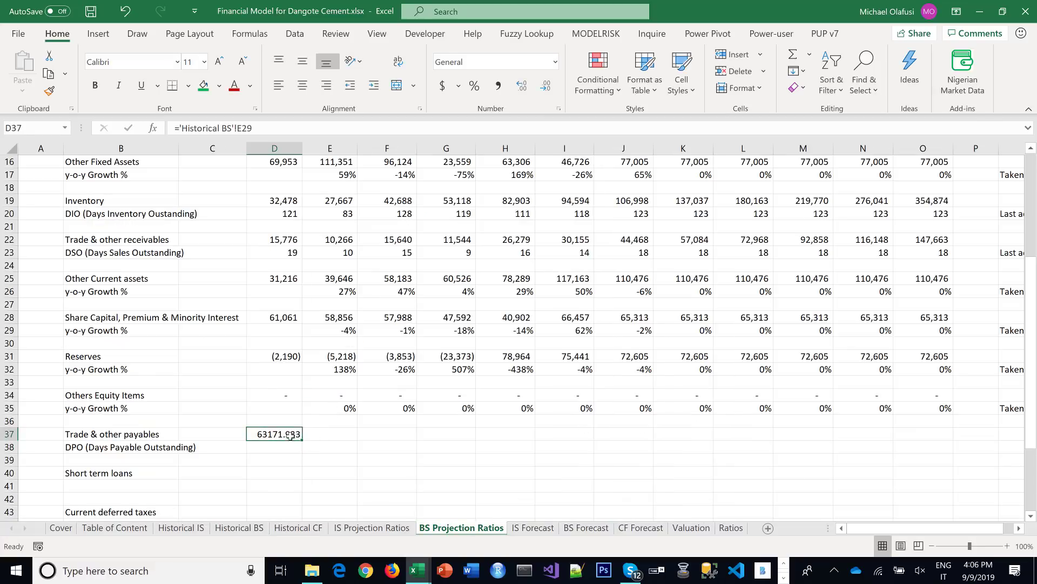
left_click(498, 86)
left_click(554, 91)
left_click(554, 91)
left_click_drag(301, 438, 646, 437)
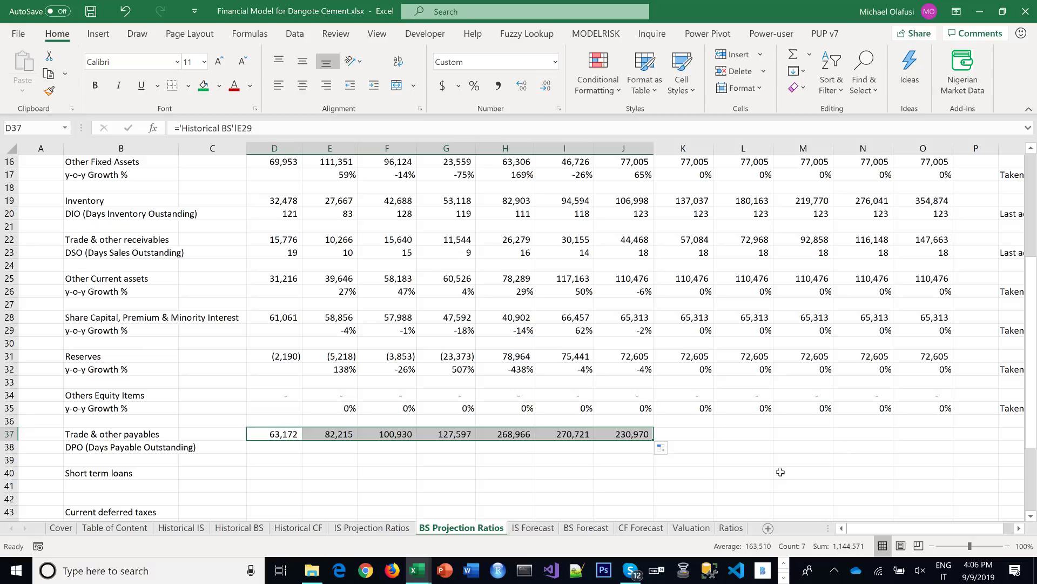
Calculate the 2012A DPO in D38 as D37 divided by Cost of Goods Sold ('IS Projection Ratios'!D25) times 365
left_click(278, 447)
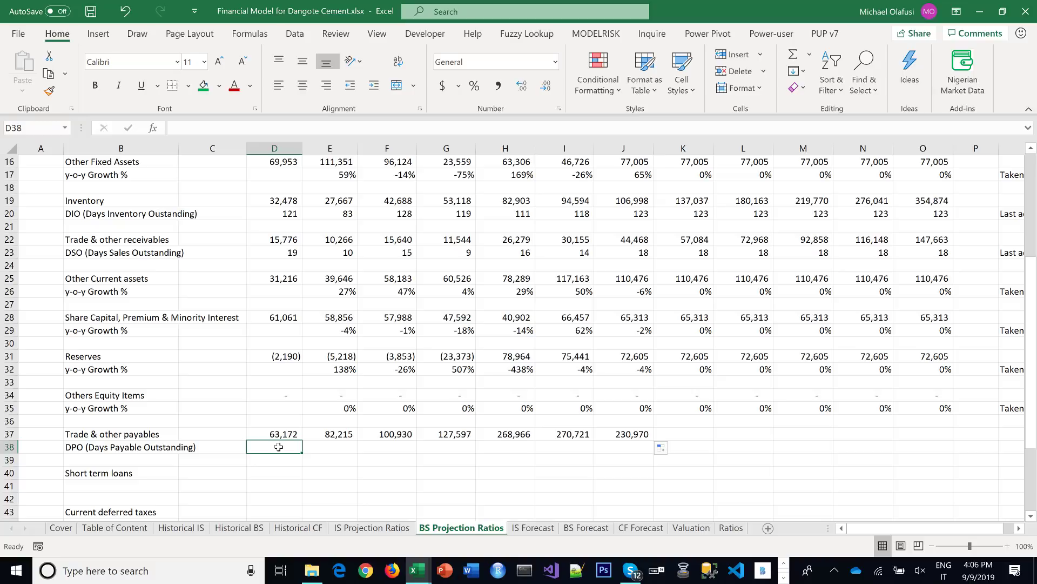
type("=")
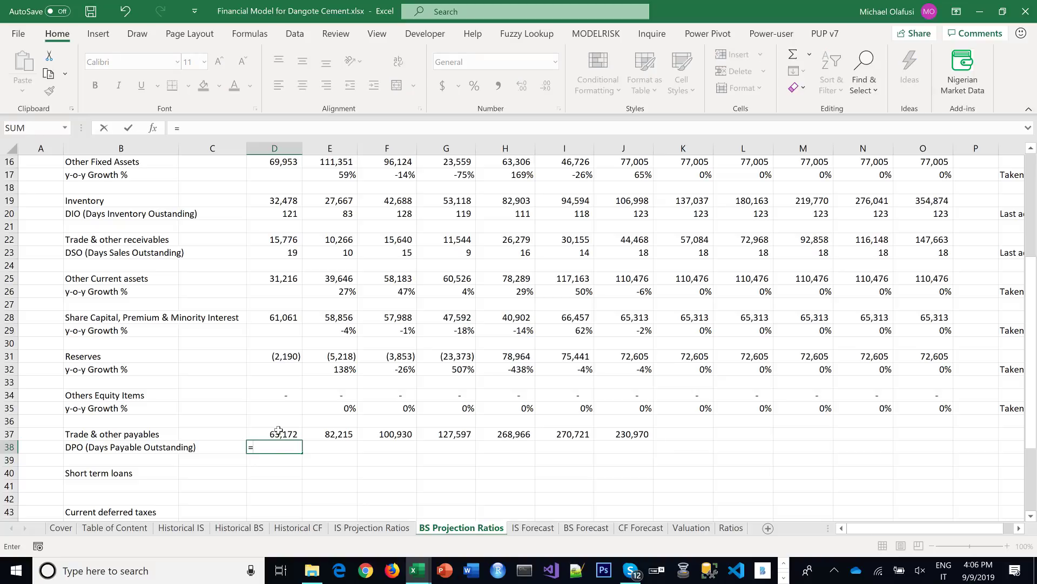
left_click(278, 432)
type("/")
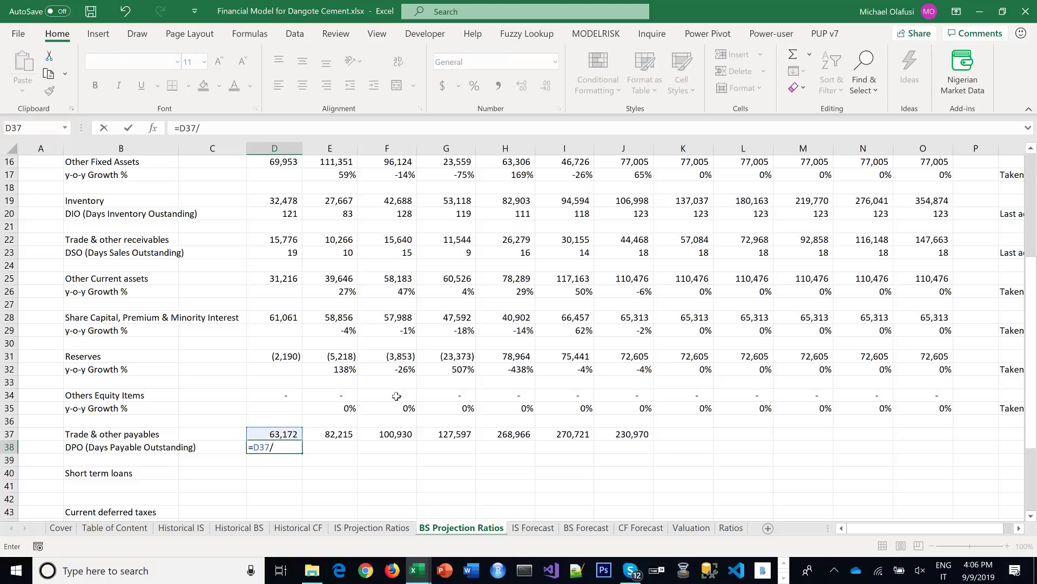
left_click(343, 529)
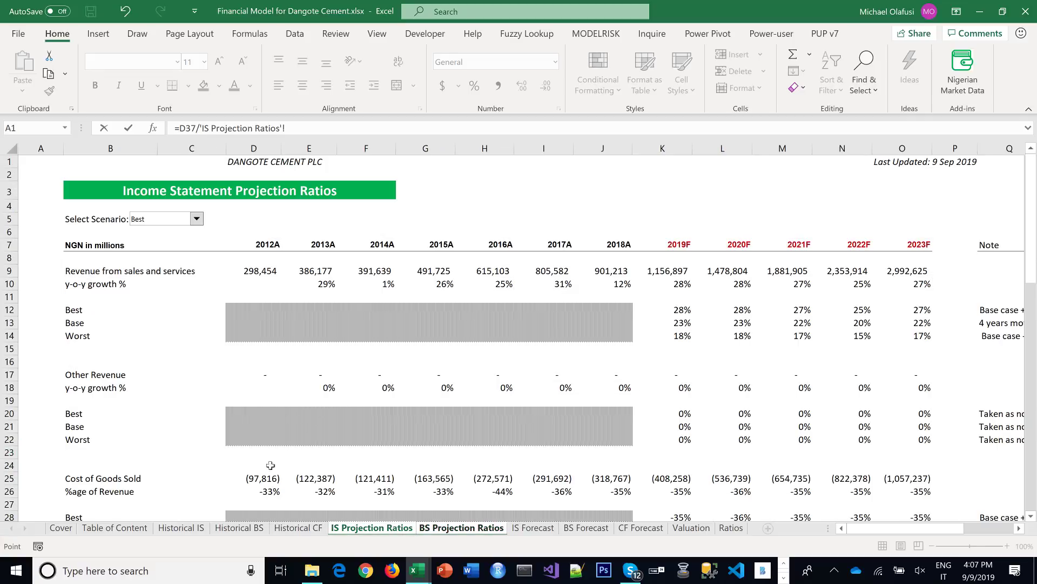
left_click(262, 478)
type("*")
key("Return")
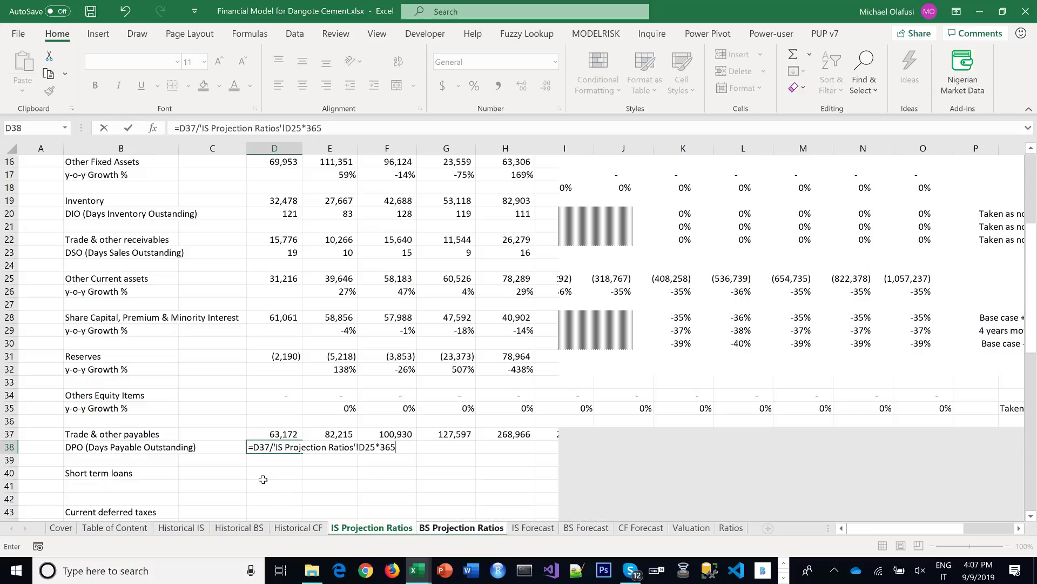
Add a minus sign at the start of the D38 DPO formula, making it =-D37/'IS Projection Ratios'!D25*365
left_click(271, 449)
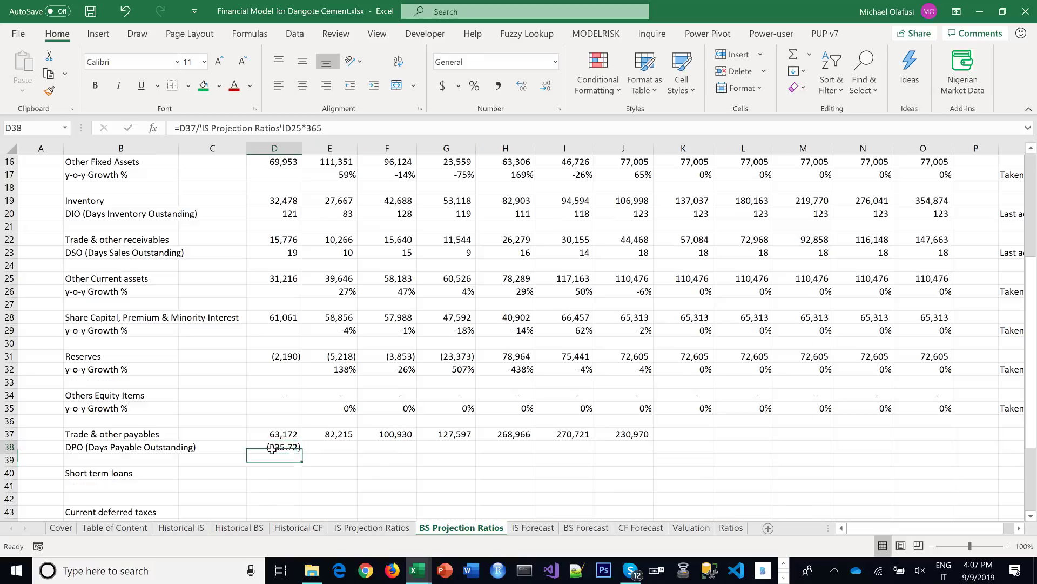
left_click(181, 129)
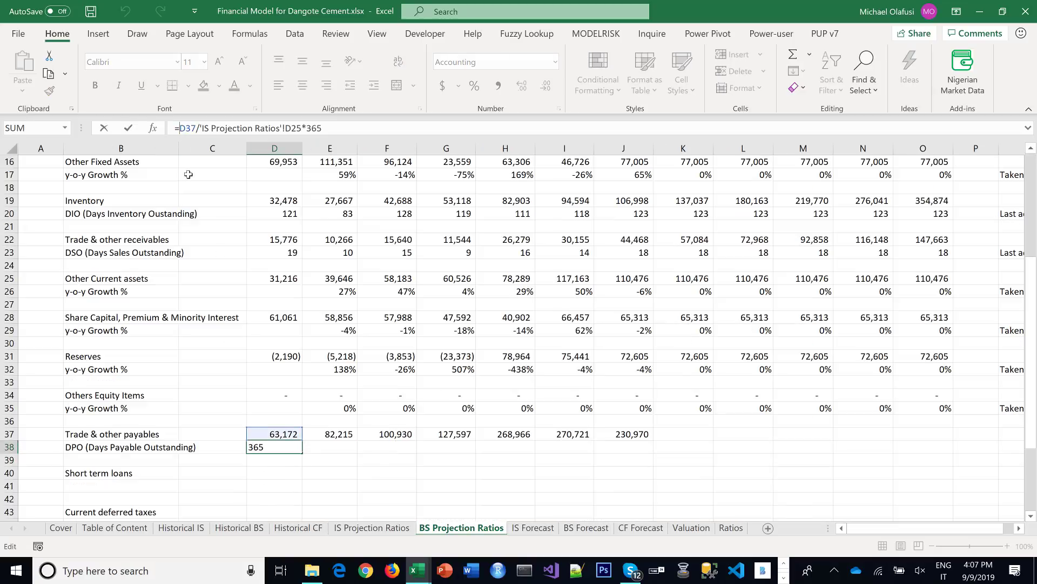
key("Return")
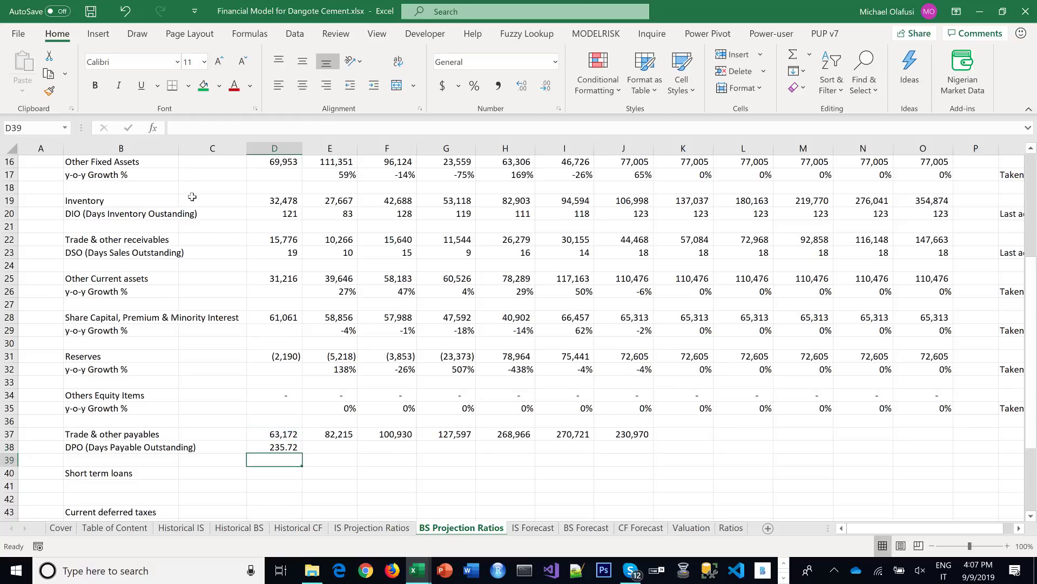
Remove the decimals from D38 and fill the DPO formula across the historical years to J38
left_click(292, 447)
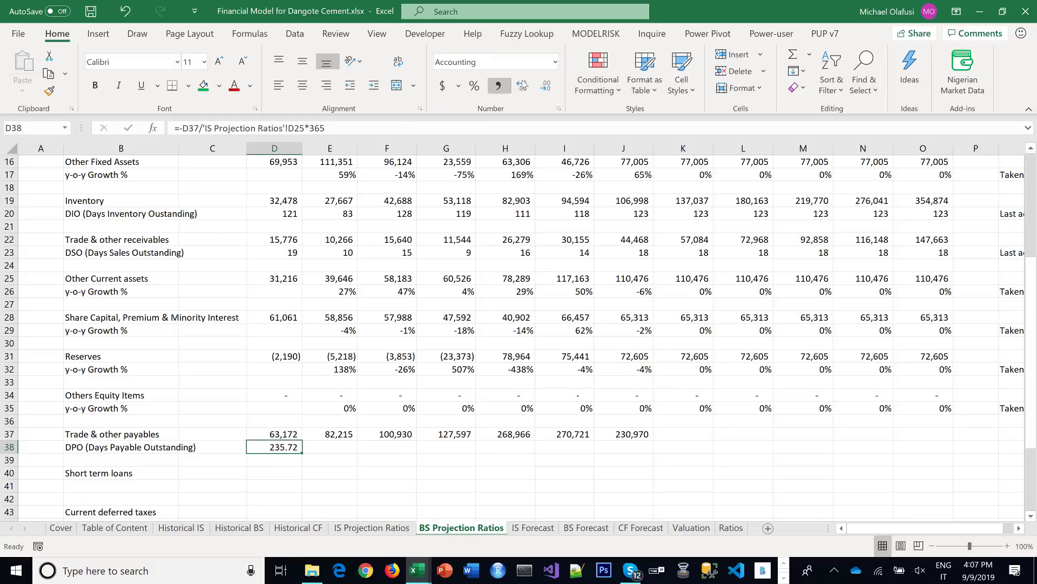
left_click(553, 84)
left_click(552, 84)
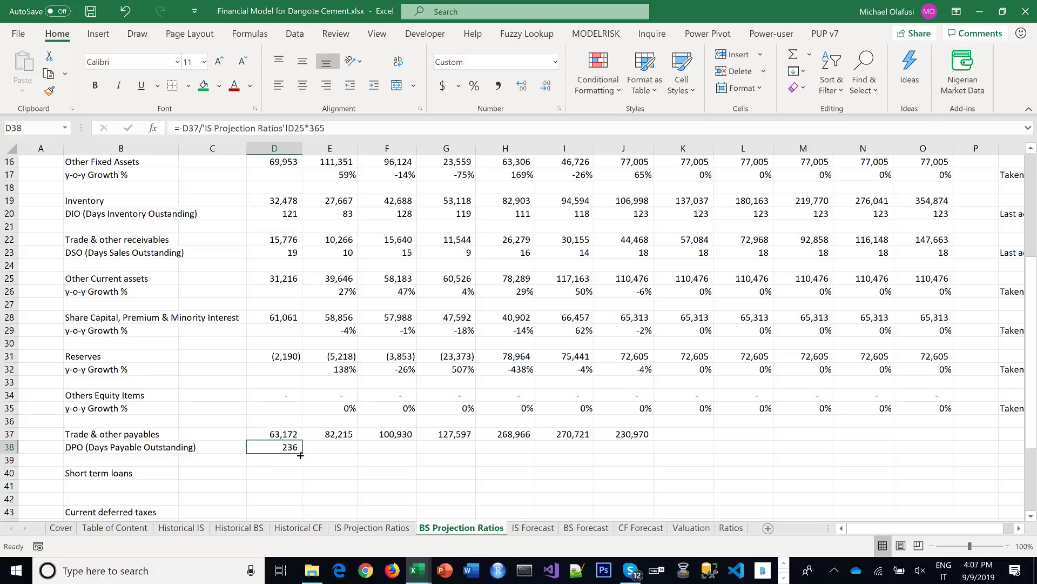
left_click_drag(302, 453, 632, 454)
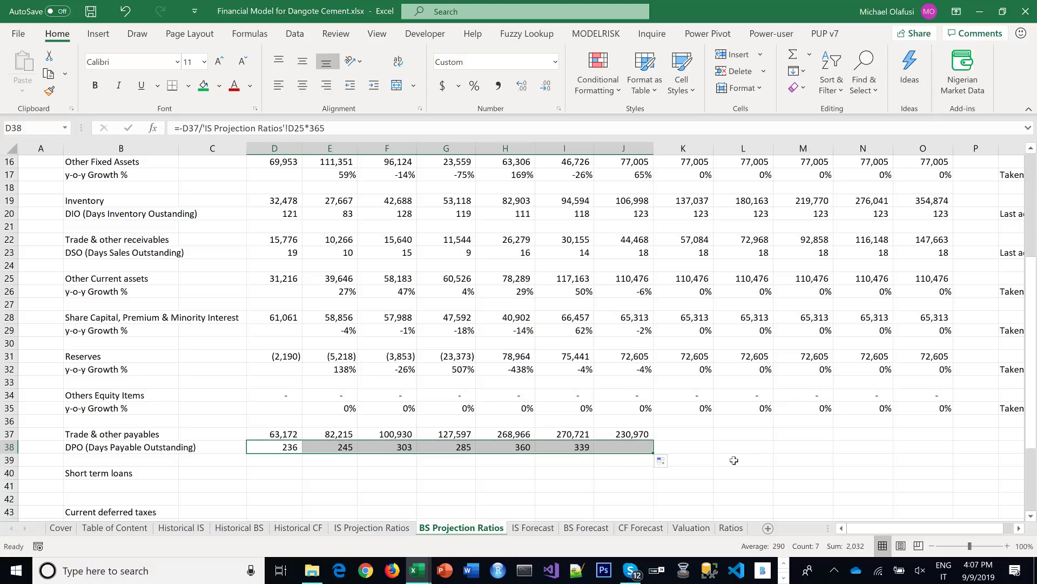
Set the 2019F DPO in K38 equal to J38 and fill it across the forecast years to O38
left_click(676, 444)
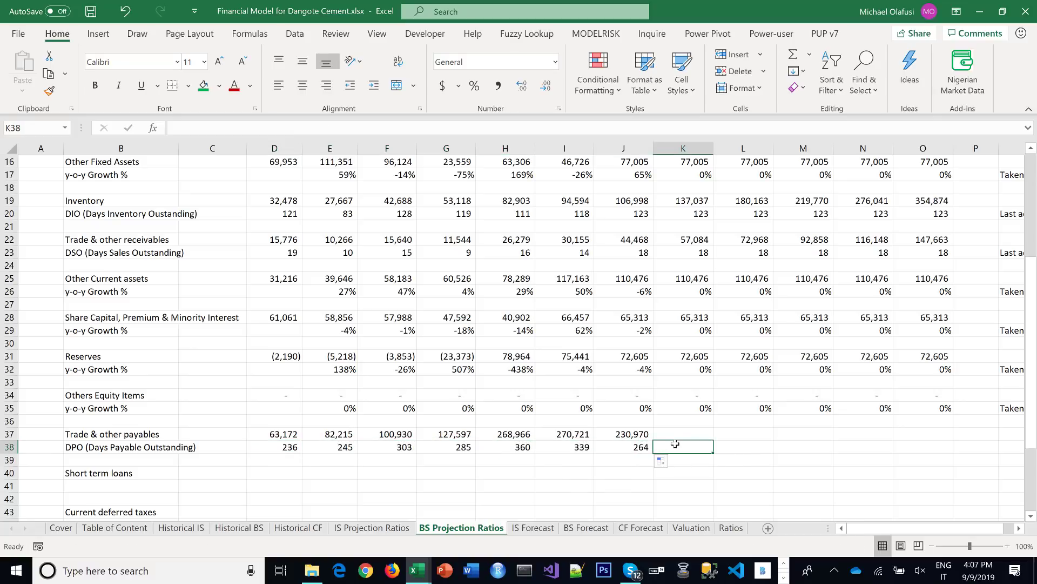
type("=")
left_click(639, 446)
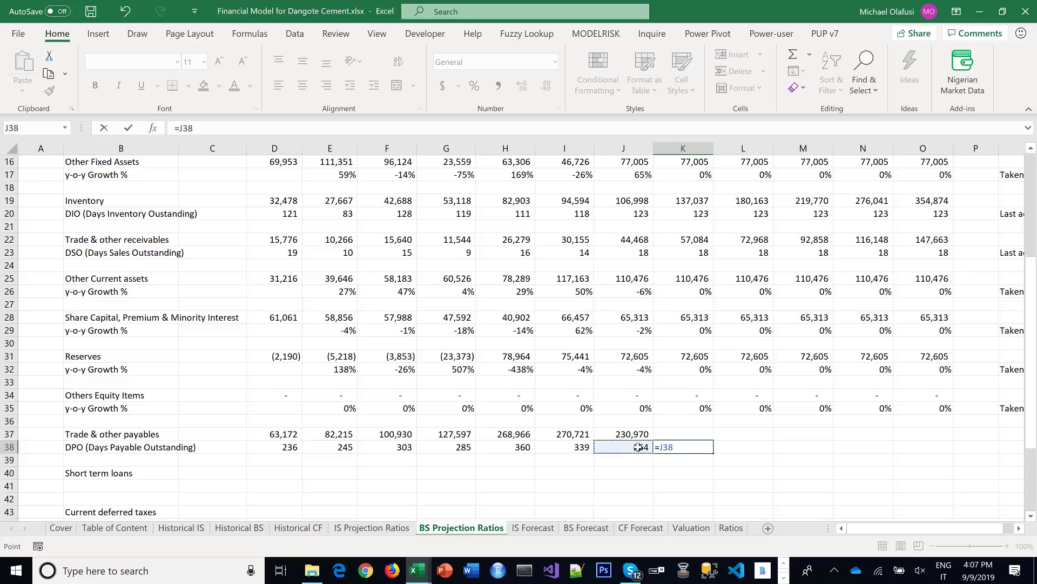
key("Return")
left_click(672, 448)
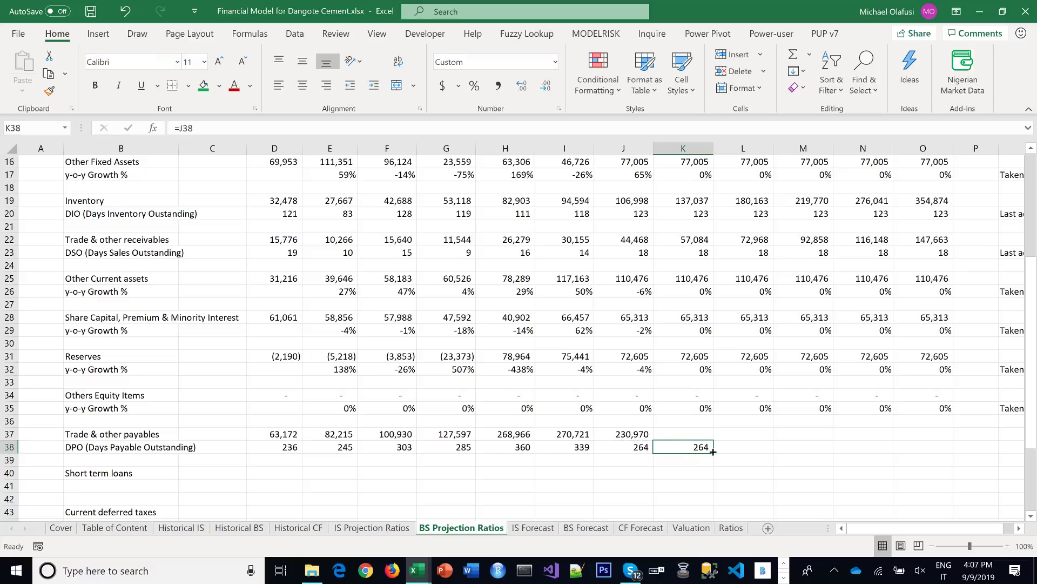
left_click_drag(713, 451, 949, 466)
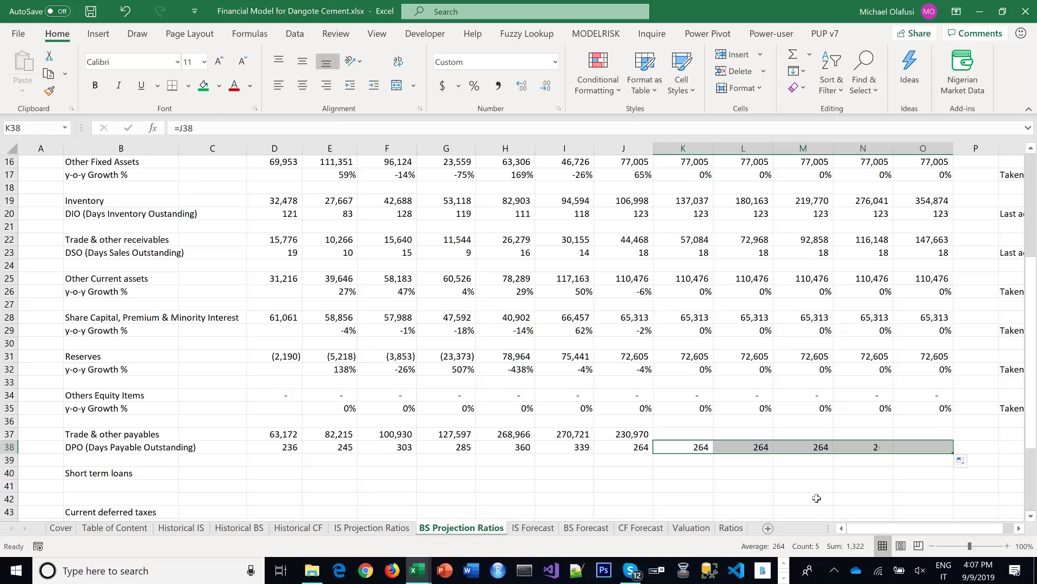
Forecast 2019F Trade & other payables in K37 as K38 times Cost of Goods Sold ('IS Projection Ratios'!K25) divided by 365
left_click(670, 433)
type("=")
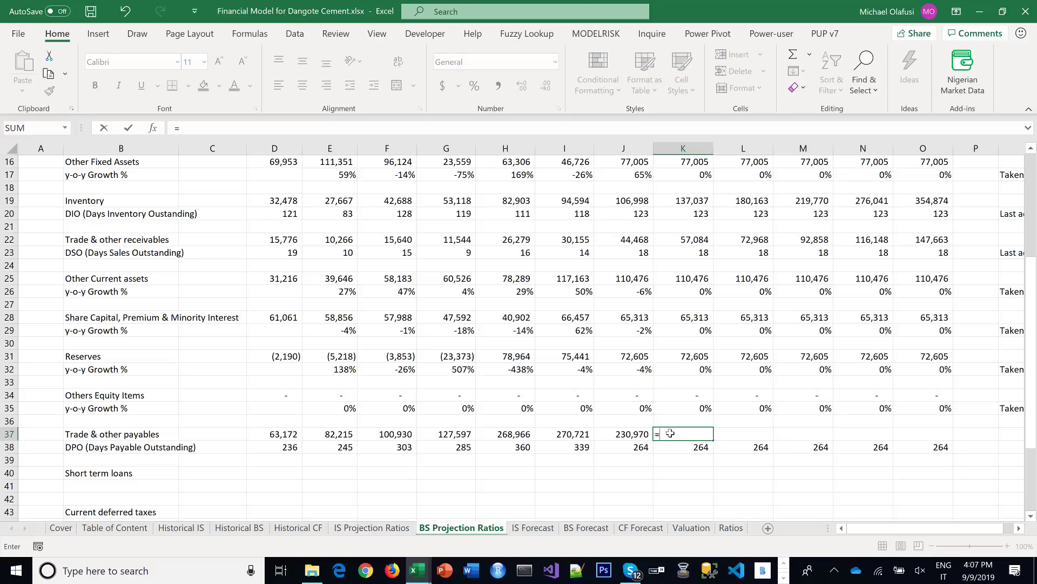
left_click(673, 450)
type("*")
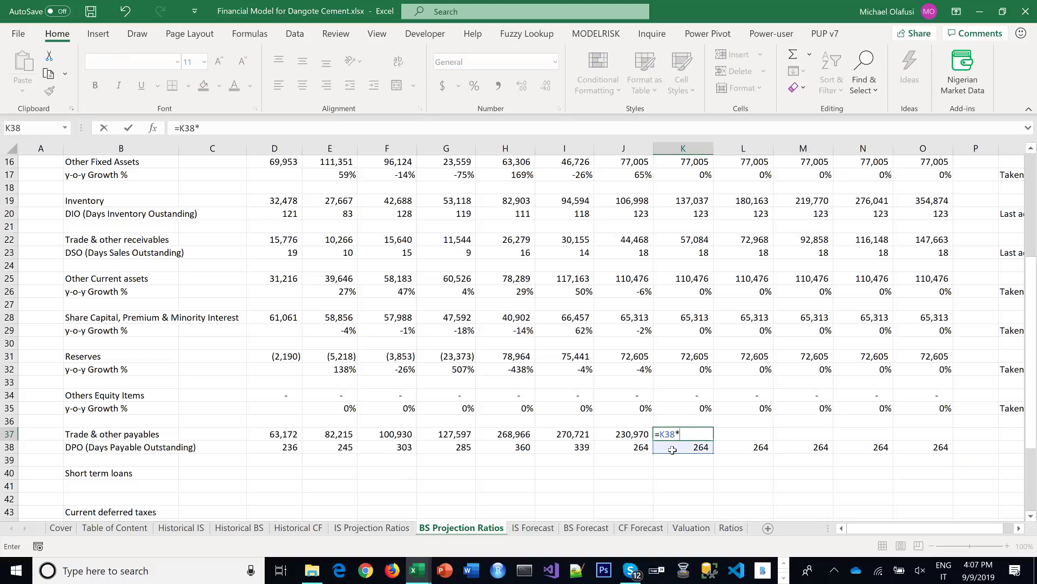
left_click(385, 532)
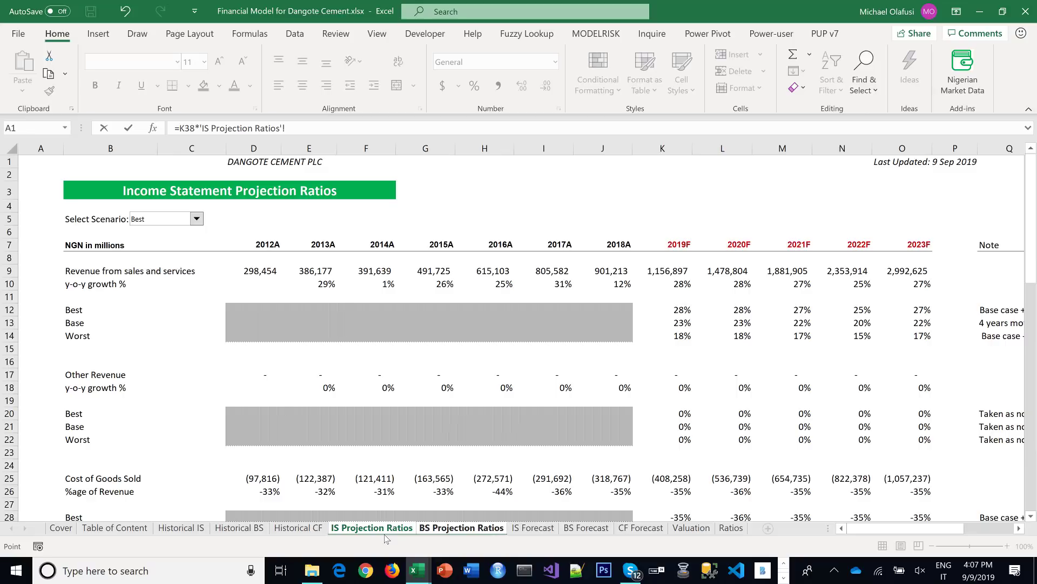
left_click(670, 477)
type("/365")
key("Return")
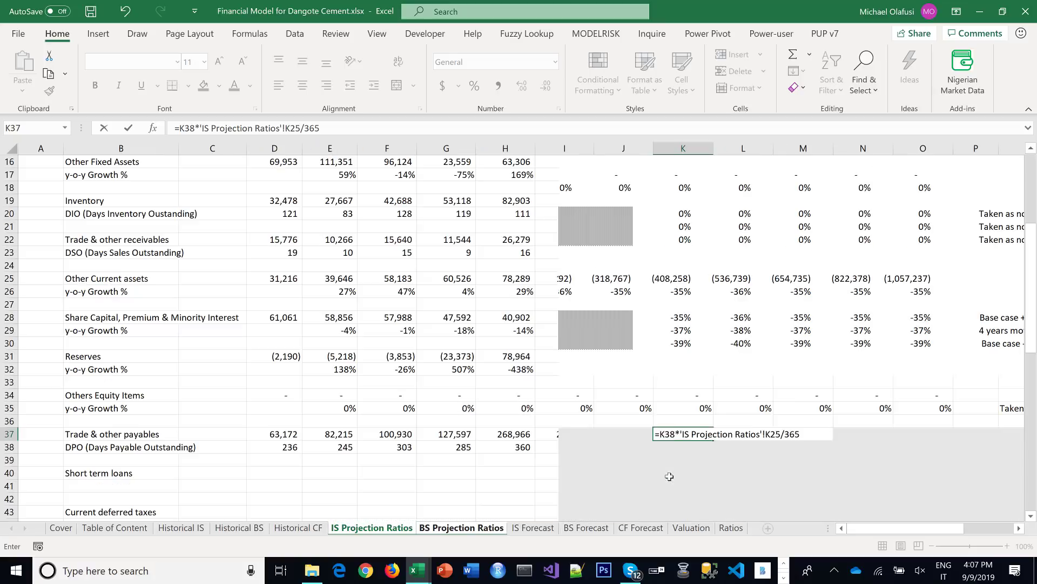
Add a minus sign at the start of the K37 payables formula, making it =-K38*'IS Projection Ratios'!K25/365
left_click(678, 437)
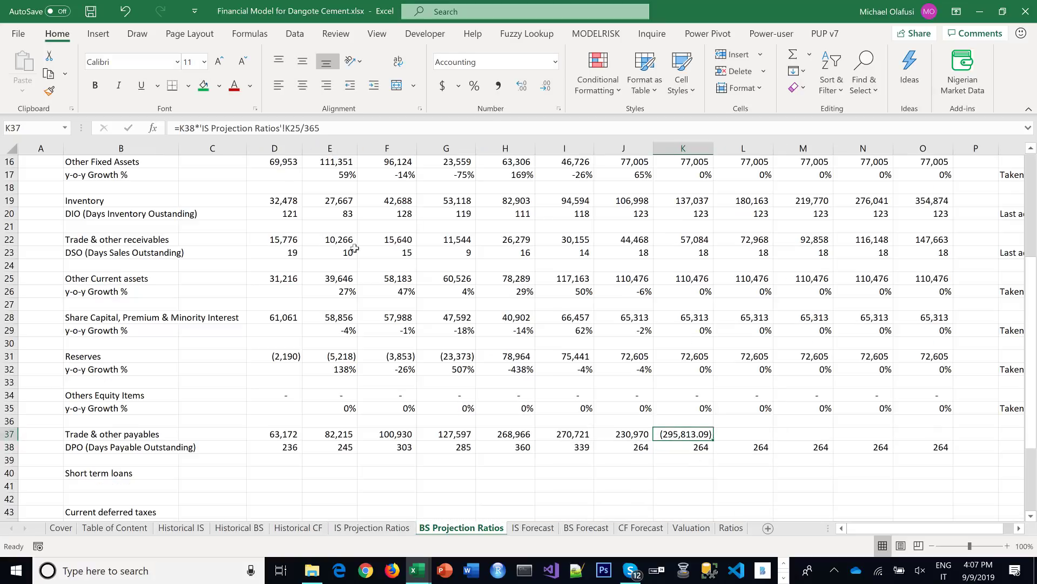
left_click(184, 127)
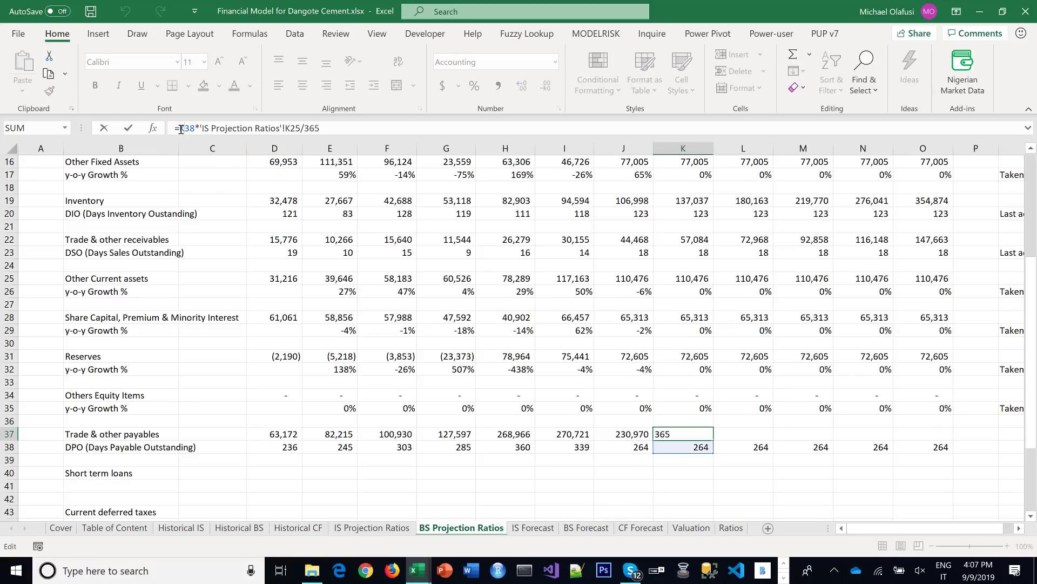
type("-")
key("Return")
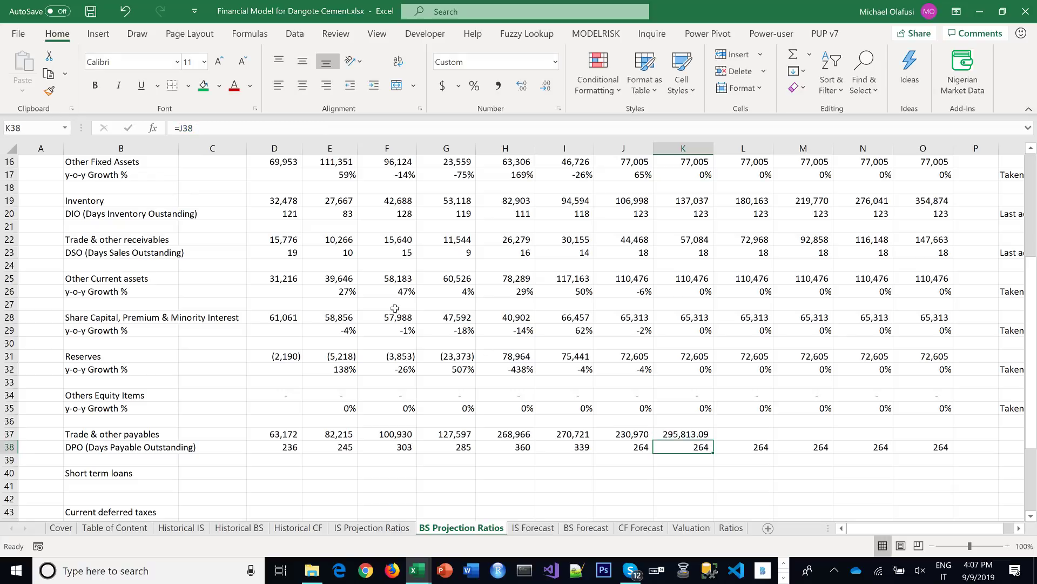
Apply the comma number format without decimals to K37 and fill the payables forecast across to O37
left_click(692, 434)
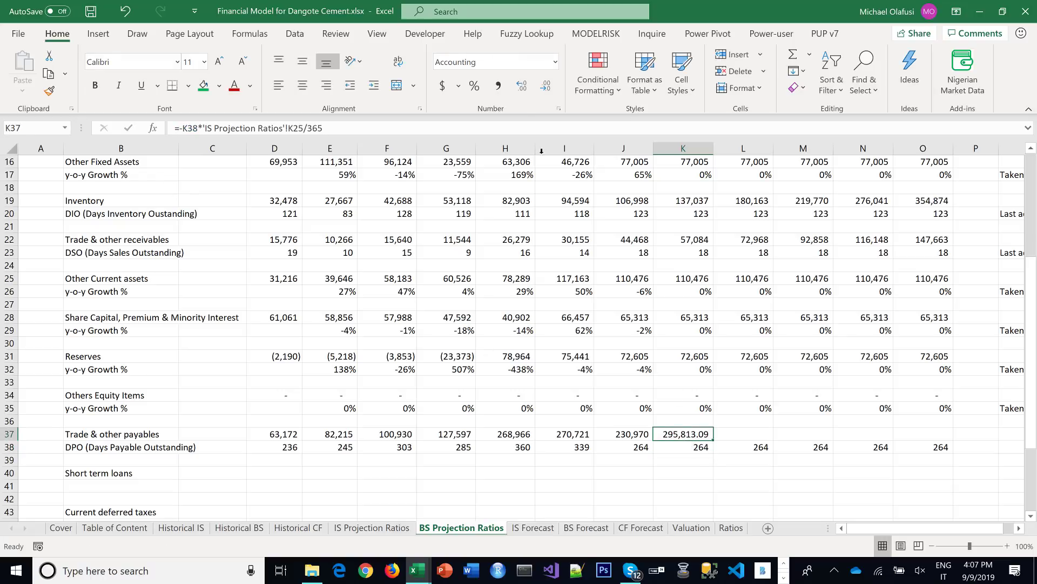
left_click(499, 87)
left_click(545, 85)
left_click(545, 86)
left_click_drag(707, 446, 940, 440)
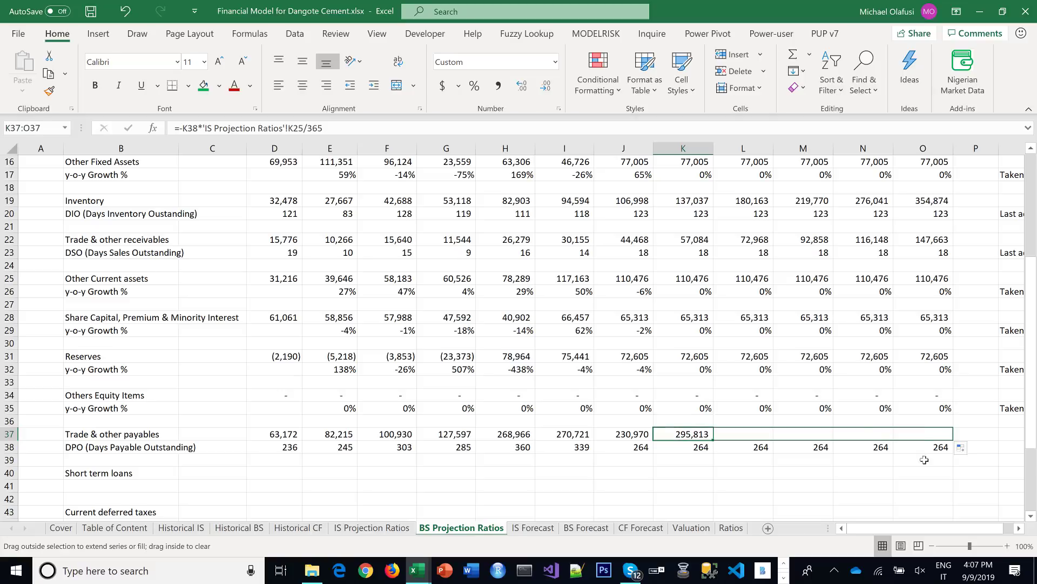
Leave the filled payables forecast range and save the workbook
left_click(1009, 420)
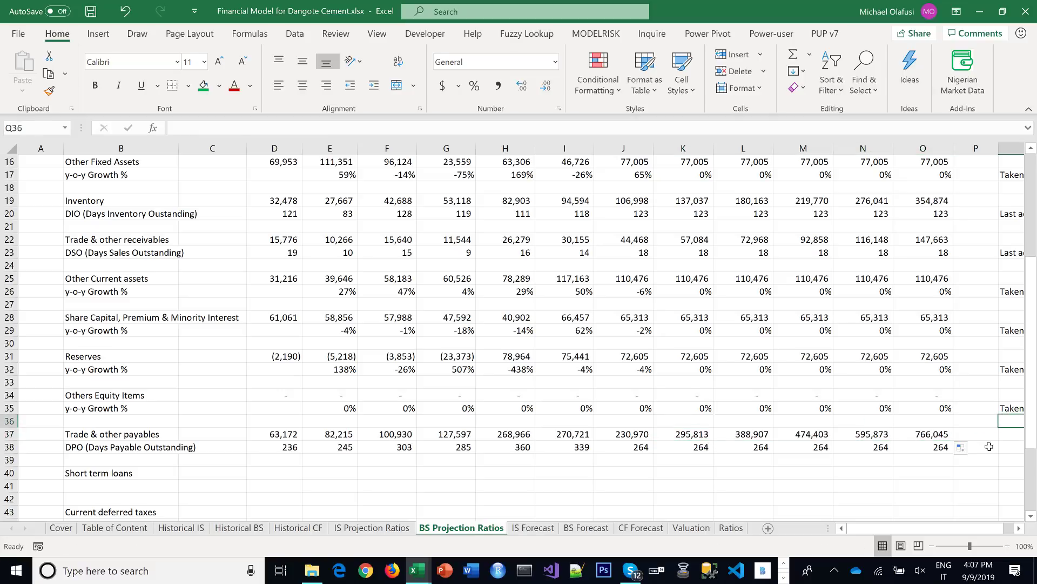
left_click(753, 462)
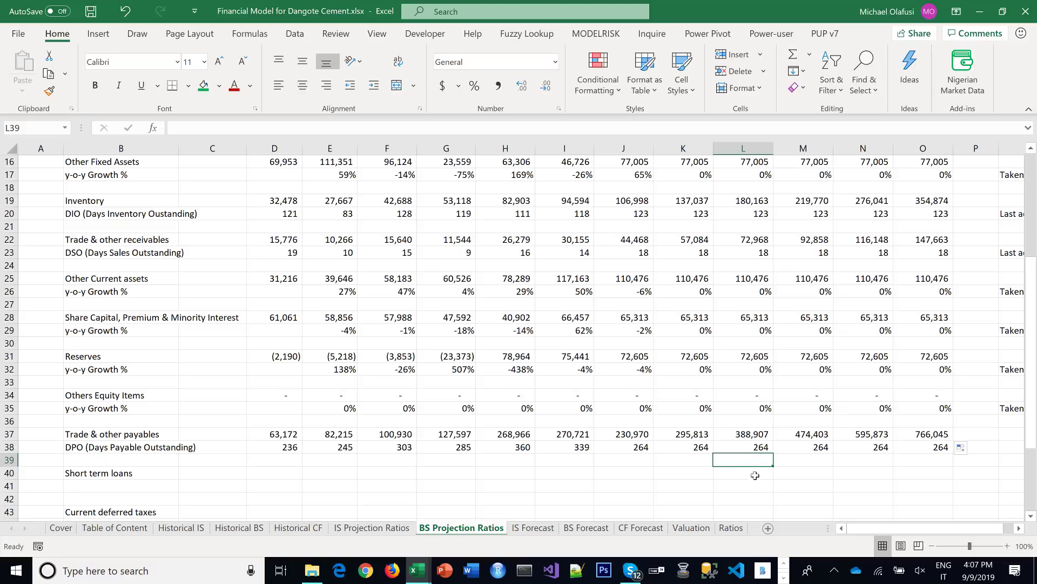
key("ctrl+s")
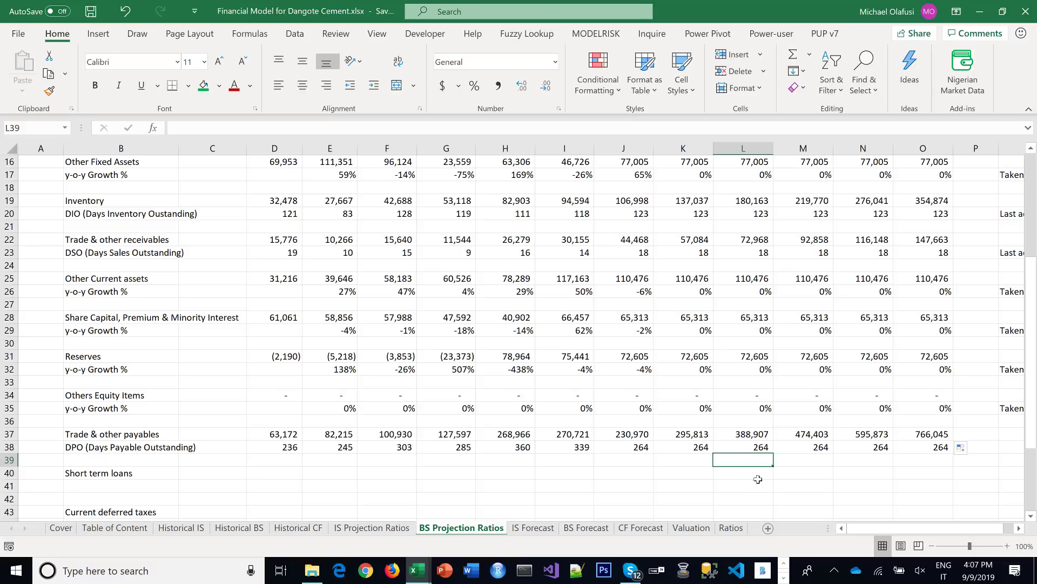
Copy the "Last actual projected forward" note from Q23 to Q38 beside the DPO row and save the workbook
left_click(1014, 256)
key("ctrl+c")
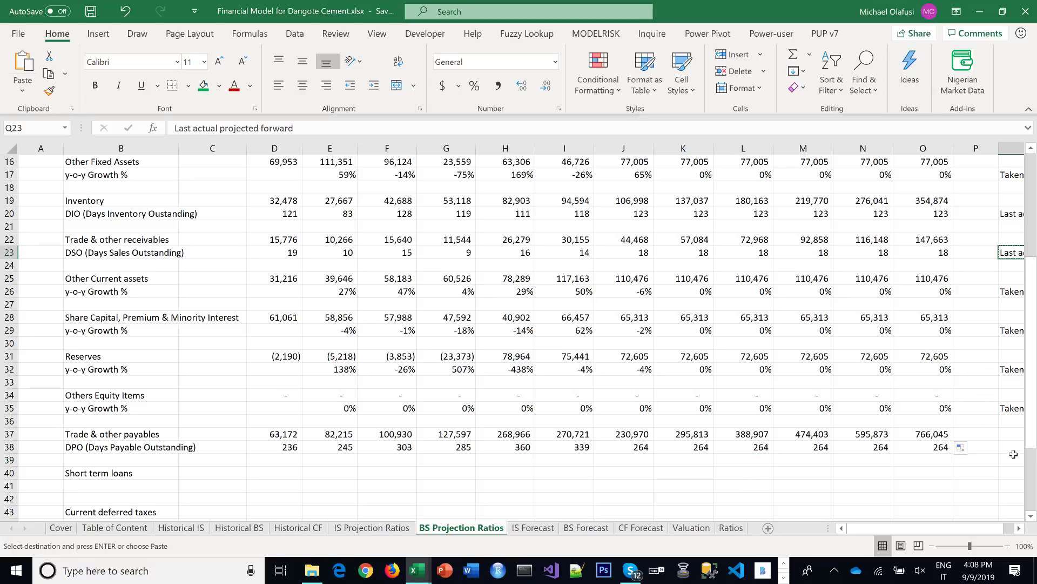
left_click(1014, 448)
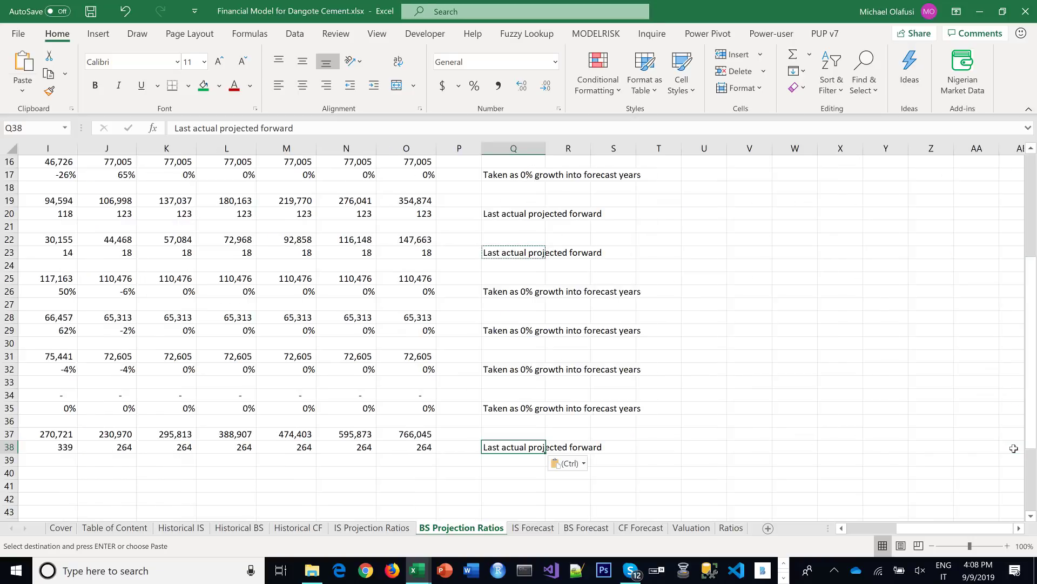
left_click_drag(971, 529, 843, 533)
scroll(239, 368, "down", 2)
scroll(239, 368, "down", 4)
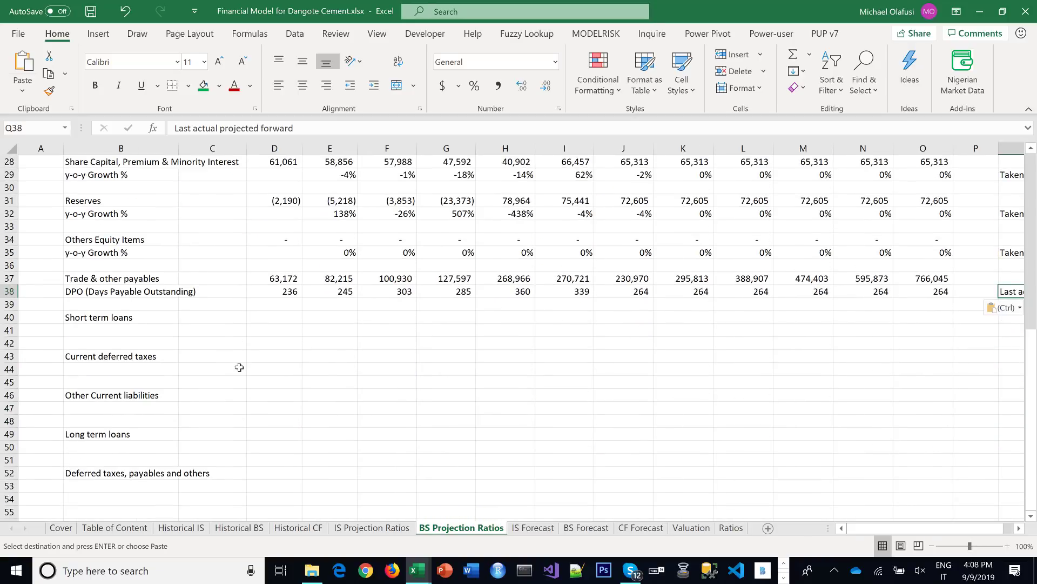
scroll(297, 373, "up", 1)
left_click(349, 350)
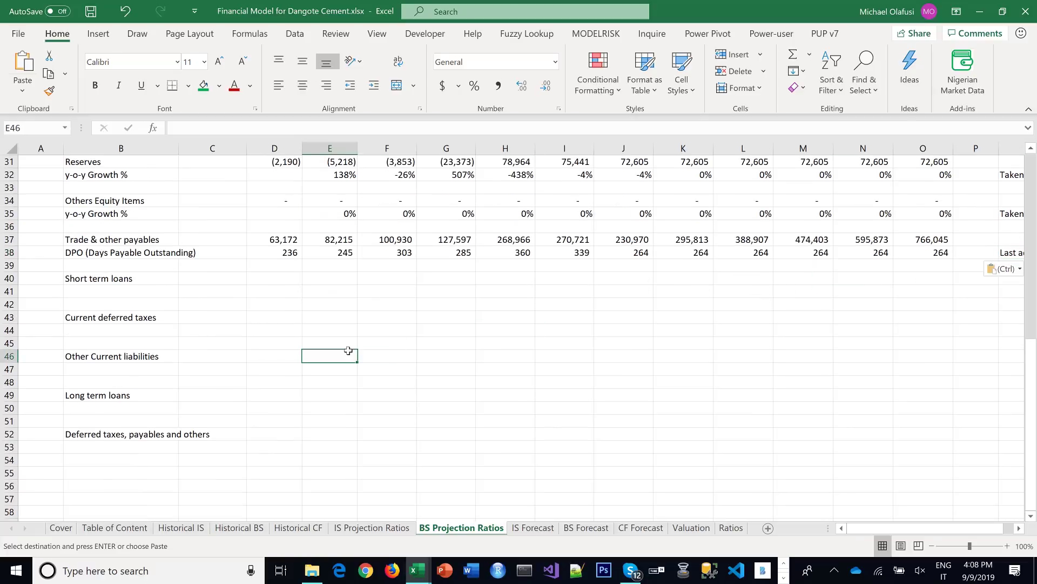
key("ctrl+s")
Link the first historical Short term loans figure in D40 to 'Historical BS'!E30
left_click(303, 280)
left_click(279, 280)
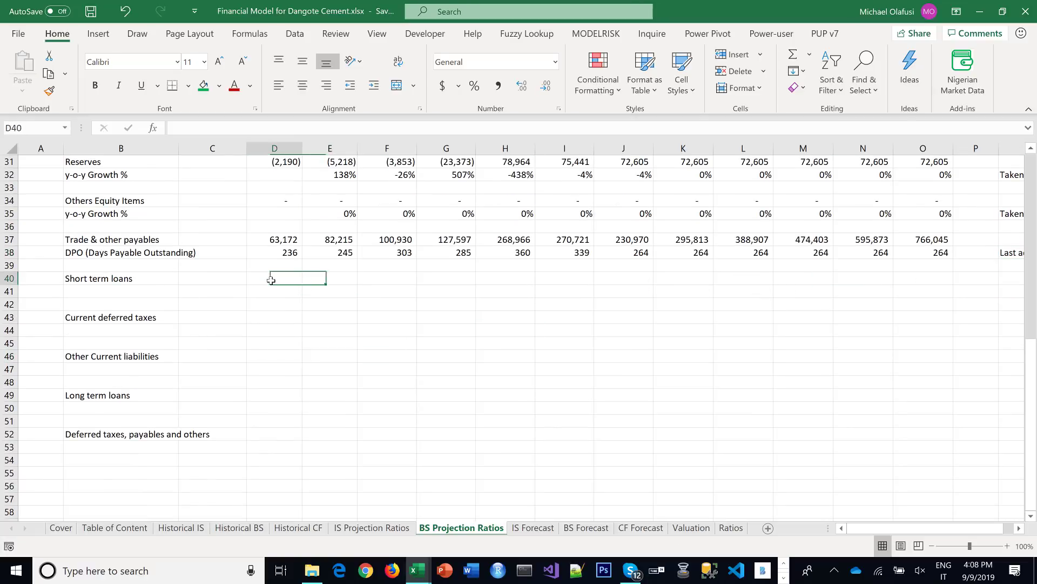
type("=")
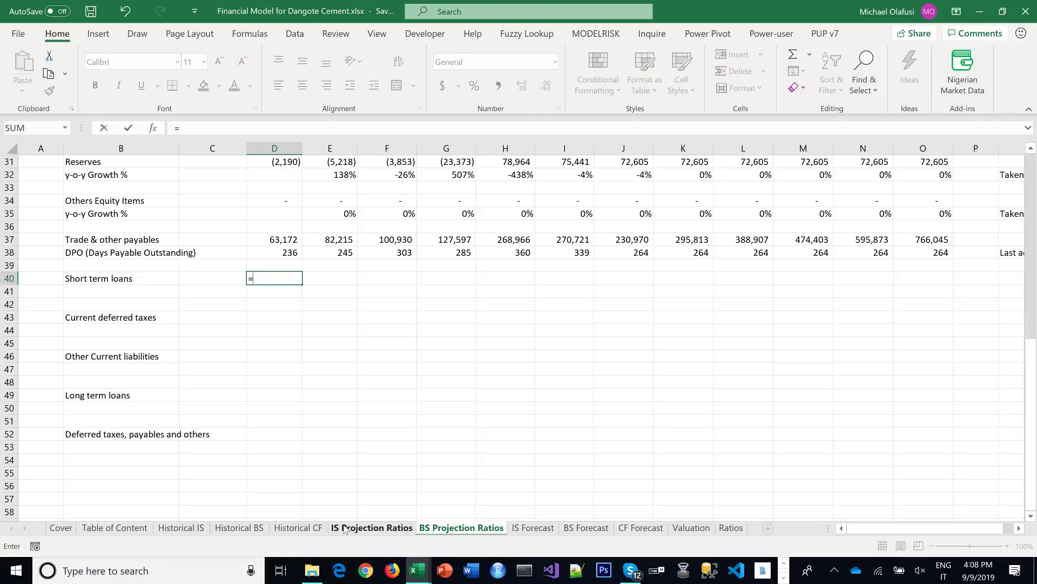
left_click(239, 528)
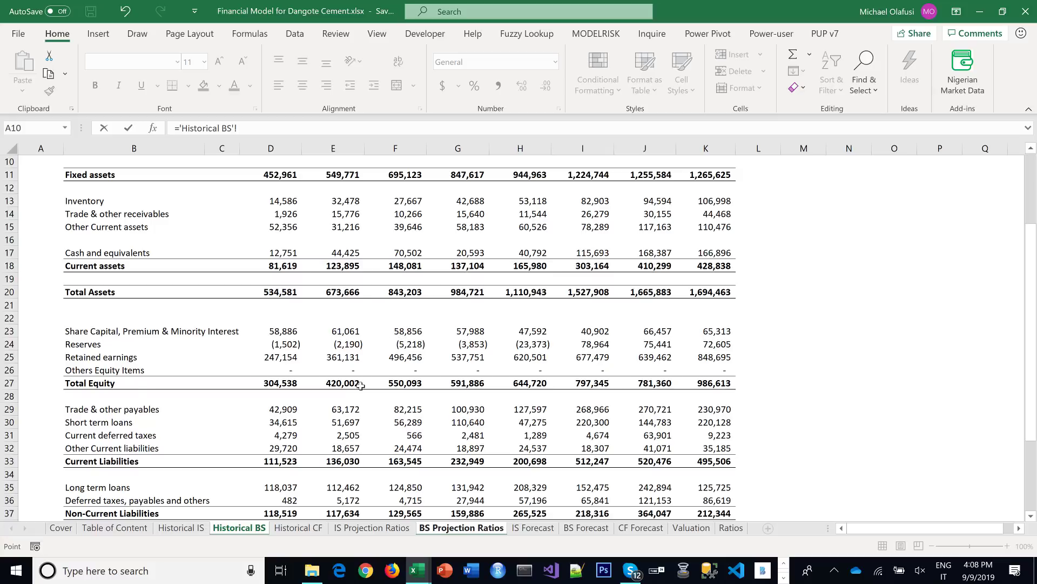
scroll(358, 384, "down", 1)
left_click(343, 385)
key("Return")
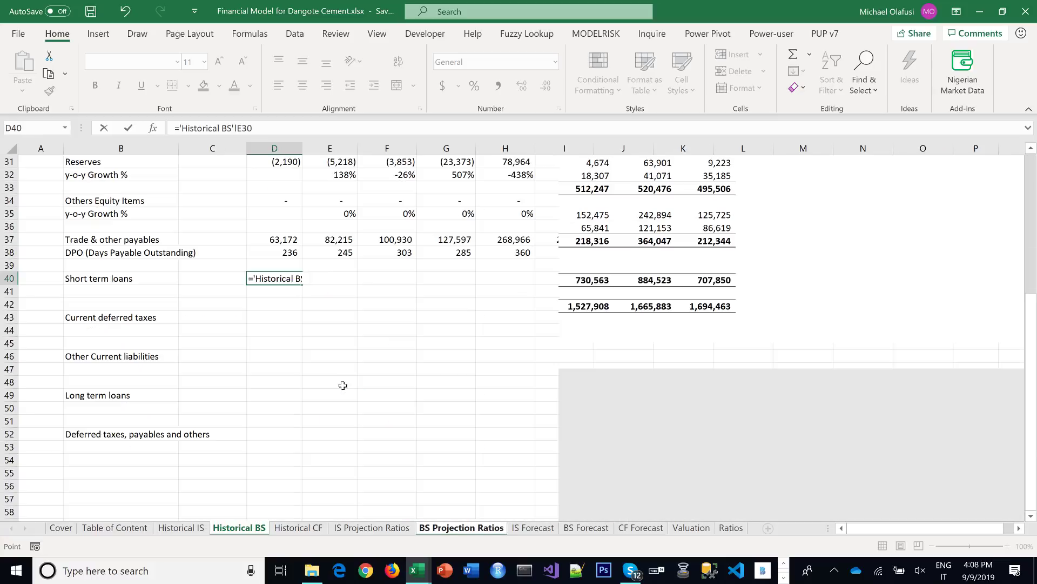
Apply the comma number format without decimals to D40, fill the Short term loans across to J40, and save the workbook
left_click(264, 276)
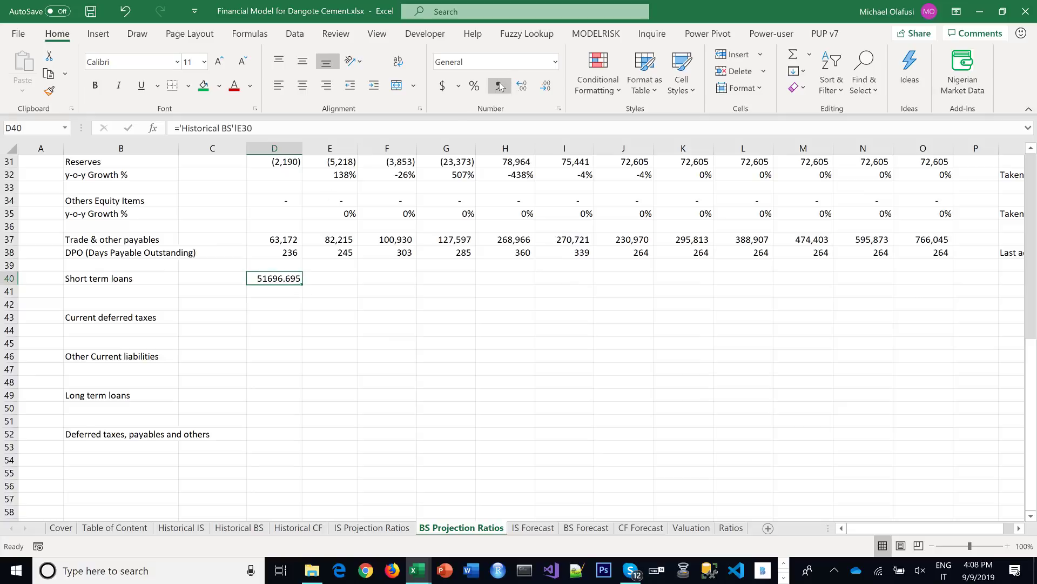
left_click(498, 85)
left_click(546, 85)
left_click(545, 85)
left_click_drag(301, 284, 652, 276)
scroll(696, 307, "up", 10)
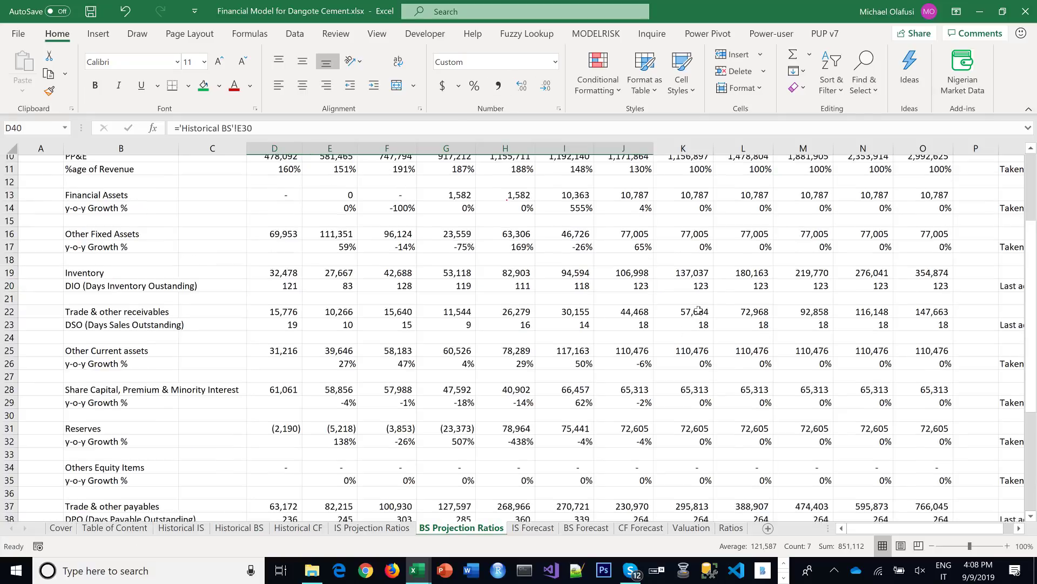
scroll(699, 311, "down", 4)
scroll(699, 311, "down", 3)
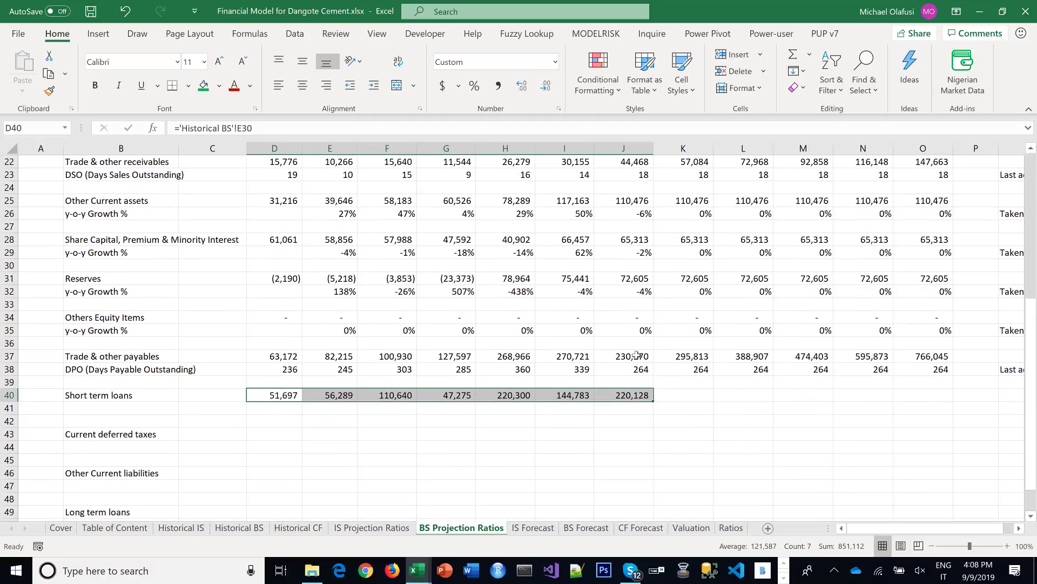
left_click(570, 434)
key("ctrl+s")
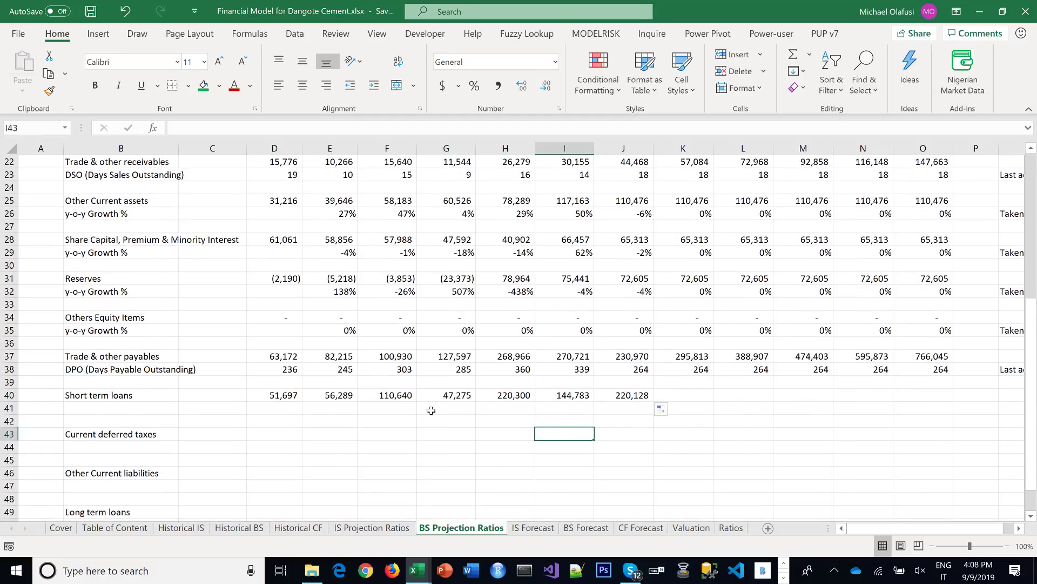
Copy the y-o-y Growth % row with its note from B35:Q35 to row 41 under Short term loans
left_click(94, 407)
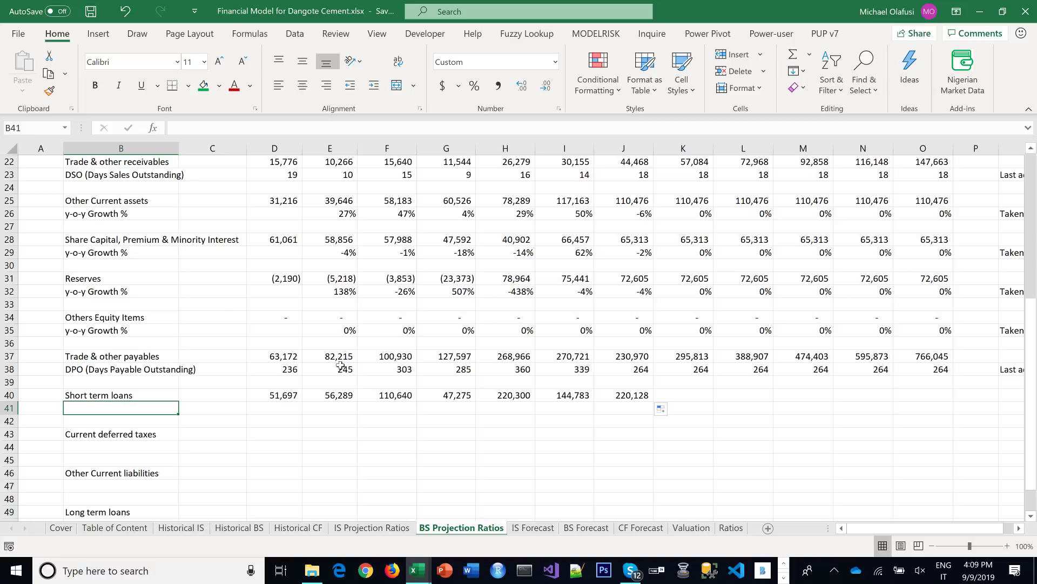
left_click_drag(79, 329, 1010, 330)
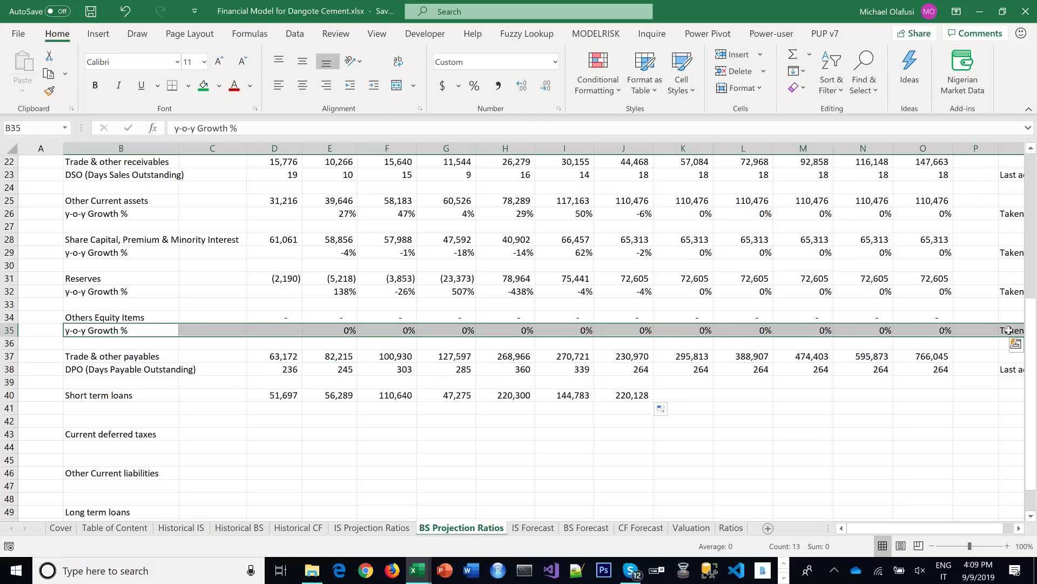
key("ctrl+c")
left_click(127, 408)
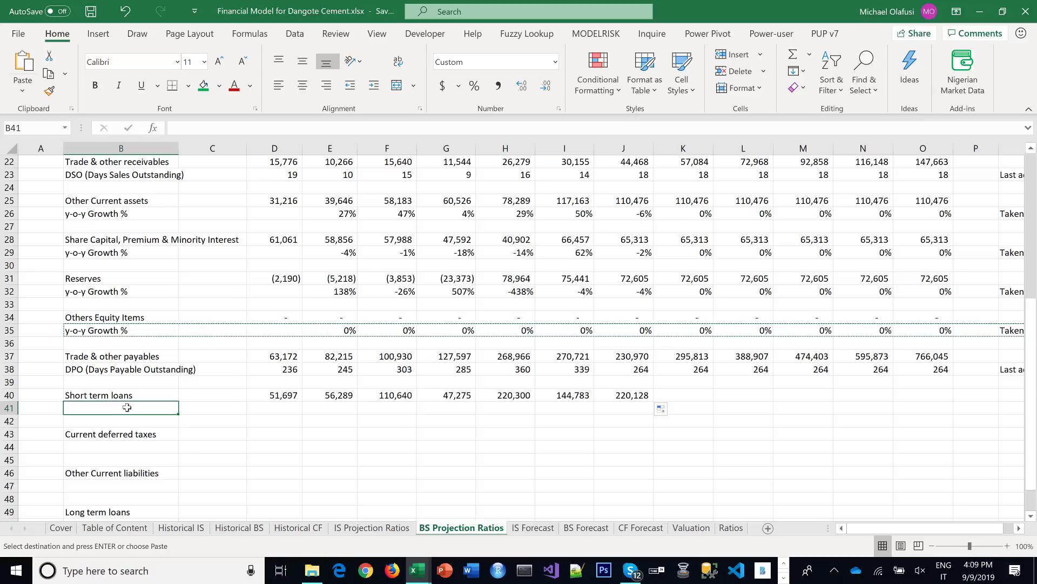
key("ctrl+v")
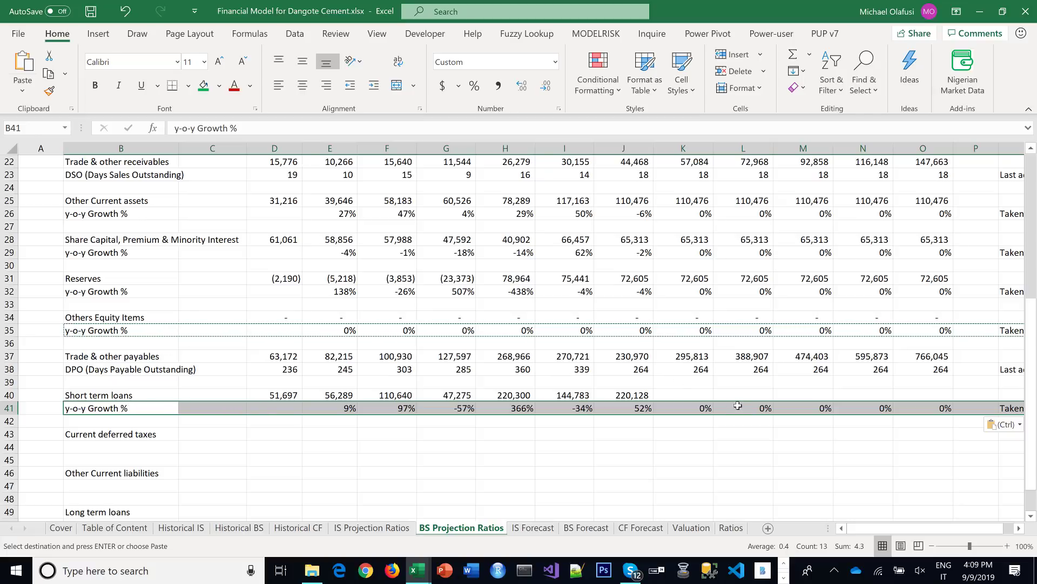
Forecast Short term loans in K40:O40 by copying the growth-based formulas from K34:O34, and save the workbook
left_click_drag(685, 317, 924, 317)
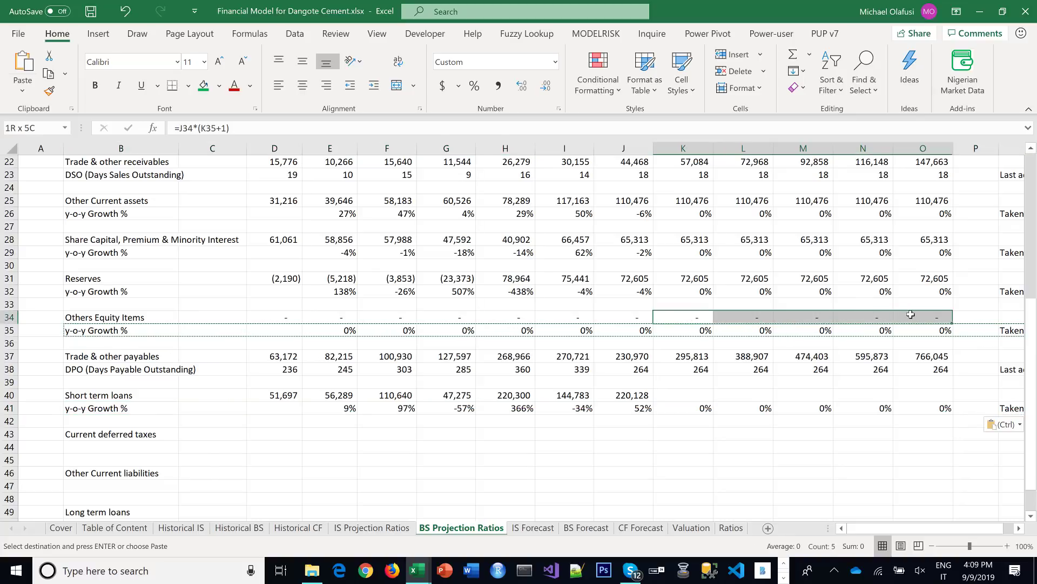
key("ctrl+c")
left_click(693, 394)
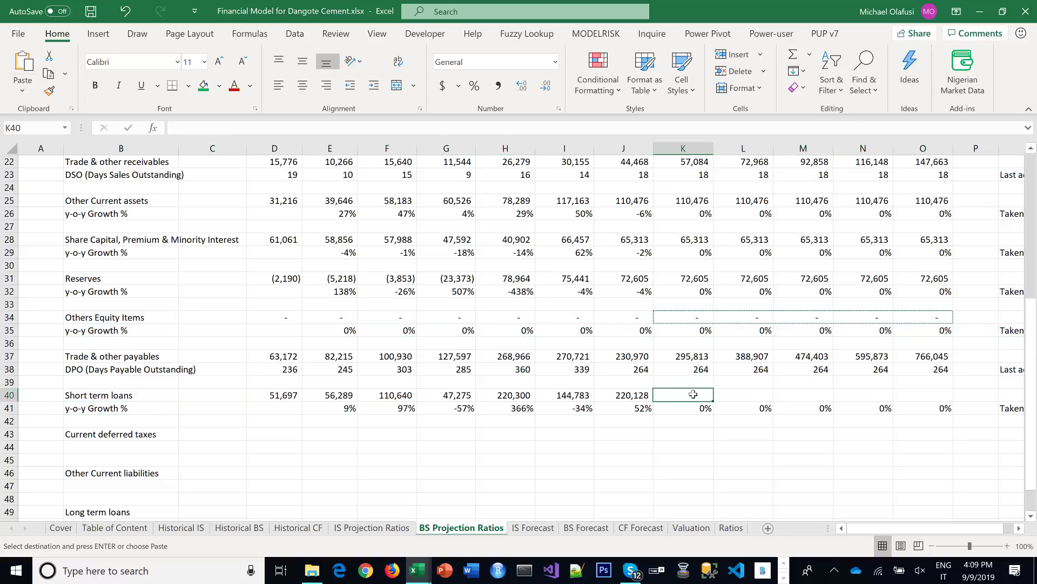
key("shift+Right")
key("shift+Right")
key("shift+Right")
key("shift+Right")
key("ctrl+v")
left_click(572, 447)
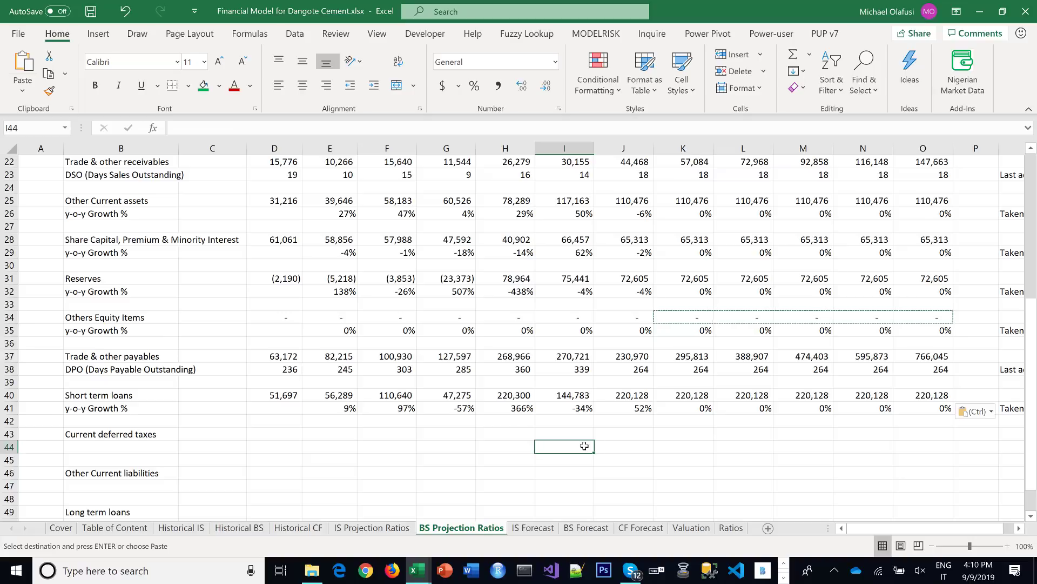
key("ctrl+s")
Copy the y-o-y Growth % row with its note from B41:Q41 to row 44 under Current deferred taxes
scroll(406, 380, "down", 1)
left_click(101, 408)
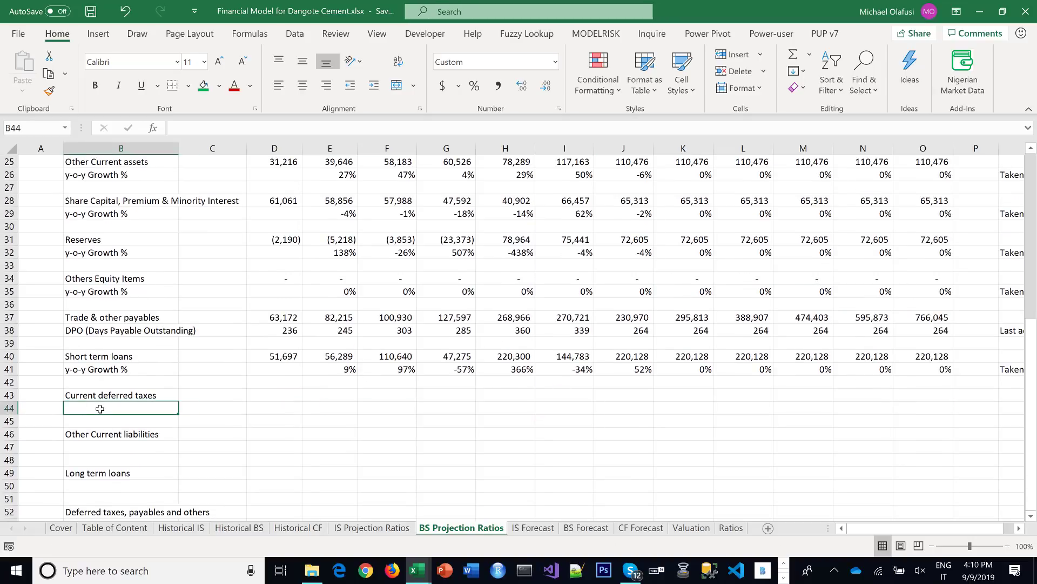
left_click_drag(72, 370, 1006, 373)
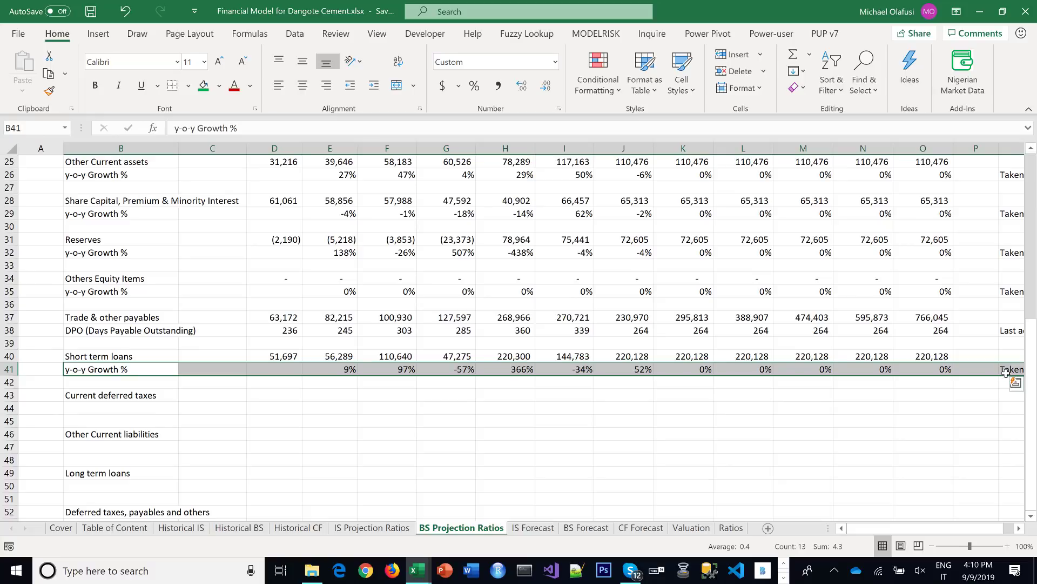
key("ctrl+c")
left_click(129, 398)
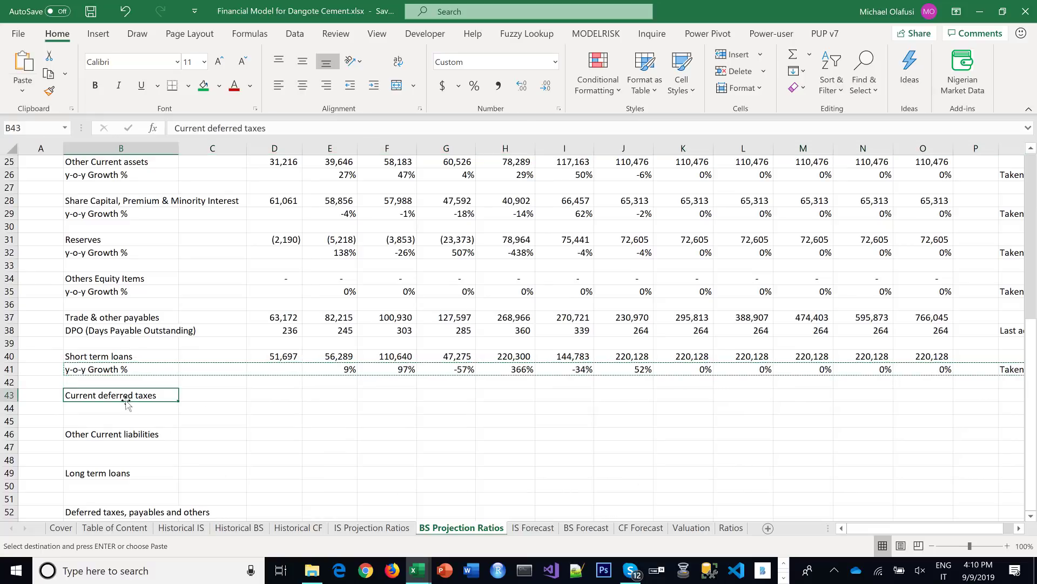
left_click(133, 409)
key("ctrl+v")
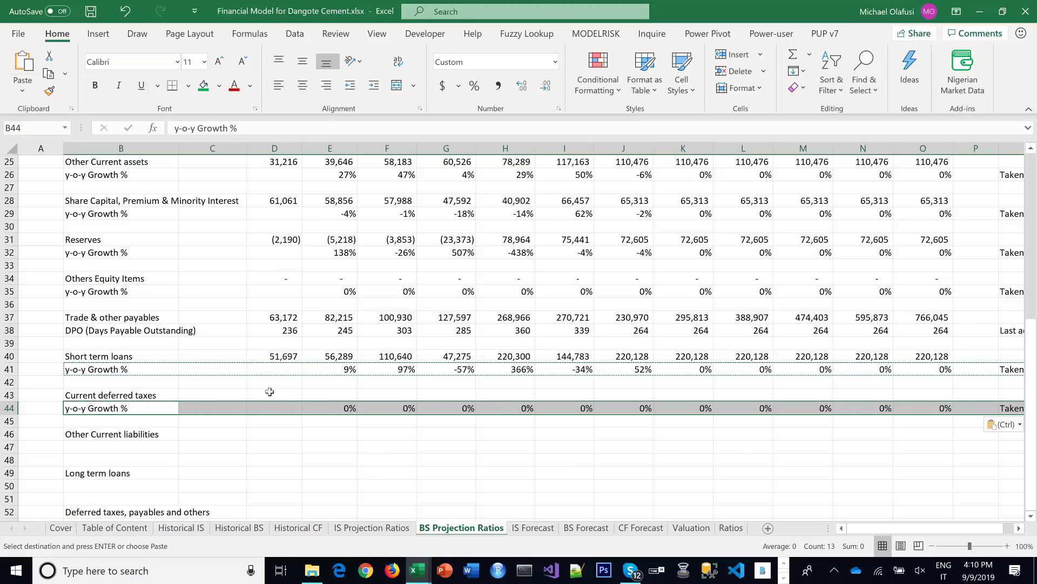
key("Escape")
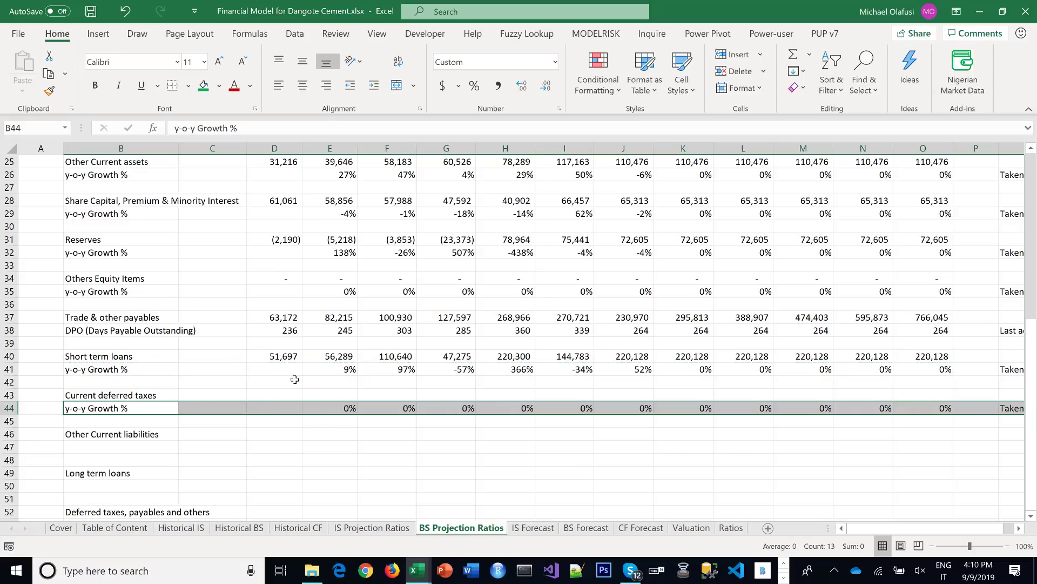
Link the first historical Current deferred taxes figure in D43 to 'Historical BS'!E31
left_click(271, 396)
type("=")
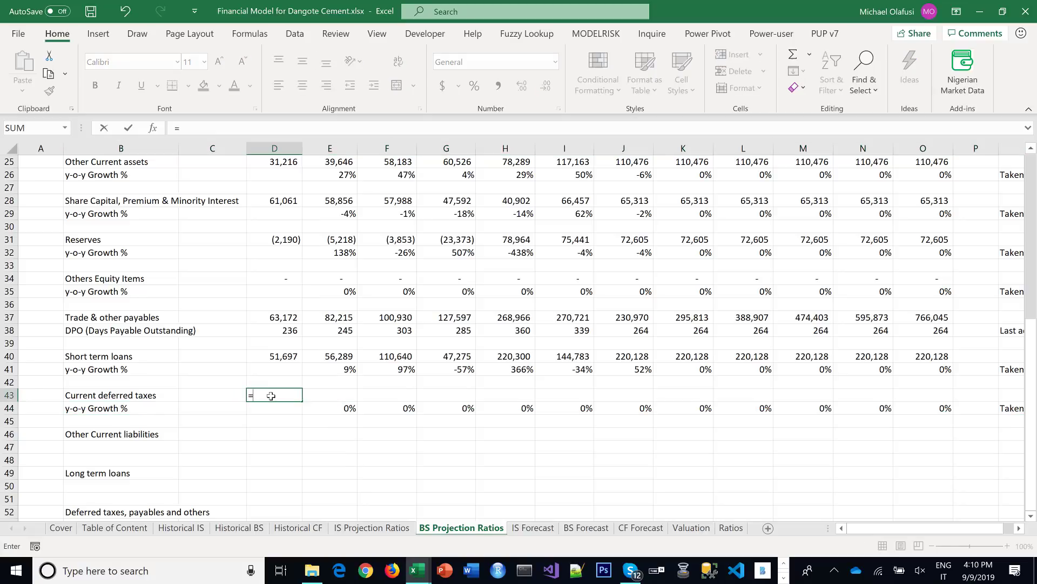
left_click(242, 527)
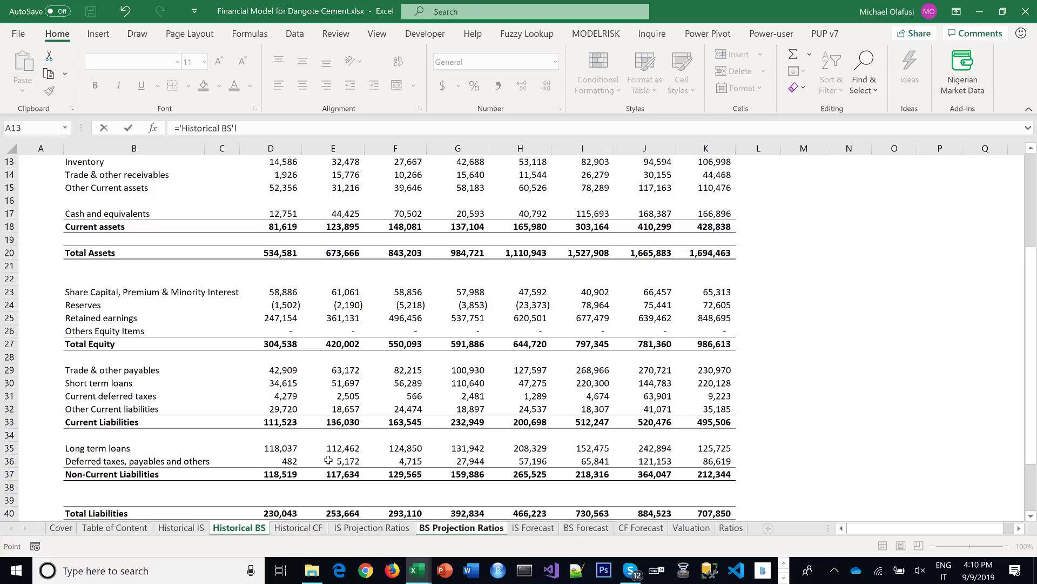
left_click(339, 395)
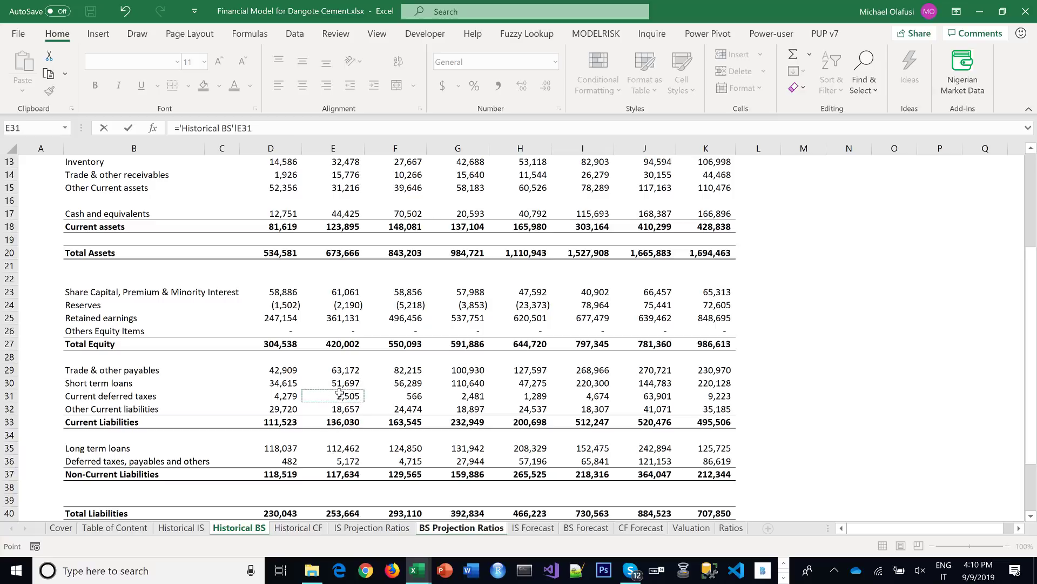
key("ctrl+Return")
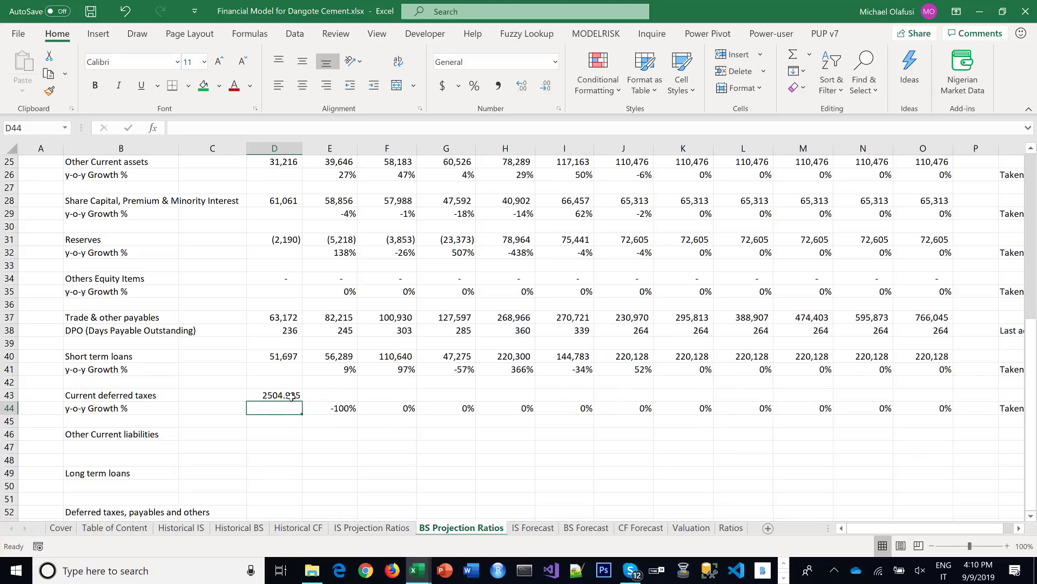
Apply the comma number format without decimals to D43 and fill the Current deferred taxes across to J43
left_click(498, 86)
left_click(546, 85)
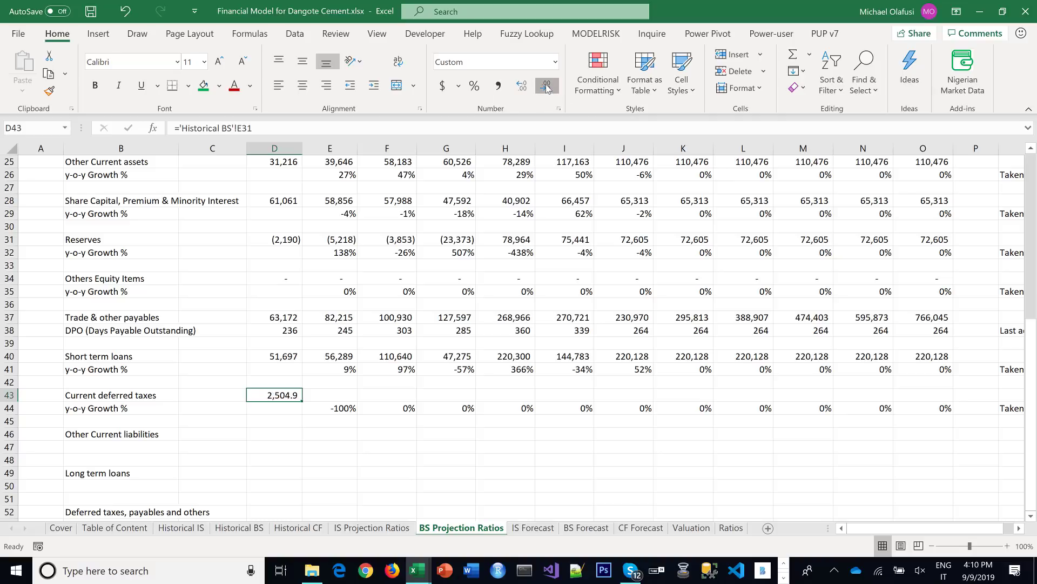
left_click(546, 86)
left_click_drag(301, 400, 909, 358)
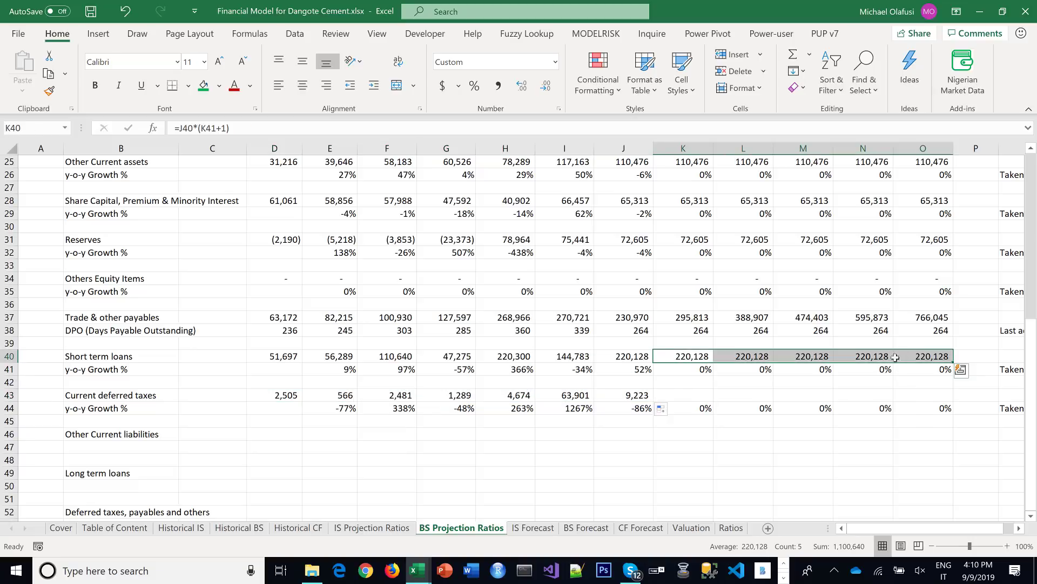
Forecast Current deferred taxes in K43:O43 by copying the growth-based formulas from K40:O40
key("ctrl+c")
left_click(682, 395)
key("ctrl+v")
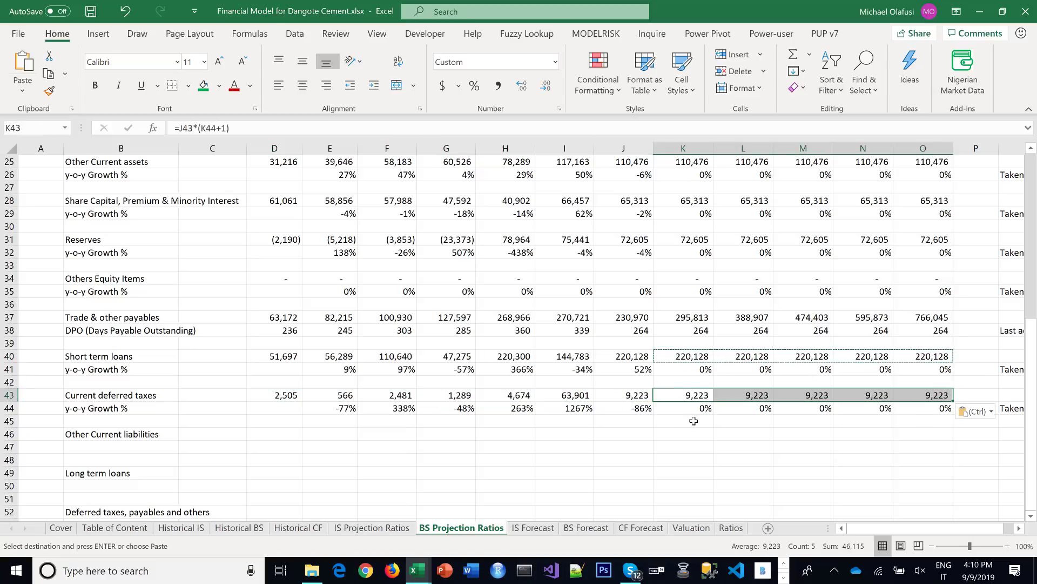
left_click(604, 433)
key("Escape")
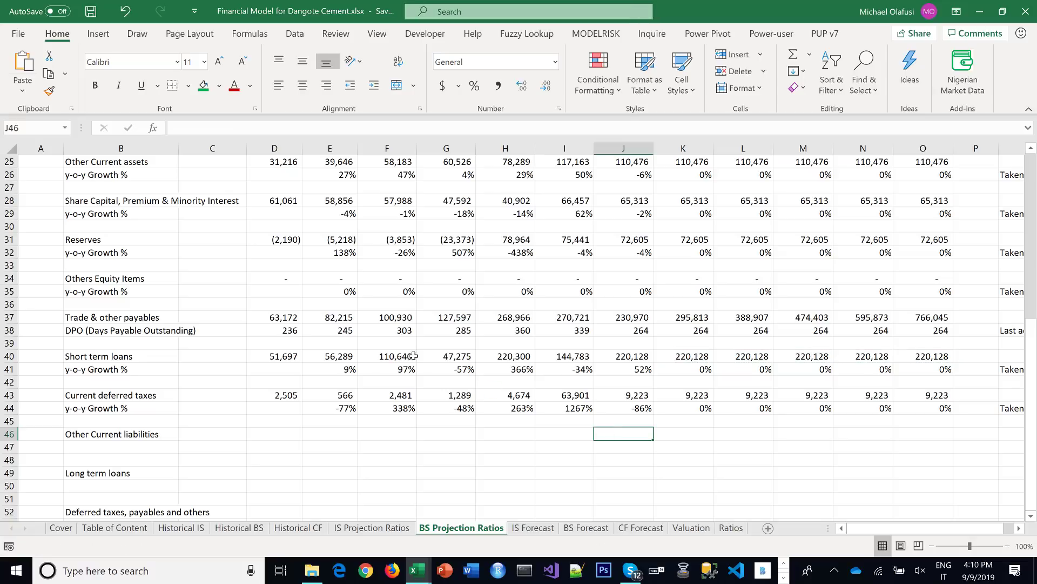
Save the workbook and copy the y-o-y Growth % row with its note from B44:Q44 to row 47 under Other Current liabilities
scroll(285, 382, "down", 1)
key("ctrl+s")
left_click_drag(85, 372, 1013, 370)
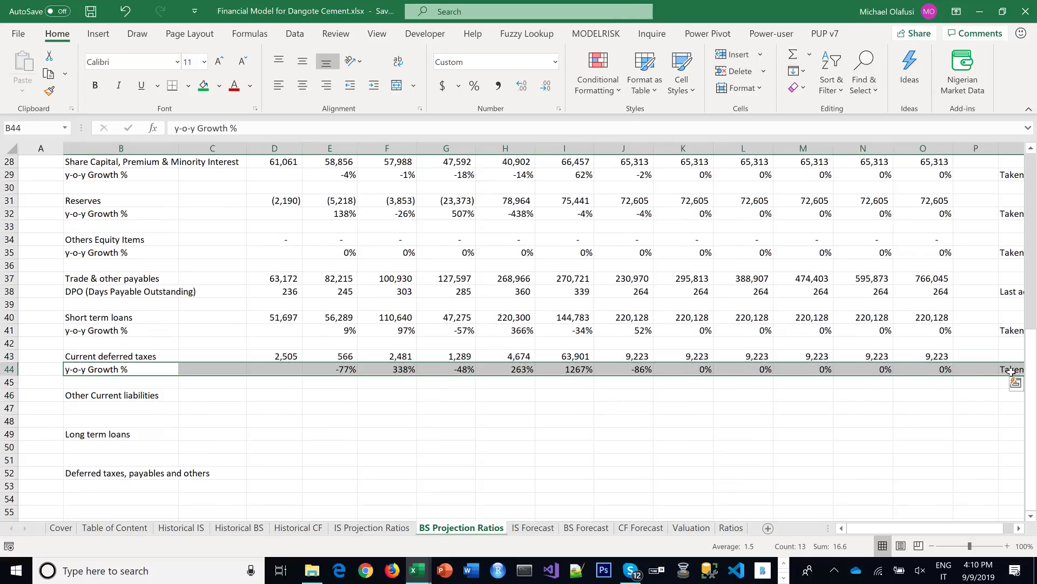
key("ctrl+c")
left_click(78, 406)
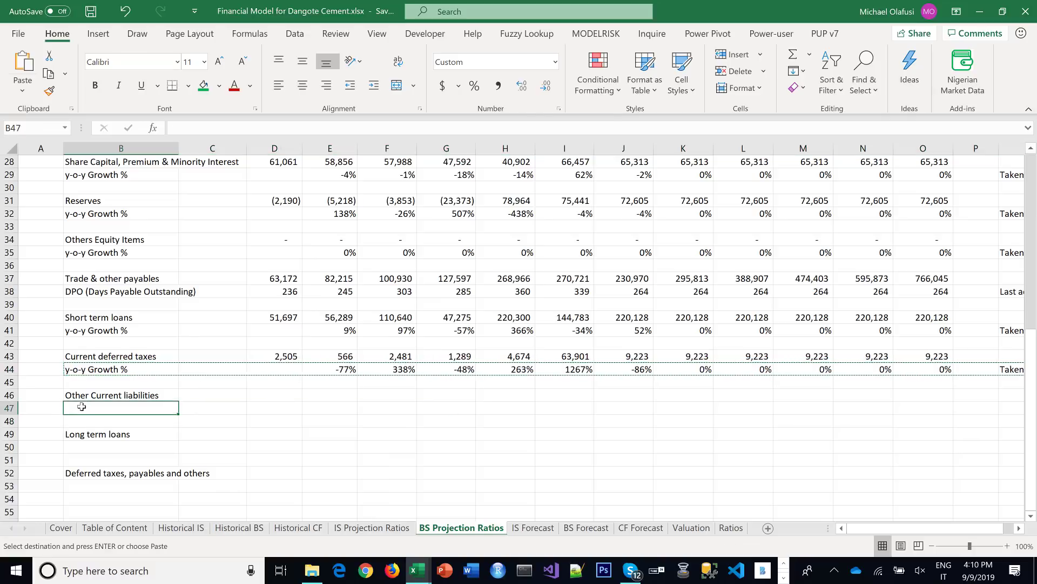
key("ctrl+v")
Link the first historical Other Current liabilities figure in D46 to 'Historical BS'!E32
left_click(275, 396)
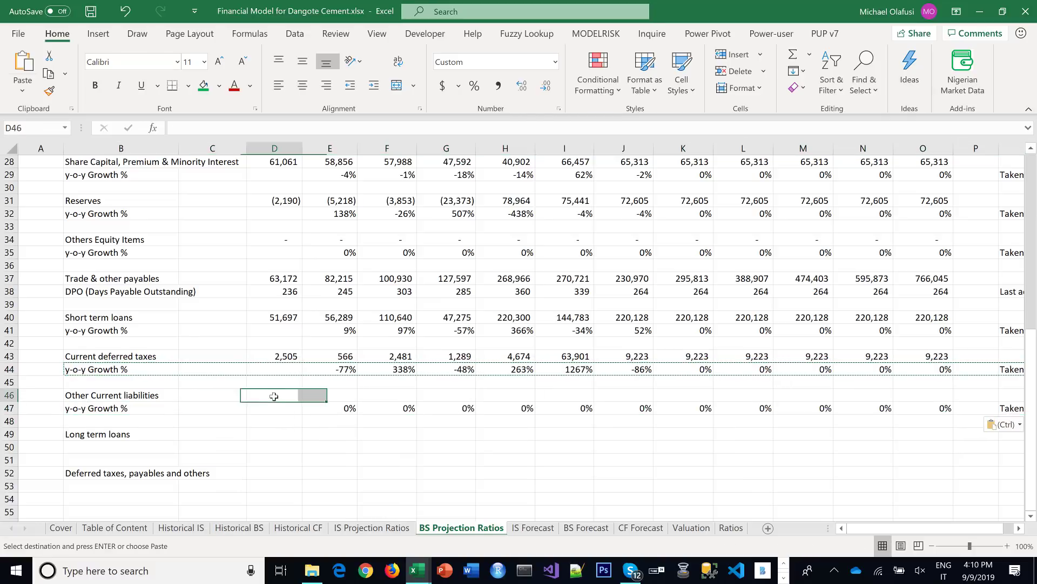
type("=")
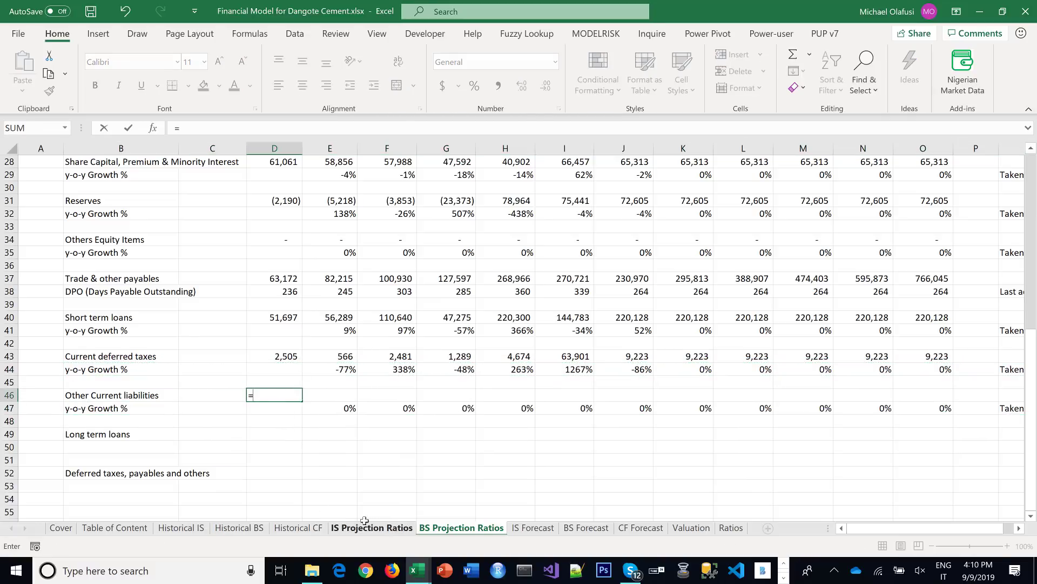
left_click(239, 527)
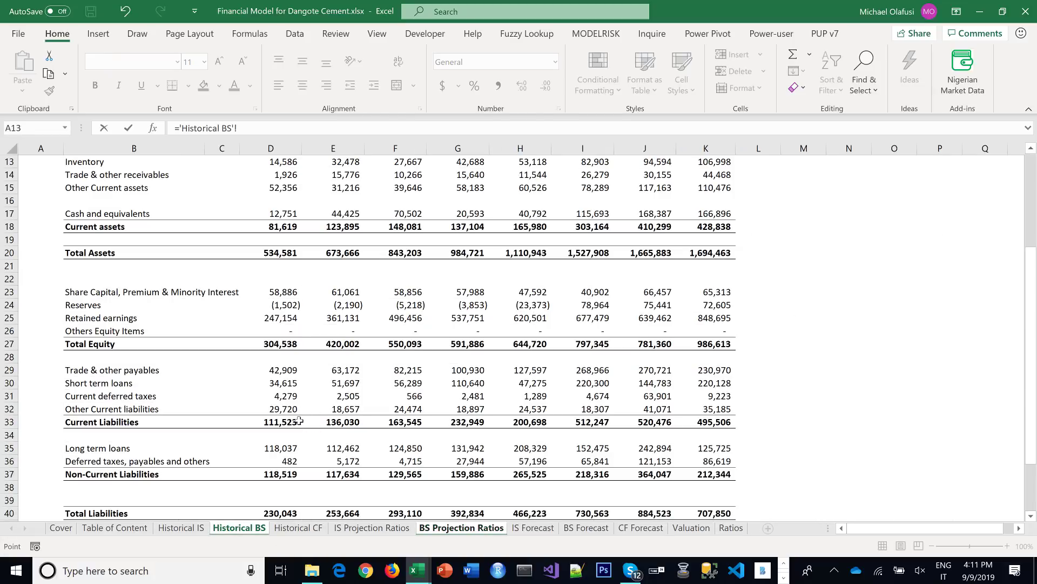
left_click(333, 411)
key("Return")
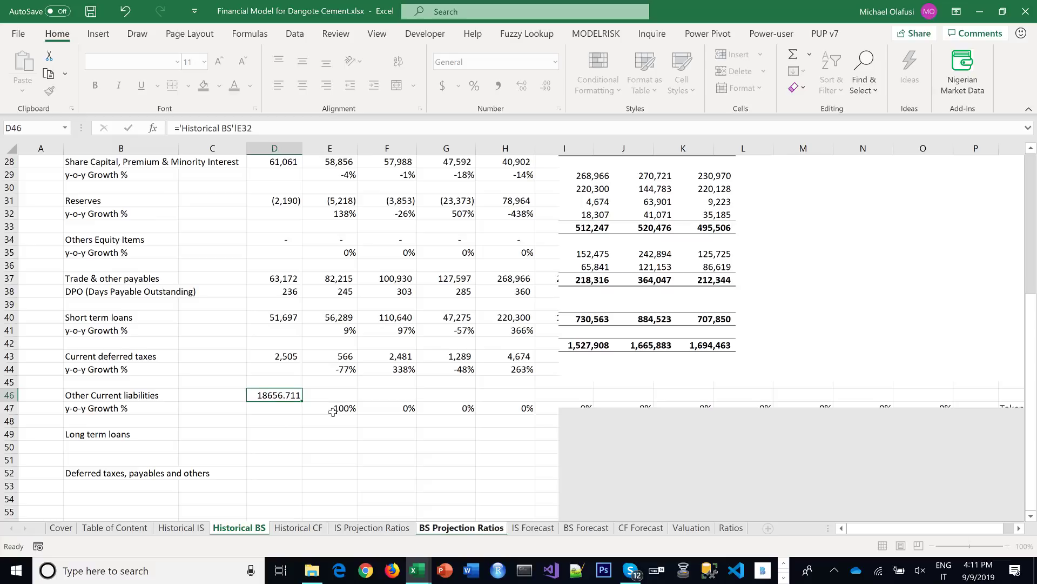
Apply the comma number format without decimals to D46 and fill Other Current liabilities across to J46
key("Up")
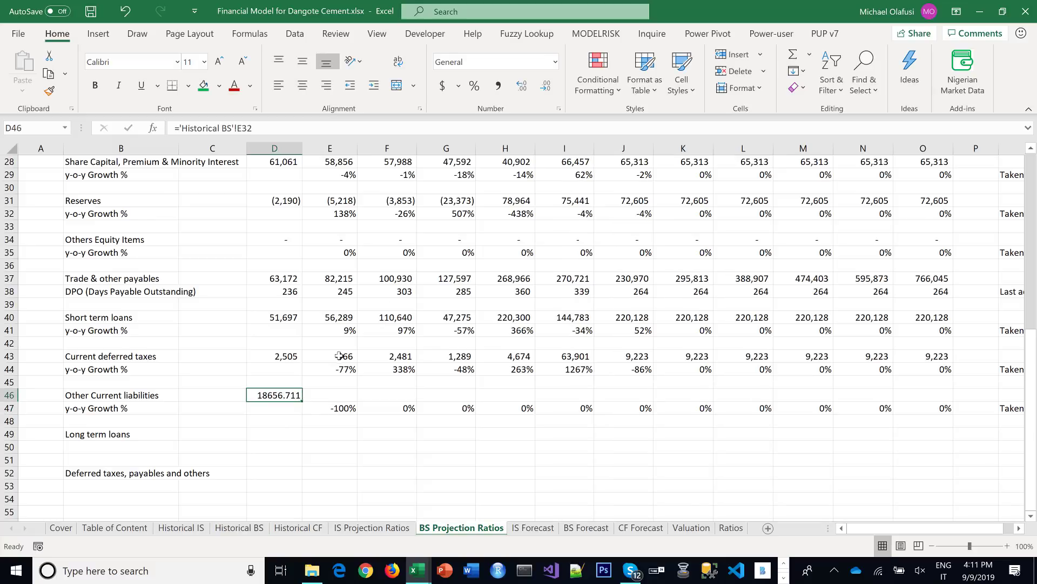
left_click(498, 86)
left_click(547, 86)
left_click(546, 85)
left_click_drag(302, 400, 649, 400)
Forecast Other Current liabilities in K46:O46 by copying the growth-based formulas from K43:O43, and save the workbook
left_click_drag(692, 355, 937, 356)
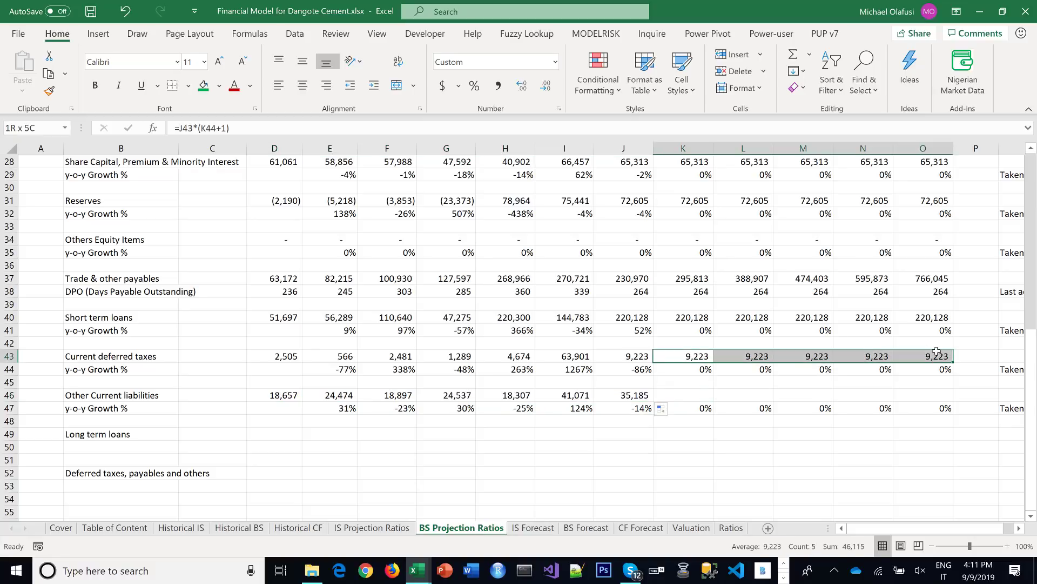
key("ctrl+c")
left_click(679, 395)
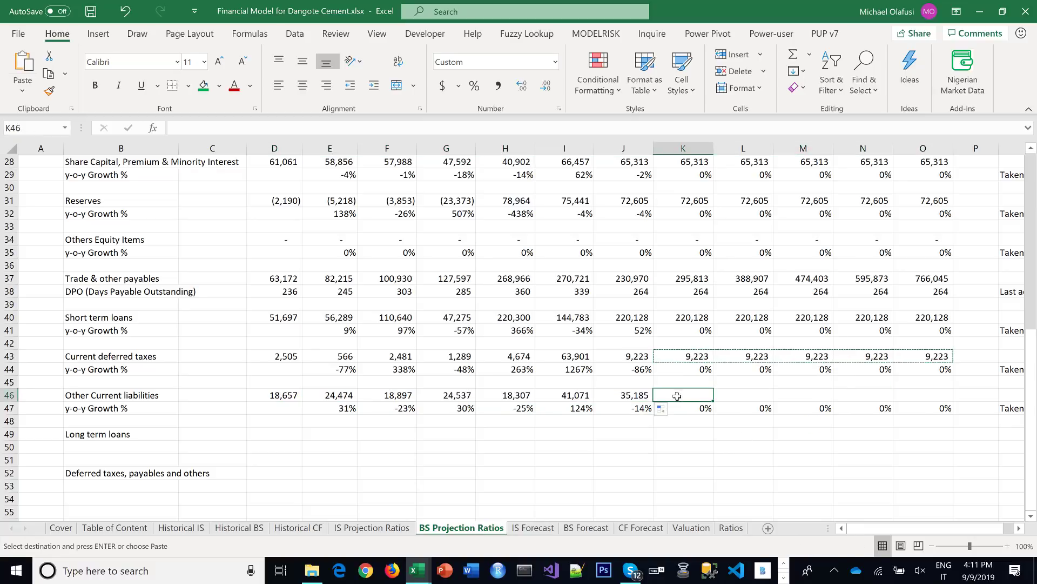
key("ctrl+v")
left_click(683, 461)
key("ctrl+s")
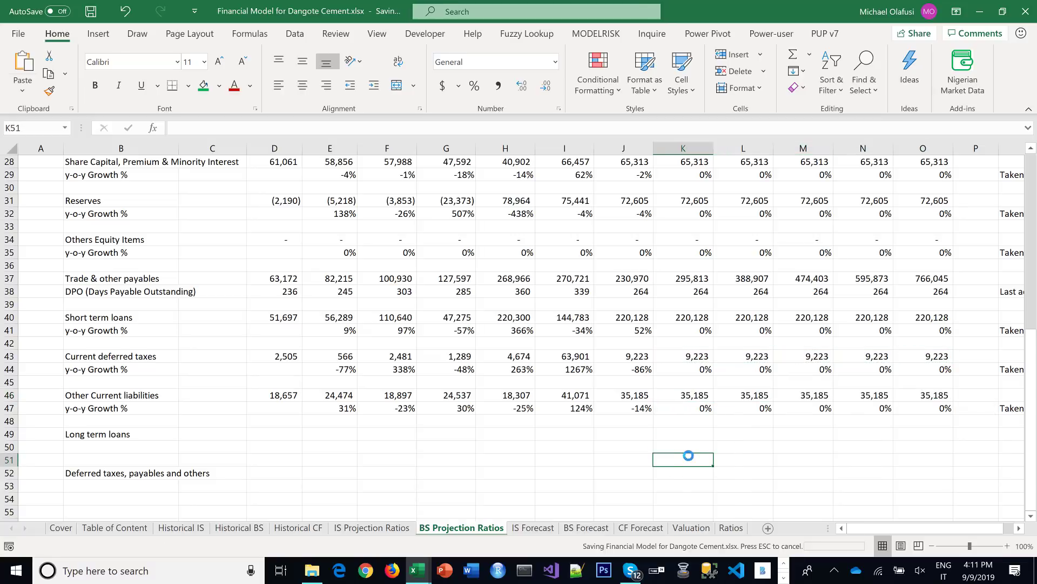
Copy the y-o-y Growth % row with its note from B41:Q41 to row 50 under Long term loans
scroll(584, 408, "down", 1)
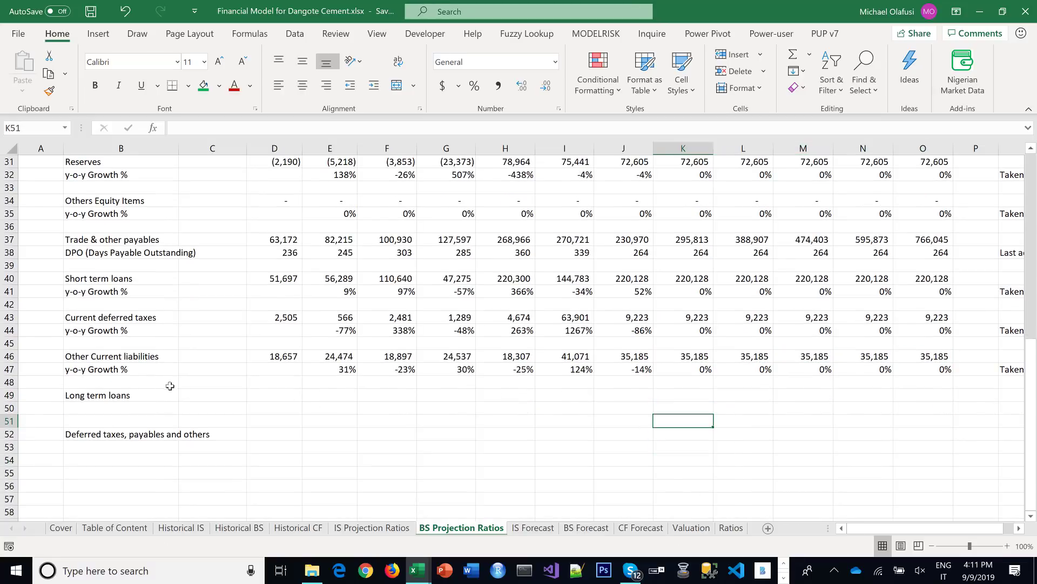
left_click(99, 292)
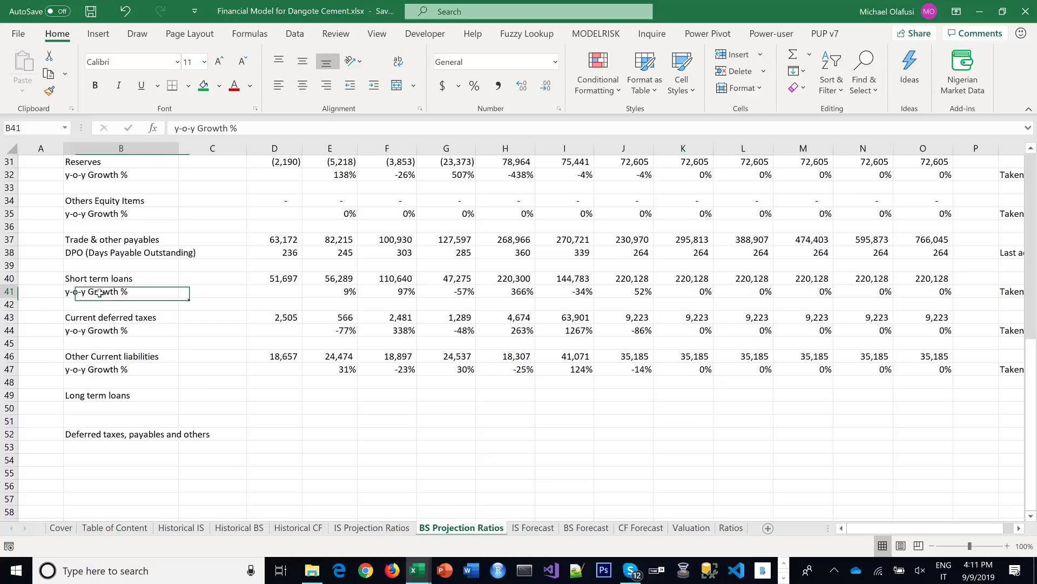
left_click_drag(99, 292, 1001, 291)
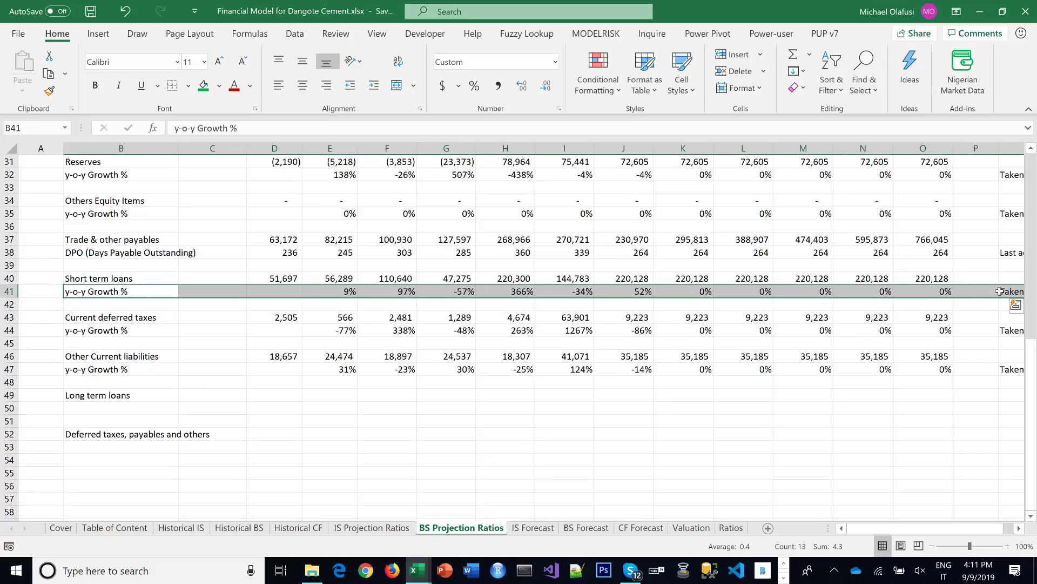
key("ctrl+c")
left_click(79, 406)
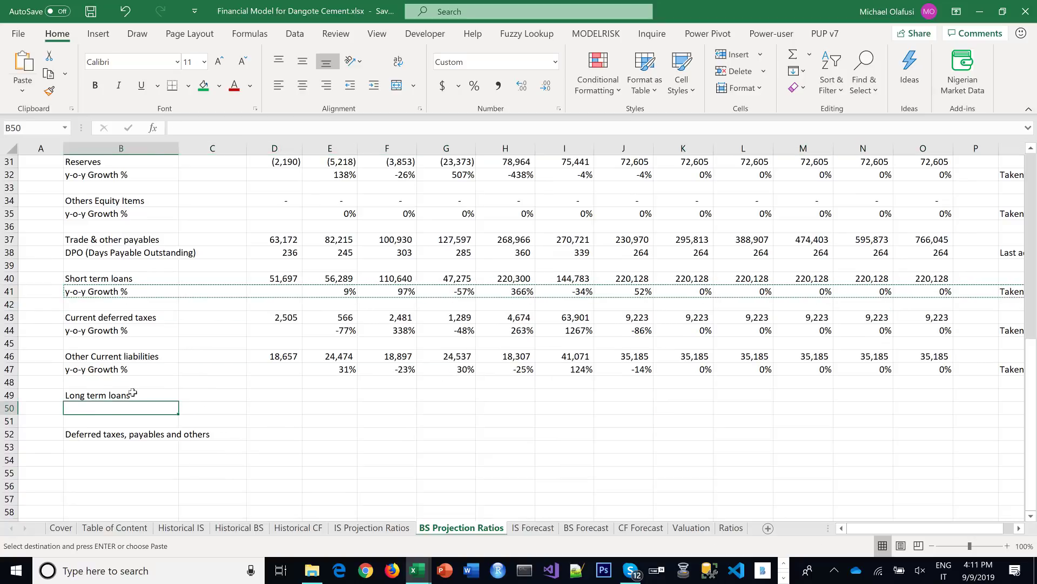
key("ctrl+v")
Link the first historical Long term loans figure in D49 to 'Historical BS'!E35
left_click(268, 391)
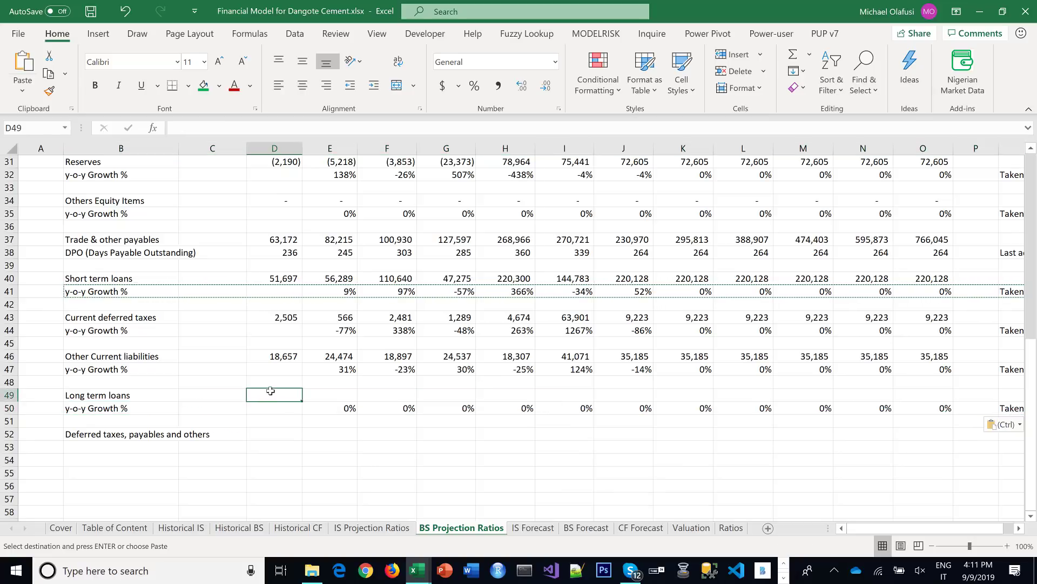
type("=")
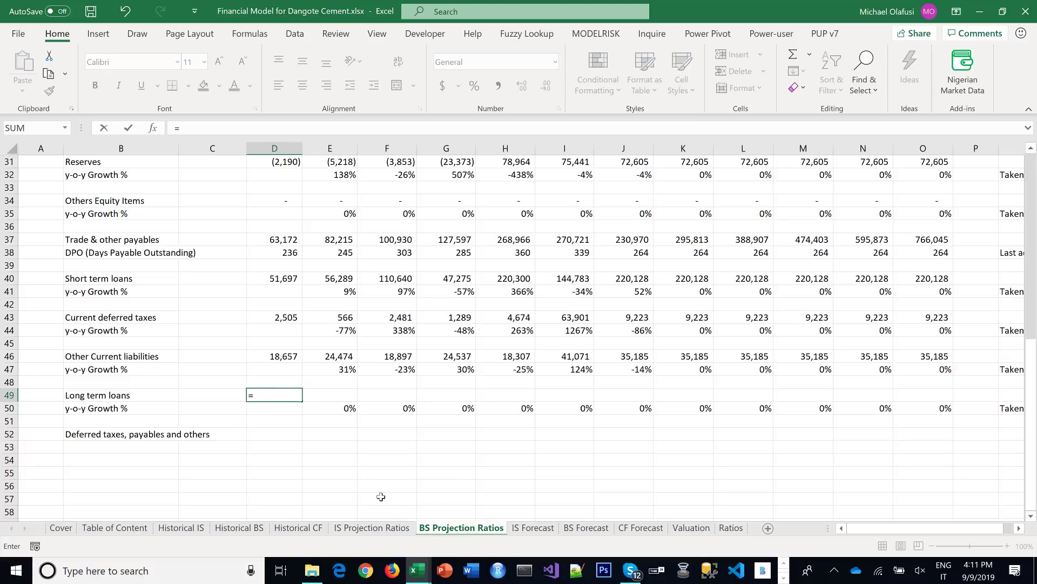
left_click(236, 525)
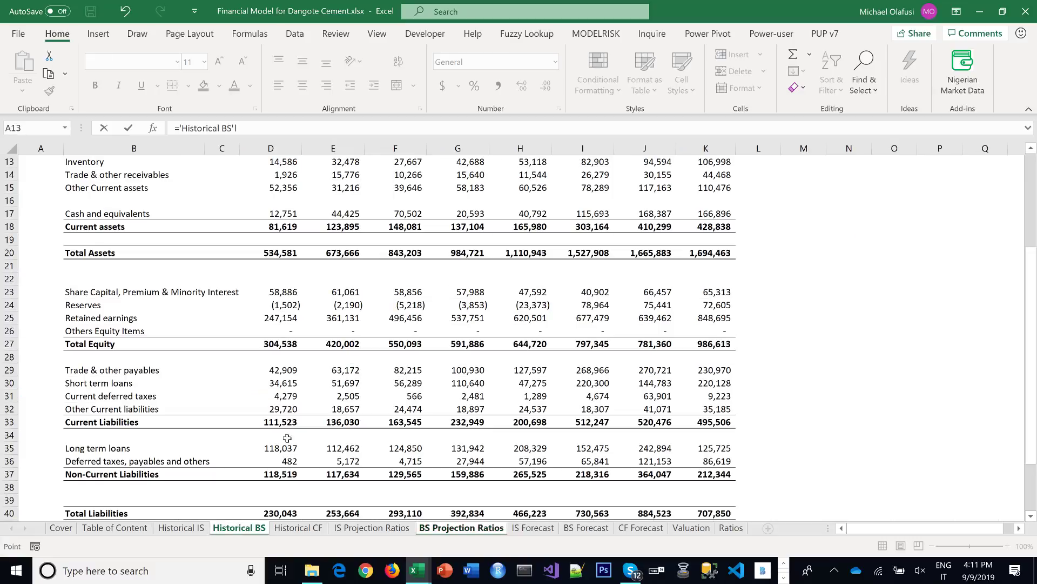
left_click(336, 448)
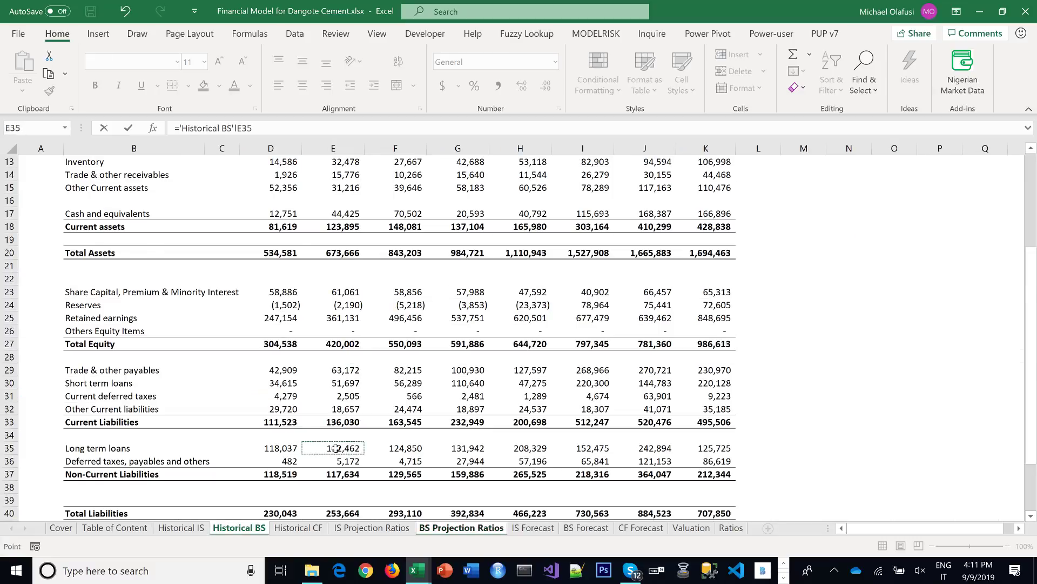
key("Return")
Apply the comma number format without decimals to D49 and fill Long term loans across to J49
key("Up")
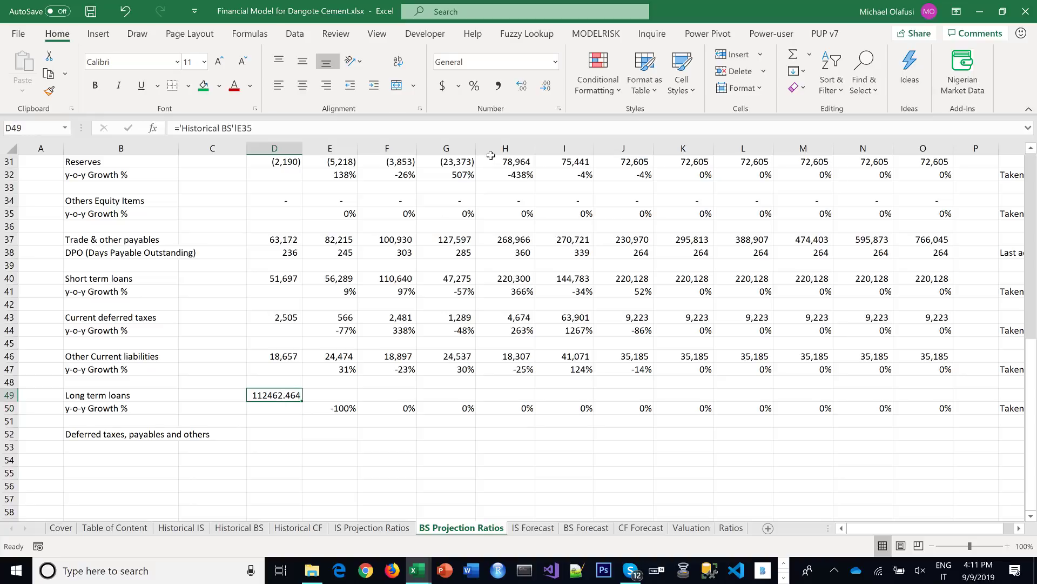
left_click(499, 87)
left_click(548, 89)
left_click(548, 89)
left_click_drag(306, 401, 648, 398)
Forecast Long term loans in K49:O49 by copying the growth-based formulas from K46:O46, and save the workbook
left_click_drag(712, 361, 919, 356)
key("ctrl+c")
left_click(670, 399)
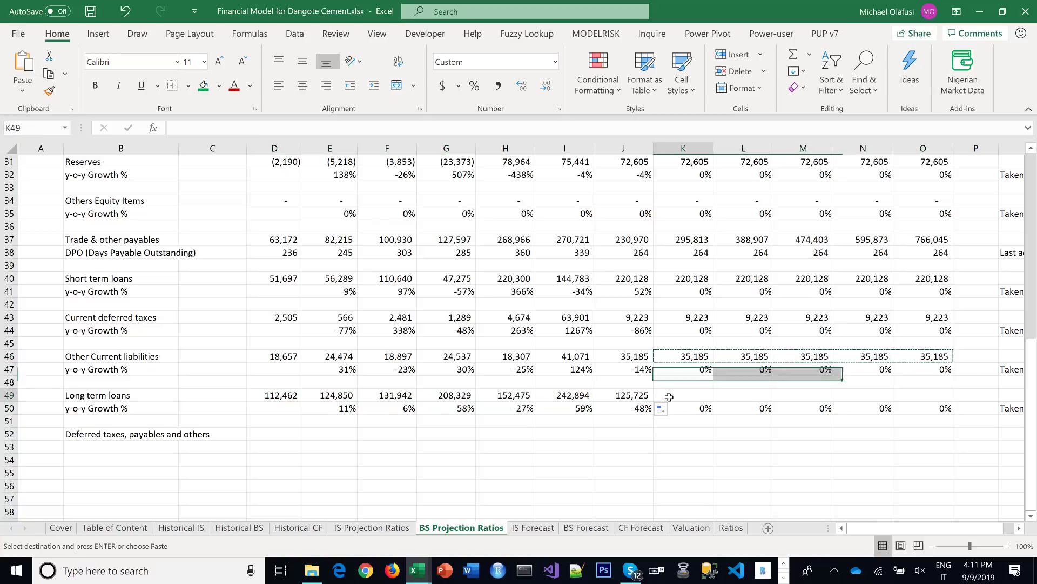
key("ctrl+v")
left_click(638, 440)
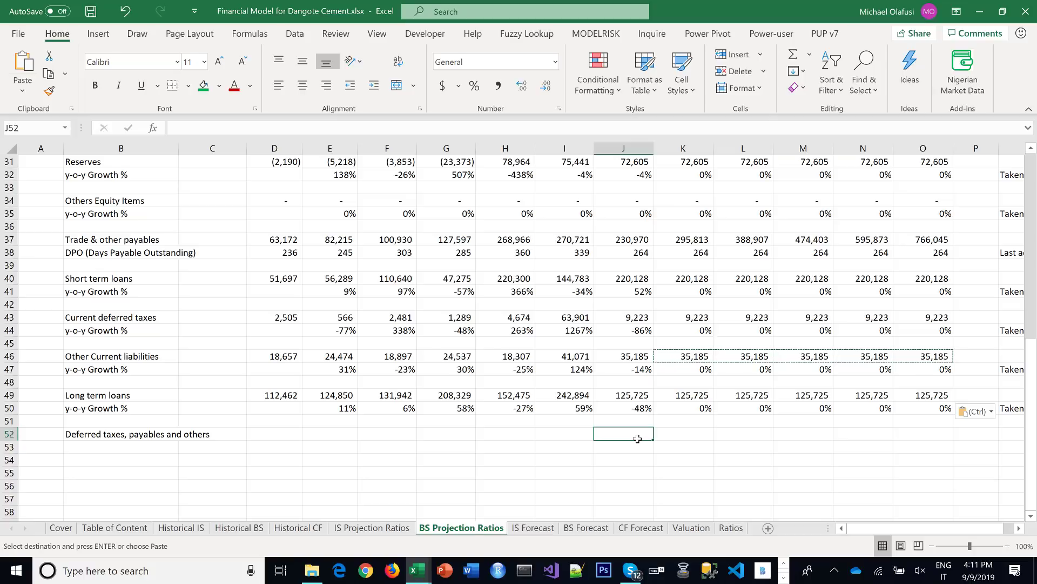
key("ctrl+s")
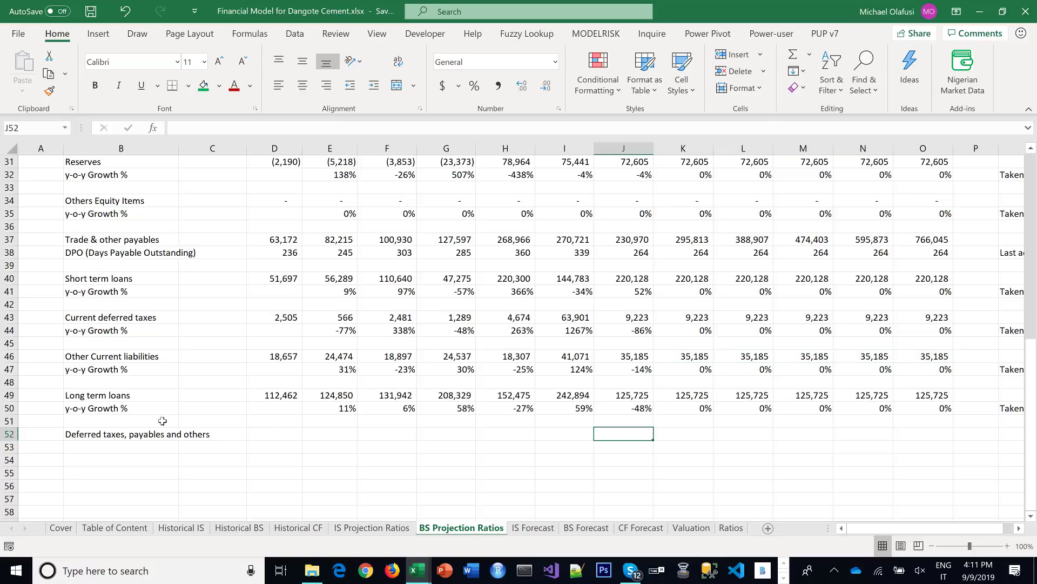
Copy the y-o-y Growth % row with its note from B50:Q50 to row 53 under Deferred taxes, payables and others
left_click_drag(80, 410, 1002, 409)
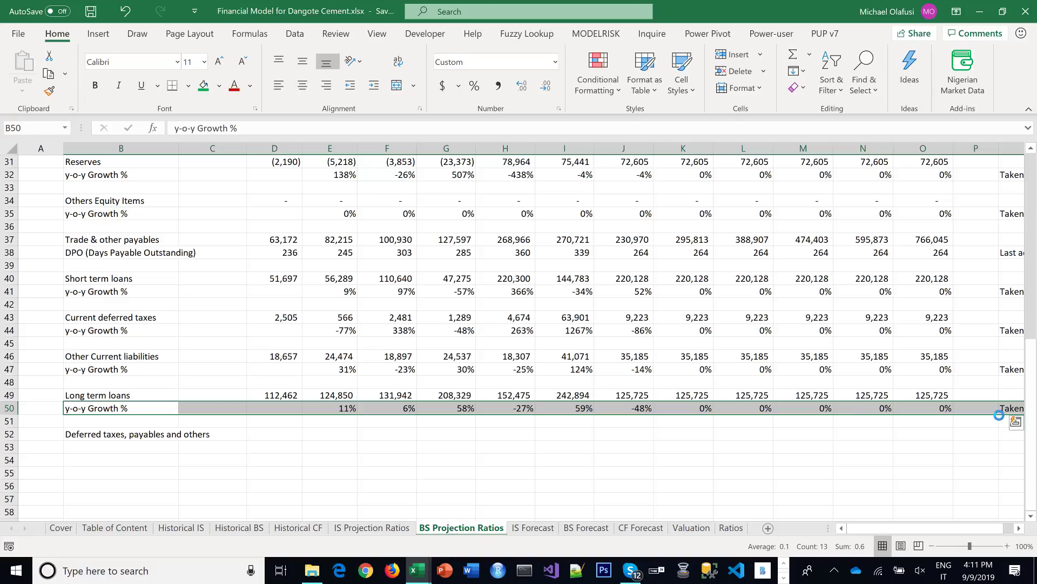
key("ctrl+c")
left_click(87, 449)
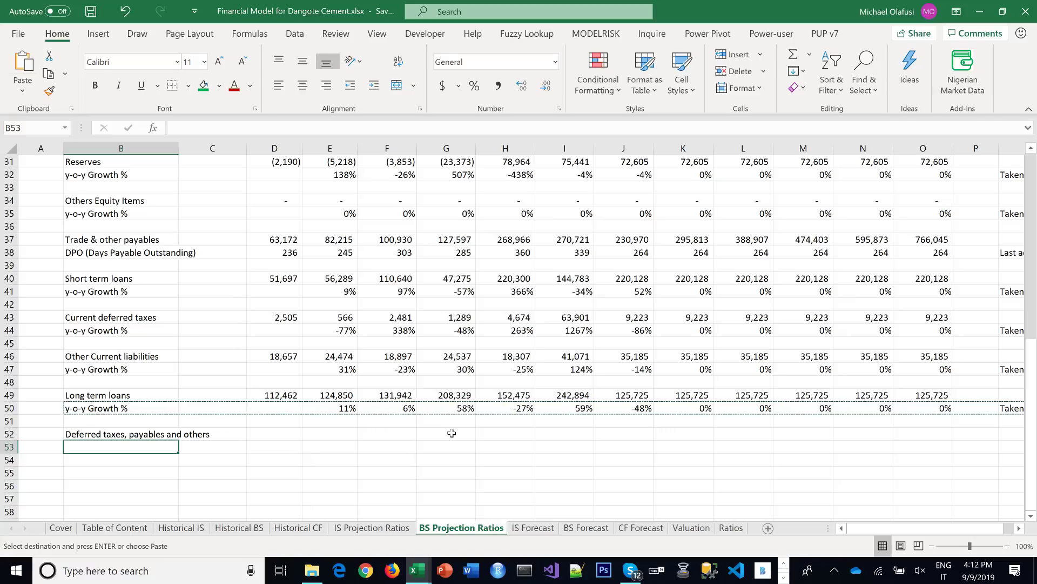
key("ctrl+v")
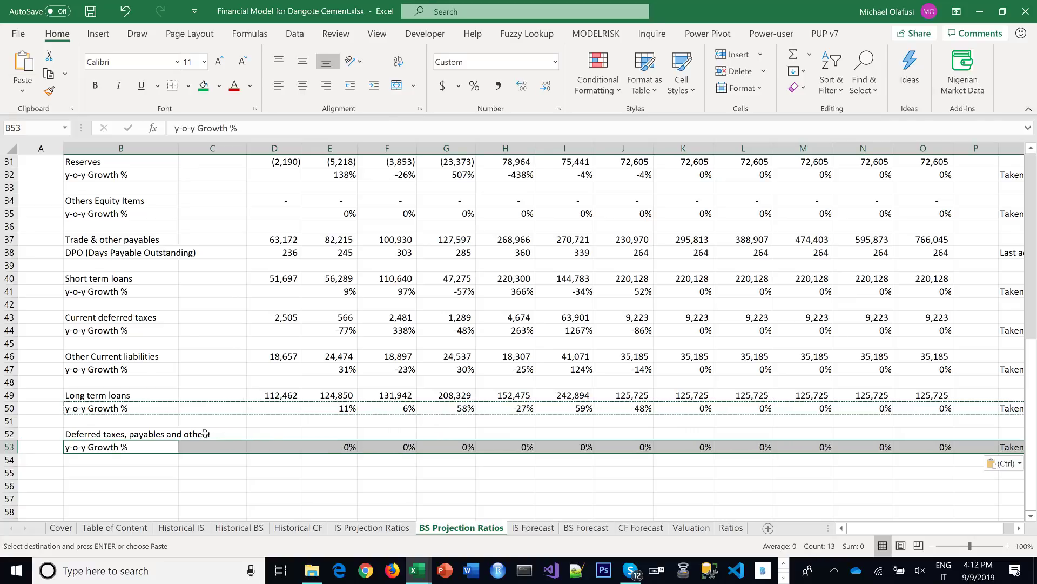
Link the first historical Deferred taxes, payables and others figure in D52 to 'Historical BS'!E36
left_click(288, 436)
type("=")
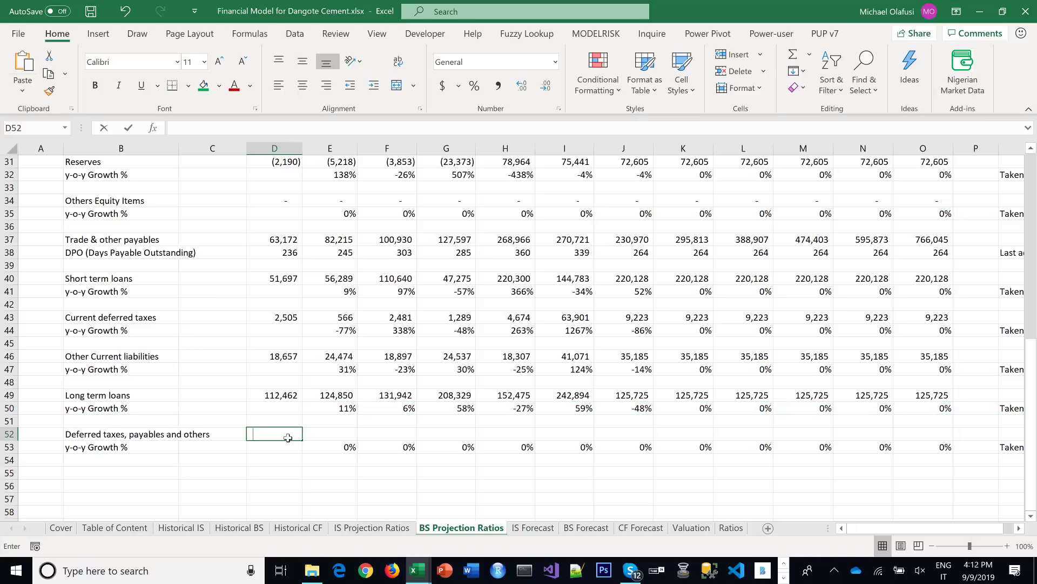
left_click(239, 527)
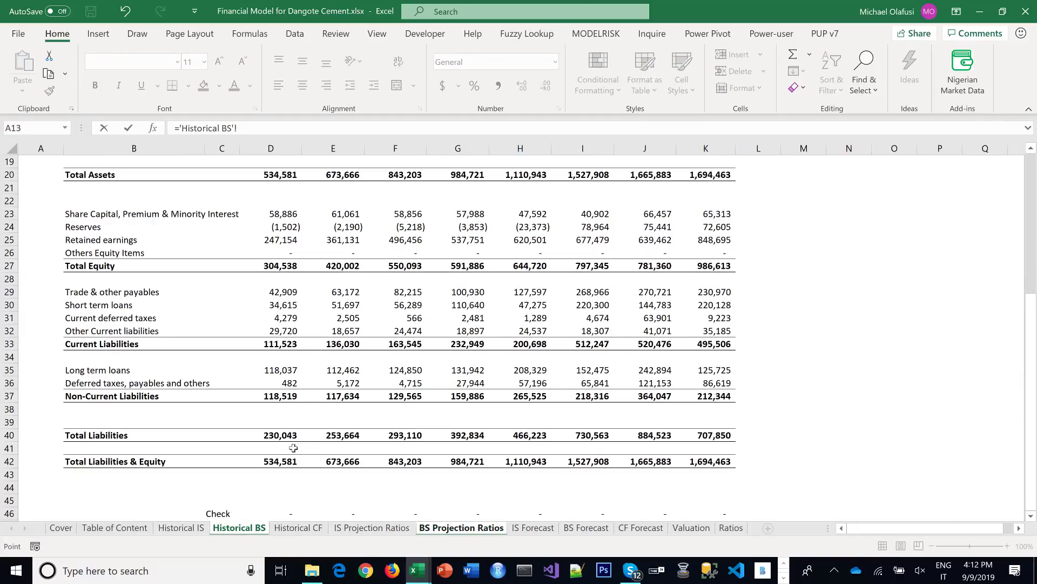
left_click(337, 385)
key("Return")
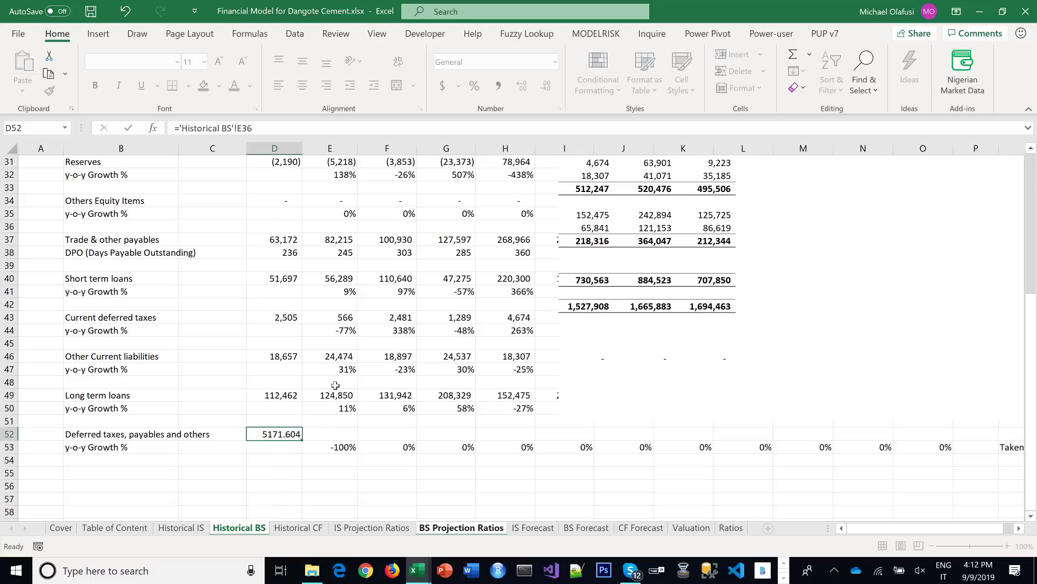
Apply the comma number format without decimals to D52 and fill Deferred taxes, payables and others across to O52
left_click(282, 432)
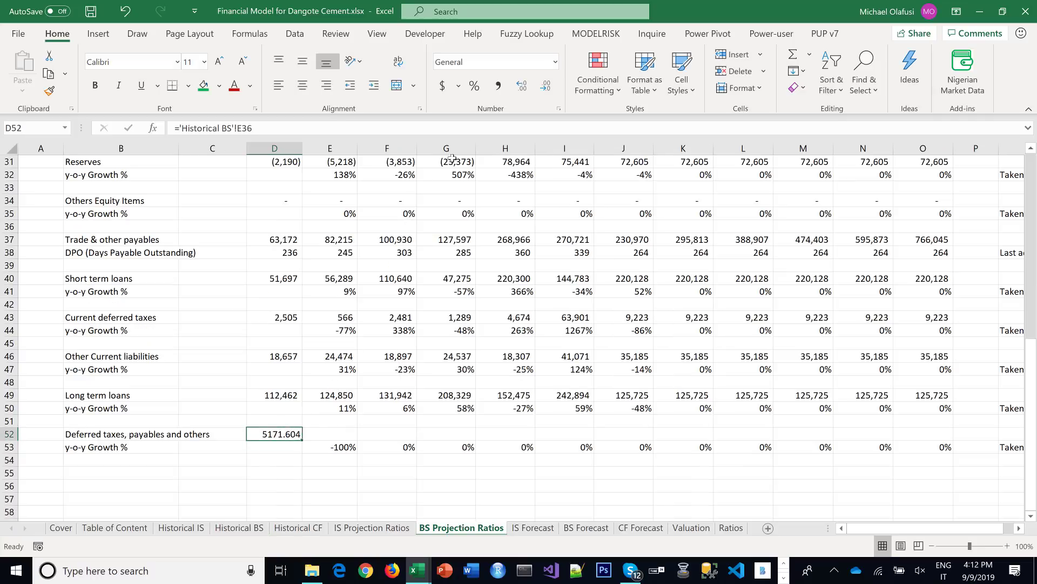
left_click(507, 93)
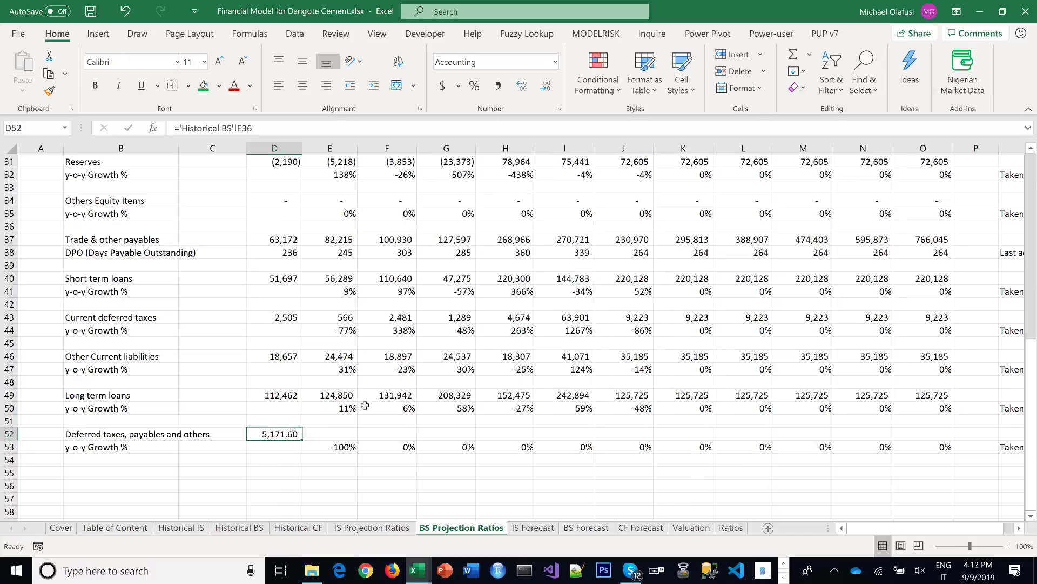
left_click(546, 86)
left_click(546, 86)
left_click_drag(304, 438, 937, 422)
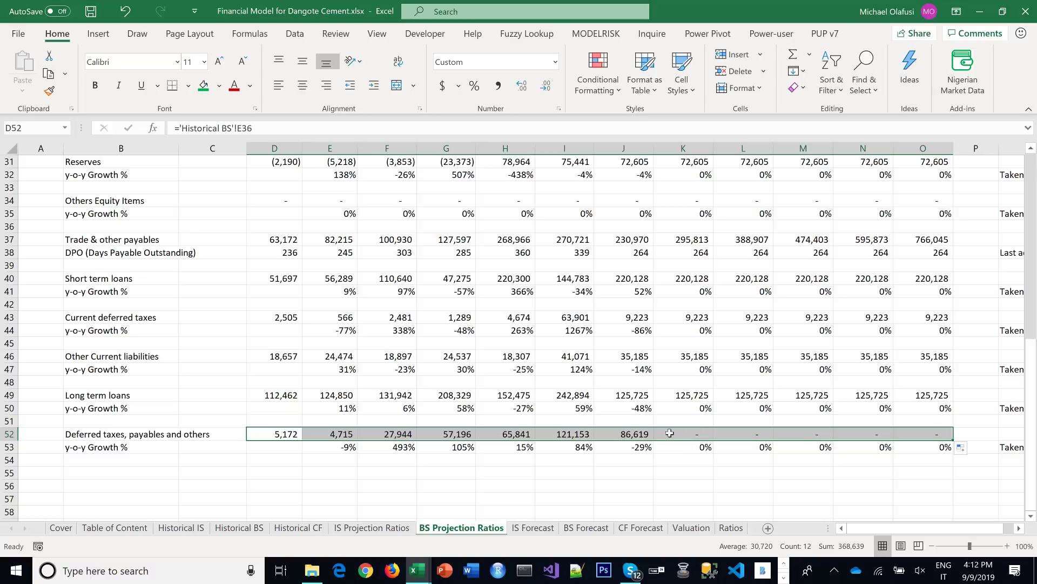
Replace the contents of K52:O52 with the growth-based forecast formulas copied from K49:O49, and save the workbook
left_click_drag(672, 433, 907, 428)
key("Delete")
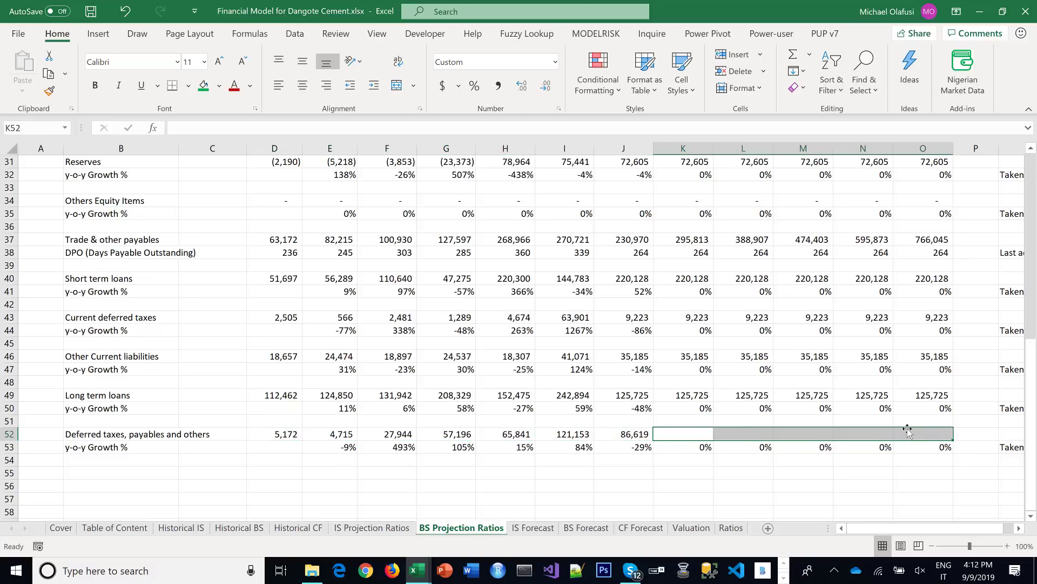
left_click_drag(702, 395, 929, 398)
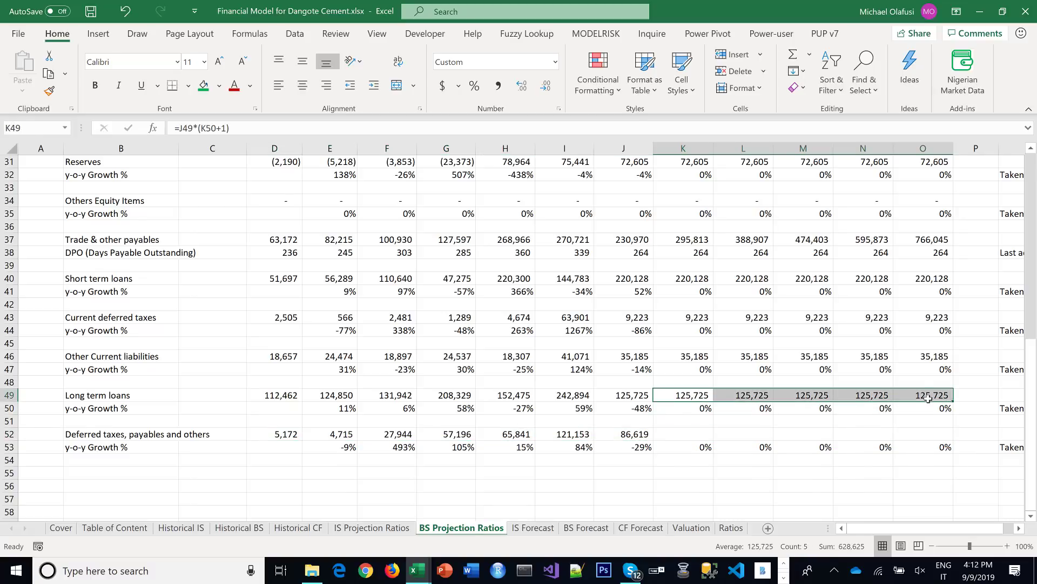
key("ctrl+c")
left_click_drag(695, 435, 929, 434)
key("ctrl+v")
left_click(575, 491)
scroll(576, 489, "down", 1)
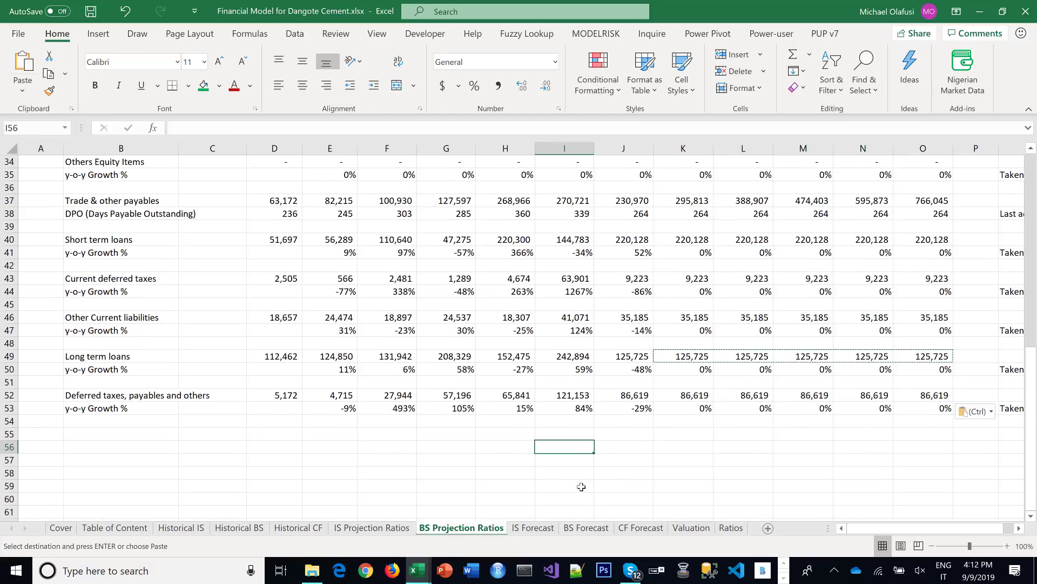
key("ctrl+s")
scroll(543, 365, "up", 11)
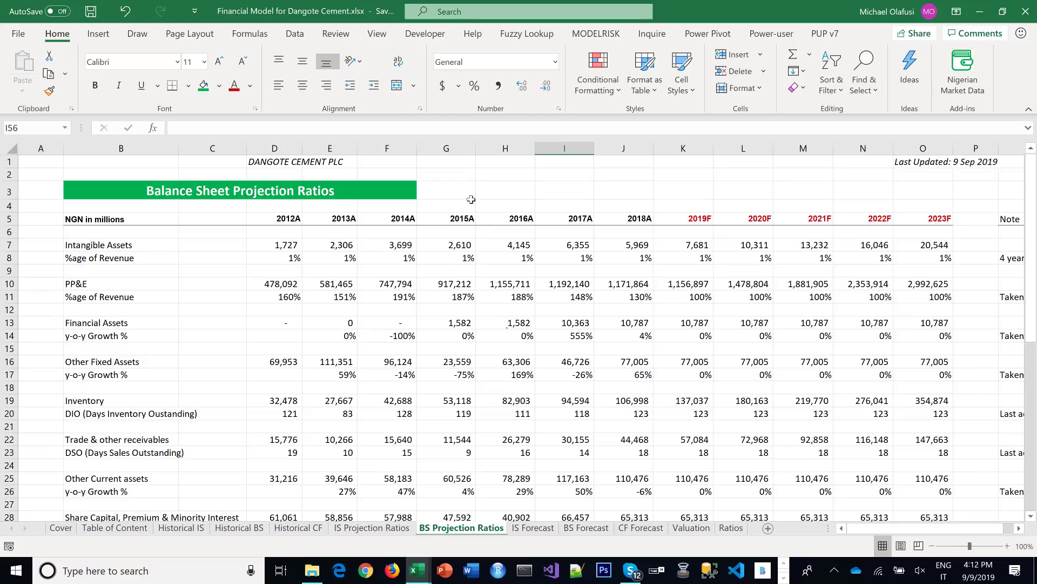
Hide the gridlines on the BS Projection Ratios sheet and check its rows down to Deferred taxes, payables and others
left_click(379, 35)
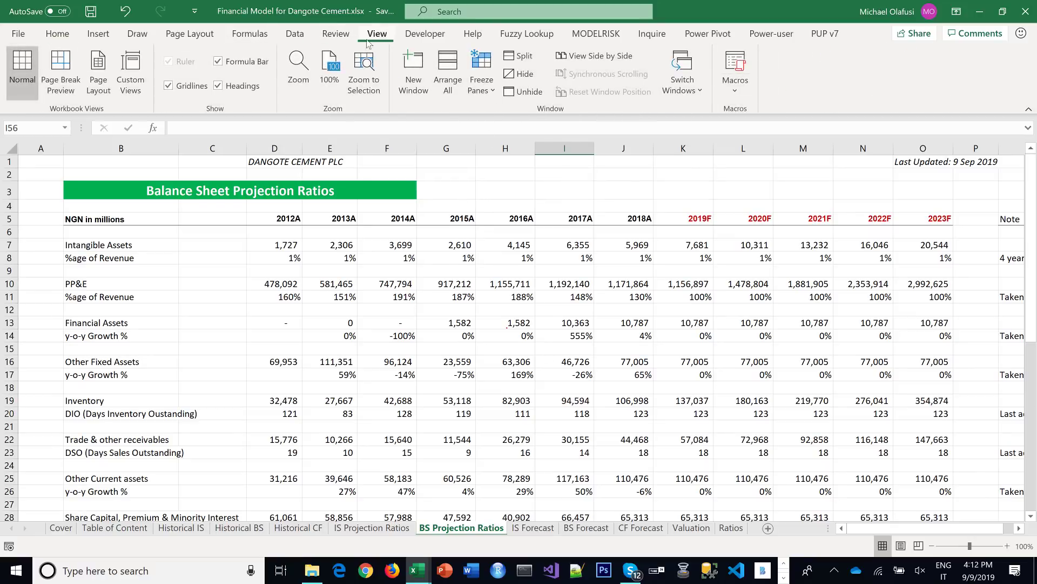
left_click(168, 85)
left_click(447, 298)
scroll(446, 311, "down", 4)
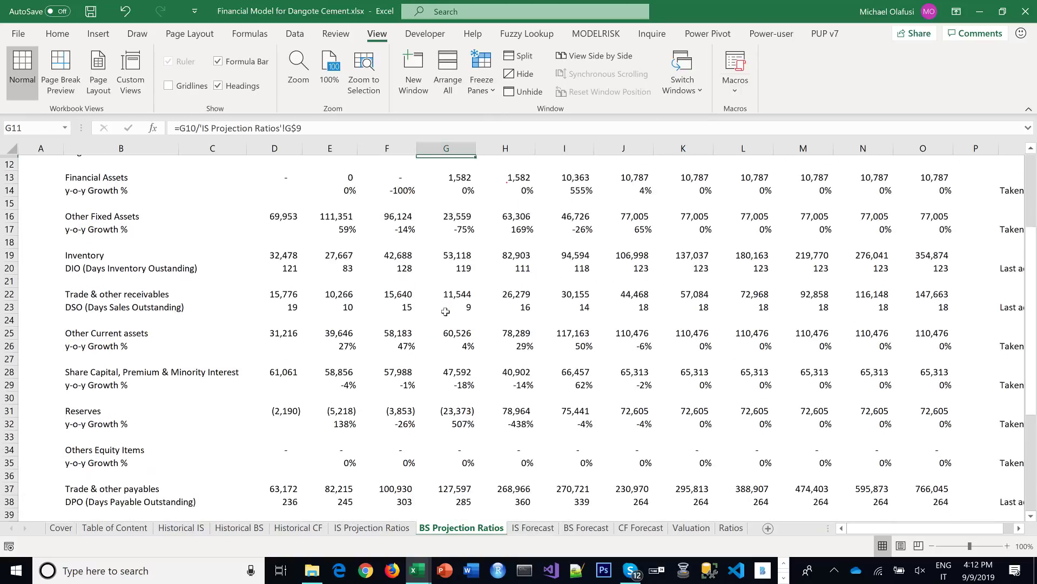
scroll(446, 311, "down", 7)
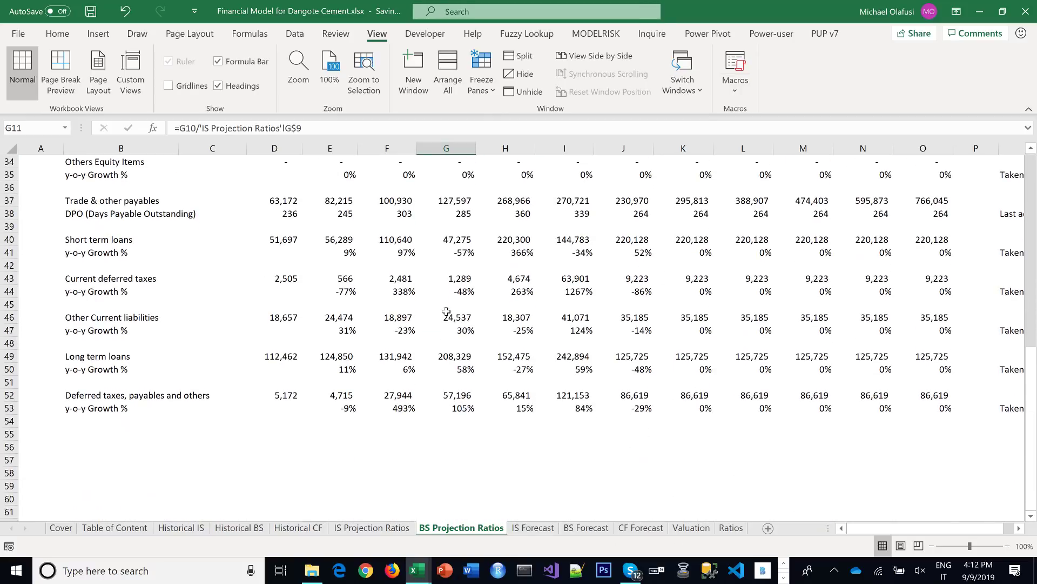
scroll(524, 463, "up", 11)
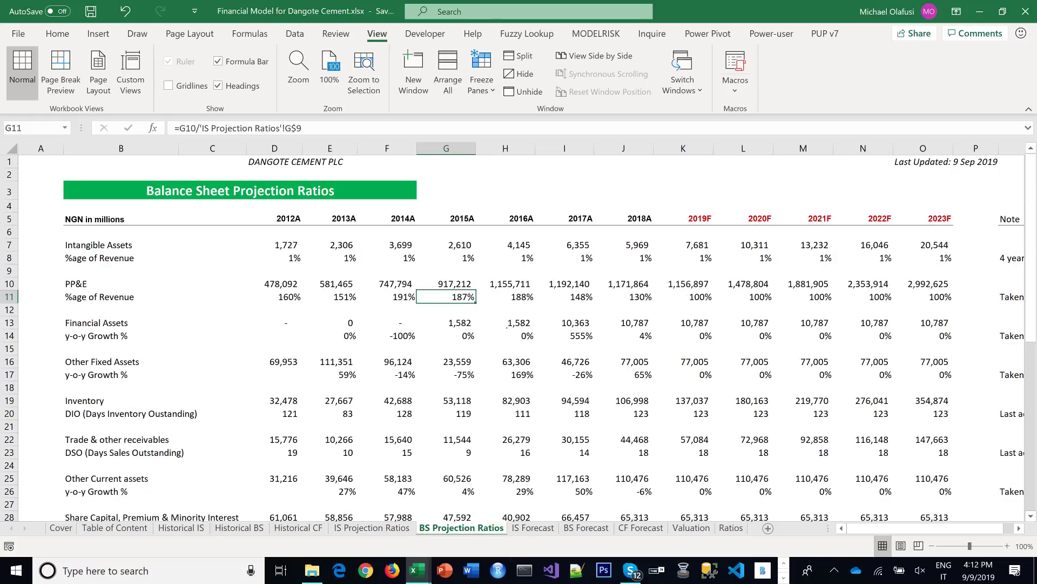
Enter the title "Income Statement Forecast" in the green banner B3 of the IS Forecast sheet and save the workbook
left_click(533, 528)
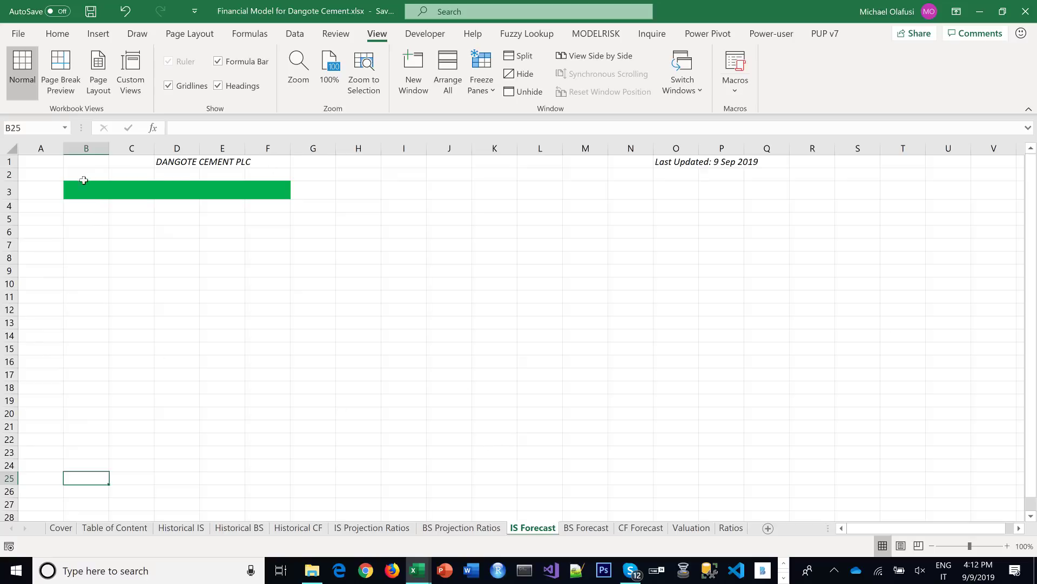
left_click(84, 181)
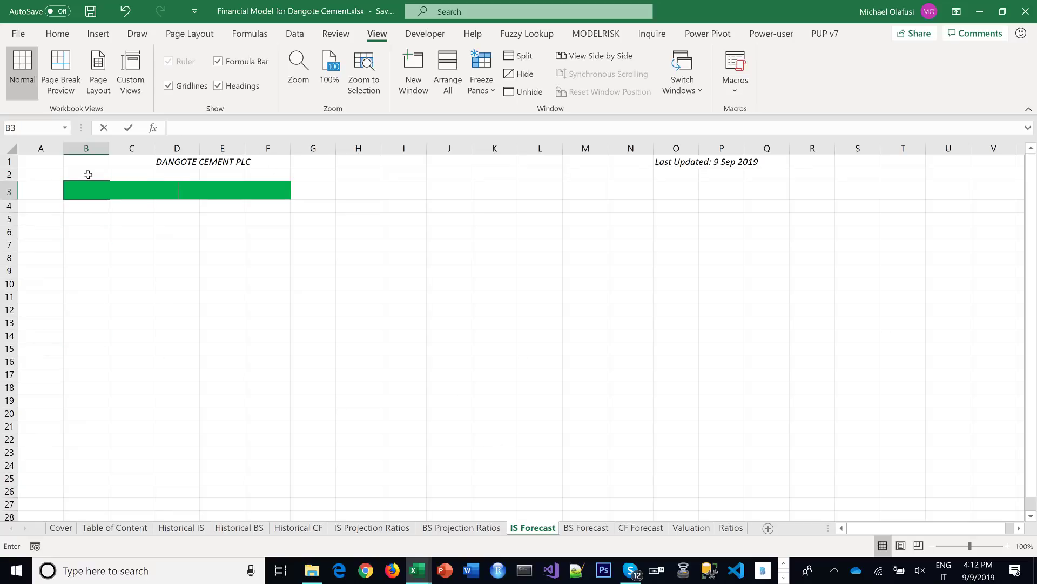
type("Income Sta")
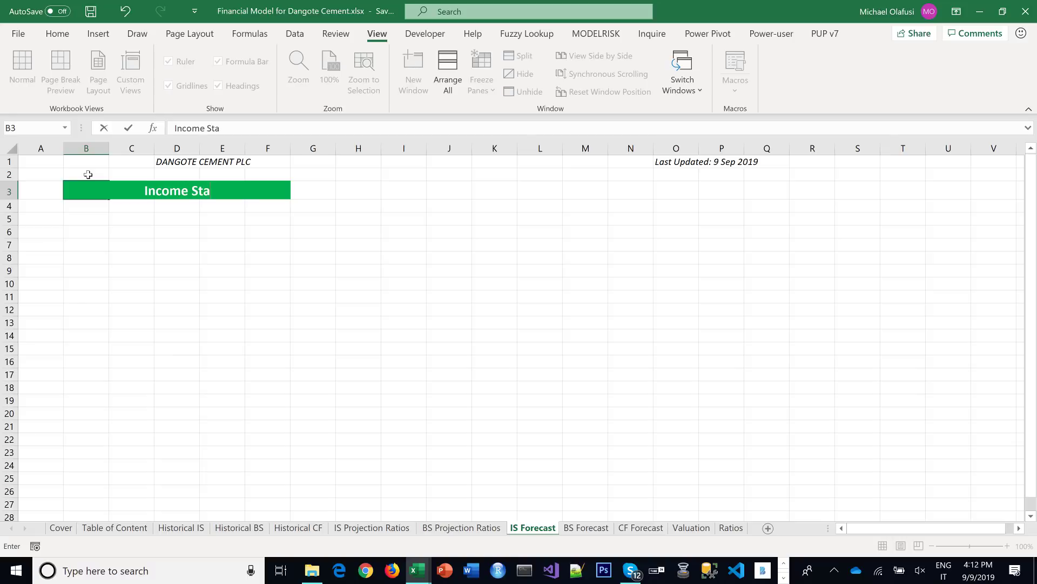
type("tement Forecast")
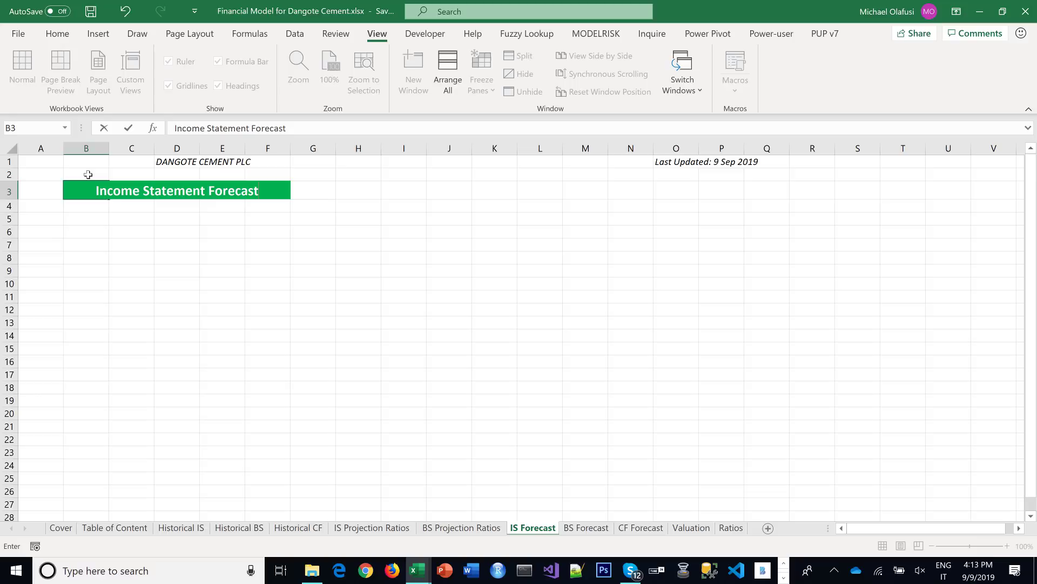
key("Return")
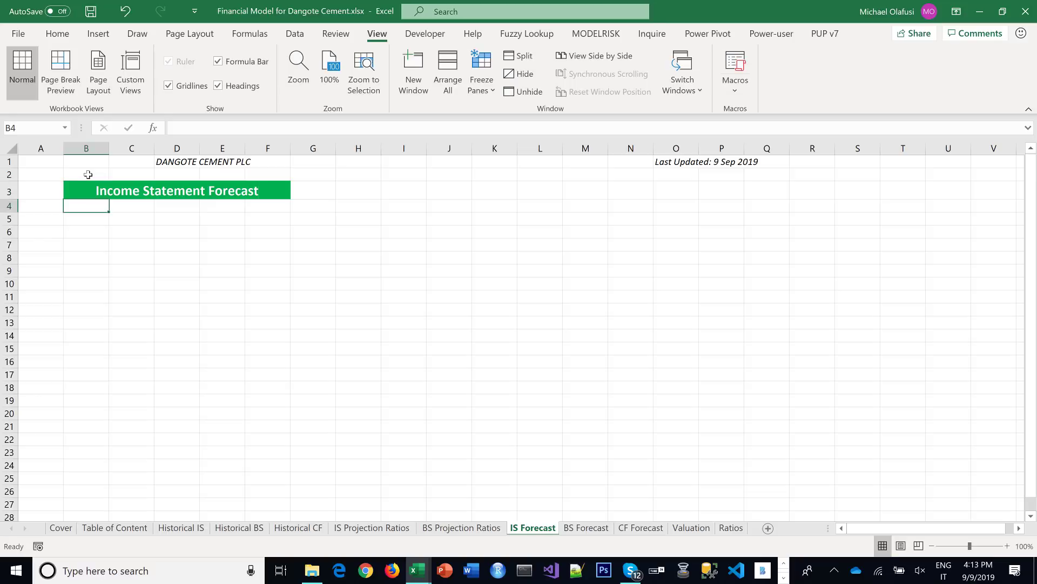
left_click(176, 286)
key("ctrl+s")
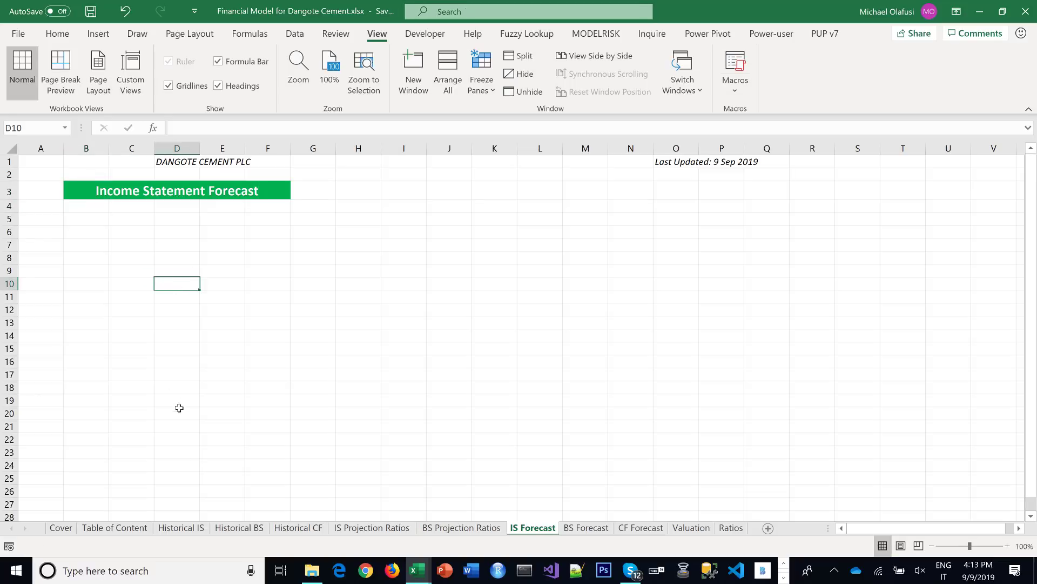
Copy the income statement B5:K28 from Historical IS to B5 of IS Forecast, keeping the source column widths
left_click(181, 527)
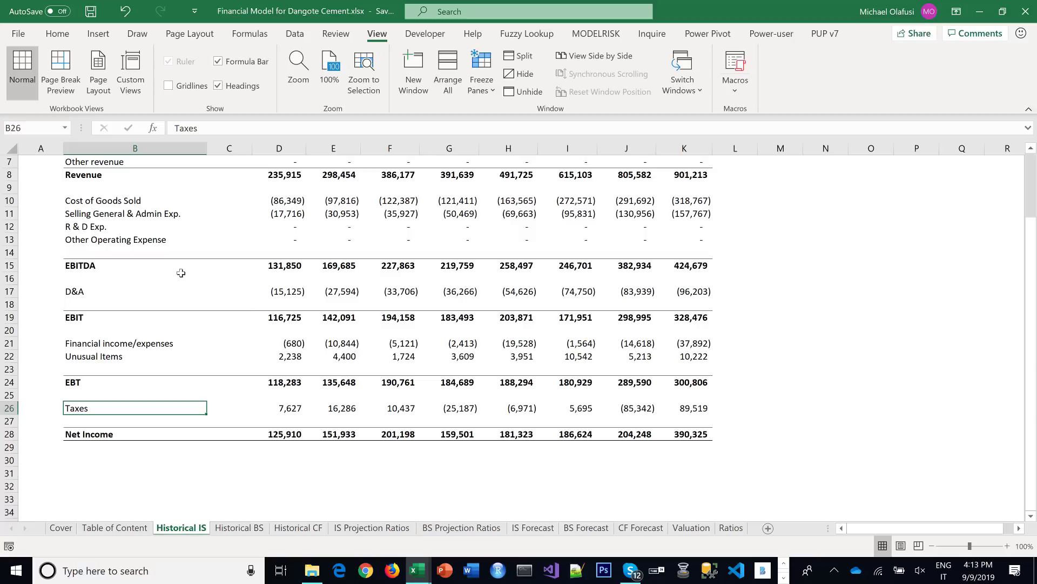
left_click_drag(75, 217, 703, 474)
key("ctrl+c")
left_click(533, 527)
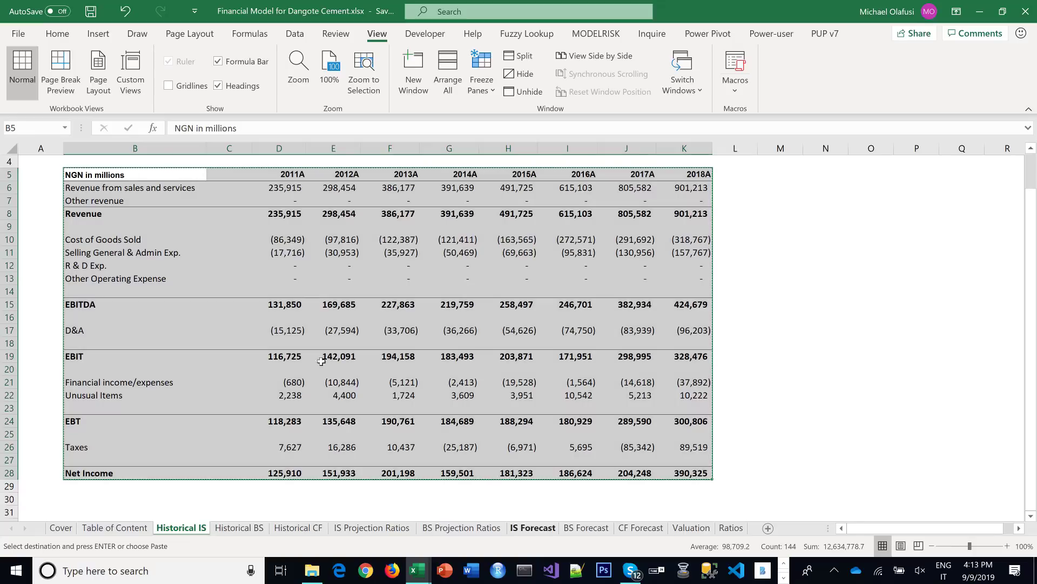
left_click(88, 222)
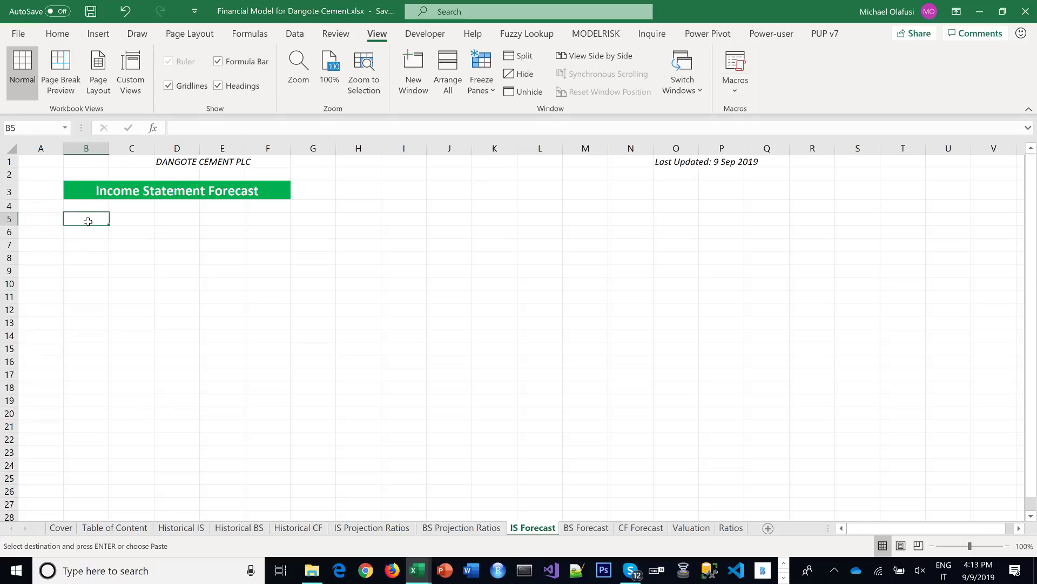
key("ctrl+v")
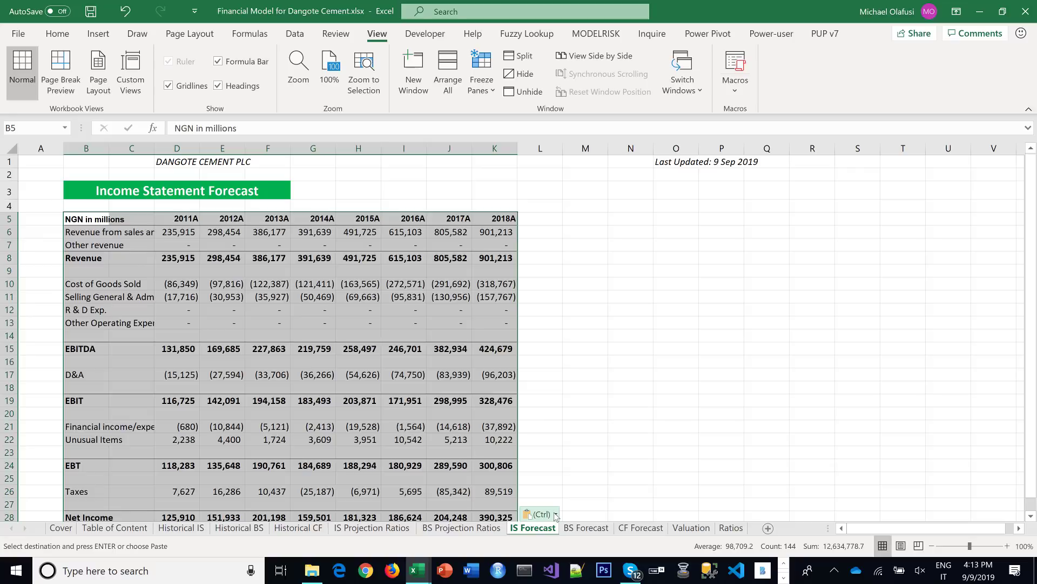
left_click(541, 514)
left_click(551, 423)
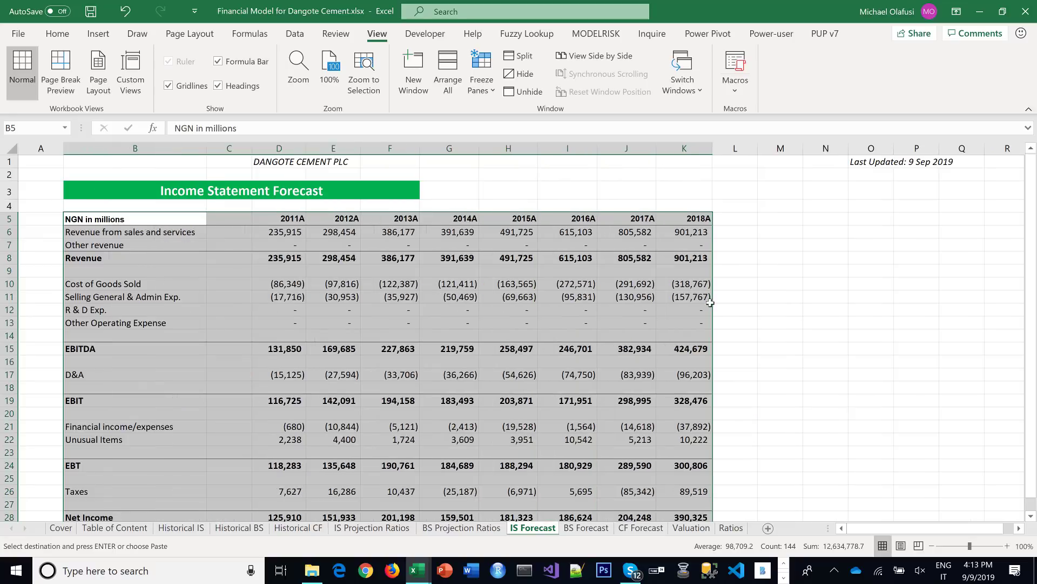
Clear the copied revenue figures in D6:K7 and the cost and expense figures in D9:K14
left_click(519, 359)
left_click_drag(271, 236, 669, 242)
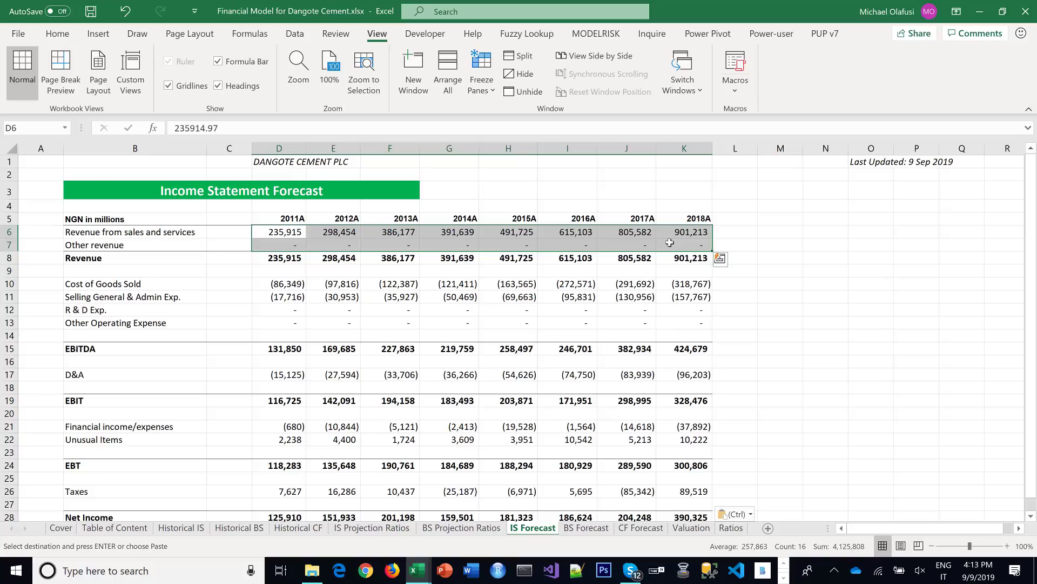
key("Delete")
left_click_drag(281, 270, 702, 329)
key("Delete")
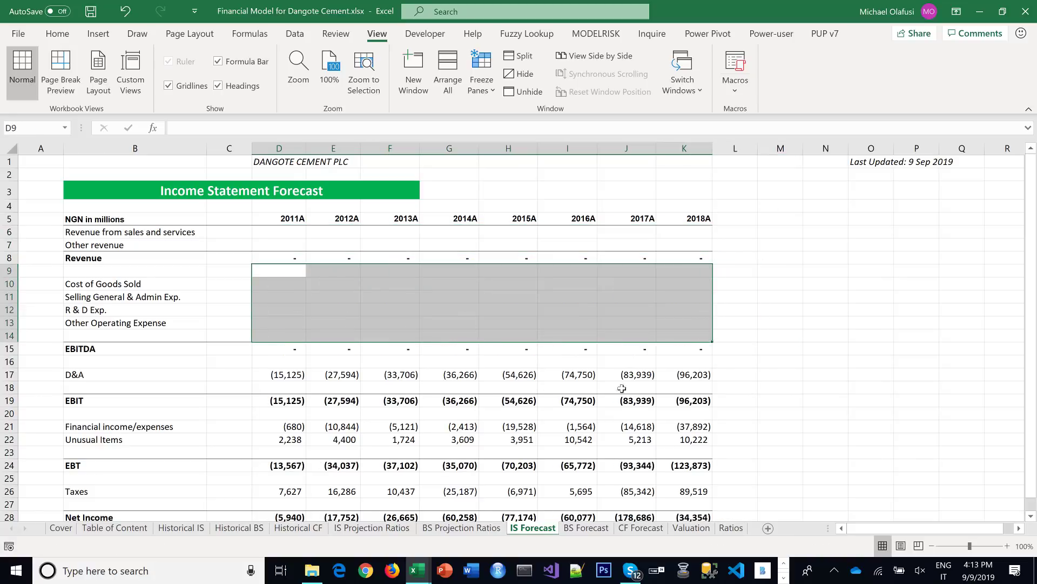
left_click(120, 324)
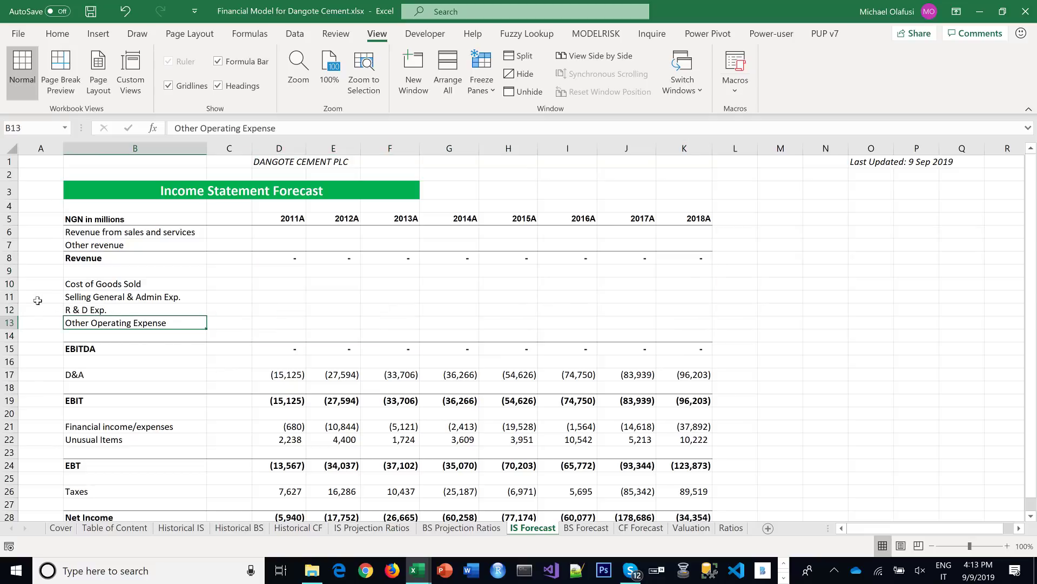
left_click_drag(10, 304, 14, 313)
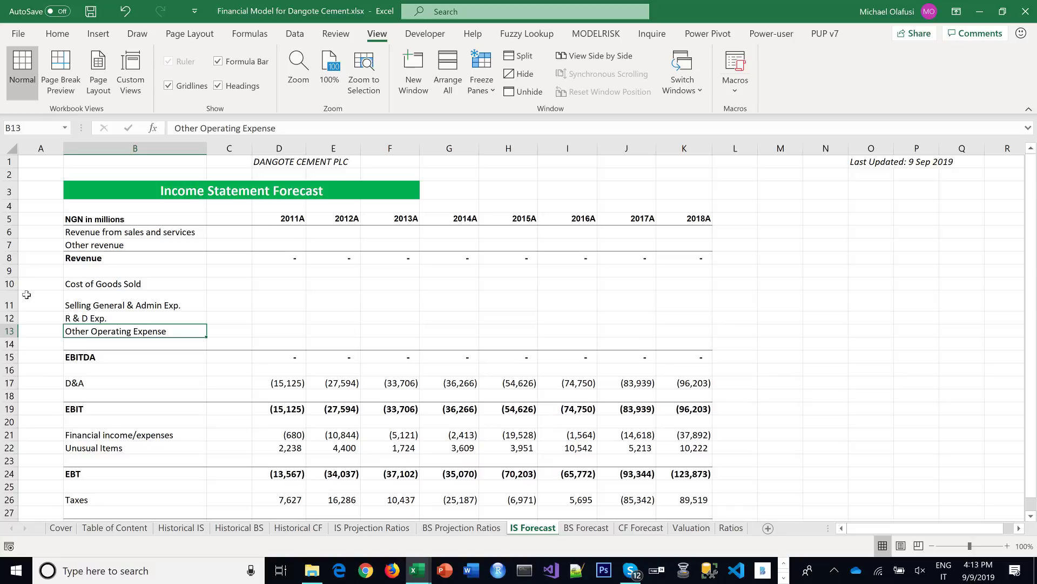
key("ctrl+z")
Clear the contents of rows 11 and 12, Selling General & Admin Exp. and R & D Exp
left_click(11, 312)
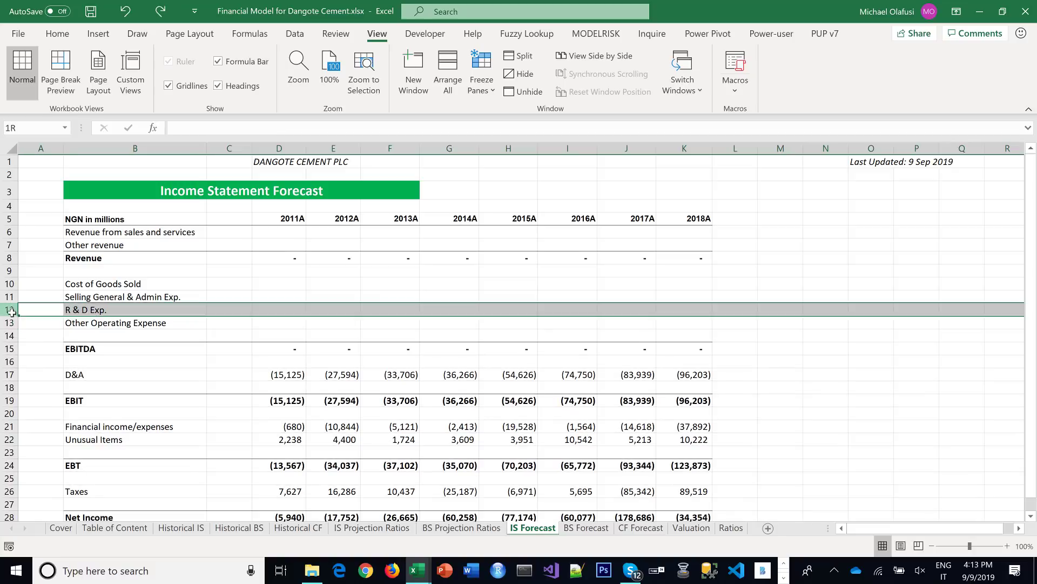
left_click_drag(12, 312, 12, 323)
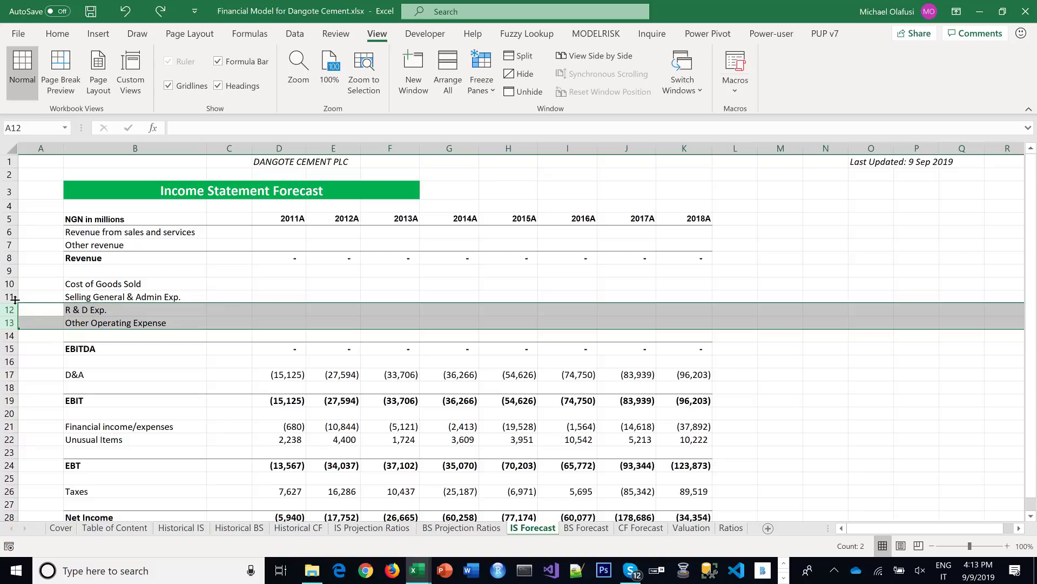
left_click_drag(11, 297, 11, 305)
key("Delete")
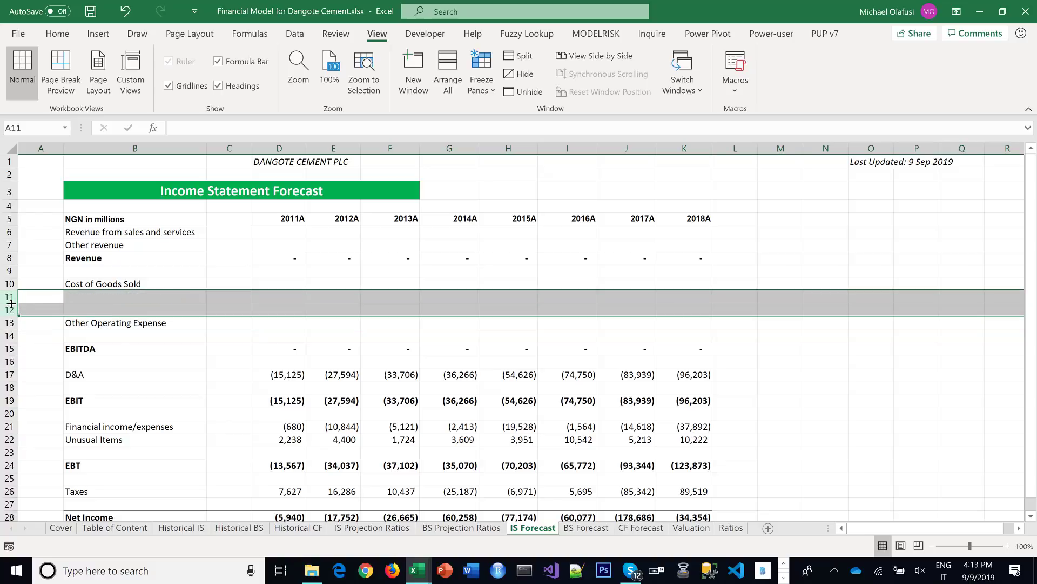
Change the Other Operating Expense label in B13 to "Operating Expense (less D&A)"
left_click(86, 324)
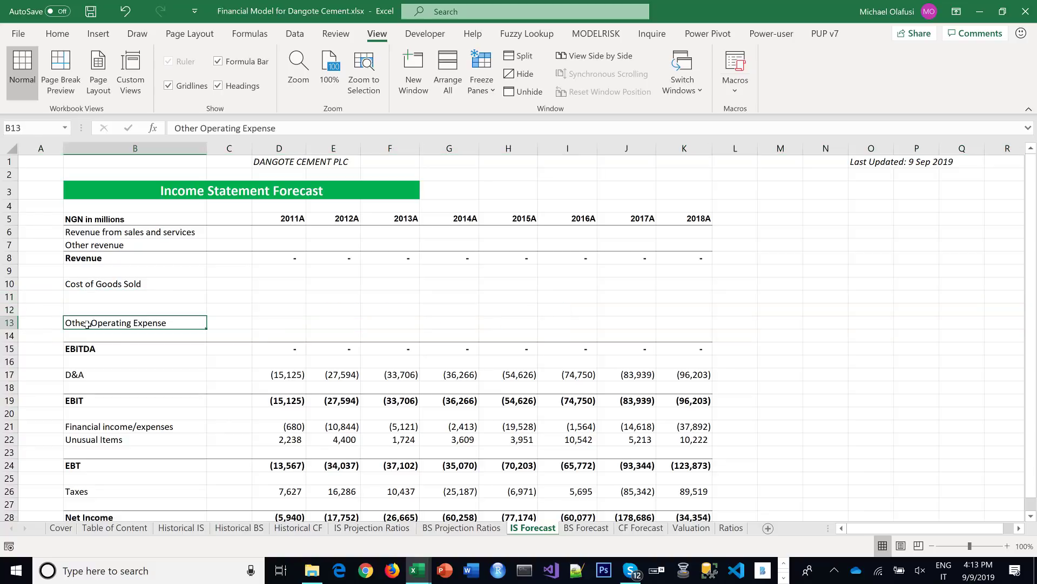
left_click(199, 130)
key("BackSpace")
key("BackSpace")
key("BackSpace")
key("BackSpace")
key("BackSpace")
key("BackSpace")
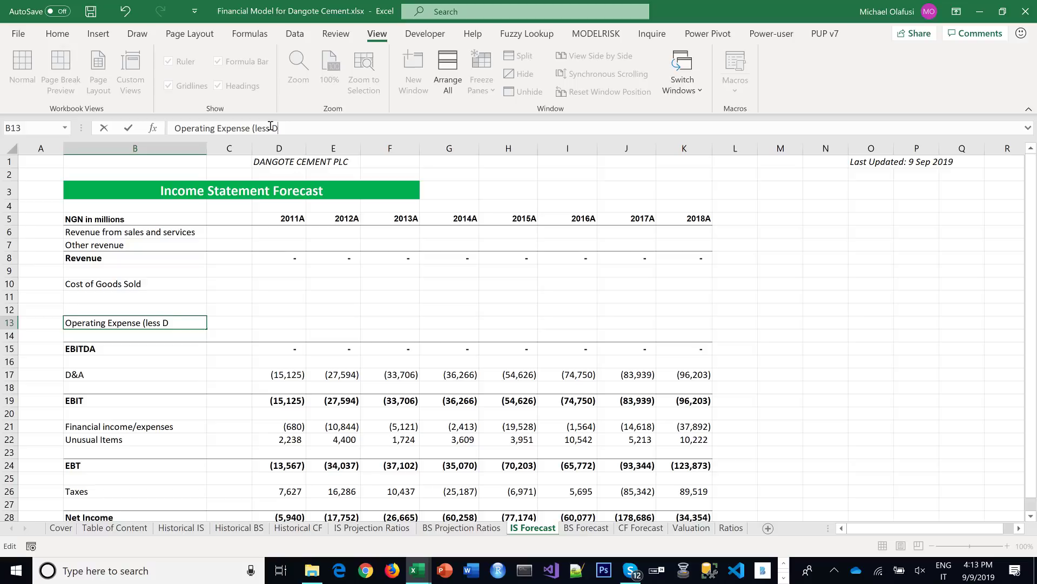
key("Return")
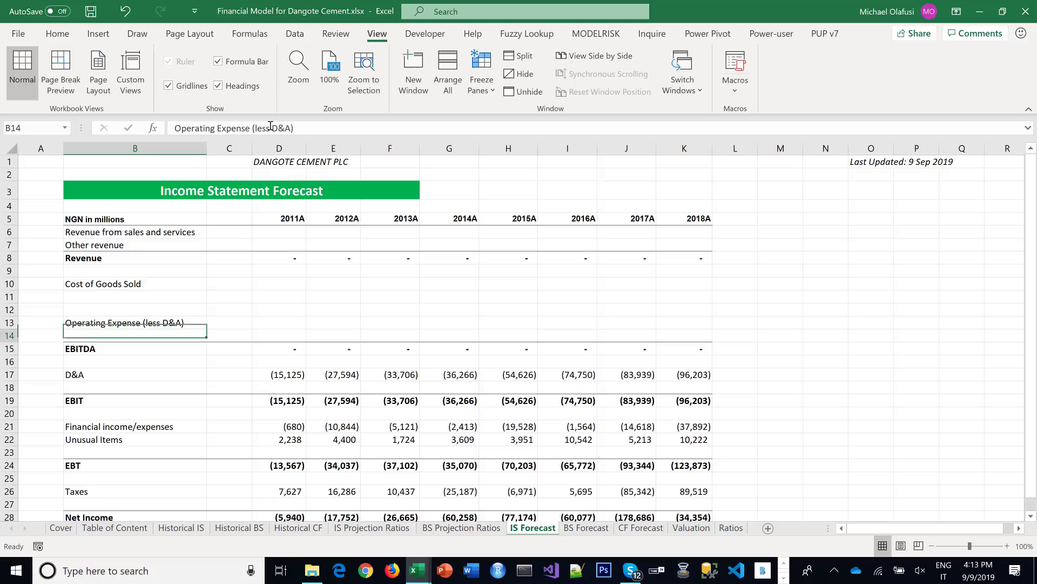
Enter the label "Gross Profit" in B11 under Cost of Goods Sold
left_click(104, 295)
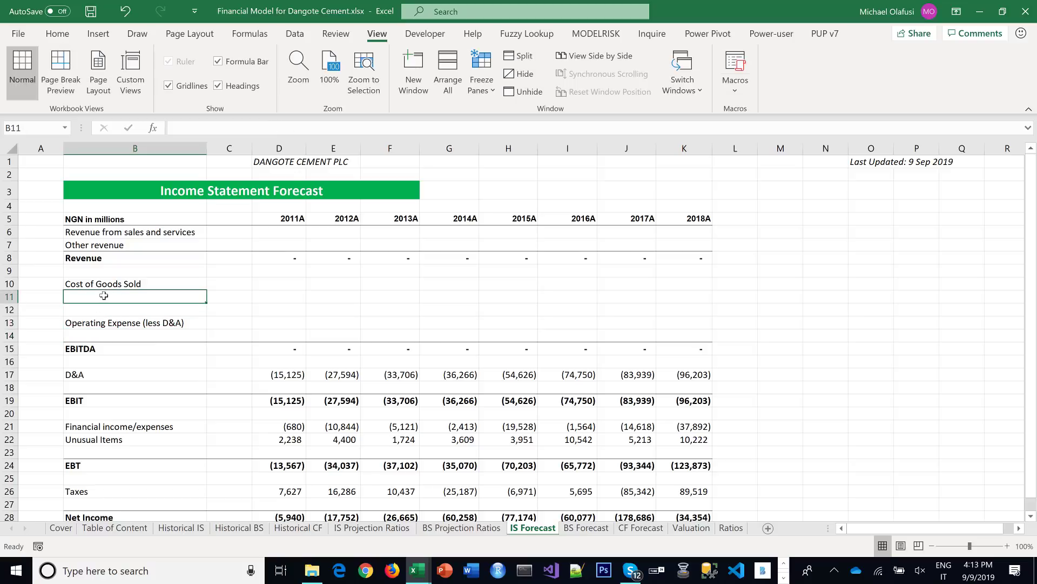
type("Gross Profit")
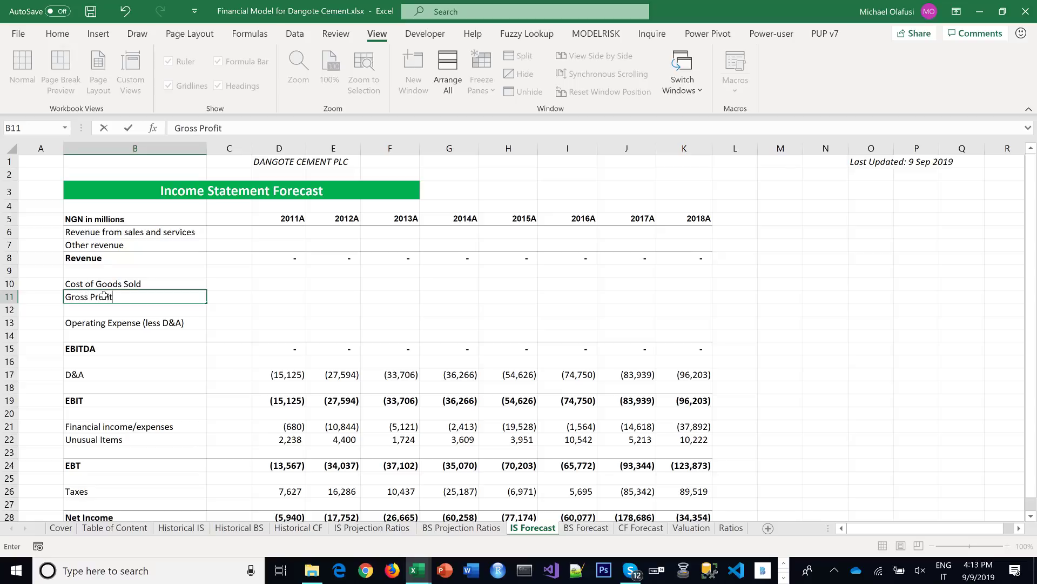
key("Return")
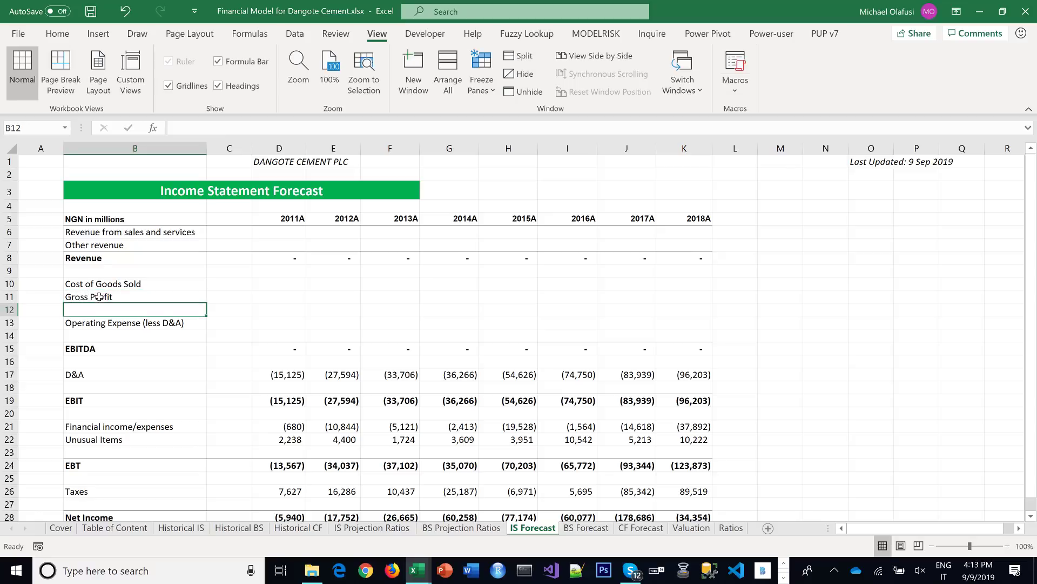
Make the Gross Profit row B11:K11 bold and give it a top border
left_click_drag(102, 296, 681, 299)
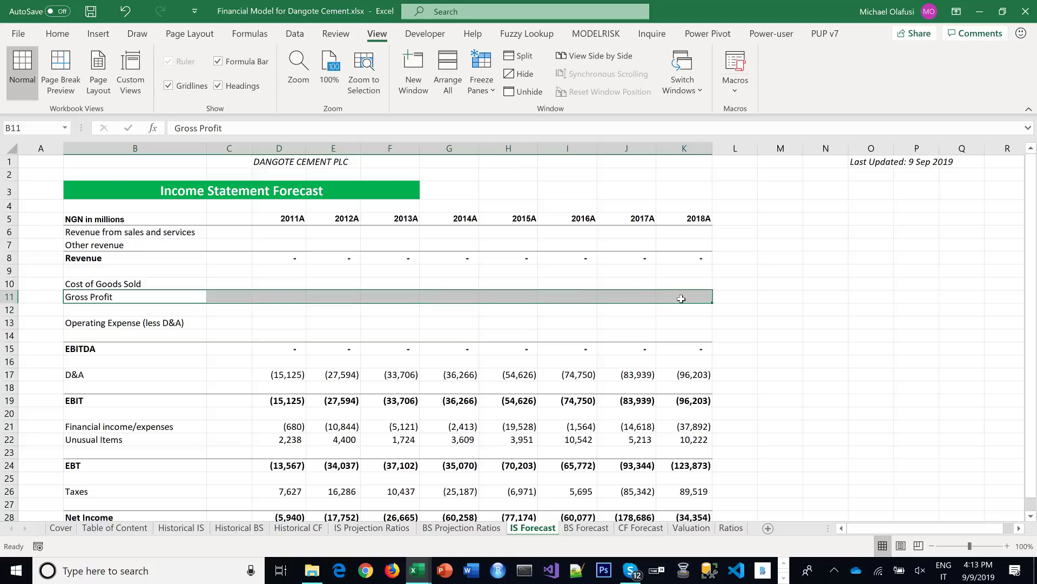
key("ctrl+b")
left_click(60, 33)
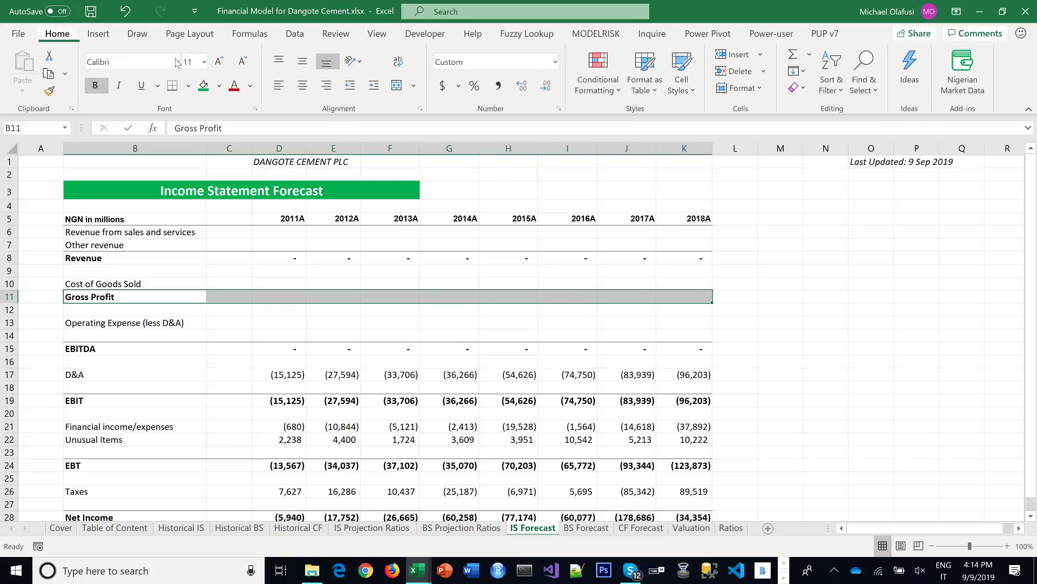
left_click(188, 86)
left_click(185, 135)
left_click(229, 296)
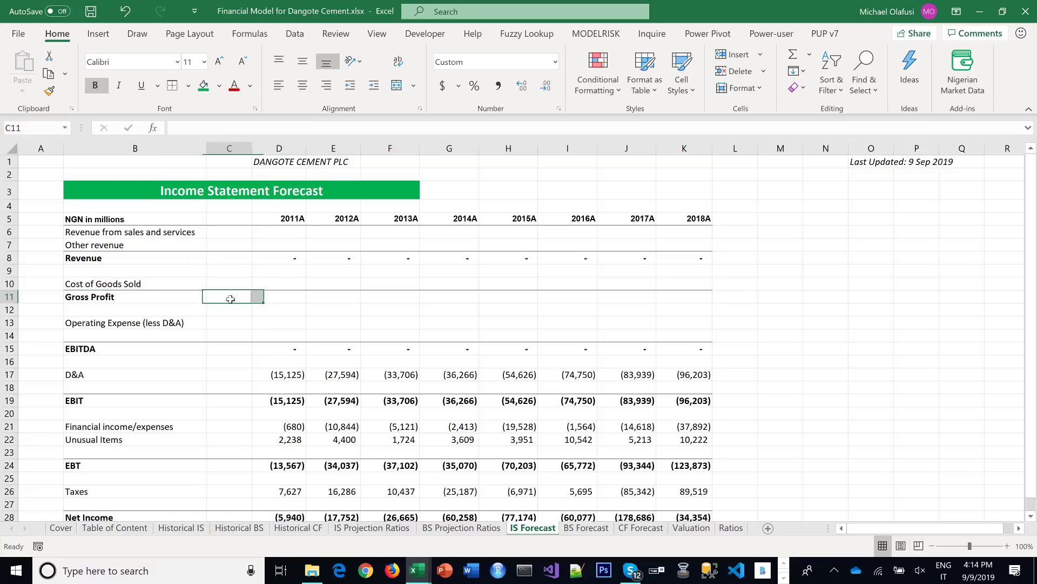
Calculate Gross Profit in D11 with =D8+D10 and fill the formula across to K11
left_click(289, 298)
type("=")
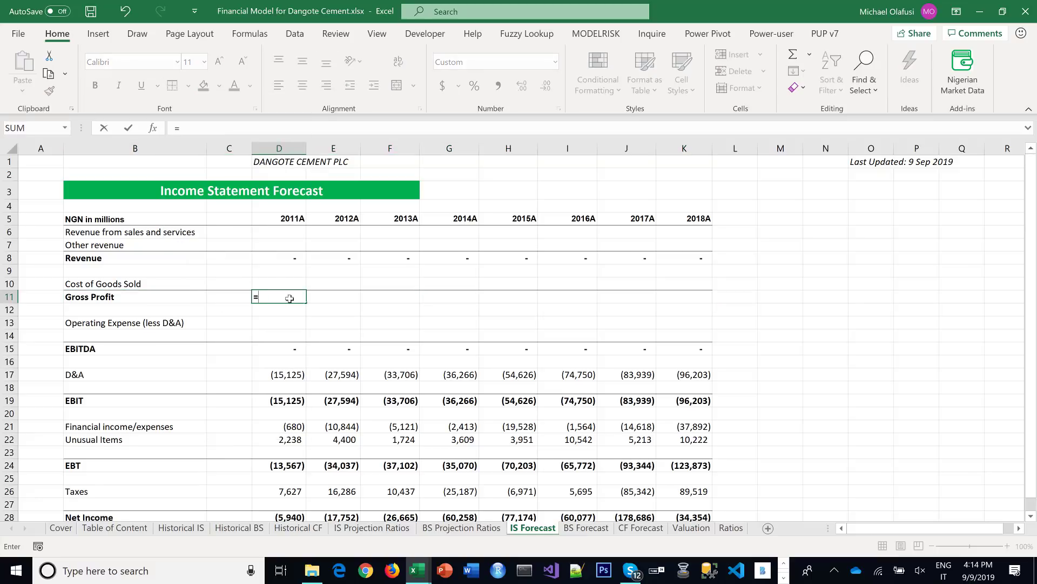
left_click(287, 261)
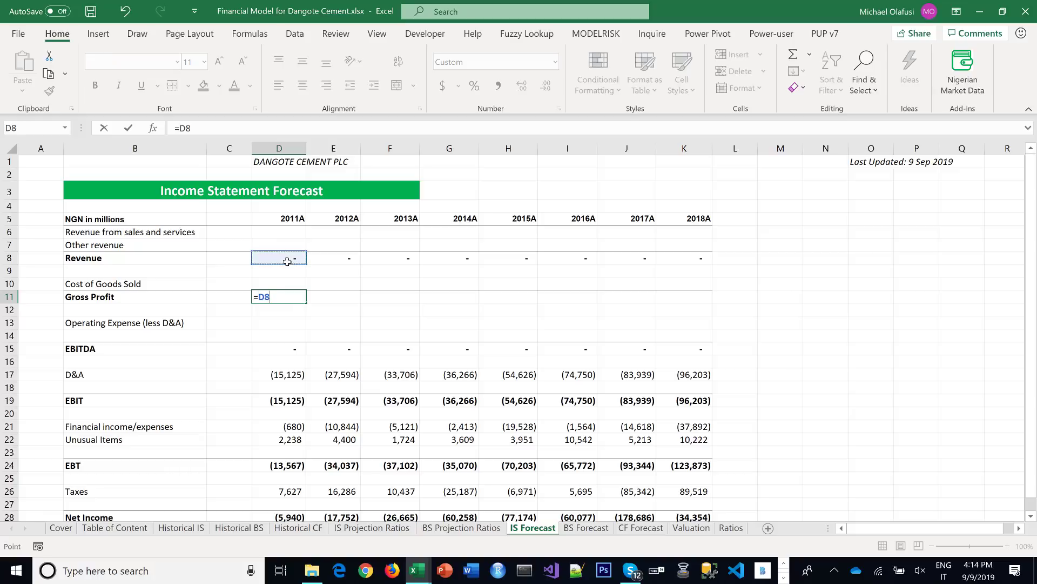
type("+")
left_click(271, 285)
key("Return")
left_click(290, 296)
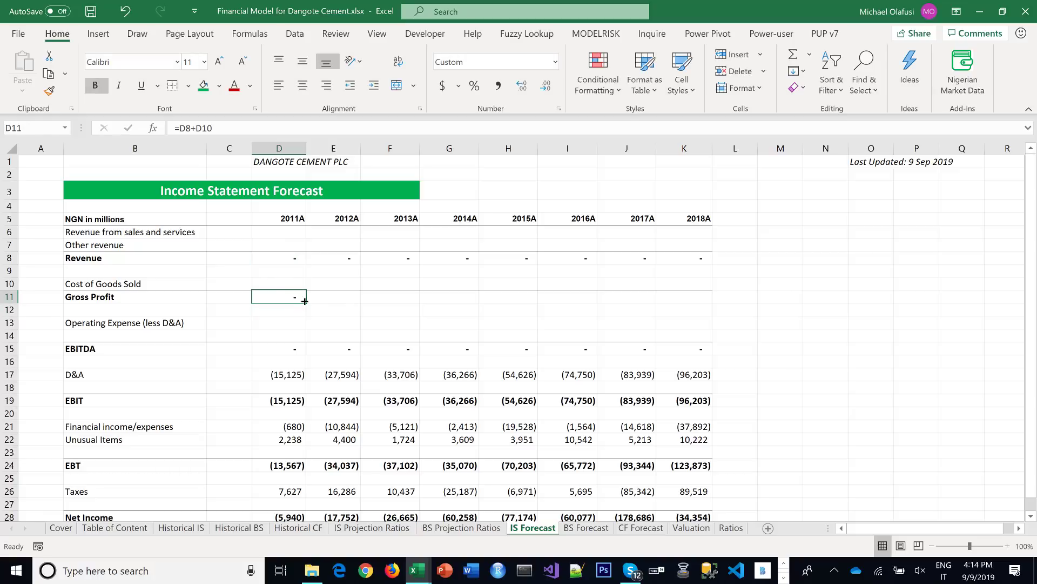
left_click_drag(306, 302, 708, 300)
left_click_drag(410, 304, 410, 304)
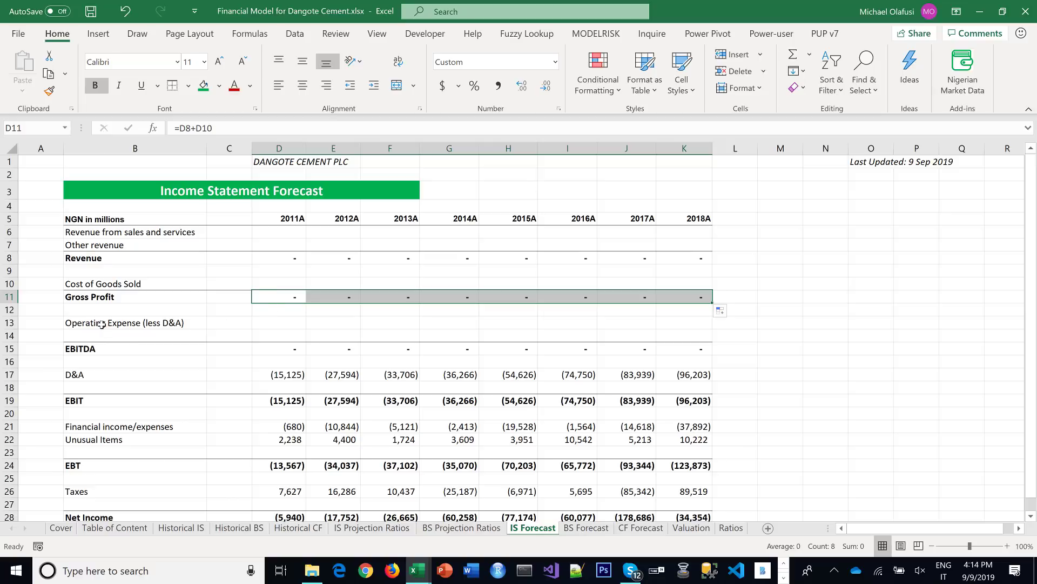
left_click(80, 336)
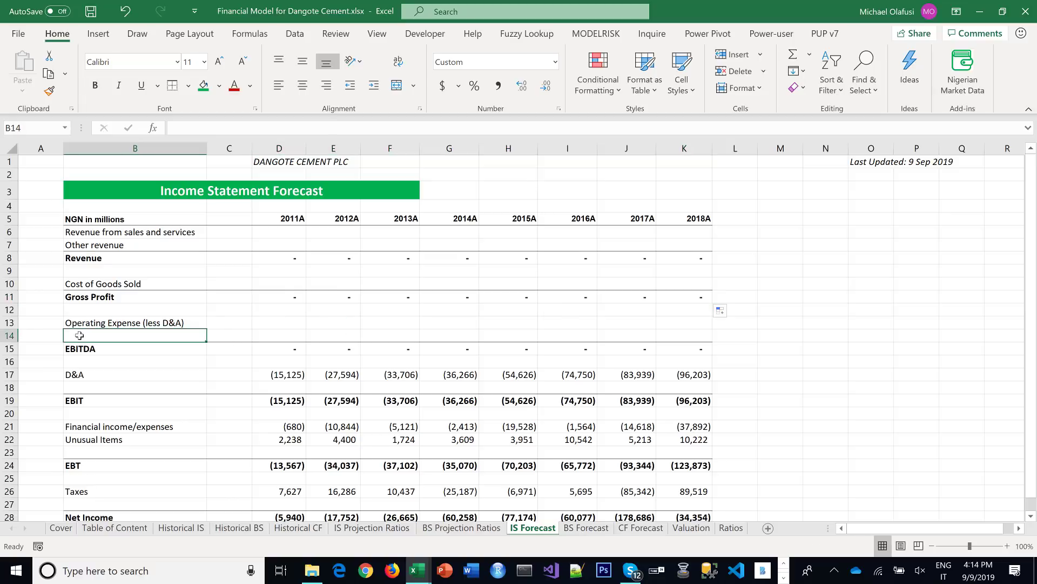
right_click(14, 328)
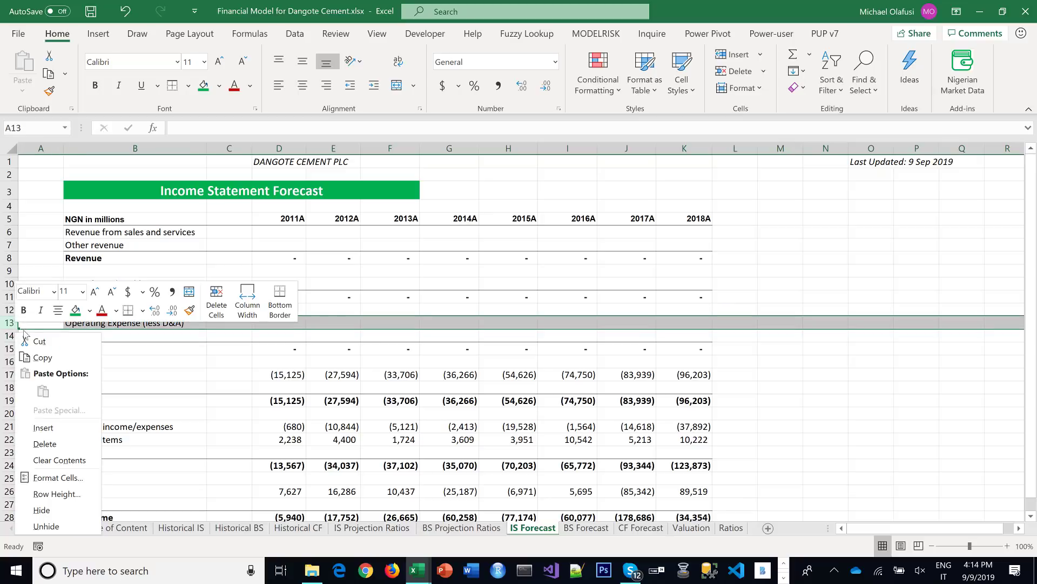
left_click(49, 444)
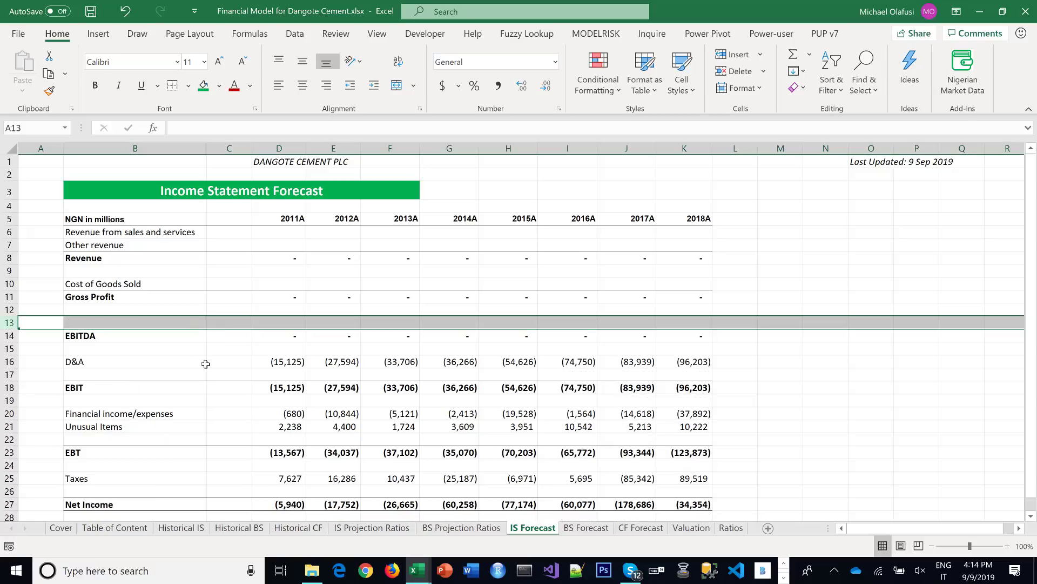
key("ctrl+z")
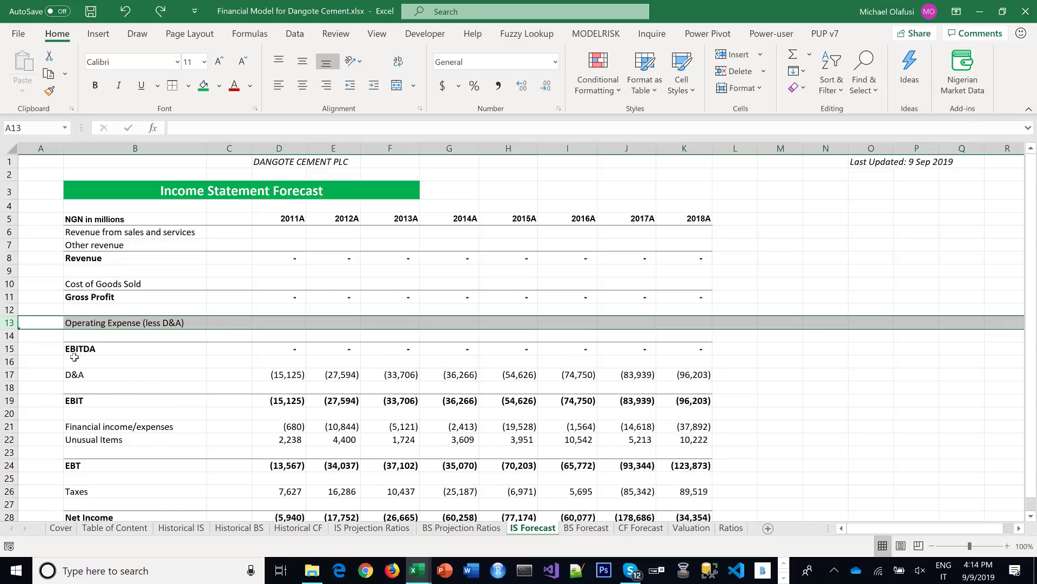
Delete the blank row 14 between Operating Expense (less D&A) and EBITDA
left_click(14, 335)
key("ctrl+minus")
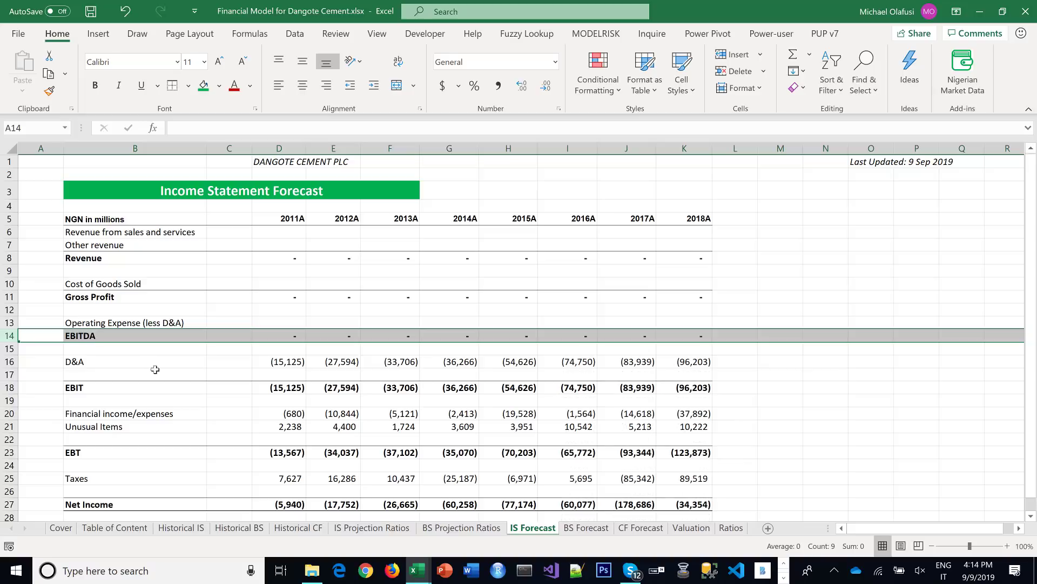
left_click(136, 374)
Change the EBITDA formula in D14 to =D8+SUM(D11:D13) and fill it across to K14
left_click(293, 335)
key("F2")
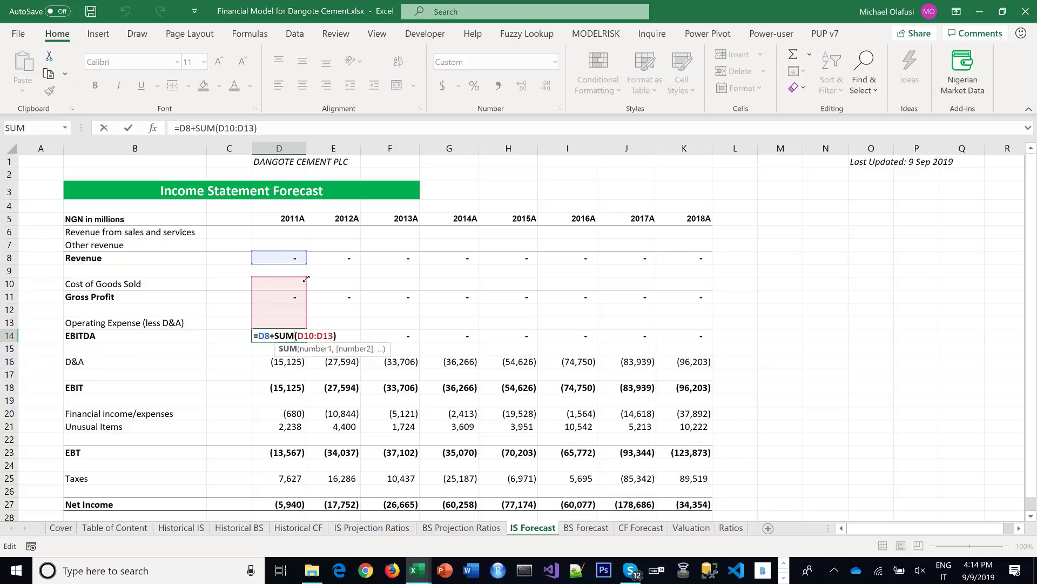
left_click_drag(306, 279, 302, 313)
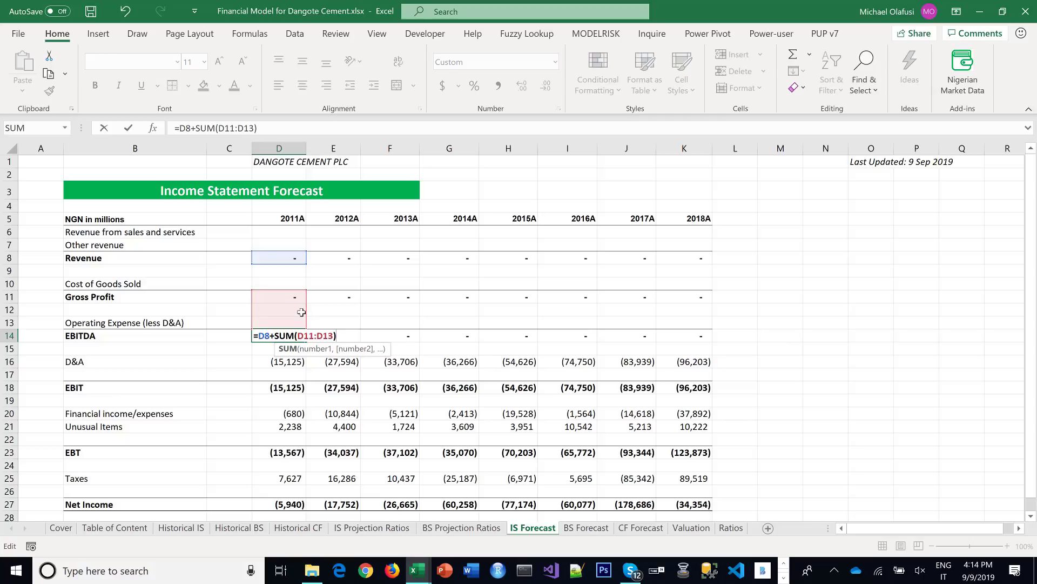
key("Return")
left_click(296, 338)
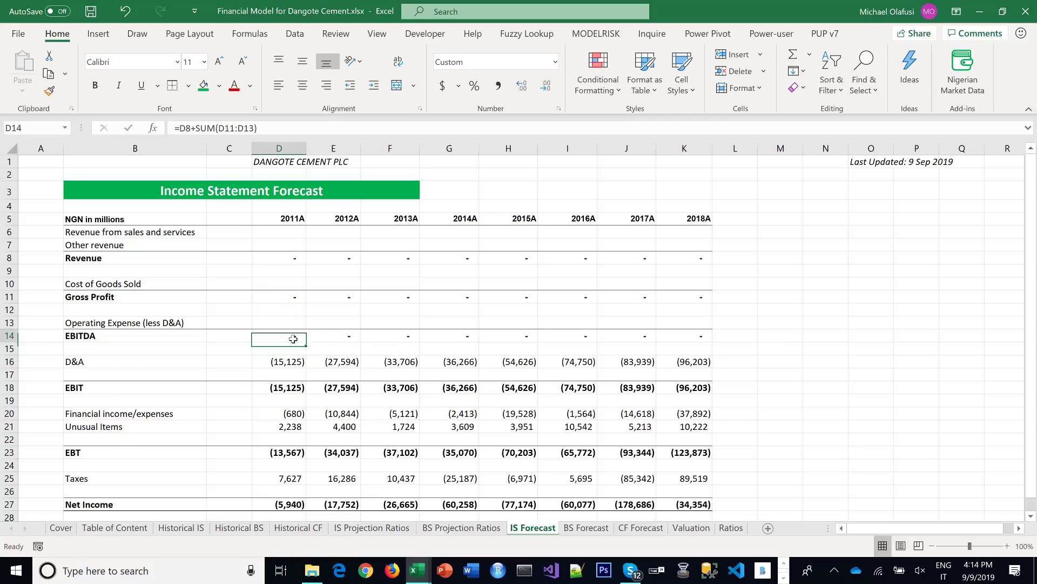
left_click_drag(304, 340, 697, 352)
Clear the D&A, Financial income/expenses, Unusual Items and Taxes values in columns D to K, keeping the labels
left_click_drag(281, 362, 705, 362)
key("Delete")
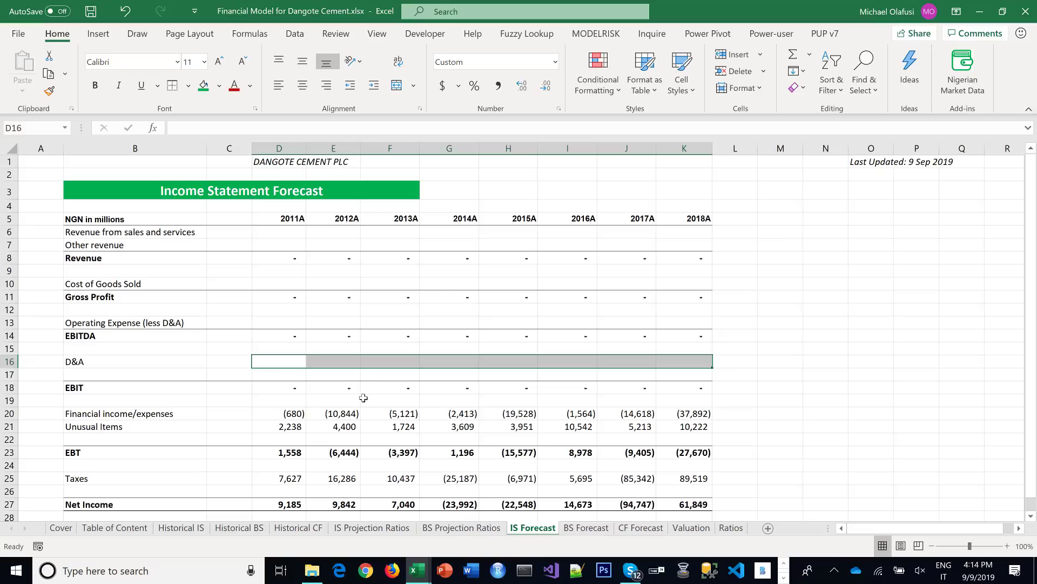
left_click_drag(280, 414, 698, 428)
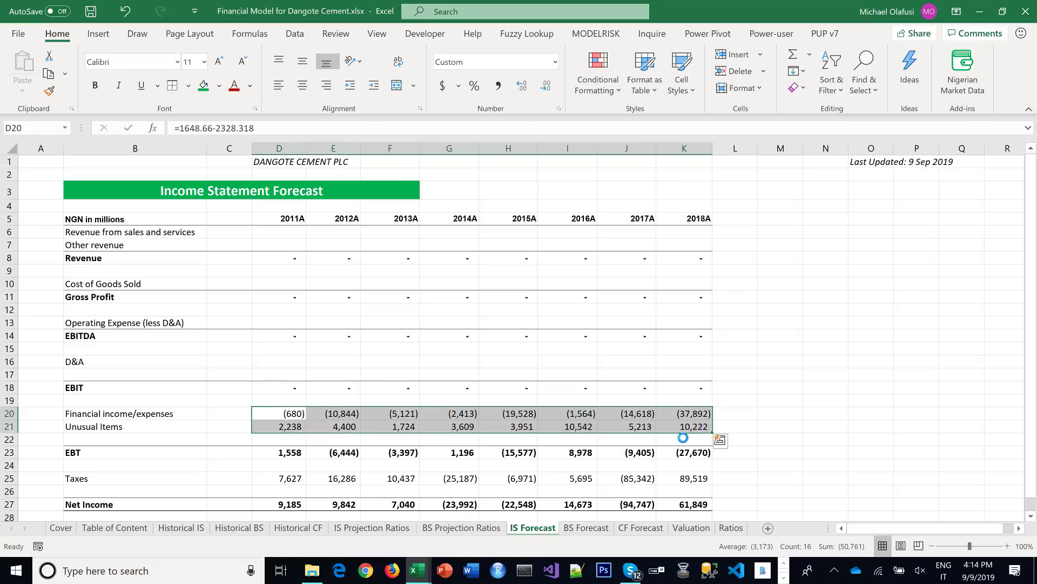
key("Delete")
scroll(302, 449, "down", 1)
left_click_drag(280, 434, 697, 434)
key("Delete")
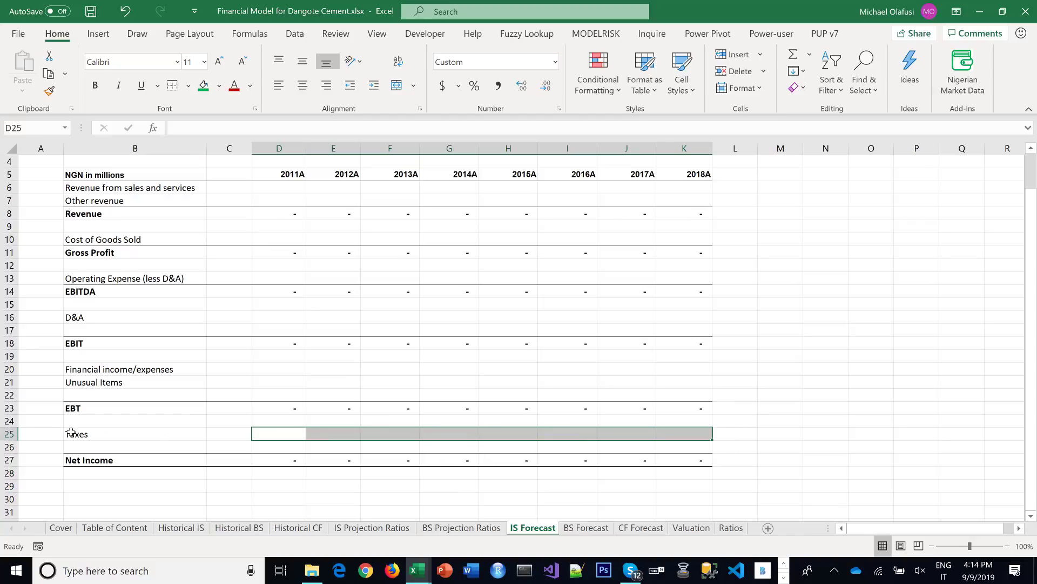
Insert a row above Taxes, label it "Tax Rate" in B25, and save the workbook
left_click(11, 421)
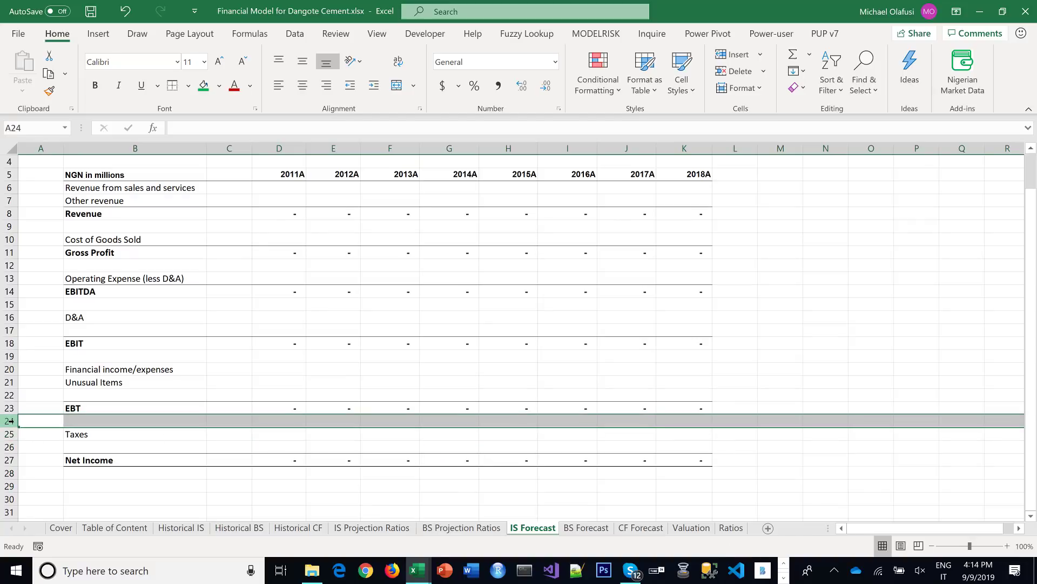
right_click(11, 420)
left_click(43, 315)
left_click(93, 431)
type("Tax Rate")
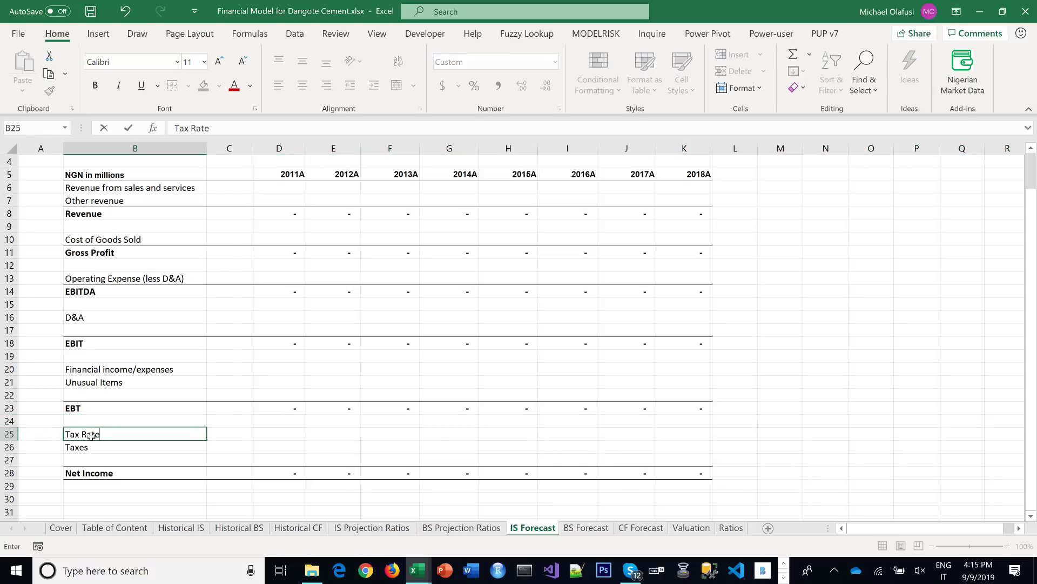
key("Return")
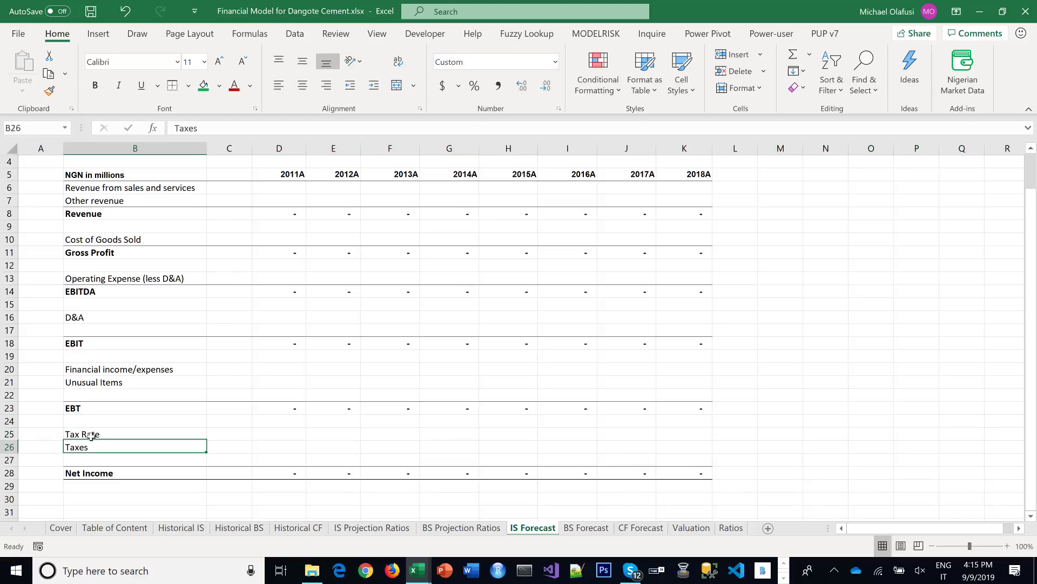
left_click(294, 367)
key("ctrl+s")
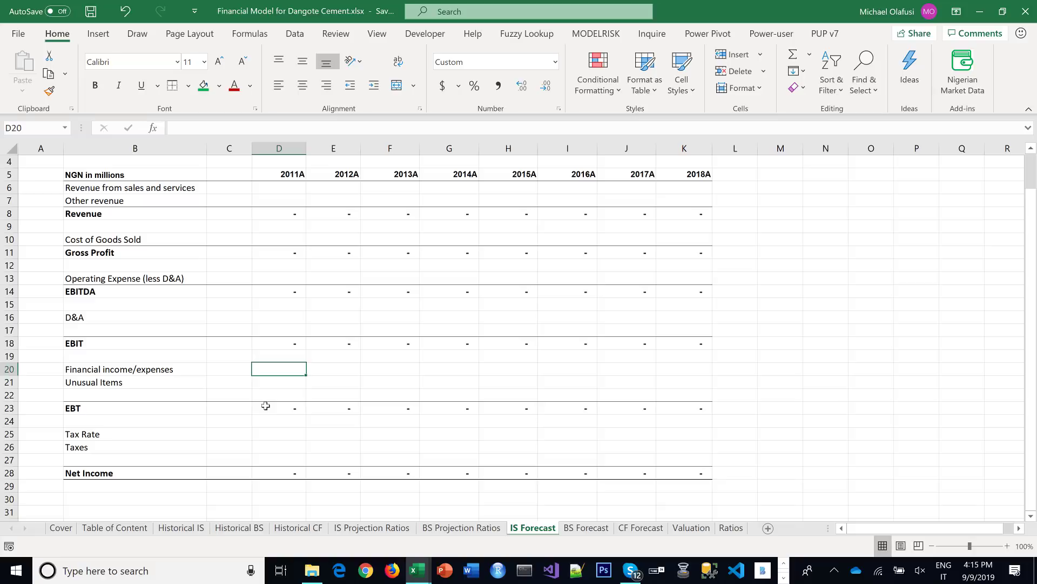
Fill the K5:K28 column of headers, formulas and formatting across to column P
scroll(342, 366, "up", 1)
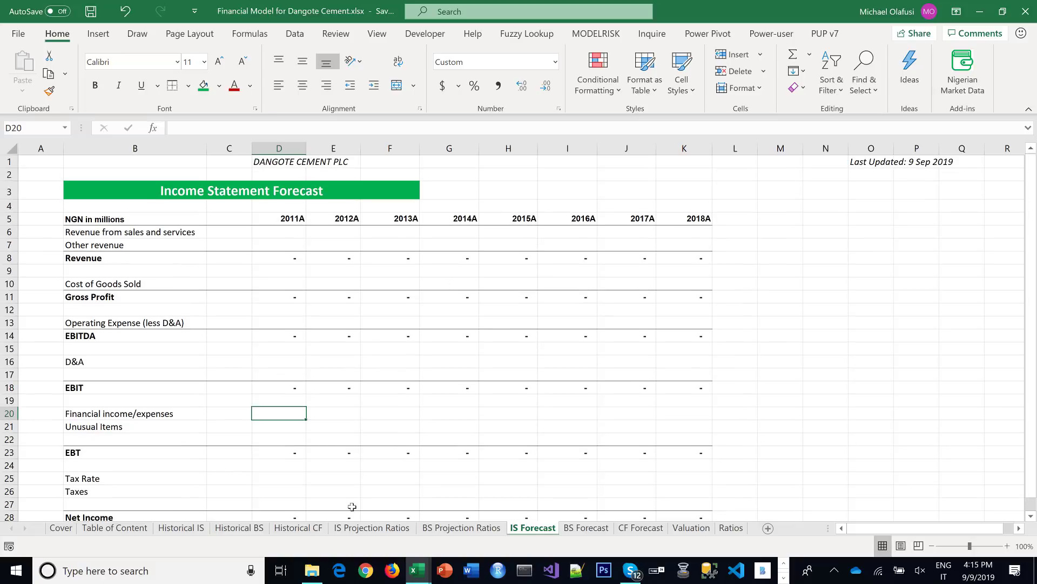
left_click_drag(700, 219, 953, 470)
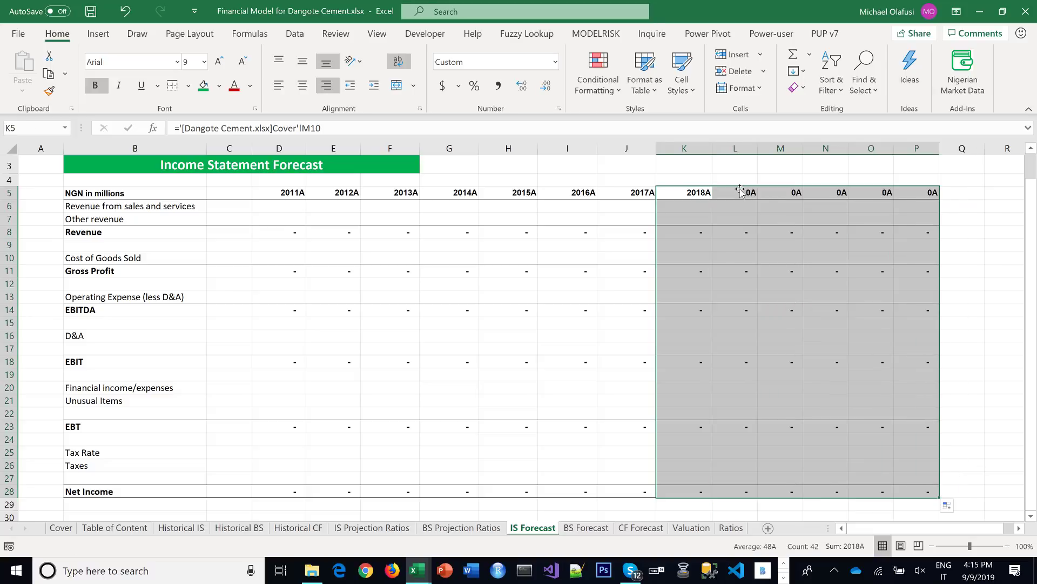
Copy the forecast year headers and Note heading in K5:Q5 of the BS Projection Ratios sheet, and return to IS Forecast
left_click(469, 528)
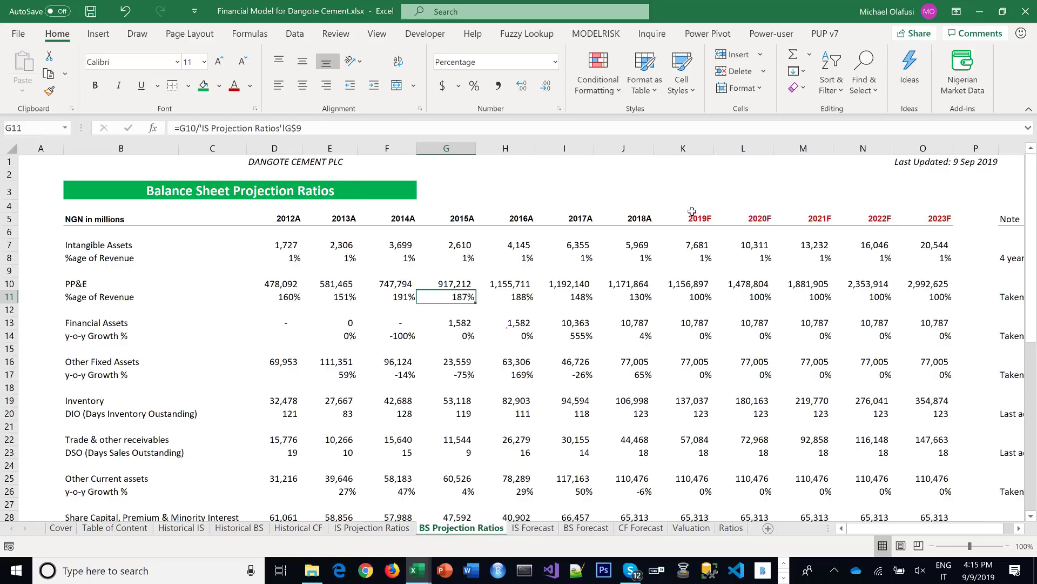
left_click_drag(693, 216, 851, 219)
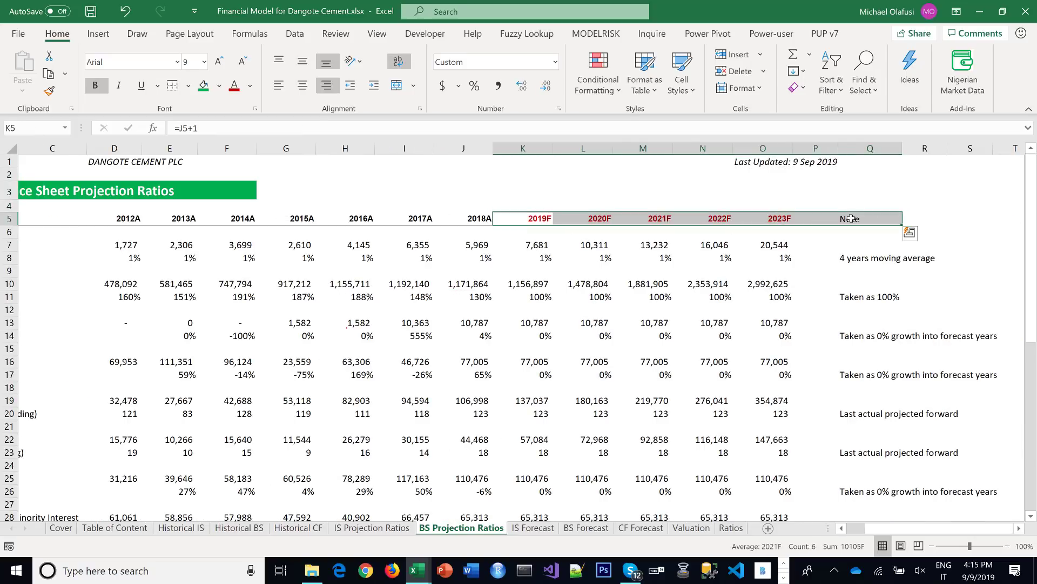
key("ctrl+c")
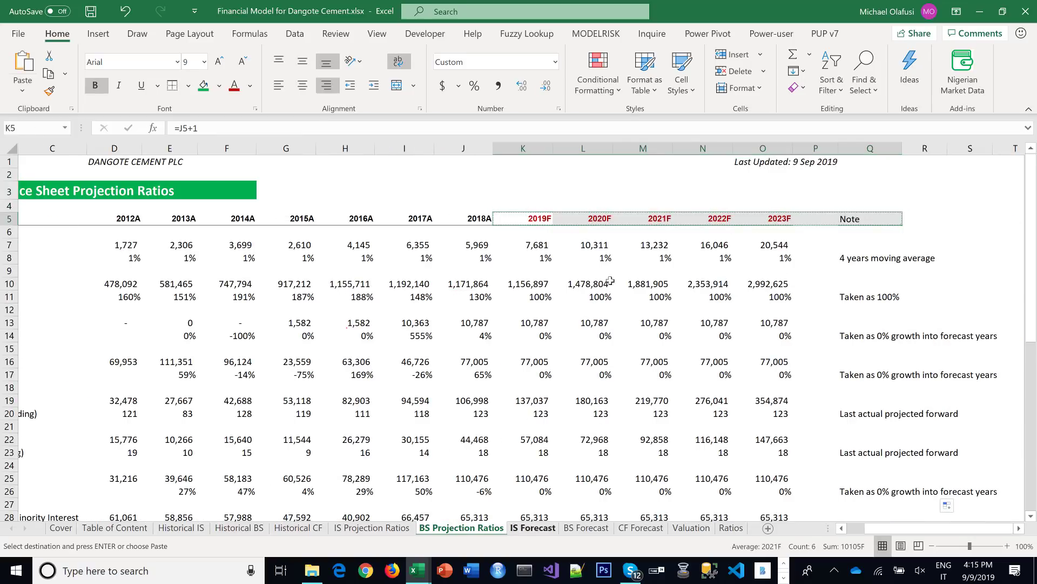
key("ctrl+Page_Down")
left_click(700, 189)
key("ctrl+v")
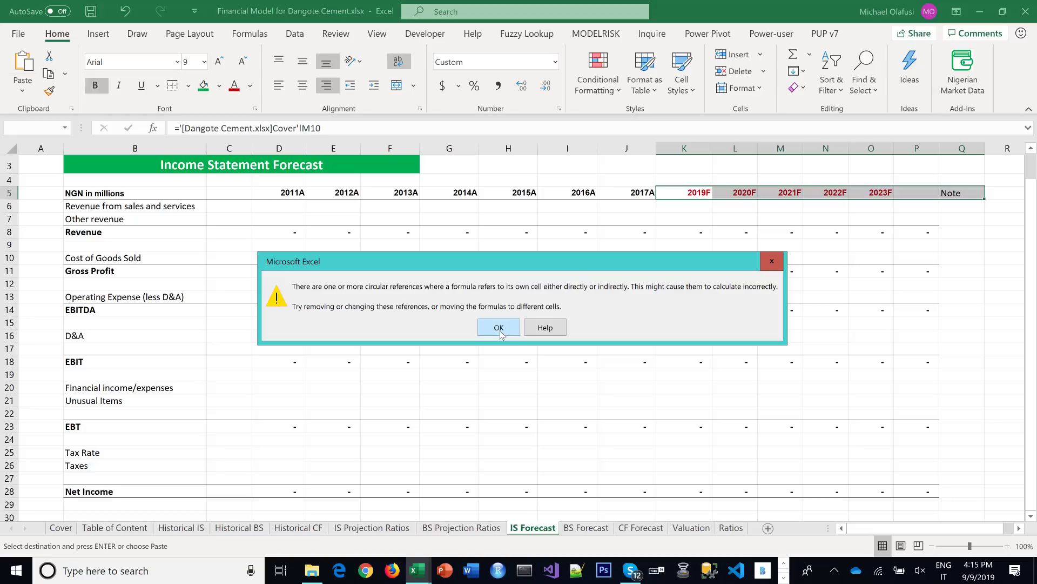
left_click(499, 328)
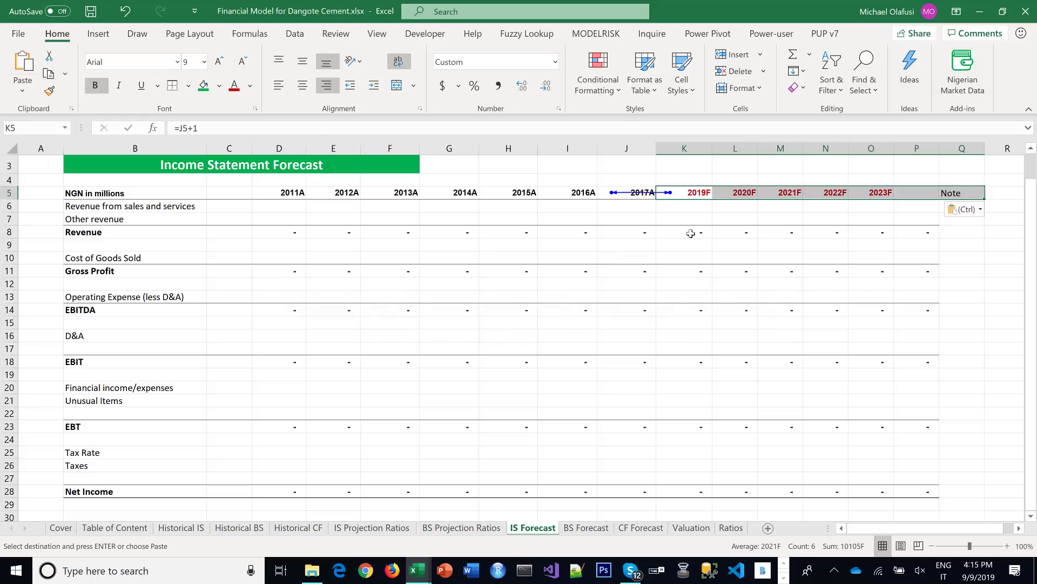
left_click(702, 253)
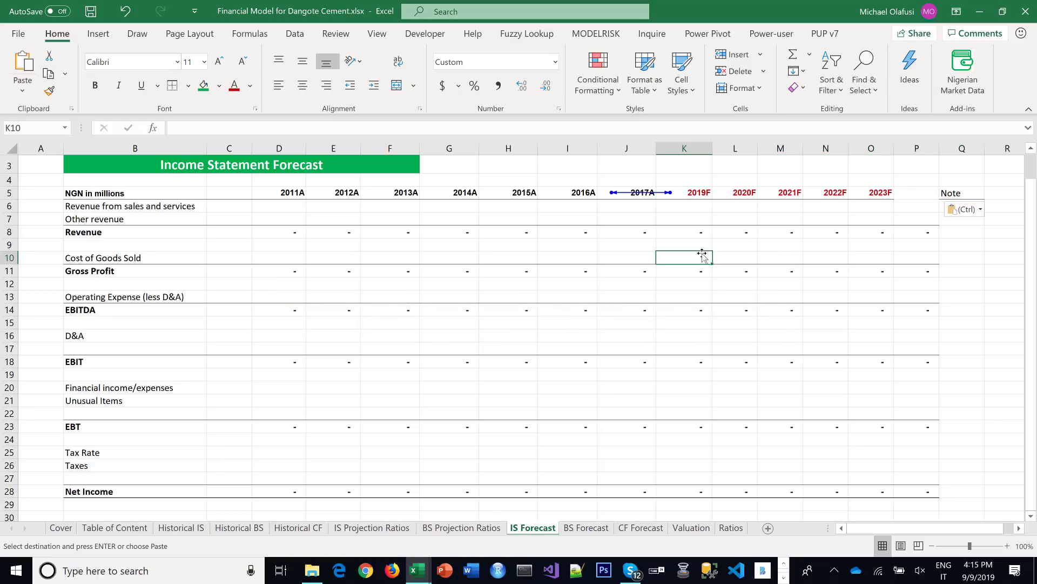
key("ctrl+z")
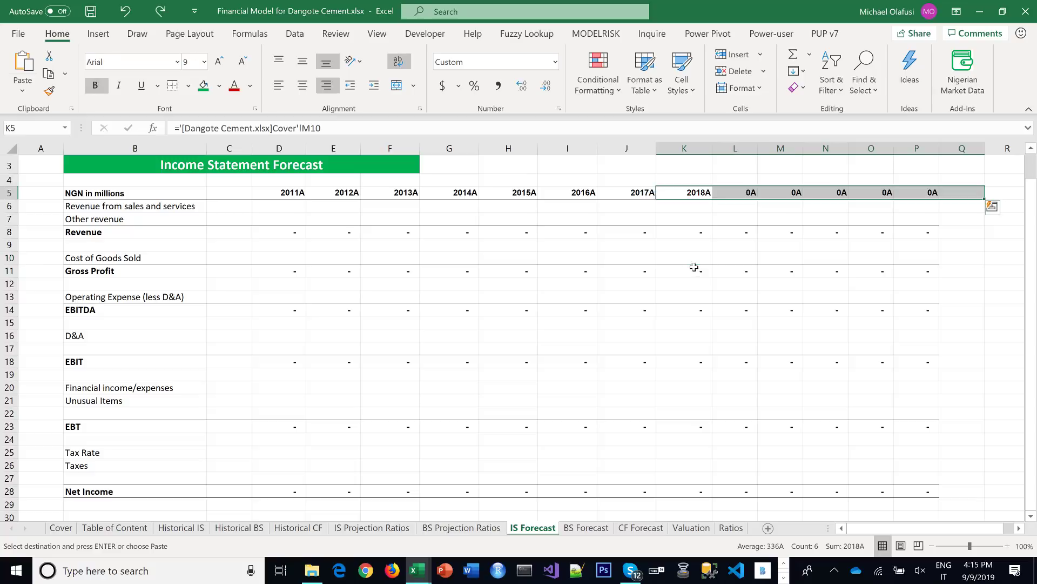
Paste the copied forecast year headers and Note heading starting at L5, and save the workbook
left_click(737, 194)
key("ctrl+v")
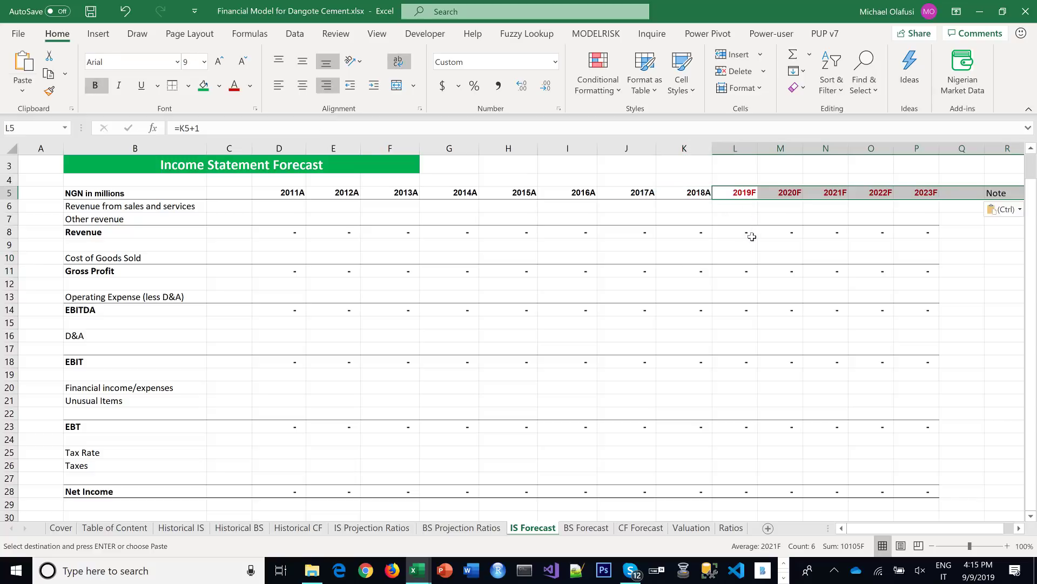
left_click(820, 286)
key("ctrl+s")
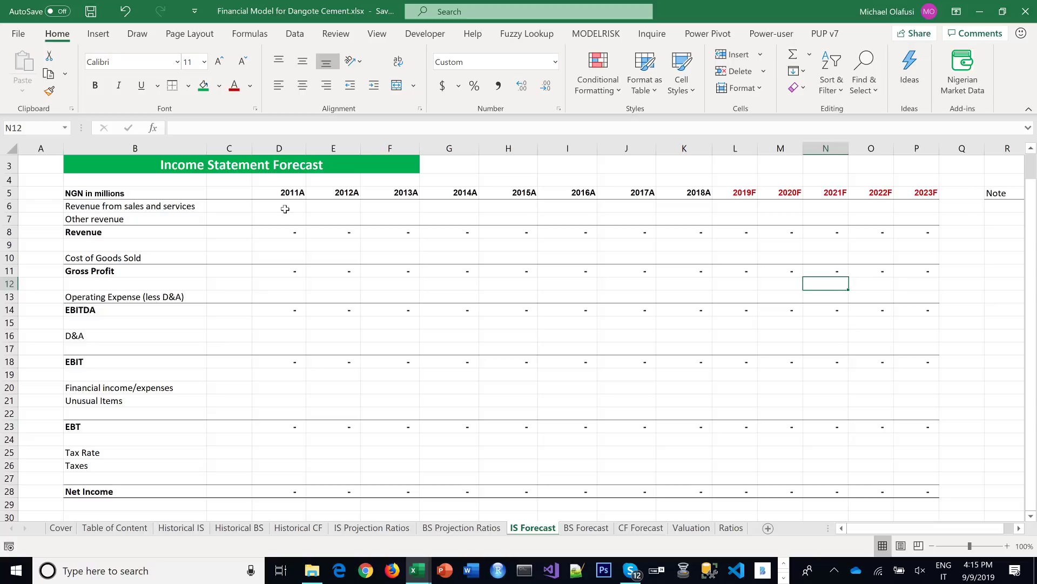
Delete the 2011A cells D5:D29, shifting the remaining cells left, and save the workbook
left_click_drag(287, 192, 282, 460)
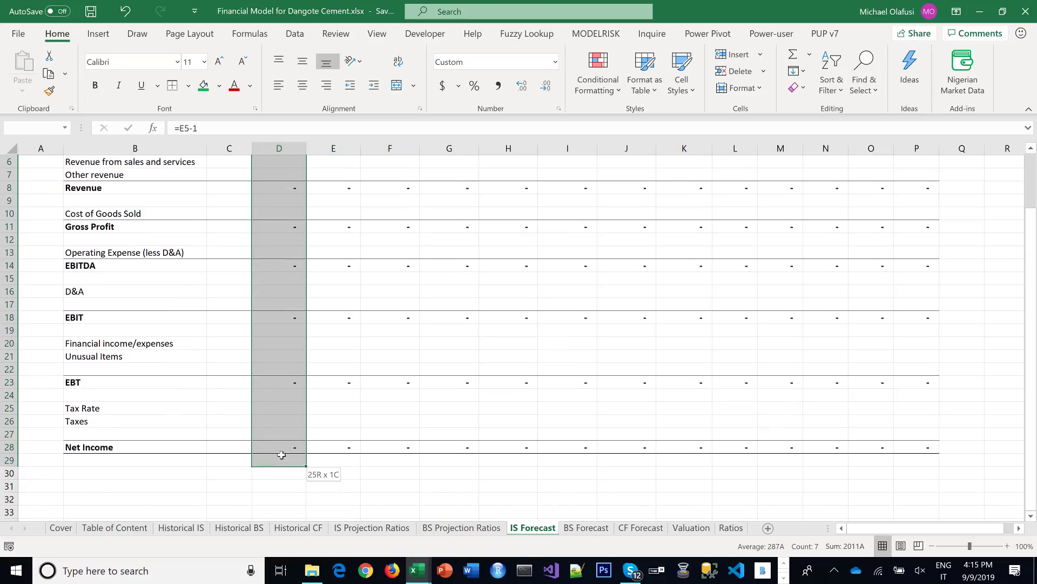
right_click(282, 457)
left_click(302, 281)
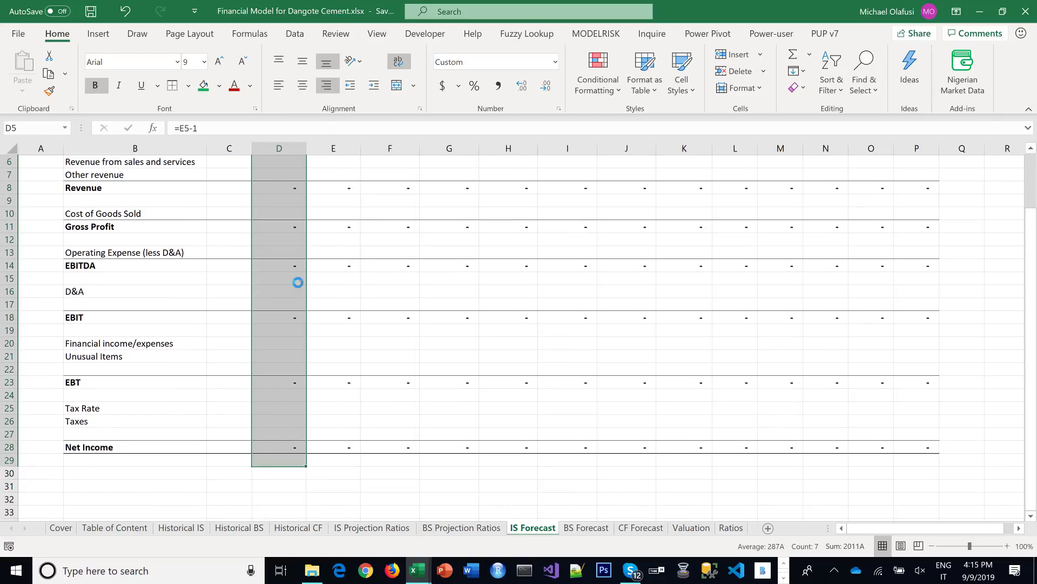
left_click(268, 320)
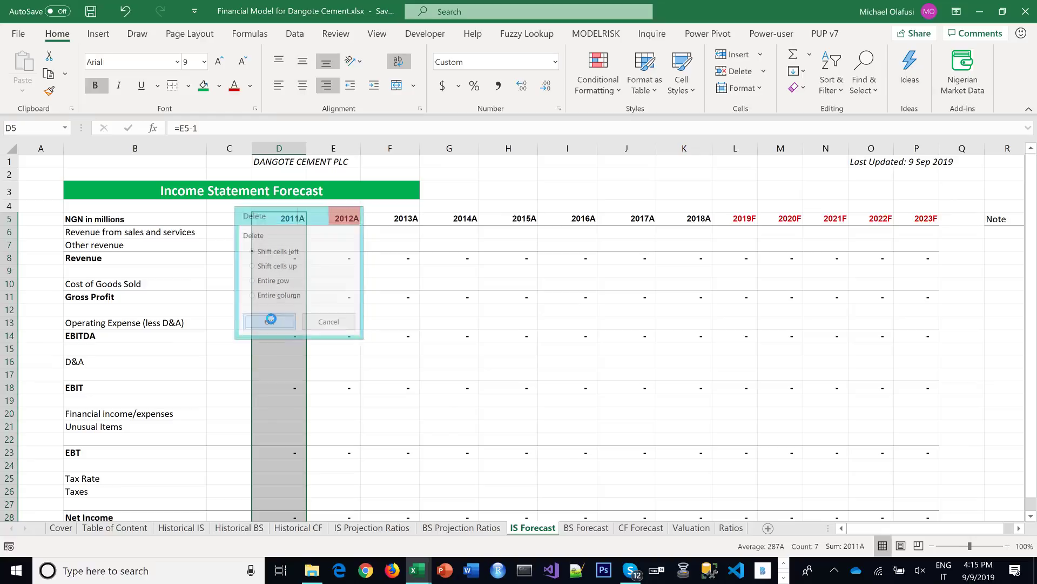
left_click(391, 298)
key("ctrl+s")
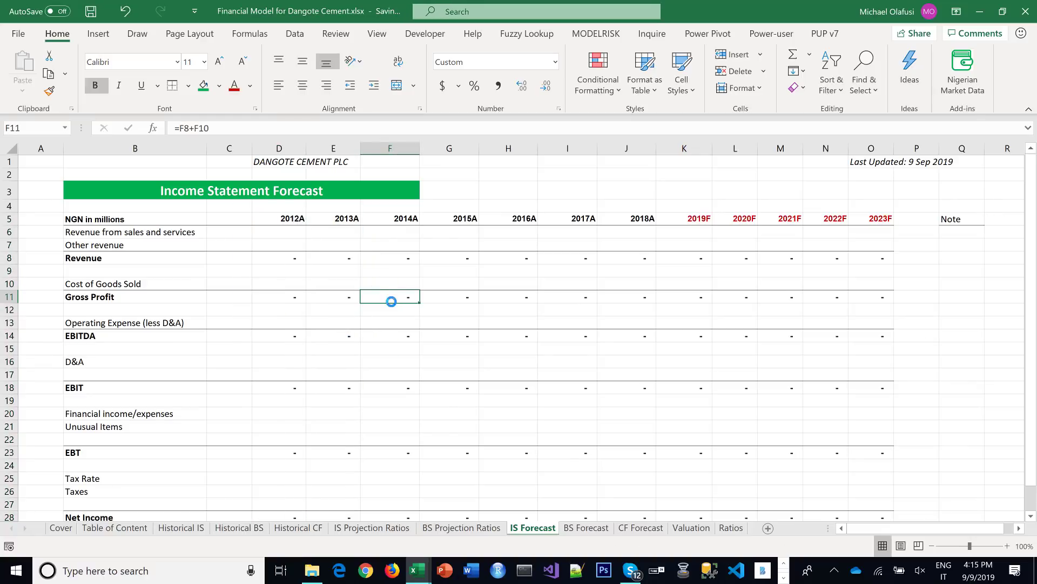
Link Revenue from sales and services in D6 to ='IS Projection Ratios'!D9 and fill the formula across to O6
left_click(292, 223)
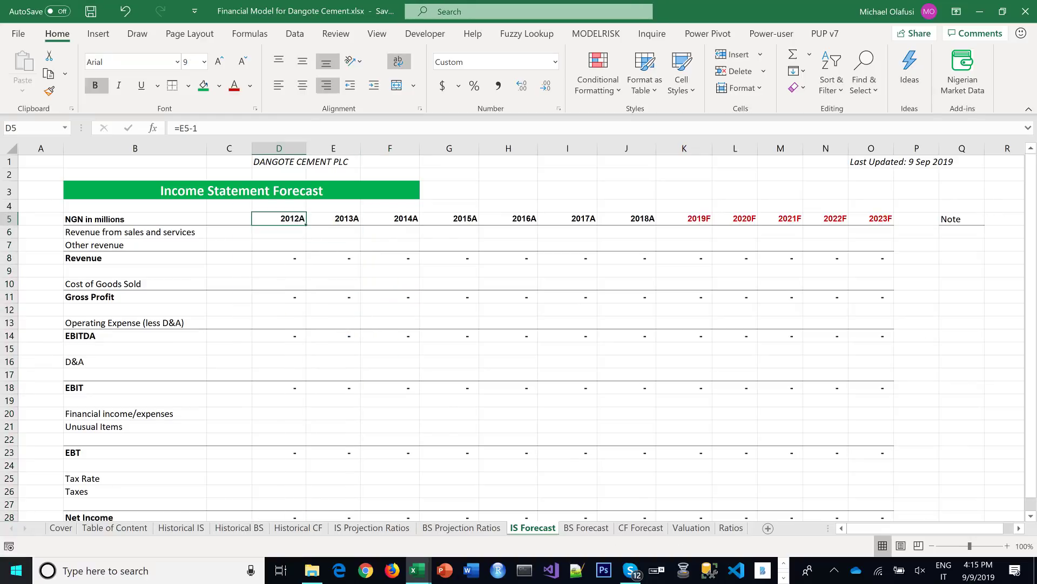
key("Down")
type("=")
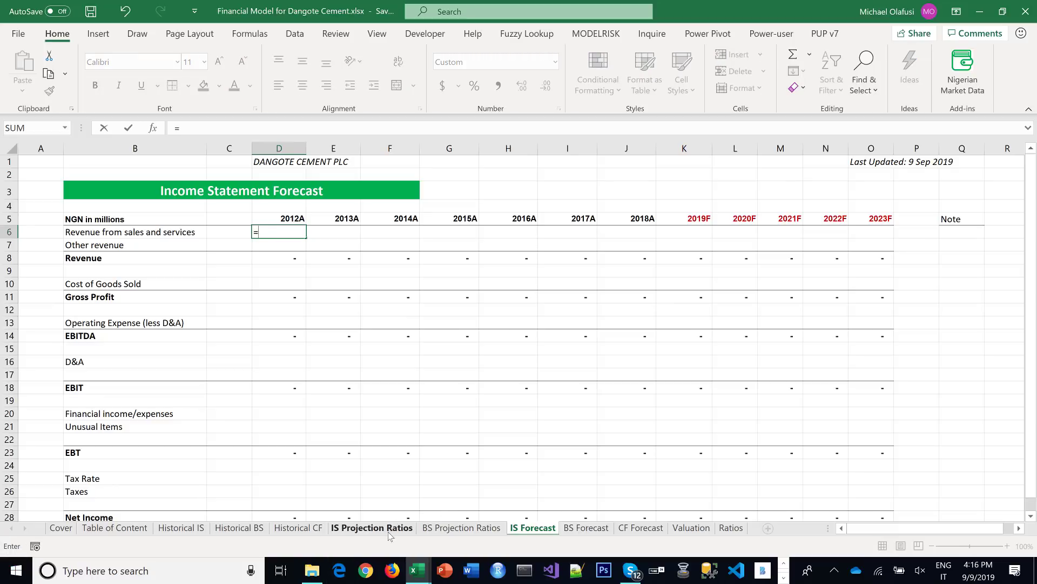
left_click(388, 532)
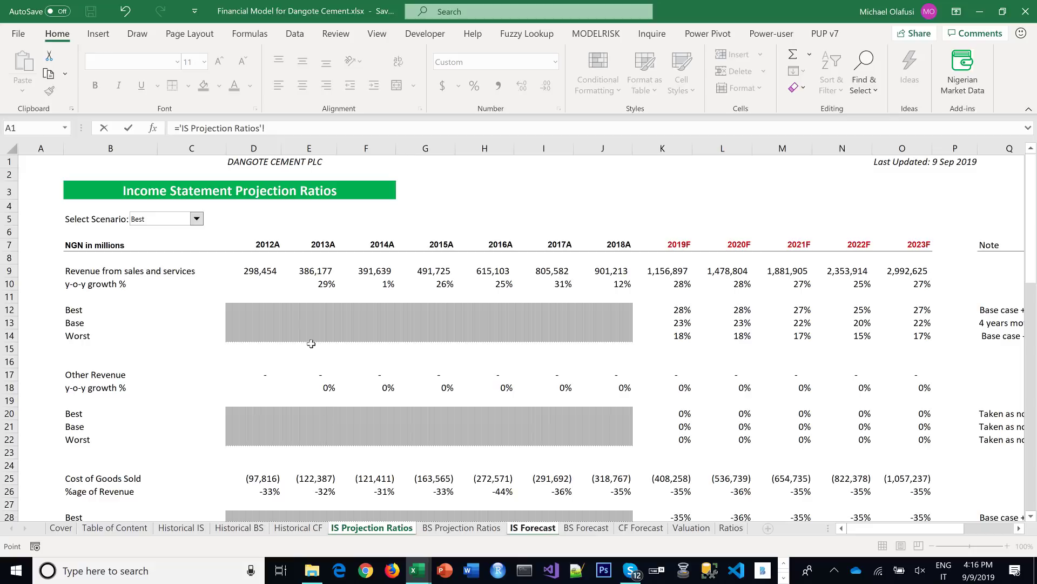
left_click(270, 271)
key("Return")
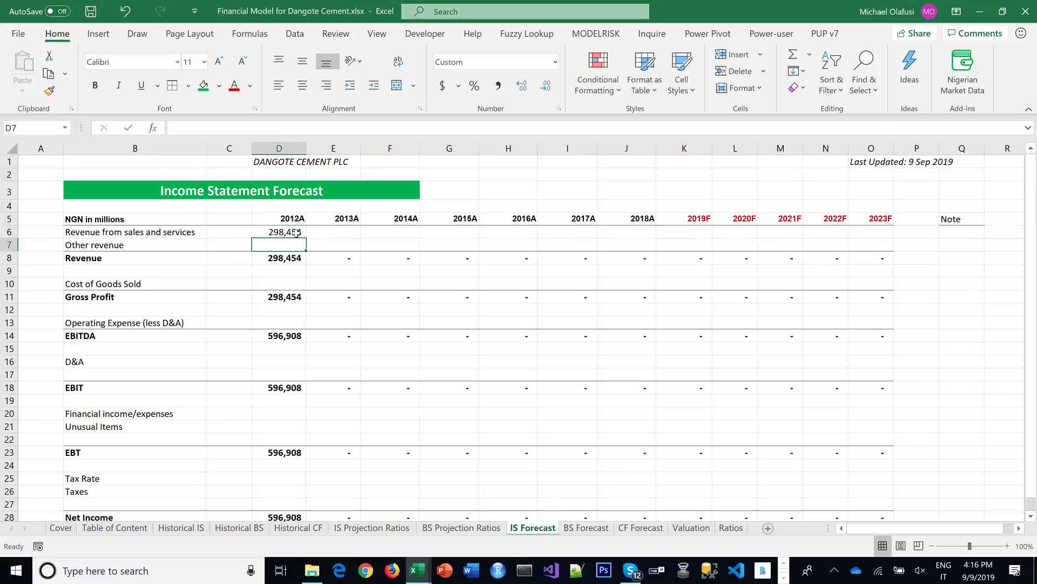
key("Up")
left_click_drag(309, 238, 858, 321)
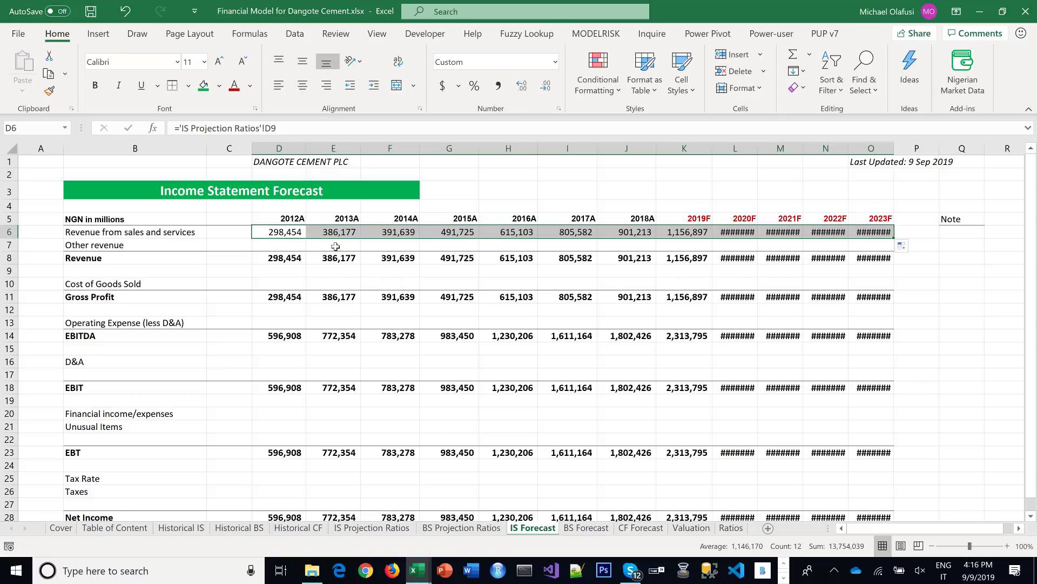
Autofit the widths of forecast columns L to O so their figures display in full
left_click_drag(746, 149, 892, 150)
double_click(892, 150)
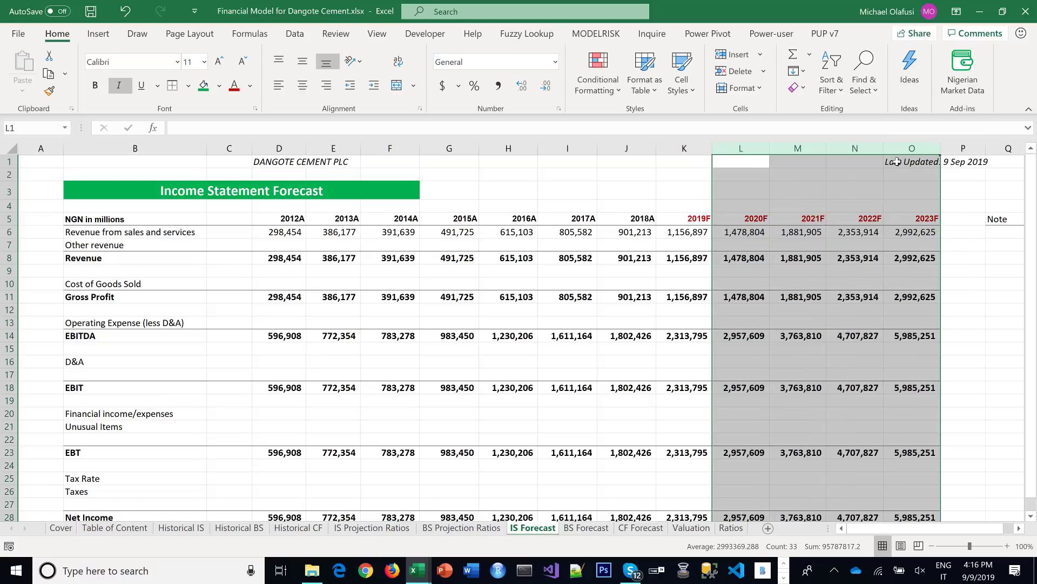
left_click(786, 292)
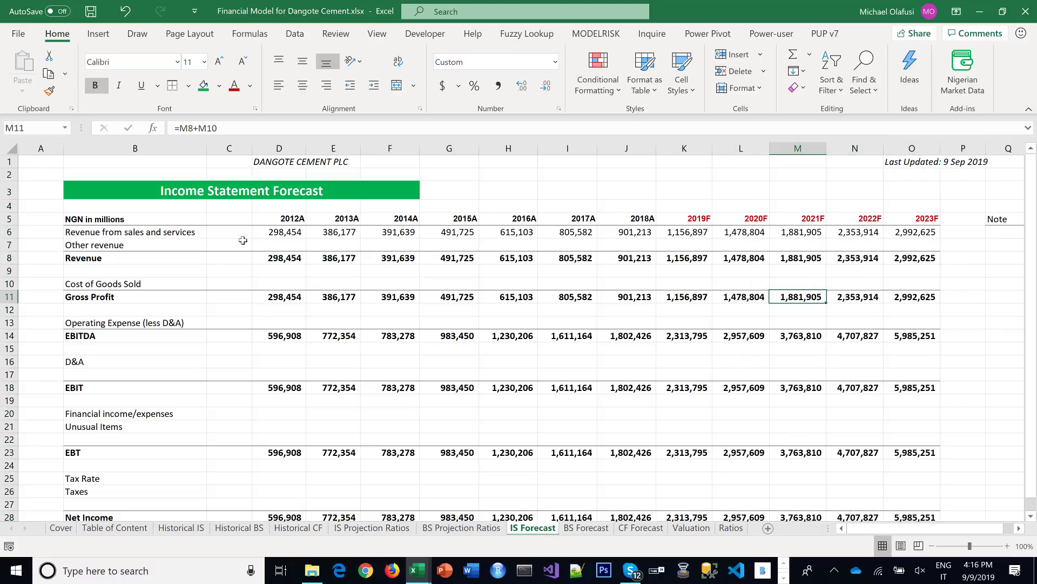
Link Other revenue in D7 to ='IS Projection Ratios'!D17 and fill the formula across to O7
left_click(264, 241)
type("=")
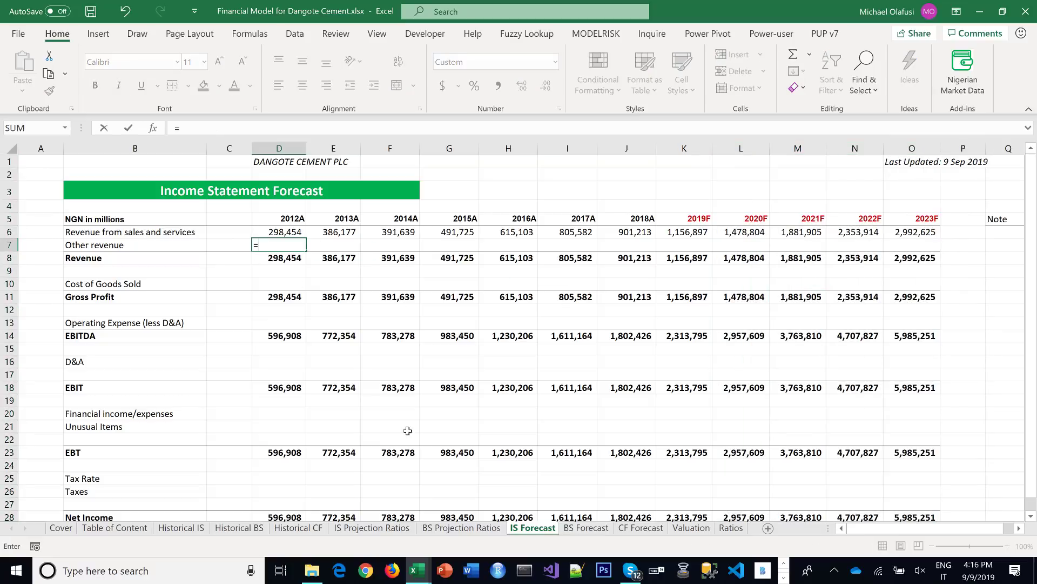
key("ctrl+Page_Up")
key("ctrl+Page_Up")
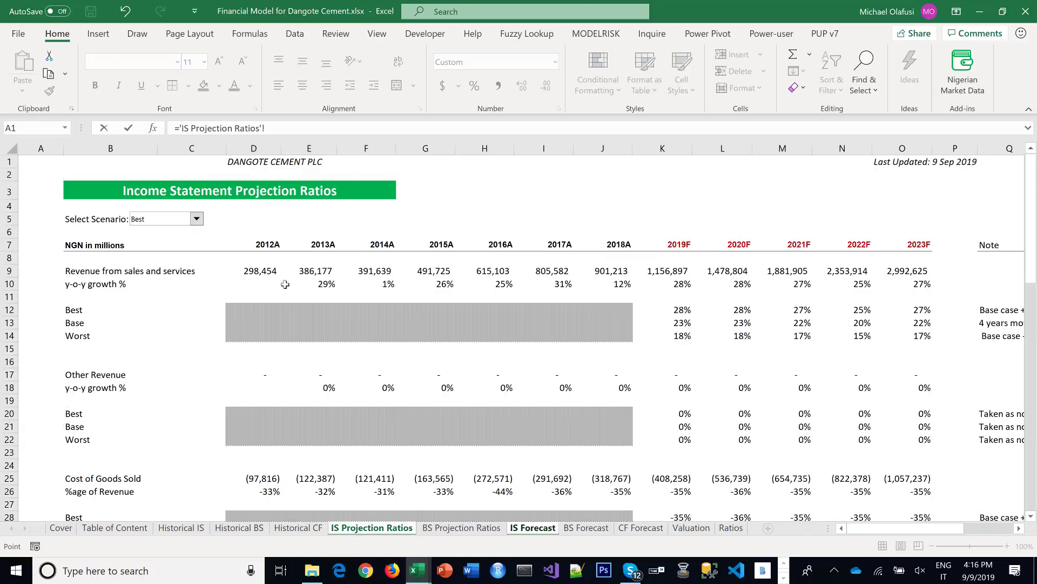
left_click(254, 374)
key("Return")
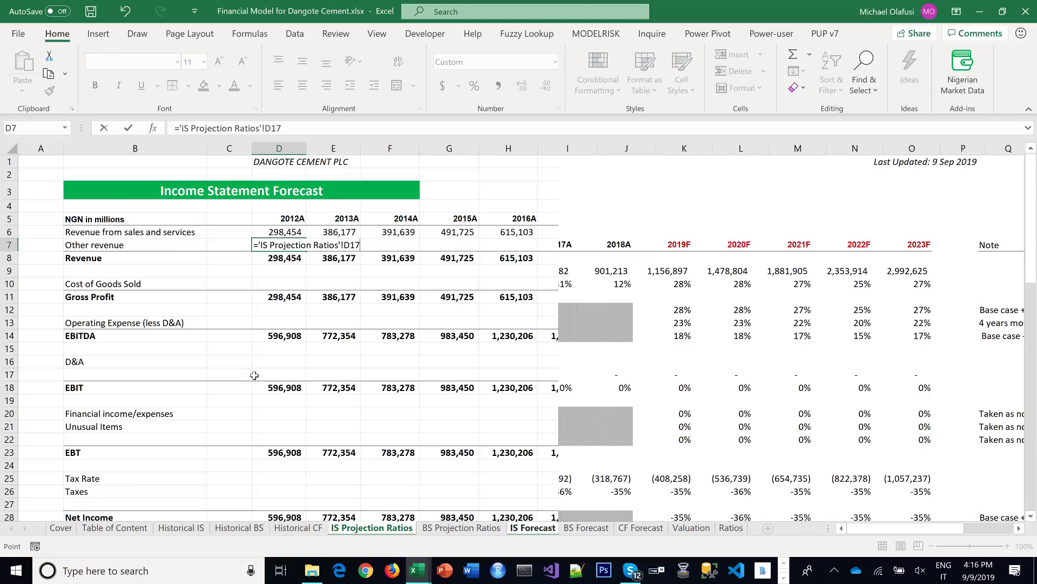
left_click(292, 247)
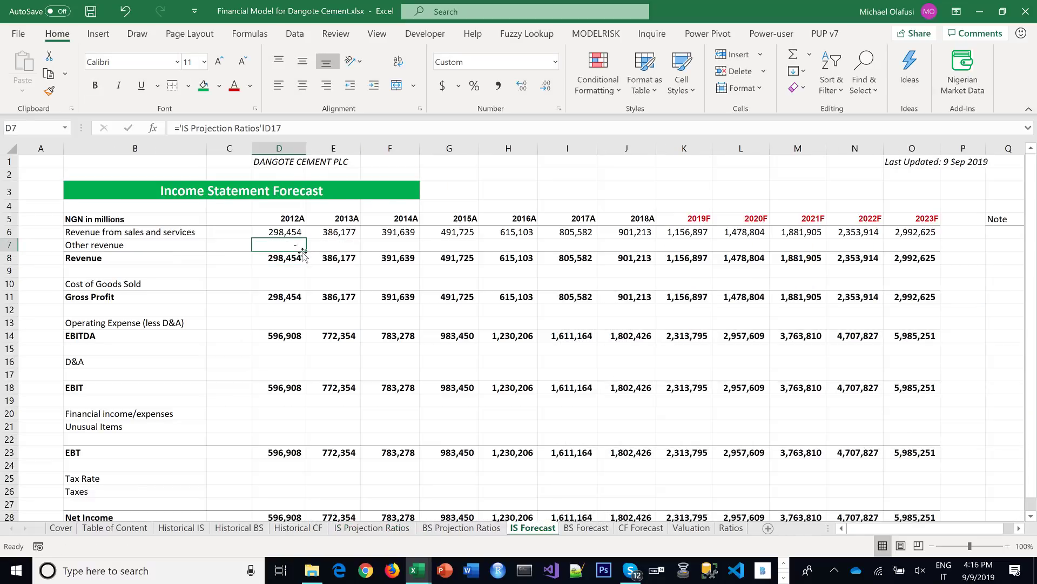
left_click_drag(308, 252, 960, 327)
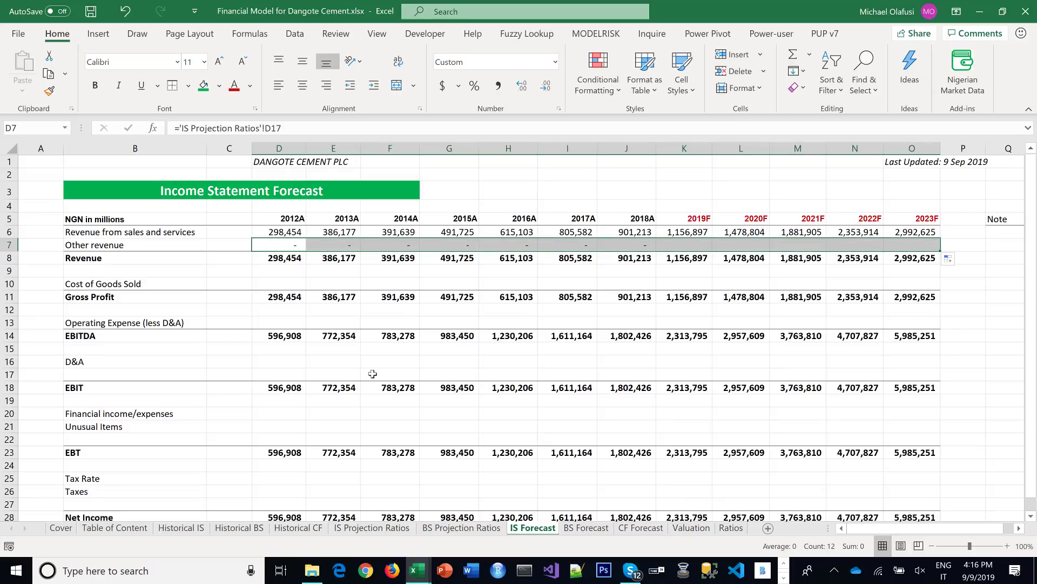
Link Cost of Goods Sold in D10 to ='IS Projection Ratios'!D25 and fill the formula across to O10
left_click(290, 286)
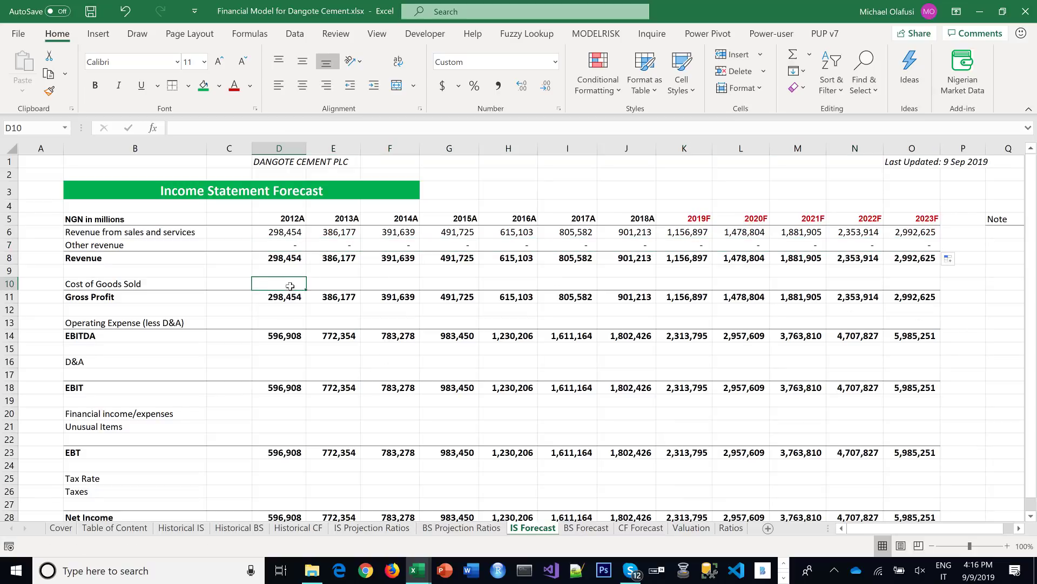
type("=")
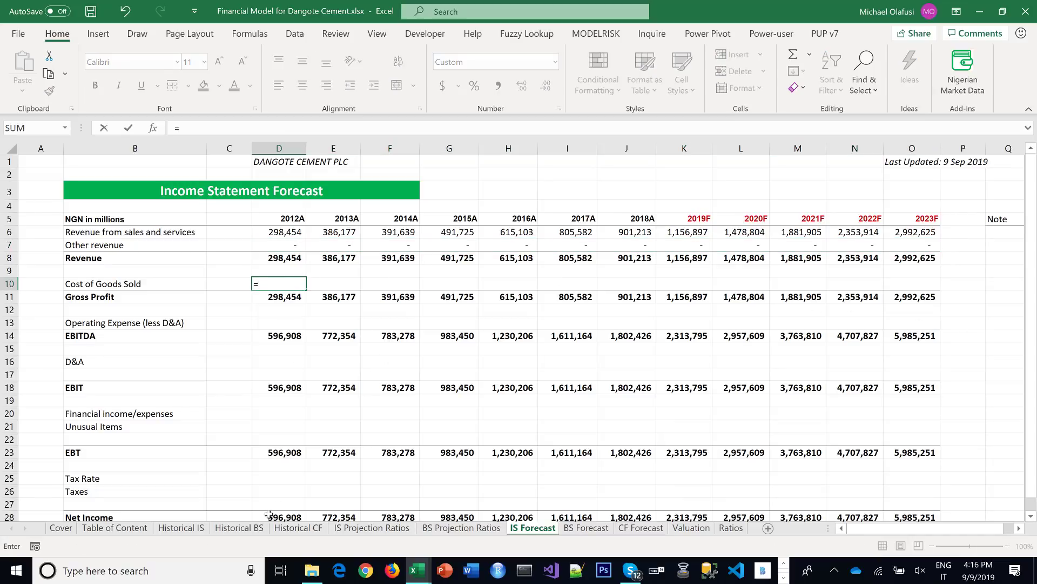
left_click(339, 529)
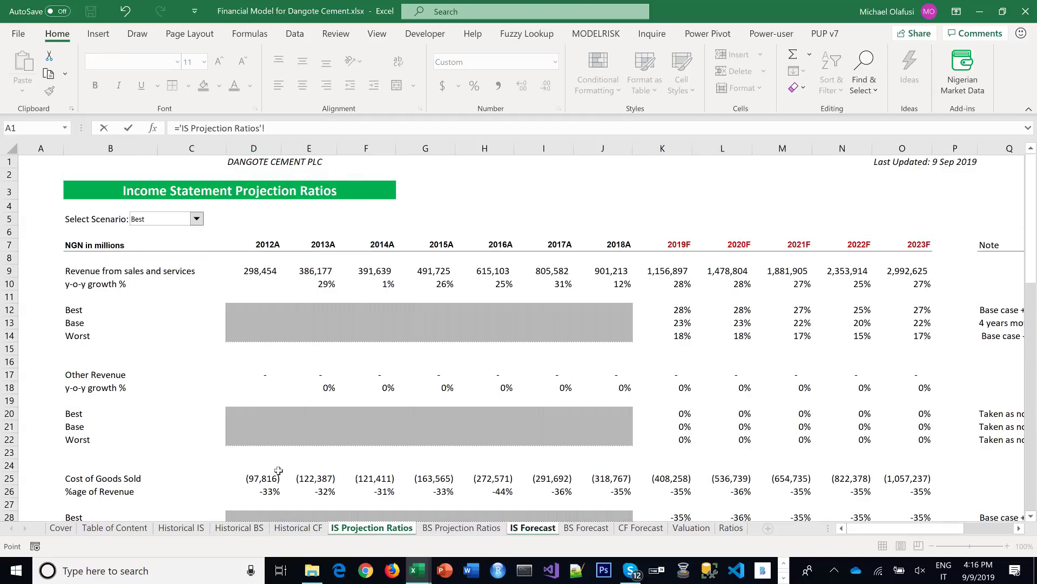
left_click(275, 479)
key("Return")
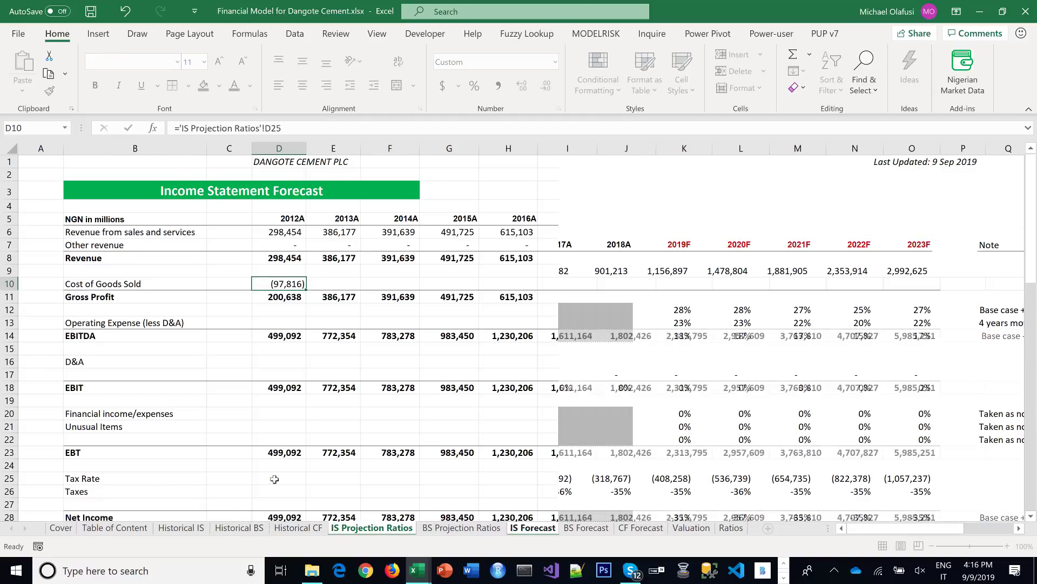
left_click(286, 282)
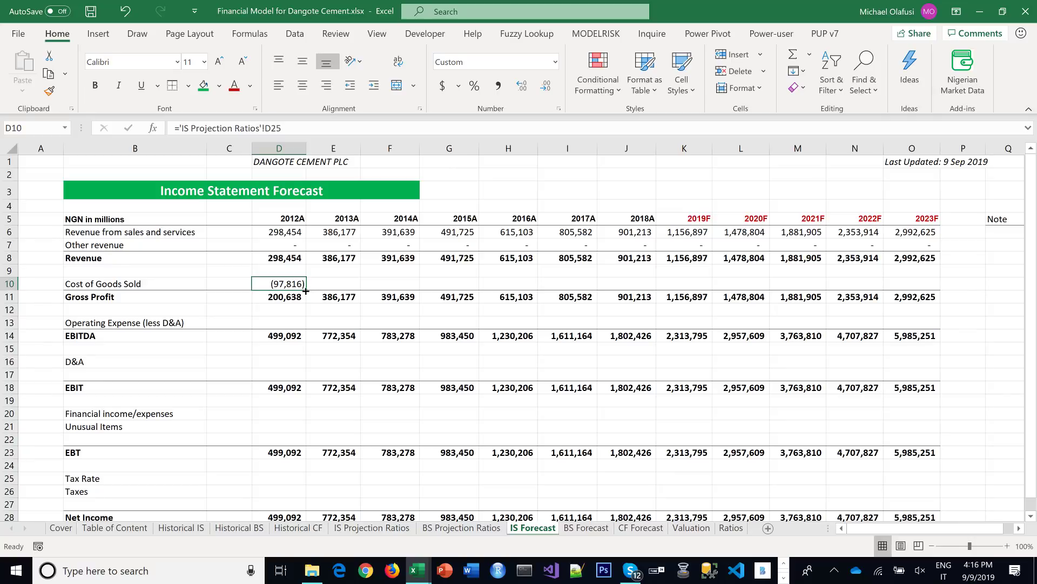
left_click_drag(306, 290, 956, 316)
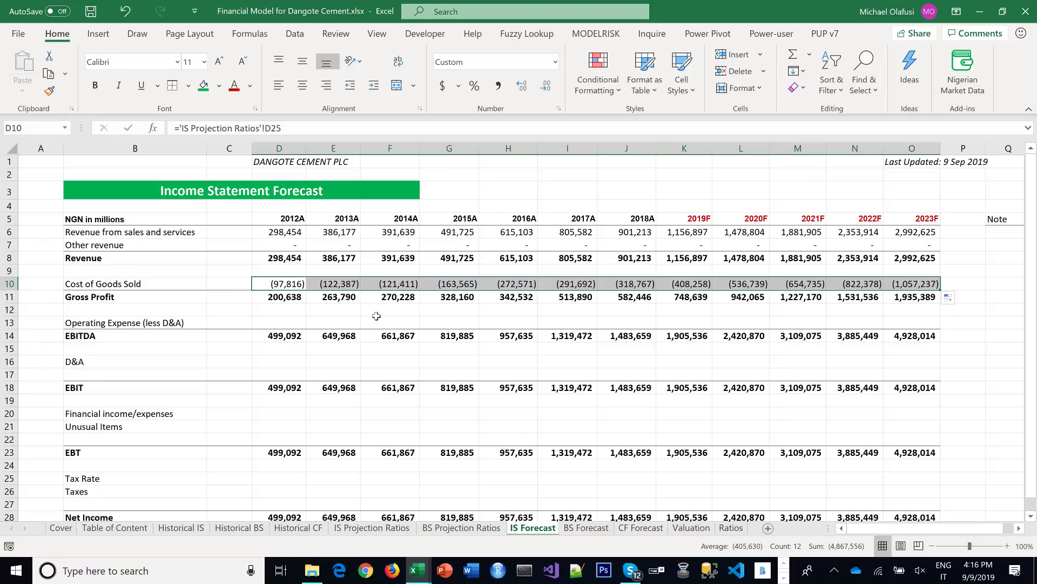
Link Operating Expense (less D&A) in D13 to ='IS Projection Ratios'!D33 and fill the formula across to O13
left_click(286, 323)
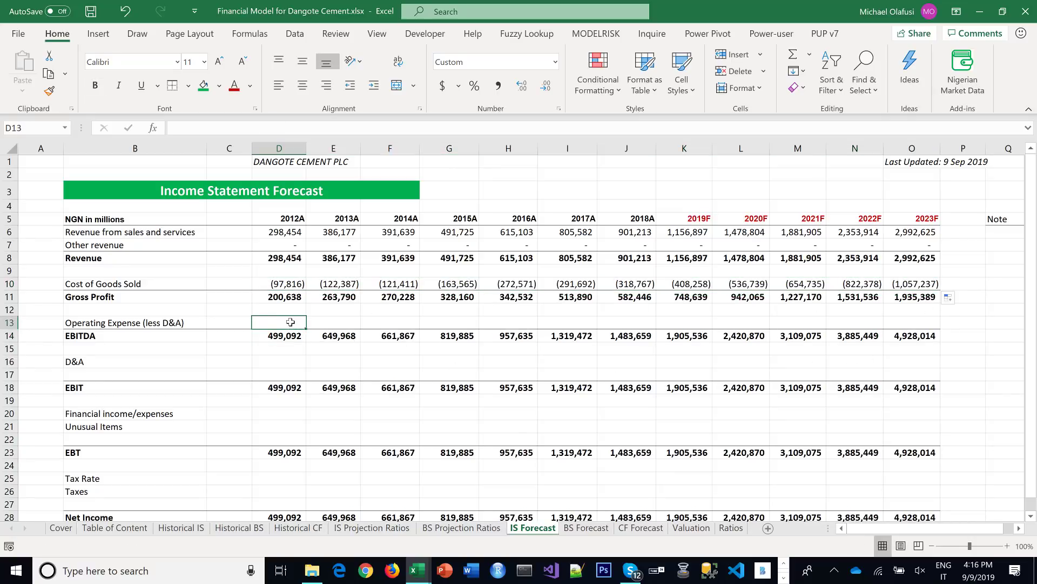
type("=")
left_click(371, 528)
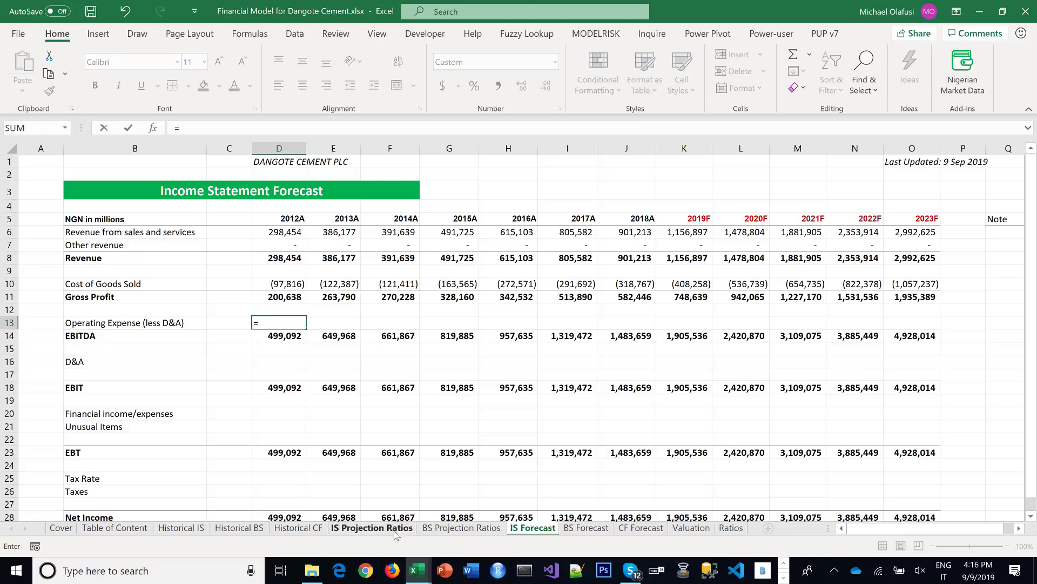
scroll(305, 443, "down", 3)
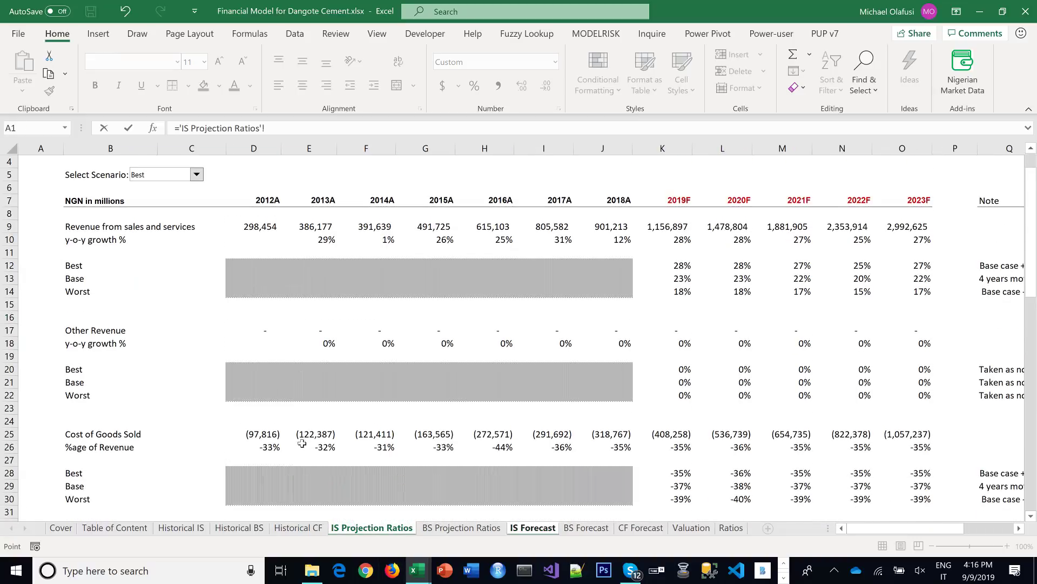
left_click(259, 458)
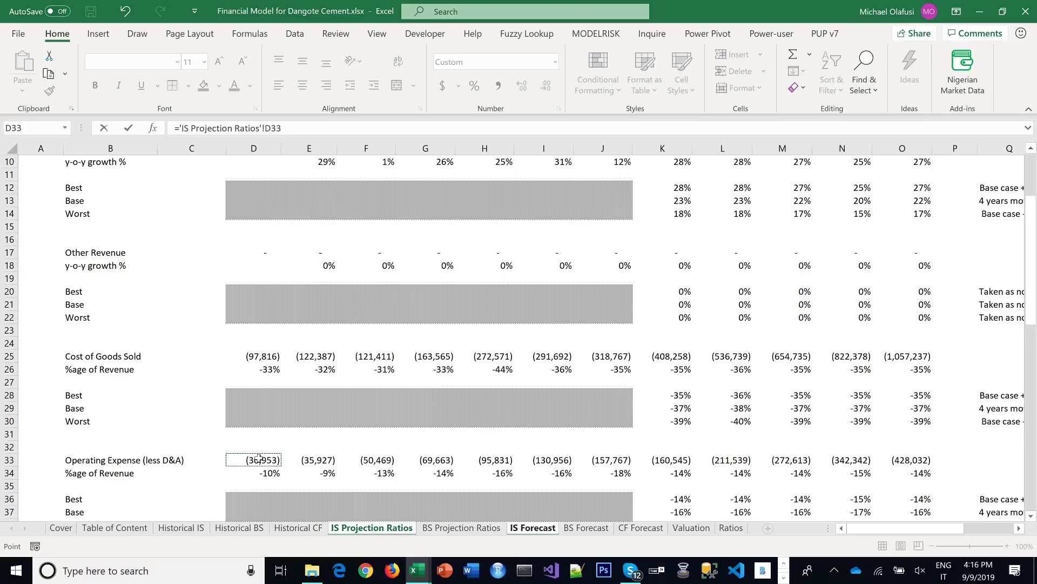
key("Return")
left_click(277, 320)
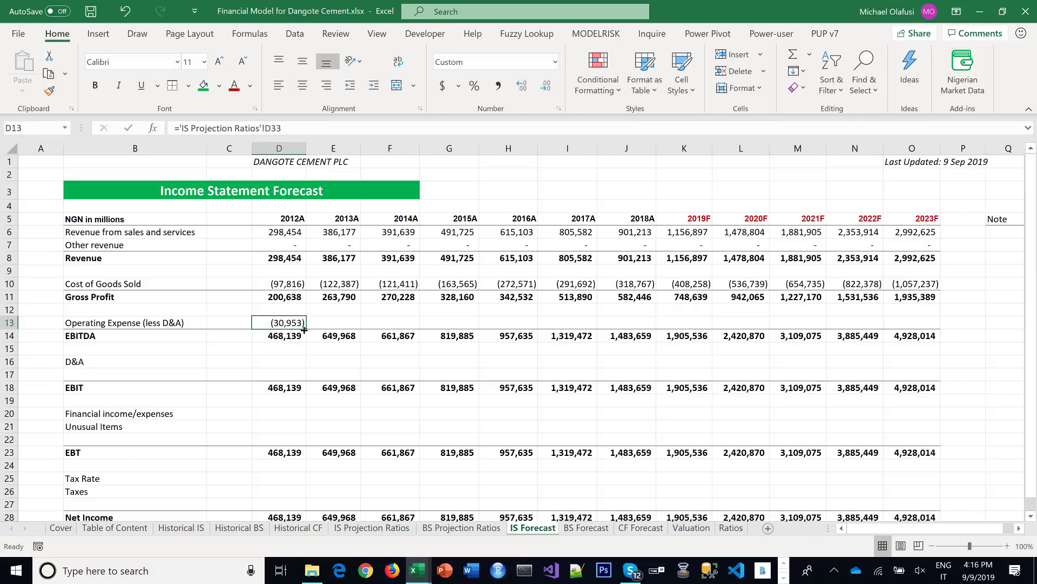
left_click_drag(304, 330, 954, 345)
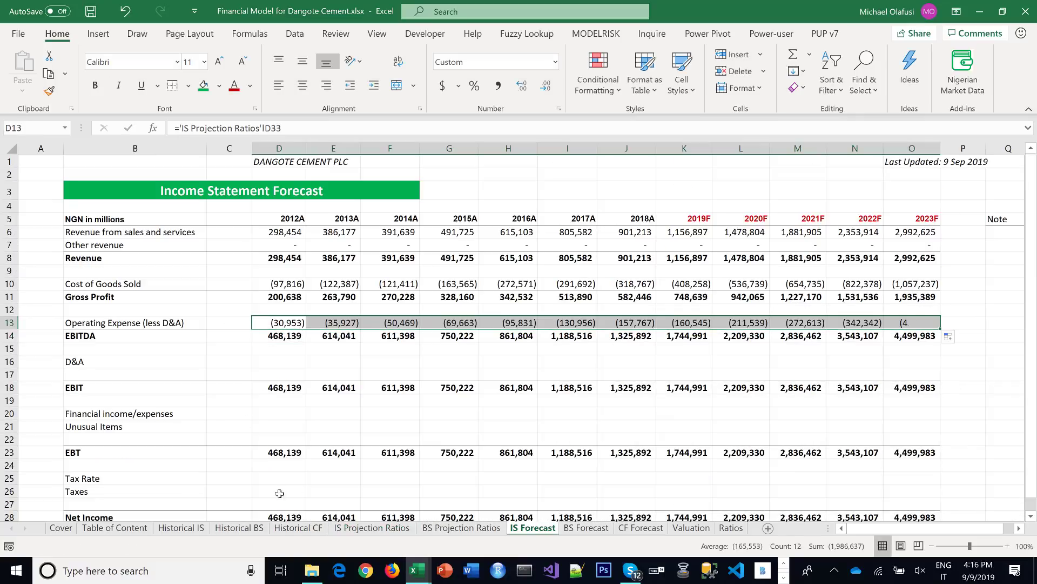
Link D&A in D16 to ='IS Projection Ratios'!D41 and fill the formula across to O16
left_click(265, 363)
type("=")
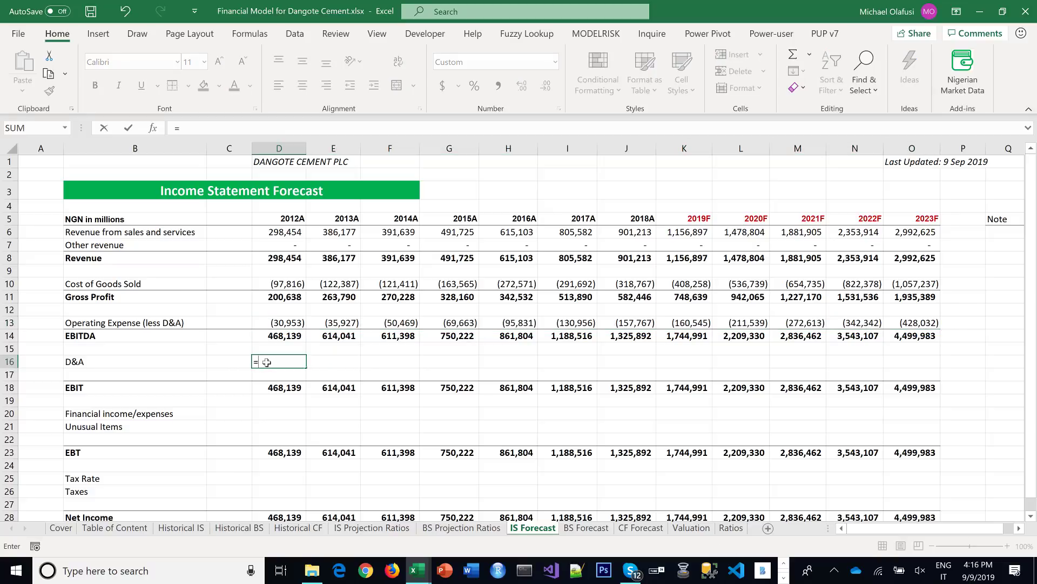
left_click(361, 534)
scroll(319, 441, "down", 1)
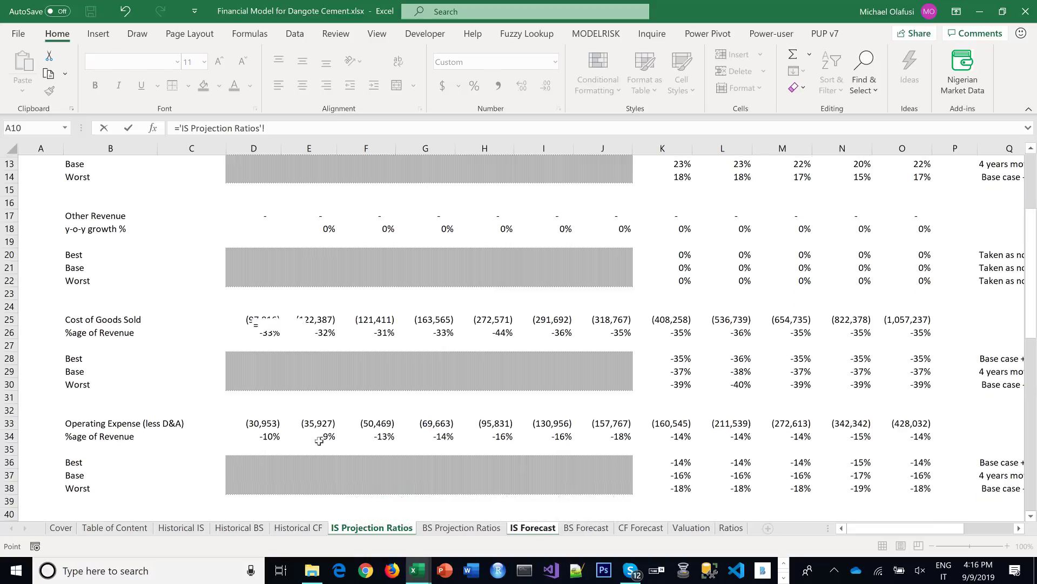
scroll(308, 449, "down", 2)
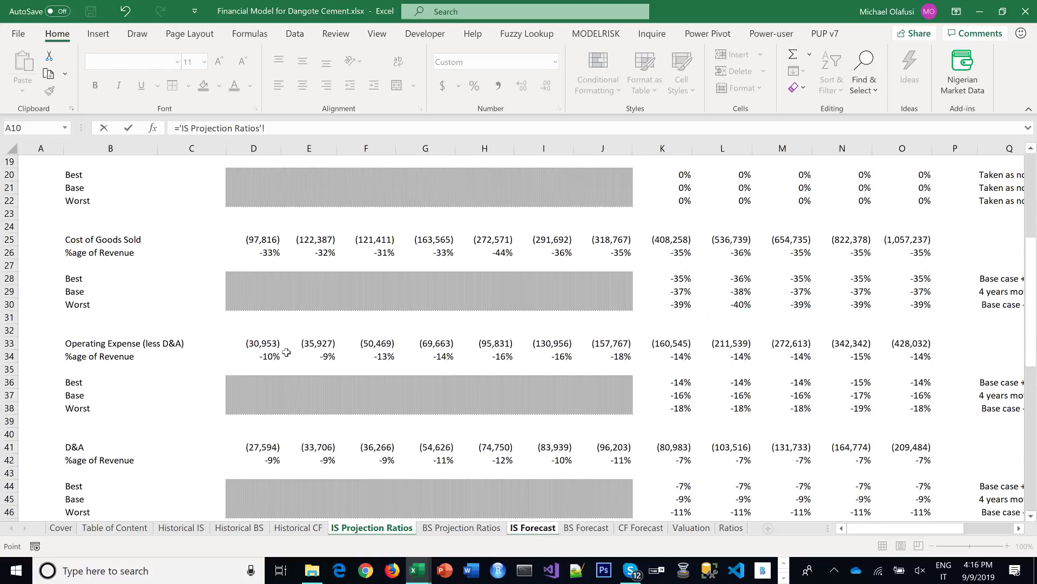
left_click(263, 448)
key("Return")
left_click(303, 365)
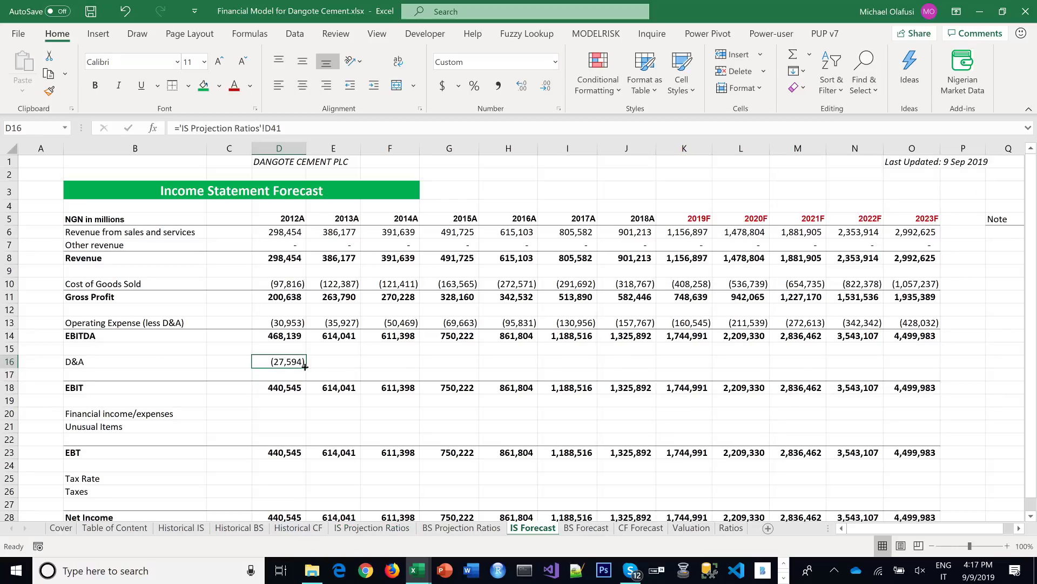
left_click_drag(306, 367, 916, 384)
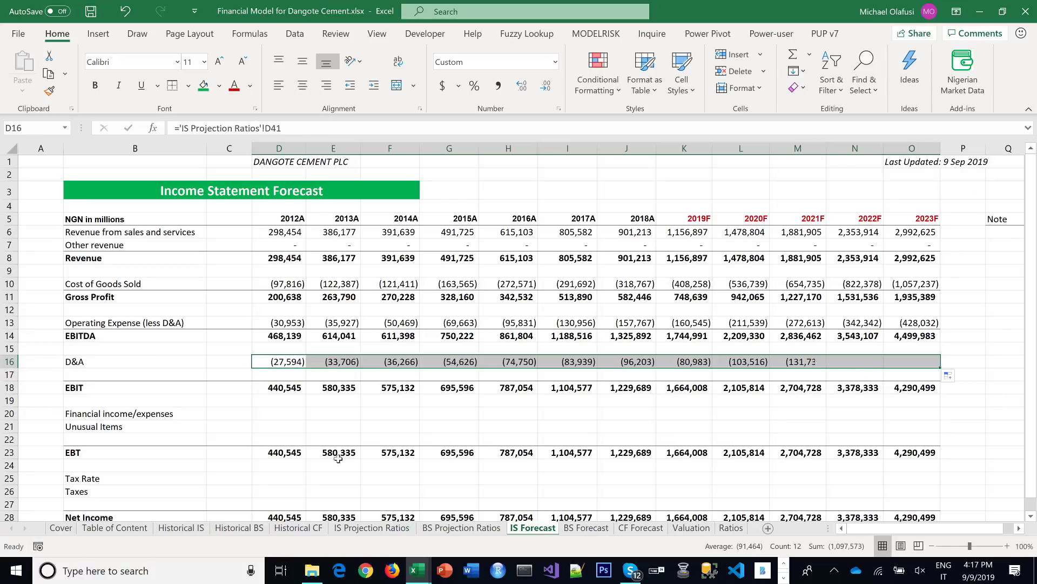
Link Financial income/expenses in D20 to ='IS Projection Ratios'!D49 and fill the formula across to O20
left_click(296, 416)
type("=")
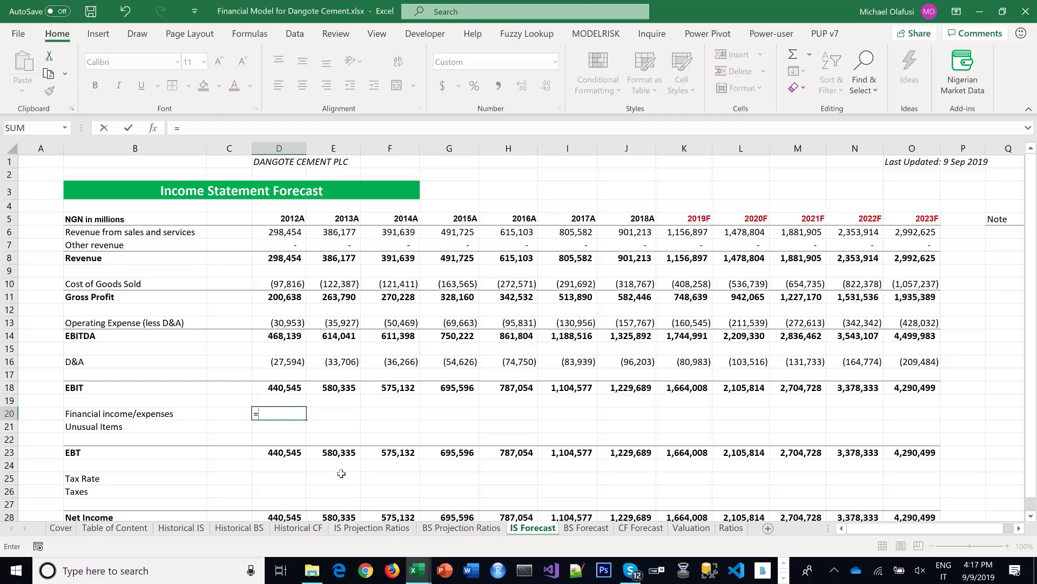
left_click(358, 528)
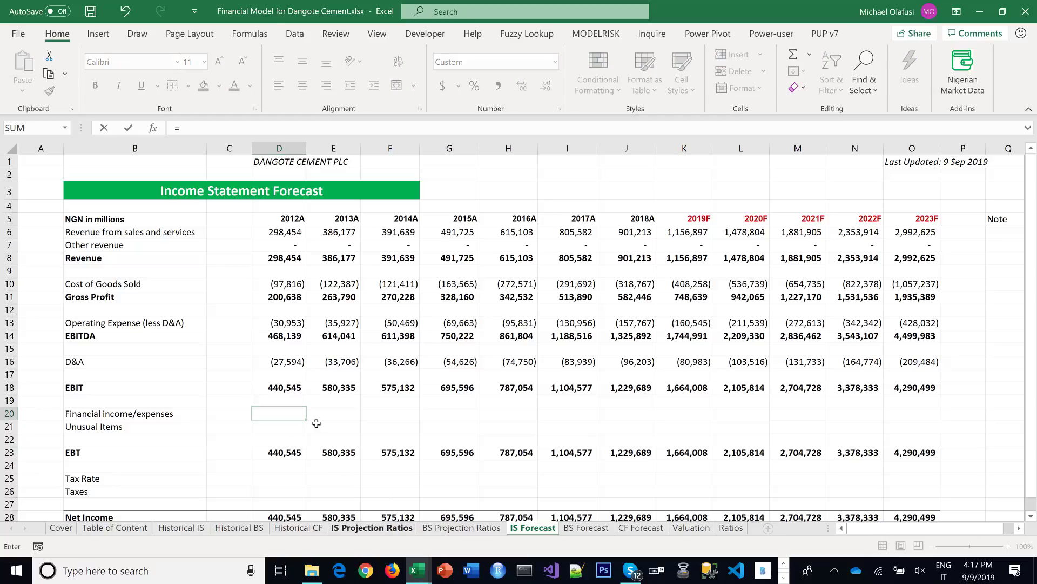
scroll(281, 416, "down", 3)
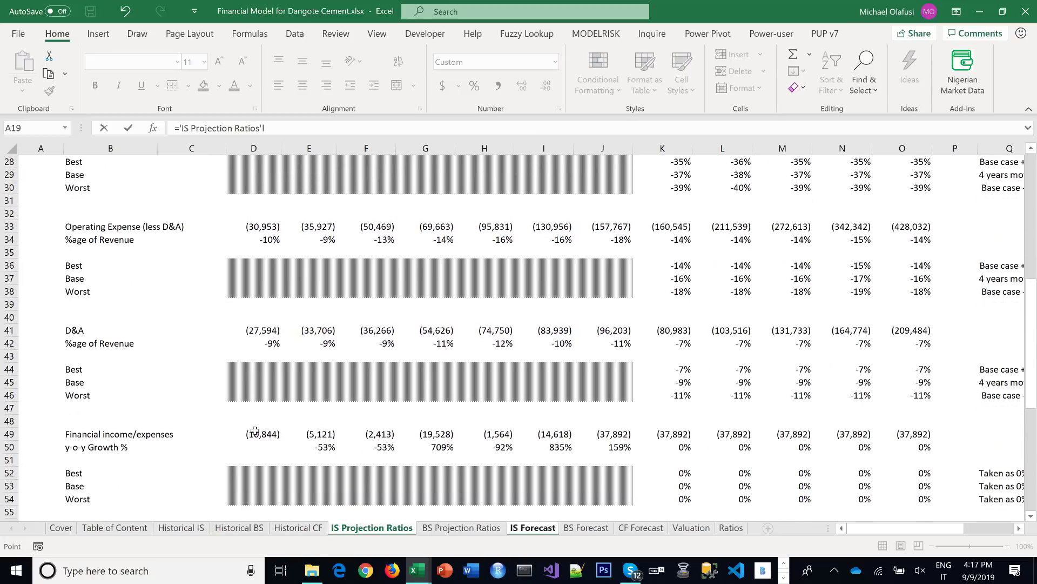
left_click(255, 432)
key("Return")
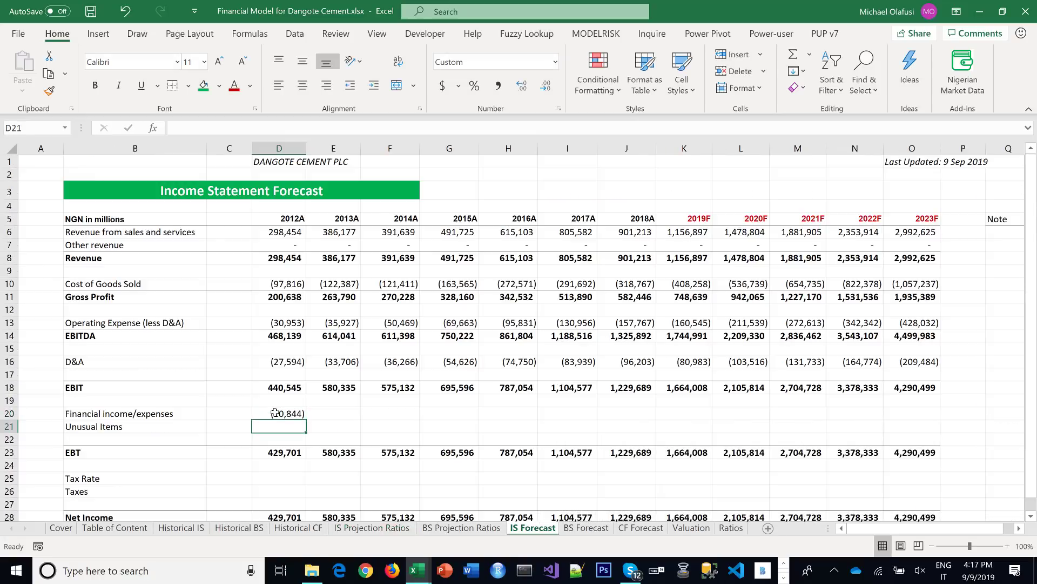
left_click(296, 415)
left_click_drag(306, 419, 929, 432)
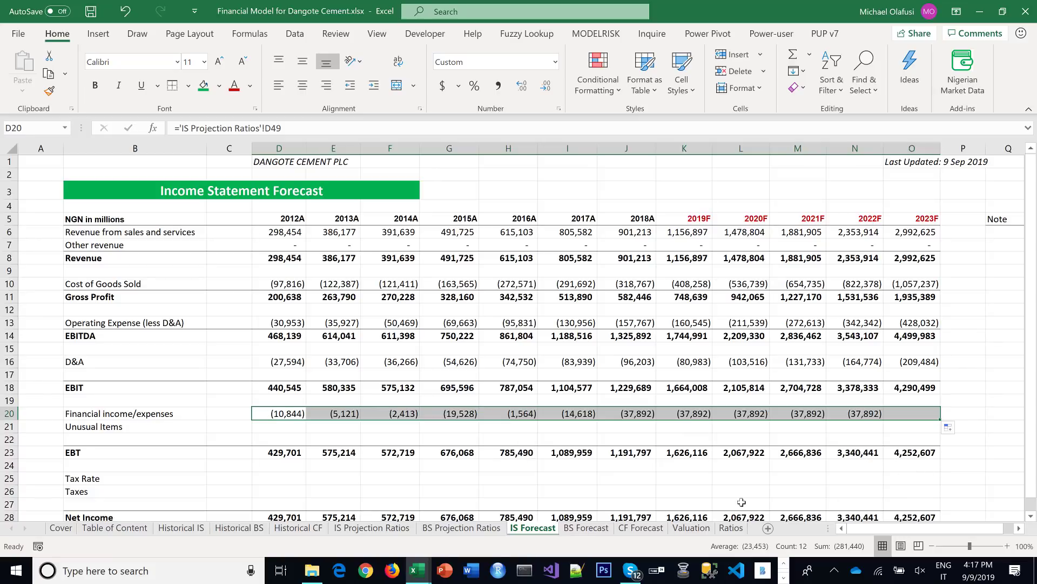
Link Unusual Items in D21 to ='IS Projection Ratios'!D57 and fill the formula across to O21
left_click(300, 424)
type("=")
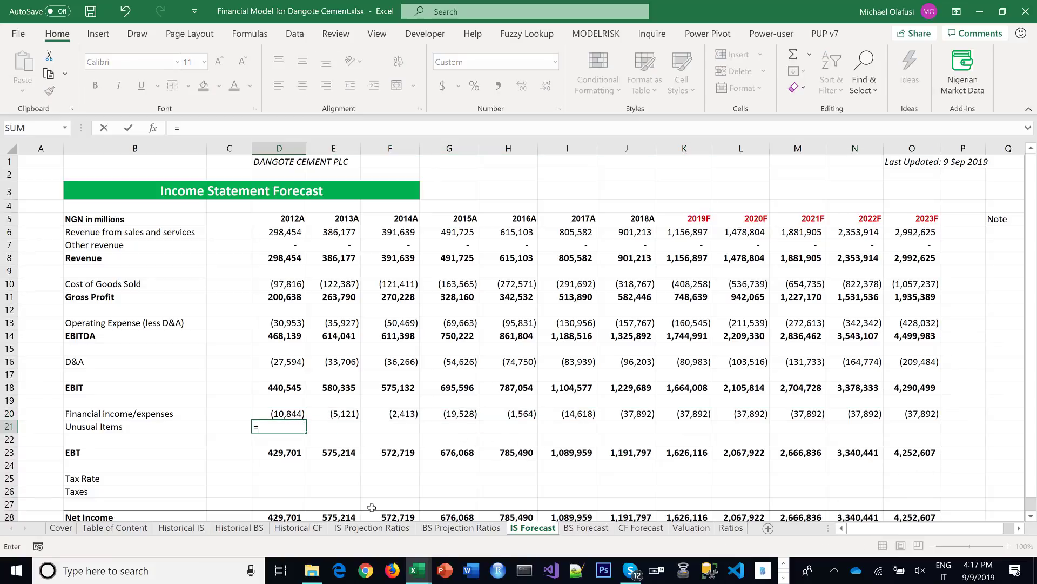
left_click(372, 527)
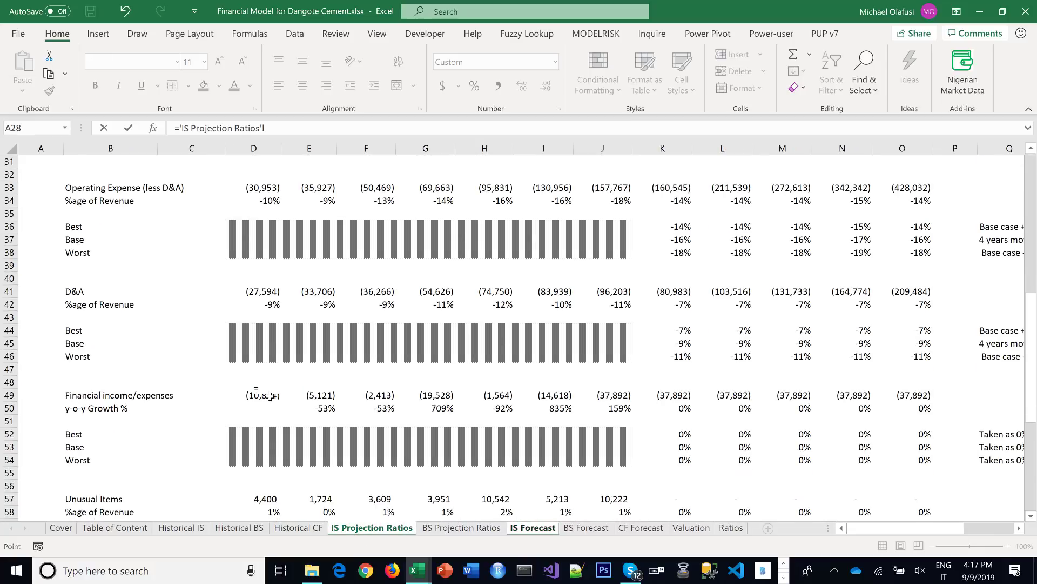
scroll(268, 397, "down", 2)
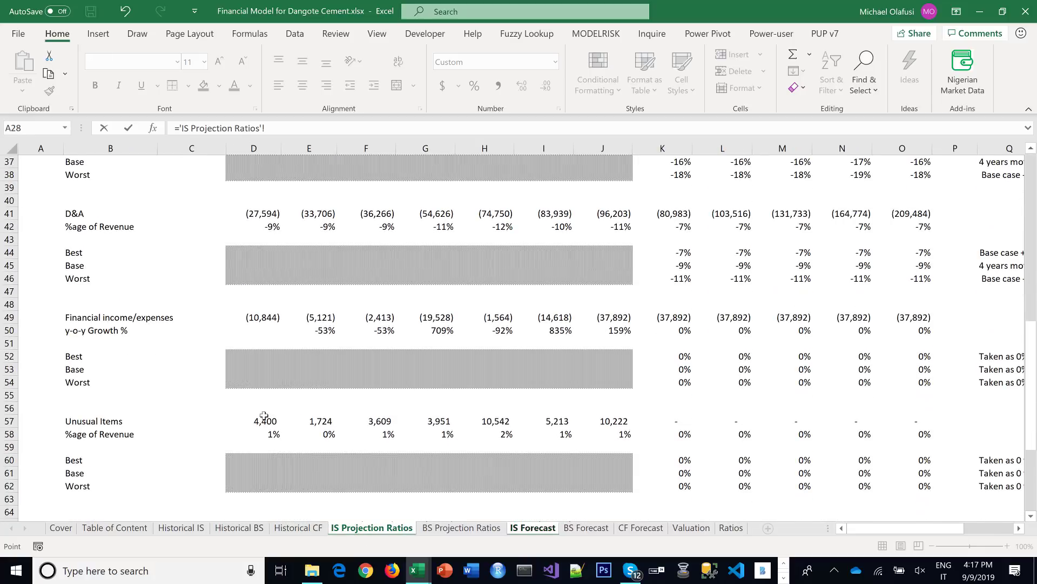
left_click(260, 420)
key("Return")
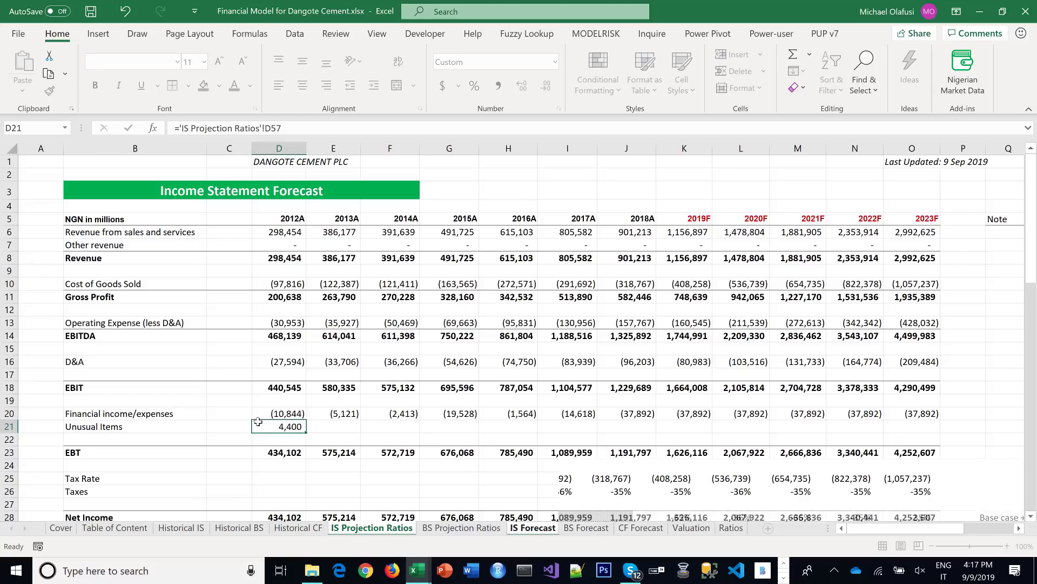
left_click(303, 426)
left_click_drag(303, 427, 929, 428)
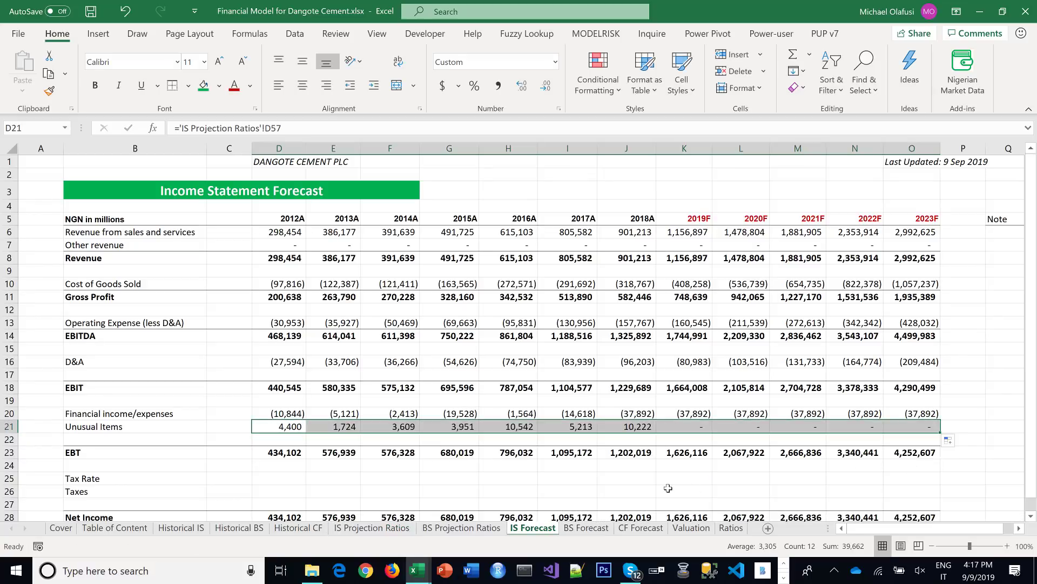
Link Tax Rate in D25 to ='IS Projection Ratios'!D66
scroll(292, 458, "down", 1)
left_click(293, 433)
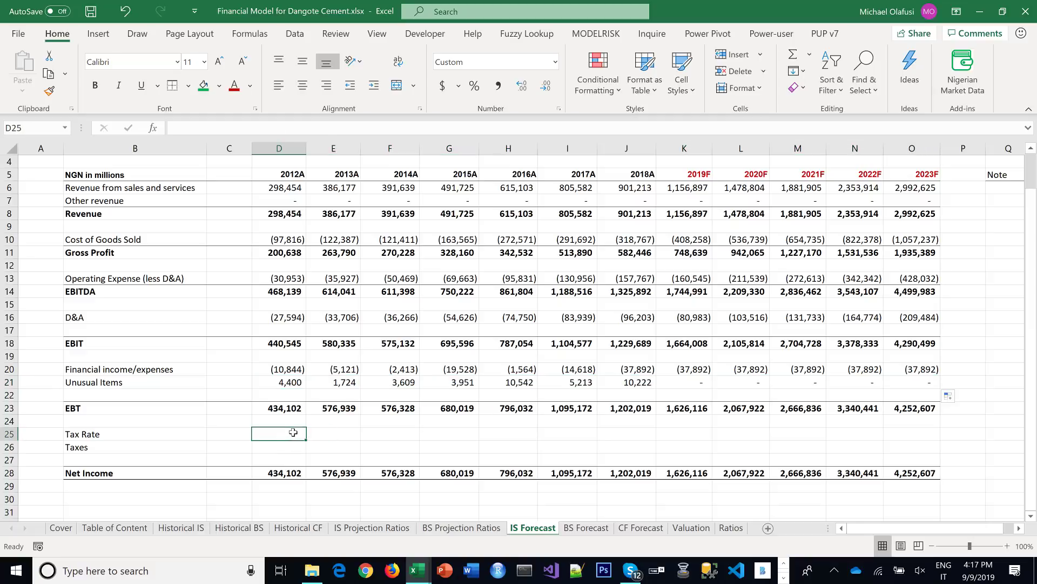
type("=")
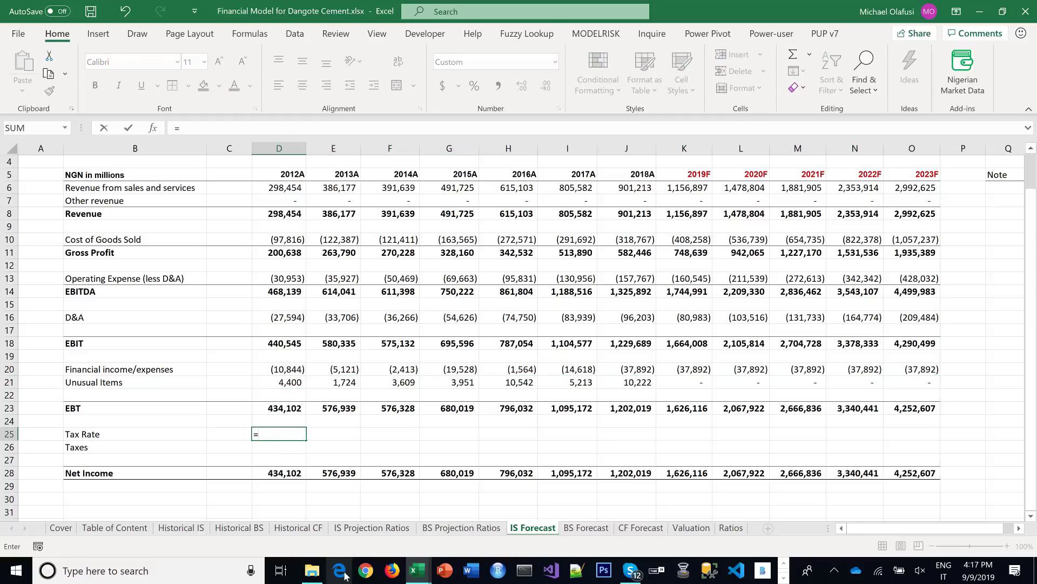
left_click(375, 532)
scroll(336, 470, "down", 2)
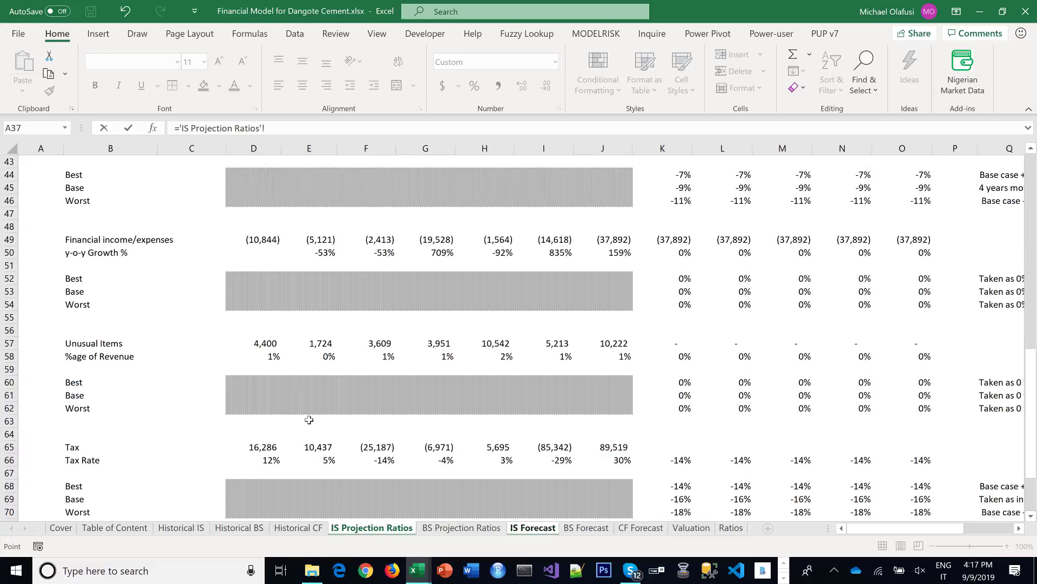
scroll(309, 420, "down", 1)
left_click(274, 419)
key("Return")
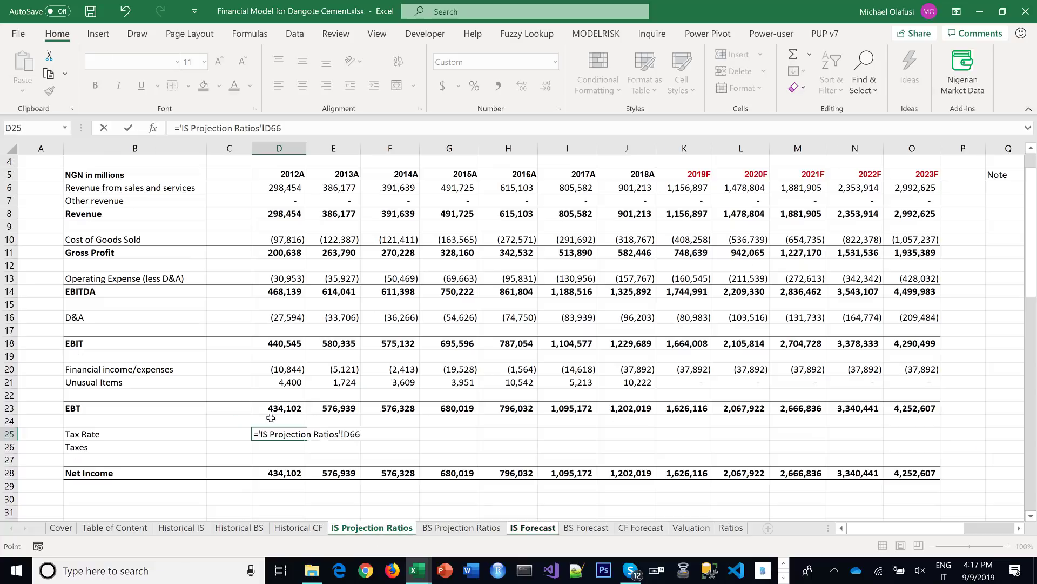
Format the Tax Rate in D25 as a percentage and fill its formula across to O25
left_click(279, 431)
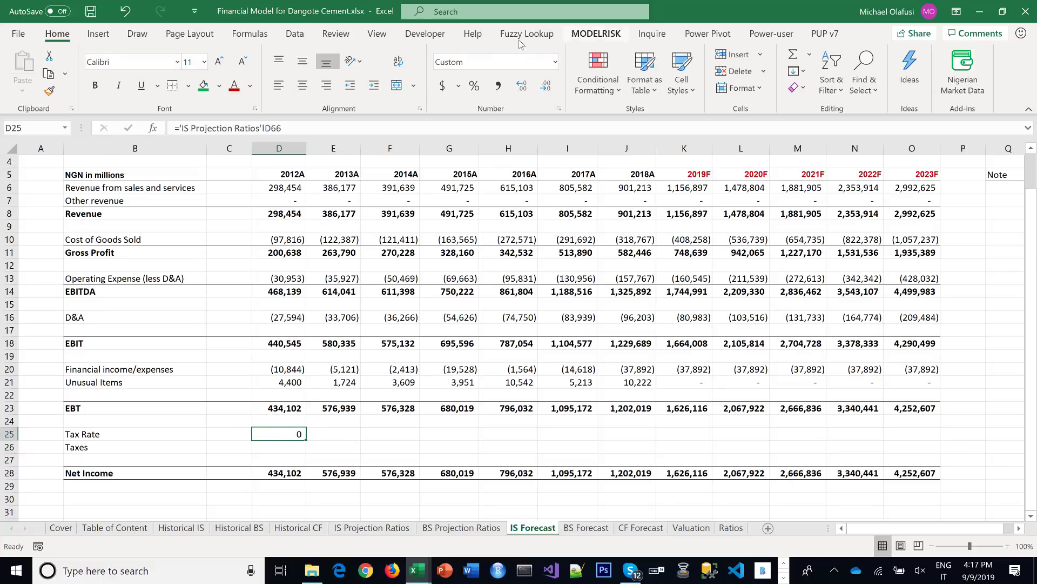
left_click(475, 85)
left_click_drag(306, 441, 929, 439)
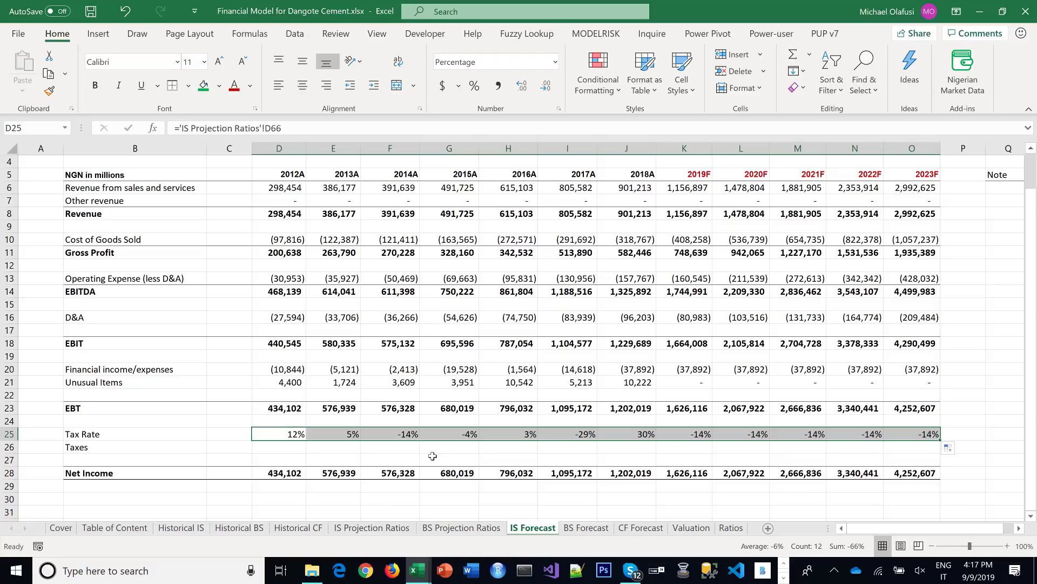
Calculate Taxes in D26 with =D23*D25 and check the Net Income formula in D28
left_click(297, 449)
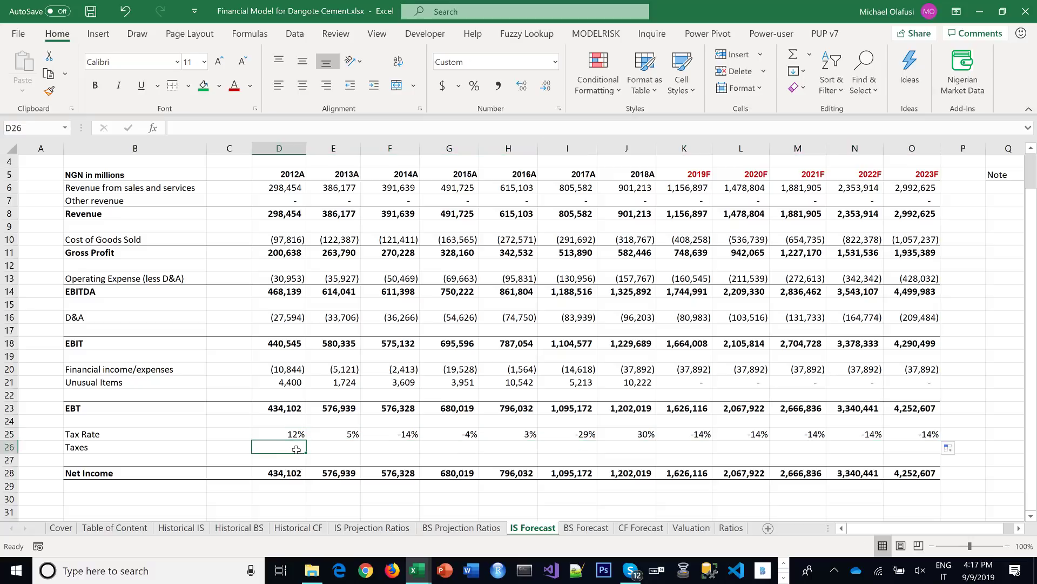
type("=")
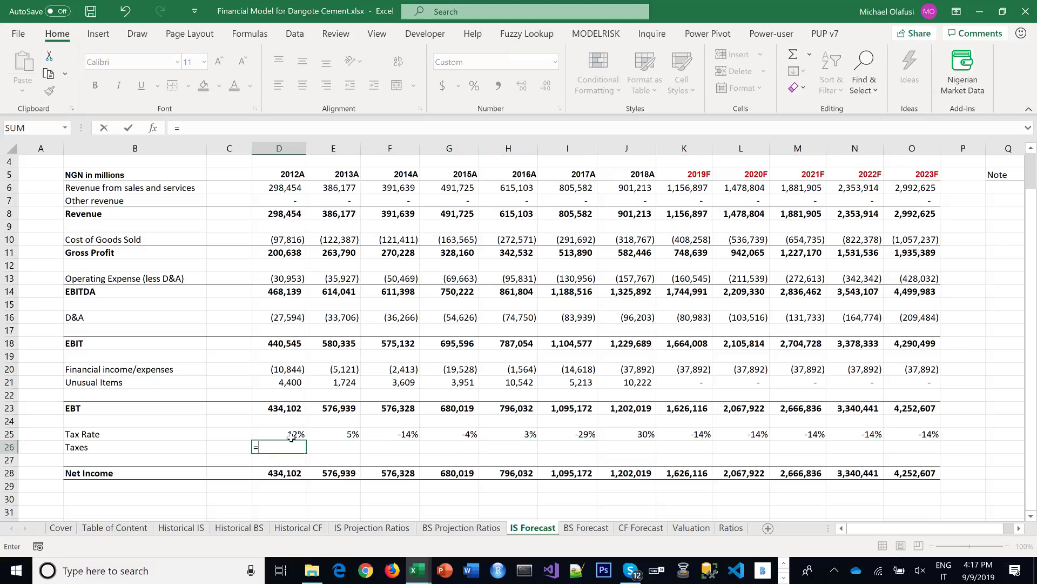
left_click_drag(286, 421, 289, 408)
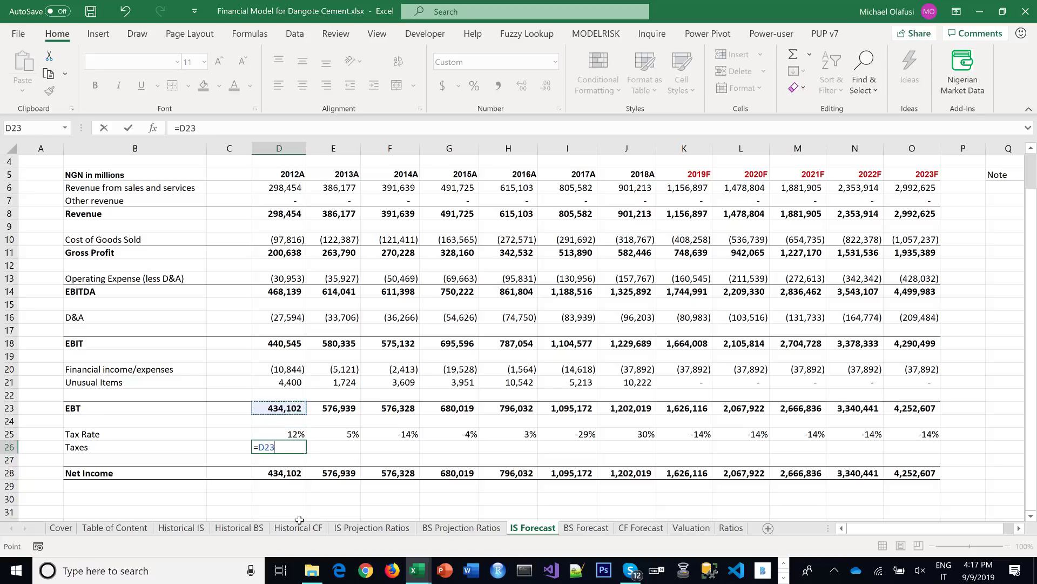
type("*")
left_click(272, 433)
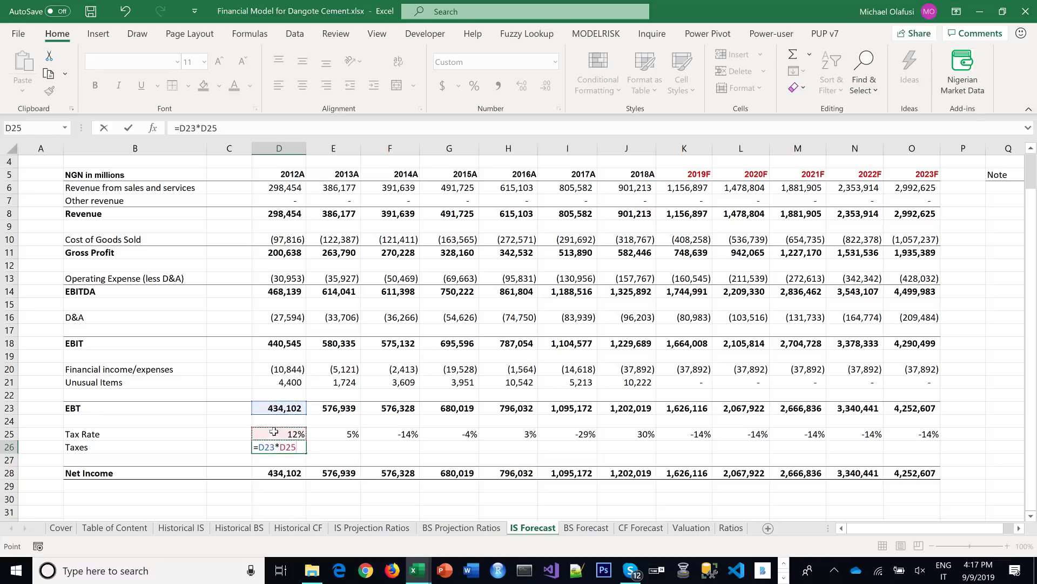
key("Return")
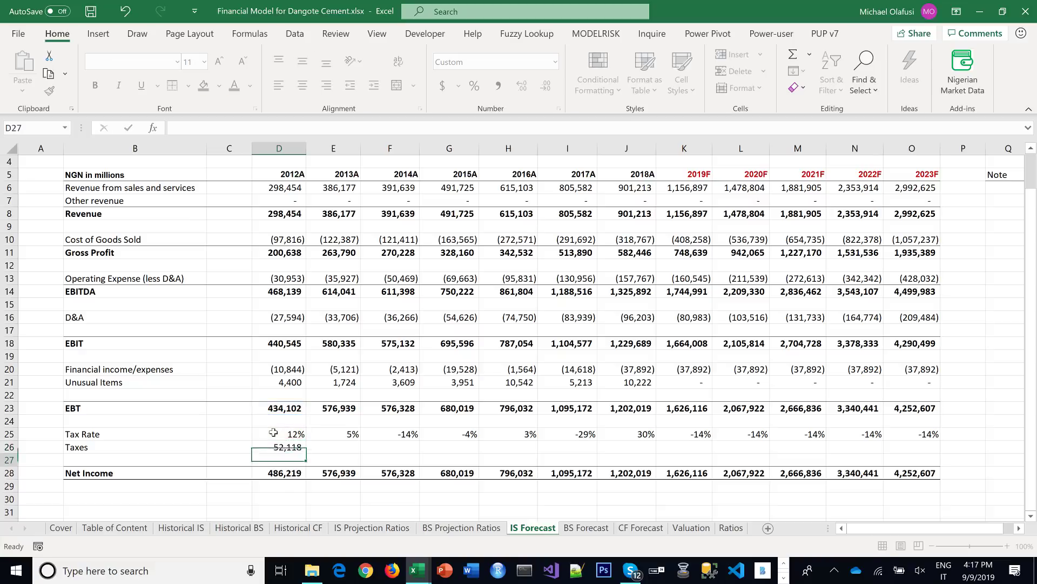
double_click(288, 471)
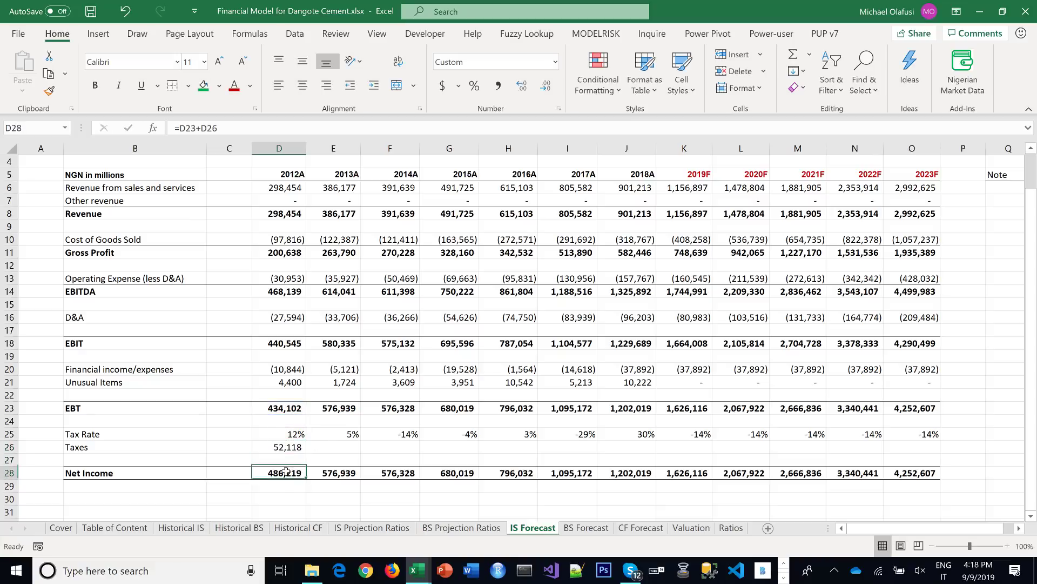
key("Return")
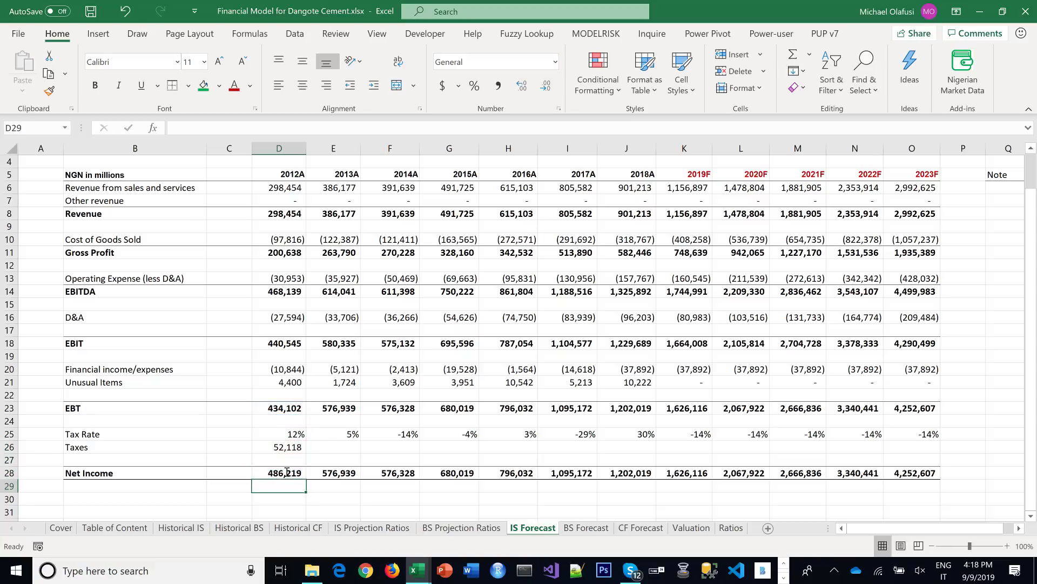
Fill the Taxes formula from D26 across to O26 and save the workbook
left_click(295, 447)
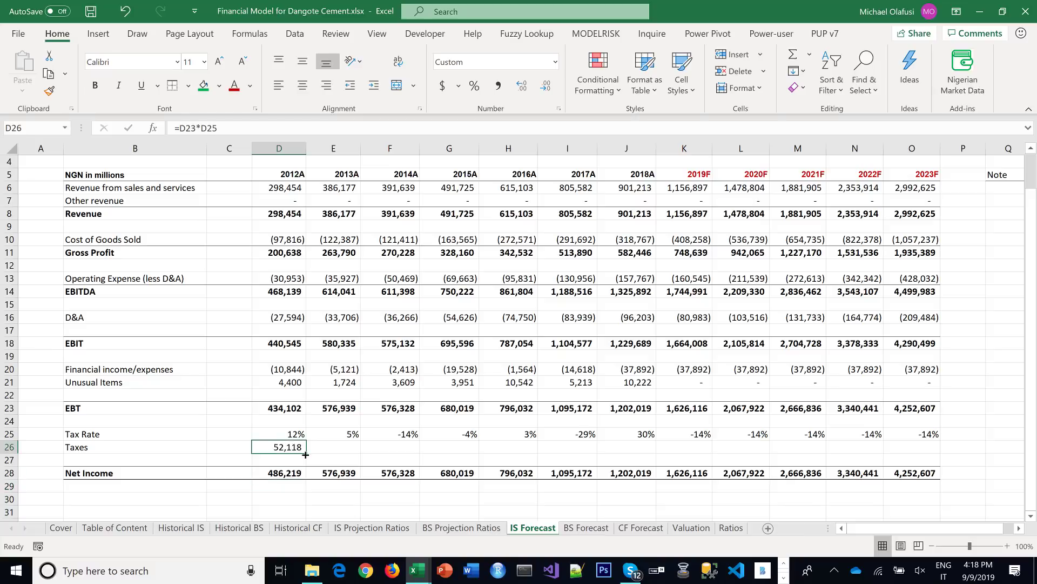
left_click_drag(305, 455, 918, 438)
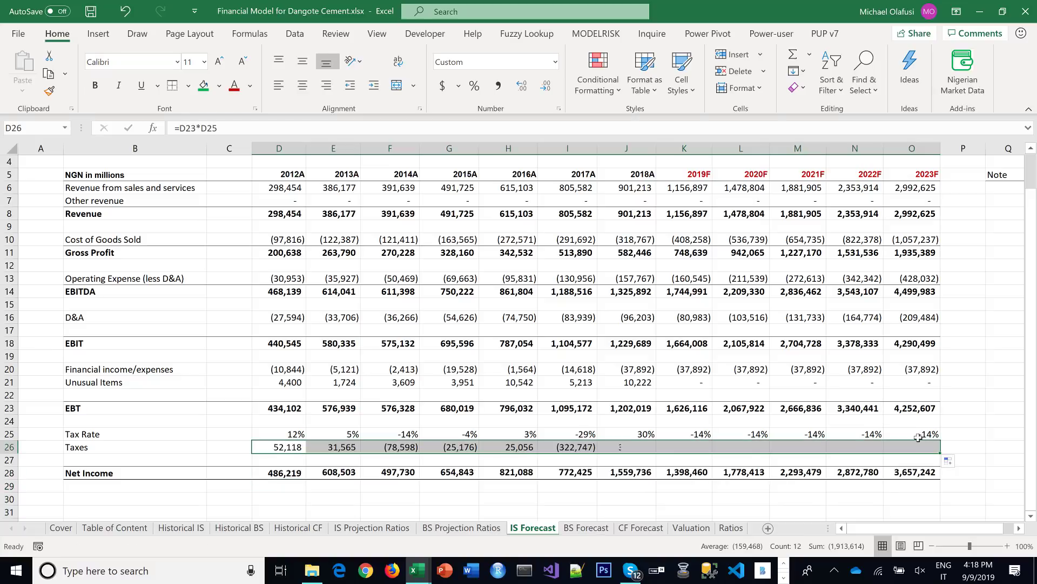
left_click(977, 333)
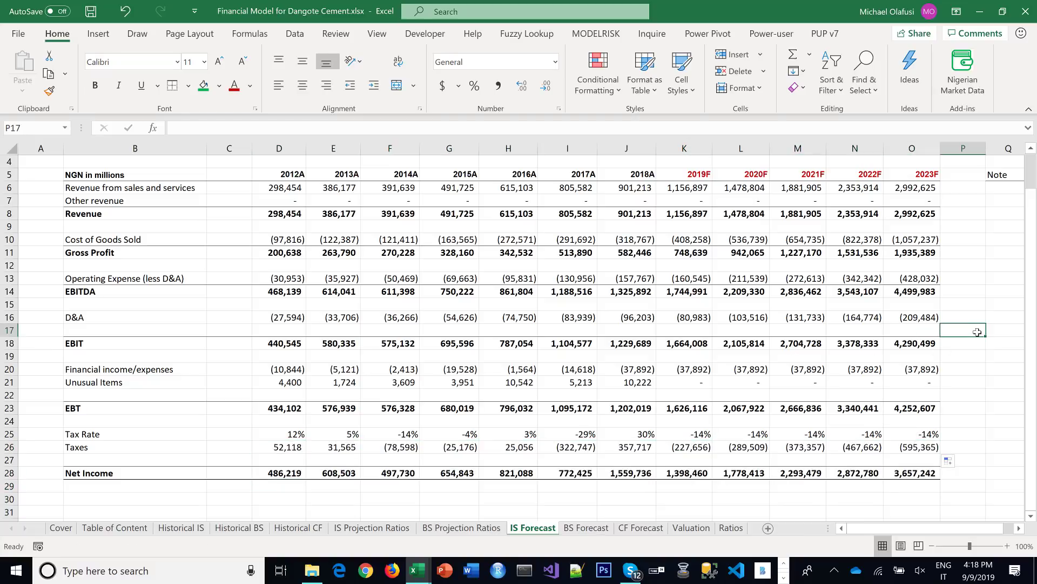
key("ctrl+s")
Review the completed income statement forecast from Revenue to Net Income, including the 2023F Net Income in O28
scroll(955, 343, "down", 1)
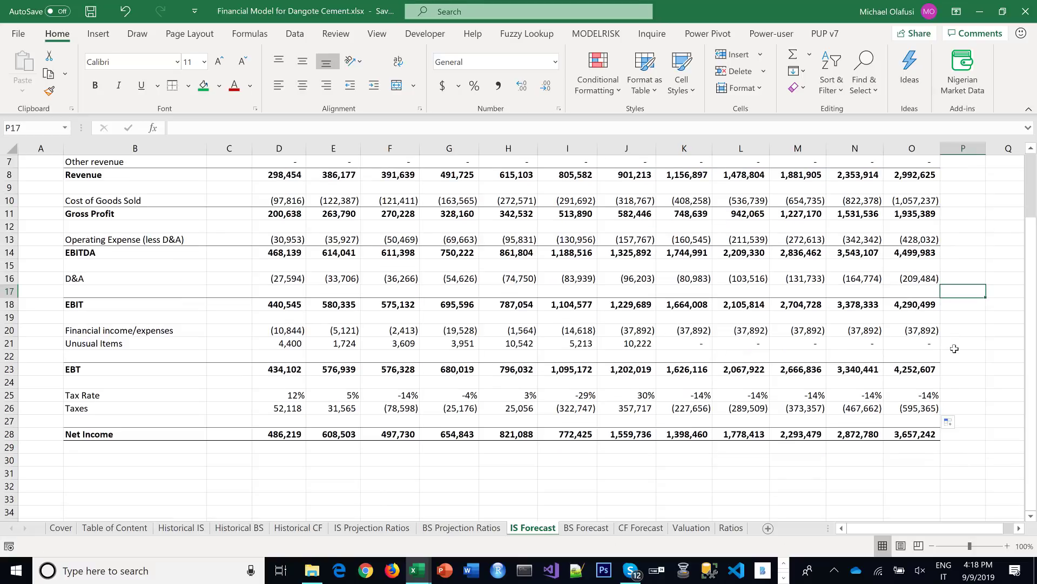
scroll(955, 349, "up", 2)
scroll(953, 347, "down", 3)
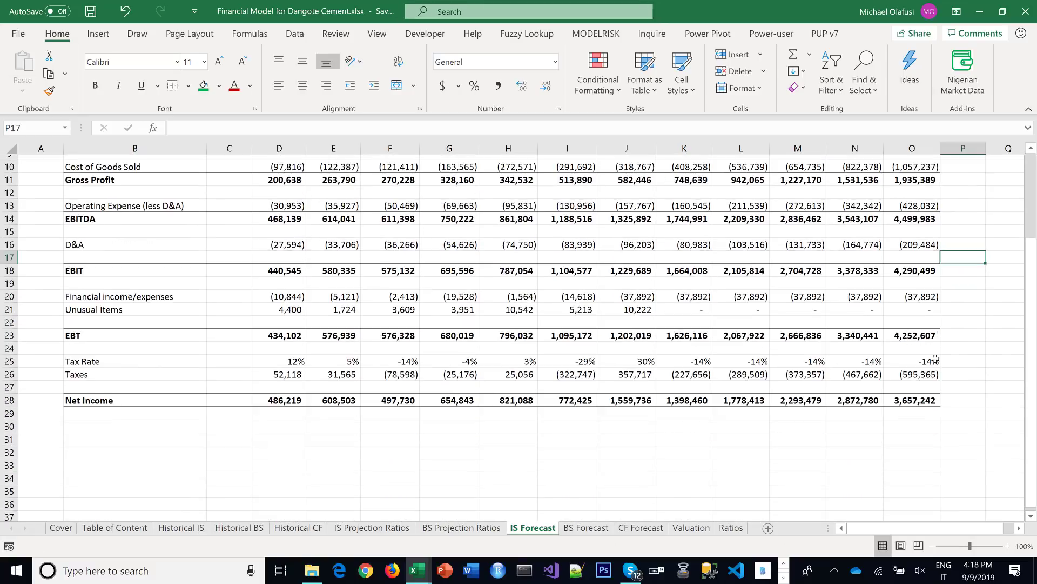
scroll(877, 400, "up", 3)
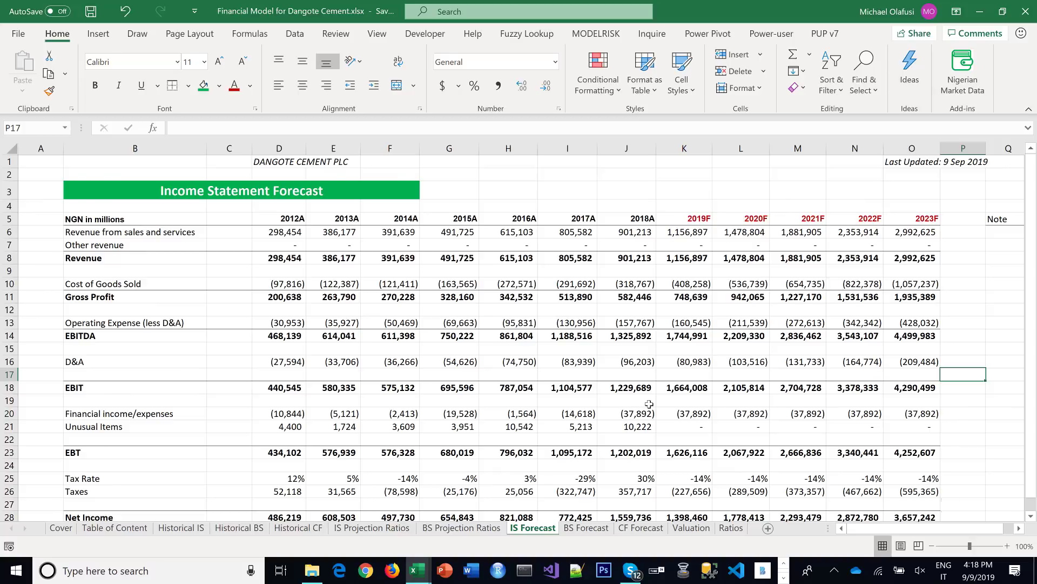
scroll(652, 404, "down", 1)
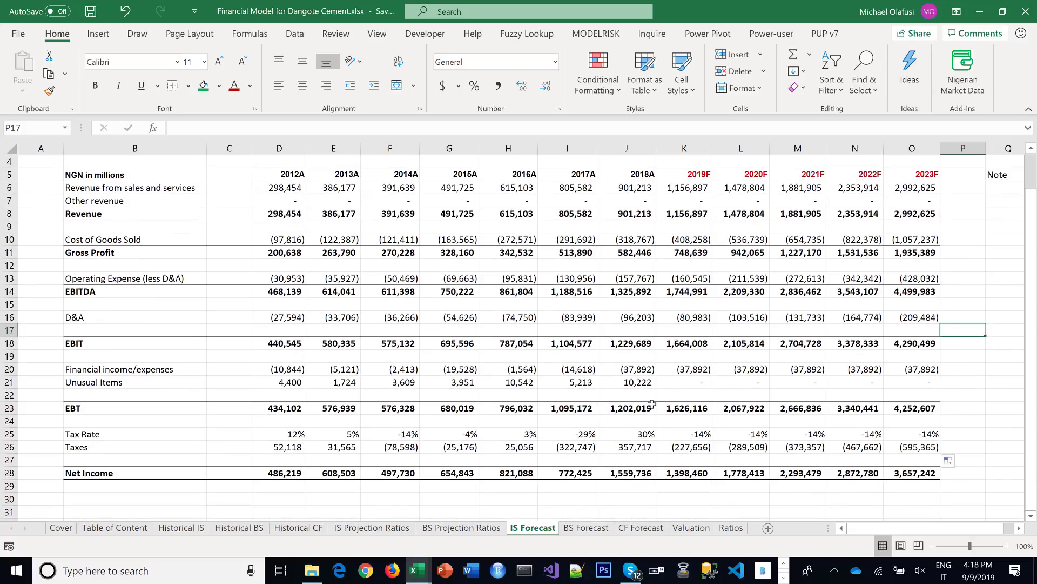
left_click(910, 470)
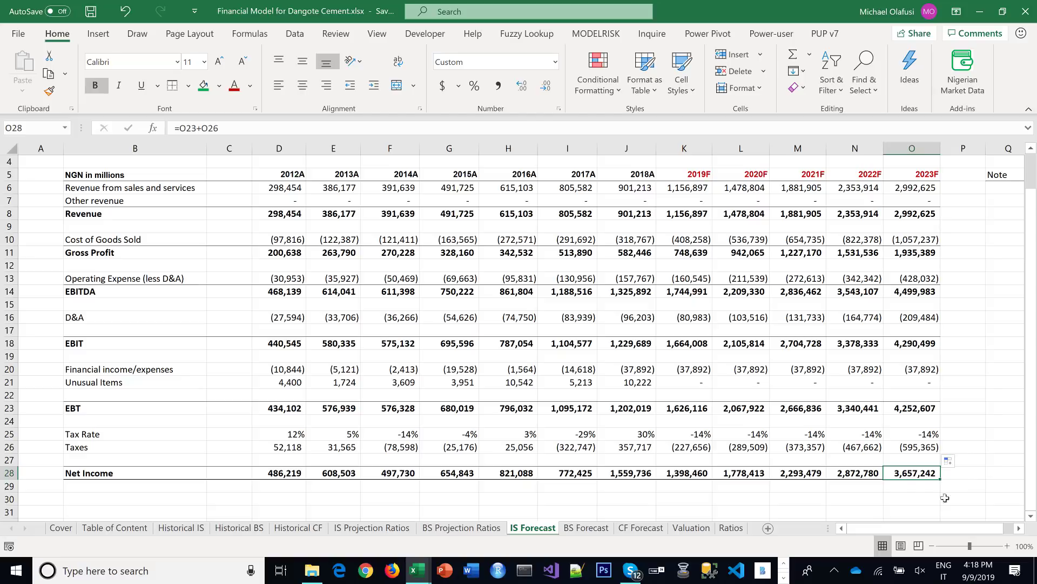
scroll(914, 442, "up", 1)
scroll(902, 481, "down", 1)
scroll(603, 400, "up", 1)
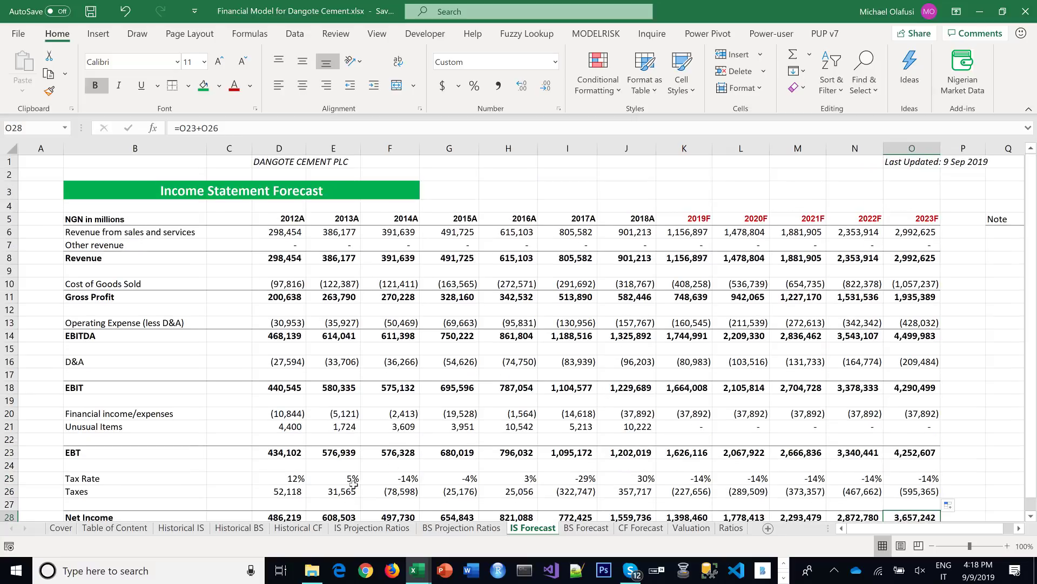
Set the scenario on IS Projection Ratios to Worst and review its effect on the IS Forecast sheet
left_click(372, 529)
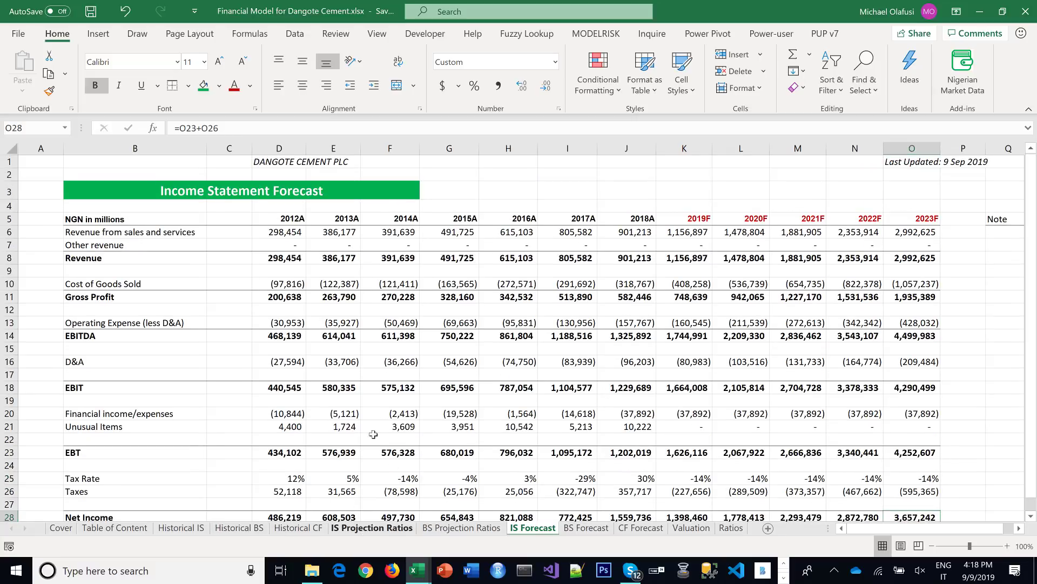
scroll(340, 344, "up", 15)
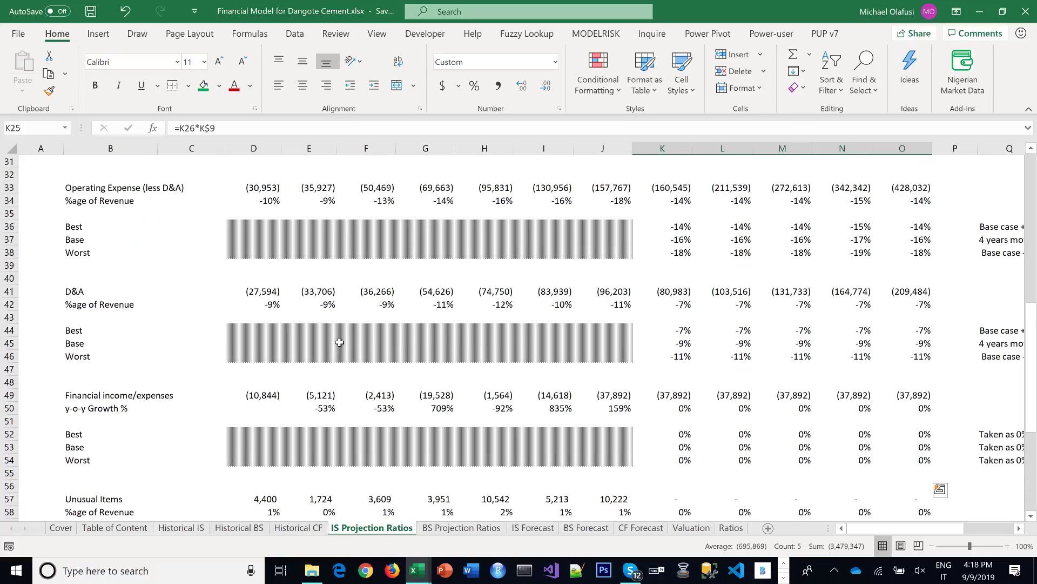
left_click(197, 220)
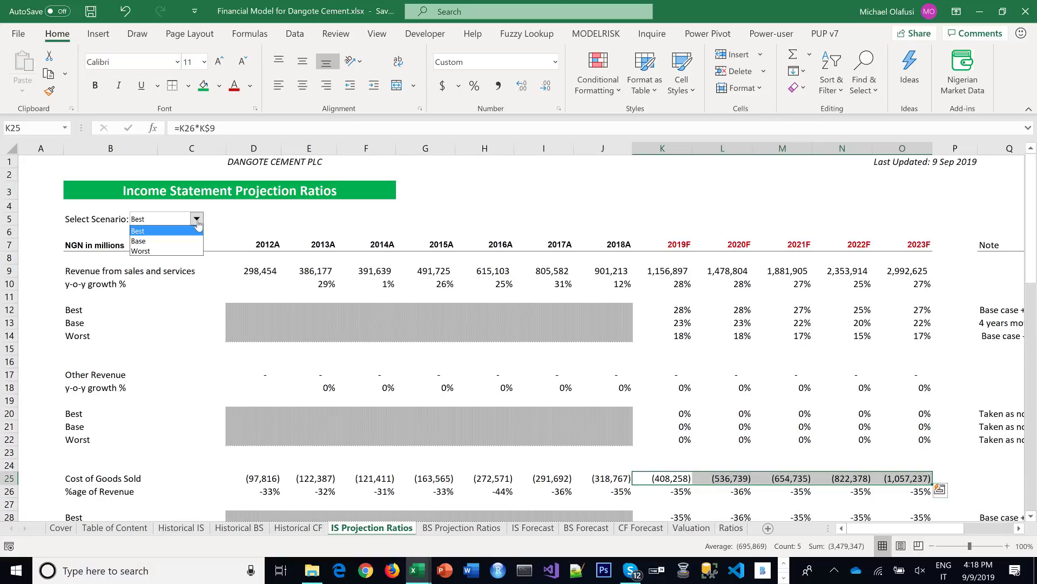
left_click(166, 251)
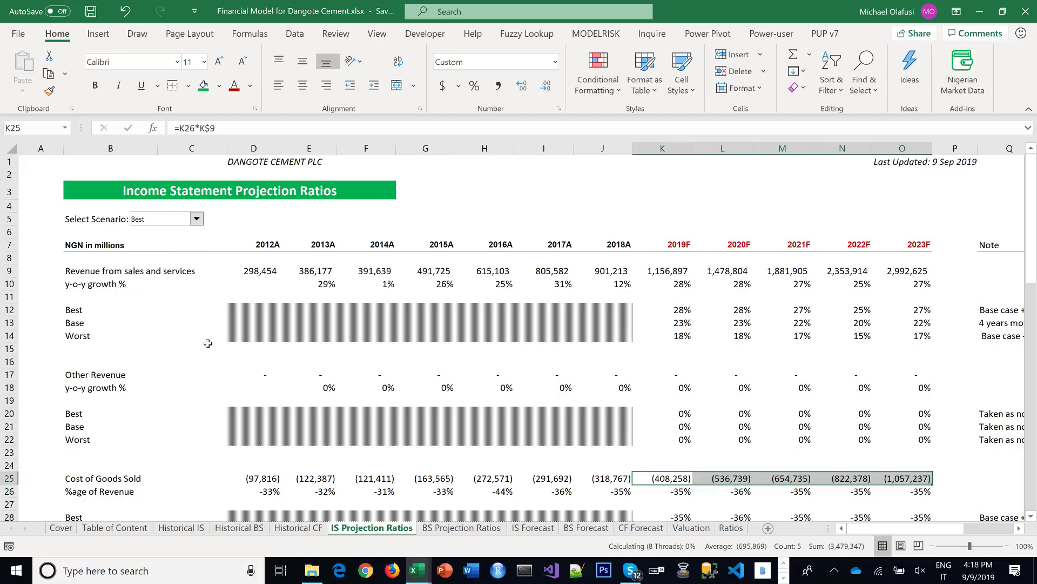
left_click(332, 360)
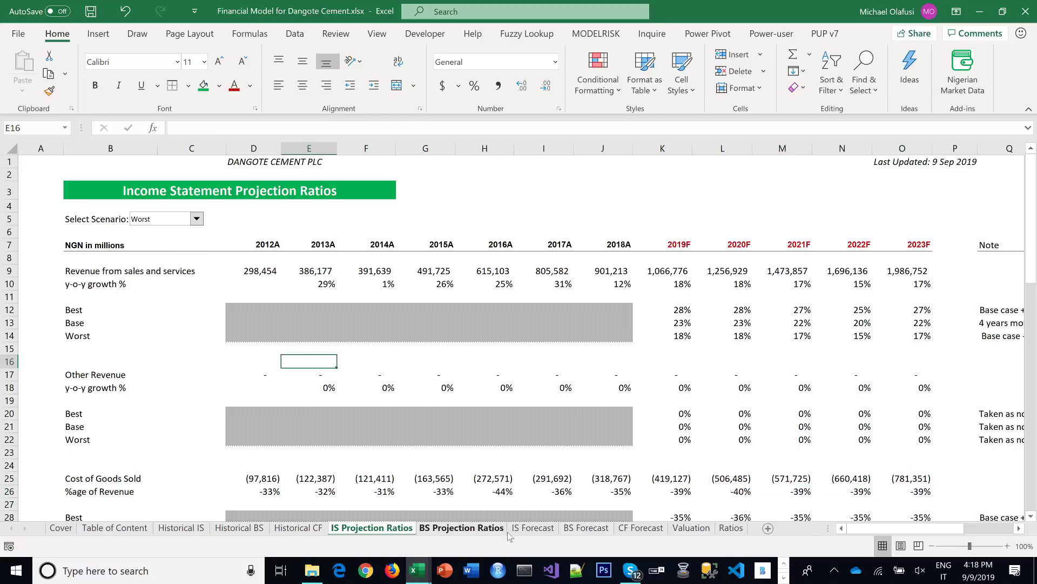
left_click(533, 528)
scroll(900, 441, "down", 2)
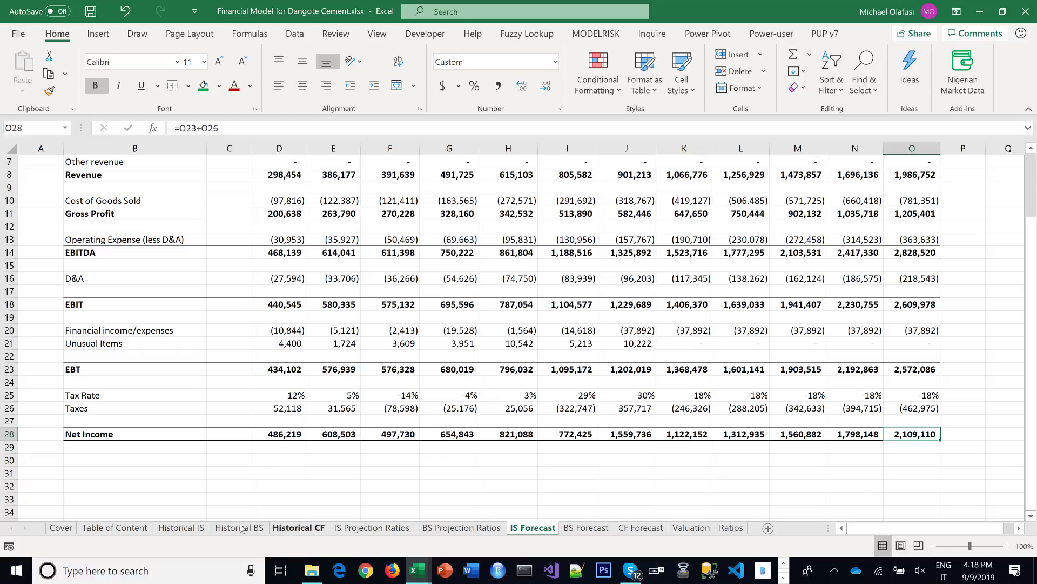
Set the scenario on the IS Projection Ratios sheet back to Best
left_click(373, 528)
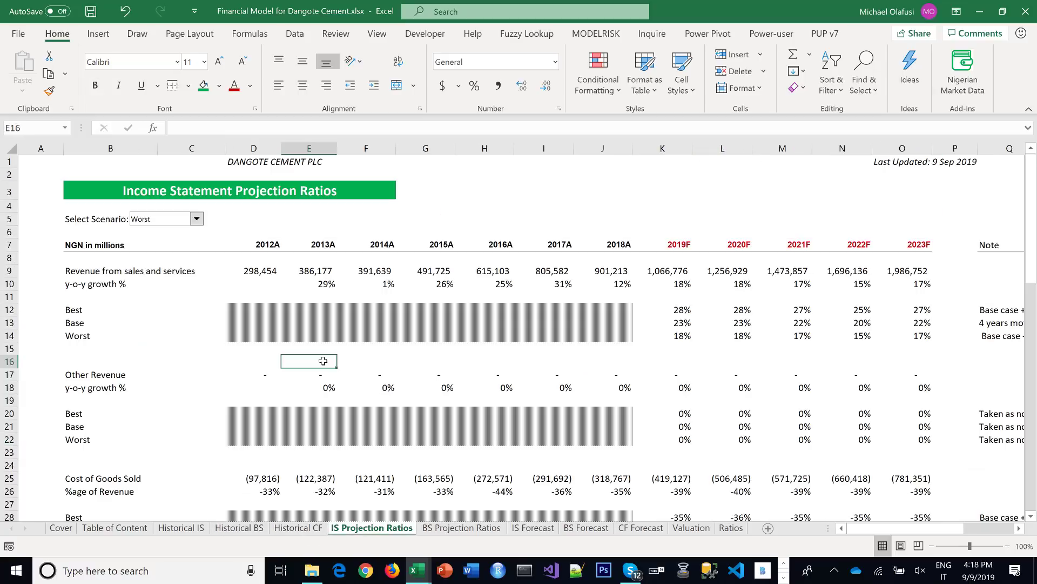
left_click(197, 219)
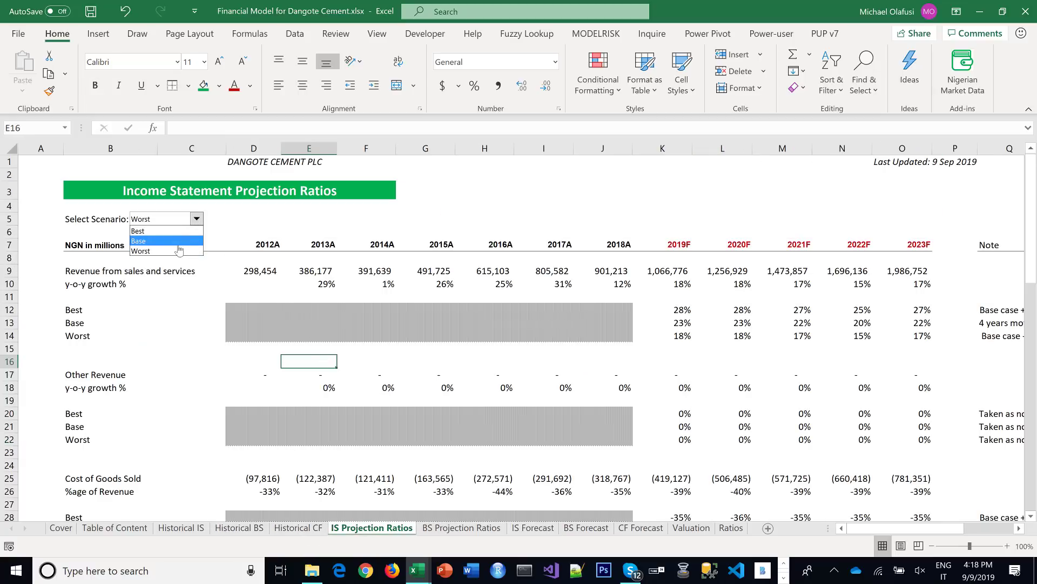
left_click(176, 234)
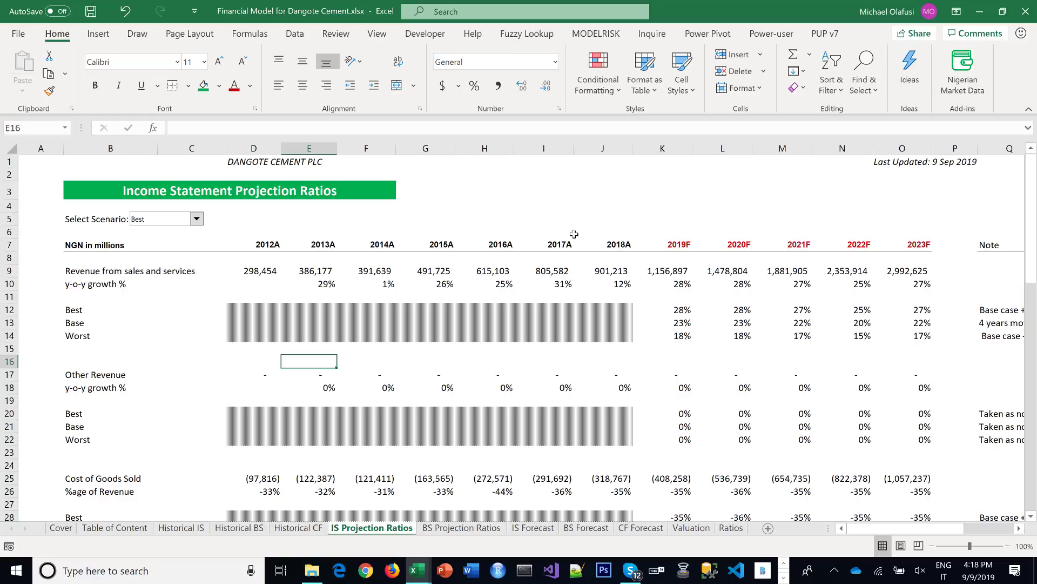
Start a formula in cell I1 of IS Projection Ratios with the text "Currently running scenario: " joined by an ampersand
left_click(596, 197)
left_click_drag(596, 200, 540, 161)
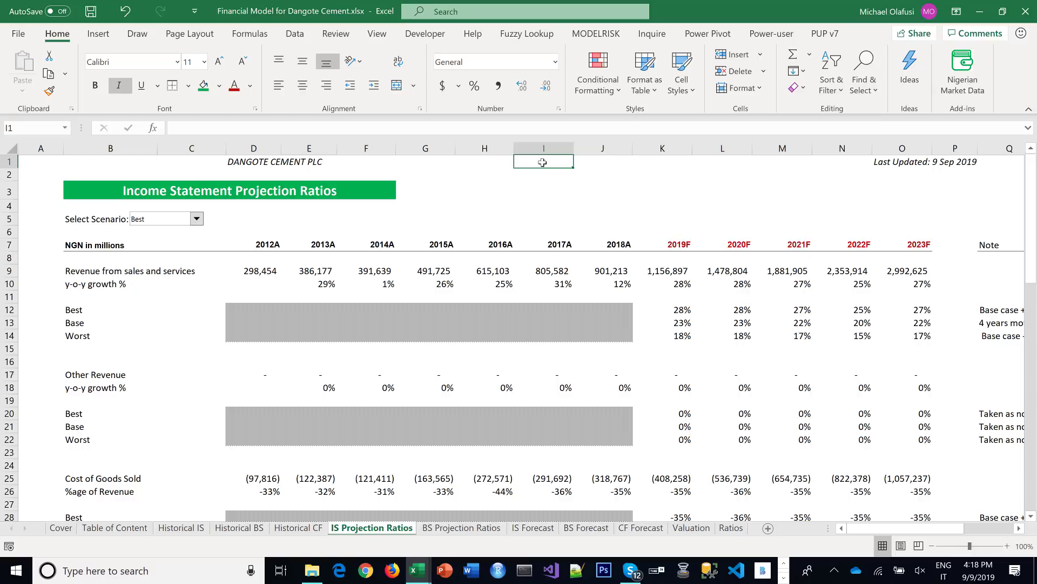
type("=")
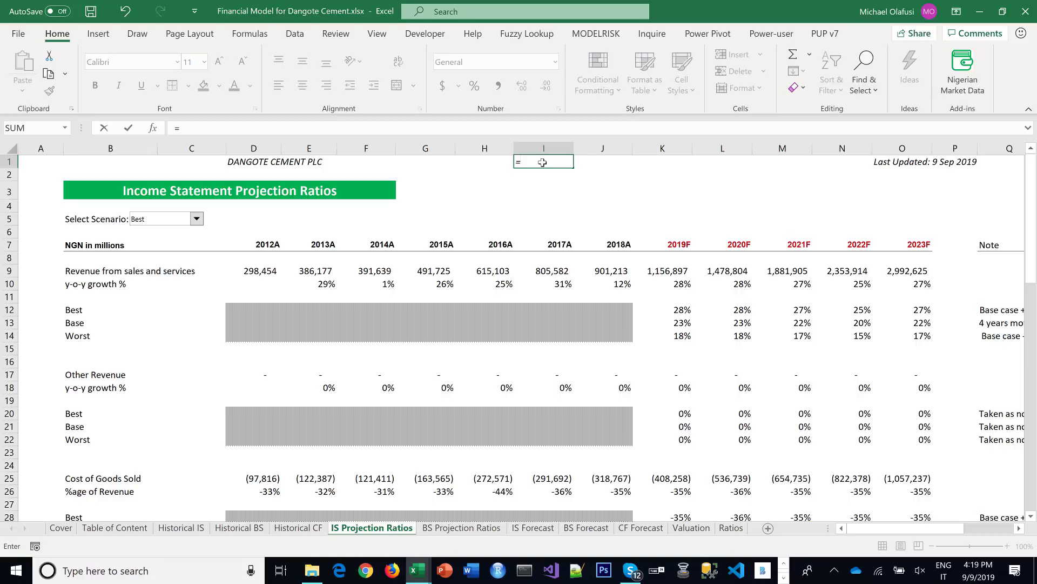
type("\"Currently runni")
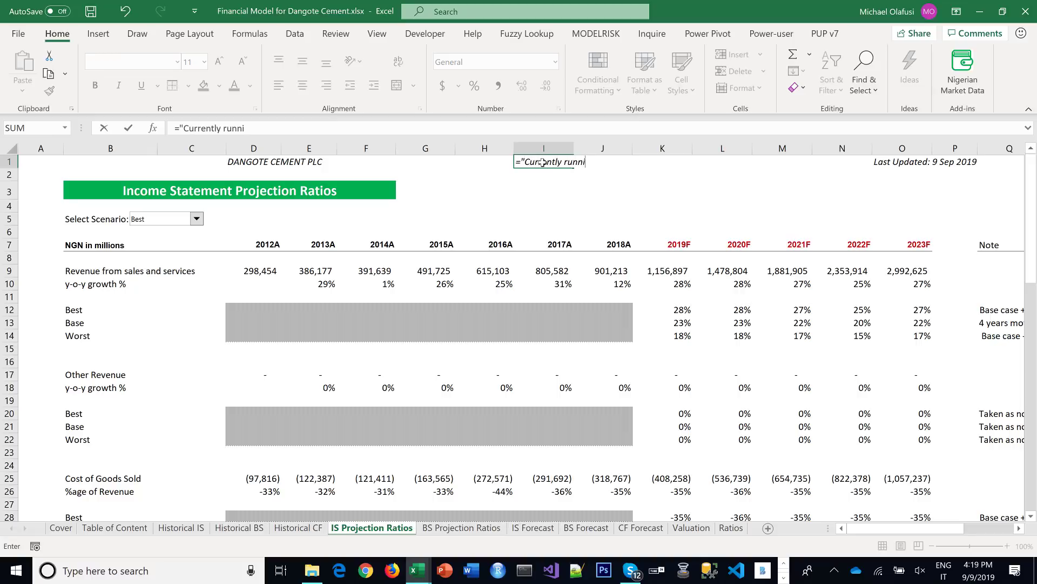
type("ng scenario: \"&")
Complete the I1 label formula with INDEX(AA1:AA3,Z1) to return the selected scenario's name, and save the workbook
type("inde")
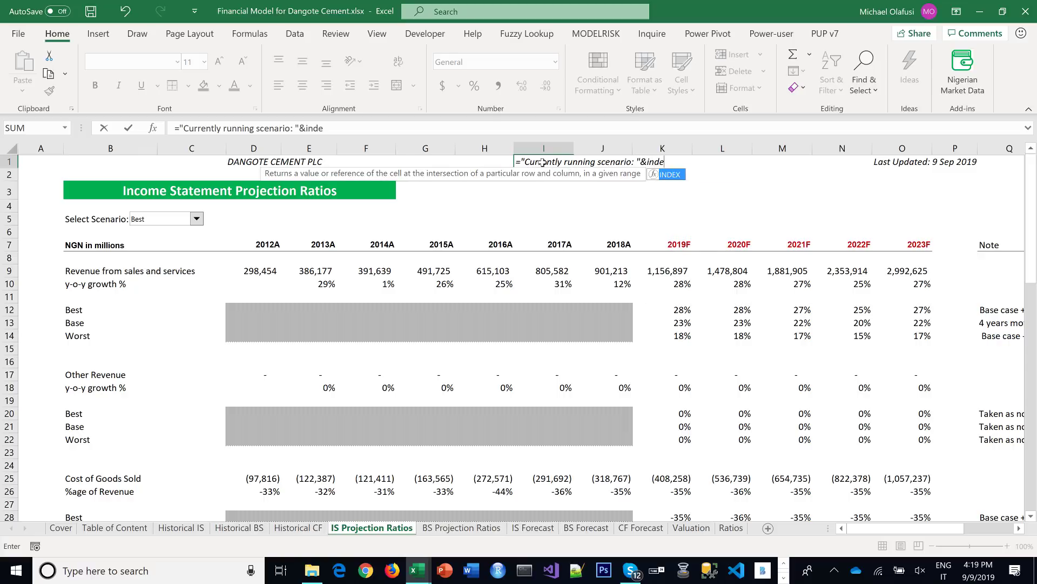
key("Tab")
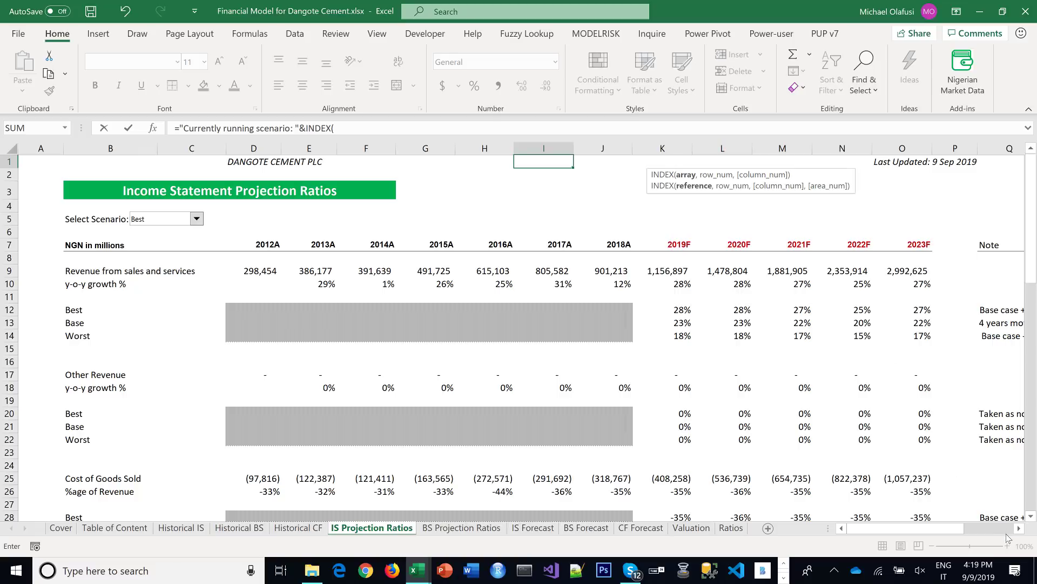
left_click(1008, 528)
left_click_drag(497, 162, 505, 192)
type(",")
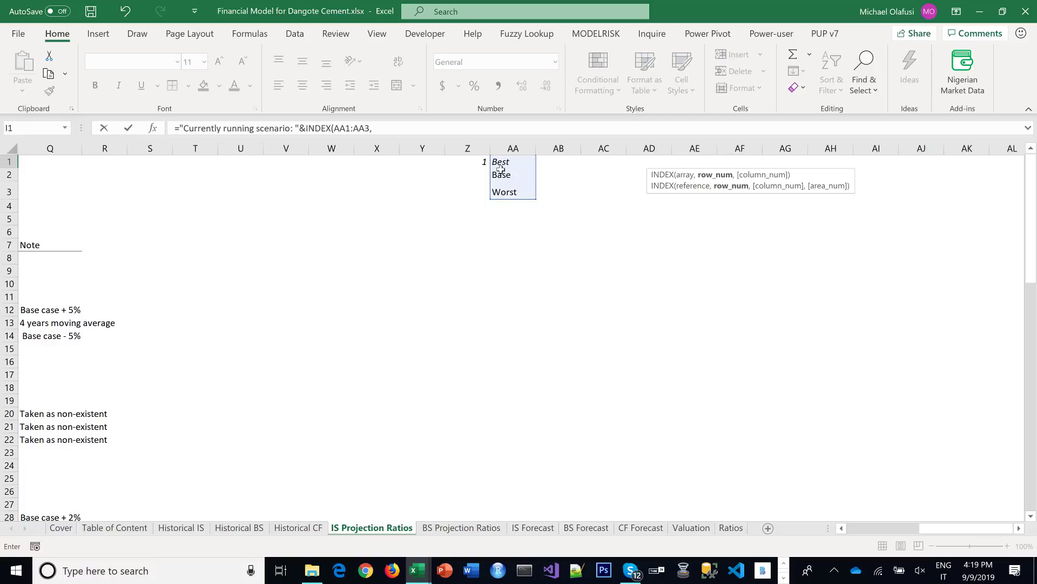
left_click(472, 163)
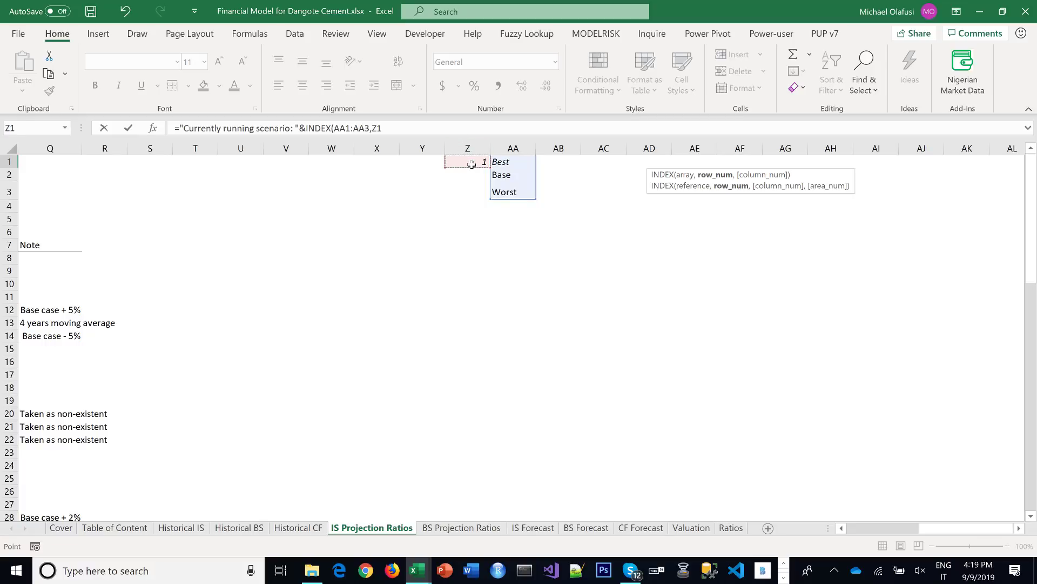
type(")")
key("ctrl+Return")
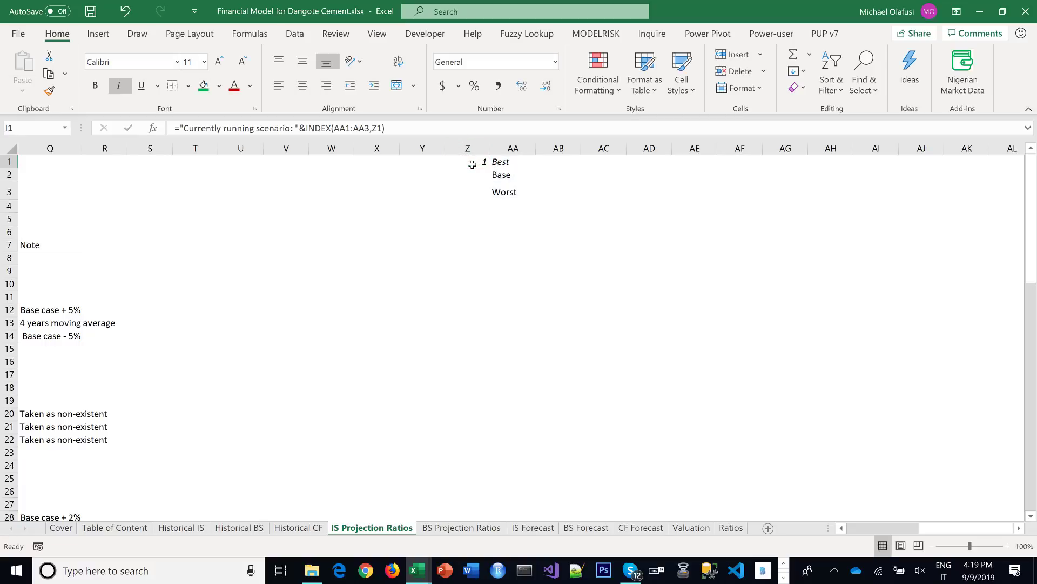
key("ctrl+Home")
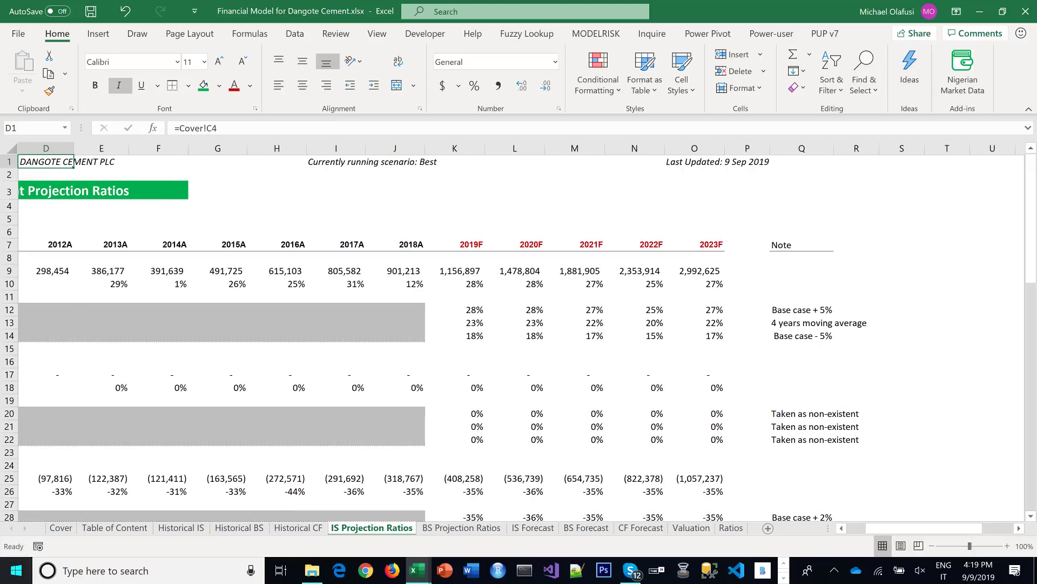
left_click(525, 205)
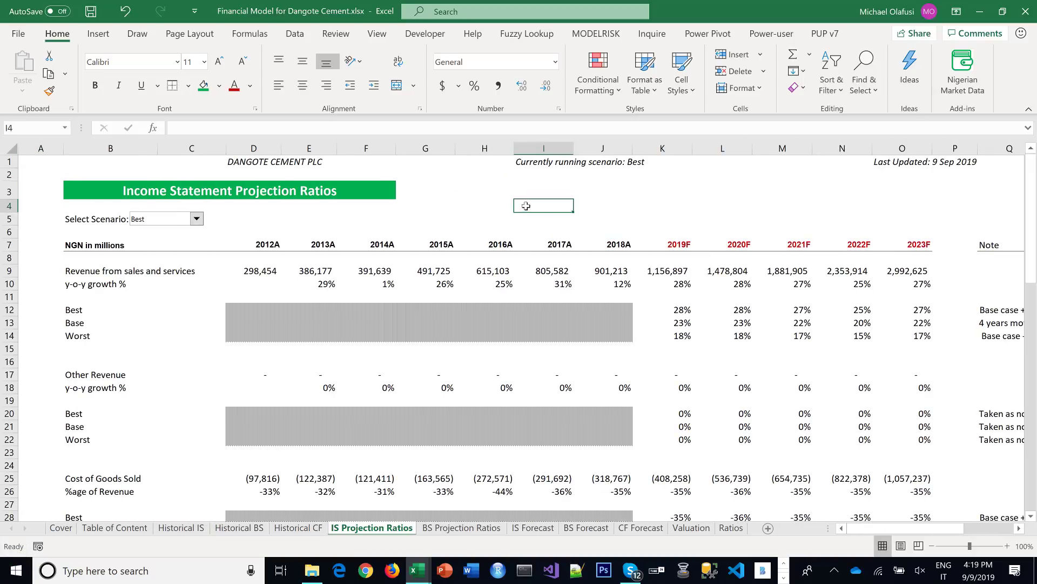
key("ctrl+s")
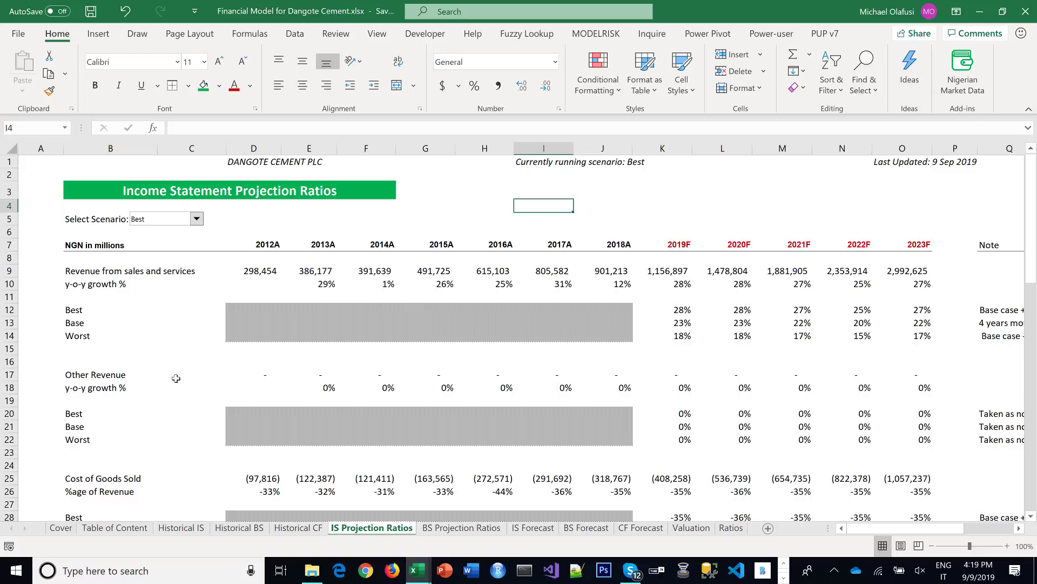
Link cell G3 of the Cover sheet to the scenario label in I1 of IS Projection Ratios
left_click(61, 528)
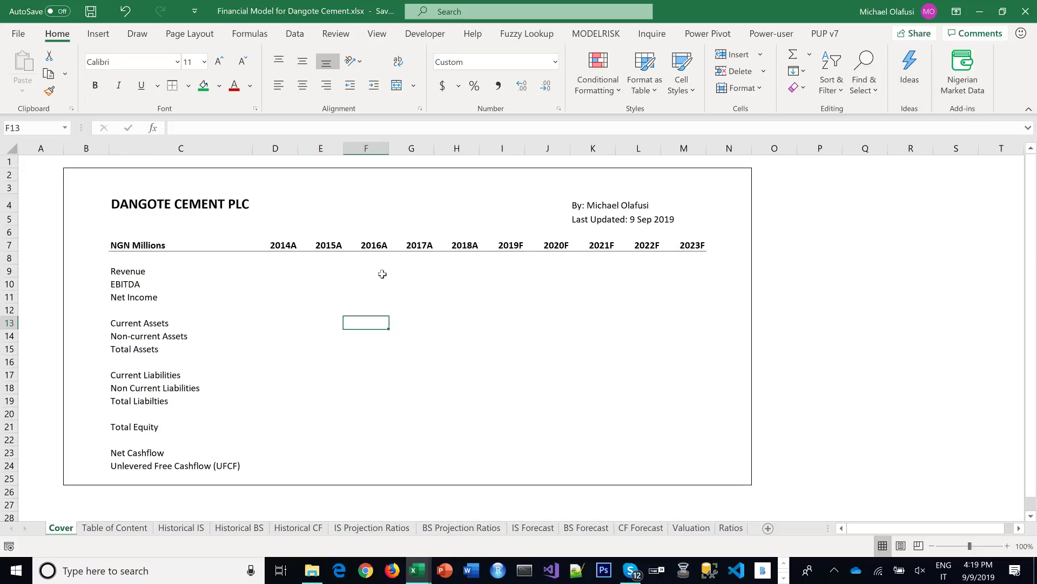
left_click(427, 185)
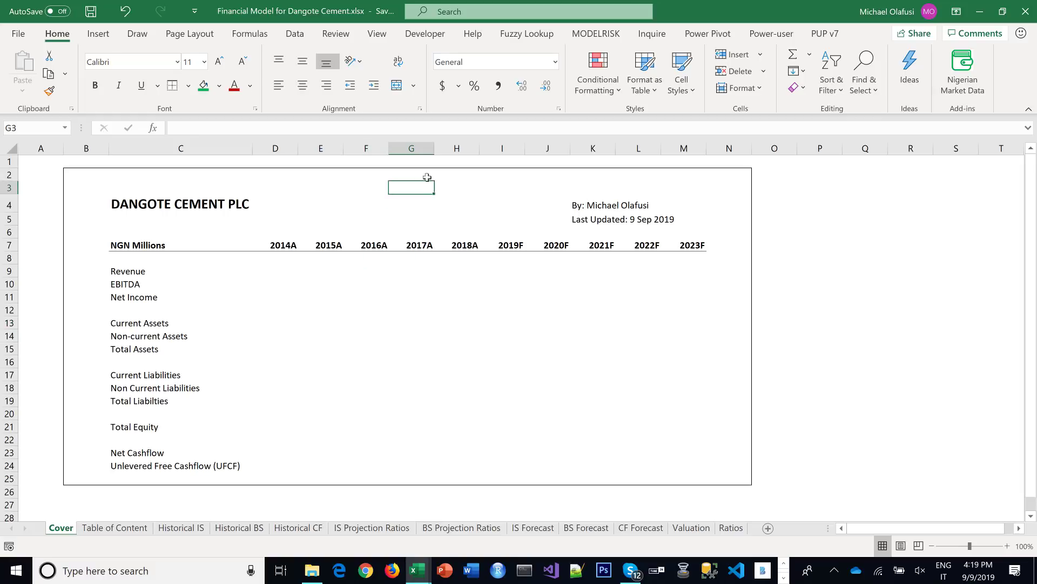
type("=")
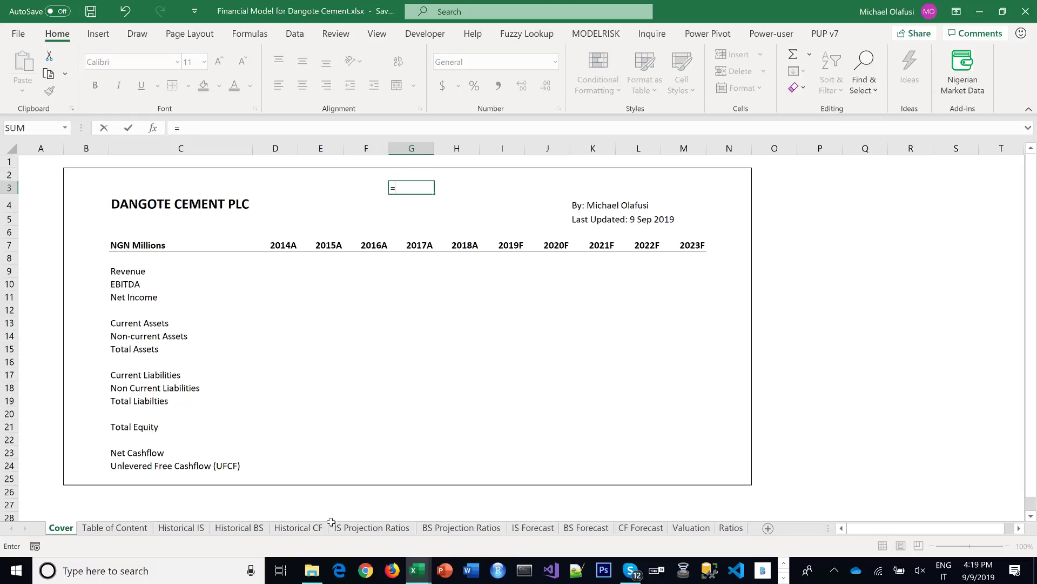
left_click(346, 532)
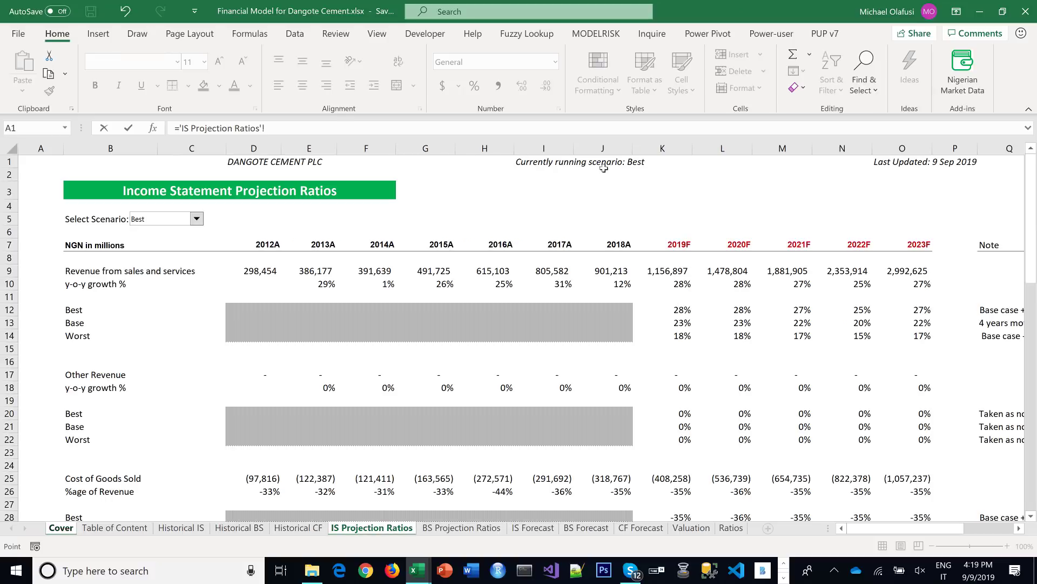
left_click(539, 162)
key("Return")
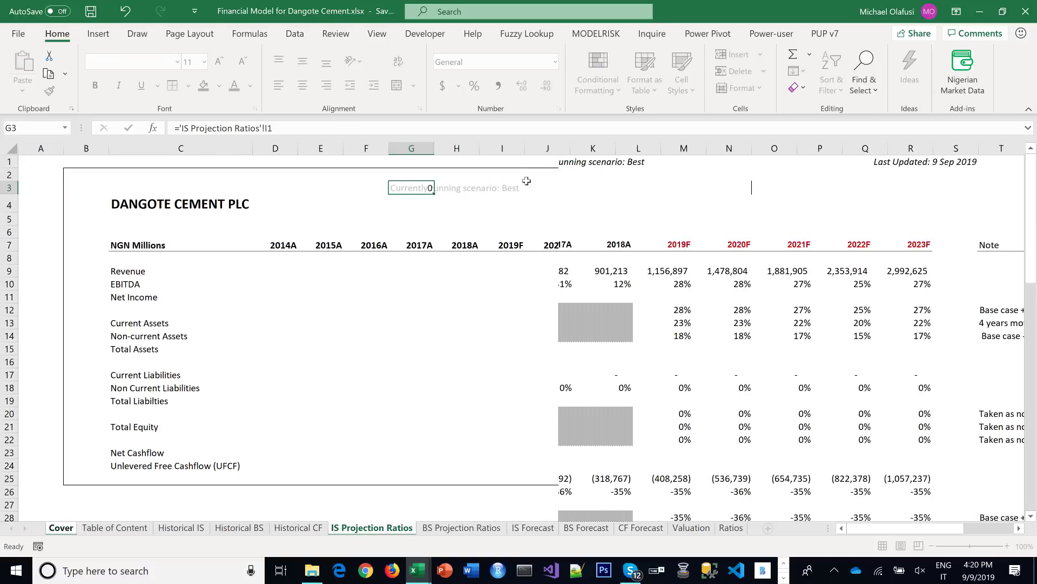
Italicize the scenario label in G3 of the Cover sheet and save the workbook
key("Up")
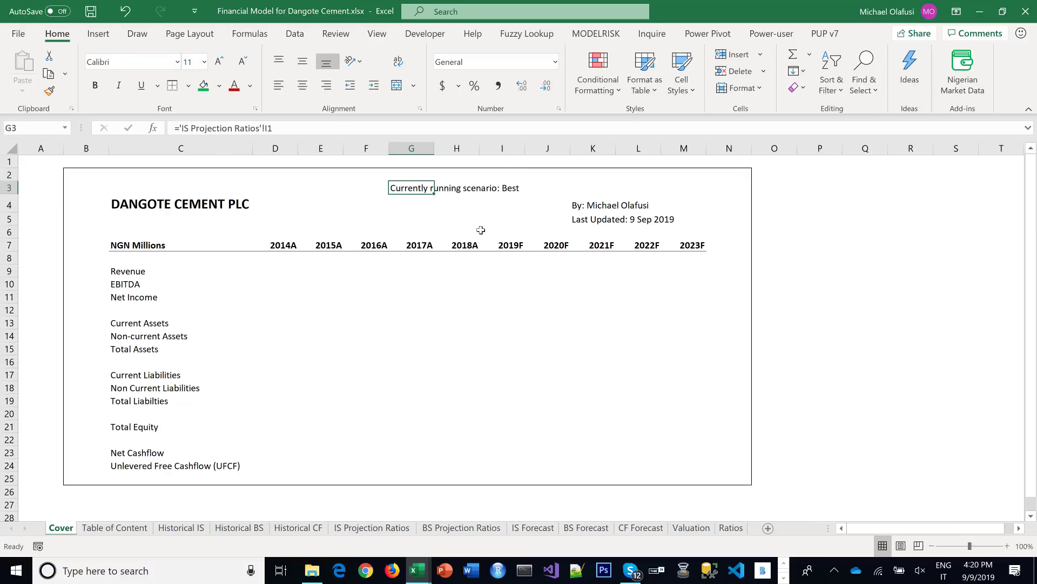
key("ctrl+i")
left_click(457, 320)
key("ctrl+s")
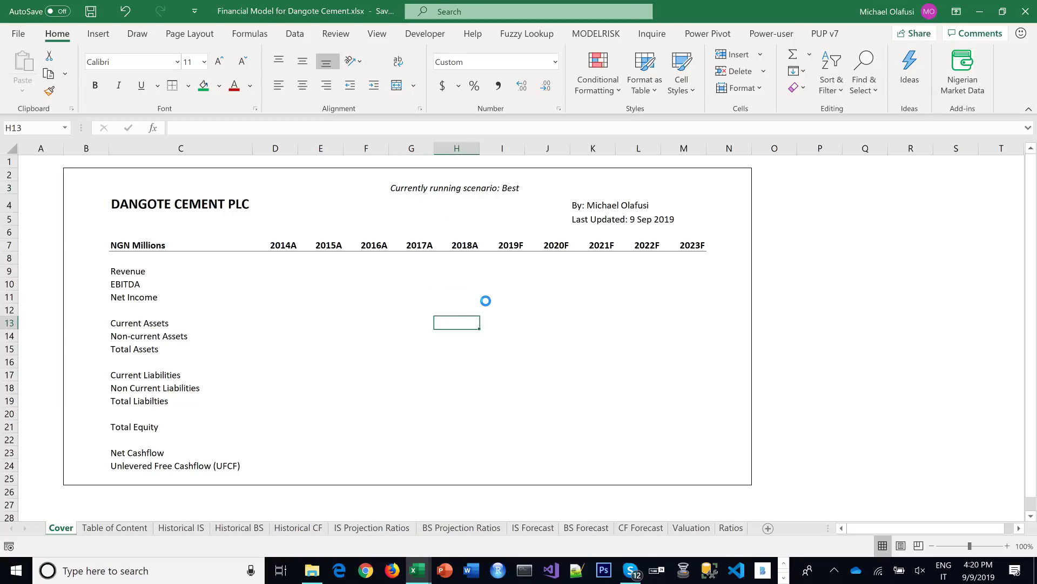
scroll(524, 396, "down", 1)
scroll(432, 435, "up", 1)
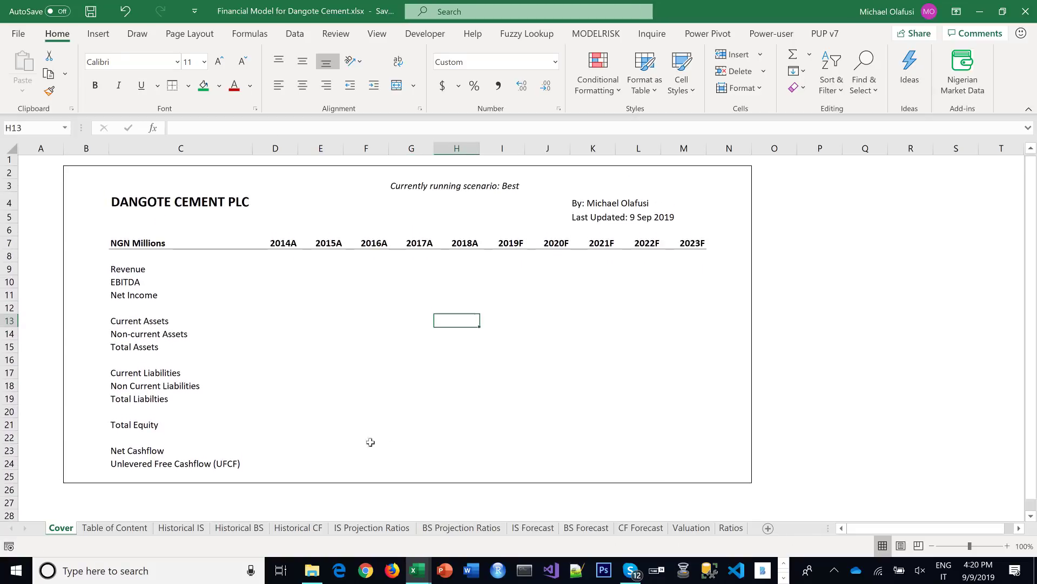
Group the sheets from Table of Content to Historical CF and link their cell I1 to I1 of IS Projection Ratios
left_click(127, 528)
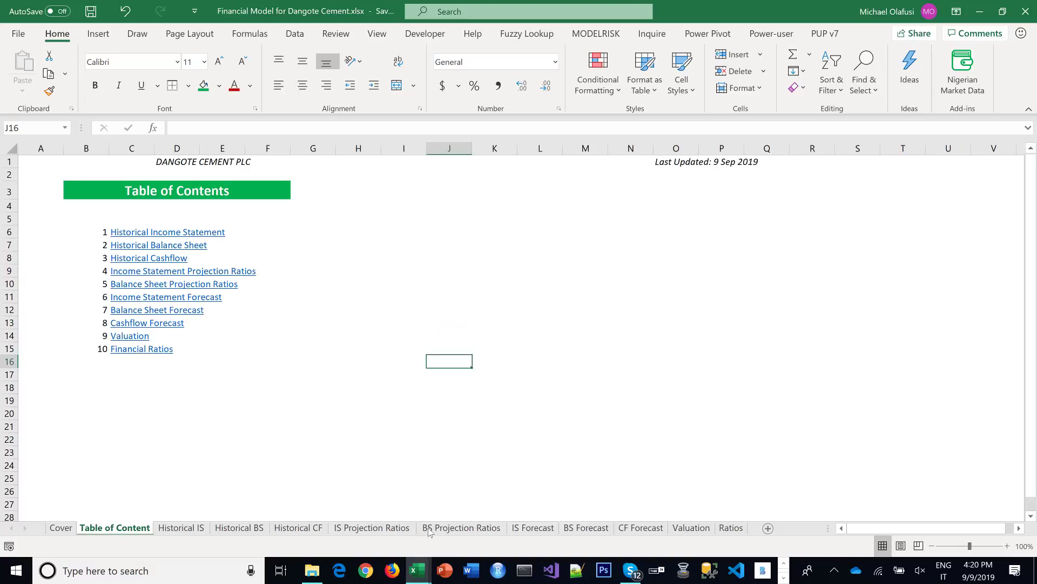
left_click(302, 528, "shift")
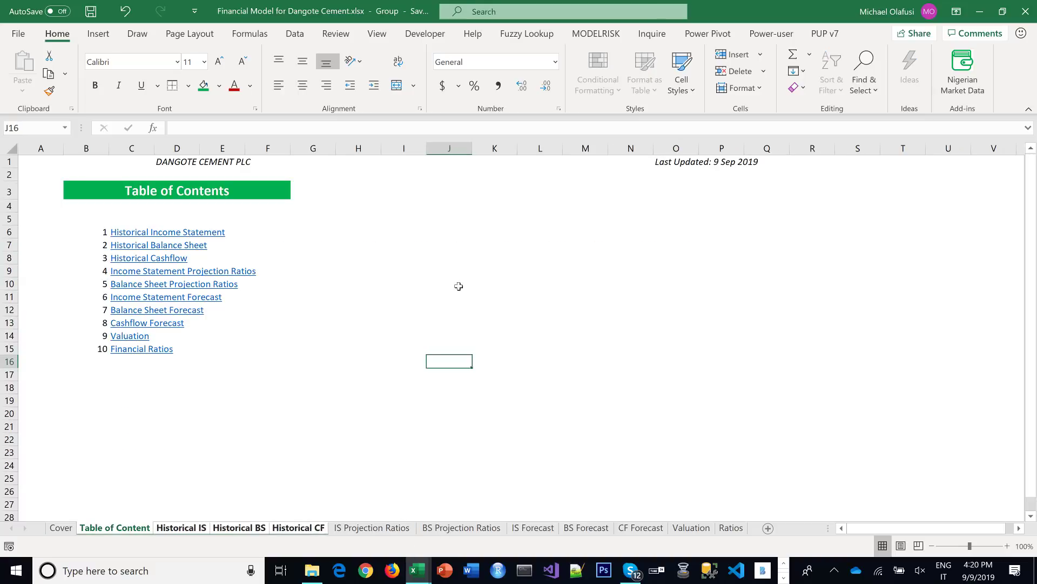
left_click(404, 165)
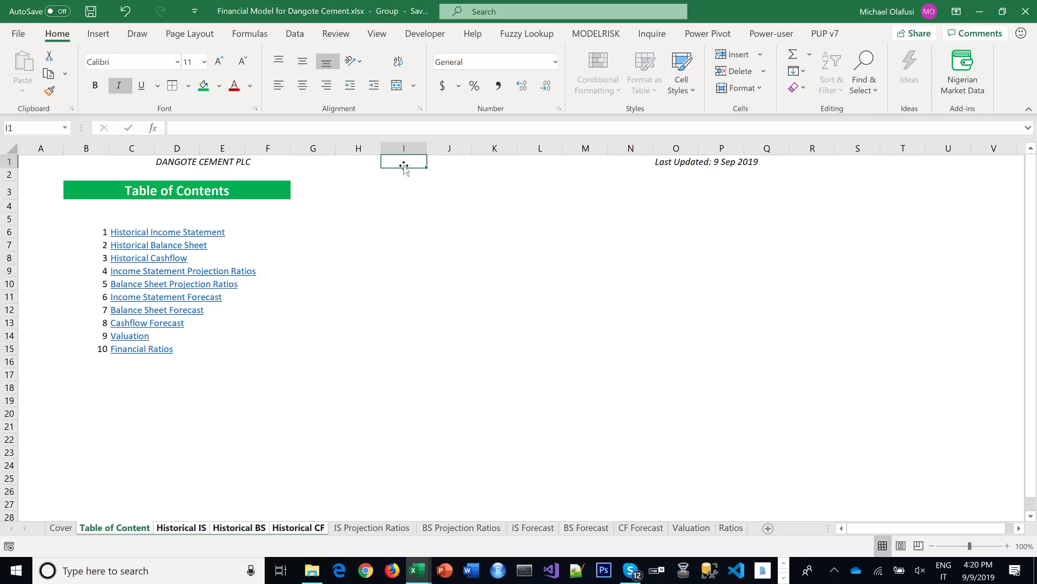
type("=")
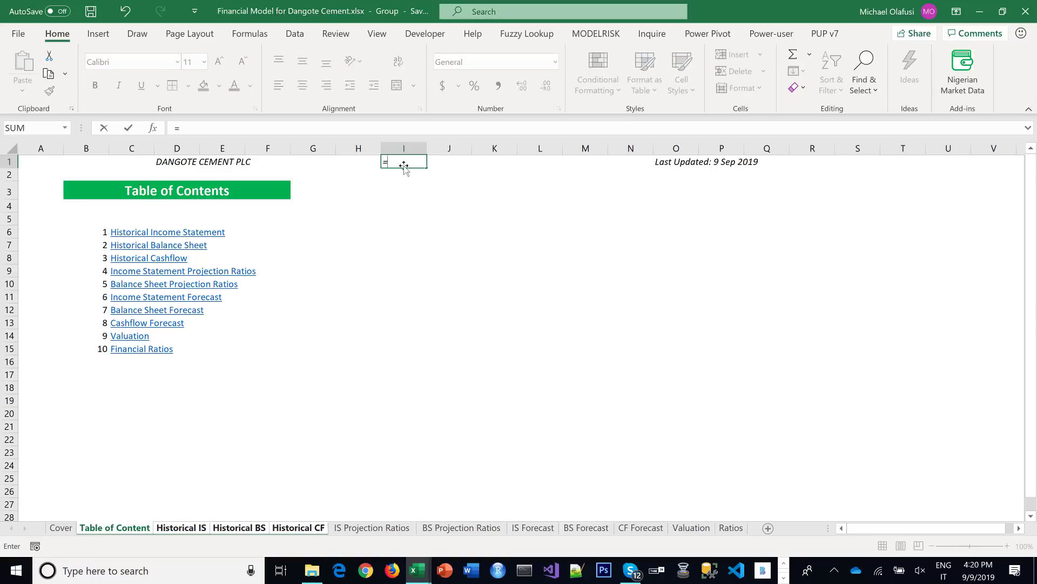
left_click(372, 517)
left_click(371, 528)
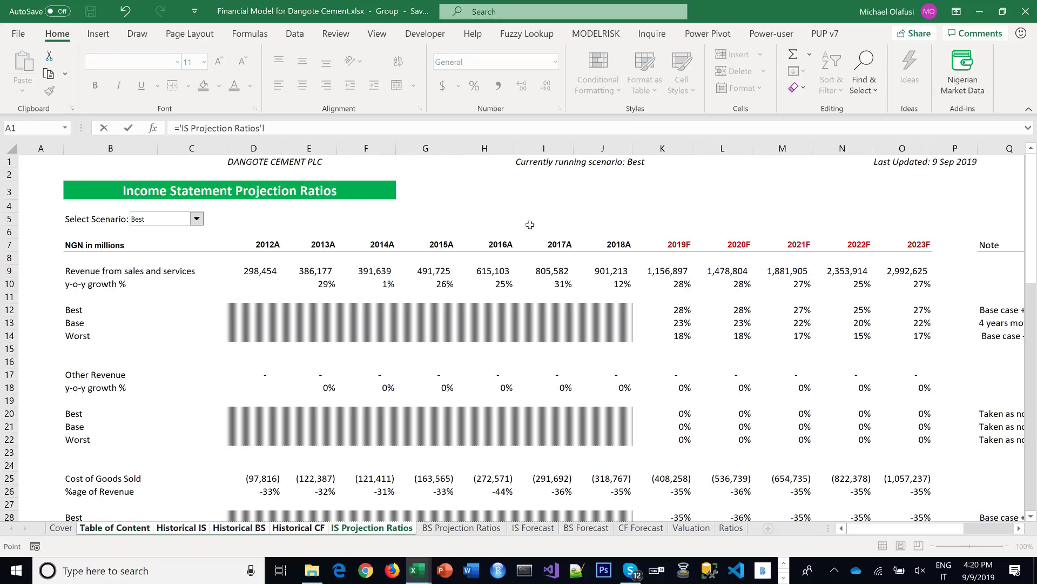
left_click(533, 162)
key("Return")
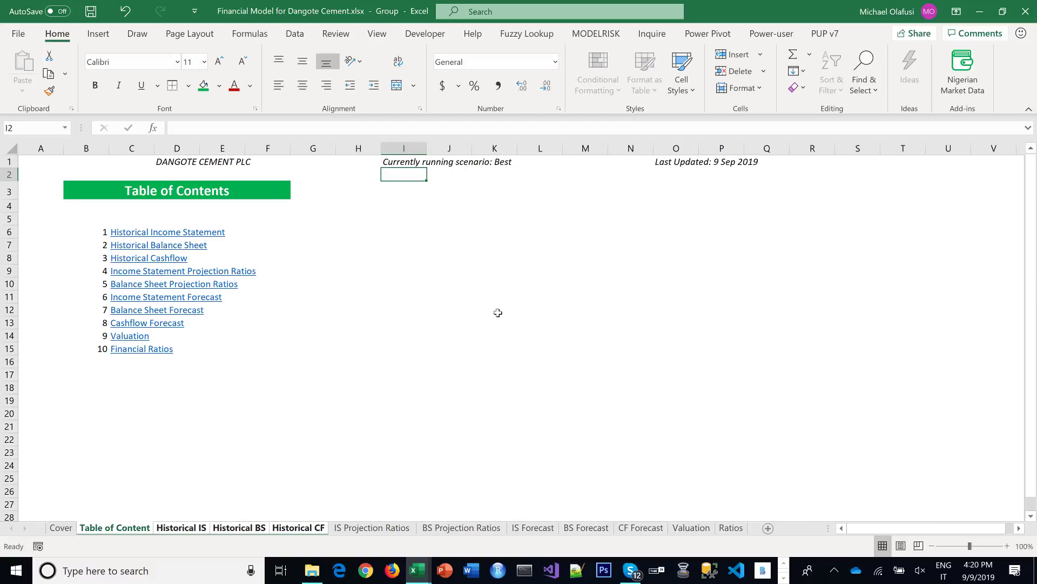
Group the sheets from BS Projection Ratios to Ratios and link their cell I1 to I1 of IS Projection Ratios
left_click(448, 528)
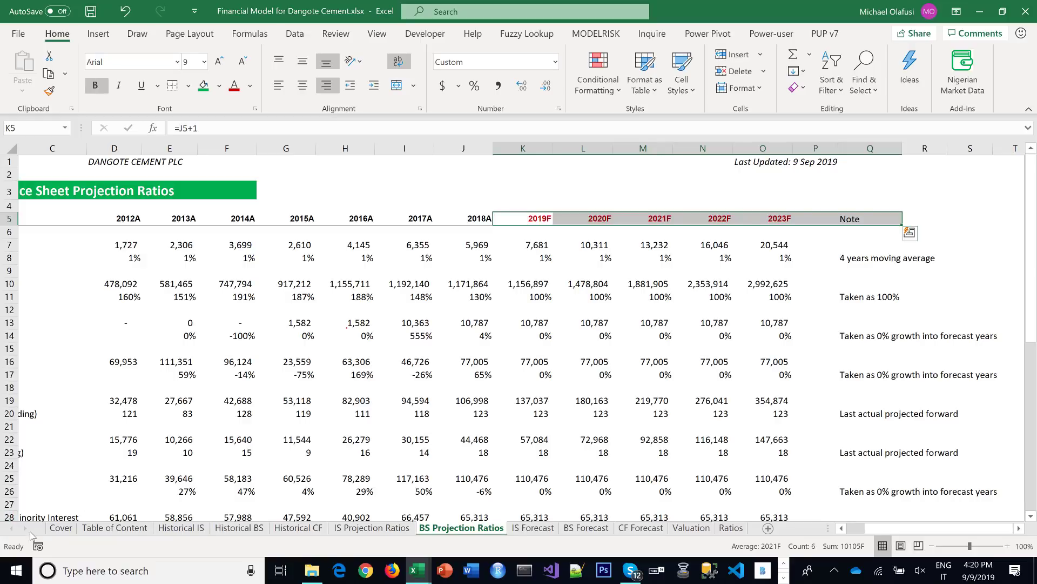
left_click(731, 528, "shift")
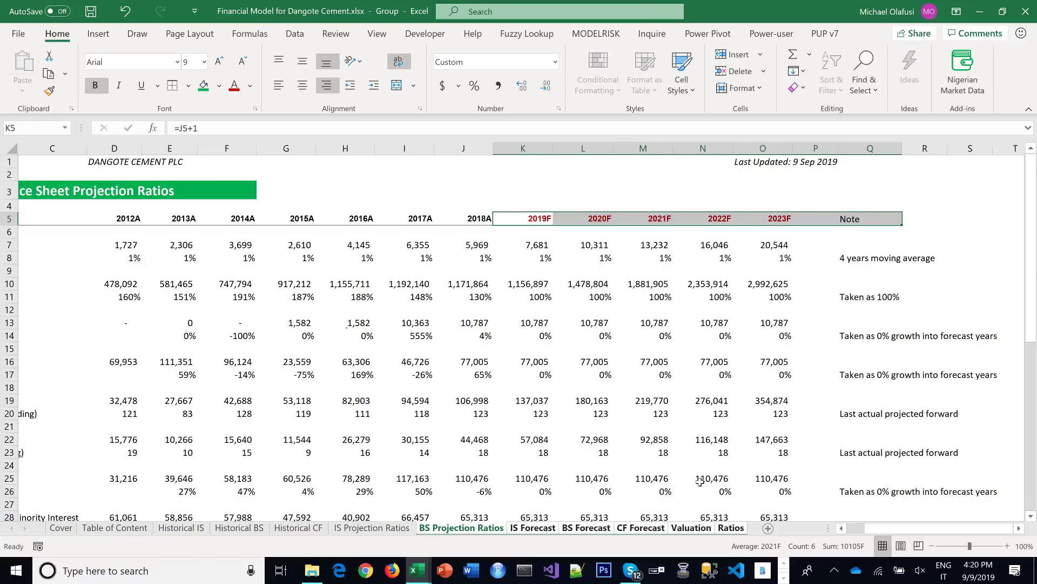
left_click(396, 159)
type("=")
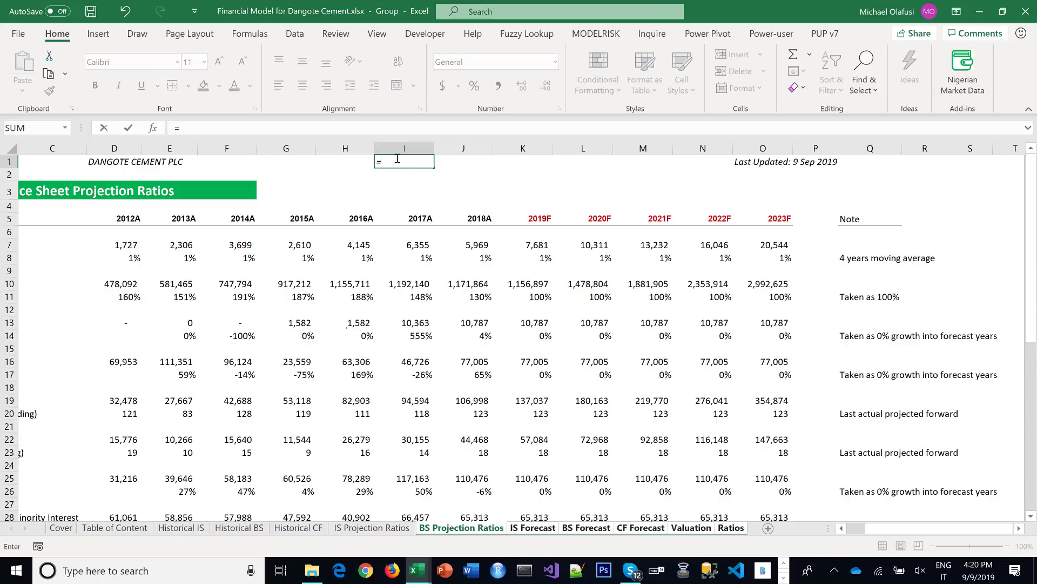
left_click(400, 529)
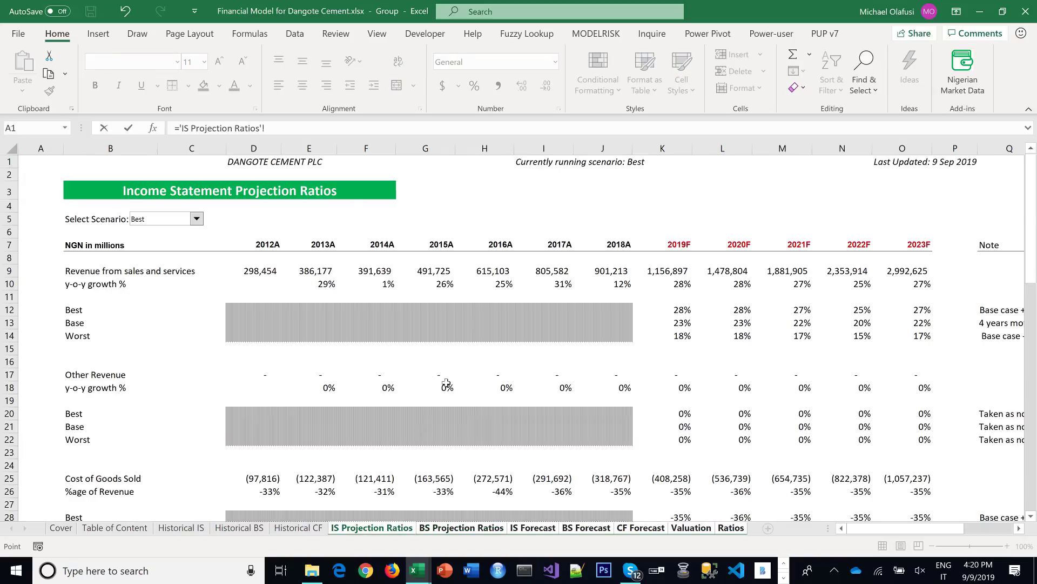
left_click(532, 165)
key("Return")
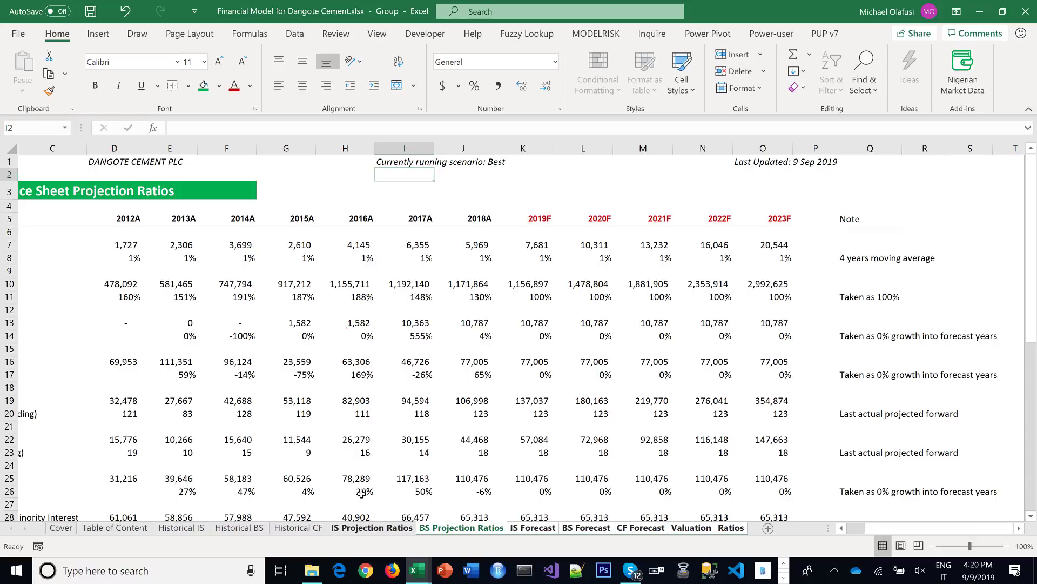
Return to the IS Projection Ratios sheet alone and set the scenario to Base
left_click(356, 528)
left_click(309, 350)
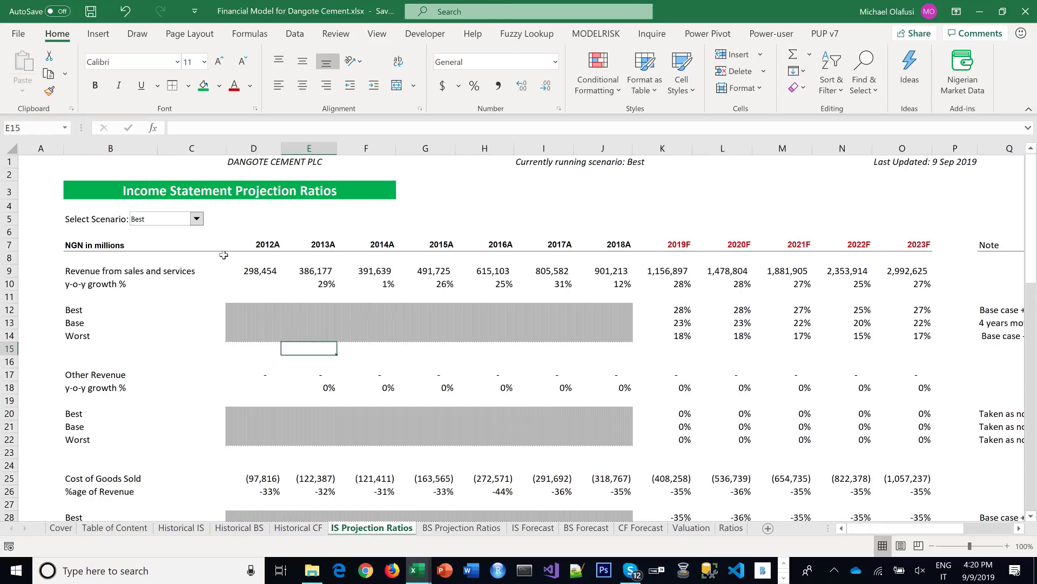
left_click(197, 219)
left_click(142, 241)
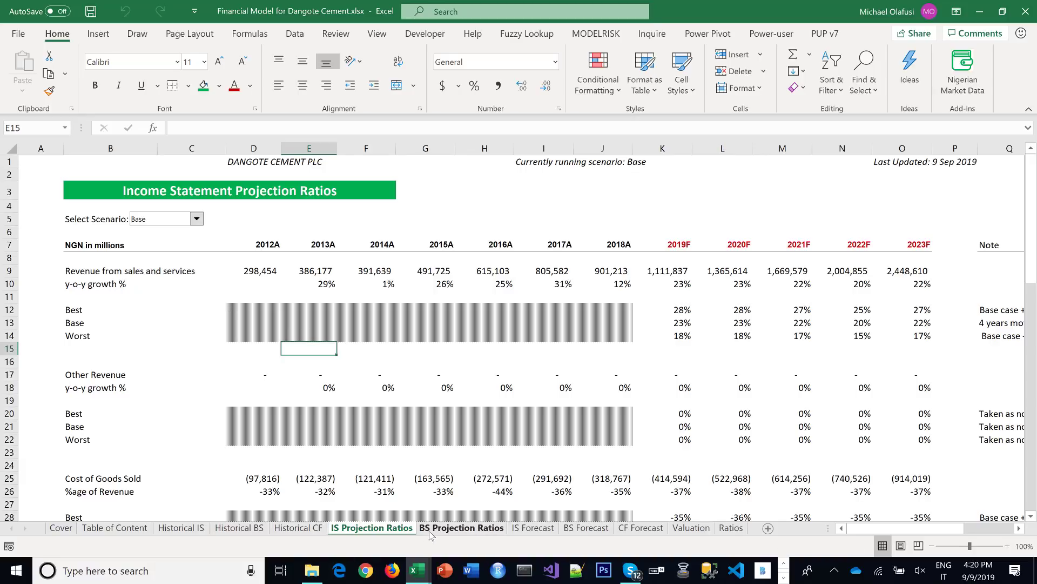
Check the scenario label on the Cover sheet, save the workbook and return to IS Projection Ratios
left_click(61, 527)
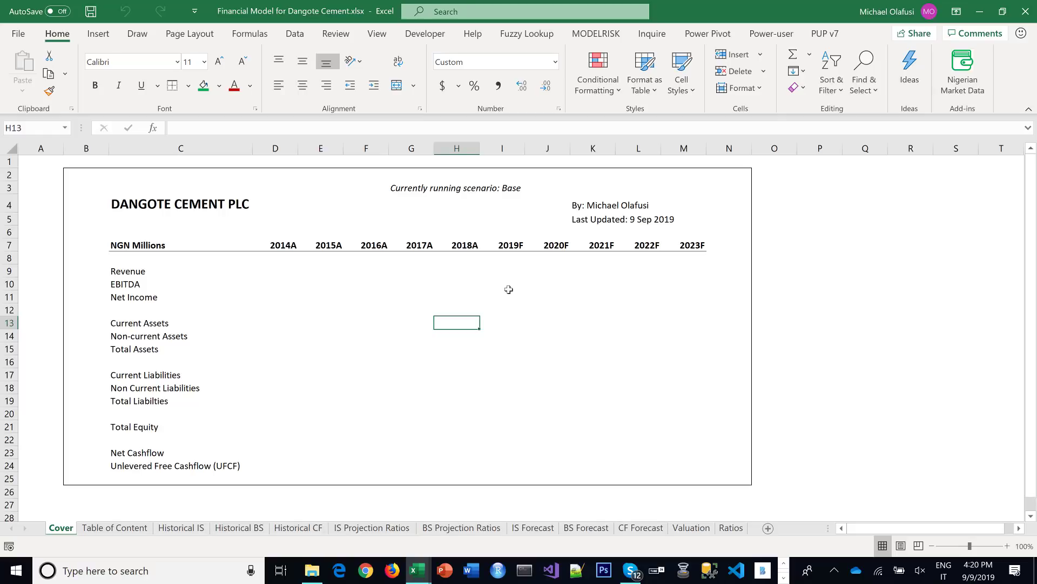
key("ctrl+s")
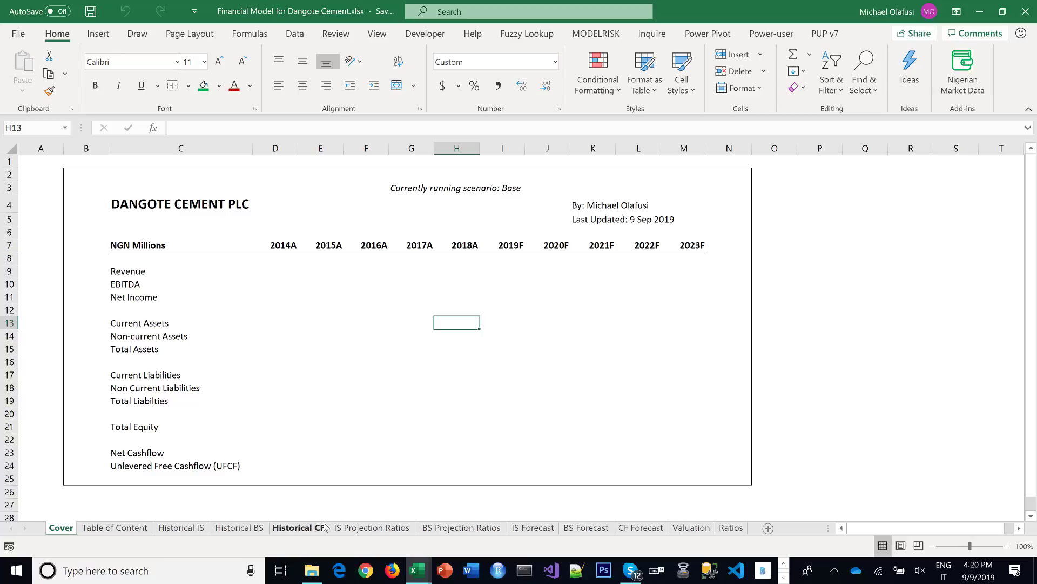
left_click(371, 527)
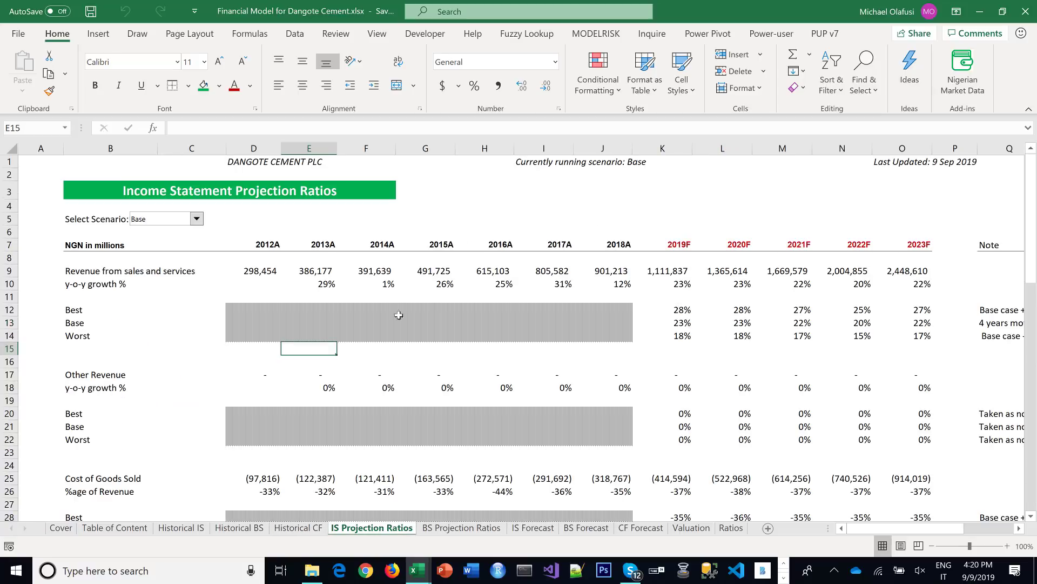
Open IS Projection Ratios through its Table of Content link and enter ">> Table of Contents" in cell M1
left_click(115, 528)
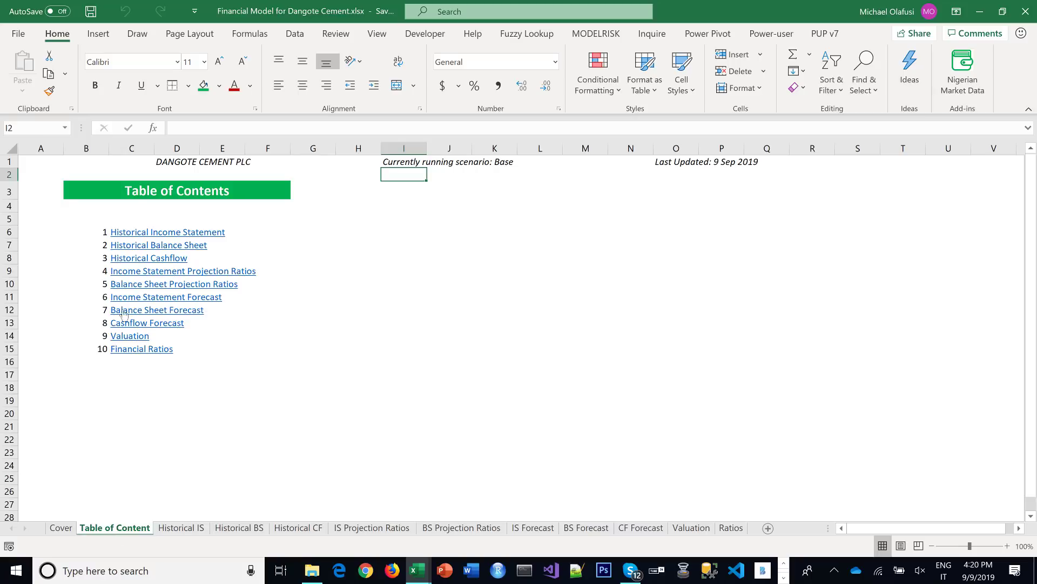
left_click(131, 273)
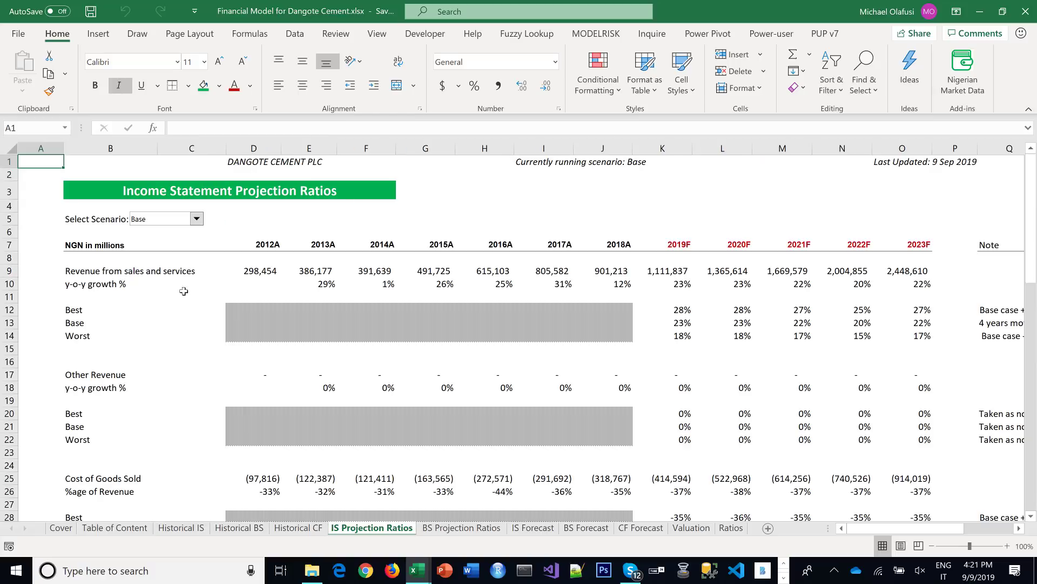
left_click(782, 164)
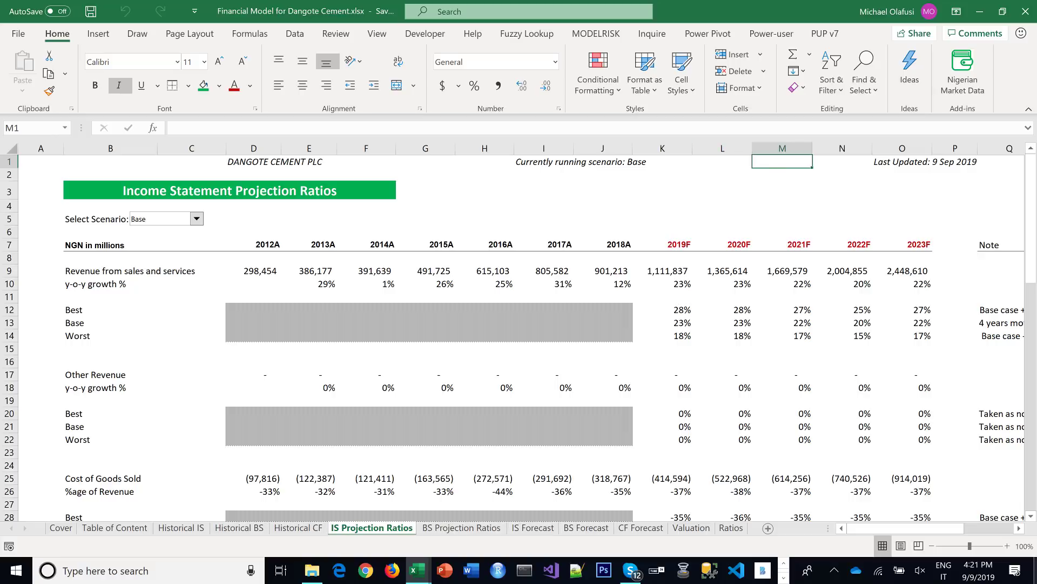
type(">>")
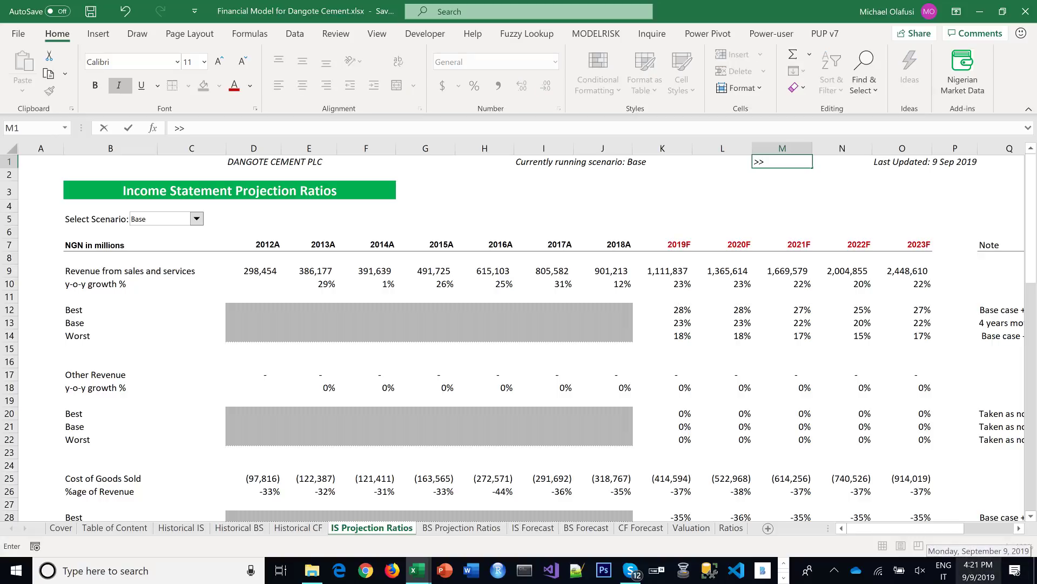
type(" Table of Contents")
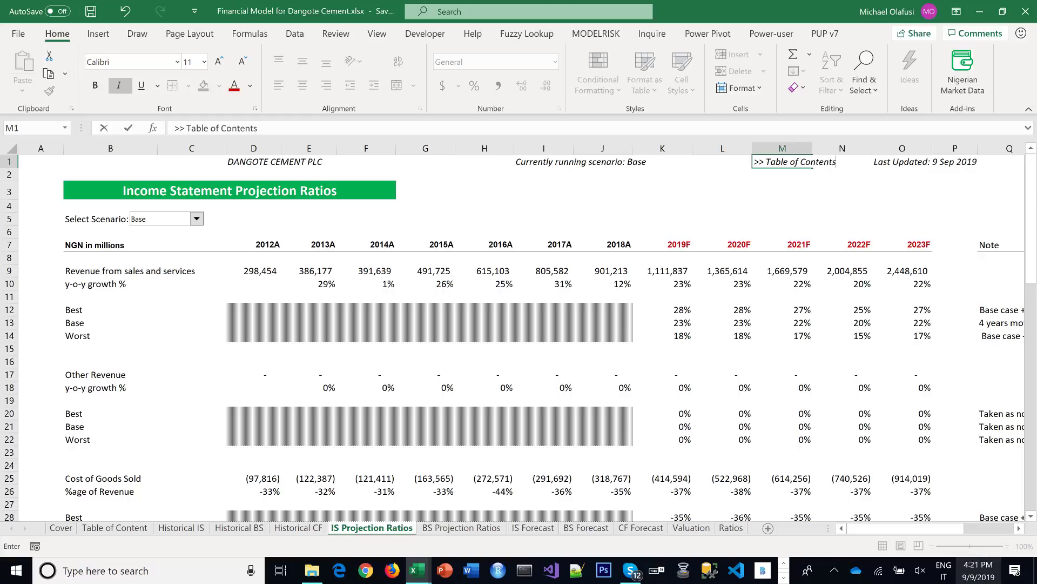
key("ctrl+Return")
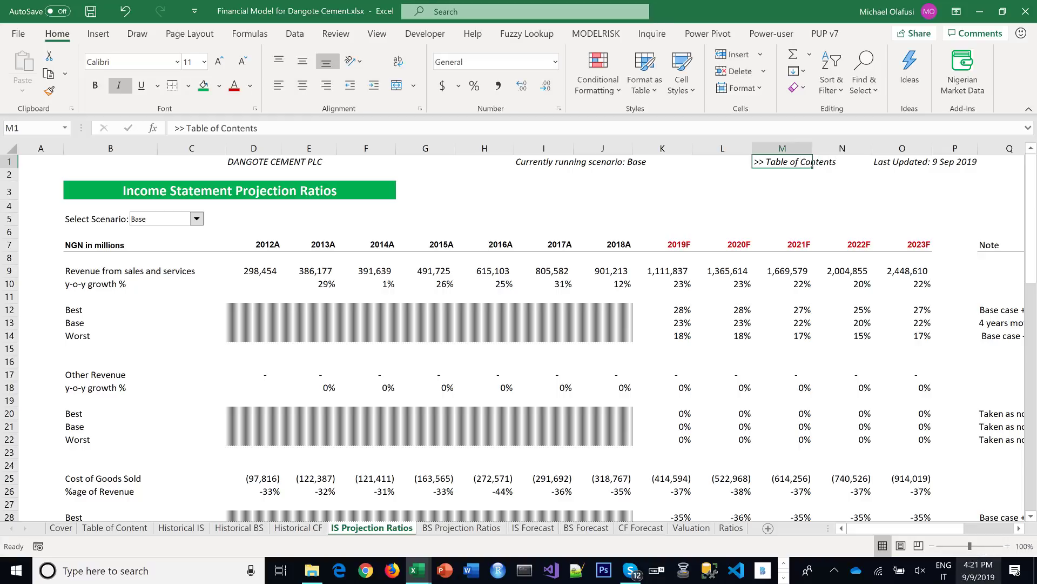
Hyperlink M1 to cell A1 of the Table of Content sheet in italics and test the link in both directions
right_click(796, 168)
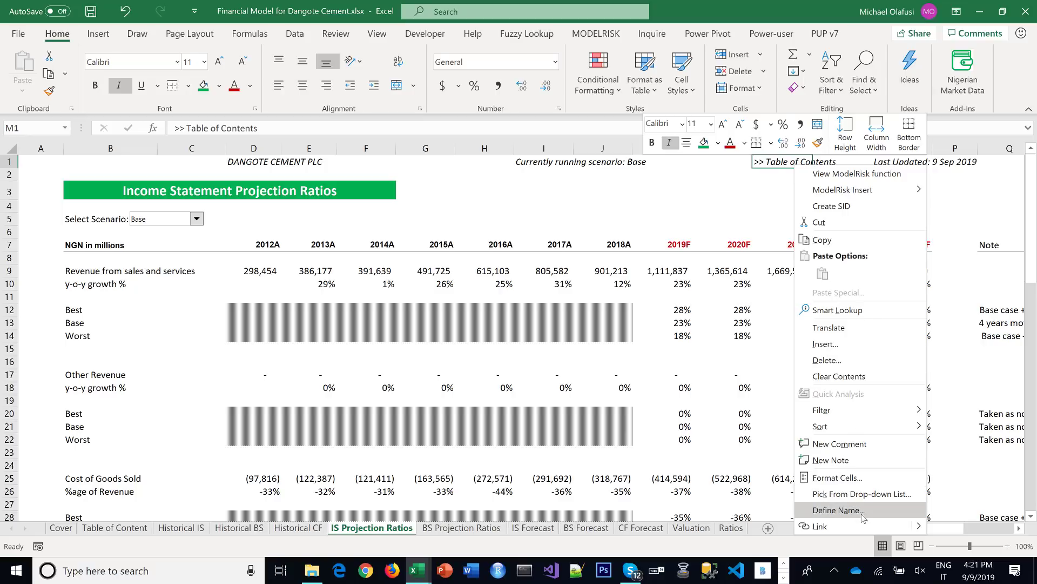
key("Escape")
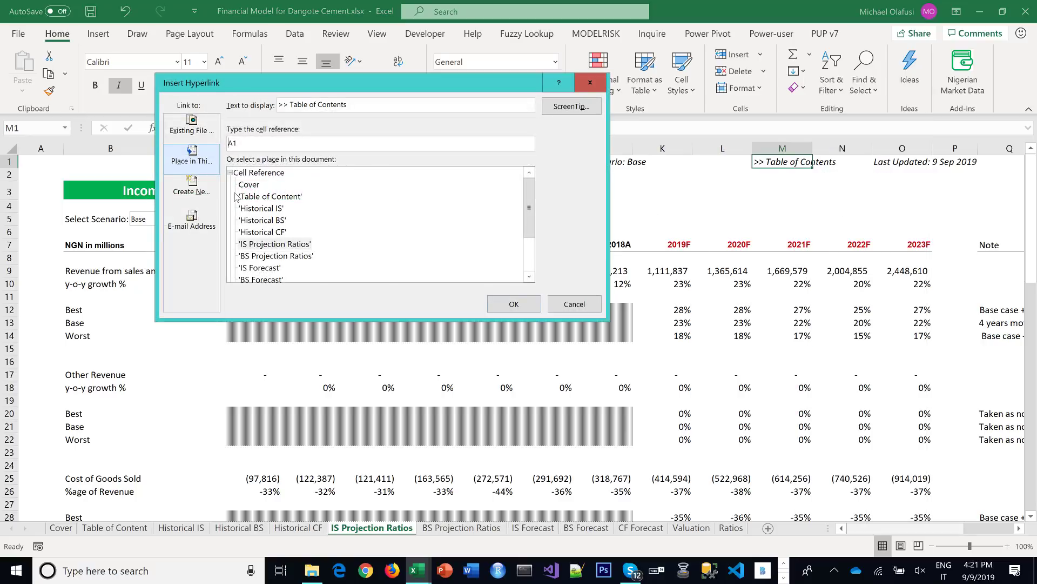
left_click(248, 197)
left_click(520, 310)
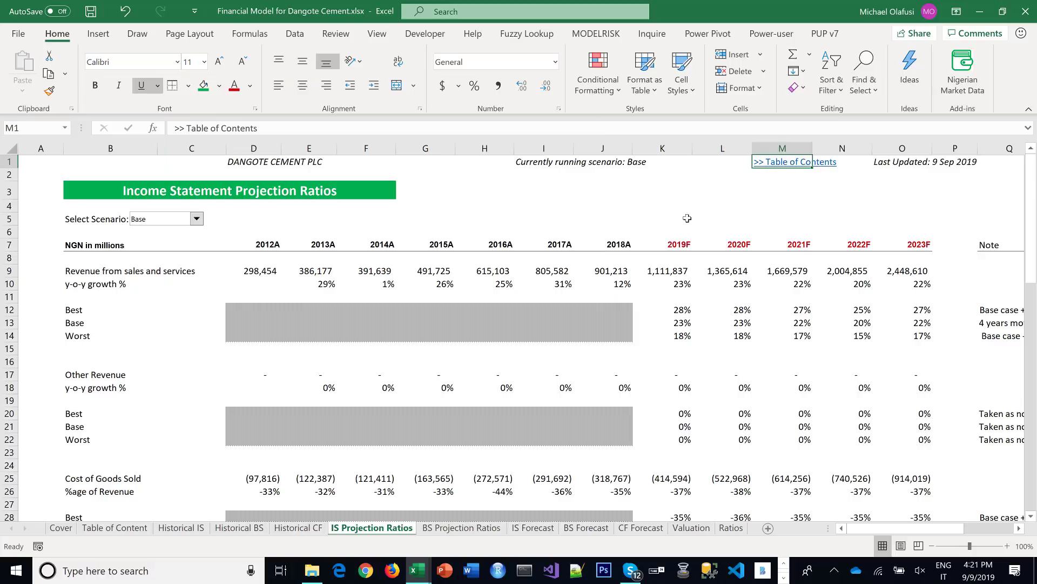
key("ctrl+i")
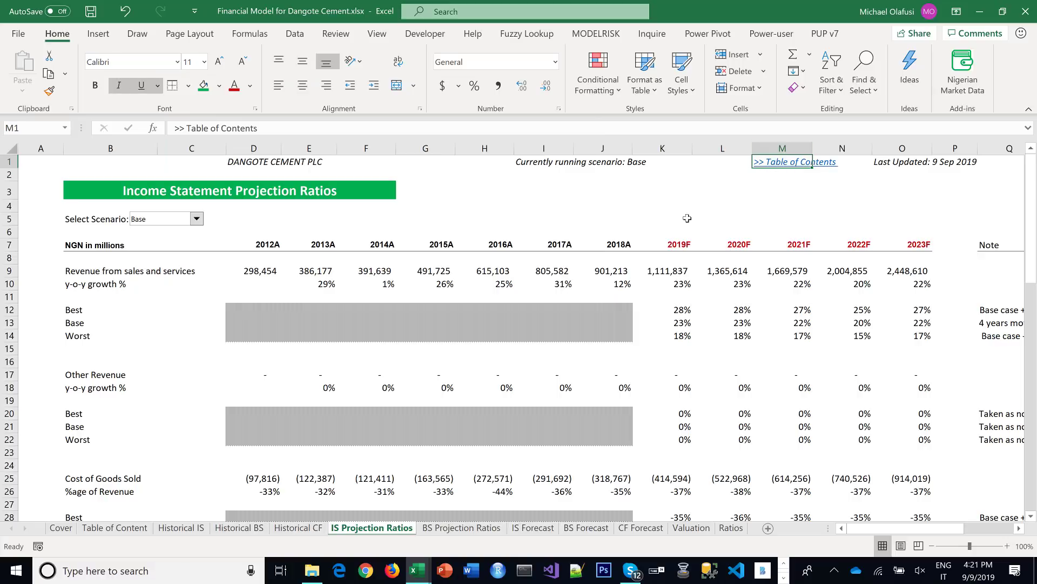
left_click(772, 163)
left_click(146, 272)
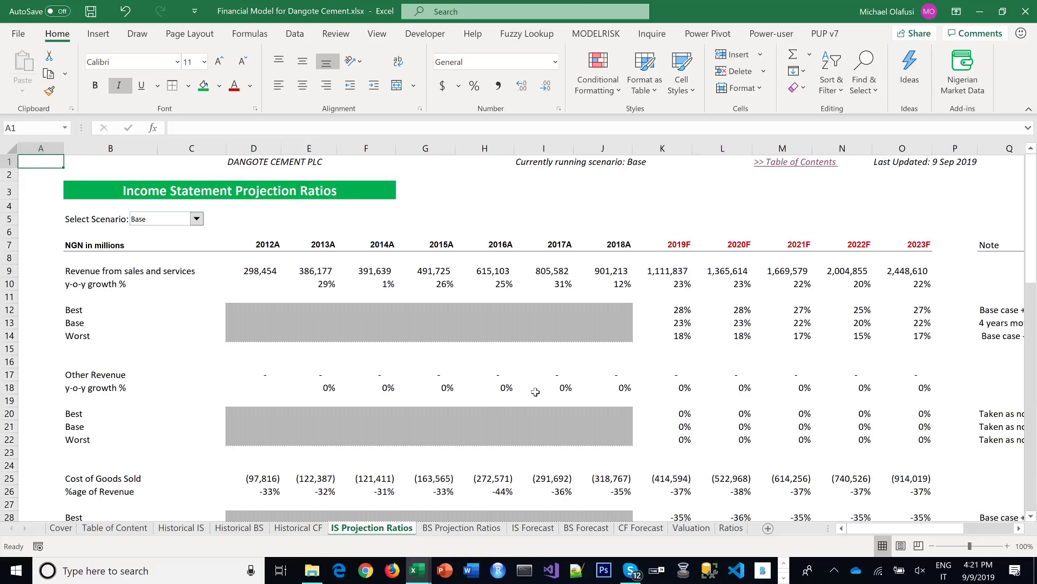
Copy the M1 contents link into M1 of the grouped sheets from BS Projection Ratios to Ratios
left_click(780, 178)
key("Up")
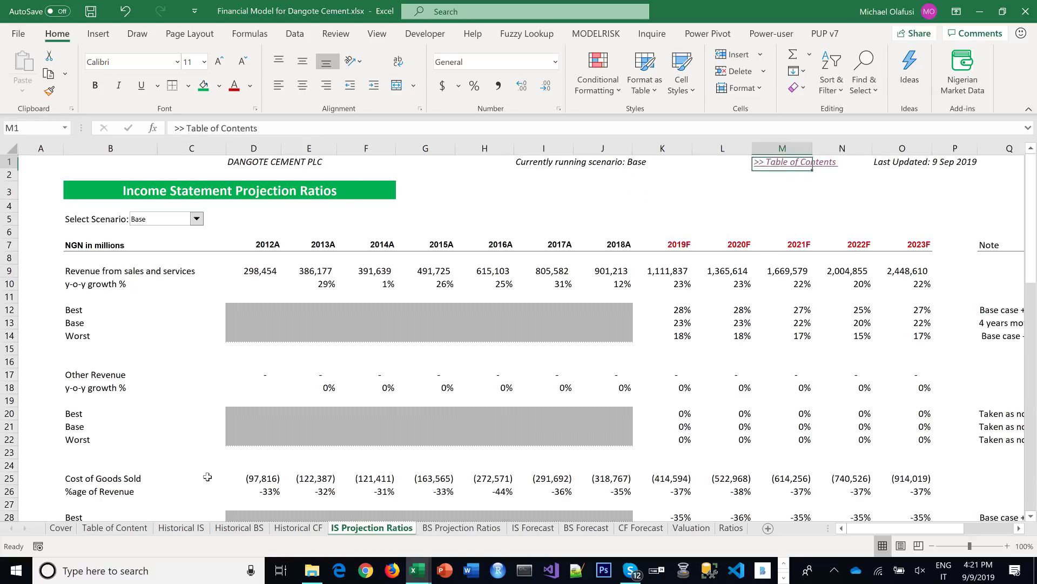
key("ctrl+c")
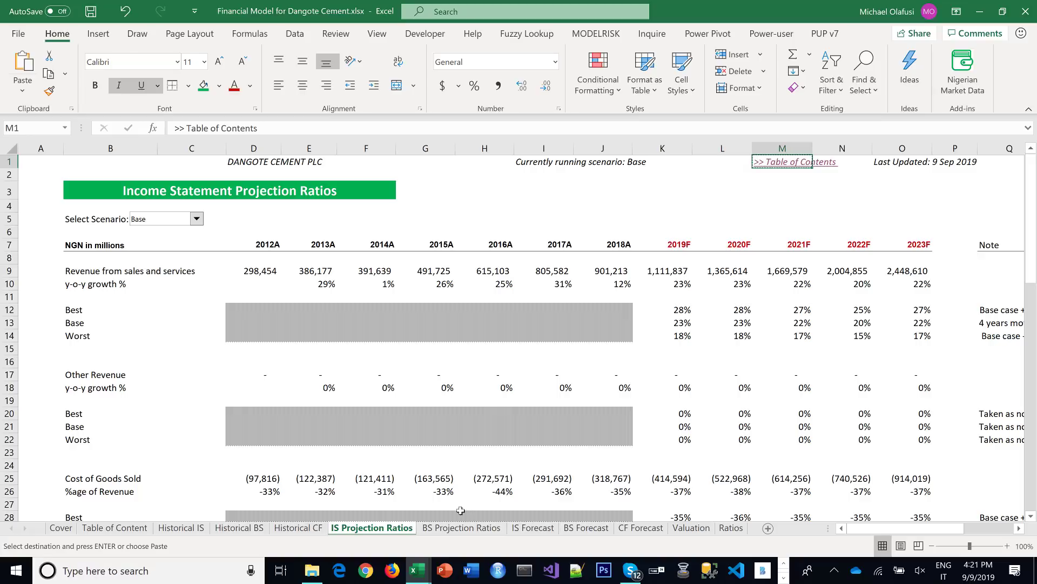
left_click(462, 527)
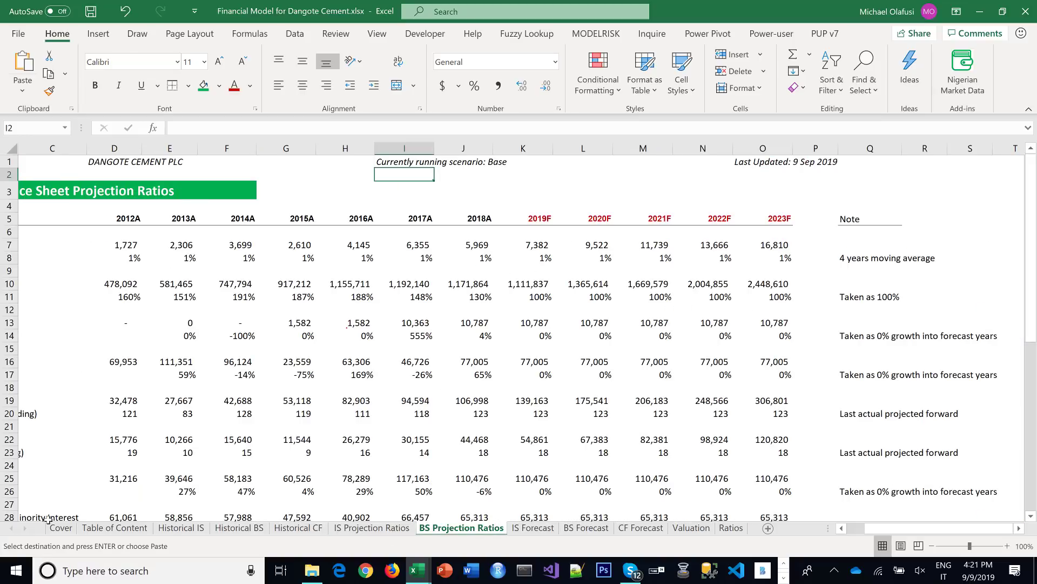
left_click(731, 527, "shift")
left_click(625, 150)
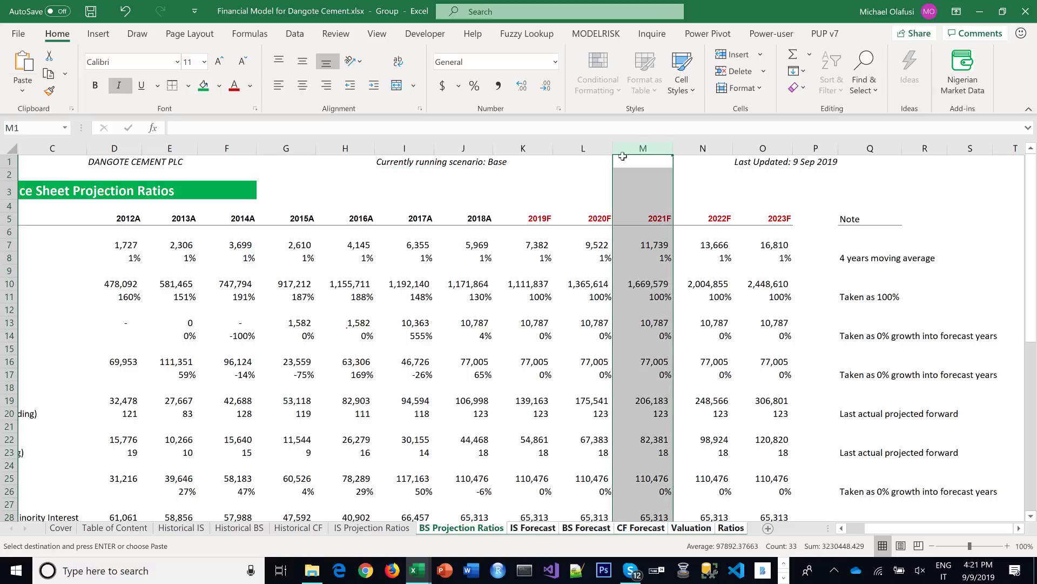
left_click(624, 159)
key("ctrl+v")
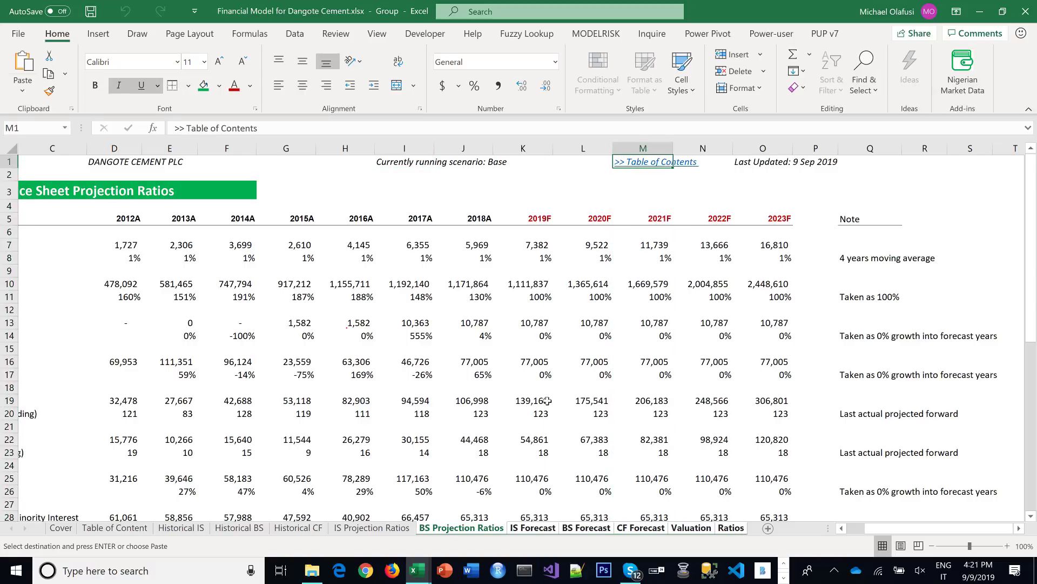
Paste the contents link into M1 of the grouped sheets Historical IS to Historical CF and save the workbook
left_click(358, 532)
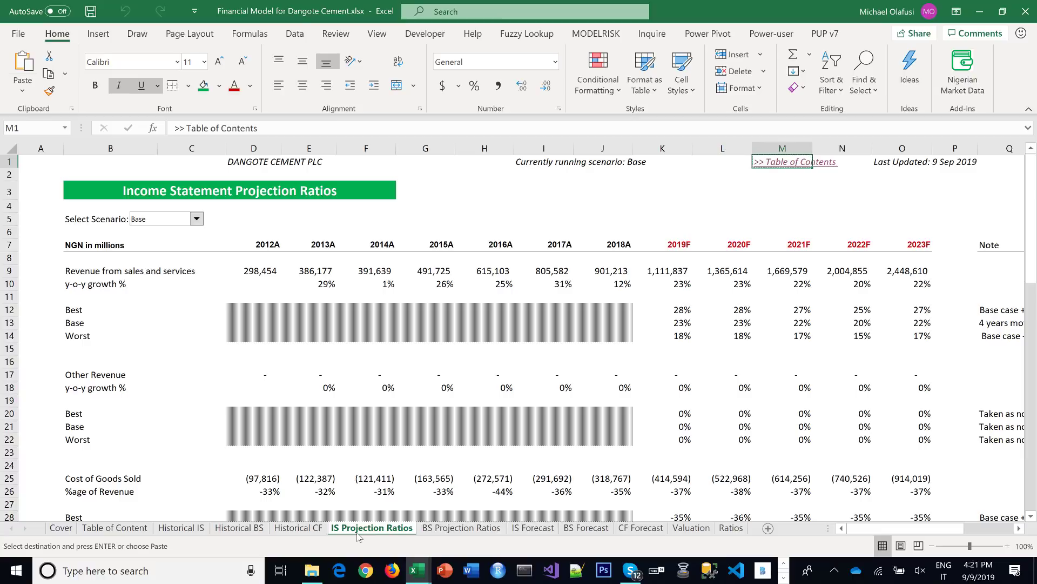
left_click(302, 530)
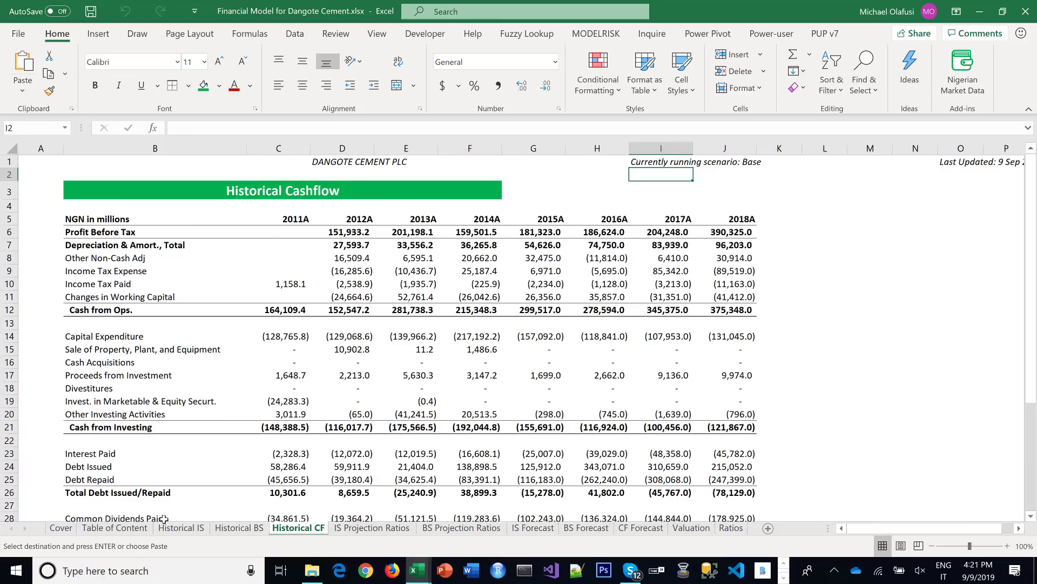
left_click(181, 528, "shift")
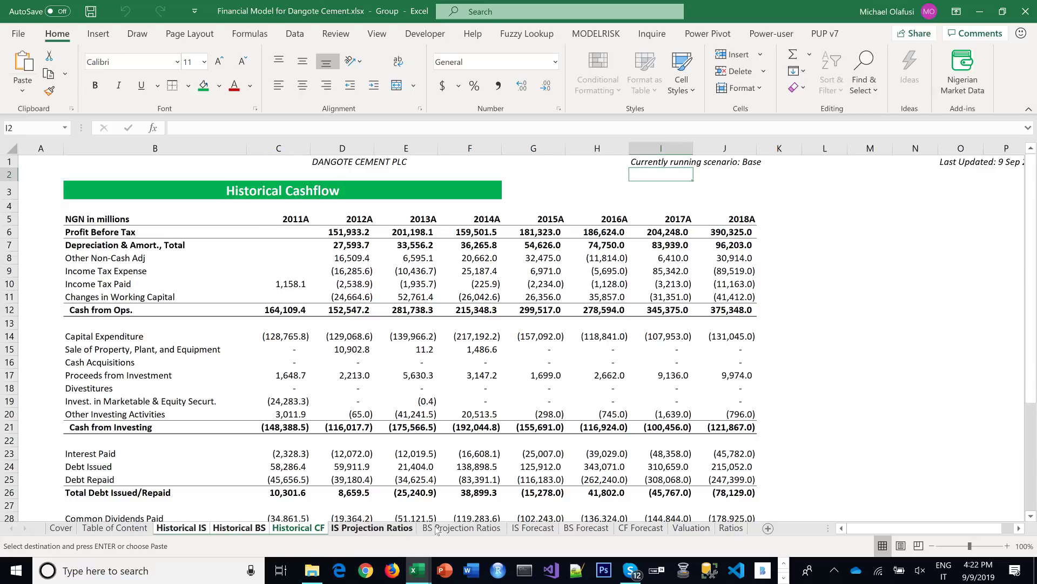
left_click(407, 530)
key("ctrl+Page_Down")
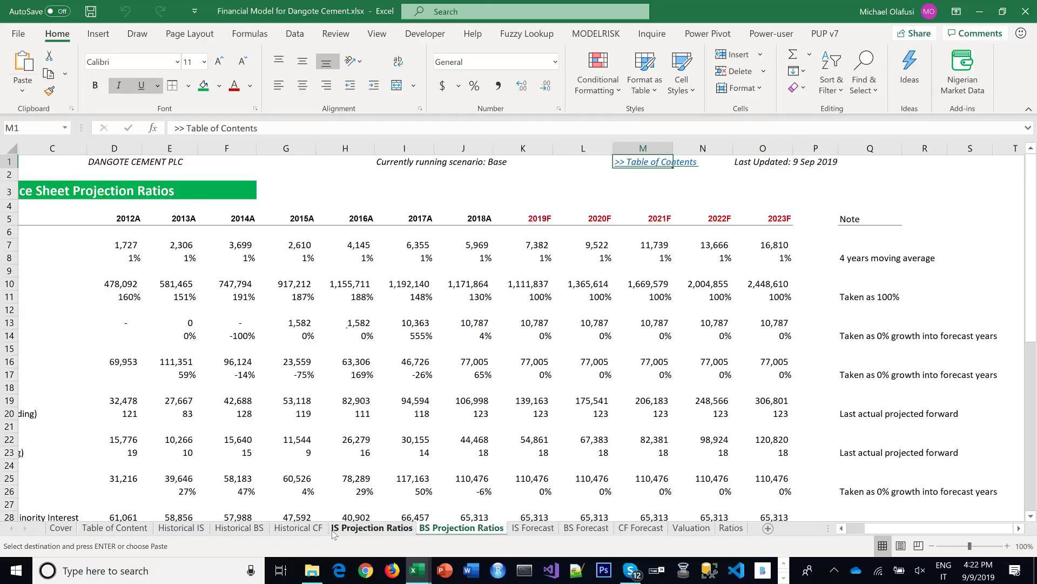
left_click(314, 530)
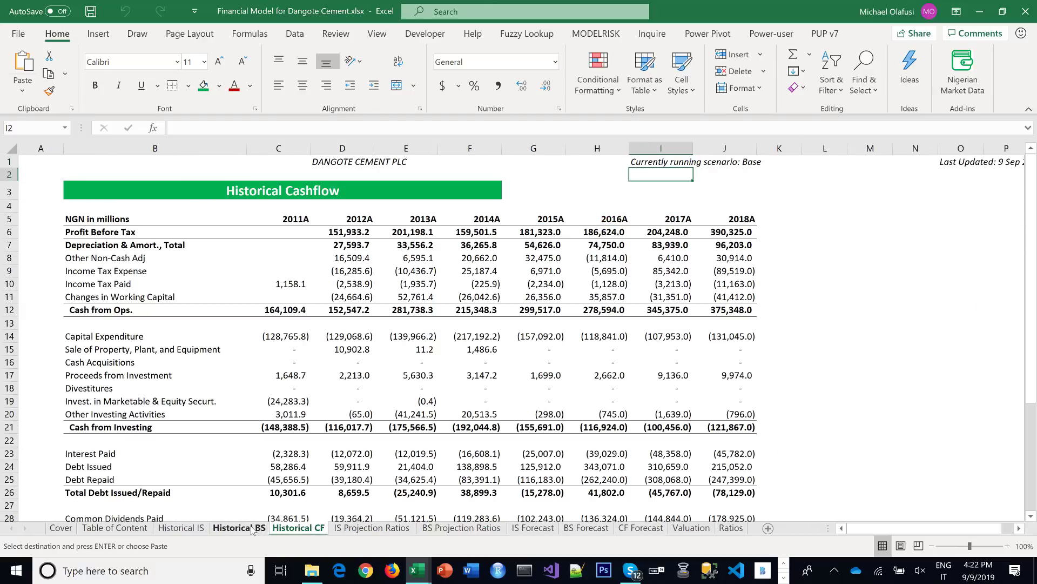
left_click(174, 529, "shift")
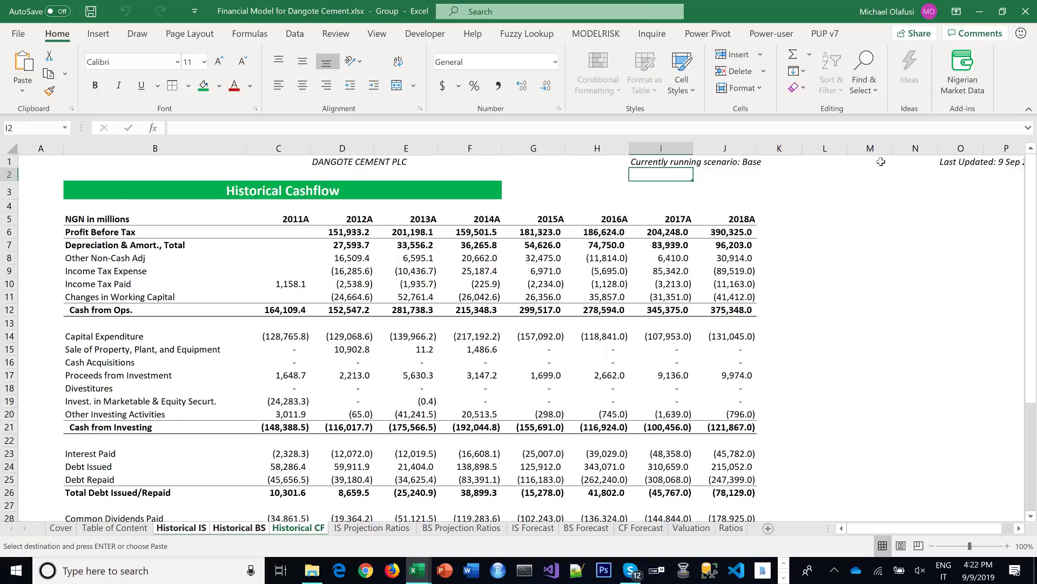
left_click(871, 161)
key("ctrl+v")
left_click(850, 244)
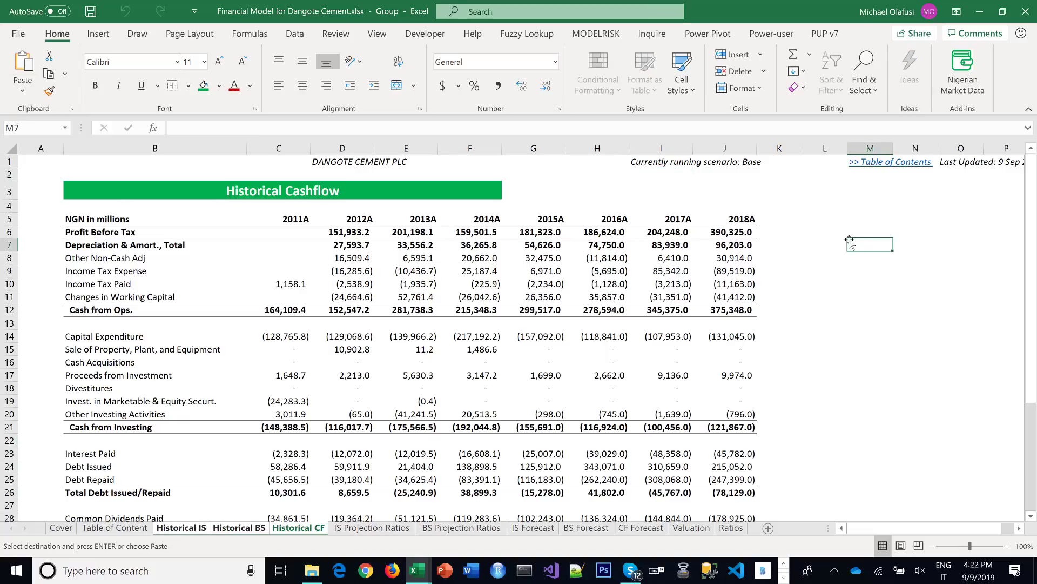
key("ctrl+s")
left_click(835, 258)
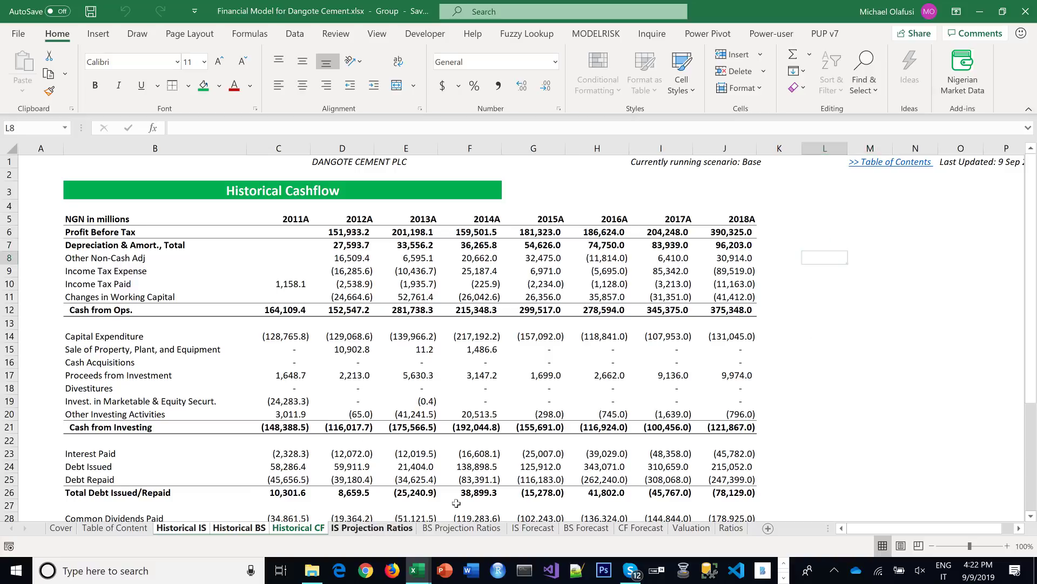
Turn off the gridlines on the IS Forecast sheet and save the workbook
left_click(372, 528)
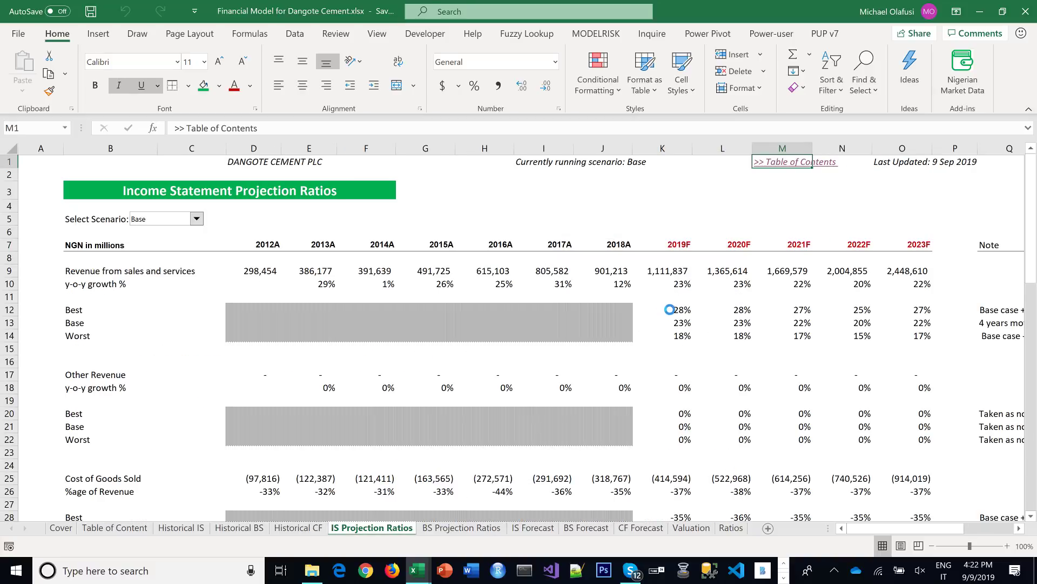
left_click(538, 531)
left_click(526, 464)
scroll(365, 230, "up", 2)
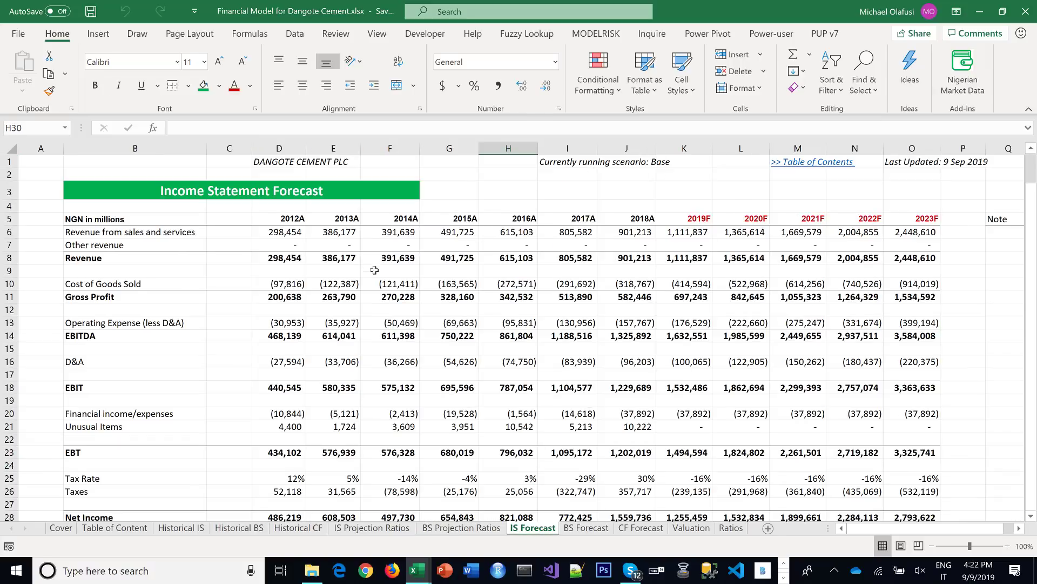
left_click(376, 34)
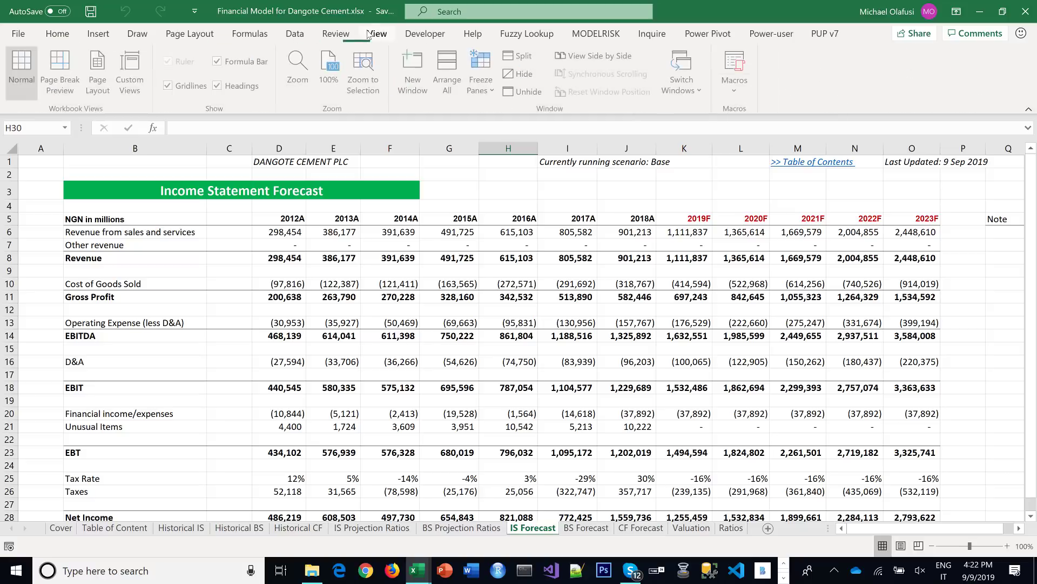
left_click(169, 86)
left_click(454, 271)
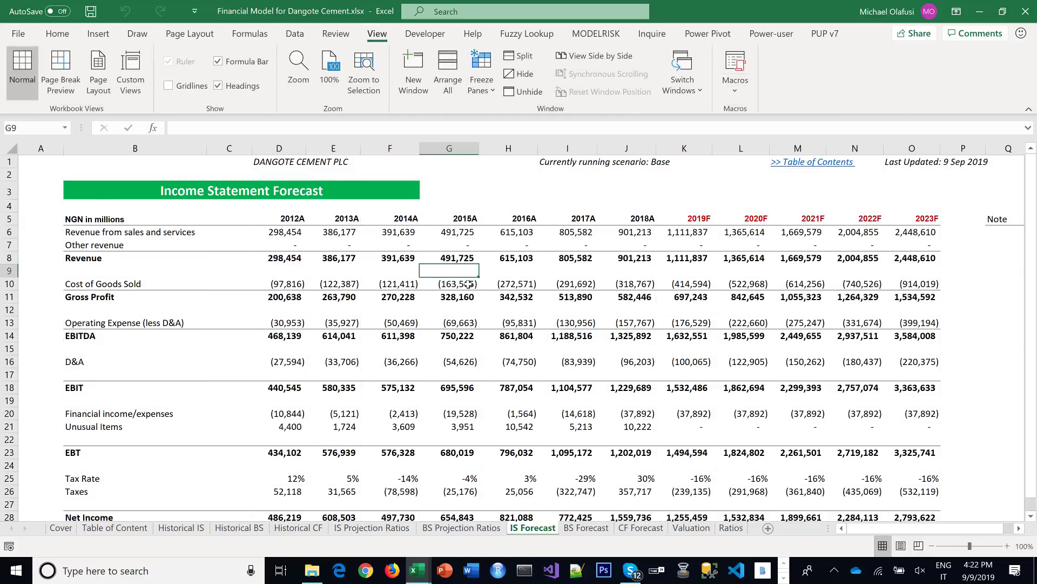
scroll(467, 293, "down", 4)
scroll(468, 293, "up", 4)
key("ctrl+s")
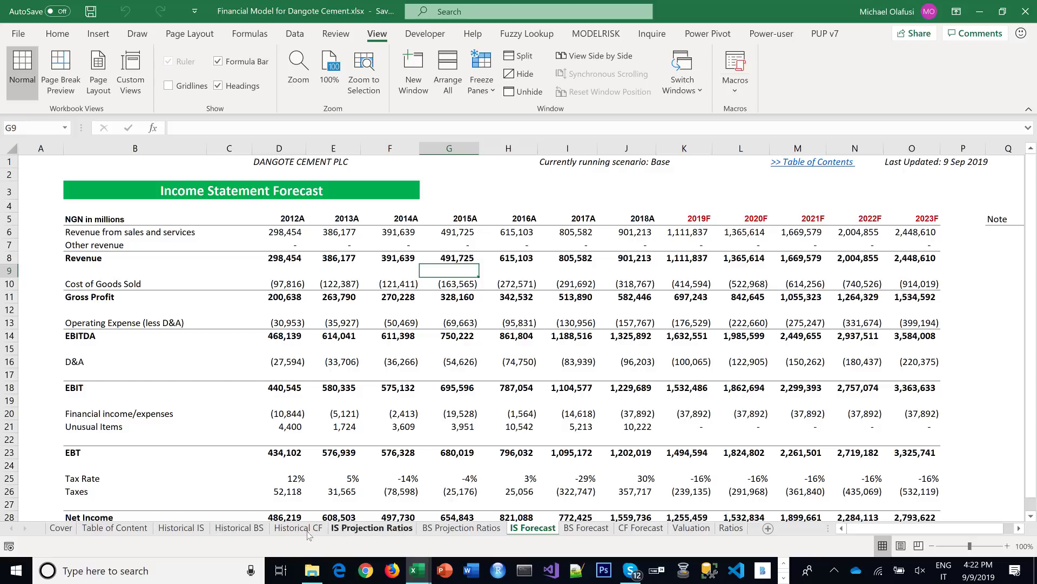
Copy B5:K46 from Historical BS to B5 on the BS Forecast sheet, keeping the source column widths
left_click(258, 528)
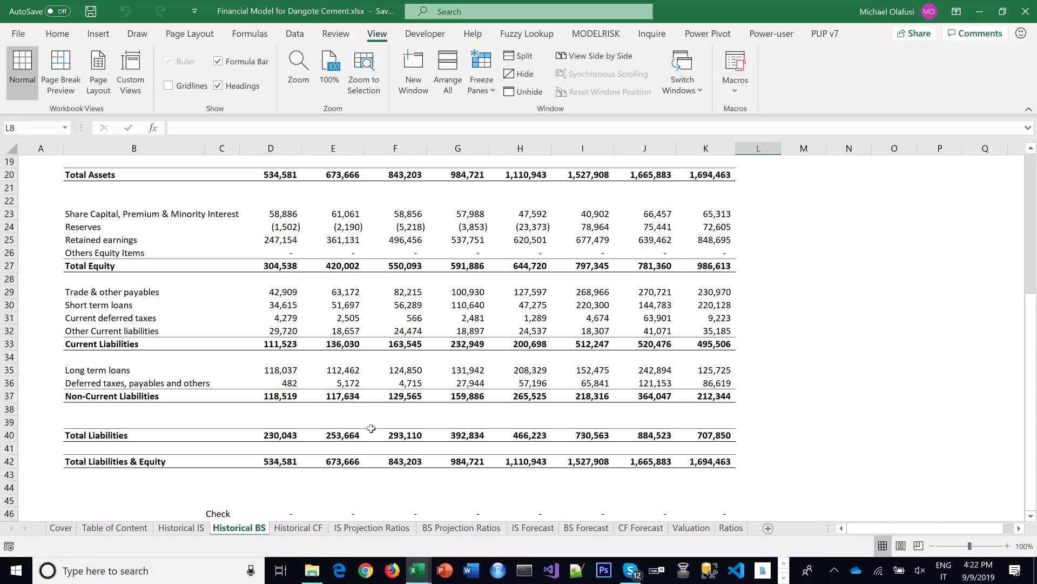
scroll(310, 327, "up", 6)
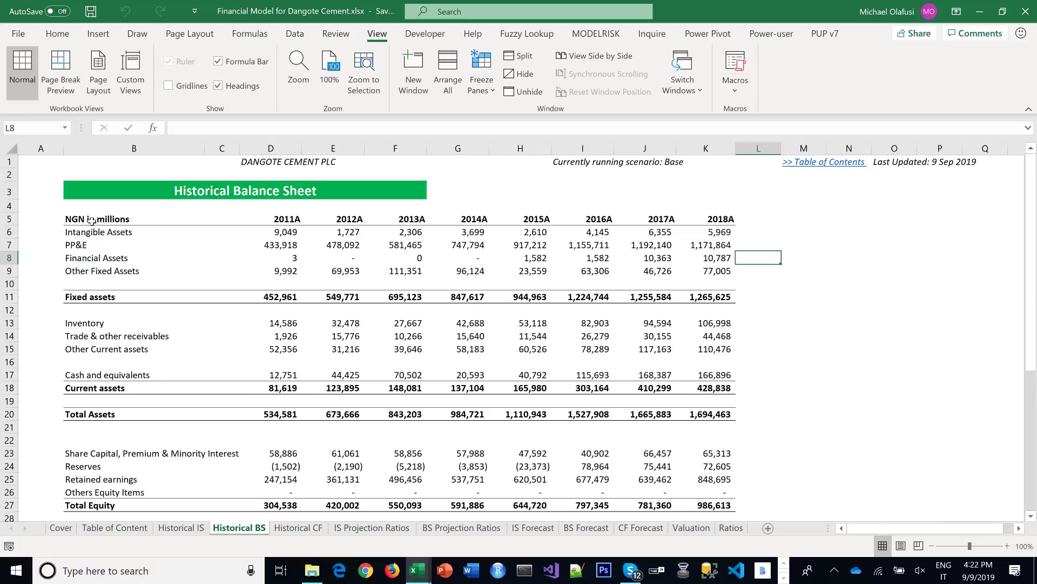
left_click_drag(92, 220, 710, 389)
key("ctrl+c")
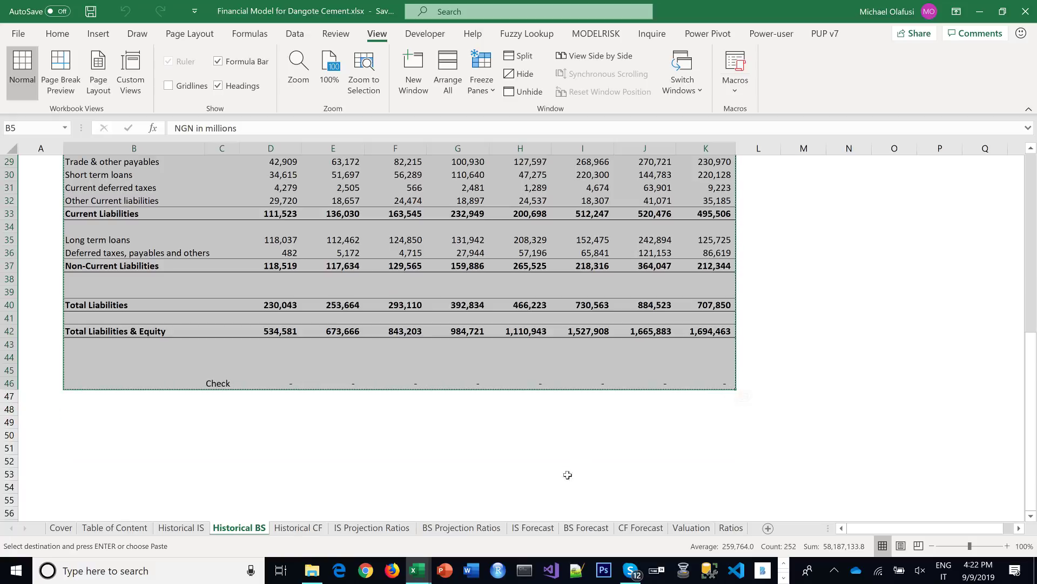
left_click(579, 528)
left_click(97, 221)
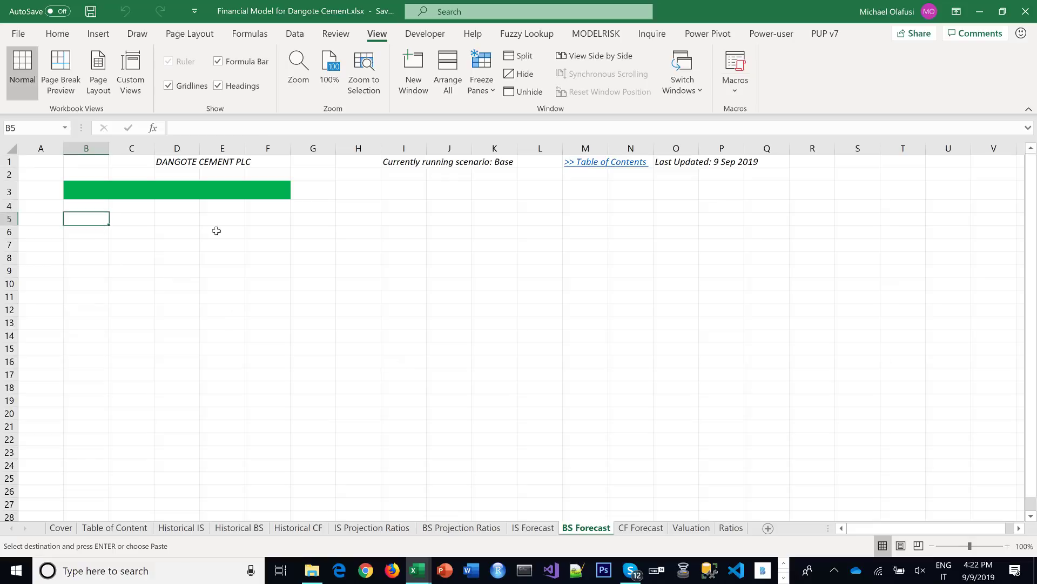
key("ctrl+v")
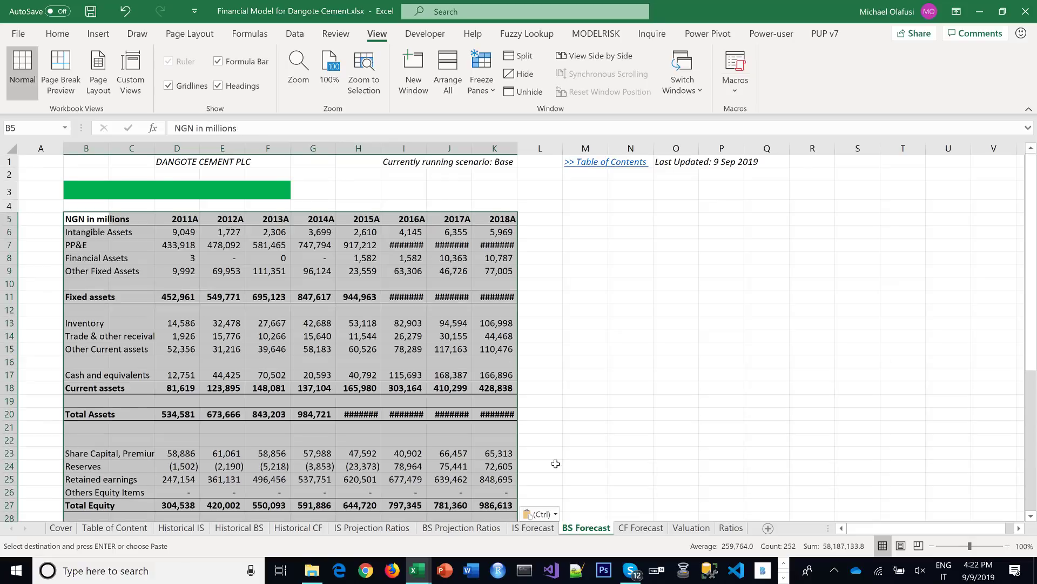
left_click(549, 518)
left_click(552, 426)
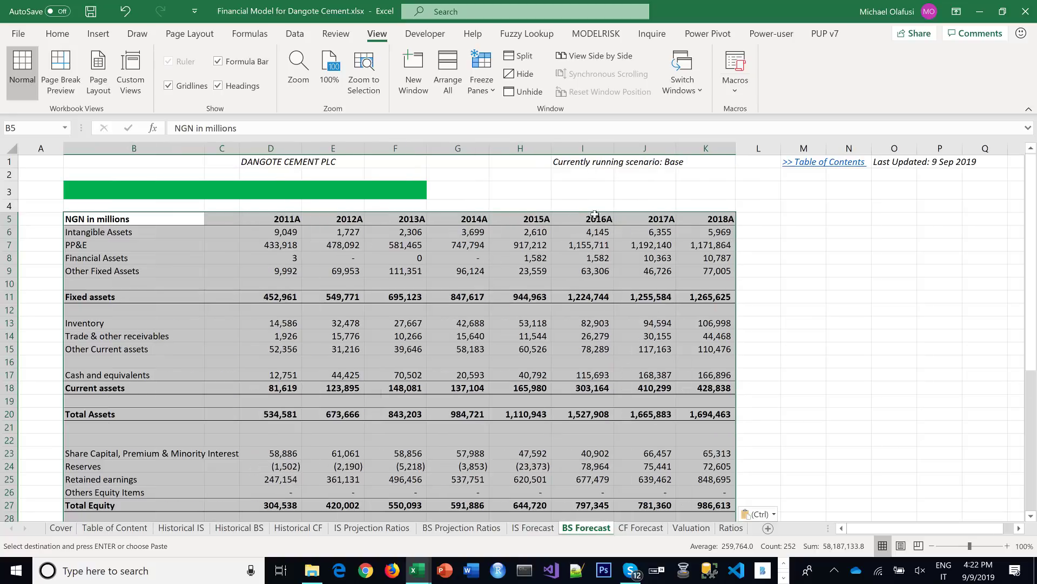
Enter the title Balance Sheet Forecast in the green banner at B3 on the BS Forecast sheet
left_click(477, 376)
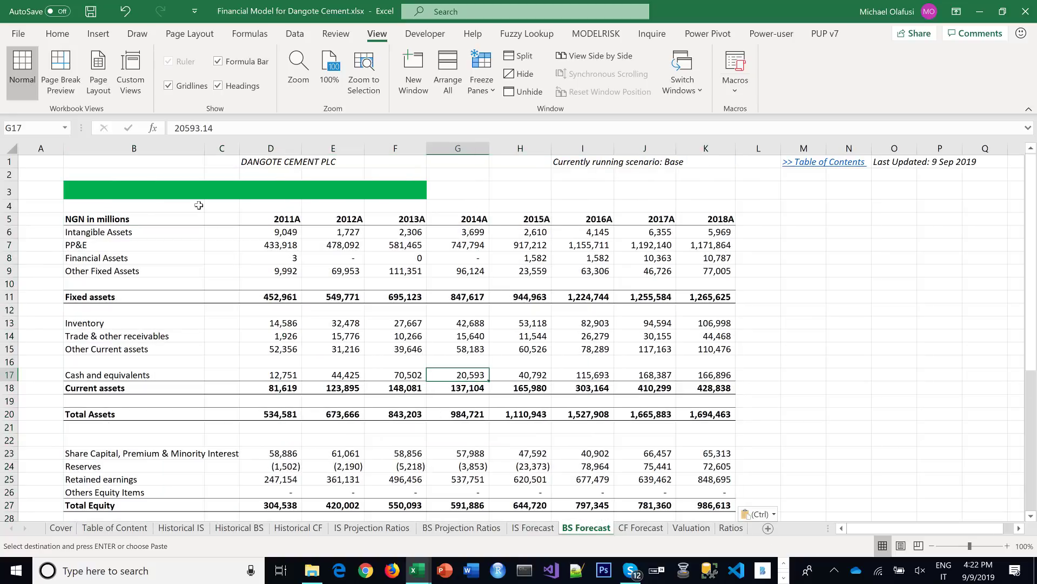
left_click(95, 195)
type("Balance")
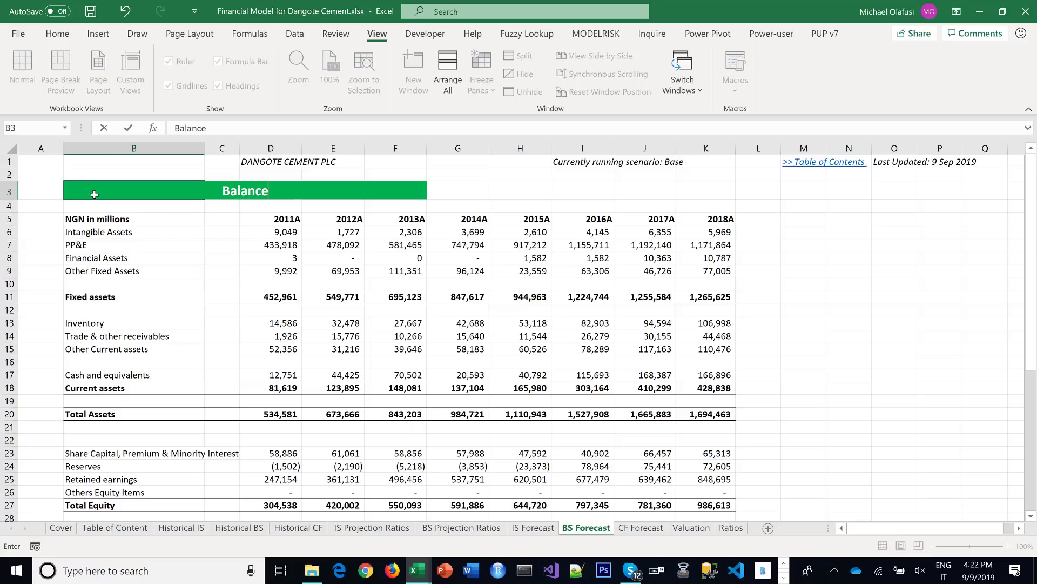
type(" Sheet For")
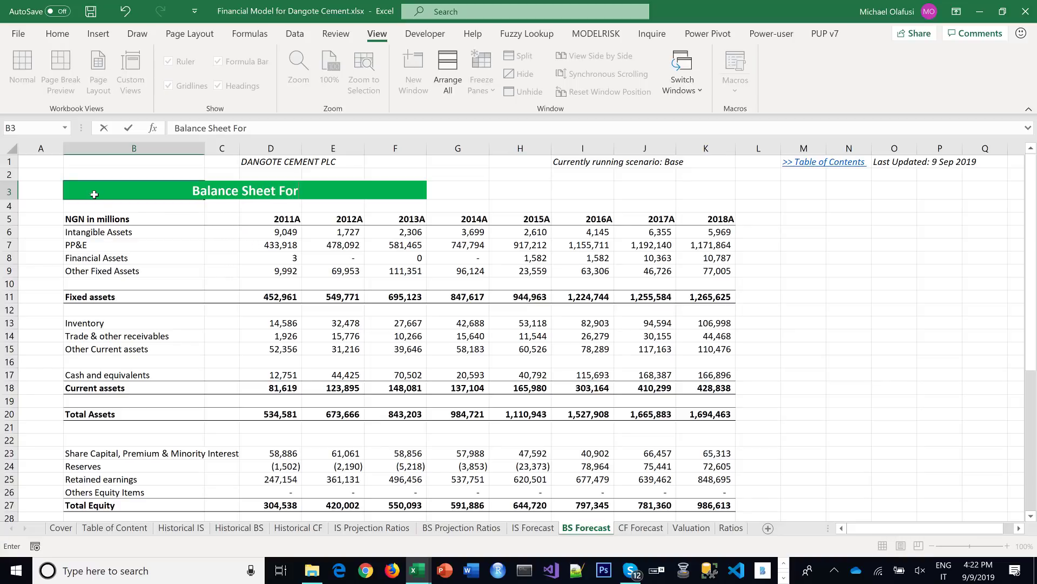
type("ecast")
key("Return")
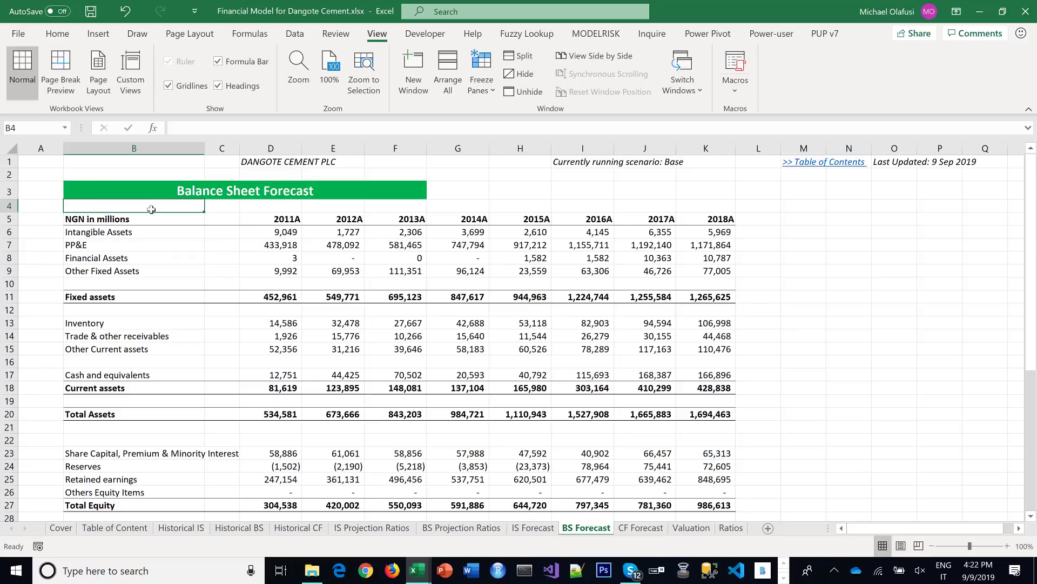
Clear the copied historical asset values in D6:K9 and D13:K17, keeping the labels and total rows
left_click(209, 271)
left_click_drag(265, 233, 681, 269)
key("Delete")
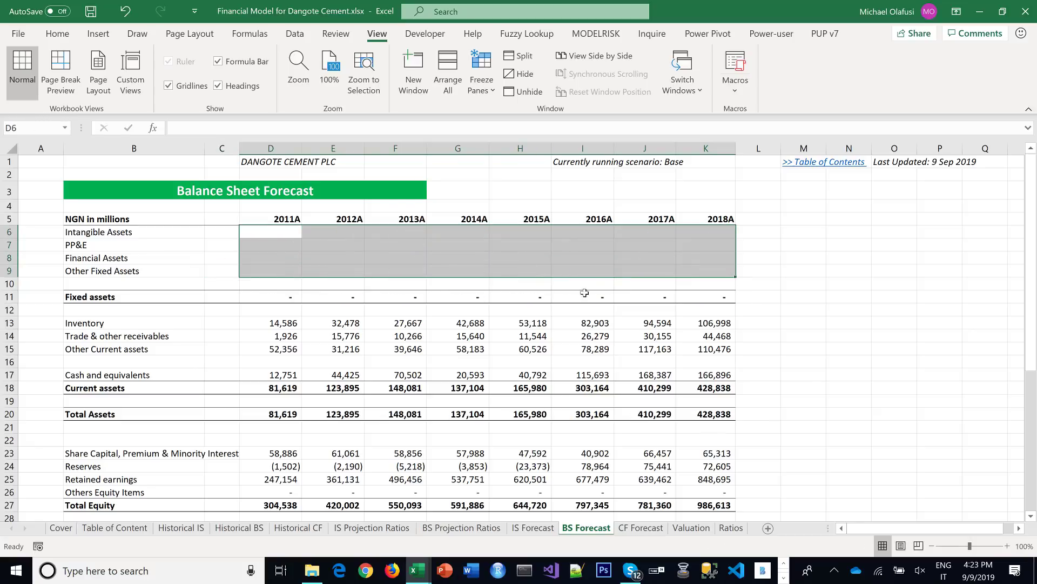
left_click_drag(276, 318, 703, 371)
key("Delete")
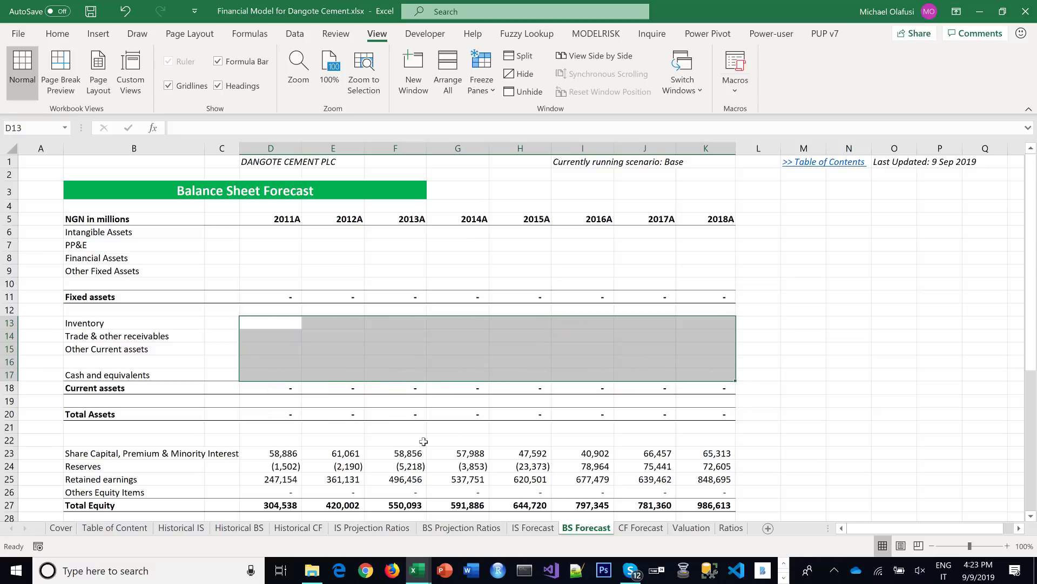
Clear the historical equity and liability values in D22:K26, D29:K32 and D35:K36, keeping the total formulas
scroll(324, 436, "down", 1)
left_click_drag(271, 401, 683, 444)
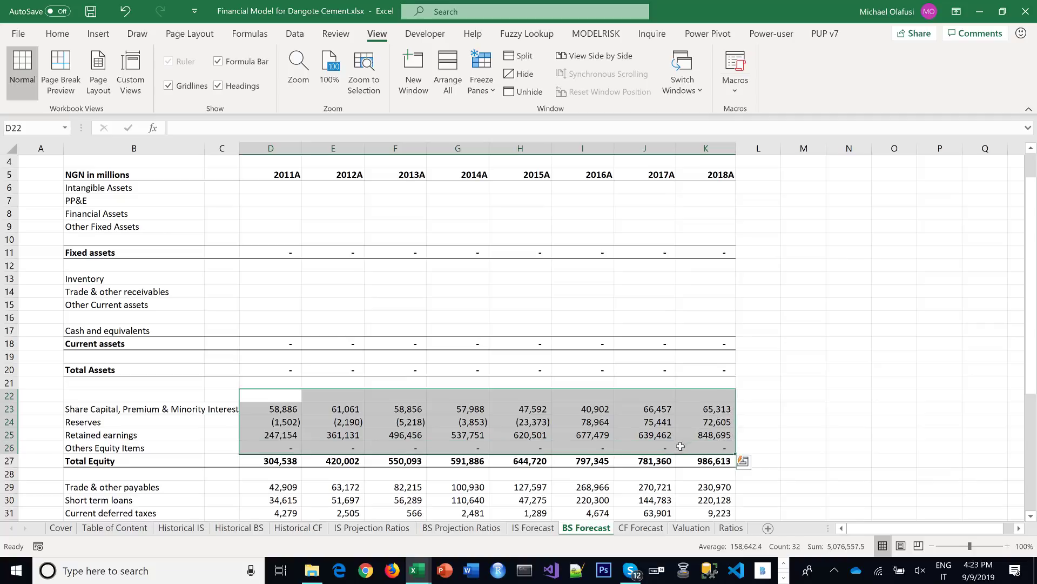
key("Delete")
scroll(454, 413, "down", 3)
left_click_drag(298, 372, 702, 413)
key("Delete")
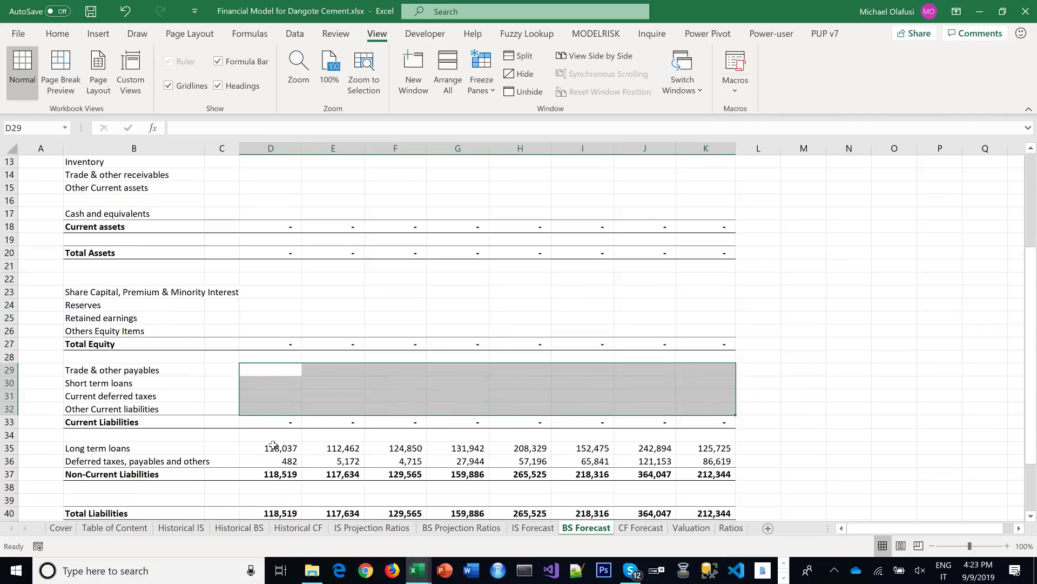
left_click_drag(273, 445, 724, 463)
key("Delete")
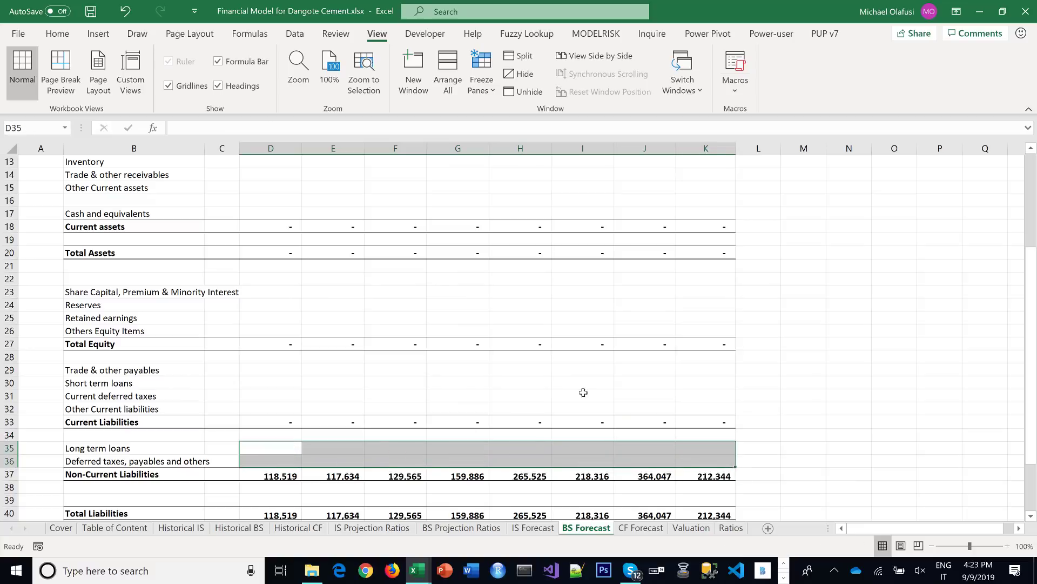
Fill the 2018A column K5:K46 across five more columns to column P
scroll(456, 396, "down", 4)
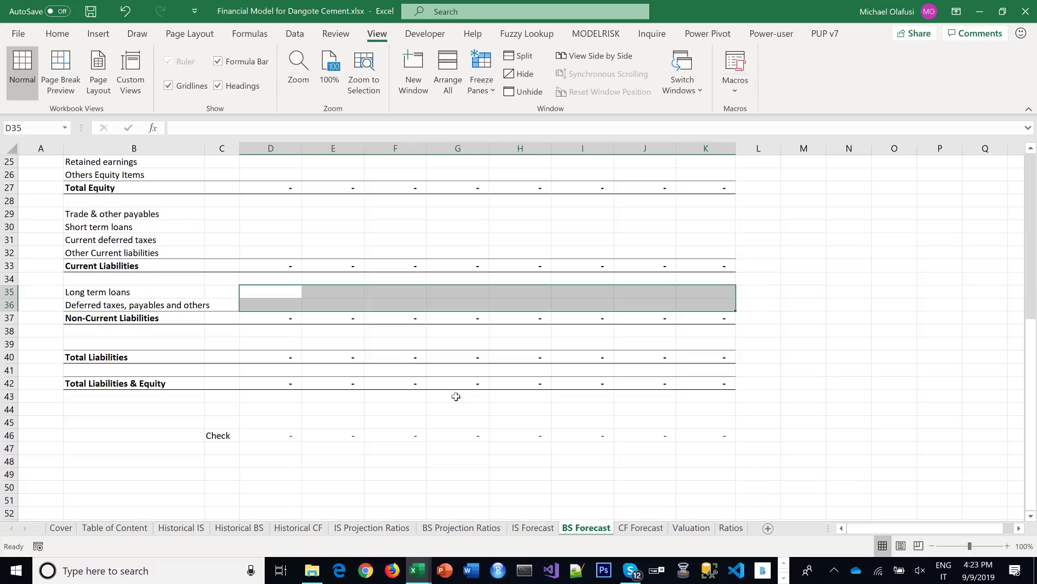
scroll(456, 396, "up", 8)
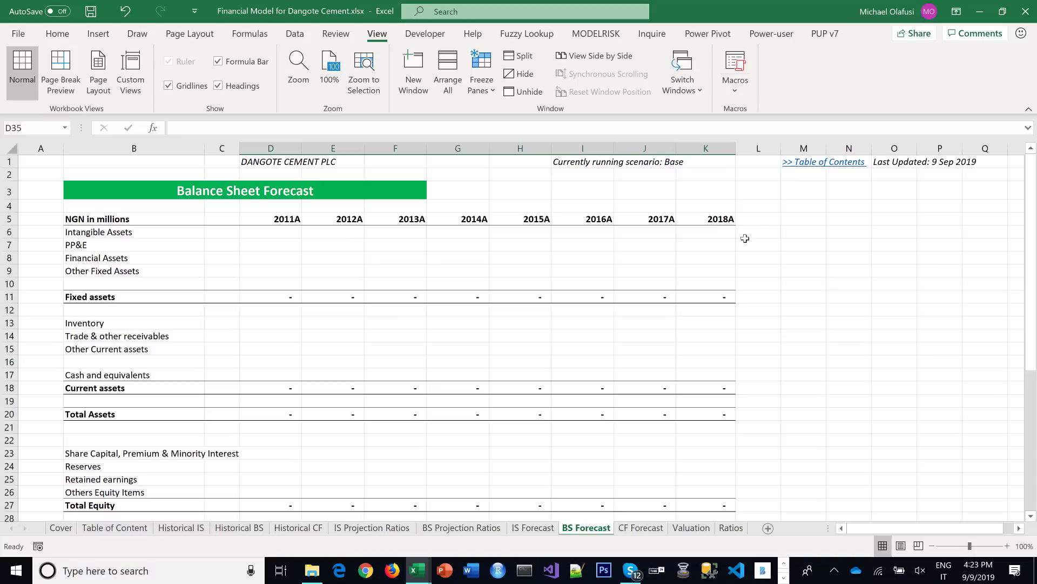
left_click_drag(725, 221, 715, 503)
scroll(744, 460, "down", 1)
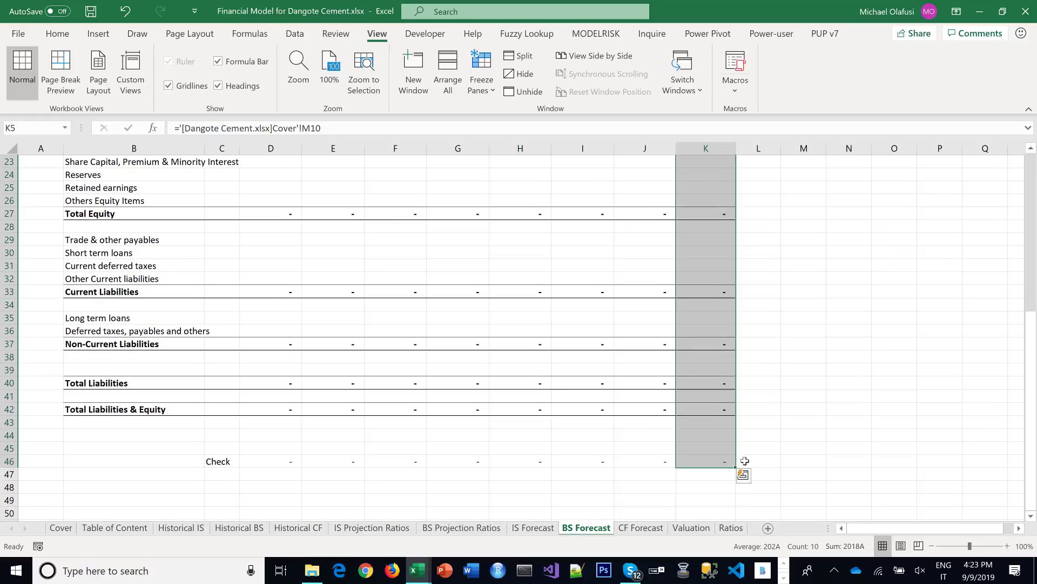
left_click_drag(738, 466, 954, 457)
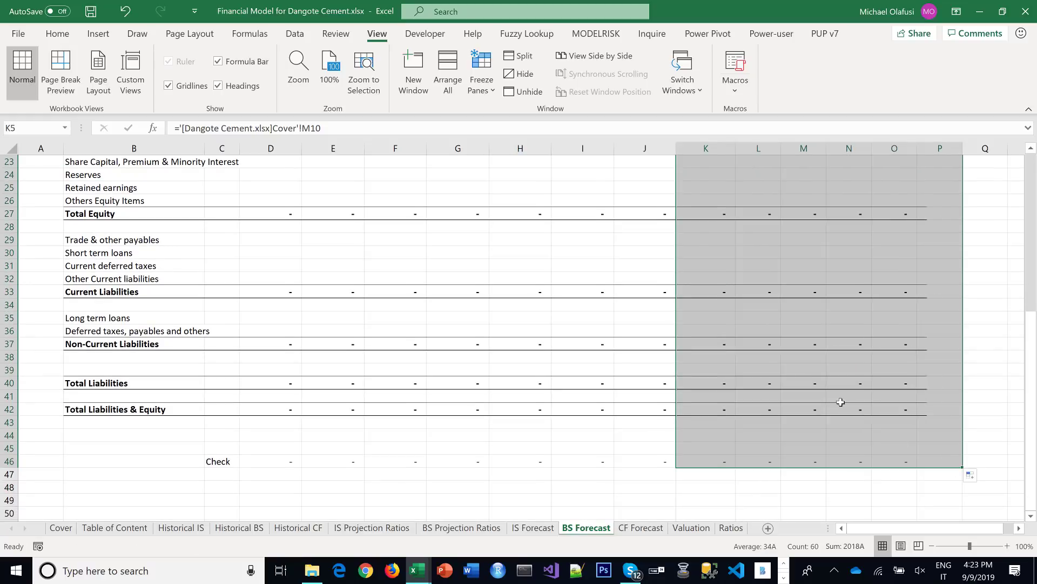
Copy the 2019F to 2023F year headers and the Note heading in K5:Q5 of the IS Forecast sheet for the BS Forecast header row
scroll(803, 340, "up", 7)
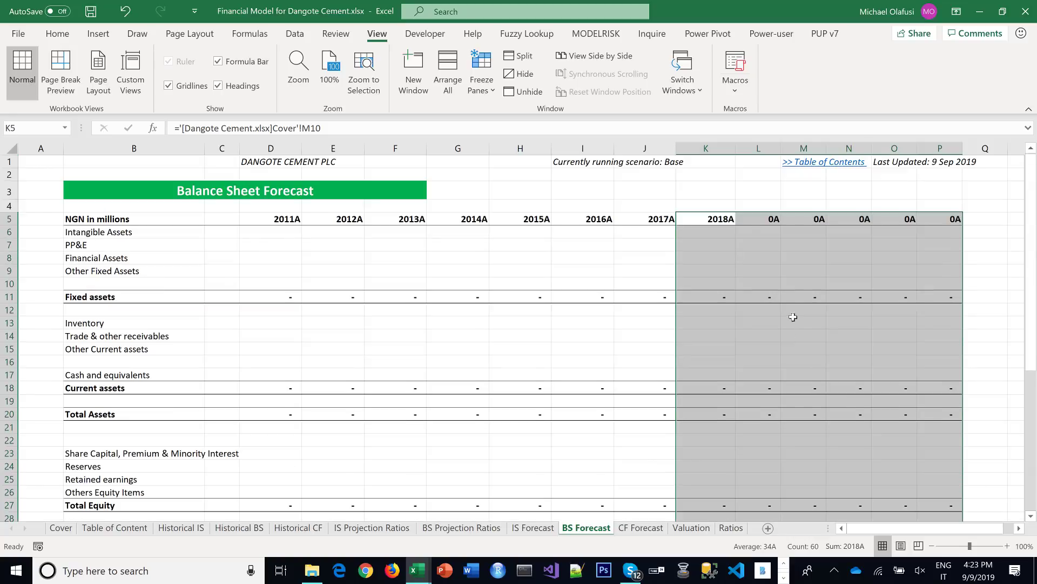
left_click(753, 218)
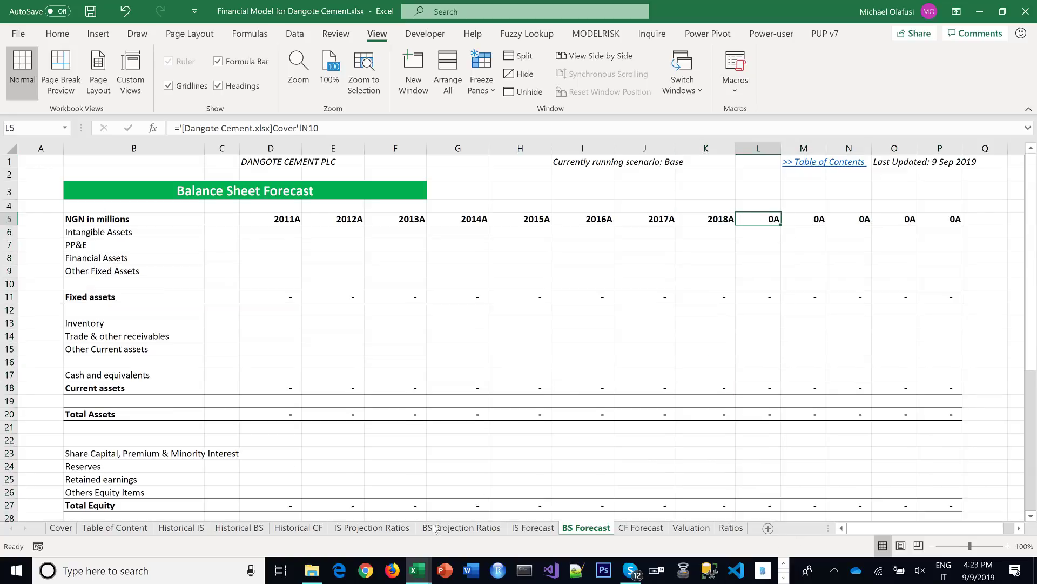
left_click(532, 528)
left_click_drag(708, 220, 1006, 221)
key("ctrl+c")
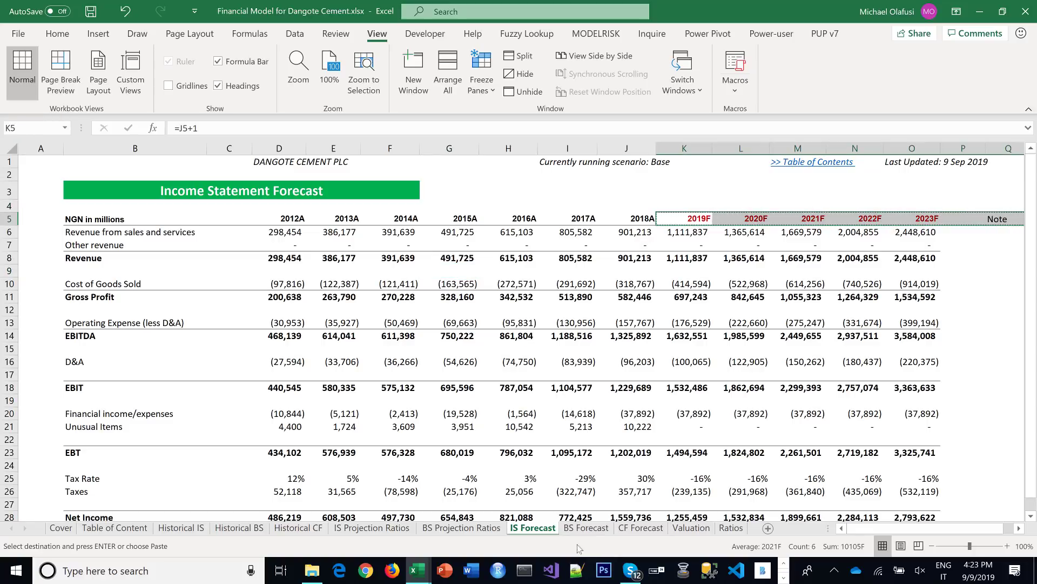
Paste the copied 2019F to 2023F year headers into the BS Forecast sheet starting at L5, and save the workbook
left_click(586, 528)
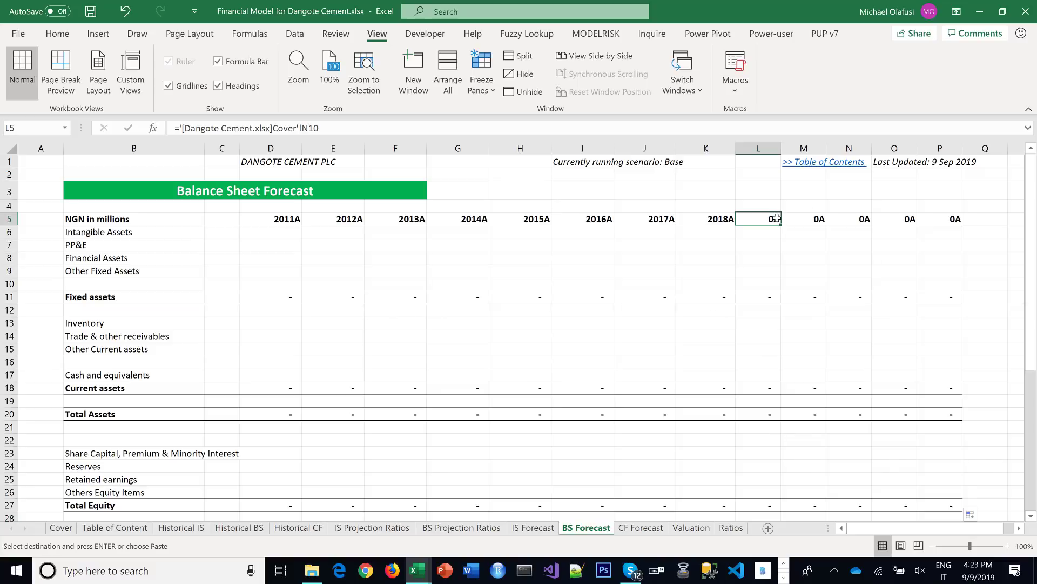
key("ctrl+v")
left_click(766, 341)
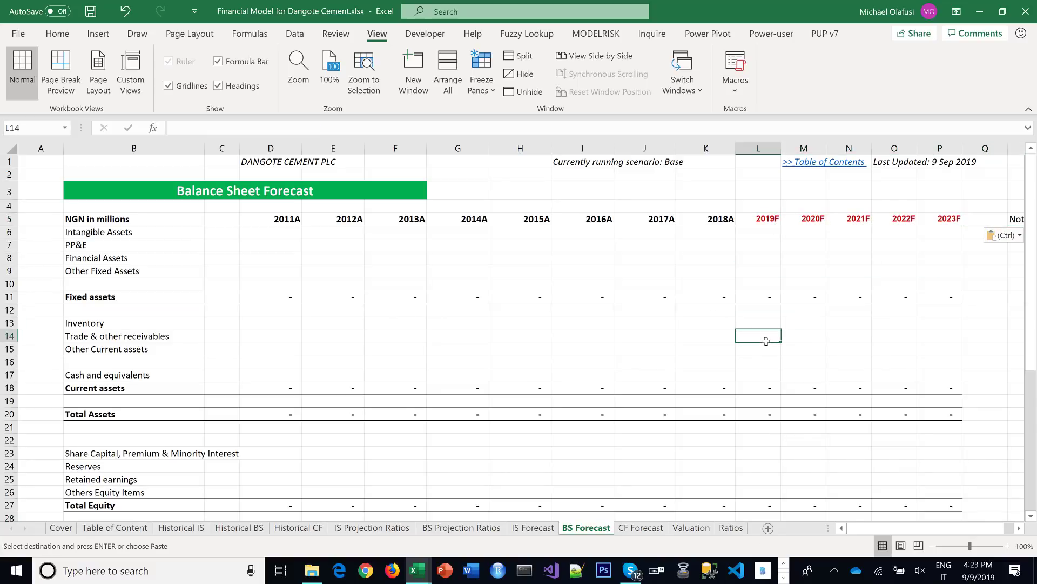
key("ctrl+s")
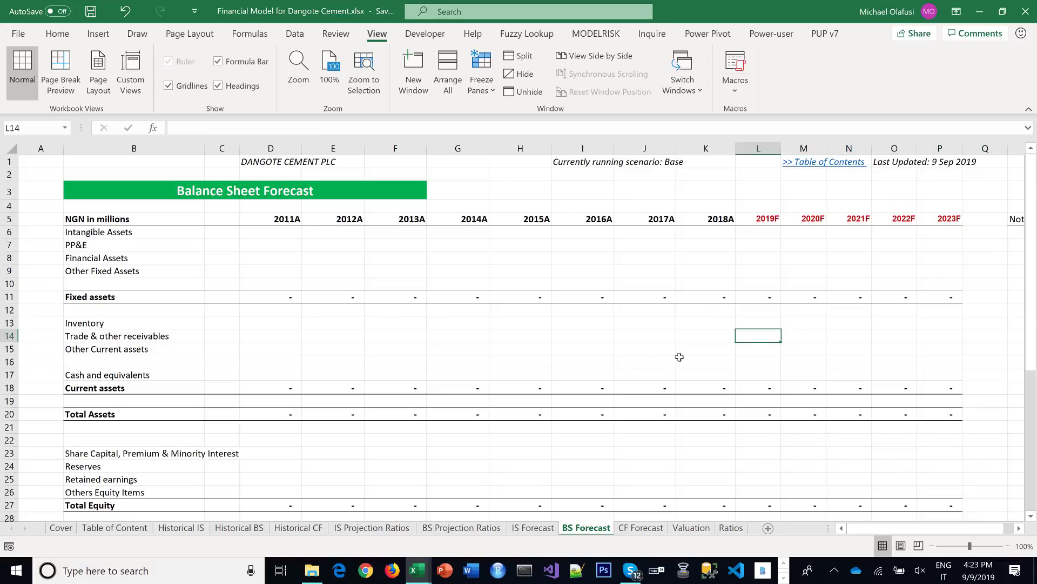
Widen the forecast year columns of the BS Forecast sheet, from column L onward
left_click_drag(751, 149, 978, 149)
left_click(708, 269)
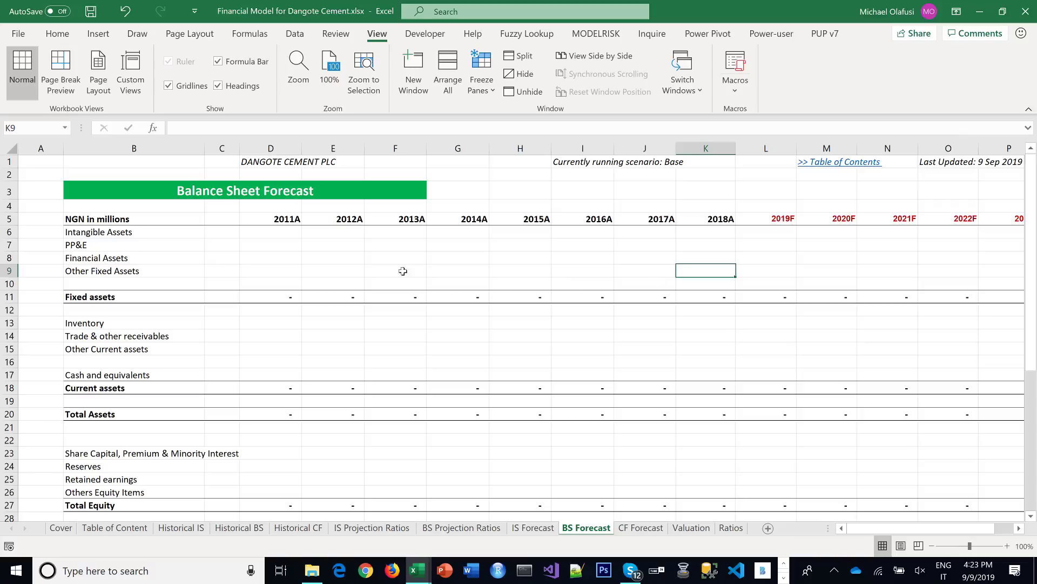
left_click(283, 228)
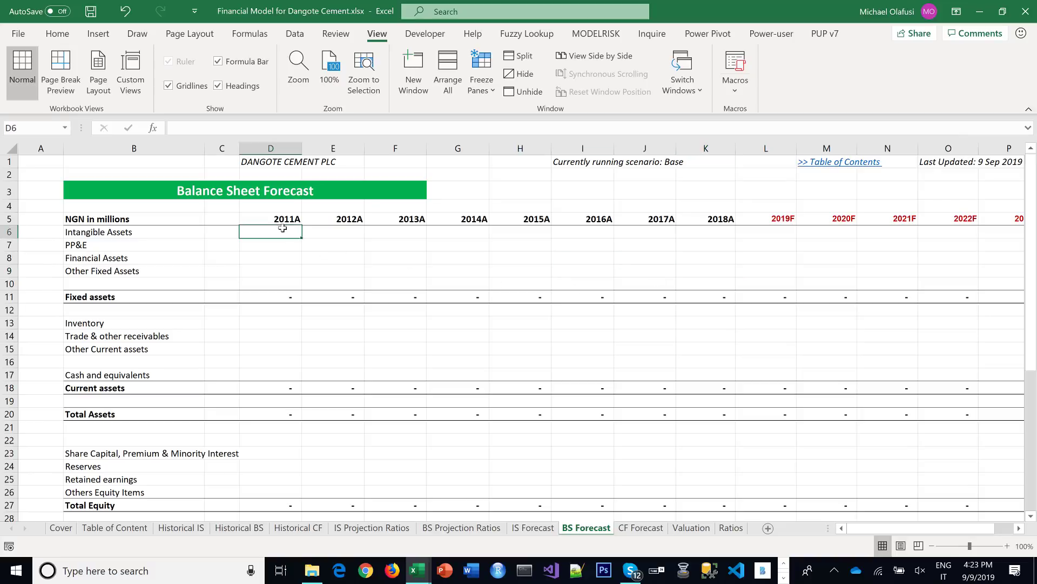
type("=")
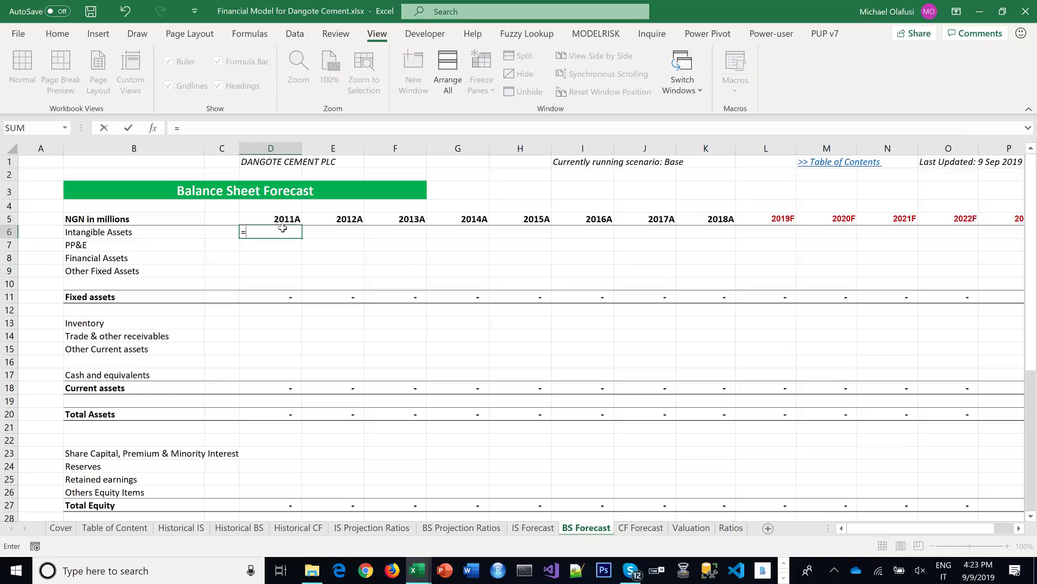
left_click(462, 528)
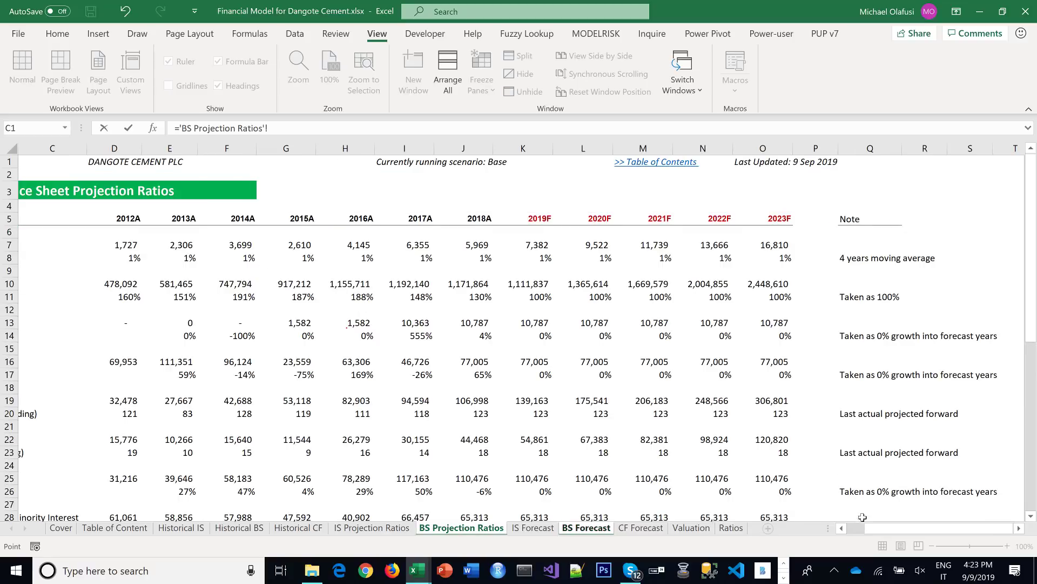
left_click(850, 533)
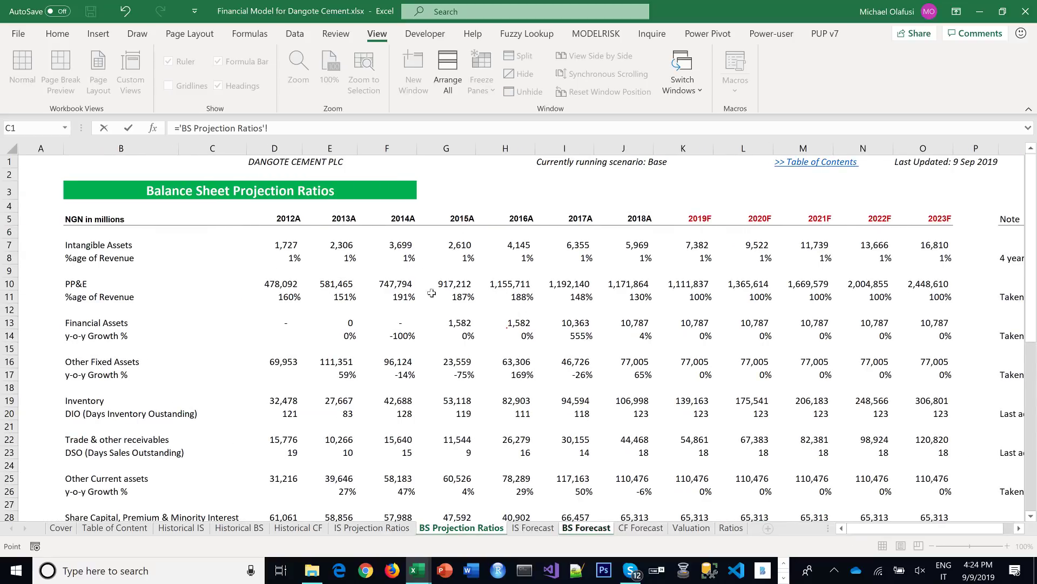
left_click(287, 246)
key("Return")
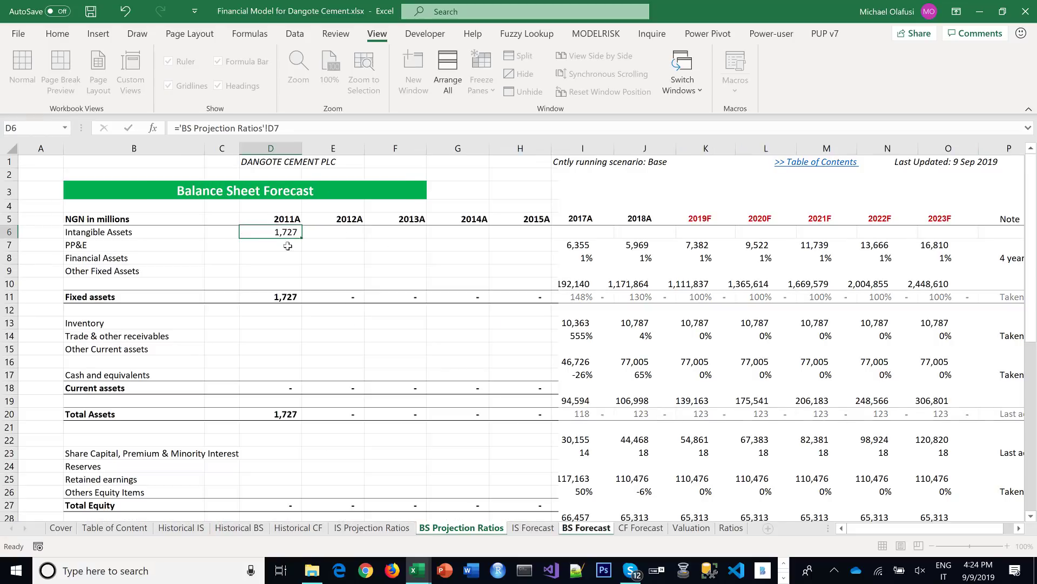
left_click(287, 232)
left_click_drag(305, 237, 850, 253)
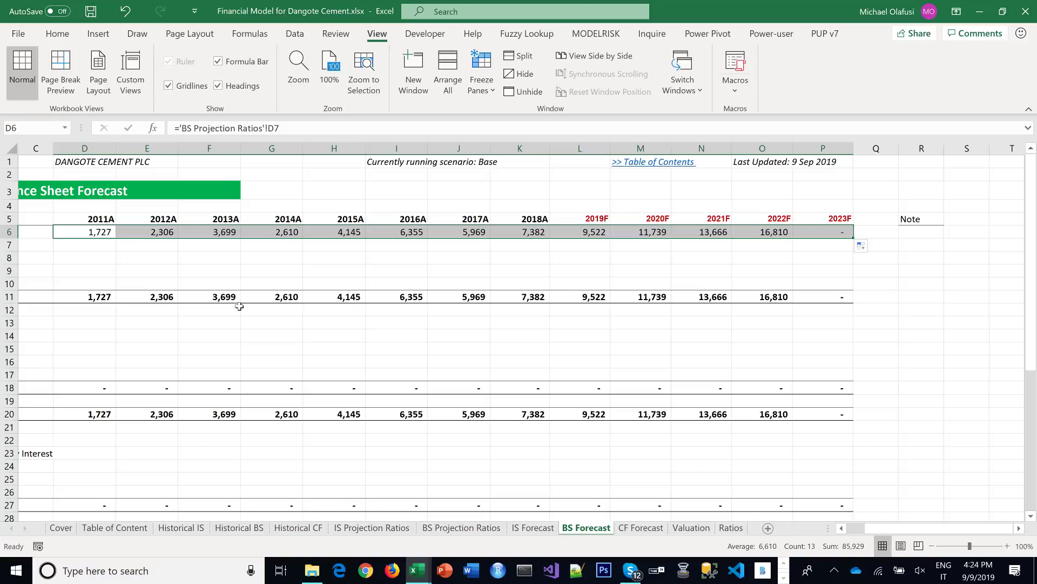
key("ctrl+z")
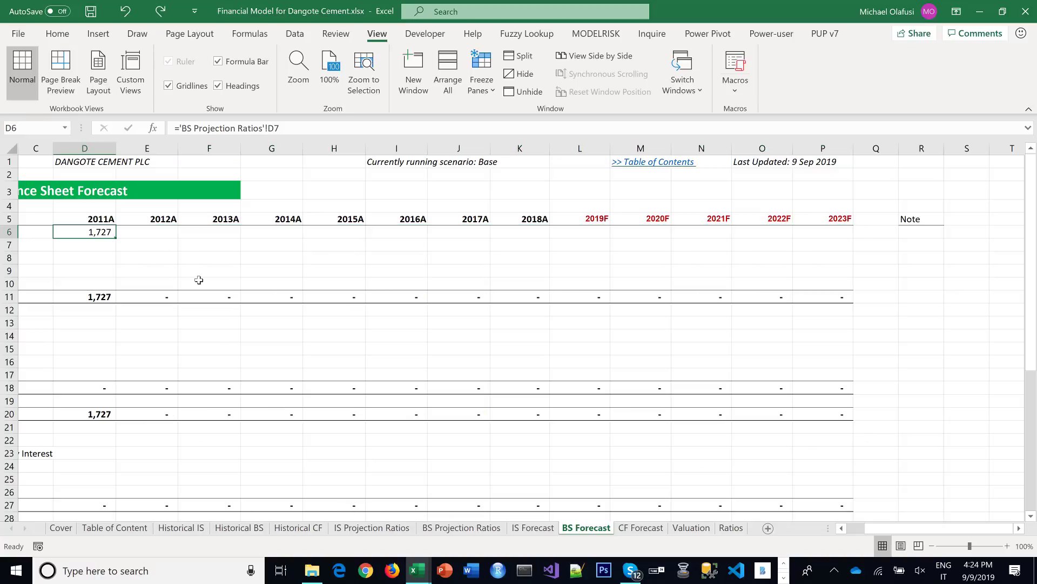
key("ctrl+z")
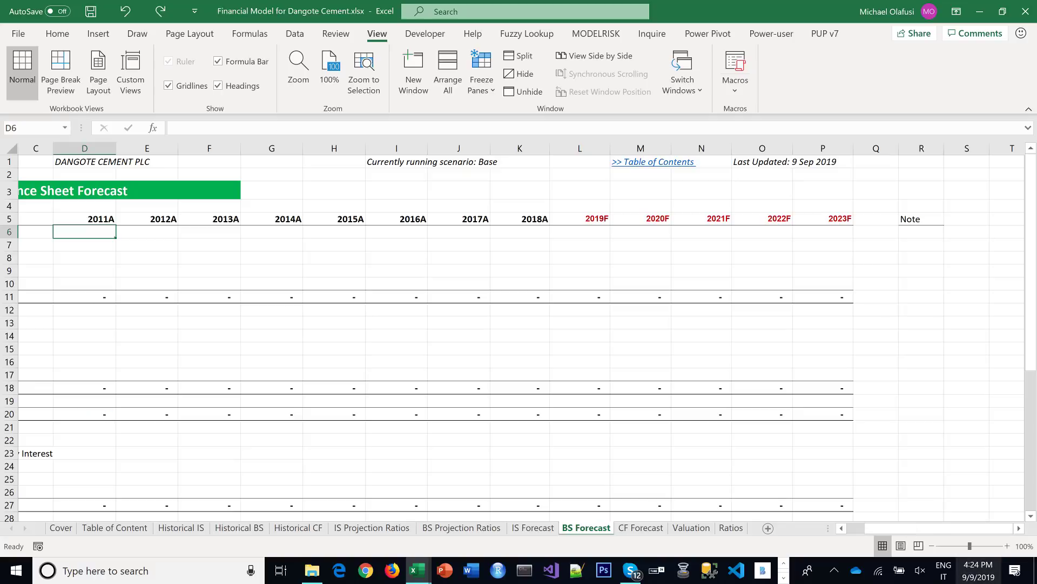
Delete the 2011A cells D5:D47 on the BS Forecast sheet, shifting the remaining cells left
left_click_drag(909, 527, 830, 528)
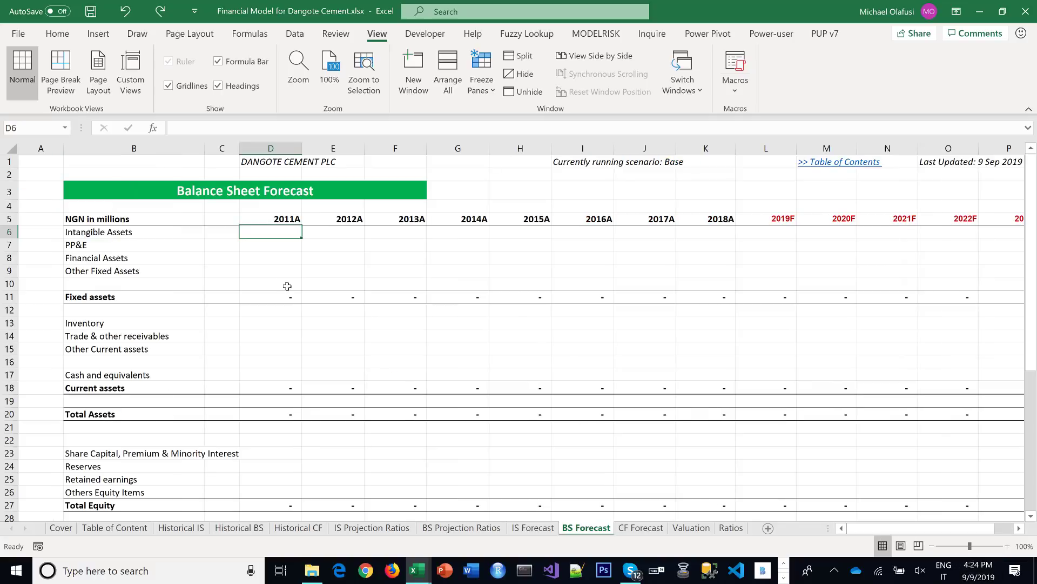
key("Right")
key("Down")
key("Down")
left_click_drag(284, 217, 277, 407)
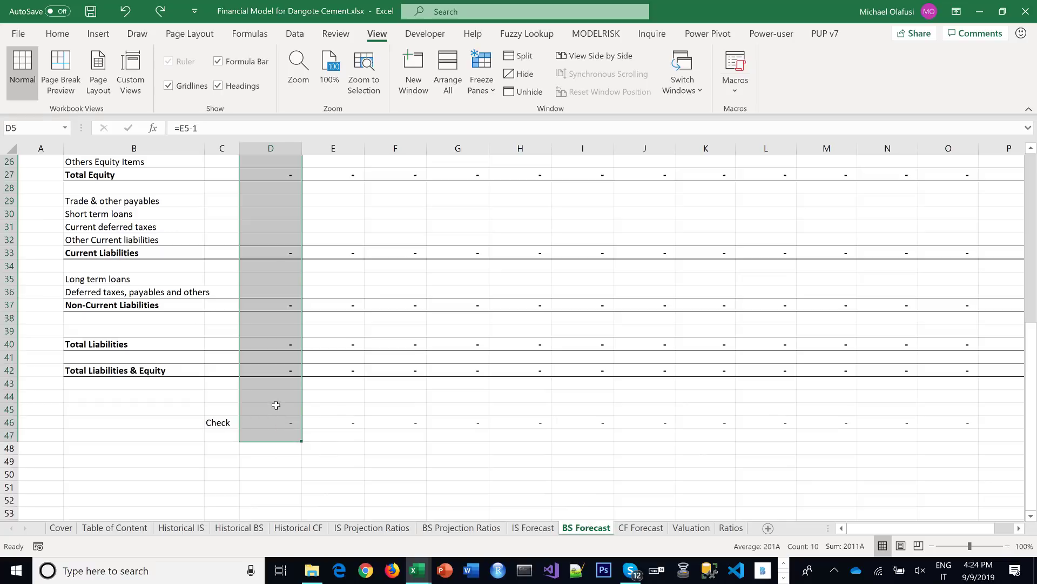
right_click(275, 406)
left_click(306, 231)
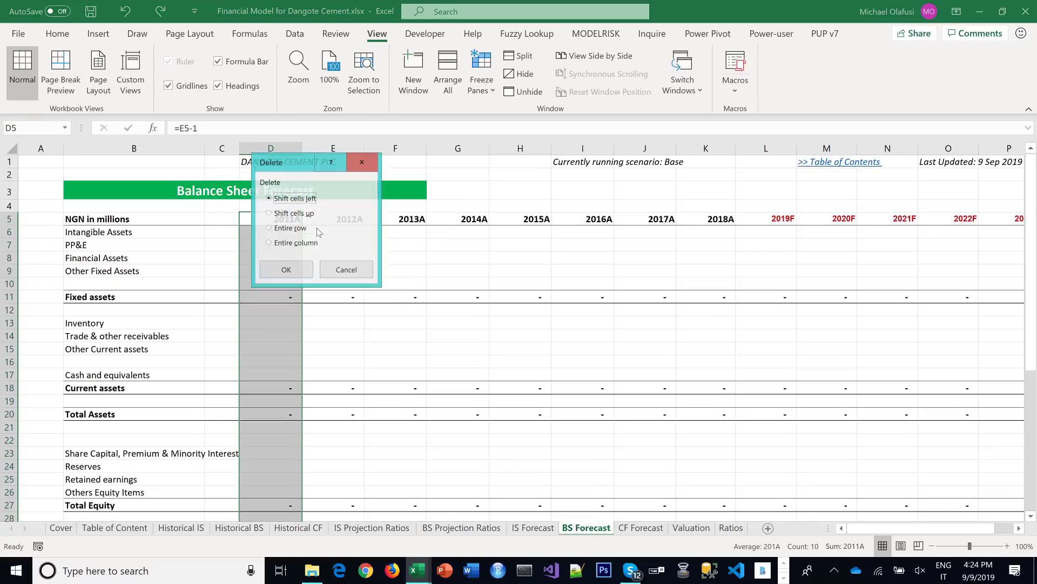
left_click(286, 268)
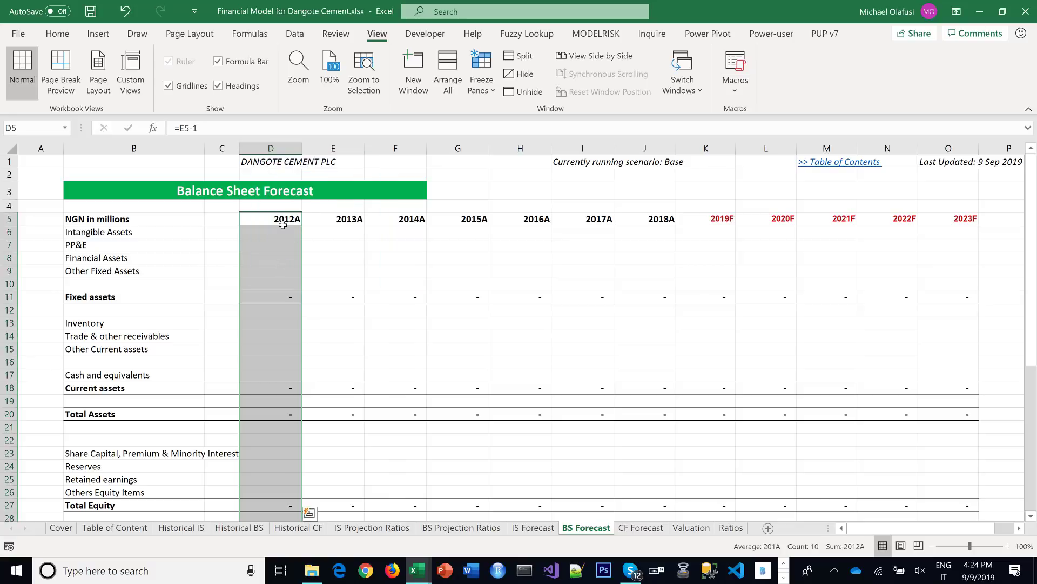
Link Intangible Assets in D6 of BS Forecast to 'BS Projection Ratios'!D7 and fill the formula across through 2023F
left_click(461, 528)
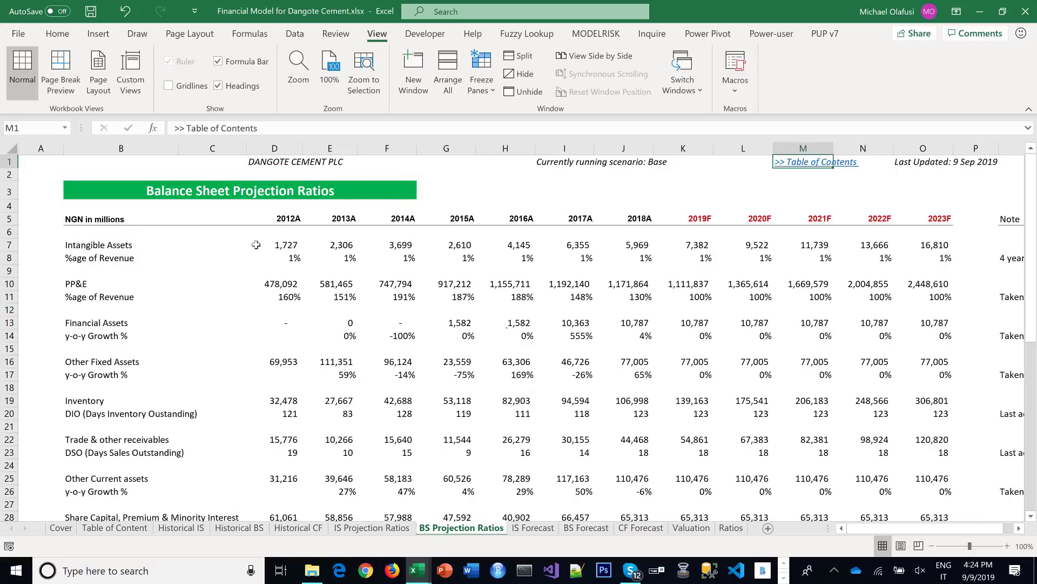
left_click(533, 527)
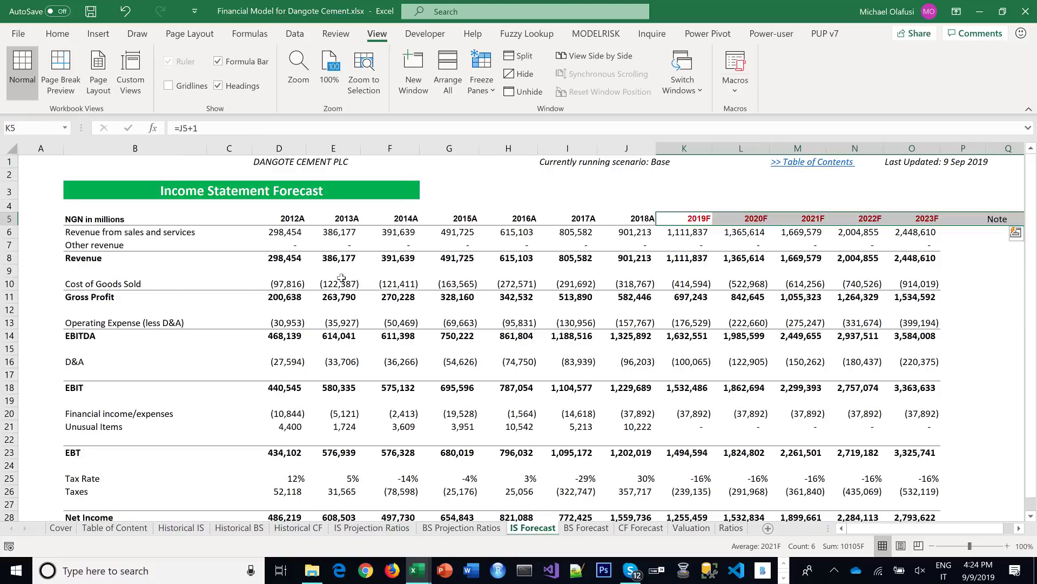
left_click(588, 527)
left_click(274, 232)
type("=")
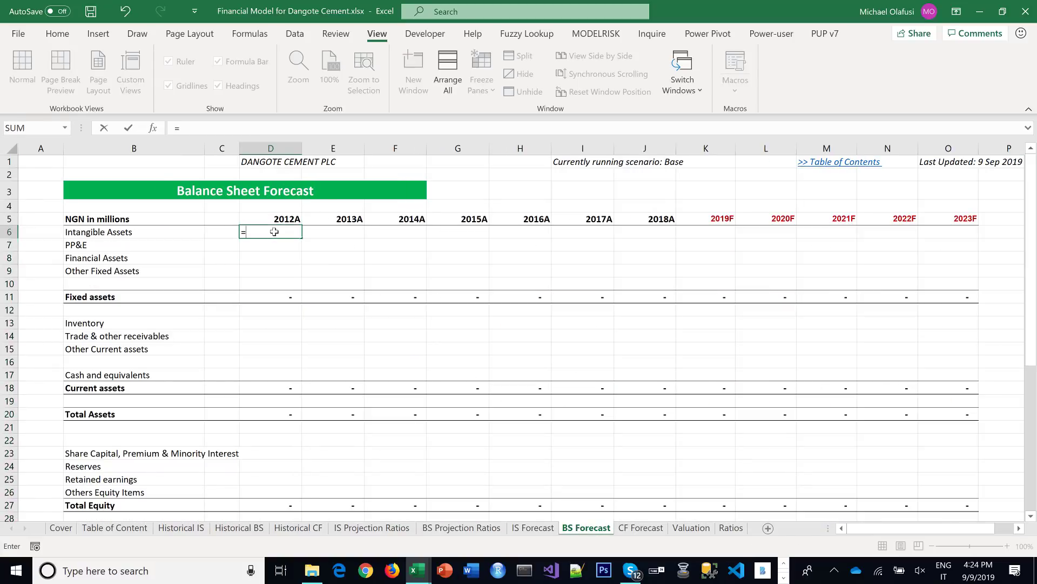
left_click(457, 526)
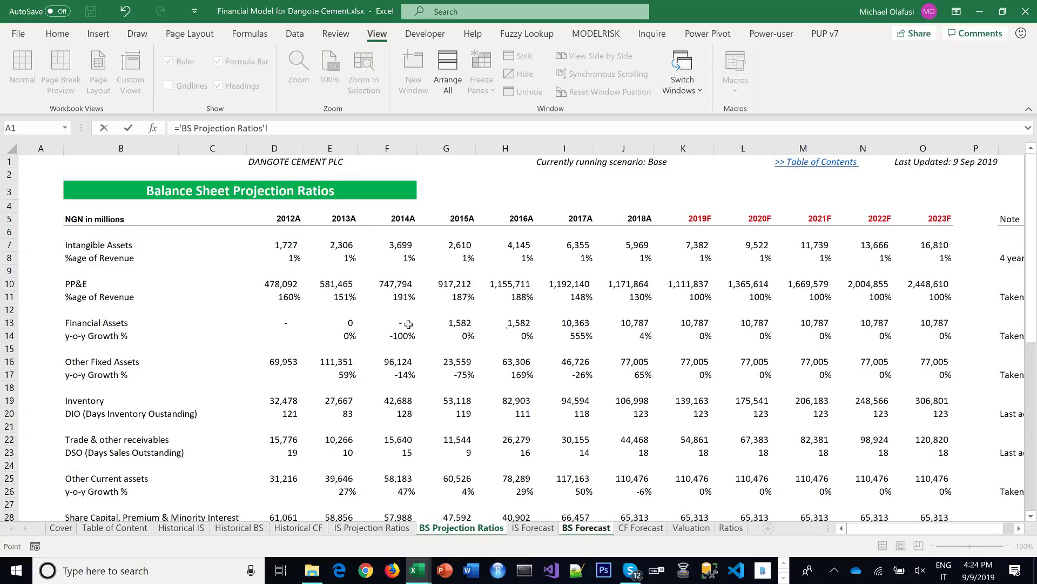
left_click(289, 243)
key("Return")
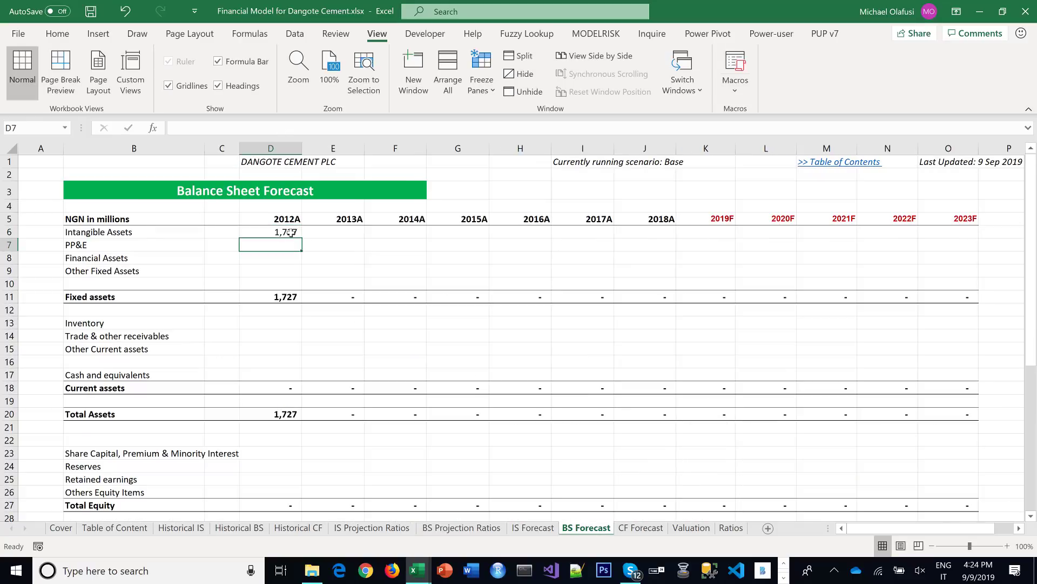
left_click(292, 234)
left_click_drag(302, 239, 968, 290)
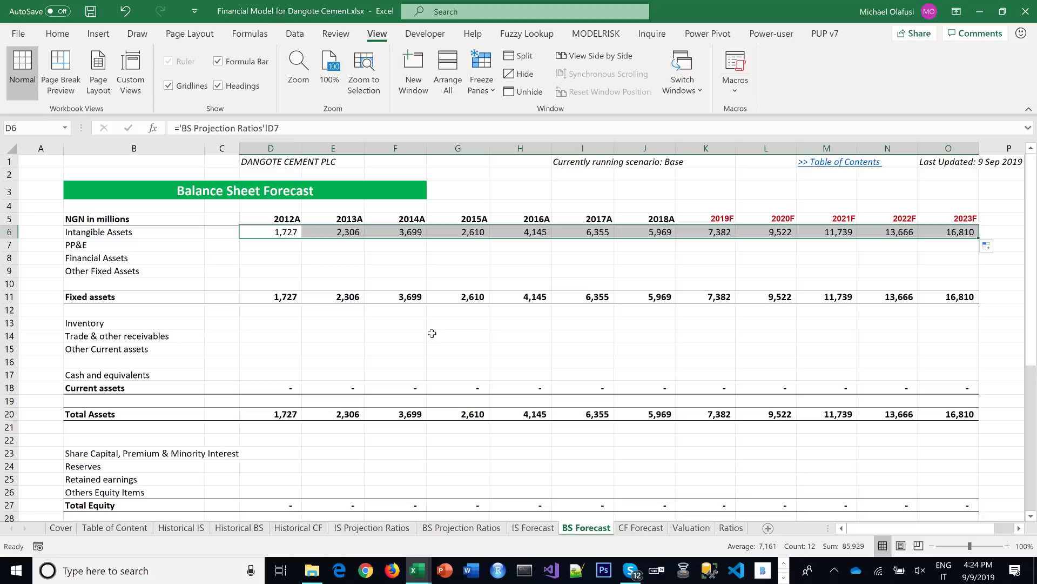
Link PP&E in D7 to 'BS Projection Ratios'!D10 and fill the formula across through 2023F
left_click(288, 248)
type("=")
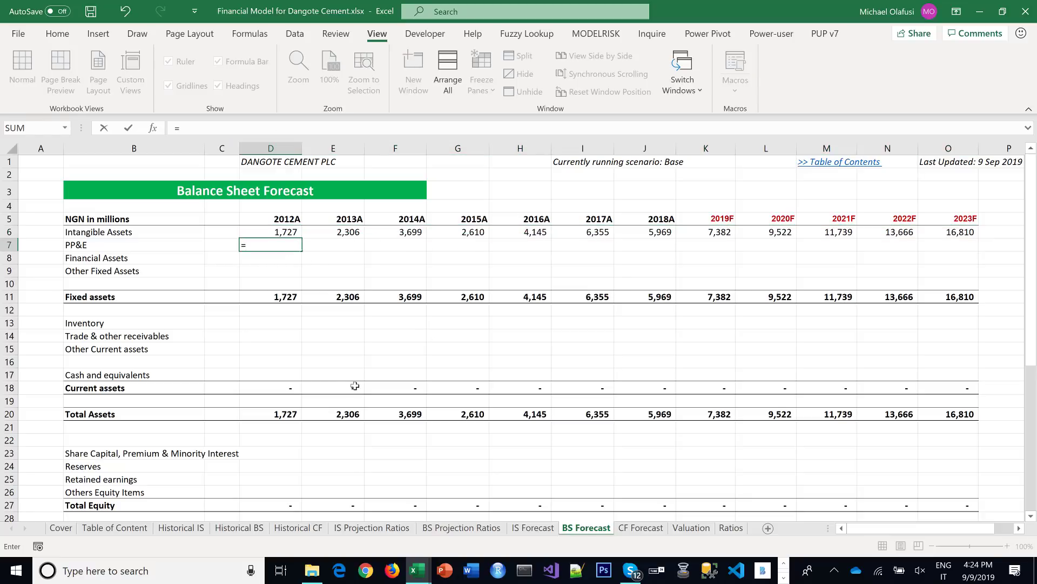
left_click(472, 534)
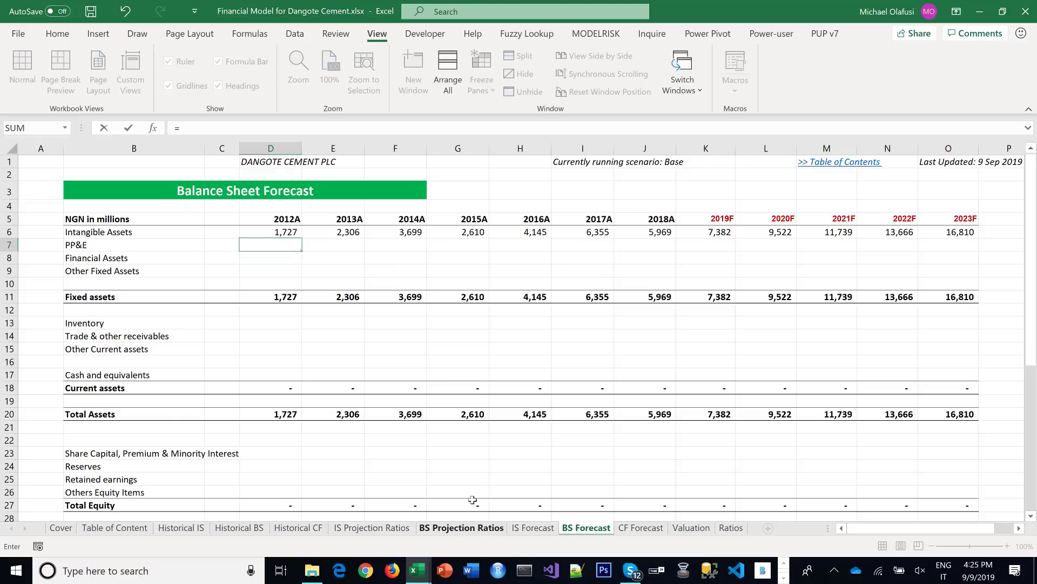
left_click(291, 284)
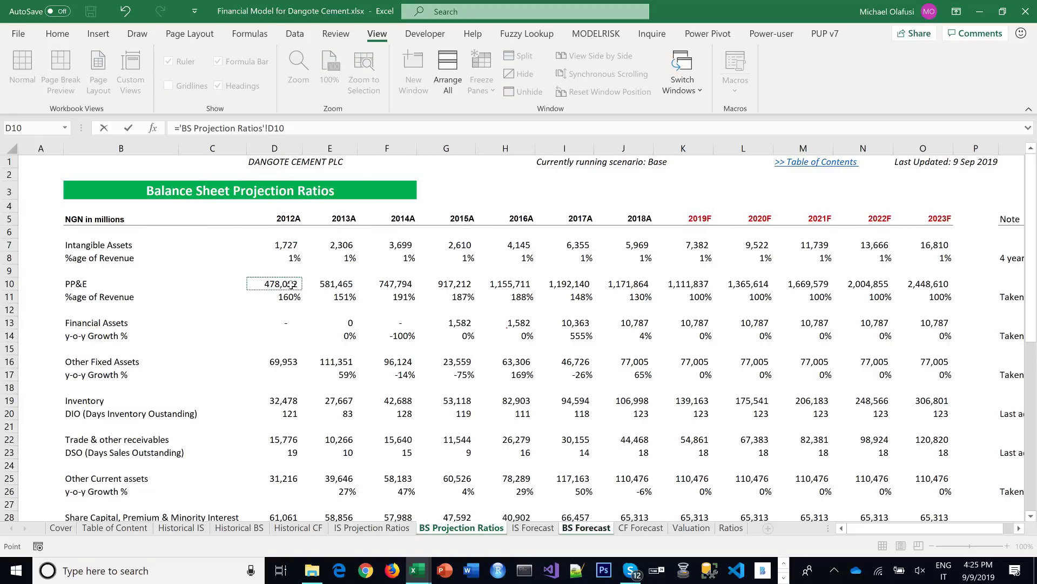
key("Return")
left_click(278, 246)
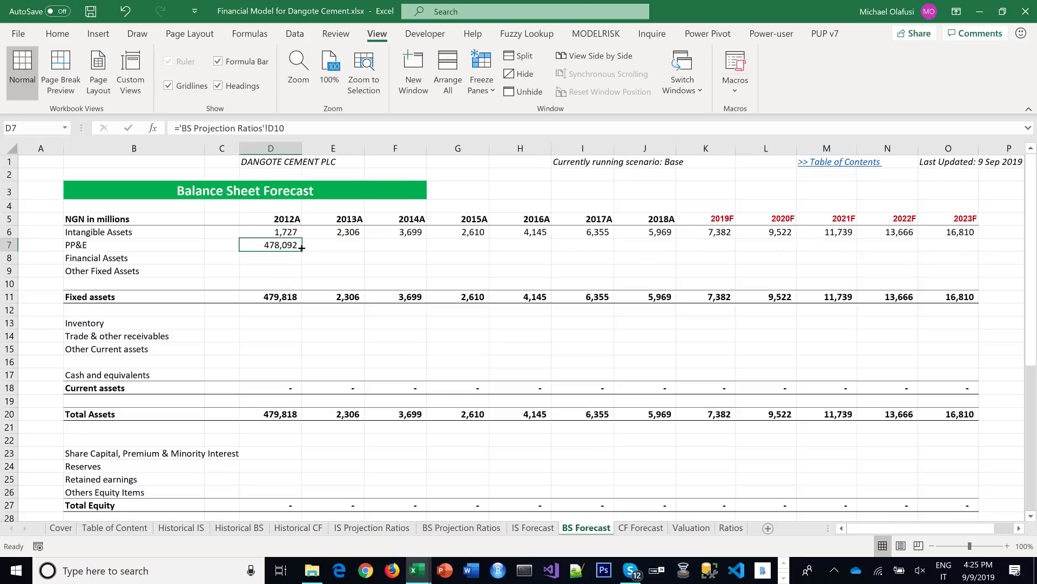
left_click_drag(301, 250, 955, 266)
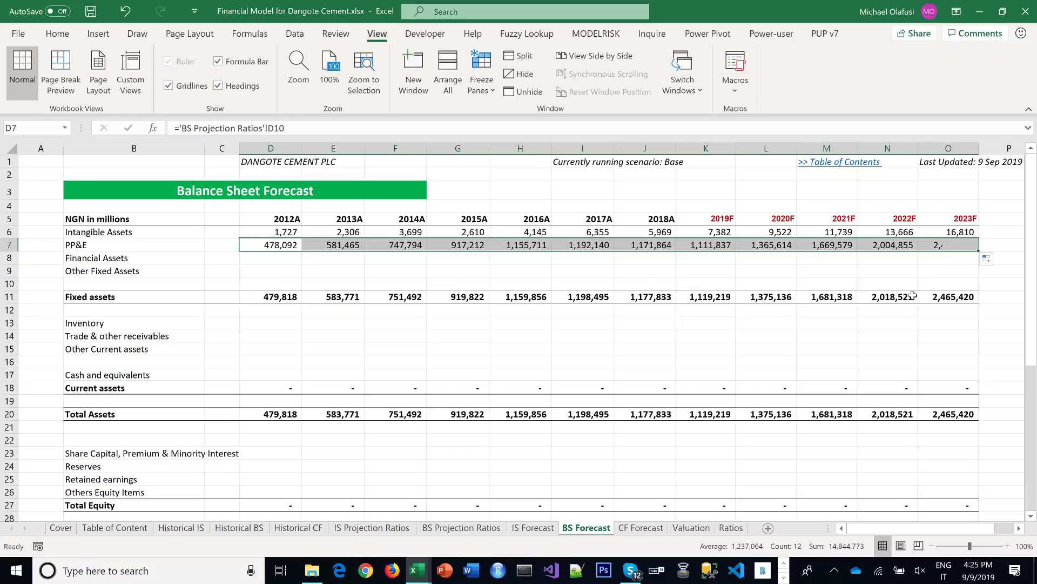
Link Financial Assets in D8 to 'BS Projection Ratios'!D13 and fill the formula across through 2023F
left_click(278, 255)
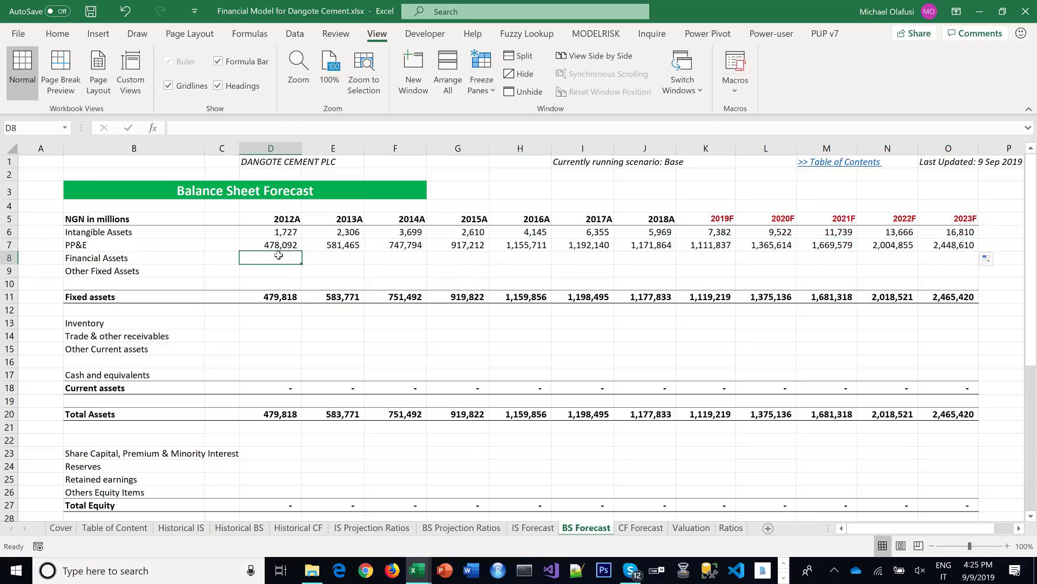
type("=")
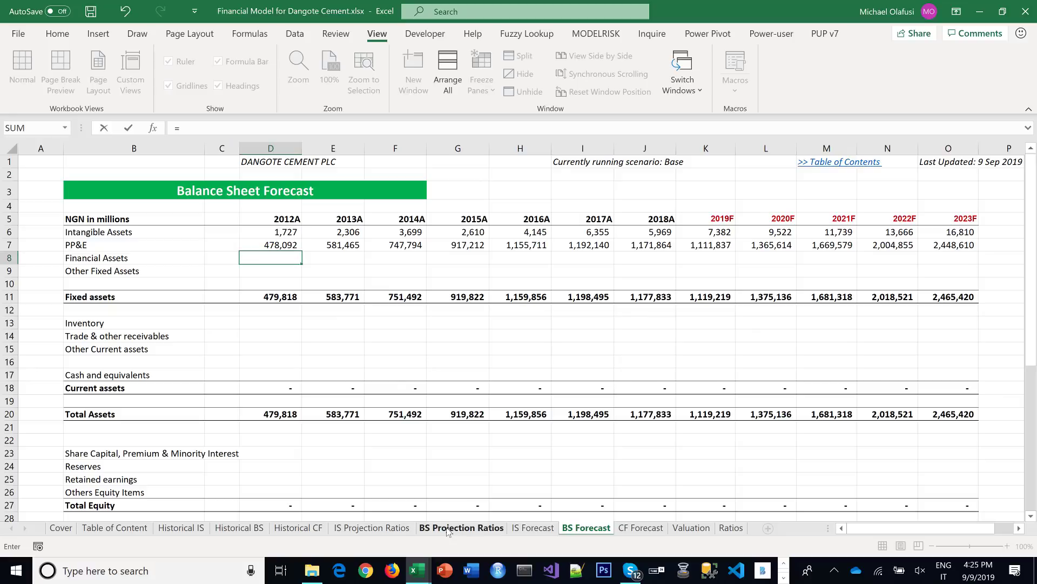
left_click(449, 529)
left_click(296, 322)
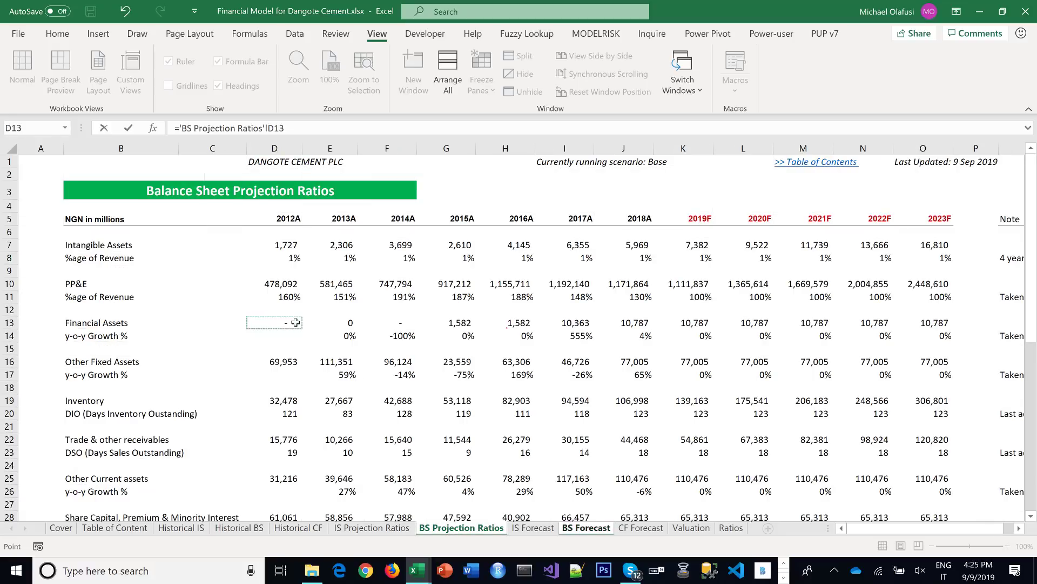
key("Return")
left_click(277, 259)
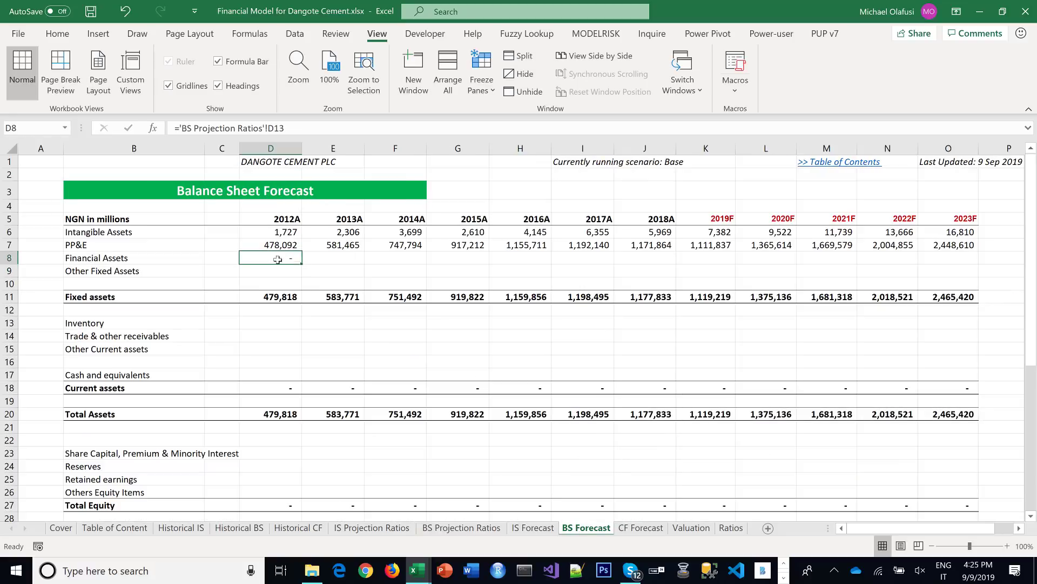
left_click_drag(303, 261, 968, 262)
Link Other Fixed Assets in D9 of BS Forecast to 'BS Projection Ratios'!D16 and fill the formula across through 2023F
left_click(274, 269)
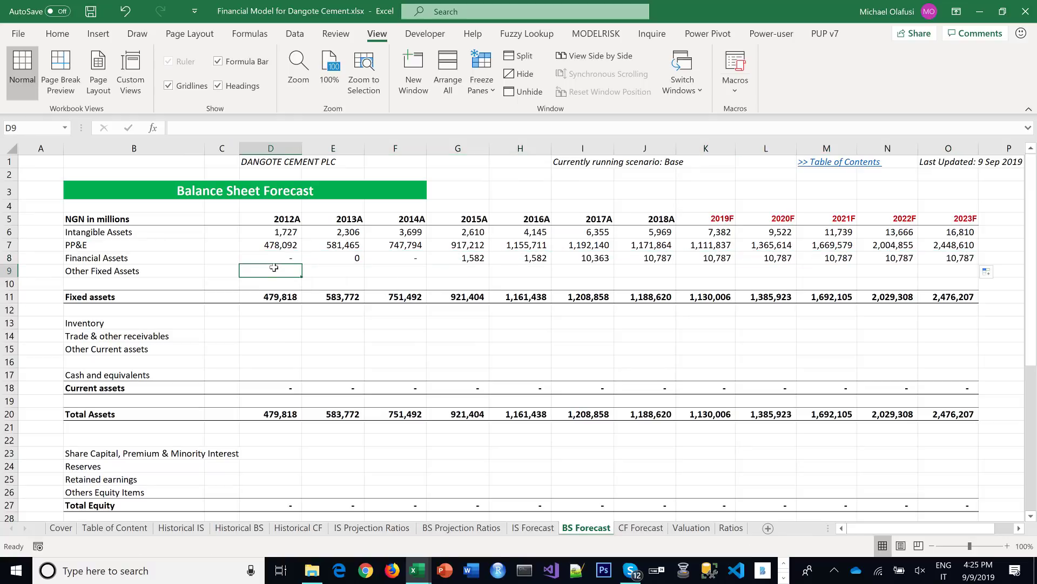
type("=")
left_click(372, 528)
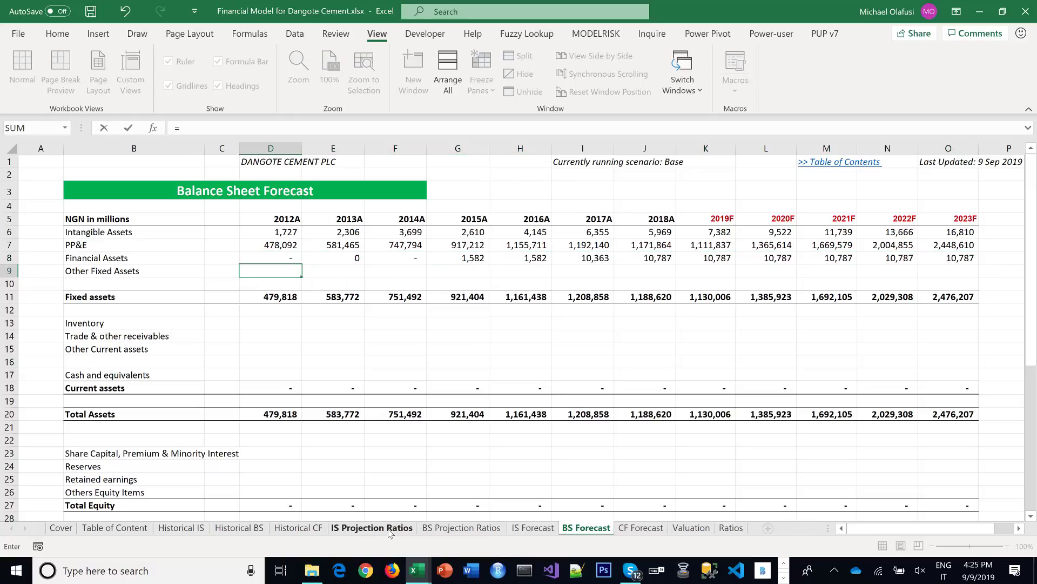
left_click(471, 532)
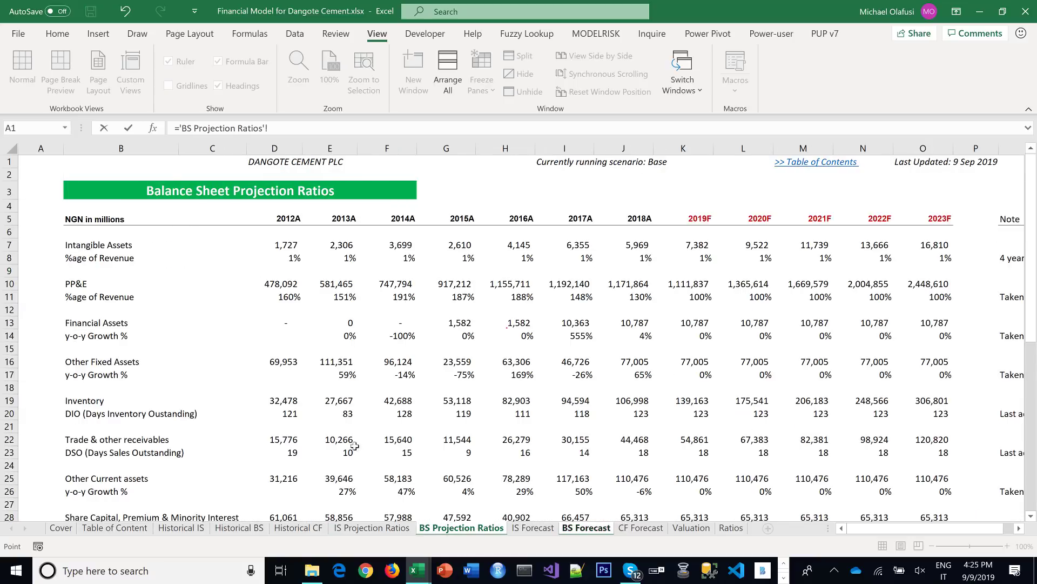
left_click(281, 357)
key("Return")
left_click(298, 272)
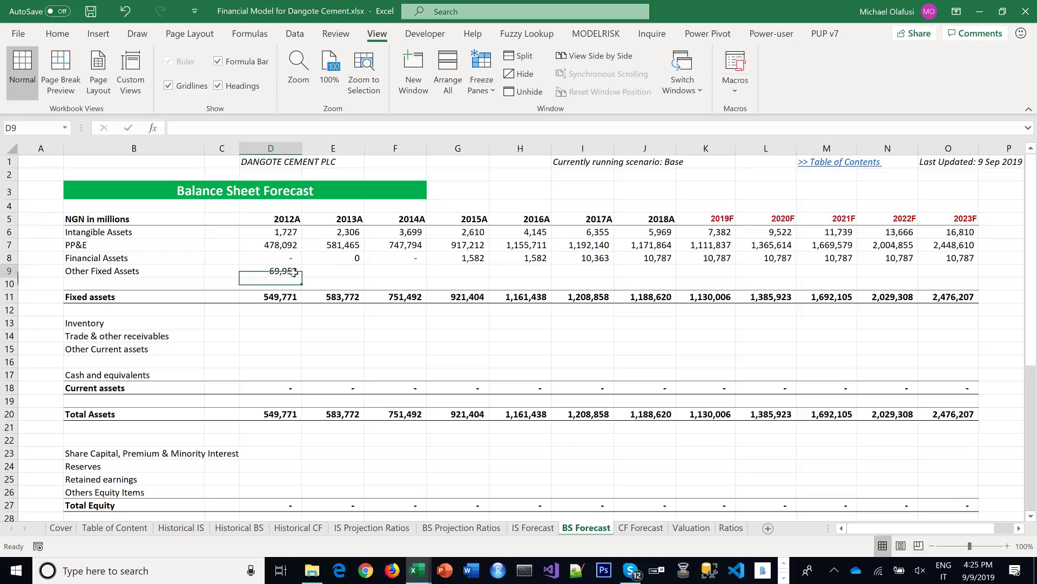
left_click_drag(303, 277, 979, 273)
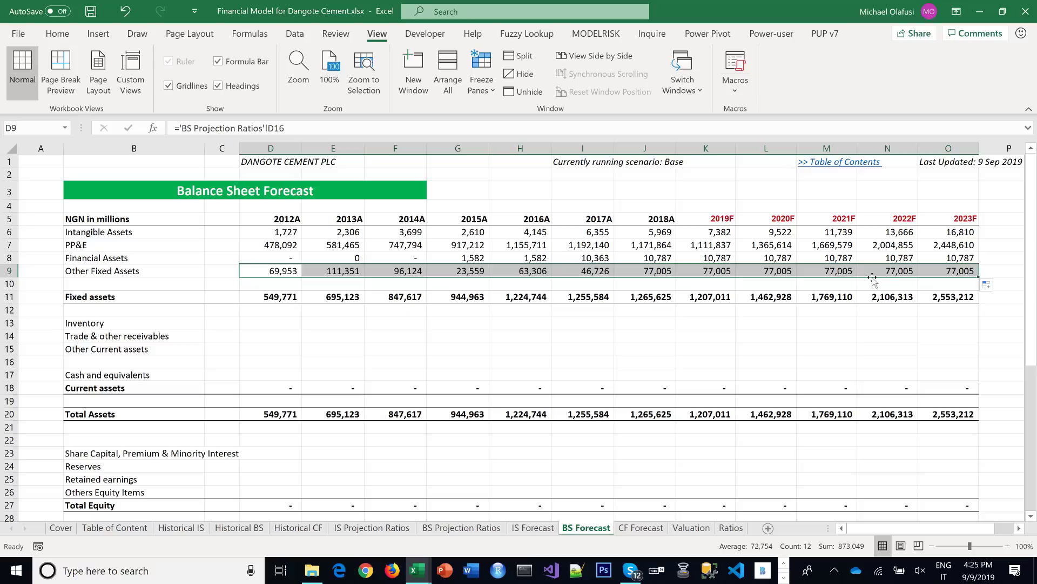
Link Inventory in D13 to 'BS Projection Ratios'!D19 and fill the formula across through 2023F
left_click(271, 322)
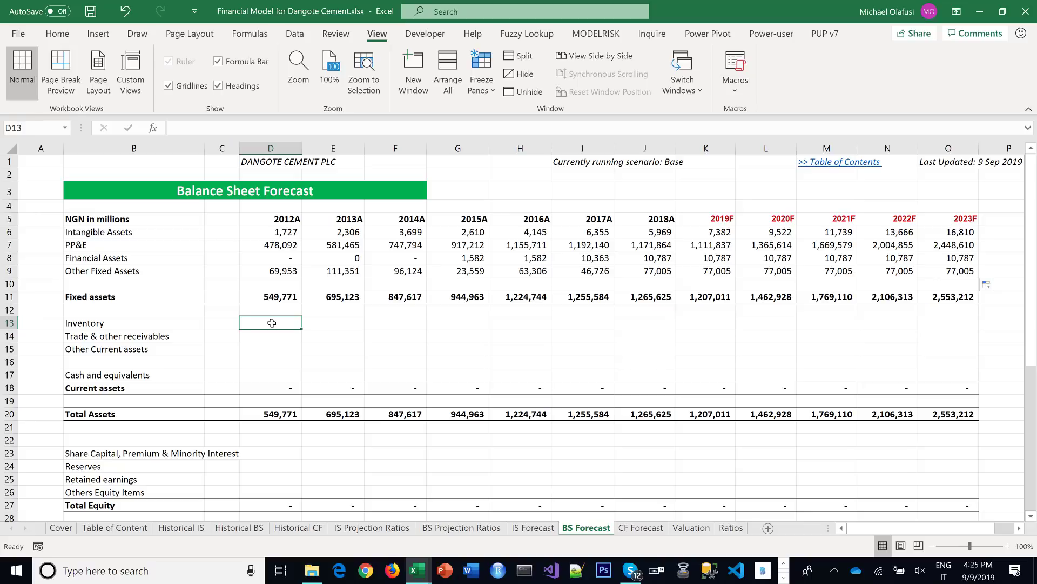
type("=")
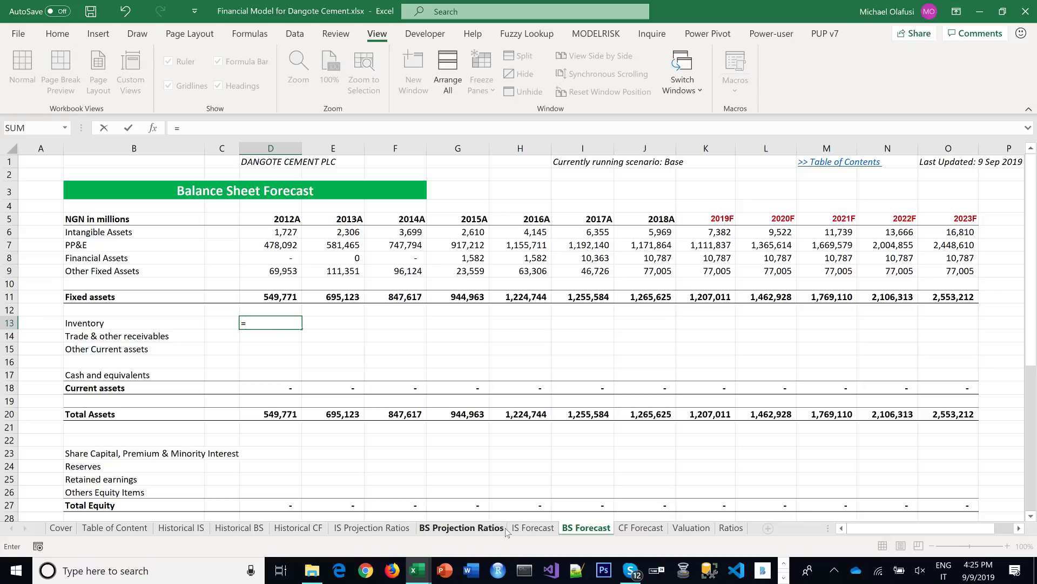
left_click(461, 528)
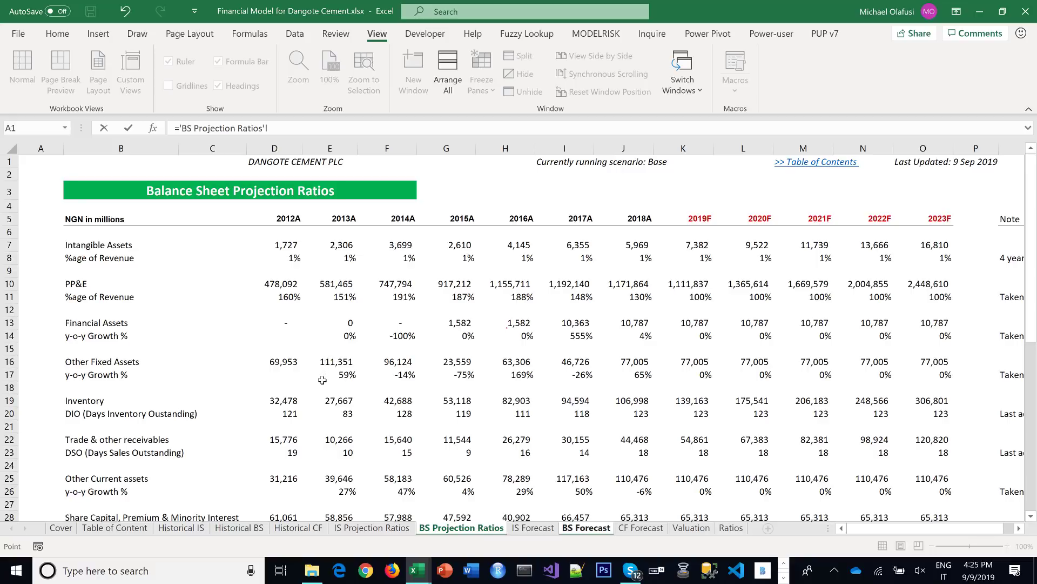
left_click(292, 402)
key("Return")
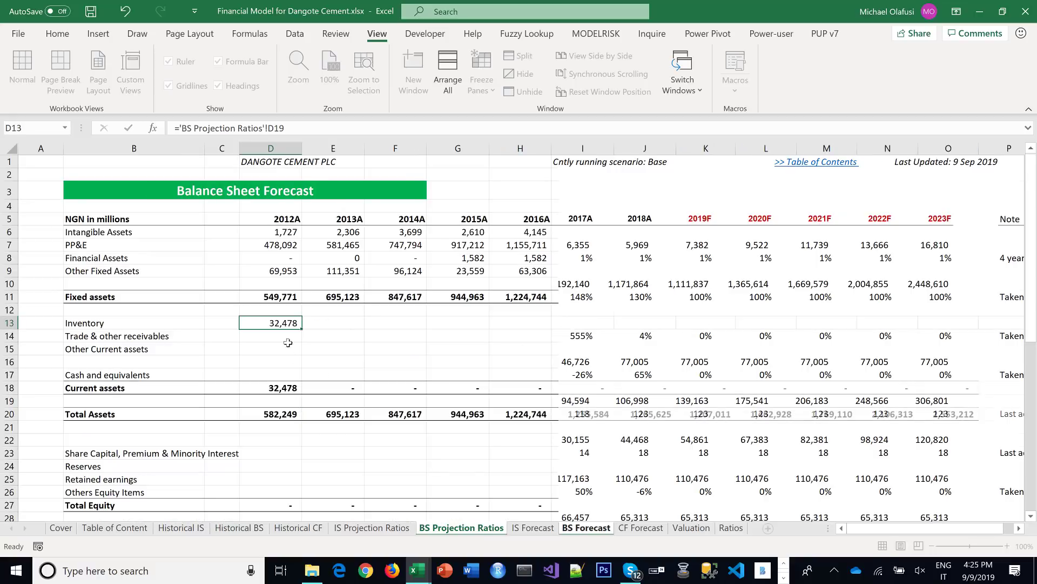
left_click(298, 326)
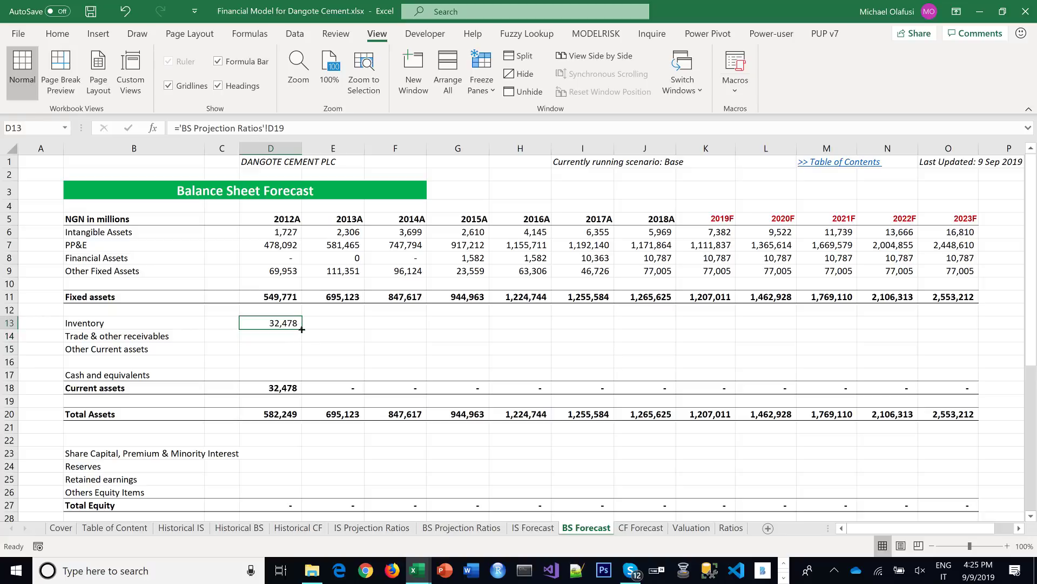
left_click_drag(302, 329, 949, 372)
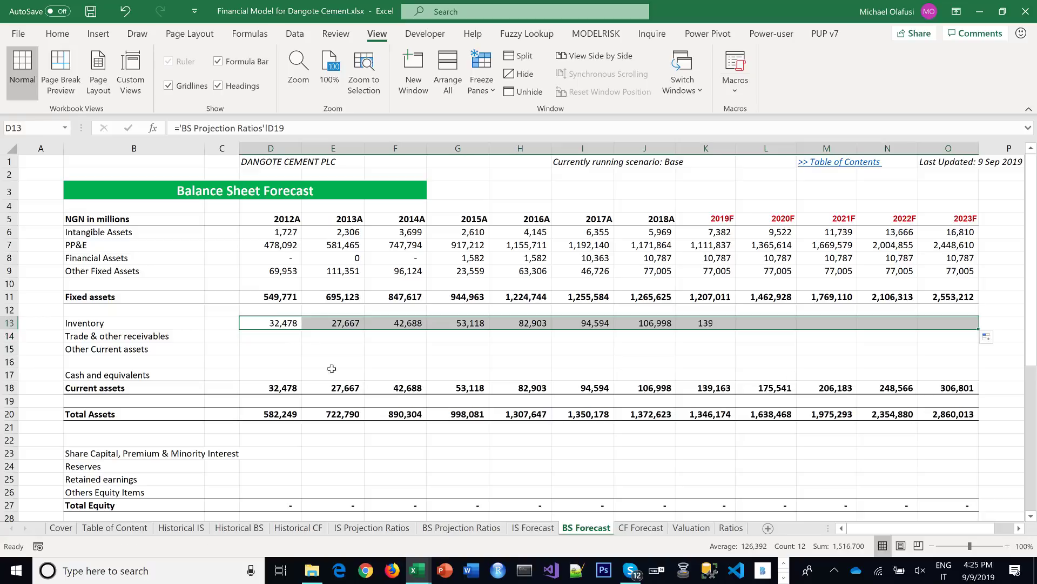
Link Trade & other receivables in D14 to 'BS Projection Ratios'!D22 and fill the formula across through 2023F
left_click(284, 339)
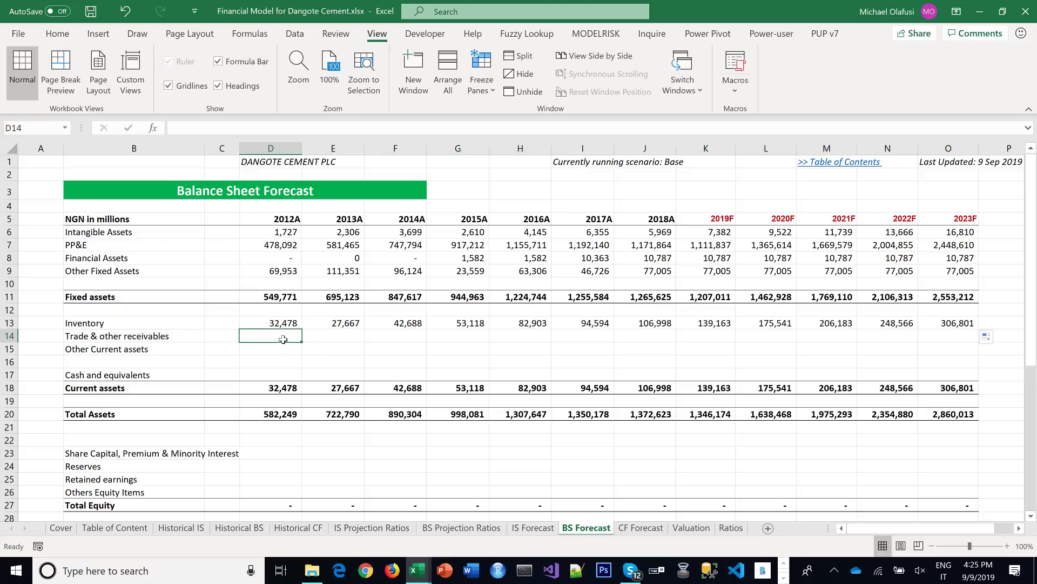
type("=")
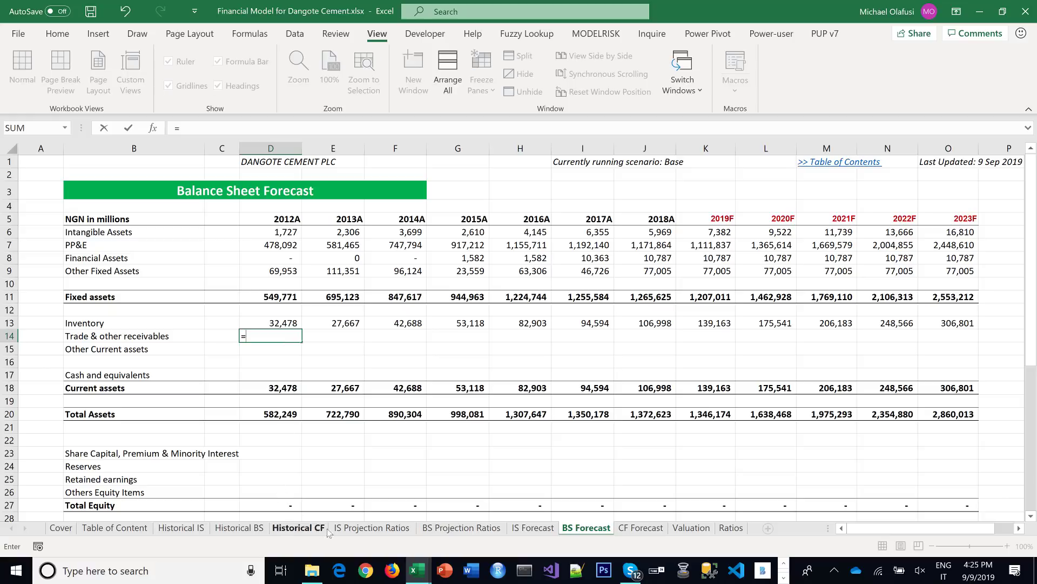
left_click(462, 528)
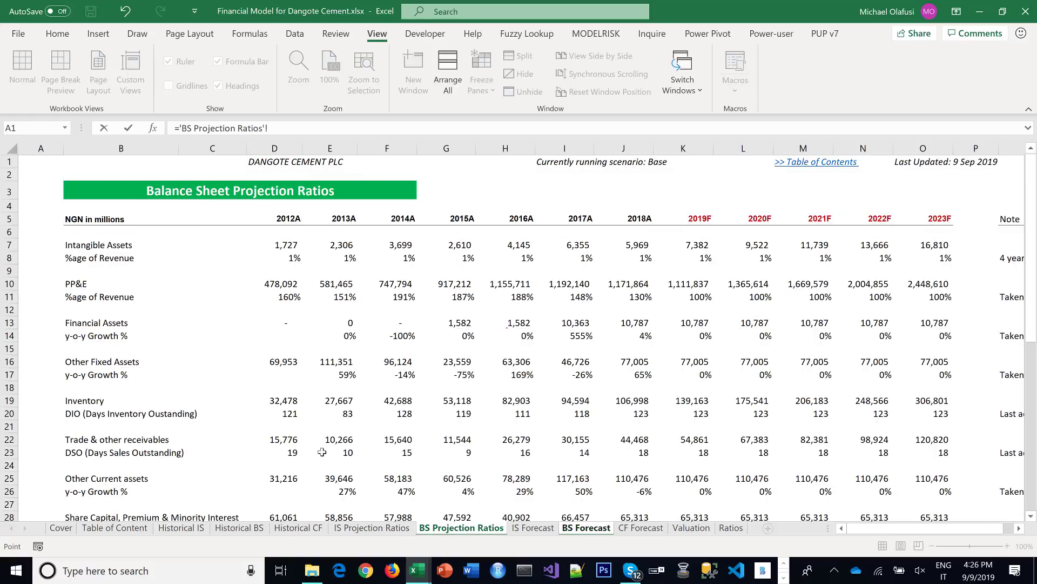
left_click(294, 435)
key("Return")
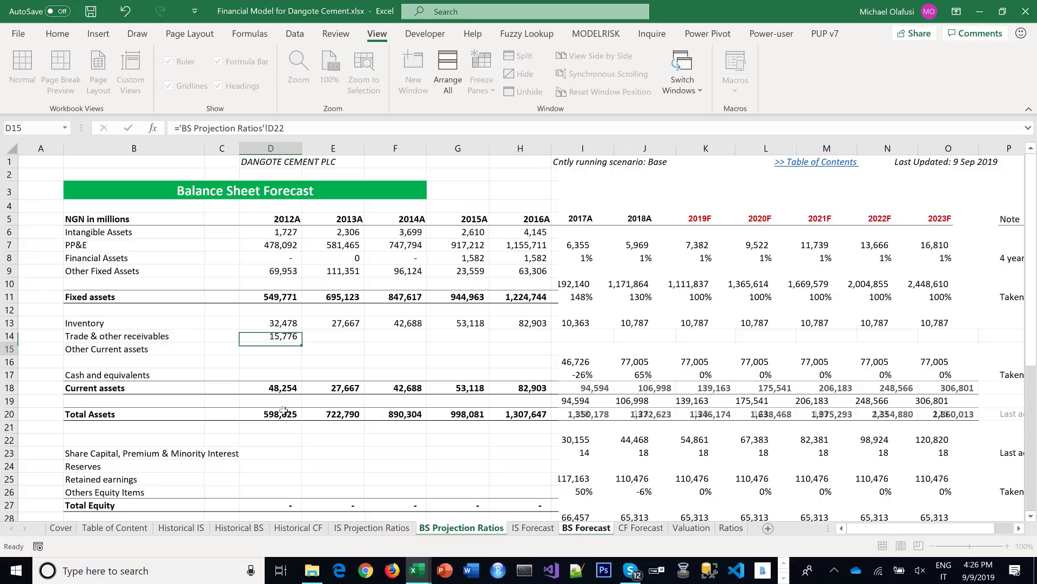
left_click(278, 339)
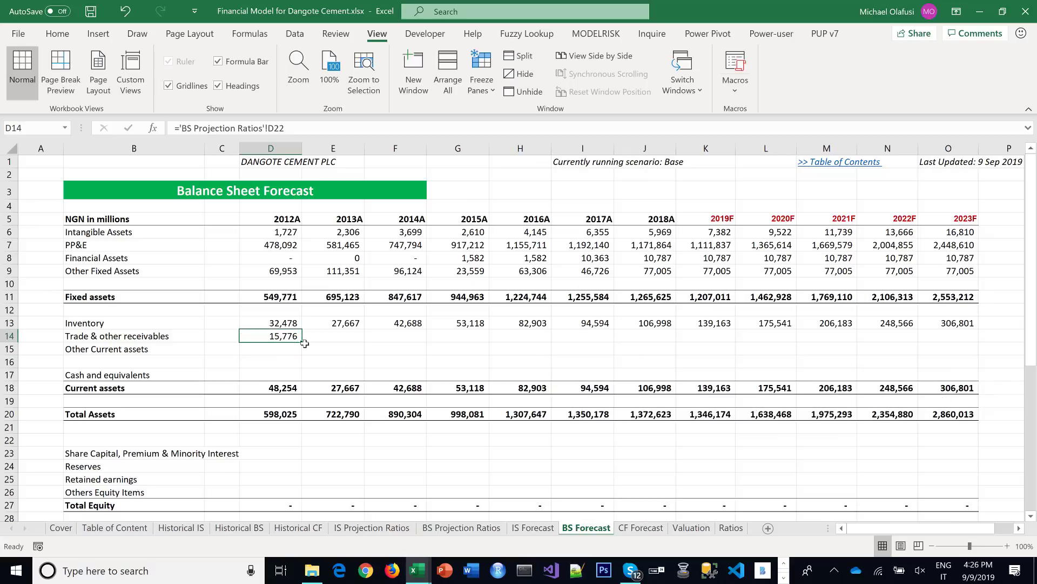
left_click_drag(302, 343, 970, 340)
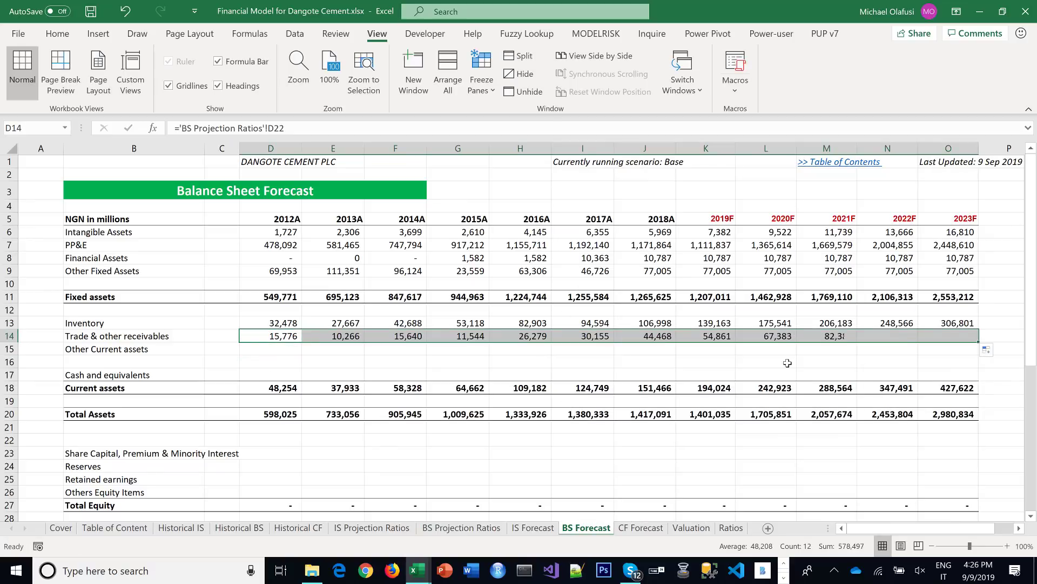
Link Other Current assets in D15 to 'BS Projection Ratios'!D25 and fill the formula across through 2023F
left_click(276, 348)
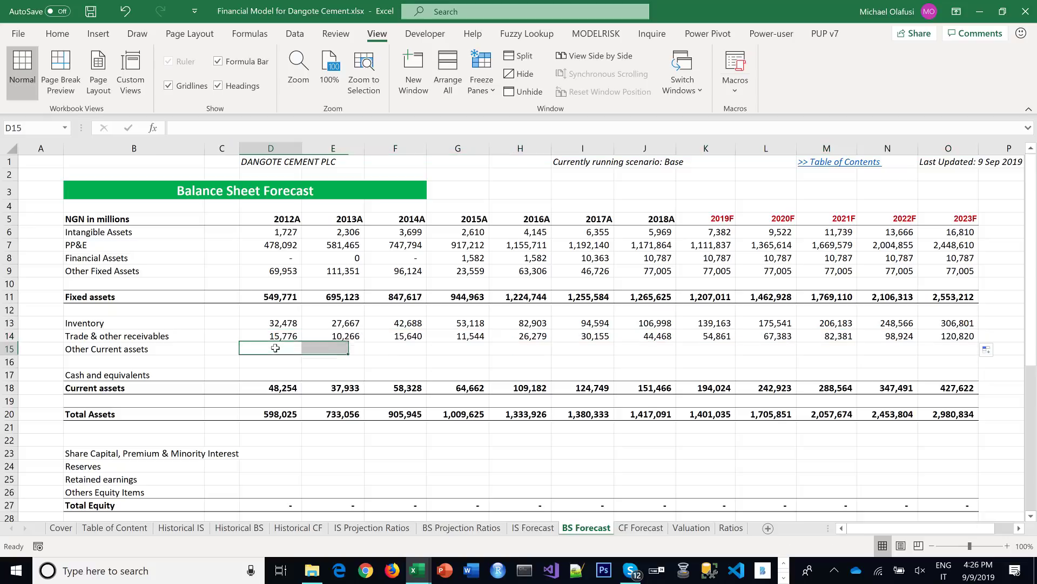
type("=")
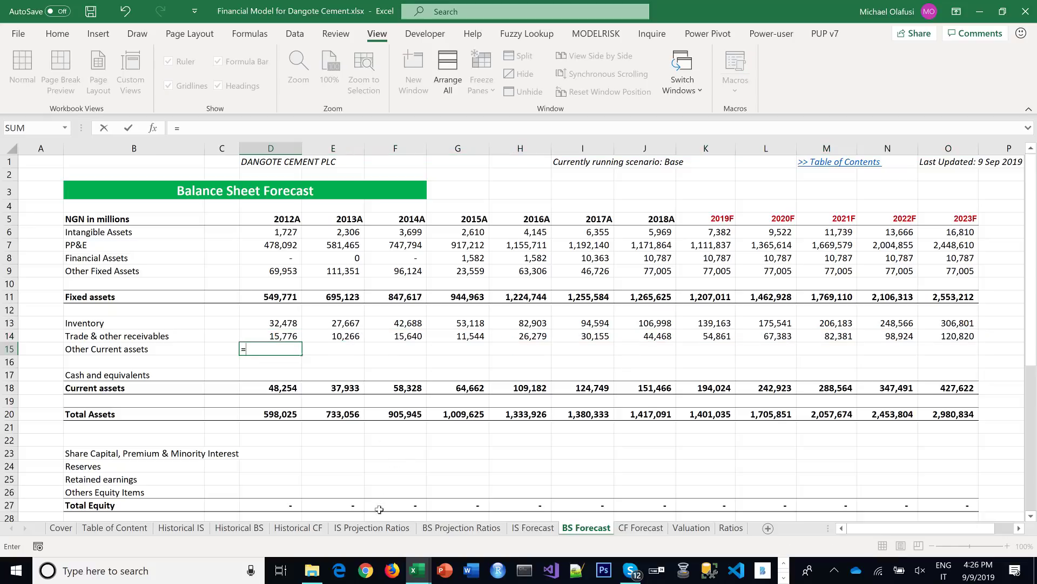
left_click(441, 530)
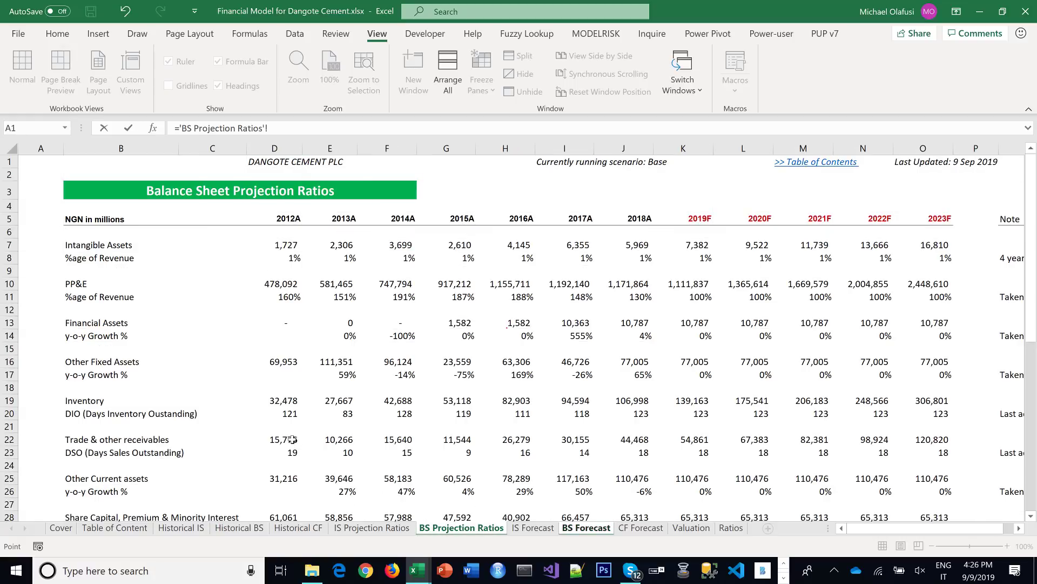
left_click(281, 478)
key("Return")
left_click(281, 348)
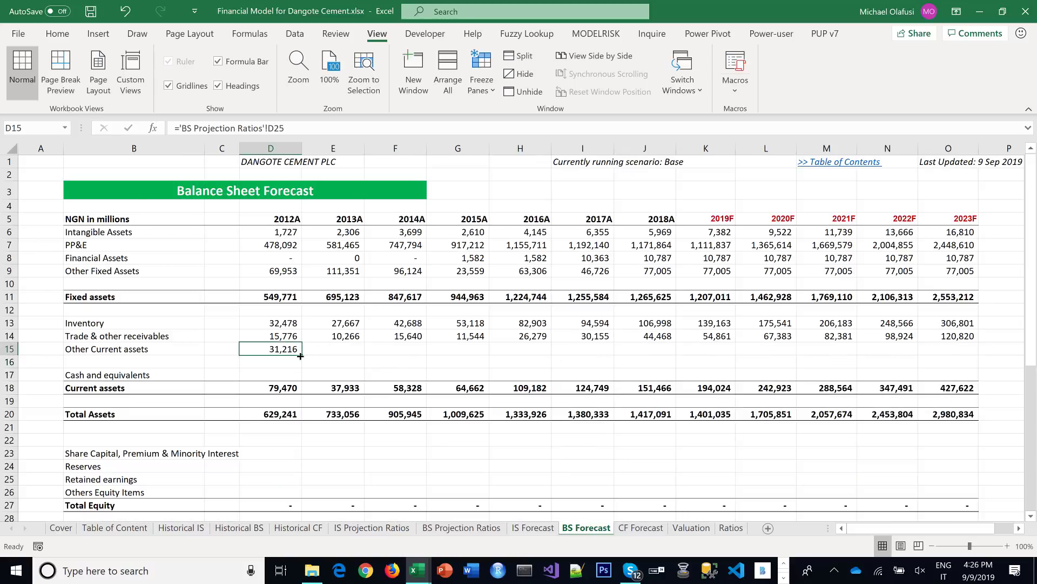
left_click_drag(302, 355, 969, 395)
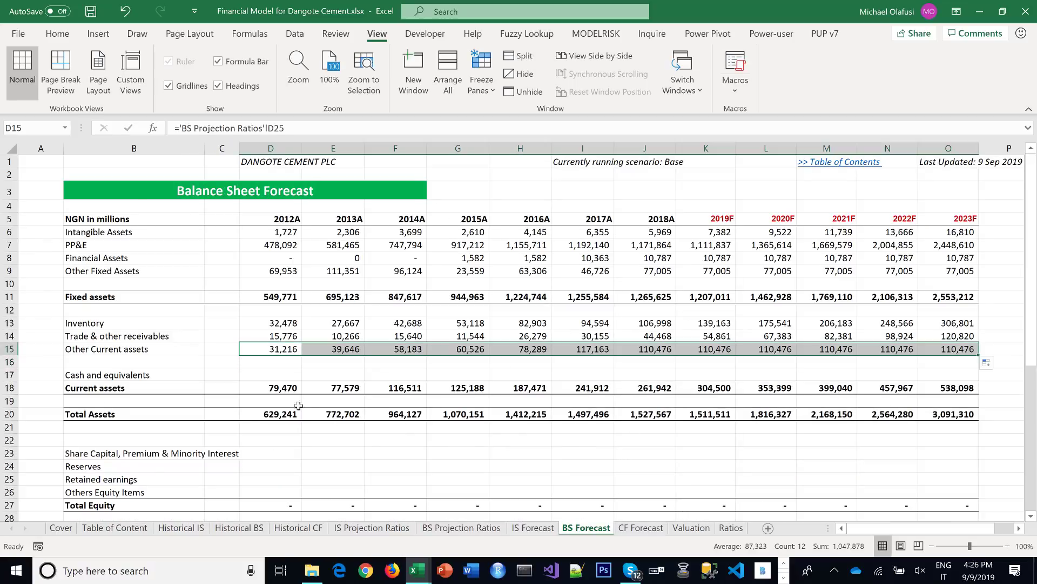
Link Cash and equivalents in D17 to 'Historical BS'!E17 and fill the formula across only through 2018A
left_click(272, 376)
type("=")
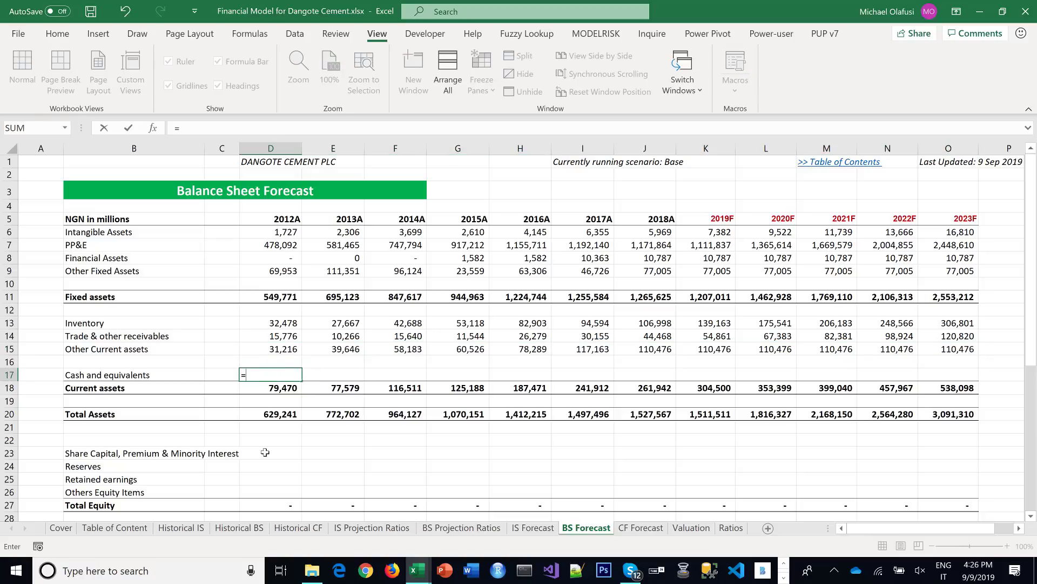
left_click(253, 528)
scroll(318, 358, "up", 4)
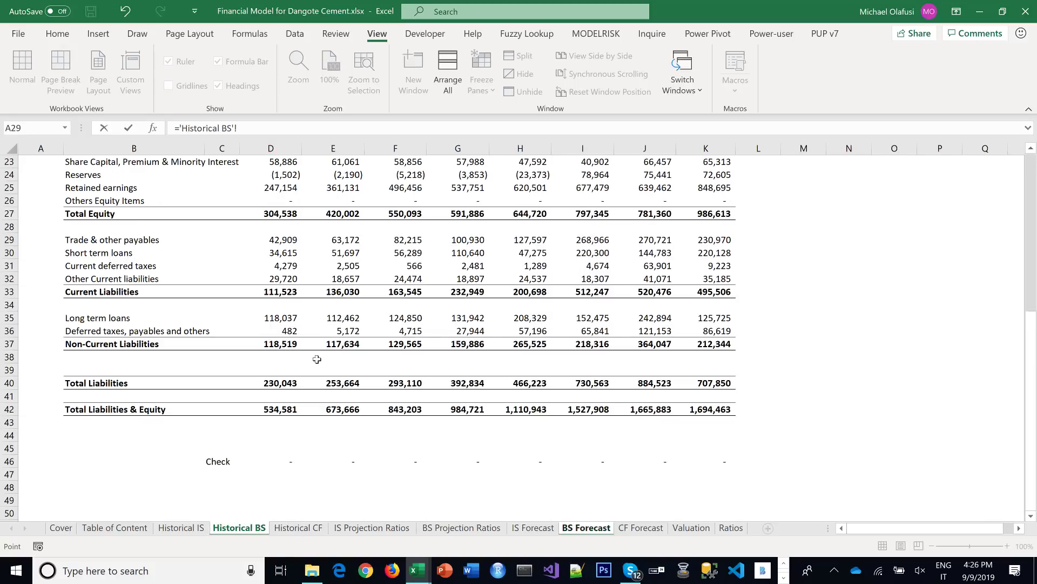
scroll(307, 341, "up", 2)
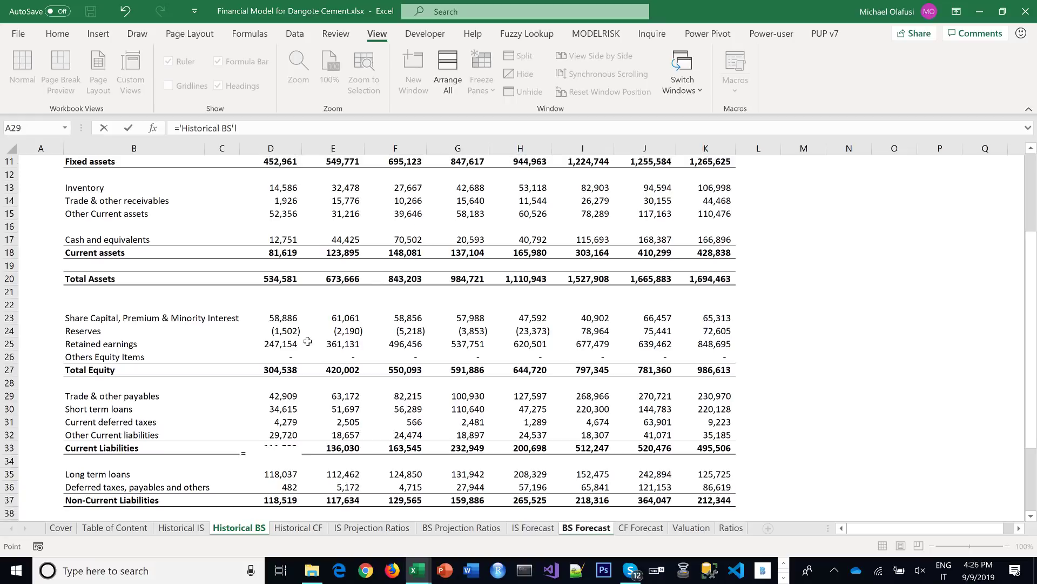
left_click(276, 241)
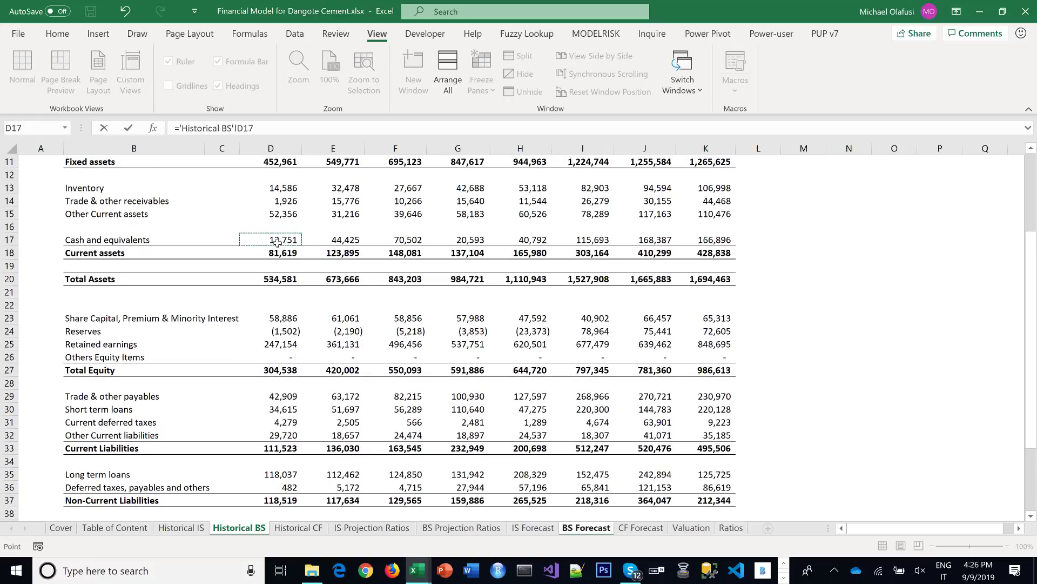
left_click(346, 240)
key("Return")
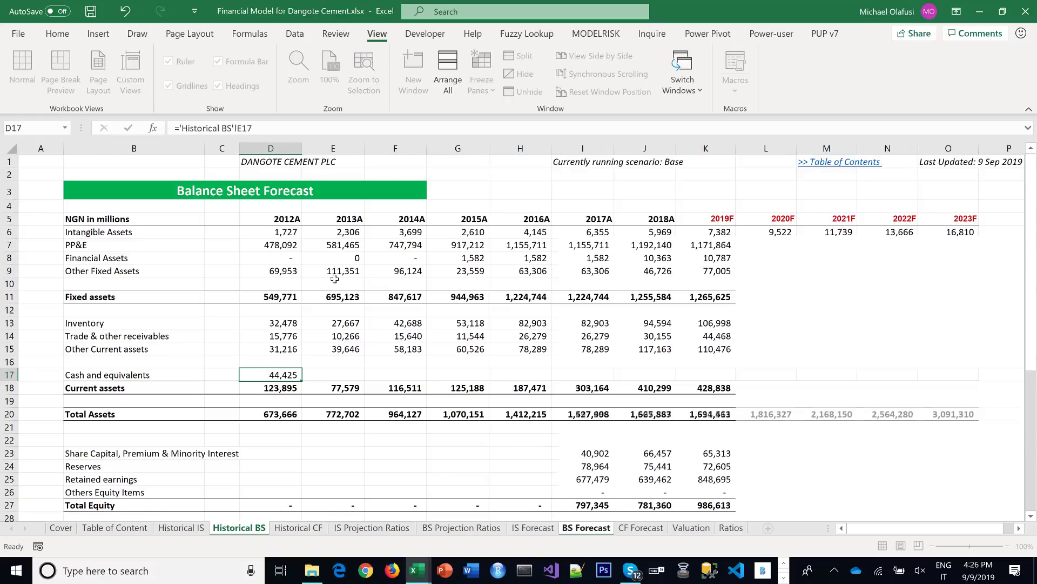
left_click(288, 373)
left_click_drag(300, 379, 669, 387)
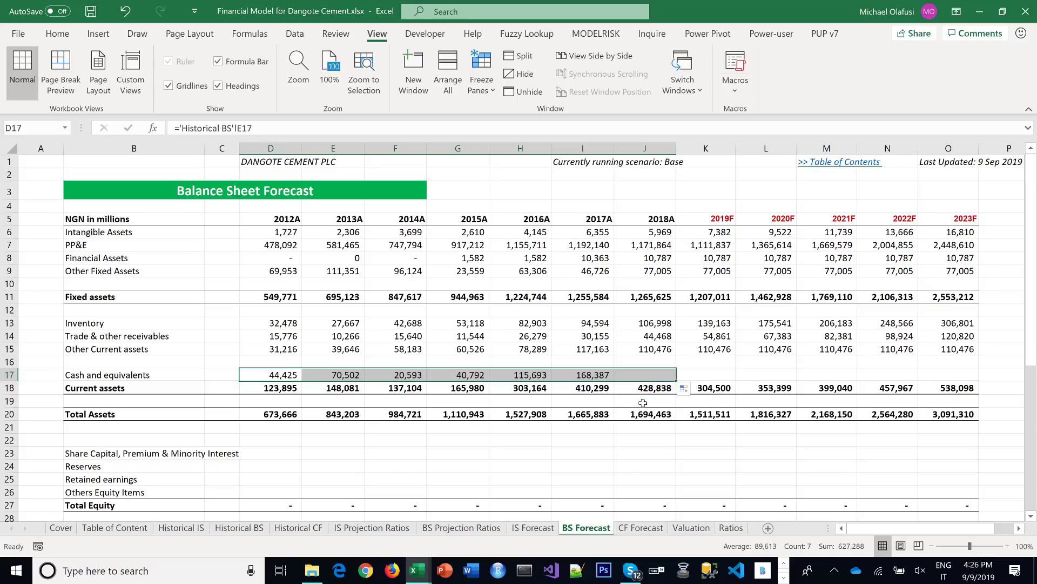
left_click(692, 374)
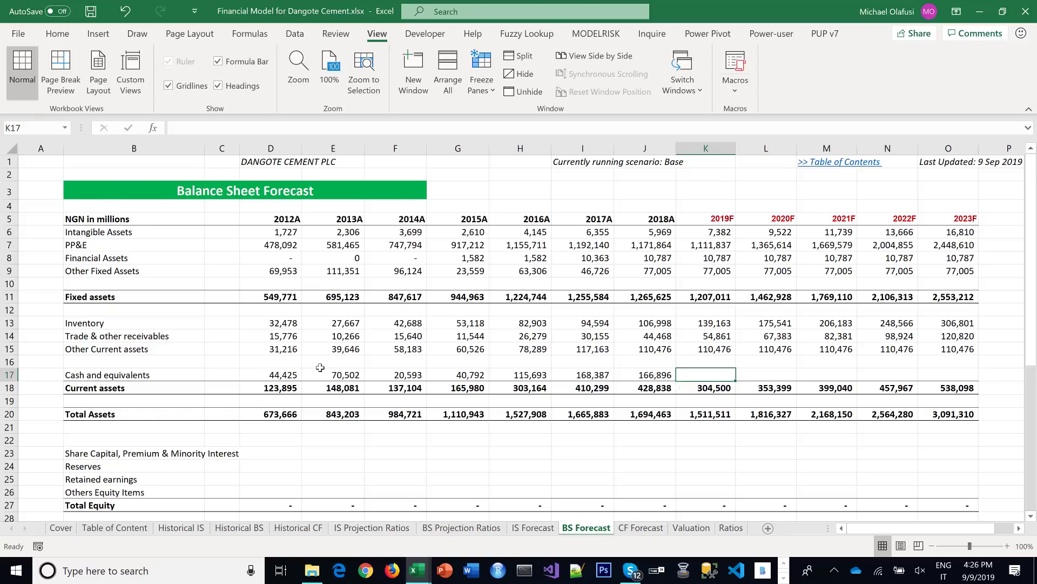
Link Share Capital, Premium & Minority Interest in D23 to 'BS Projection Ratios'!D28 and fill the formula across through 2023F
scroll(316, 367, "down", 1)
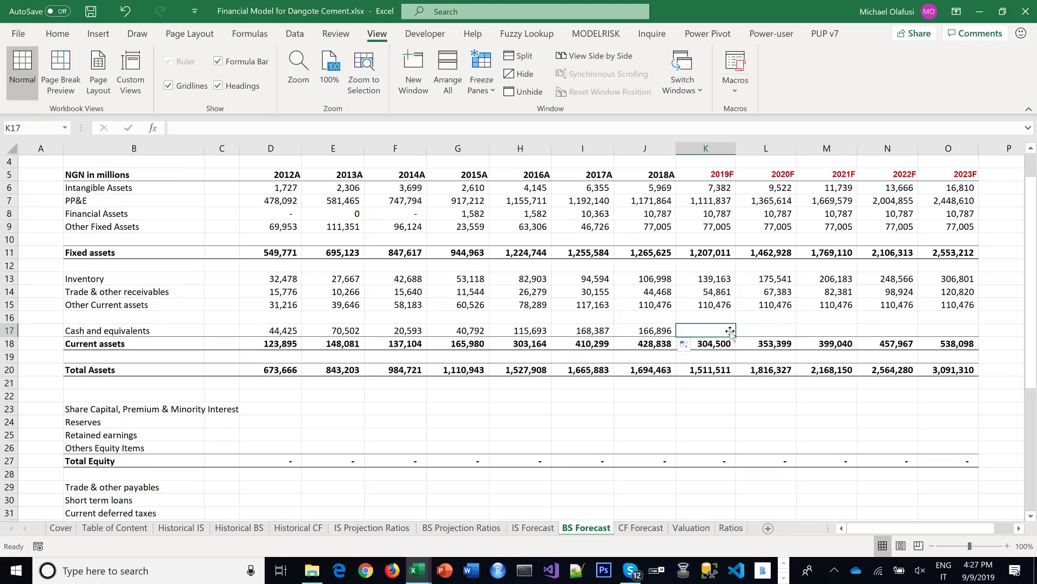
left_click(281, 407)
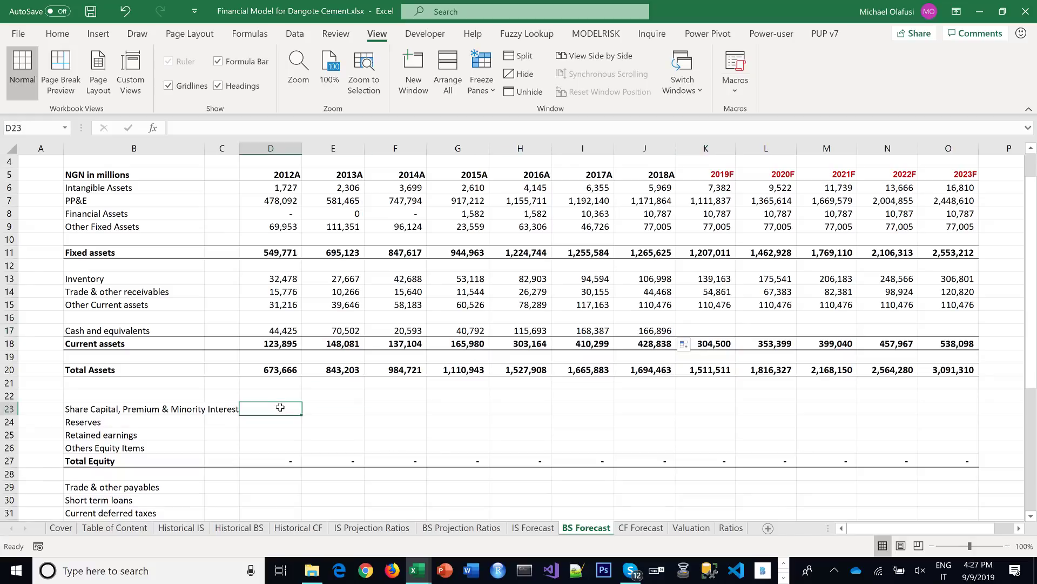
type("=")
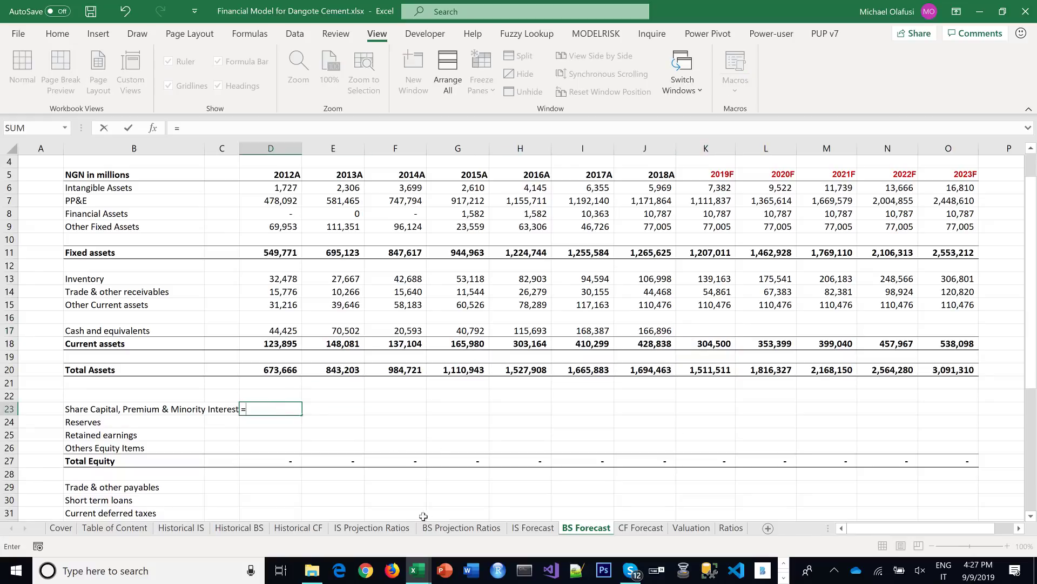
left_click(449, 528)
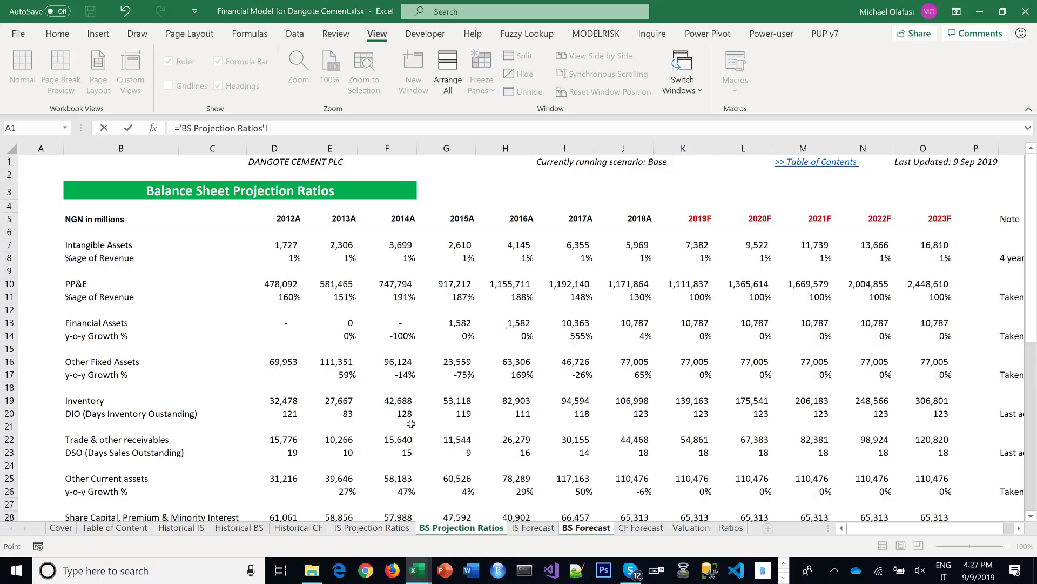
scroll(405, 416, "down", 4)
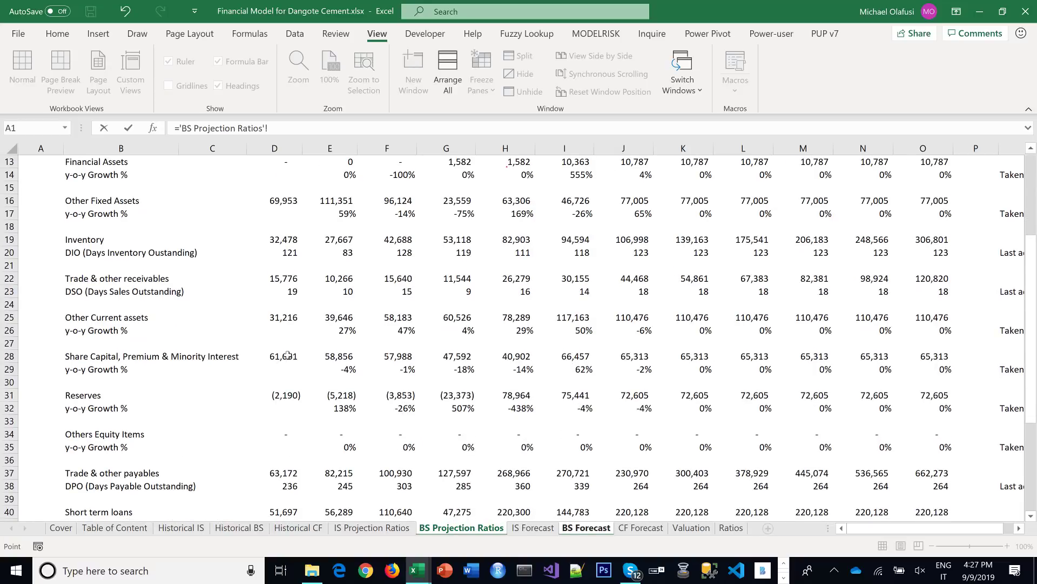
left_click(287, 355)
key("Return")
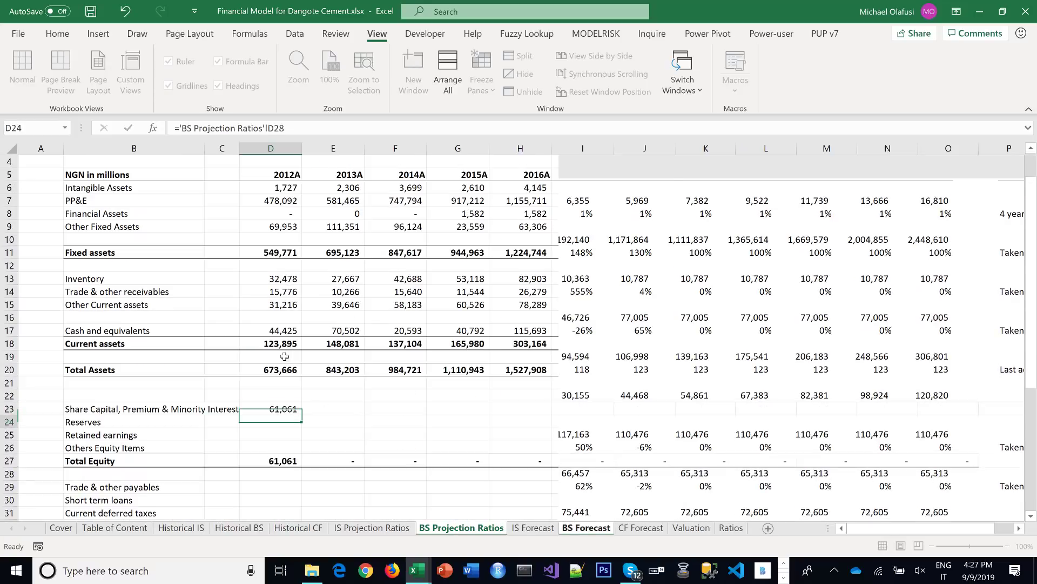
left_click(287, 409)
left_click_drag(302, 414, 981, 420)
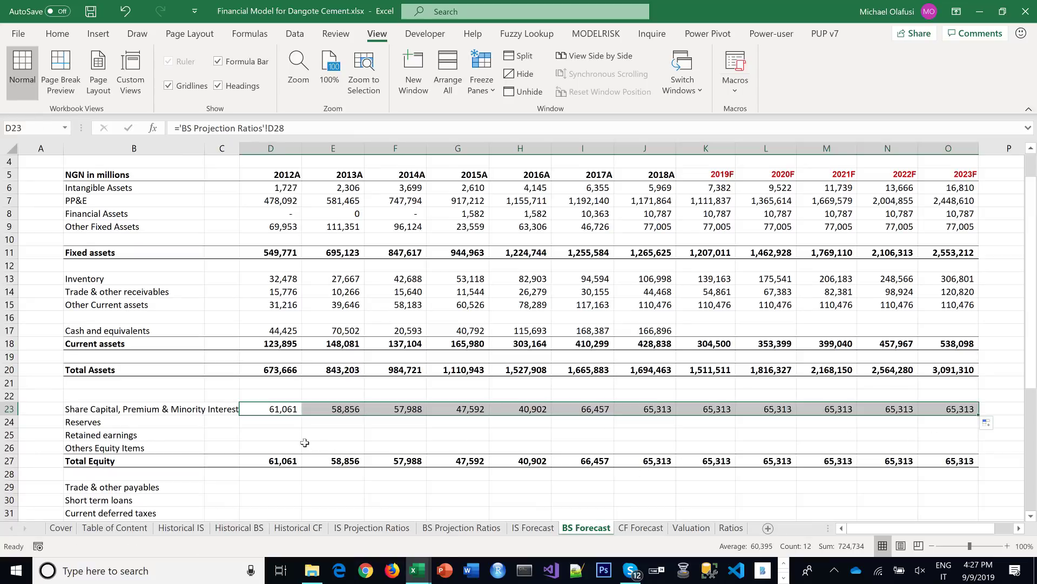
Link Reserves in D24 to 'BS Projection Ratios'!D31 and fill the formula across through 2023F
left_click(290, 423)
type("=")
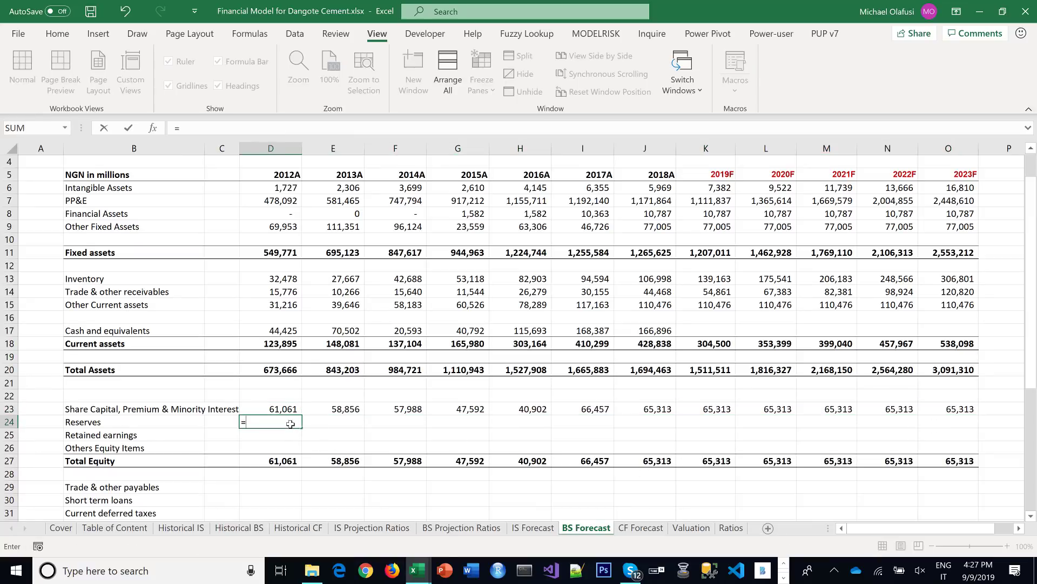
left_click(453, 529)
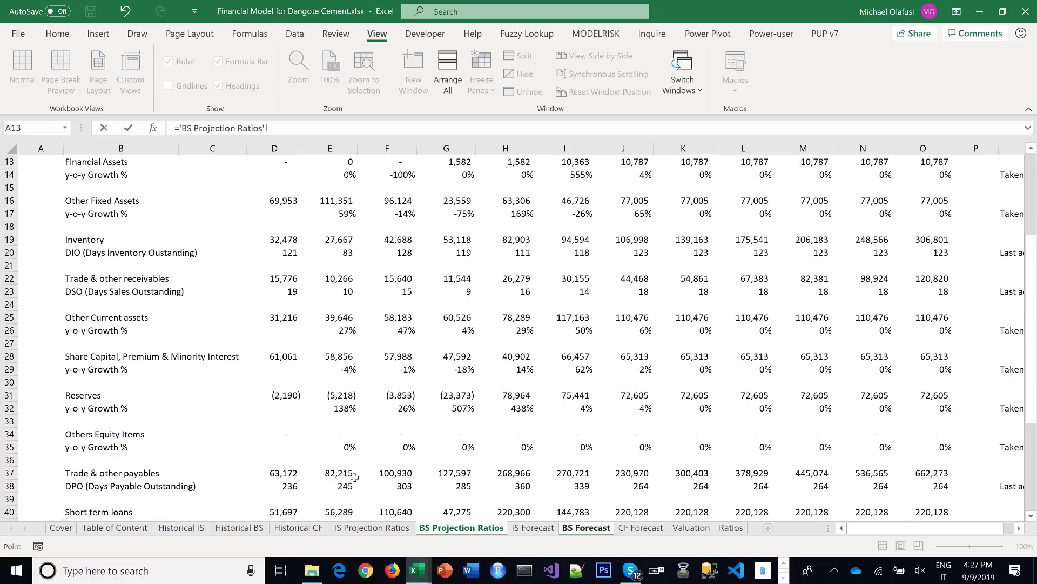
scroll(300, 443, "down", 1)
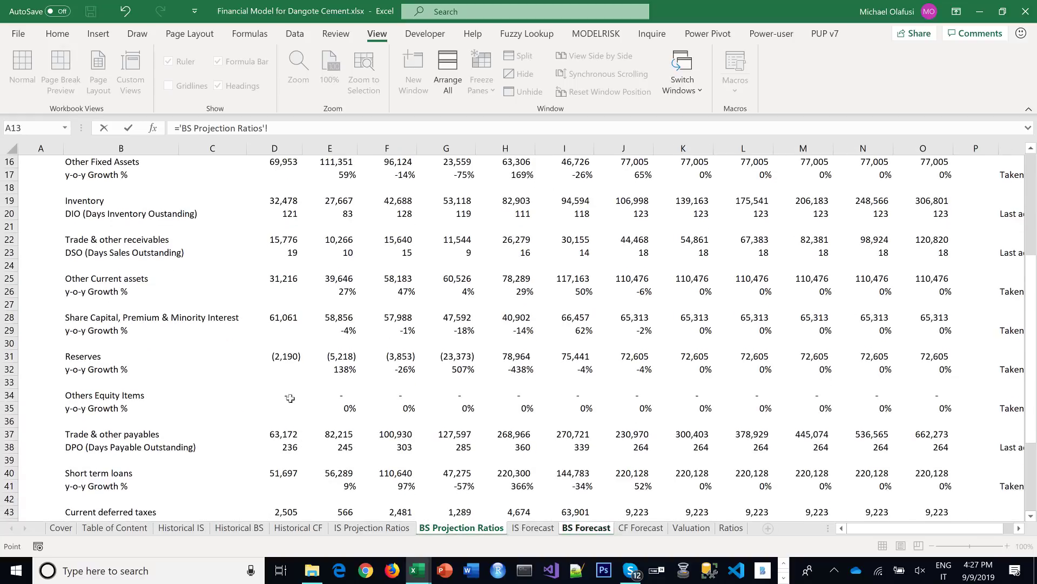
left_click(297, 357)
key("Return")
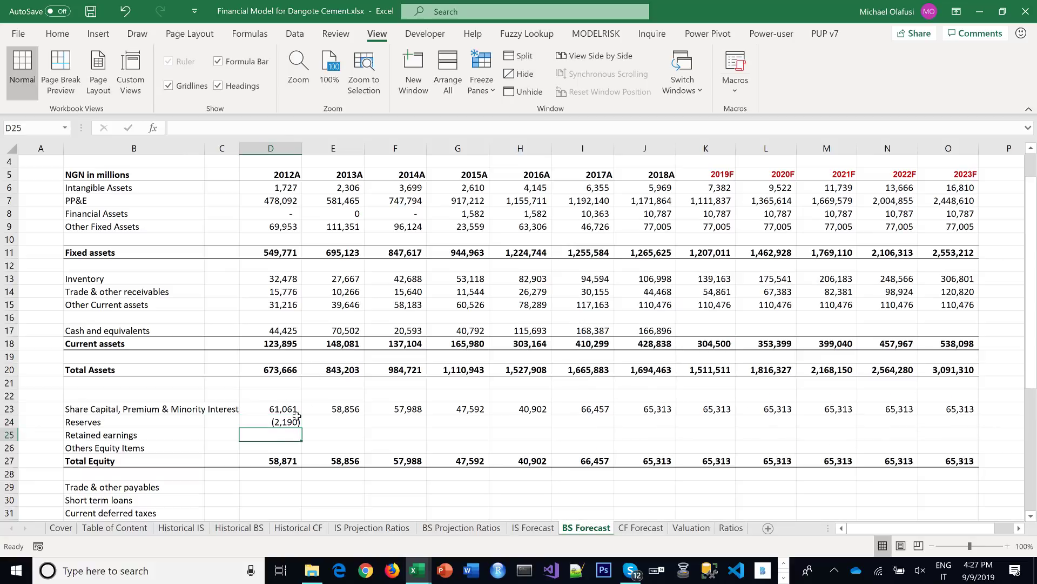
left_click(296, 420)
left_click_drag(301, 427, 958, 383)
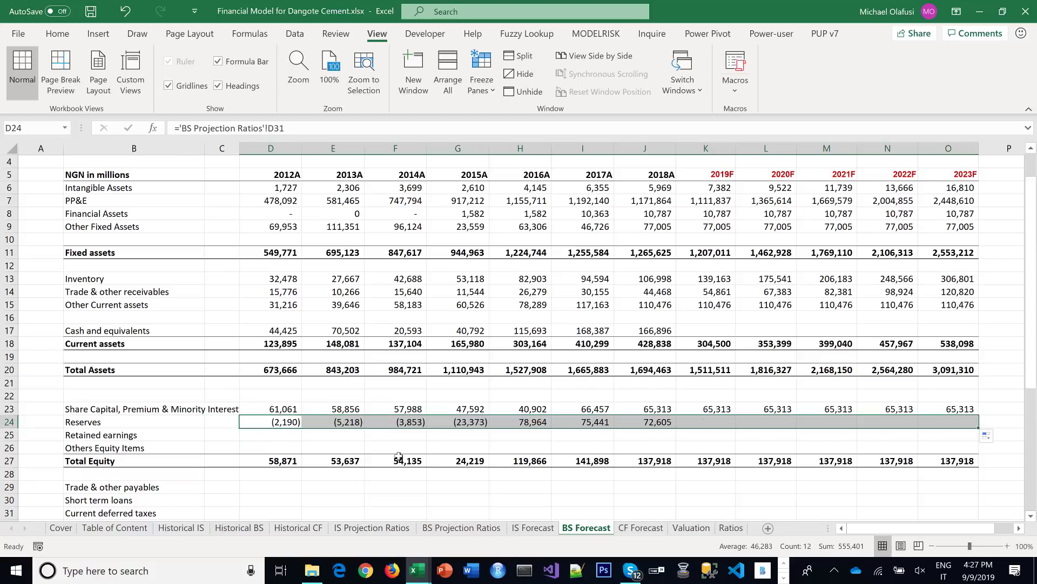
Link Retained earnings in D25 to 'Historical BS'!D25 and fill the formula across only through 2018A
left_click(279, 437)
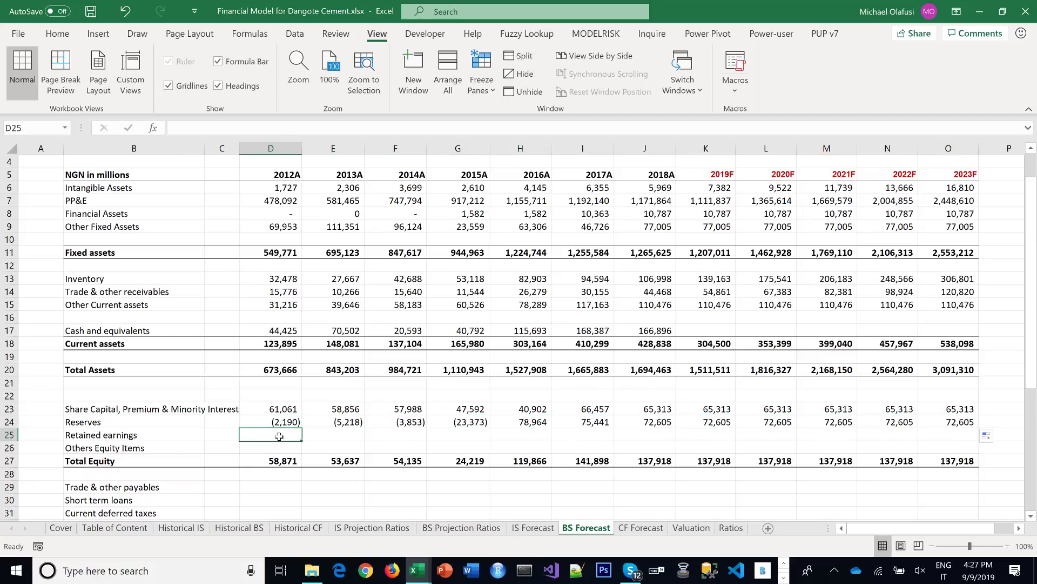
type("=")
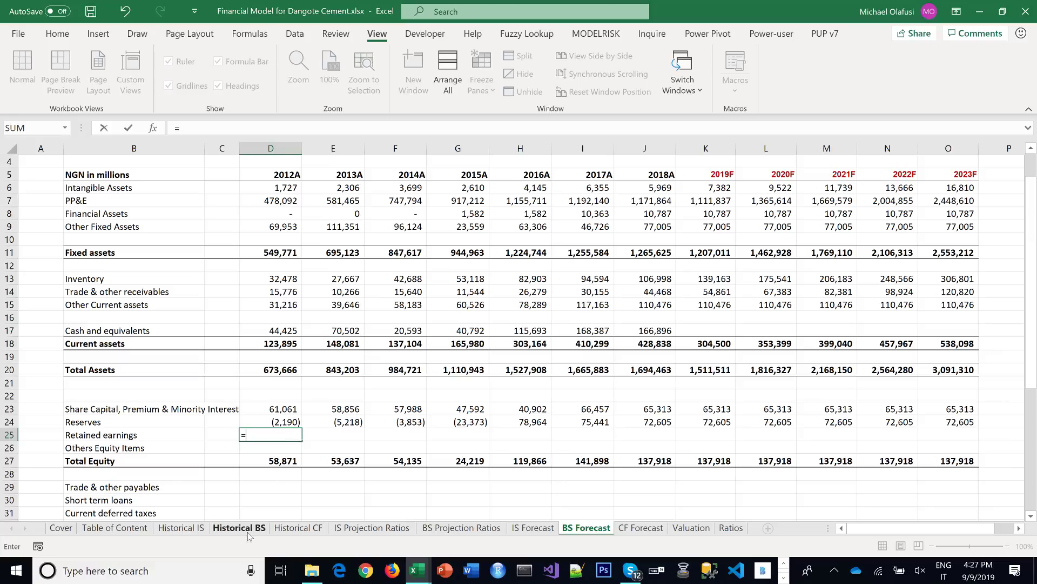
left_click(286, 528)
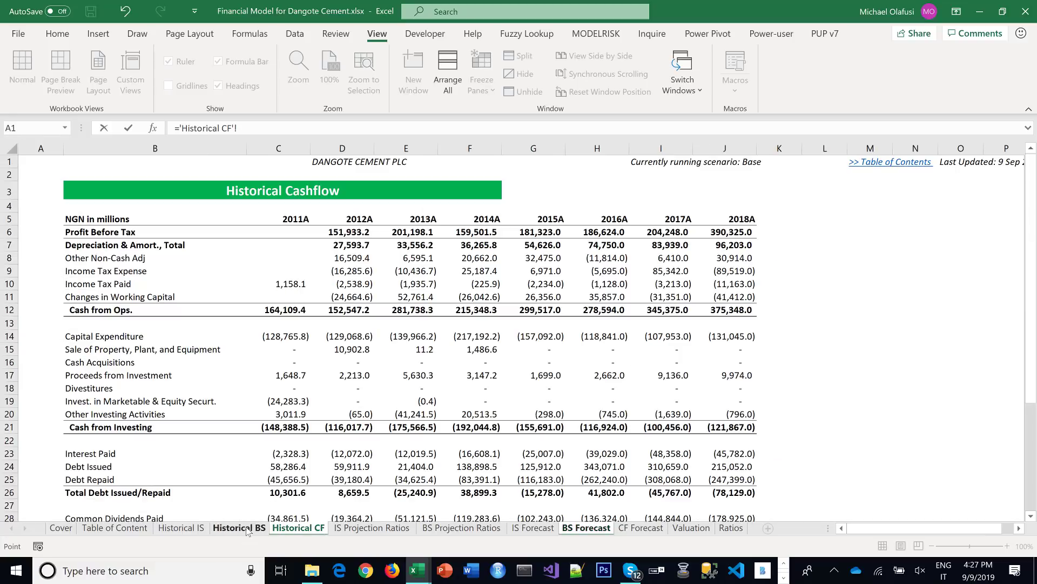
key("ctrl+Page_Up")
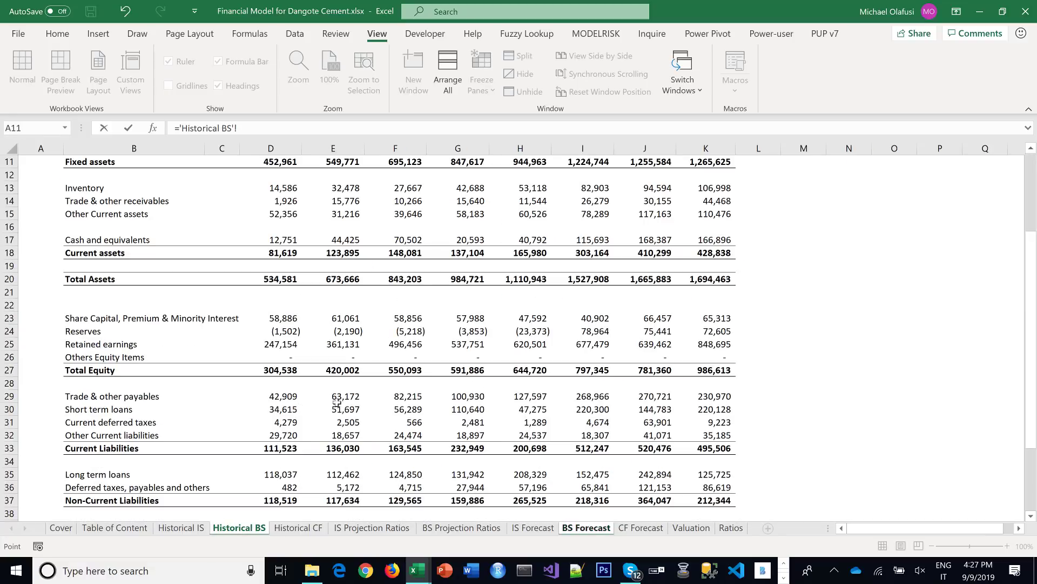
left_click(283, 344)
key("Return")
left_click(297, 435)
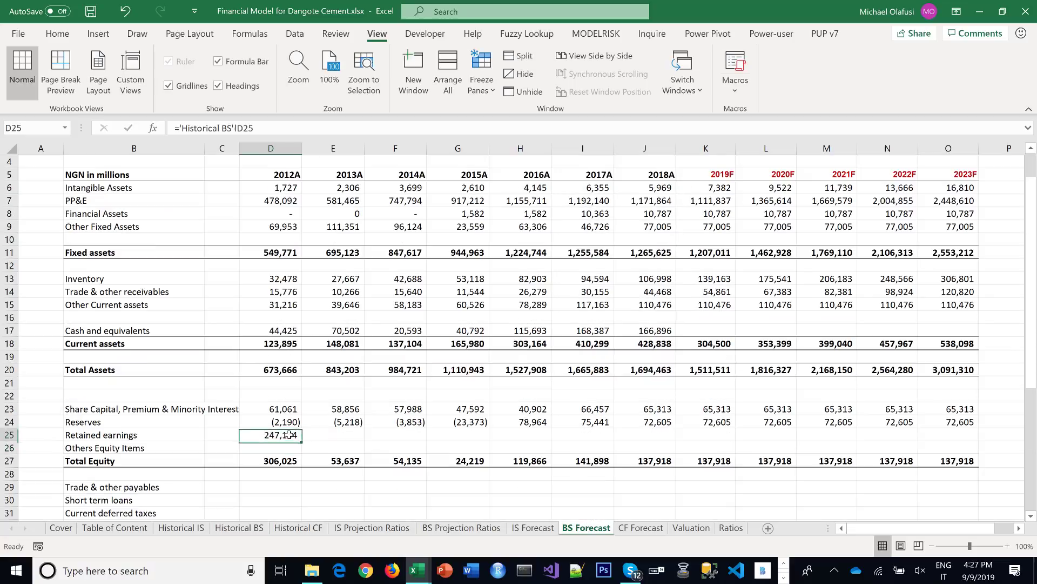
left_click_drag(296, 435, 648, 443)
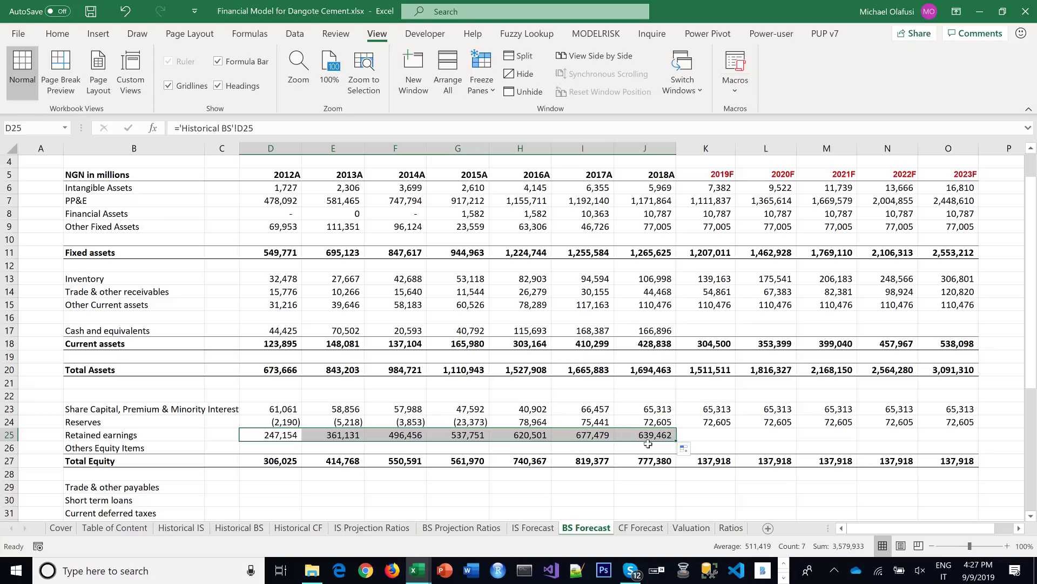
Calculate 2019F Retained earnings in K25 as =J25+'IS Forecast'!K28, adding net income to the prior year, and fill the formula across through 2023F
left_click(726, 434)
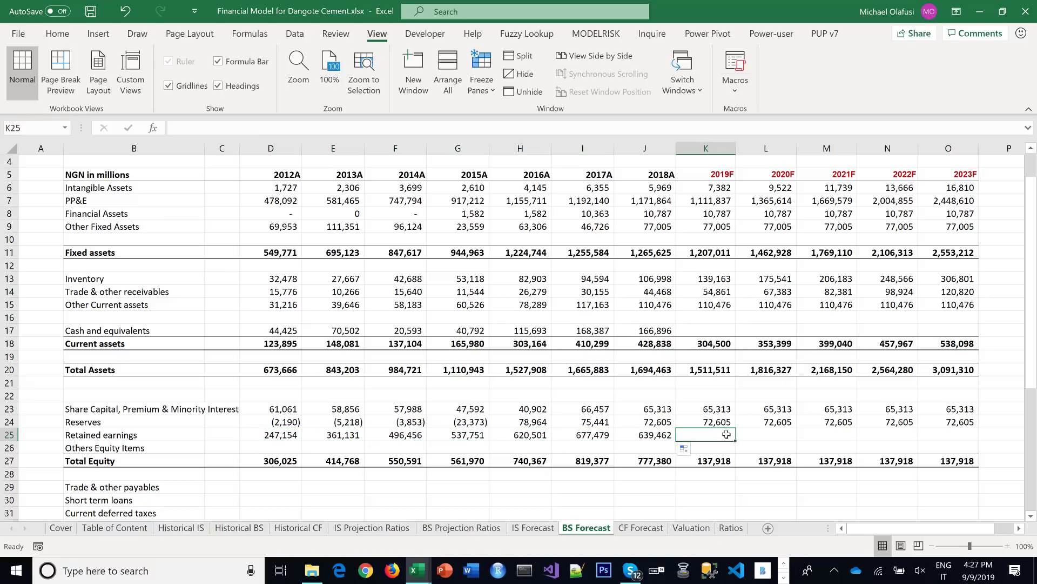
type("?")
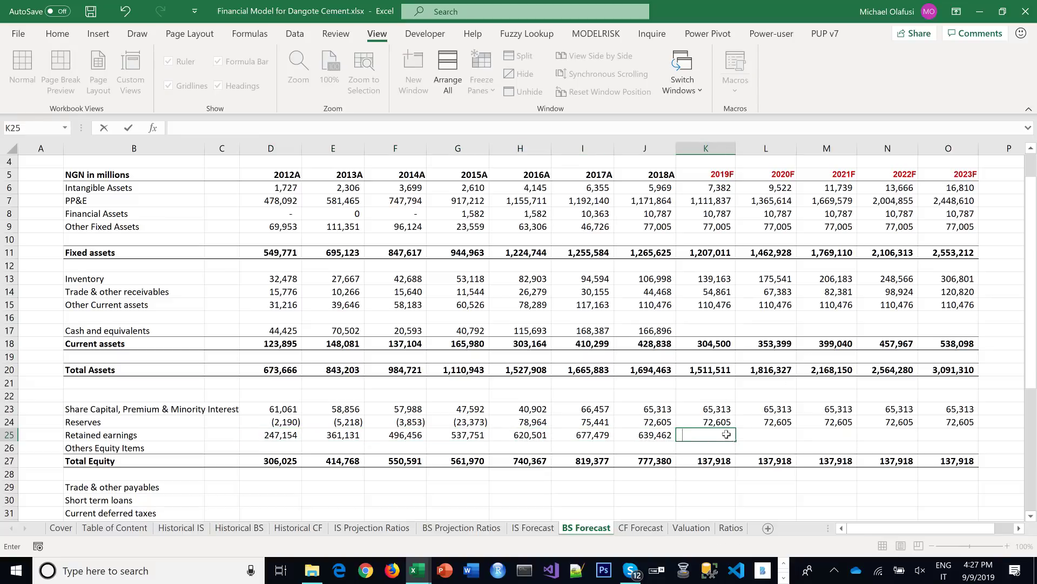
type("=")
left_click(664, 433)
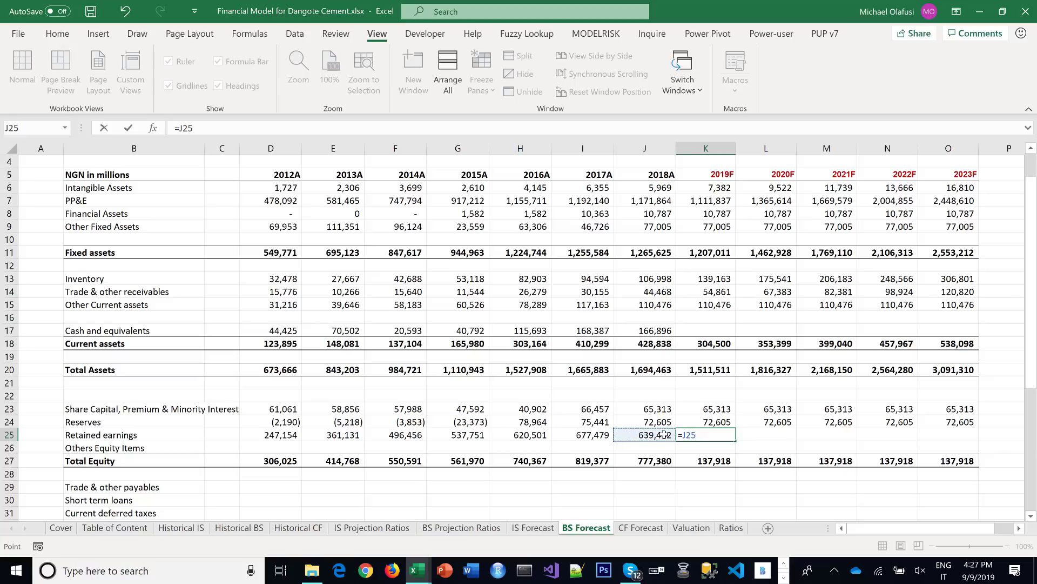
type("+")
left_click(372, 530)
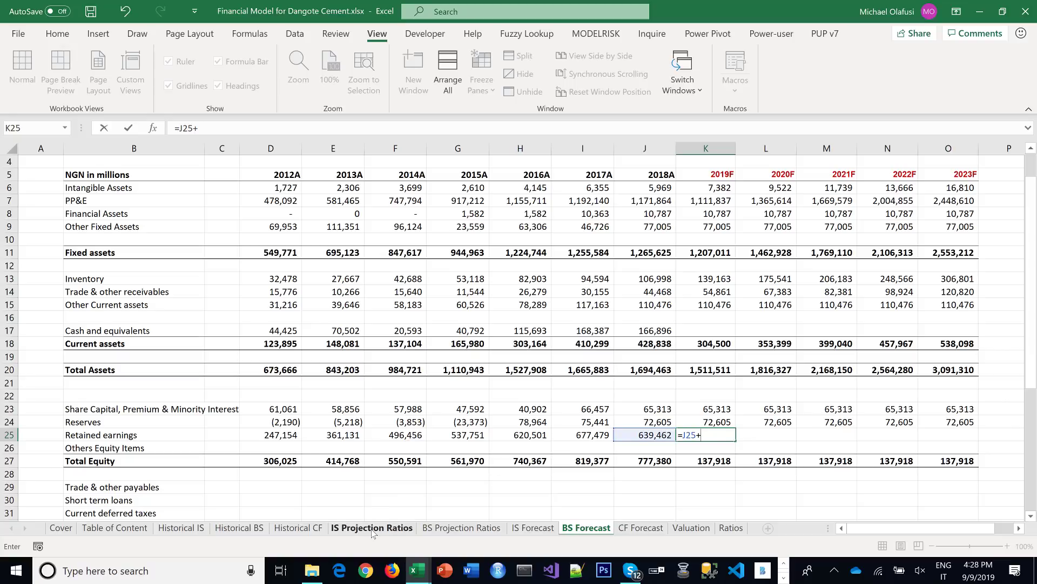
left_click(539, 528)
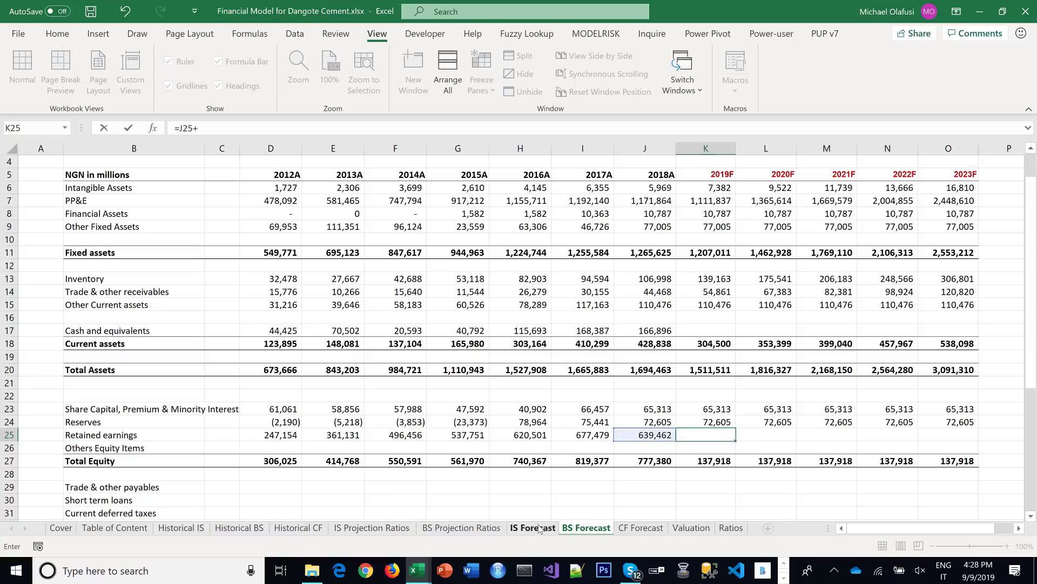
scroll(604, 435, "down", 2)
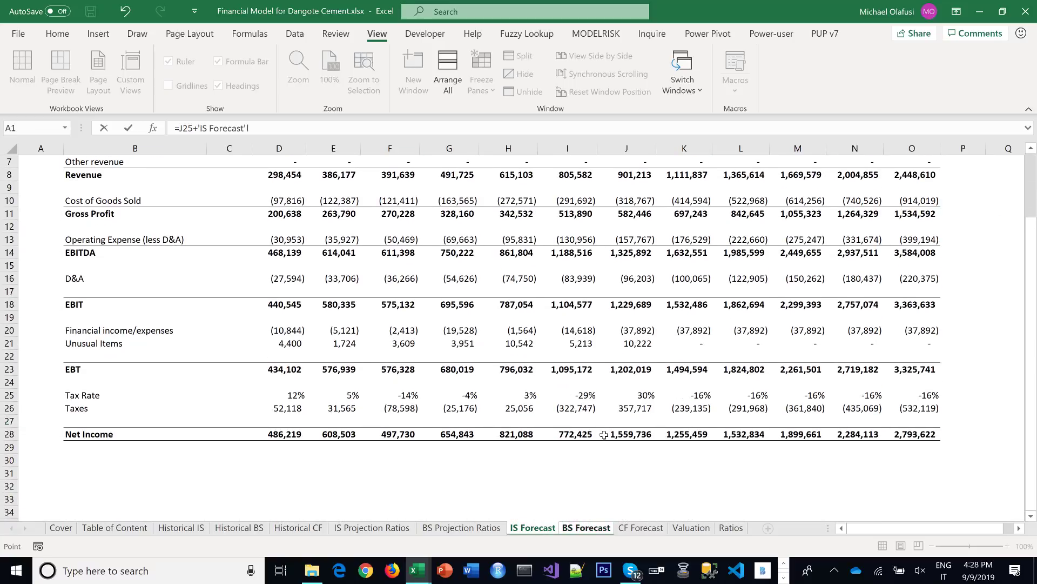
scroll(603, 435, "up", 2)
scroll(701, 516, "down", 1)
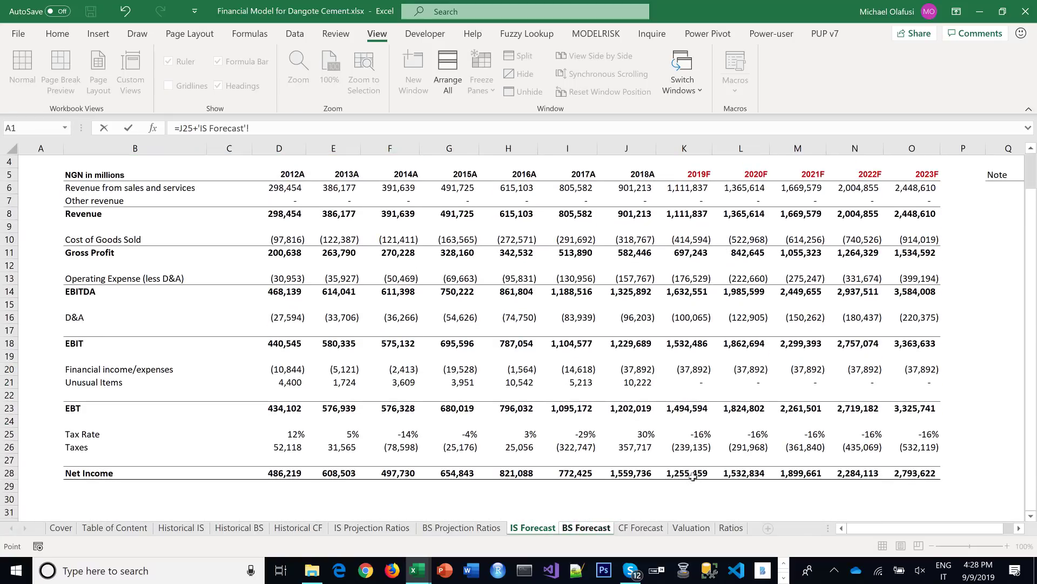
left_click(691, 474)
key("Return")
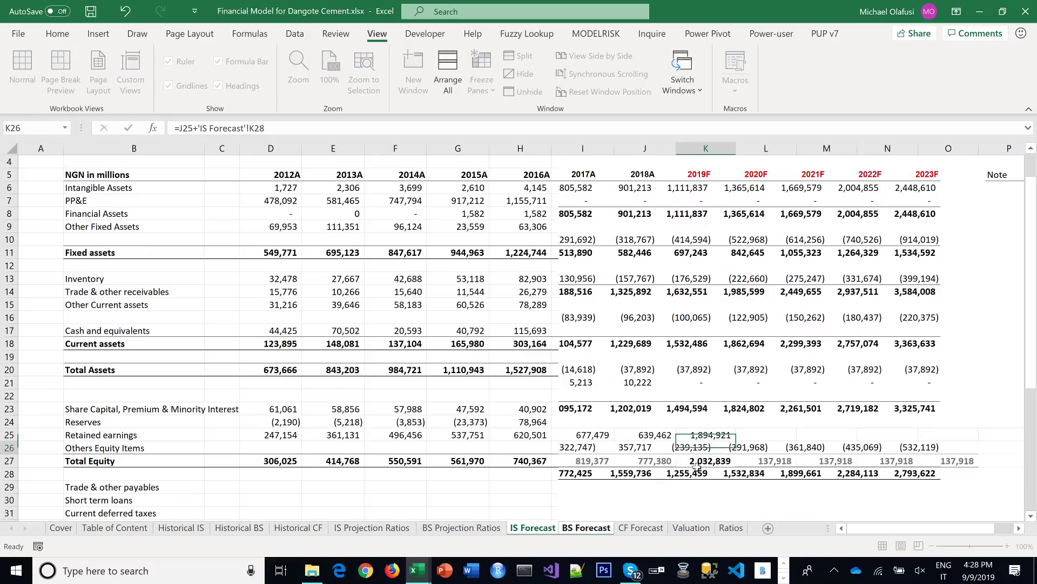
key("Up")
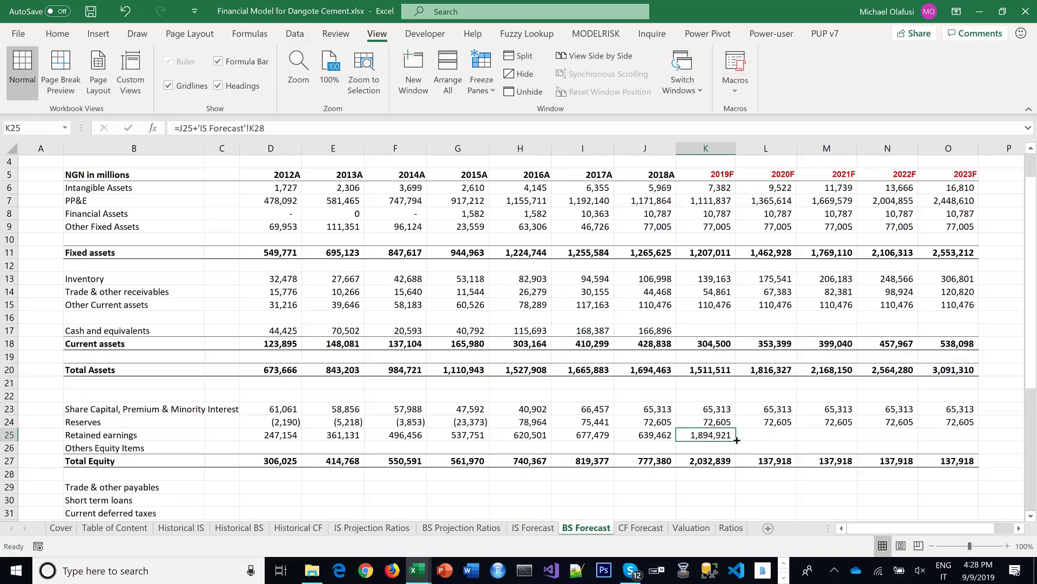
left_click_drag(736, 441, 965, 413)
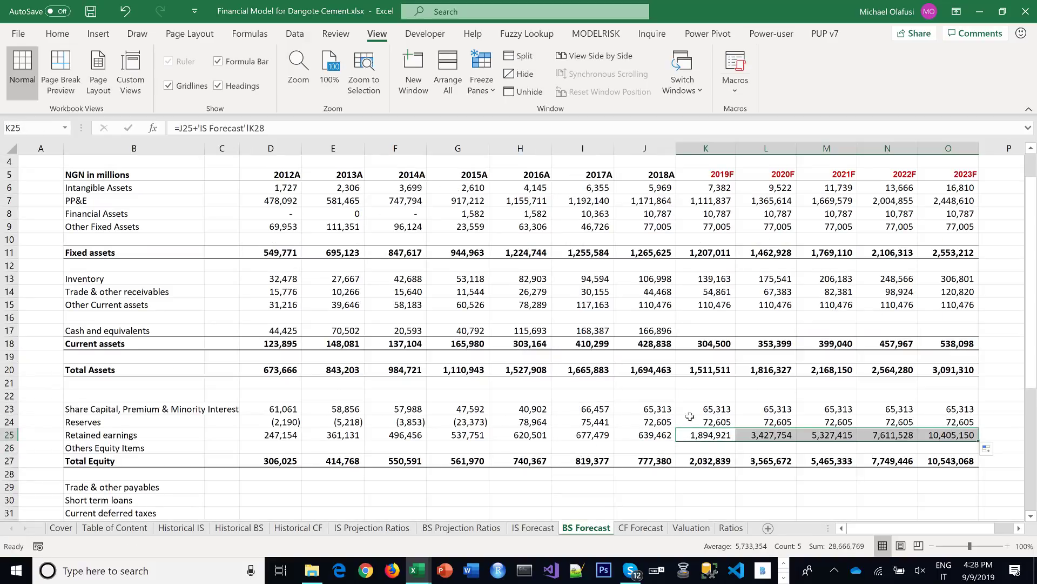
scroll(676, 419, "down", 1)
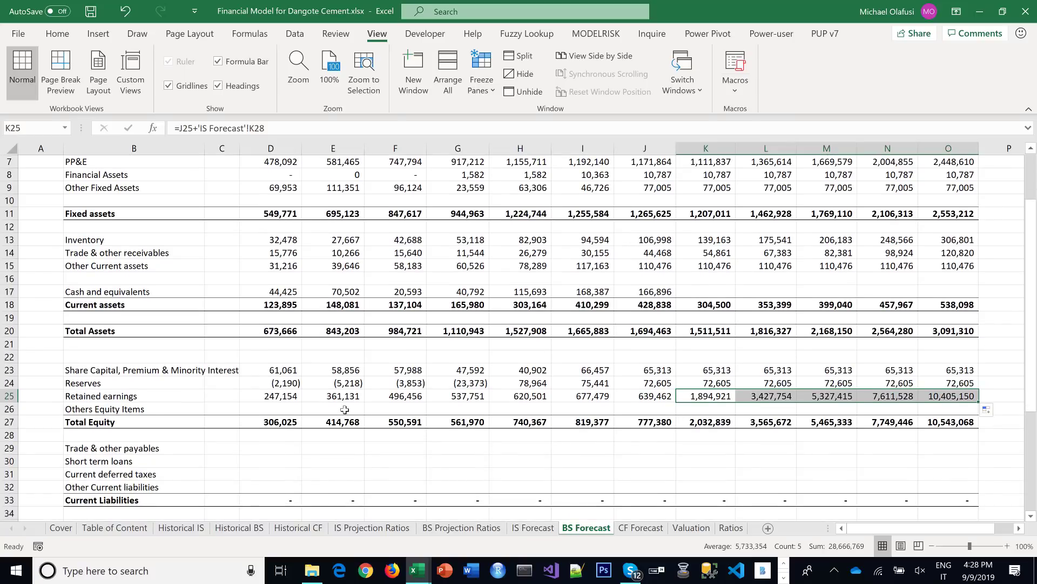
left_click(275, 407)
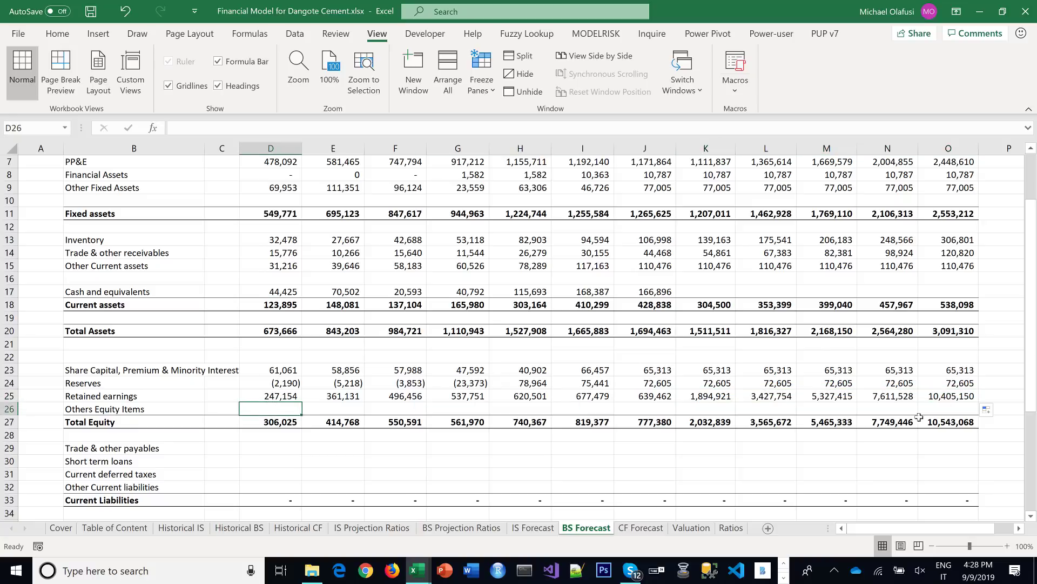
left_click(699, 397)
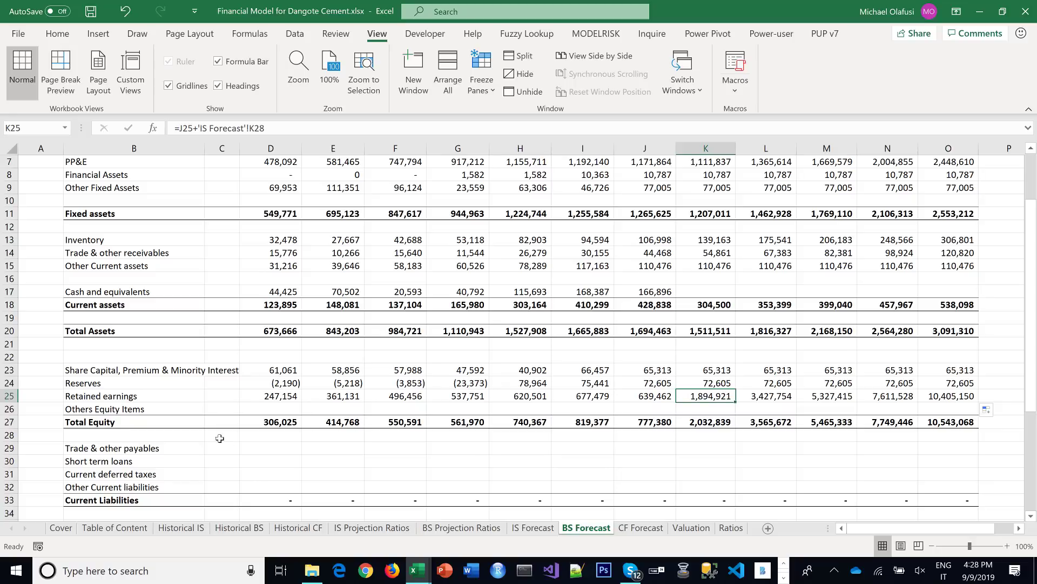
left_click(97, 409)
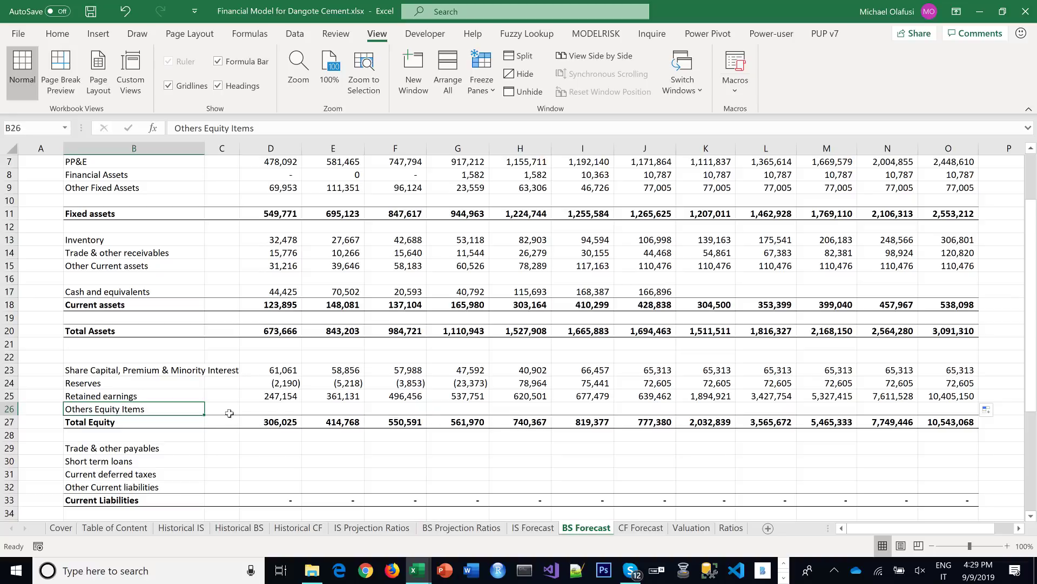
Link Others Equity Items in D26 to 'BS Projection Ratios'!D34 and fill the formula across through 2023F
left_click(277, 410)
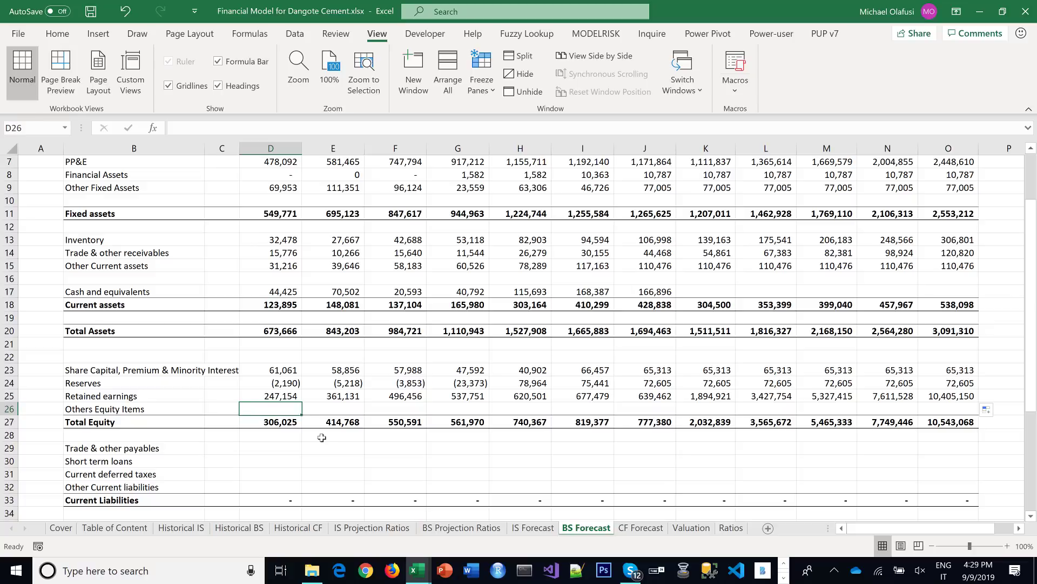
type("=")
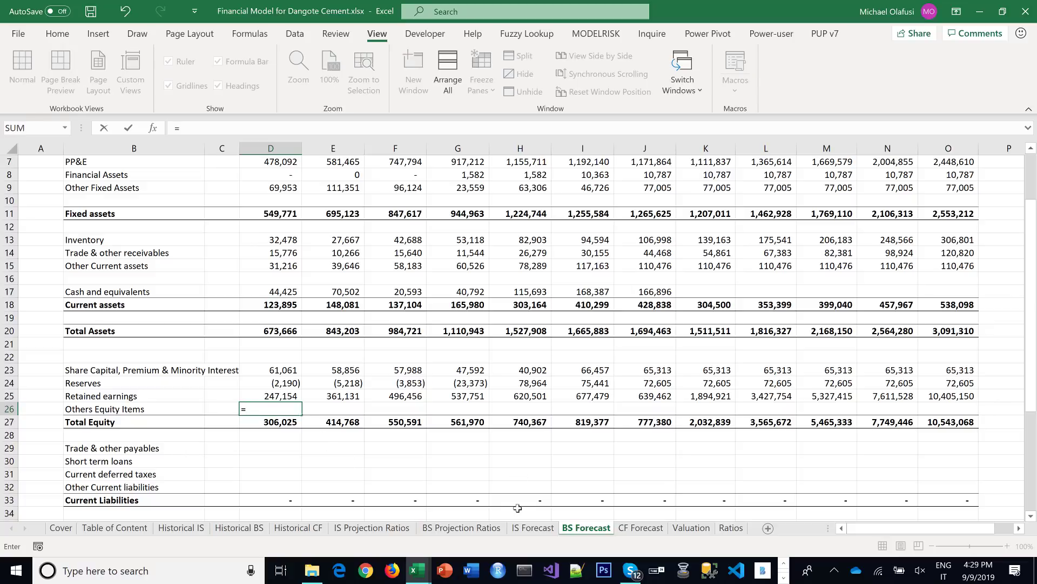
left_click(466, 528)
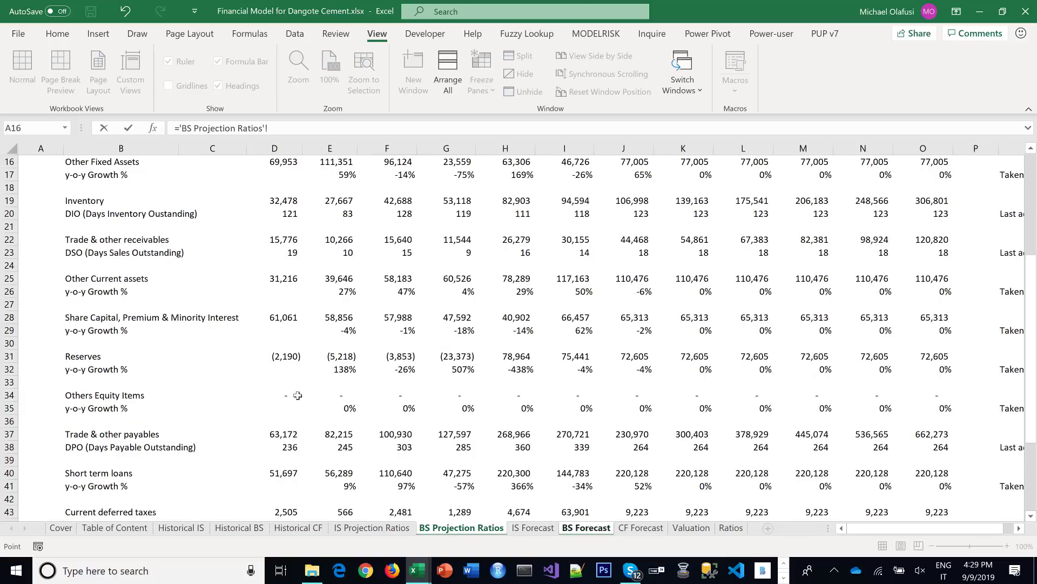
scroll(335, 427, "down", 5)
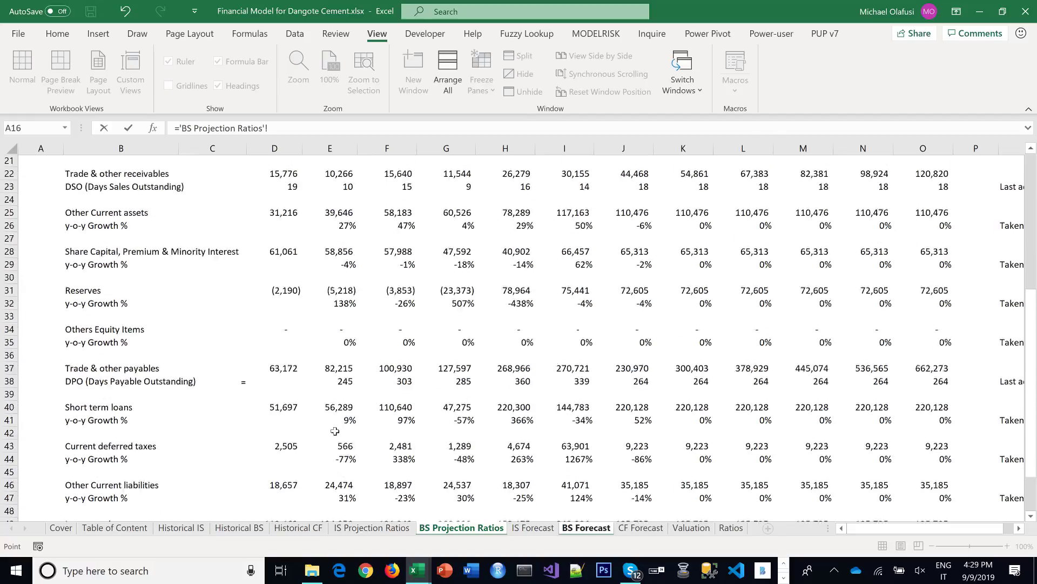
scroll(333, 422, "up", 1)
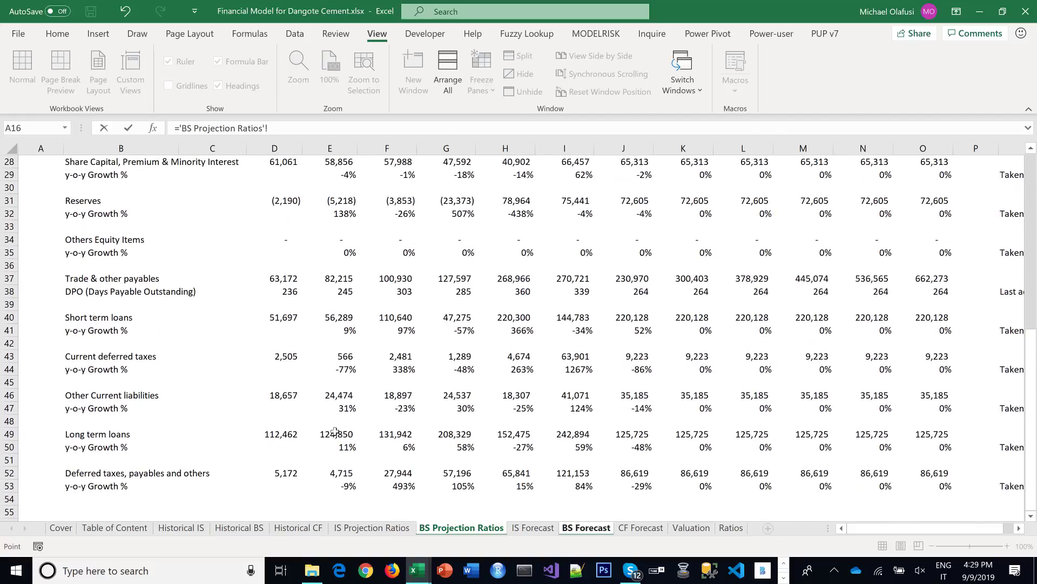
scroll(319, 373, "up", 1)
left_click(284, 278)
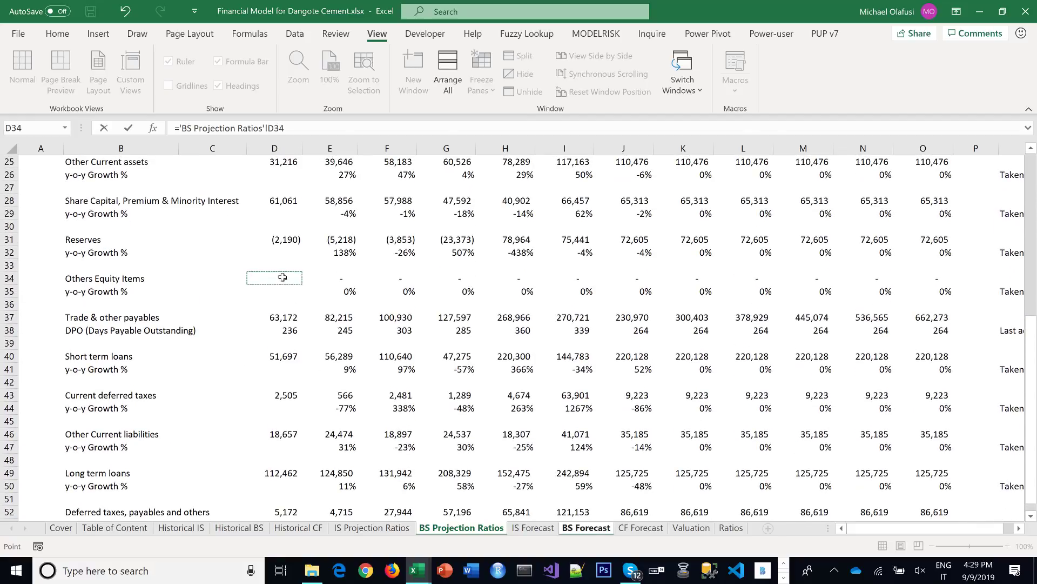
key("Return")
left_click(295, 411)
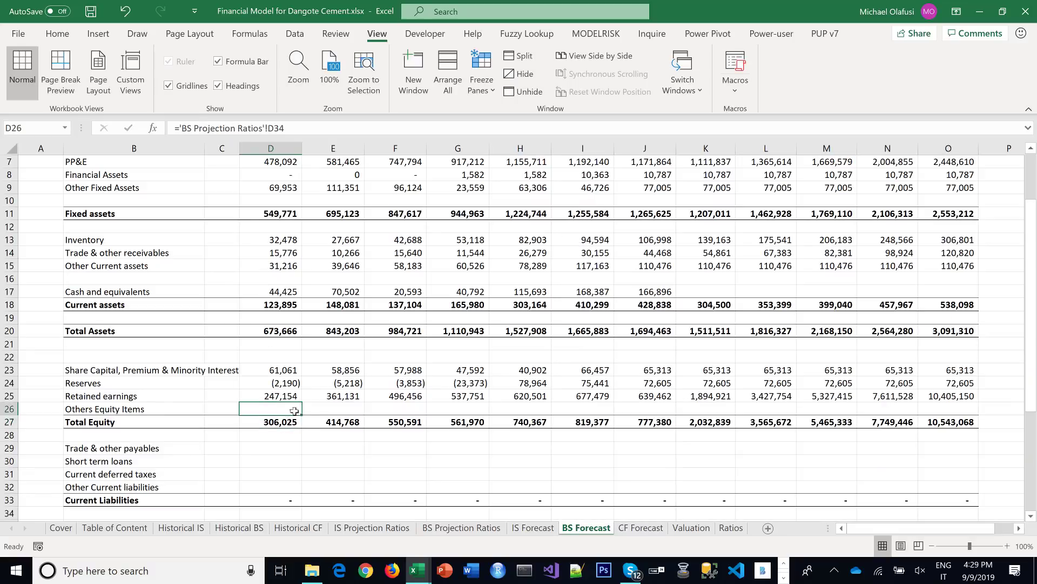
left_click_drag(299, 413, 967, 415)
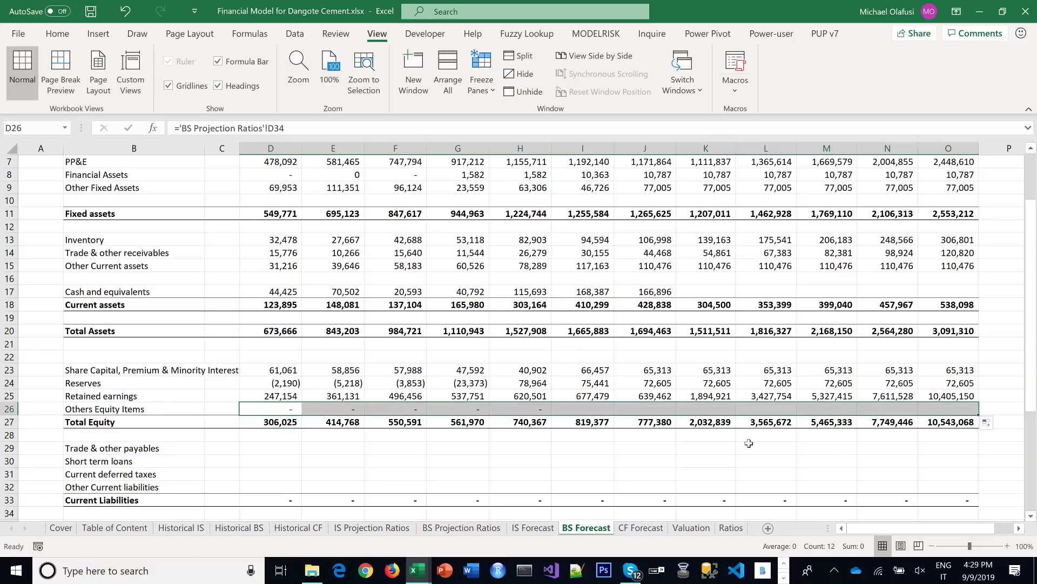
Link Trade & other payables in D29 to 'BS Projection Ratios'!D37 and fill the formula across through 2023F
scroll(432, 435, "down", 1)
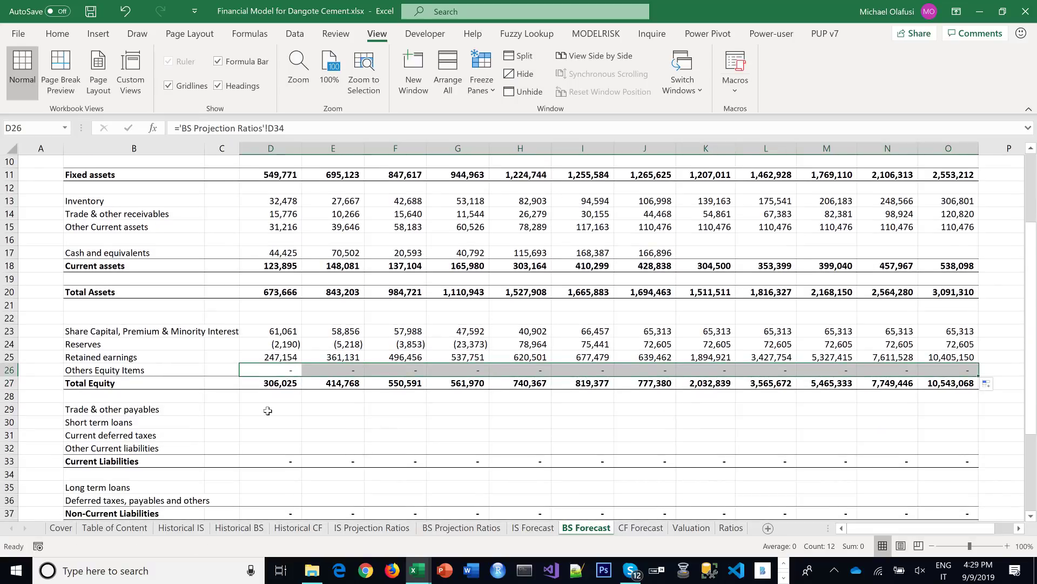
left_click(268, 411)
type("=")
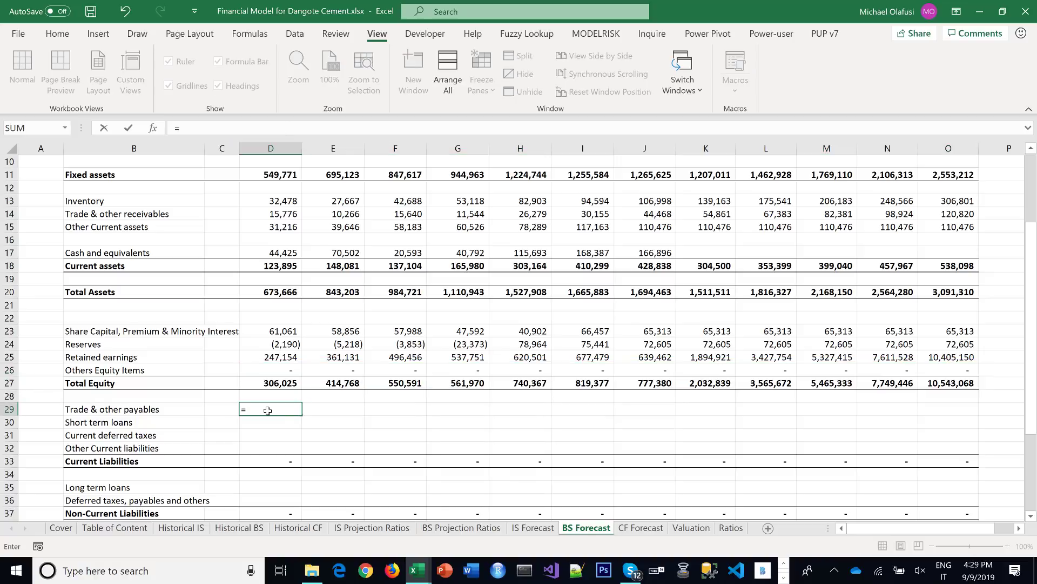
left_click(466, 528)
scroll(382, 396, "down", 2)
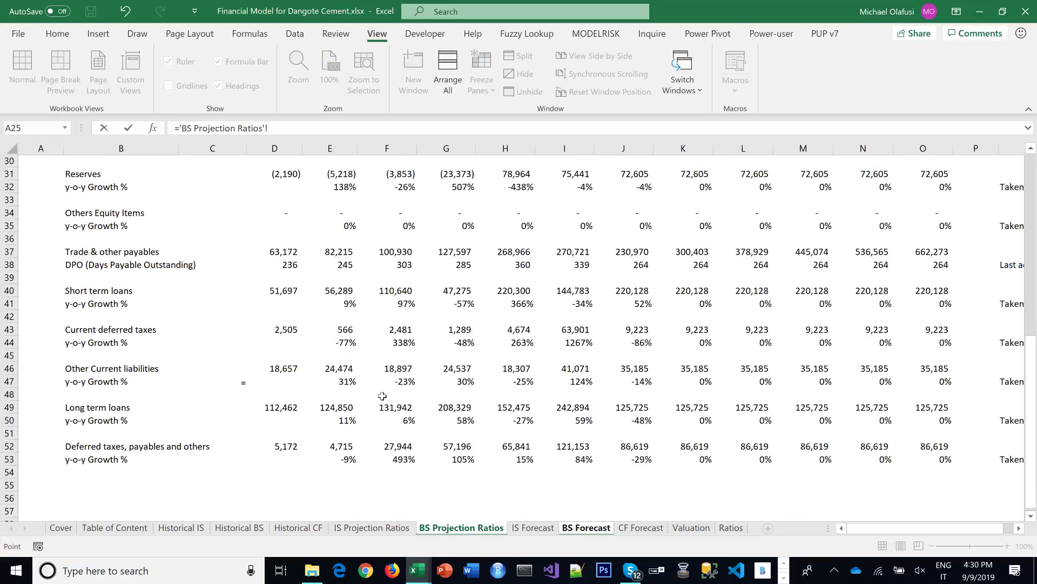
left_click(287, 241)
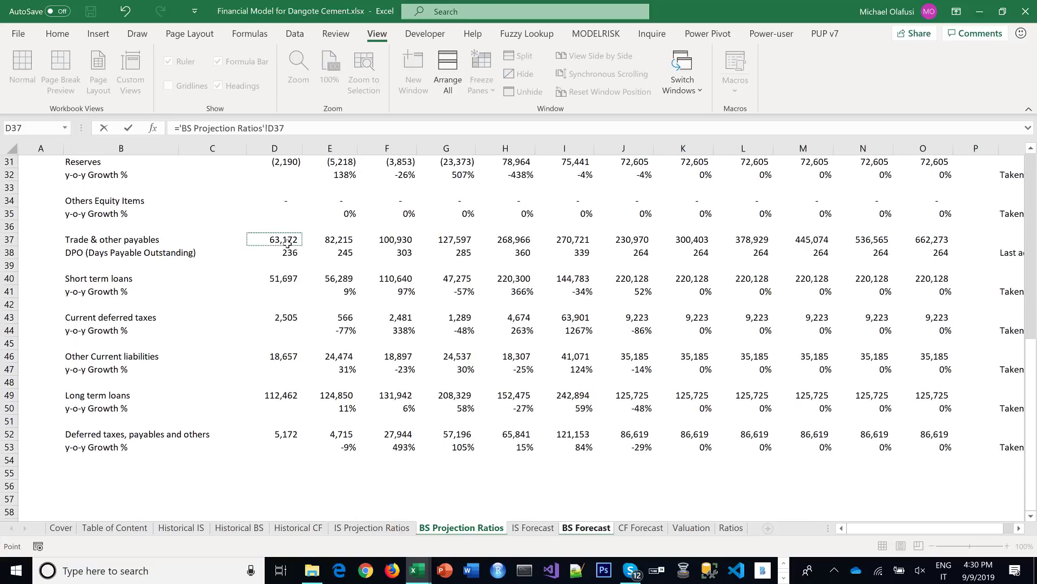
key("Return")
left_click(281, 409)
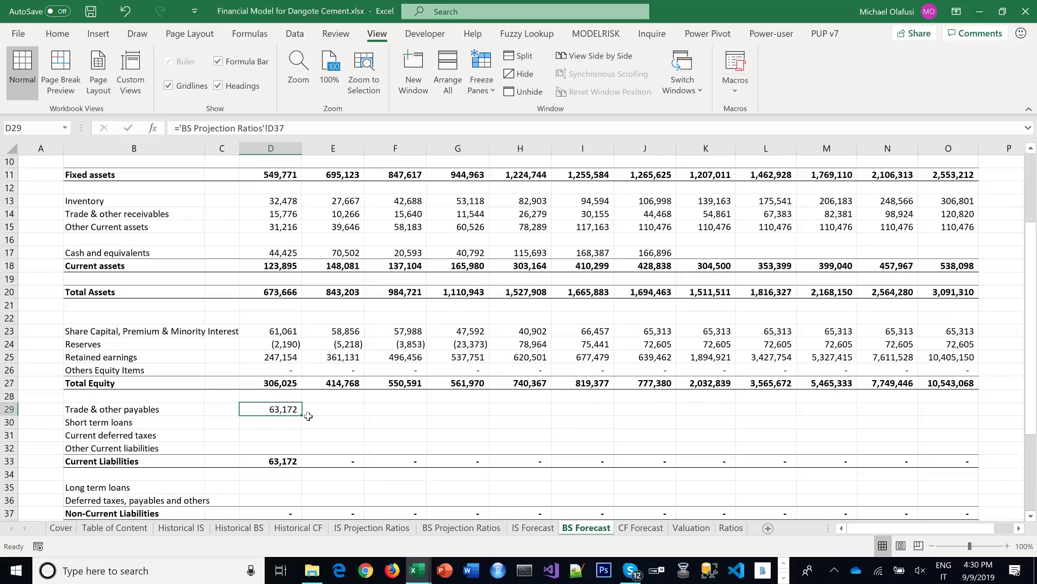
left_click_drag(396, 407, 975, 393)
Link Short term loans in D30 to 'BS Projection Ratios'!D40 and fill the formula across through 2023F
left_click(284, 422)
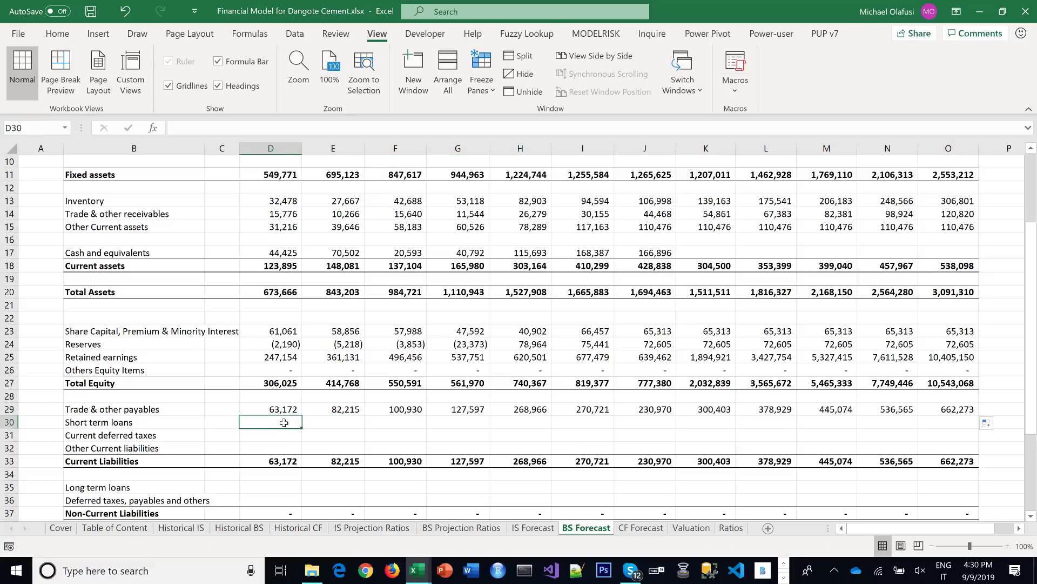
type("=")
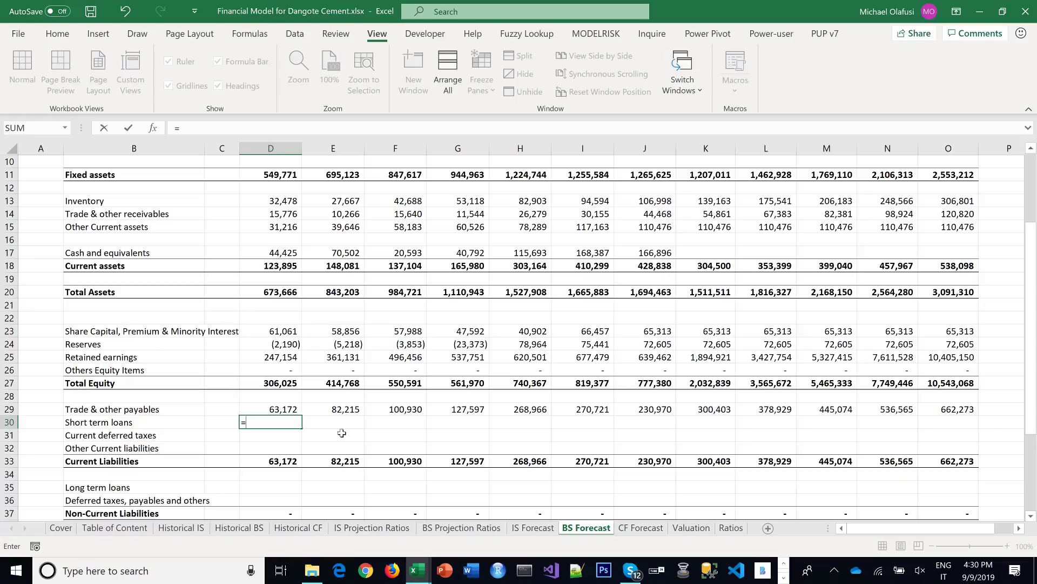
scroll(342, 433, "down", 1)
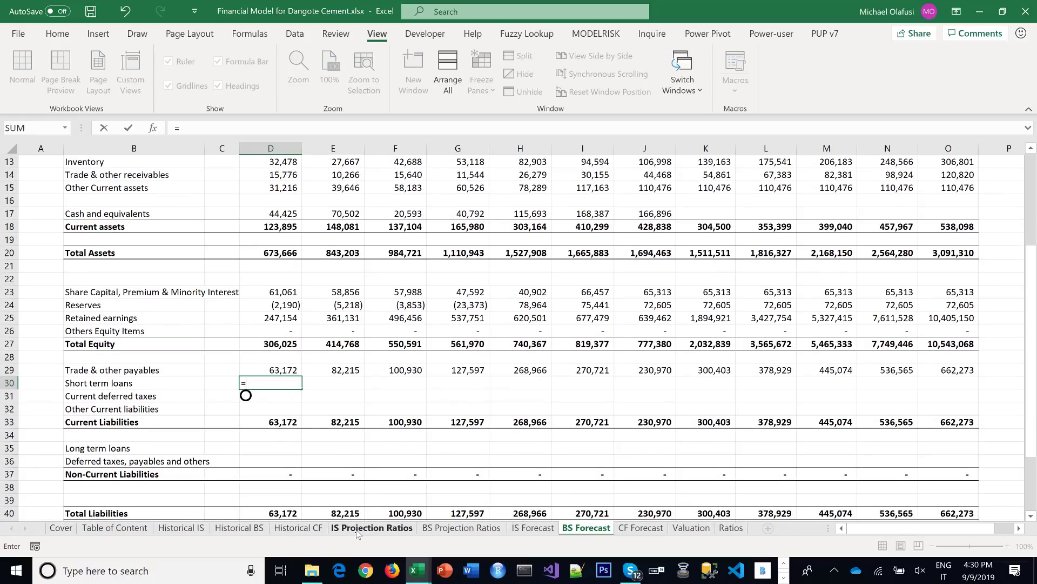
left_click(444, 529)
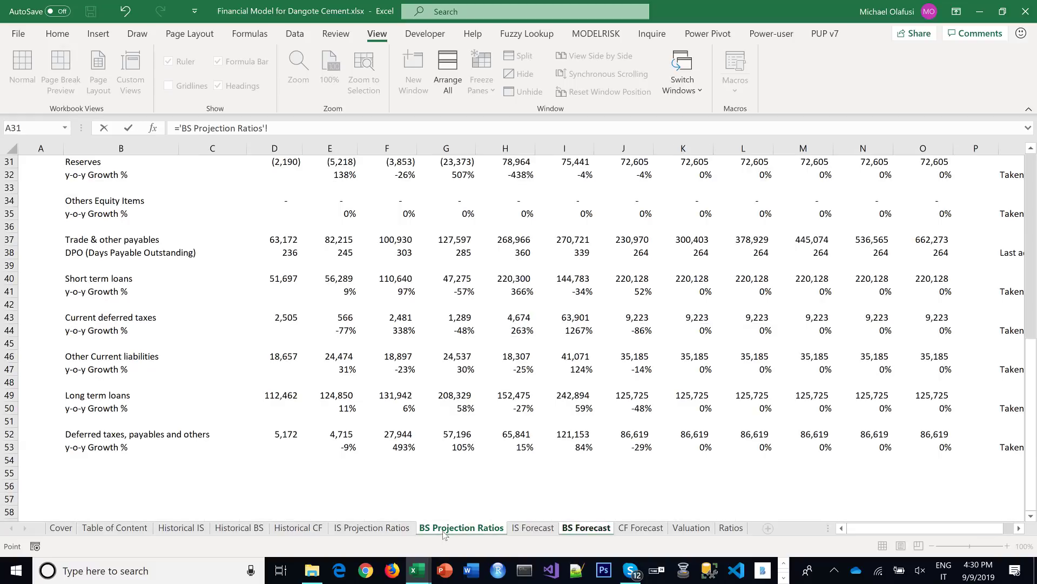
left_click(267, 281)
key("Return")
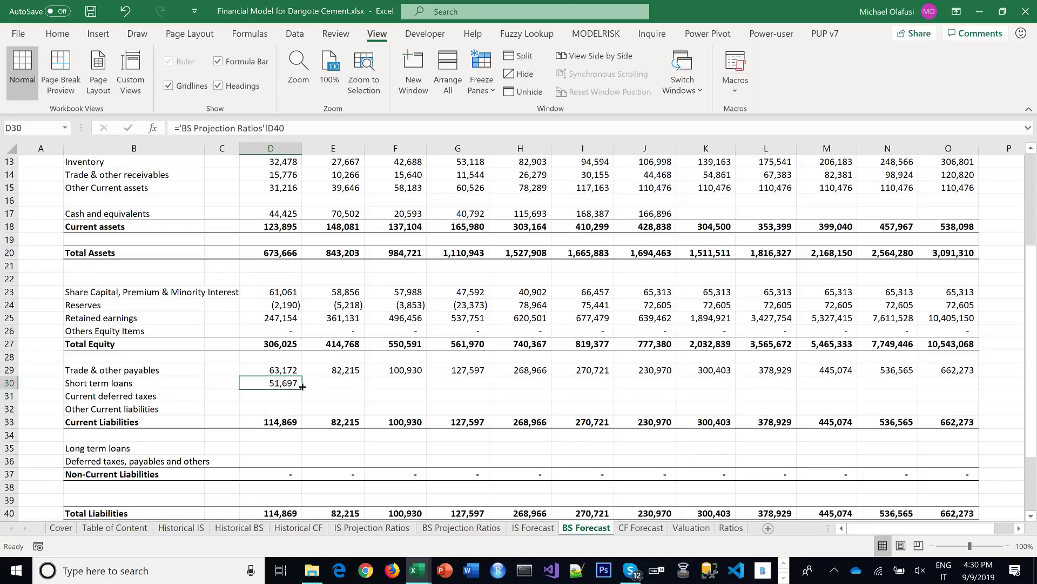
left_click_drag(301, 388, 959, 412)
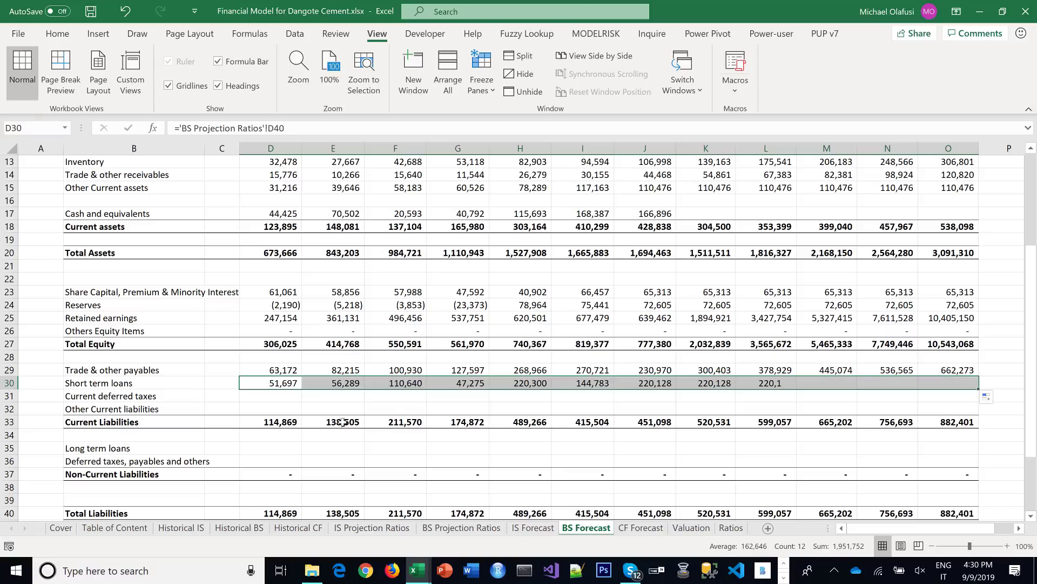
Link Current deferred taxes in D31 to 'BS Projection Ratios'!D43 and fill the formula across through 2023F
left_click(267, 401)
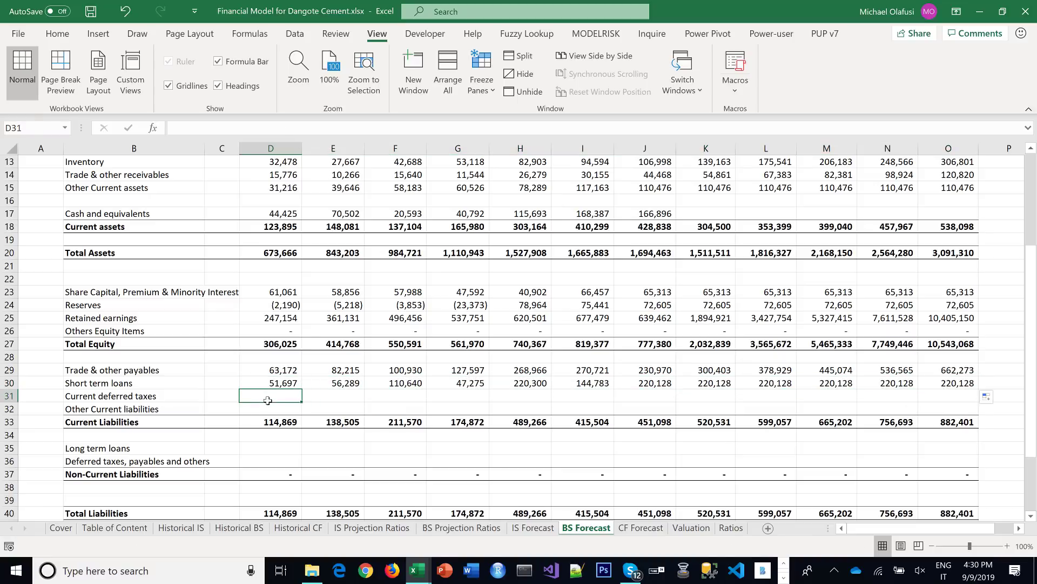
type("=")
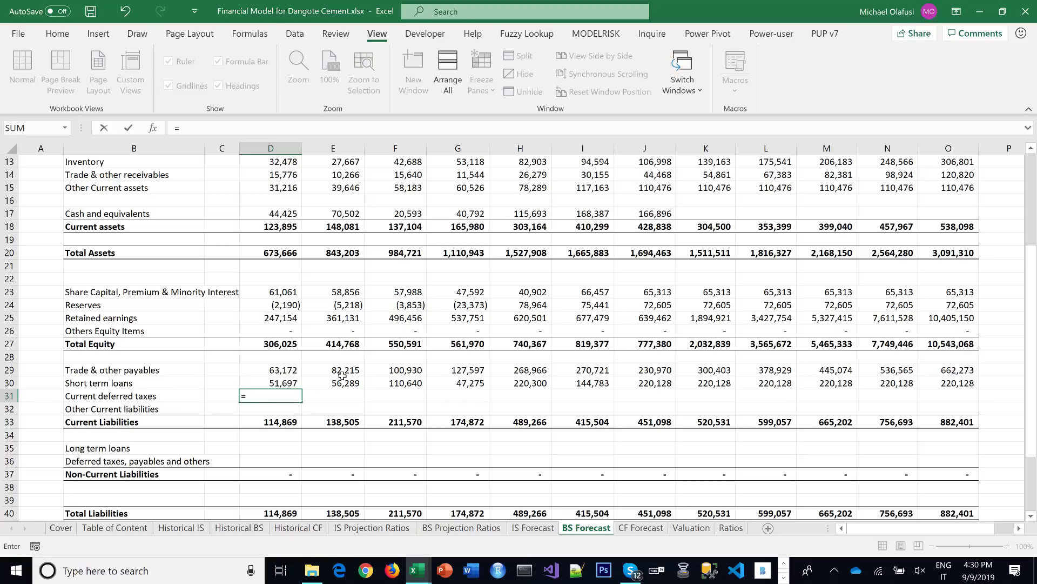
left_click(446, 527)
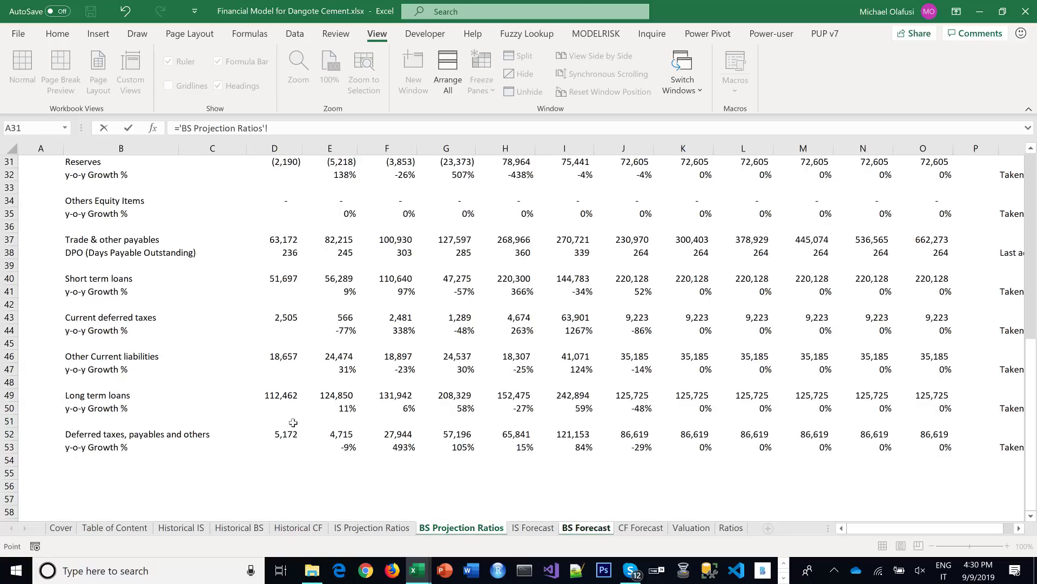
left_click(286, 319)
key("Return")
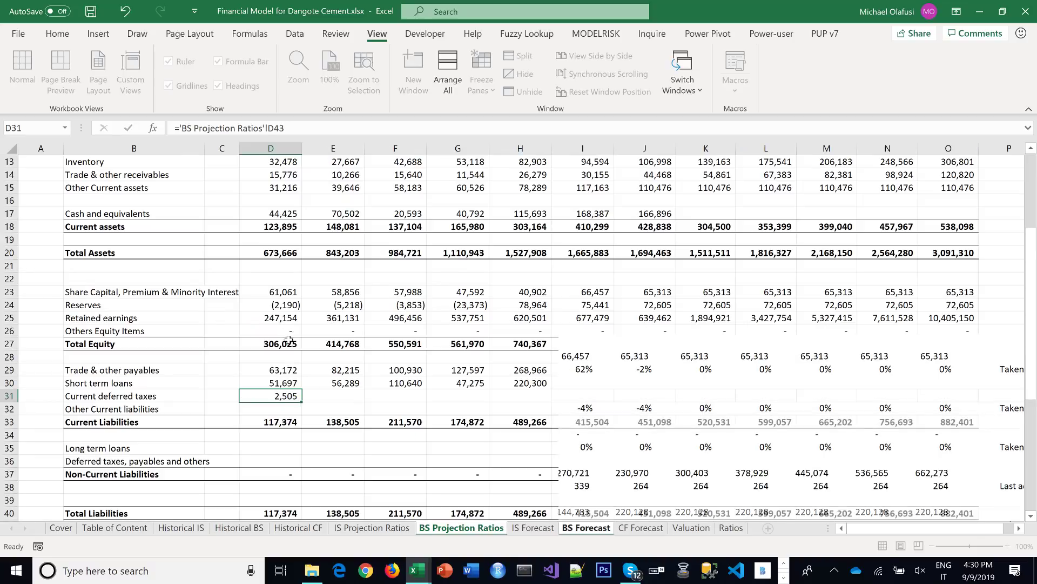
left_click(292, 397)
left_click_drag(300, 401, 975, 402)
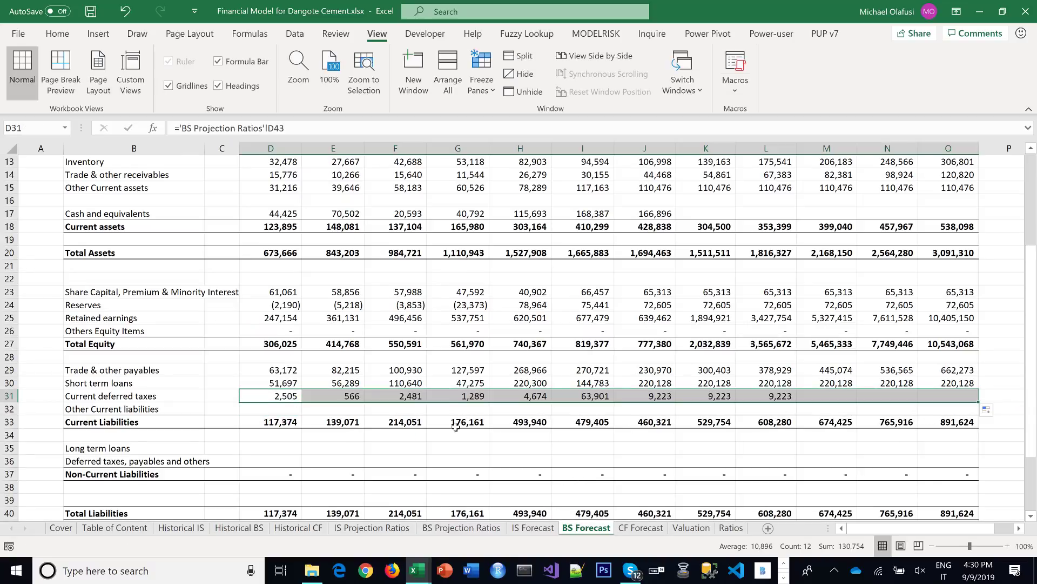
Link Other Current liabilities in D32 to 'BS Projection Ratios'!D46 and fill the formula across through 2023F
left_click(271, 406)
type("=")
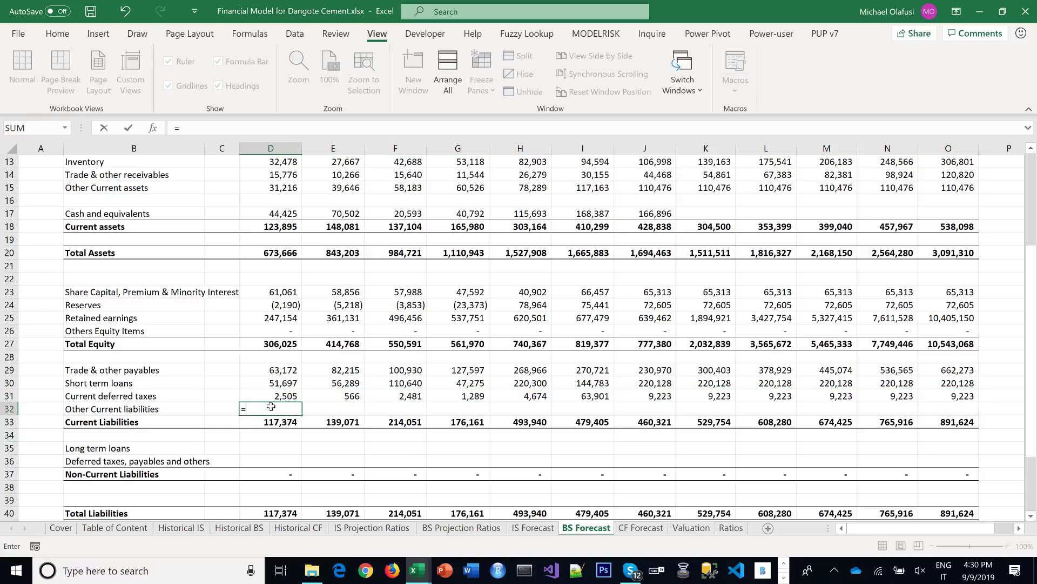
left_click(446, 532)
left_click(287, 355)
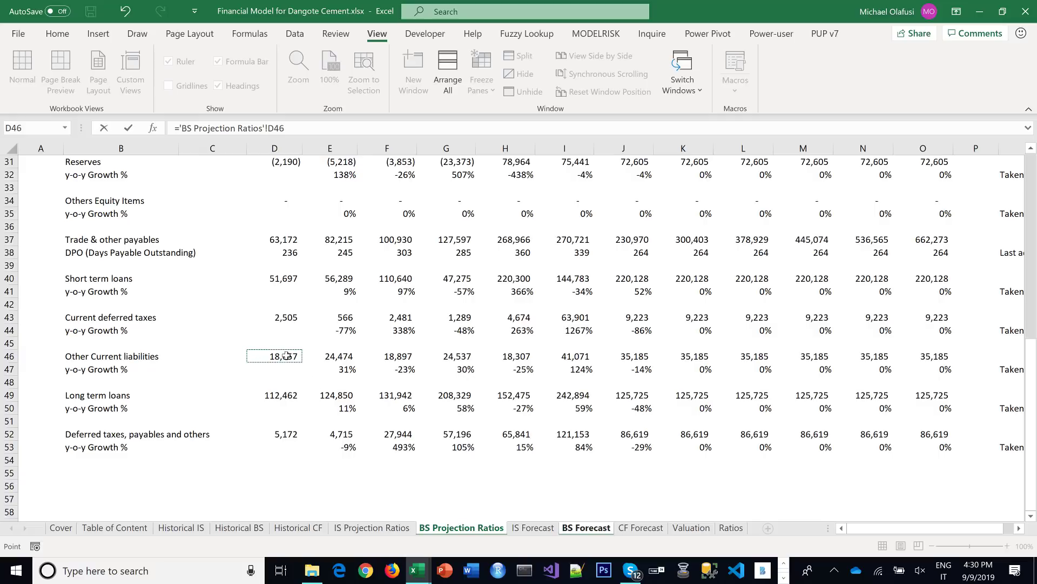
key("Return")
left_click(286, 409)
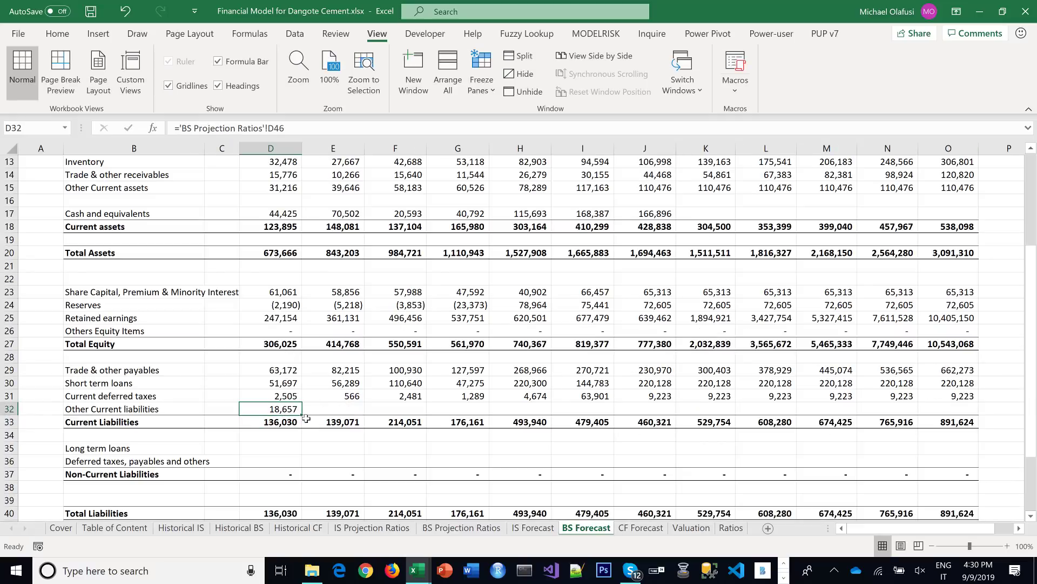
left_click_drag(301, 415, 946, 423)
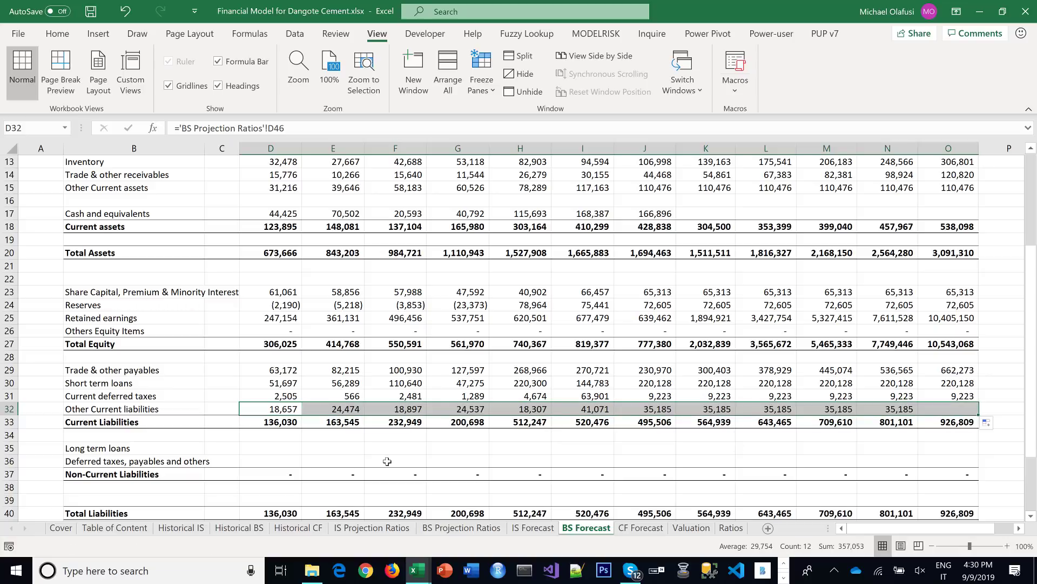
Link Long term loans in D35 to 'BS Projection Ratios'!D49 and fill the formula across through 2023F
scroll(340, 453, "down", 1)
left_click(278, 412)
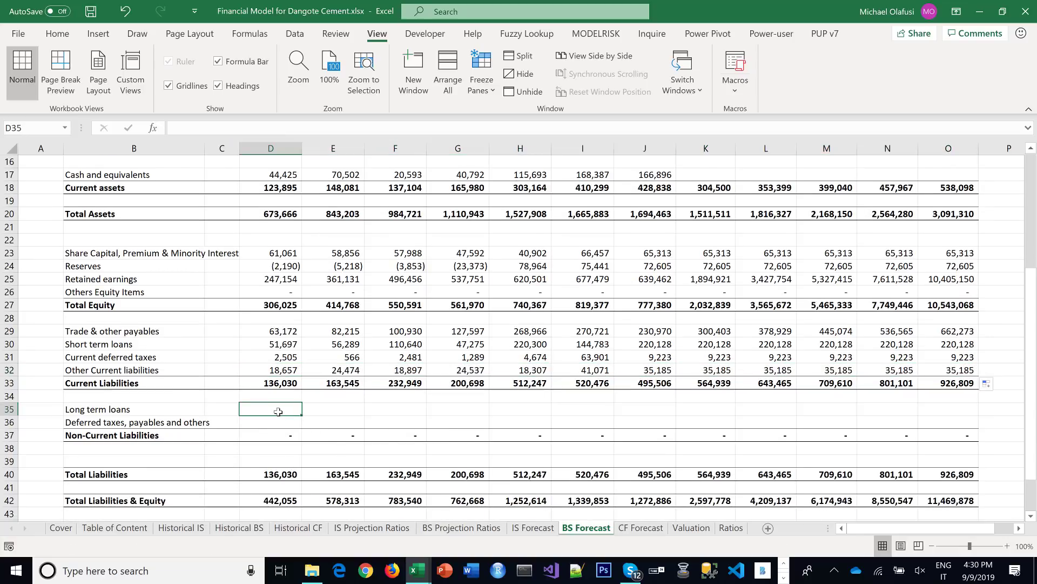
type("=")
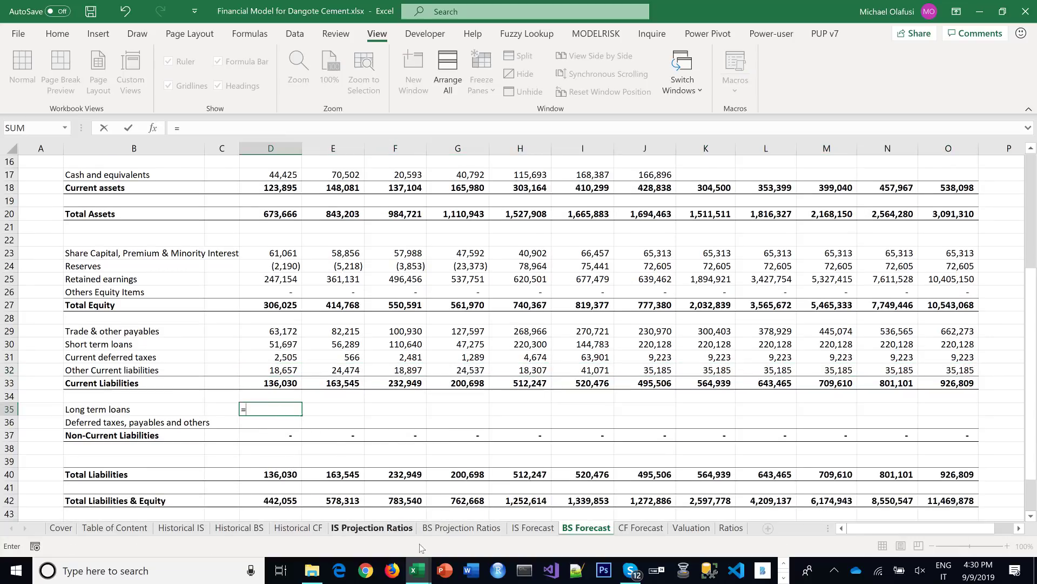
left_click(447, 533)
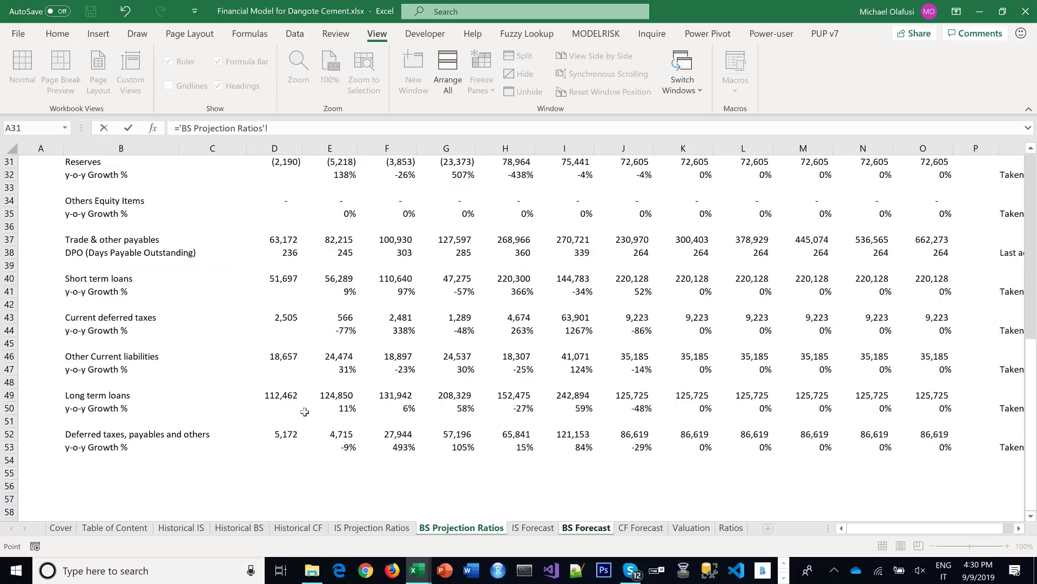
left_click(289, 403)
left_click(291, 396)
key("Return")
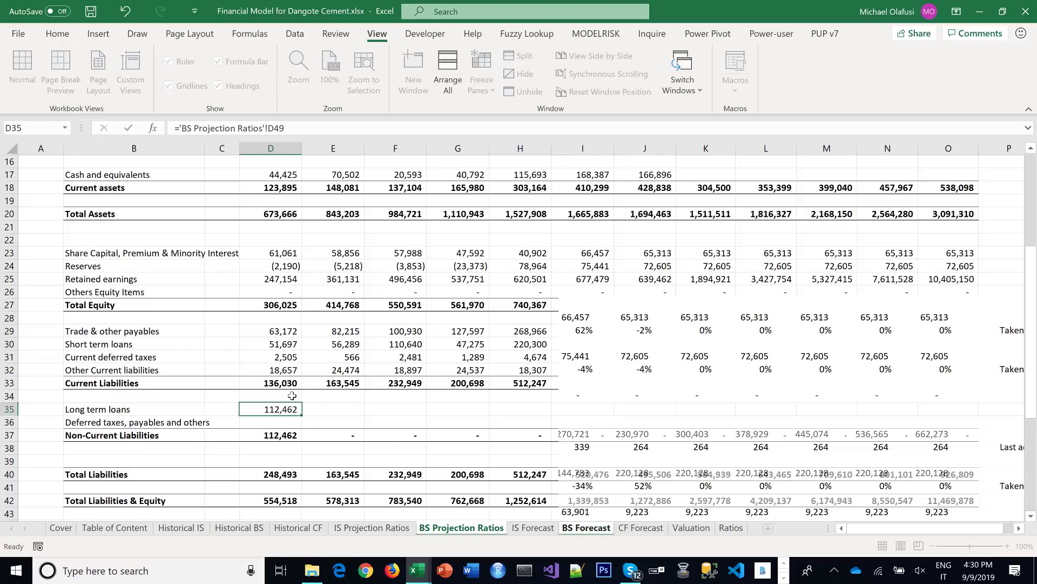
left_click(282, 406)
left_click_drag(302, 412, 964, 441)
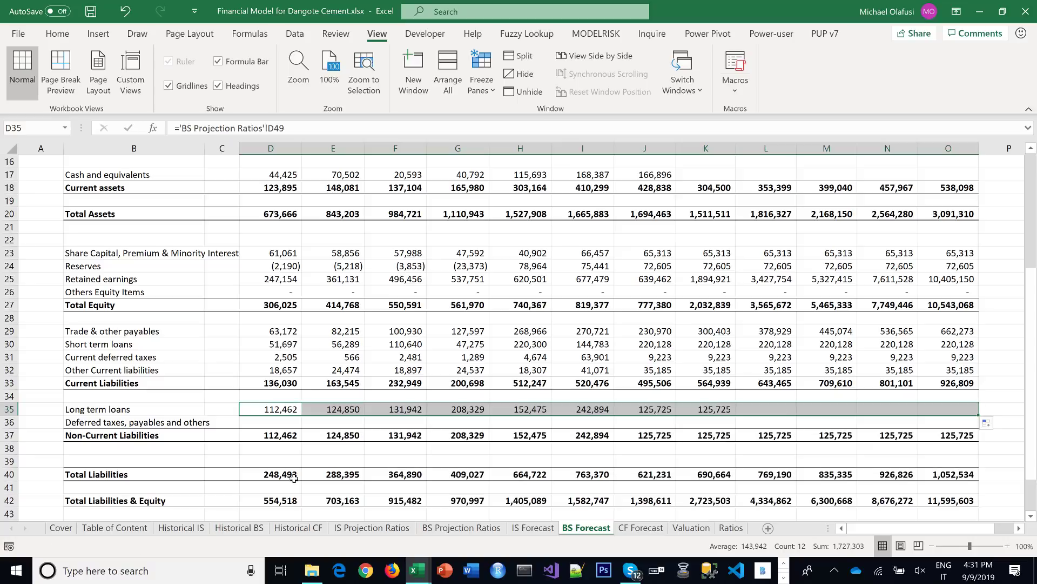
Link Deferred taxes, payables and others in D36 to 'BS Projection Ratios'!D52 and fill the formula across through 2023F
left_click(269, 422)
type("=")
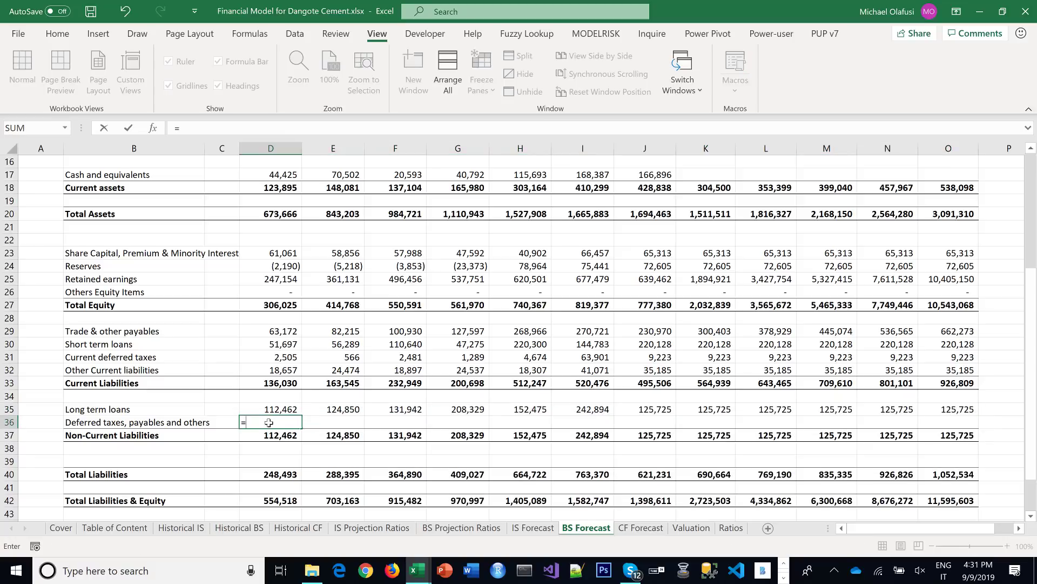
left_click(434, 529)
left_click(296, 431)
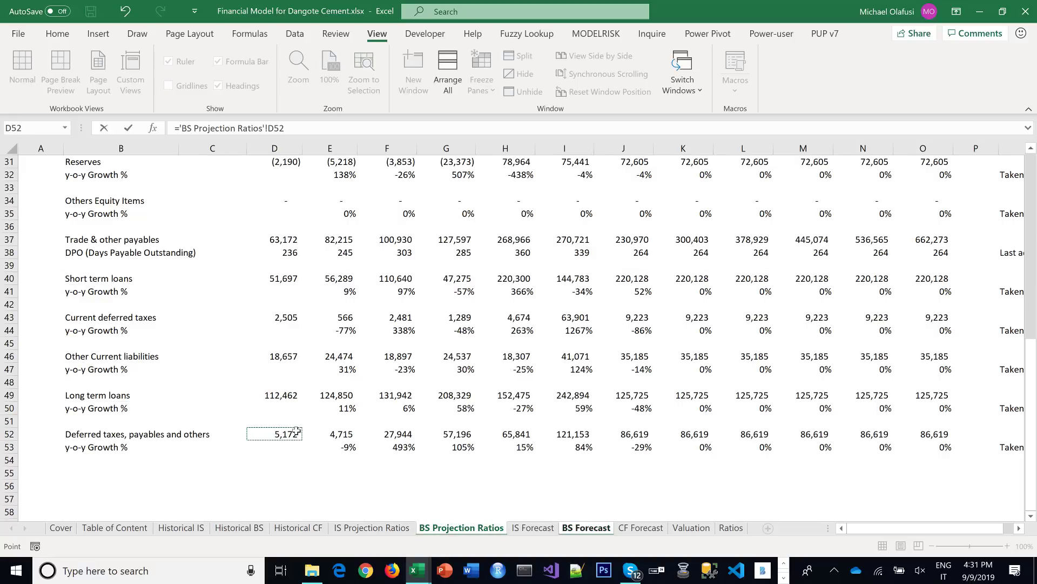
key("ctrl+Return")
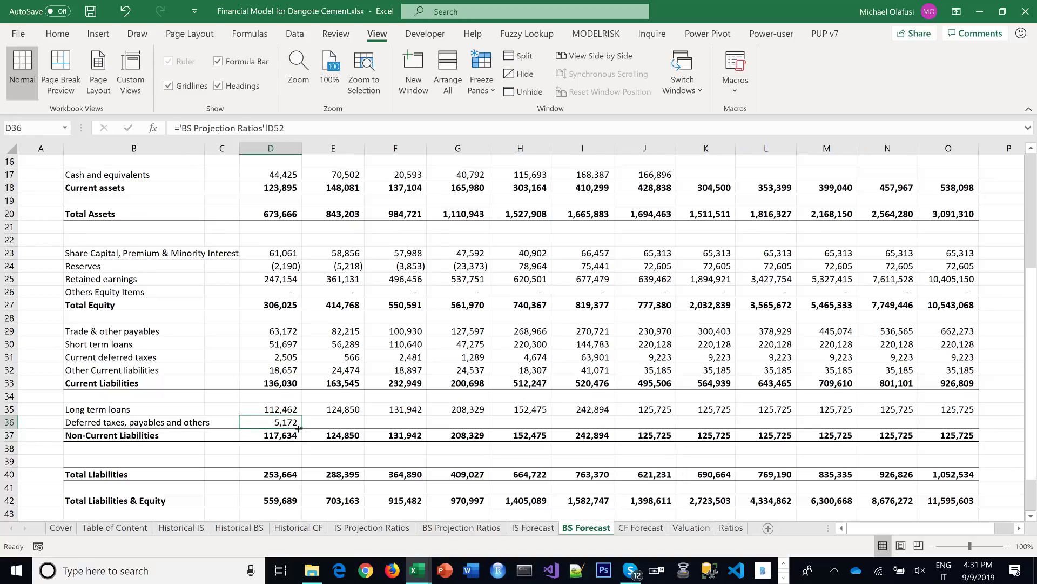
left_click_drag(469, 434, 960, 422)
Review the Check row against the asset, equity and liability totals on the BS Forecast sheet
scroll(616, 445, "down", 1)
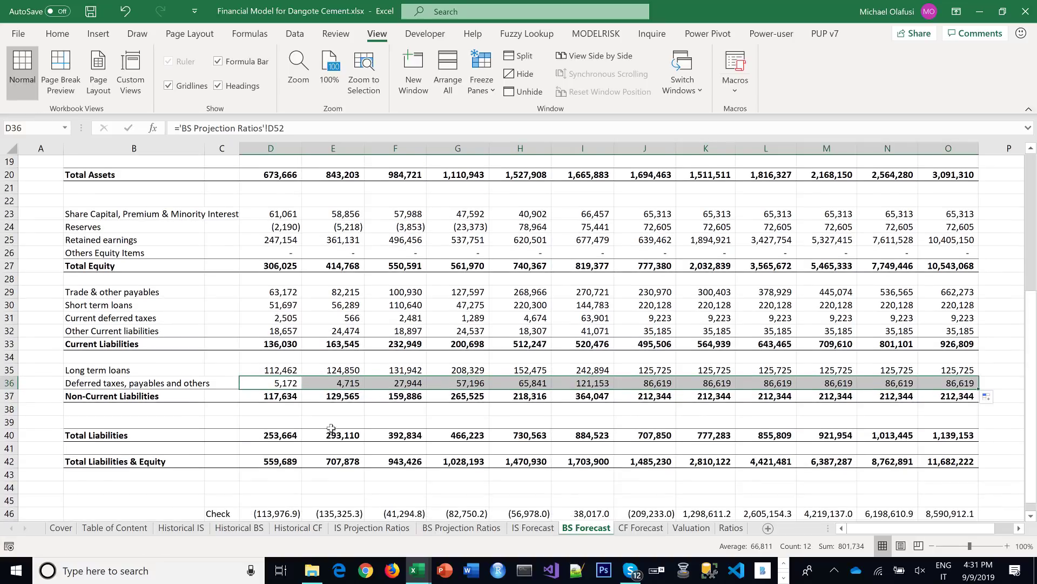
scroll(309, 446, "down", 1)
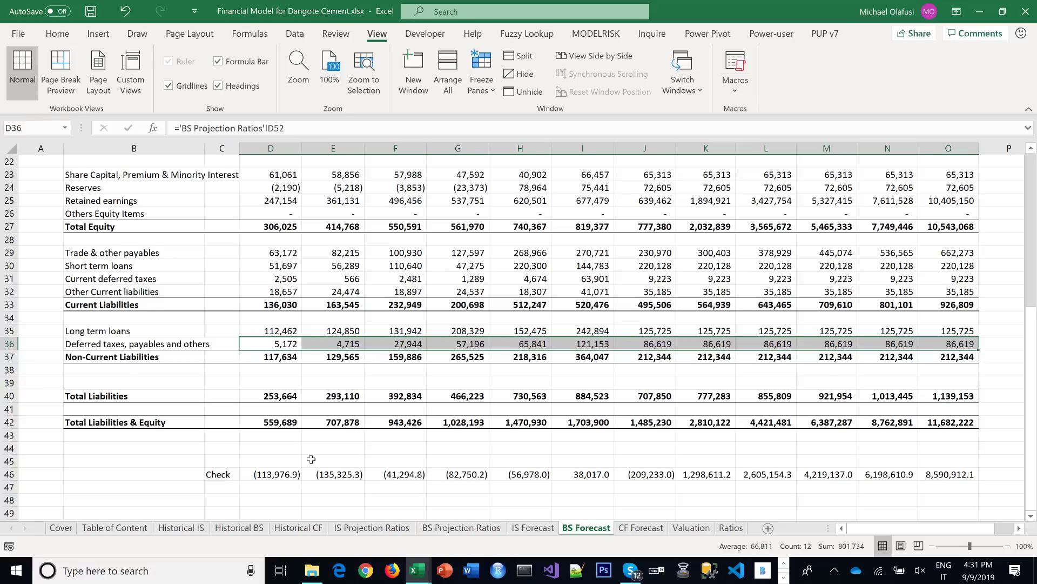
scroll(311, 459, "up", 2)
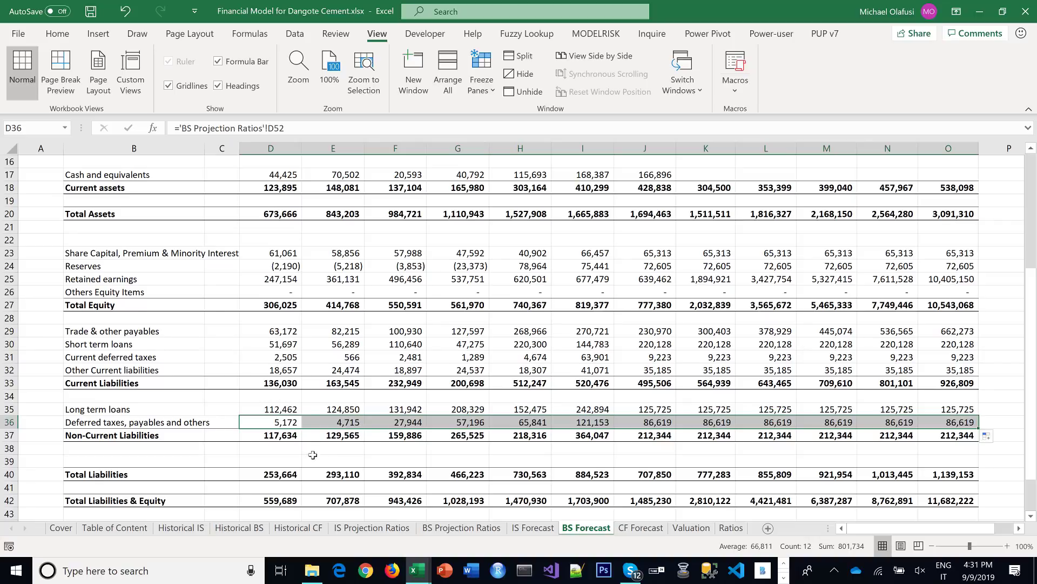
scroll(305, 382, "up", 4)
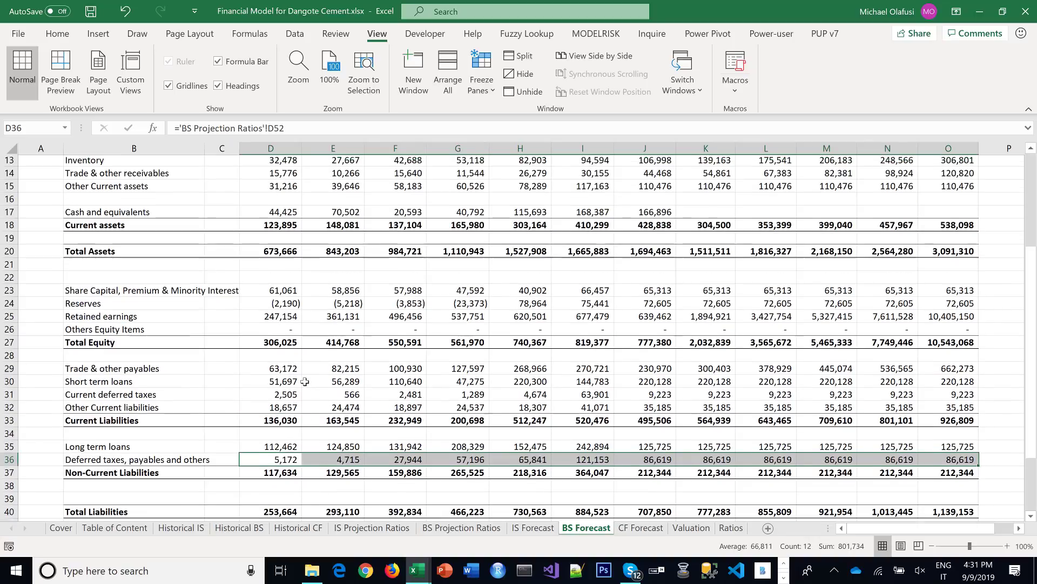
scroll(305, 382, "up", 1)
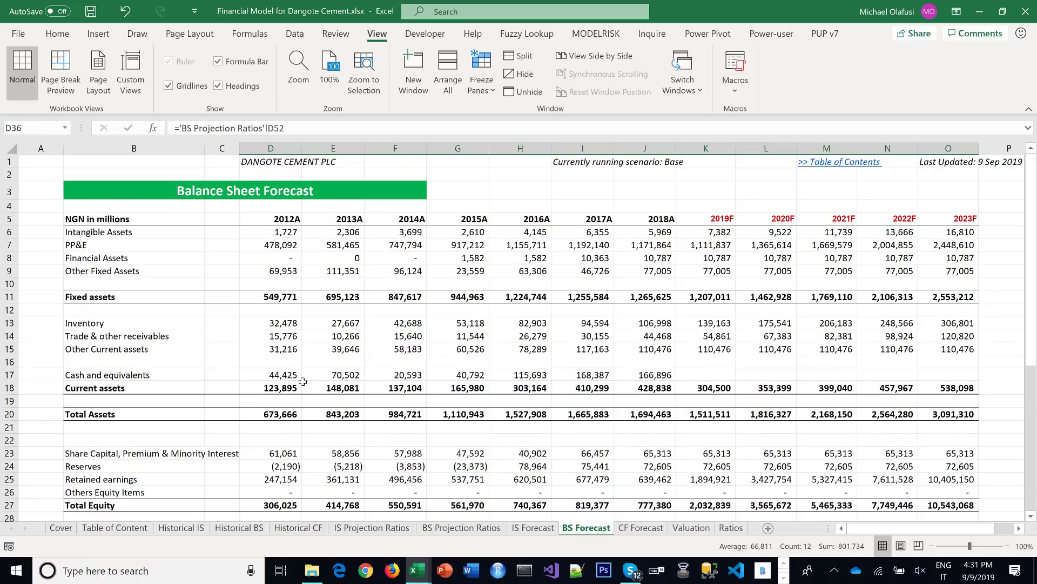
scroll(303, 381, "down", 4)
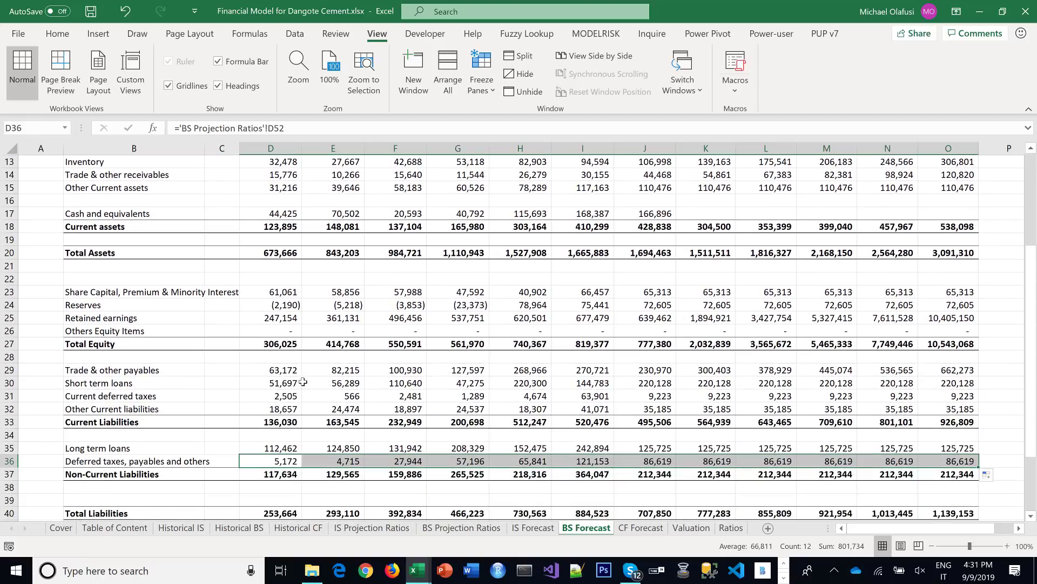
scroll(303, 382, "down", 1)
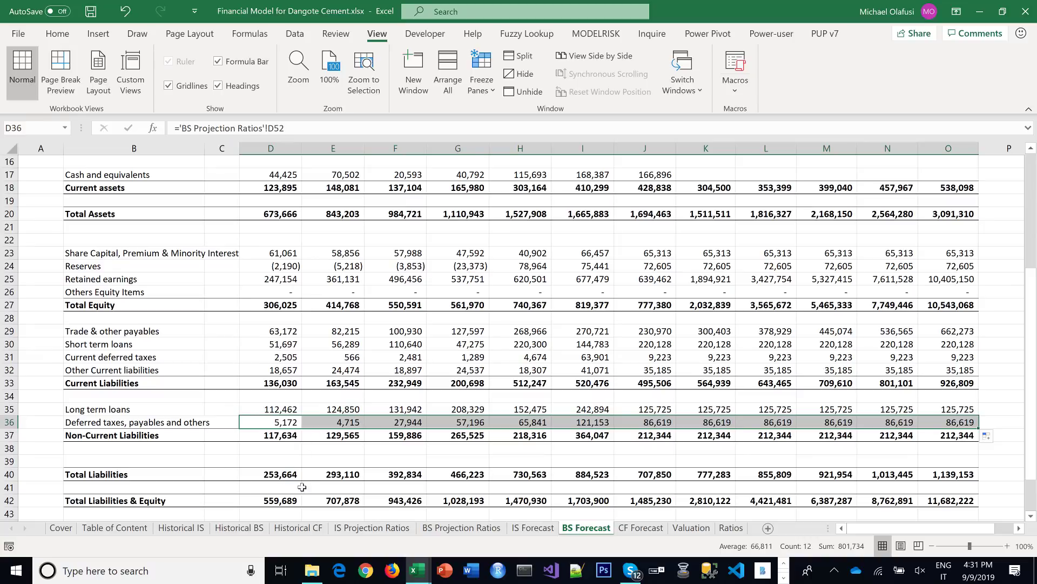
scroll(336, 422, "down", 1)
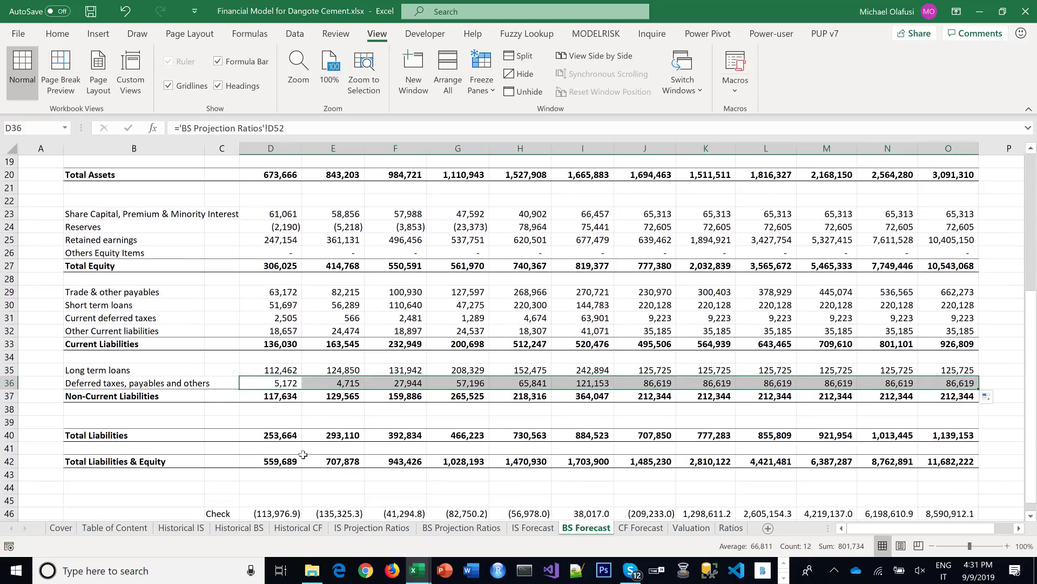
scroll(274, 457, "up", 1)
scroll(274, 456, "up", 1)
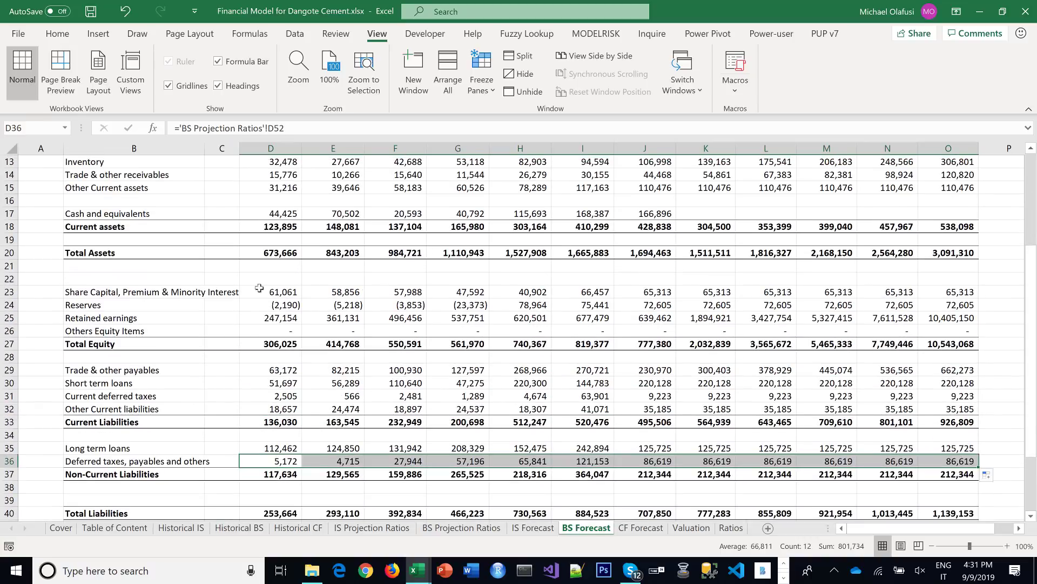
Compare the 2012A Total Assets and the equity and liability totals between the Historical BS and BS Forecast sheets
left_click(240, 528)
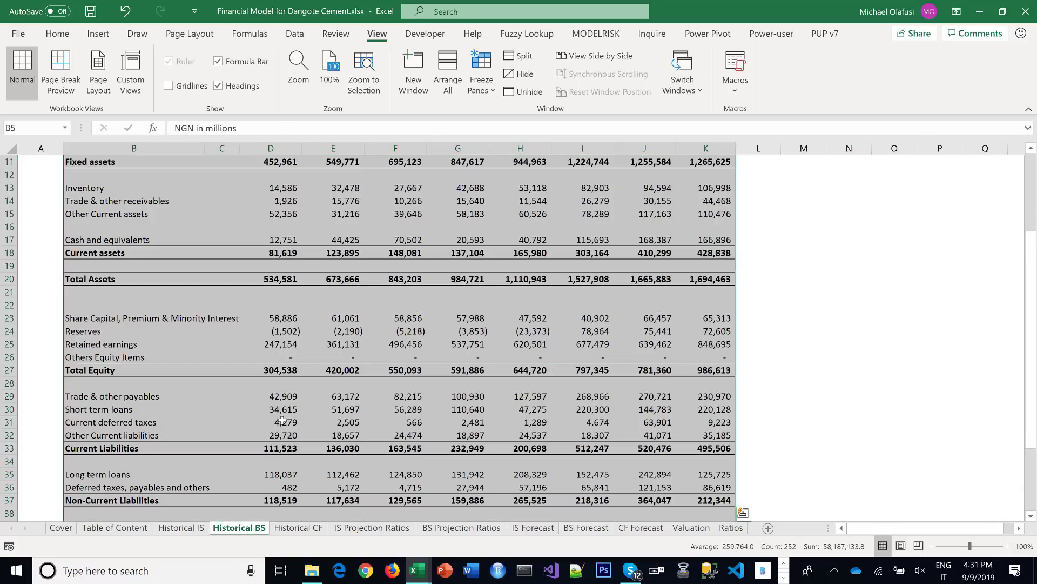
left_click(278, 279)
scroll(295, 357, "down", 2)
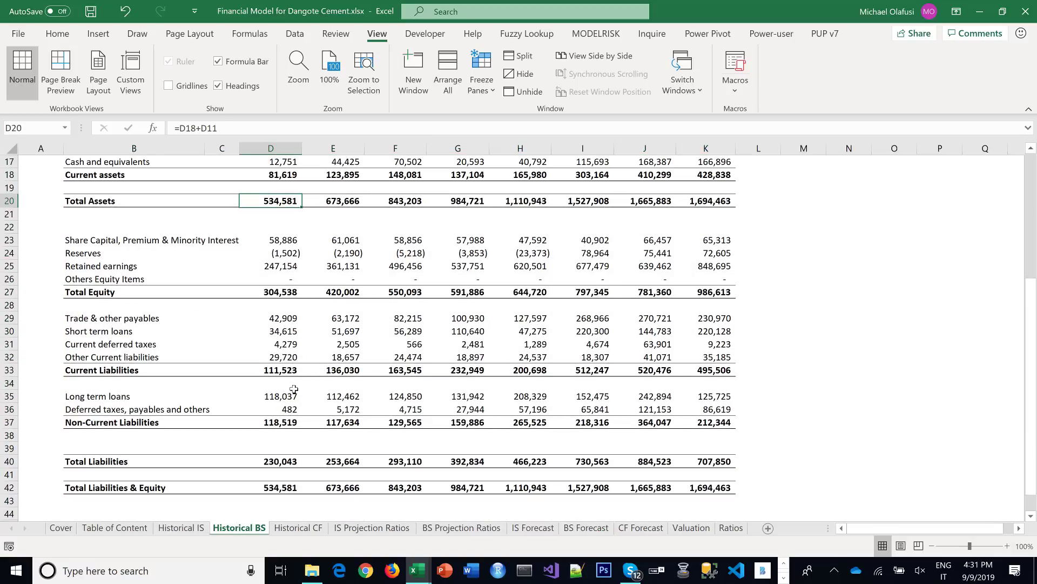
left_click(347, 207)
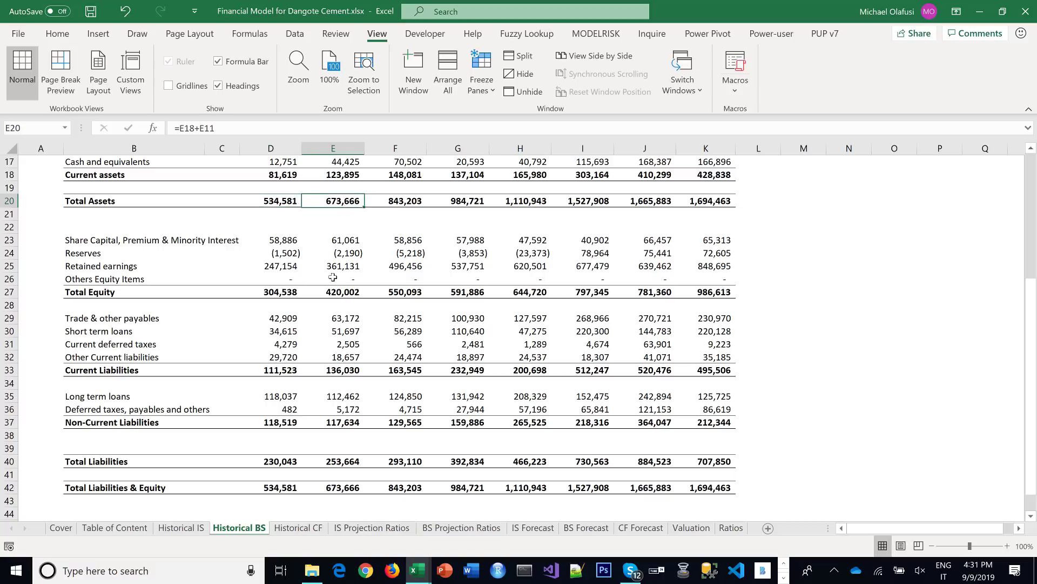
left_click(486, 531)
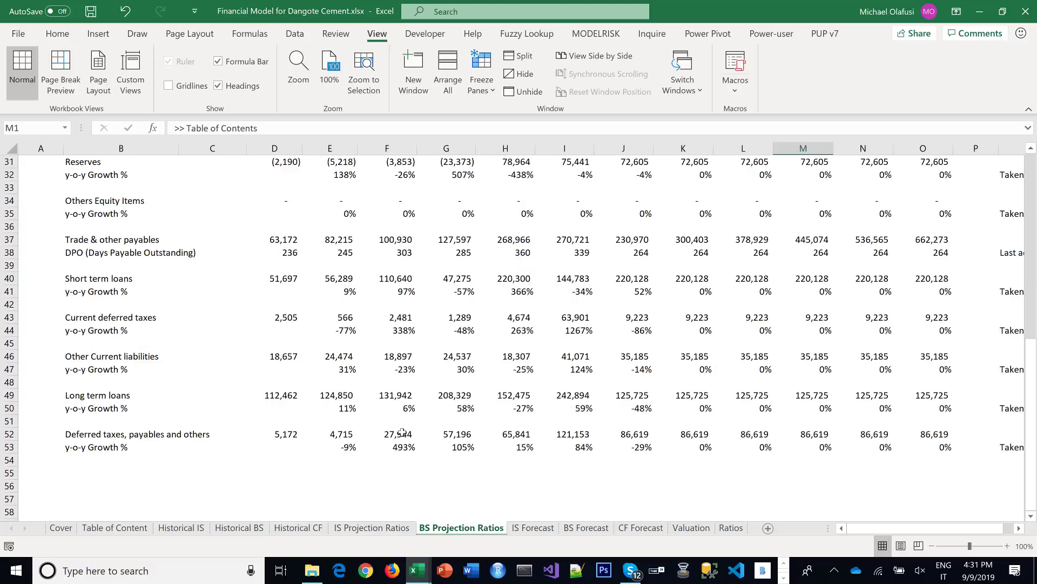
left_click(591, 527)
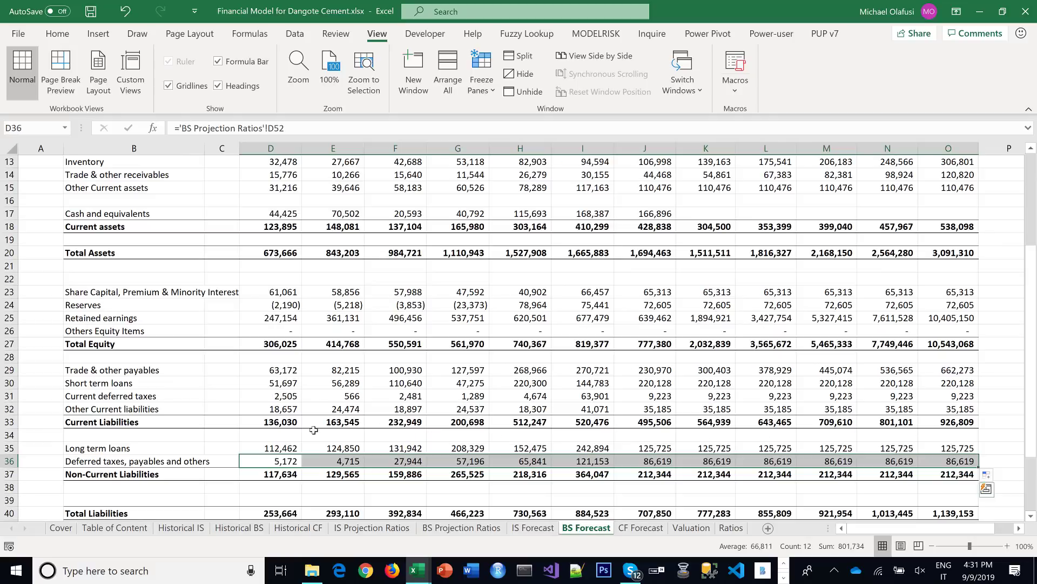
left_click(295, 246)
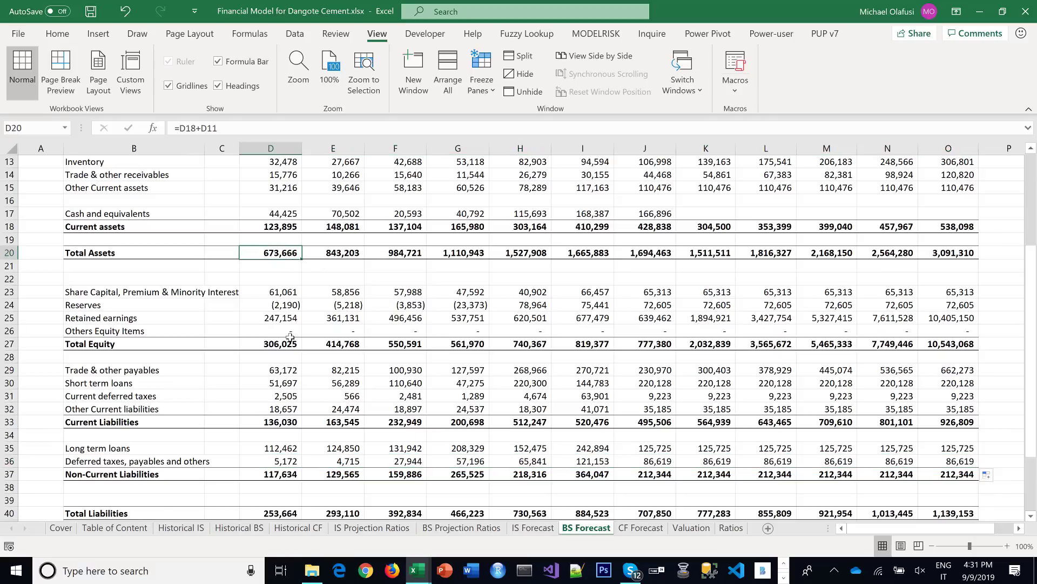
scroll(290, 344, "down", 2)
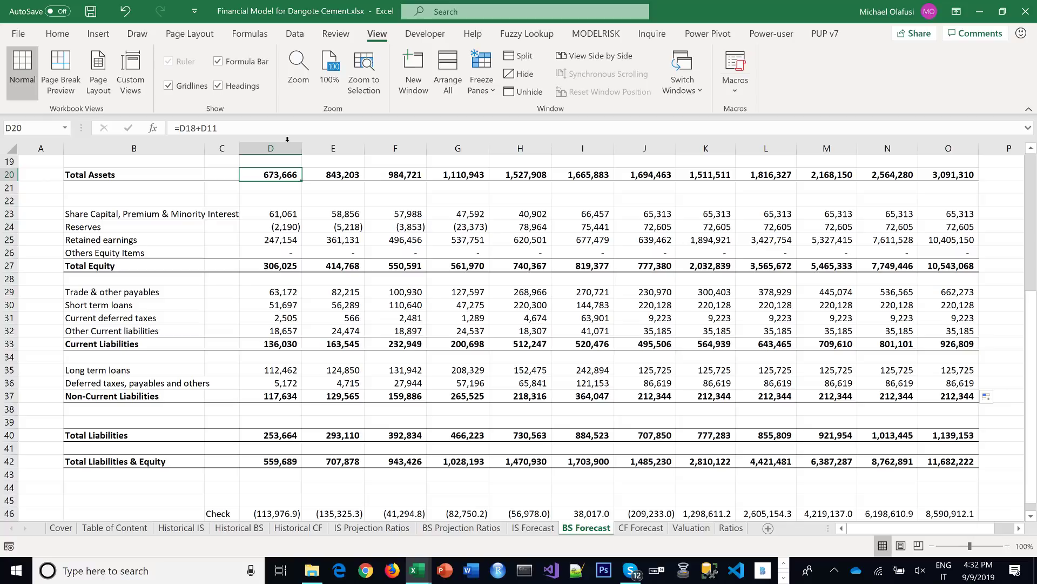
Open a second window of the workbook and place the two windows side by side
left_click(416, 85)
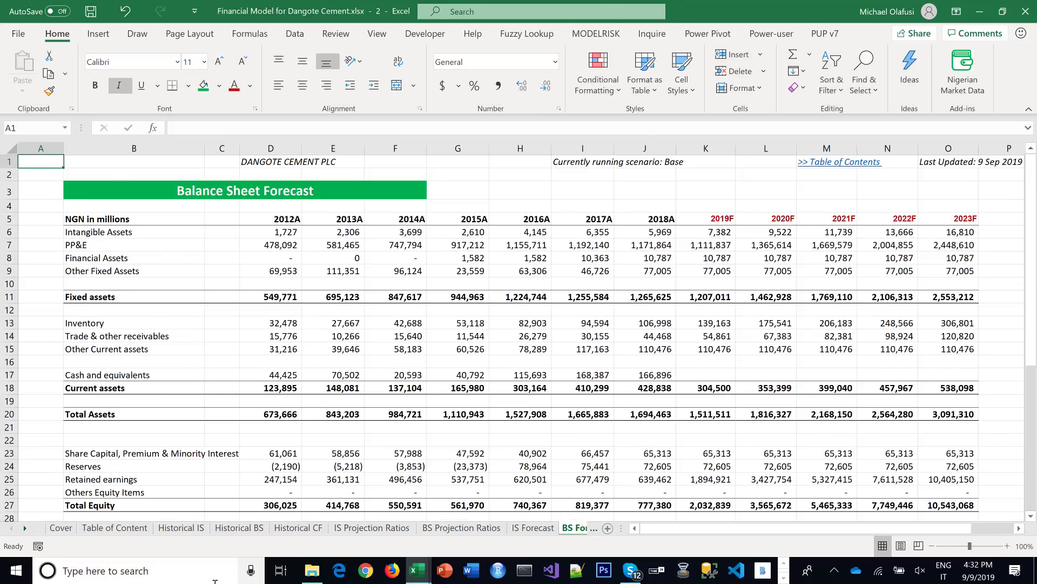
key("super+Right")
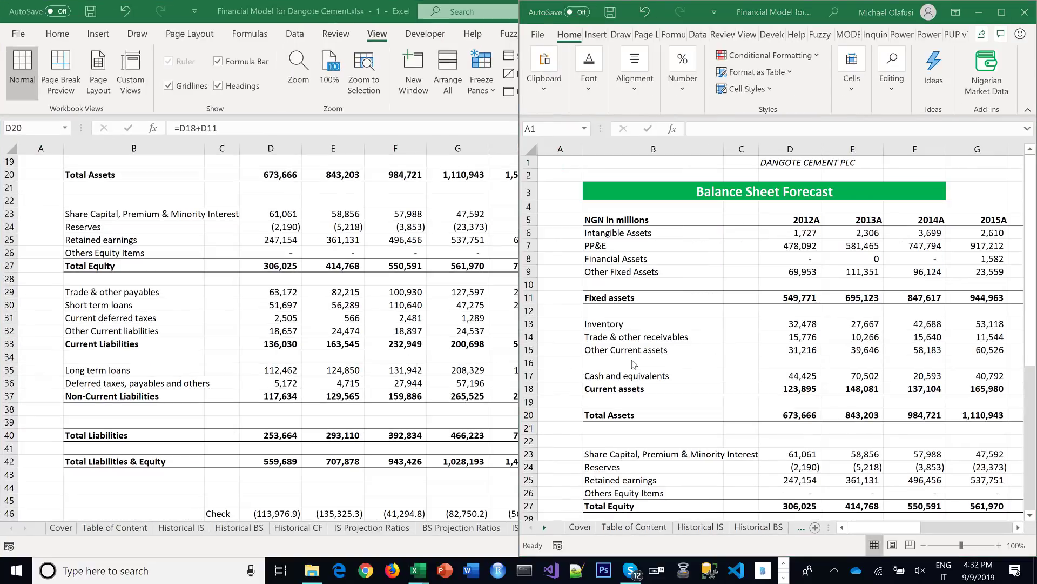
key("super+Up")
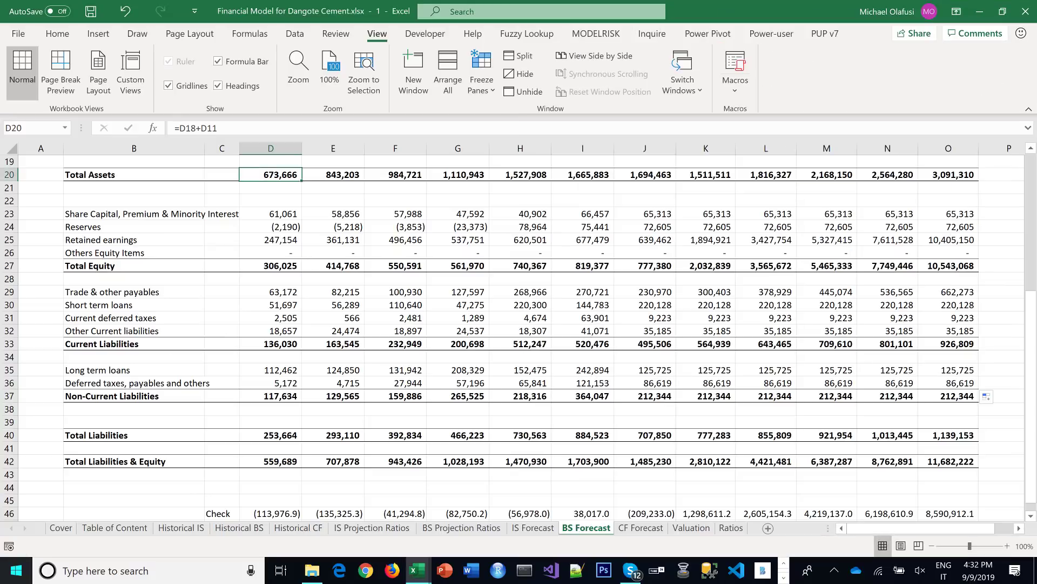
key("super+Left")
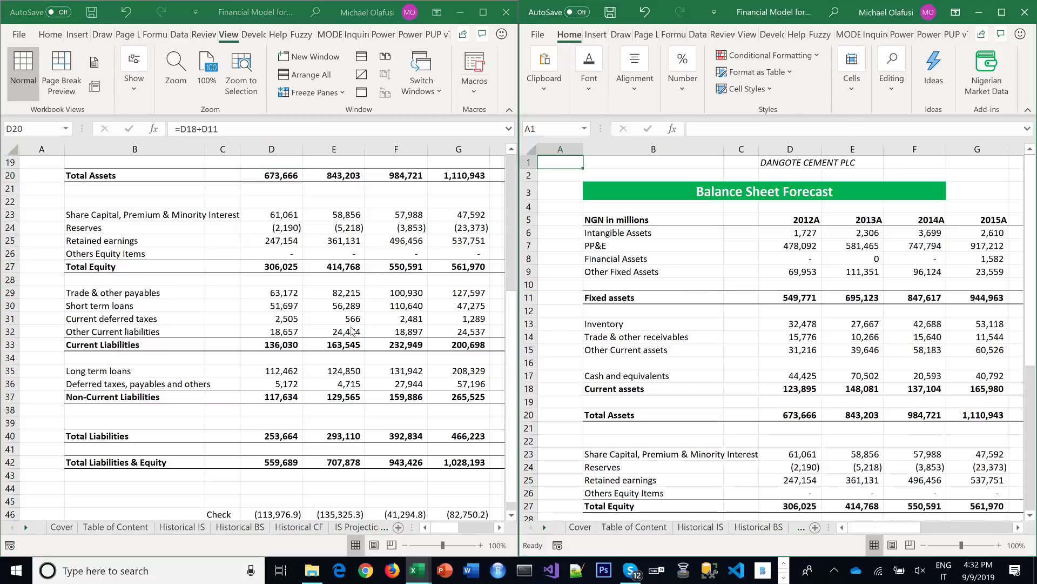
Show the Historical BS sheet beside the Balance Sheet Forecast and select its 2012A column
scroll(350, 328, "up", 3)
scroll(351, 327, "up", 3)
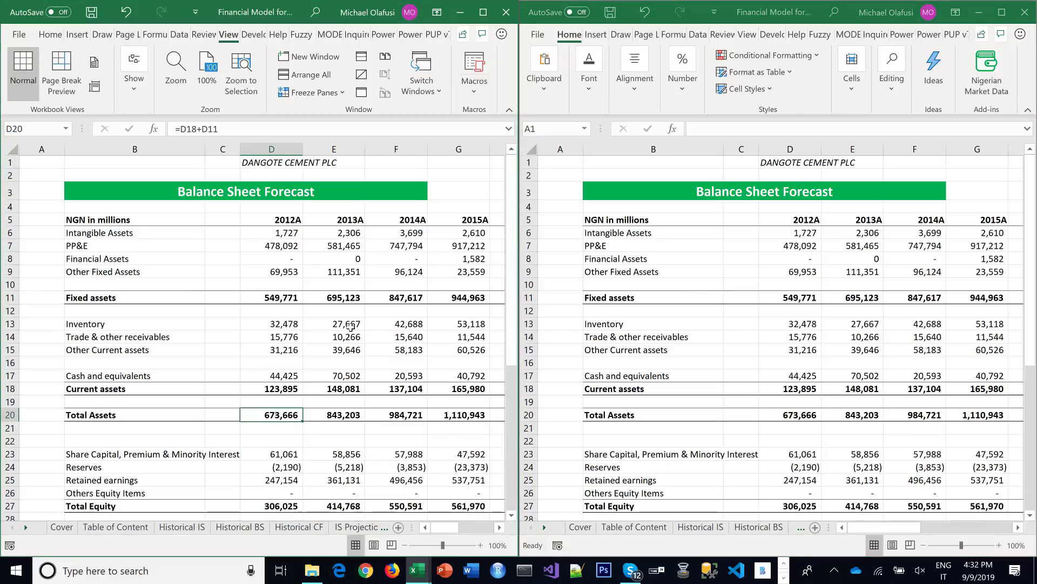
left_click(224, 530)
left_click(838, 350)
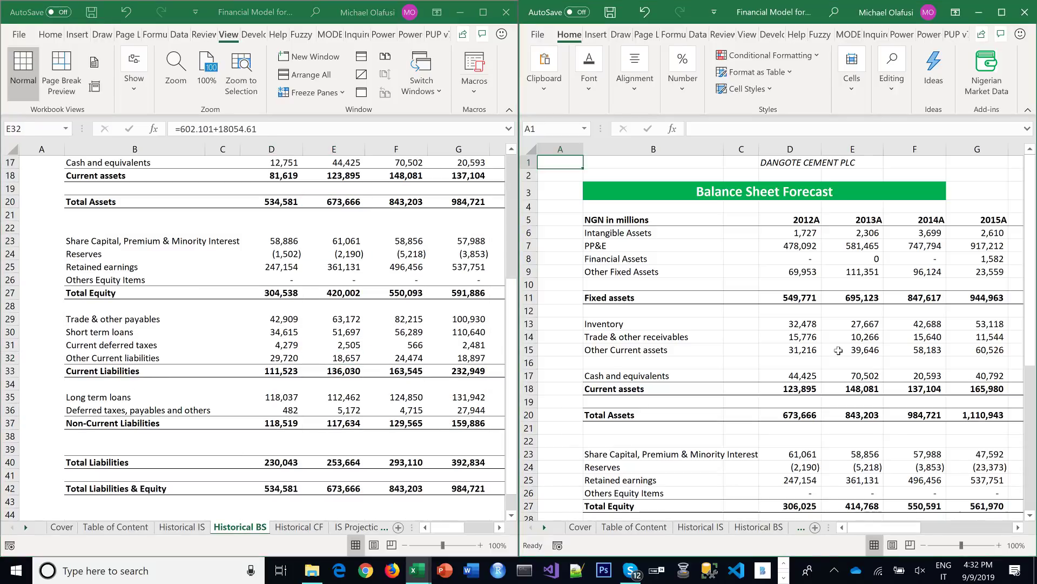
left_click(279, 325)
scroll(300, 322, "up", 6)
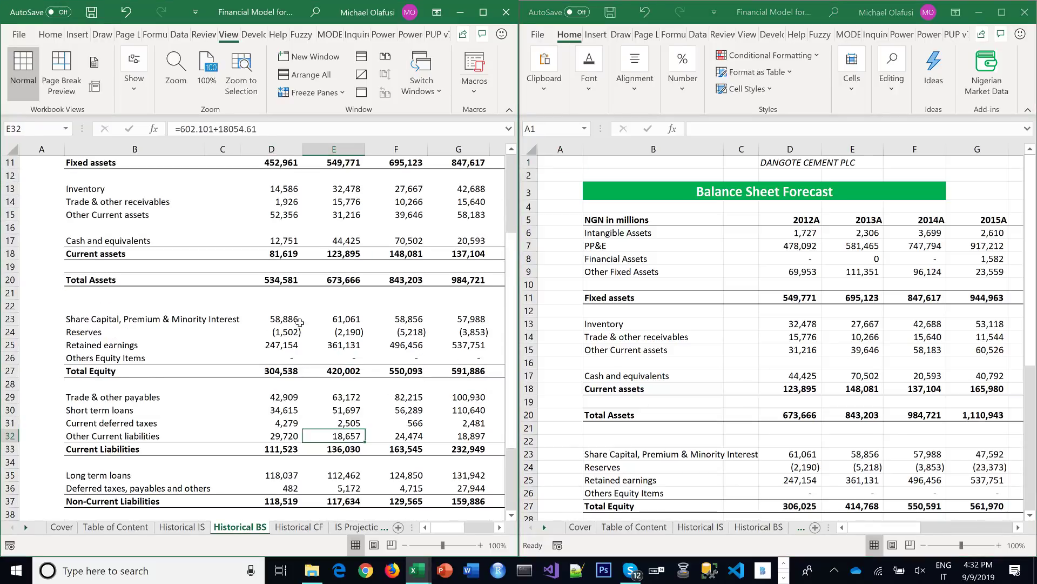
left_click(334, 150)
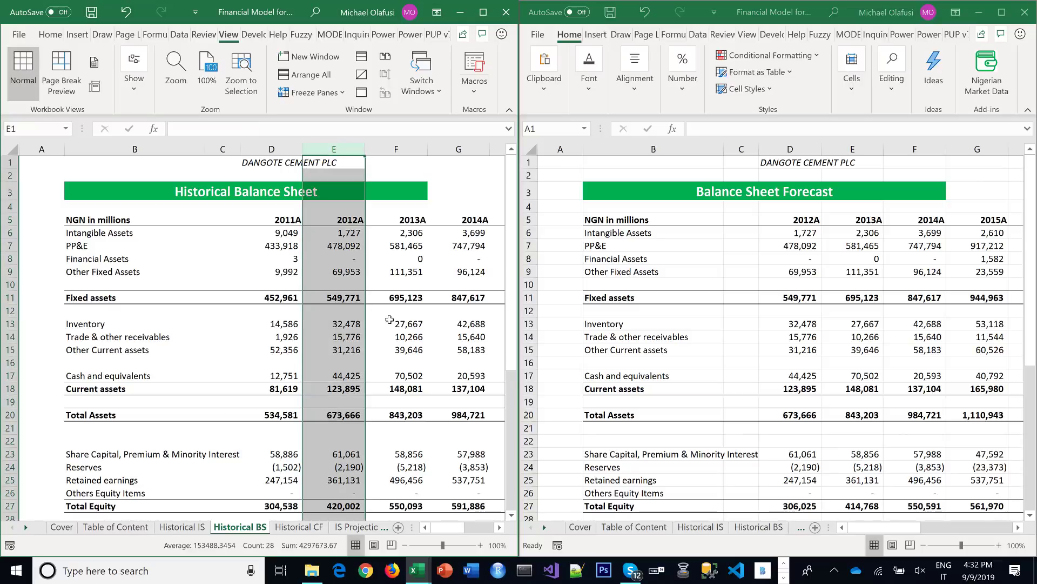
Compare the 2012A equity and liability lines of the historical balance sheet with those of the forecast
scroll(389, 324, "down", 1)
scroll(389, 323, "down", 4)
left_click(859, 388)
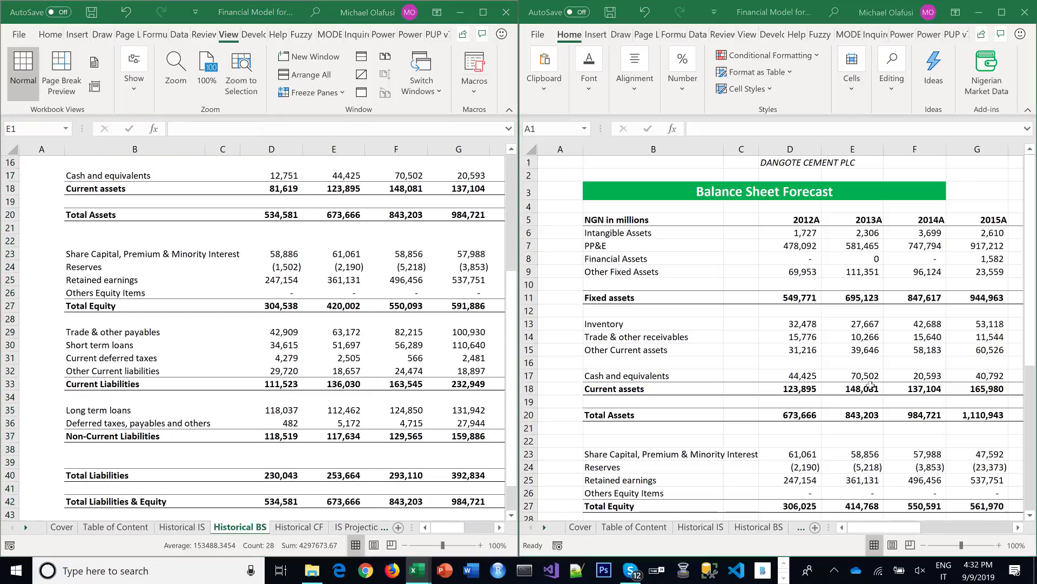
scroll(859, 388, "down", 2)
scroll(859, 388, "down", 3)
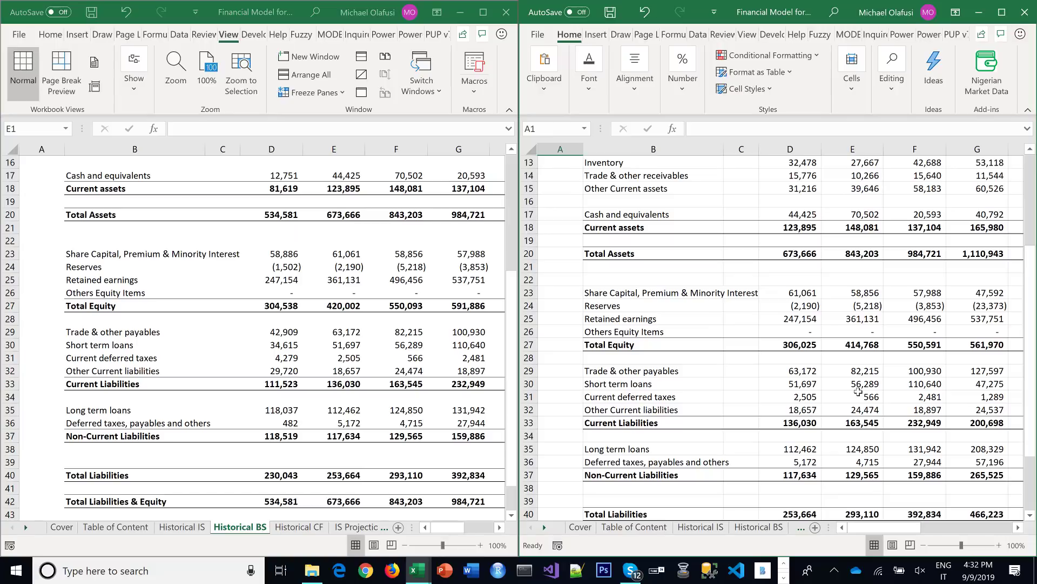
scroll(859, 391, "down", 1)
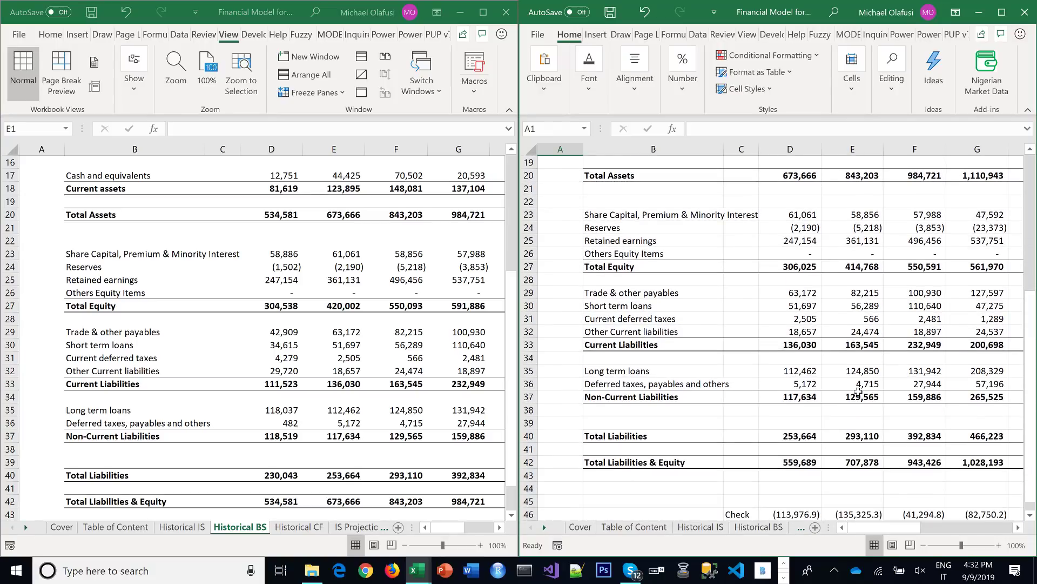
Relink the forecast's 2012A retained earnings in D25 to 'Historical BS'!E25 and fill the formula across through 2018A
left_click(316, 331)
scroll(316, 323, "down", 1)
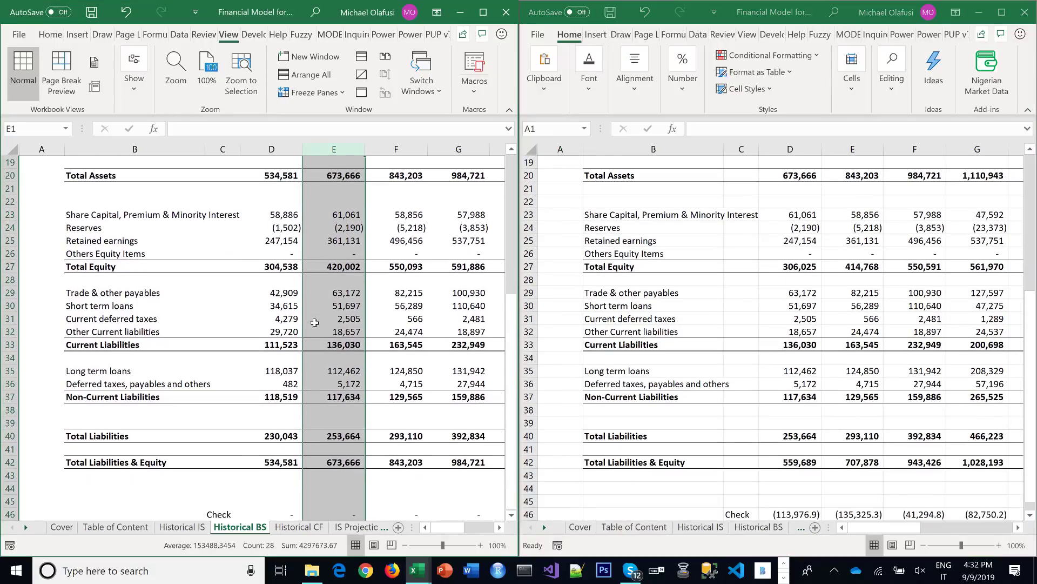
left_click(341, 149)
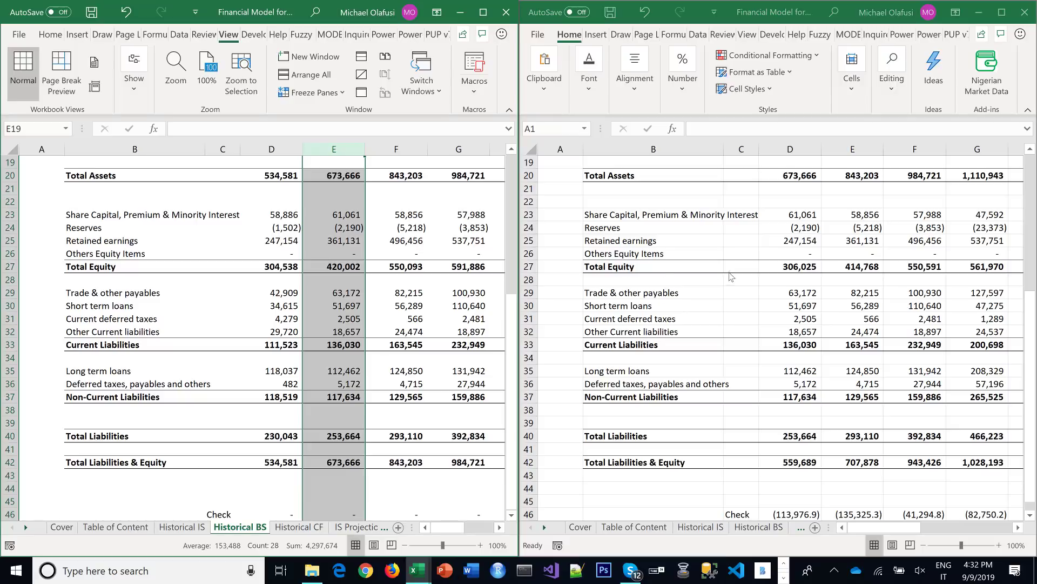
left_click(803, 243)
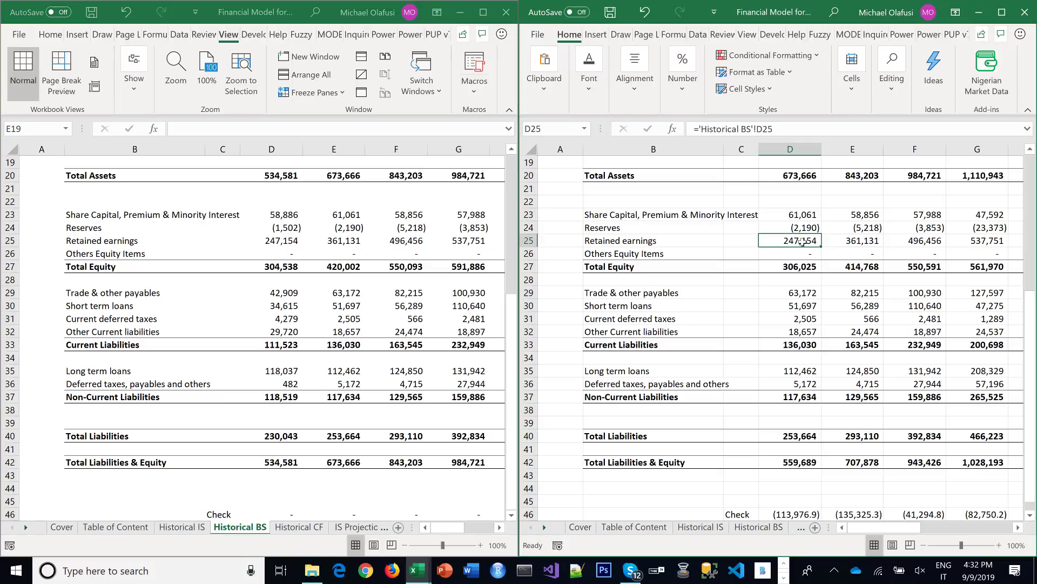
type("=")
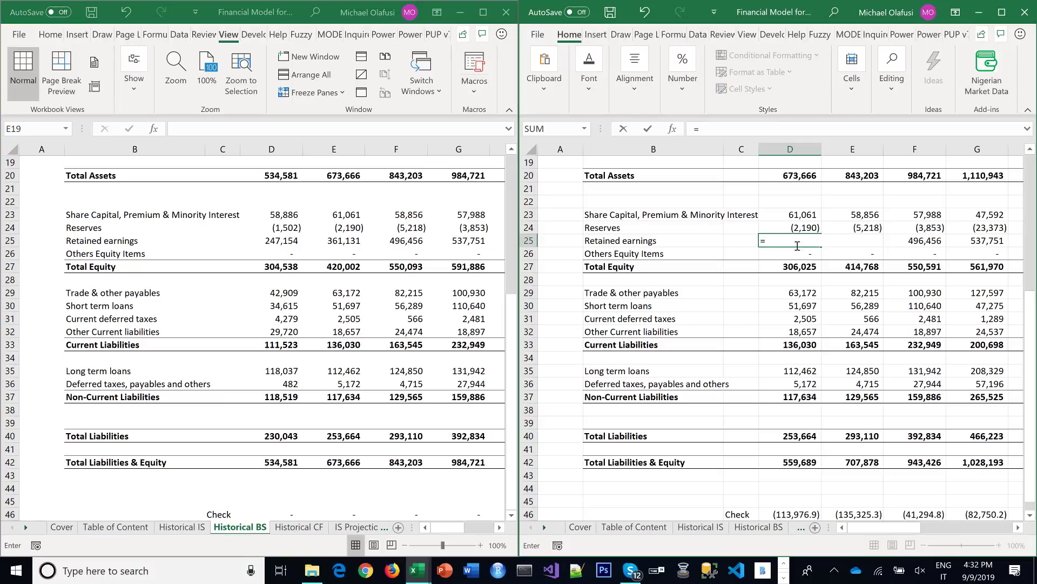
left_click(342, 241)
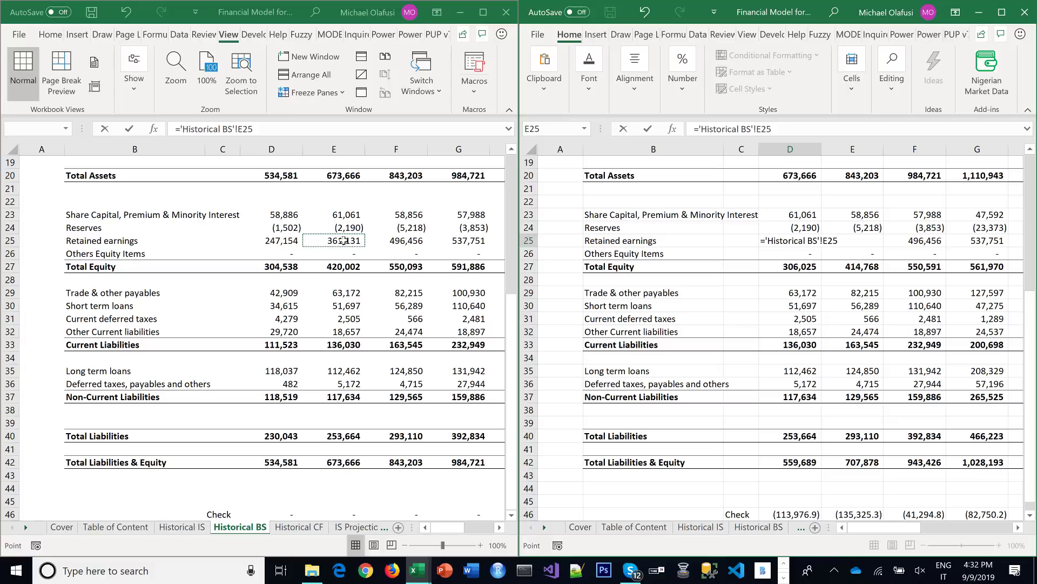
key("Return")
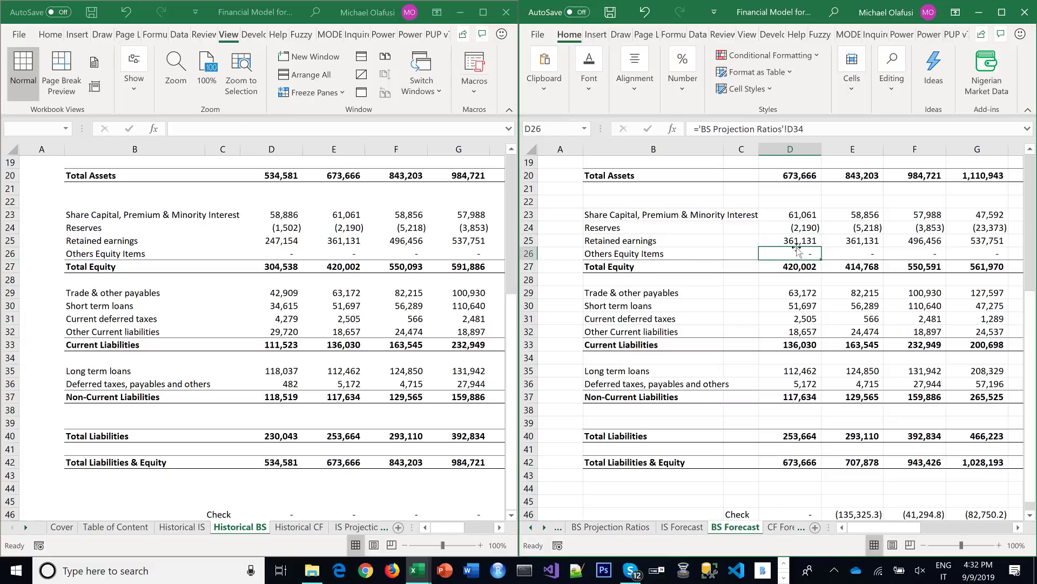
left_click(799, 241)
left_click_drag(822, 247, 727, 252)
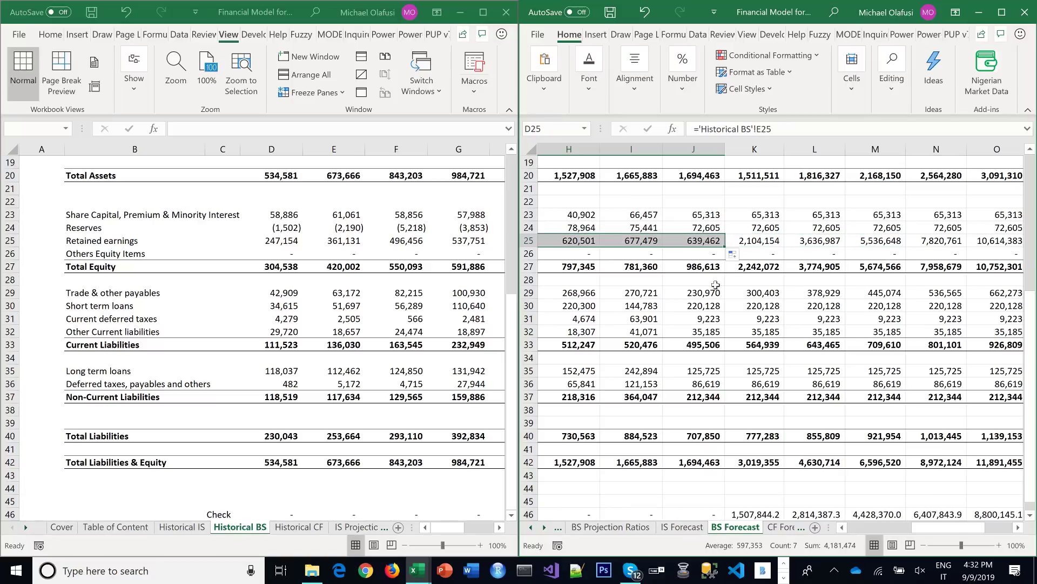
Close the second workbook window showing the Historical BS and maximize the BS Forecast window
left_click(405, 261)
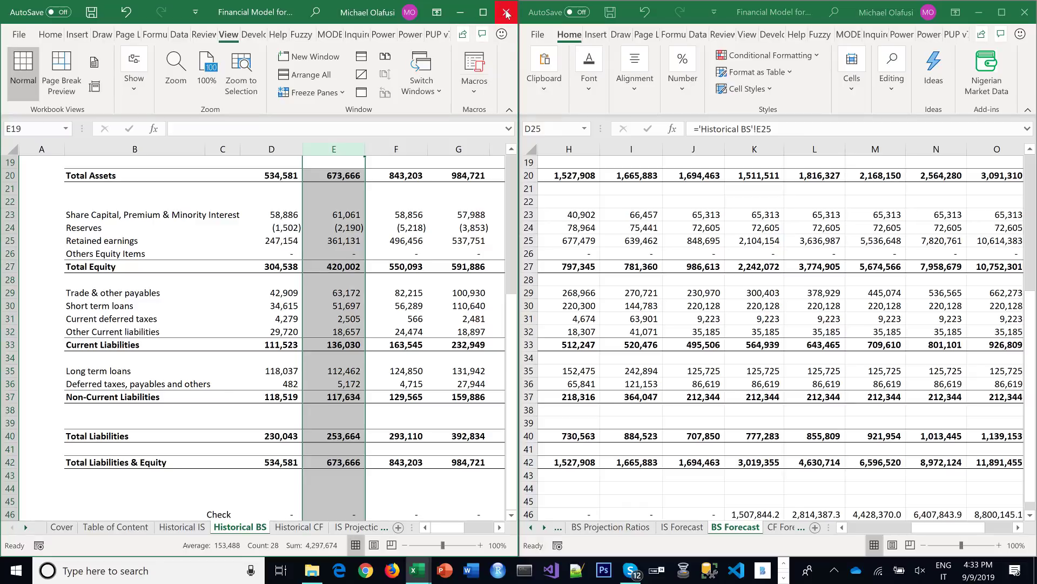
left_click(721, 271)
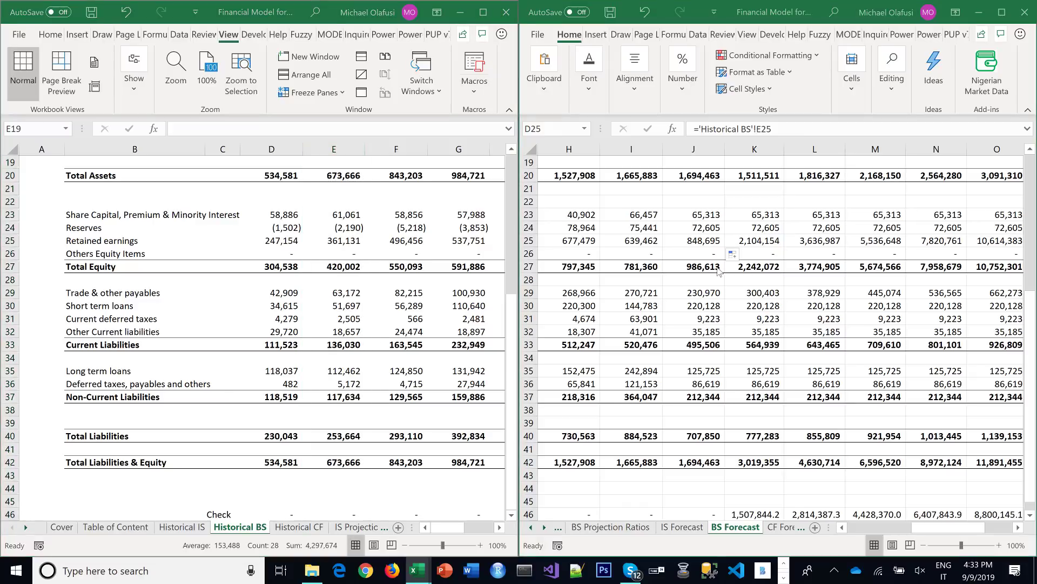
left_click(503, 10)
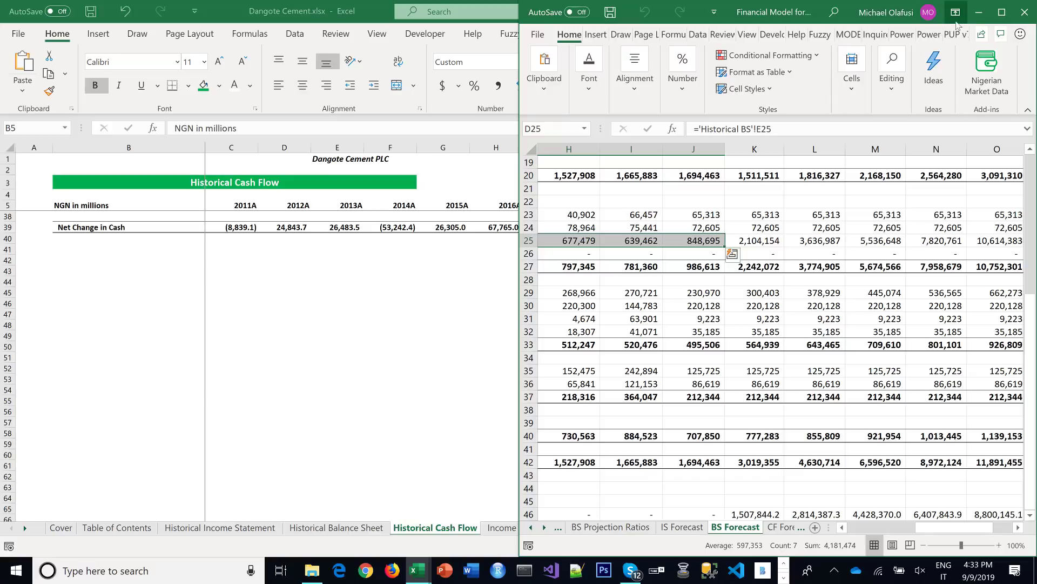
left_click(1002, 12)
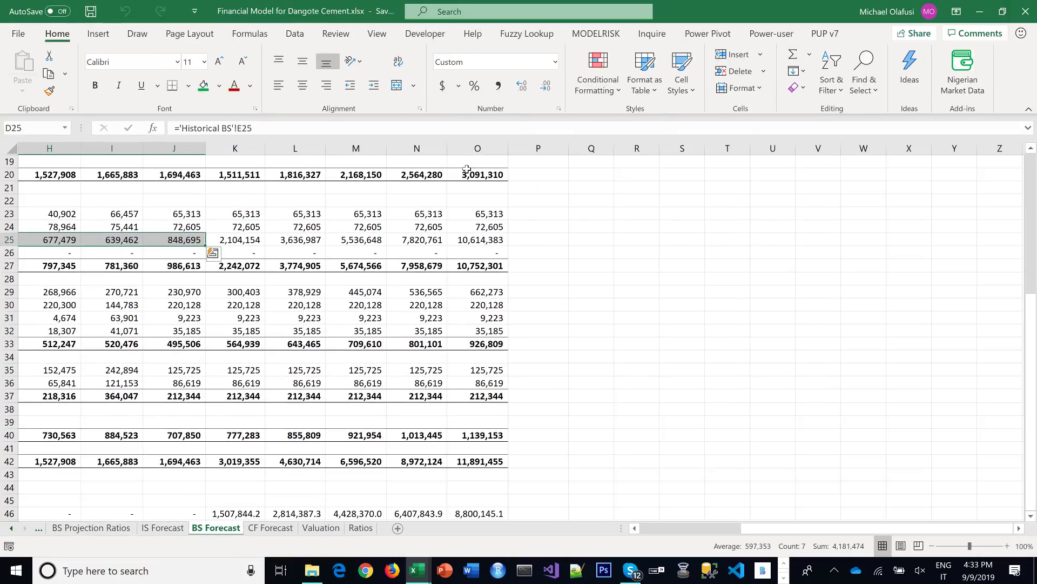
Review the balance check row on the BS Forecast sheet across the historical years and the 2019F to 2023F forecast years
left_click(432, 277)
left_click_drag(781, 528, 559, 540)
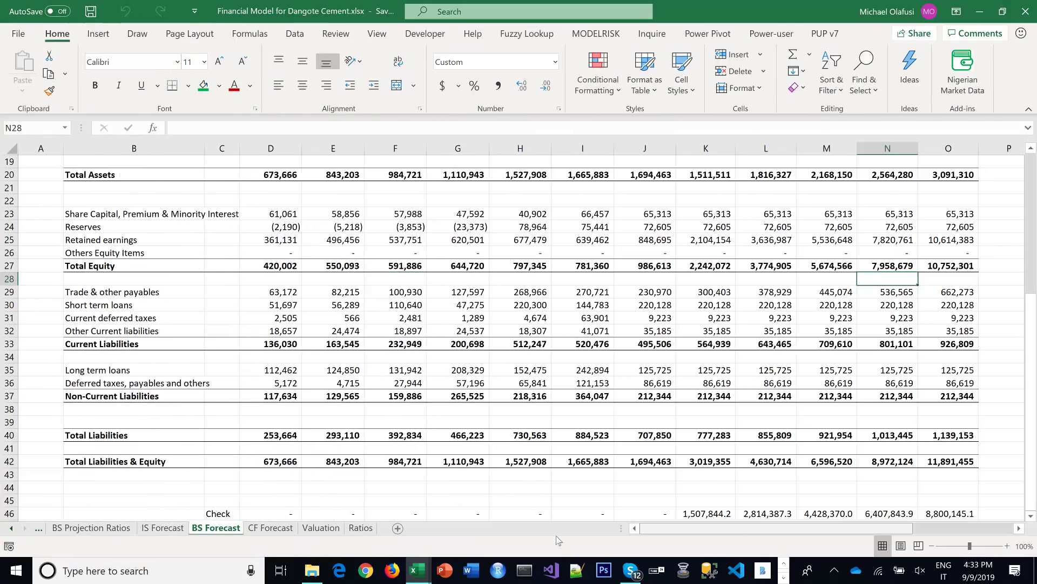
left_click(406, 396)
scroll(407, 395, "down", 1)
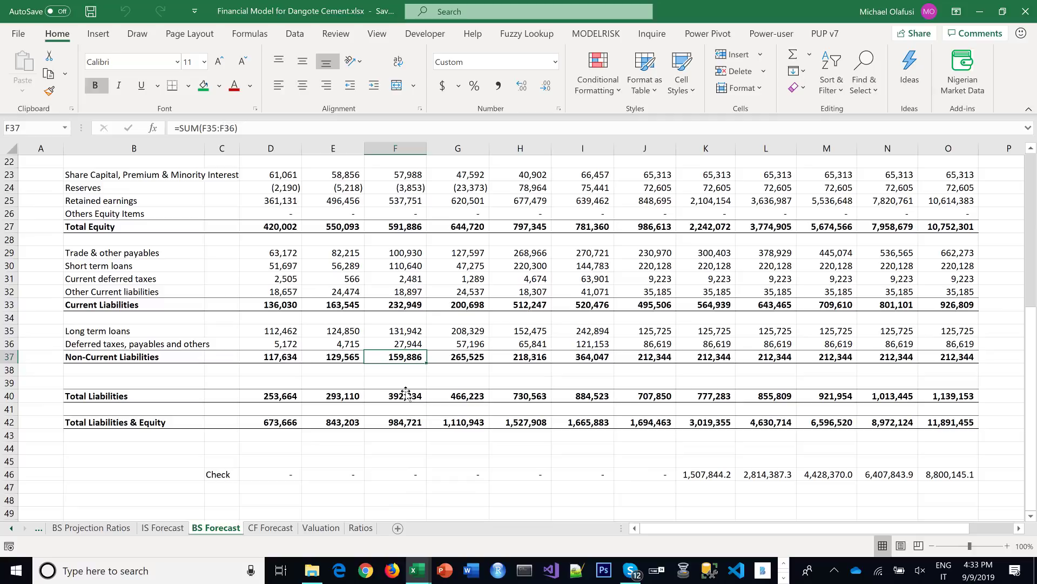
scroll(543, 348, "up", 4)
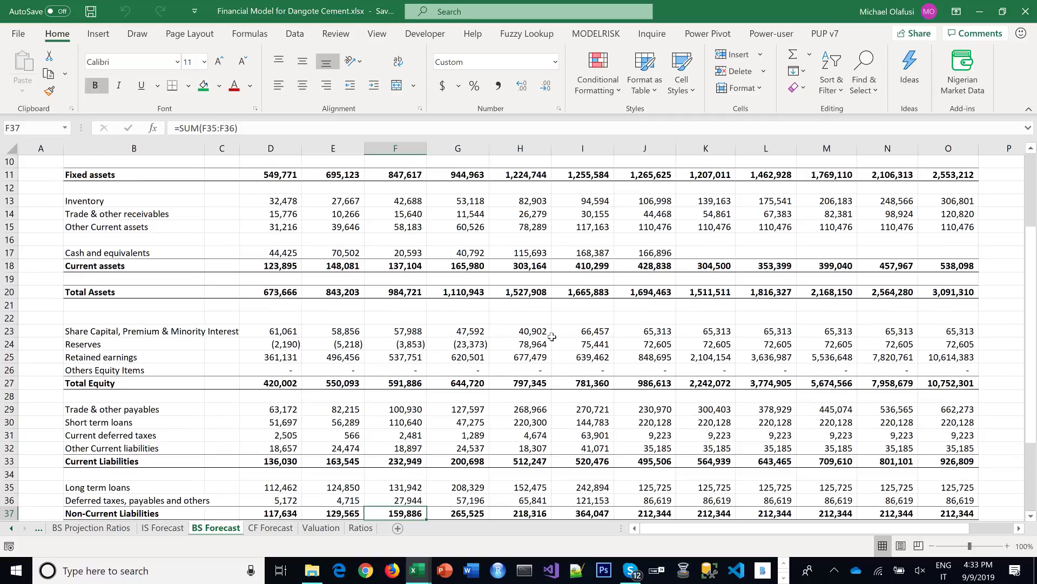
scroll(752, 431, "down", 4)
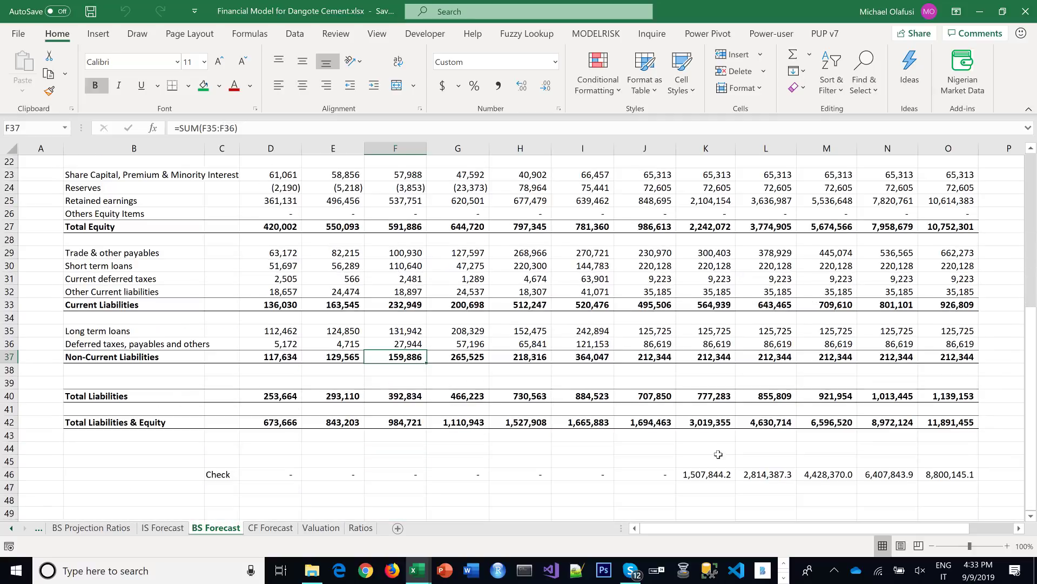
scroll(716, 406, "up", 7)
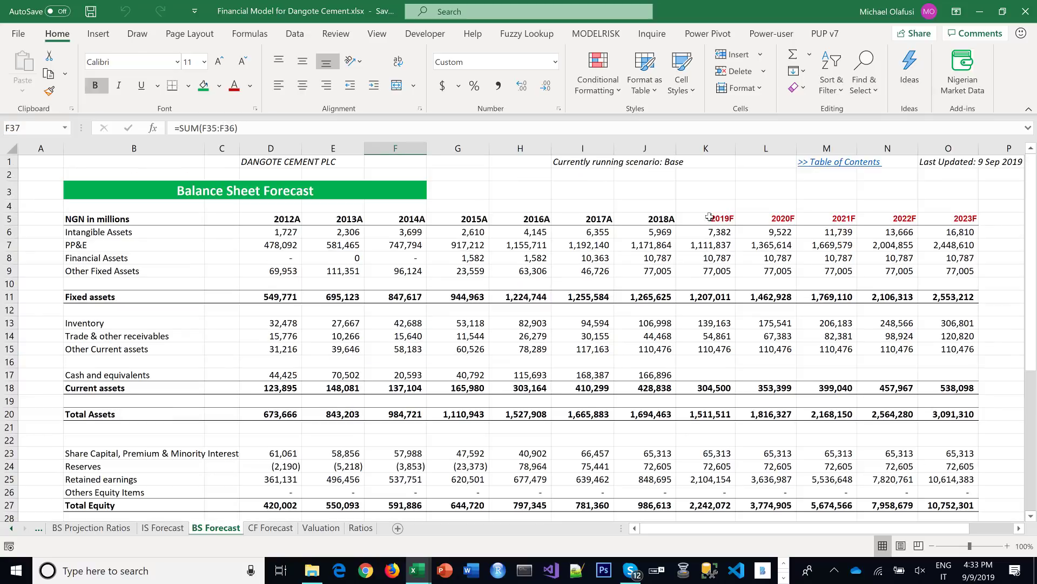
left_click_drag(705, 217, 980, 231)
scroll(697, 475, "down", 8)
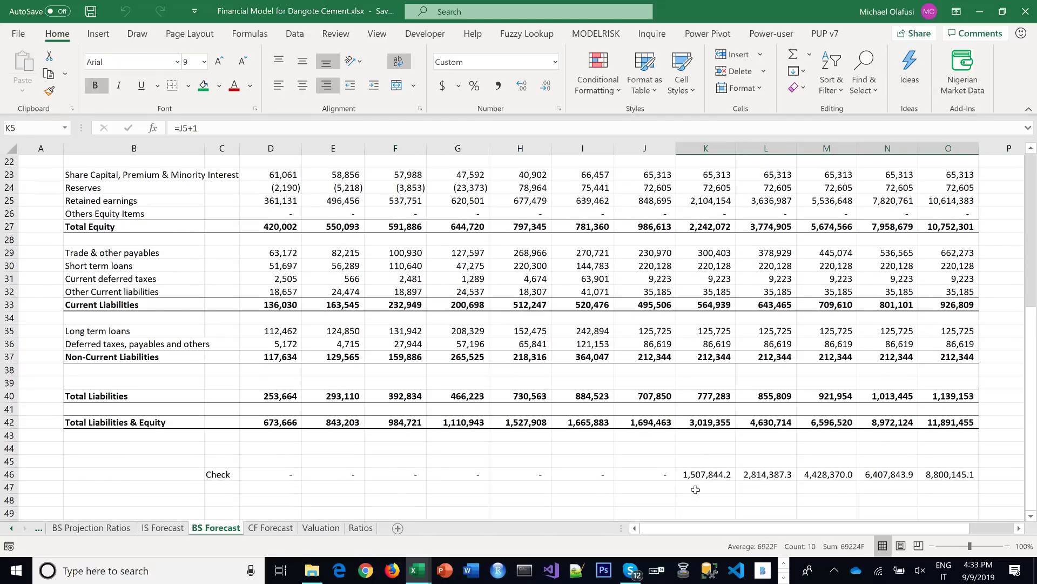
Inspect the 2012A check formula and the two totals it references
double_click(273, 436)
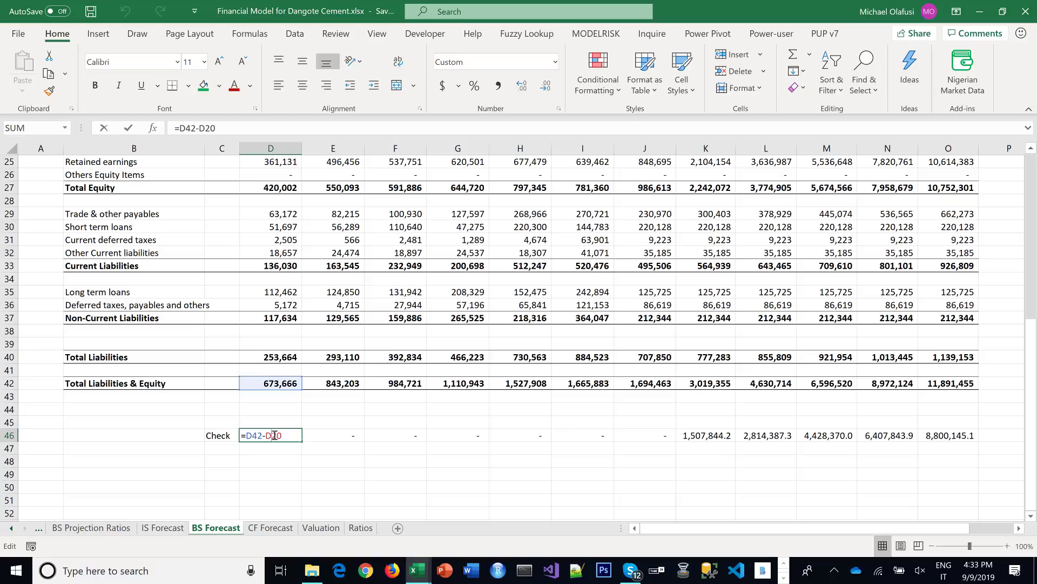
scroll(282, 320, "up", 2)
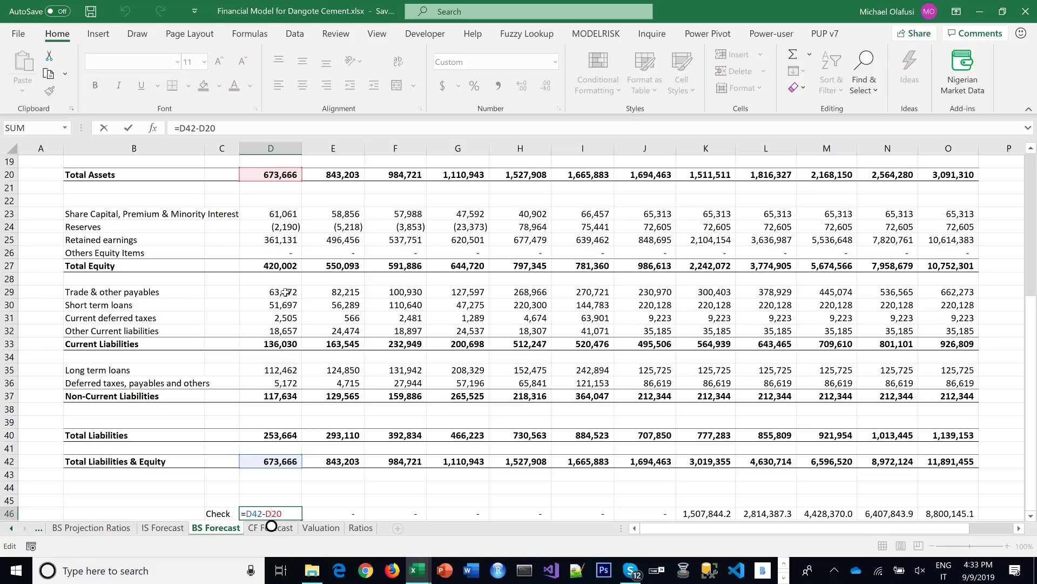
scroll(282, 322, "down", 2)
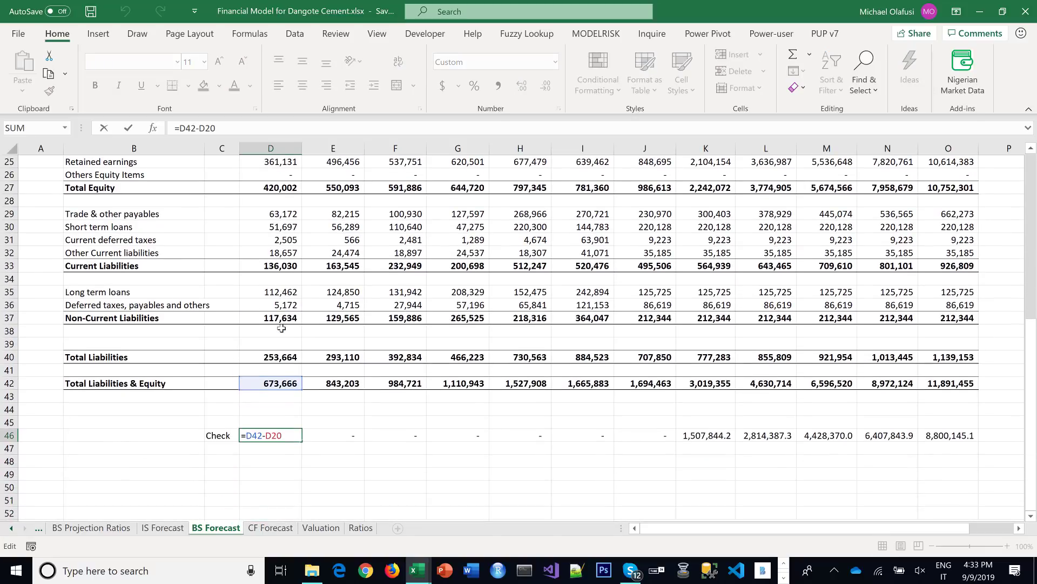
key("Escape")
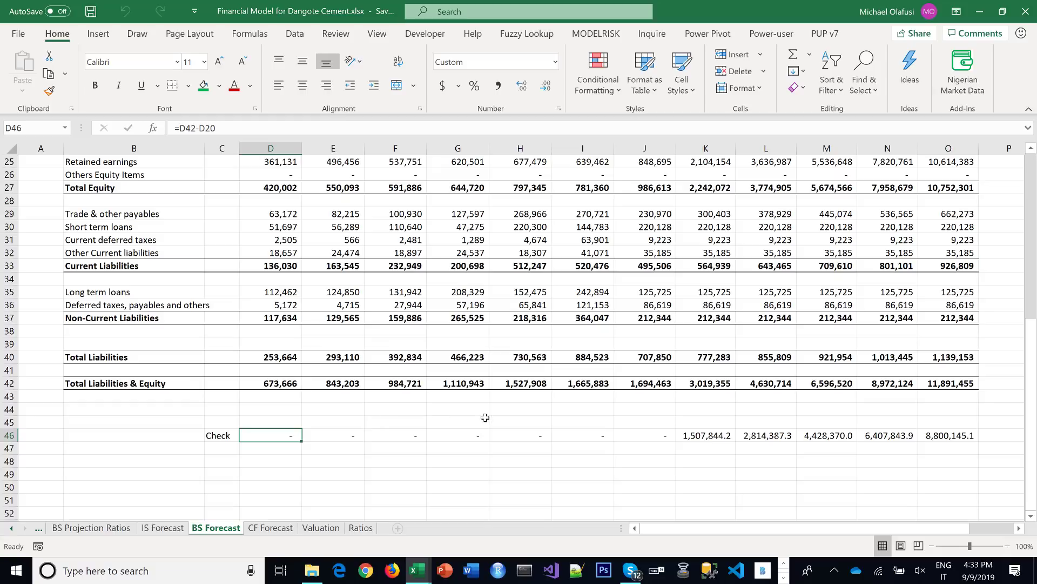
Examine the 2019F to 2023F balance checks alongside the forecast Cash and equivalents cells K17:O17
left_click_drag(684, 434, 954, 435)
scroll(757, 411, "up", 3)
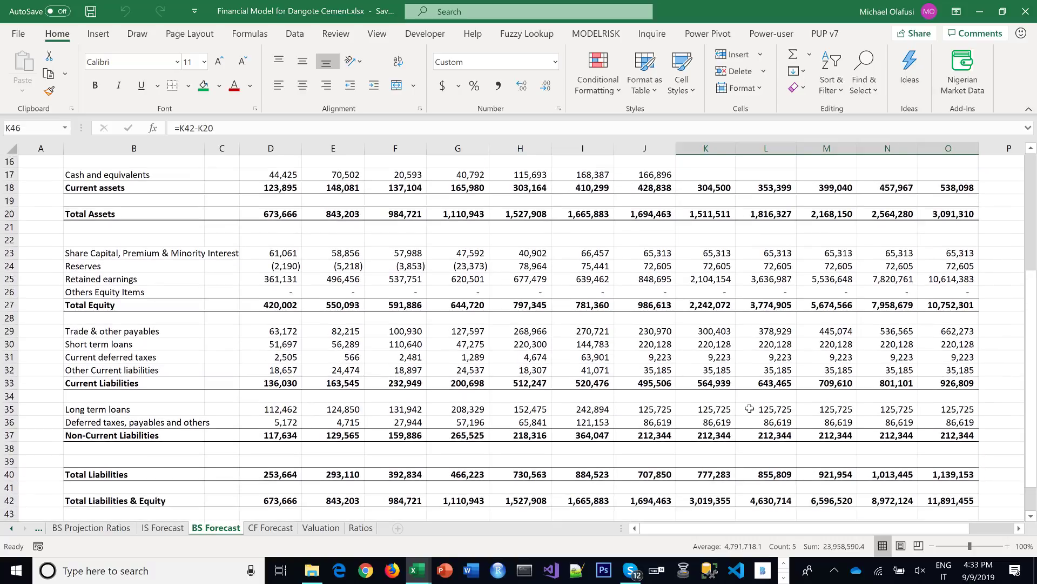
scroll(750, 409, "up", 3)
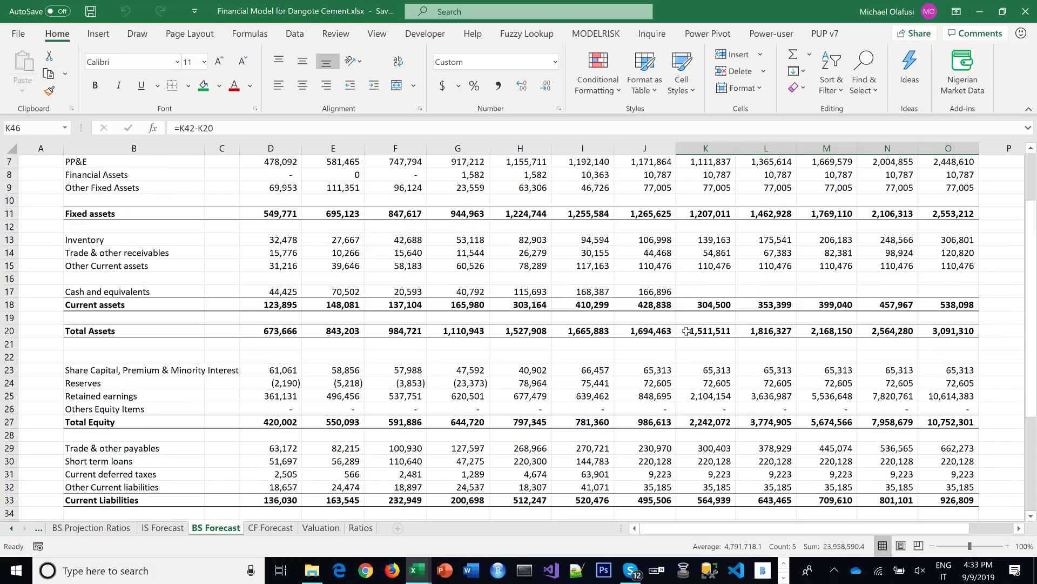
left_click_drag(689, 289, 963, 295)
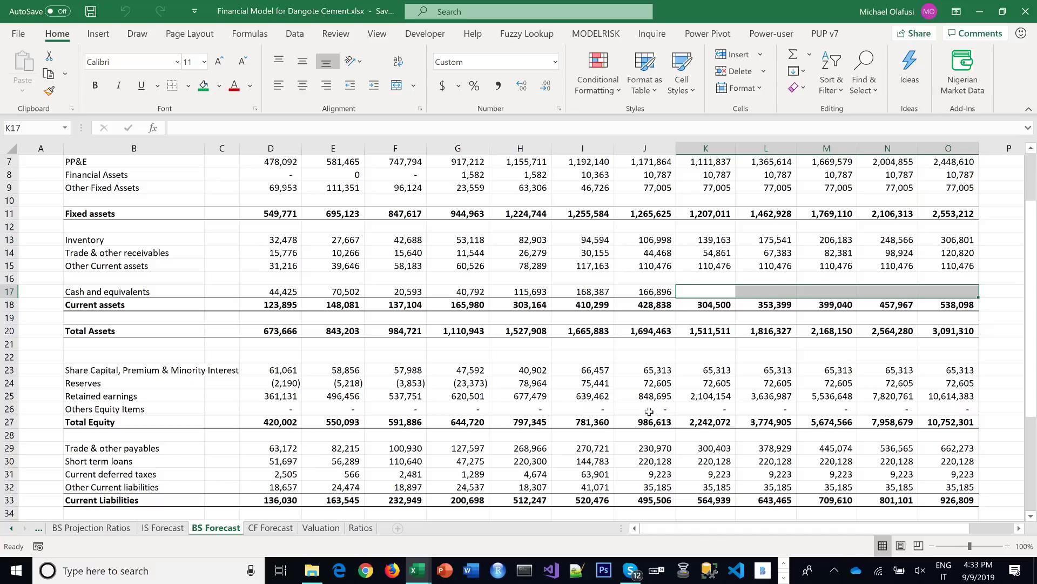
scroll(650, 409, "down", 3)
scroll(650, 409, "down", 2)
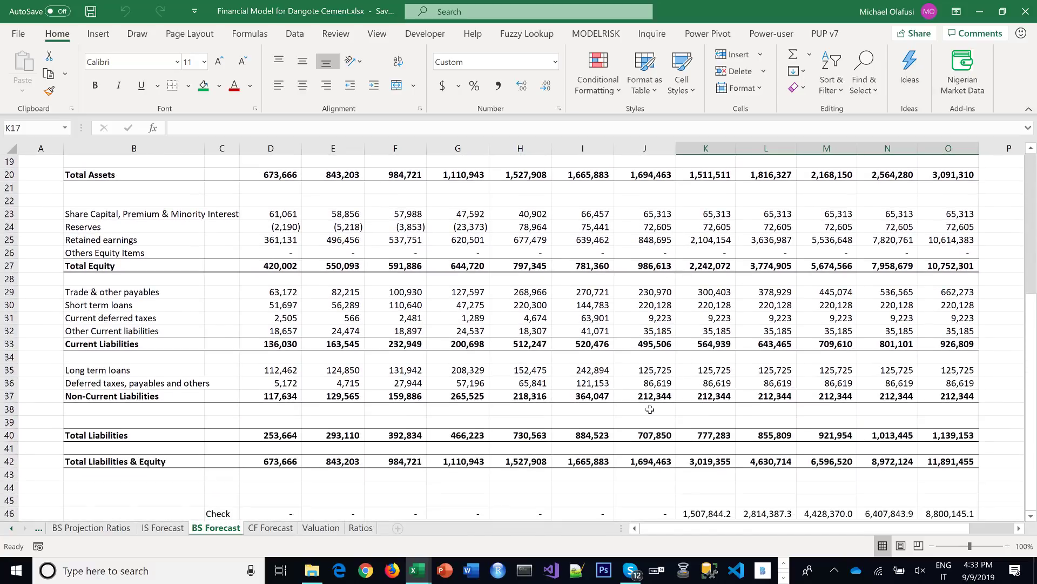
scroll(650, 409, "up", 4)
scroll(650, 409, "up", 3)
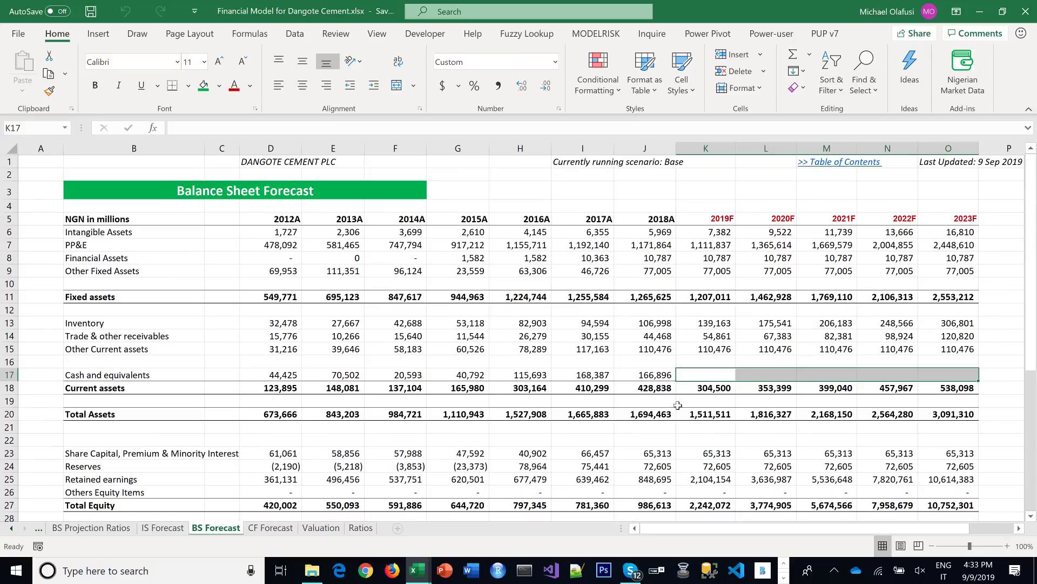
Save the workbook and turn off the gridlines on the BS Forecast sheet
key("ctrl+s")
left_click(279, 529)
left_click(374, 282)
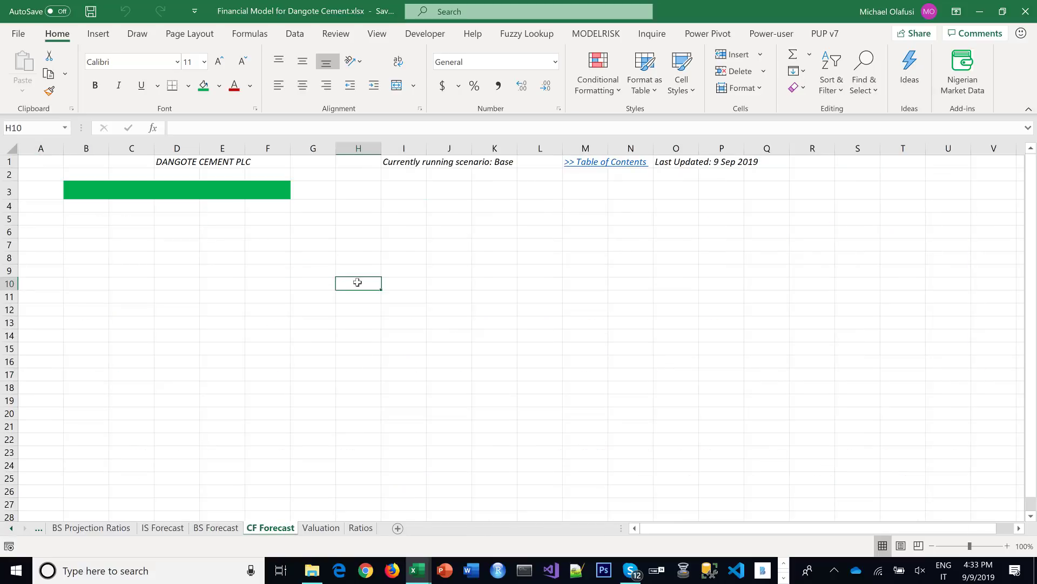
left_click(227, 522)
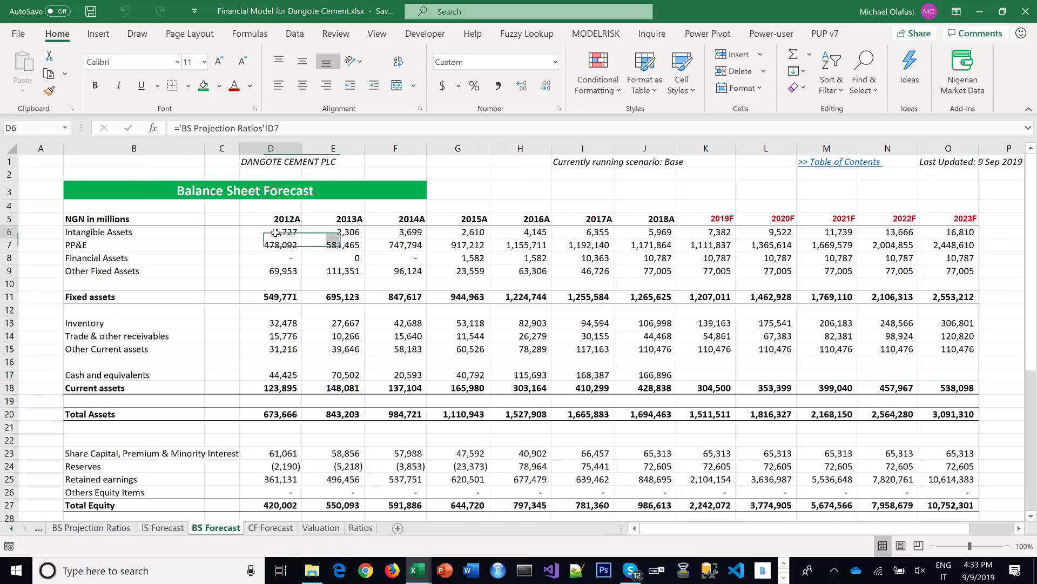
left_click(305, 39)
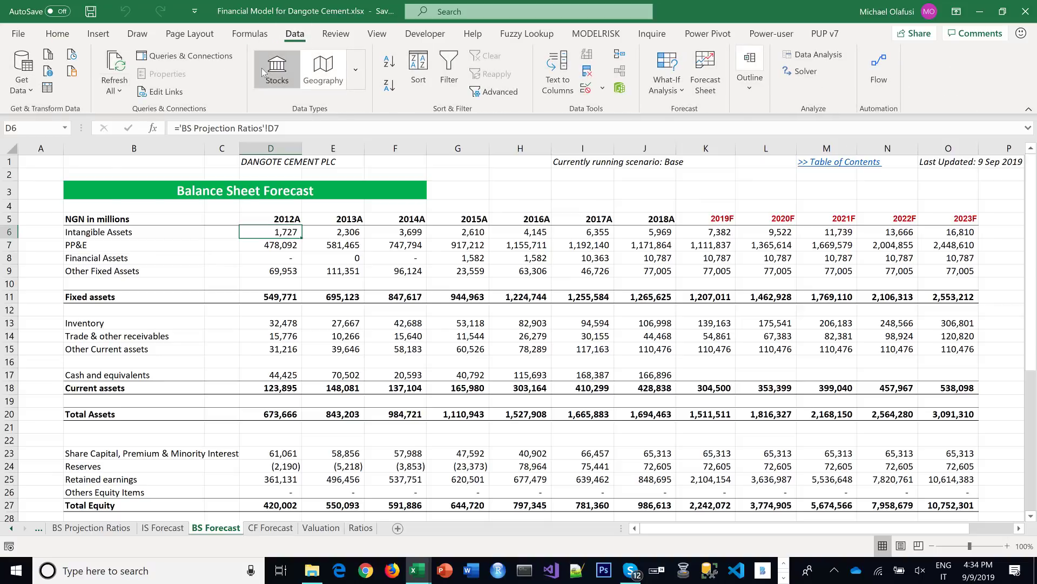
left_click(377, 33)
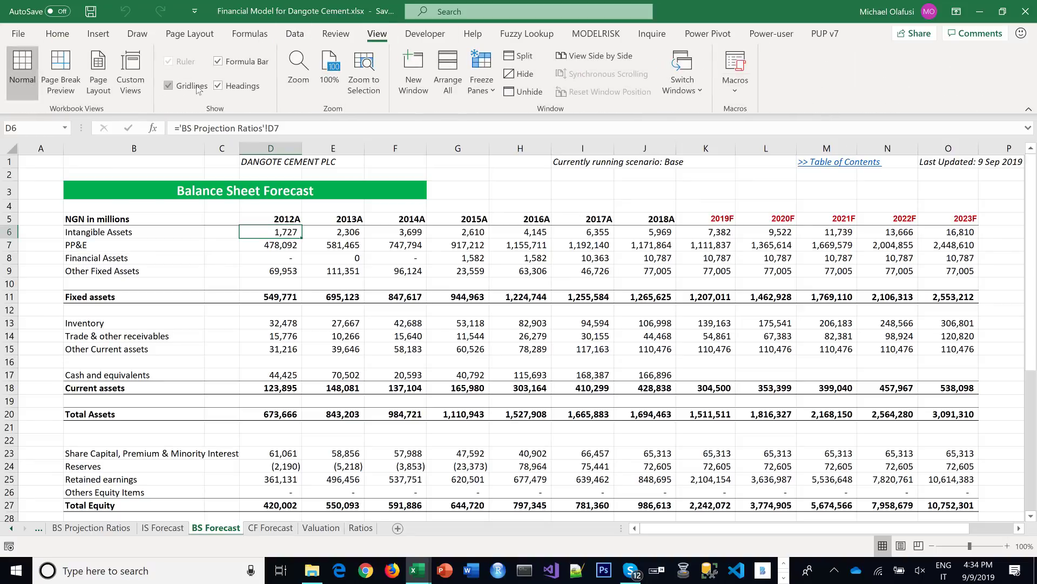
left_click(168, 85)
left_click(355, 346)
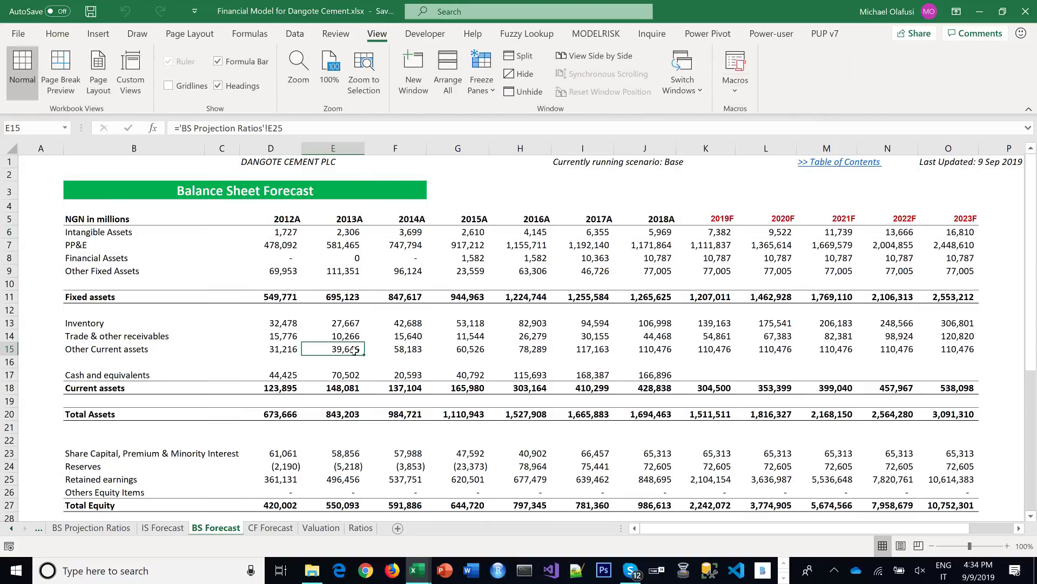
Title the CF Forecast sheet's green header band "Cashflow Statement"
left_click(271, 527)
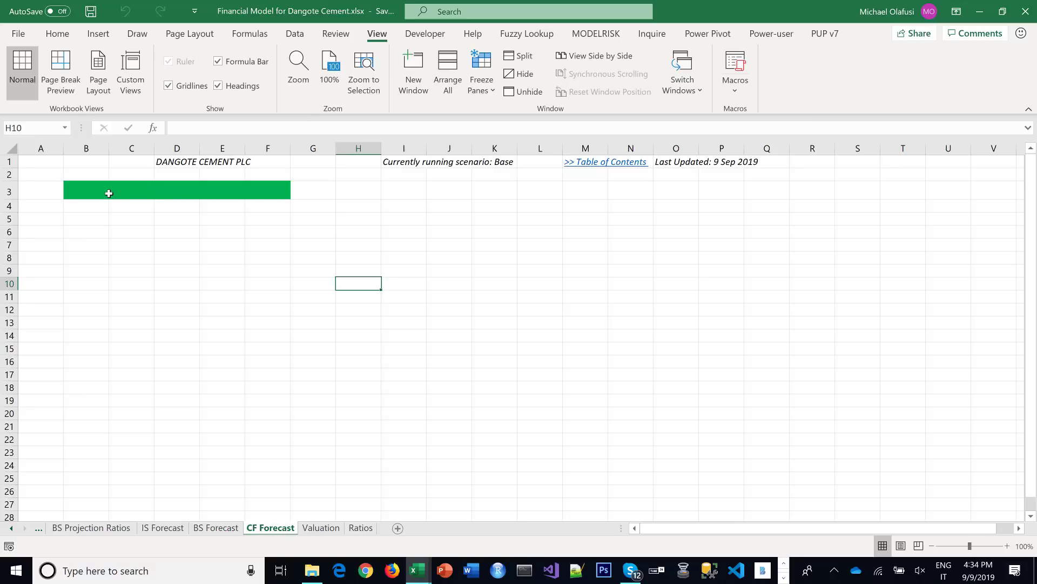
left_click(89, 196)
type("Cashf")
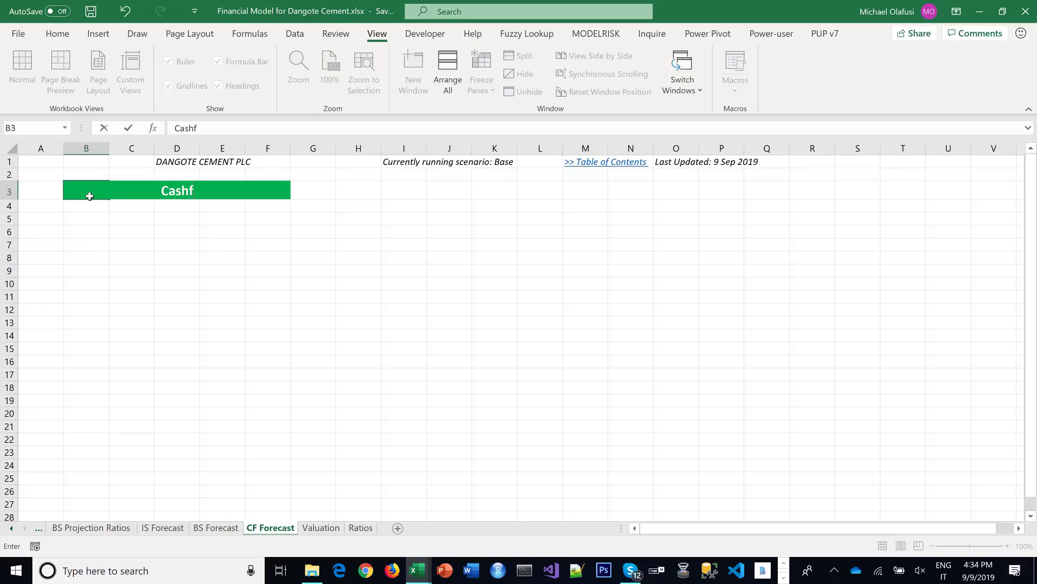
type("low Statement")
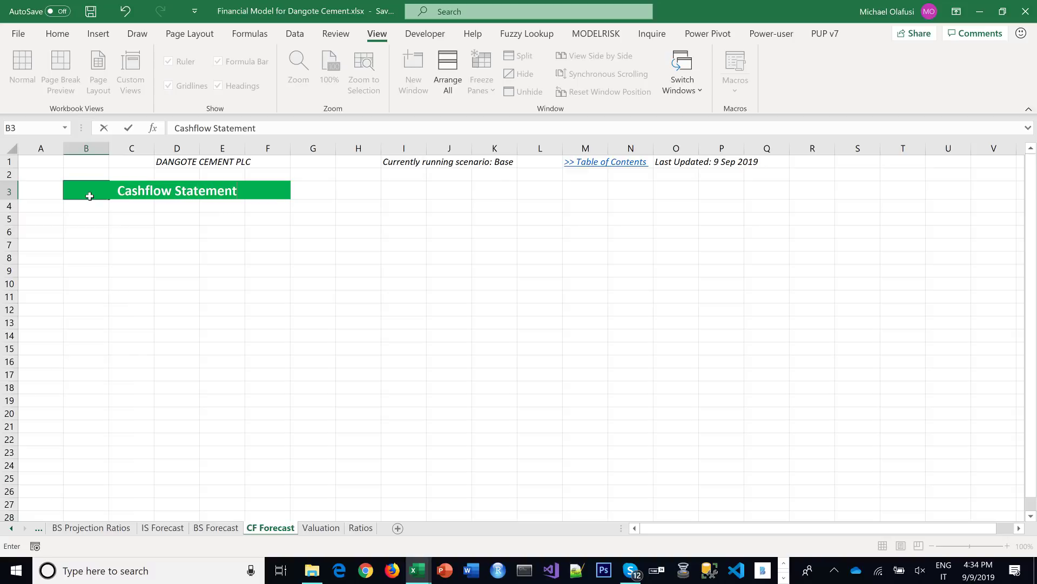
key("Return")
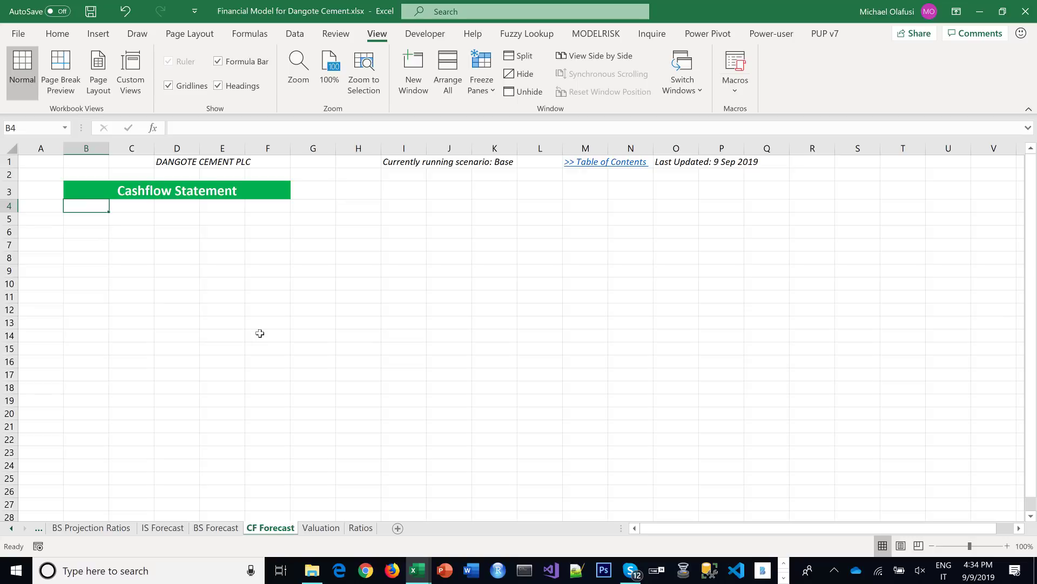
Copy the "NGN in millions" year header row B5:O5 from BS Forecast to B5 of CF Forecast, keeping the source column widths
left_click(216, 528)
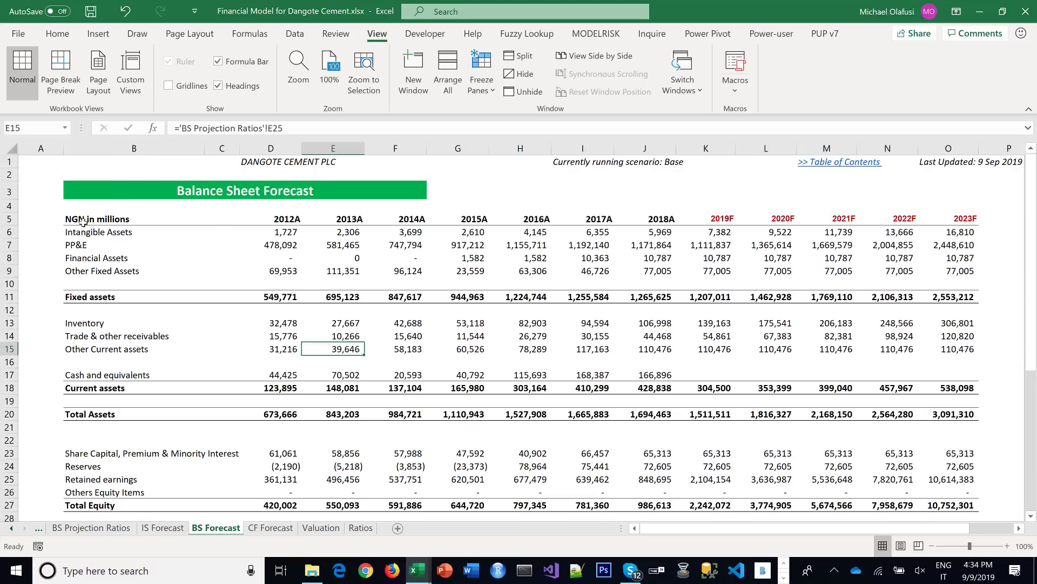
left_click_drag(83, 221, 954, 221)
key("ctrl+c")
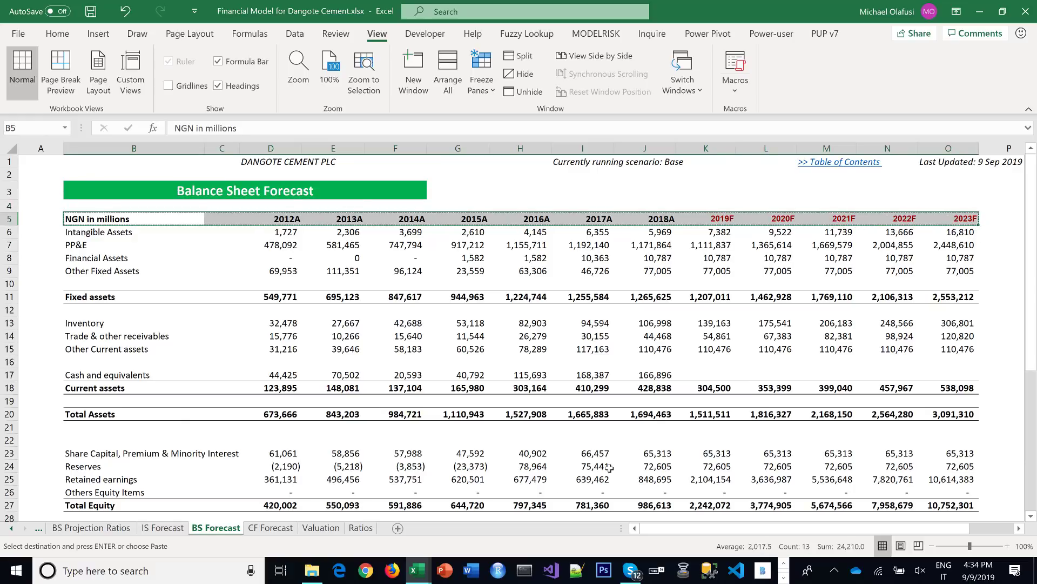
left_click(270, 528)
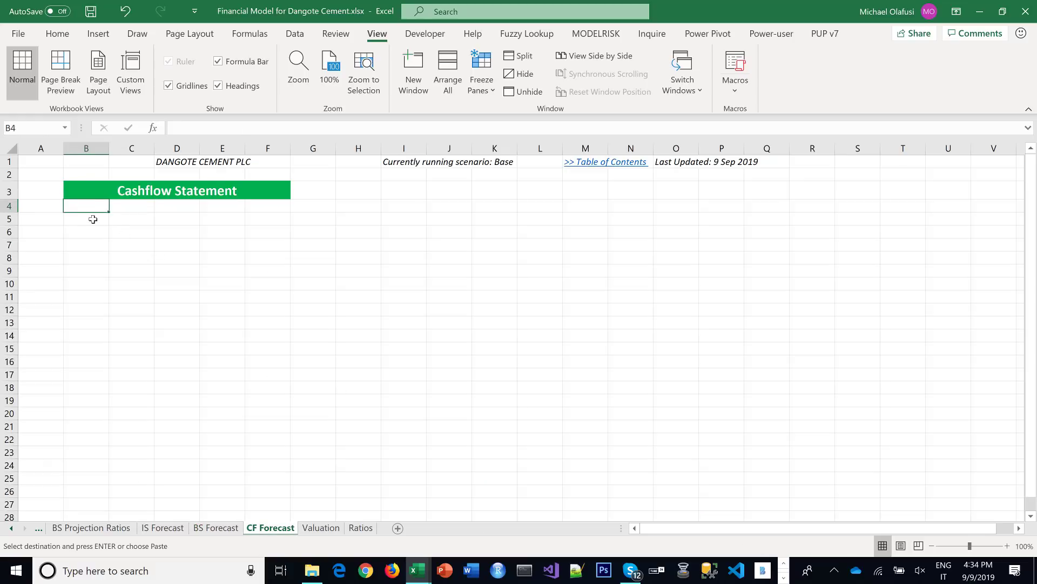
left_click(95, 219)
key("ctrl+v")
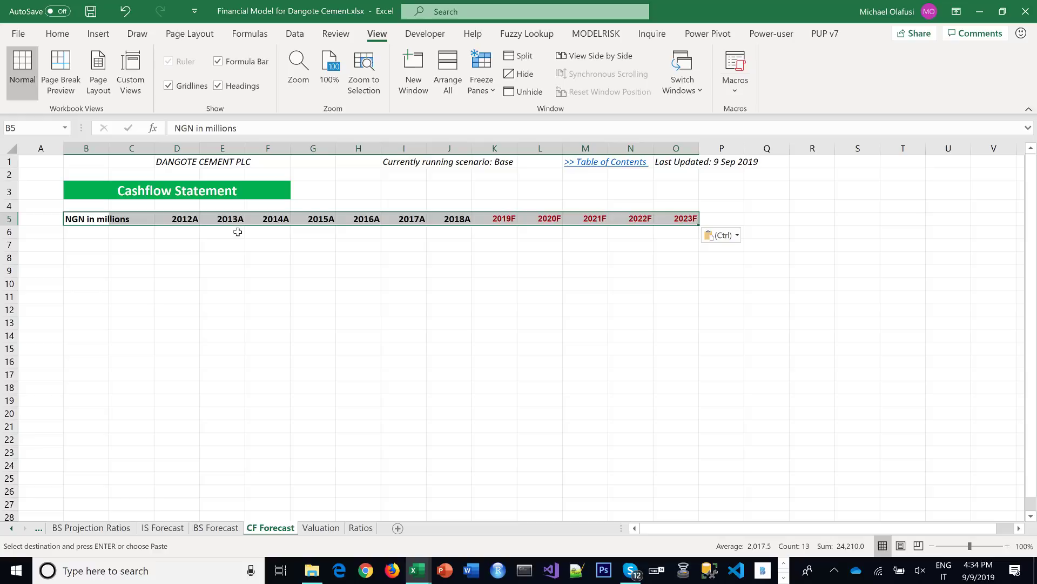
left_click(736, 237)
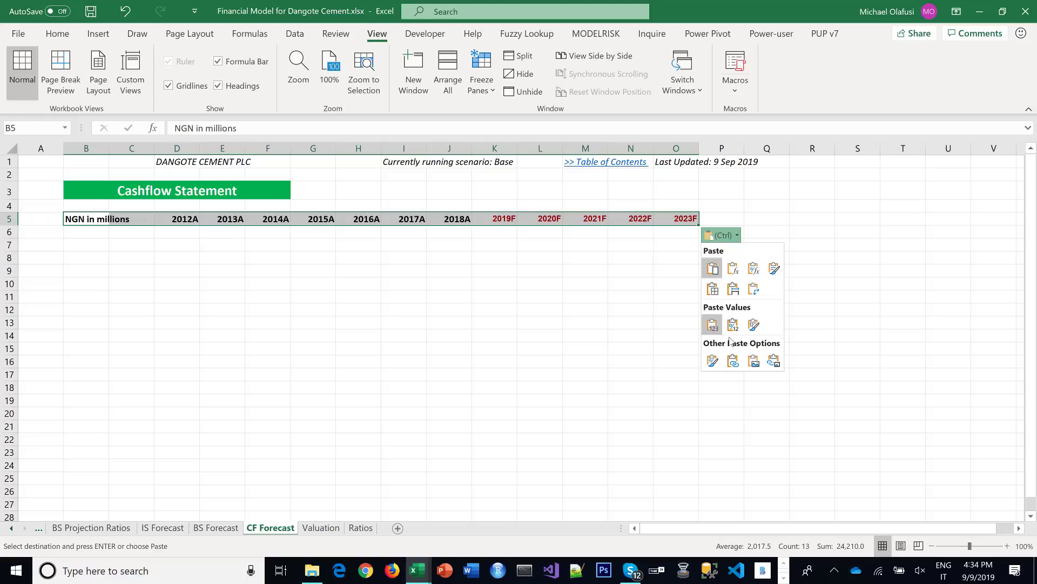
left_click(729, 285)
Resize columns B and C so that B is a narrow indent column, and enter the heading "Cashflow from Operations" in B7
left_click(113, 232)
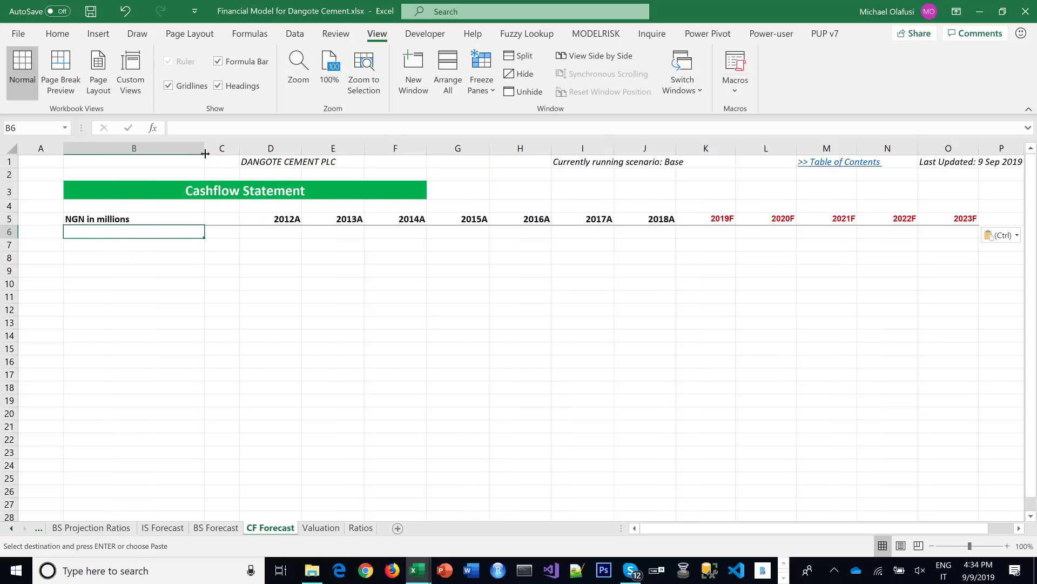
mouse_move(204, 154)
left_mouse_down()
mouse_move(94, 147)
mouse_move(197, 157)
left_mouse_up()
left_click(92, 242)
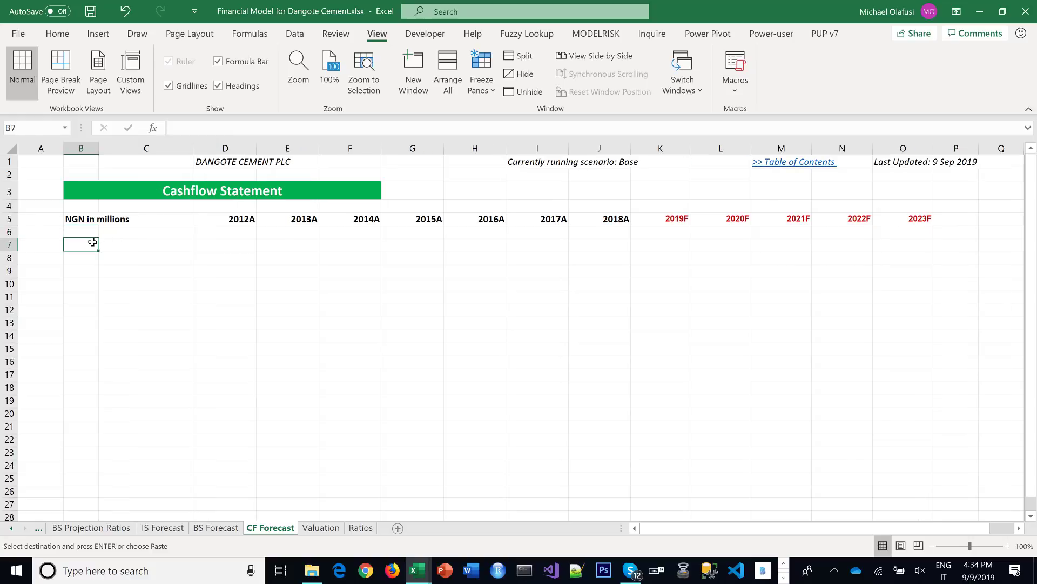
type("ash")
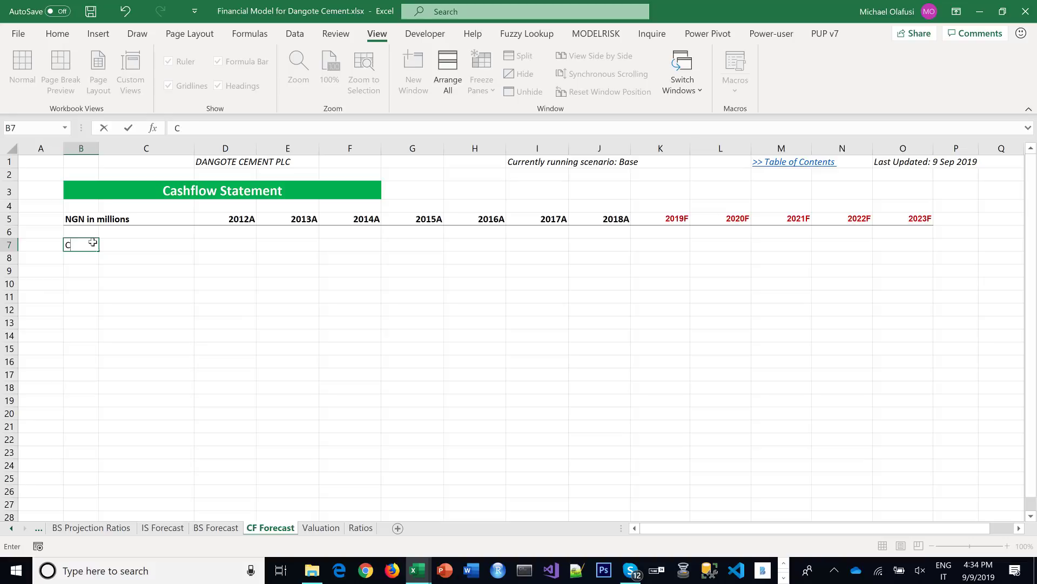
type("ahf")
type("low from Operations")
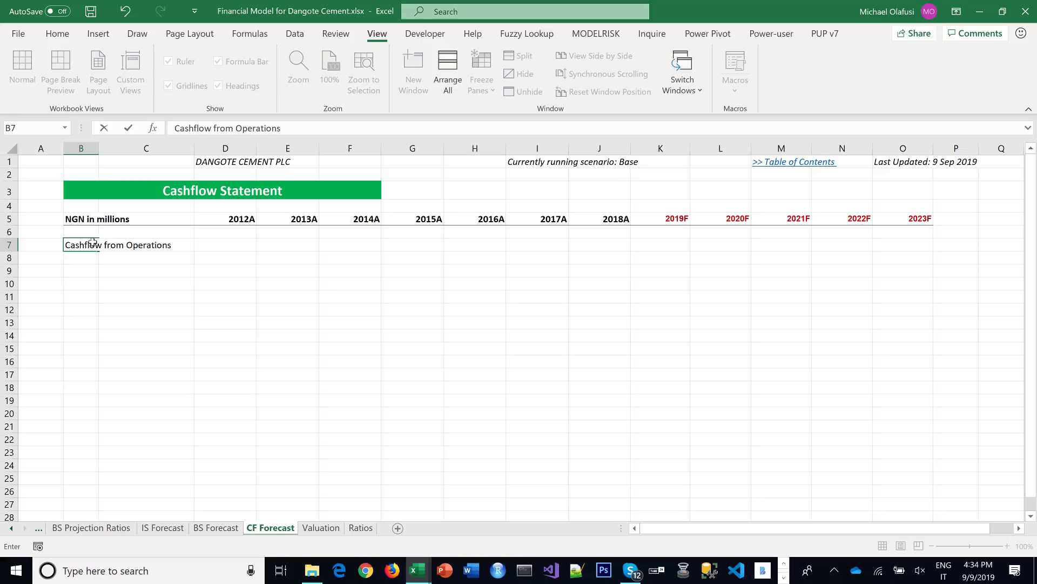
key("Return")
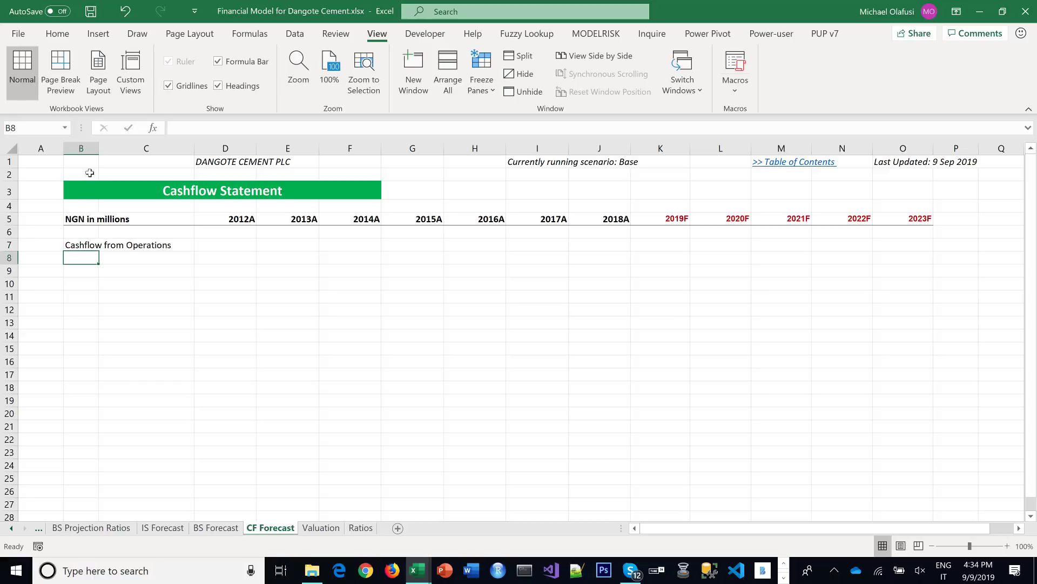
Narrow column B slightly more and enter the line item "Net Income" in C8
left_click_drag(103, 150, 93, 150)
key("Right")
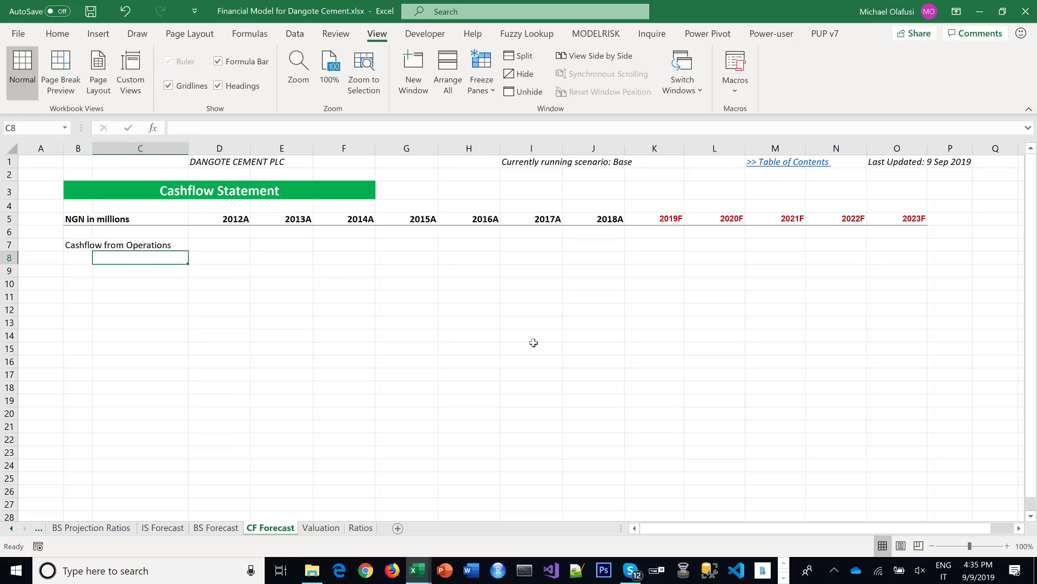
type("Net I")
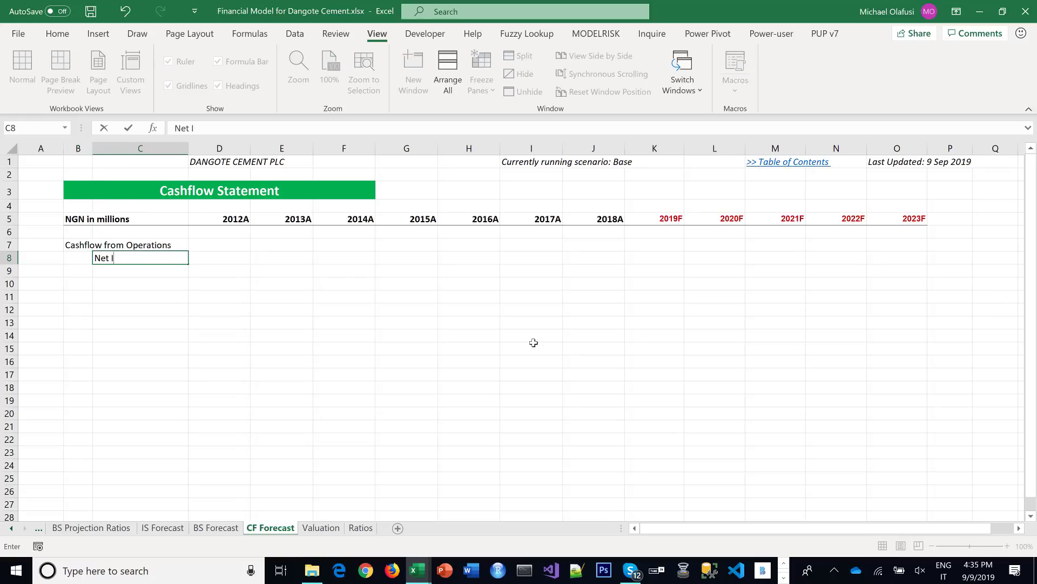
type("ncome")
key("Return")
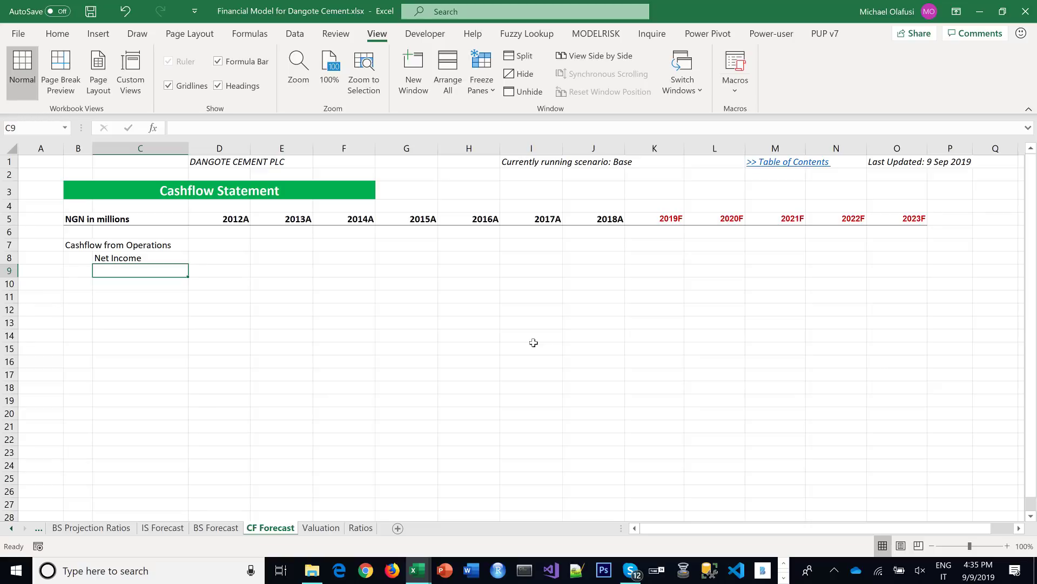
Enter the line items "+ D&A" in C9 and "- Finance Expense/(Income)" in C10 as text
type("'+ D")
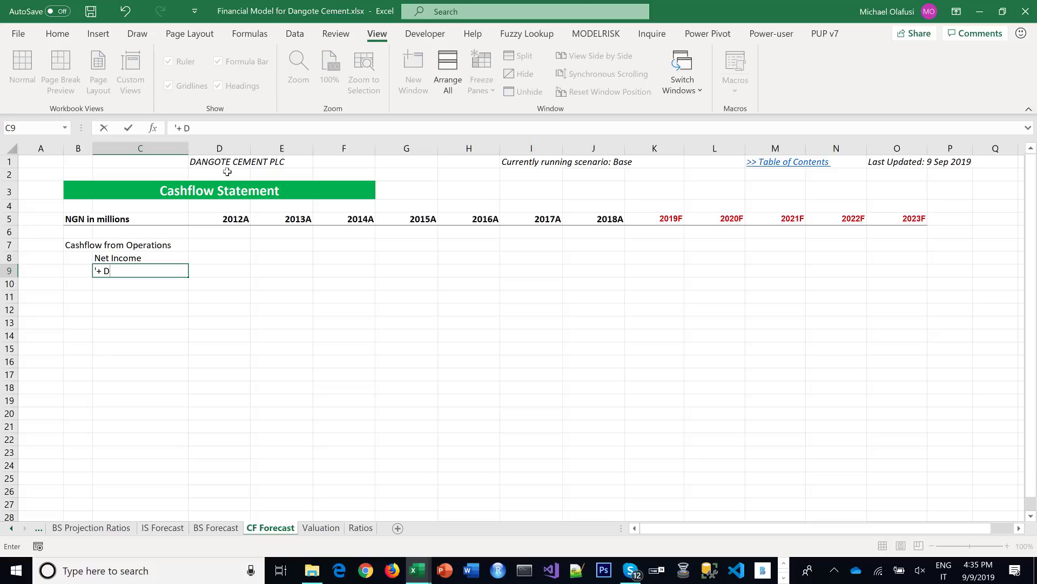
type("&A")
key("Return")
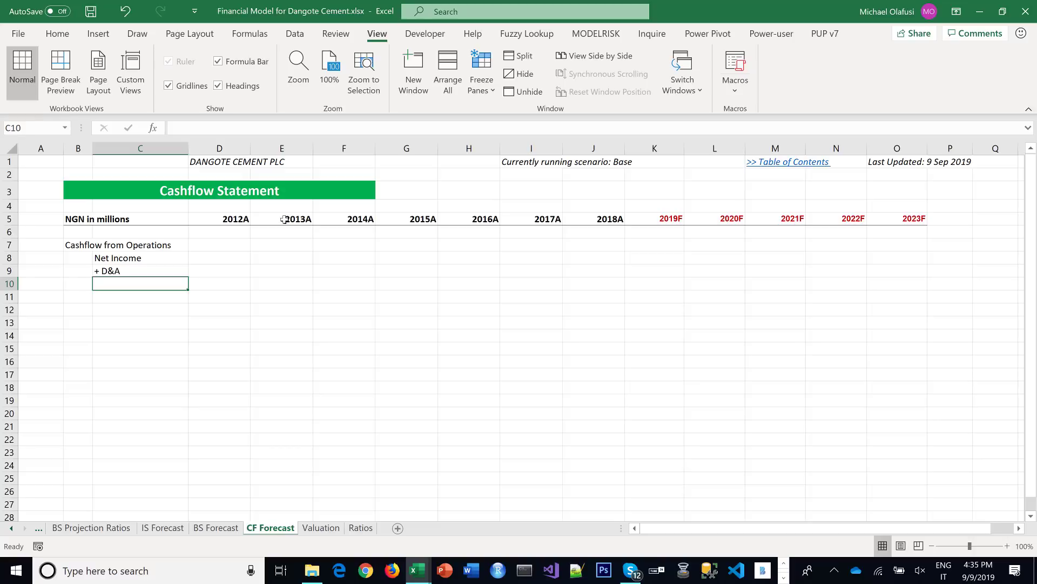
type("'")
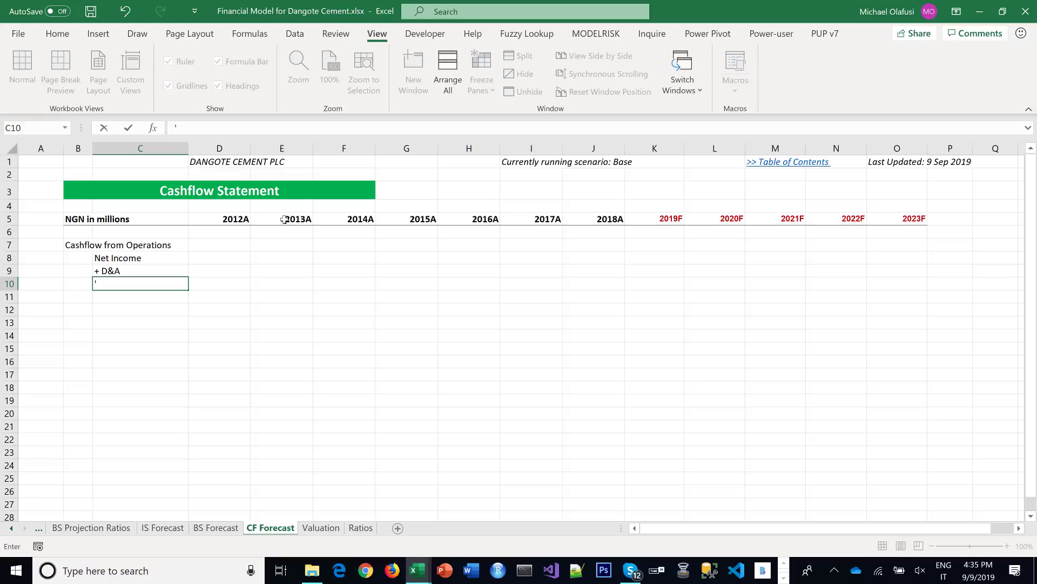
type("- Finance Ecxpense")
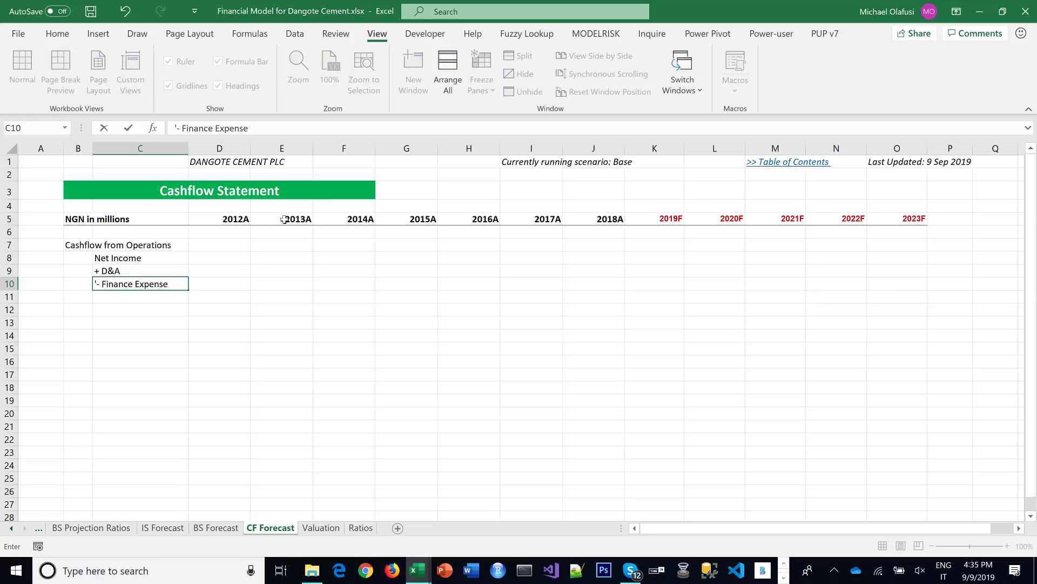
type("/(Income)")
key("Return")
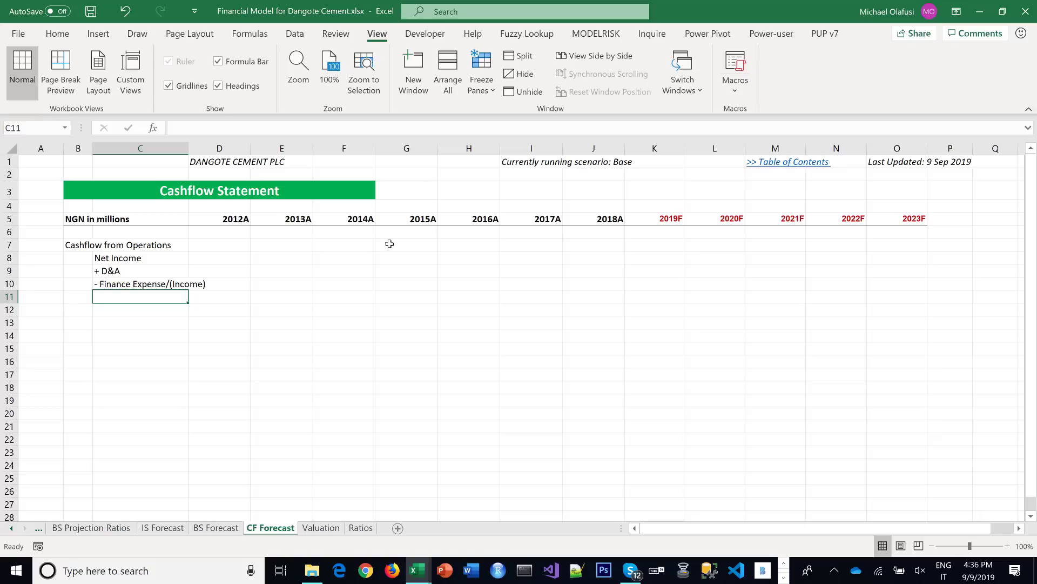
Enter the line item "- Change Inventory" as text in C11
type("'-")
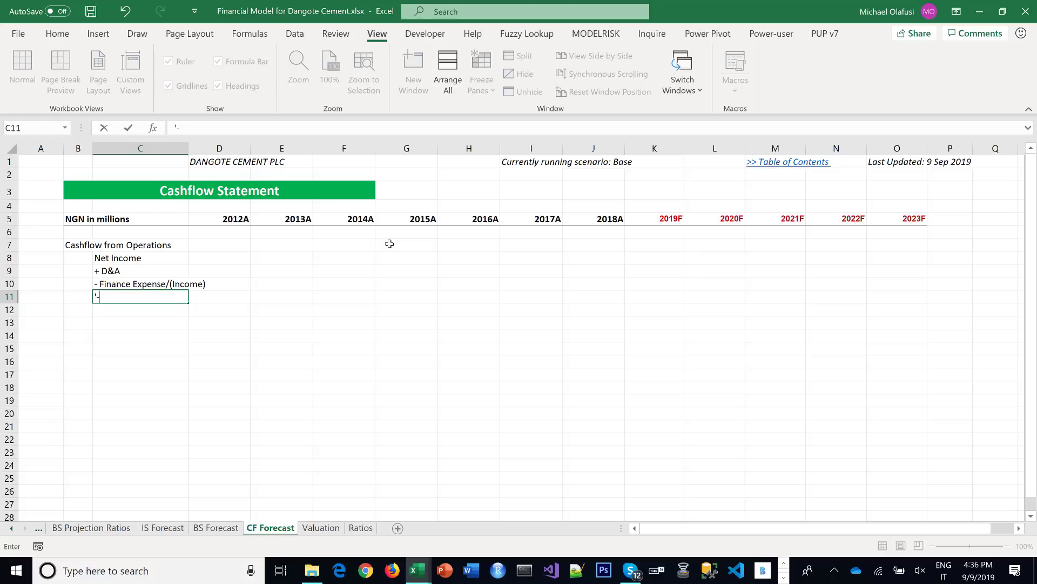
type("Chang")
key("BackSpace")
key("BackSpace")
type("nge Inves")
key("BackSpace")
key("BackSpace")
type("ntory")
key("Return")
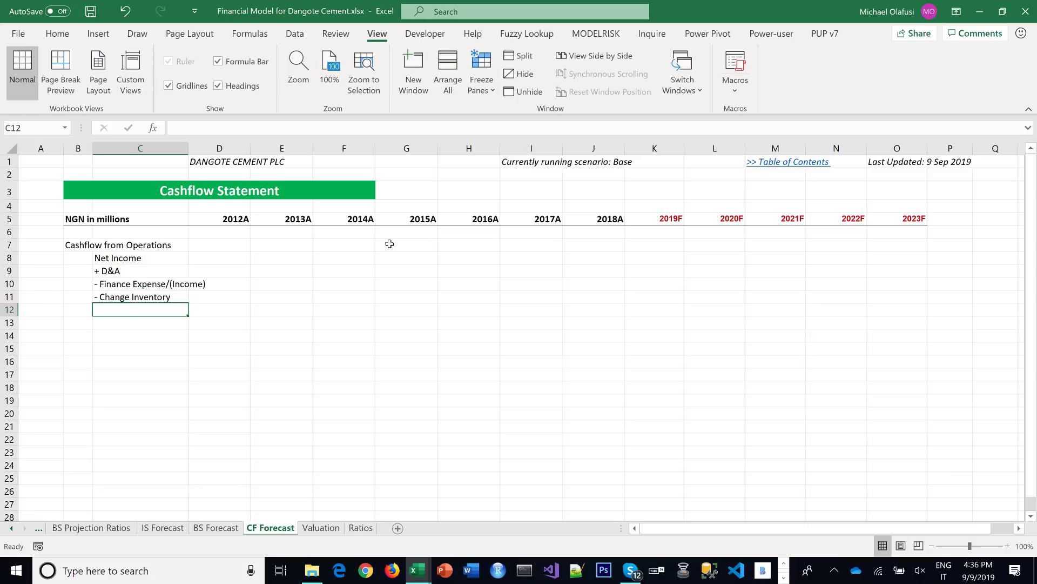
Enter the line item "- Change in Receivables" as text in C12
type("'")
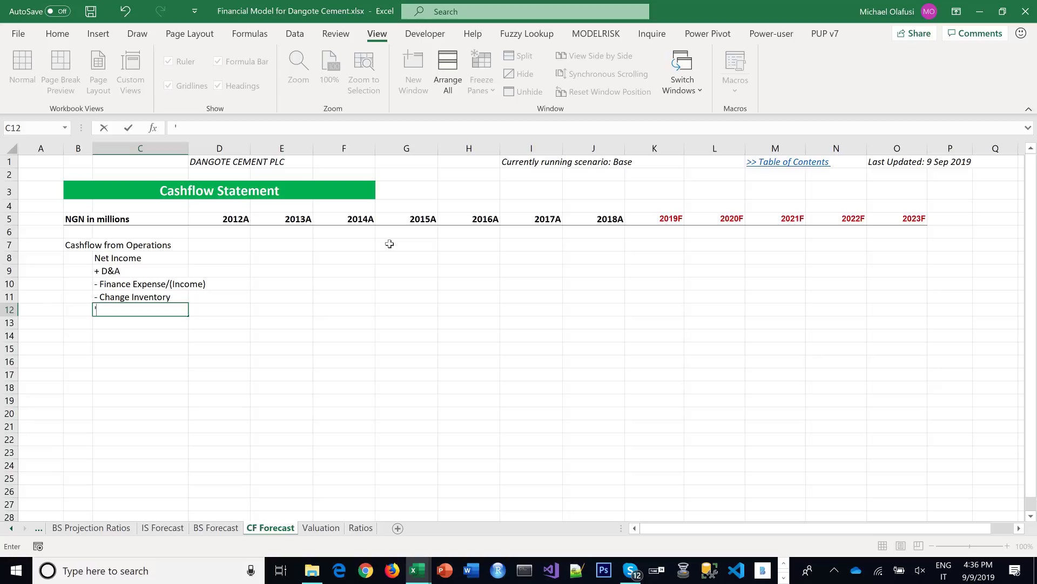
type("- Change in Receiv")
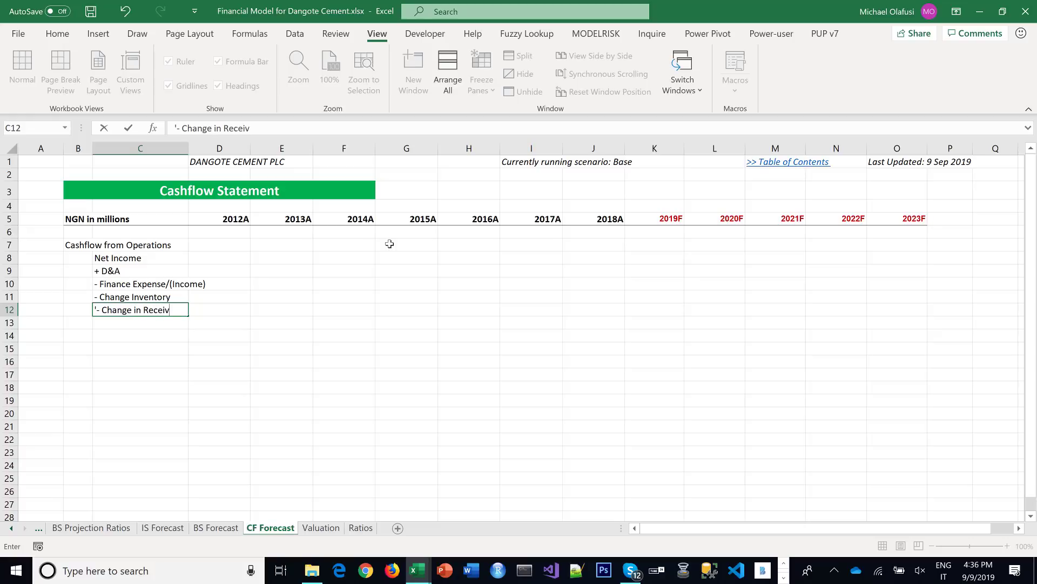
type("ables")
key("Return")
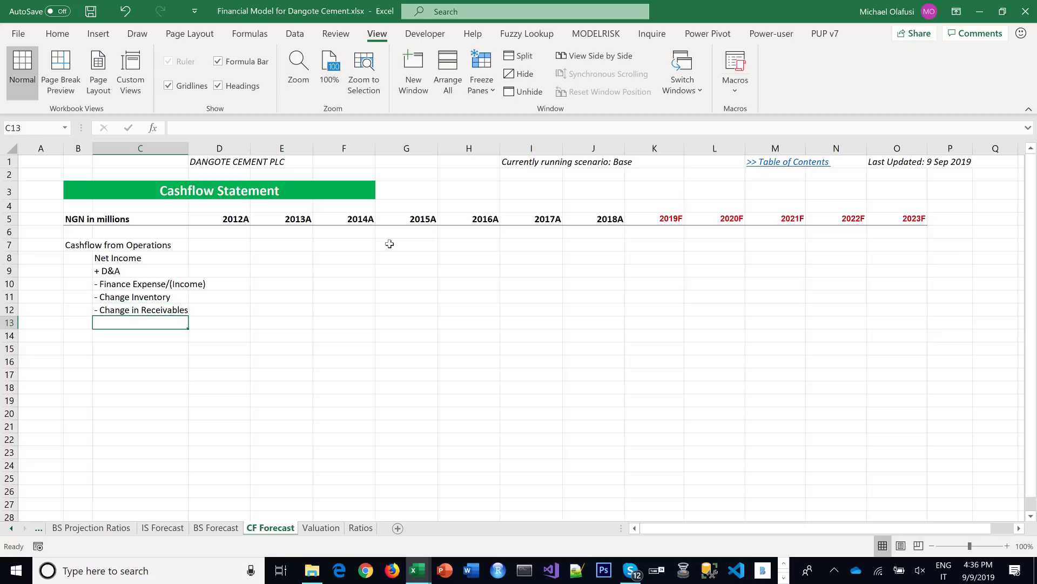
Enter the line item "- Change in other Current Assets" as text in C13
type("'+")
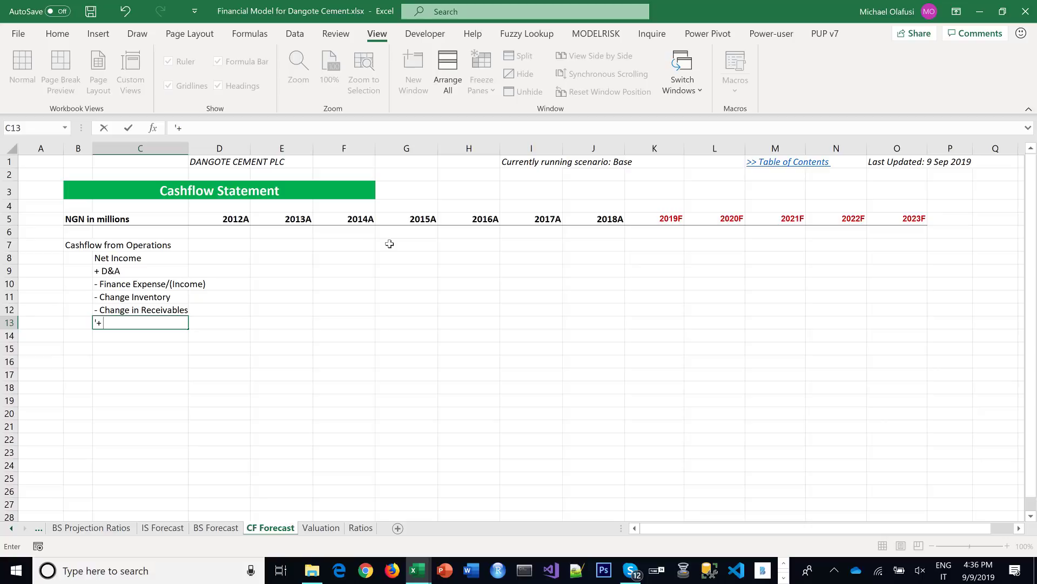
type(" Cash")
key("BackSpace")
key("BackSpace")
key("BackSpace")
key("BackSpace")
key("BackSpace")
key("BackSpace")
type("-")
type(" Change of")
key("BackSpace")
key("BackSpace")
key("BackSpace")
type("in otre")
key("BackSpace")
key("BackSpace")
type("her c")
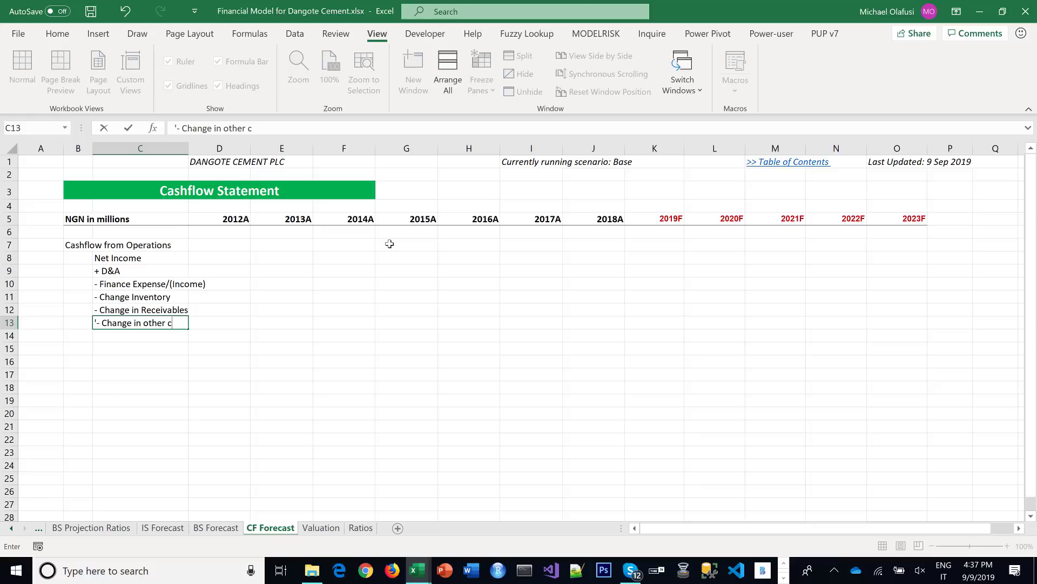
key("BackSpace")
type("Current Assets")
key("Return")
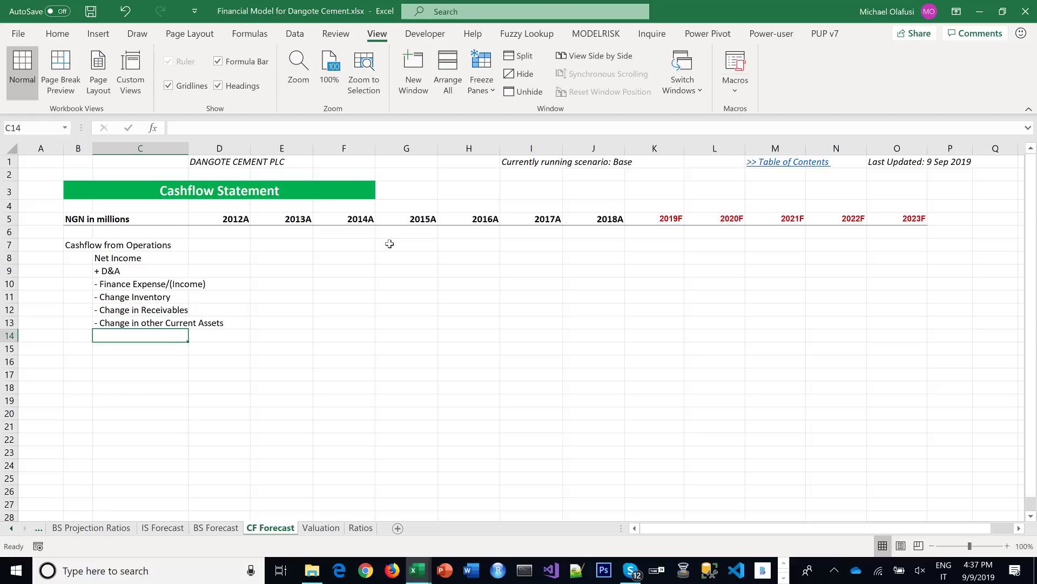
Enter the line items "+ Change in Payables" in C14 and "+ Change in other Current Liabilities" in C15 as text
type("'+")
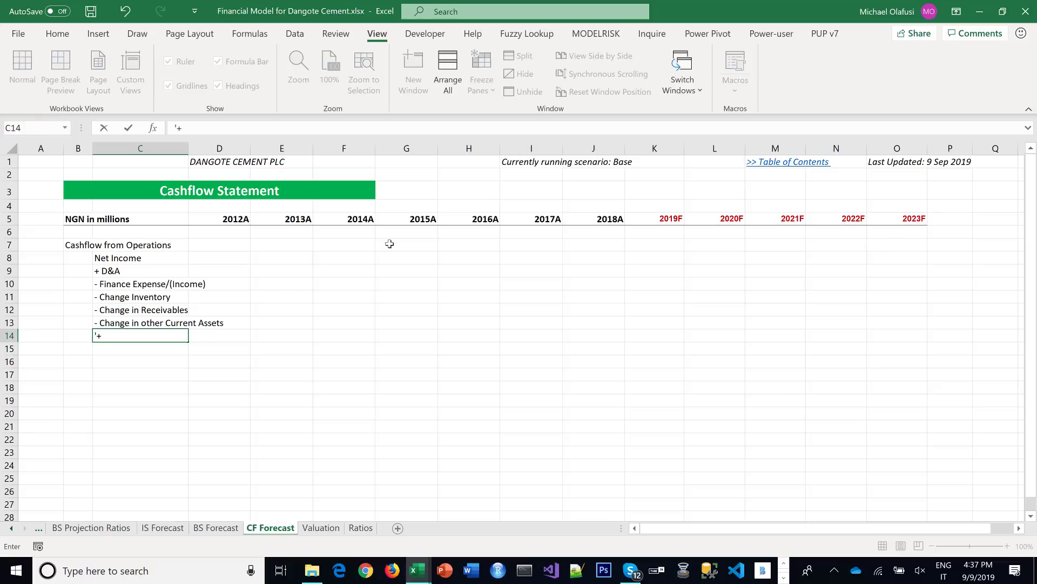
type(" Change")
type("in Payables")
key("Return")
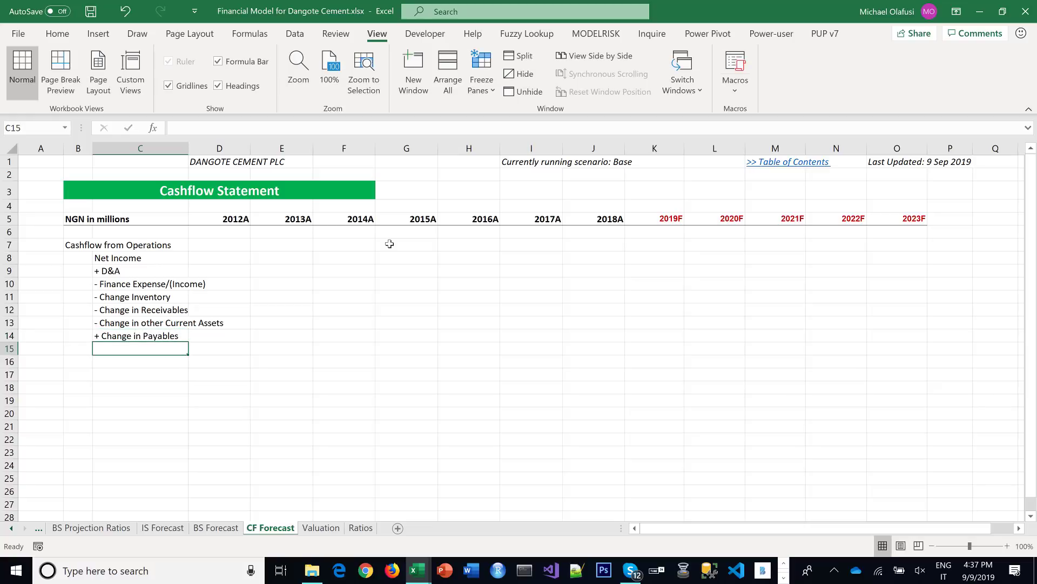
type("'+ Ch")
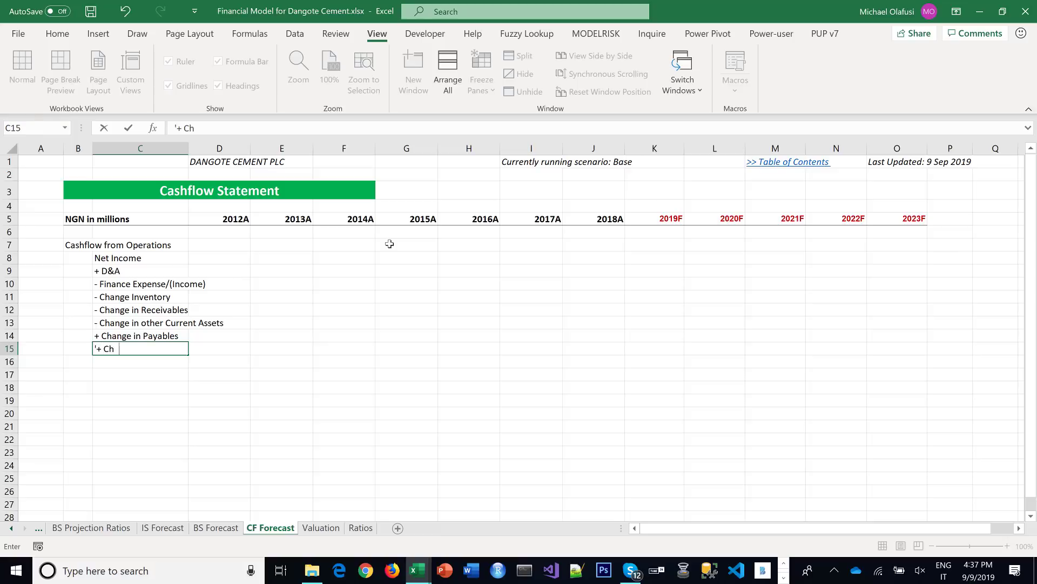
type("ange in other Current Liabil")
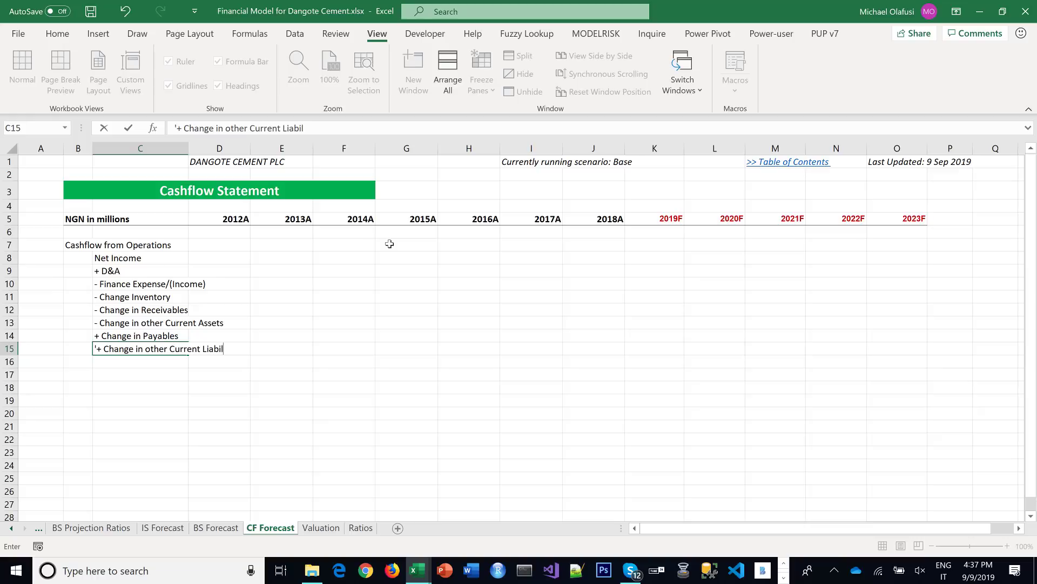
type("ities")
key("Return")
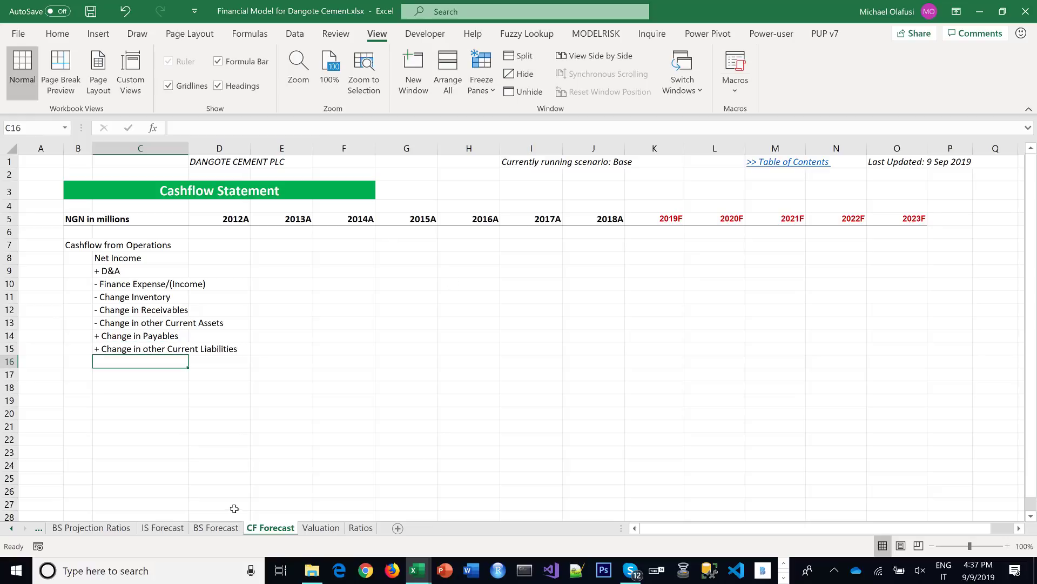
Review the non-cash current asset items, trade payables, current deferred taxes and other current liabilities on the BS Forecast sheet
left_click(226, 527)
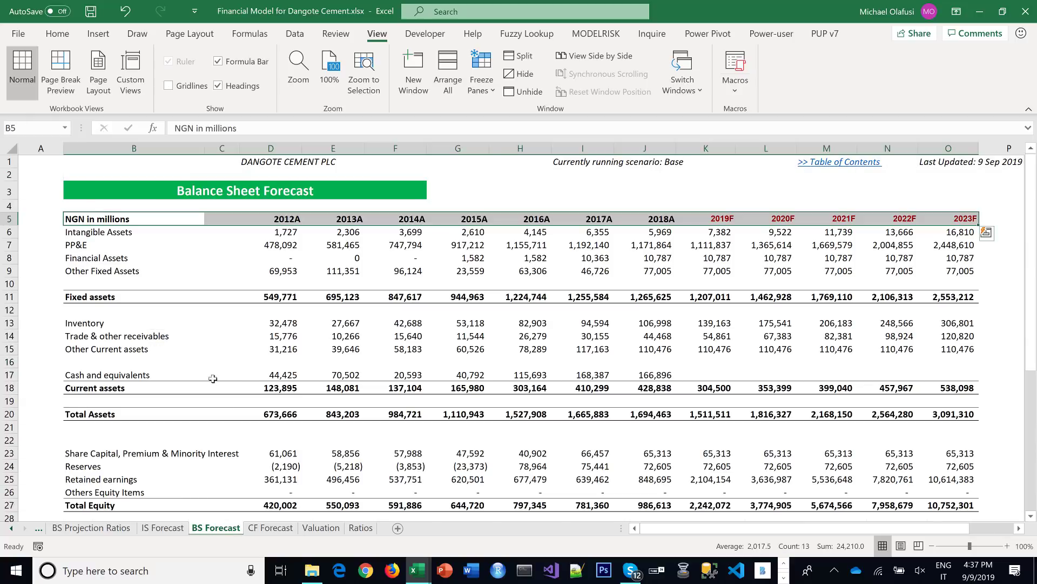
left_click_drag(87, 324, 205, 350)
scroll(162, 346, "down", 5)
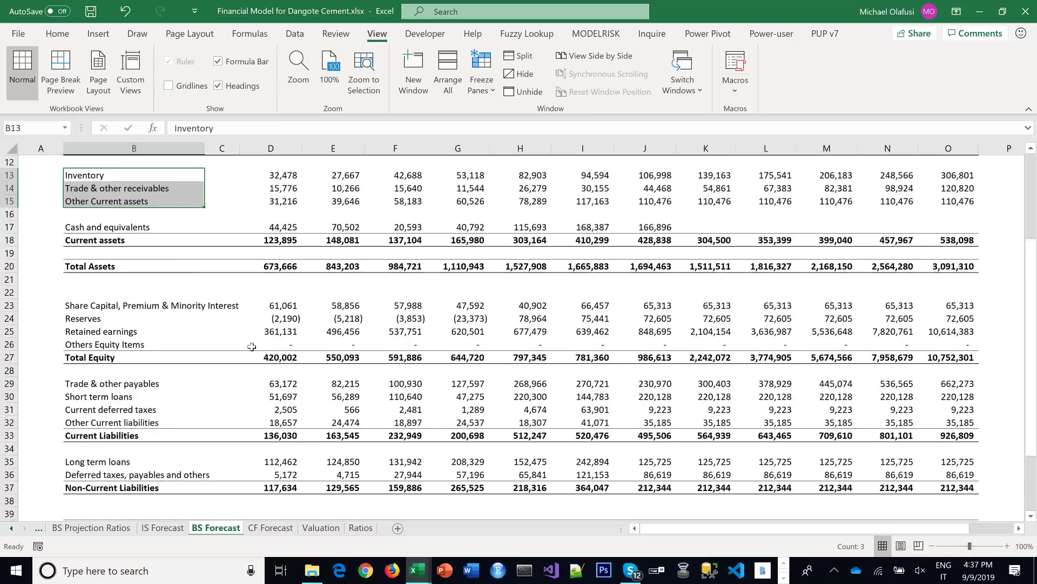
left_click(101, 330)
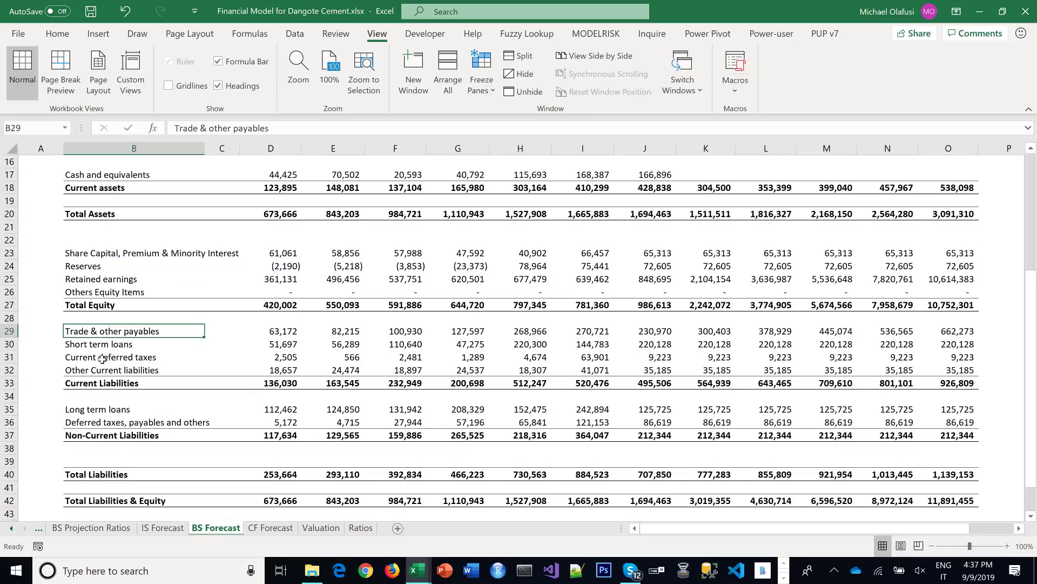
left_click(104, 357)
left_click(102, 369)
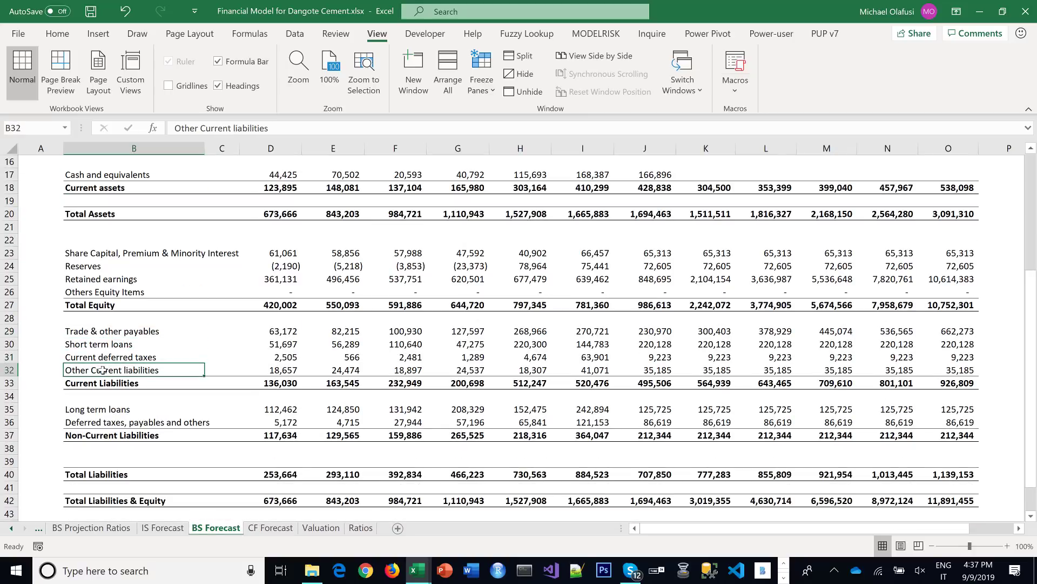
Copy the line item "+ Change in other Current Liabilities" from C15 down into C16 on the CF Forecast sheet
left_click_drag(104, 357, 105, 364)
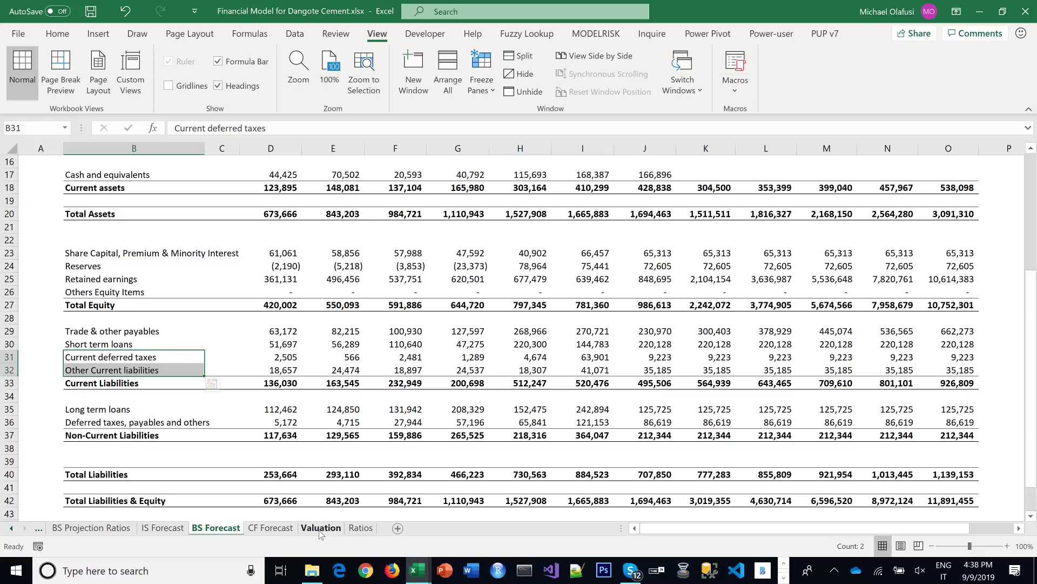
left_click(269, 529)
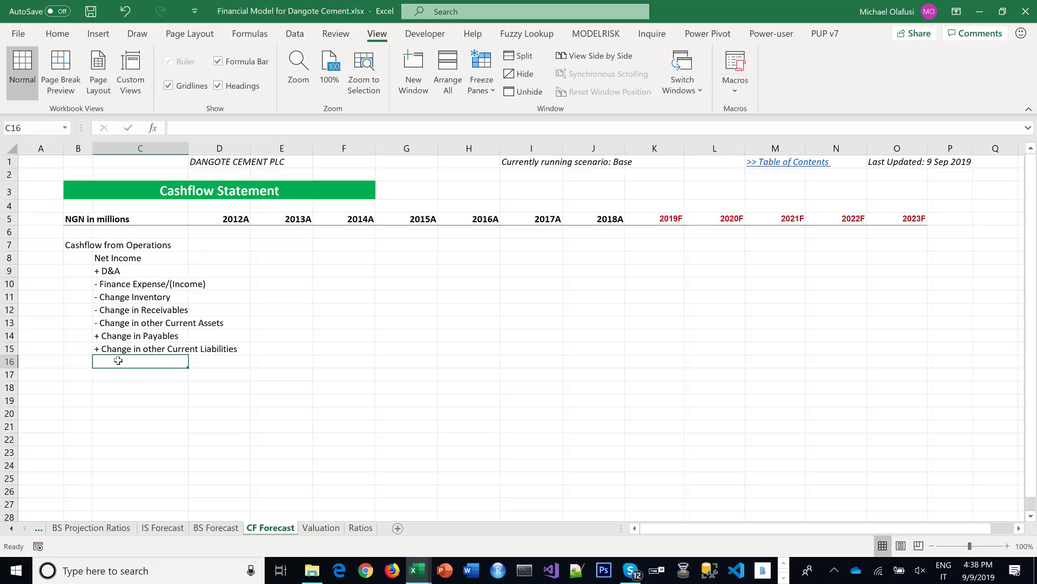
key("ctrl+d")
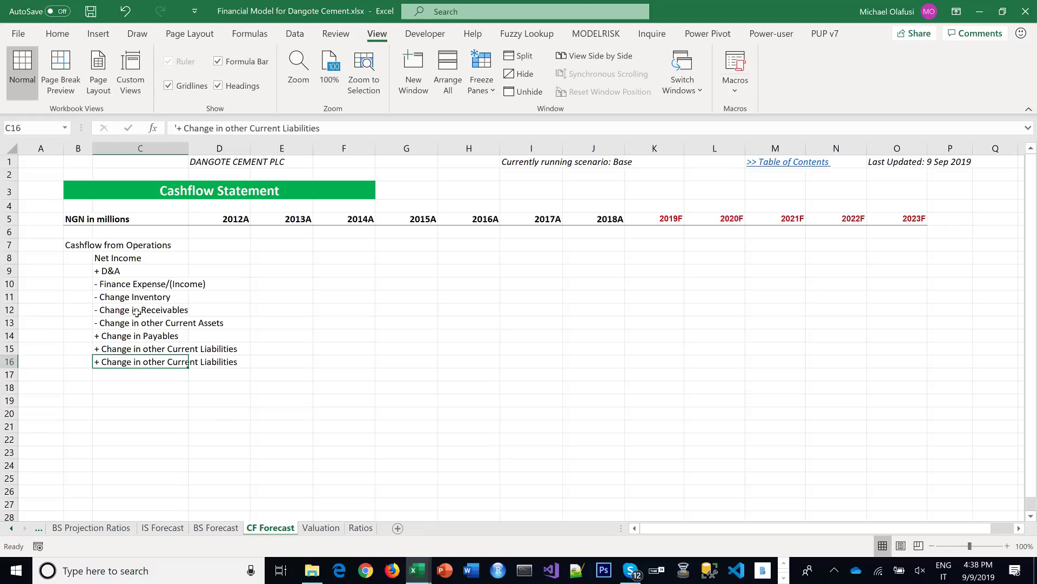
Reword C15 as "+ Change in Current deferred taxes", copying the item name from B31 of the BS Forecast sheet
left_click(221, 527)
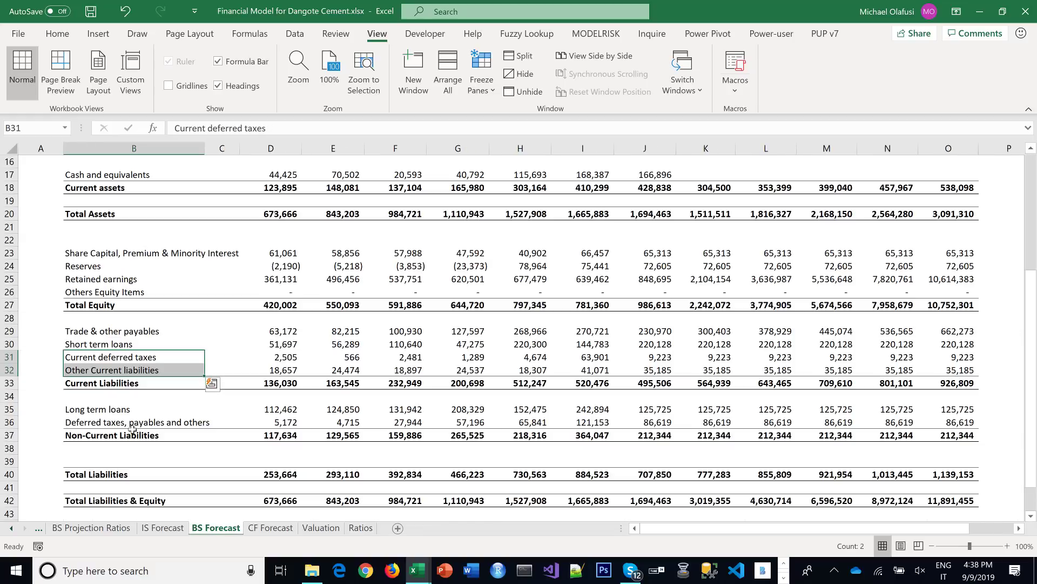
left_click(116, 361)
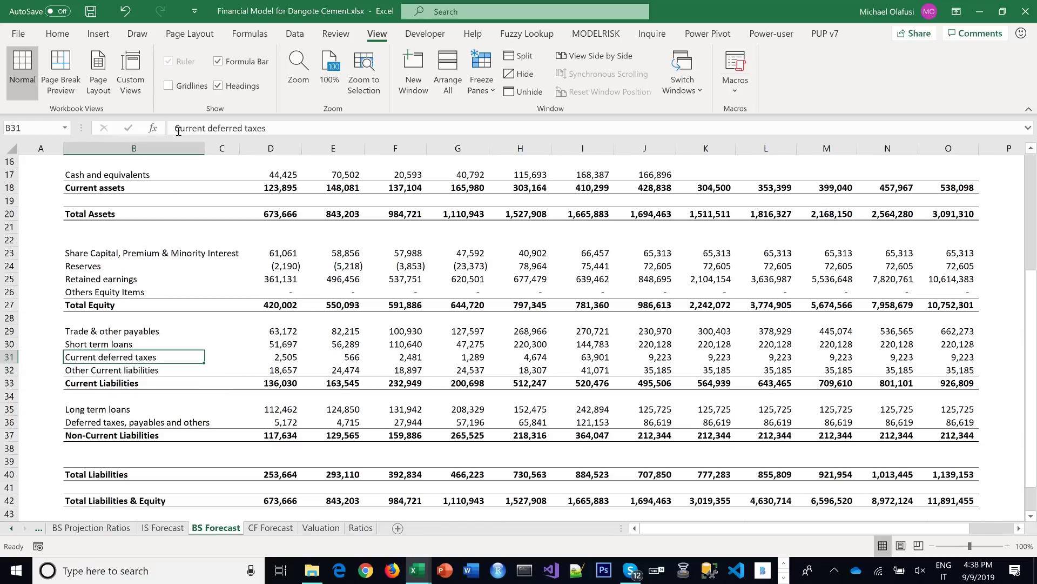
left_click_drag(174, 128, 370, 126)
key("Escape")
left_click(270, 527)
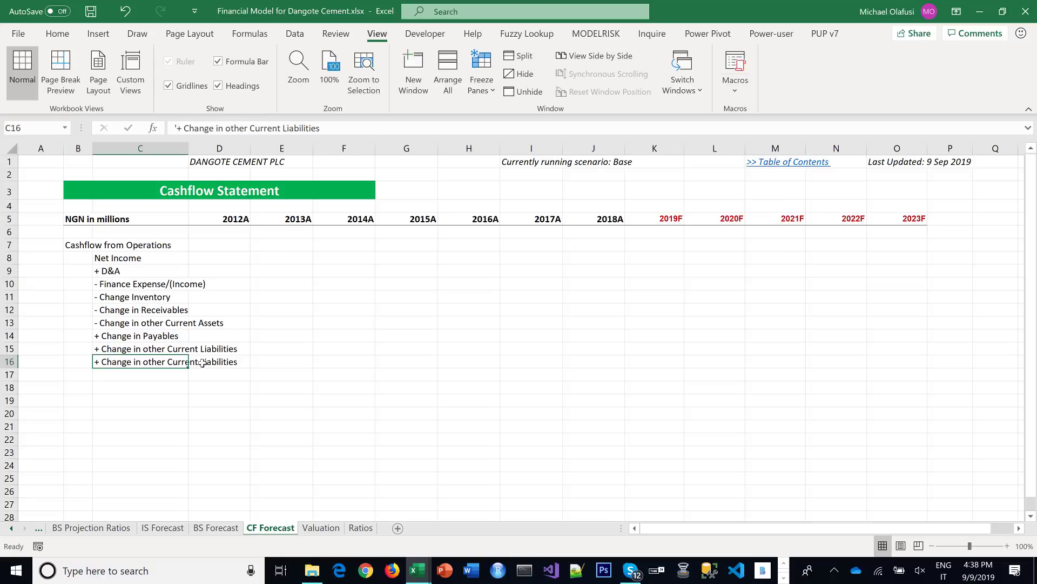
left_click(131, 349)
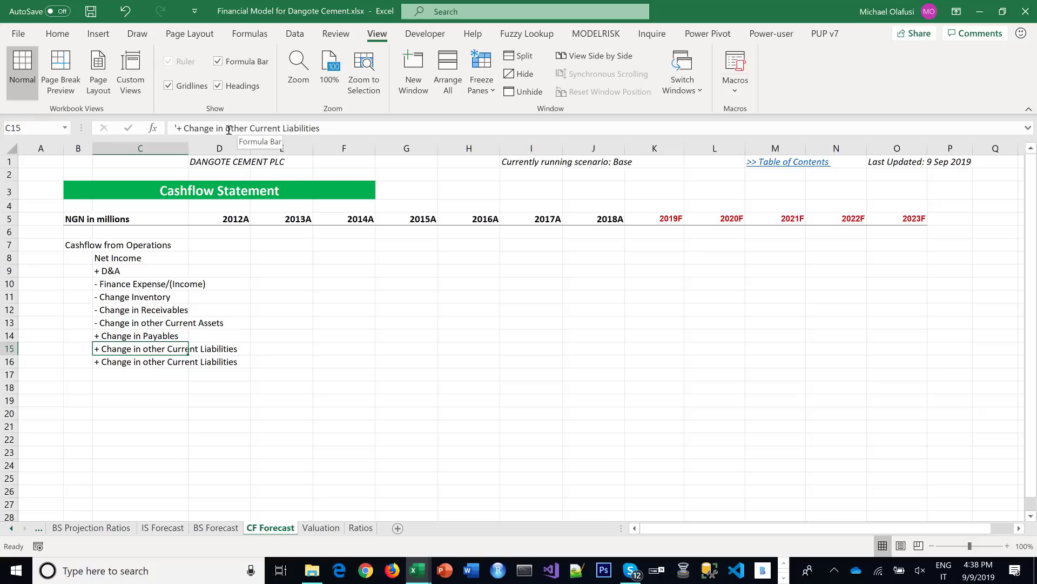
left_click_drag(225, 128, 429, 120)
type("Current deferred taxes")
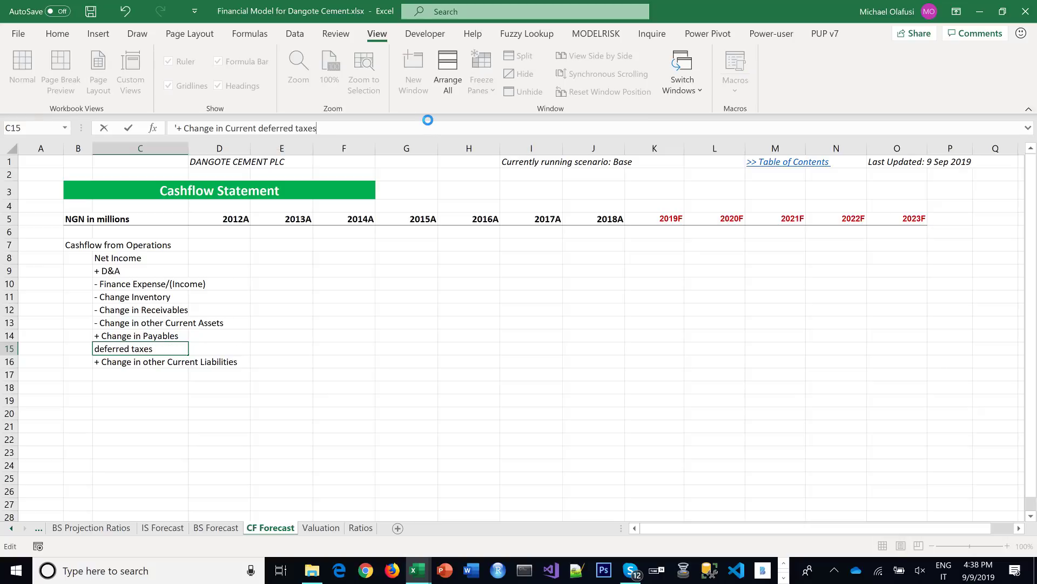
key("Return")
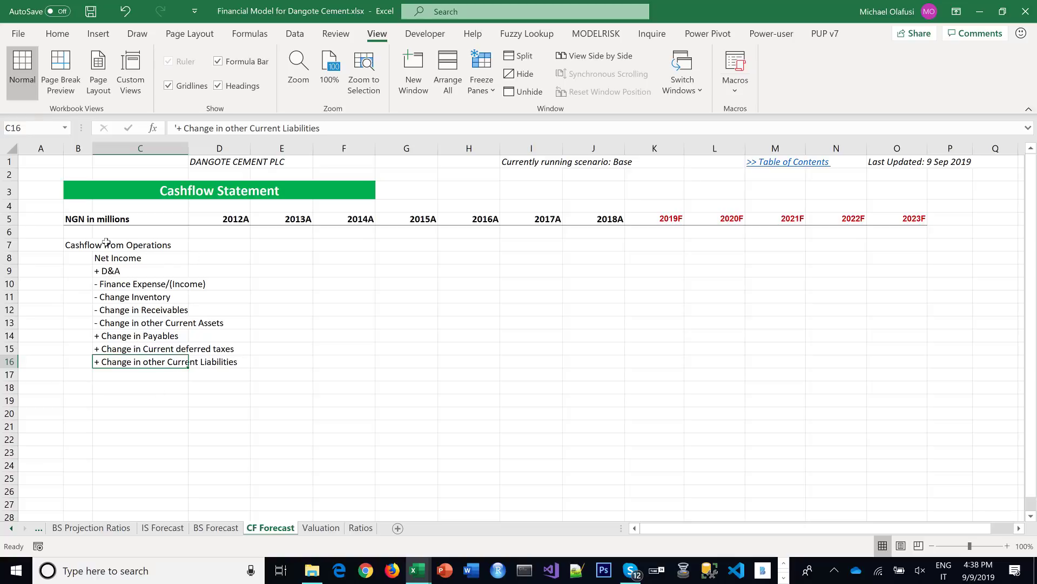
Enter the section heading "Cashflow from Financing Activities" in B19
left_click(78, 389)
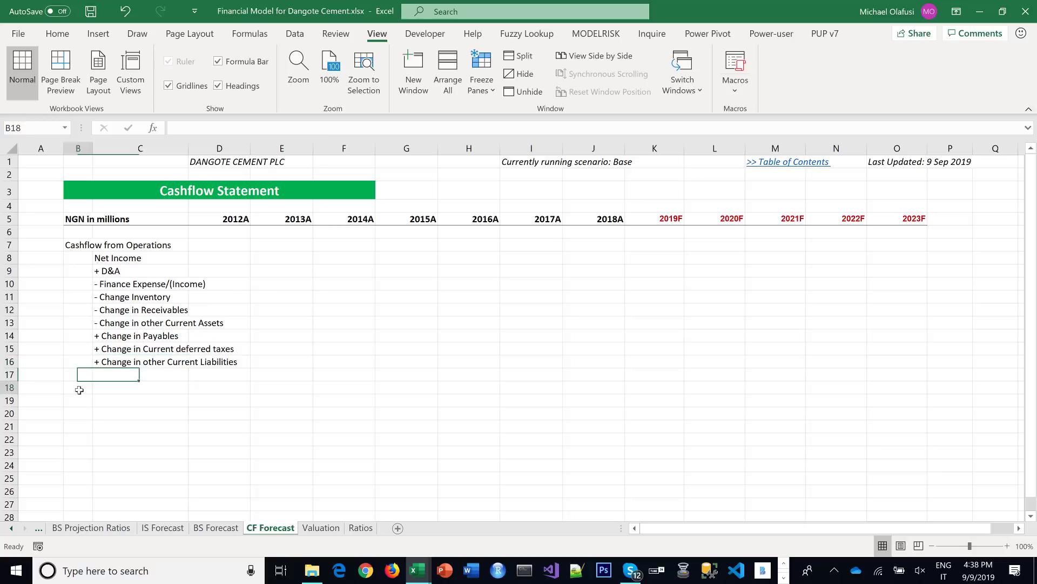
left_click(73, 401)
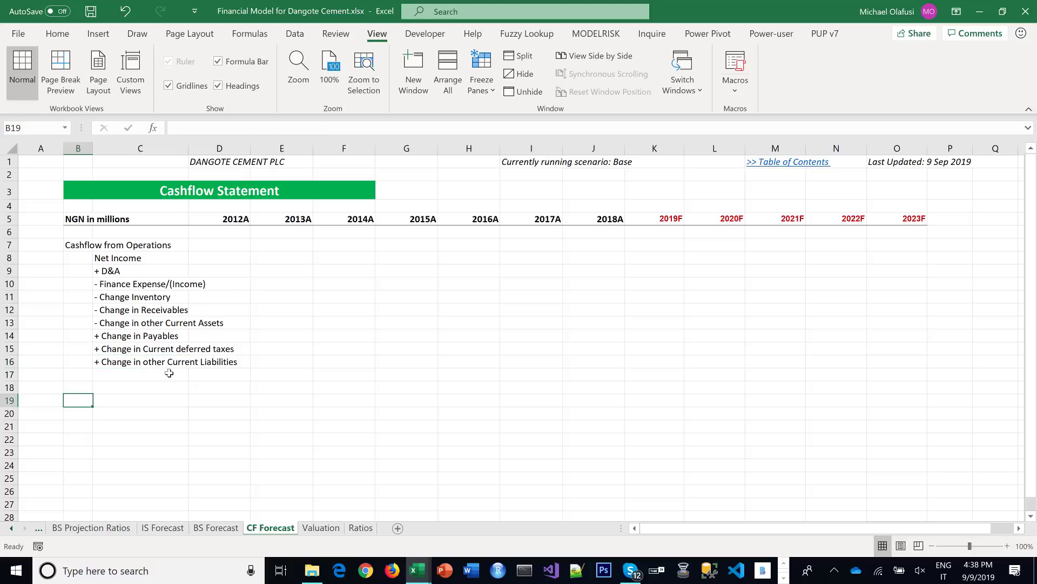
type("Cashf")
key("BackSpace")
key("BackSpace")
key("BackSpace")
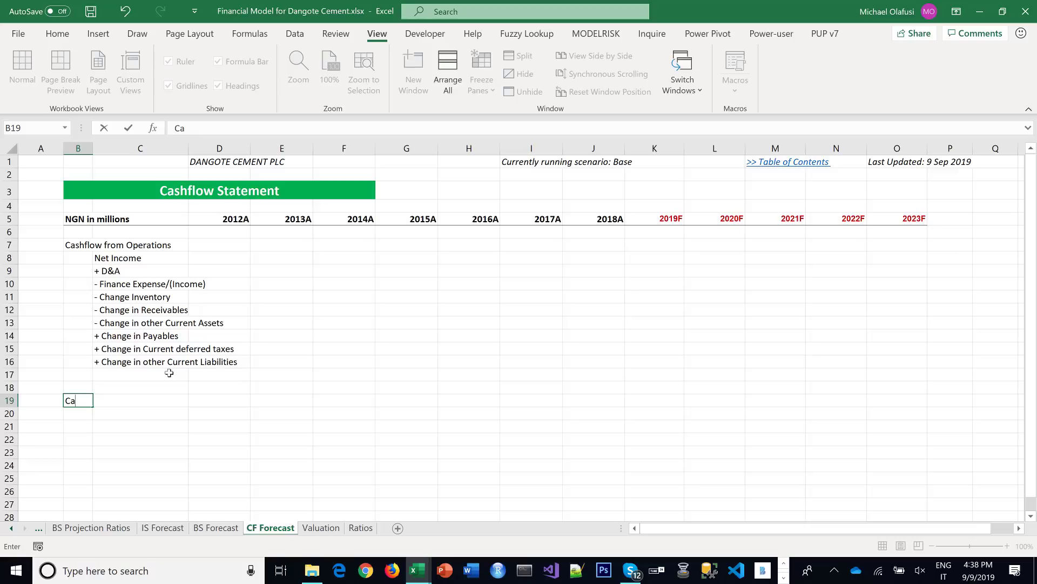
type("shflow from Financ")
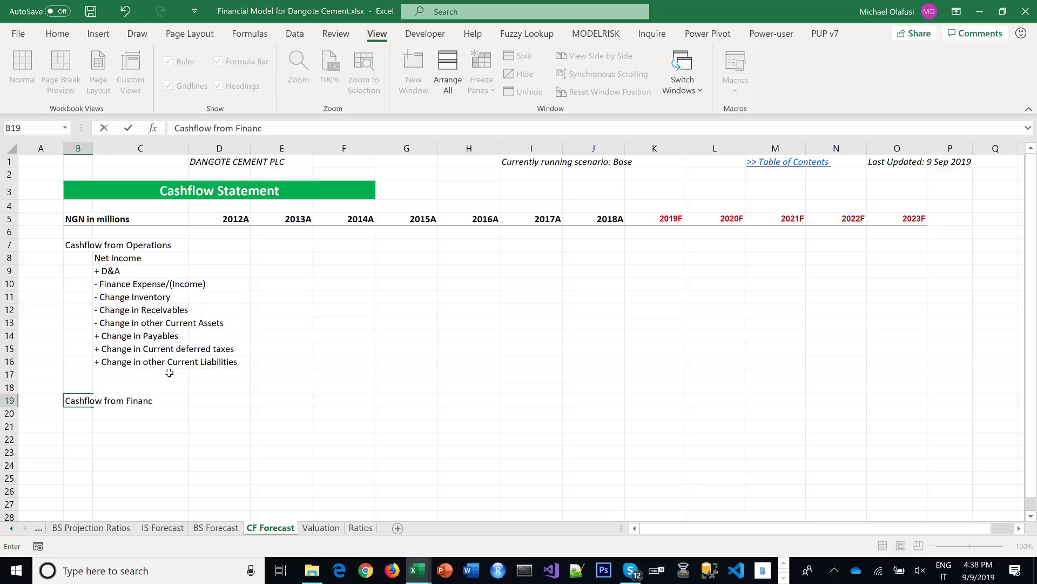
type("ing Activities")
key("Return")
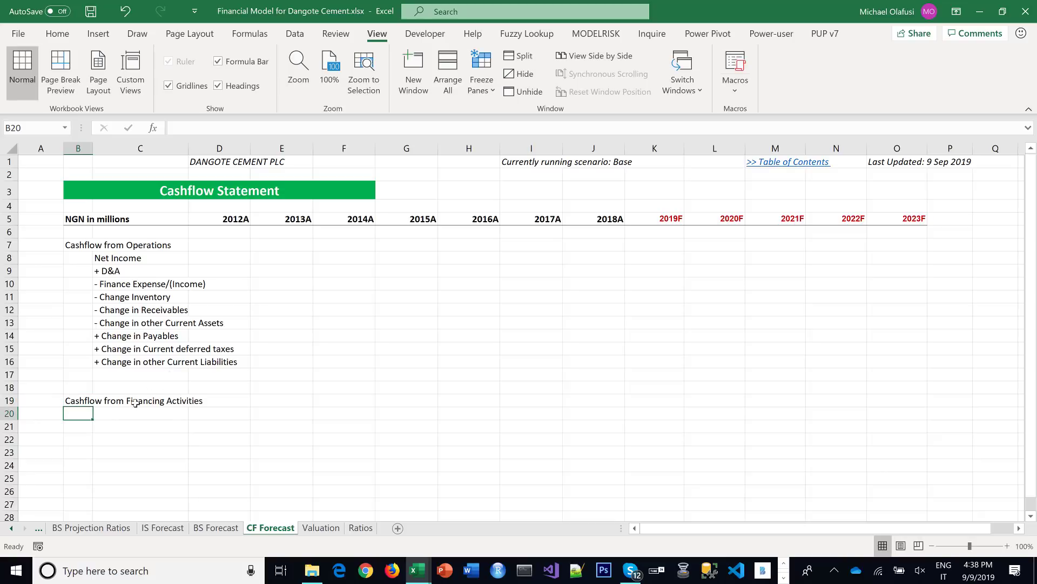
Reword the section heading in B7 as "Cashflow from Operating Activities"
left_click(75, 243)
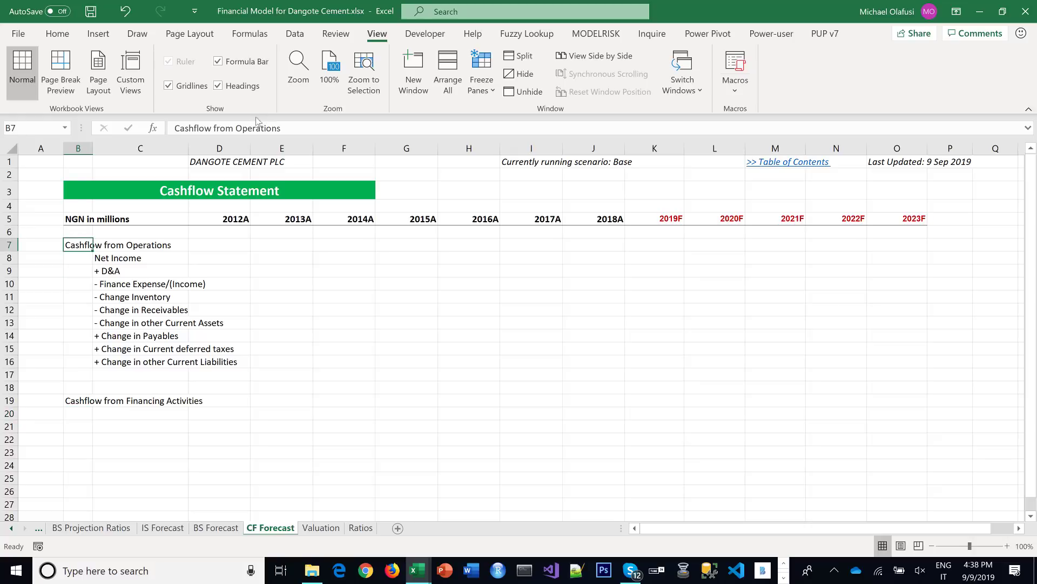
left_click(286, 130)
key("BackSpace")
key("BackSpace")
key("BackSpace")
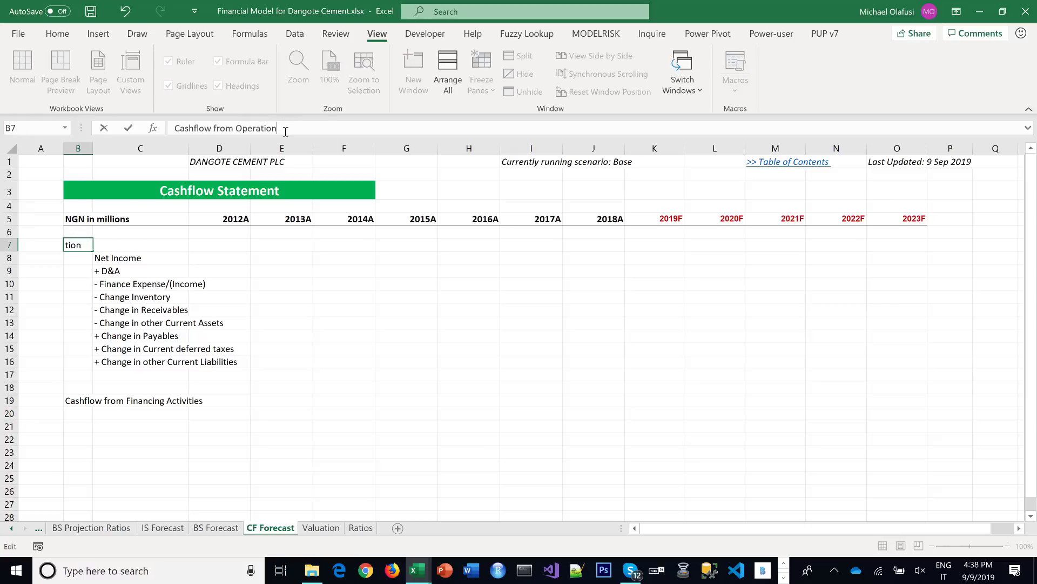
type("ng Activities")
key("Return")
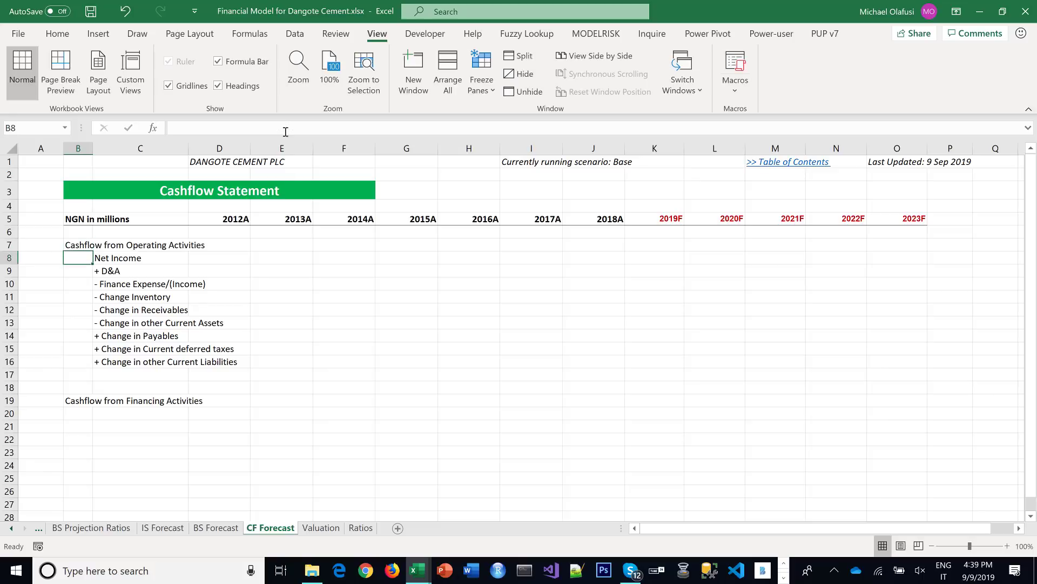
Change the section heading in B19 to "Cashflow from Investing Activities"
left_click(110, 414)
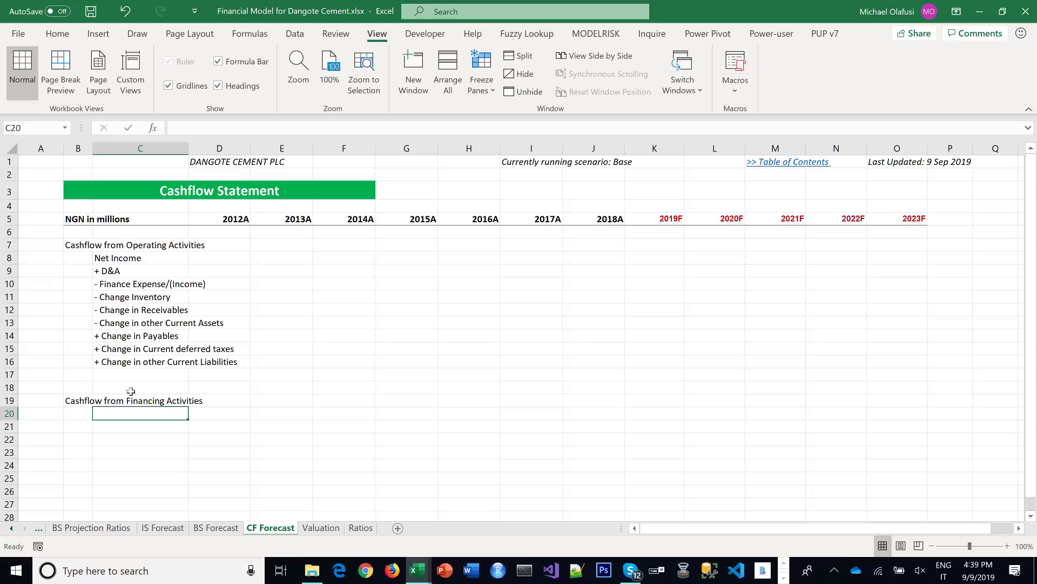
left_click(84, 398)
double_click(258, 129)
type("Investi")
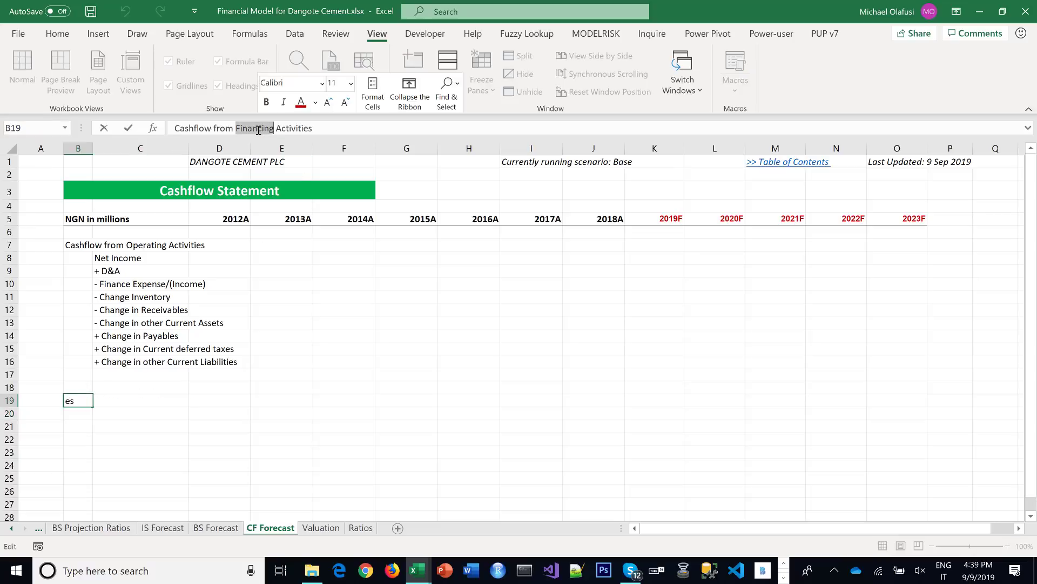
type("ng")
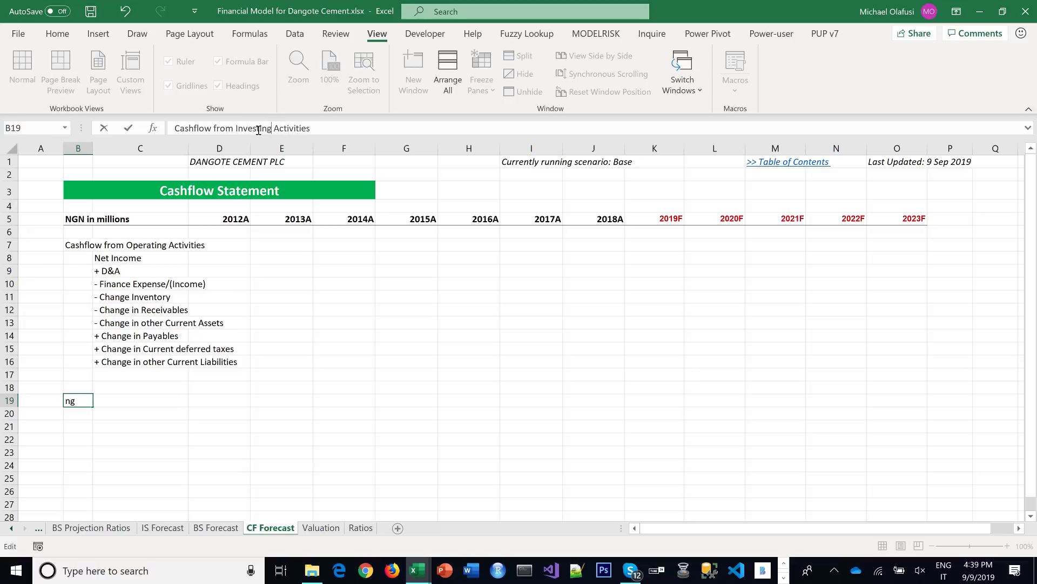
key("Return")
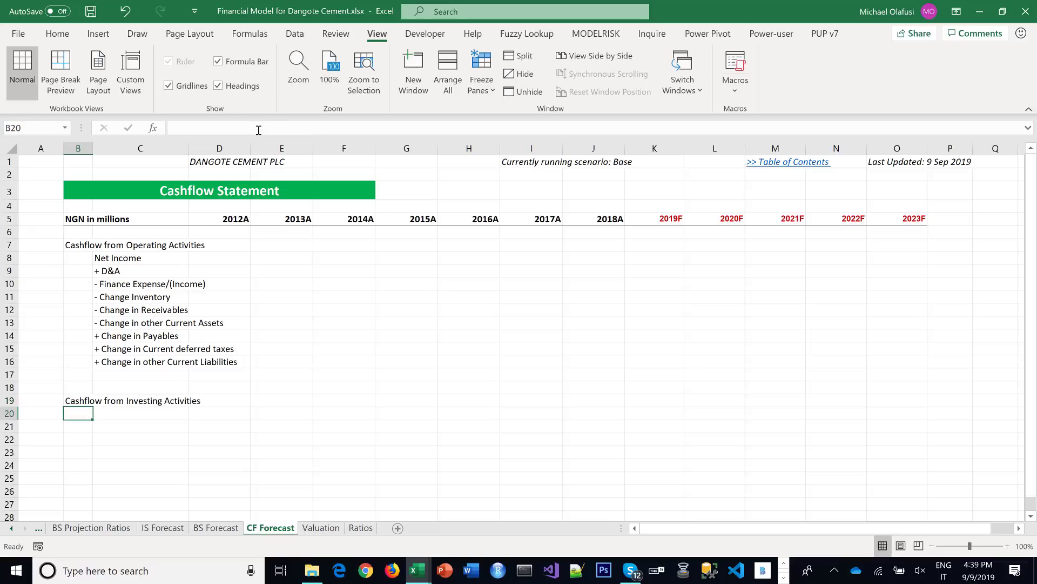
Enter the line item "Capex (change in PPE & Intangibles)" in C20 under the investing activities heading
left_click(135, 411)
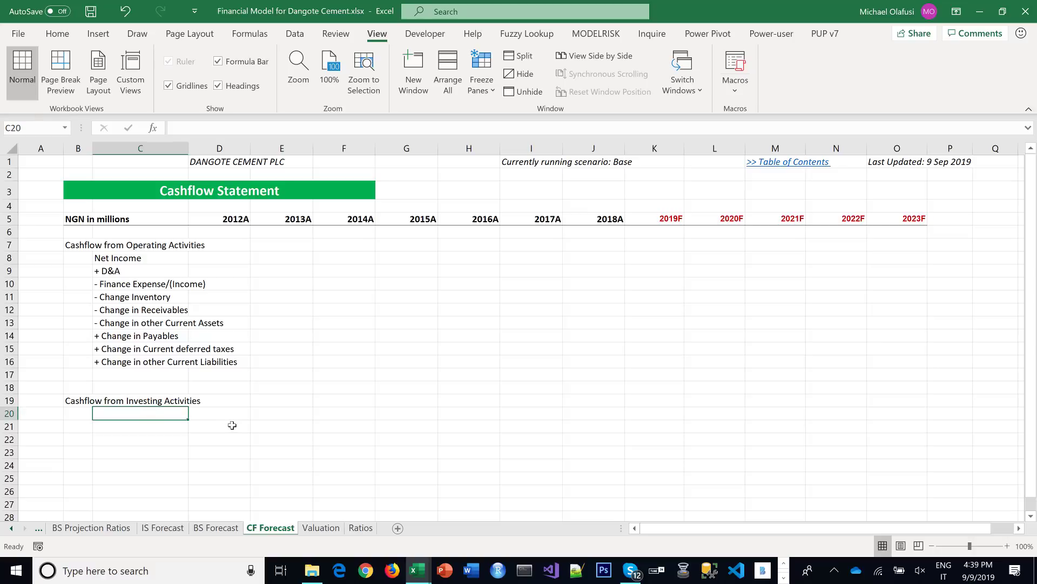
scroll(232, 426, "down", 1)
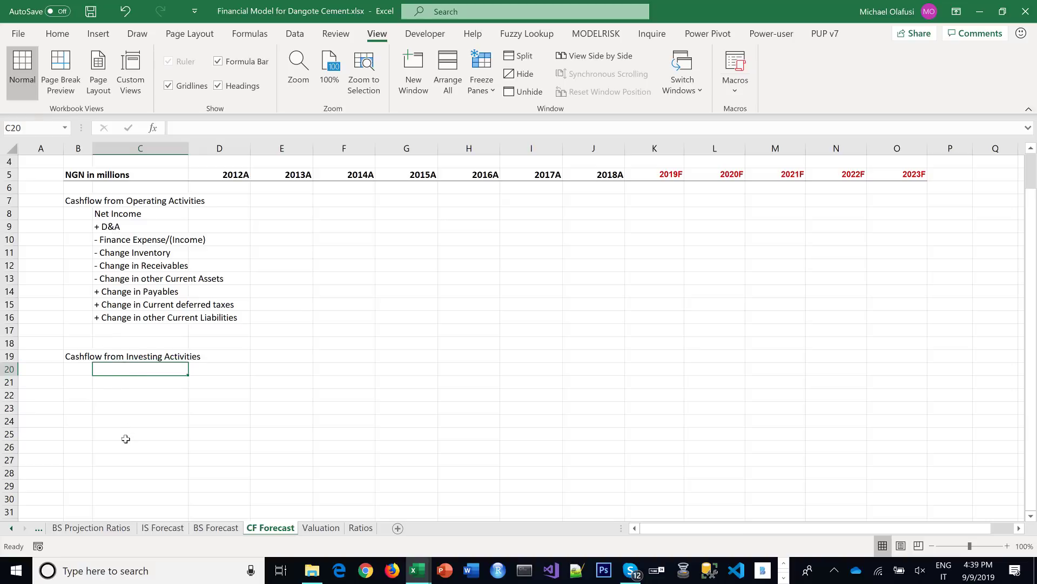
left_click(129, 240)
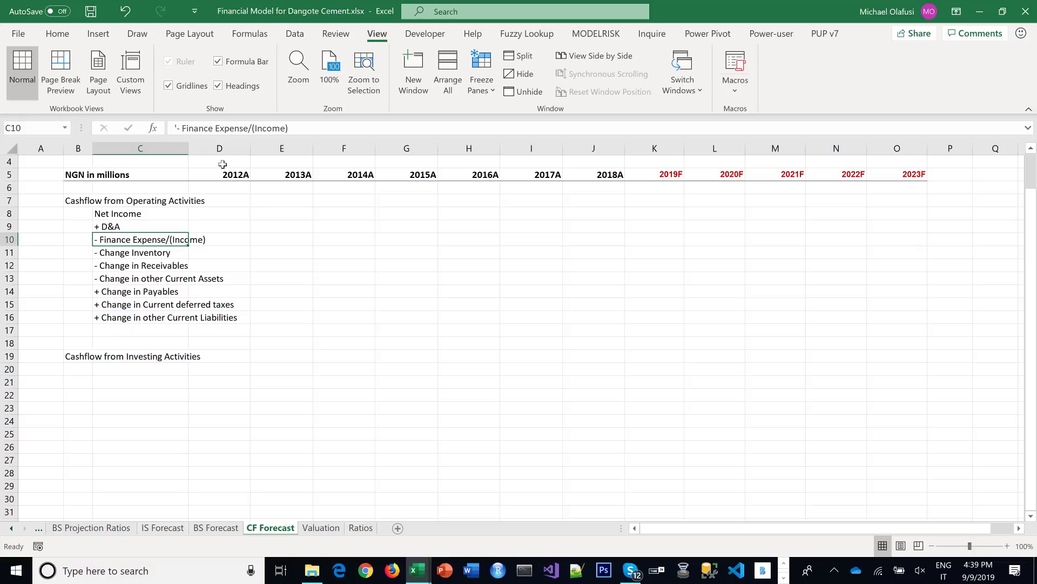
left_click(119, 373)
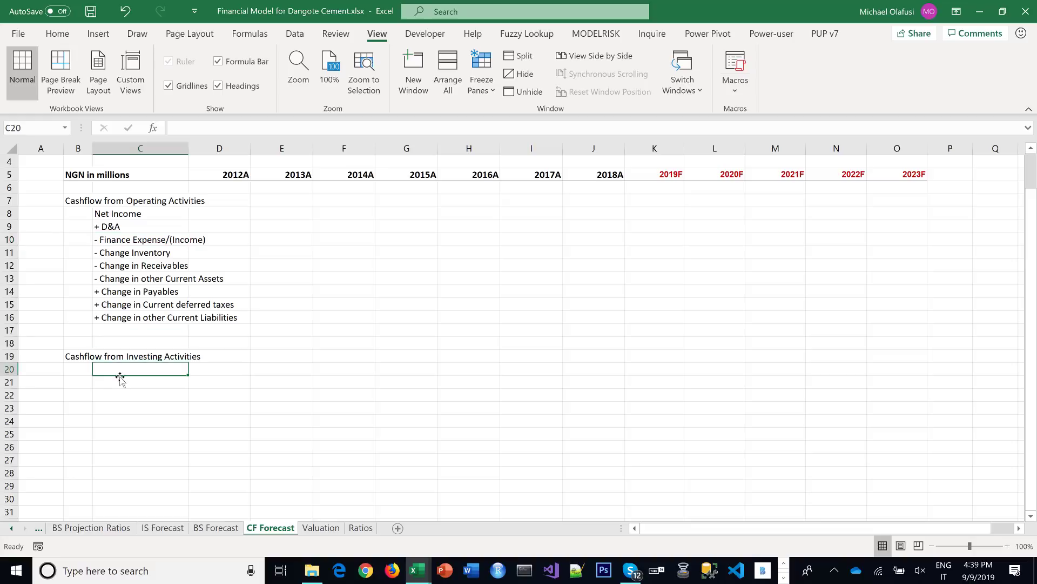
type("Cap")
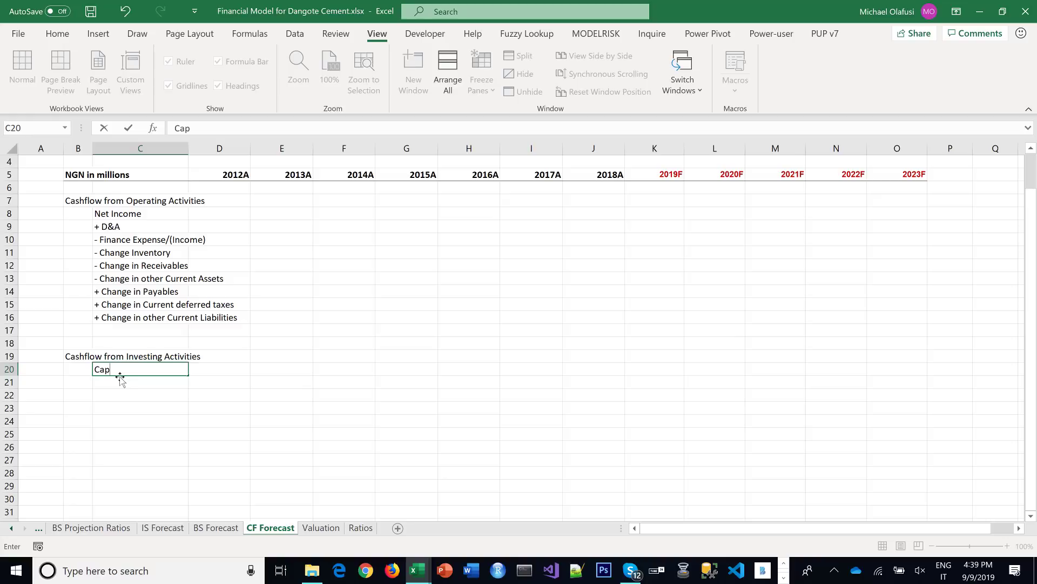
type("ex (change in")
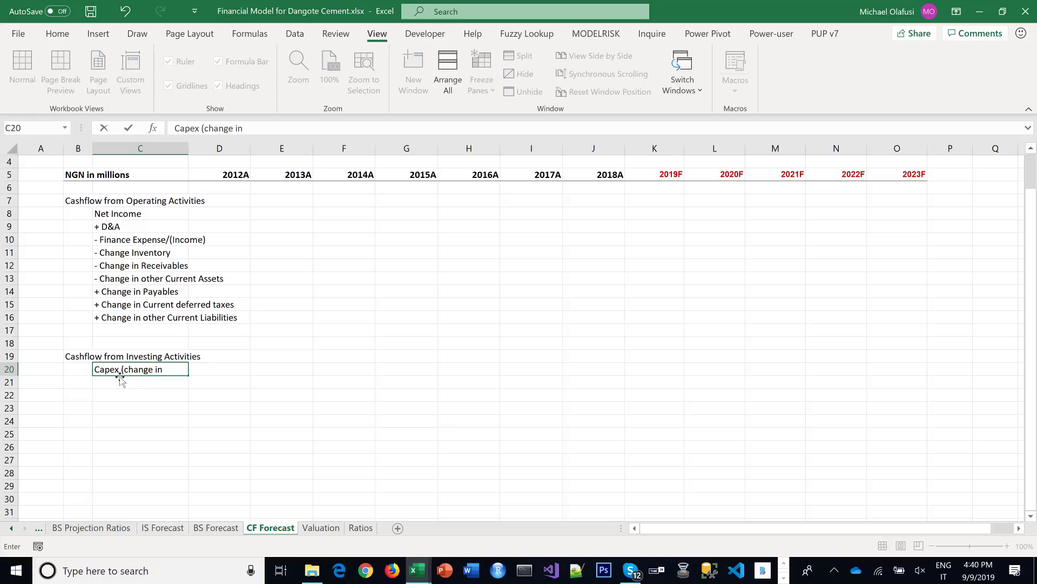
type("PPE & Intangibles)")
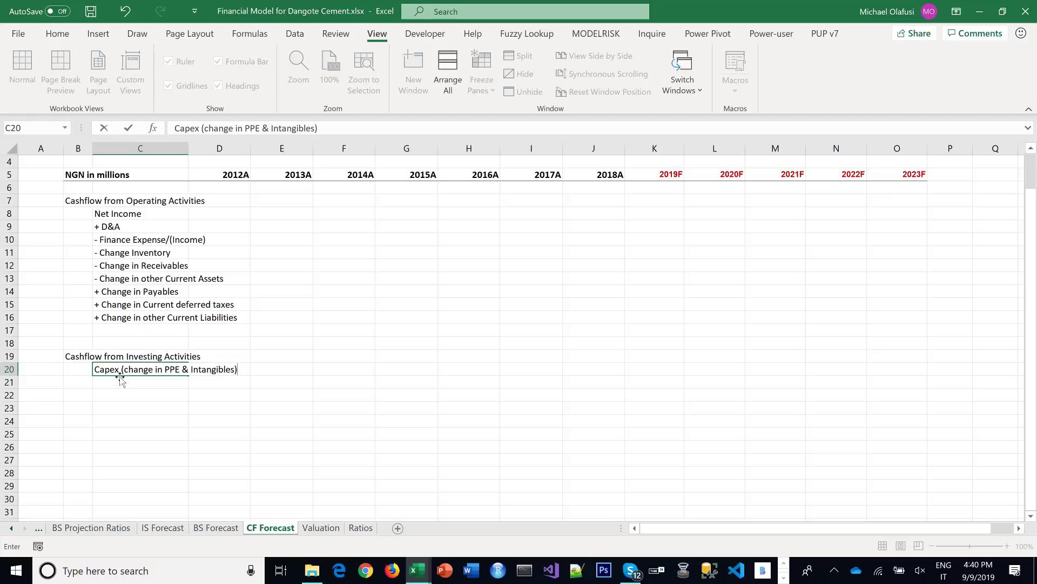
key("Return")
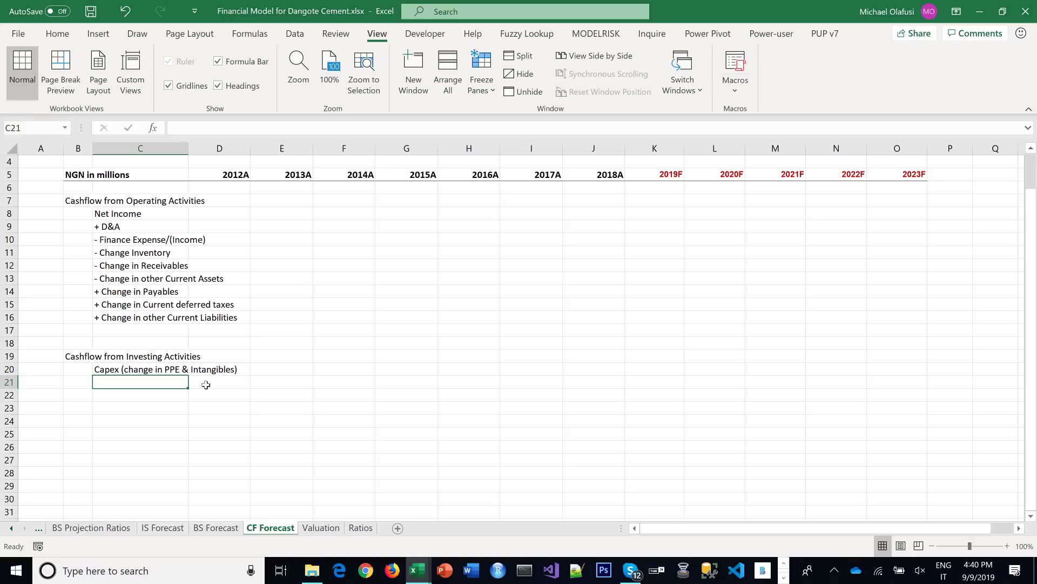
Review the fixed asset line items on the BS Forecast sheet and return to the CF Forecast sheet
left_click(108, 364)
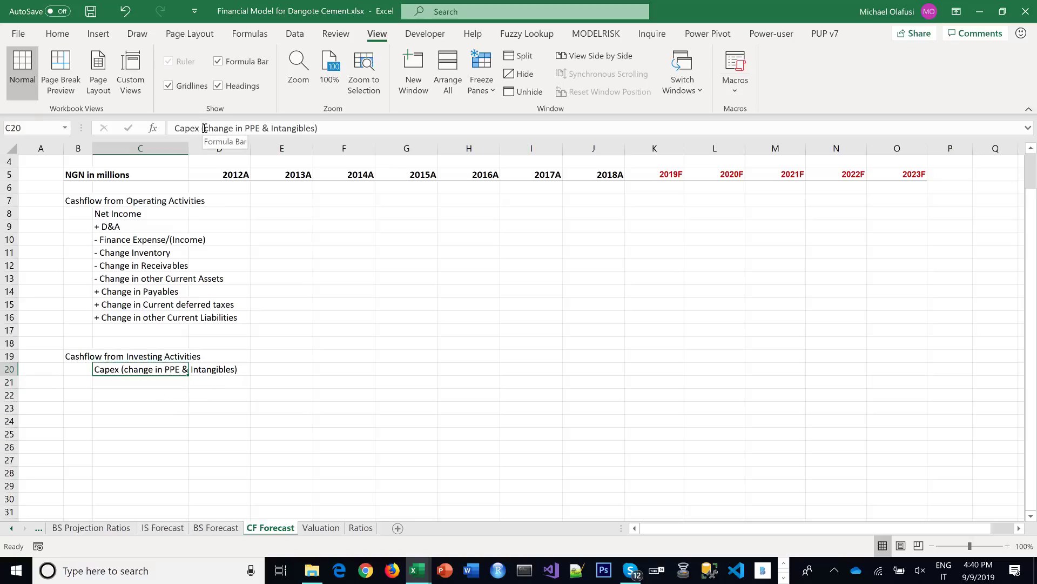
left_click(134, 383)
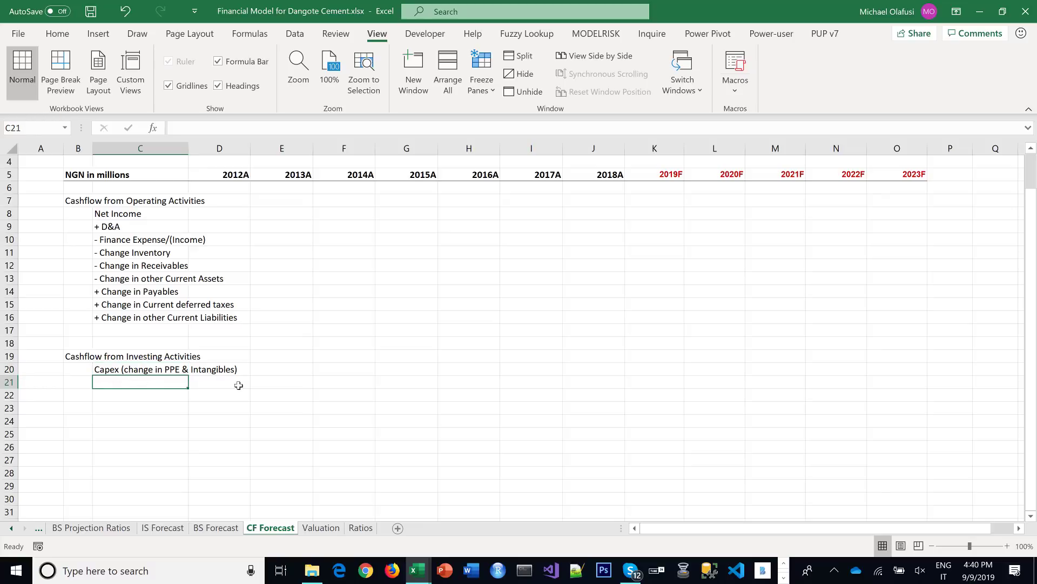
left_click(208, 532)
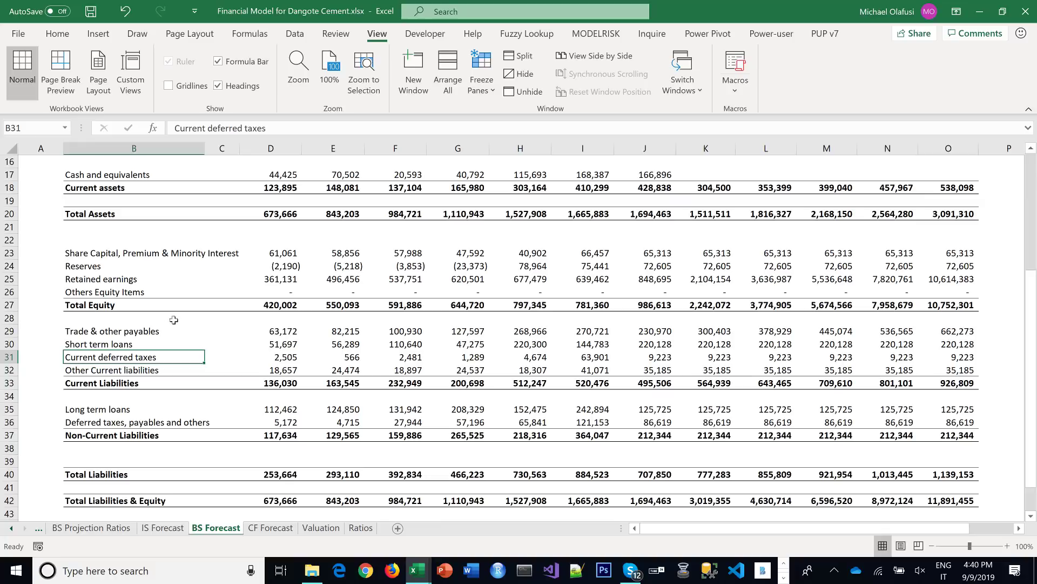
scroll(133, 262, "up", 2)
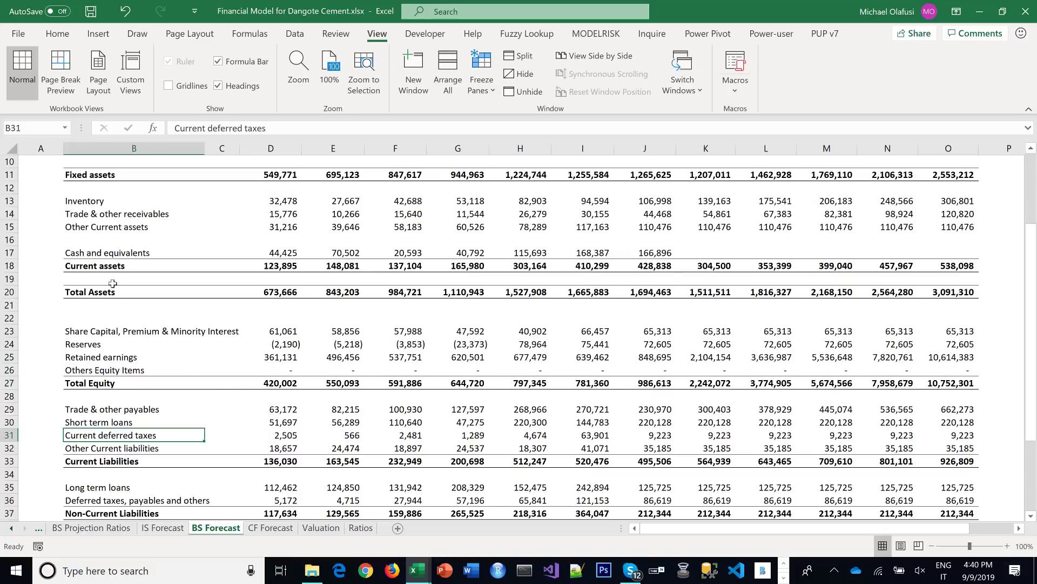
scroll(116, 323, "up", 3)
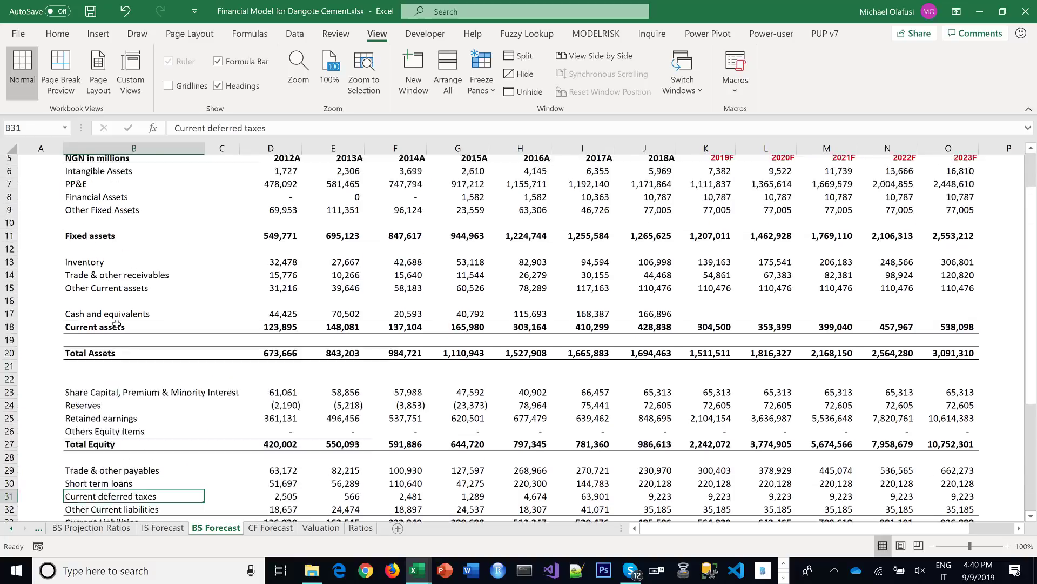
left_click(88, 272)
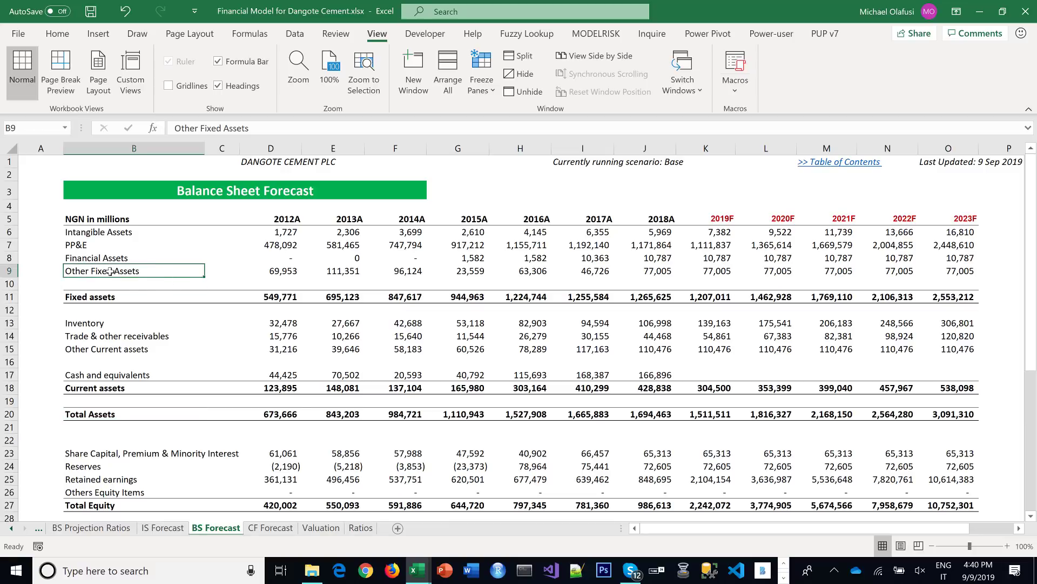
left_click_drag(106, 264, 104, 260)
left_click(263, 528)
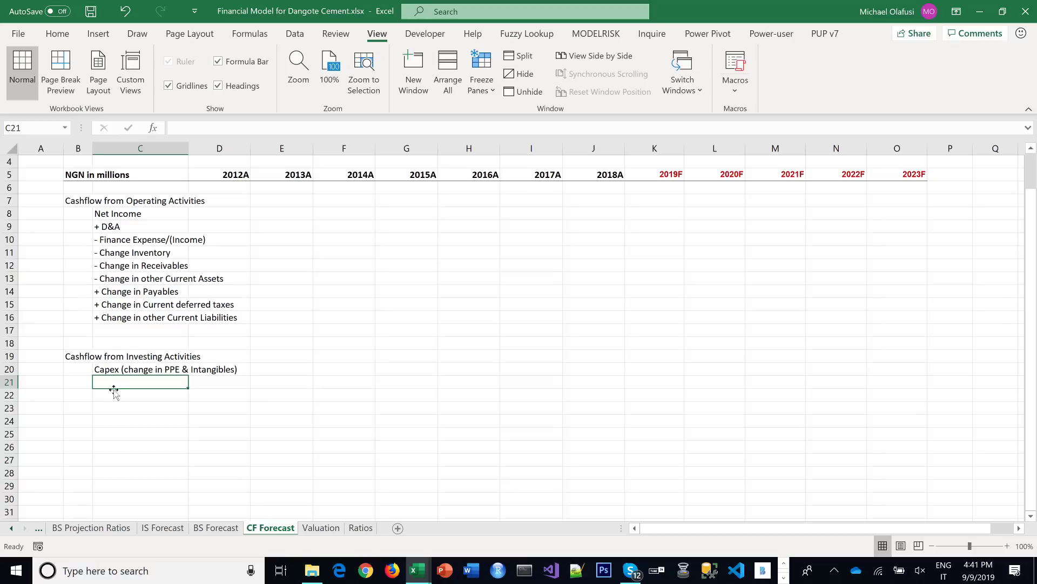
Enter the line item "Investments" in C21 under the investing activities heading
type("Change in ")
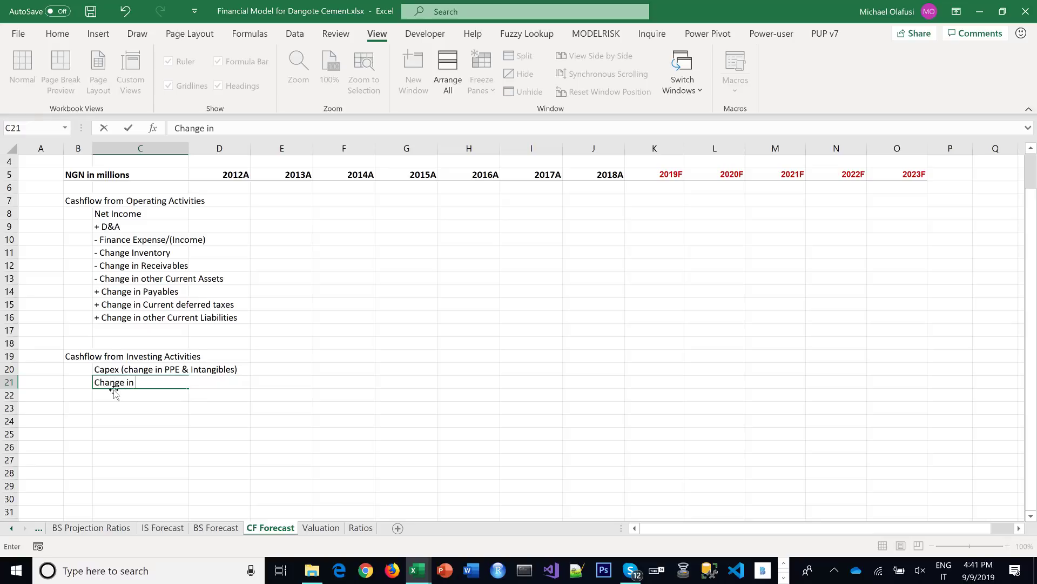
type("D")
key("BackSpace")
type("Financ")
key("BackSpace")
key("BackSpace")
key("BackSpace")
key("BackSpace")
key("BackSpace")
key("BackSpace")
key("BackSpace")
key("BackSpace")
key("BackSpace")
key("BackSpace")
key("BackSpace")
key("BackSpace")
key("BackSpace")
key("BackSpace")
key("BackSpace")
key("BackSpace")
type("I")
key("BackSpace")
type("Fin")
key("BackSpace")
key("BackSpace")
key("BackSpace")
type("Investments")
key("Return")
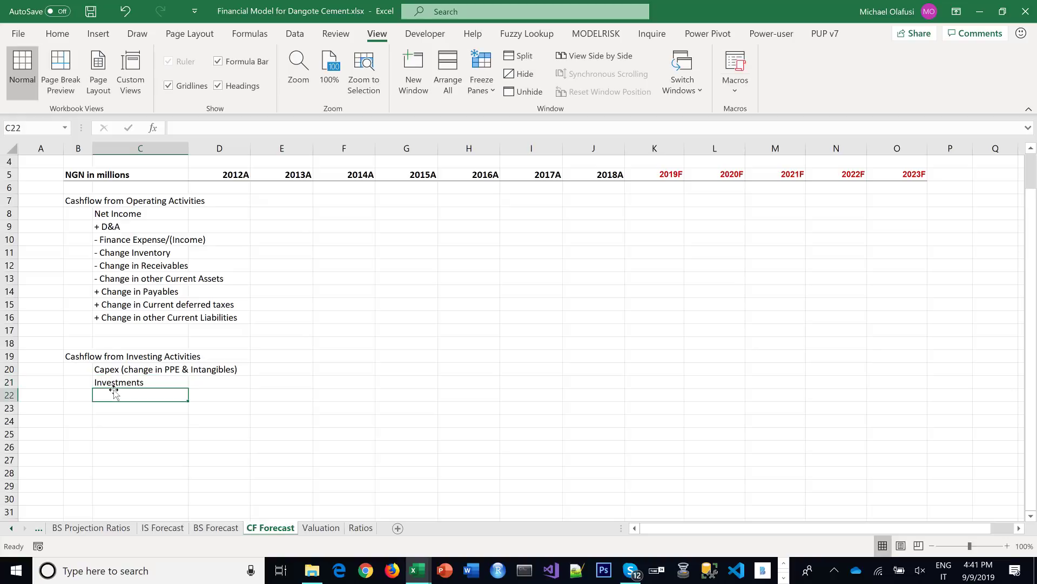
Enter the line item "Change in other fixed assets" in C22
type("Change")
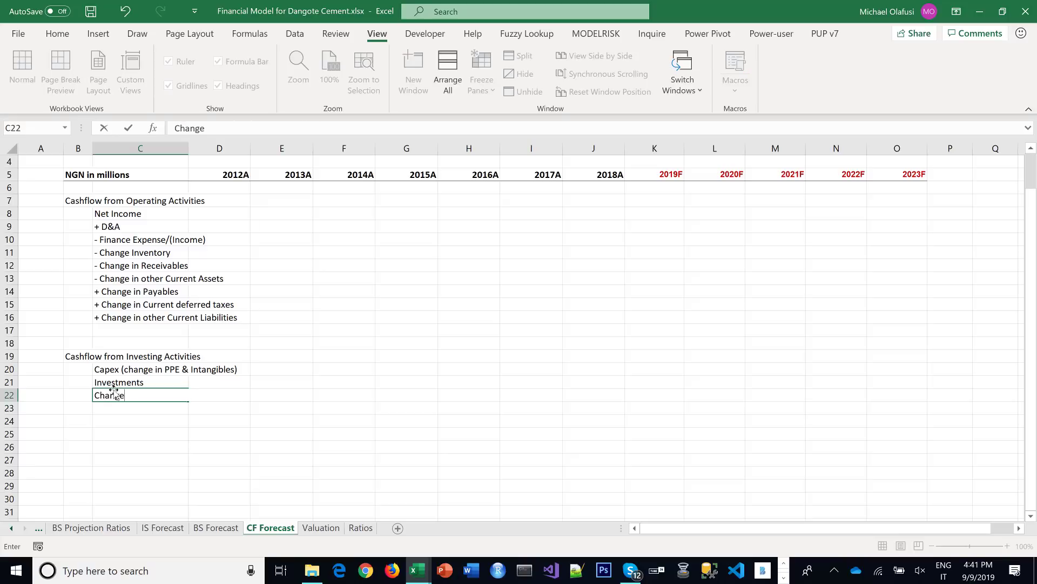
type(" in Fixed A")
key("BackSpace")
key("BackSpace")
key("BackSpace")
key("BackSpace")
key("BackSpace")
key("BackSpace")
key("BackSpace")
type("other fis")
key("BackSpace")
key("BackSpace")
type("fixed assets")
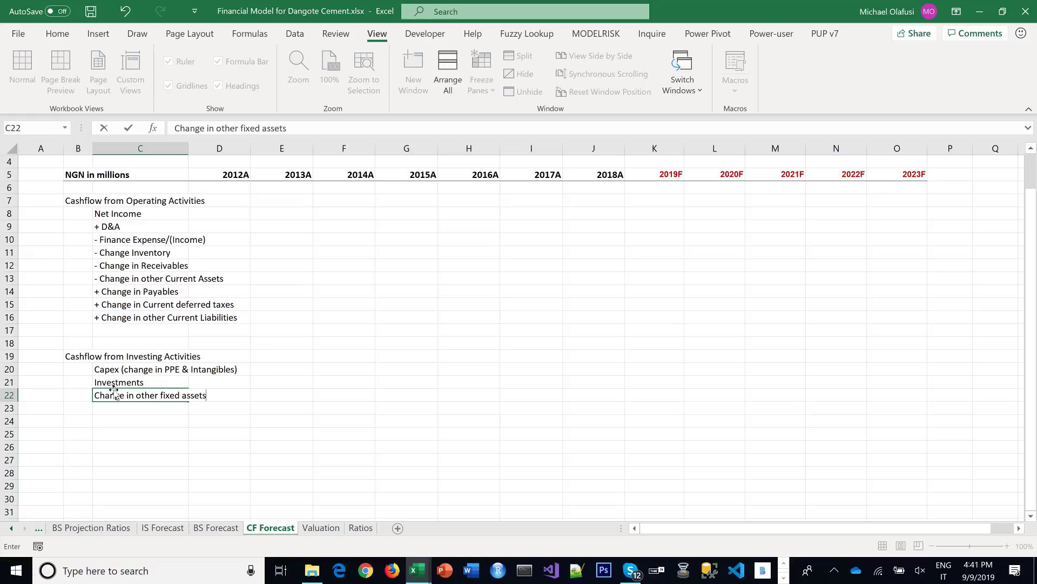
Reword the capex line item in C20 as "Capex/(Sale) (change in PPE & Intangibles)"
left_click(119, 371)
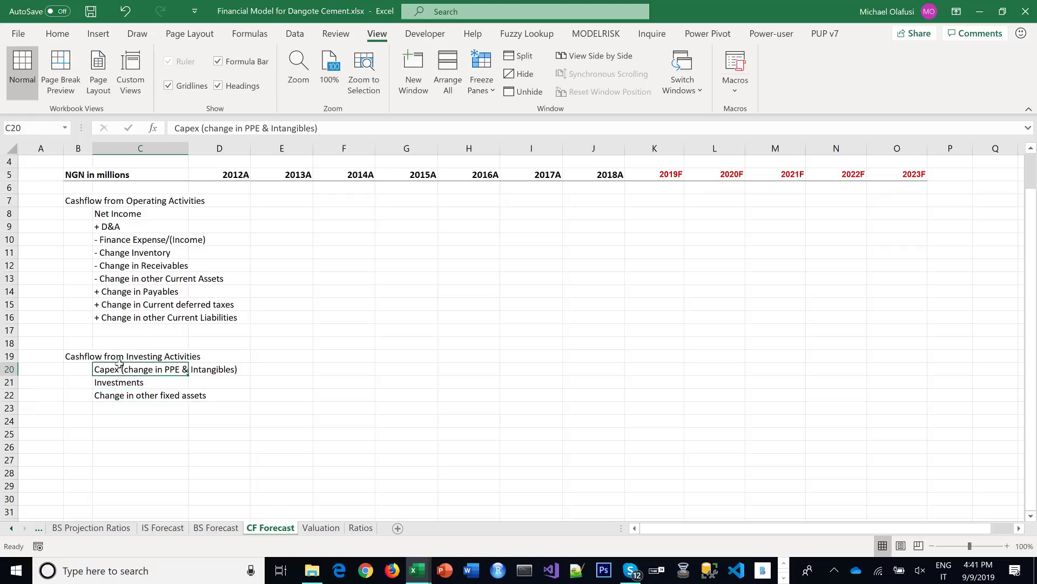
left_click(200, 128)
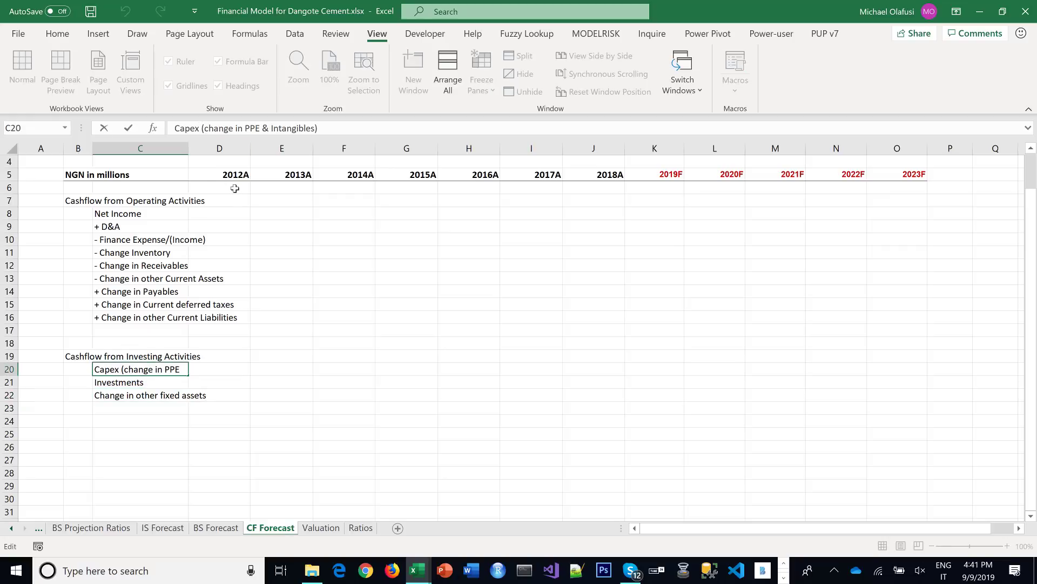
type("/Do")
key("BackSpace")
key("BackSpace")
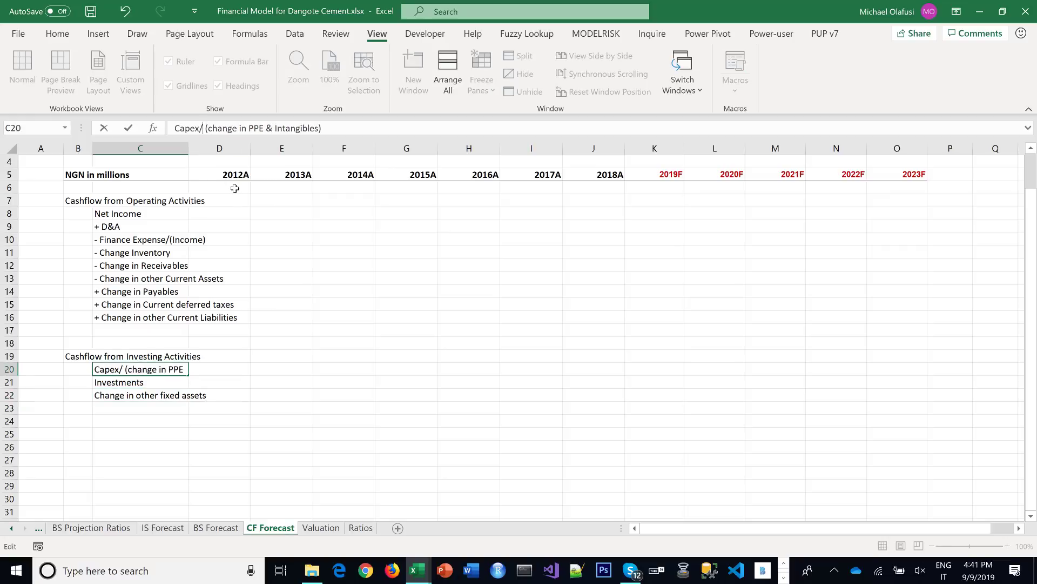
type("S")
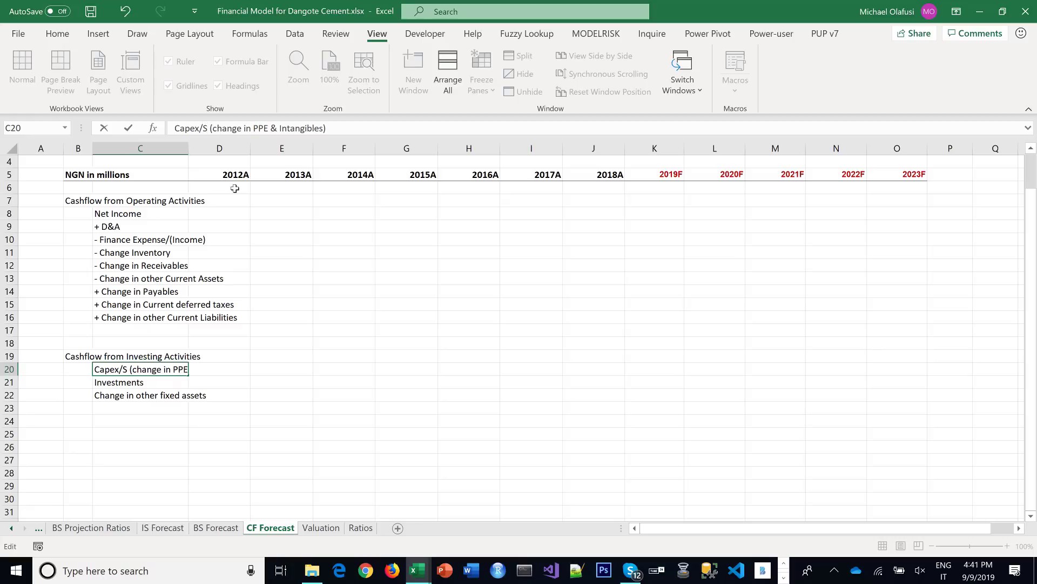
type("ale of")
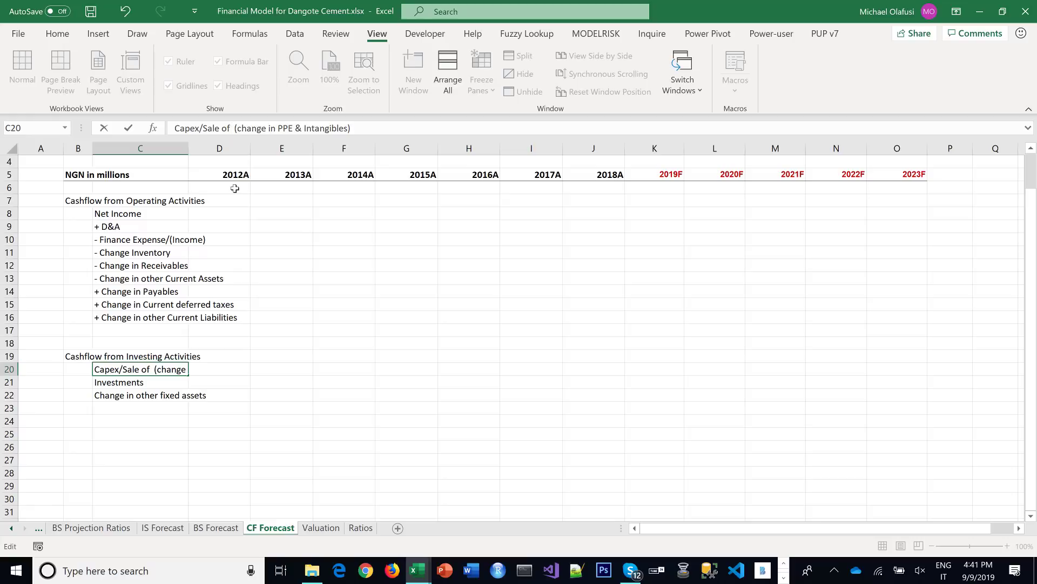
key("BackSpace")
key("BackSpace")
key("BackSpace")
key("BackSpace")
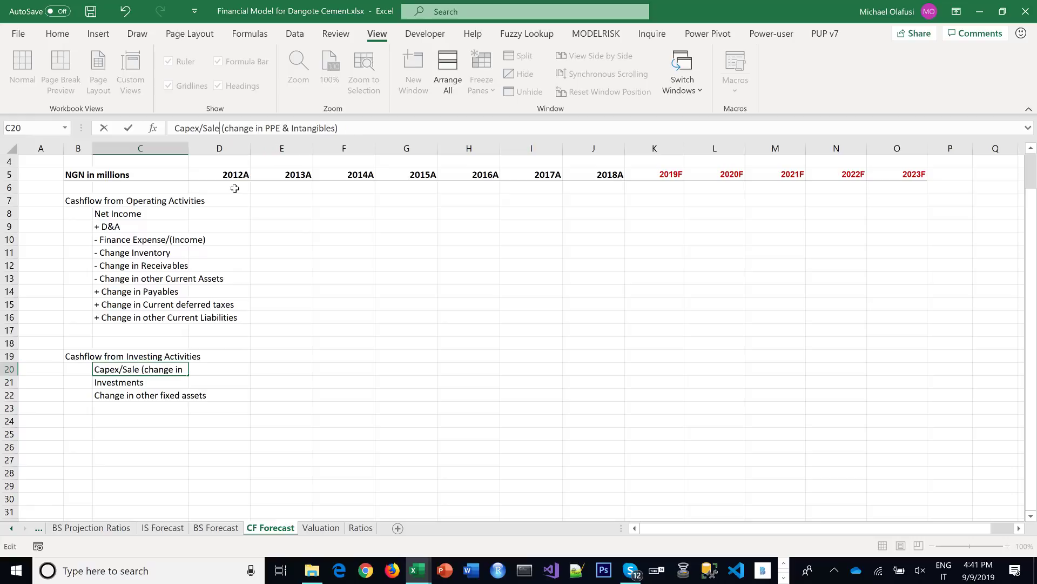
type("of")
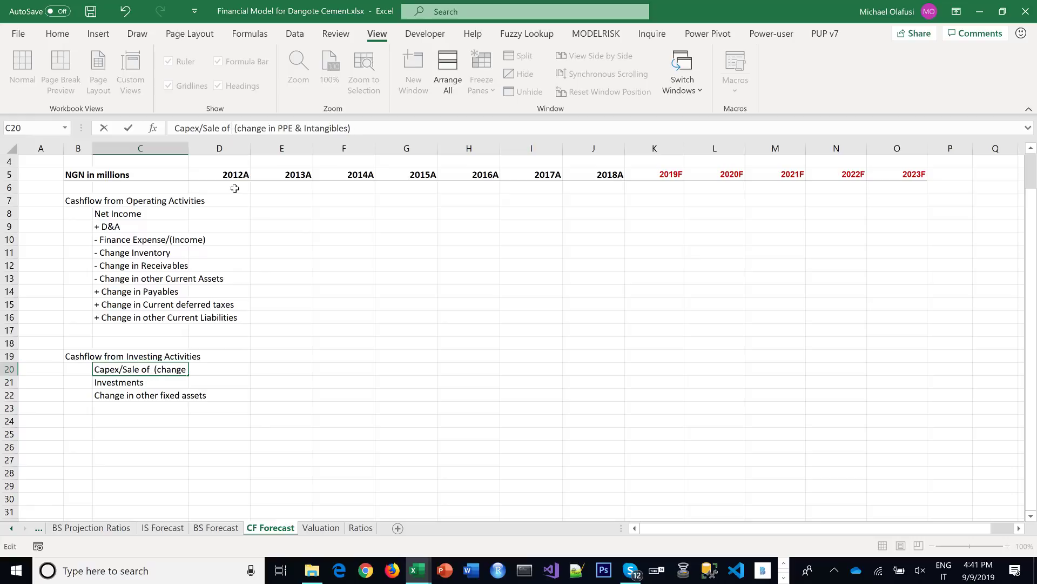
key("BackSpace")
key("BackSpace")
key("BackSpace")
key("BackSpace")
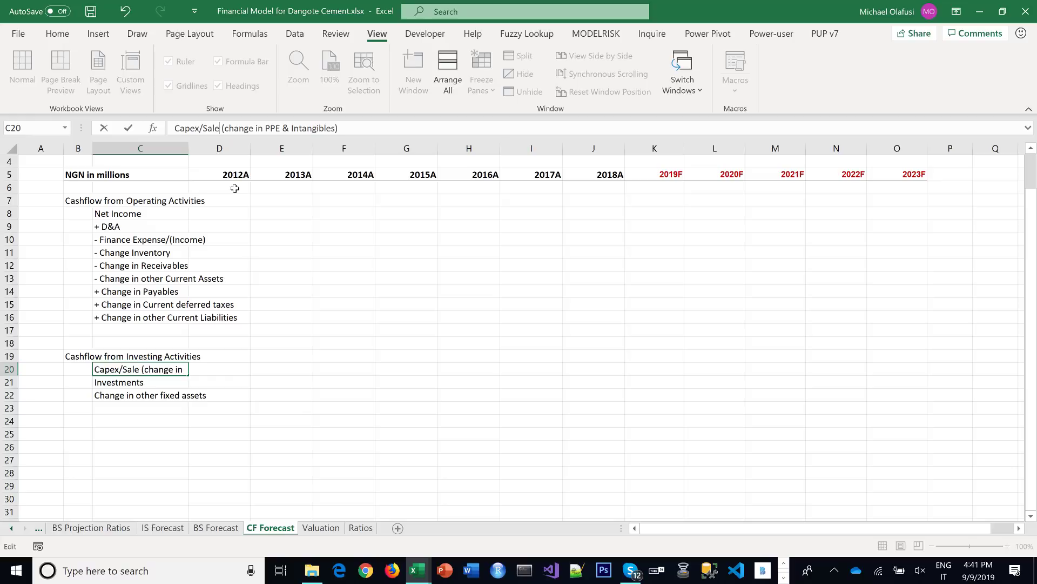
type(")")
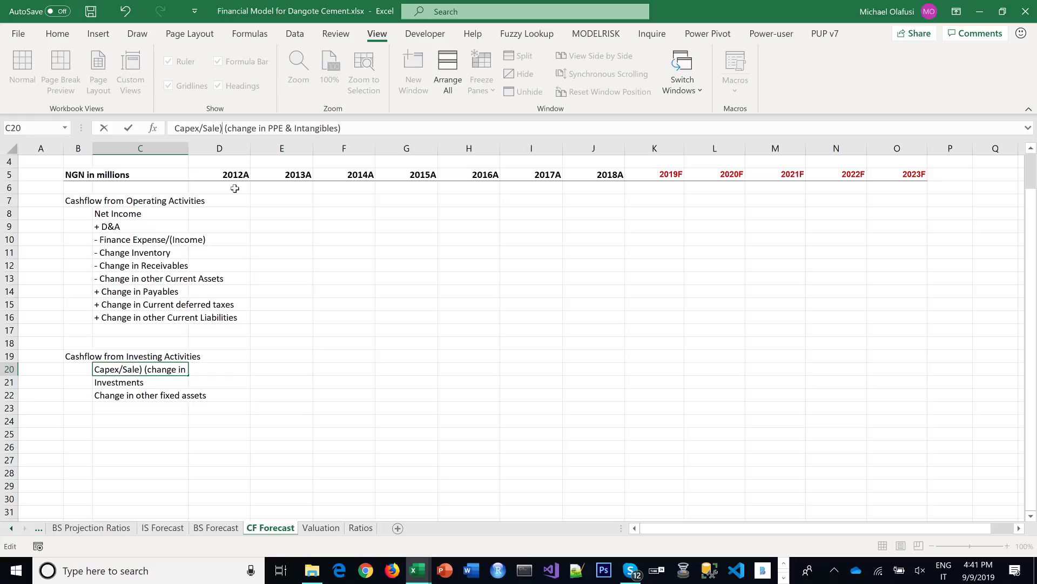
left_click(207, 128)
type("(")
key("Return")
key("Down")
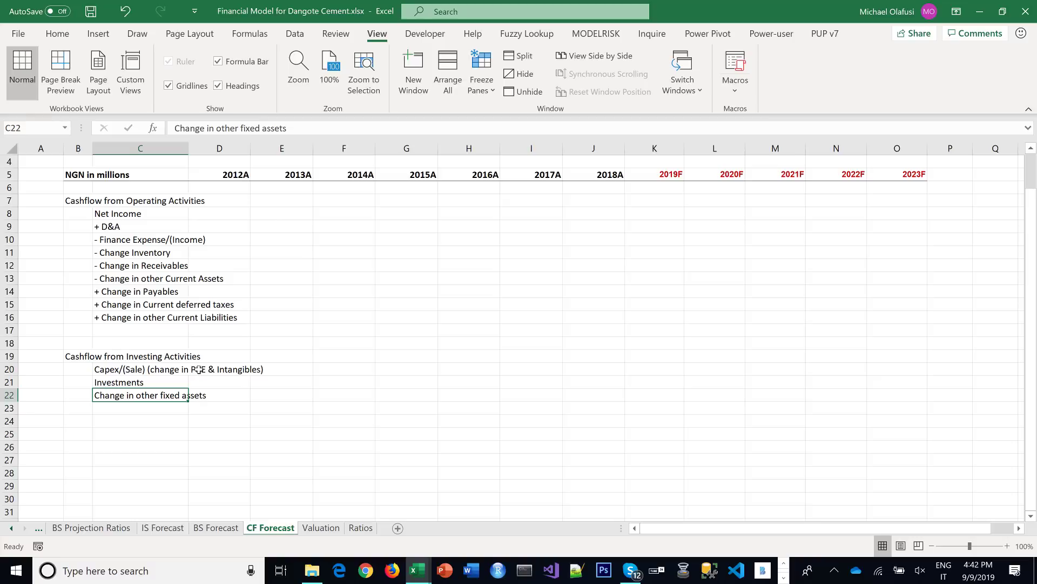
Replace the brackets around the description in C20 with dashes, making it "Capex/(Sale) -- change in PPE & Intangibles"
left_click(115, 371)
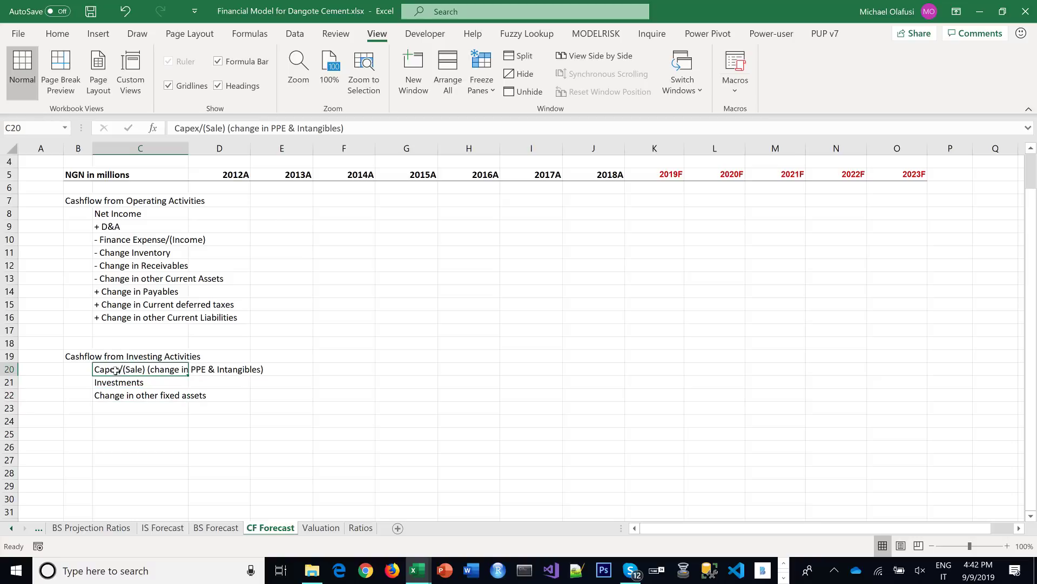
left_click(229, 128)
key("Delete")
type("--")
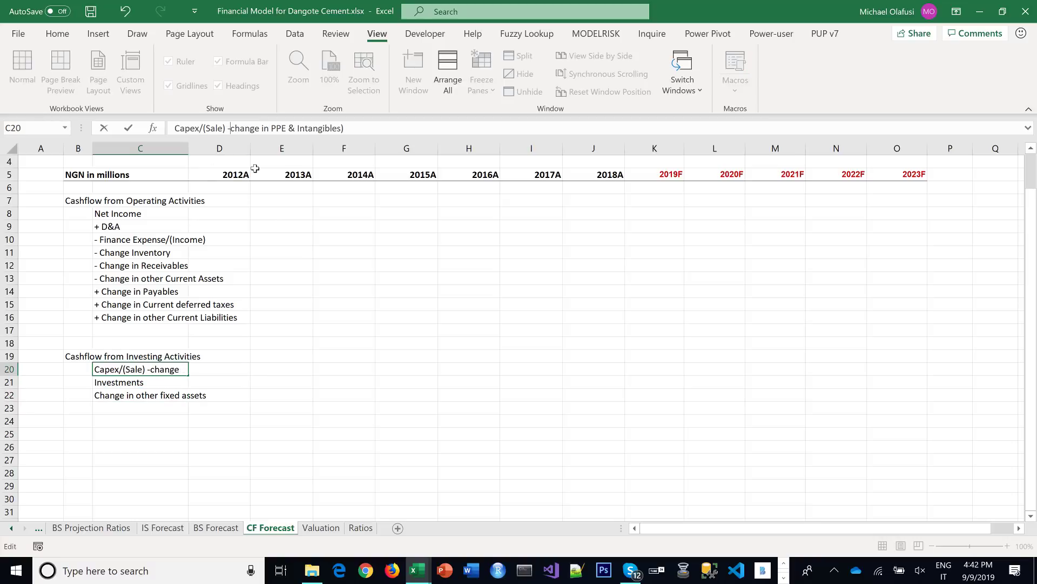
key("BackSpace")
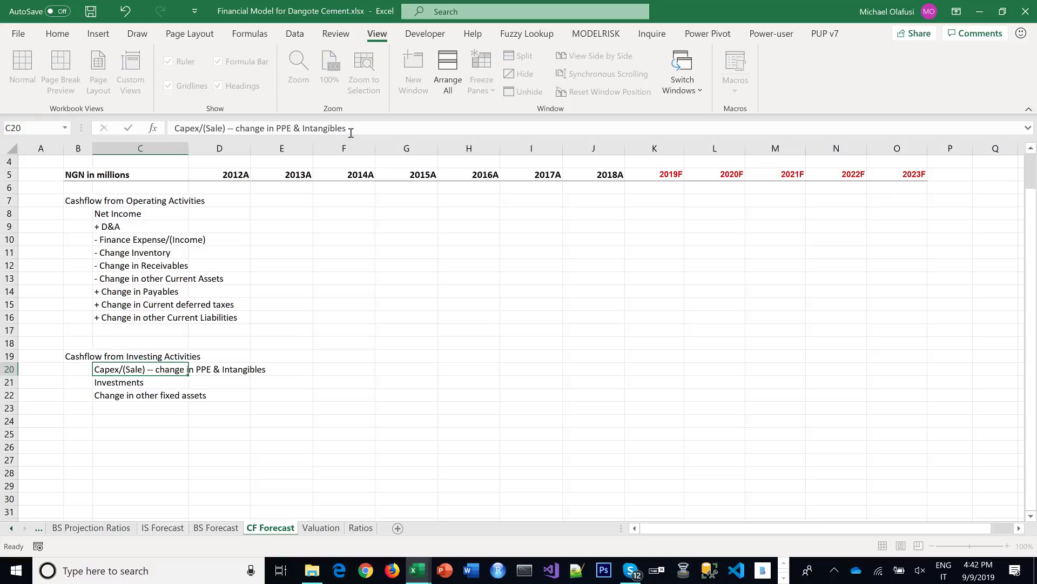
key("Return")
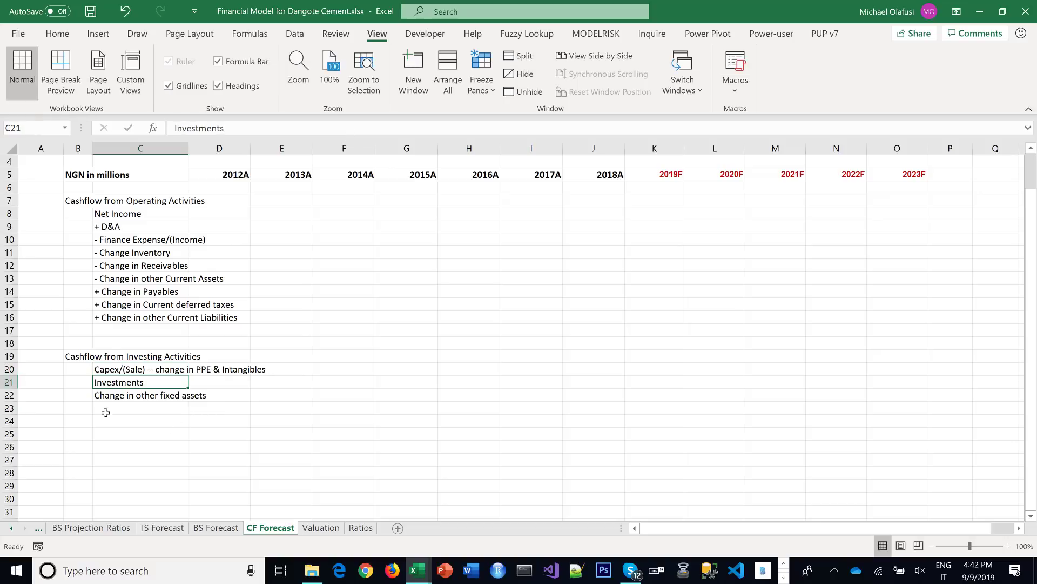
Check the non-current liabilities on the BS Forecast sheet and enter "Change in other non-current liabilities" in C23 of CF Forecast
left_click(123, 409)
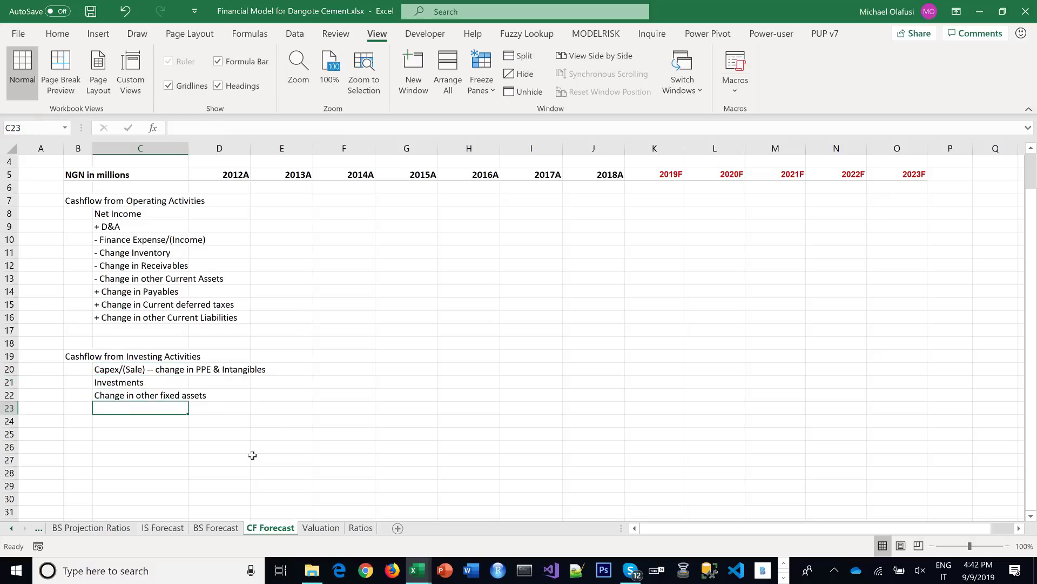
left_click(213, 528)
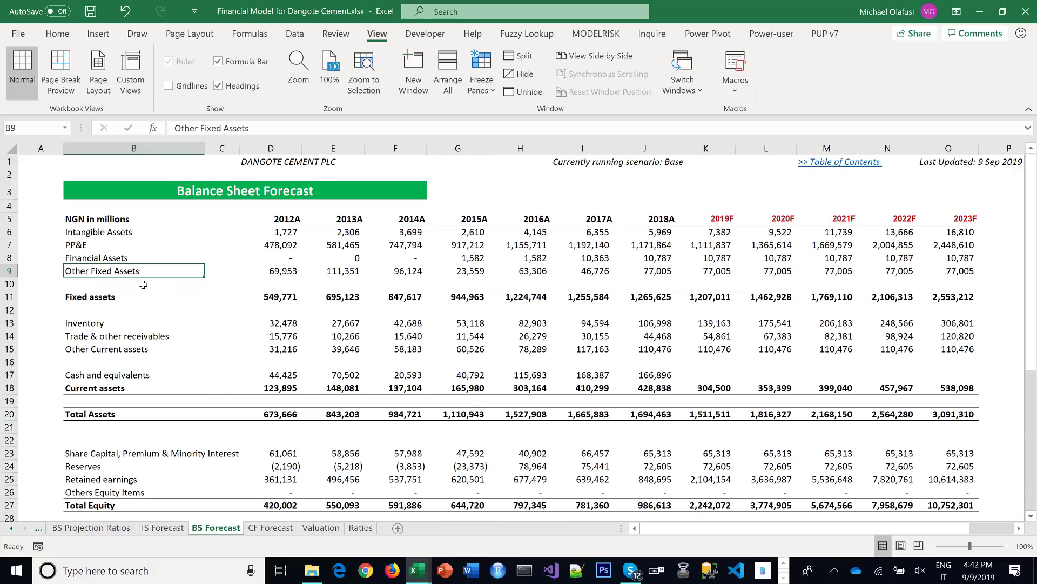
scroll(146, 306, "down", 5)
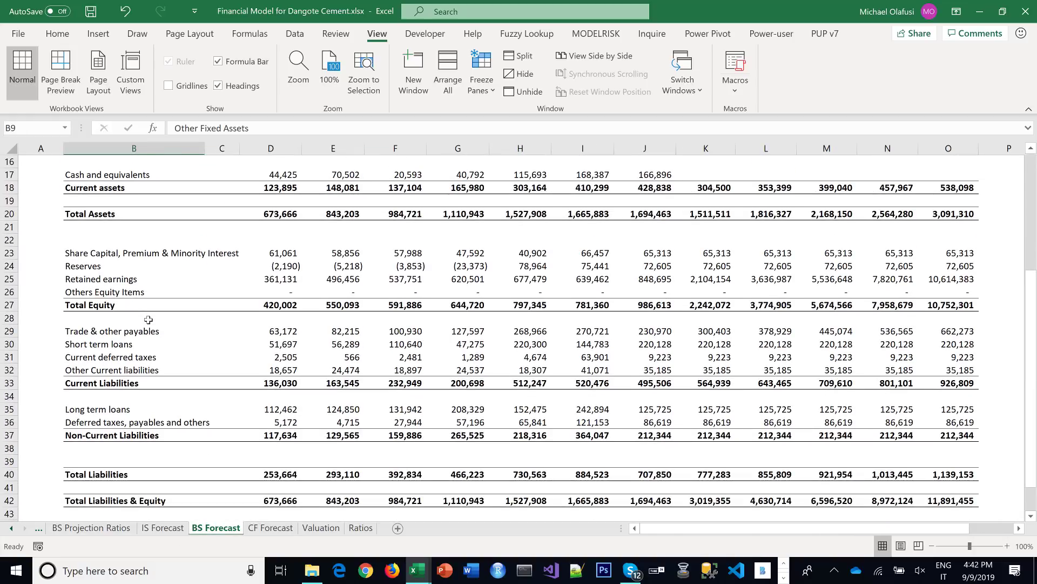
left_click(111, 422)
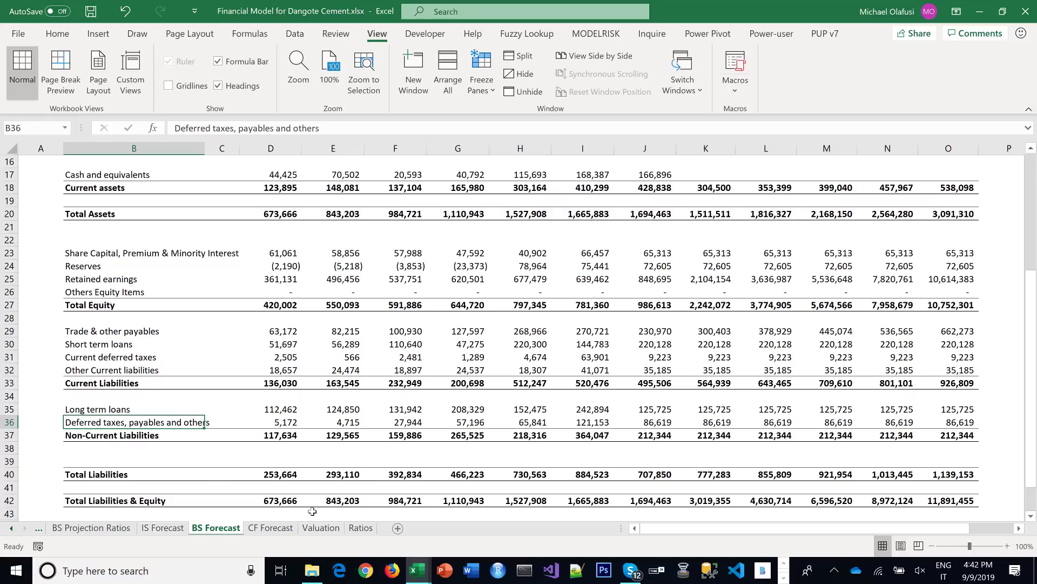
left_click(263, 528)
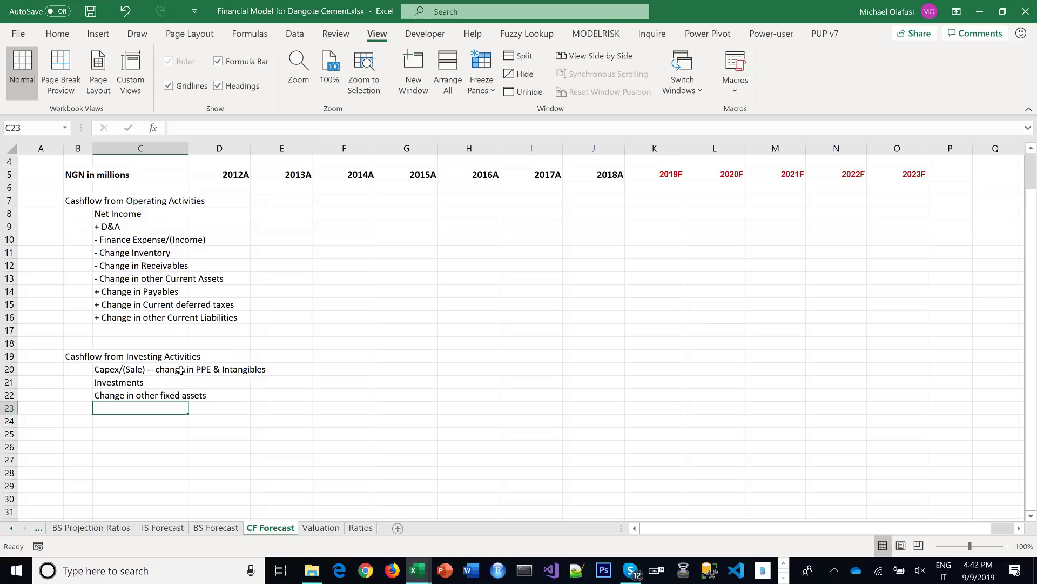
type("Change in ")
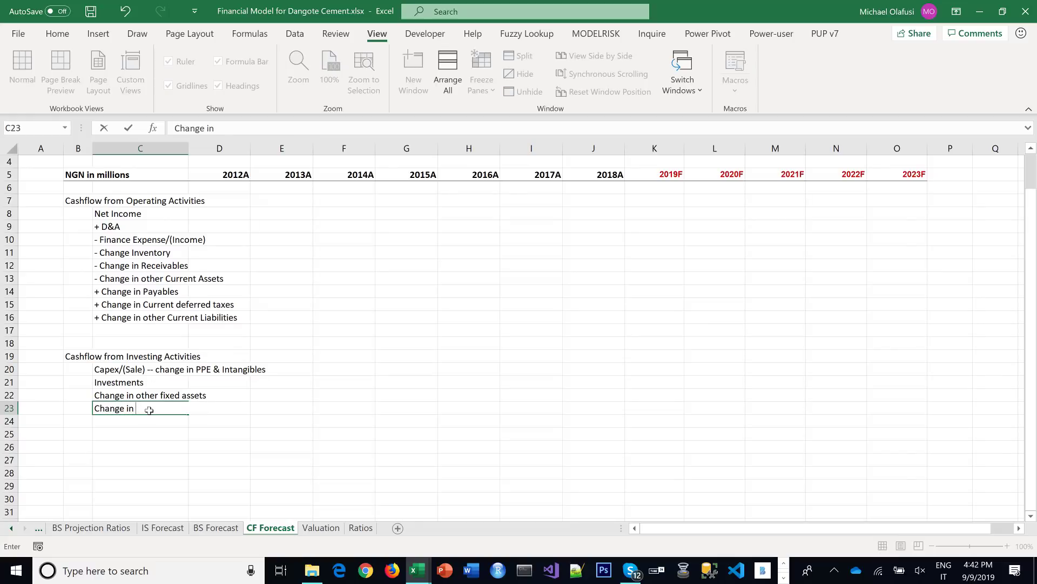
type("Lon-current liabilyie")
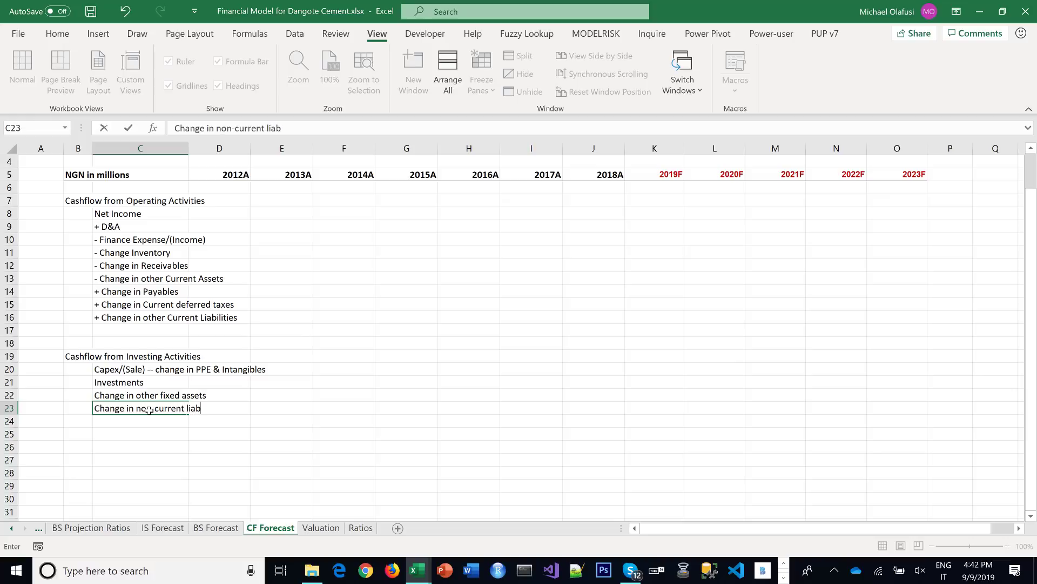
key("BackSpace")
key("BackSpace")
key("BackSpace")
type("ities")
left_click(218, 130)
type("other")
key("Return")
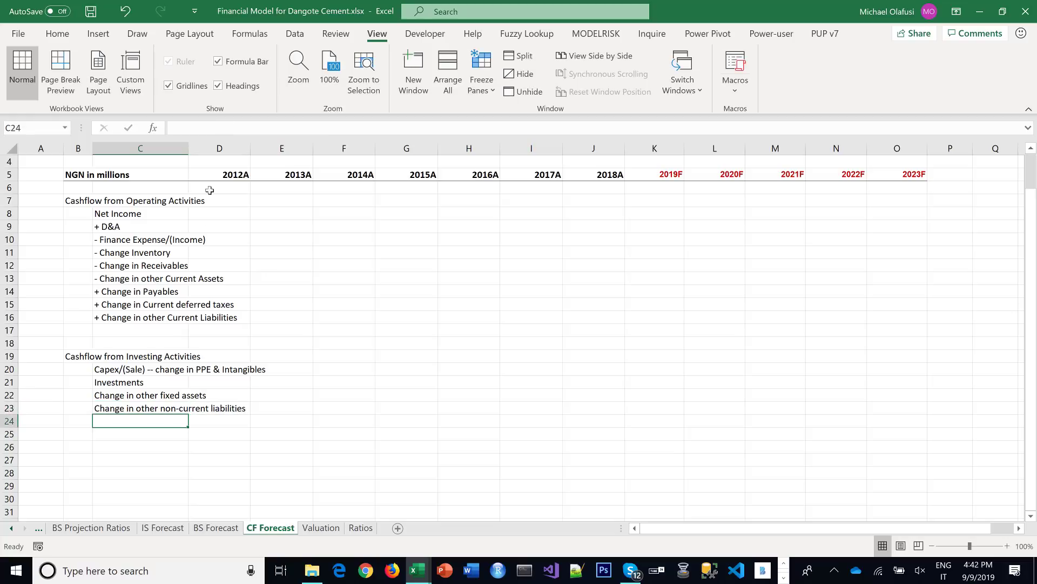
Enter the section heading "Cashflow from Financing Activities" in B26
left_click(142, 446)
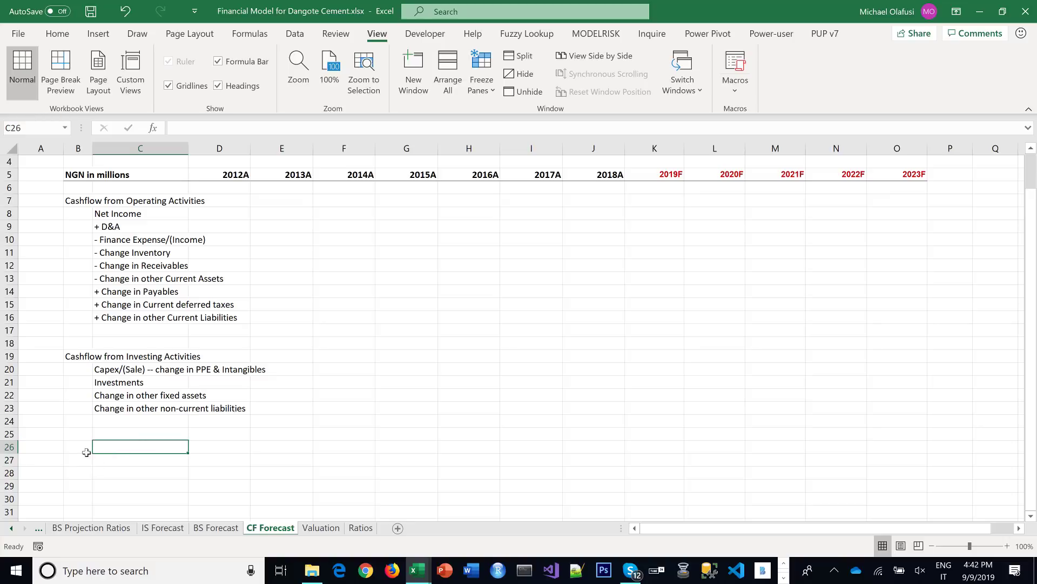
left_click(82, 448)
type("Ca")
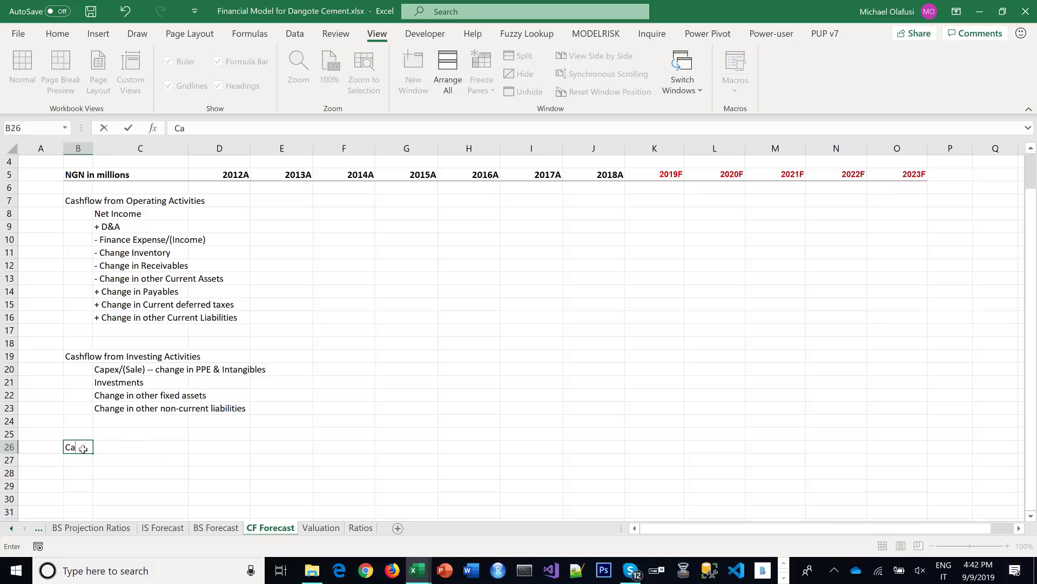
type("shflow from Fi")
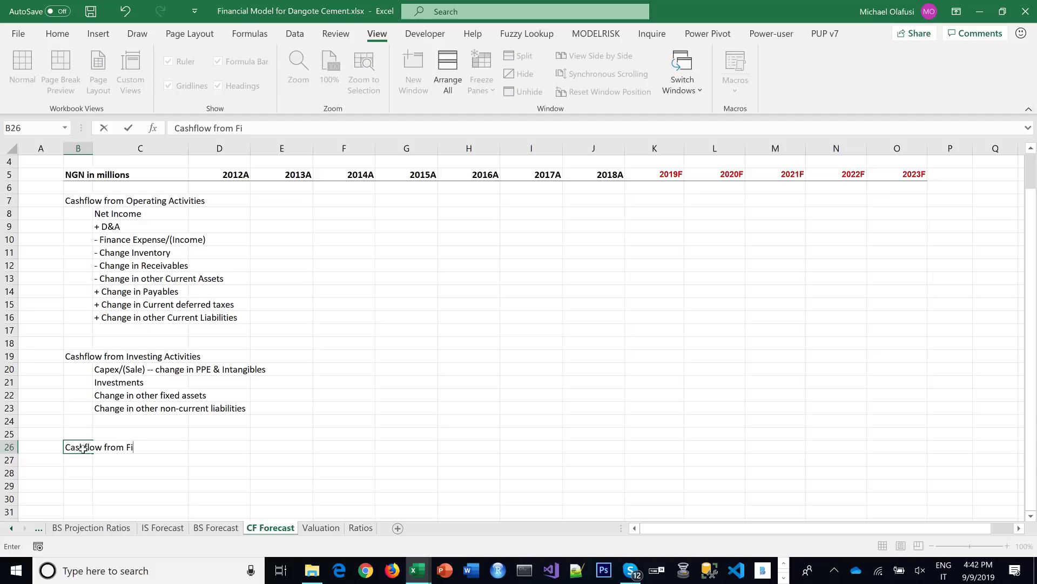
type("nancing Activities")
key("Return")
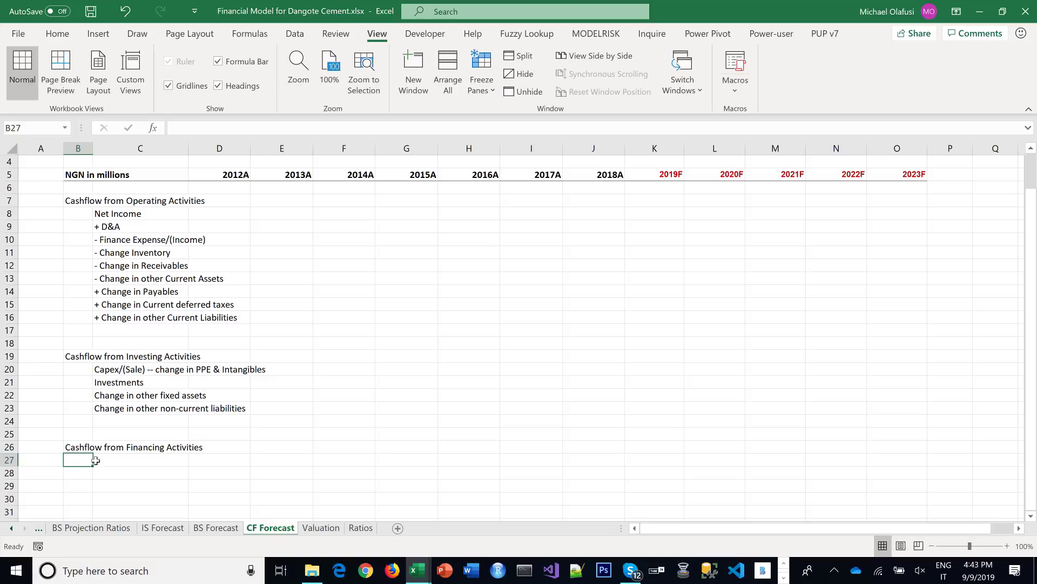
Enter the line item "Finance/Interest Expense" in C27 under the financing heading
left_click(97, 461)
type("Fi")
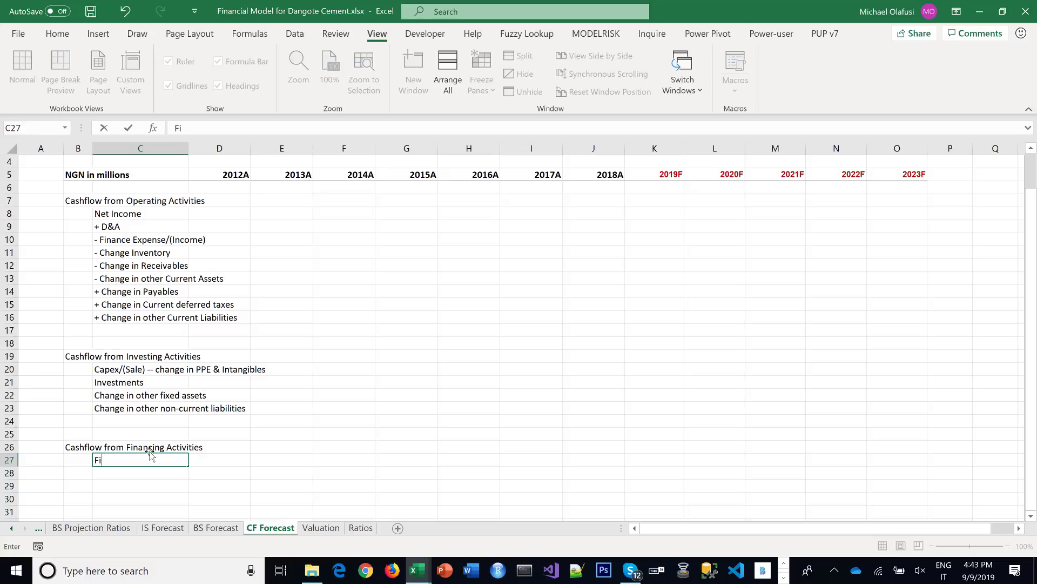
type("nance/Interest Expense")
key("Return")
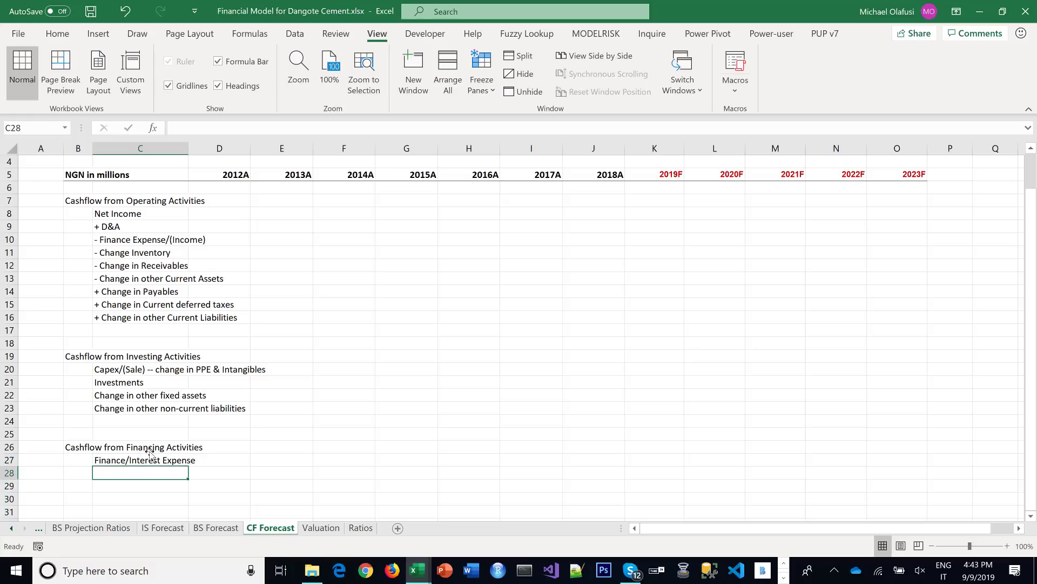
Enter the line item "Increase/(Decrease) in Debt" in C28
type("Deb")
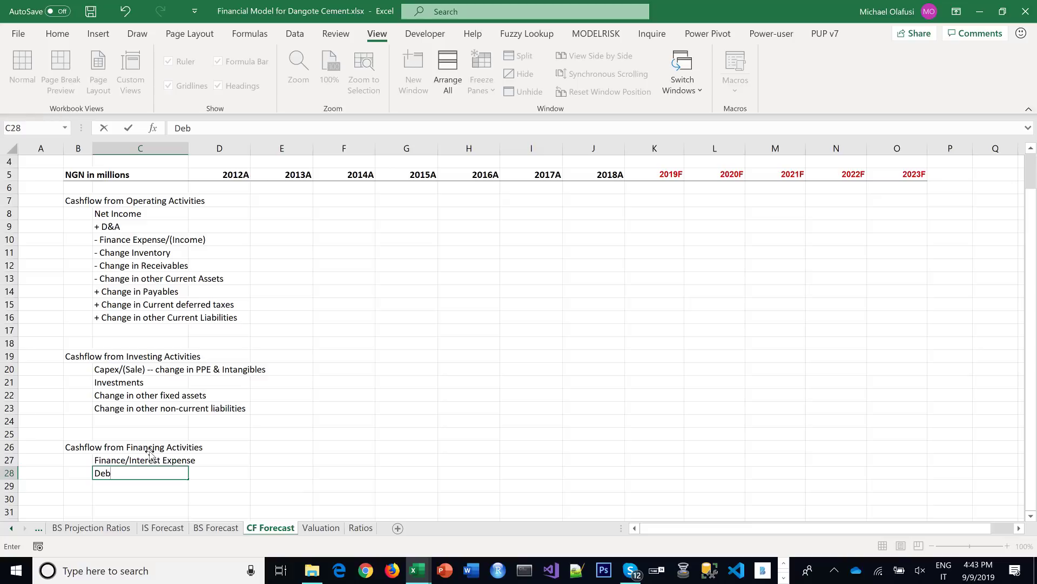
type("t Repaid")
key("BackSpace")
key("BackSpace")
key("BackSpace")
key("BackSpace")
key("BackSpace")
key("BackSpace")
key("BackSpace")
key("BackSpace")
key("BackSpace")
key("BackSpace")
type("Increase/(Dec")
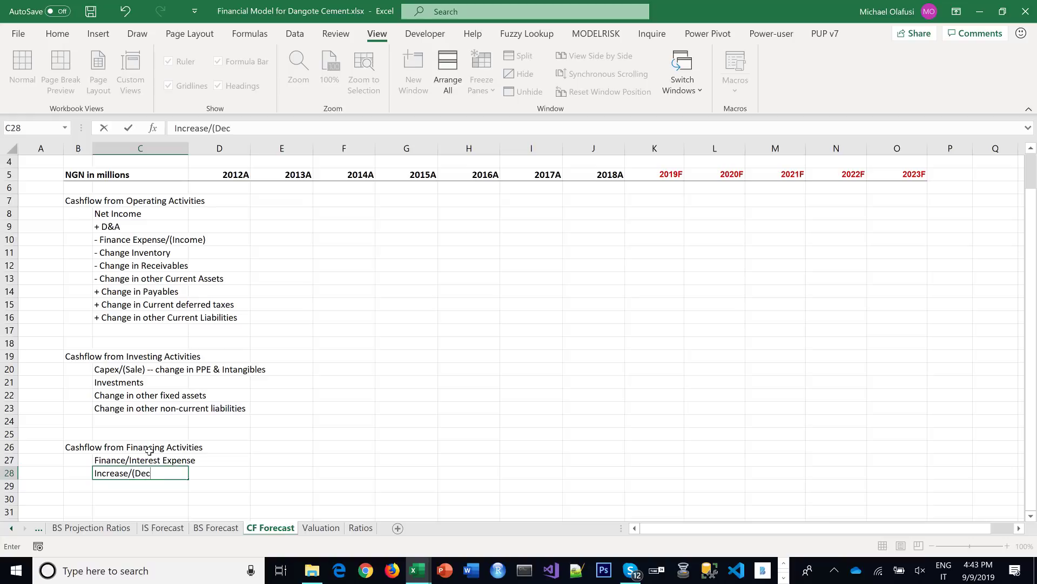
type("rease) in Debt")
key("Return")
Enter the line item "Shares Issuance/(Buyout)" in C29 of the financing section
scroll(125, 367, "down", 1)
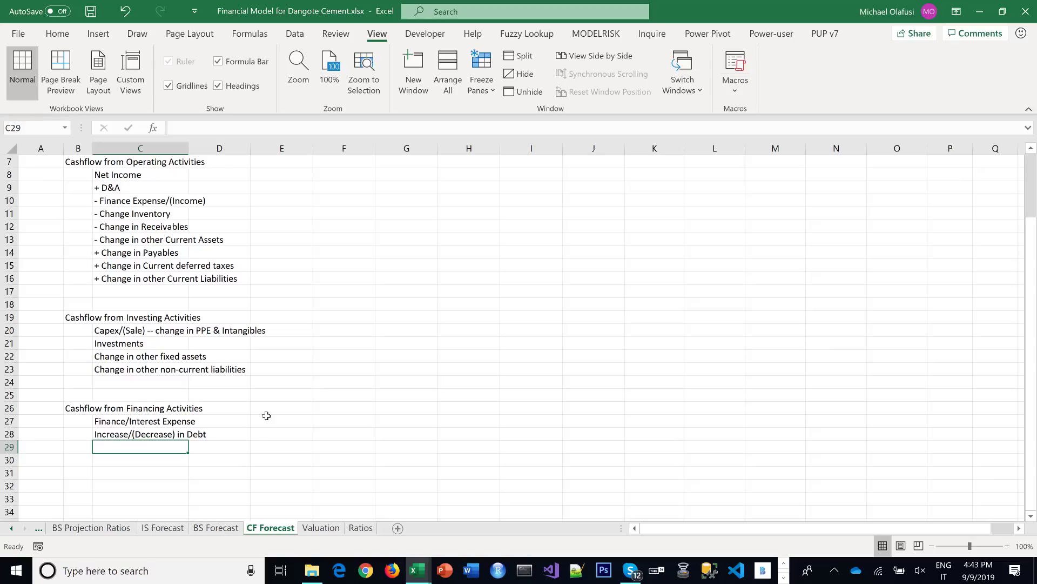
type("Issue")
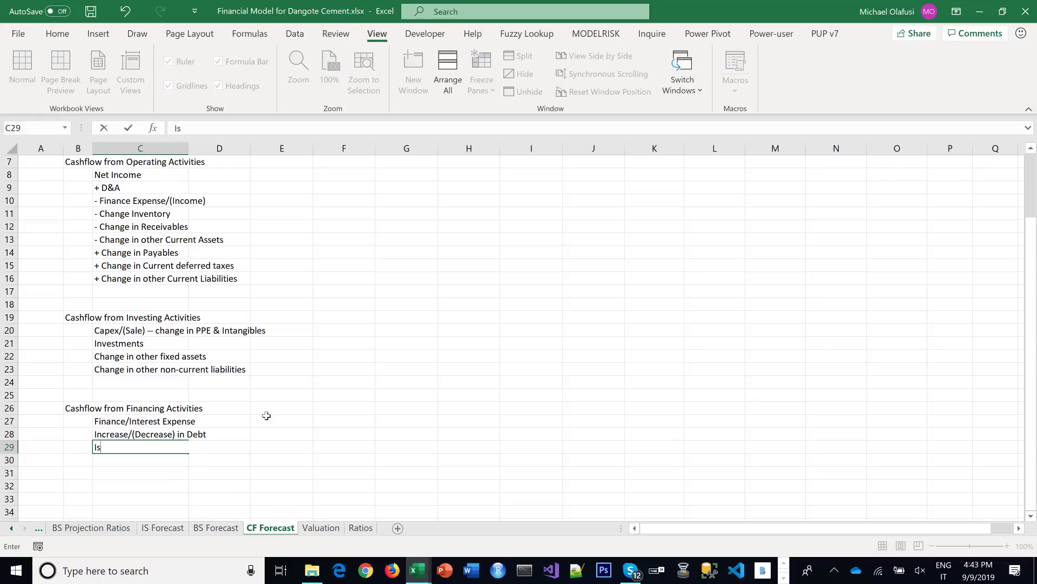
key("BackSpace")
key("BackSpace")
key("BackSpace")
key("BackSpace")
type("Share")
key("BackSpace")
key("BackSpace")
key("BackSpace")
key("BackSpace")
key("BackSpace")
type("Eqy")
key("BackSpace")
type("uity ACpita")
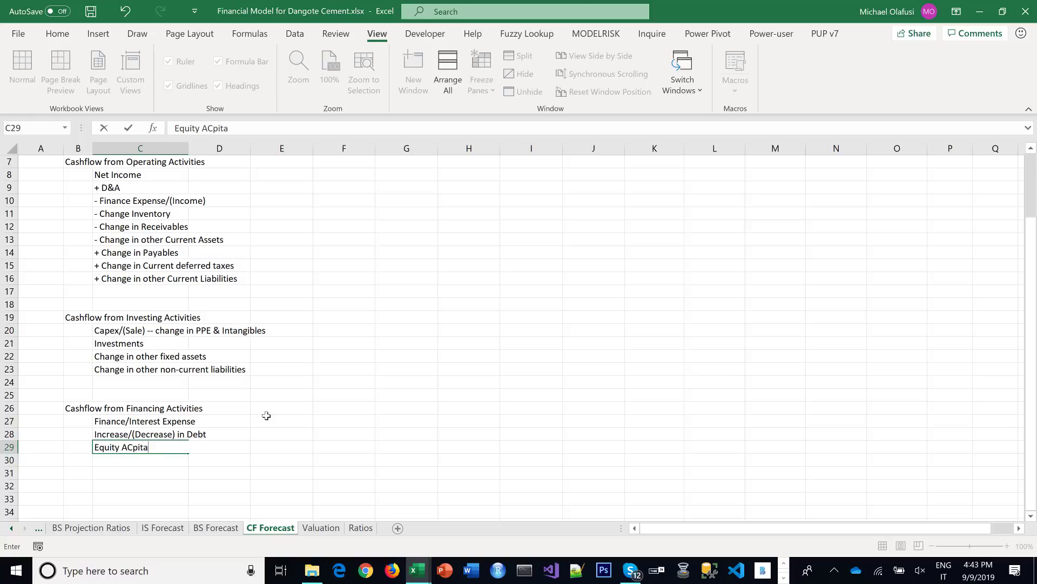
key("BackSpace")
key("BackSpace")
key("BackSpace")
key("BackSpace")
key("BackSpace")
key("BackSpace")
key("BackSpace")
key("BackSpace")
key("BackSpace")
key("BackSpace")
key("BackSpace")
key("BackSpace")
type("Shares")
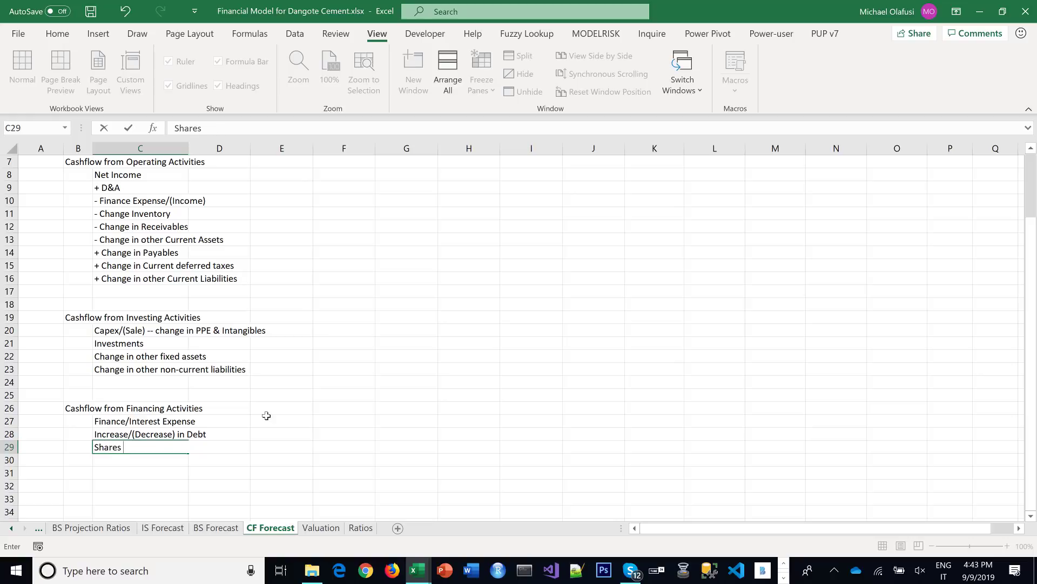
type(" Issuance/(Buyout")
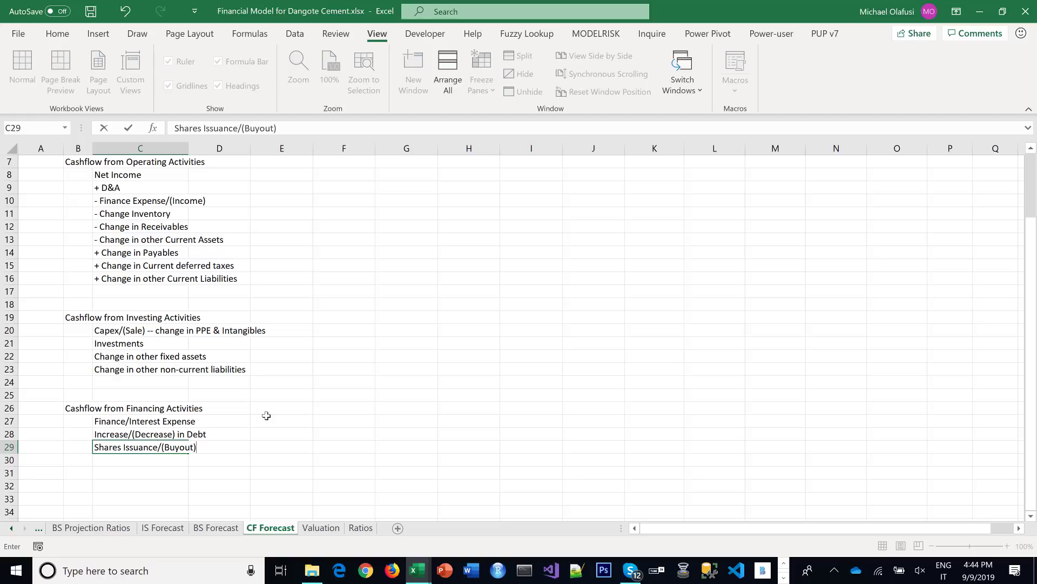
key("Return")
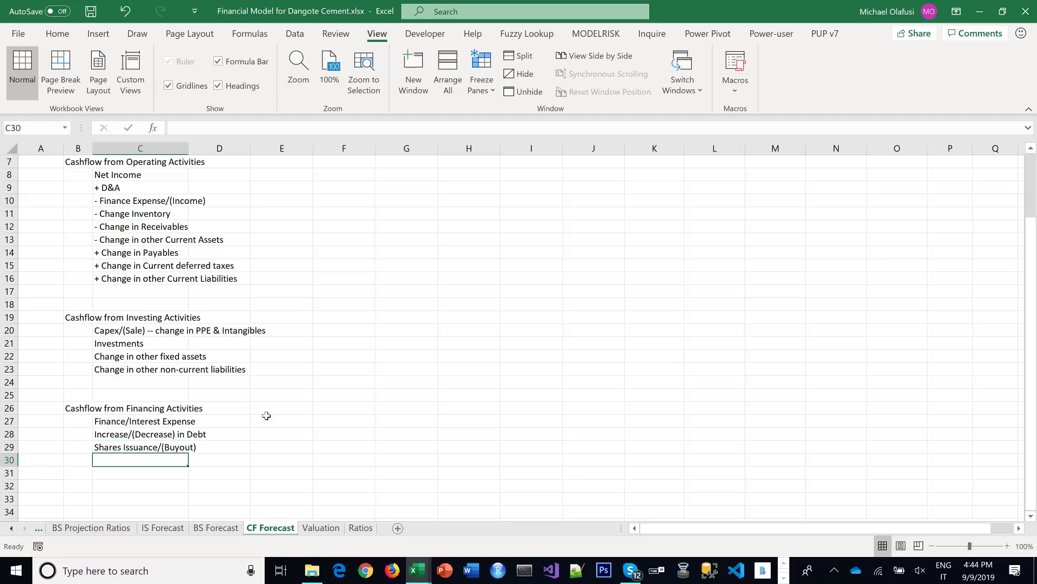
Enter "Changes in Other Equity Items" in C30 of CF Forecast, checking it against the equity rows on the BS Forecast sheet
left_click(228, 528)
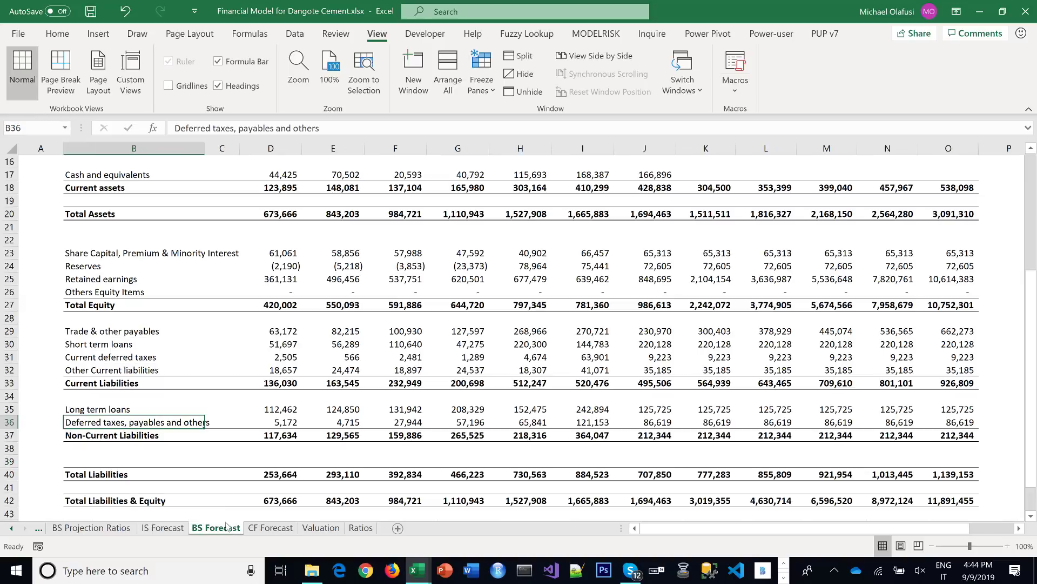
scroll(228, 404, "down", 1)
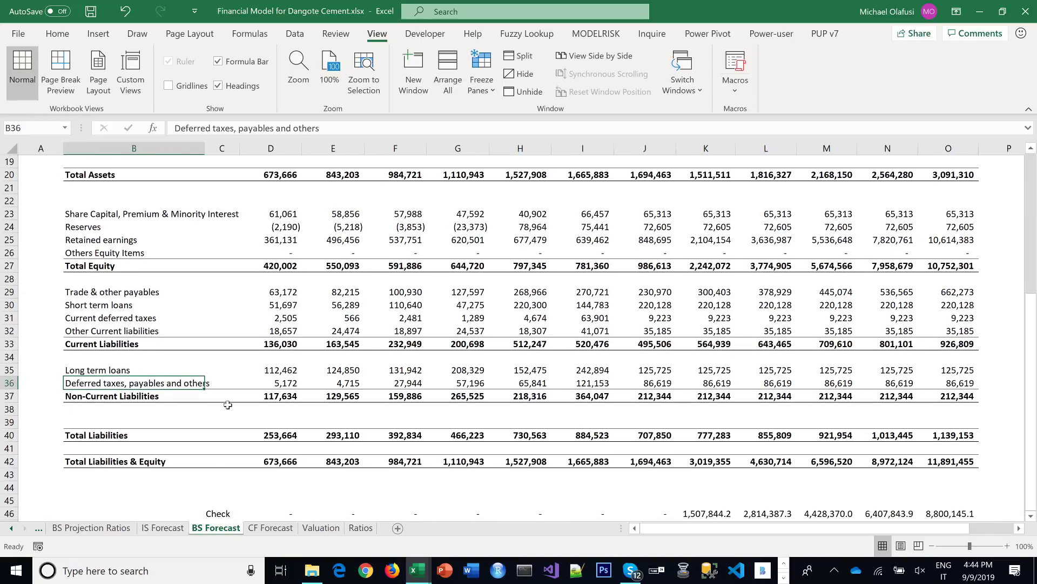
scroll(227, 404, "up", 1)
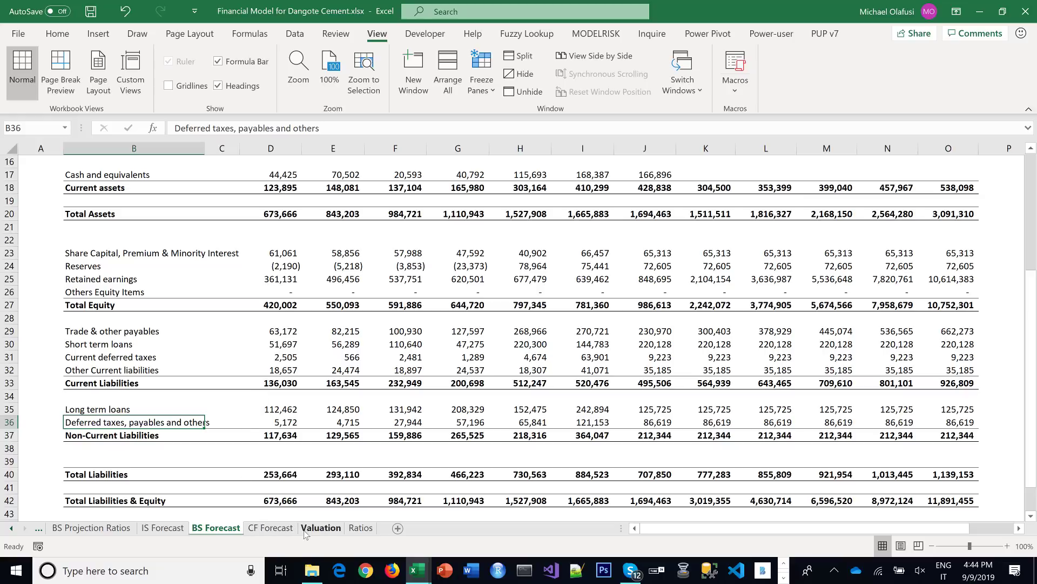
left_click(276, 534)
type("CHange")
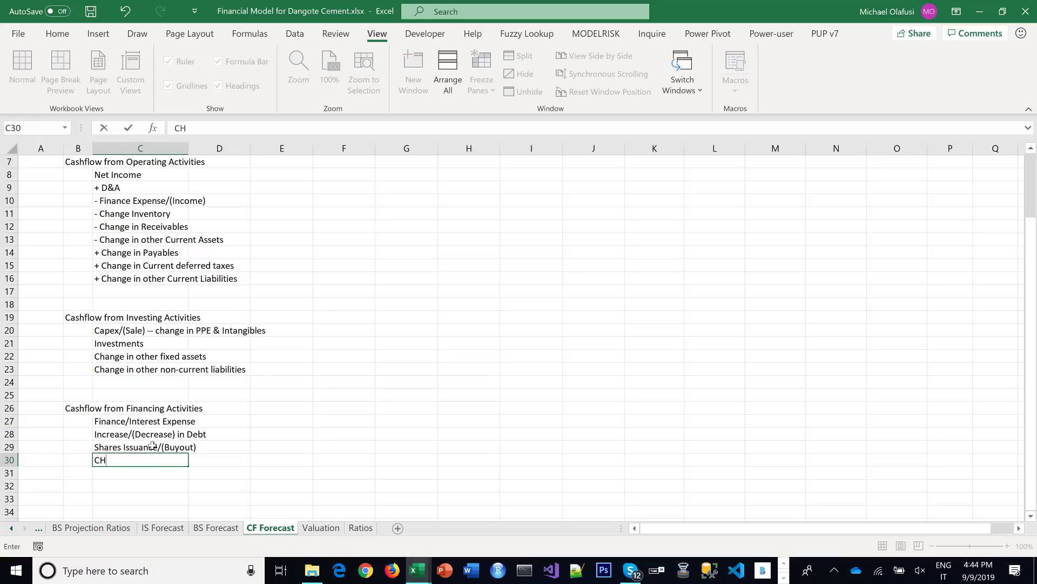
key("BackSpace")
key("BackSpace")
key("BackSpace")
key("BackSpace")
key("BackSpace")
type("hanges in O")
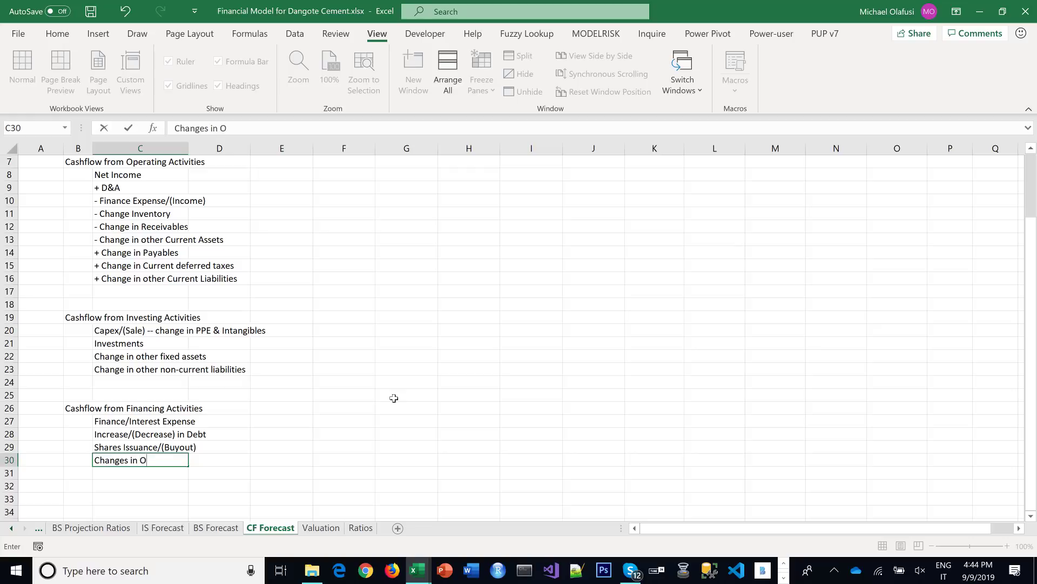
type("ther Equity Items")
key("Return")
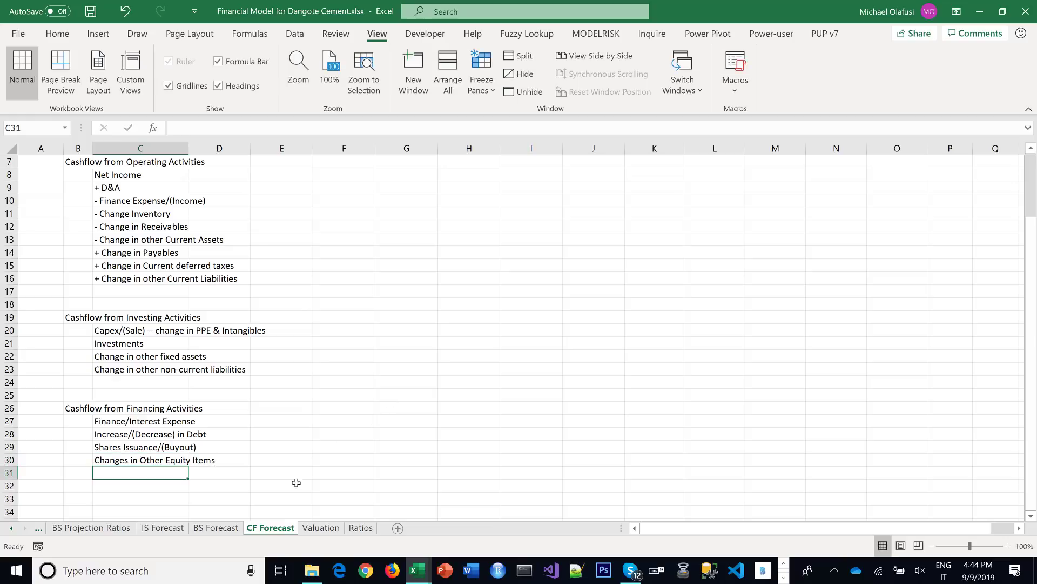
left_click(215, 527)
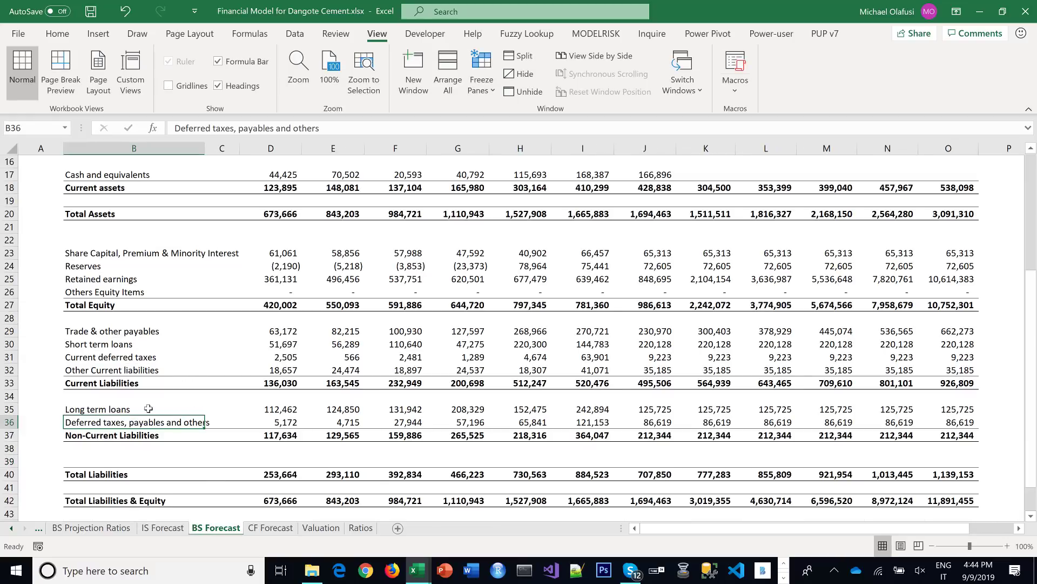
left_click_drag(99, 266, 106, 294)
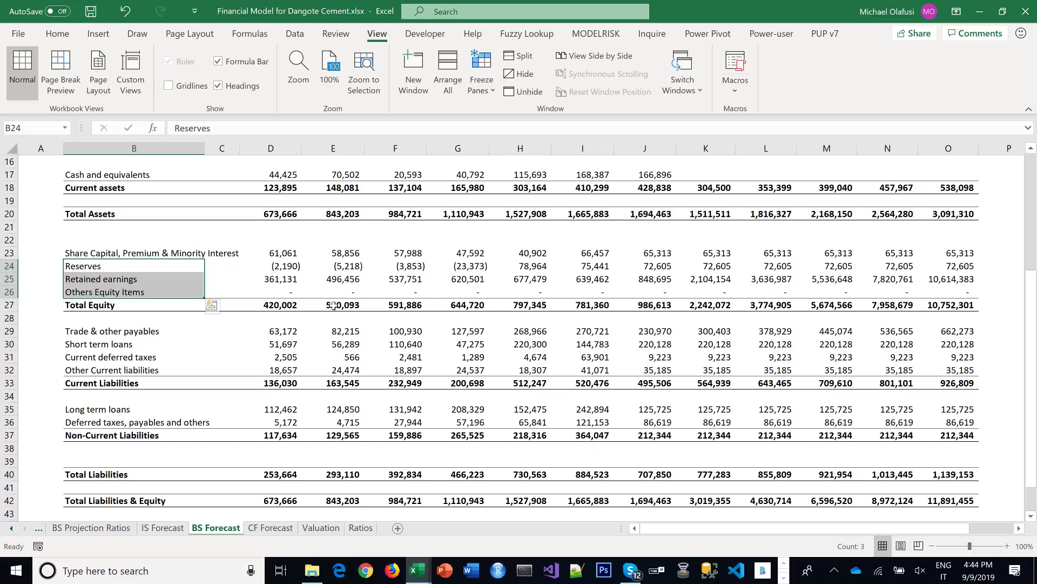
left_click(271, 527)
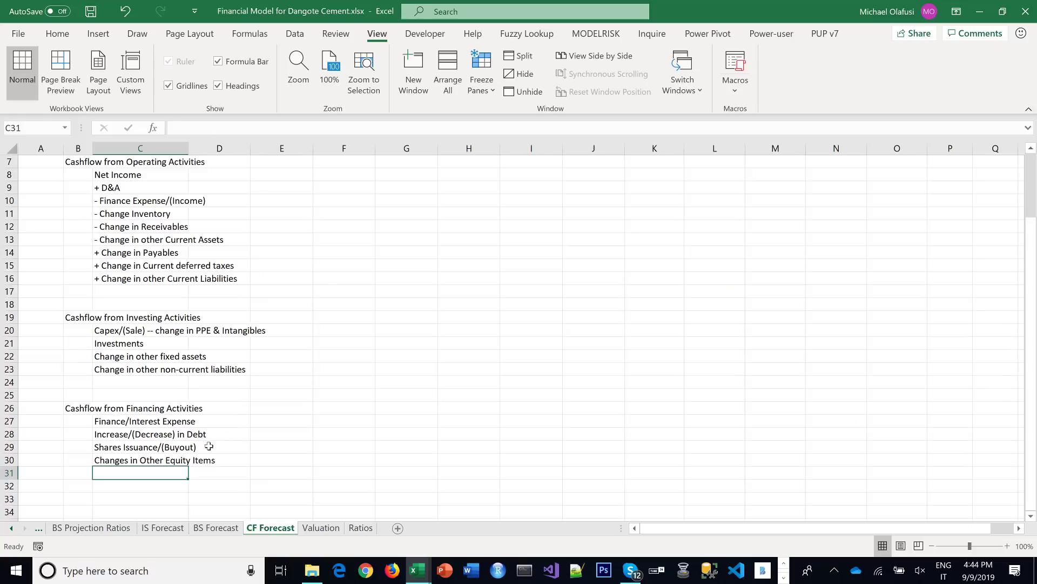
Enter the total label "Net Cashflow" in B33, below the financing section
scroll(264, 400, "down", 1)
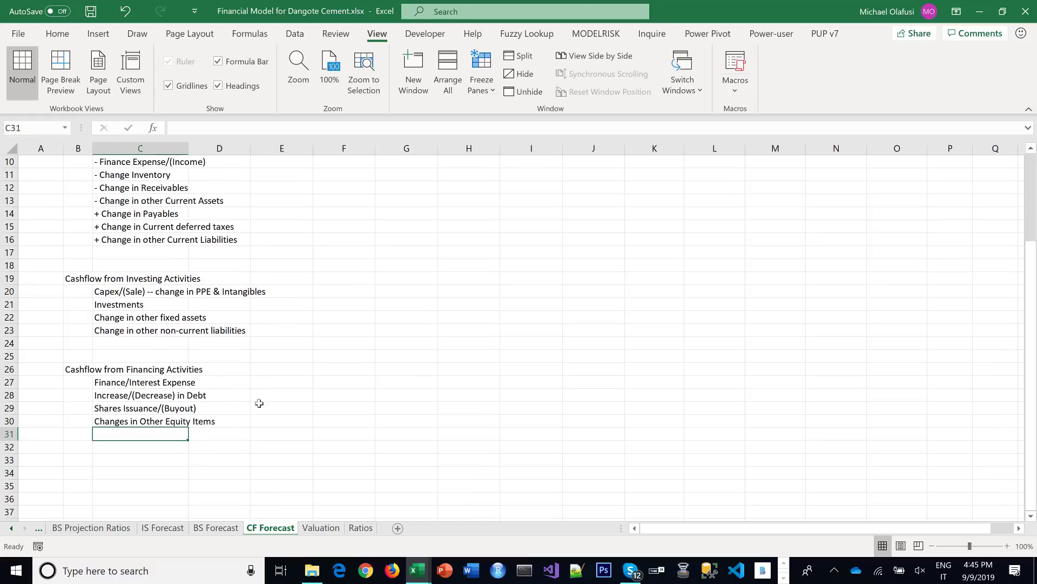
left_click(82, 459)
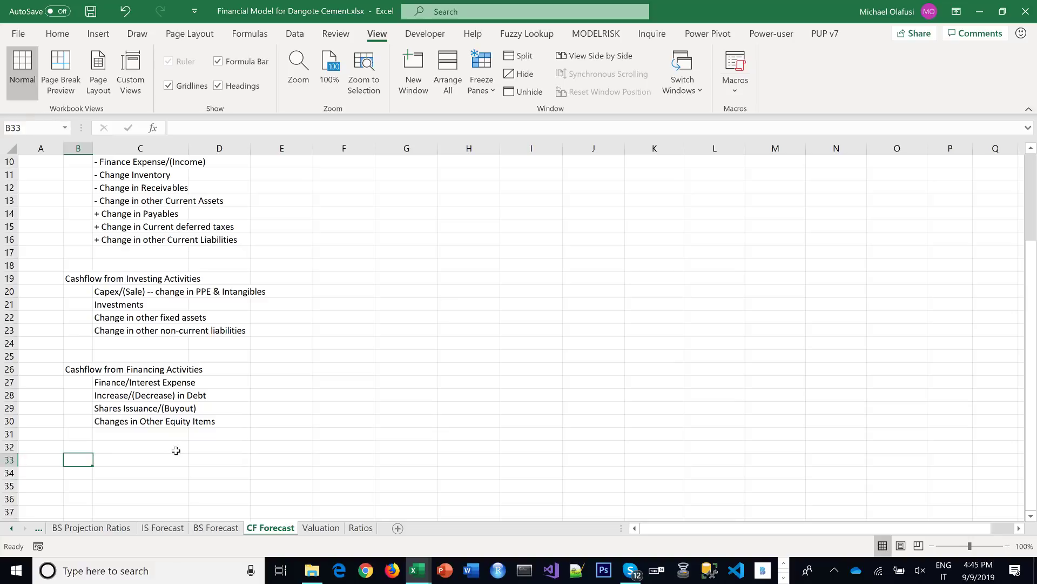
type("Net Ca")
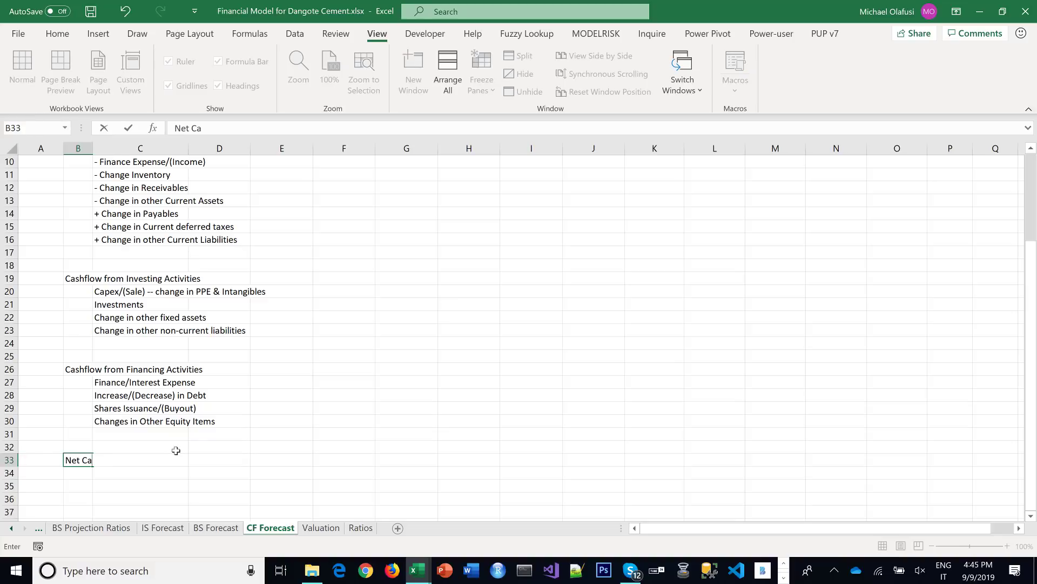
type("shflwow")
key("Return")
key("Up")
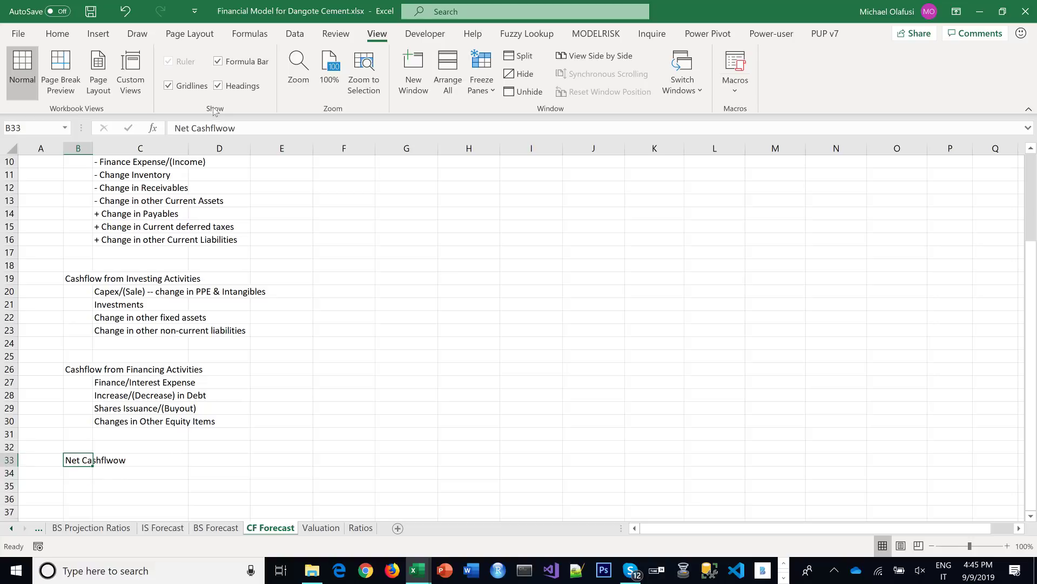
left_click(224, 125)
key("BackSpace")
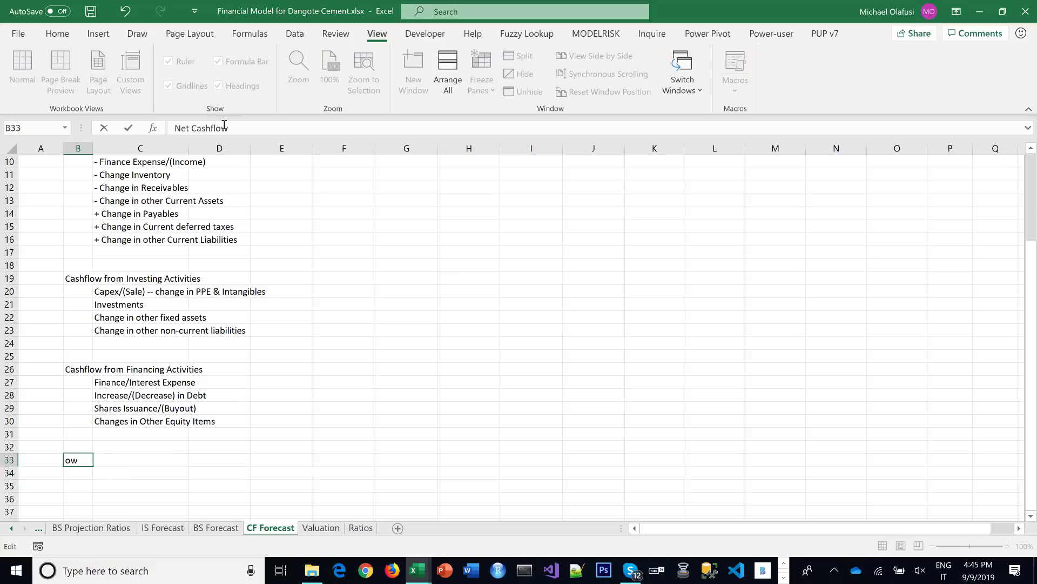
key("Return")
scroll(246, 273, "down", 1)
left_click(75, 420)
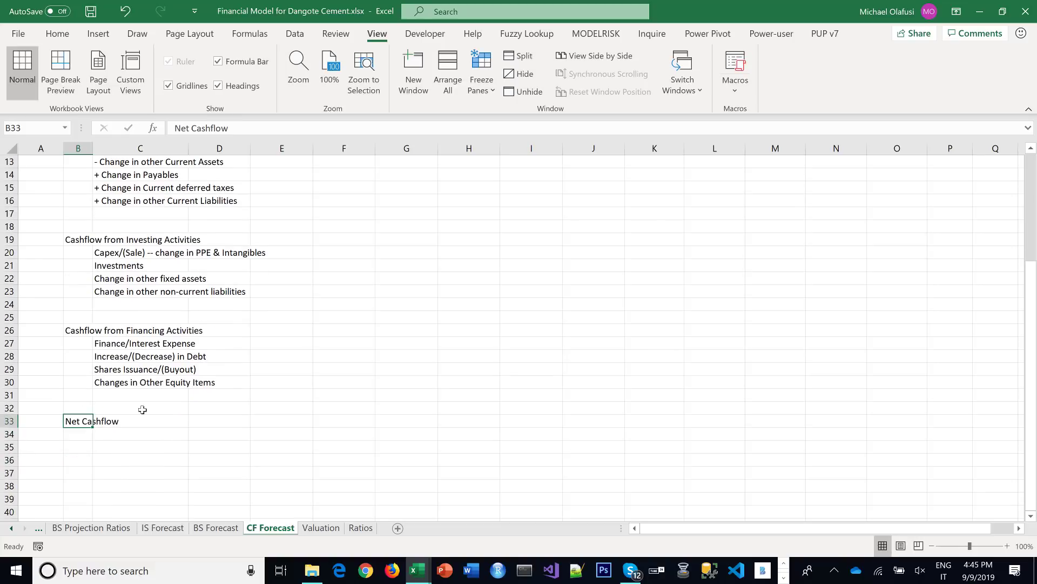
Enter the labels "Opening Cashflow" in B36 and "Closing Cash" in B37
scroll(186, 399, "down", 1)
left_click(84, 418)
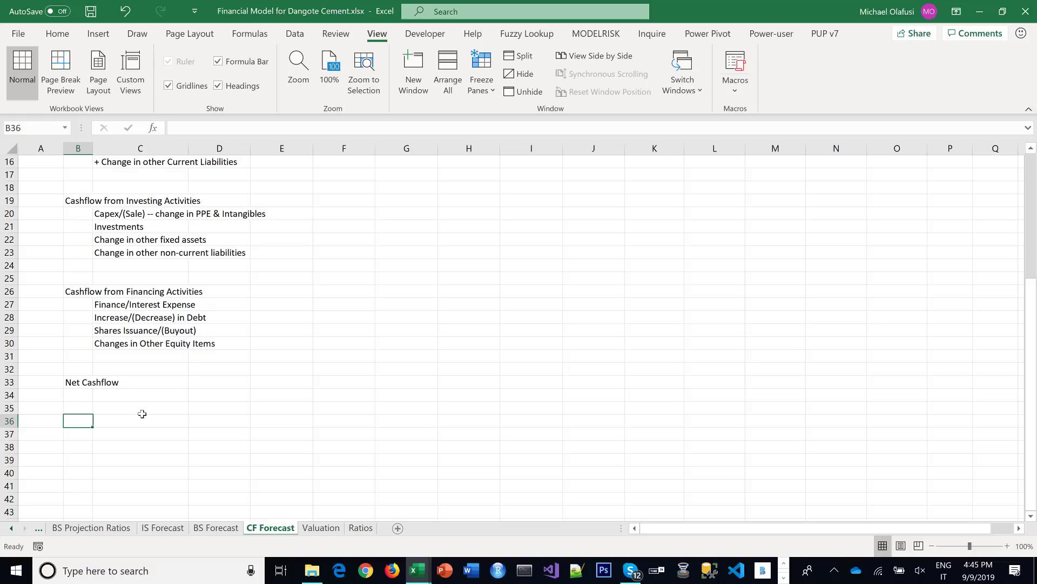
type("Opening Cas")
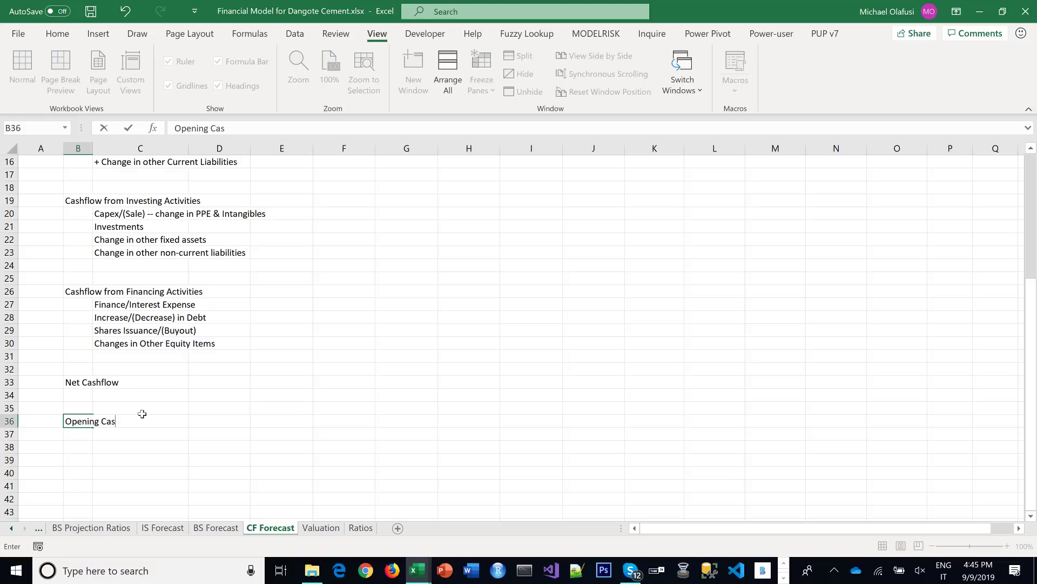
type("hflow")
key("Return")
type("C")
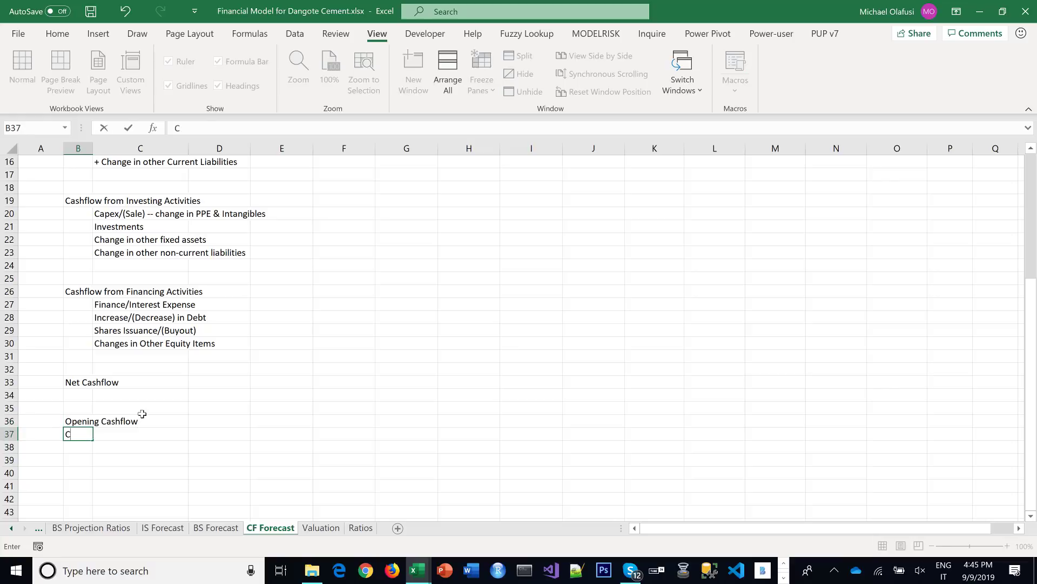
type("losing Cash")
key("Return")
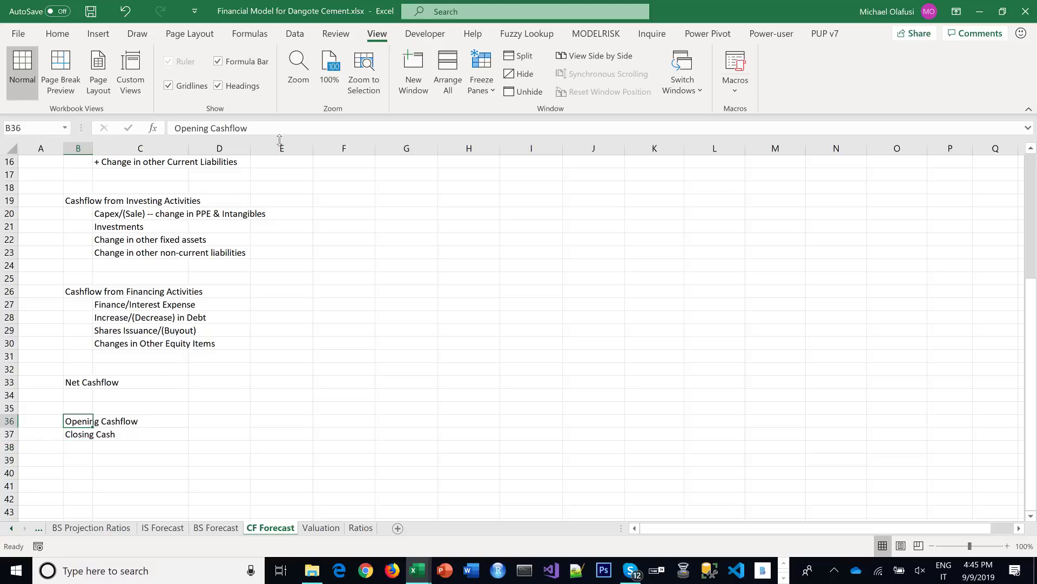
Shorten the label in B36 to "Opening Cash"
left_click_drag(233, 130, 368, 145)
key("BackSpace")
key("BackSpace")
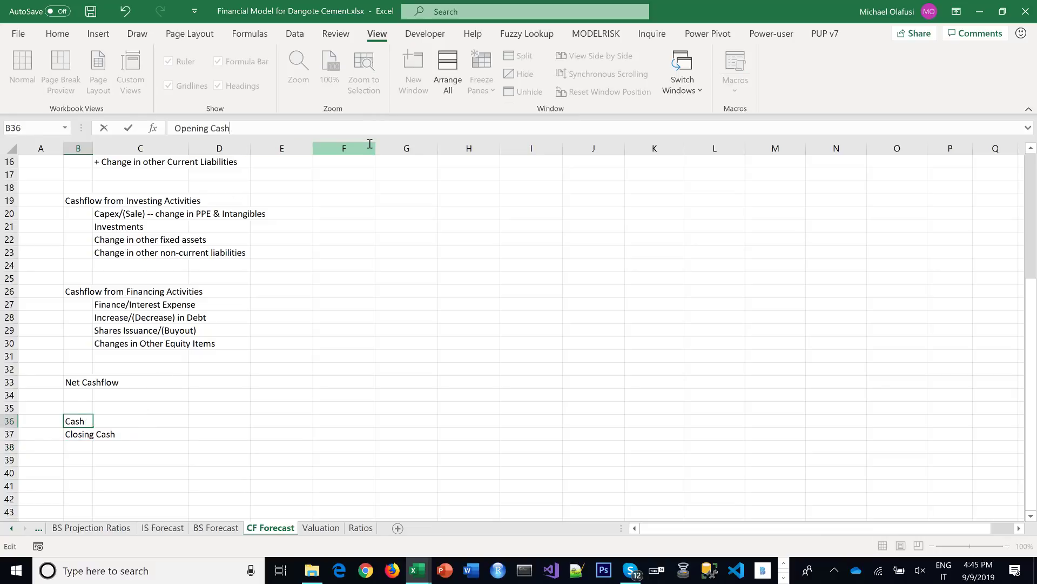
key("Return")
key("Down")
key("Down")
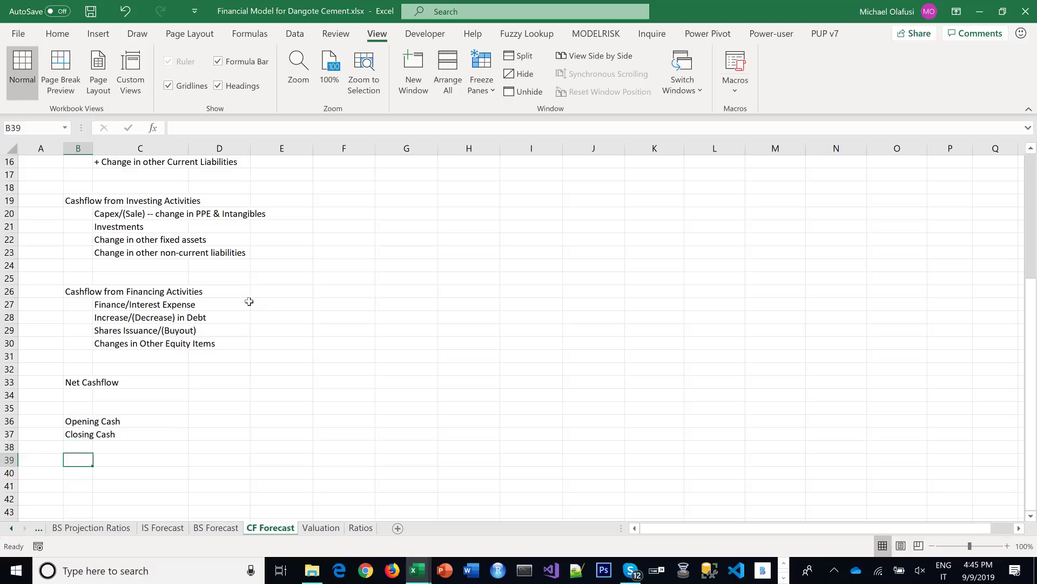
Enter the label "Check" in B39 below the closing cash line and italicize the whole row 39
type("Check")
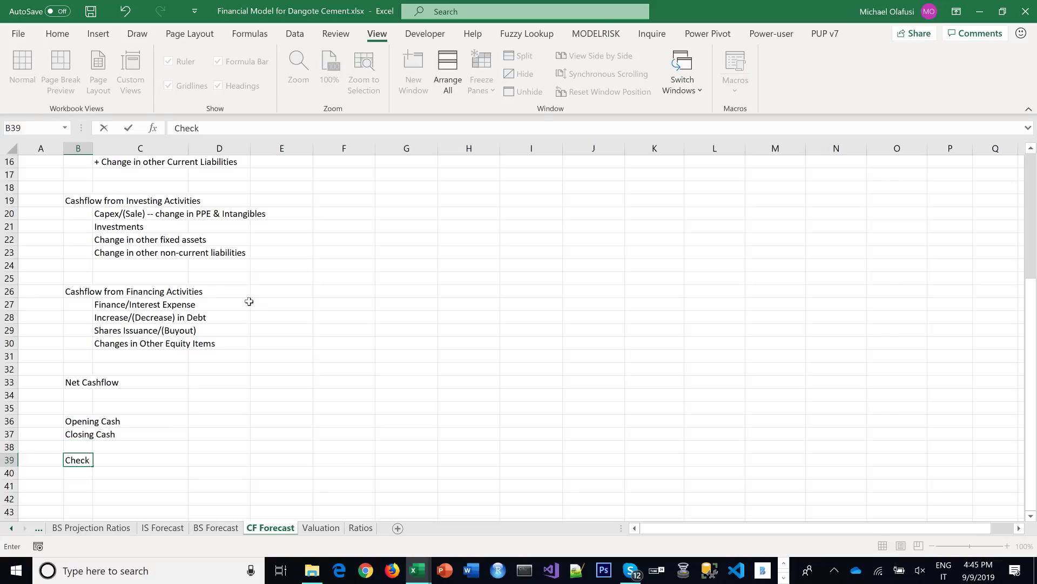
key("Return")
left_click(15, 459)
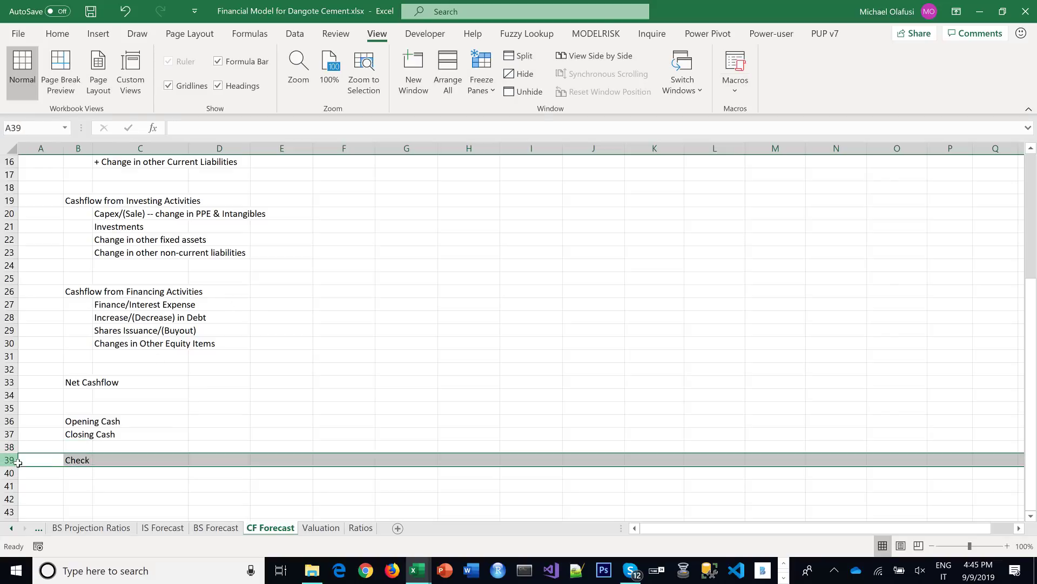
key("ctrl+i")
Enter the section heading "Unlevered Free Cashflow" in B42, below the check row
scroll(15, 459, "down", 1)
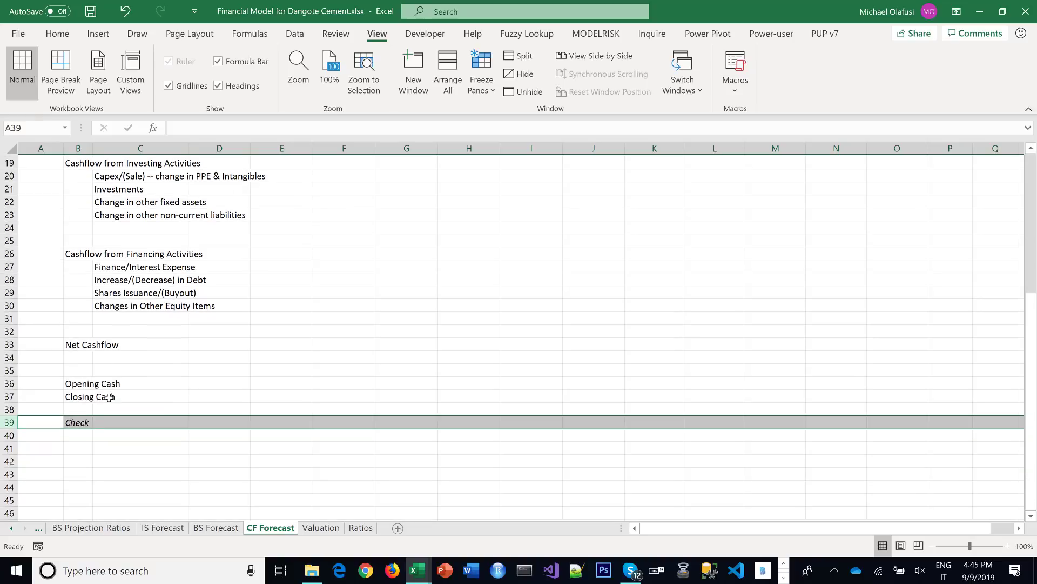
left_click(80, 462)
type("Unl")
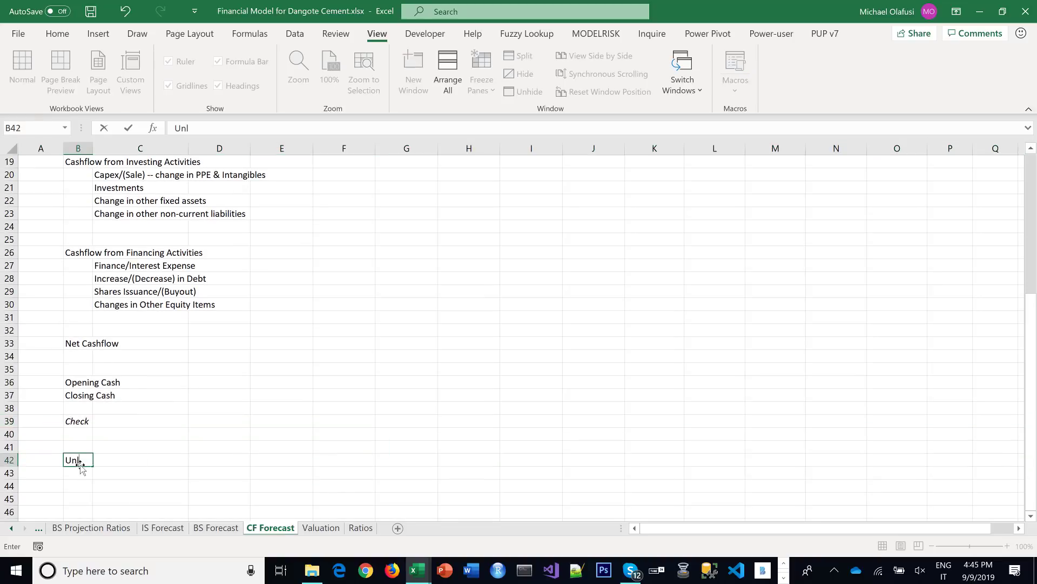
type("evered Free Casg")
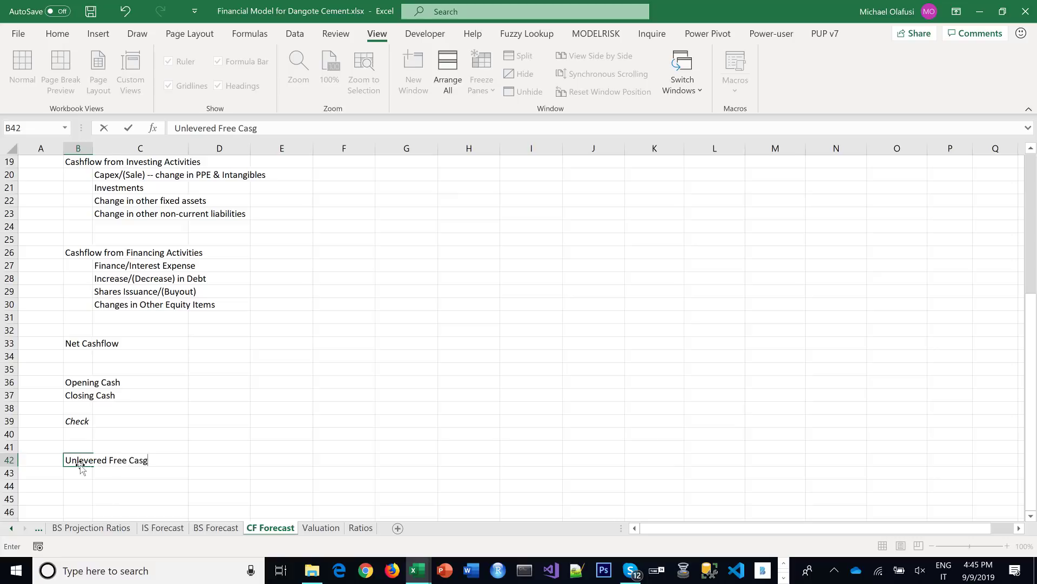
key("BackSpace")
type("hflow")
key("Return")
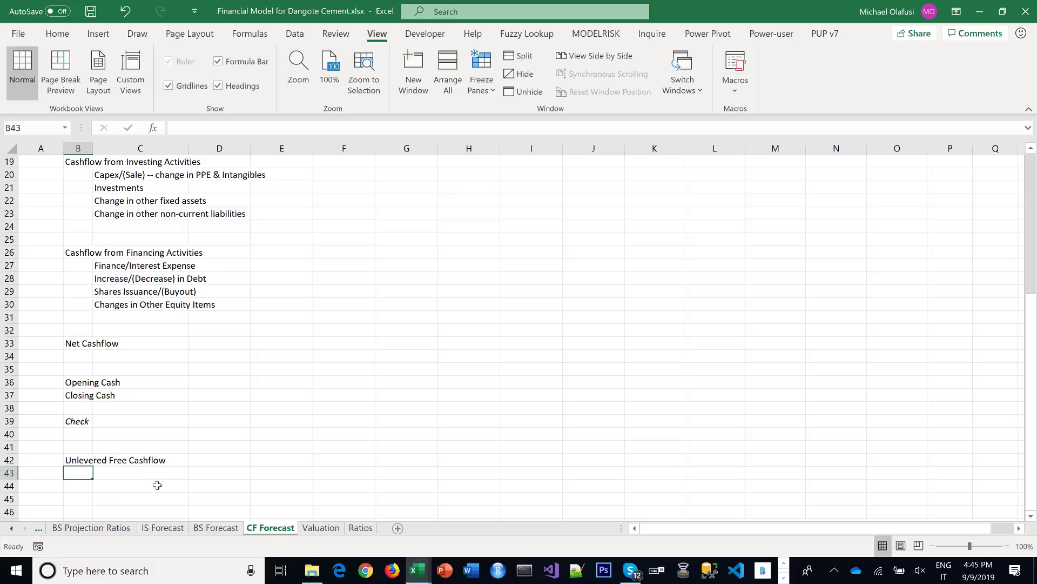
Enter the line item "Free Cashflow (Ops + Investing)" in C43, indented under the unlevered free cashflow heading
left_click(139, 473)
type("Free Cashf")
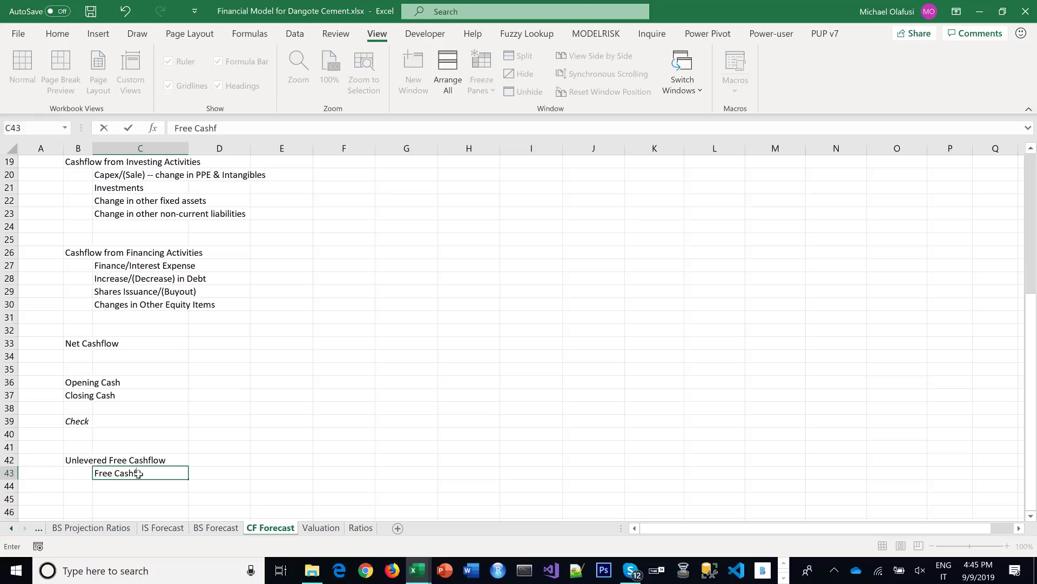
type("low (Ops ")
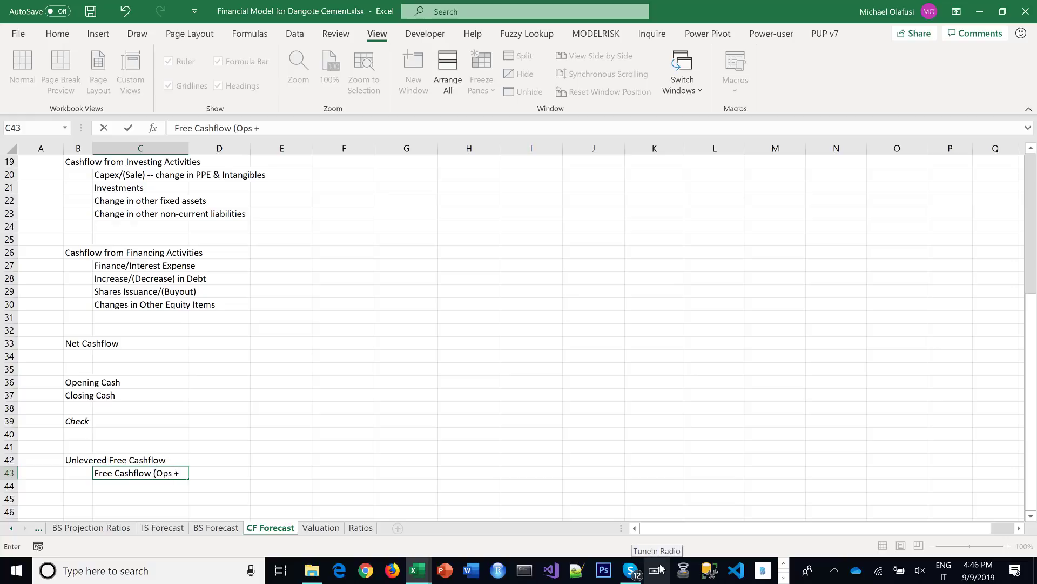
type("+ Investing)")
key("Return")
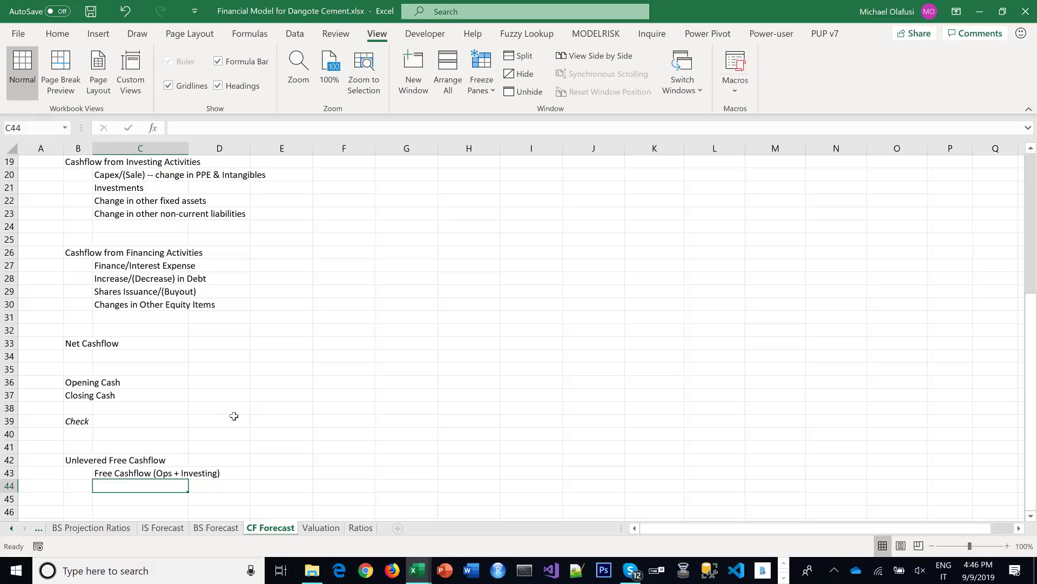
Enter the line items "EBIT" in C44 and "Tax Rate" in C45
scroll(238, 409, "down", 1)
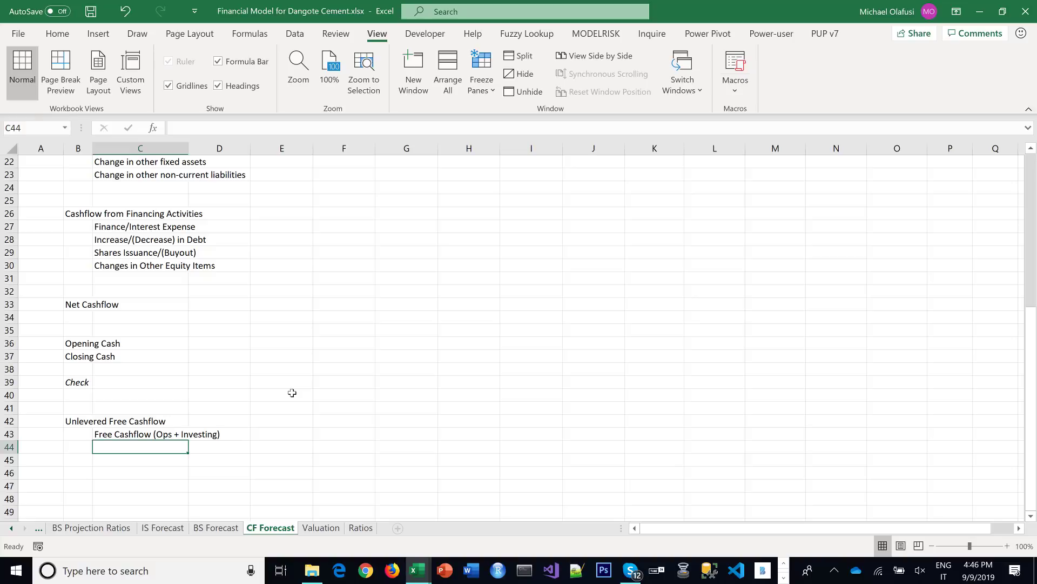
left_click(76, 421)
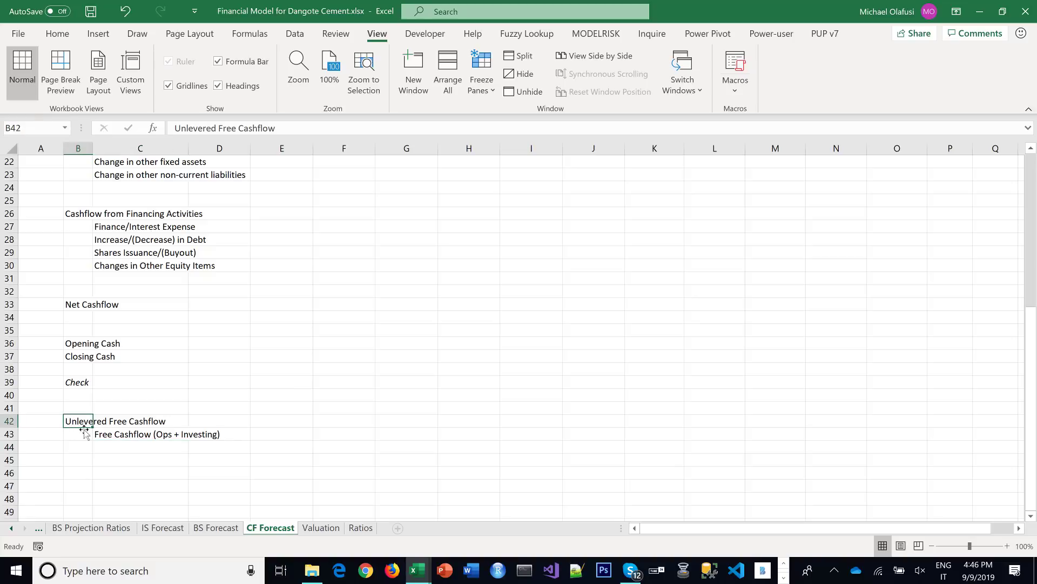
left_click(110, 448)
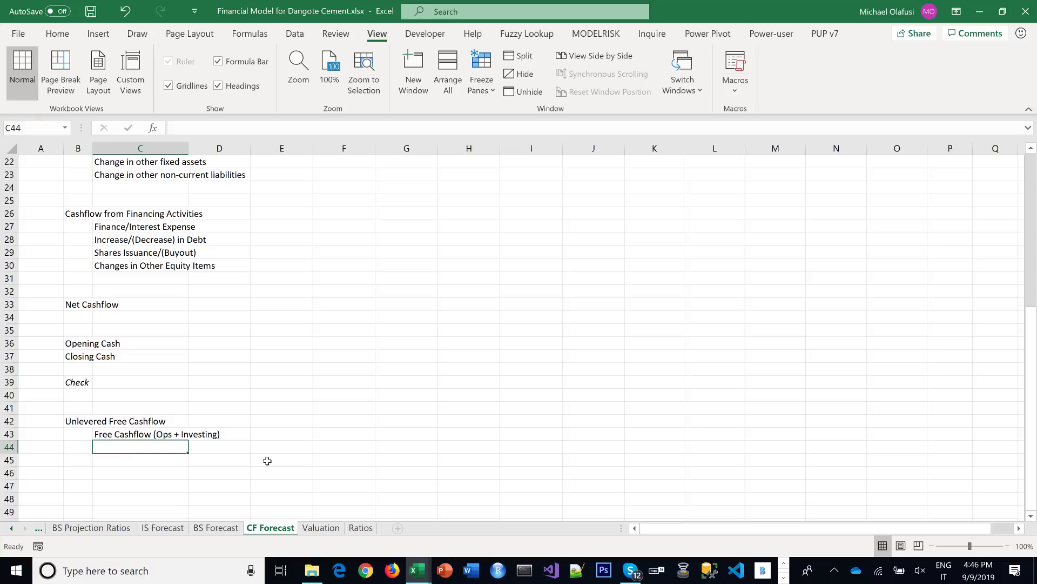
type("EB")
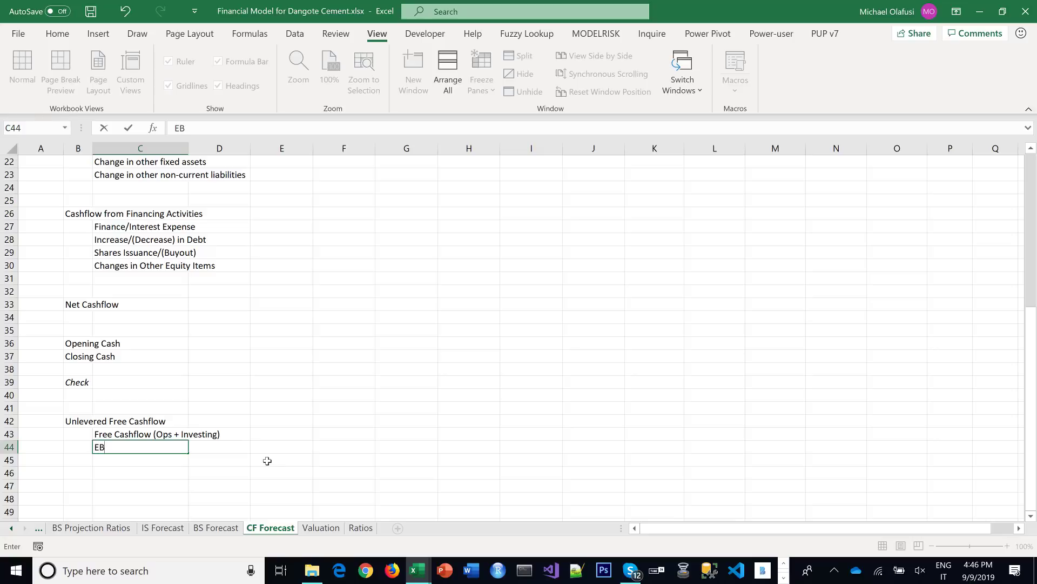
type("IT")
key("Return")
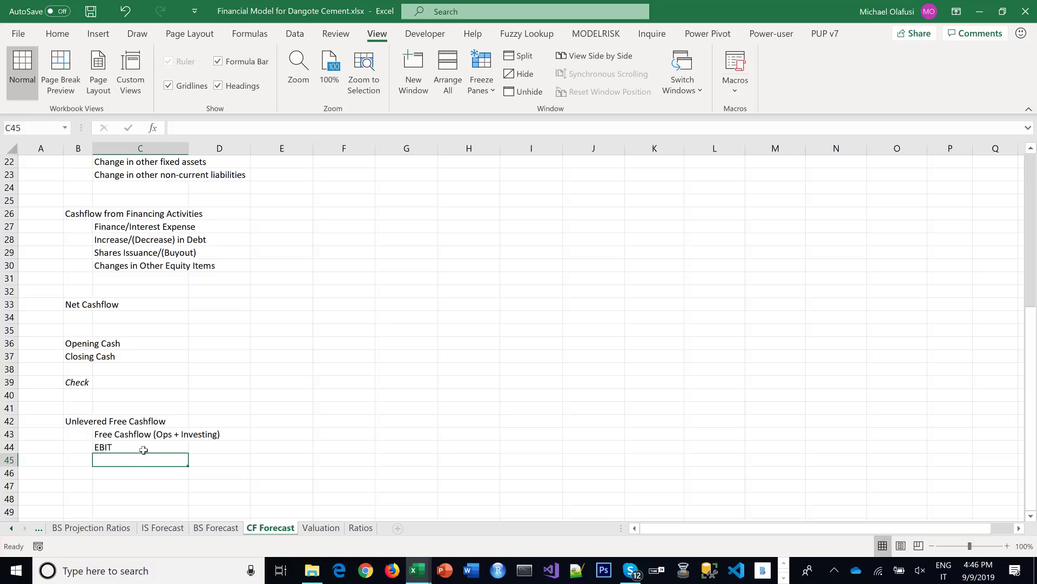
left_click(119, 443)
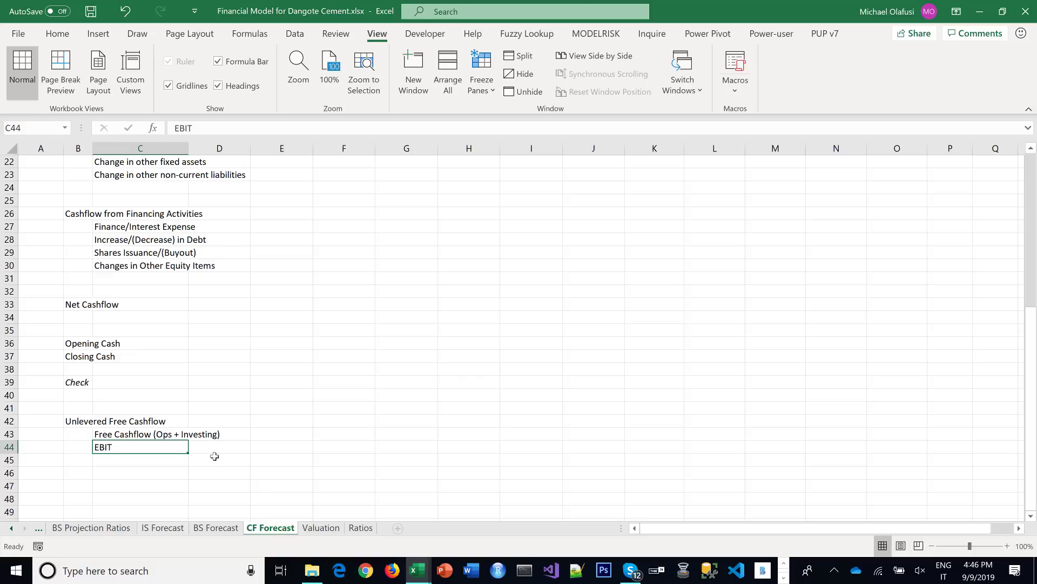
left_click(119, 457)
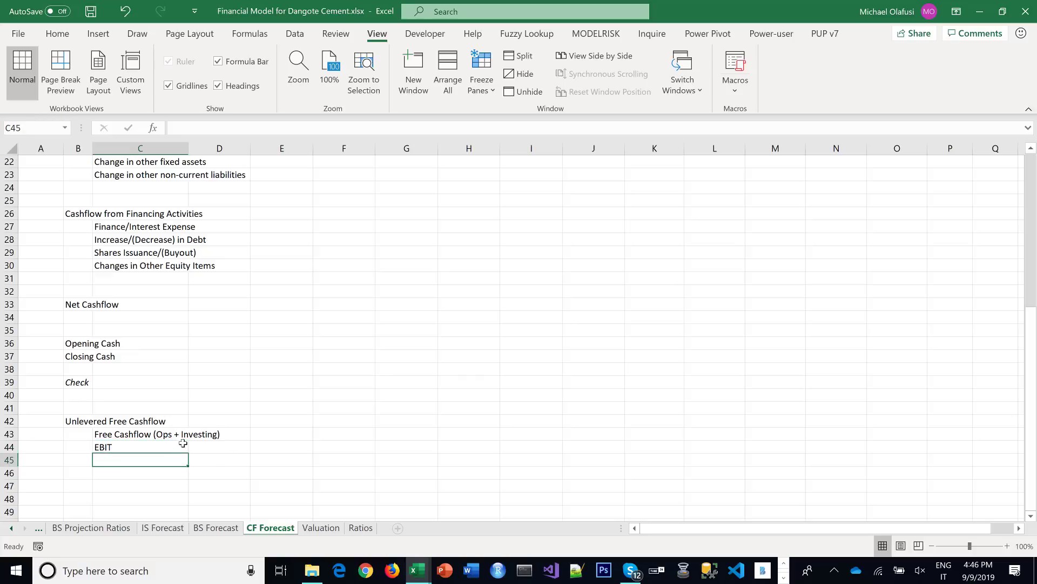
type("Tax Rate")
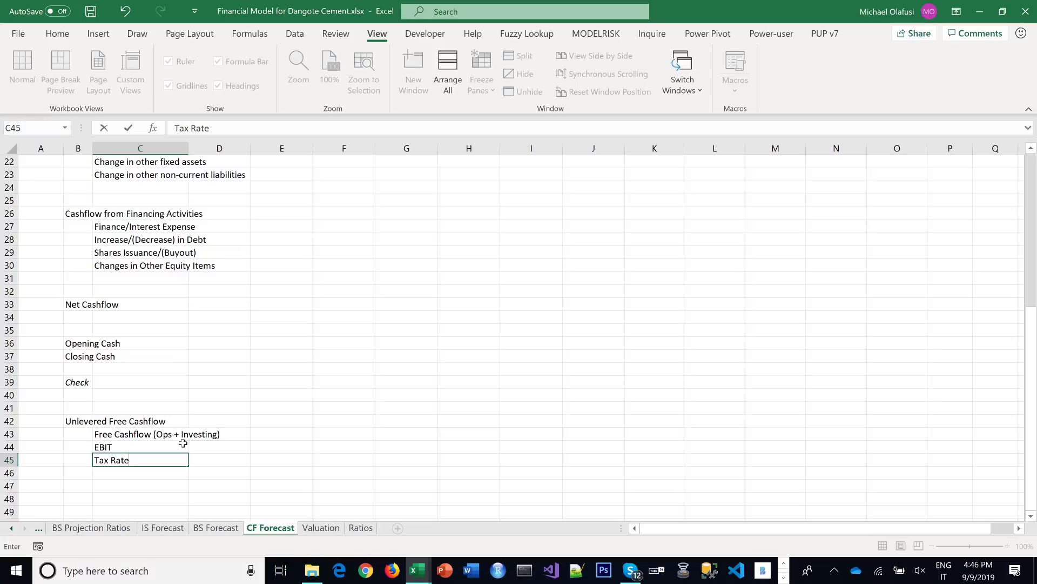
key("Return")
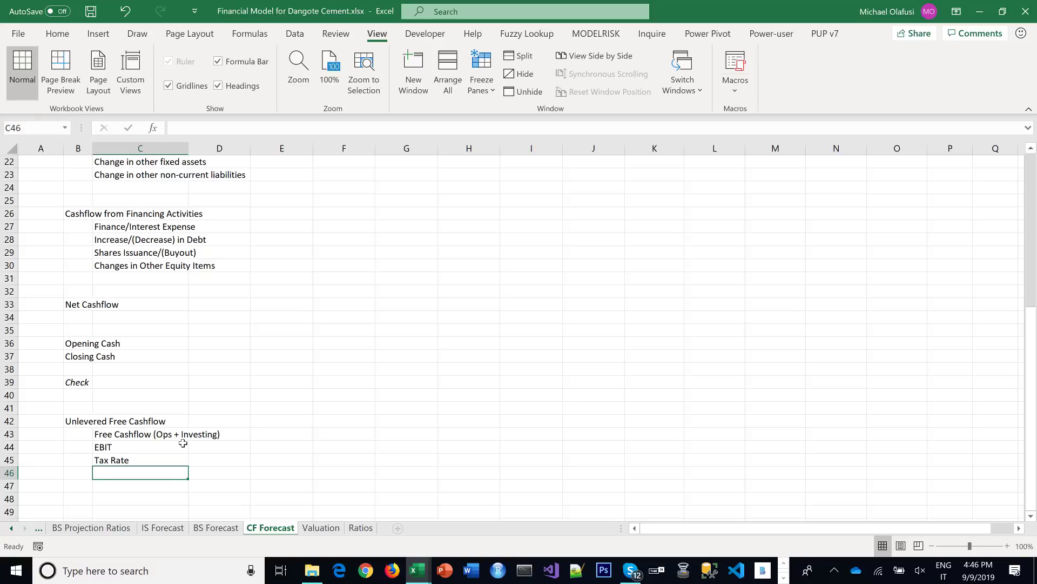
Enter the line items "Operating Tax" in C46 and "Tax Paid" in C47
type("Operati")
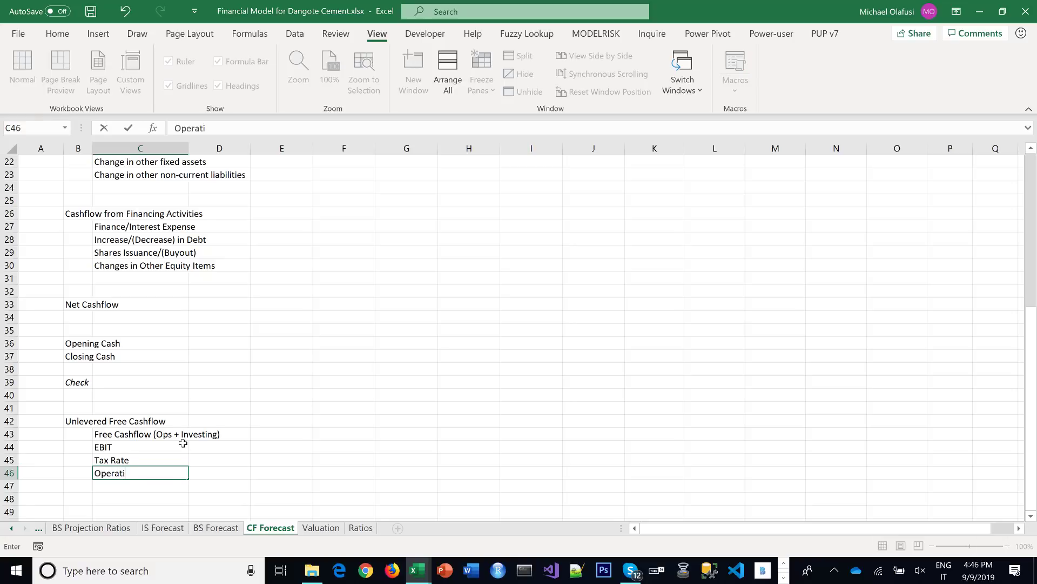
type("ng Tax")
key("Return")
type("Tax Pa")
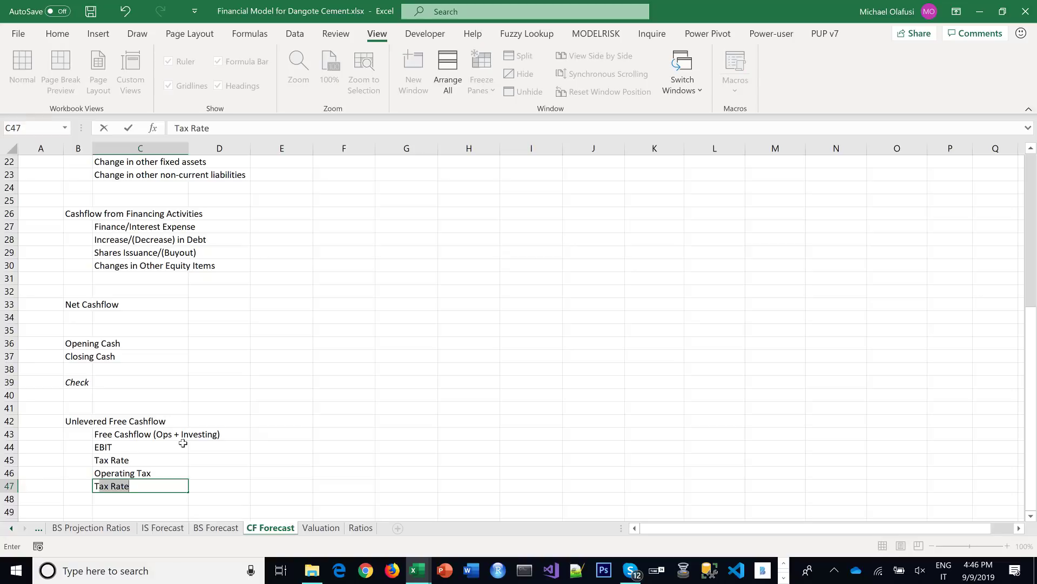
type("id")
key("Return")
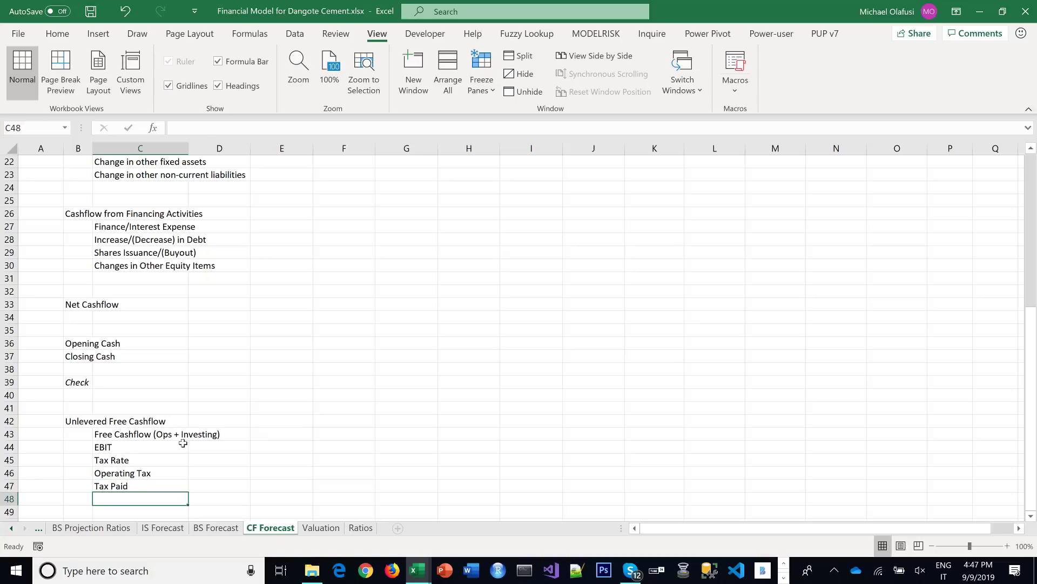
Enter the line item "- Interest Cover" as text in C48, below the tax paid line
type("'- In")
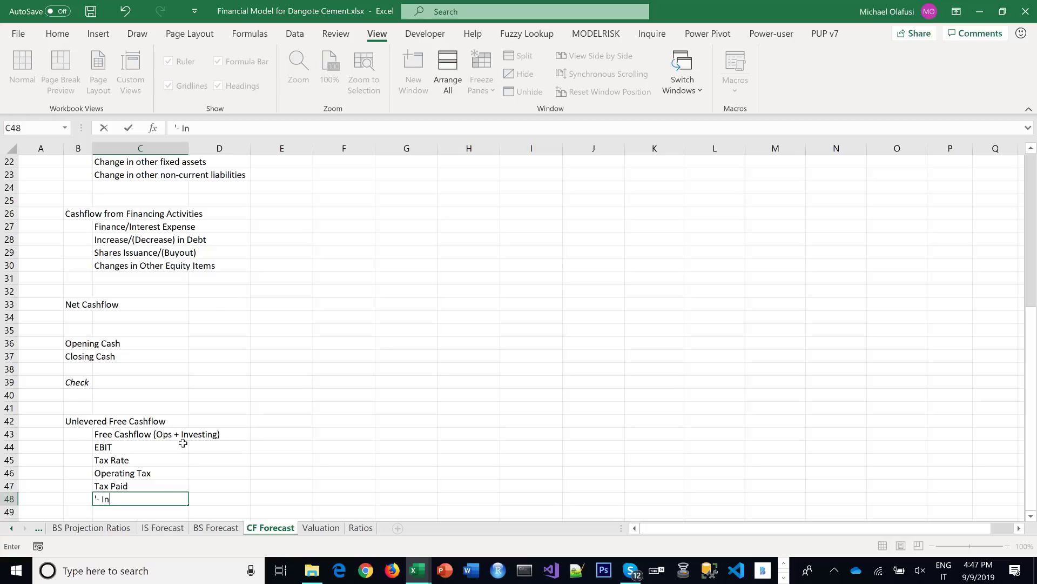
type("tere")
type("st Cover due")
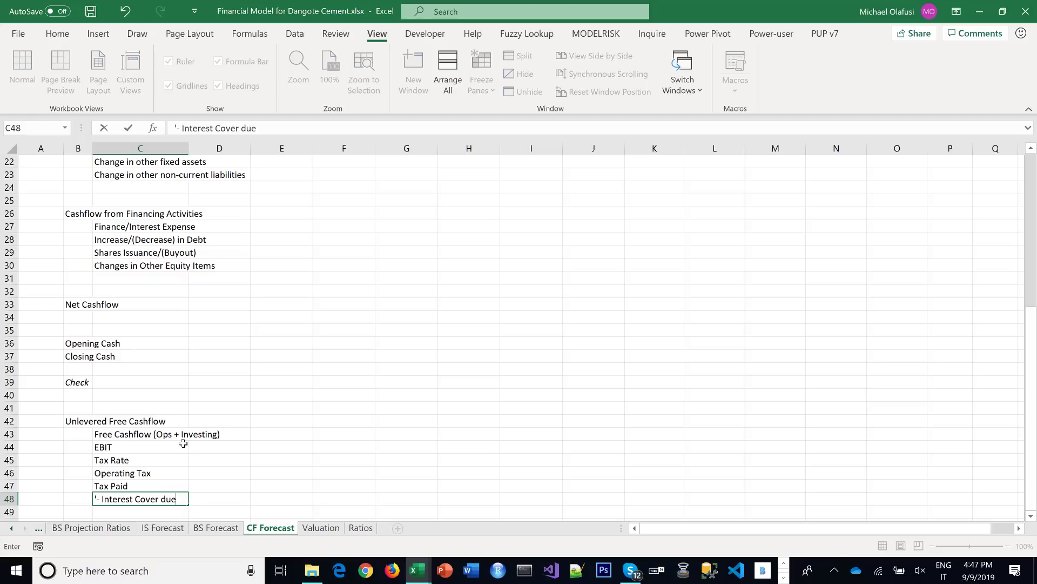
key("BackSpace")
key("BackSpace")
key("BackSpace")
key("BackSpace")
key("Return")
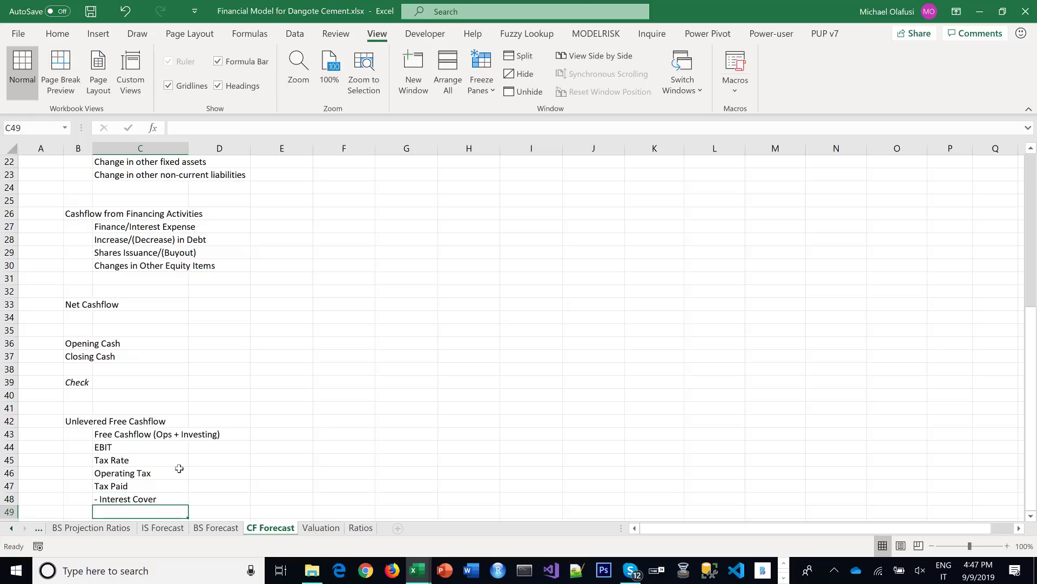
Bold the "Unlevered Free Cashflow" heading in B42 and the "Net Cashflow" label in B33
scroll(178, 467, "down", 1)
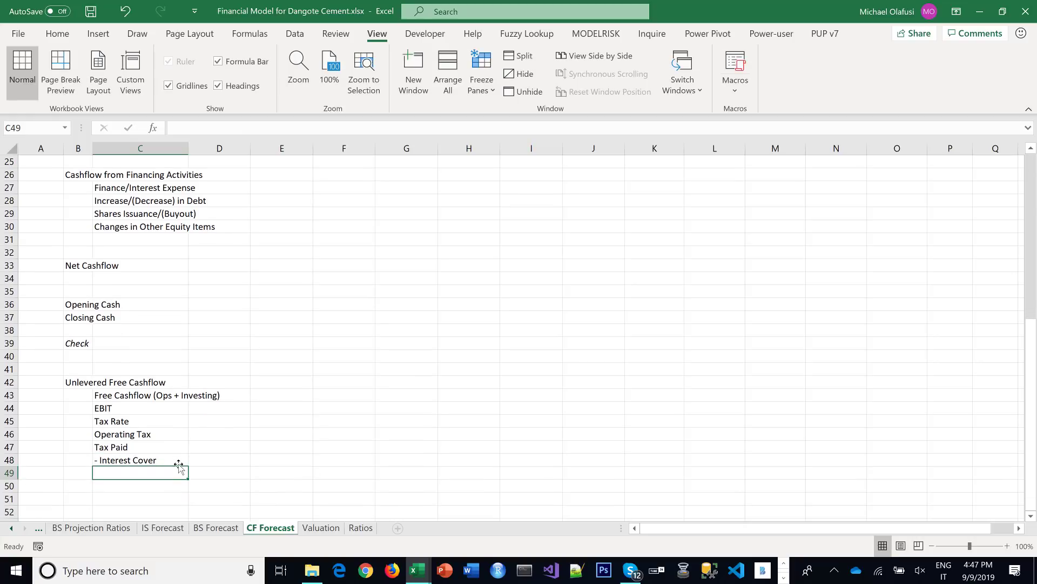
left_click(79, 395)
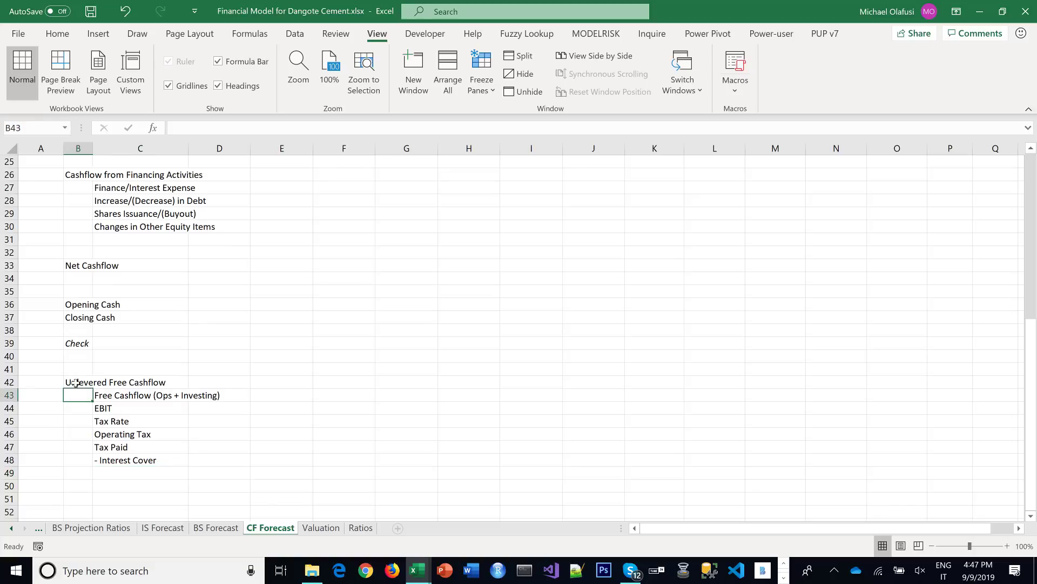
left_click(75, 381)
key("ctrl+b")
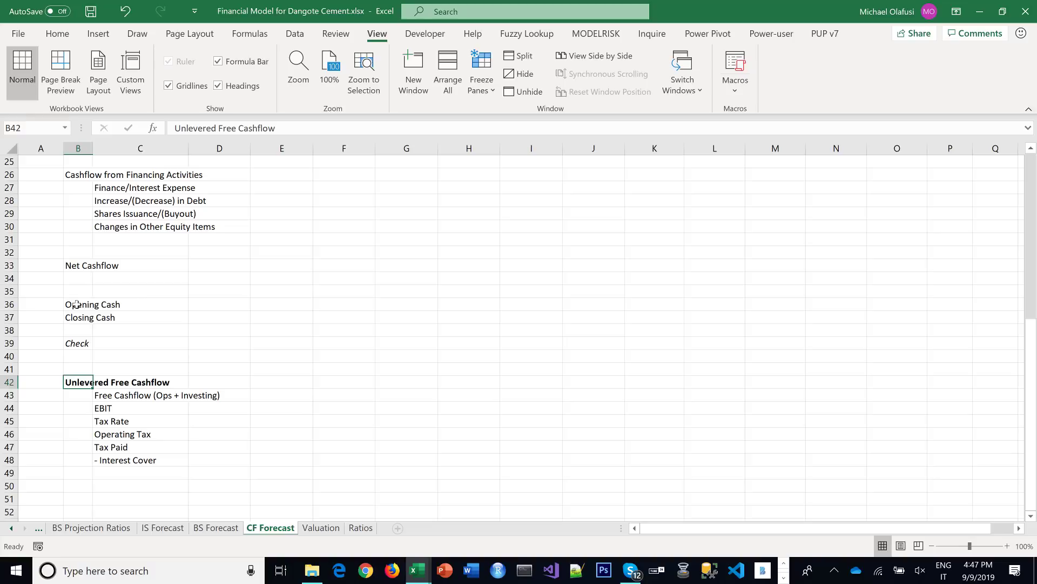
left_click_drag(76, 304, 77, 314)
left_click(79, 265)
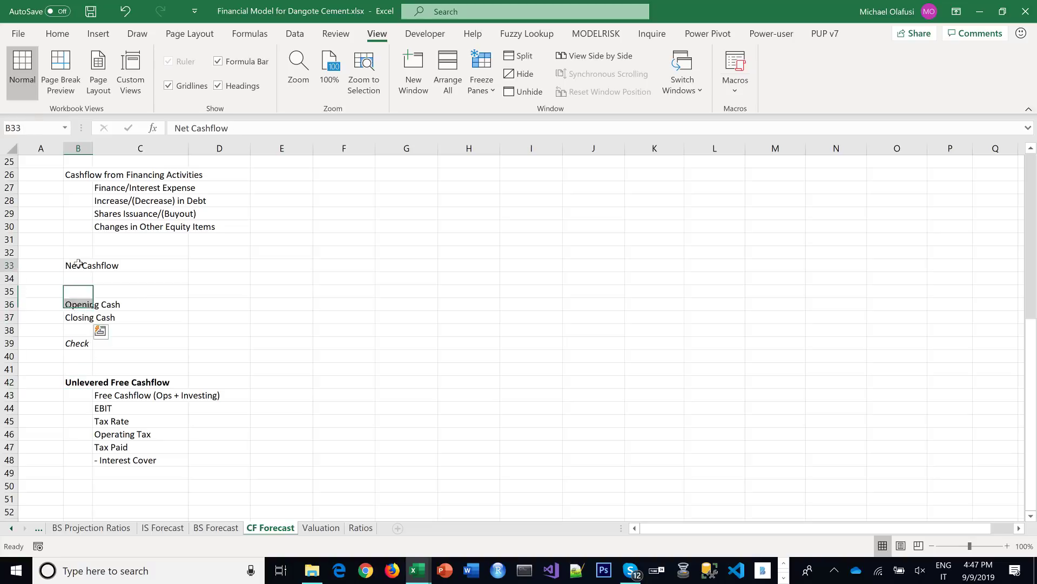
key("ctrl+b")
Bold the section headings for financing activities in B26, investing activities in B19 and operating activities in B7
scroll(72, 227, "up", 2)
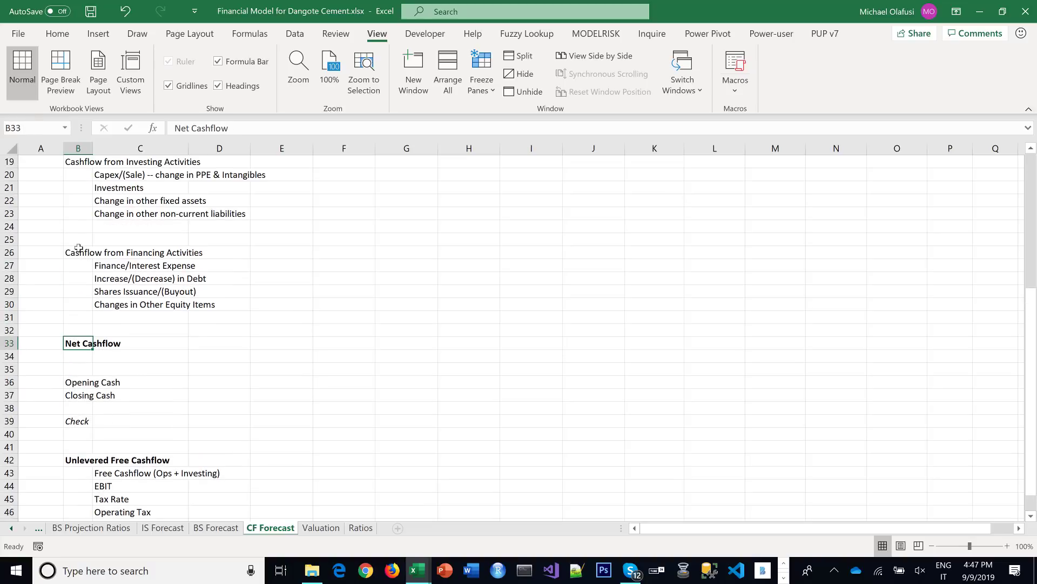
left_click(79, 249)
key("ctrl+b")
scroll(82, 260, "up", 5)
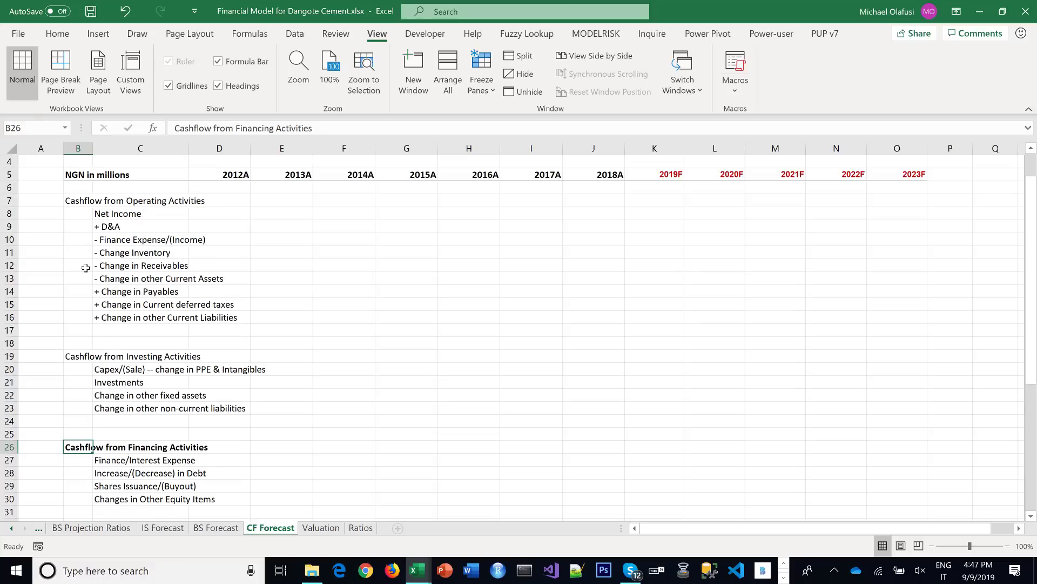
left_click(71, 355)
key("ctrl+b")
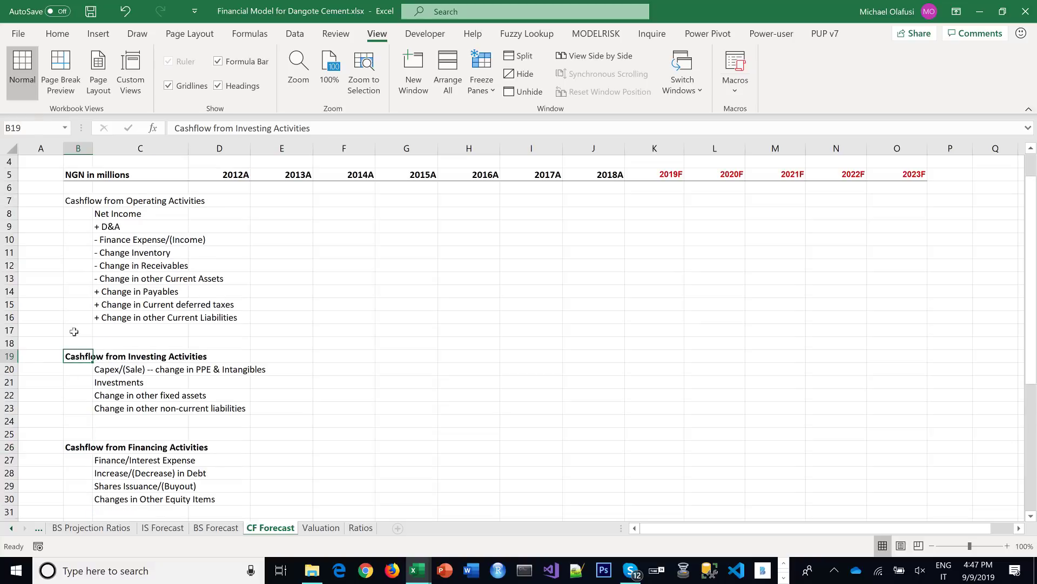
left_click(79, 204)
key("ctrl+b")
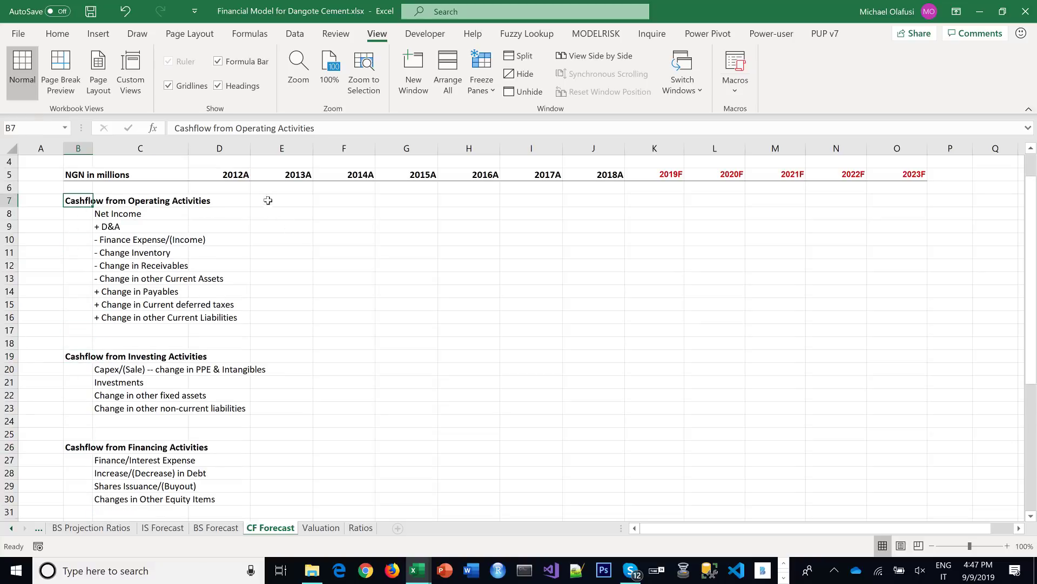
Widen column C so that the longest cashflow line-item labels fit within it
left_click_drag(189, 148, 245, 146)
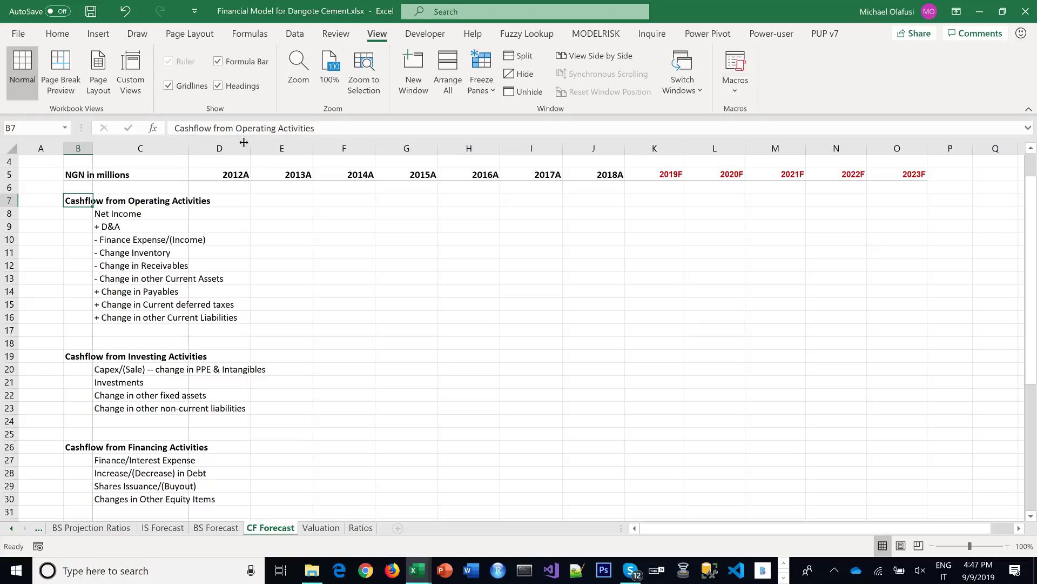
scroll(336, 266, "up", 1)
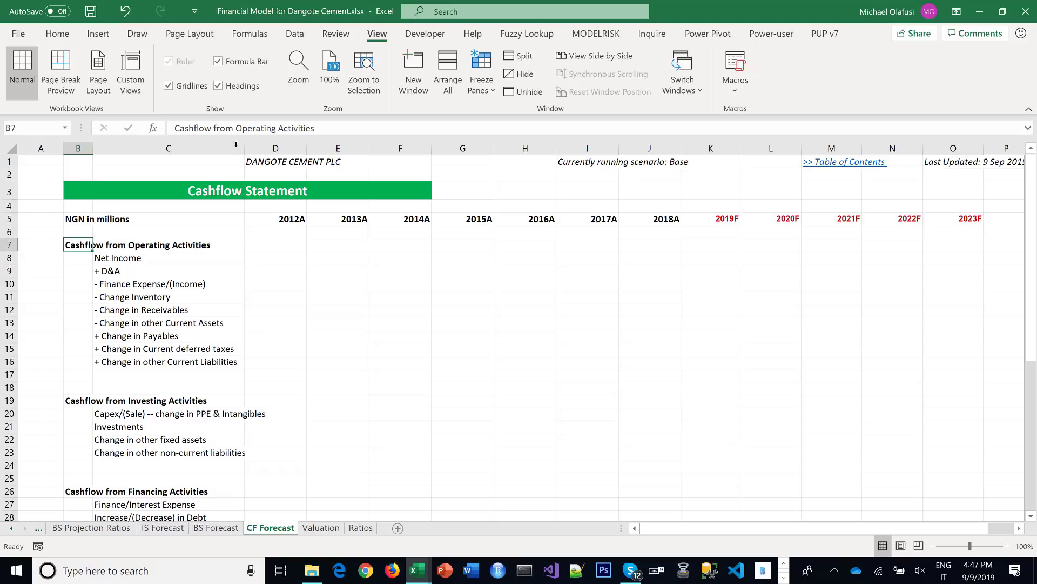
left_click_drag(246, 150, 287, 151)
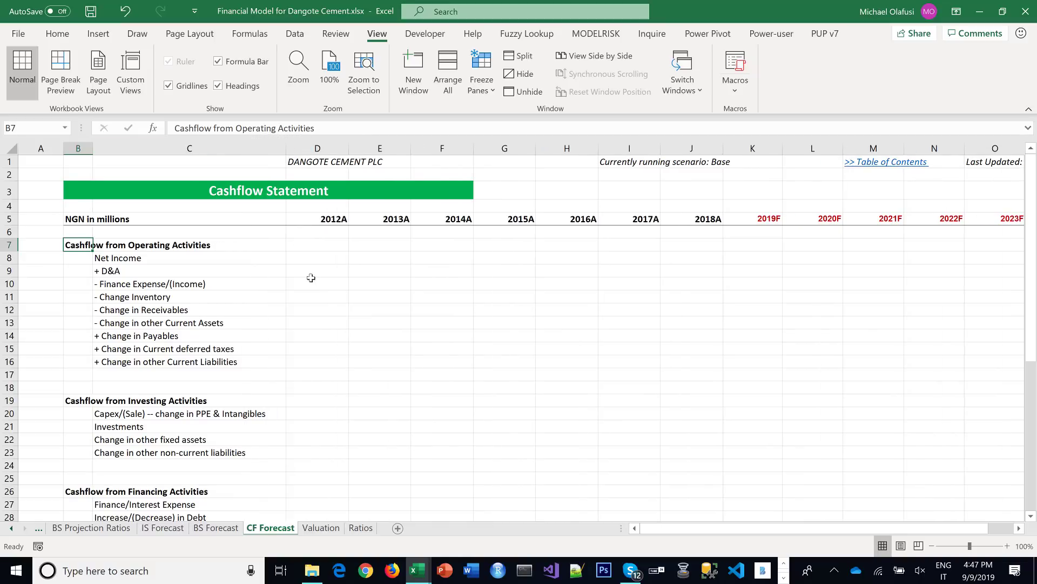
Save the workbook, then link the 2012A Net Income cell D8 to the net income in 'IS Forecast'!D28
left_click(348, 295)
key("ctrl+s")
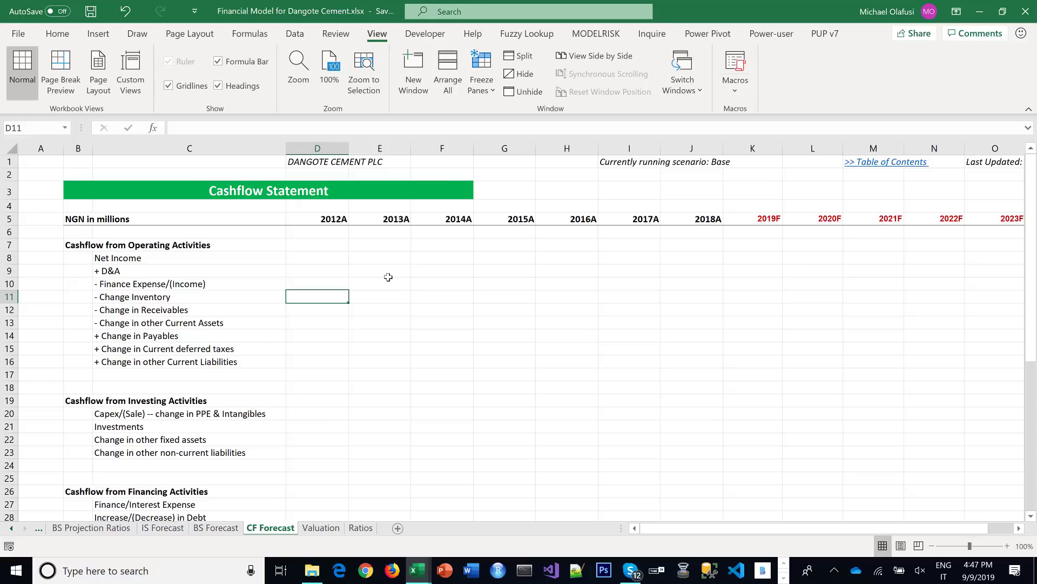
left_click(320, 243)
left_click(326, 261)
type("=")
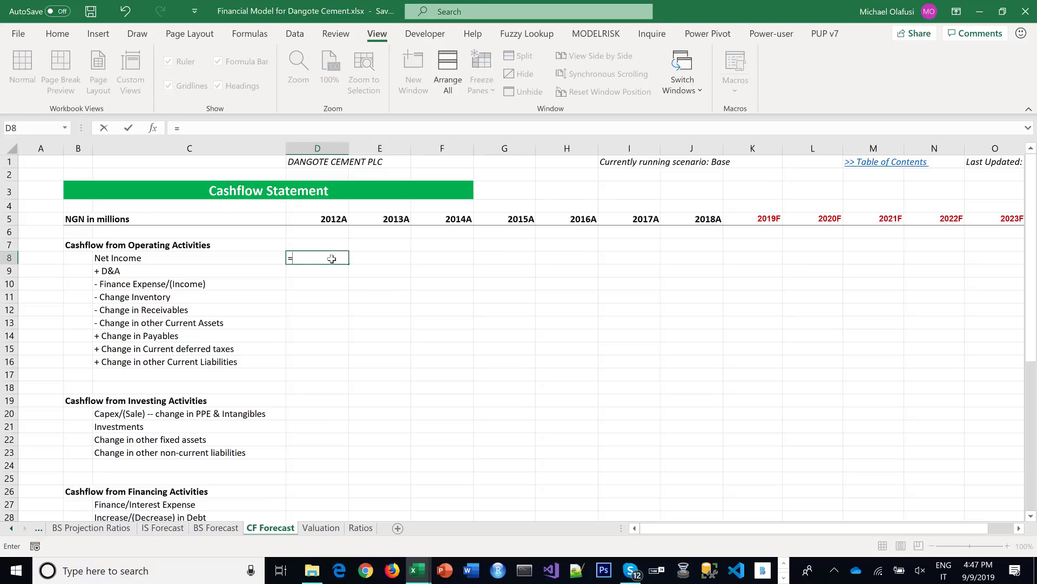
left_click(167, 532)
scroll(323, 384, "down", 3)
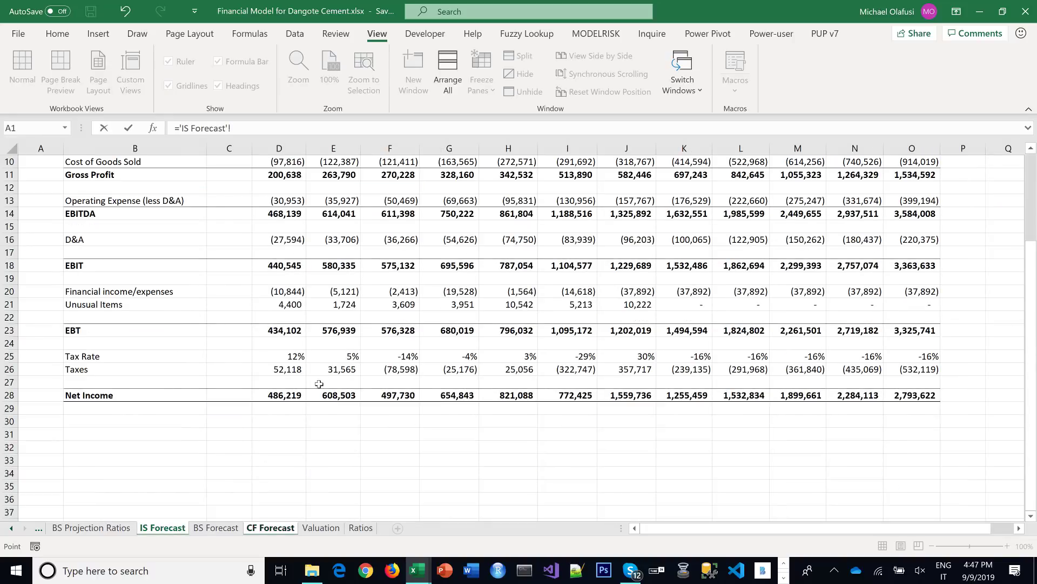
left_click(288, 394)
key("Return")
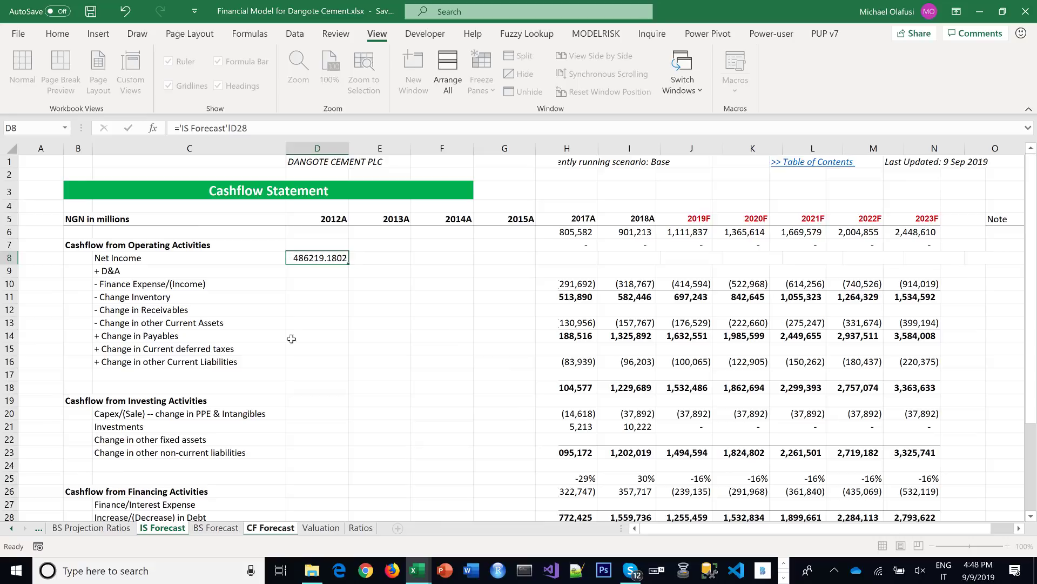
Format the 2012A Net Income in comma style without decimals and fill its formula across row 8 through 2023F
left_click(328, 255)
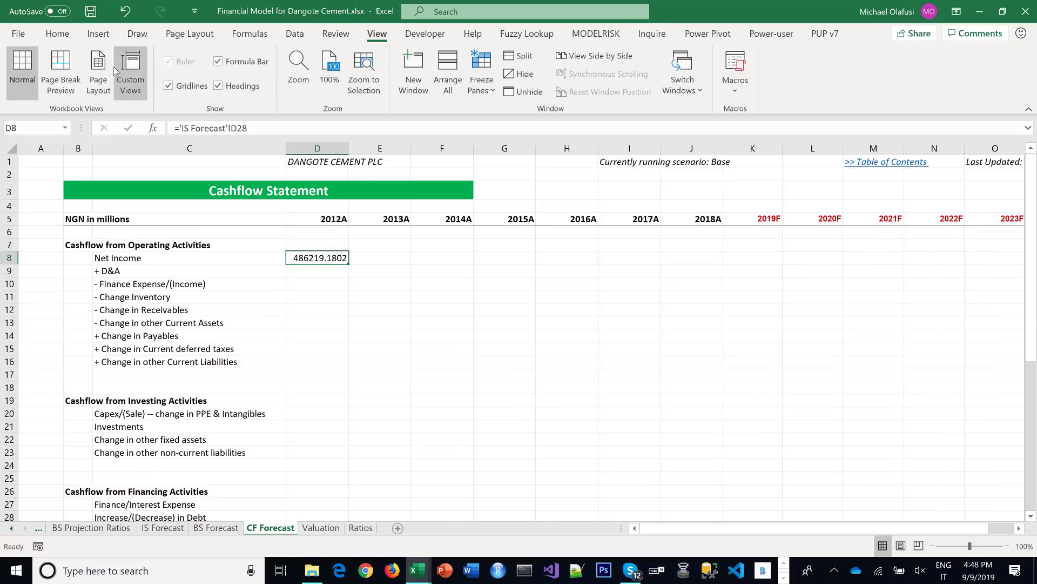
left_click(60, 34)
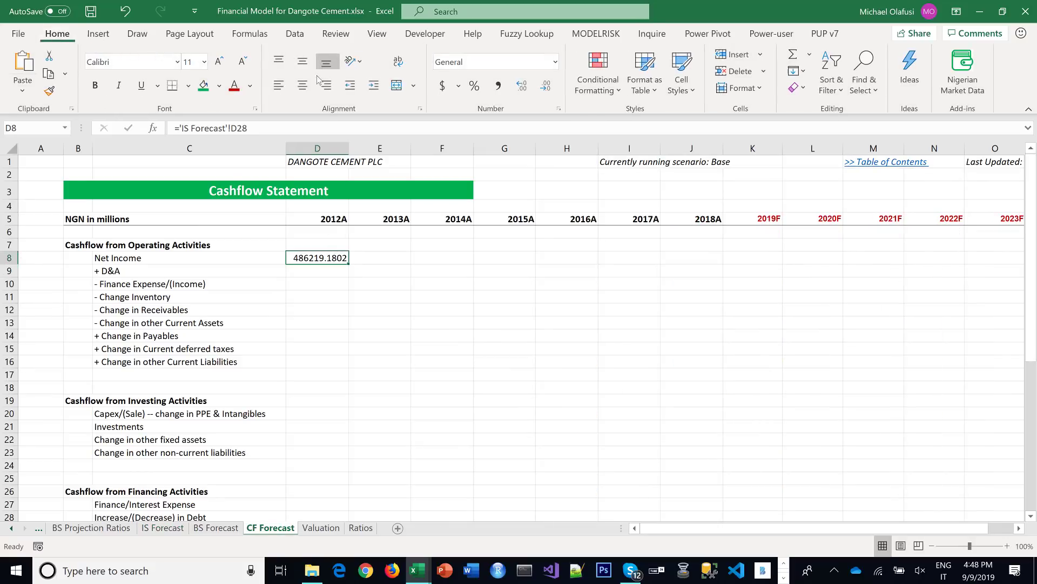
left_click(498, 86)
left_click(545, 87)
left_click(545, 86)
left_click_drag(350, 267, 694, 271)
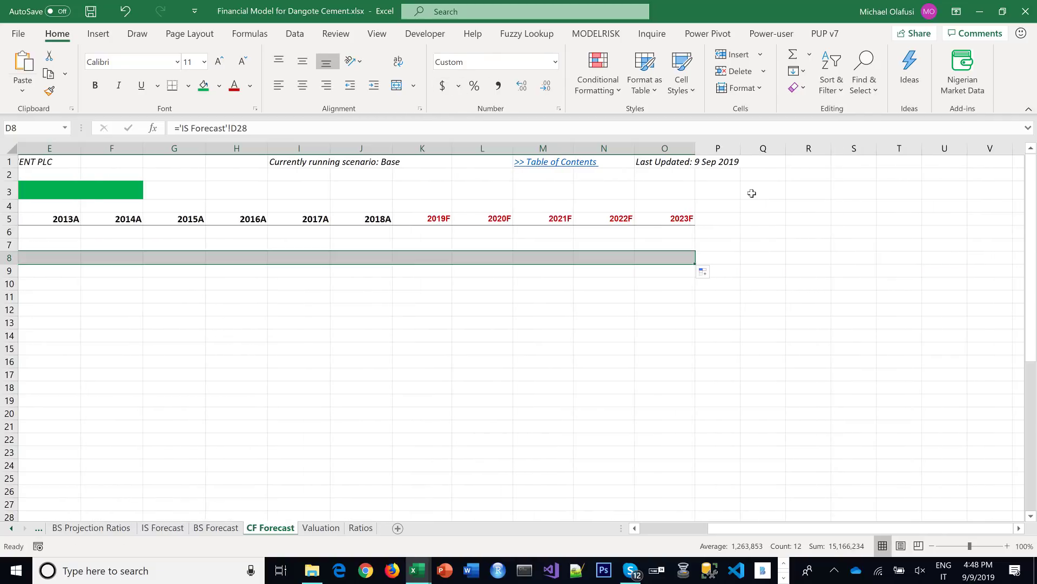
Enter the column heading "Note" in Q5, beyond the 2023F column, and save the workbook
left_click(765, 219)
type("Not")
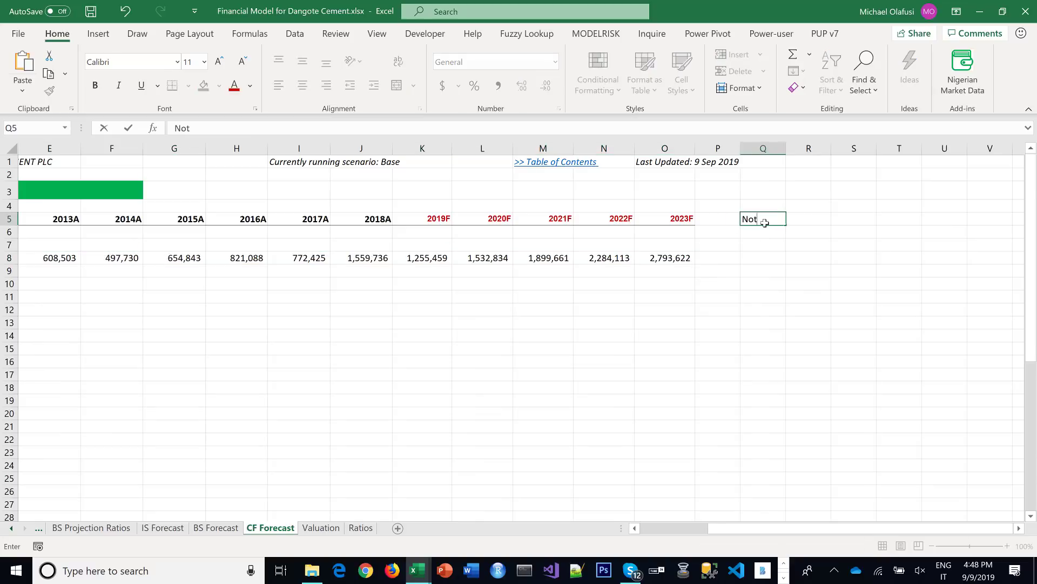
type("e")
key("ctrl+Return")
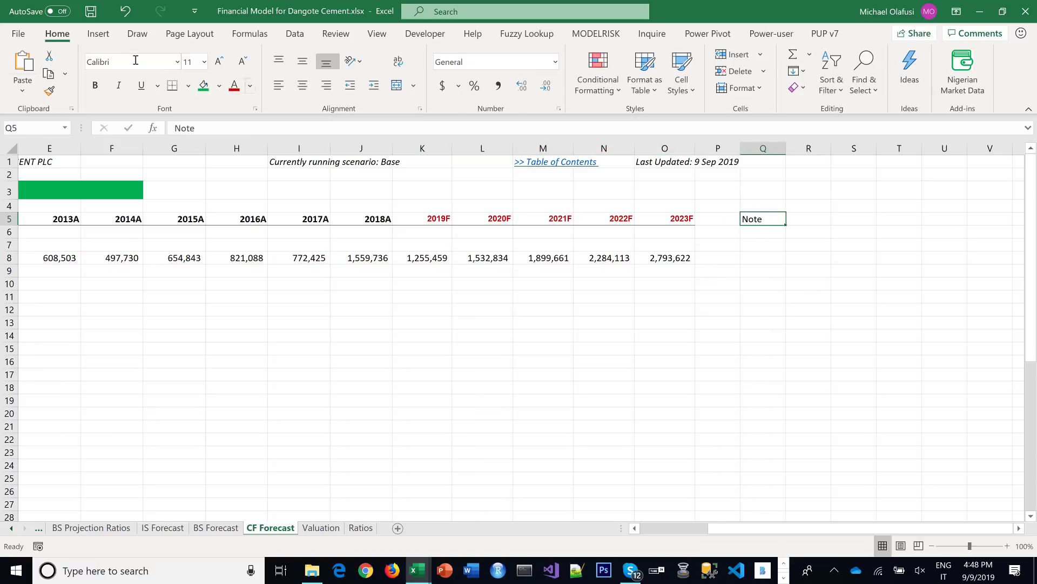
left_click(737, 311)
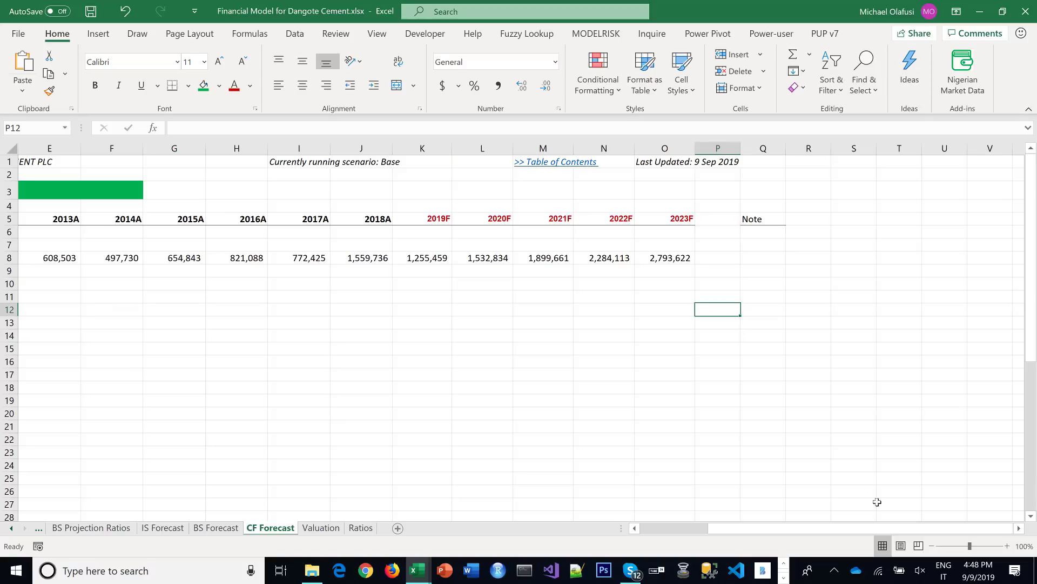
scroll(590, 514, "left", 4)
left_click(458, 312)
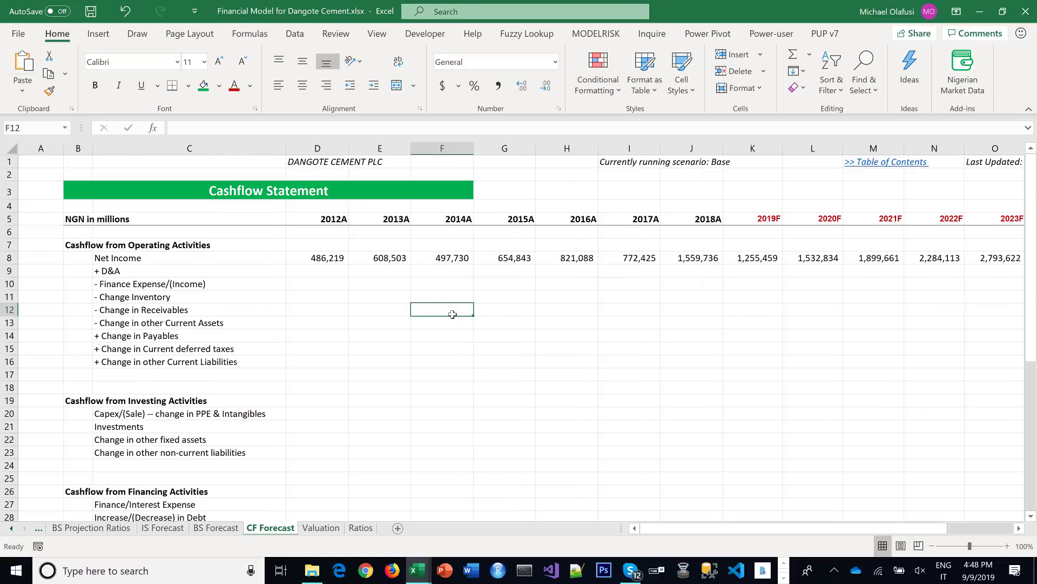
key("ctrl+s")
Set the 2012A D&A add-back in D9 to the negated income statement value, =-'IS Forecast'!D16
left_click(327, 271)
type("=")
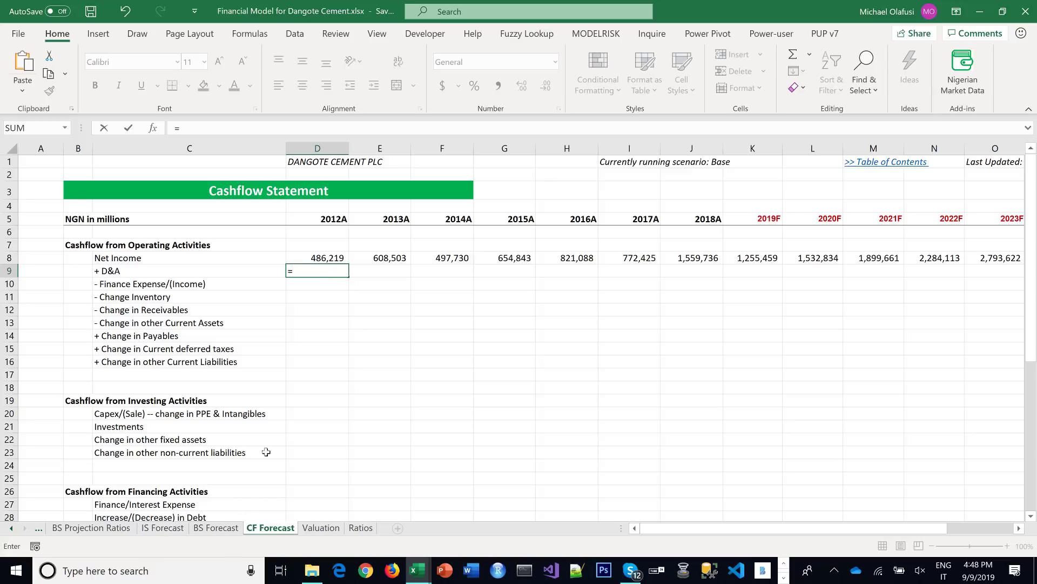
type("-")
key("ctrl+Page_Up")
key("ctrl+Page_Up")
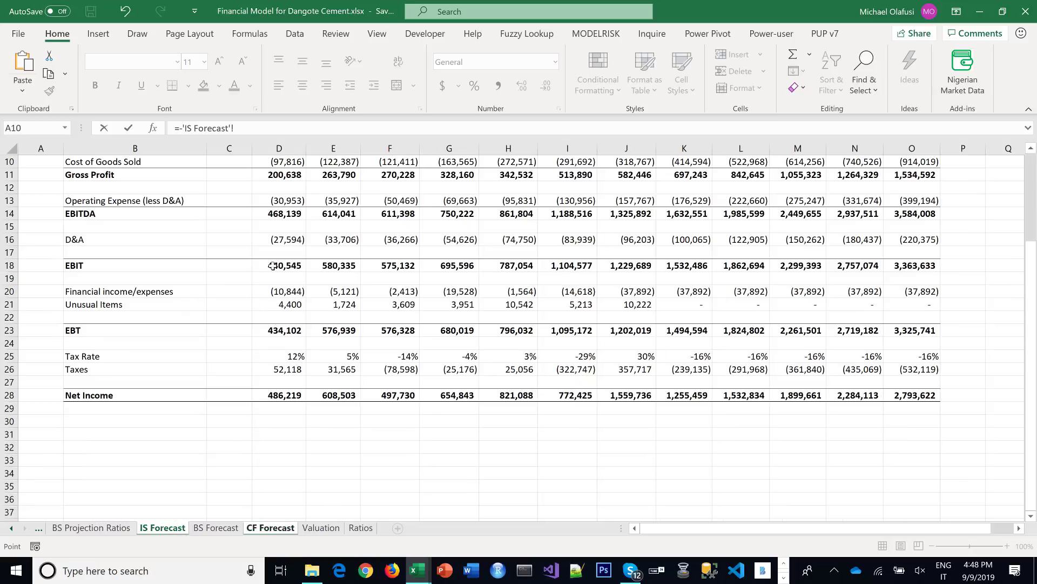
left_click(292, 239)
key("Return")
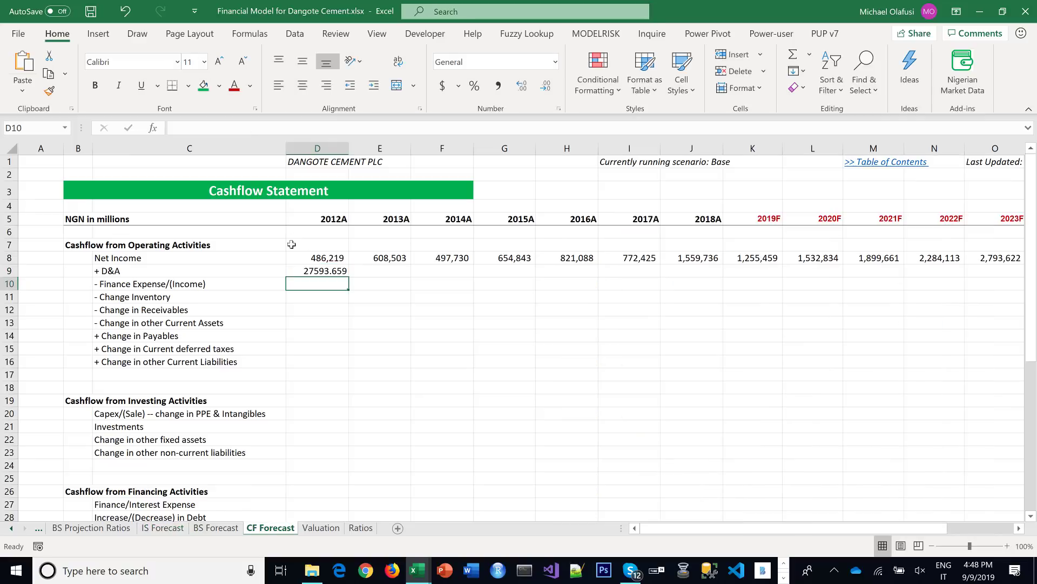
Format the 2012A D&A figure in comma style without decimals and fill it across row 9 through 2023F
key("Up")
left_click(499, 85)
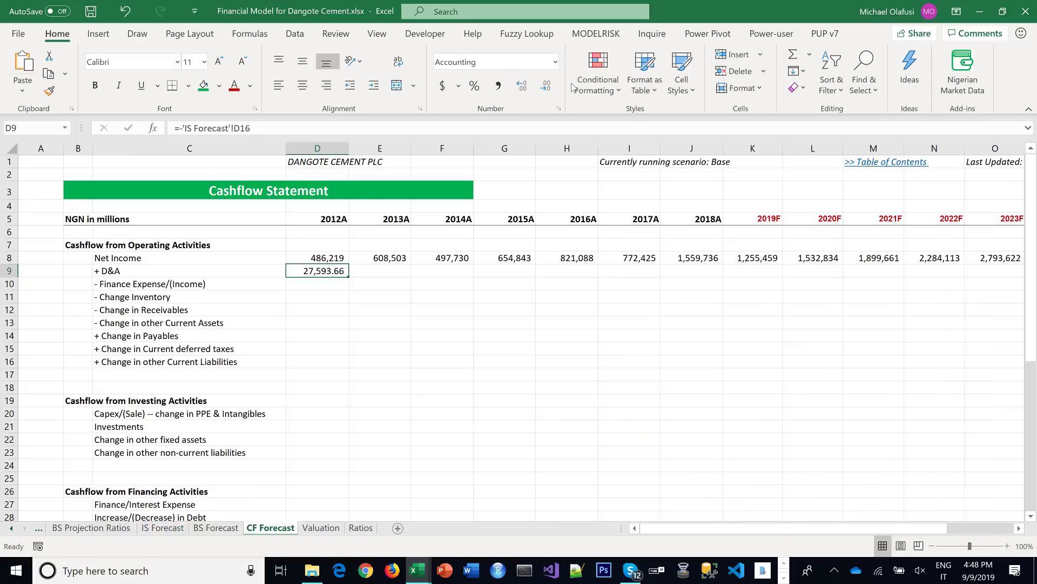
left_click(546, 86)
left_click(545, 86)
left_click_drag(348, 278, 756, 281)
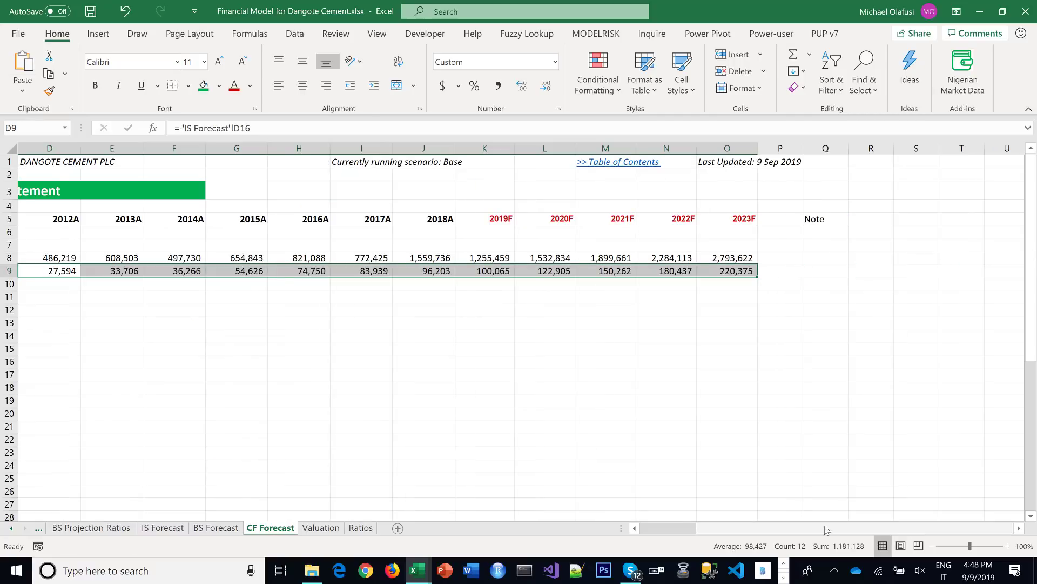
scroll(430, 393, "left", 3)
Set the 2012A Finance Expense/(Income) in D10 to the negated income statement figure, =-'IS Forecast'!D20
left_click(314, 284)
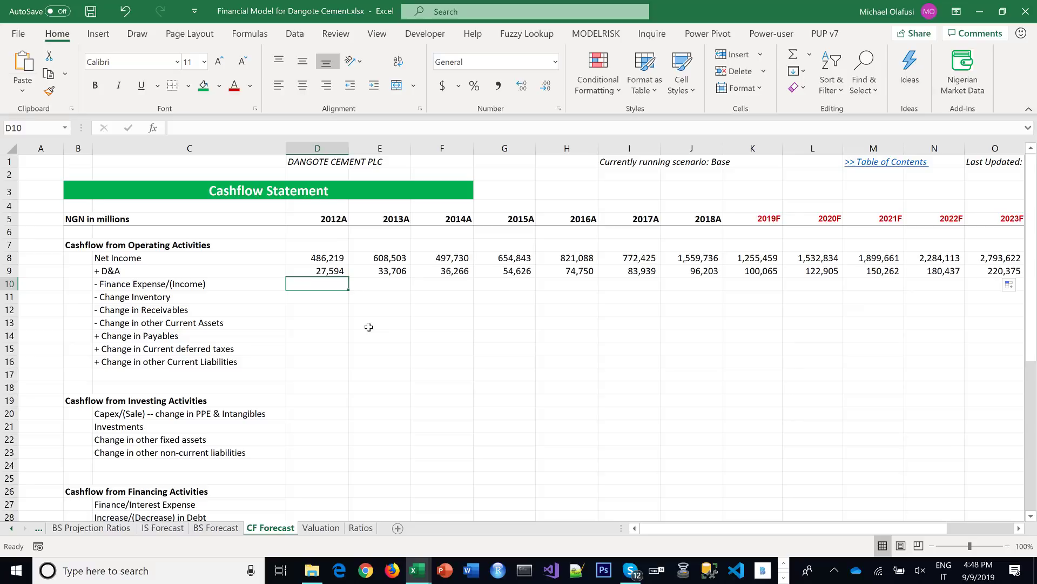
type("=-")
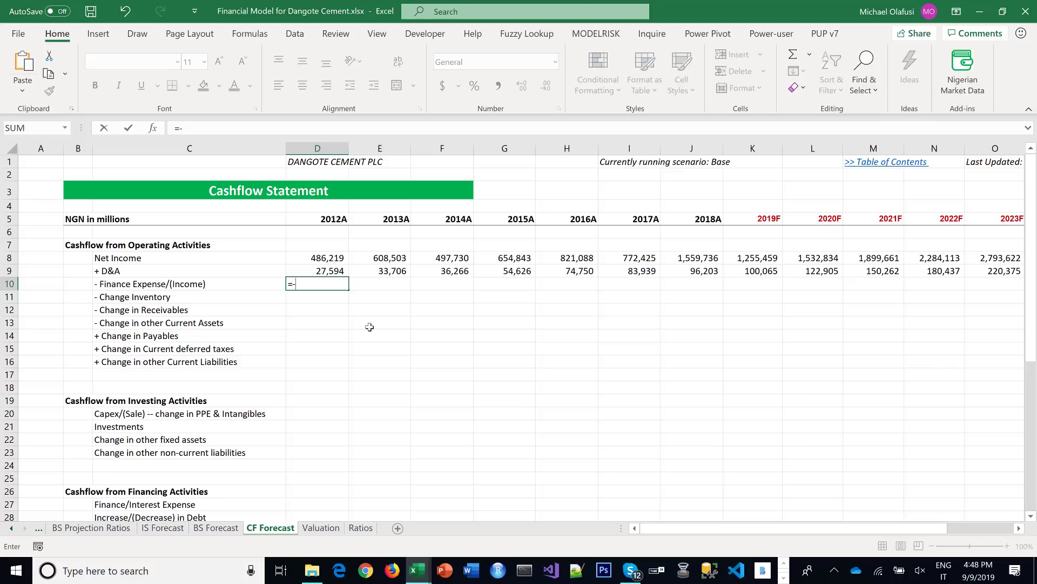
left_click(162, 527)
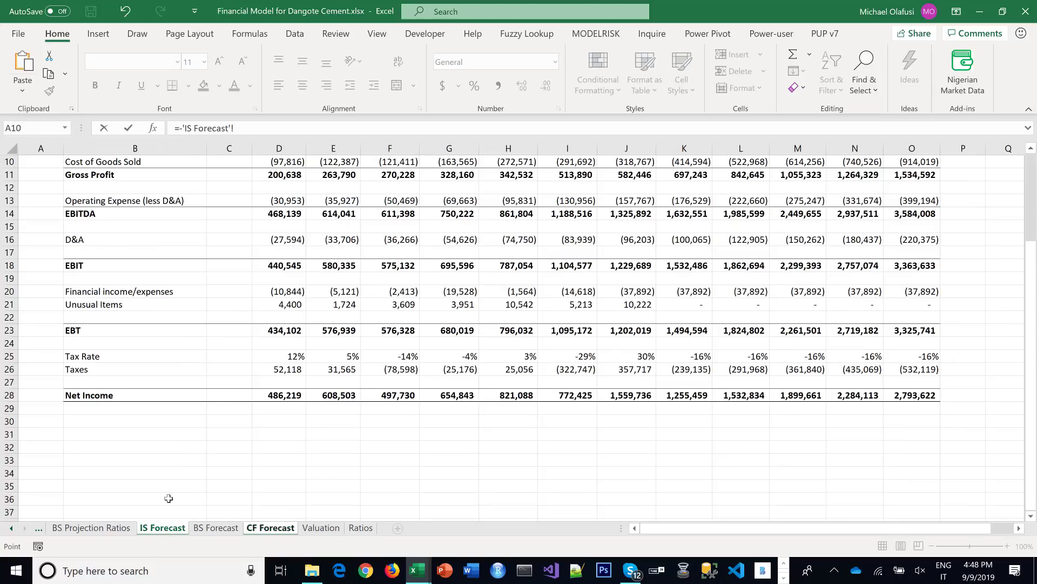
left_click(286, 292)
key("Return")
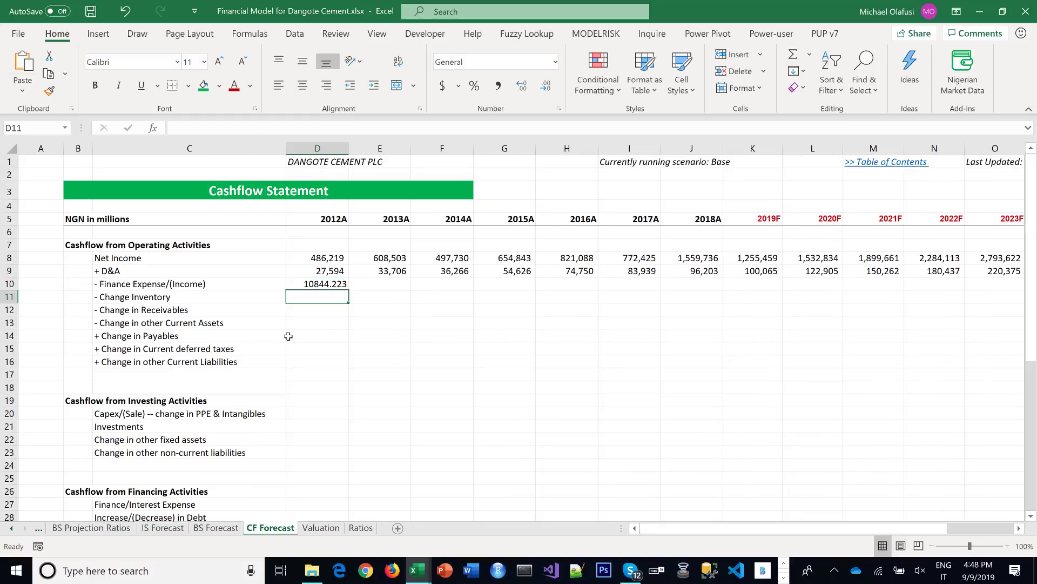
Format the 2012A Finance Expense/(Income) in comma style without decimals and fill it across row 10 through 2023F
left_click(313, 282)
left_click(498, 85)
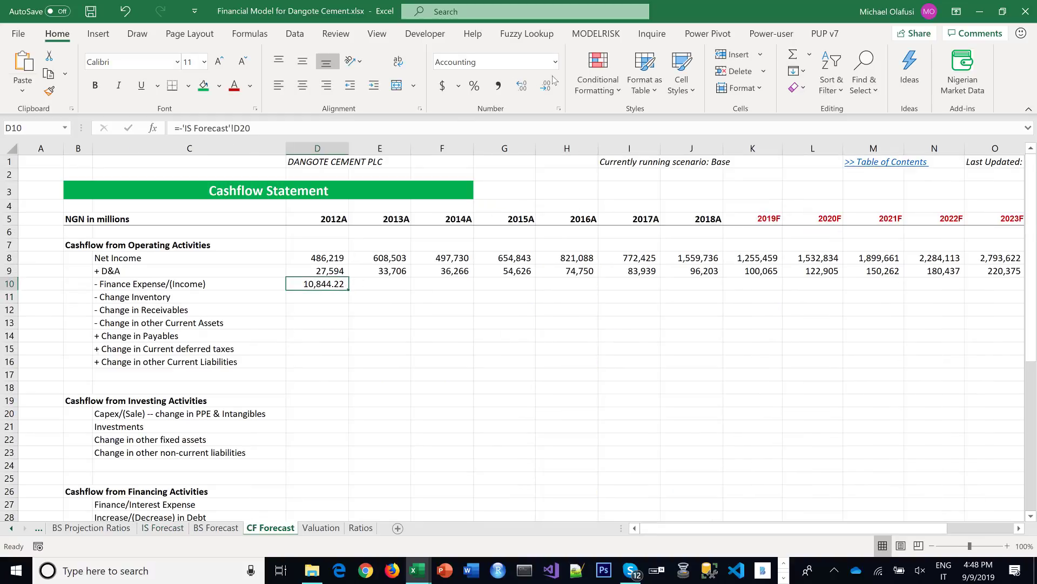
left_click(547, 86)
left_click(548, 87)
left_click_drag(347, 286, 764, 294)
scroll(461, 324, "left", 3)
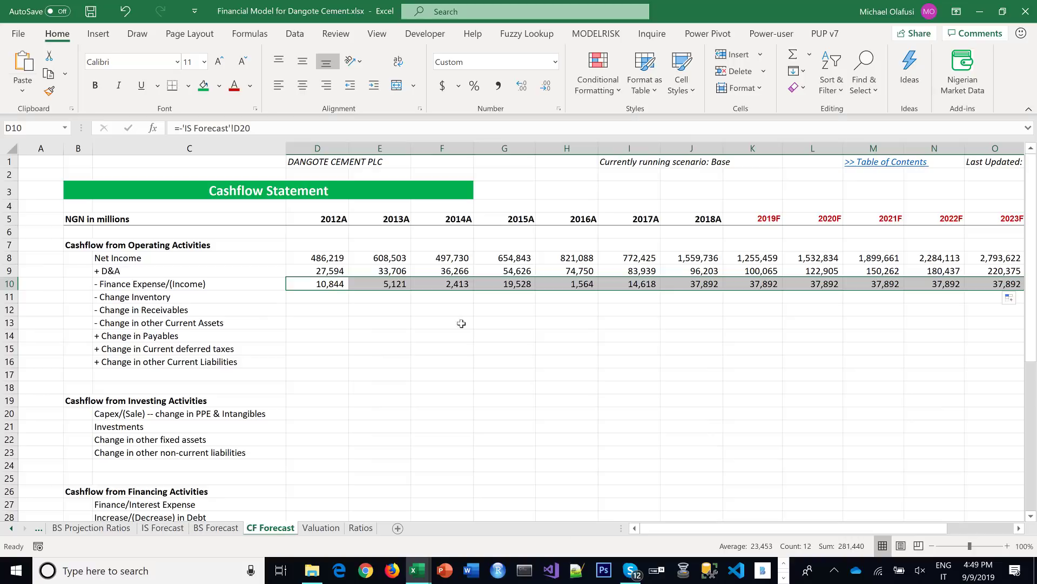
left_click(312, 301)
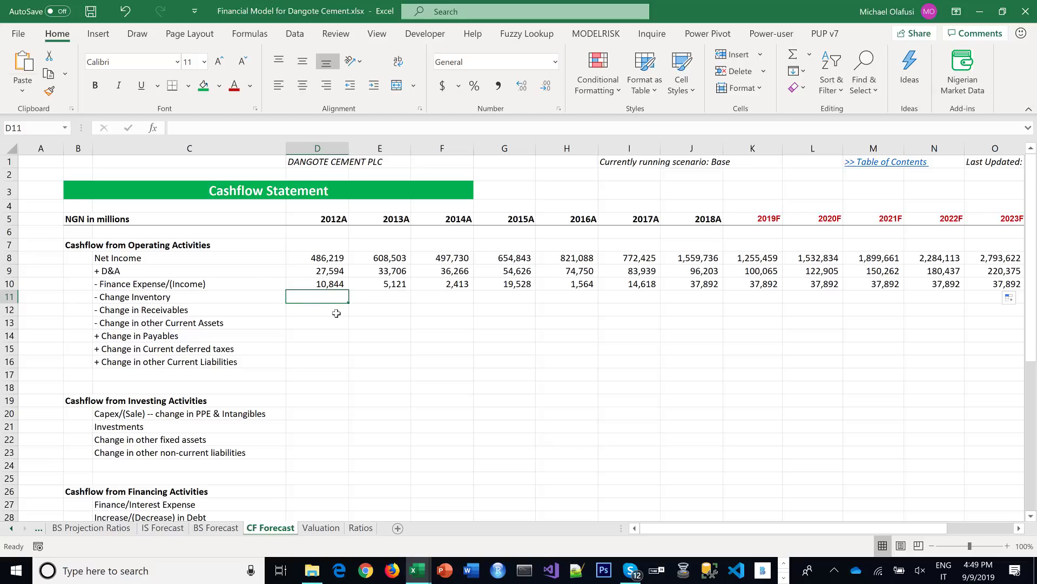
type("=")
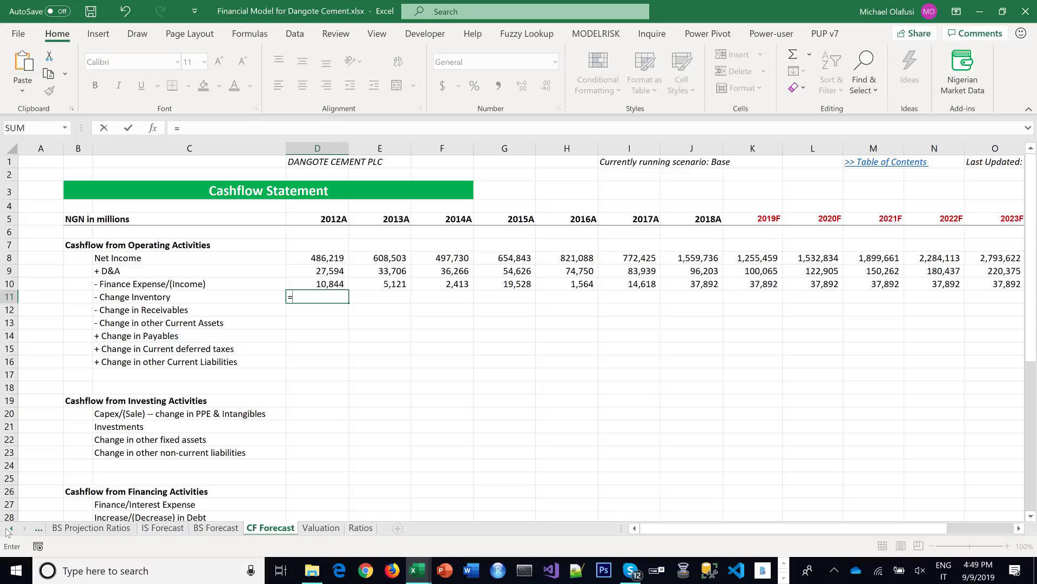
left_click(9, 529)
left_click(9, 529)
left_click(9, 529)
left_click(10, 529)
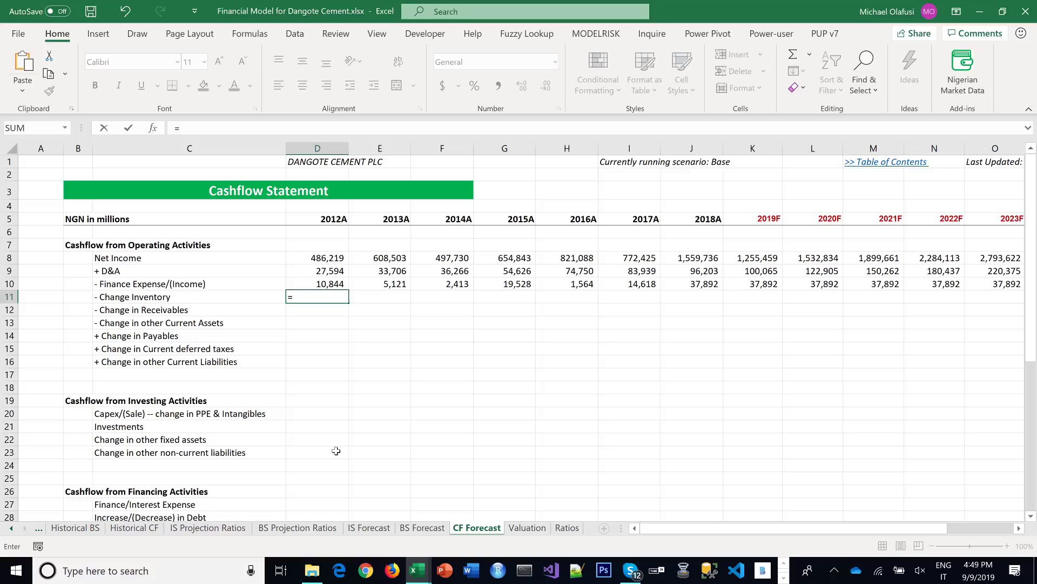
key("Escape")
Calculate the 2013A change in inventory in E11 as ='BS Forecast'!E13-'BS Forecast'!D13
key("Right")
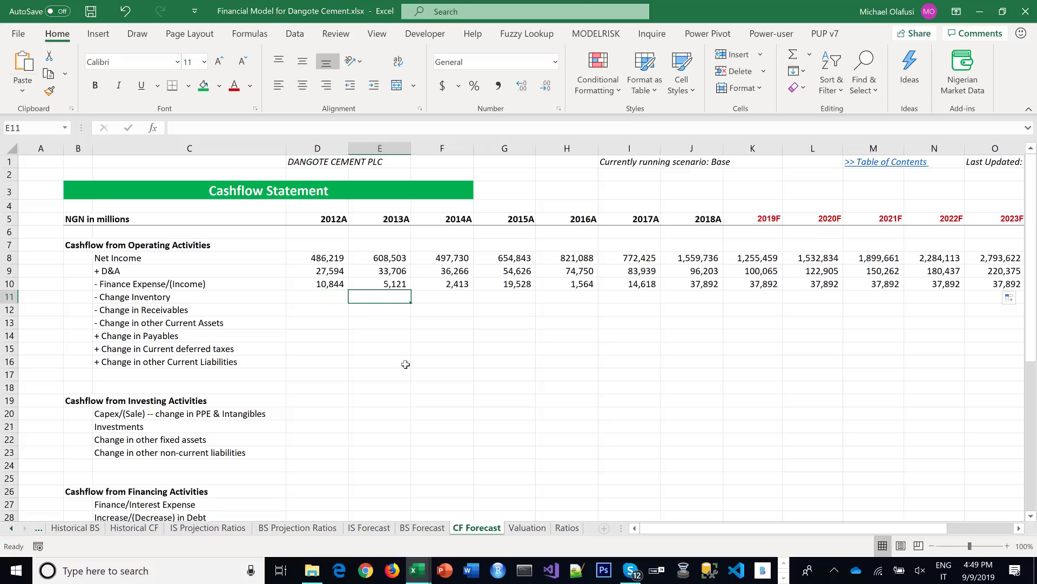
type("=")
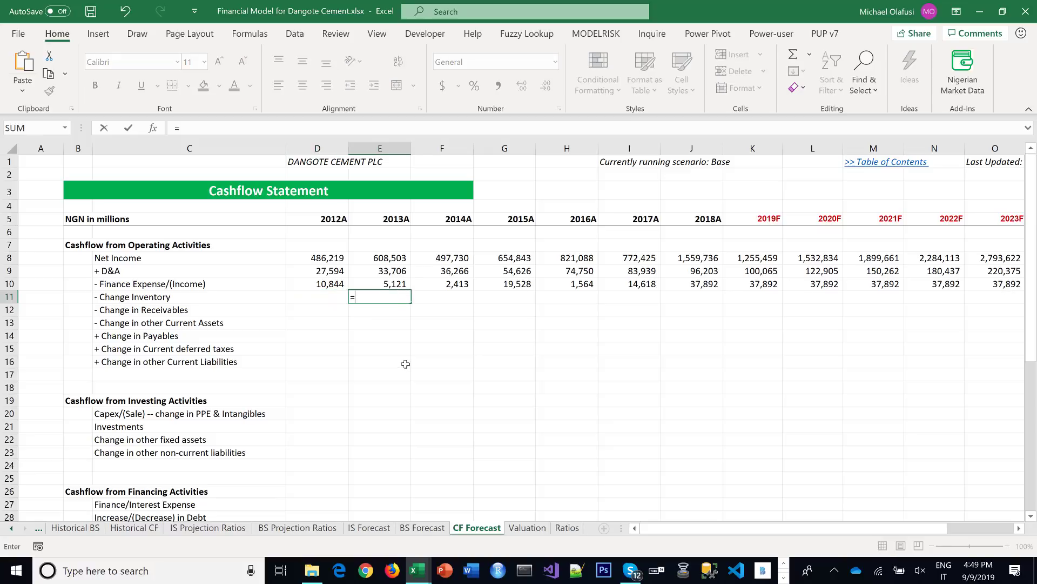
left_click(430, 533)
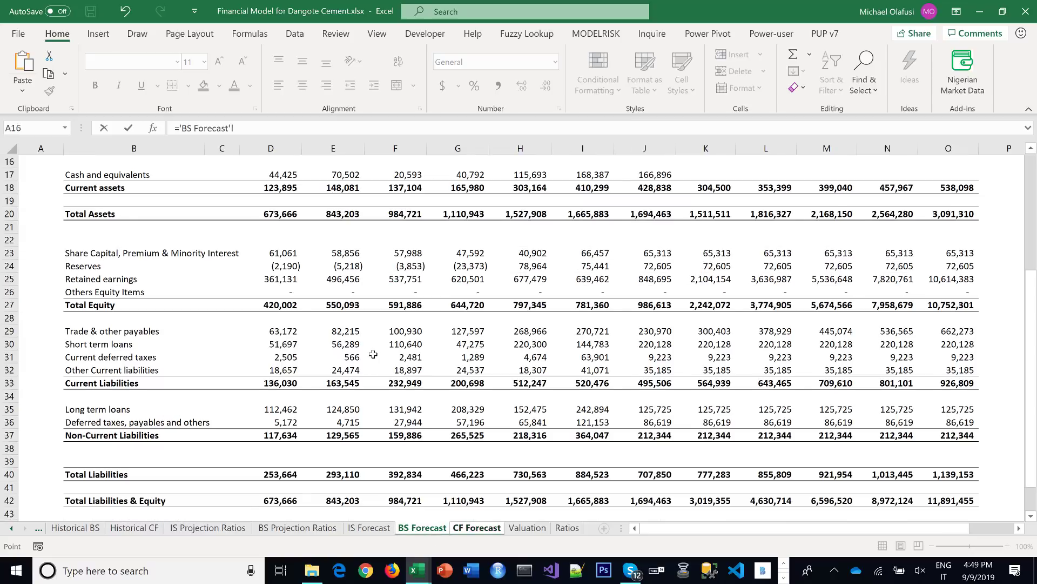
scroll(372, 354, "up", 5)
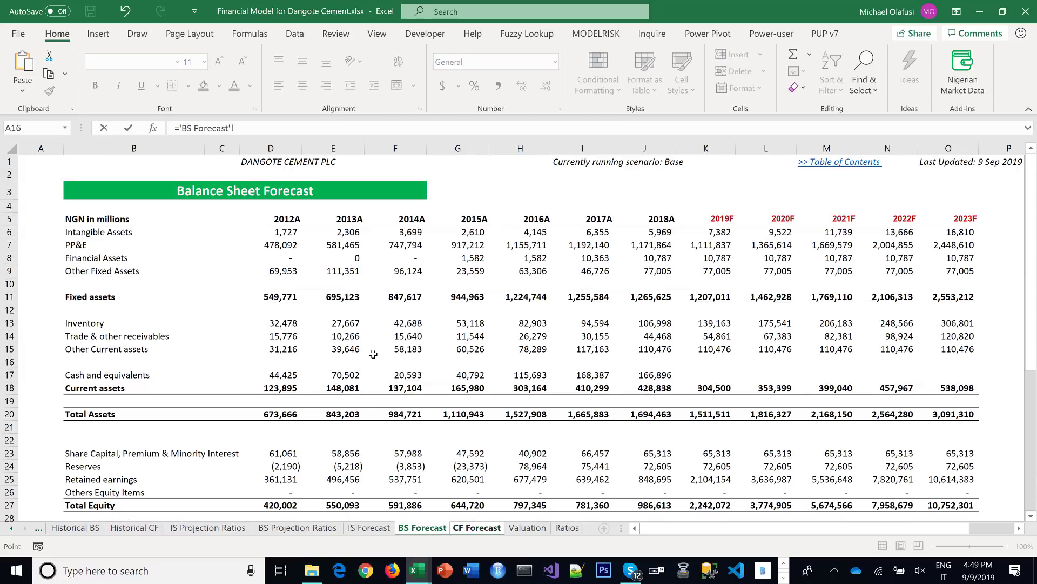
left_click(351, 324)
type("-")
left_click(269, 321)
key("Return")
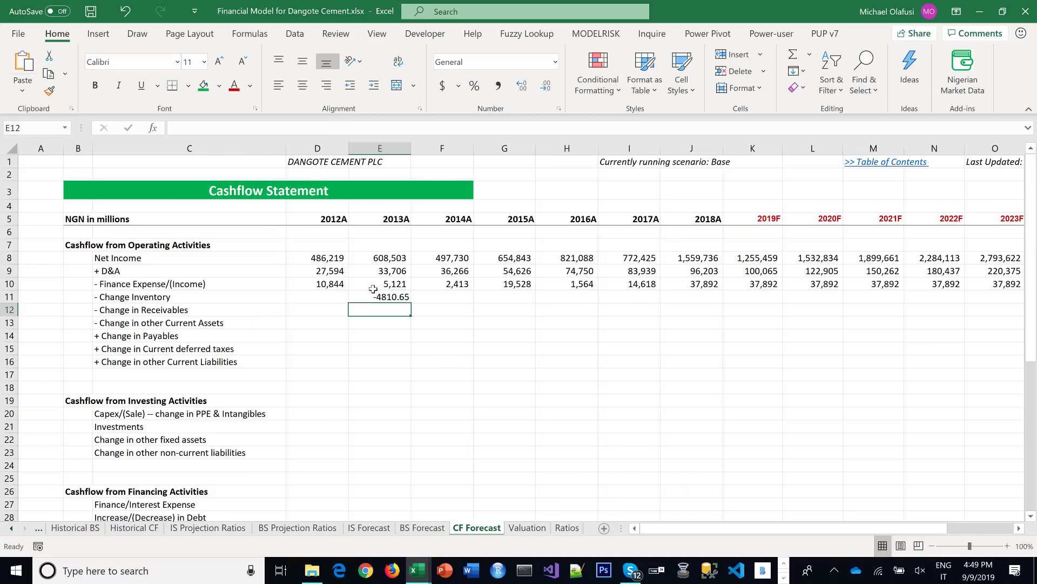
Format the 2013A inventory change in comma style without decimals and fill it across row 11 through 2023F
left_click(377, 297)
left_click(498, 85)
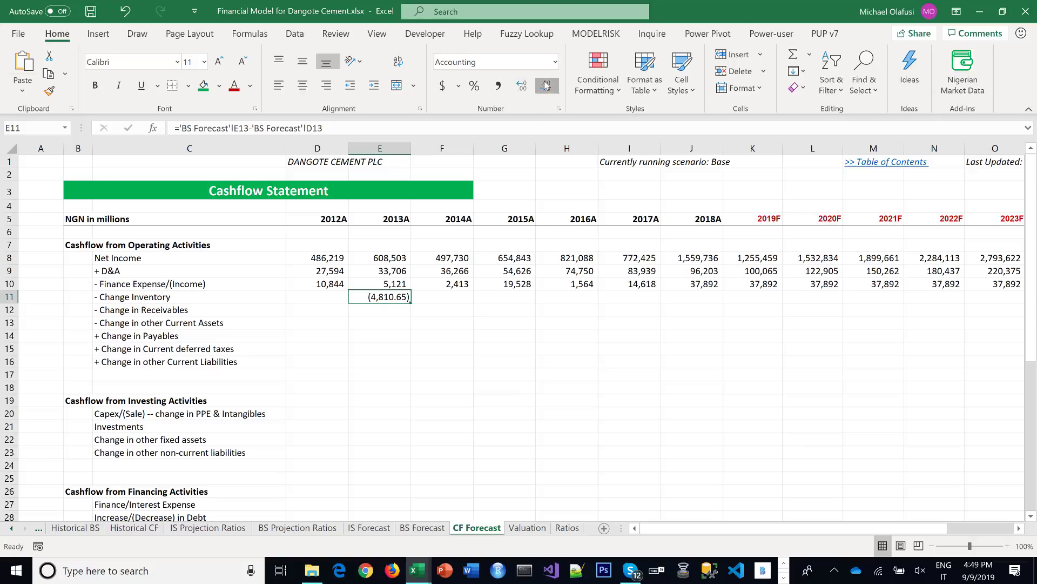
left_click(546, 86)
left_click(547, 86)
left_click_drag(413, 306, 753, 331)
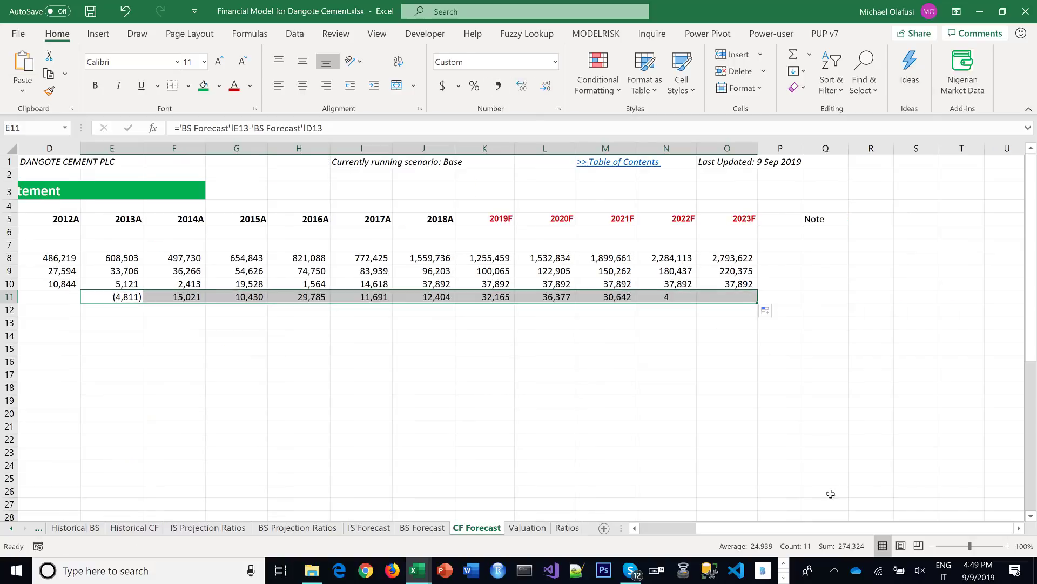
left_click_drag(828, 529, 748, 525)
Calculate the 2013A change in receivables in E12 as ='BS Forecast'!E14-'BS Forecast'!D14
left_click(376, 316)
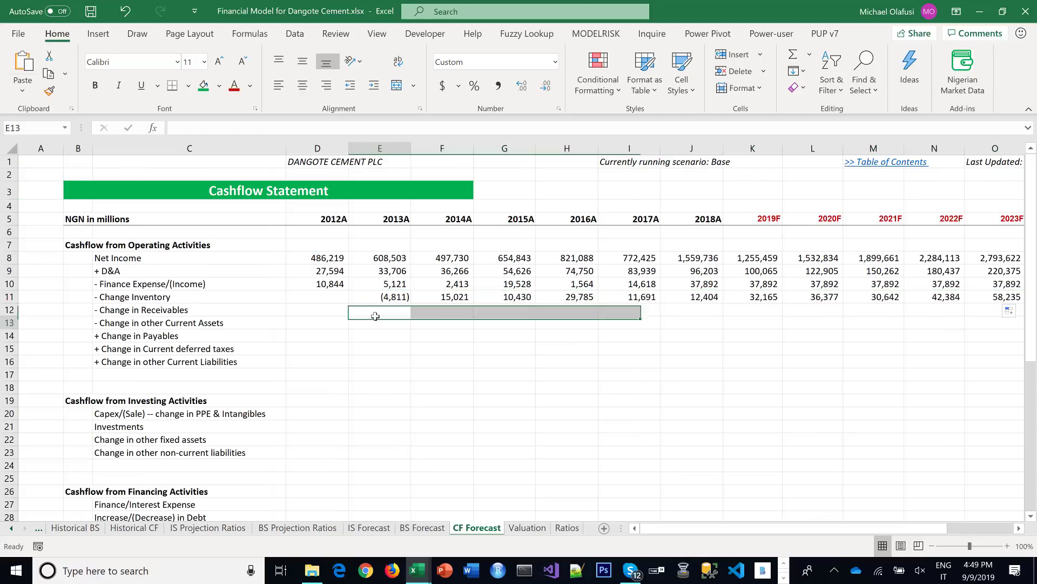
type("=")
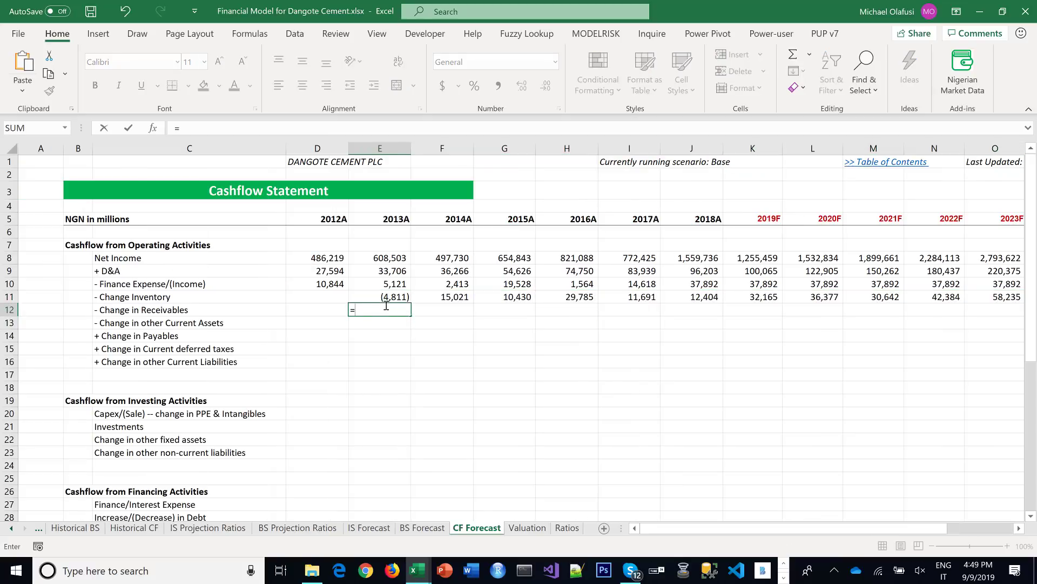
left_click(414, 530)
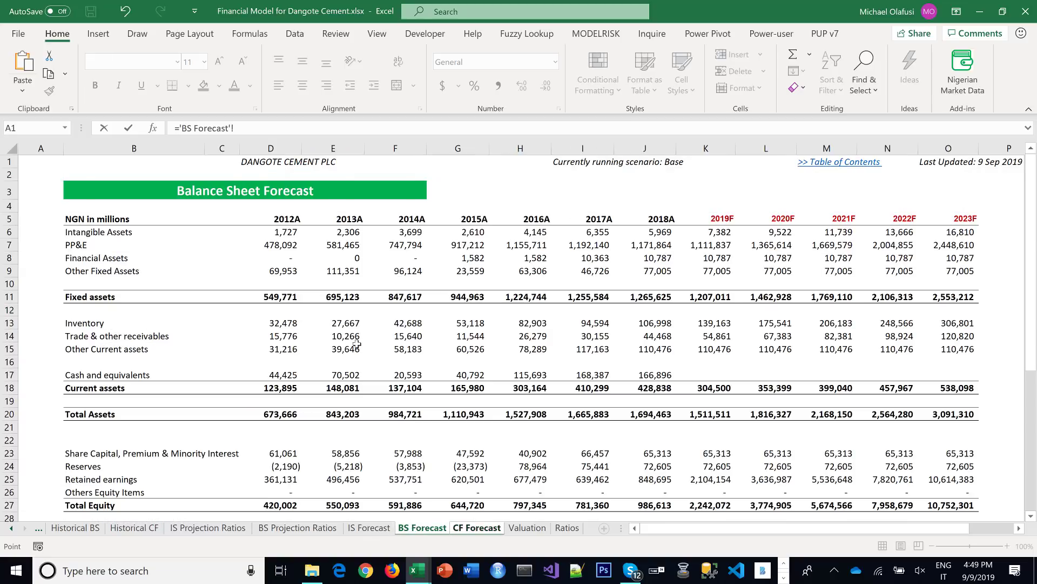
left_click(342, 336)
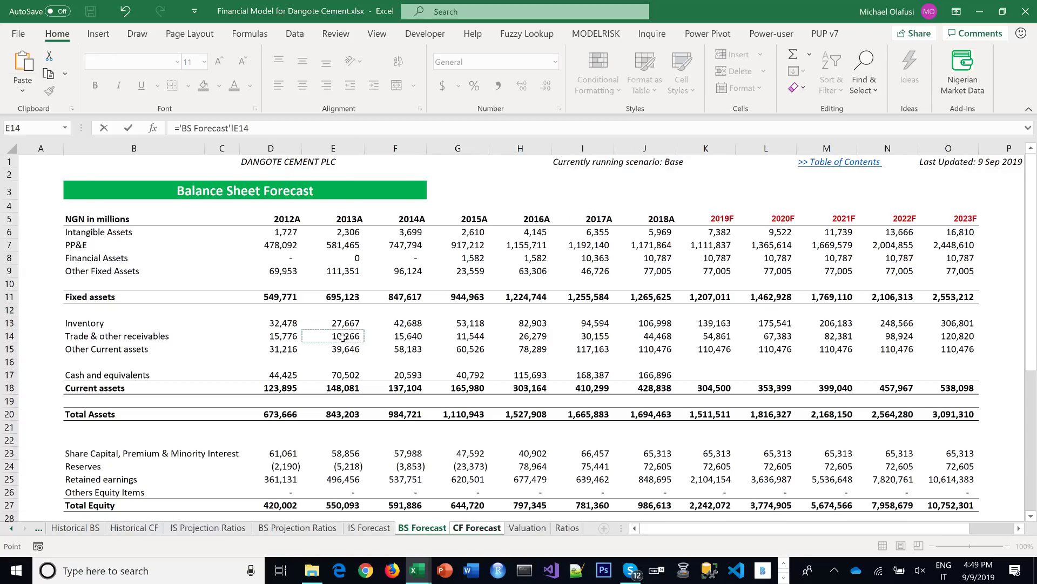
type("-")
left_click(295, 337)
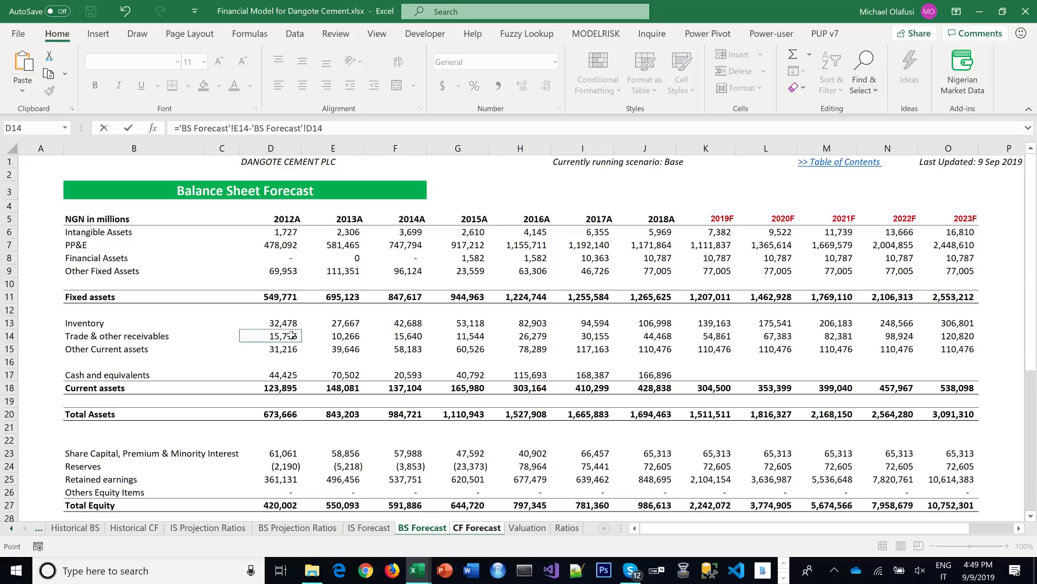
key("Return")
Format the 2013A receivables change in comma style without decimals and fill it across row 12 through 2023F
left_click(404, 310)
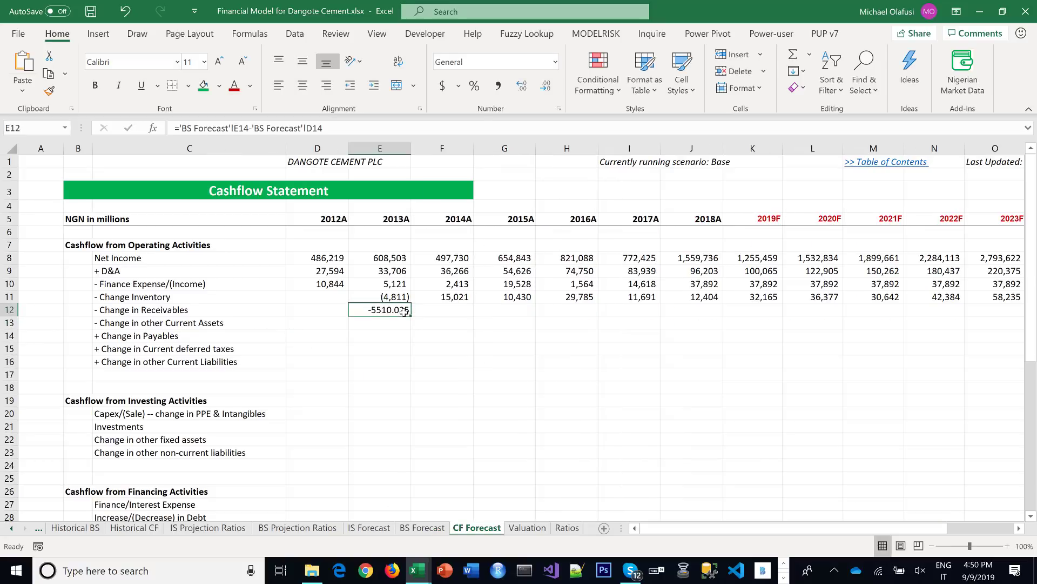
left_click(498, 85)
left_click(546, 86)
left_click(546, 86)
left_click_drag(412, 316, 766, 323)
left_click_drag(789, 527, 622, 530)
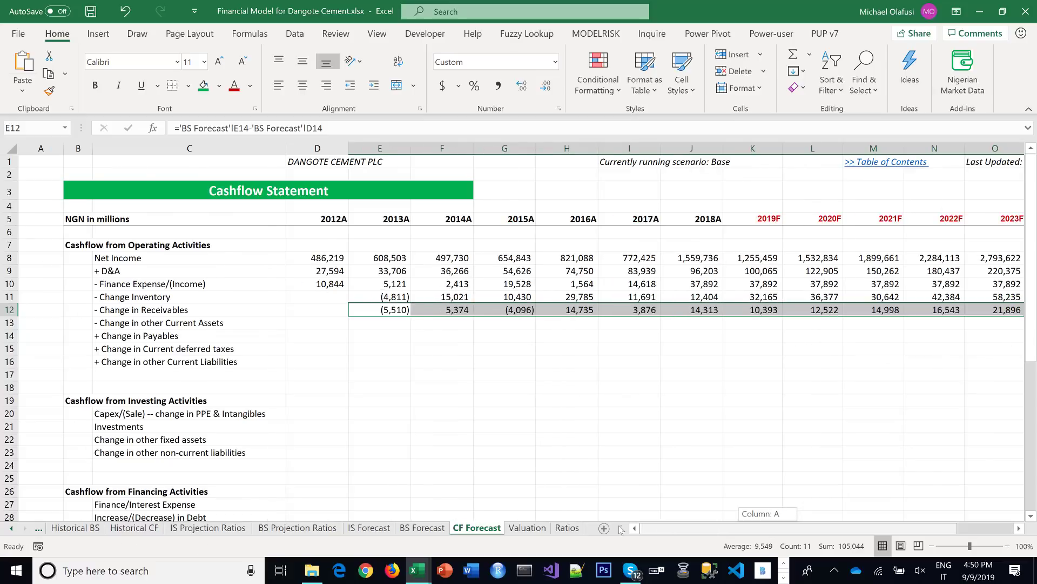
In E13, calculate the 2013A change in other current assets as ='BS Forecast'!E15-'BS Forecast'!D15
left_click(361, 323)
type("=")
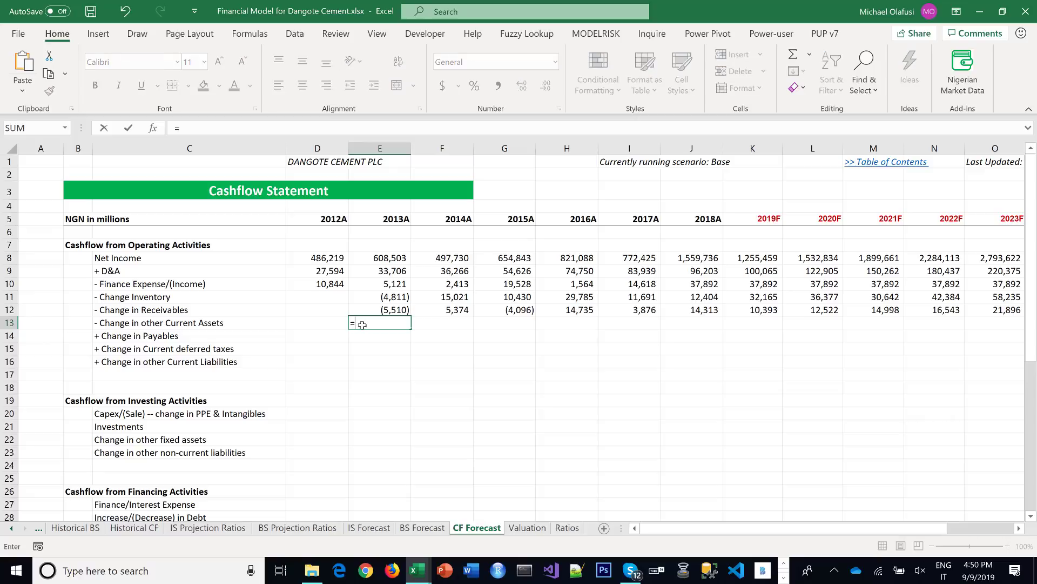
left_click(400, 527)
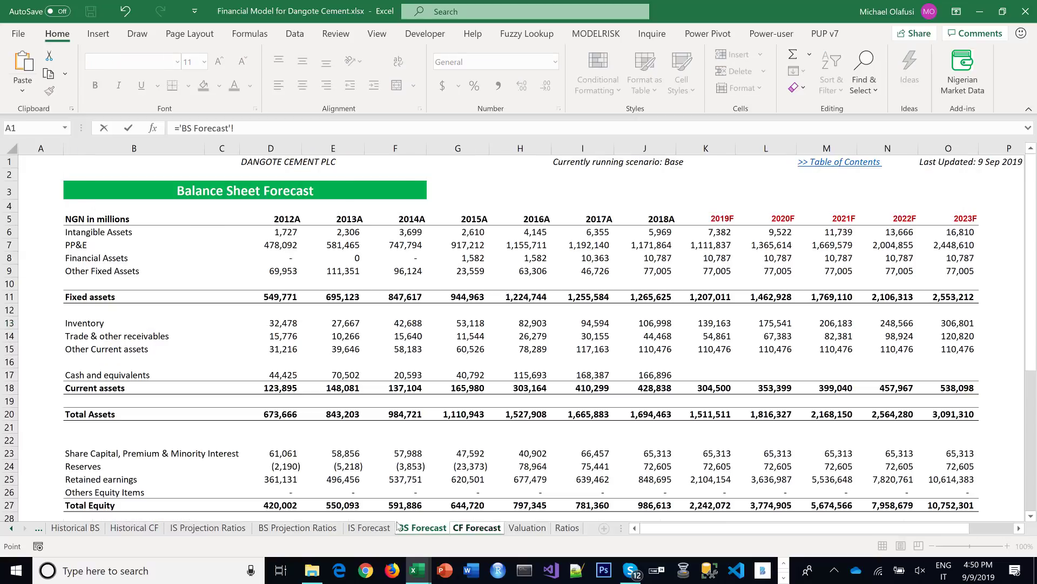
left_click(353, 349)
type("-")
left_click(283, 349)
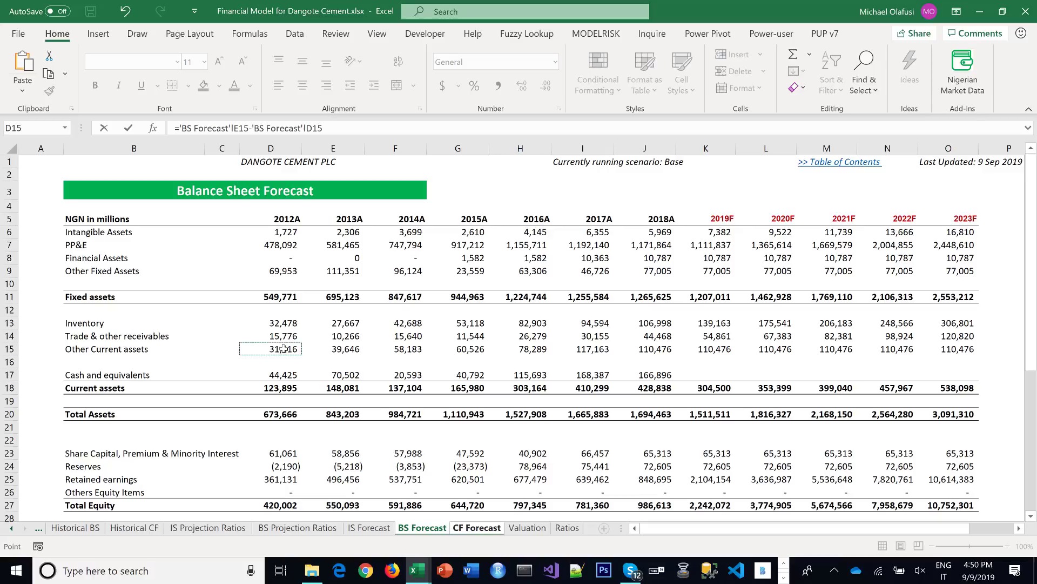
key("Return")
Format E13 with thousands separators and no decimals, and fill the formula across row 13 through 2023F
left_click(386, 324)
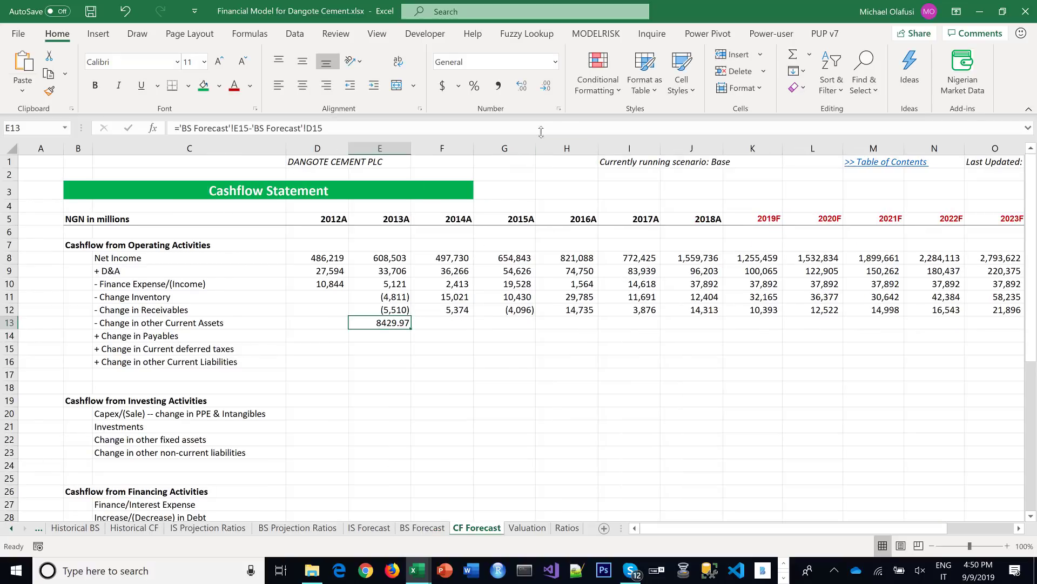
left_click(499, 86)
double_click(555, 96)
left_click_drag(411, 325, 759, 326)
left_click_drag(761, 530, 694, 530)
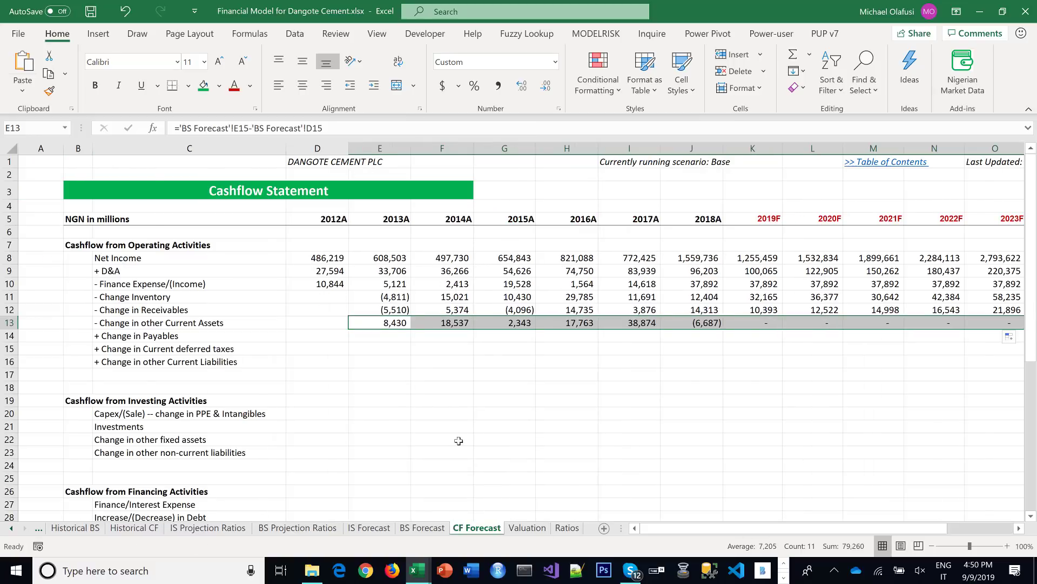
In E14, calculate the 2013A change in payables as ='BS Forecast'!E29-'BS Forecast'!D29
left_click(369, 339)
type("=")
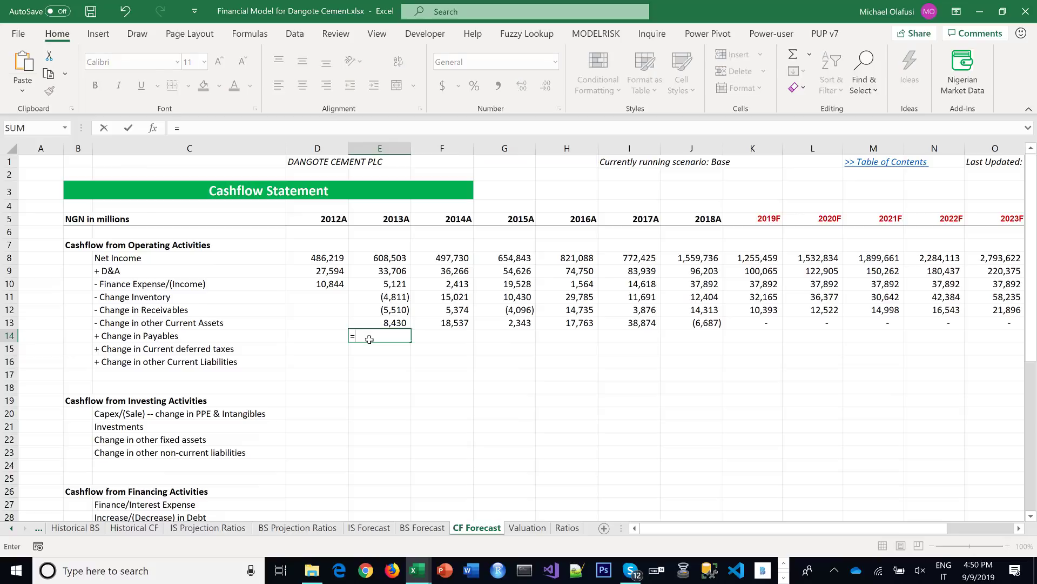
left_click(404, 529)
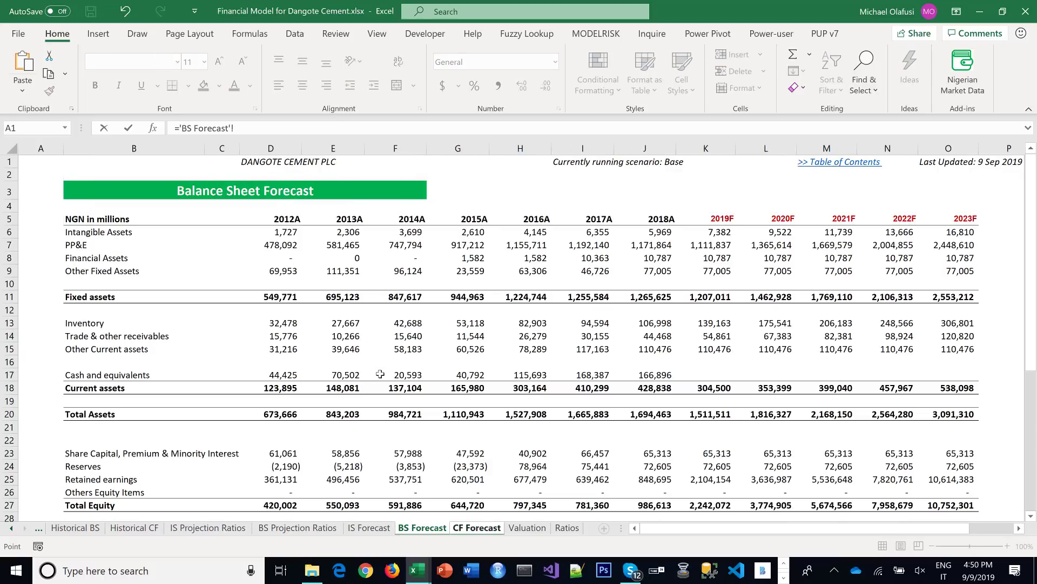
scroll(353, 389, "down", 3)
scroll(340, 408, "down", 1)
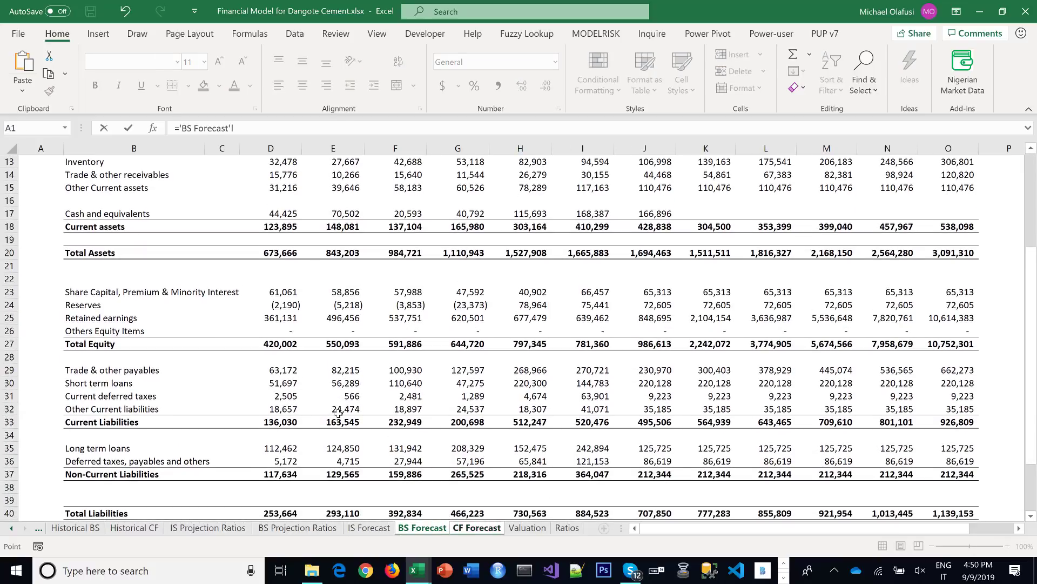
scroll(331, 384, "down", 1)
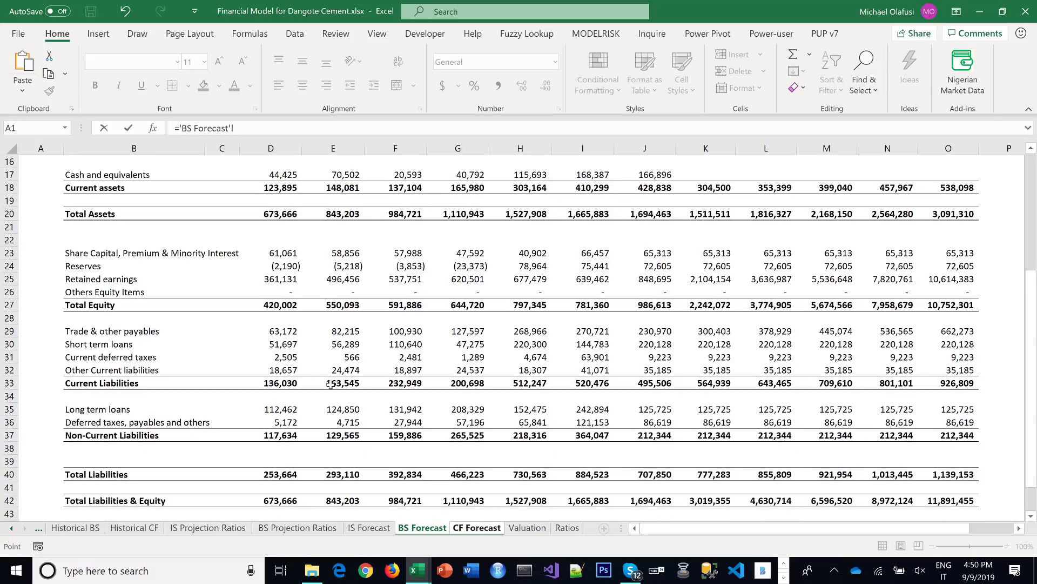
left_click(337, 331)
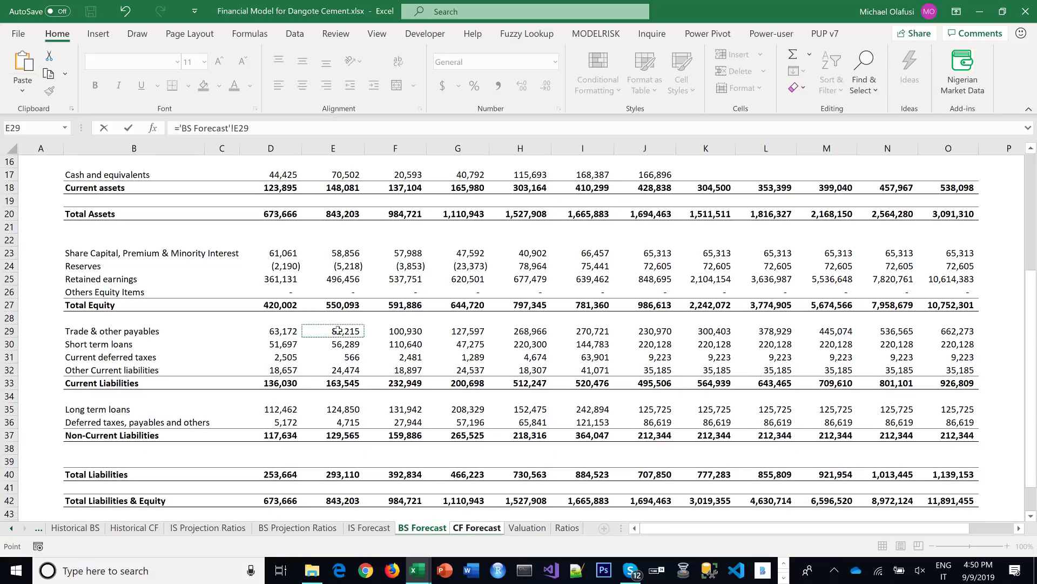
type("-")
left_click(277, 330)
key("Return")
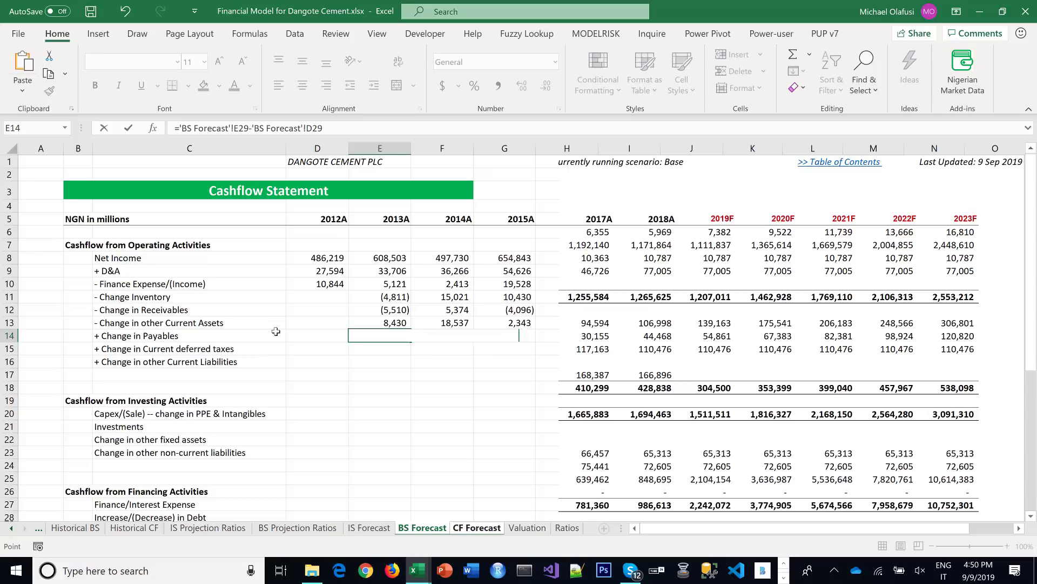
Format the change in payables in E14 in comma style without decimals, and copy it across to 2023F
left_click(399, 334)
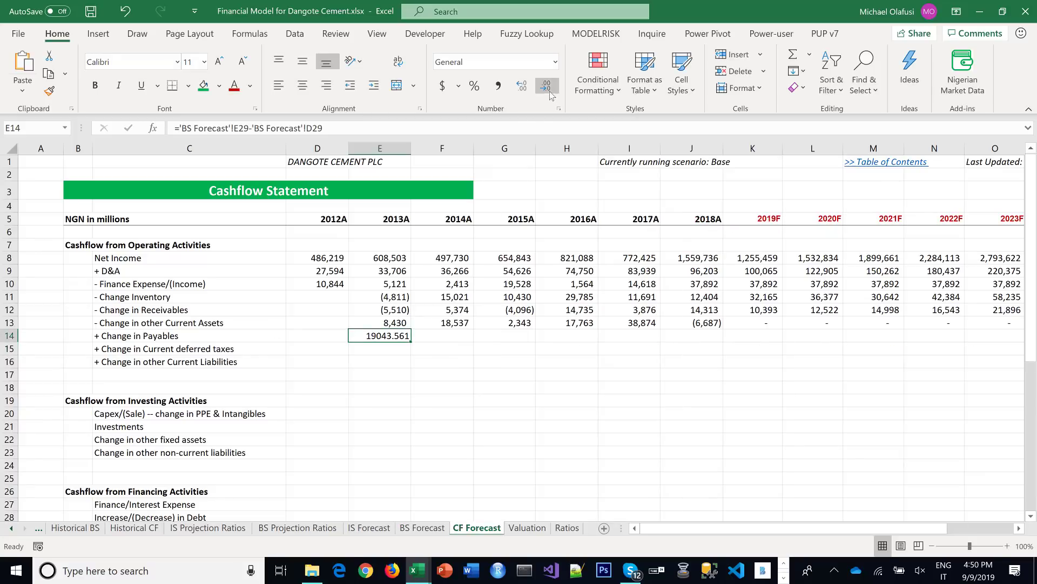
left_click(475, 86)
left_click(497, 86)
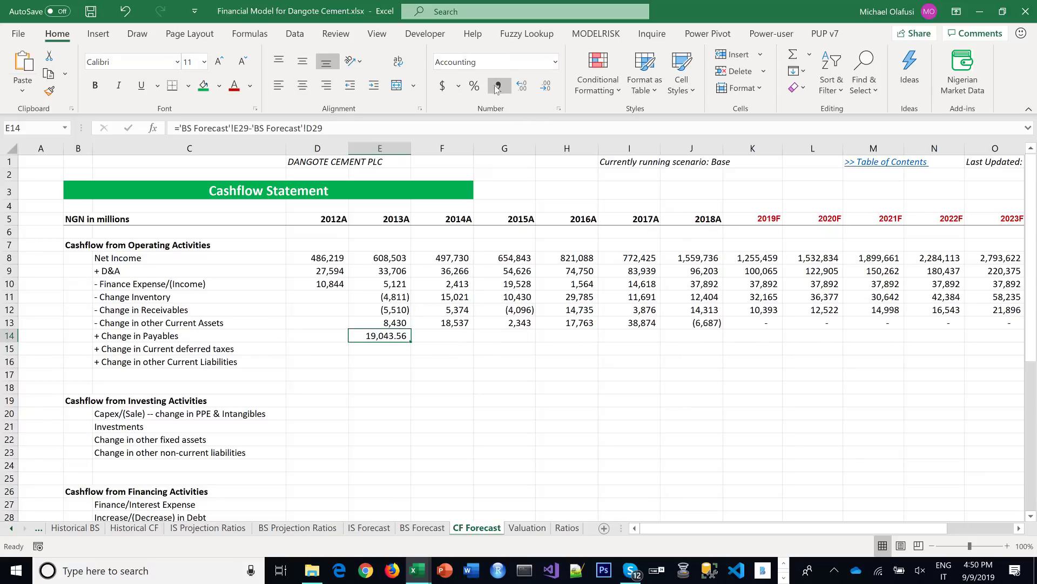
left_click(546, 85)
left_click(546, 85)
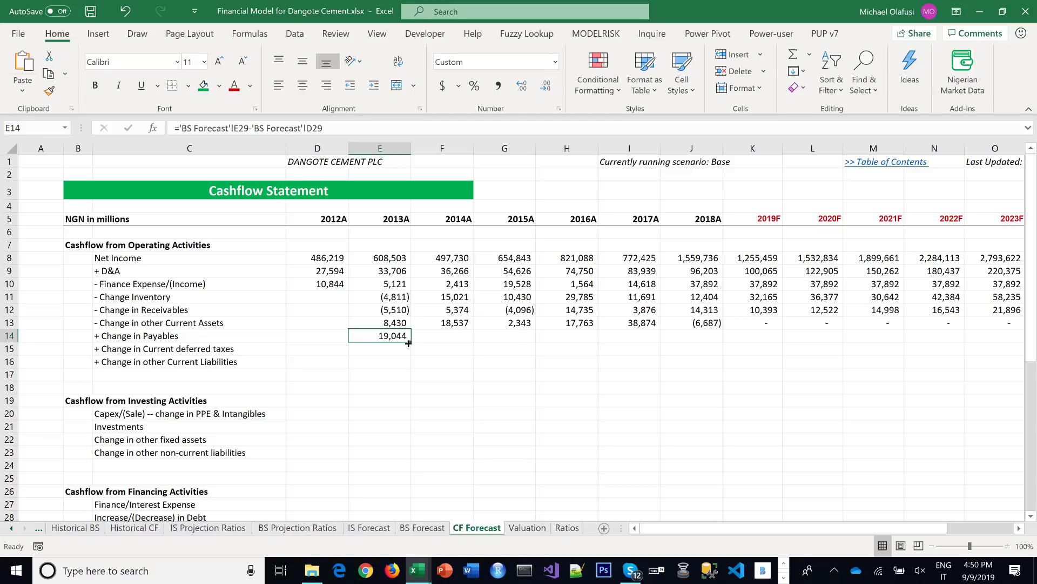
left_click_drag(408, 343, 763, 343)
left_click_drag(696, 528, 639, 515)
In E15, calculate the 2013A change in current deferred taxes as ='BS Forecast'!E31-'BS Forecast'!D31
left_click(388, 347)
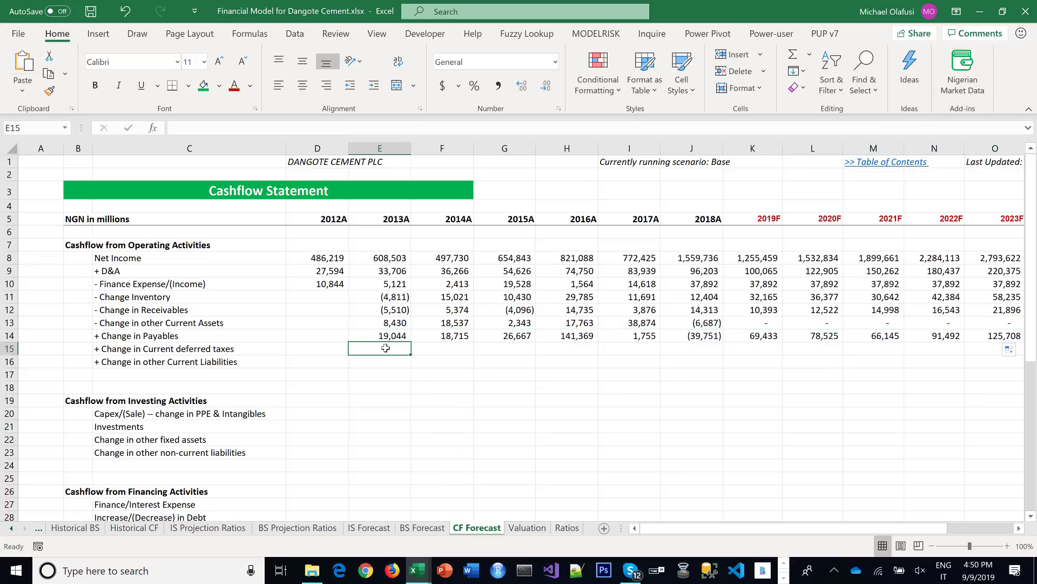
type("=")
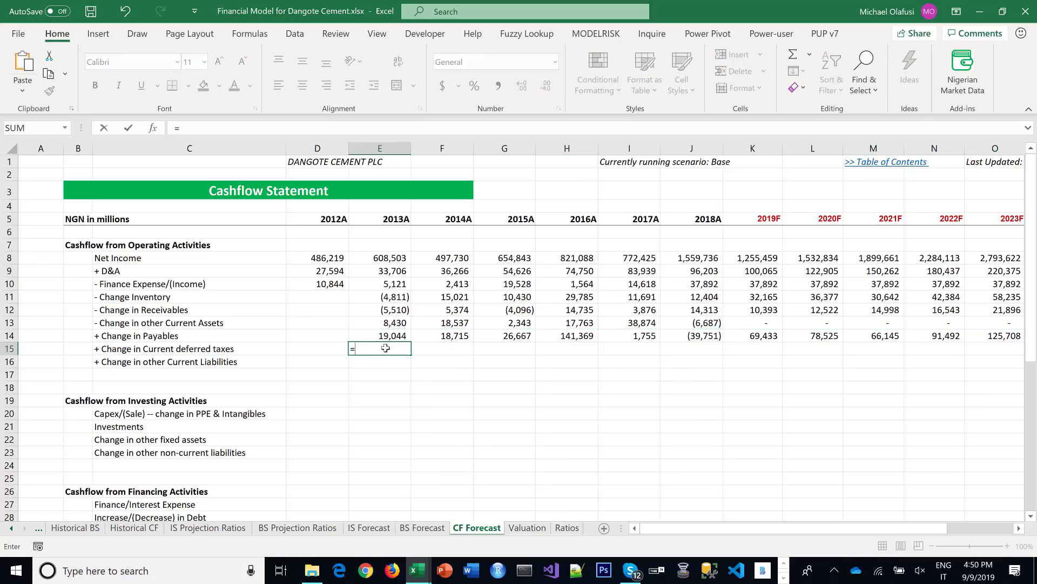
left_click(421, 527)
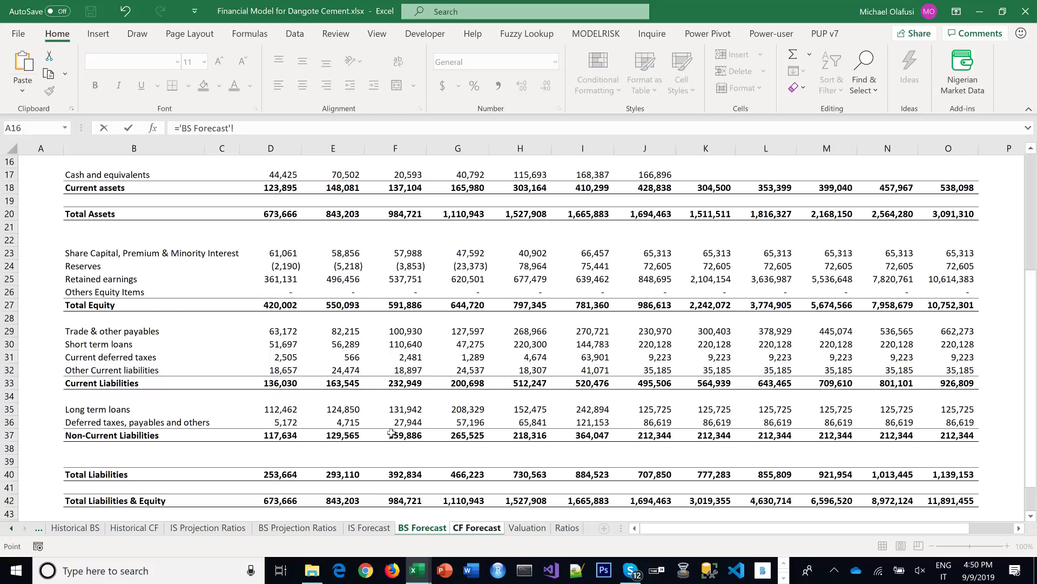
left_click(350, 356)
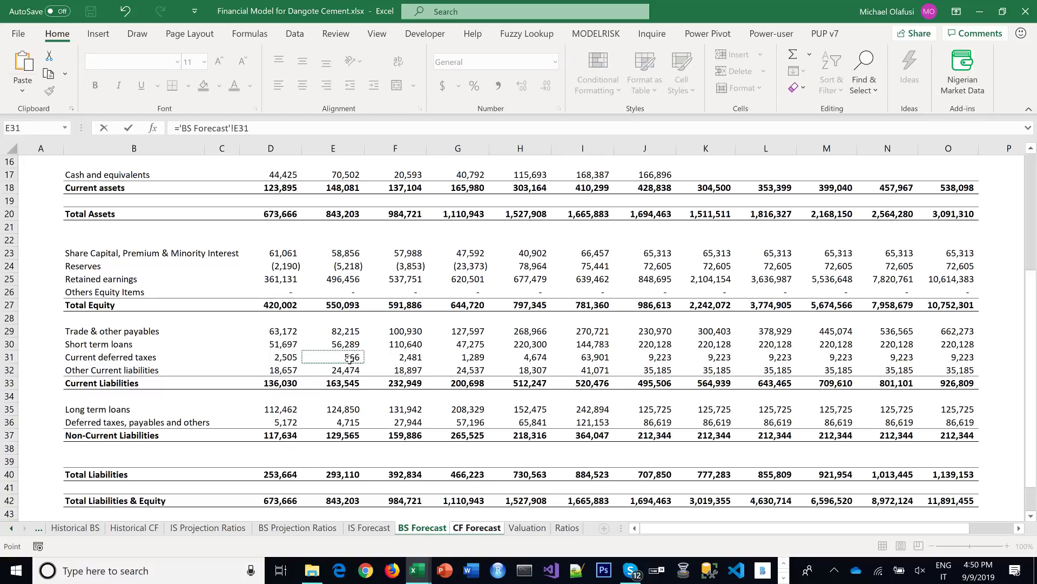
type("-")
left_click(289, 358)
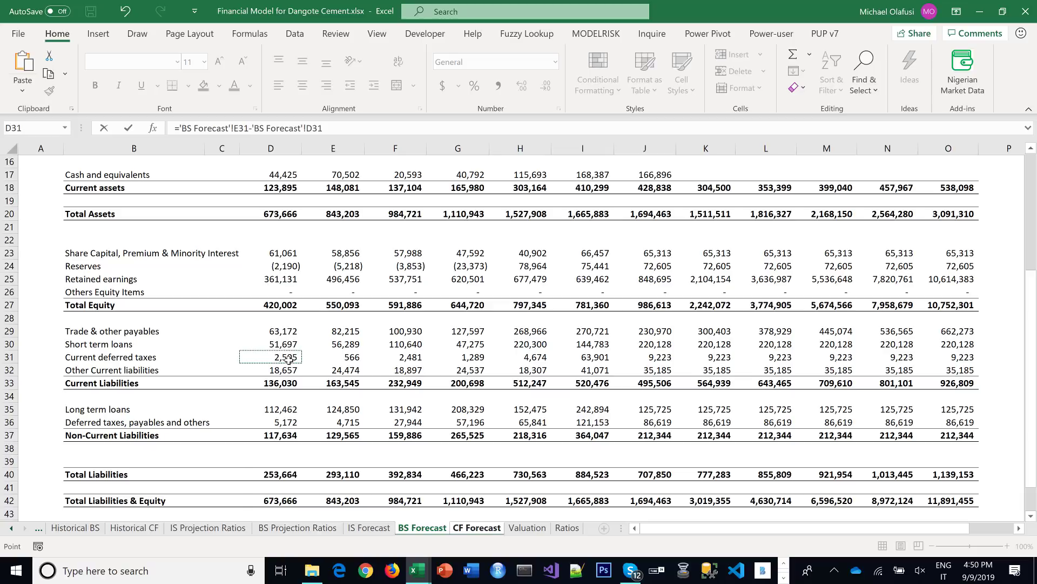
key("Return")
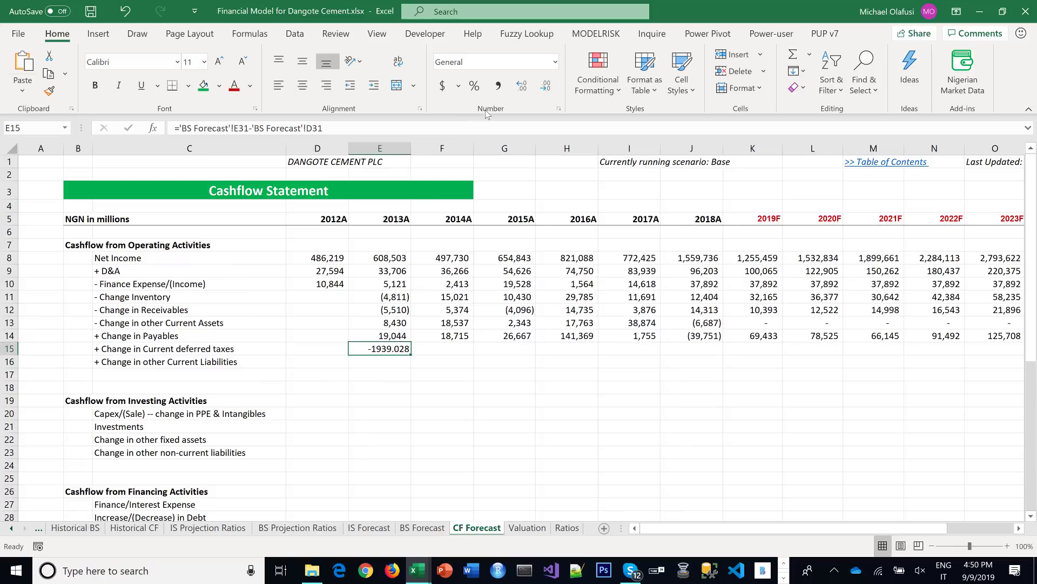
Give E15 thousands separators with no decimals, and extend the deferred taxes formula across row 15 to 2023F
left_click(499, 86)
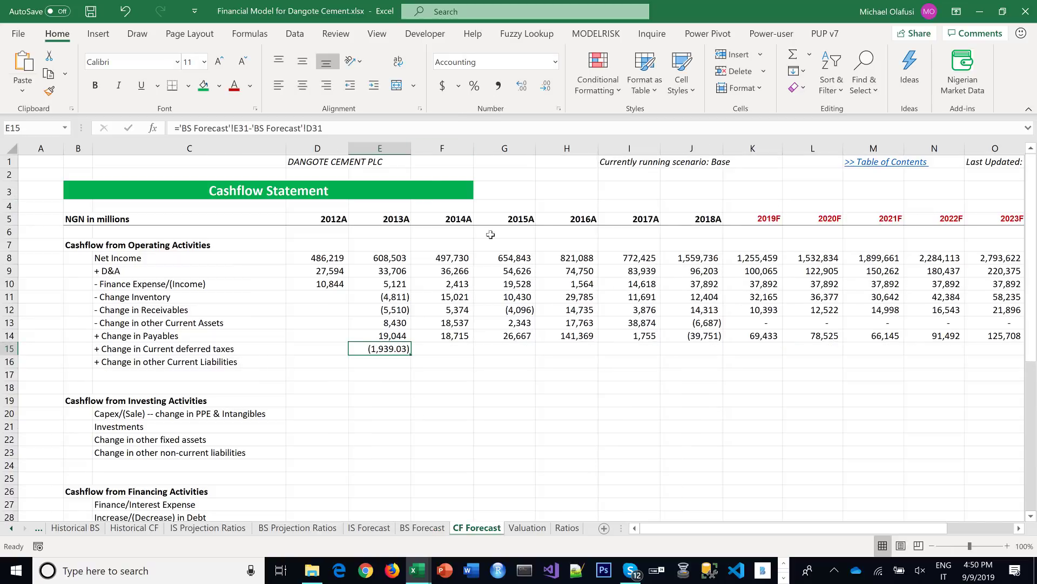
left_click(546, 86)
left_click(546, 86)
left_click_drag(411, 355, 1023, 351)
left_click_drag(933, 358, 932, 358)
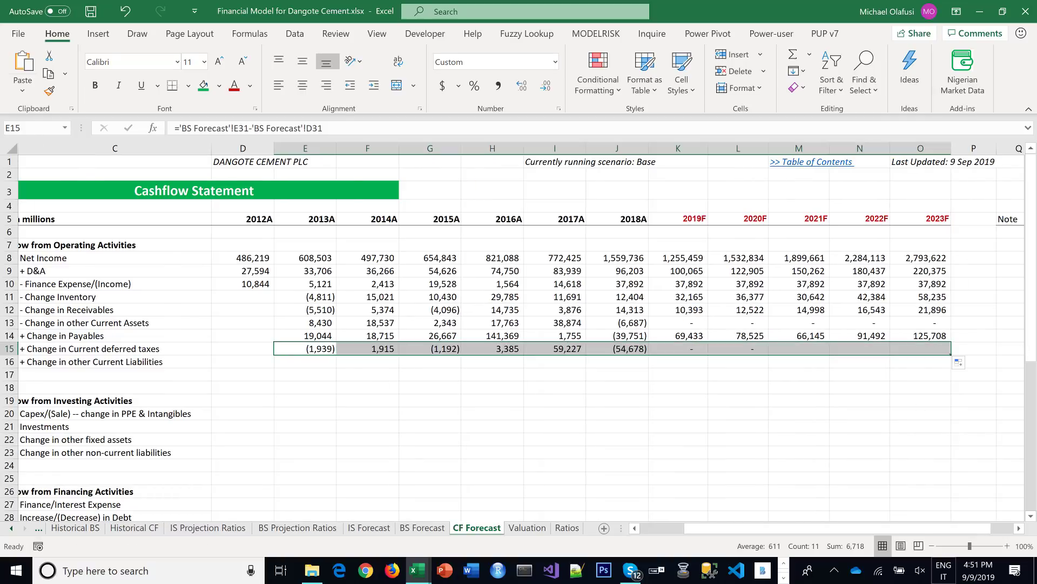
left_click_drag(913, 529, 856, 528)
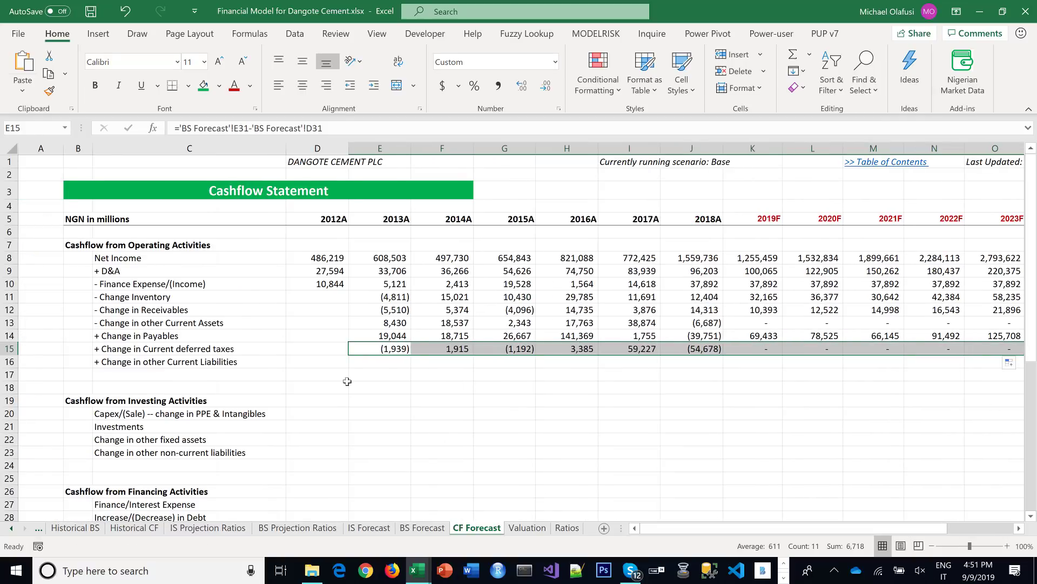
In E16, calculate the 2013A change in other current liabilities as ='BS Forecast'!E32-'BS Forecast'!D32
left_click(374, 359)
type("=")
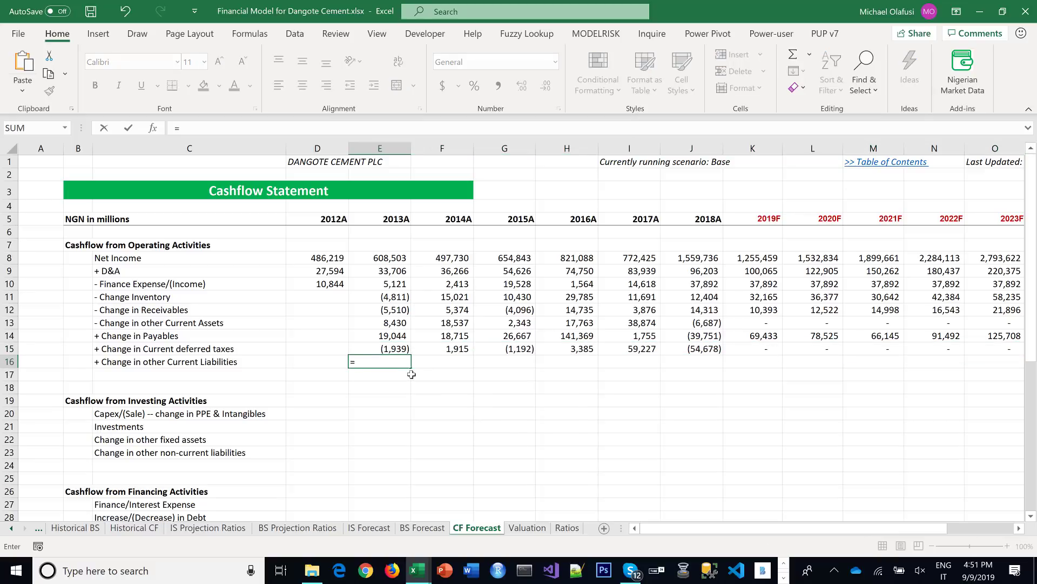
left_click(422, 528)
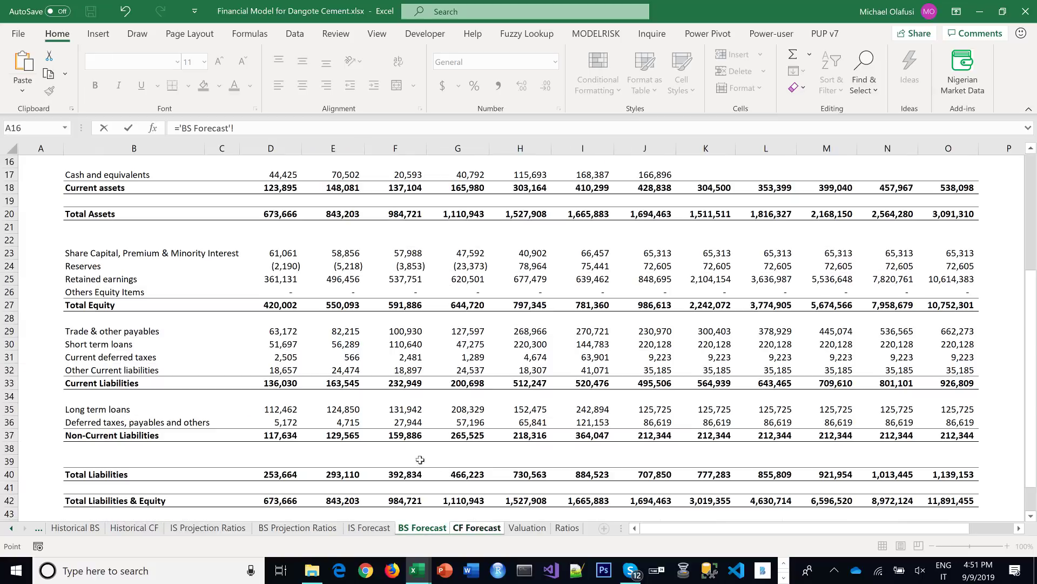
left_click(341, 371)
type("-")
left_click(281, 371)
key("Return")
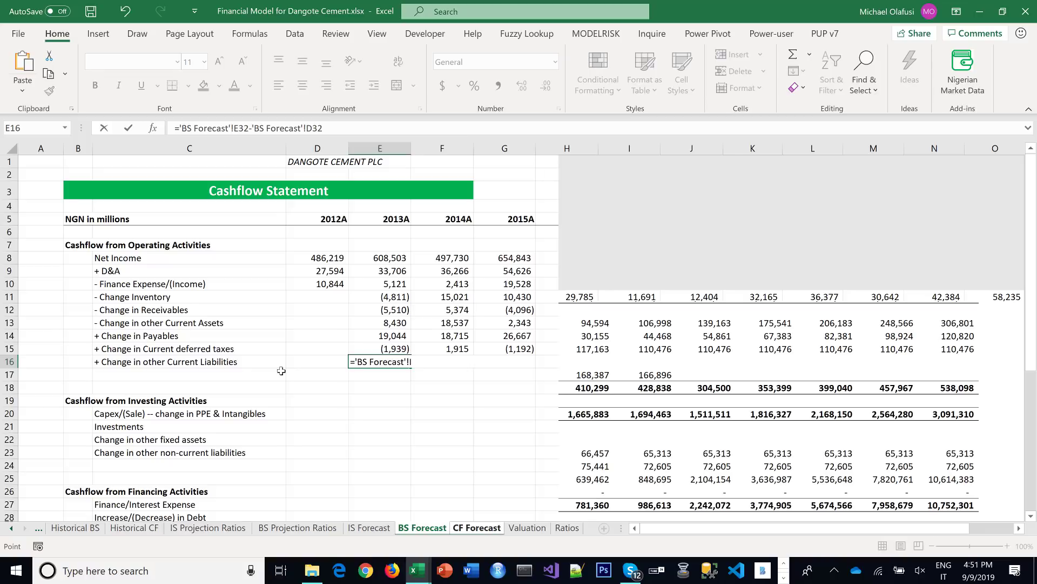
Format E16 in comma style with no decimals, and fill the other current liabilities formula across E16:O16
left_click(384, 360)
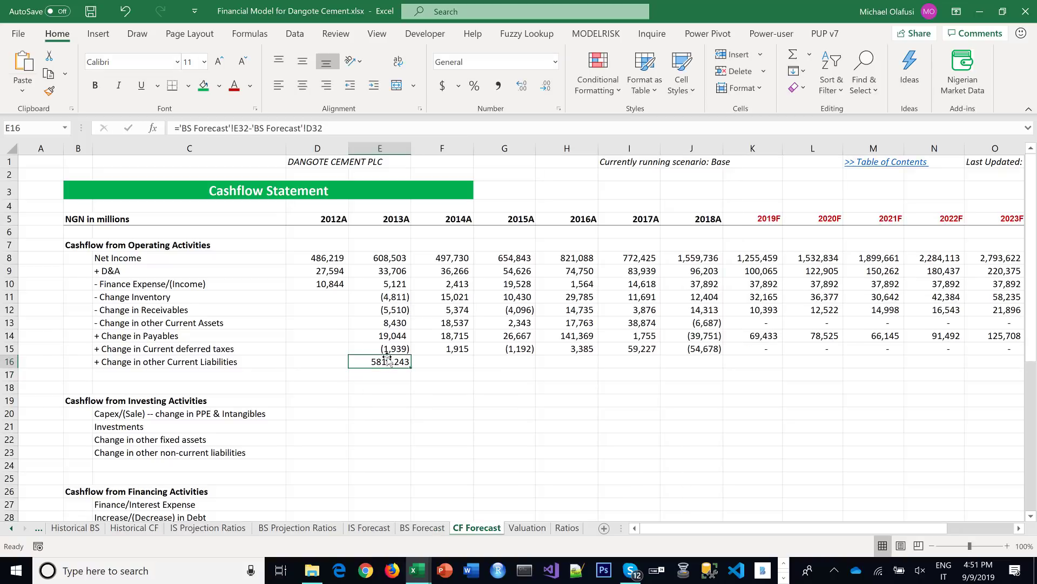
left_click(505, 92)
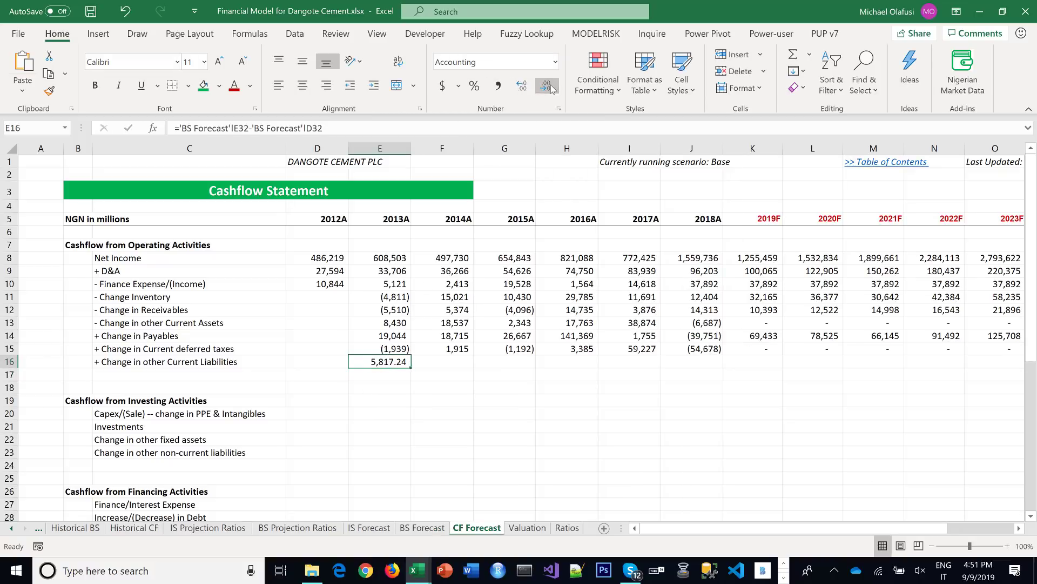
left_click(551, 88)
left_click(551, 87)
left_click_drag(410, 368, 743, 357)
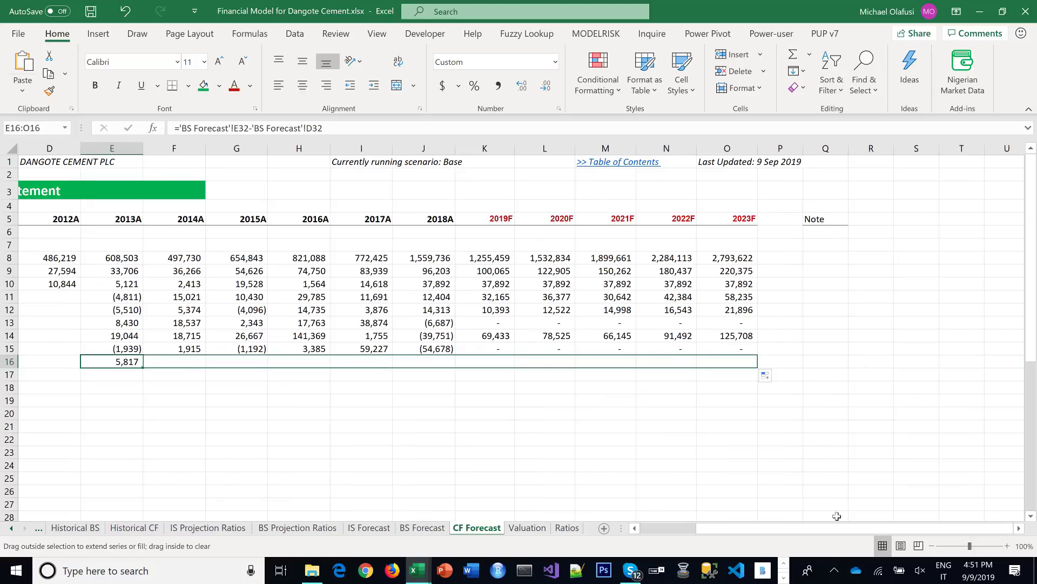
left_click_drag(836, 531, 770, 530)
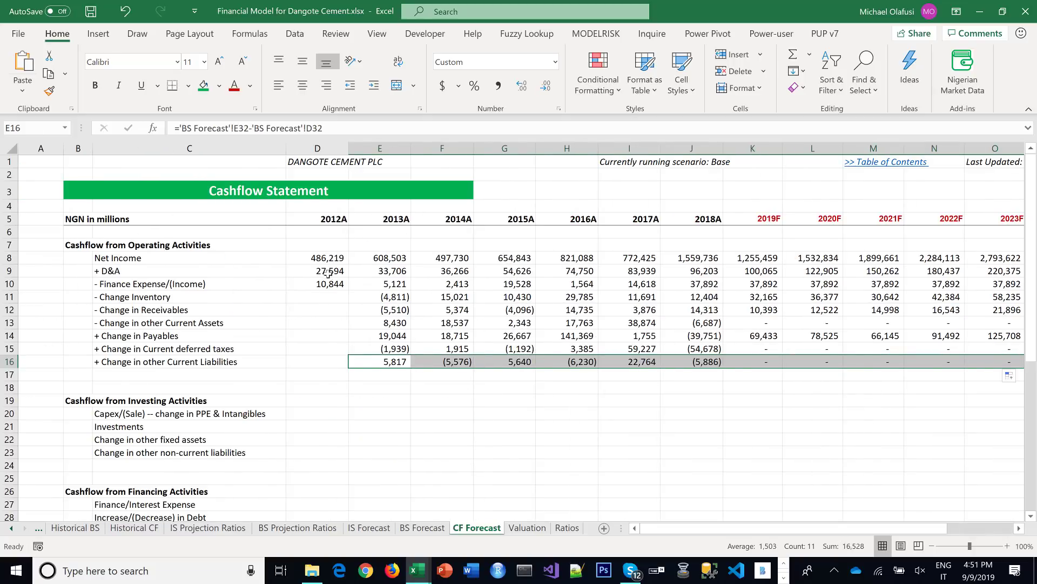
Clear the 2012A operating cash flow entries in D8:D11
left_click(326, 244)
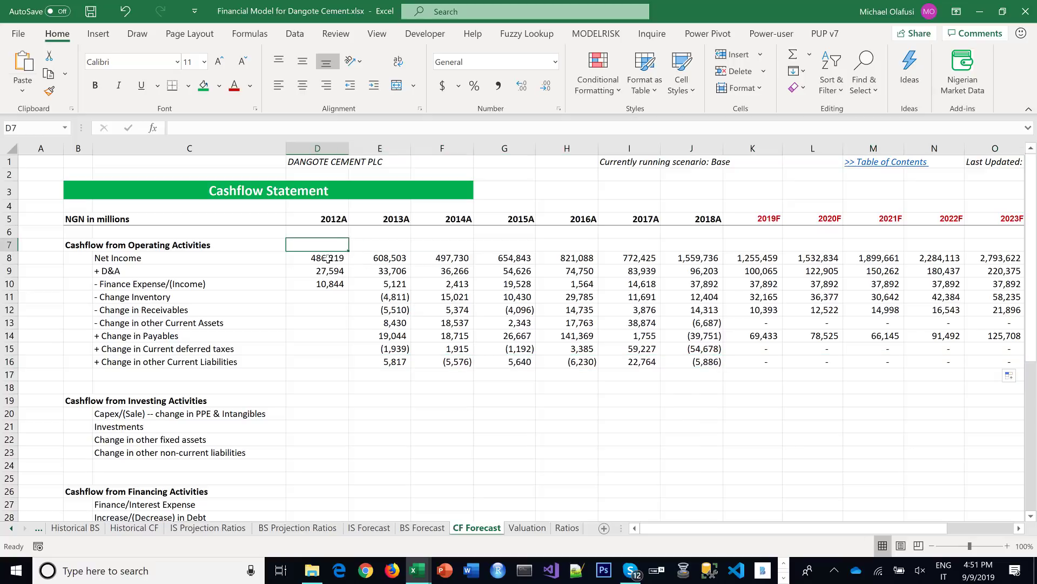
left_click_drag(326, 258, 328, 292)
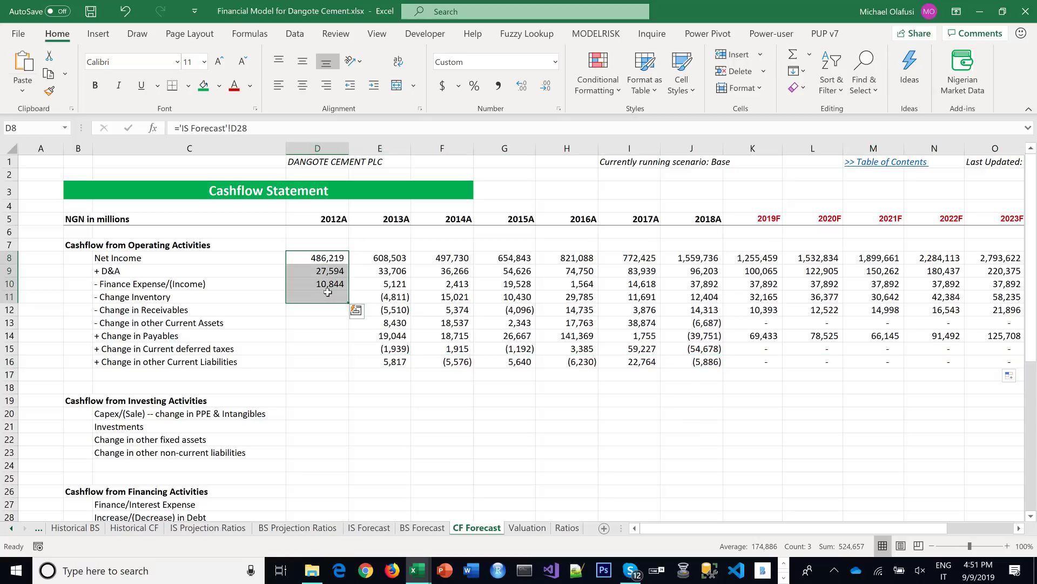
key("Delete")
In E7, calculate the 2013A cash flow from operating activities as =SUM(E8:E9,E14:E16)-SUM(E10:E13)
left_click(380, 245)
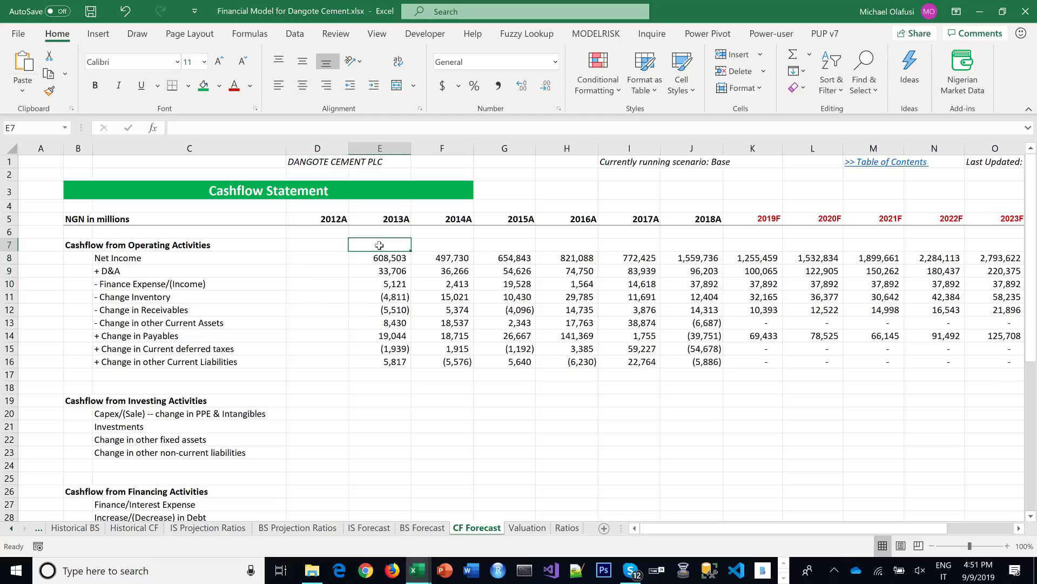
type("=")
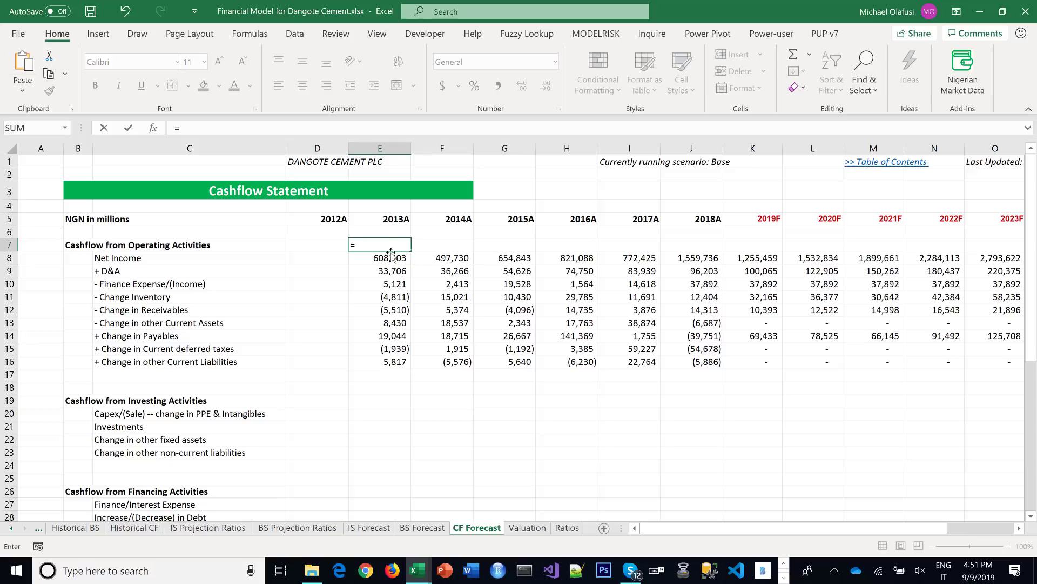
type("sum")
key("Tab")
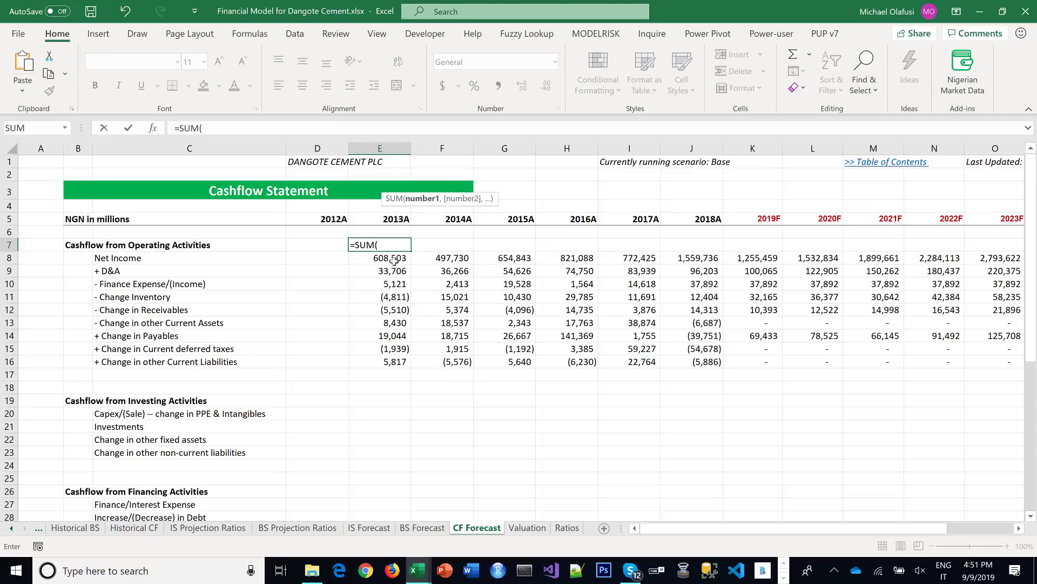
left_click_drag(382, 258, 383, 270)
type(",")
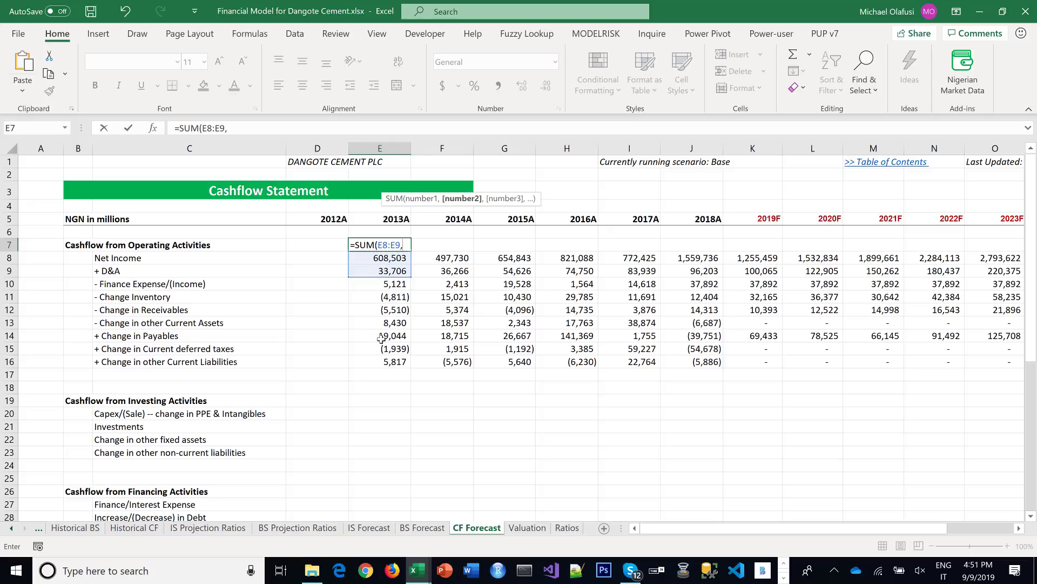
left_click_drag(382, 338, 382, 356)
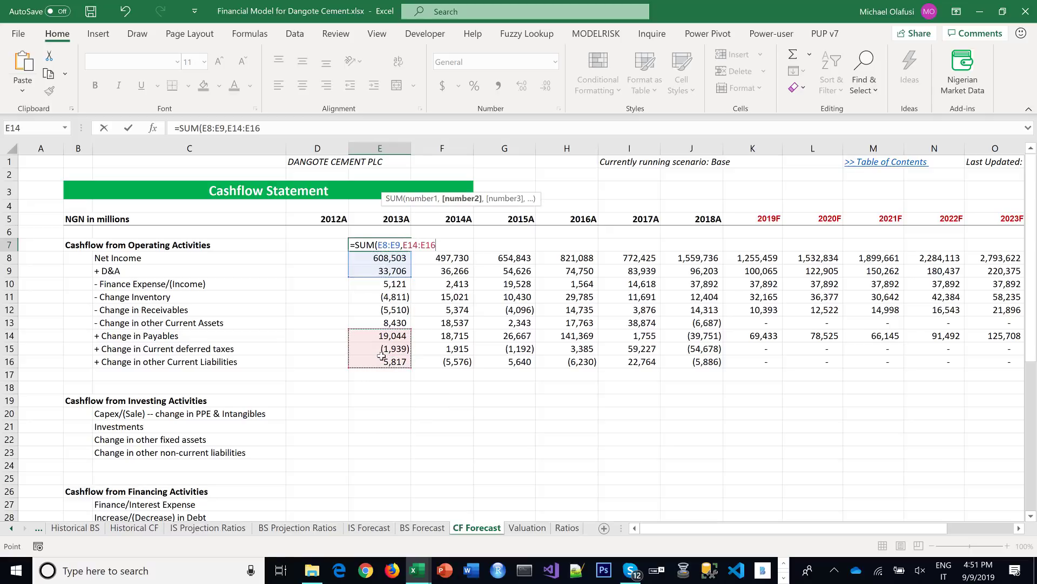
type(")-")
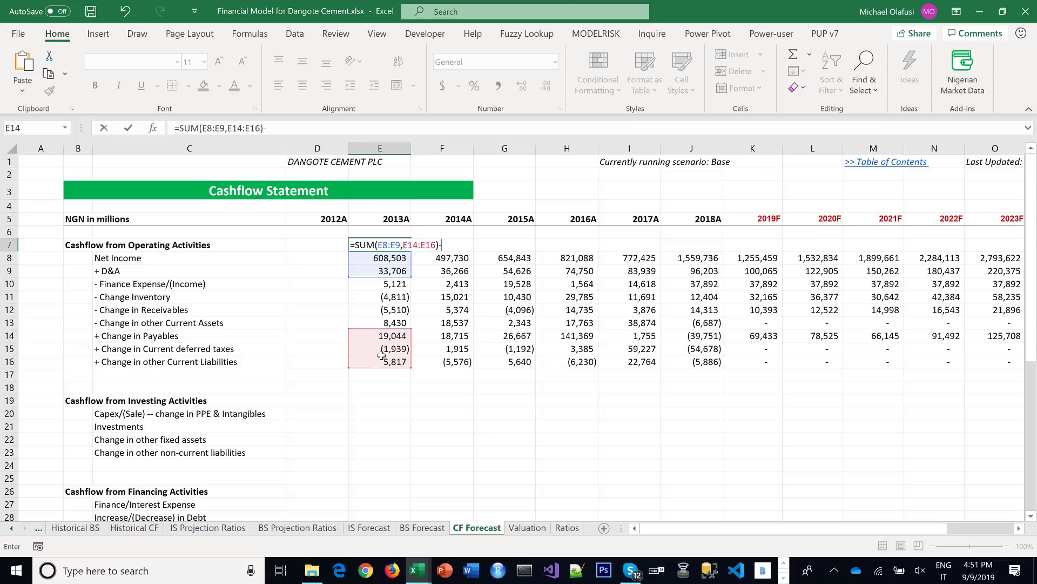
type("SUM(")
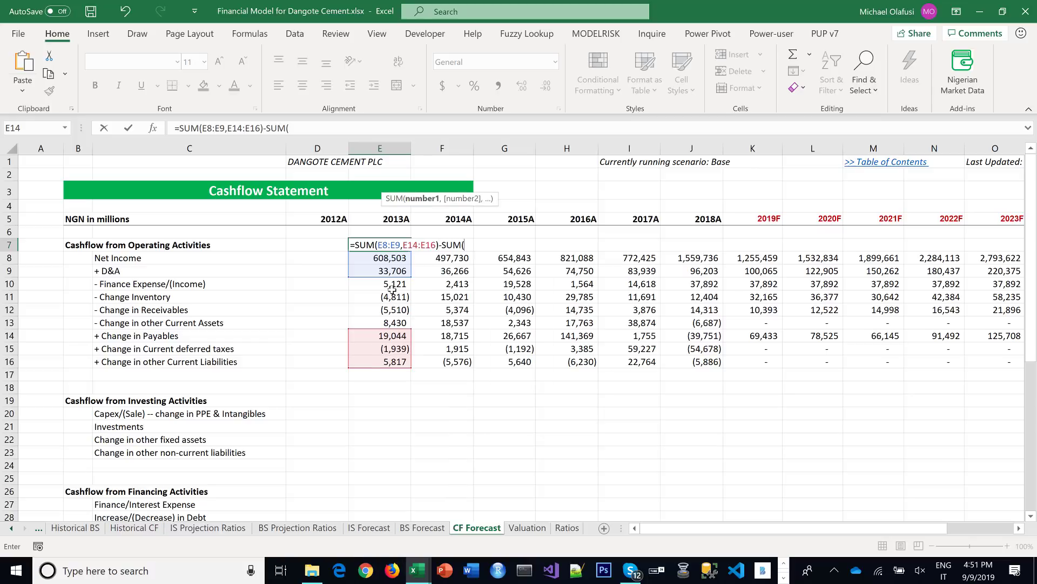
left_click_drag(386, 288, 390, 322)
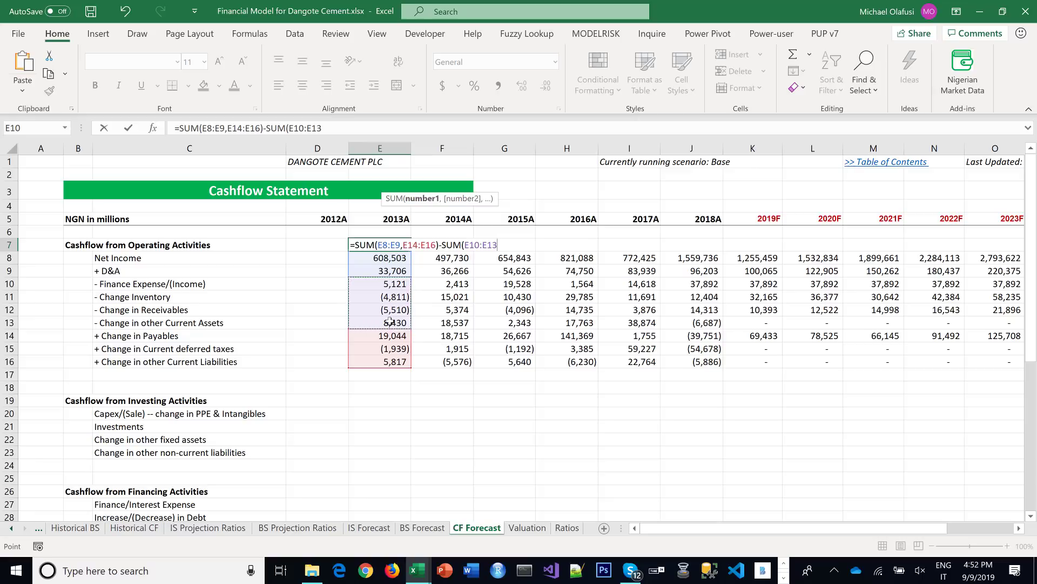
type(")")
key("Return")
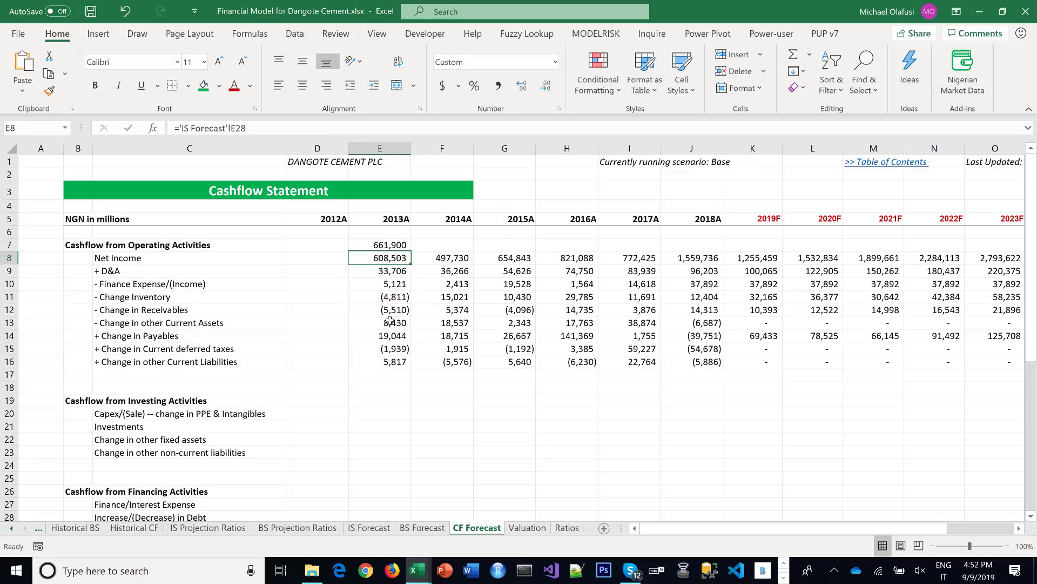
Bold the 2013A operating cash flow total, fill it across E7:O7, and save the workbook
left_click(388, 248)
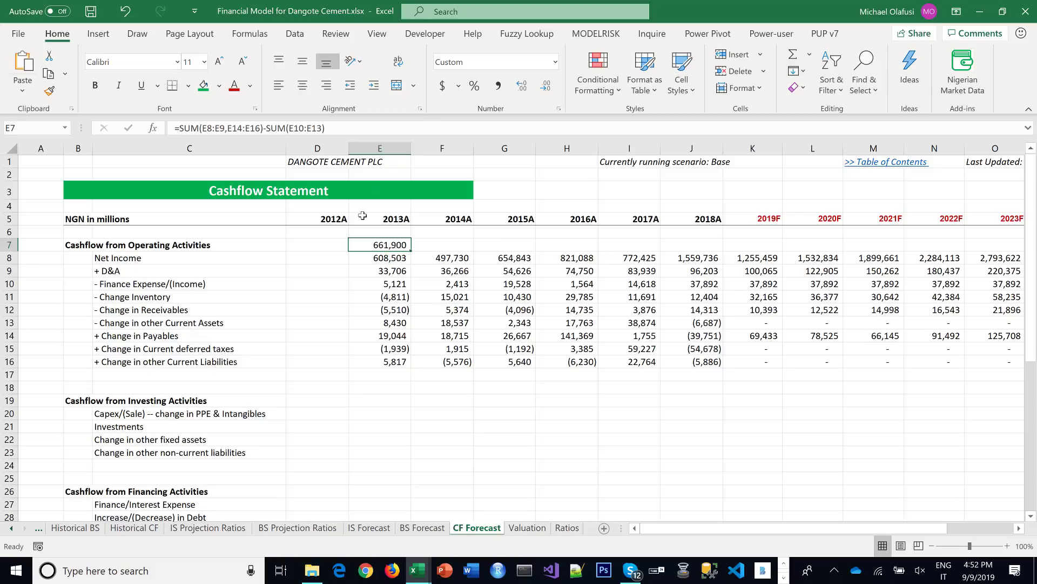
key("ctrl+b")
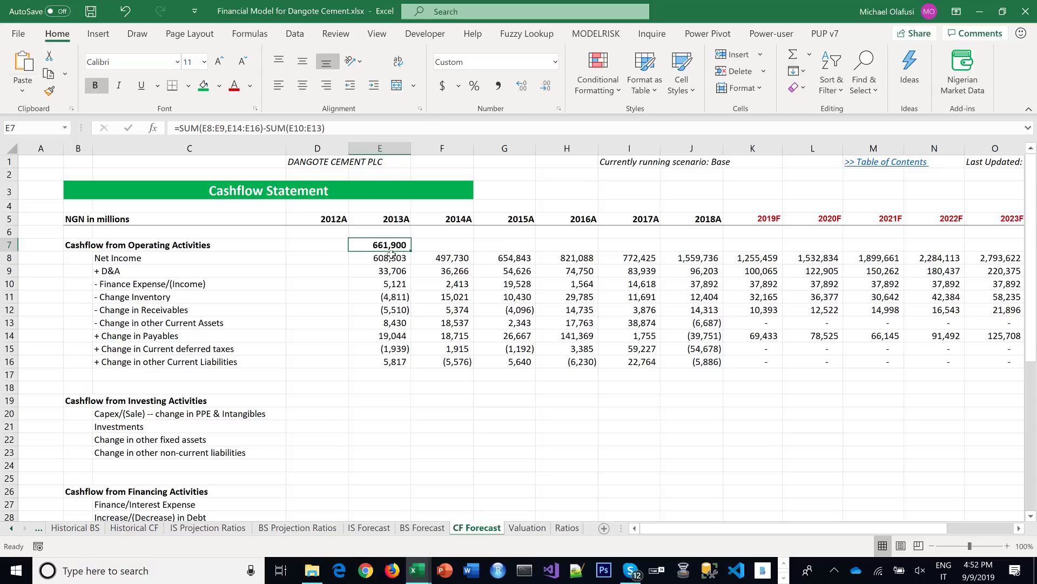
left_click_drag(411, 251, 762, 255)
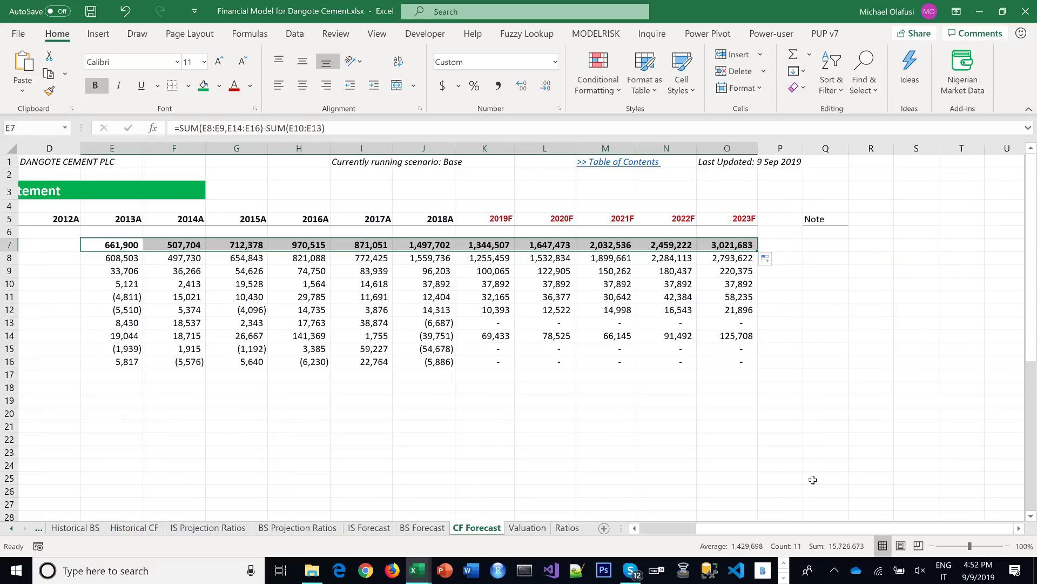
left_click_drag(818, 527, 694, 524)
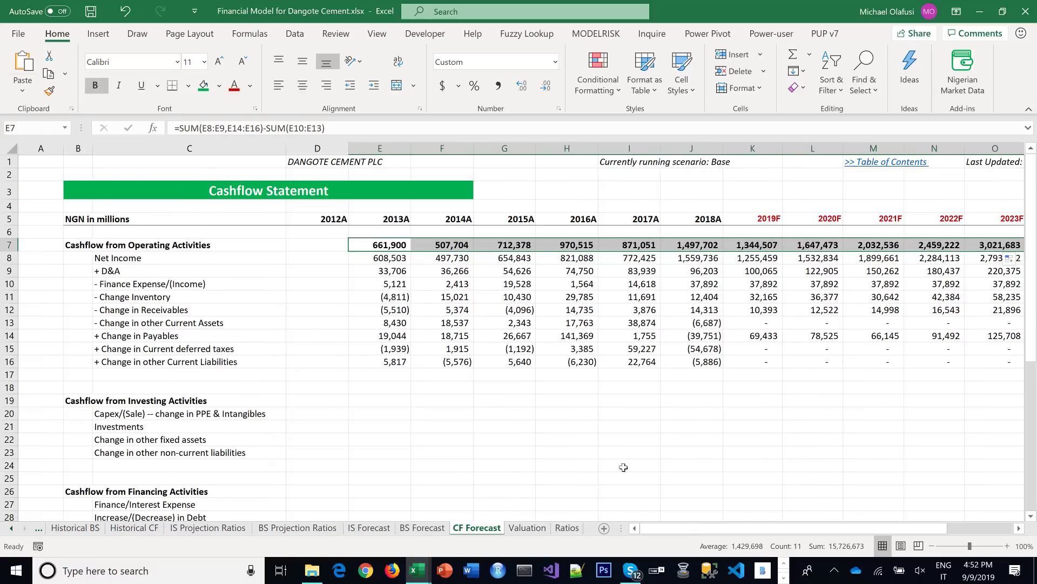
left_click(491, 417)
key("ctrl+s")
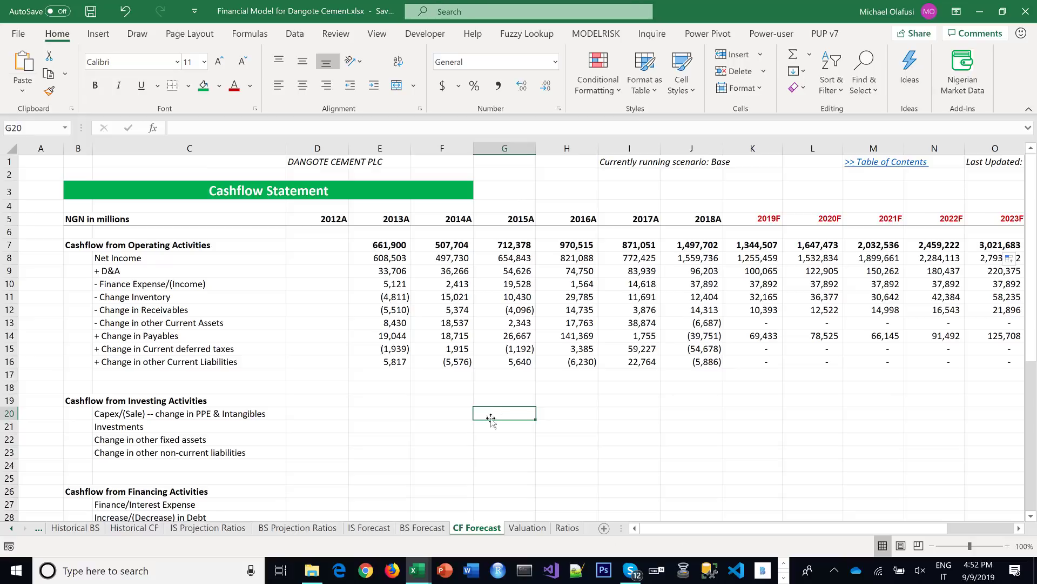
left_click(370, 413)
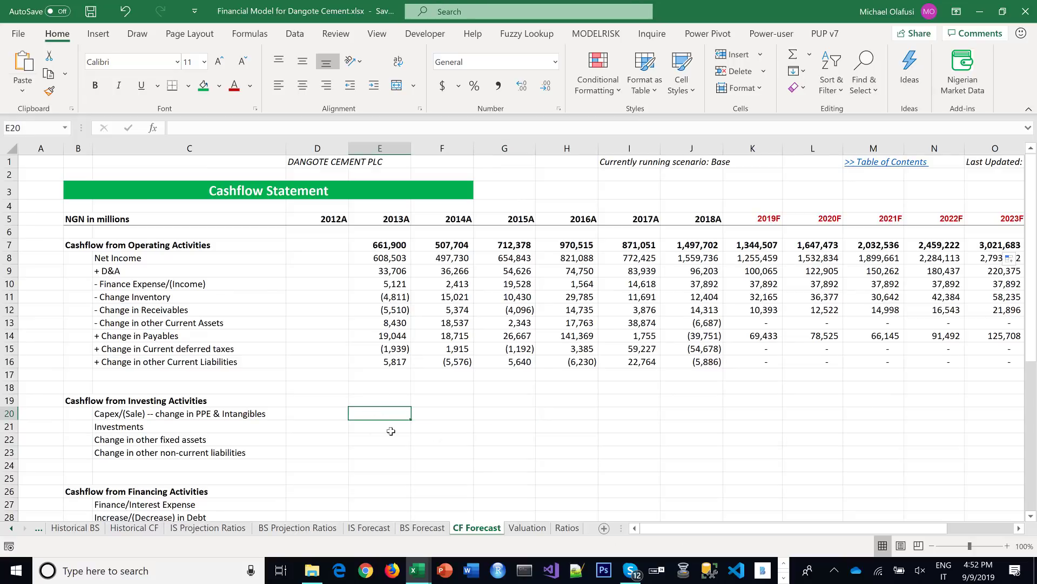
type("=")
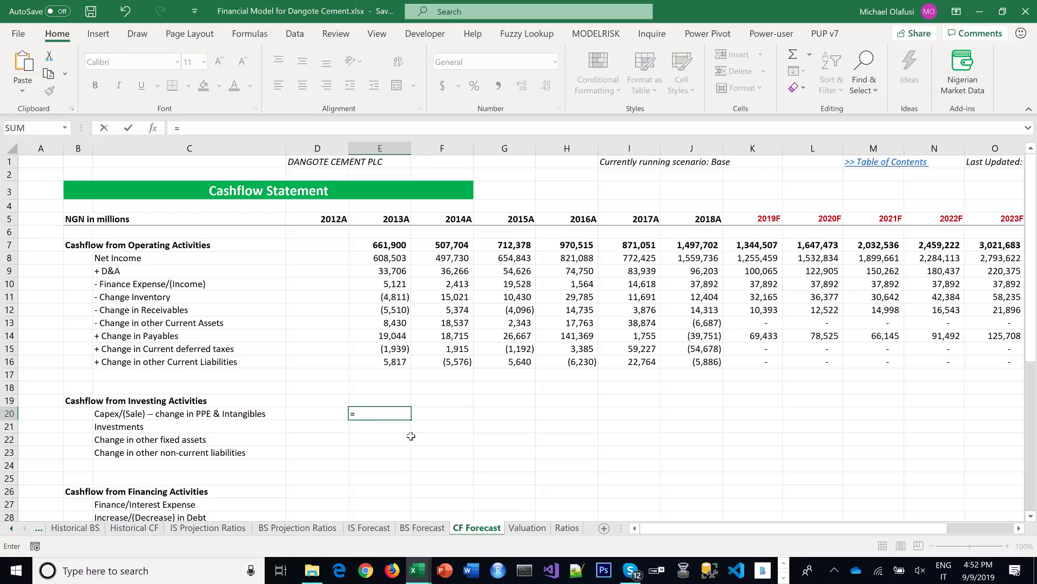
key("Escape")
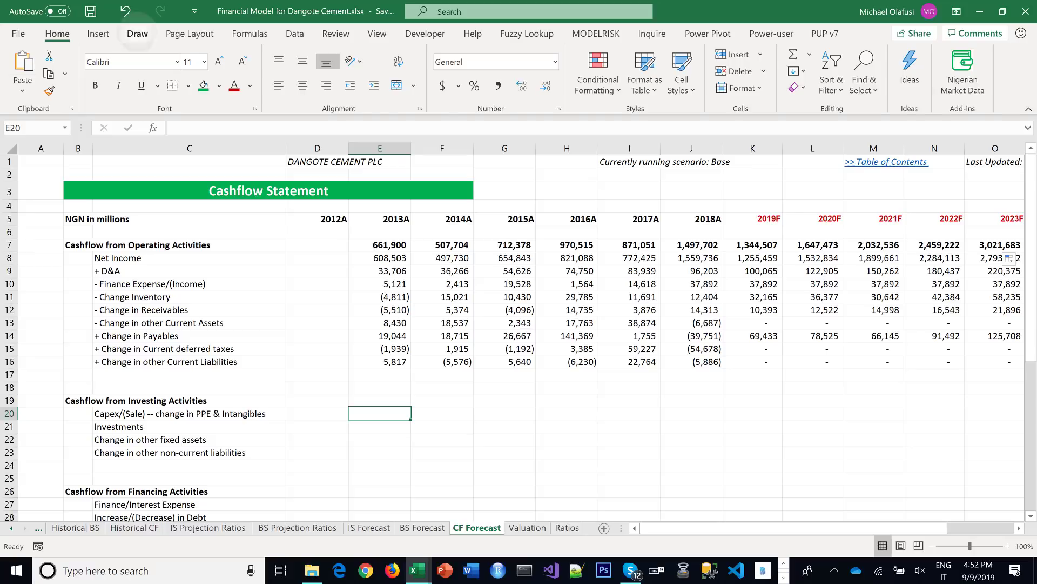
Using the red pen, ink a vertical and a horizontal table line over the sheet and handwrite the row label PPE
left_click(137, 33)
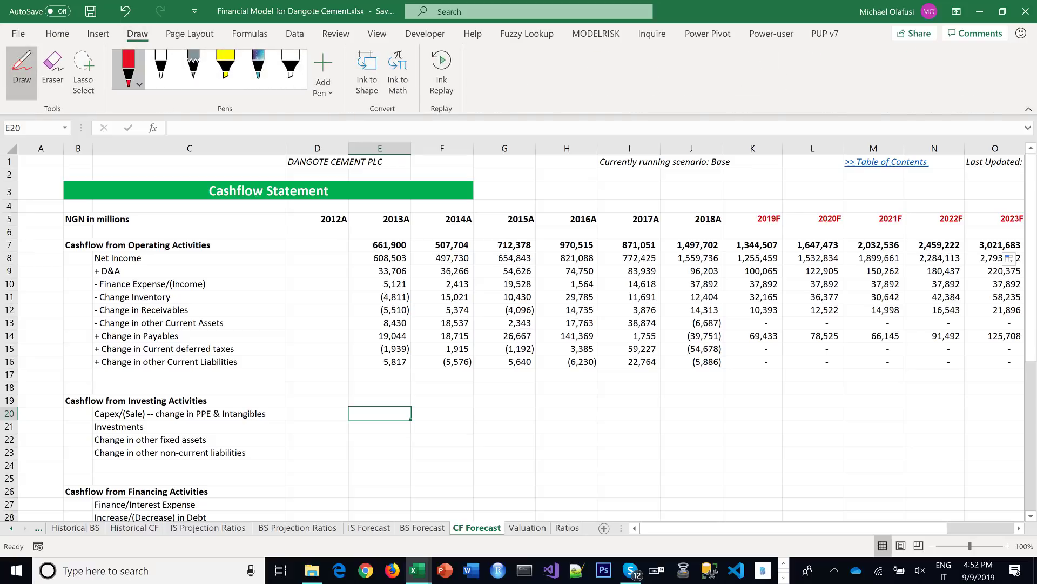
left_click_drag(421, 192, 424, 460)
mouse_move(273, 247)
left_mouse_down()
mouse_move(427, 237)
mouse_move(852, 246)
left_mouse_up()
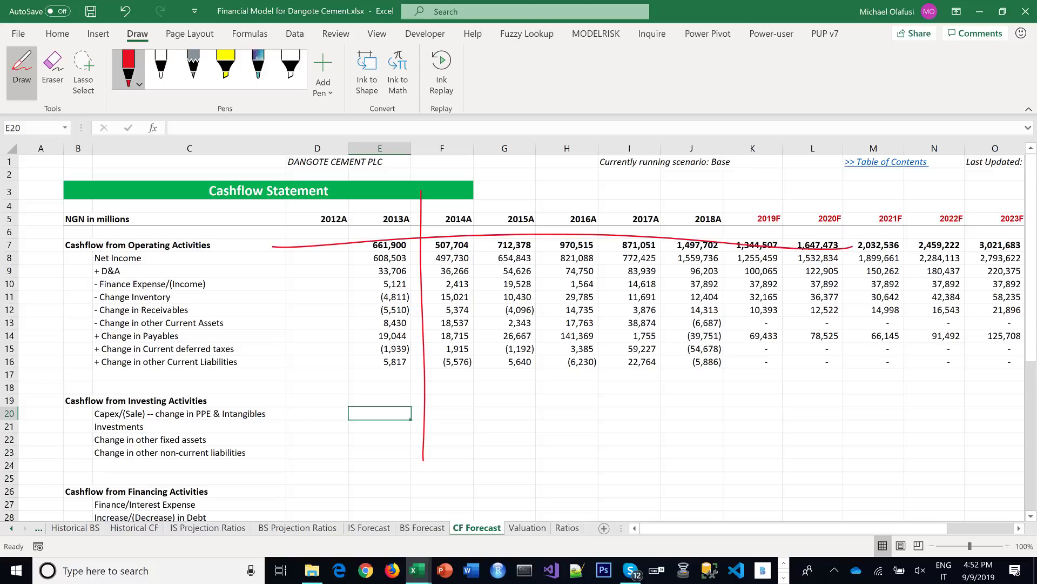
left_click_drag(270, 253, 270, 298)
left_click_drag(256, 265, 272, 263)
mouse_move(257, 294)
left_mouse_down()
mouse_move(271, 289)
mouse_move(270, 255)
mouse_move(273, 311)
left_mouse_up()
mouse_move(305, 264)
left_mouse_down()
mouse_move(304, 299)
mouse_move(306, 282)
left_mouse_up()
mouse_move(340, 260)
left_mouse_down()
mouse_move(358, 284)
mouse_move(346, 275)
left_mouse_up()
left_click_drag(320, 261, 353, 252)
Handwrite the column headings 2018 and 2019 above the inked table, with a vertical line separating the two columns
mouse_move(451, 203)
left_mouse_down()
mouse_move(457, 224)
mouse_move(492, 201)
mouse_move(508, 227)
left_mouse_up()
mouse_move(556, 197)
left_mouse_down()
mouse_move(530, 198)
mouse_move(552, 200)
left_mouse_up()
left_click_drag(617, 156, 621, 416)
mouse_move(631, 206)
left_mouse_down()
mouse_move(642, 192)
mouse_move(670, 201)
left_mouse_up()
mouse_move(665, 206)
left_mouse_down()
mouse_move(708, 186)
mouse_move(719, 216)
left_mouse_up()
left_click_drag(727, 195, 751, 181)
left_click_drag(743, 189, 745, 225)
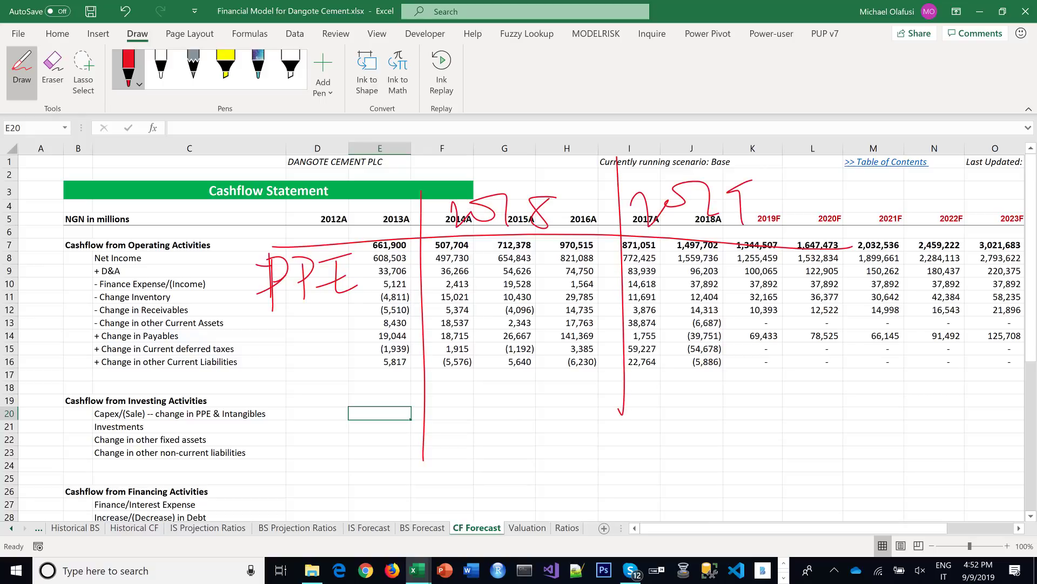
Handwrite ₦200m as the PPE value under the inked 2018 heading
mouse_move(435, 246)
left_mouse_down()
mouse_move(434, 286)
mouse_move(454, 251)
left_mouse_up()
mouse_move(435, 273)
left_mouse_down()
mouse_move(460, 267)
mouse_move(452, 244)
mouse_move(495, 275)
mouse_move(508, 254)
left_mouse_up()
mouse_move(535, 252)
left_mouse_down()
mouse_move(528, 262)
mouse_move(538, 255)
left_mouse_up()
mouse_move(555, 276)
left_mouse_down()
mouse_move(574, 264)
mouse_move(586, 281)
left_mouse_up()
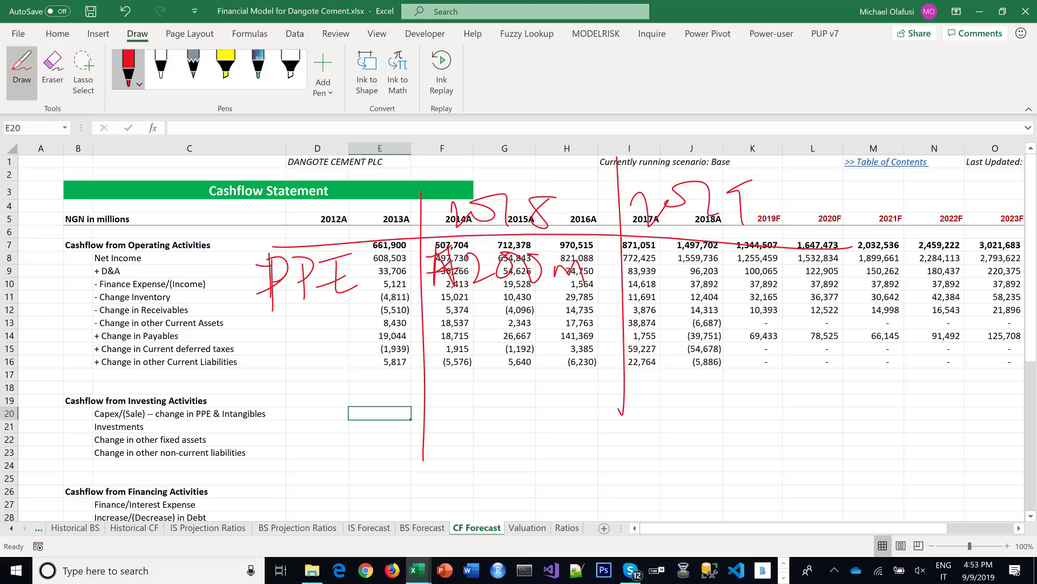
Add an inked D&A row below PPE, with ₦20m handwritten in its 2019 column
left_click_drag(250, 374, 255, 420)
left_click_drag(243, 371, 258, 421)
mouse_move(315, 371)
left_mouse_down()
mouse_move(286, 422)
mouse_move(296, 425)
left_mouse_up()
mouse_move(335, 425)
left_mouse_down()
mouse_move(353, 367)
mouse_move(376, 419)
left_mouse_up()
left_click_drag(323, 409, 381, 393)
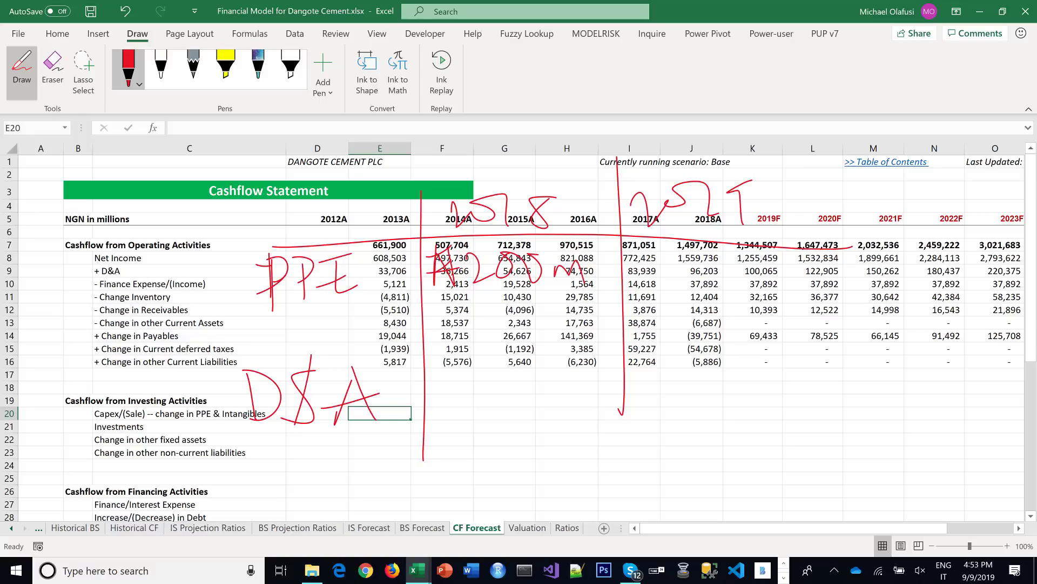
left_click_drag(304, 399, 291, 445)
left_click_drag(620, 407, 623, 471)
mouse_move(652, 432)
left_mouse_down()
mouse_move(681, 387)
mouse_move(691, 396)
left_mouse_up()
mouse_move(655, 422)
left_mouse_down()
mouse_move(682, 408)
mouse_move(724, 414)
mouse_move(759, 385)
mouse_move(815, 425)
left_mouse_up()
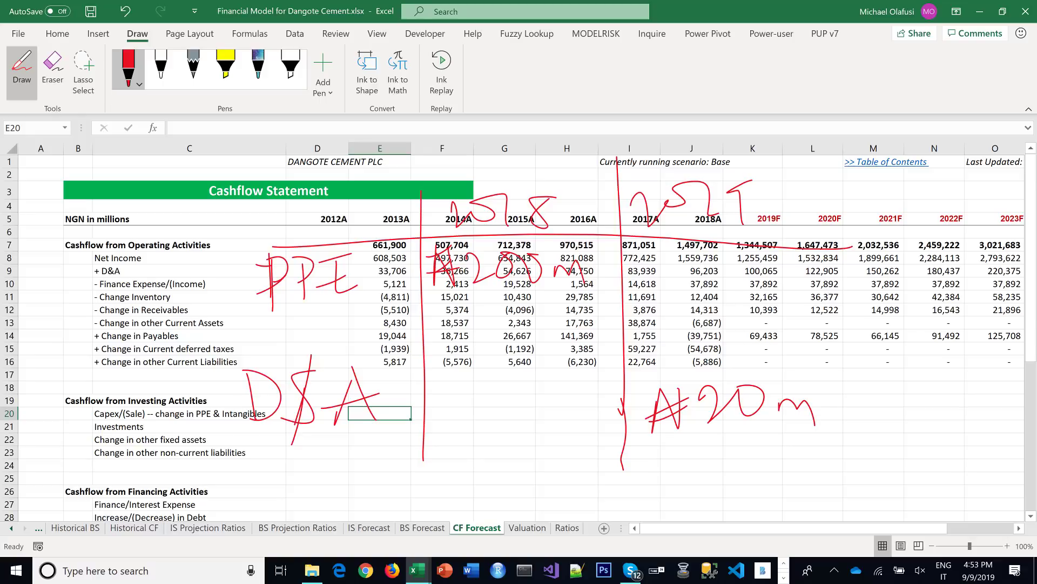
Handwrite ₦180m as the PPE value under the inked 2019 heading
left_click_drag(653, 261, 645, 293)
left_click_drag(655, 254, 677, 251)
left_click_drag(628, 277, 689, 254)
mouse_move(635, 283)
left_mouse_down()
mouse_move(673, 270)
mouse_move(694, 298)
left_mouse_up()
mouse_move(735, 254)
left_mouse_down()
mouse_move(720, 252)
mouse_move(752, 257)
left_mouse_up()
left_click_drag(788, 297, 841, 306)
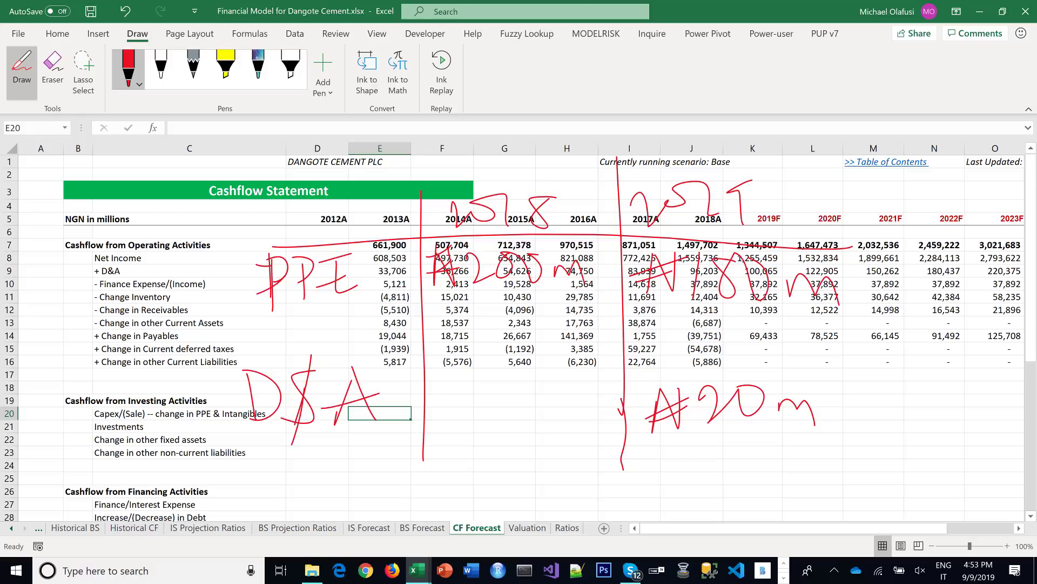
Begin an inked formula below the D&A row by handwriting "CAPEX ="
mouse_move(258, 473)
left_mouse_down()
mouse_move(241, 498)
mouse_move(268, 509)
mouse_move(278, 493)
mouse_move(285, 506)
left_mouse_up()
left_click_drag(302, 468, 304, 519)
mouse_move(288, 466)
left_mouse_down()
mouse_move(313, 465)
mouse_move(306, 489)
mouse_move(345, 493)
mouse_move(349, 466)
left_mouse_up()
left_click_drag(315, 458, 339, 452)
mouse_move(360, 468)
left_mouse_down()
mouse_move(388, 492)
mouse_move(360, 505)
left_mouse_up()
left_click_drag(406, 474, 438, 473)
left_click_drag(411, 490, 446, 489)
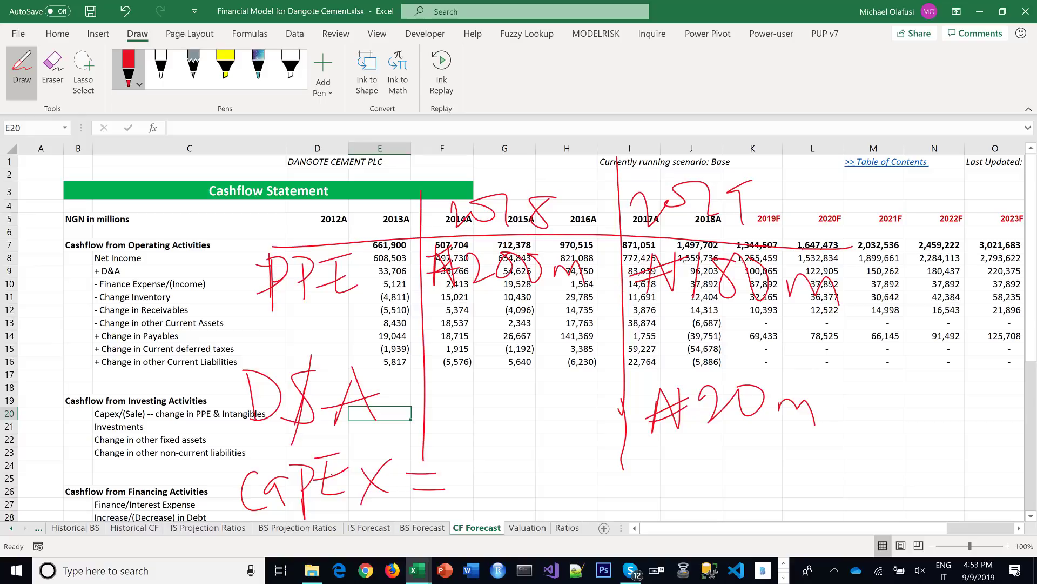
Handwrite PPE with the subscript 2018, followed by a minus sign, as the first term of the inked CAPEX formula
mouse_move(468, 457)
left_mouse_down()
mouse_move(475, 508)
mouse_move(467, 474)
left_mouse_up()
mouse_move(493, 459)
left_mouse_down()
mouse_move(496, 498)
mouse_move(496, 479)
left_mouse_up()
mouse_move(531, 450)
left_mouse_down()
mouse_move(529, 492)
mouse_move(550, 484)
left_mouse_up()
left_click_drag(523, 451, 548, 446)
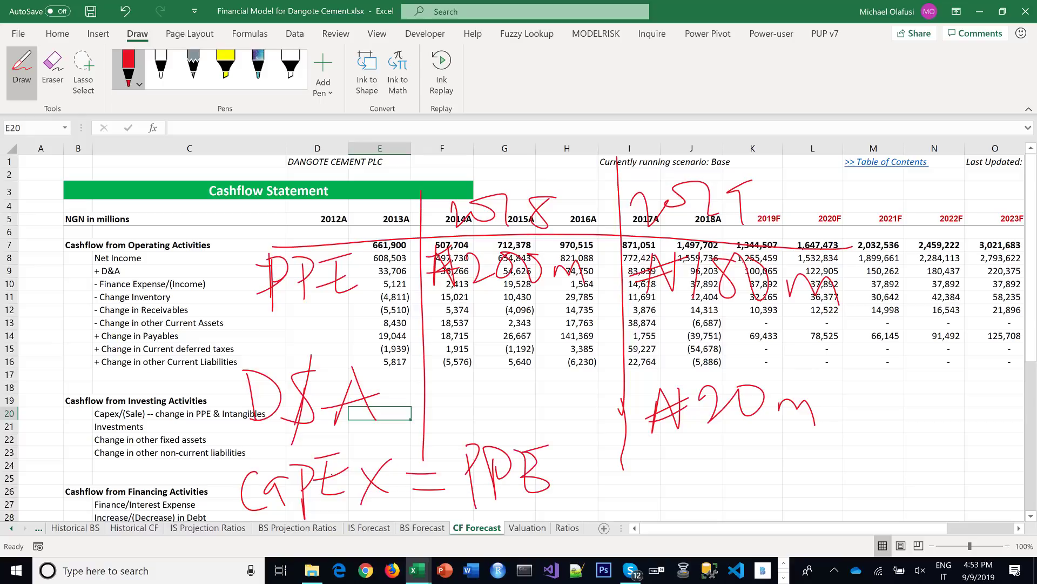
mouse_move(544, 495)
left_mouse_down()
mouse_move(583, 486)
mouse_move(603, 514)
left_mouse_up()
mouse_move(609, 483)
left_mouse_down()
mouse_move(622, 500)
mouse_move(629, 480)
mouse_move(699, 480)
left_mouse_up()
left_click_drag(654, 480, 687, 481)
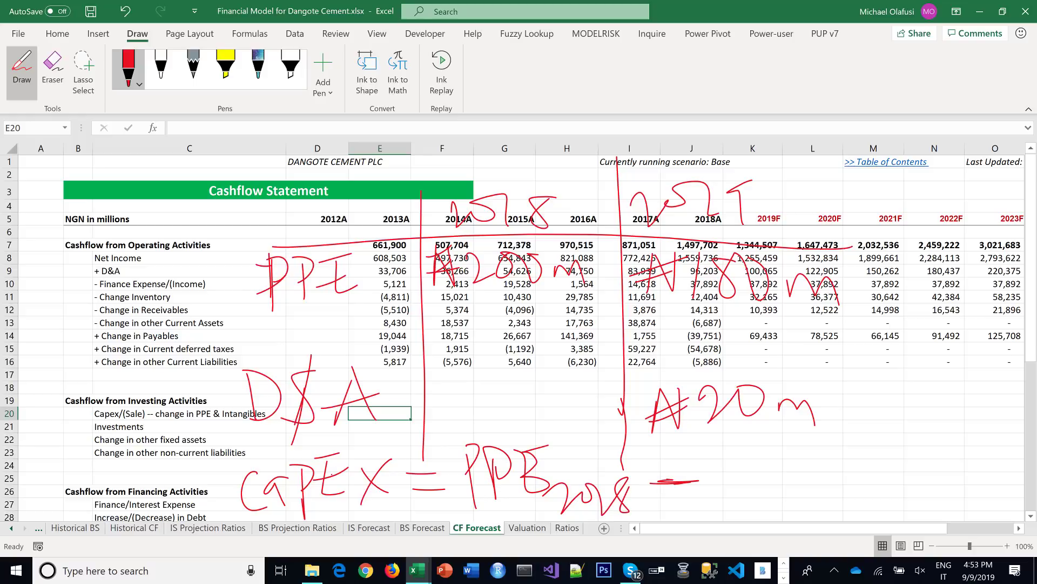
Continue the inked CAPEX formula with an opening bracket, PPE with the subscript 2019, and a plus sign
mouse_move(739, 434)
left_mouse_down()
mouse_move(716, 520)
mouse_move(749, 504)
left_mouse_up()
mouse_move(739, 453)
left_mouse_down()
mouse_move(744, 483)
mouse_move(788, 498)
left_mouse_up()
mouse_move(780, 456)
left_mouse_down()
mouse_move(788, 480)
mouse_move(804, 485)
left_mouse_up()
mouse_move(795, 469)
left_mouse_down()
mouse_move(829, 454)
mouse_move(817, 442)
left_mouse_up()
mouse_move(824, 494)
left_mouse_down()
mouse_move(840, 505)
mouse_move(859, 493)
left_mouse_up()
mouse_move(862, 485)
left_mouse_down()
mouse_move(871, 502)
mouse_move(886, 489)
left_mouse_up()
left_click_drag(896, 483, 897, 516)
left_click_drag(900, 465, 927, 460)
left_click_drag(911, 449, 917, 490)
Complete the inked CAPEX formula with D&A, its 2019 subscript and the closing bracket
left_click_drag(943, 444, 946, 482)
left_click_drag(944, 438, 946, 479)
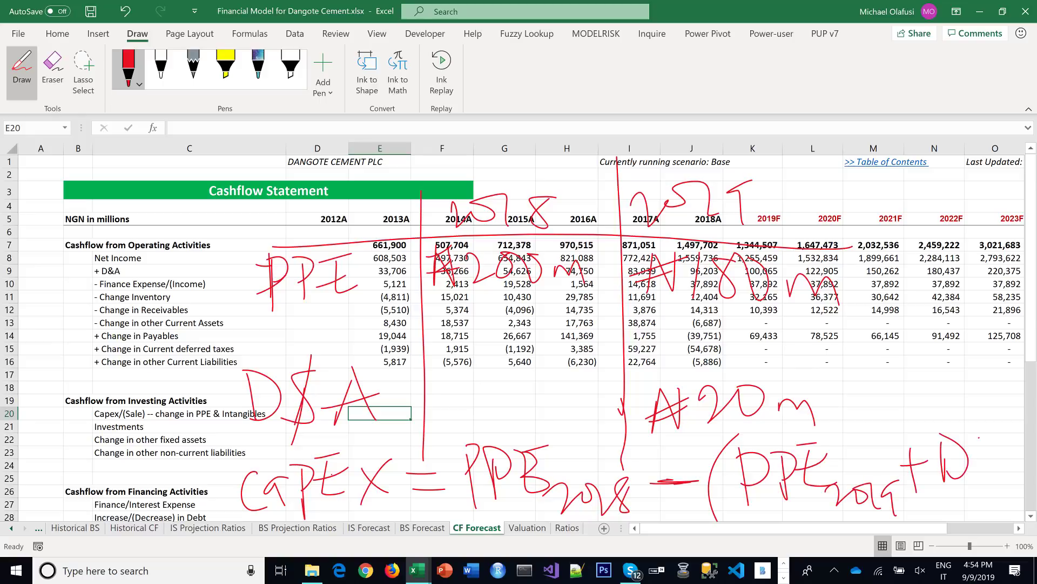
left_click_drag(985, 432, 972, 479)
mouse_move(972, 429)
left_mouse_down()
mouse_move(978, 484)
mouse_move(1013, 462)
left_mouse_up()
left_click_drag(994, 457, 1012, 449)
mouse_move(962, 493)
left_mouse_down()
mouse_move(987, 505)
mouse_move(996, 489)
left_mouse_up()
left_click_drag(997, 482, 1005, 503)
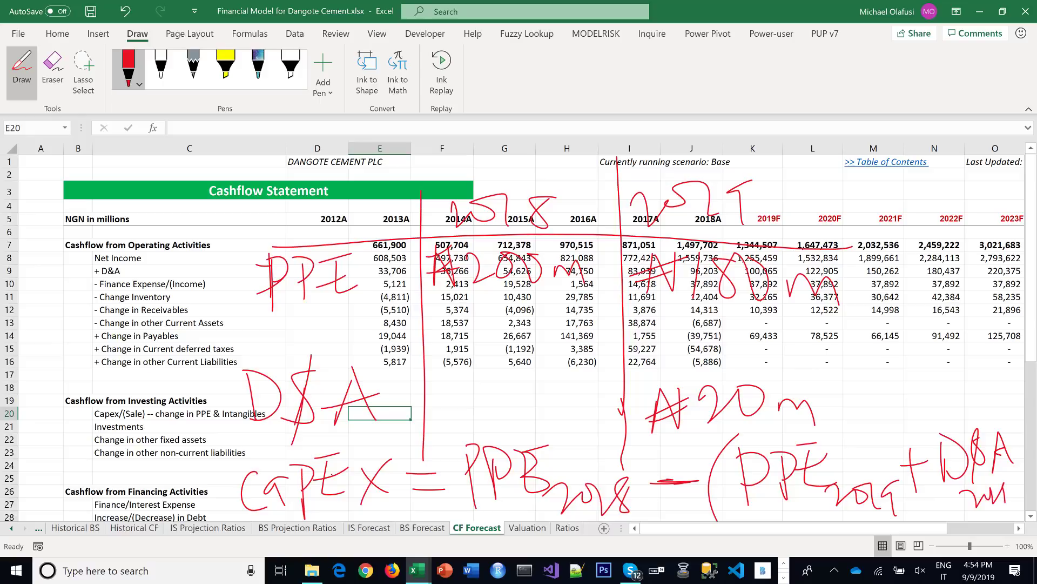
left_click_drag(990, 401, 999, 517)
Erase the inked 180 in the 2019 PPE value and handwrite 240 in its place in red
left_click(52, 71)
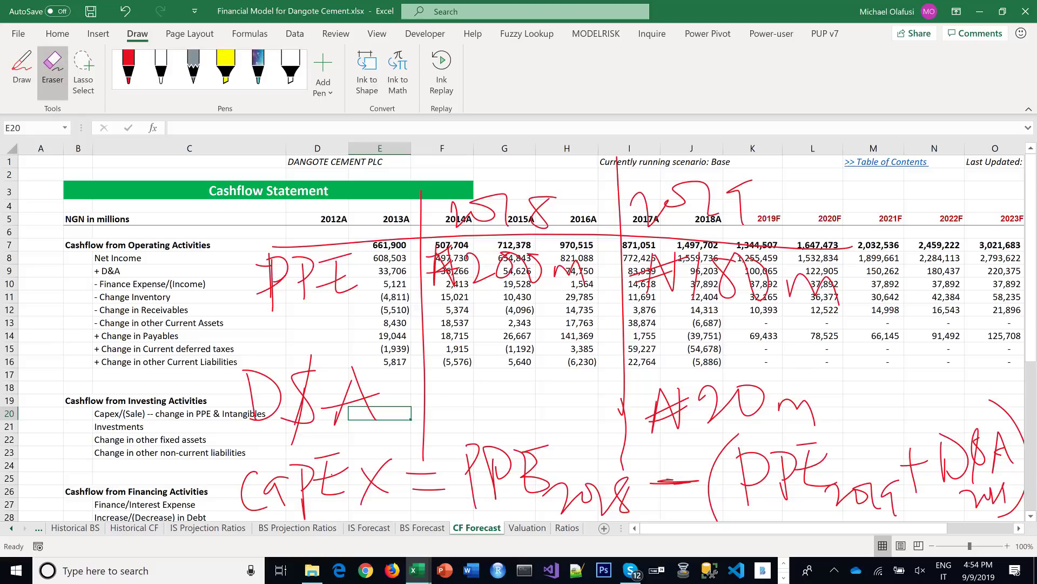
left_click_drag(727, 273, 759, 278)
left_click(697, 276)
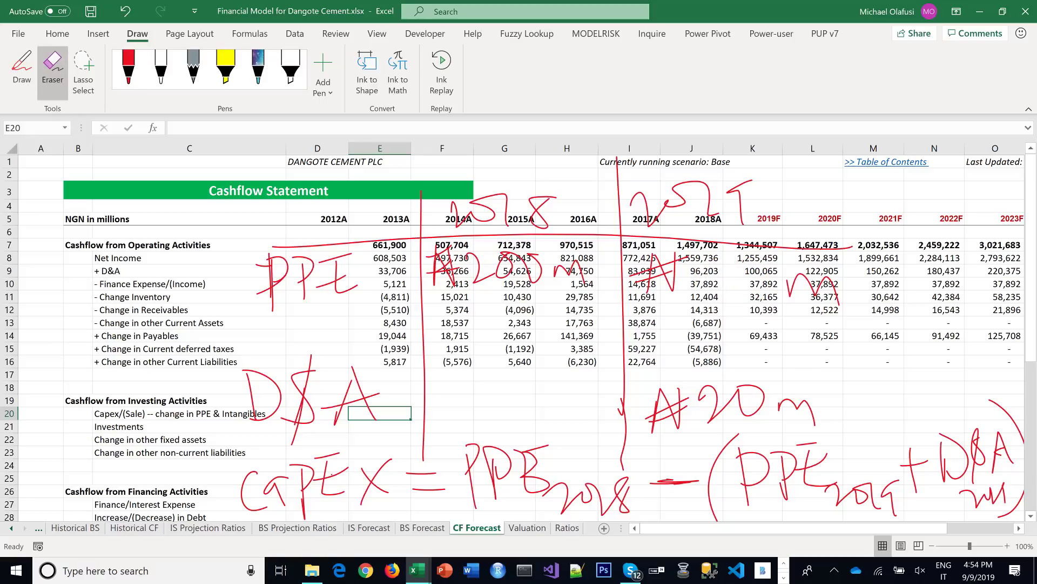
left_click(128, 68)
mouse_move(691, 262)
left_mouse_down()
mouse_move(749, 243)
mouse_move(732, 298)
left_mouse_up()
left_click_drag(778, 264, 766, 295)
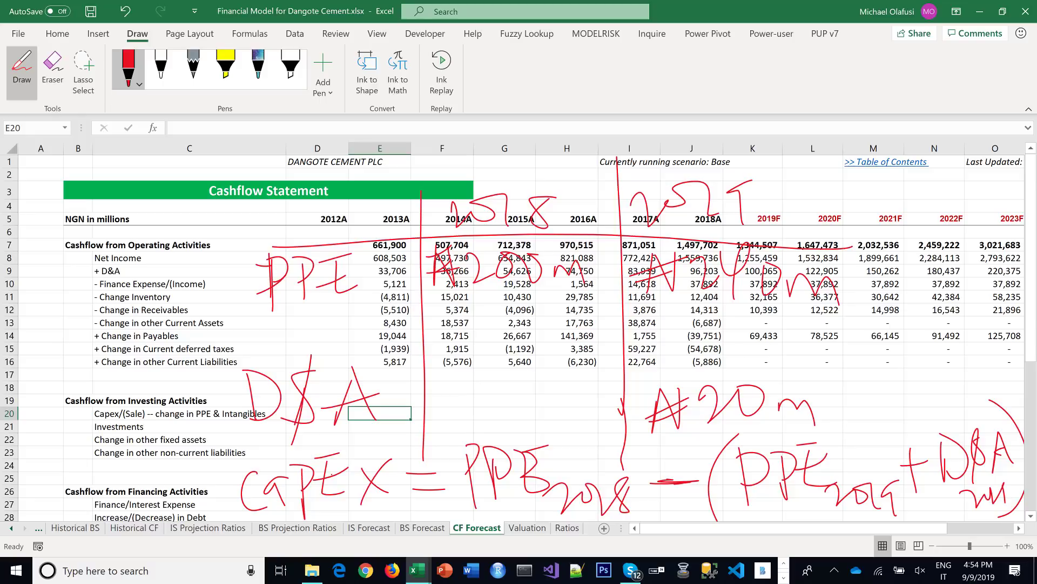
Handwrite the result (60)m beside the 2019 PPE value, label it Capex underneath, and stop inking
mouse_move(917, 268)
left_mouse_down()
mouse_move(946, 305)
mouse_move(944, 267)
left_mouse_up()
left_click_drag(983, 287, 1019, 299)
mouse_move(886, 356)
left_mouse_down()
mouse_move(919, 387)
mouse_move(934, 345)
mouse_move(980, 343)
mouse_move(1005, 324)
left_mouse_up()
left_click_drag(927, 354, 946, 373)
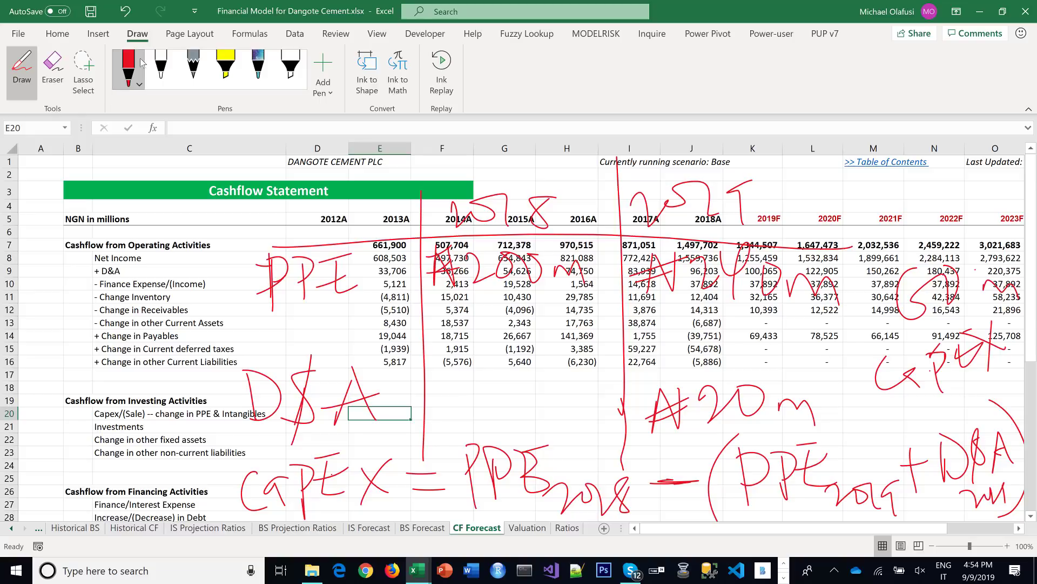
key("Escape")
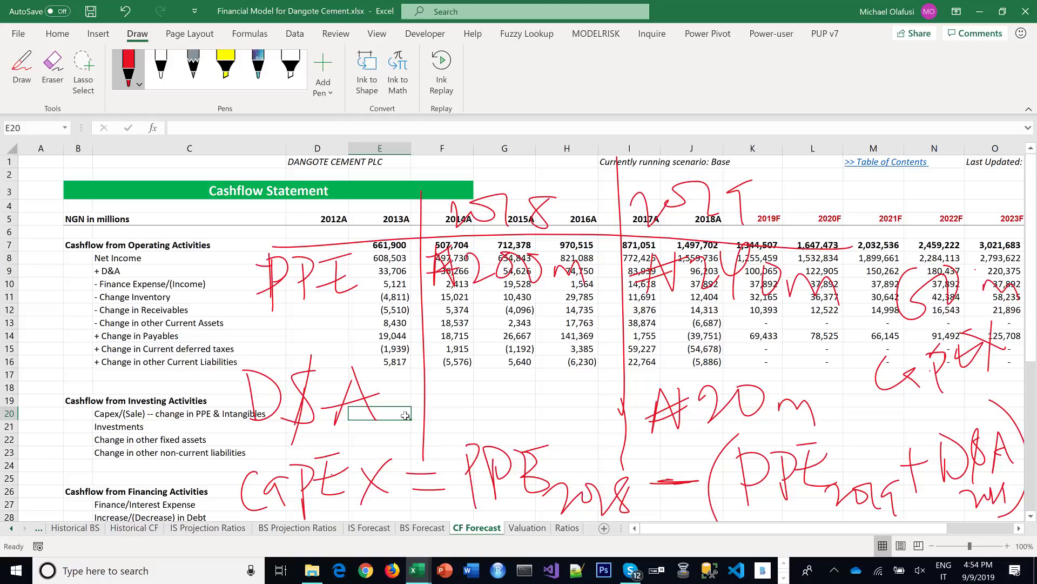
Begin the 2013A Capex formula in E20 with the sum of 2012A intangible assets and PP&E, BS Forecast D6:D7
type("=")
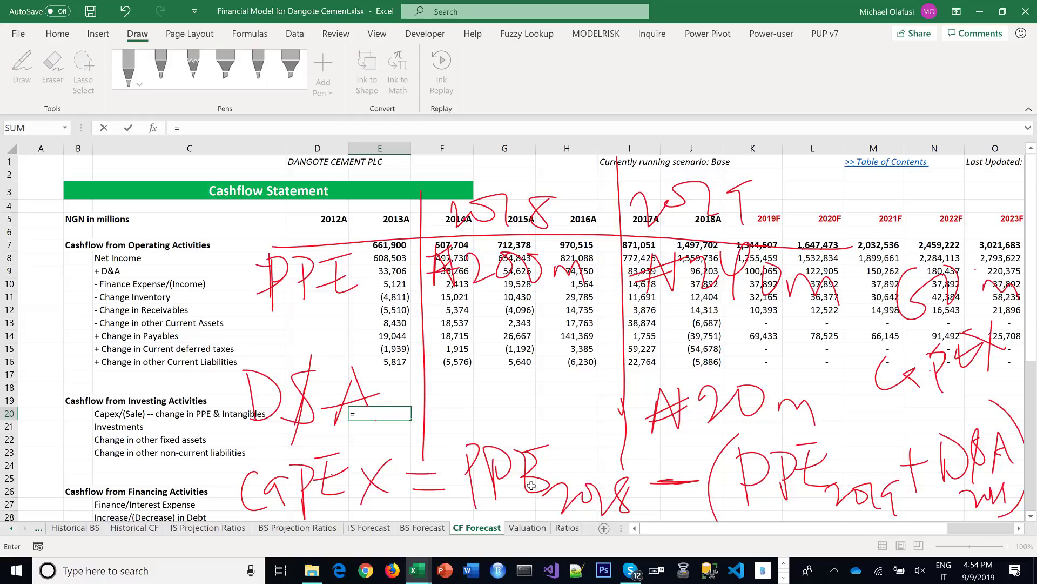
type("sum")
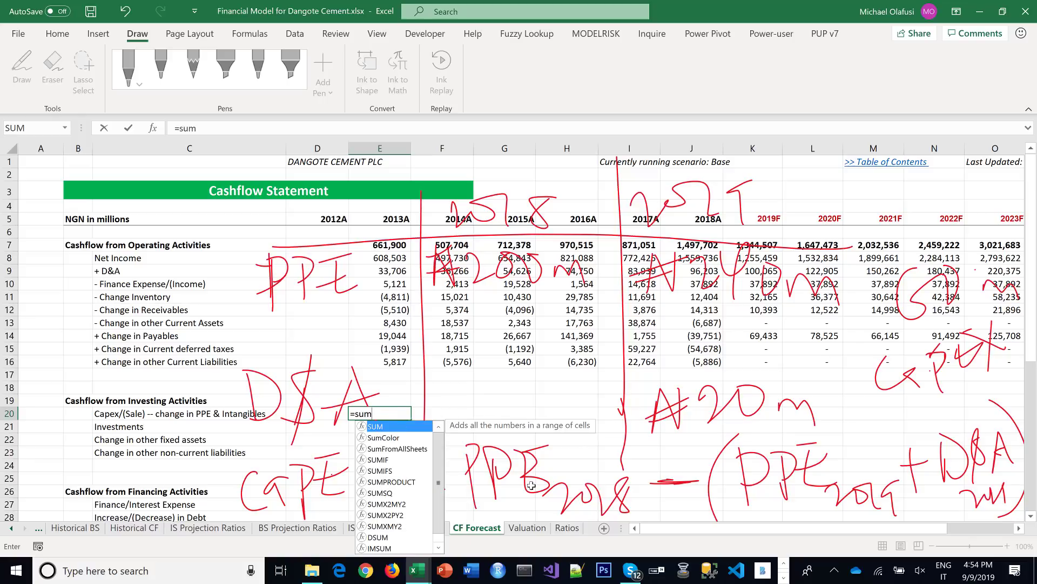
type("(")
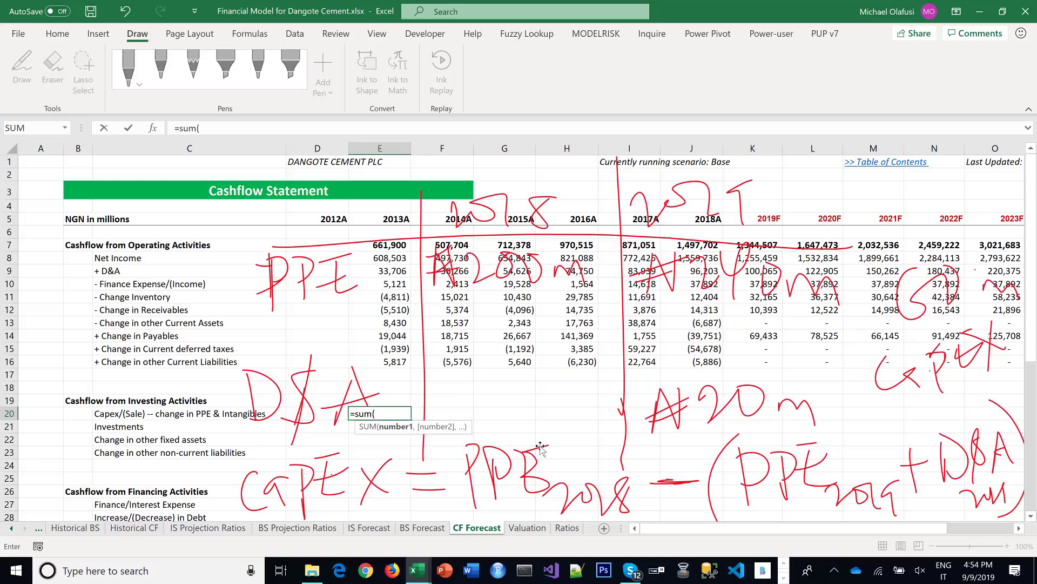
left_click(422, 528)
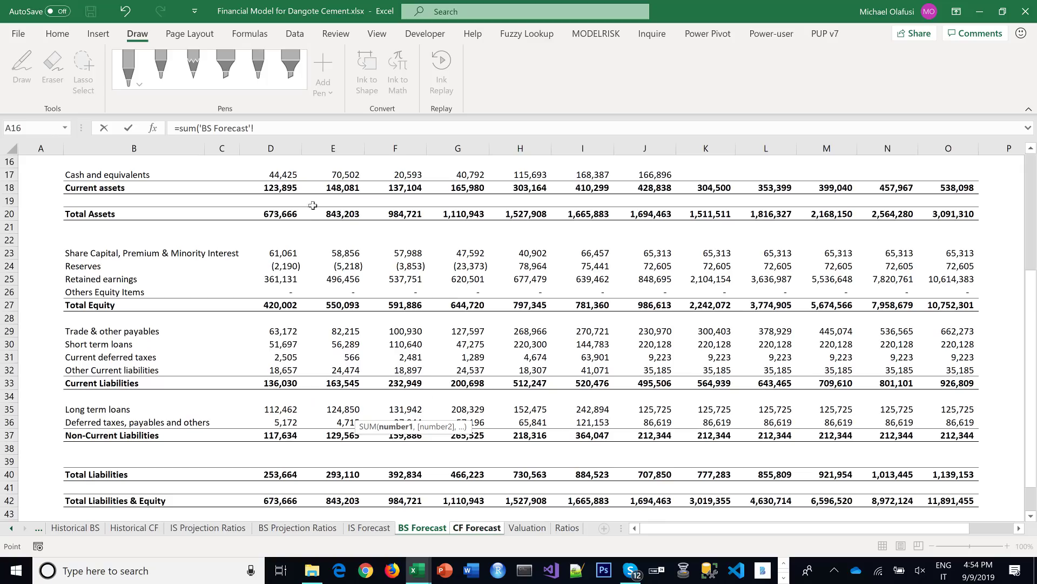
scroll(313, 206, "up", 5)
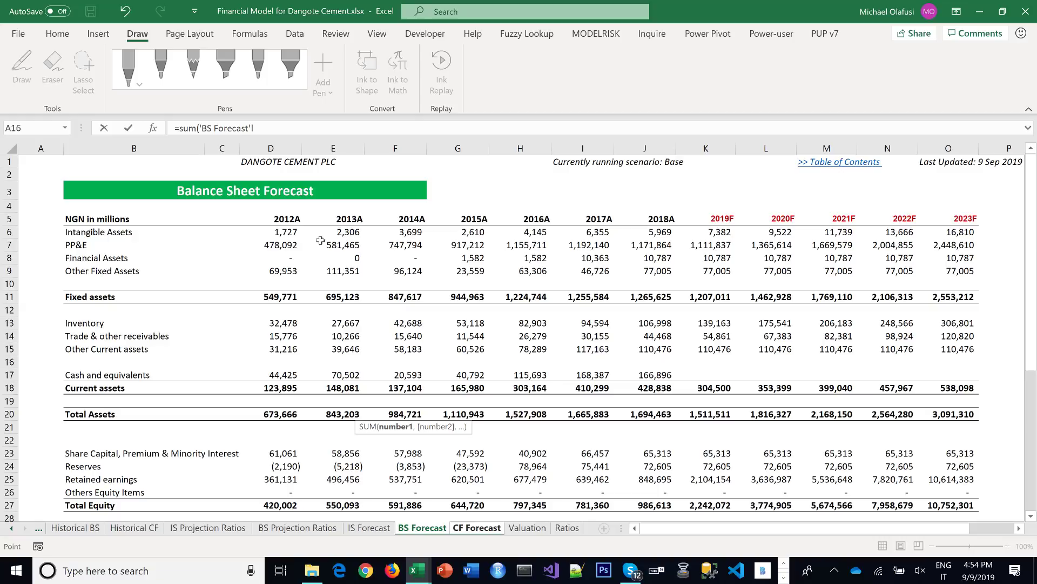
left_click(282, 236)
left_click_drag(282, 236, 281, 238)
type(")")
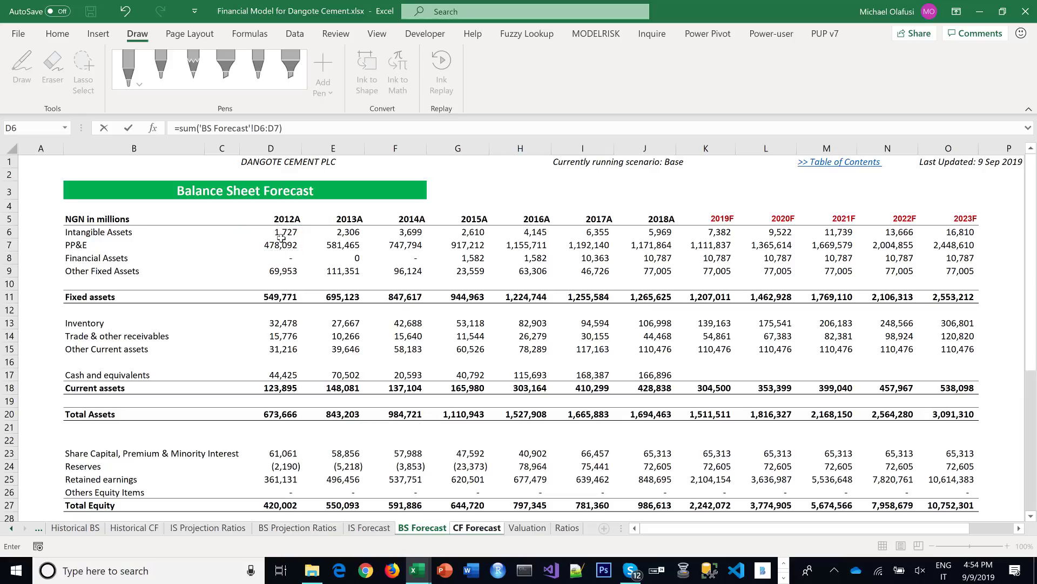
Subtract the sum of 2013A intangibles and PP&E, BS Forecast E6:E7, adding an opening bracket before that second SUM
type("-sum")
key("Tab")
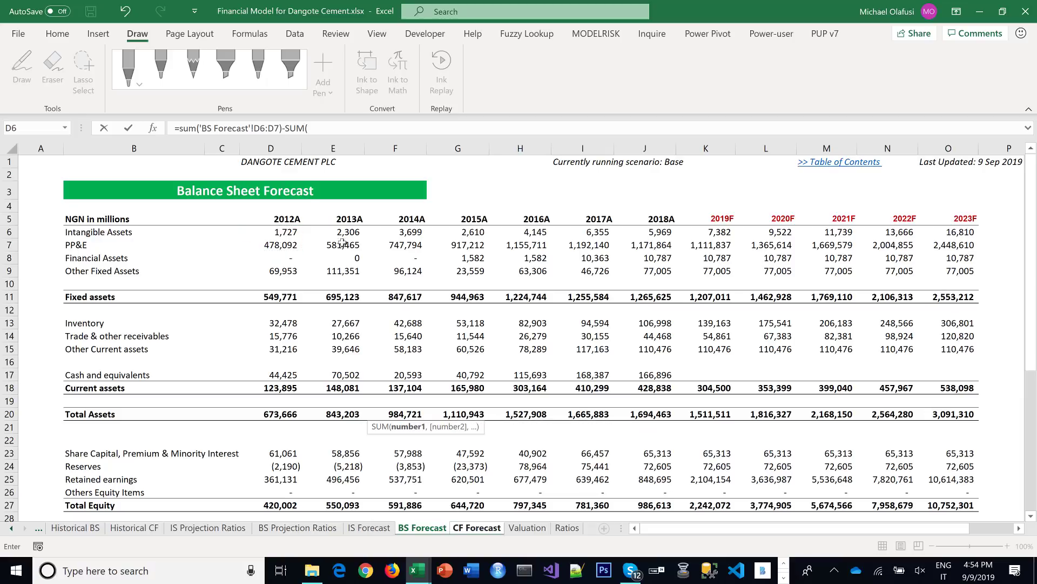
mouse_move(346, 232)
left_mouse_down()
mouse_move(378, 259)
mouse_move(346, 244)
left_mouse_up()
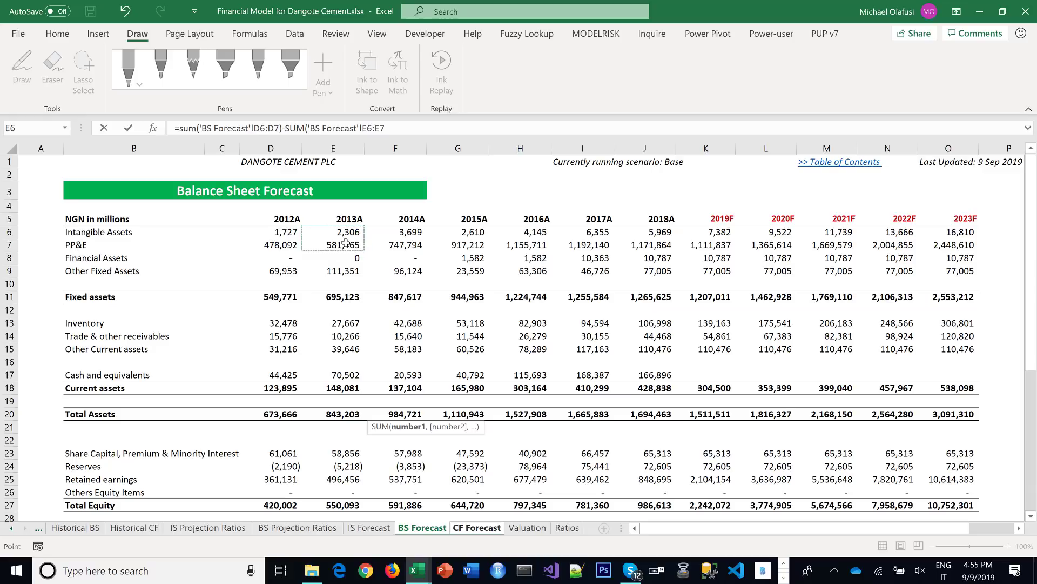
type(")")
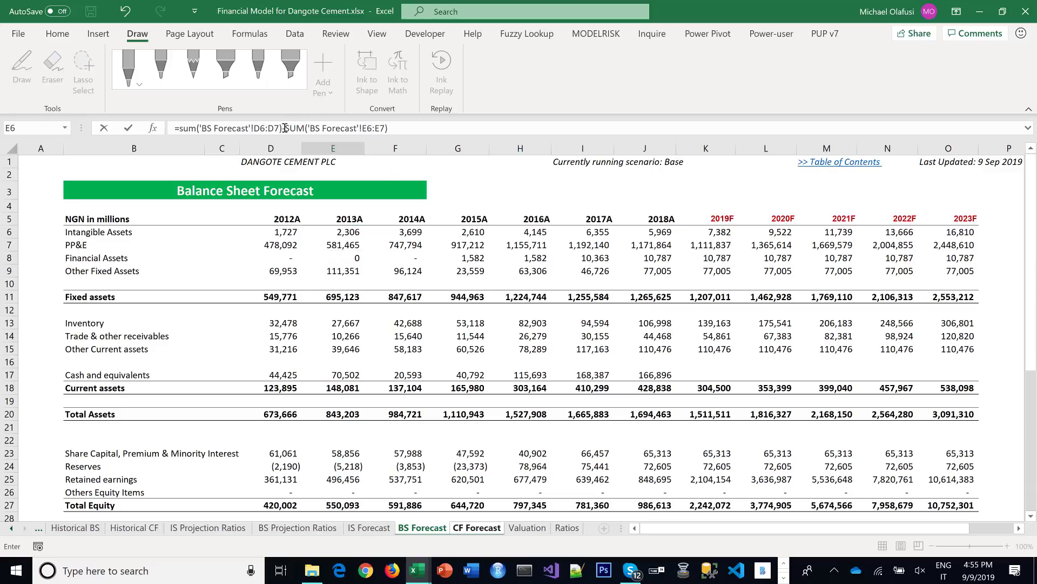
left_click(285, 128)
type("-(")
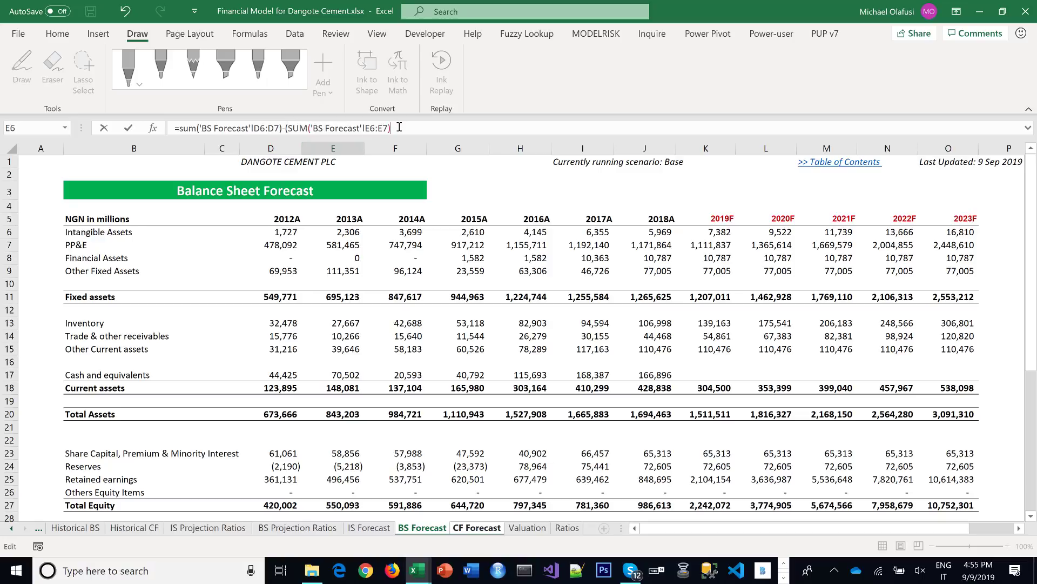
Complete the Capex formula by subtracting 2013A D&A, IS Forecast E16, inside the bracket, and enter it
type("-")
left_click(368, 527)
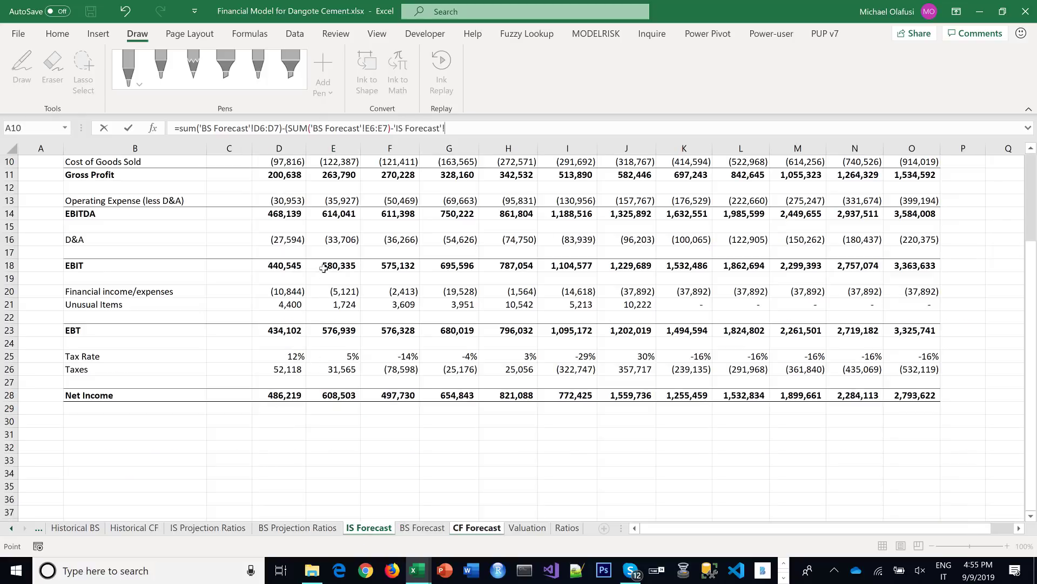
left_click(331, 240)
type(")")
key("Return")
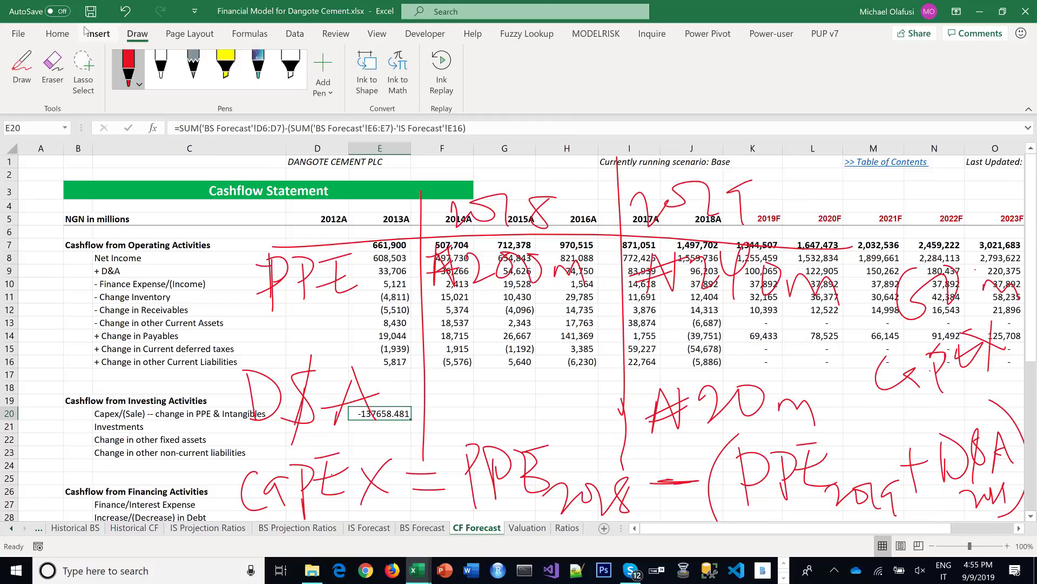
Format the 2013A Capex value in comma style without decimals and fill the formula across row 20 to 2023F
left_click(57, 34)
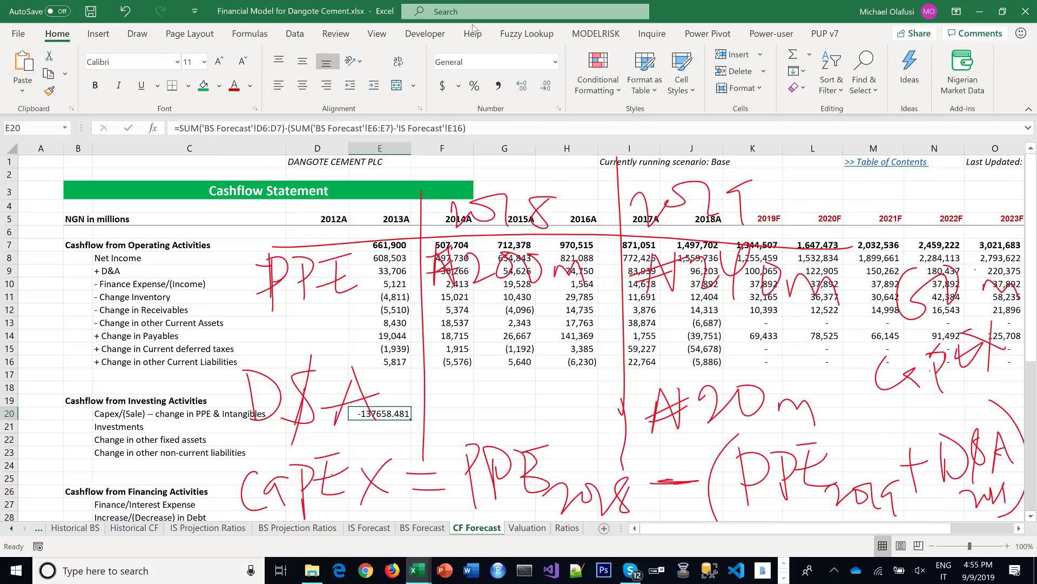
left_click(498, 86)
left_click(544, 87)
left_click(544, 87)
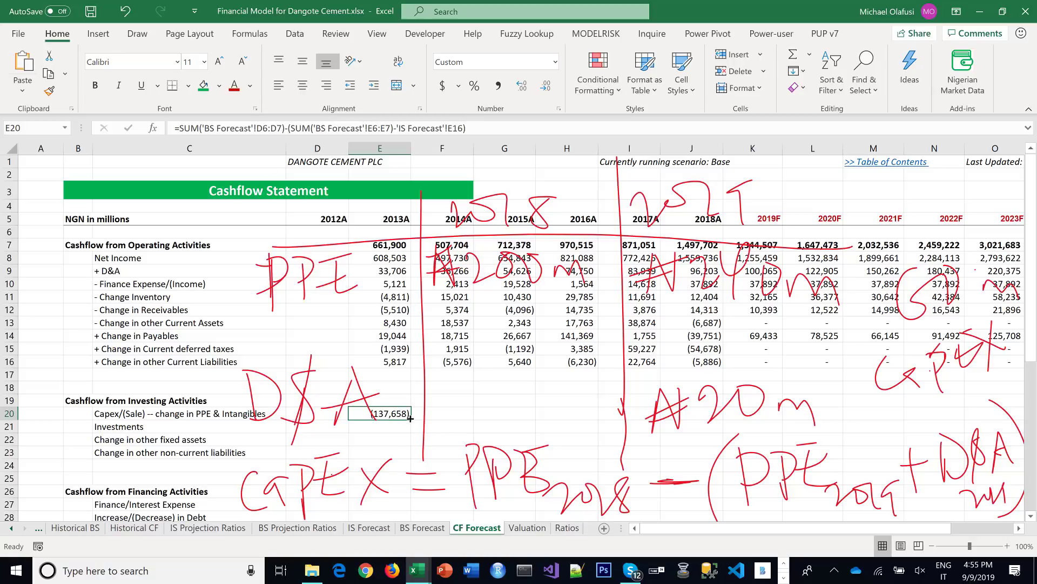
left_click_drag(410, 419, 736, 427)
scroll(360, 415, "left", 3)
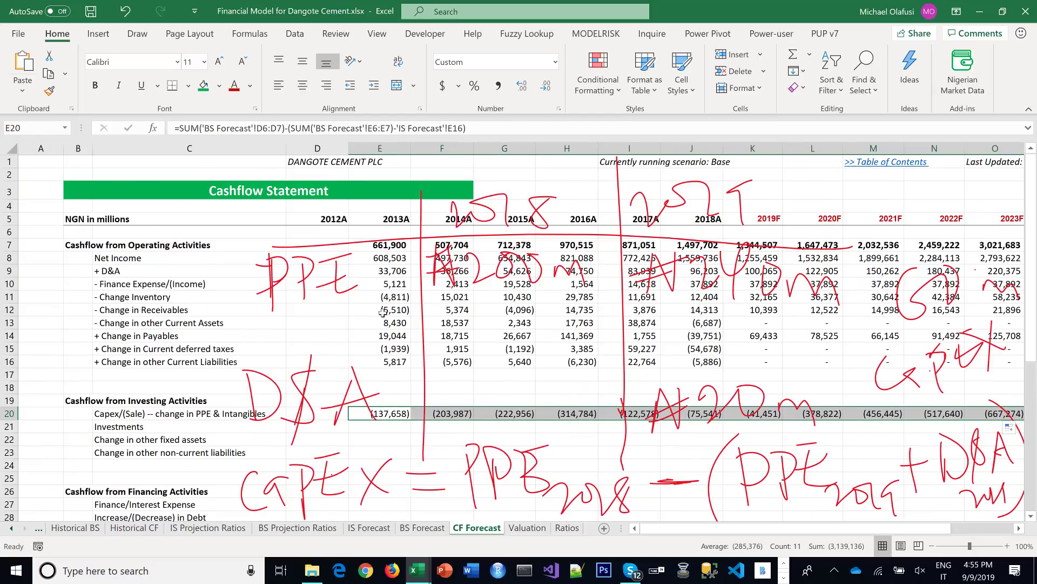
Delete all the red ink annotations from the cash flow sheet and save the workbook
left_click(341, 274)
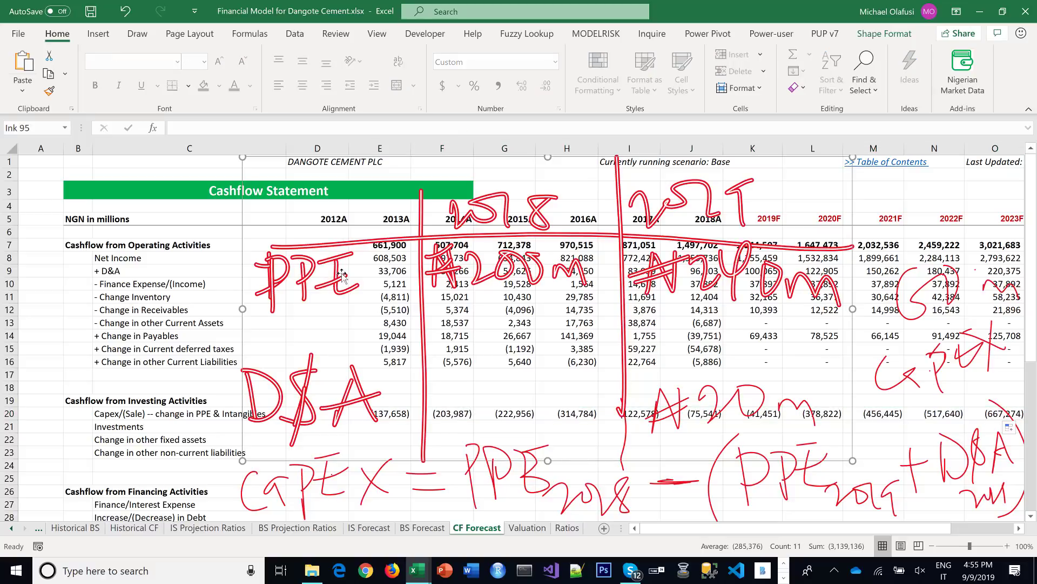
key("Delete")
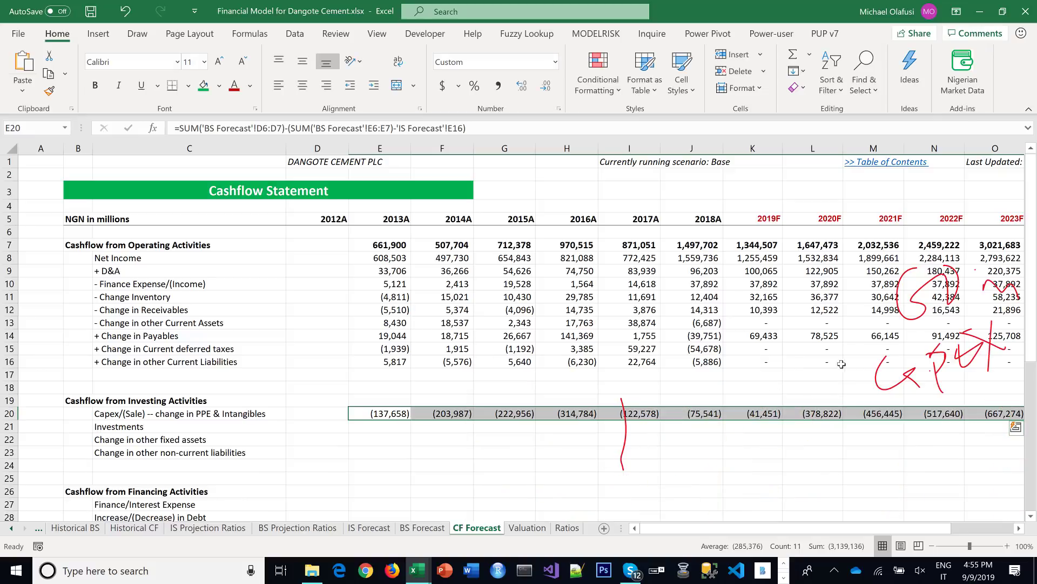
left_click(871, 374)
left_click(874, 373)
key("Delete")
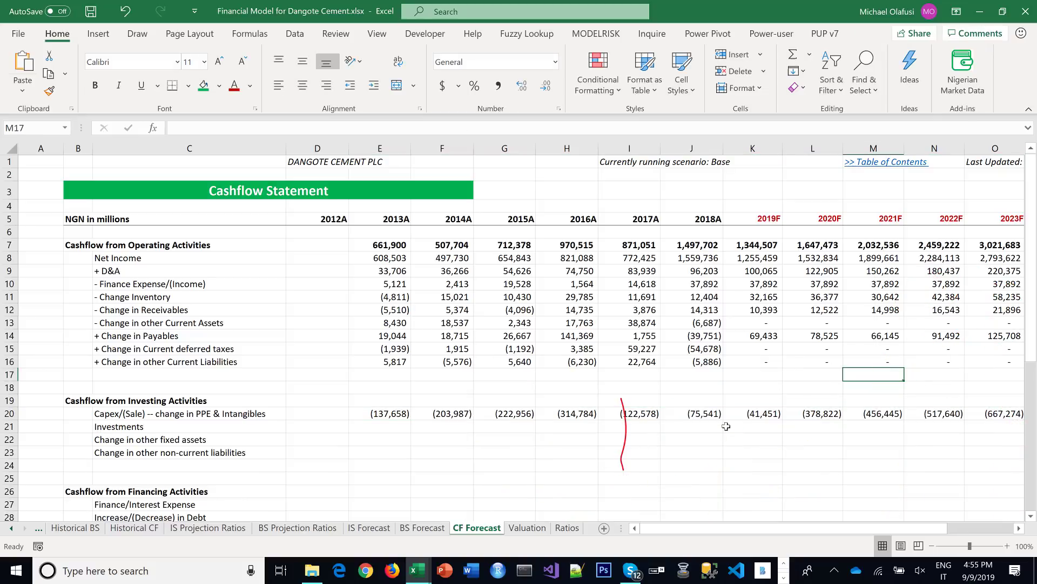
left_click(626, 437)
key("Delete")
left_click(497, 483)
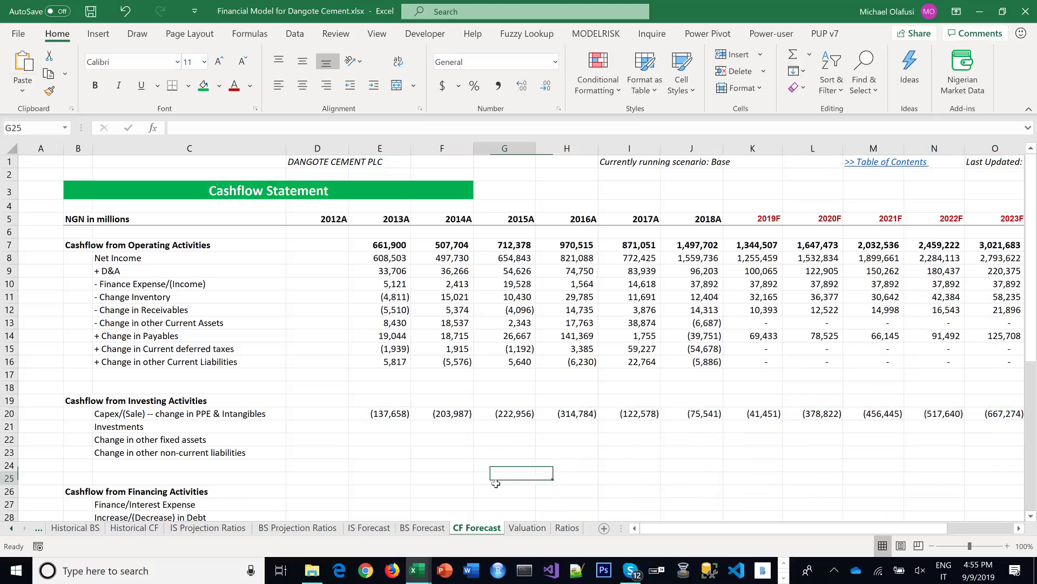
key("ctrl+s")
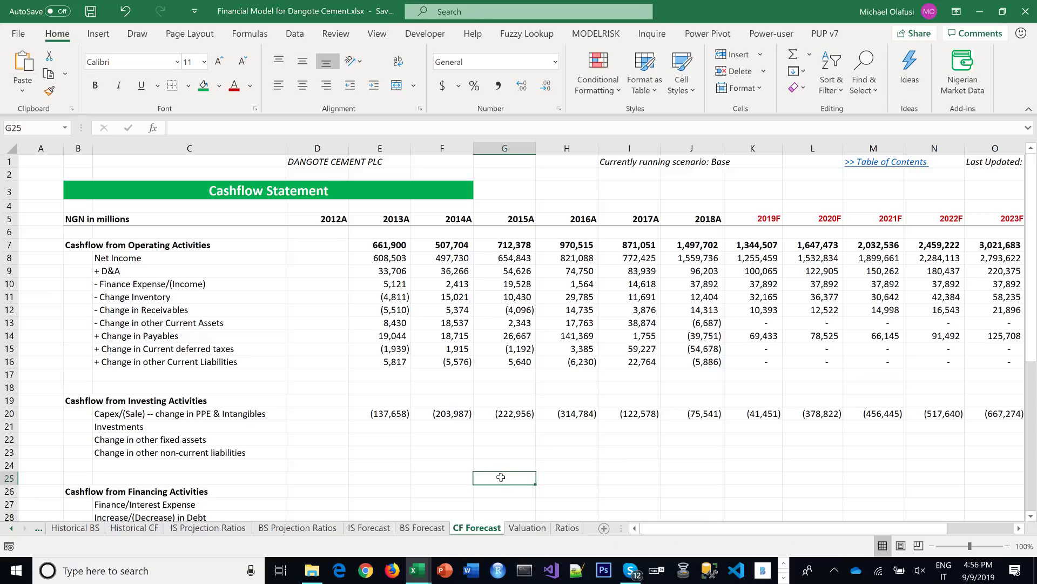
Calculate 2013A Investments in E21 as 2012A minus 2013A financial assets, BS Forecast D8 minus E8
left_click(370, 425)
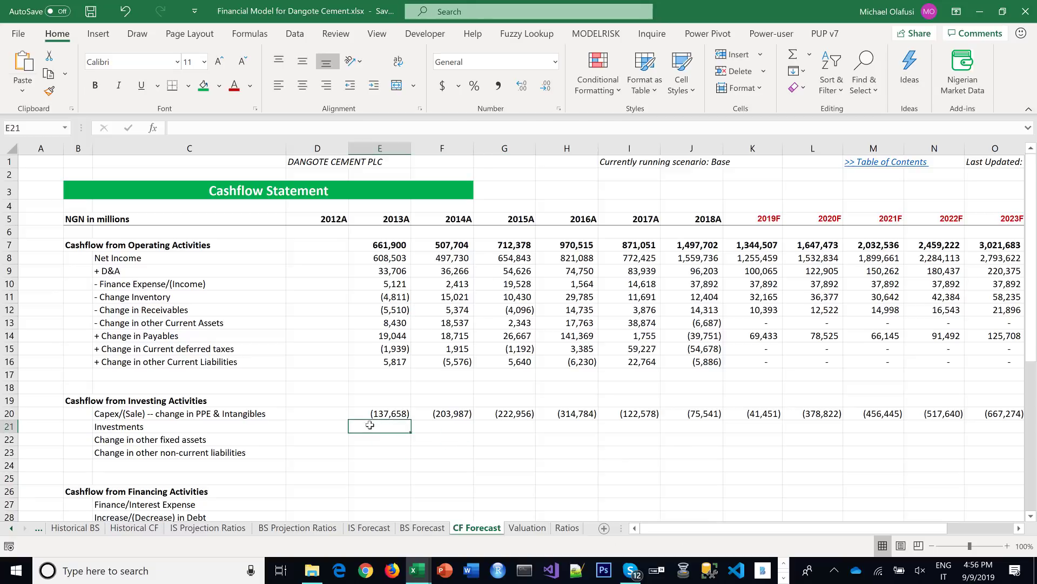
type(")")
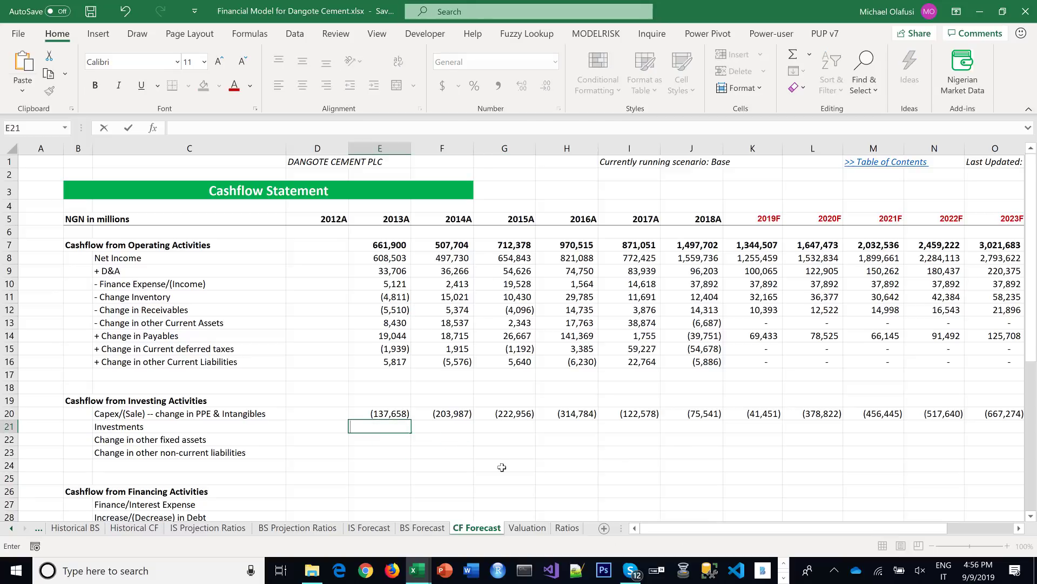
type("=")
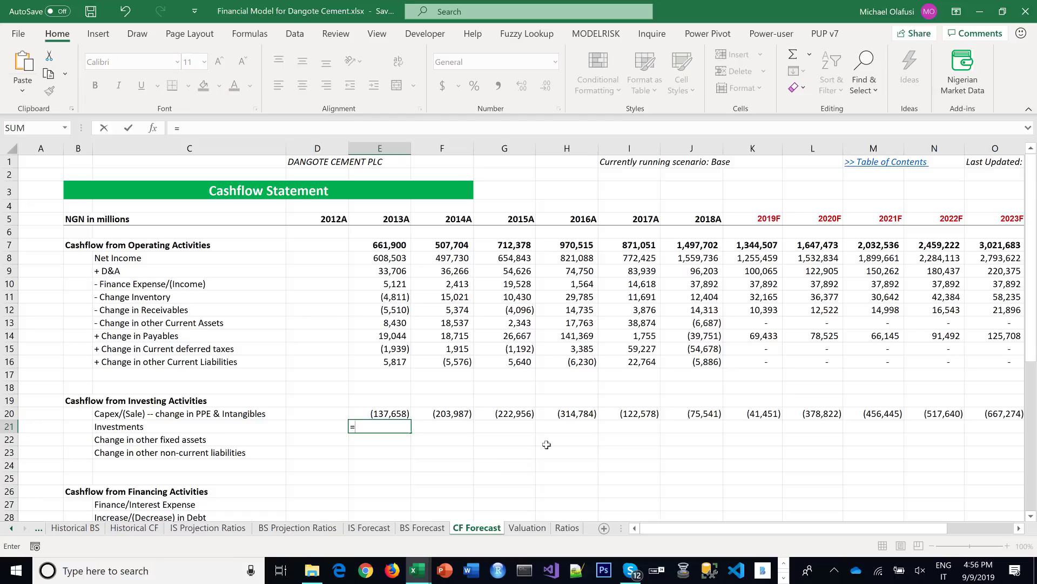
left_click(411, 528)
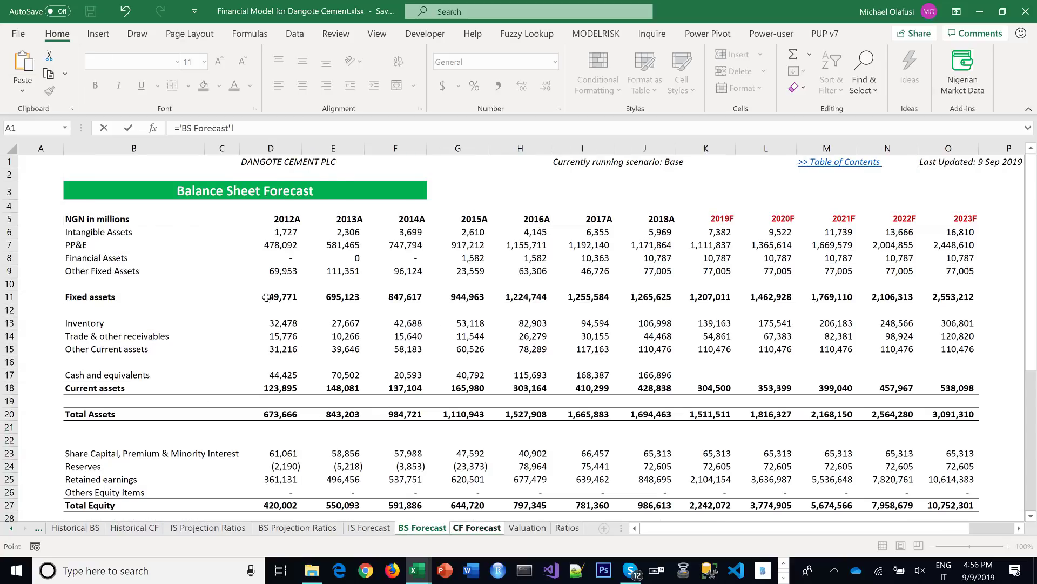
left_click(283, 259)
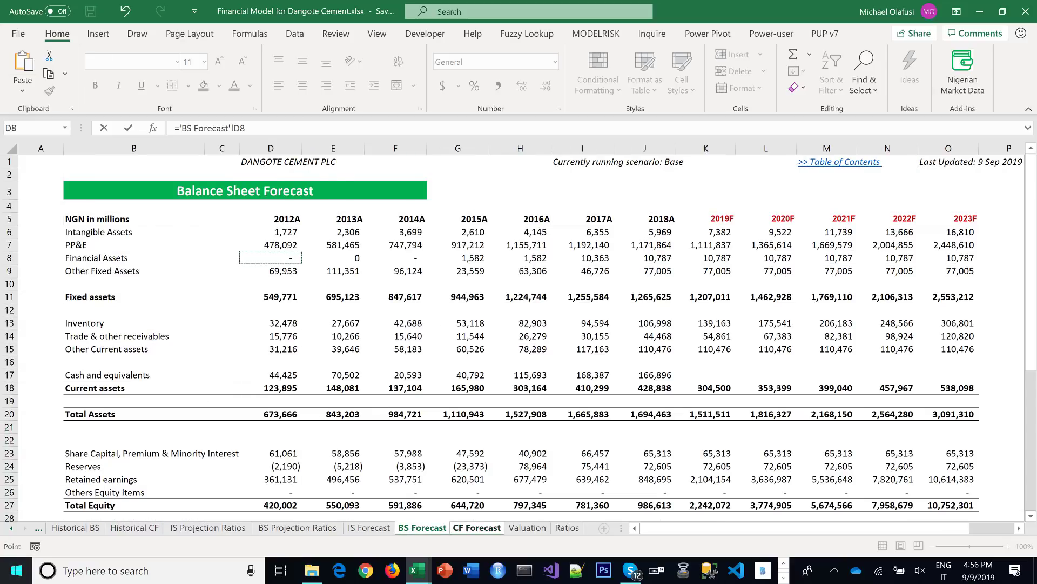
type("-")
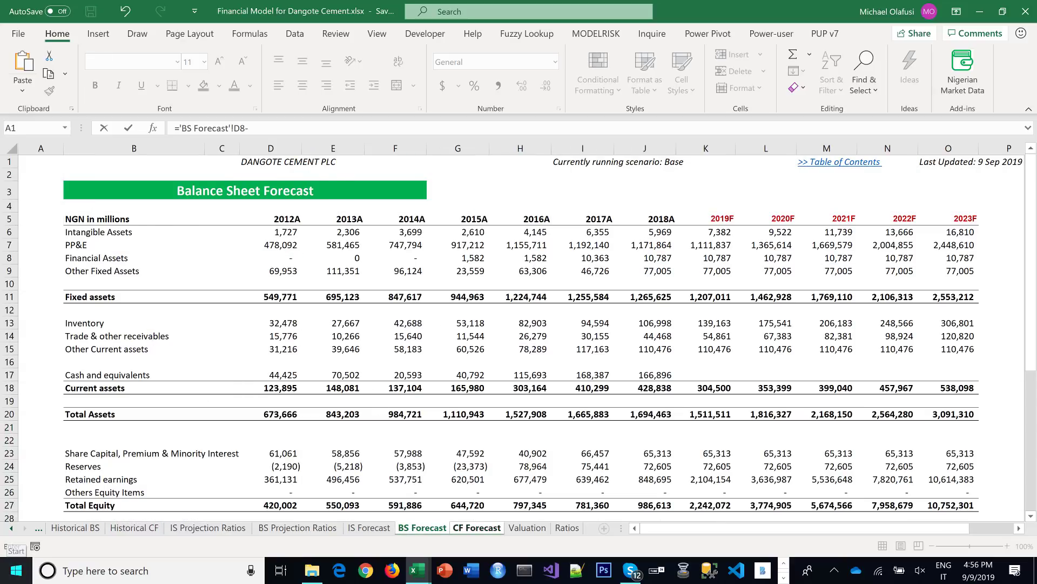
left_click(340, 255)
key("Return")
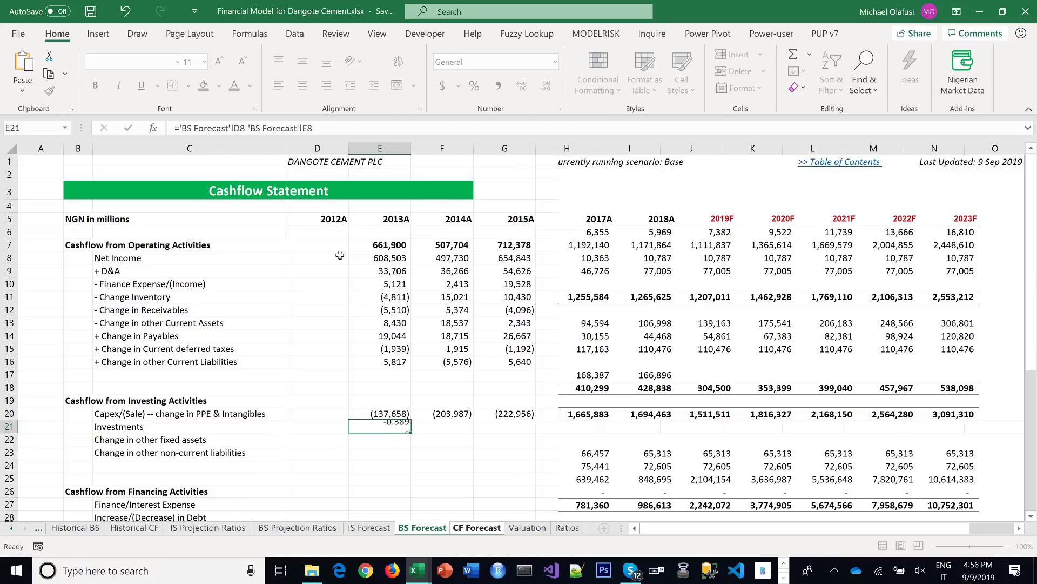
Format the 2013A Investments value in comma style without decimals and fill it across row 21 to 2023F
left_click(398, 427)
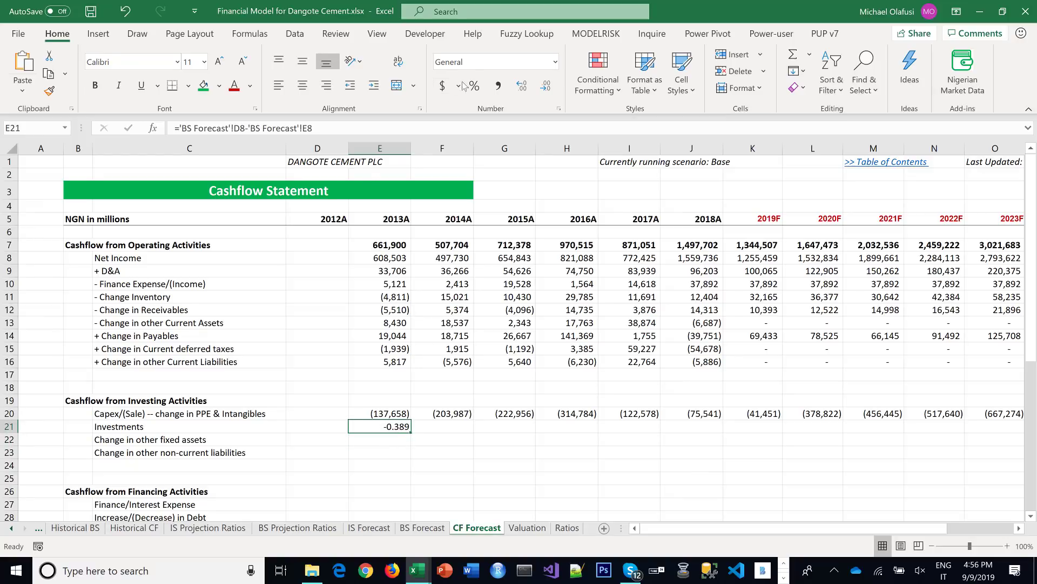
left_click(498, 85)
left_click(546, 87)
left_click_drag(411, 434, 765, 435)
left_click_drag(831, 528, 772, 528)
Calculate the 2013A change in other fixed assets in E22 as BS Forecast D9 minus E9
left_click(385, 439)
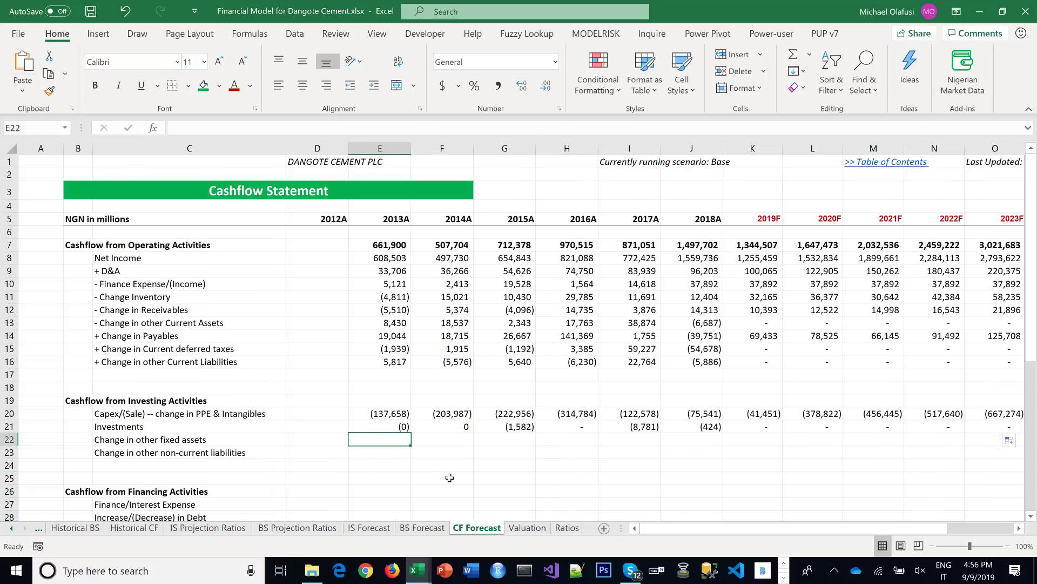
type("=")
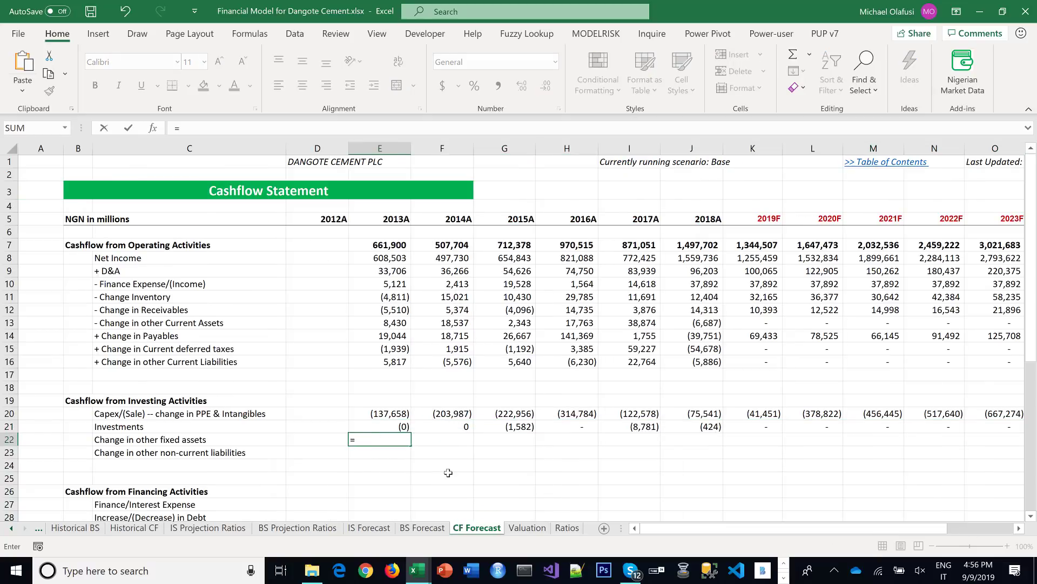
left_click(410, 528)
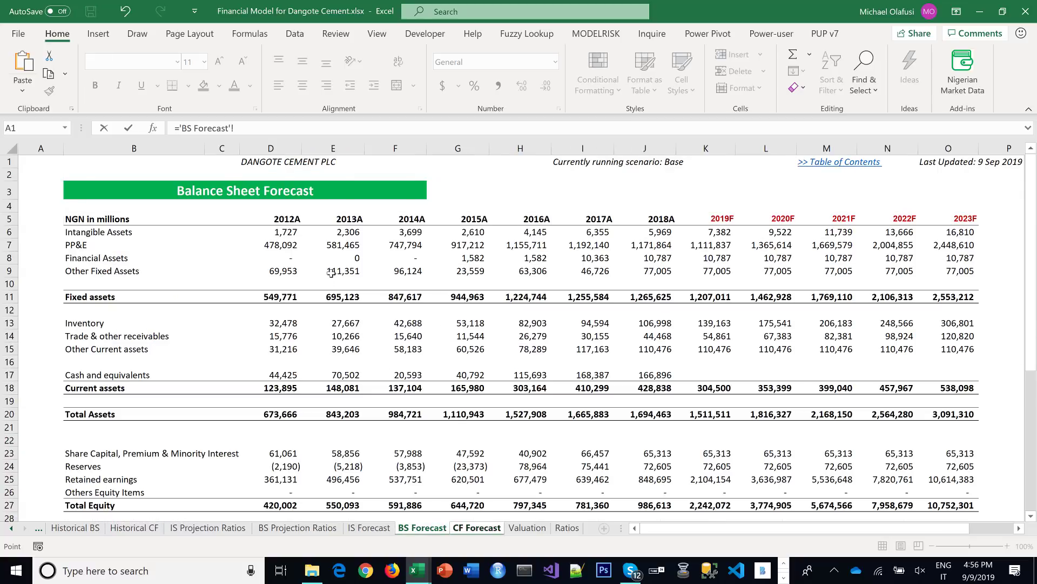
left_click(285, 271)
type("-")
left_click(335, 275)
key("Return")
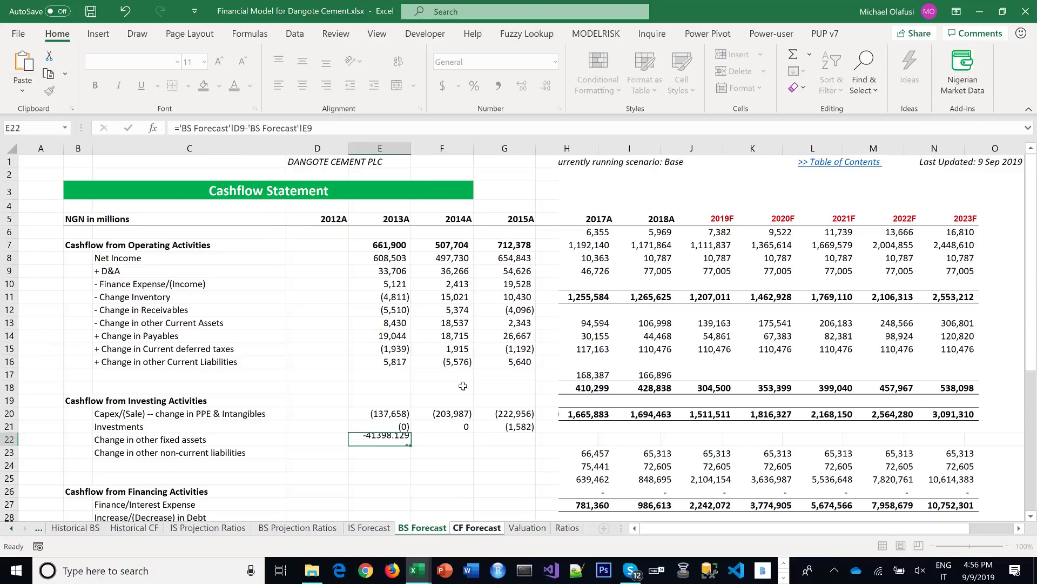
Format the 2013A change in other fixed assets in comma style without decimals and fill it across row 22 to 2023F
key("Up")
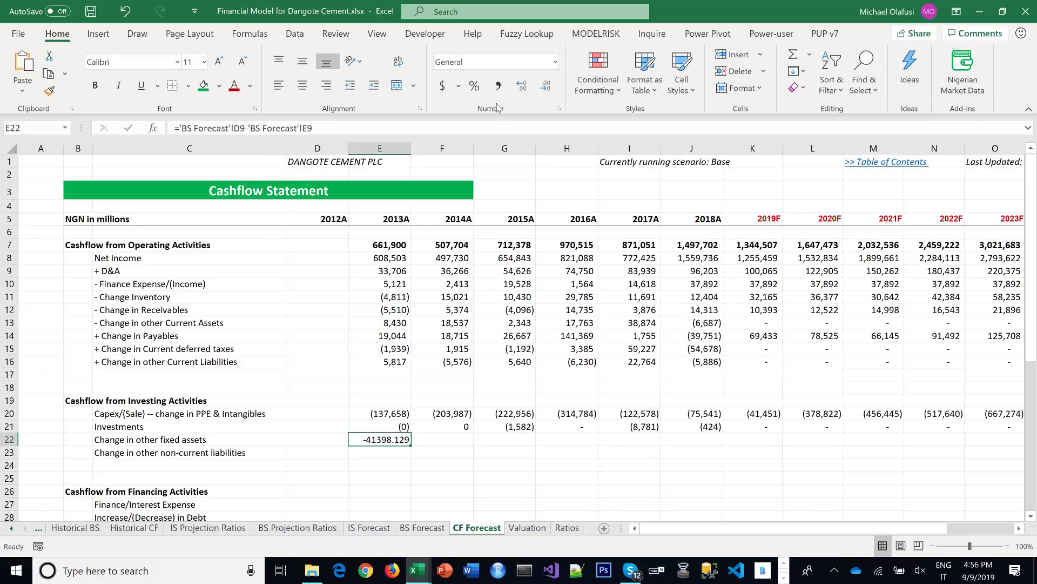
left_click(498, 86)
left_click(546, 85)
left_click(546, 86)
left_click_drag(413, 443, 943, 440)
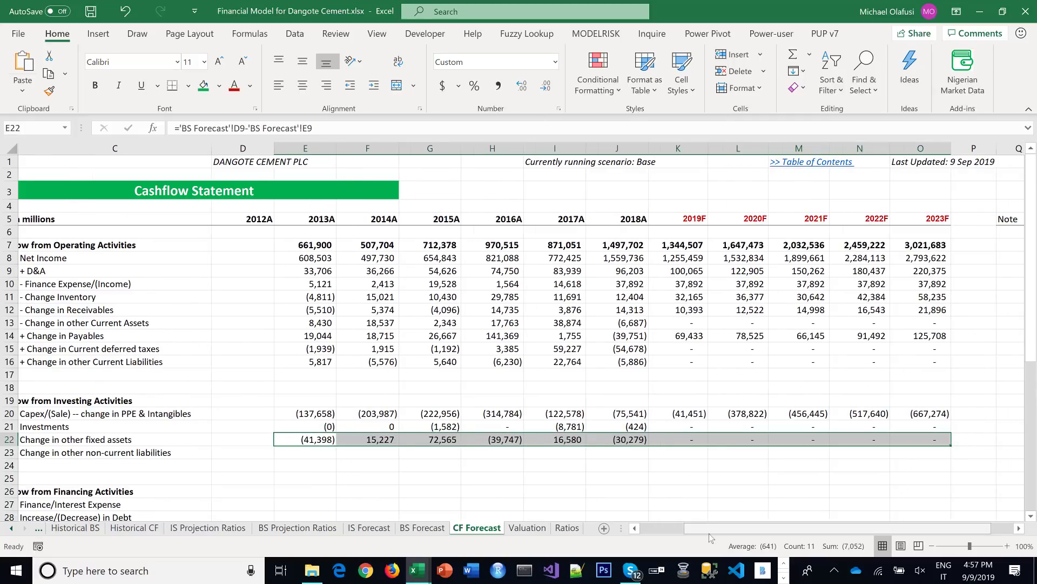
left_click_drag(902, 529, 856, 528)
left_click(367, 456)
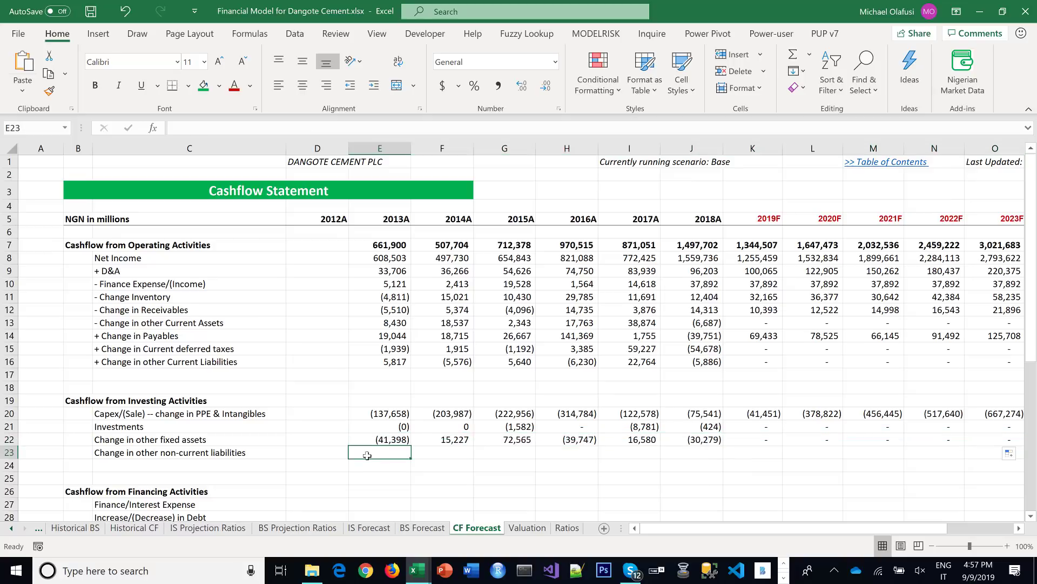
type("=")
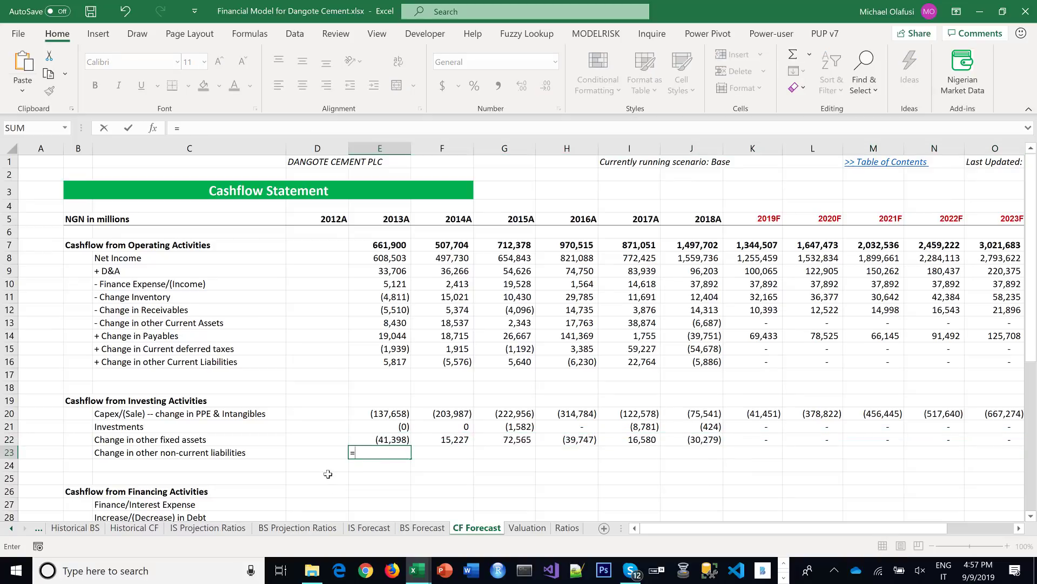
left_click(422, 528)
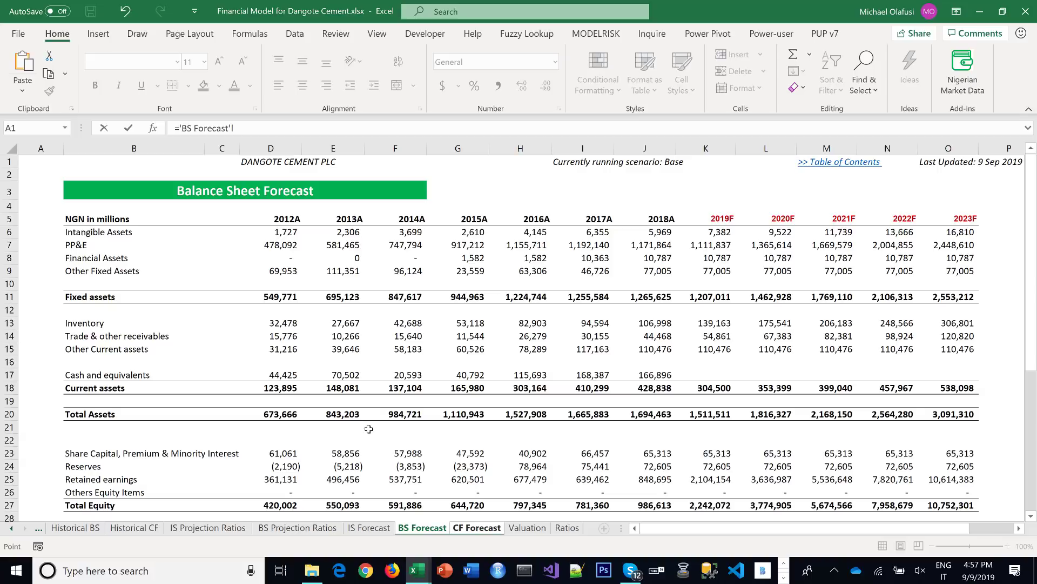
scroll(378, 420, "down", 3)
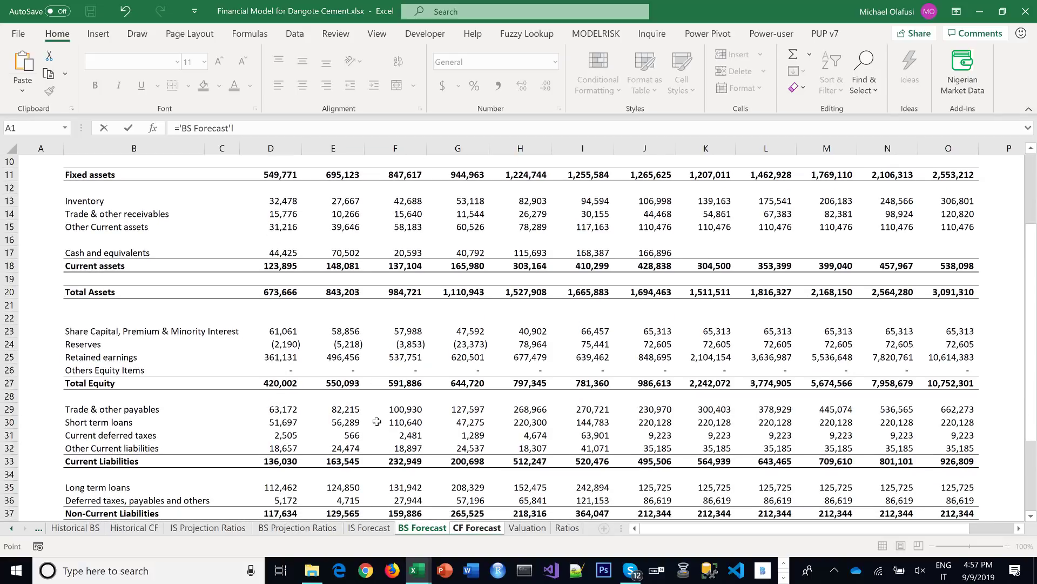
key("Escape")
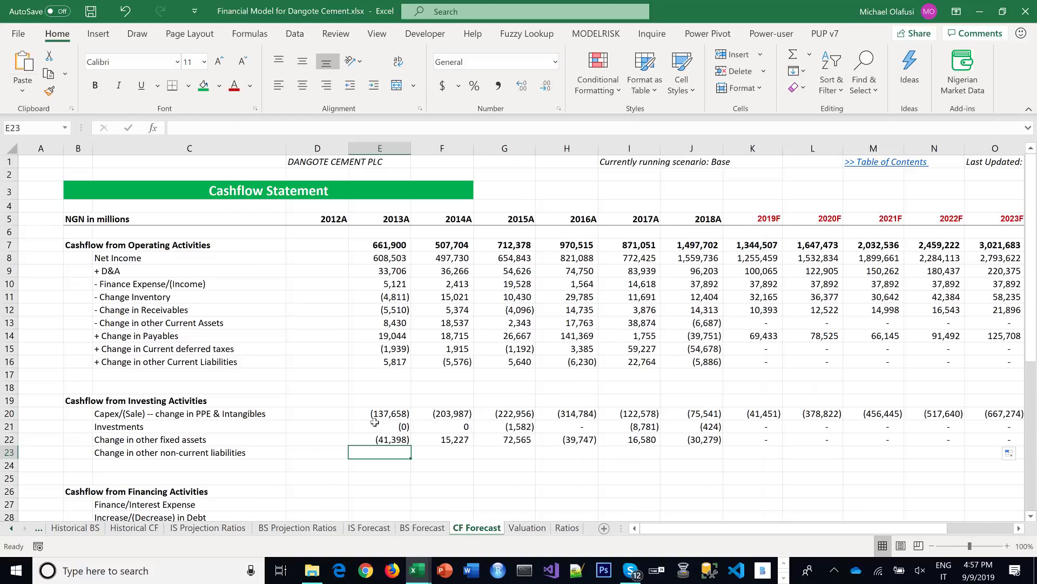
type("=sum")
key("Tab")
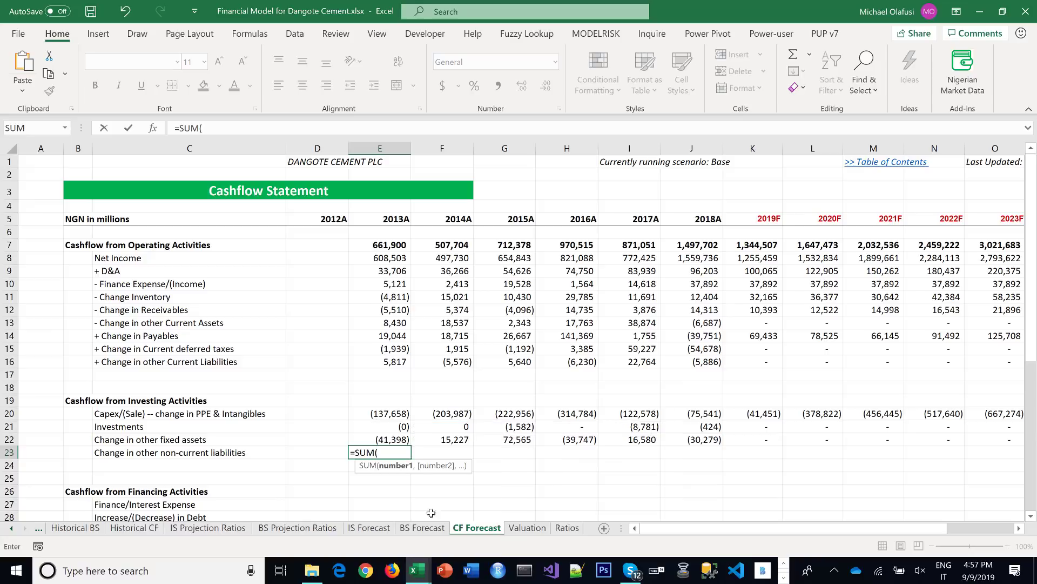
left_click(422, 528)
scroll(295, 382, "down", 2)
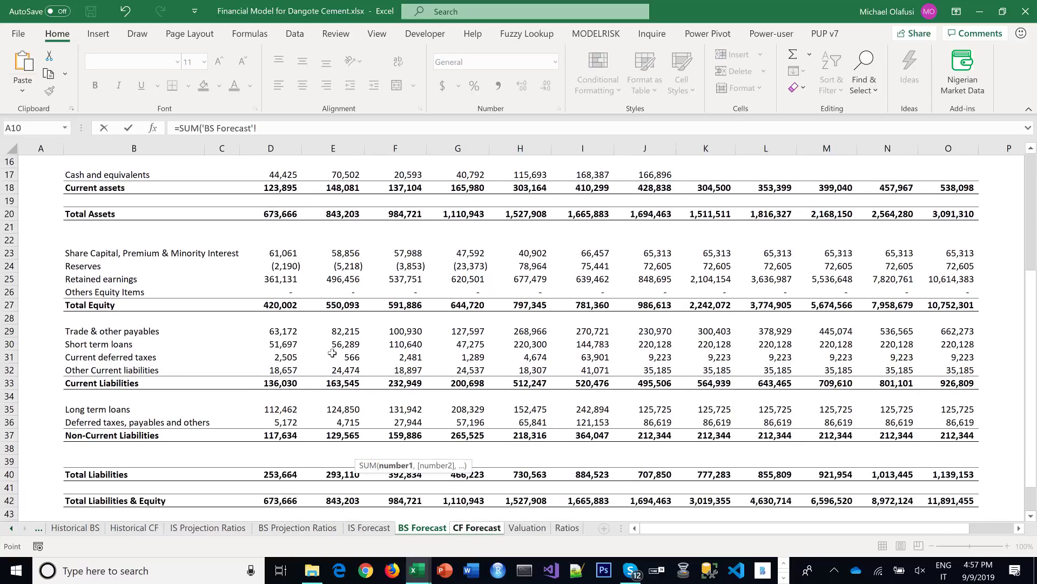
left_click_drag(332, 353, 334, 370)
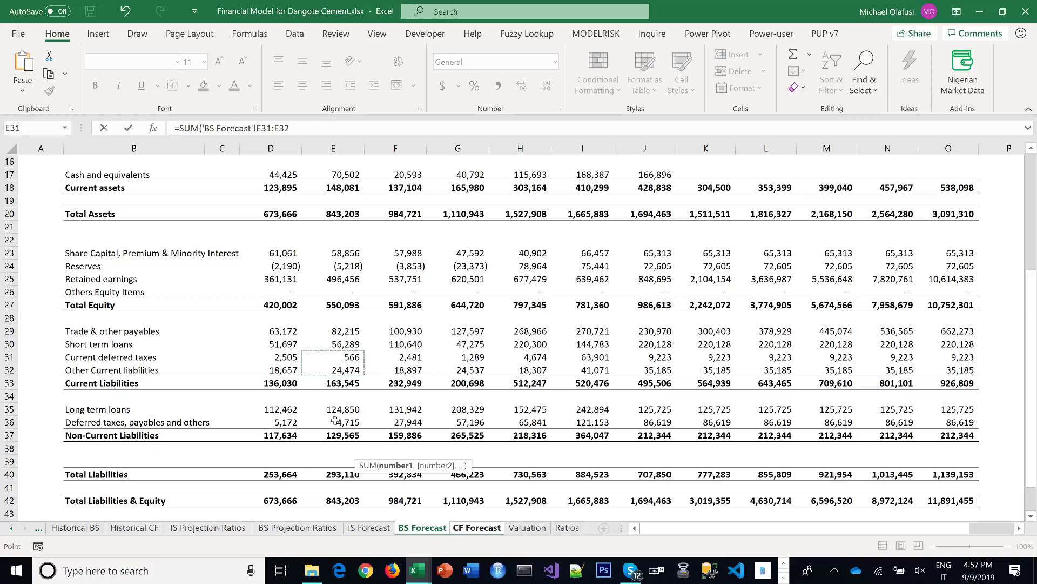
key("Escape")
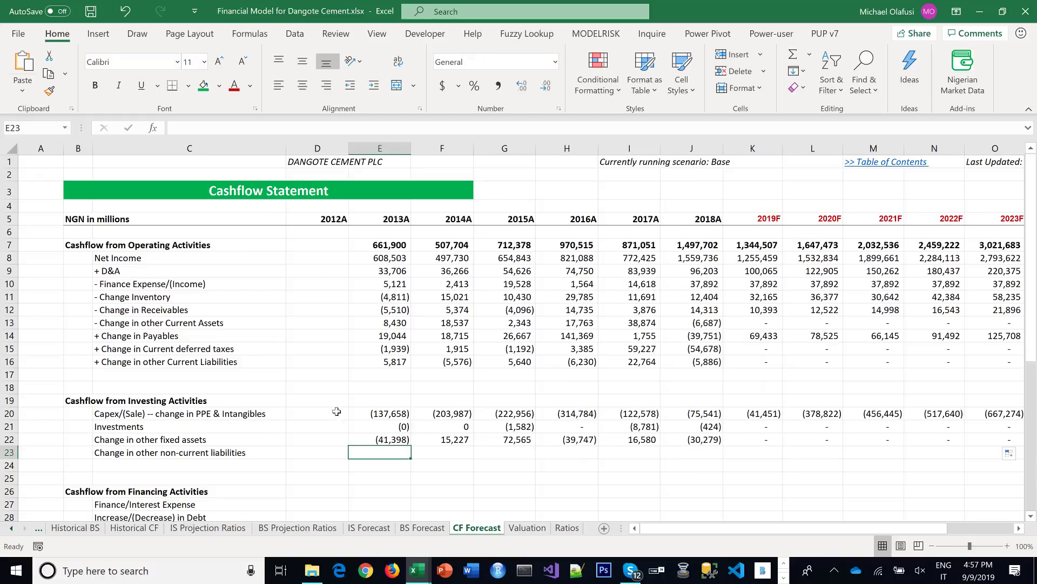
Try recalculating the 2013A change in other current liabilities in E16 as BS Forecast SUM(E31:E32) minus SUM(D31:D32)
left_click(384, 359)
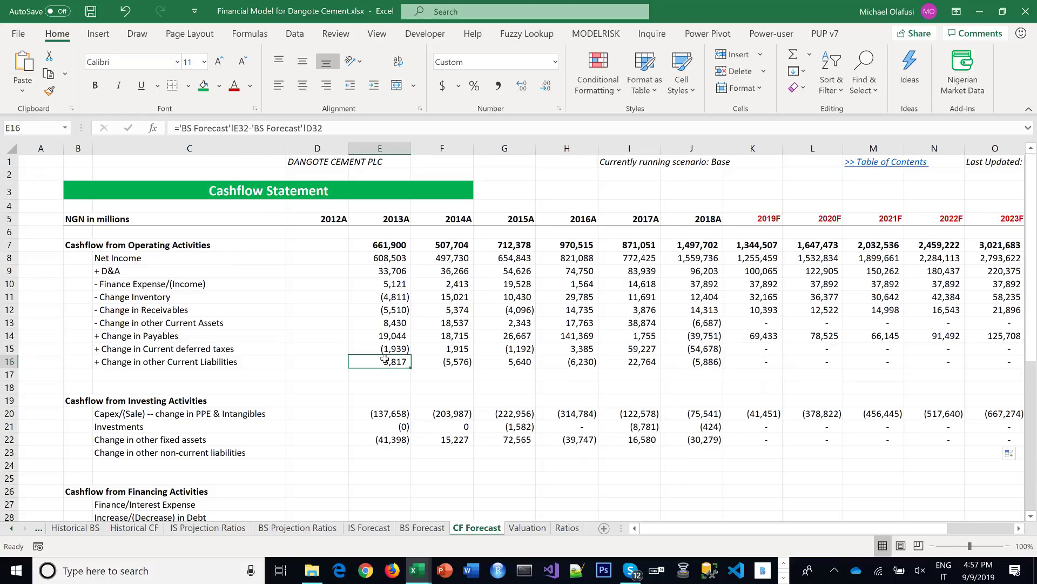
type("=su")
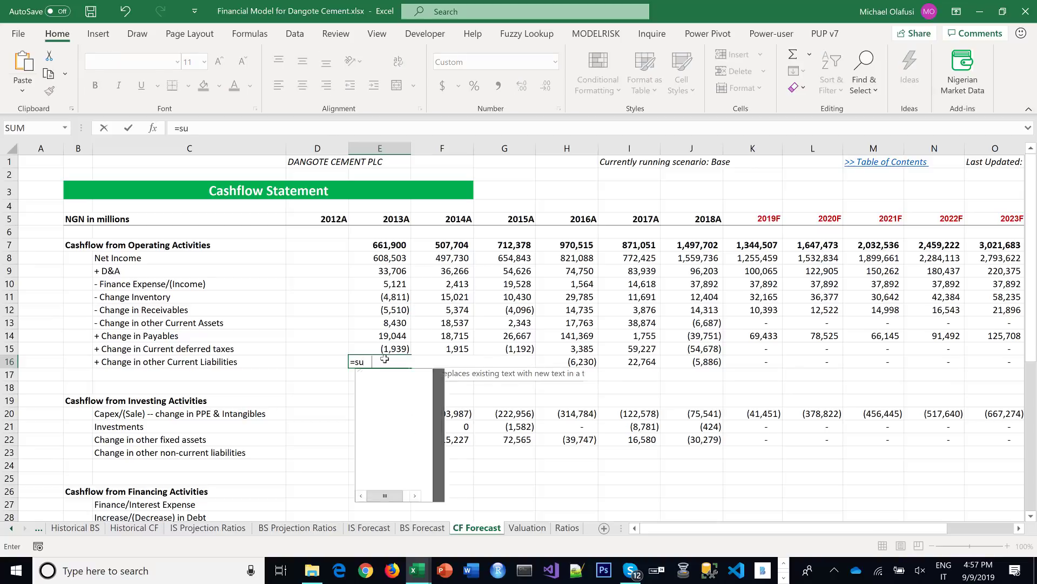
key("Tab")
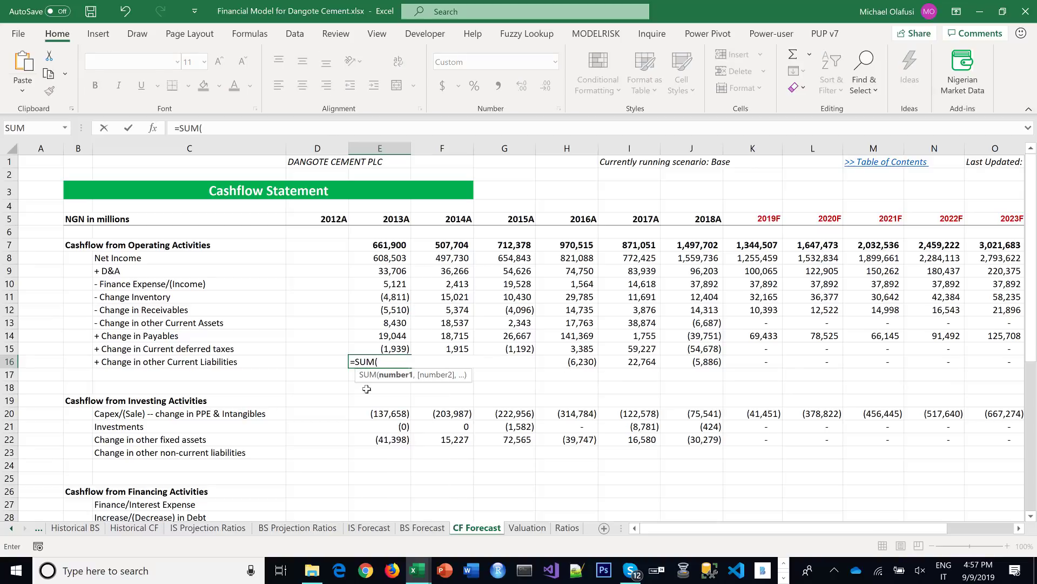
left_click(391, 528)
left_click(422, 528)
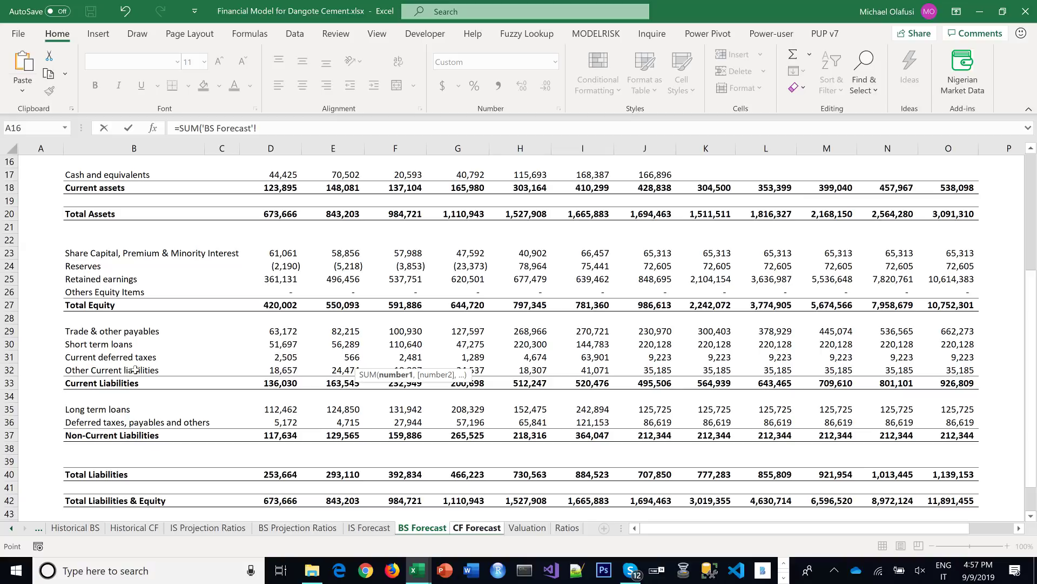
left_click(344, 358)
left_click_drag(344, 361, 345, 369)
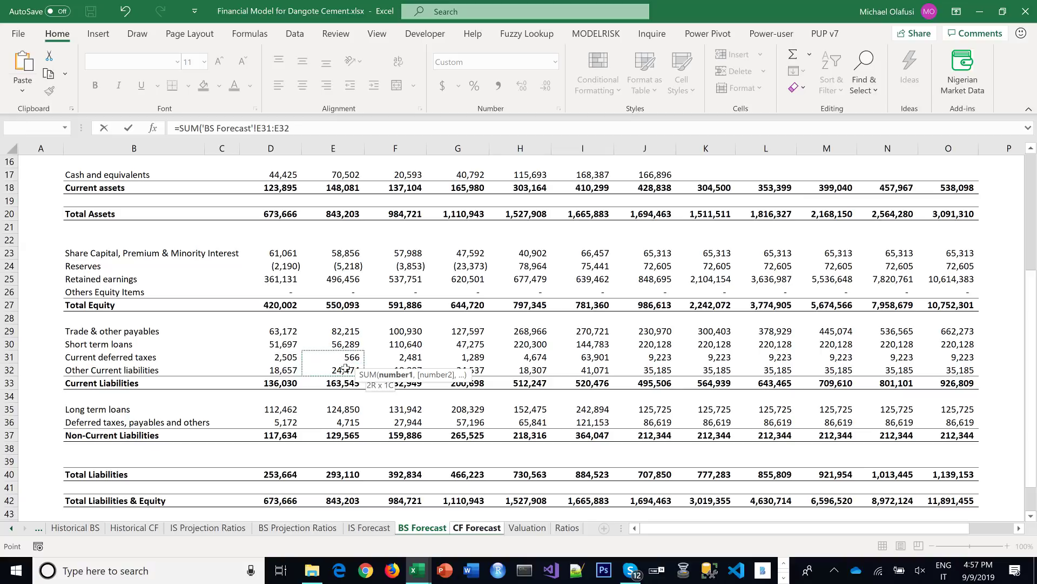
type(")")
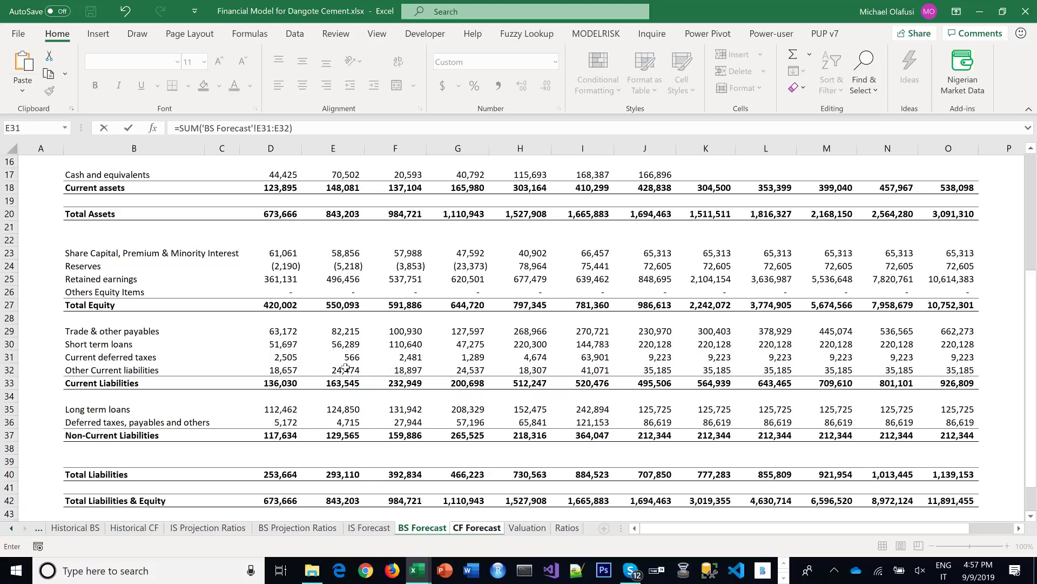
type("-sum")
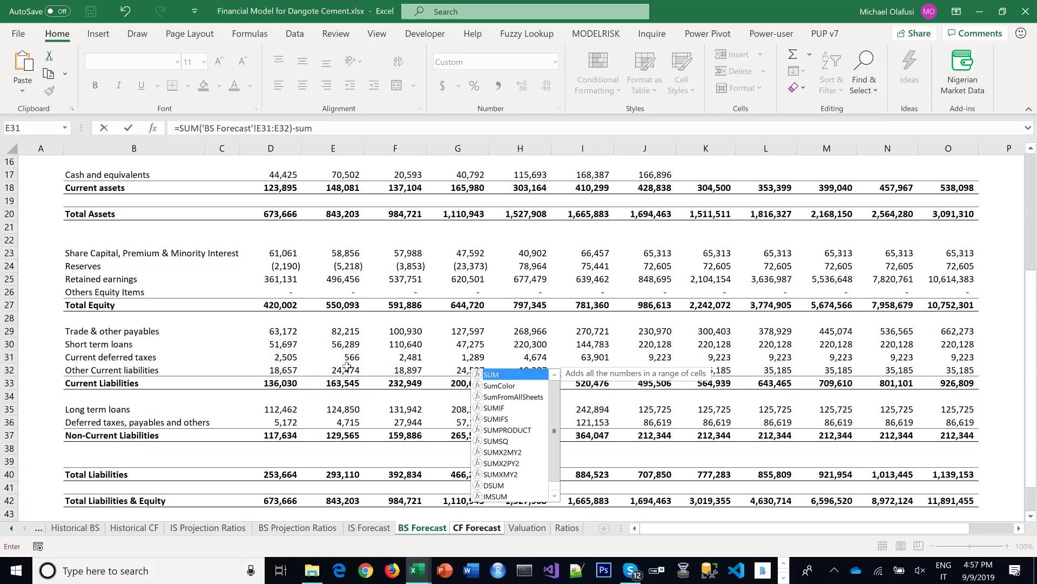
key("Tab")
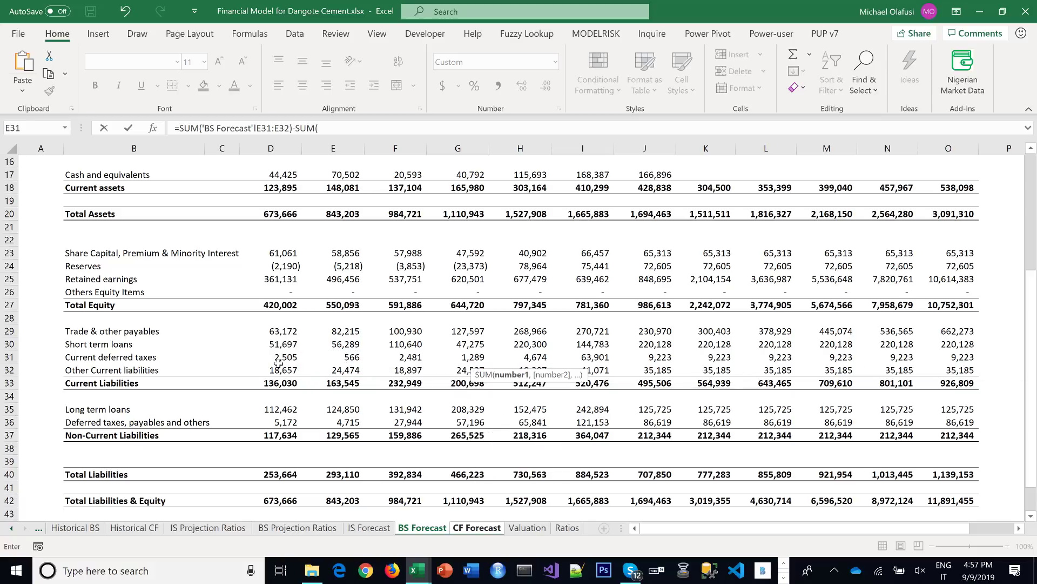
left_click_drag(279, 363, 280, 367)
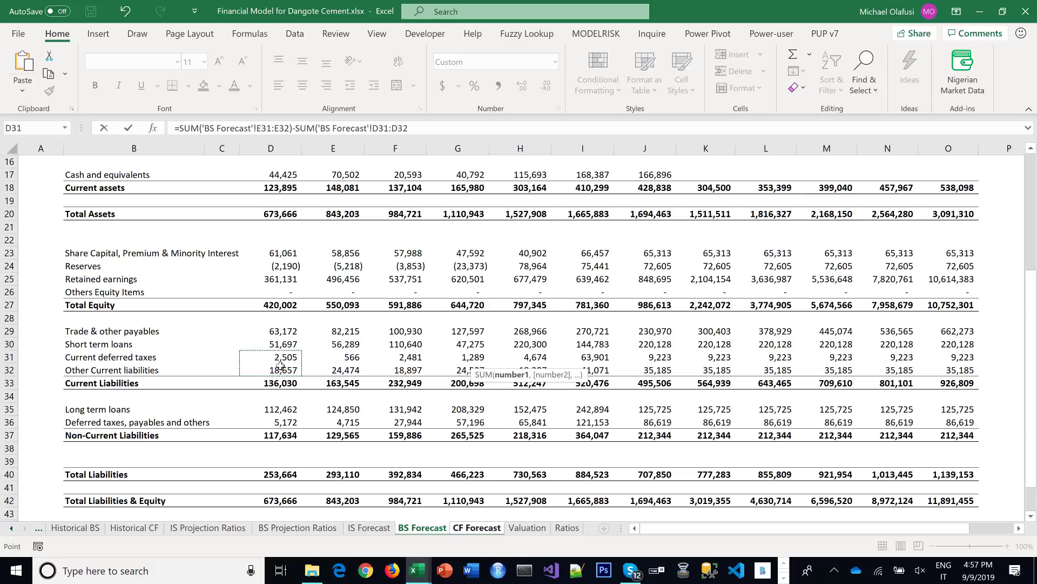
key("Return")
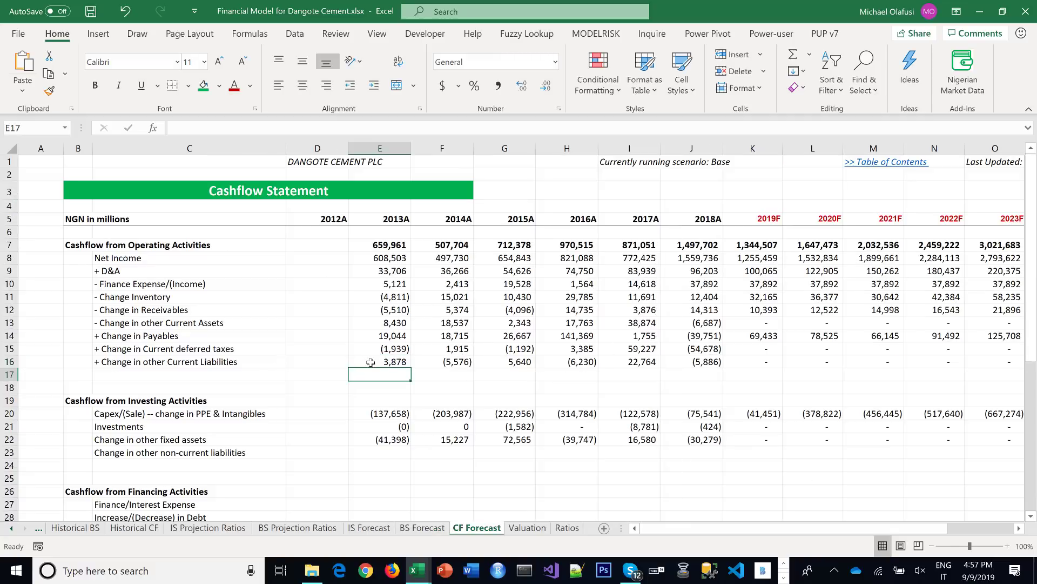
Fill the revised change in other current liabilities formula from E16 across row 16 to 2023F
left_click(371, 362)
left_click_drag(411, 368, 738, 348)
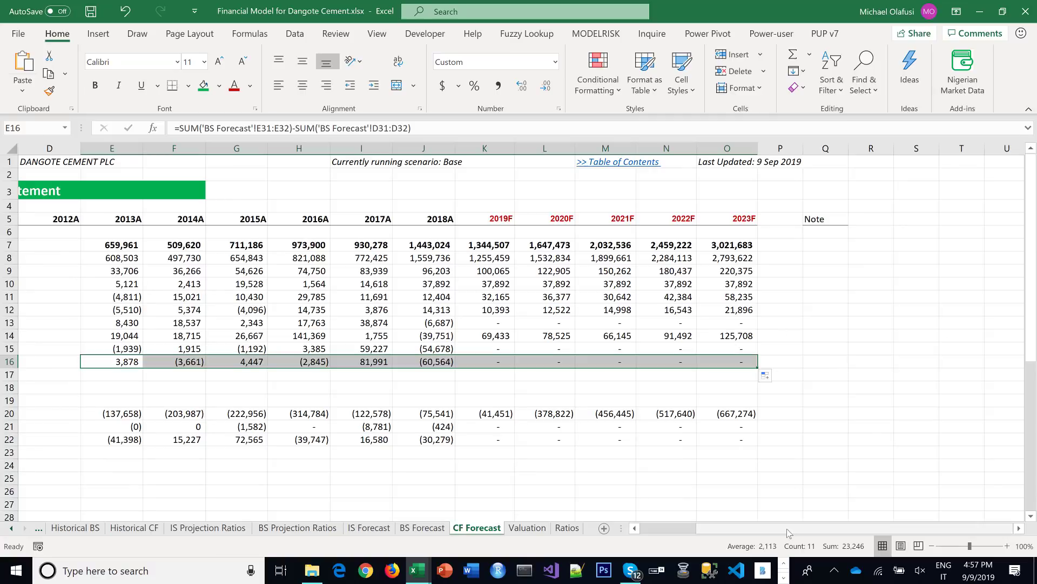
left_click_drag(788, 534, 732, 533)
Undo the fill across row 16 and the SUM-based formula in E16, then check the E16 formula
left_click(388, 453)
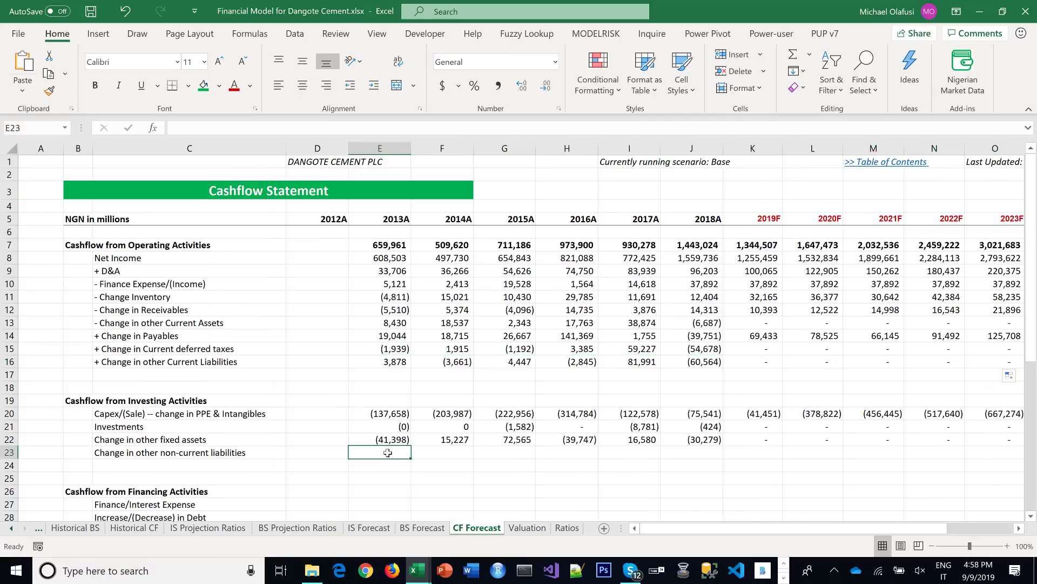
type("=")
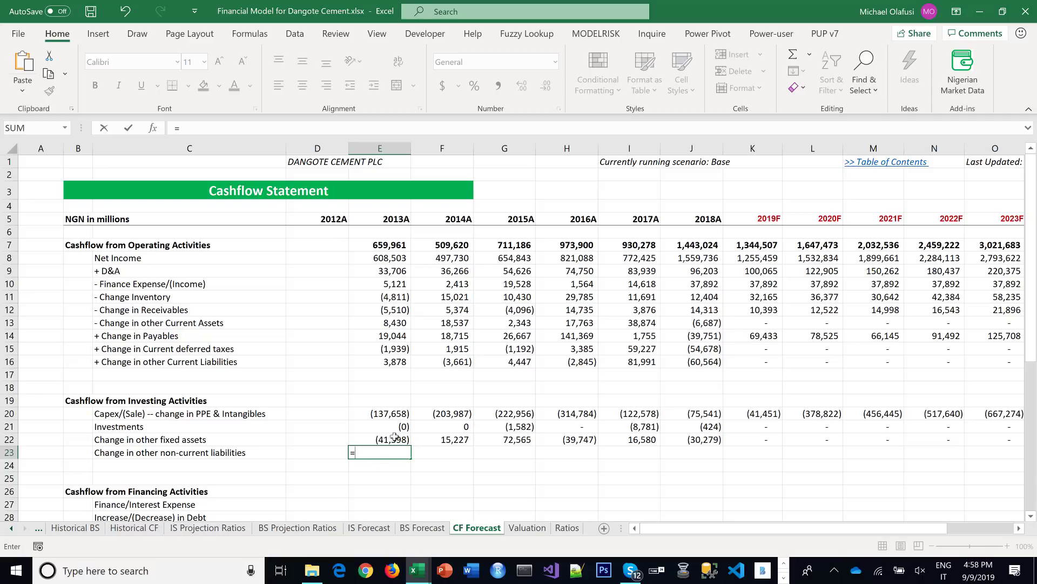
key("ctrl+z")
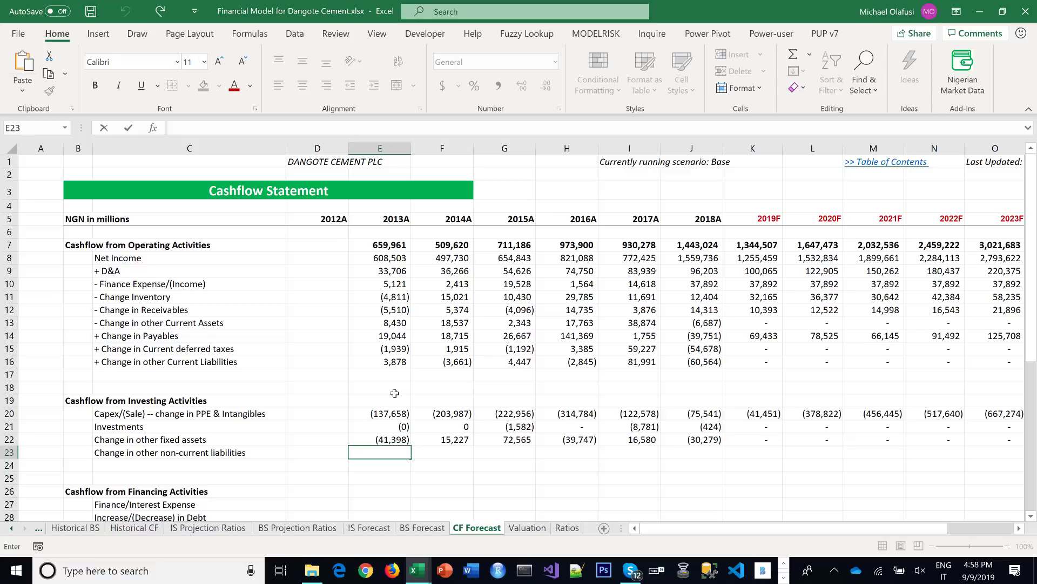
key("ctrl+z")
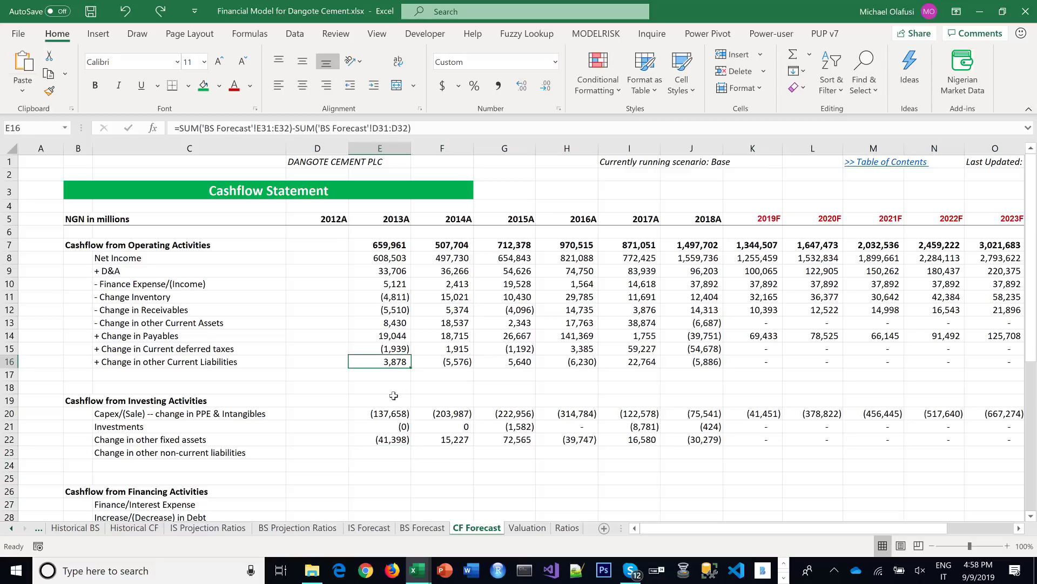
key("ctrl+y")
left_click_drag(161, 345, 162, 357)
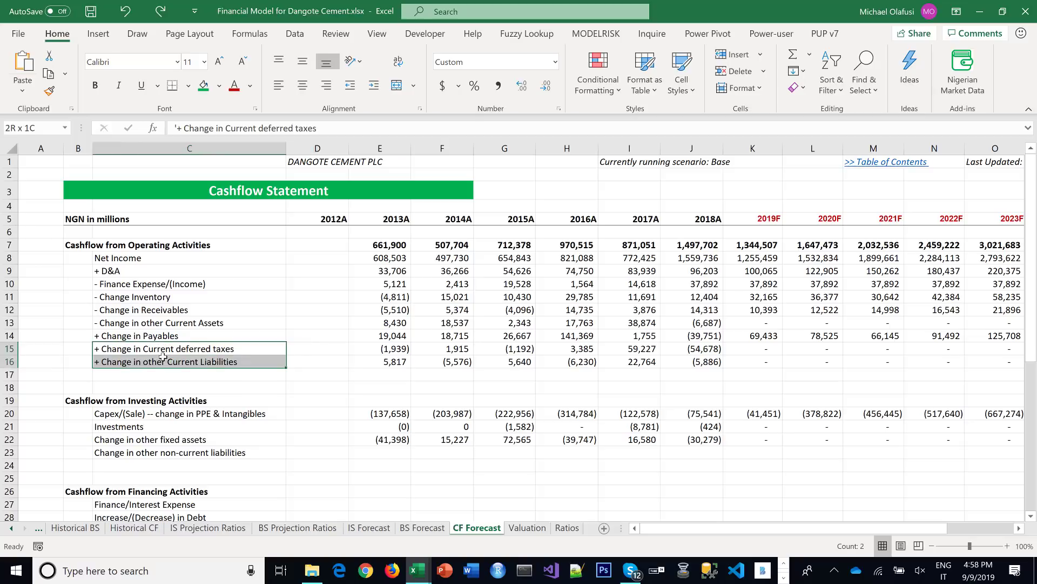
left_click(404, 386)
left_click(393, 361)
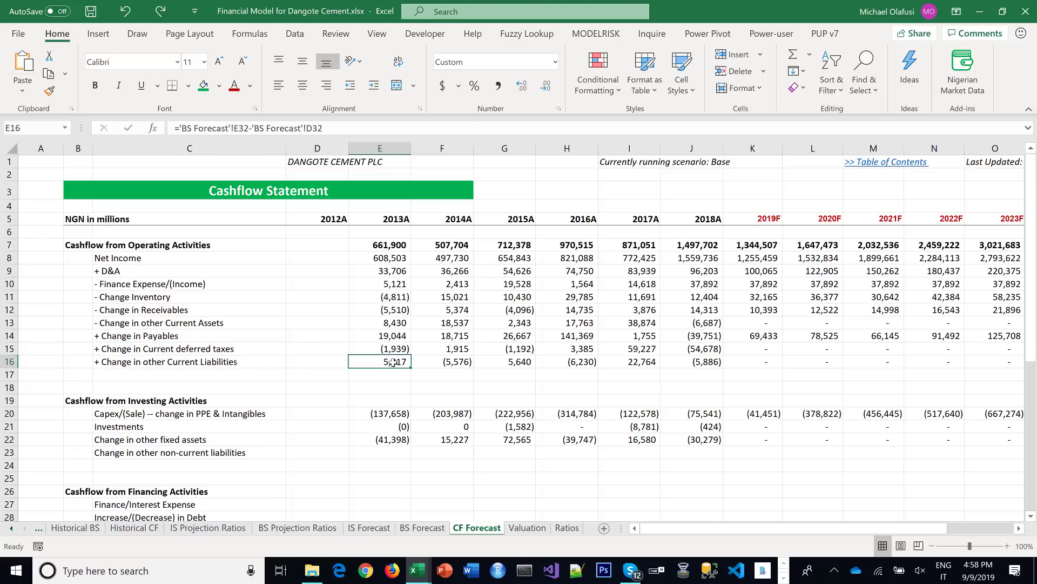
Calculate the 2013A change in other non-current liabilities in E23 as BS Forecast E36 minus D36
left_click(389, 452)
type("=")
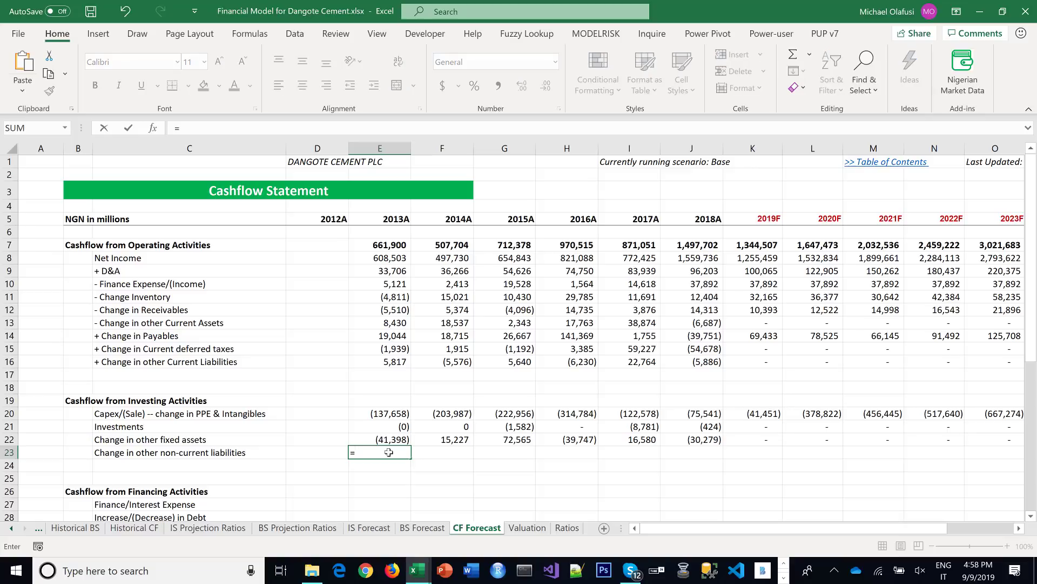
left_click(410, 527)
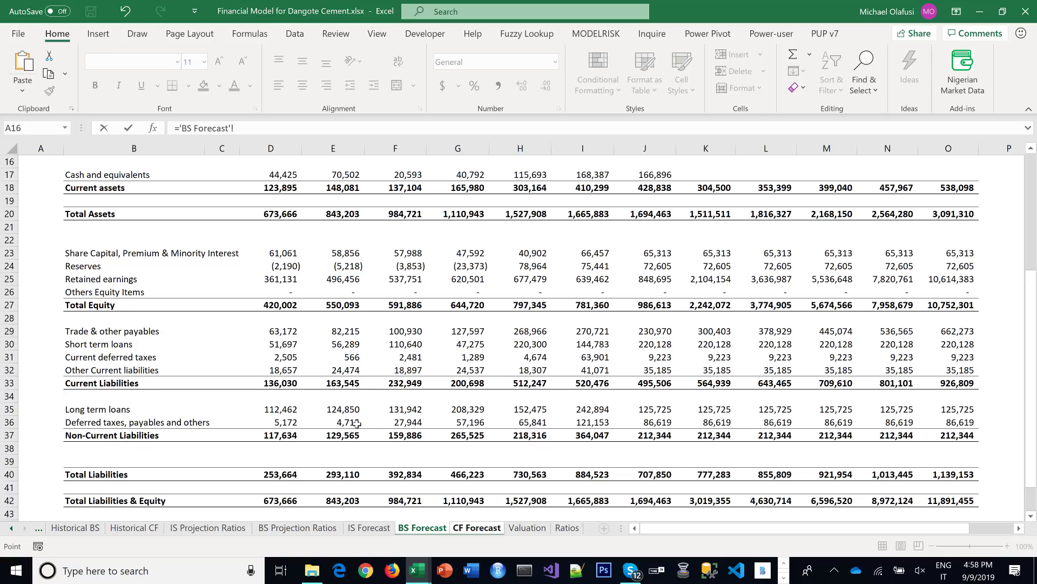
left_click(351, 422)
type("-")
left_click(290, 421)
key("Return")
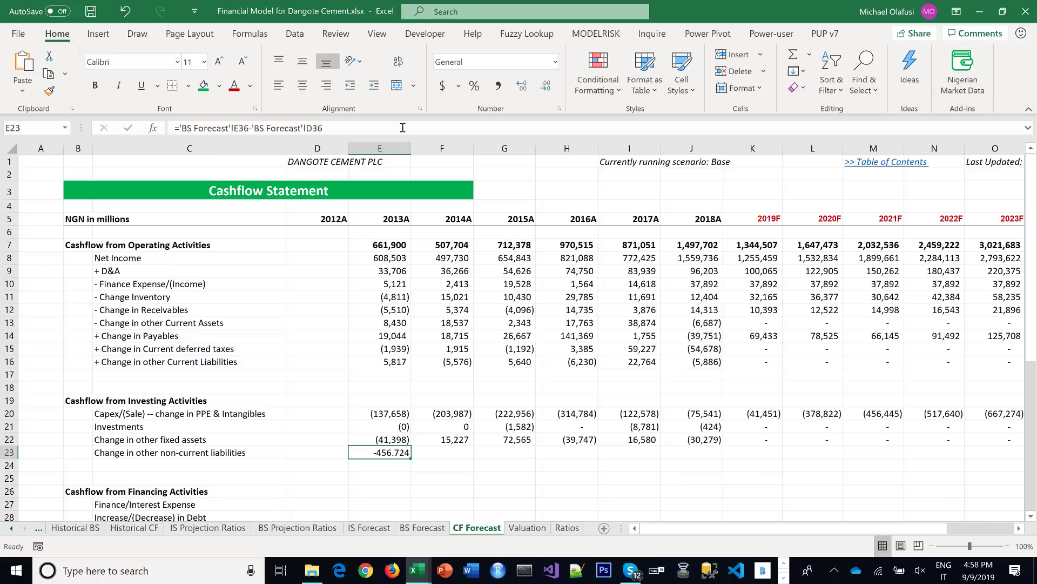
Format the 2013A change in other non-current liabilities in comma style without decimals and fill it across row 23 to 2023F
left_click(498, 86)
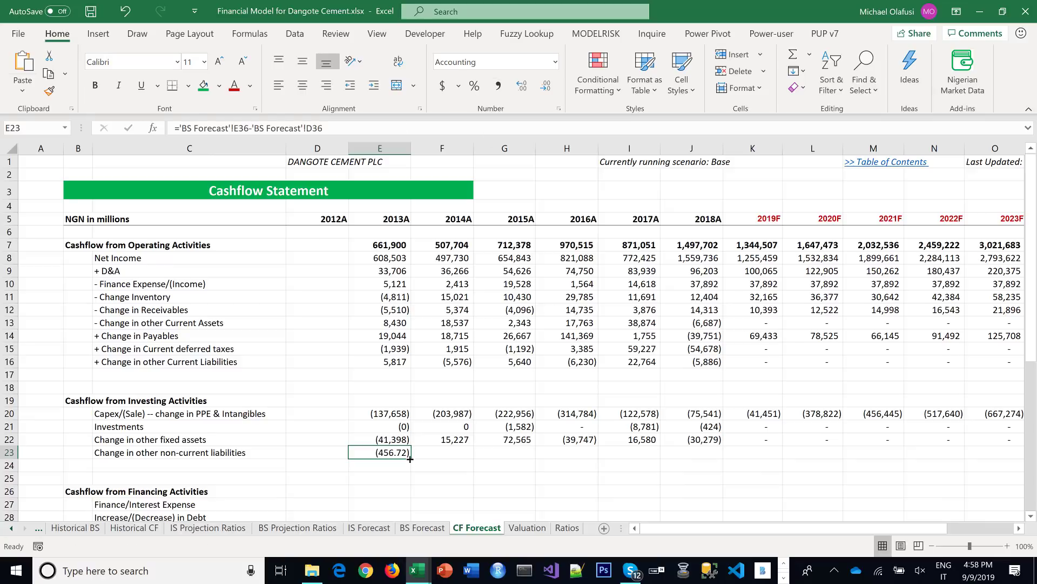
left_click(546, 85)
left_click(546, 87)
left_click_drag(409, 462, 938, 475)
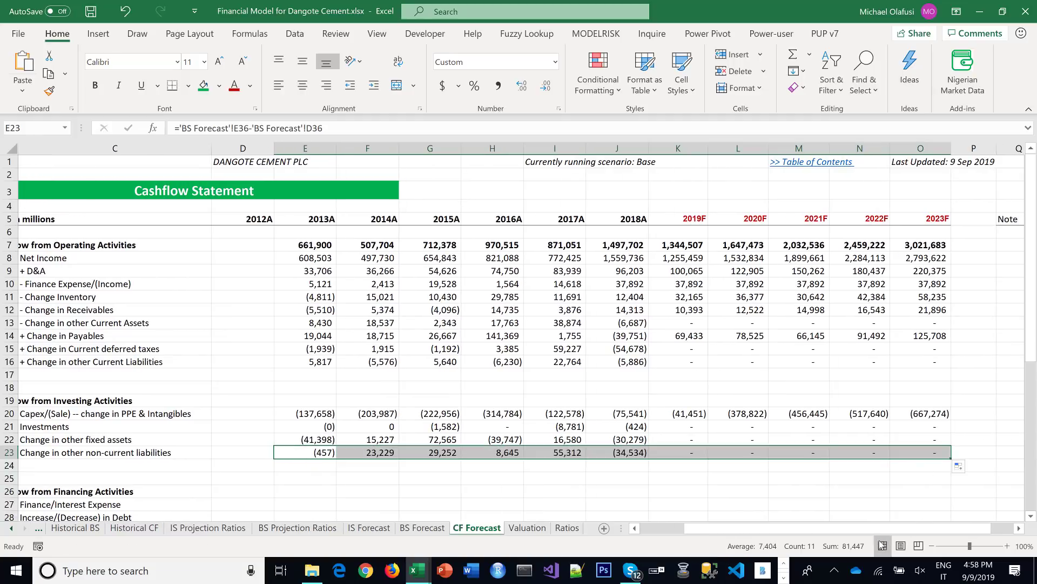
Total the 2013A cashflow from investing activities in E19 as the sum of E20:E23
scroll(376, 354, "down", 1)
scroll(377, 353, "left", 2)
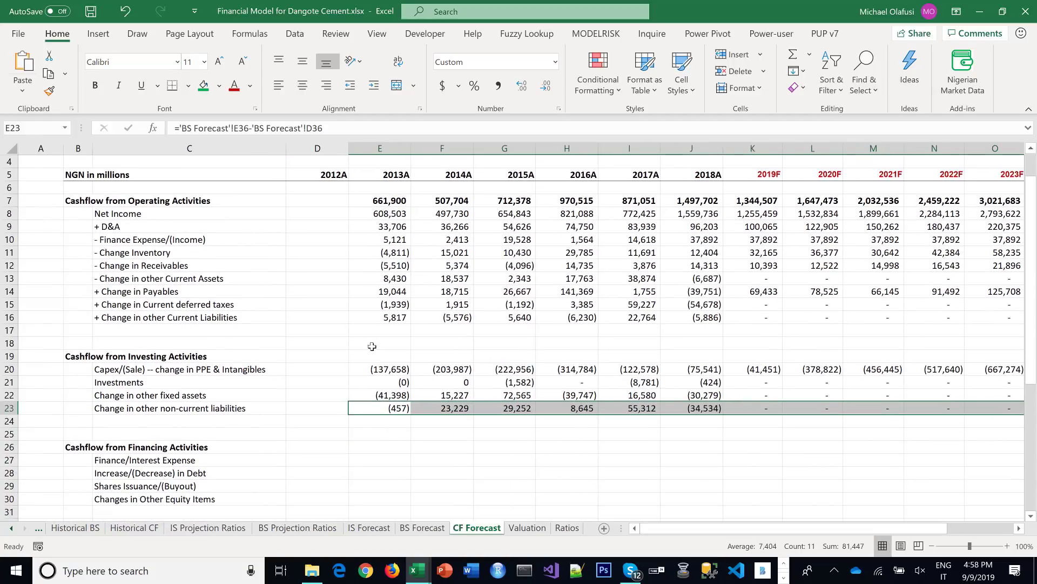
left_click(376, 354)
type("=SUM(")
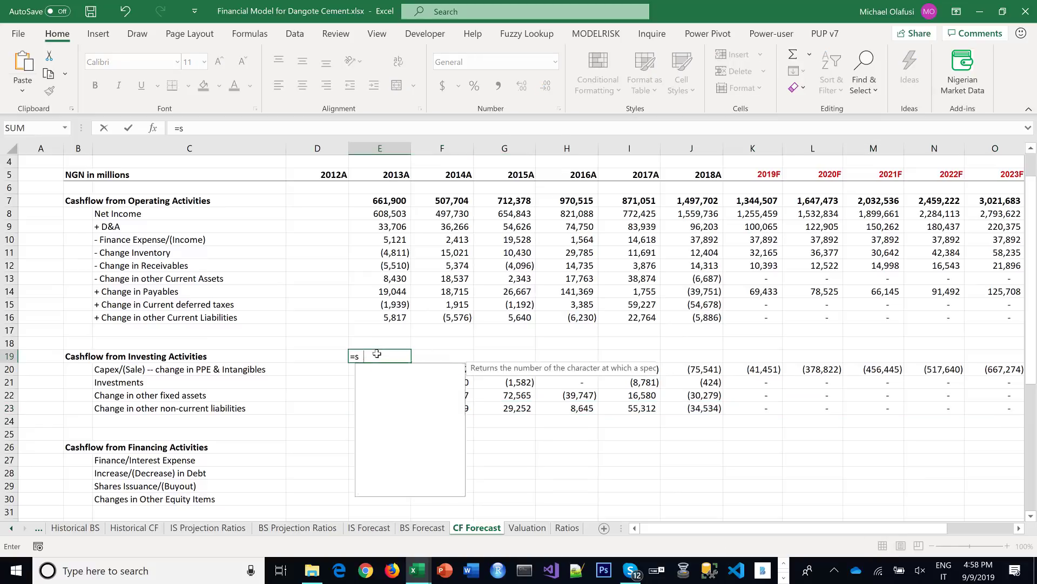
left_click_drag(381, 408, 370, 364)
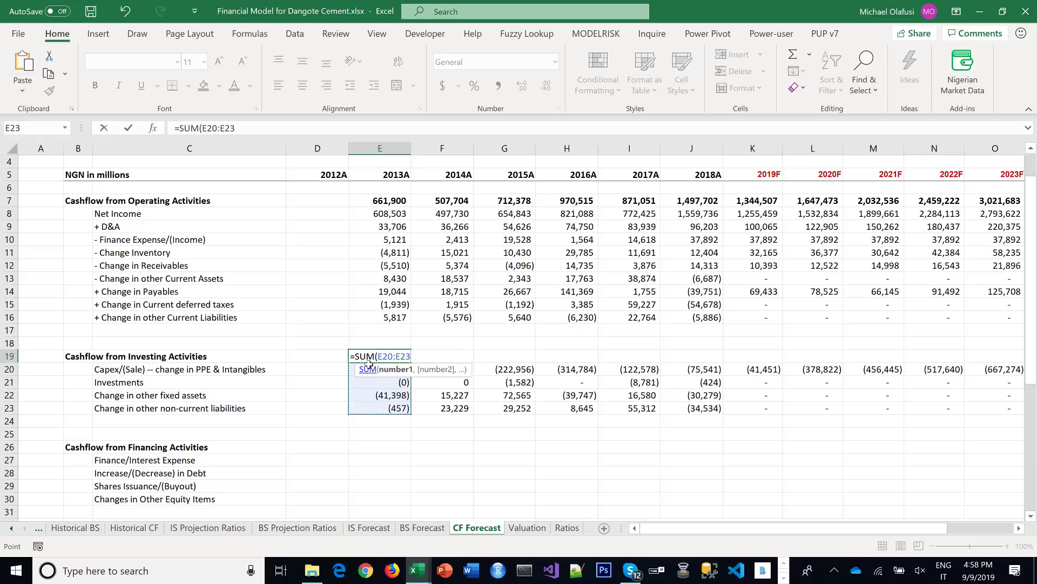
key("Return")
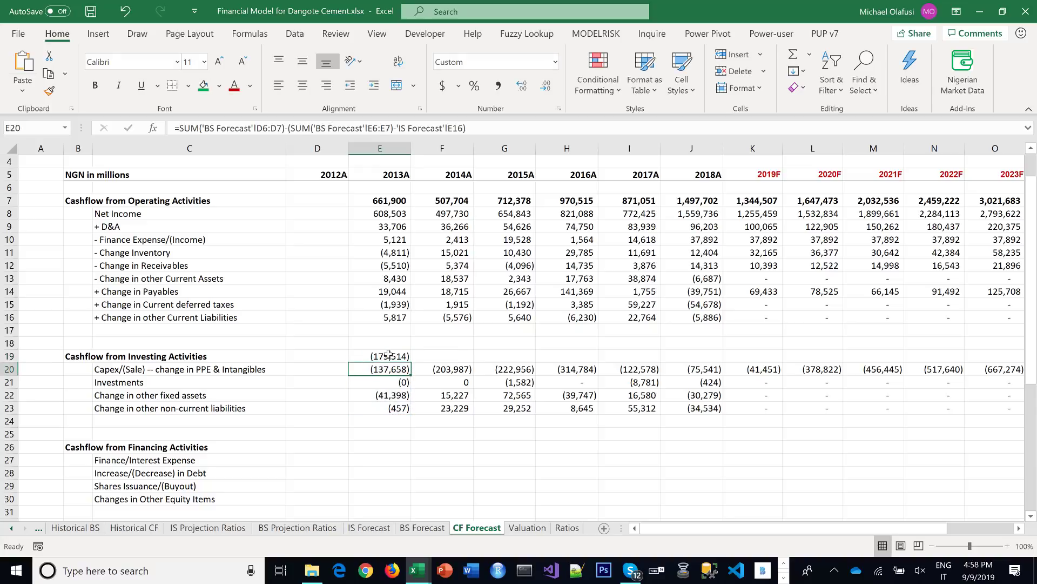
left_click(388, 354)
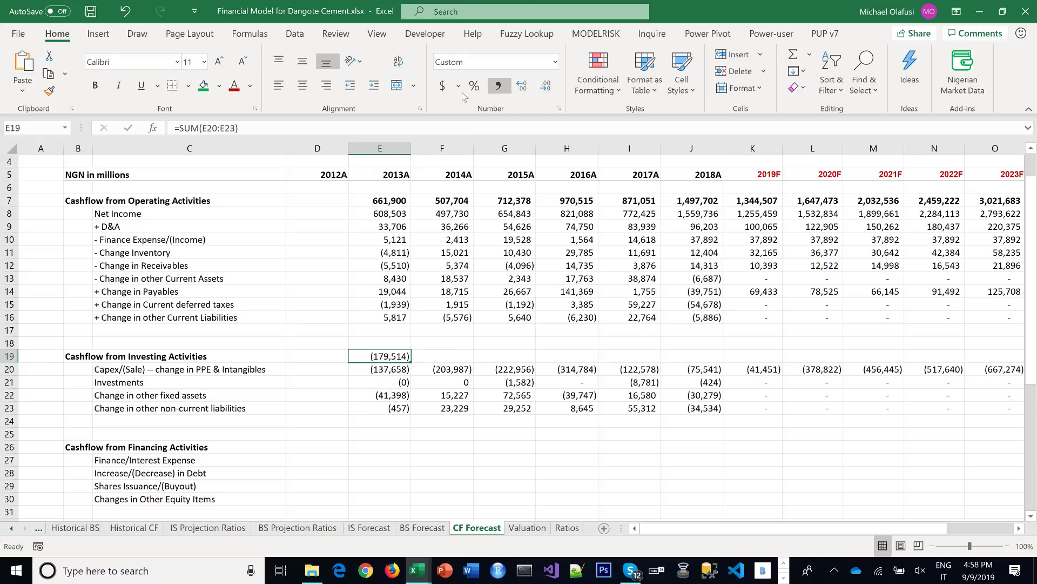
Fill the 2013A cashflow from investing activities total in bold across row 19 to 2023F, and save the workbook
left_click(95, 85)
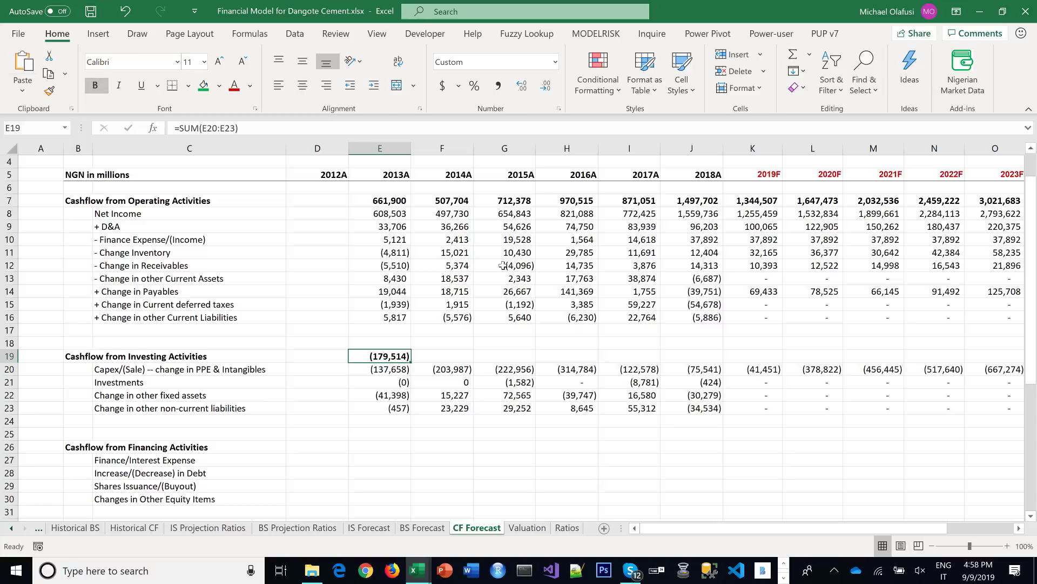
left_click_drag(992, 357, 756, 357)
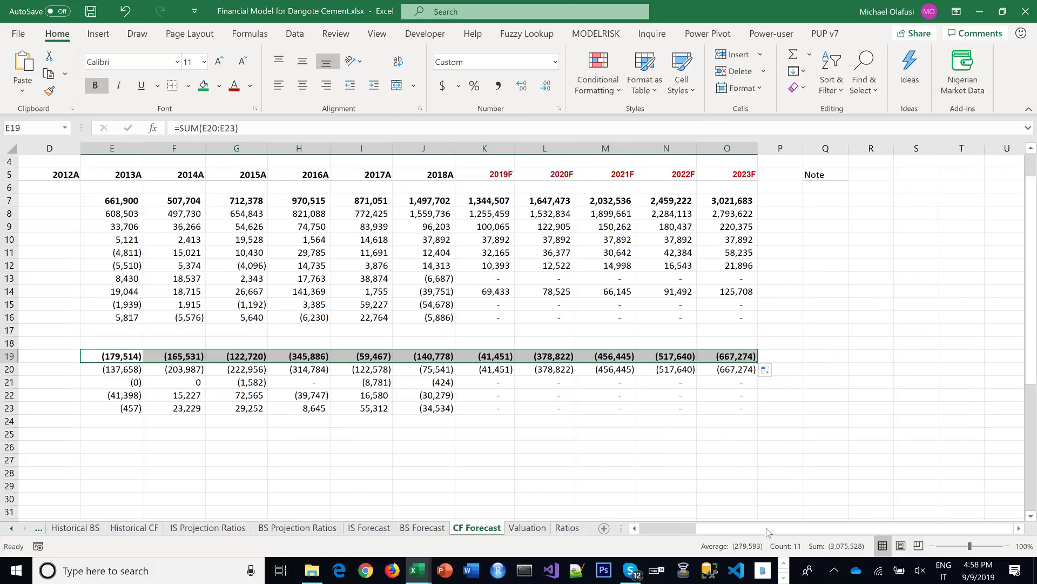
left_click_drag(765, 528, 663, 528)
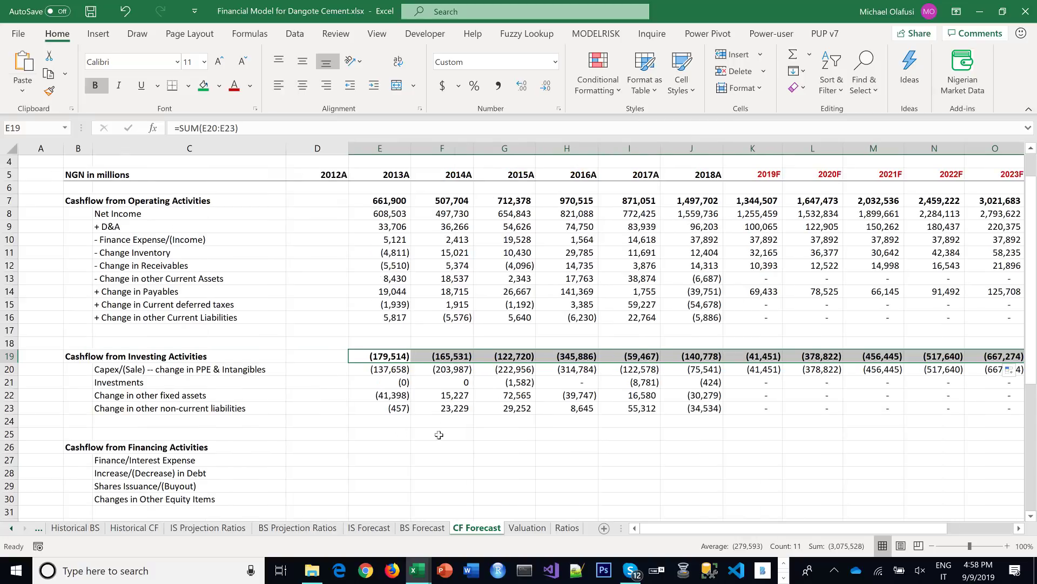
left_click(428, 447)
key("ctrl+s")
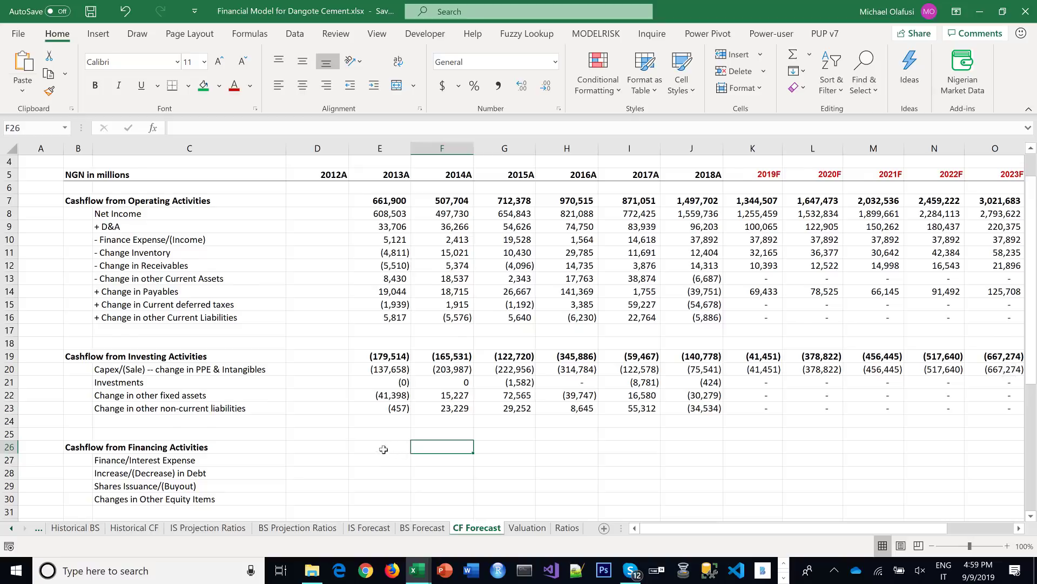
Link the 2013A finance/interest expense in E27 to the financial income/expenses in IS Forecast E20
scroll(378, 450, "down", 1)
left_click(361, 408)
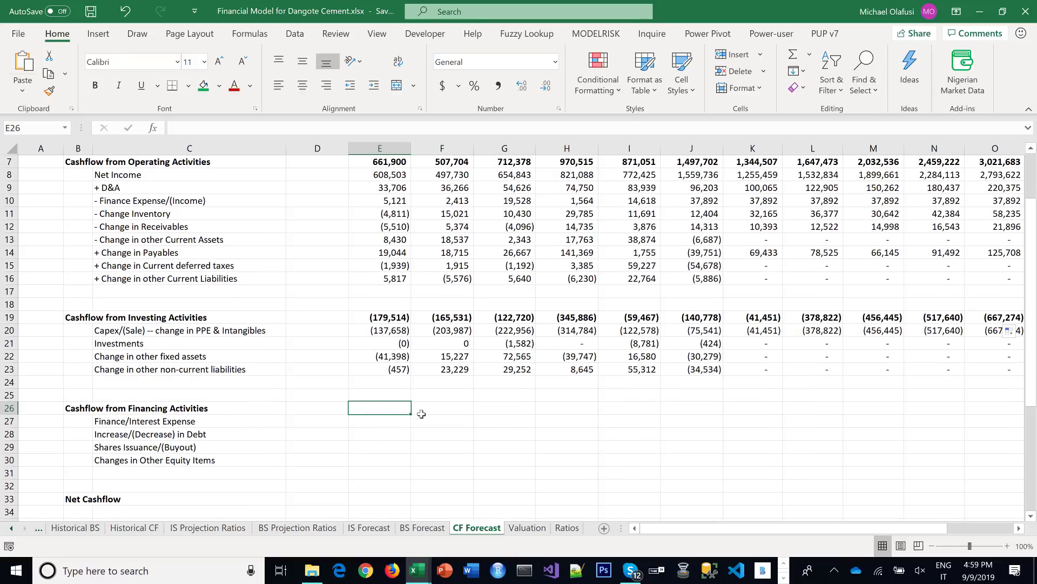
left_click(386, 423)
type("=")
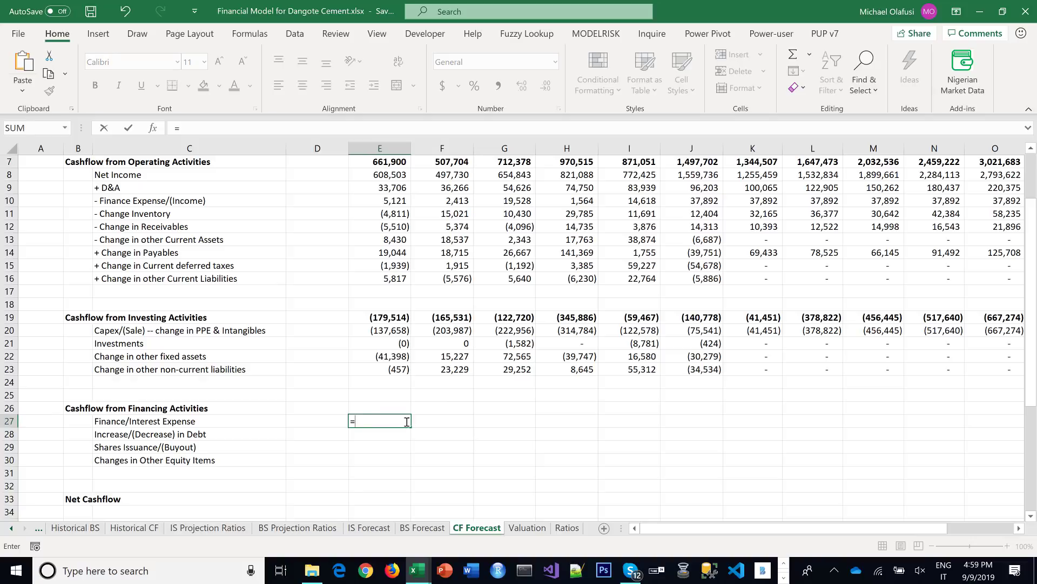
left_click(372, 528)
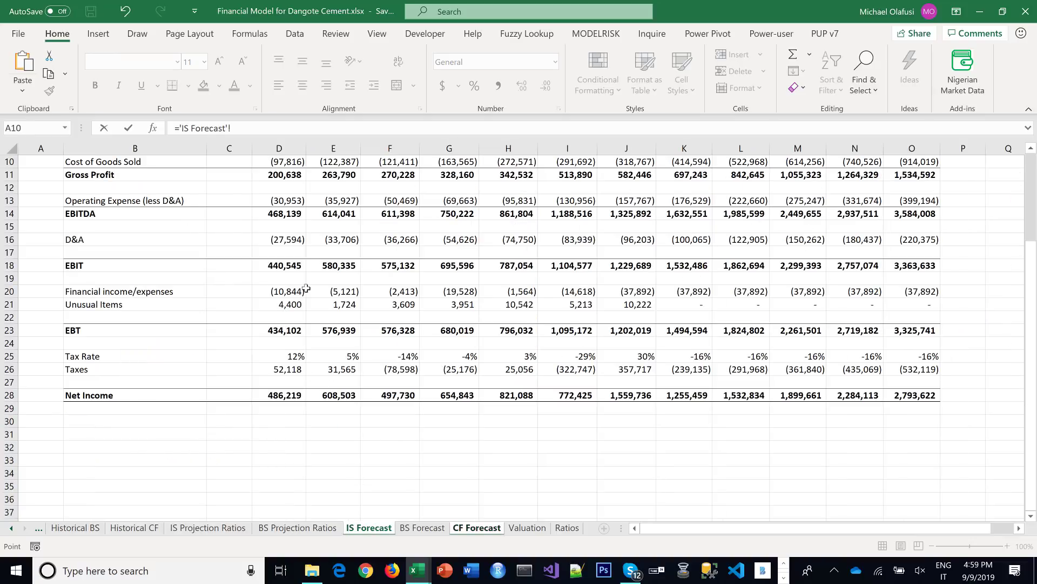
left_click(284, 290)
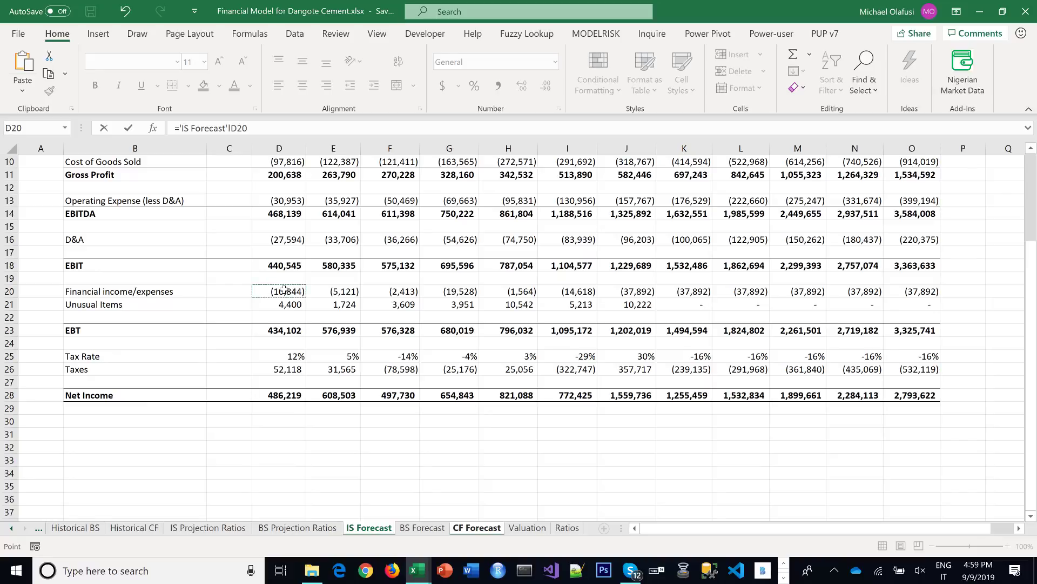
left_click(346, 291)
key("ctrl+Return")
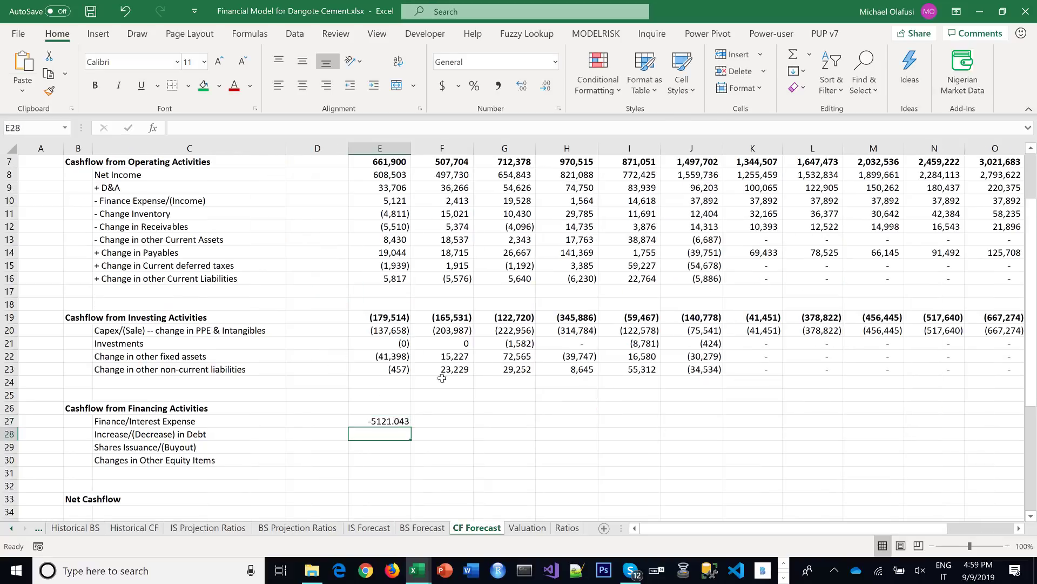
Format the 2013A finance/interest expense in comma style without decimals and fill it across row 27 to 2023F
left_click(498, 85)
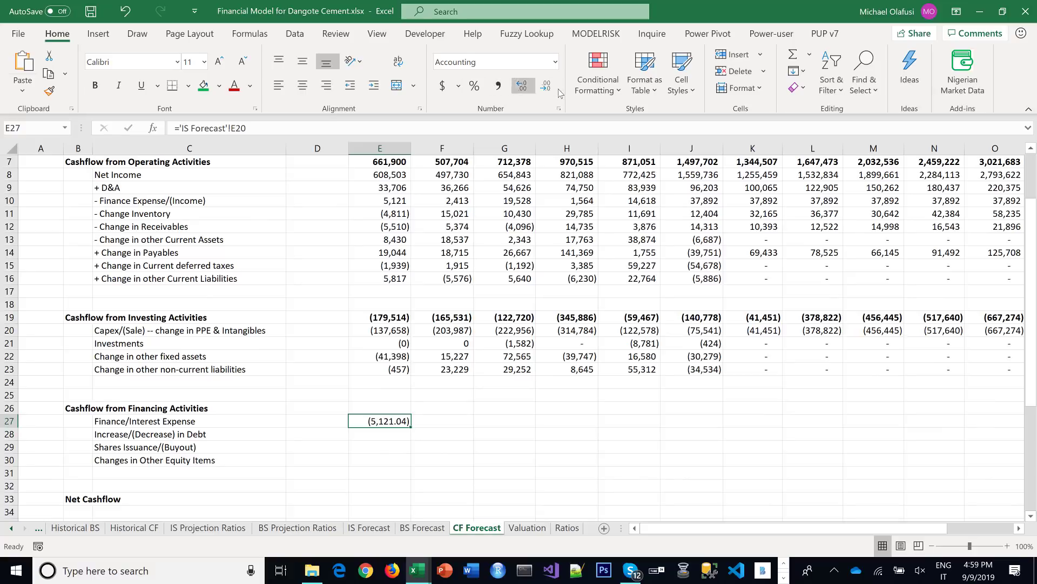
left_click(546, 85)
left_click(546, 85)
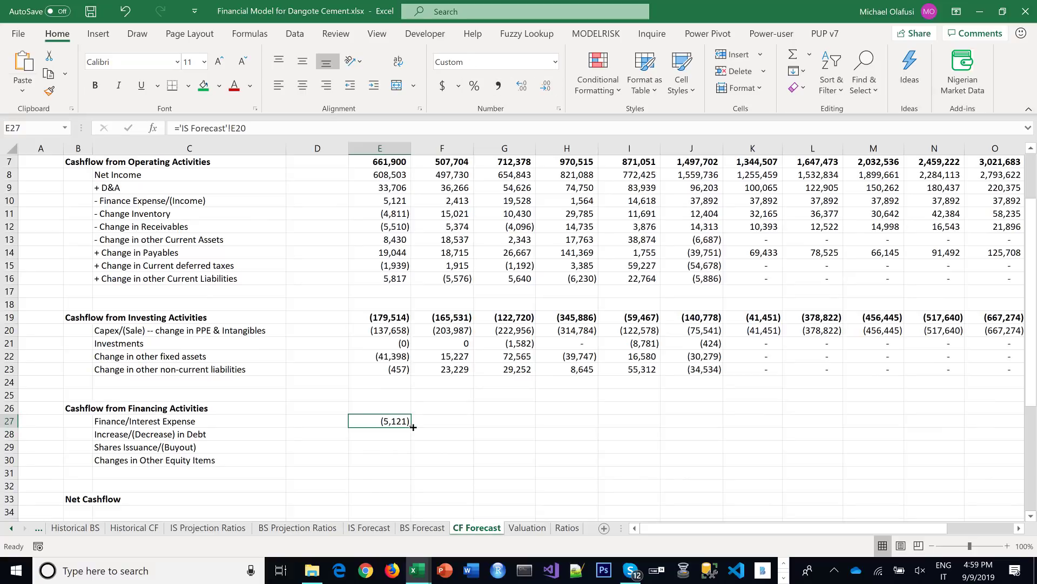
left_click_drag(411, 427, 763, 433)
left_click_drag(724, 529, 611, 536)
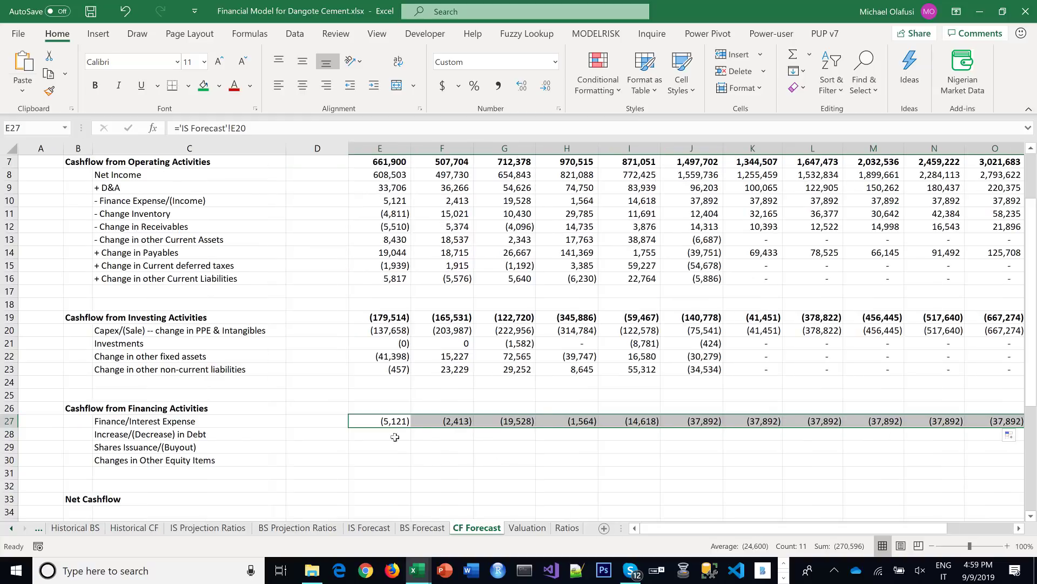
Calculate the 2013A increase/(decrease) in debt in E28 as BS Forecast E30 minus D30 plus E35 minus D35
left_click(373, 433)
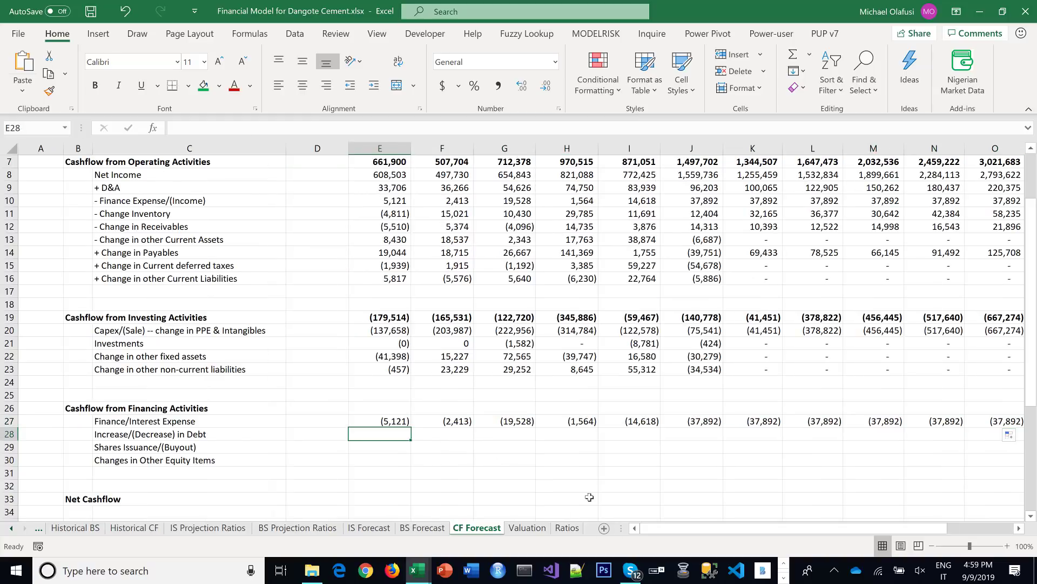
type("=")
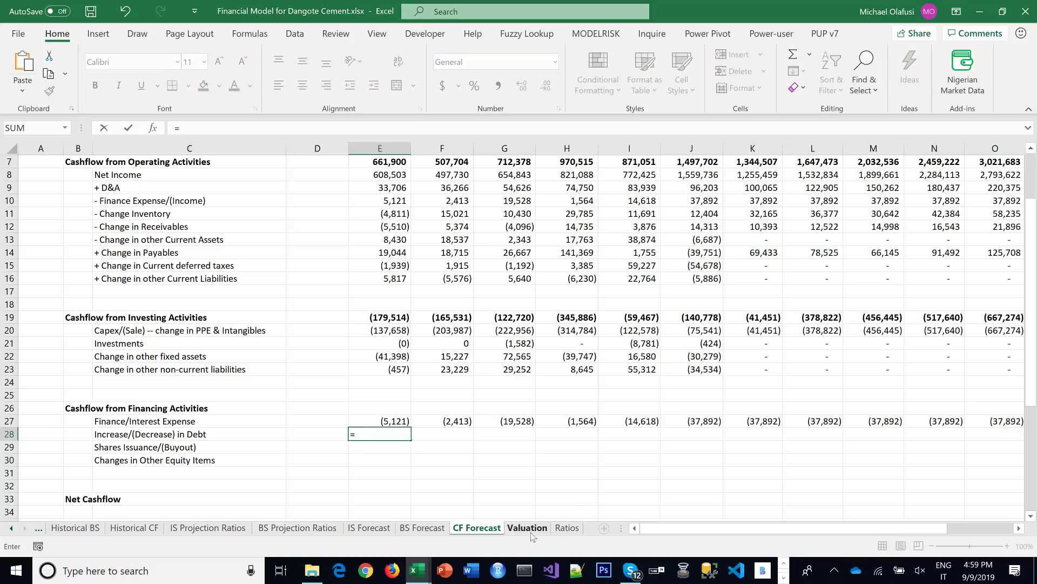
left_click(434, 531)
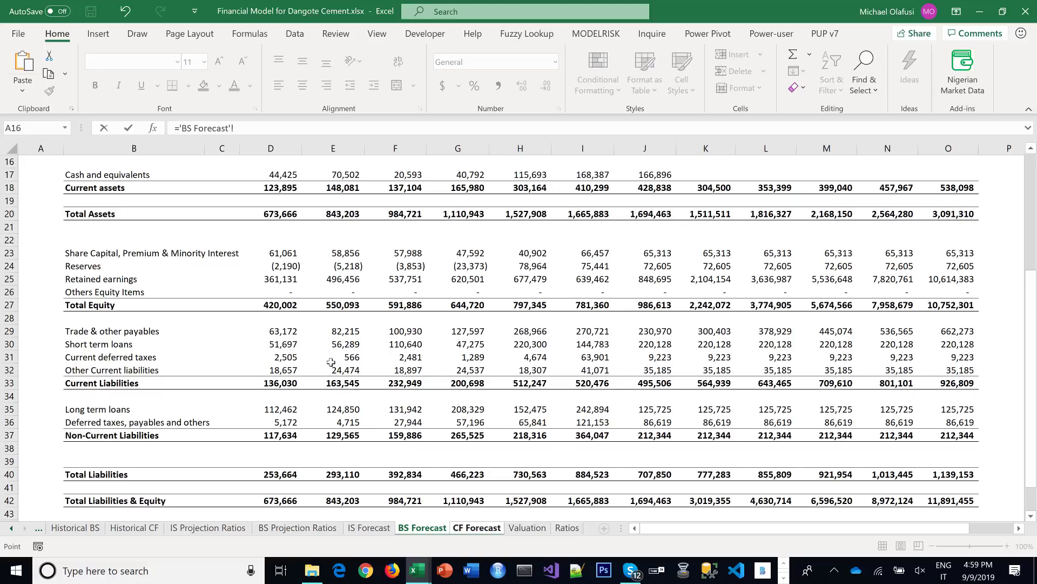
left_click(334, 345)
type("-")
left_click(287, 345)
type("+")
left_click(351, 409)
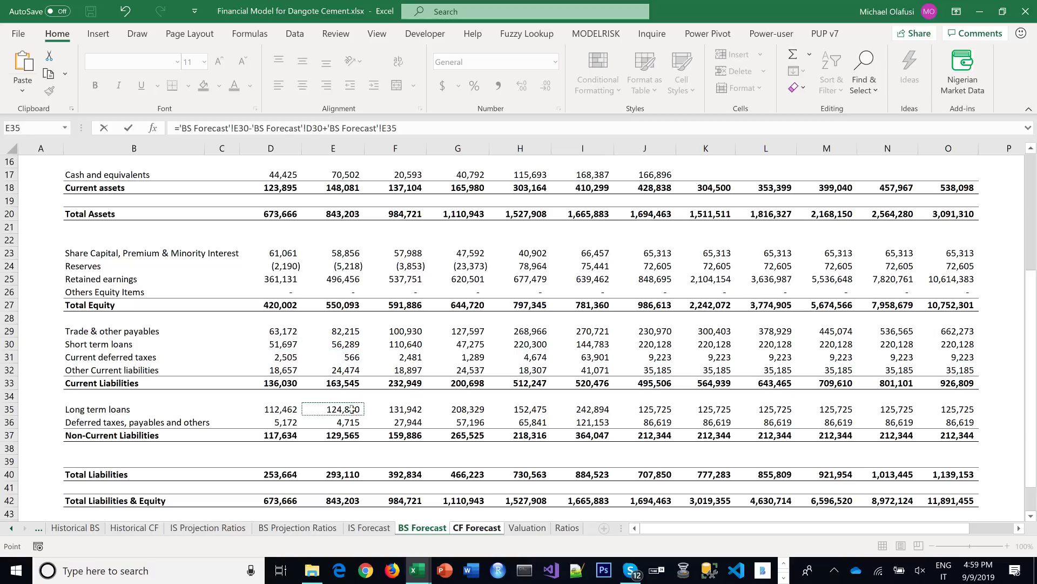
type("--")
left_click(274, 410)
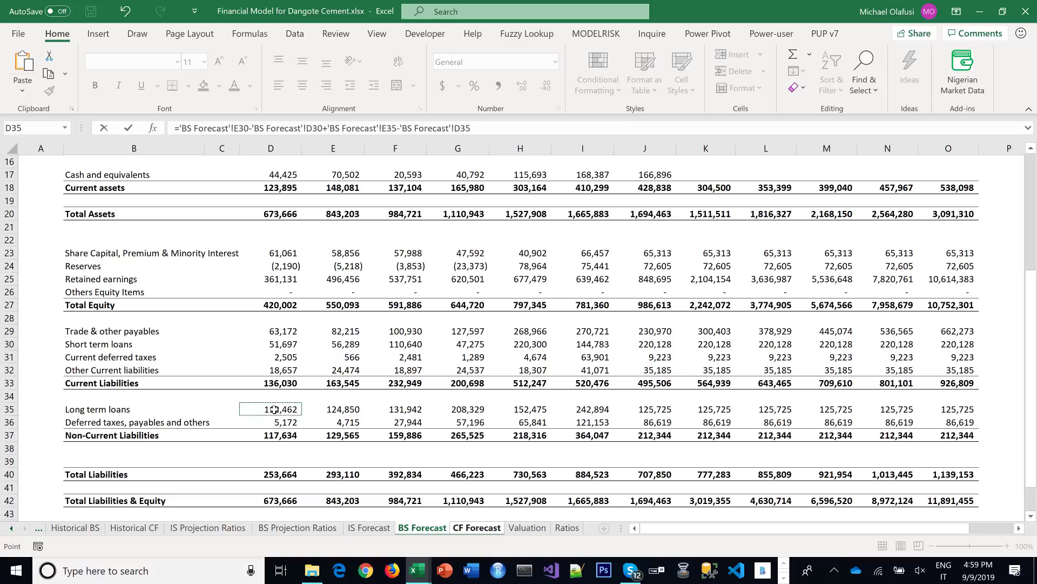
key("ctrl+Return")
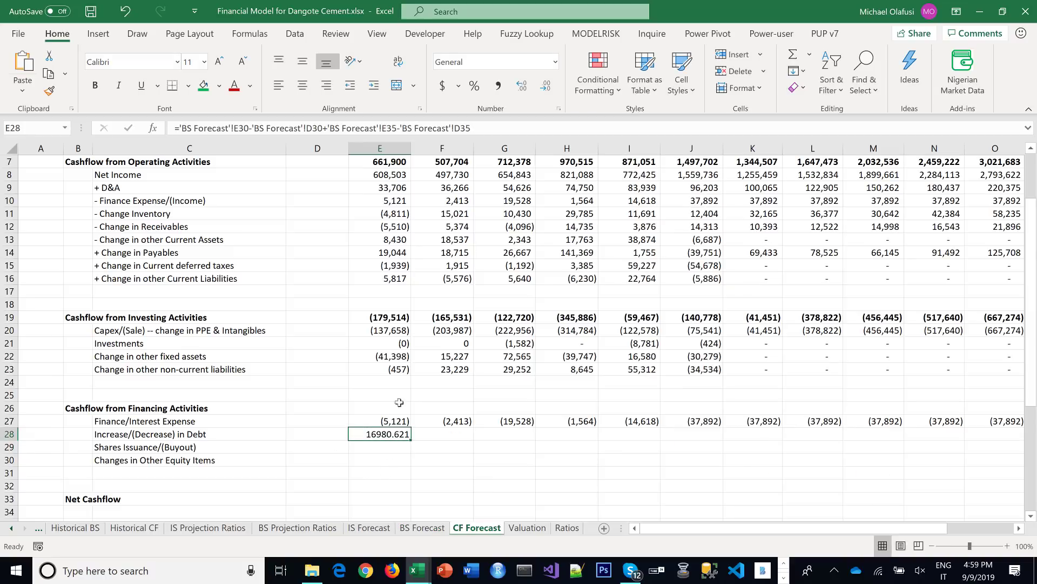
Format the 2013A increase/(decrease) in debt in comma style without decimals and fill it across row 28 to 2023F
left_click(498, 85)
left_click(543, 83)
left_click(543, 83)
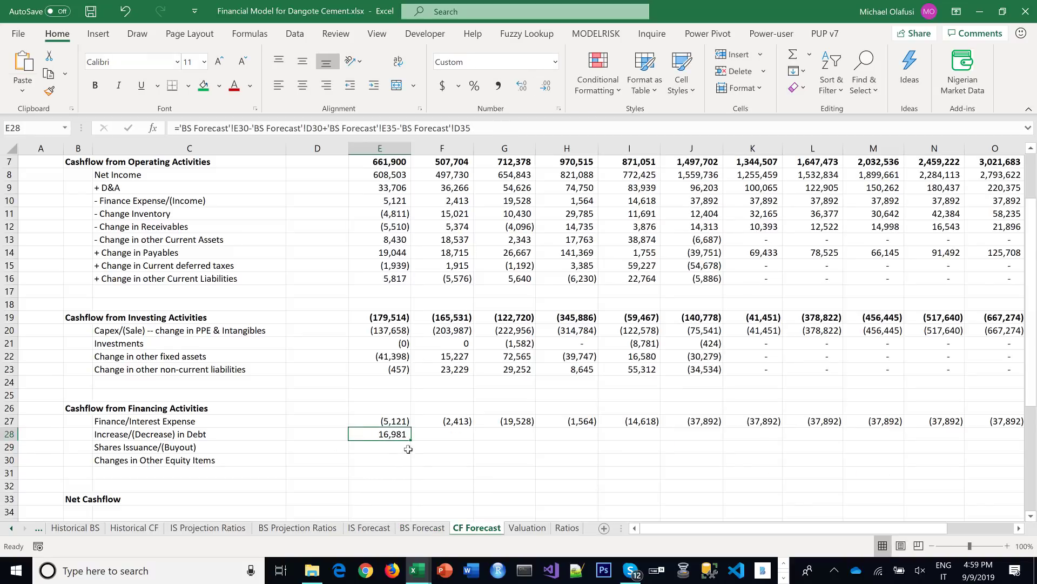
left_click_drag(412, 441, 938, 463)
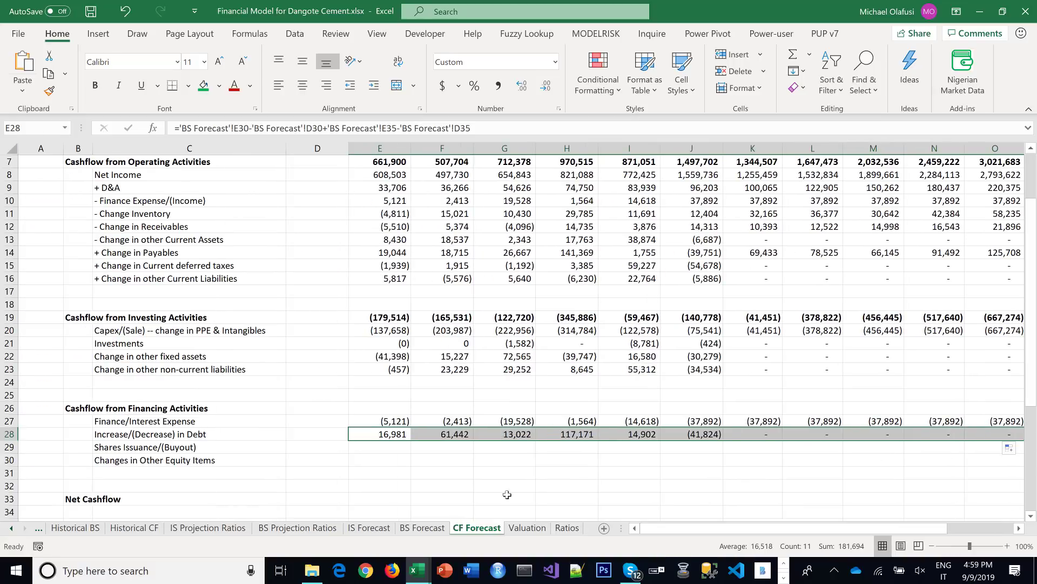
Calculate the 2013A shares issuance/(buyout) in E29 as BS Forecast E23 minus D23
scroll(412, 459, "down", 1)
left_click(392, 408)
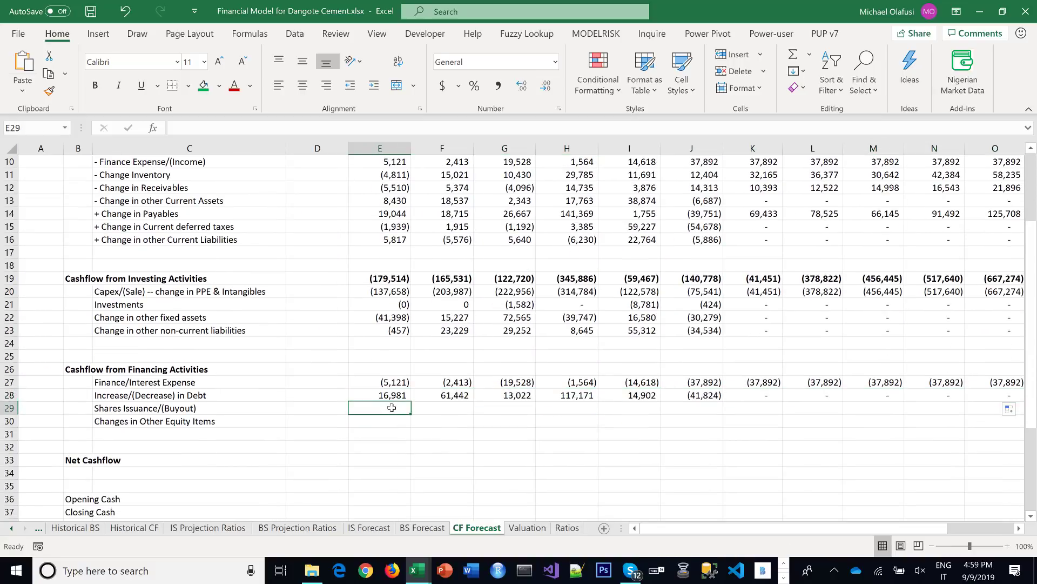
type("=")
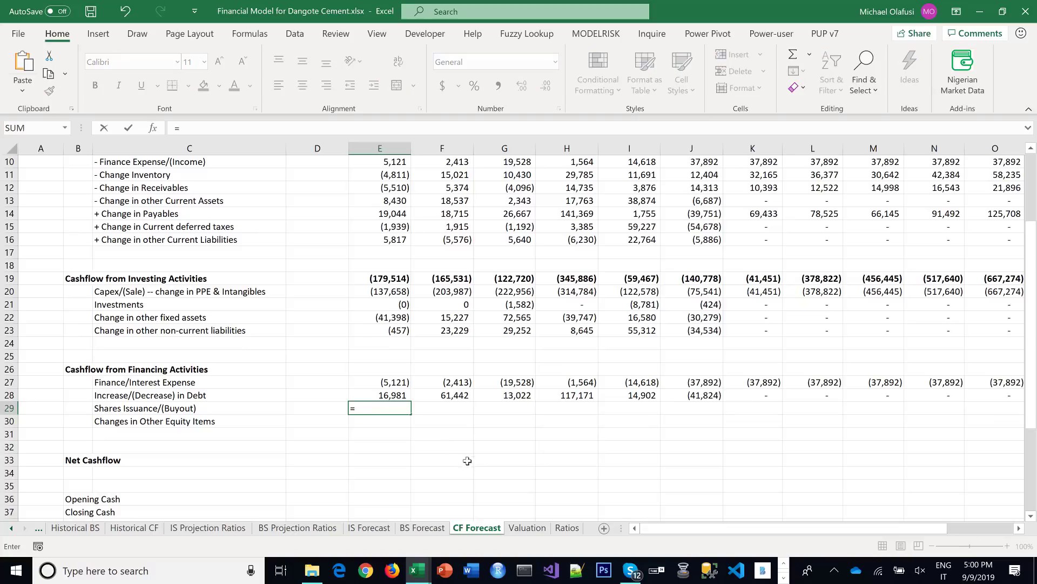
left_click(422, 528)
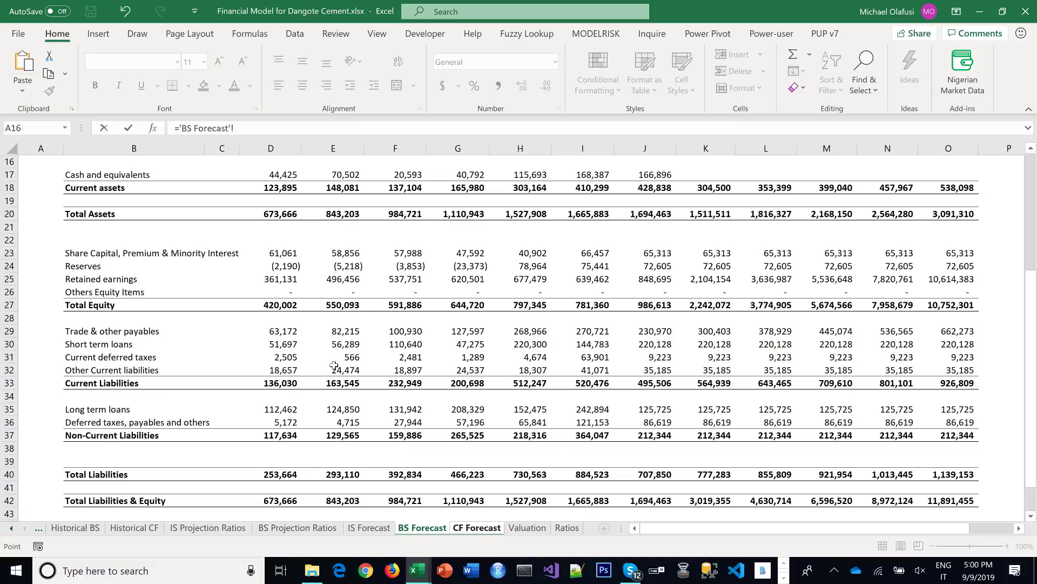
left_click(334, 254)
type("-")
left_click(280, 253)
key("Return")
key("Up")
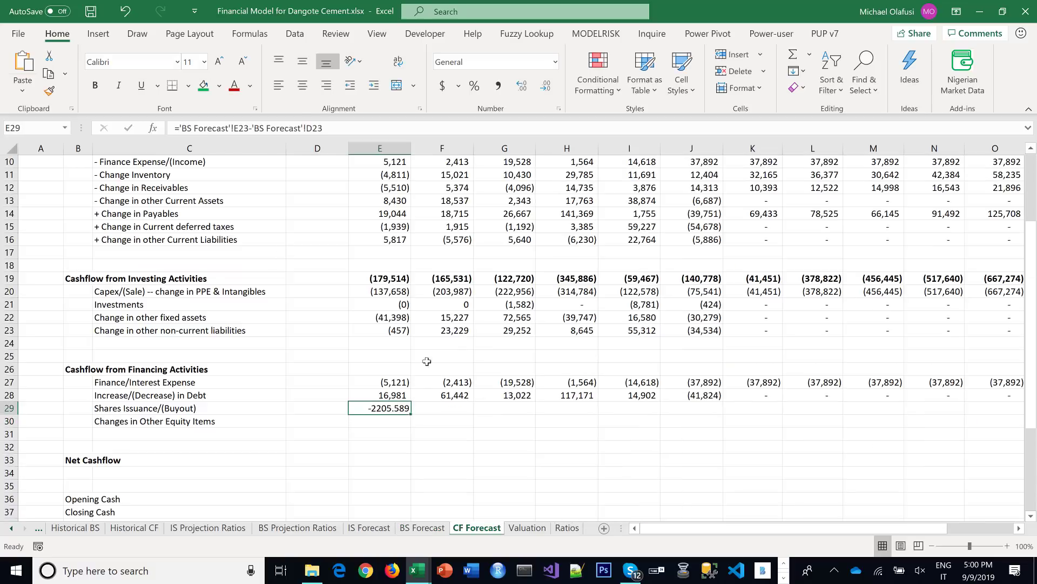
Format the 2013A shares issuance/(buyout) in comma style without decimals and fill it across row 29 to 2023F
left_click(544, 89)
left_click(544, 89)
left_click_drag(825, 405, 929, 408)
left_click_drag(866, 529, 581, 469)
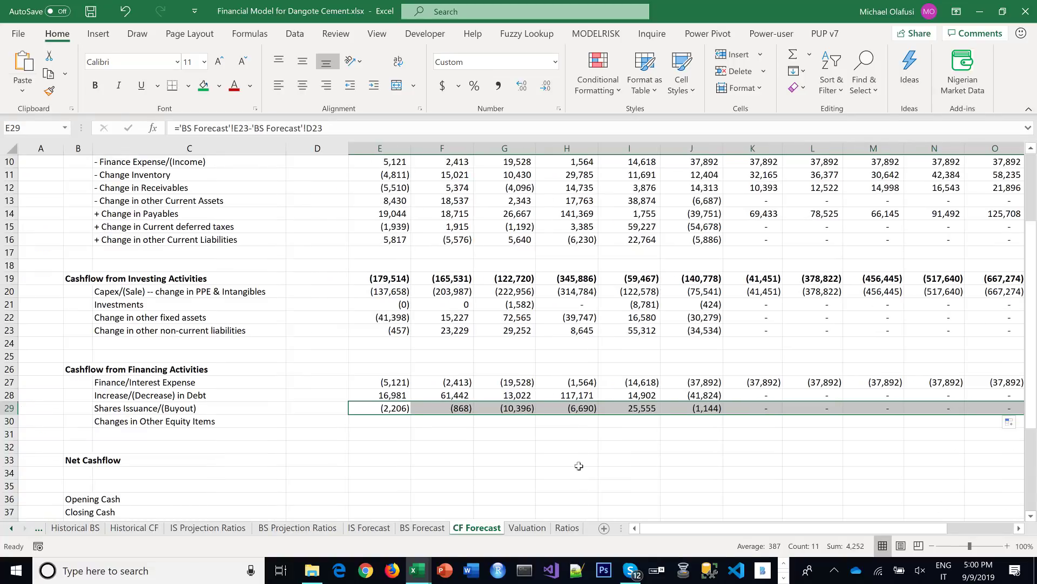
Calculate the 2013A changes in other equity items in E30 as the sum of BS Forecast E24:E26 minus the sum of D24:D26
left_click(388, 427)
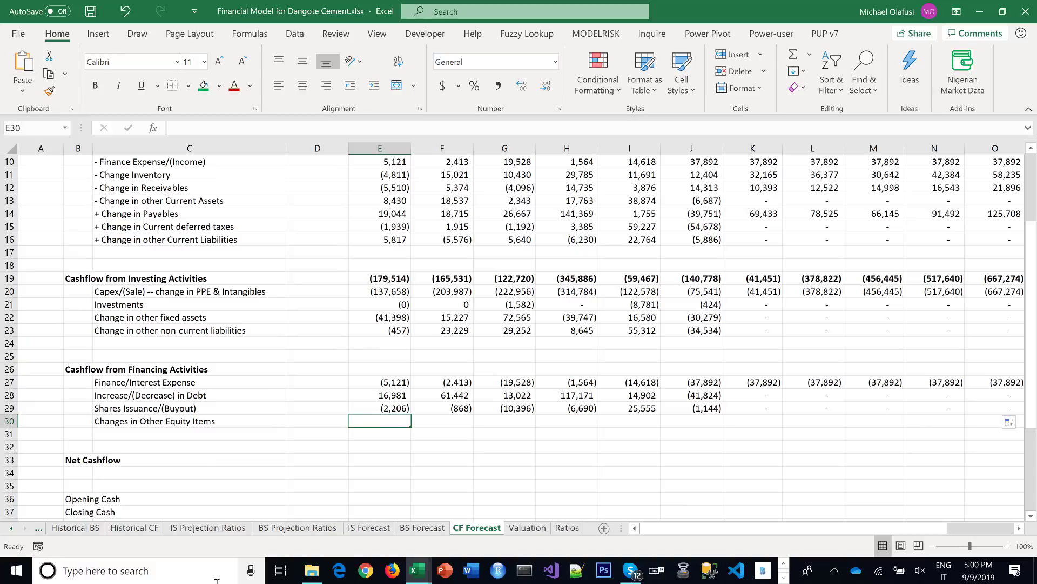
type("=sum")
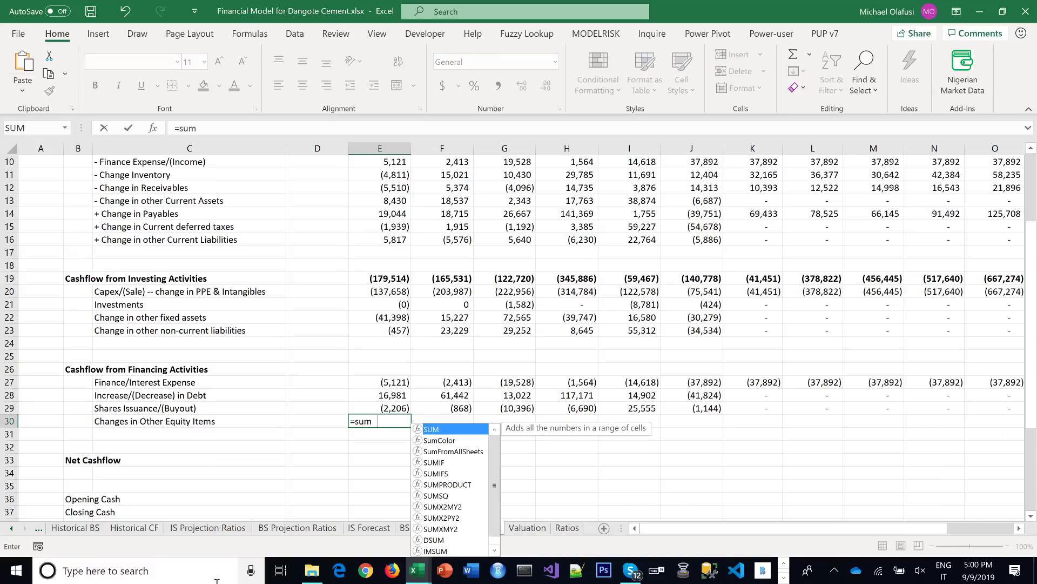
key("Tab")
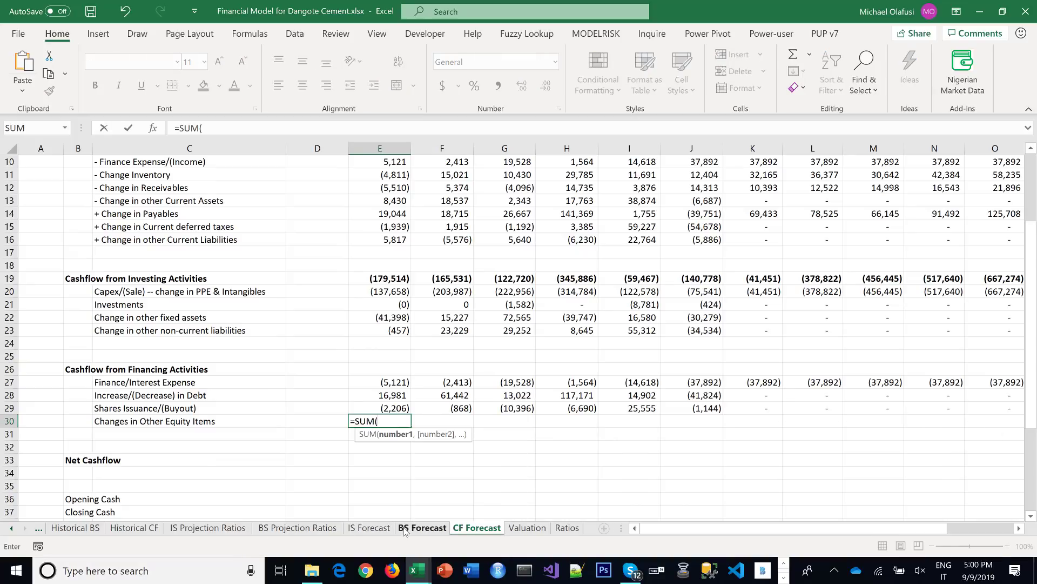
left_click(421, 527)
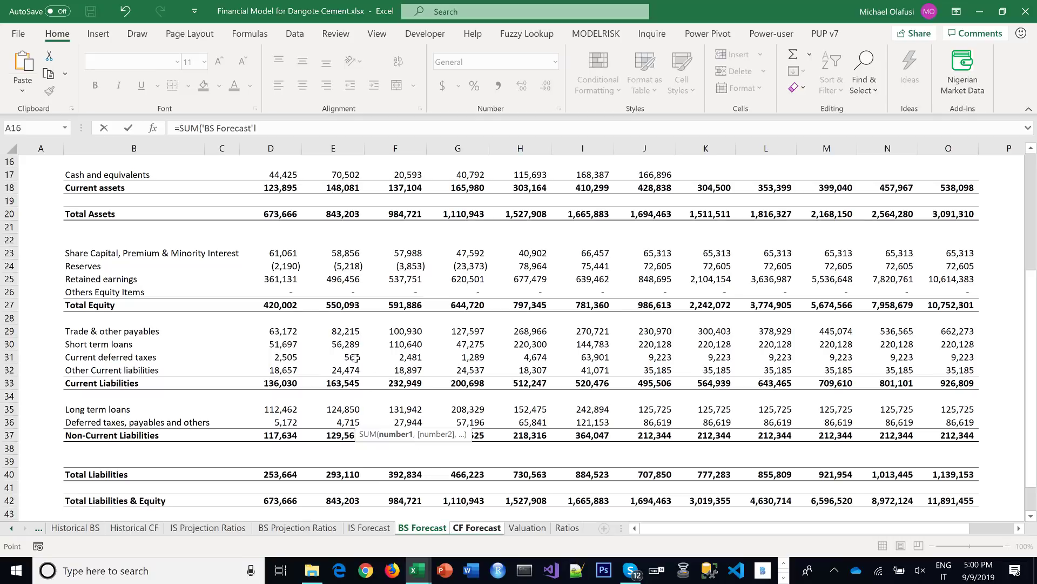
left_click(336, 267)
left_click_drag(336, 276, 337, 290)
type(")-")
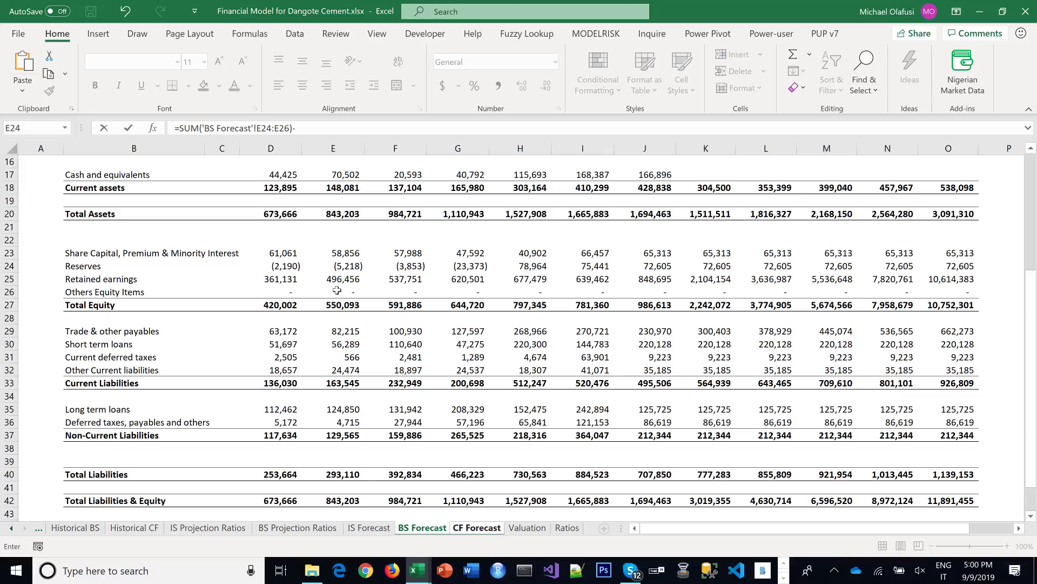
type("SUM(")
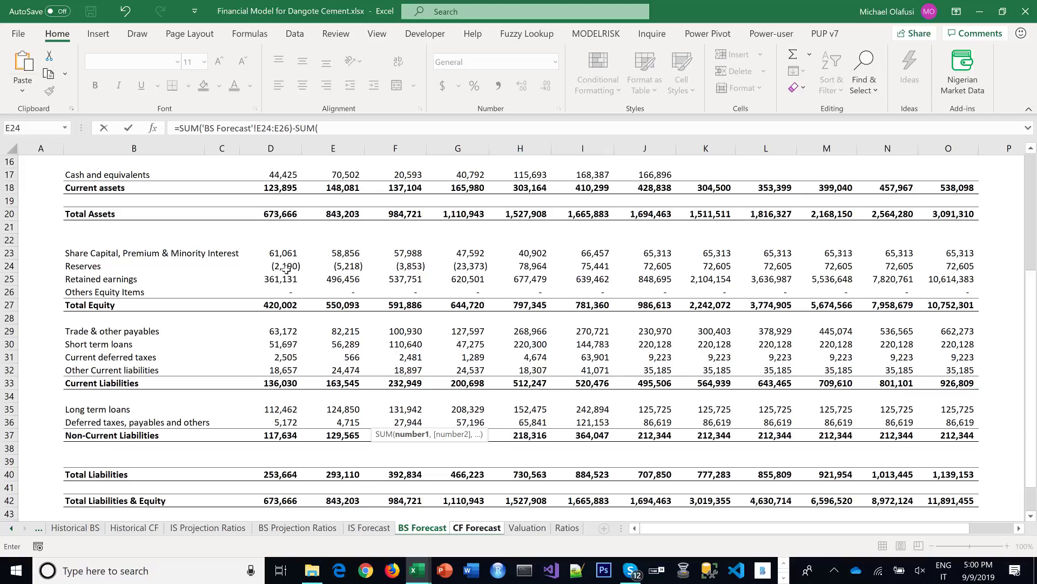
left_click_drag(286, 268, 287, 295)
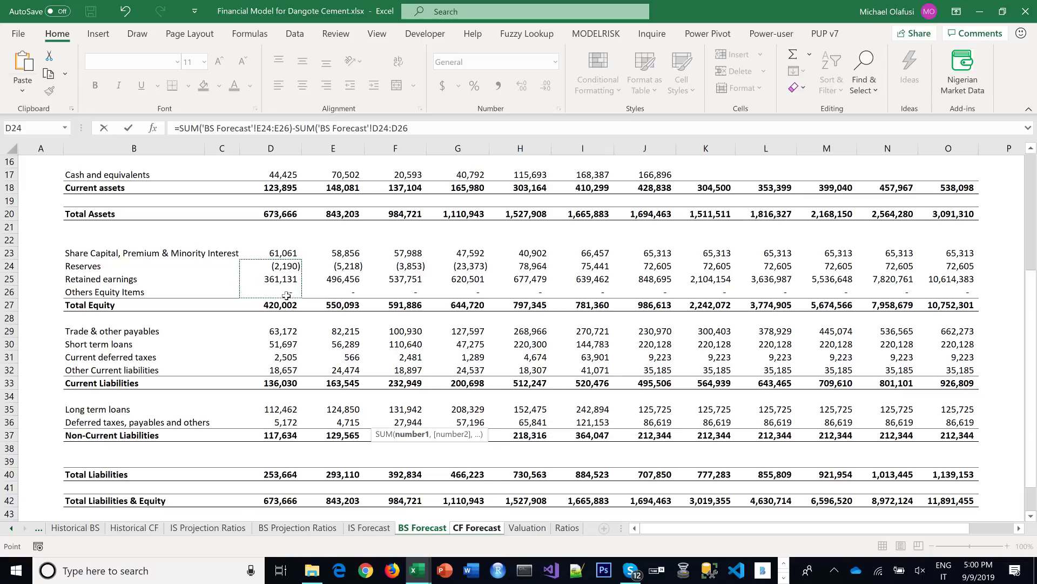
type(")")
key("Return")
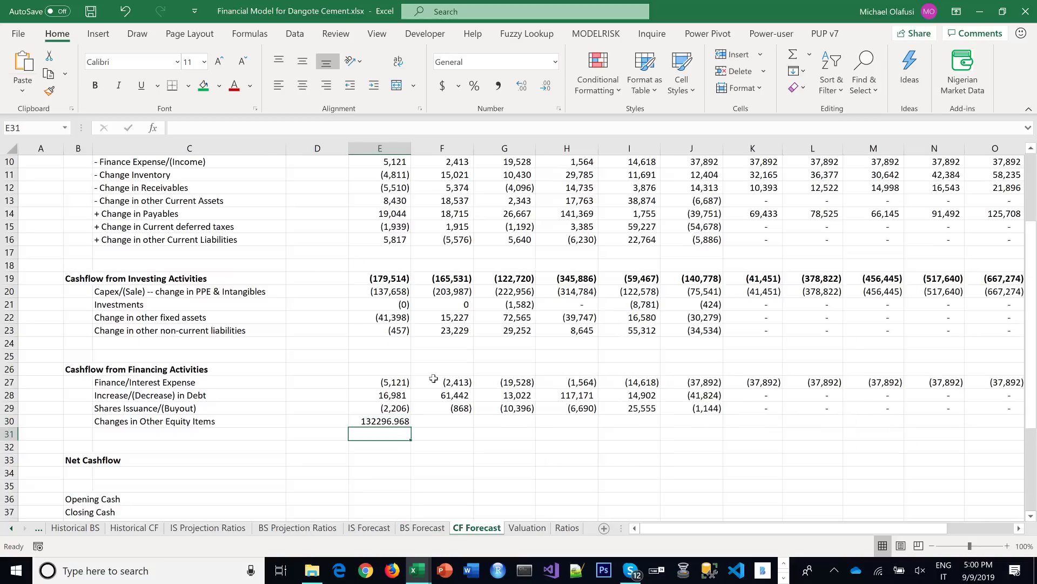
Format the 2013A changes in other equity items in comma style without decimals and fill it across row 30 to 2023F
left_click(399, 422)
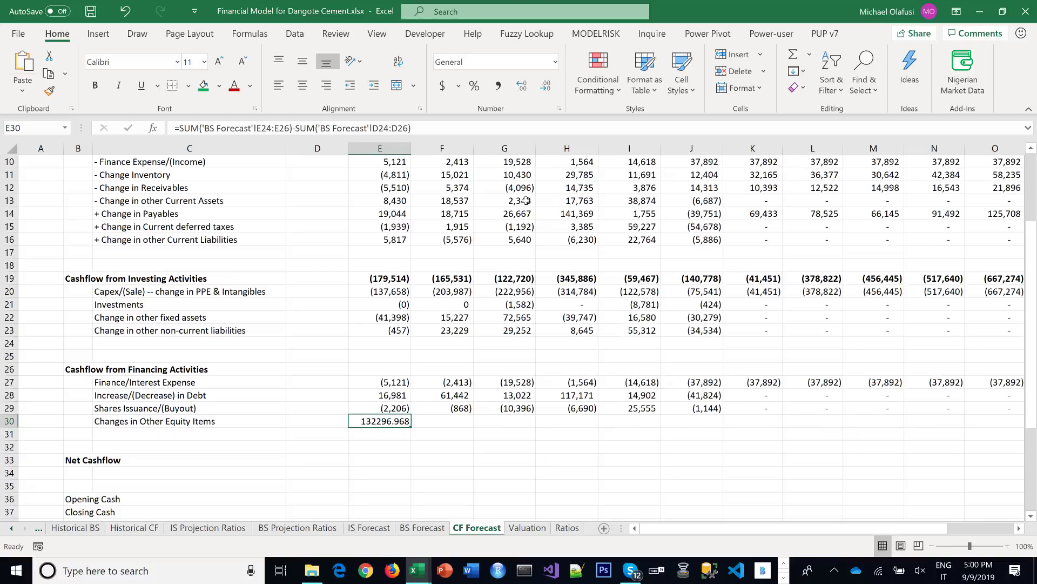
left_click(499, 85)
double_click(546, 86)
left_click_drag(410, 428, 746, 430)
left_click_drag(787, 530, 675, 527)
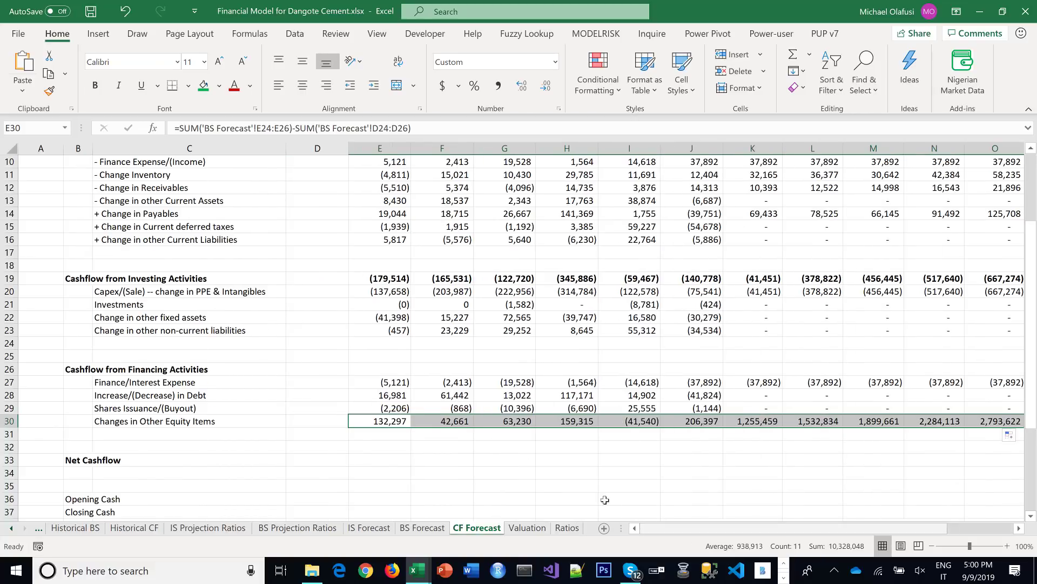
Relabel C30 as "Changes in Retained Earning, Reserves & Other Equity Items" and widen column C to fit more of the label
left_click(385, 422)
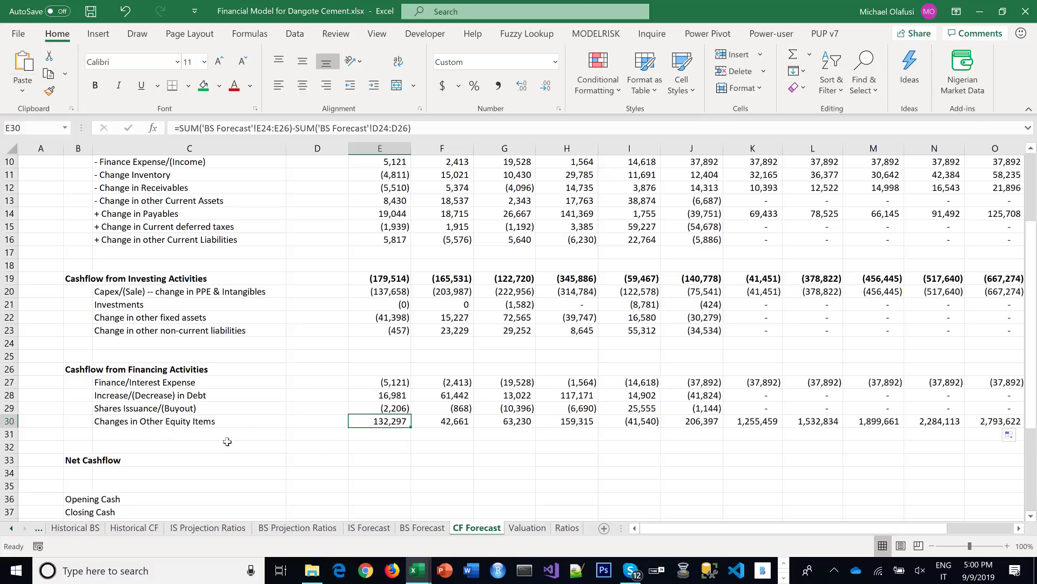
left_click(127, 423)
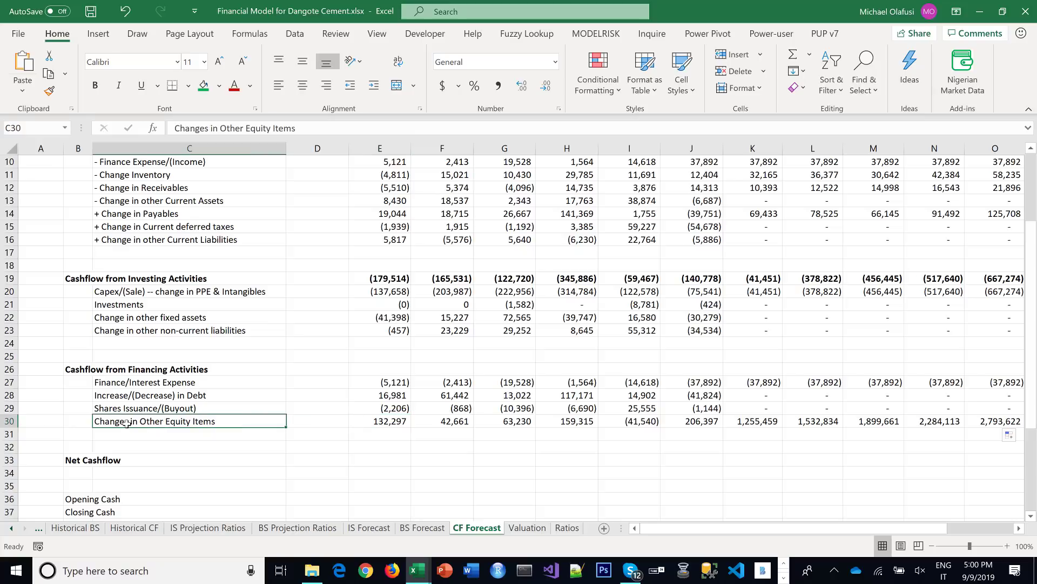
left_click(220, 128)
type("Retai")
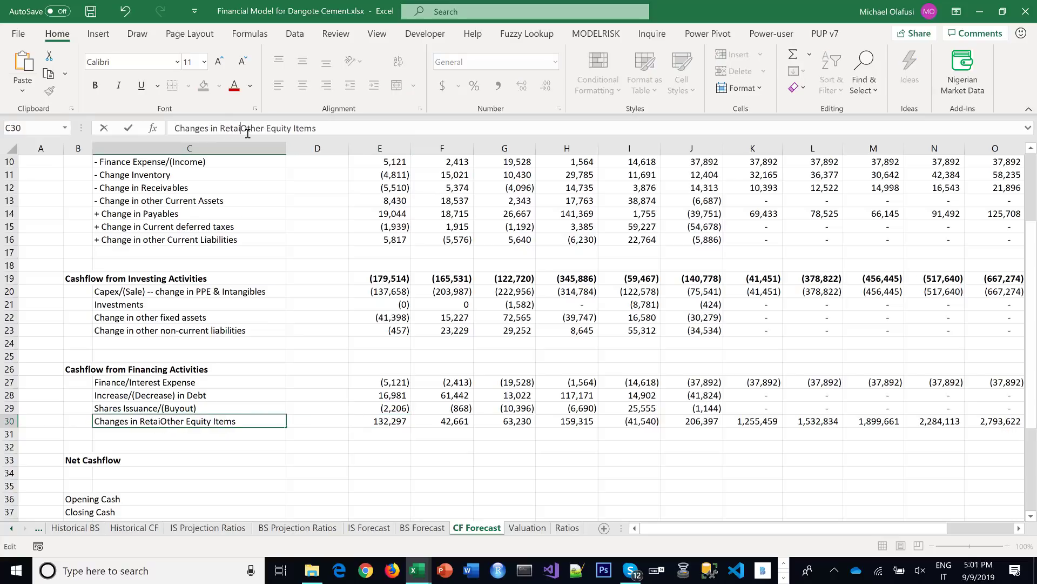
type("ned Ear")
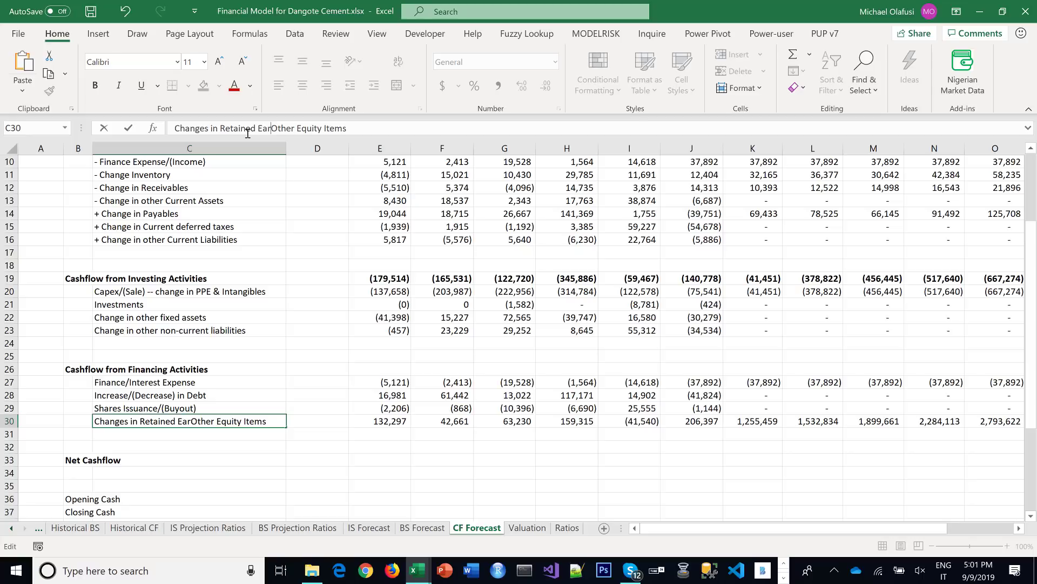
type("ning, Res")
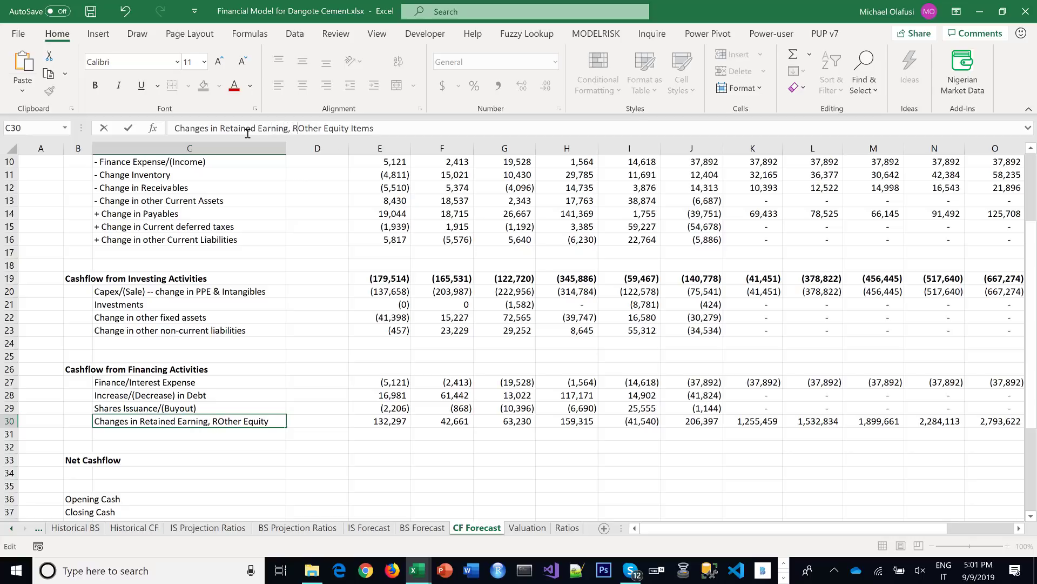
type("erves ")
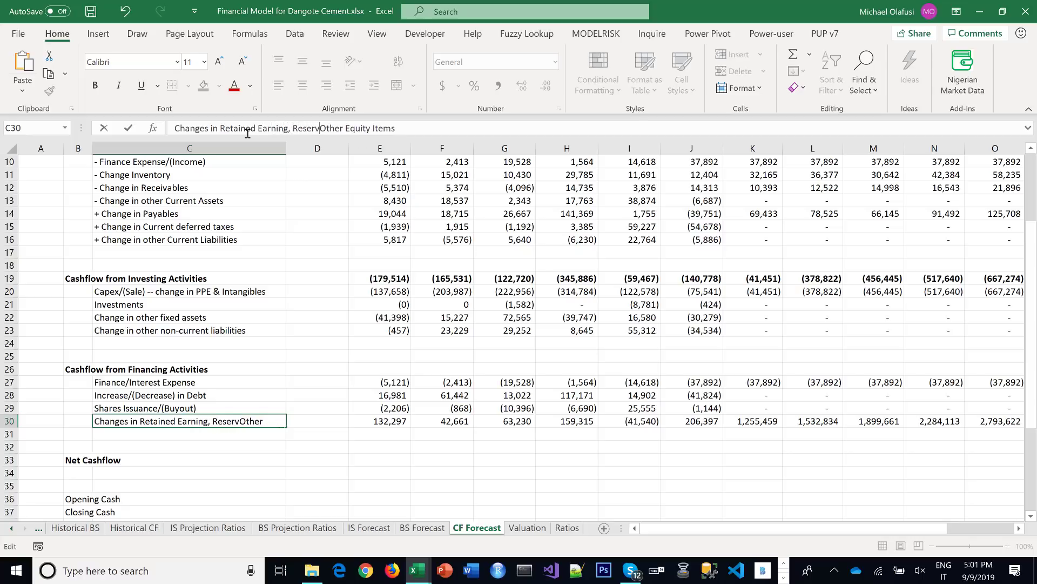
type("&")
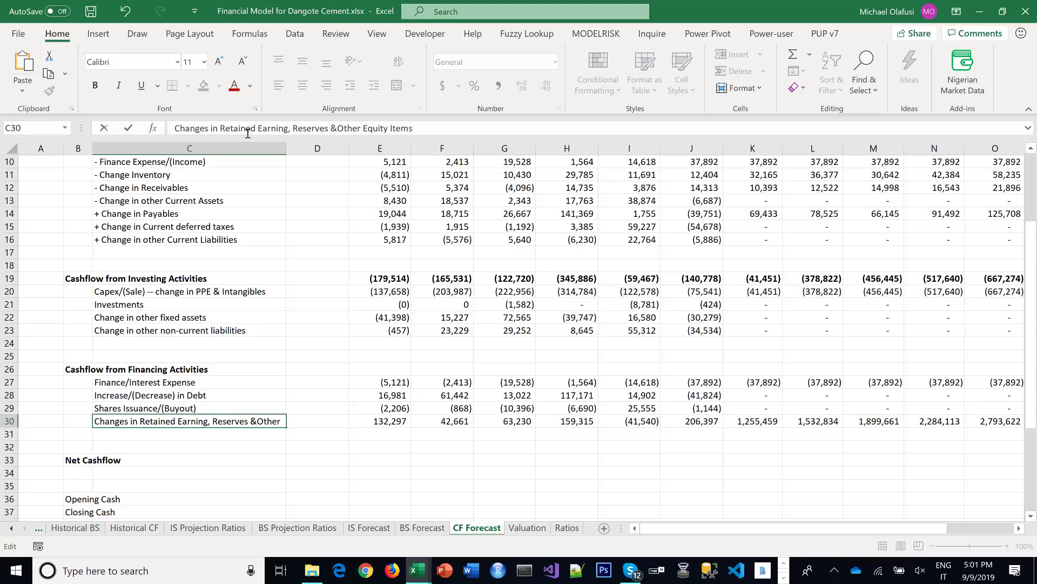
key("Return")
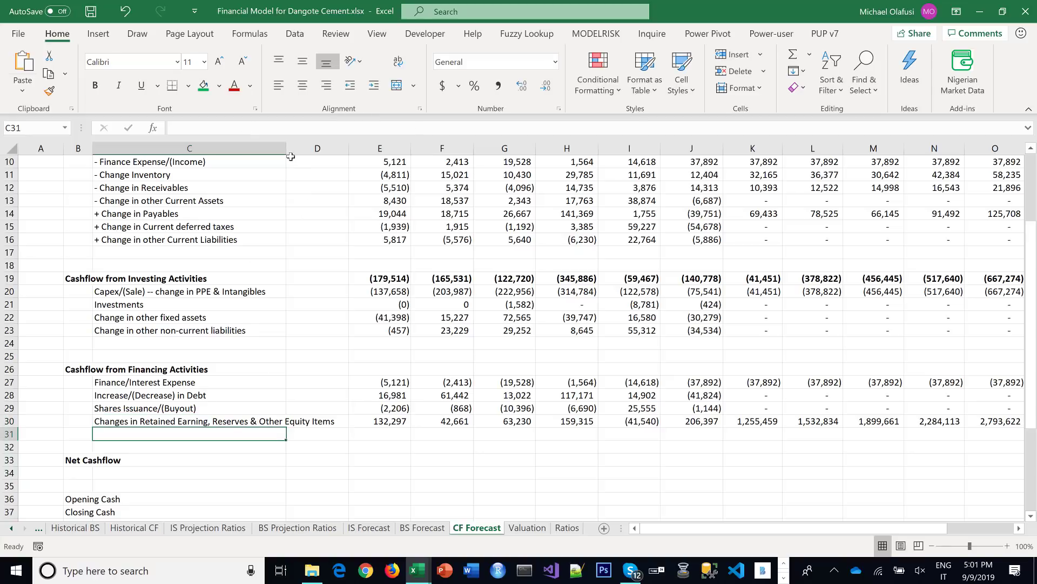
left_click_drag(290, 153, 308, 153)
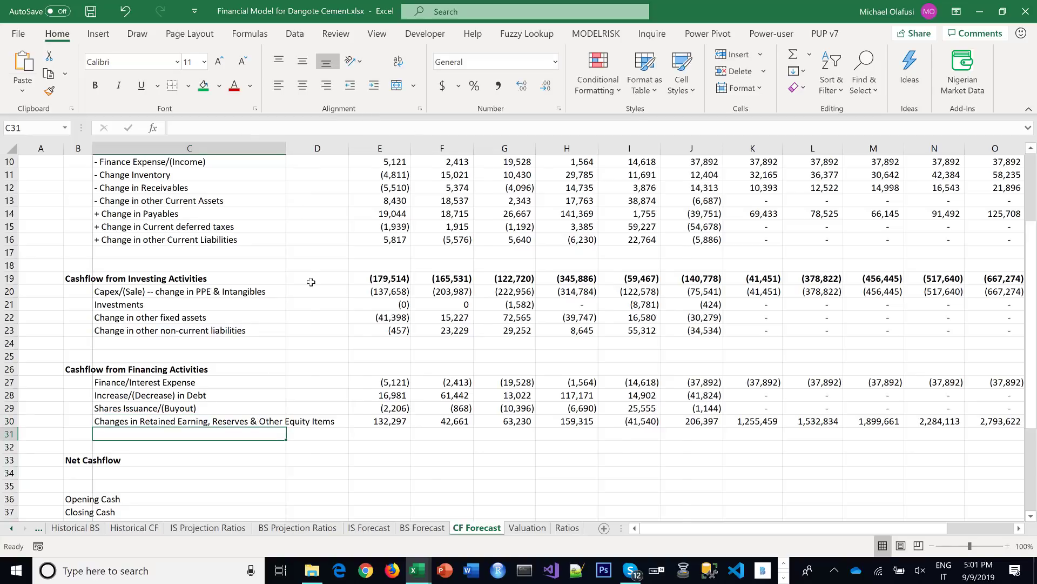
Draw a rough red ink table grid over the sheet with one vertical line and one horizontal header line
left_click(358, 446)
left_click(389, 421)
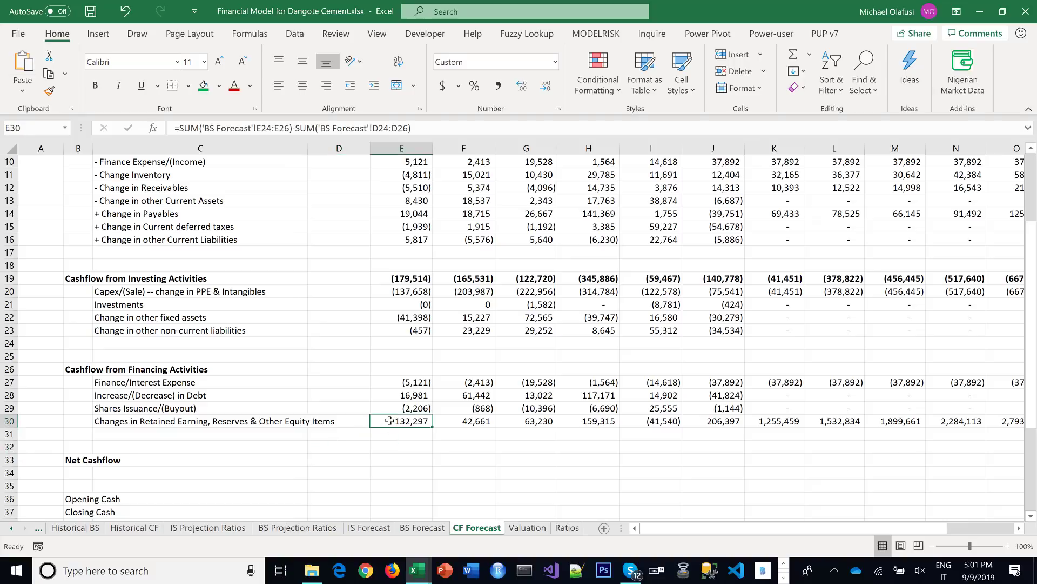
left_click(294, 34)
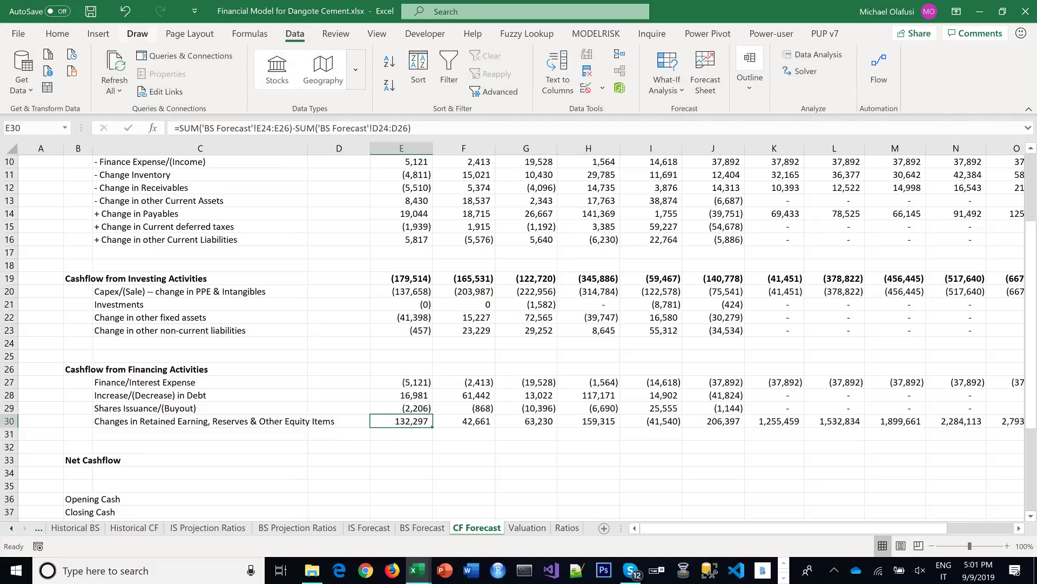
left_click(137, 34)
left_click(22, 73)
left_click_drag(392, 191, 424, 477)
left_click_drag(285, 251, 808, 247)
left_click_drag(227, 255, 387, 251)
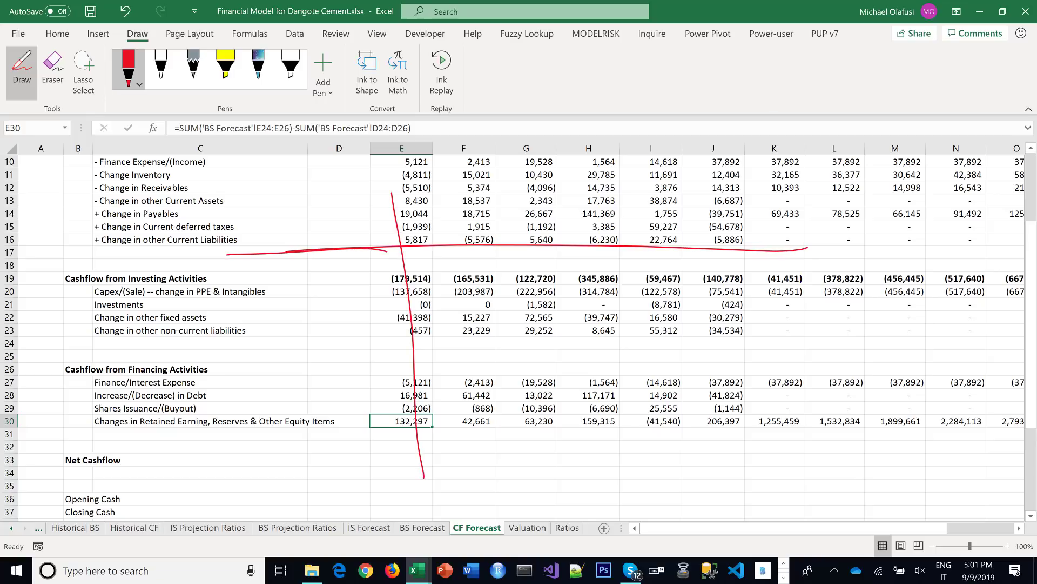
Handwrite the row label "Retained Earn" in red ink beneath the table's header line
left_click_drag(185, 274, 196, 312)
left_click_drag(207, 295, 229, 311)
mouse_move(215, 303)
left_mouse_down()
mouse_move(316, 268)
mouse_move(317, 307)
left_mouse_up()
mouse_move(357, 270)
left_mouse_down()
mouse_move(337, 305)
mouse_move(362, 277)
left_mouse_up()
left_click_drag(354, 296, 367, 290)
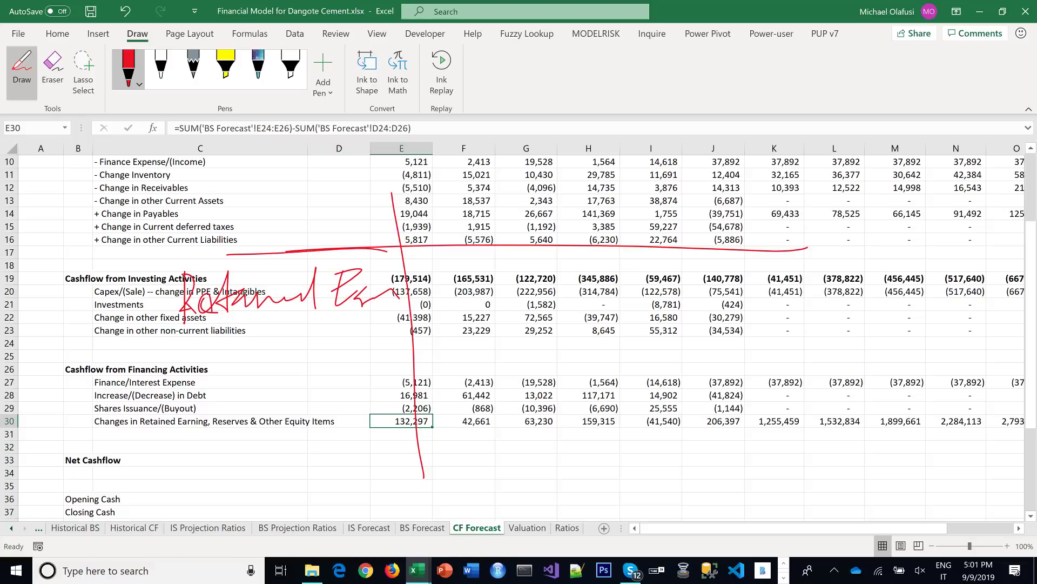
Handwrite a 2018 column with ₦100m of retained earnings, a vertical divider and a 2019 column heading
left_click_drag(437, 229, 548, 194)
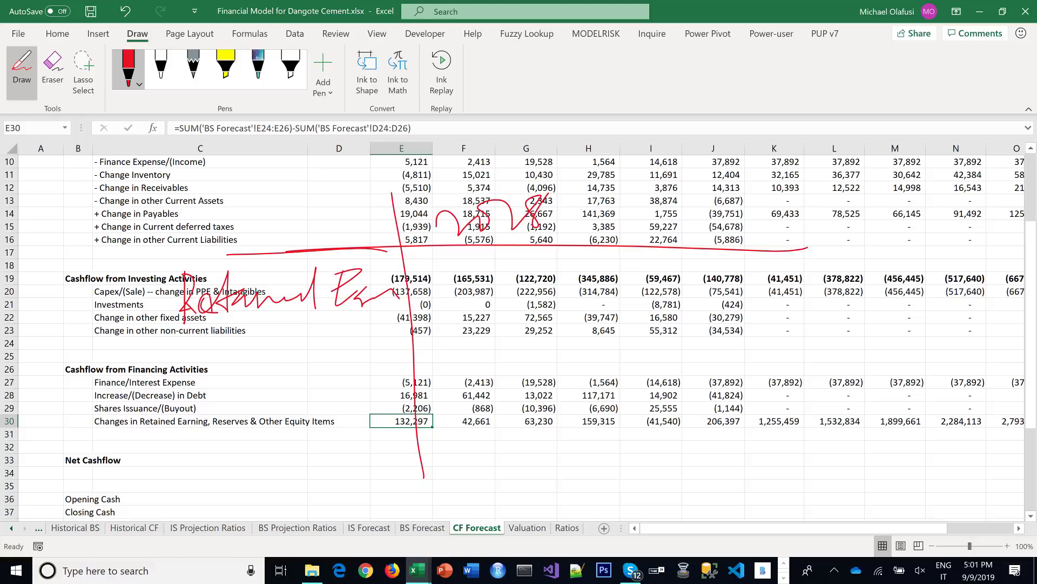
mouse_move(428, 299)
left_mouse_down()
mouse_move(448, 297)
mouse_move(450, 255)
mouse_move(523, 258)
mouse_move(557, 292)
left_mouse_up()
left_click_drag(601, 190, 608, 439)
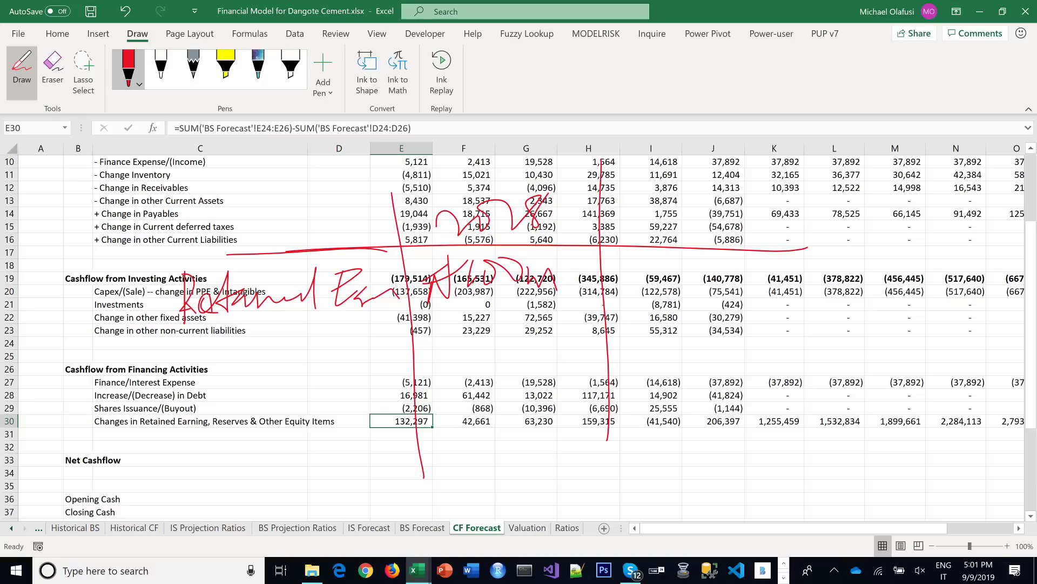
mouse_move(614, 201)
left_mouse_down()
mouse_move(655, 213)
mouse_move(724, 186)
mouse_move(725, 241)
left_mouse_up()
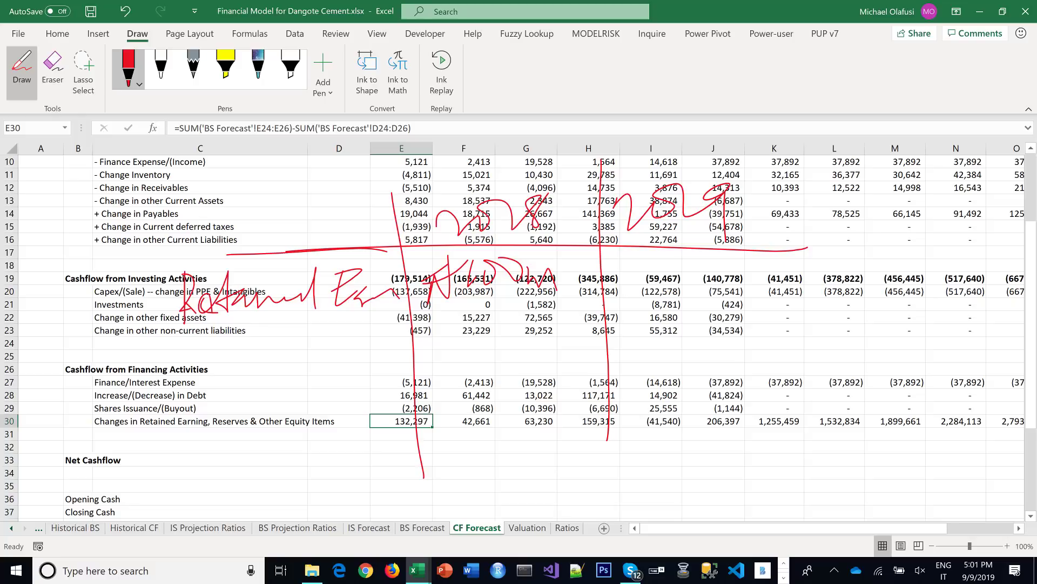
Handwrite a Net Income row with ₦20m under 2019, a plus sign, and ₦120m as the 2019 retained earnings
mouse_move(208, 438)
left_mouse_down()
mouse_move(230, 438)
mouse_move(262, 399)
mouse_move(316, 373)
mouse_move(331, 410)
mouse_move(402, 396)
left_mouse_up()
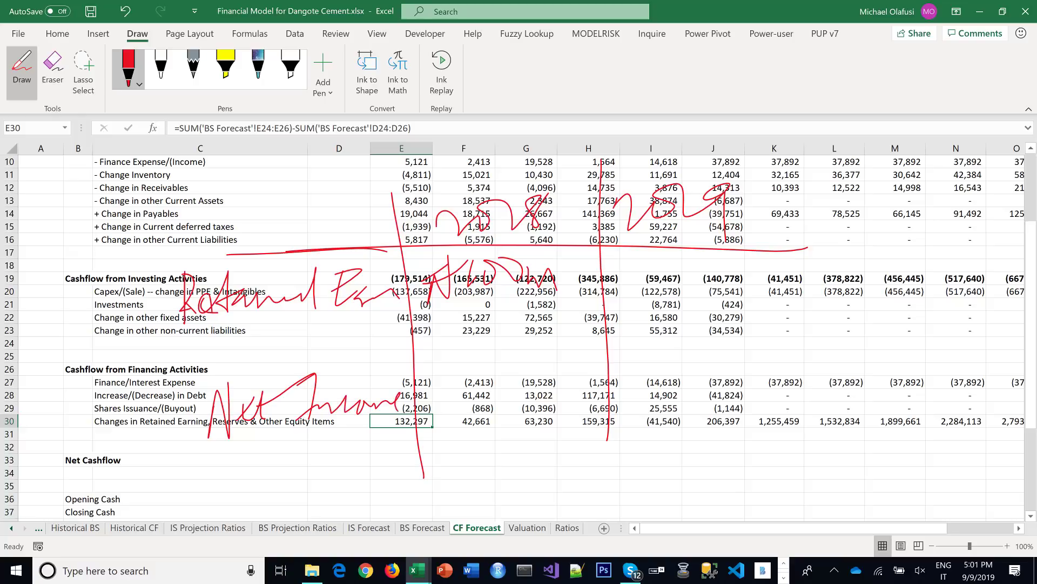
mouse_move(640, 421)
left_mouse_down()
mouse_move(670, 388)
mouse_move(702, 429)
mouse_move(742, 395)
mouse_move(783, 432)
left_mouse_up()
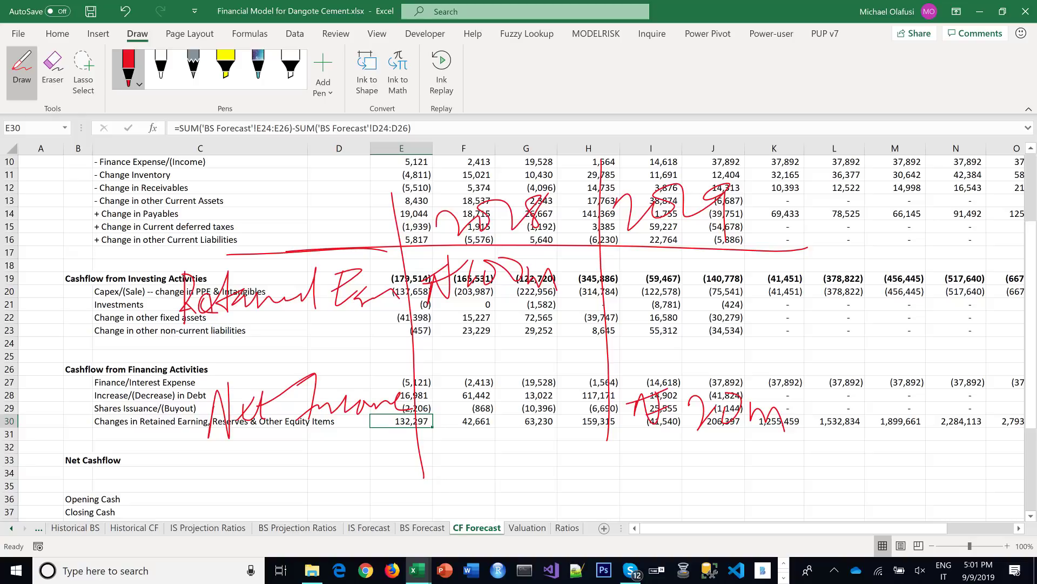
left_click_drag(590, 342, 601, 387)
mouse_move(624, 303)
left_mouse_down()
mouse_move(646, 267)
mouse_move(682, 302)
left_mouse_up()
mouse_move(697, 282)
left_mouse_down()
mouse_move(732, 296)
mouse_move(747, 277)
left_mouse_up()
left_click_drag(751, 294, 776, 287)
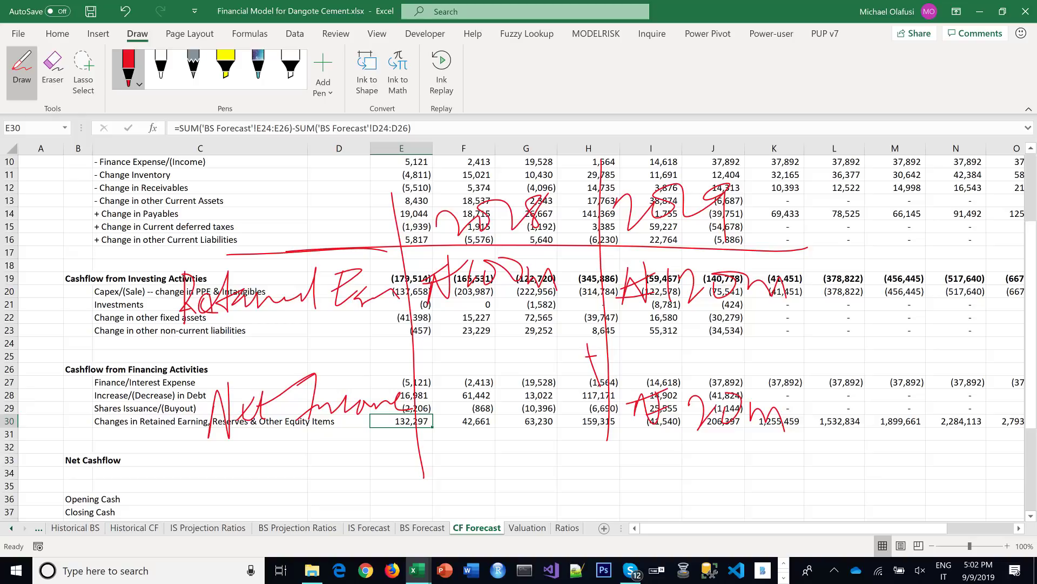
Handwrite the formula RE2019 - (RE2018 + NI2019) below the ink table and stop inking
left_click_drag(439, 446, 439, 489)
mouse_move(432, 448)
left_mouse_down()
mouse_move(450, 447)
mouse_move(460, 483)
left_mouse_up()
left_click(481, 476)
mouse_move(489, 446)
left_mouse_down()
mouse_move(510, 474)
mouse_move(533, 485)
mouse_move(551, 476)
mouse_move(572, 494)
left_mouse_up()
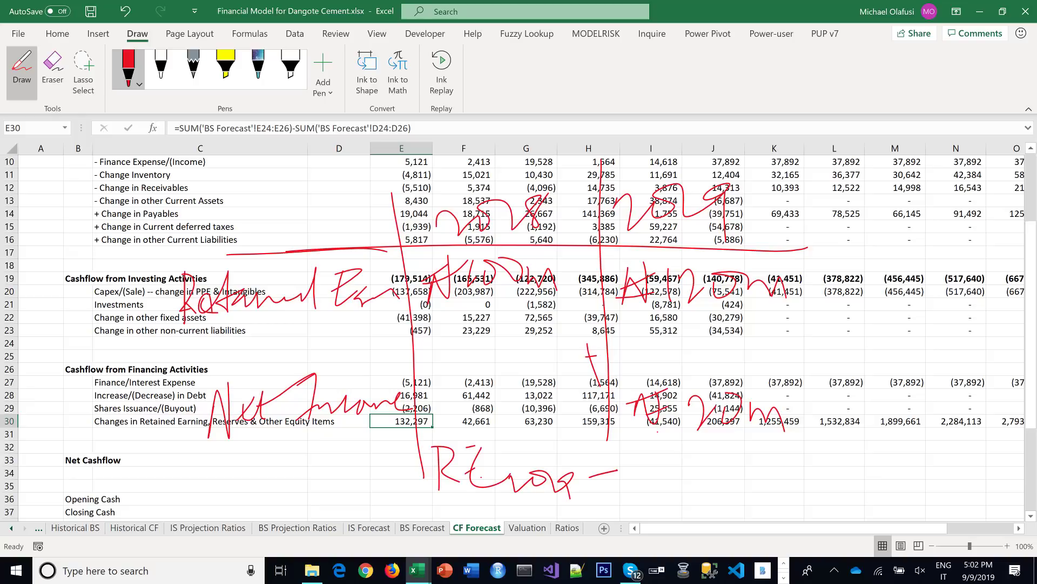
left_click_drag(658, 431, 670, 508)
mouse_move(667, 454)
left_mouse_down()
mouse_move(666, 489)
mouse_move(732, 477)
left_mouse_up()
mouse_move(701, 465)
left_mouse_down()
mouse_move(770, 478)
mouse_move(792, 508)
mouse_move(795, 468)
mouse_move(853, 459)
left_mouse_up()
mouse_move(828, 459)
left_mouse_down()
mouse_move(826, 492)
mouse_move(884, 449)
mouse_move(896, 494)
left_mouse_up()
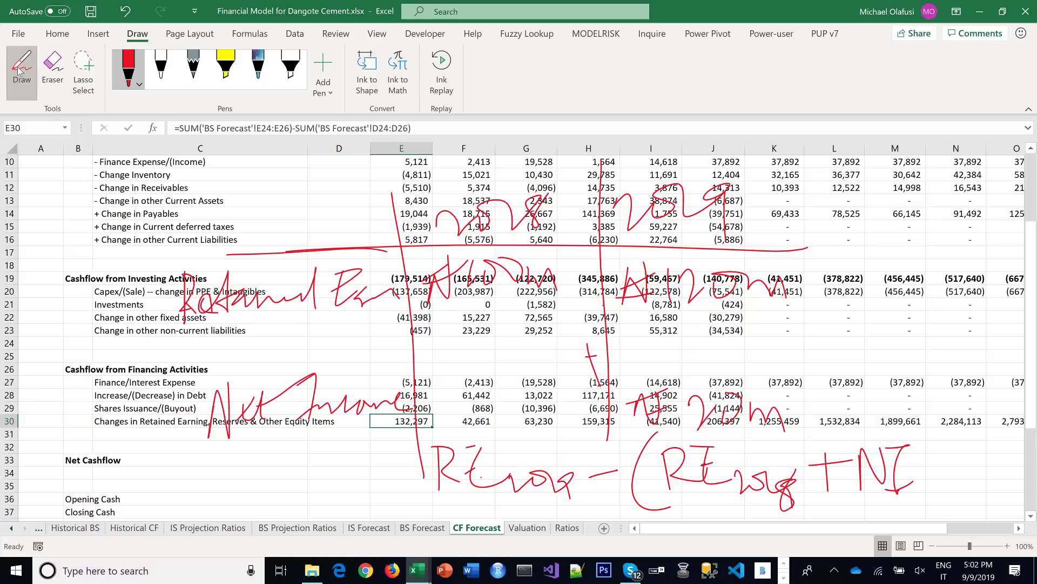
left_click_drag(945, 426, 983, 516)
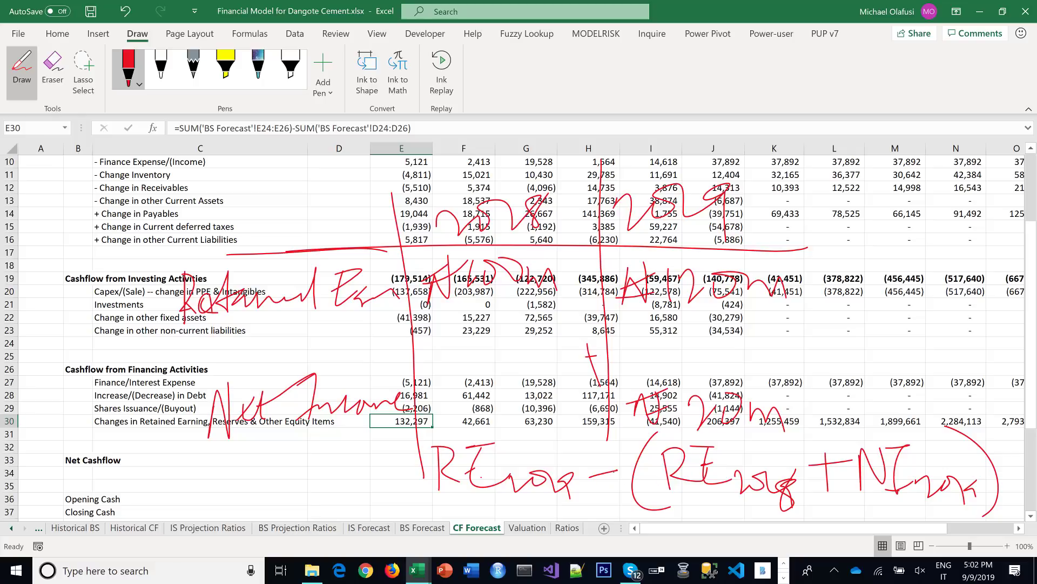
key("Escape")
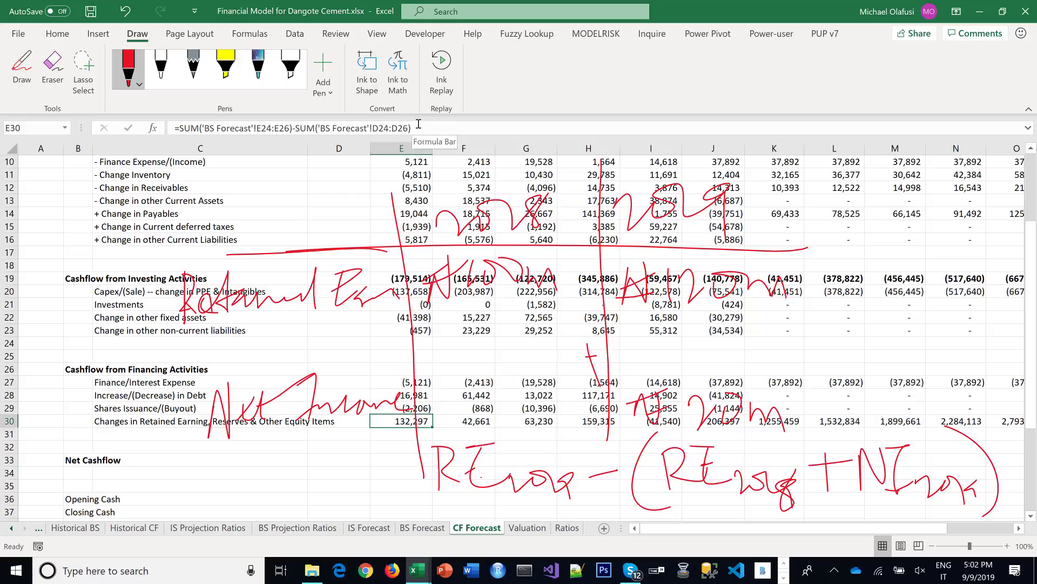
Change E30 to =SUM('BS Forecast'!E24:E26)-(SUM('BS Forecast'!D24:D26)+'IS Forecast'!E28) and fill it across row 30 to 2023F
left_click(299, 129)
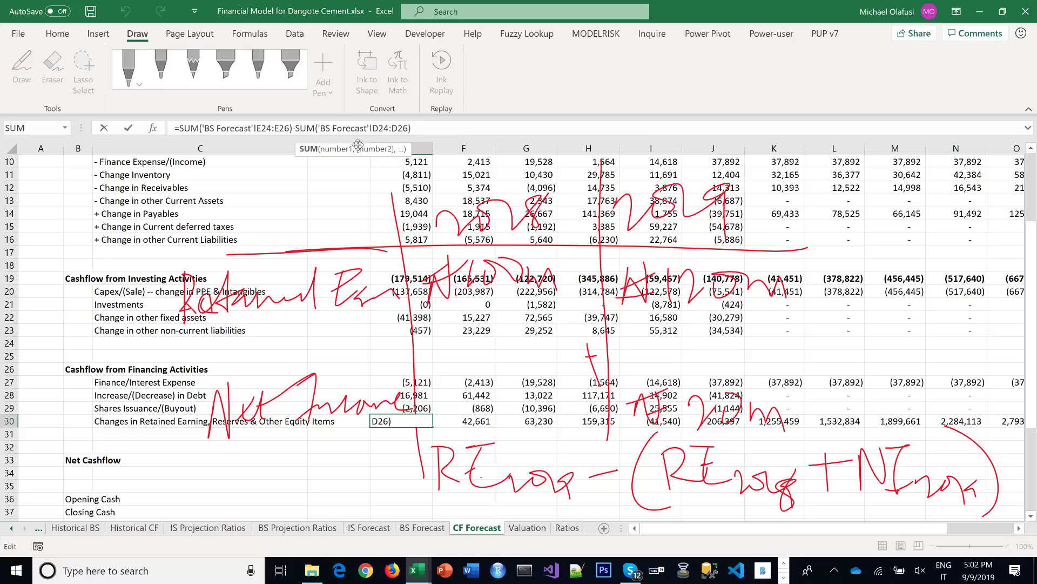
type("(")
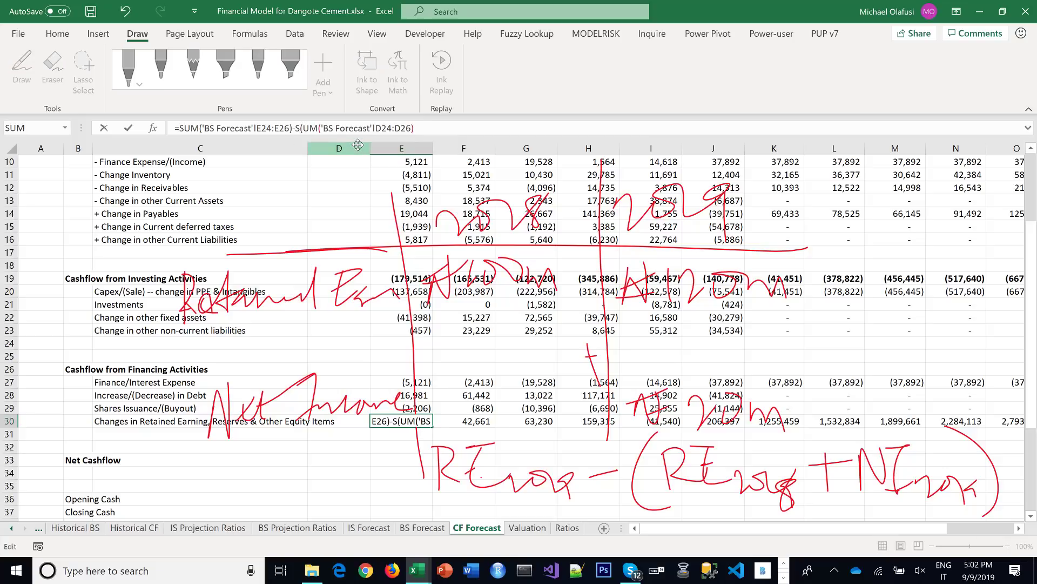
key("BackSpace")
left_click(303, 125)
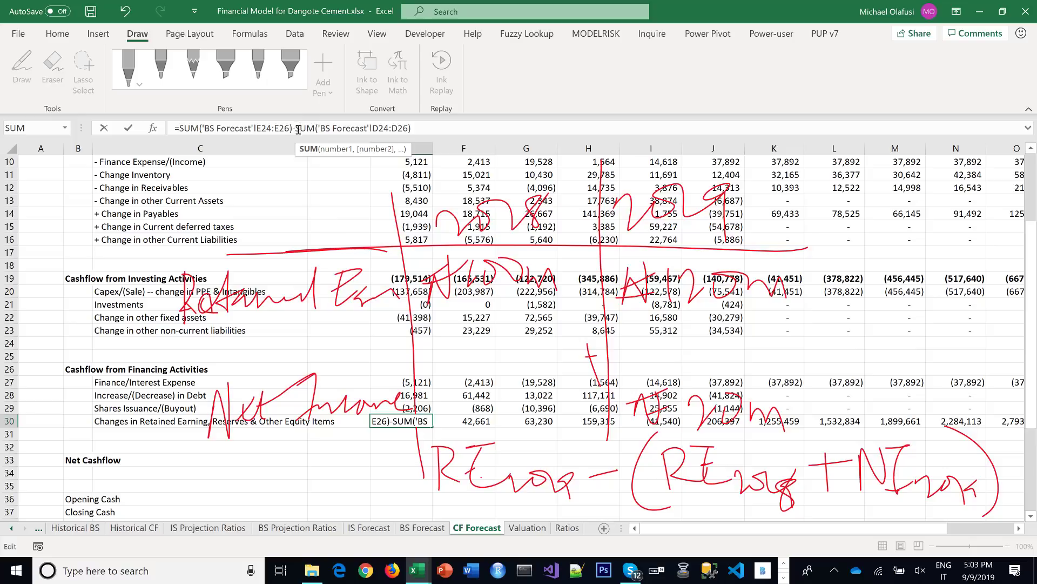
type("(")
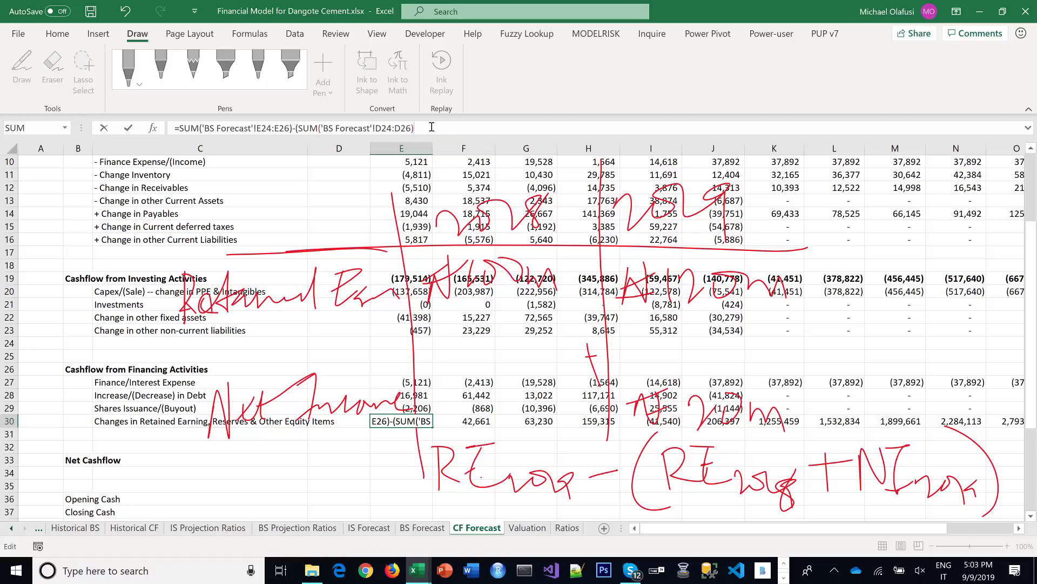
type("+")
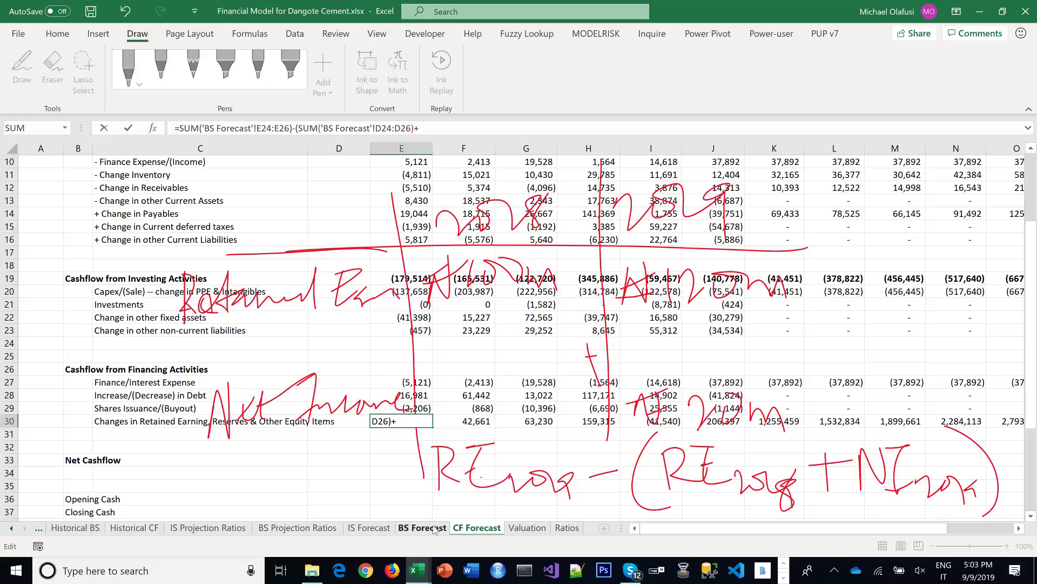
left_click(368, 527)
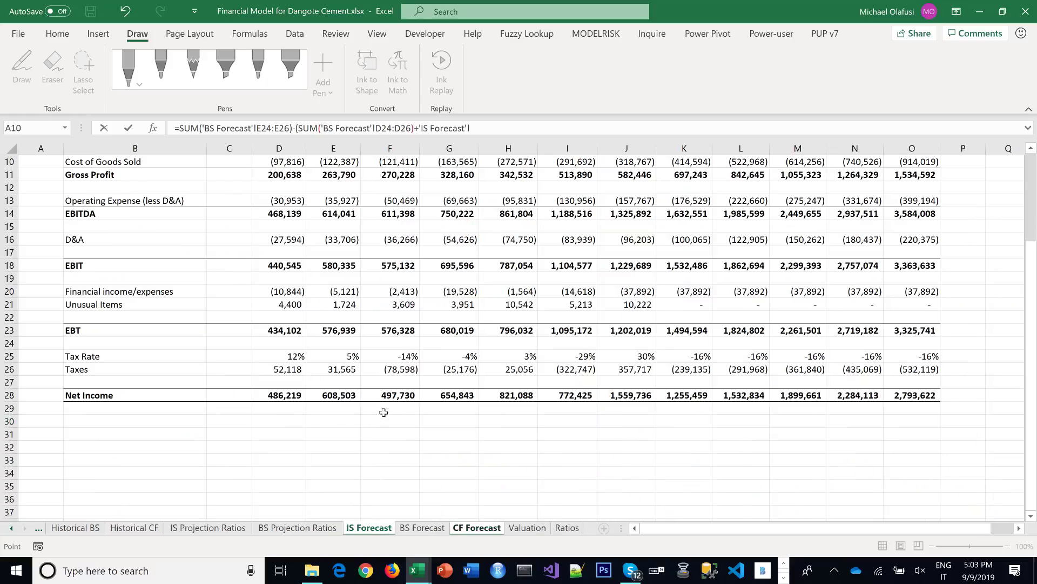
left_click(330, 396)
type(")")
key("Return")
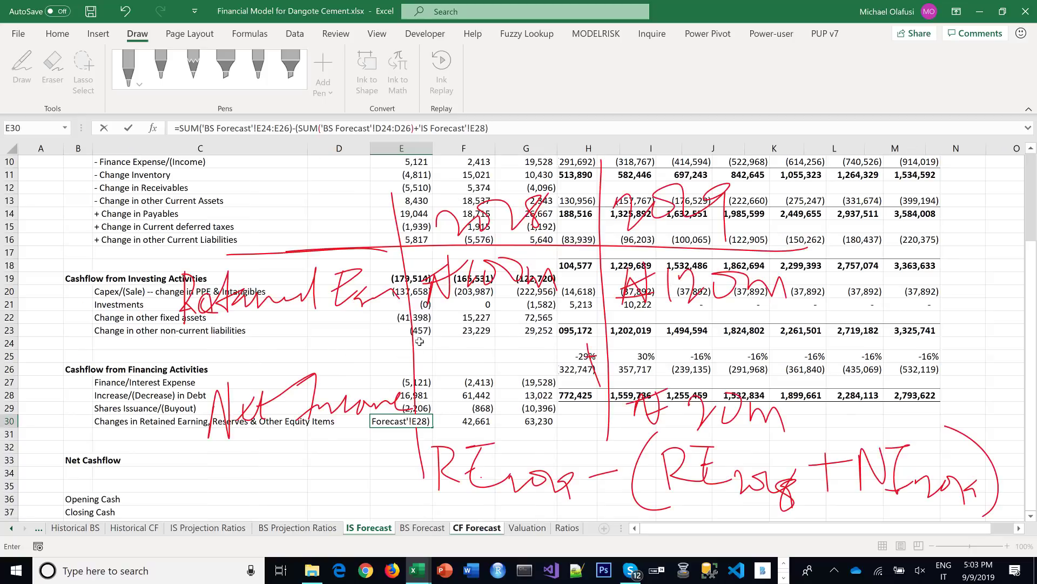
left_click(402, 422)
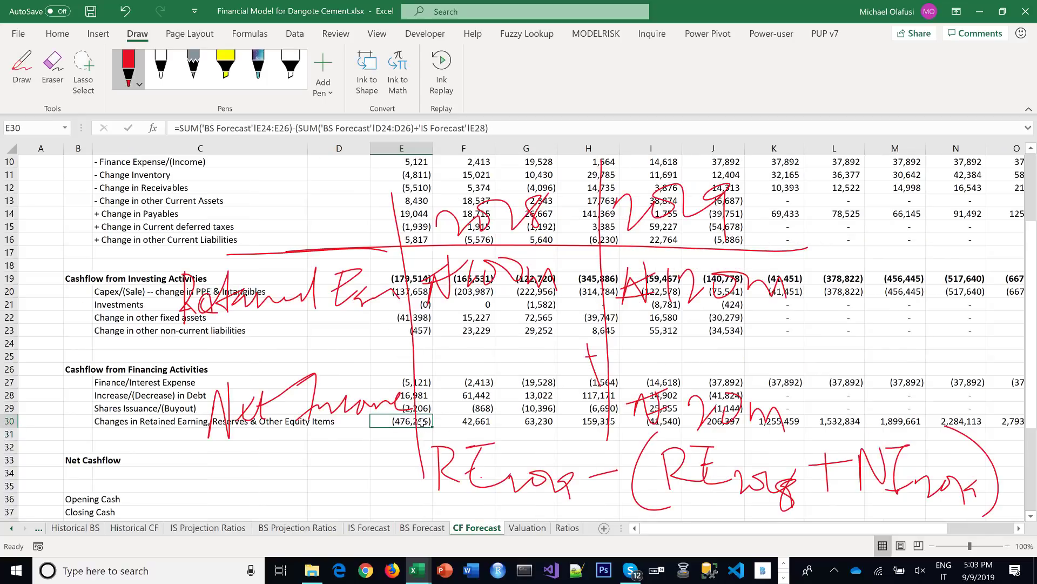
left_click_drag(433, 426, 957, 422)
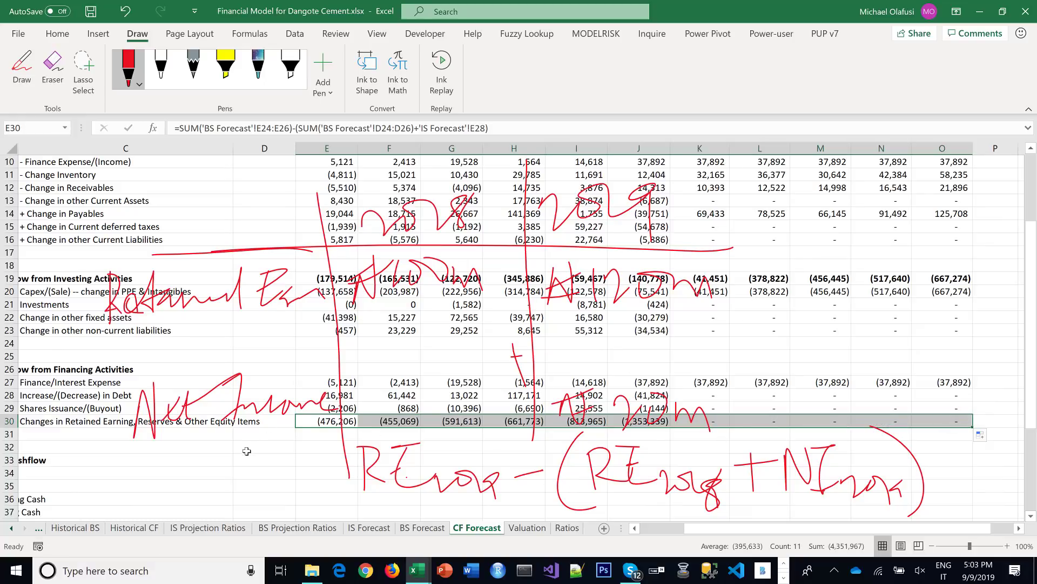
Delete all the handwritten retained earnings ink, including the table, formula and stray strokes, from the cash flow sheet
scroll(246, 451, "down", 1)
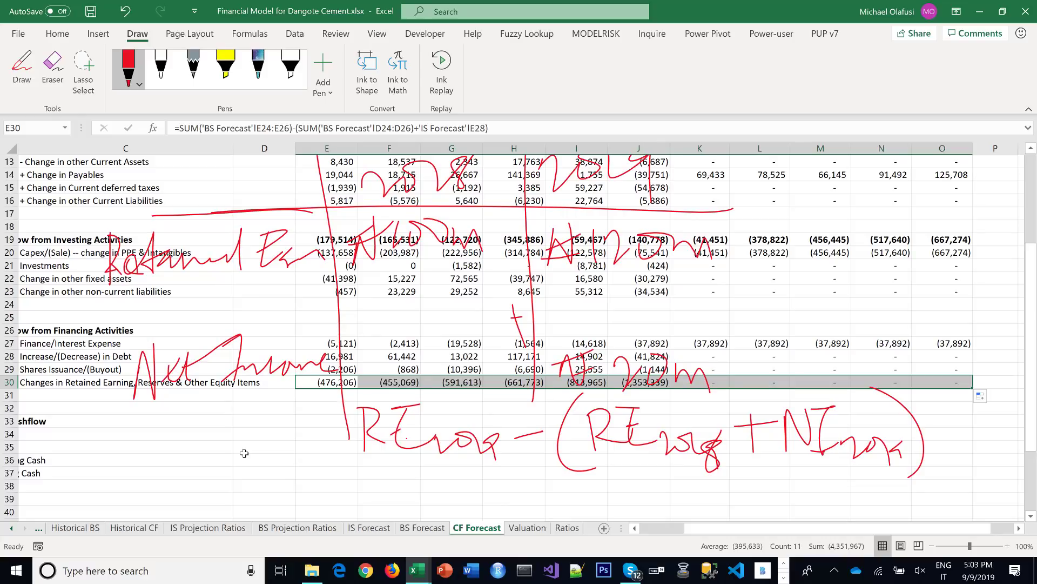
left_click_drag(707, 530, 661, 529)
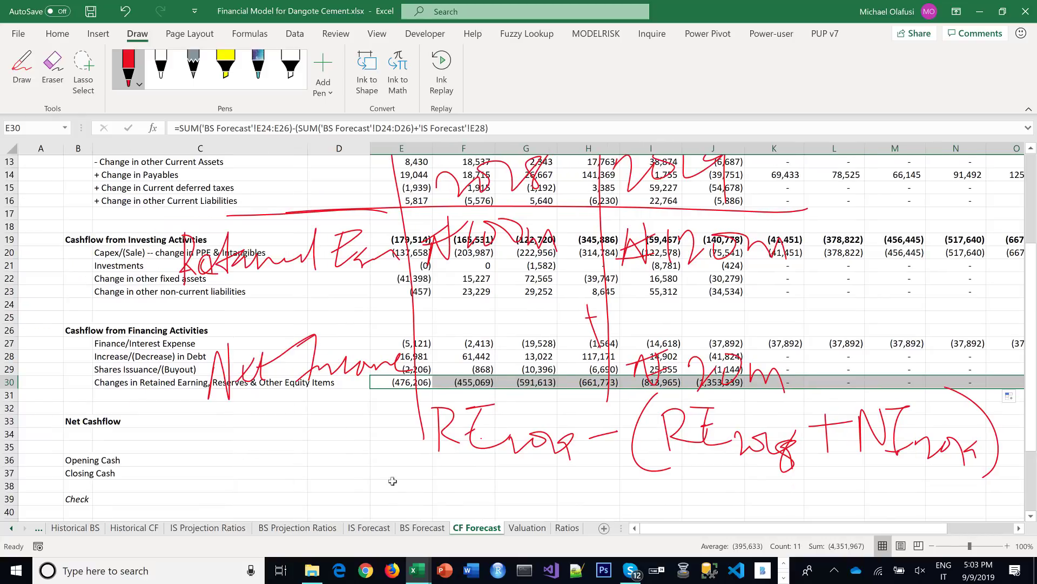
left_click(265, 259)
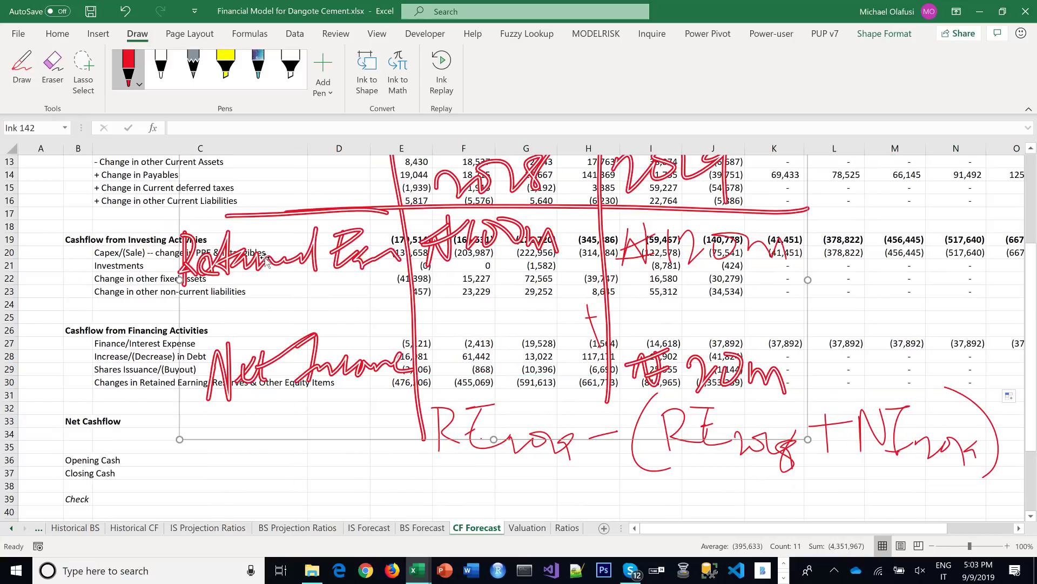
key("Delete")
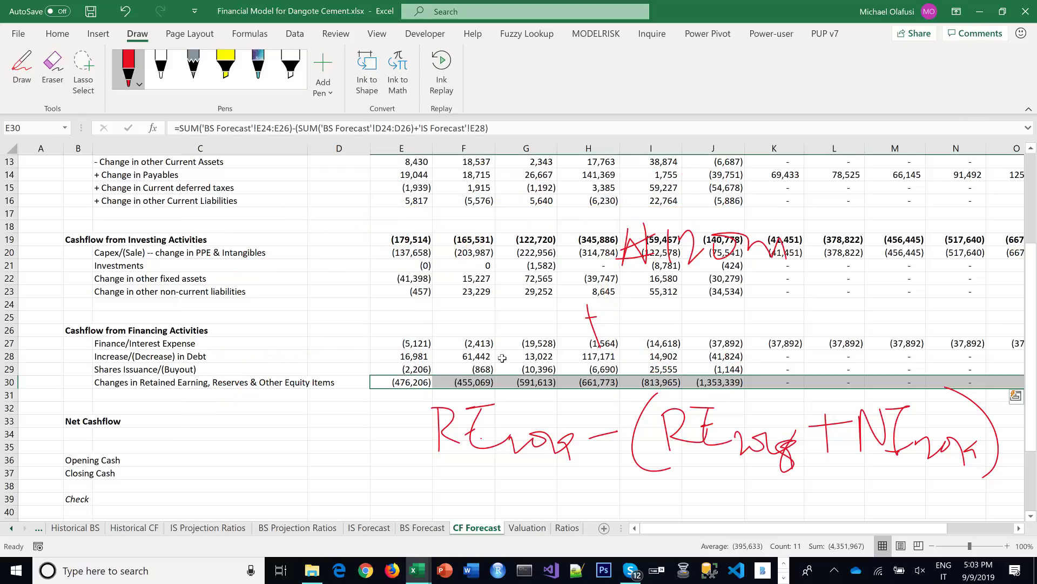
left_click(470, 423)
key("Delete")
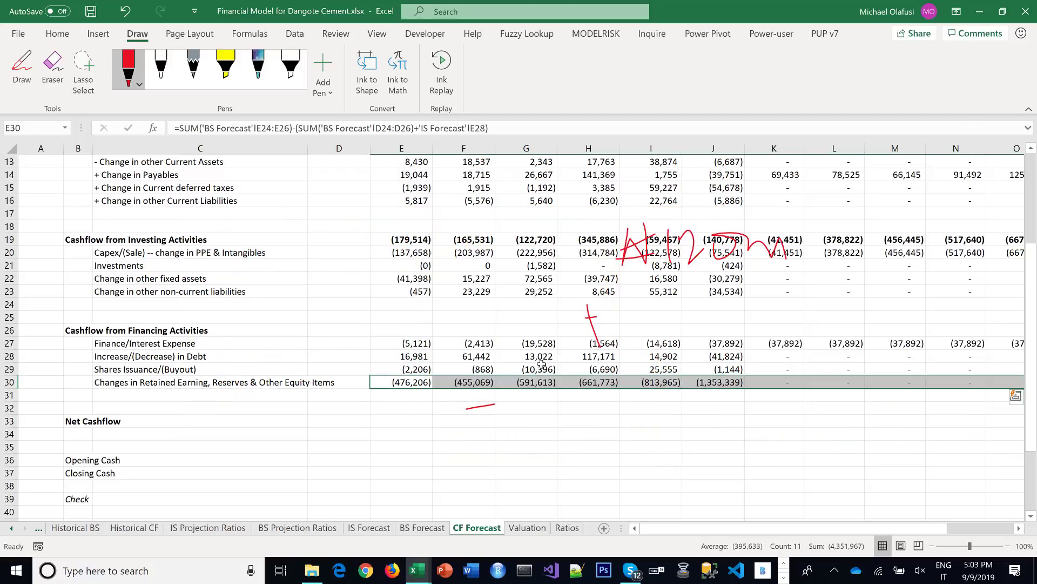
left_click(589, 323)
key("Delete")
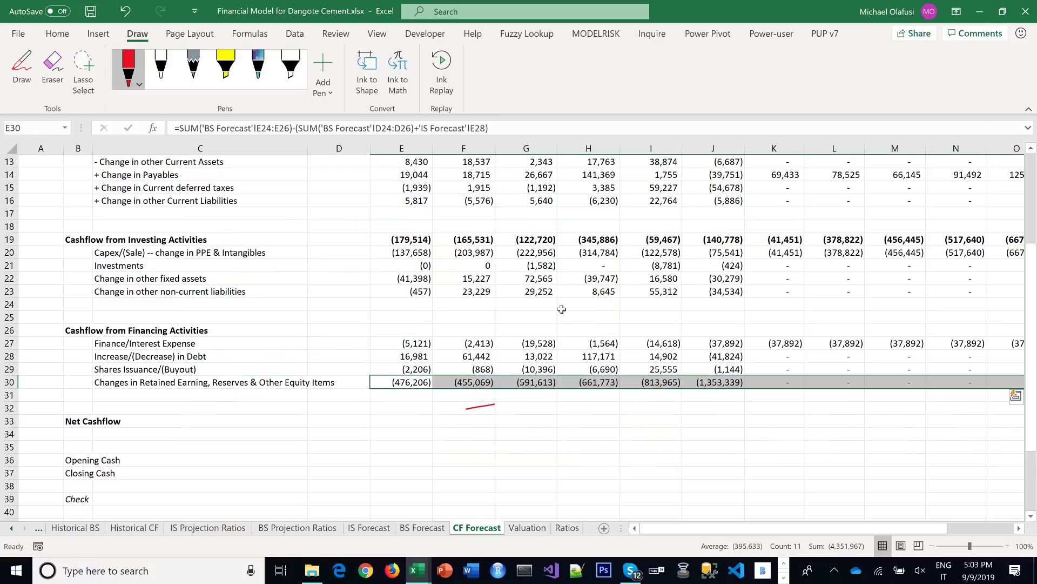
left_click(483, 406)
key("Delete")
Total Cashflow from Financing Activities in E26 with =SUM(E27:E30), fill it across row 26 to 2023F and save the workbook
left_click(385, 421)
left_click(401, 326)
type("=SUM(")
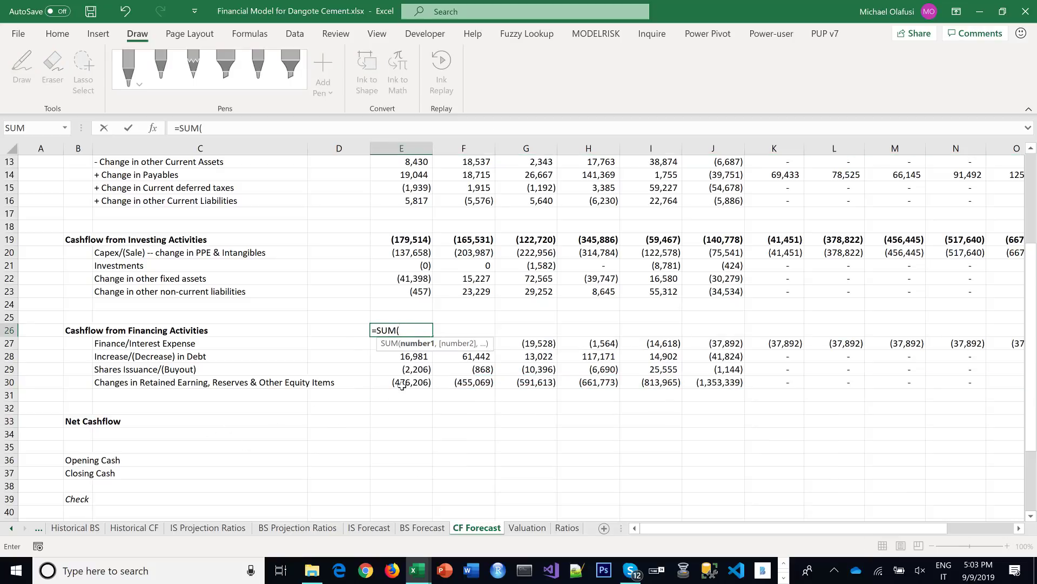
left_click_drag(401, 385, 395, 346)
key("Return")
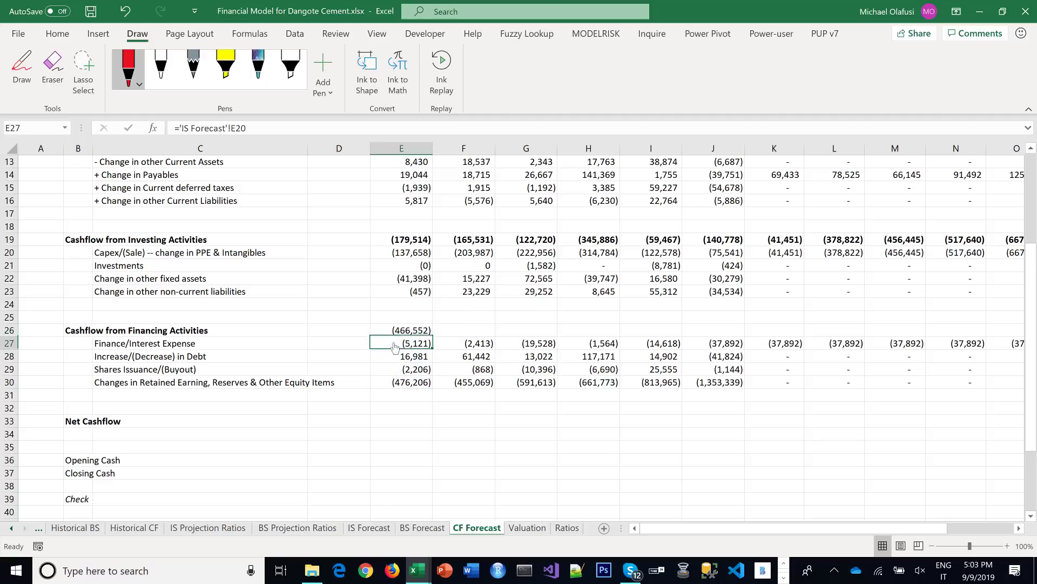
left_click(409, 329)
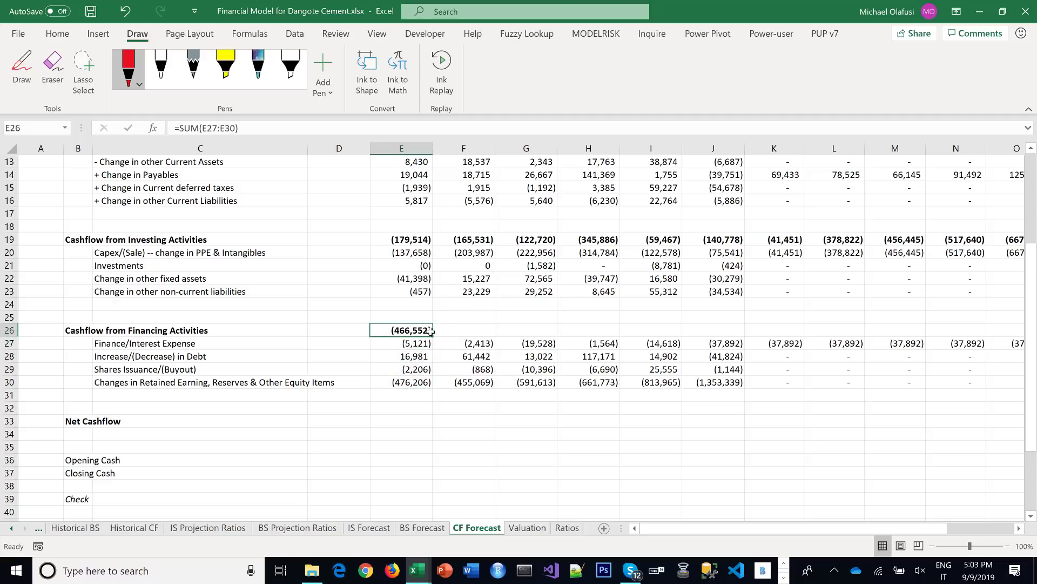
left_click_drag(432, 335, 968, 329)
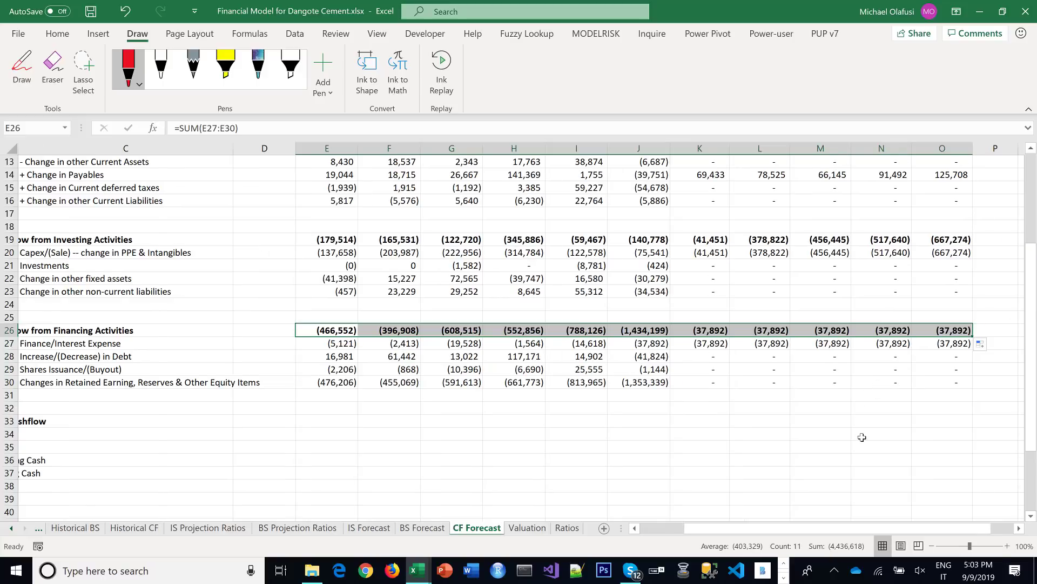
left_click_drag(847, 529, 800, 530)
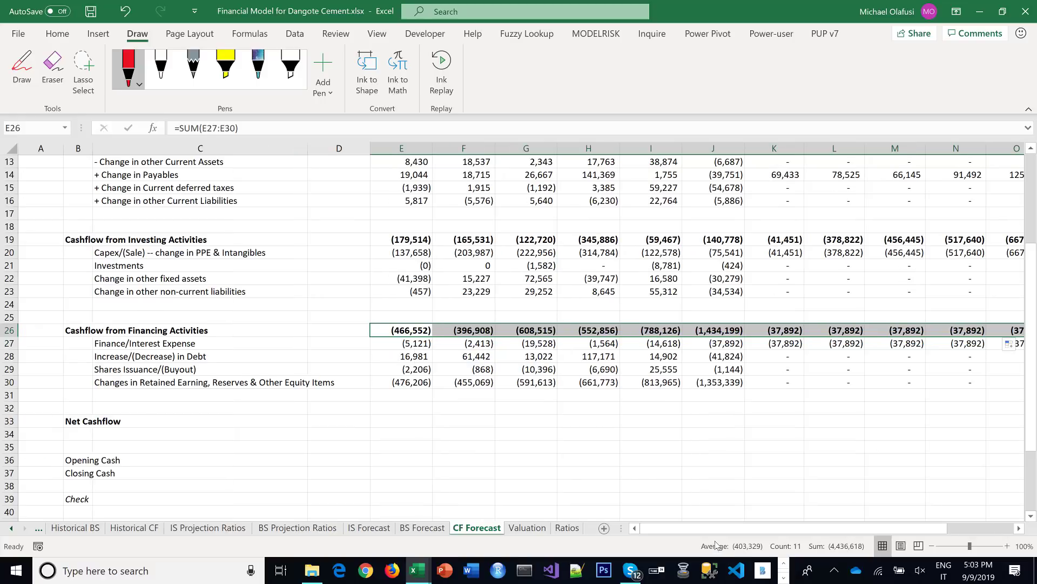
left_click(605, 441)
key("ctrl+s")
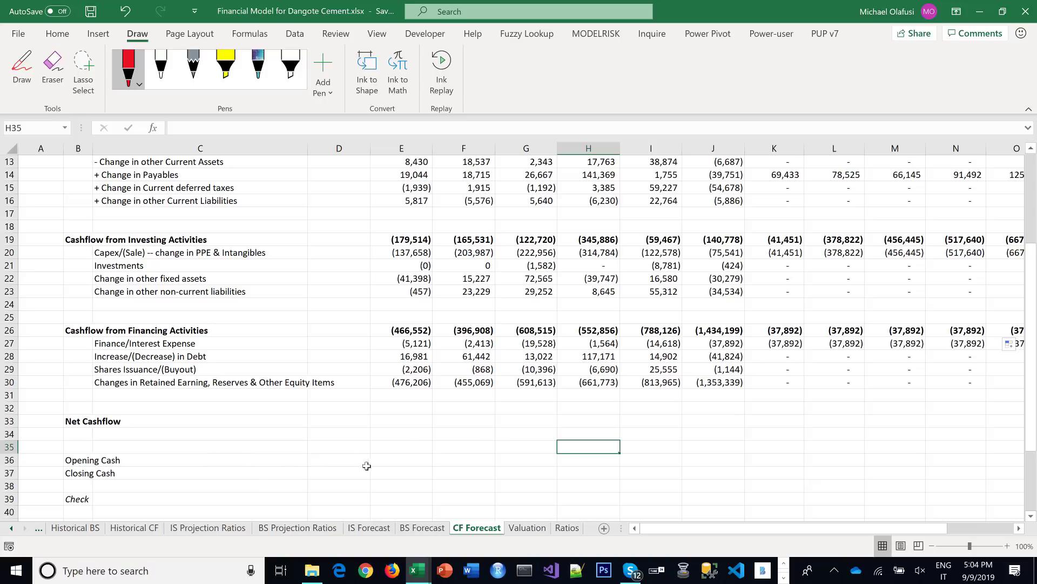
Calculate the 2013A Net Cashflow in E33 as =E7+E19+E26, adding the operating, investing and financing totals
left_click(396, 423)
type("=")
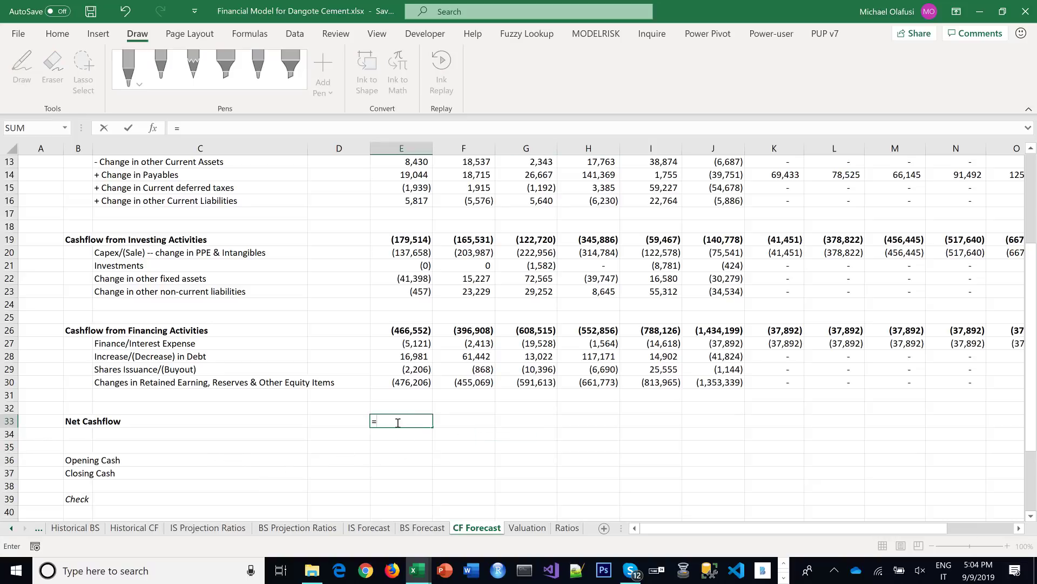
scroll(403, 411, "up", 4)
left_click(403, 249)
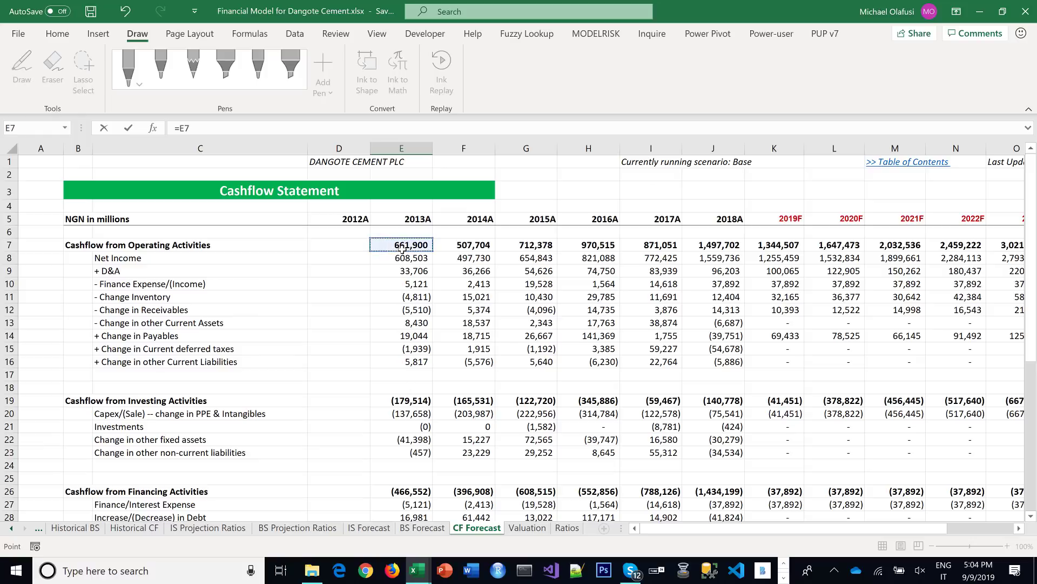
type("+")
scroll(413, 363, "down", 1)
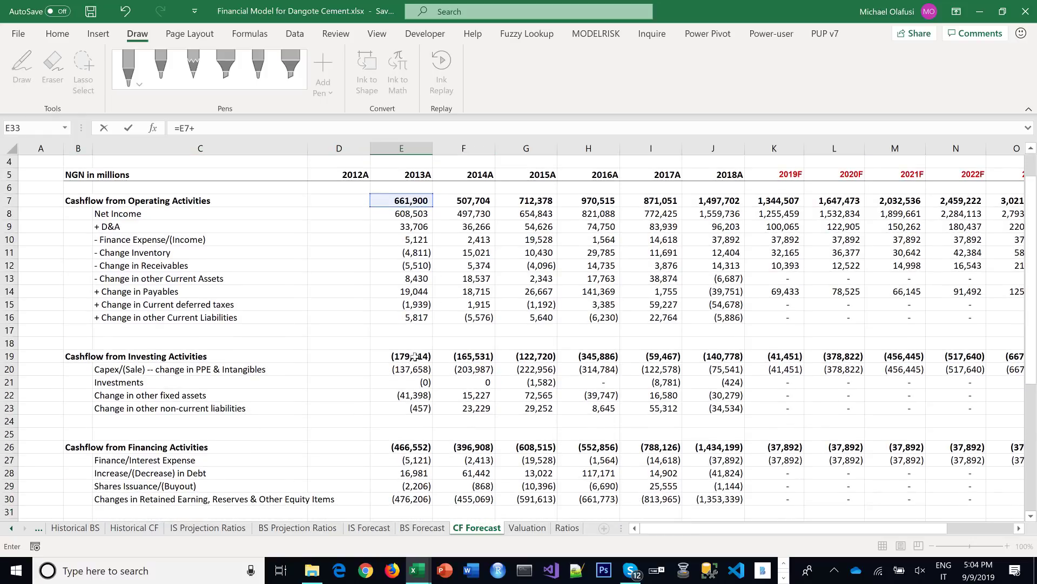
left_click(414, 357)
type("+")
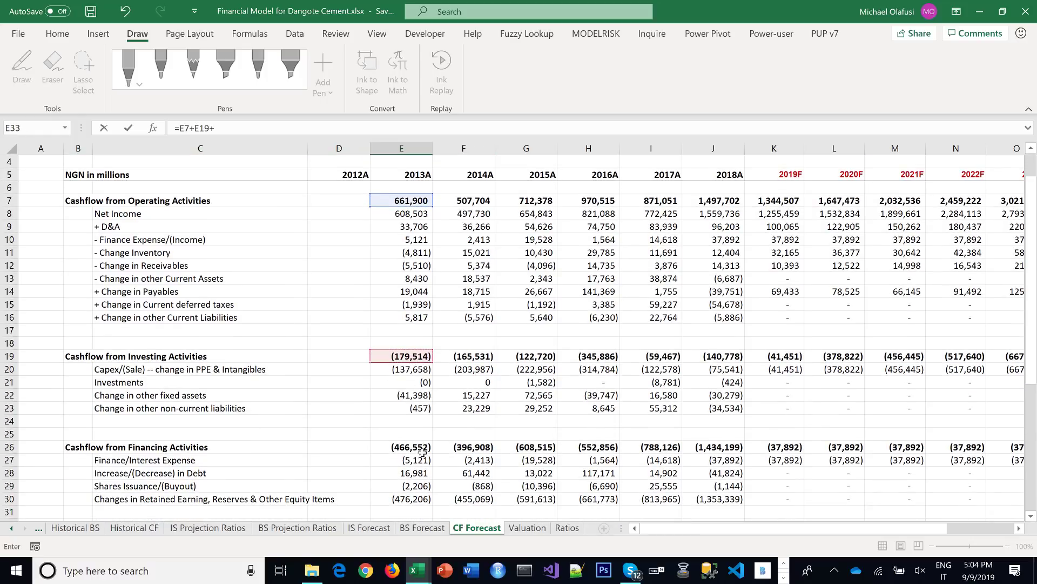
left_click(411, 449)
key("Return")
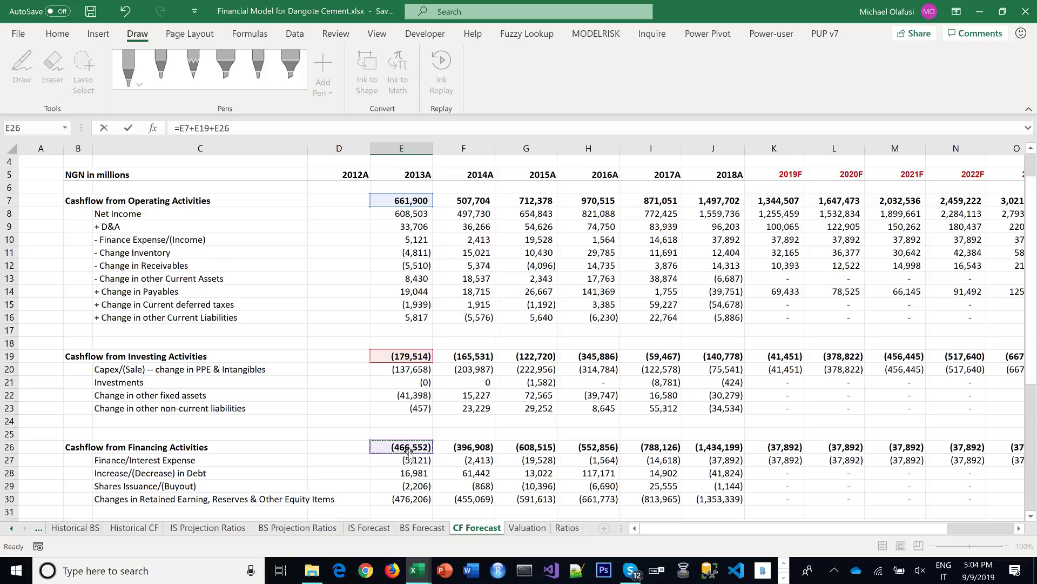
Fill the Net Cashflow formula from E33 across row 33 to 2023F
scroll(414, 427, "down", 2)
left_click(414, 421)
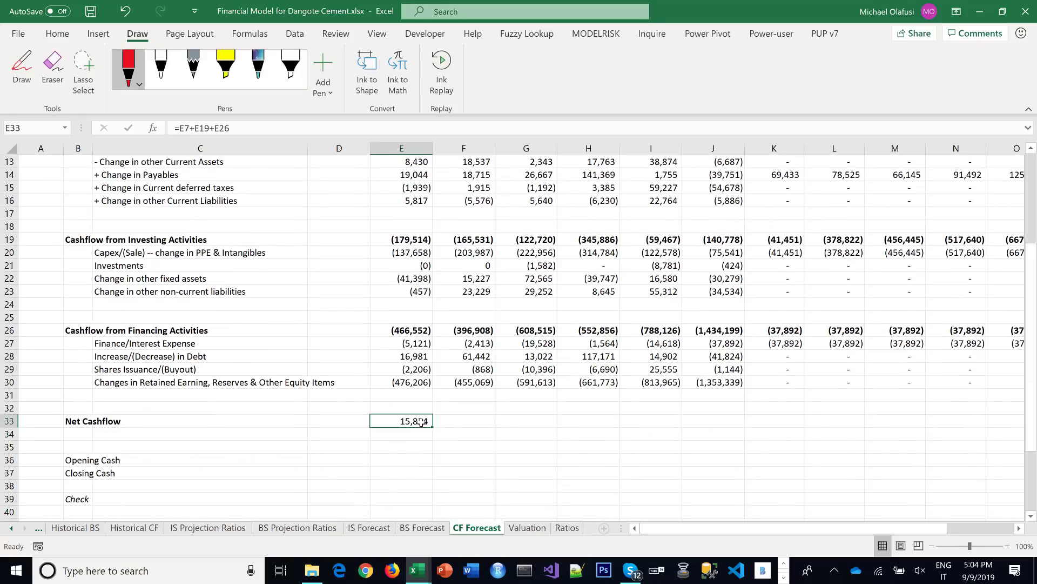
left_click_drag(432, 427, 767, 437)
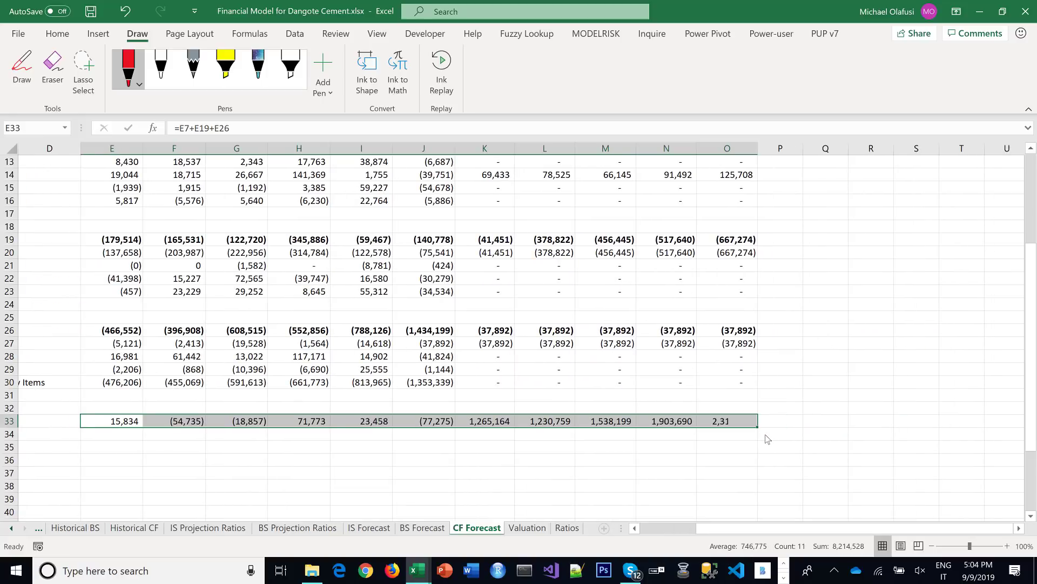
left_click_drag(861, 531, 746, 527)
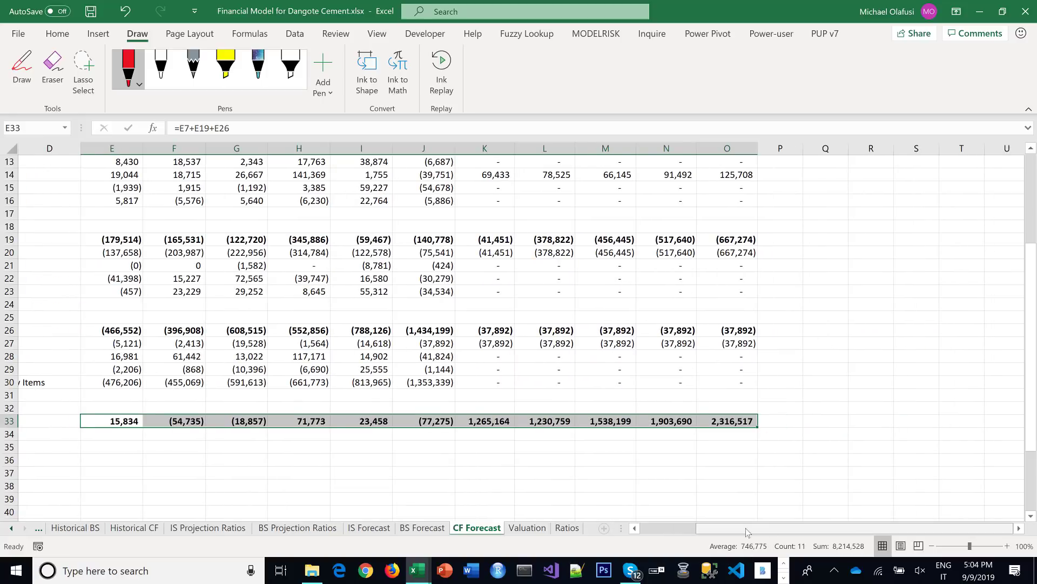
Link the 2012A Closing Cash in D37 to the balance sheet's cash and equivalents with ='BS Forecast'!D17
scroll(479, 388, "down", 2)
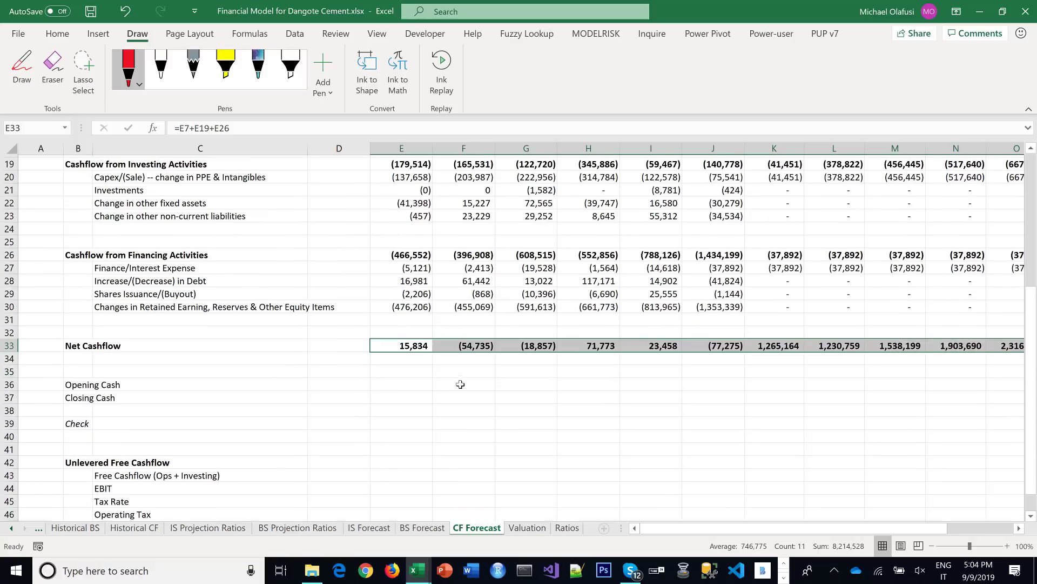
left_click(396, 385)
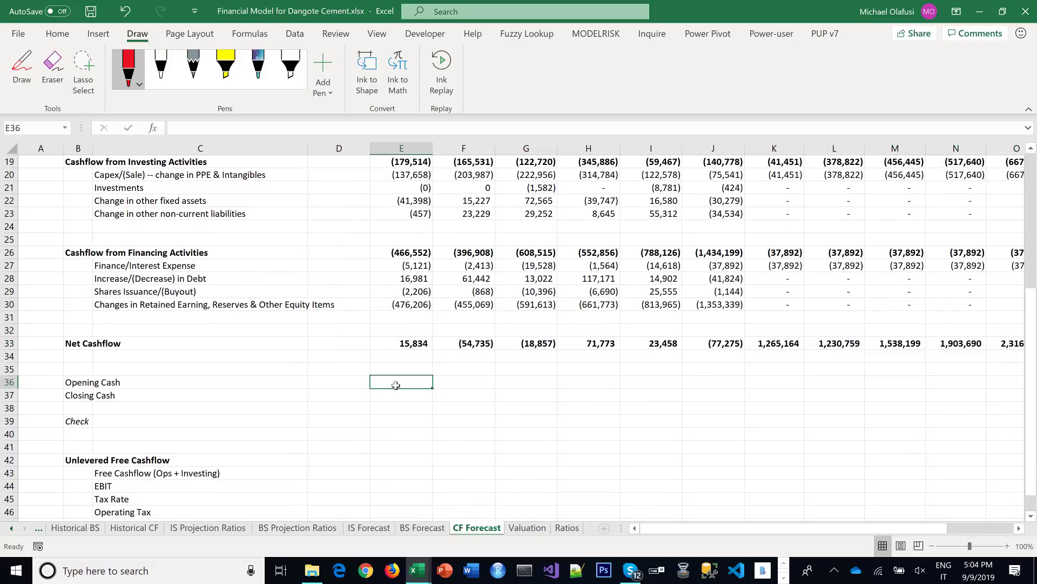
left_click(362, 398)
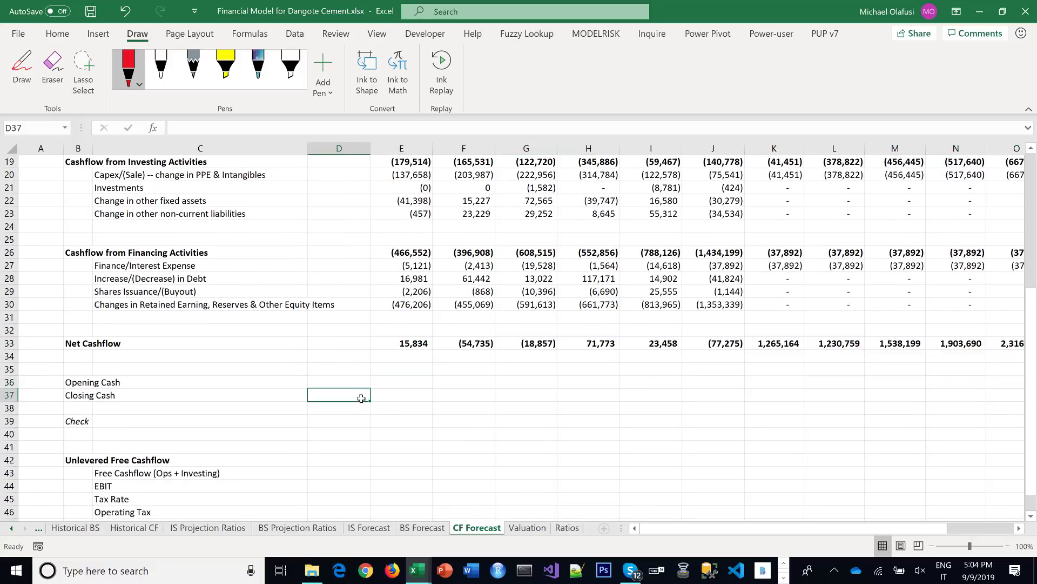
type("=")
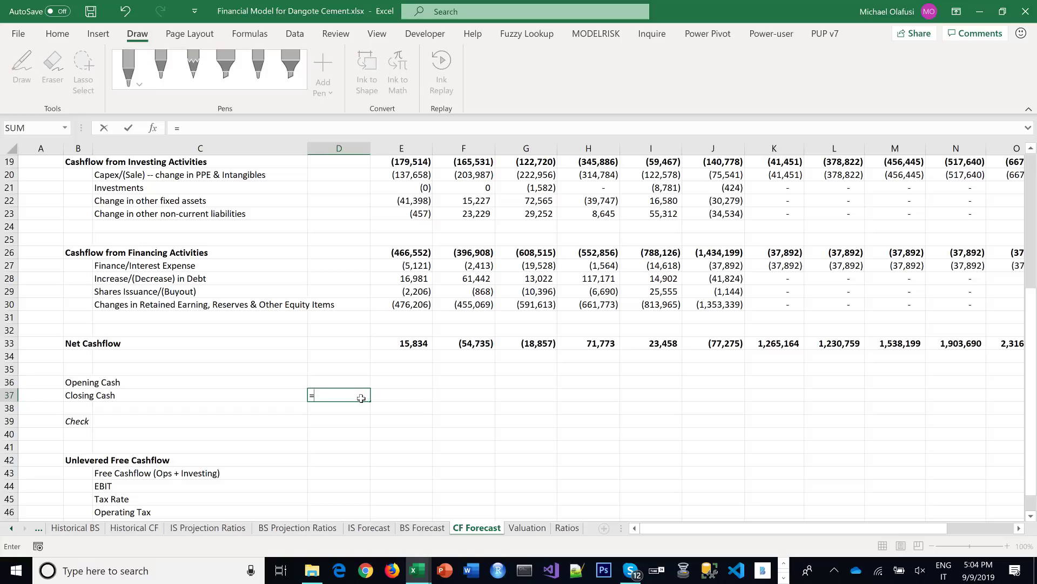
left_click(413, 527)
scroll(304, 367, "up", 4)
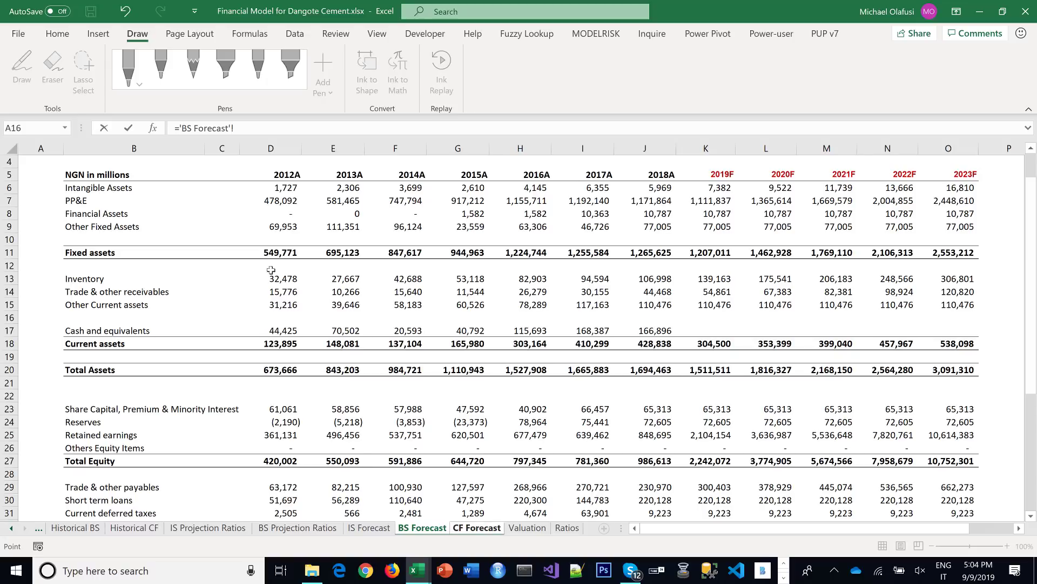
left_click(267, 331)
key("Return")
Format D37 with a thousands separator and no decimals, and fill it across the Closing Cash row to 2023F
left_click(331, 395)
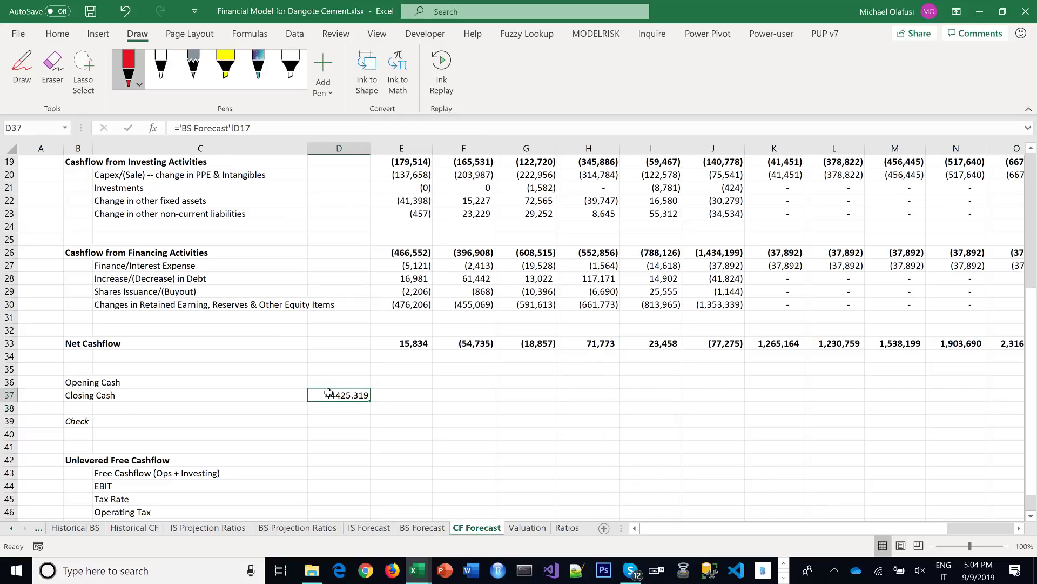
left_click(58, 33)
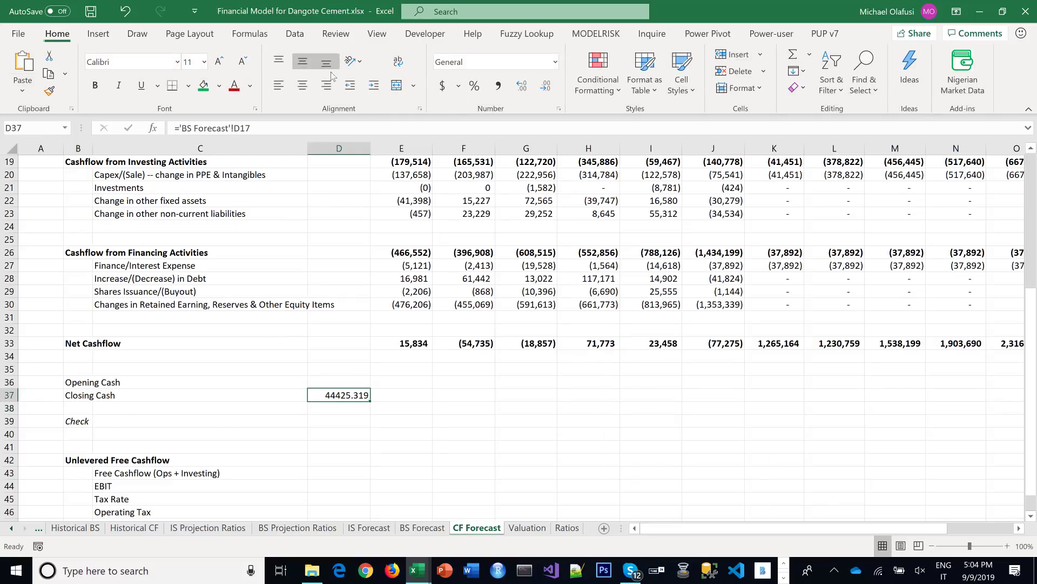
left_click(498, 85)
left_click(546, 86)
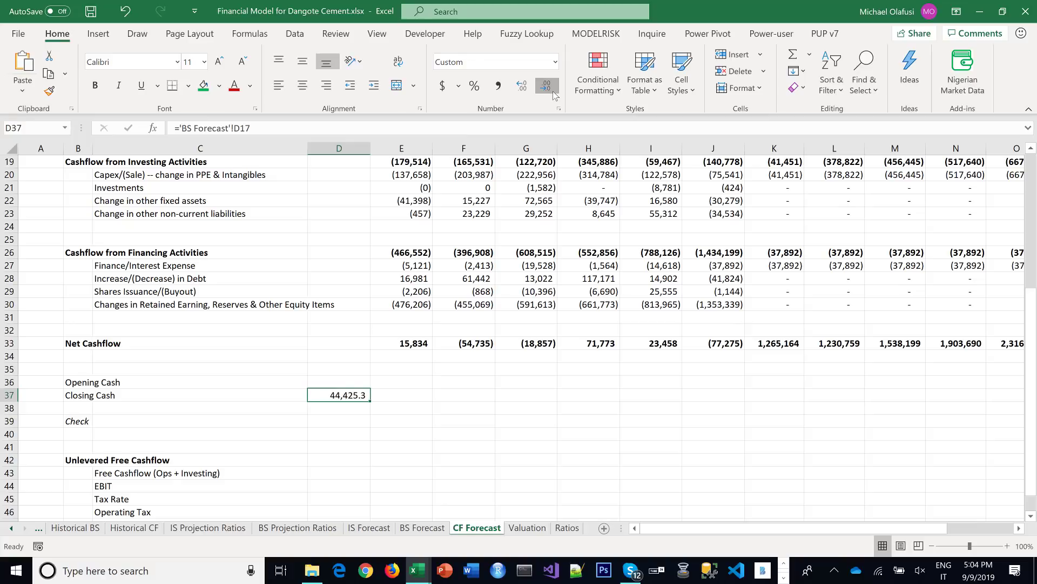
left_click(545, 85)
left_click_drag(370, 401, 766, 405)
scroll(786, 527, "left", 3)
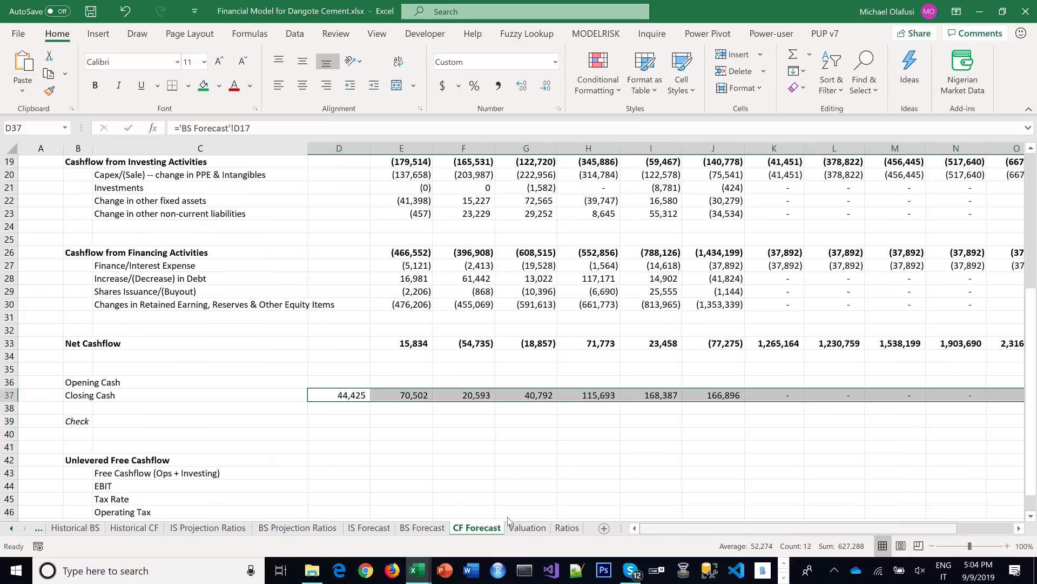
Set the 2013A Opening Cash in E36 to the prior year's closing cash with =D37 and fill it across to 2023F
left_click(400, 382)
type("=")
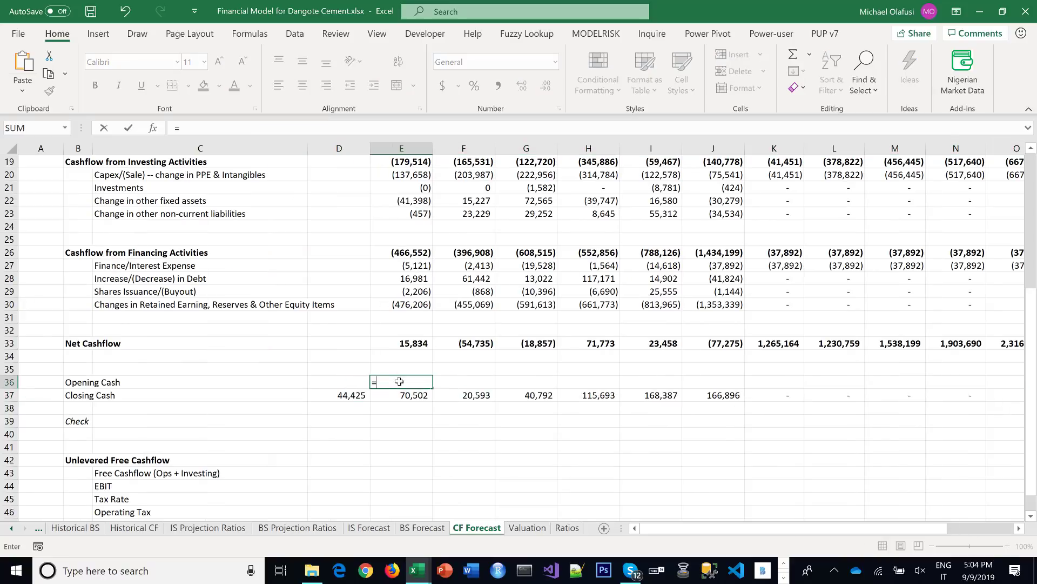
left_click(355, 396)
key("Return")
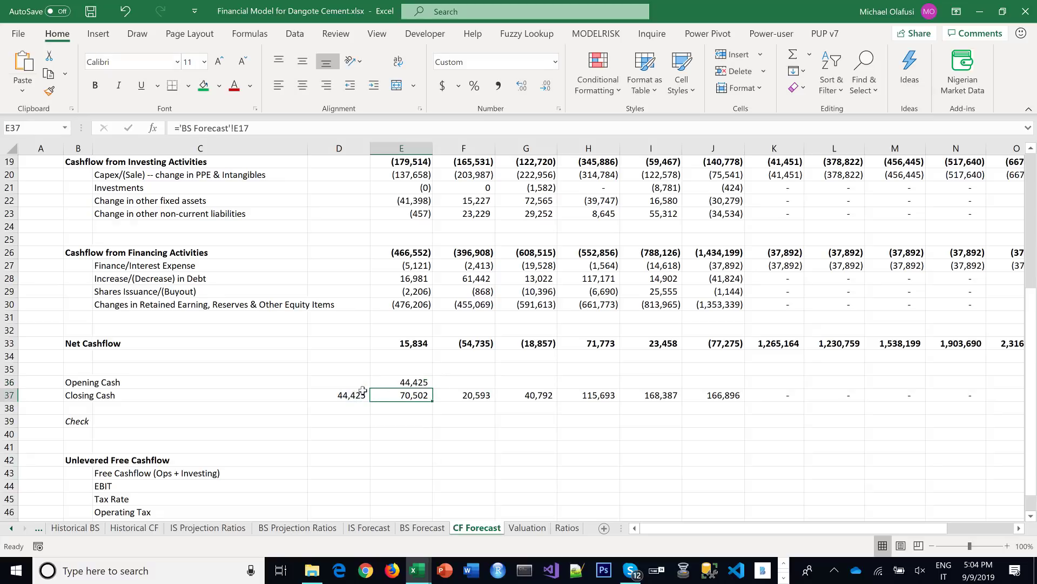
left_click(426, 383)
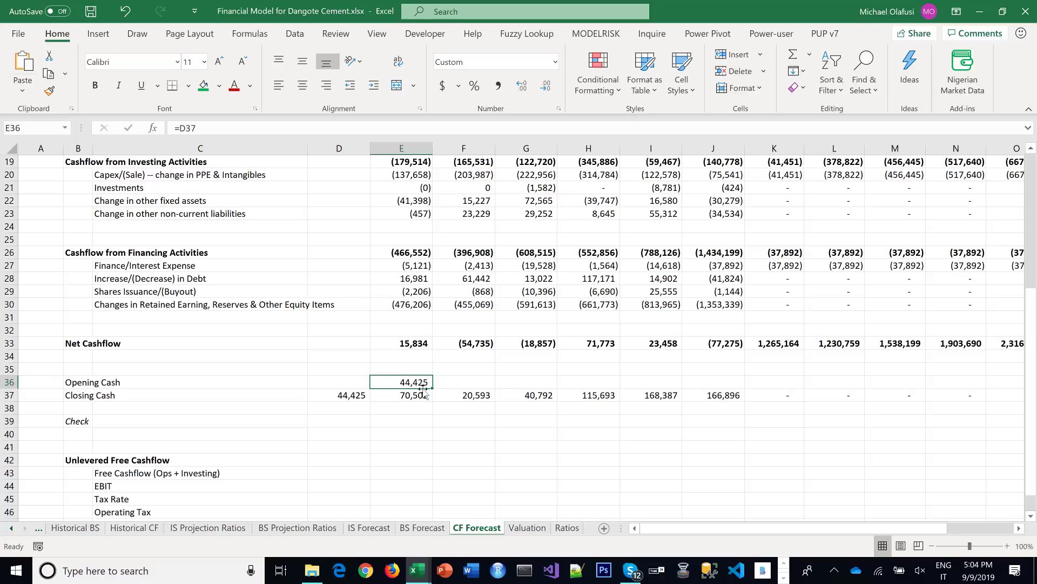
left_click_drag(432, 388, 956, 397)
left_click_drag(922, 533, 822, 532)
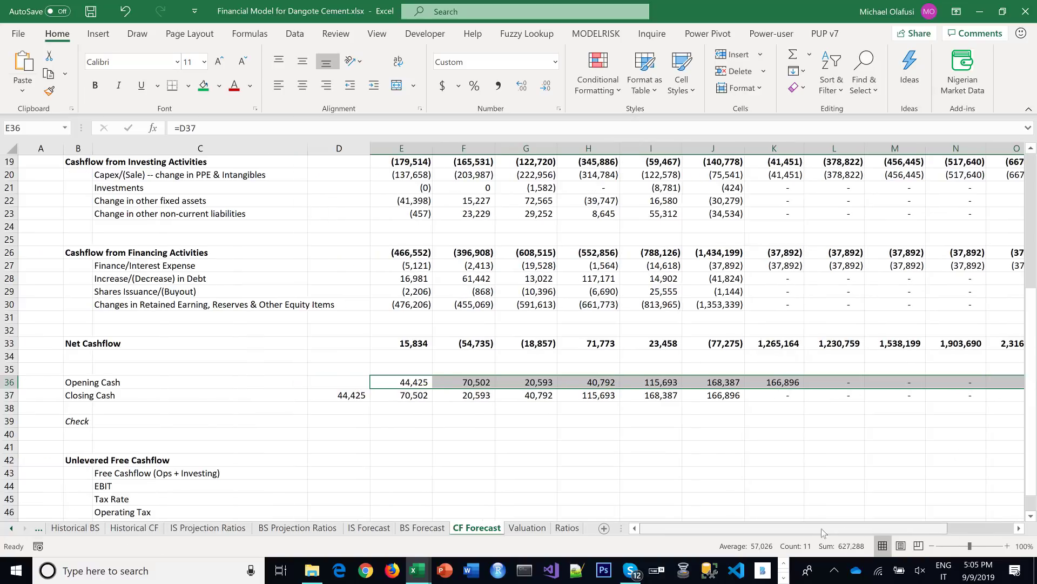
Enter the 2013A Check formula in E39 as opening cash plus net cashflow minus closing cash, =E36+E33-E37
left_click_drag(346, 384, 800, 401)
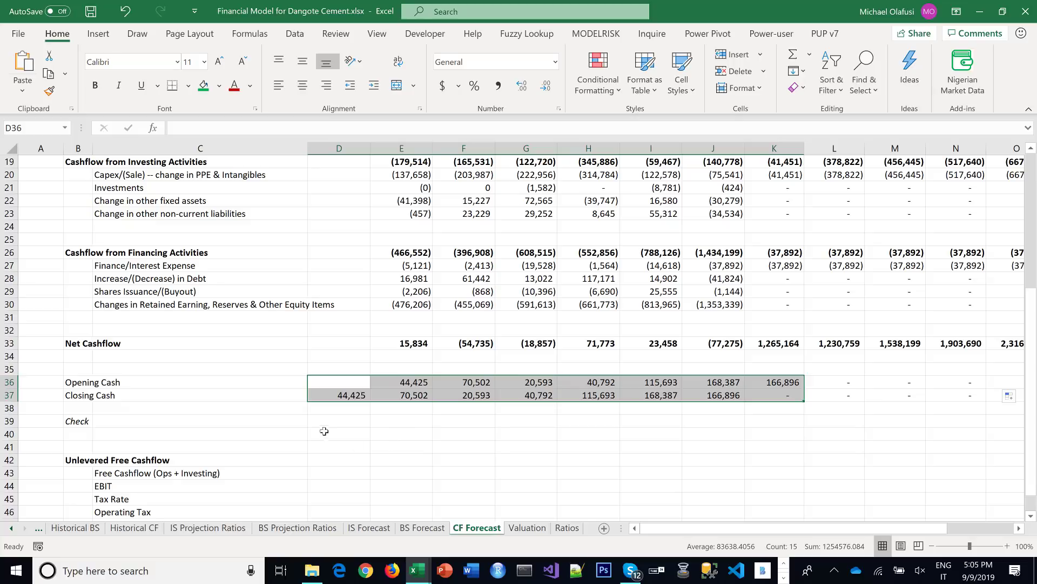
left_click(405, 421)
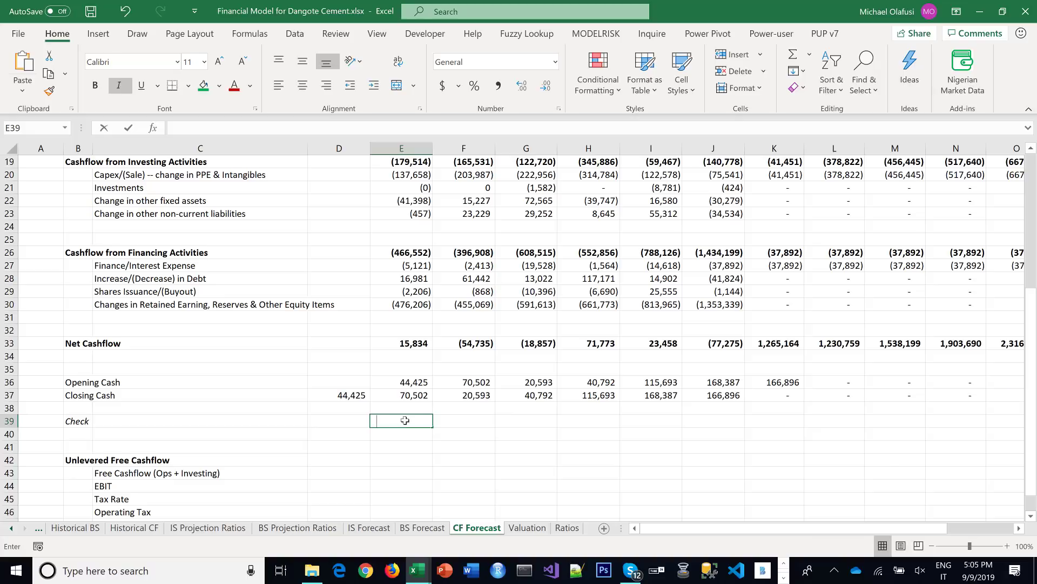
type("=")
left_click(401, 382)
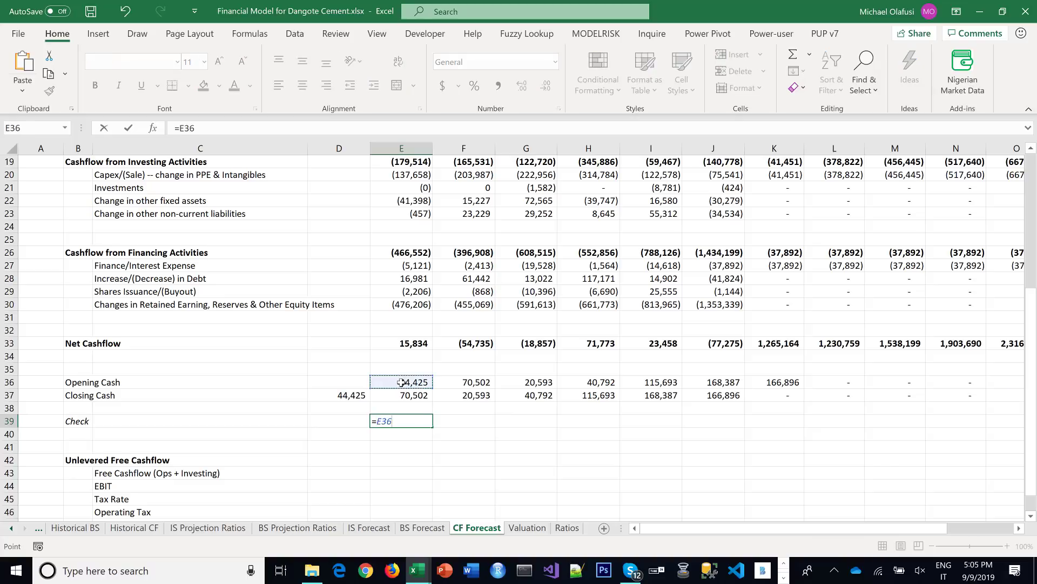
type("+")
left_click(415, 344)
type("-")
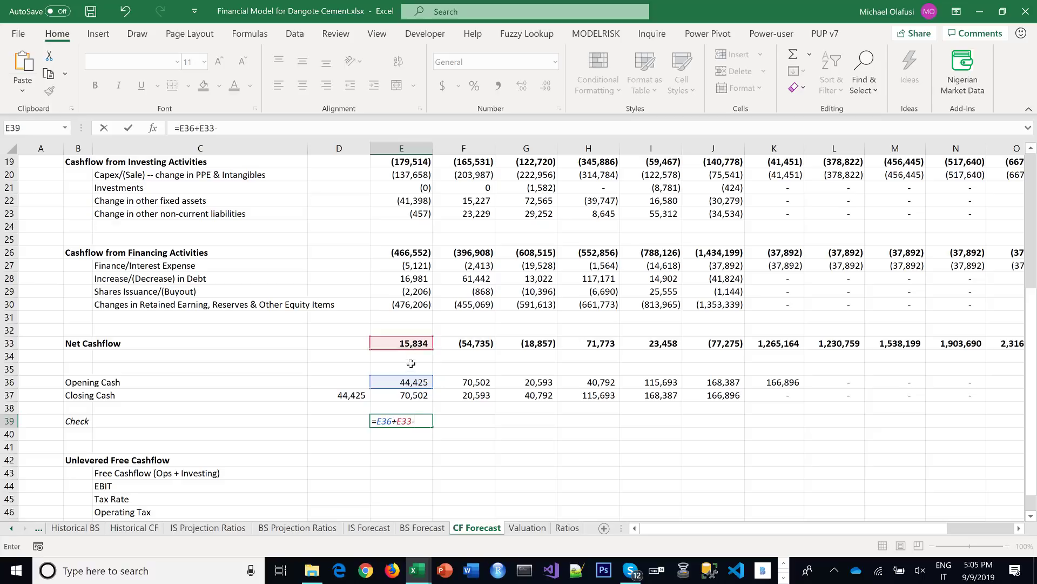
left_click(408, 395)
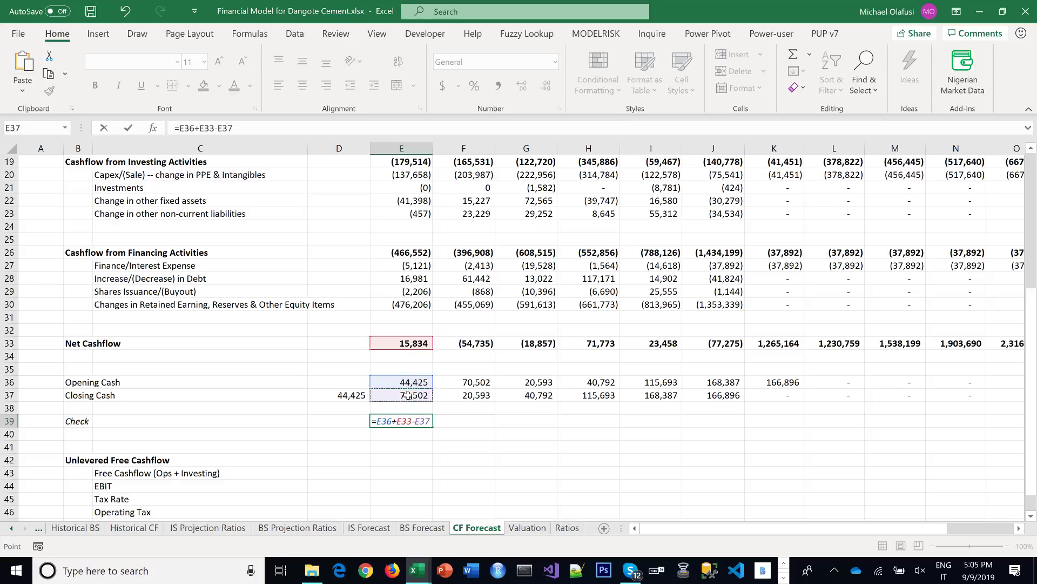
key("Return")
Fill the Check formula from E39 across row 39 to 2023F
left_click(419, 422)
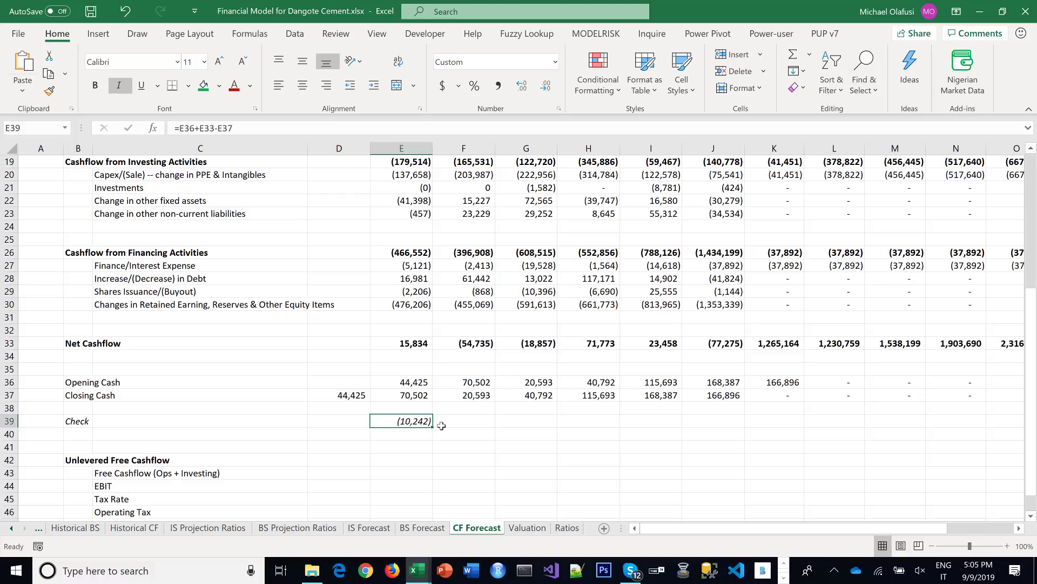
left_click_drag(434, 426, 752, 434)
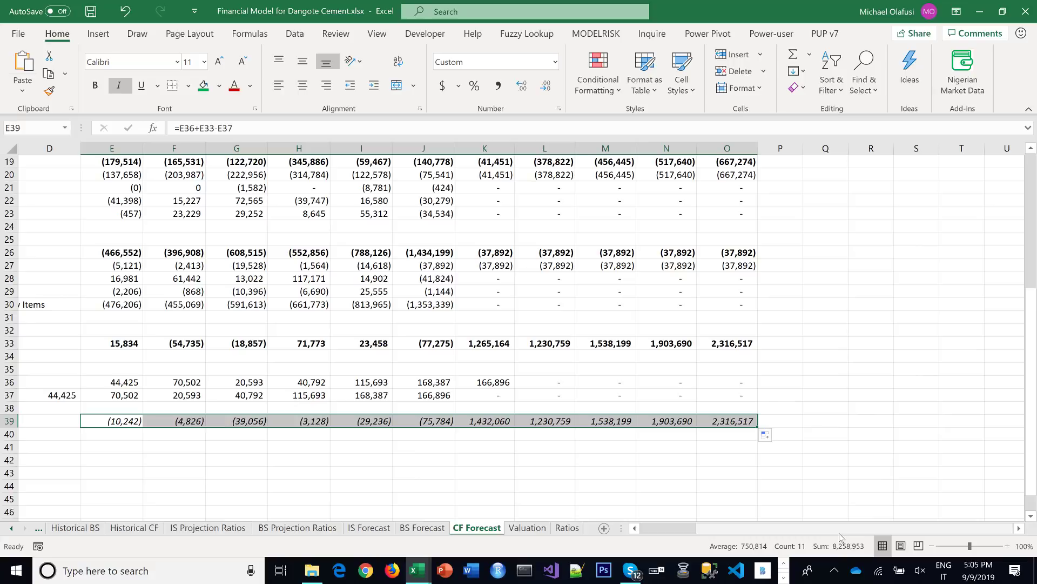
left_click_drag(841, 532, 687, 541)
Open a second window of the workbook and place it side by side with the original CF Forecast window
scroll(417, 387, "up", 4)
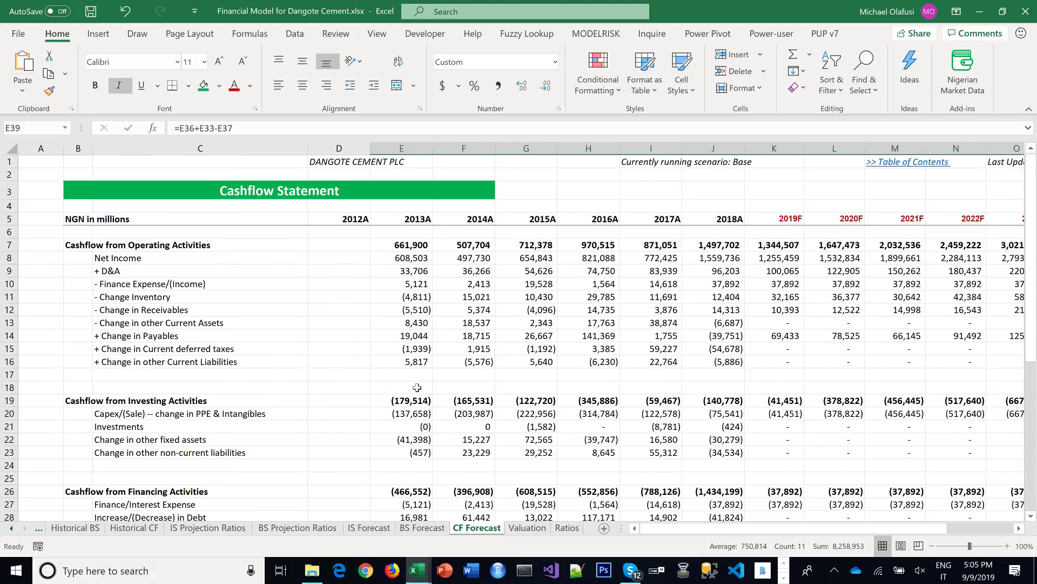
left_click(408, 258)
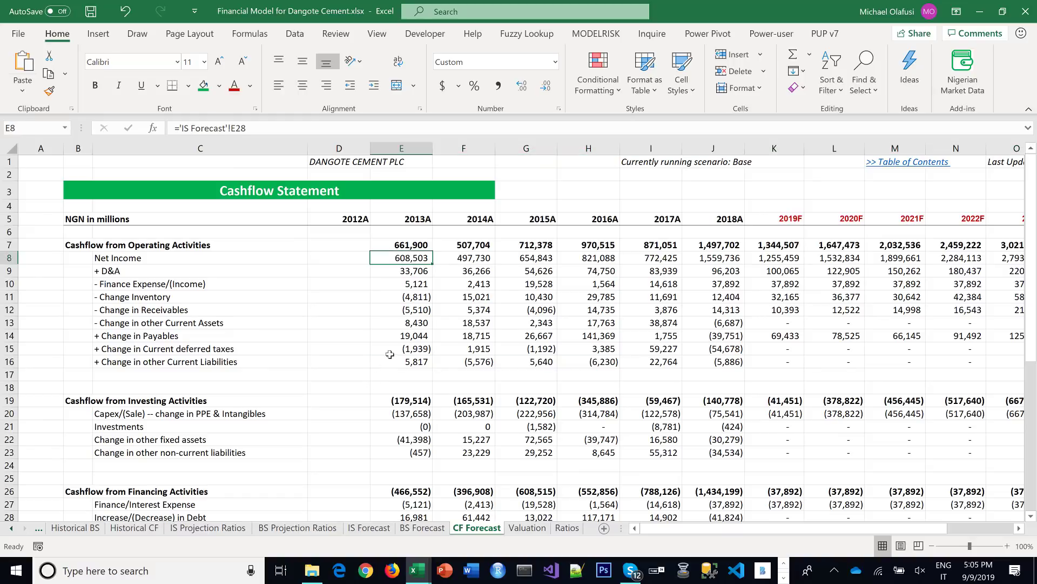
scroll(389, 355, "down", 1)
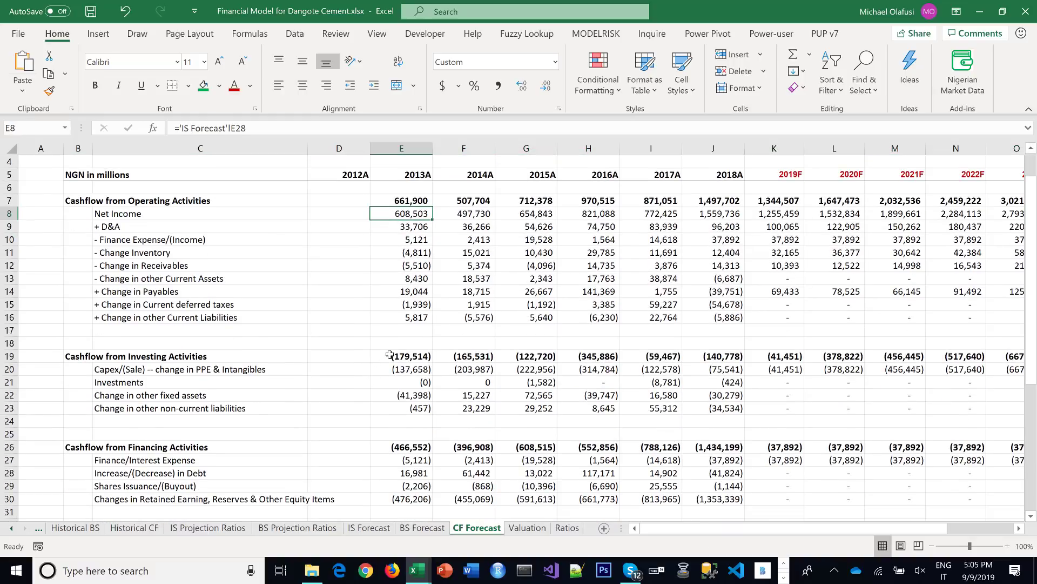
scroll(402, 326, "down", 2)
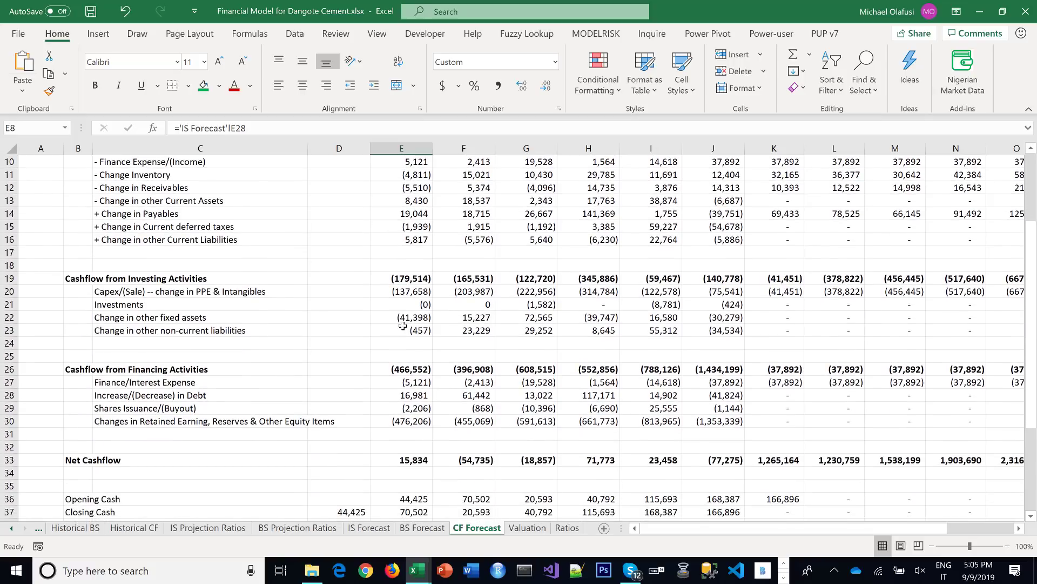
scroll(403, 325, "up", 2)
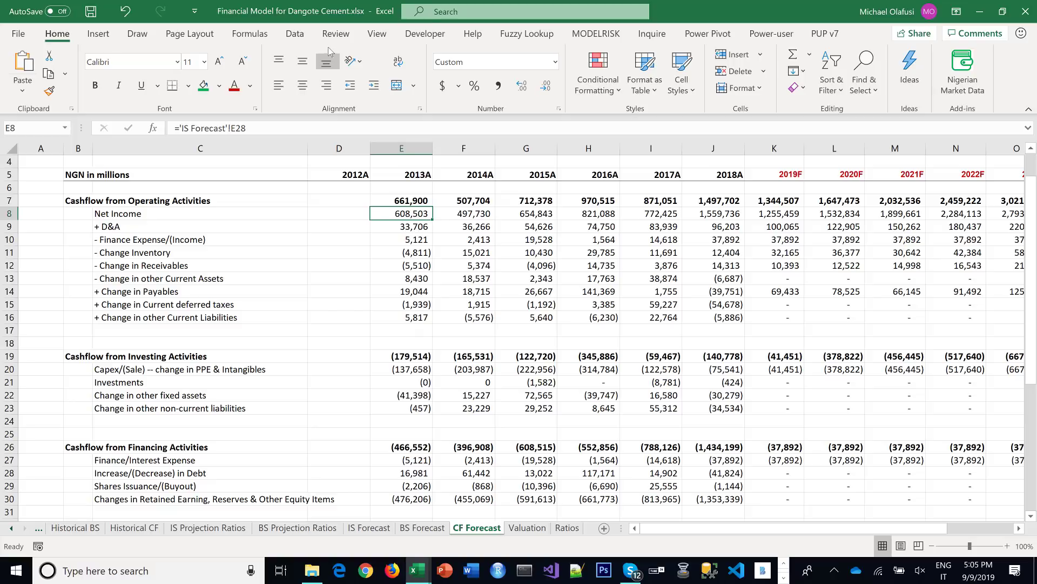
left_click(378, 37)
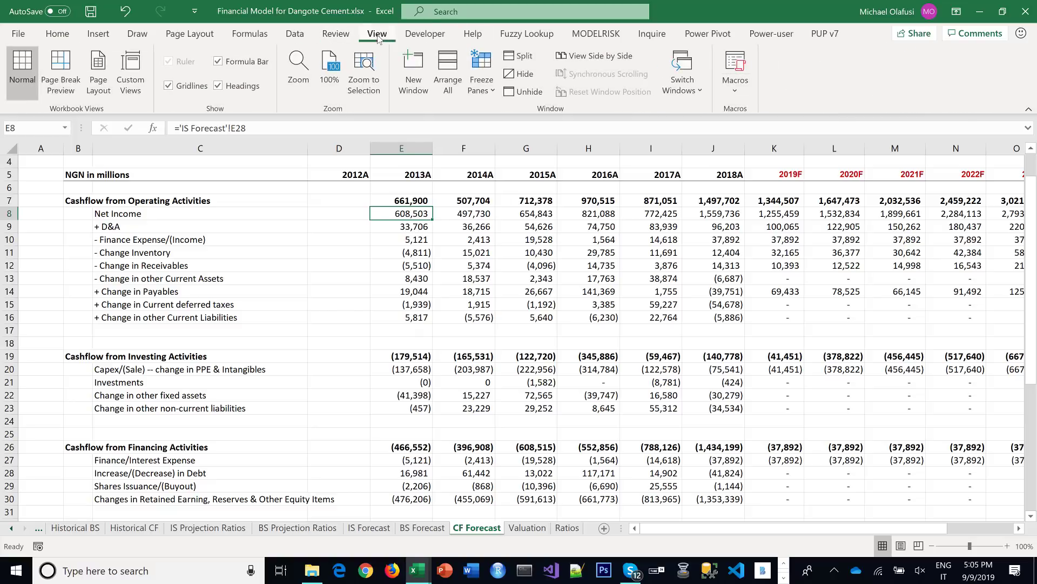
left_click(413, 71)
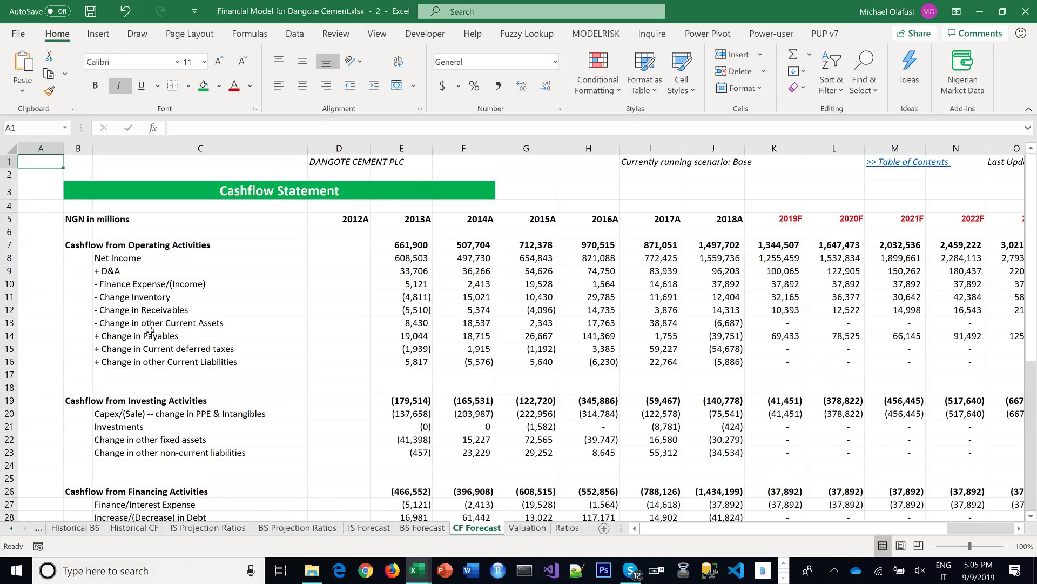
left_click(13, 572)
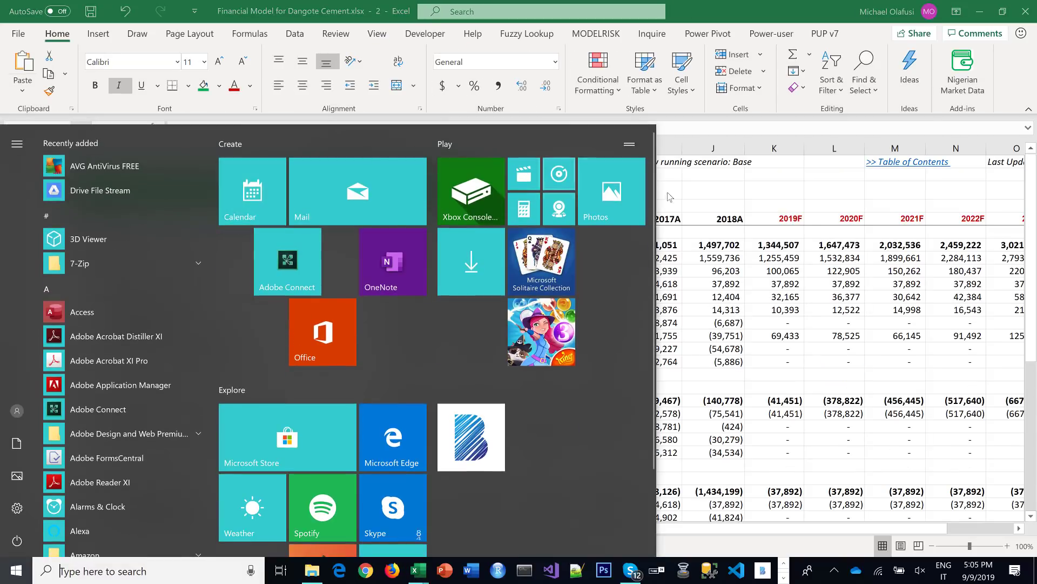
key("Escape")
key("super+Left")
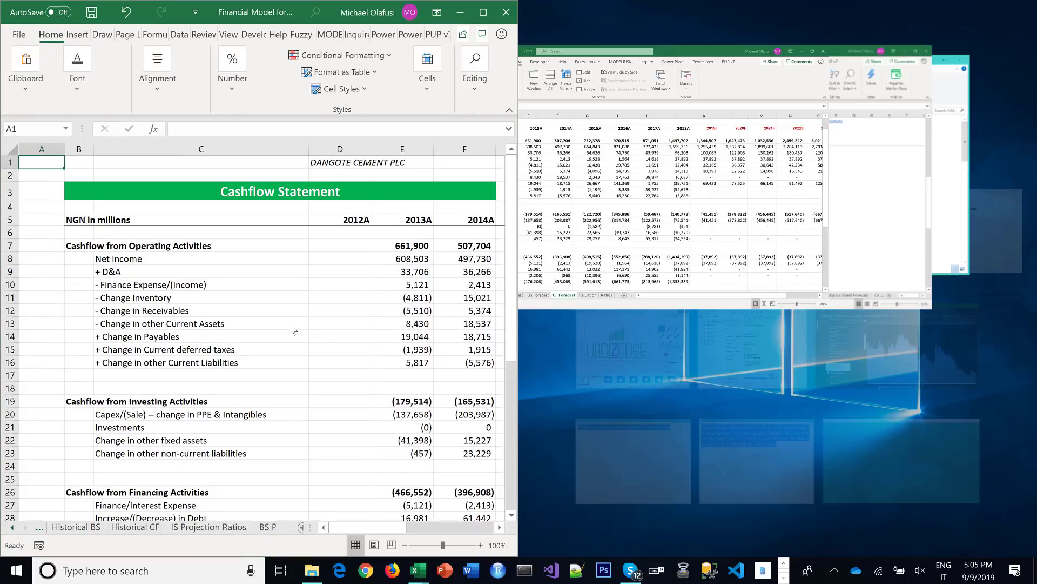
left_click(637, 116)
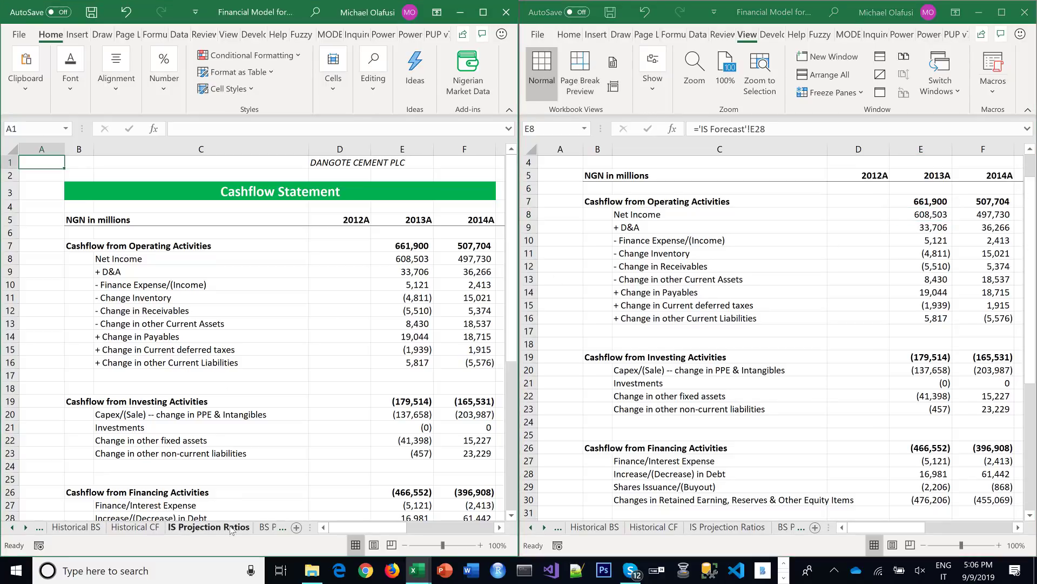
Show the IS Forecast sheet in the second window and compare its 2013A Net Income with the cash flow's Net Income
left_click(264, 530)
left_click(264, 528)
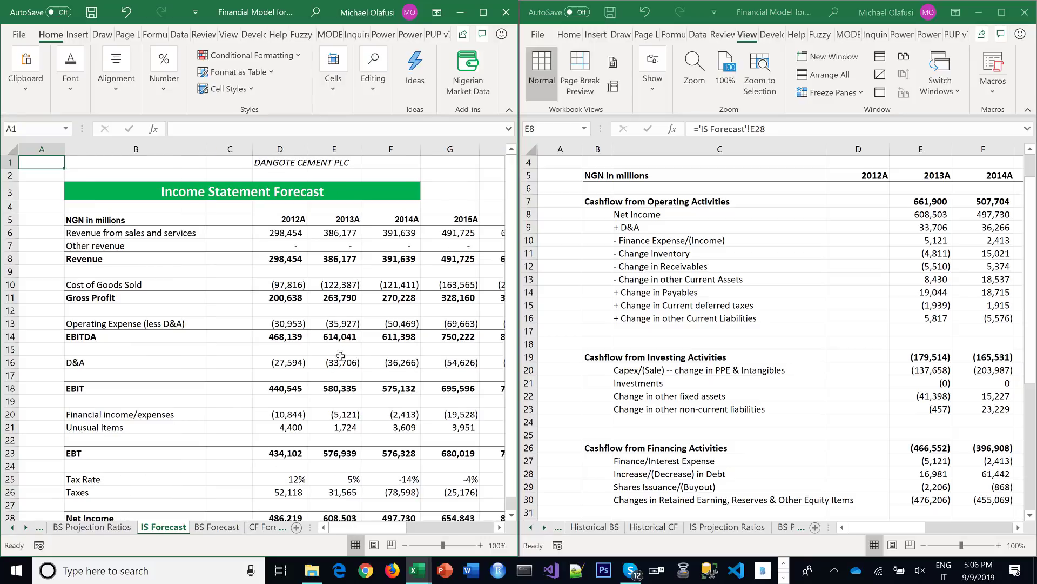
left_click(339, 348)
scroll(338, 347, "down", 2)
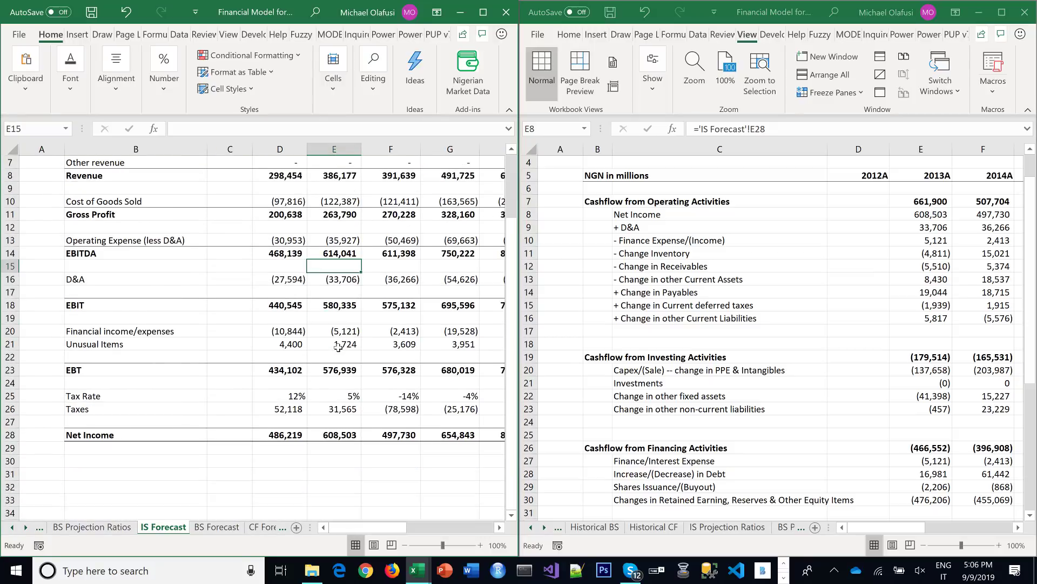
left_click(928, 214)
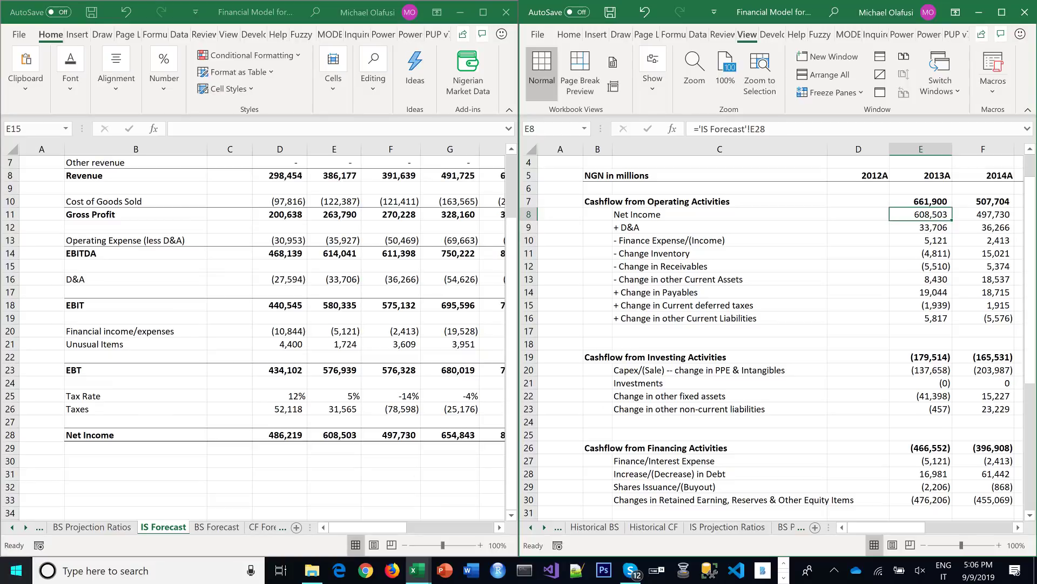
Check the cash flow's 2013A D&A and Finance Expense links and signs against the IS Forecast rows
key("Down")
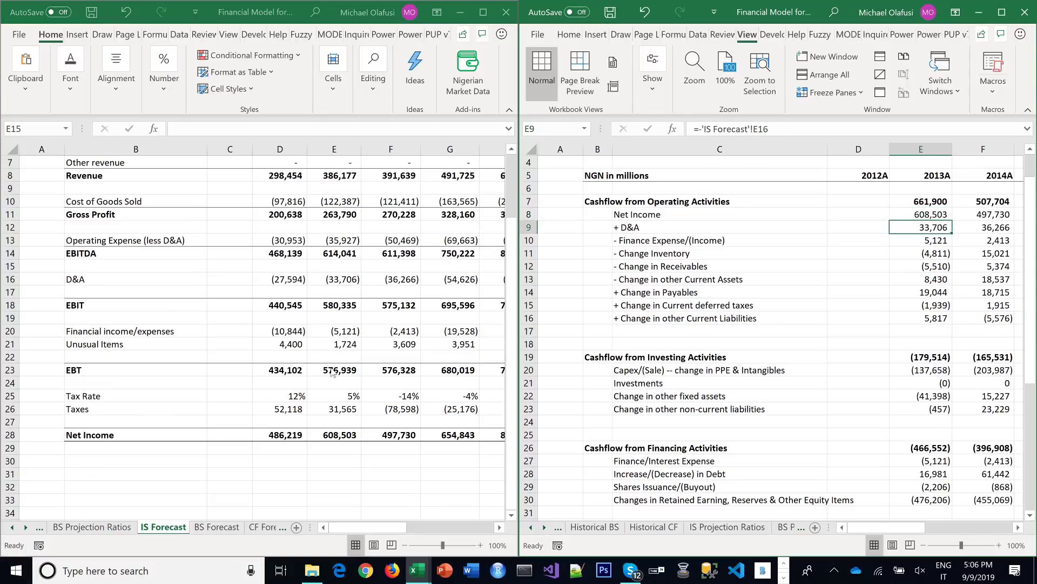
left_click(342, 279)
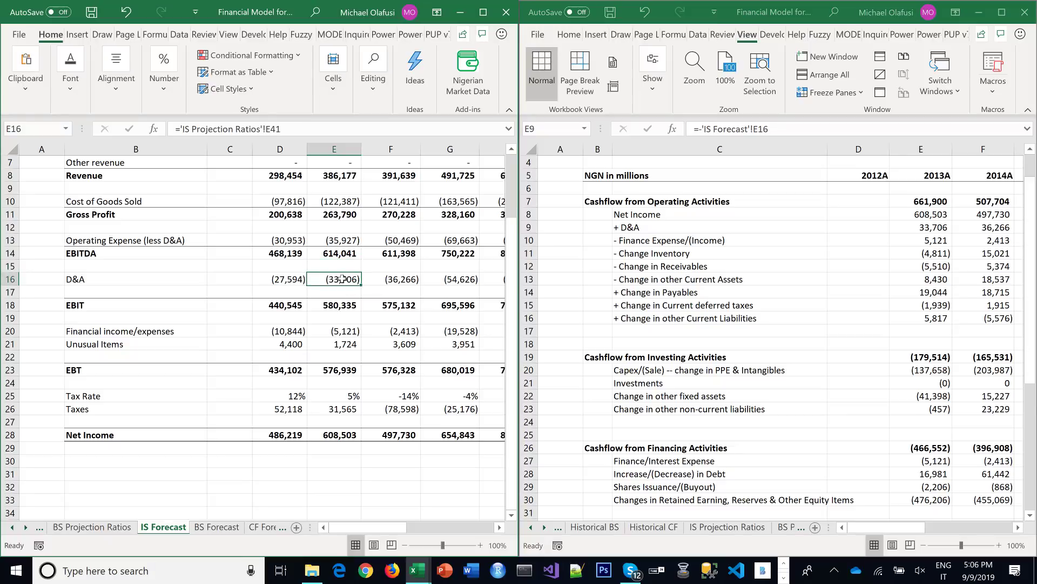
left_click(920, 228)
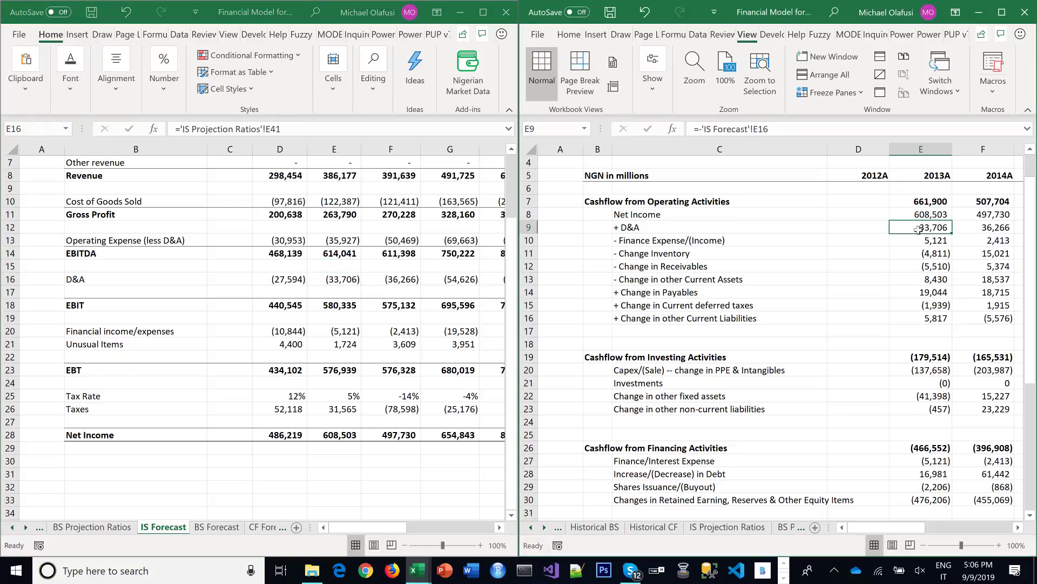
left_click(925, 241)
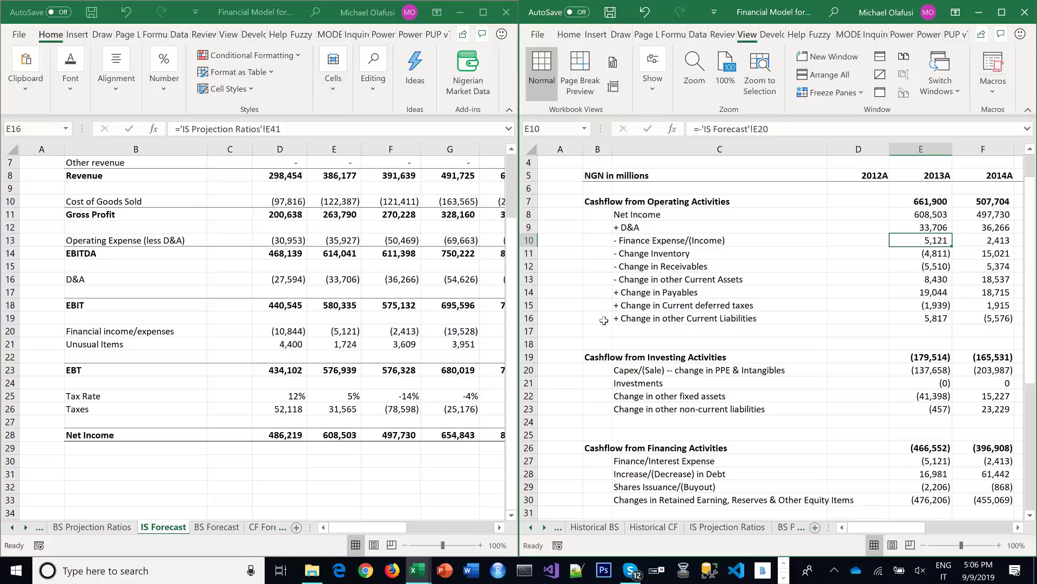
left_click(342, 333)
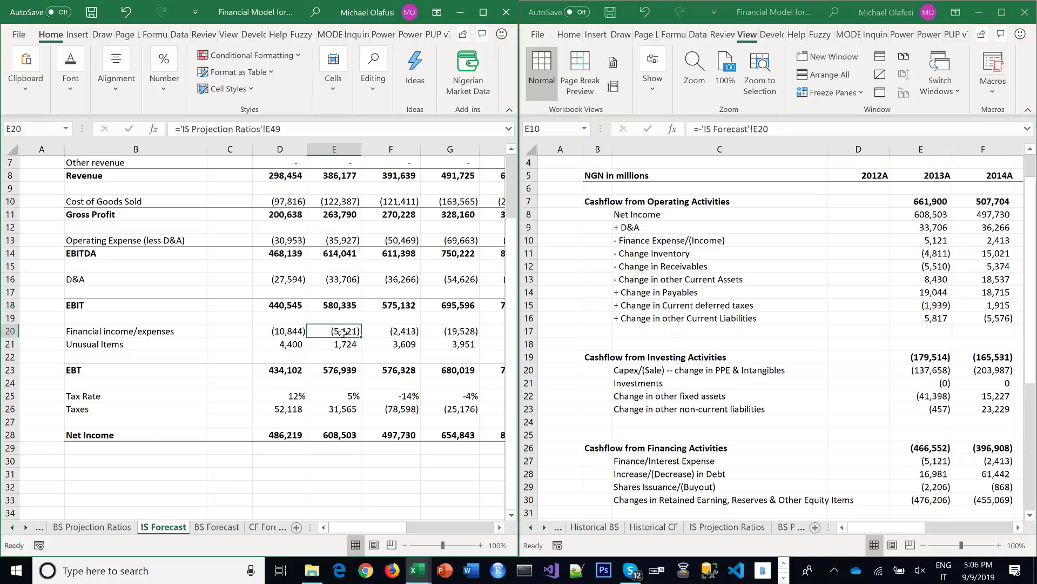
left_click(930, 241)
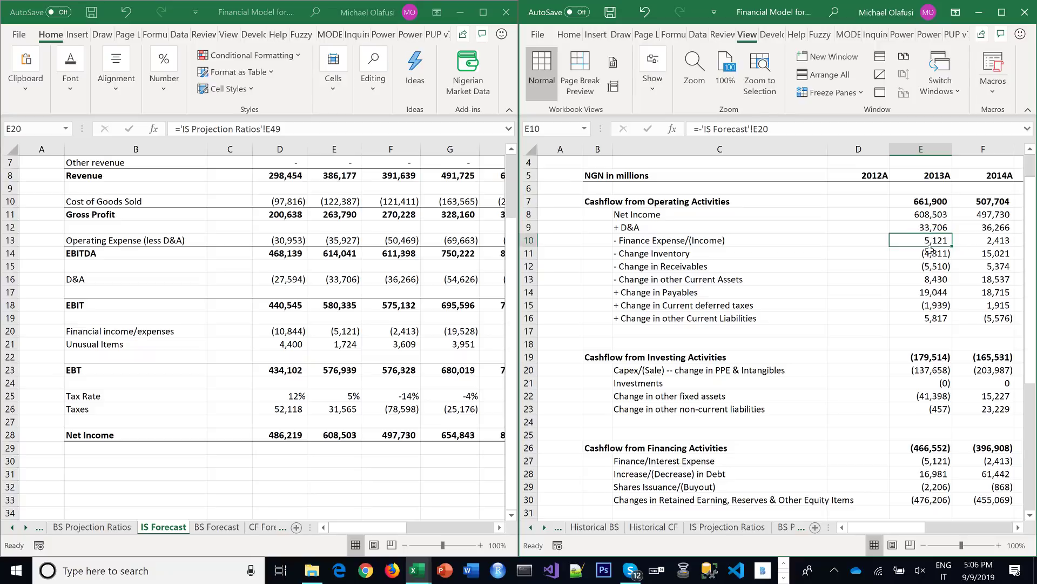
Show the BS Forecast sheet in the second window and check the 2013A Change Inventory formula against its 2012A and 2013A inventory
left_click(929, 252)
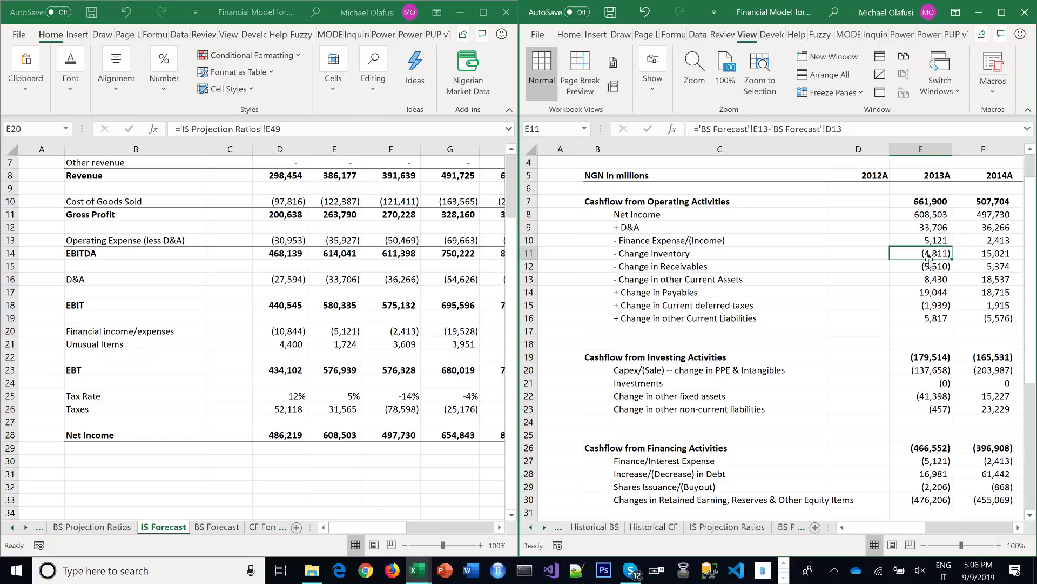
left_click(203, 528)
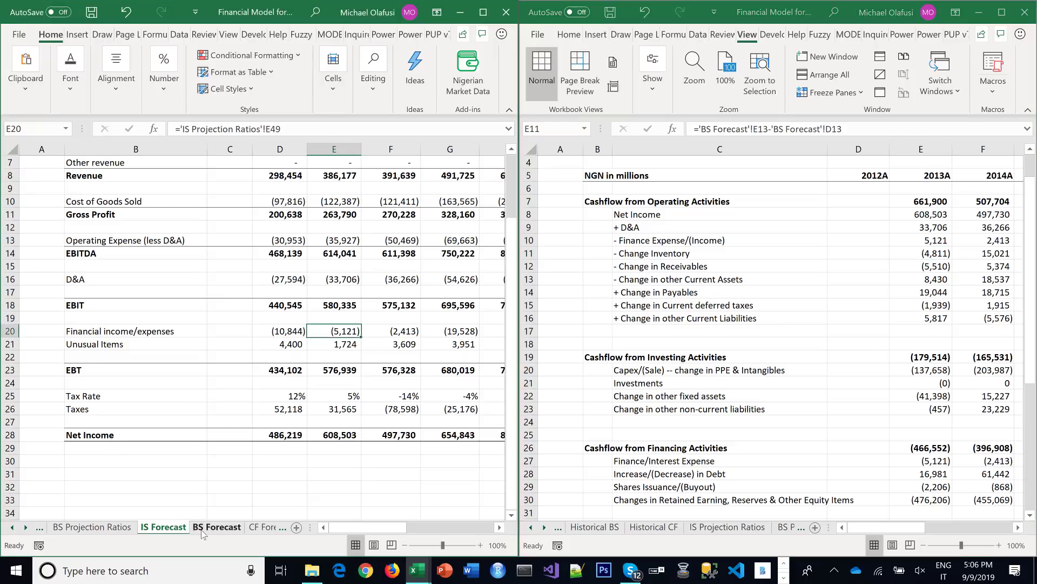
left_click(203, 529)
left_click(320, 327)
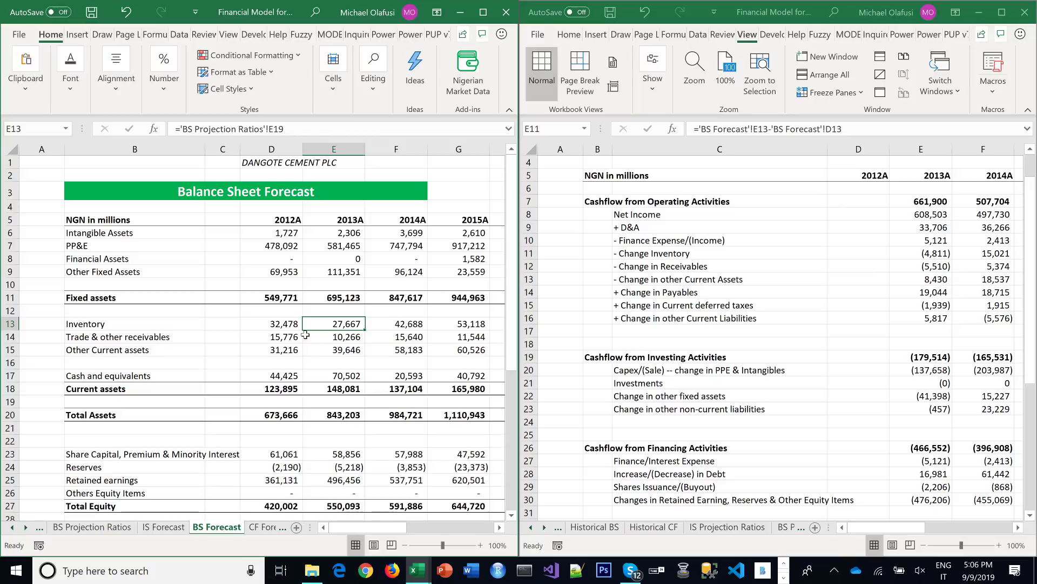
left_click_drag(277, 324, 335, 328)
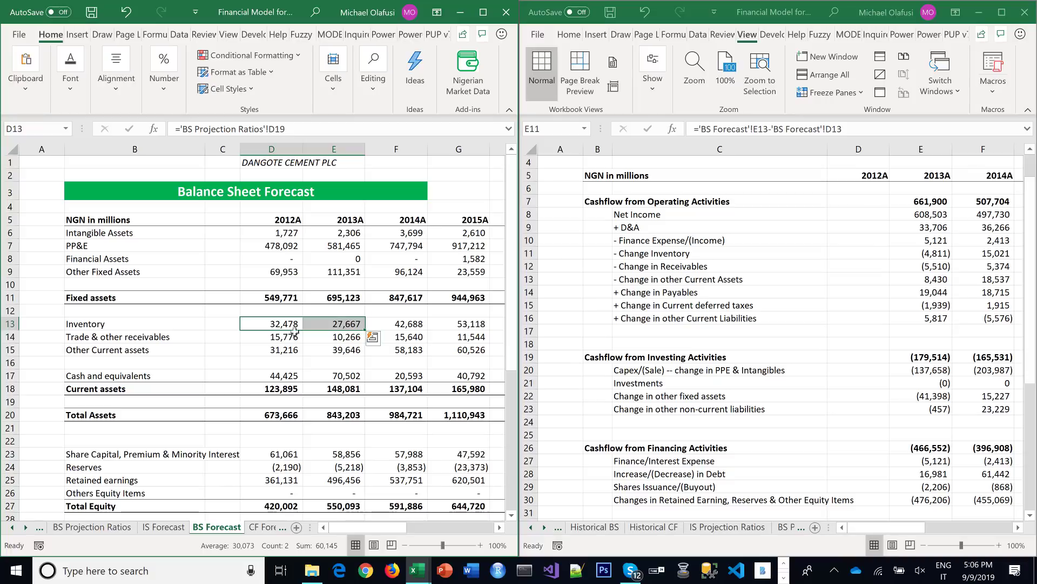
Check the 2013A Change in Receivables formula in E12 against the balance sheet's 2012A and 2013A trade receivables
left_click(940, 266)
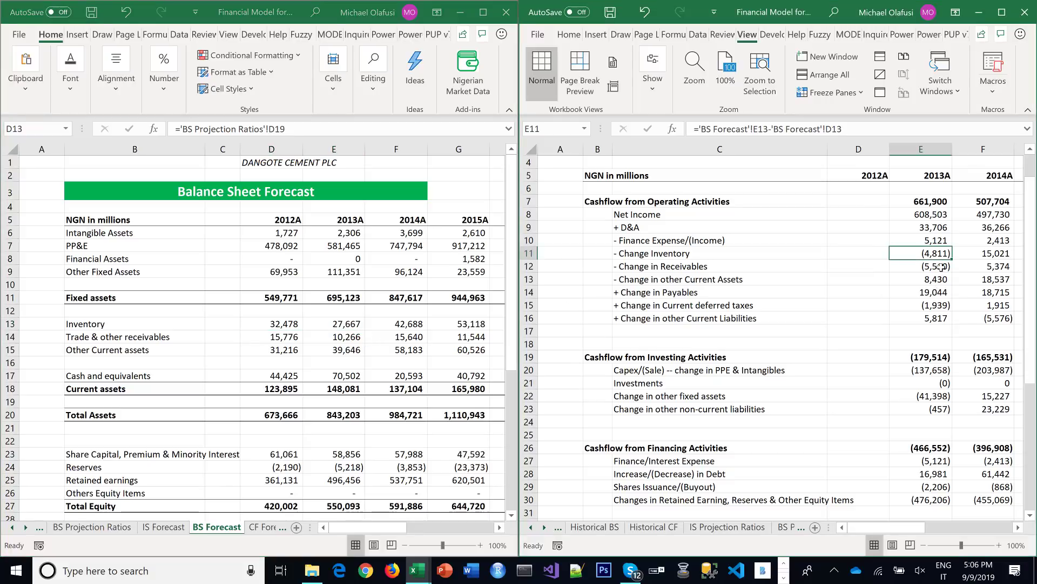
left_click(941, 267)
left_click(283, 371)
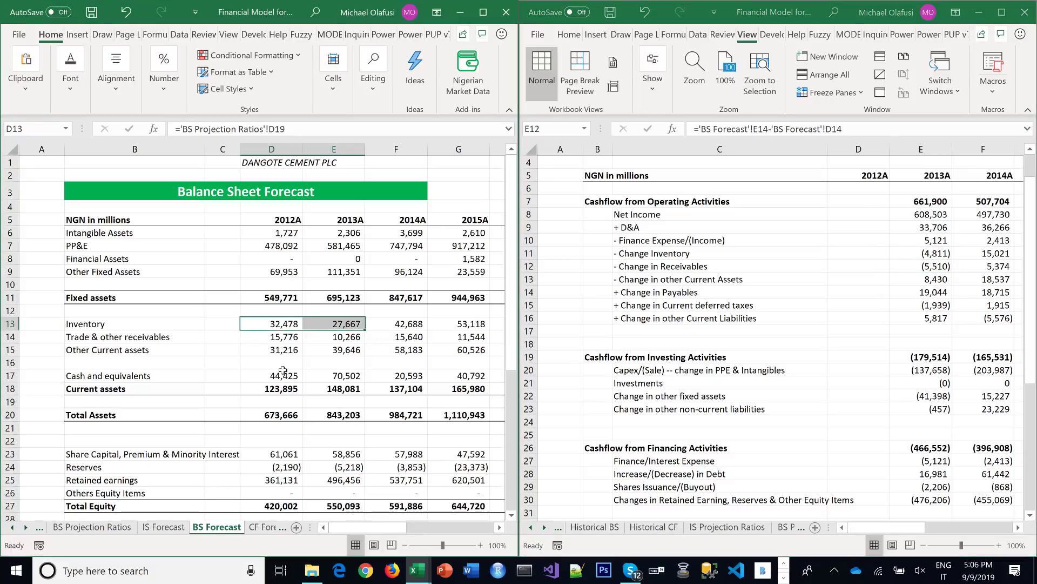
scroll(284, 371, "down", 2)
scroll(287, 371, "up", 2)
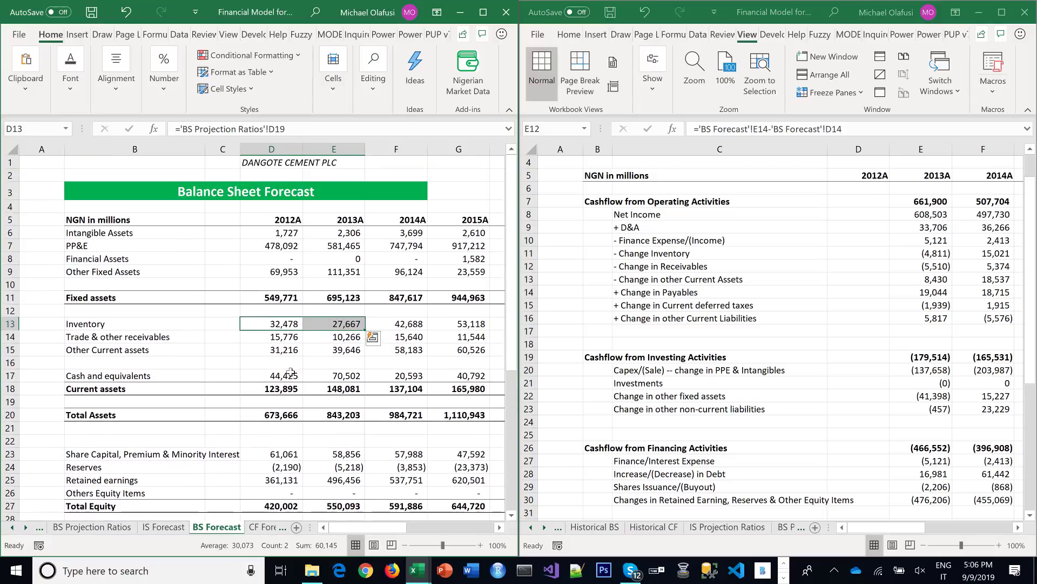
left_click_drag(323, 337, 286, 336)
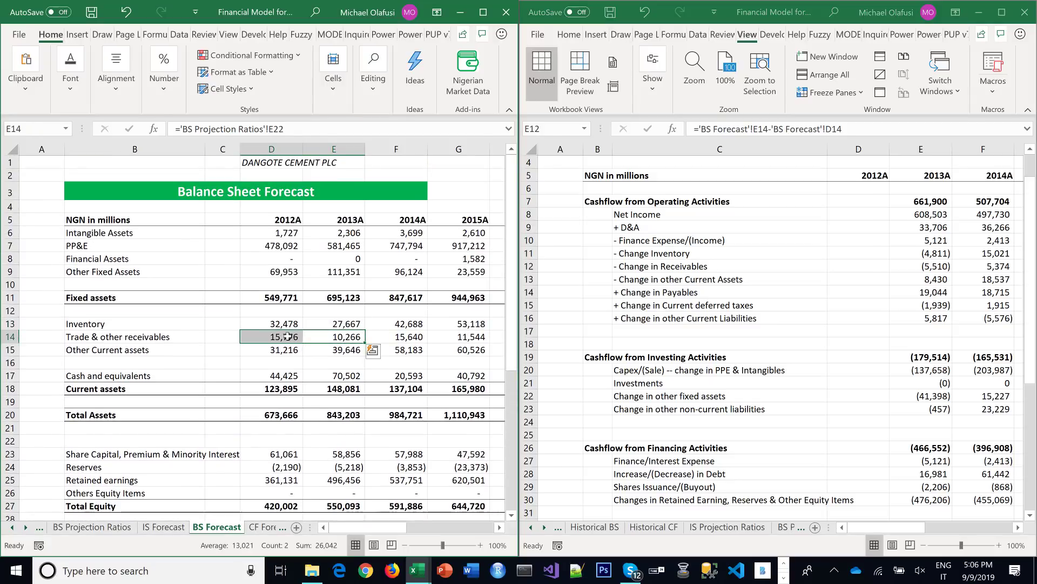
left_click(927, 278)
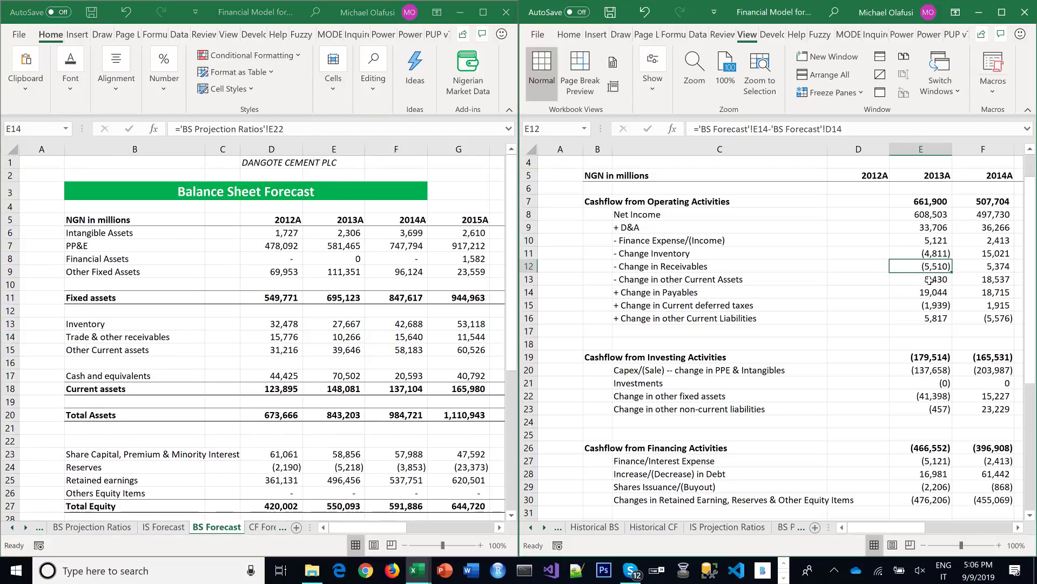
Check the 2013A Change in other Current Assets formula in E13 against the balance sheet's 2012A and 2013A Other Current assets
left_click(928, 279)
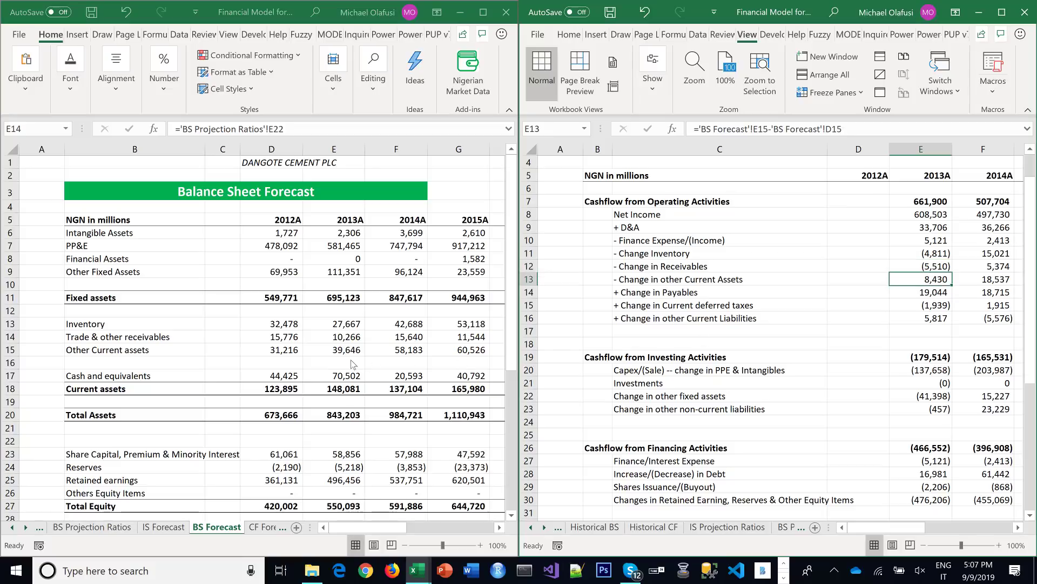
left_click(330, 367)
left_click_drag(335, 349, 283, 355)
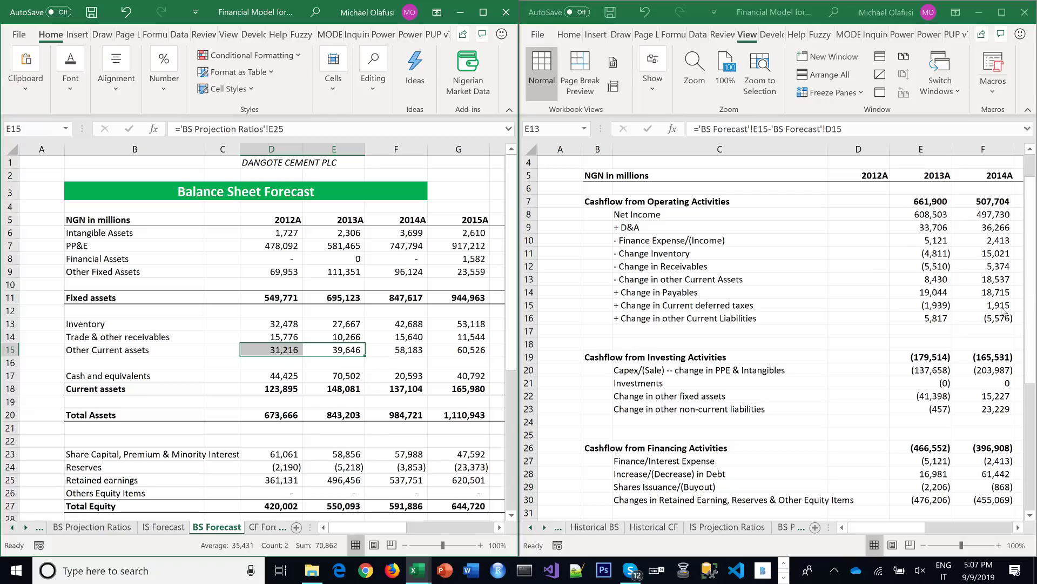
Check the 2013A Change in Payables formula in E14 against the balance sheet's 2012A and 2013A trade payables
left_click(922, 319)
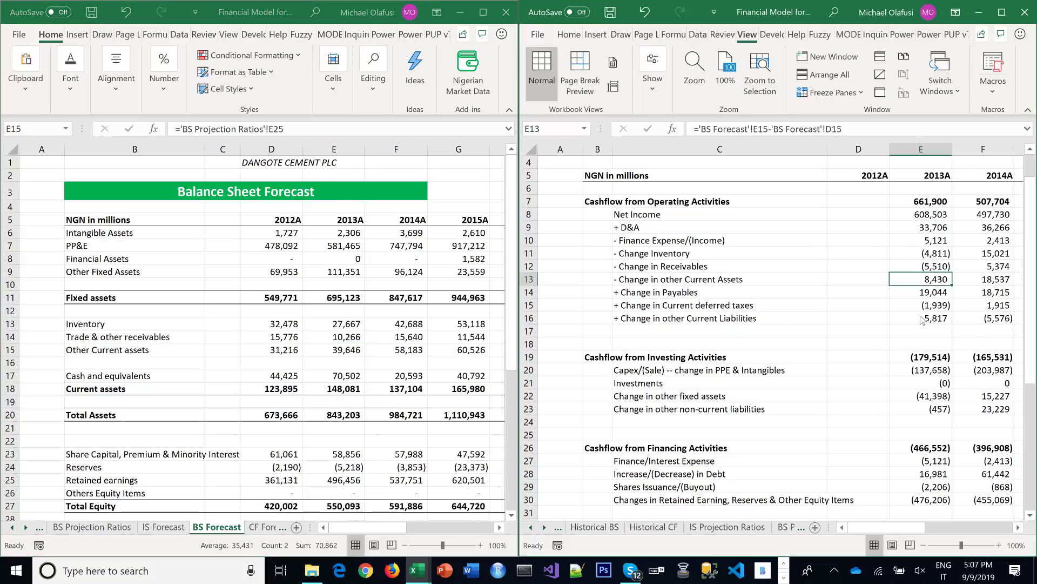
left_click(925, 295)
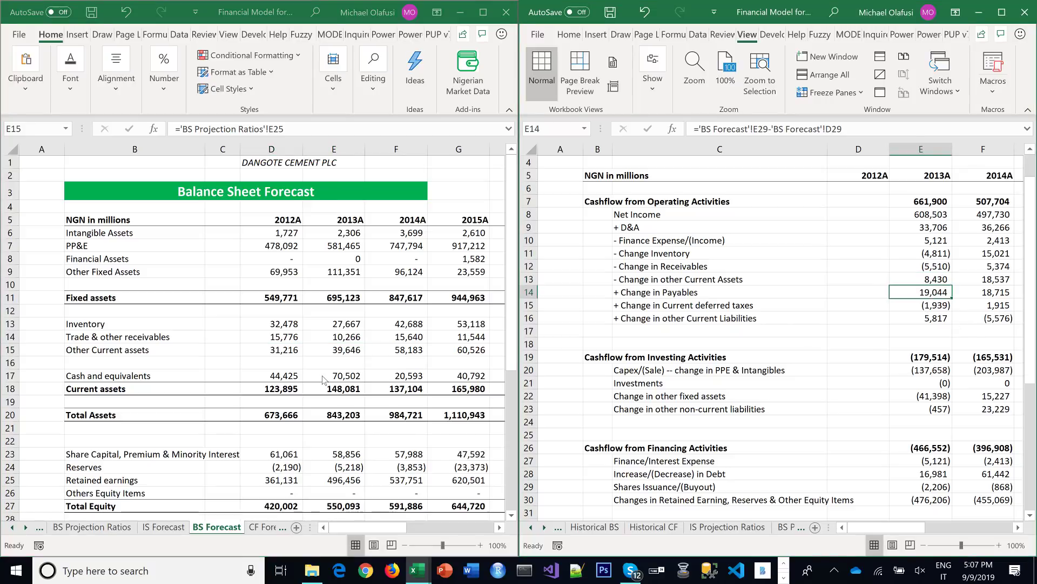
scroll(321, 377, "down", 1)
scroll(321, 376, "down", 2)
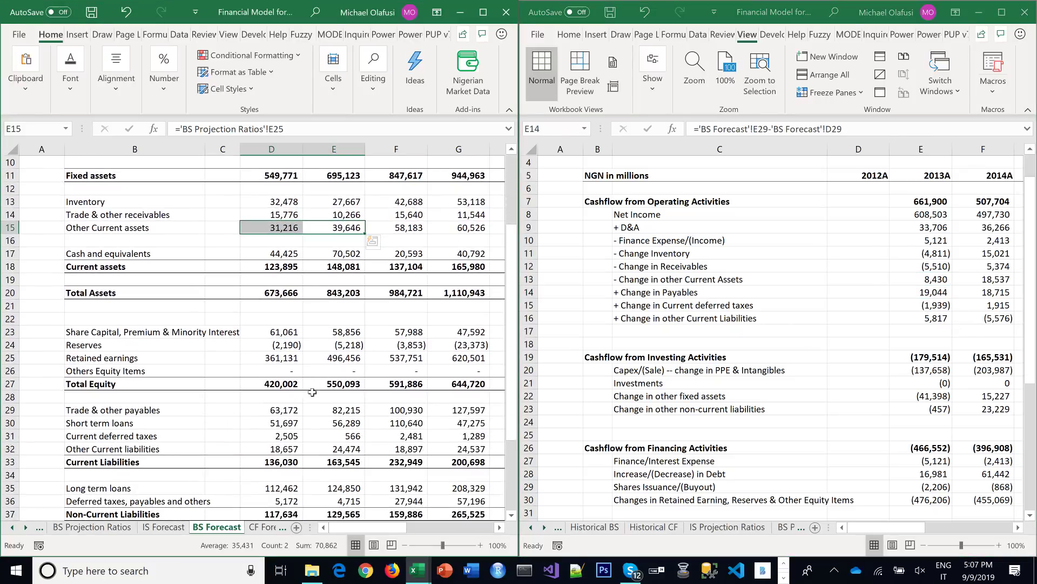
left_click_drag(322, 409, 266, 415)
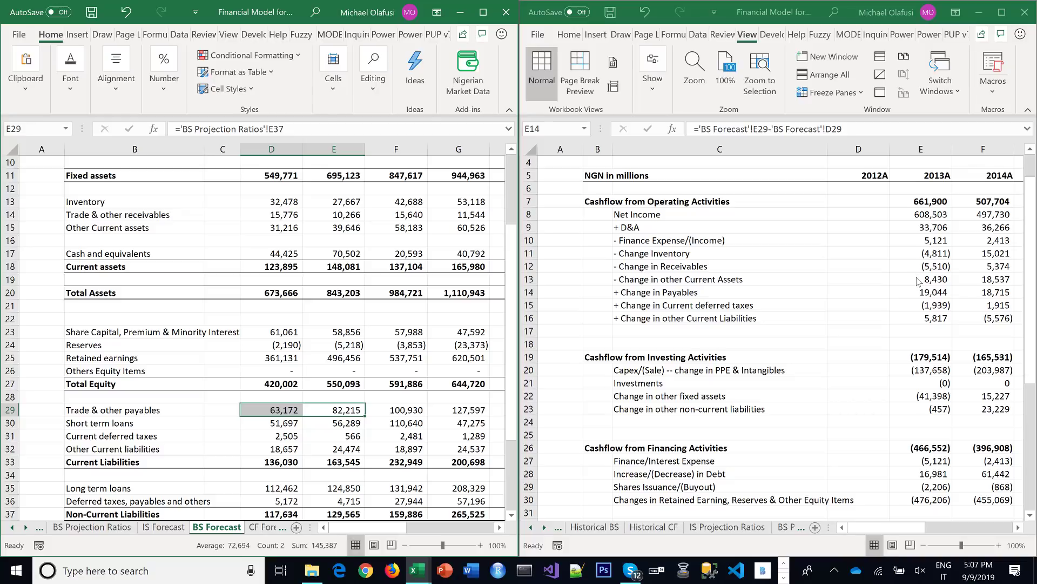
Check the 2013A Change in Current deferred taxes formula in E15 against the balance sheet's 2012A and 2013A deferred taxes
left_click(922, 296)
left_click(923, 306)
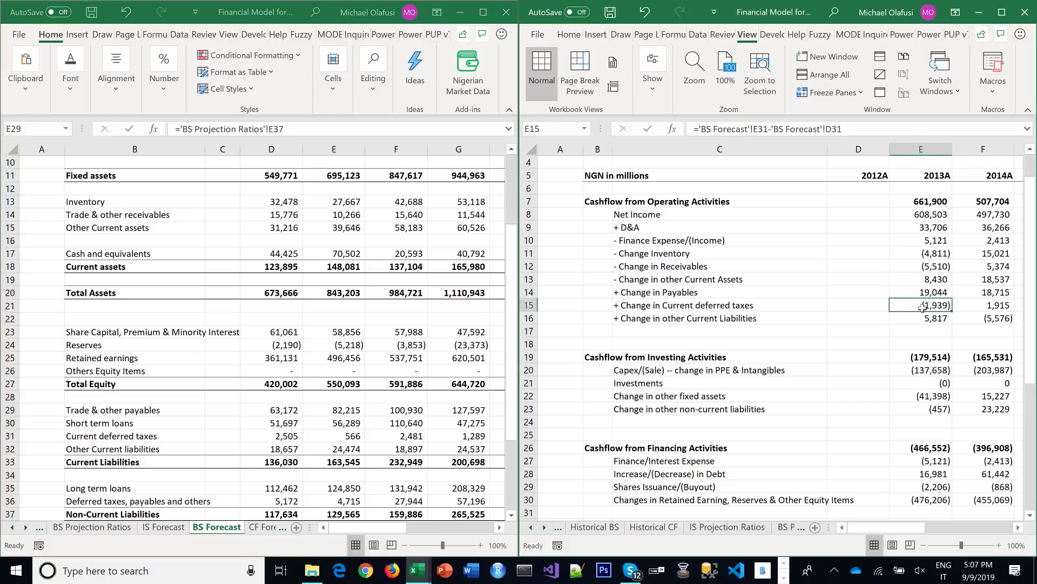
left_click(286, 427)
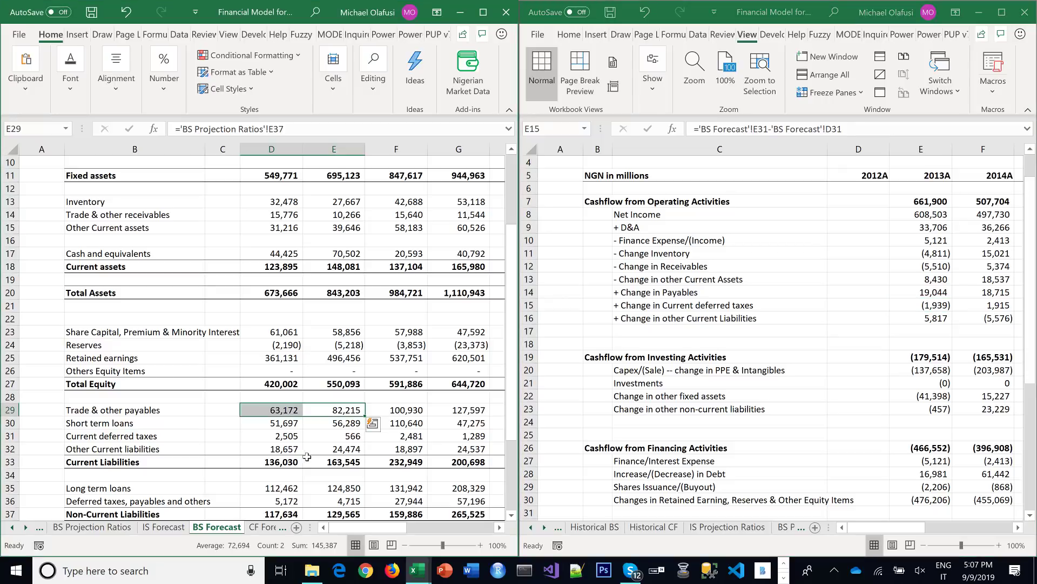
left_click_drag(329, 437, 273, 435)
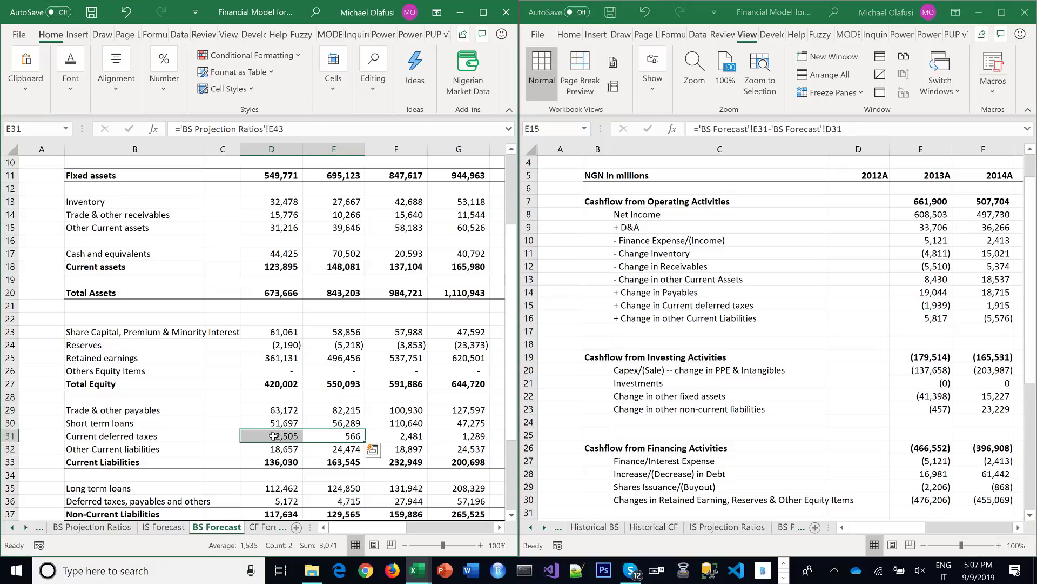
left_click(937, 305)
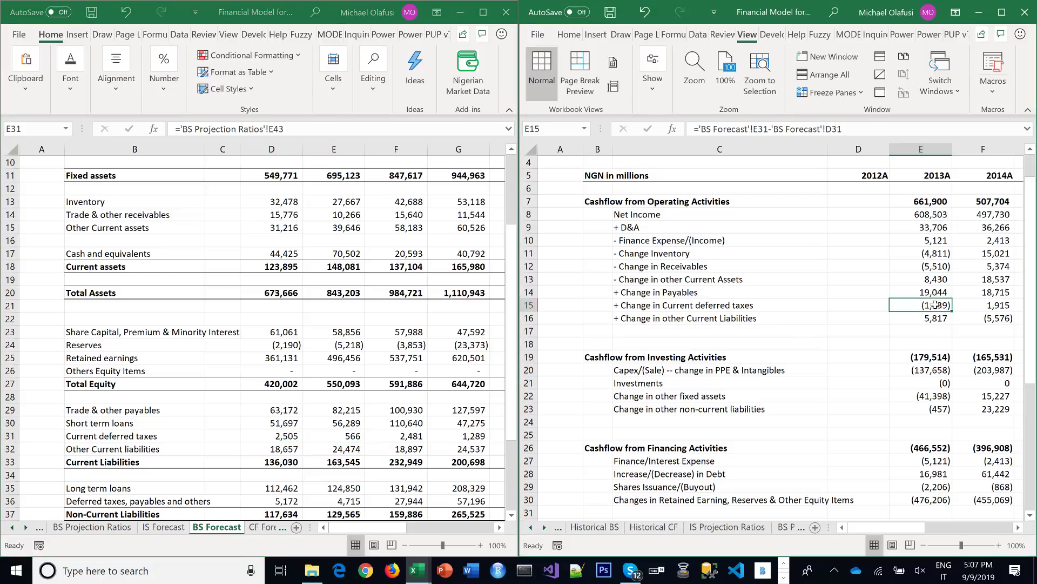
Check the 2013A Change in other Current Liabilities formula in E16 against the balance sheet's 2012A and 2013A Other Current liabilities
left_click(327, 429)
left_click(341, 451)
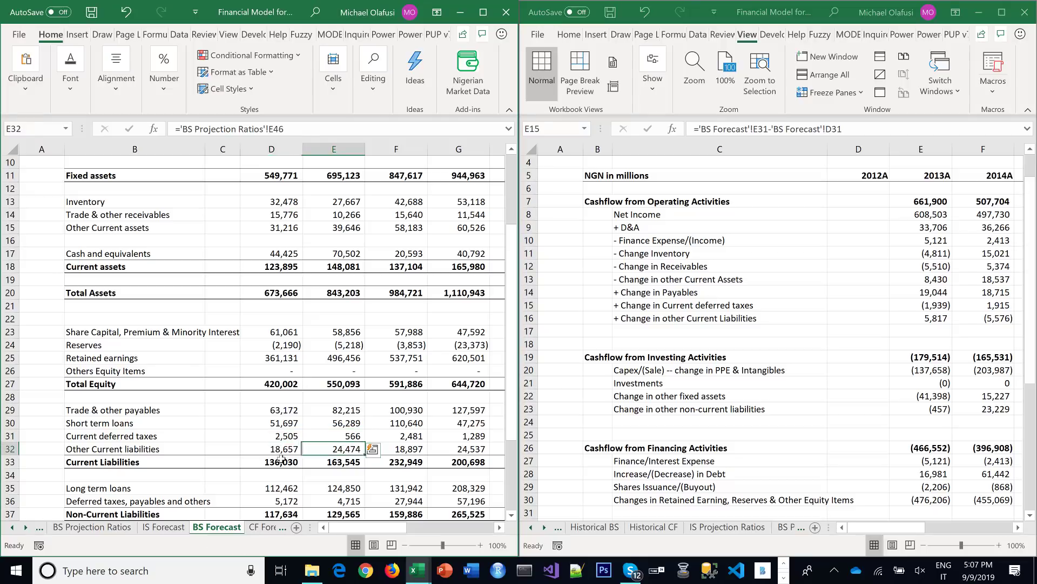
left_click_drag(281, 459, 260, 446)
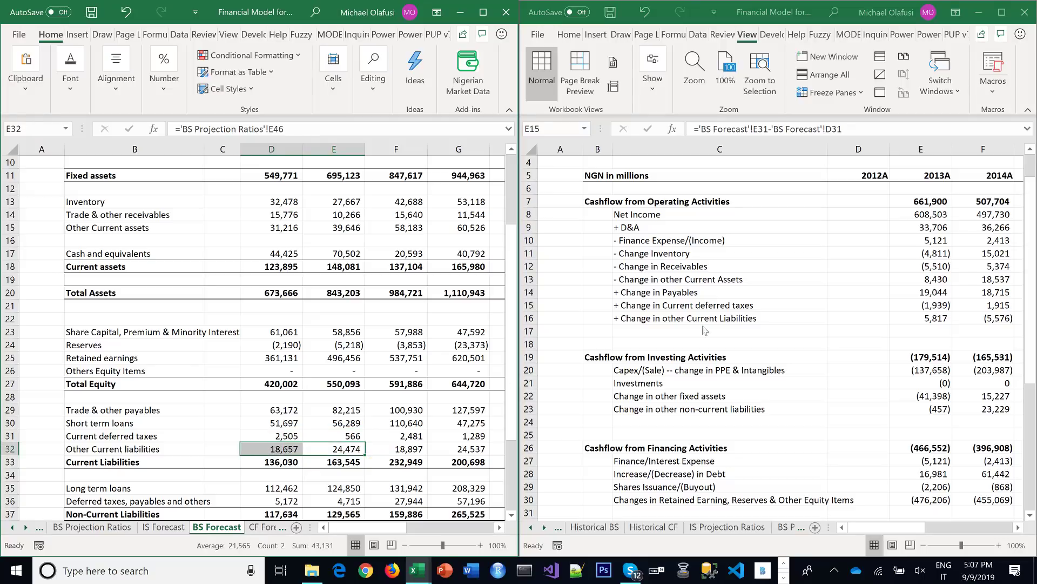
left_click(938, 304)
left_click(936, 317)
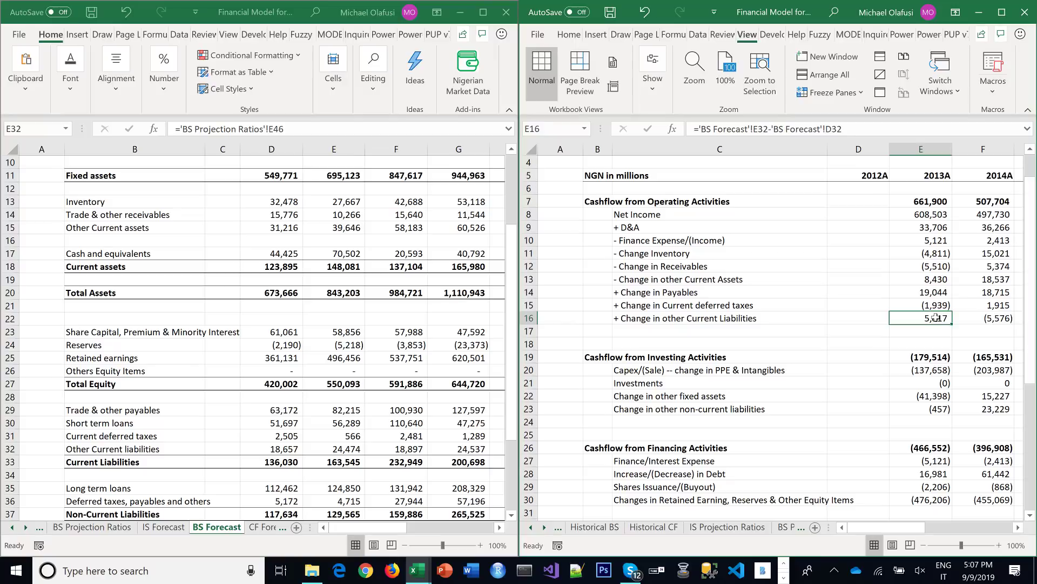
Review the plus and minus signs of the operating cash flow labels and compare the Finance Expense/(Income) label with its 2013A formula
left_click_drag(641, 296, 640, 320)
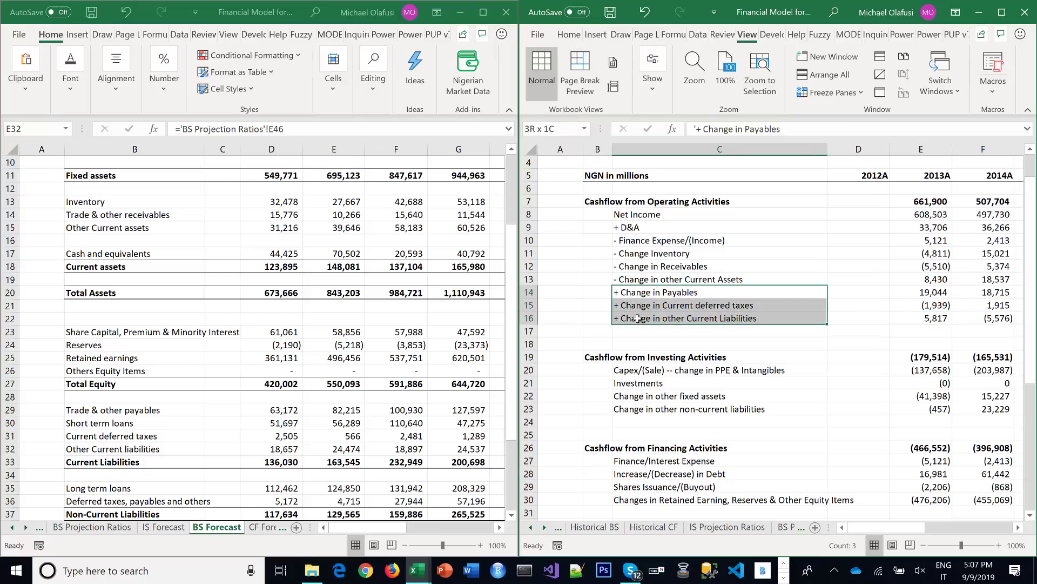
left_click_drag(639, 244, 800, 281)
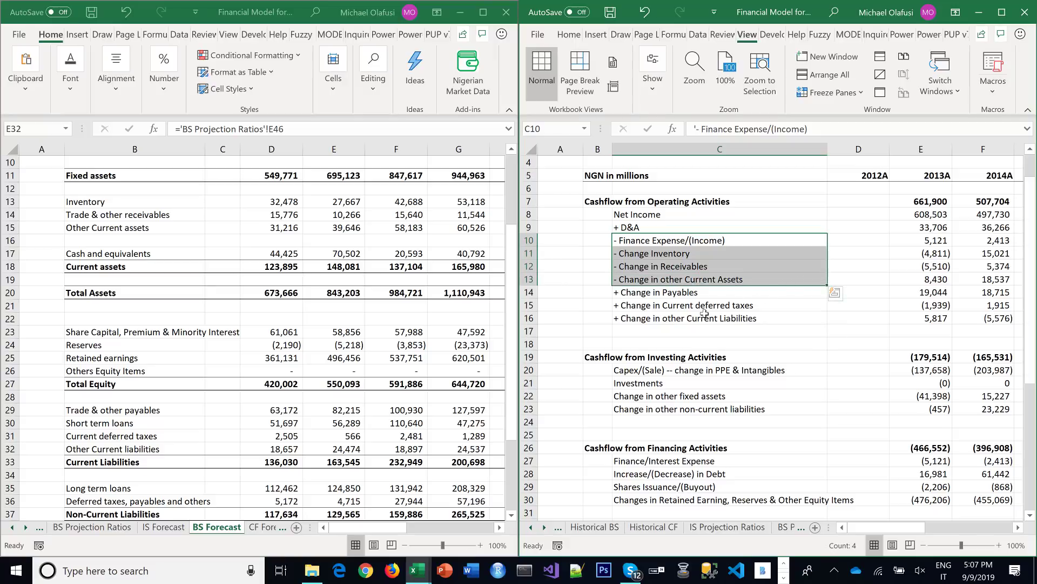
left_click(925, 238)
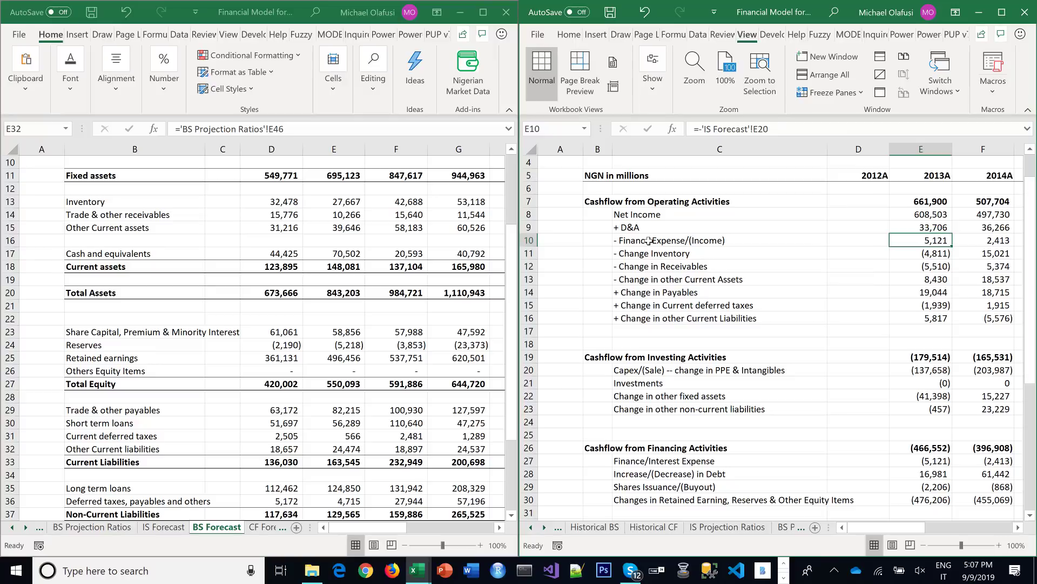
scroll(822, 263, "down", 4)
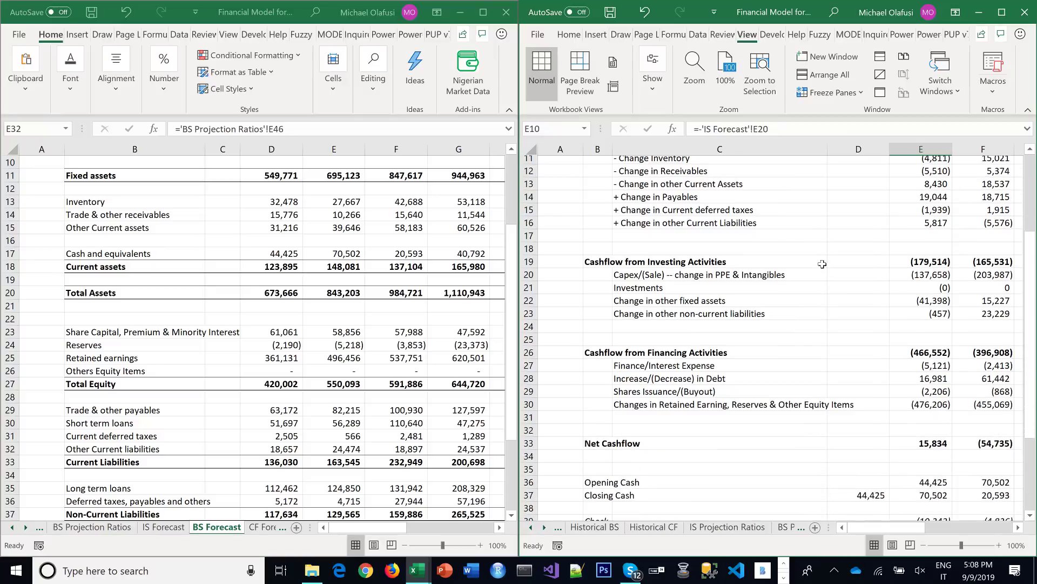
scroll(893, 360, "up", 5)
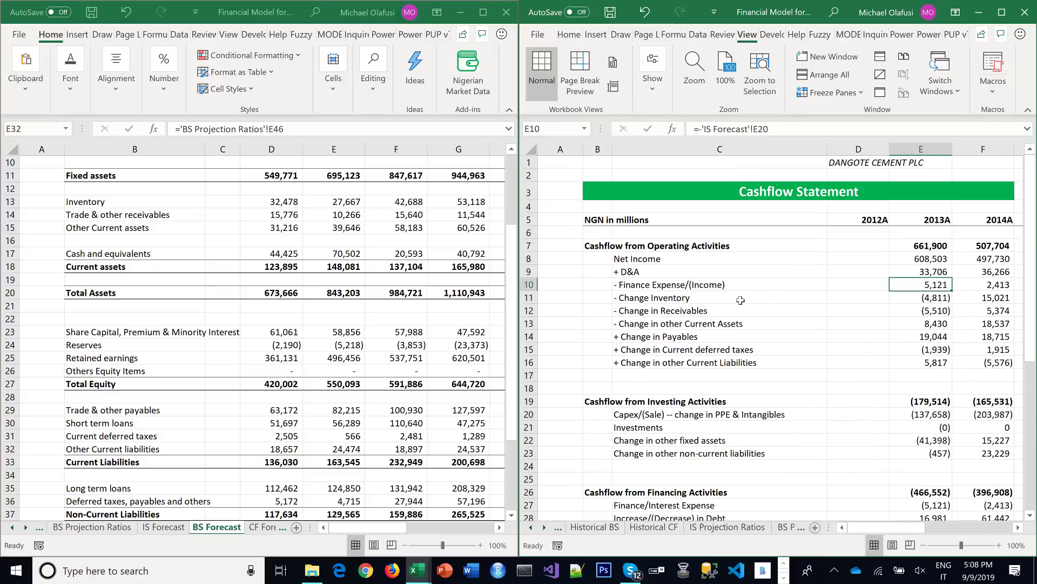
left_click(624, 287)
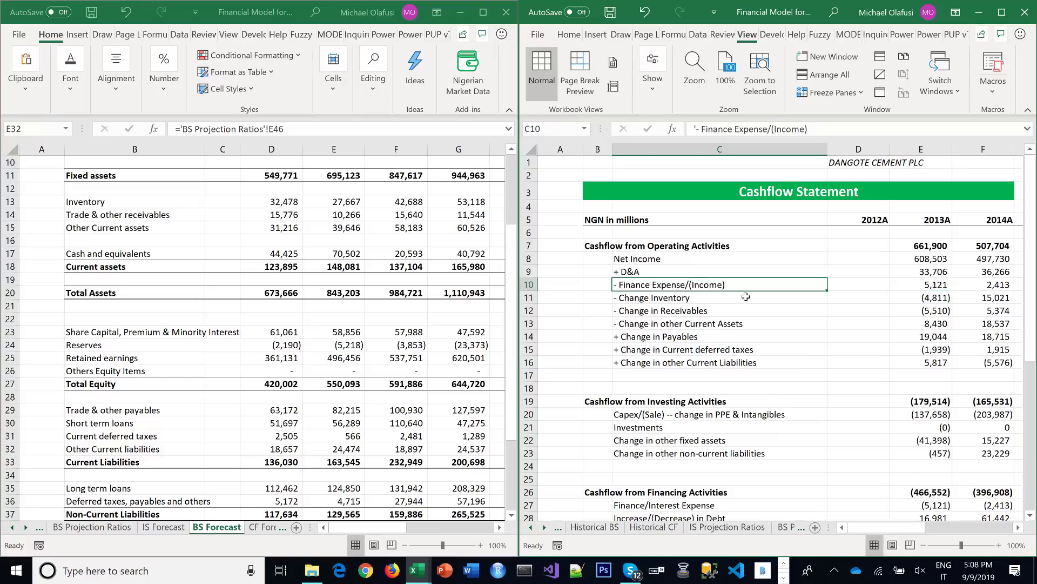
left_click(923, 287)
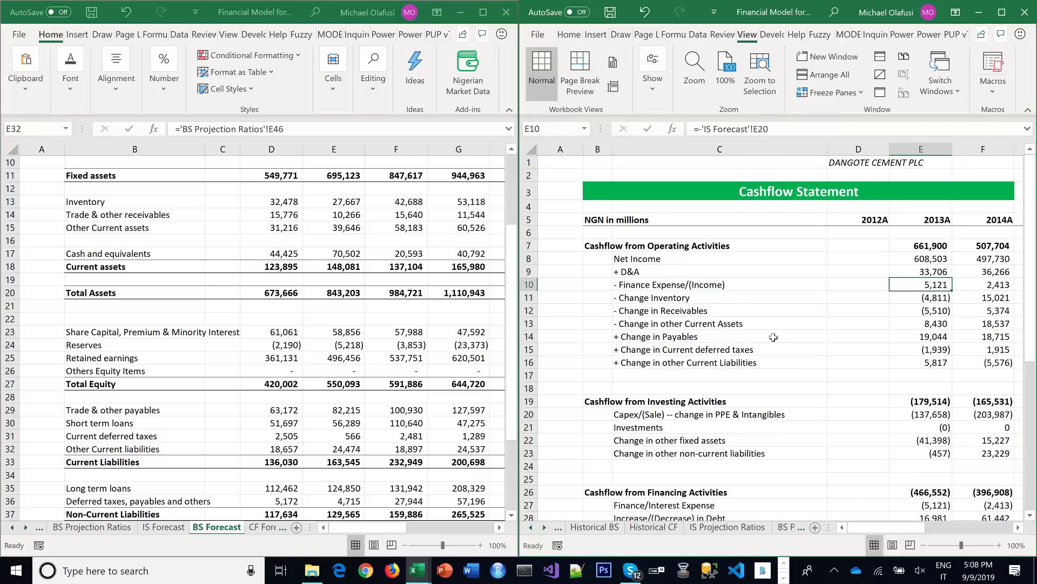
Change the label in C10 of the cash flow statement to "+ Finance Expense/(Income)"
left_click(624, 289)
left_click(700, 129)
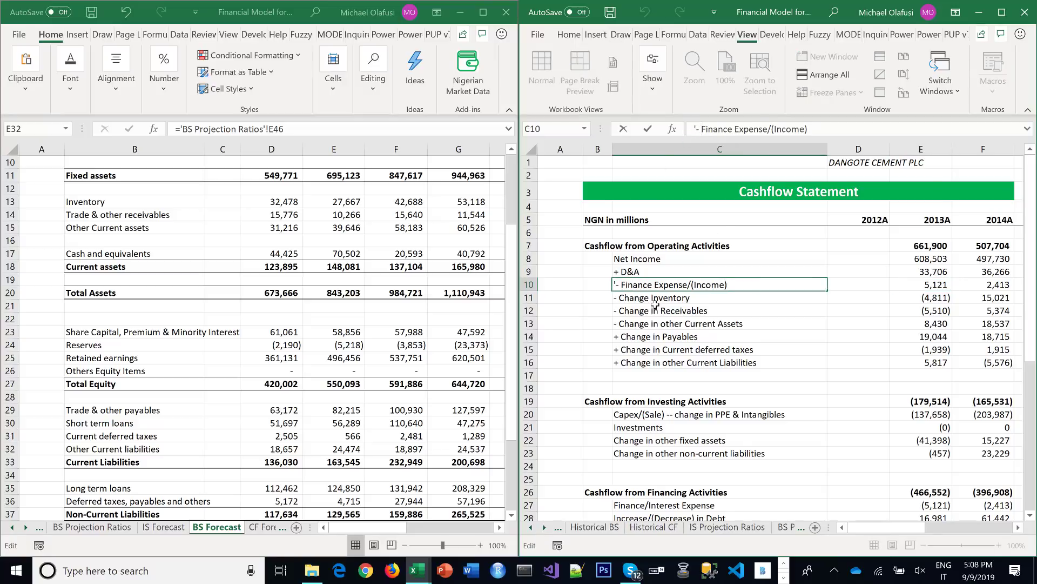
key("BackSpace")
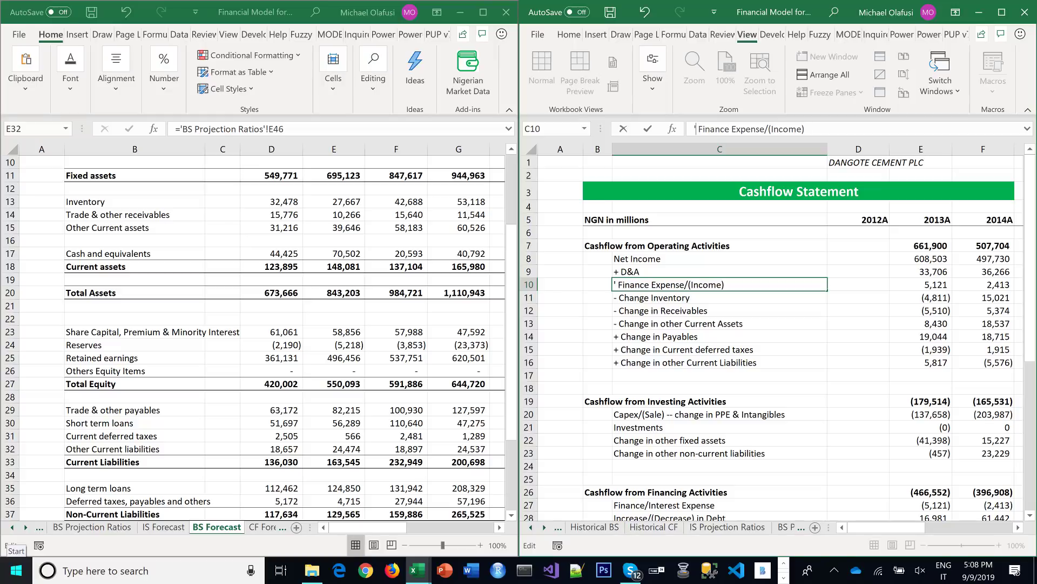
type("+")
key("Return")
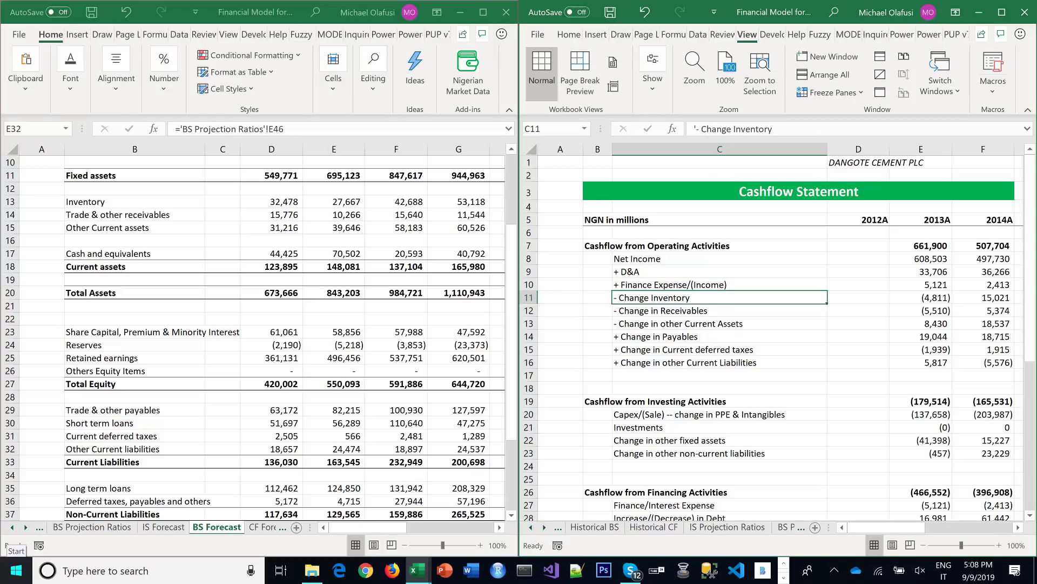
Change the 2013A Cashflow from Operating Activities formula in E7 to =SUM(E8:E10,E14:E16)-SUM(E11:E13)
left_click(919, 272)
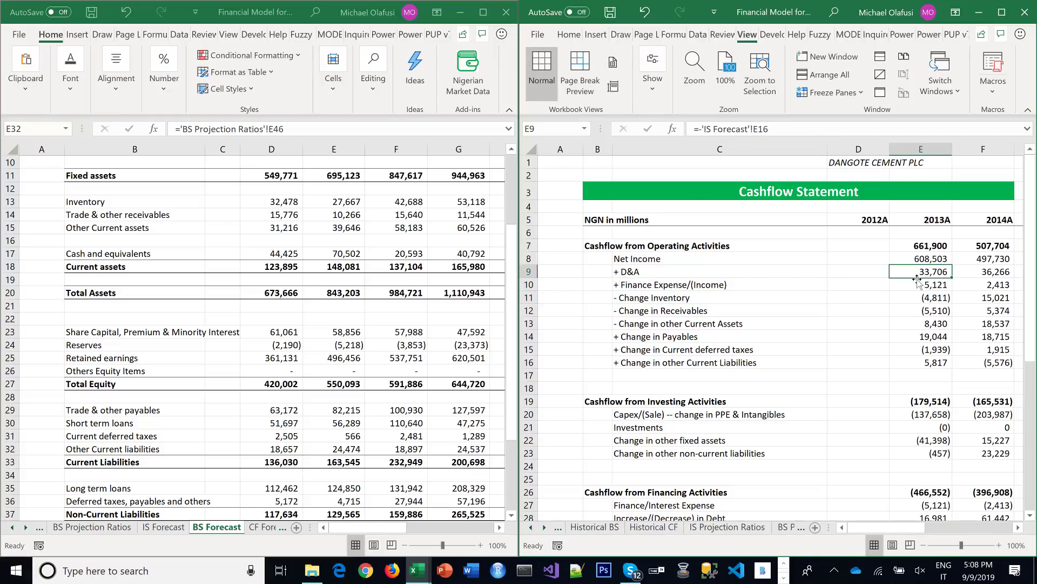
left_click(915, 285)
double_click(923, 246)
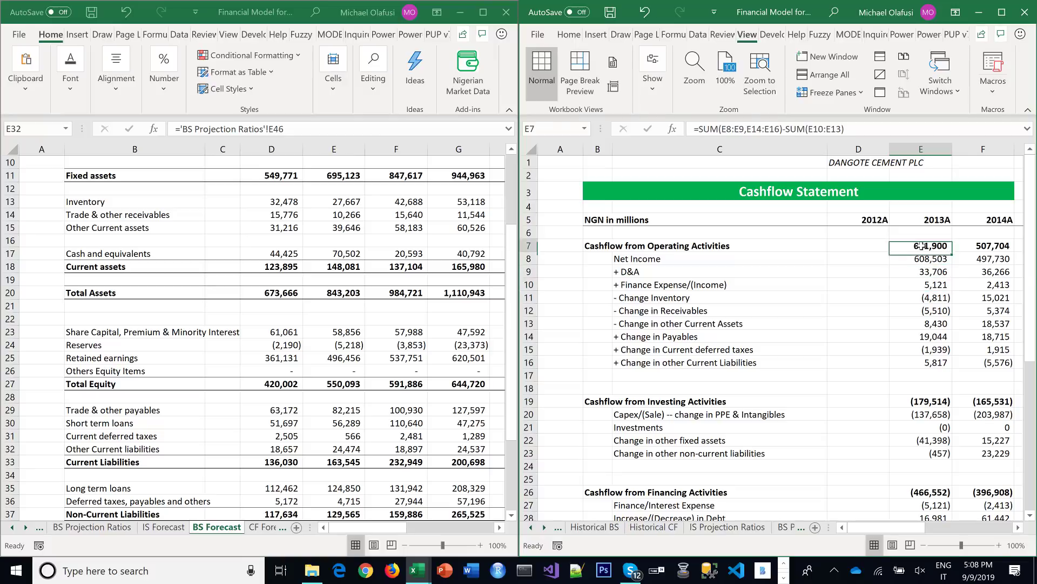
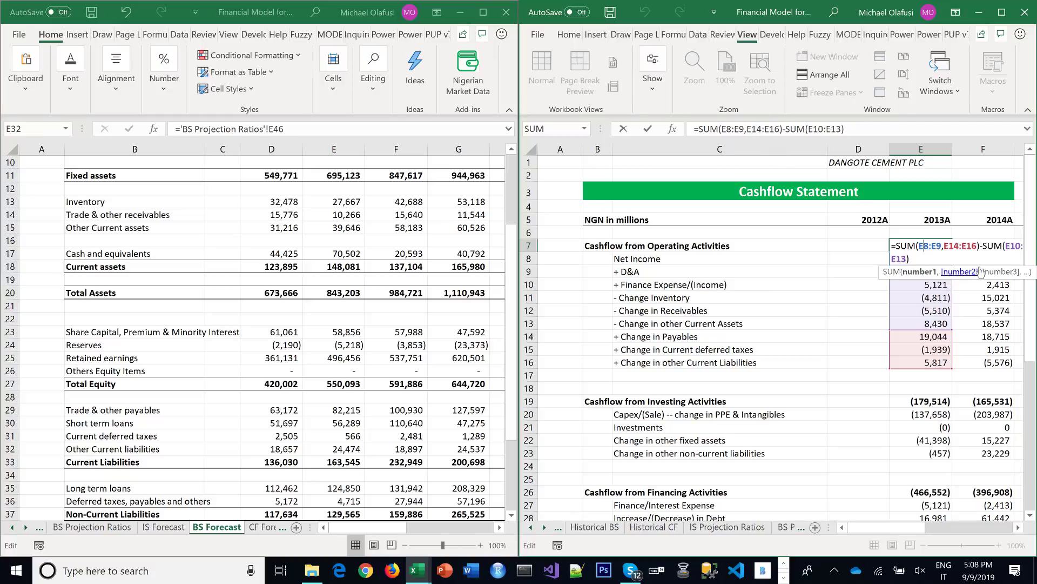
left_click_drag(980, 267, 981, 380)
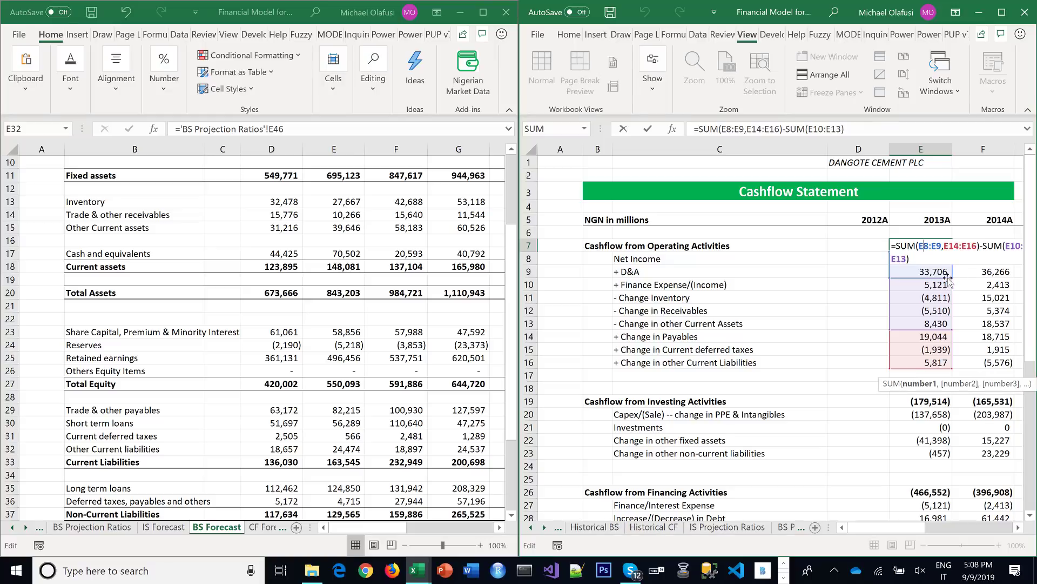
left_click_drag(952, 277, 953, 290)
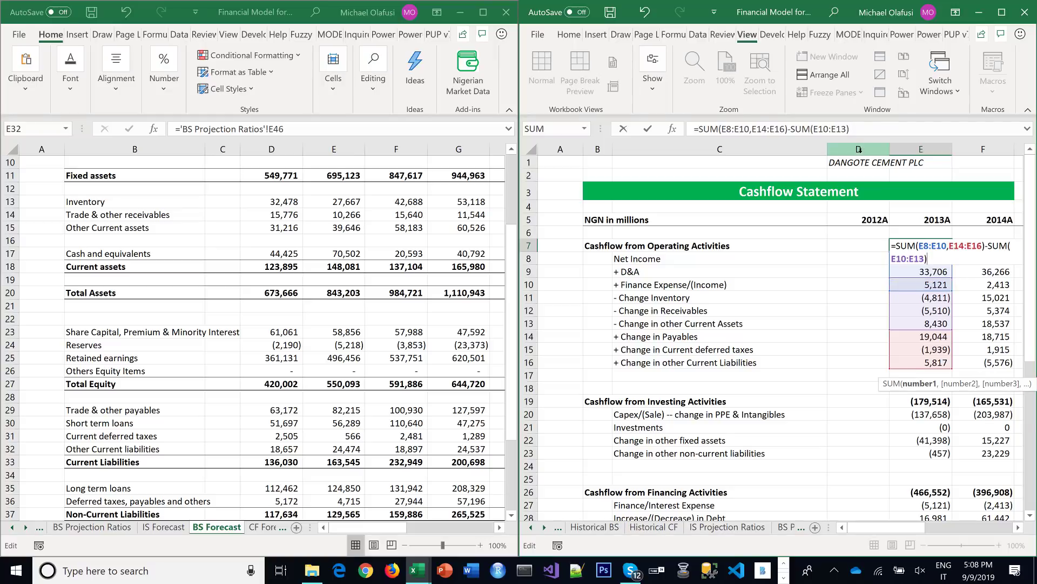
left_click(823, 130)
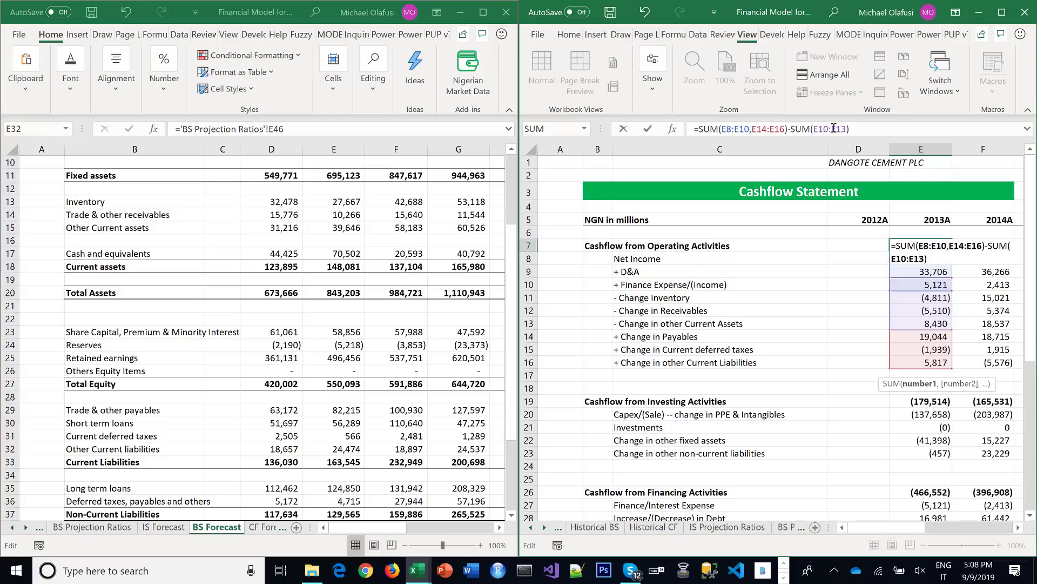
key("BackSpace")
type("1")
key("Return")
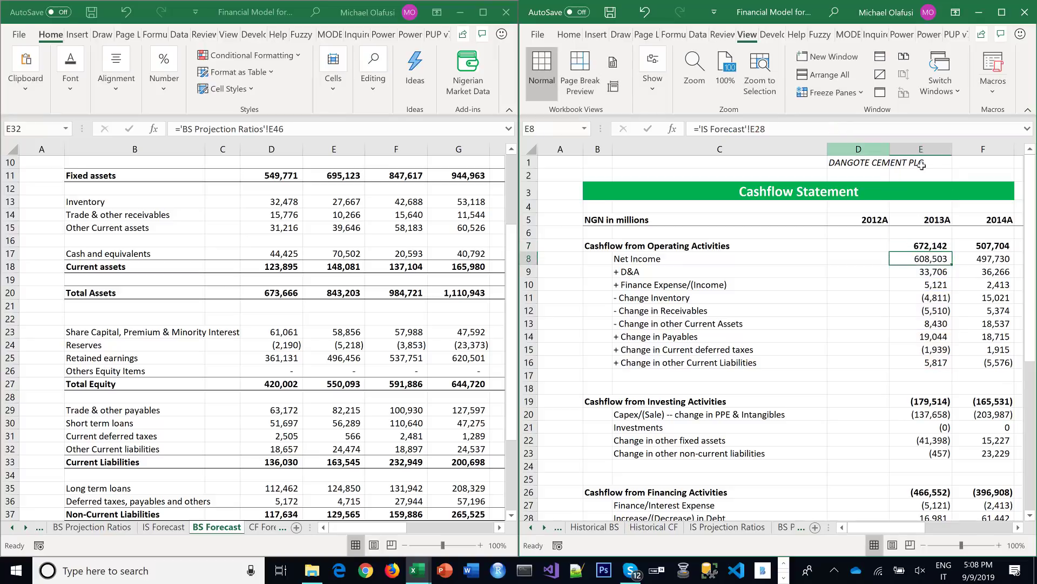
Copy the E7 operating cash flow formula across row 7 through 2023F in column O
left_click(916, 244)
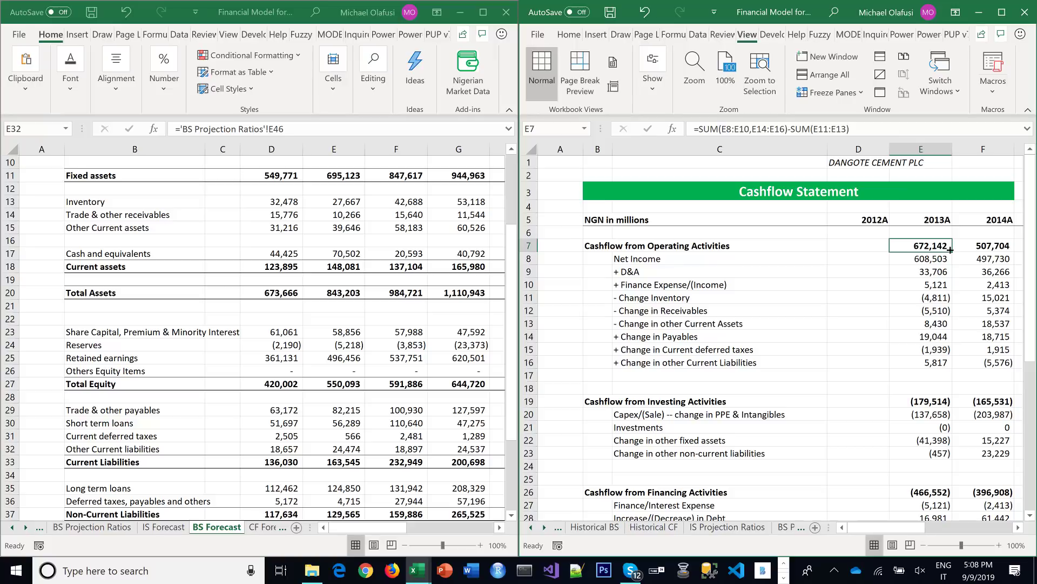
mouse_move(950, 249)
left_mouse_down()
mouse_move(1015, 245)
mouse_move(955, 245)
left_mouse_up()
left_click(955, 244)
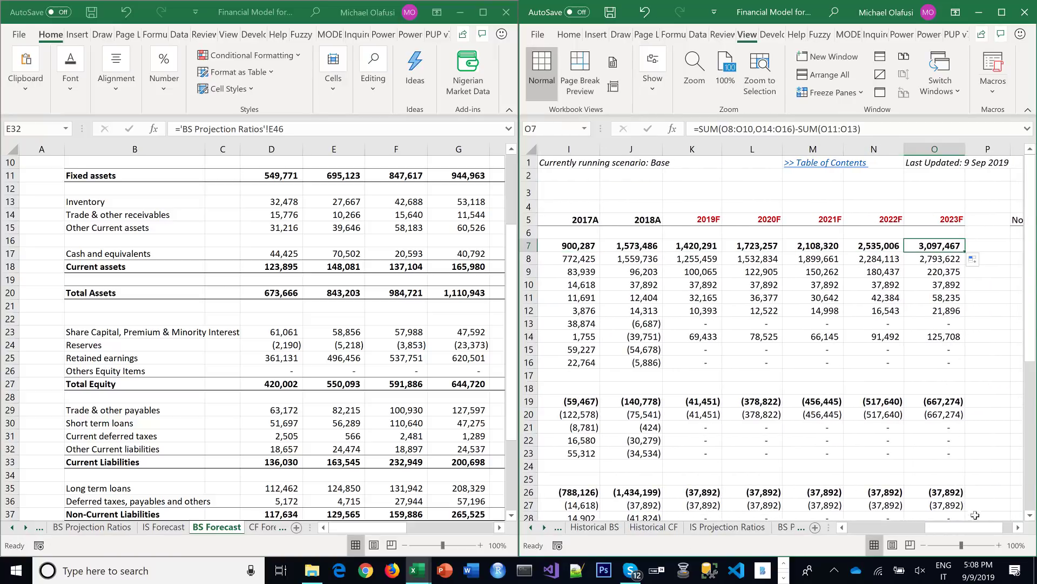
Inspect the Net Cashflow, Opening and Closing Cash, and Check rows across the historical and forecast years
left_click_drag(884, 519, 811, 521)
scroll(721, 392, "down", 5)
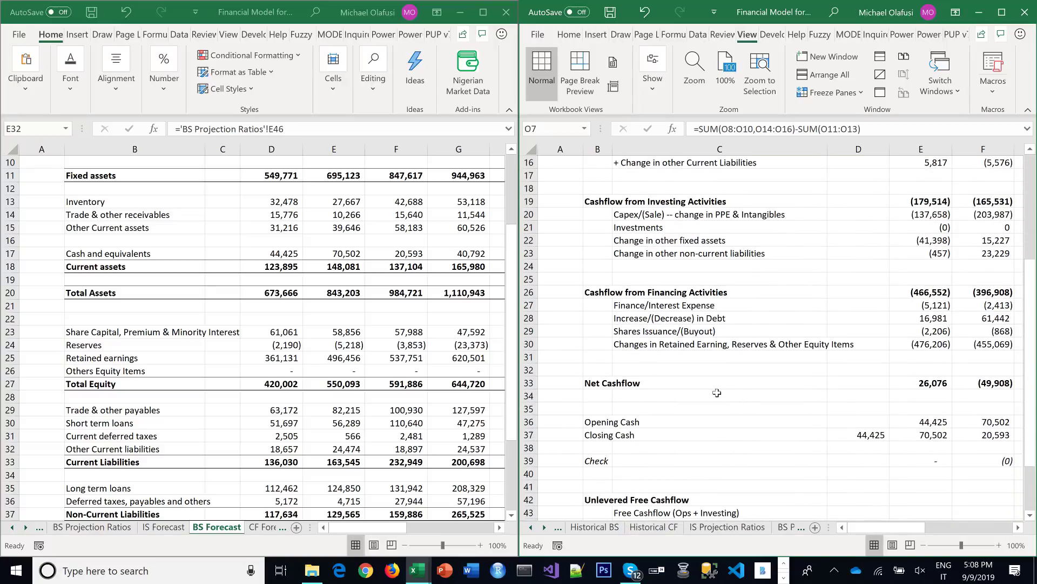
left_click(1019, 528)
left_click(1018, 528)
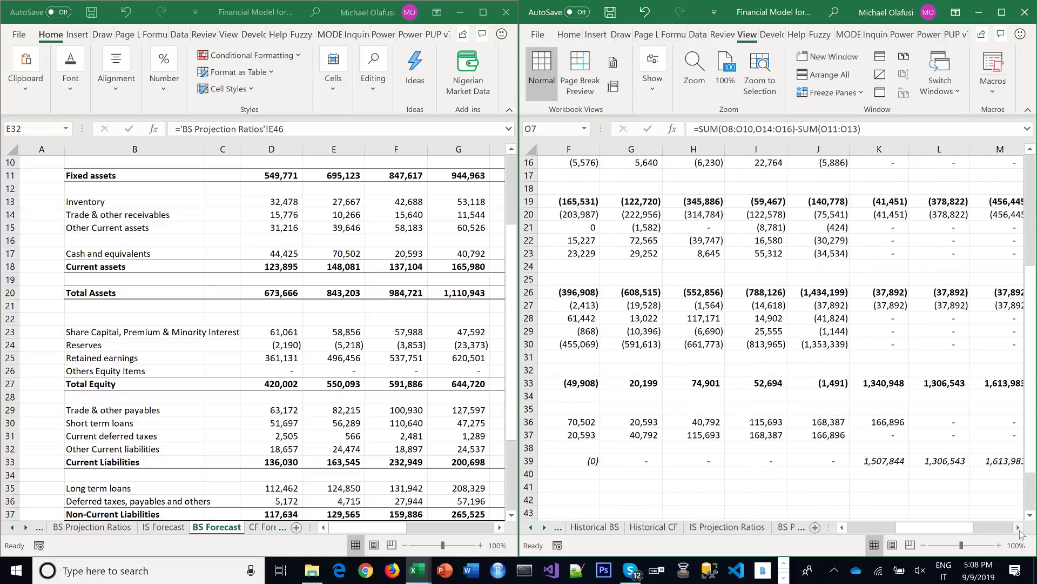
left_click(376, 239)
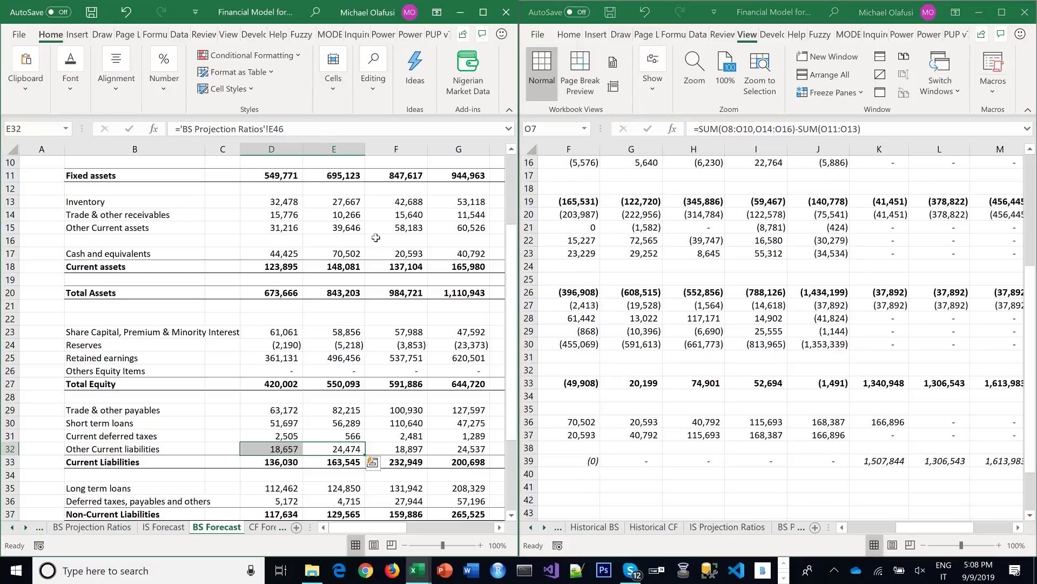
Close the extra window of the financial model, maximize the one showing the cash flow forecast, and save the workbook
left_click(506, 12)
left_click(712, 331)
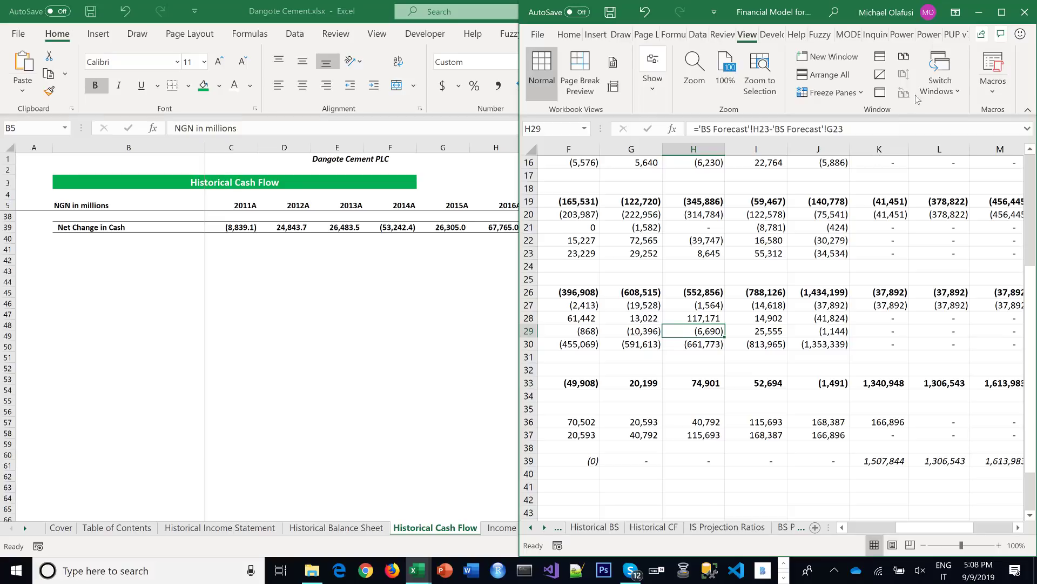
left_click(1001, 12)
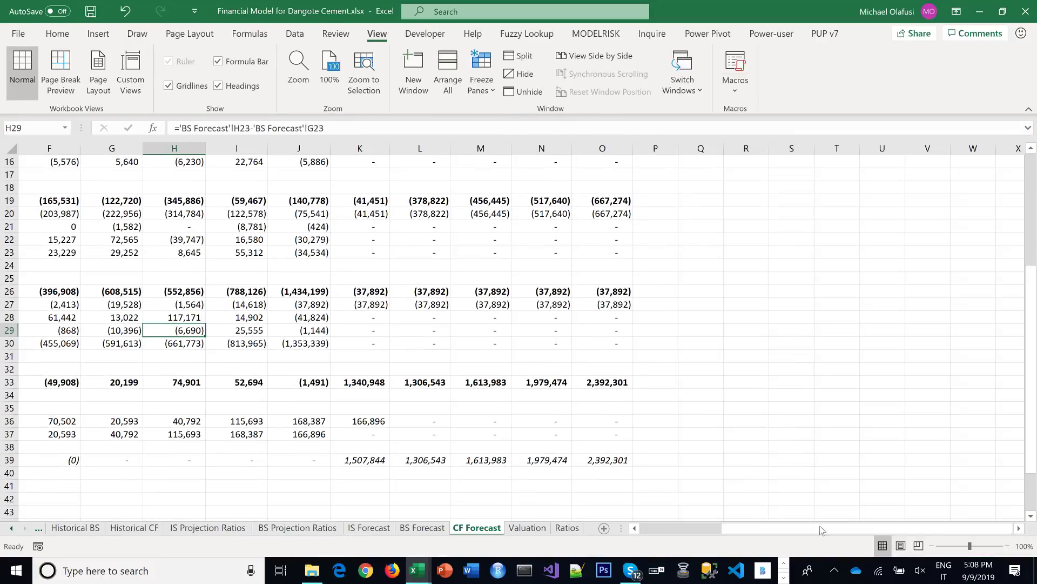
left_click_drag(822, 529, 721, 529)
scroll(349, 344, "up", 5)
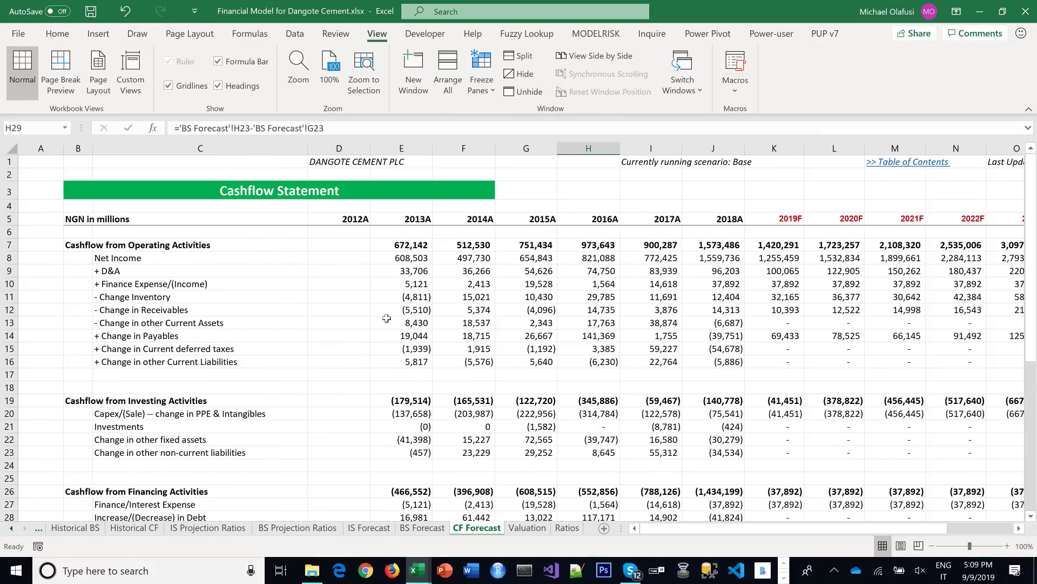
left_click(419, 298)
key("ctrl+s")
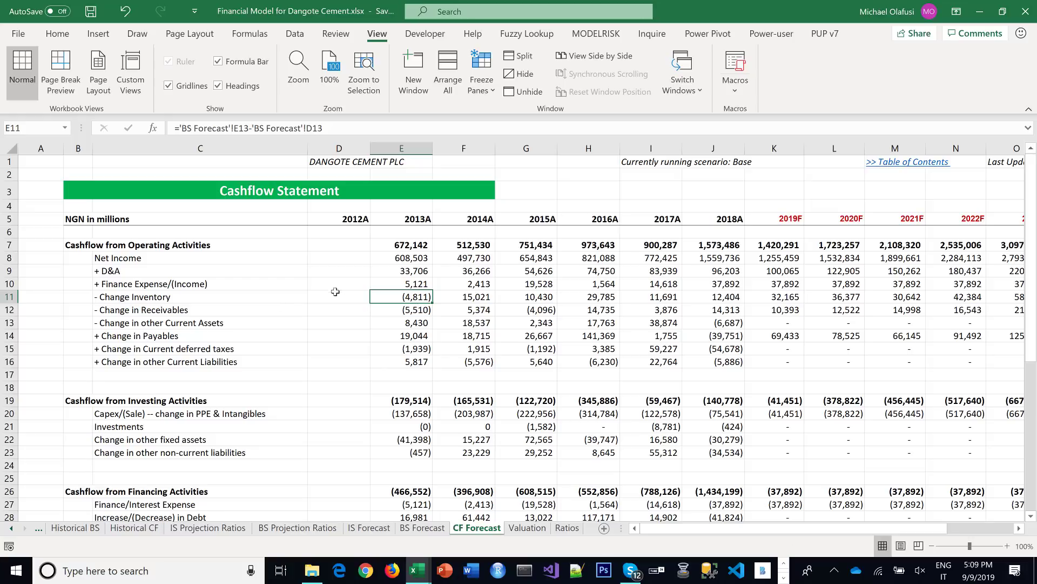
Examine the Net Cashflow, Opening Cash and Check rows, comparing the historical years with the 2019F to 2023F forecast
left_click(409, 285)
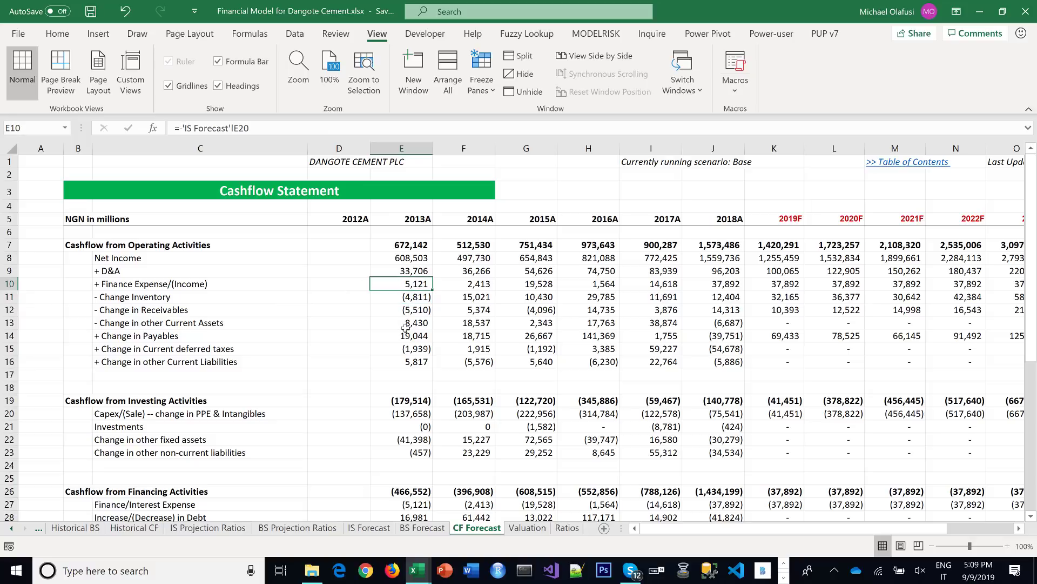
scroll(398, 336, "down", 6)
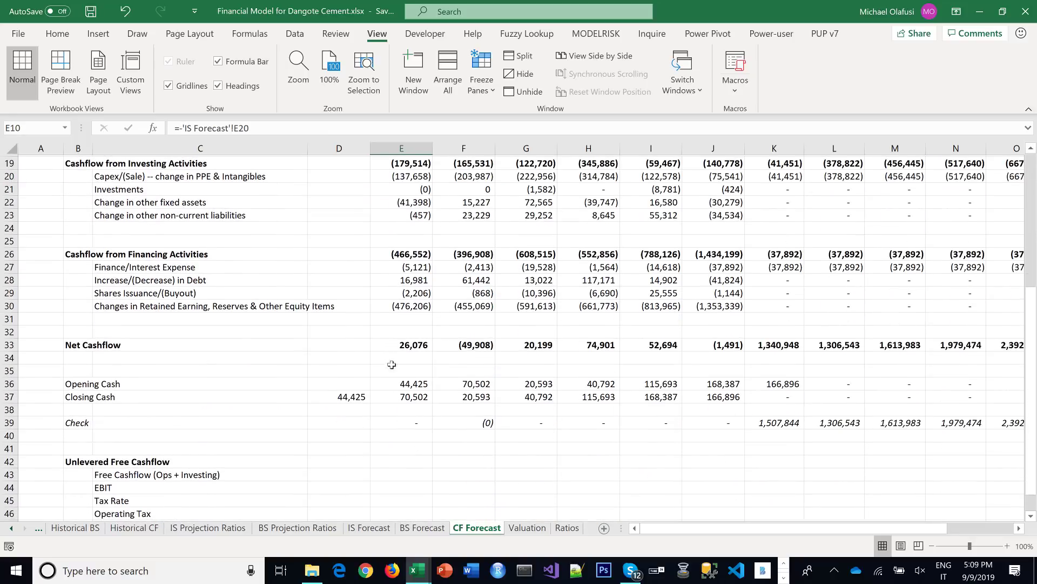
left_click(577, 380)
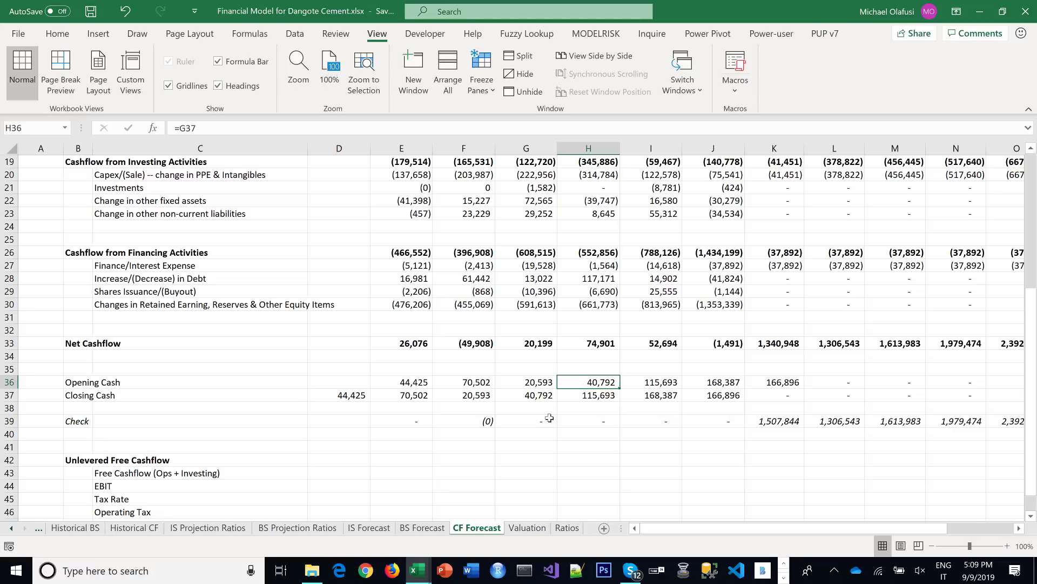
left_click_drag(379, 420, 766, 424)
left_click(826, 421)
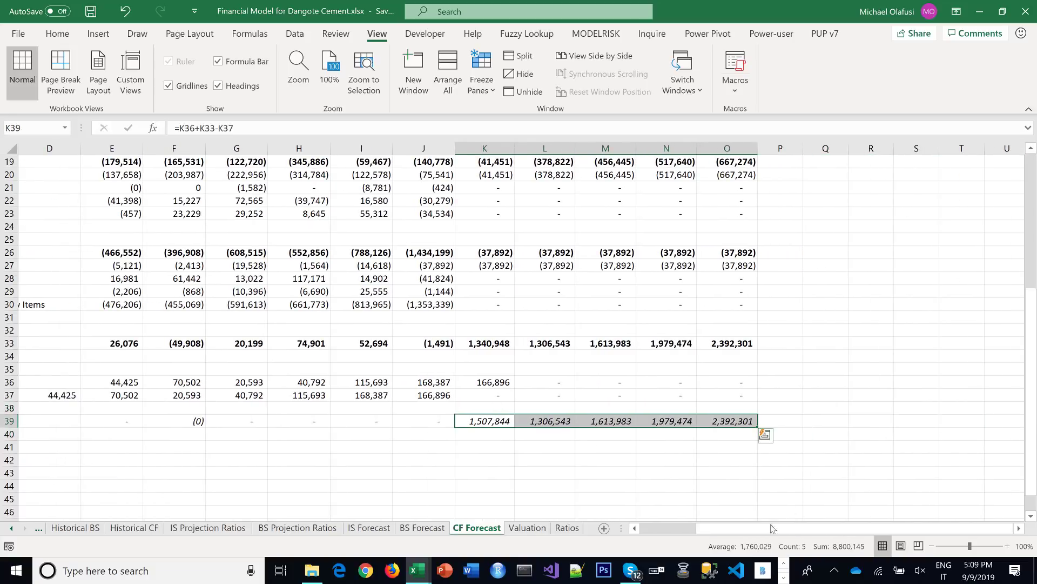
left_click_drag(735, 534, 655, 544)
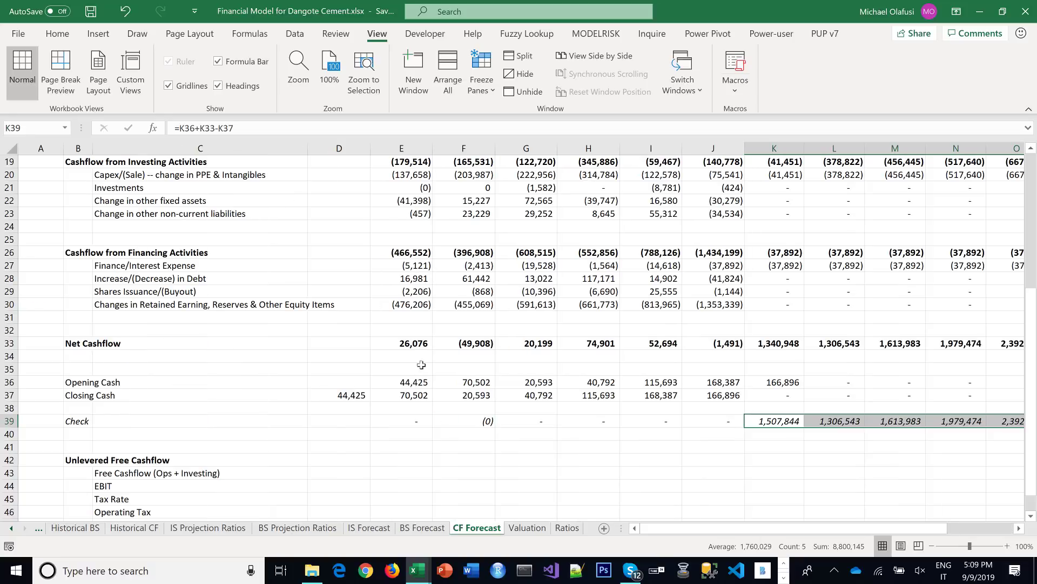
left_click(768, 346)
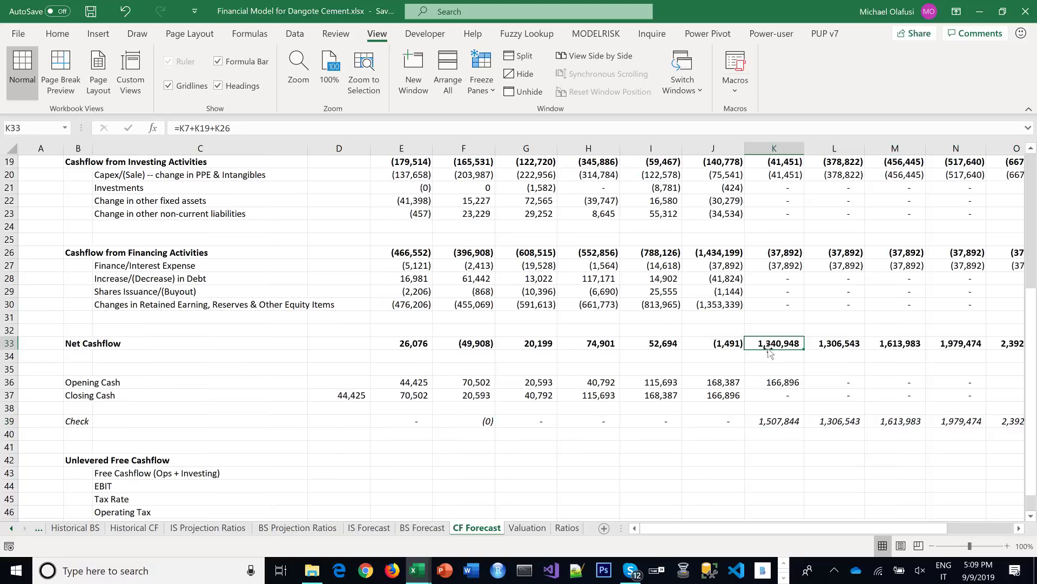
left_click(559, 358)
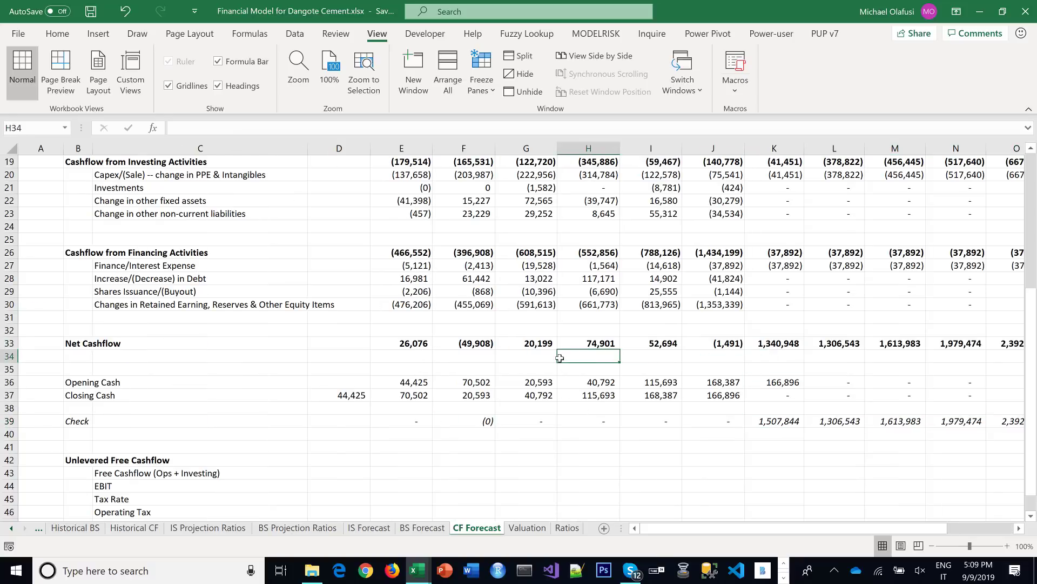
left_click(576, 387)
On the BS Forecast sheet, set 2019F Cash and equivalents in K17 to =J17+'CF Forecast'!K33
key("ctrl+Page_Up")
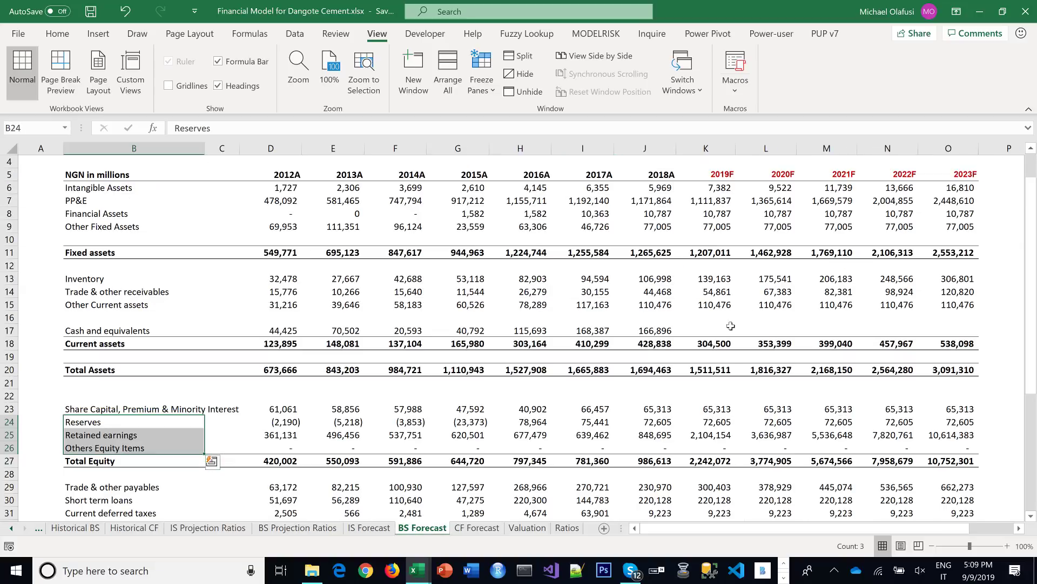
left_click(712, 331)
type("=")
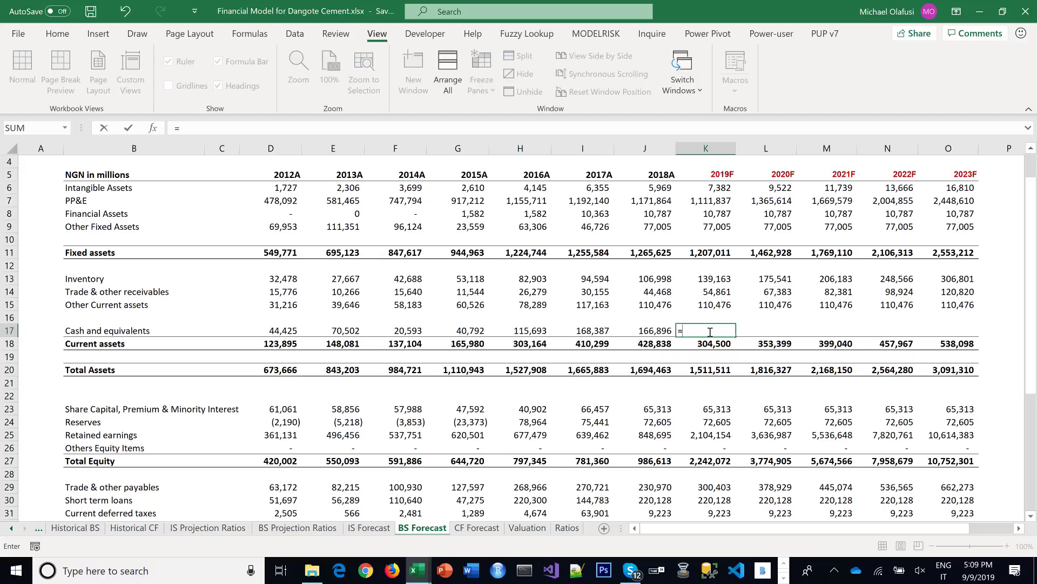
left_click(662, 331)
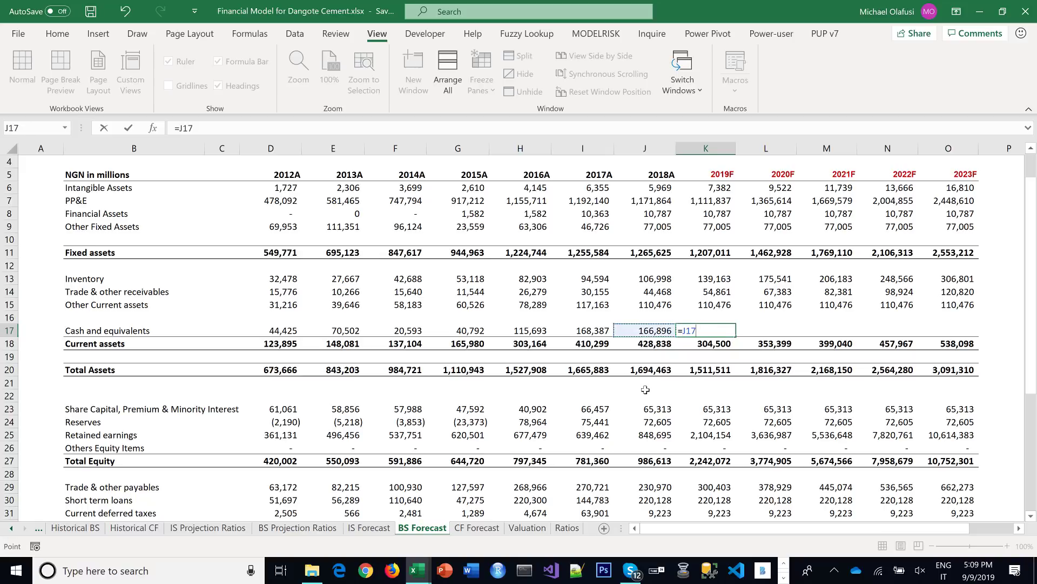
type("+")
left_click(476, 528)
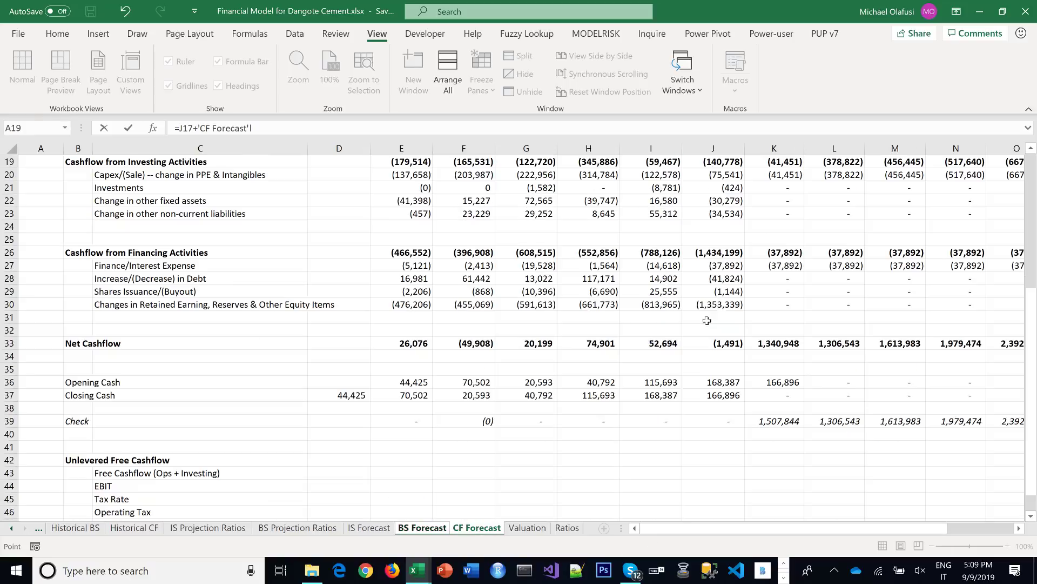
left_click(783, 342)
key("Return")
left_click(723, 332)
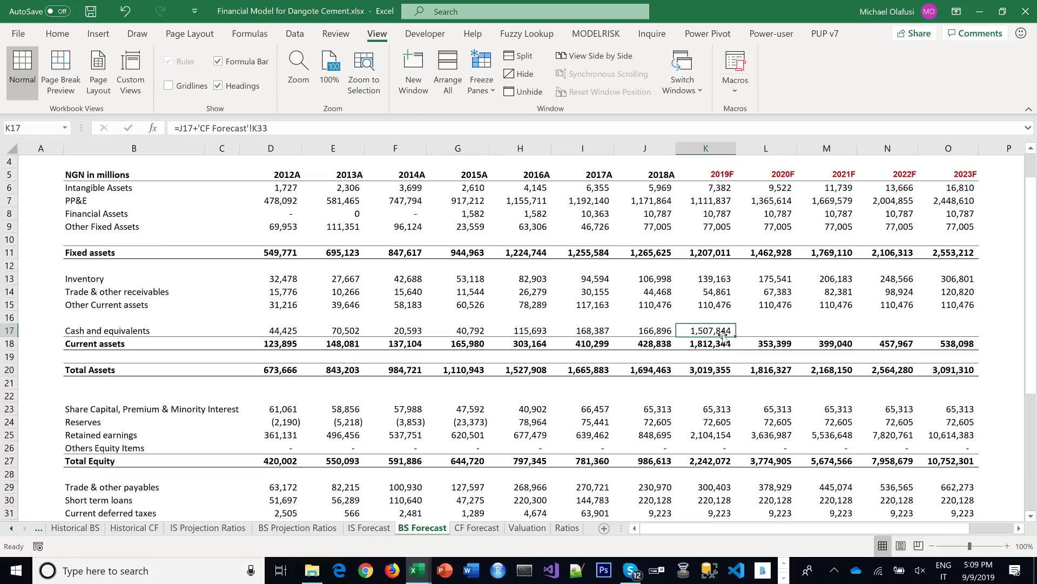
Copy the K17 cash formula across row 17 through 2023F in column O and save the workbook
left_click_drag(724, 336, 975, 334)
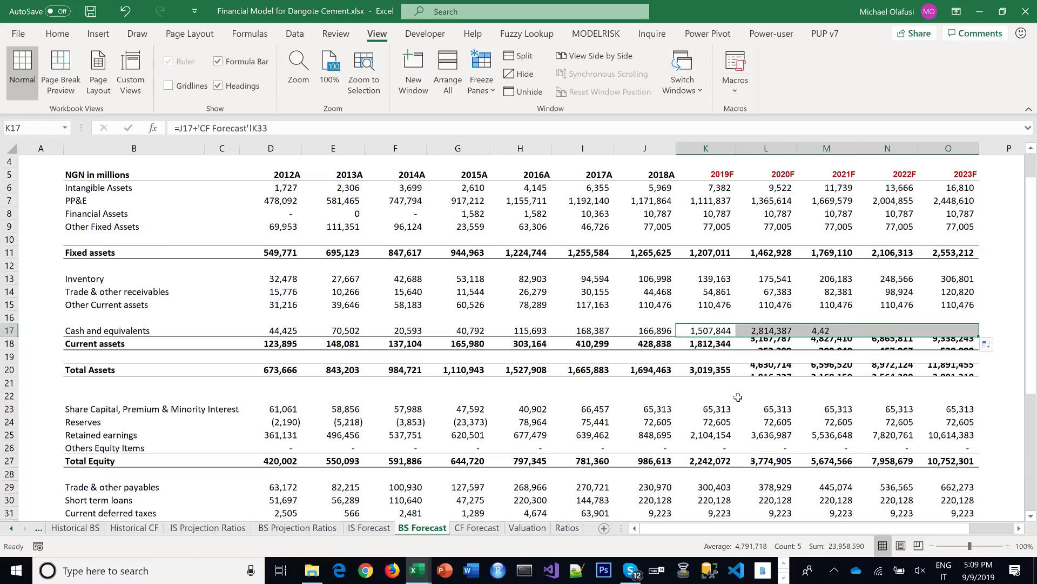
scroll(738, 398, "down", 6)
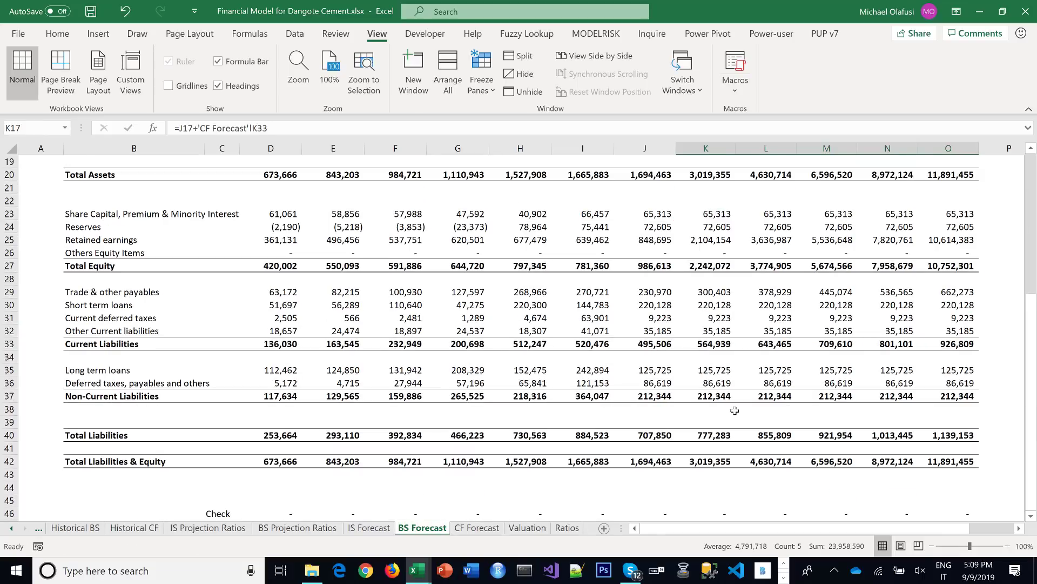
key("ctrl+s")
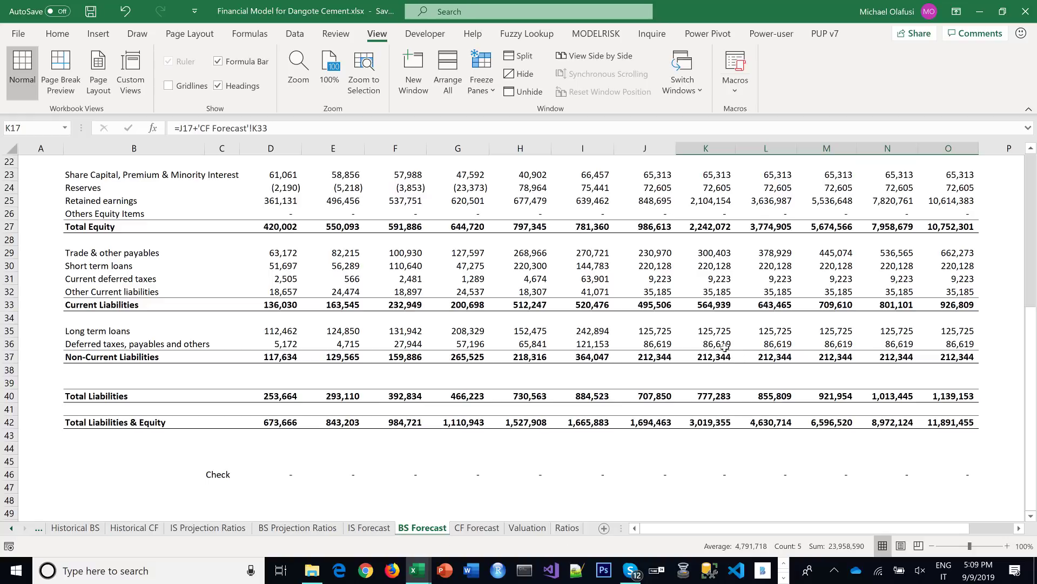
Review the CF Forecast sheet's opening cash, closing cash and check rows through 2023F, along with its operating, investing and financing sections
scroll(744, 358, "up", 7)
left_click(492, 527)
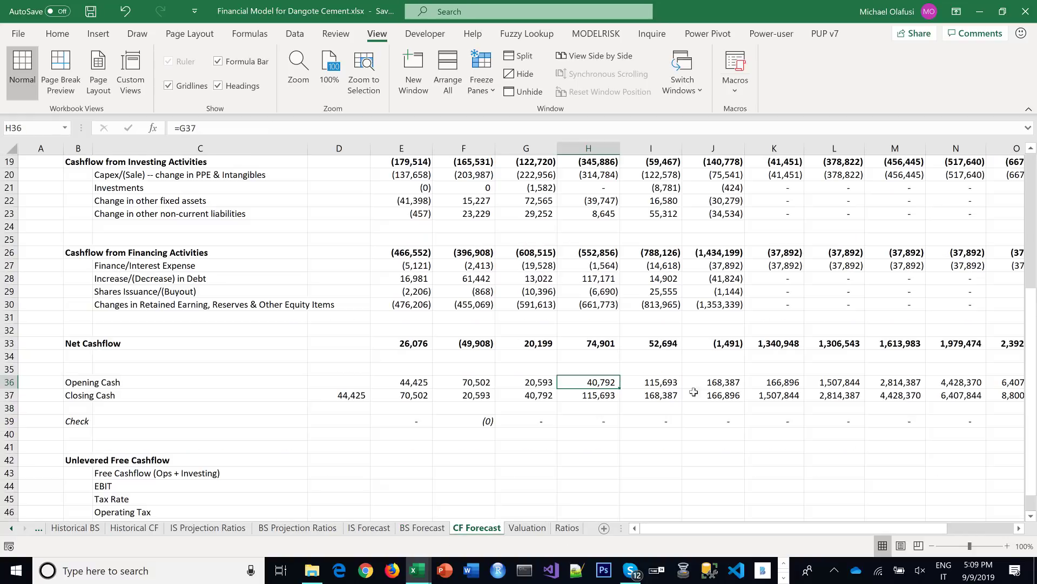
left_click(720, 358)
scroll(798, 367, "up", 2)
scroll(798, 367, "down", 3)
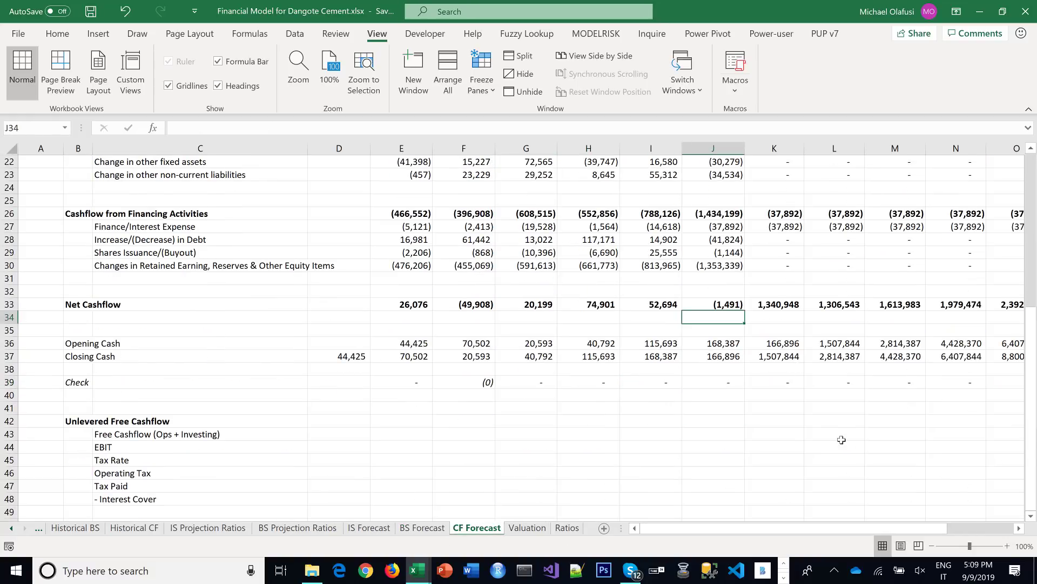
left_click(1020, 528)
left_click(1020, 528)
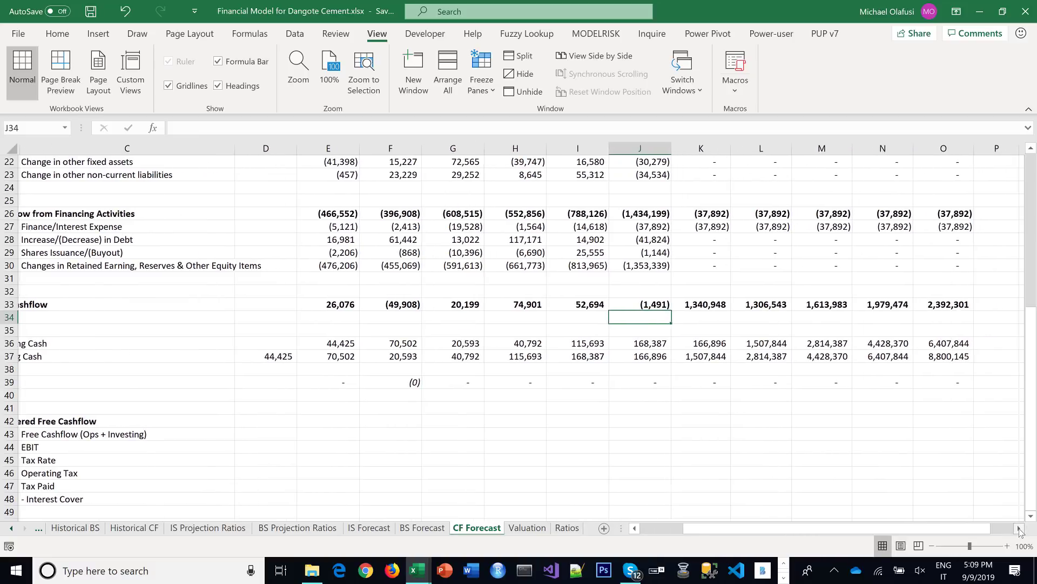
left_click(1019, 528)
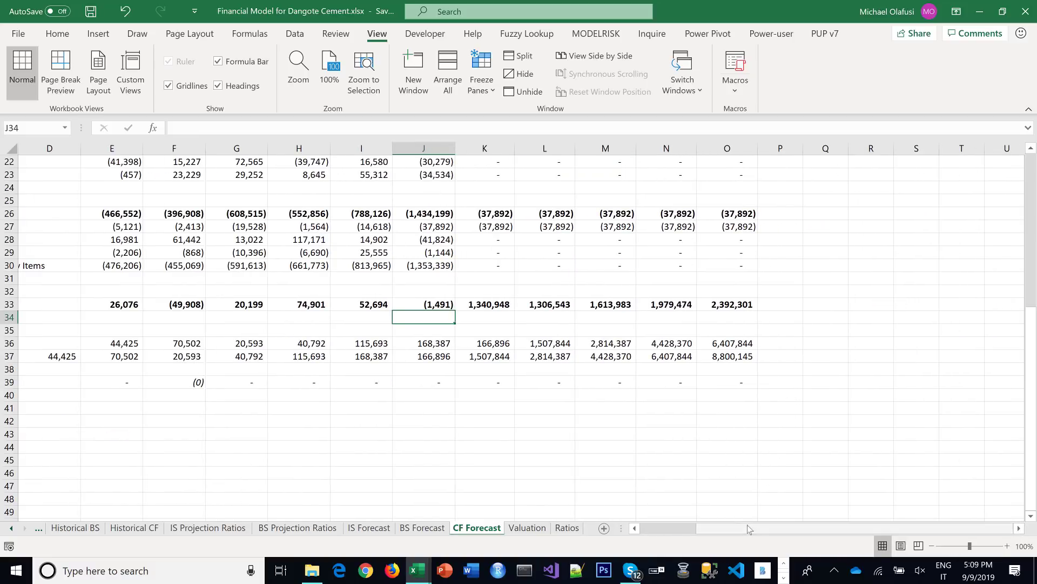
left_click_drag(747, 526, 640, 520)
left_click(443, 392)
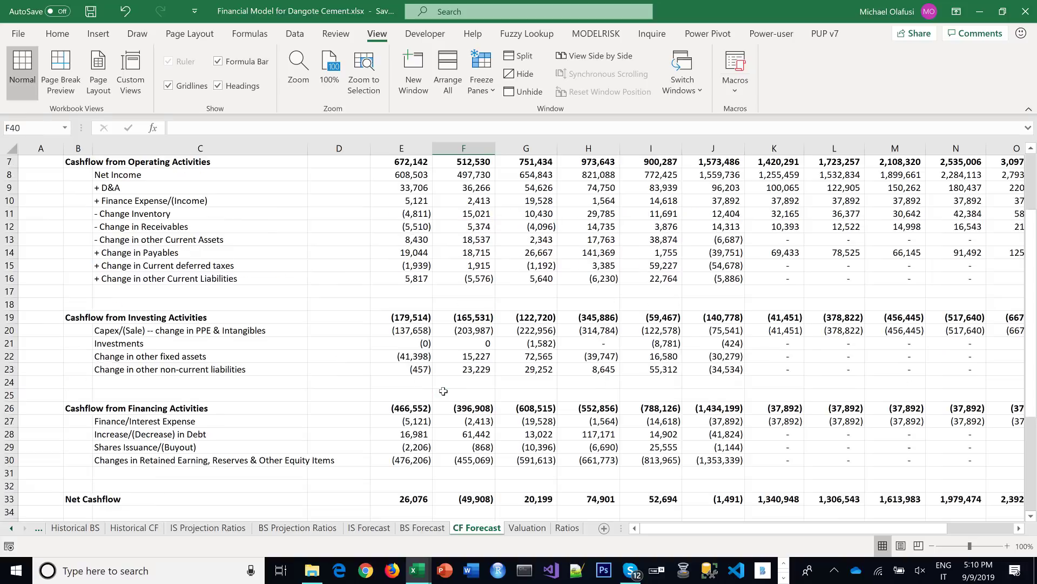
scroll(443, 391, "up", 5)
scroll(444, 390, "up", 2)
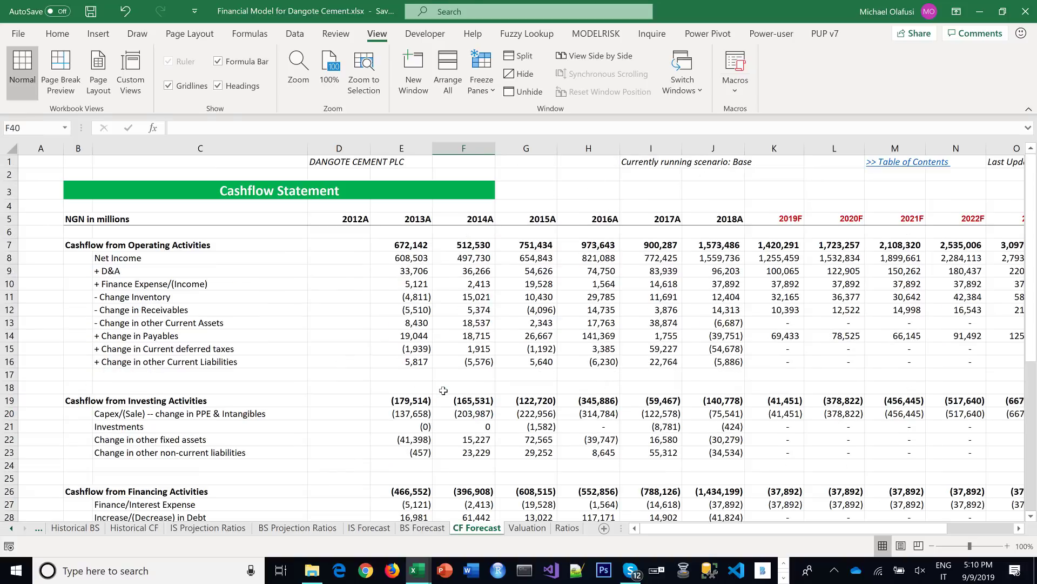
left_click(392, 335)
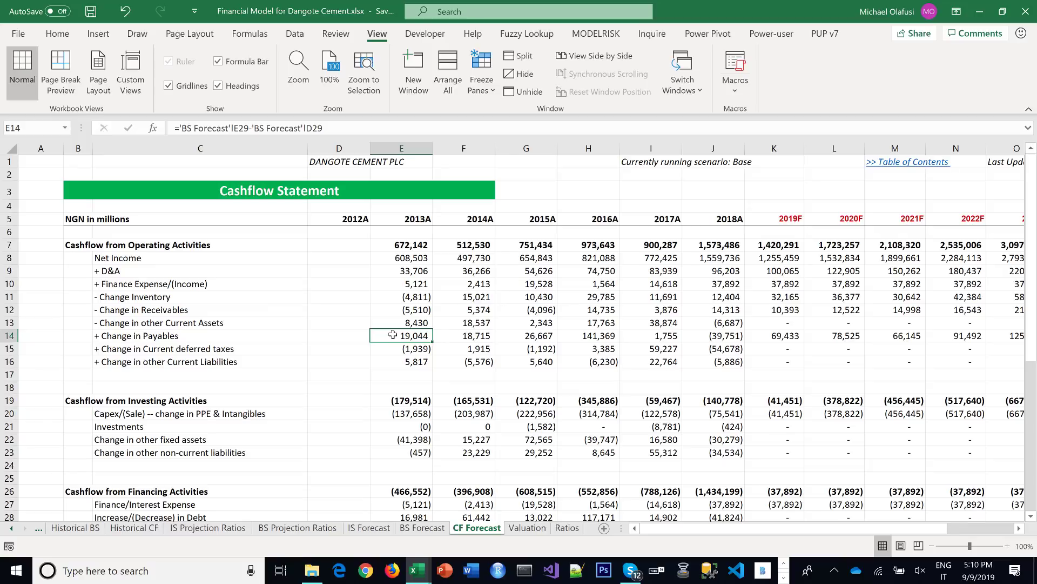
scroll(480, 317, "down", 4)
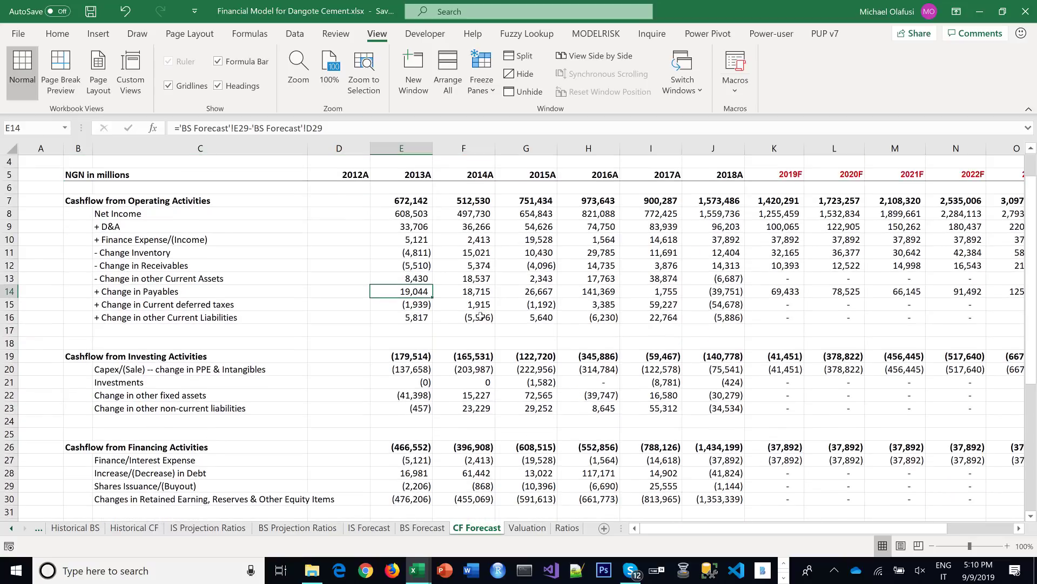
scroll(479, 317, "down", 4)
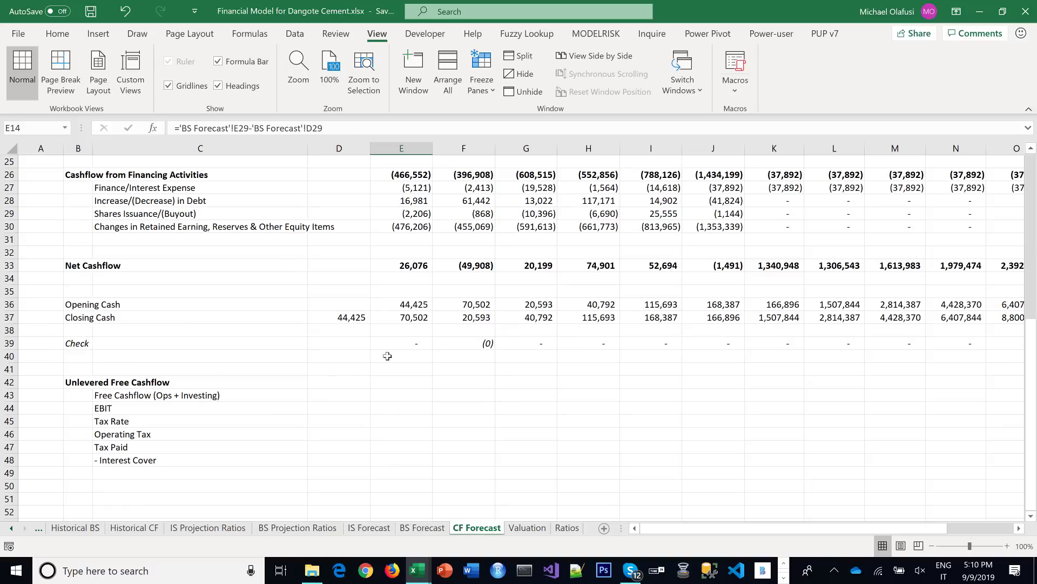
Enter =E7+E19 in E43 for the 2013A Free Cashflow (Ops + Investing)
left_click(331, 398)
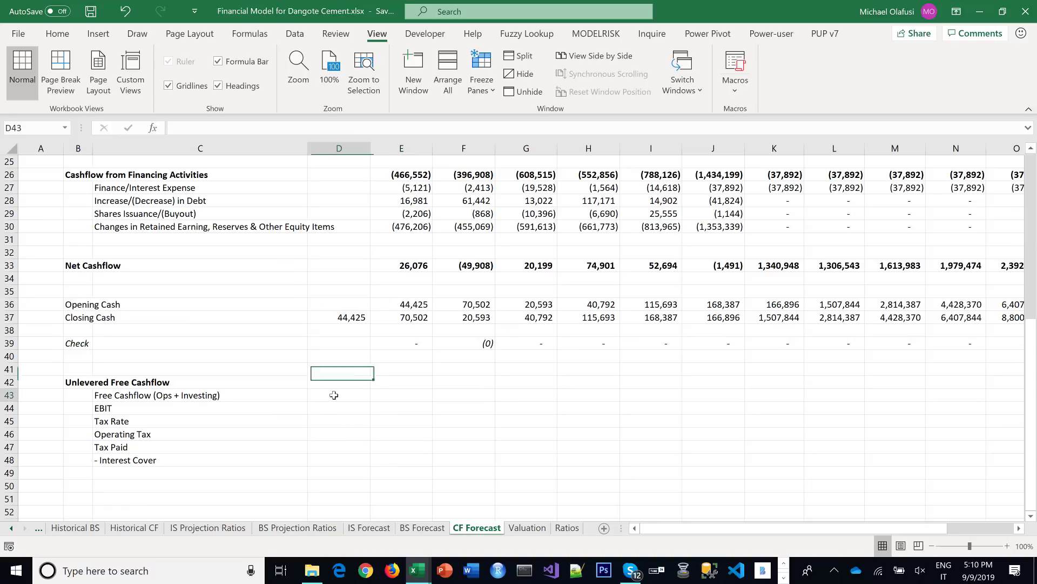
left_click(408, 396)
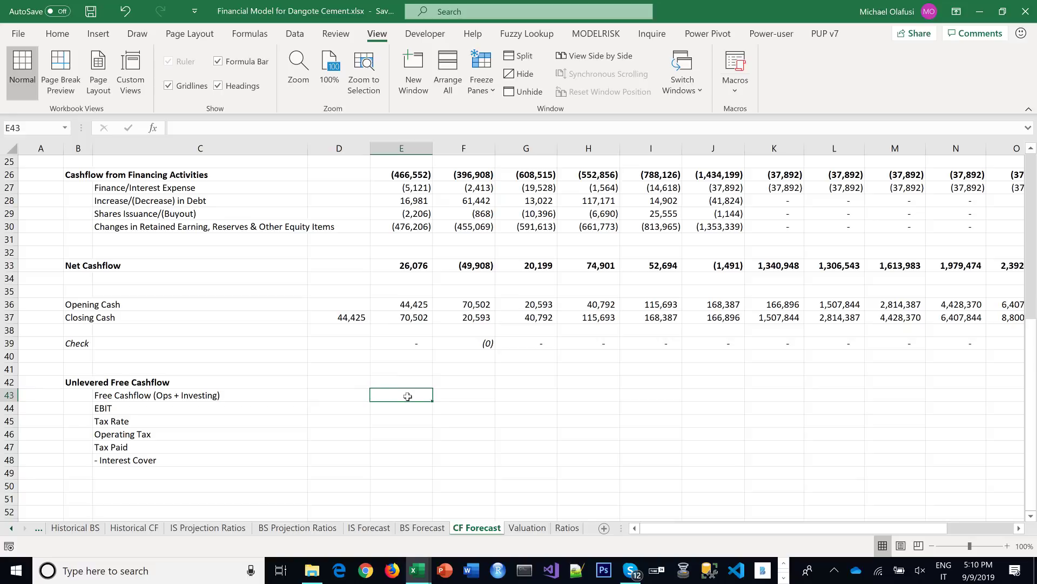
type("=")
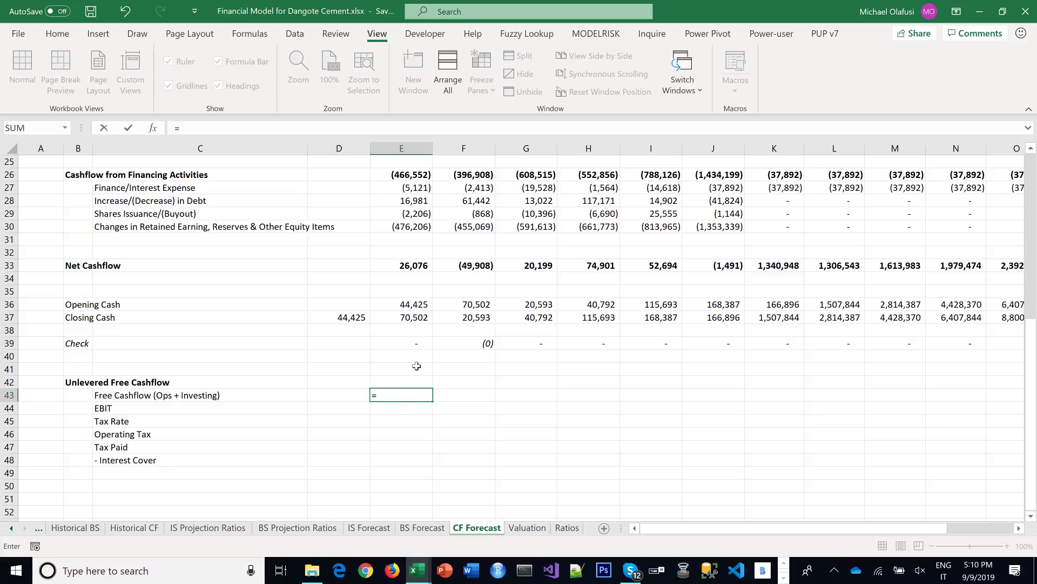
scroll(416, 365, "up", 2)
scroll(416, 364, "up", 5)
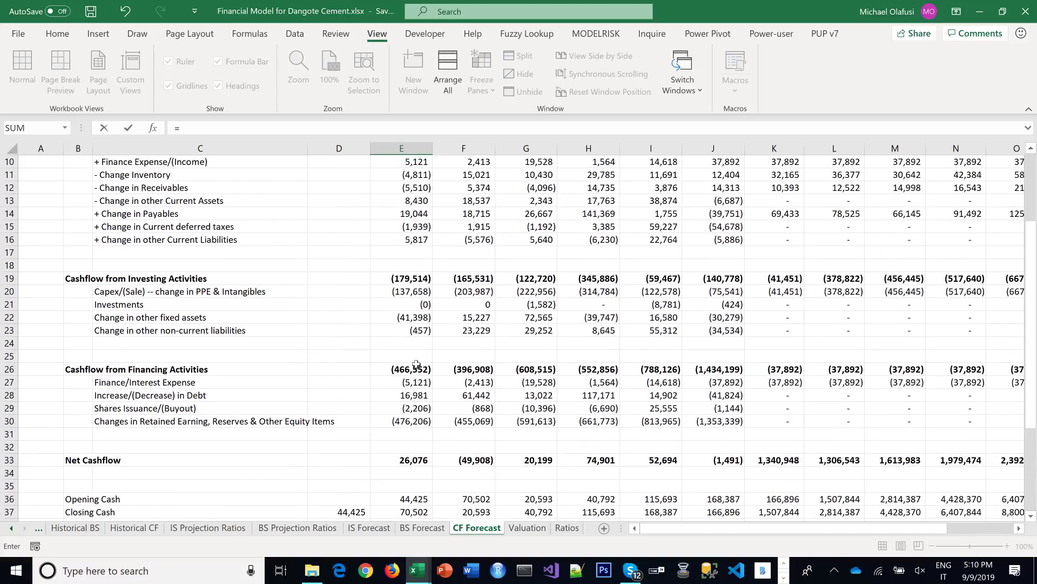
left_click(396, 200)
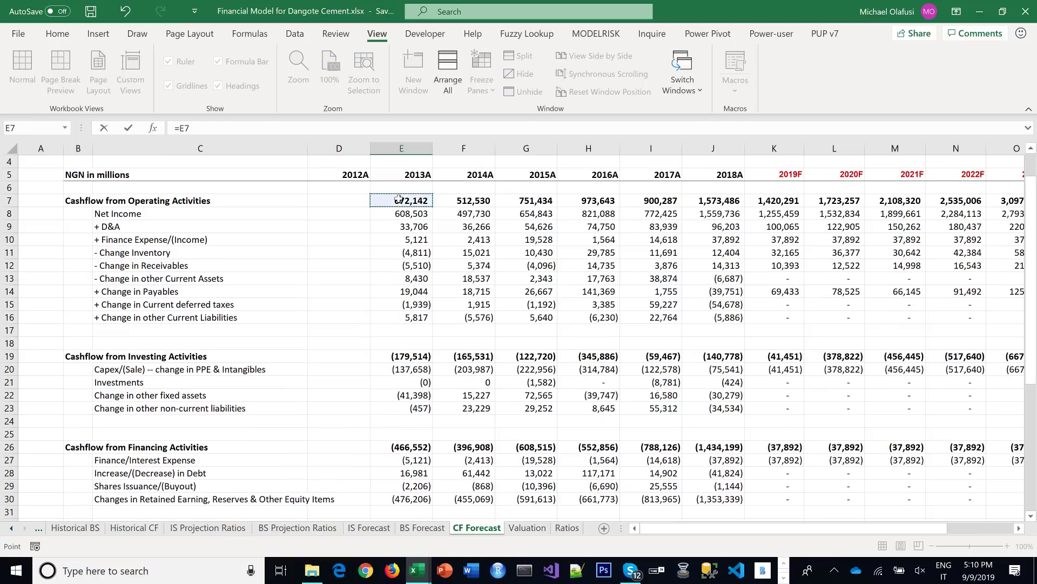
type("+")
left_click(416, 356)
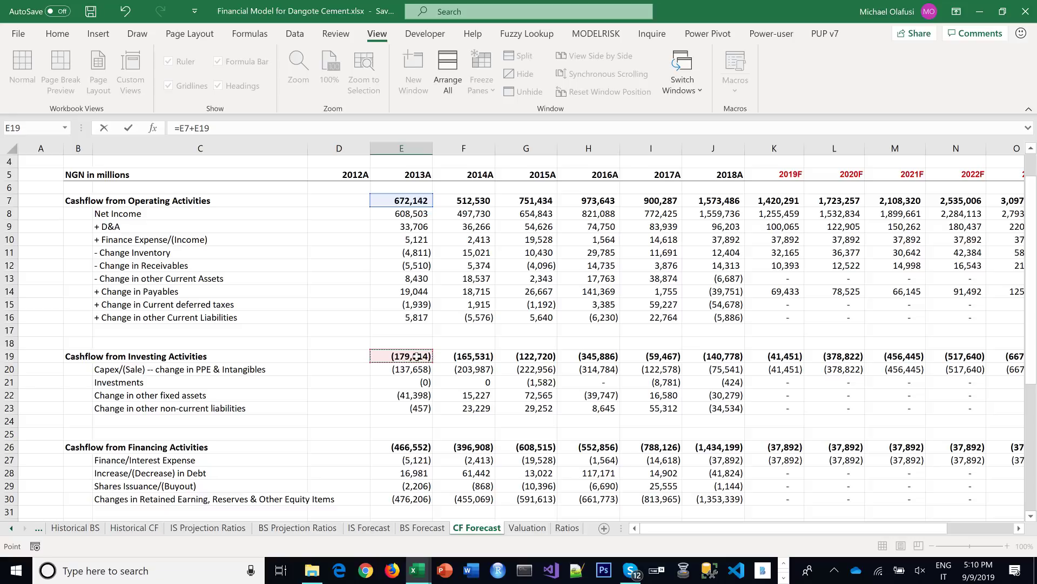
key("Return")
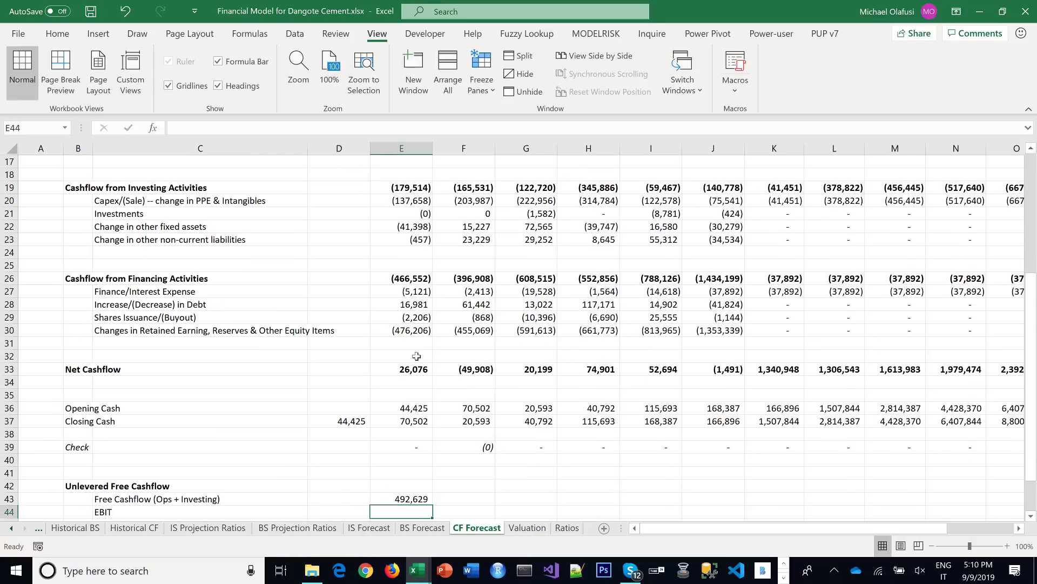
Examine the Cashflow from Financing Activities block, the Free Cashflow (Ops + Investing) row and the + Finance Expense/(Income) row on CF Forecast
scroll(417, 360, "up", 2)
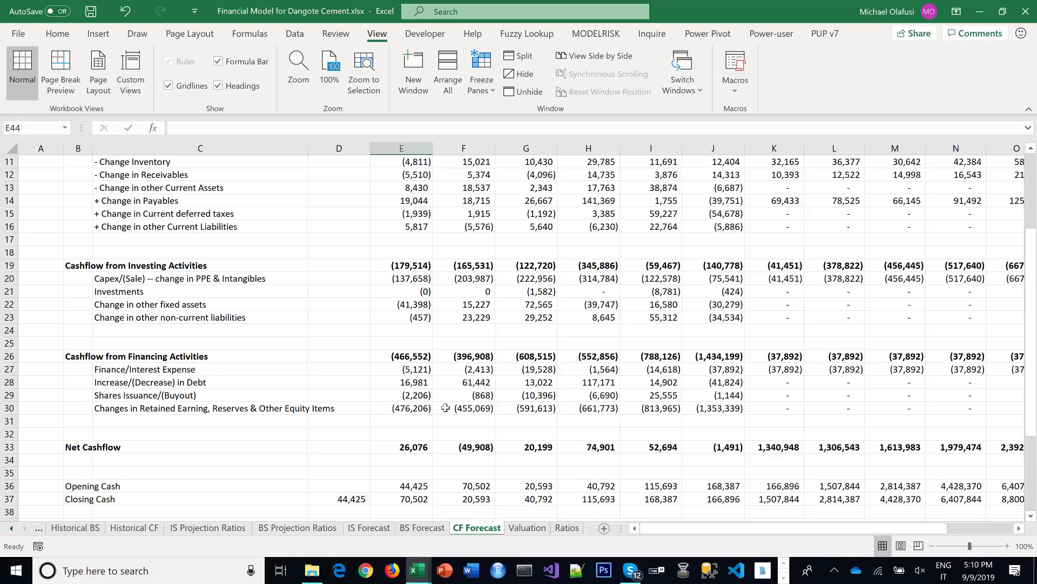
scroll(444, 408, "down", 2)
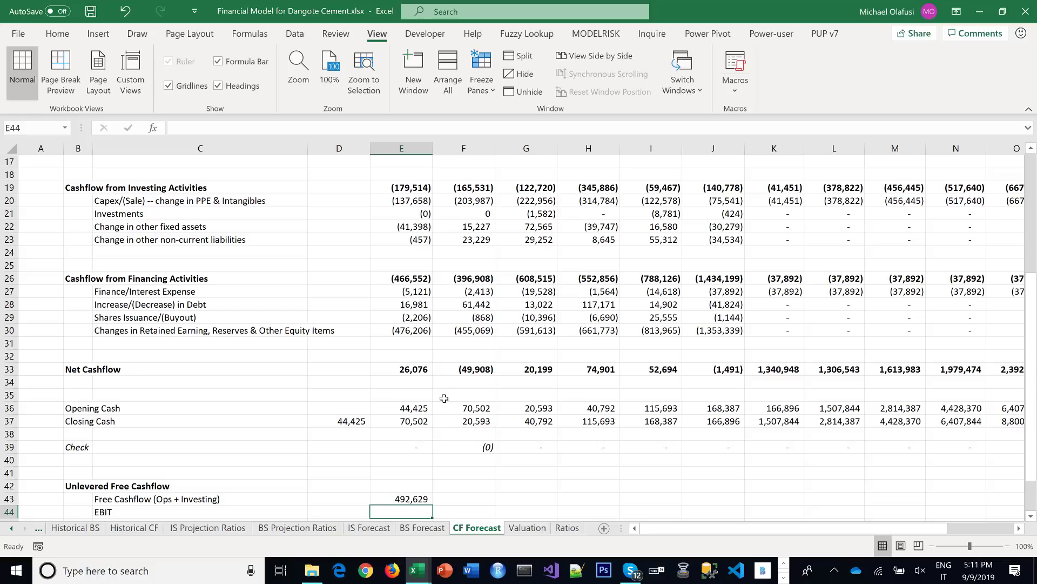
left_click_drag(73, 278, 245, 337)
scroll(259, 378, "down", 2)
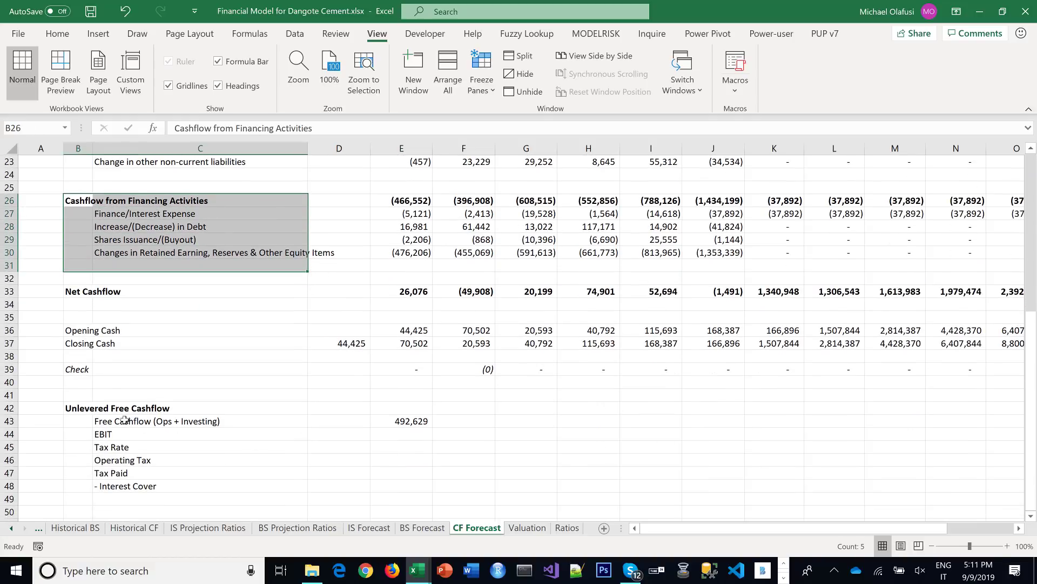
left_click_drag(125, 421, 411, 420)
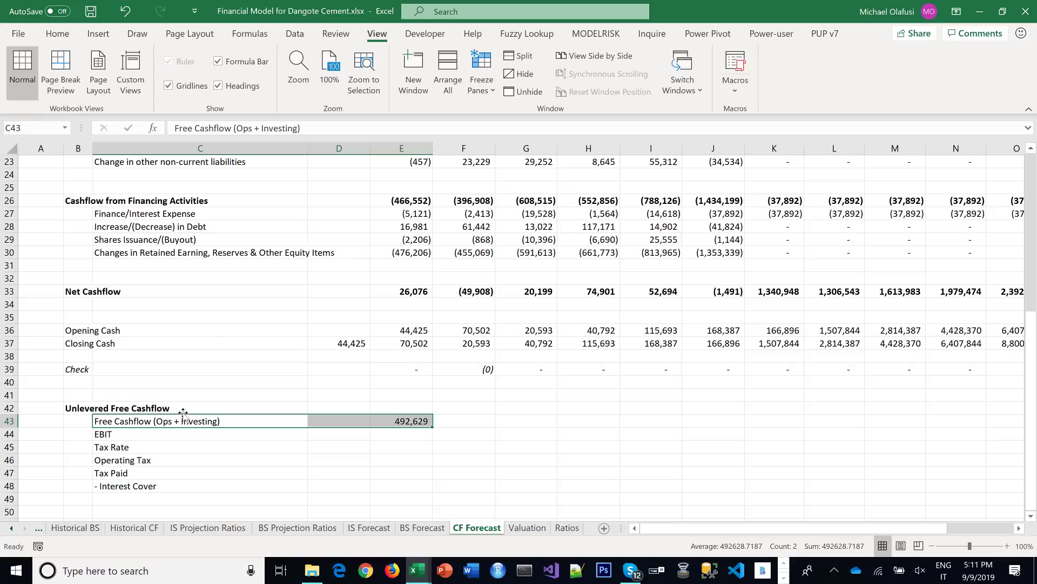
scroll(227, 323, "up", 7)
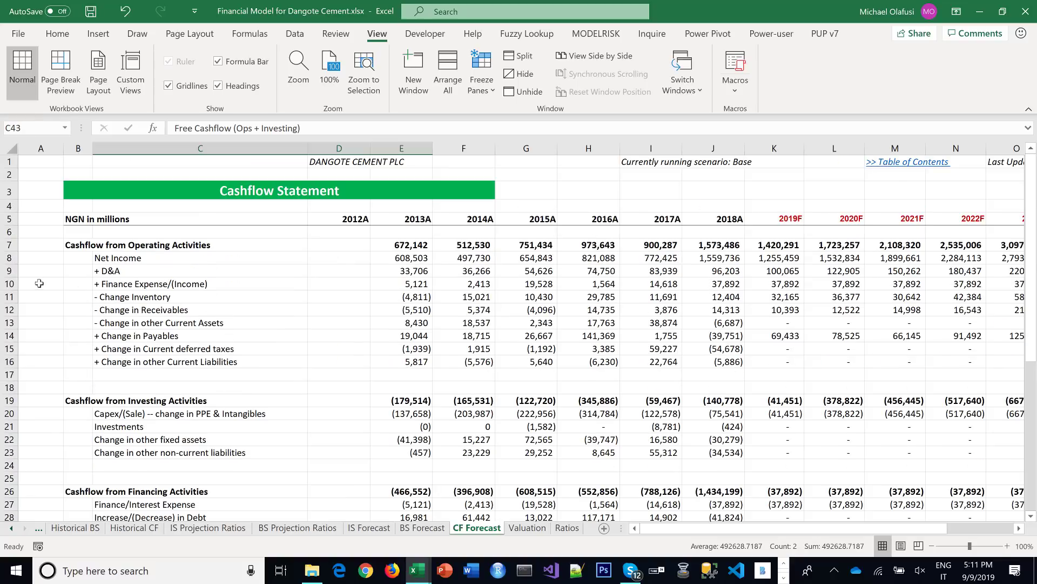
left_click(10, 283)
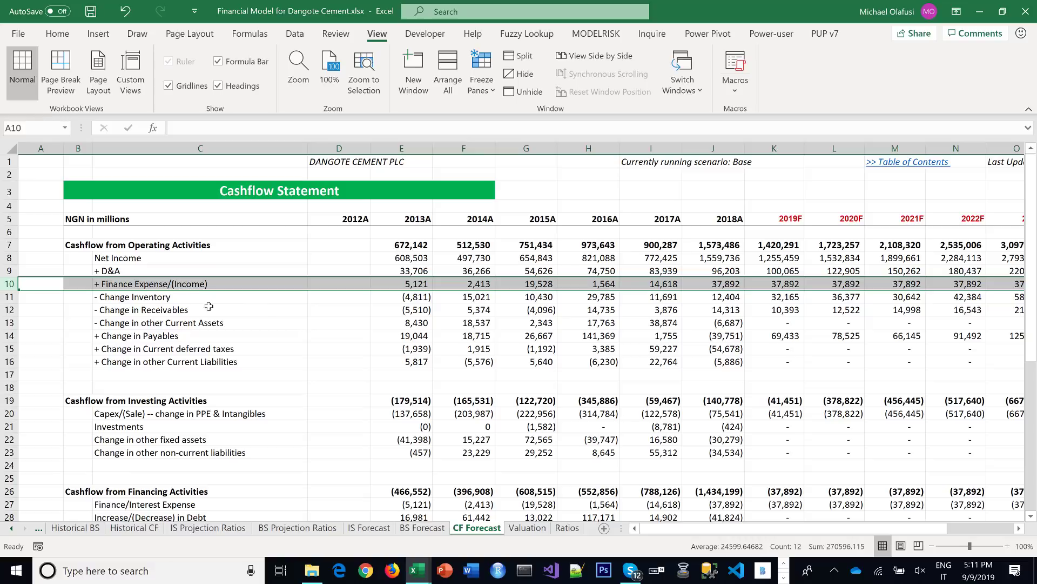
left_click(267, 322)
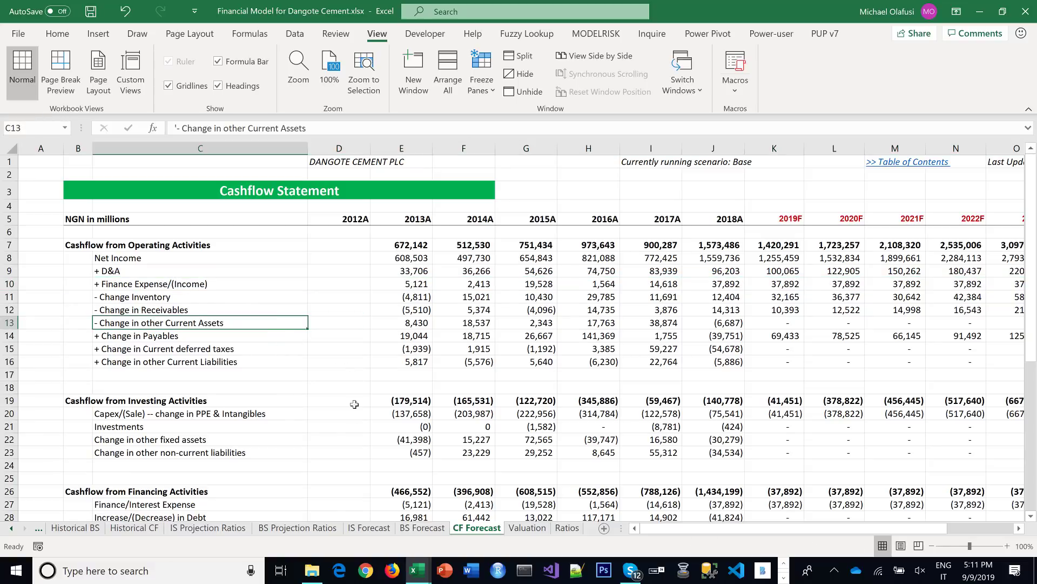
Examine the Taxes and Financial income/expenses rows on the IS Forecast sheet
left_click(358, 529)
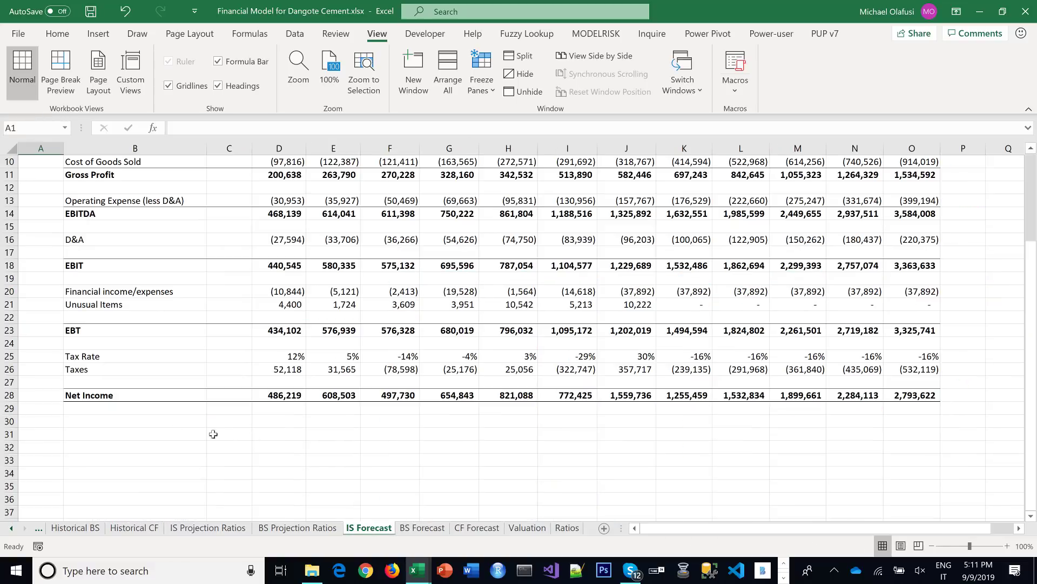
left_click(11, 369)
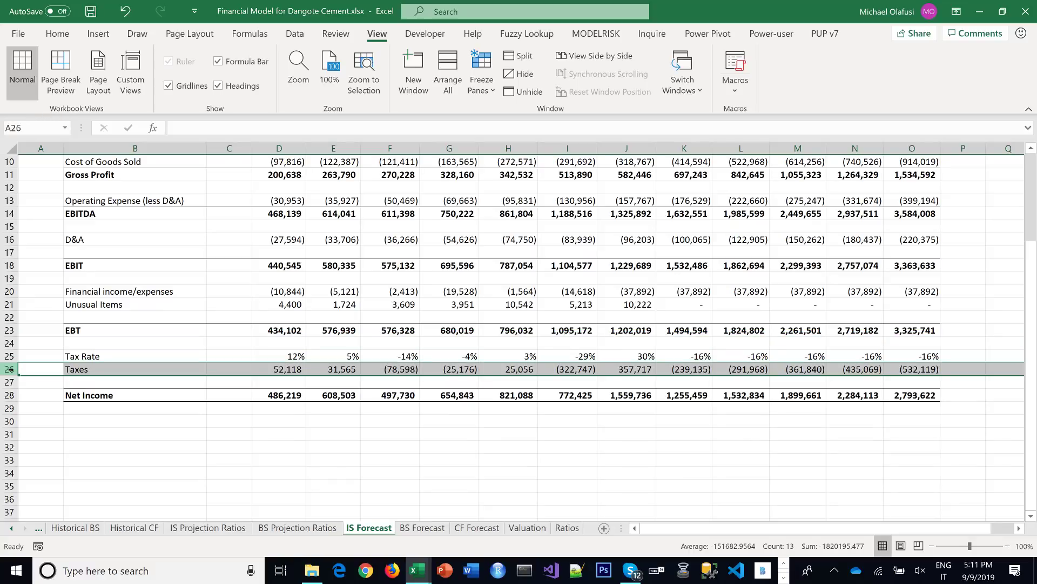
left_click(145, 292)
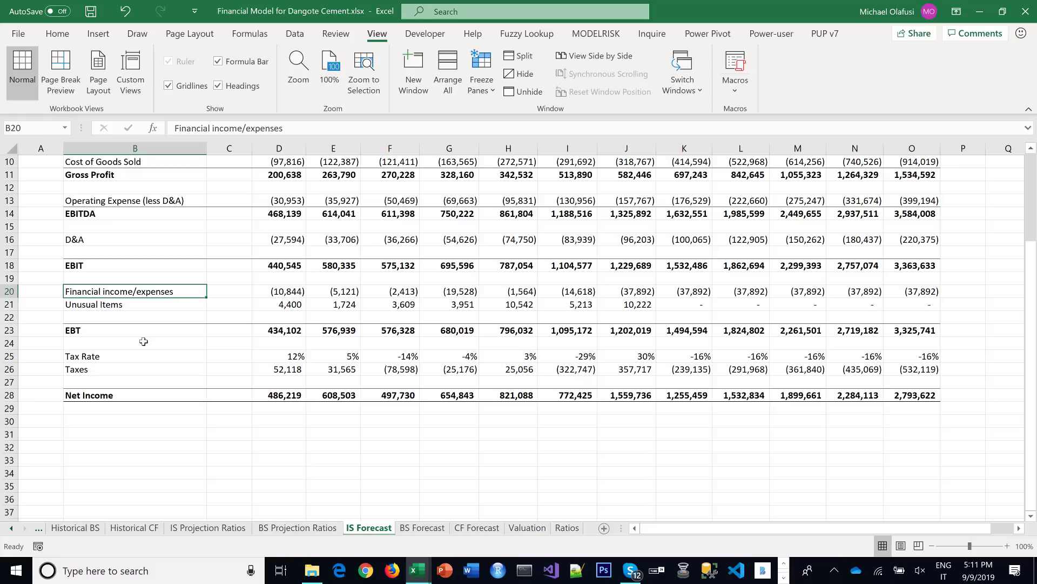
Draw two T-shaped comparison grids in red ink on IS Forecast, one over the historical columns and one over the forecast columns
left_click(137, 34)
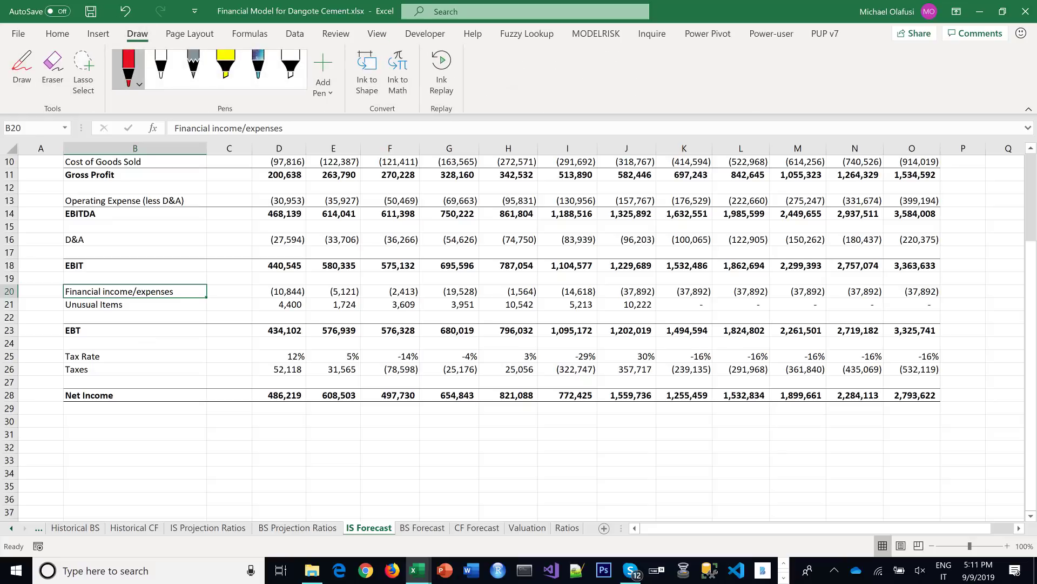
scroll(512, 335, "up", 3)
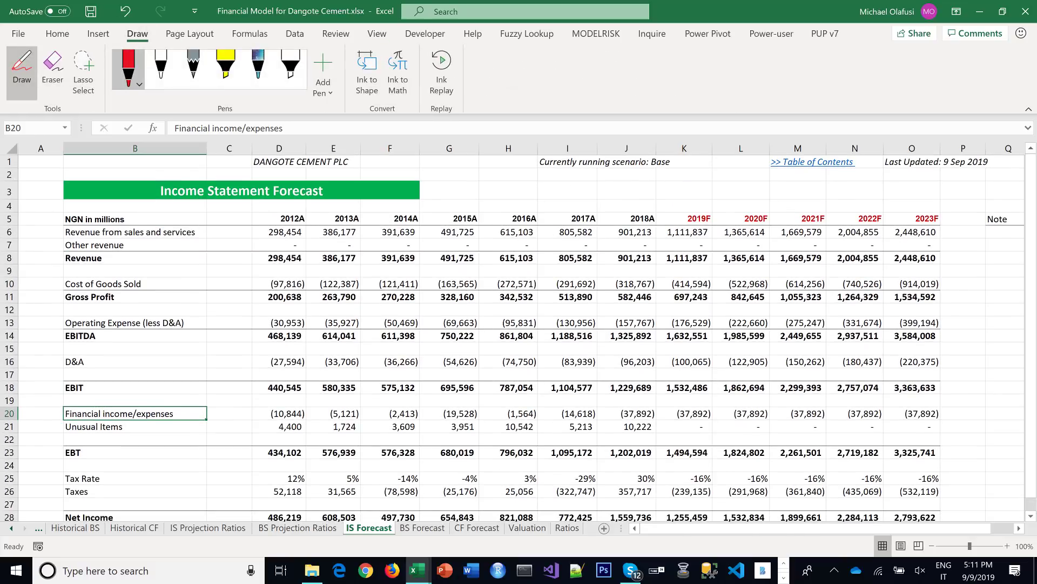
left_click_drag(355, 180, 341, 519)
left_click_drag(227, 237, 543, 233)
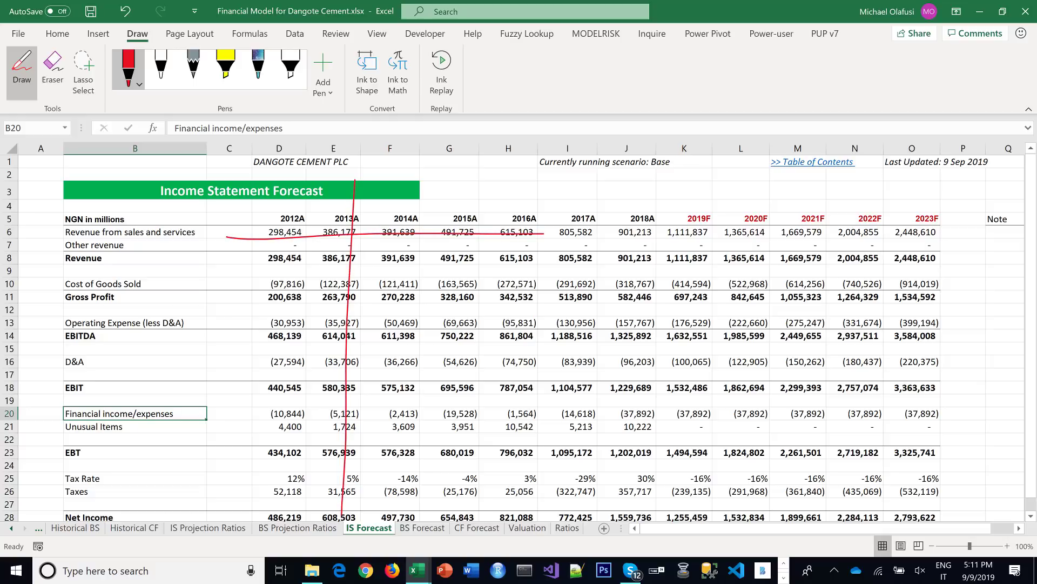
left_click_drag(761, 174, 770, 492)
left_click_drag(661, 222, 976, 191)
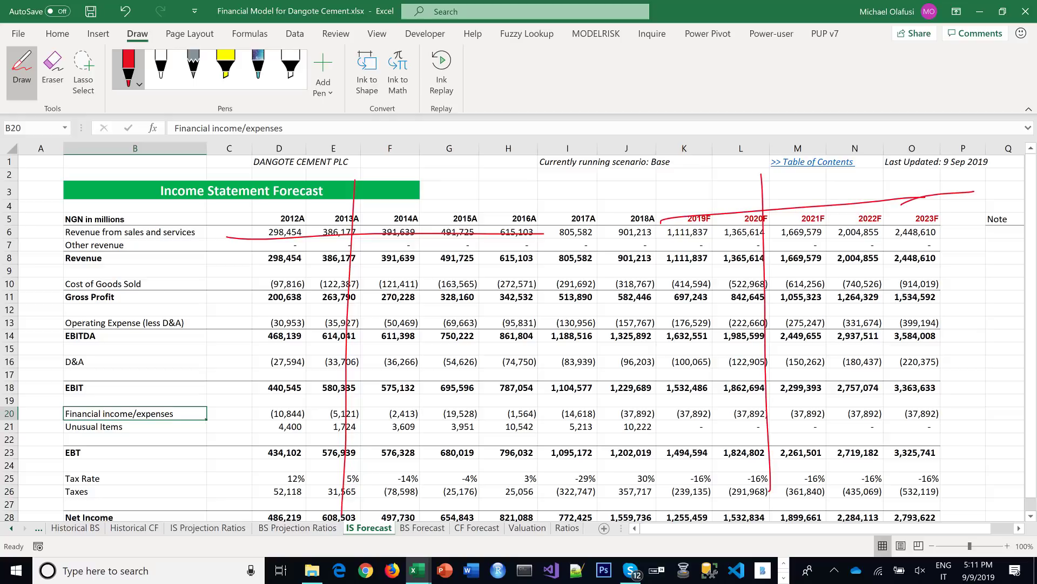
Handwrite the headings ABC Ltd v1 and ABC Ltd v2 in red ink above the two comparison grids
mouse_move(201, 186)
left_mouse_down()
mouse_move(214, 158)
mouse_move(230, 189)
left_mouse_up()
mouse_move(205, 183)
left_mouse_down()
mouse_move(238, 165)
mouse_move(264, 190)
left_mouse_up()
left_click_drag(286, 156, 268, 189)
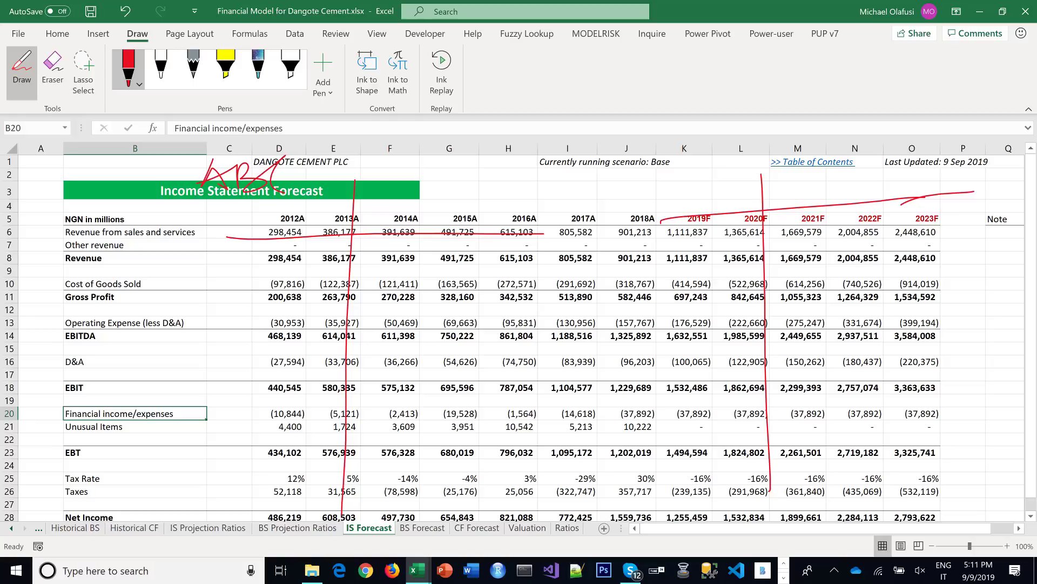
mouse_move(316, 162)
left_mouse_down()
mouse_move(349, 184)
mouse_move(378, 158)
mouse_move(375, 192)
left_mouse_up()
left_click_drag(702, 193, 843, 187)
mouse_move(859, 157)
left_mouse_down()
mouse_move(868, 187)
mouse_move(885, 177)
mouse_move(845, 191)
left_mouse_up()
left_click(869, 149)
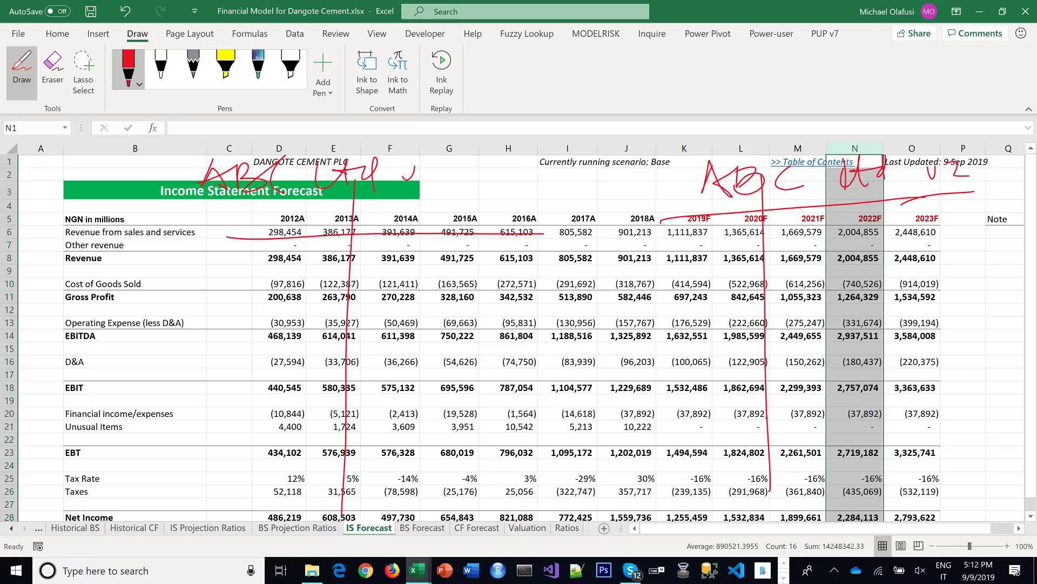
left_click(627, 149)
left_click(449, 148)
left_click_drag(431, 162, 434, 198)
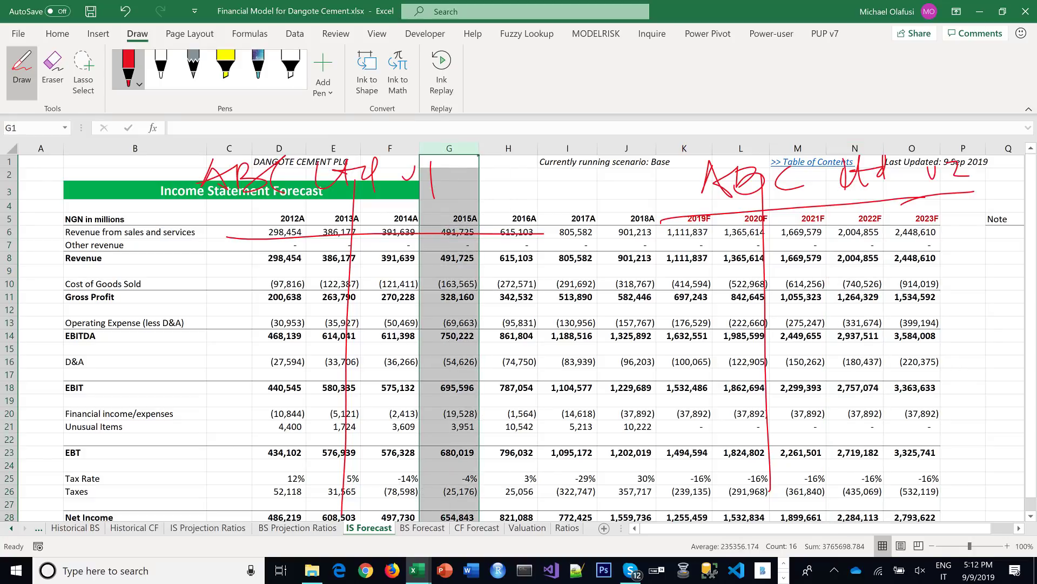
Handwrite Revenue ₦200m and COGS ₦60m as the first two lines of the ABC Ltd v1 grid
mouse_move(170, 250)
left_mouse_down()
mouse_move(170, 283)
mouse_move(220, 261)
mouse_move(296, 262)
left_mouse_up()
mouse_move(359, 273)
left_mouse_down()
mouse_move(379, 247)
mouse_move(436, 260)
mouse_move(474, 255)
mouse_move(485, 268)
left_mouse_up()
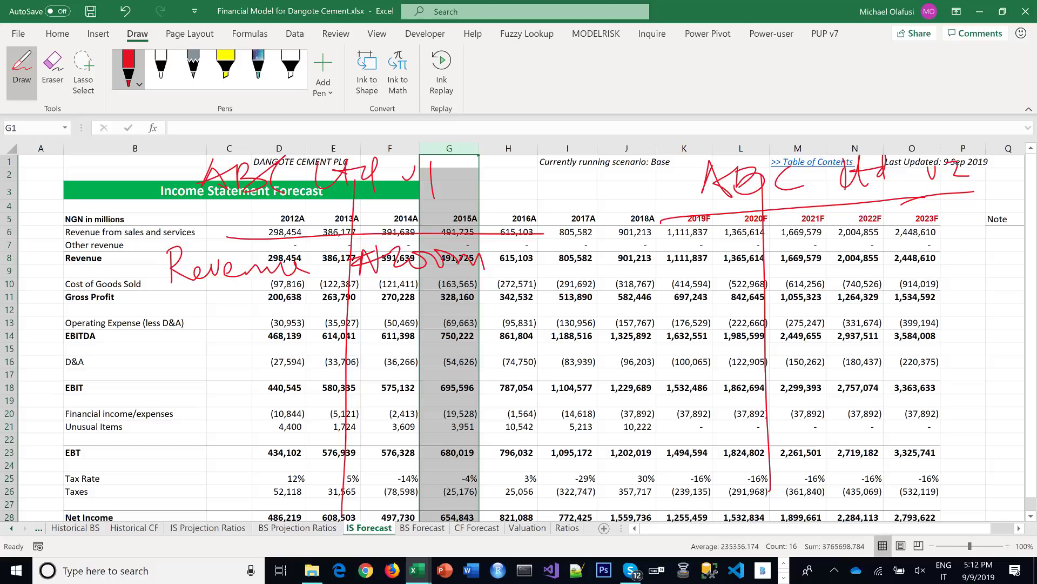
left_click_drag(198, 295, 211, 324)
left_click_drag(219, 301, 220, 316)
left_click_drag(258, 298, 250, 316)
left_click_drag(274, 296, 265, 317)
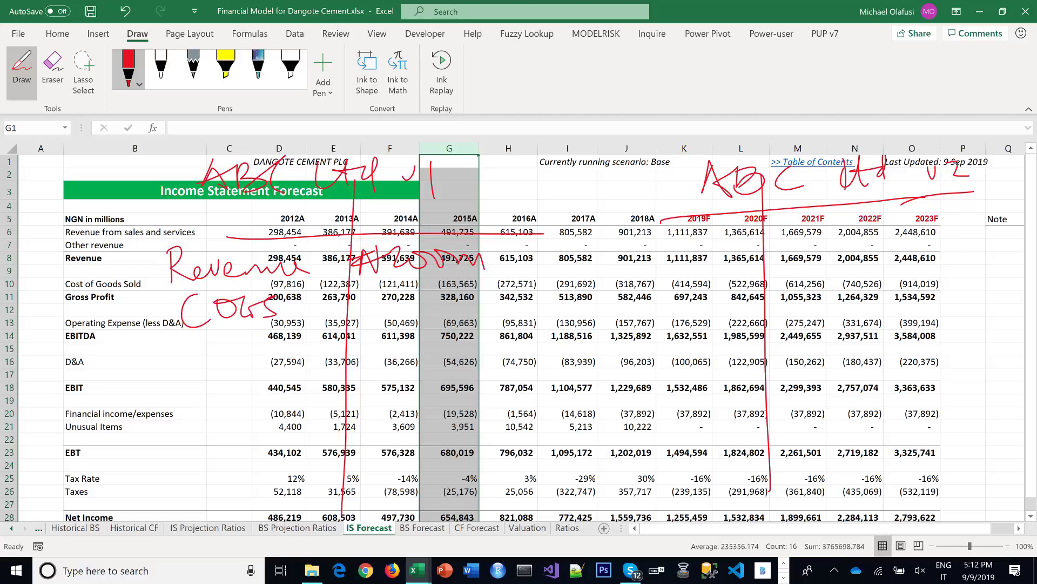
mouse_move(359, 311)
left_mouse_down()
mouse_move(419, 292)
mouse_move(413, 307)
mouse_move(460, 300)
left_mouse_up()
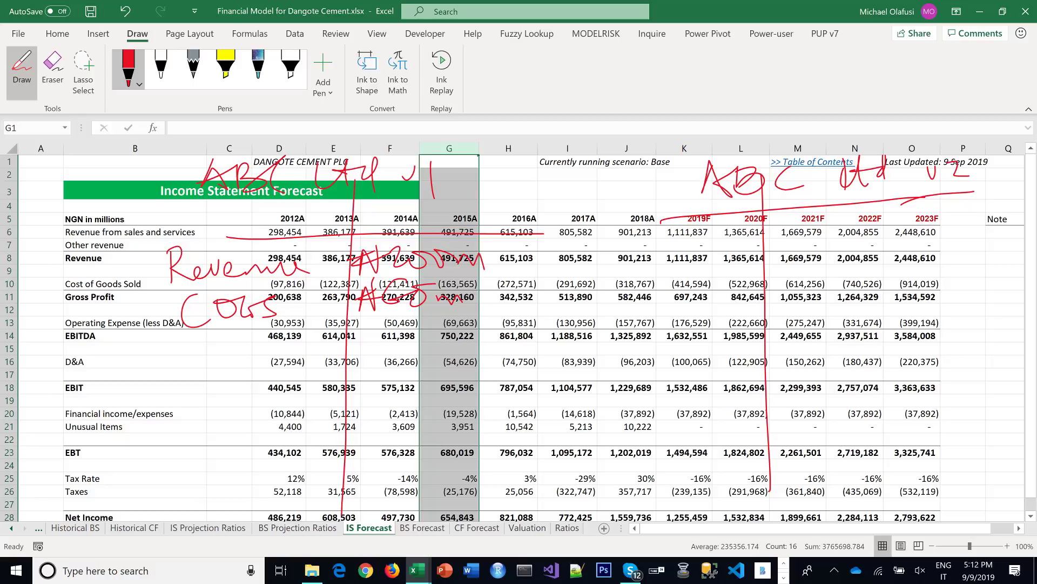
Handwrite an OPEX line of ₦40m under COGS in the ABC Ltd v1 grid
mouse_move(196, 361)
left_mouse_down()
mouse_move(186, 385)
mouse_move(212, 358)
left_mouse_up()
mouse_move(214, 387)
left_mouse_down()
mouse_move(217, 357)
mouse_move(217, 371)
left_mouse_up()
mouse_move(244, 346)
left_mouse_down()
mouse_move(254, 374)
mouse_move(267, 350)
left_mouse_up()
left_click_drag(259, 374, 283, 345)
mouse_move(362, 352)
left_mouse_down()
mouse_move(381, 359)
mouse_move(389, 336)
left_mouse_up()
left_click_drag(352, 357, 411, 348)
mouse_move(403, 334)
left_mouse_down()
mouse_move(401, 363)
mouse_move(422, 342)
mouse_move(466, 353)
left_mouse_up()
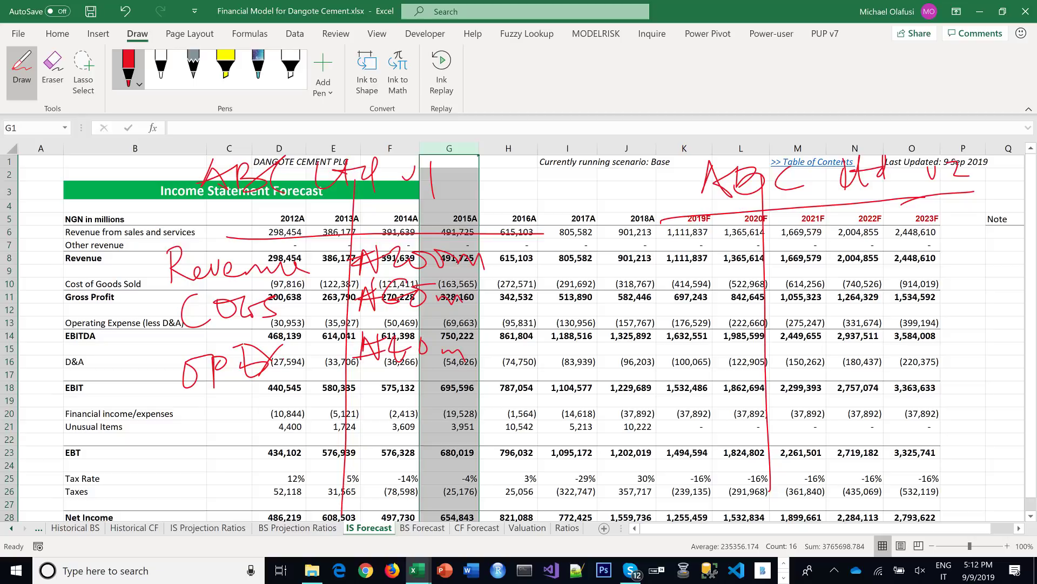
left_click_drag(258, 345, 278, 373)
Draw a subtotal line under OPEX in the ABC Ltd v1 grid and handwrite EBIT ₦100m below it
mouse_move(167, 400)
left_mouse_down()
mouse_move(355, 404)
mouse_move(444, 386)
left_mouse_up()
mouse_move(204, 417)
left_mouse_down()
mouse_move(226, 431)
mouse_move(224, 422)
left_mouse_up()
mouse_move(234, 429)
left_mouse_down()
mouse_move(239, 417)
mouse_move(255, 436)
mouse_move(289, 406)
left_mouse_up()
mouse_move(358, 424)
left_mouse_down()
mouse_move(372, 409)
mouse_move(374, 424)
mouse_move(394, 408)
left_mouse_up()
left_click_drag(404, 405, 436, 425)
left_click_drag(435, 410, 466, 427)
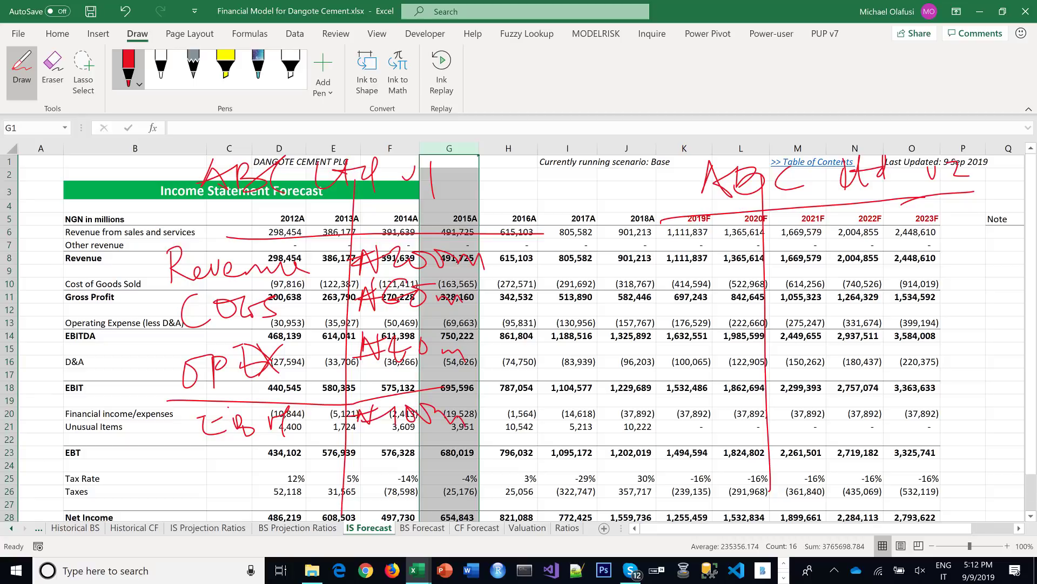
Handwrite Revenue ₦200m and COGS ₦60m as the first two lines of the ABC Ltd v2 grid
left_click_drag(651, 224, 648, 255)
mouse_move(648, 227)
left_mouse_down()
mouse_move(660, 250)
mouse_move(753, 231)
mouse_move(805, 247)
mouse_move(825, 232)
left_mouse_up()
left_click_drag(817, 226, 855, 214)
mouse_move(854, 214)
left_mouse_down()
mouse_move(867, 235)
mouse_move(897, 227)
left_mouse_up()
mouse_move(660, 269)
left_mouse_down()
mouse_move(679, 278)
mouse_move(710, 264)
left_mouse_up()
mouse_move(709, 265)
left_mouse_down()
mouse_move(718, 285)
mouse_move(742, 268)
left_mouse_up()
left_click_drag(778, 289, 796, 264)
left_click_drag(768, 281, 839, 254)
left_click_drag(811, 272, 855, 279)
left_click_drag(866, 273, 896, 293)
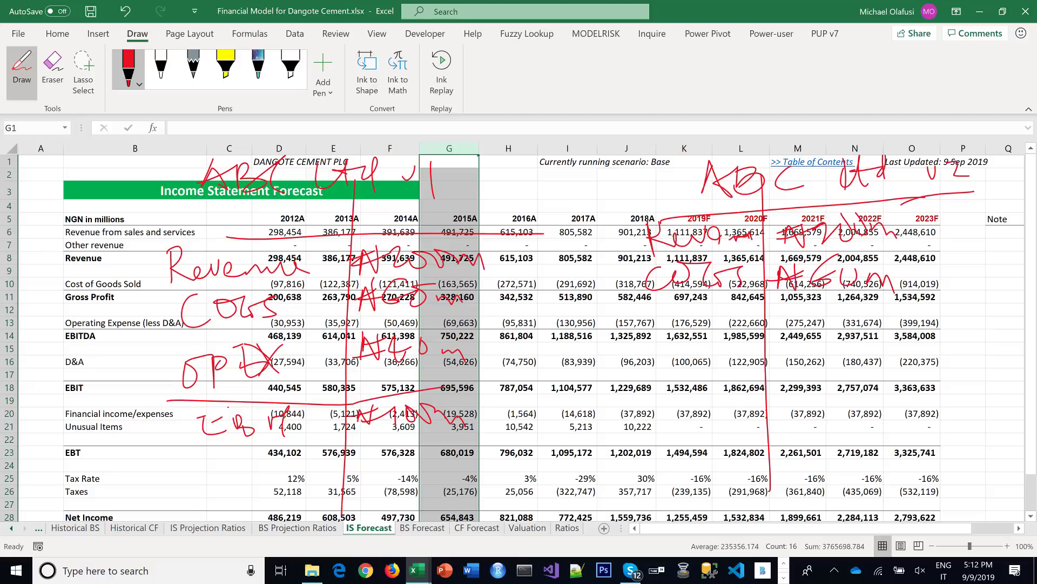
Handwrite an OPEX line of ₦40m under COGS in the ABC Ltd v2 grid
left_click_drag(647, 313, 652, 310)
mouse_move(673, 314)
left_mouse_down()
mouse_move(675, 341)
mouse_move(676, 329)
left_mouse_up()
left_click_drag(681, 304, 719, 325)
left_click_drag(694, 299, 708, 297)
mouse_move(721, 308)
left_mouse_down()
mouse_move(738, 324)
mouse_move(720, 335)
mouse_move(789, 301)
left_mouse_up()
mouse_move(790, 301)
left_mouse_down()
mouse_move(798, 332)
mouse_move(804, 312)
mouse_move(837, 305)
left_mouse_up()
mouse_move(844, 316)
left_mouse_down()
mouse_move(889, 322)
mouse_move(898, 341)
left_mouse_up()
Draw a subtotal line under OPEX in the ABC Ltd v2 grid and handwrite EBIT ₦100m below it
left_click_drag(646, 354, 906, 358)
left_click_drag(650, 377, 650, 394)
mouse_move(648, 394)
left_mouse_down()
mouse_move(679, 389)
mouse_move(676, 381)
left_mouse_up()
mouse_move(641, 368)
left_mouse_down()
mouse_move(689, 360)
mouse_move(685, 384)
left_mouse_up()
mouse_move(688, 371)
left_mouse_down()
mouse_move(702, 392)
mouse_move(727, 391)
left_mouse_up()
mouse_move(734, 362)
left_mouse_down()
mouse_move(749, 355)
mouse_move(739, 385)
mouse_move(789, 356)
left_mouse_up()
mouse_move(789, 357)
left_mouse_down()
mouse_move(795, 385)
mouse_move(798, 368)
left_mouse_up()
mouse_move(822, 357)
left_mouse_down()
mouse_move(818, 380)
mouse_move(854, 373)
mouse_move(910, 386)
left_mouse_up()
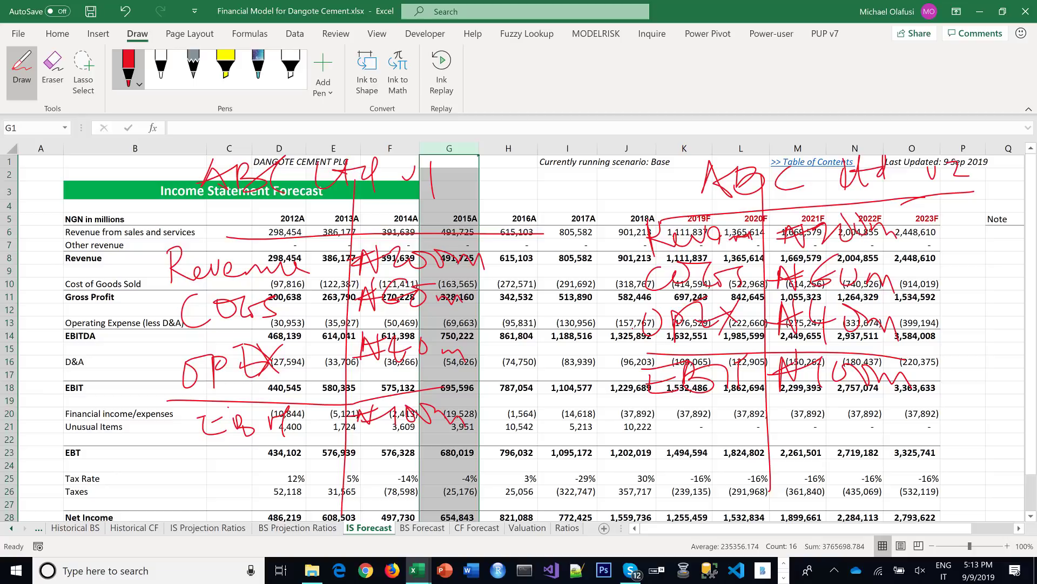
Add an Int Exp line with a dash and a tax line of ₦10m below EBIT in the ABC Ltd v1 grid
mouse_move(198, 452)
left_mouse_down()
mouse_move(215, 467)
mouse_move(412, 455)
left_mouse_up()
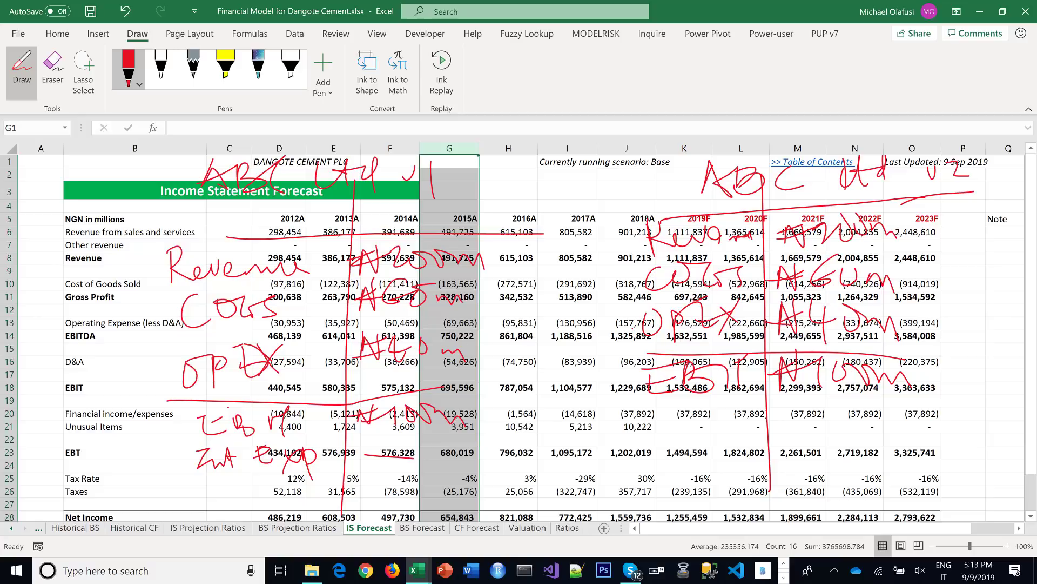
mouse_move(197, 486)
left_mouse_down()
mouse_move(223, 484)
mouse_move(227, 504)
mouse_move(255, 482)
mouse_move(269, 496)
mouse_move(285, 492)
left_mouse_up()
mouse_move(301, 478)
left_mouse_down()
mouse_move(319, 488)
mouse_move(321, 506)
mouse_move(376, 475)
mouse_move(443, 476)
mouse_move(455, 489)
left_mouse_up()
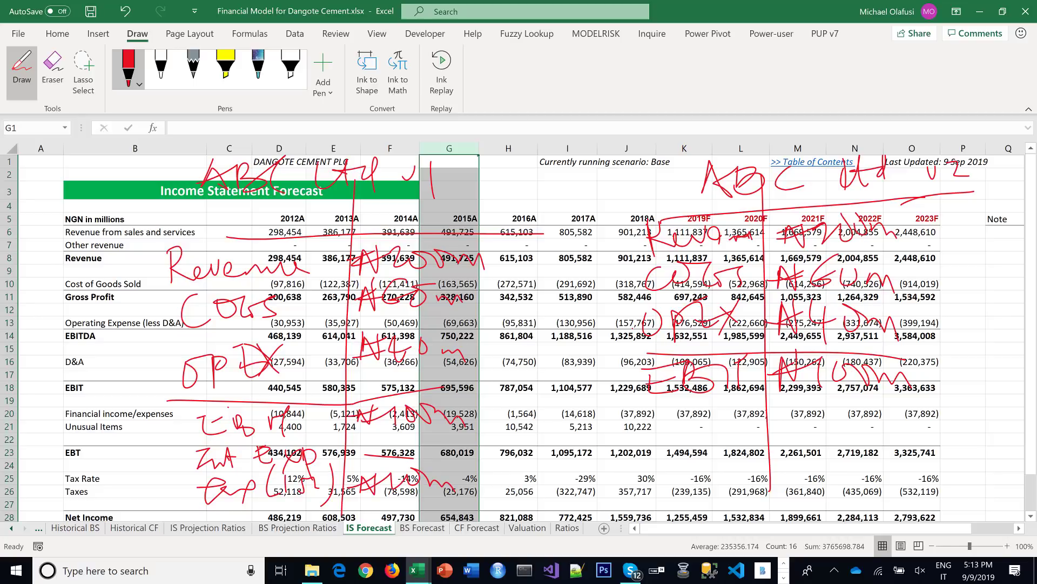
Draw a total line under tax in the ABC Ltd v1 grid and handwrite the net income, NI, as ₦90m
left_click_drag(331, 501, 504, 491)
left_click_drag(366, 501, 365, 522)
mouse_move(374, 504)
left_mouse_down()
mouse_move(384, 516)
mouse_move(435, 502)
mouse_move(469, 516)
left_mouse_up()
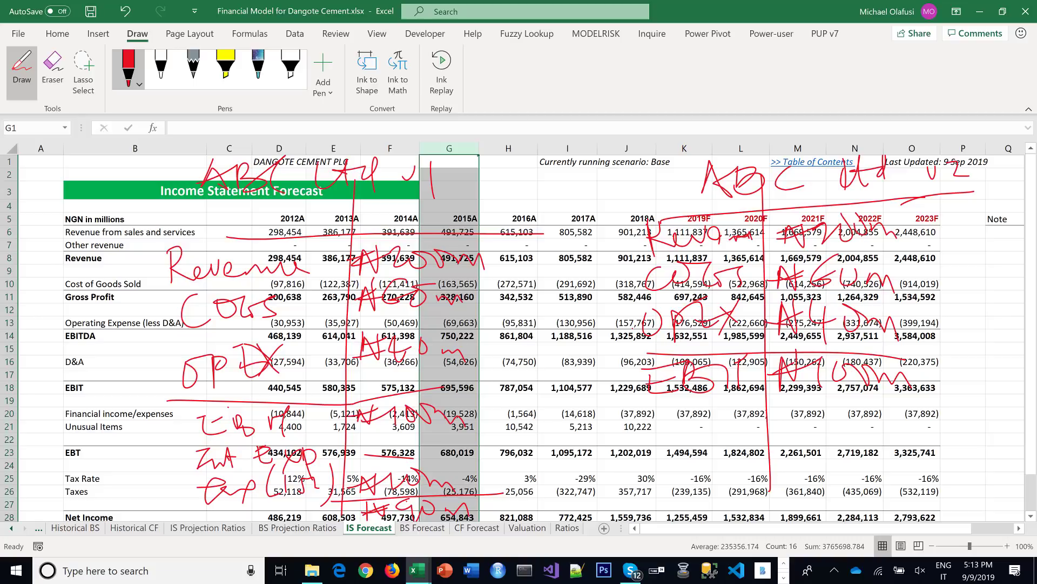
mouse_move(227, 515)
left_mouse_down()
mouse_move(228, 501)
mouse_move(250, 522)
left_mouse_up()
left_click_drag(246, 514, 268, 511)
Handwrite the interest expense line in the ABC Ltd v2 grid, draw a subtotal line, and add the PBT line with its amount
mouse_move(655, 413)
left_mouse_down()
mouse_move(632, 435)
mouse_move(676, 432)
left_mouse_up()
mouse_move(707, 416)
left_mouse_down()
mouse_move(707, 432)
mouse_move(735, 416)
left_mouse_up()
mouse_move(734, 407)
left_mouse_down()
mouse_move(737, 435)
mouse_move(750, 431)
mouse_move(722, 432)
mouse_move(803, 432)
mouse_move(806, 418)
mouse_move(849, 415)
mouse_move(884, 435)
mouse_move(865, 433)
left_mouse_up()
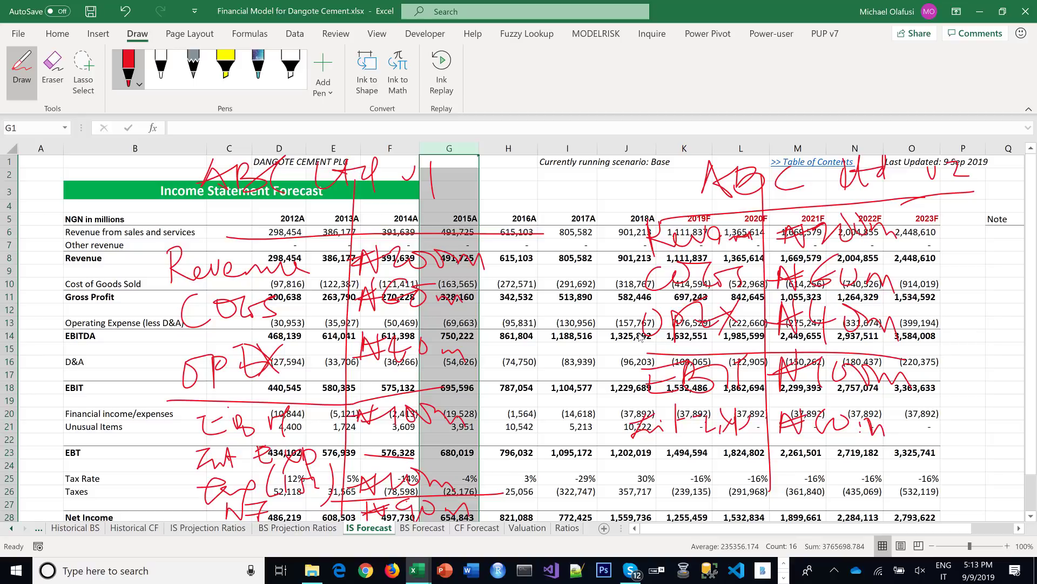
left_click_drag(765, 447, 898, 439)
mouse_move(649, 452)
left_mouse_down()
mouse_move(654, 466)
mouse_move(716, 451)
left_mouse_up()
mouse_move(785, 470)
left_mouse_down()
mouse_move(826, 444)
mouse_move(879, 458)
mouse_move(774, 520)
left_mouse_up()
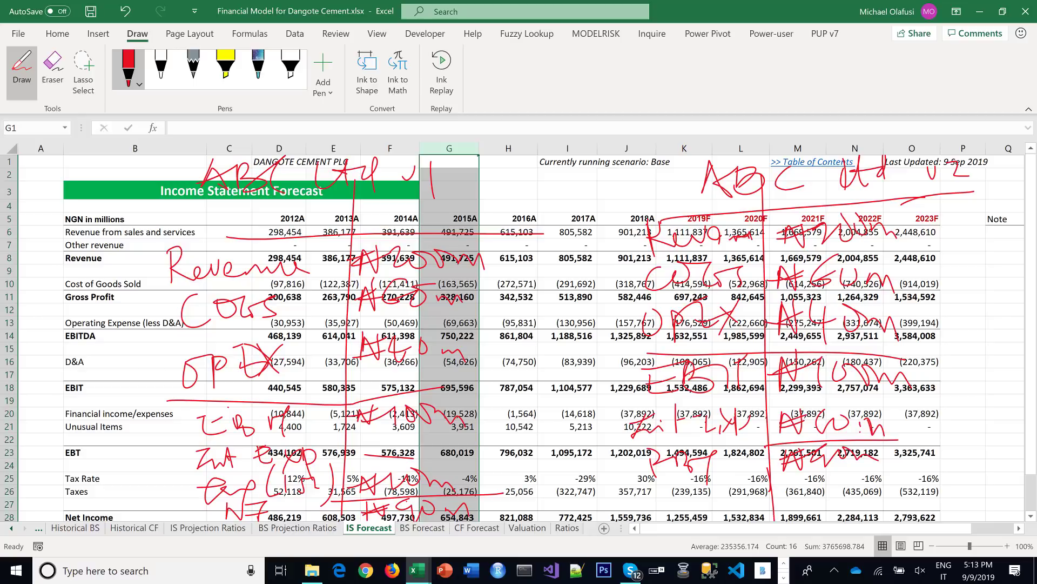
Handwrite the tax line and its amount in the ABC Ltd v2 grid, then draw a total line with the net income amount below it
mouse_move(660, 478)
left_mouse_down()
mouse_move(689, 498)
mouse_move(708, 483)
mouse_move(706, 500)
mouse_move(675, 508)
mouse_move(687, 476)
mouse_move(709, 487)
mouse_move(712, 504)
left_mouse_up()
left_click_drag(789, 491, 841, 464)
mouse_move(826, 478)
left_mouse_down()
mouse_move(833, 492)
mouse_move(857, 478)
left_mouse_up()
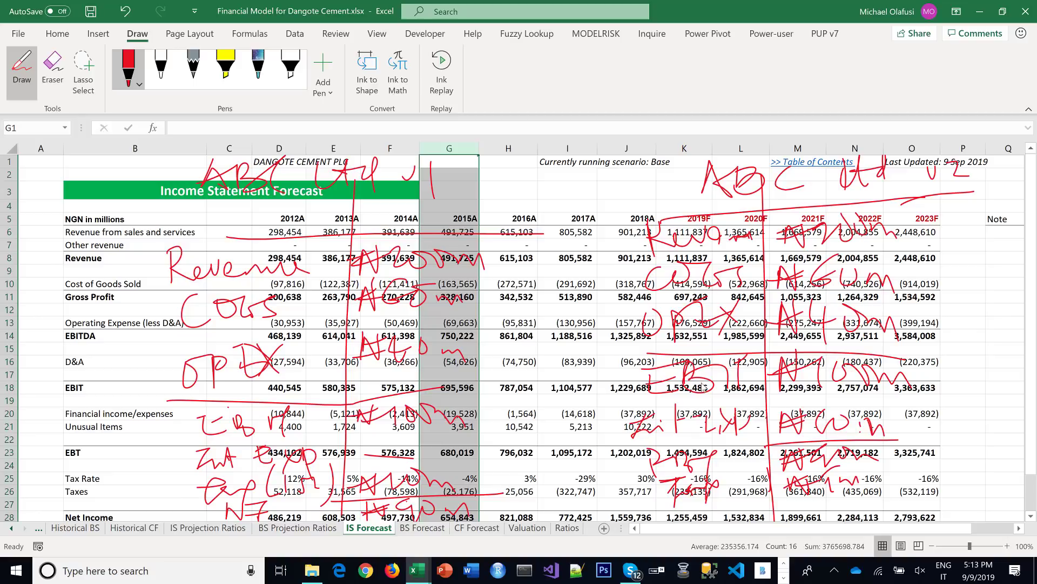
left_click_drag(660, 505, 900, 492)
mouse_move(810, 498)
left_mouse_down()
mouse_move(809, 521)
mouse_move(821, 502)
mouse_move(805, 503)
mouse_move(841, 521)
mouse_move(829, 521)
left_mouse_up()
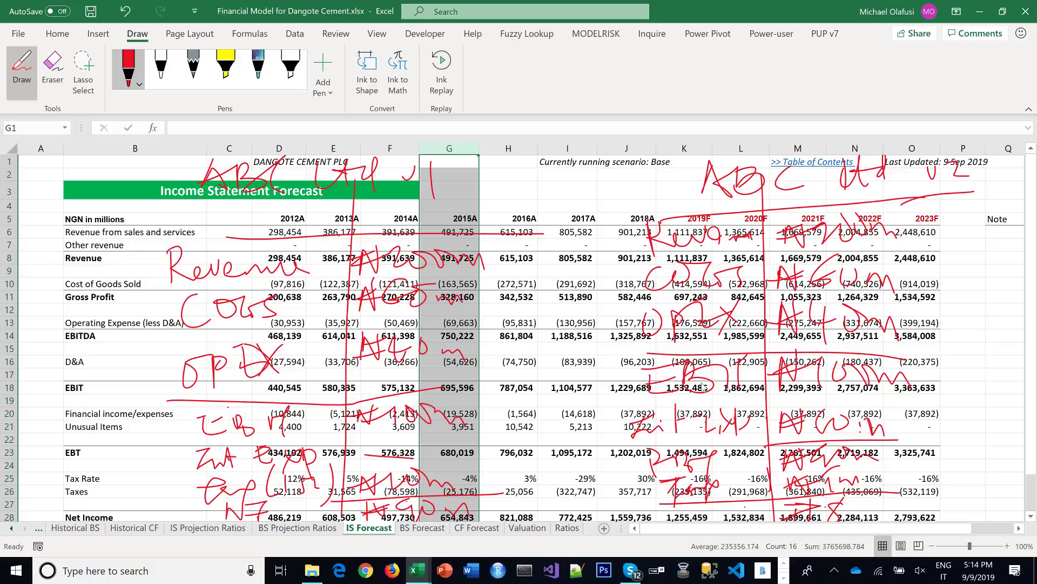
mouse_move(854, 502)
left_mouse_down()
mouse_move(854, 520)
mouse_move(898, 510)
left_mouse_up()
mouse_move(829, 470)
left_mouse_down()
mouse_move(838, 471)
mouse_move(827, 497)
mouse_move(866, 478)
left_mouse_up()
Draw a vertical line beside the ABC Ltd v1 grid and handwrite slanted labels marking v1 as unlevered and v2 as levered
left_click_drag(122, 174, 134, 522)
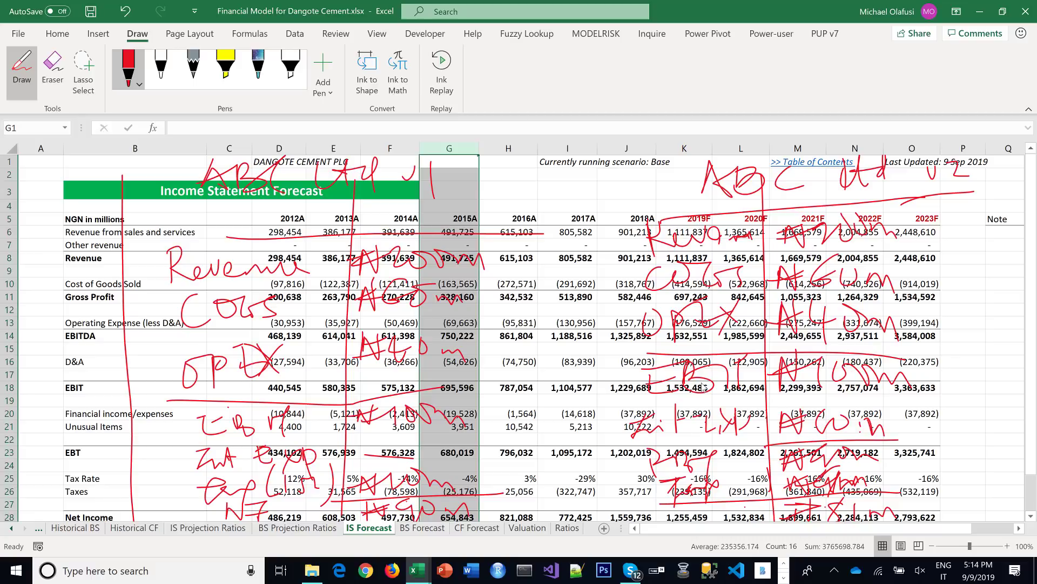
mouse_move(31, 249)
left_mouse_down()
mouse_move(57, 227)
mouse_move(122, 216)
mouse_move(151, 194)
mouse_move(183, 197)
left_mouse_up()
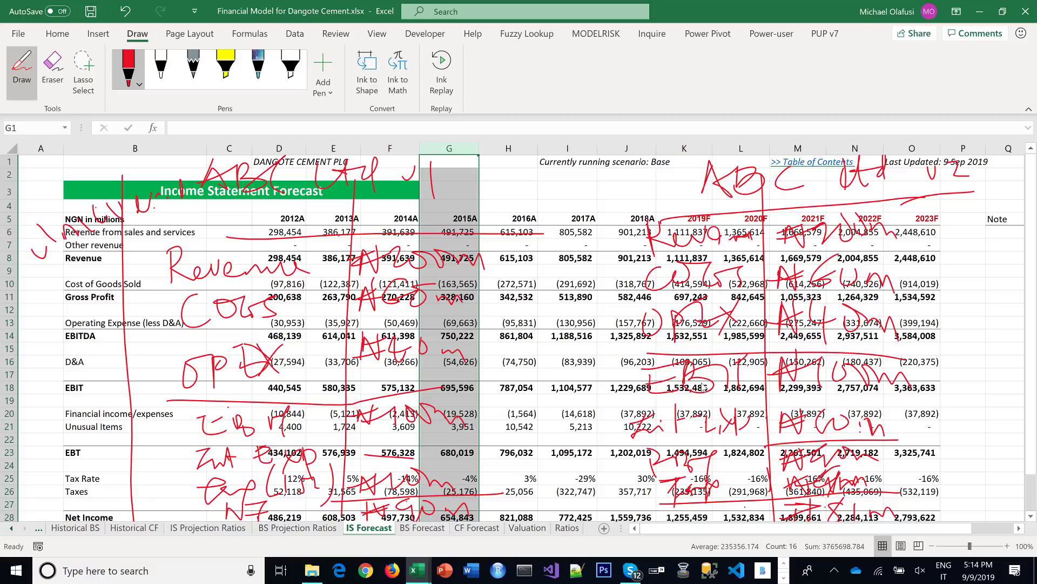
mouse_move(65, 219)
left_mouse_down()
mouse_move(80, 200)
mouse_move(98, 225)
mouse_move(137, 209)
left_mouse_up()
left_click_drag(155, 185, 160, 203)
mouse_move(554, 214)
left_mouse_down()
mouse_move(589, 219)
mouse_move(633, 168)
left_mouse_up()
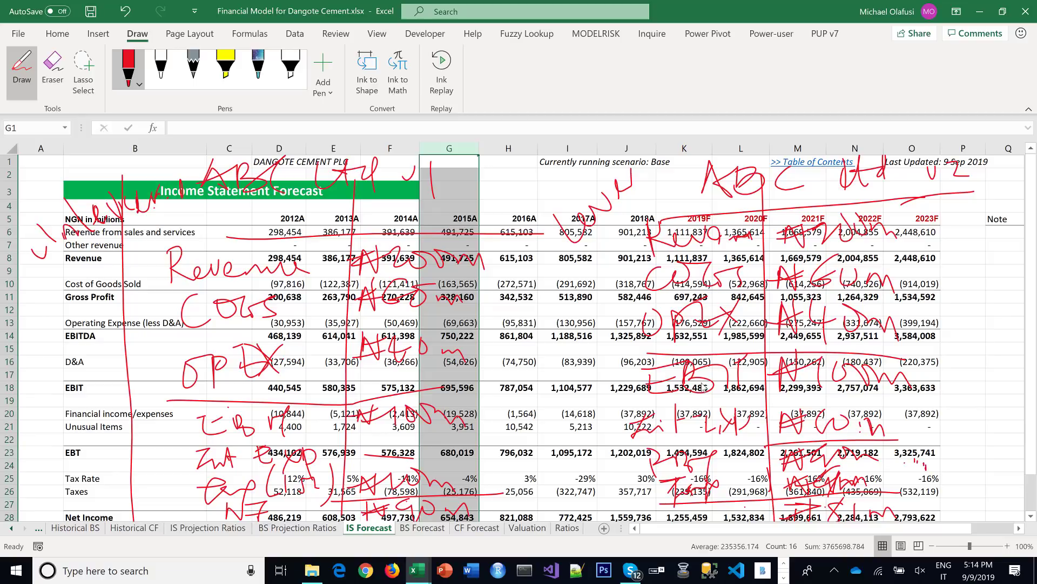
Add short ink marks beside the lower lines of both comparison grids and stop inking
left_click_drag(920, 474, 930, 438)
left_click_drag(510, 475, 512, 453)
key("Escape")
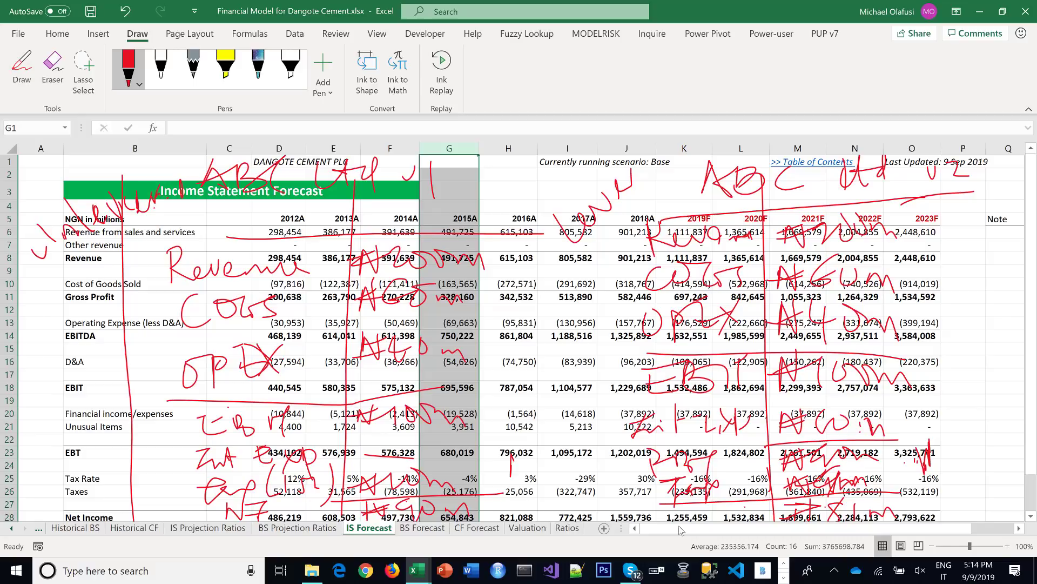
Examine the Finance Expense/(Income) row on the CF Forecast sheet and return to the IS Forecast sheet
left_click(476, 528)
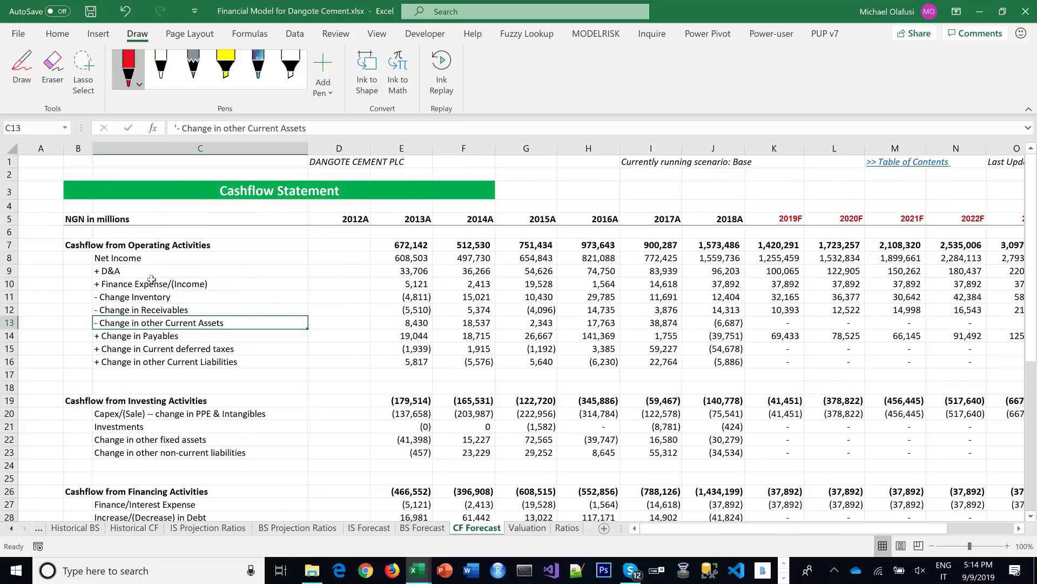
left_click(10, 284)
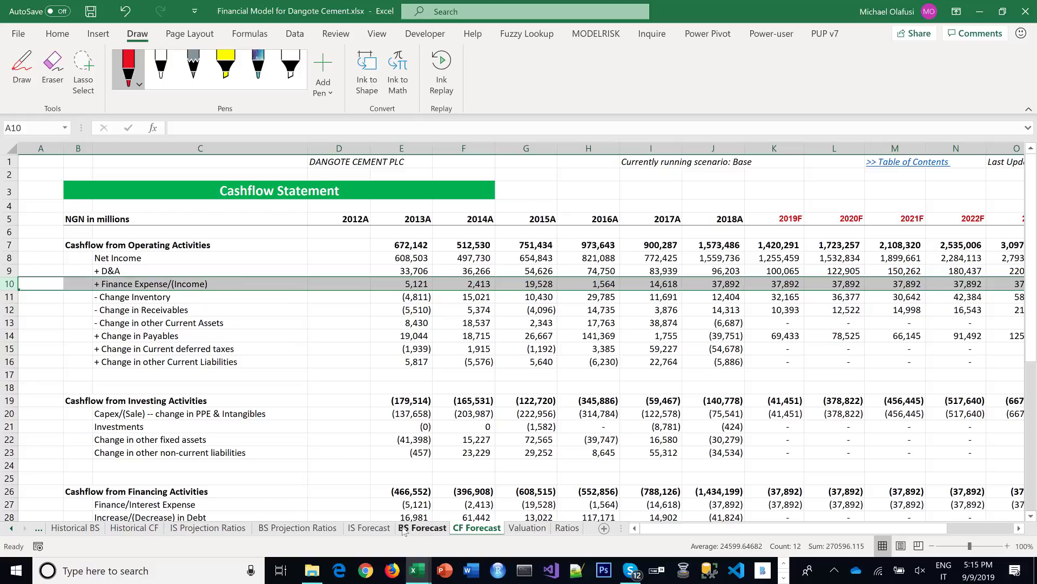
left_click(370, 529)
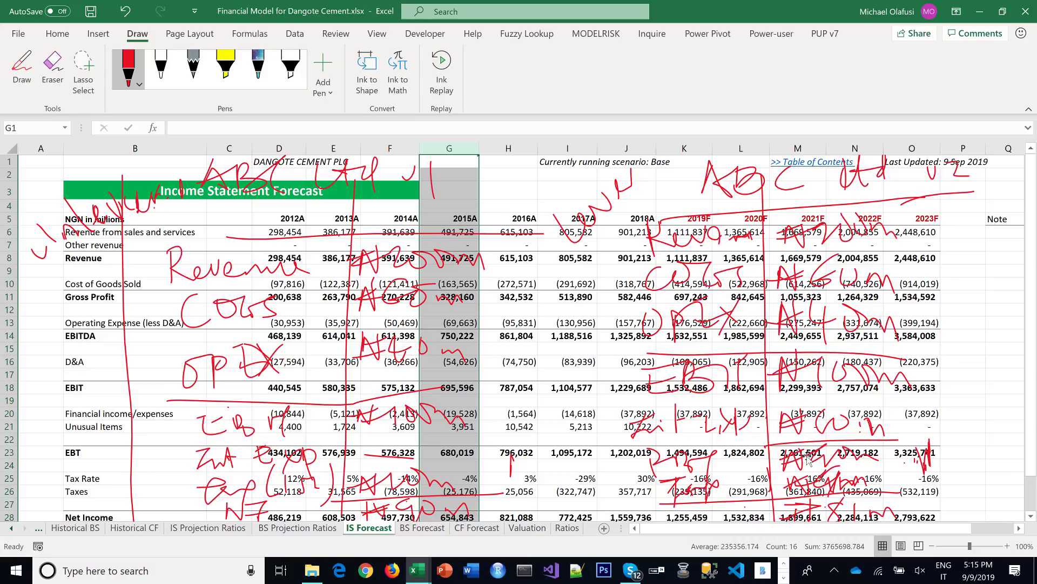
Handwrite the amount 91 m beside the lower lines of the v2 grid and draw a slanted line beside the levered label
left_click(21, 74)
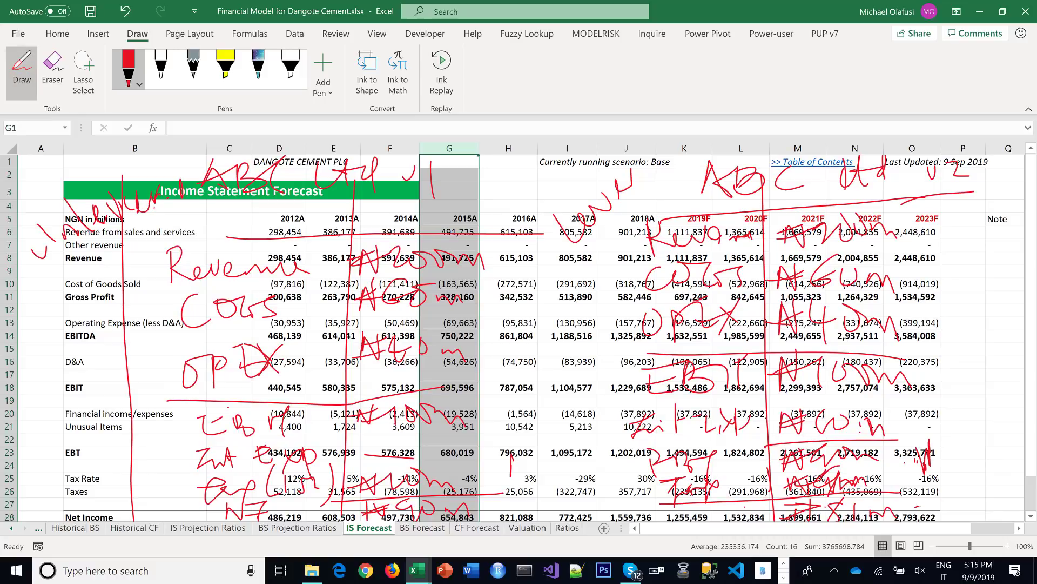
mouse_move(928, 493)
left_mouse_down()
mouse_move(933, 508)
mouse_move(960, 501)
left_mouse_up()
left_click_drag(968, 474, 974, 496)
left_click_drag(984, 486, 1005, 483)
left_click_drag(629, 189, 586, 264)
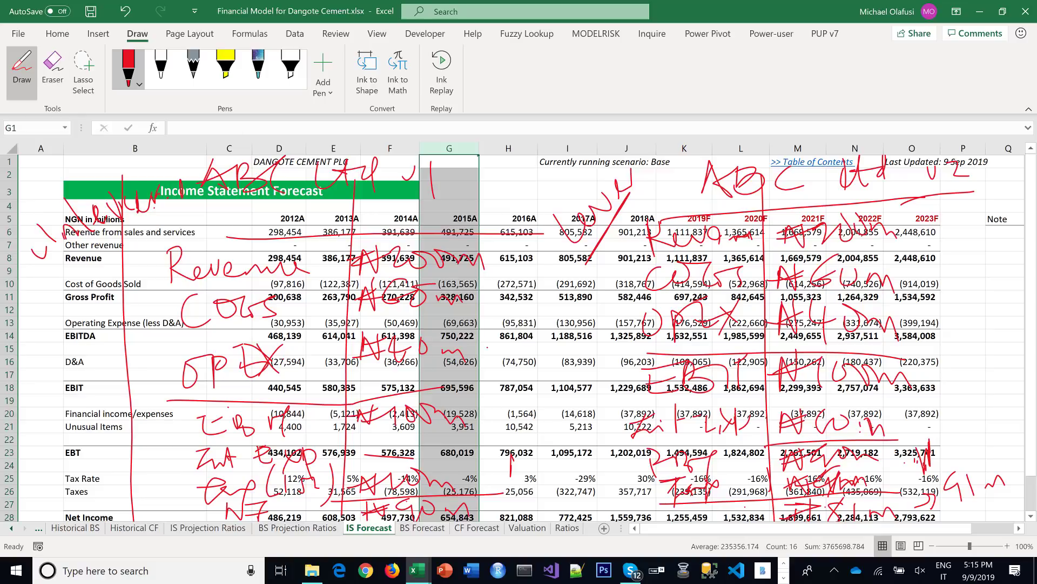
key("Escape")
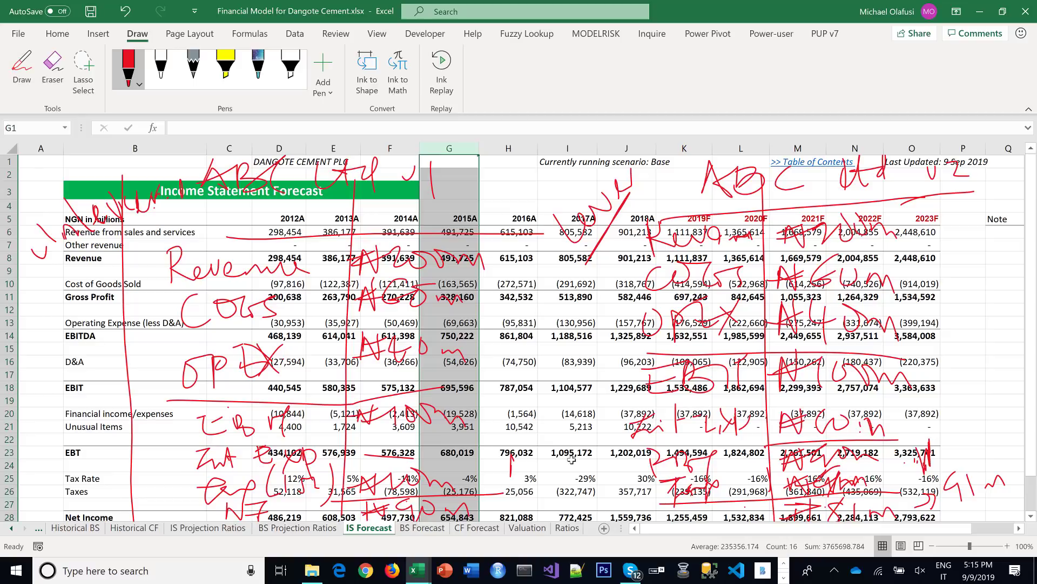
Fill the 2013A EBIT cell E44 of the Unlevered Free Cashflow section with ='IS Forecast'!E18+'IS Forecast'!E21
left_click(493, 531)
scroll(482, 395, "down", 5)
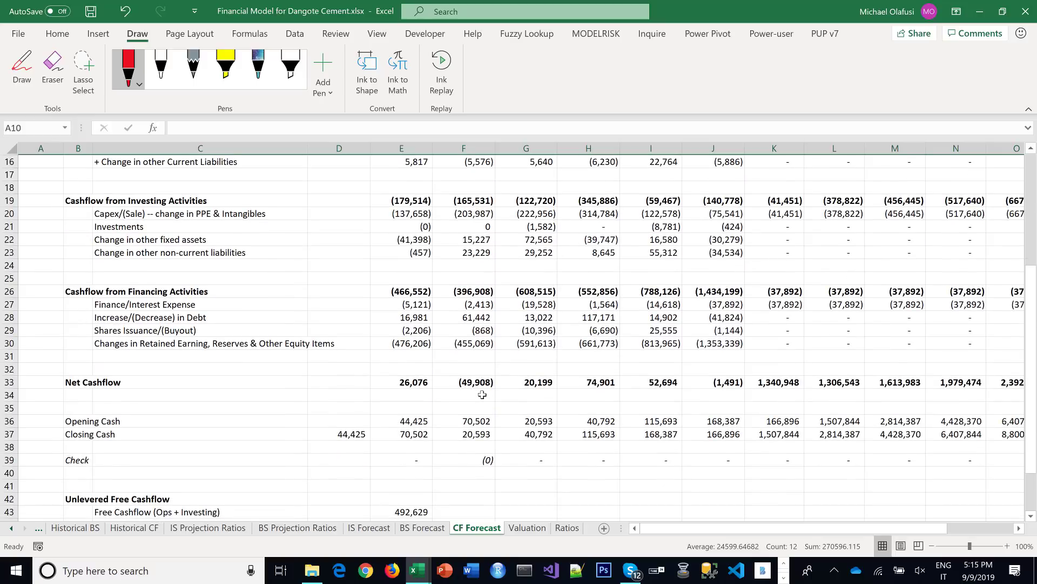
scroll(482, 395, "down", 5)
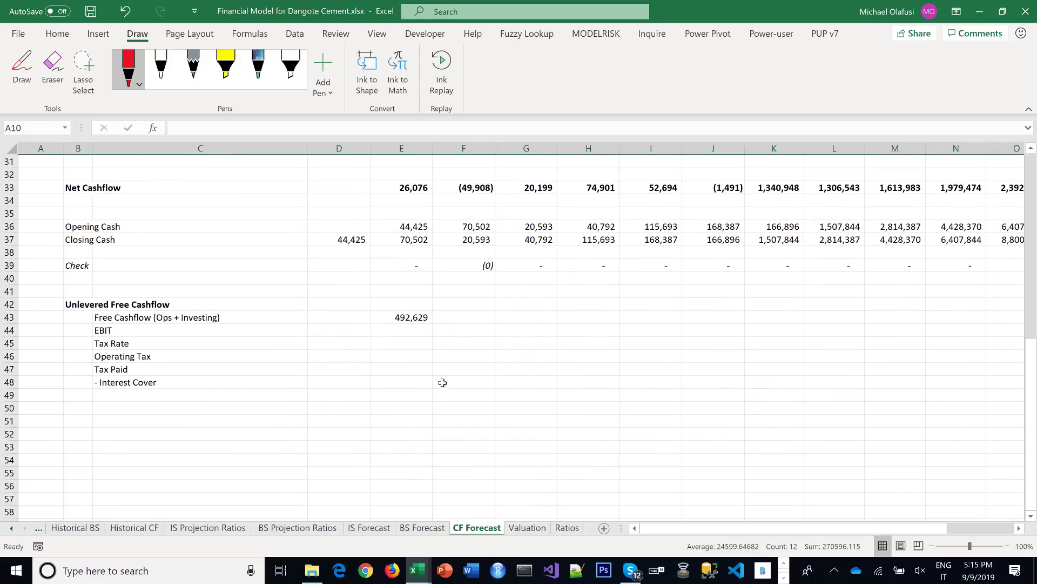
left_click(403, 330)
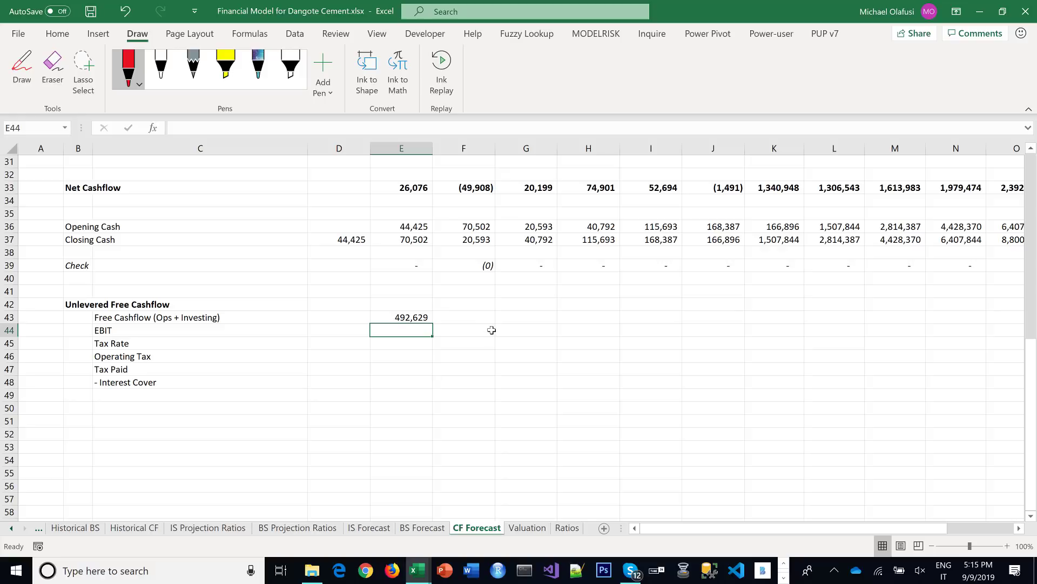
type("=")
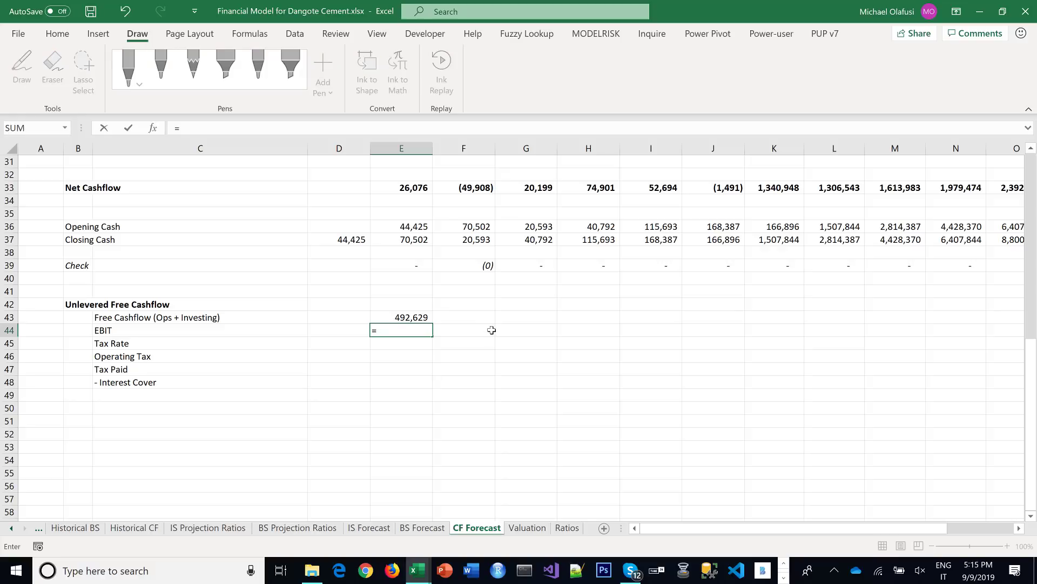
left_click(358, 531)
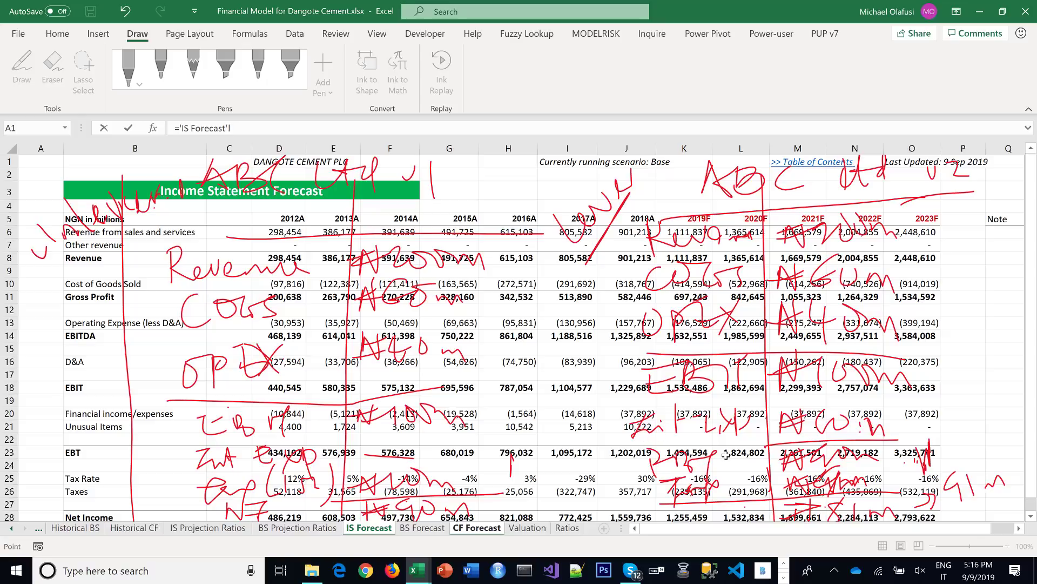
scroll(533, 424, "down", 1)
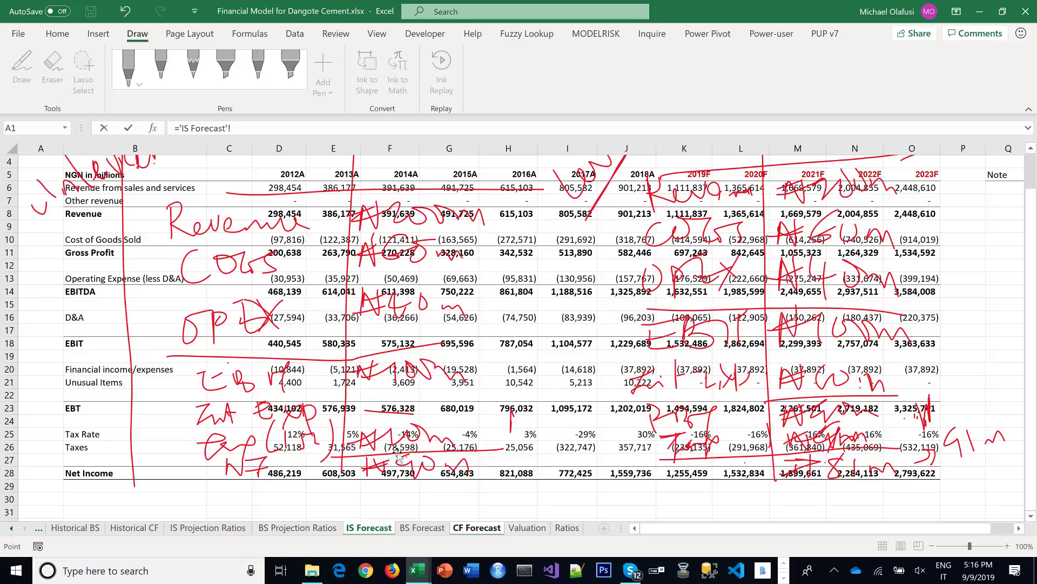
left_click(323, 345)
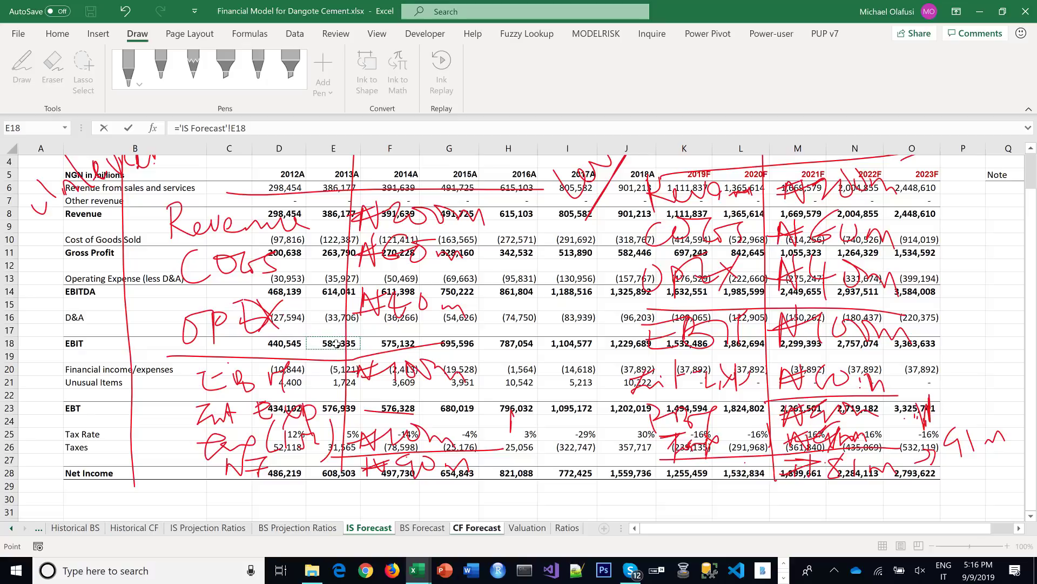
type("*")
left_click(334, 382)
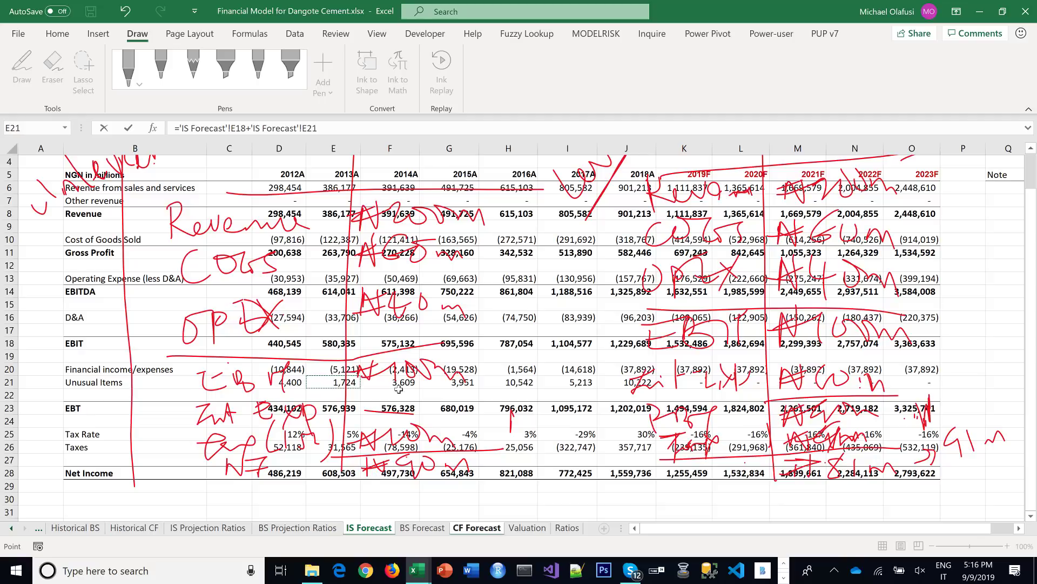
key("Return")
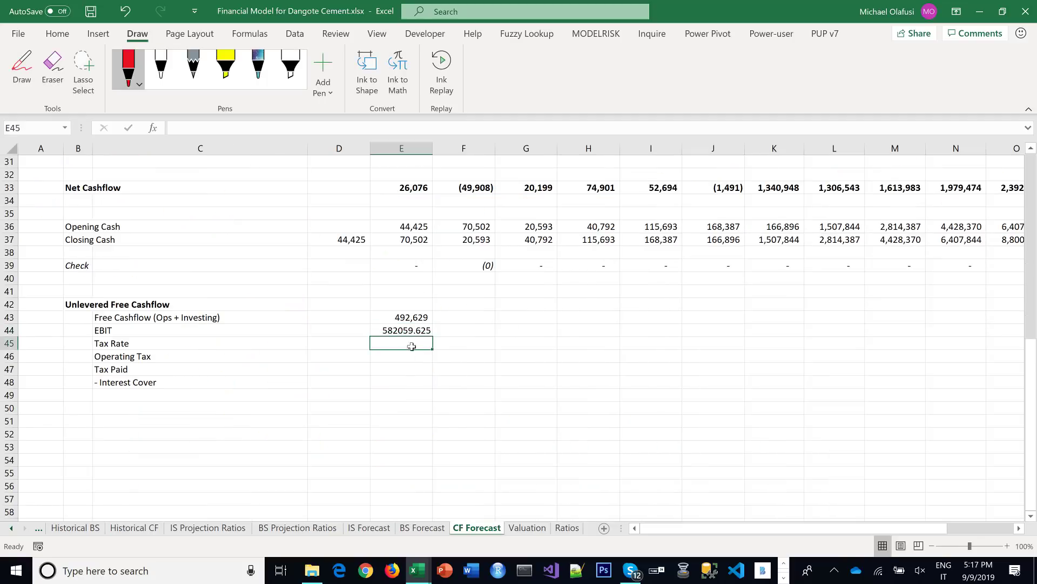
Format the 2013A EBIT value in E44 with thousands separators and no decimal places
left_click(412, 326)
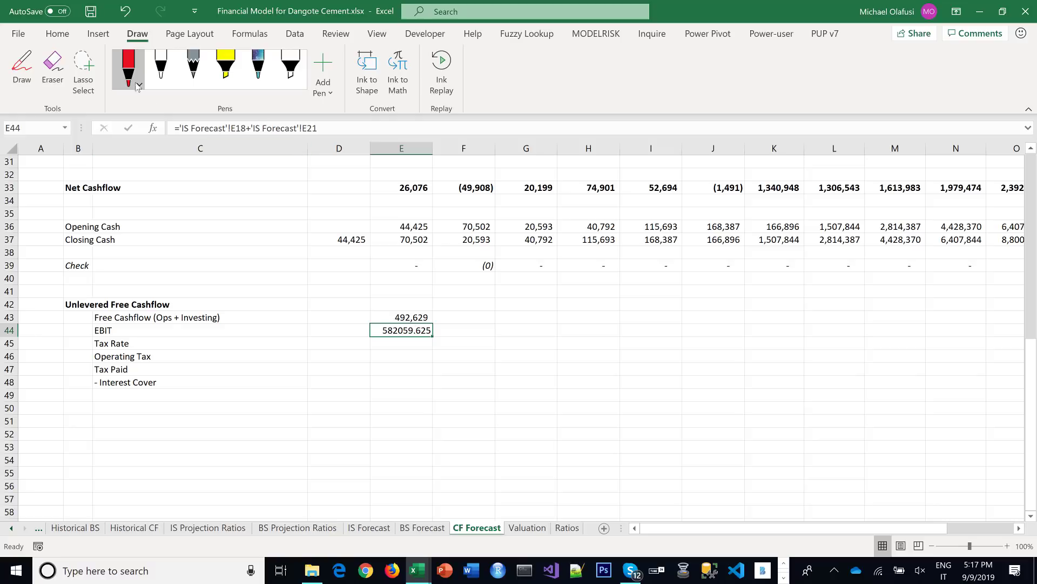
left_click(98, 35)
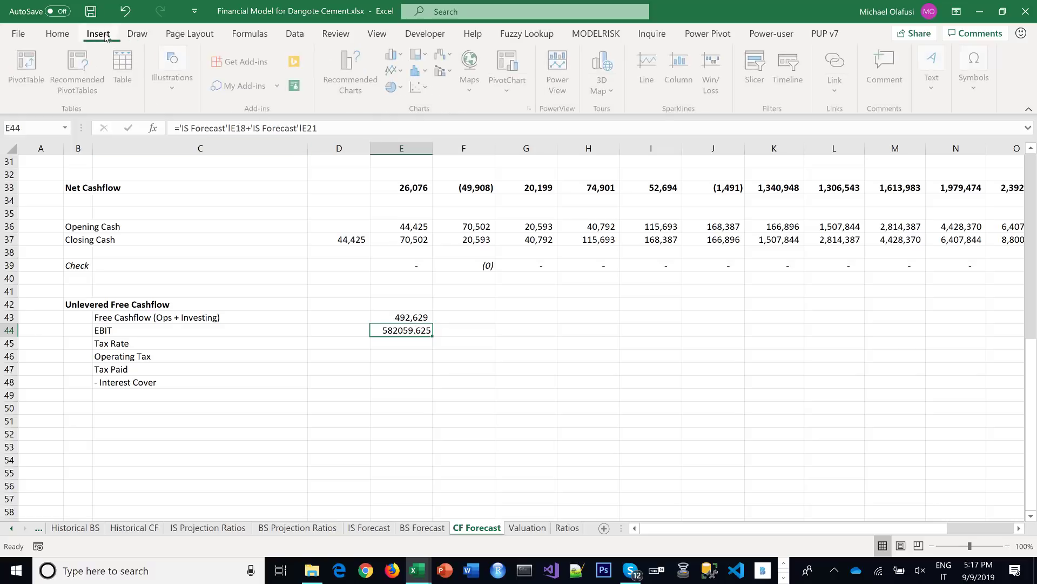
left_click(57, 34)
left_click(498, 85)
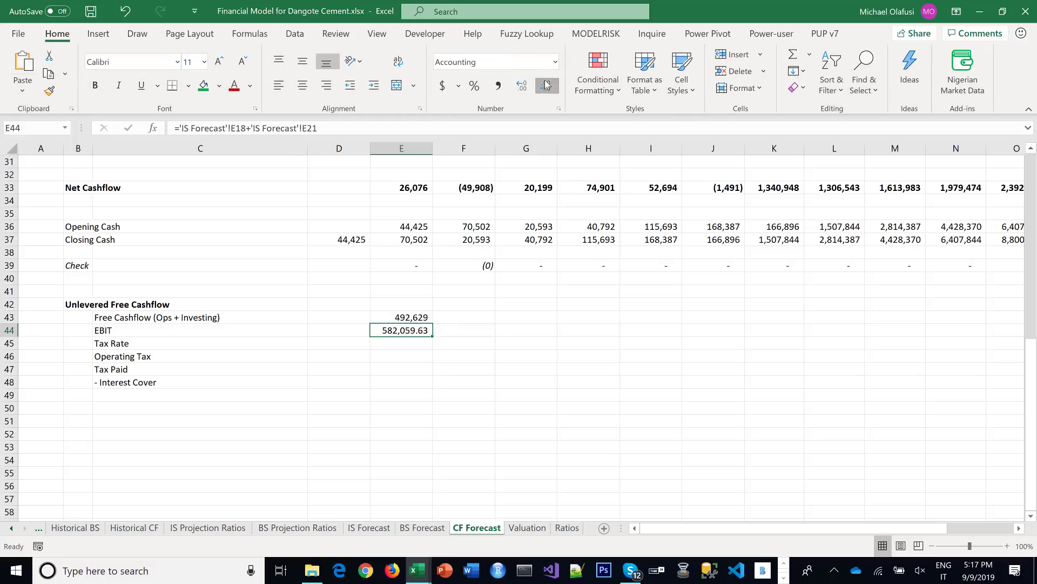
left_click(547, 85)
left_click(547, 85)
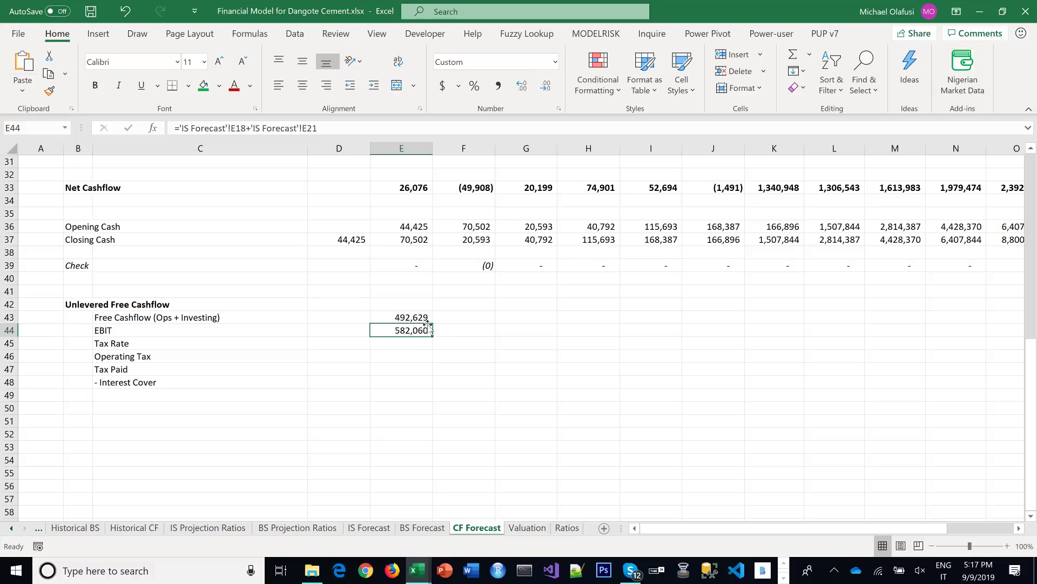
Start a formula in the 2013A Tax Rate cell E45
left_click(412, 346)
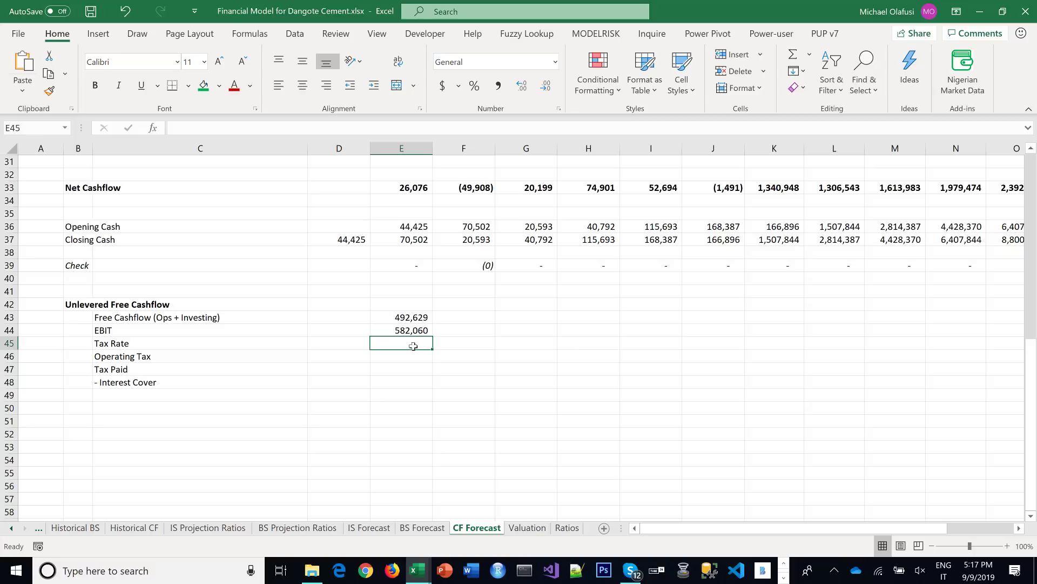
type("=")
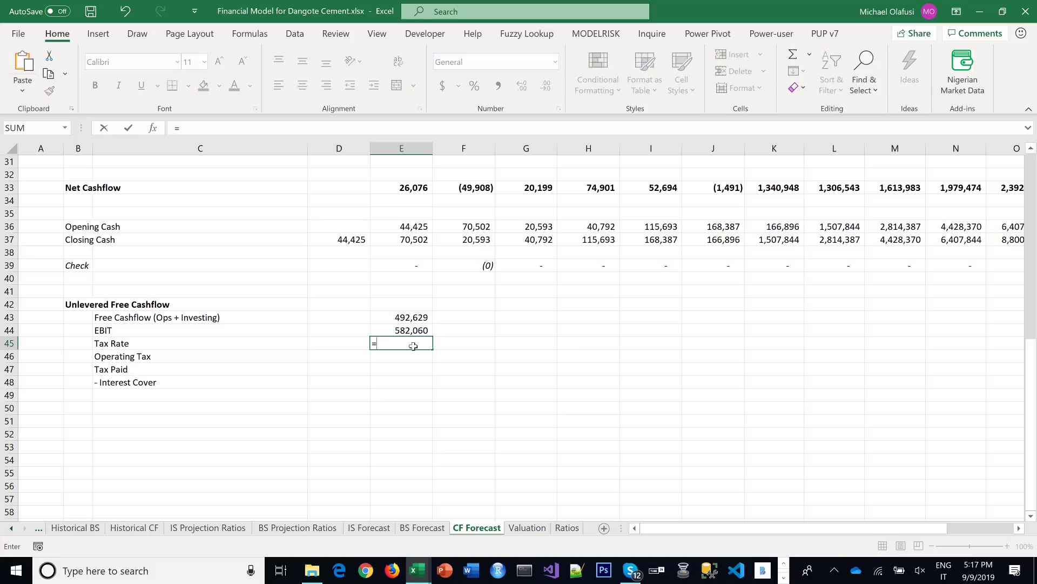
Link the Tax Rate in E45 to the 2013 tax rate in cell E25 of the IS Forecast sheet
left_click(378, 526)
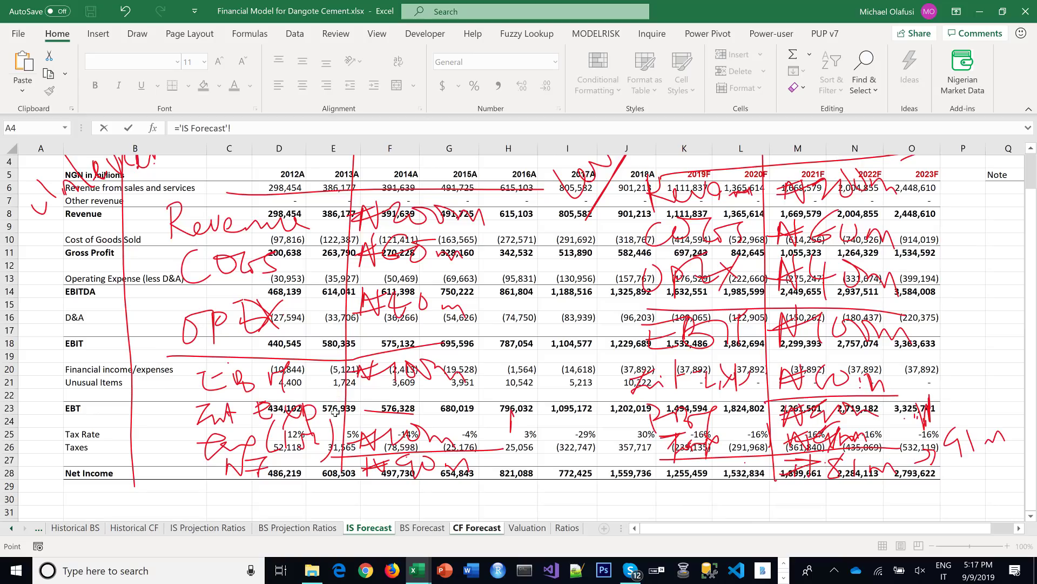
left_click(338, 435)
key("Return")
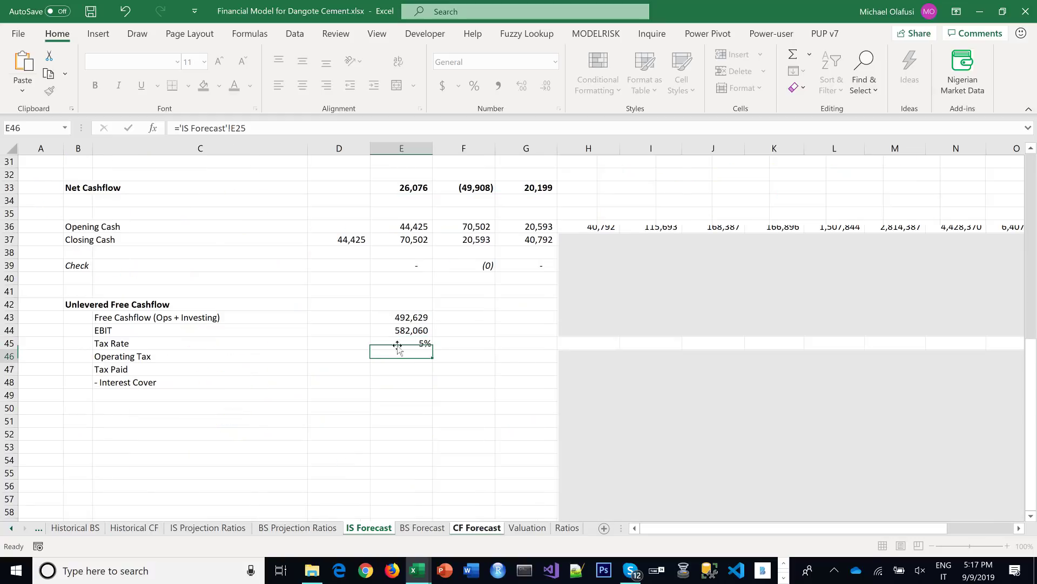
Calculate Operating Tax in E46 as EBIT times Tax Rate, using =E44*E45
type("=")
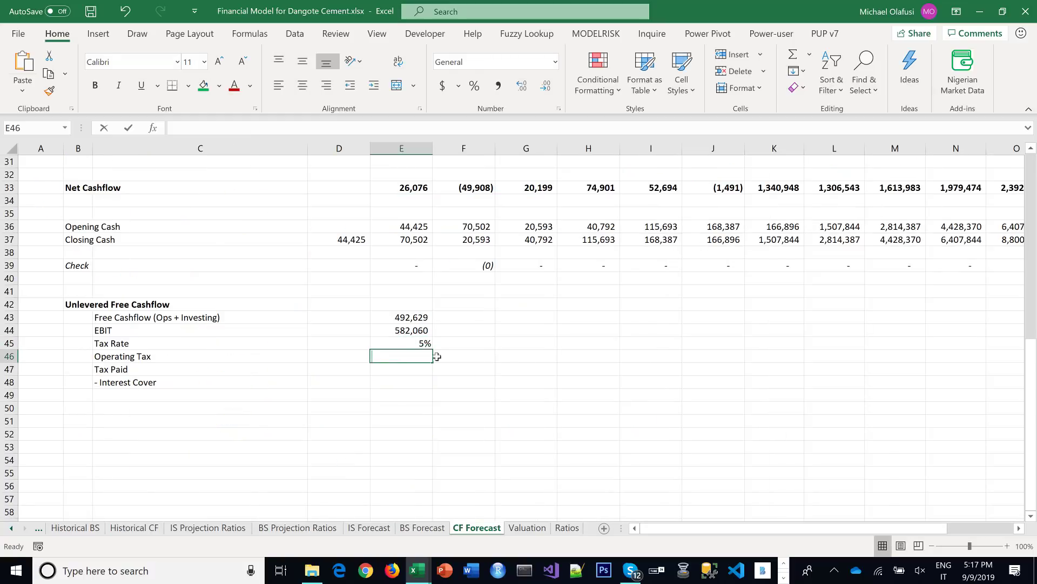
left_click(415, 329)
type("*")
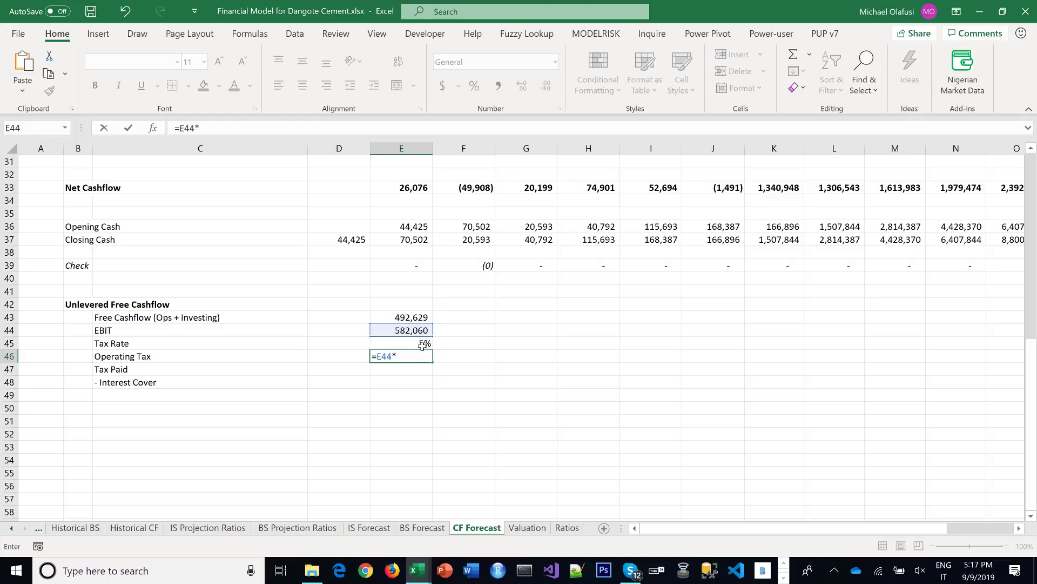
left_click(422, 344)
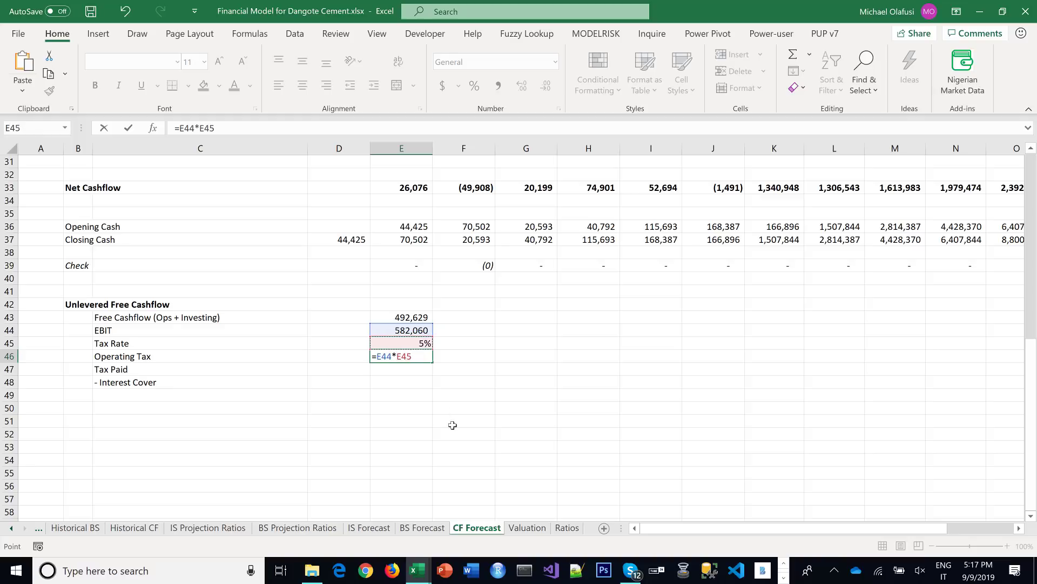
key("Return")
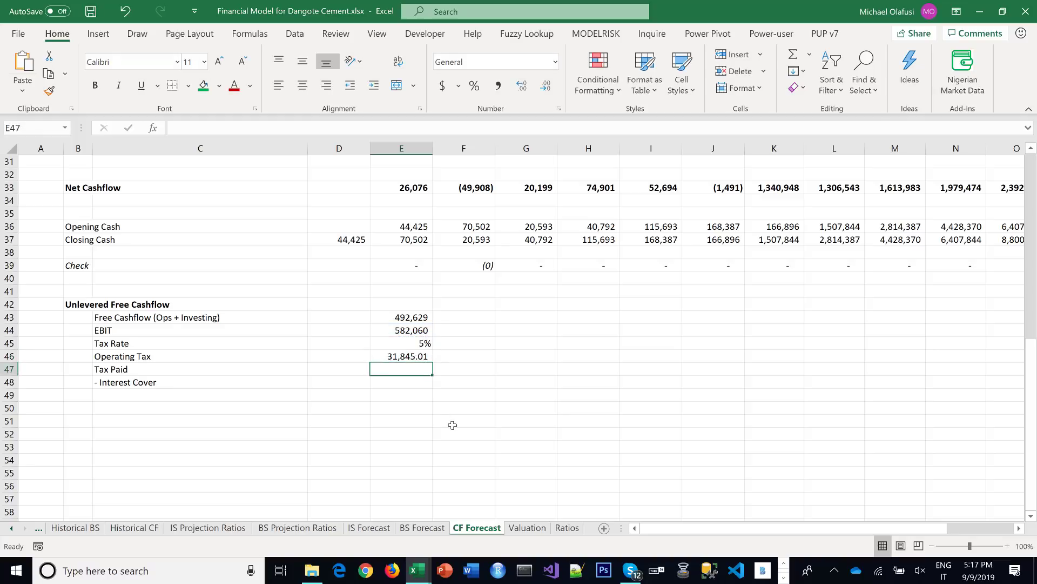
Link Tax Paid in E47 to the 2013 taxes in cell E26 of the IS Forecast sheet
type("=")
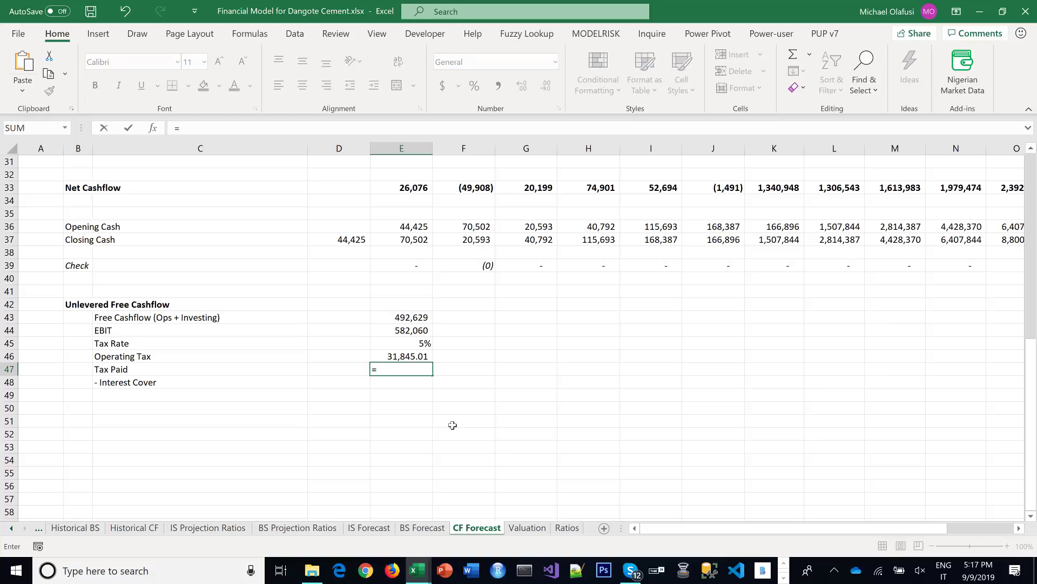
left_click(369, 529)
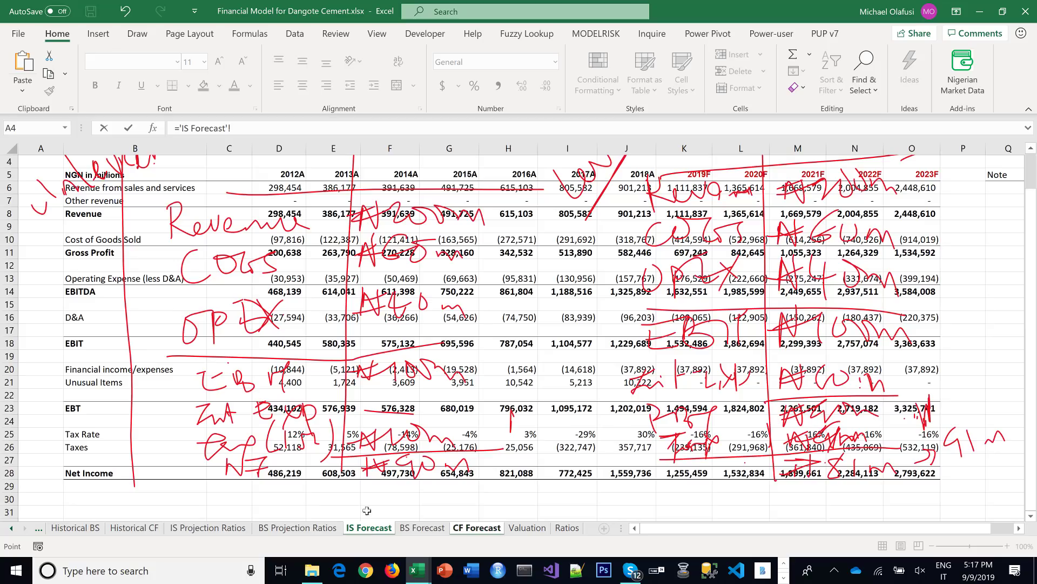
left_click(334, 448)
key("Return")
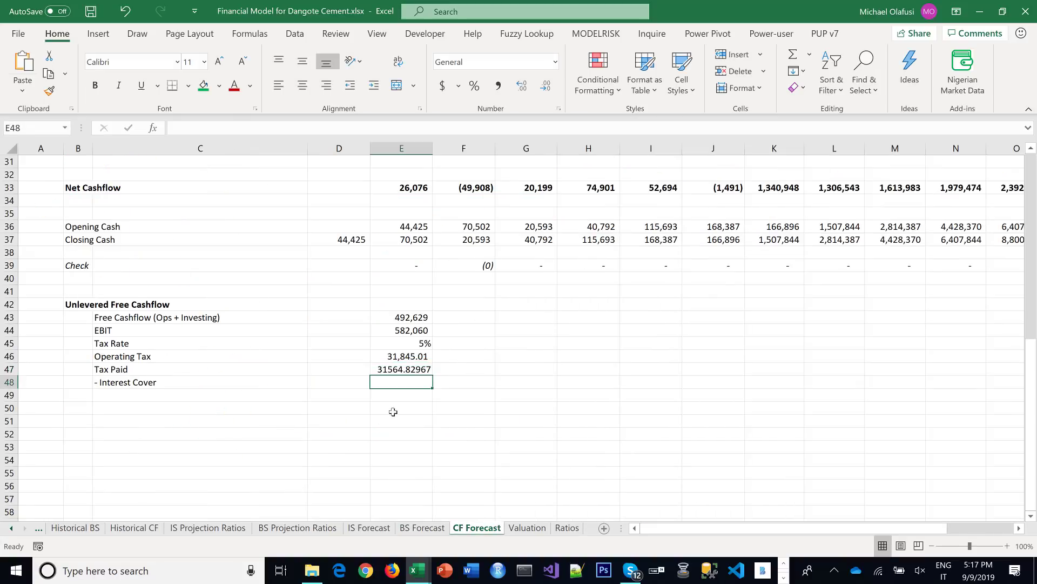
Format Tax Paid with a thousands separator and show both Tax Paid and Operating Tax without decimals
left_click(415, 365)
left_click(498, 85)
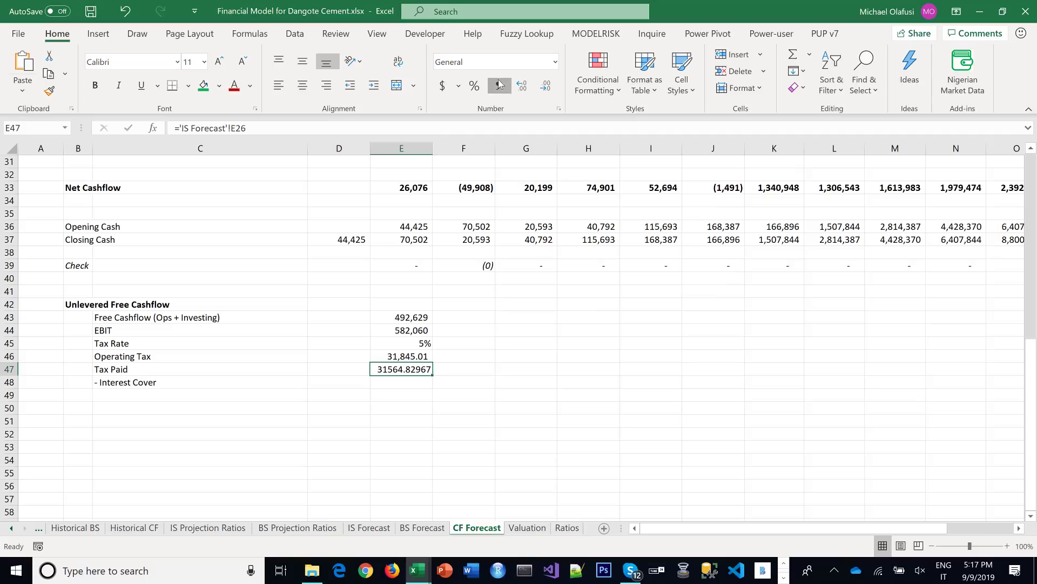
left_click(547, 85)
left_click(549, 88)
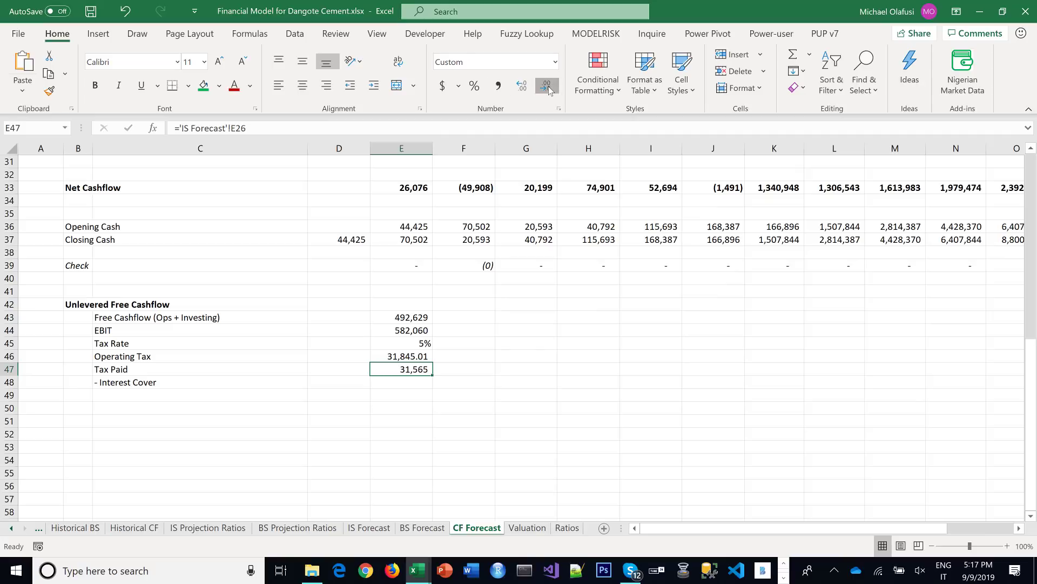
left_click(419, 357)
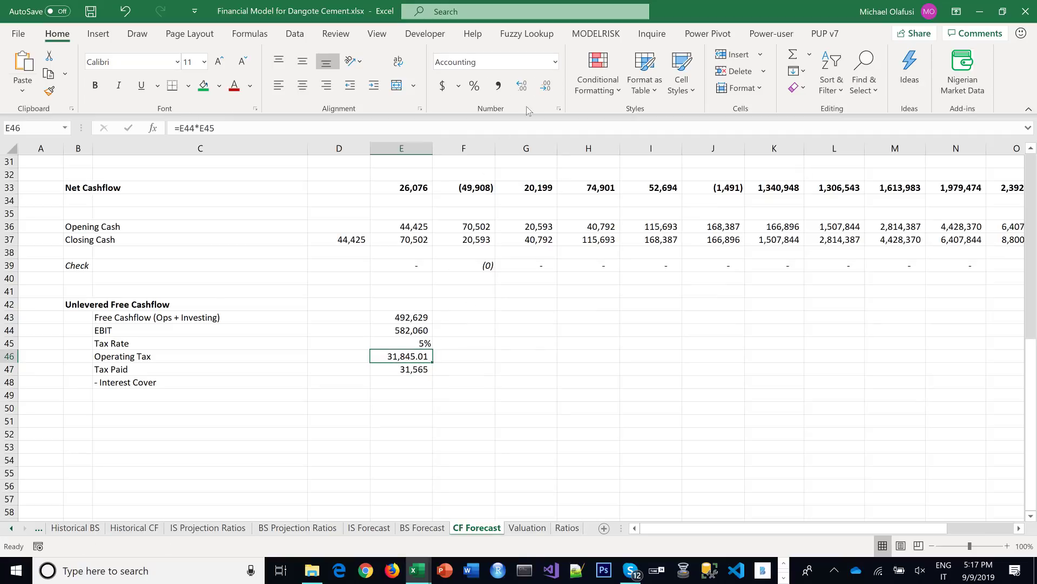
left_click(547, 88)
left_click(547, 87)
left_click(410, 381)
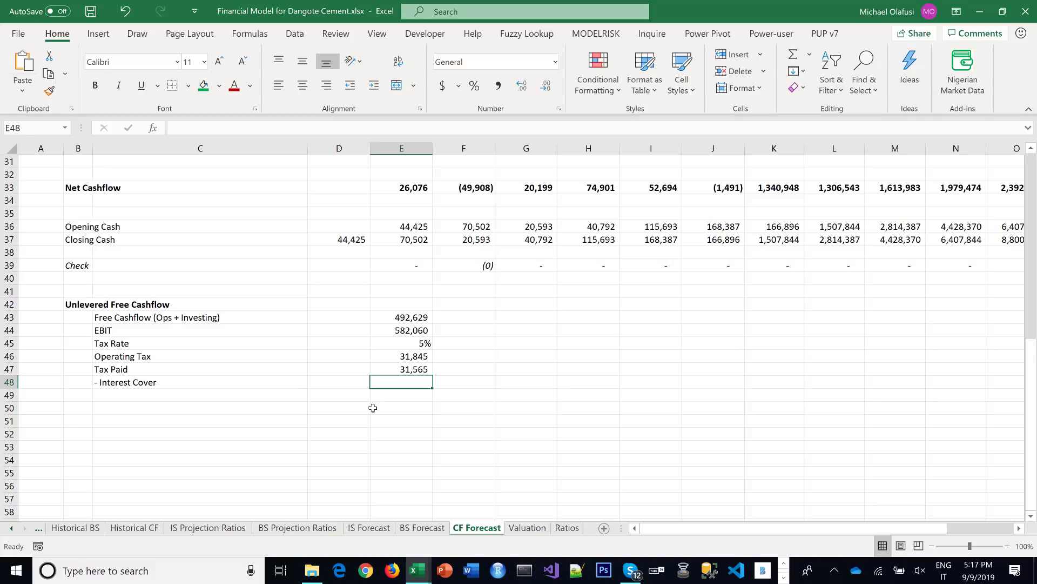
type("=")
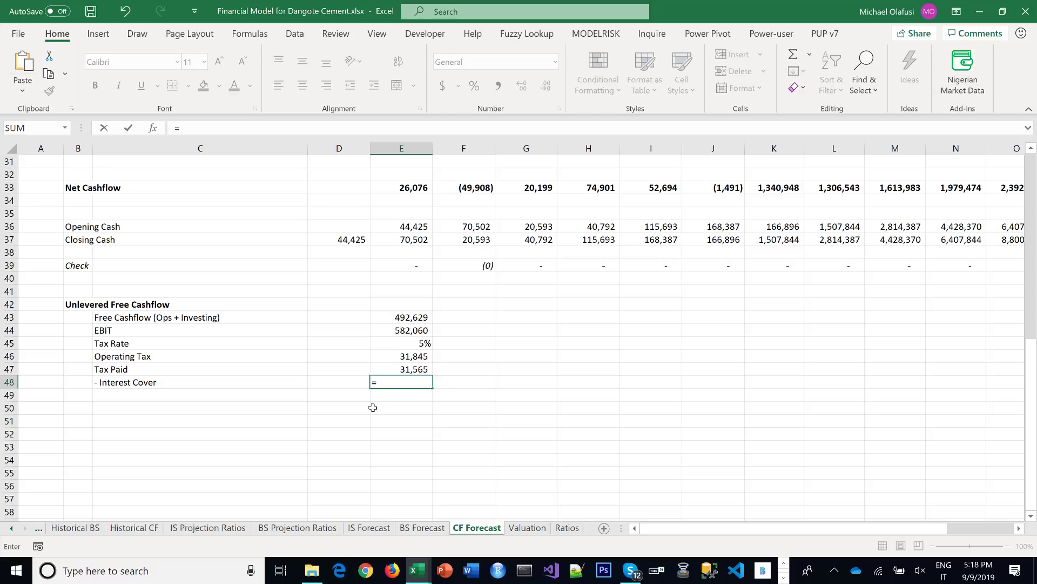
key("Escape")
left_click(369, 528)
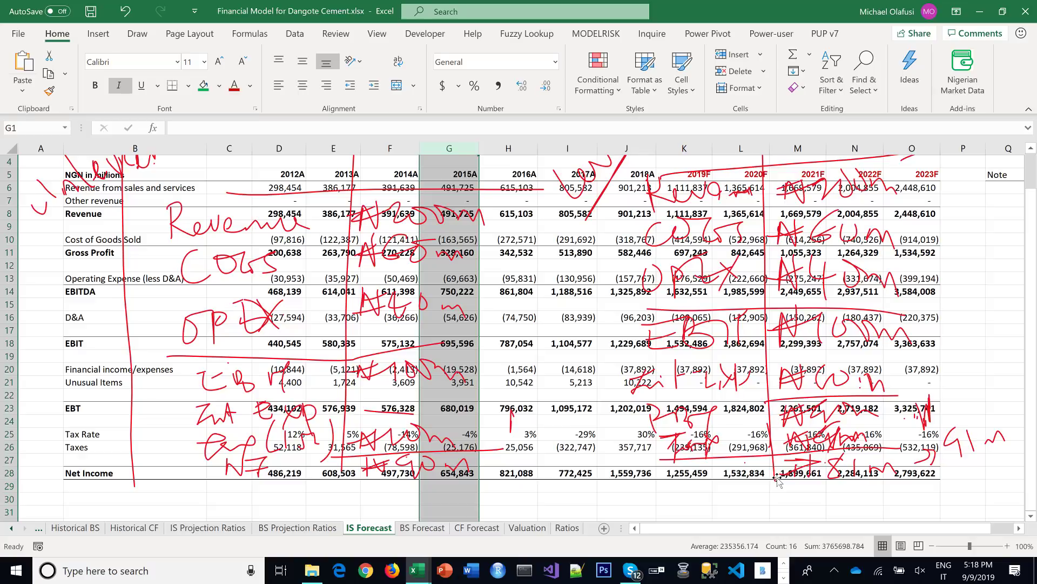
left_click(950, 475)
double_click(947, 465)
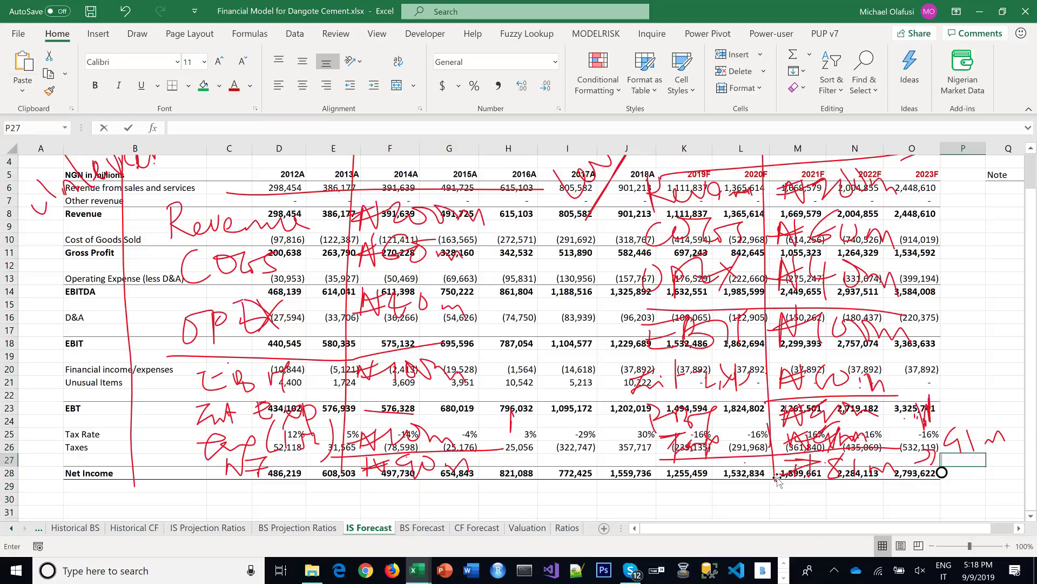
left_click(421, 501)
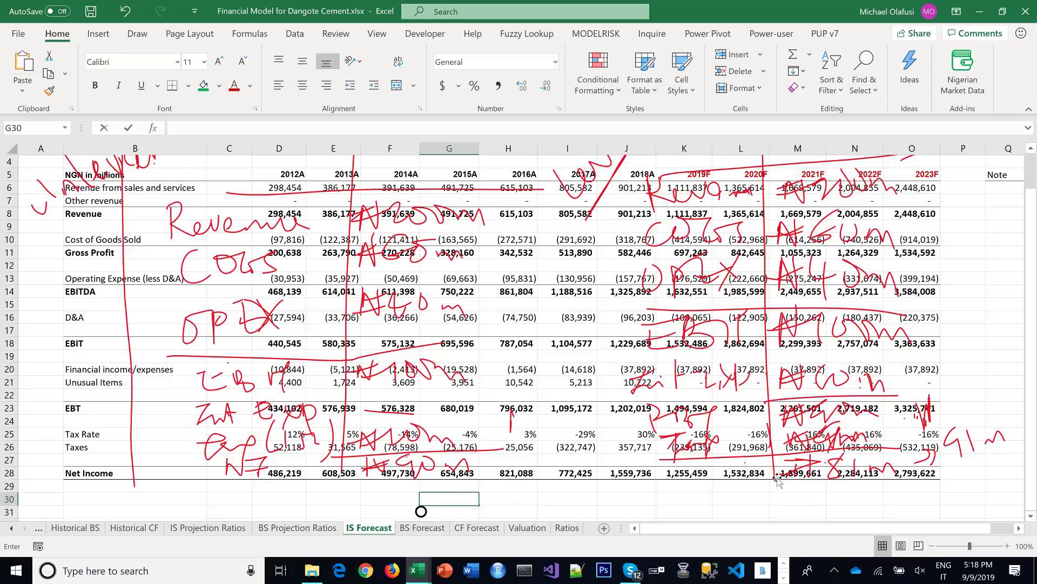
key("Escape")
left_click(477, 528)
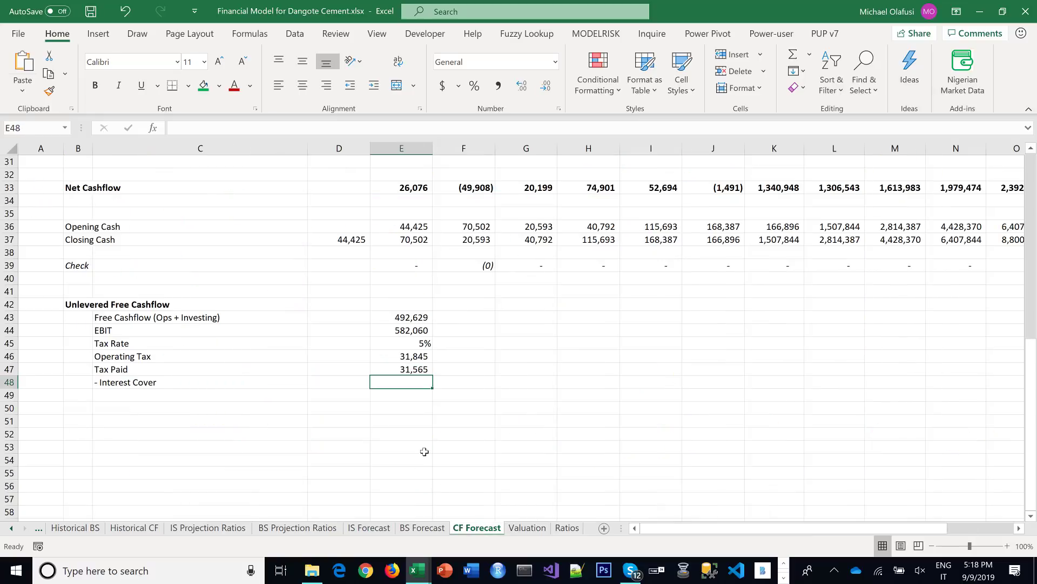
Calculate Interest Cover in E48 as Tax Paid minus Operating Tax, using =E47-E46
type("=")
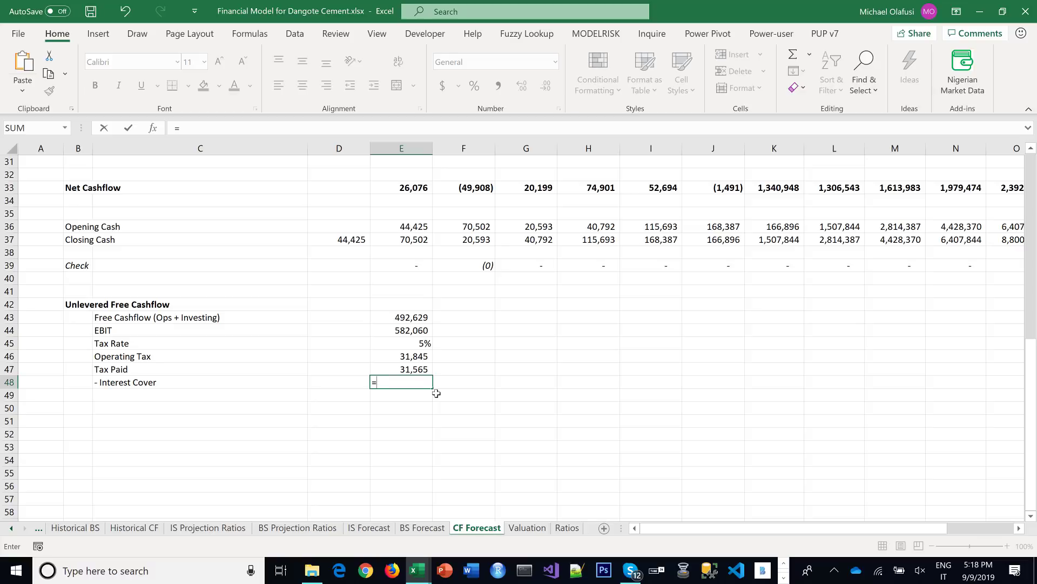
left_click(413, 370)
type("-")
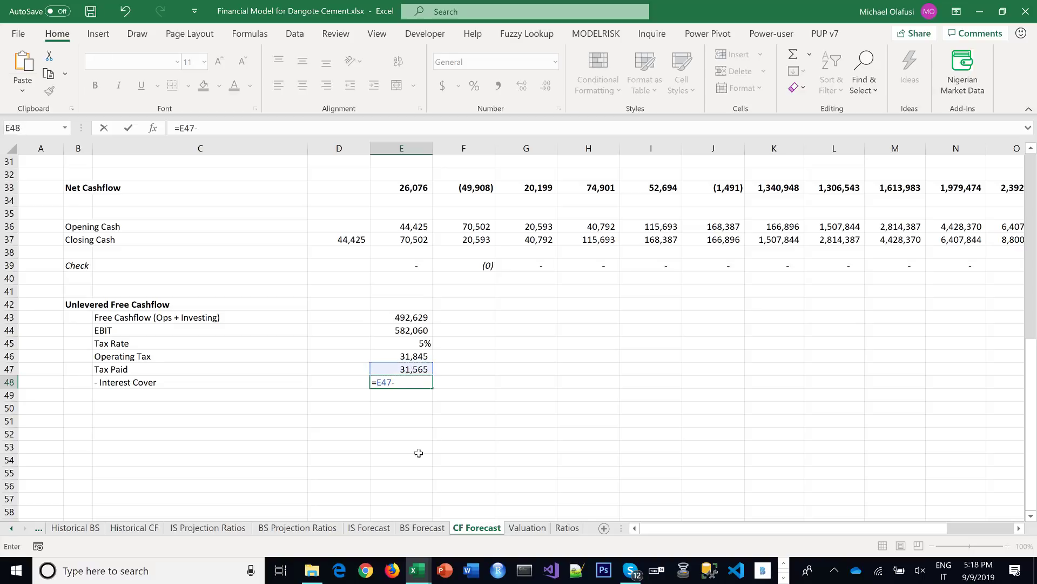
left_click(415, 355)
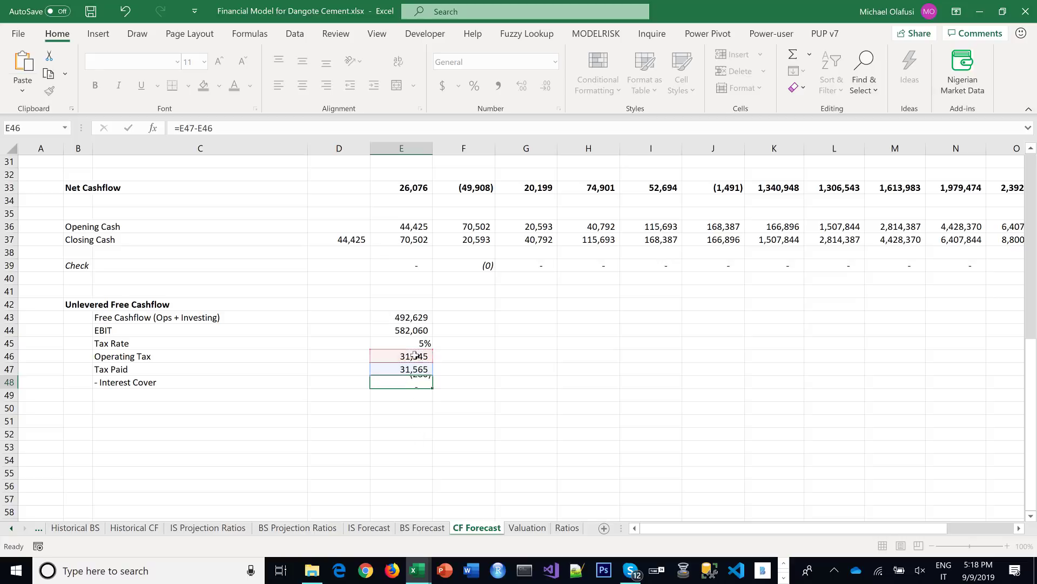
key("Return")
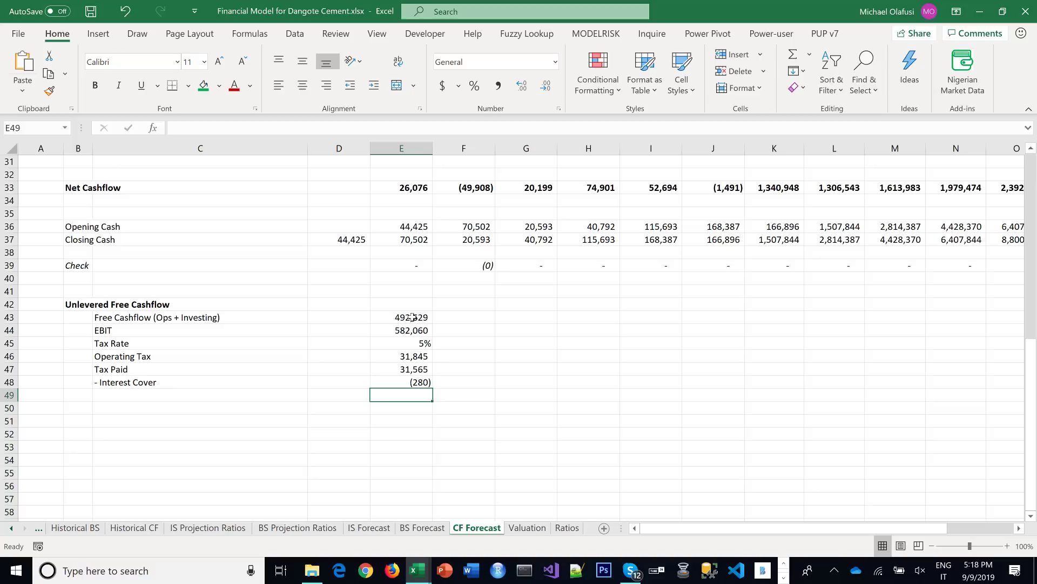
Copy the formulas in E43:E48 across all years through column O
left_click_drag(412, 317, 1035, 399)
left_click_drag(797, 408, 744, 405)
left_click_drag(613, 539, 565, 533)
Calculate Unlevered Free Cashflow in E42 as Free Cashflow minus Interest Cover, using =E43-E48
left_click(380, 304)
type("=")
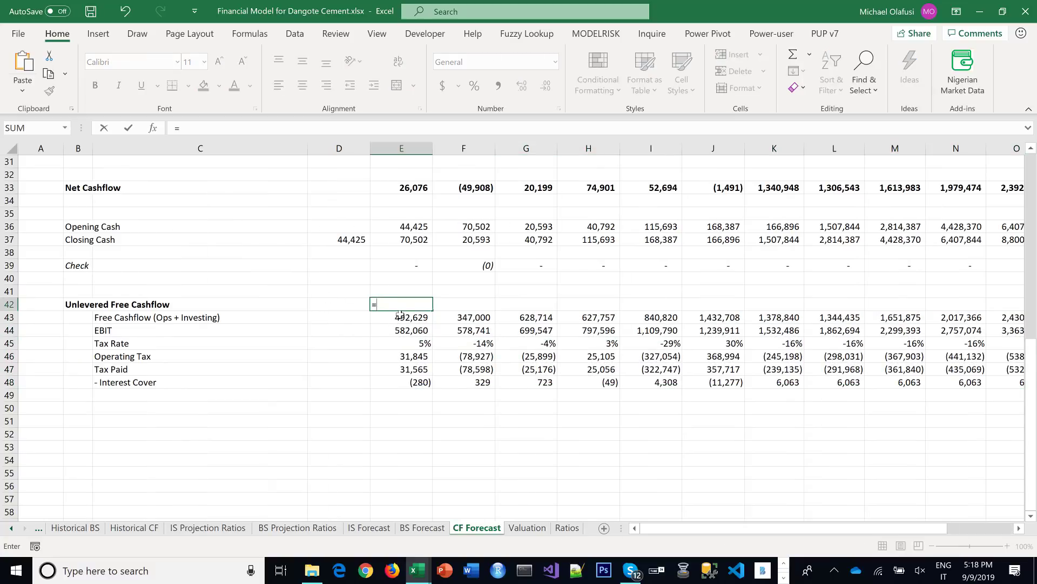
left_click(398, 315)
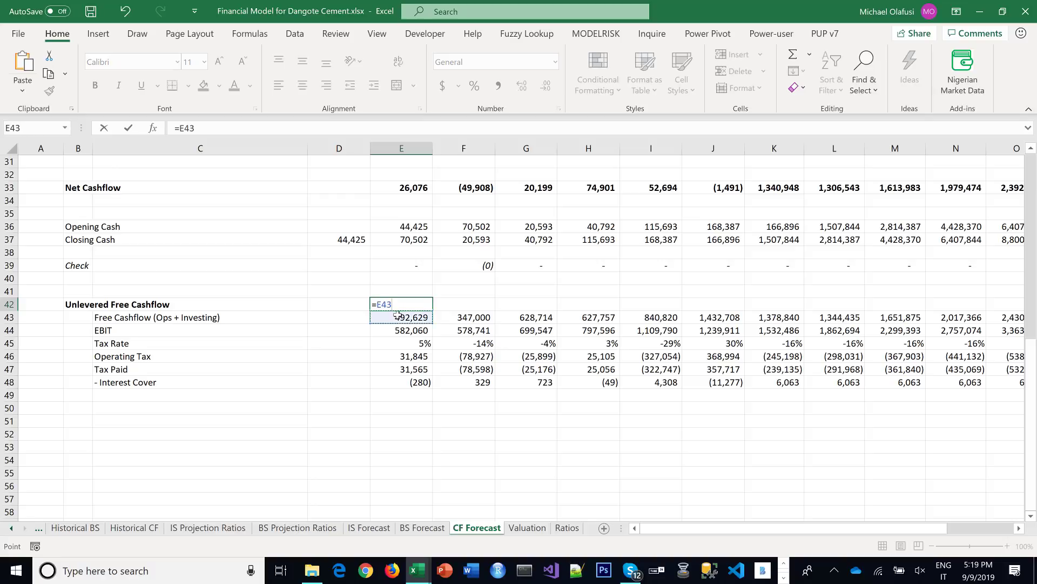
type("-")
left_click(414, 382)
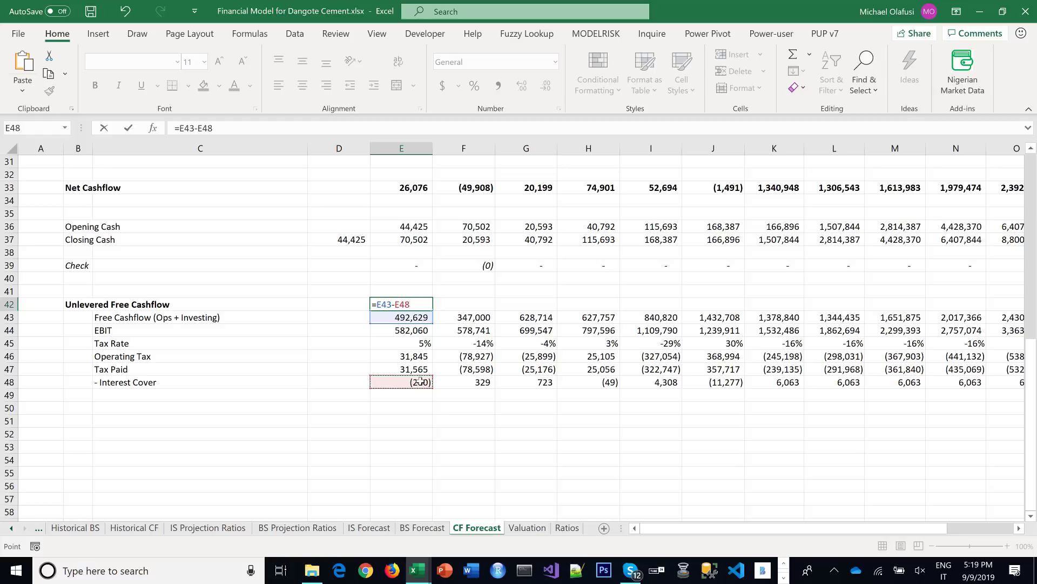
key("Return")
Make the Unlevered Free Cashflow value in E42 bold and copy it across all years through column O
left_click(408, 301)
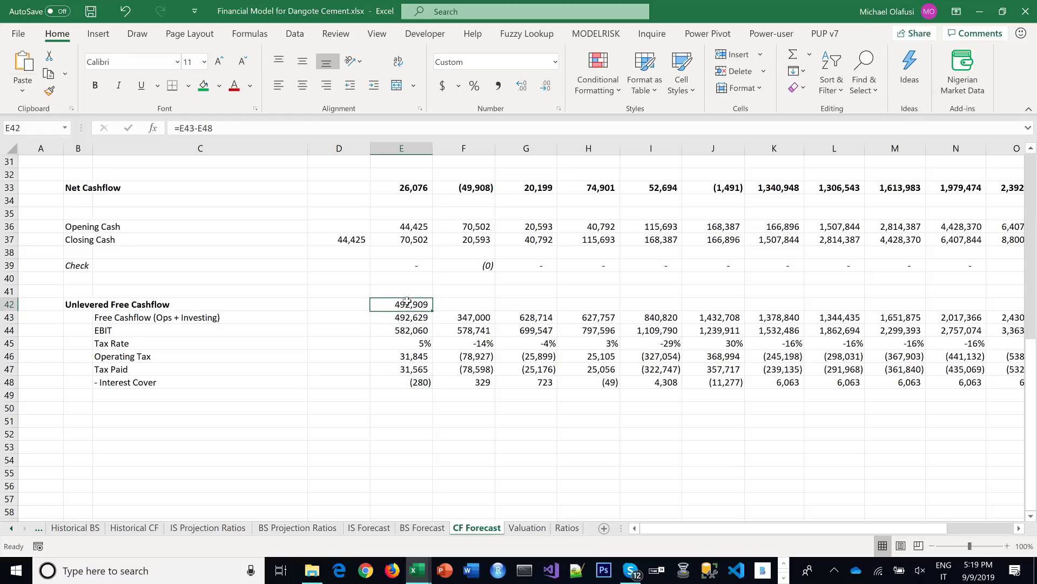
key("ctrl+b")
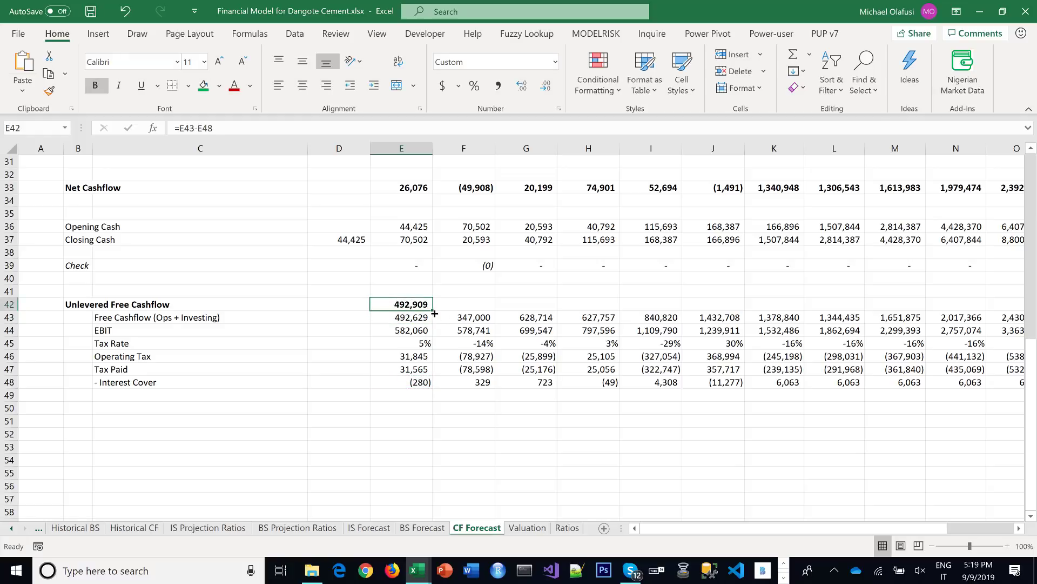
left_click_drag(434, 313, 965, 322)
left_click(102, 394)
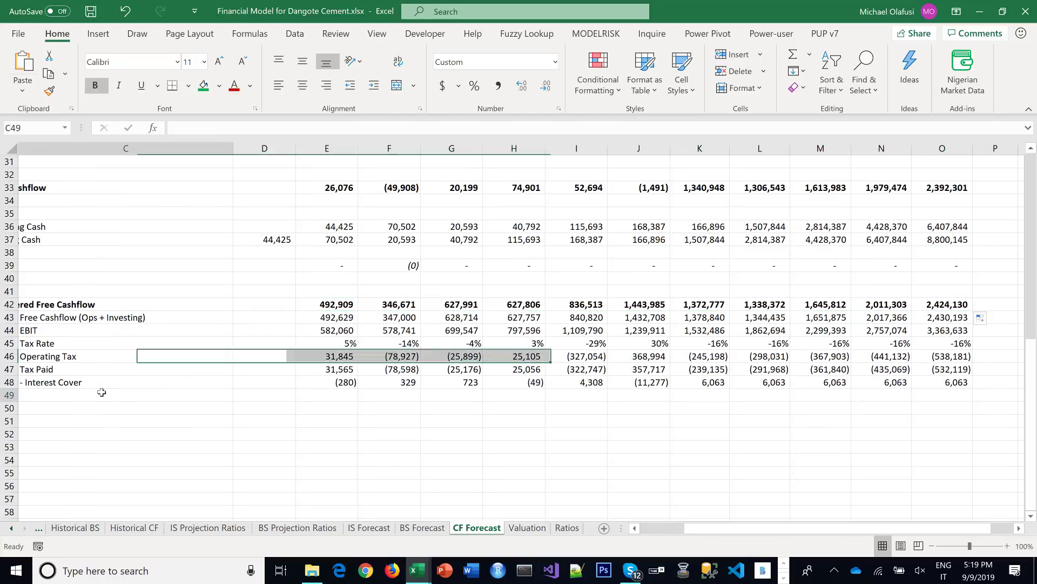
left_click_drag(691, 531, 595, 523)
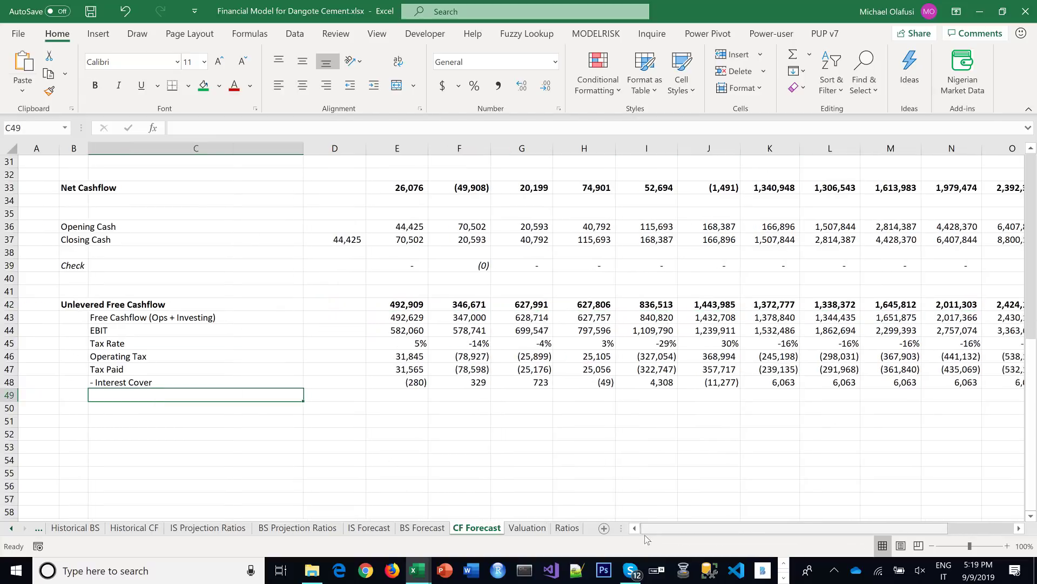
left_click(506, 450)
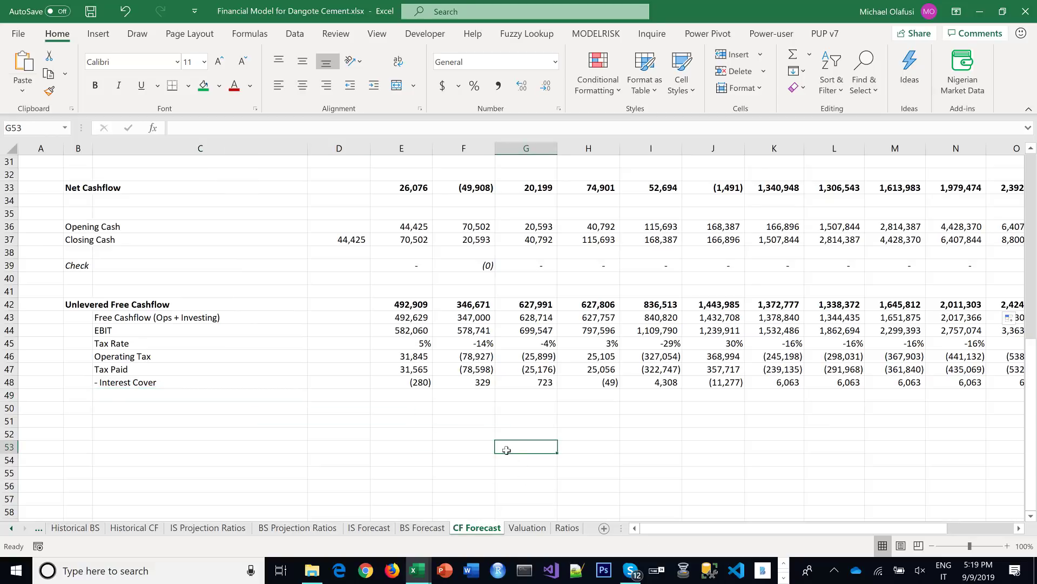
Save the workbook with the completed Unlevered Free Cashflow section
key("ctrl+s")
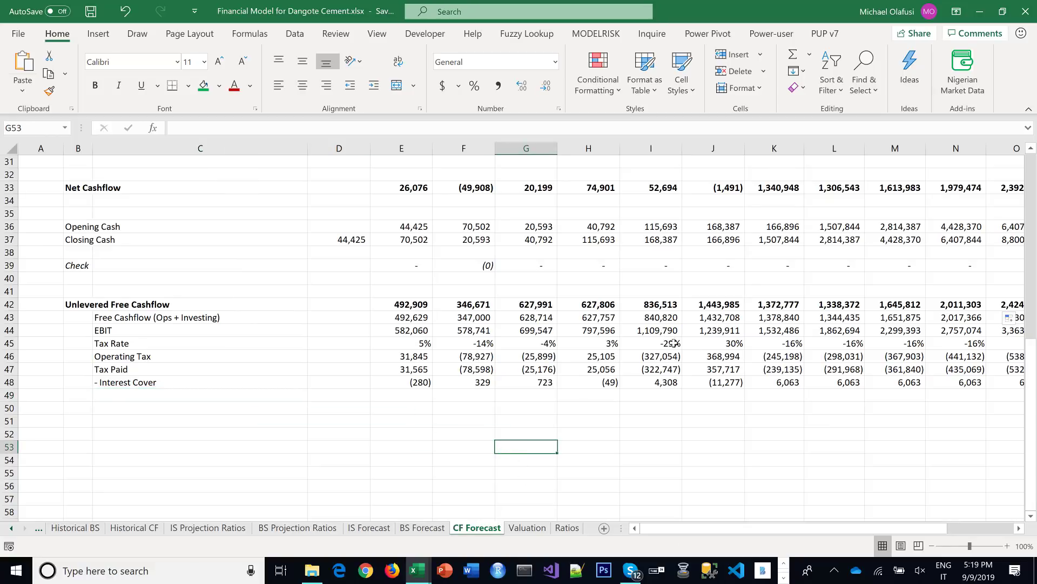
scroll(655, 357, "up", 2)
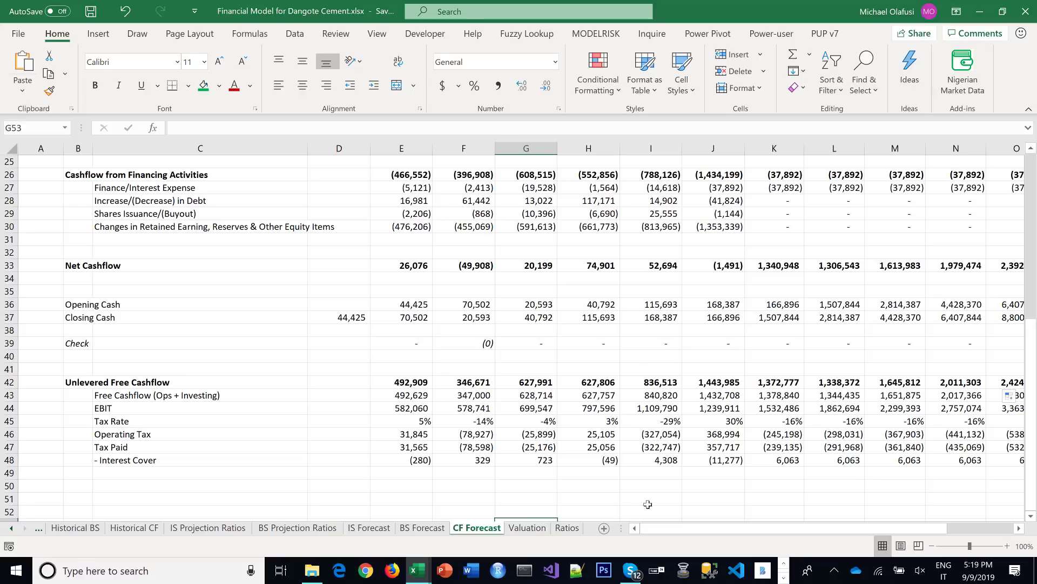
left_click(380, 482)
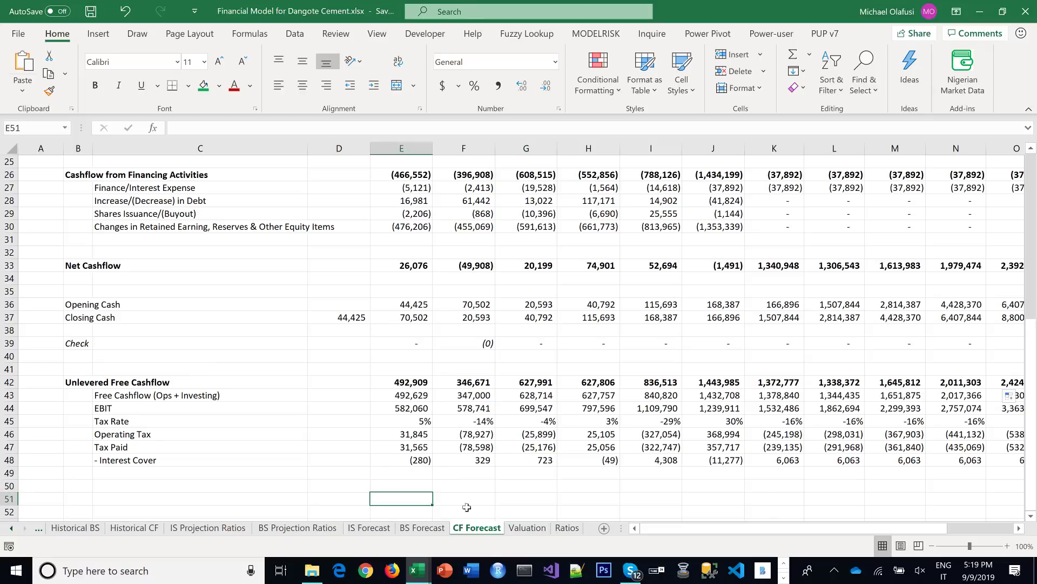
Enter the title "DCF Valuation" in the green banner at B3 of the Valuation sheet and save the workbook
left_click(530, 529)
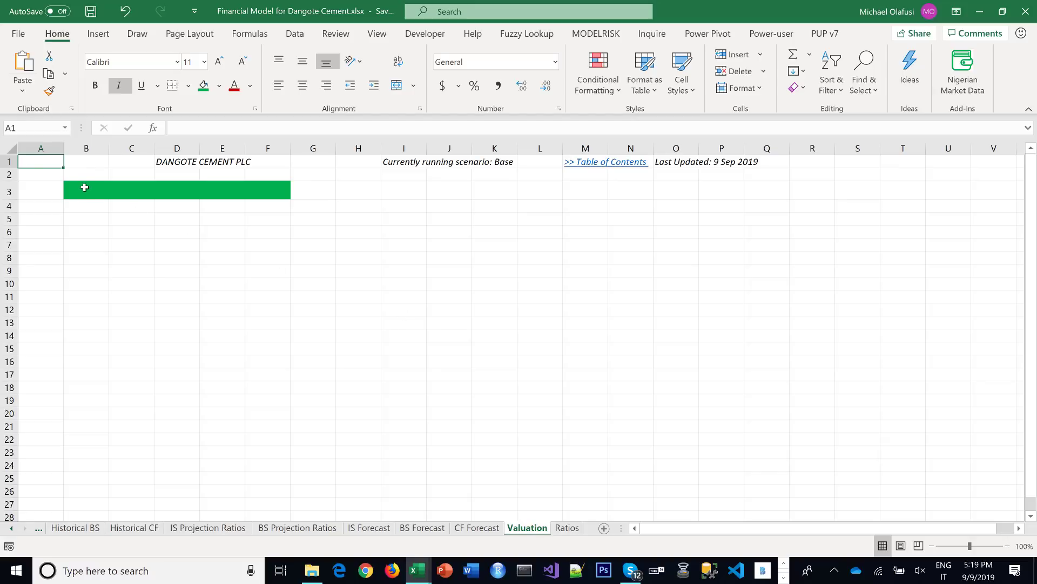
left_click(84, 187)
type("DCF")
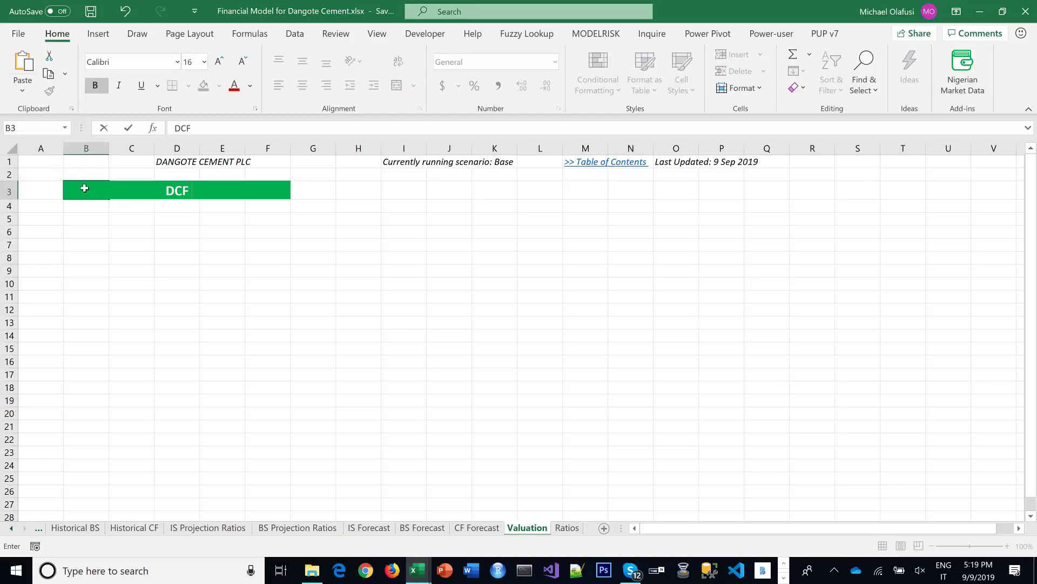
type(" Valuation")
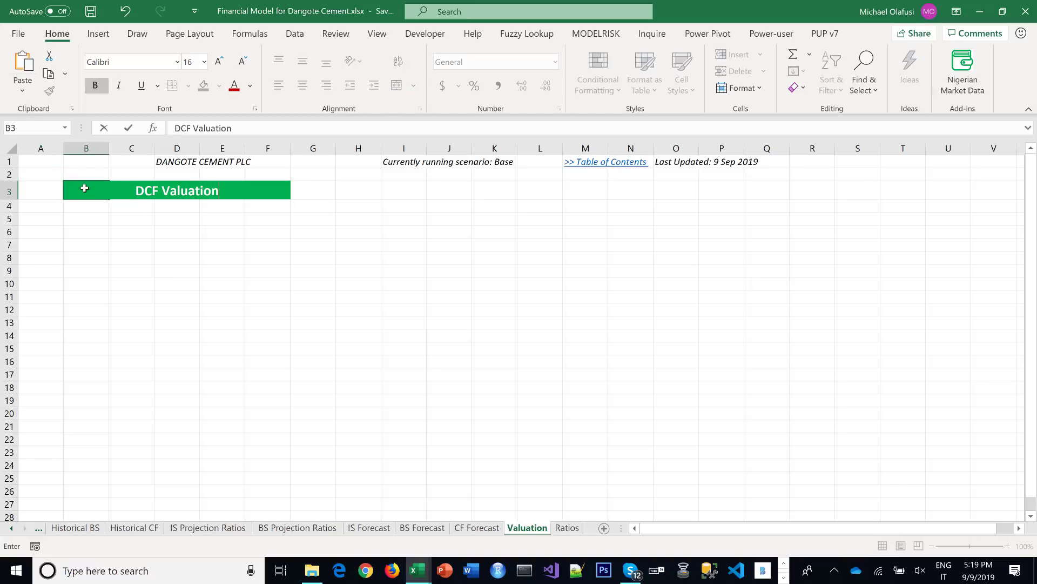
key("Return")
key("ctrl+s")
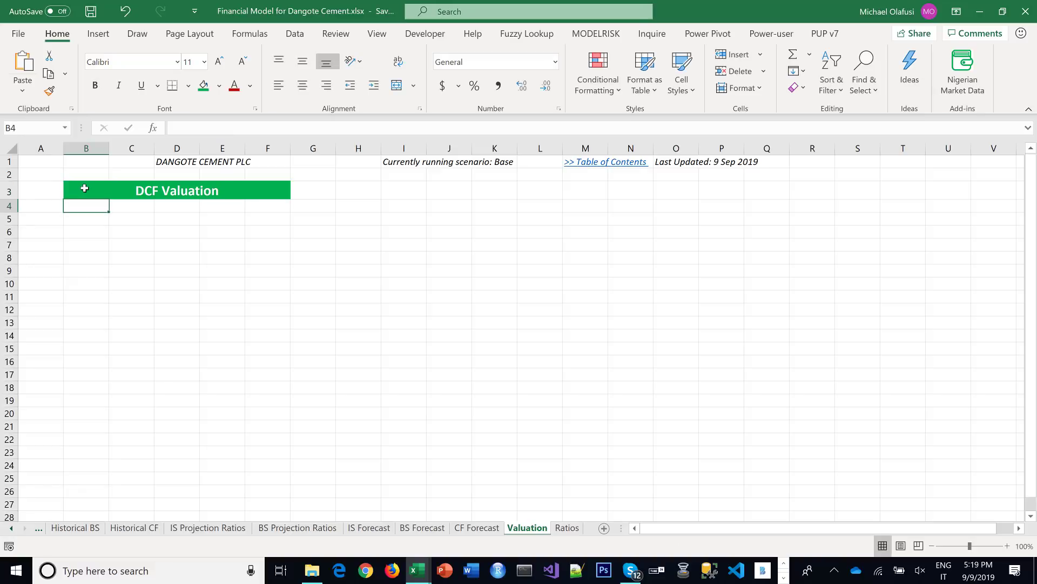
Add the assumption labels "WACC" in B5 and "g" in B6 of the Valuation sheet
left_click(104, 223)
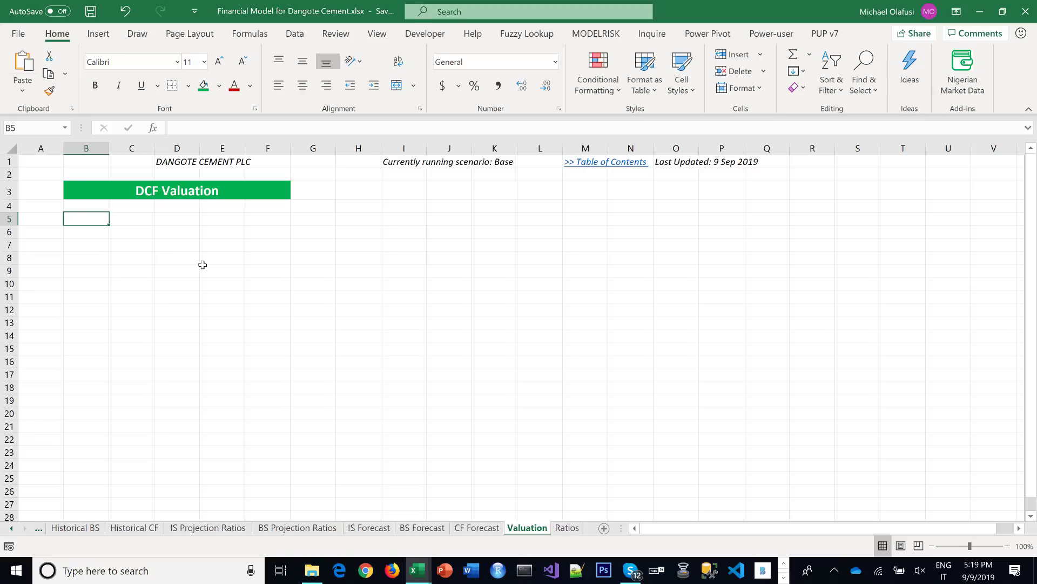
type("WACC")
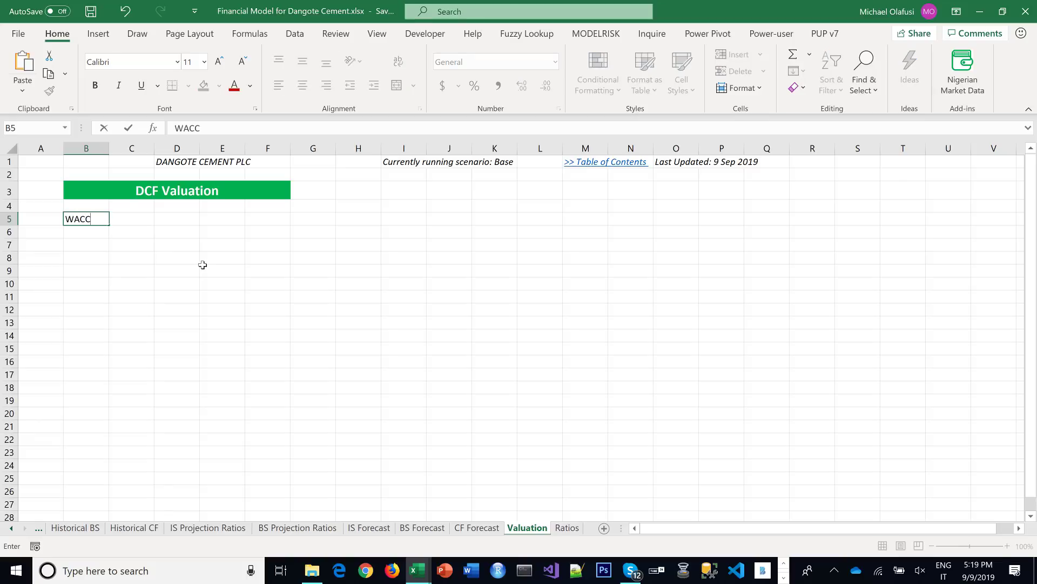
key("Return")
type("g")
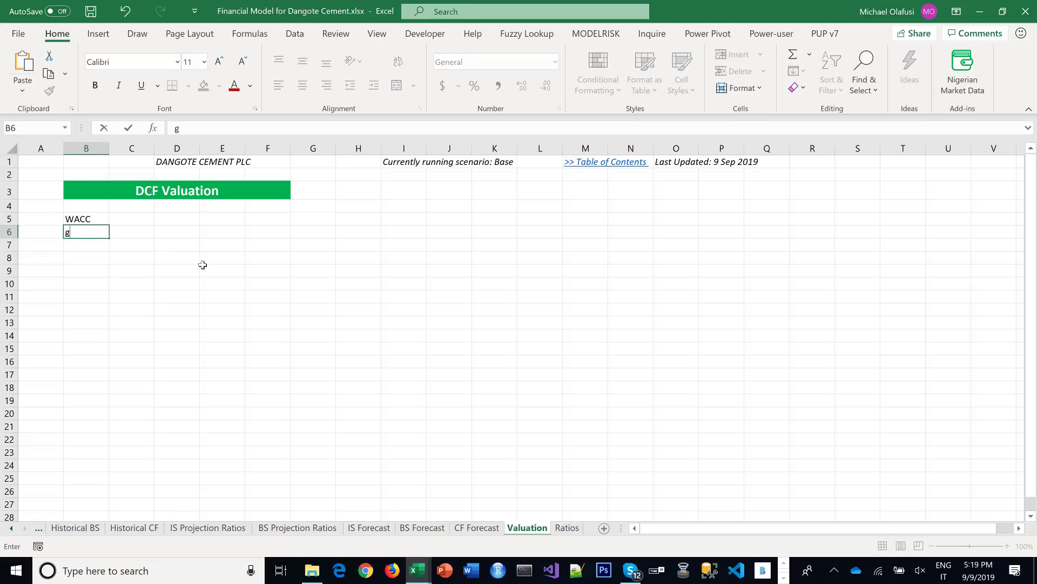
key("Tab")
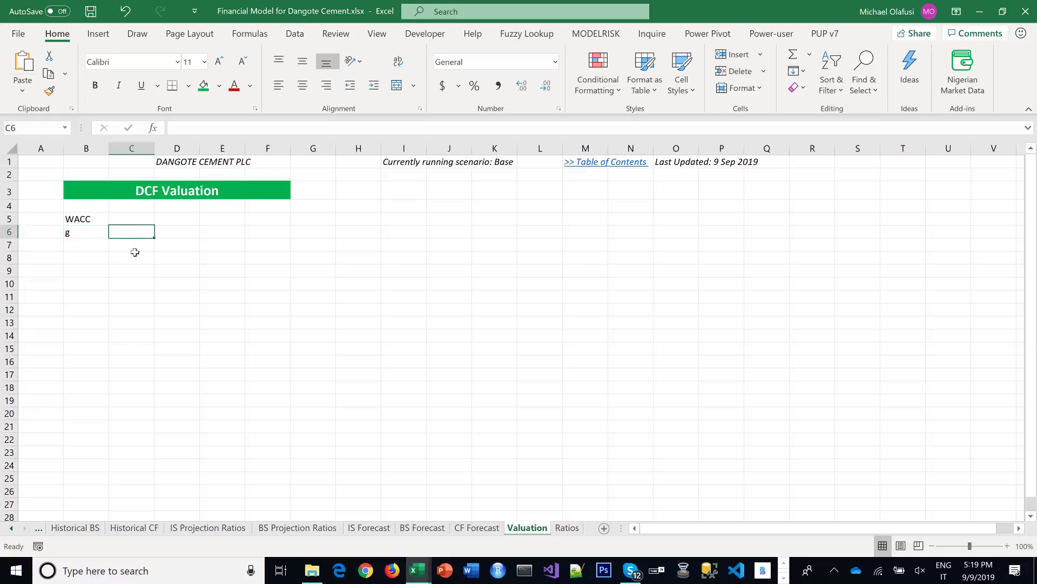
left_click(99, 263)
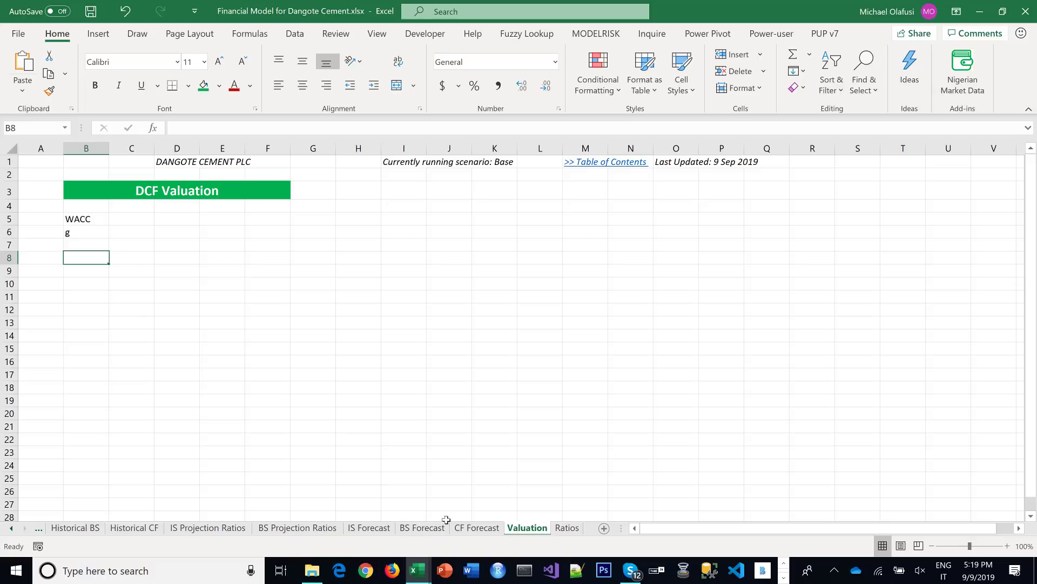
Copy the year header row B5:Q5 from the CF Forecast sheet into the Valuation sheet starting at B9
left_click(477, 528)
scroll(206, 275, "up", 8)
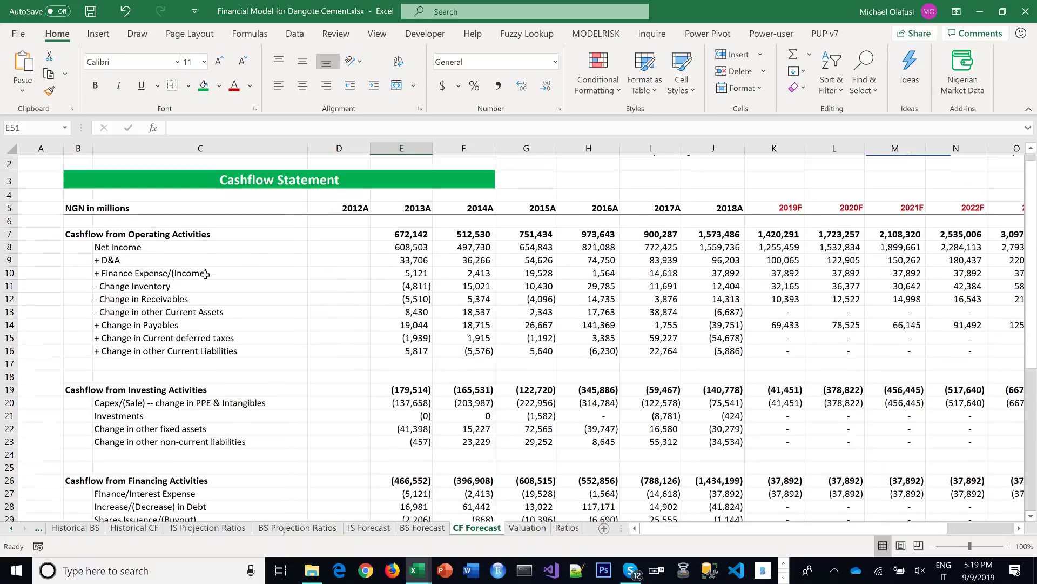
left_click(81, 221)
left_click_drag(411, 232, 814, 220)
key("ctrl+c")
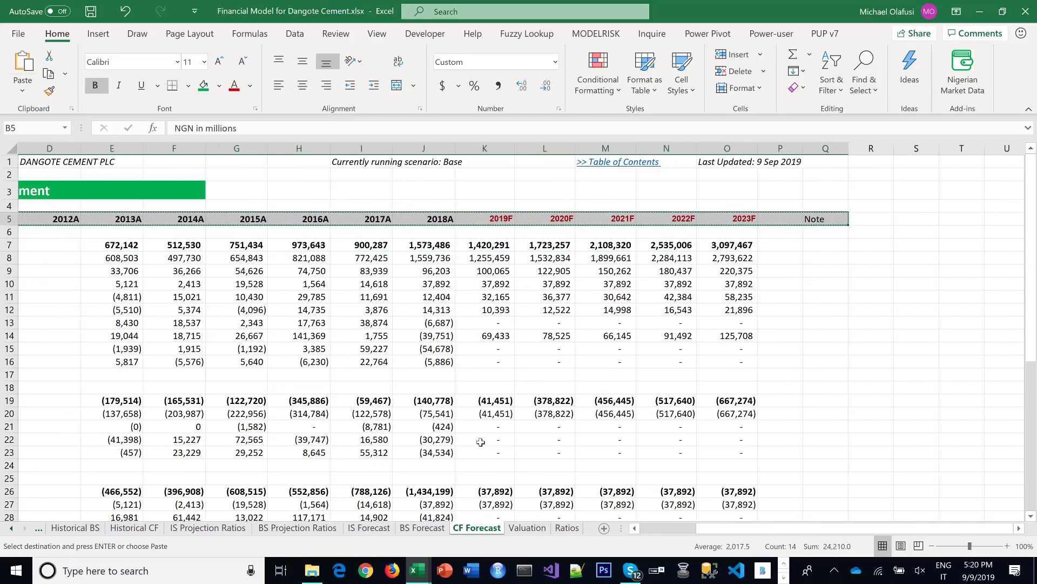
left_click(525, 528)
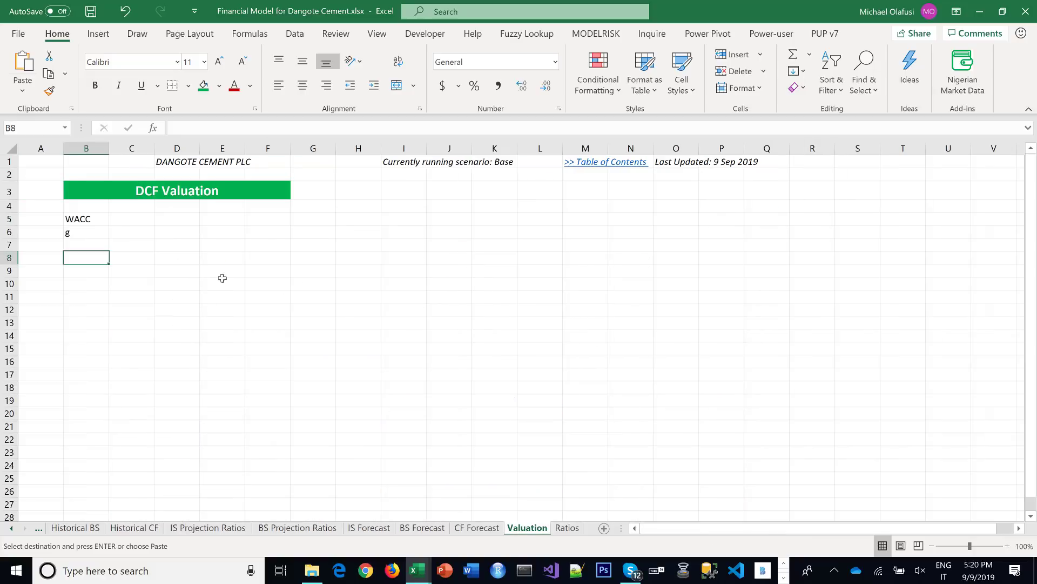
left_click(79, 270)
key("ctrl+v")
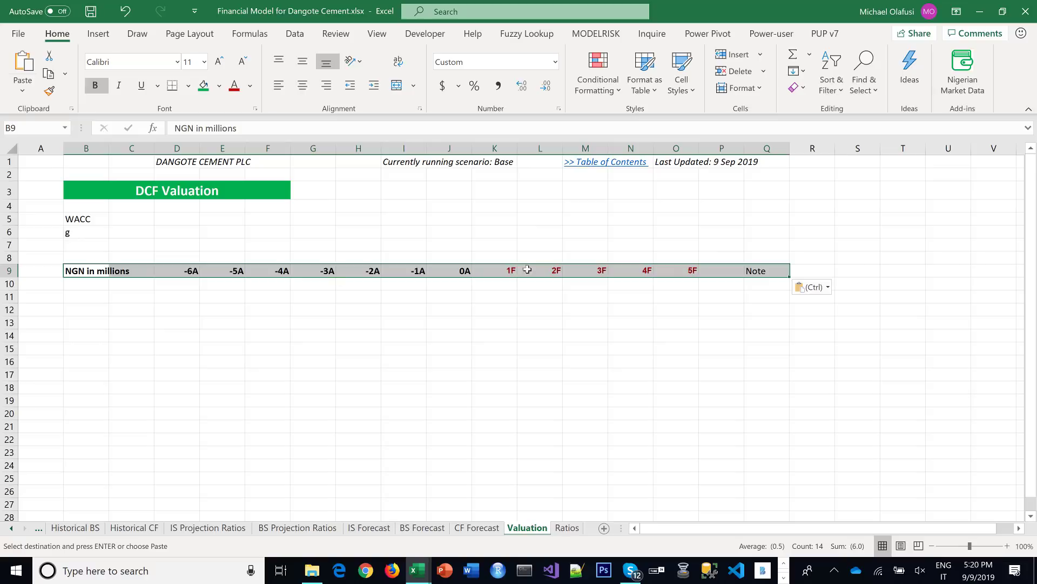
left_click(460, 272)
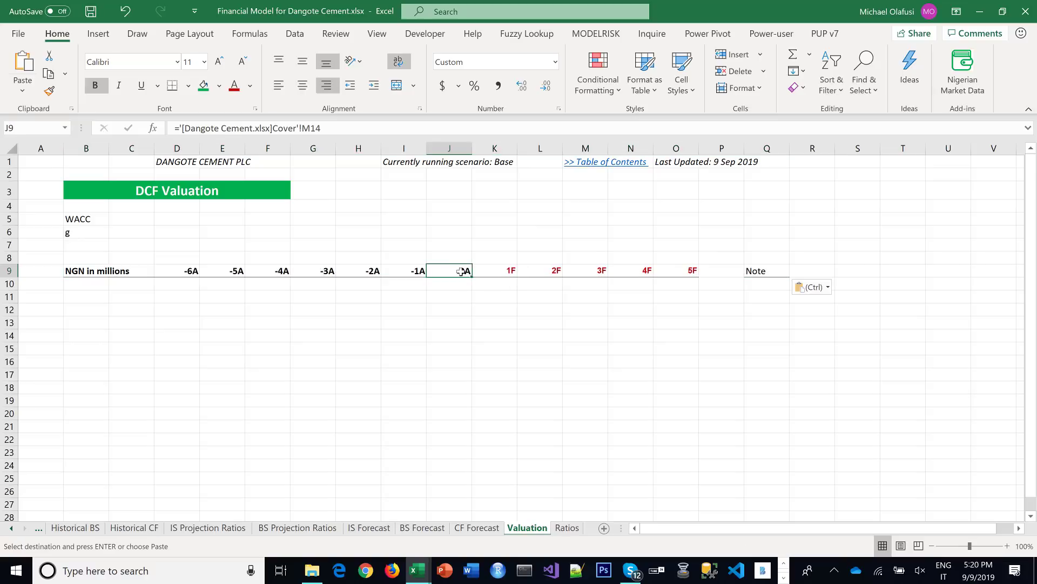
type("=")
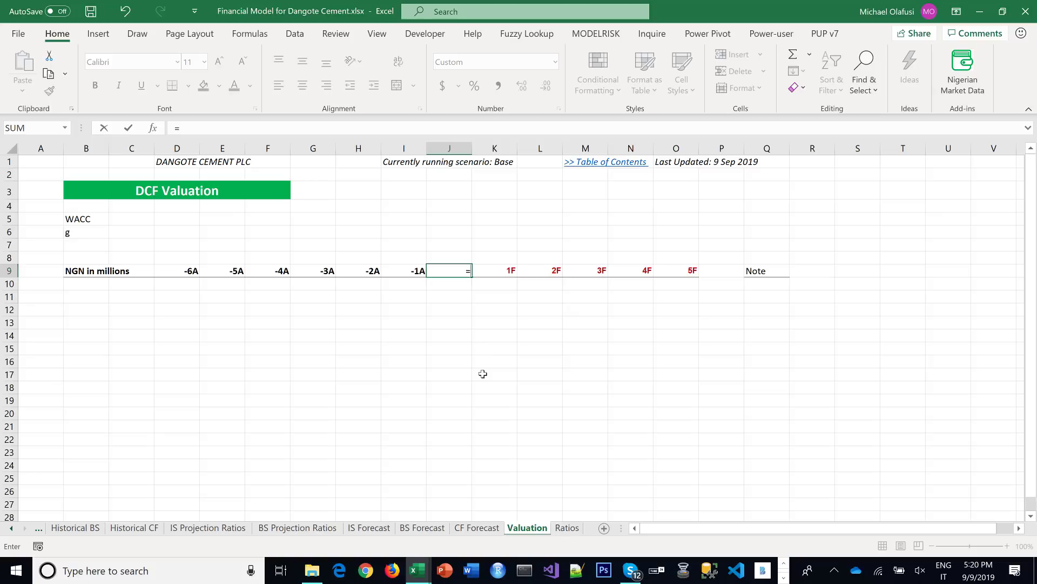
key("Escape")
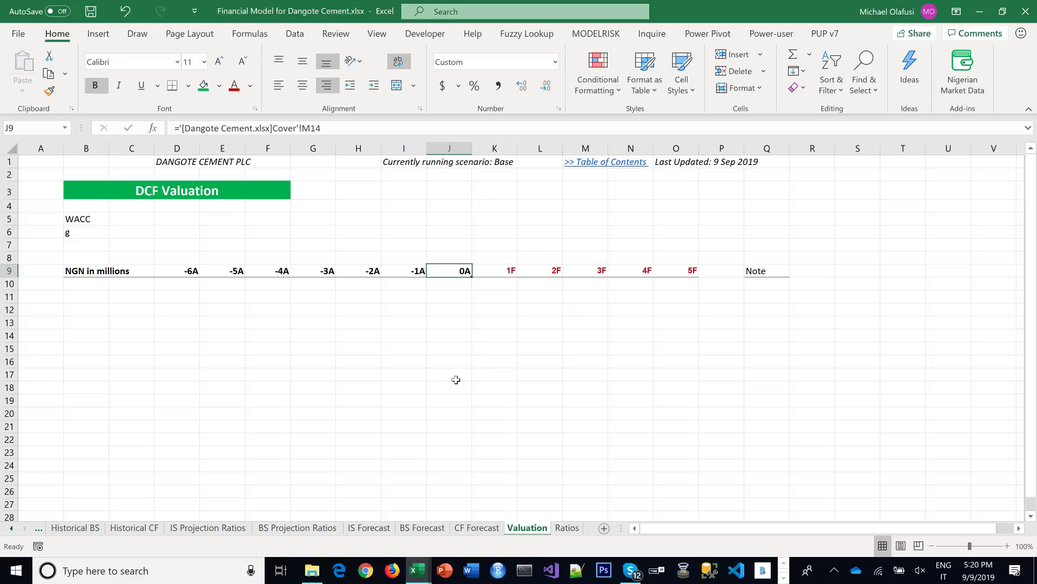
Check which cell the 2018A header in J5 of the BS Projection Ratios sheet is linked to
left_click(11, 527, "ctrl")
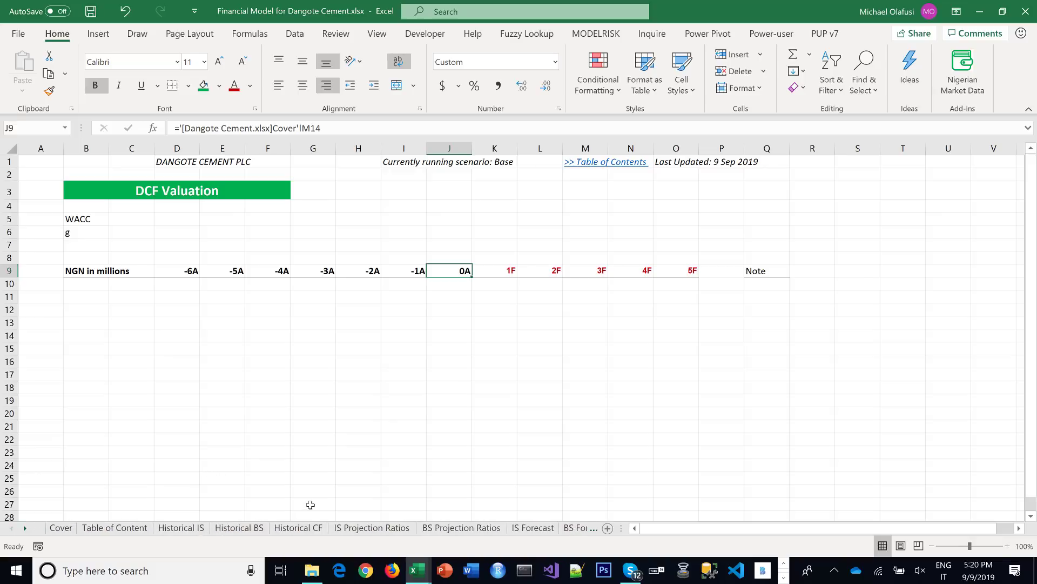
left_click(474, 529)
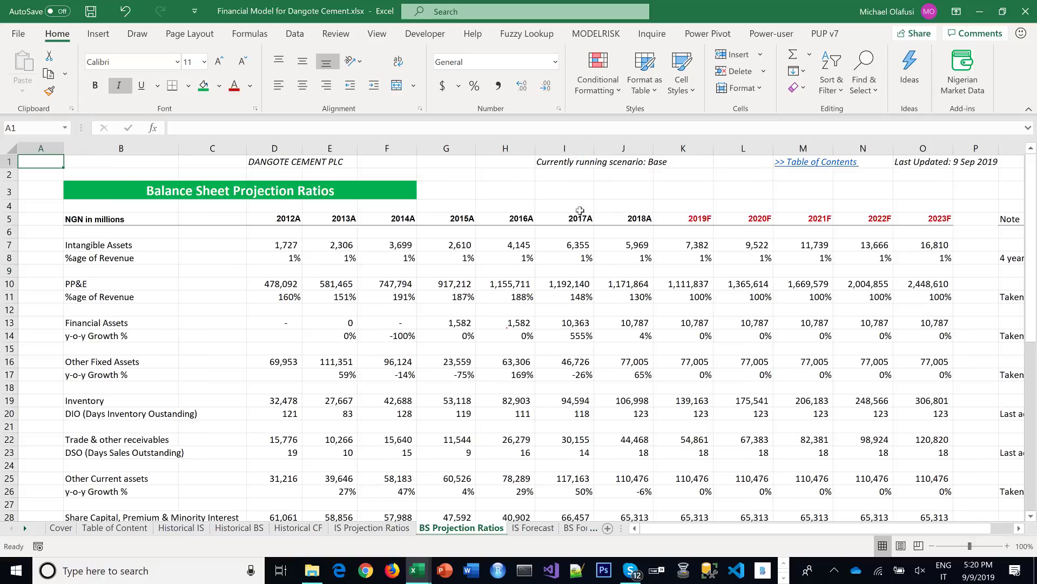
left_click(620, 217)
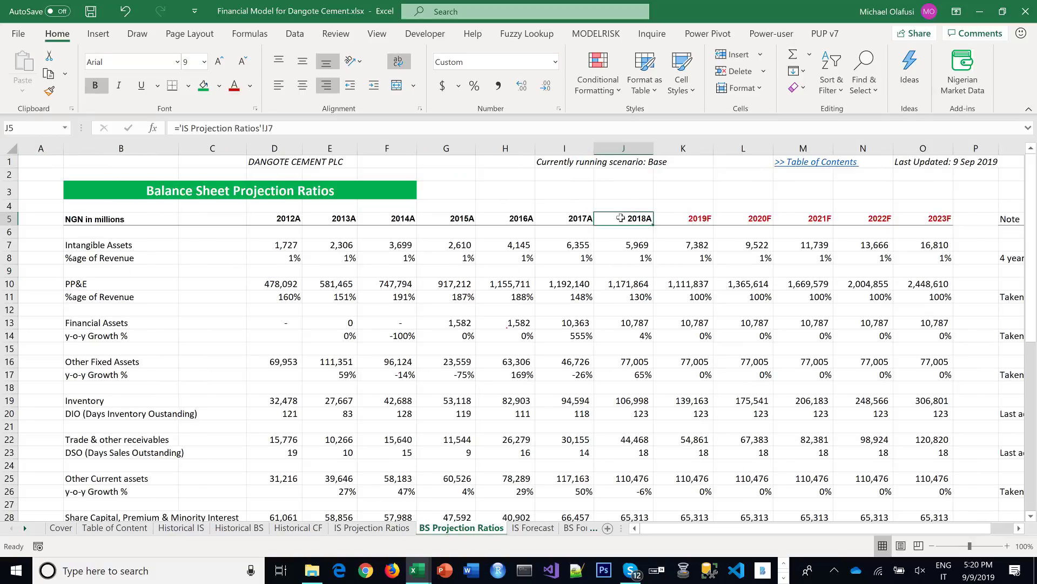
Relink the 2018A header in J5 of the BS Forecast sheet to J5 of the IS Forecast sheet
left_click(533, 528)
left_click(574, 529)
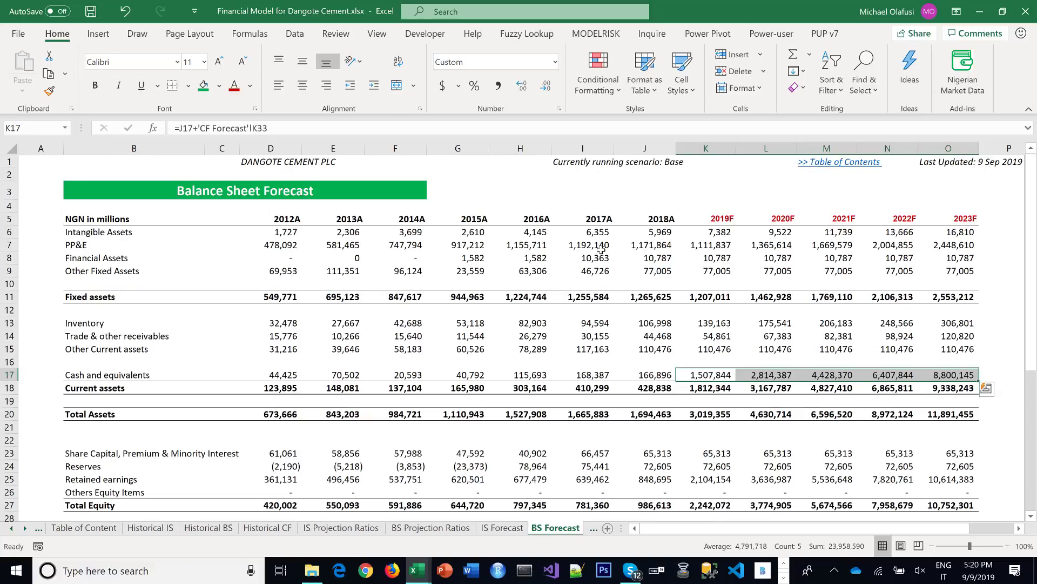
left_click(653, 219)
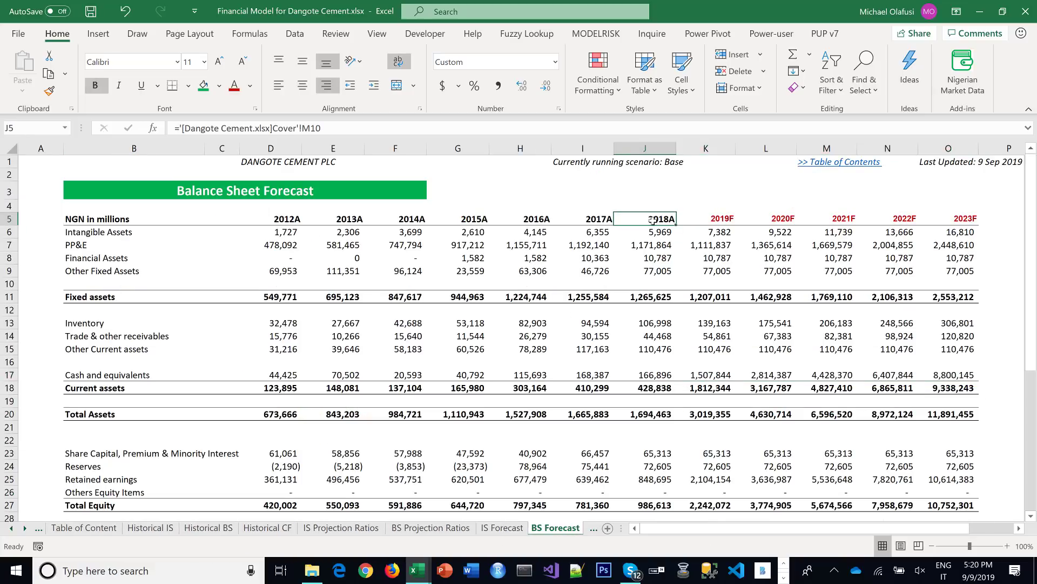
left_click(603, 219)
left_click(644, 219)
type("=")
left_click(502, 528)
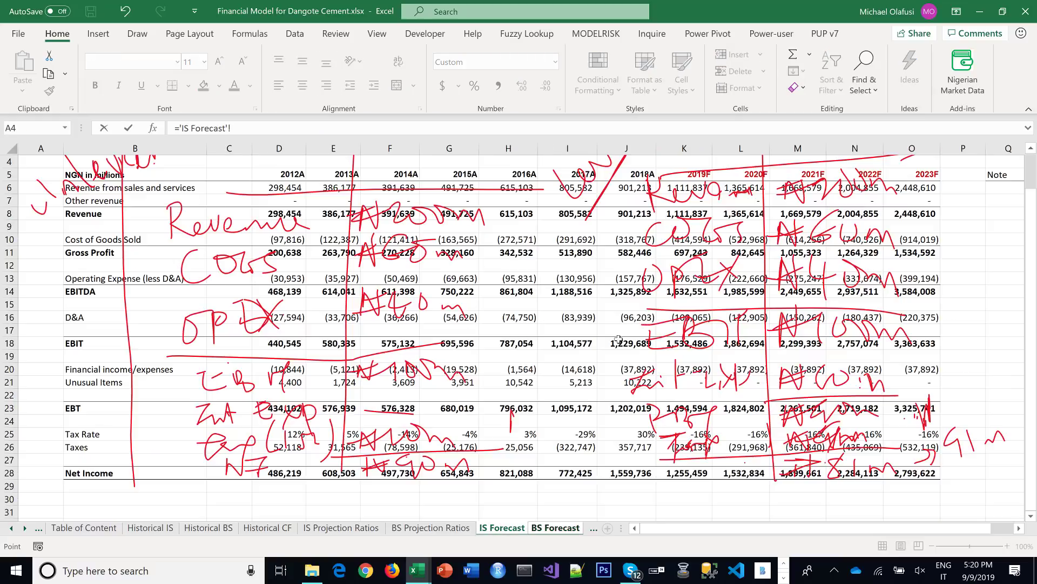
scroll(597, 306, "up", 1)
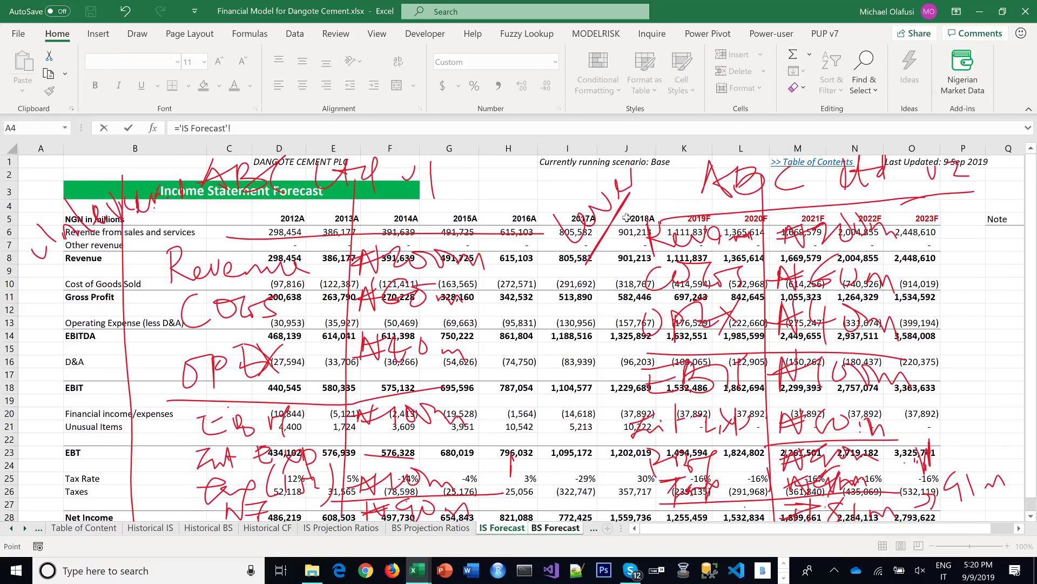
left_click(627, 218)
key("Return")
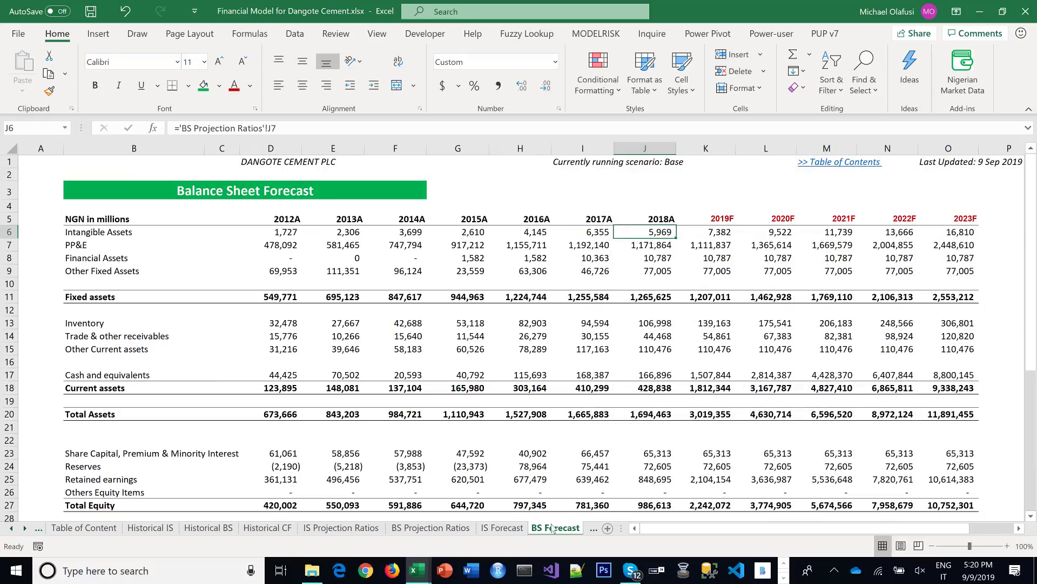
Link the base year header in J9 of the Valuation sheet to the 2018A header in J5 of CF Forecast
left_click(24, 529)
left_click(23, 529)
left_click(475, 528)
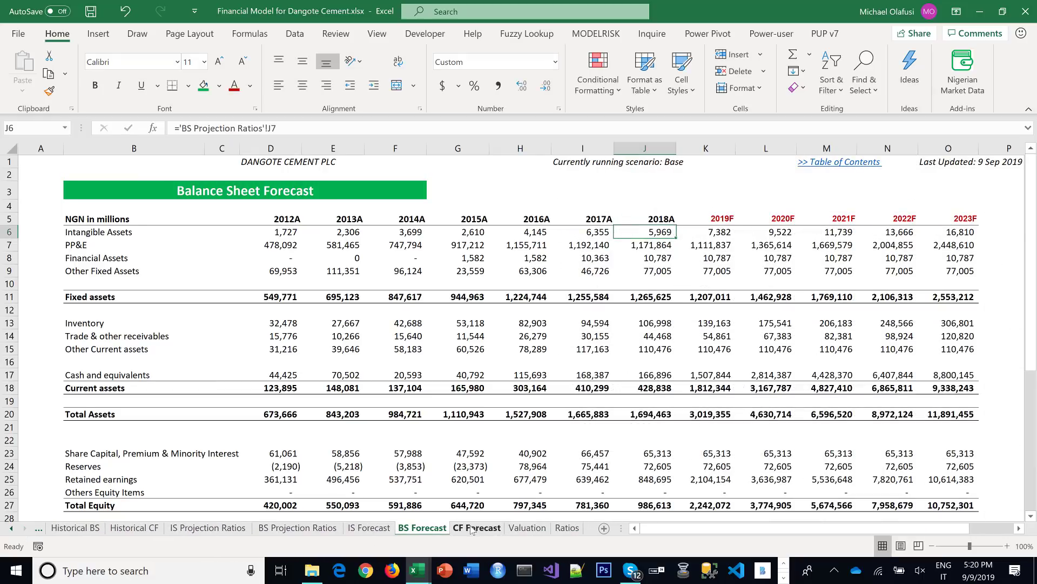
mouse_move(419, 567)
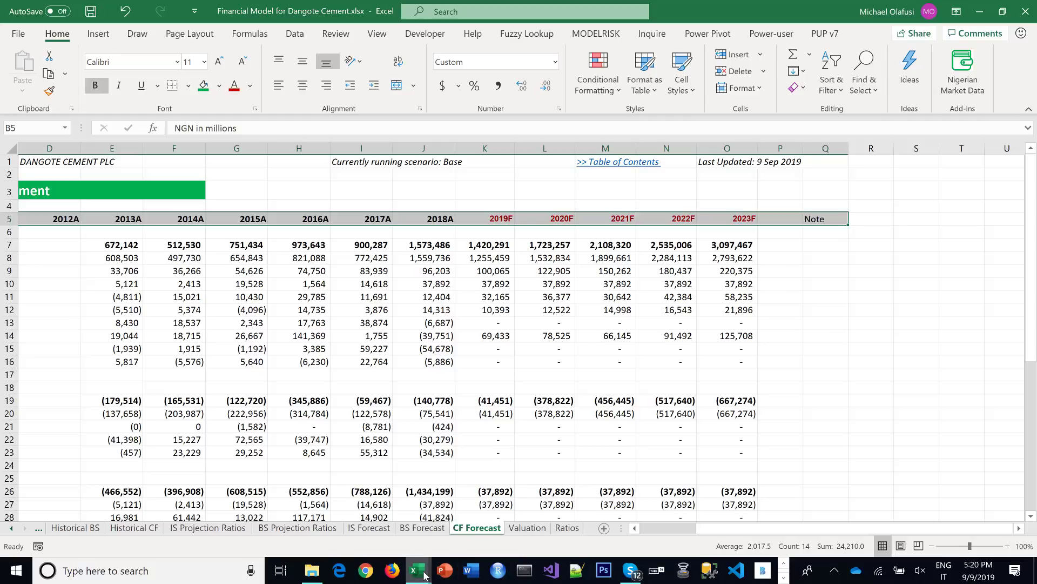
left_click(632, 357)
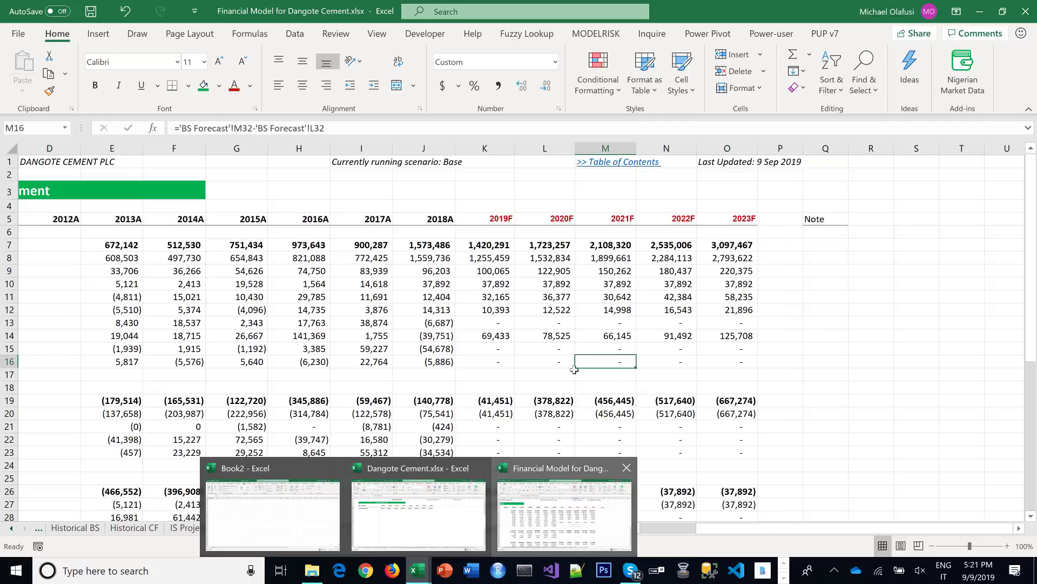
left_click(529, 528)
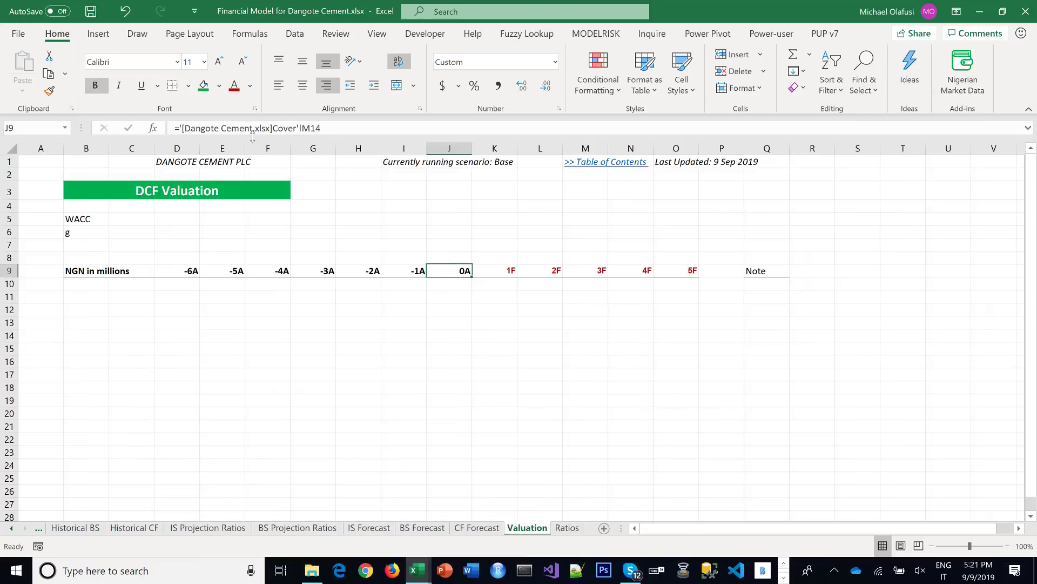
type("=")
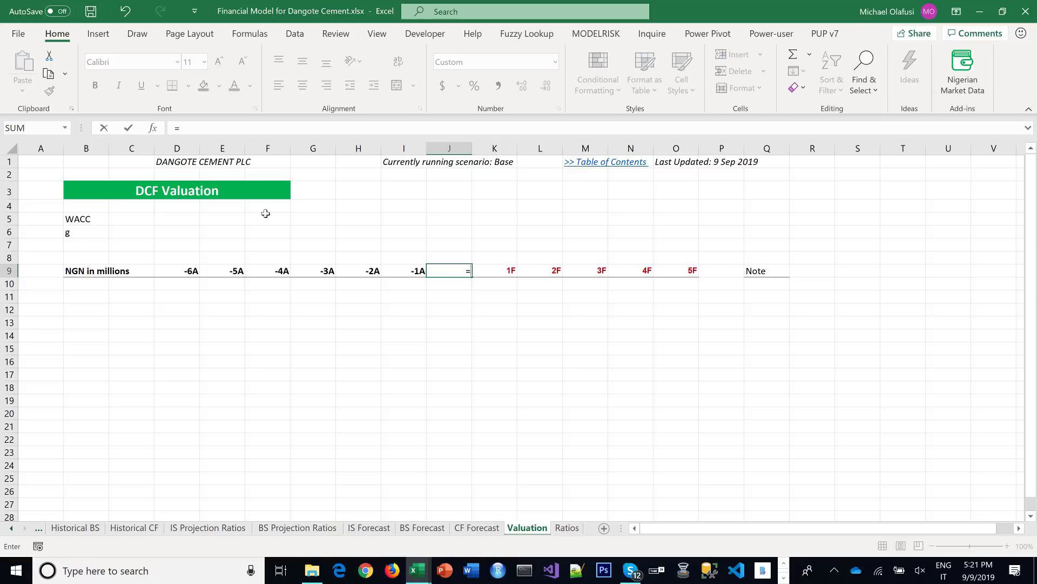
left_click(477, 528)
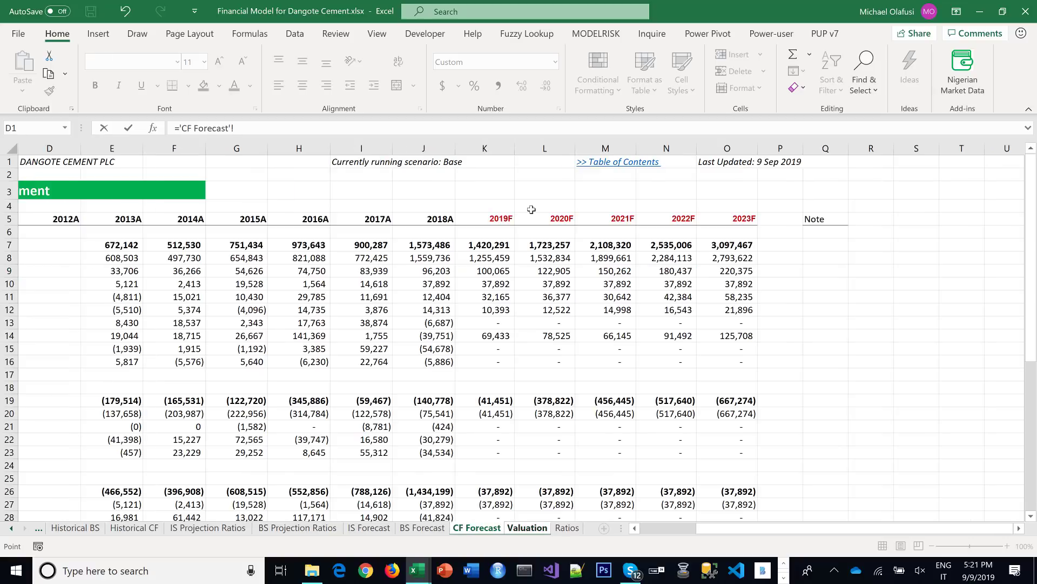
left_click(435, 218)
key("Return")
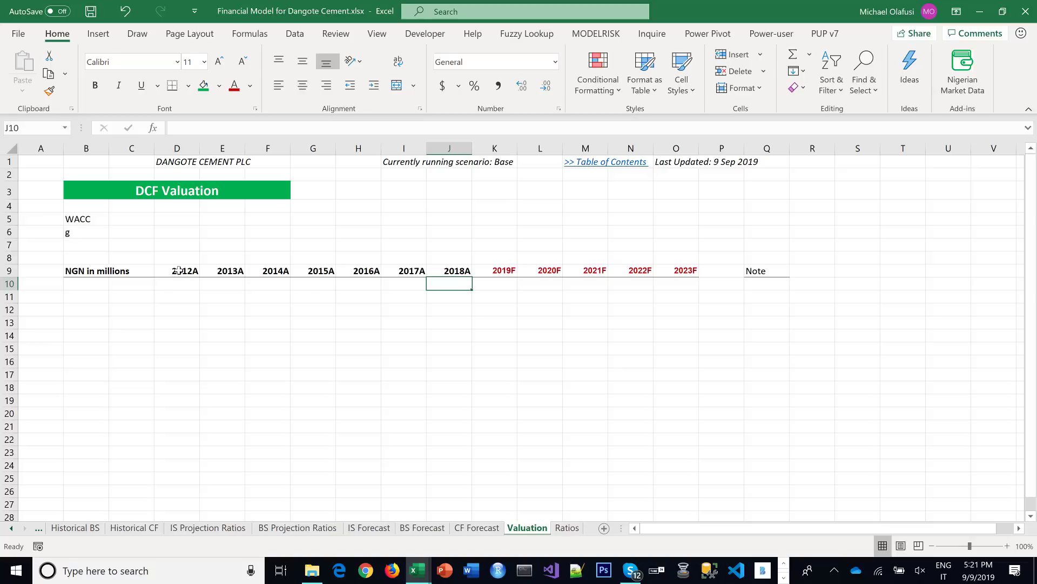
left_click_drag(179, 270, 449, 311)
right_click(359, 284)
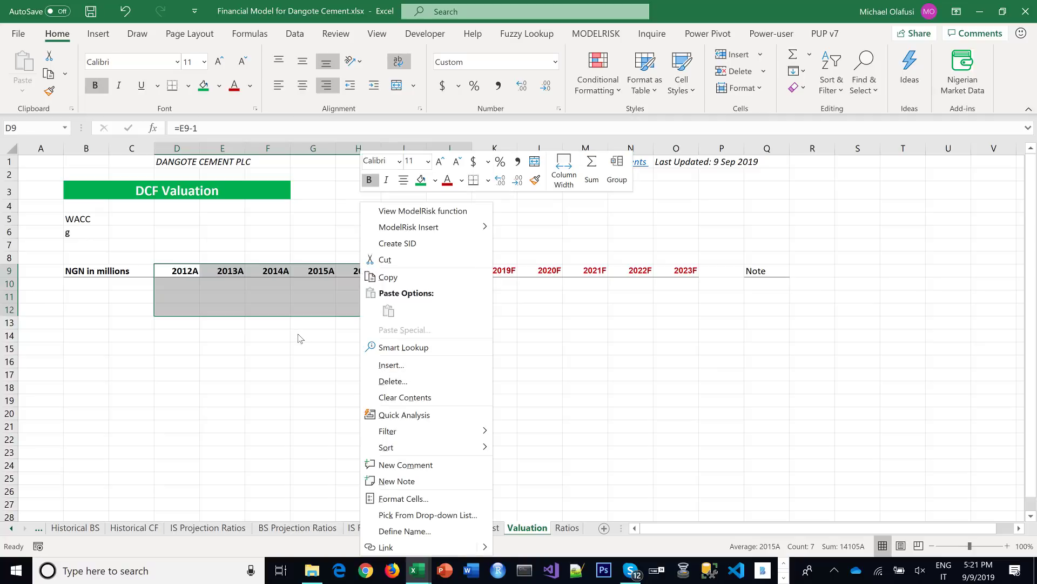
key("Escape")
Delete the 2012A to 2016A cells D9:H12 on the Valuation sheet, shifting the remaining cells left
left_click_drag(173, 271, 352, 298)
right_click(354, 299)
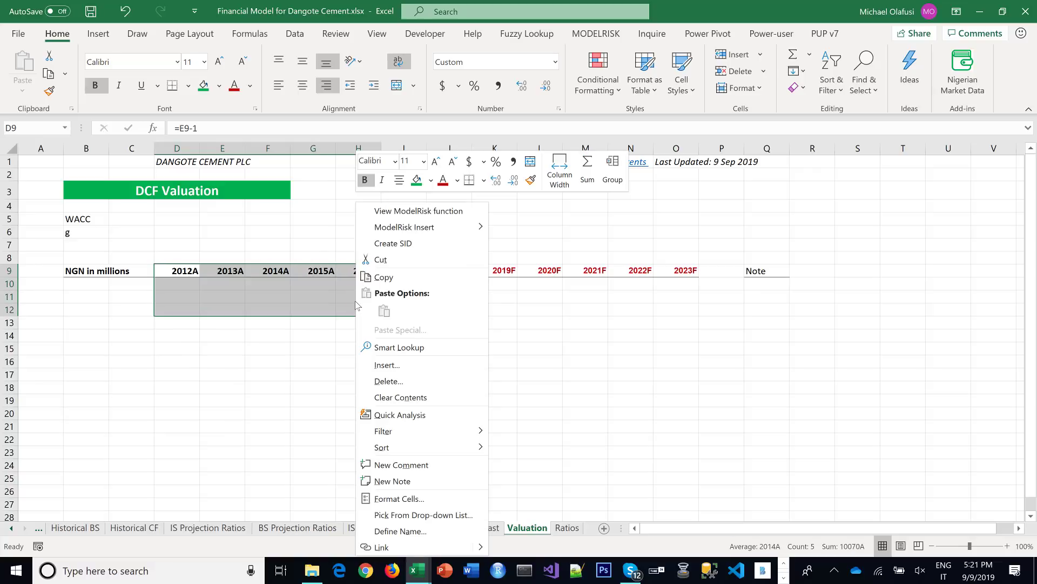
left_click(387, 381)
left_click(364, 432)
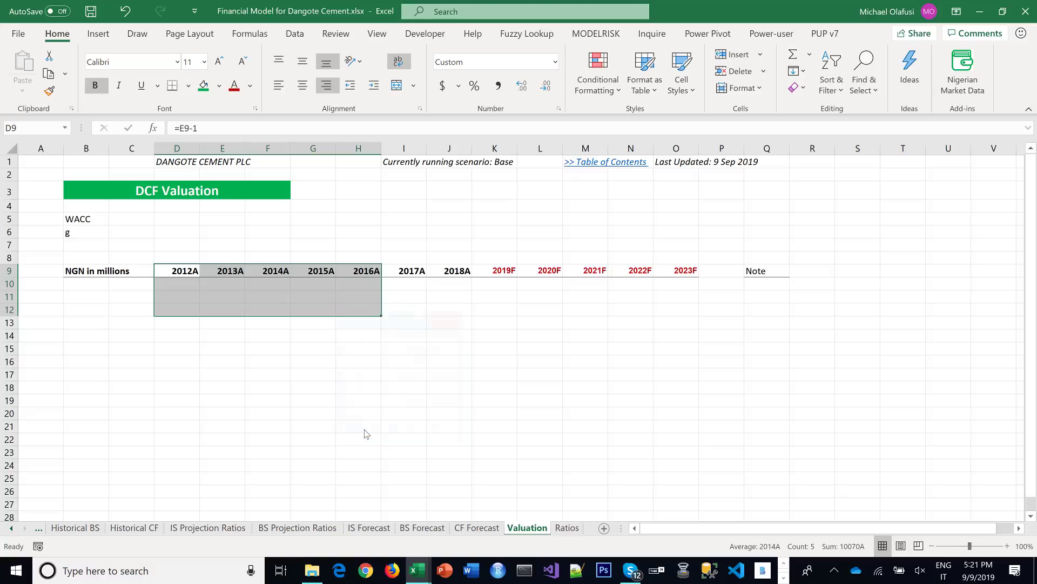
left_click(351, 384)
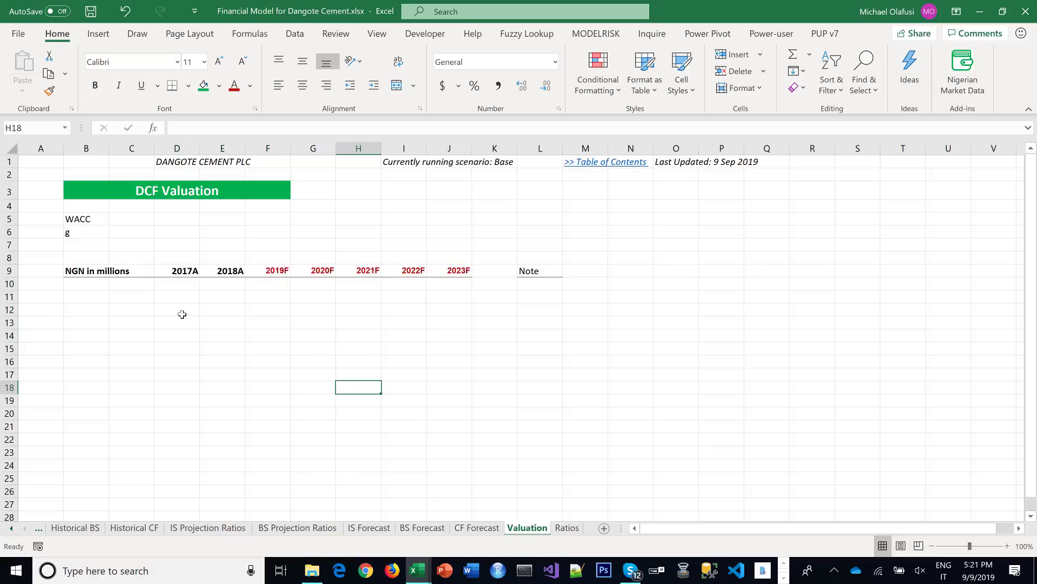
Shade the historical-year cells D10:E12 under 2017A and 2018A with a medium-grey pattern style fill
left_click_drag(177, 284, 209, 305)
right_click(210, 305)
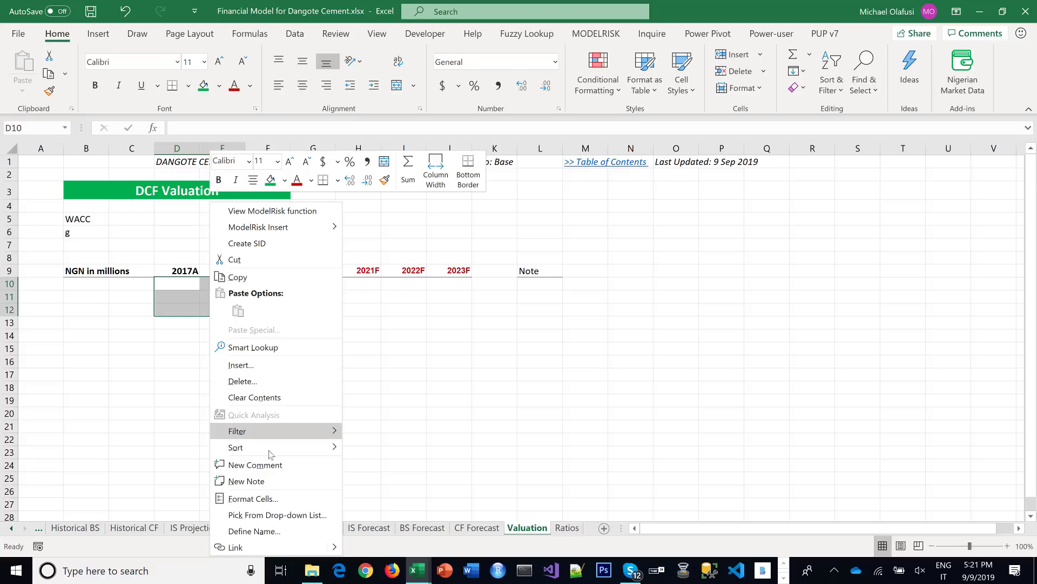
left_click(257, 499)
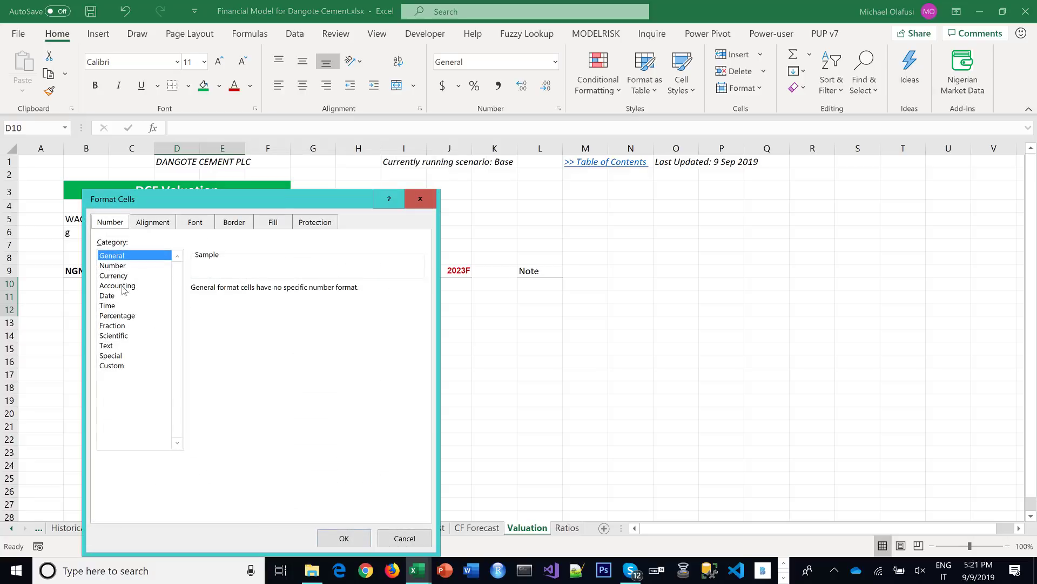
left_click(273, 224)
left_click(386, 291)
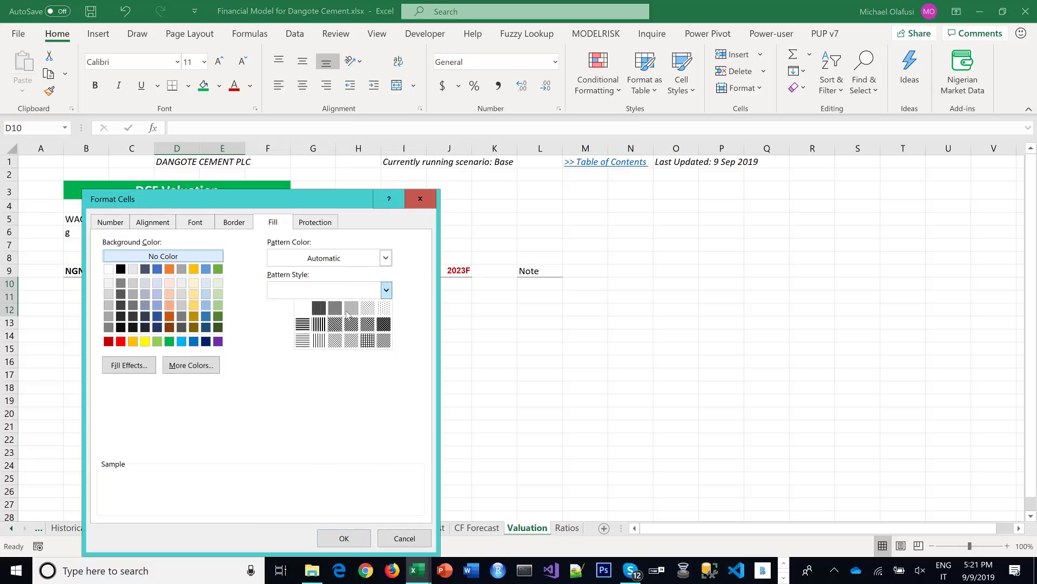
left_click(338, 306)
left_click(369, 536)
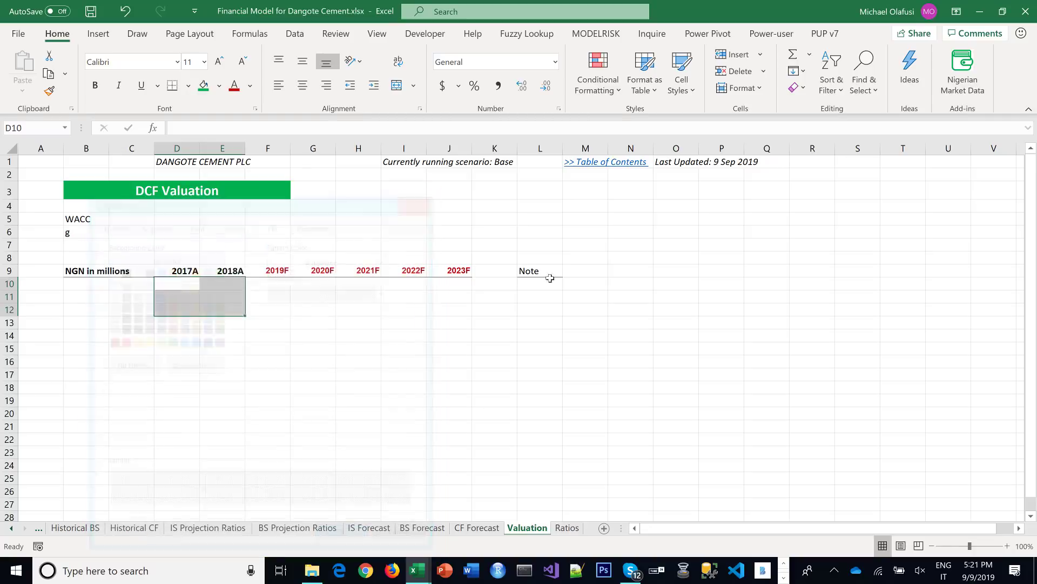
left_click(540, 270)
Label B10 UFCF, B12 Discount Factor and B13 PV of UFCF, and widen column B to fit the labels
left_click(79, 286)
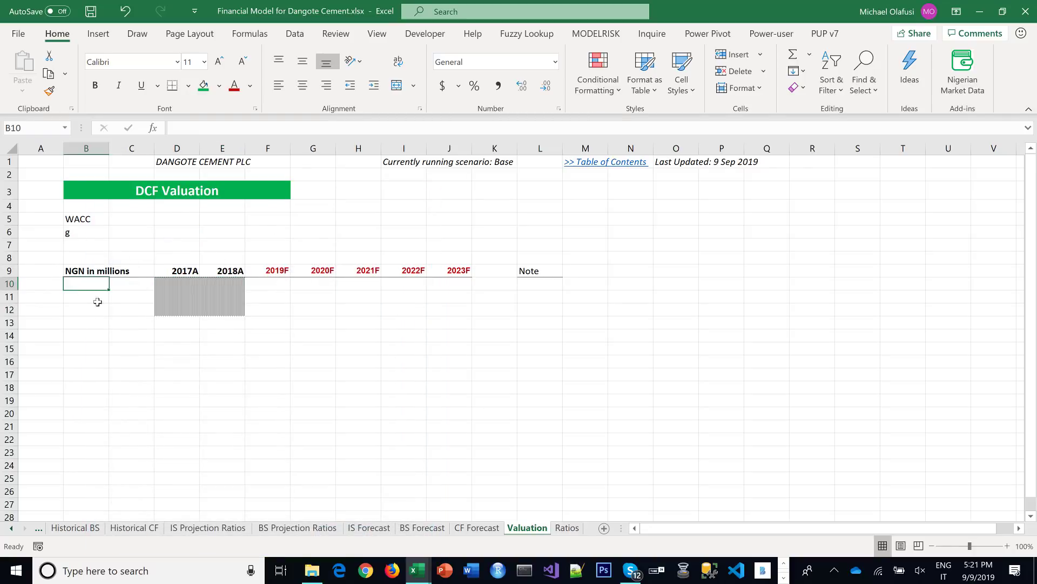
type("UFCF")
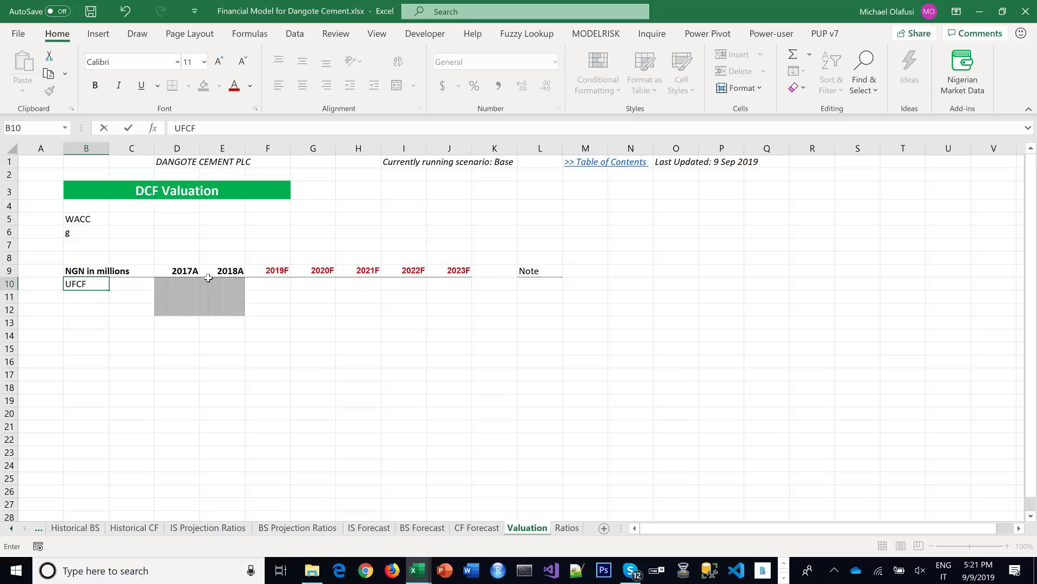
key("Return")
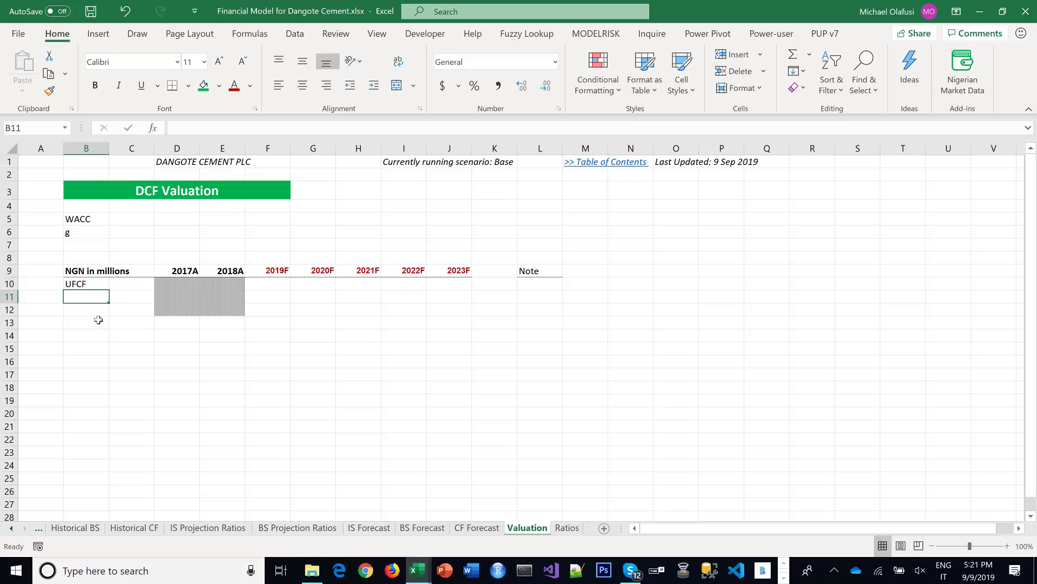
left_click(81, 308)
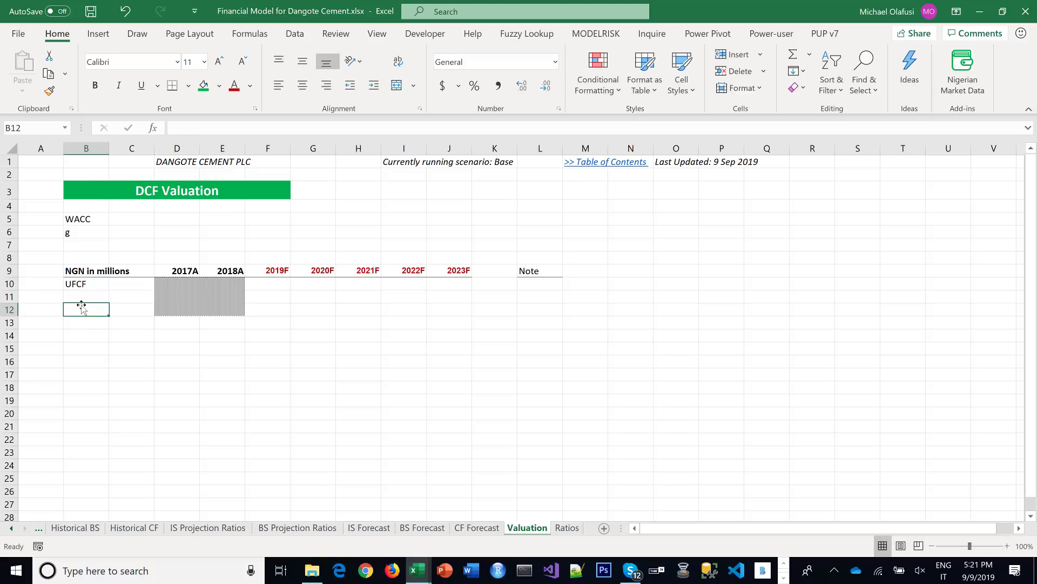
type("Discount ")
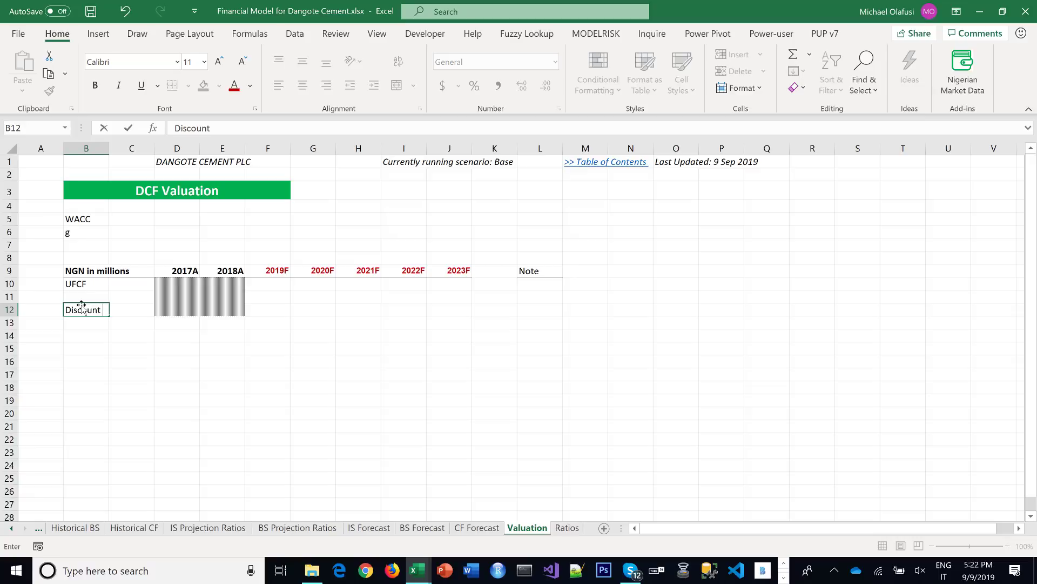
type("Factor")
key("Return")
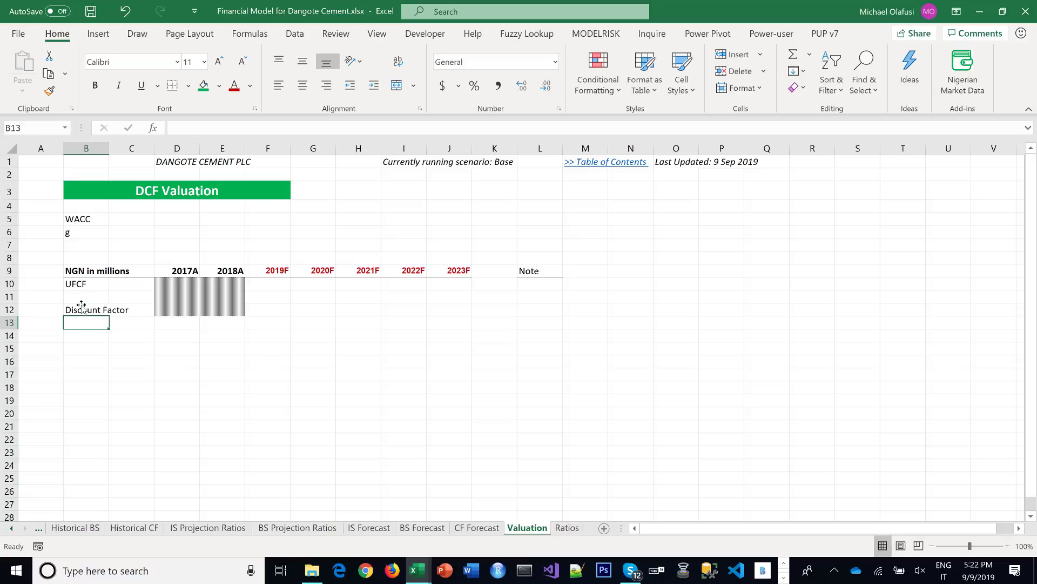
type("PV of UFCF")
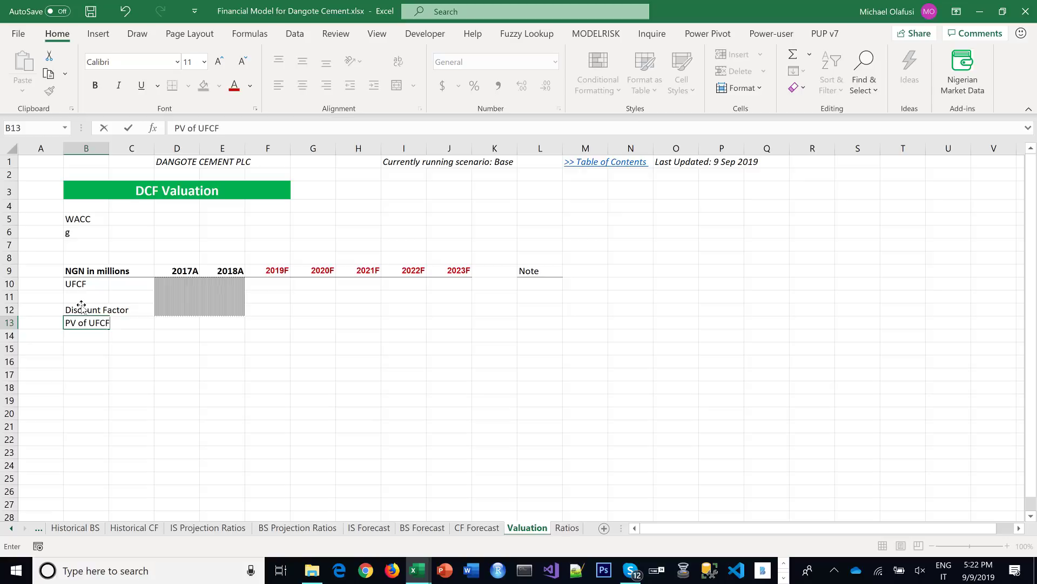
key("Return")
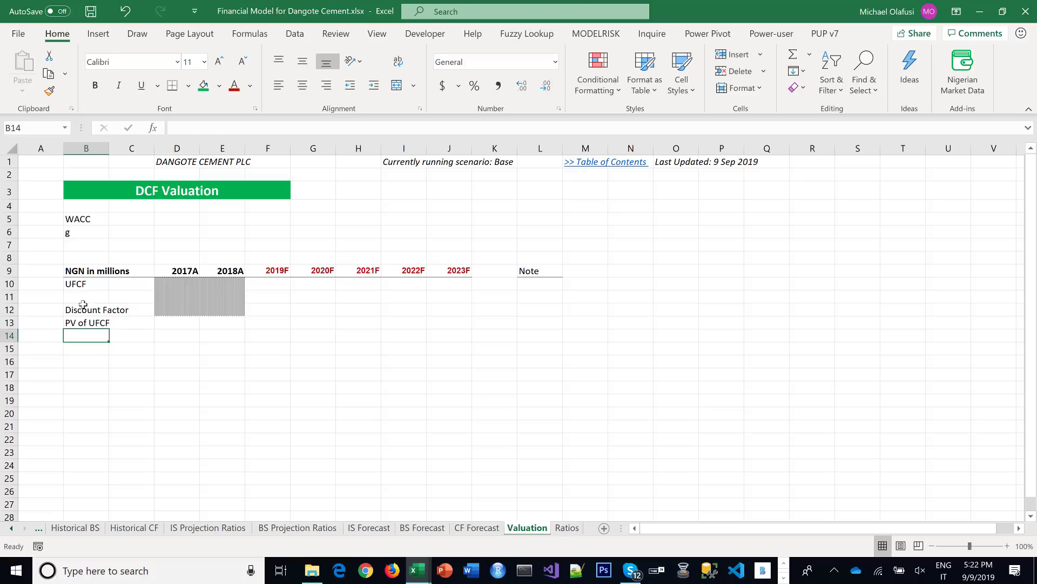
left_click_drag(109, 147, 145, 169)
left_click(108, 148)
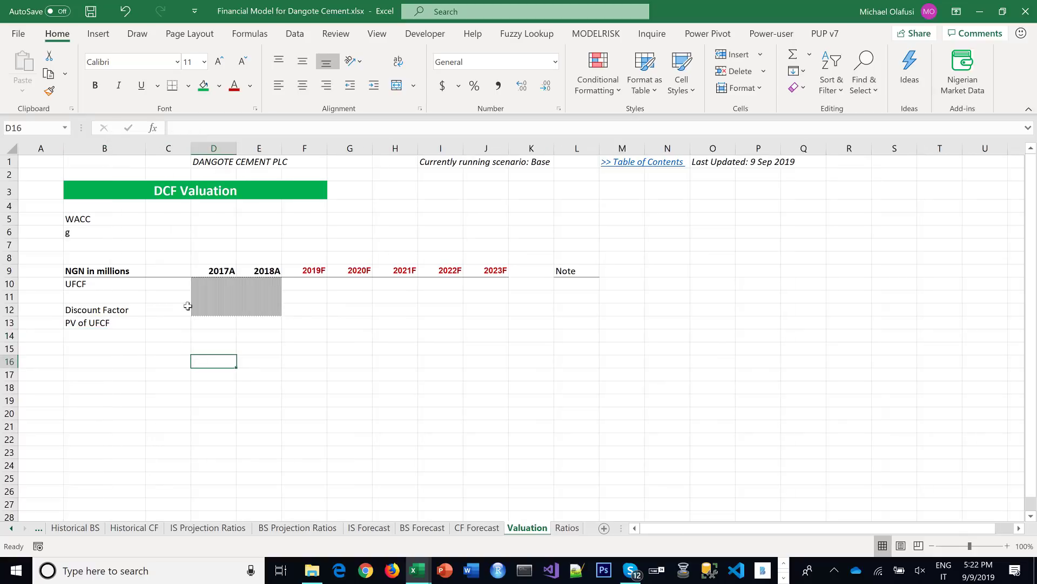
Give the WACC and g input block B5:C6 a green fill and a white, non-bold font
left_click(154, 218)
left_click_drag(111, 218, 182, 232)
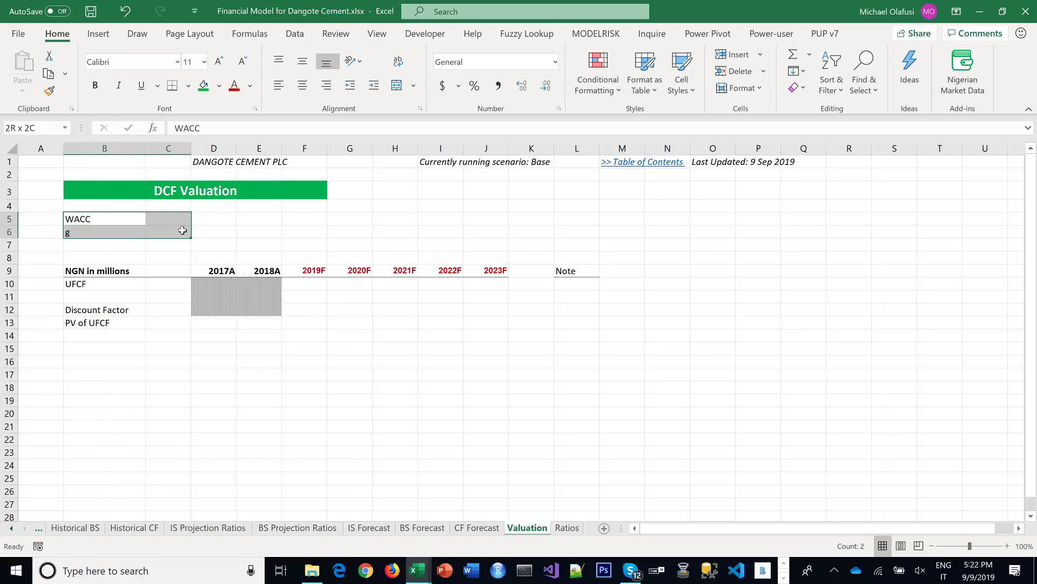
left_click(206, 88)
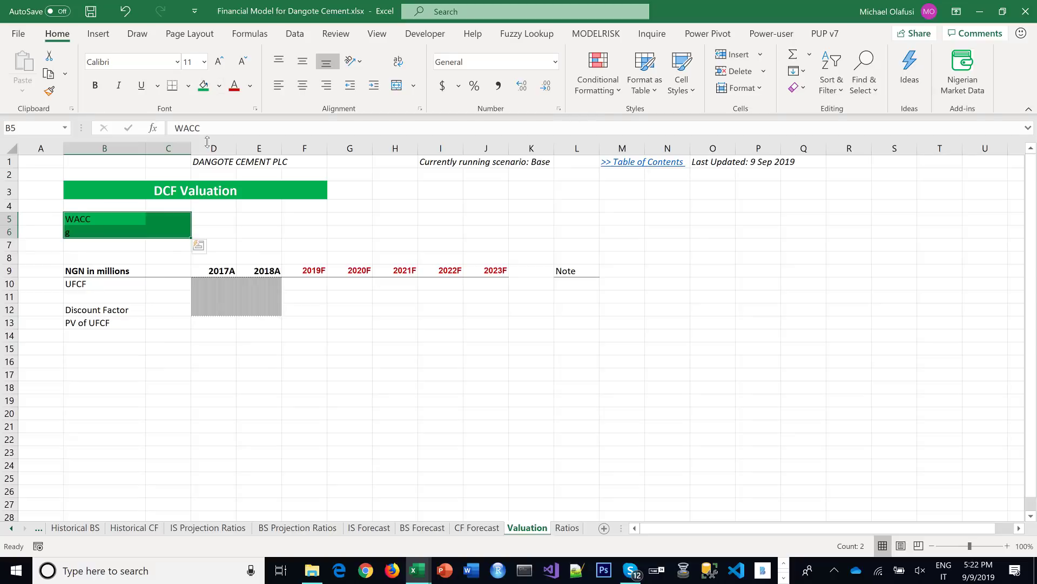
left_click(249, 88)
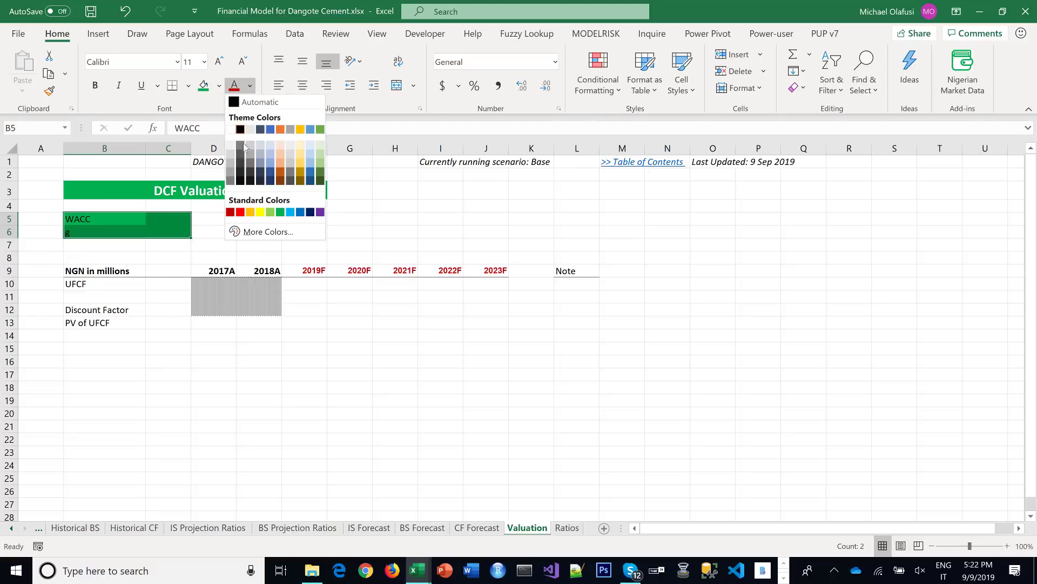
left_click(232, 128)
left_click(95, 91)
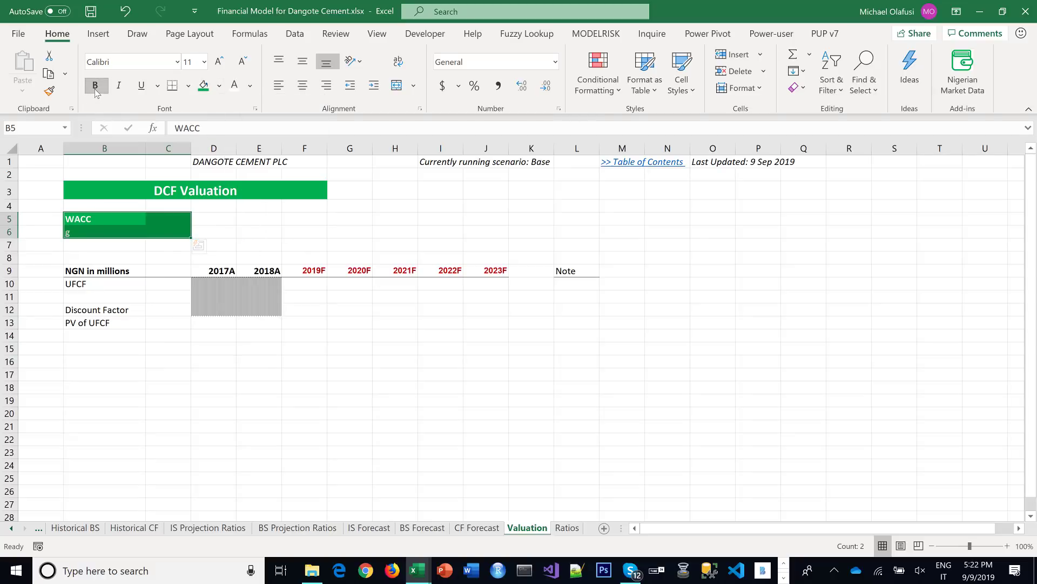
left_click(95, 91)
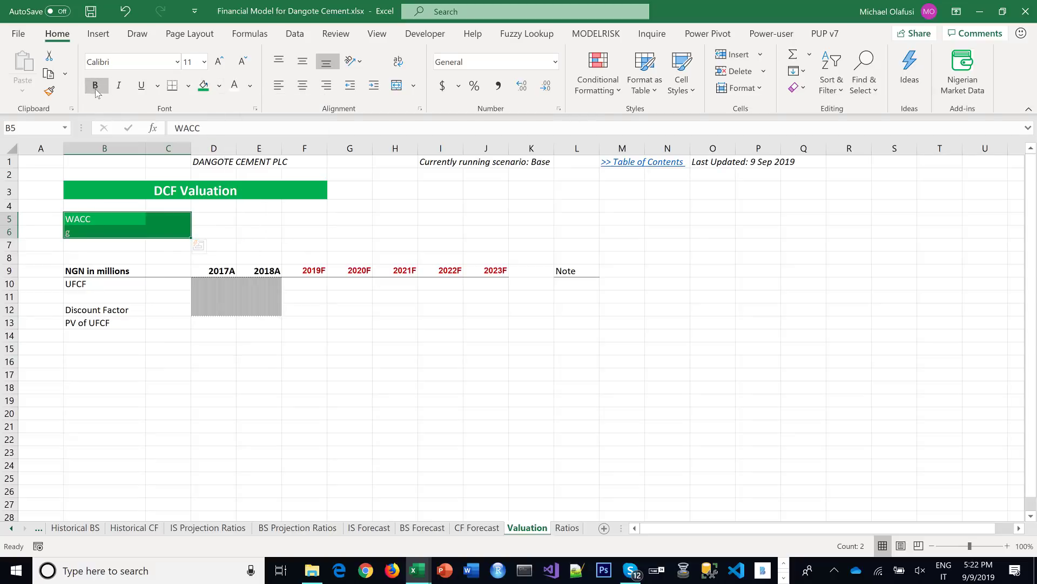
Try to set white outline and inside borders for the WACC and g block B5:C6
left_click(188, 86)
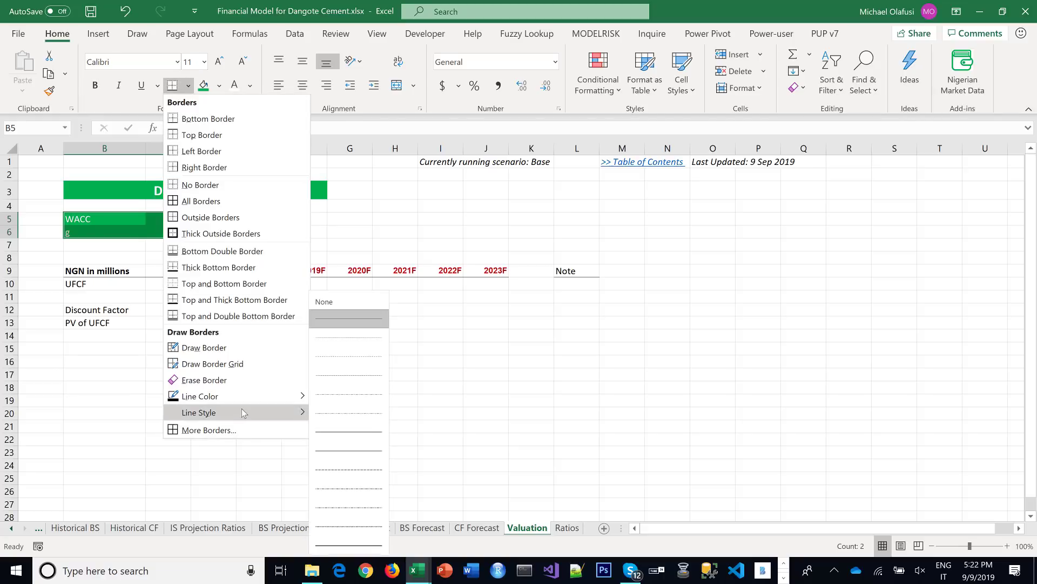
mouse_move(260, 400)
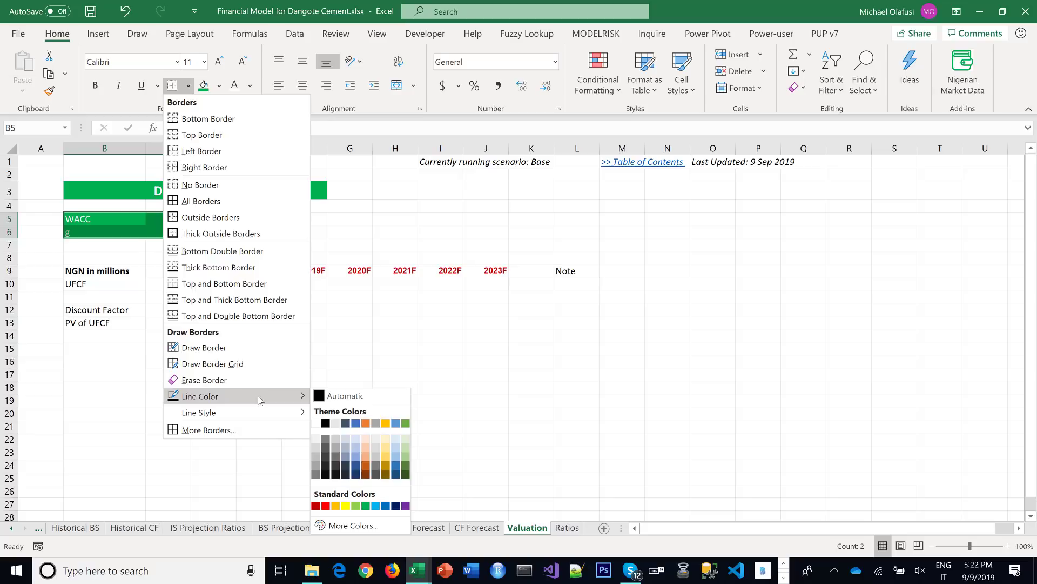
left_click(264, 429)
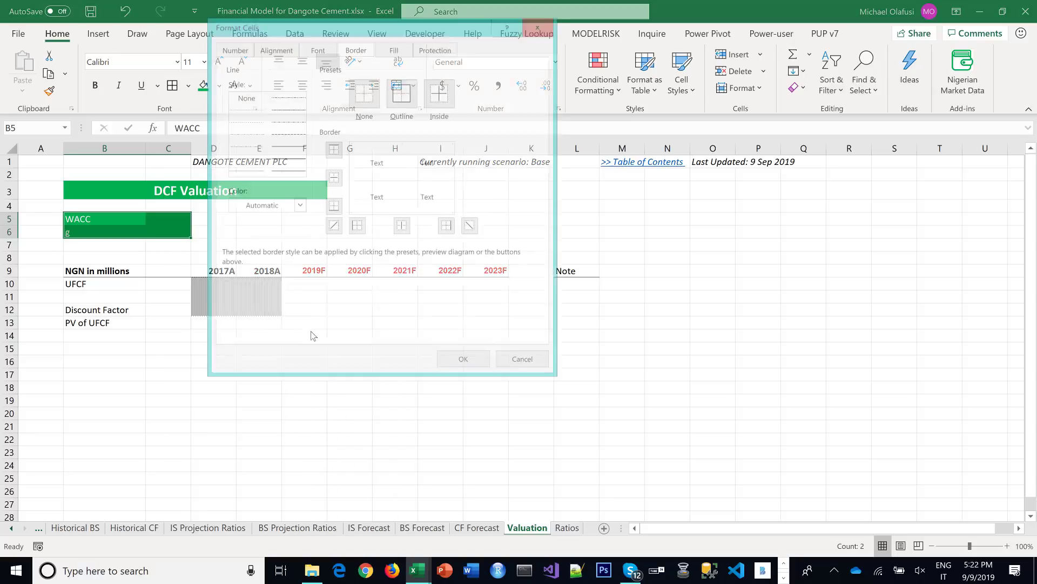
left_click(298, 204)
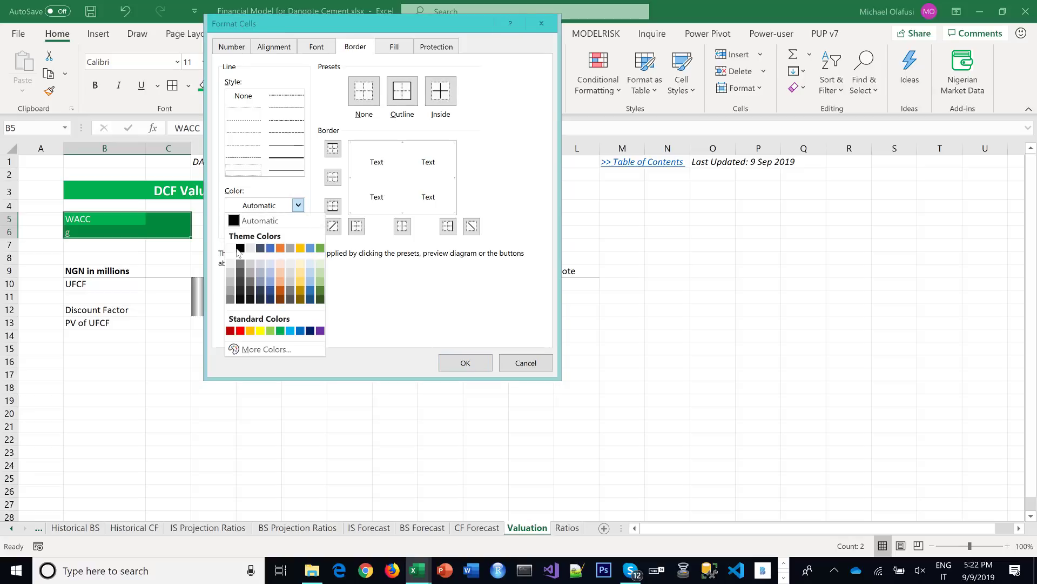
left_click(231, 248)
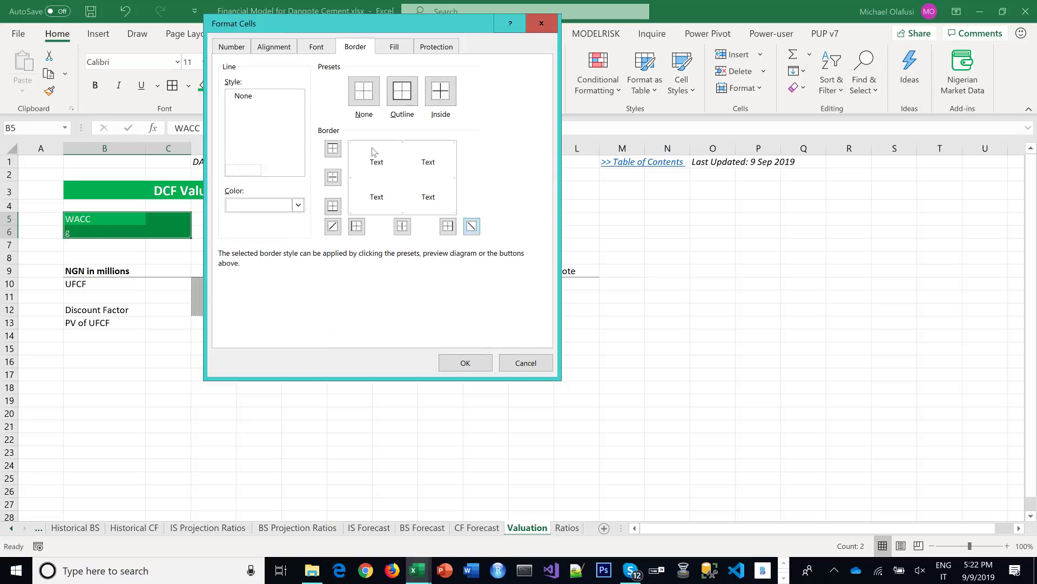
left_click(406, 104)
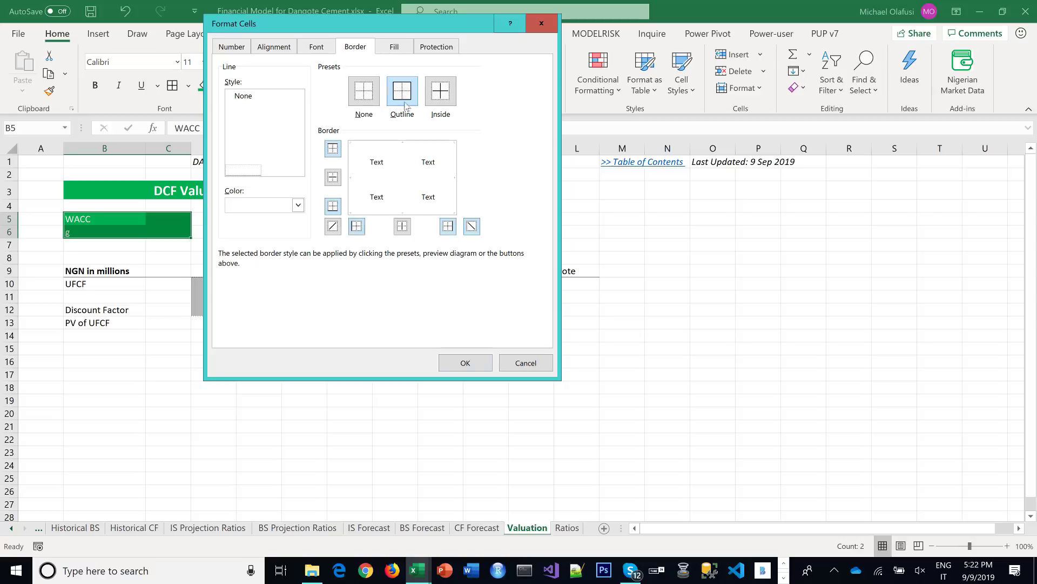
left_click(442, 97)
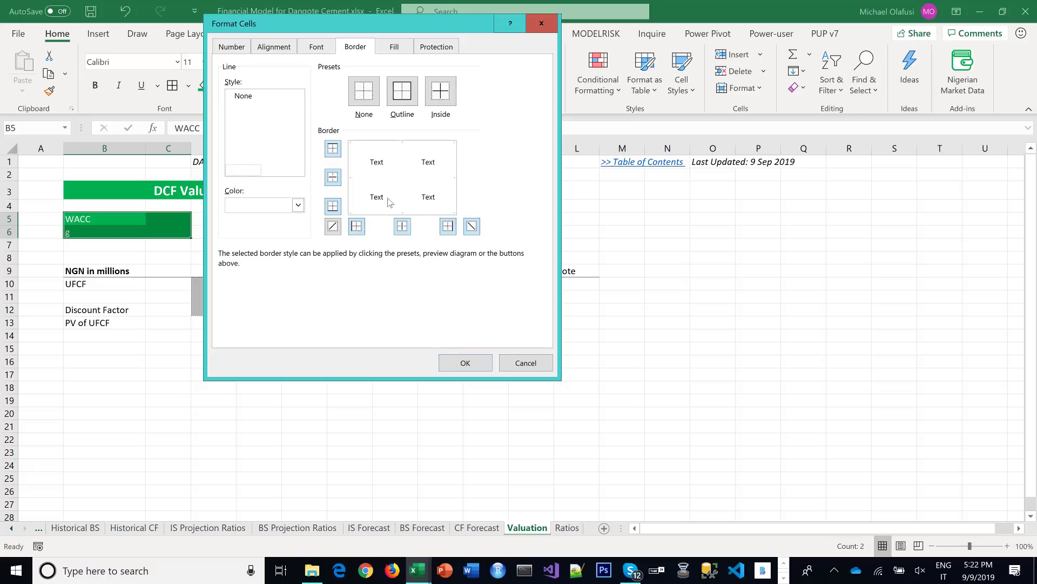
Apply solid medium-weight black borders to all outer edges and inner dividers of the WACC and g block B5:C6
left_click(298, 205)
left_click(240, 248)
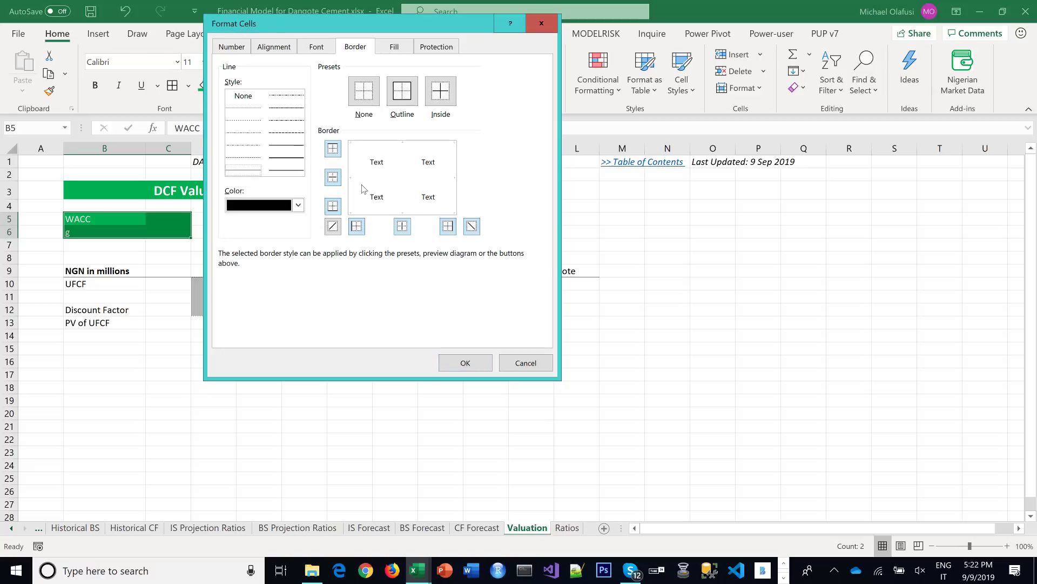
left_click(286, 158)
left_click(290, 148)
left_click(389, 147)
left_click(400, 178)
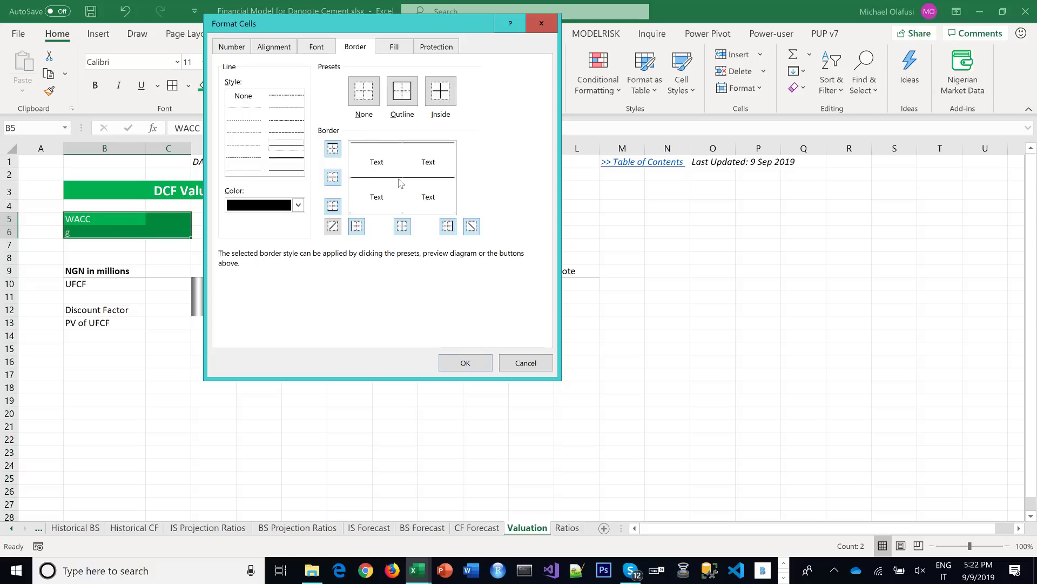
left_click(386, 212)
left_click(398, 181)
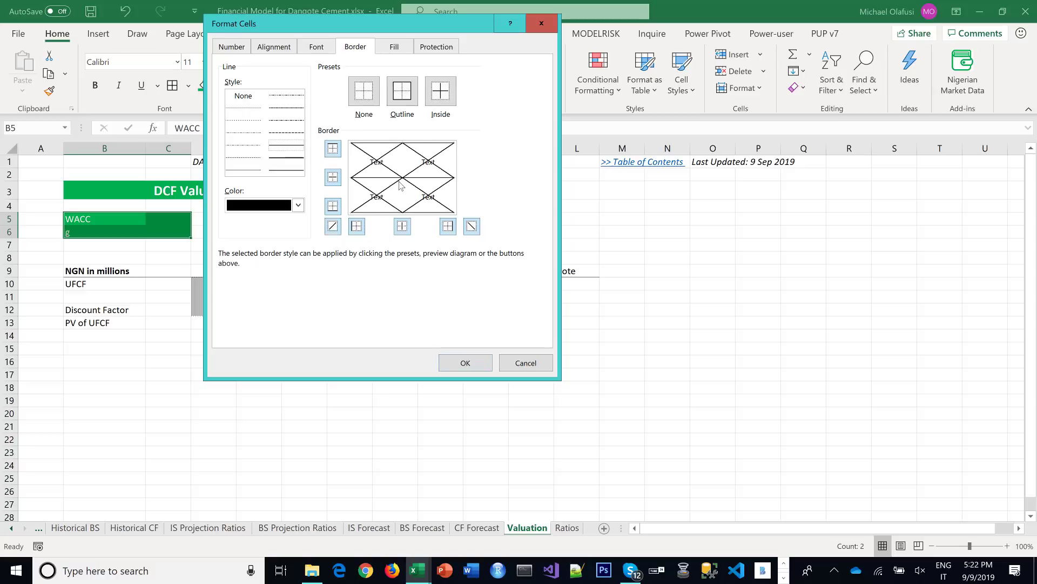
left_click(400, 181)
left_click(403, 187)
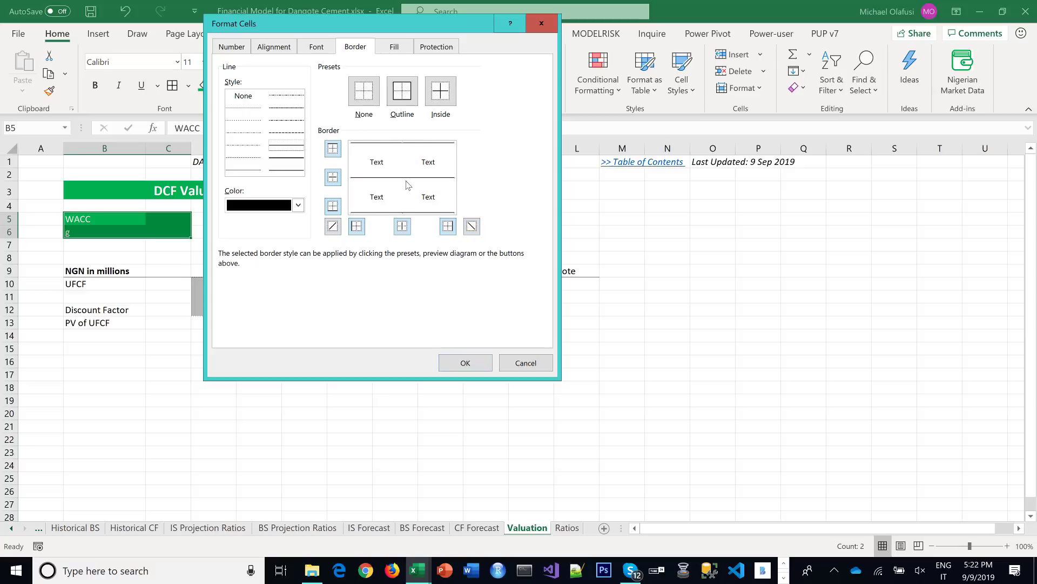
left_click(403, 189)
left_click(455, 188)
left_click(298, 205)
left_click(232, 251)
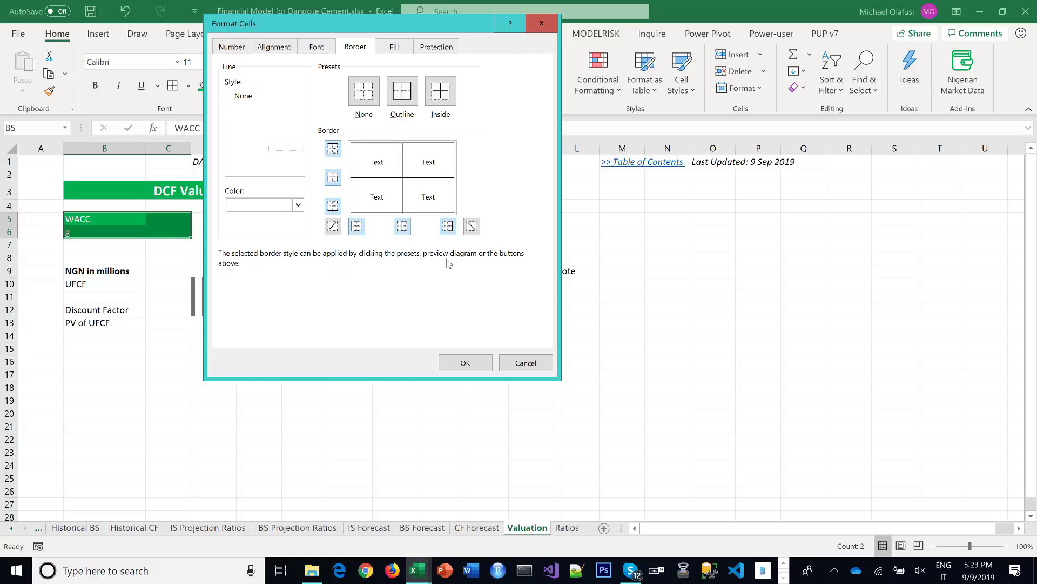
left_click(466, 363)
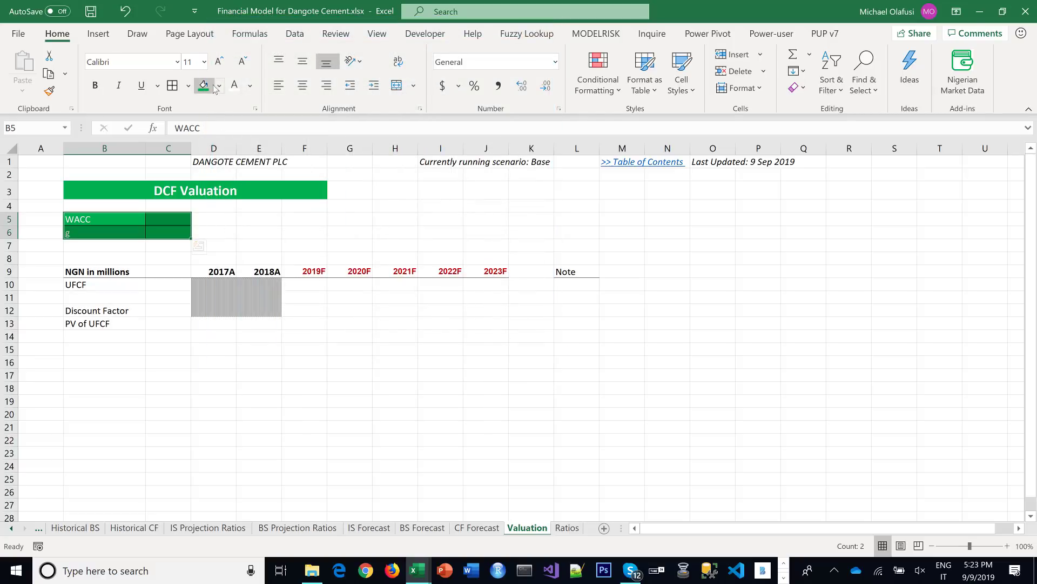
Change all outer and inner borders of the WACC and g block B5:C6 to white
left_click(188, 86)
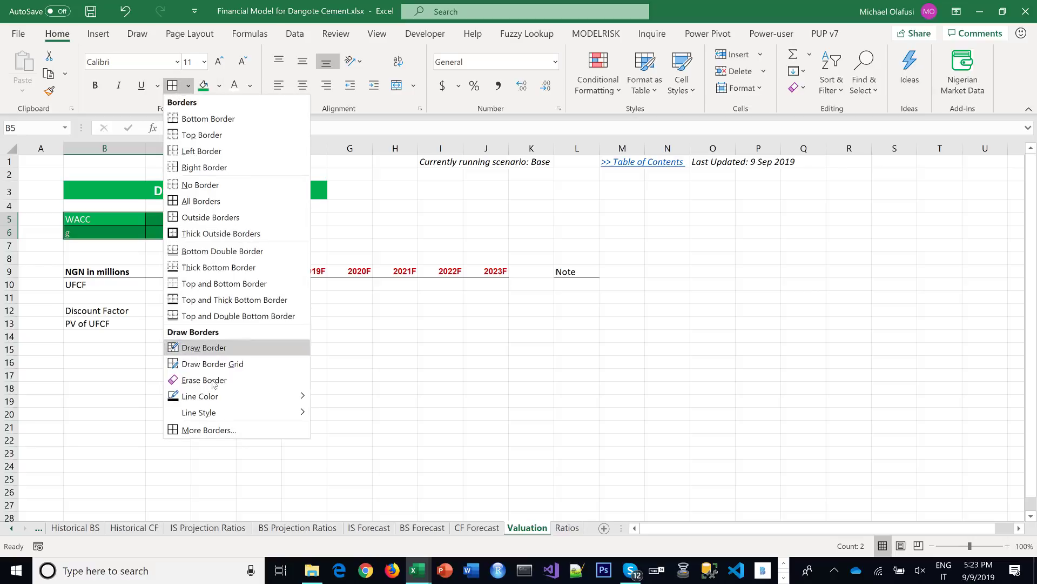
left_click(233, 431)
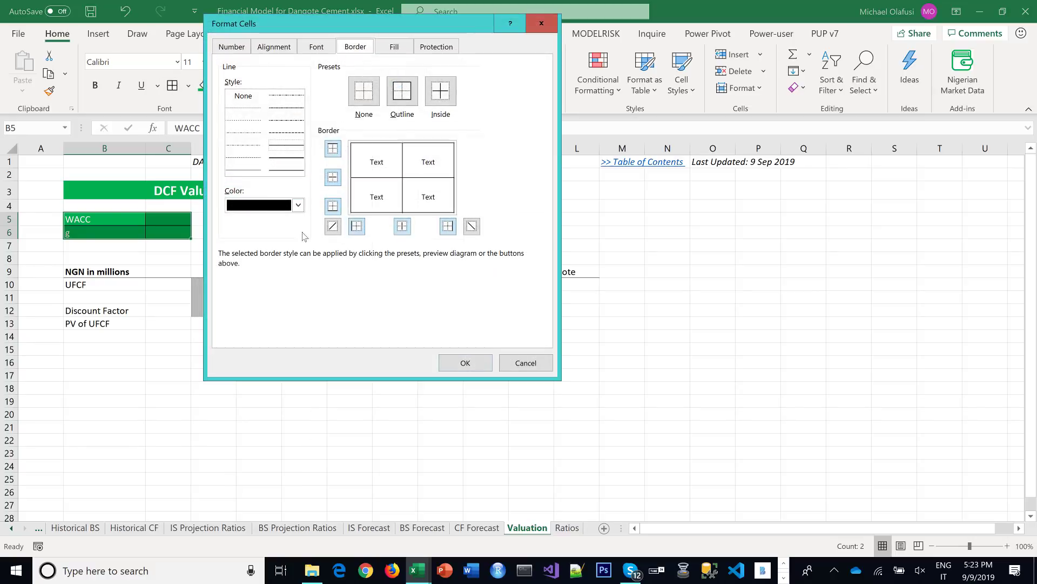
left_click(298, 204)
left_click(248, 244)
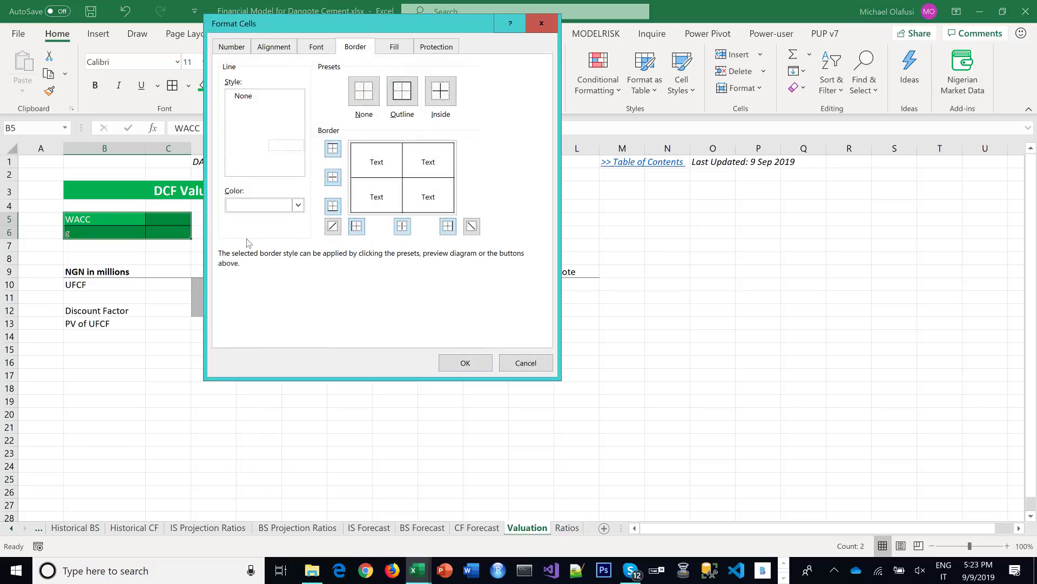
left_click(352, 188)
left_click(370, 179)
left_click(396, 144)
left_click(455, 195)
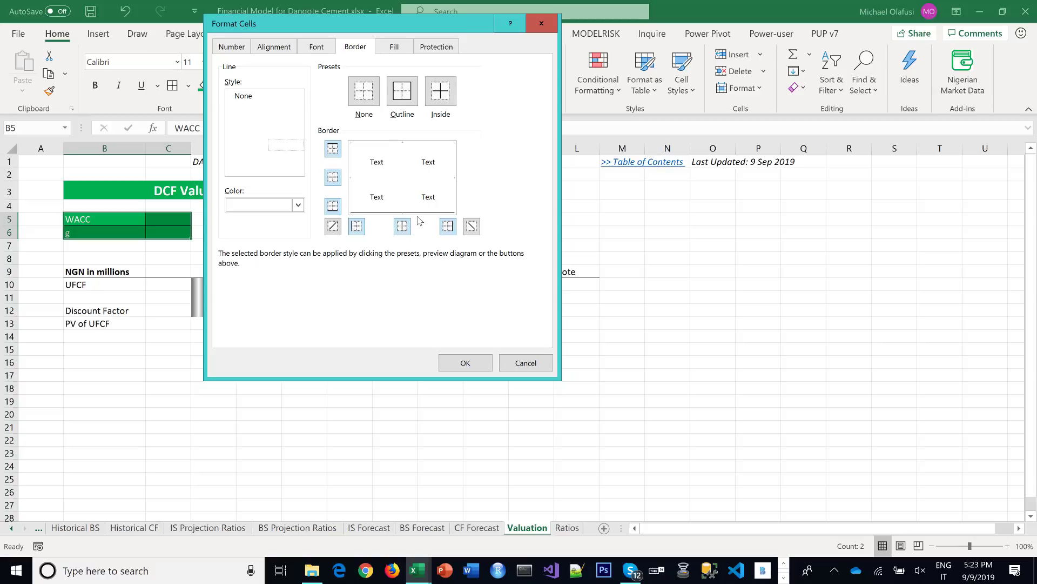
left_click(417, 213)
left_click(466, 363)
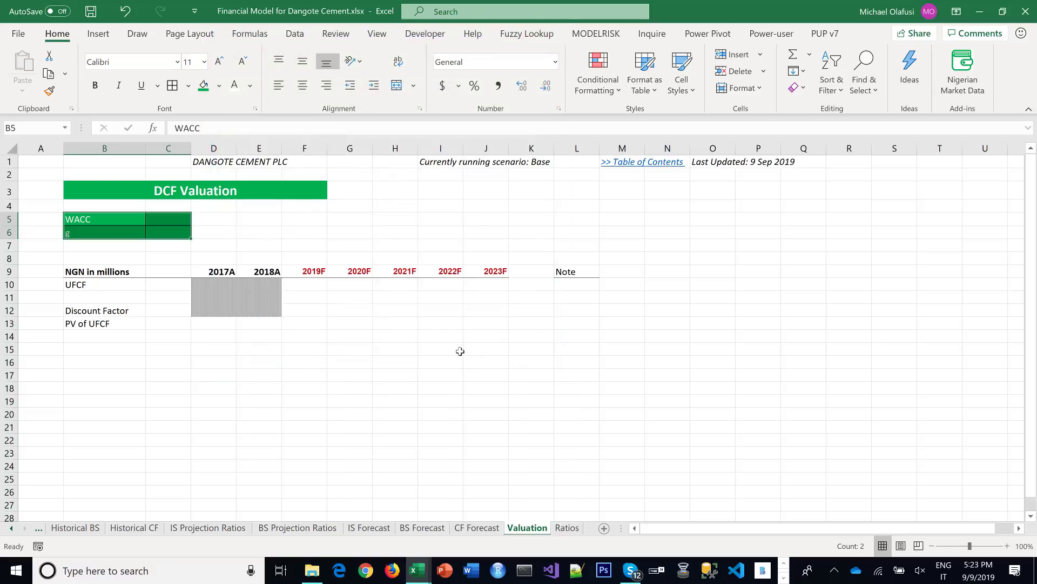
left_click(281, 228)
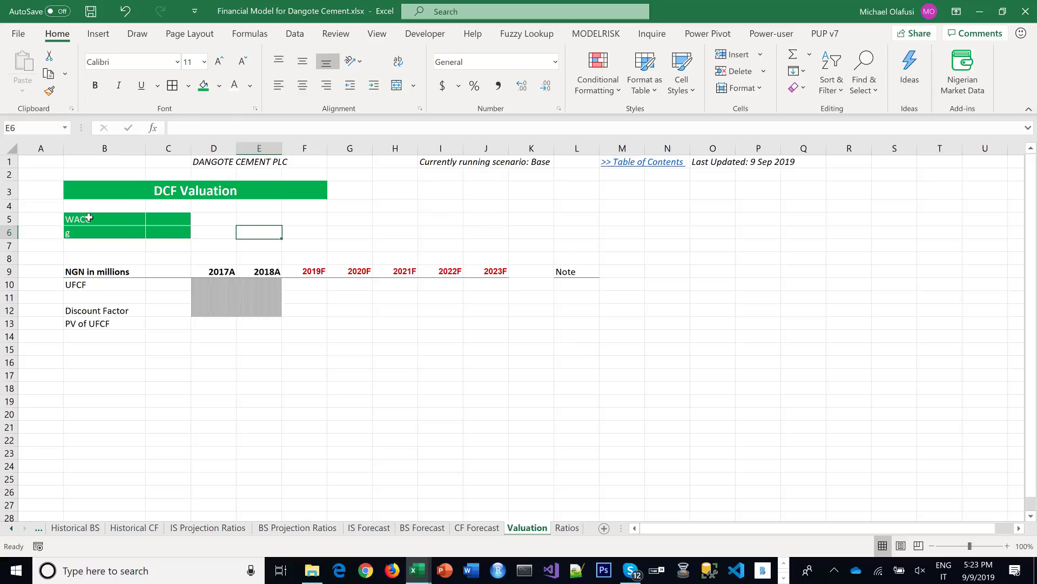
Make the WACC and g block B5:C6 bold and centre its contents horizontally
left_click_drag(88, 218, 167, 238)
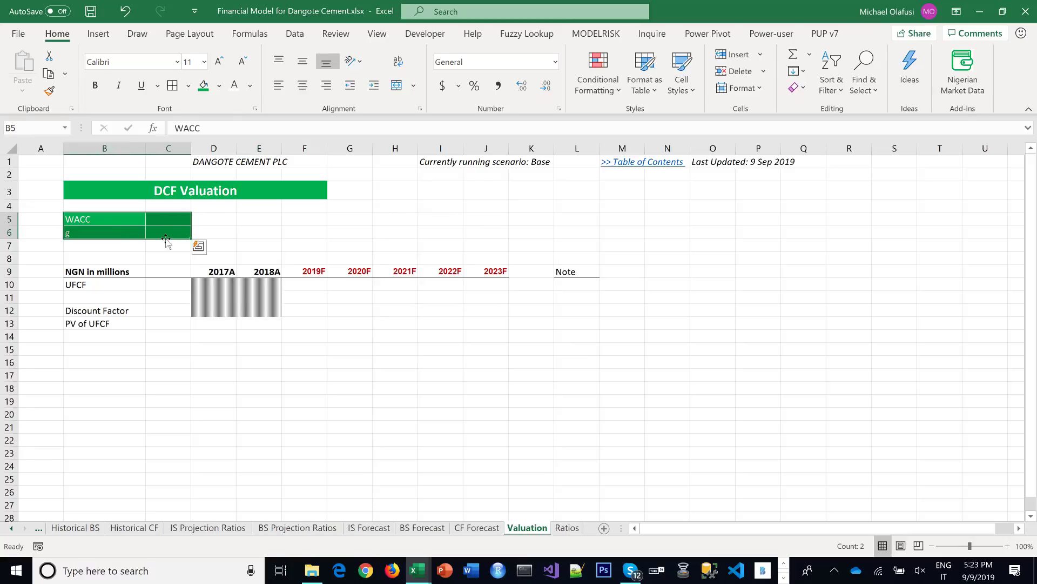
key("ctrl+b")
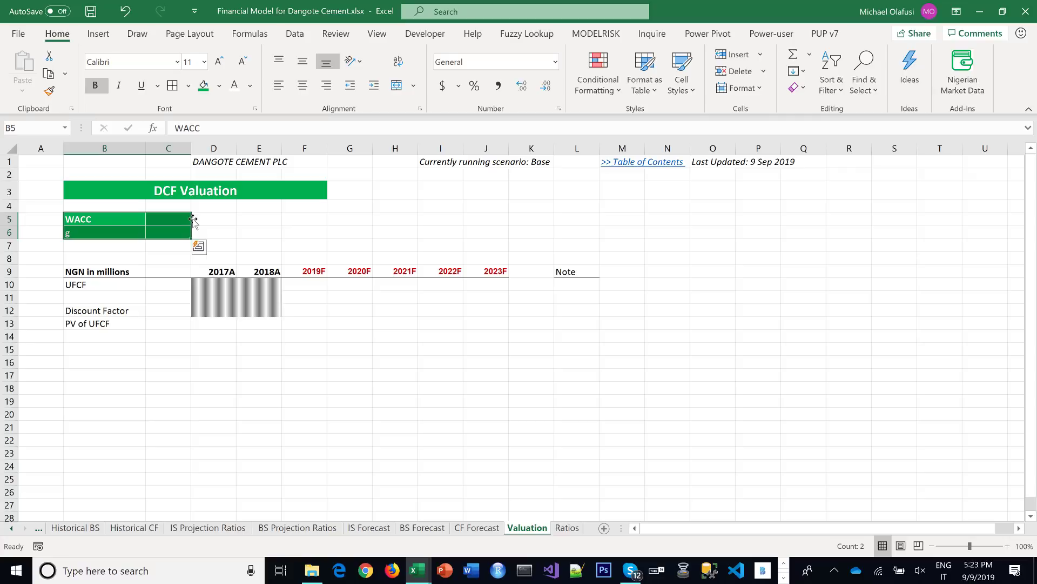
left_click(227, 212)
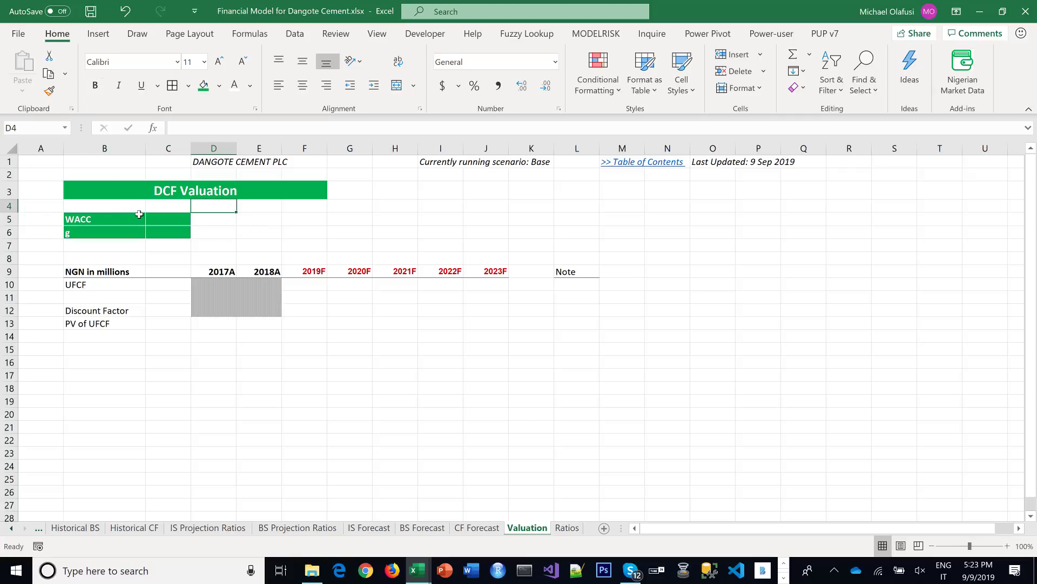
left_click_drag(123, 216, 175, 236)
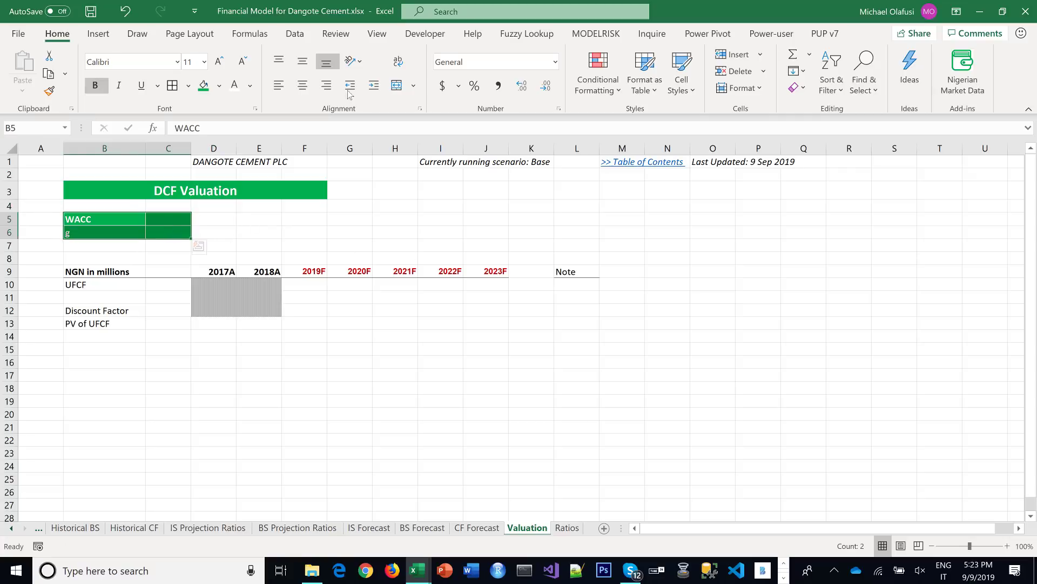
left_click(303, 85)
left_click(175, 219)
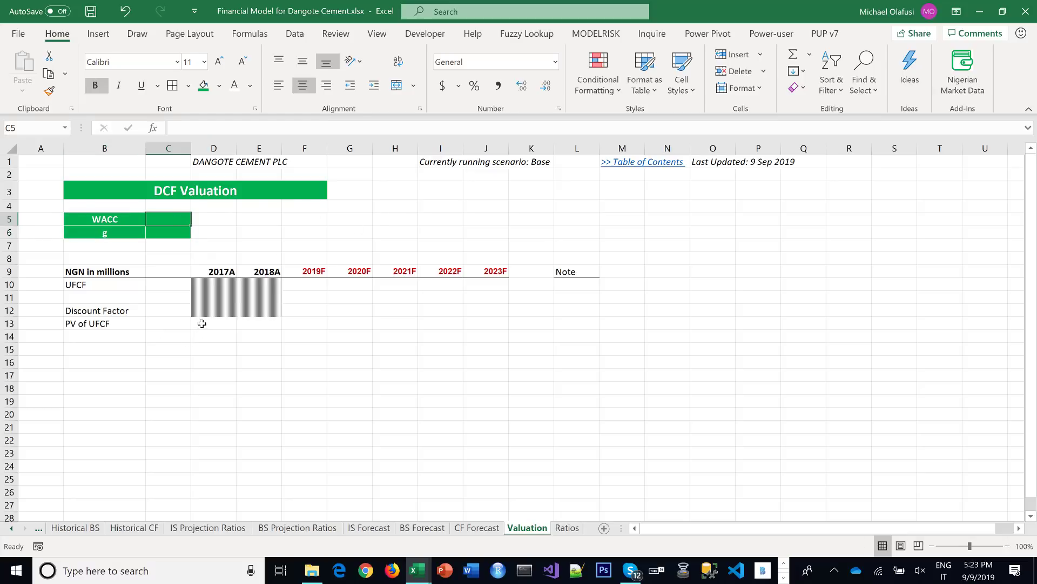
Extend the grey pattern shading of the 2017A and 2018A columns down to the PV of UFCF row, D13:E13
left_click_drag(201, 323, 274, 313)
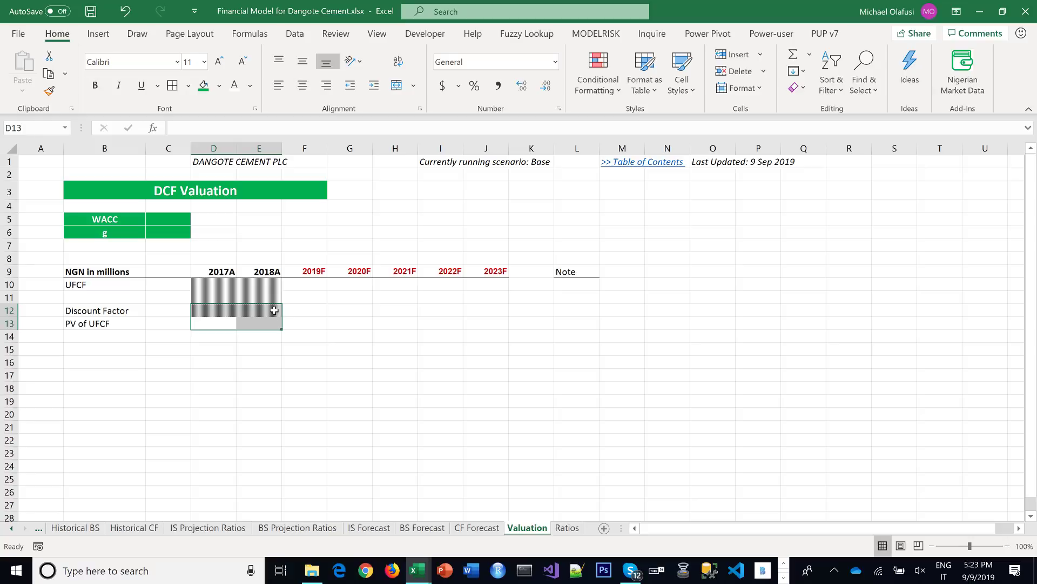
key("F4")
left_click(252, 346)
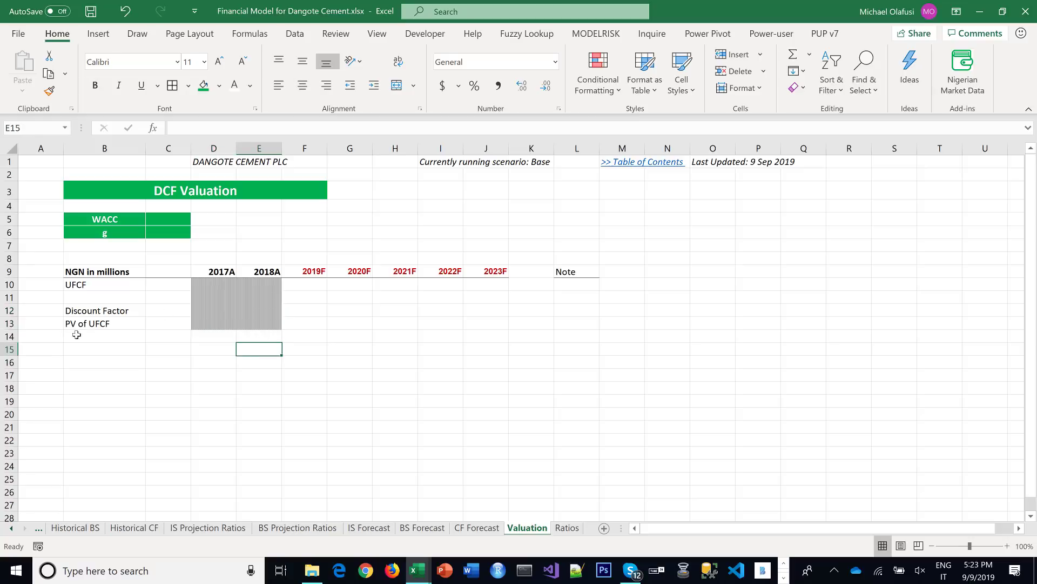
Add a bottom border to the Discount Factor row across B12:J12
left_click_drag(94, 311, 504, 319)
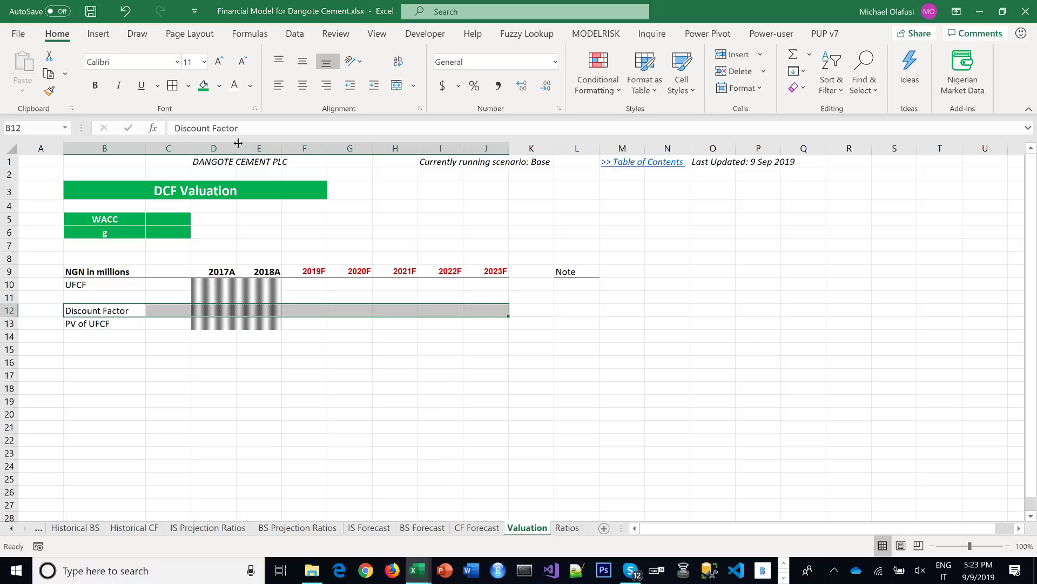
left_click(188, 85)
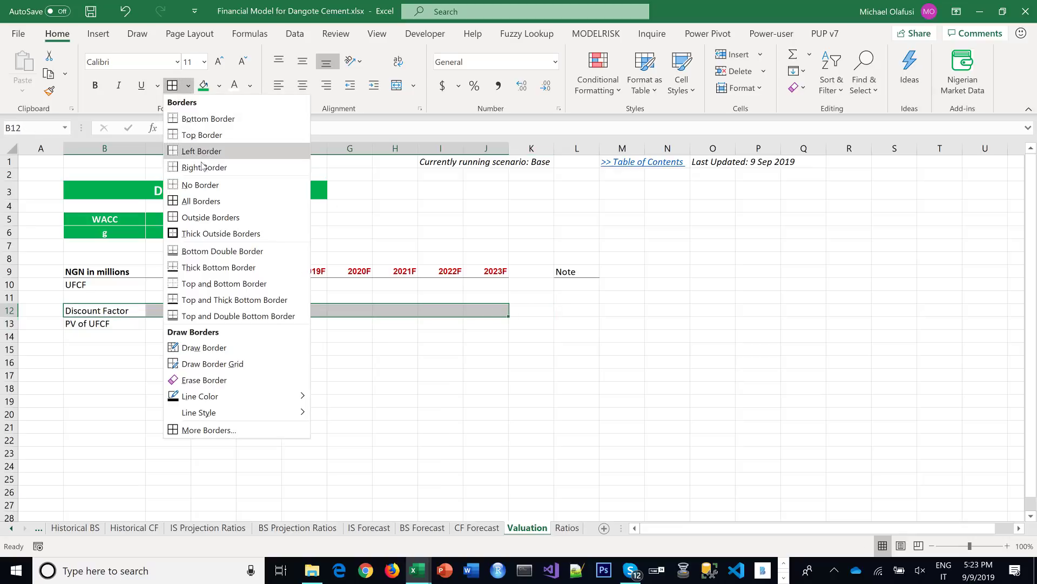
left_click(211, 120)
left_click(216, 324)
left_click(216, 375)
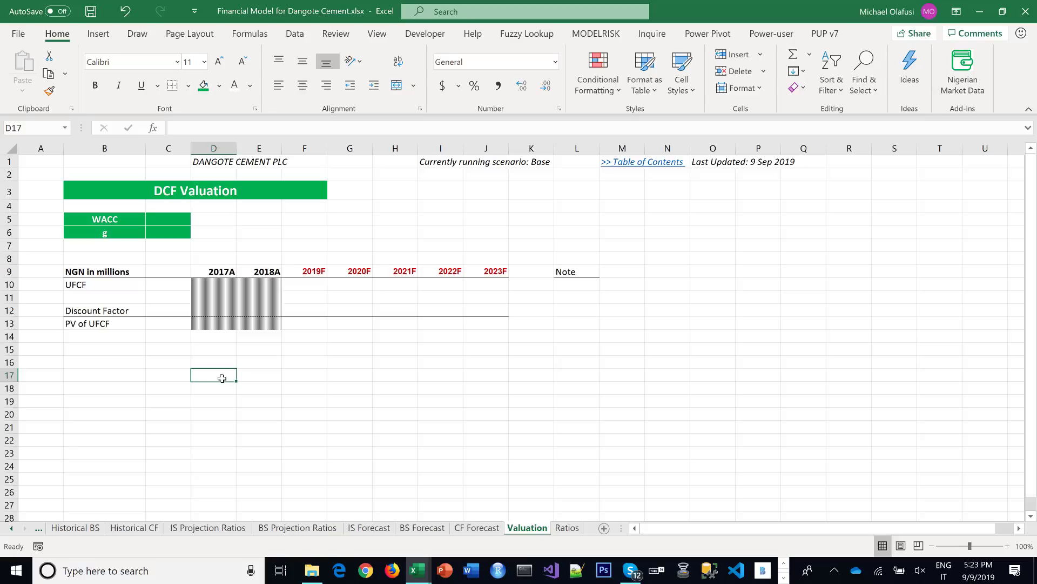
Try to link the 2019F UFCF cell F10 to the Unlevered Free Cashflow in cell I42 of the CF Forecast sheet
left_click(303, 289)
type("=")
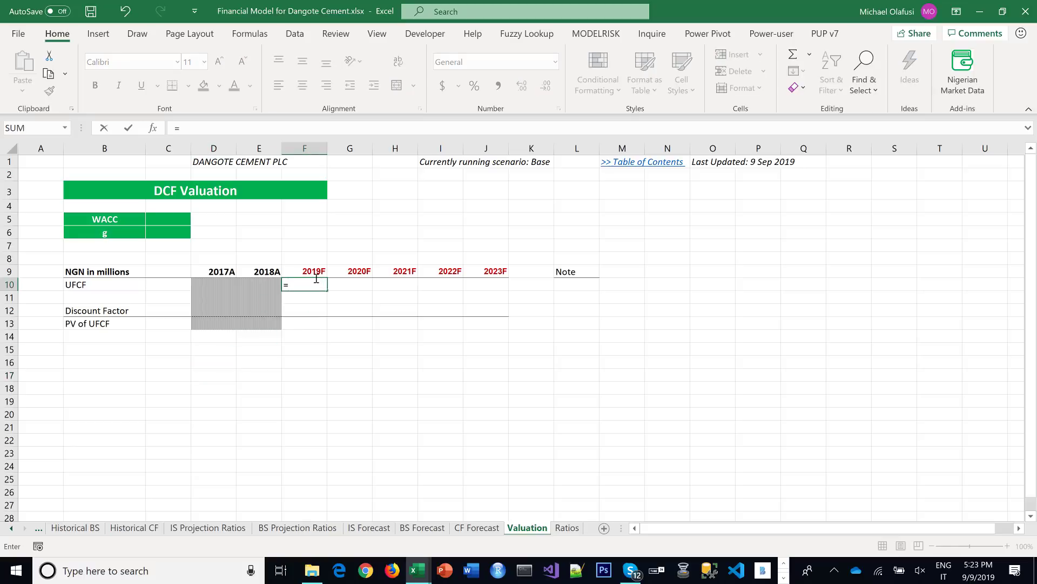
left_click(487, 528)
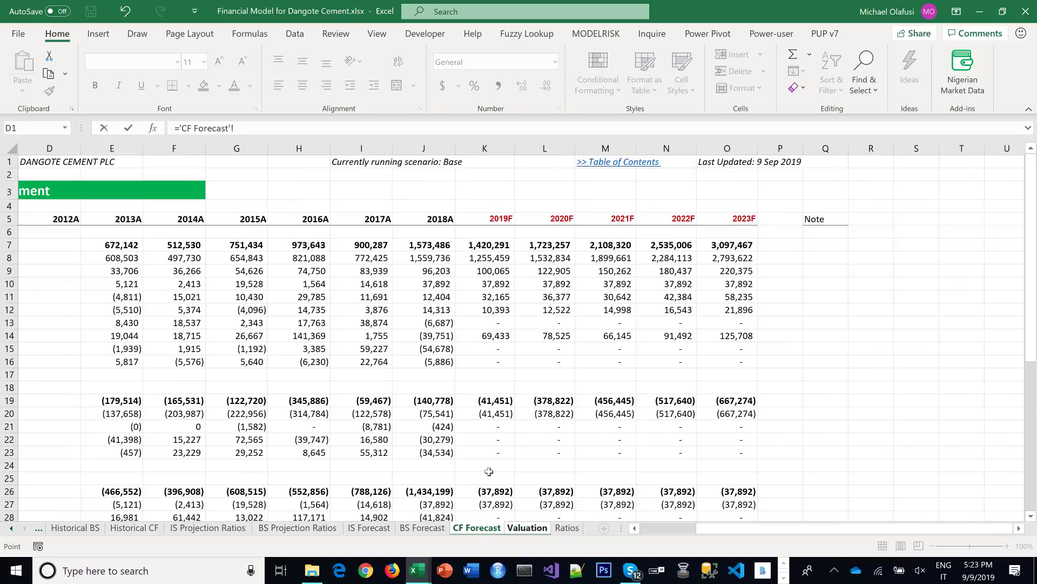
scroll(434, 461, "down", 2)
left_click_drag(717, 531, 651, 529)
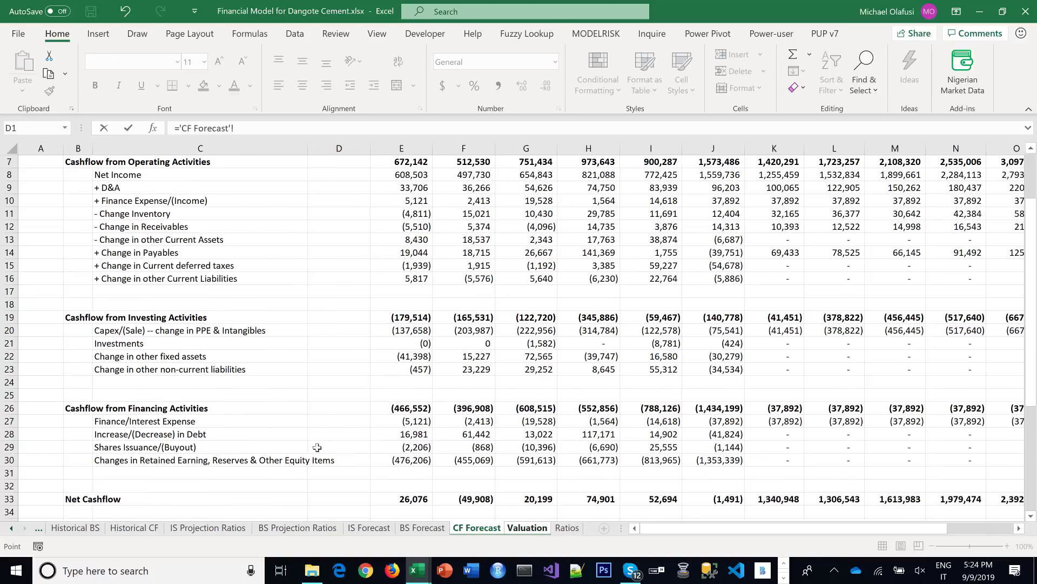
scroll(596, 422, "up", 2)
scroll(595, 422, "down", 1)
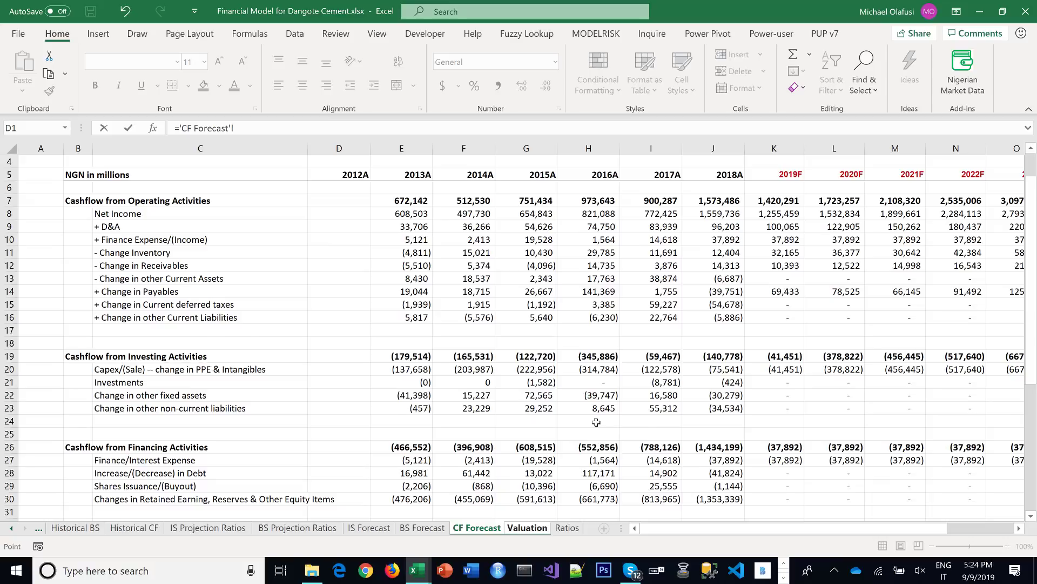
scroll(596, 422, "down", 3)
left_click(666, 420)
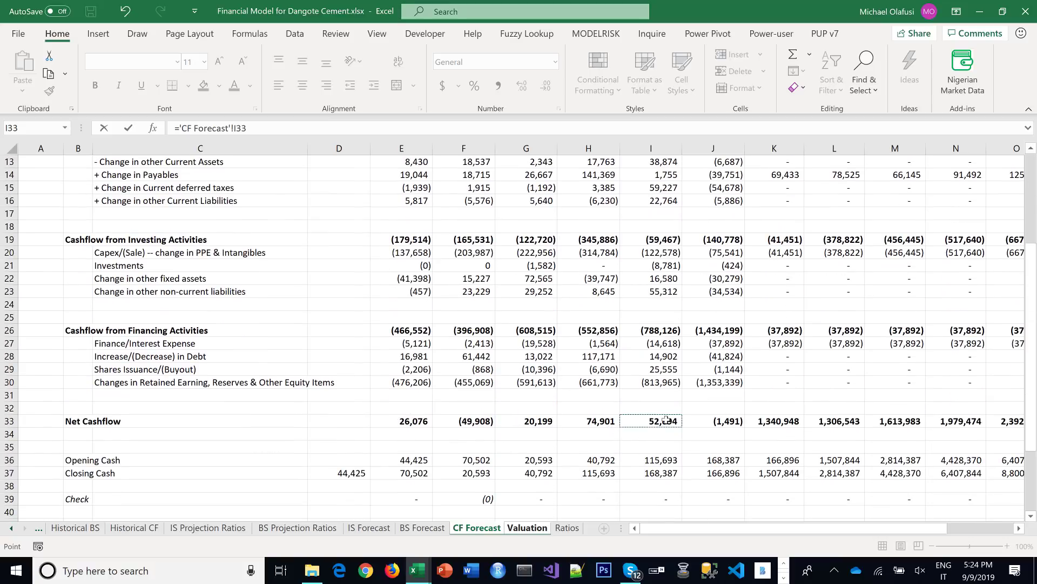
scroll(658, 448, "down", 2)
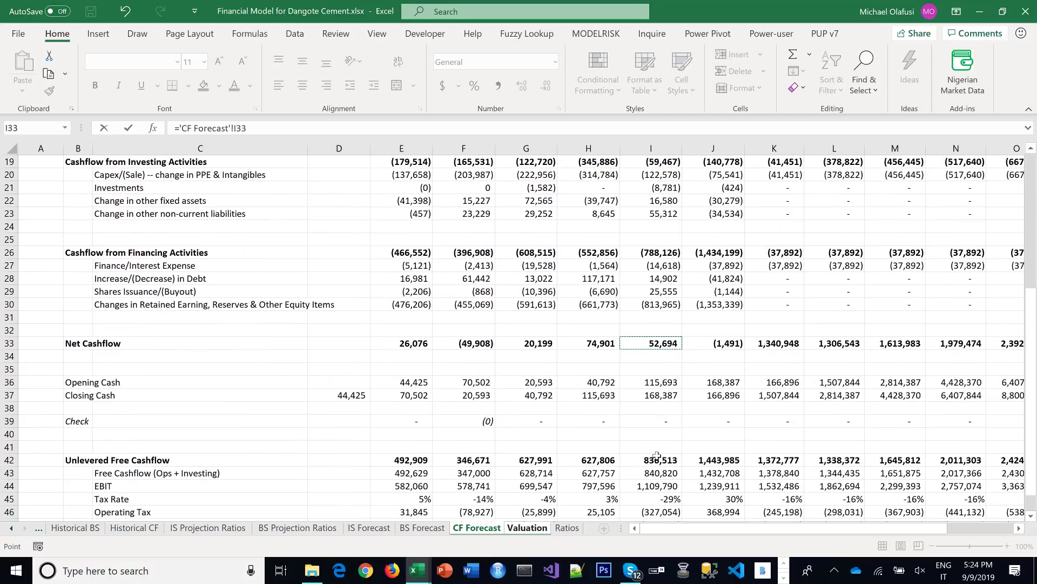
left_click(657, 458)
key("Return")
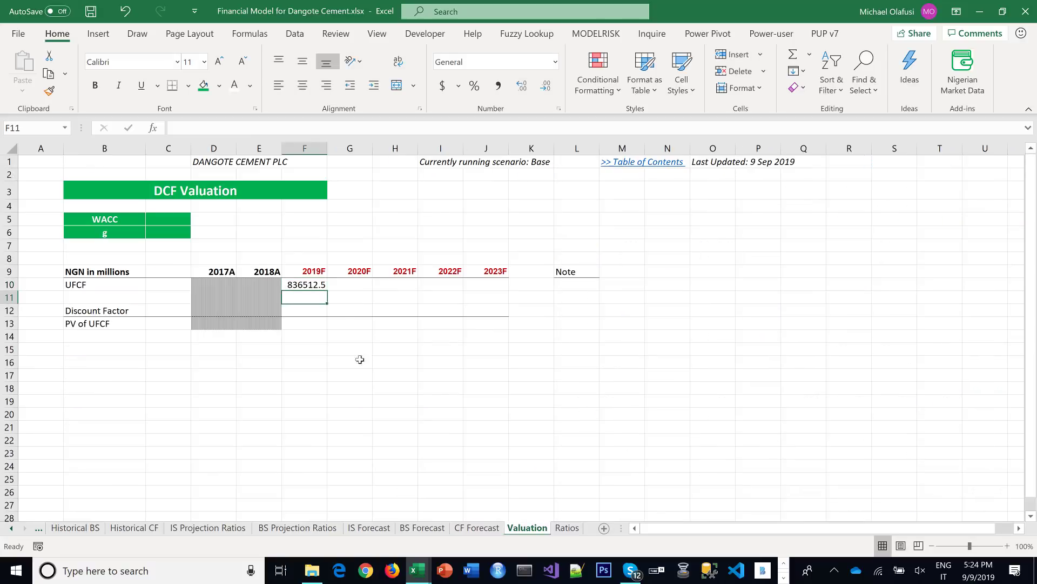
Link the 2019F UFCF cell F10 to the 2019F Unlevered Free Cashflow with ='CF Forecast'!K42
left_click(312, 285)
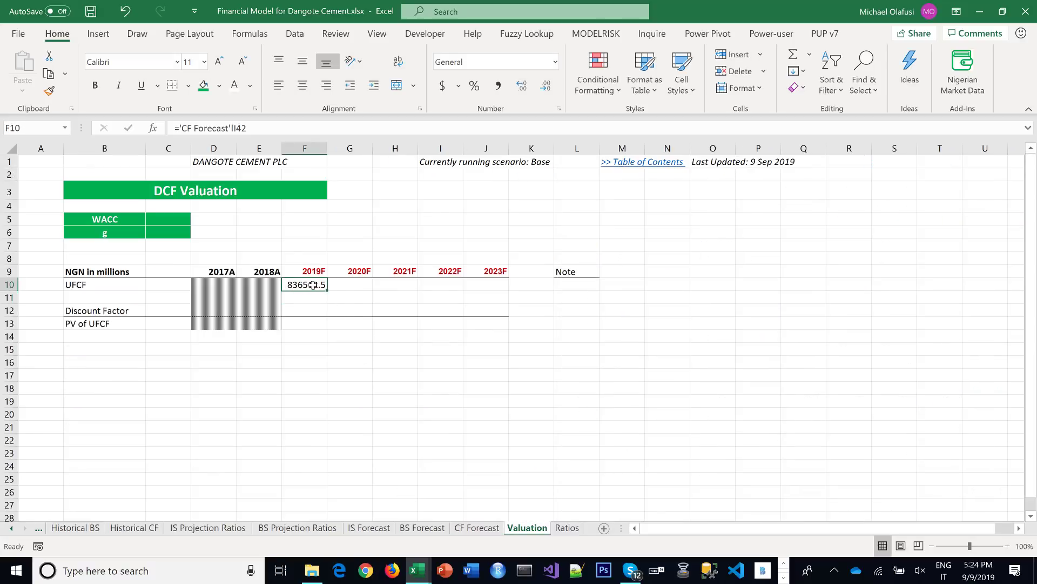
type("=")
left_click(477, 528)
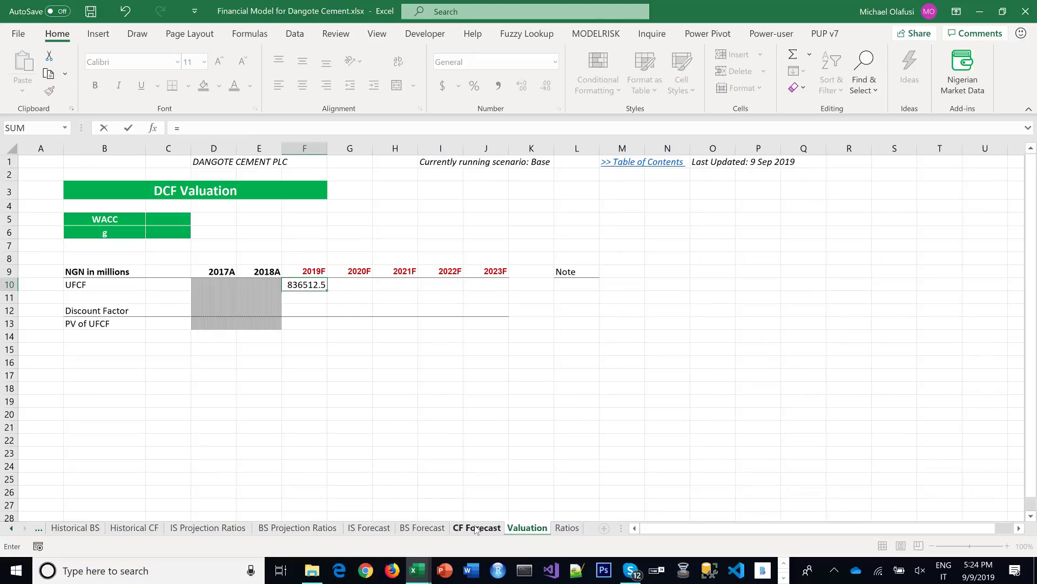
scroll(720, 479, "up", 6)
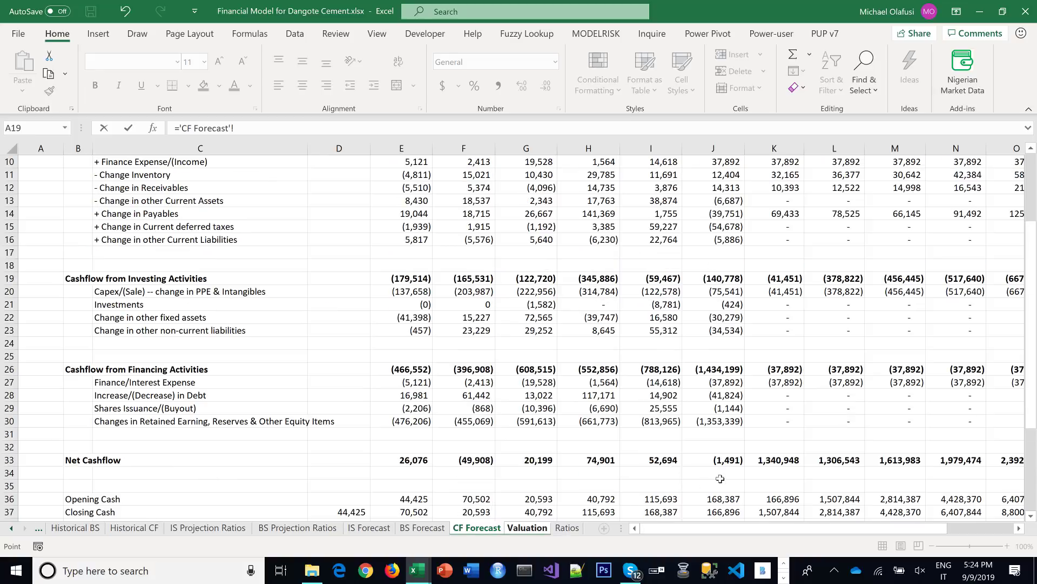
scroll(785, 387, "down", 4)
scroll(785, 387, "down", 2)
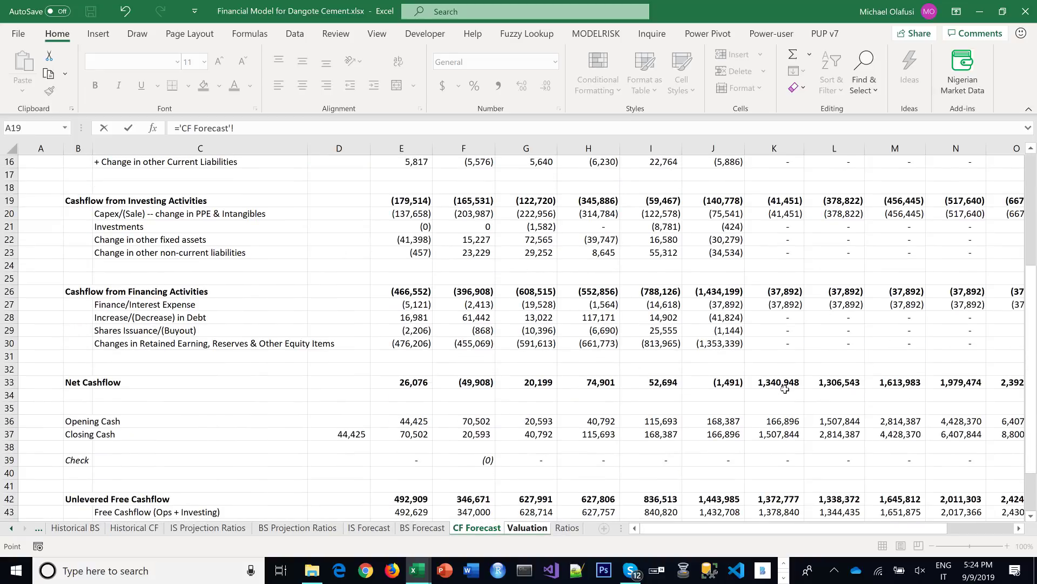
left_click(780, 457)
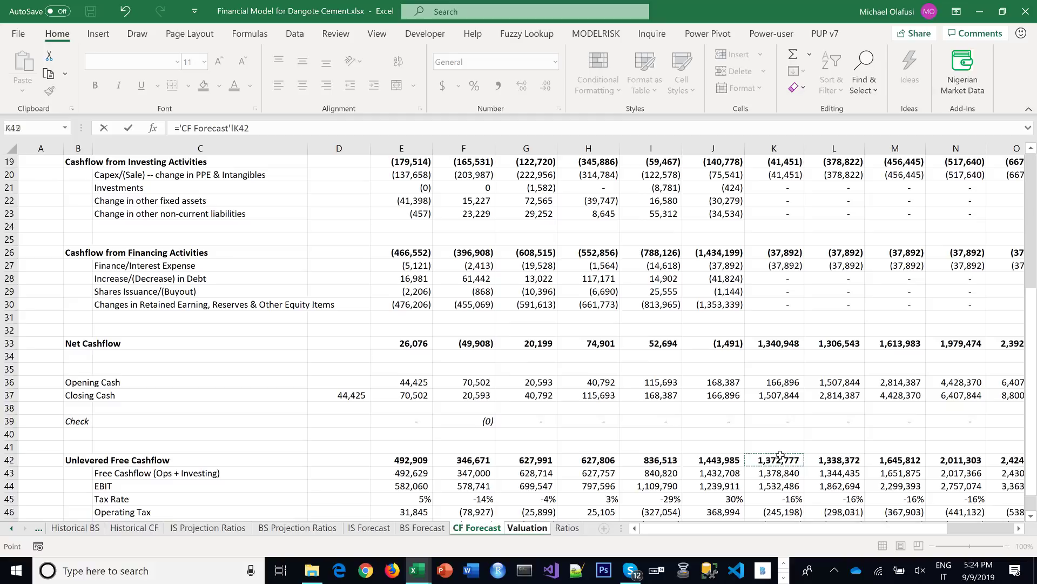
key("Return")
Format F10 with thousands separators and no decimals, and fill it across to the 2023F column, J10
left_click(304, 284)
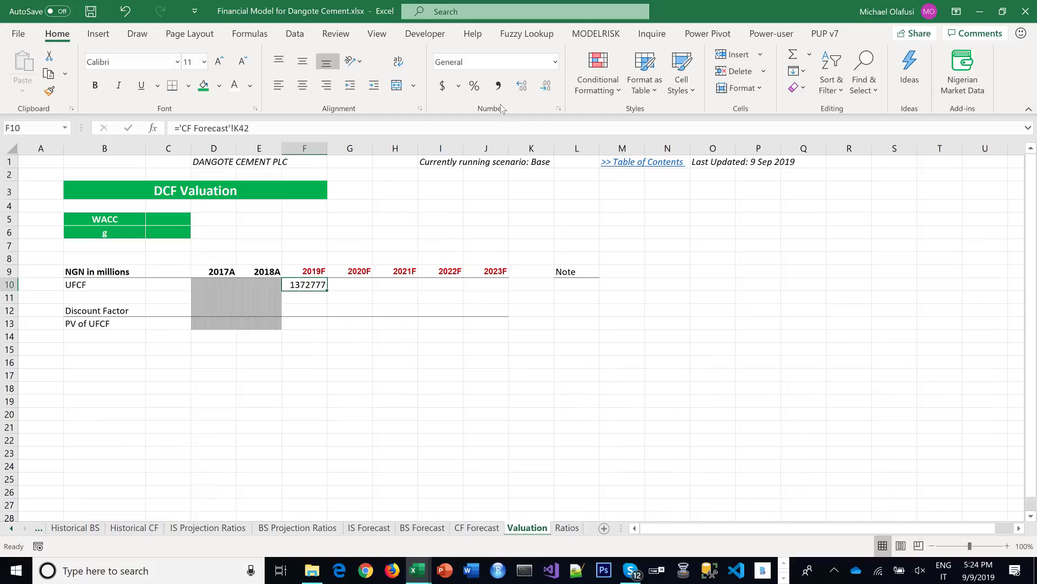
left_click(497, 85)
left_click(545, 85)
left_click(546, 86)
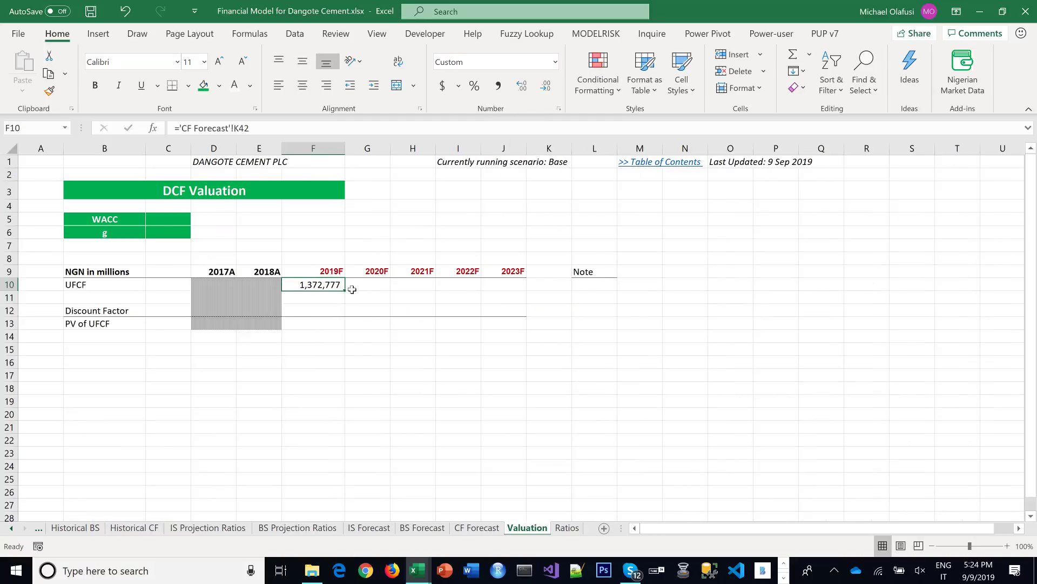
left_click_drag(347, 290, 527, 287)
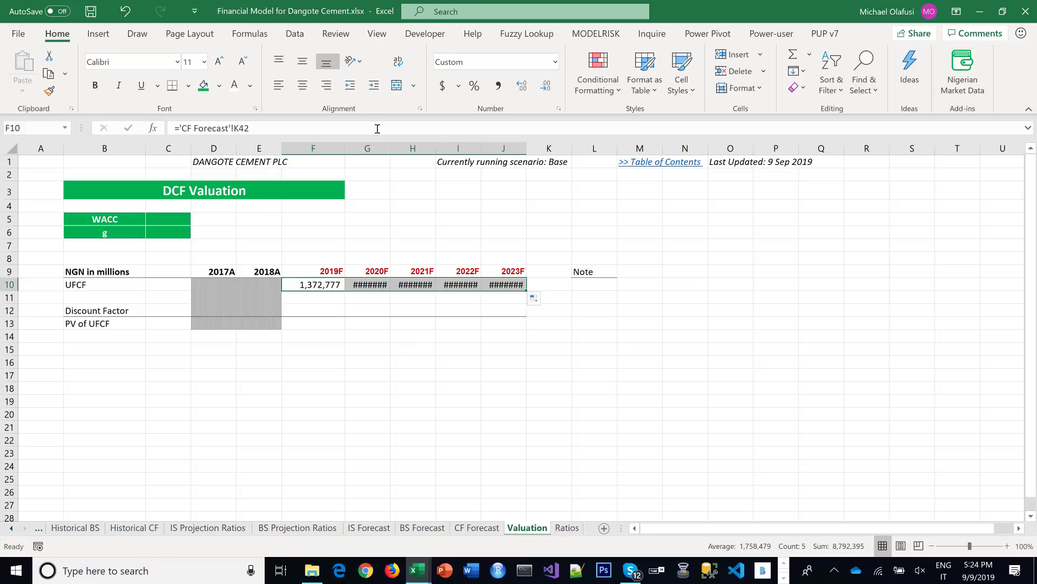
Widen columns G to J so the UFCF figures fit, and save the workbook
left_click_drag(368, 143, 548, 147)
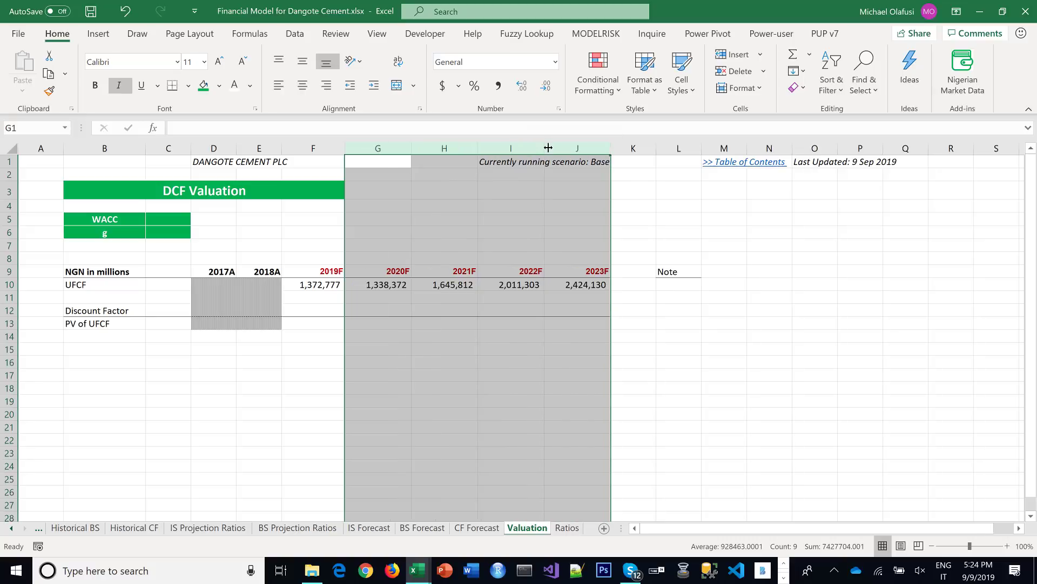
left_click(495, 388)
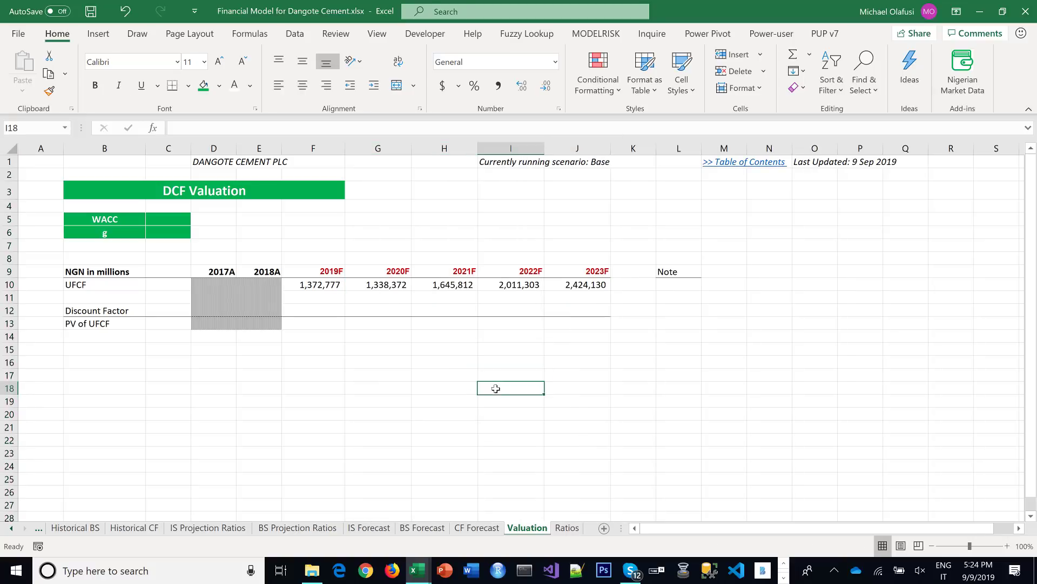
key("ctrl+s")
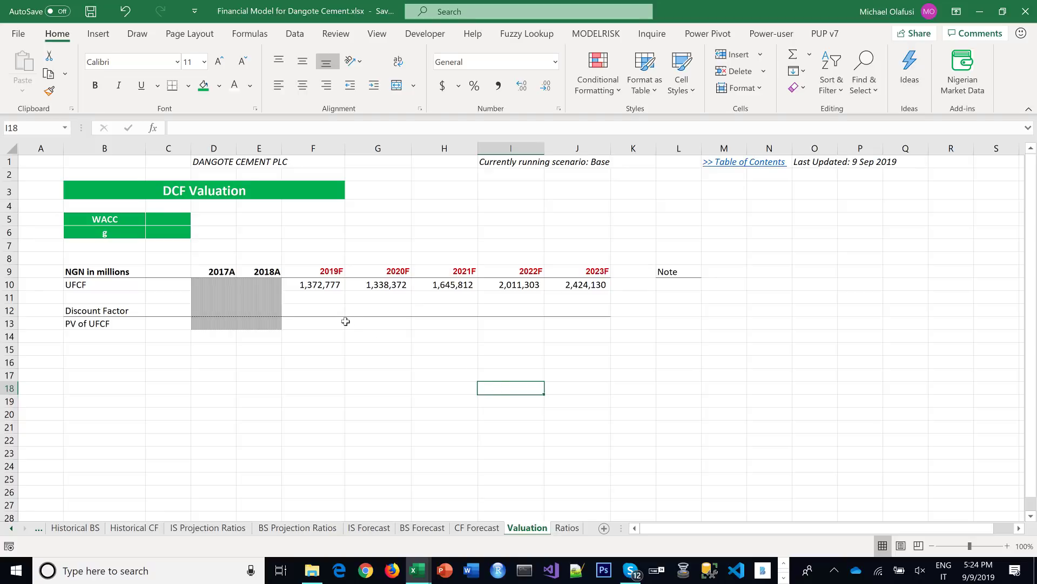
left_click(136, 224)
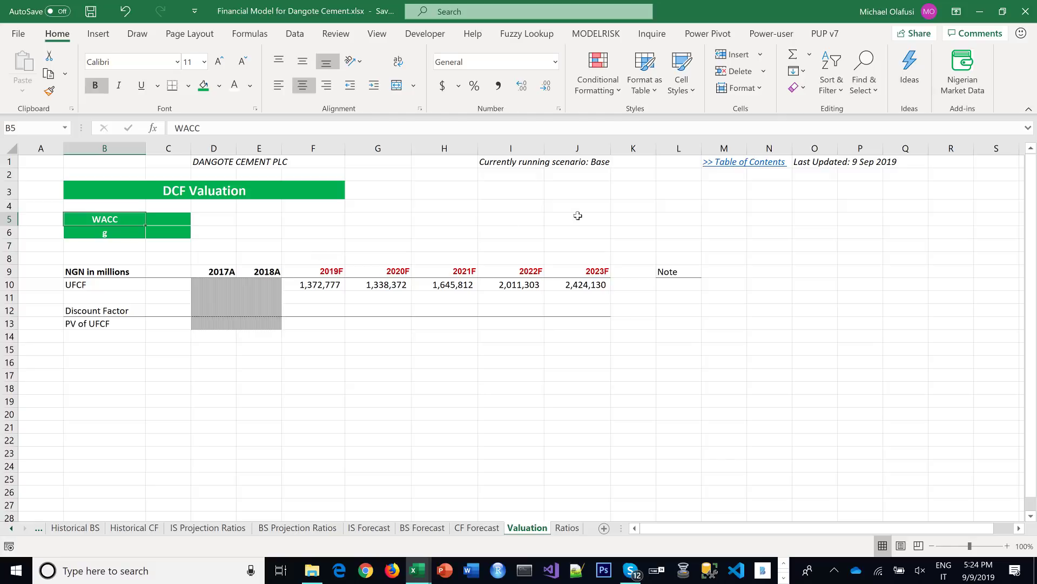
Handwrite the equity part of the WACC formula in red ink above the table: WACC = E/(E+D) × Ke
left_click(137, 34)
left_click(22, 72)
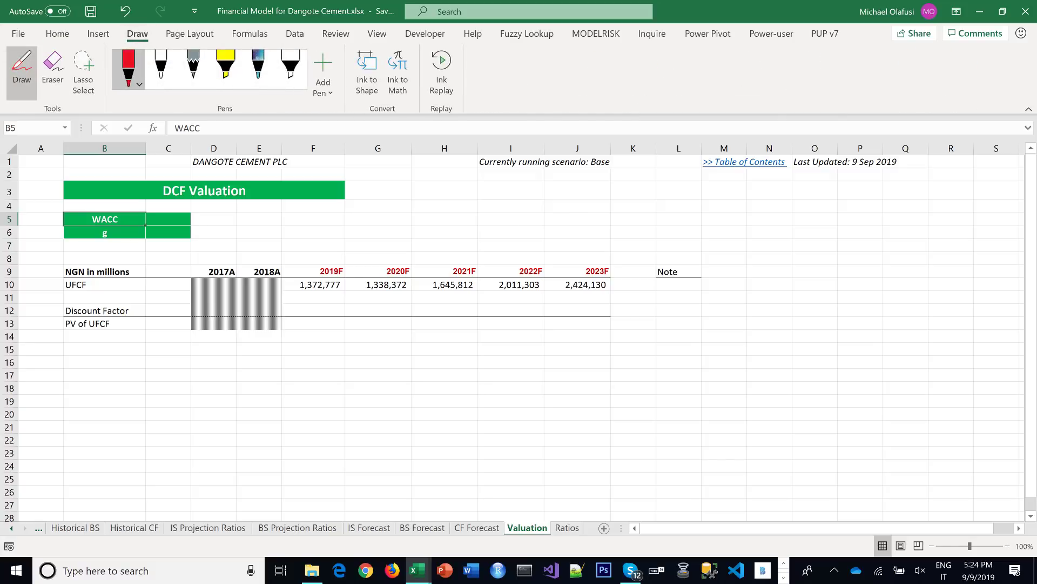
left_click_drag(376, 216, 447, 222)
mouse_move(420, 216)
left_mouse_down()
mouse_move(452, 206)
mouse_move(464, 220)
left_mouse_up()
left_click_drag(482, 192, 479, 213)
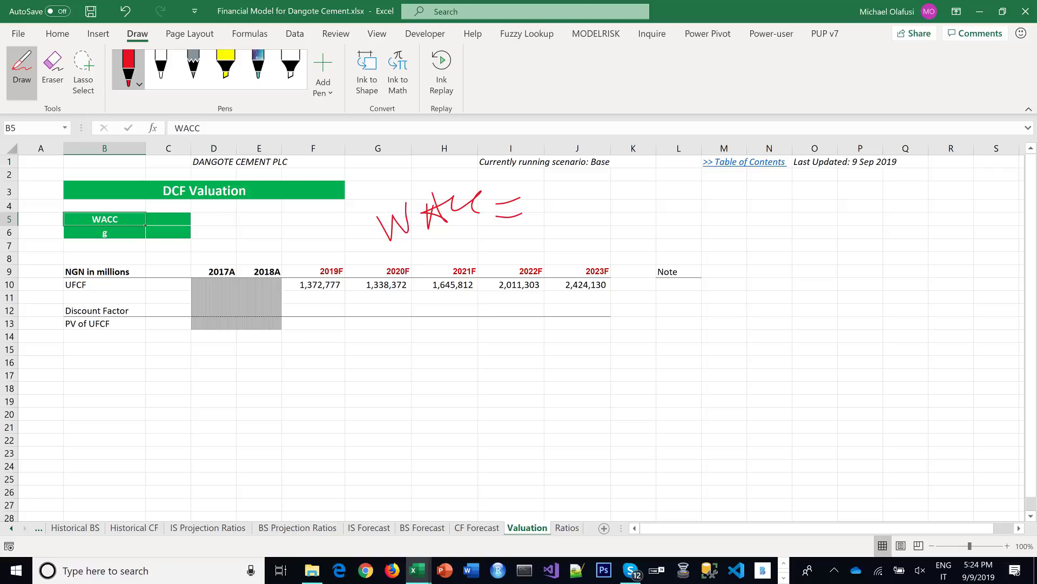
left_click_drag(556, 182, 572, 214)
left_click_drag(540, 201, 559, 197)
left_click_drag(526, 238, 616, 219)
left_click_drag(556, 244, 573, 276)
left_click_drag(541, 266, 579, 241)
left_click_drag(585, 250, 596, 278)
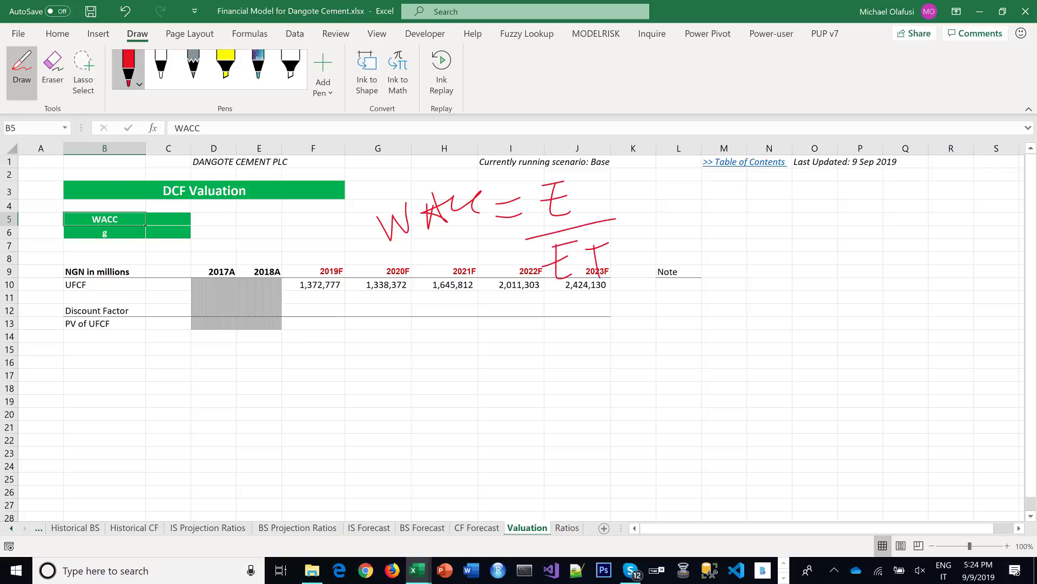
left_click_drag(622, 240, 622, 254)
left_click_drag(614, 227, 627, 260)
left_click_drag(674, 181, 675, 216)
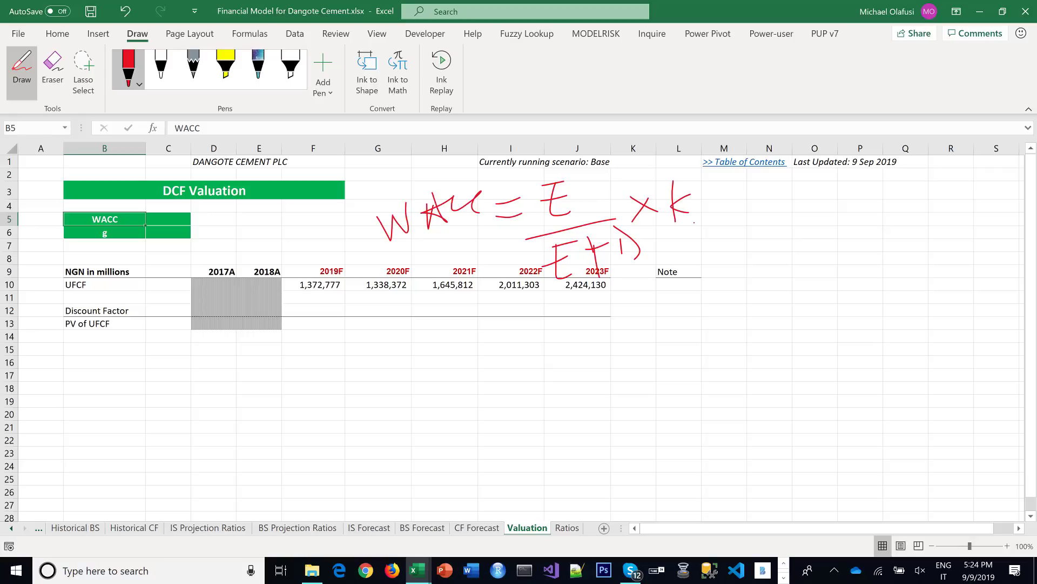
Complete the handwritten WACC formula with the debt part, + D/(E+D) × Kd × (1-t), and stop inking
left_click_drag(754, 206, 763, 206)
left_click_drag(751, 193, 750, 244)
mouse_move(795, 171)
left_mouse_down()
mouse_move(796, 211)
mouse_move(841, 220)
left_mouse_up()
left_click_drag(776, 258, 804, 285)
mouse_move(768, 282)
left_mouse_down()
mouse_move(792, 272)
mouse_move(824, 290)
left_mouse_up()
left_click_drag(841, 242, 841, 277)
left_click_drag(837, 237, 858, 267)
left_click_drag(871, 198, 855, 233)
mouse_move(901, 186)
left_mouse_down()
mouse_move(905, 227)
mouse_move(946, 229)
left_mouse_up()
left_click_drag(978, 170, 977, 235)
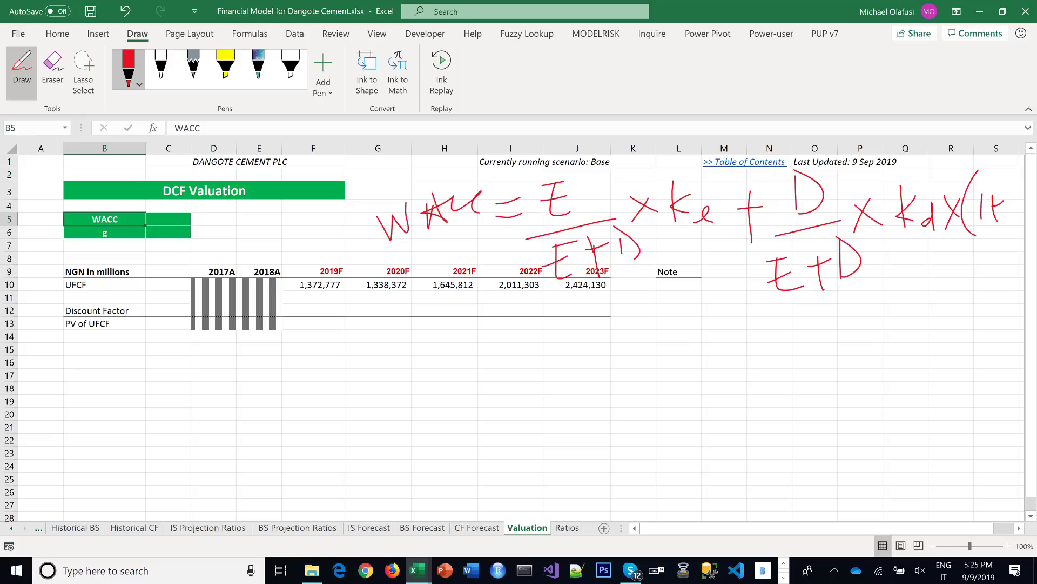
key("ctrl+z")
key("Escape")
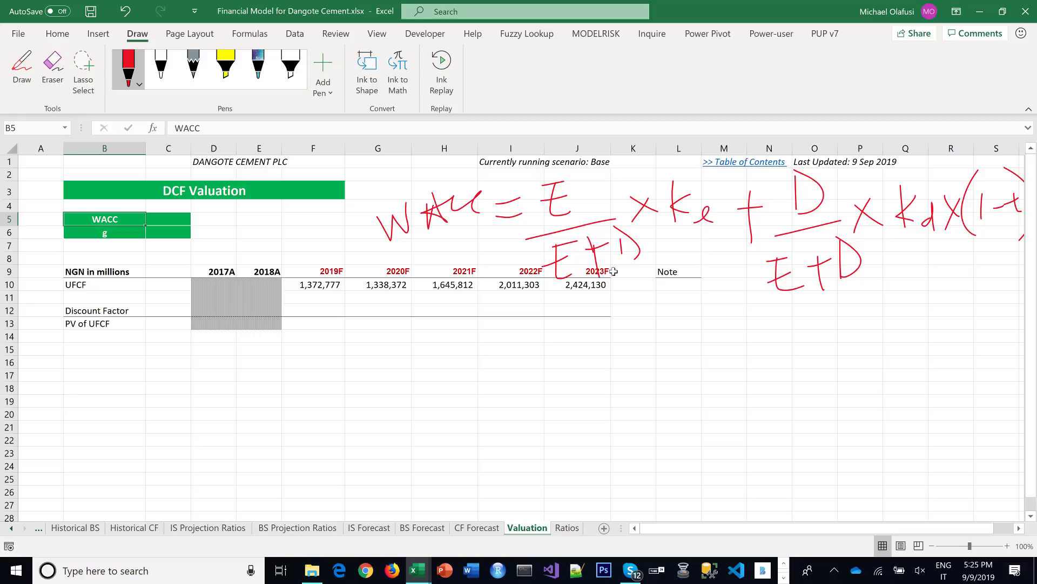
Enter the WACC input labels E, D, E+D and t in cells L14 to L17
left_click(690, 339)
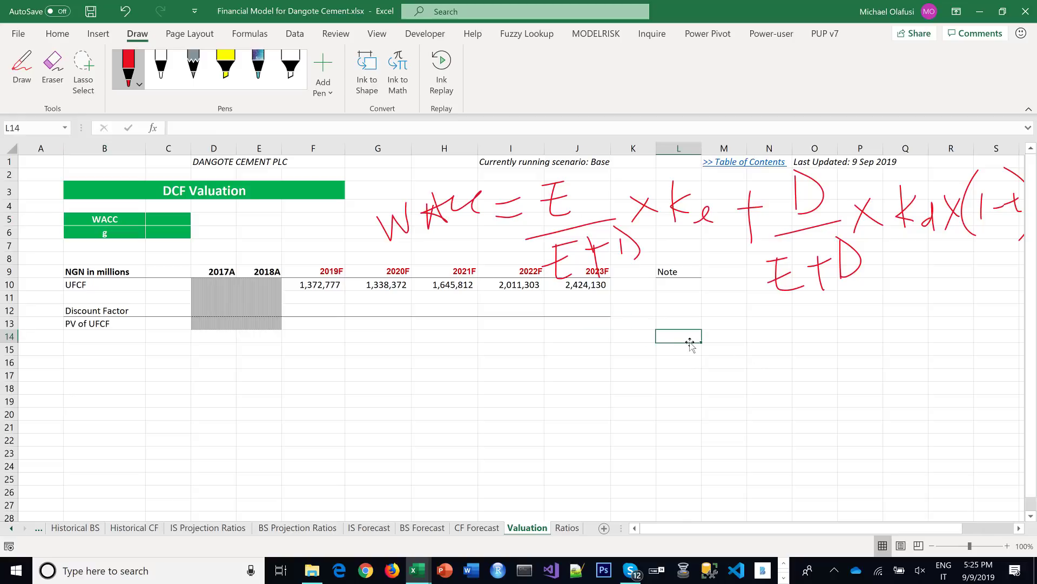
type("E")
key("Return")
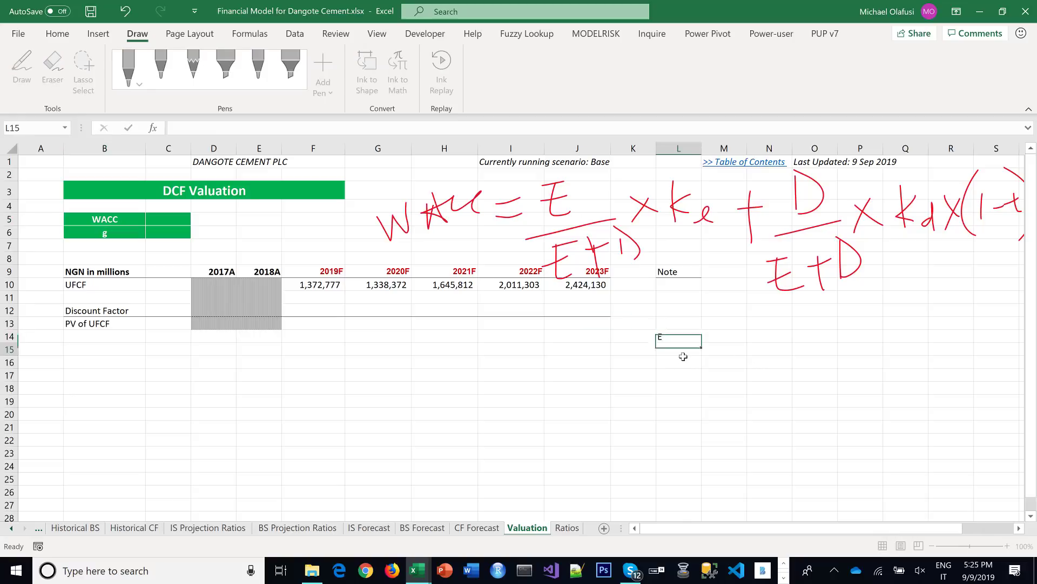
type("D")
key("Return")
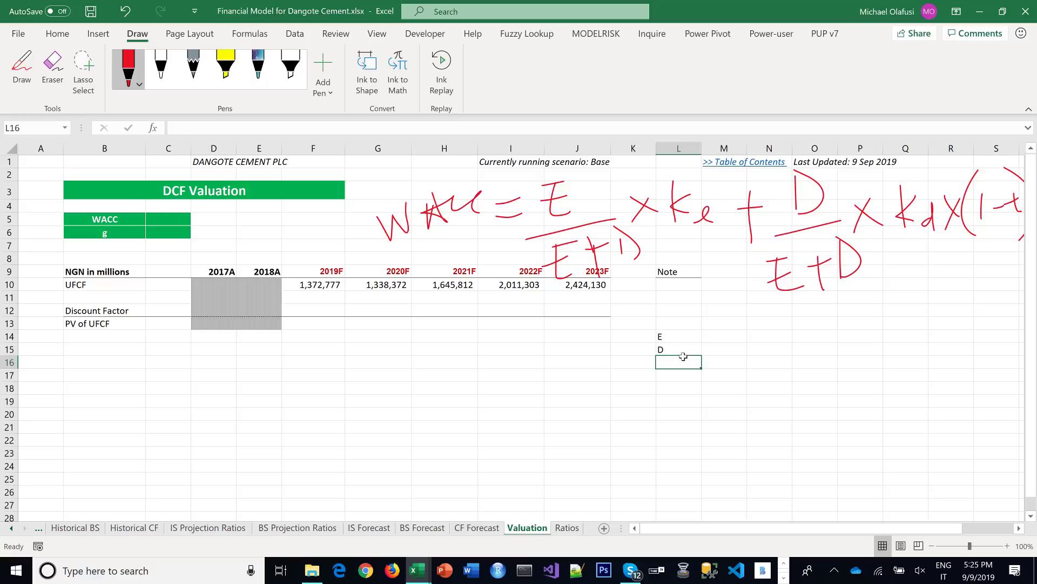
type("E+")
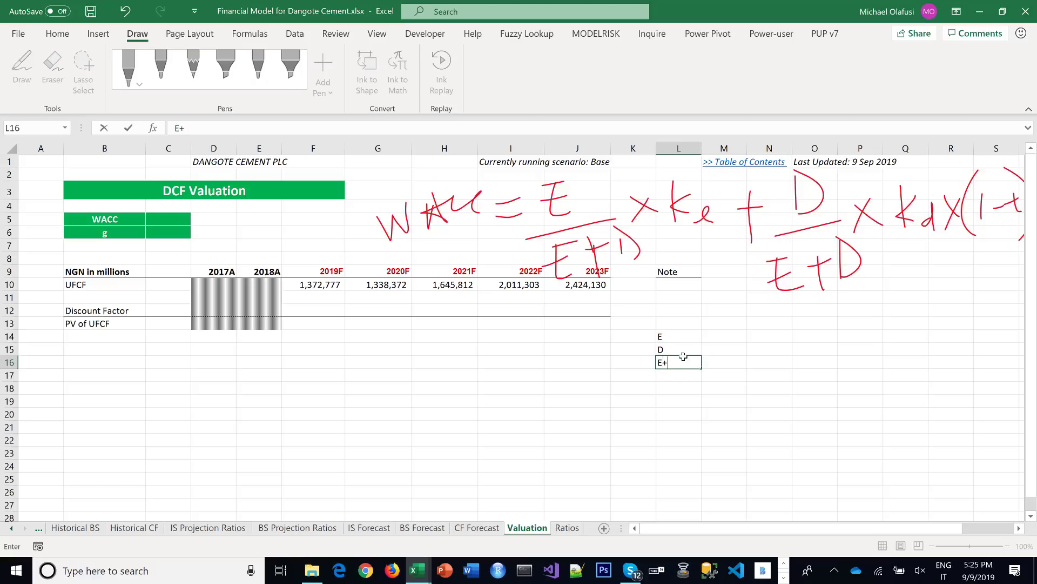
type("D")
key("Return")
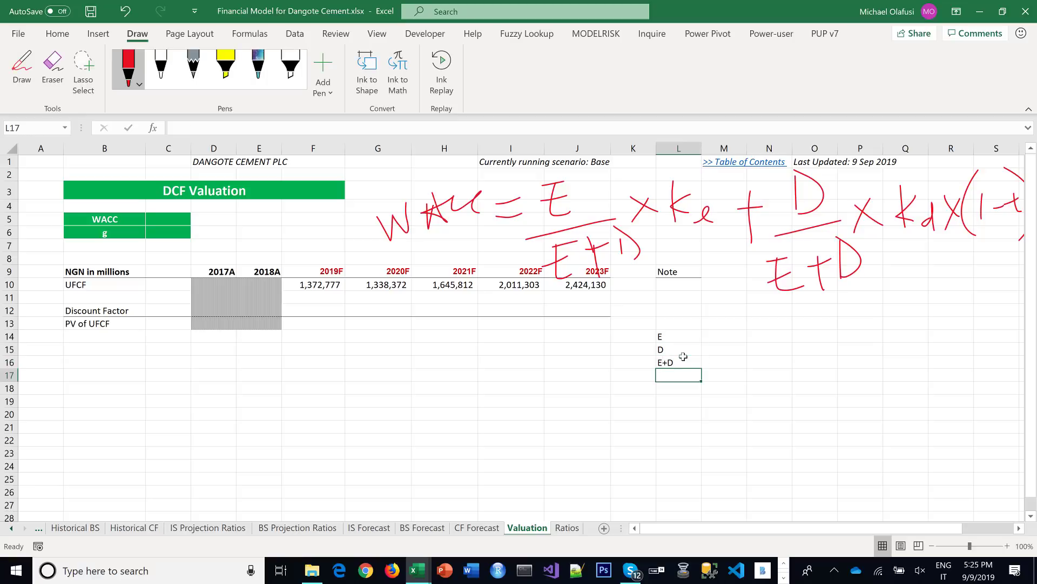
type("t")
key("Return")
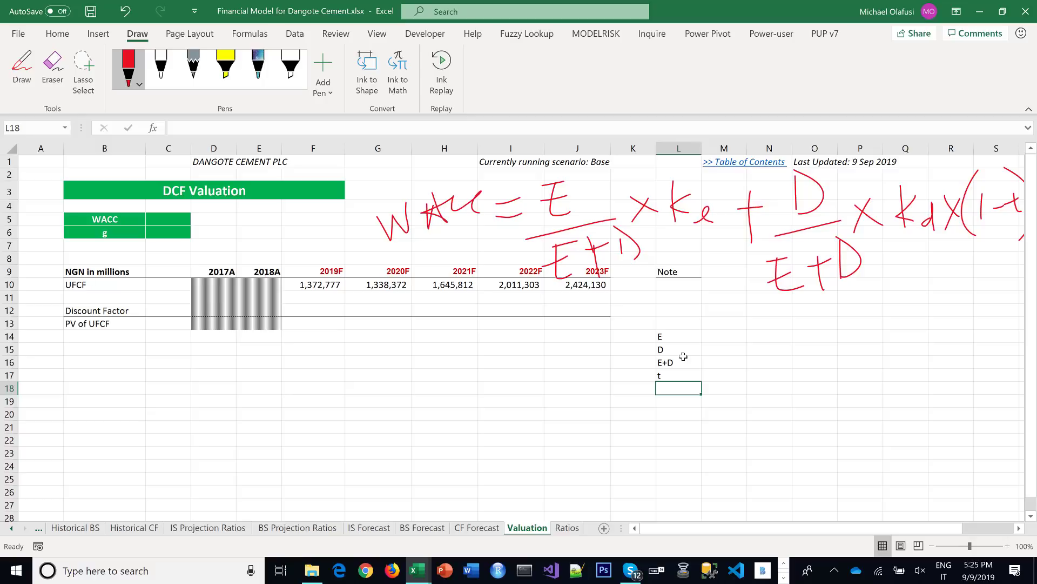
Add the cost of capital labels Kd in L18 and Ke (CAPM) in L19
type("K")
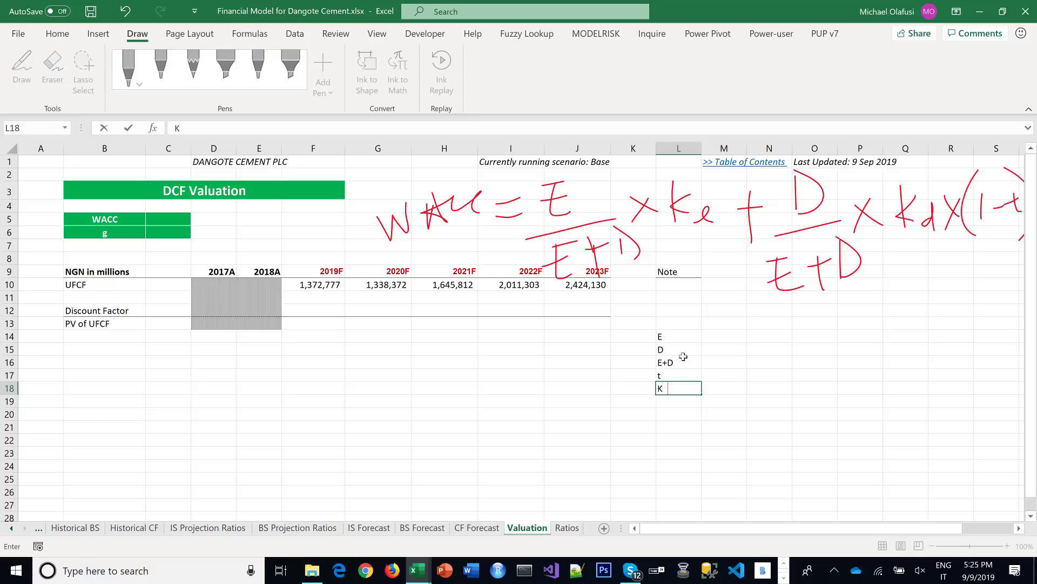
type("d")
key("Return")
type("Ke")
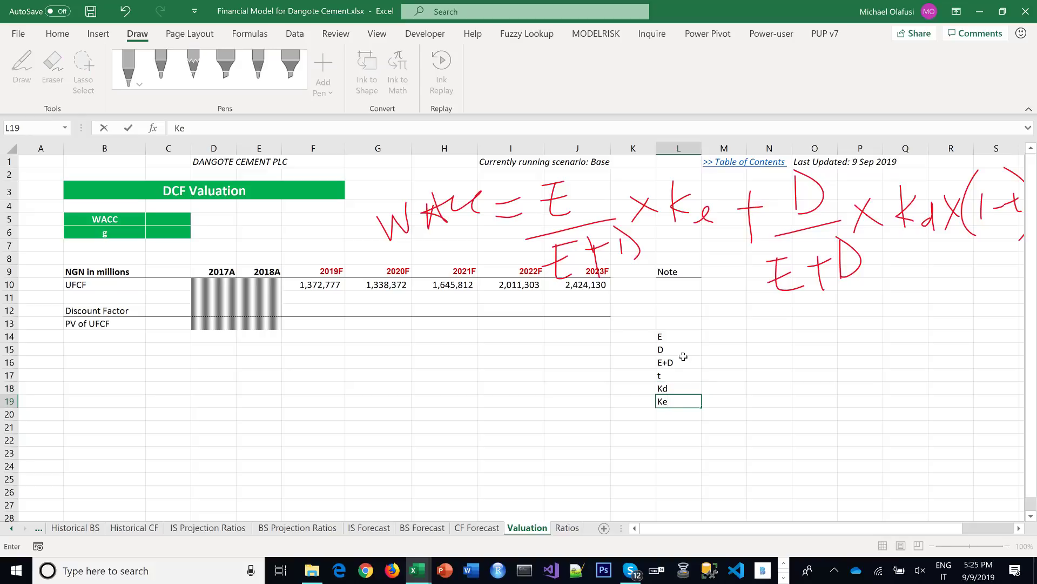
type(" (CAPM)")
key("Return")
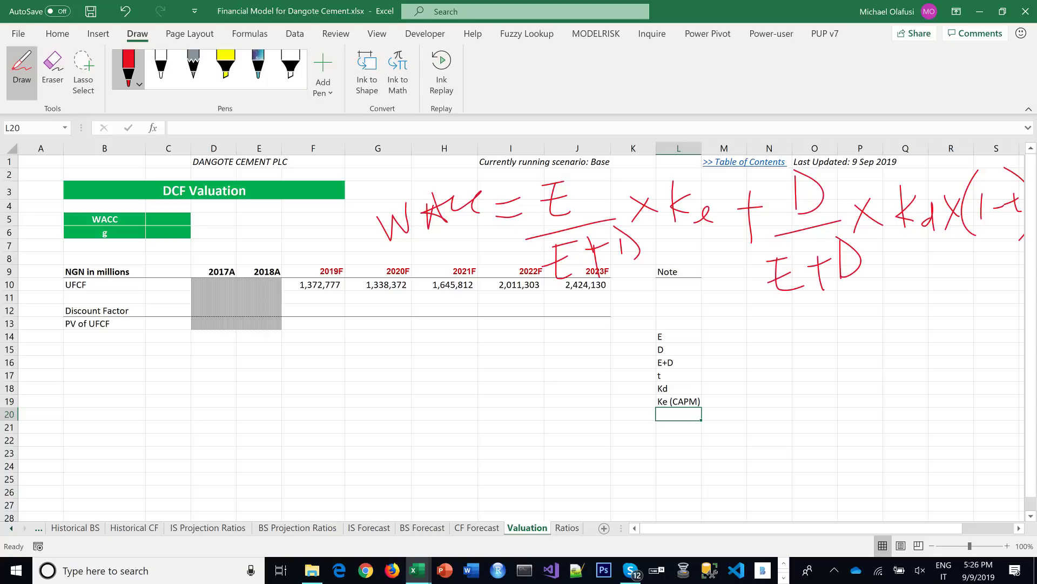
Handwrite the formula CAPM = rf + B(rm - rf) in red ink below the label list, and stop inking
mouse_move(495, 422)
left_mouse_down()
mouse_move(474, 456)
mouse_move(508, 453)
left_mouse_up()
mouse_move(524, 417)
left_mouse_down()
mouse_move(531, 456)
mouse_move(541, 456)
left_mouse_up()
mouse_move(538, 416)
left_mouse_down()
mouse_move(554, 425)
mouse_move(544, 441)
left_mouse_up()
left_click_drag(571, 422, 569, 452)
mouse_move(569, 420)
left_mouse_down()
mouse_move(597, 454)
mouse_move(617, 436)
left_mouse_up()
mouse_move(604, 451)
left_mouse_down()
mouse_move(658, 431)
mouse_move(670, 468)
left_mouse_up()
mouse_move(659, 441)
left_mouse_down()
mouse_move(676, 438)
mouse_move(670, 459)
mouse_move(710, 435)
left_mouse_up()
mouse_move(694, 425)
left_mouse_down()
mouse_move(695, 460)
mouse_move(680, 452)
mouse_move(673, 482)
left_mouse_up()
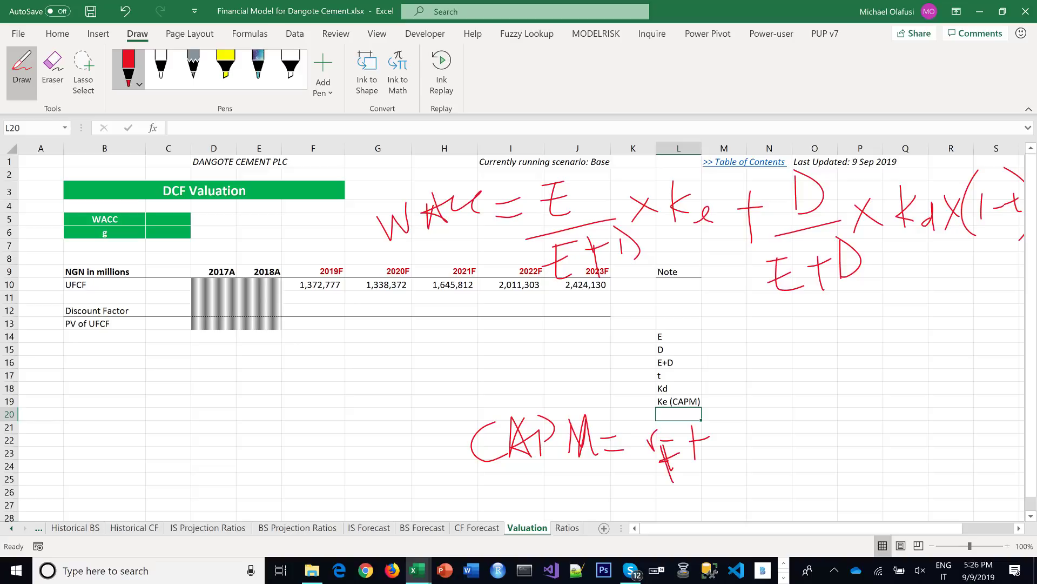
left_click_drag(725, 416, 737, 460)
left_click_drag(782, 407, 782, 471)
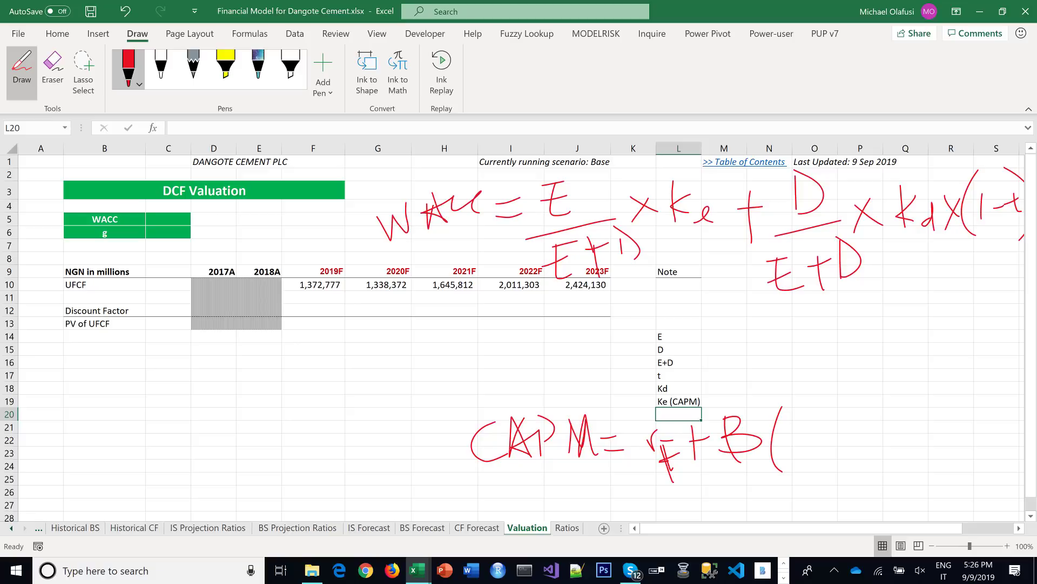
left_click_drag(794, 432, 820, 417)
mouse_move(810, 458)
left_mouse_down()
mouse_move(827, 449)
mouse_move(840, 461)
left_mouse_up()
mouse_move(842, 443)
left_mouse_down()
mouse_move(886, 448)
mouse_move(897, 418)
left_mouse_up()
mouse_move(899, 444)
left_mouse_down()
mouse_move(907, 476)
mouse_move(914, 453)
left_mouse_up()
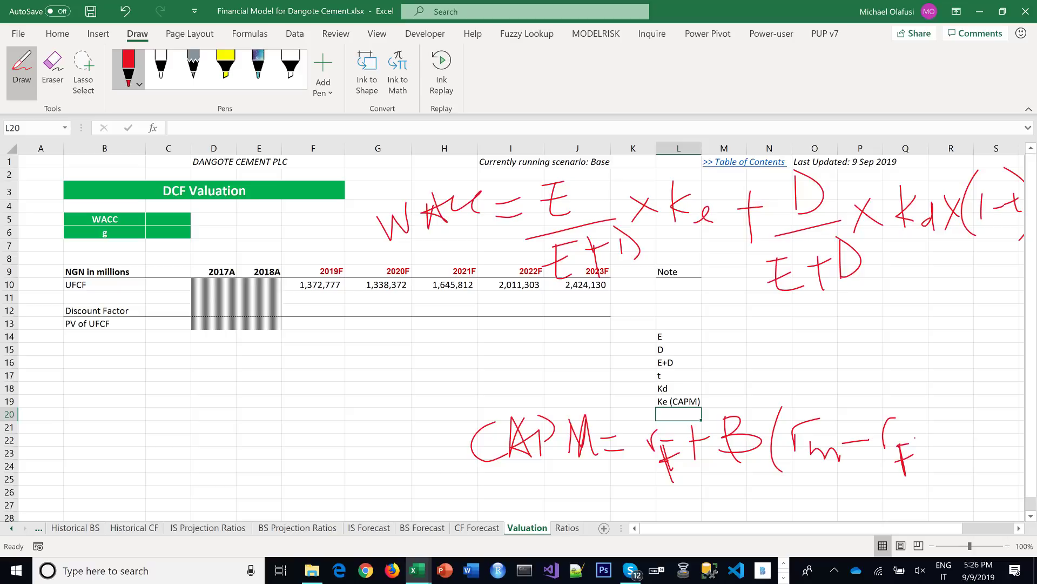
left_click_drag(900, 397, 920, 474)
left_click(22, 70)
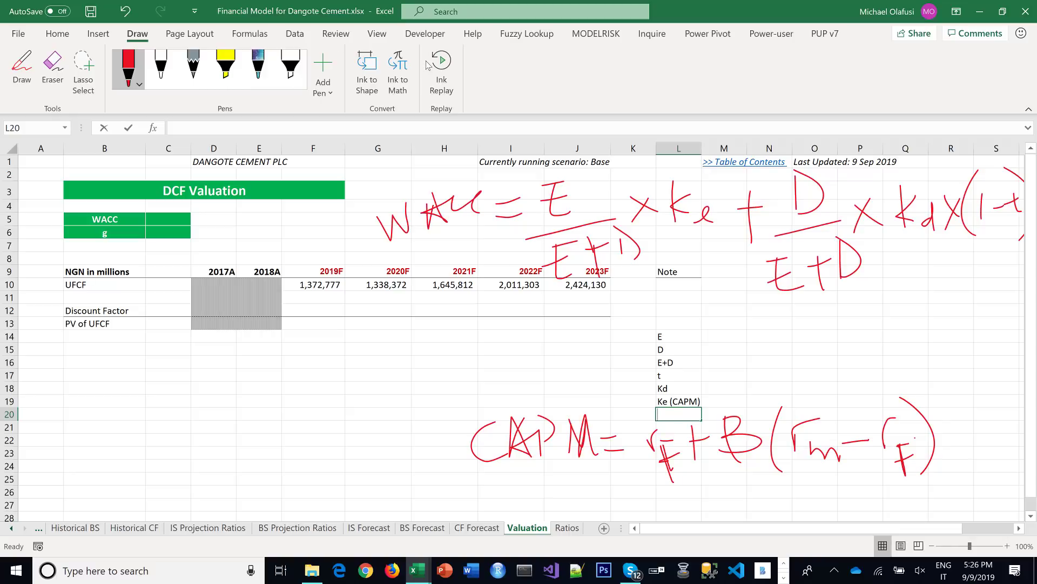
Enter the CAPM input labels Rf, Beta and Rm in cells L20 to L22
type("Rf")
key("Return")
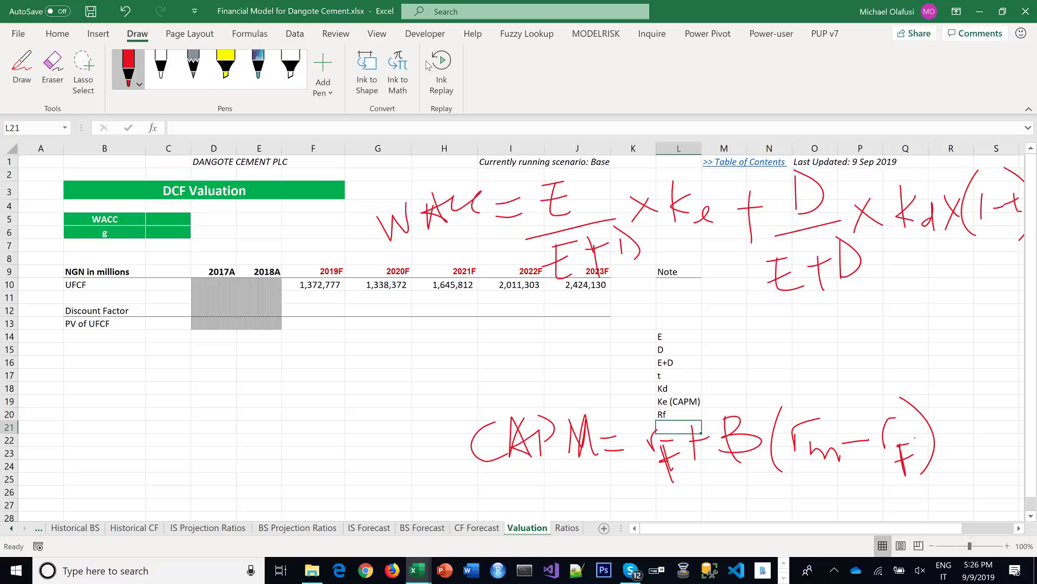
type("Beta")
key("Return")
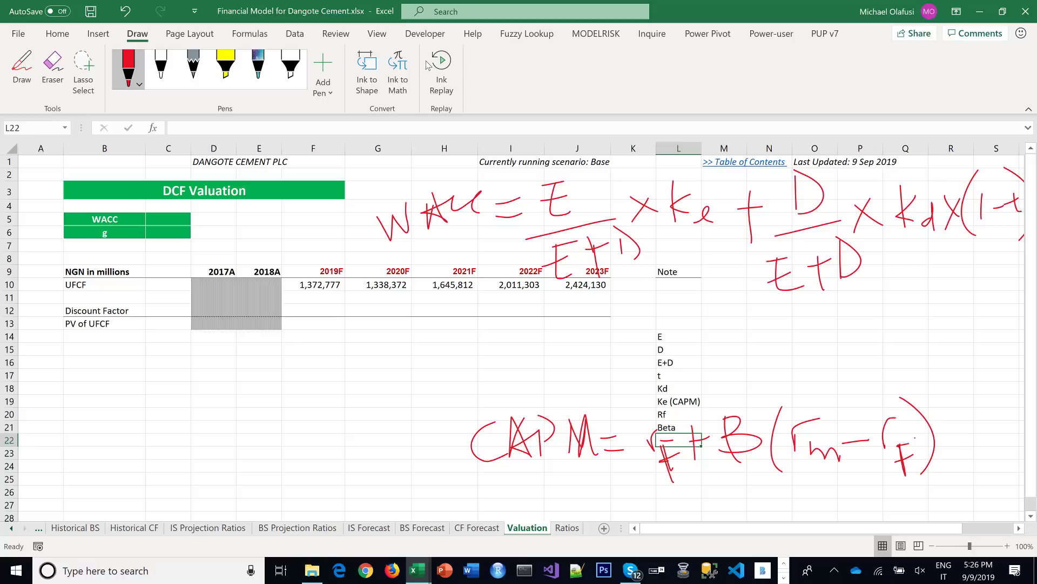
type("Rm")
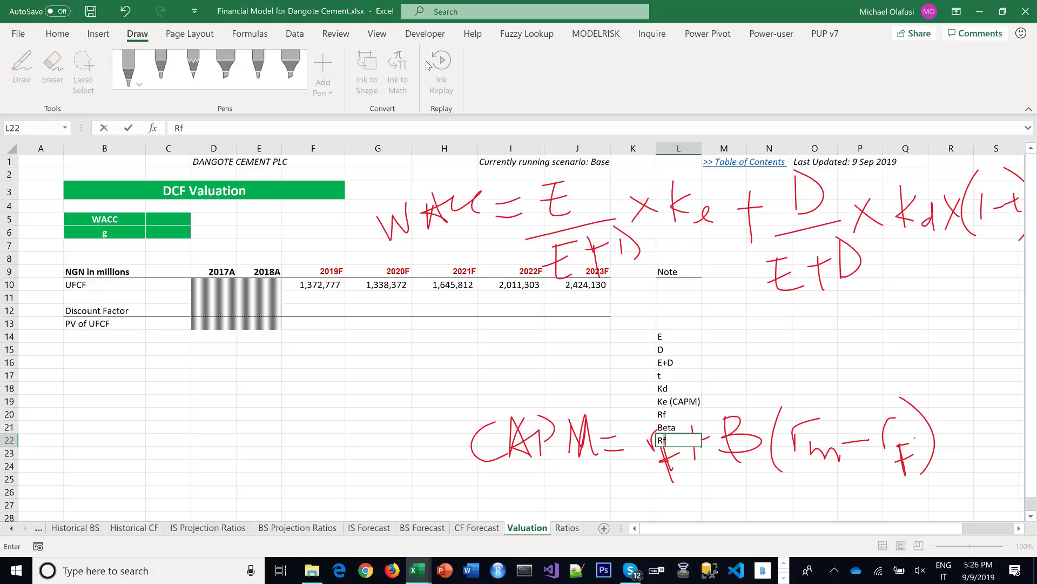
key("Return")
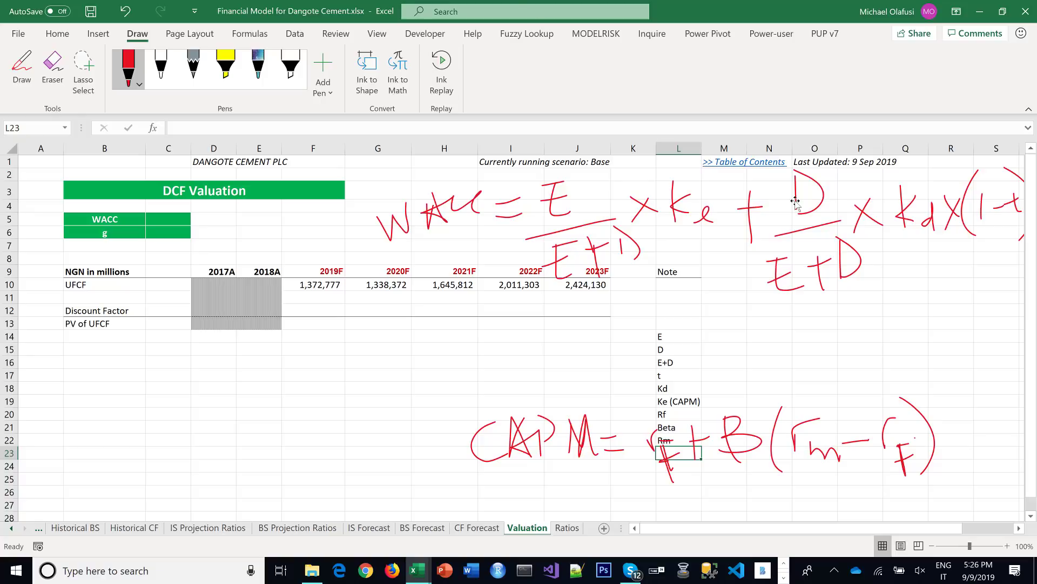
Link the E value in M14 to the 2018A Total Equity with ='BS Forecast'!J27
left_click(725, 336)
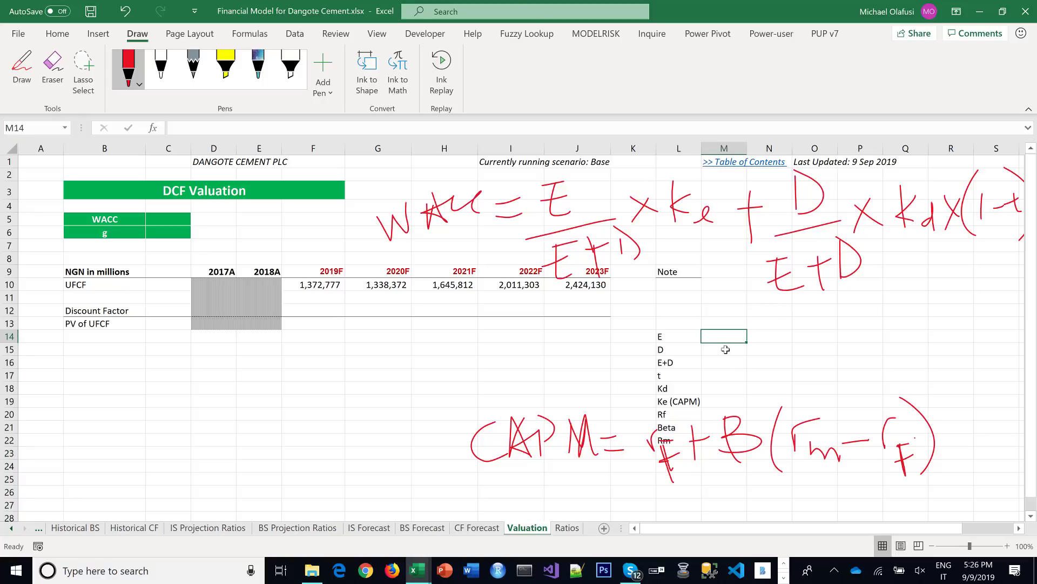
type("=")
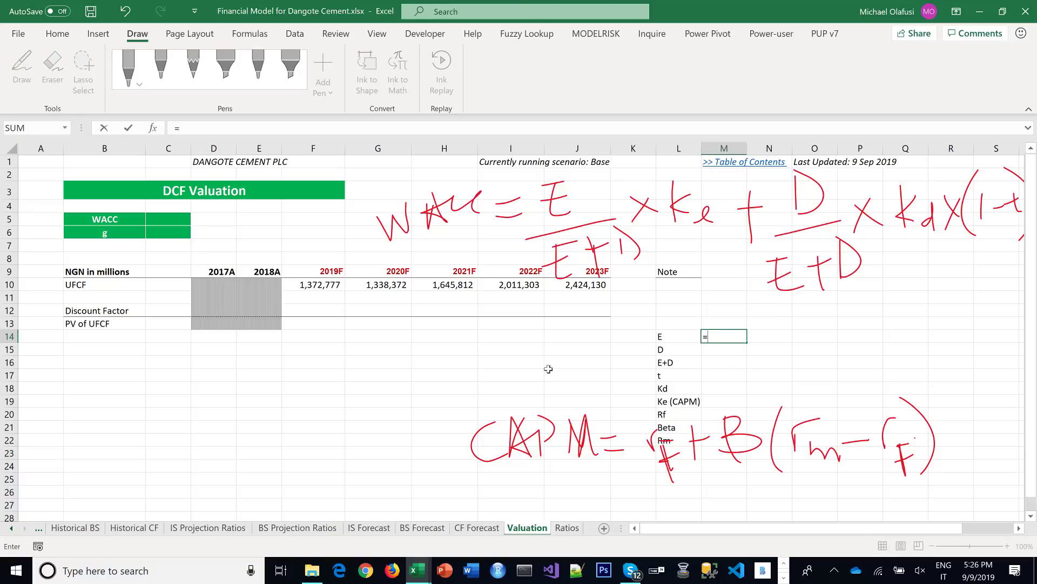
left_click(419, 528)
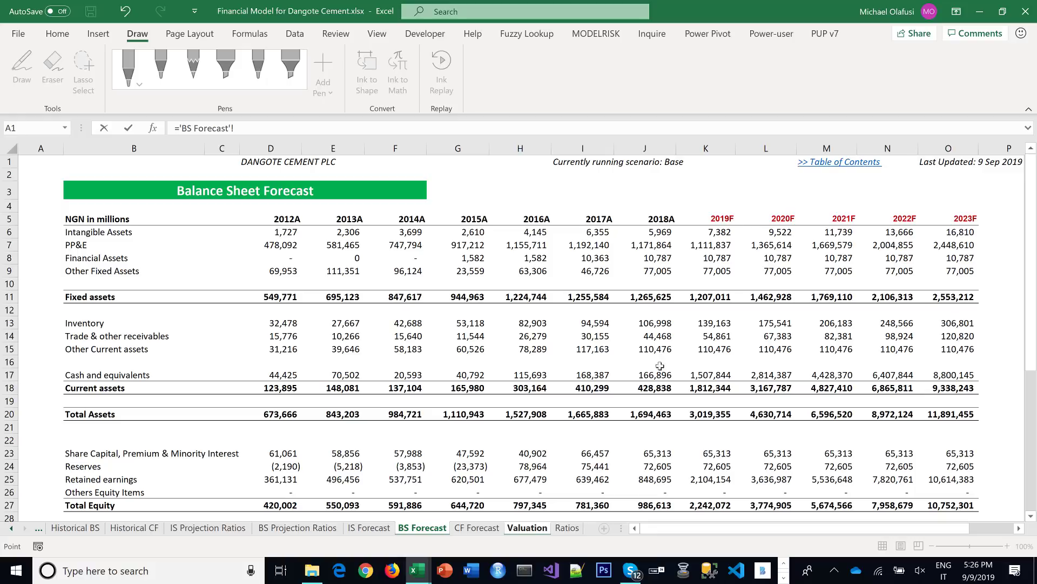
left_click(660, 505)
scroll(676, 413, "down", 1)
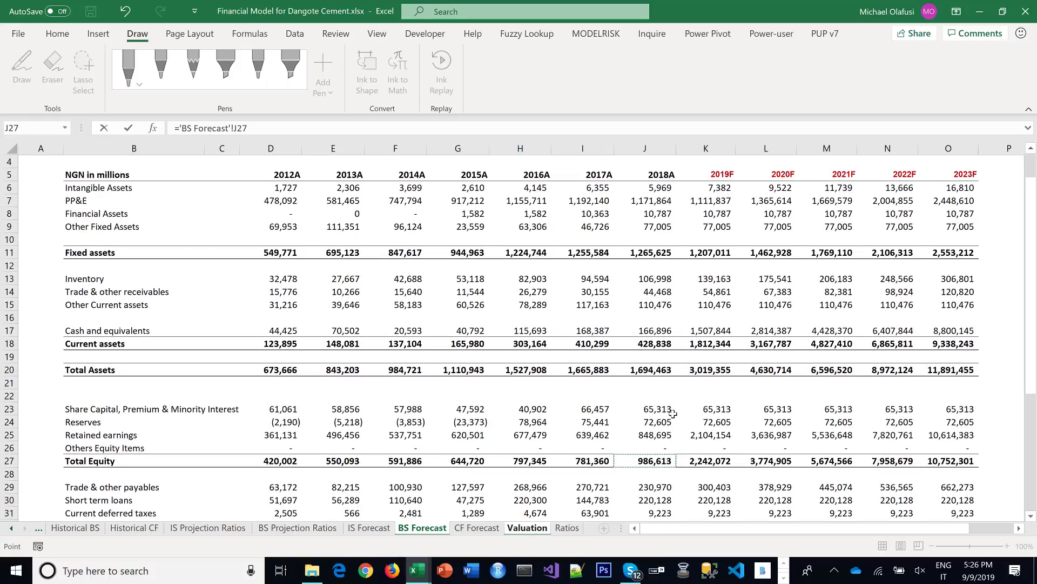
scroll(672, 414, "up", 1)
scroll(671, 413, "down", 2)
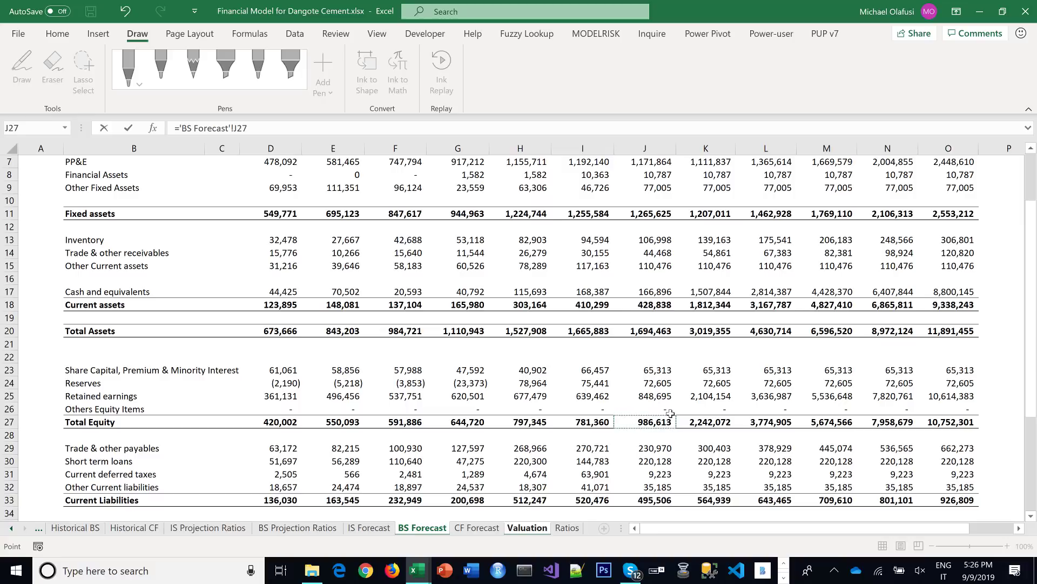
key("Return")
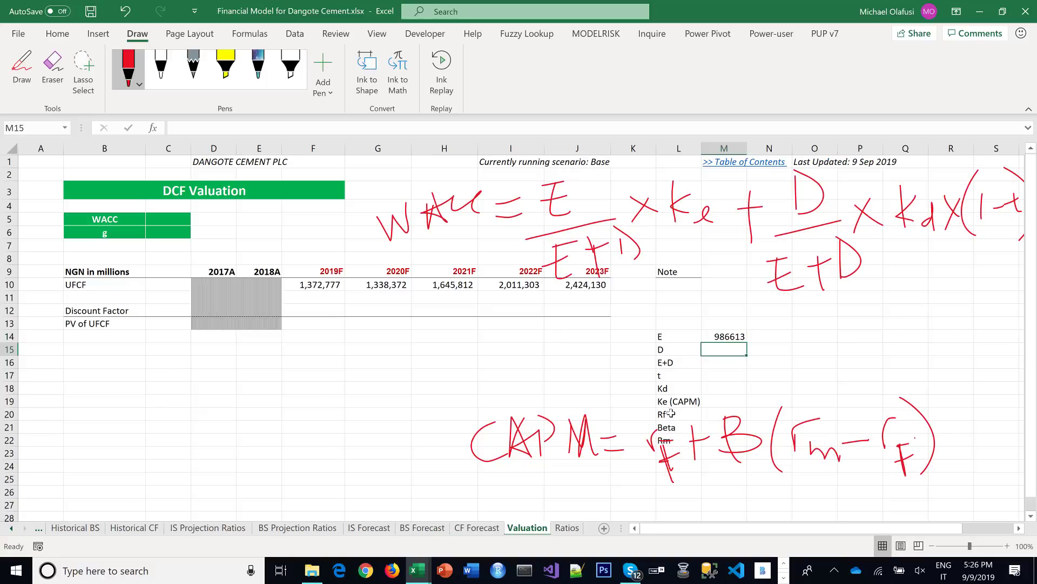
Calculate D in M15 as the sum of the 2018A Short term loans and Long term loans on the BS Forecast sheet
type("=")
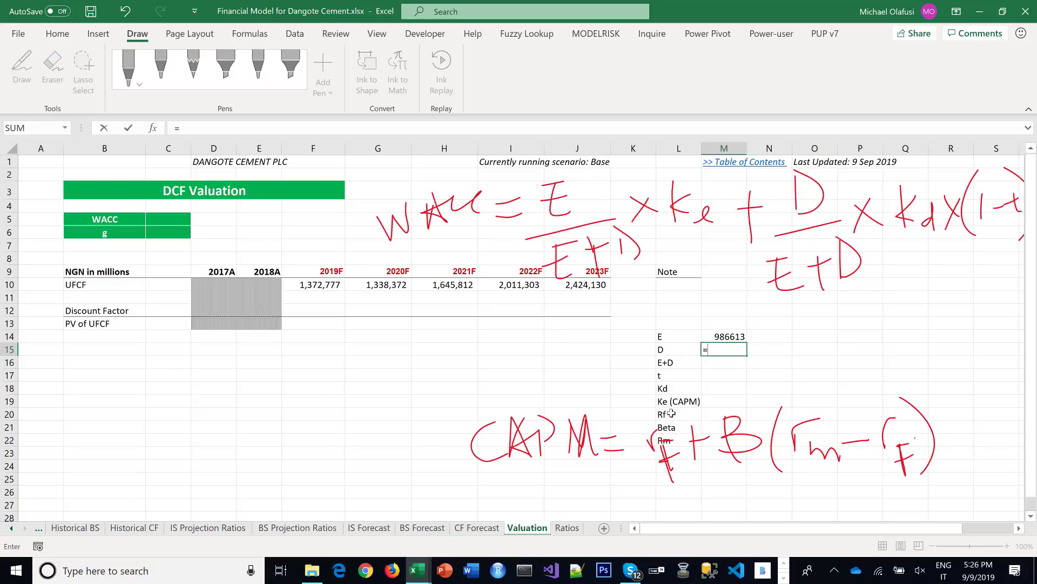
left_click(422, 527)
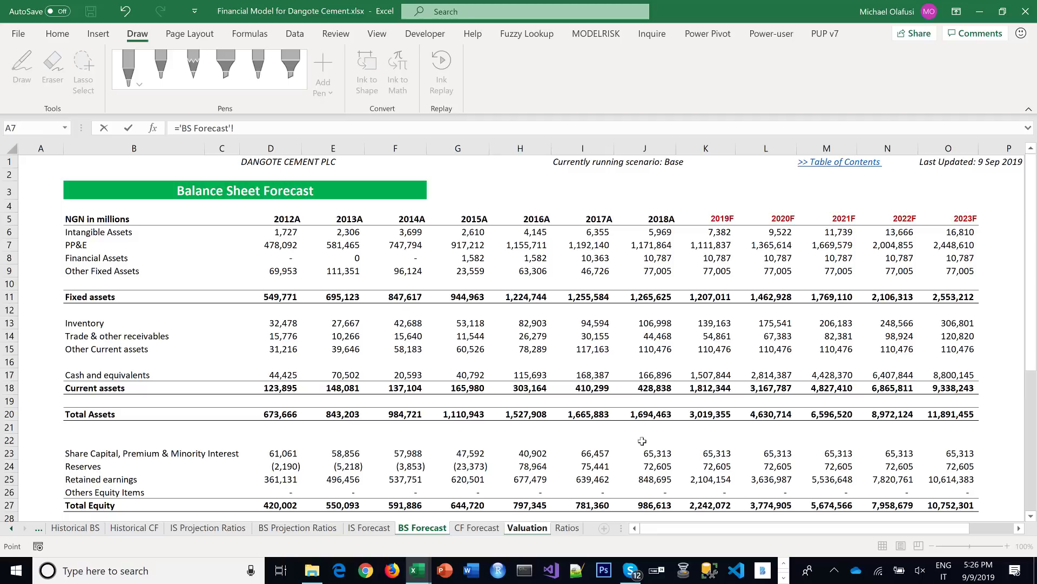
scroll(642, 441, "down", 3)
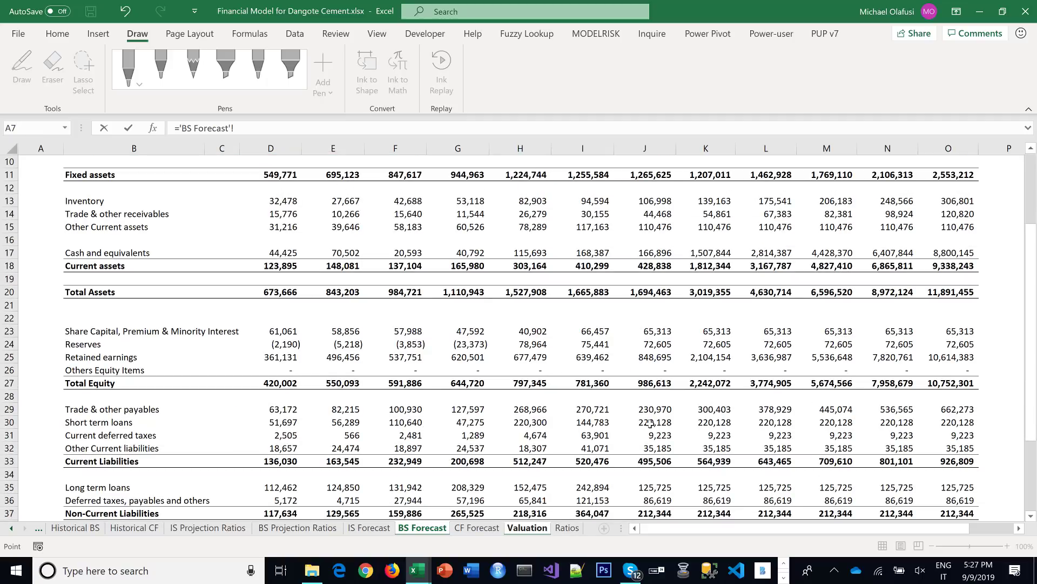
left_click(650, 424)
type("+")
left_click(647, 488)
key("Return")
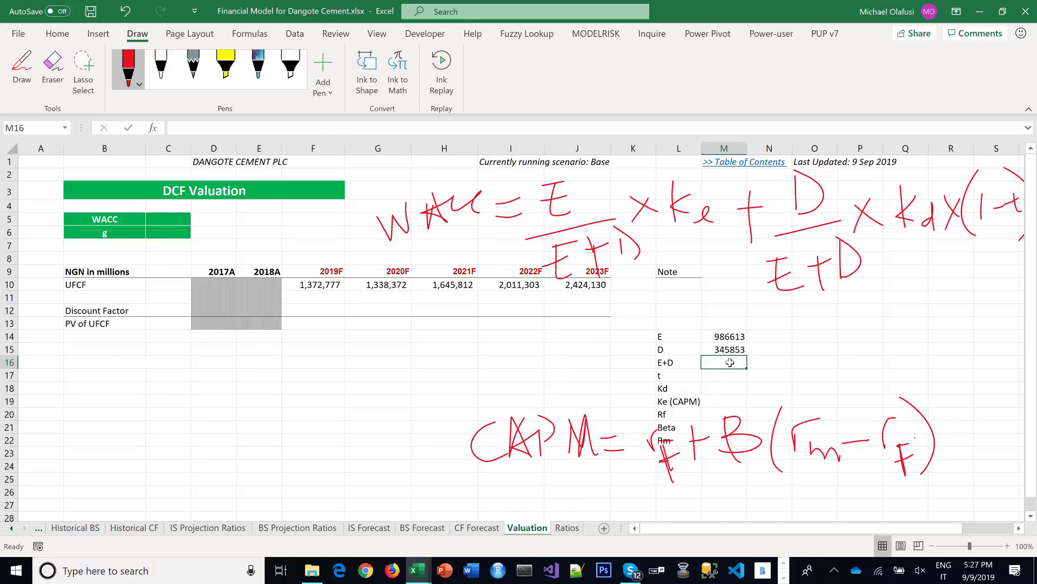
Calculate E+D in M16 as the sum of E and D with =SUM(M14:M15)
type("=")
type("sum")
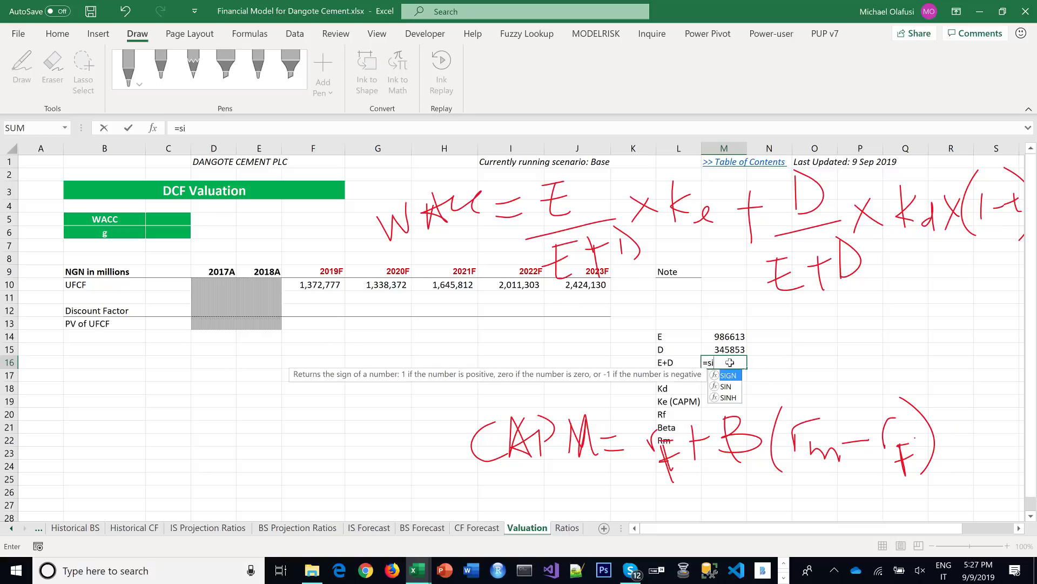
key("Tab")
left_click_drag(720, 333, 717, 349)
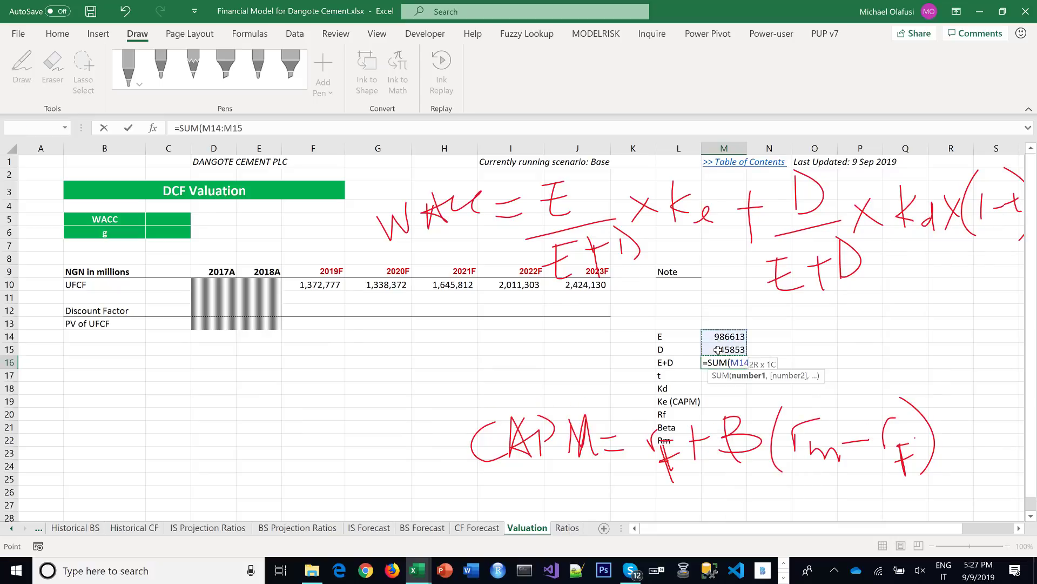
key("Return")
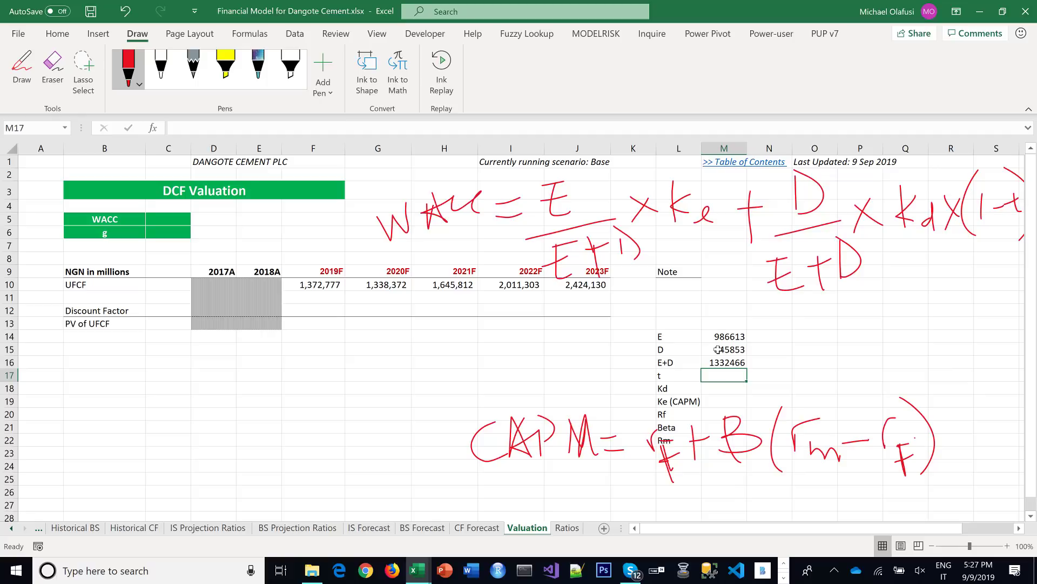
Link the tax rate t in M17 to the negated 2019F Tax Rate with =-'IS Forecast'!K25
type("=")
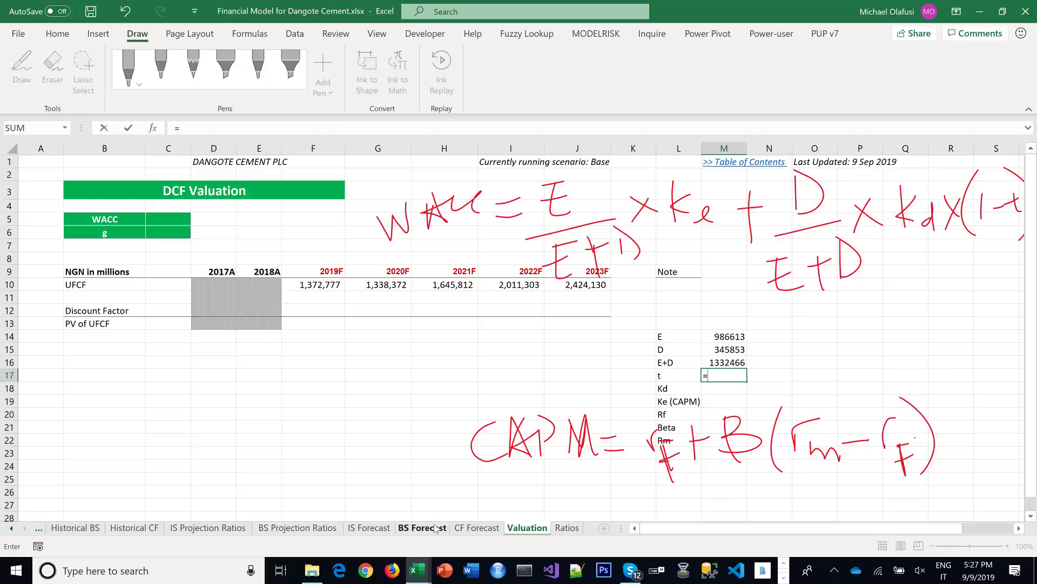
left_click(365, 528)
scroll(609, 436, "down", 1)
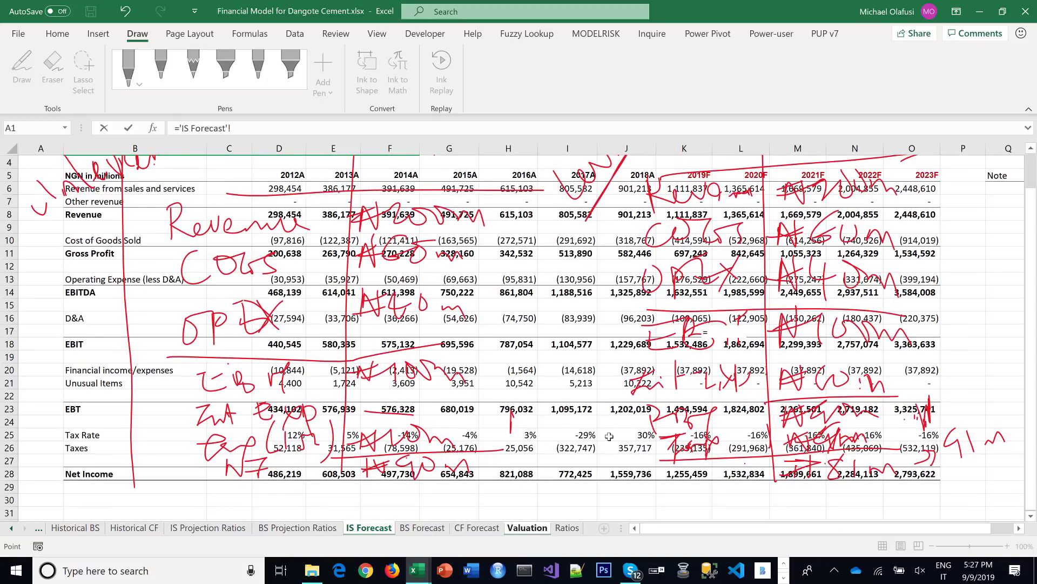
left_click(701, 435)
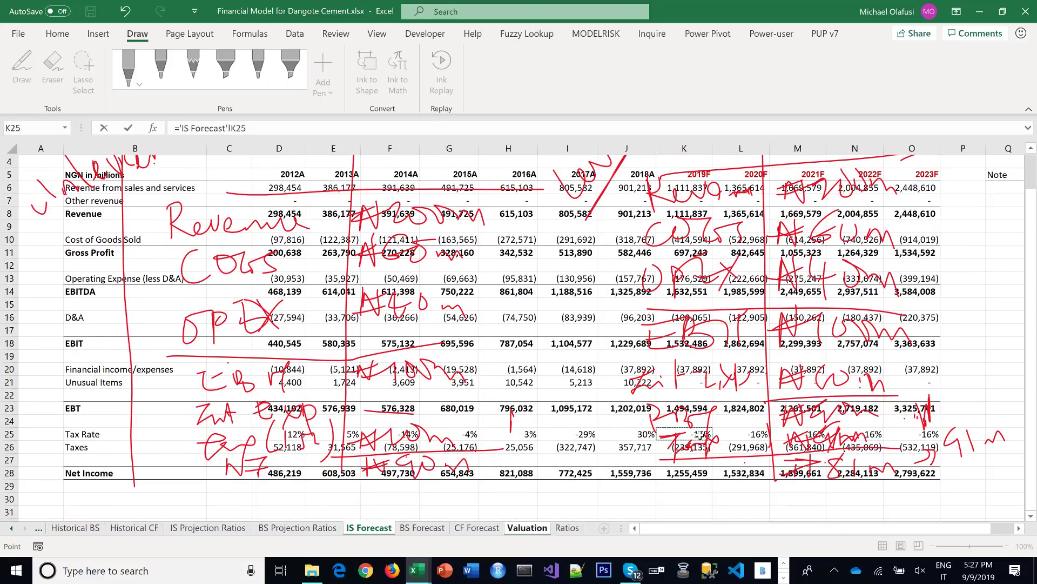
left_click(179, 128)
type("-")
key("Return")
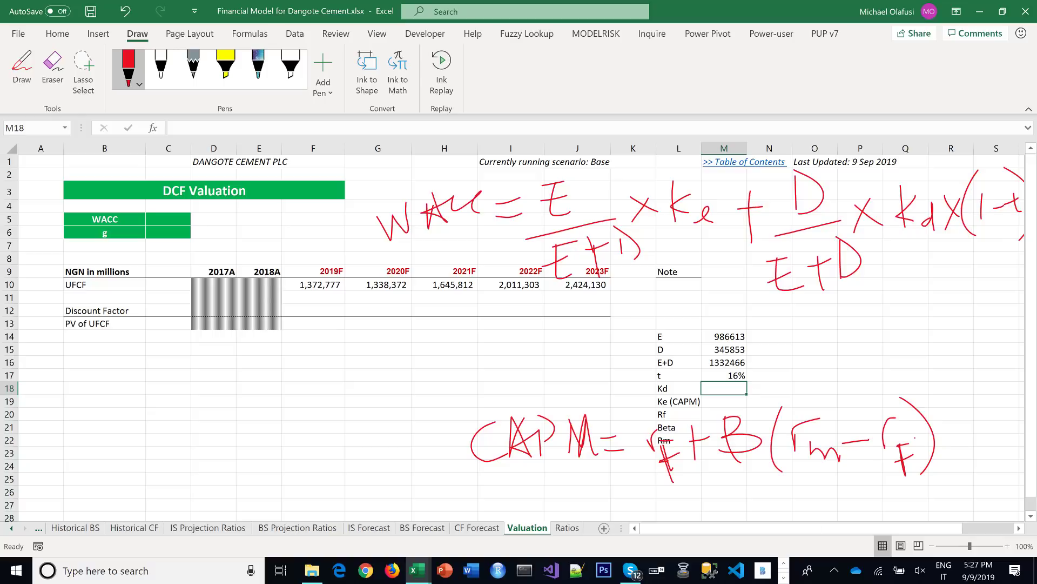
Switch to the already running InfoWARE Market Data Terminal window
left_click(785, 577)
left_click(785, 578)
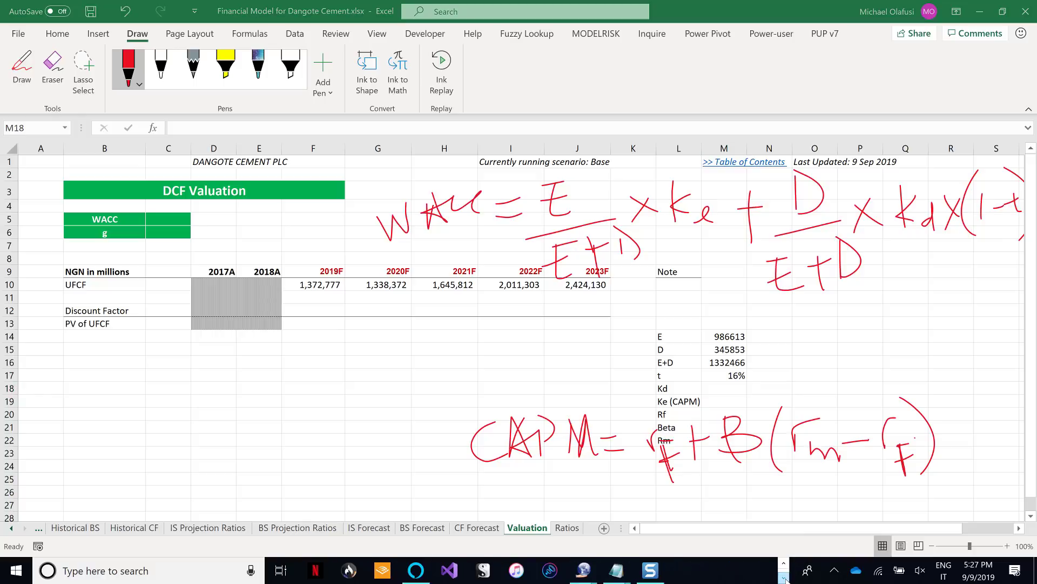
mouse_move(589, 581)
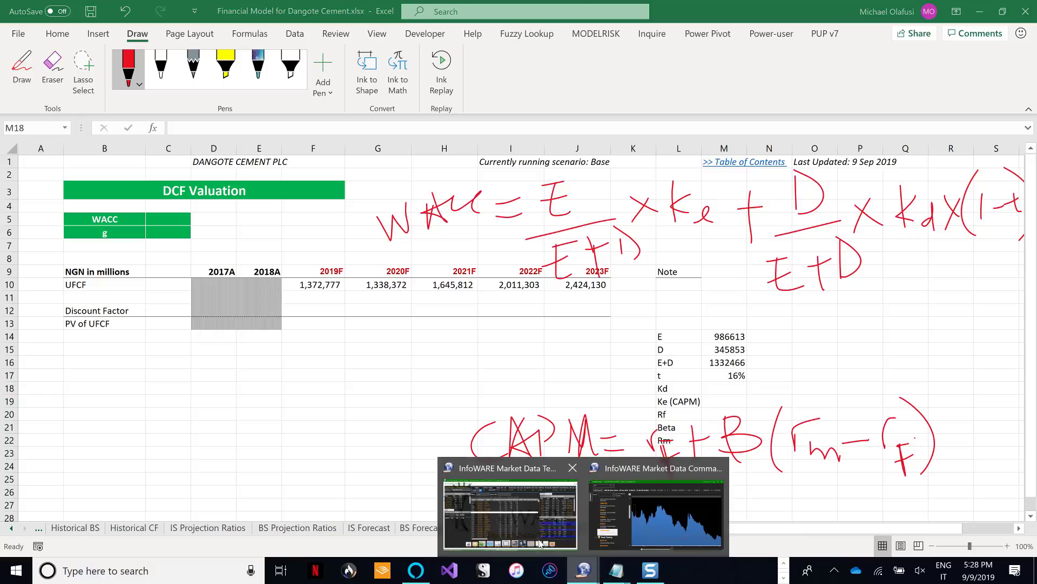
left_click(527, 518)
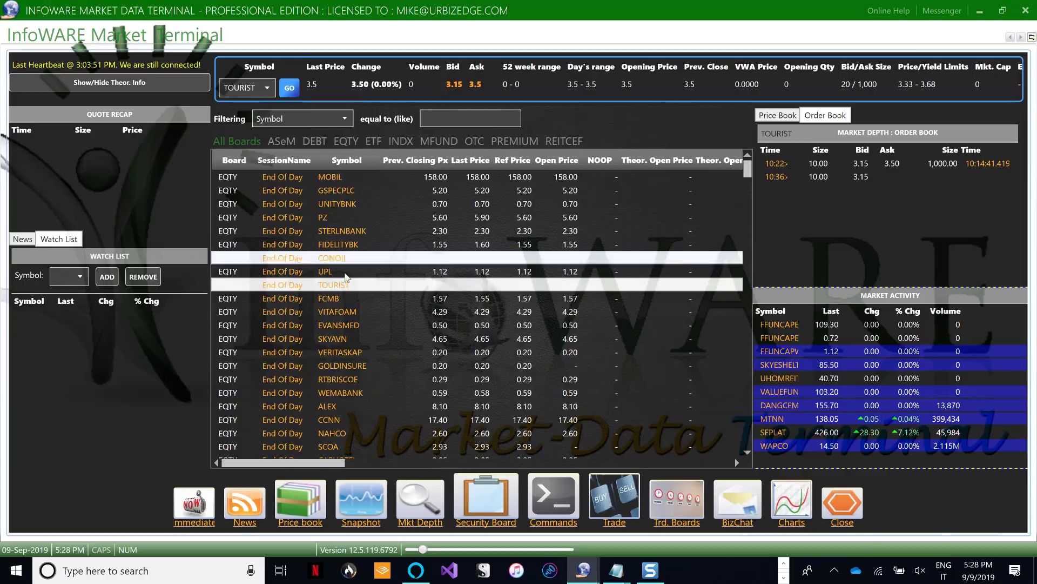
Look through the quote symbols for a company bond and choose DNB2019S0
left_click(345, 120)
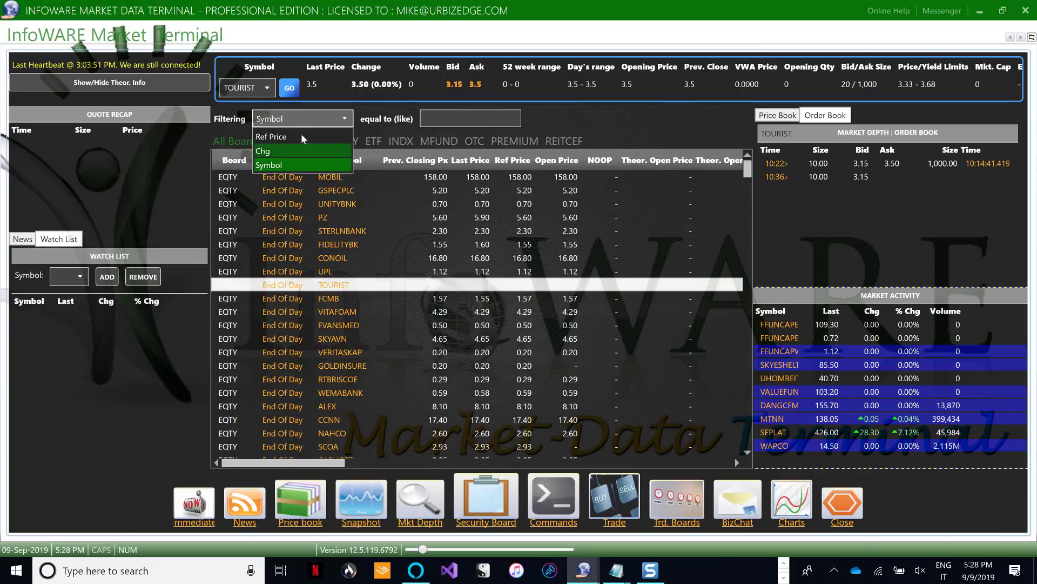
left_click(266, 93)
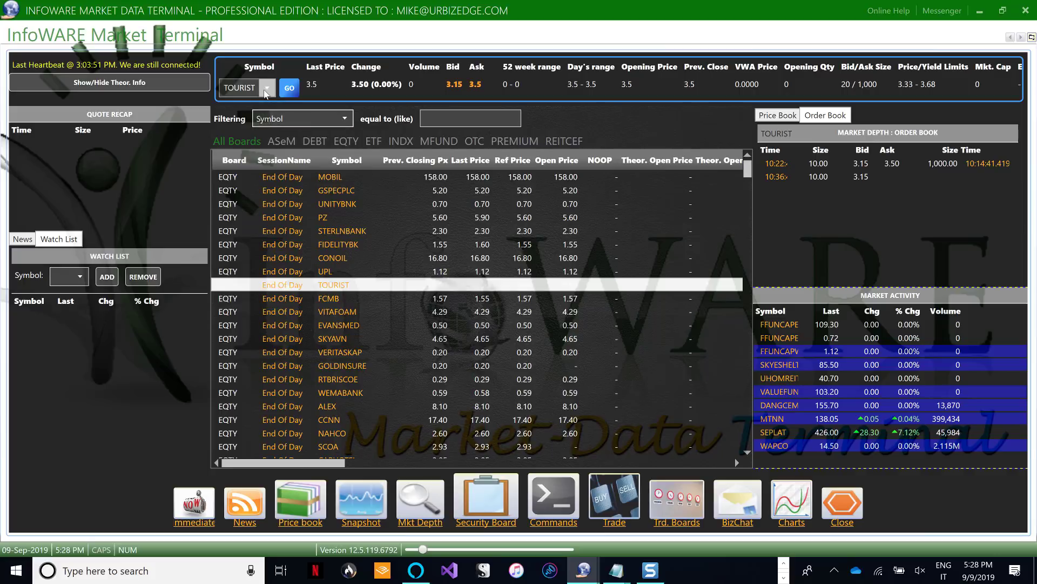
left_click(266, 93)
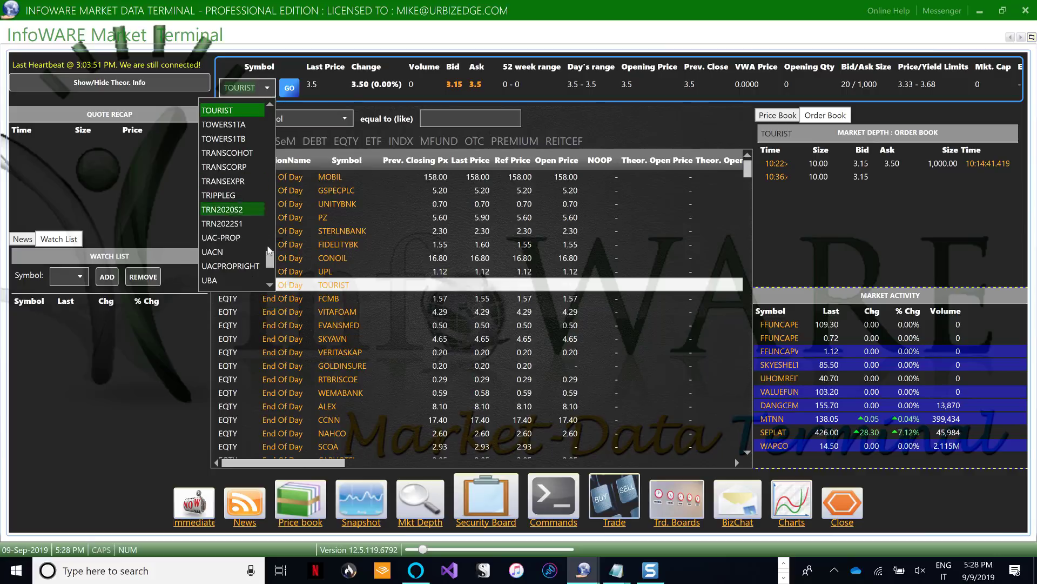
left_click_drag(268, 249, 281, 120)
scroll(281, 120, "down", 4)
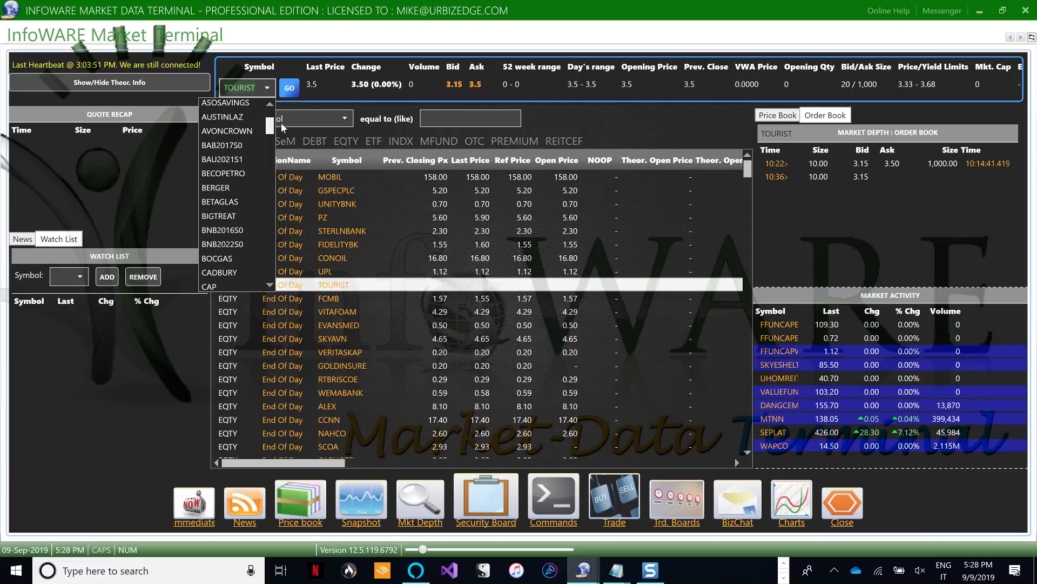
left_click_drag(281, 127, 283, 135)
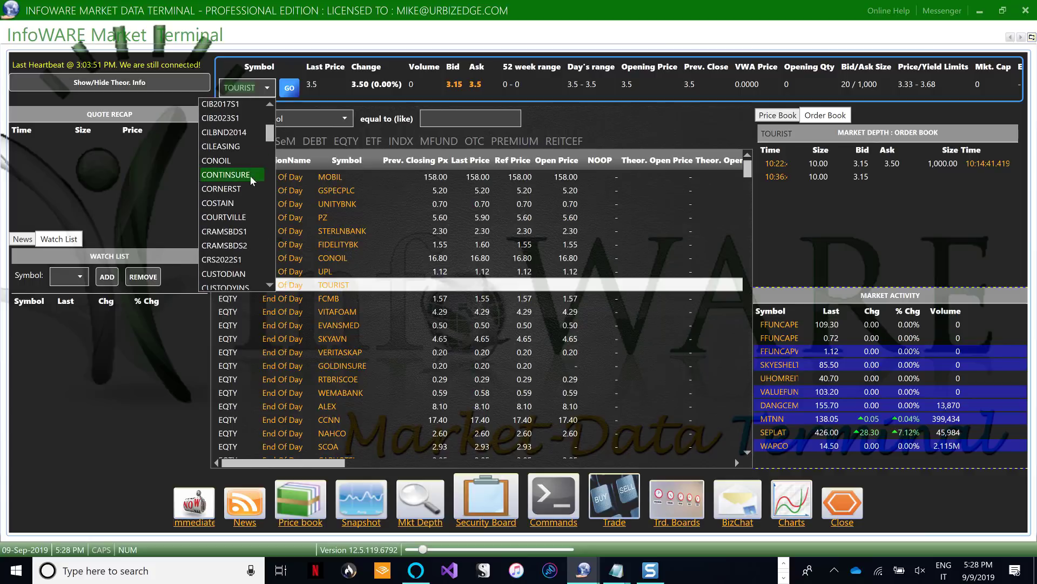
scroll(250, 176, "down", 3)
scroll(251, 176, "down", 1)
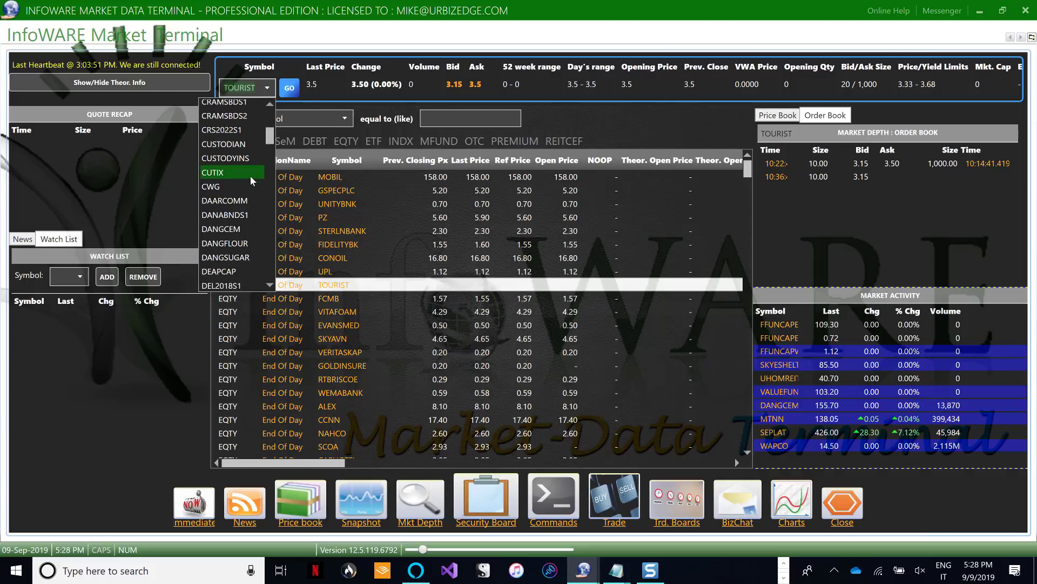
scroll(234, 210, "down", 4)
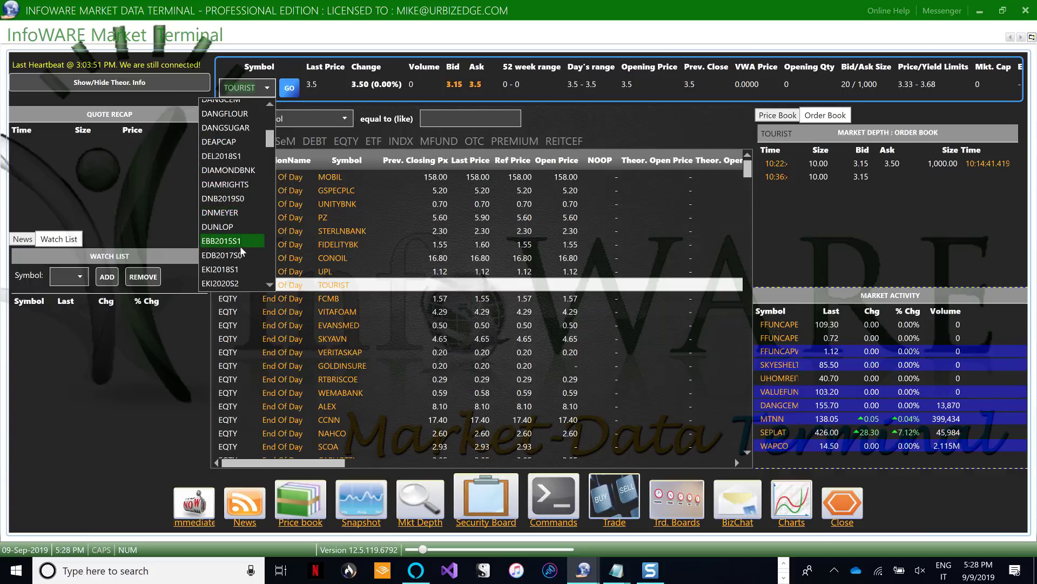
left_click(227, 200)
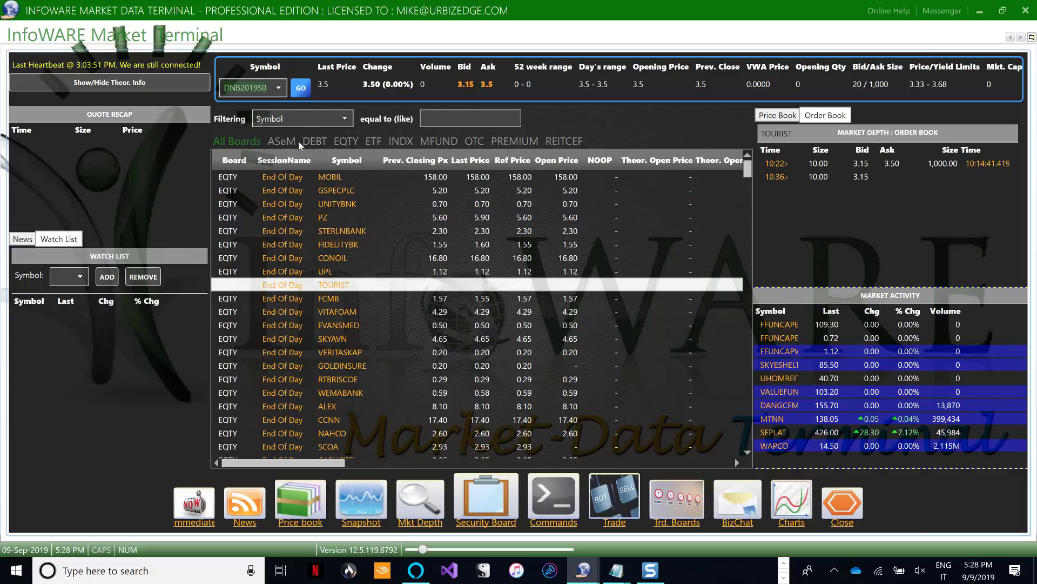
Examine the DEBT securities in the all-boards market list, checking their symbols and prices
scroll(327, 305, "down", 1)
scroll(327, 305, "down", 10)
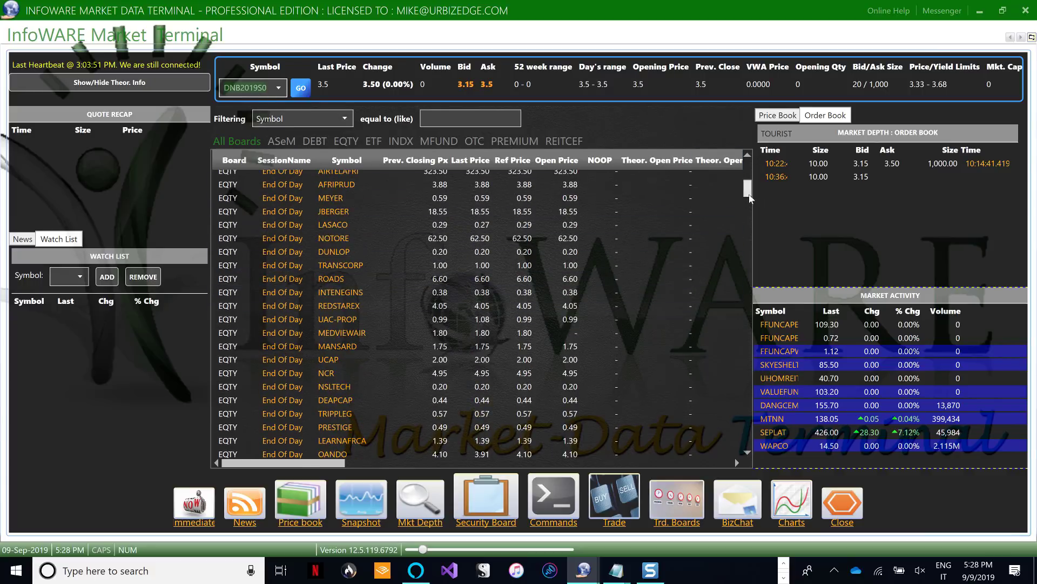
left_click_drag(751, 184, 762, 318)
scroll(357, 290, "up", 18)
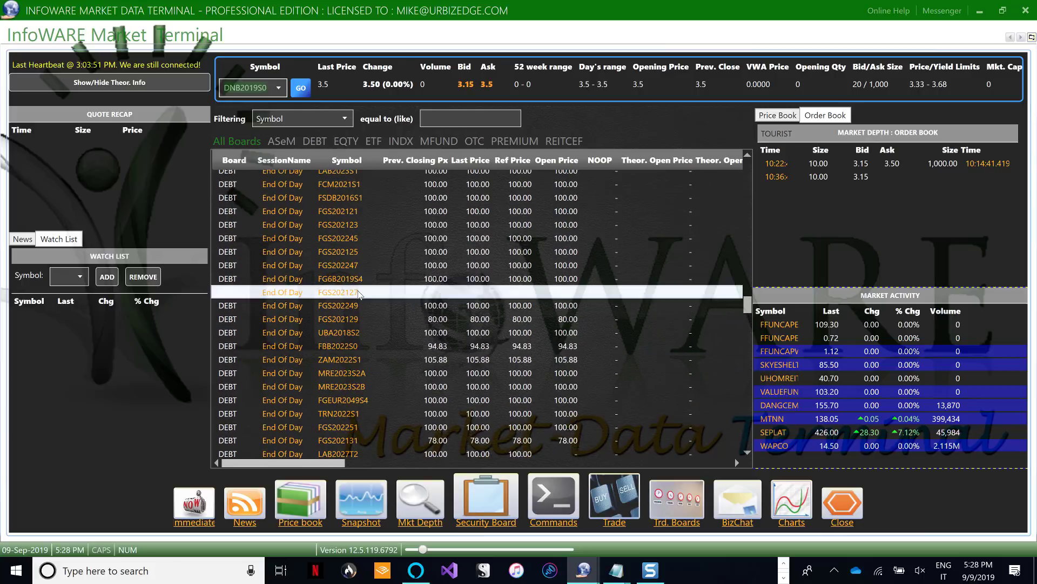
scroll(354, 290, "up", 4)
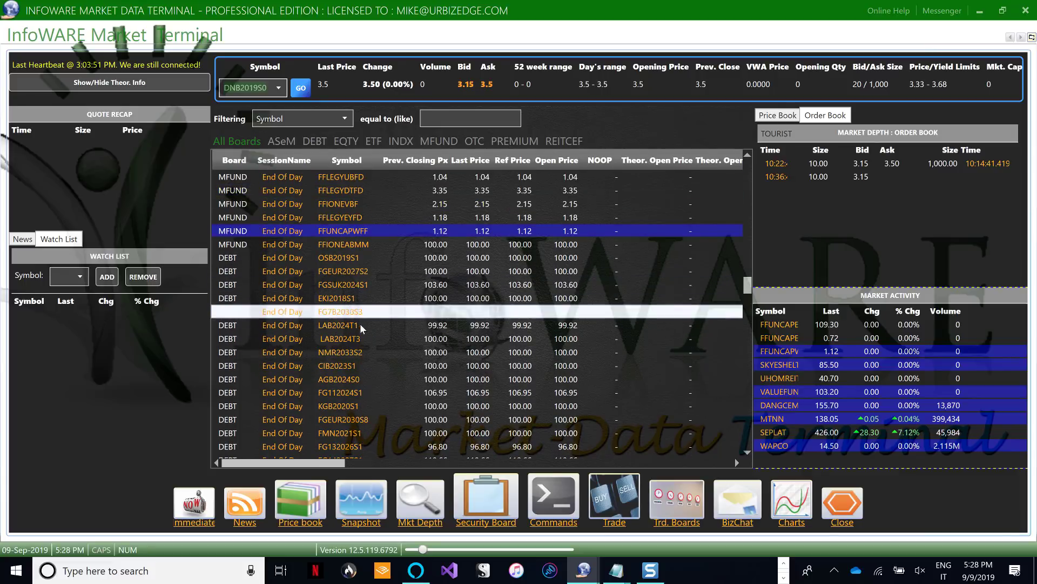
scroll(360, 323, "down", 6)
scroll(361, 328, "down", 8)
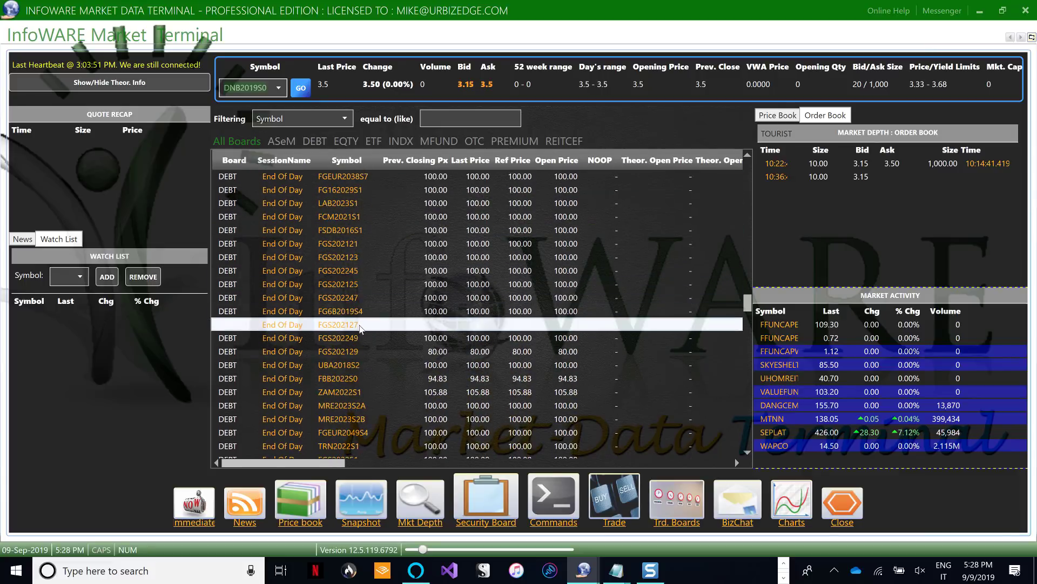
scroll(361, 328, "down", 8)
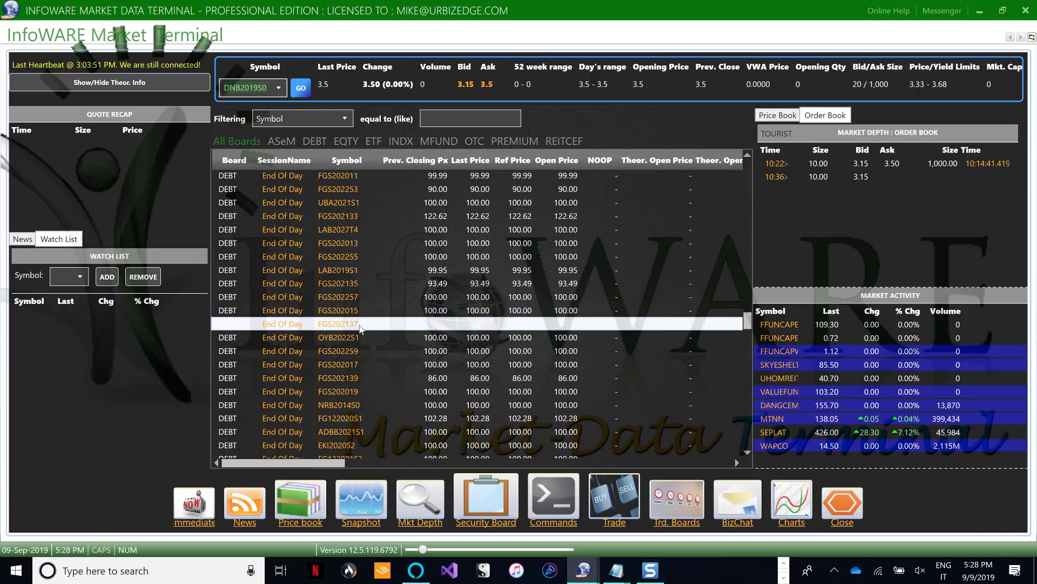
scroll(360, 328, "down", 4)
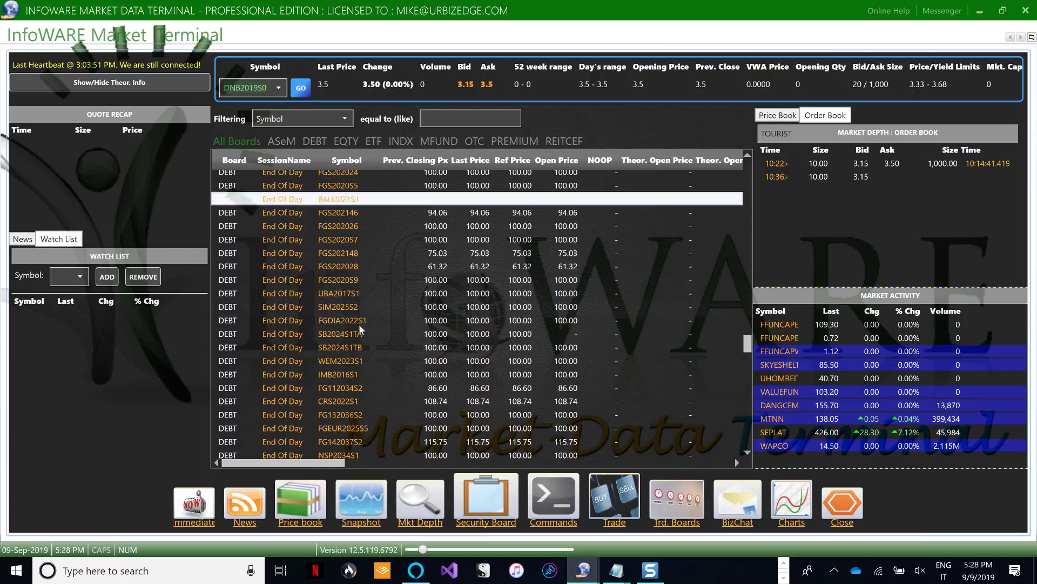
scroll(416, 343, "down", 3)
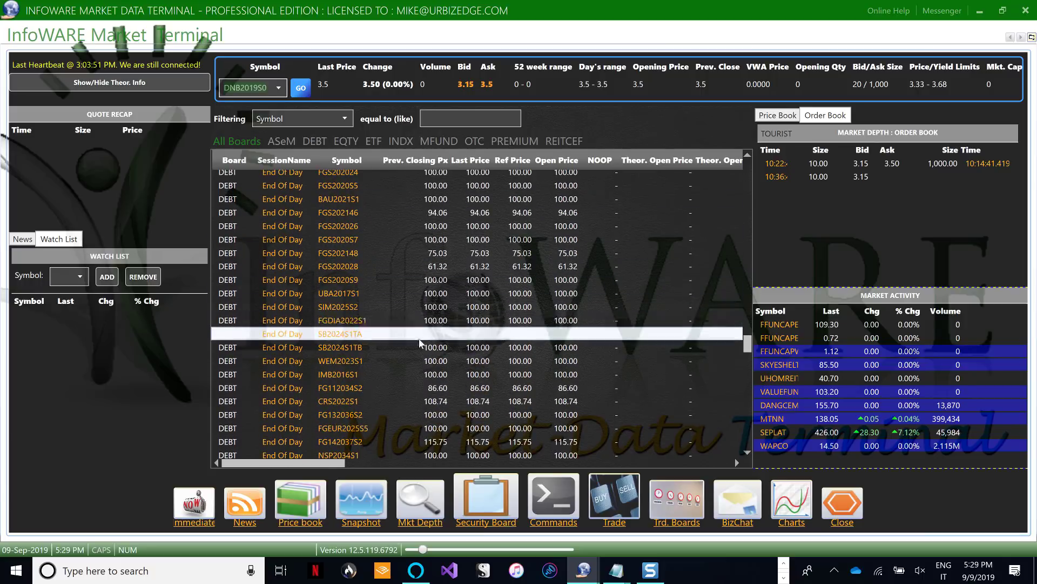
scroll(415, 344, "down", 4)
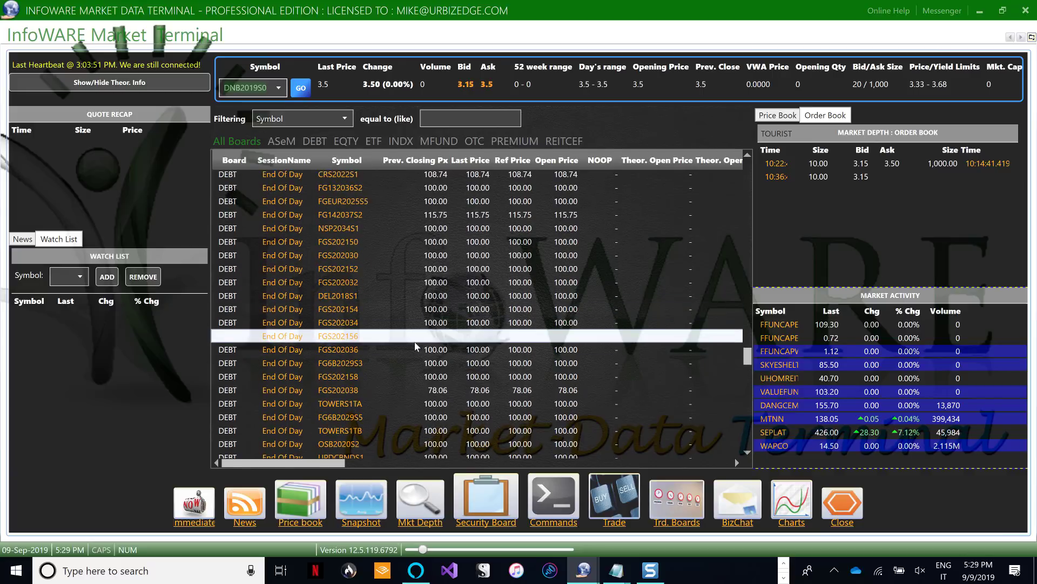
scroll(411, 346, "down", 2)
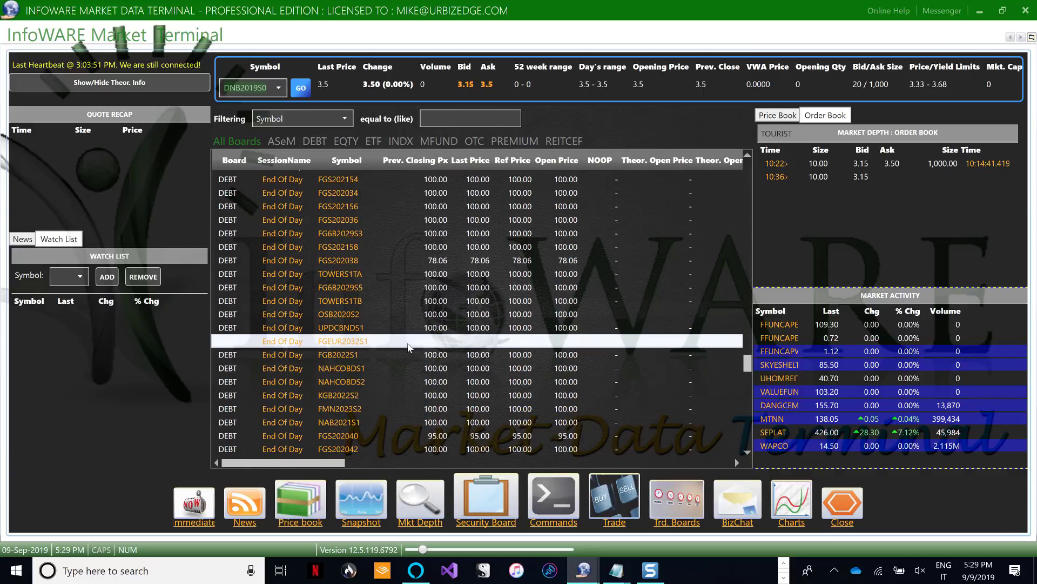
scroll(407, 346, "down", 4)
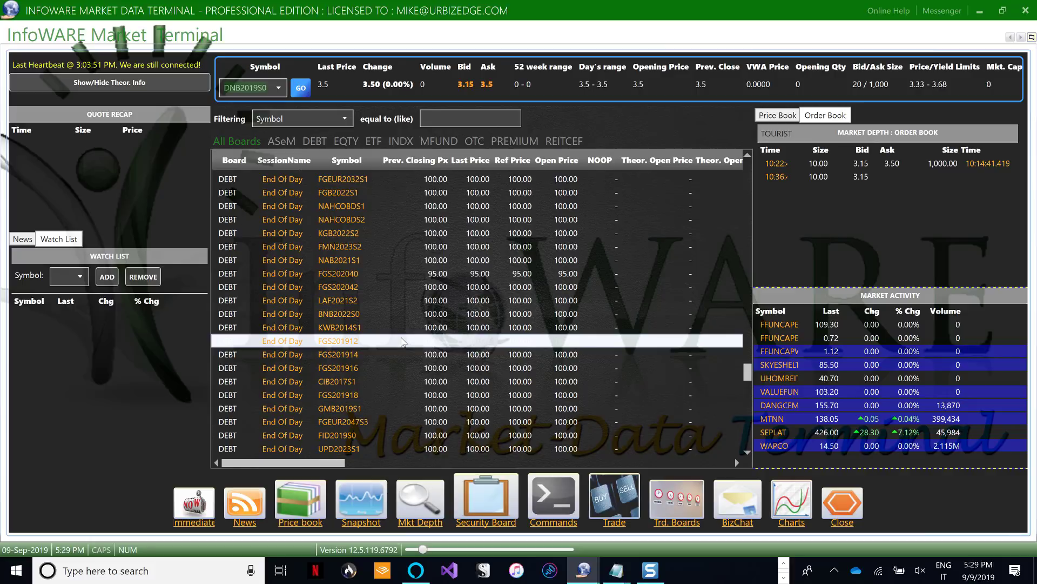
scroll(401, 341, "down", 3)
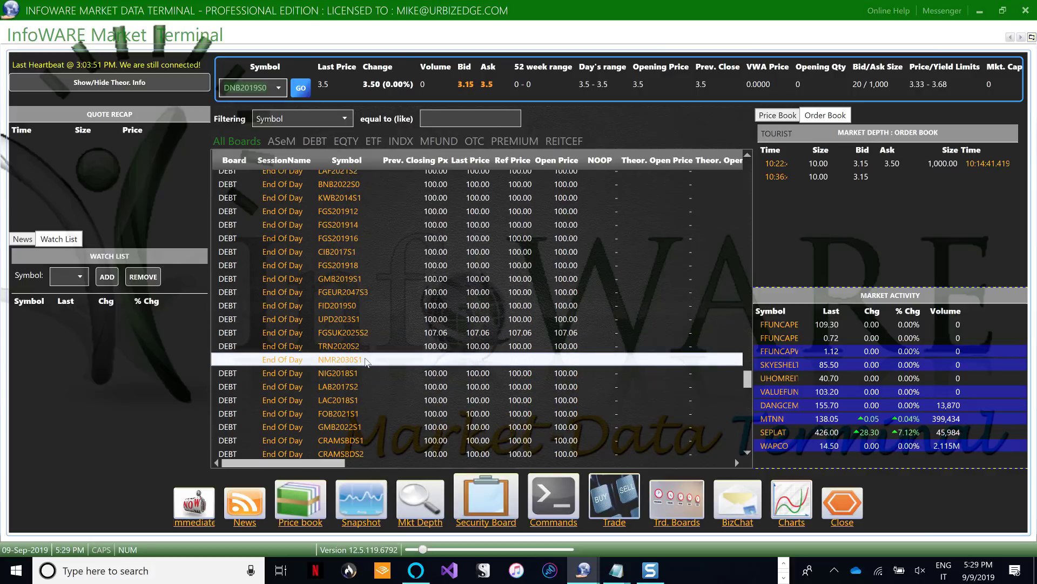
scroll(367, 363, "down", 3)
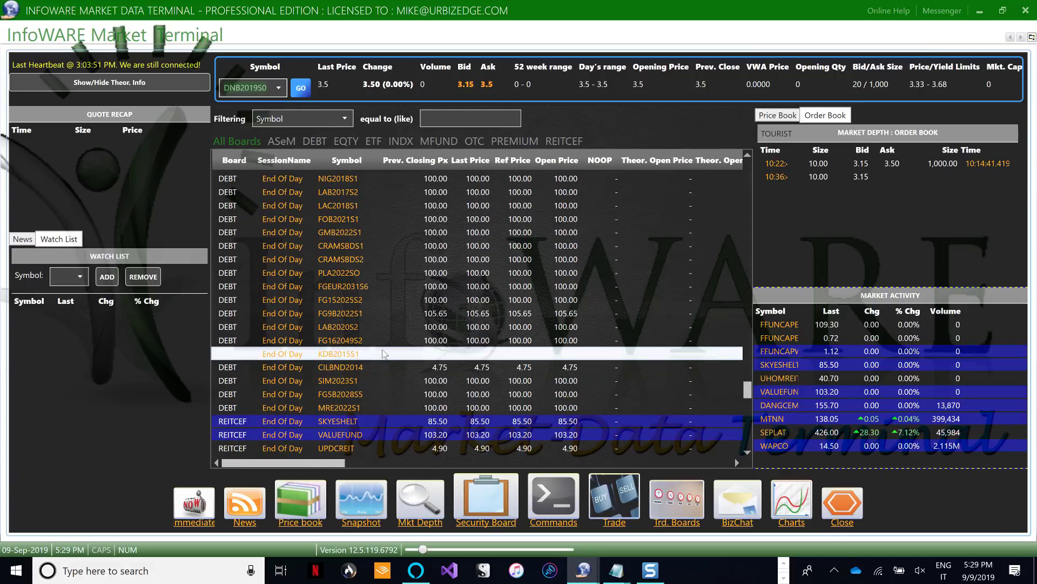
scroll(366, 361, "down", 3)
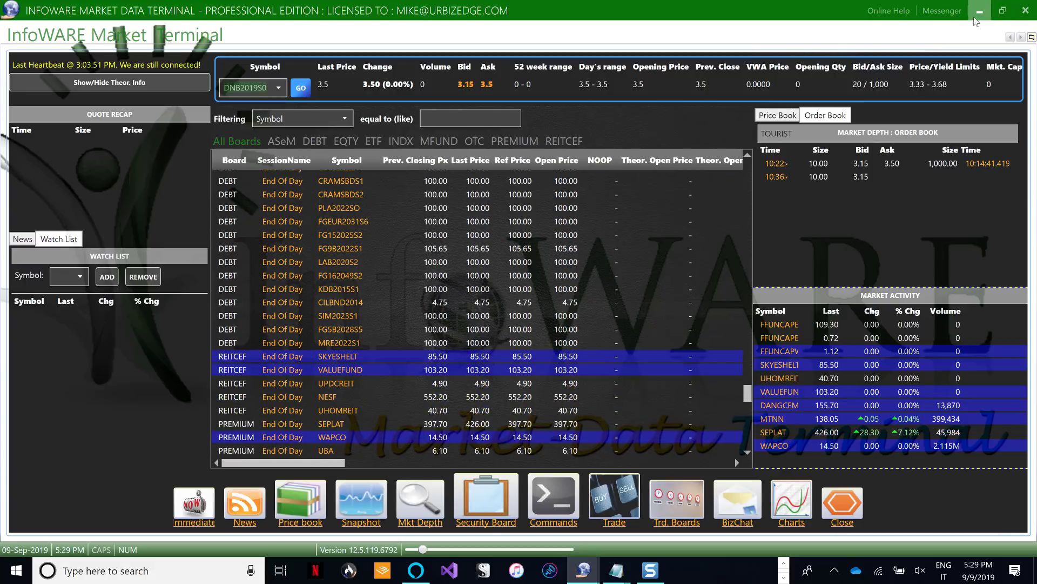
Return to the Valuation sheet in Excel and enter 14% as Kd in M18
left_click(980, 10)
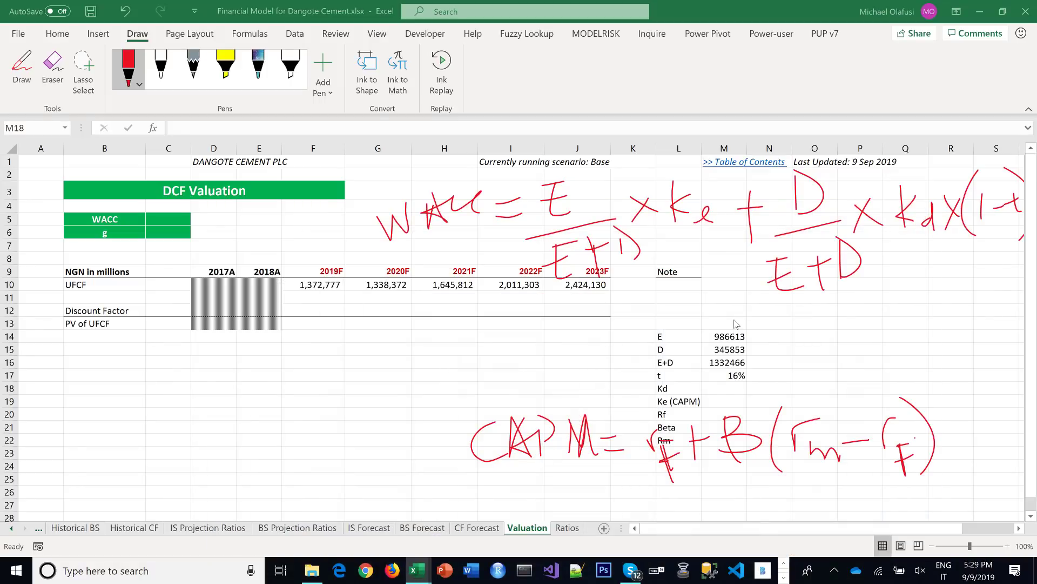
left_click(789, 308)
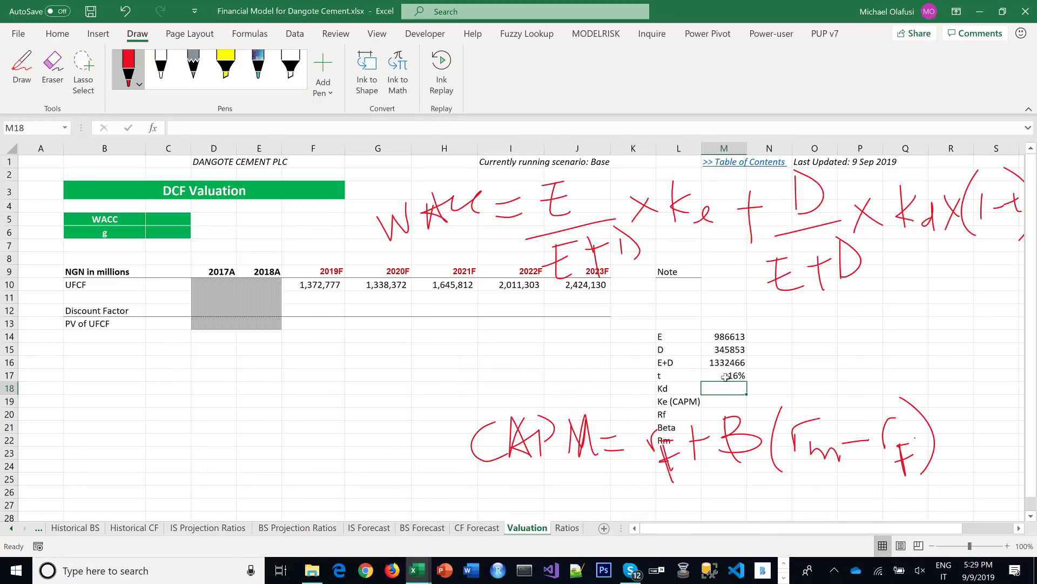
type("14%")
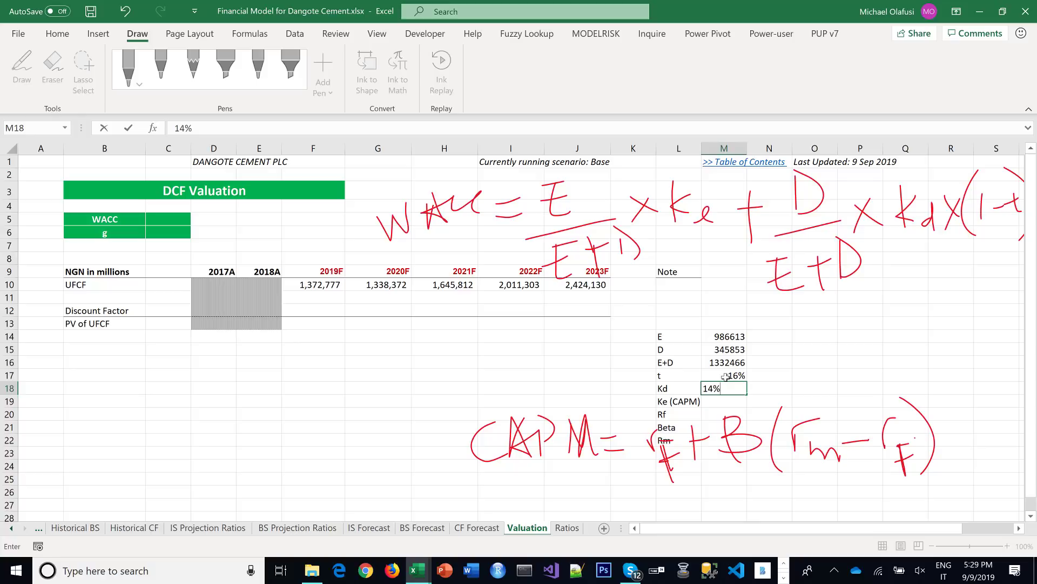
key("Return")
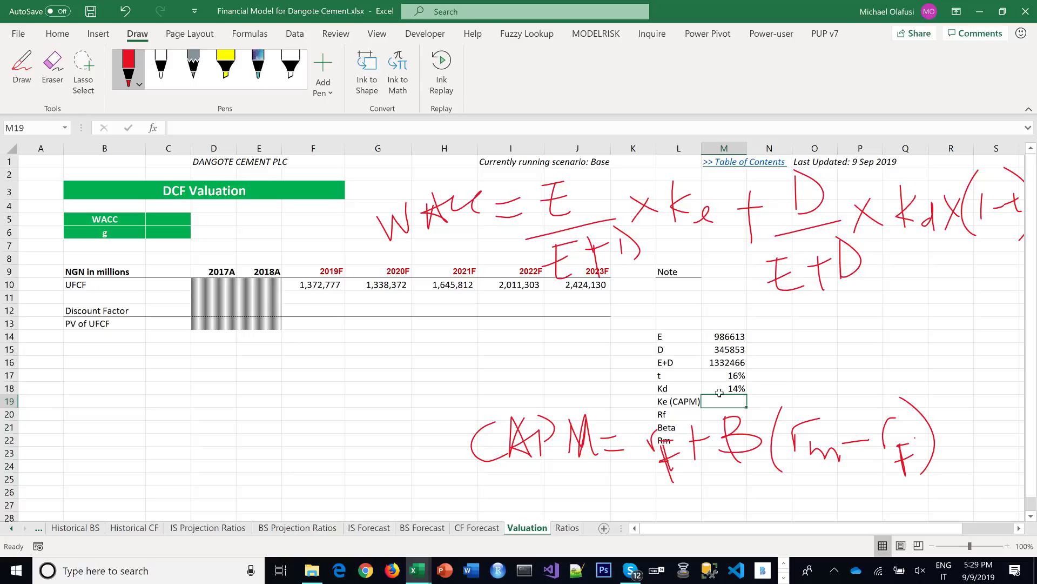
Enter 11% as the risk-free rate Rf in M20 of the Valuation sheet
left_click(720, 390)
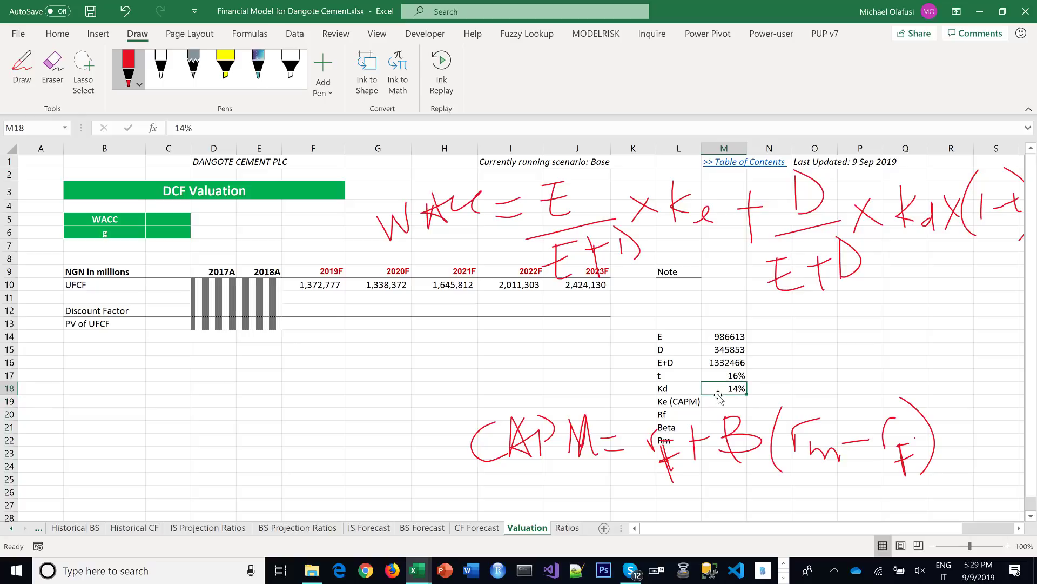
left_click(732, 400)
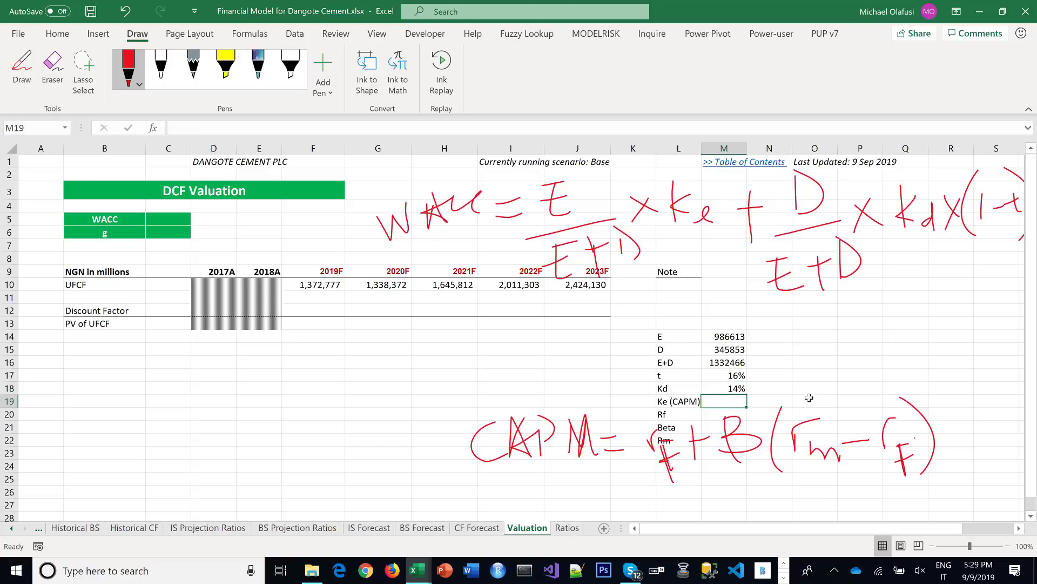
left_click(714, 415)
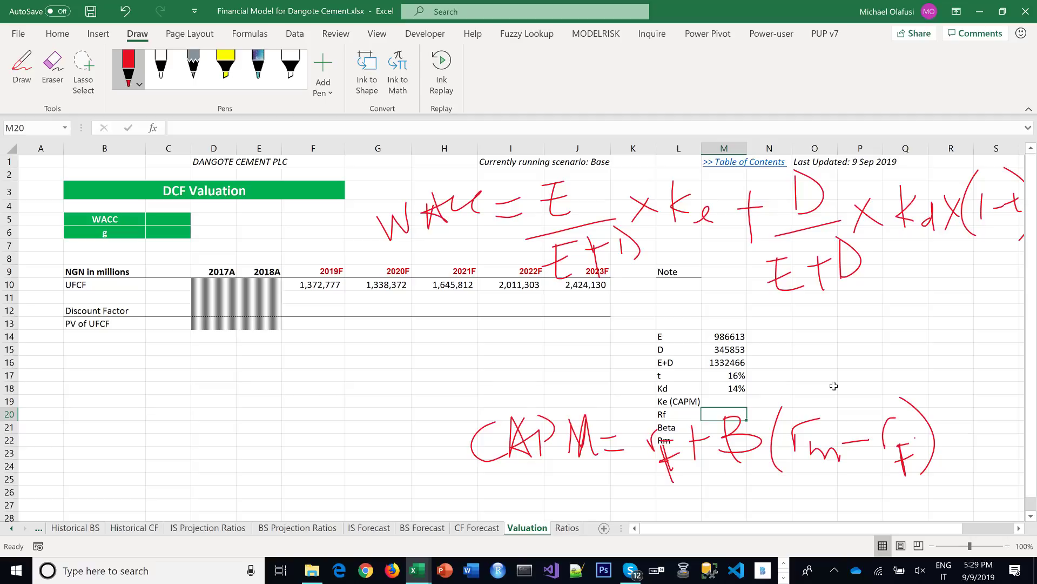
type("1")
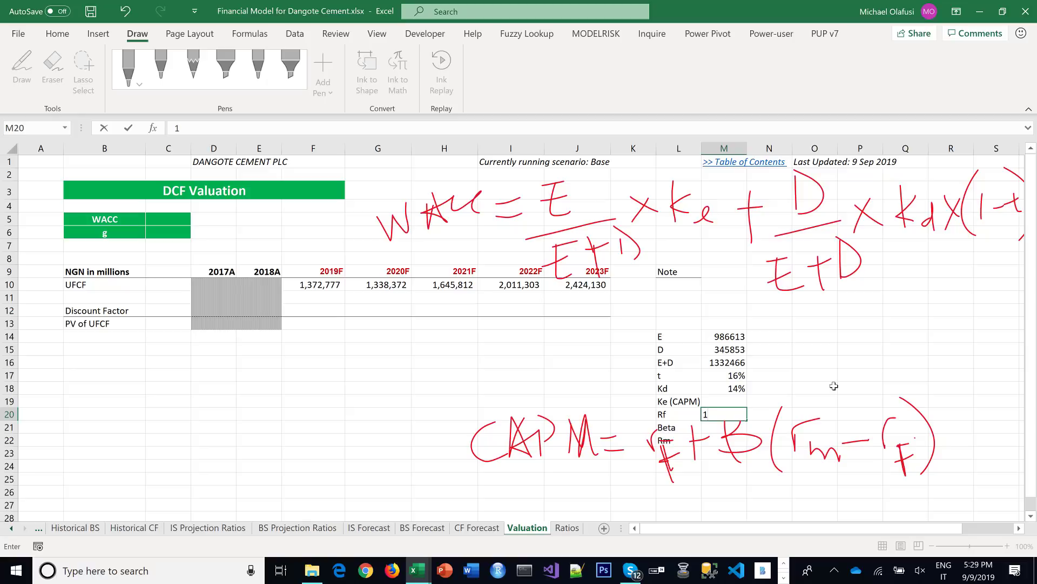
type("1%")
key("Return")
scroll(753, 368, "down", 2)
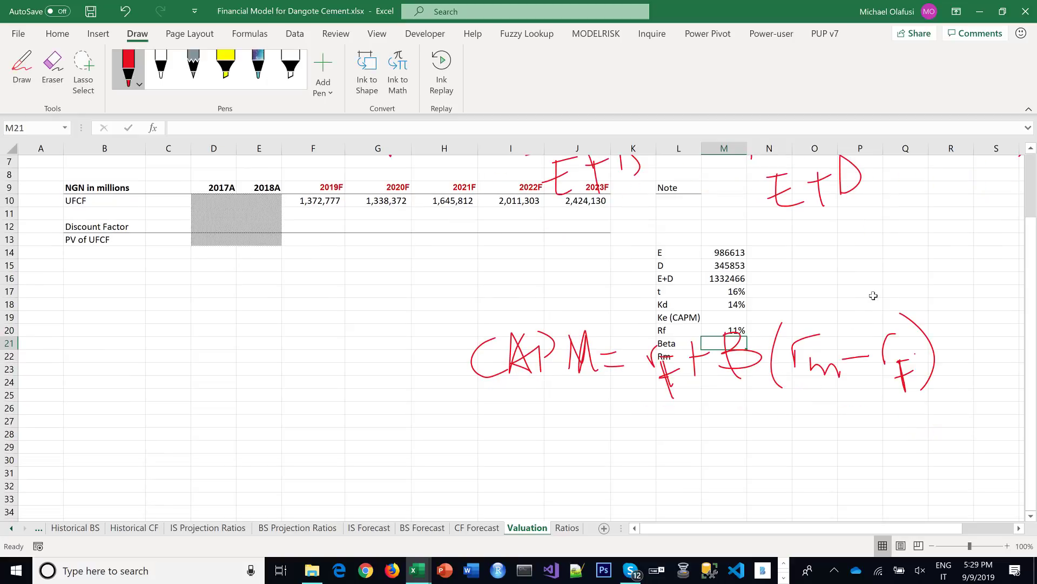
Switch to Chrome and search Google for "dangote cement shares"
left_click(366, 570)
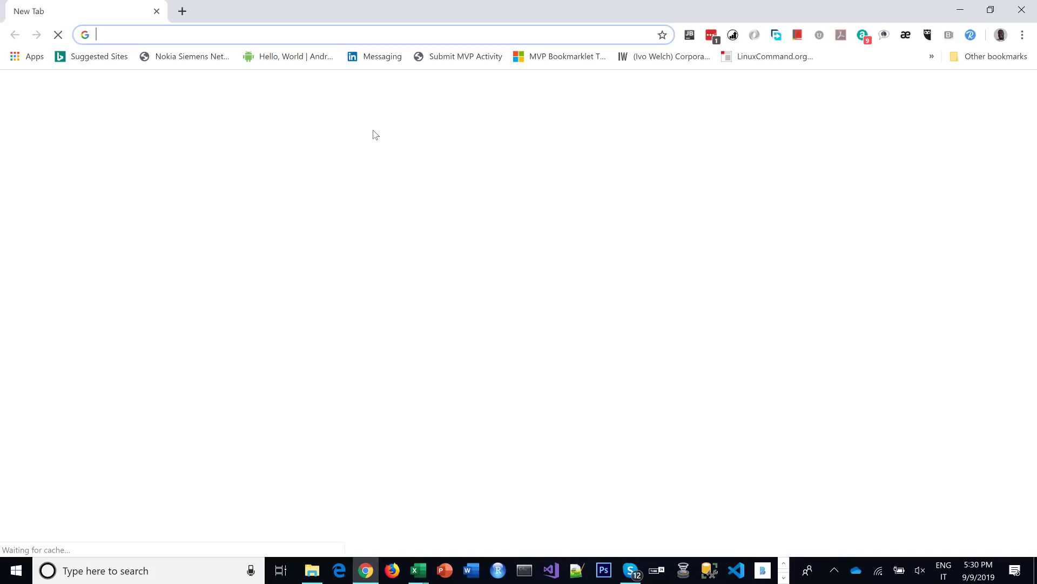
type("dan")
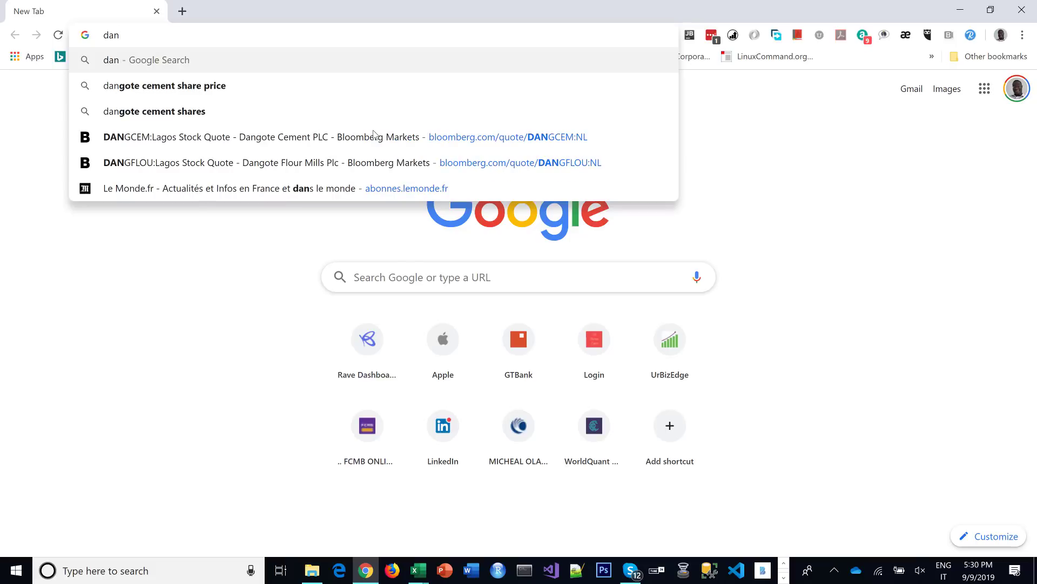
left_click(195, 115)
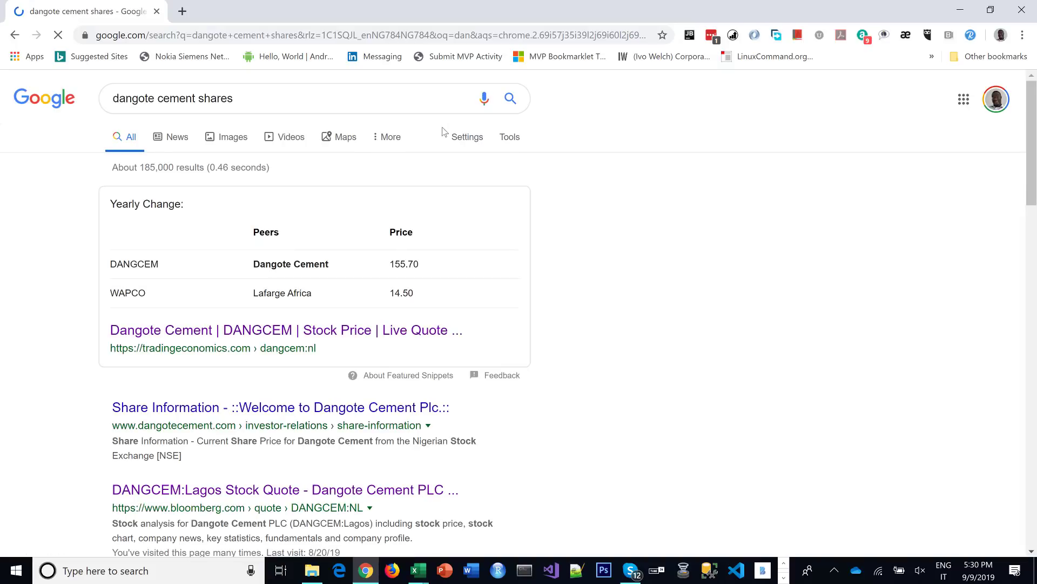
scroll(573, 243, "down", 1)
scroll(573, 243, "down", 3)
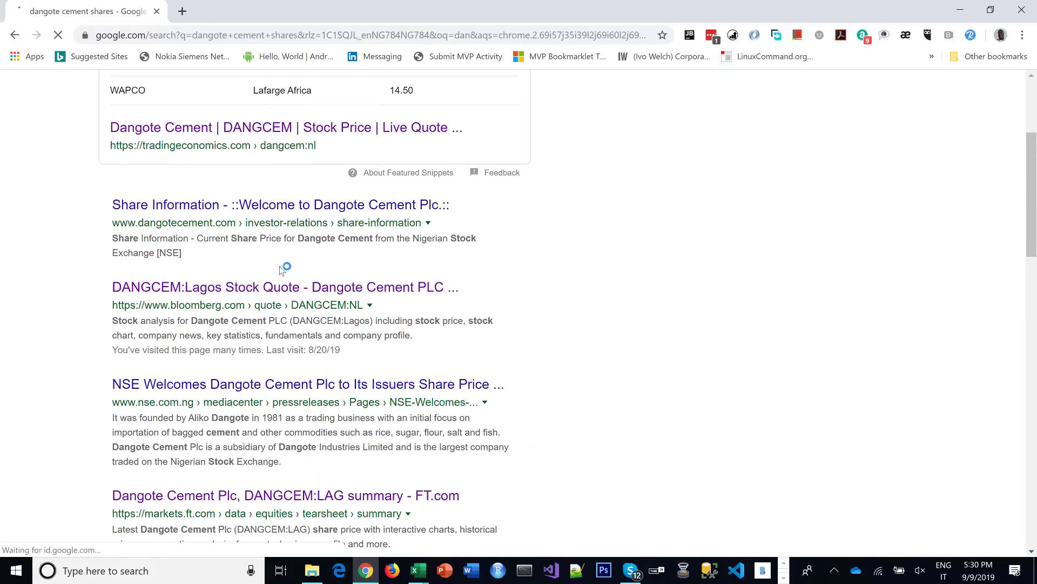
Open the Bloomberg DANGCEM stock quote and the FT.com Dangote Cement summary results in separate new tabs
right_click(275, 287)
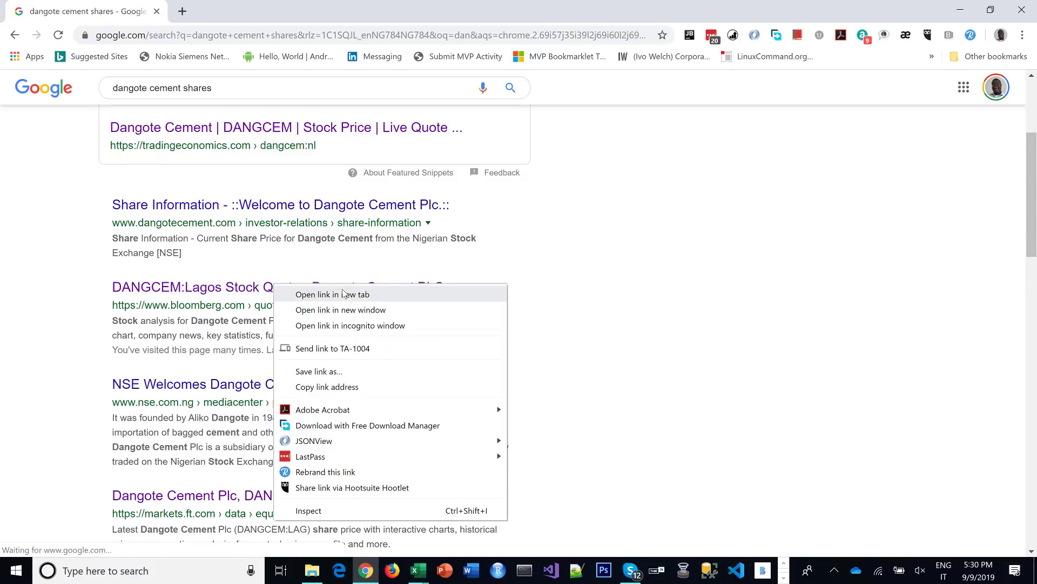
left_click(319, 295)
scroll(516, 335, "down", 4)
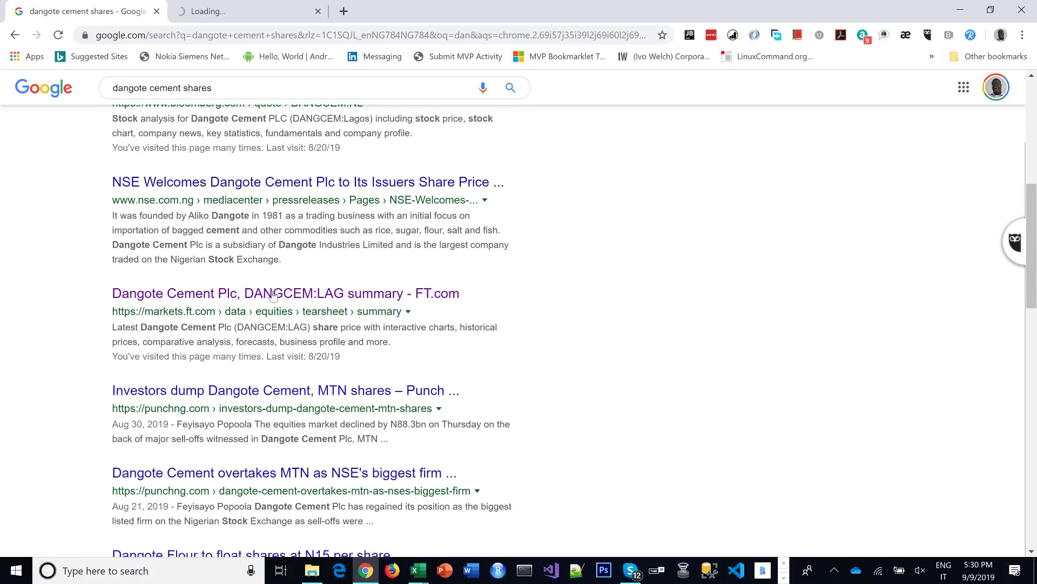
right_click(274, 292)
left_click(342, 304)
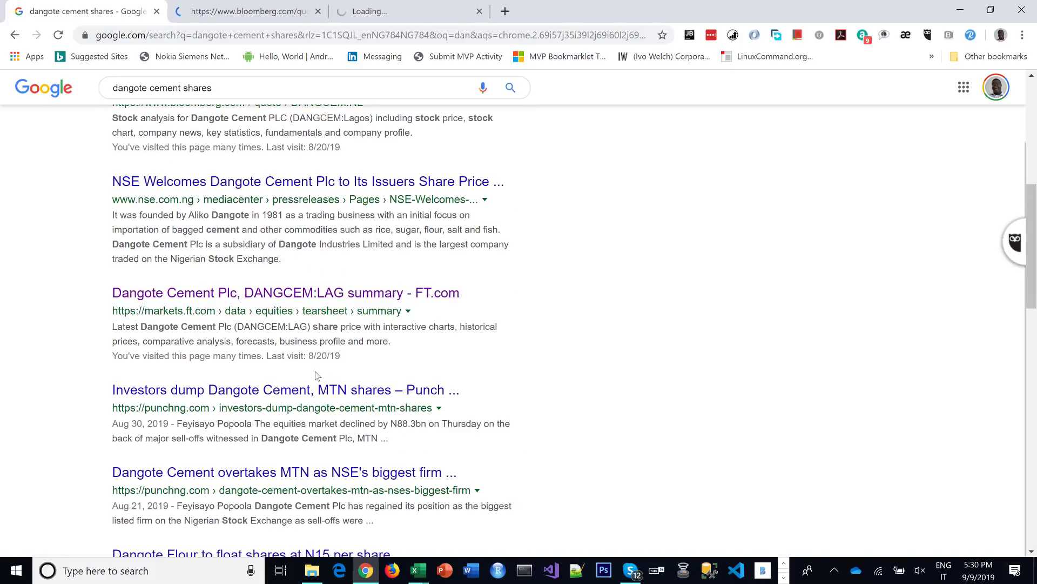
scroll(201, 314, "down", 3)
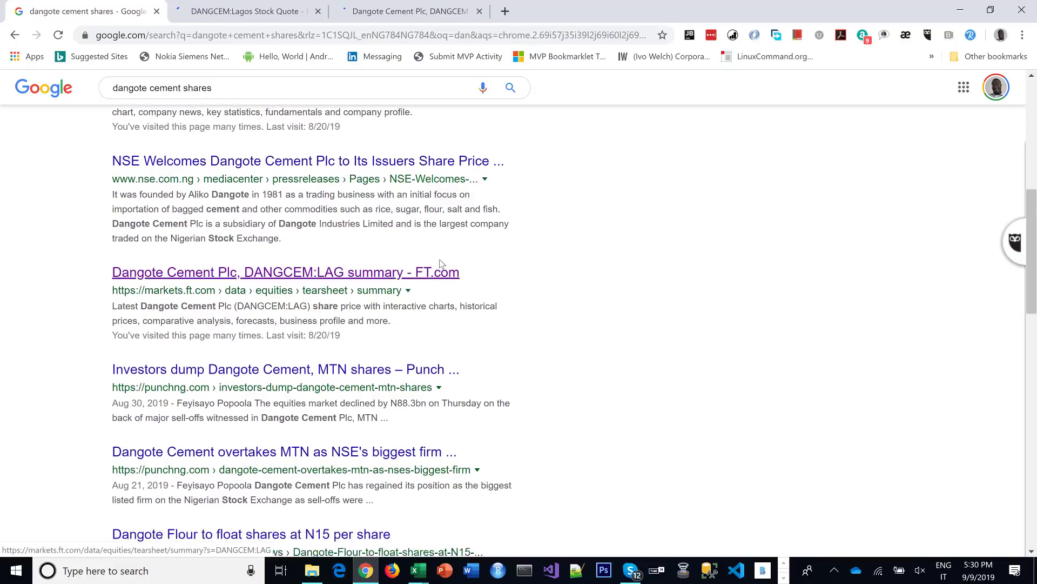
Examine the Bloomberg quote page for Dangote Cement, including its key statistics, for a beta figure
left_click(264, 12)
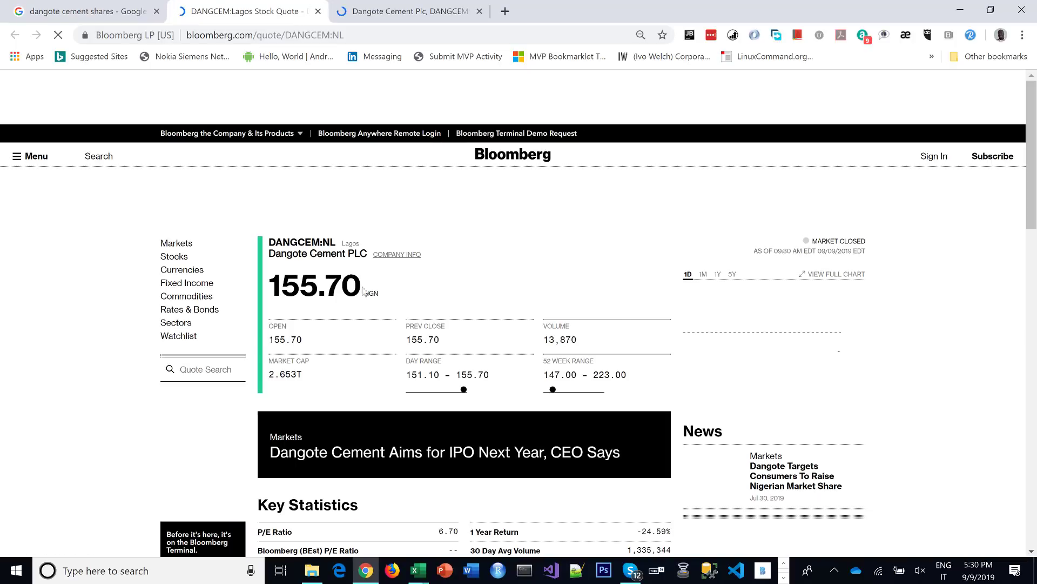
scroll(162, 359, "down", 3)
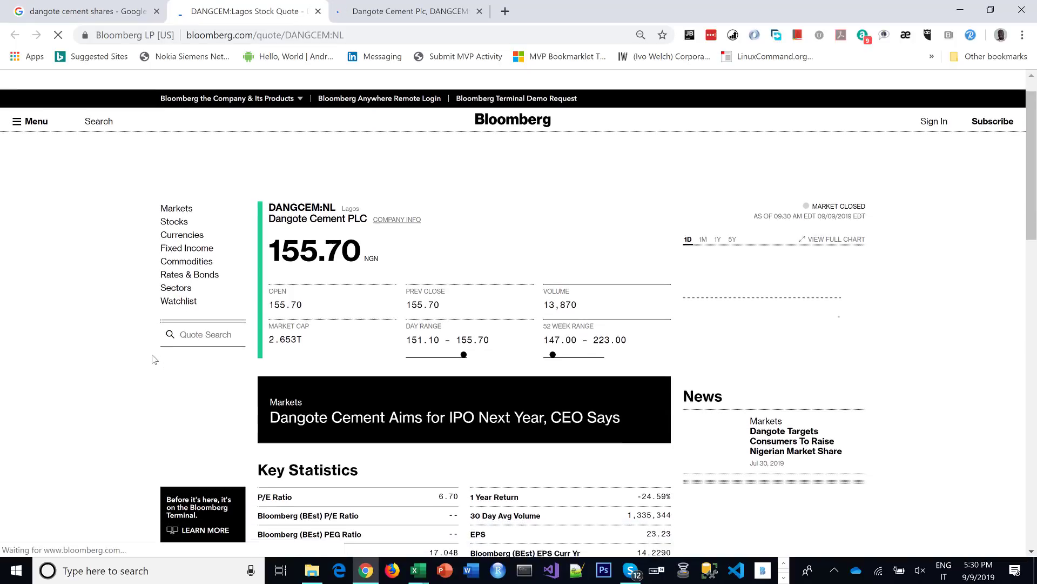
scroll(154, 360, "down", 2)
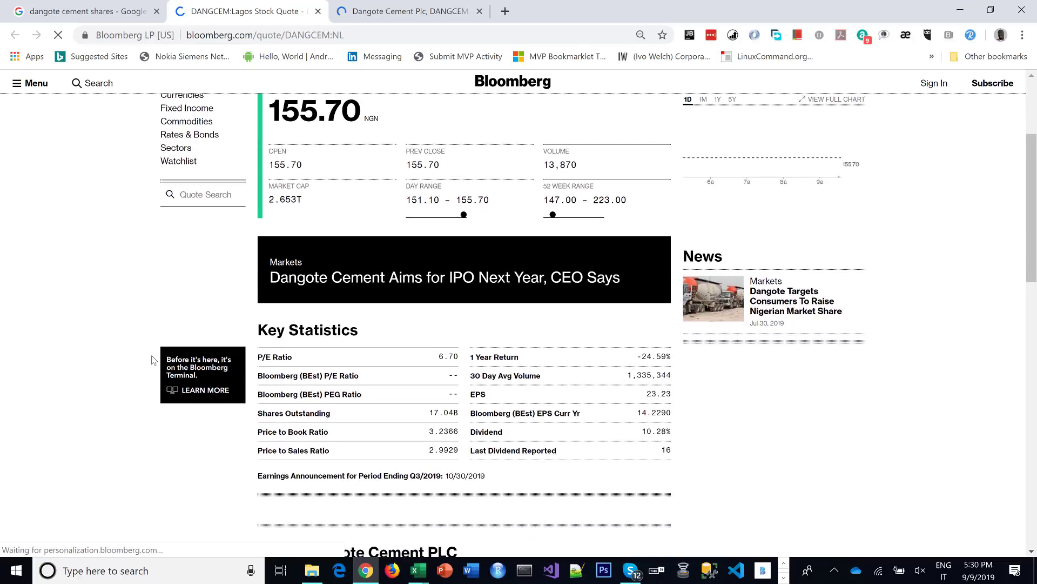
scroll(153, 360, "down", 3)
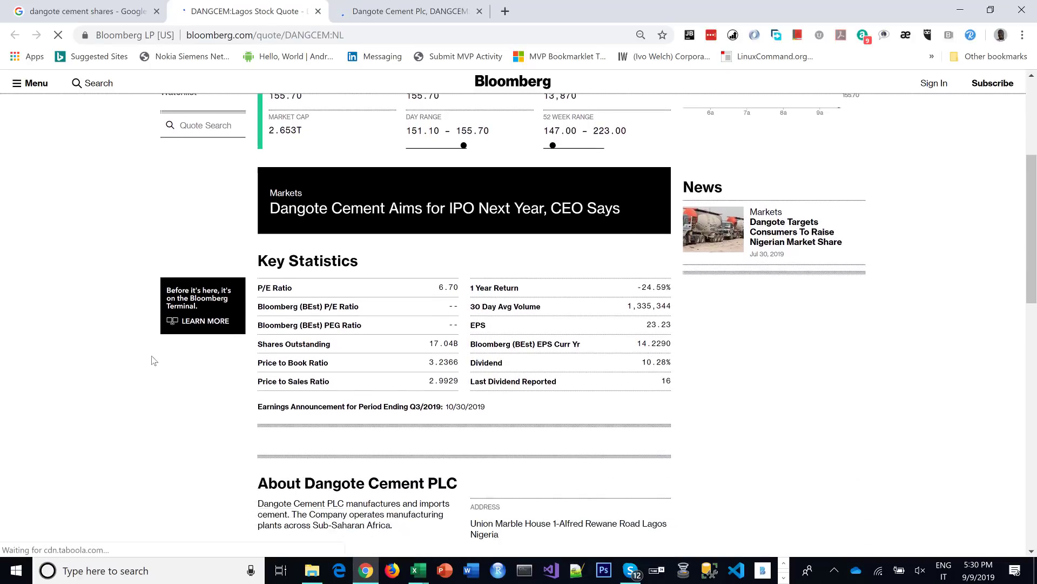
scroll(154, 360, "up", 6)
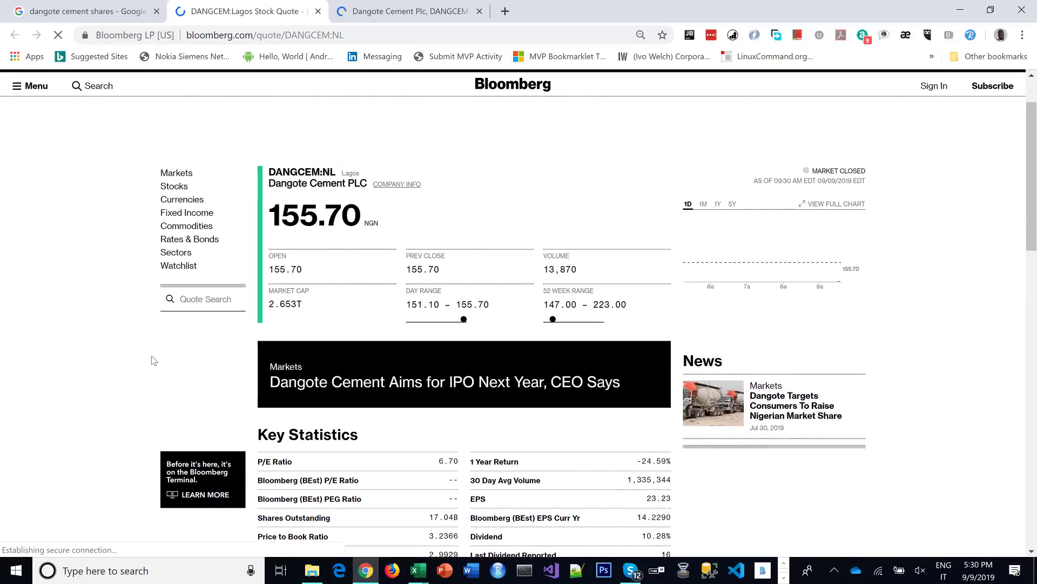
View the Financial Times summary page for Dangote Cement and read the company's beta
left_click(407, 13)
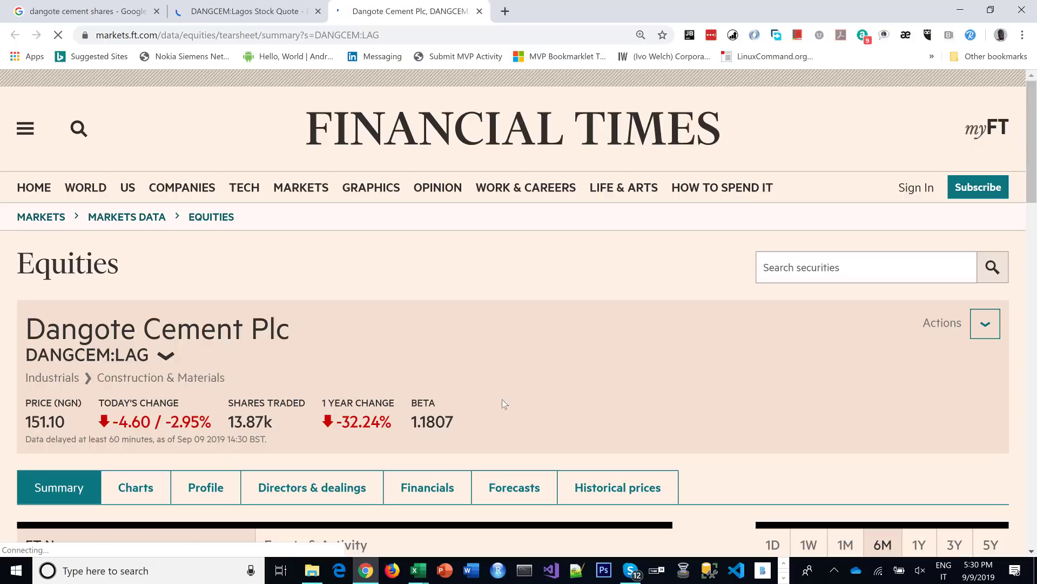
scroll(421, 439, "down", 5)
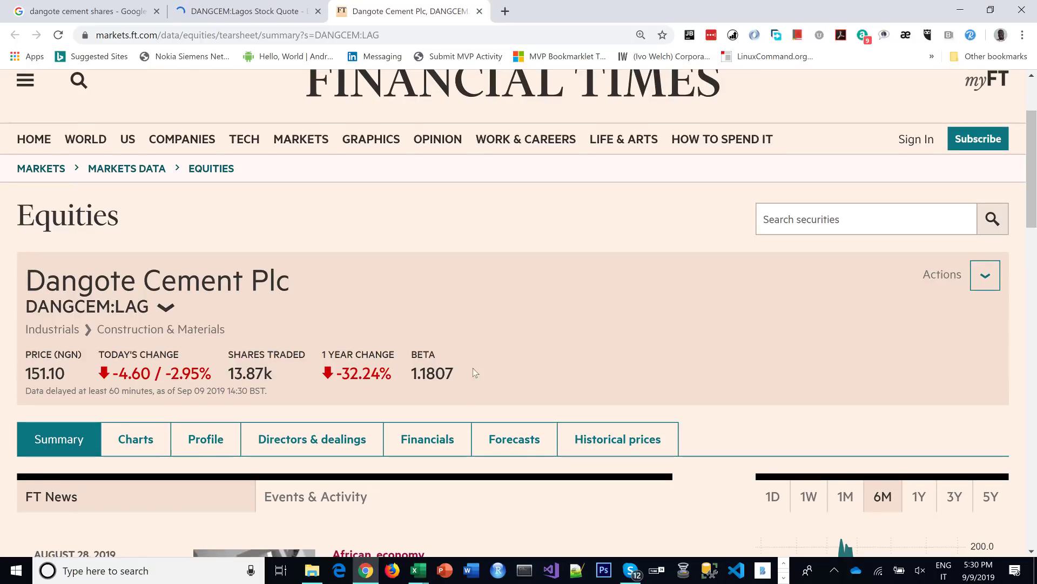
left_click_drag(471, 369, 409, 363)
left_click(549, 312)
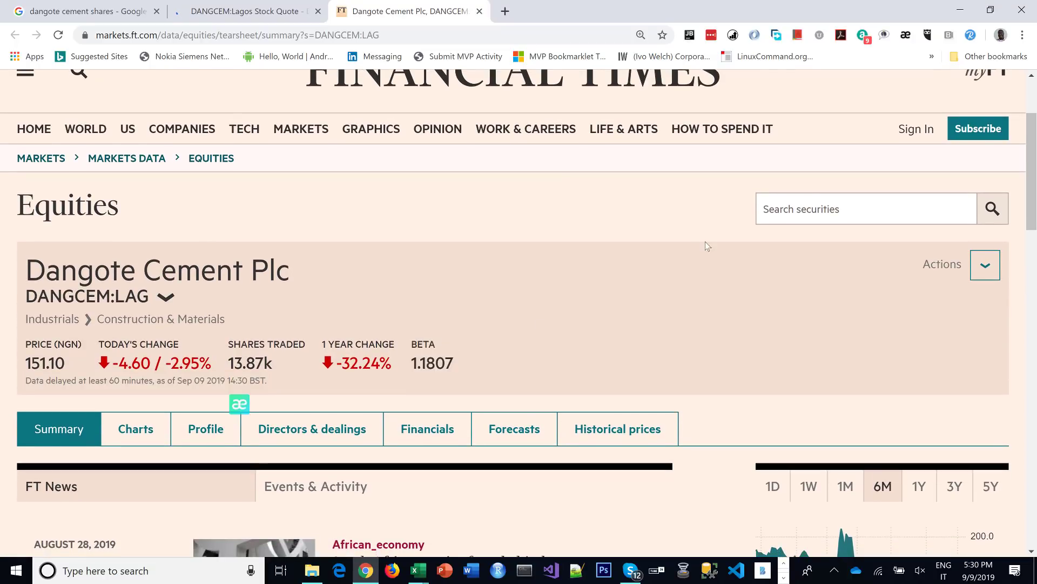
Return to the Valuation sheet in Excel and enter 1.1807 as Beta in M21, checking it against the Financial Times page
left_click(960, 10)
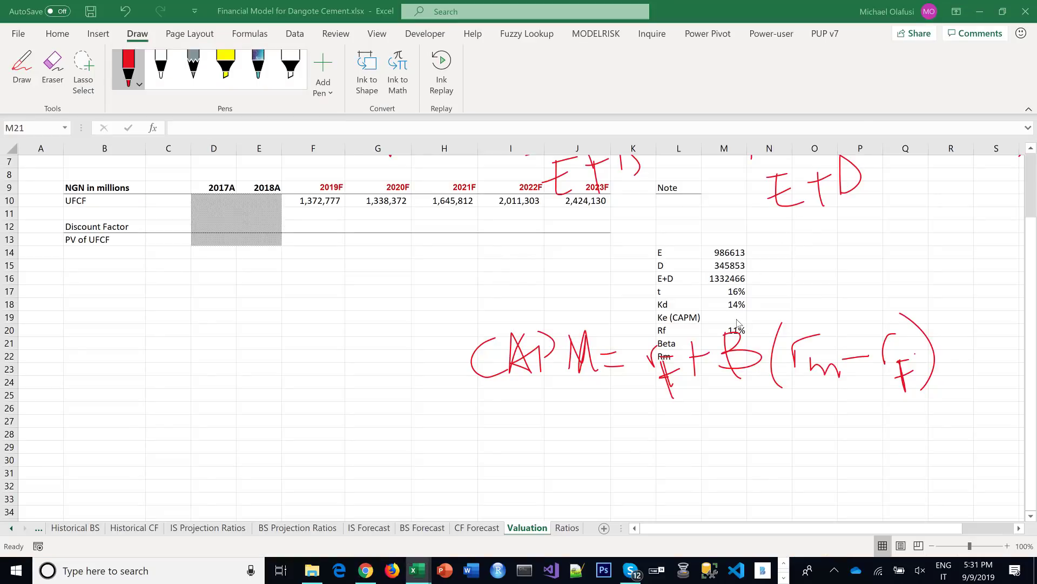
left_click(737, 319)
left_click(712, 345)
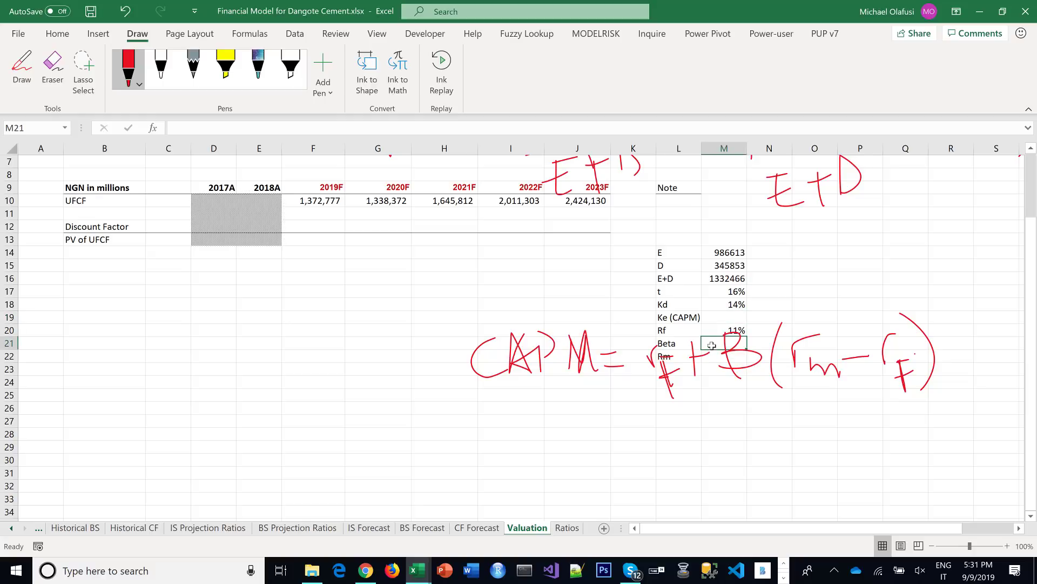
type("1.1")
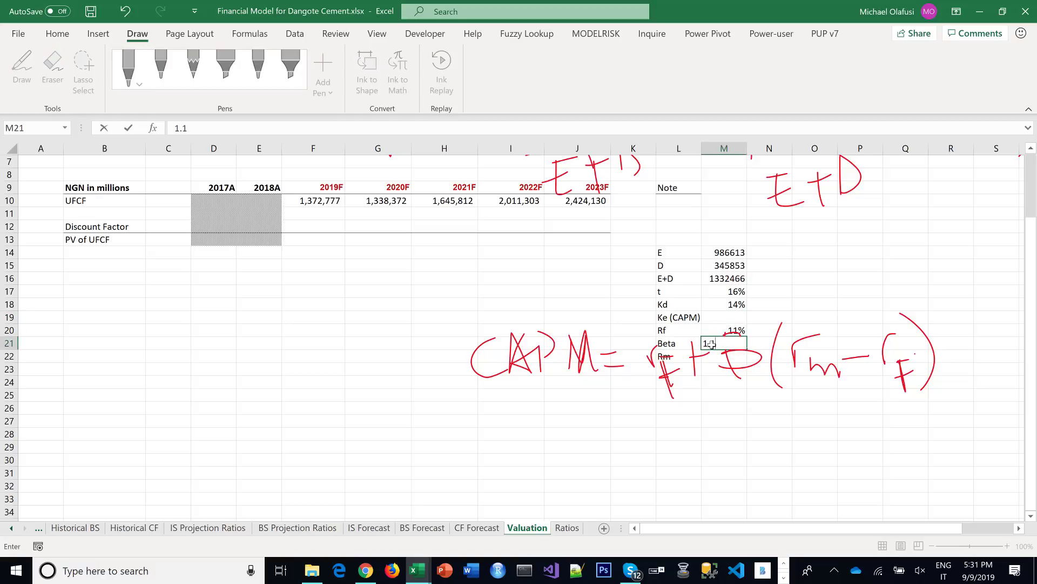
type("808")
key("alt+Tab")
key("alt+Tab")
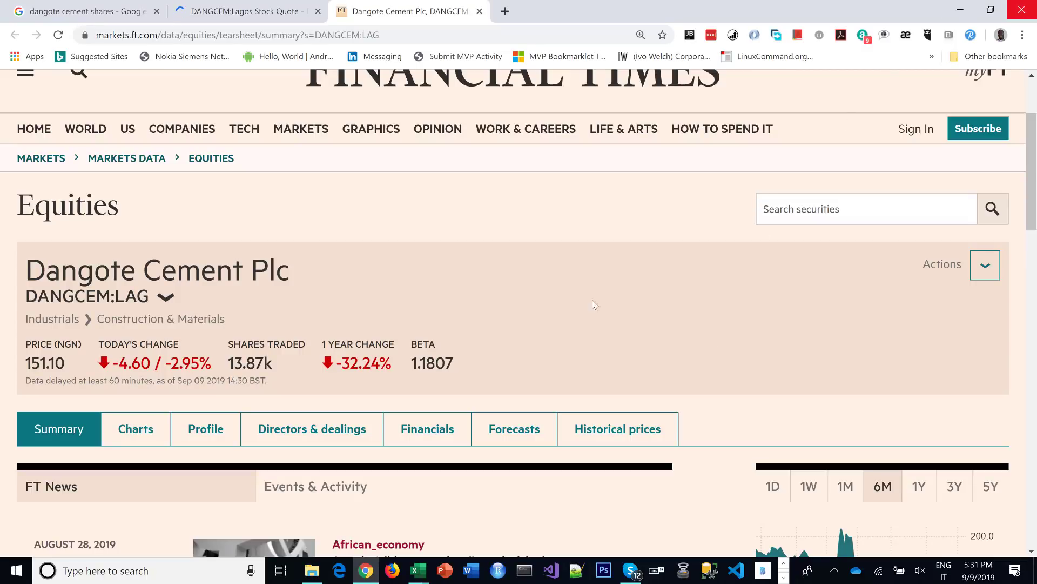
key("alt+Tab")
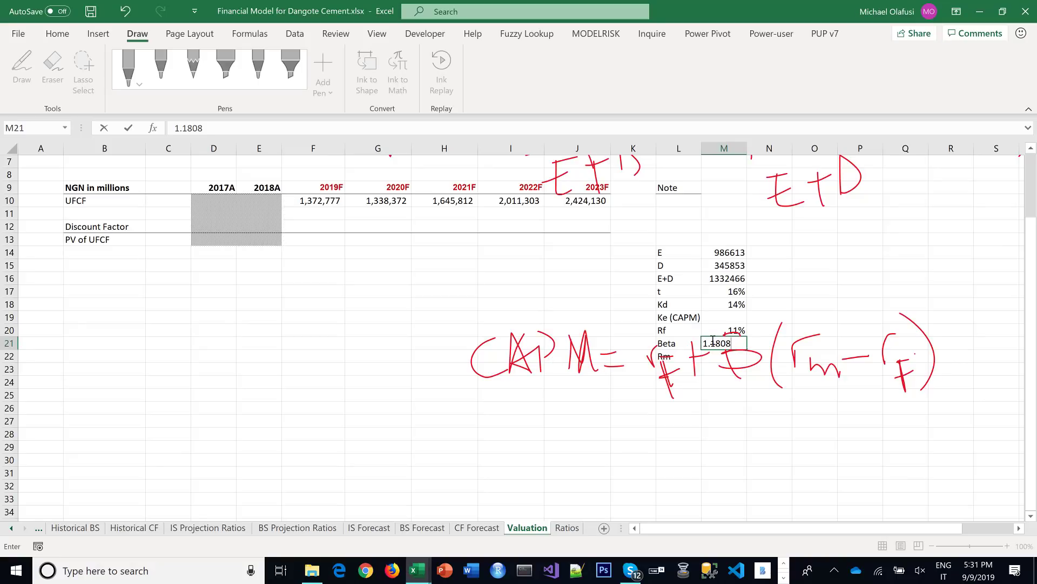
key("Return")
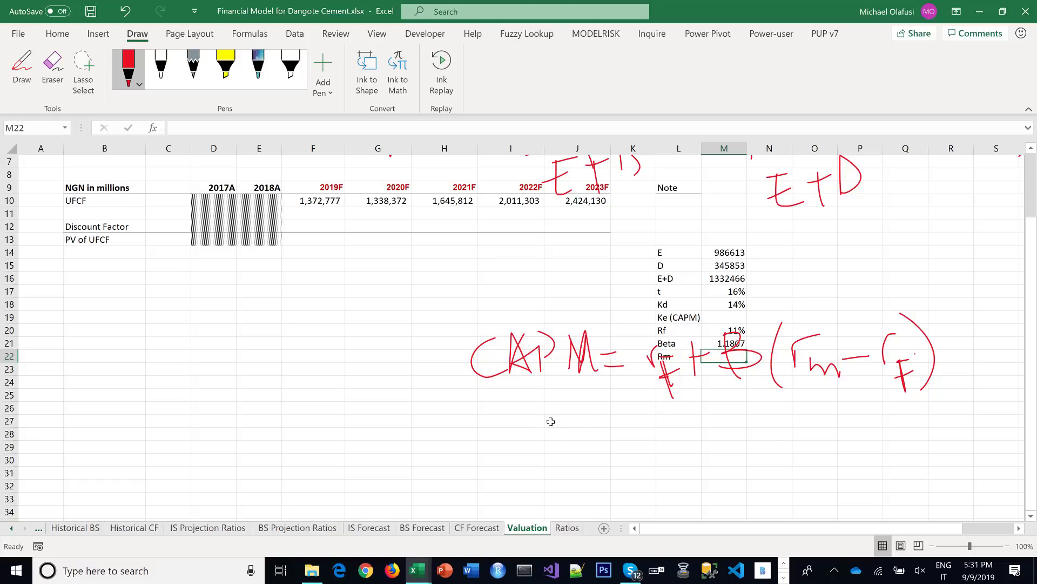
Move the handwritten CAPM formula down to the empty rows below the Rm input so the input cells are uncovered
left_click(577, 364)
left_click_drag(577, 363, 581, 390)
left_click(674, 371)
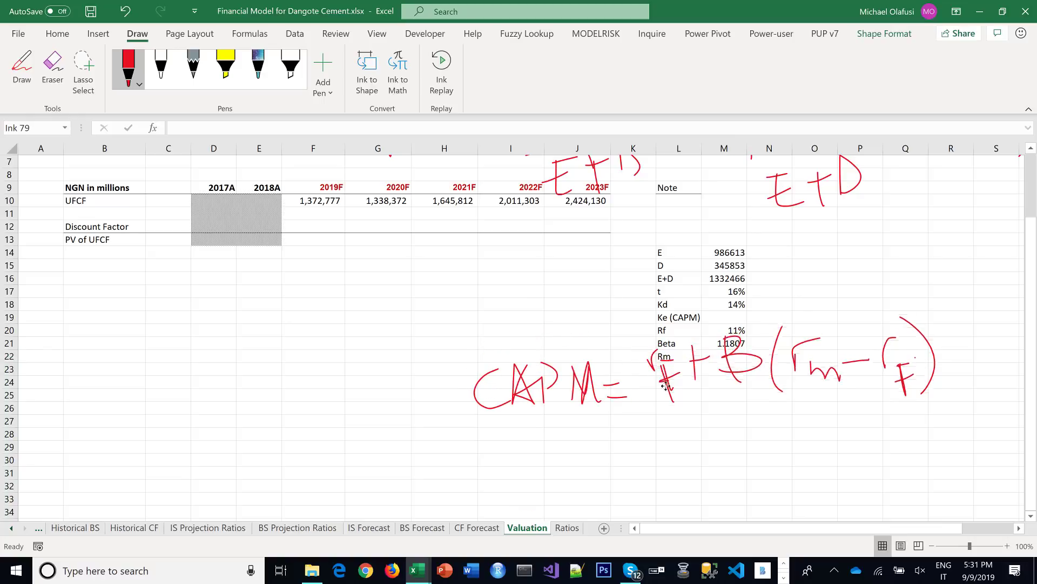
left_click_drag(674, 371, 680, 426)
left_click_drag(582, 395, 586, 429)
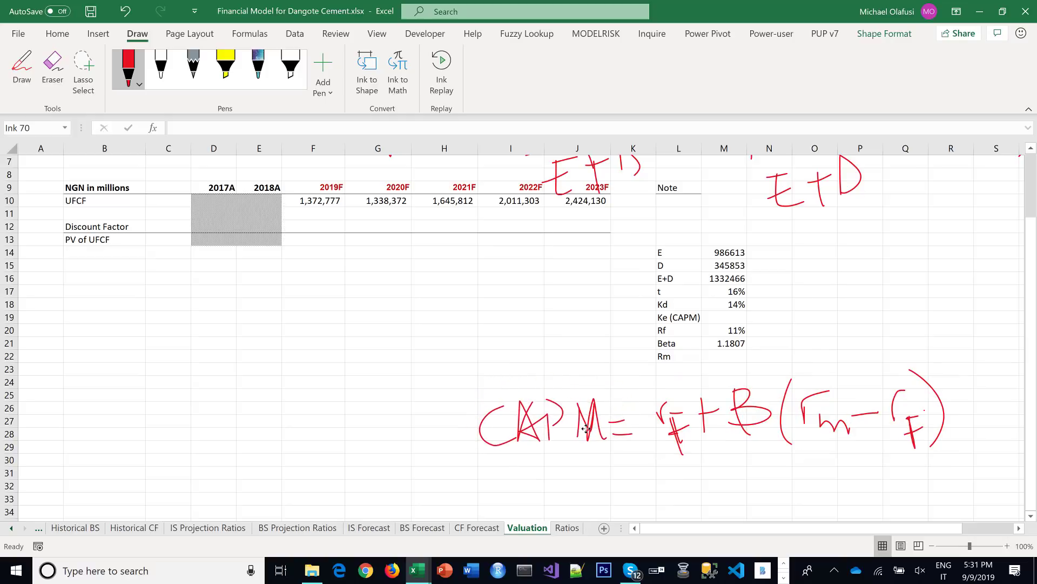
Enter the label "NSE ASI" in P13 beside the WACC inputs
left_click(722, 357)
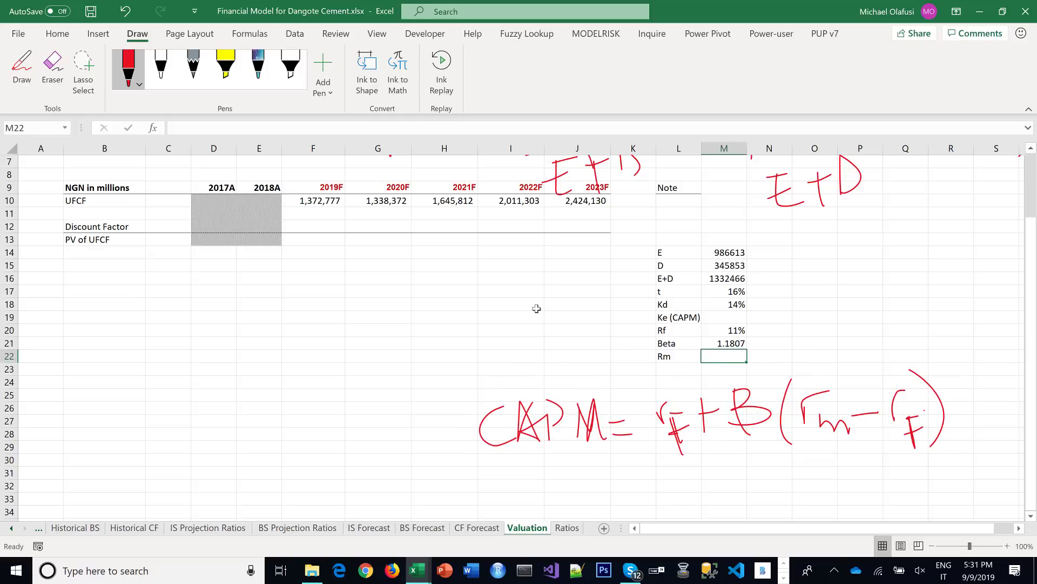
left_click(868, 245)
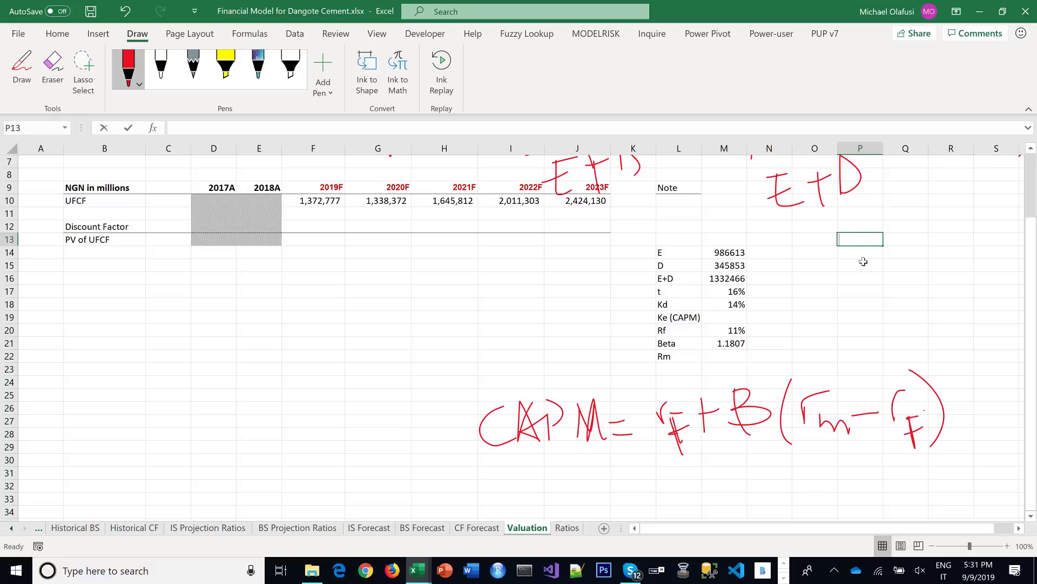
type("NSE ASI")
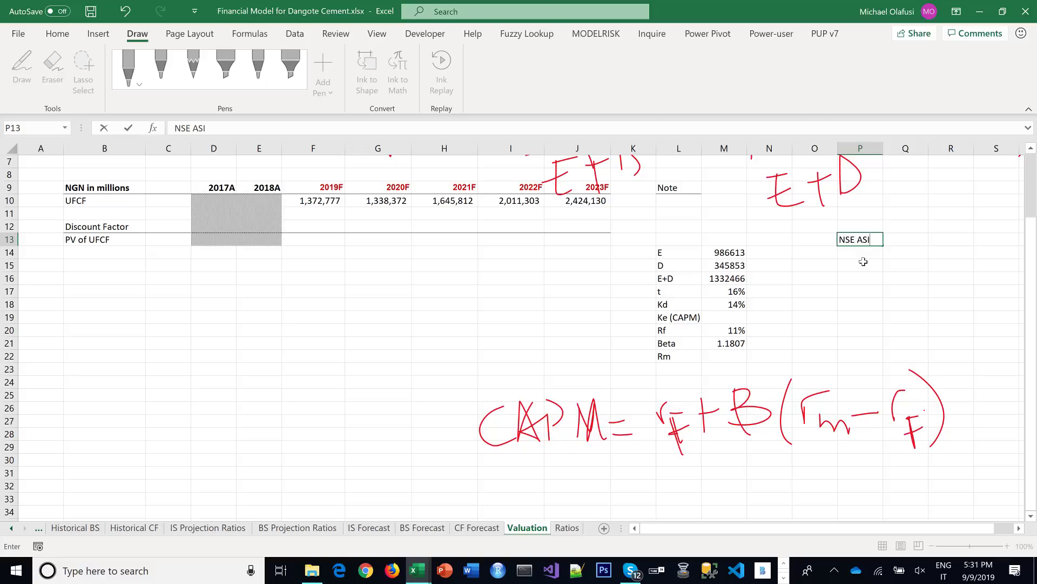
key("Tab")
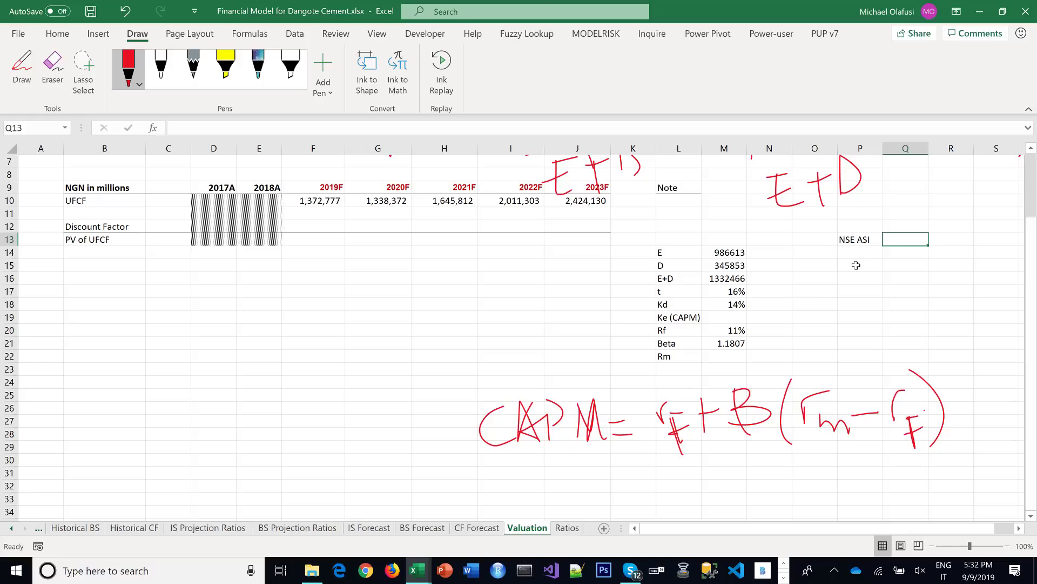
Enter 16% as the market return Rm in M22
left_click(735, 361)
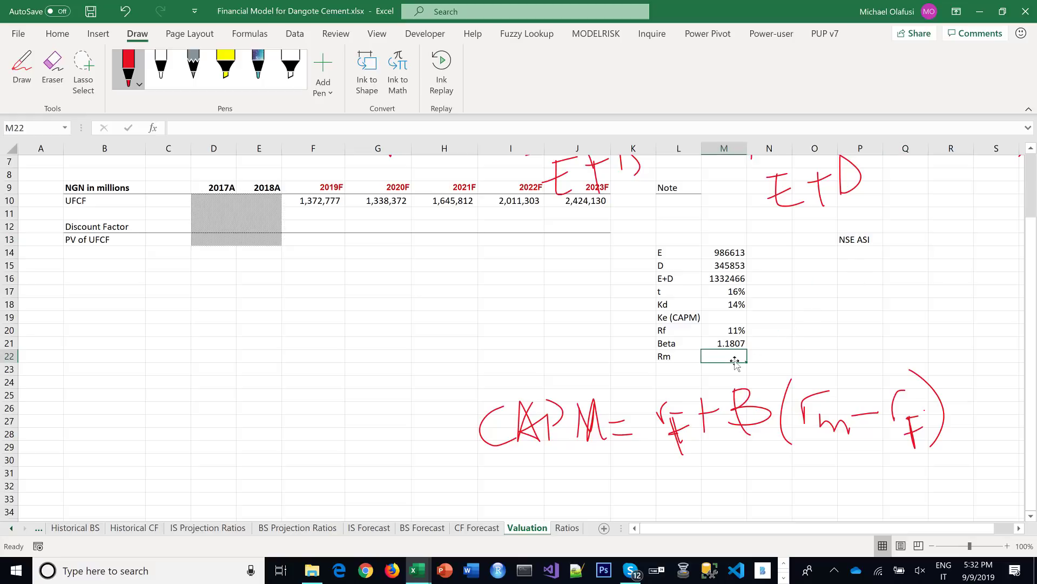
type("16%")
key("ctrl+Return")
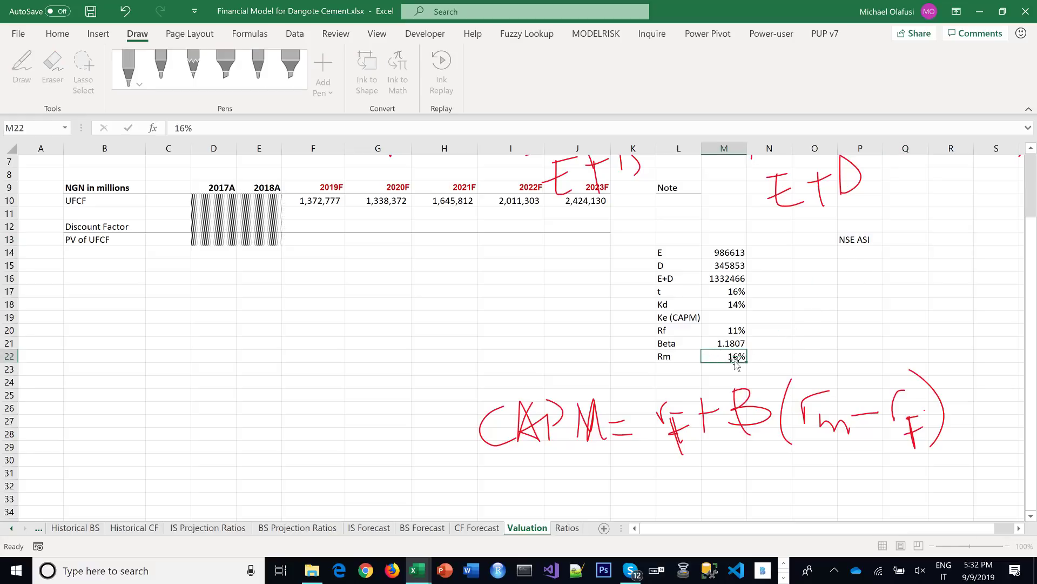
key("Return")
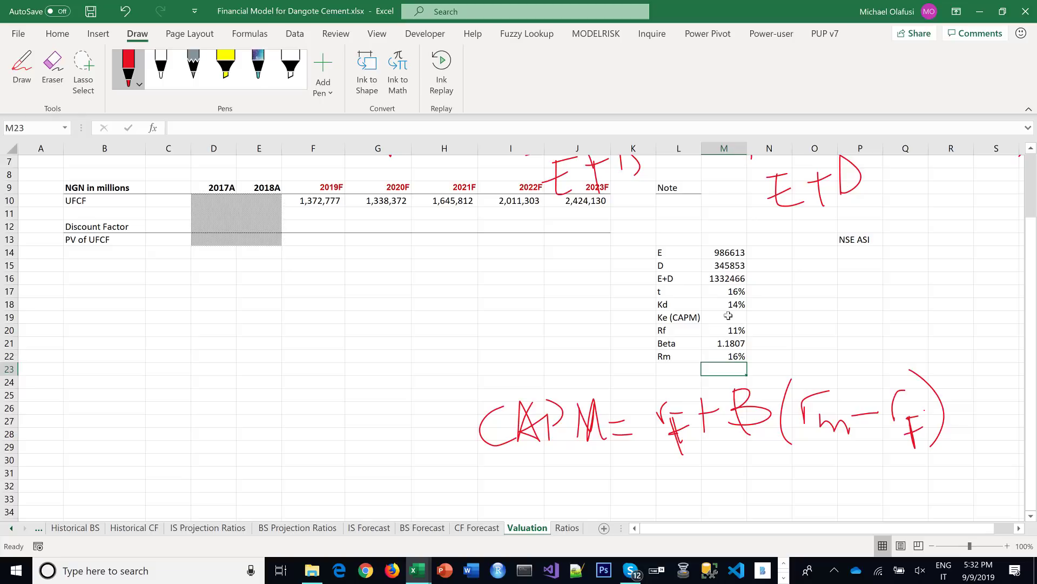
left_click(726, 318)
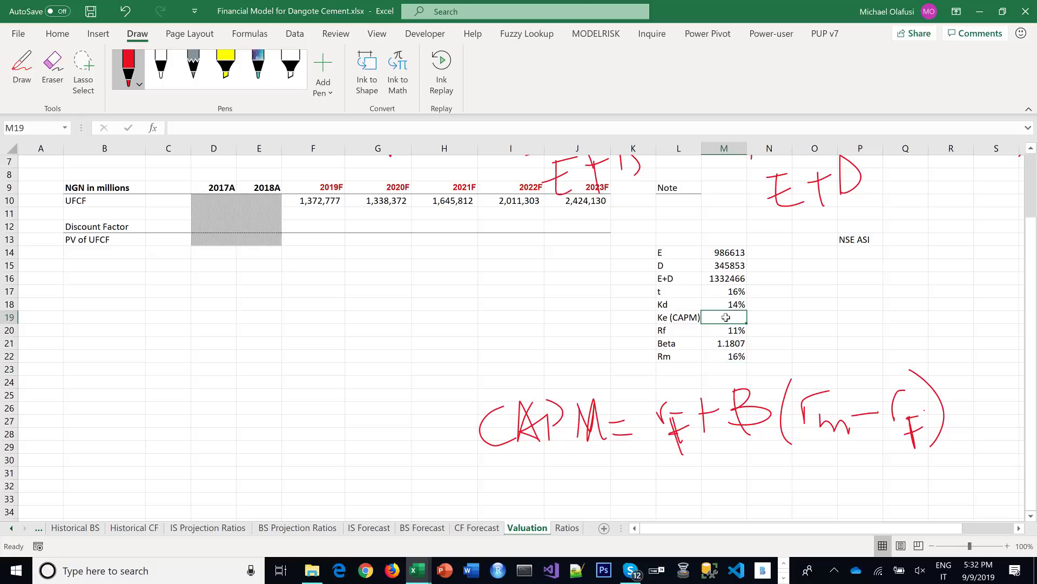
type("=")
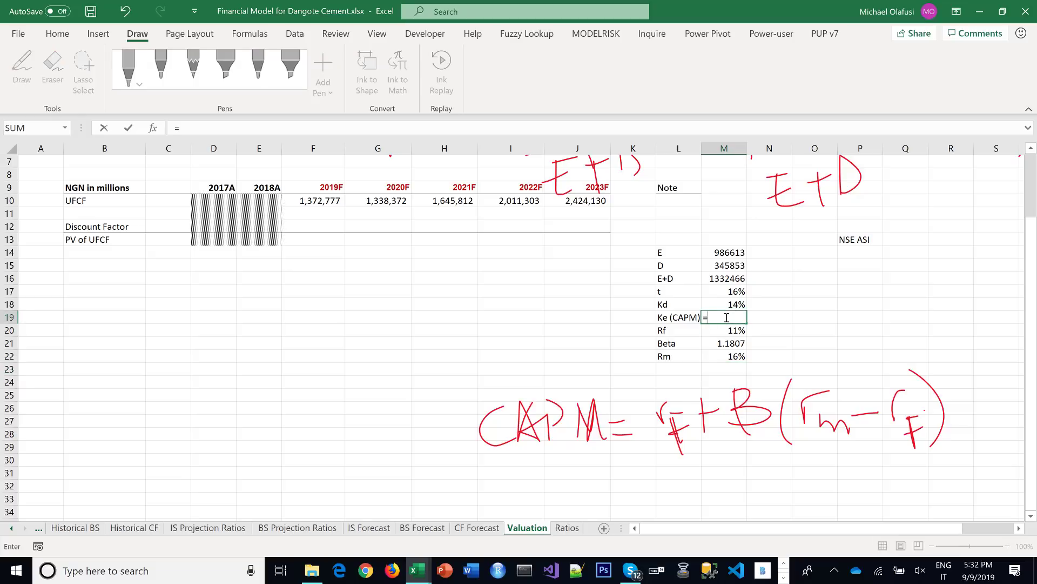
key("Escape")
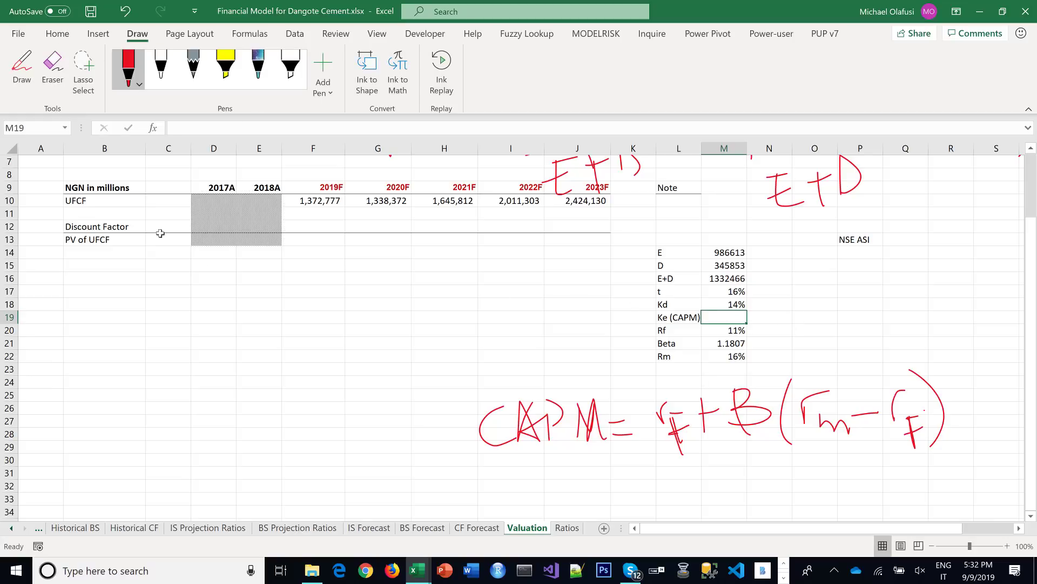
left_click(156, 369)
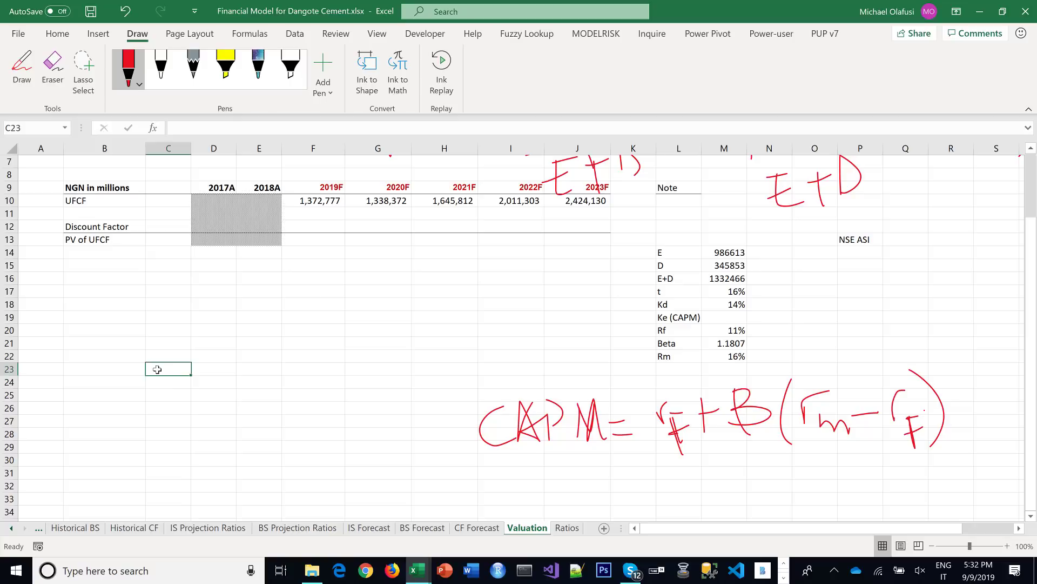
type("www.ur")
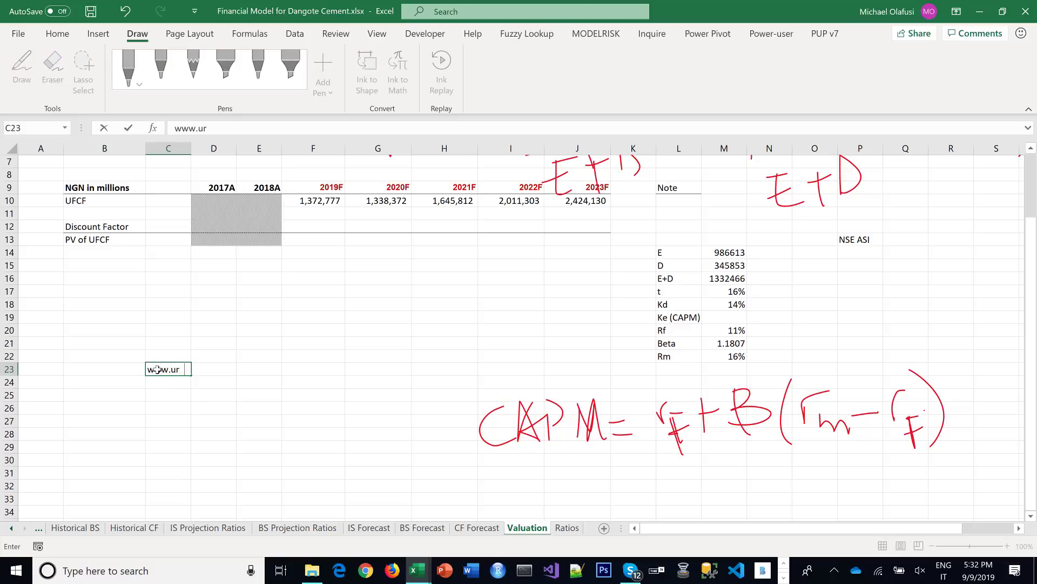
type("bizedge.com/blog")
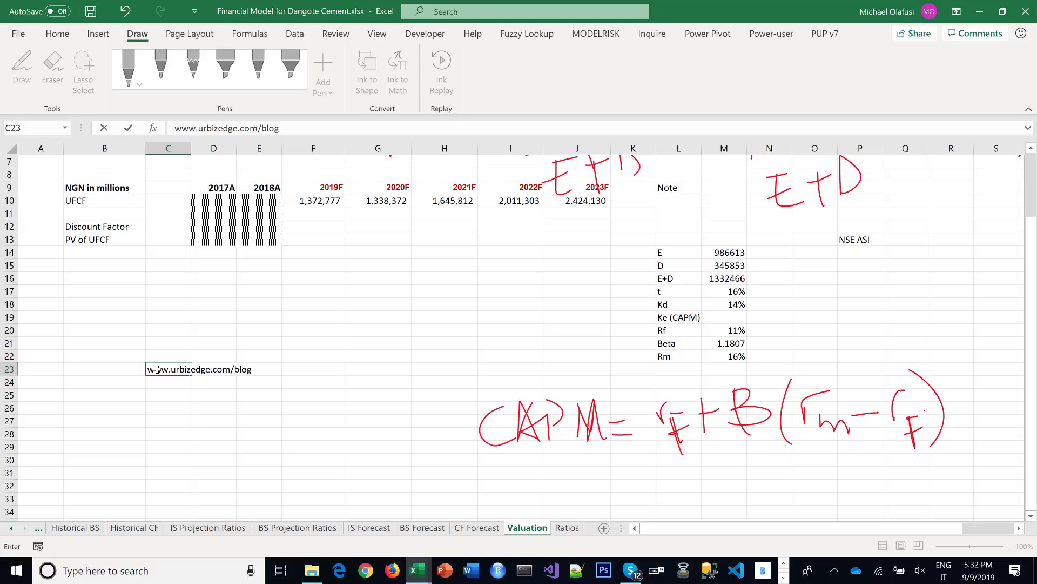
key("Return")
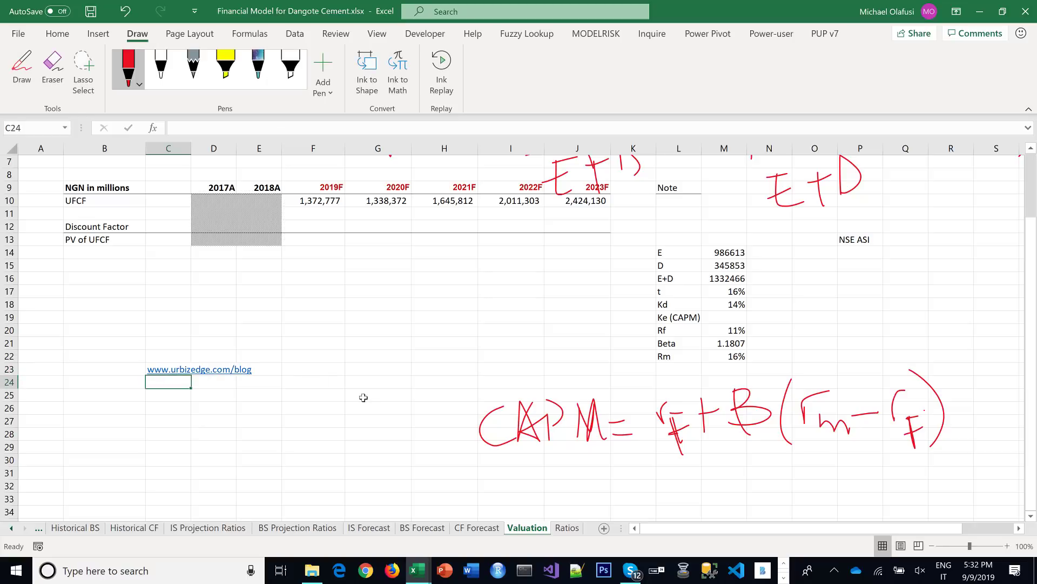
type("www.ol")
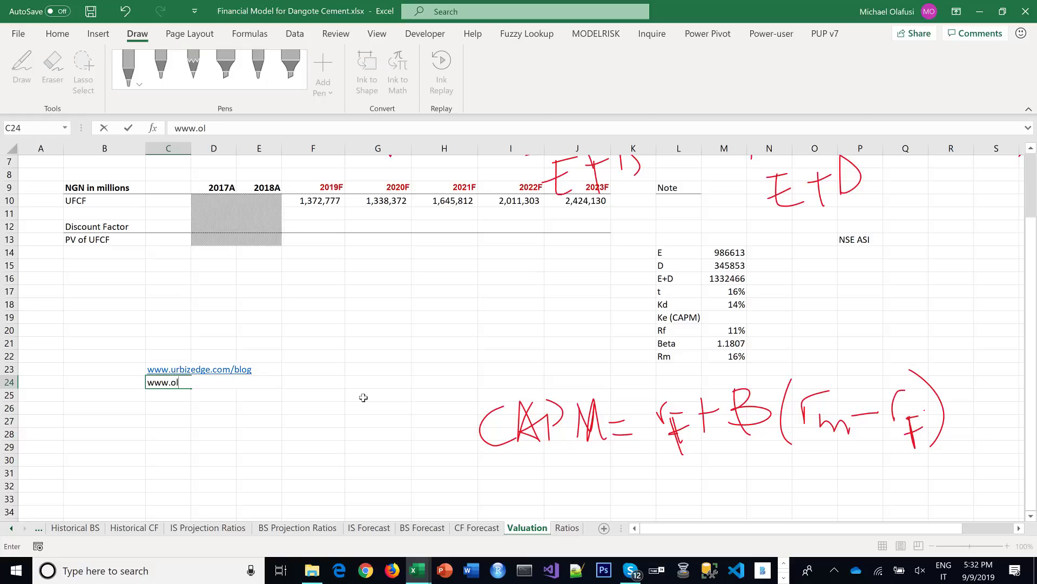
type("afusimichael.com")
key("ctrl+Return")
key("Return")
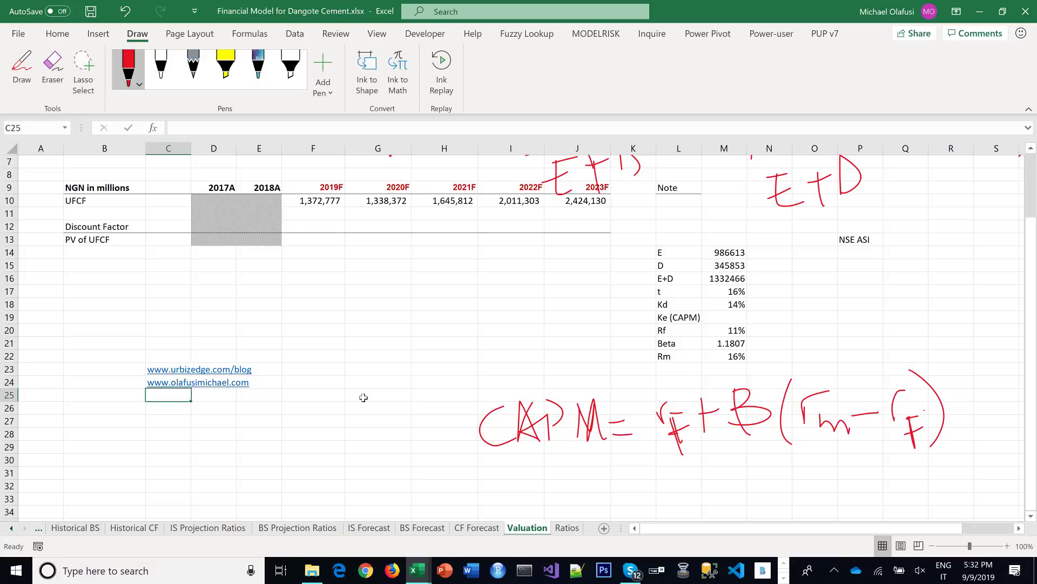
Enter the author's LinkedIn profile address in C25, below the two website addresses
type("linkdin")
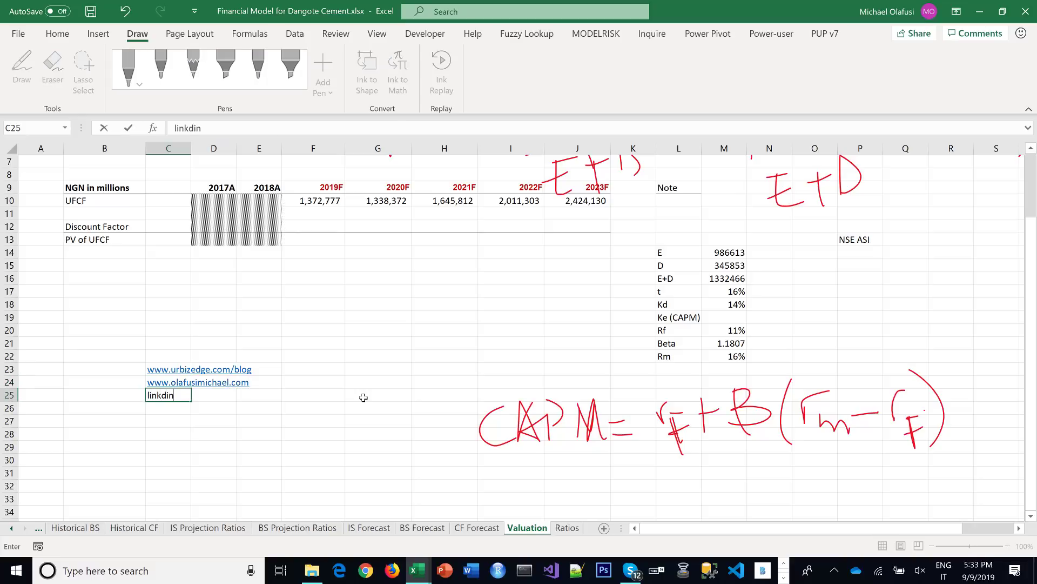
key("BackSpace")
key("BackSpace")
key("BackSpace")
type("edin.com/o")
type("lafusimi")
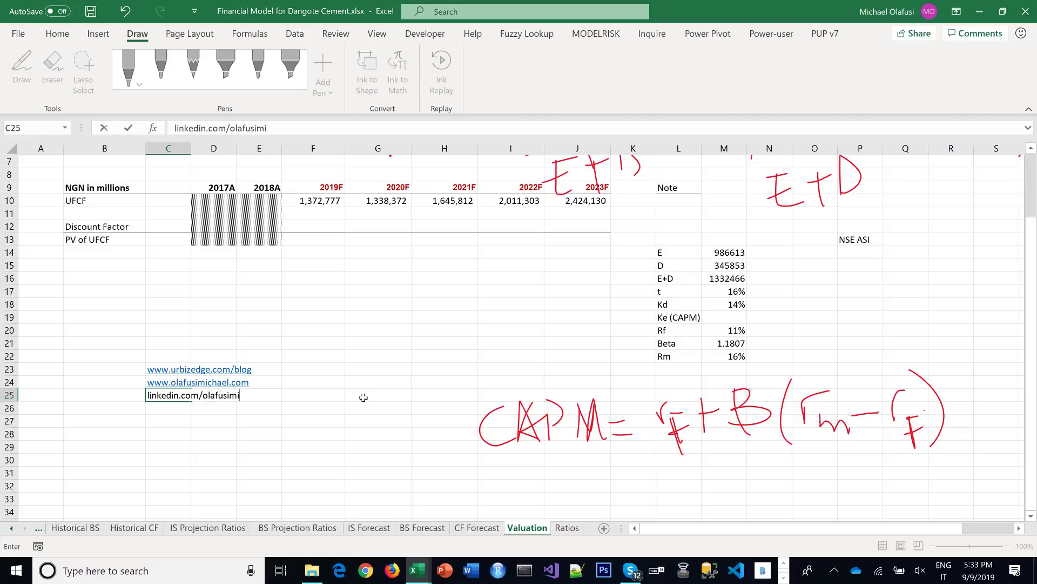
type("chael")
key("Return")
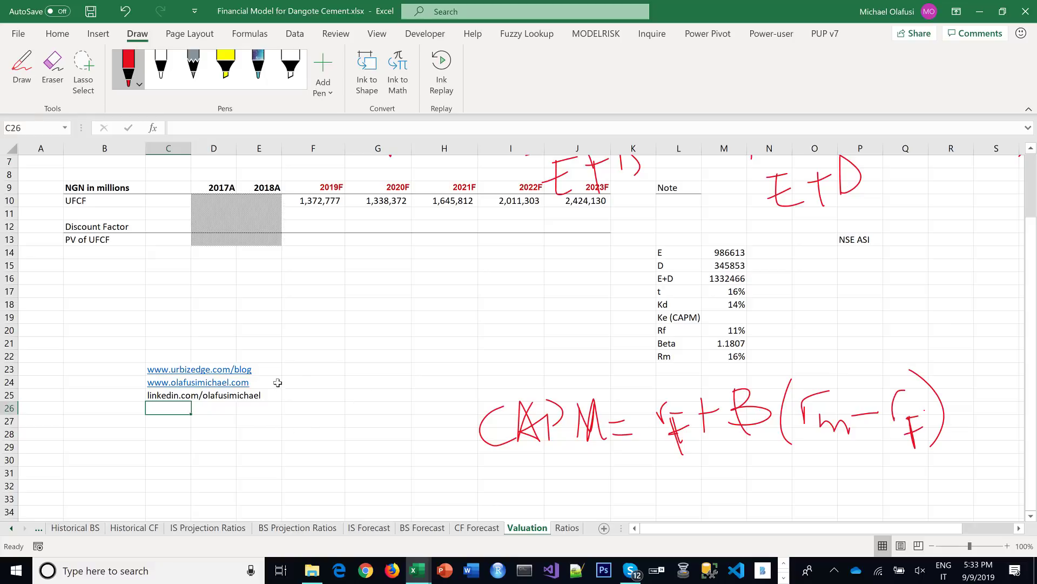
left_click(342, 354)
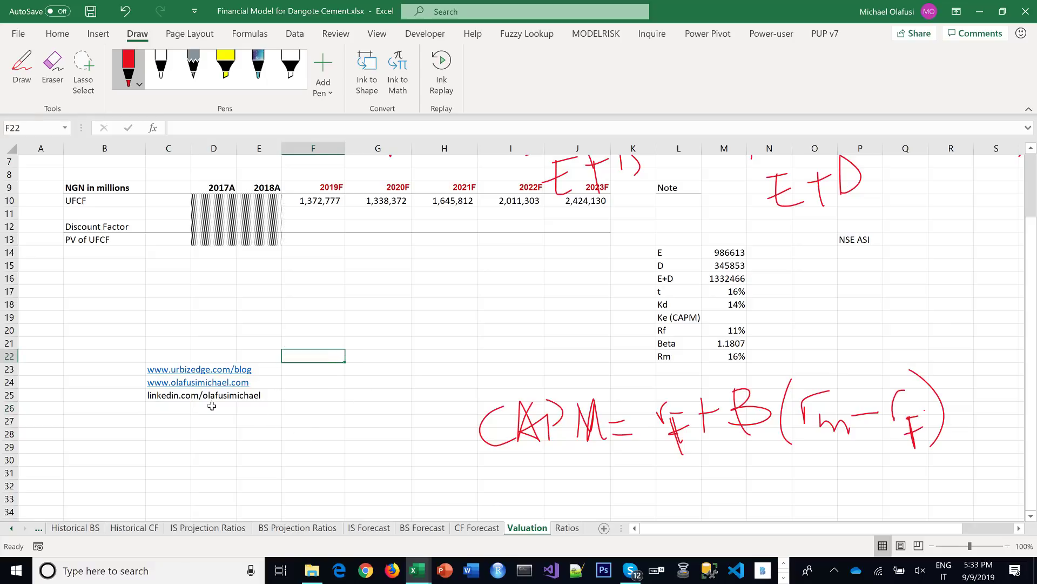
left_click(170, 396)
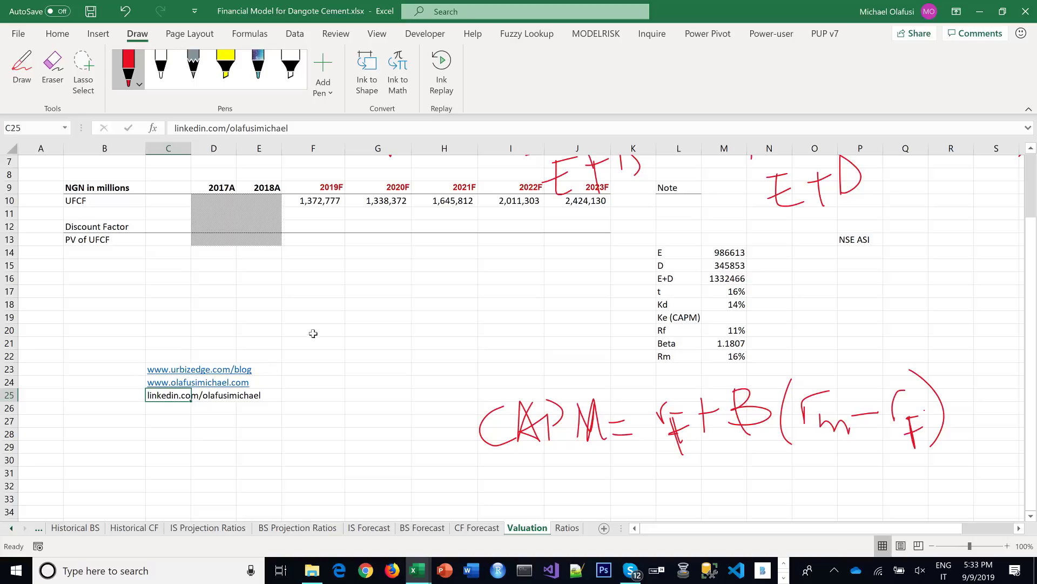
left_click(502, 355)
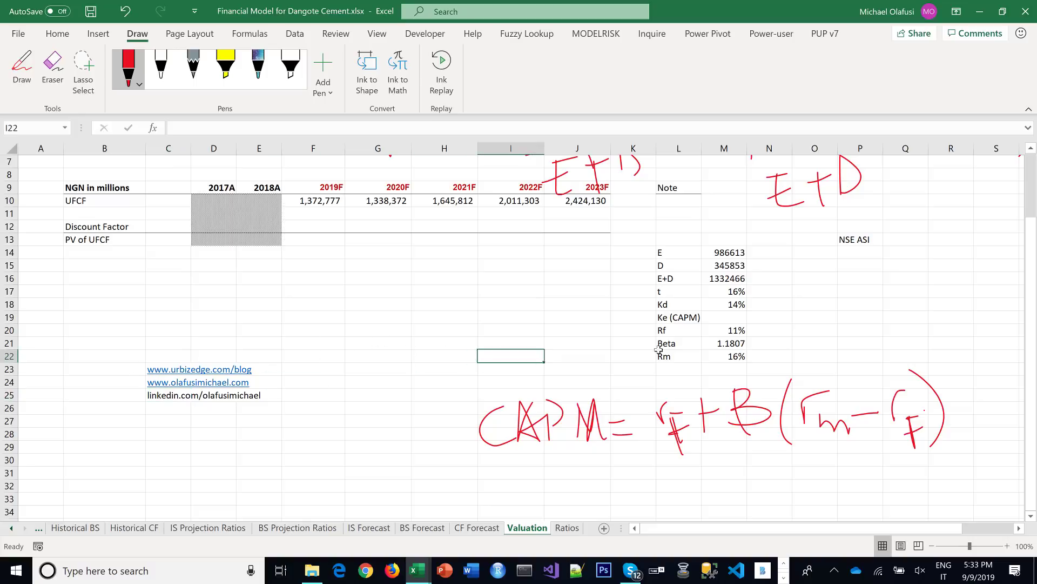
Calculate the cost of equity Ke (CAPM) in M19 with the formula =M20+M21*(M22-M20)
left_click(729, 316)
type("=")
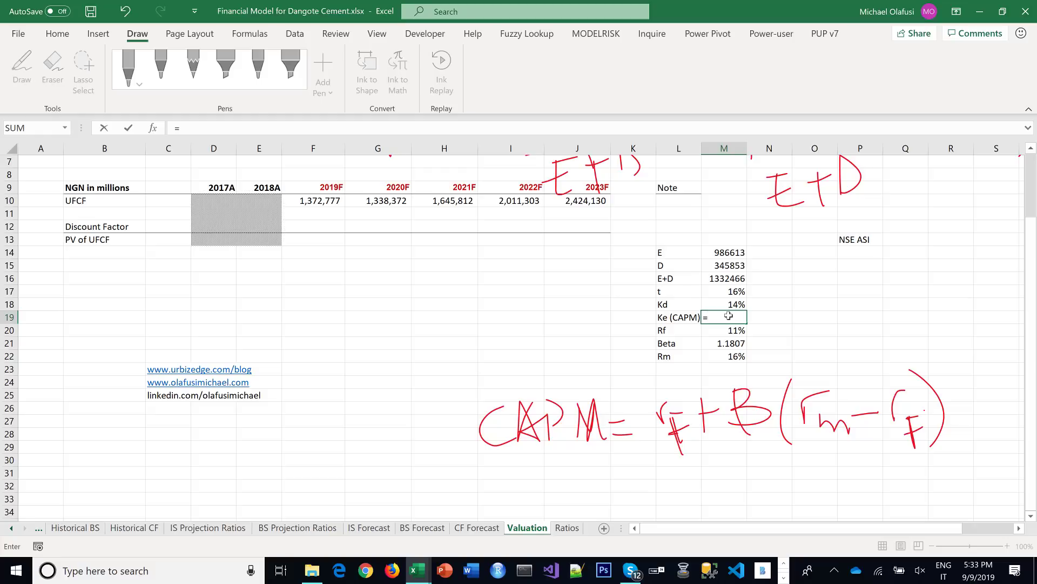
left_click(727, 328)
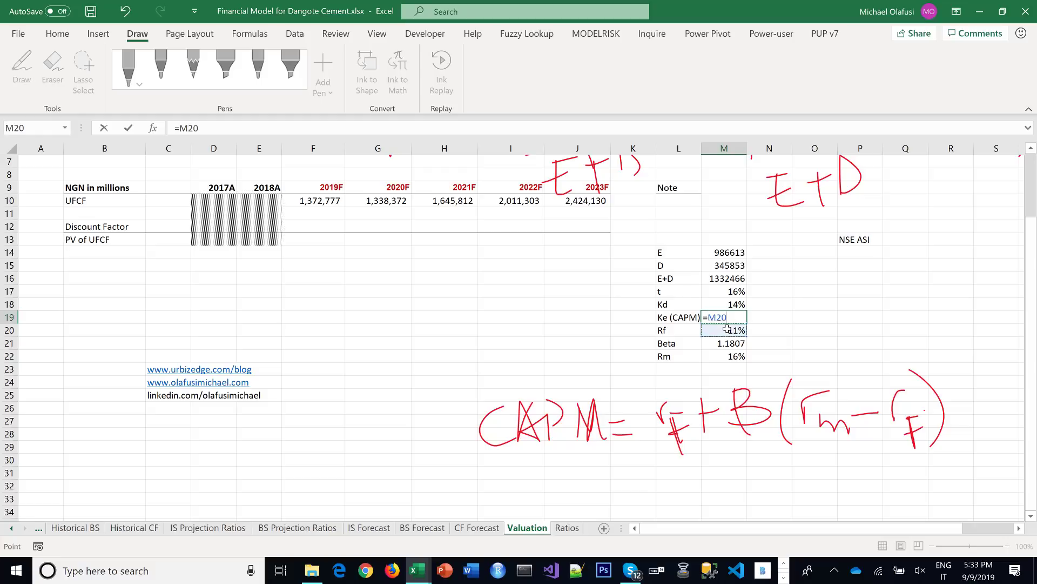
type("+")
left_click(728, 343)
type("*")
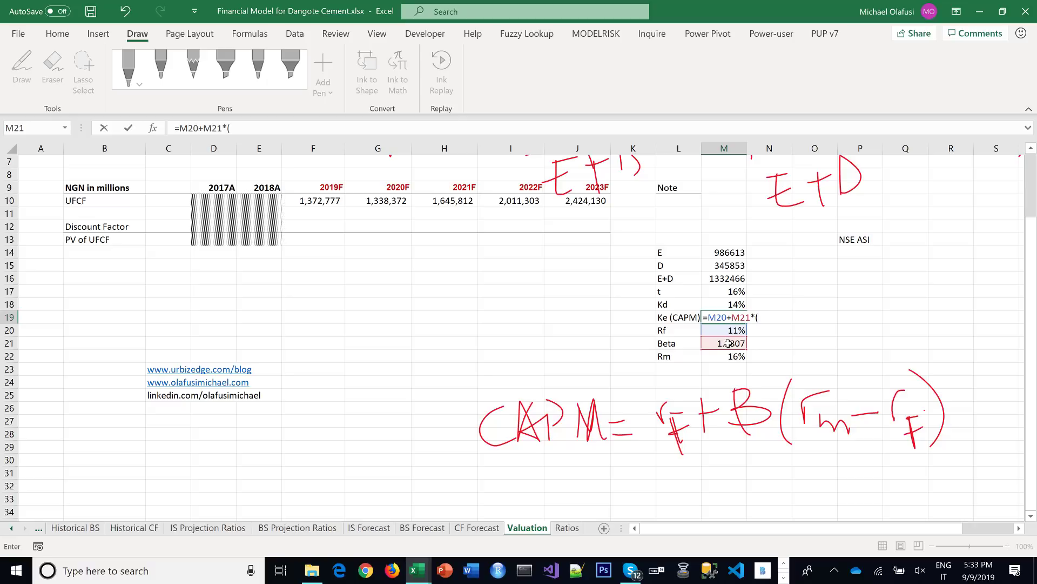
type("(")
left_click(709, 354)
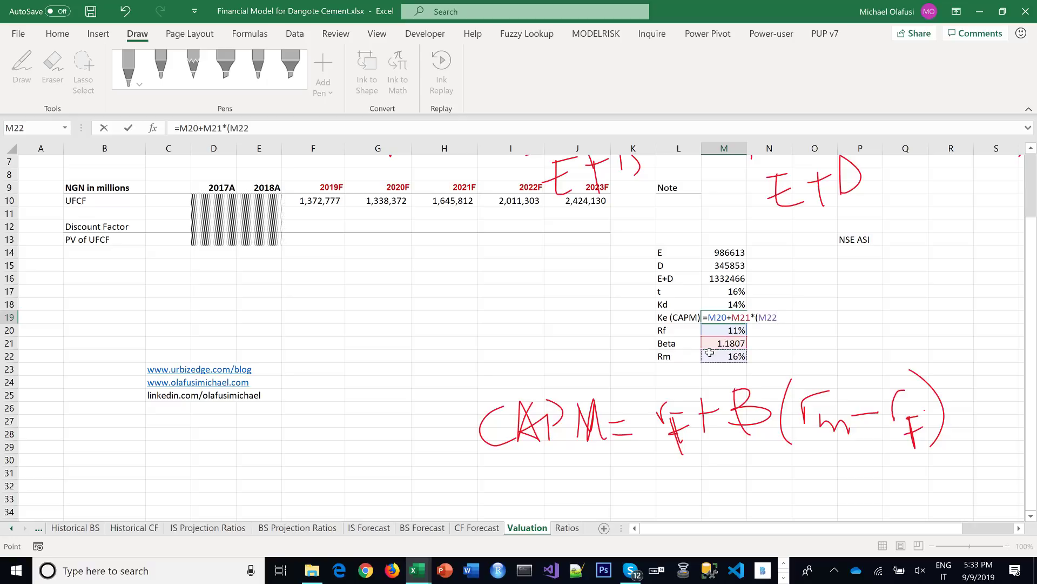
type("-")
left_click(724, 332)
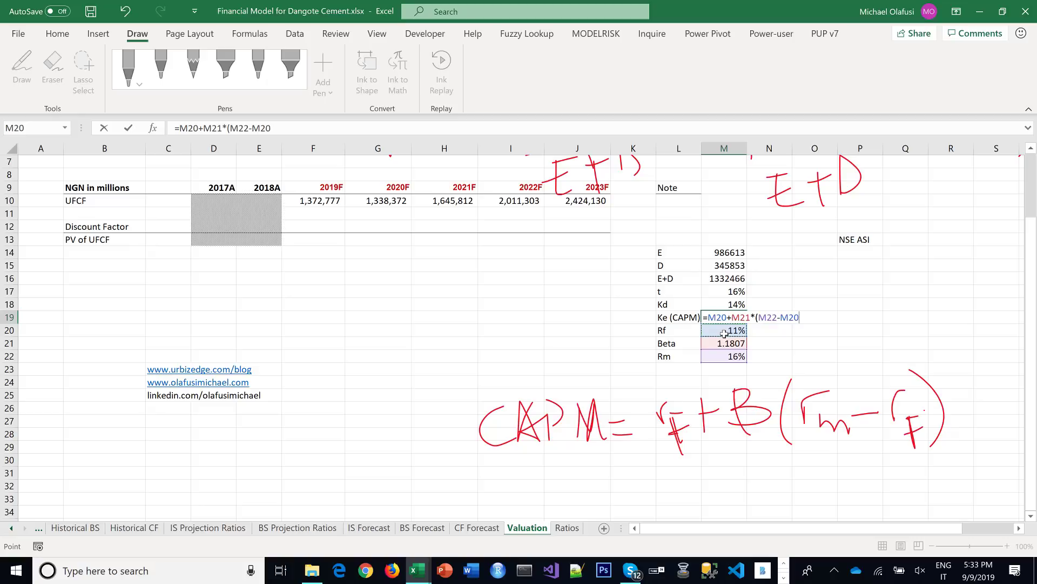
type(")")
key("Return")
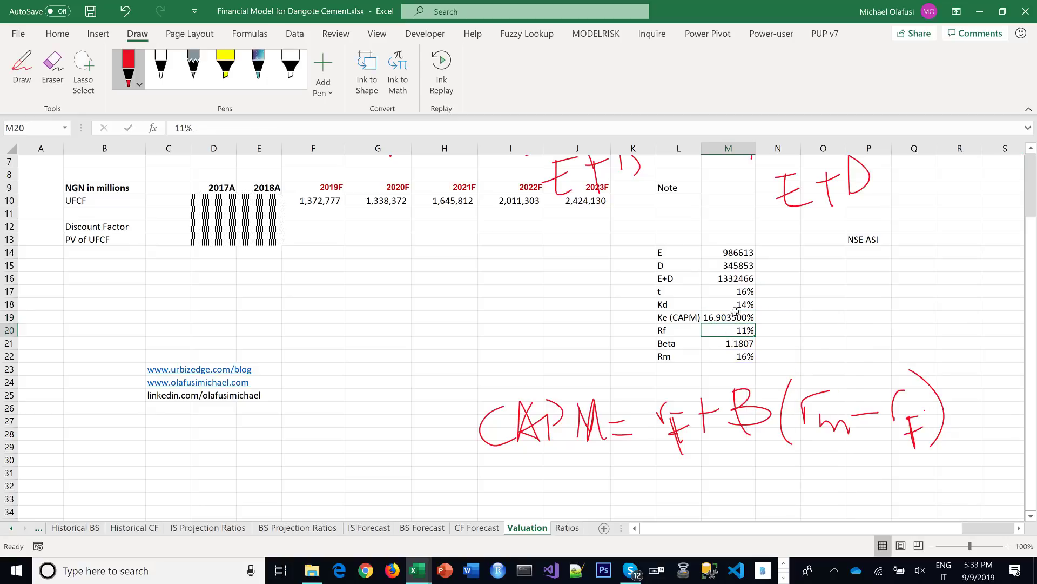
Format the Ke (CAPM) value in M19 as a percentage with two decimal places
left_click(732, 314)
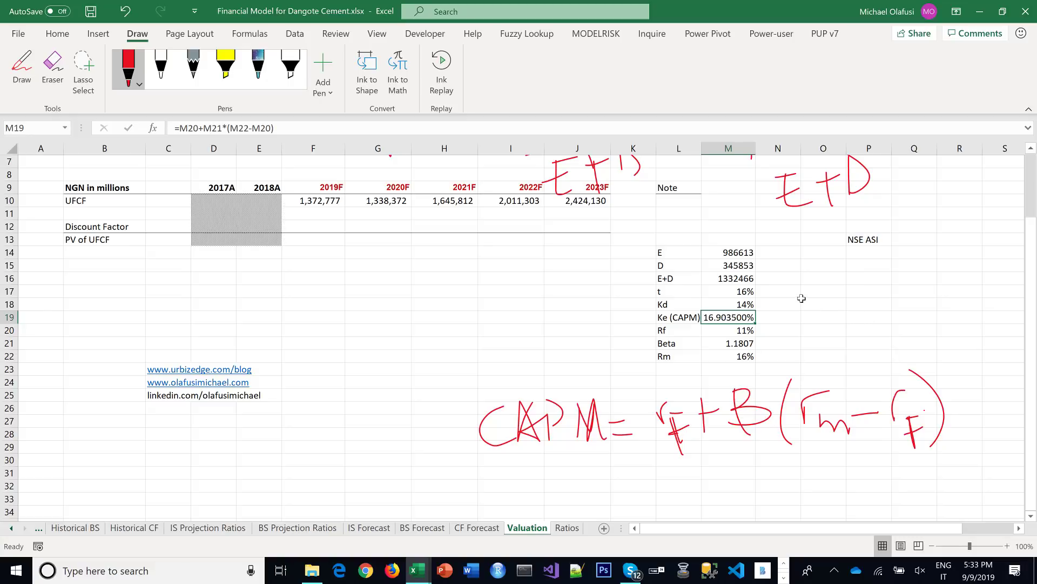
left_click(65, 35)
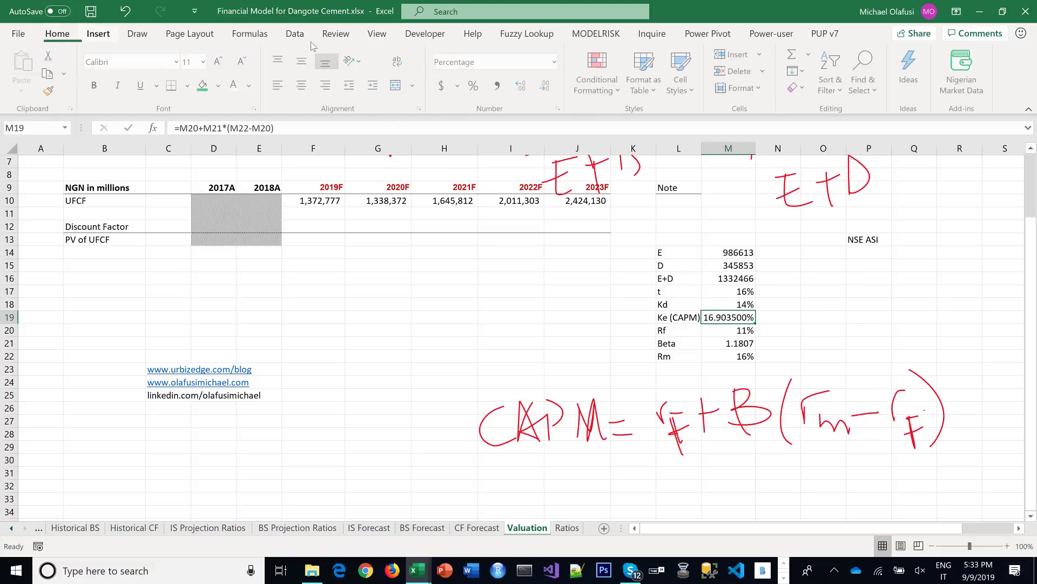
left_click(460, 90)
left_click(476, 88)
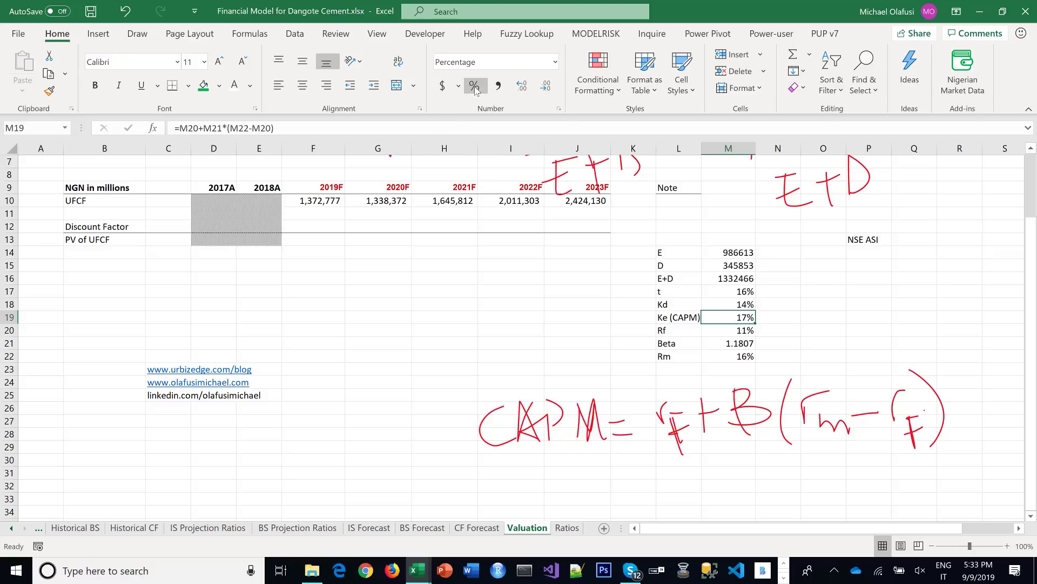
left_click(521, 86)
left_click(521, 86)
left_click(805, 341)
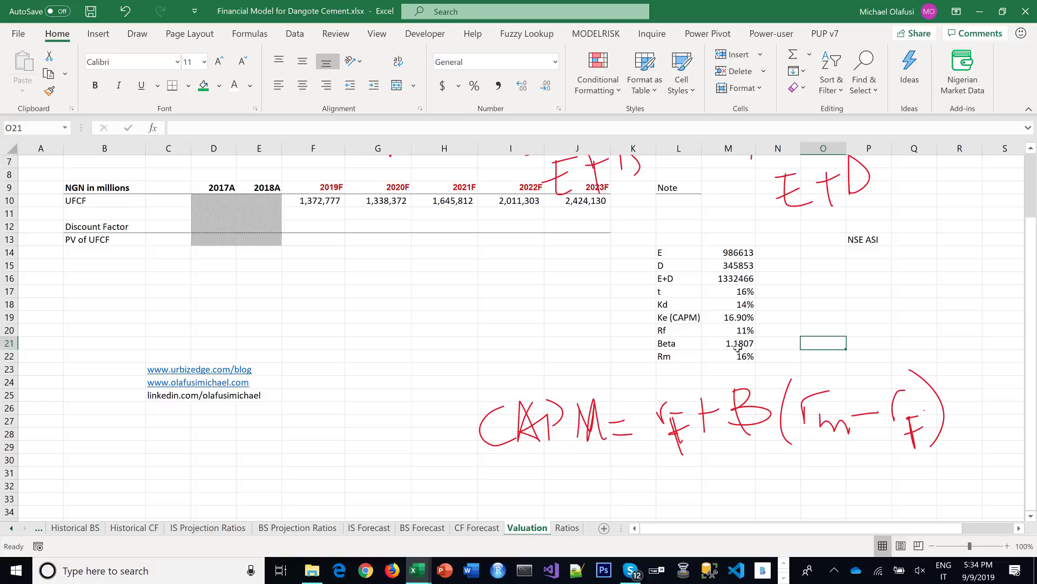
scroll(809, 322, "up", 2)
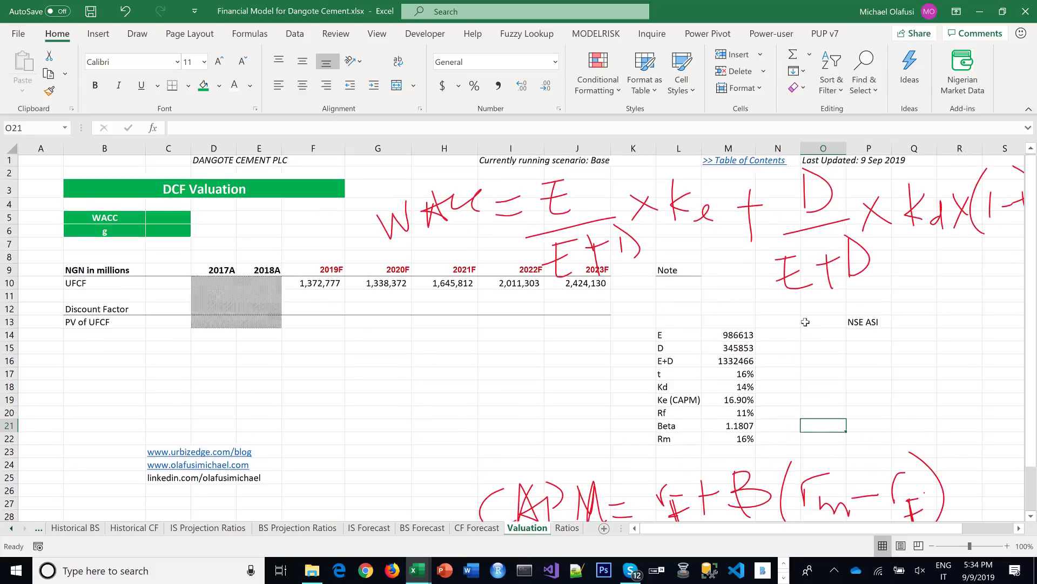
left_click(664, 456)
type("W\\")
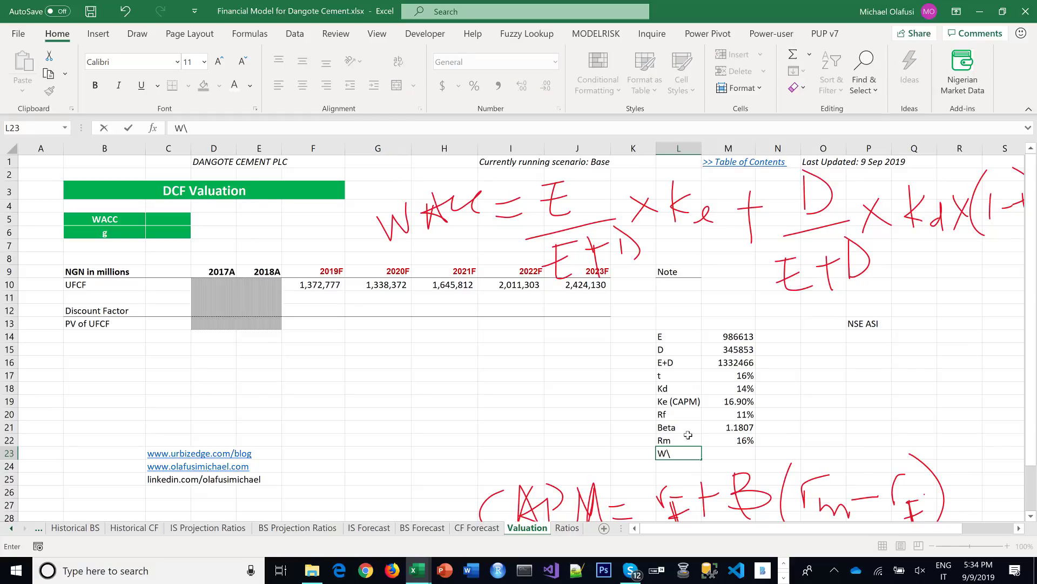
key("Escape")
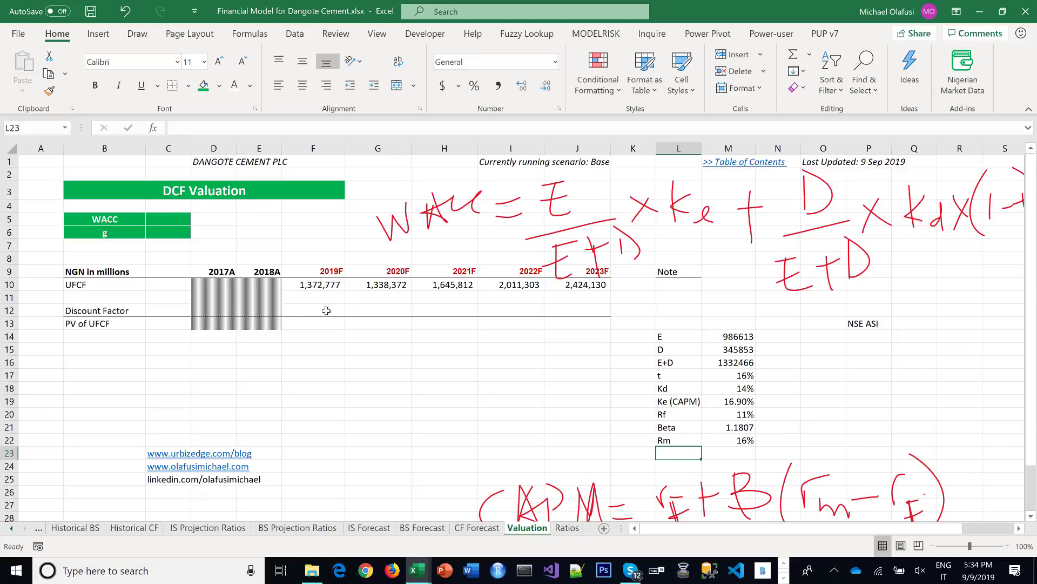
Begin the WACC formula in C5 with the equity component (M14/M16*M19), ready to add the debt component
left_click(171, 217)
type("=")
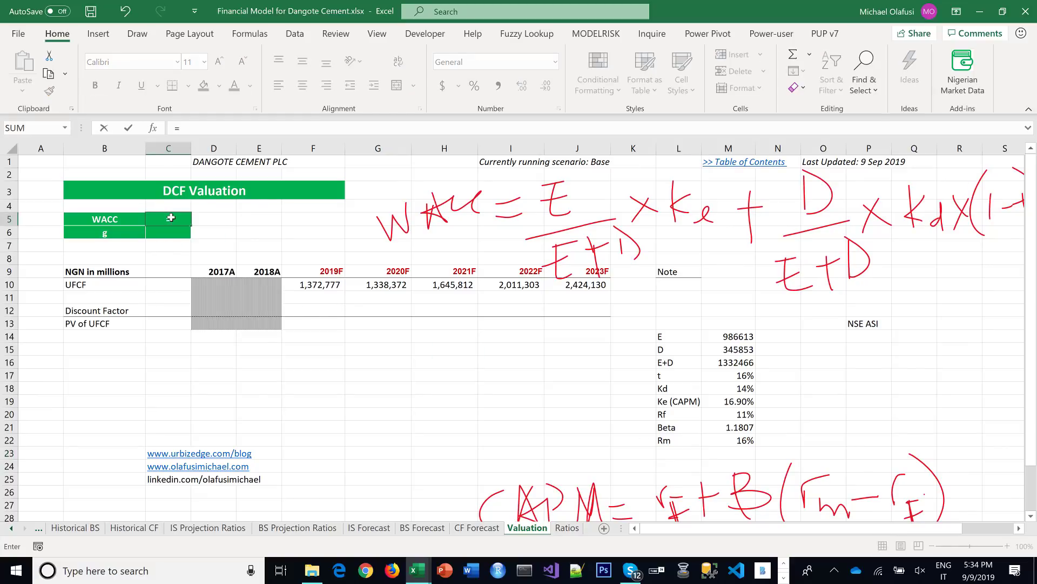
left_click(734, 336)
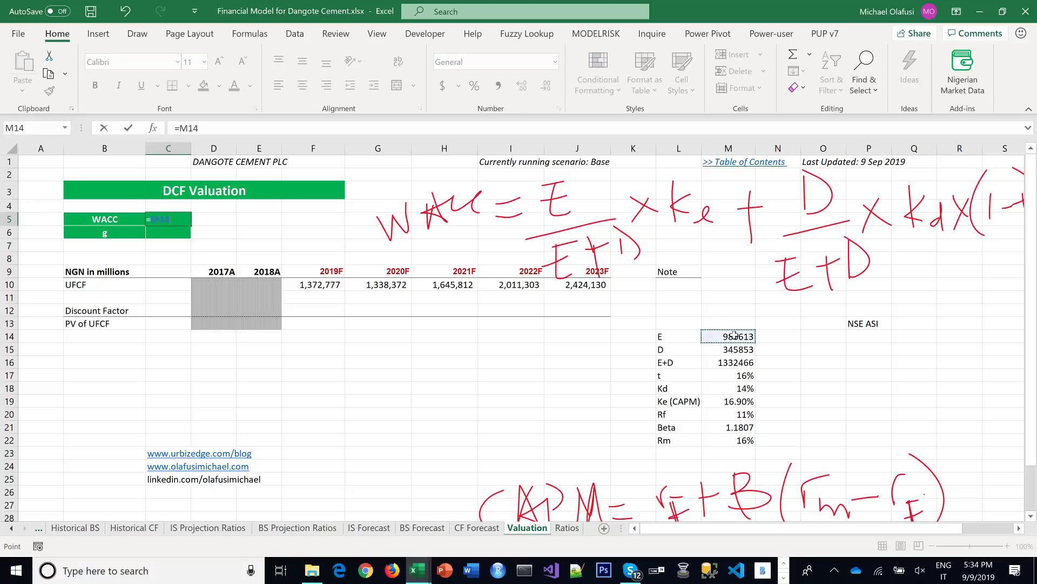
type("/")
left_click(722, 361)
type("*")
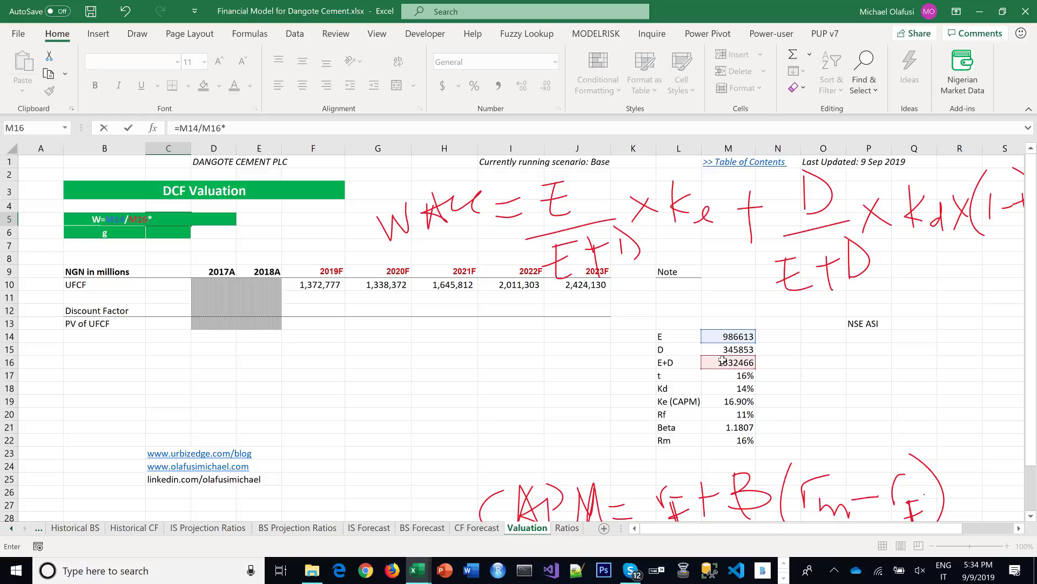
left_click(740, 401)
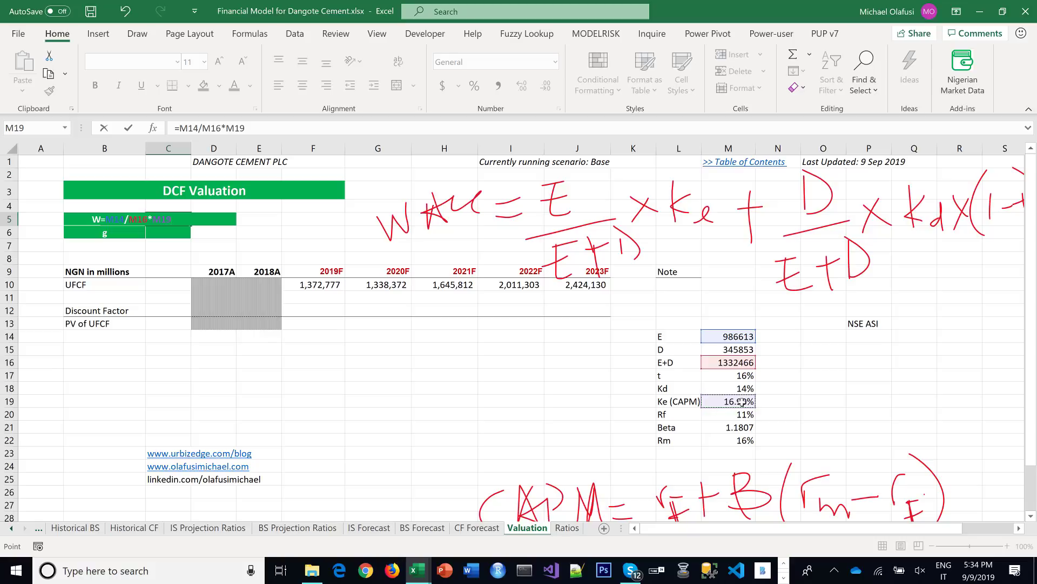
type(")")
left_click(180, 129)
type("(")
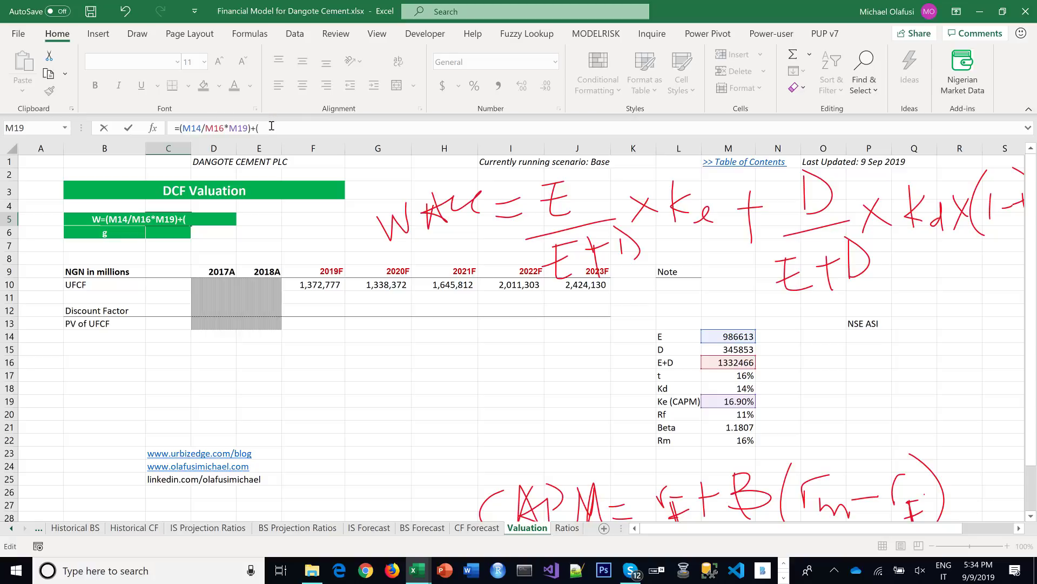
Complete the WACC formula in C5 by adding the after-tax debt component (M15/M16*M18*(1-M17))
left_click(727, 348)
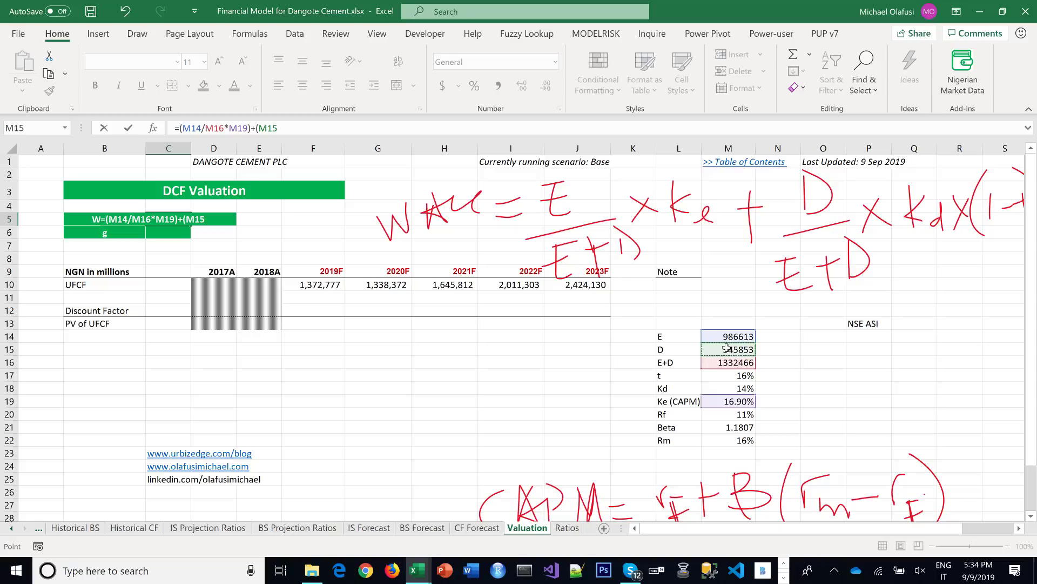
type("/")
left_click(729, 362)
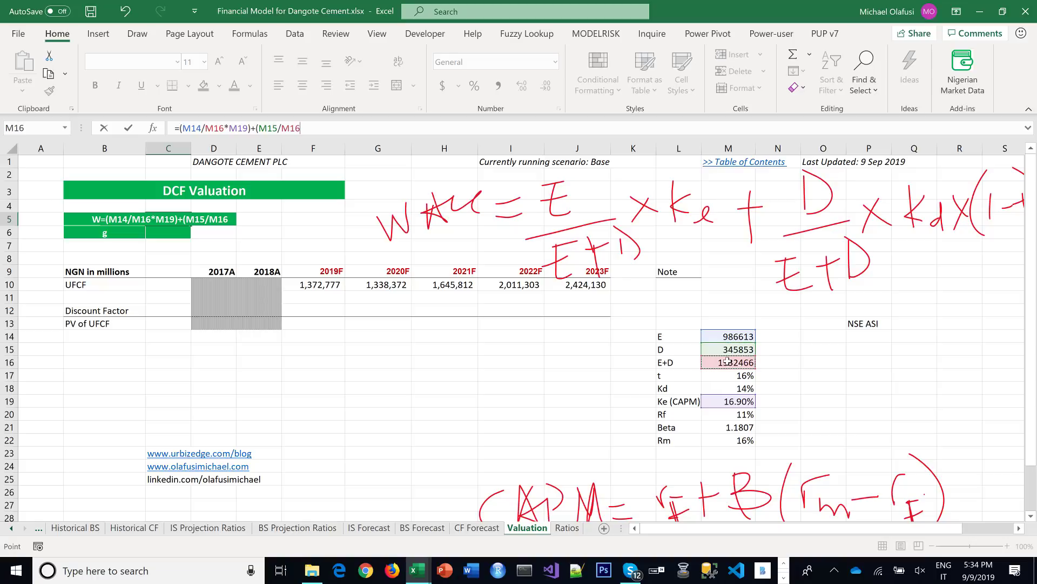
type("*")
left_click(729, 387)
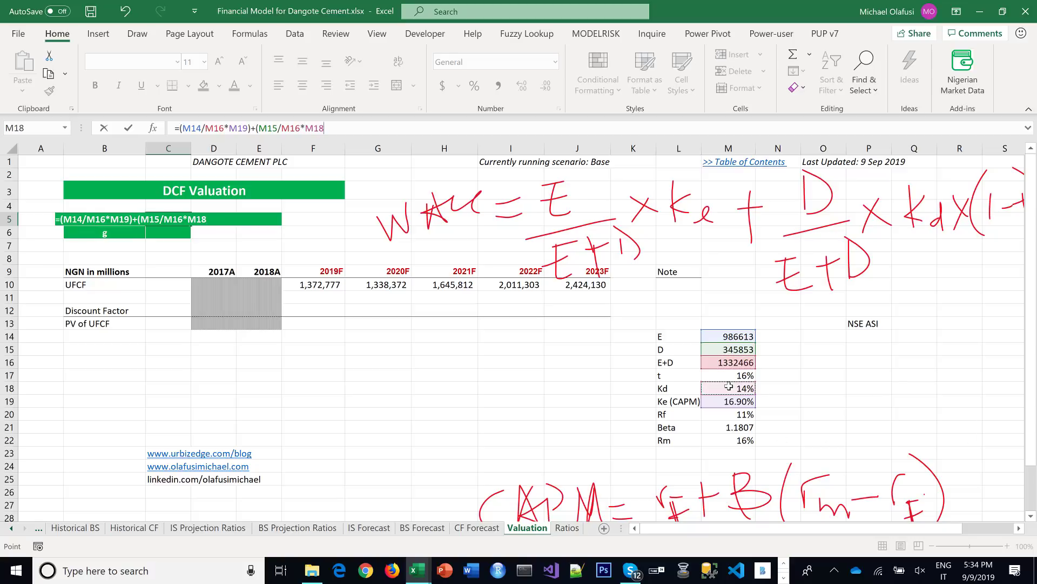
type("*(1-")
left_click(727, 376)
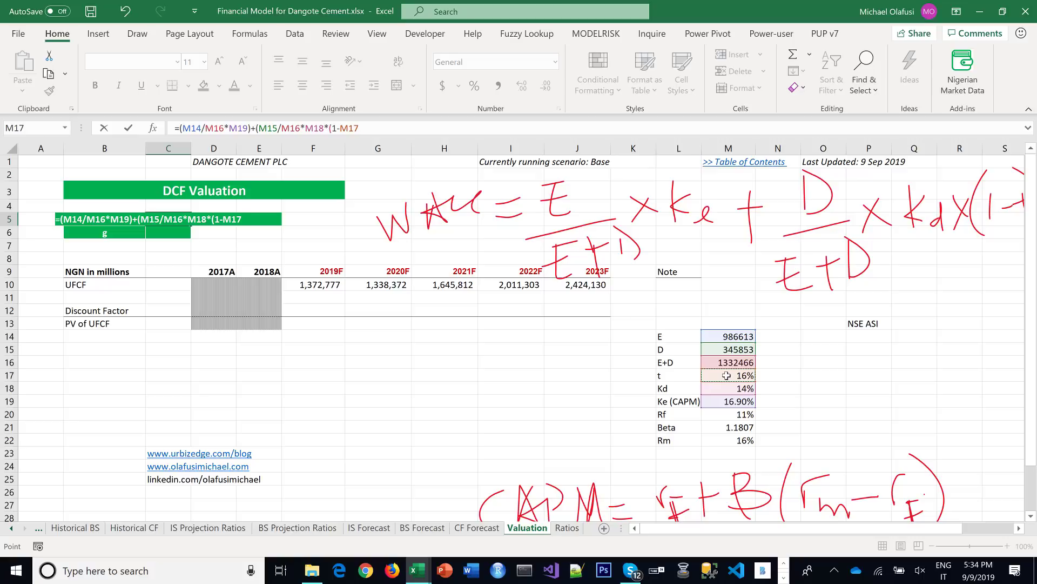
type("))")
key("Return")
Format the WACC value in C5 as a percentage with two decimal places
key("Up")
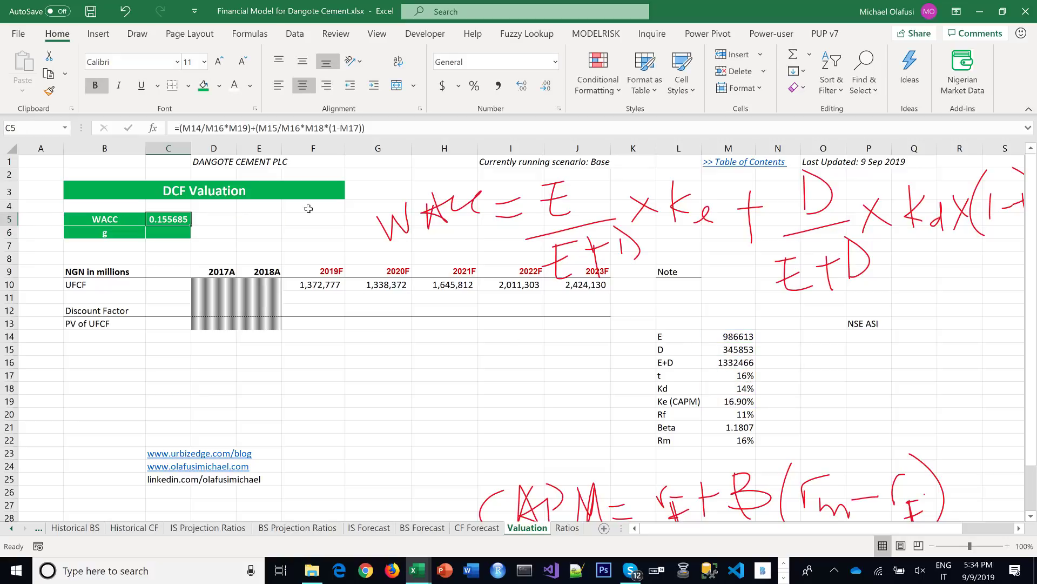
left_click(474, 85)
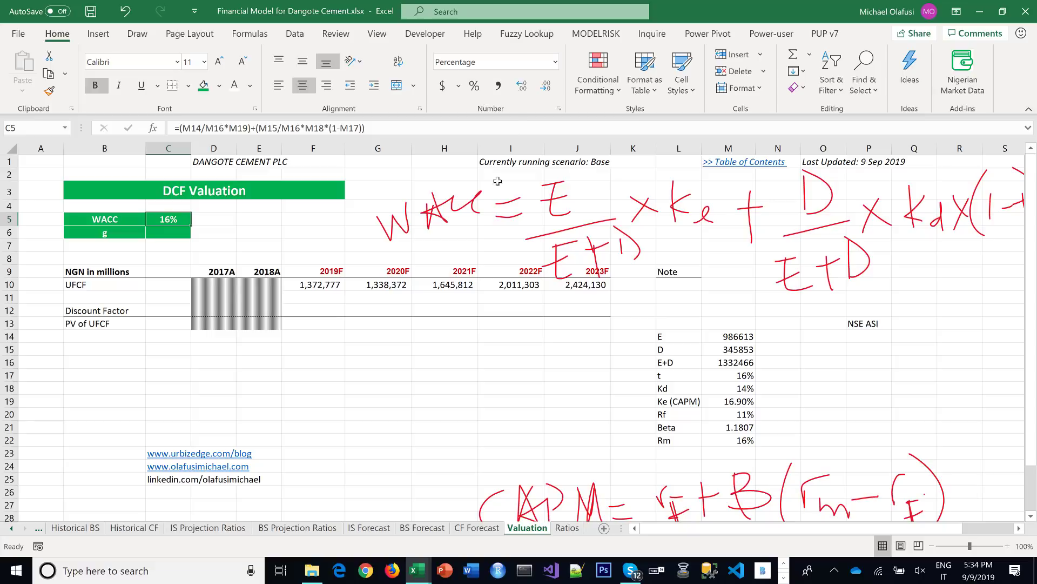
left_click(528, 89)
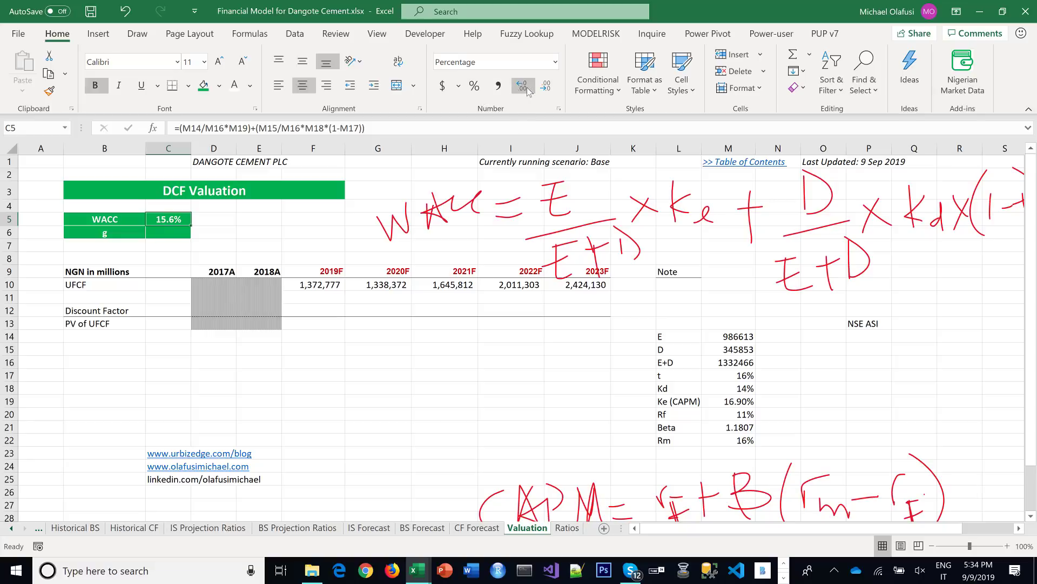
left_click(528, 90)
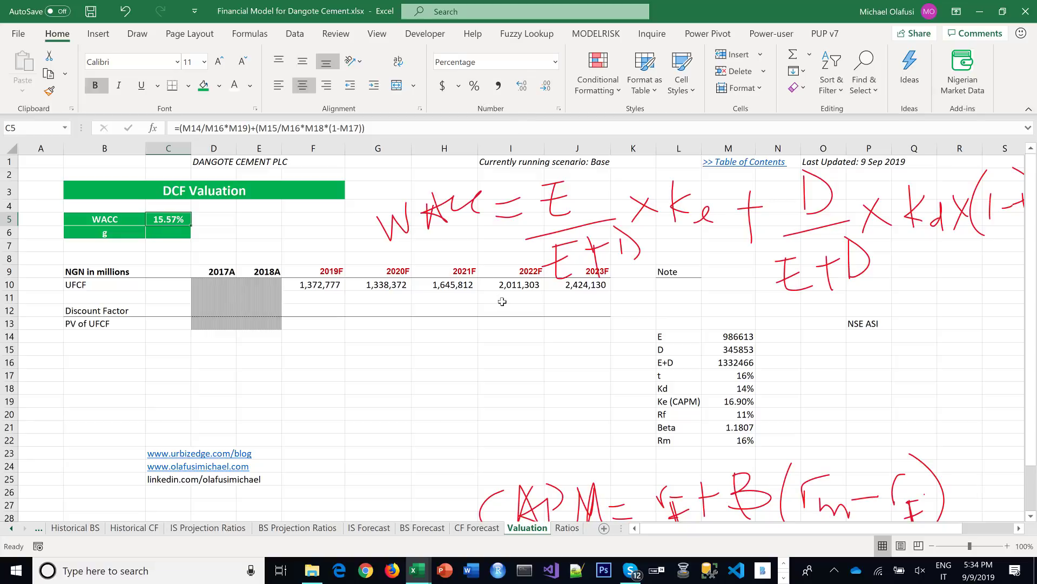
left_click(490, 362)
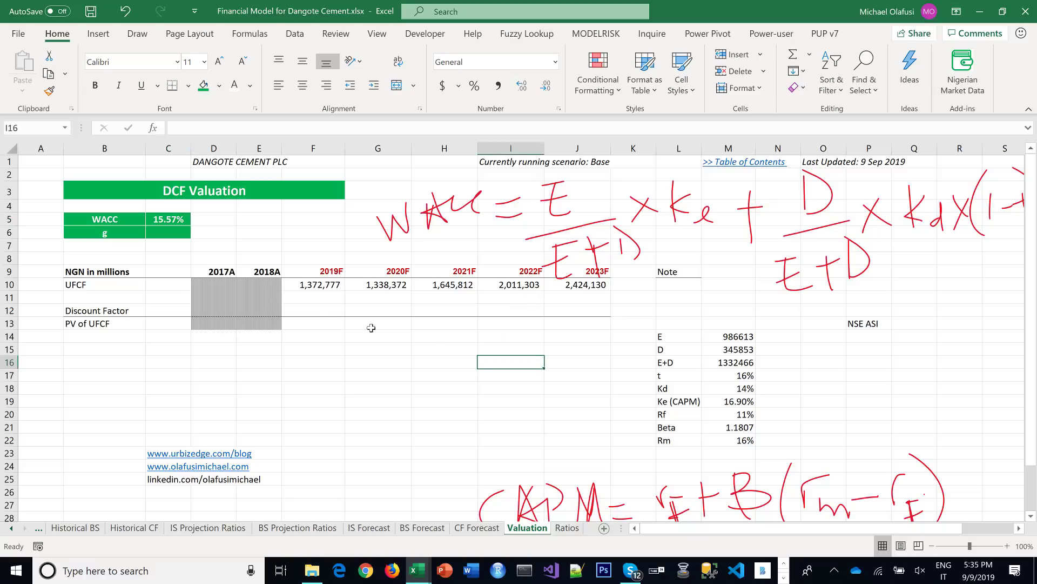
Number the forecast years 1 to 5 in F8:J8, above the 2019F to 2023F headings
left_click(302, 309)
left_click(319, 258)
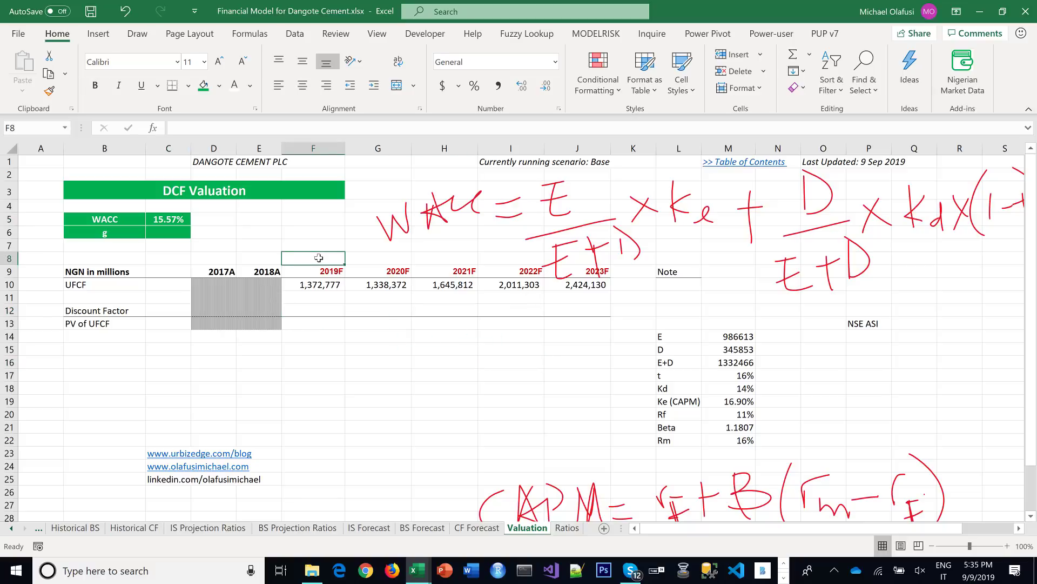
type("1")
left_click(370, 257)
type("2")
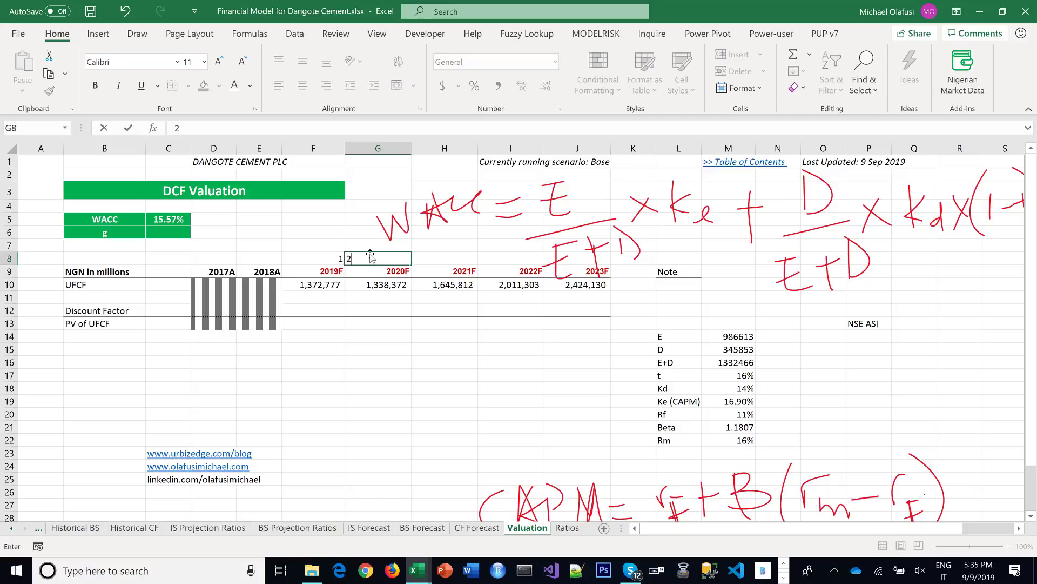
key("Return")
left_click_drag(339, 260, 605, 262)
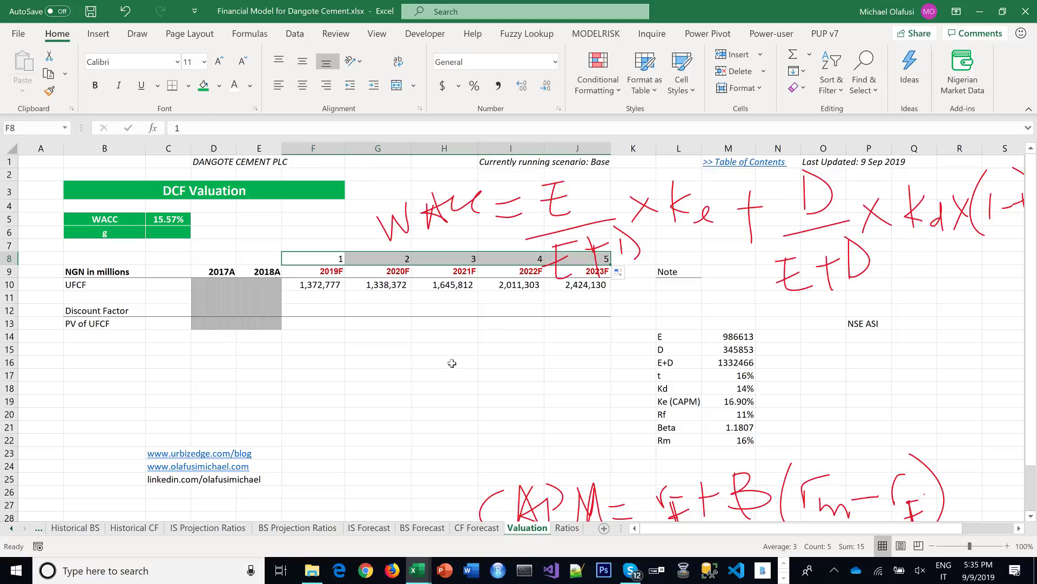
left_click(434, 364)
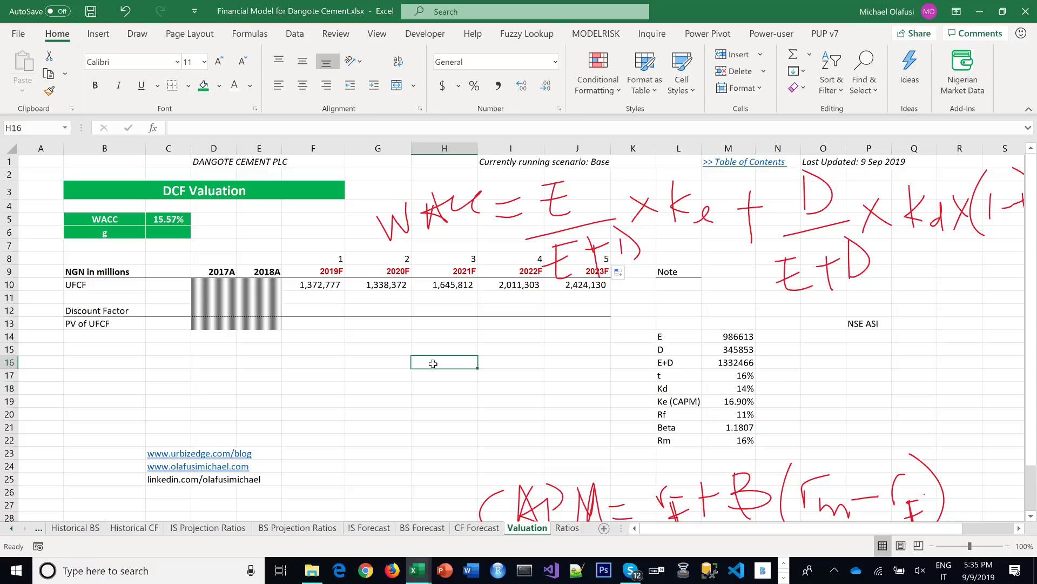
Delete all the handwritten ink of the WACC formula from the upper part of the Valuation sheet
left_click(426, 219)
key("Delete")
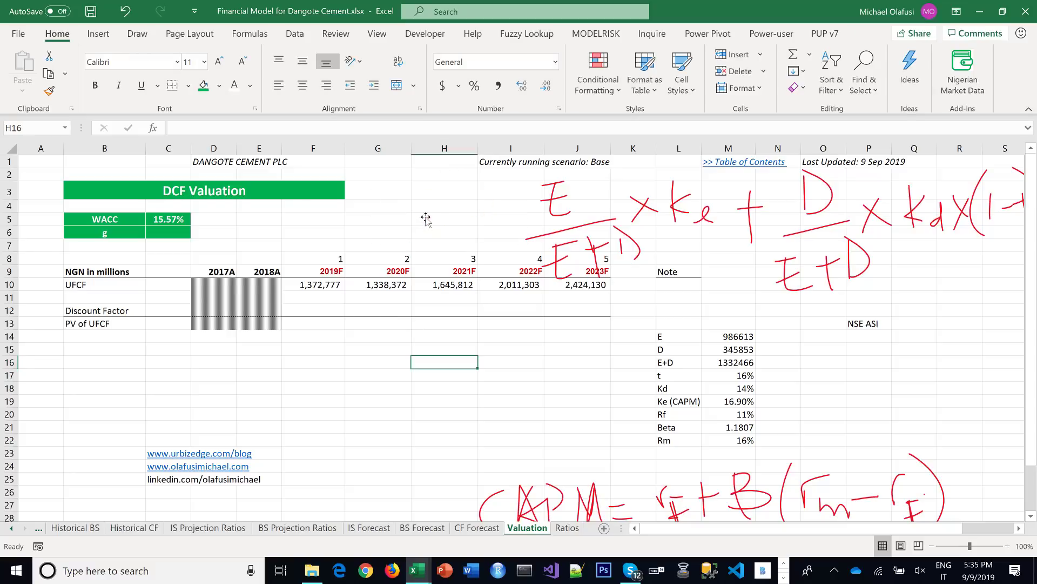
left_click(567, 201)
left_click(568, 222)
key("Delete")
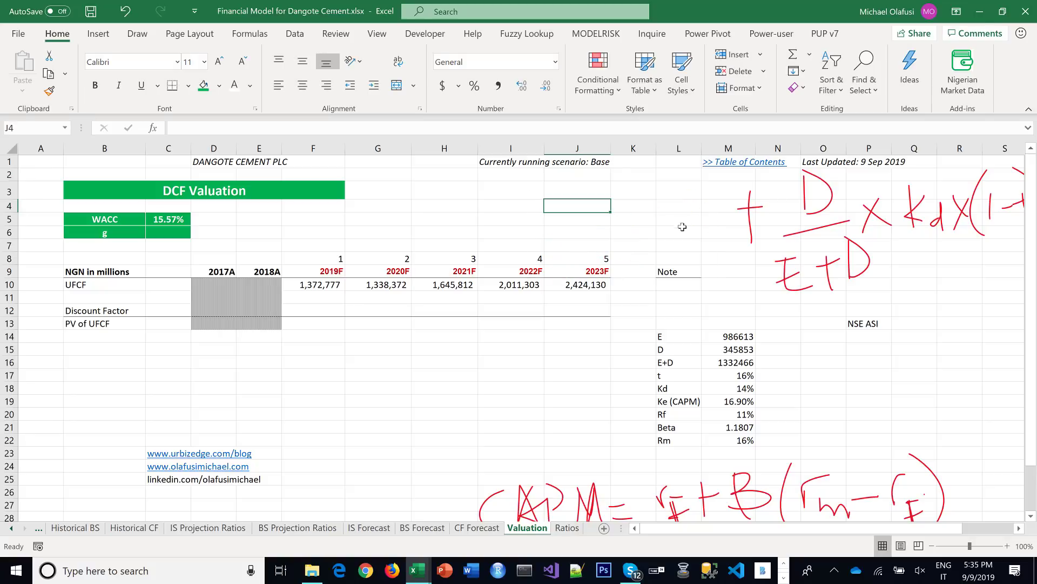
left_click(747, 221)
key("Delete")
left_click(889, 262)
key("Delete")
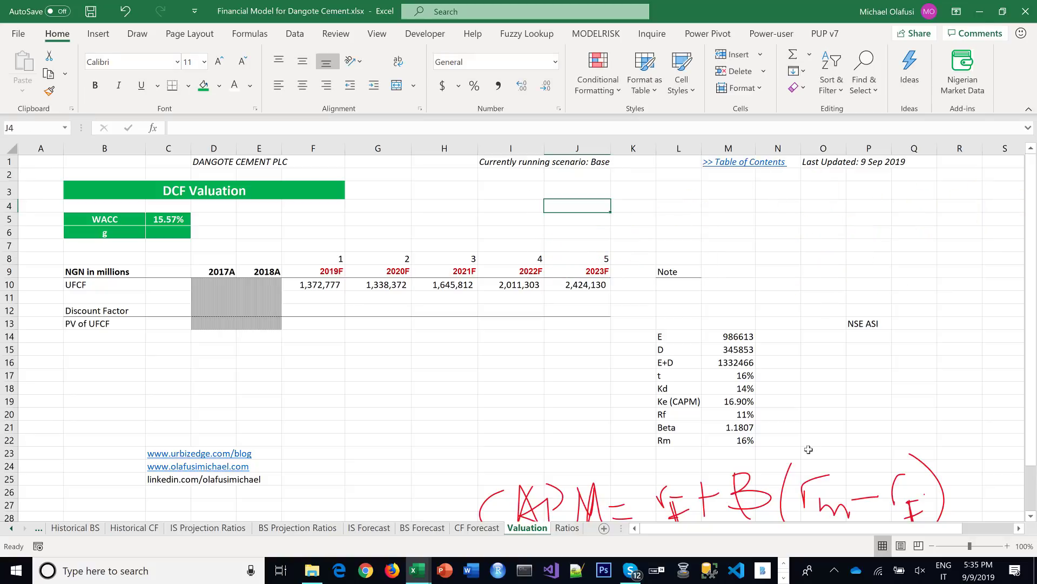
Delete the handwritten CAPM formula ink below the cost of capital inputs
scroll(786, 478, "down", 1)
left_click(785, 476)
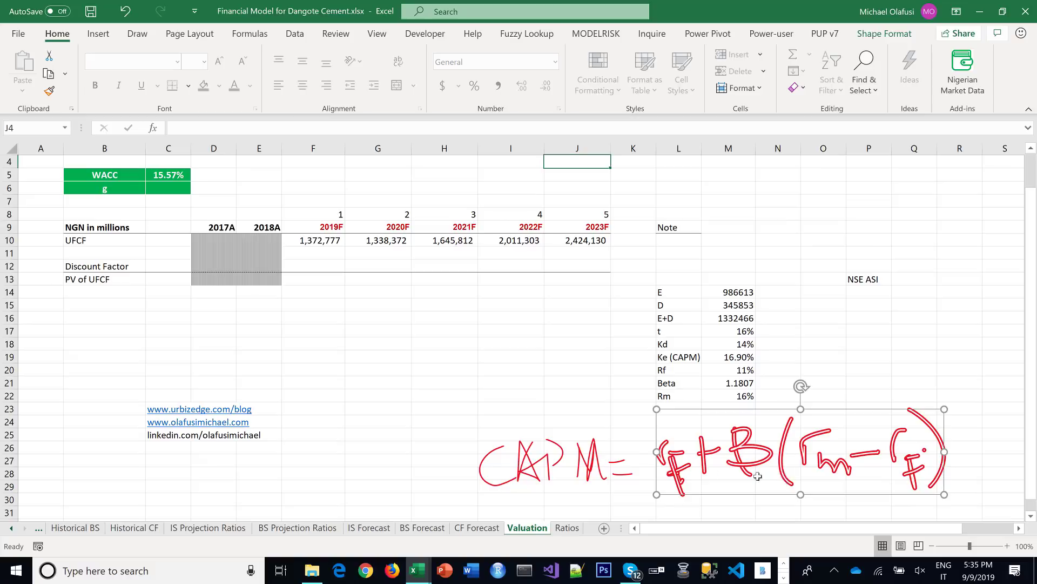
key("Delete")
left_click(595, 470)
key("Delete")
scroll(531, 395, "up", 1)
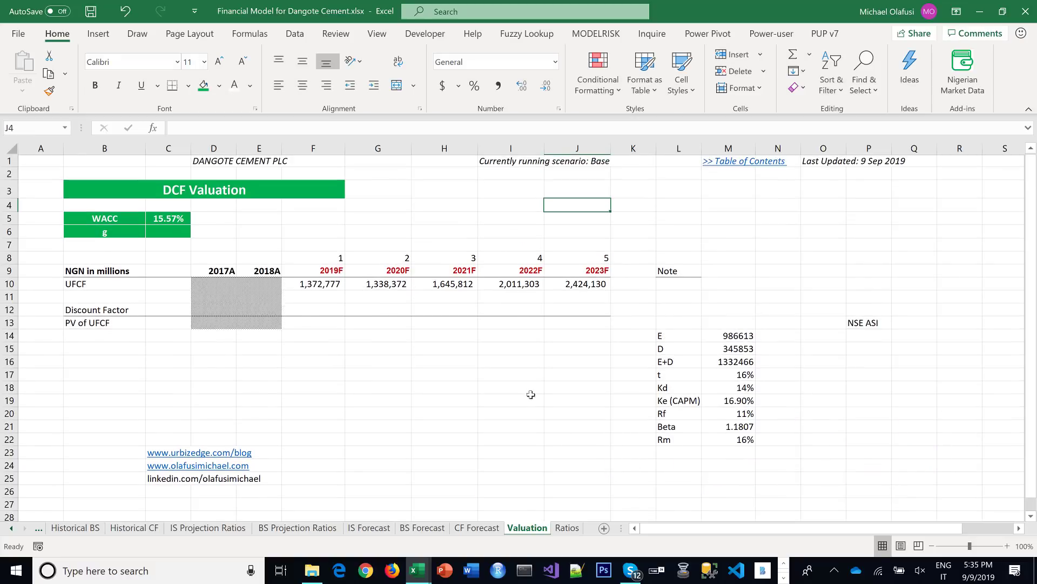
Clear the web addresses from B22:D26 and save the workbook
left_click_drag(140, 443, 204, 490)
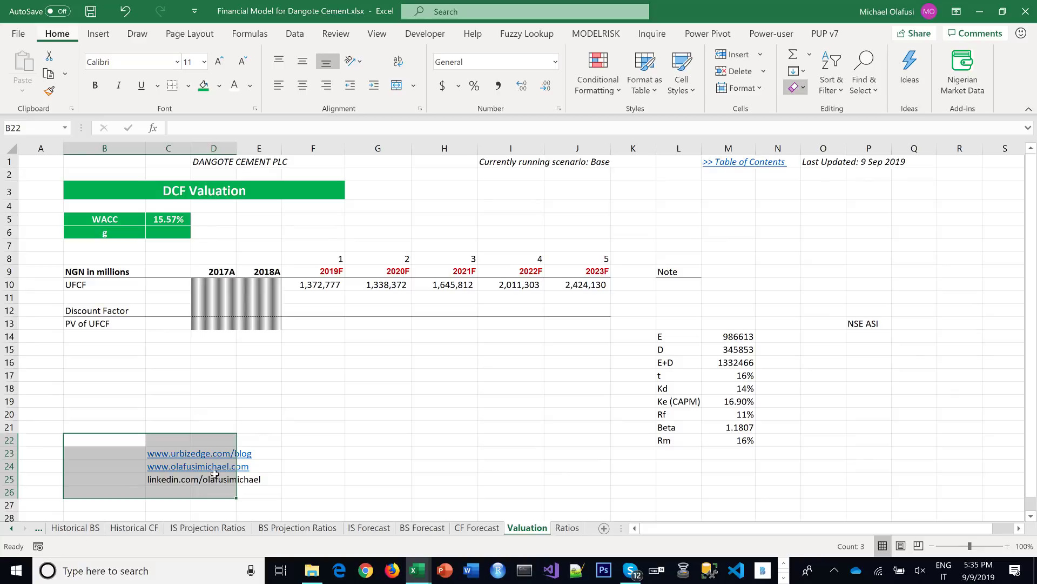
key("Delete")
left_click_drag(399, 390, 398, 396)
left_click(398, 396)
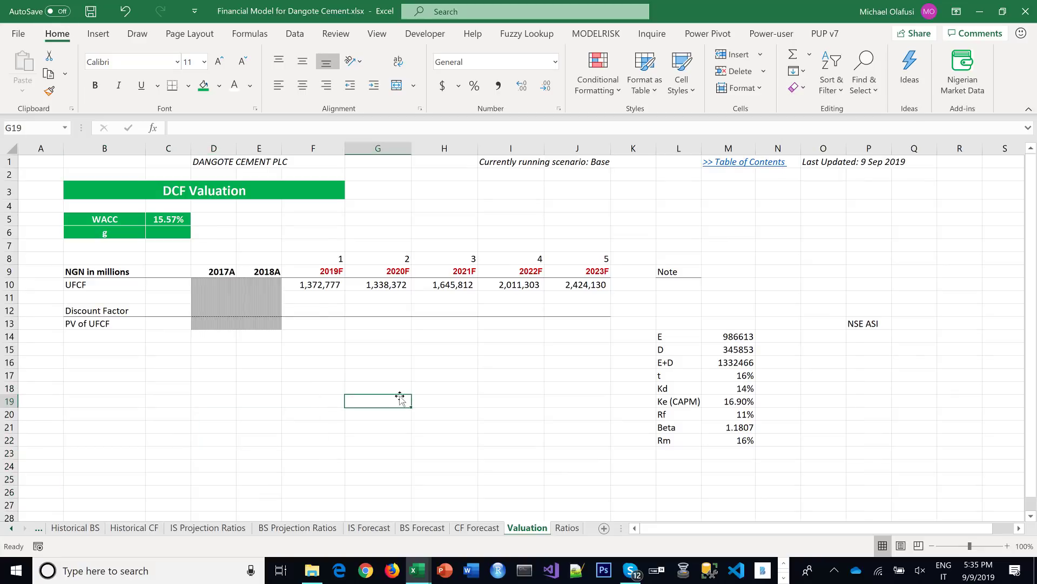
key("ctrl+s")
Calculate the 2019F discount factor in F12 with =1/(1+C5)^F8 and fill the formula across to J12
left_click(303, 308)
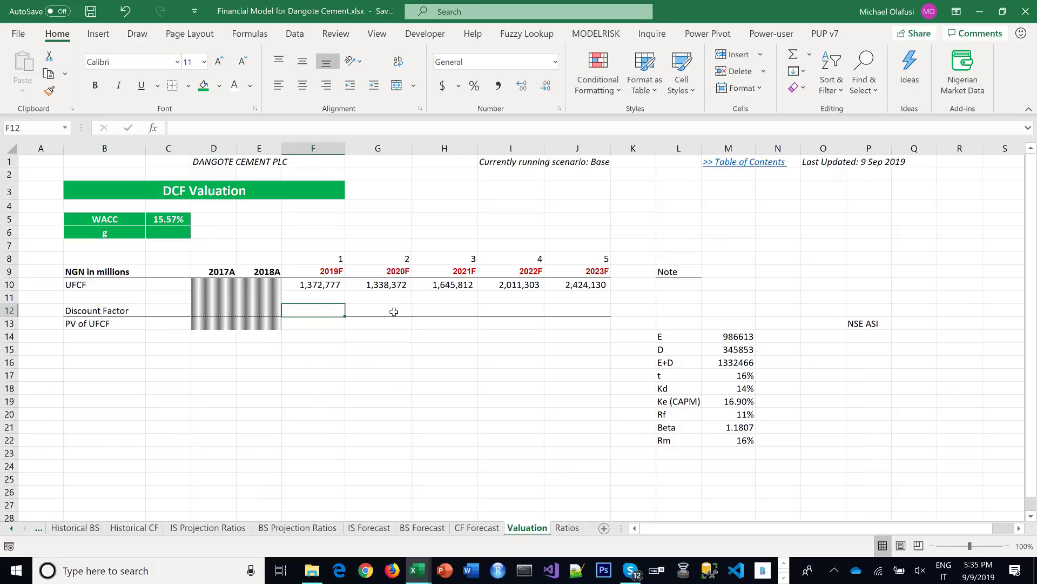
type("=")
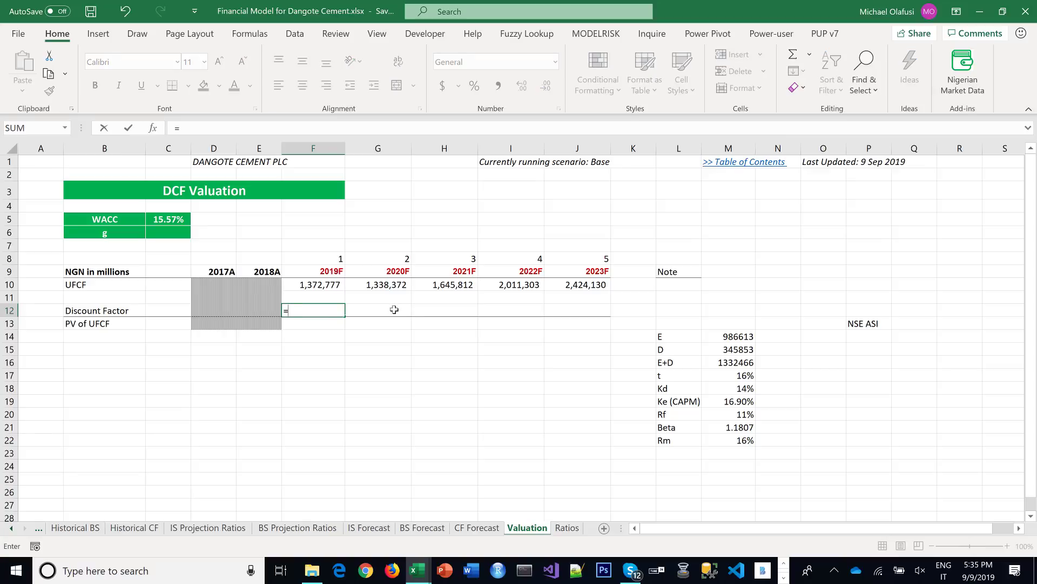
type("1(")
key("BackSpace")
type("/(1+")
left_click(164, 218)
type(")")
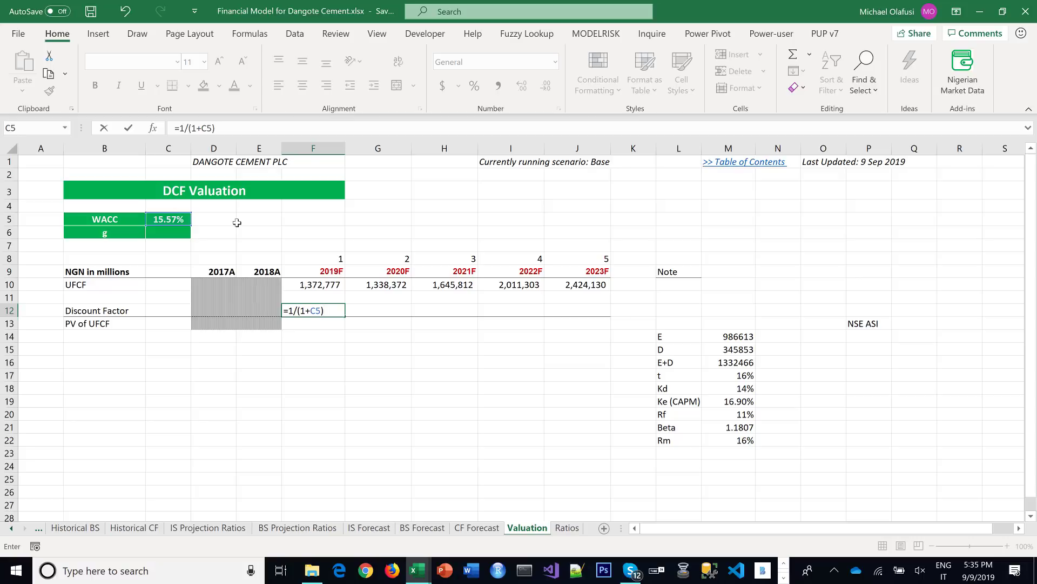
type("^")
left_click(325, 258)
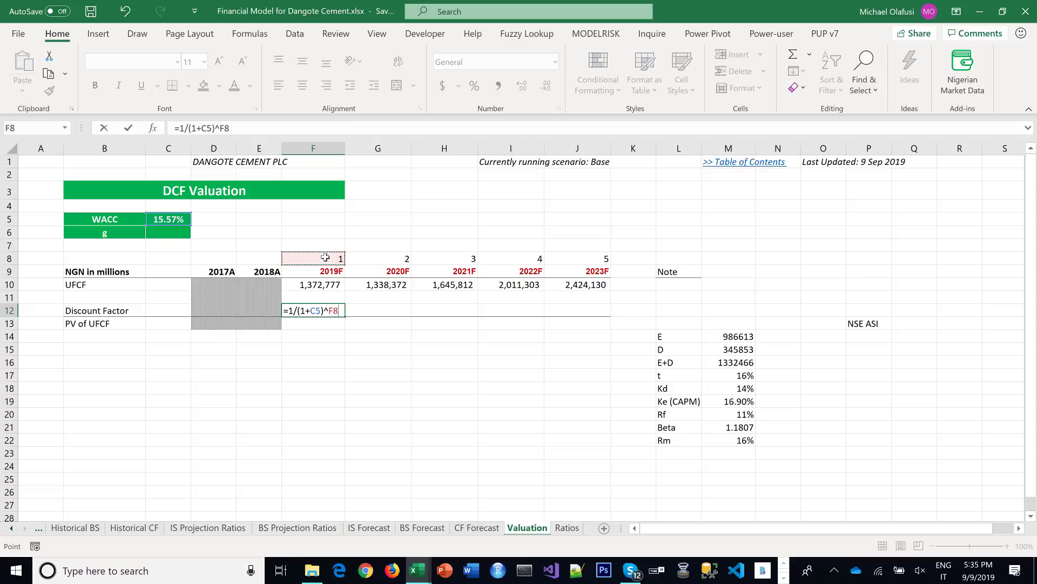
key("Return")
left_click(339, 310)
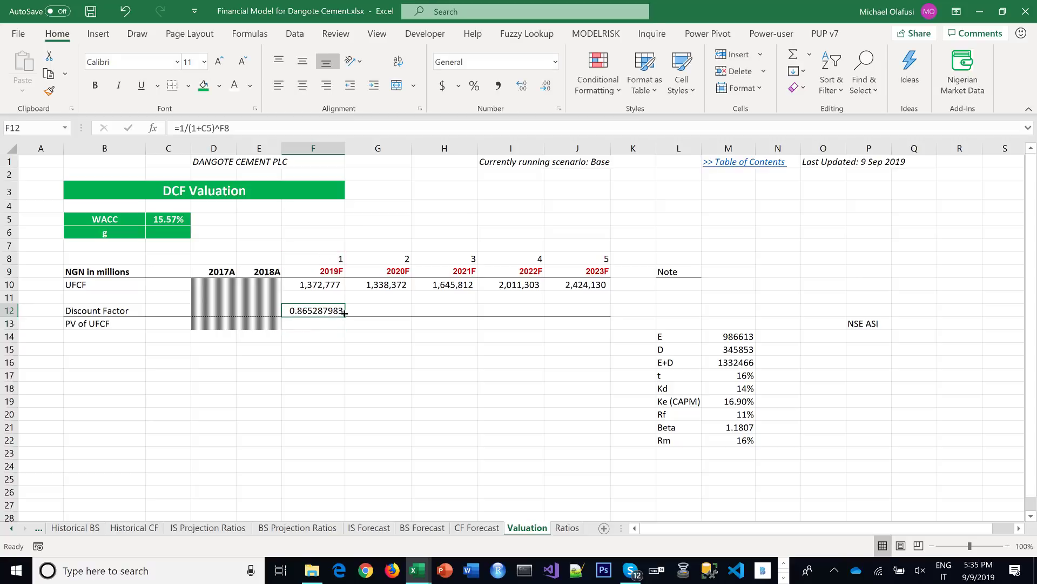
left_click_drag(344, 313, 608, 313)
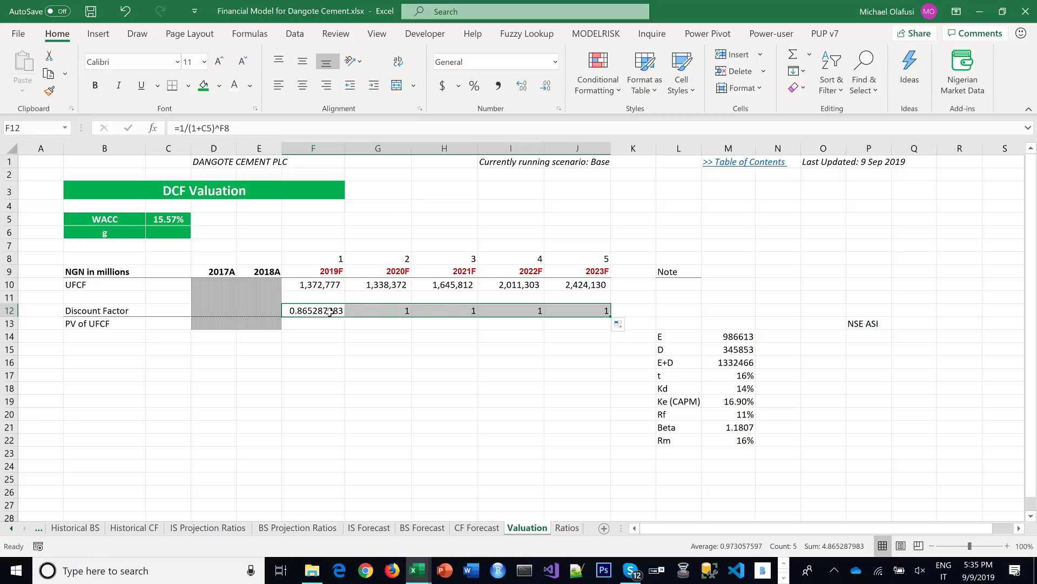
Make the WACC reference absolute in F12, giving =1/(1+$C$5)^F8, and fill the formula across to J12
double_click(310, 311)
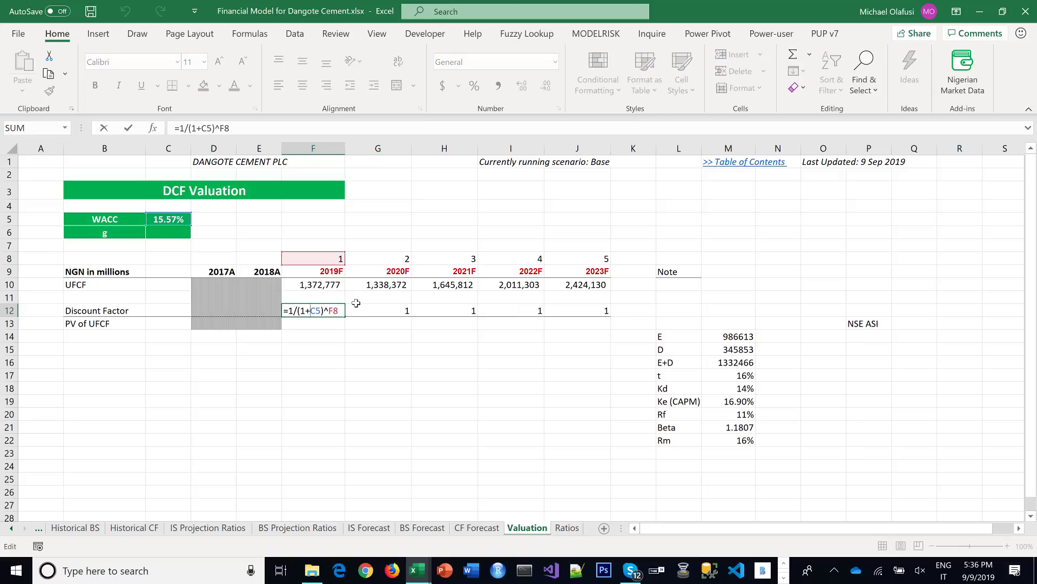
key("Escape")
double_click(381, 309)
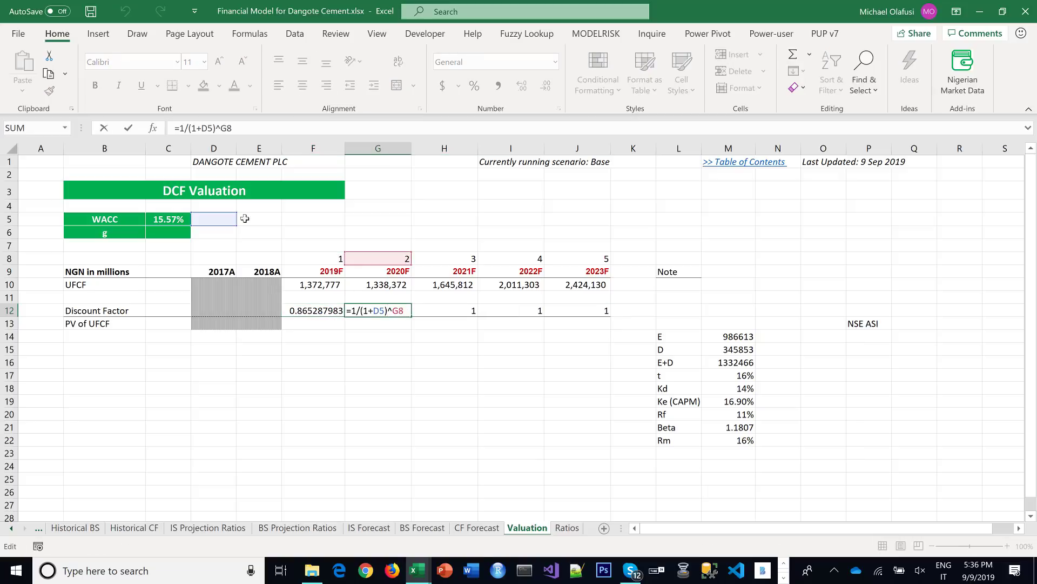
key("Escape")
left_click(327, 311)
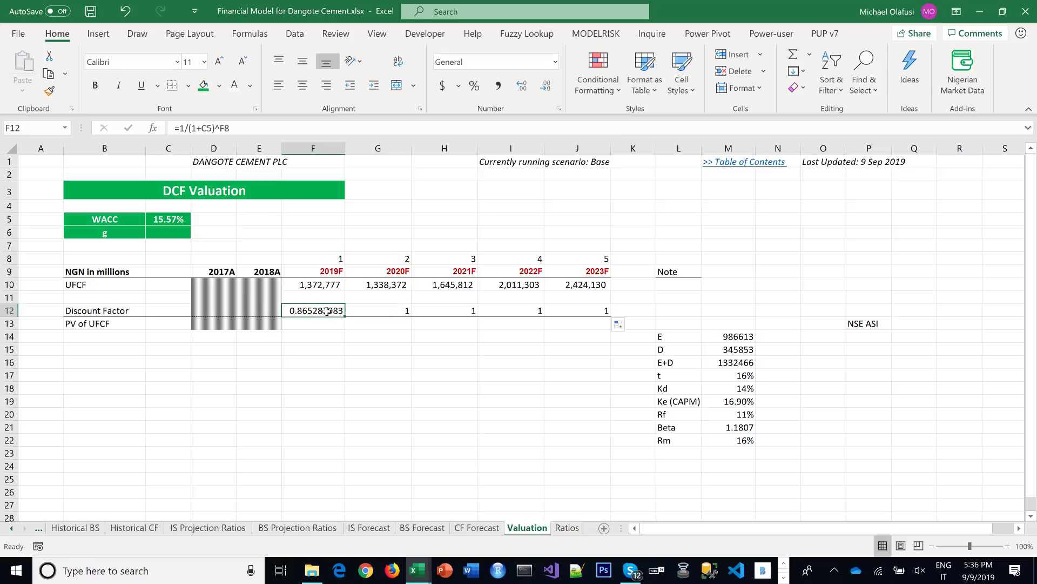
double_click(326, 311)
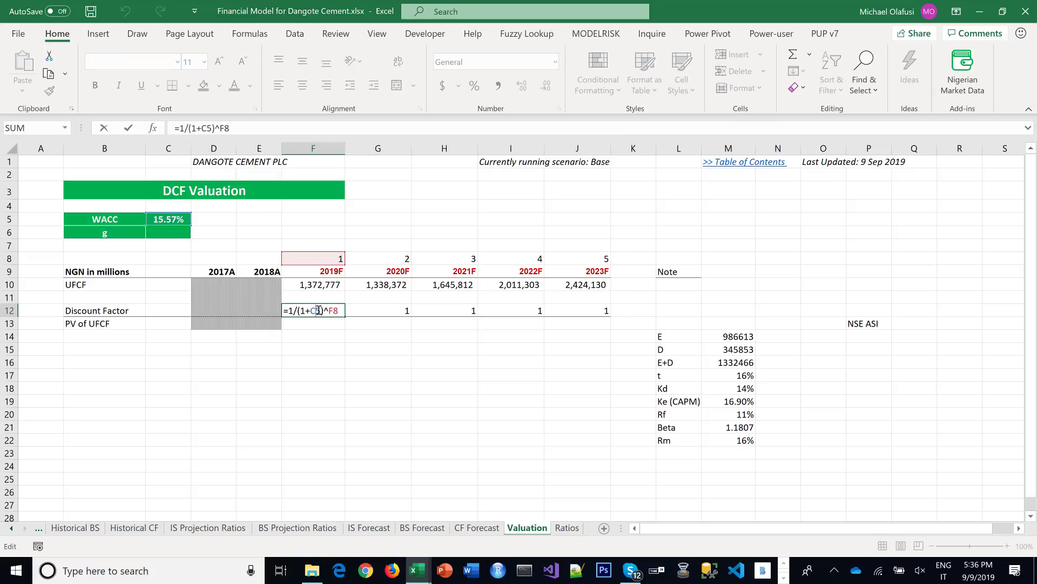
key("F4")
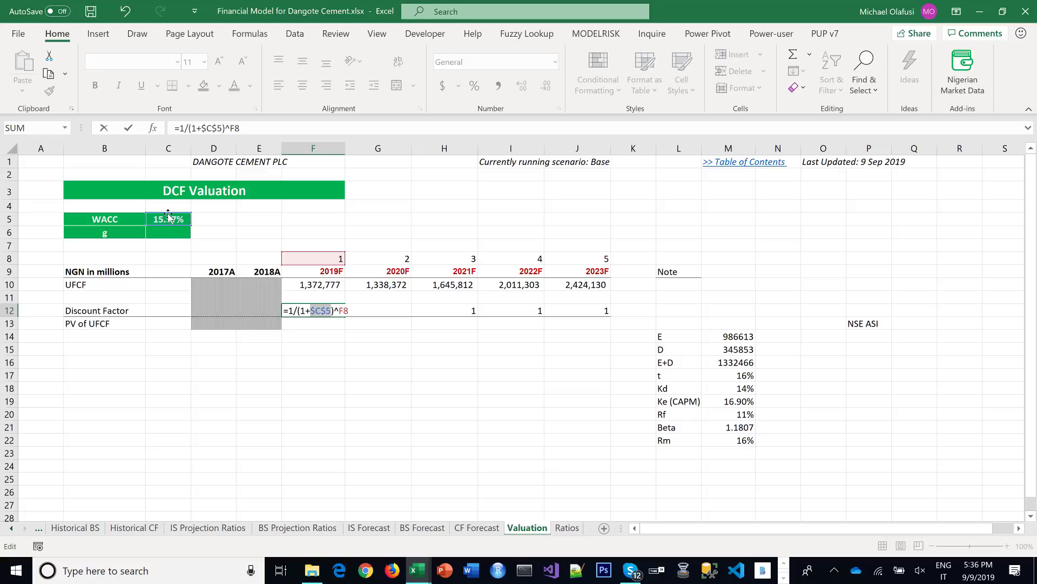
key("Return")
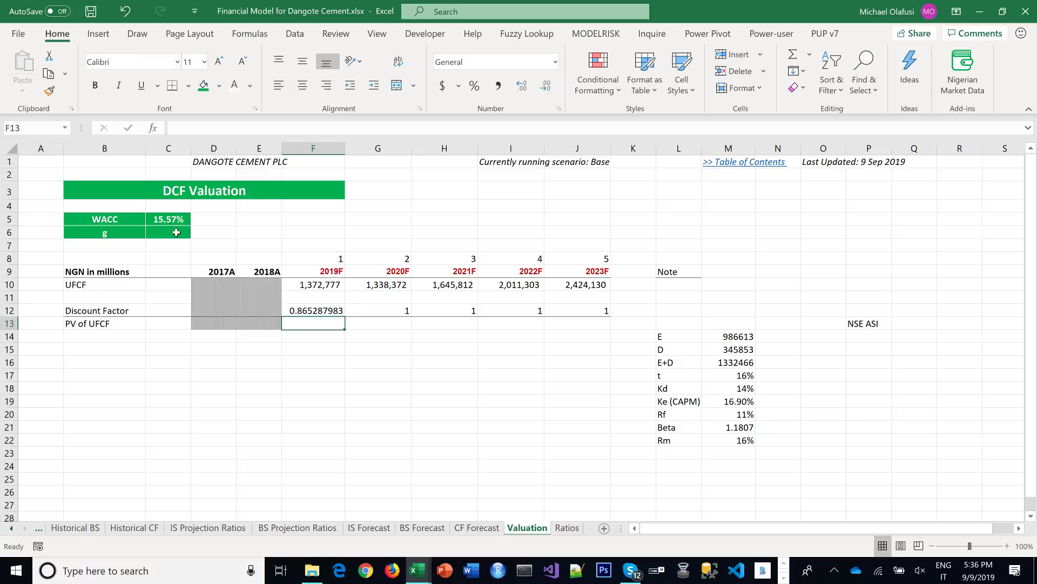
left_click(339, 313)
left_click_drag(342, 318, 608, 315)
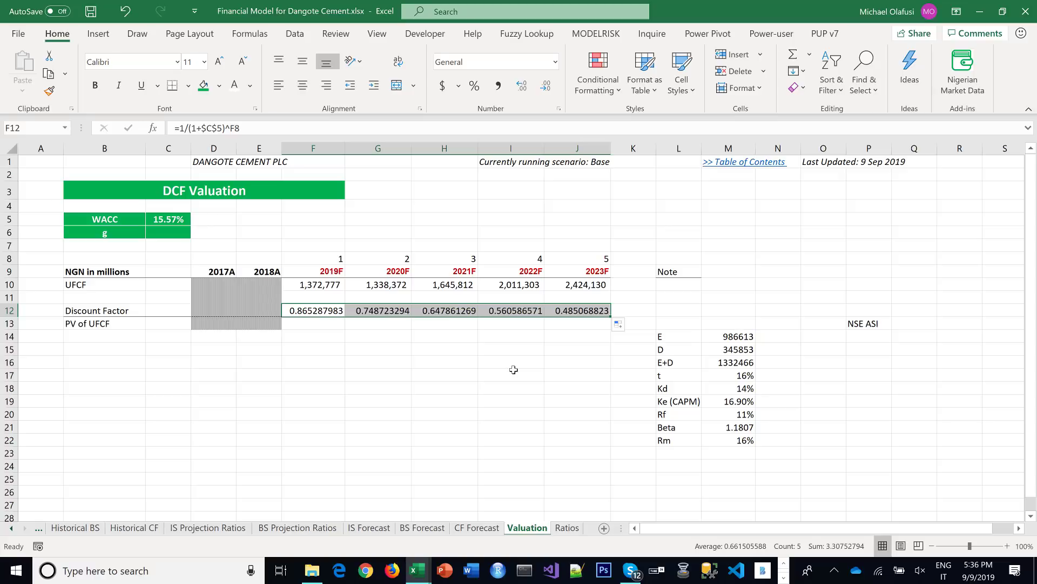
Calculate the 2019F PV of UFCF in F13 with =F10*F12 and fill the formula across to J13
left_click(321, 323)
type("=")
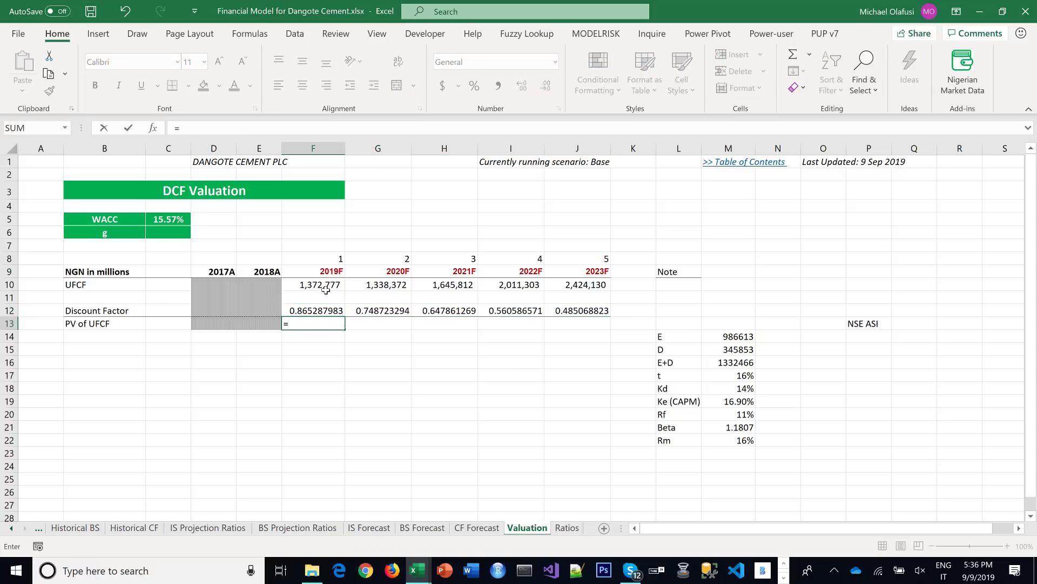
left_click(326, 290)
type("*")
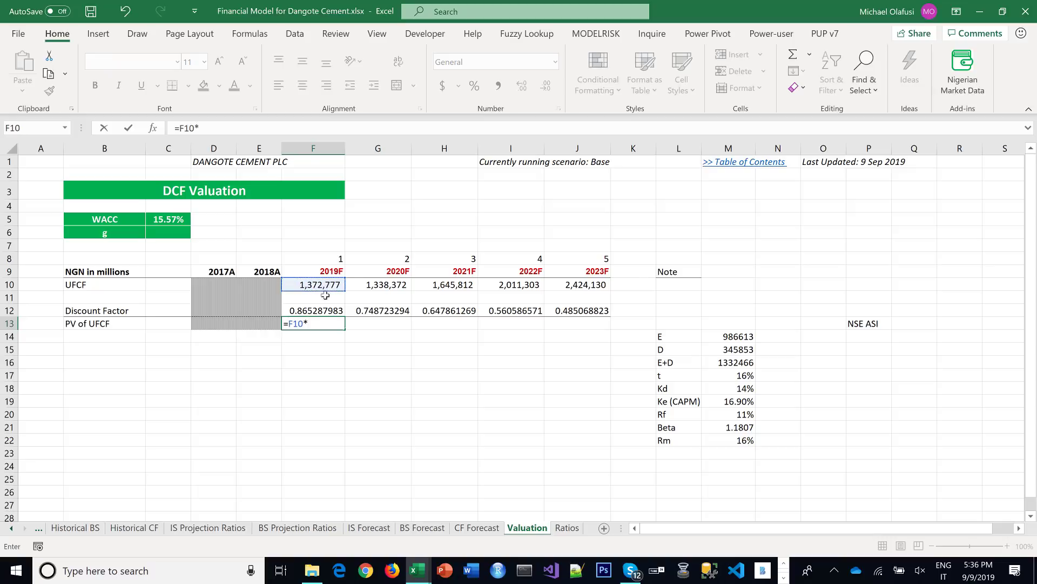
left_click(330, 312)
key("Return")
left_click(324, 323)
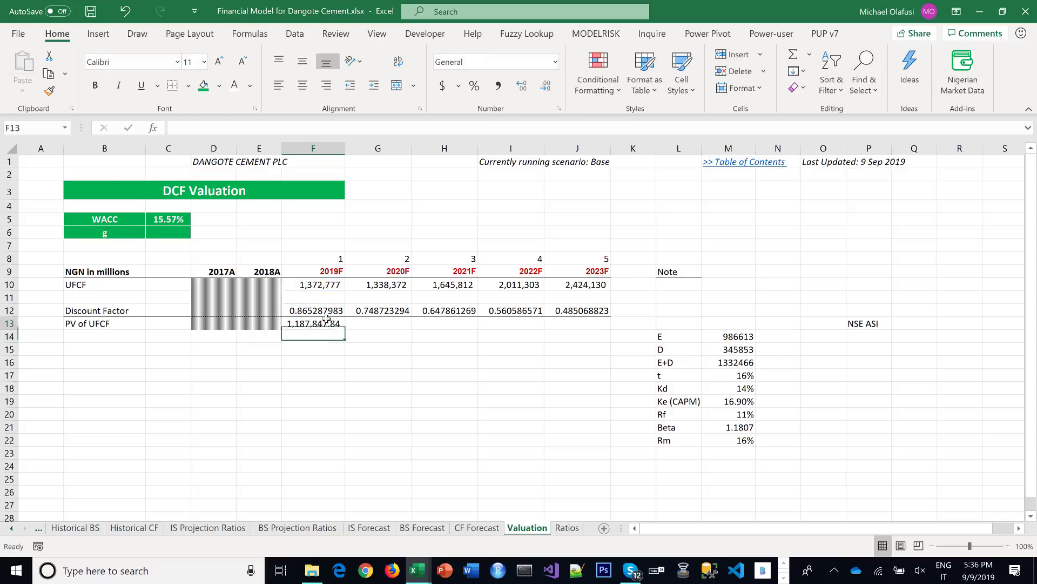
left_click_drag(344, 329, 601, 324)
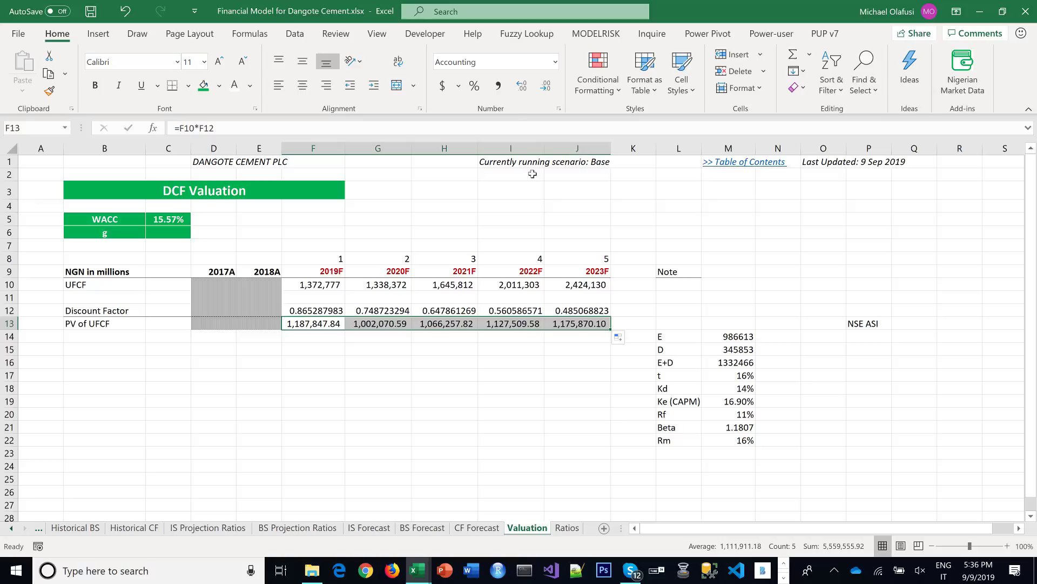
Format the PV of UFCF values in F13:J13 with thousands separators and no decimal places
left_click(499, 87)
left_click(542, 84)
left_click(543, 87)
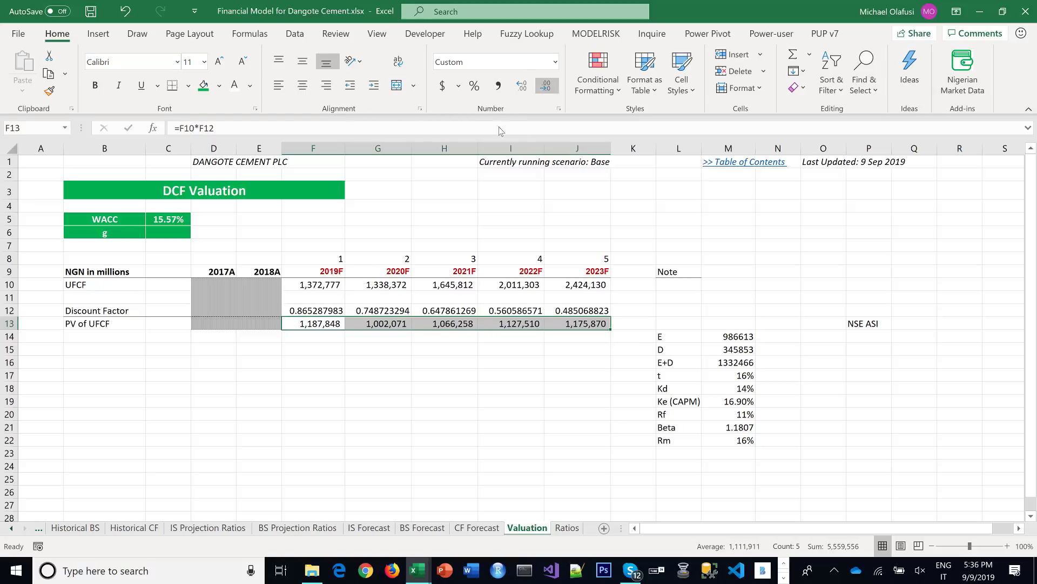
left_click(254, 350)
left_click(102, 379)
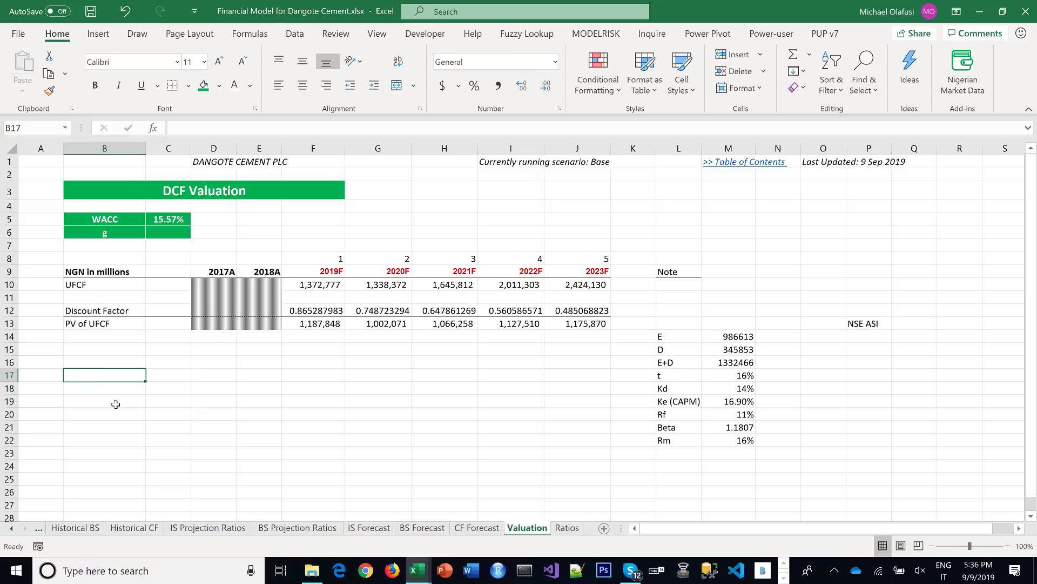
type("Ca")
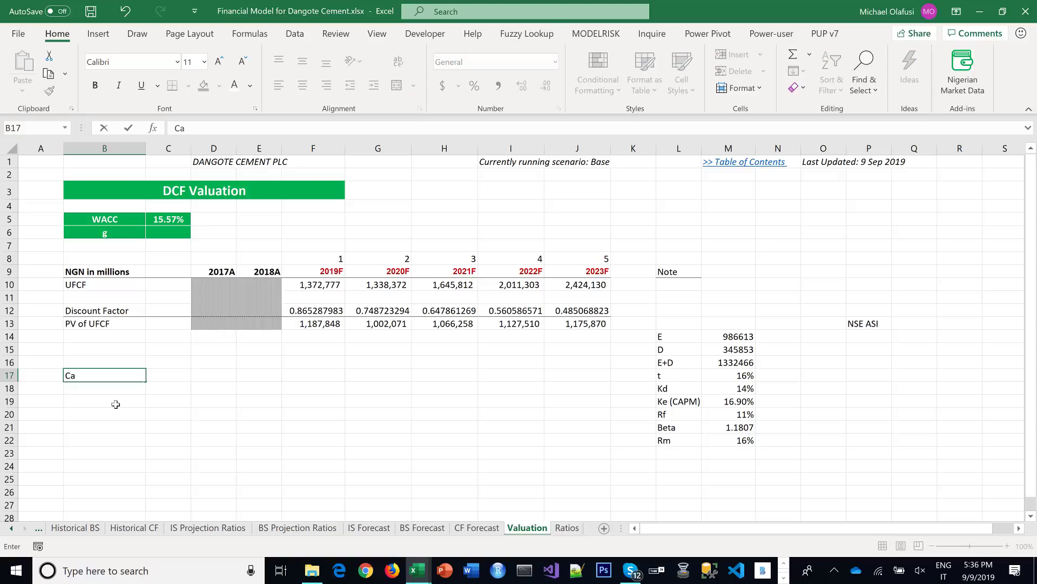
key("BackSpace")
key("BackSpace")
type("Cashflow from")
key("BackSpace")
key("BackSpace")
key("BackSpace")
key("BackSpace")
key("BackSpace")
key("BackSpace")
key("BackSpace")
key("BackSpace")
key("BackSpace")
key("BackSpace")
key("BackSpace")
key("BackSpace")
key("BackSpace")
Label B17 "PV of explicit forecast period" and widen column B to fit the text
type("PV of explicit forecar")
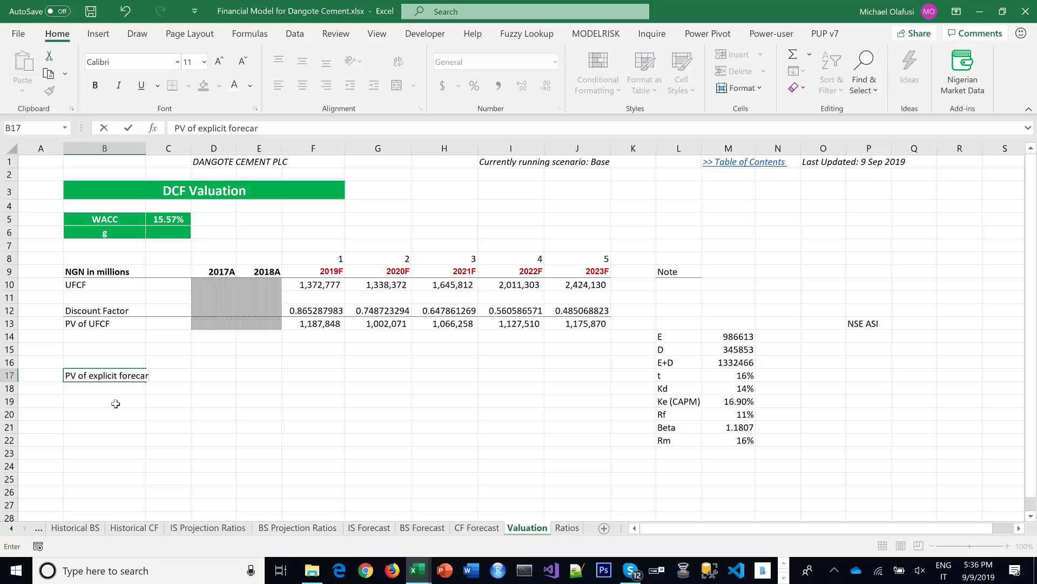
key("BackSpace")
type("st period")
key("Tab")
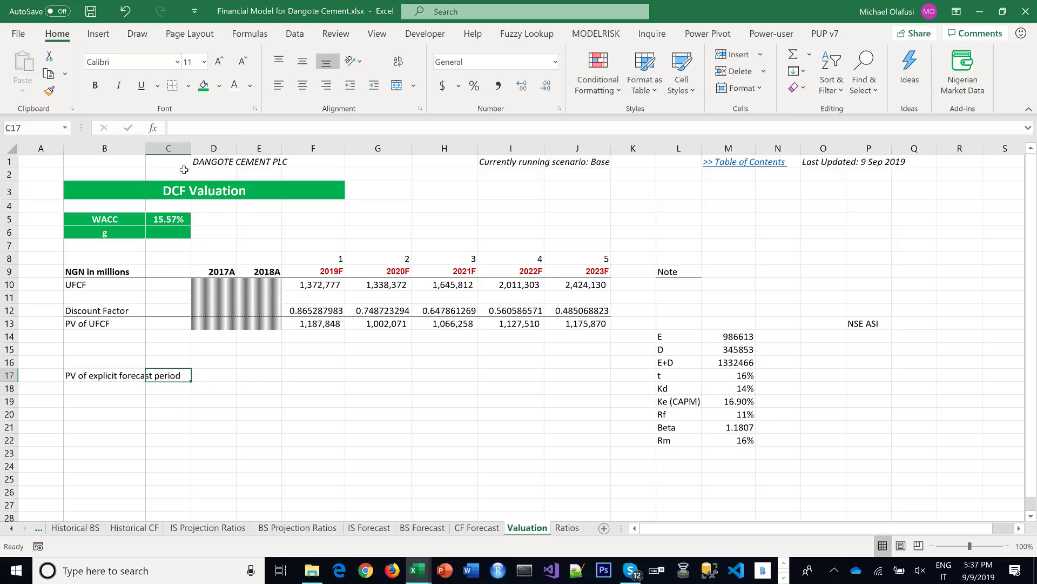
double_click(145, 149)
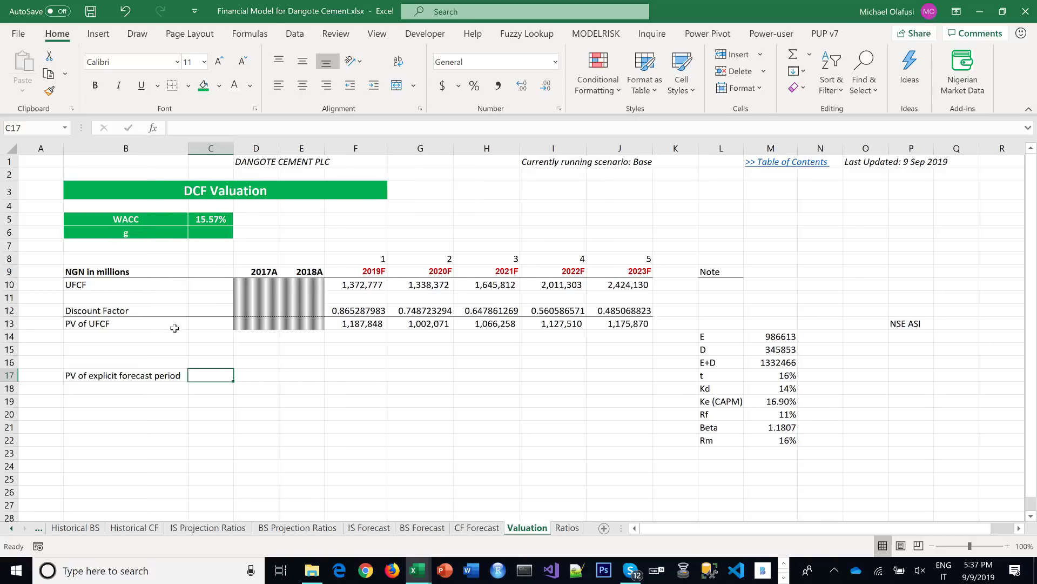
Total the yearly present values in C17 with =SUM(F13:J13)
left_click(248, 378)
left_click(210, 372)
type("=sum")
key("Tab")
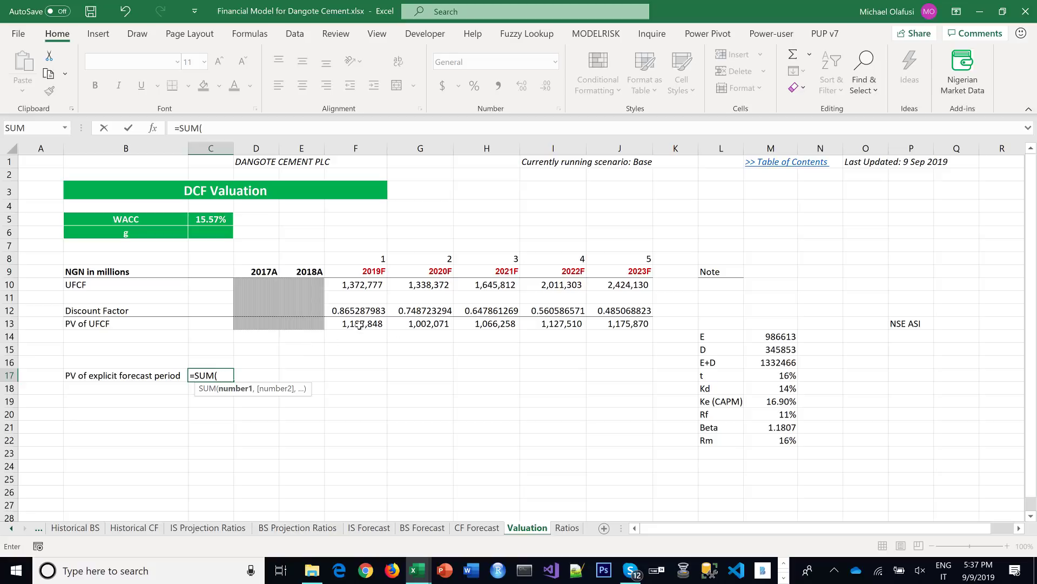
left_click_drag(359, 327, 609, 322)
type(")")
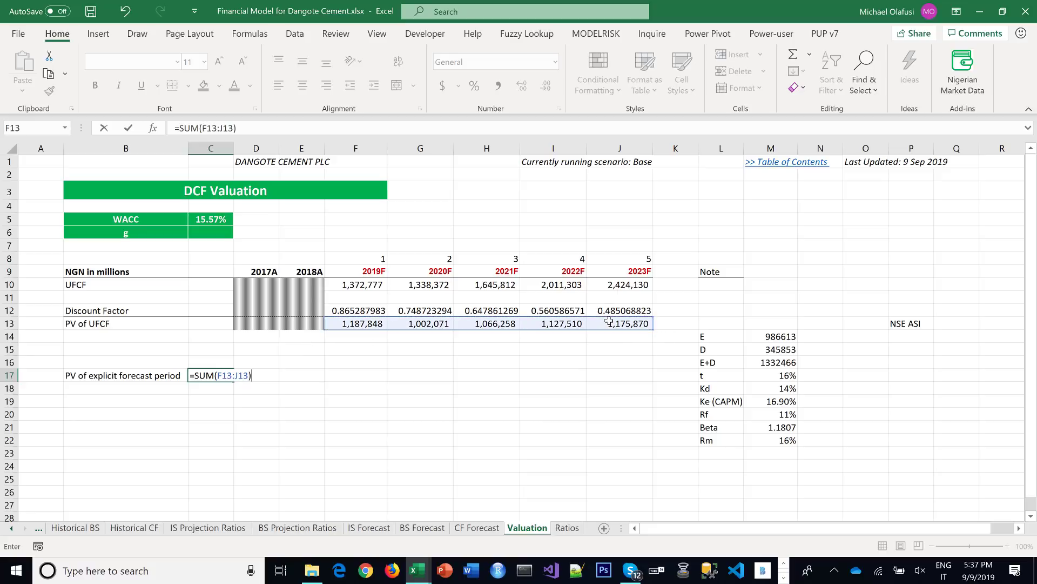
key("ctrl+Return")
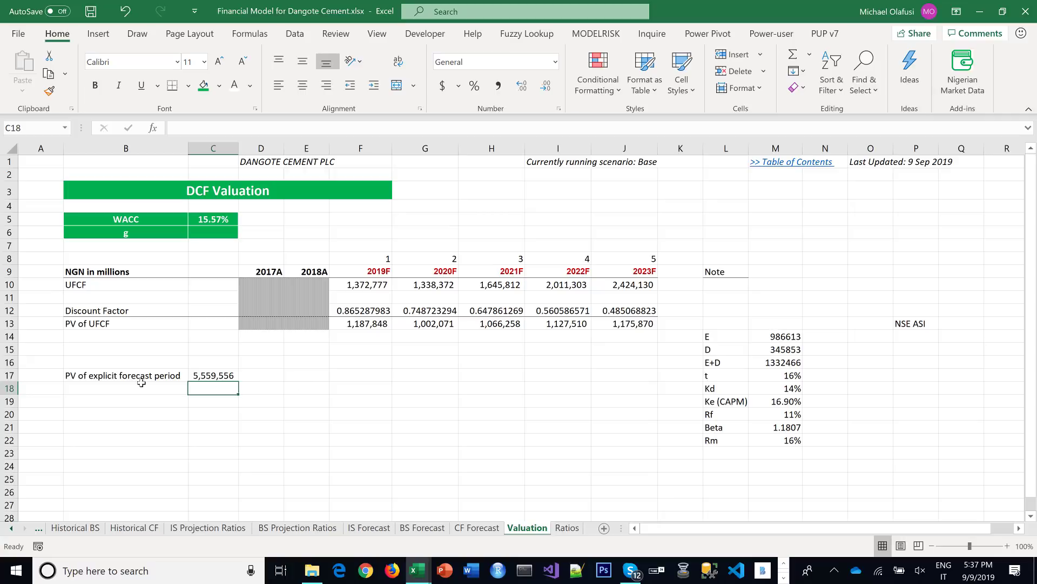
Add the label "Terminal Value" in B18, under the explicit forecast period label
left_click(127, 388)
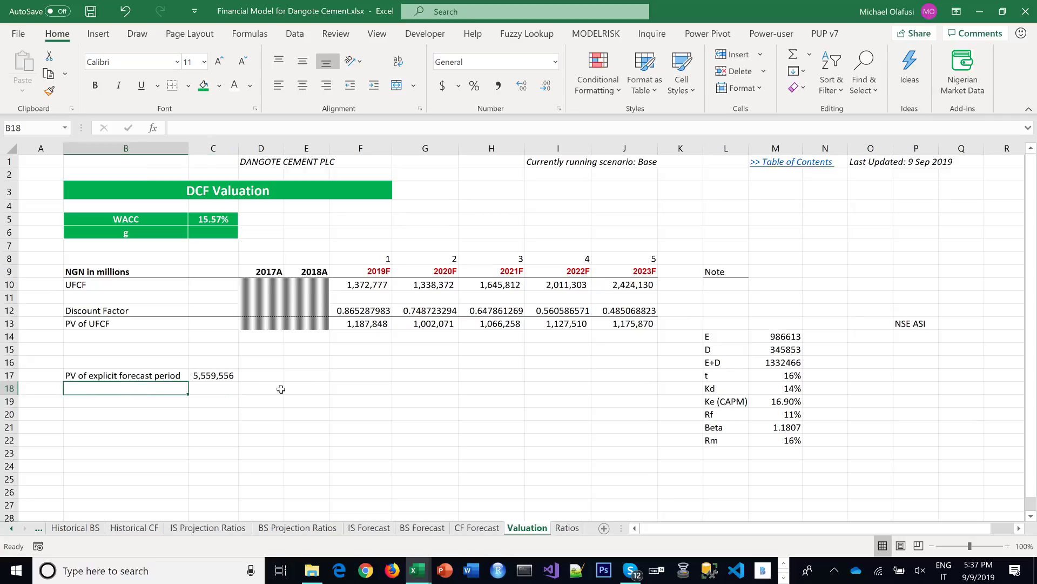
type("Termin")
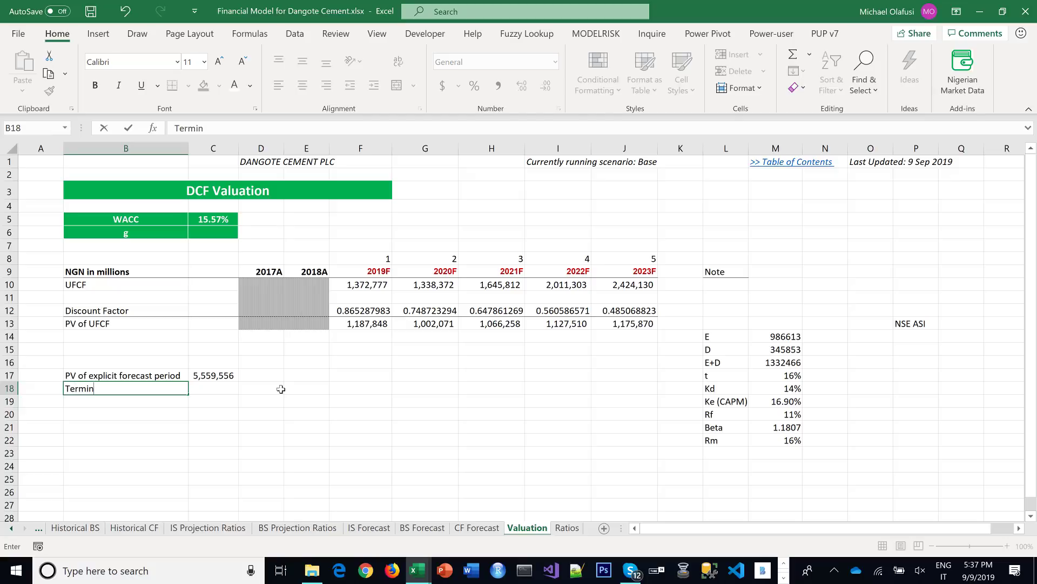
type("al Value")
key("Return")
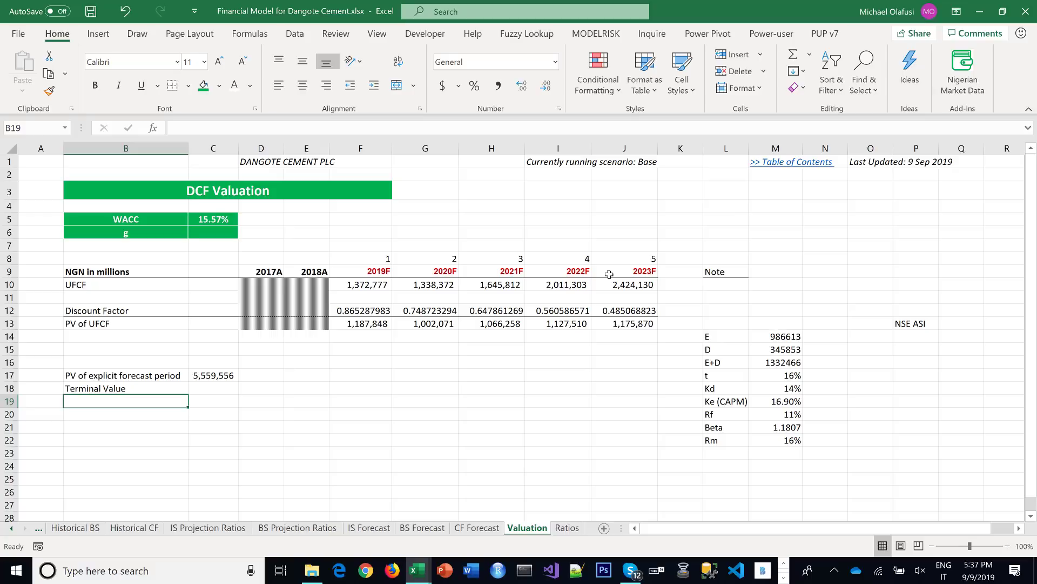
Handwrite the terminal value numerator UFCF5(1+g) in red ink below the PV of UFCF row
left_click(137, 34)
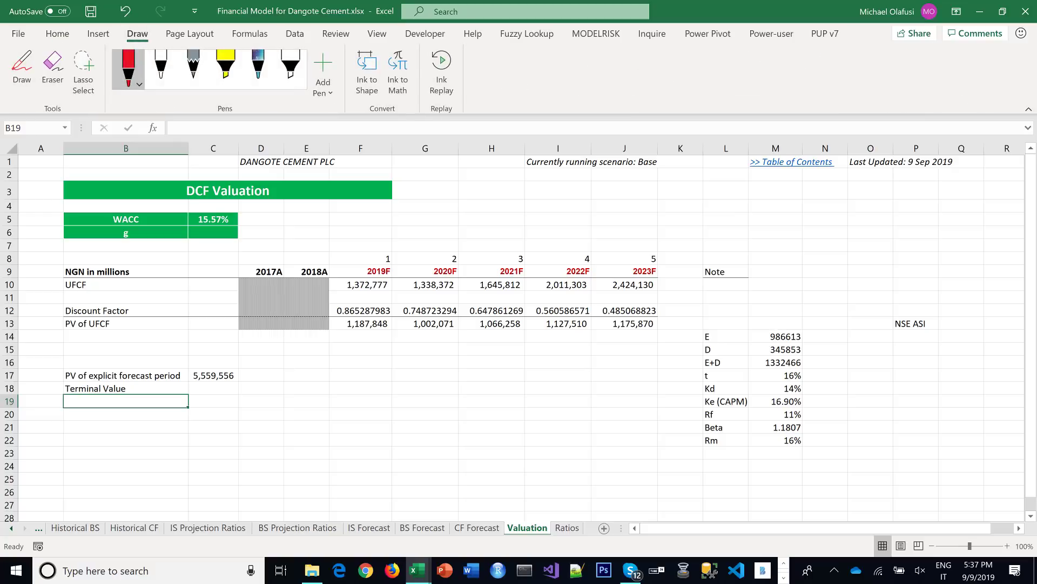
left_click(22, 69)
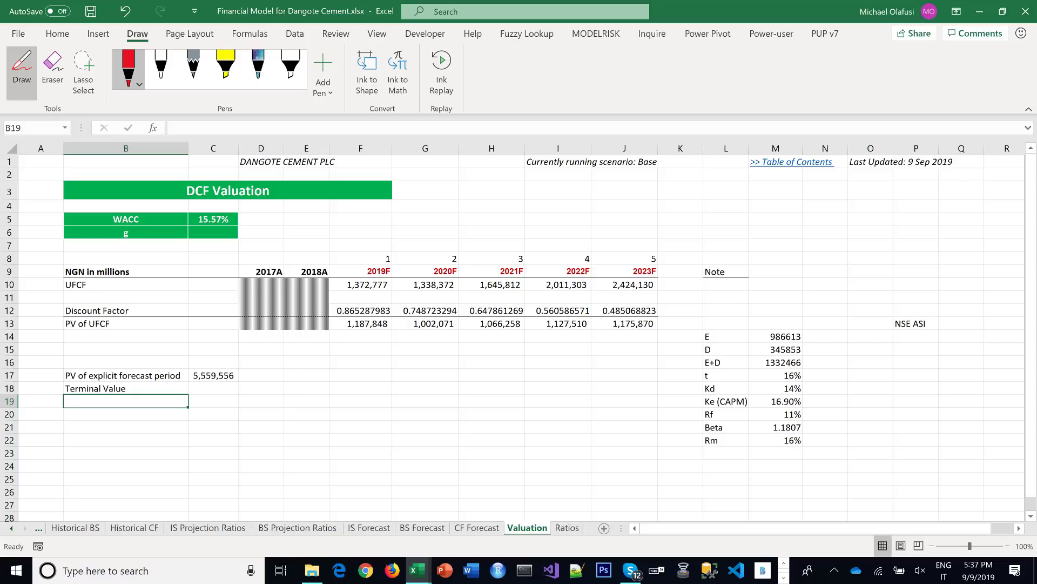
mouse_move(372, 344)
left_mouse_down()
mouse_move(381, 380)
mouse_move(405, 342)
mouse_move(363, 377)
mouse_move(372, 377)
mouse_move(363, 351)
mouse_move(373, 385)
left_mouse_up()
mouse_move(407, 346)
left_mouse_down()
mouse_move(407, 377)
mouse_move(427, 383)
left_mouse_up()
mouse_move(416, 355)
left_mouse_down()
mouse_move(435, 344)
mouse_move(439, 399)
left_mouse_up()
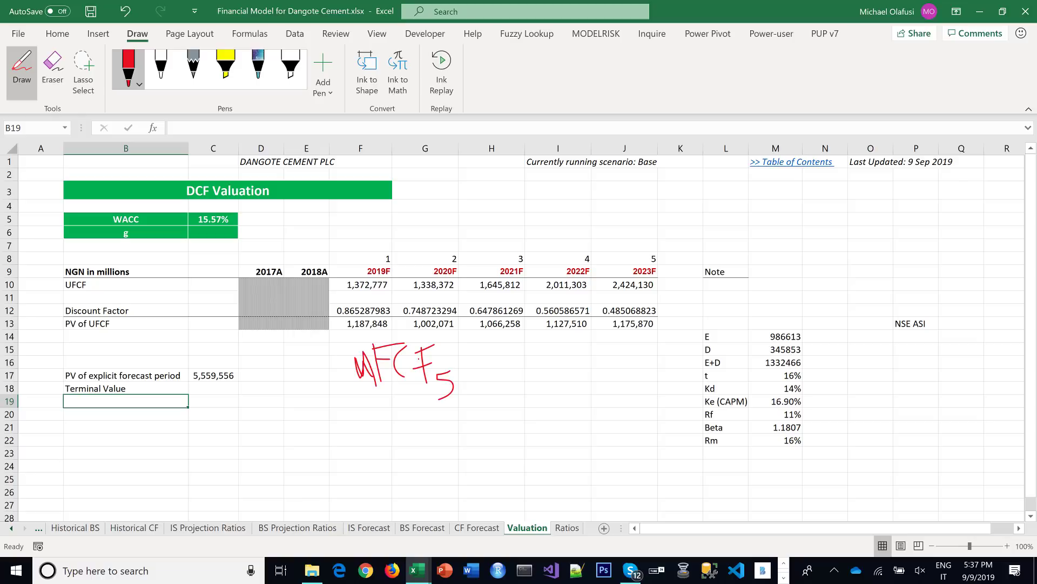
mouse_move(347, 350)
left_mouse_down()
mouse_move(374, 388)
mouse_move(363, 366)
mouse_move(372, 374)
mouse_move(363, 365)
mouse_move(367, 385)
left_mouse_up()
left_click(53, 72)
left_click(21, 72)
mouse_move(481, 329)
left_mouse_down()
mouse_move(464, 368)
mouse_move(491, 389)
mouse_move(491, 372)
mouse_move(540, 354)
left_mouse_up()
mouse_move(524, 341)
left_mouse_down()
mouse_move(523, 377)
mouse_move(557, 388)
mouse_move(544, 395)
left_mouse_up()
mouse_move(555, 324)
left_mouse_down()
mouse_move(577, 372)
mouse_move(562, 388)
left_mouse_up()
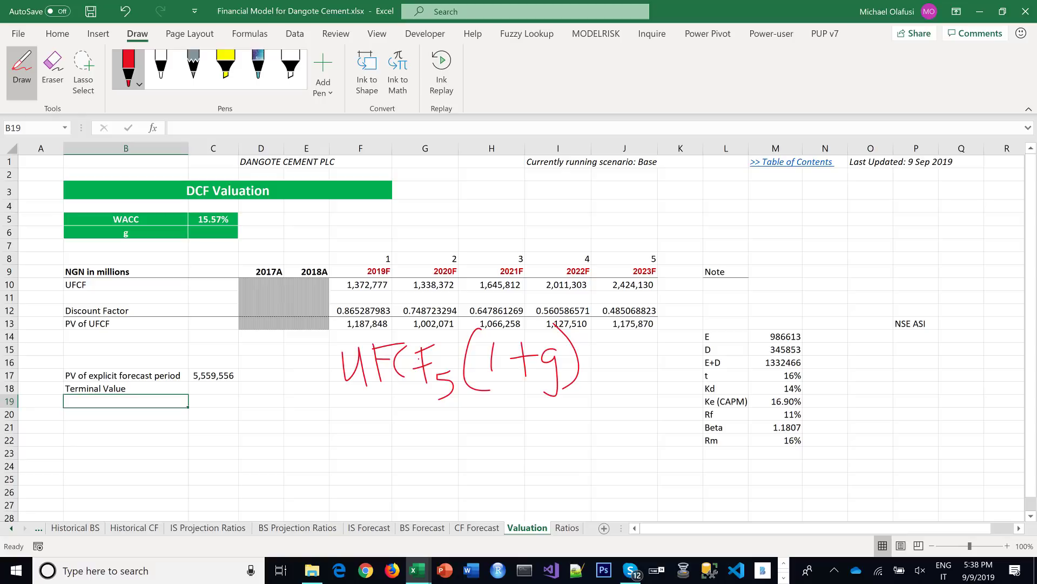
Handwrite the word "Perpetuity" in red ink in the empty area above the Note heading
mouse_move(719, 195)
left_mouse_down()
mouse_move(733, 237)
mouse_move(721, 221)
left_mouse_up()
left_click_drag(744, 208, 751, 220)
left_click_drag(766, 203, 762, 221)
mouse_move(780, 205)
left_mouse_down()
mouse_move(795, 231)
mouse_move(786, 208)
mouse_move(820, 210)
mouse_move(843, 192)
left_mouse_up()
left_click_drag(844, 204, 888, 205)
left_click_drag(903, 184, 913, 207)
mouse_move(897, 195)
left_mouse_down()
mouse_move(918, 193)
mouse_move(918, 216)
left_mouse_up()
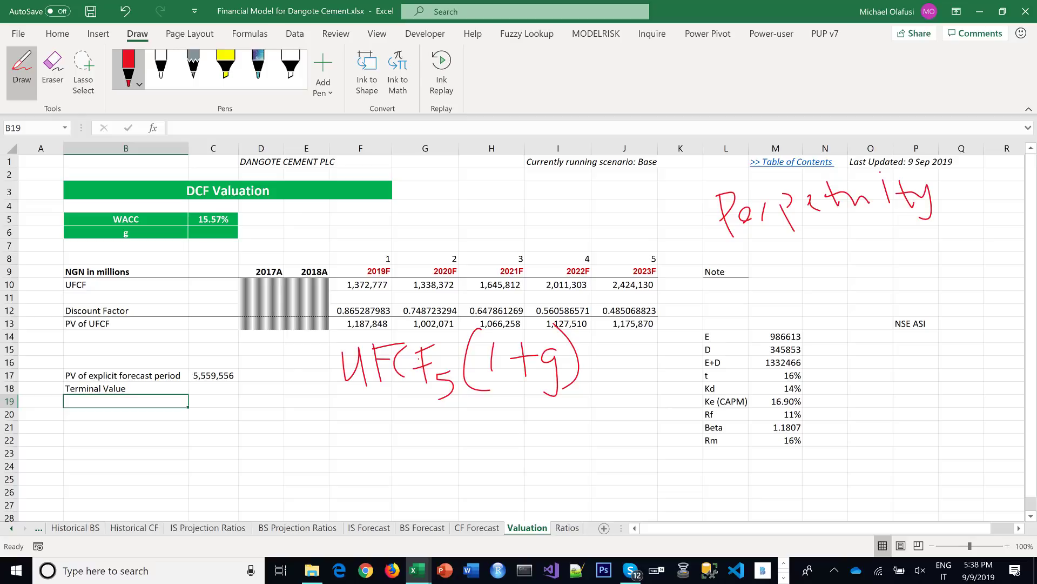
mouse_move(741, 222)
left_mouse_down()
mouse_move(769, 224)
mouse_move(832, 201)
left_mouse_up()
Draw a fraction line under UFCF5(1+g) and handwrite the denominator r − g beneath it
left_click_drag(346, 419, 575, 409)
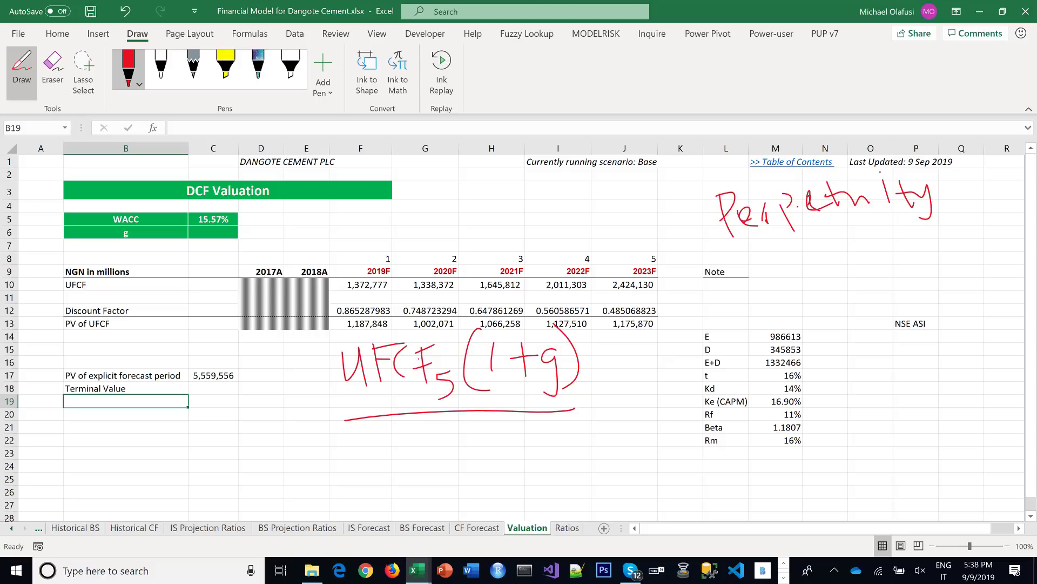
left_click_drag(391, 435, 422, 423)
mouse_move(435, 442)
left_mouse_down()
mouse_move(464, 438)
mouse_move(503, 467)
mouse_move(471, 462)
left_mouse_up()
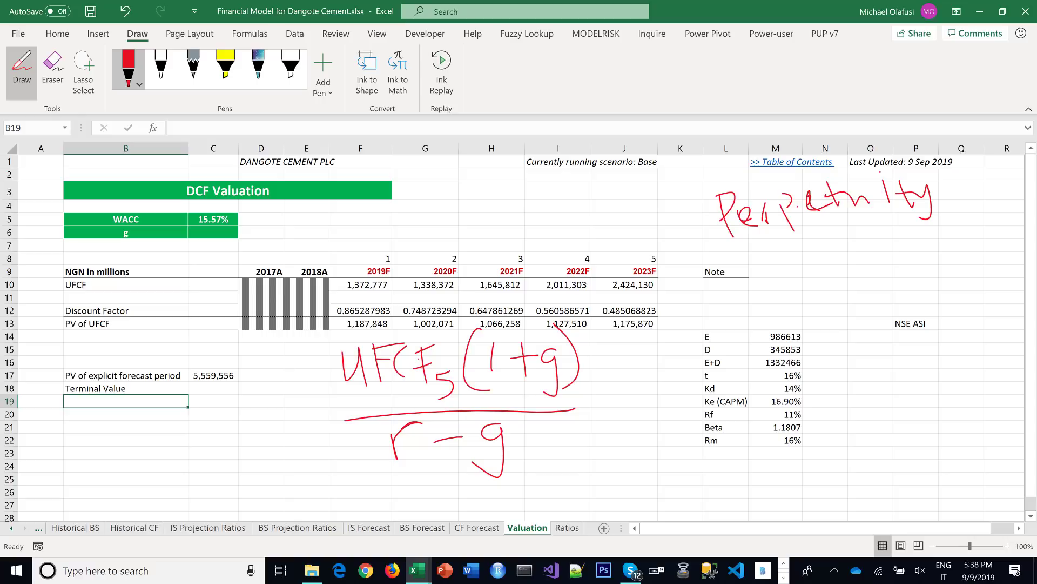
Handwrite "Growing" before "Perpetuity" and sketch a timeline arrow below for years 6, 7, 8 onward, with a curved arrow back towards year 5
mouse_move(586, 226)
left_mouse_down()
mouse_move(572, 262)
mouse_move(600, 235)
mouse_move(670, 210)
mouse_move(699, 230)
left_mouse_up()
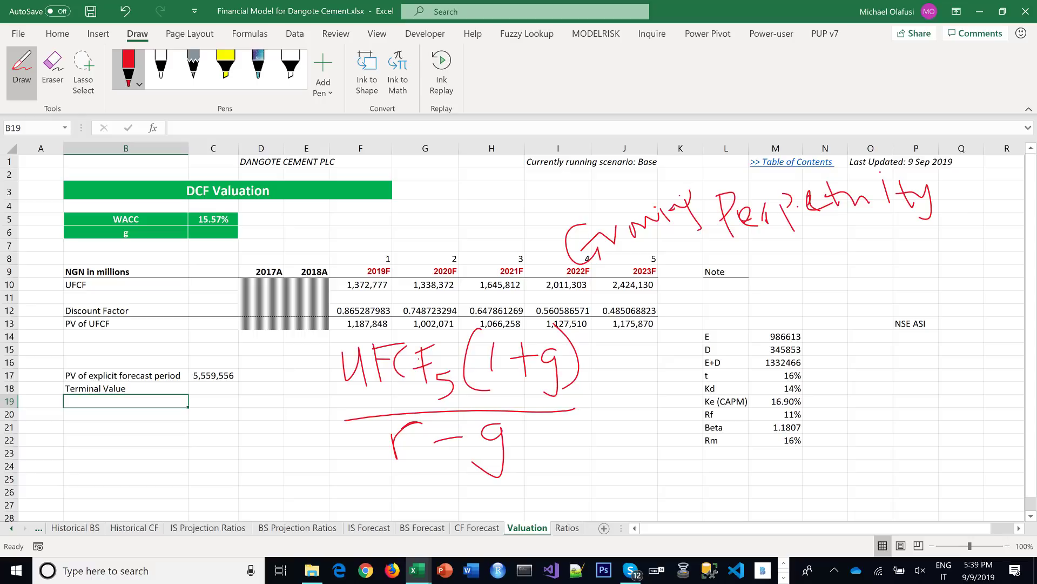
left_click_drag(675, 253, 673, 342)
mouse_move(675, 297)
left_mouse_down()
mouse_move(927, 302)
mouse_move(877, 324)
left_mouse_up()
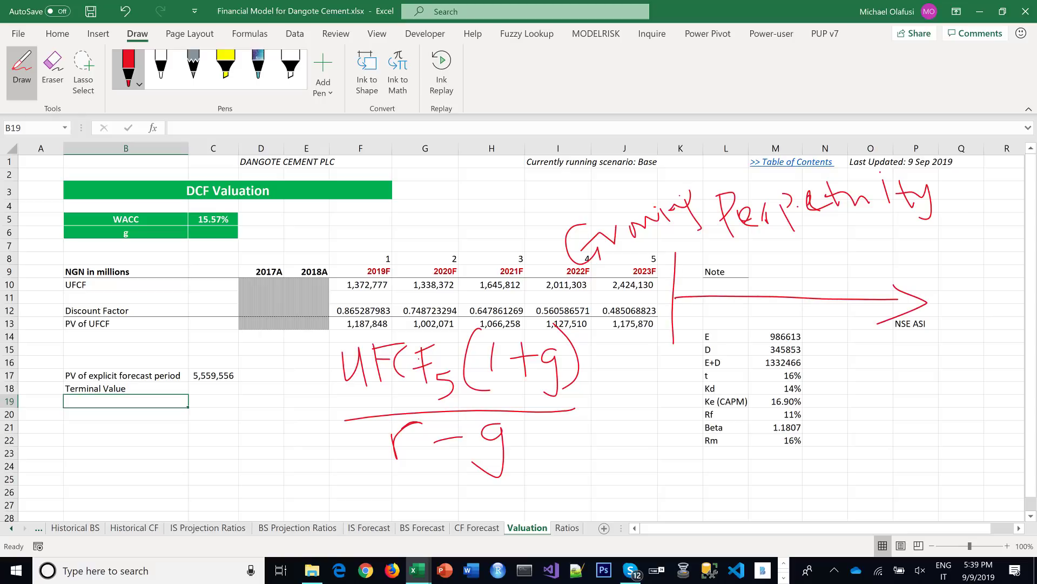
mouse_move(704, 240)
left_mouse_down()
mouse_move(690, 260)
mouse_move(758, 262)
mouse_move(746, 273)
mouse_move(766, 280)
left_mouse_up()
mouse_move(795, 237)
left_mouse_down()
mouse_move(782, 252)
mouse_move(805, 242)
left_mouse_up()
left_click(823, 263)
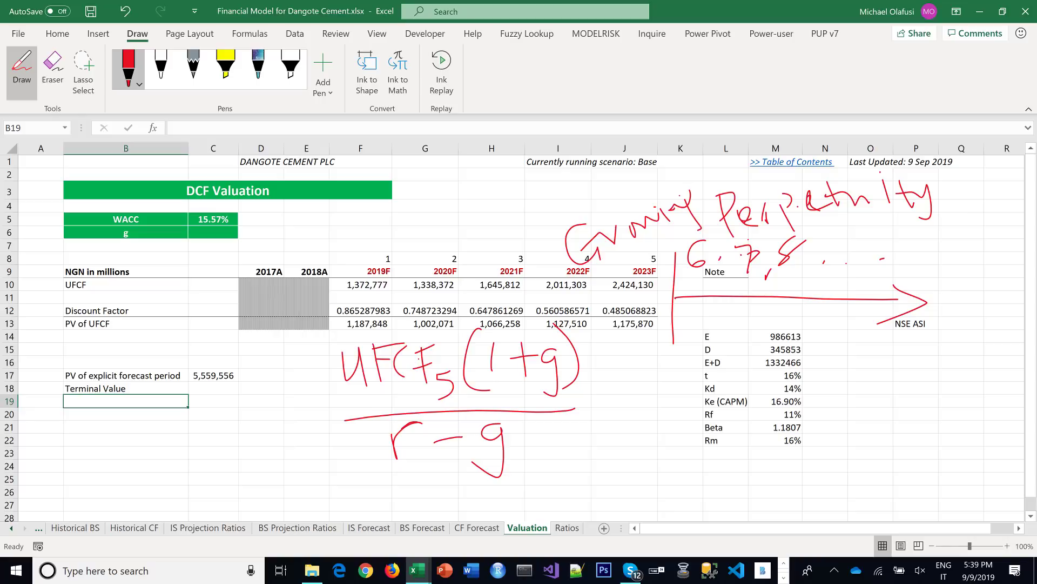
mouse_move(696, 339)
left_mouse_down()
mouse_move(669, 349)
mouse_move(661, 309)
left_mouse_up()
Extend the handwritten terminal value formula with the discounting term × 1/(1+r)^5
left_click_drag(601, 397, 625, 406)
left_click_drag(616, 381, 601, 430)
mouse_move(688, 370)
left_mouse_down()
mouse_move(682, 404)
mouse_move(746, 401)
left_mouse_up()
left_click_drag(659, 429, 661, 462)
mouse_move(681, 450)
left_mouse_down()
mouse_move(718, 439)
mouse_move(690, 468)
left_mouse_up()
mouse_move(720, 443)
left_mouse_down()
mouse_move(733, 454)
mouse_move(747, 440)
left_mouse_up()
left_click_drag(737, 416, 756, 488)
left_click_drag(647, 420, 678, 479)
mouse_move(763, 409)
left_mouse_down()
mouse_move(778, 404)
mouse_move(768, 429)
left_mouse_up()
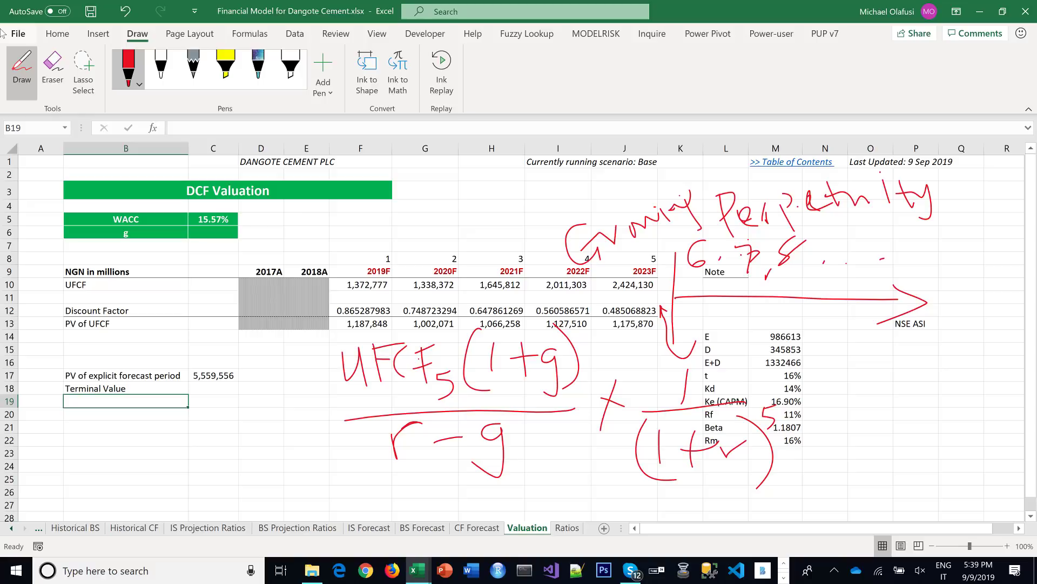
Draw a tall red ink bracket beside the 2017A column and handwrite "GDP growth" at its upper end and "inflation" at its lower end
left_click_drag(244, 246, 237, 381)
left_click_drag(229, 251, 265, 247)
left_click_drag(222, 375, 252, 374)
left_click_drag(258, 358, 260, 377)
left_click_drag(269, 361, 290, 385)
mouse_move(283, 354)
left_mouse_down()
mouse_move(296, 351)
mouse_move(287, 360)
left_mouse_up()
left_click_drag(296, 347, 320, 357)
left_click_drag(311, 352, 327, 337)
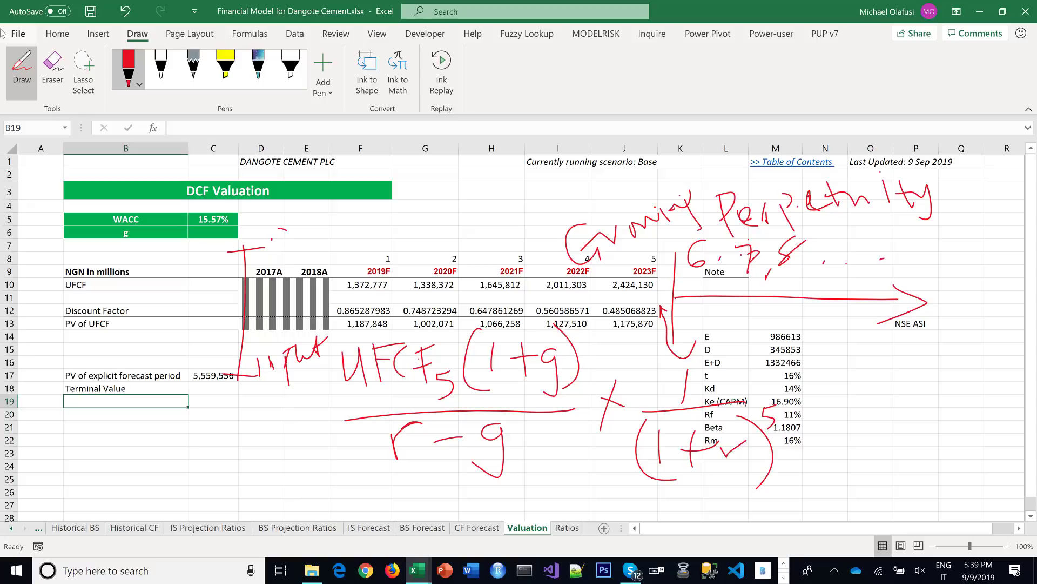
mouse_move(283, 232)
left_mouse_down()
mouse_move(284, 253)
mouse_move(302, 248)
left_mouse_up()
mouse_move(294, 230)
left_mouse_down()
mouse_move(302, 250)
mouse_move(327, 249)
left_mouse_up()
mouse_move(319, 232)
left_mouse_down()
mouse_move(367, 263)
mouse_move(455, 238)
left_mouse_up()
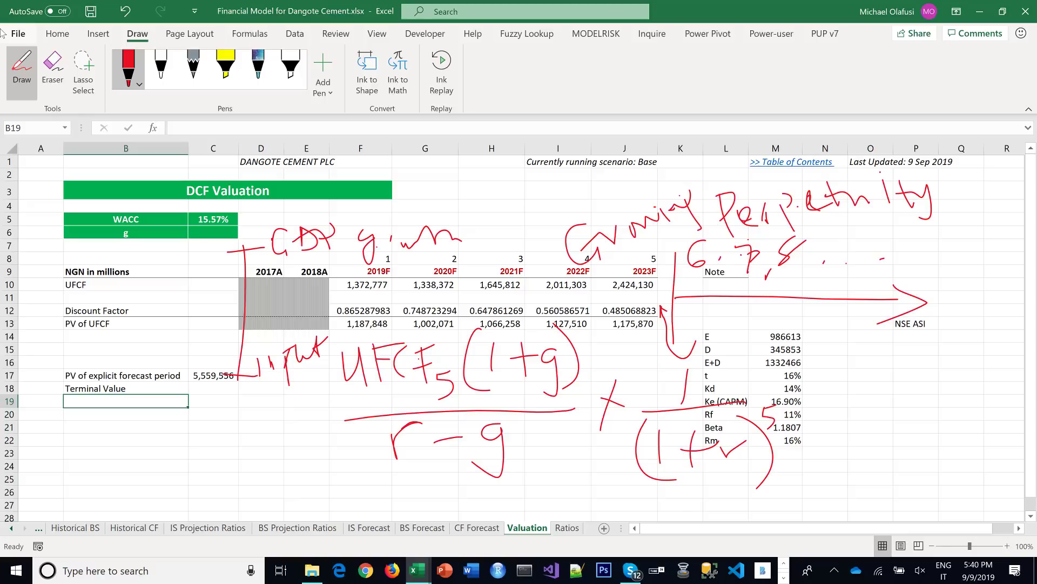
mouse_move(377, 254)
left_mouse_down()
mouse_move(382, 243)
mouse_move(405, 248)
left_mouse_up()
left_click_drag(420, 238, 435, 250)
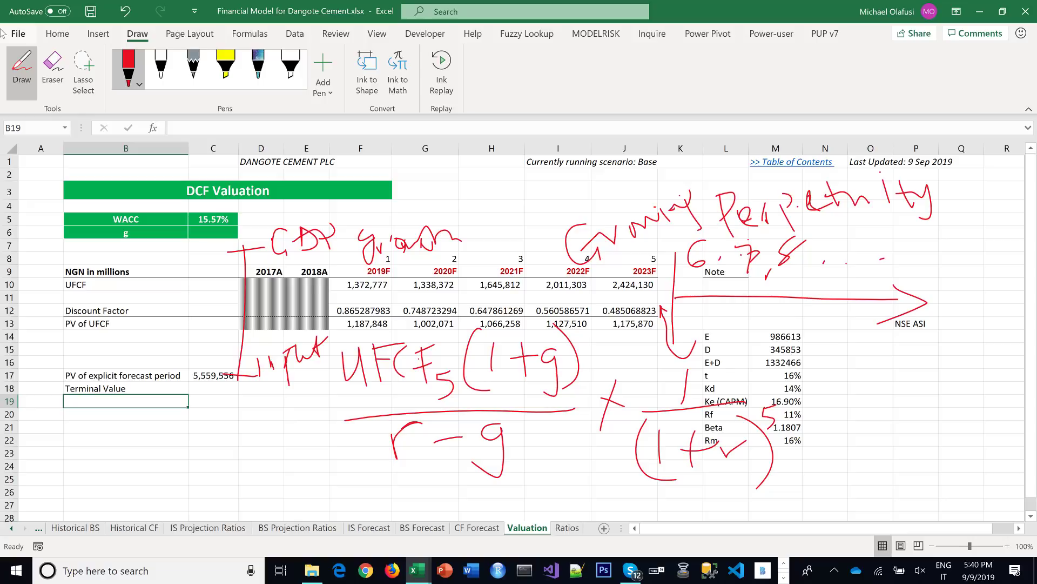
left_click_drag(263, 375, 328, 353)
left_click_drag(330, 351, 347, 343)
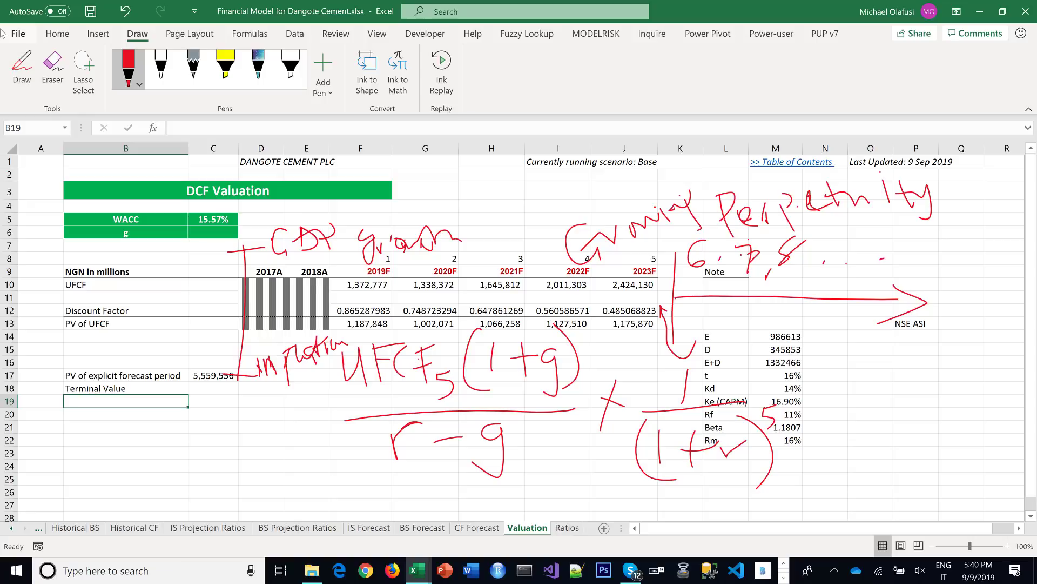
Open the Nigerian Market Data add-in, and find its listing in the Office Add-ins store before closing the store
left_click(58, 36)
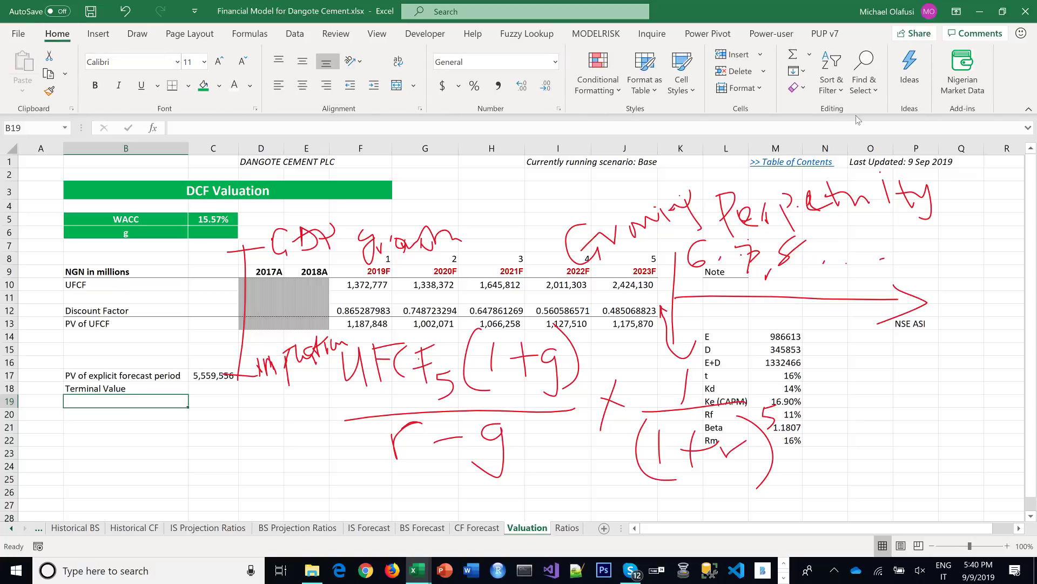
left_click(971, 85)
left_click(98, 33)
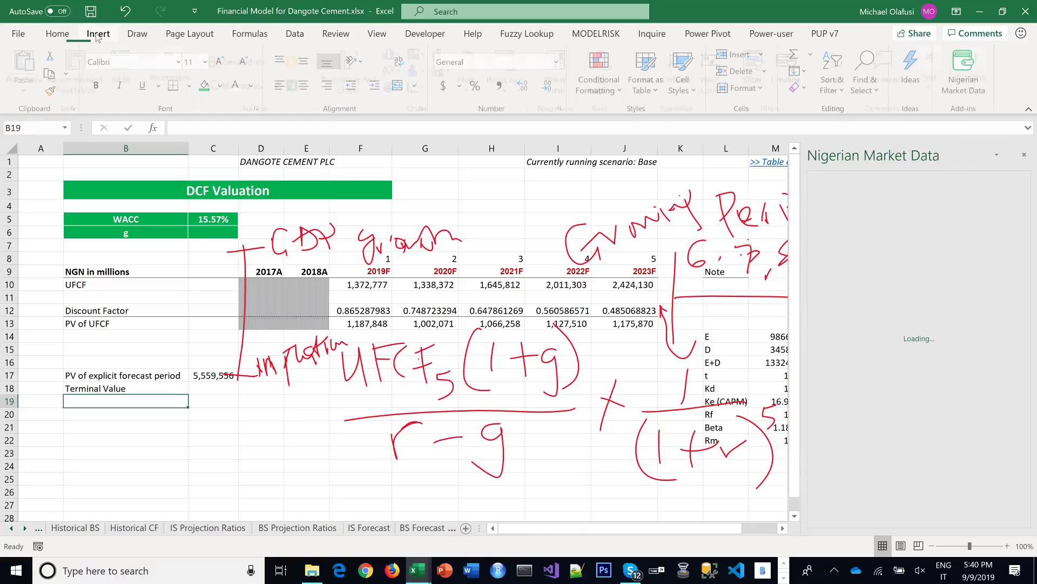
left_click(249, 62)
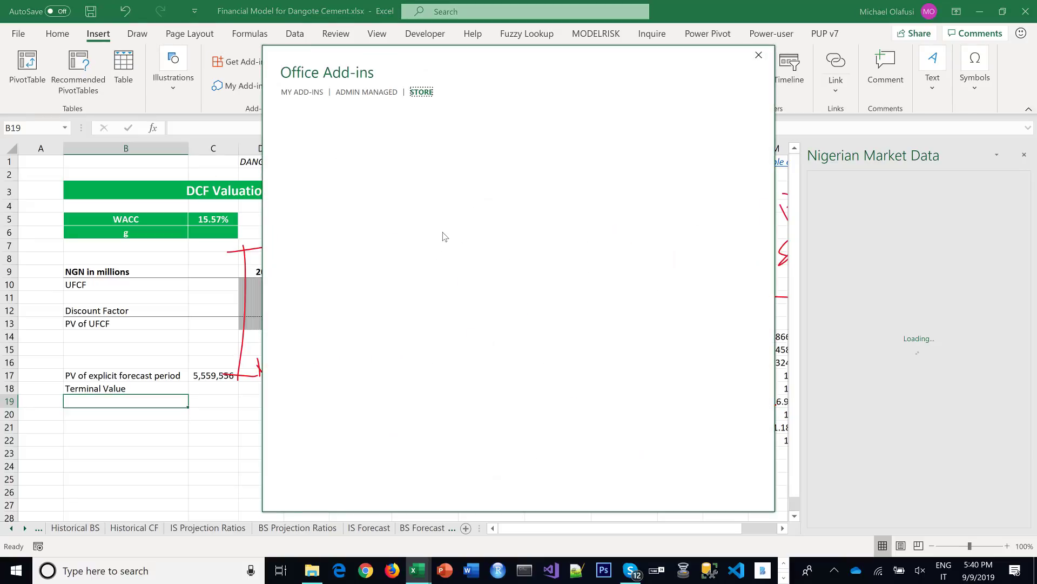
scroll(540, 287, "down", 3)
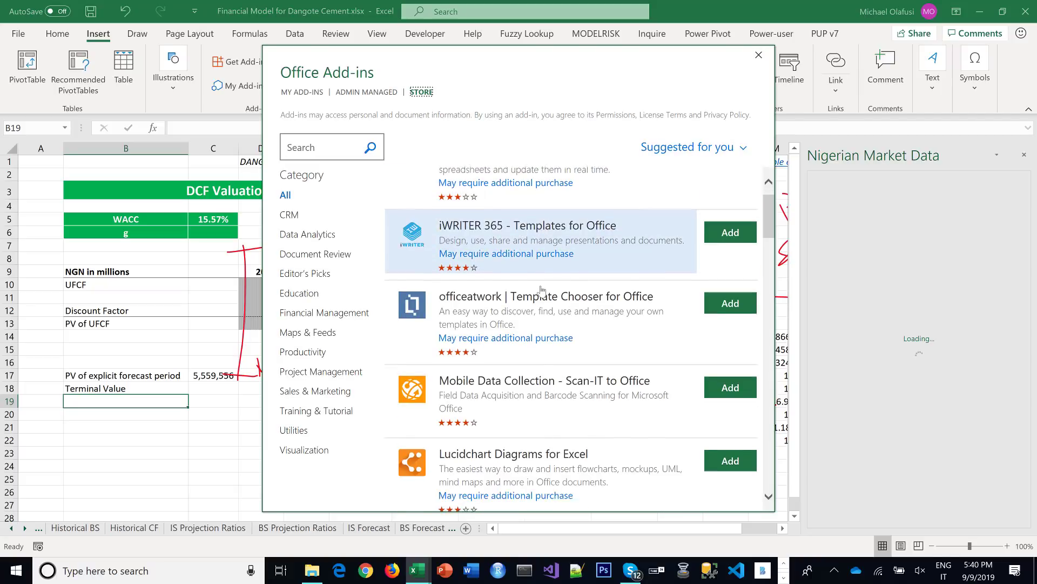
scroll(541, 290, "down", 10)
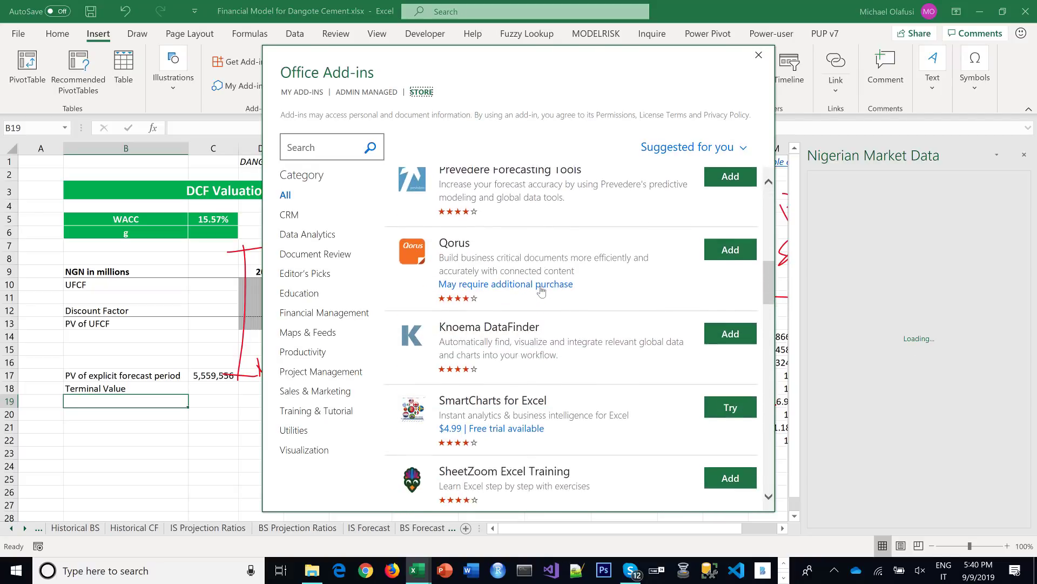
scroll(541, 290, "down", 10)
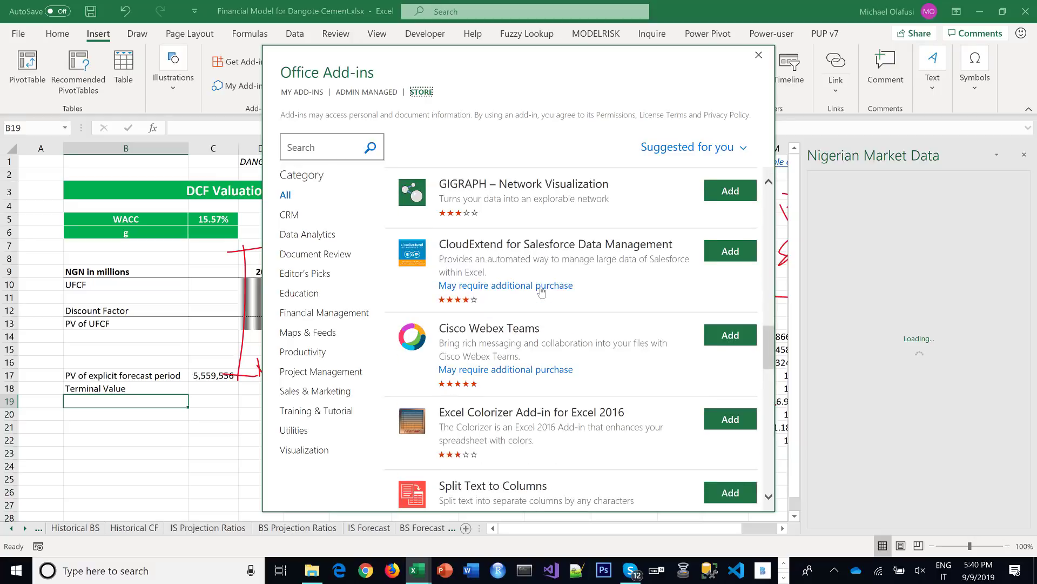
scroll(542, 292, "down", 4)
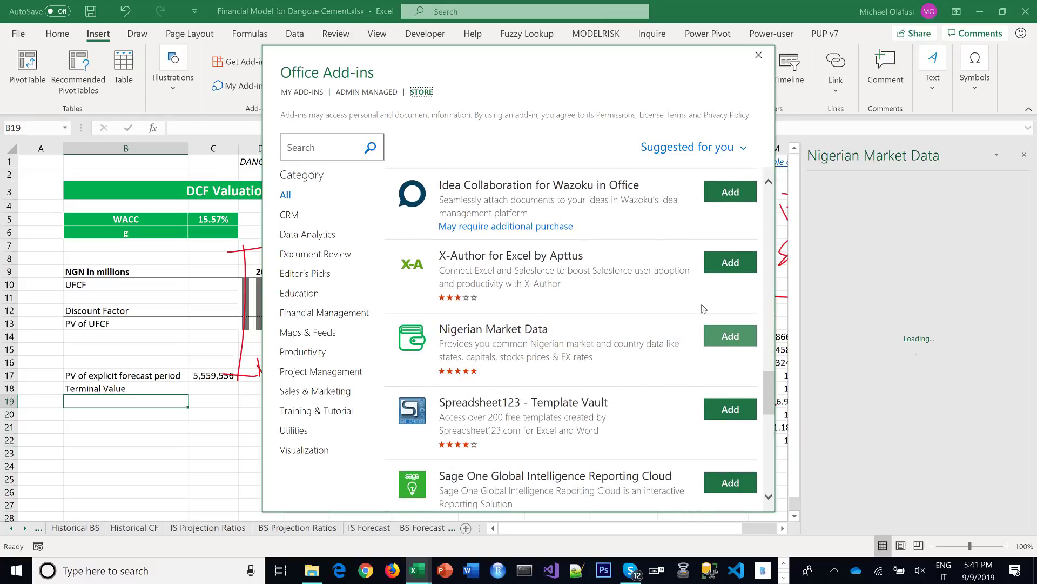
left_click(759, 55)
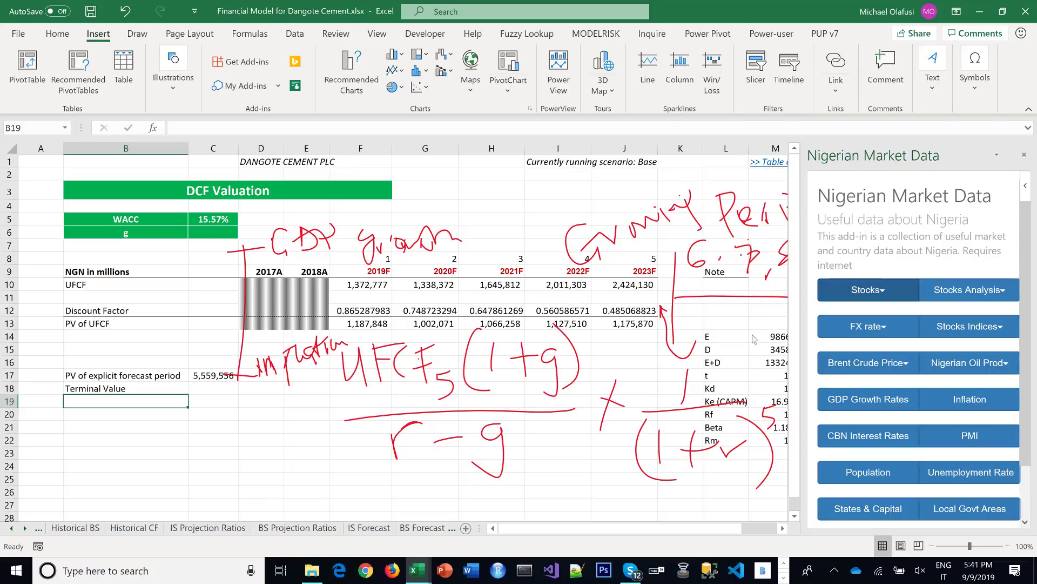
Insert the Nigerian inflation data starting at cell H29 and select all its rate values to read their average
scroll(497, 397, "down", 4)
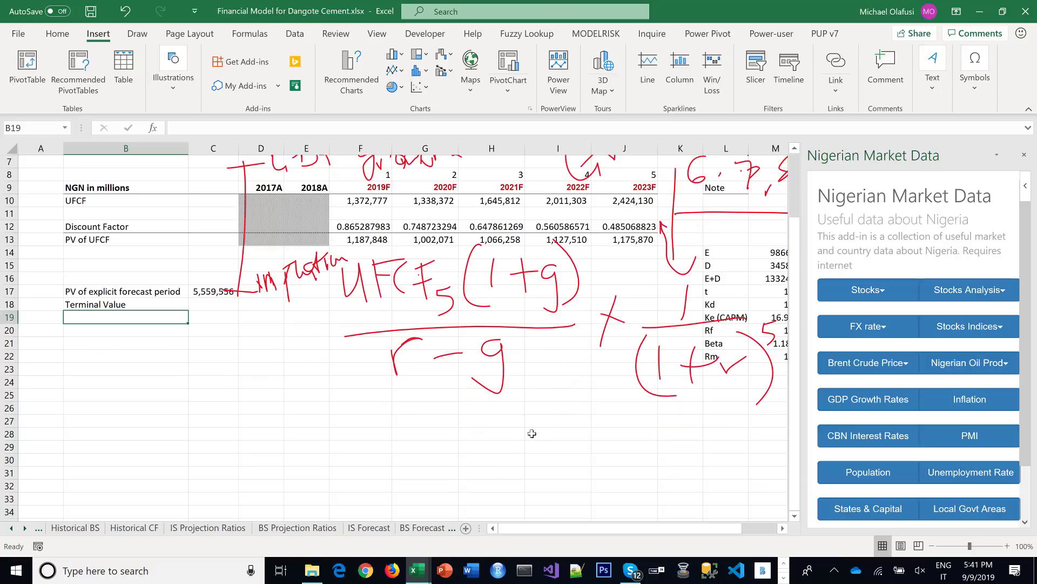
left_click(508, 372)
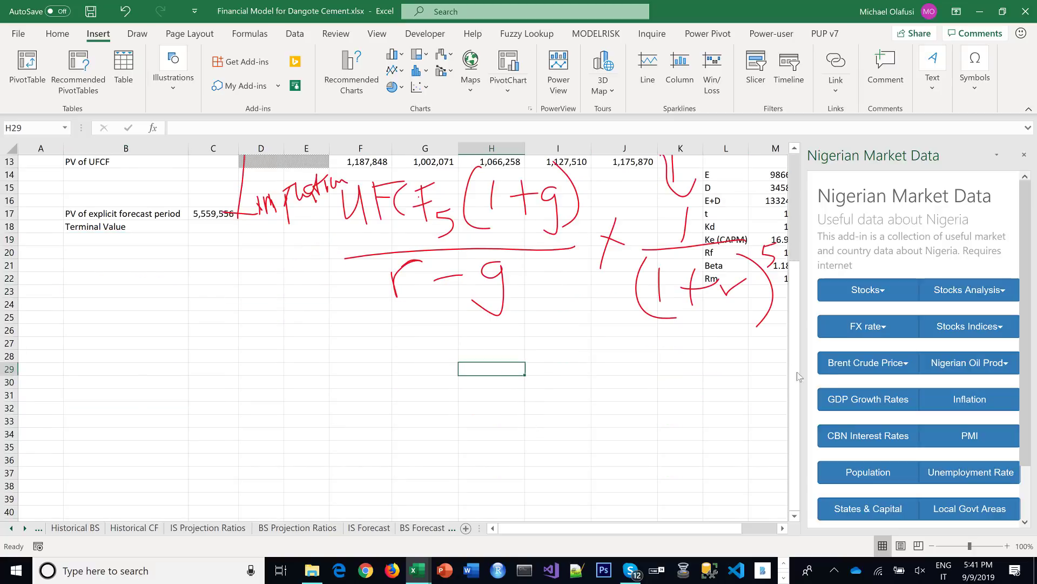
left_click(966, 405)
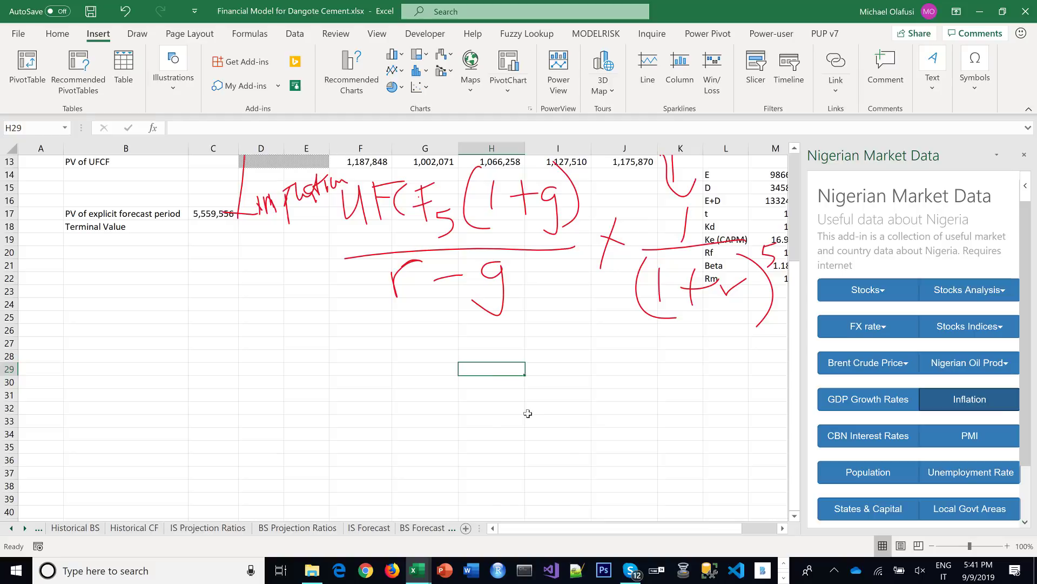
left_click(578, 372)
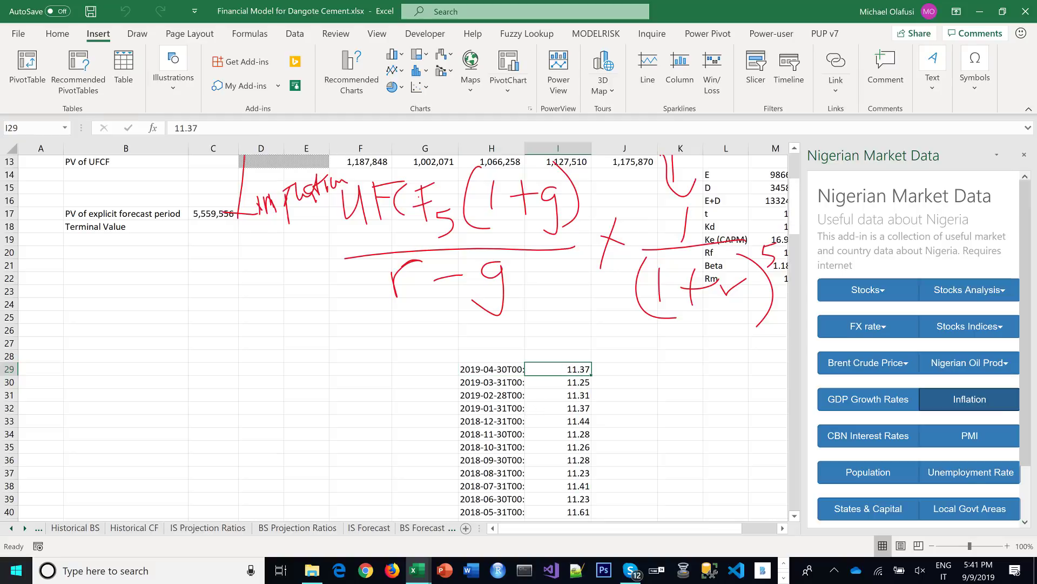
key("ctrl+shift+Down")
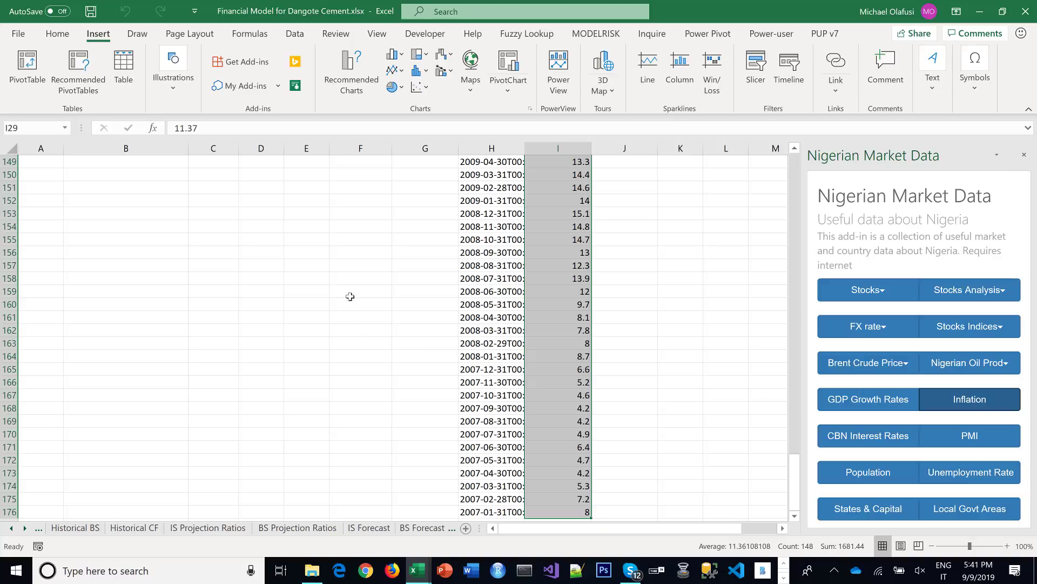
Handwrite 11.3 in red ink beneath the word "inflation" on the valuation sheet
scroll(350, 294, "up", 6)
scroll(350, 293, "up", 13)
left_click(352, 280)
scroll(354, 281, "up", 20)
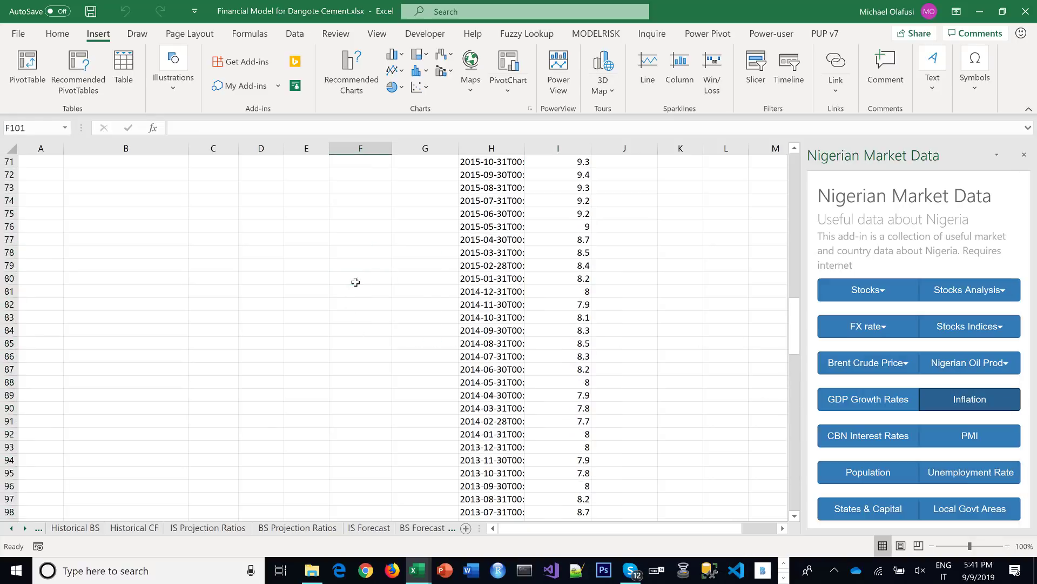
scroll(355, 281, "up", 10)
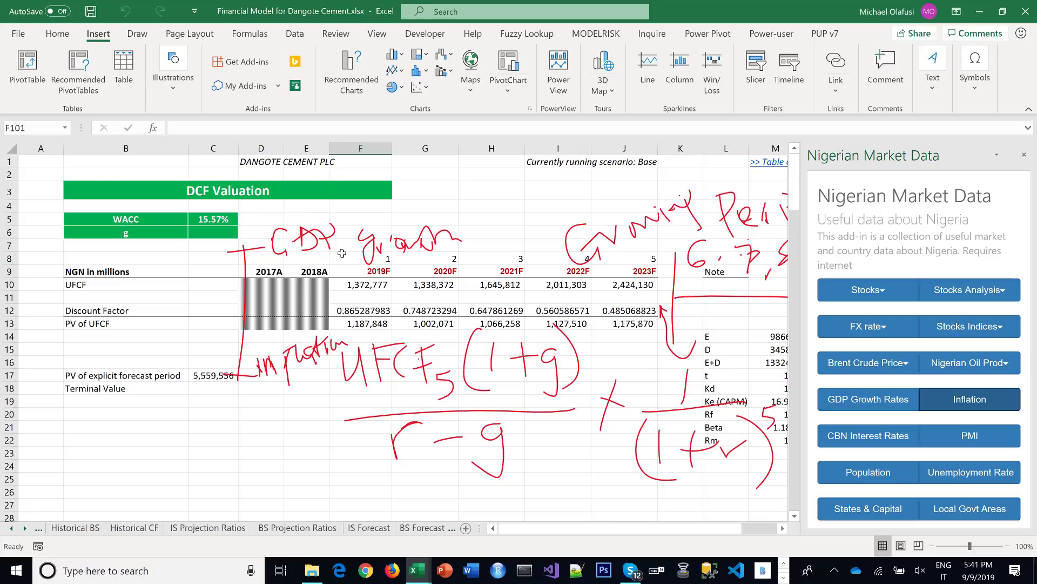
left_click(138, 33)
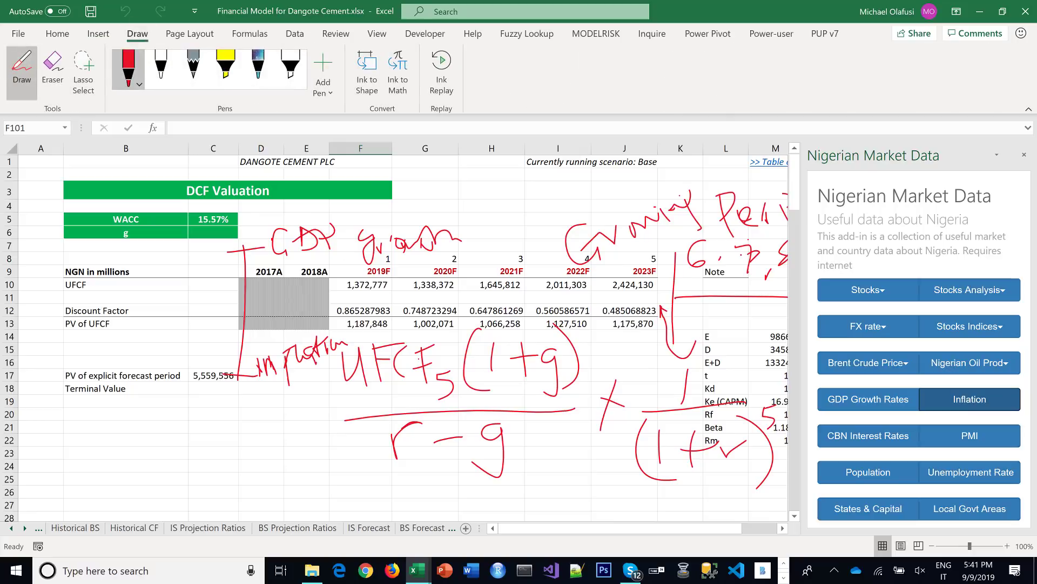
left_click_drag(256, 408, 257, 438)
mouse_move(272, 402)
left_mouse_down()
mouse_move(273, 434)
mouse_move(303, 415)
mouse_move(298, 429)
left_mouse_up()
left_click(286, 420)
left_click(75, 71)
Insert the Nigerian GDP growth rates starting at cell K28 and select all the rate values to read their average
scroll(284, 388, "down", 3)
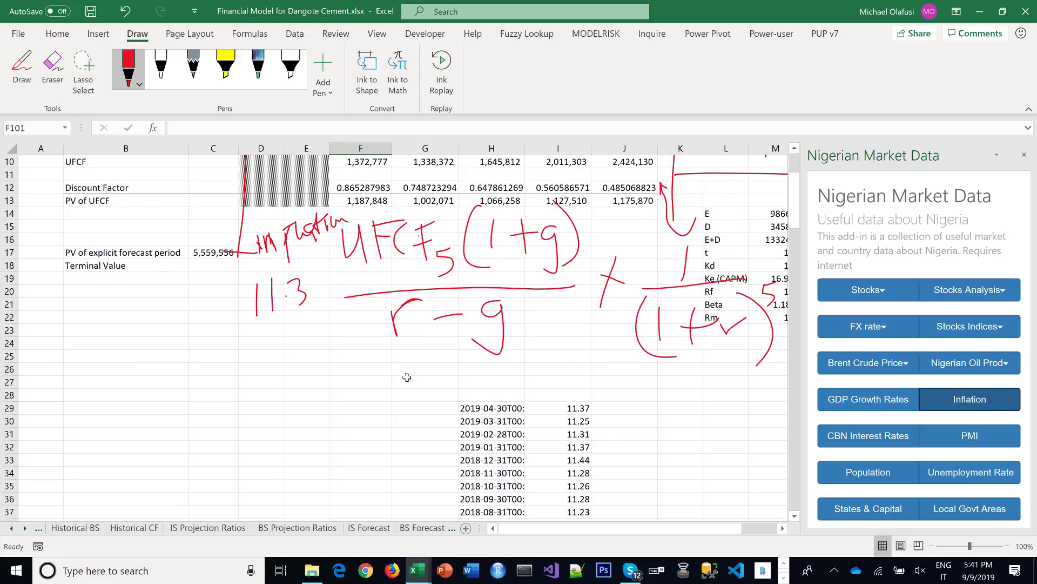
left_click(674, 398)
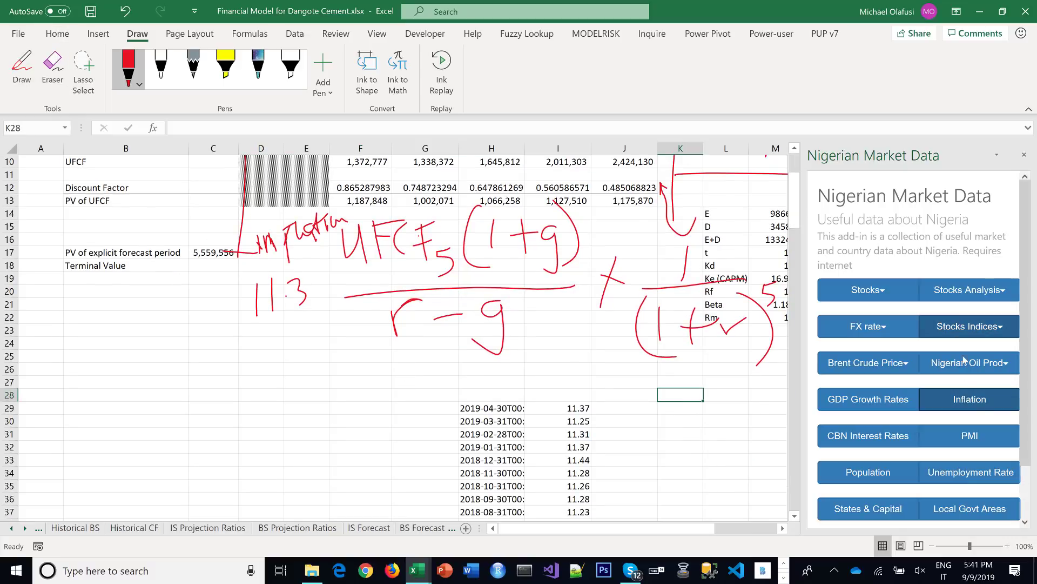
left_click(858, 404)
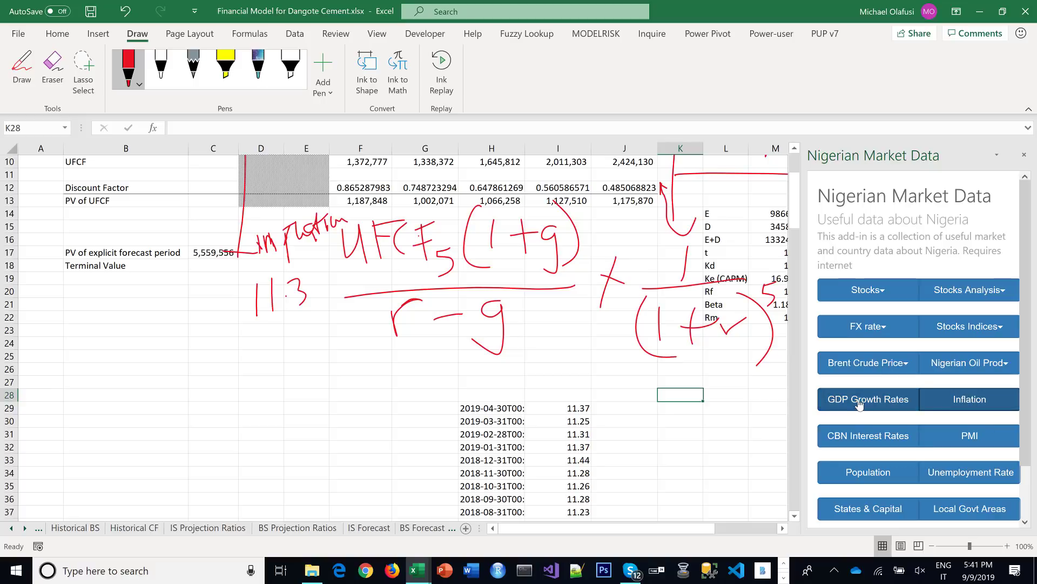
left_click(730, 397)
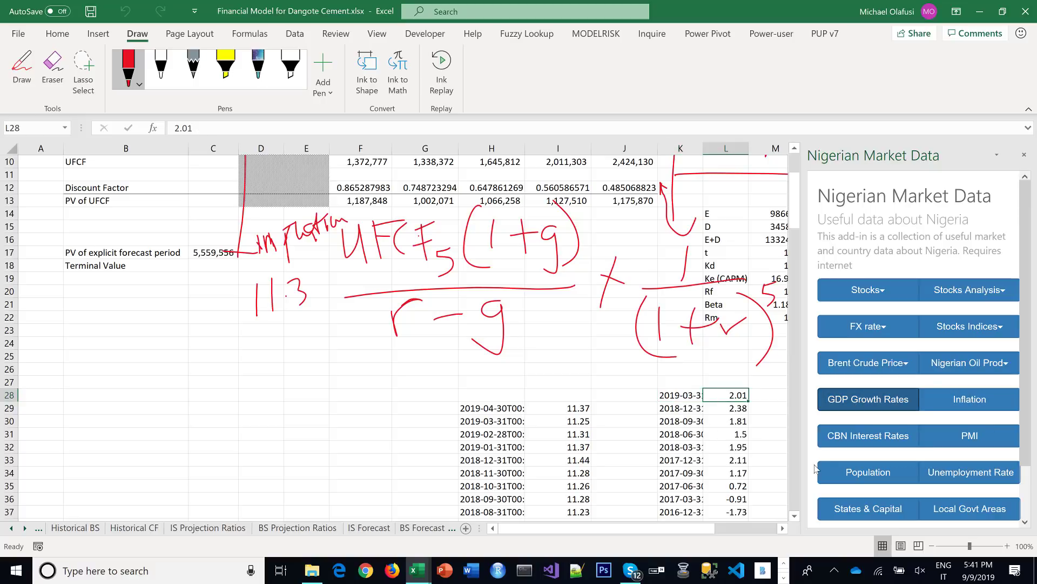
key("ctrl+shift+Down")
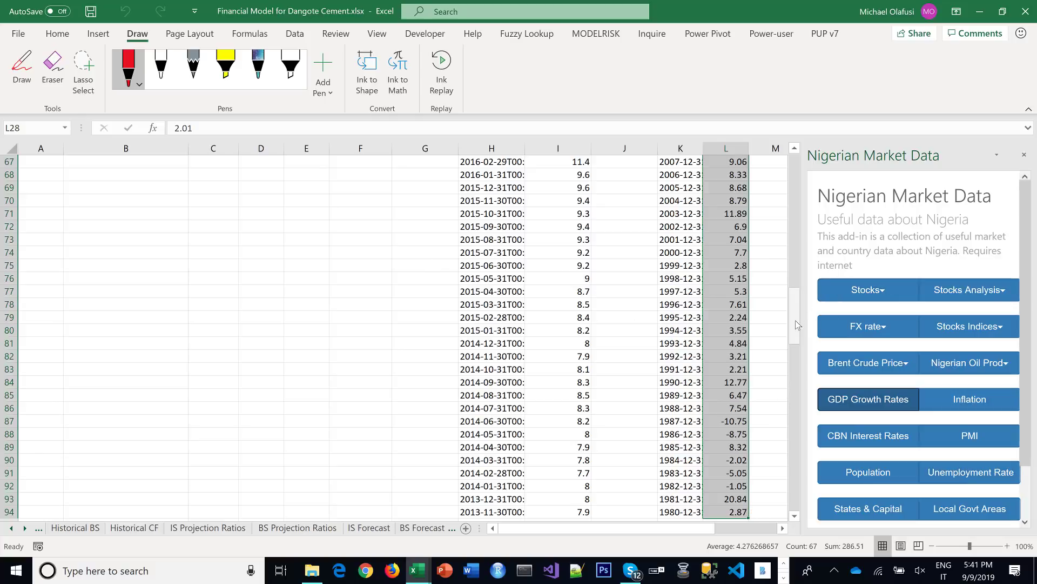
Handwrite 4.2 in red ink beside the words "GDP growth"
left_click_drag(795, 307, 798, 174)
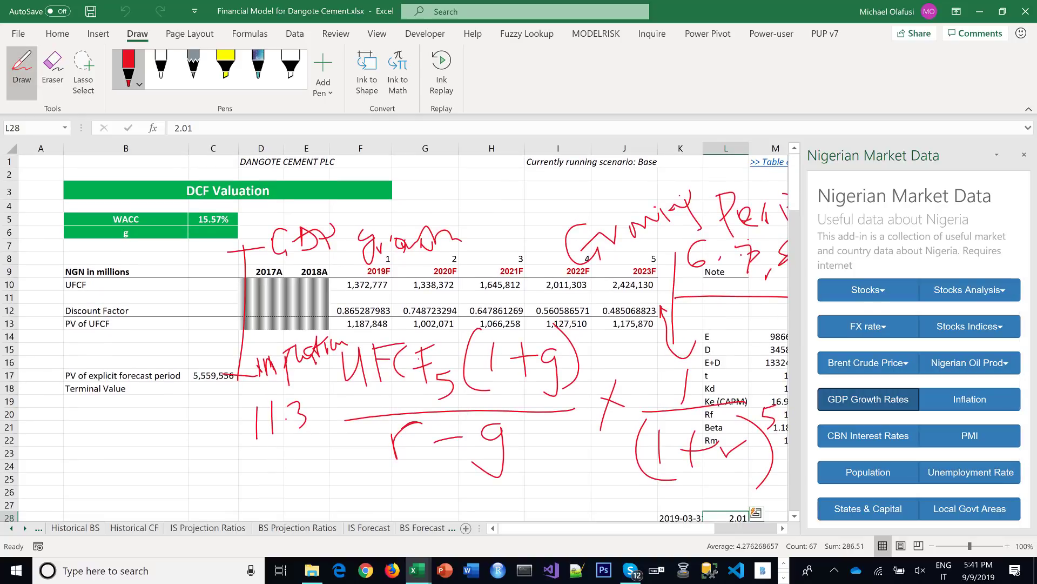
left_click_drag(469, 195, 496, 219)
mouse_move(489, 192)
left_mouse_down()
mouse_move(482, 244)
mouse_move(538, 224)
left_mouse_up()
left_click(508, 219)
left_click(31, 53)
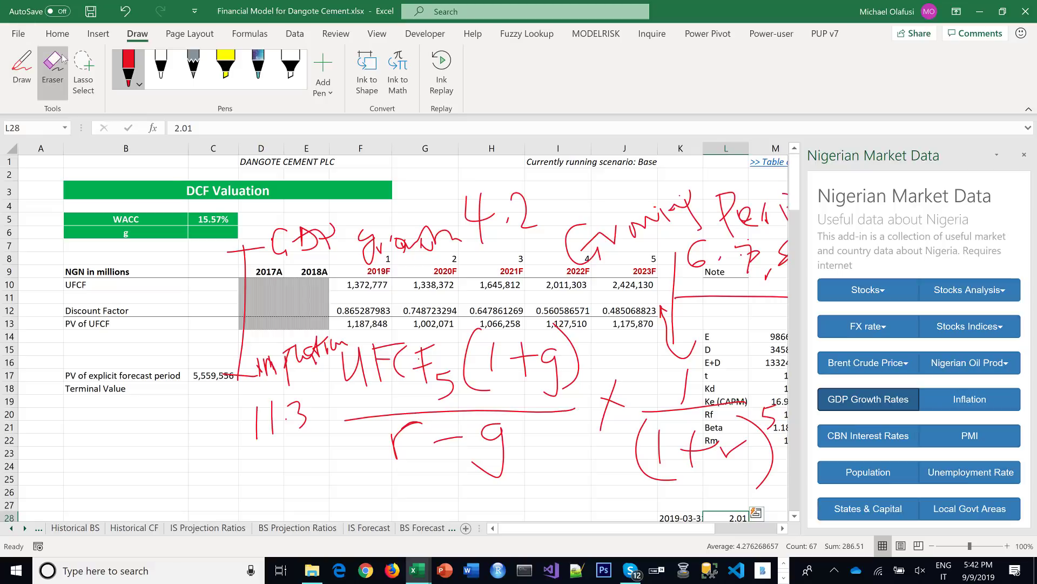
Set the growth rate g in cell C6 to 6% and close the Nigerian Market Data pane
left_click(197, 233)
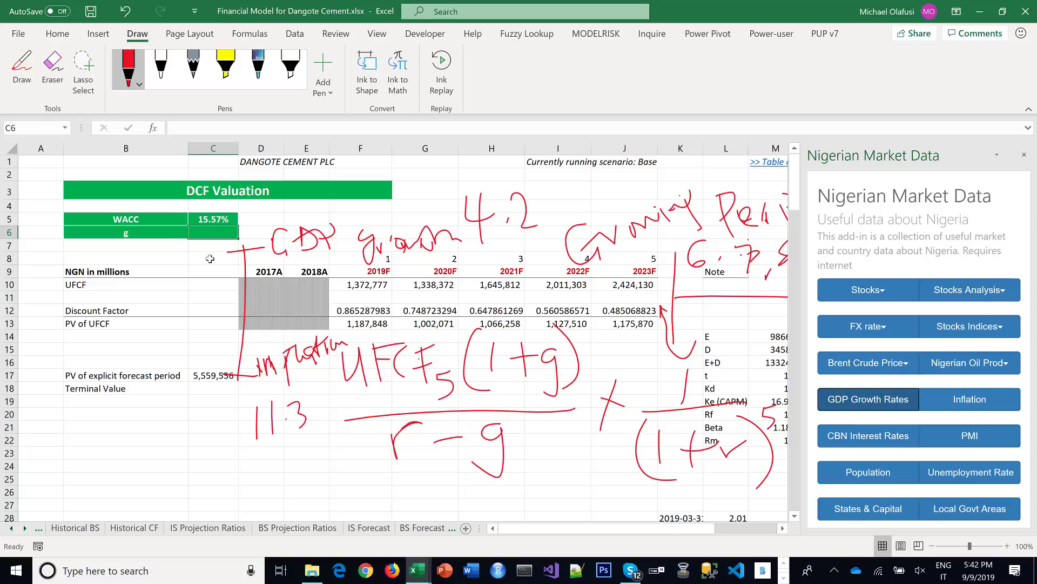
type("6")
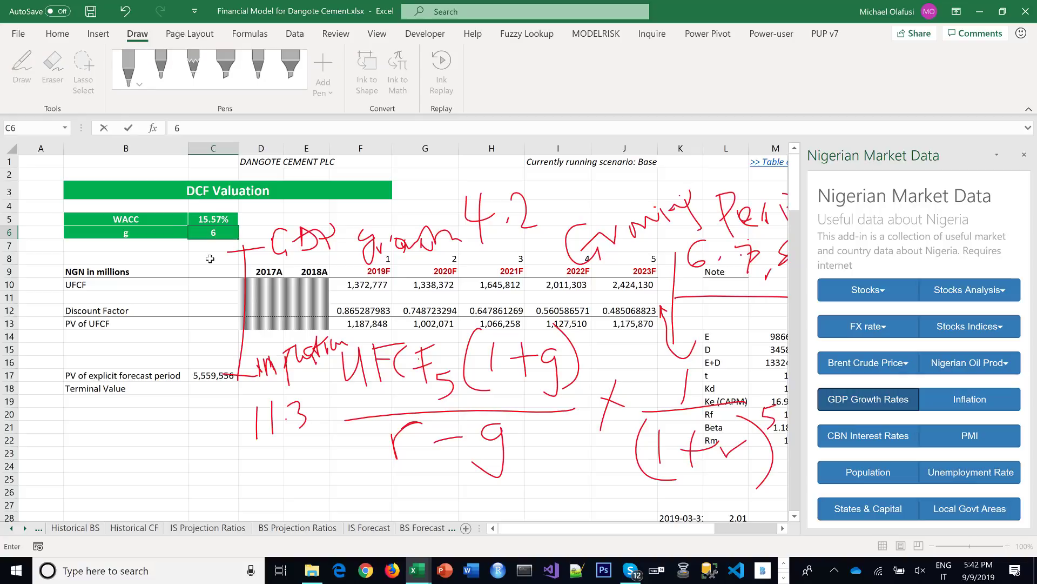
type("%")
key("Return")
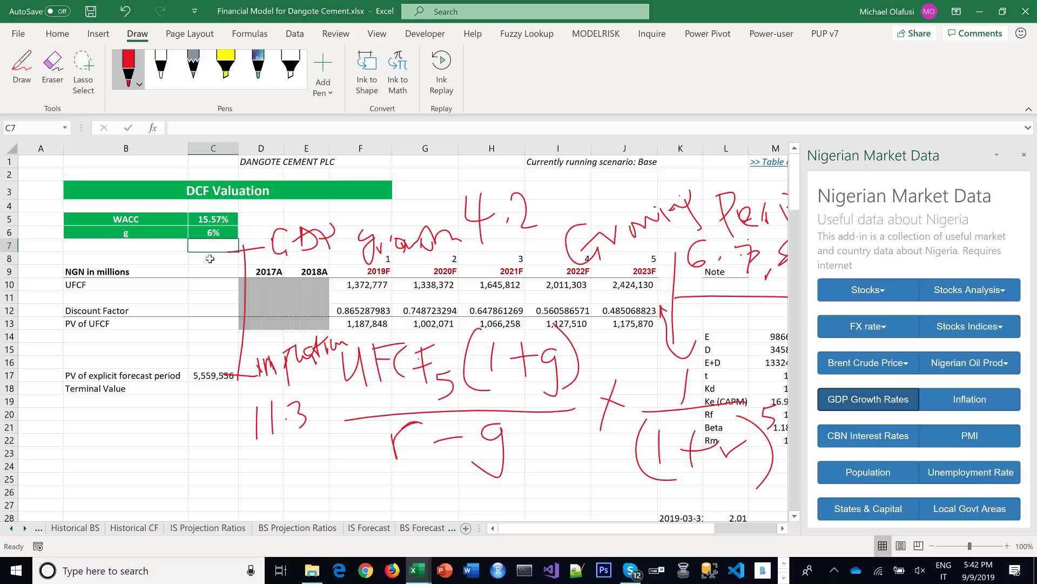
left_click(1024, 155)
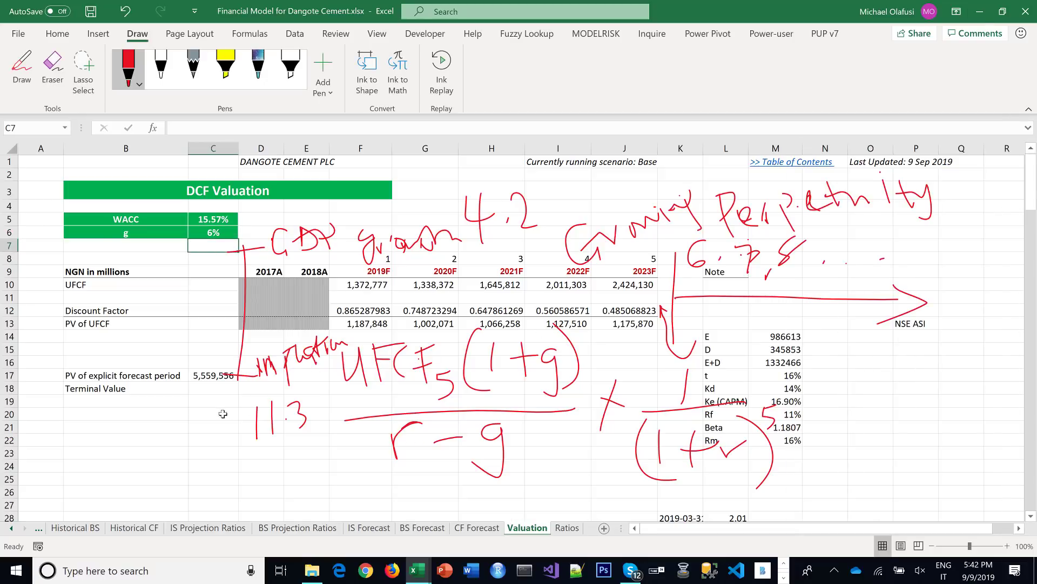
Delete the ink bracket, the handwritten "inflation", and the U and (1+g) strokes of the terminal value formula
left_click(251, 373)
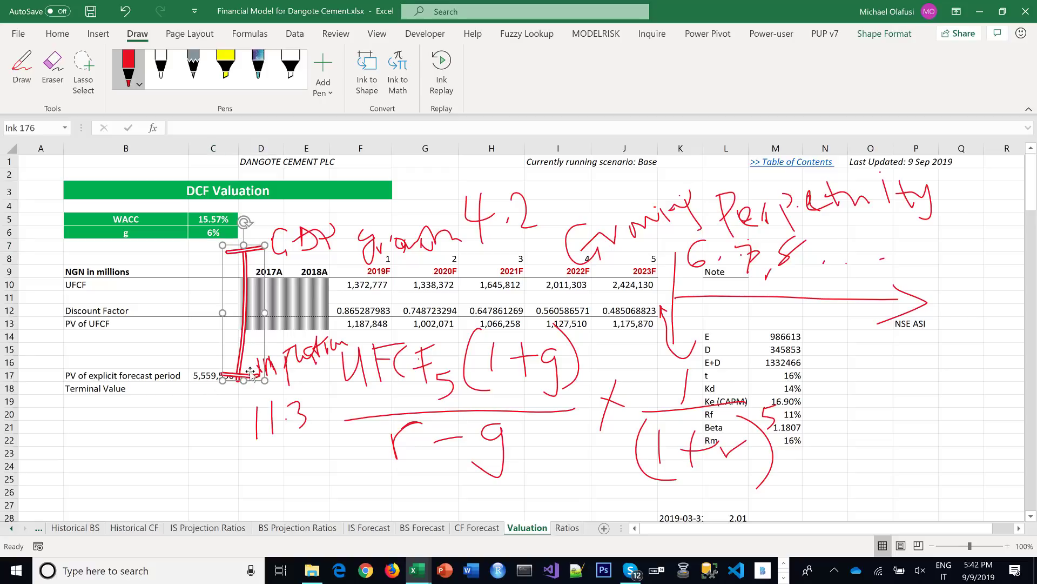
key("Delete")
left_click(292, 371)
left_click(288, 365)
key("Delete")
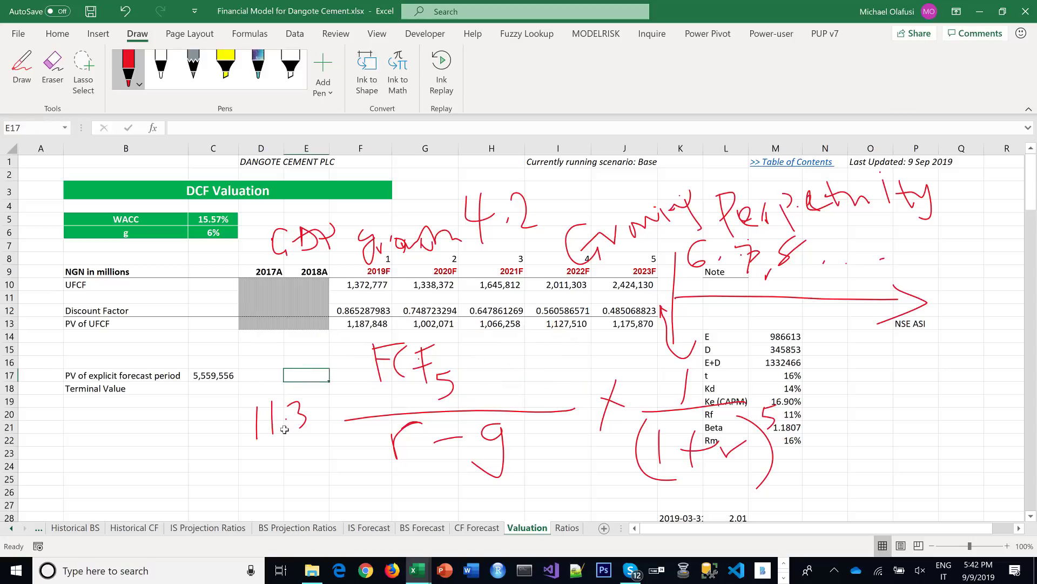
Delete the handwritten 11.3, the FCF5 numerator, and the fraction line with r from the terminal value formula
left_click(300, 420)
key("Delete")
left_click(402, 380)
key("Delete")
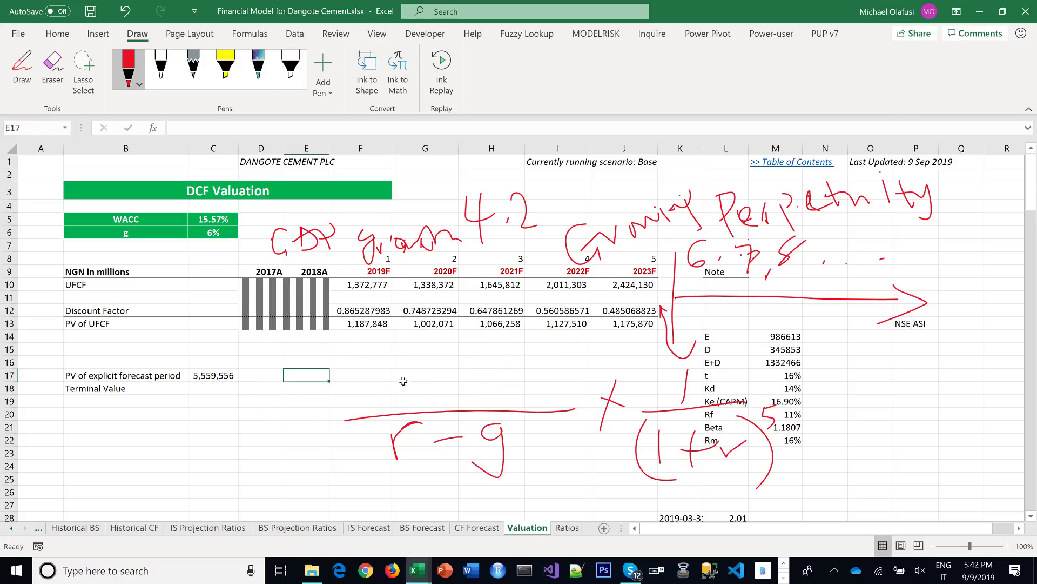
left_click(419, 412)
key("Delete")
Delete the handwritten words "GDP growth" and the 4.2 ink above the forecast table
left_click(374, 250)
key("Delete")
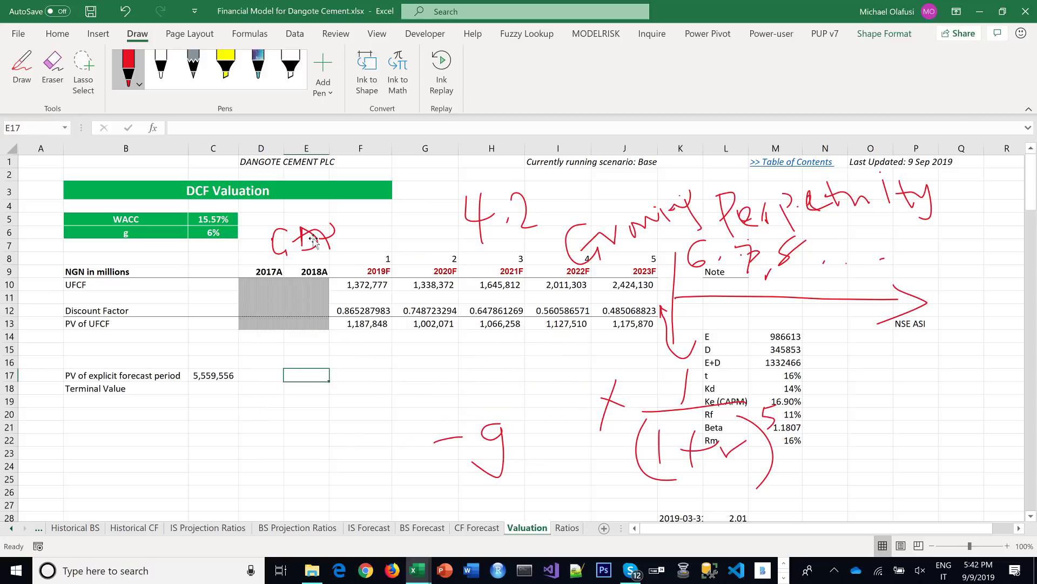
left_click(313, 241)
key("Delete")
left_click(480, 229)
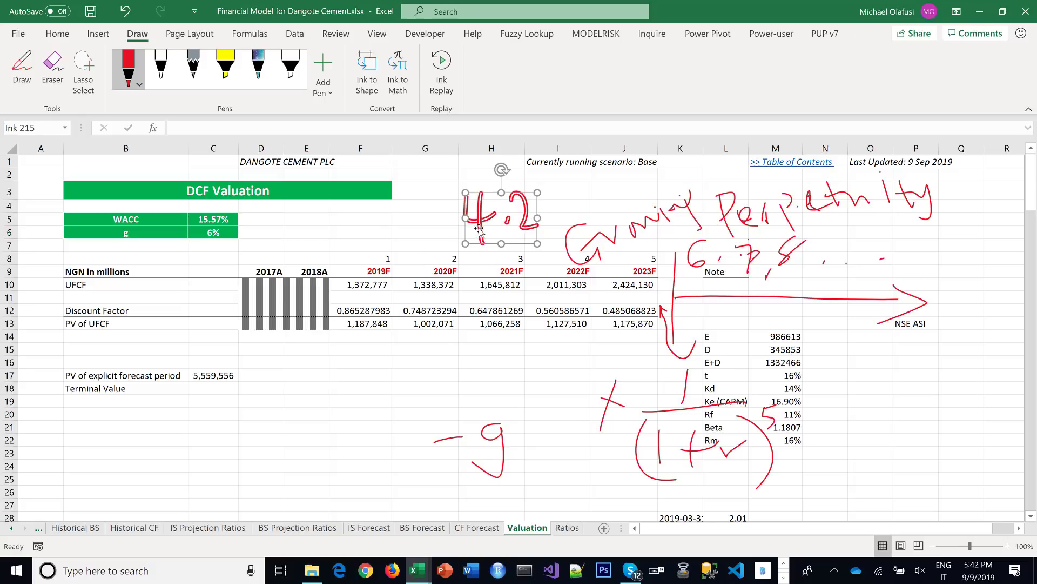
key("Delete")
Delete the handwritten "Growing Perpetuity", the timeline with 6, 7, 8, and the curved arrow beside the 2023F column
left_click(592, 243)
key("Delete")
left_click(727, 233)
key("Delete")
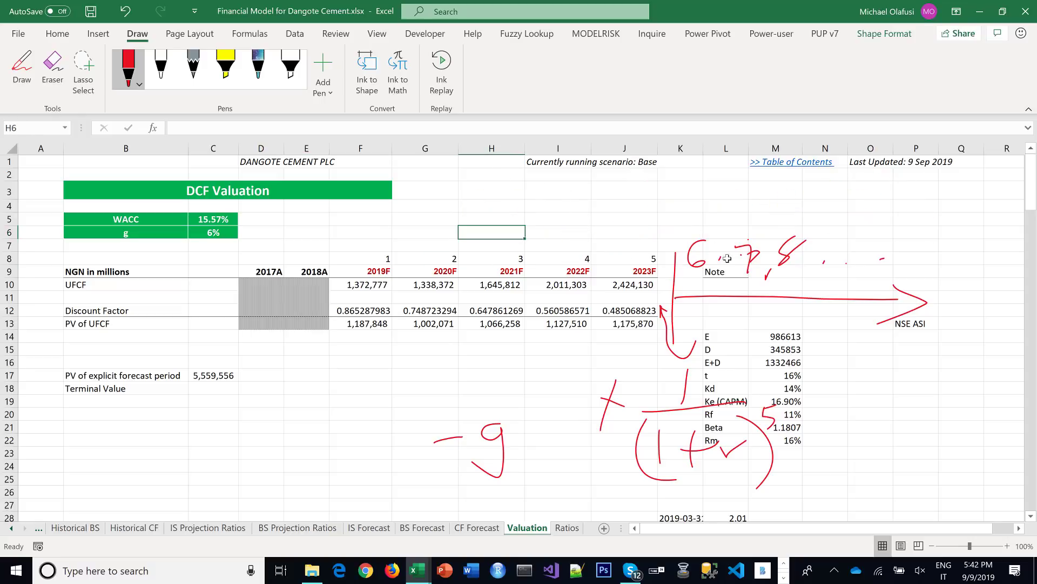
left_click(727, 258)
left_click(702, 265)
key("Delete")
left_click(664, 333)
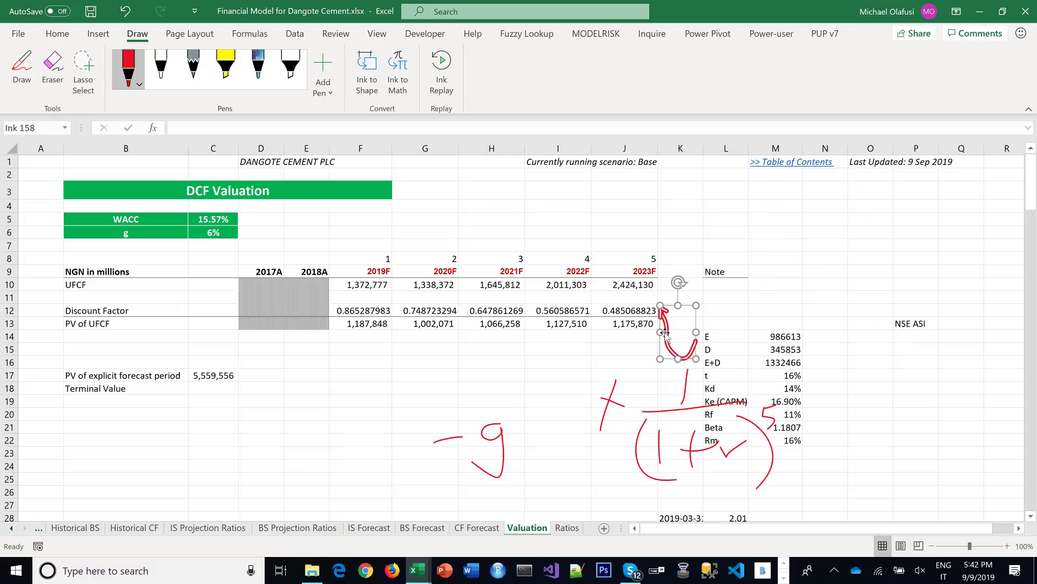
key("Delete")
Delete the remaining ink of the formula: the 1/(1+r)^5 multiplier and the minus g
left_click(653, 421)
key("Delete")
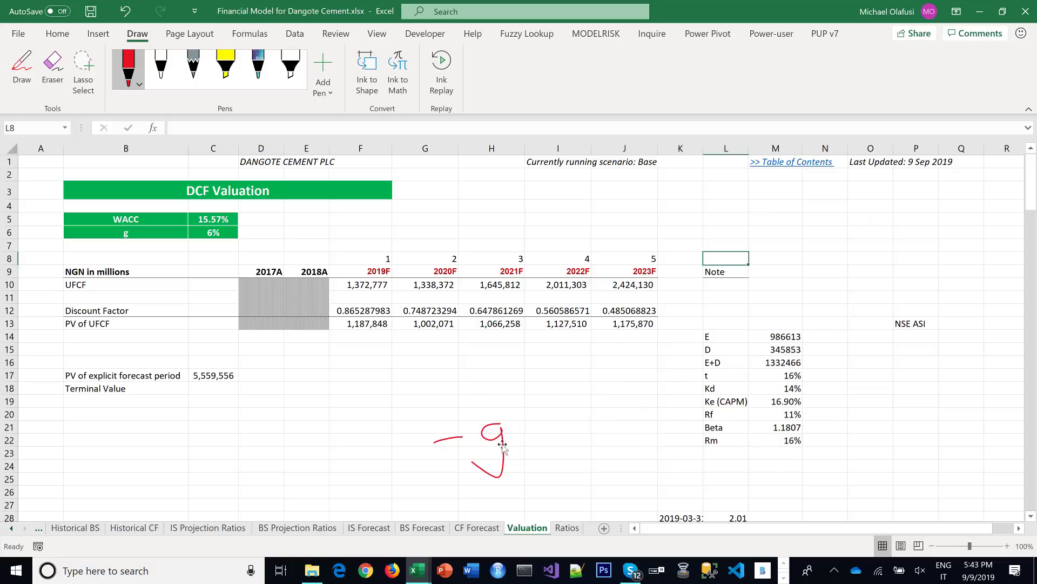
left_click(502, 444)
key("Delete")
left_click(203, 387)
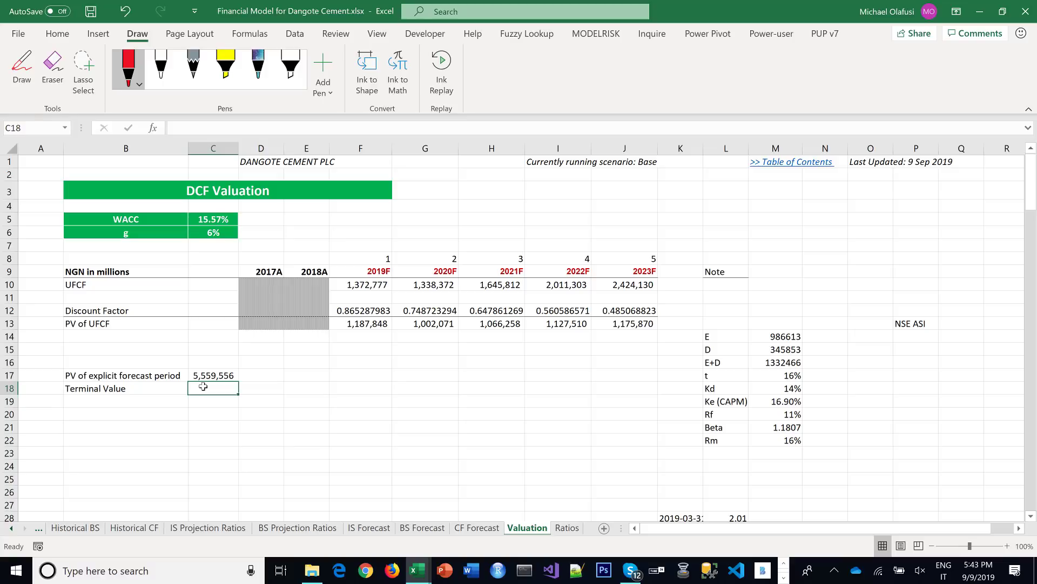
type("=(")
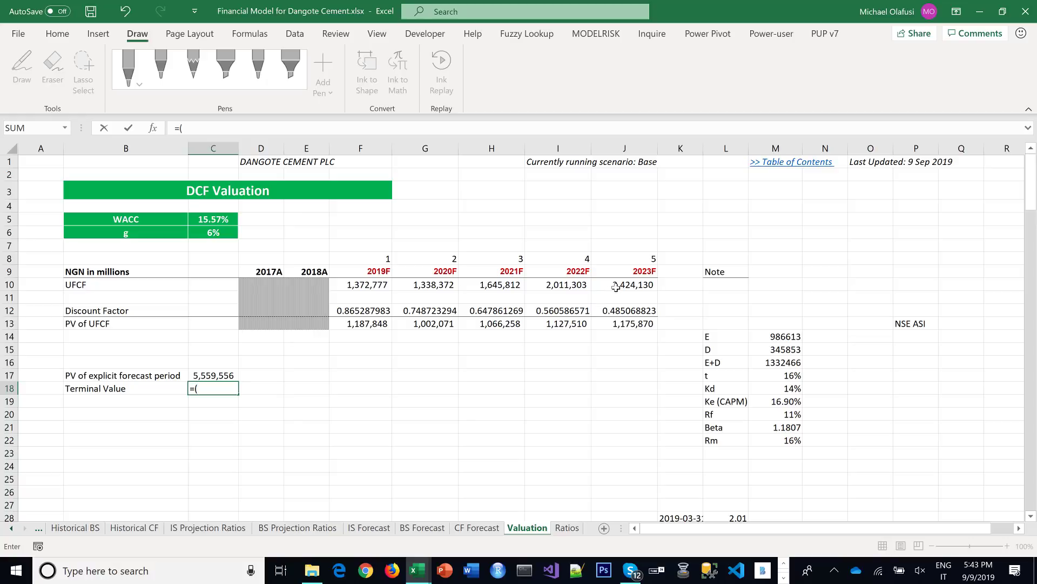
key("Escape")
Undo the ink deletions back through the handwritten "inflation" and the U and (1+g) strokes of the terminal value formula
key("ctrl+z")
key("ctrl+z")
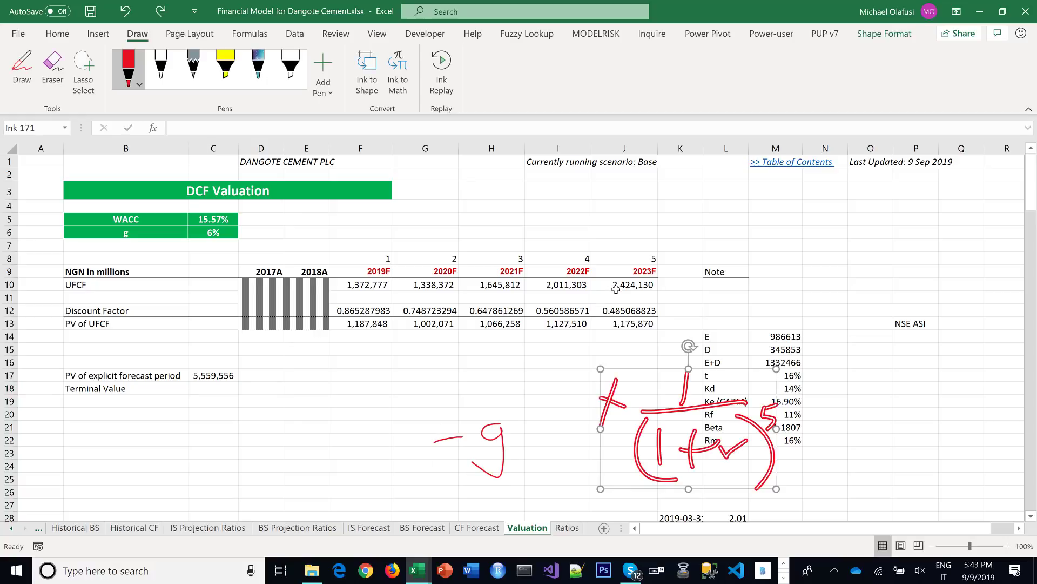
key("ctrl+z")
key("ctrl+z")
key("ctrl+z")
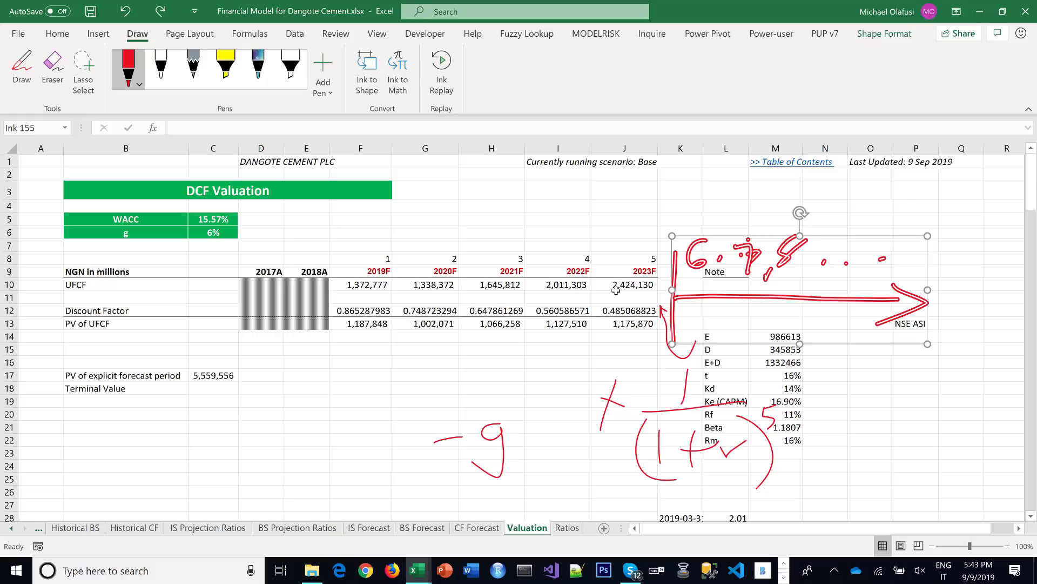
key("ctrl+z")
key("ctrl+z")
key("ctrl+z")
key("ctrl+z")
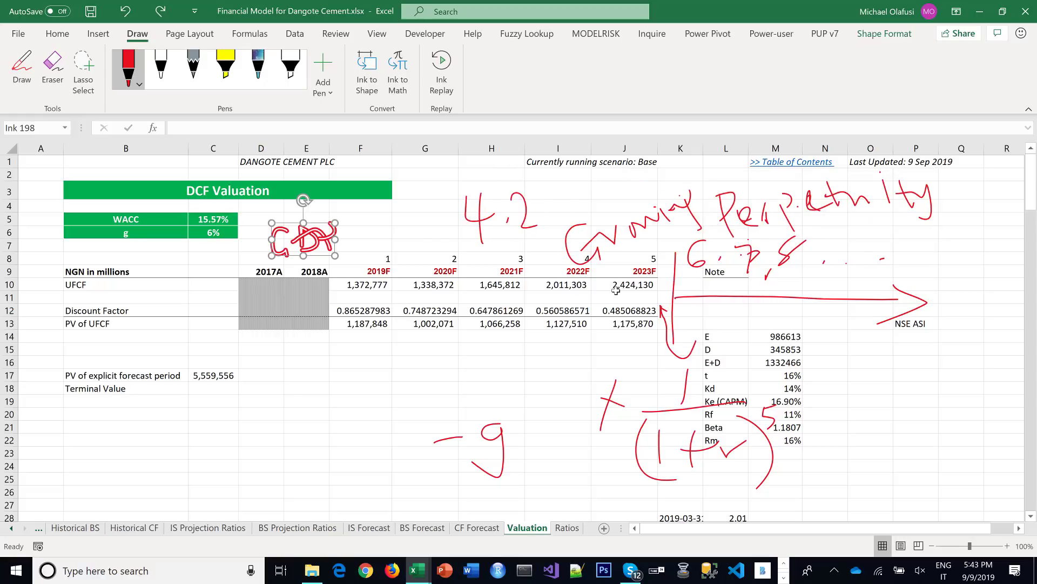
key("ctrl+z")
key("ctrl+z")
key("ctrl+z")
key("ctrl+z")
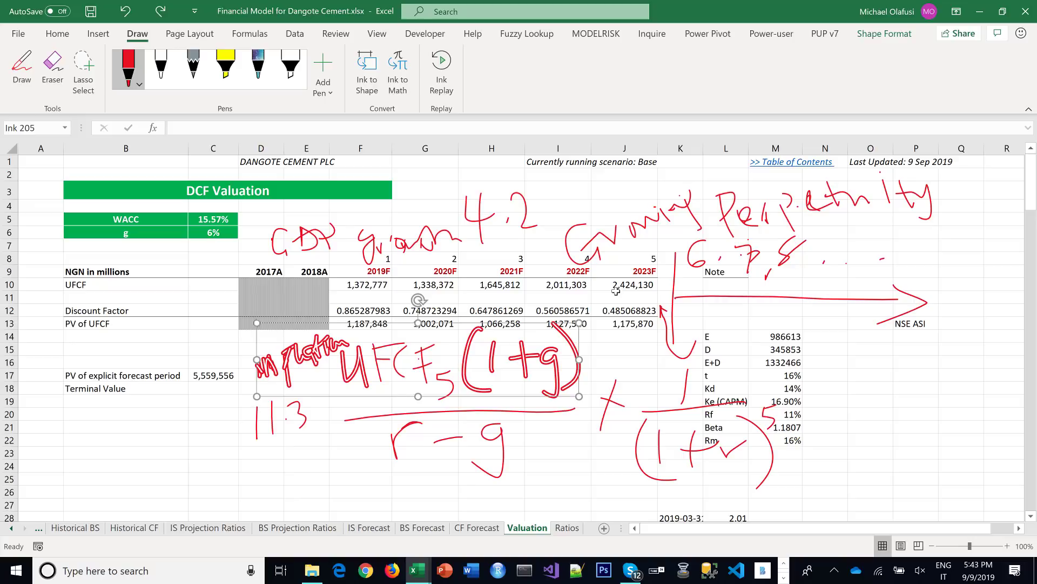
Delete only the handwritten 11.3 under the word "inflation"
left_click(271, 493)
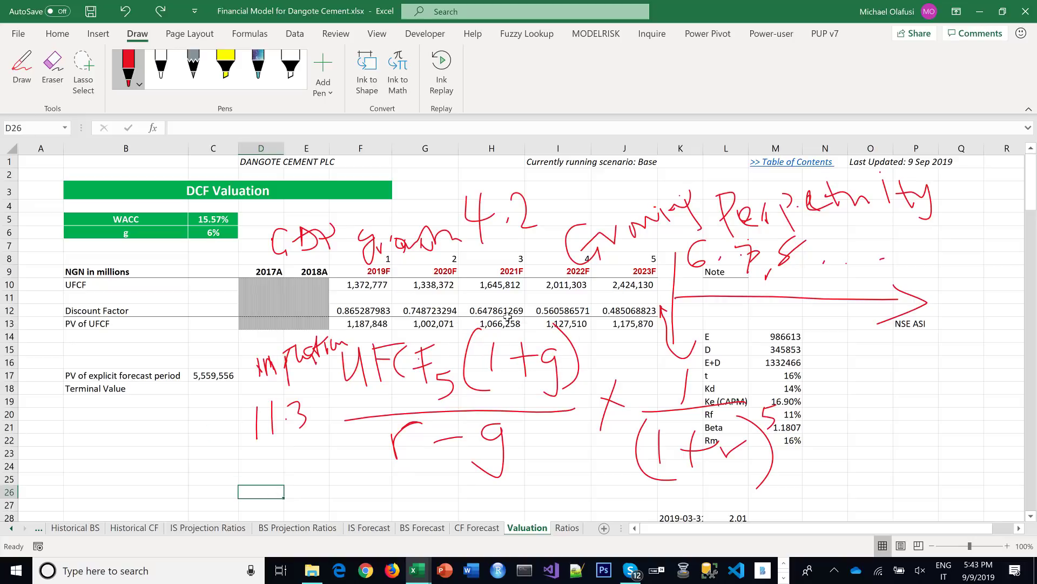
left_click(289, 365)
left_click(296, 464)
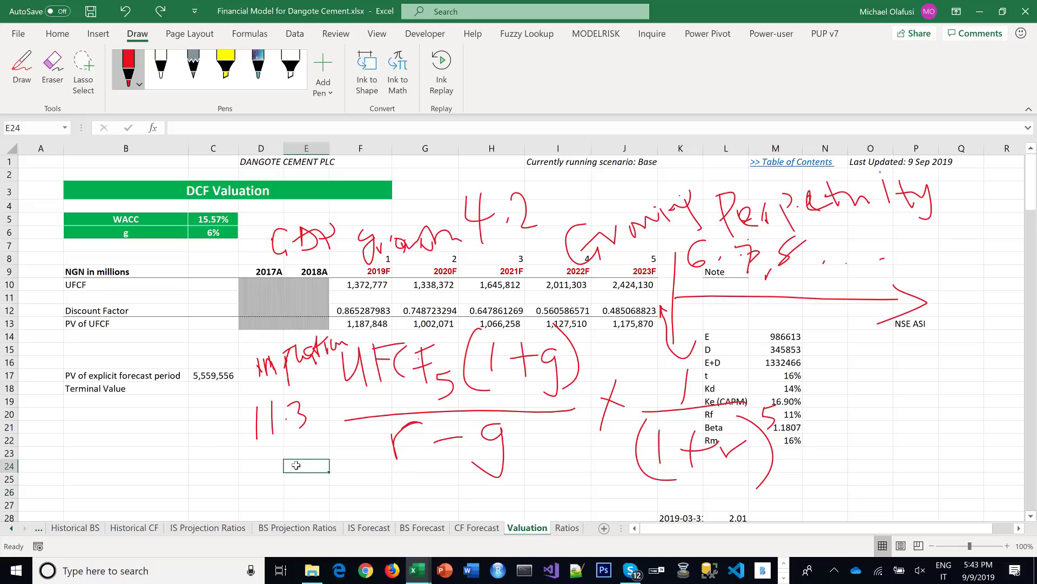
left_click(278, 430)
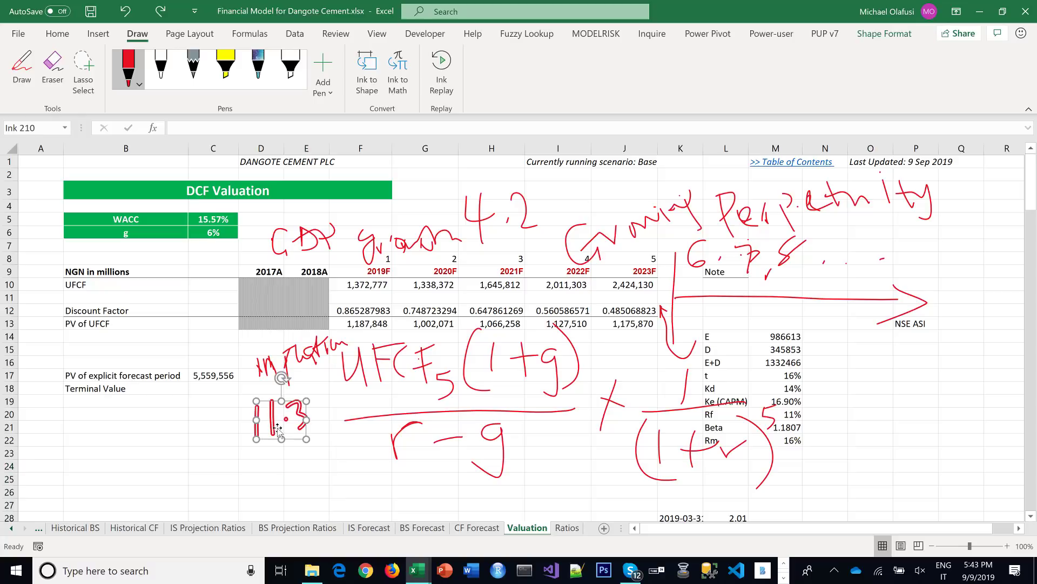
key("Delete")
Remove the 4.2 ink and the handwritten "GDP growth" while keeping the terminal value formula
left_click(476, 238)
left_click(489, 204)
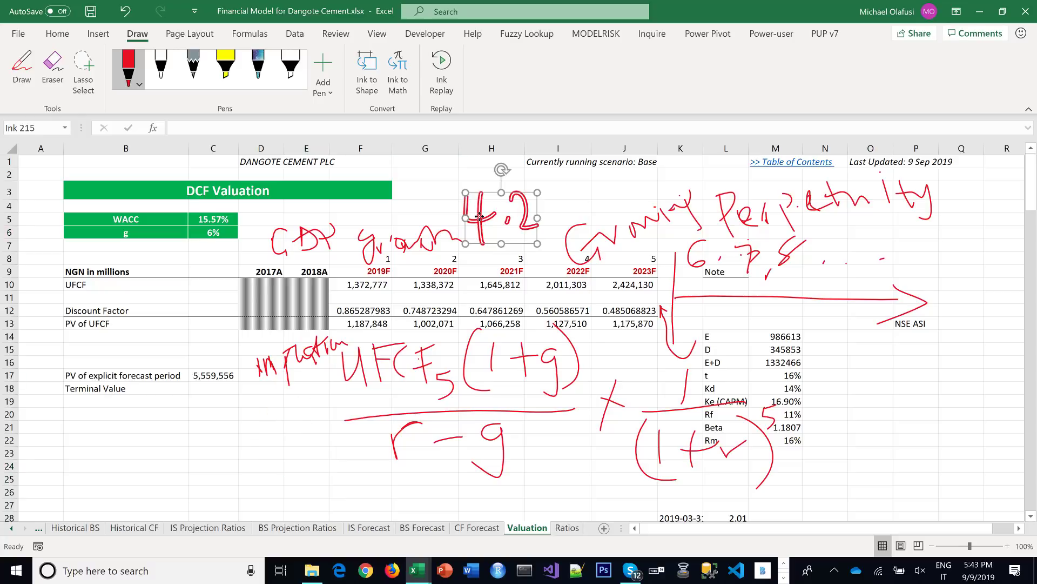
key("Delete")
left_click(388, 243)
key("Delete")
left_click(320, 250)
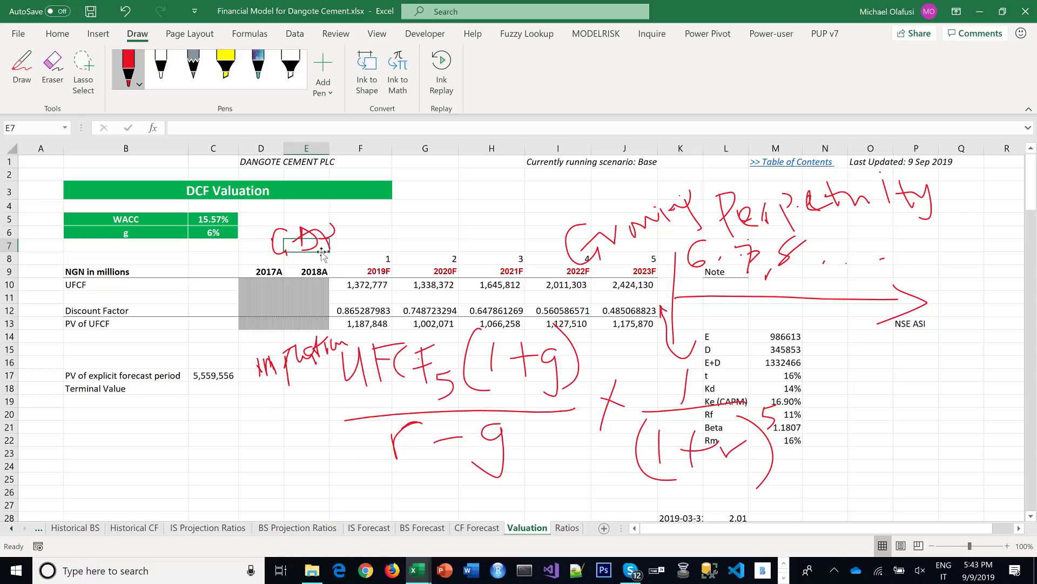
left_click(319, 242)
key("Delete")
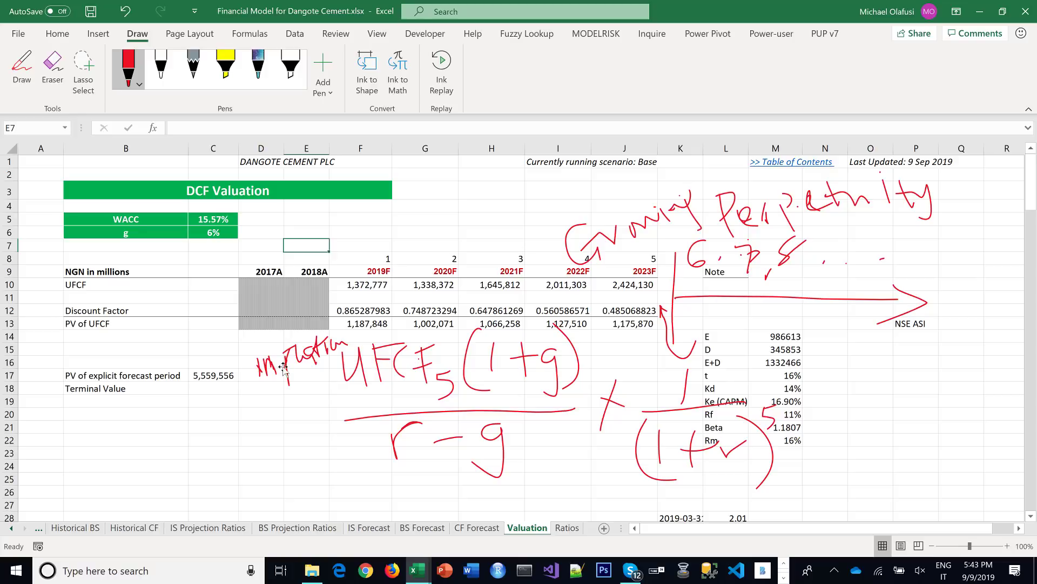
Calculate the terminal value in cell C18 with the formula =(J10*(1+C6))/(C5-C6)*J12
left_click(214, 387)
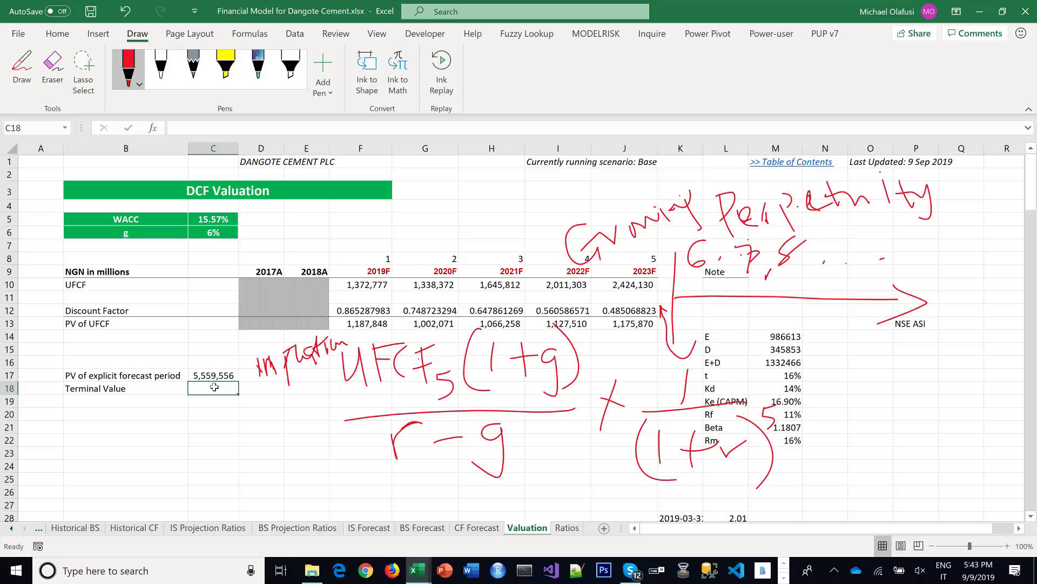
type("=(")
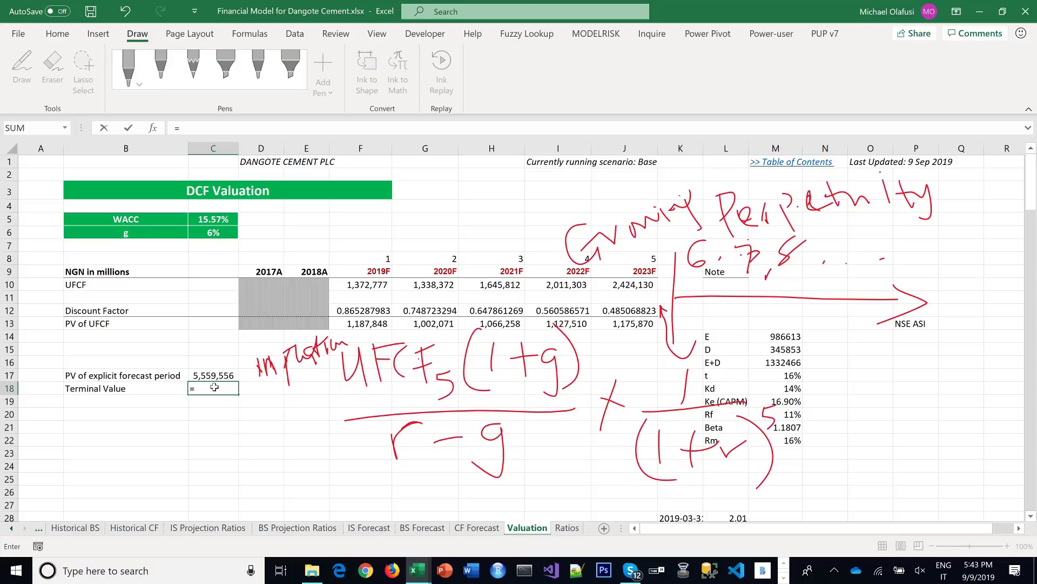
left_click(648, 284)
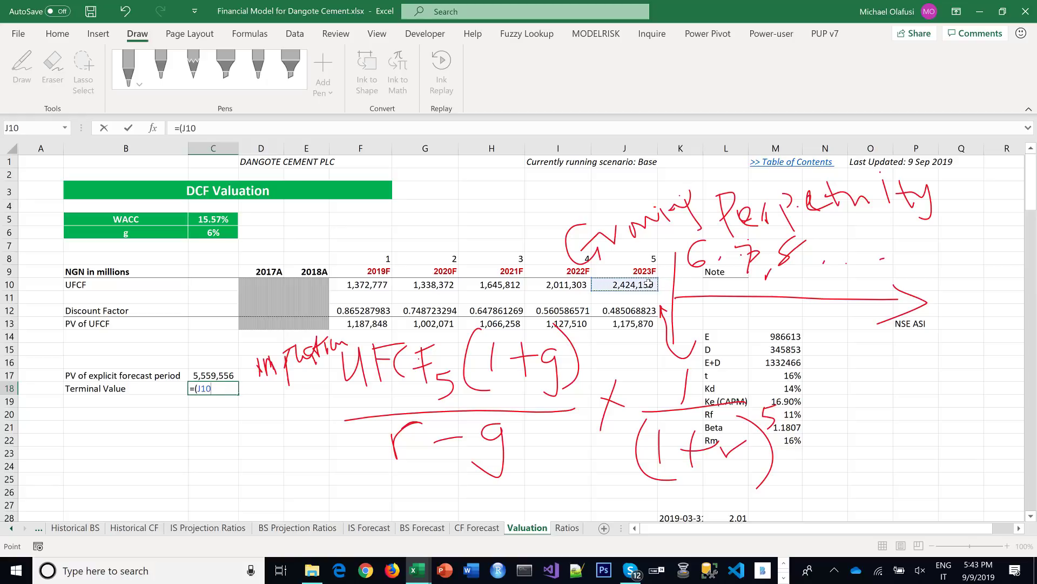
type("*(1+")
left_click(227, 235)
type("))/(")
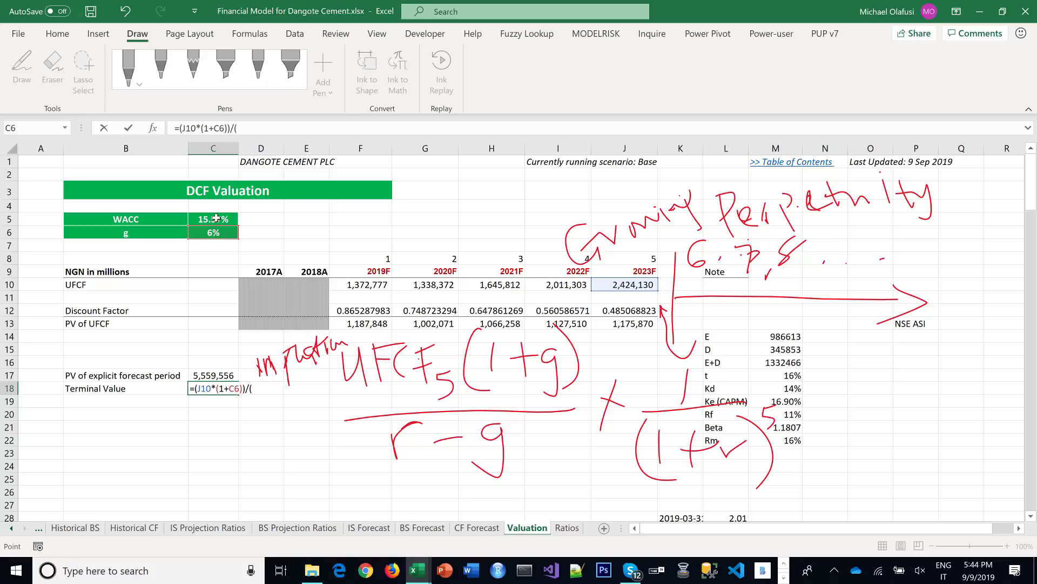
left_click(216, 217)
type("-")
left_click(213, 233)
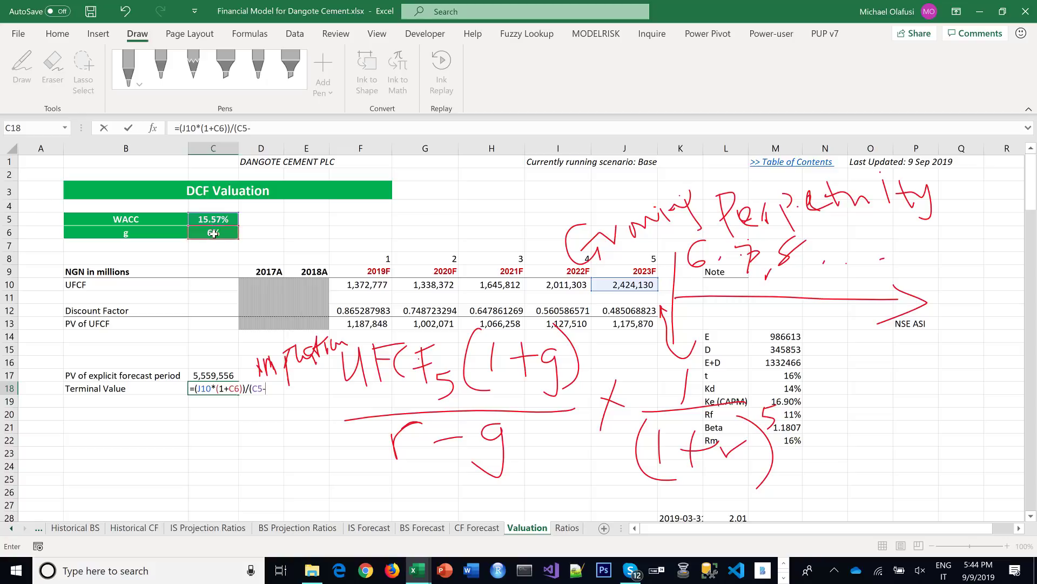
type(")*")
left_click(626, 312)
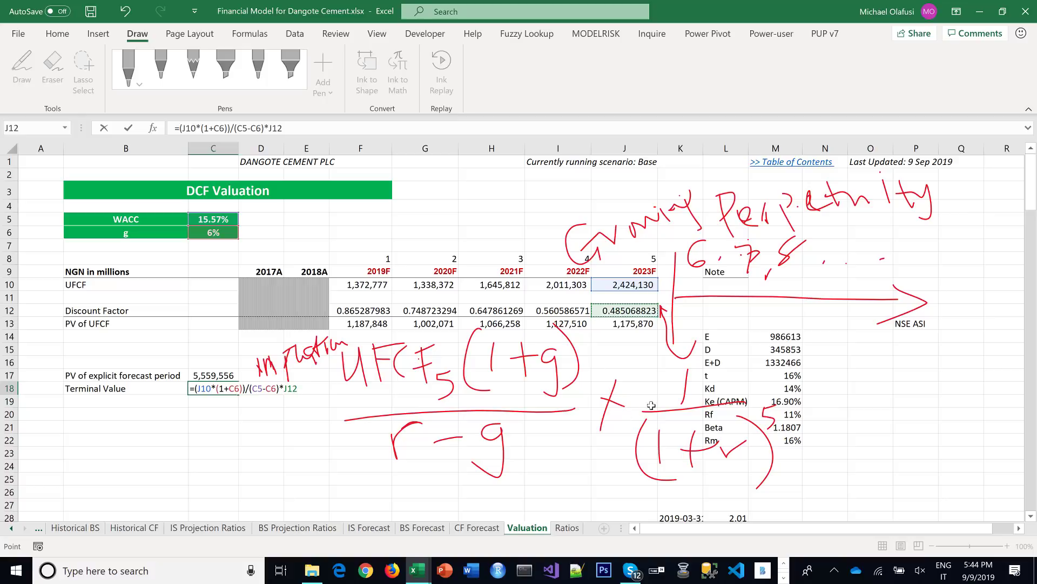
key("Return")
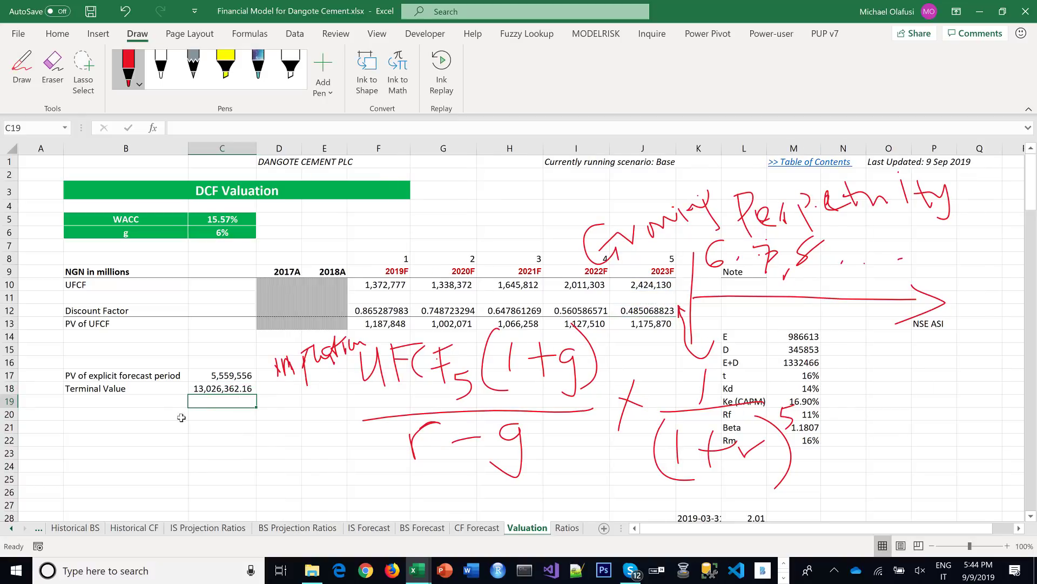
Label cell B19 "Enterprise Value" and make cells B19:C19 bold
left_click(122, 402)
type("Ente")
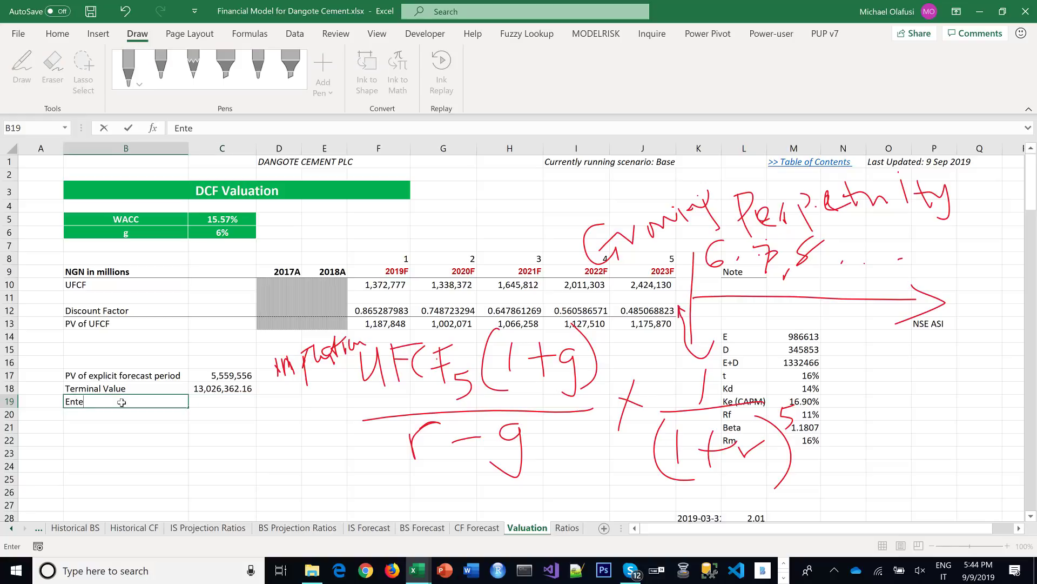
type("rprise Value")
key("Return")
left_click_drag(125, 401, 196, 398)
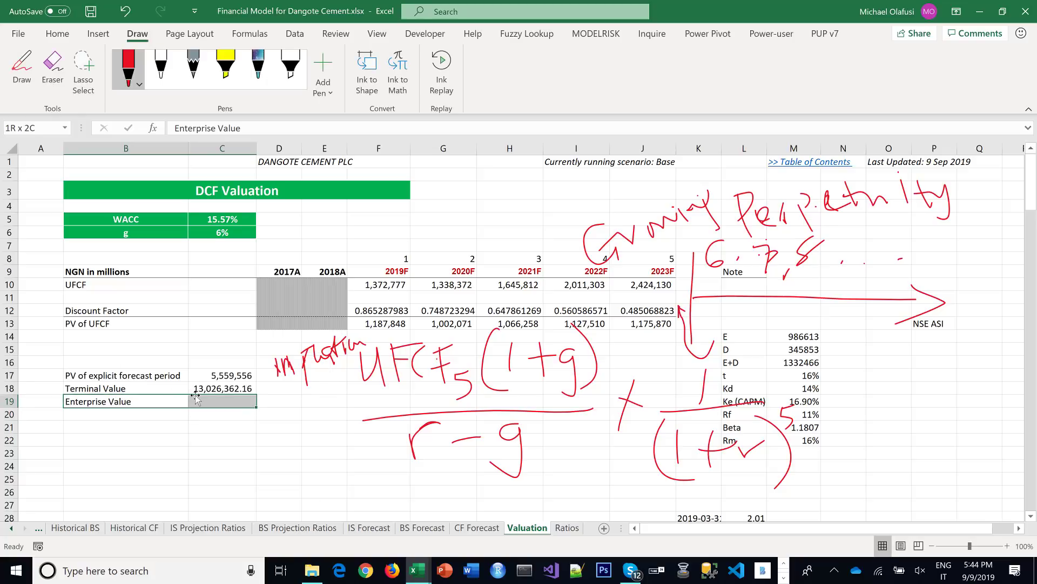
key("ctrl+b")
Calculate the enterprise value in cell C19 as the sum of C17 and C18
left_click(238, 399)
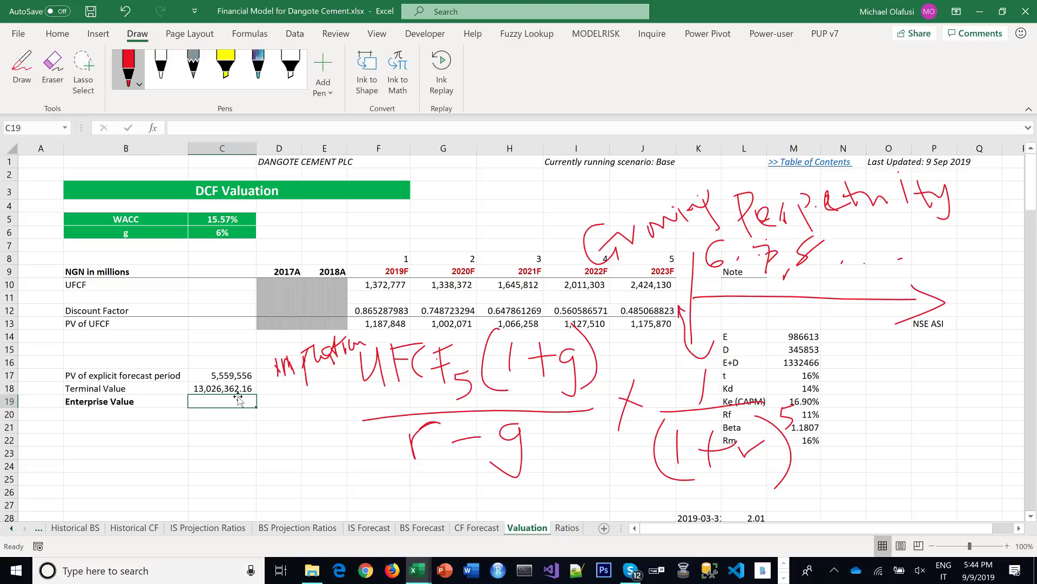
type("=")
left_click(242, 375)
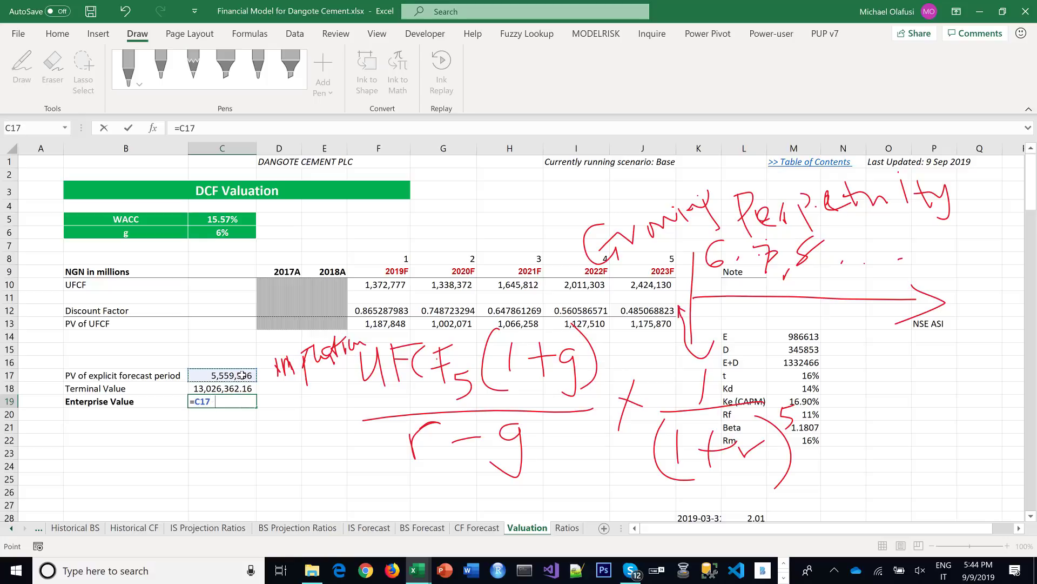
type("+")
left_click(241, 386)
key("Return")
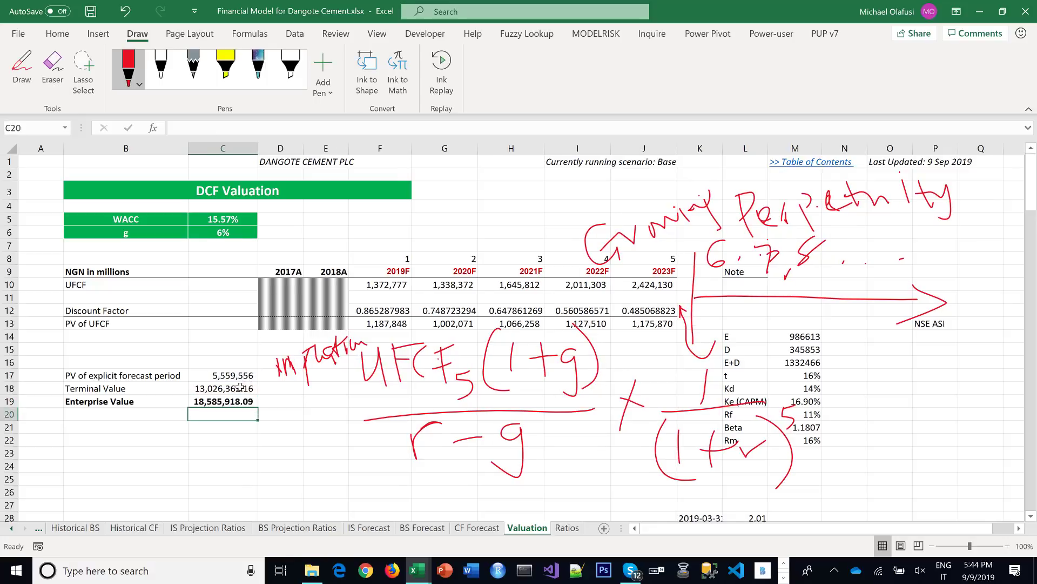
Format the terminal and enterprise values in C18:C19 to show no decimal places
left_click(233, 401)
left_click_drag(234, 388, 233, 401)
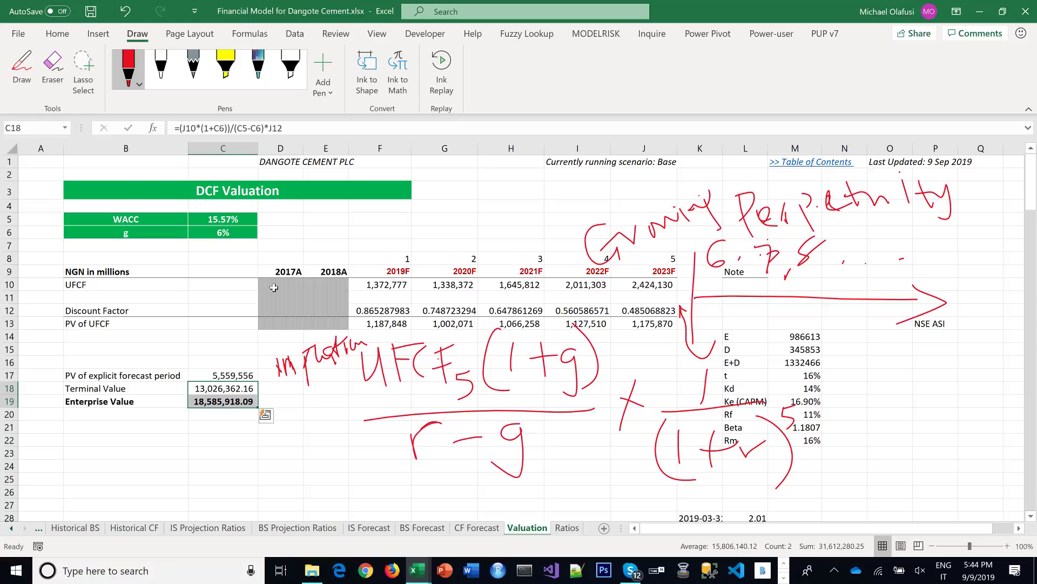
left_click(58, 34)
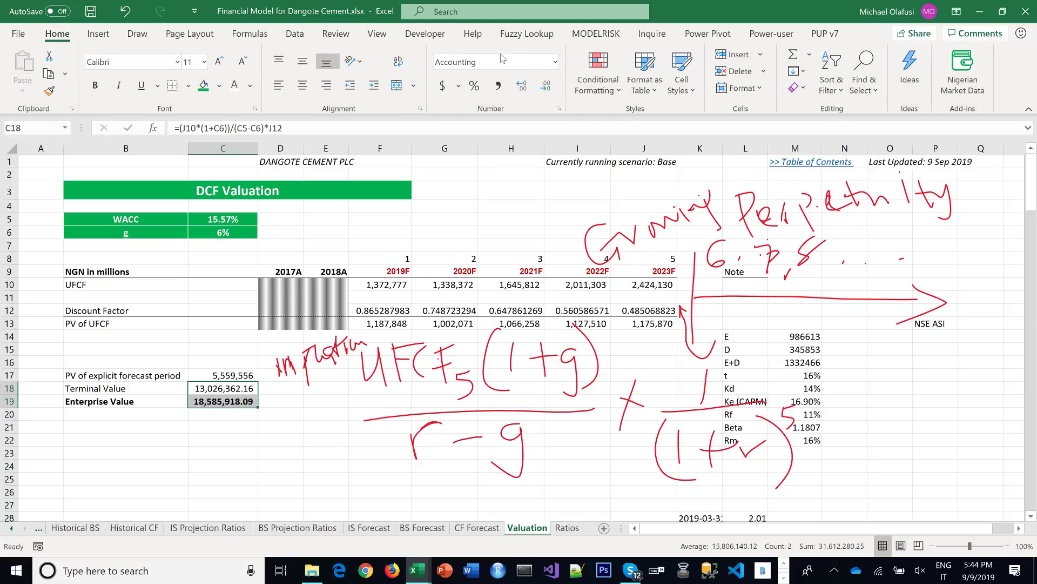
left_click(544, 86)
left_click(543, 86)
left_click(221, 399)
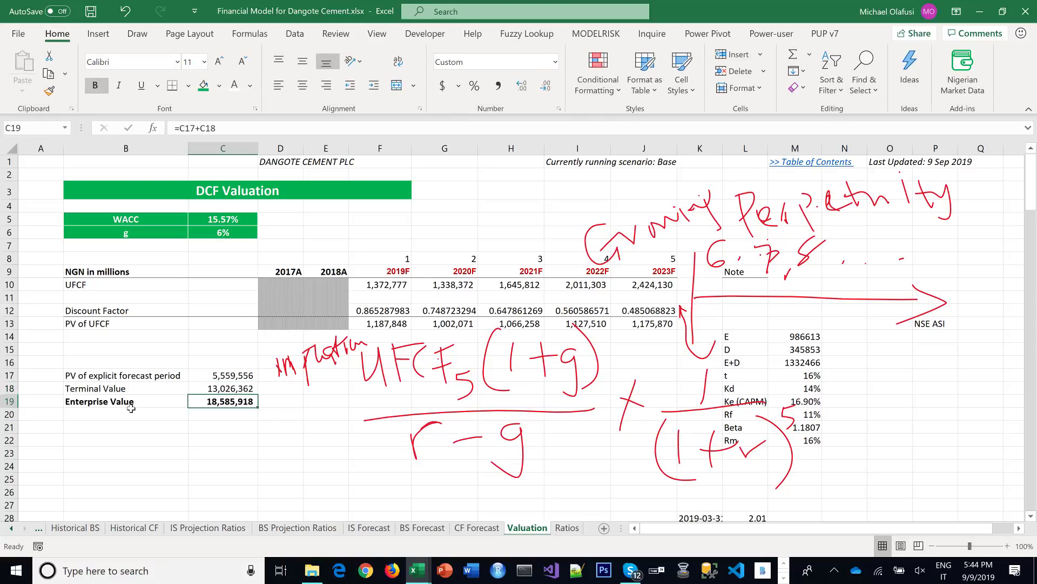
Apply a border to the Enterprise Value cells B19:C20 and save the workbook
left_click_drag(131, 409, 227, 403)
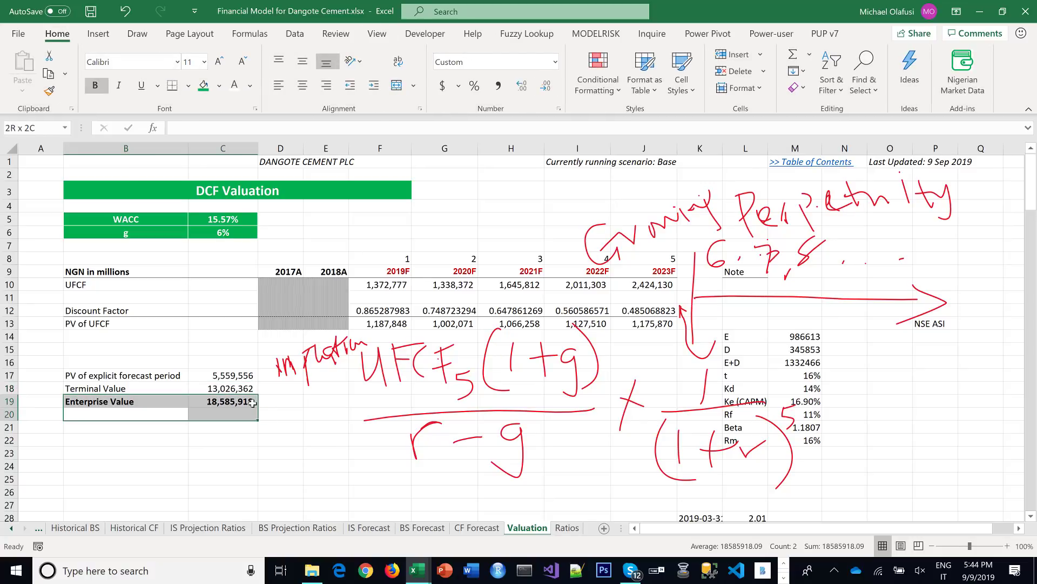
left_click(188, 85)
left_click(187, 115)
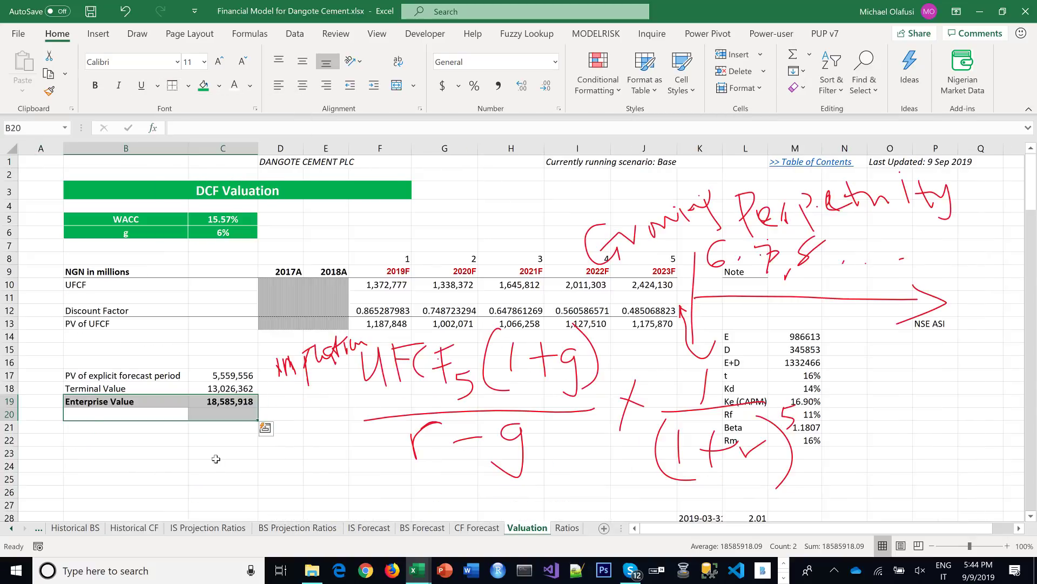
left_click(216, 457)
key("ctrl+s")
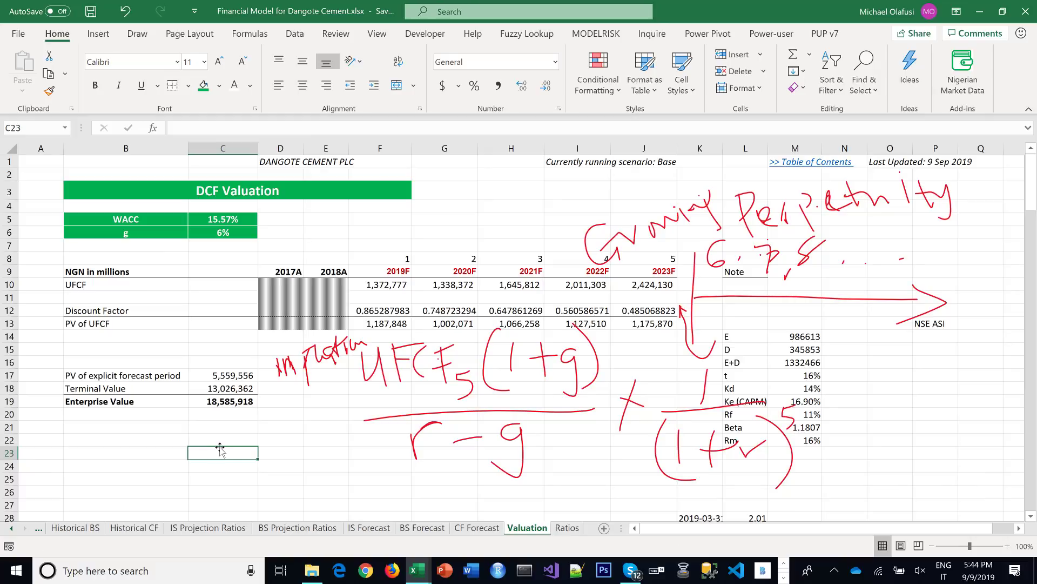
Enter the label "- Debt" in cell B21 as text
left_click(110, 428)
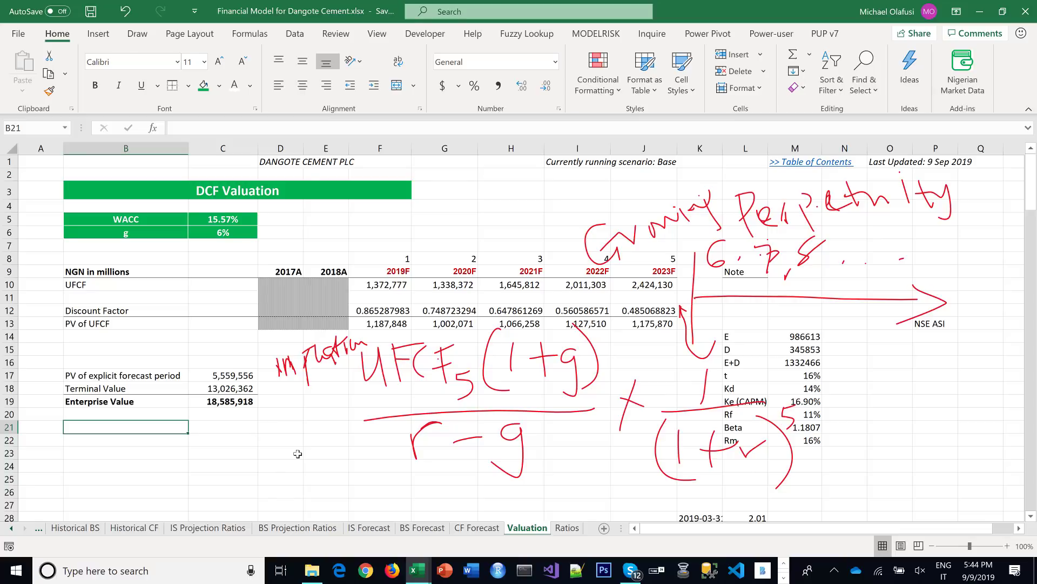
type("'-")
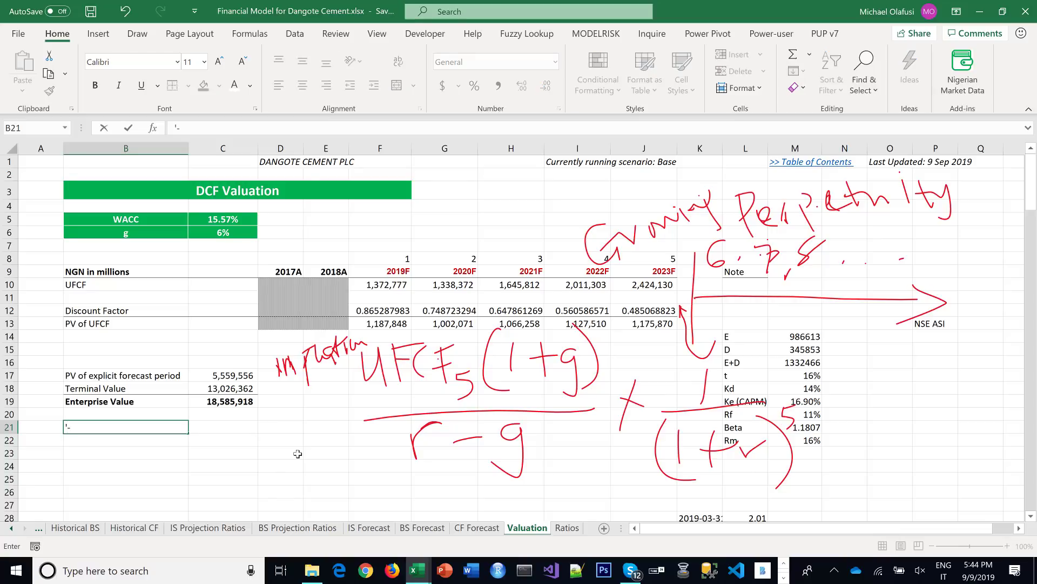
type("nan")
key("BackSpace")
key("BackSpace")
key("BackSpace")
type("Debt")
key("Return")
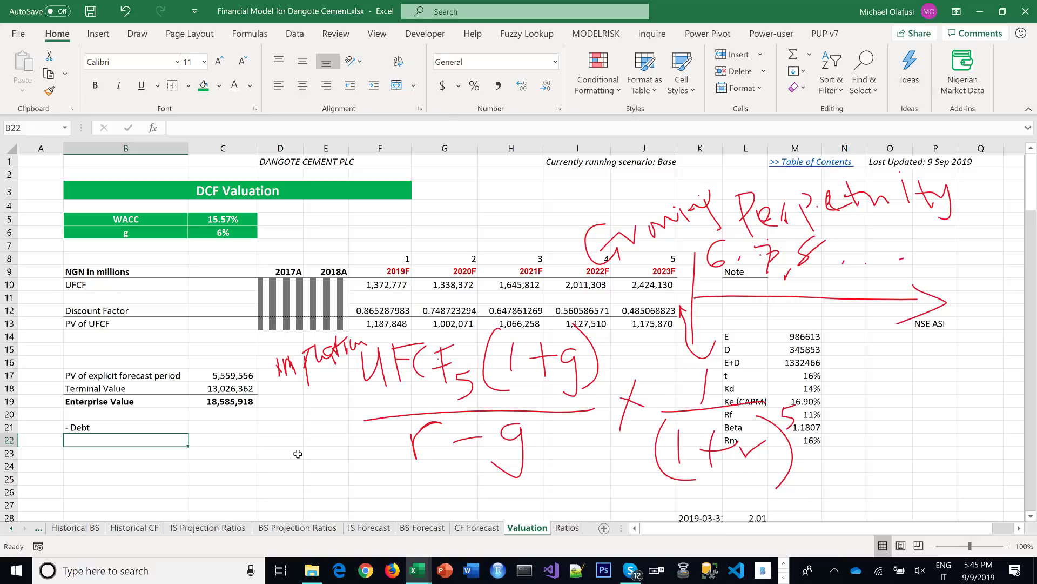
Lasso all the handwritten ink annotations on the Valuation sheet and delete them
left_click(137, 33)
left_click(84, 72)
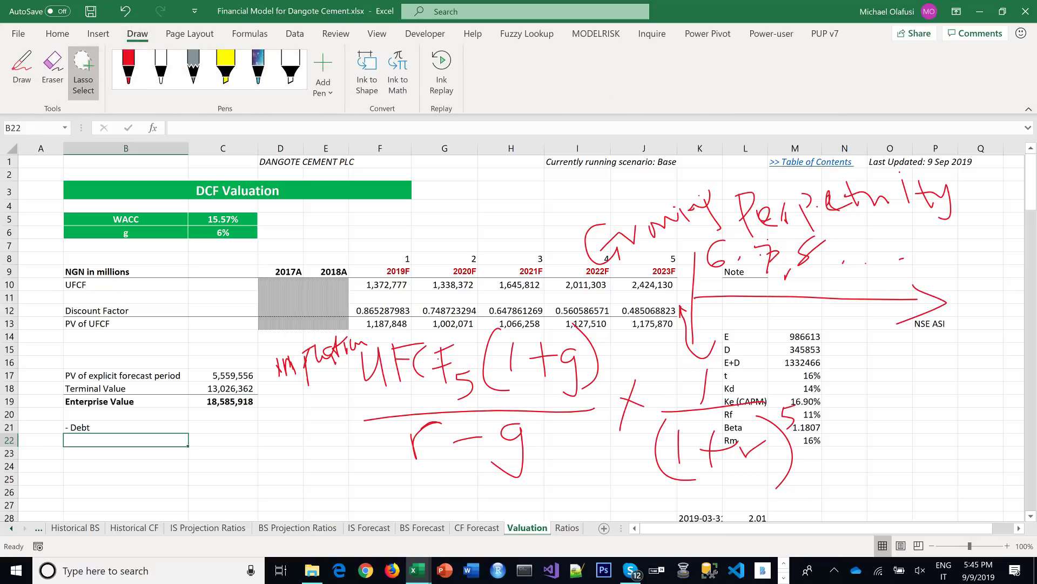
mouse_move(242, 167)
left_mouse_down()
mouse_move(258, 502)
mouse_move(827, 510)
mouse_move(918, 465)
mouse_move(997, 303)
mouse_move(1005, 231)
mouse_move(918, 178)
mouse_move(275, 171)
left_mouse_up()
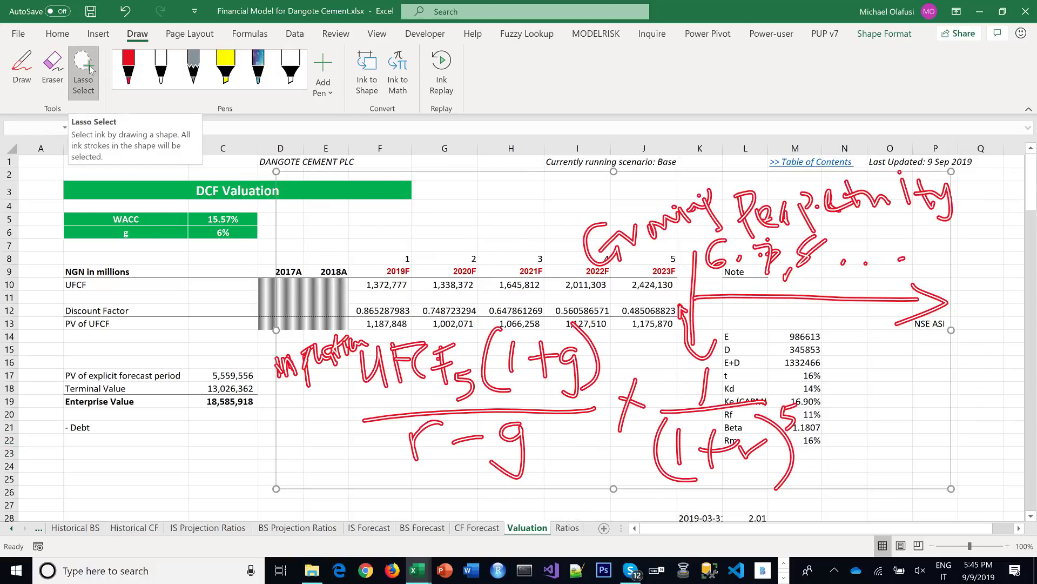
key("Delete")
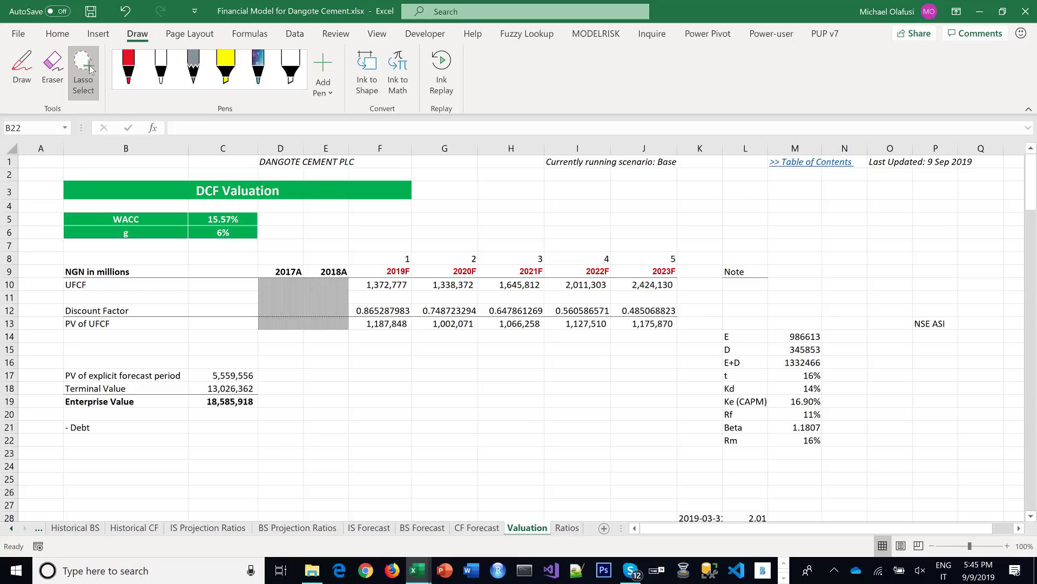
Handwrite "EV" in red ink above the forecast columns and draw two diagonal branches descending from it
left_click(129, 68)
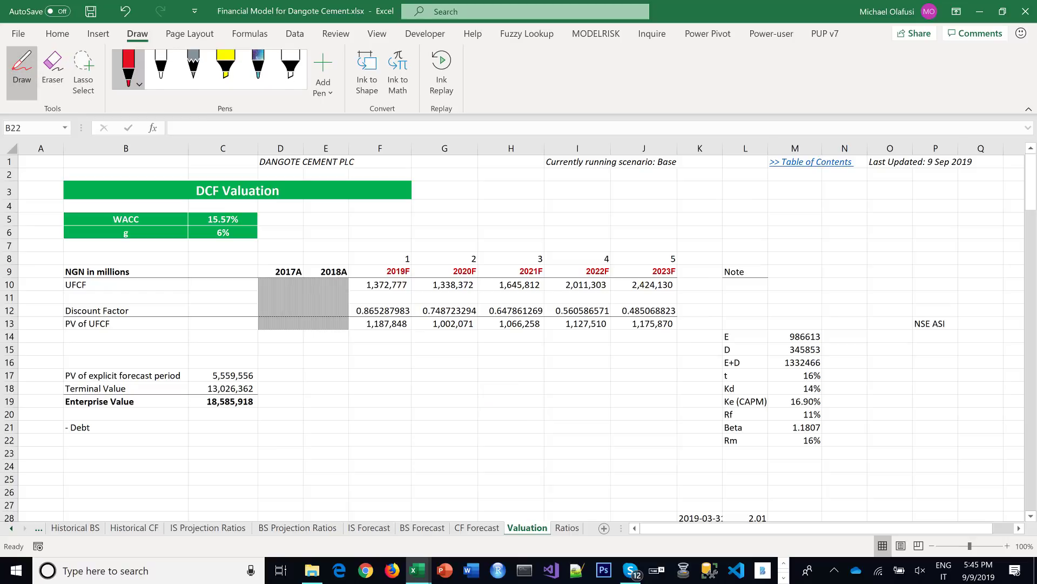
mouse_move(540, 190)
left_mouse_down()
mouse_move(571, 232)
mouse_move(586, 230)
left_mouse_up()
left_click_drag(541, 221, 585, 208)
mouse_move(526, 197)
left_mouse_down()
mouse_move(626, 188)
mouse_move(577, 184)
left_mouse_up()
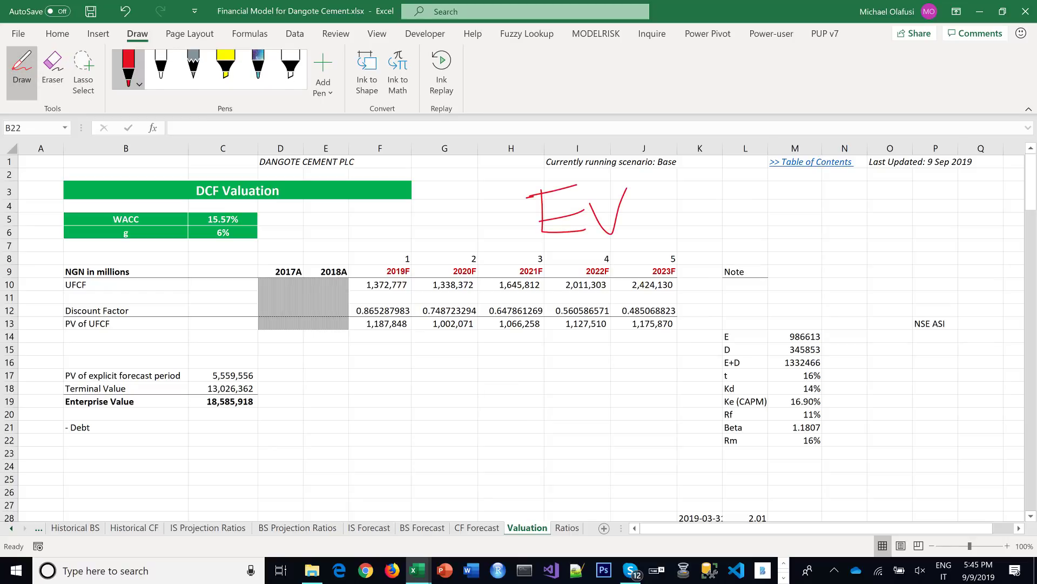
left_click_drag(570, 259, 464, 352)
left_click_drag(601, 264, 711, 368)
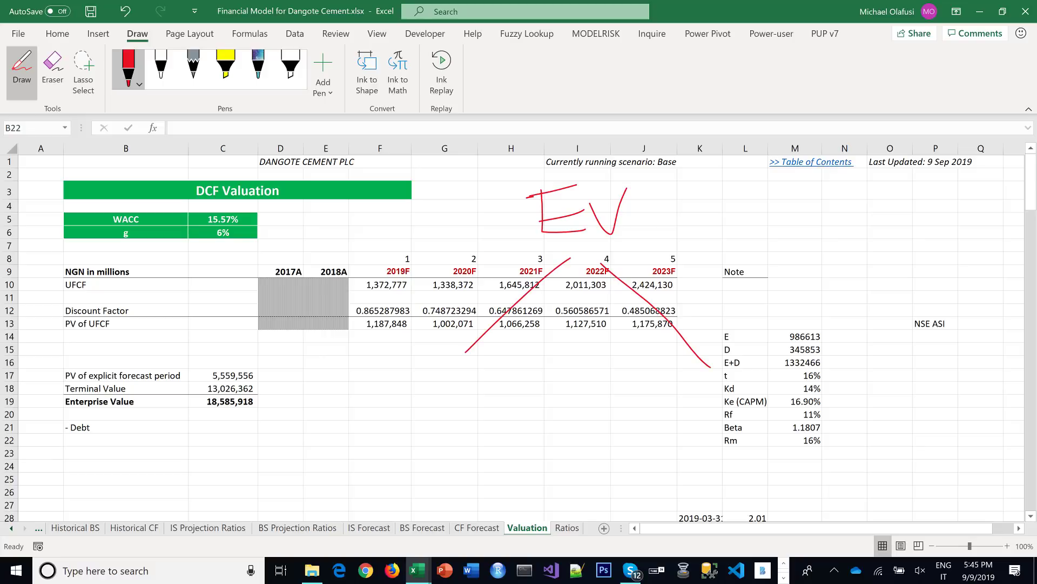
Handwrite "Equity" in red ink at the end of the diagram's left branch
left_click_drag(392, 361, 401, 394)
left_click_drag(359, 357, 396, 349)
mouse_move(411, 378)
left_mouse_down()
mouse_move(398, 382)
mouse_move(409, 425)
left_mouse_up()
mouse_move(416, 395)
left_mouse_down()
mouse_move(433, 373)
mouse_move(449, 392)
left_mouse_up()
mouse_move(464, 389)
left_mouse_down()
mouse_move(486, 348)
mouse_move(489, 388)
left_mouse_up()
left_click_drag(480, 373, 516, 371)
left_click_drag(517, 359, 518, 401)
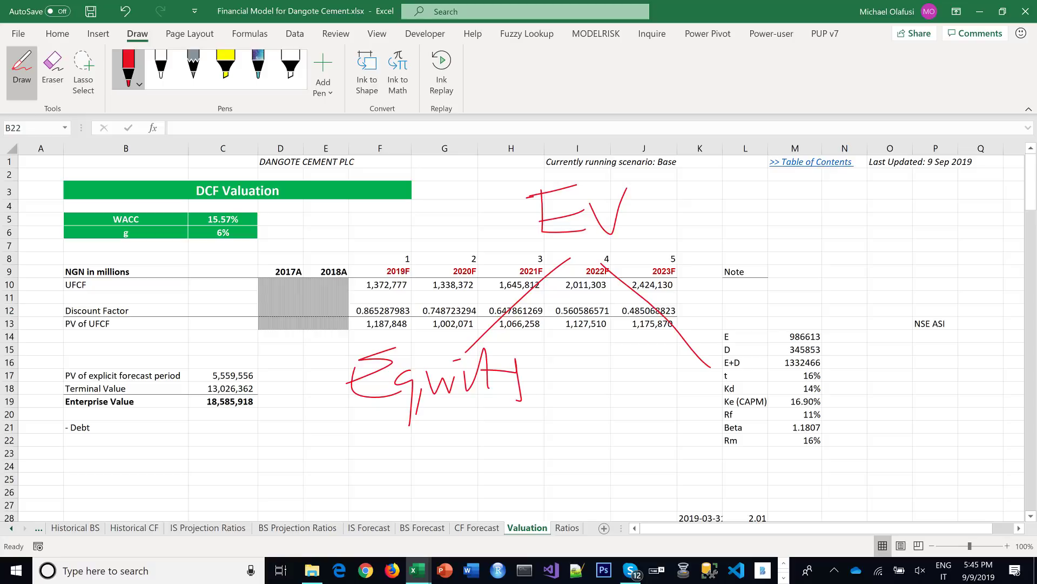
Handwrite "Debt" under the right branch, add a short stroke beside it and an equals sign before Debt, and stop inking
left_click_drag(663, 367, 669, 420)
mouse_move(658, 372)
left_mouse_down()
mouse_move(695, 390)
mouse_move(736, 390)
mouse_move(778, 373)
mouse_move(794, 403)
left_mouse_up()
left_click_drag(775, 402, 812, 373)
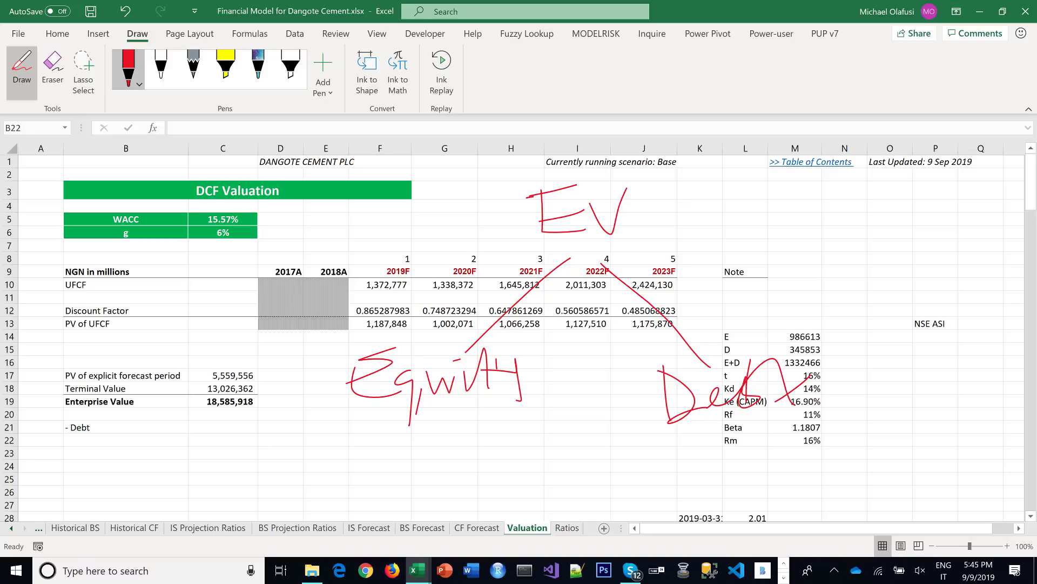
left_click_drag(688, 263, 709, 298)
mouse_move(576, 348)
left_mouse_down()
mouse_move(611, 355)
mouse_move(620, 369)
left_mouse_up()
left_click(27, 77)
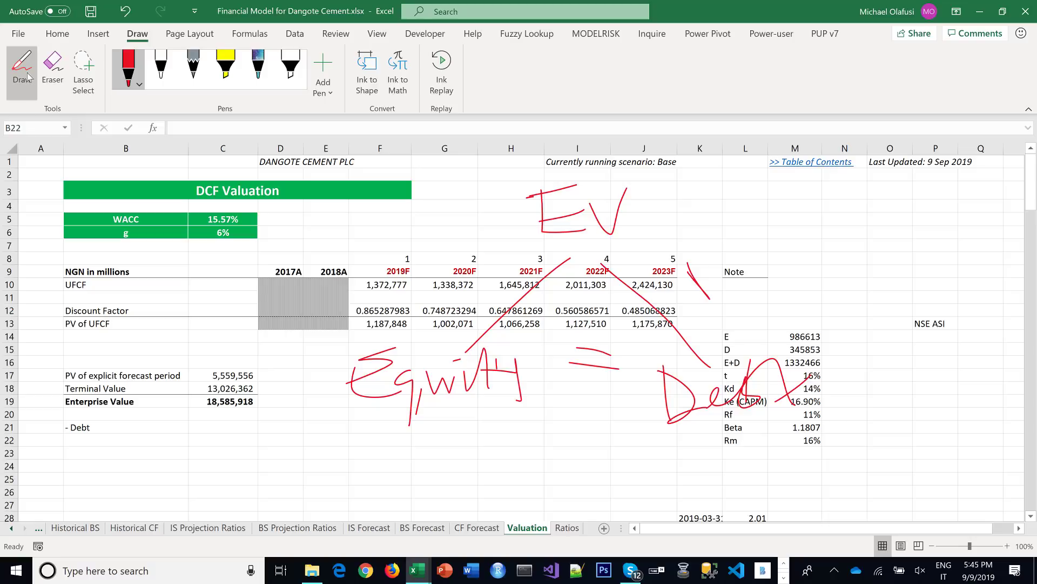
Enter the labels " + Cash" in B22 and "Equity Value" in B23
left_click(97, 443)
type("'")
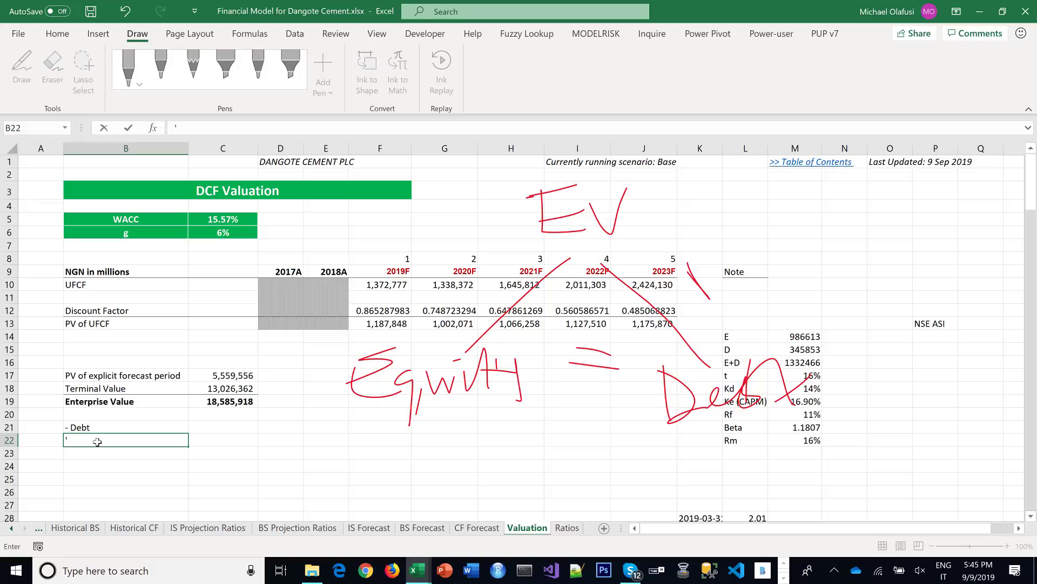
type(" + Cash")
key("Return")
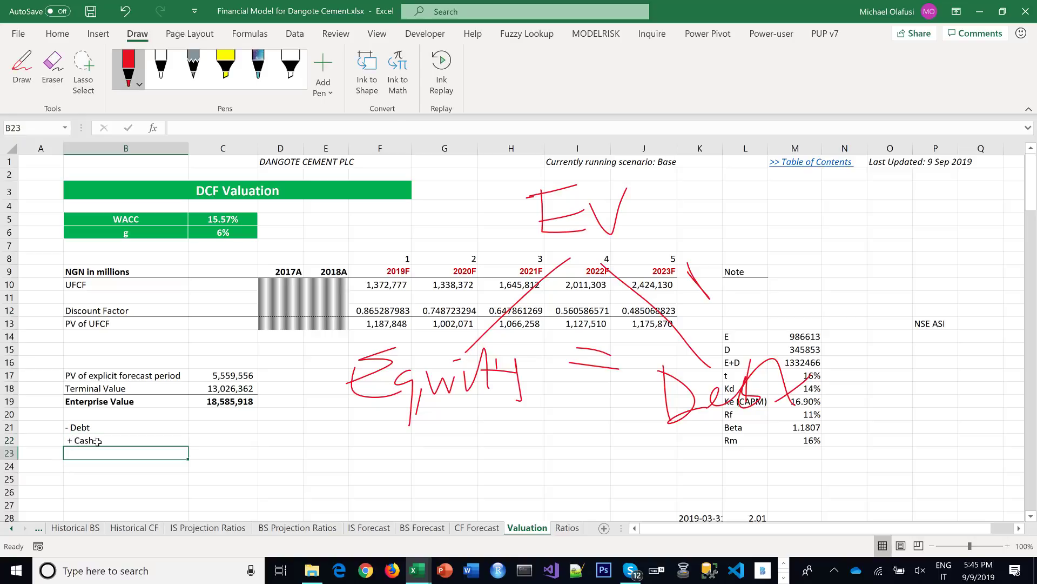
type("Equity Value")
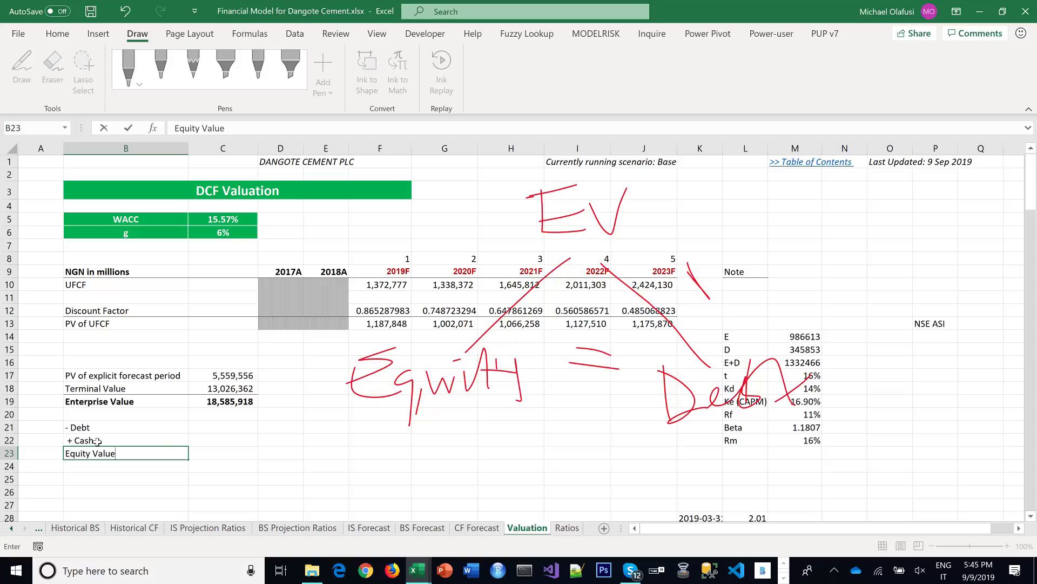
key("Tab")
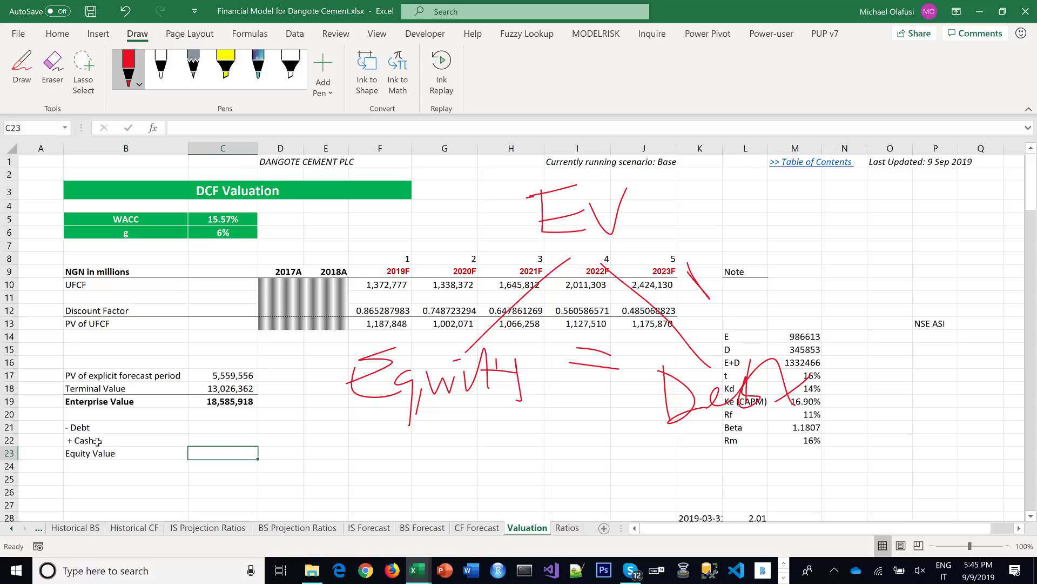
Make the Equity Value cells B23:C23 bold and add a top border to them
left_click_drag(89, 459, 213, 462)
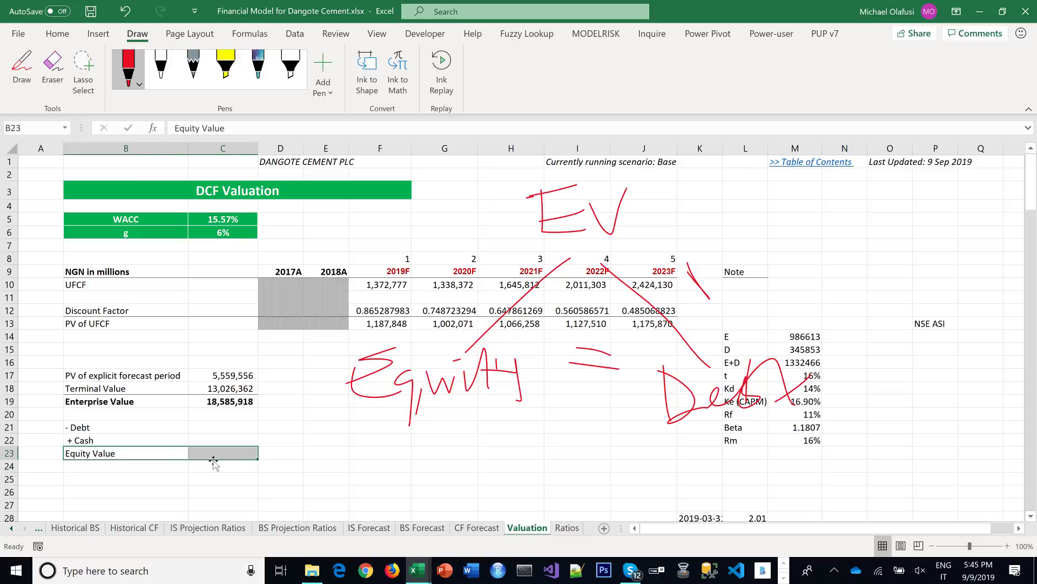
key("ctrl+b")
left_click(57, 34)
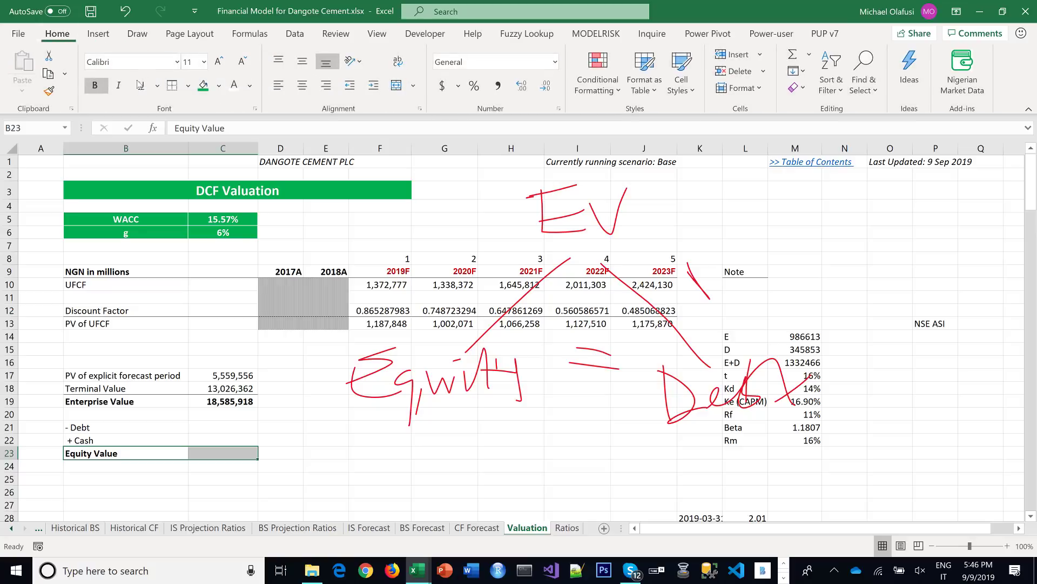
left_click(236, 450)
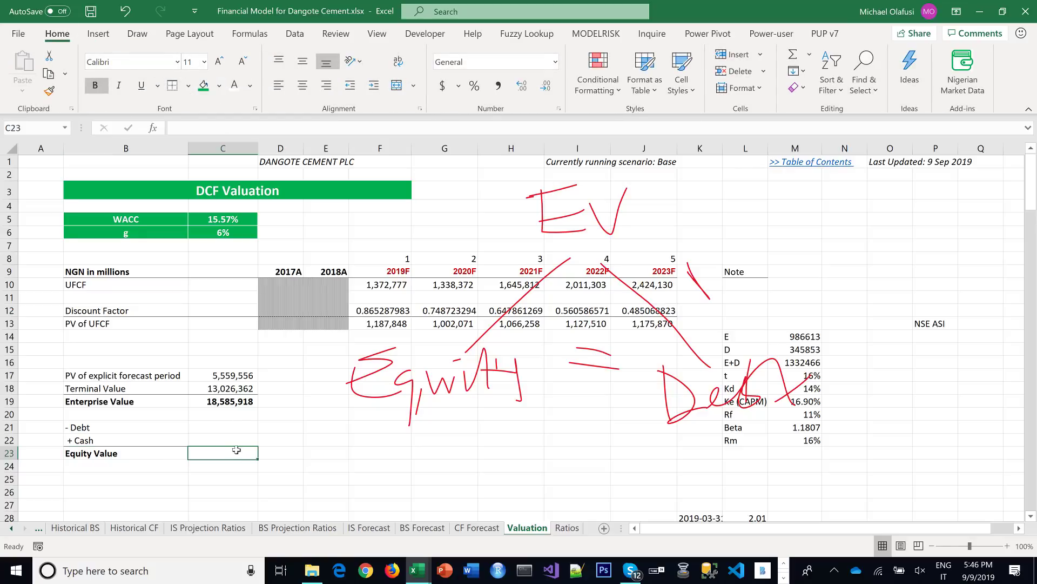
Link the debt amount in C21 to the D value in the notes with =M15
left_click(240, 425)
type("=")
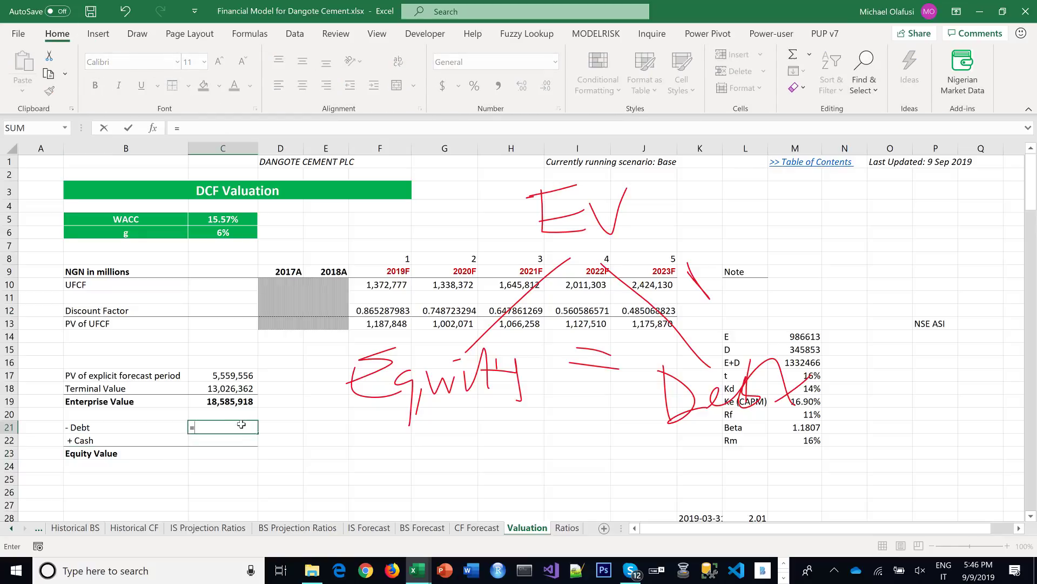
left_click(773, 350)
key("Return")
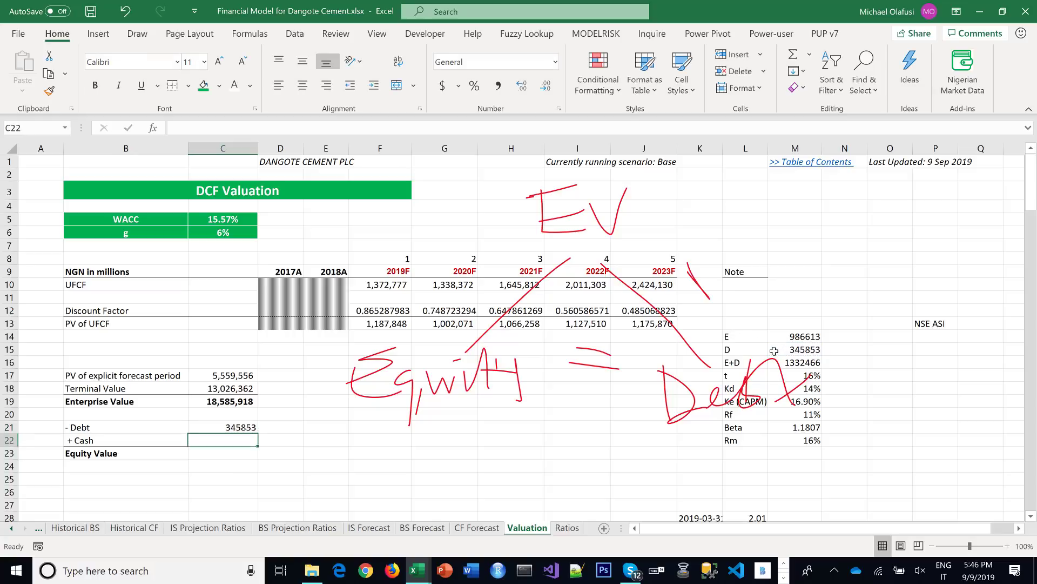
Link the cash amount in C22 to the 2018A Cash and equivalents figure on the BS Forecast sheet
type("=")
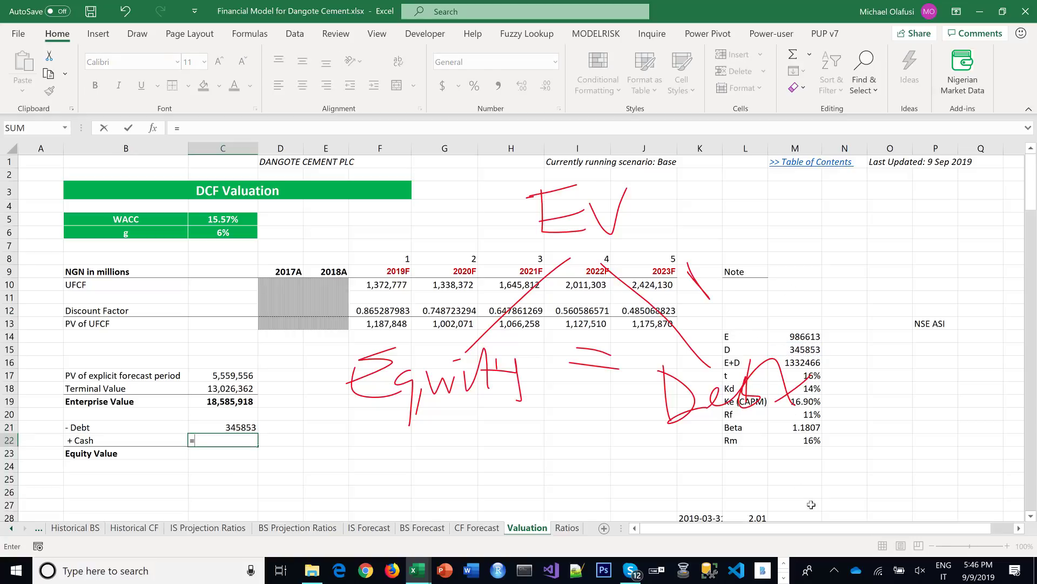
left_click(420, 529)
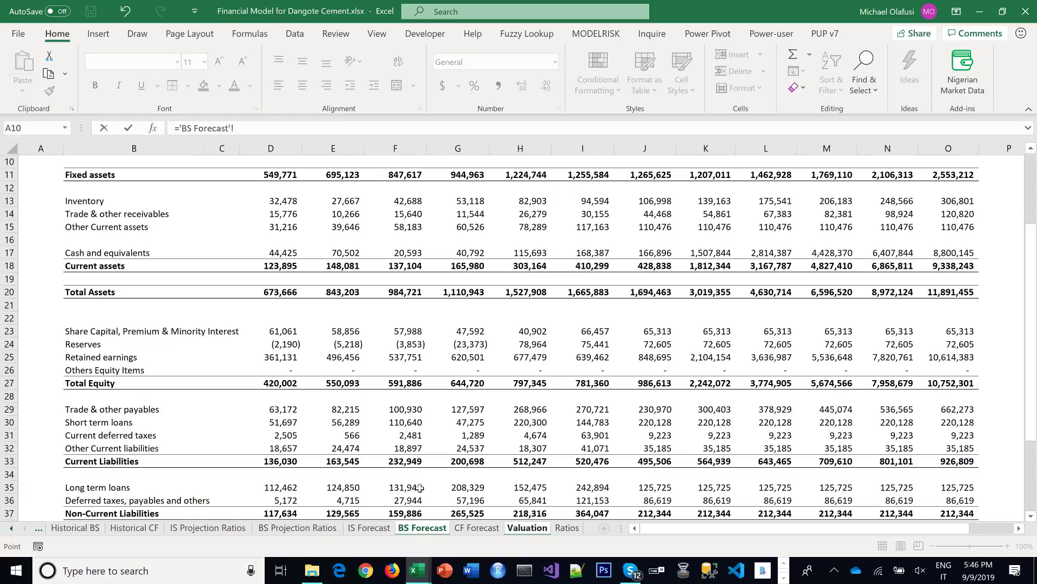
scroll(624, 232, "up", 3)
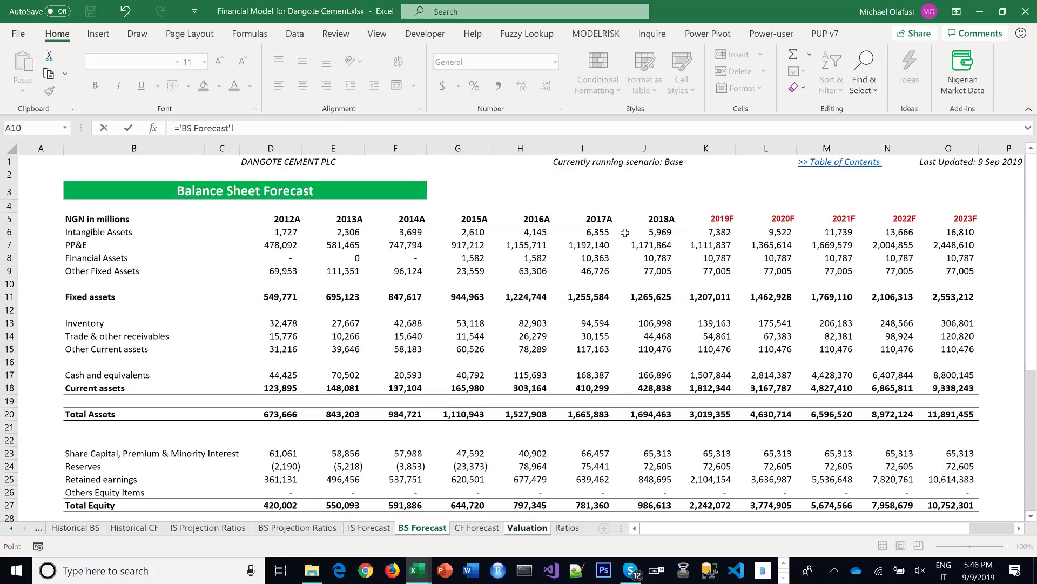
left_click(662, 376)
key("Return")
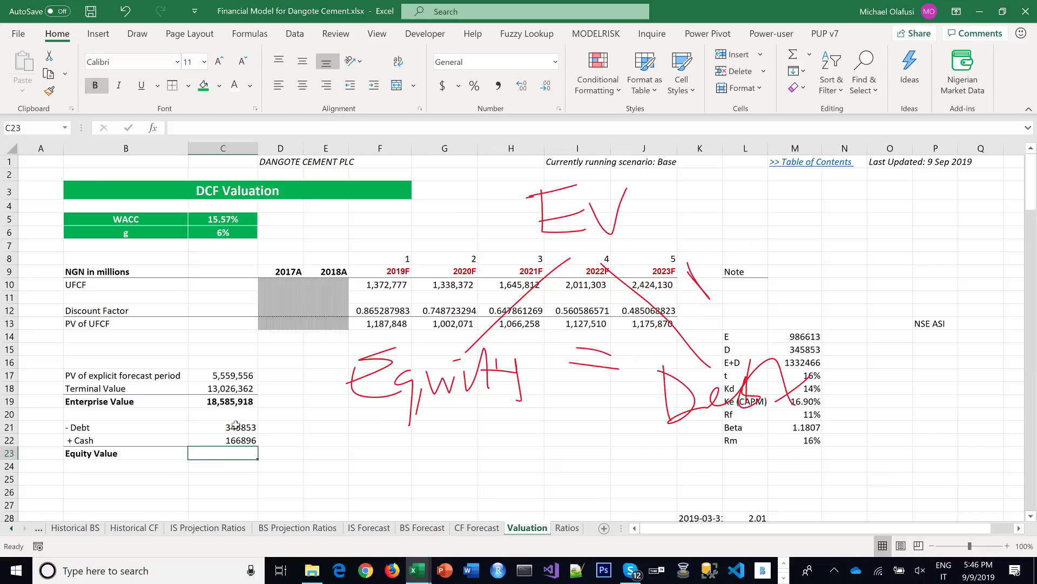
Format C21:C23 with thousands separators and calculate the equity value in C23 as =C19-C21+C22
left_click_drag(236, 425, 240, 448)
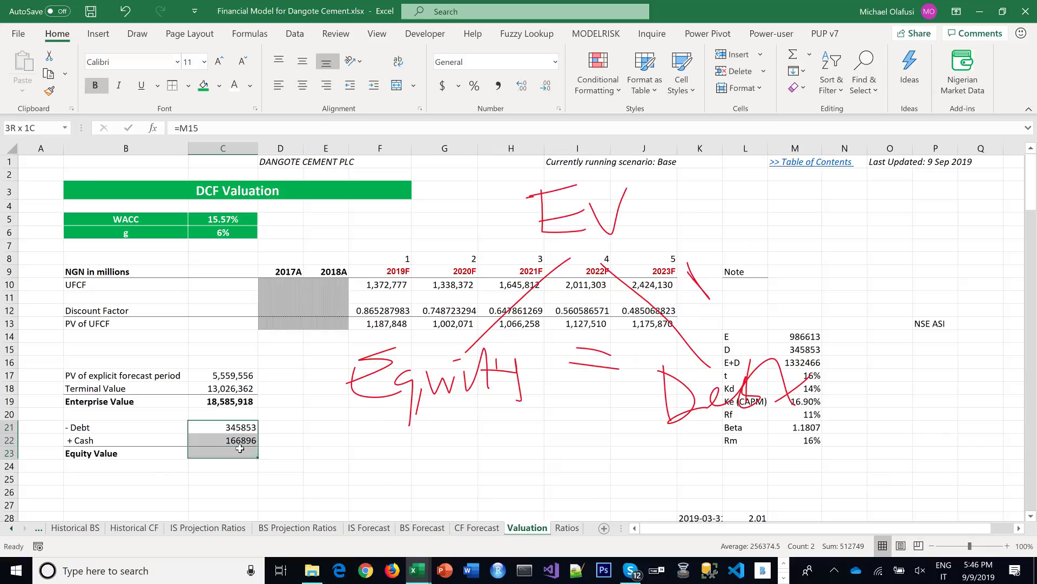
left_click(501, 85)
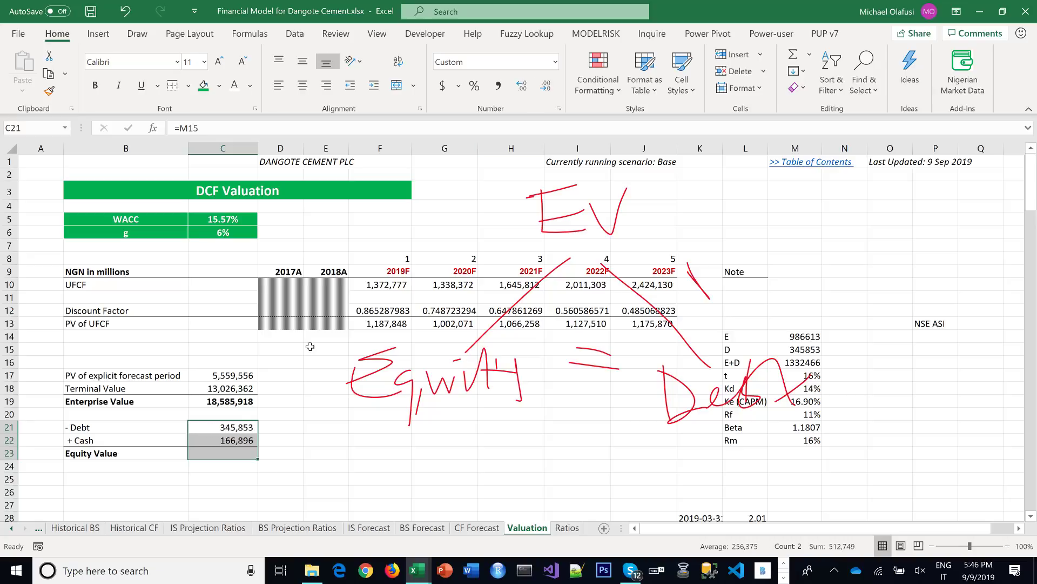
left_click(210, 454)
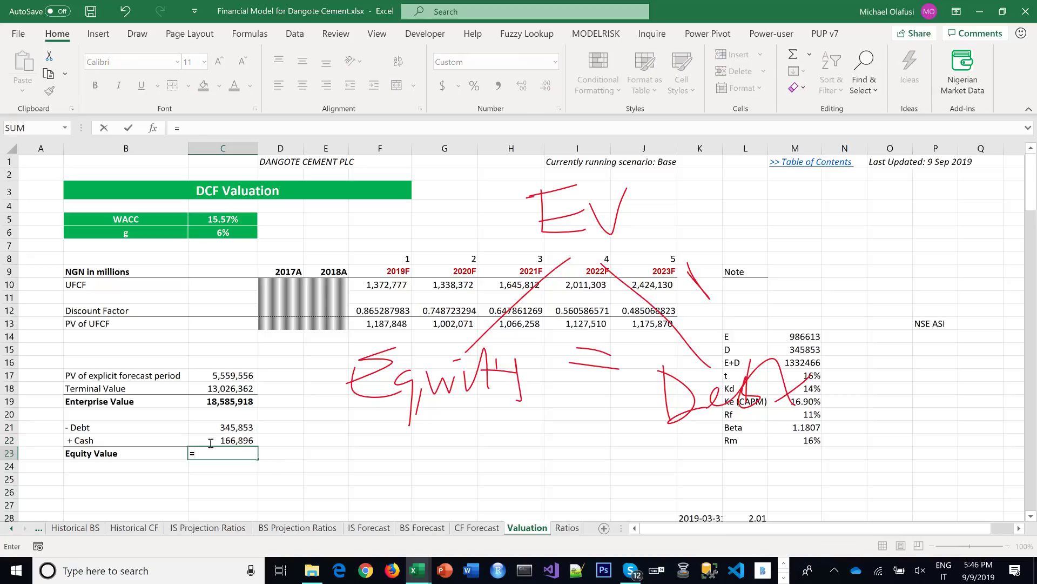
type("=")
left_click(222, 400)
type("-")
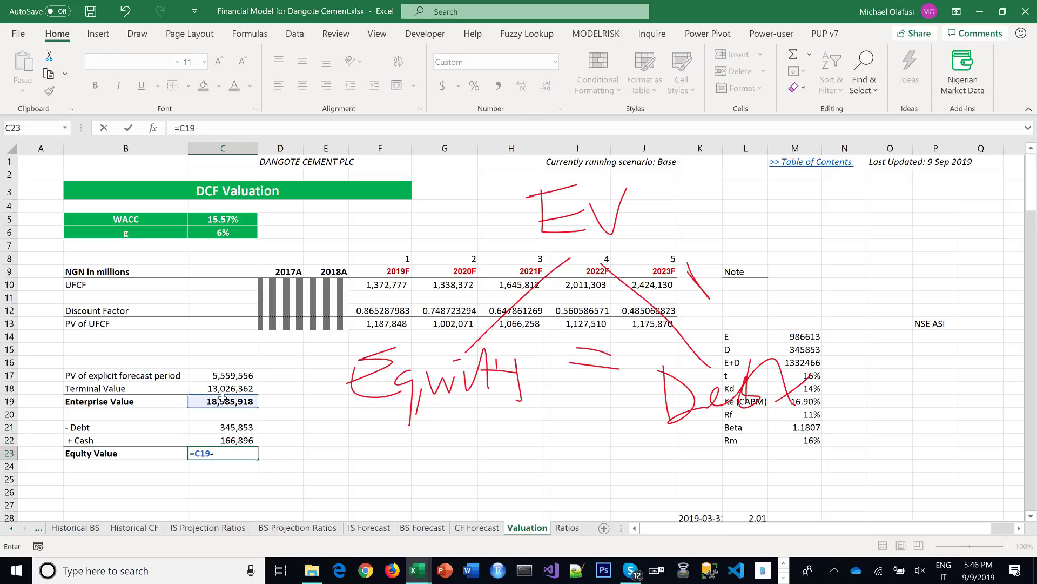
left_click(223, 427)
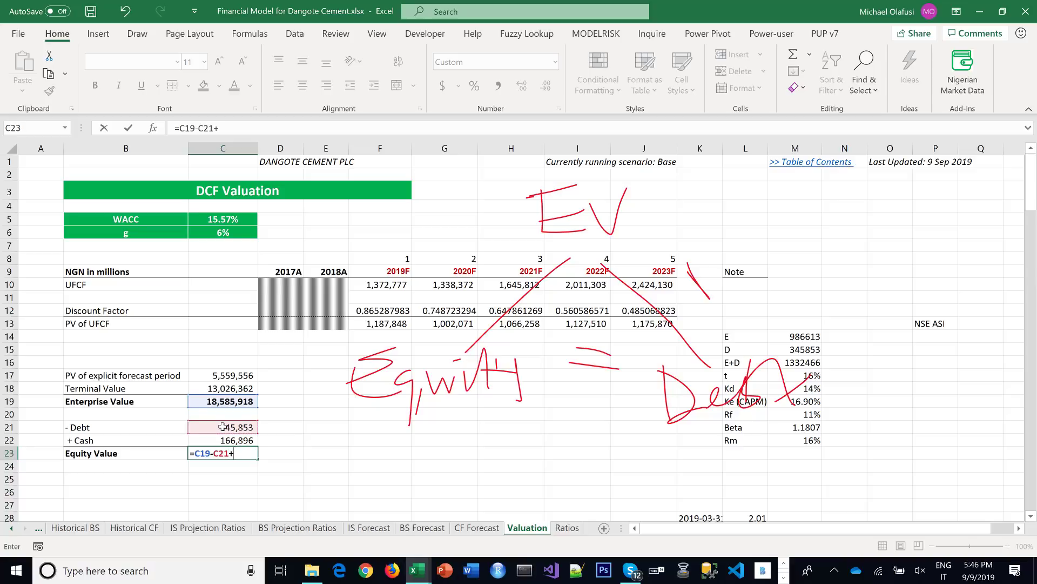
type("+")
left_click(225, 440)
key("Return")
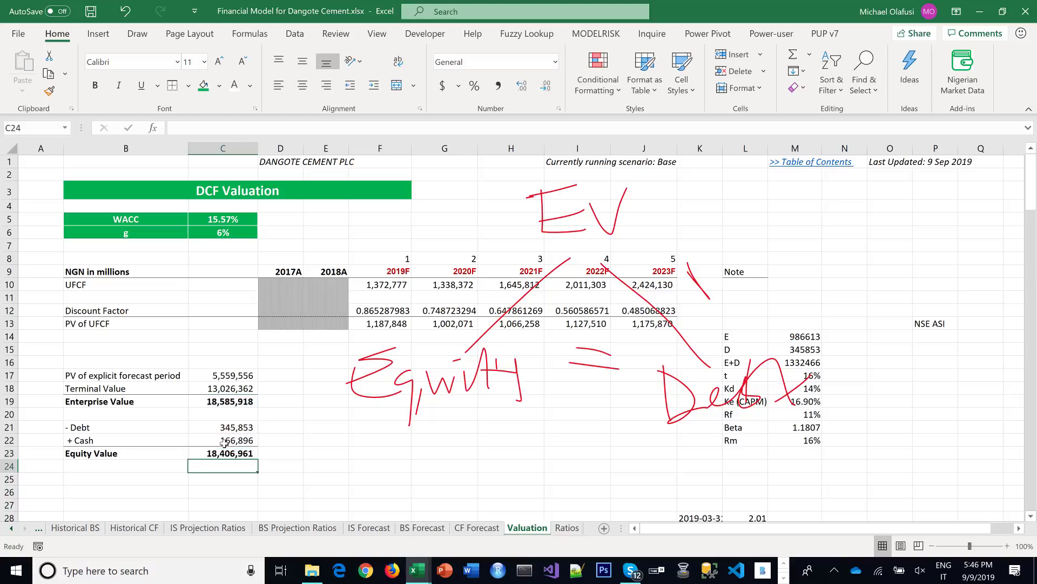
Save the workbook, then add the labels "Shares Oustanding" in B26 and "Price per Share" in B27
scroll(123, 414, "down", 2)
left_click(124, 410)
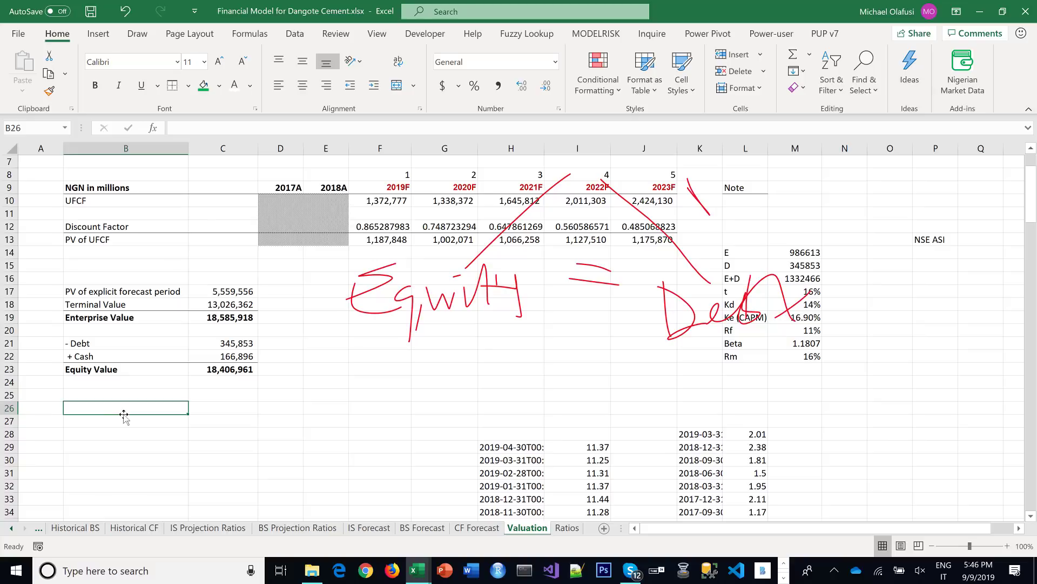
key("ctrl+s")
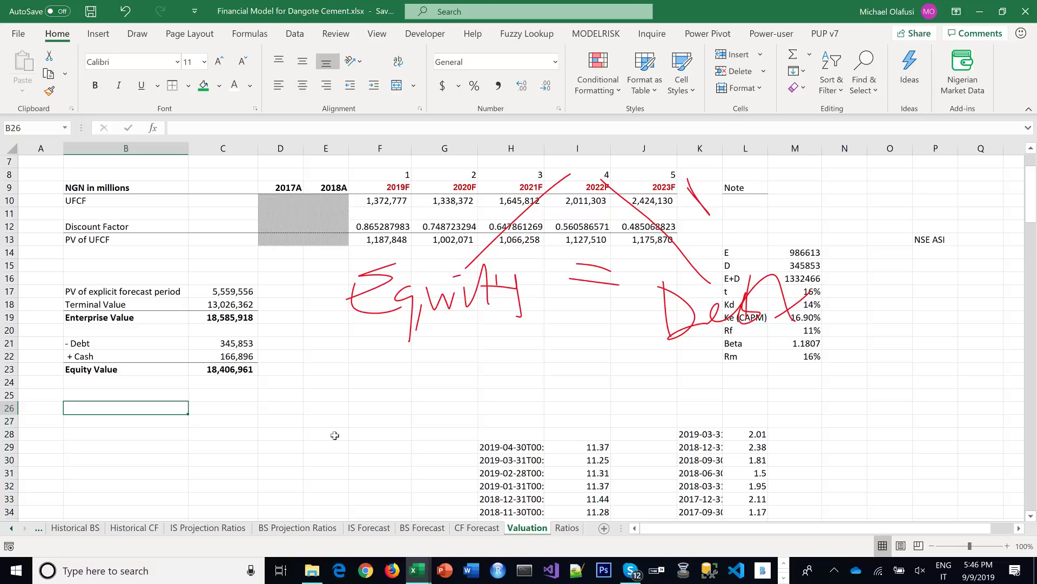
type("Shares Oust")
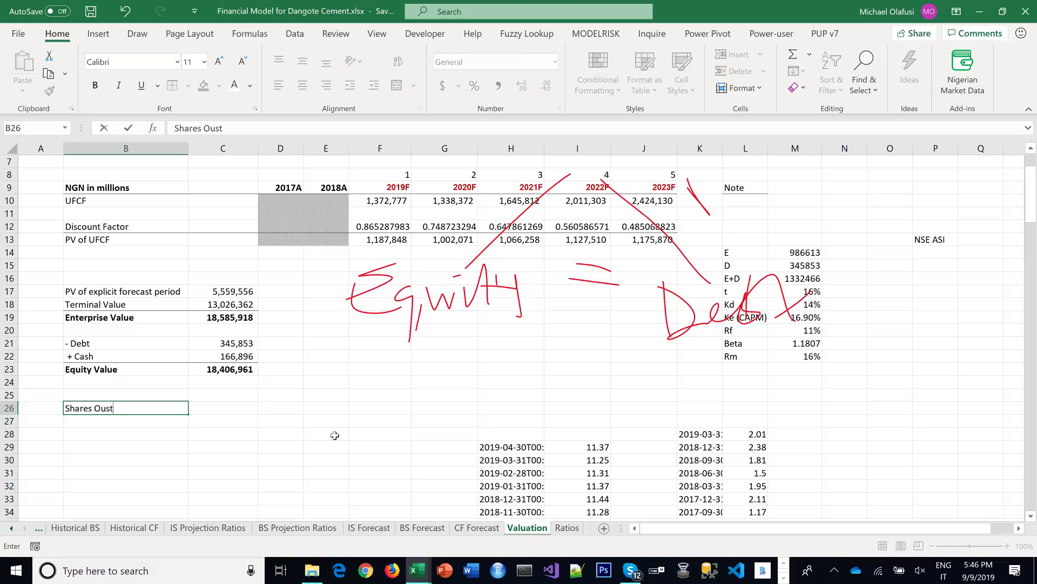
type("anding")
key("Return")
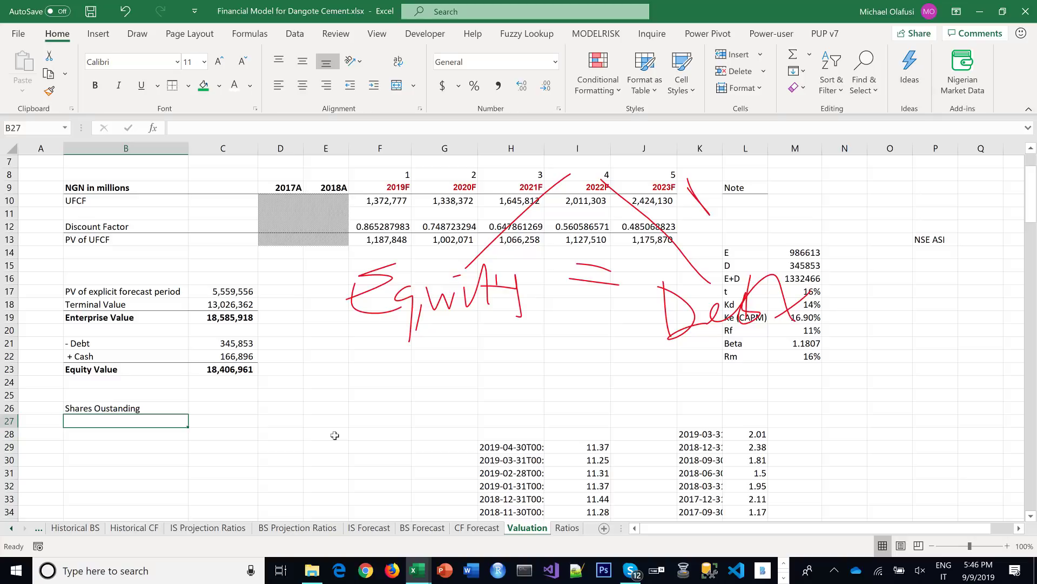
type("Price")
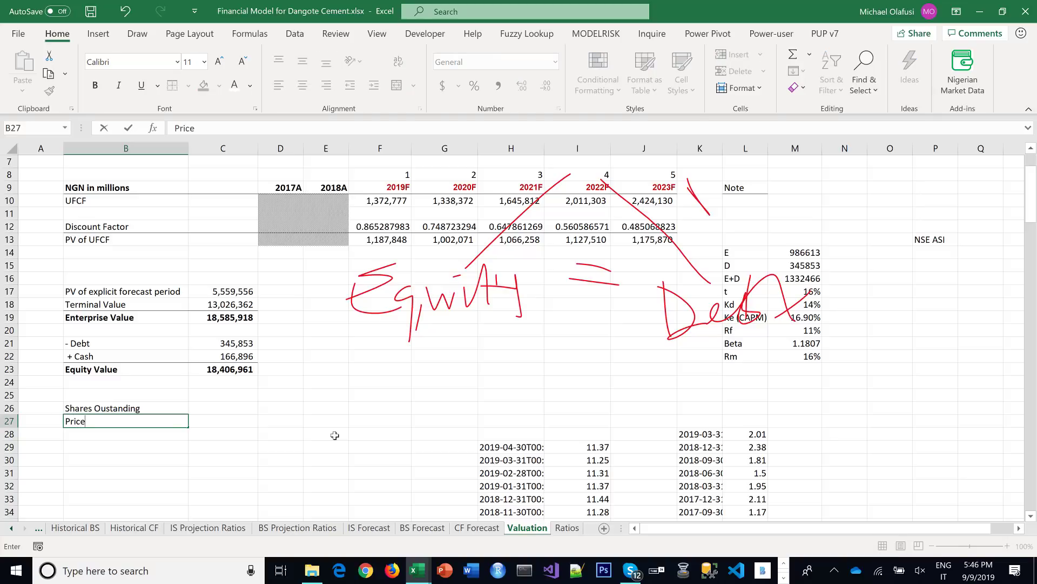
type(" per Sha")
type("are")
key("Tab")
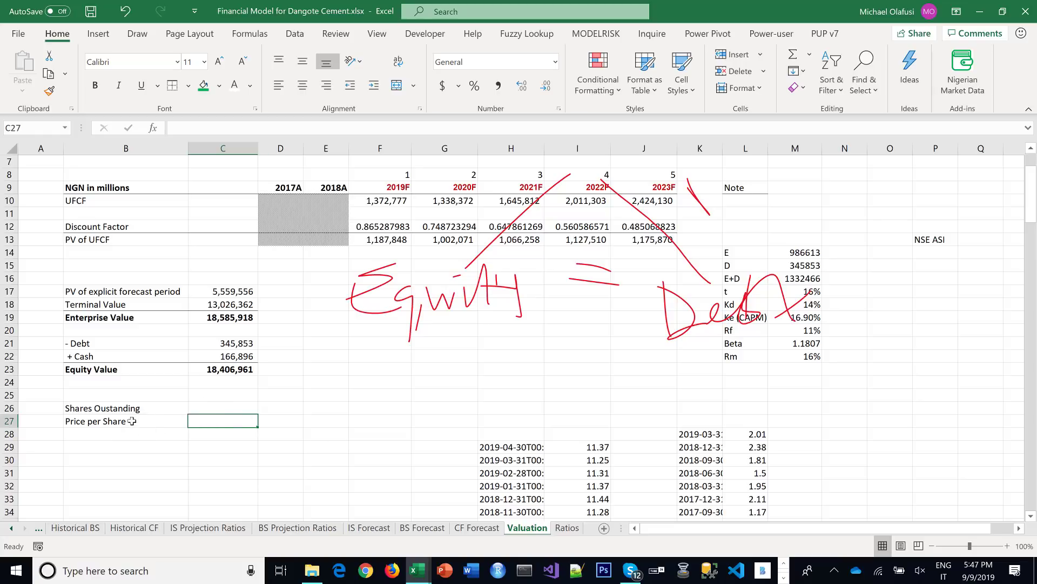
Make the Price per Share cells B27:C27 bold and add a top border to them
left_click_drag(129, 421, 221, 416)
key("ctrl+b")
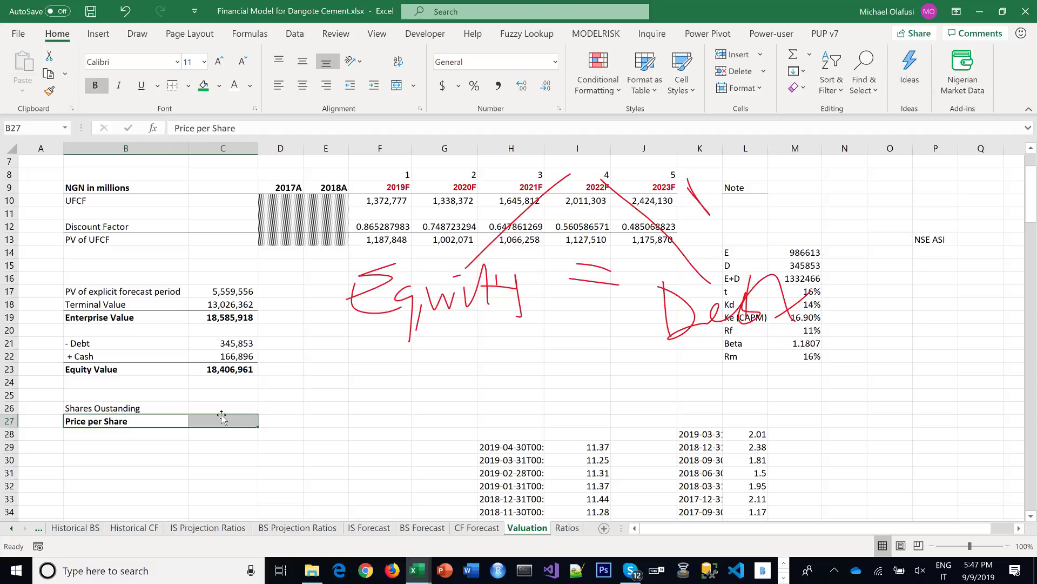
left_click(172, 85)
left_click(296, 422)
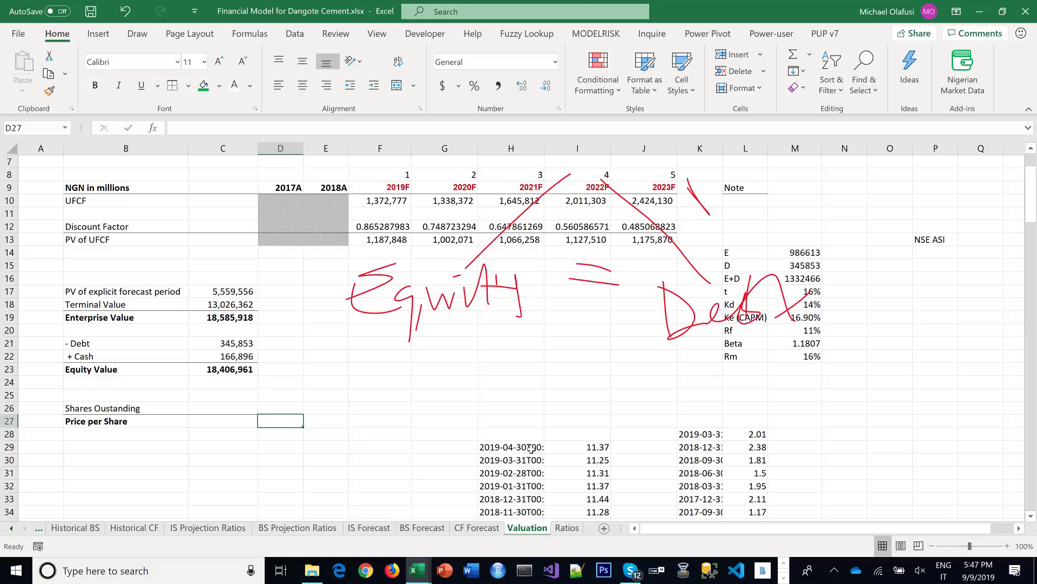
Switch to the InfoWARE Market Data Terminal window
left_click(784, 577)
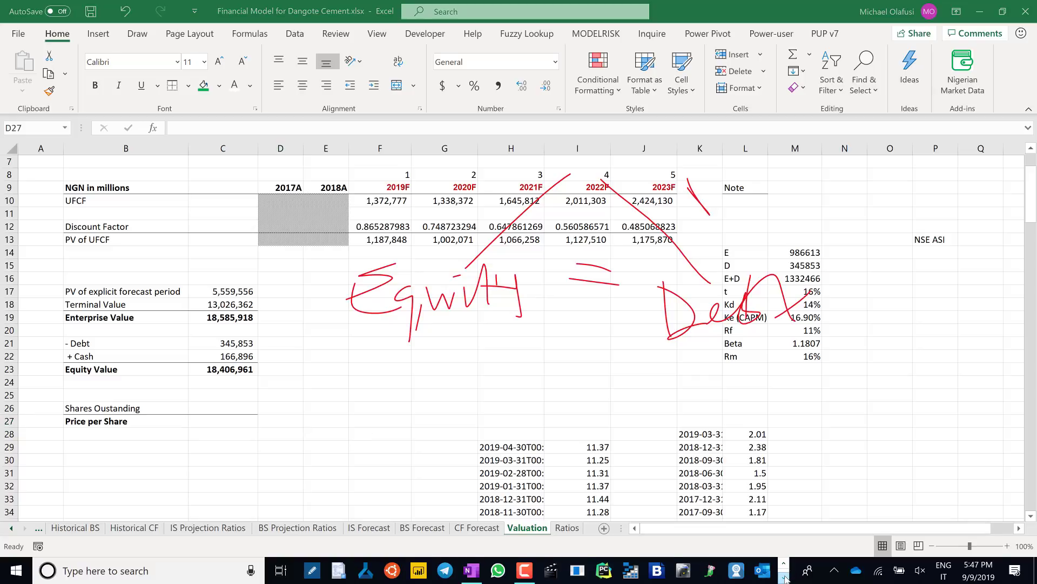
left_click(785, 578)
mouse_move(585, 567)
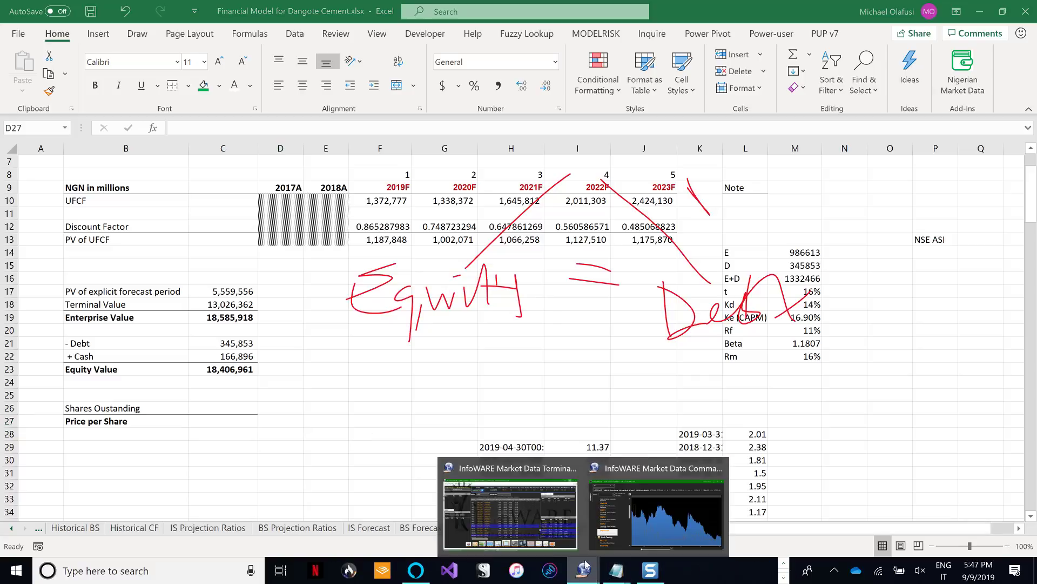
left_click(563, 522)
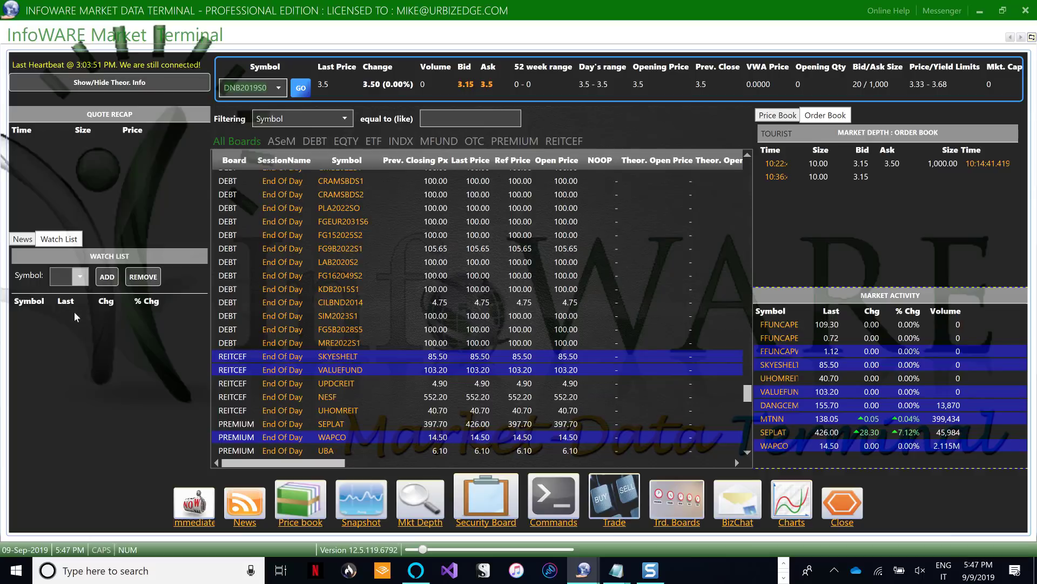
Try to add the DANGCEM symbol to the watch list
left_click(81, 279)
left_click(81, 279)
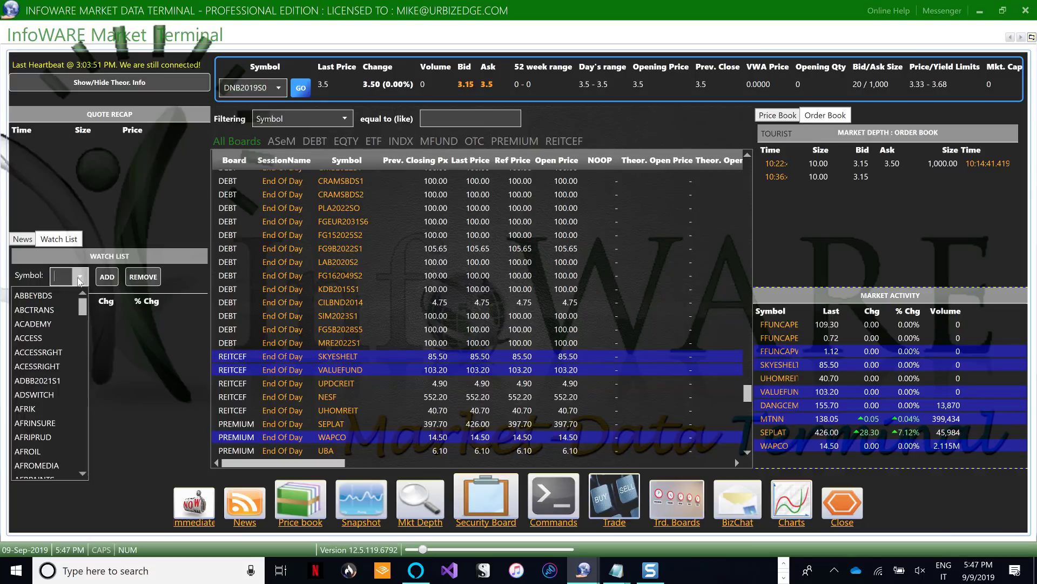
scroll(46, 380, "down", 3)
scroll(46, 385, "down", 15)
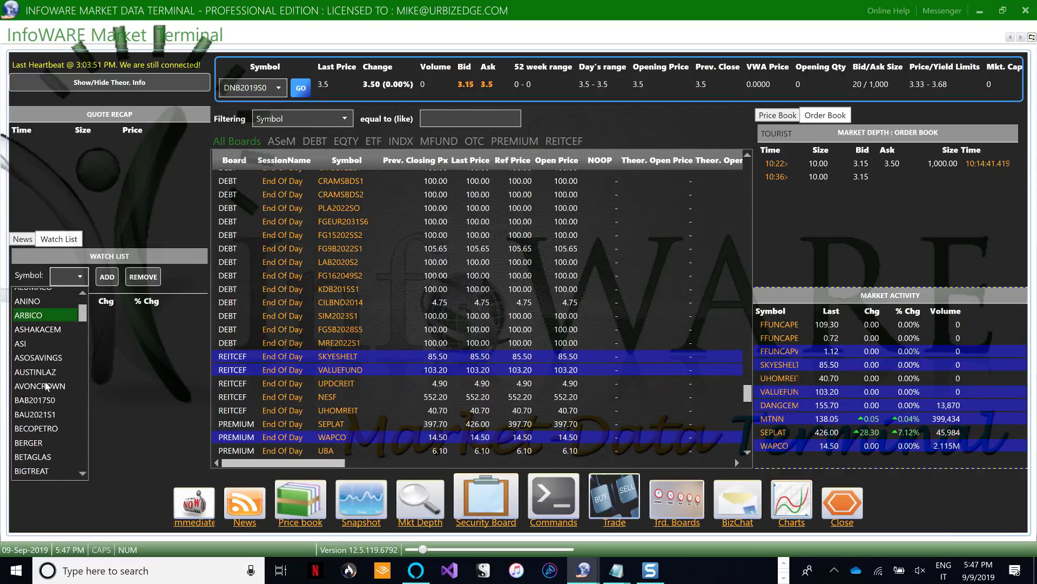
scroll(47, 385, "down", 8)
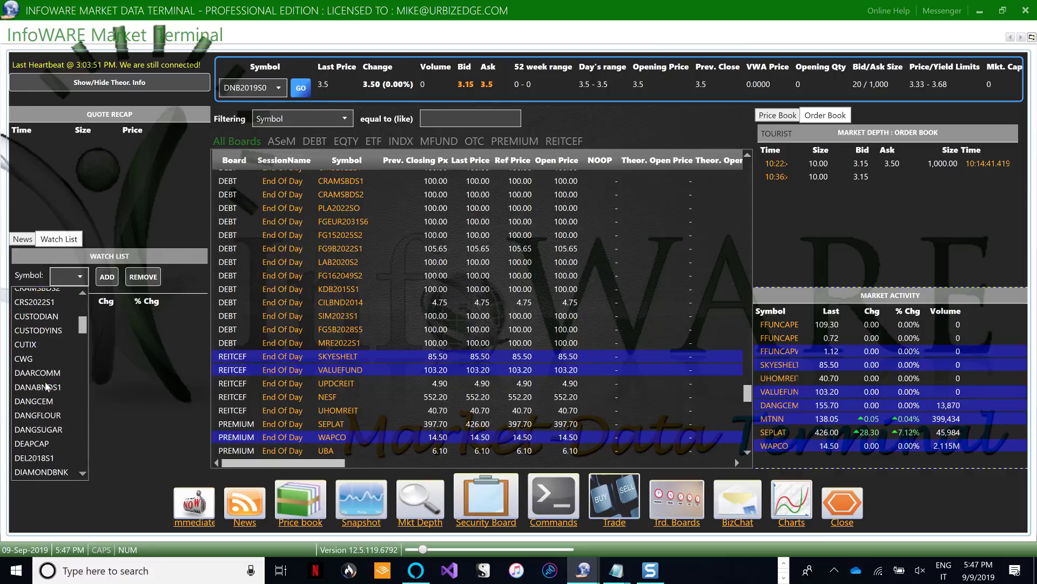
scroll(49, 373, "up", 2)
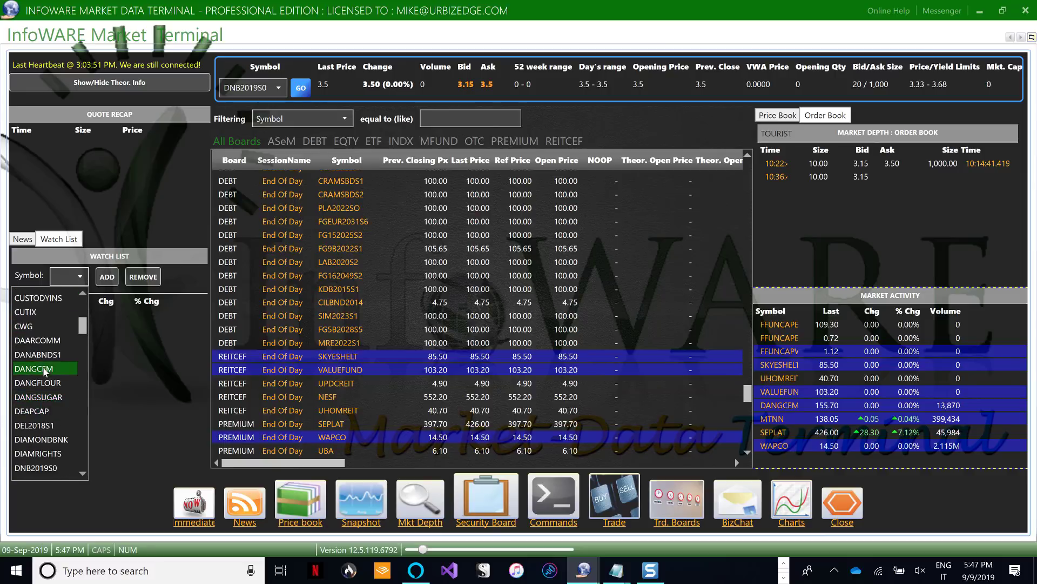
left_click(49, 372)
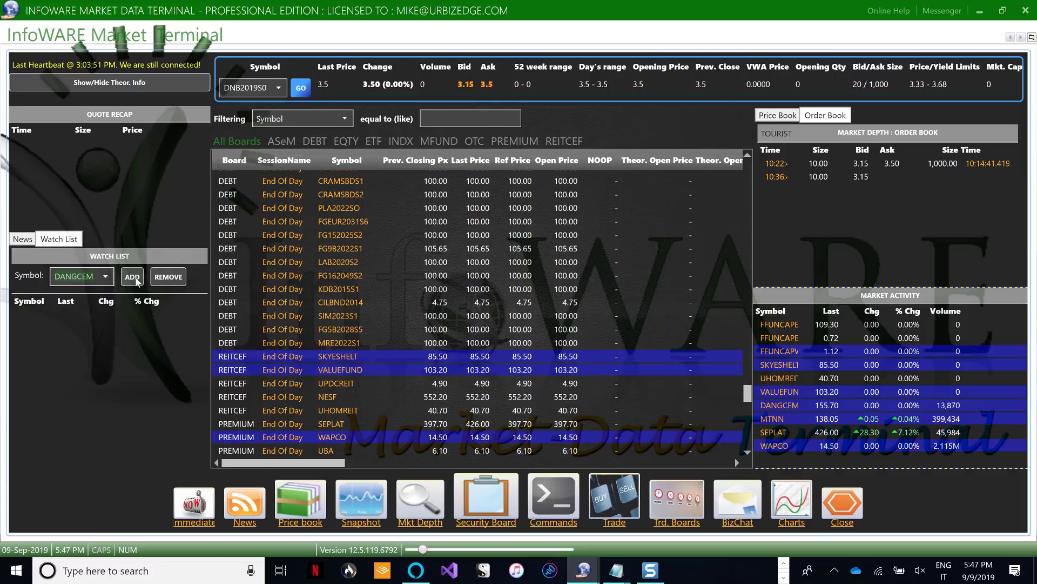
left_click(131, 278)
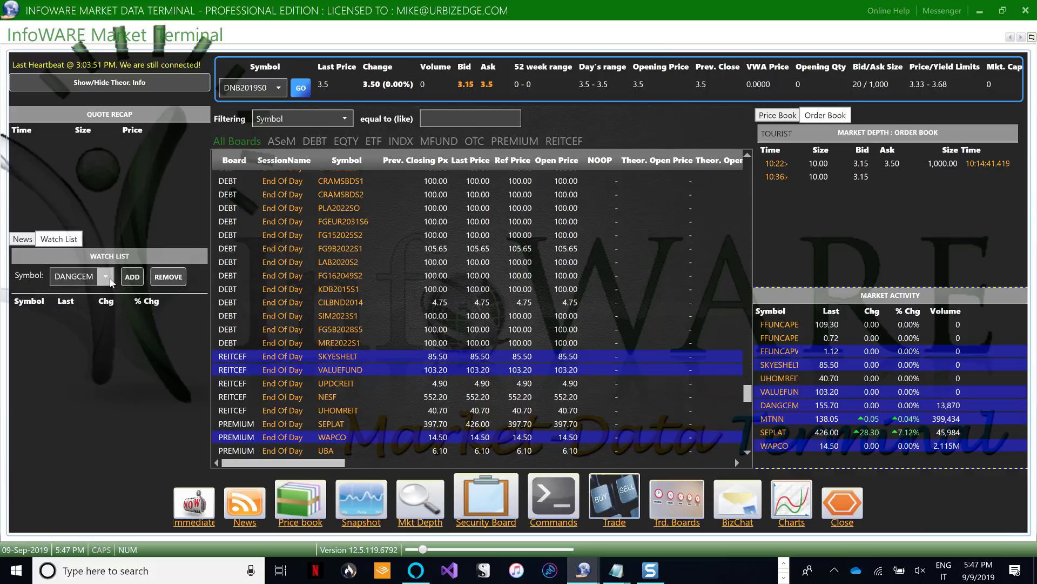
left_click(133, 276)
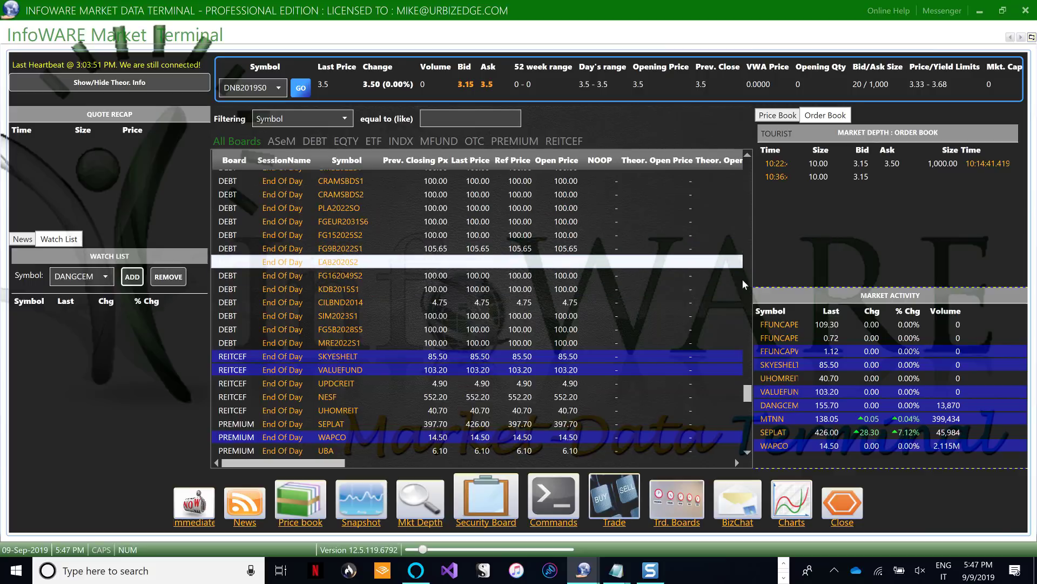
Try to load the DANGCEM quote in the terminal's symbol summary
left_click_drag(747, 393, 743, 185)
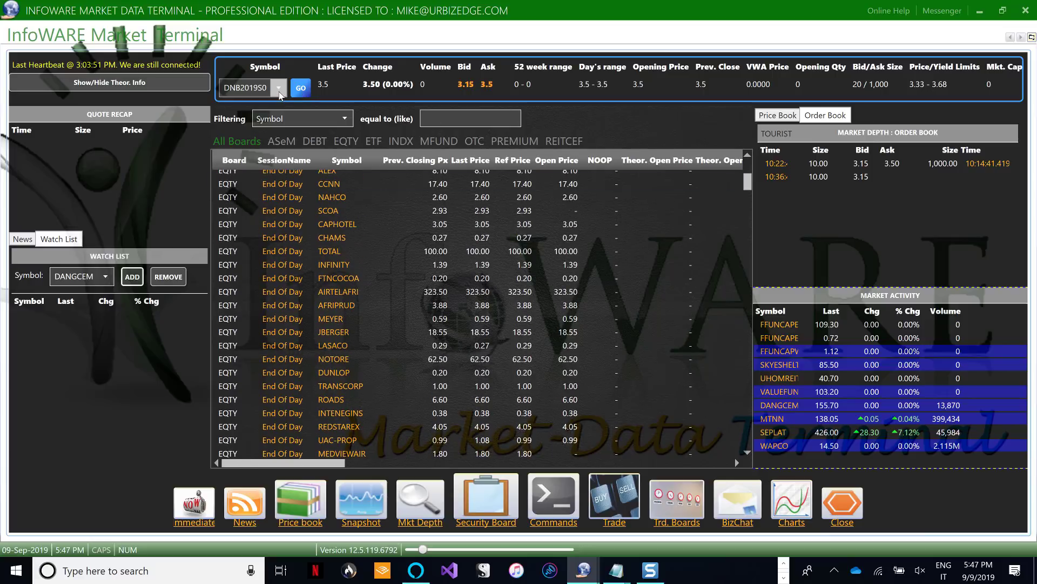
left_click(279, 88)
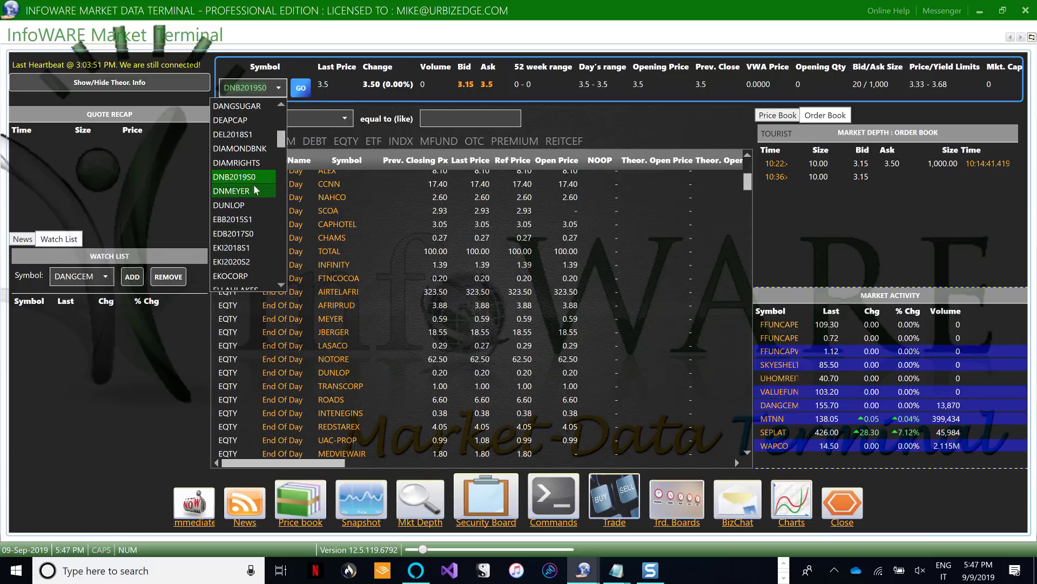
scroll(254, 183, "up", 5)
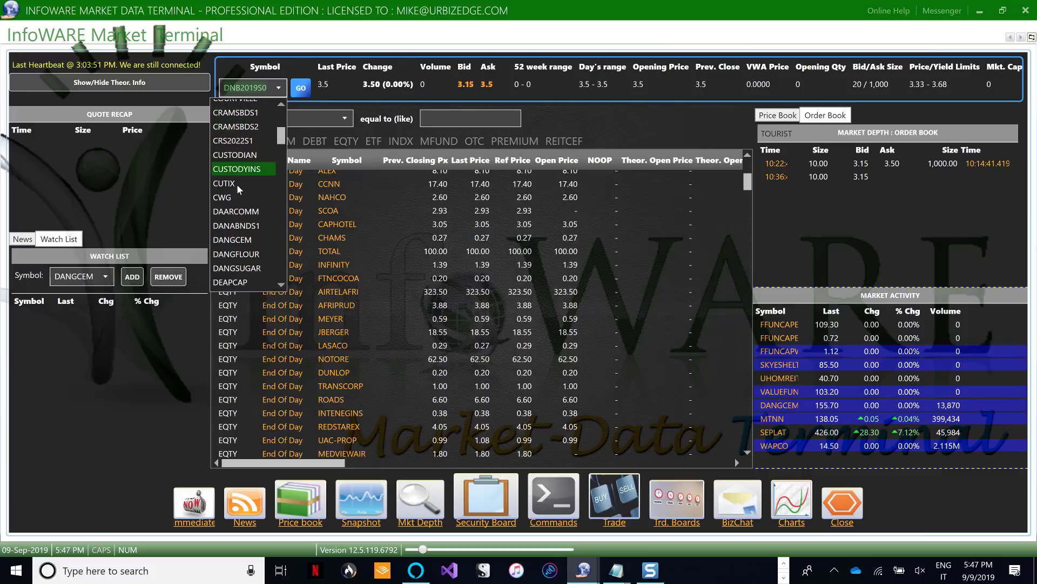
left_click(235, 237)
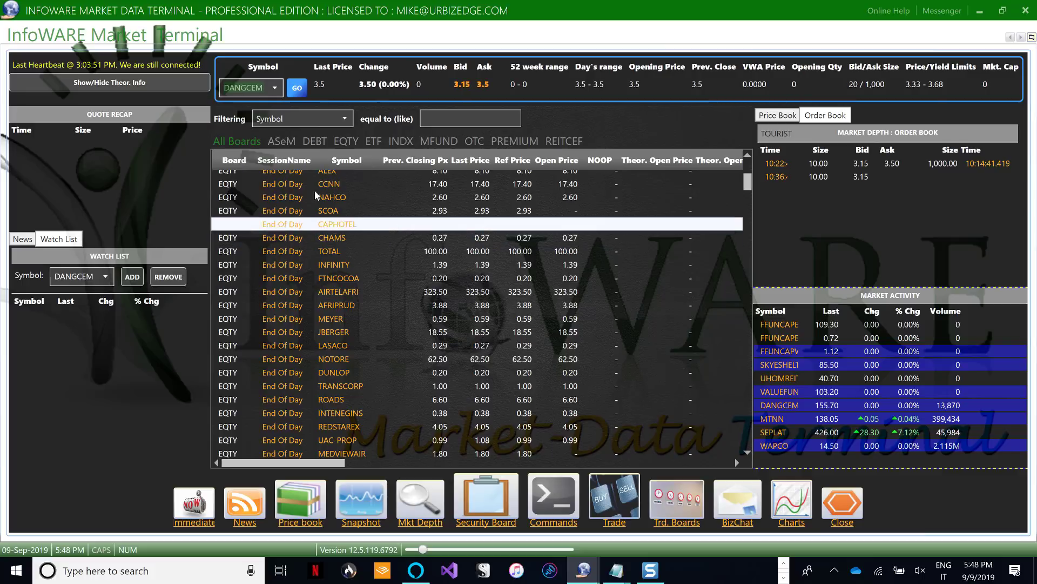
left_click(297, 87)
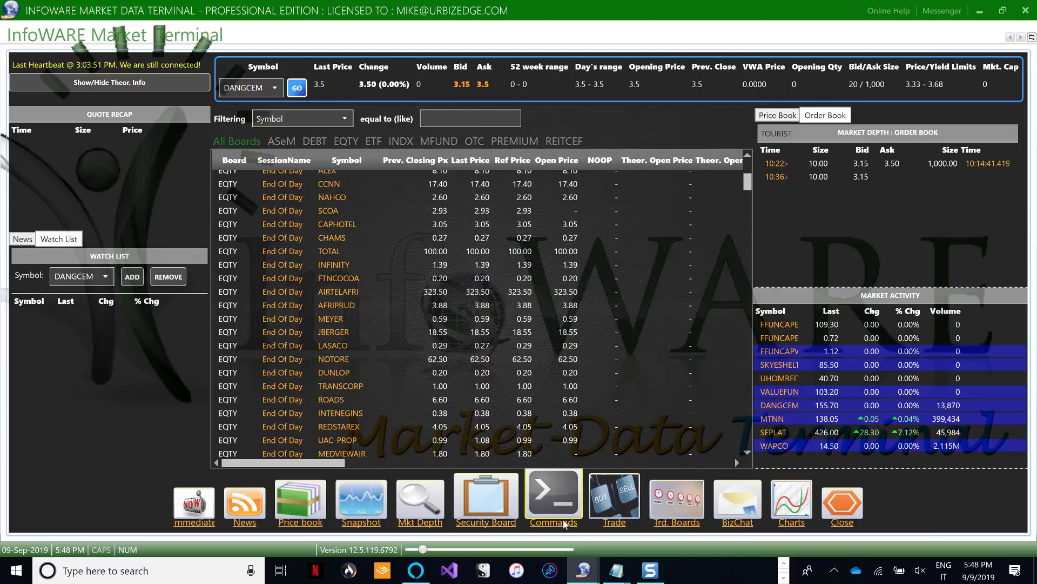
Switch to the InfoWARE Market Data Commands window and run LV:DANGCEM to chart the Dangote Cement share price
mouse_move(586, 570)
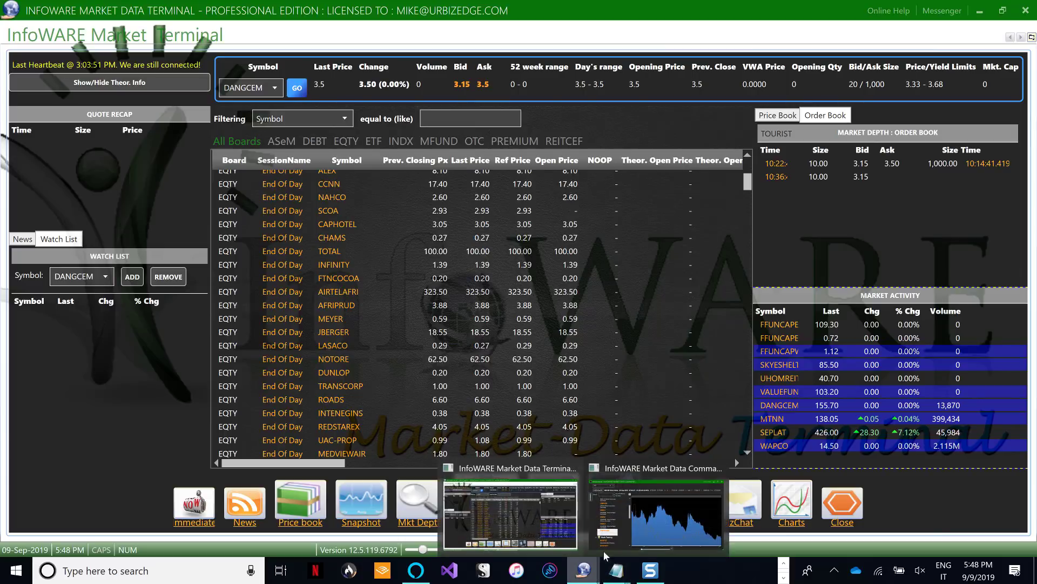
left_click(625, 523)
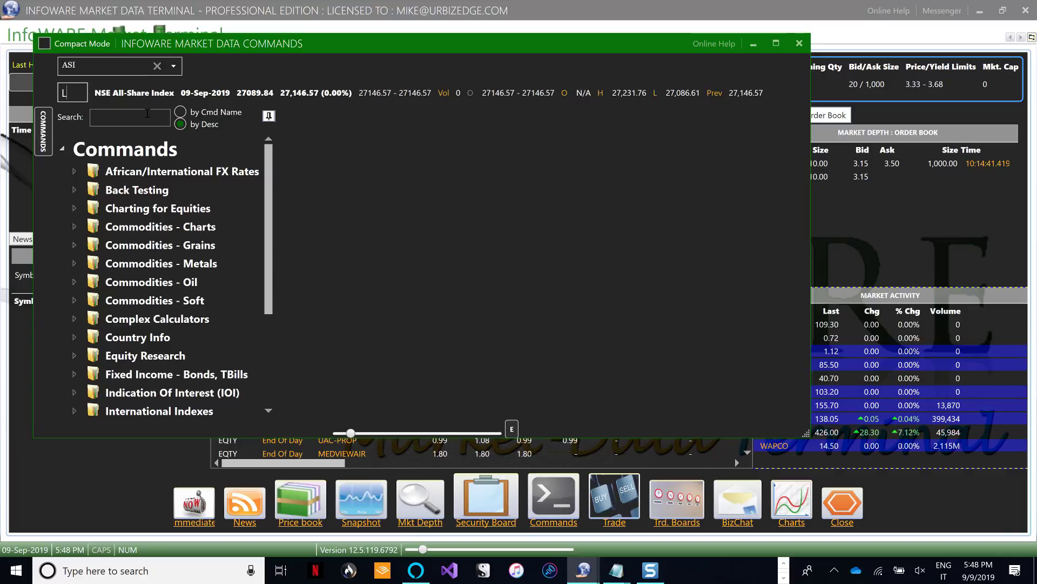
type("V:DANGCEM")
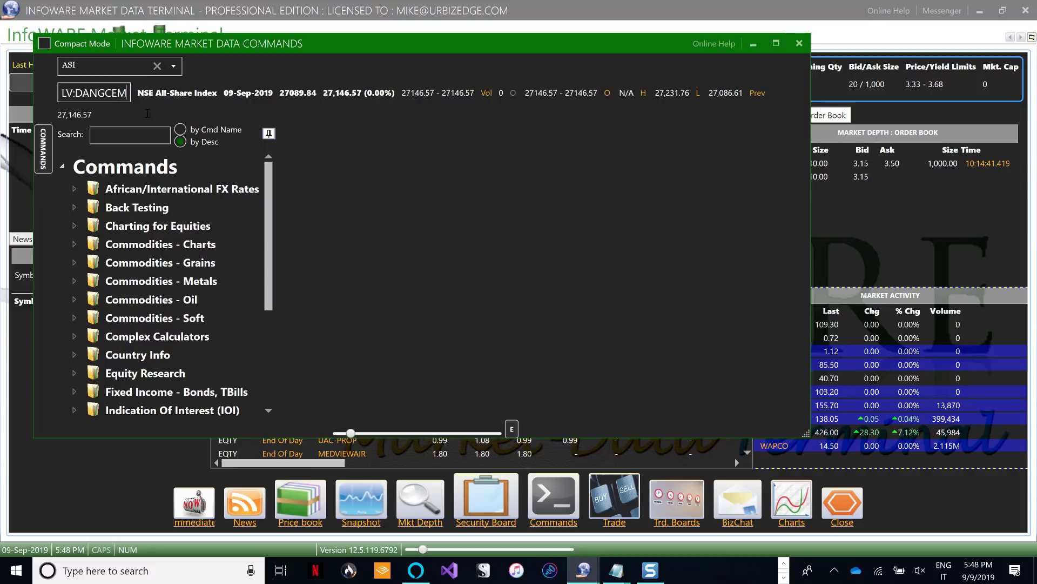
key("Return")
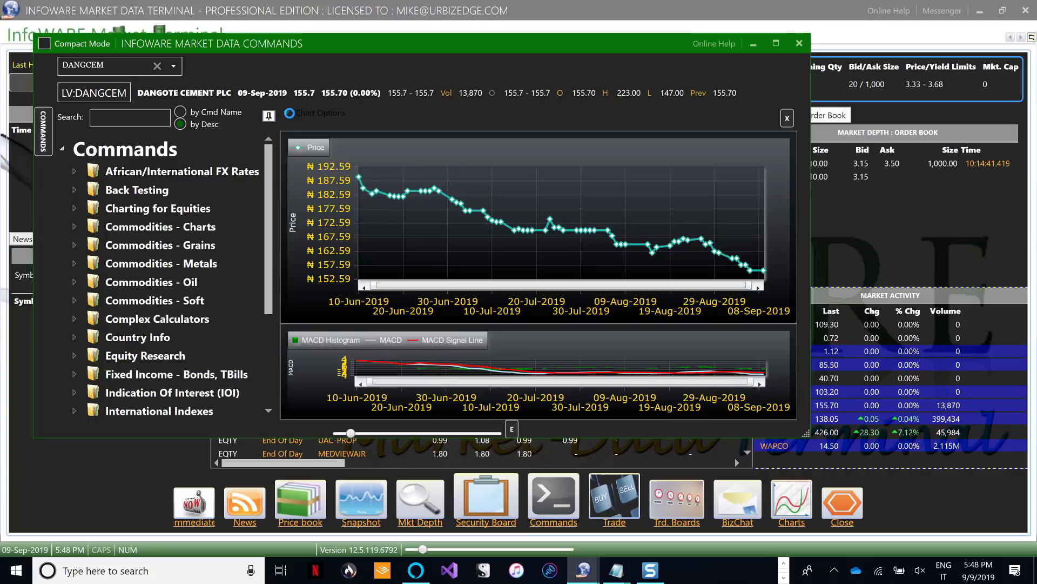
left_click(289, 113)
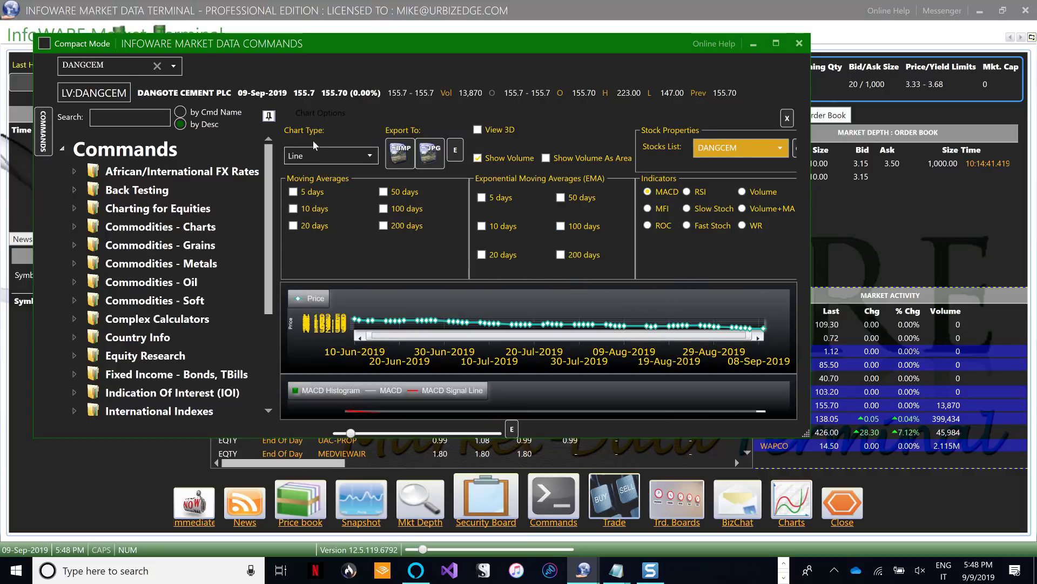
left_click(287, 115)
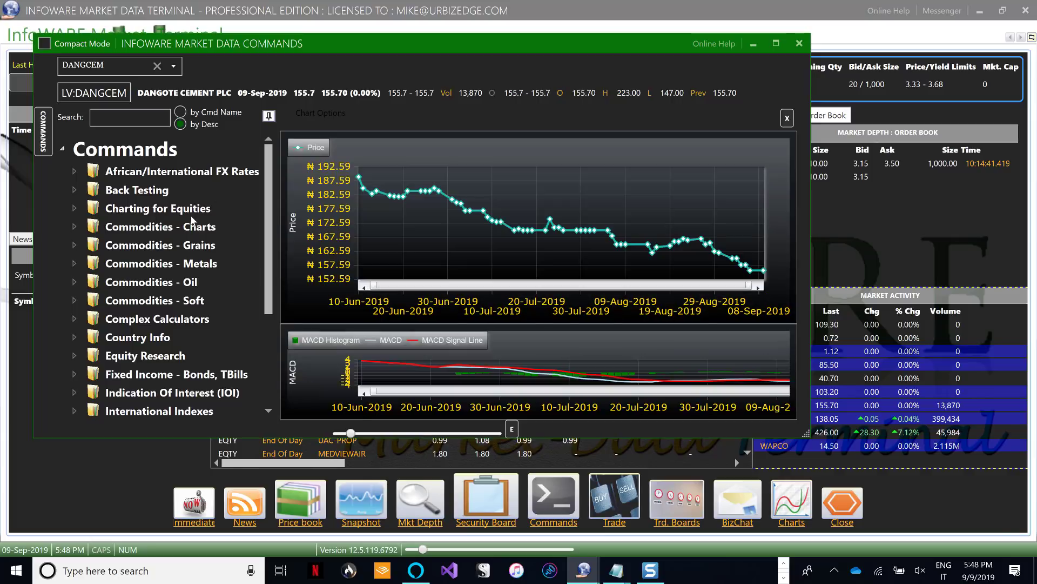
scroll(196, 272, "down", 3)
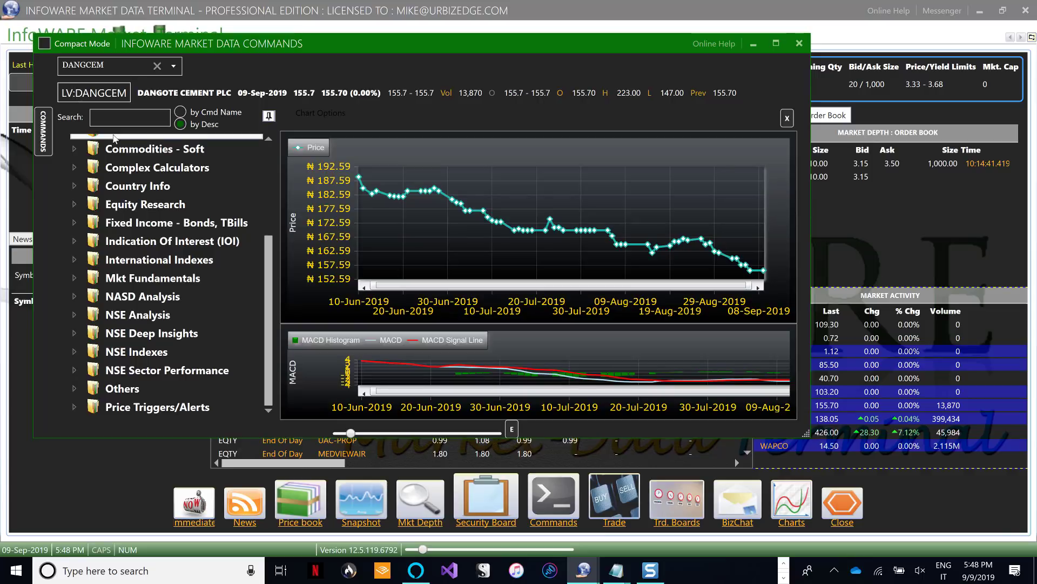
Change the command to QT:DANGCEM to look up the equity fundamentals, including shares outstanding
key("BackSpace")
key("BackSpace")
type("QT")
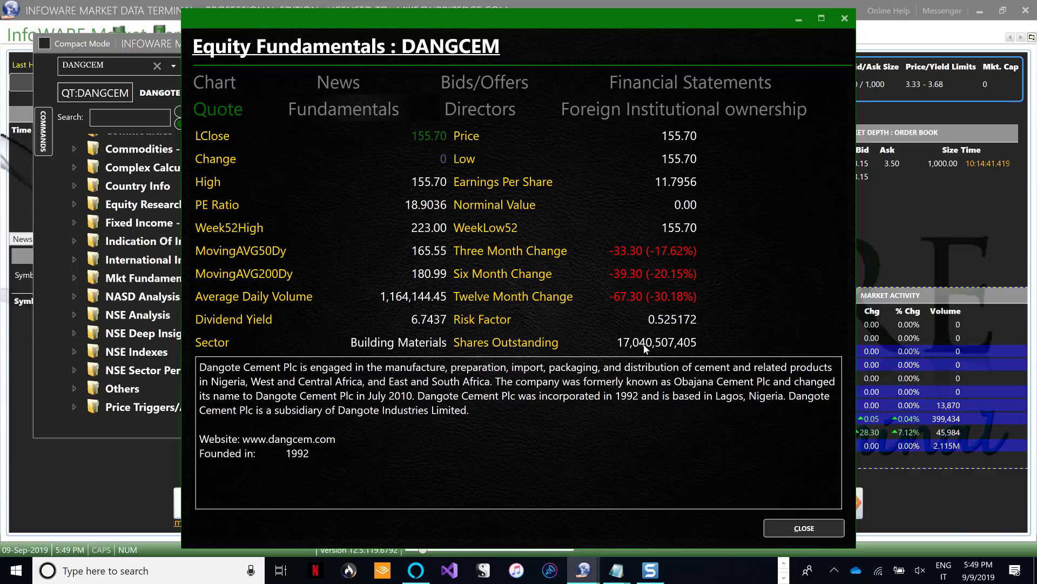
Switch to the Dangote Cement model in Excel and enter the unit label "mill units" in D26 beside Shares Outstanding
key("alt+Tab")
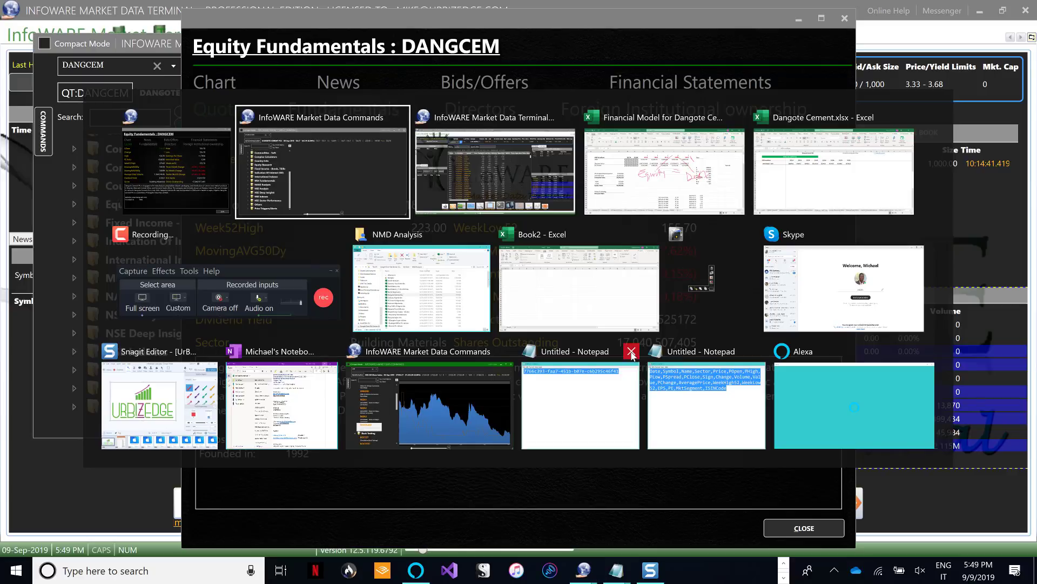
key("alt+Tab")
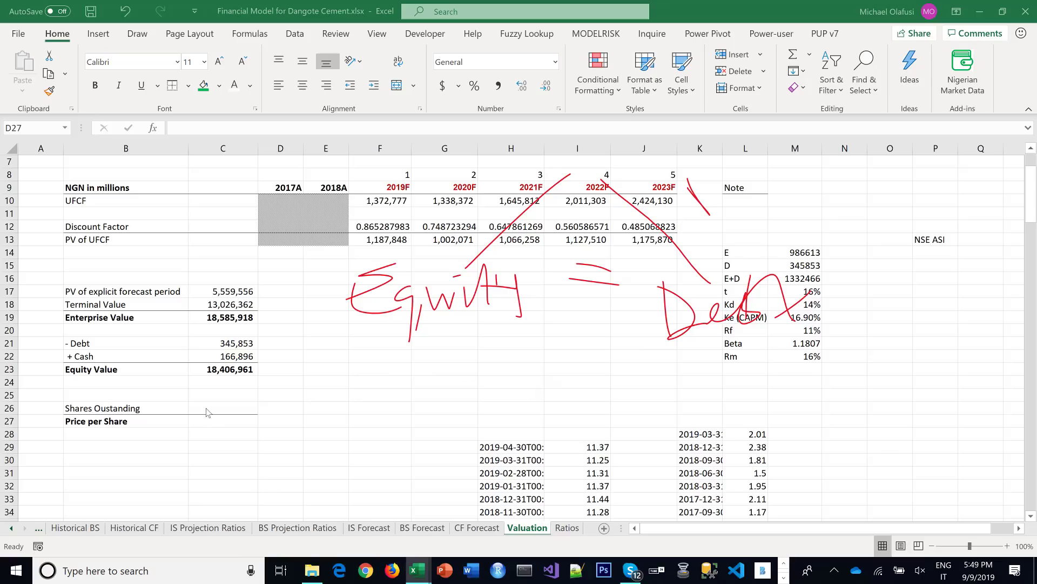
left_click(286, 411)
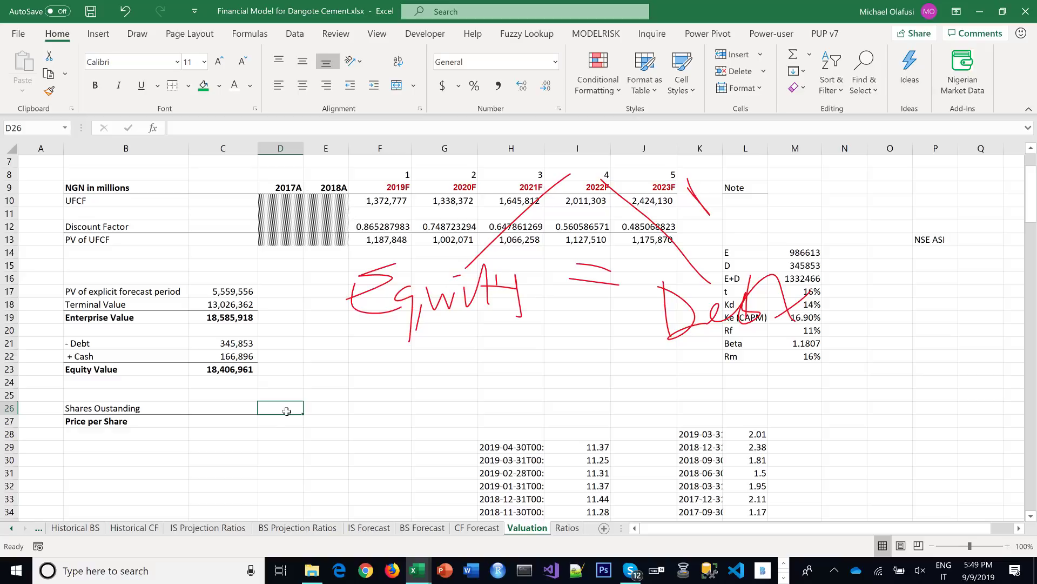
type("mm")
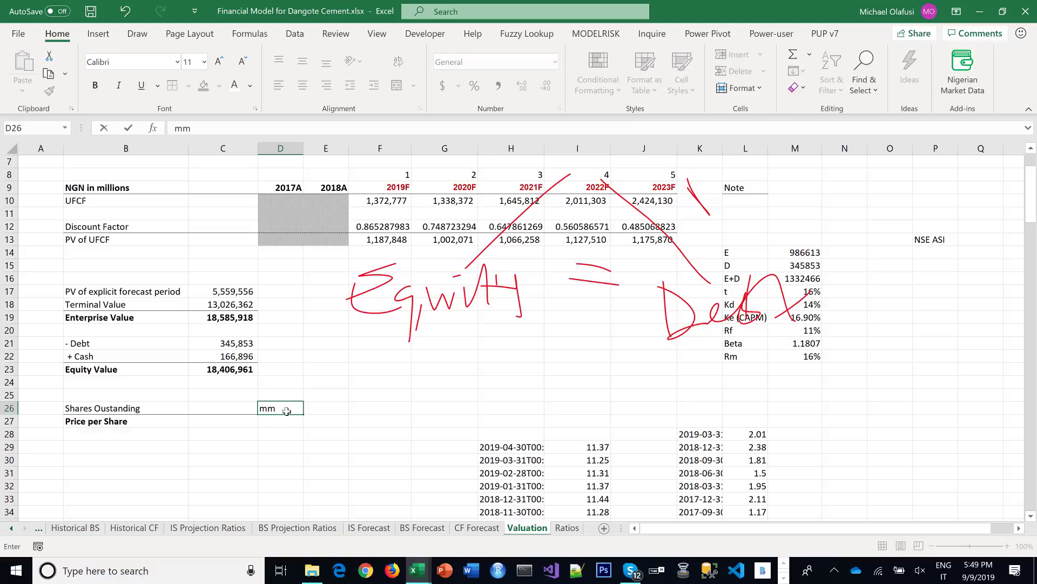
type("ill units")
key("Return")
Enter 17040.507405 as the shares outstanding in C26, taking the figure from the DANGCEM equity fundamentals
left_click(200, 410)
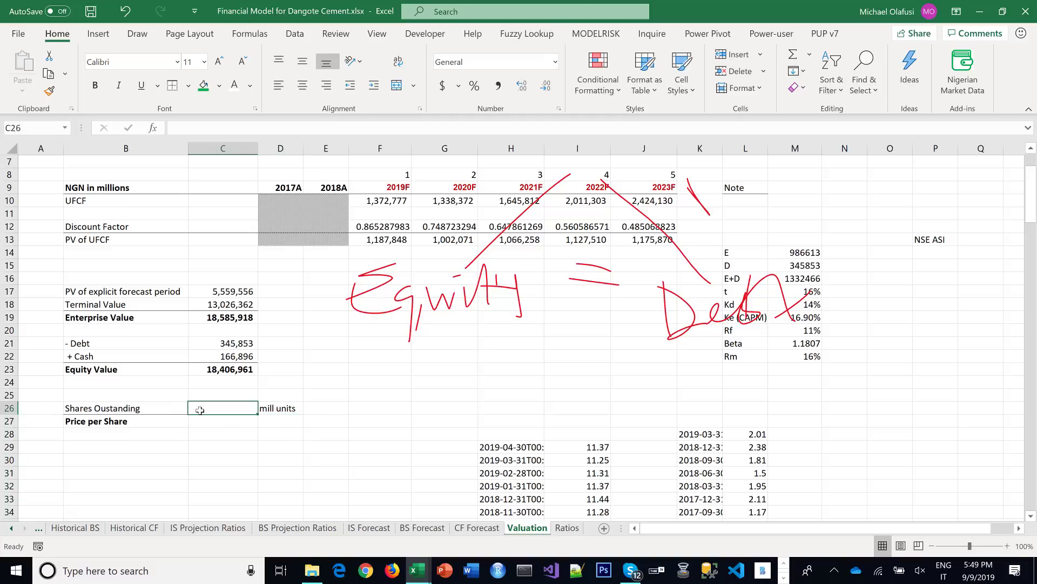
type("17")
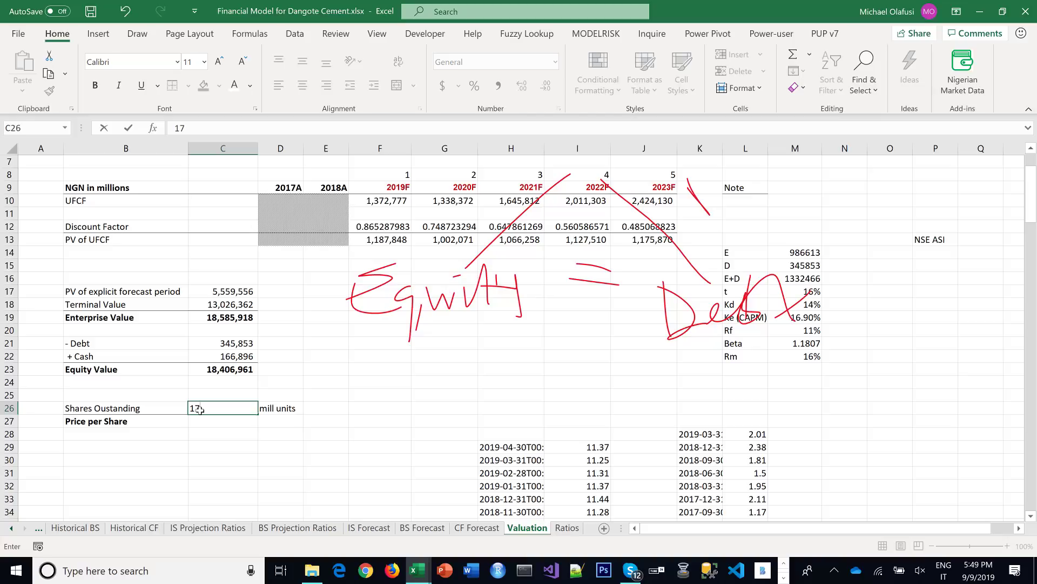
type("040.")
key("alt+Tab")
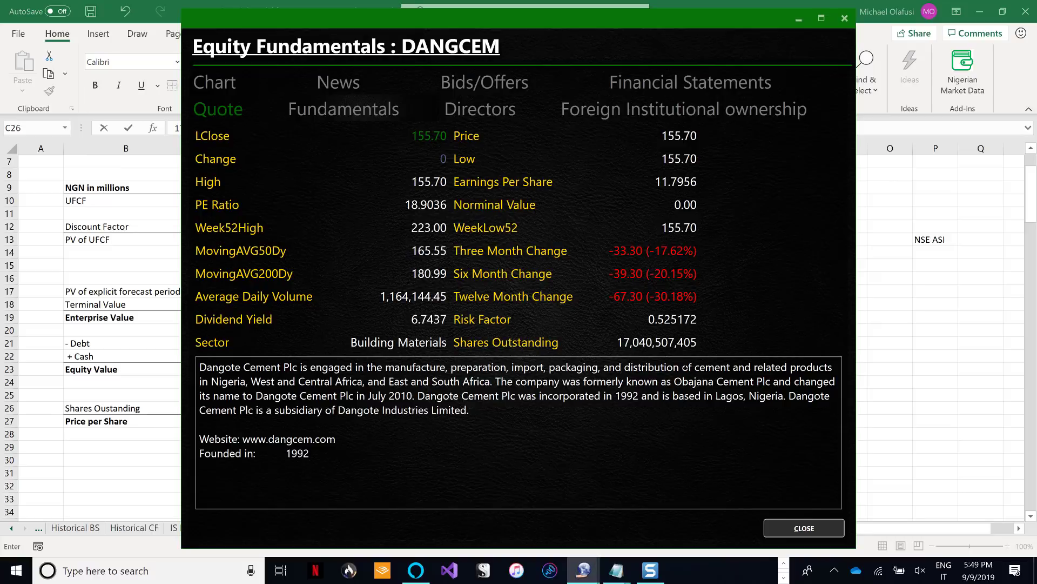
key("alt+Tab")
type(".")
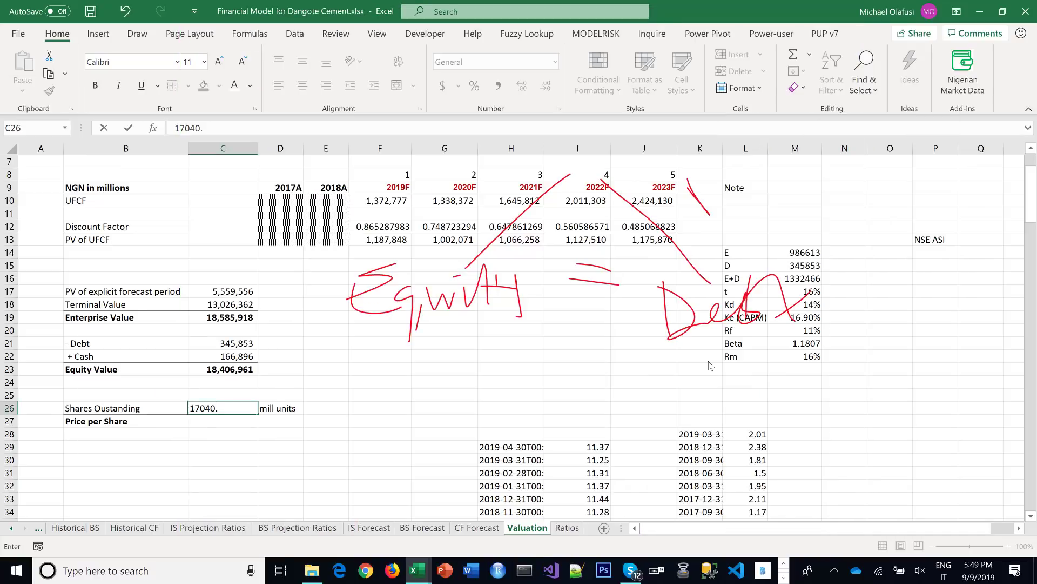
type("507")
key("alt+Tab")
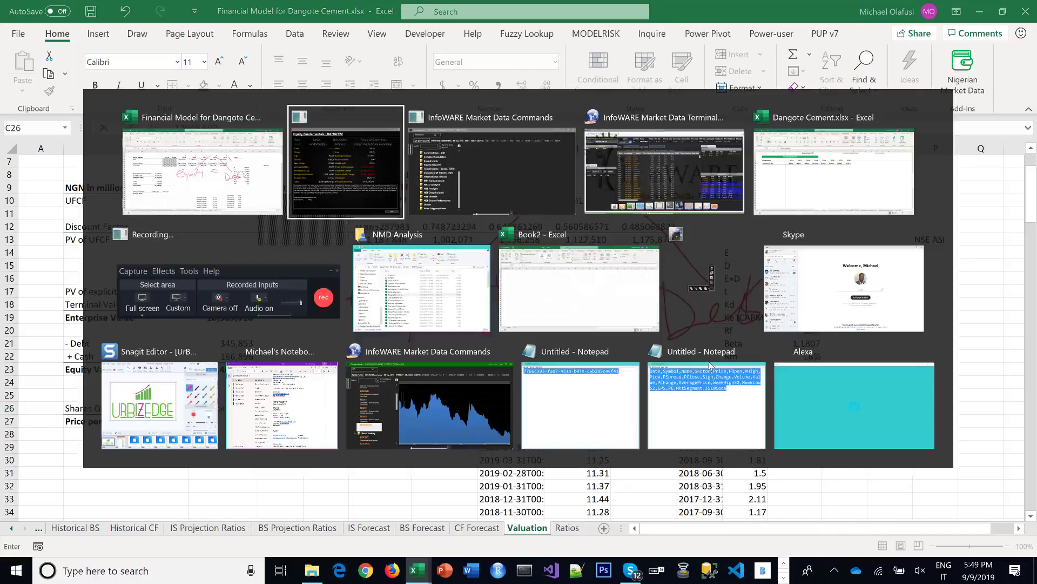
key("alt+Tab")
type("40")
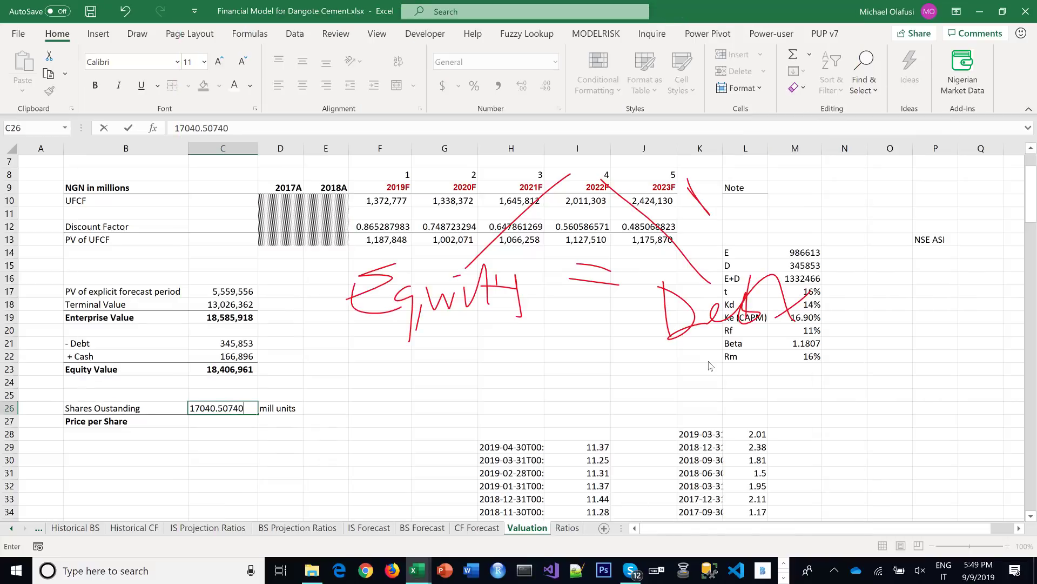
key("Return")
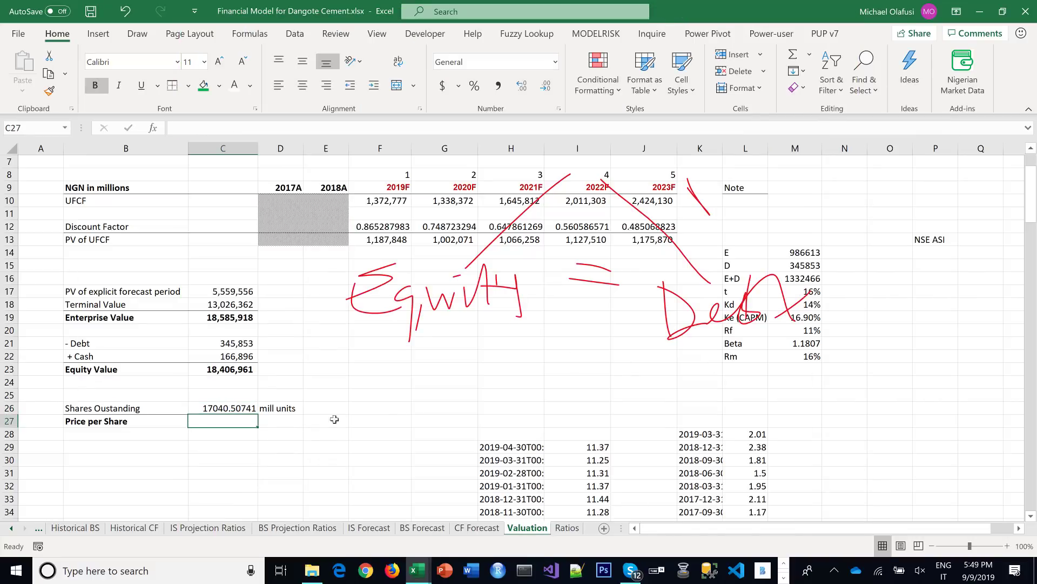
Calculate the price per share in C27 as equity value divided by shares outstanding, =C23/C26
type("=")
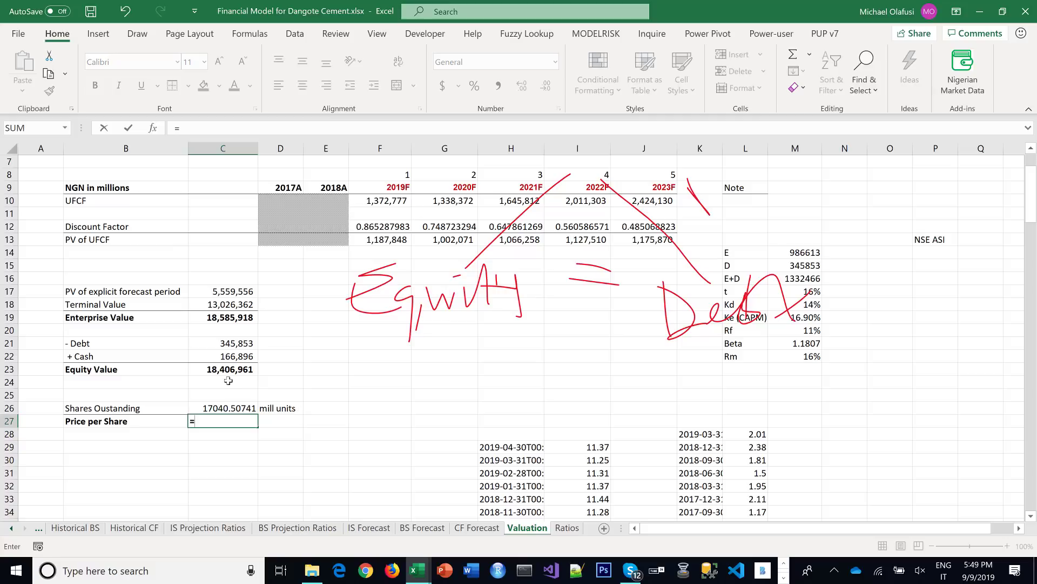
left_click(225, 369)
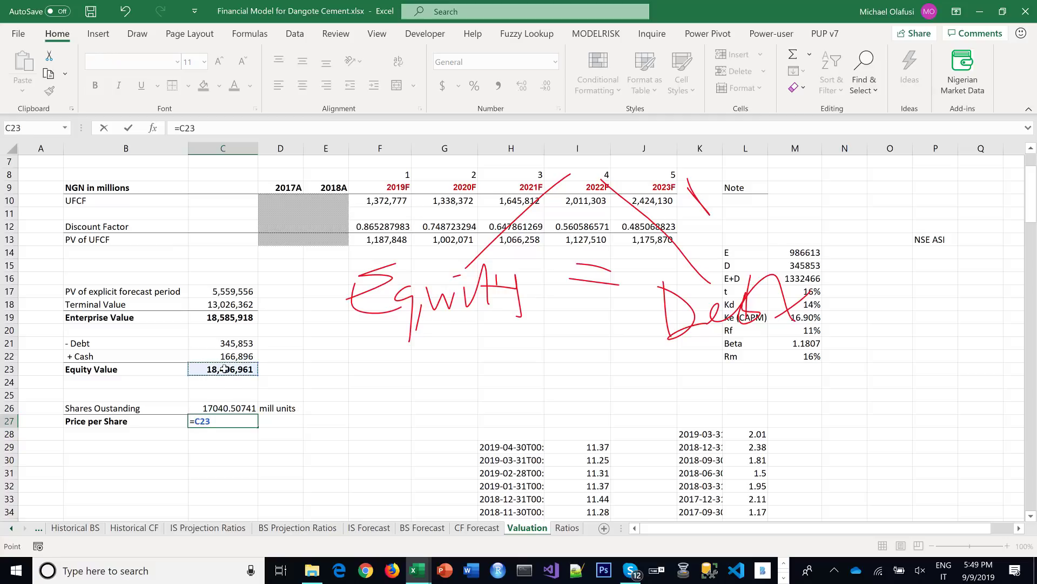
type("/")
left_click(234, 408)
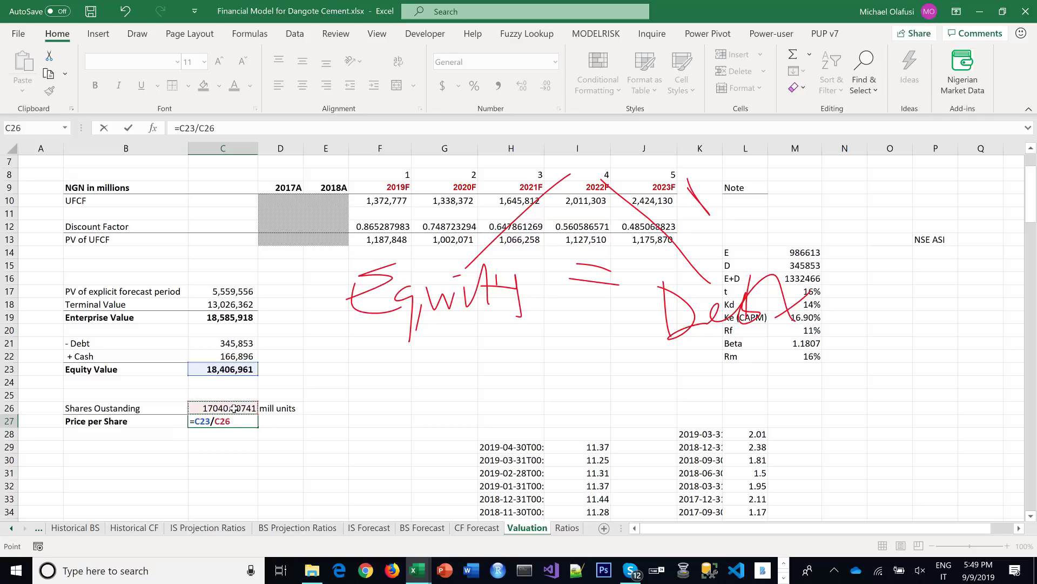
key("Return")
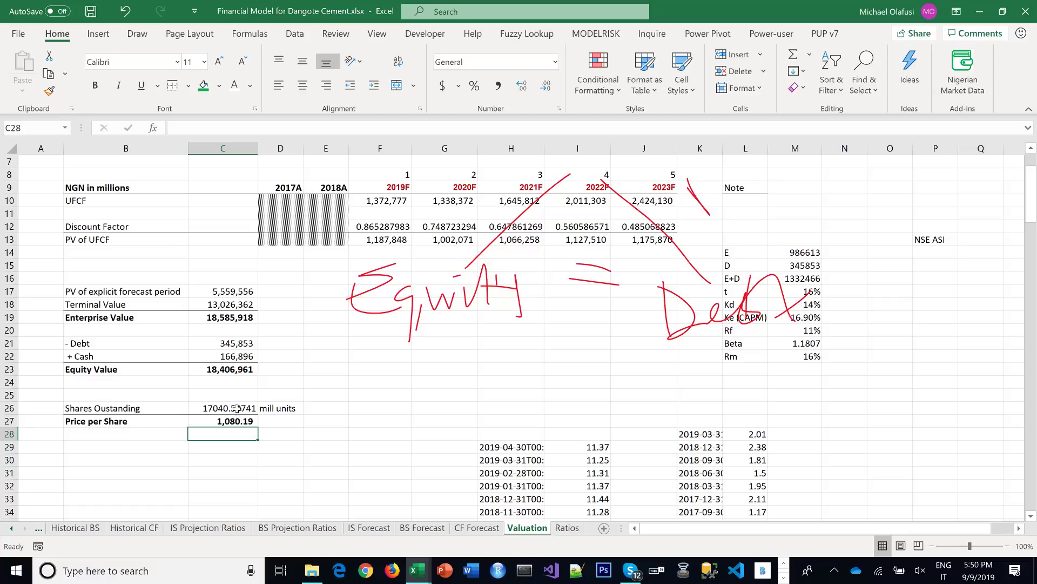
Check the shares outstanding entry against the DANGCEM quote and inspect the price per share and terminal value formulas
left_click(237, 408)
key("alt+Tab")
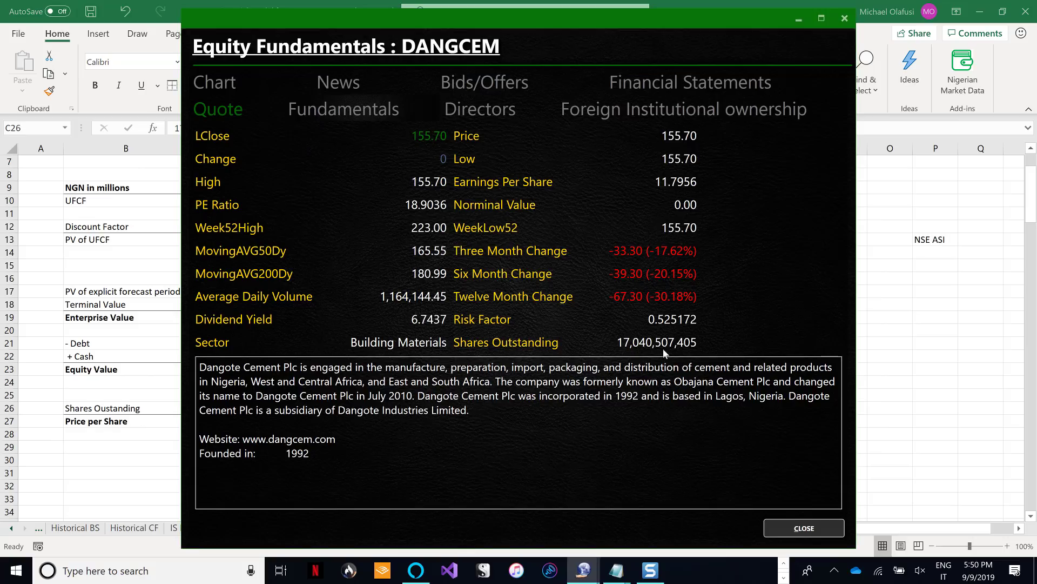
key("alt+Tab")
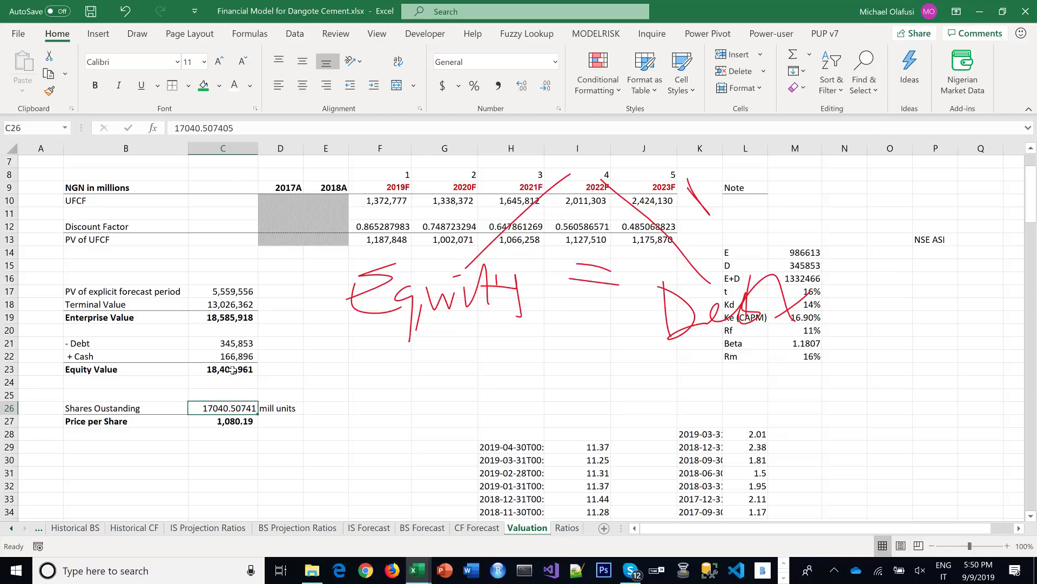
left_click(219, 421)
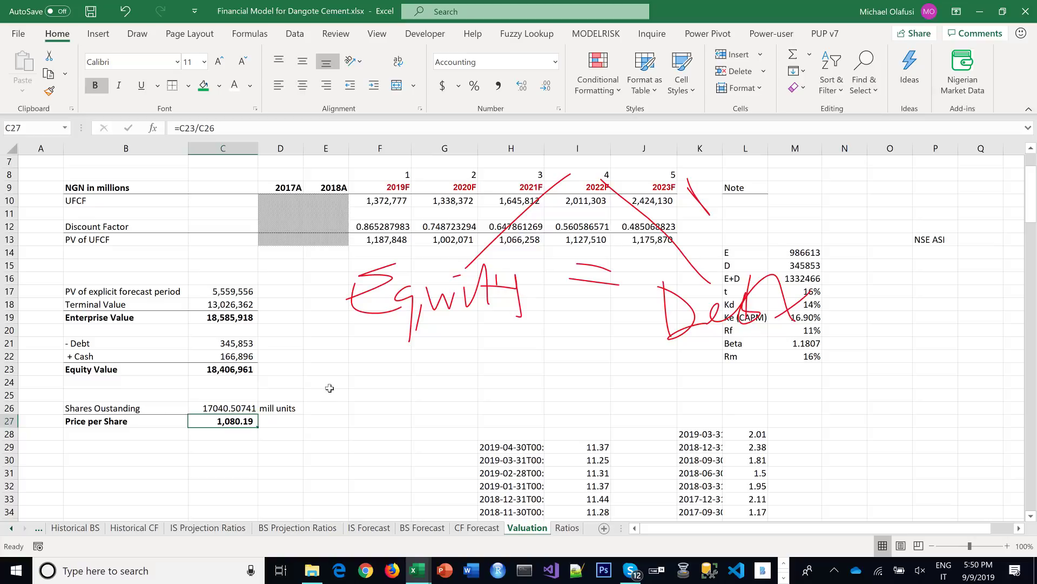
double_click(242, 308)
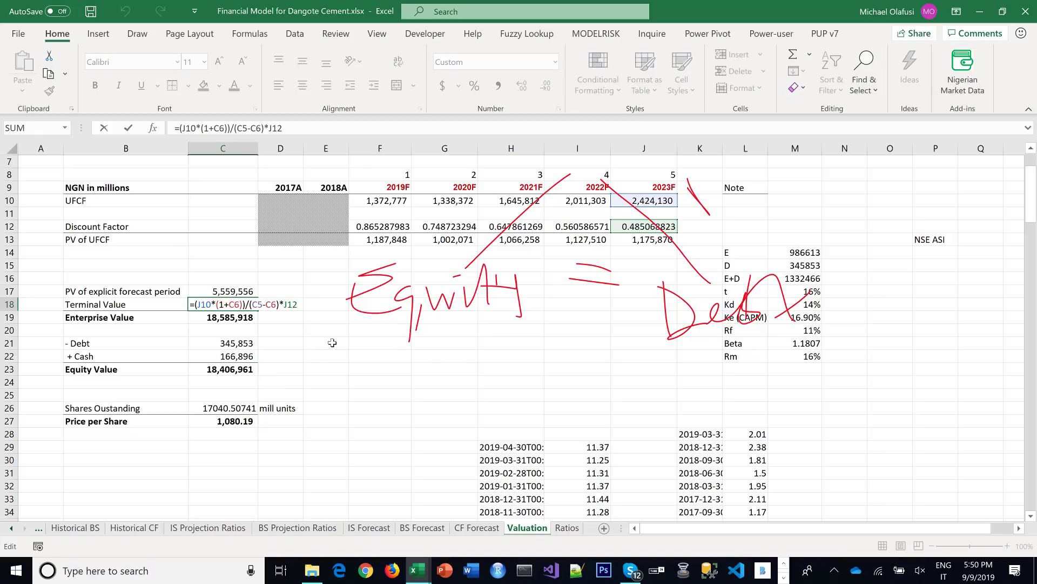
key("ctrl+Return")
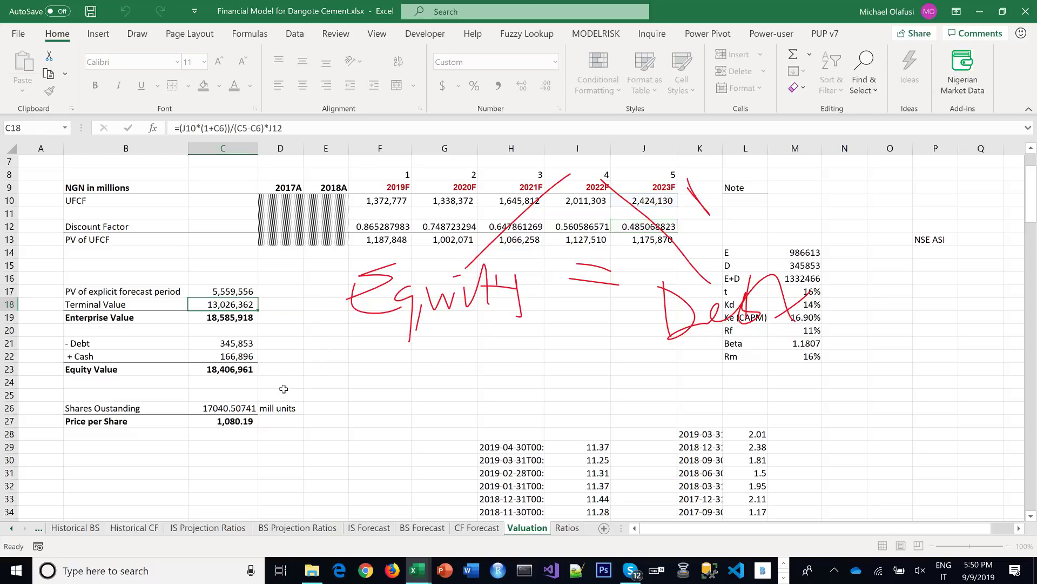
Save the Dangote Cement financial model workbook
scroll(297, 381, "up", 2)
scroll(314, 374, "down", 1)
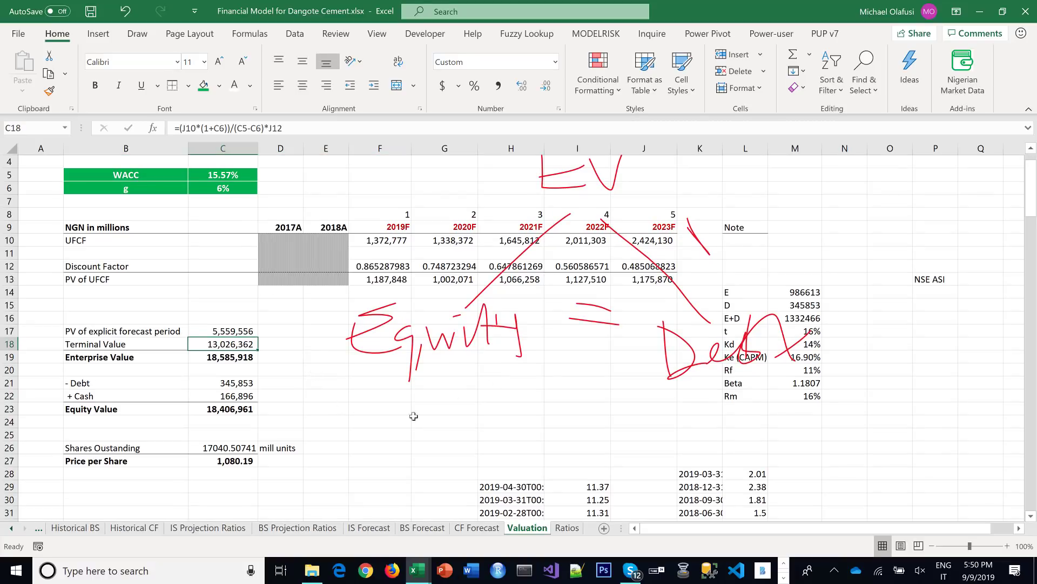
left_click(358, 410)
key("ctrl+s")
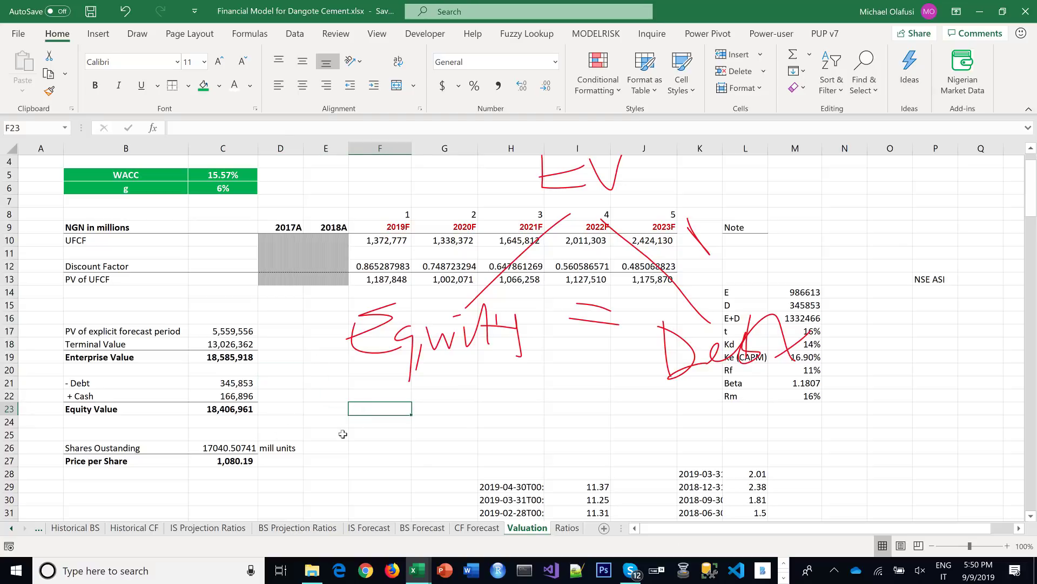
scroll(344, 436, "down", 1)
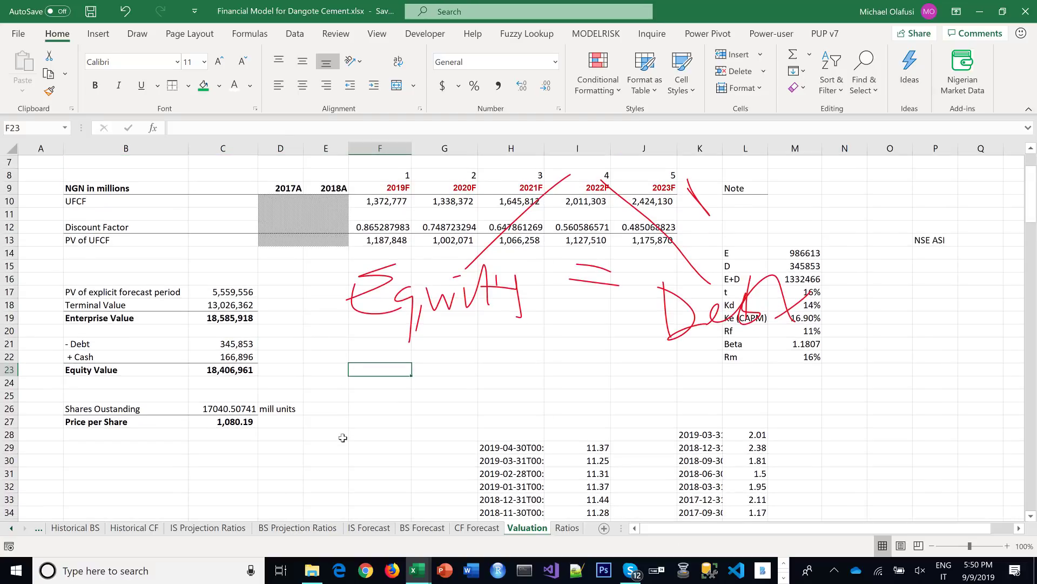
Review the forecast cash flow statement on the CF Forecast sheet through the last projected years
left_click(478, 528)
scroll(359, 412, "up", 6)
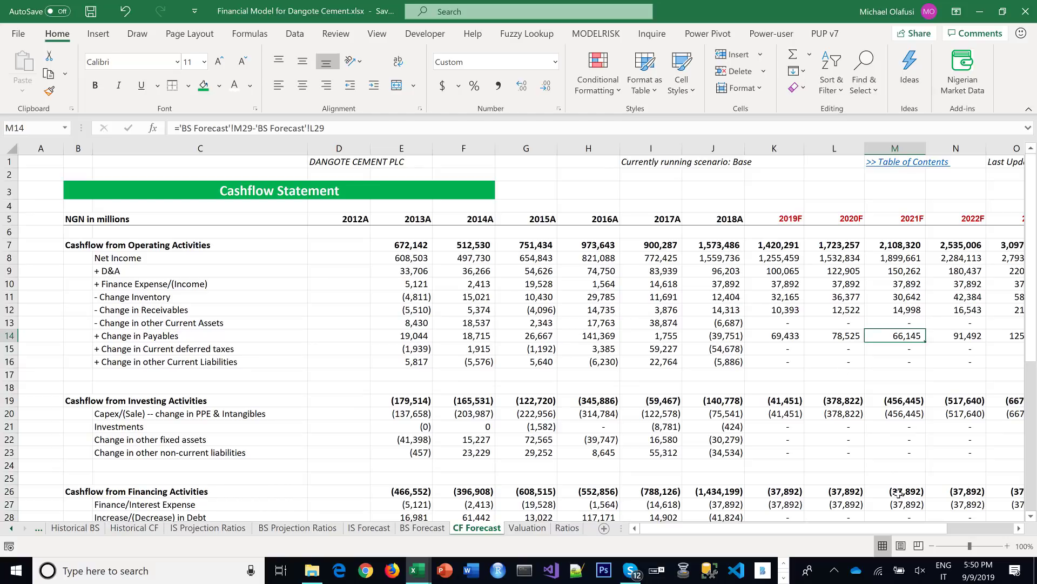
left_click(1018, 528)
left_click(1018, 528)
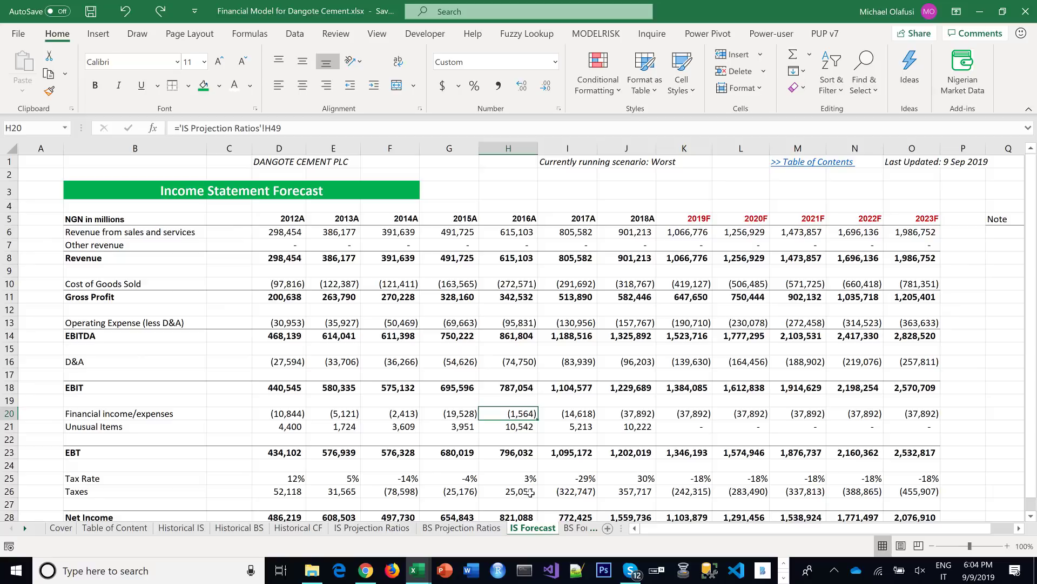
Inspect which cells the 2012A EBITDA formula in D14 of the IS Forecast sheet adds up
scroll(530, 493, "down", 1)
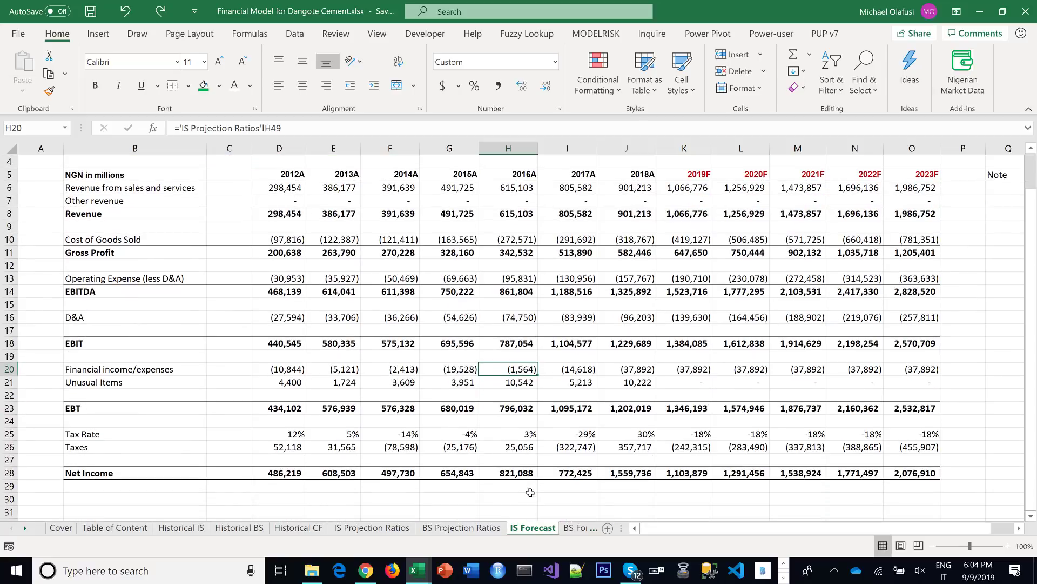
double_click(292, 294)
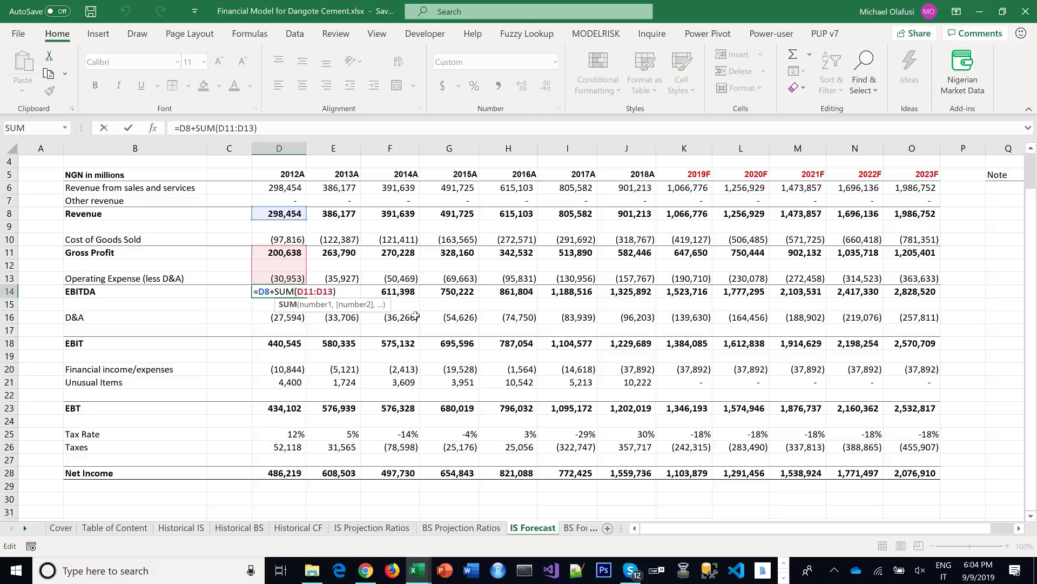
key("Escape")
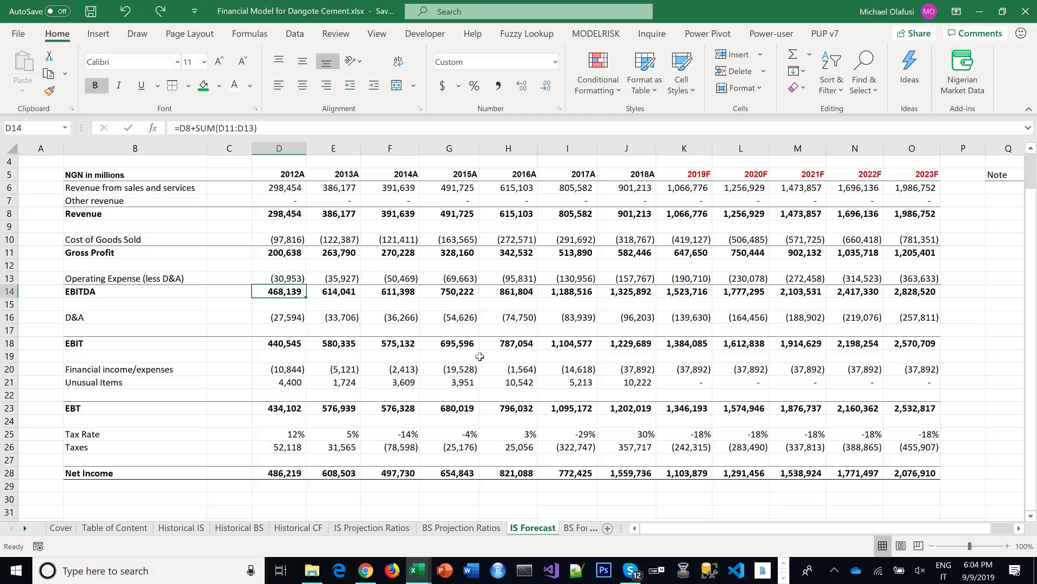
scroll(462, 390, "up", 1)
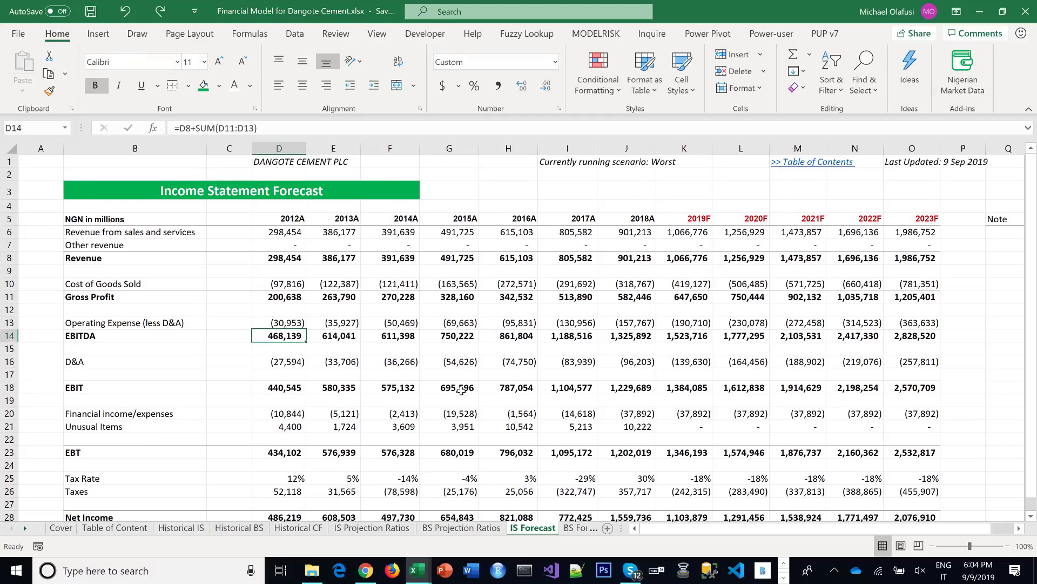
double_click(290, 336)
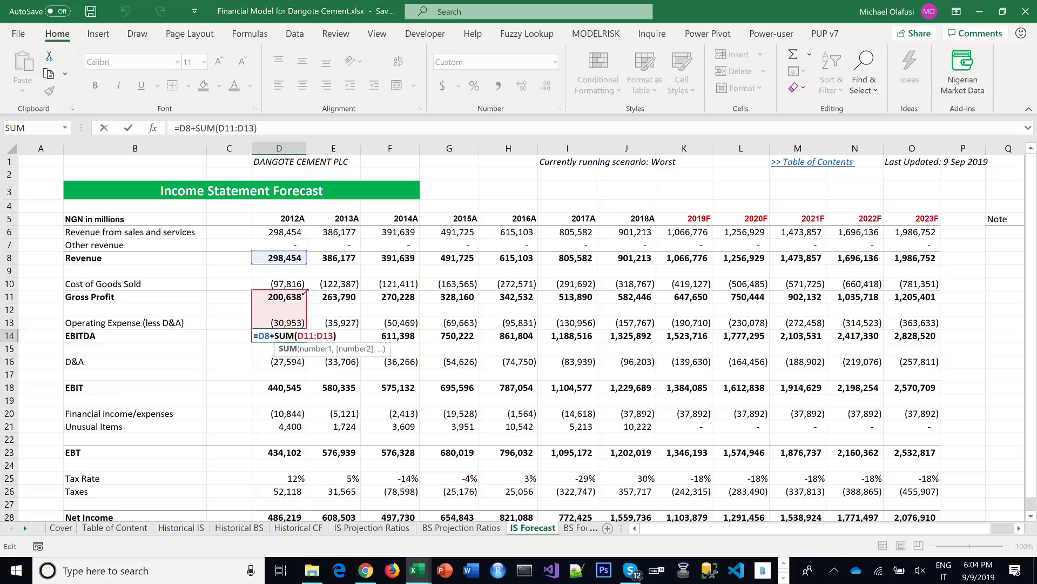
key("Escape")
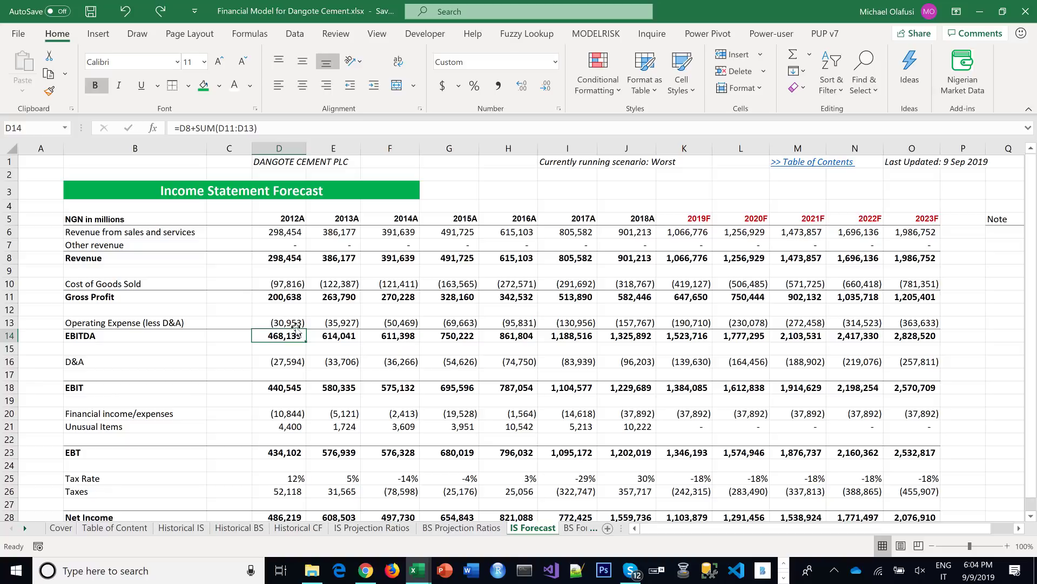
Replace the EBITDA formula in D14 with =D11+D13, gross profit plus operating expense, and fill it across to 2023F in column O
type("=")
left_click(293, 299)
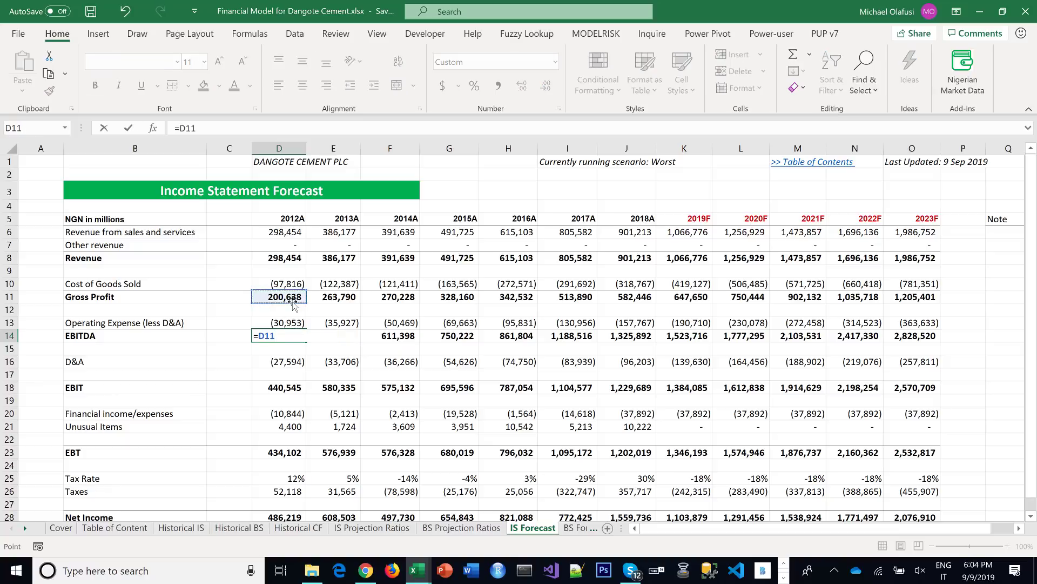
type("+")
left_click(290, 322)
key("ctrl+Return")
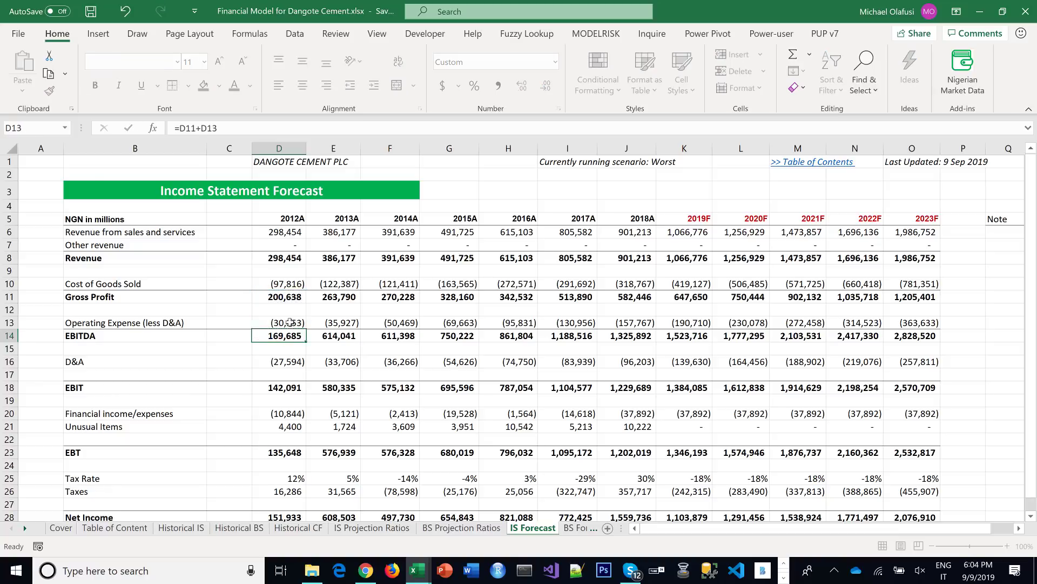
left_click_drag(306, 341, 928, 349)
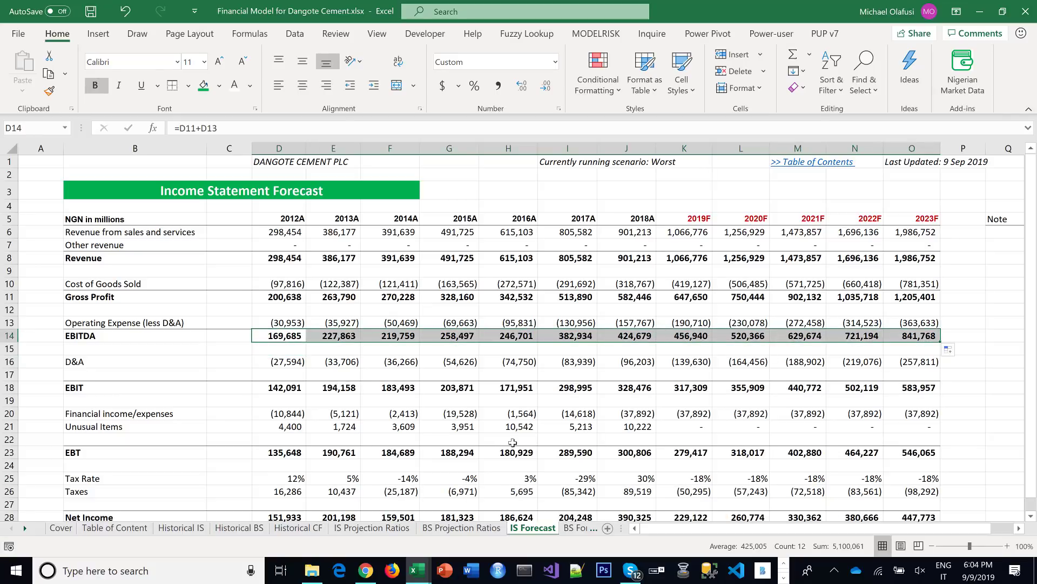
scroll(513, 443, "down", 2)
left_click(603, 477)
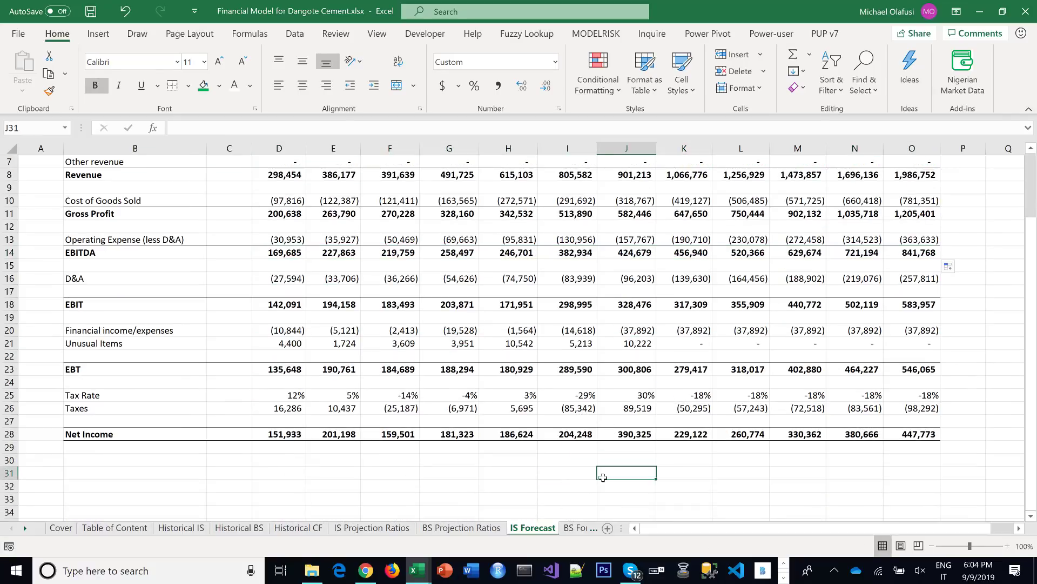
Save the workbook and review the recalculated price per share on the Valuation sheet
key("ctrl+s")
scroll(480, 457, "up", 2)
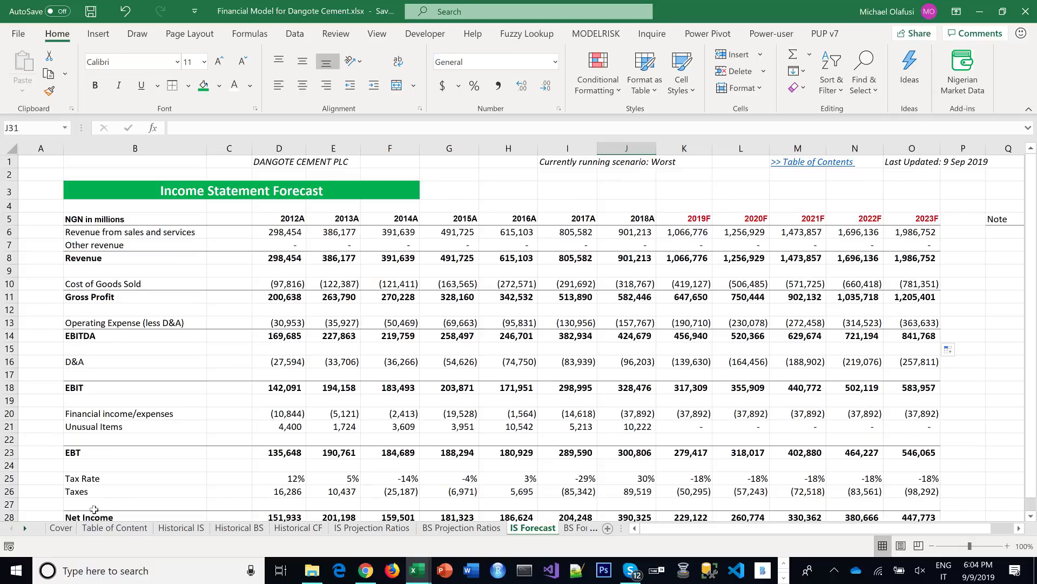
left_click(27, 529)
left_click(28, 529)
left_click(28, 529)
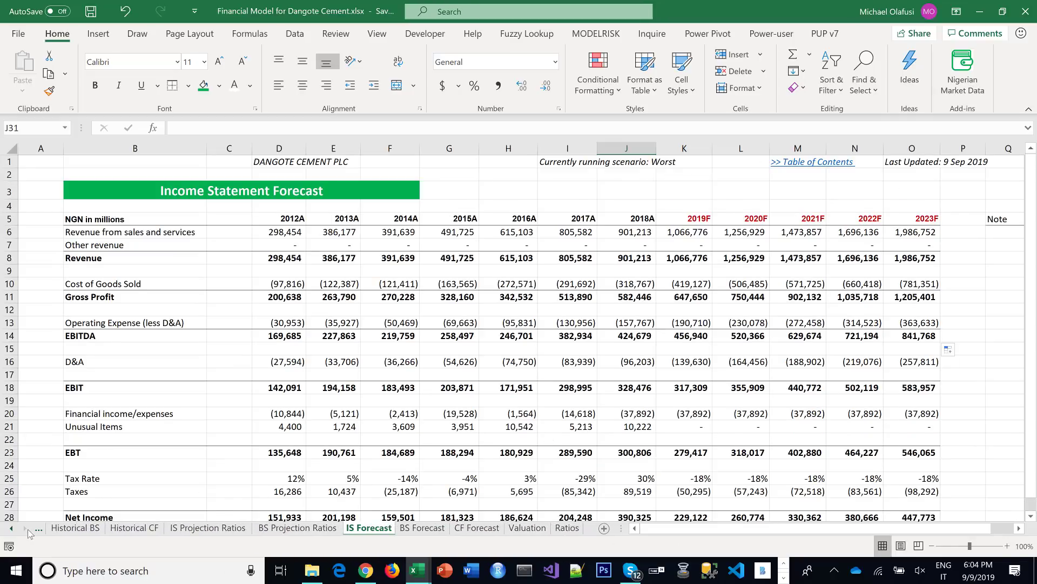
left_click(527, 527)
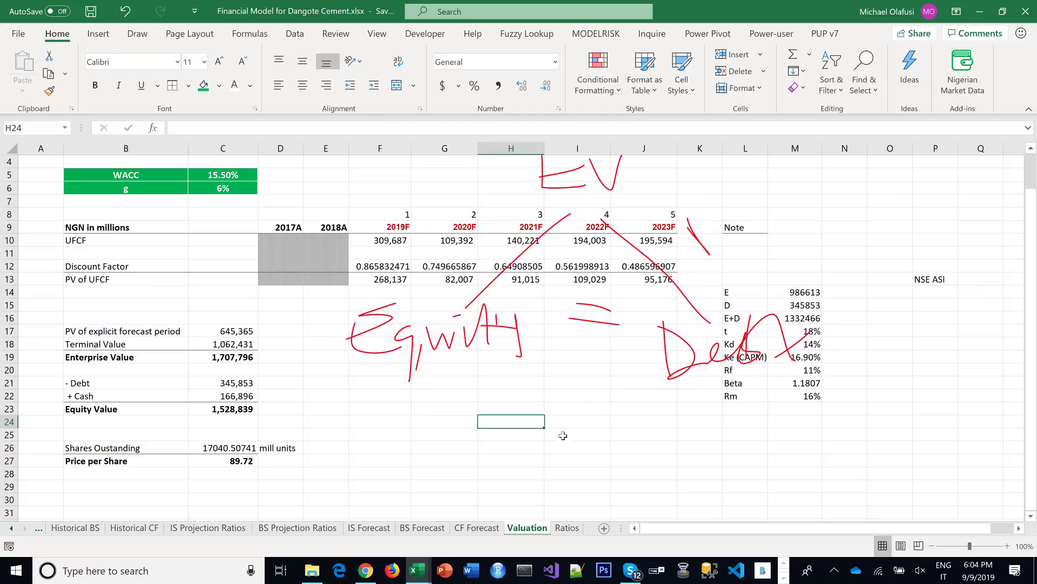
left_click(334, 450)
scroll(334, 383, "up", 1)
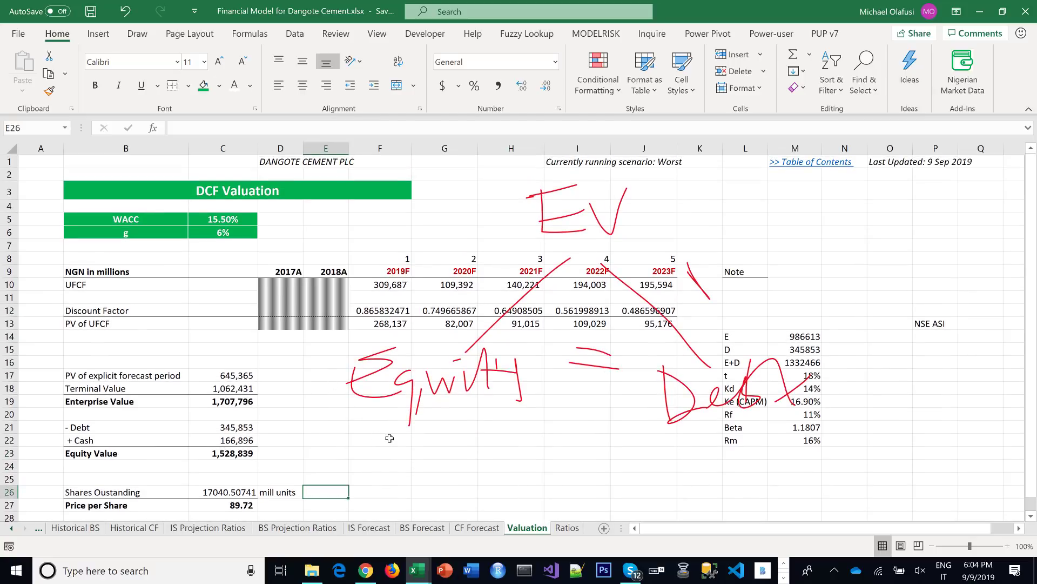
left_click(424, 392)
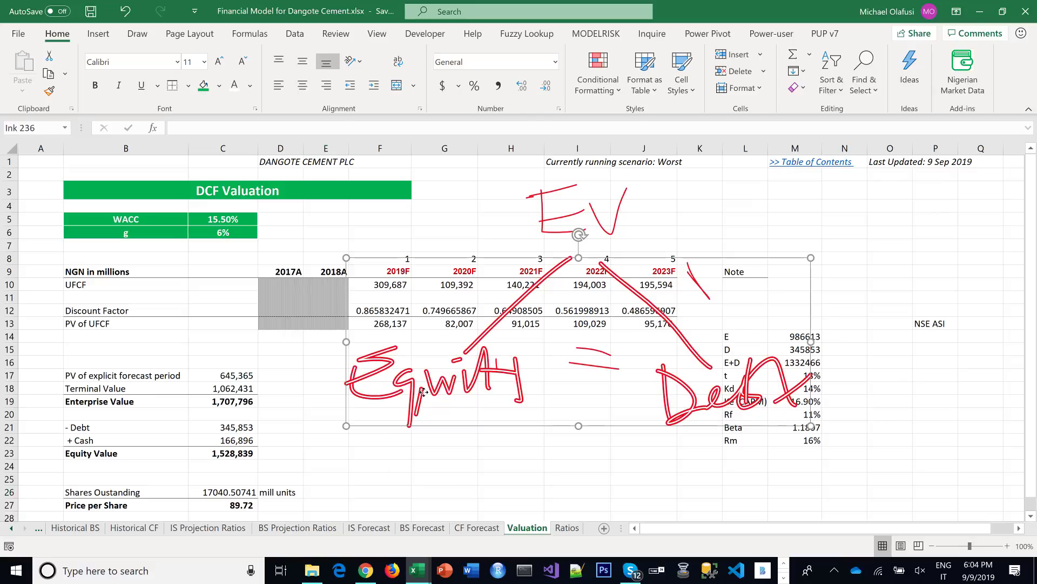
left_click(399, 466)
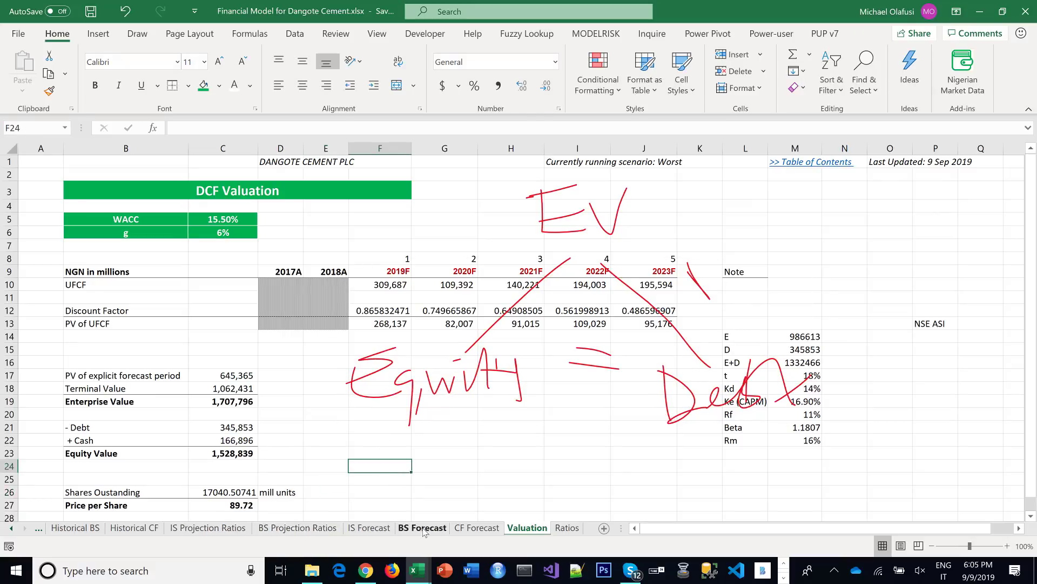
Inspect which cells the 2012A gross profit formula in D11 of the IS Forecast sheet adds up
left_click(369, 528)
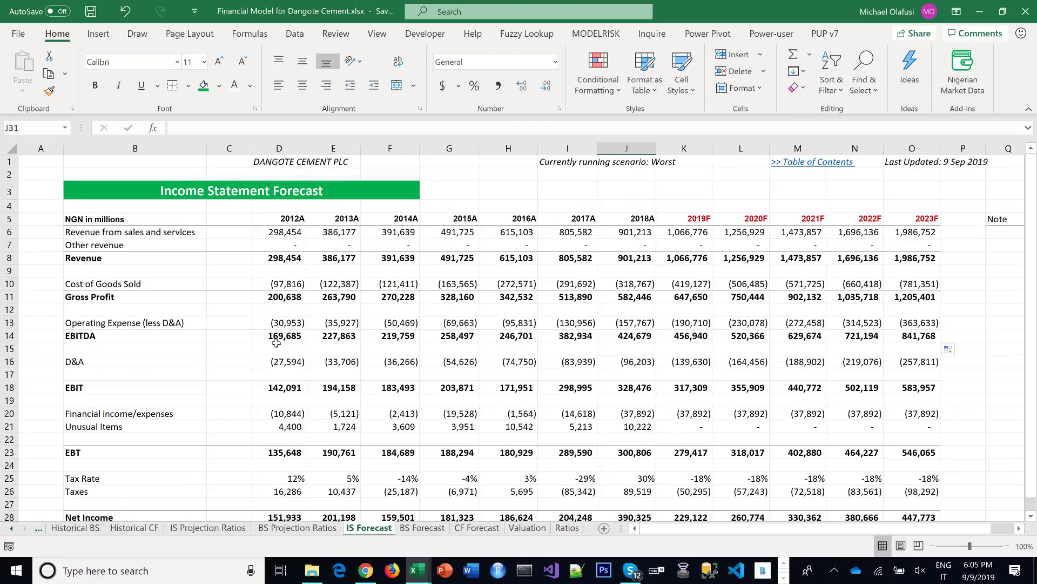
double_click(283, 296)
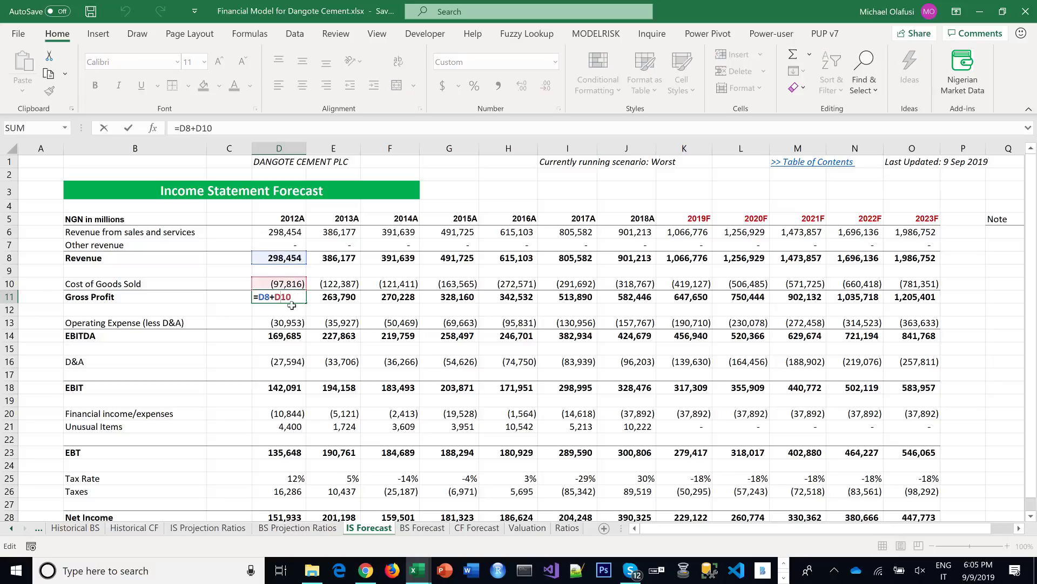
key("Escape")
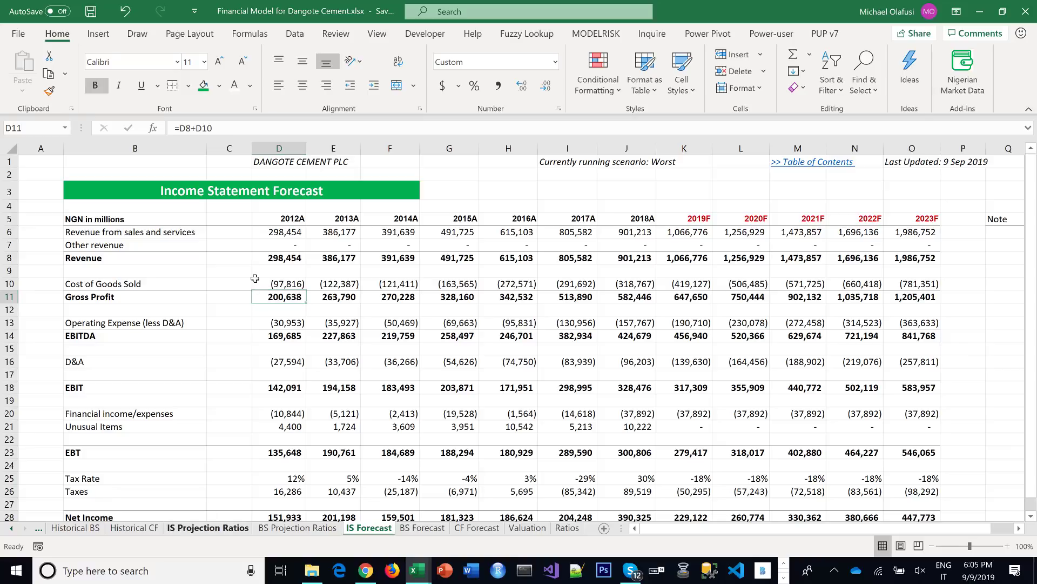
Set the model's scenario selector on the IS Projection Ratios sheet to Best
key("ctrl+Page_Up")
key("ctrl+Page_Up")
left_click(196, 219)
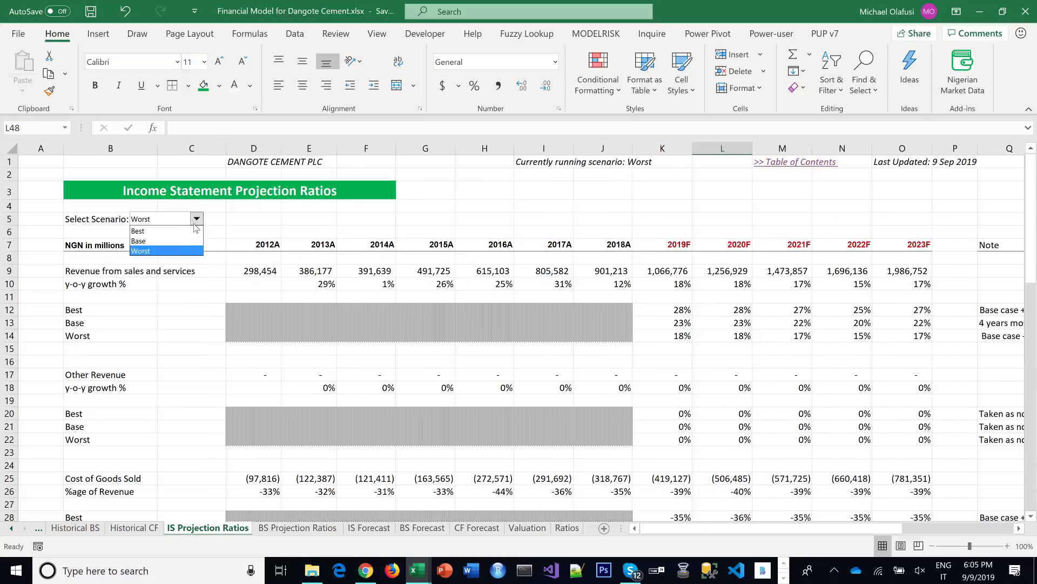
left_click(189, 231)
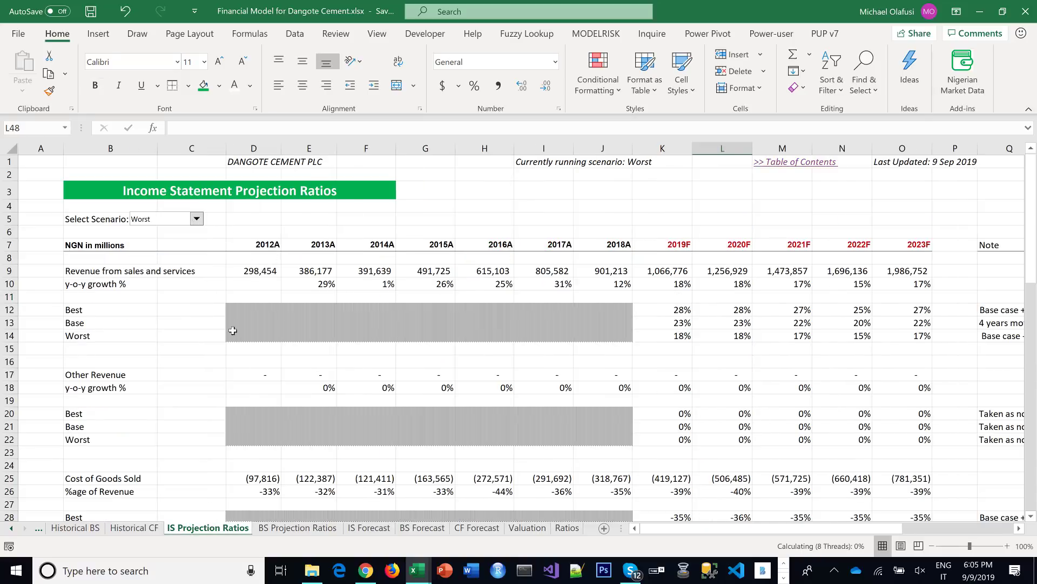
left_click(329, 352)
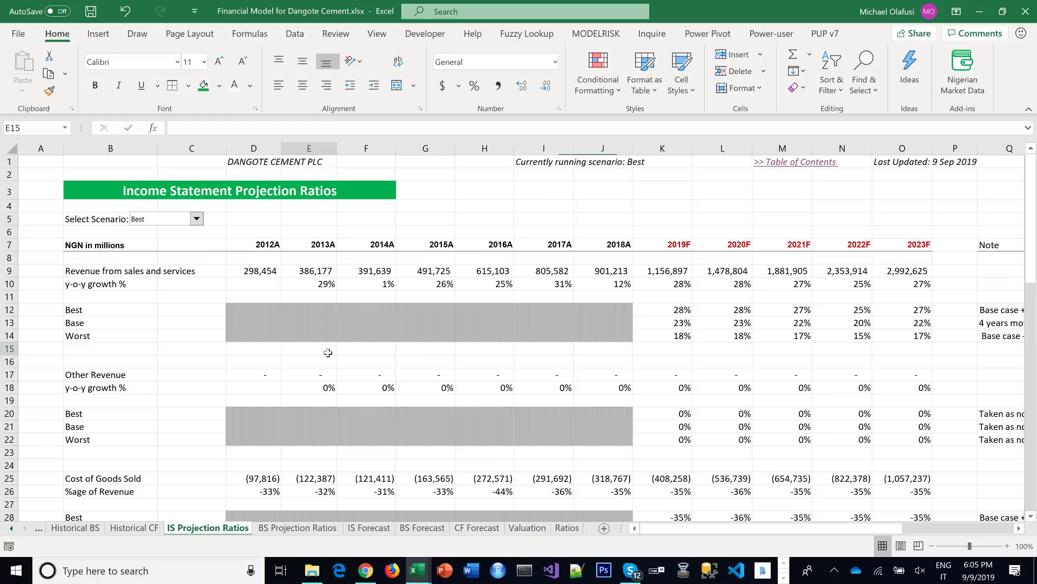
Check the Best-scenario price per share in C27 of the Valuation sheet and save the workbook
left_click(526, 528)
scroll(351, 446, "down", 1)
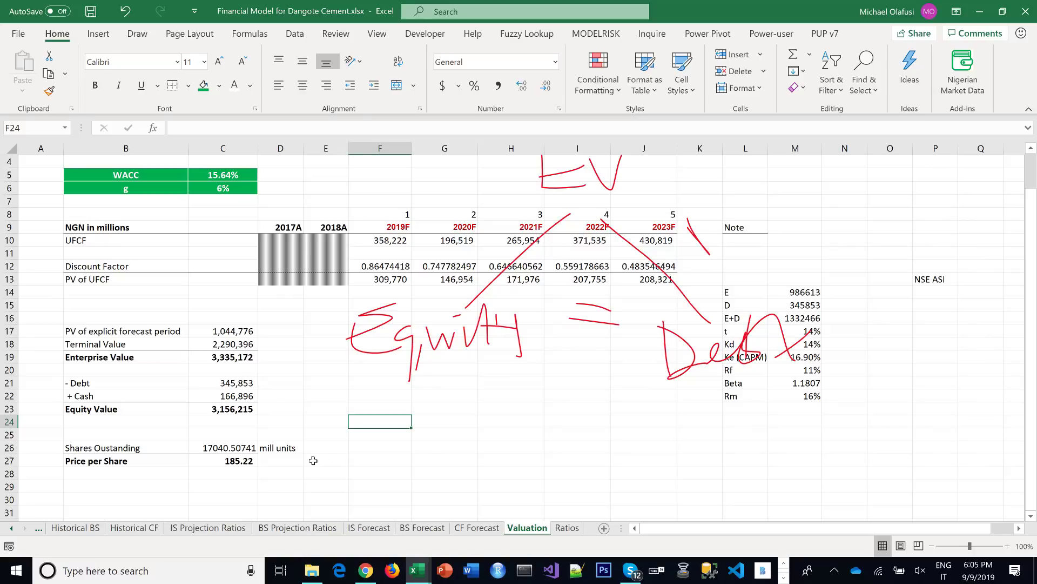
left_click(230, 463)
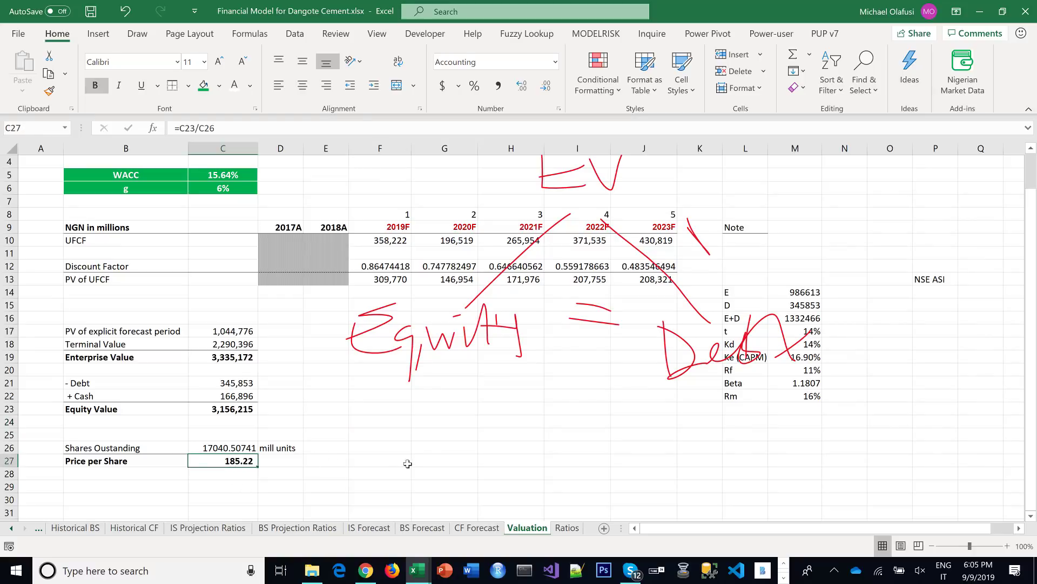
left_click(411, 458)
key("ctrl+s")
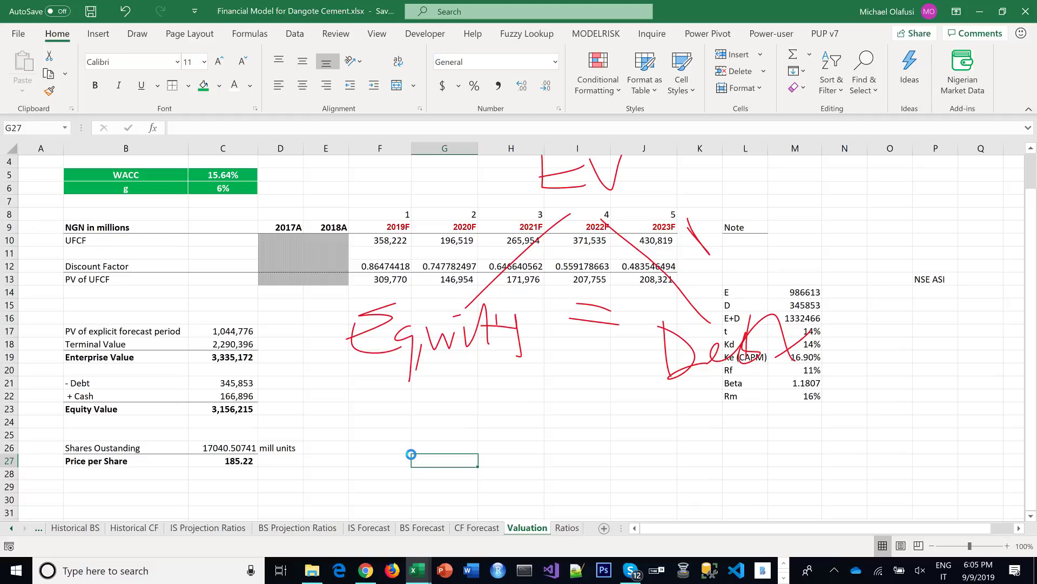
left_click(498, 419)
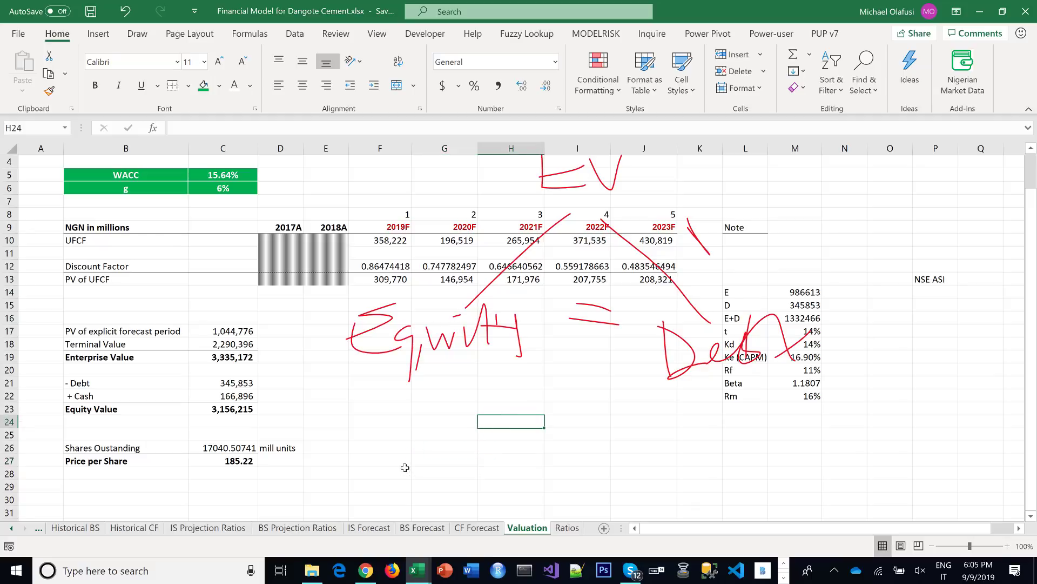
Look up Dangote Cement's quoted share price on Bloomberg in Chrome and compare it with C27 of the Valuation sheet in Excel
left_click(365, 570)
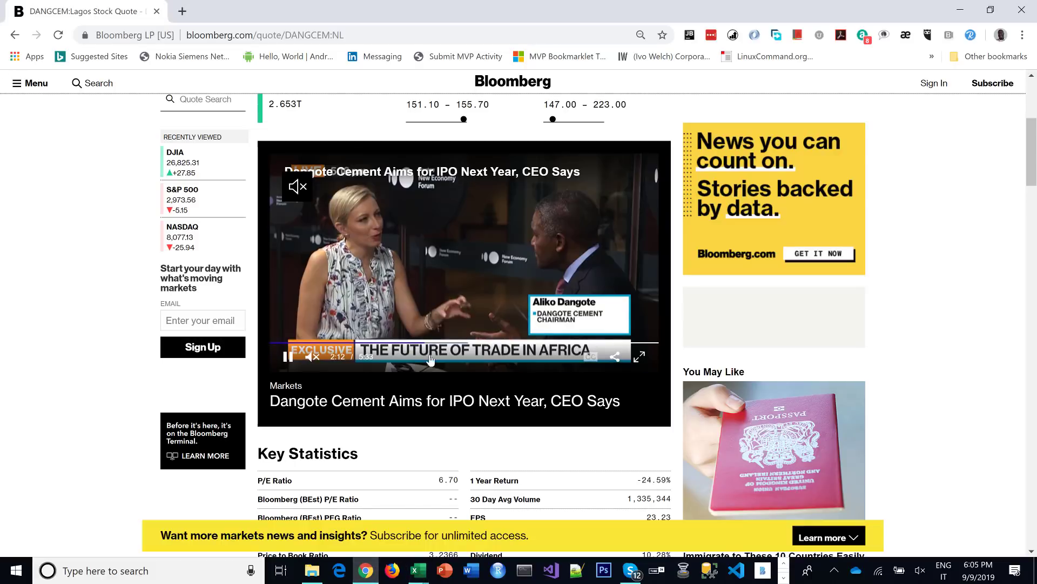
scroll(548, 358, "up", 5)
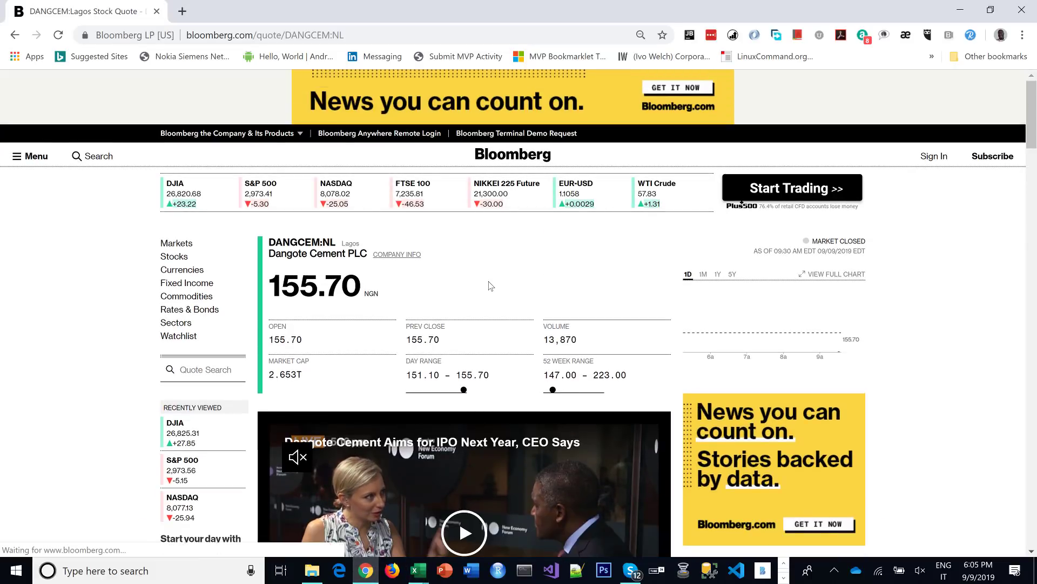
key("alt+Tab")
left_click(235, 462)
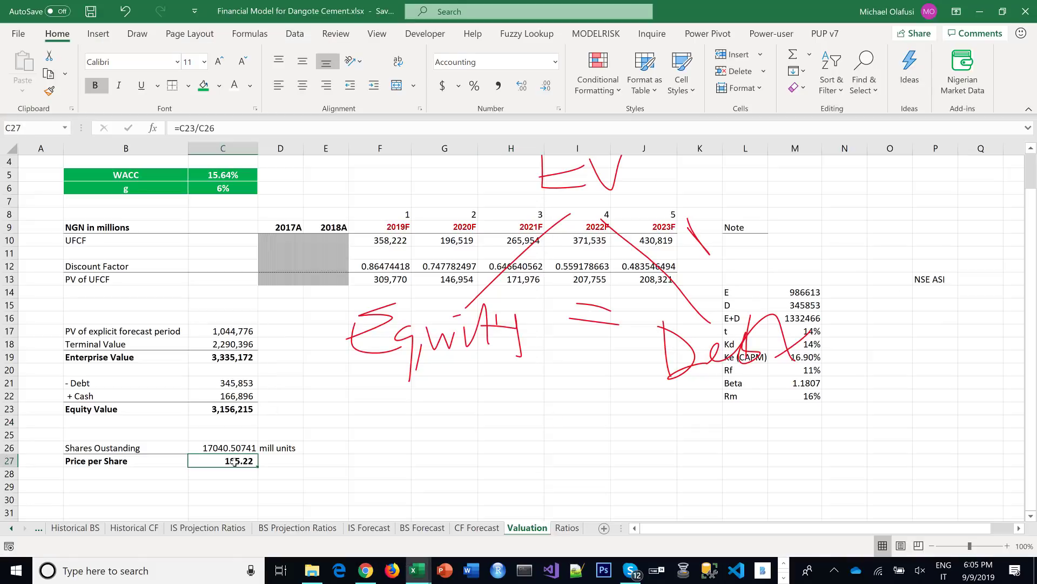
scroll(308, 332, "up", 1)
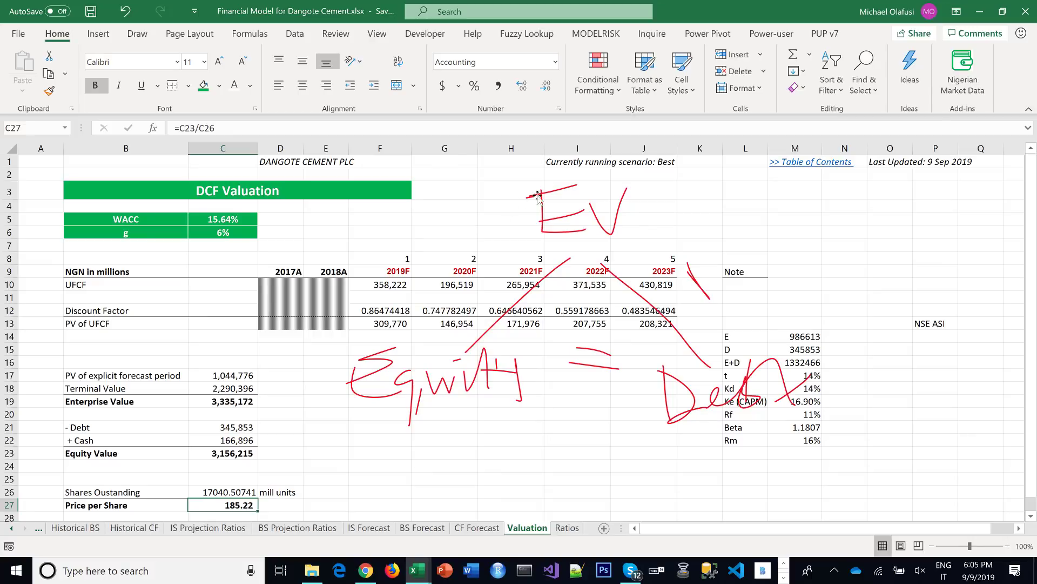
Switch the scenario selector on the IS Projection Ratios sheet to Base
left_click(179, 528)
left_click(196, 218)
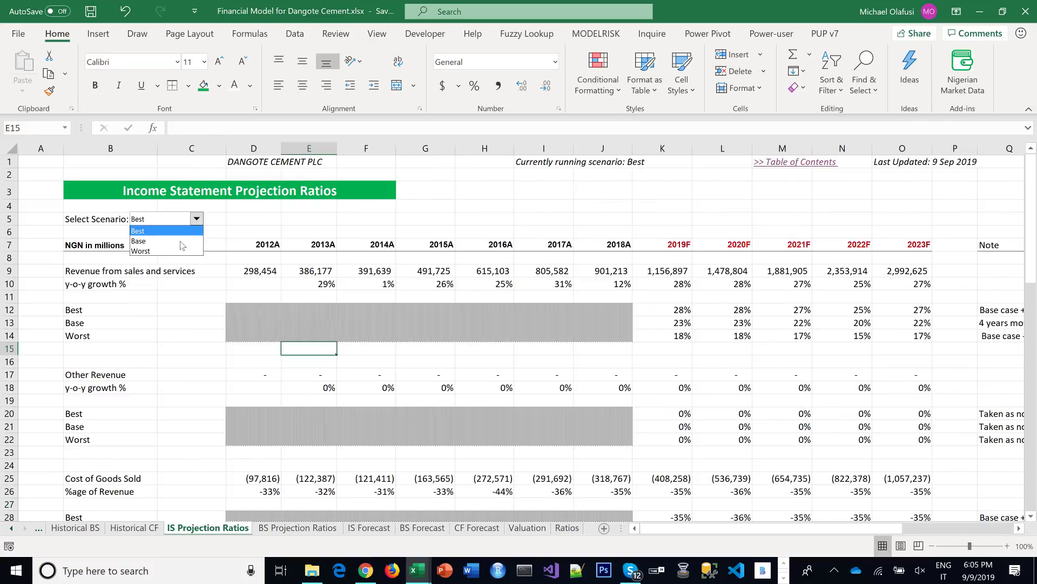
left_click(160, 228)
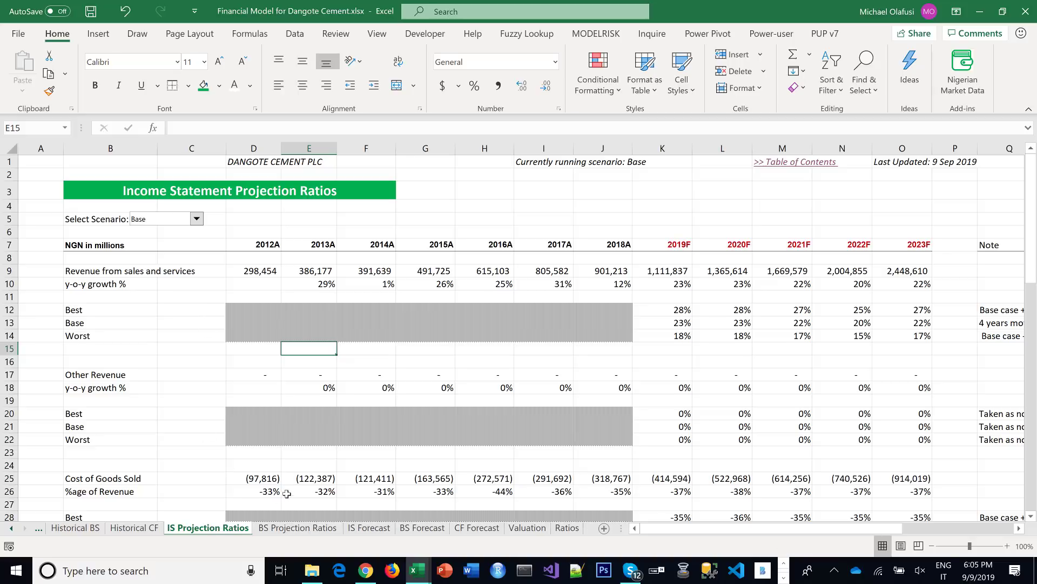
Compare the Base-scenario price per share on the Valuation sheet with the DANGCEM quote on the Bloomberg page
left_click(526, 528)
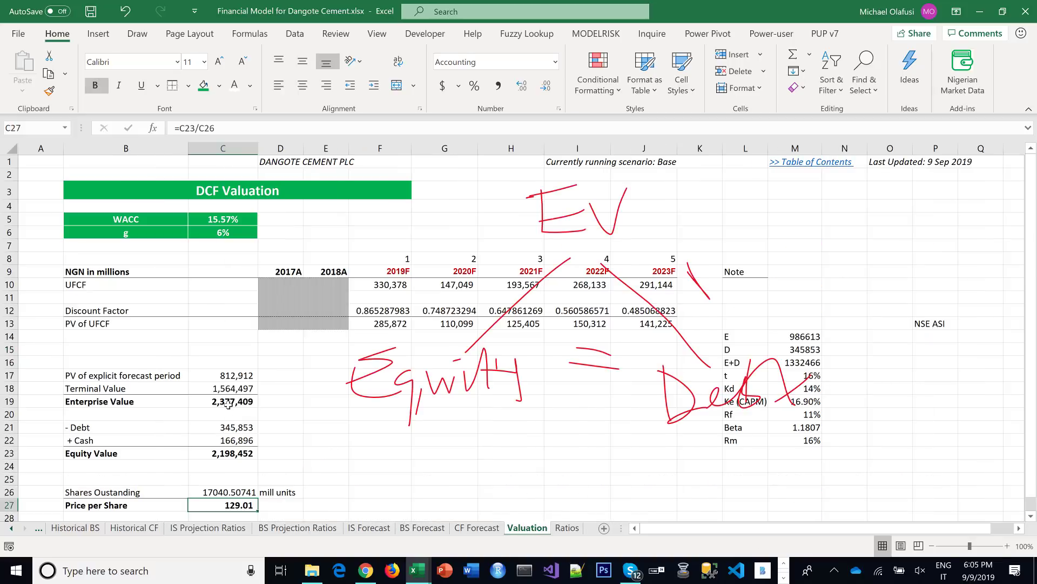
scroll(316, 469, "down", 1)
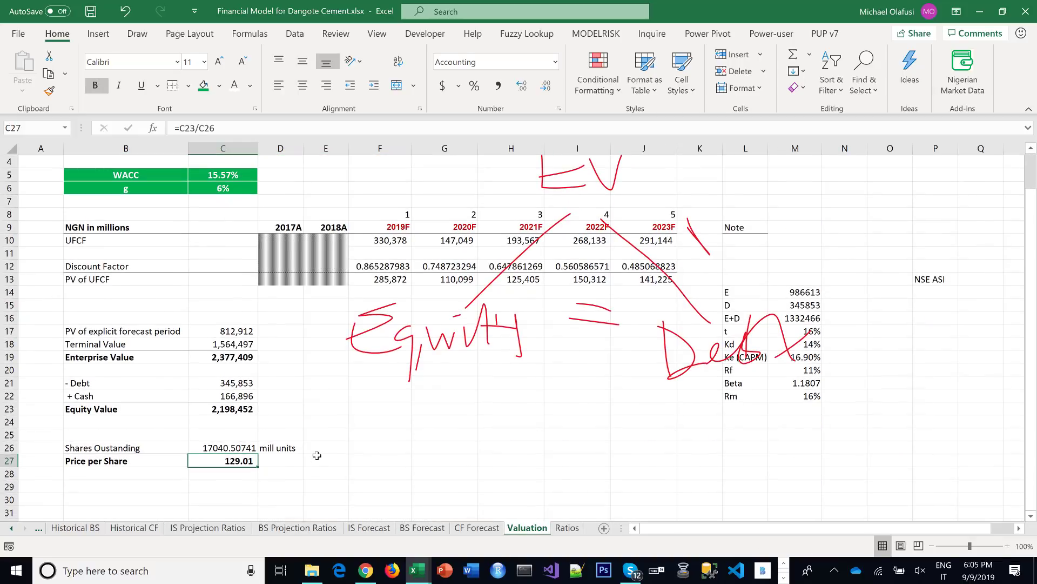
key("alt+Tab")
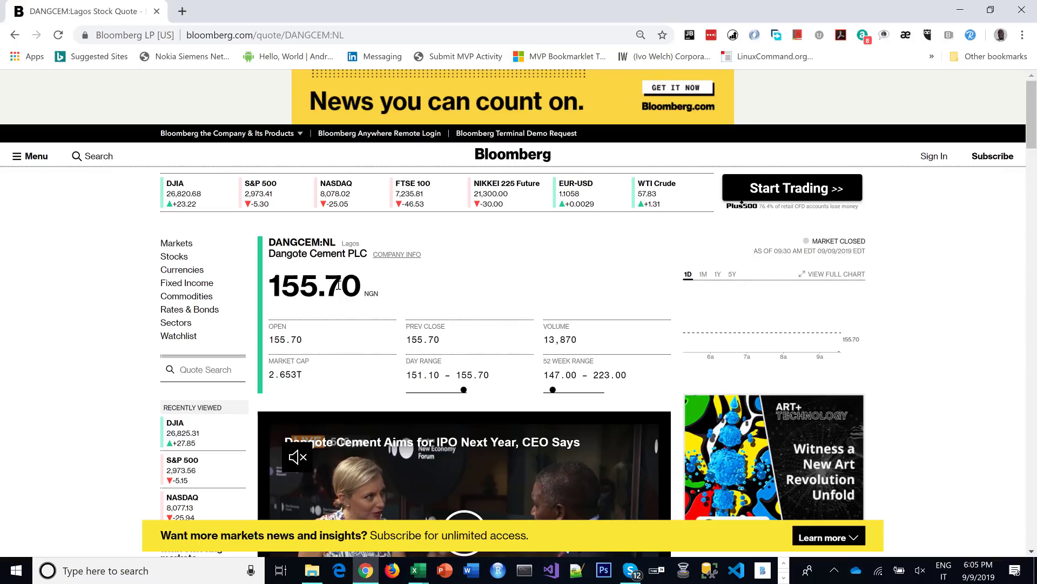
key("alt+Tab")
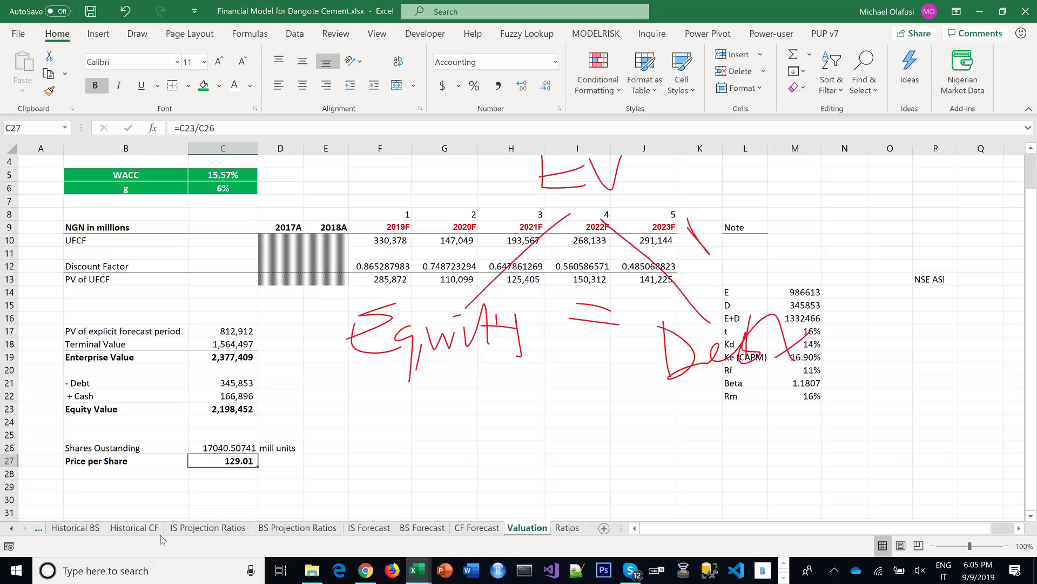
Switch the scenario selector on the IS Projection Ratios sheet to Worst
left_click(203, 530)
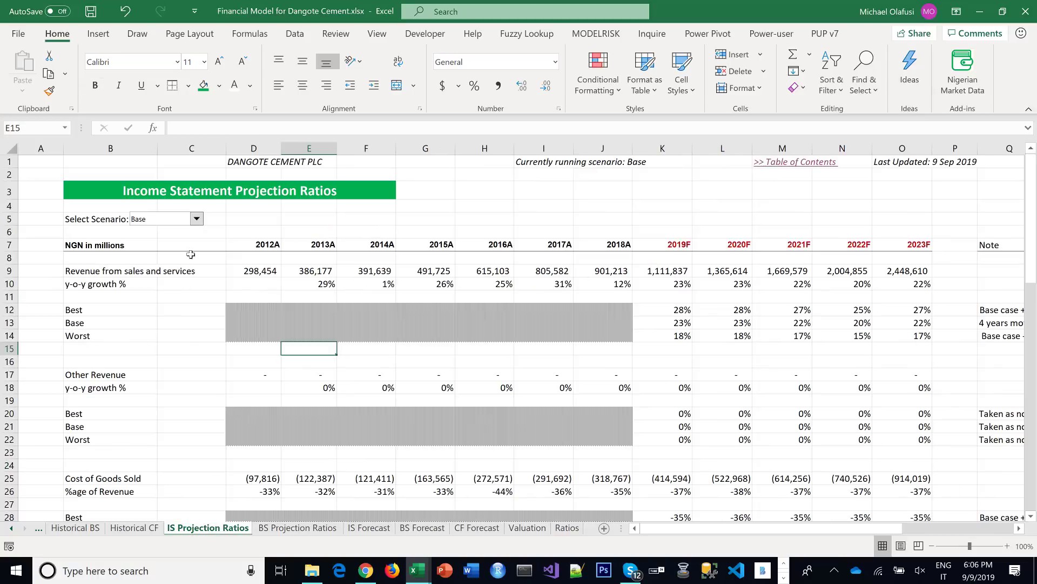
left_click(196, 219)
left_click(141, 251)
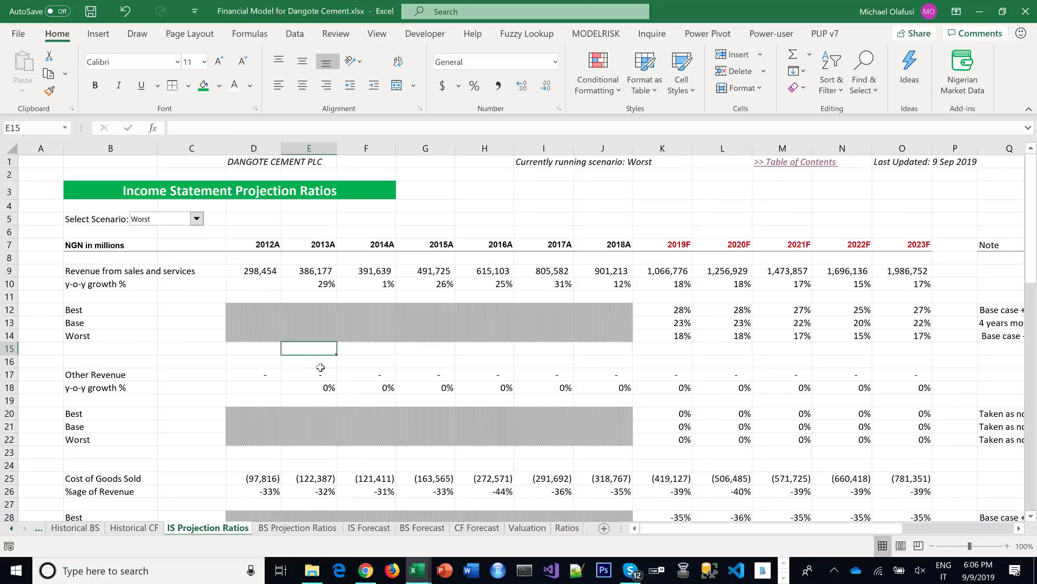
Look at the Ratios sheet and review the Worst-scenario price per share on the Valuation sheet
left_click(566, 529)
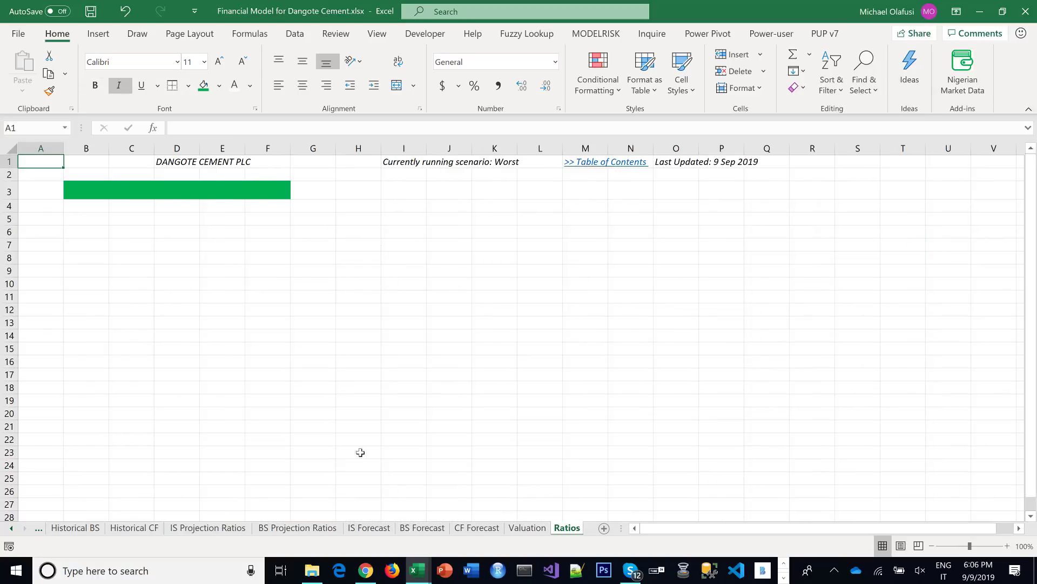
left_click(527, 529)
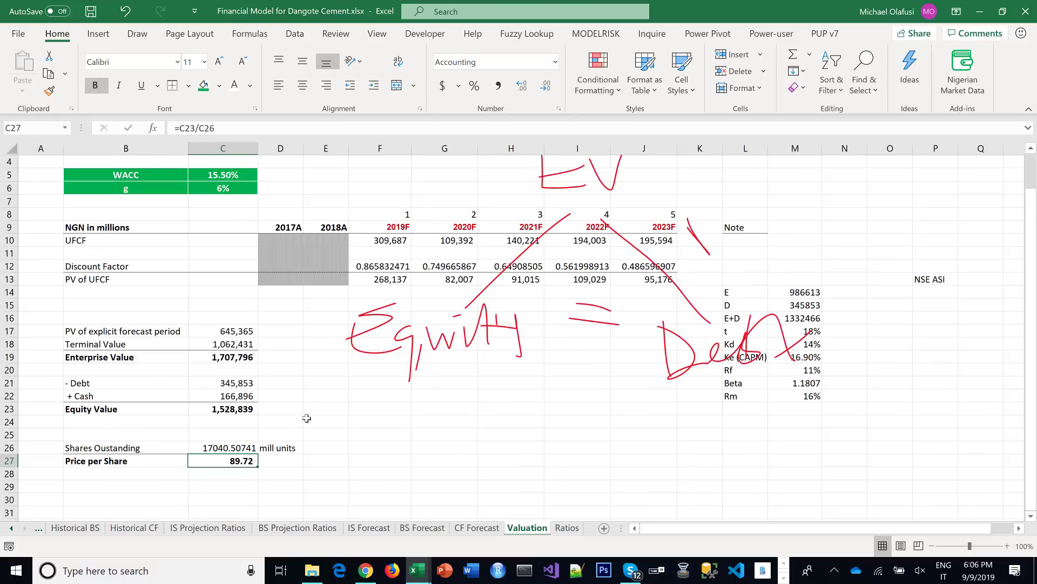
left_click(361, 436)
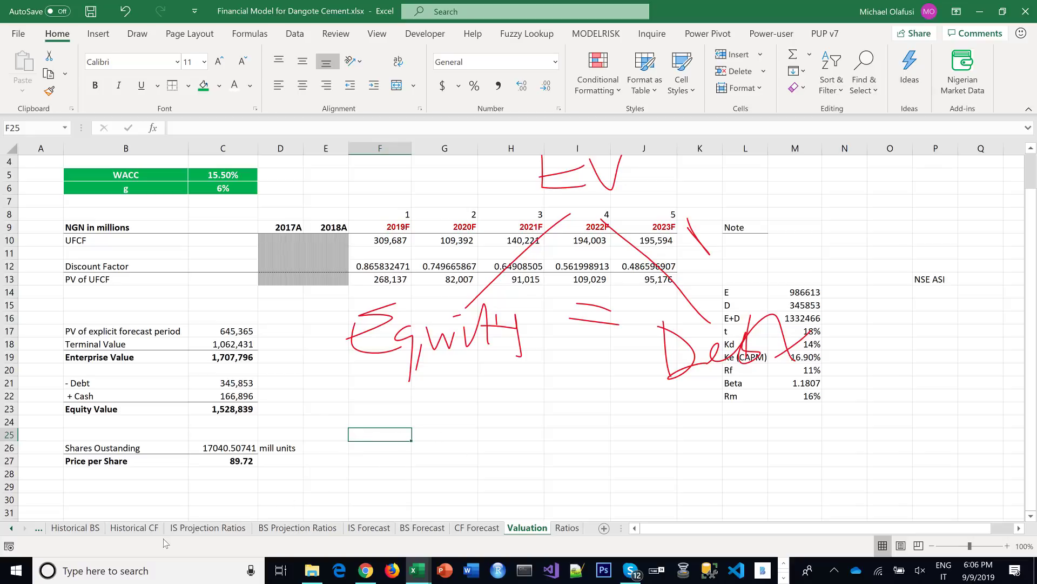
Review the Historical BS sheet's balance sheet figures and the revenue growth assumptions on the IS Projection Ratios sheet
left_click(11, 528)
left_click(11, 528)
left_click(466, 463)
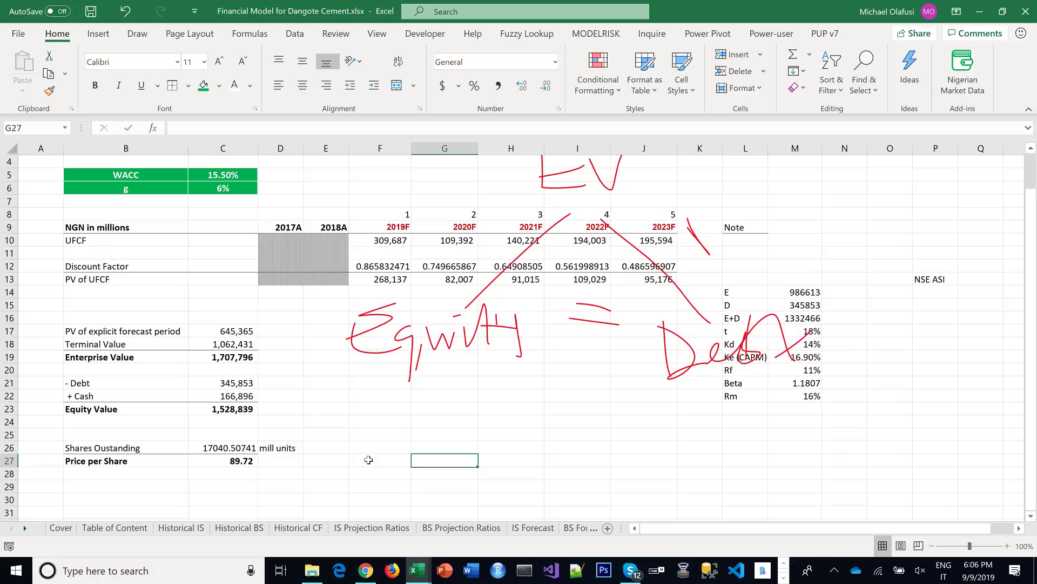
left_click(368, 435)
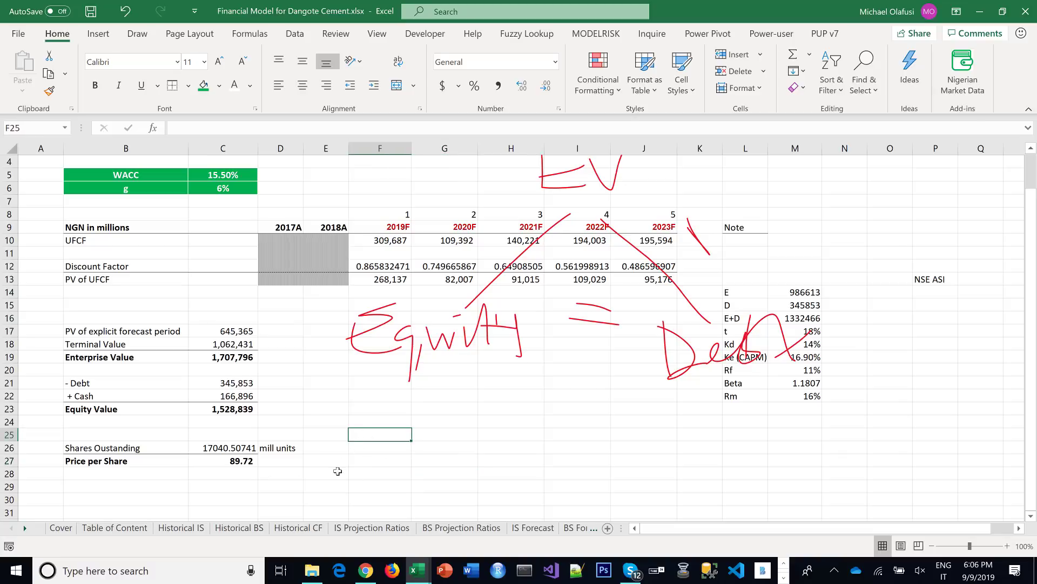
left_click(229, 529)
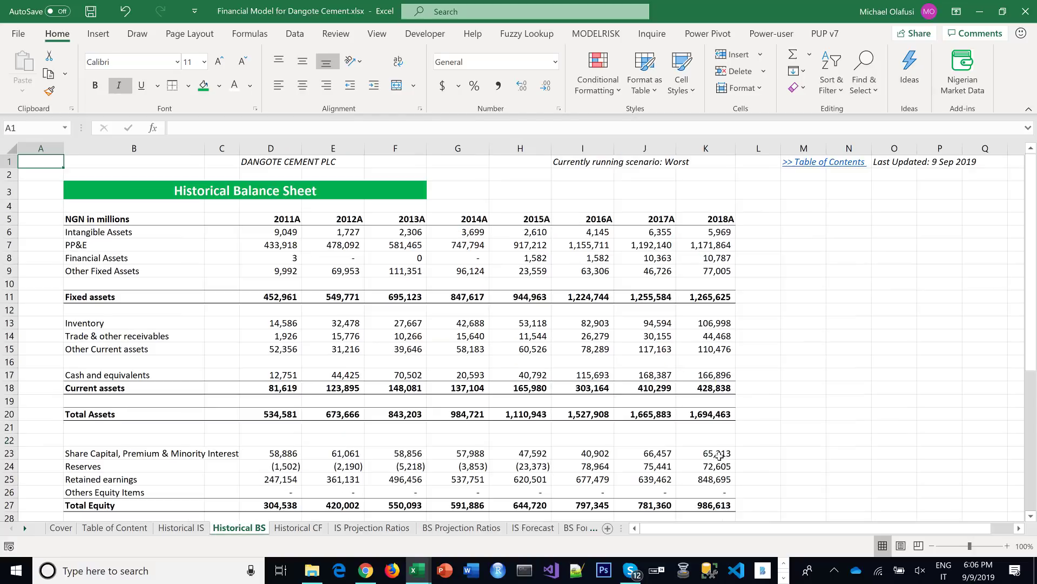
left_click(372, 528)
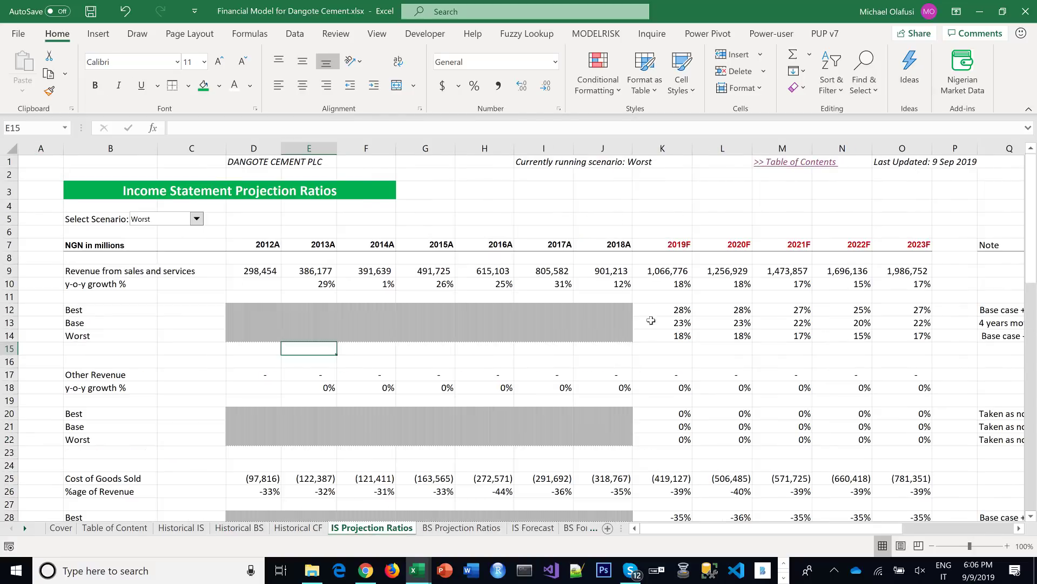
Set the PP&E percentage of revenue for 2019F to 2023F on the BS Projection Ratios sheet to 100%
scroll(787, 372, "down", 1)
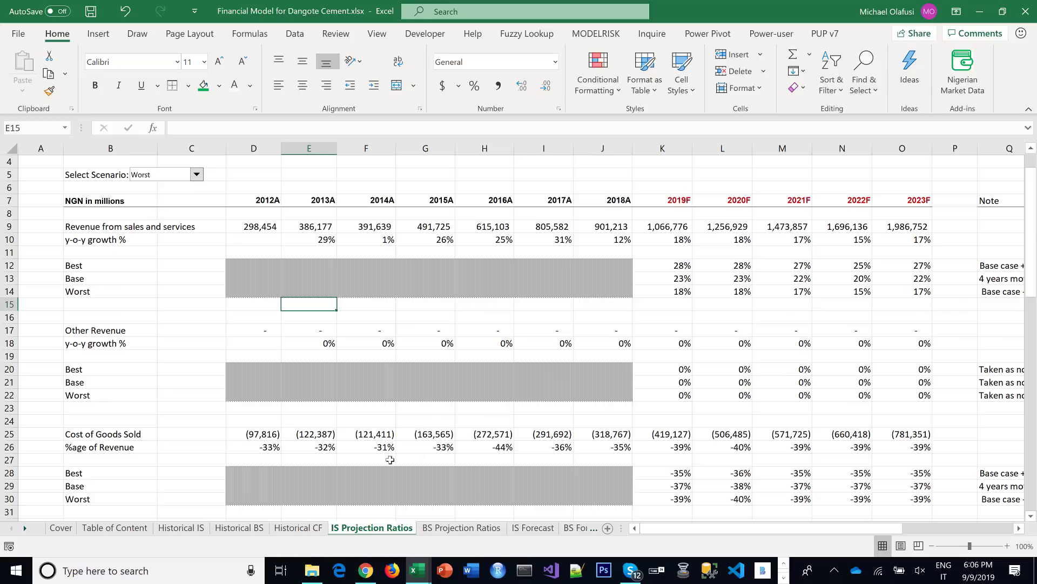
left_click(449, 530)
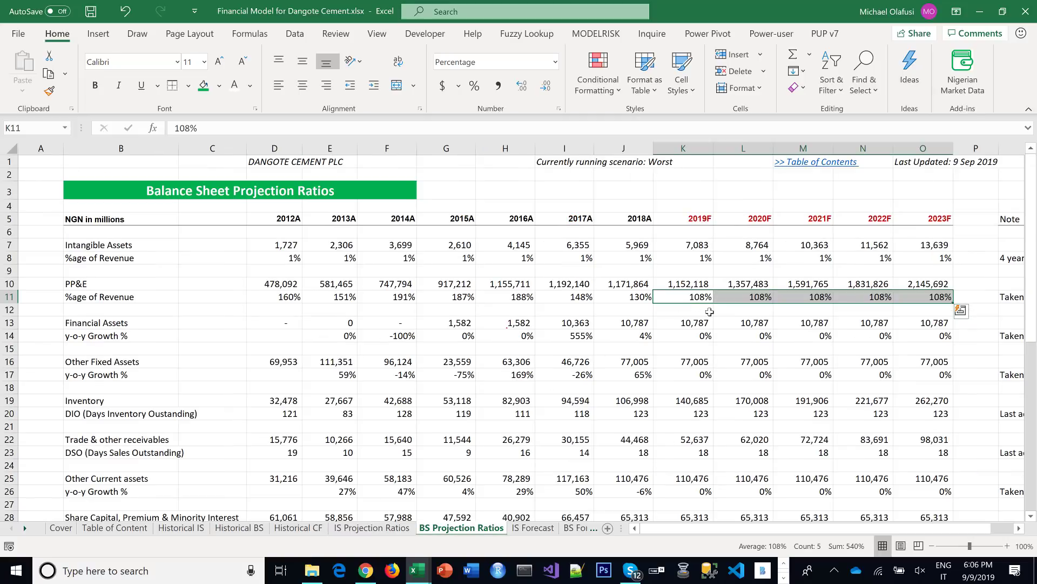
type("100%")
key("ctrl+Return")
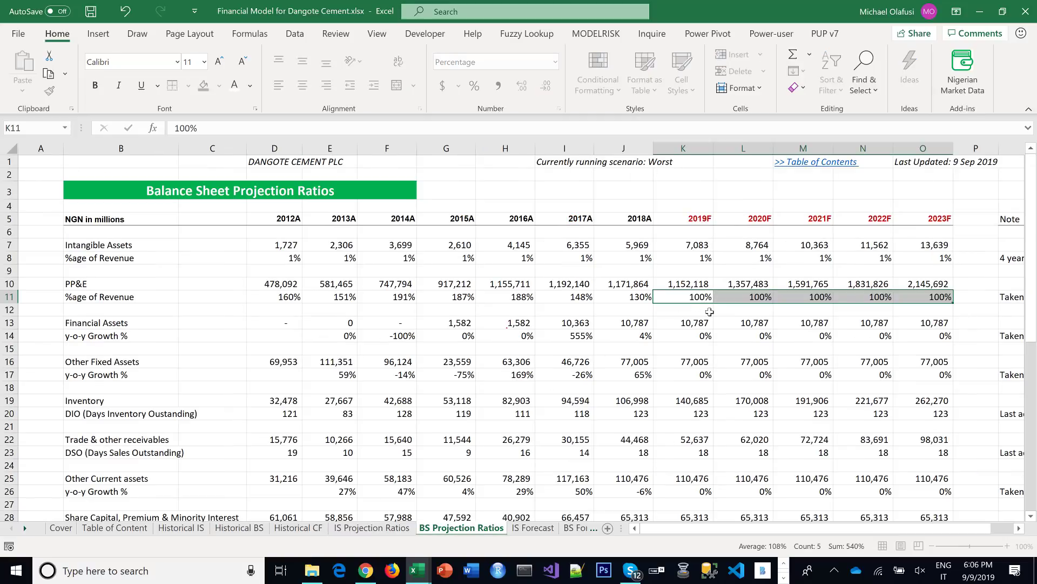
left_click(483, 442)
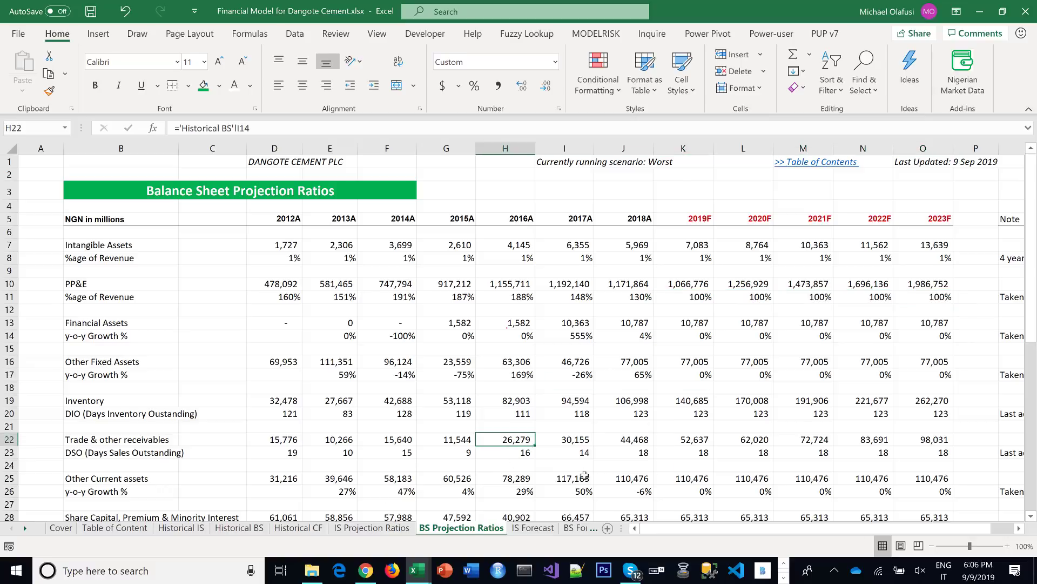
Review the Worst-scenario price per share on the Valuation sheet and save the workbook
left_click(25, 528)
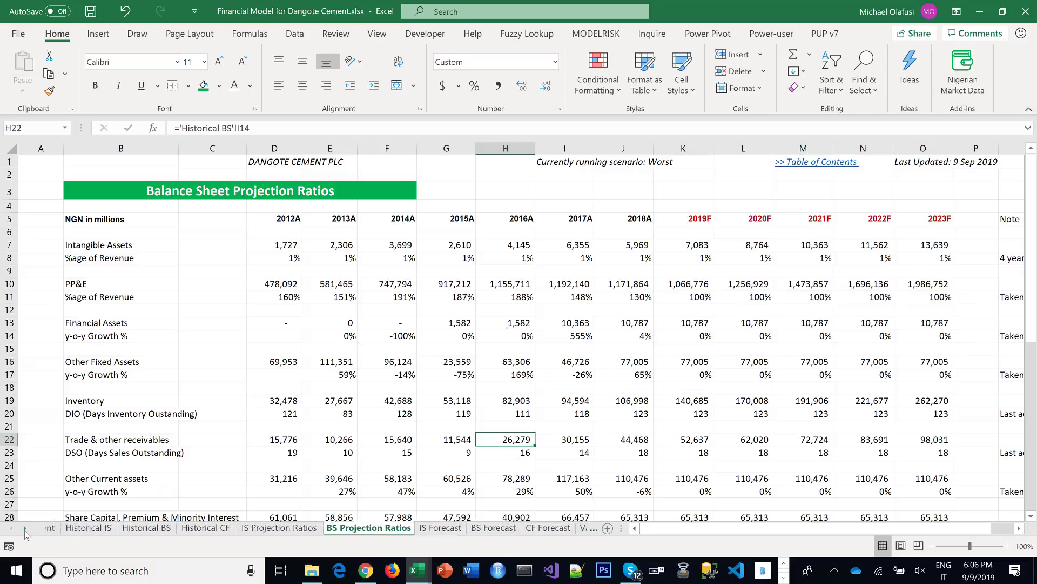
left_click(25, 528)
left_click(25, 528)
left_click(526, 518)
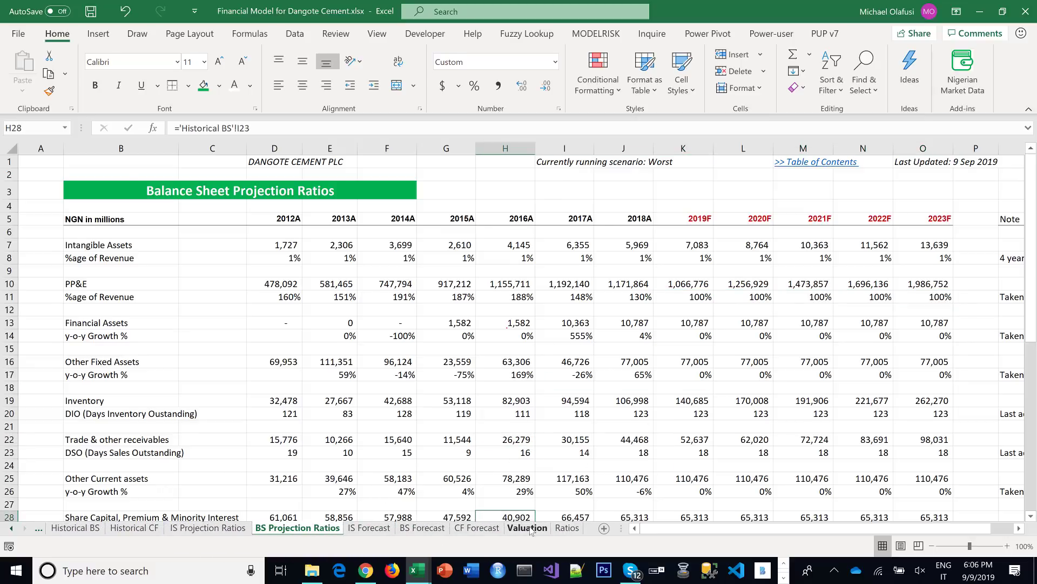
left_click(527, 528)
left_click(367, 419)
key("ctrl+s")
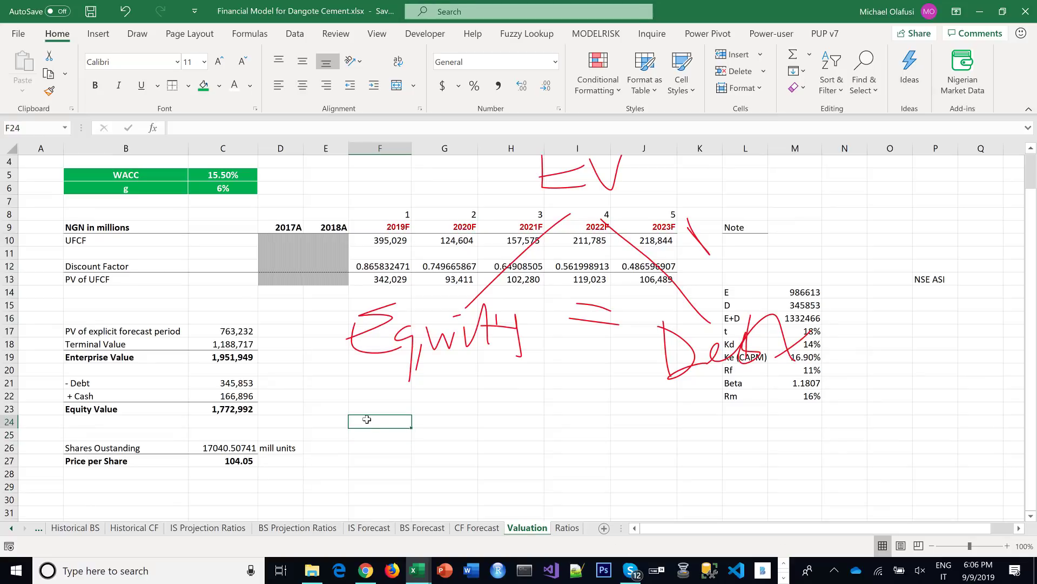
left_click(385, 471)
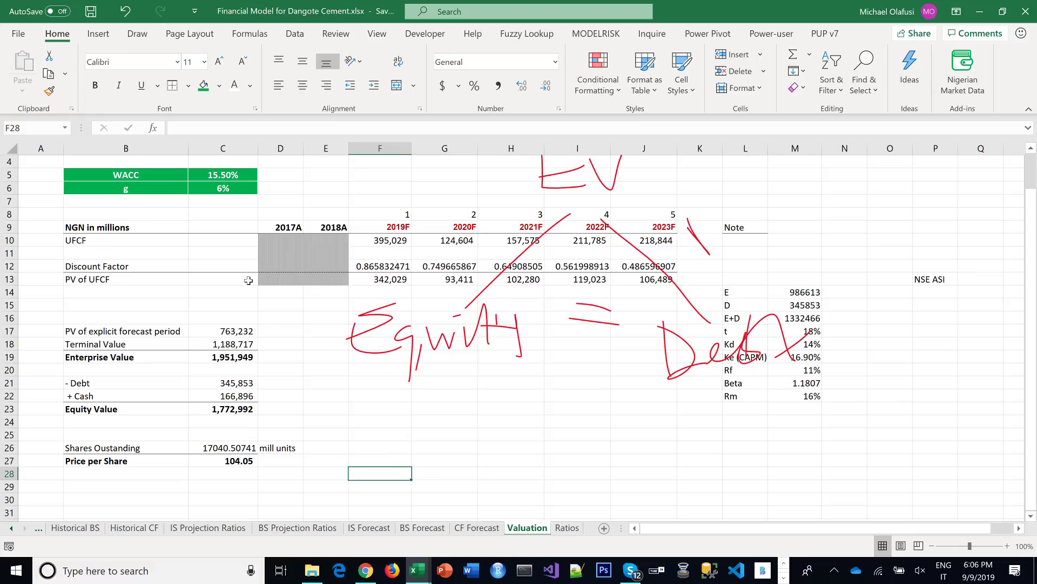
Switch the scenario on the IS Projection Ratios sheet to Base and review the price per share on the Valuation sheet
left_click(193, 530)
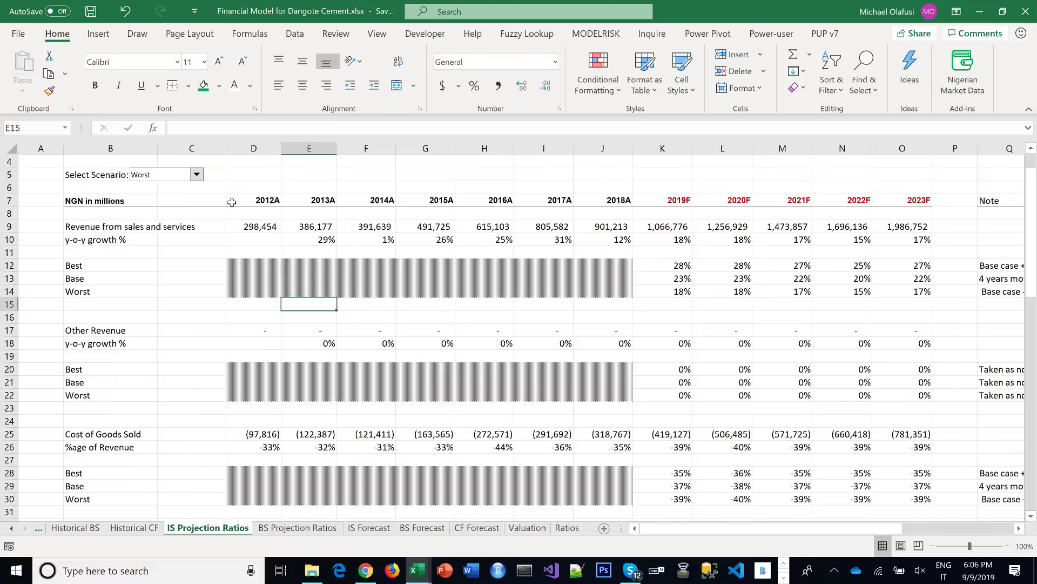
left_click(198, 175)
left_click(192, 194)
left_click(432, 268)
scroll(440, 335, "up", 1)
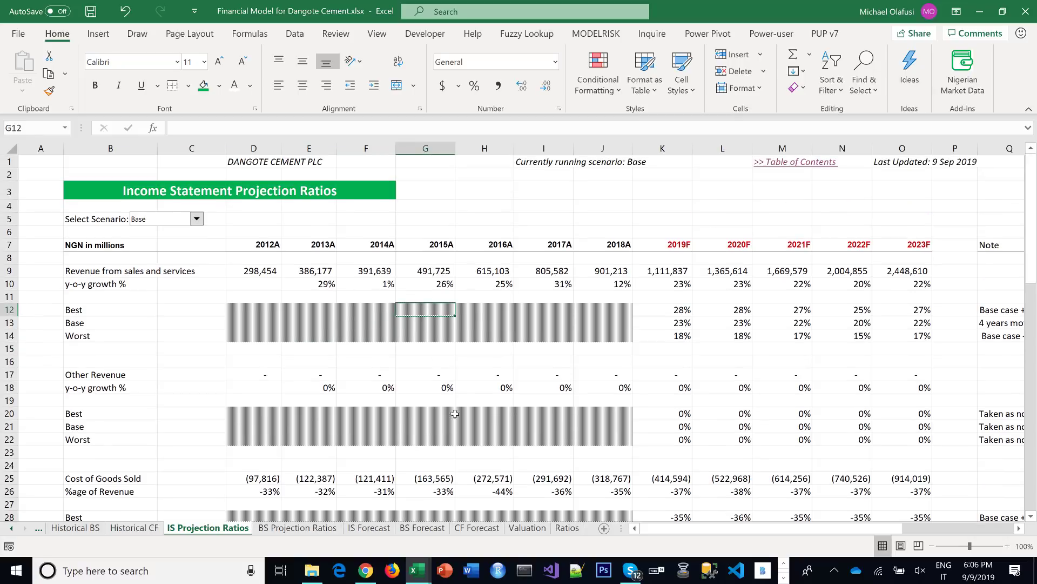
left_click(531, 530)
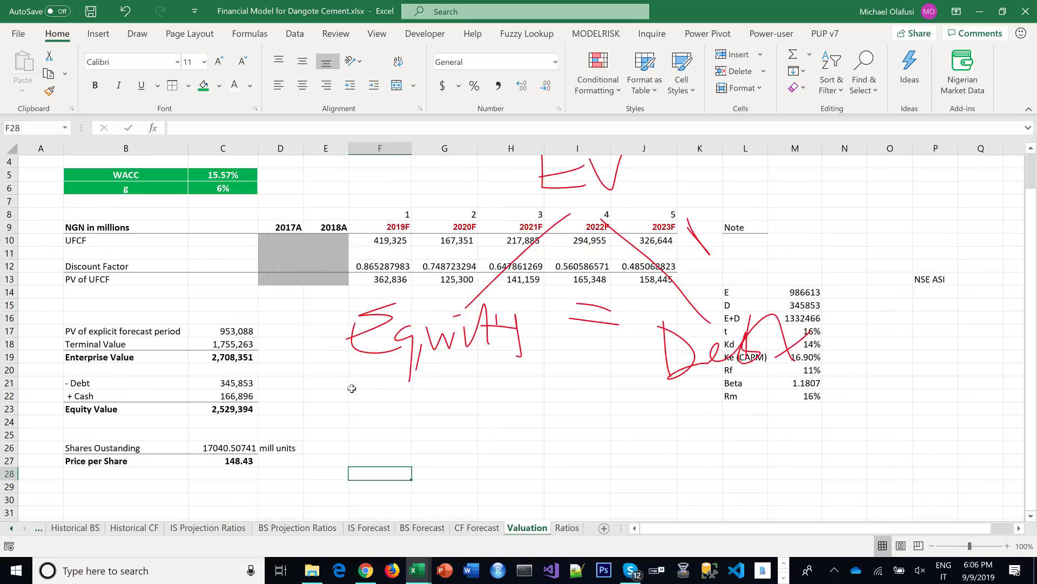
left_click(310, 447)
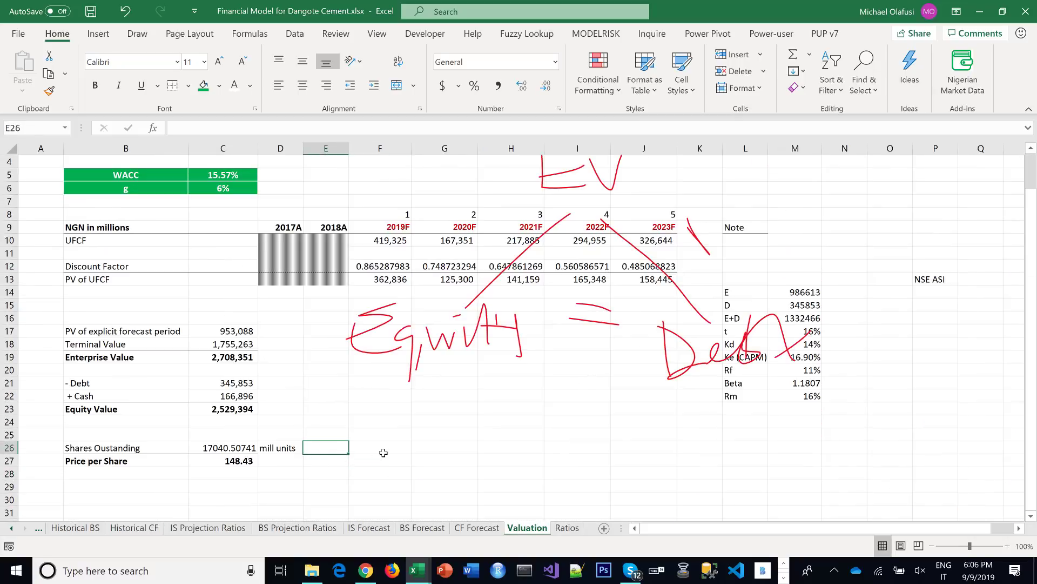
Set the scenario back to Worst on the IS Projection Ratios sheet and recheck the price per share on the Valuation sheet
left_click(209, 528)
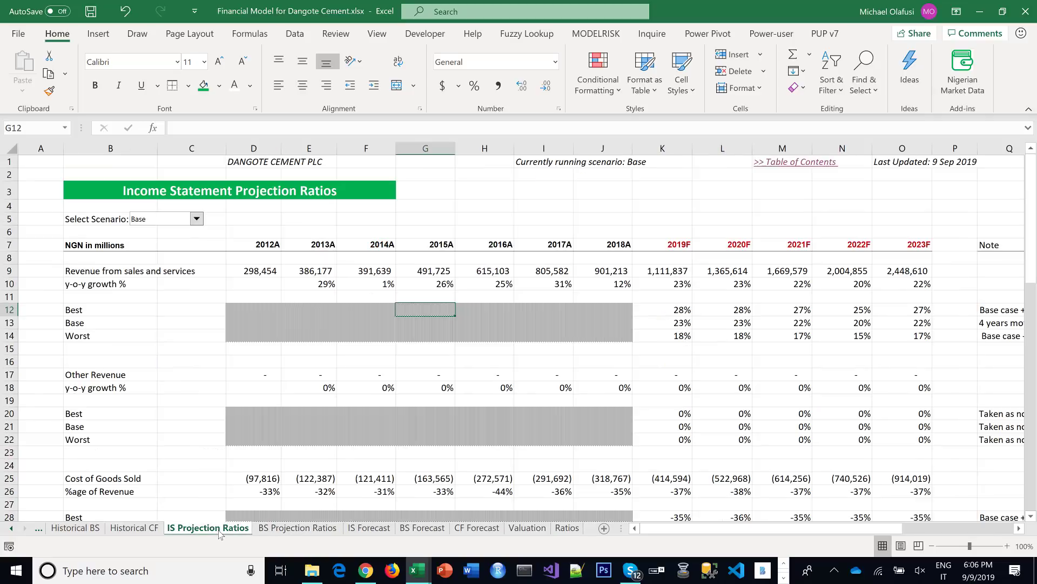
left_click(196, 218)
left_click(177, 250)
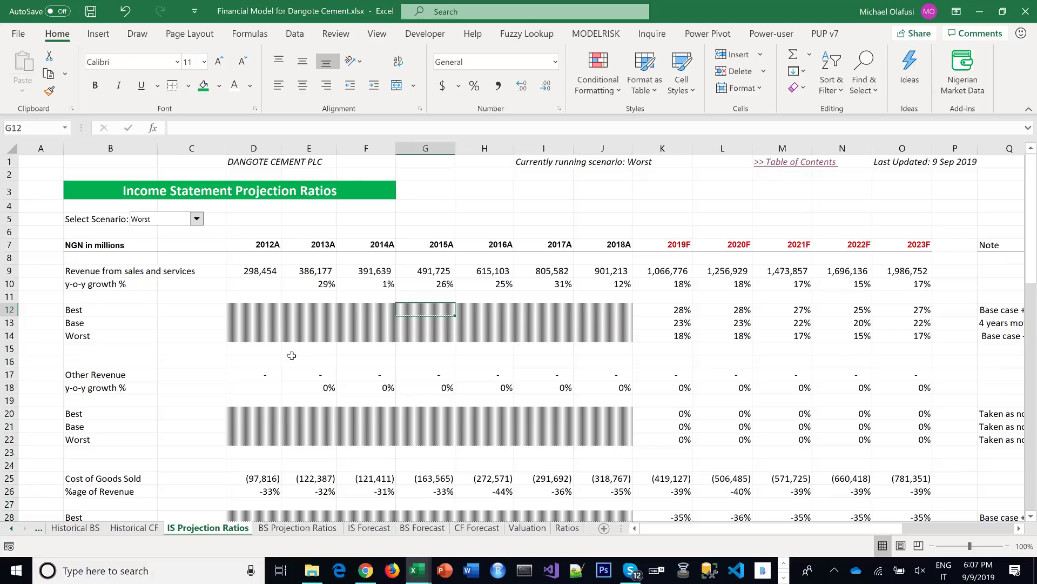
left_click(527, 528)
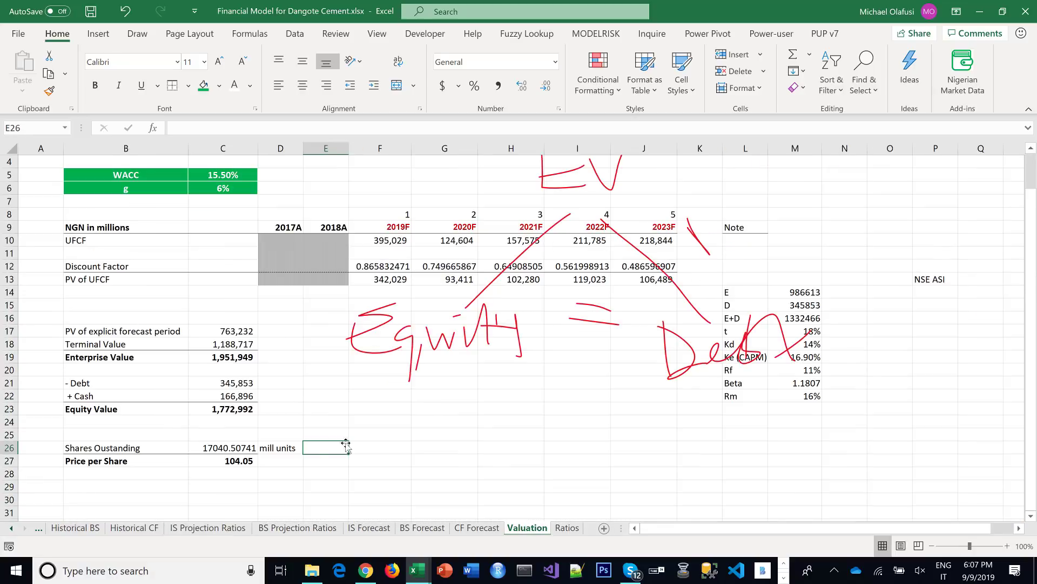
left_click(391, 434)
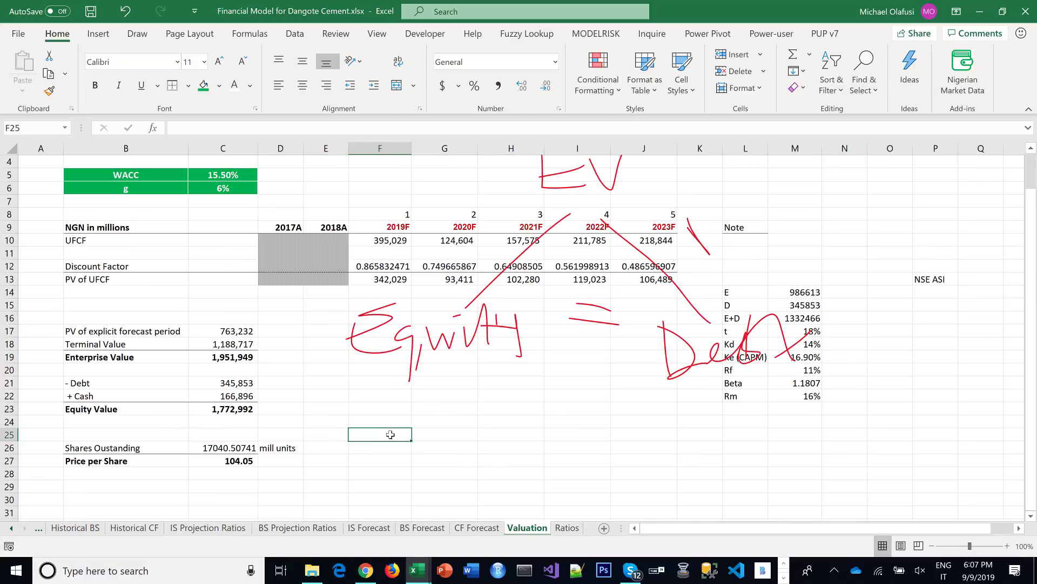
Switch the scenario to Best, review the resulting price per share on the Valuation sheet, and save the workbook
left_click(208, 528)
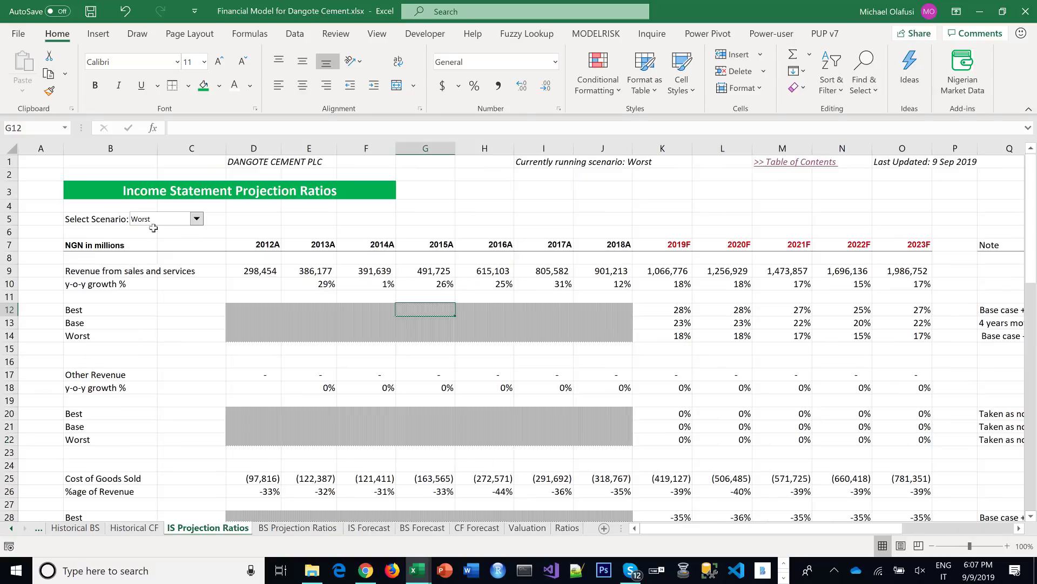
left_click(176, 220)
left_click(161, 240)
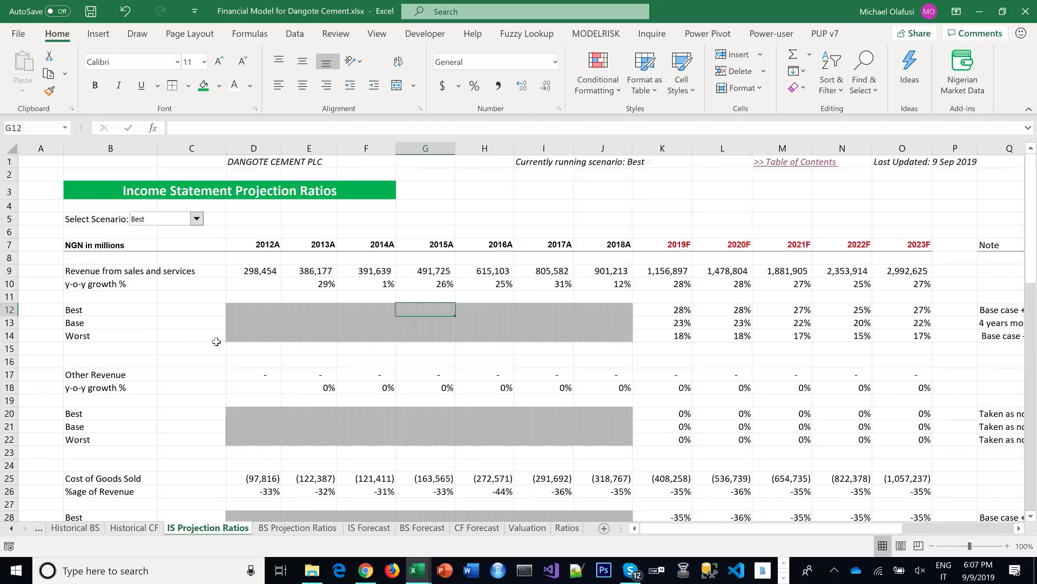
left_click(567, 528)
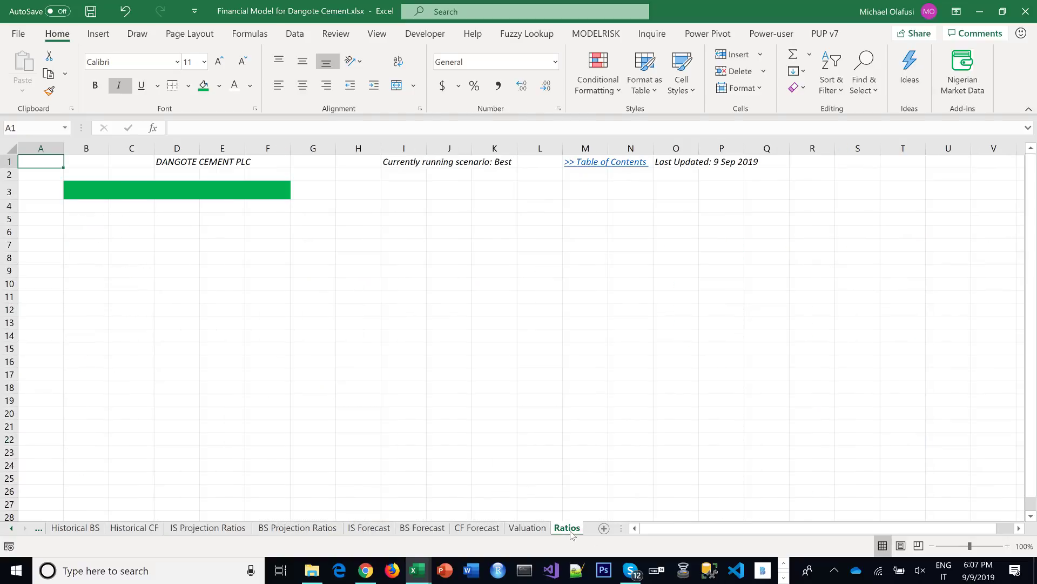
left_click(520, 527)
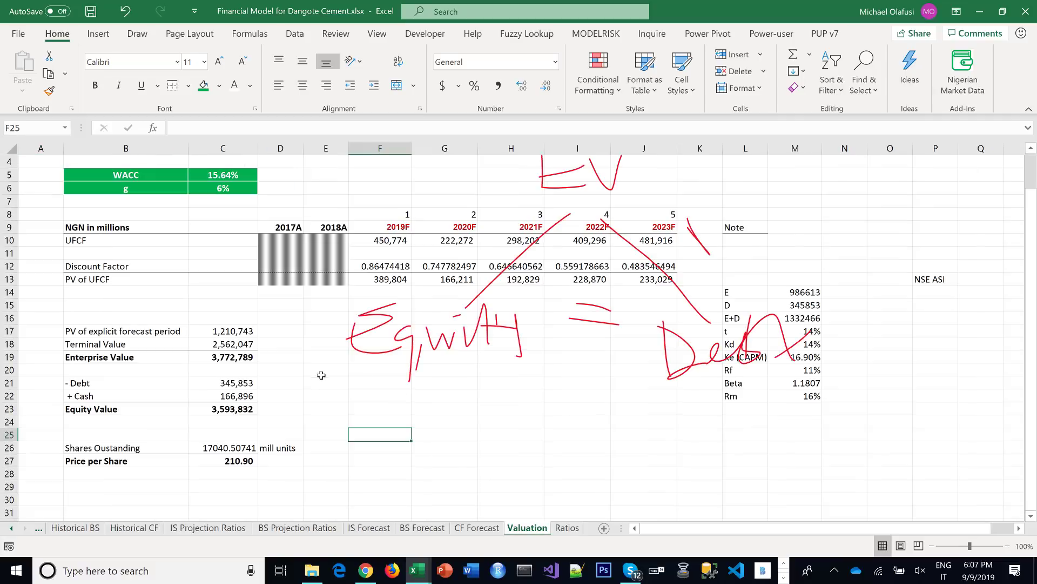
left_click(351, 472)
key("ctrl+s")
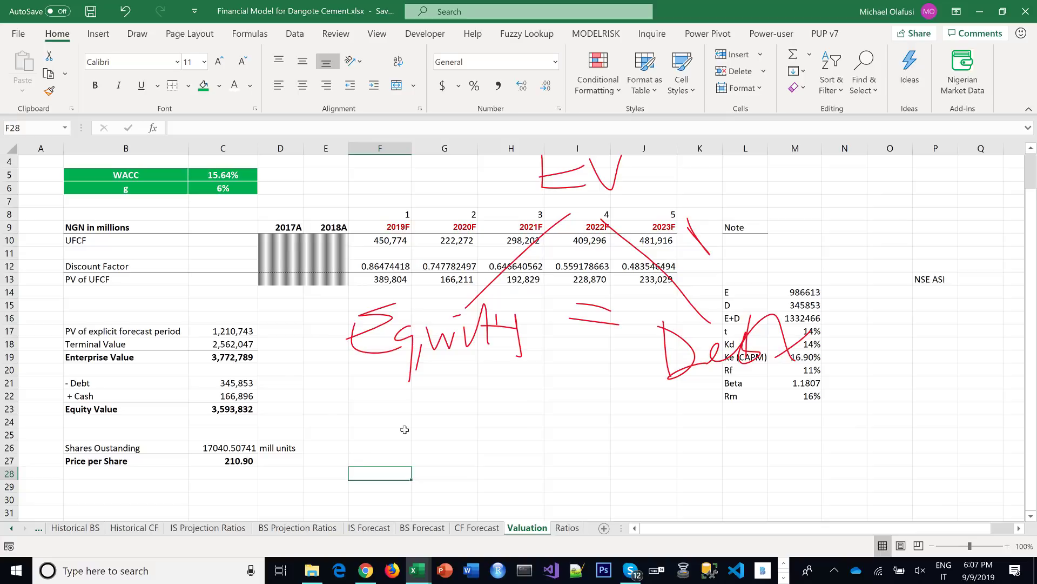
Go from the Valuation sheet to the financial summary table on the Cover sheet
left_click(405, 431)
scroll(403, 431, "up", 1)
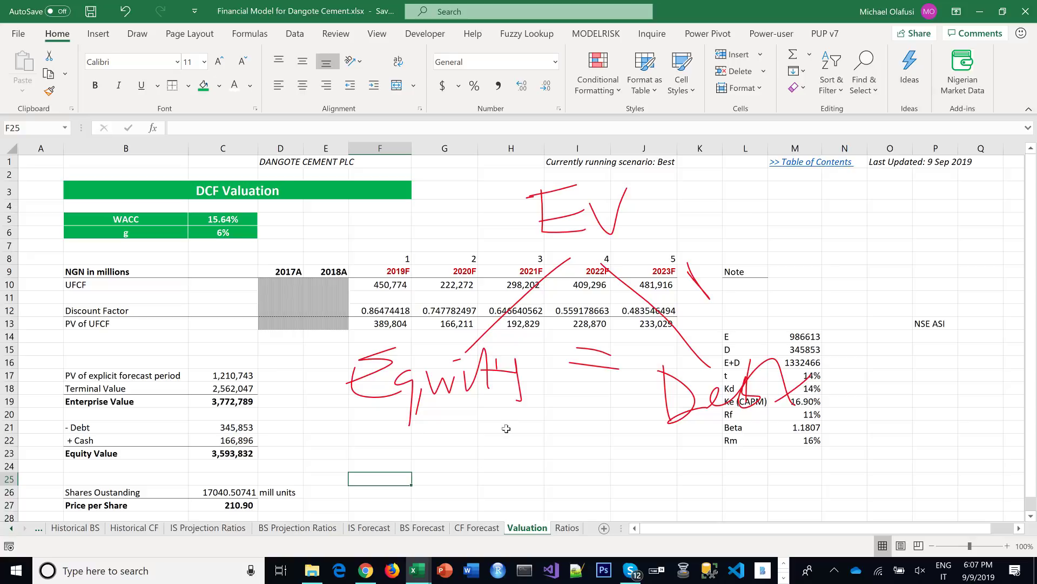
left_click(12, 529)
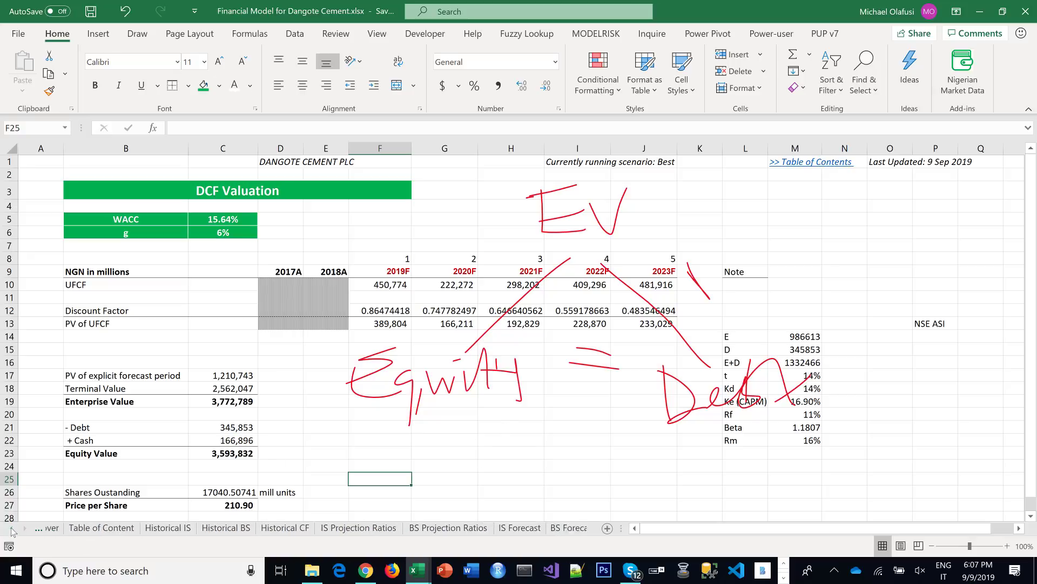
left_click(12, 528)
left_click(60, 528)
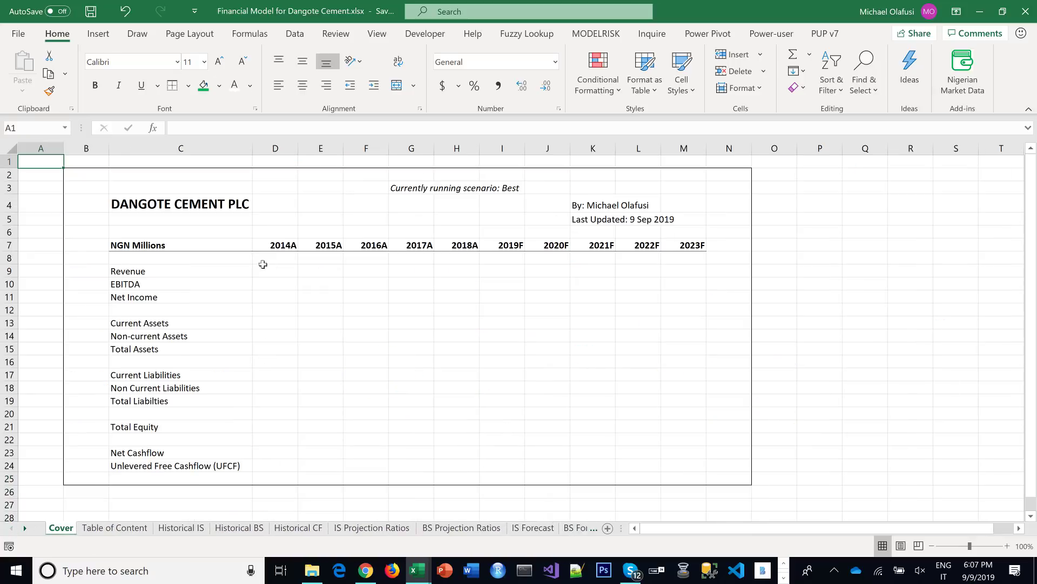
Link the 2014A Revenue cell D9 on the Cover sheet to the 2012A revenue on the Historical IS sheet
left_click(284, 269)
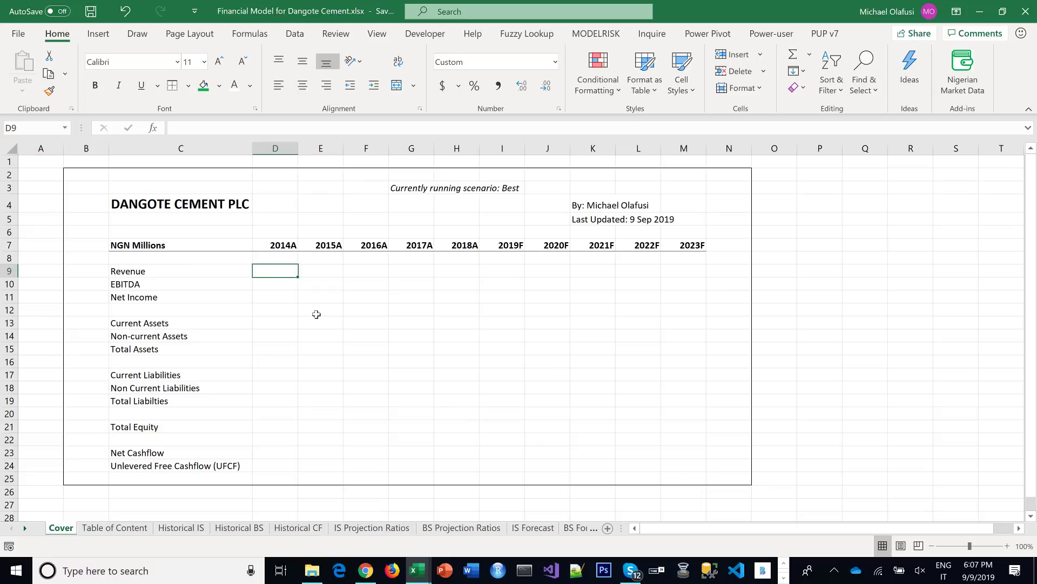
type("=")
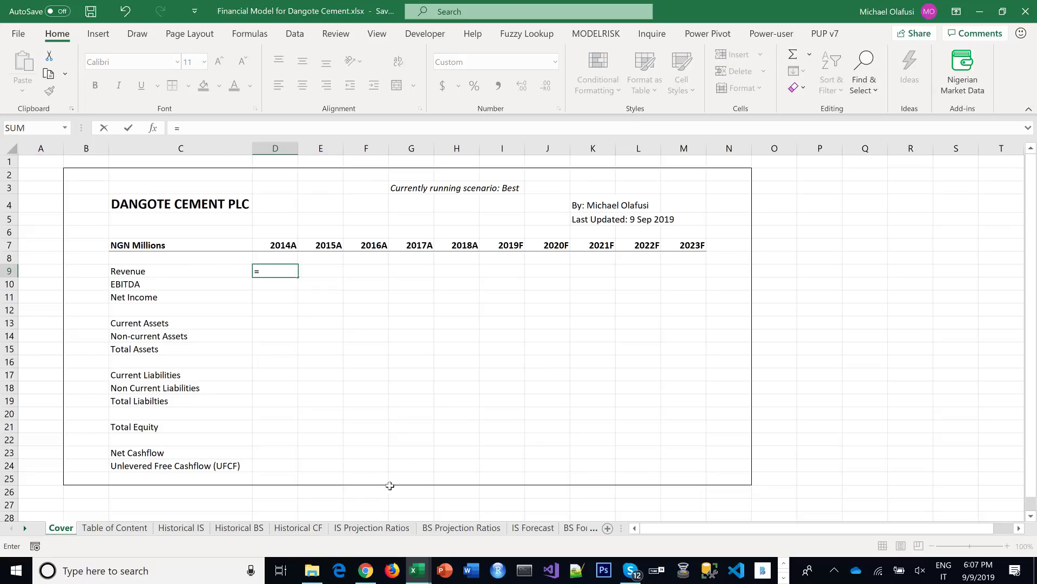
left_click(182, 528)
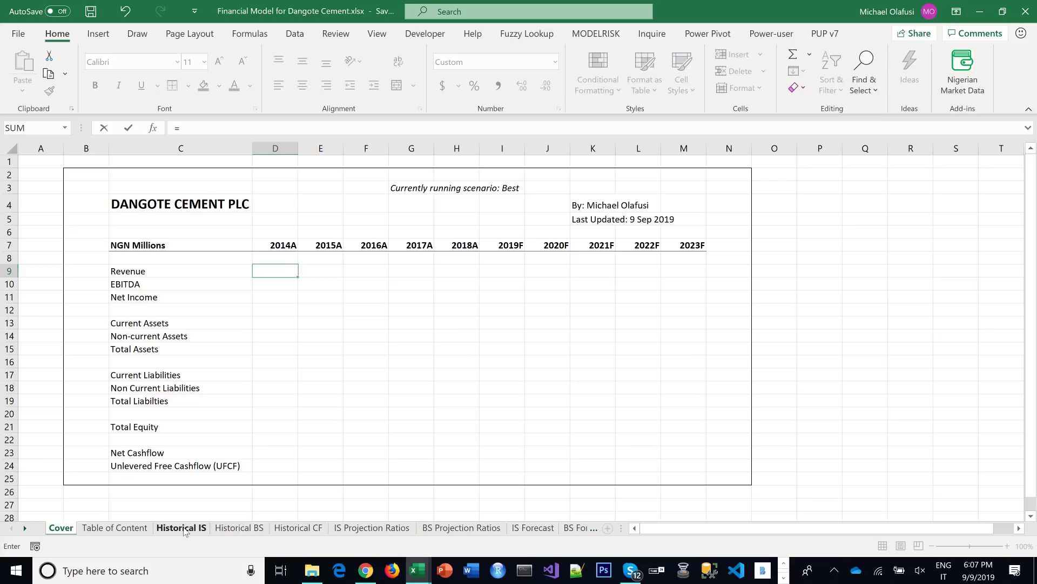
scroll(324, 378, "up", 1)
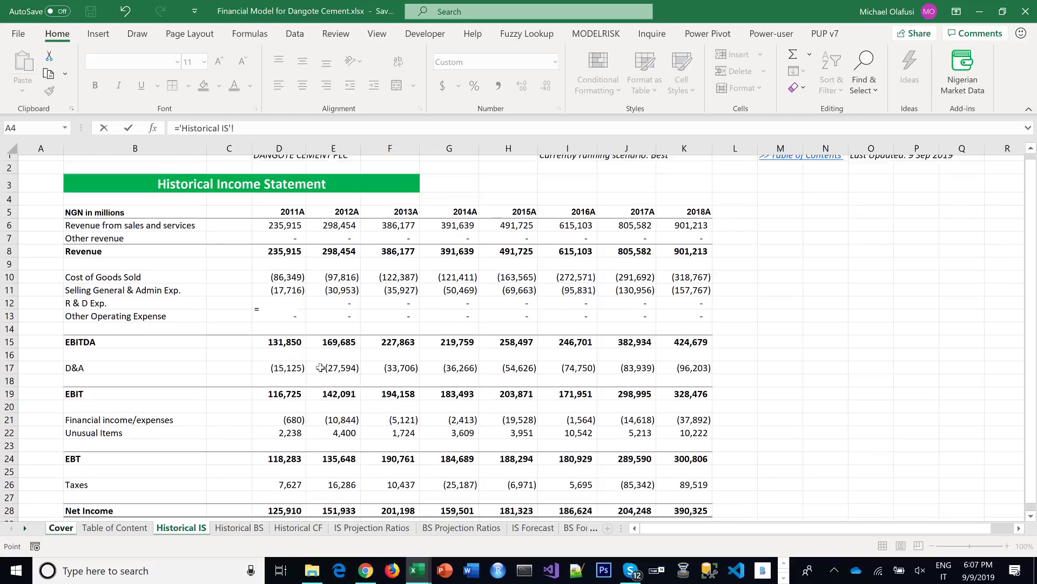
left_click(341, 233)
key("Return")
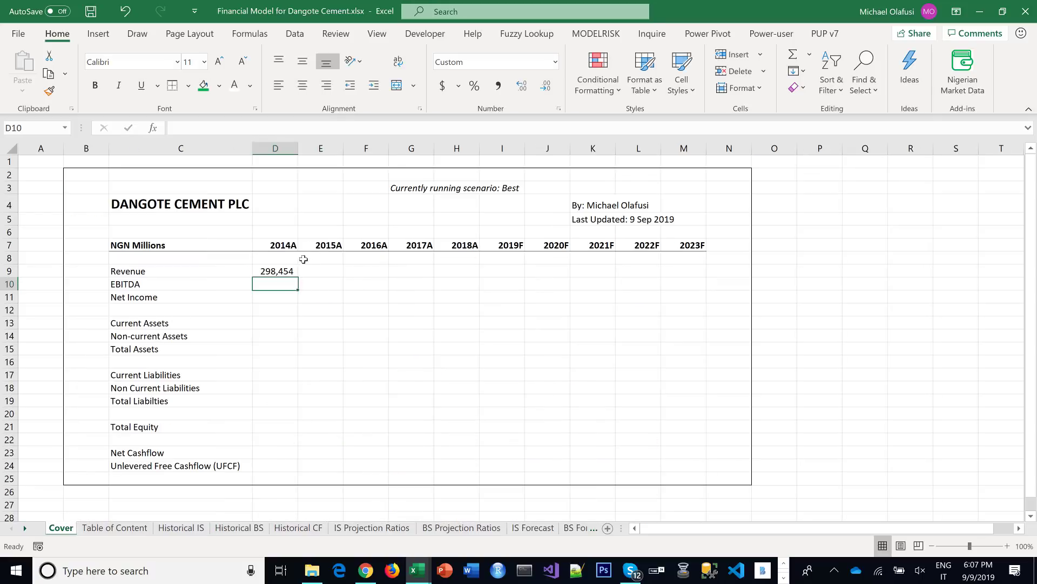
Link the Cover sheet's 2014A Revenue cell to 'Historical IS'!G6 and fill the formula across to 2023F
left_click(283, 272)
type("=")
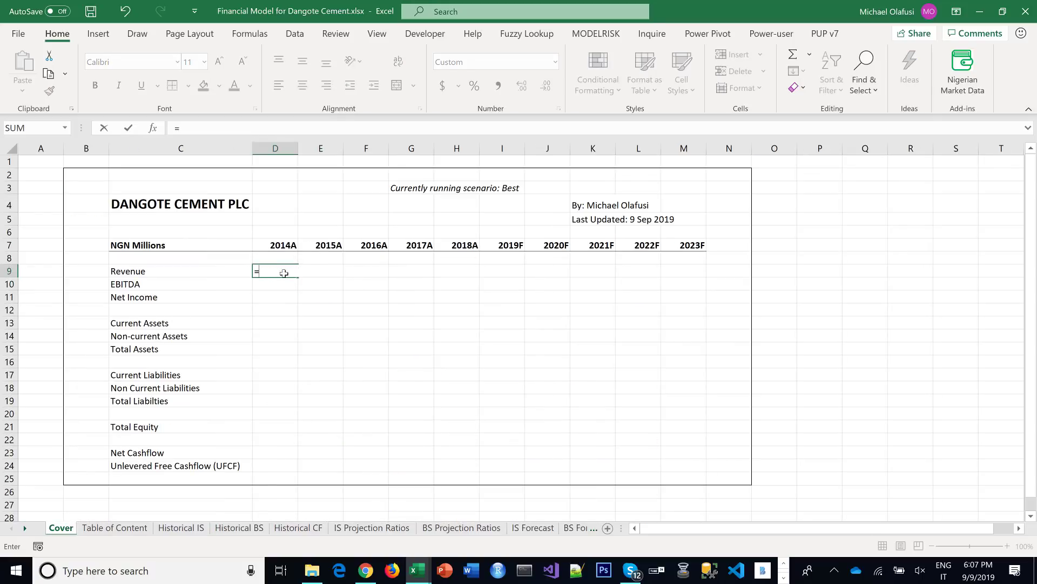
left_click(188, 528)
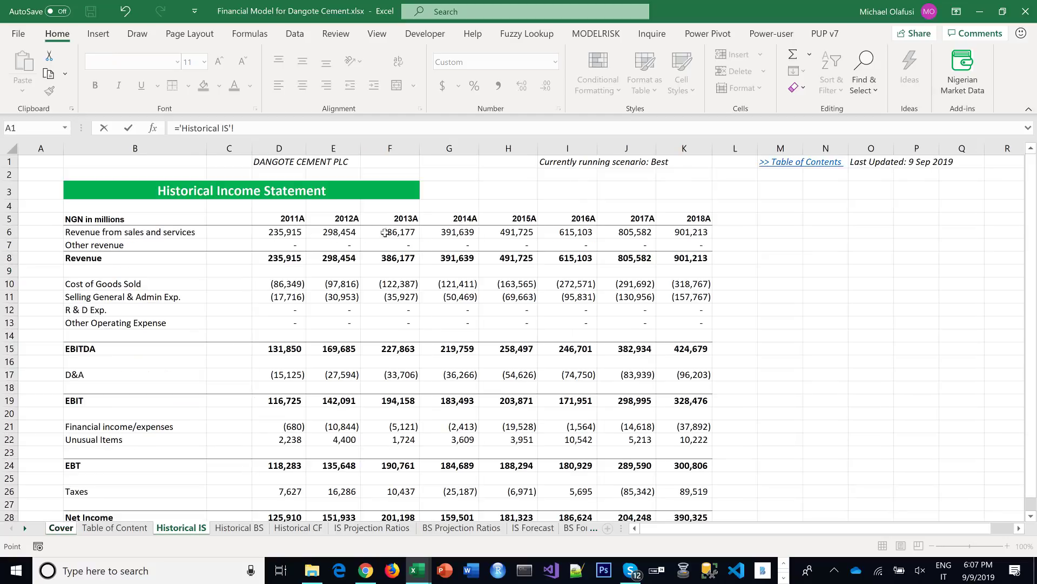
left_click(444, 232)
key("Return")
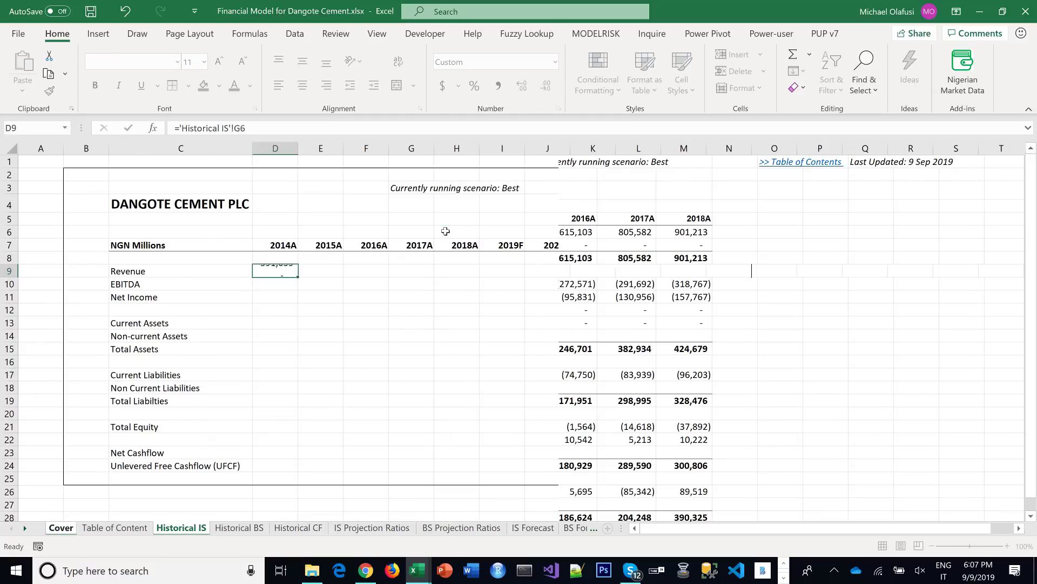
left_click(283, 269)
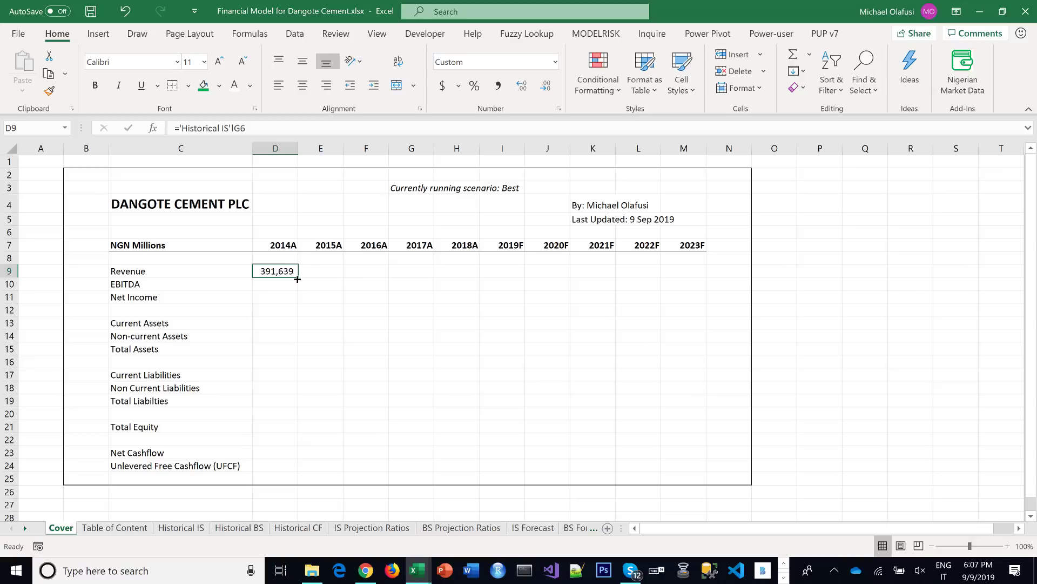
left_click_drag(298, 277, 689, 301)
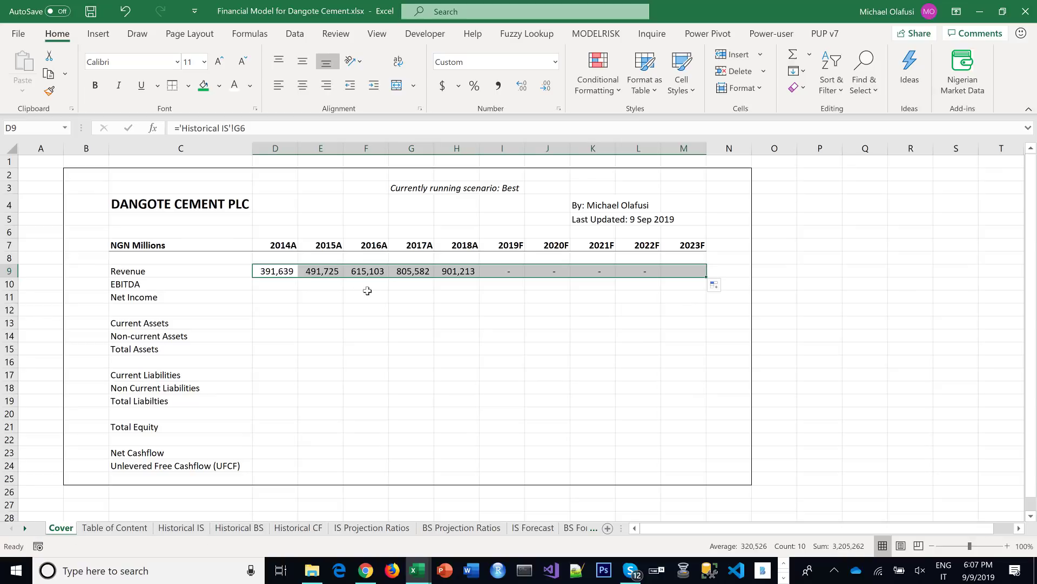
Link the Cover sheet's 2014A EBITDA cell D10 to 'IS Forecast'!F14 and fill the formula across to 2023F
left_click(281, 291)
type("=")
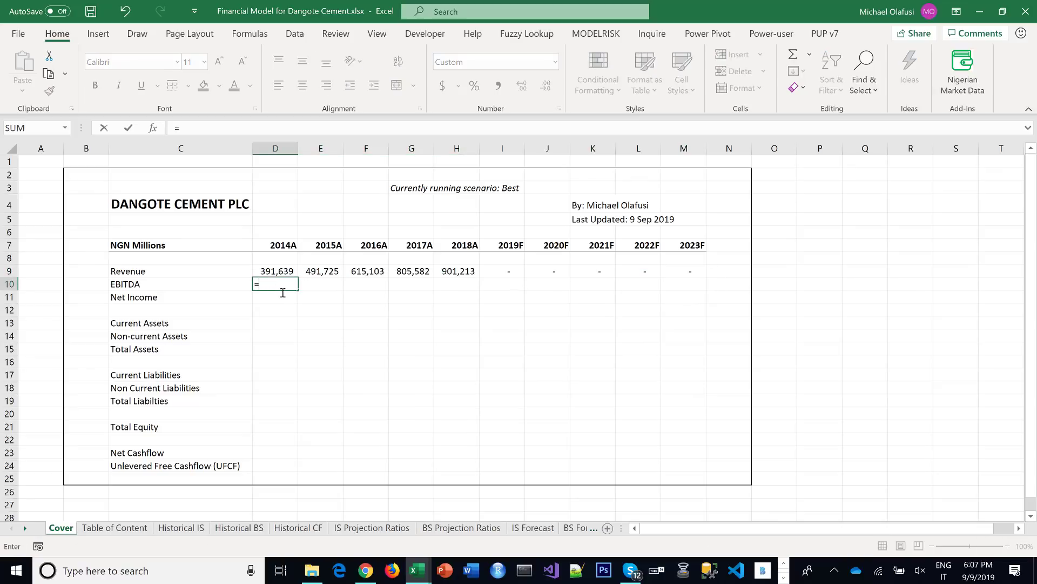
left_click(532, 527)
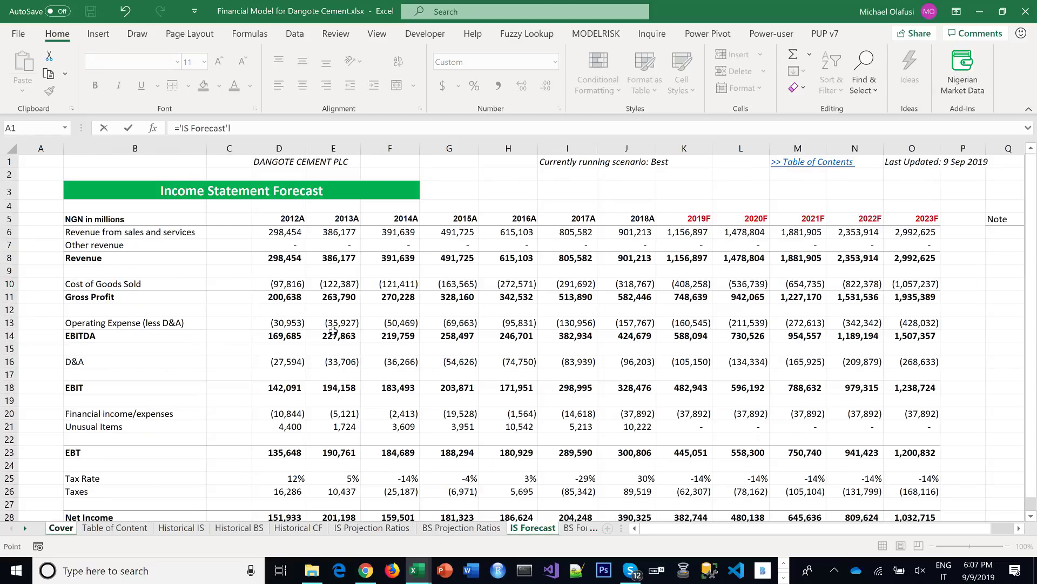
left_click(396, 338)
key("Return")
left_click(287, 285)
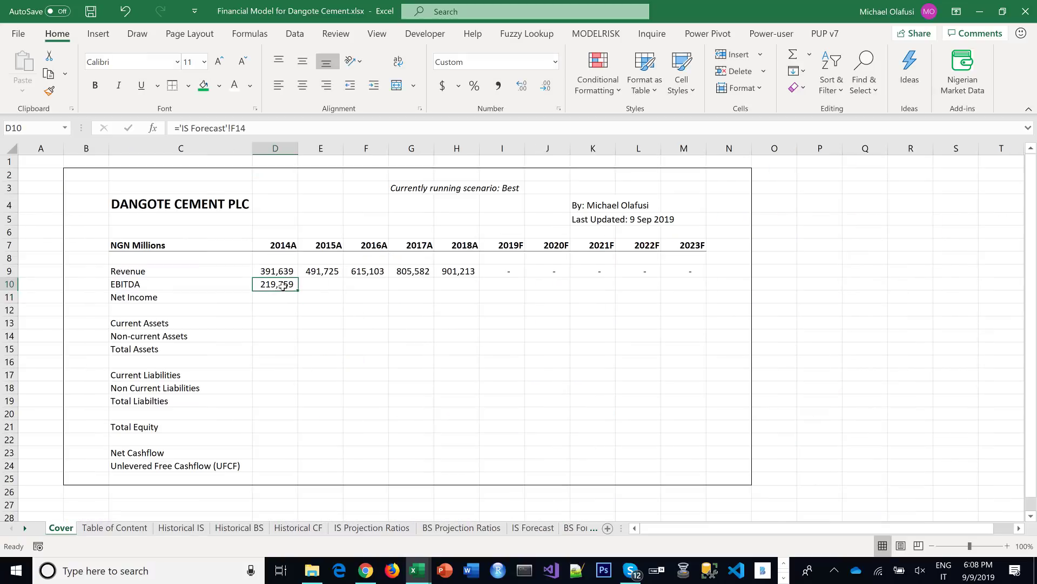
left_click_drag(295, 288, 679, 314)
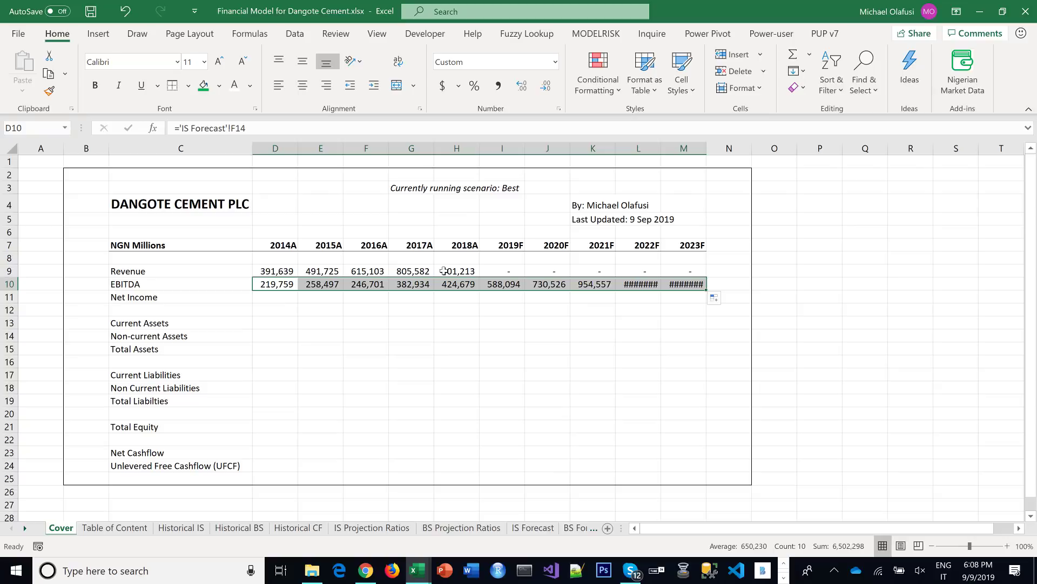
Relink the Cover sheet's 2014A Revenue cell D9 to 'IS Forecast'!F6 and fill the formula across to 2023F
left_click(275, 273)
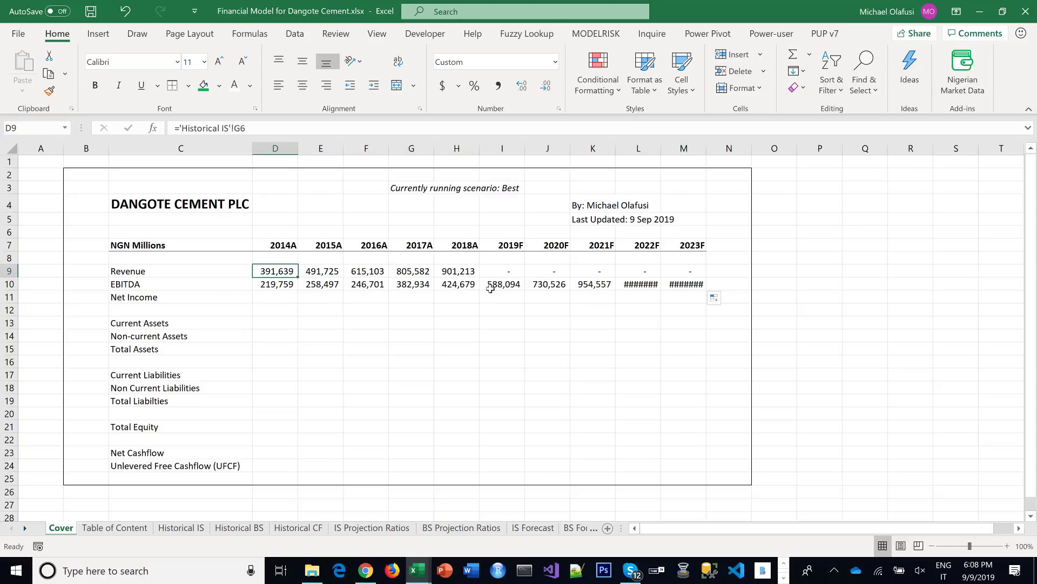
left_click(503, 272)
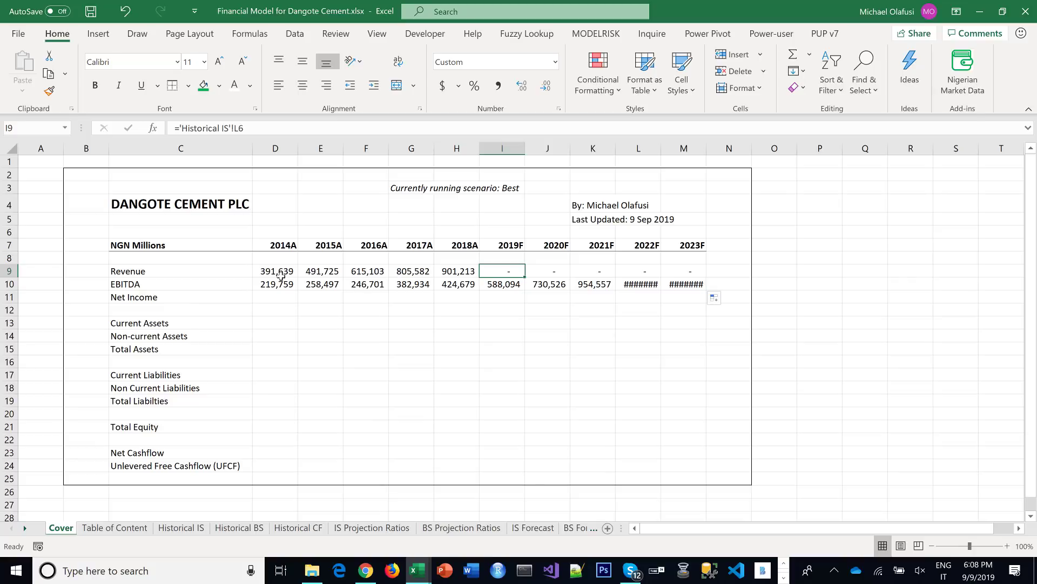
left_click(532, 528)
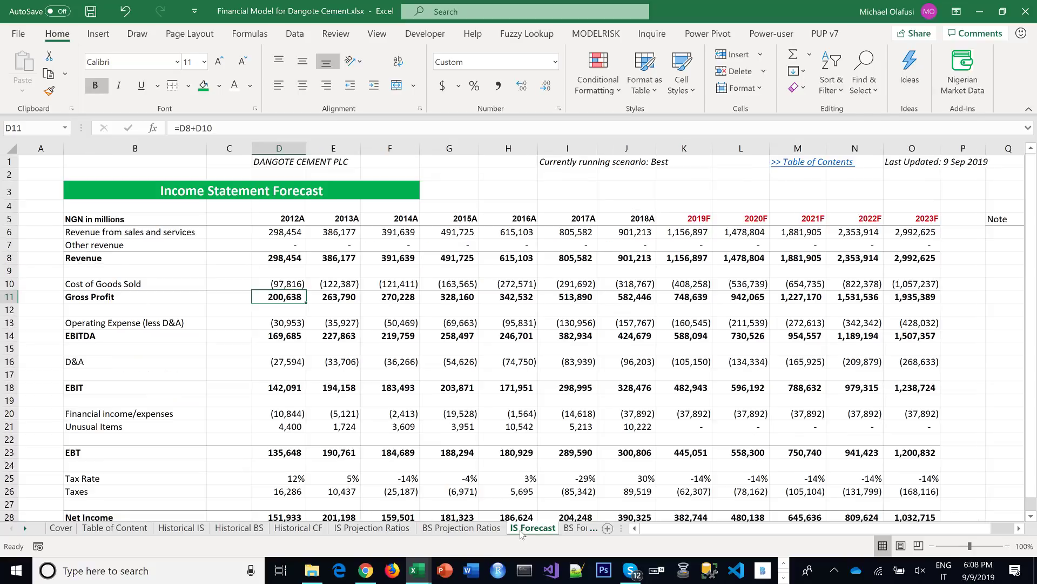
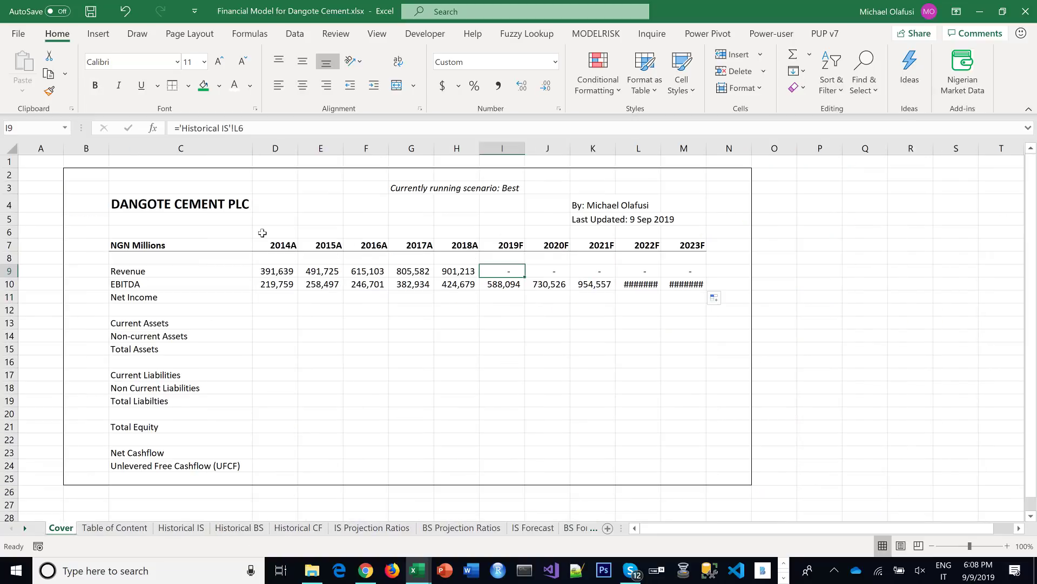
left_click(270, 269)
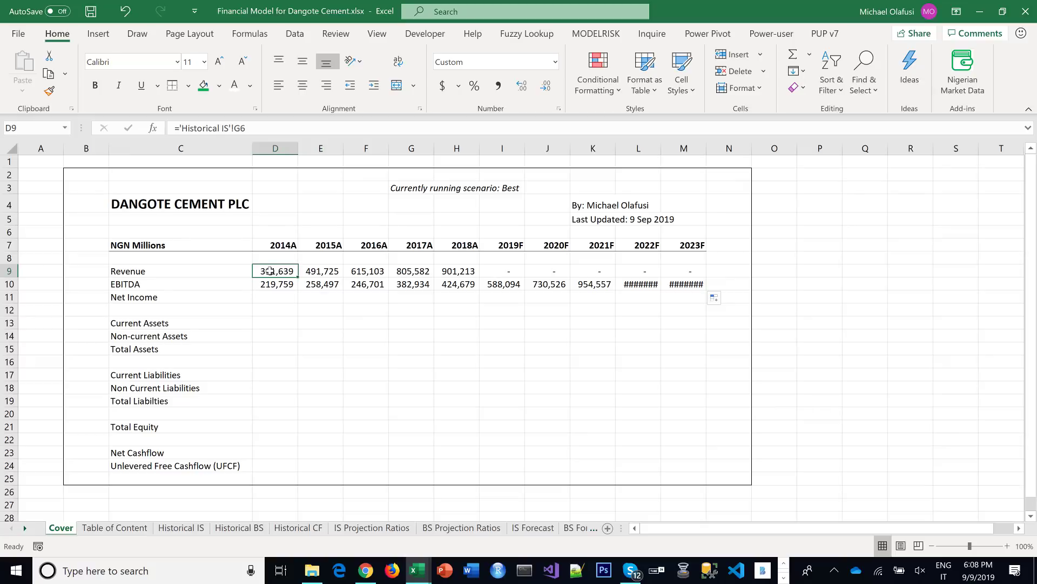
type("=")
left_click(532, 527)
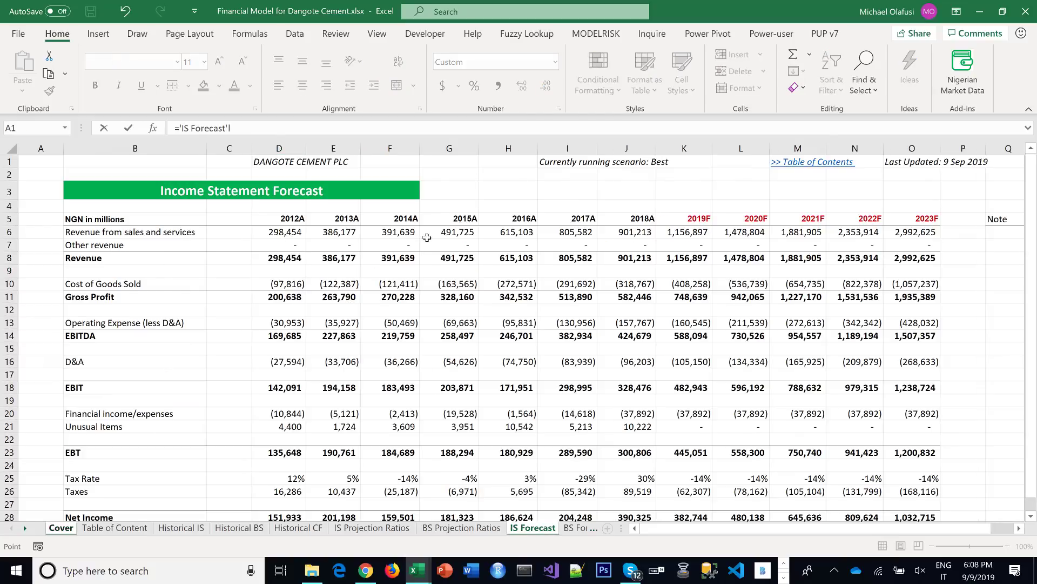
left_click(406, 233)
key("Return")
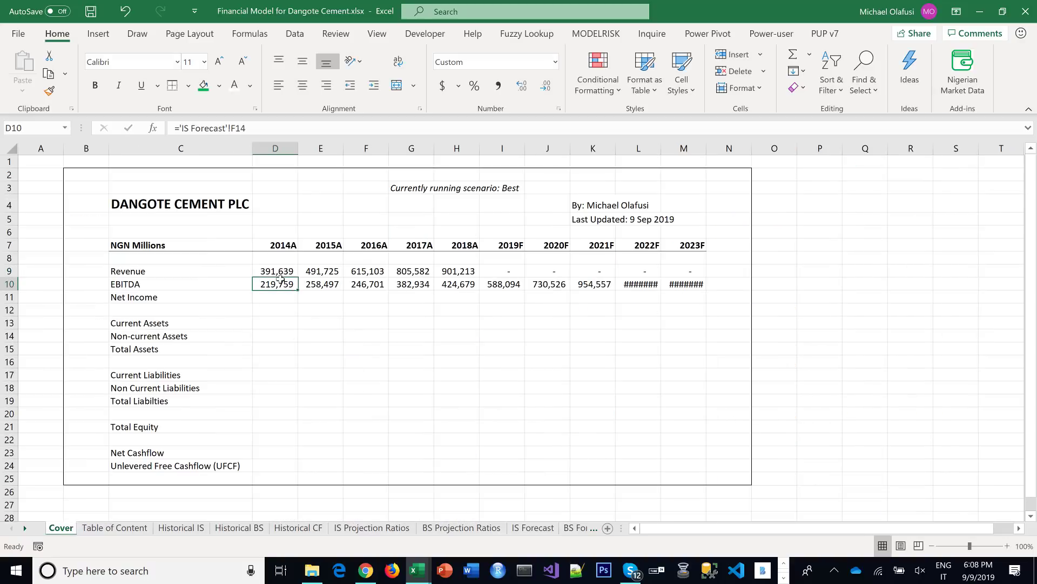
left_click_drag(298, 277, 685, 302)
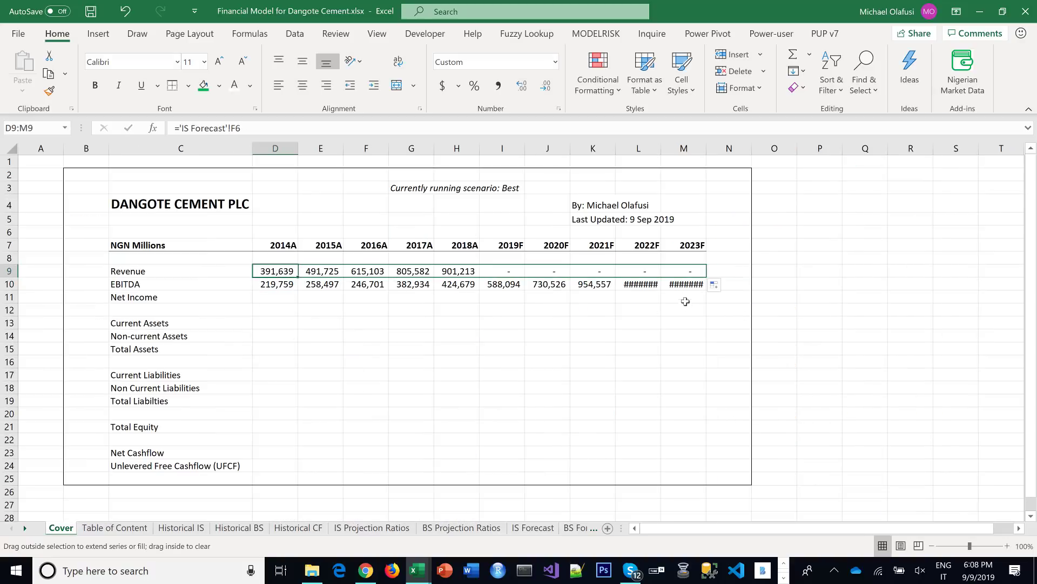
Widen the 2019F to 2023F columns I to M on the Cover sheet to fit the seven-digit figures
left_click_drag(595, 150, 659, 156)
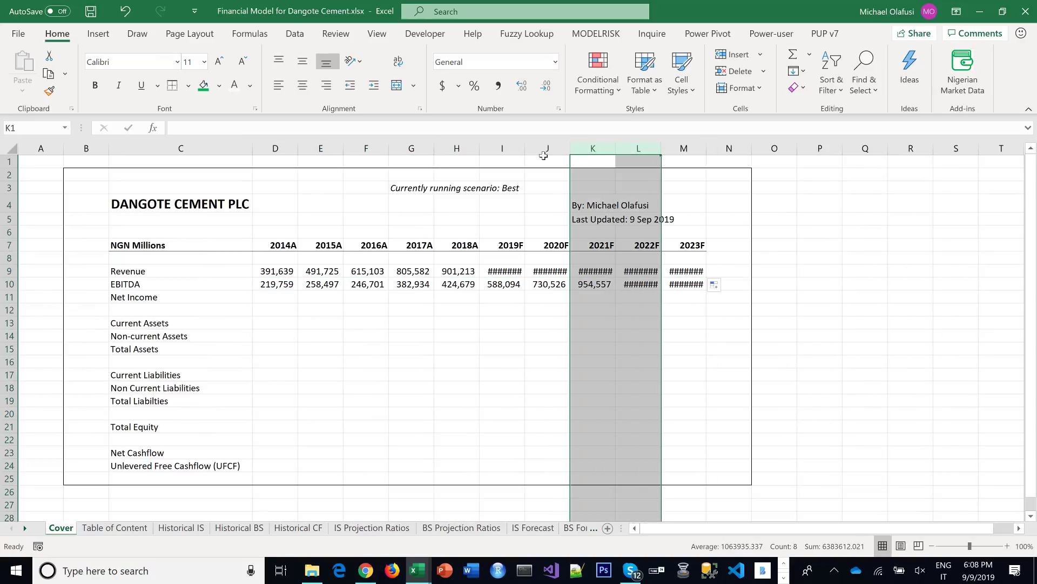
left_click_drag(502, 149, 723, 151)
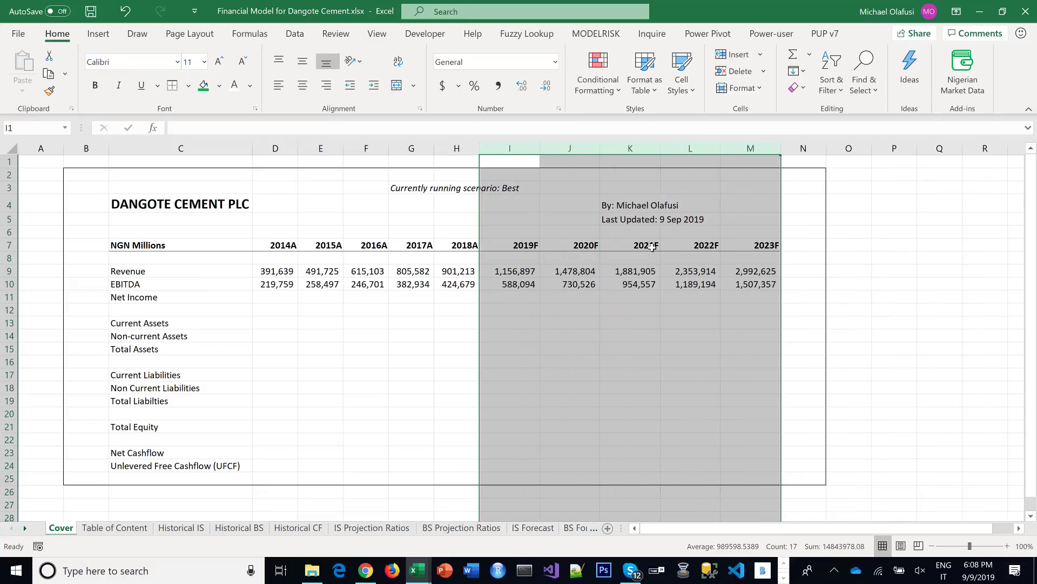
left_click(478, 375)
Link the Cover sheet's 2014A Net Income cell D11 to 'IS Forecast'!F28 and fill the formula across to 2023F
left_click(282, 302)
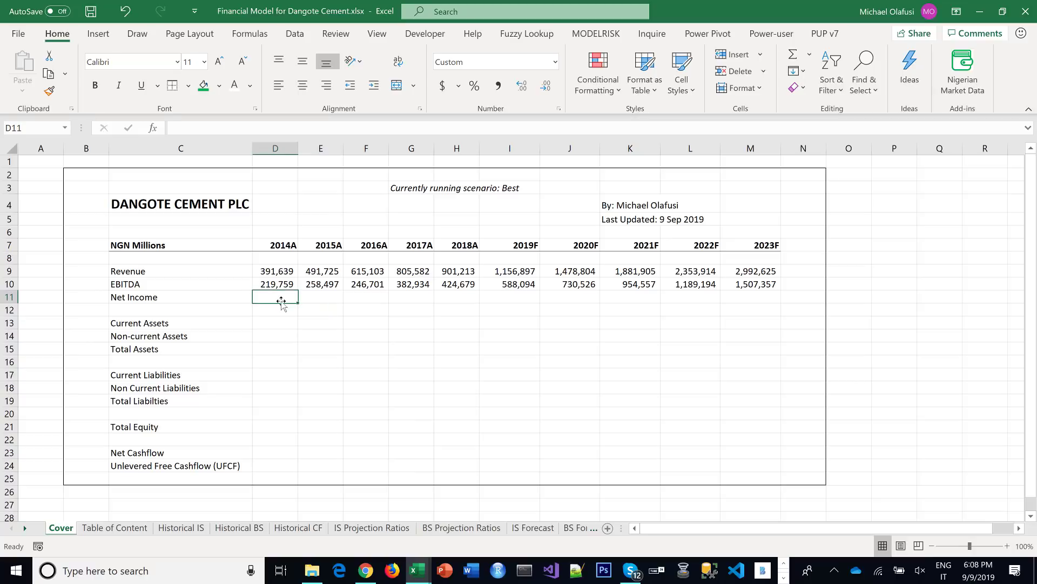
type("=")
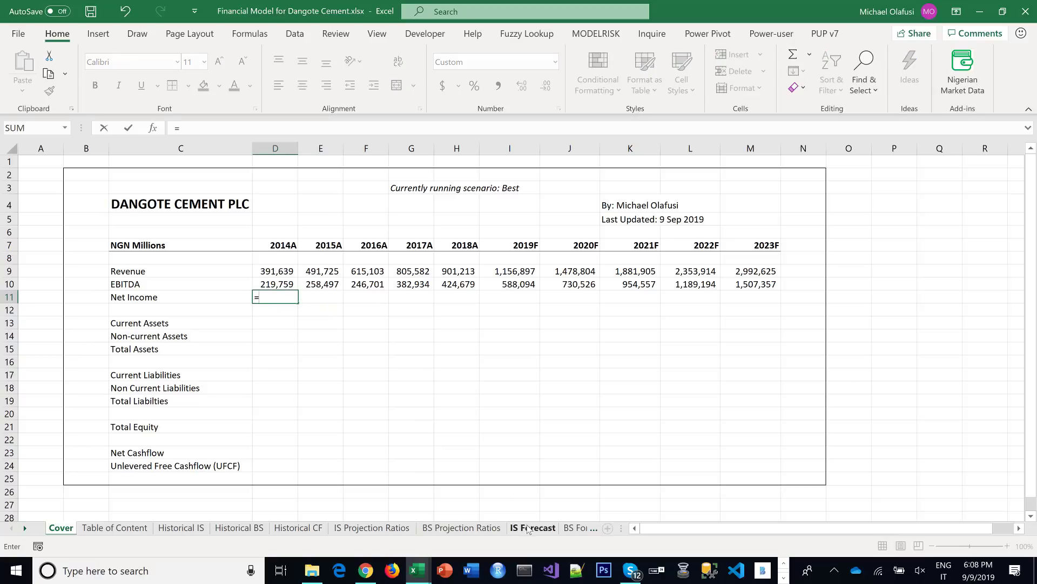
left_click(533, 528)
scroll(385, 366, "down", 2)
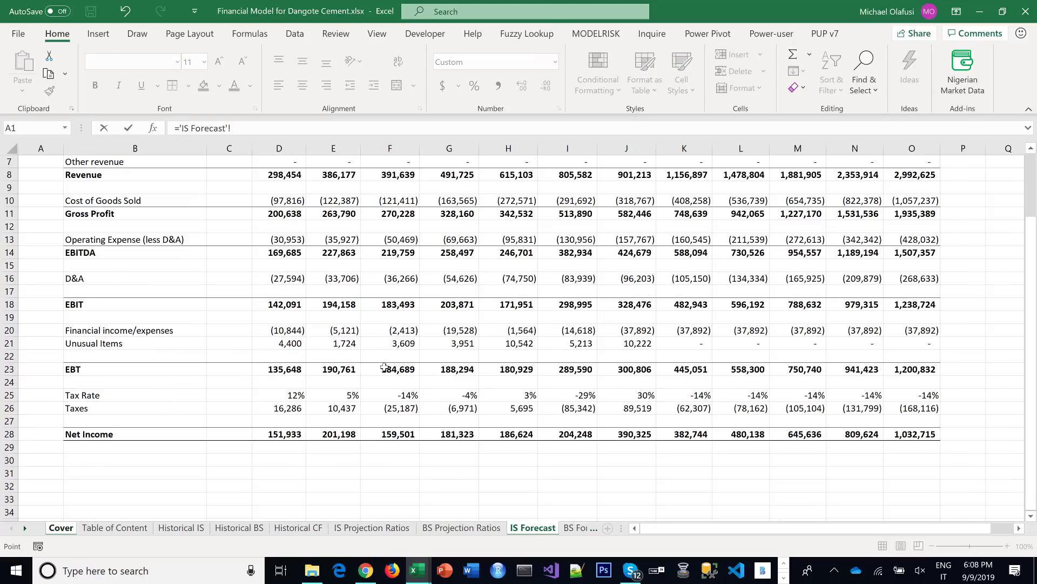
scroll(387, 427, "up", 2)
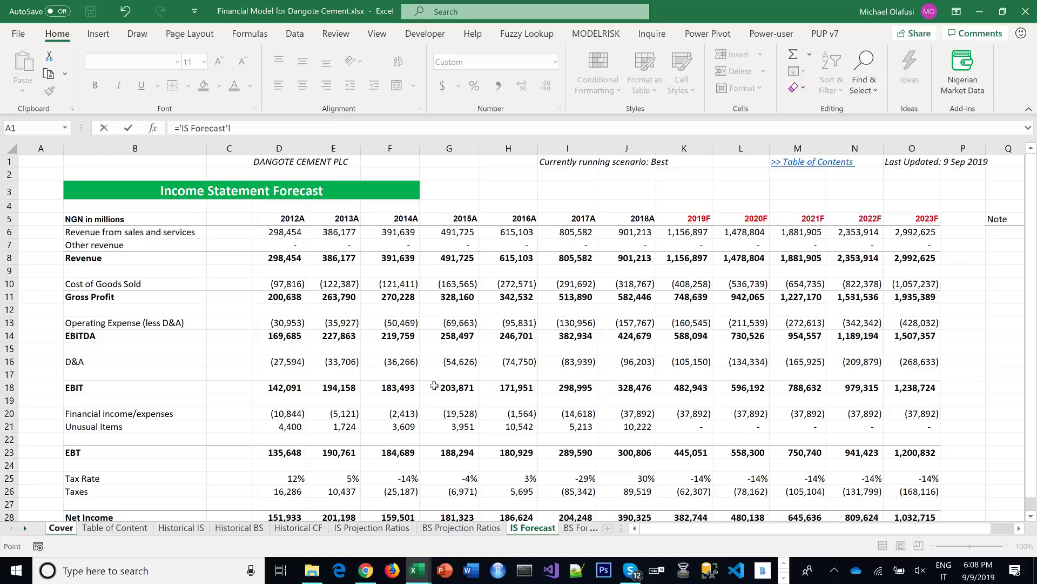
scroll(402, 501, "down", 2)
left_click(410, 436)
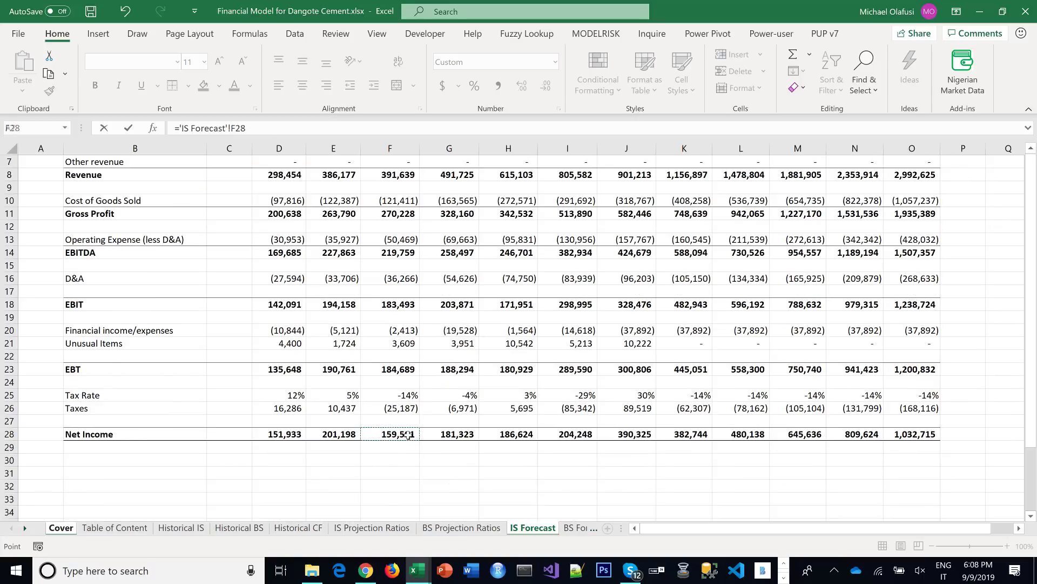
key("Return")
left_click(283, 299)
left_click_drag(298, 303, 726, 332)
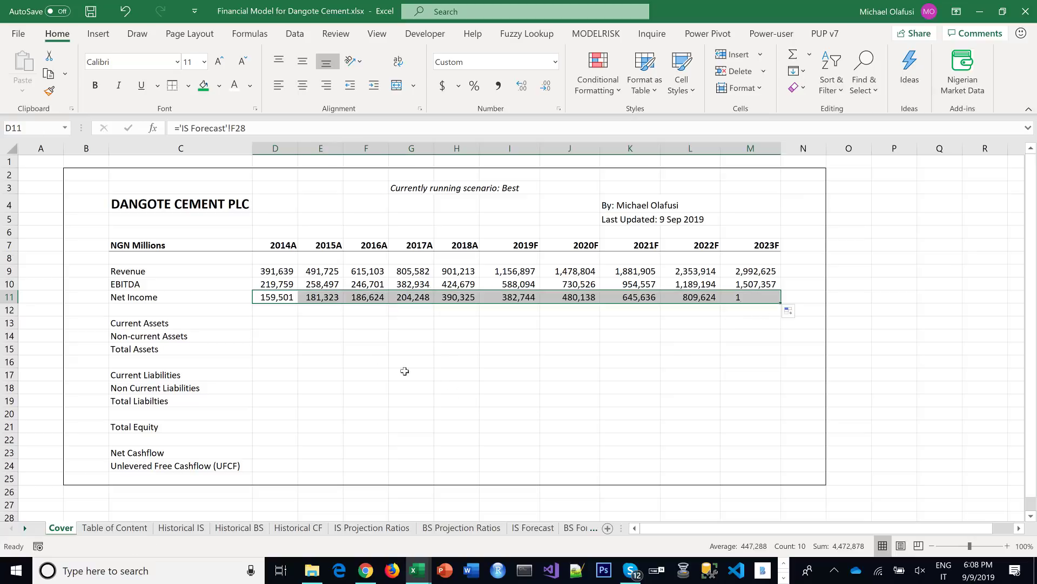
Link the Cover sheet's 2014A Current Assets cell D13 to 'BS Forecast'!F18 and fill the formula across to 2023F
left_click(278, 323)
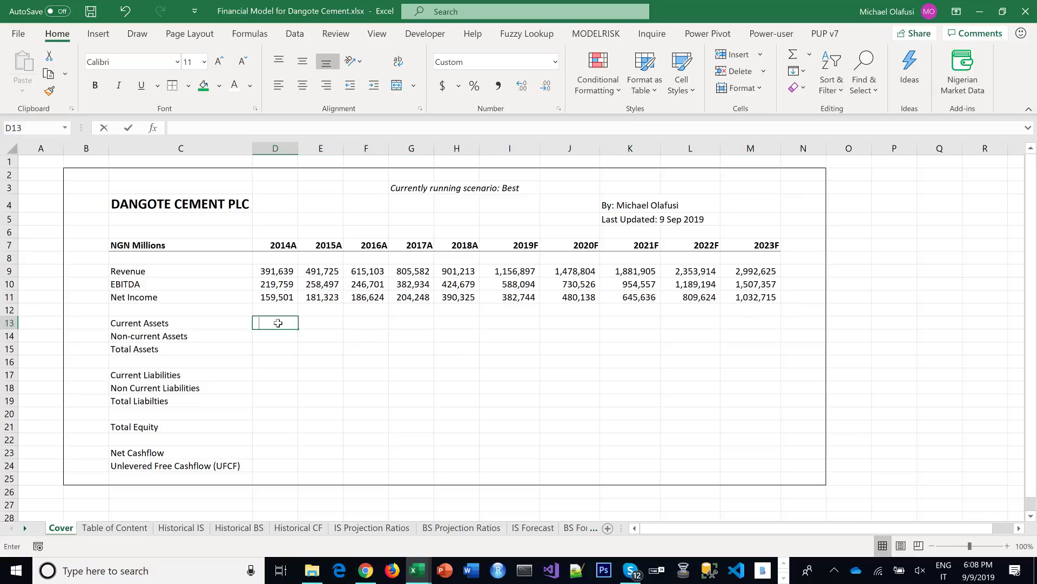
type("=")
left_click(434, 527)
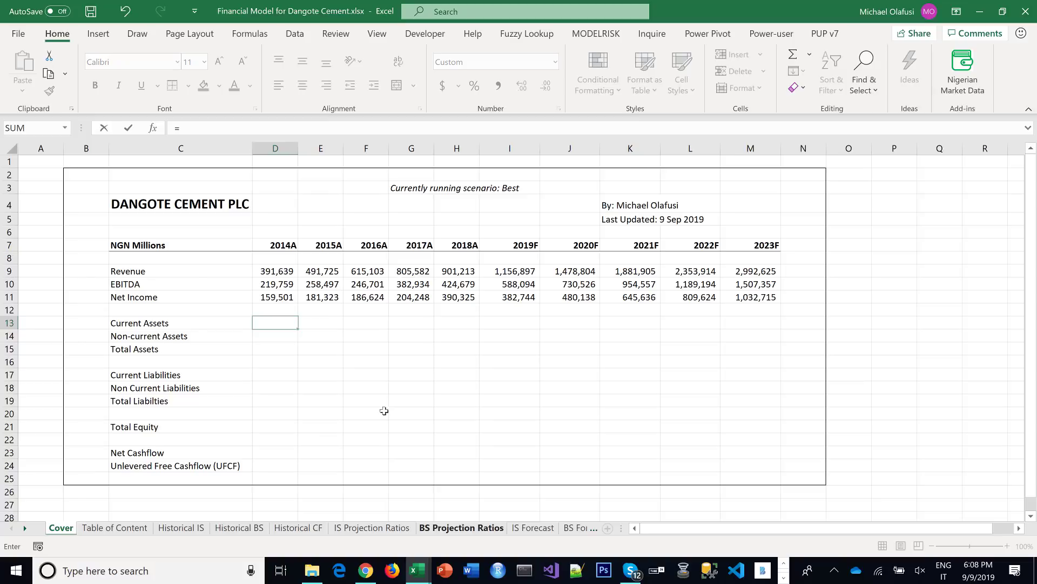
left_click(579, 527)
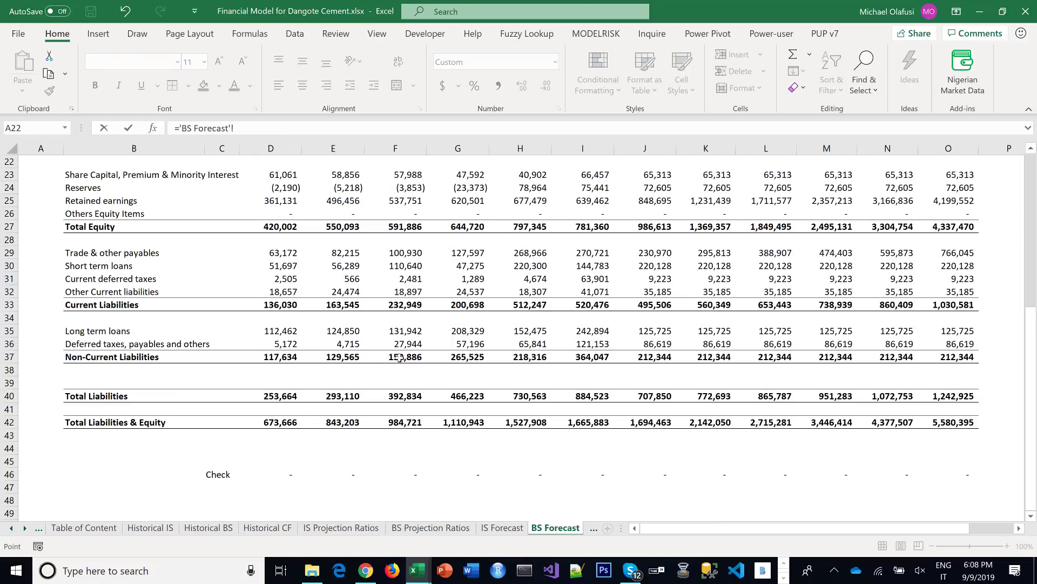
scroll(438, 399, "up", 3)
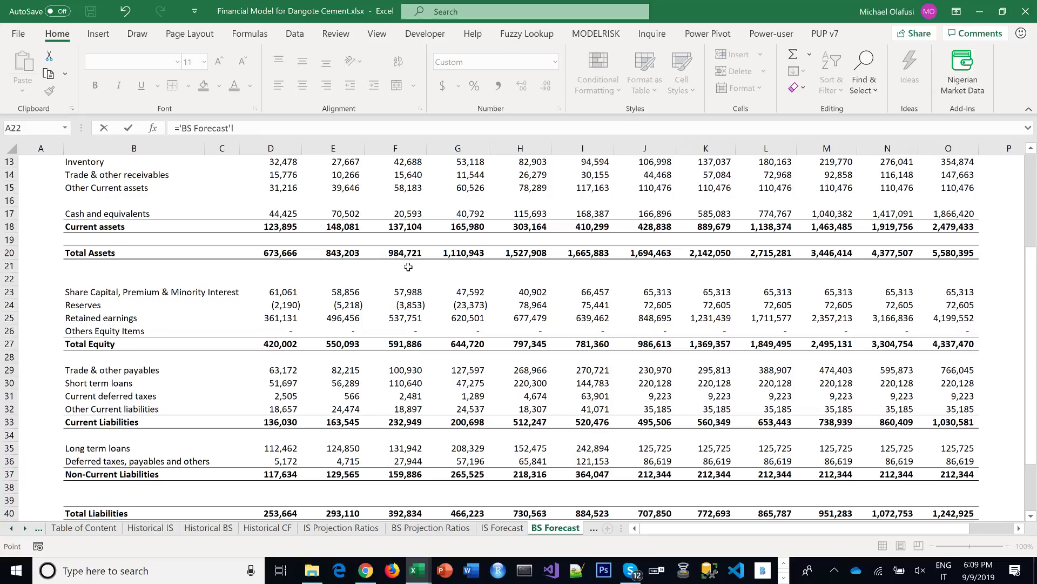
scroll(409, 273, "up", 4)
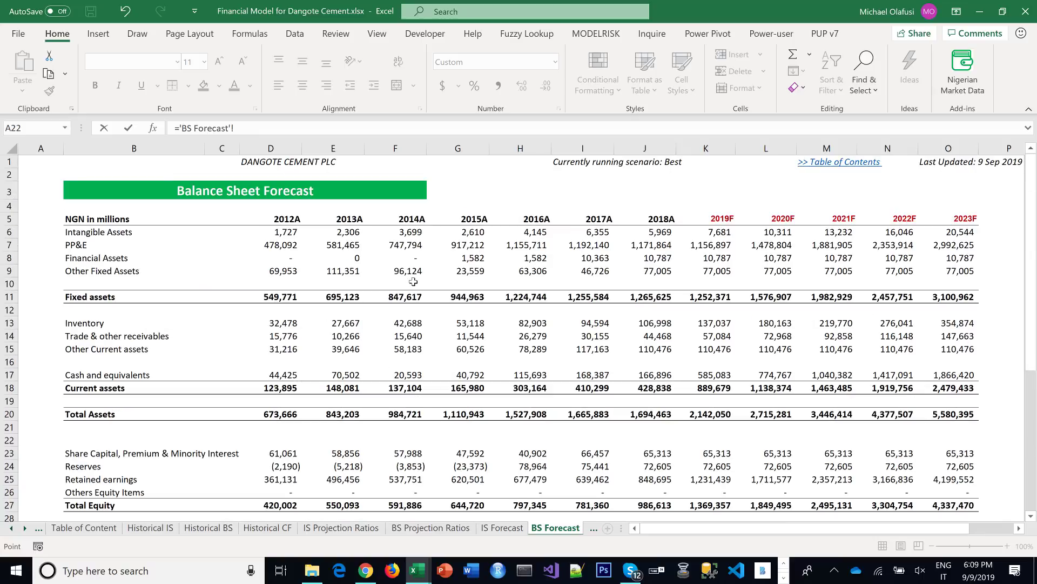
left_click(405, 389)
key("Return")
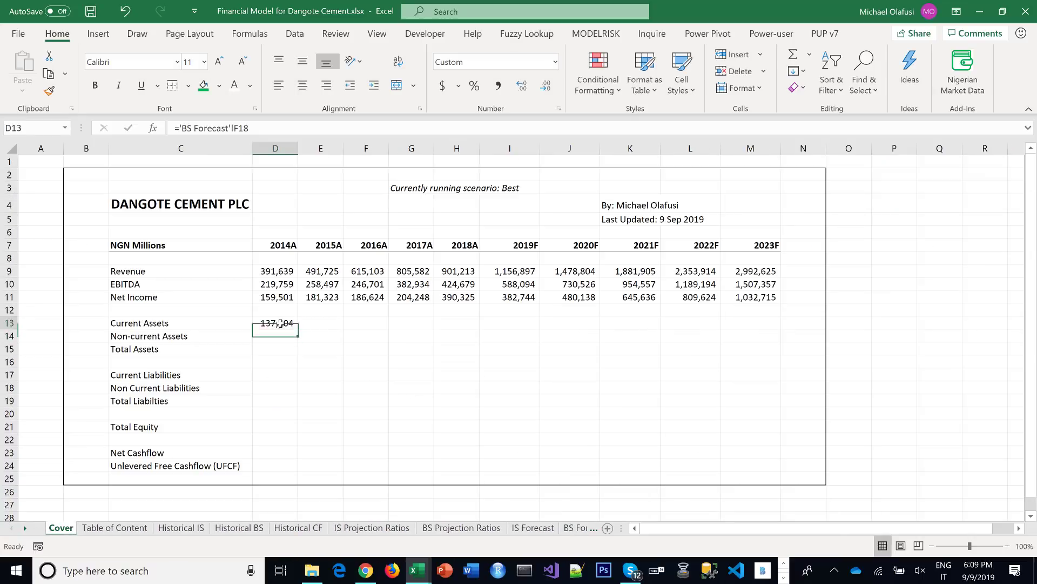
left_click_drag(298, 328, 767, 346)
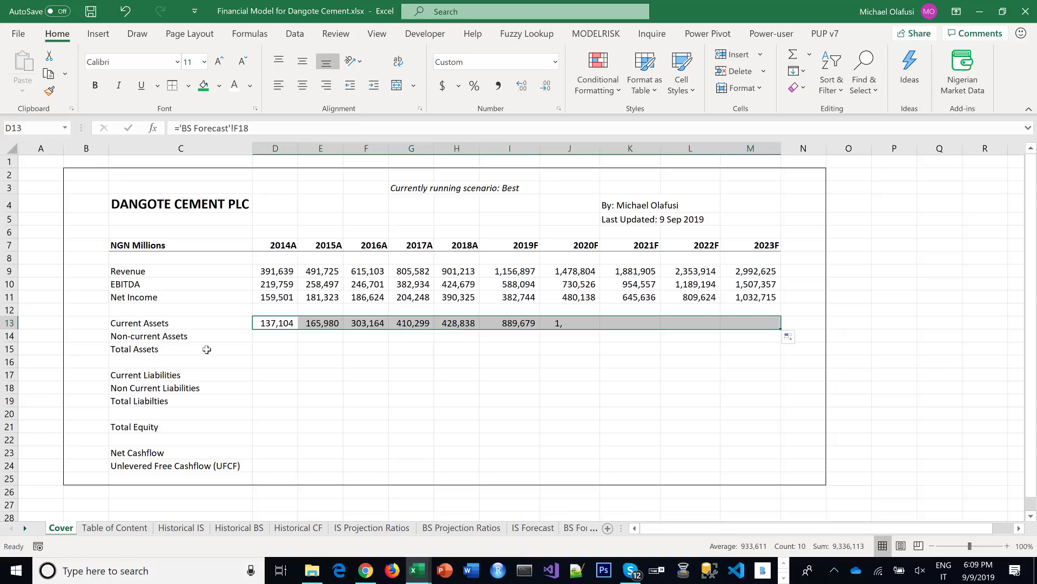
Link the Cover sheet's 2014A Non-current Assets cell D14 to the fixed assets in 'BS Forecast'!F11 and fill the formula across to 2023F
left_click(269, 337)
type("=")
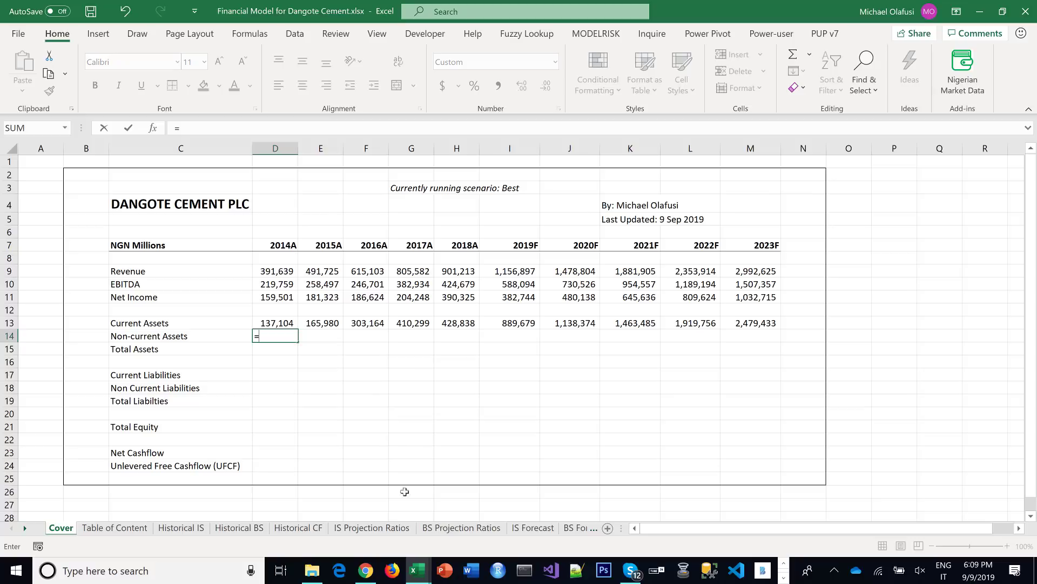
left_click(449, 529)
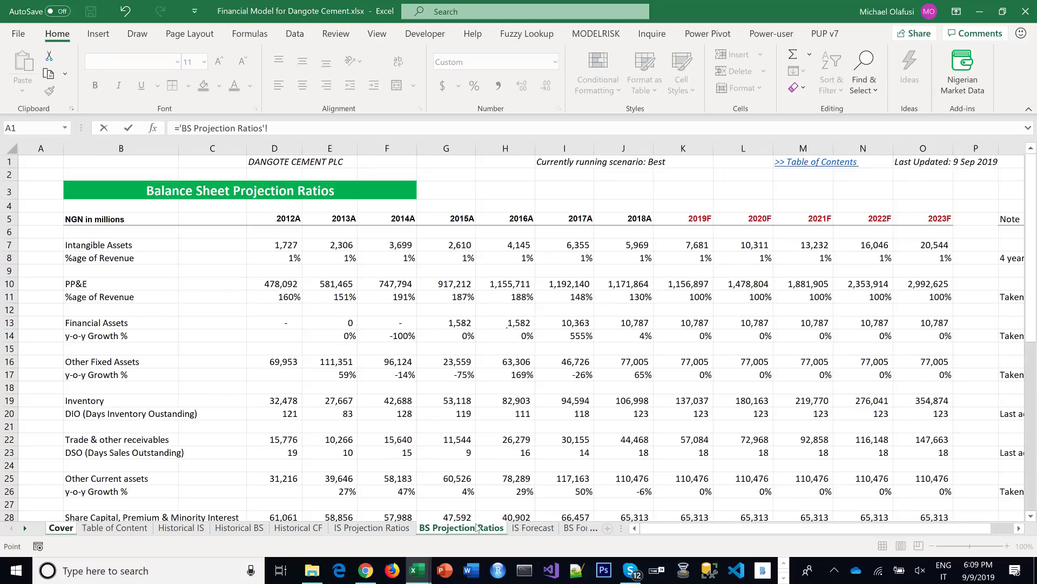
left_click(575, 528)
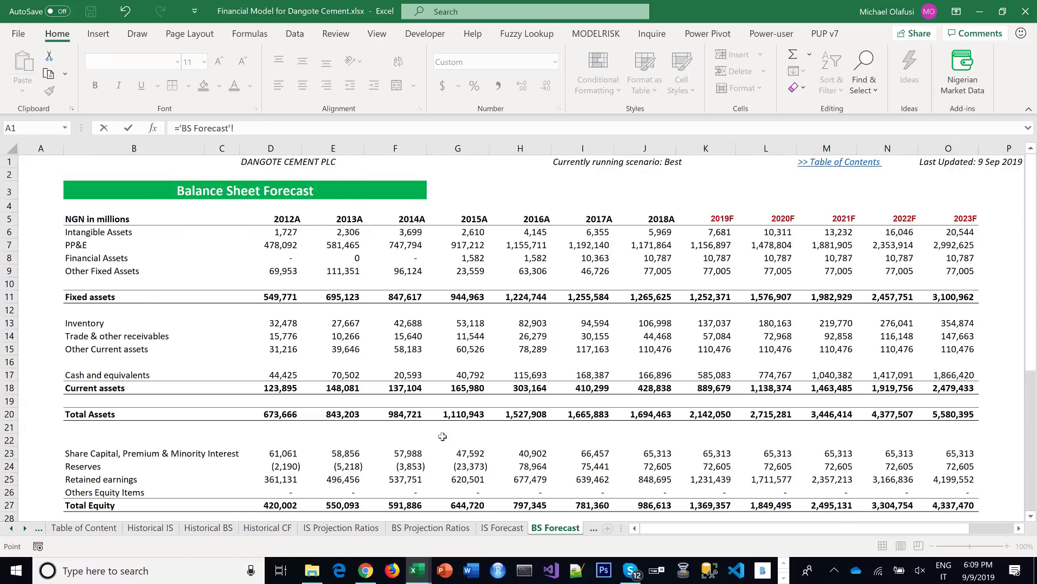
scroll(443, 437, "down", 1)
left_click(391, 257)
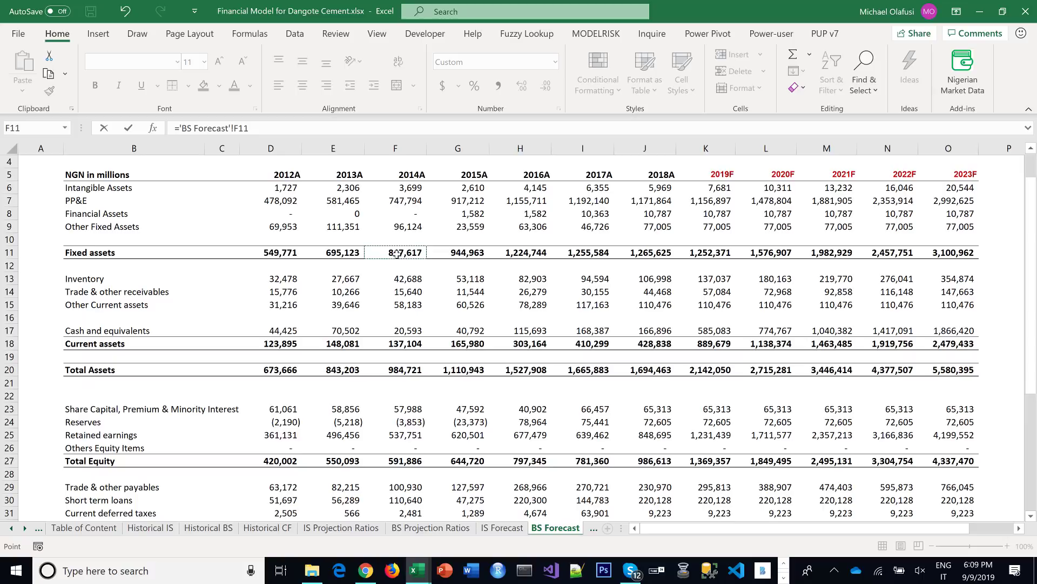
key("Return")
left_click(279, 335)
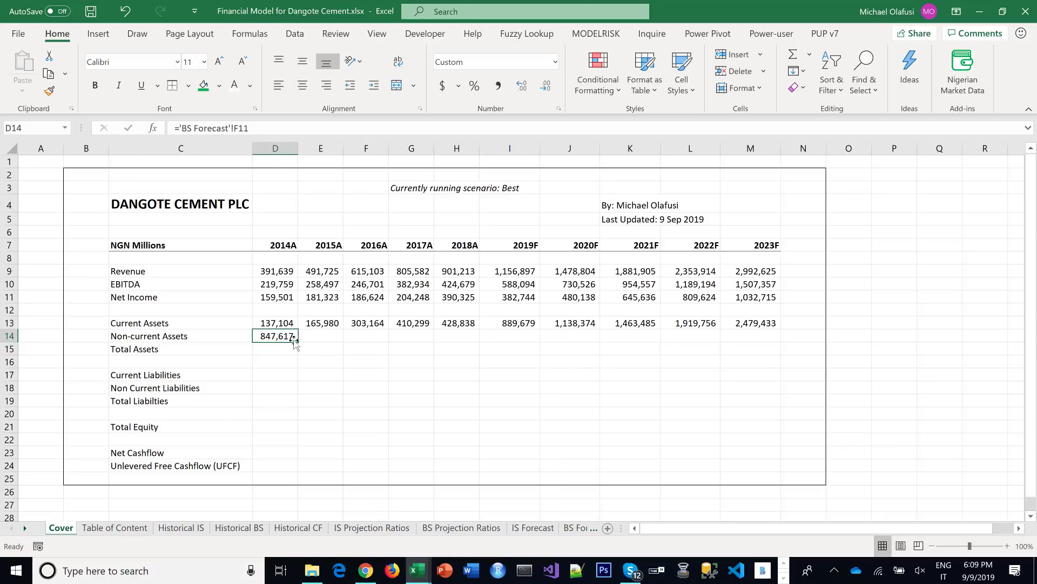
left_click_drag(297, 342, 762, 346)
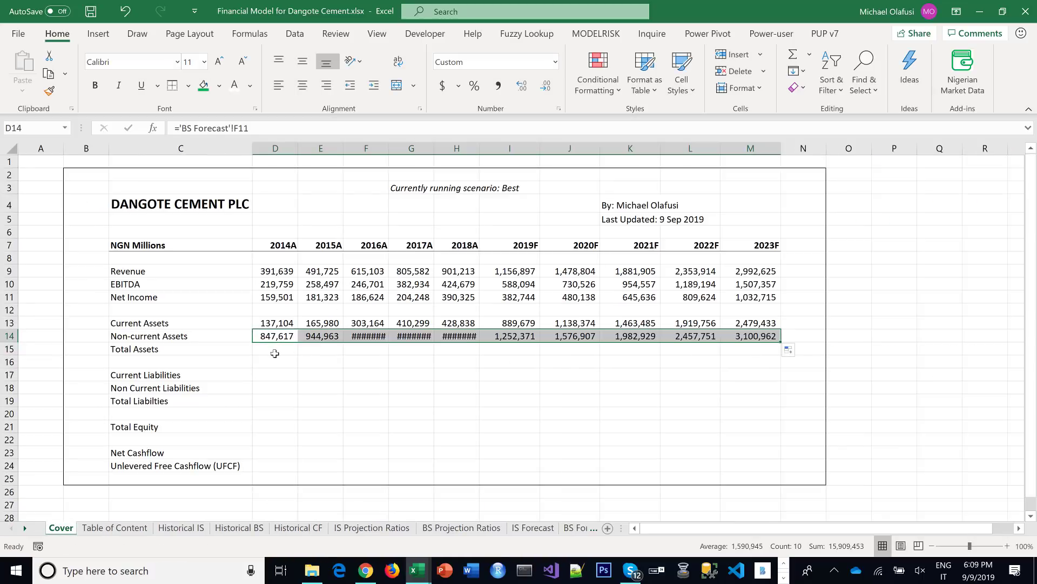
Link the Cover sheet's 2014A Total Assets cell D15 to 'BS Forecast'!F20, fill across to 2023F, and widen columns E to H to fit the figures
left_click(275, 352)
type("=")
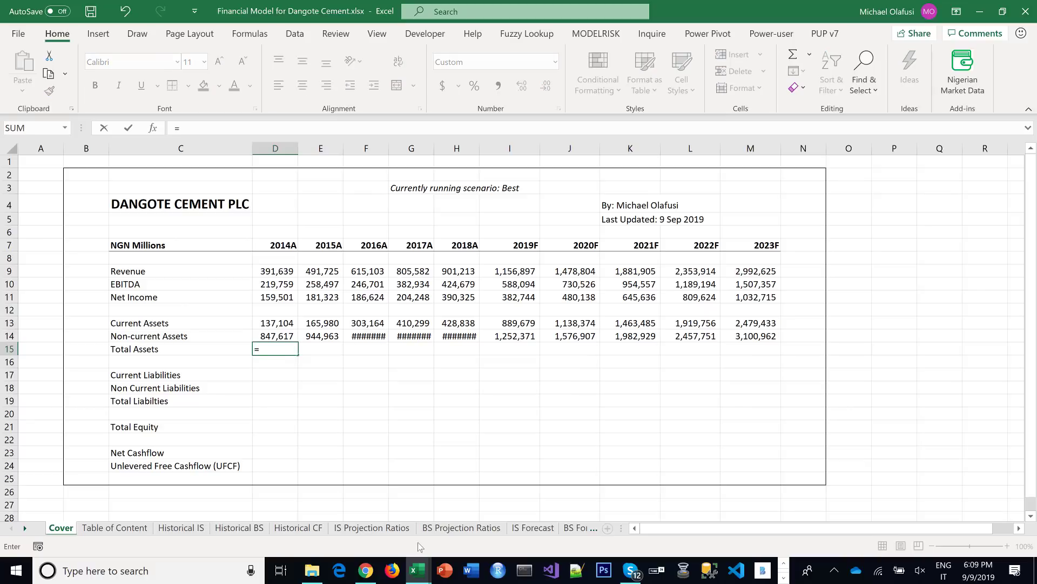
left_click(533, 527)
left_click(580, 527)
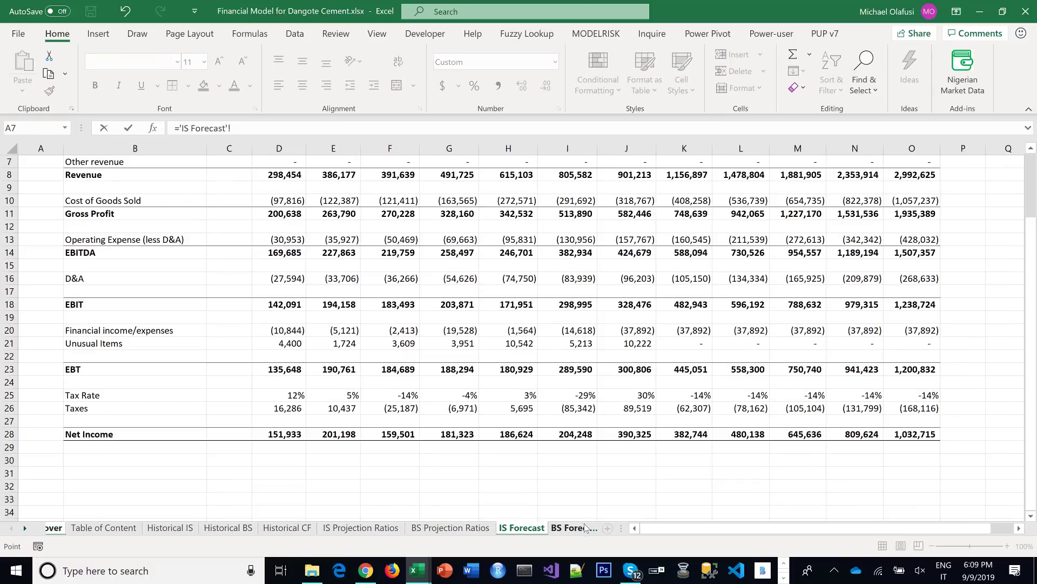
scroll(474, 367, "up", 1)
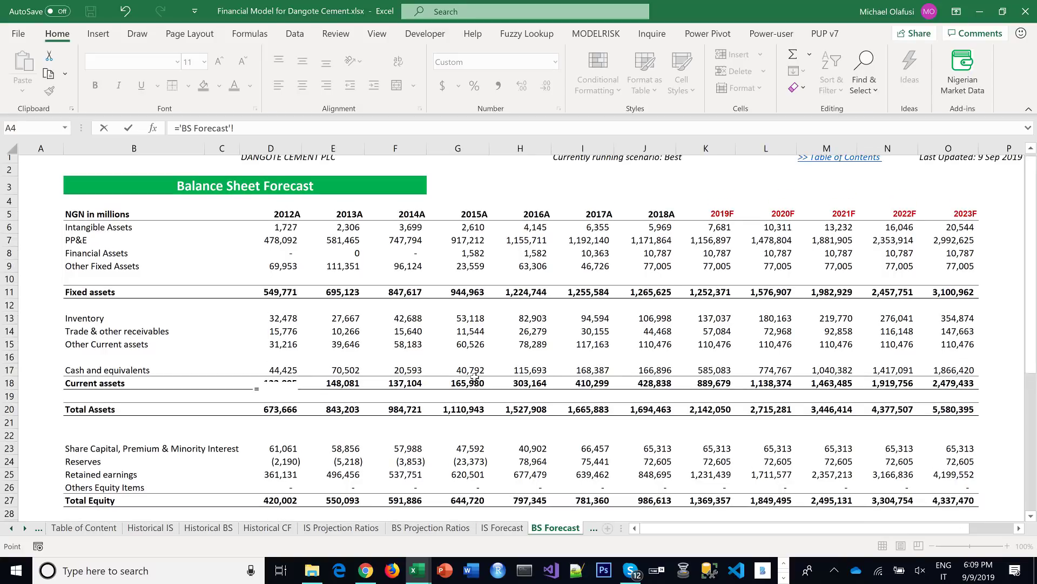
left_click(419, 415)
key("Return")
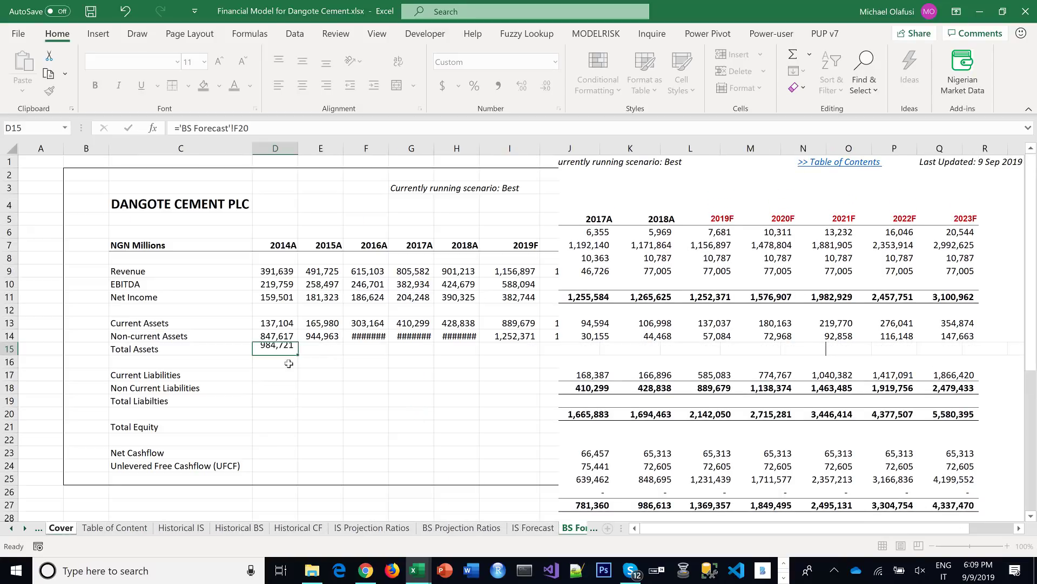
key("Up")
left_click_drag(301, 357, 766, 356)
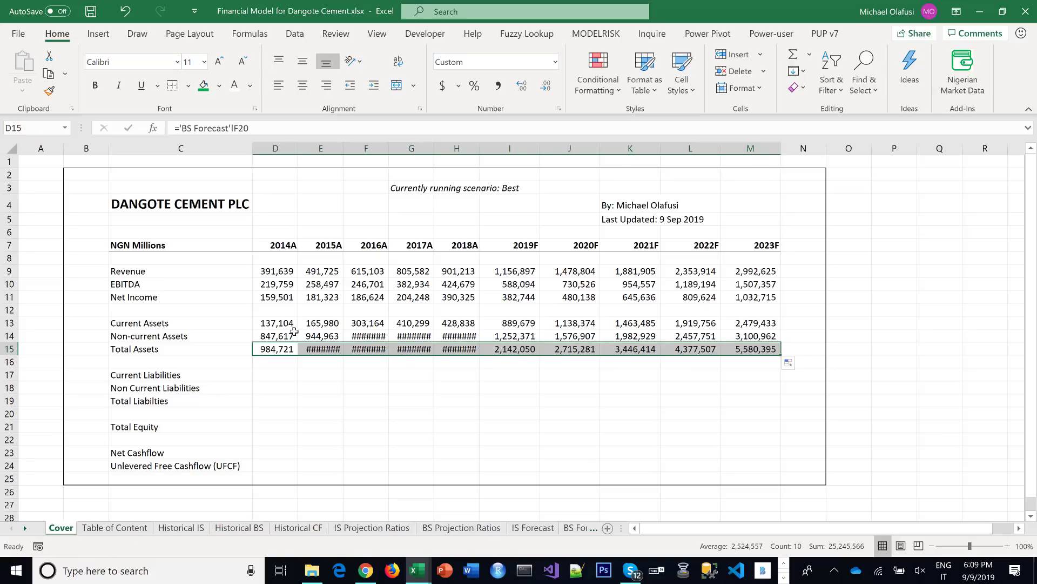
left_click_drag(321, 147, 536, 151)
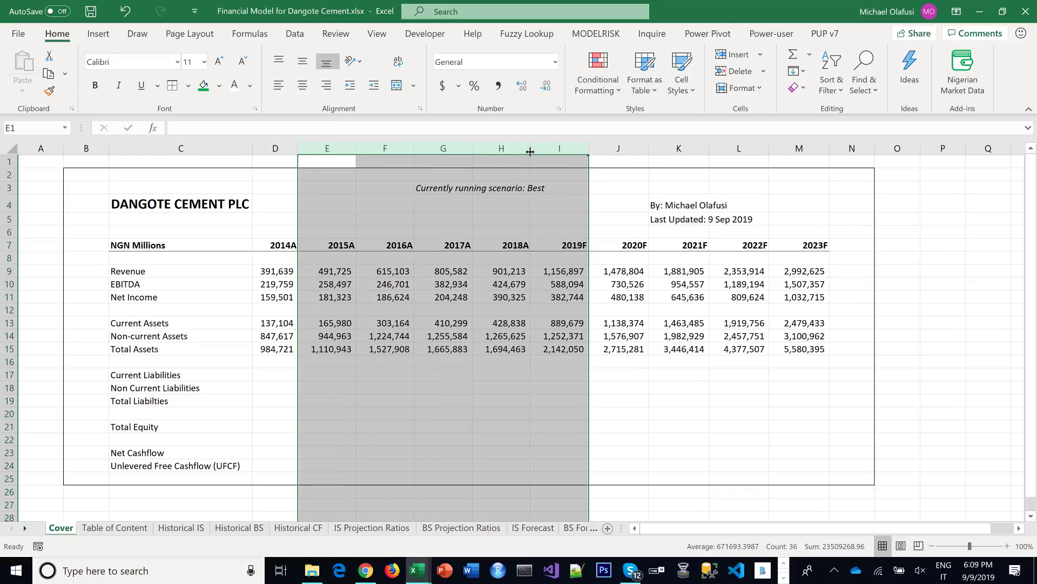
Link the Cover sheet's 2014A Current Liabilities cell D17 to 'BS Forecast'!F33
left_click(279, 385)
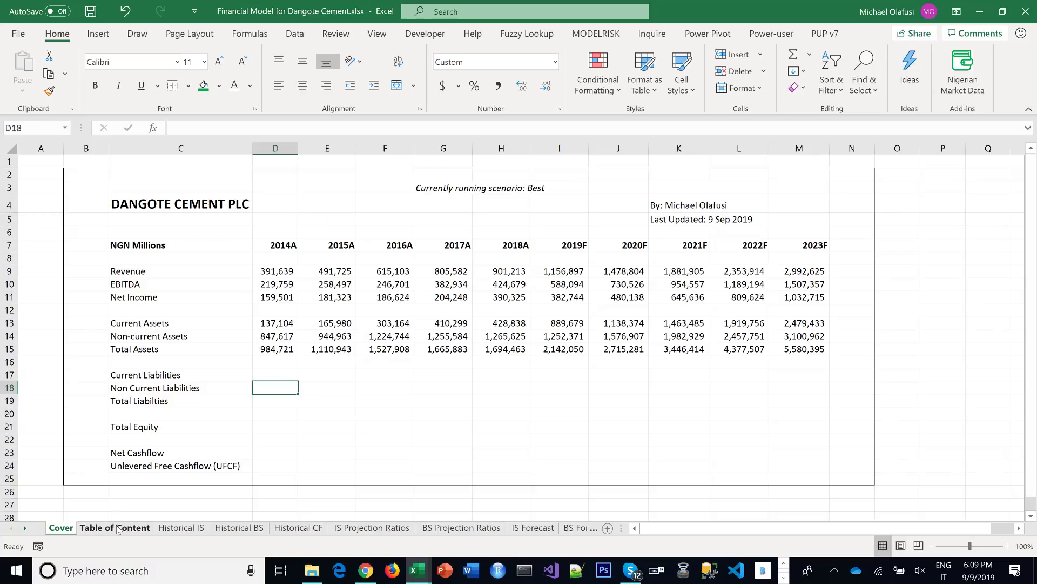
key("Up")
type("=")
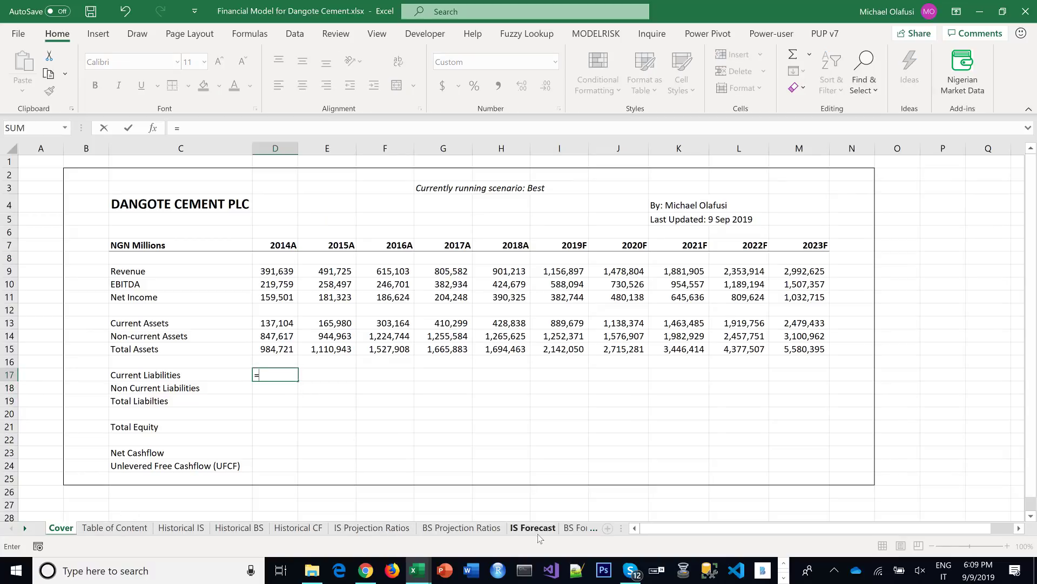
left_click(570, 528)
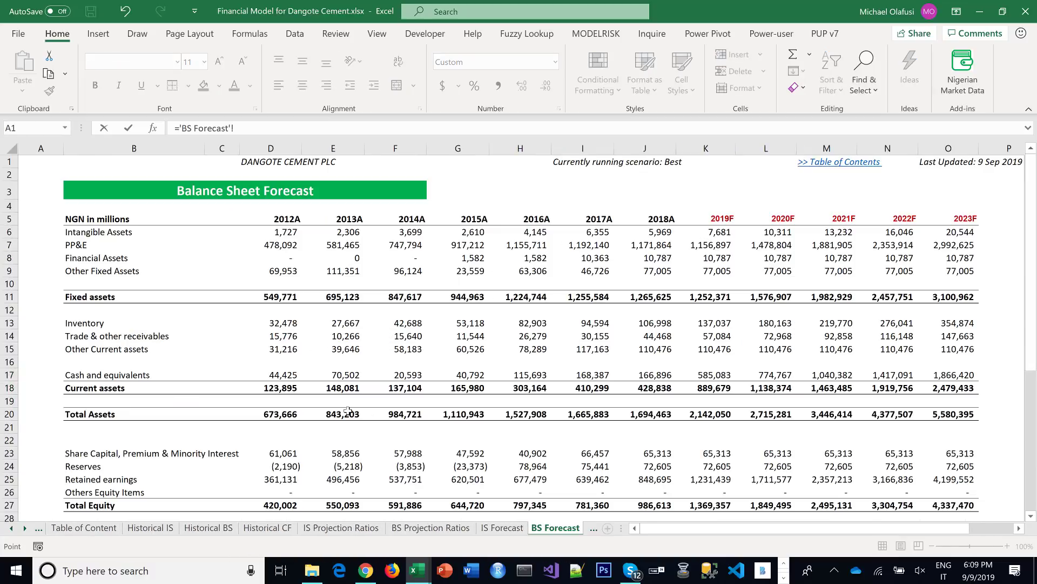
scroll(406, 411, "down", 2)
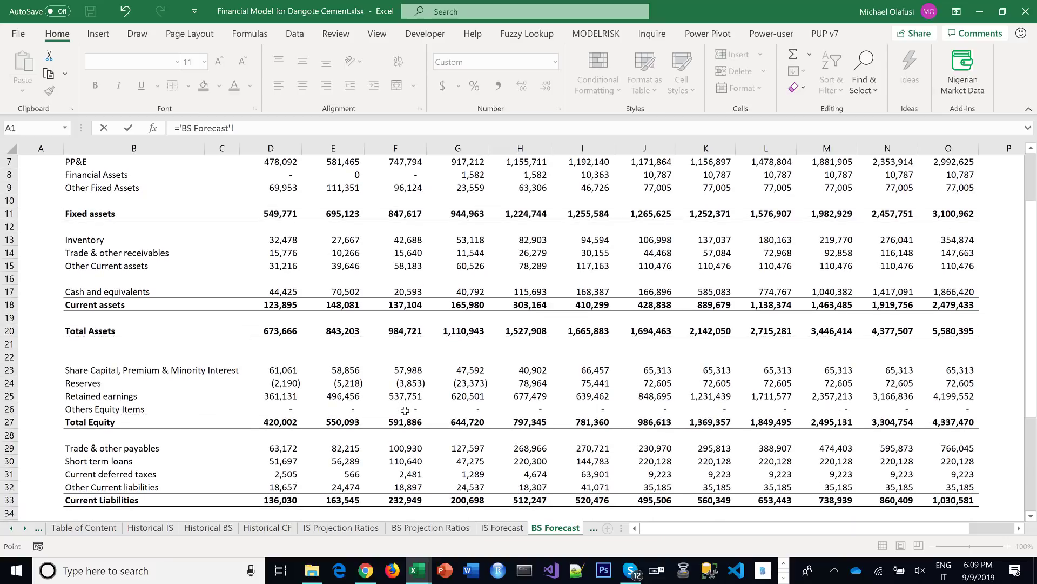
scroll(405, 410, "up", 1)
scroll(405, 411, "down", 4)
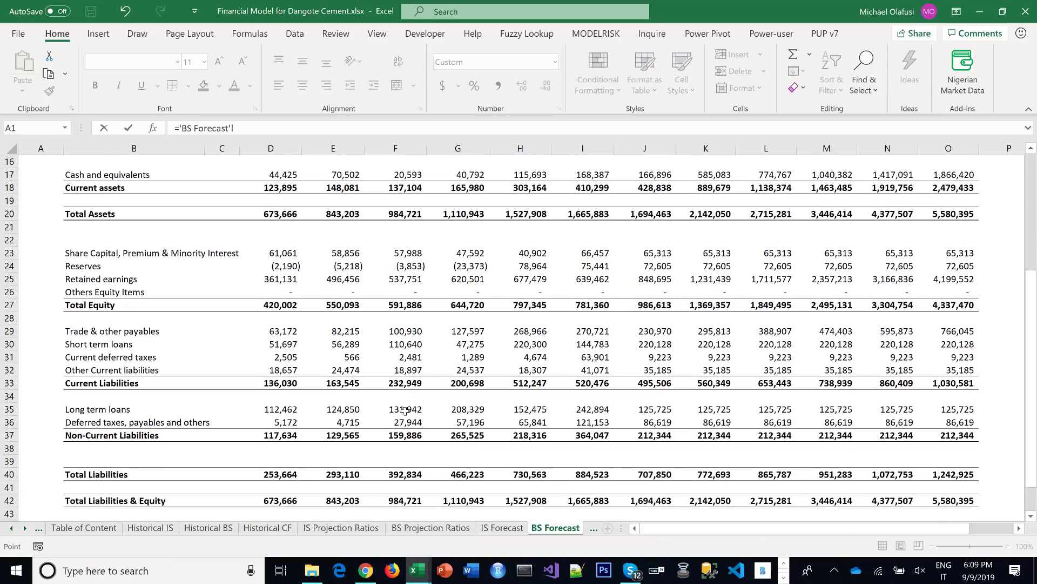
scroll(448, 407, "up", 4)
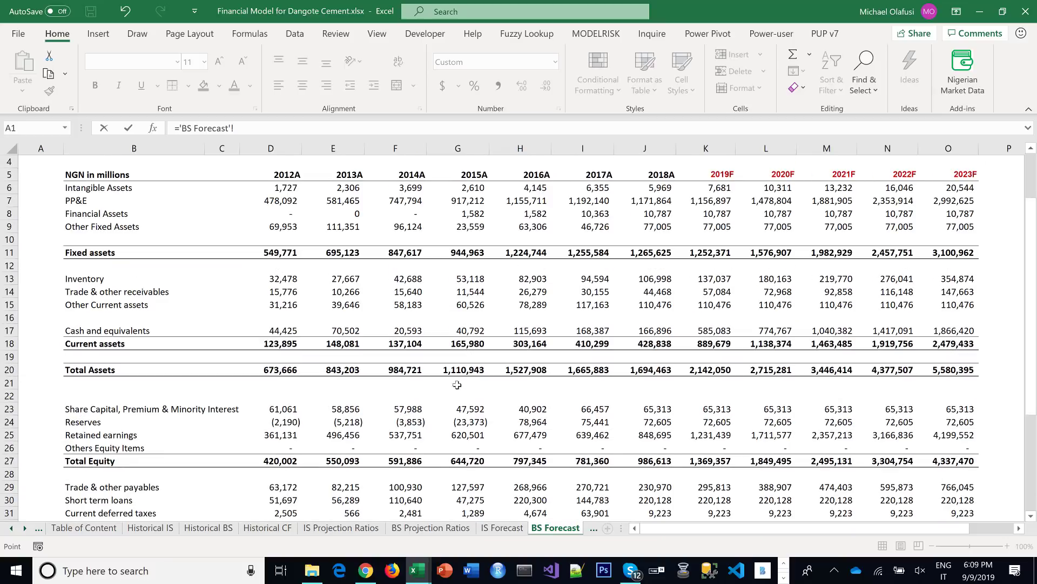
scroll(408, 476, "down", 1)
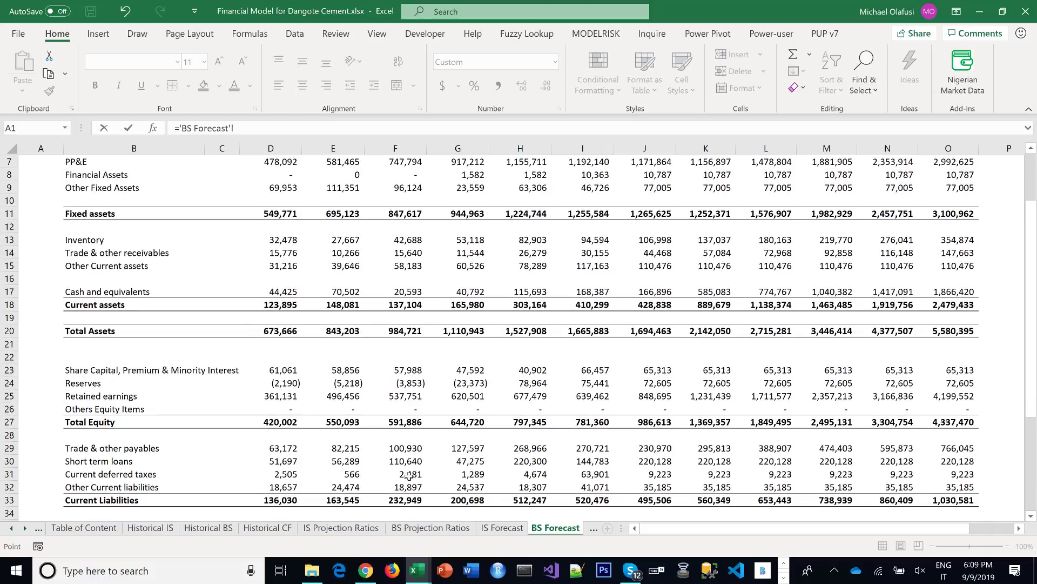
left_click(408, 501)
key("Return")
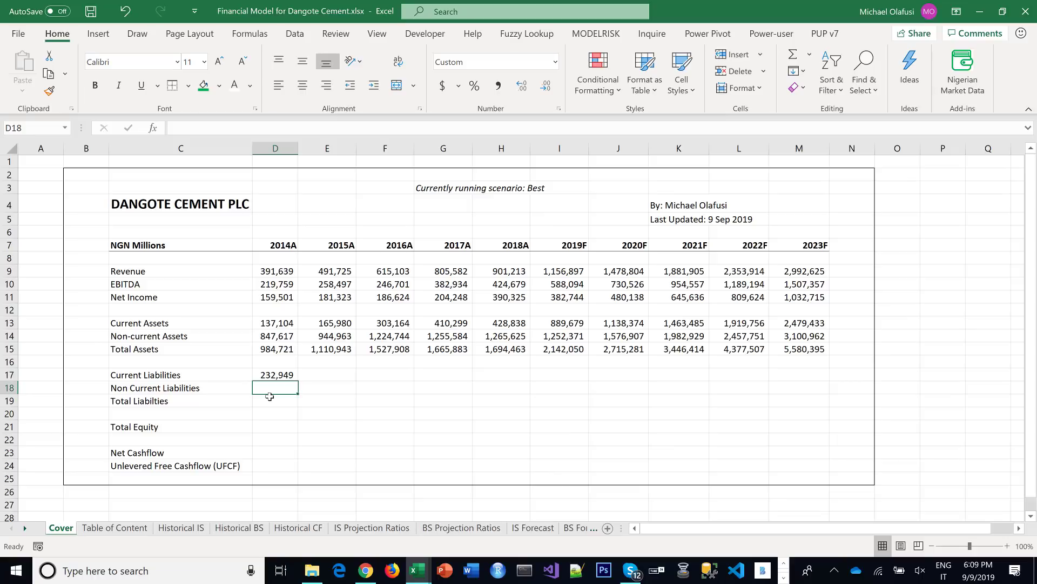
Link the Cover sheet's 2014A Non Current Liabilities cell D18 to 'BS Forecast'!F37
type("=")
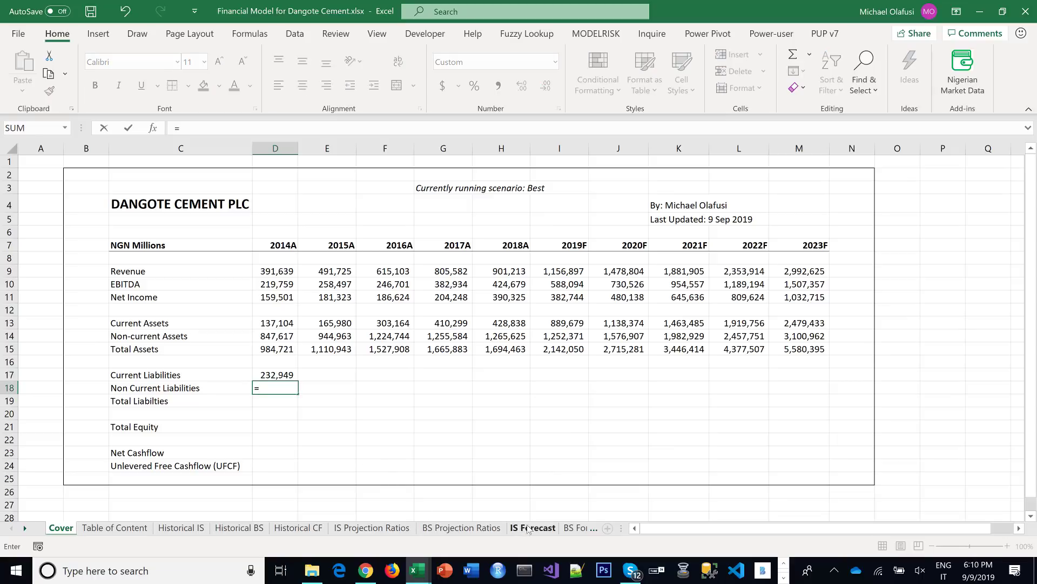
left_click(577, 528)
scroll(320, 374, "down", 2)
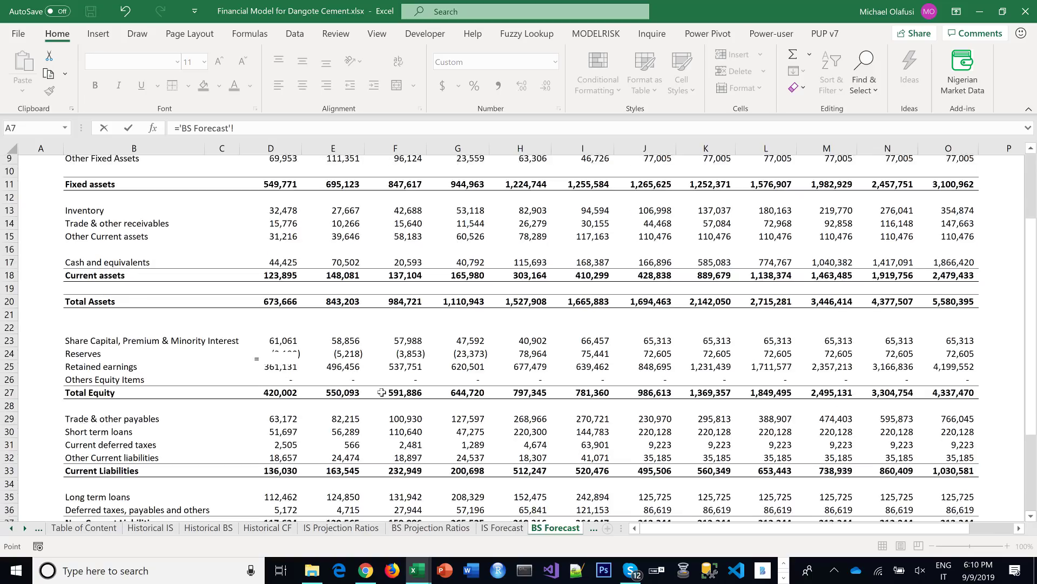
left_click(401, 475)
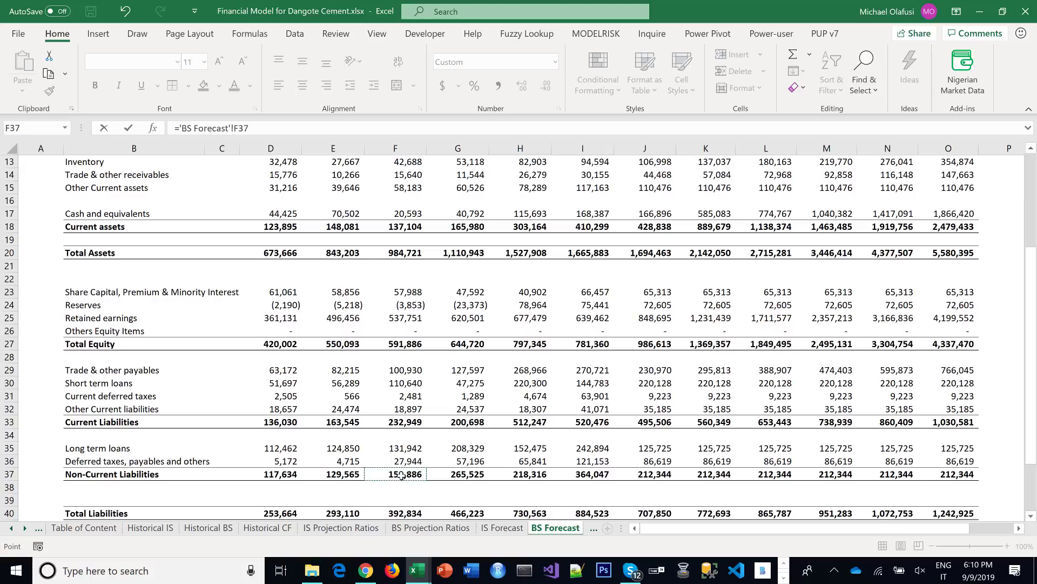
key("Return")
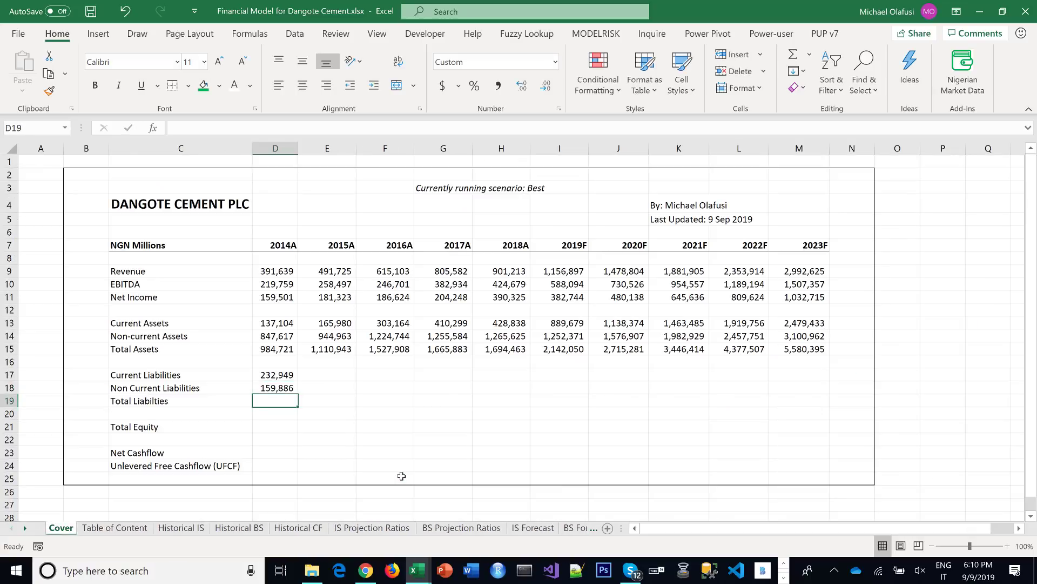
Link the Cover sheet's 2014A Total Liabilities cell D19 to 'BS Forecast'!F40 and fill the three liabilities formulas D17:D19 across to 2023F
type("=")
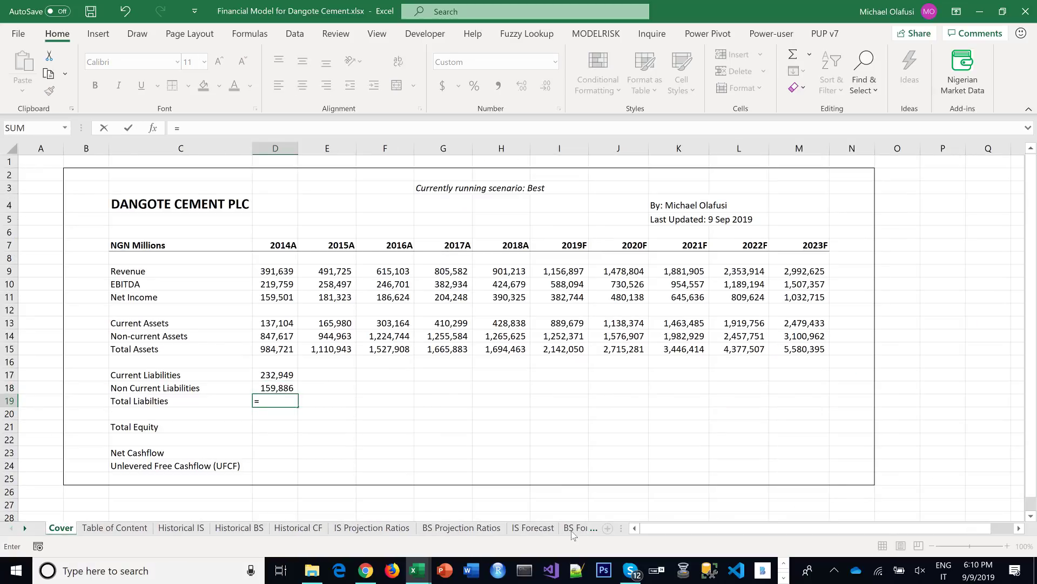
left_click(577, 528)
scroll(441, 436, "down", 2)
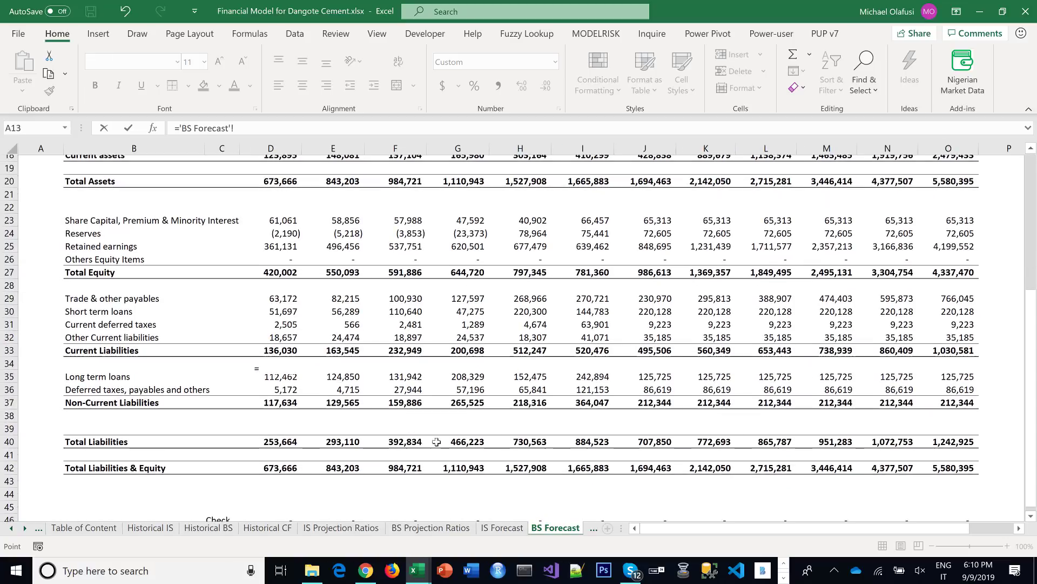
left_click(413, 435)
key("Return")
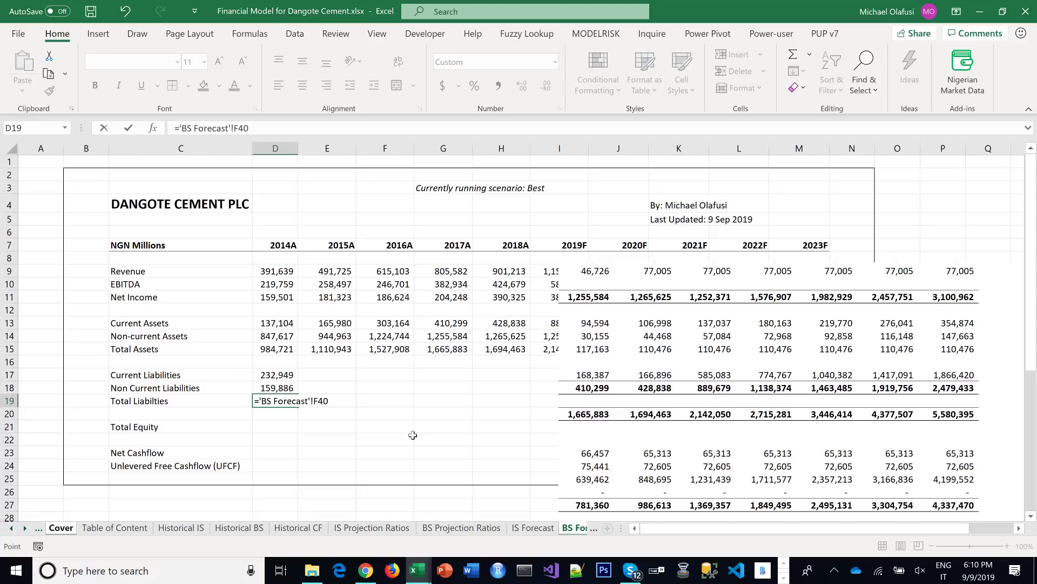
left_click(267, 379)
left_click_drag(267, 383, 807, 416)
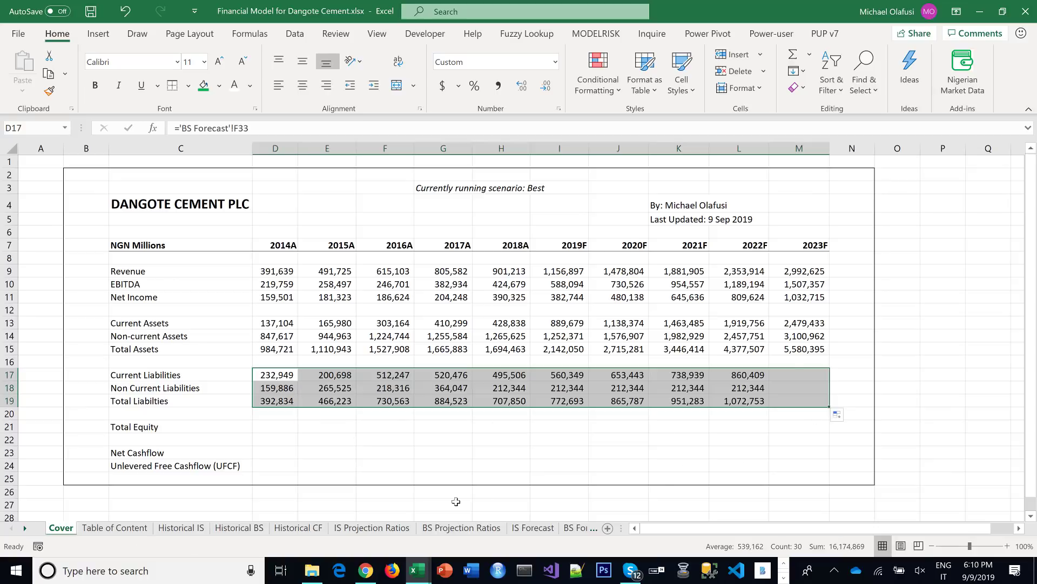
Link the Cover sheet's 2014A Net Cashflow cell D23 to 'CF Forecast'!F33 and fill the formula across to 2023F
left_click(291, 451)
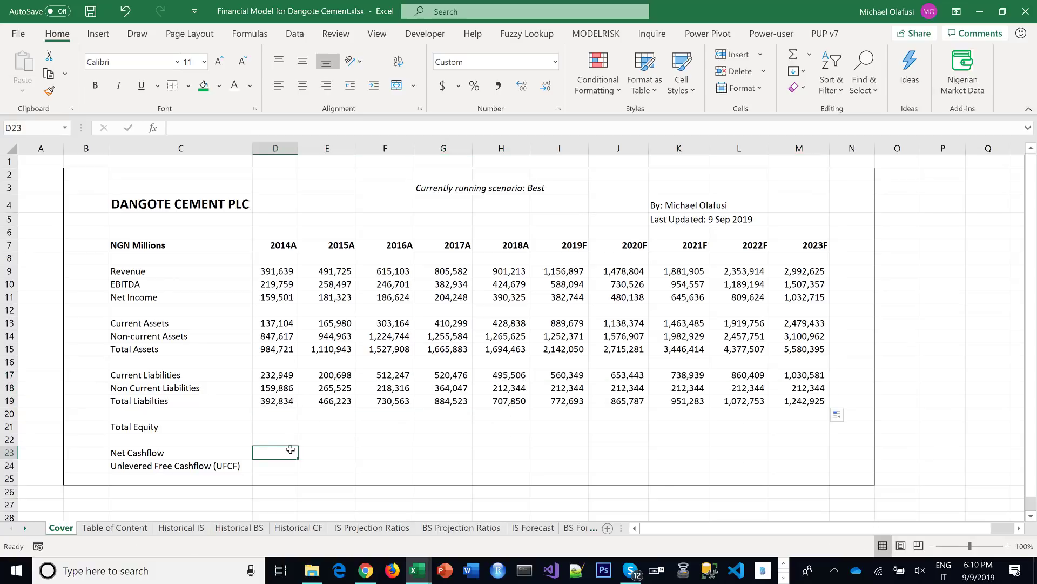
type("=")
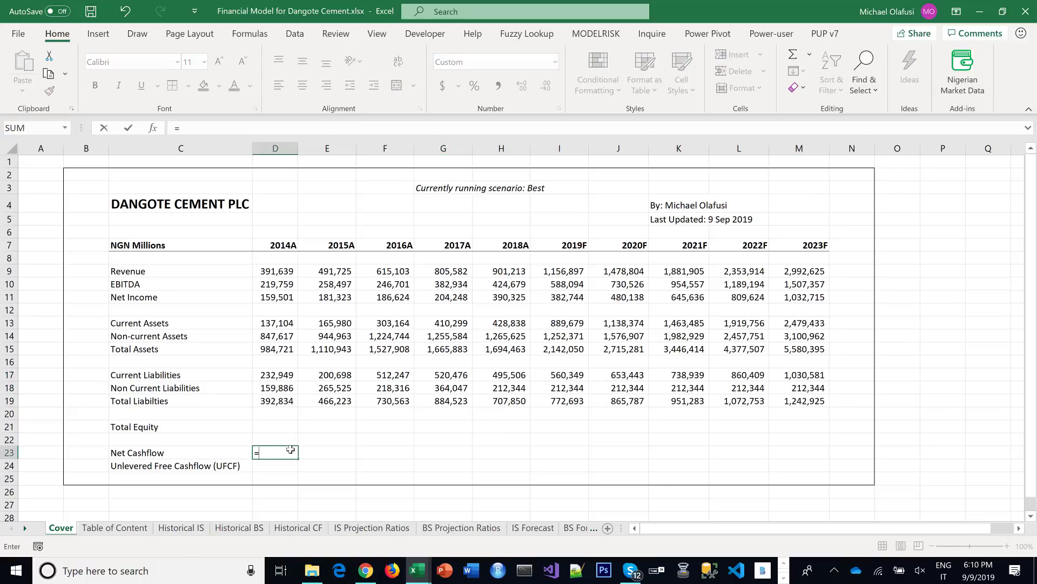
left_click(576, 528)
left_click(592, 529)
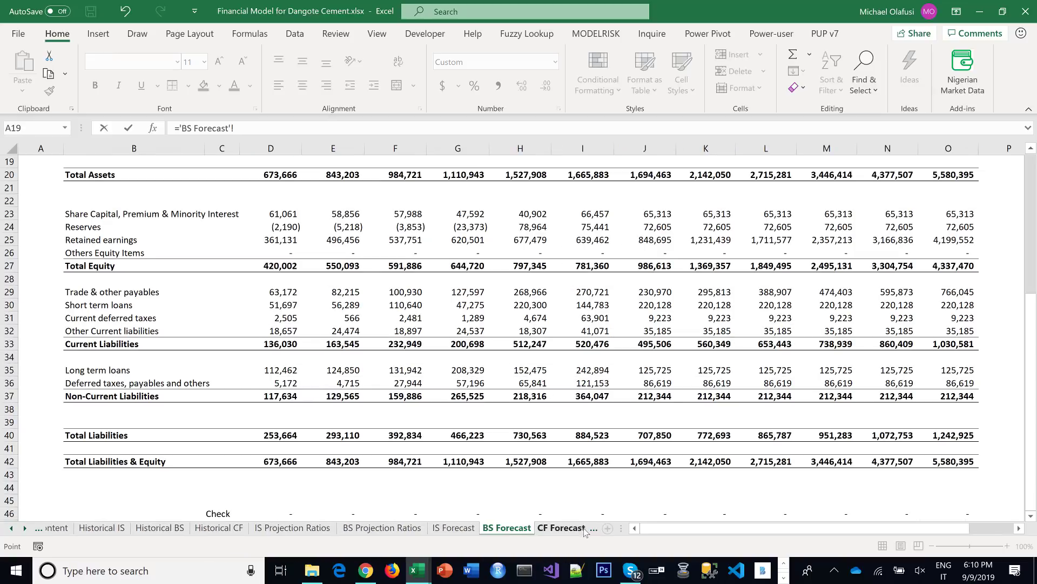
left_click(554, 529)
scroll(536, 443, "up", 5)
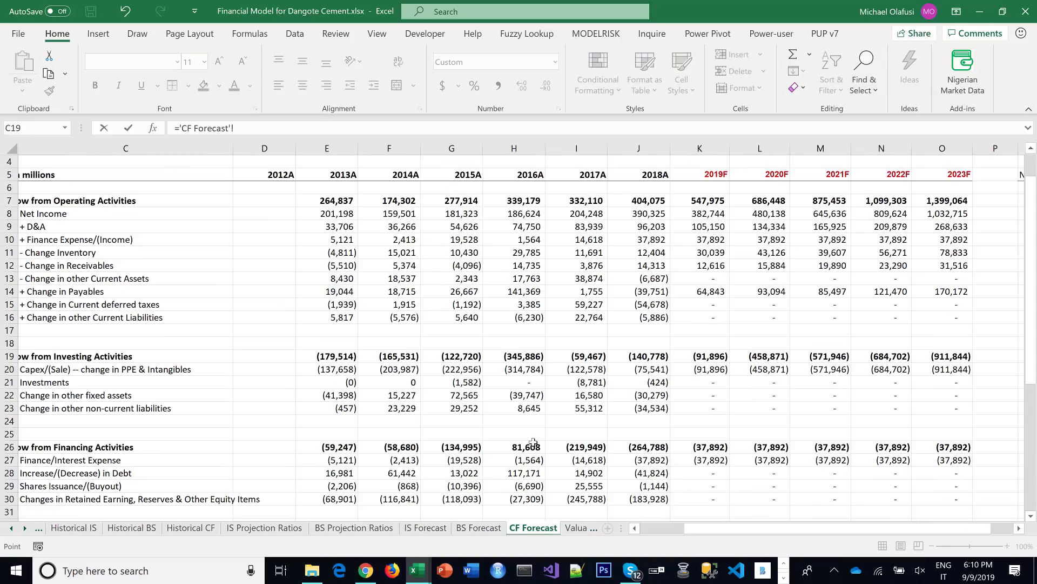
scroll(533, 443, "down", 2)
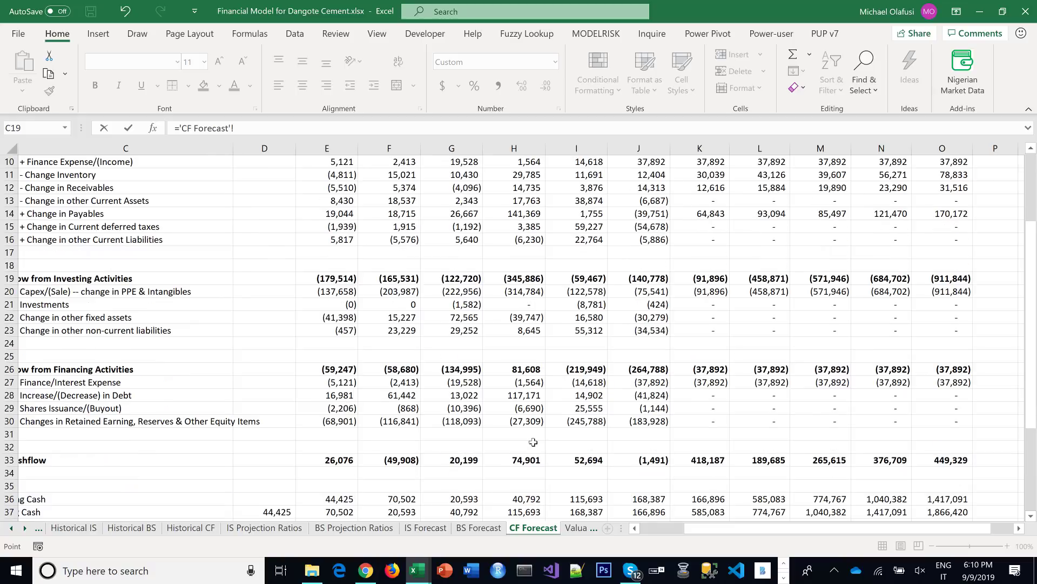
scroll(533, 442, "up", 3)
scroll(459, 470, "down", 2)
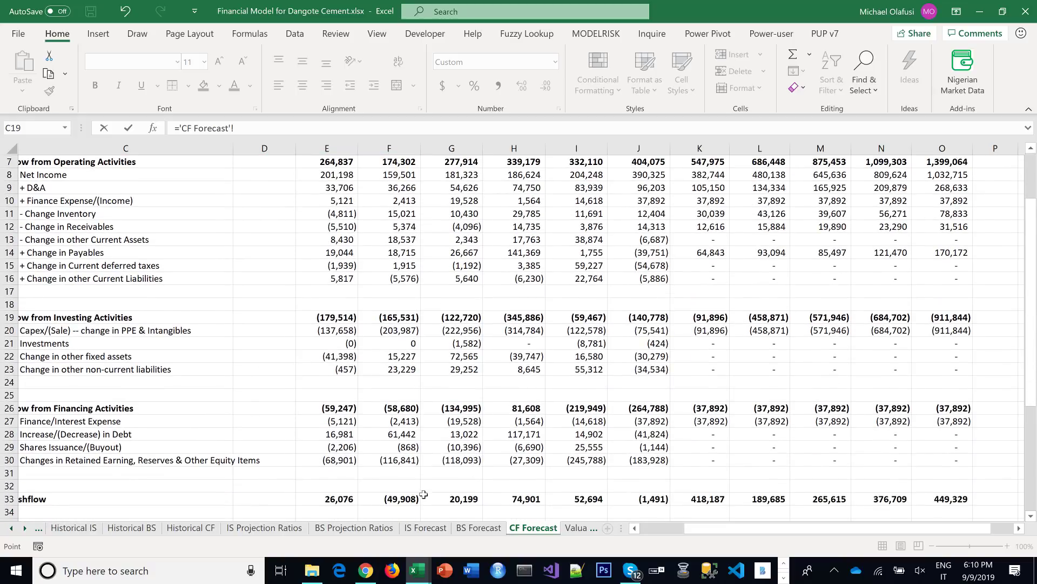
left_click(410, 499)
scroll(410, 480, "up", 2)
scroll(411, 478, "down", 2)
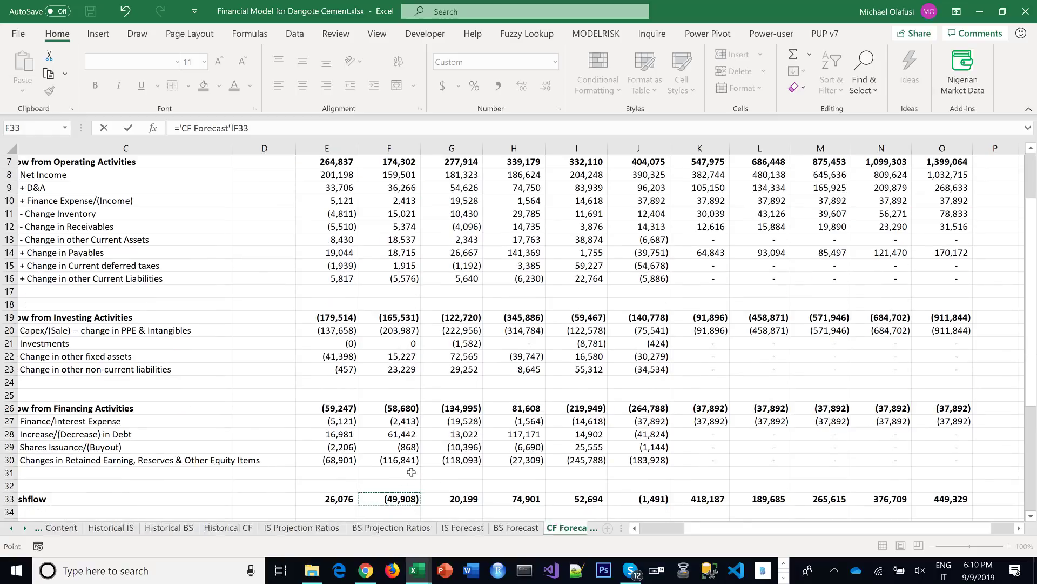
key("Return")
left_click(285, 452)
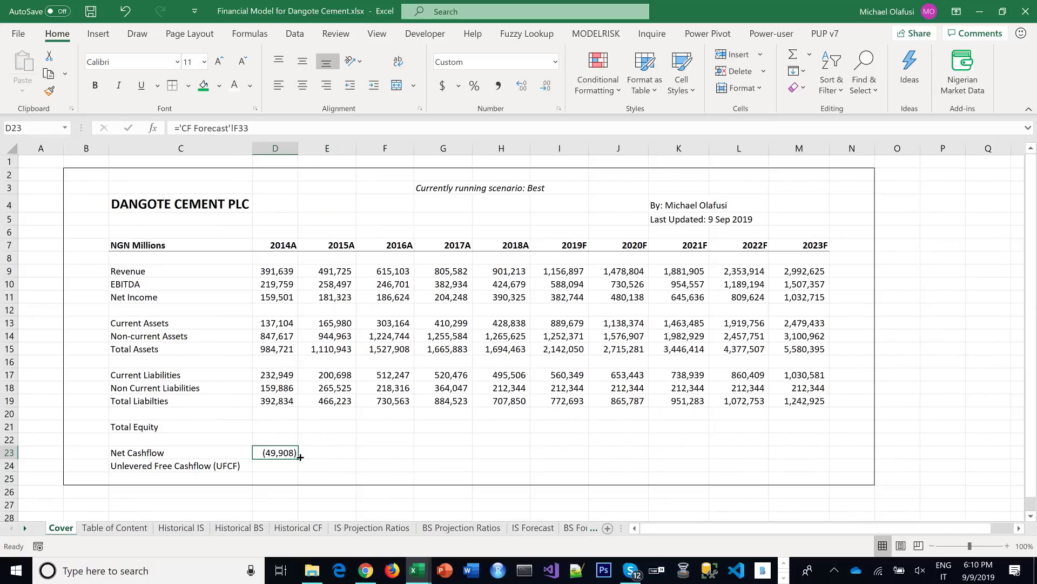
left_click_drag(300, 457, 719, 463)
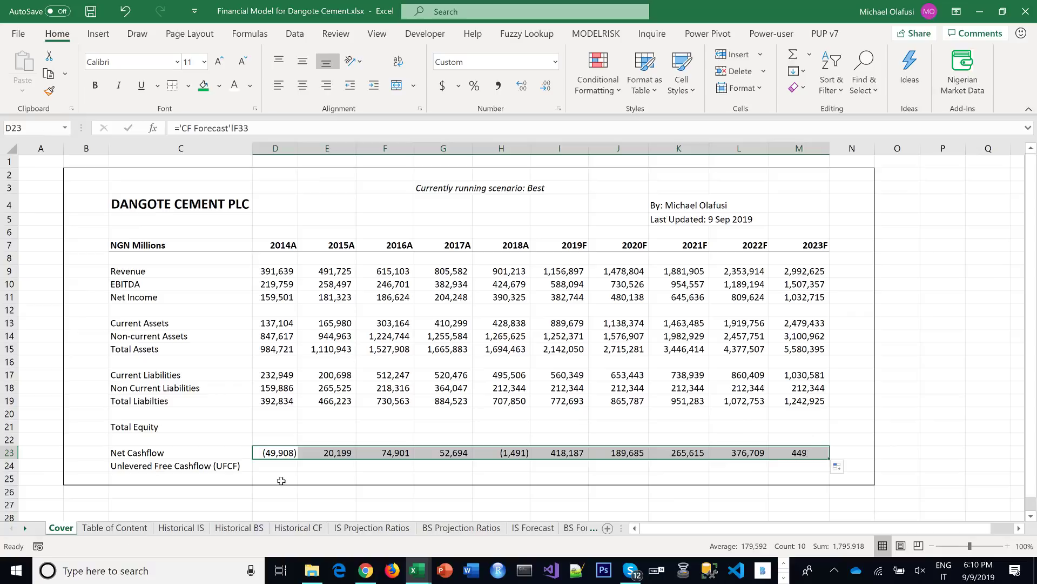
Link the Cover sheet's 2014A Unlevered Free Cashflow (UFCF) cell D24 to 'CF Forecast'!F42
left_click(284, 466)
type("=")
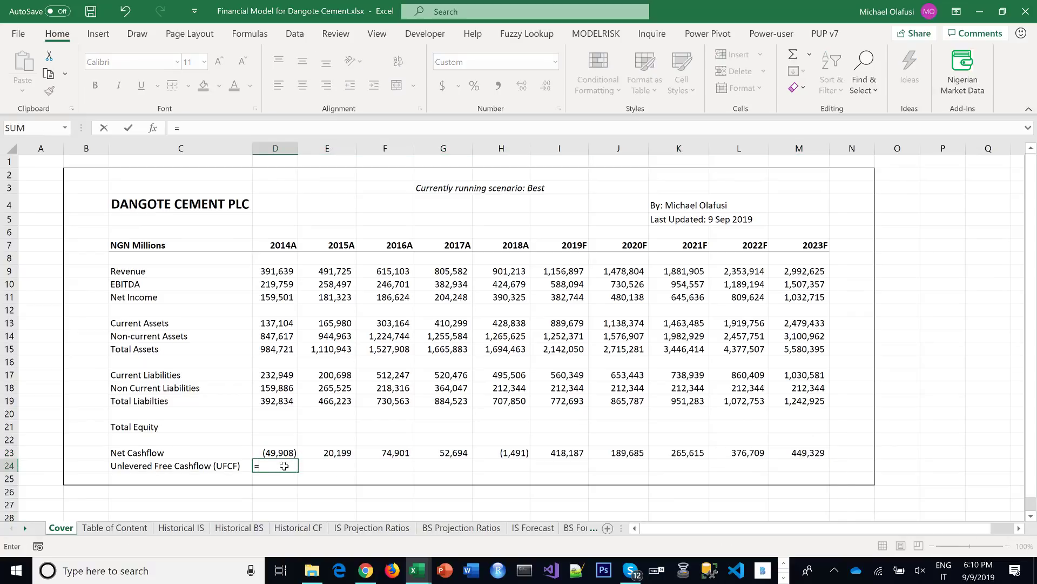
left_click(576, 529)
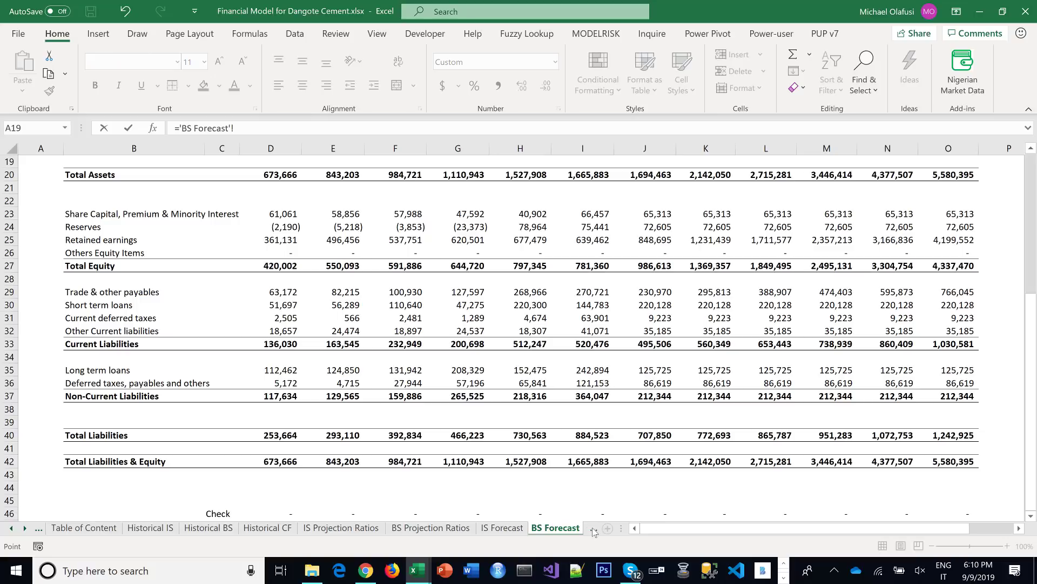
left_click(592, 531)
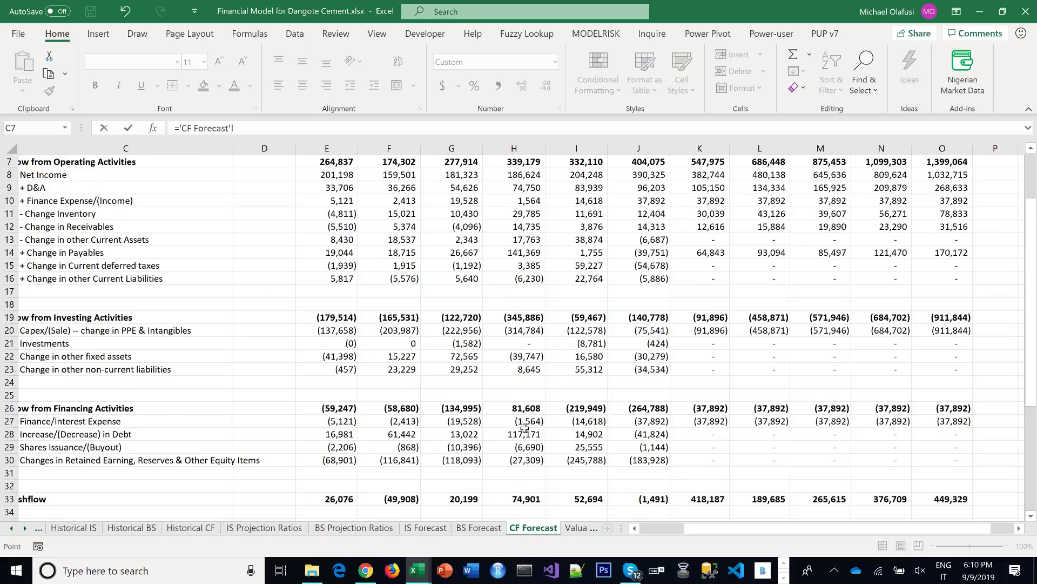
scroll(524, 429, "down", 2)
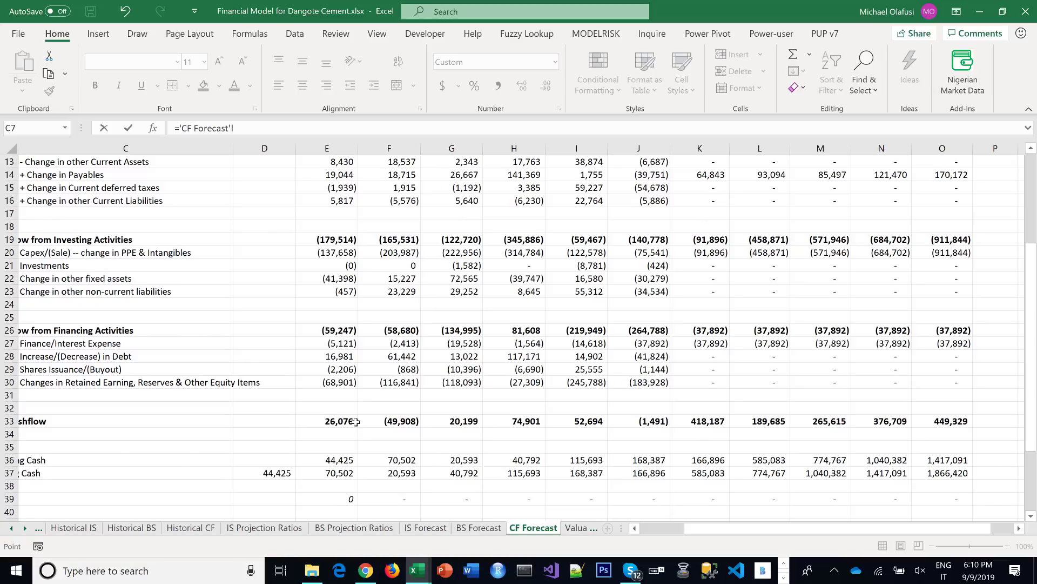
scroll(356, 421, "up", 4)
scroll(356, 421, "down", 2)
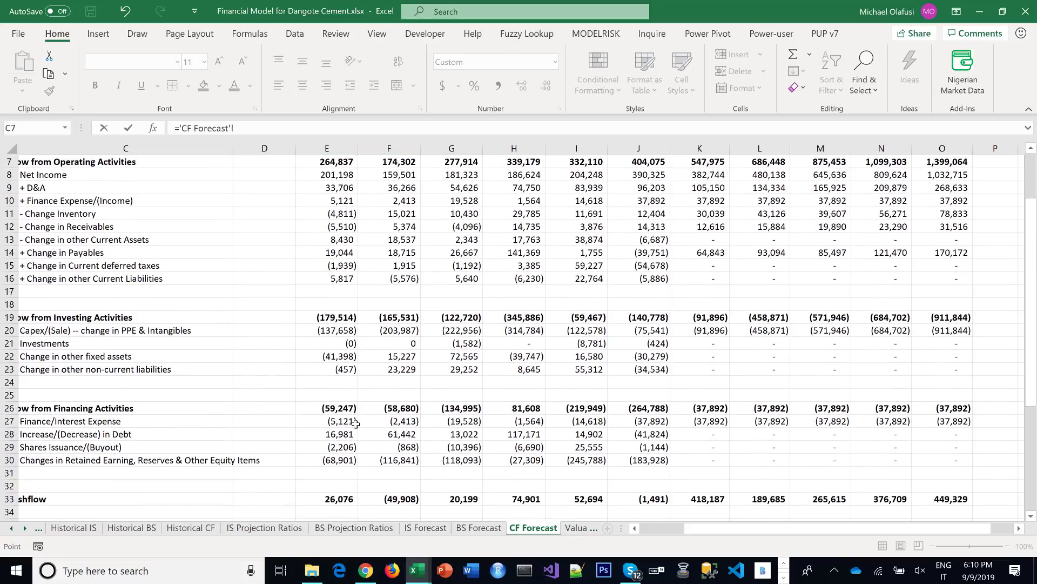
scroll(356, 421, "down", 1)
scroll(392, 436, "up", 3)
scroll(392, 436, "down", 1)
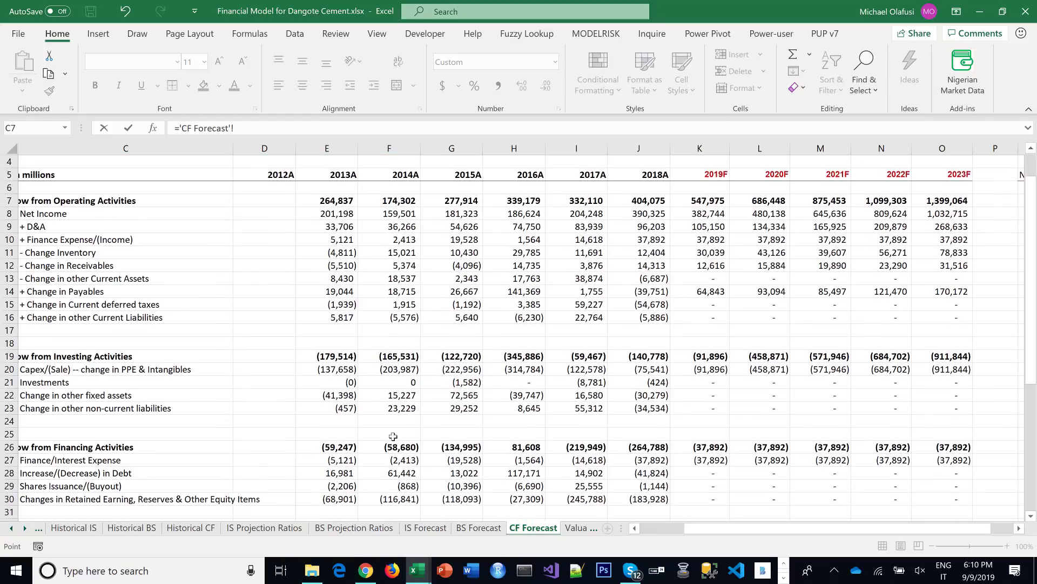
scroll(393, 436, "down", 2)
left_click(402, 459)
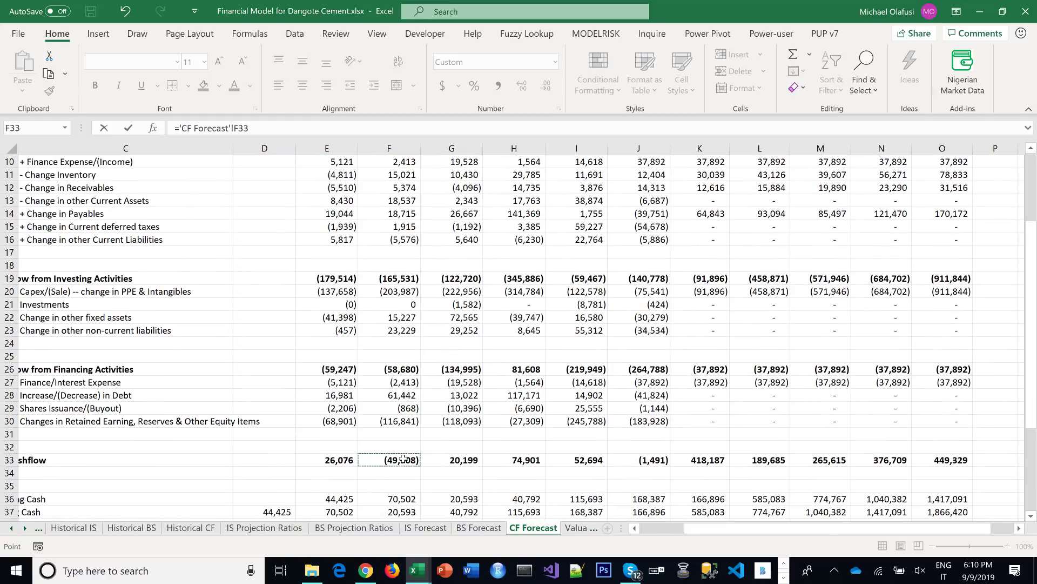
scroll(405, 457, "up", 3)
scroll(405, 456, "down", 4)
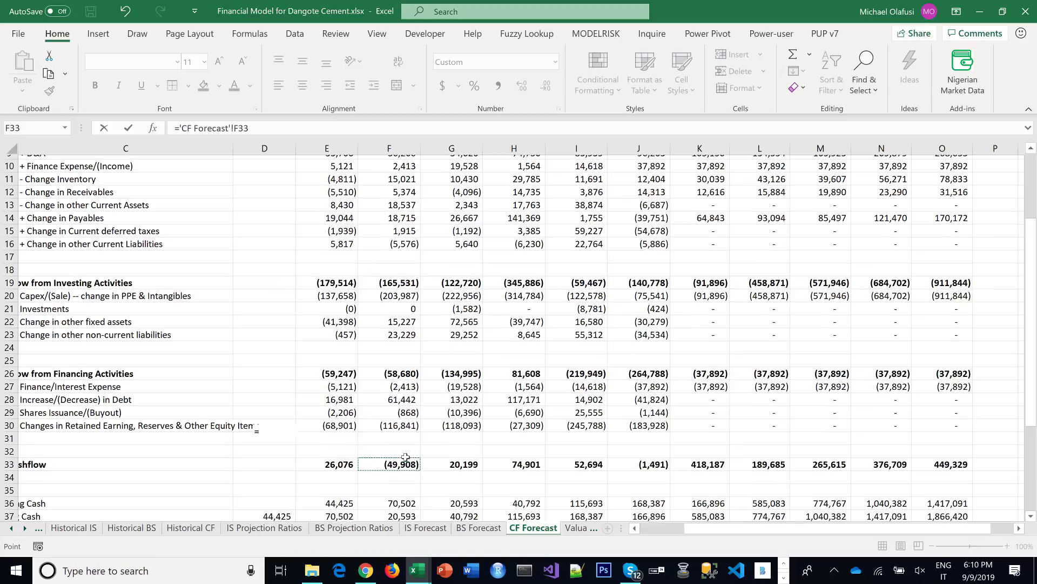
scroll(406, 456, "down", 3)
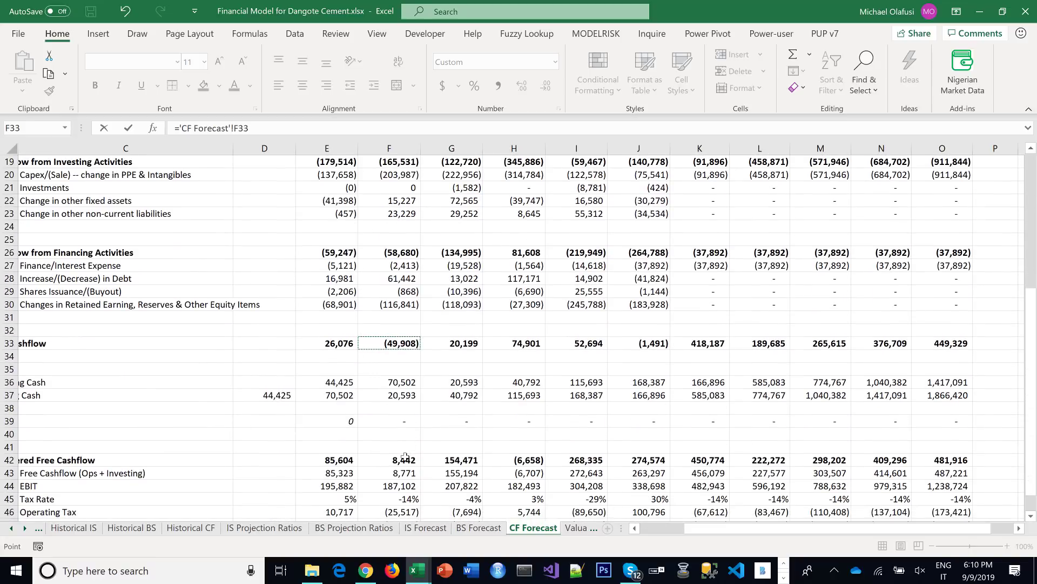
left_click(406, 457)
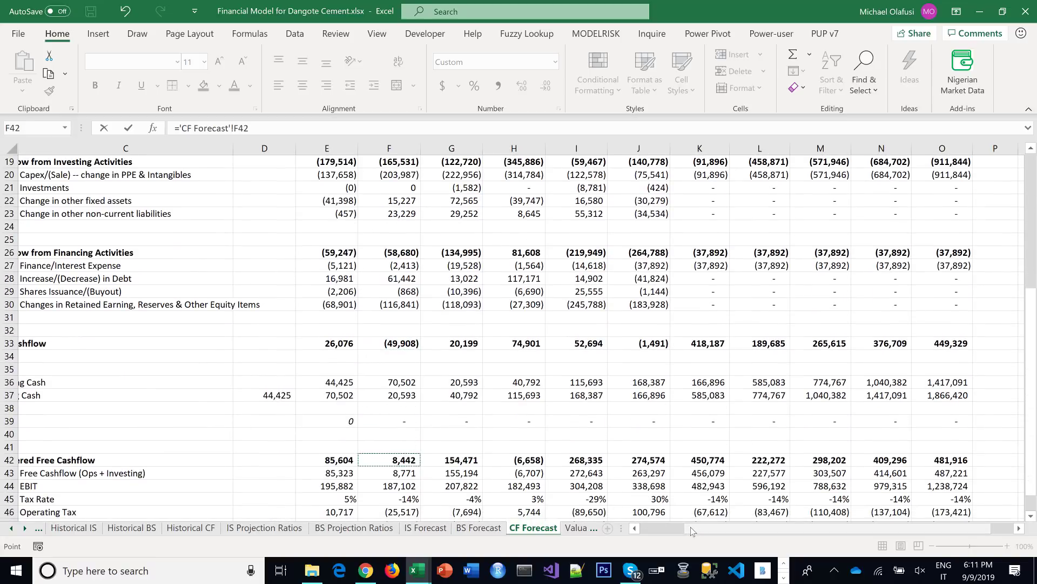
scroll(406, 457, "left", 2)
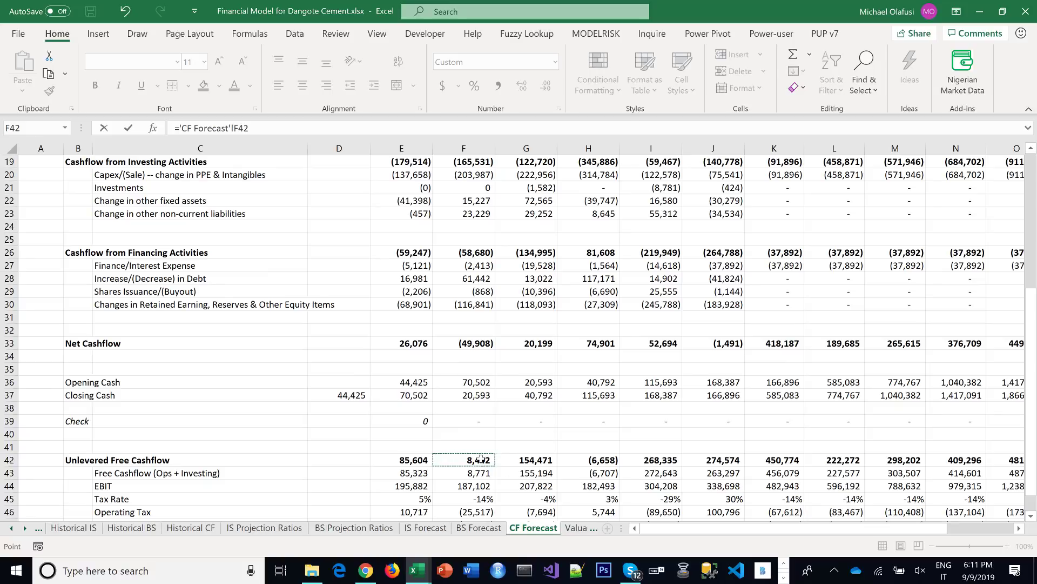
key("Return")
Fill the Unlevered Free Cashflow formula in D24 across to 2023F and save the workbook
left_click(285, 465)
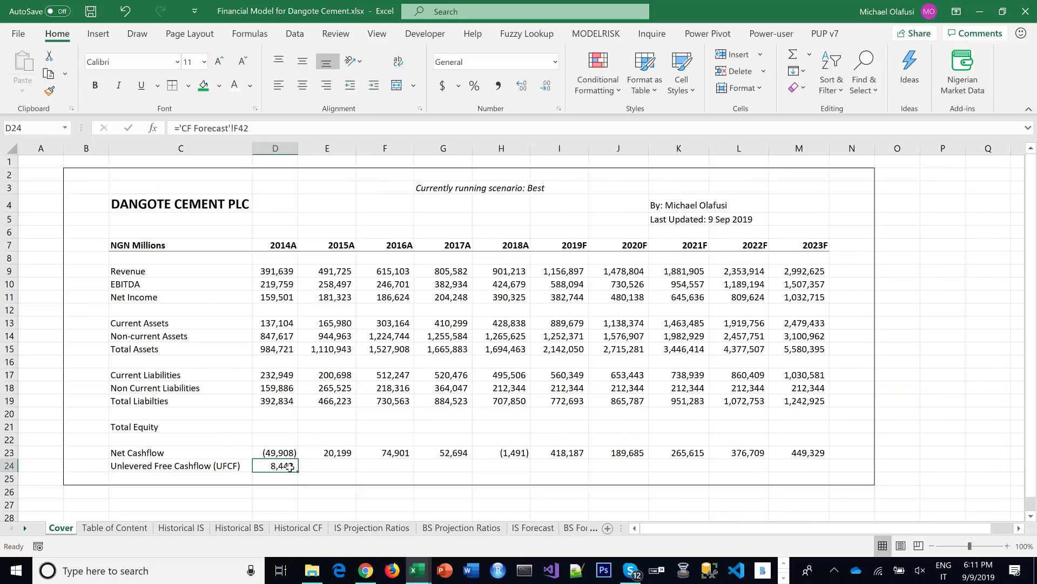
left_click_drag(297, 472, 799, 476)
left_click(594, 432)
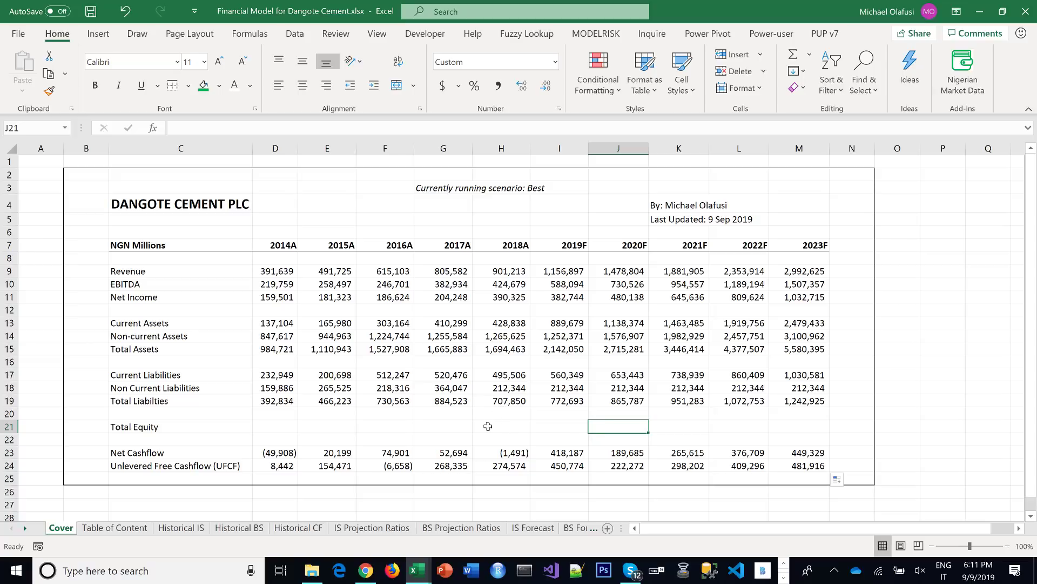
left_click(915, 378)
key("ctrl+s")
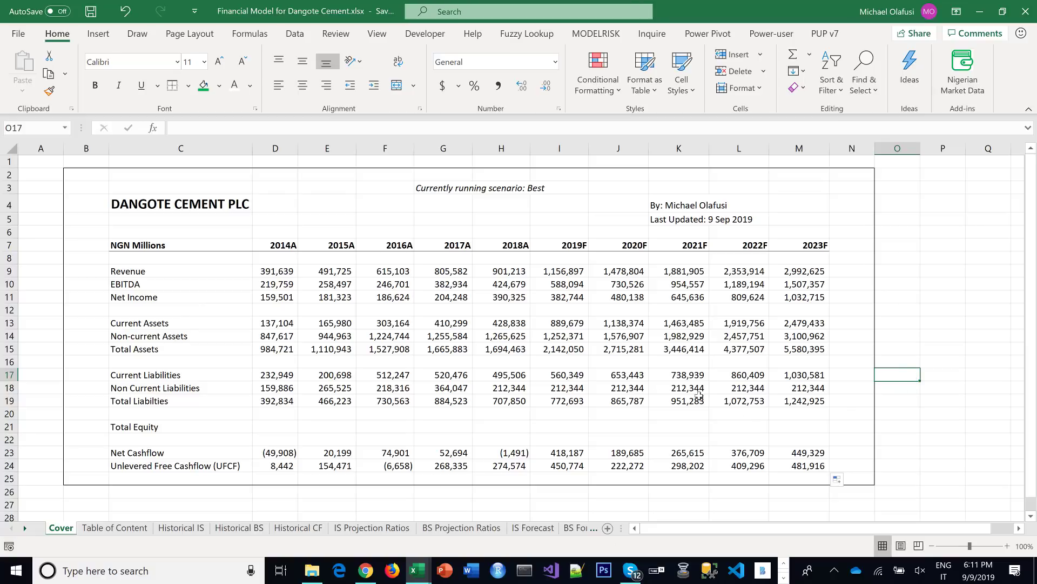
Insert a new column N after the 2023F column, inside the Cover sheet's border
right_click(864, 148)
left_click(893, 246)
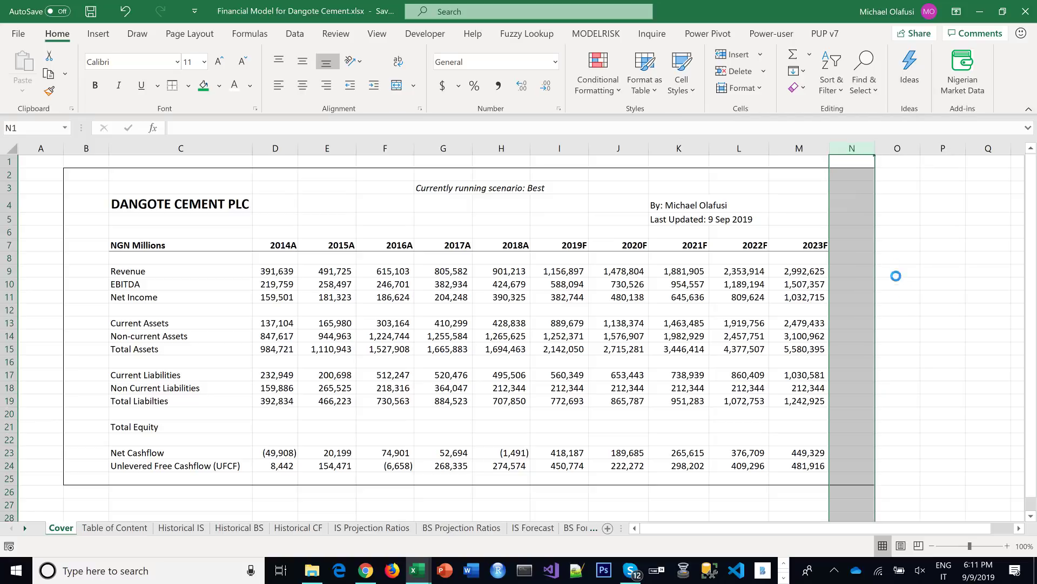
left_click(857, 284)
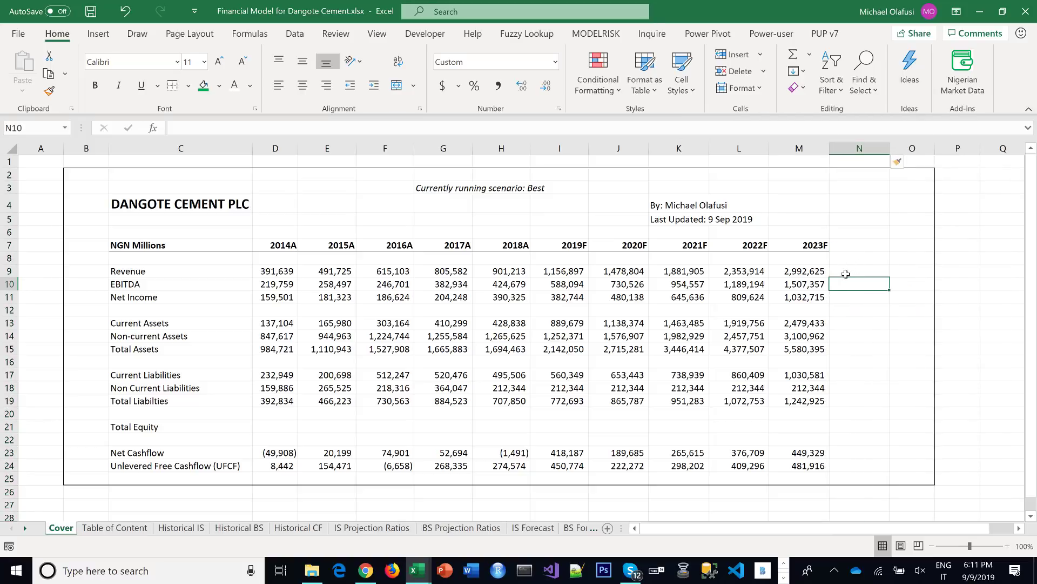
Create a column sparkline for Revenue in cell N9 using the data range D9:M9
left_click(845, 274)
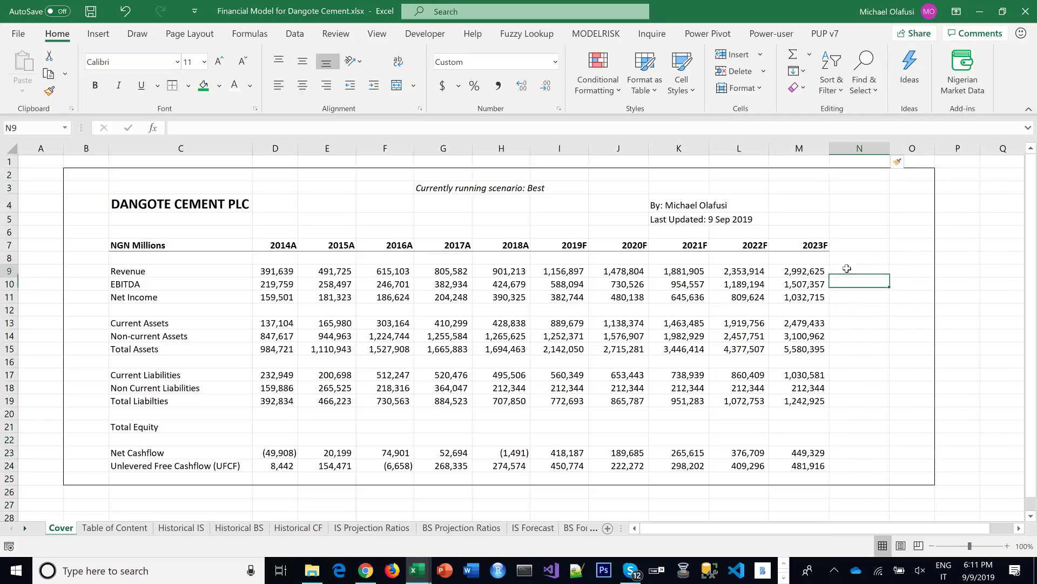
left_click(110, 33)
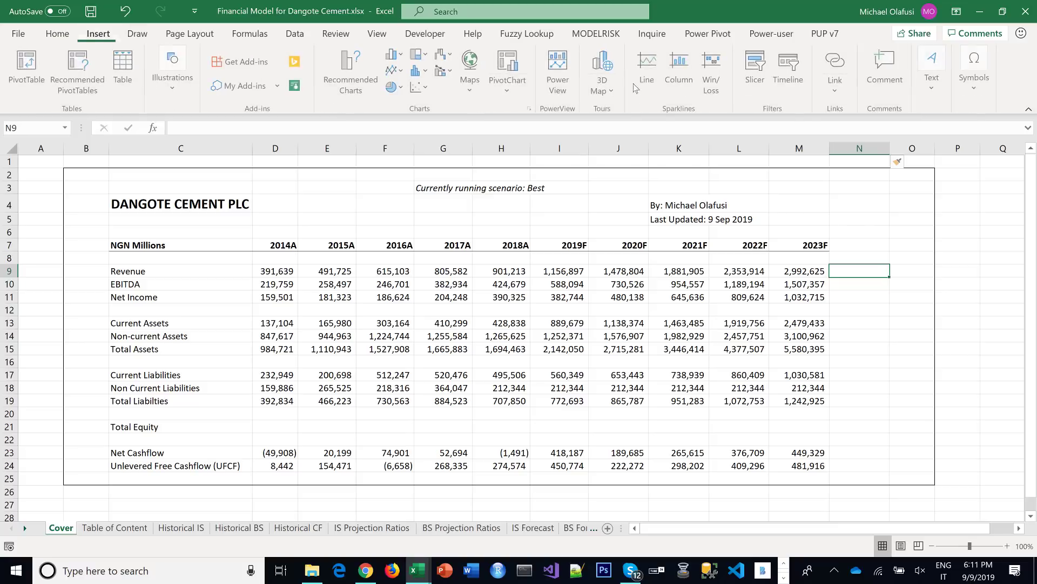
left_click(672, 86)
left_click_drag(363, 168, 409, 355)
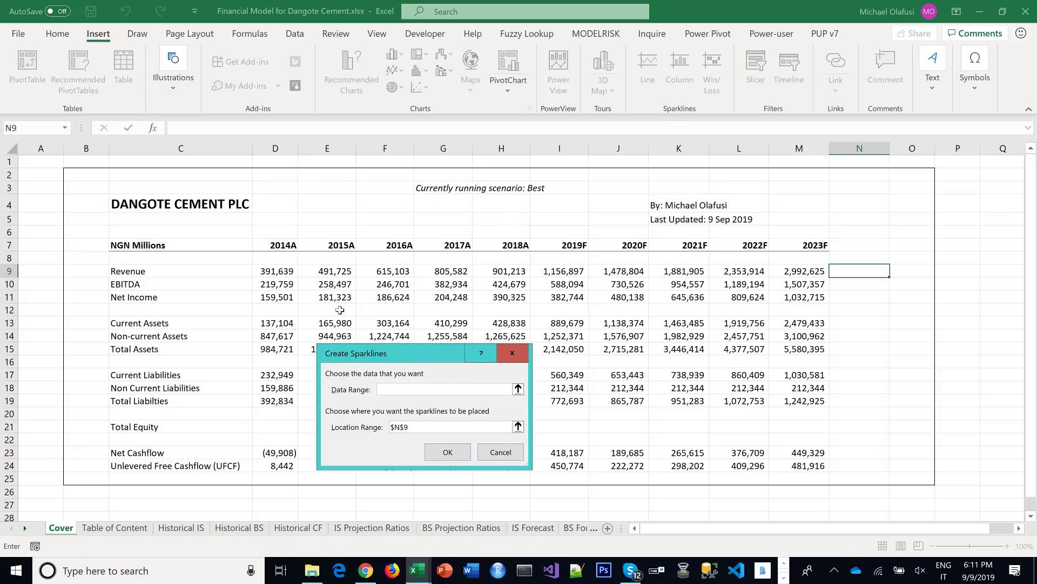
left_click_drag(264, 271, 819, 273)
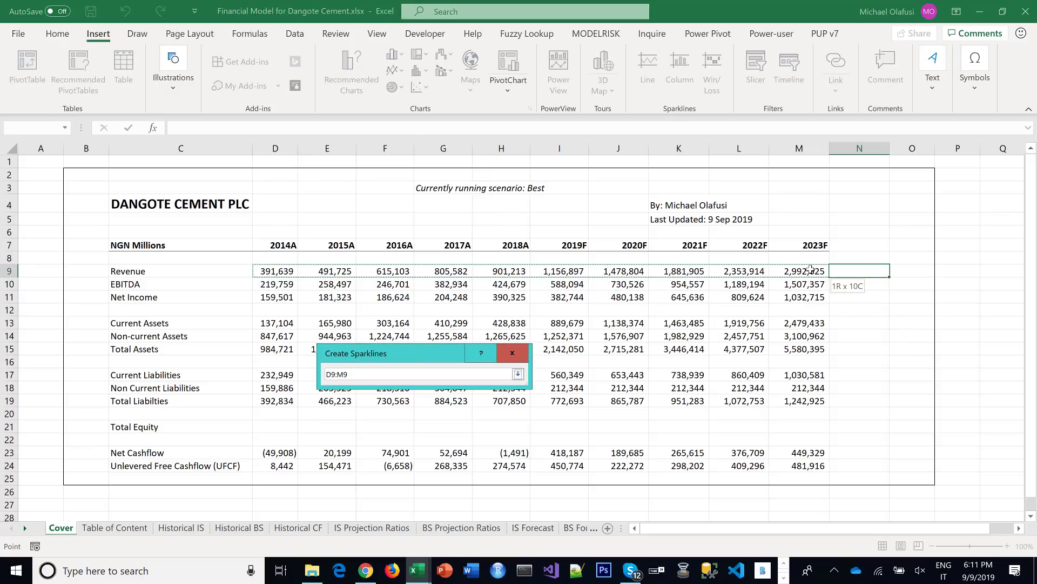
left_click(445, 452)
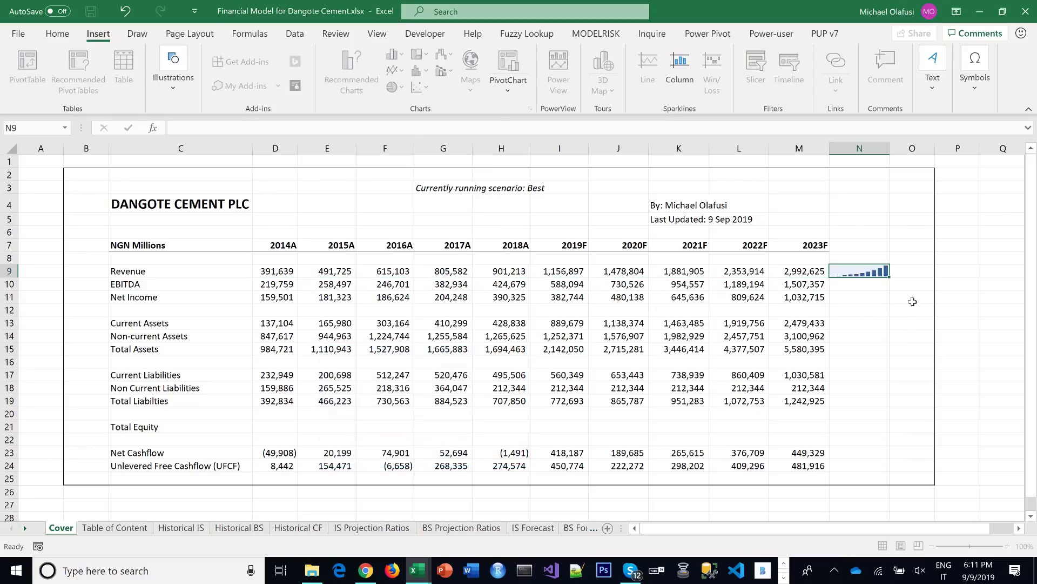
Fill the Revenue sparkline from N9 down to the Unlevered Free Cashflow row, N24, and save the workbook
left_click_drag(889, 277, 880, 469)
left_click(849, 312)
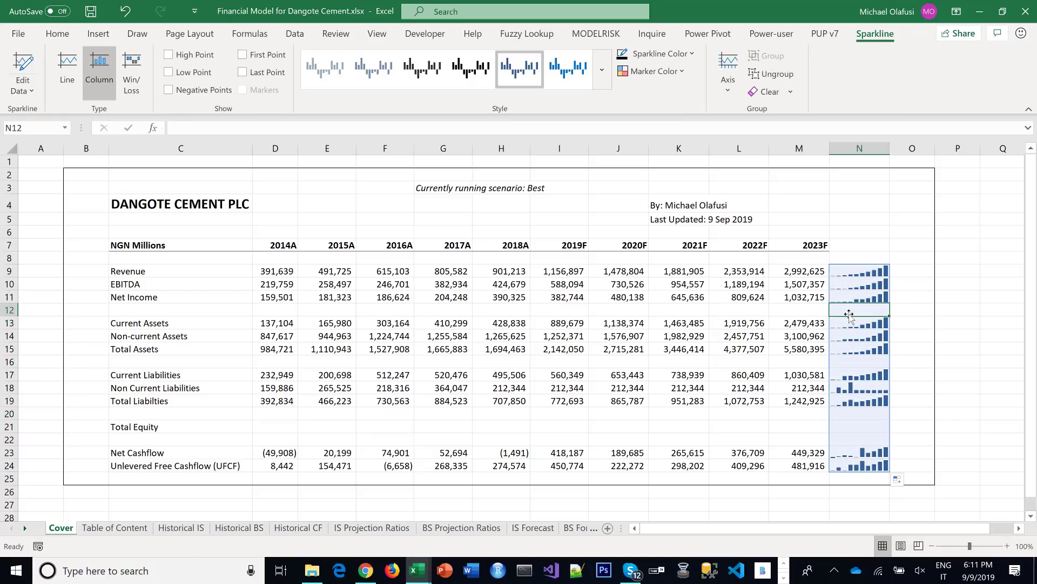
left_click(805, 427)
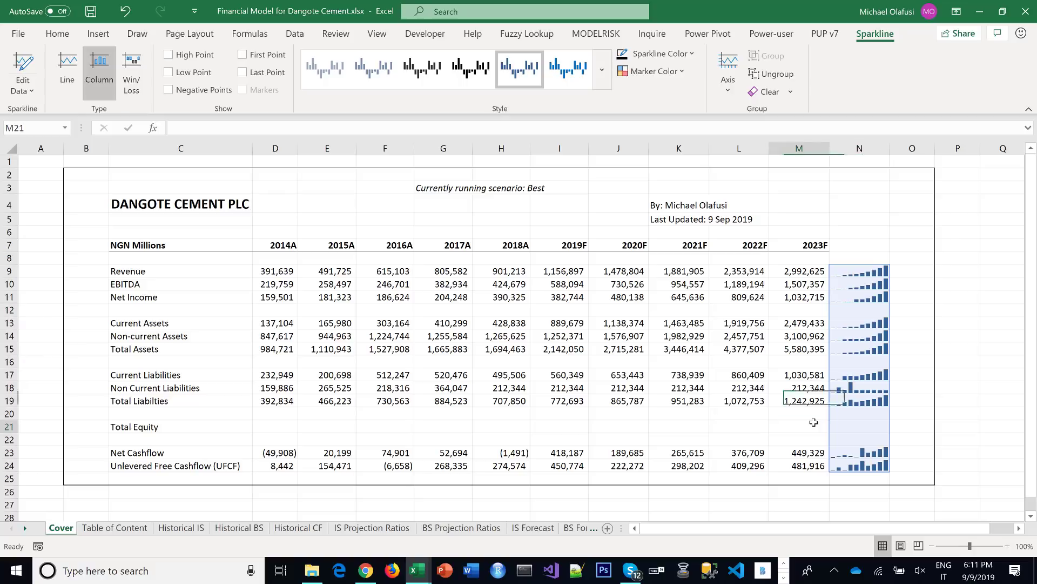
left_click(886, 425)
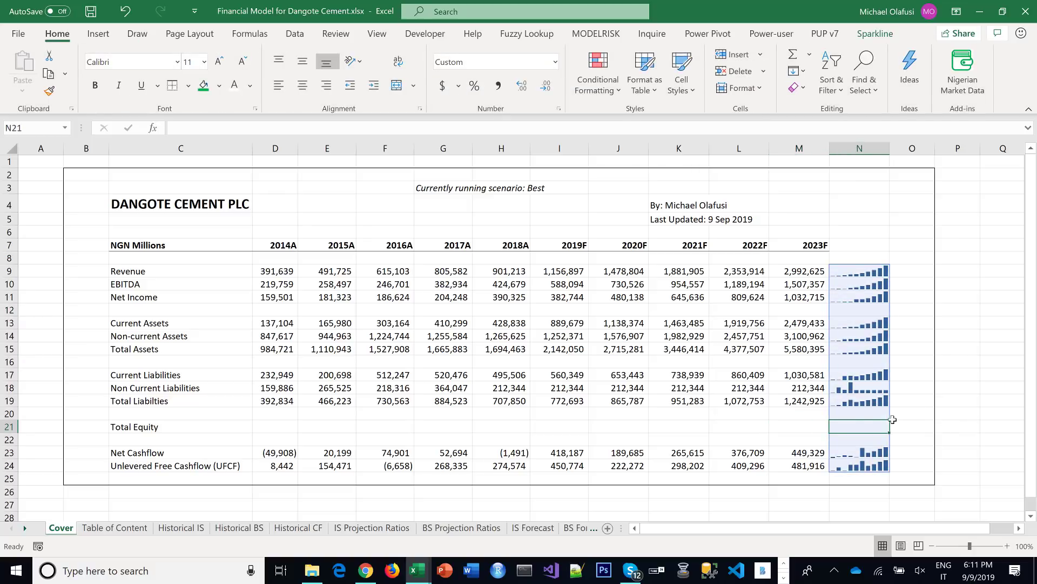
left_click_drag(855, 416, 854, 436)
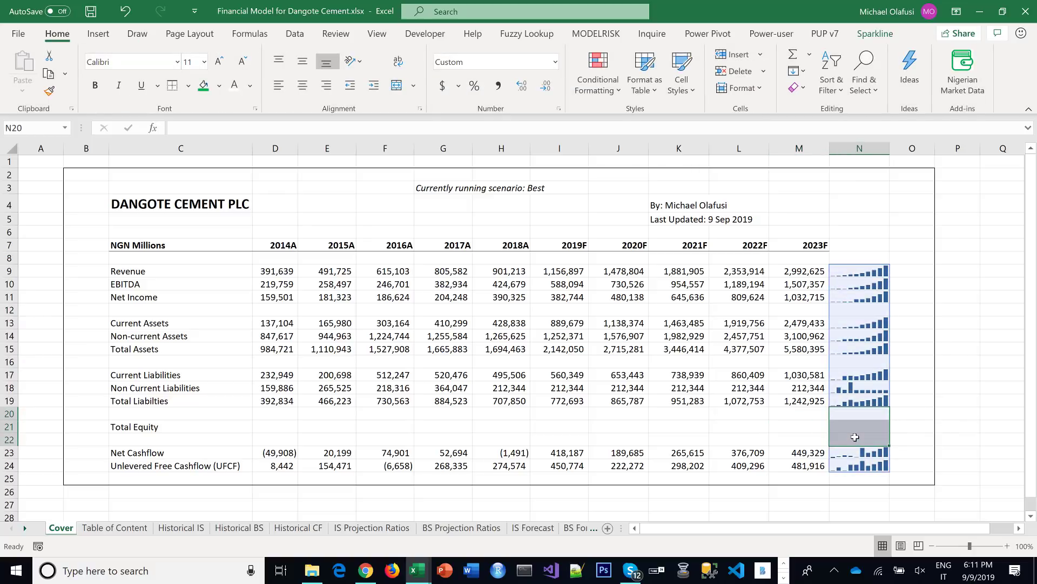
left_click(957, 413)
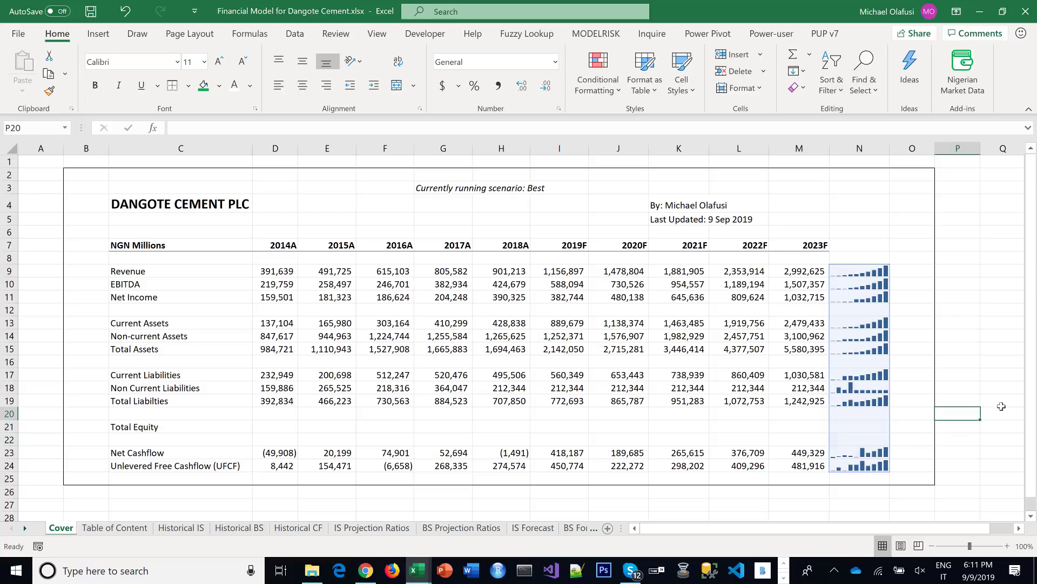
key("ctrl+s")
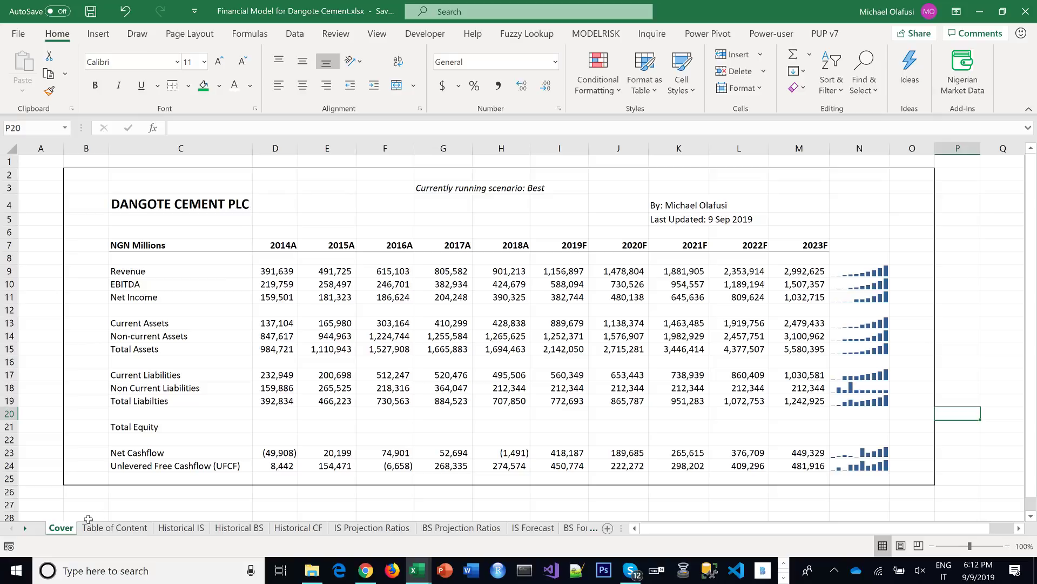
Group all sheets from Cover to Ratios, hide their gridlines, ungroup them and save the workbook
left_click(26, 528)
left_click(567, 528, "shift")
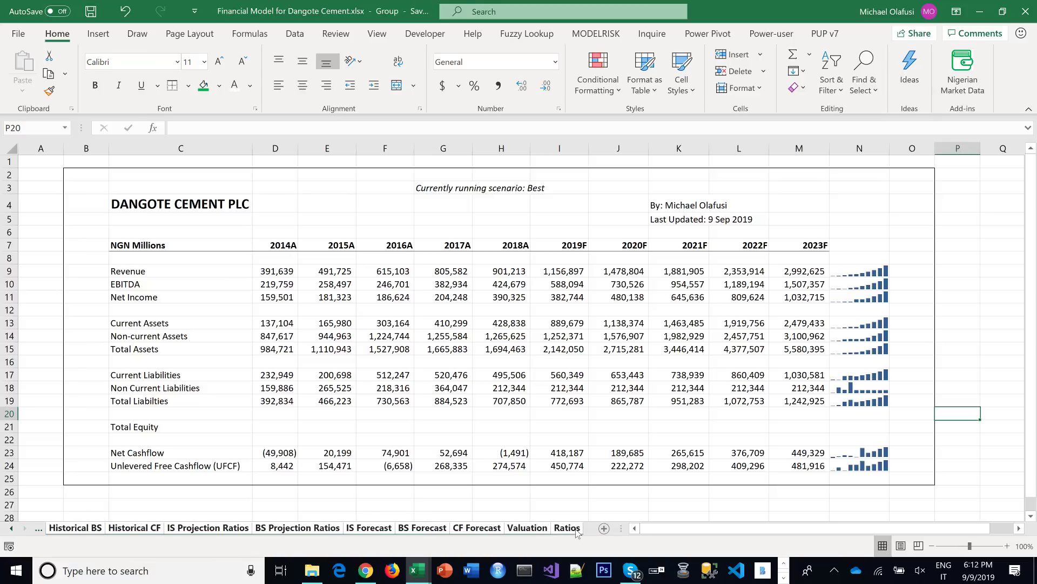
left_click(376, 33)
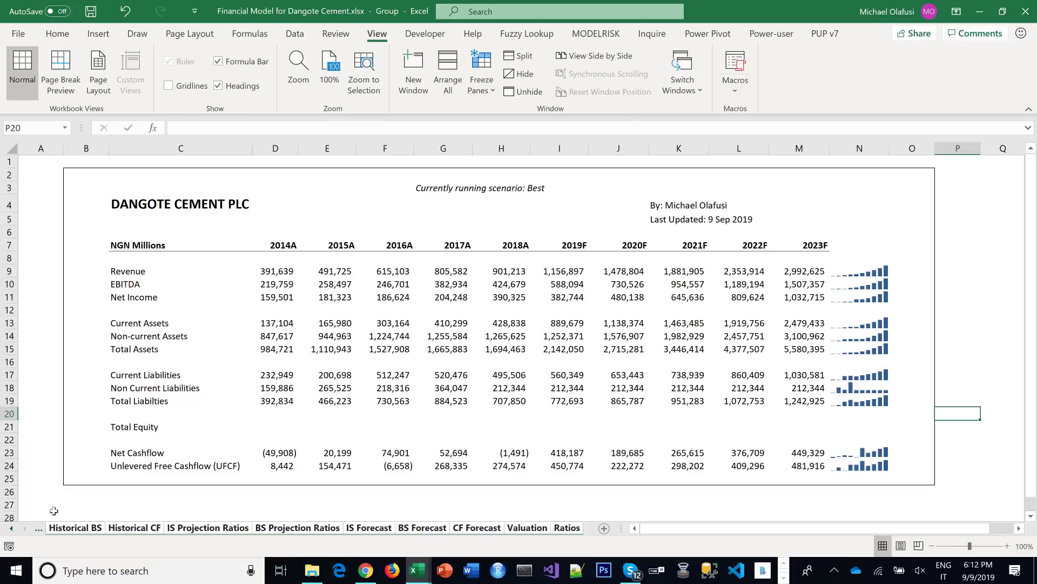
left_click(12, 529)
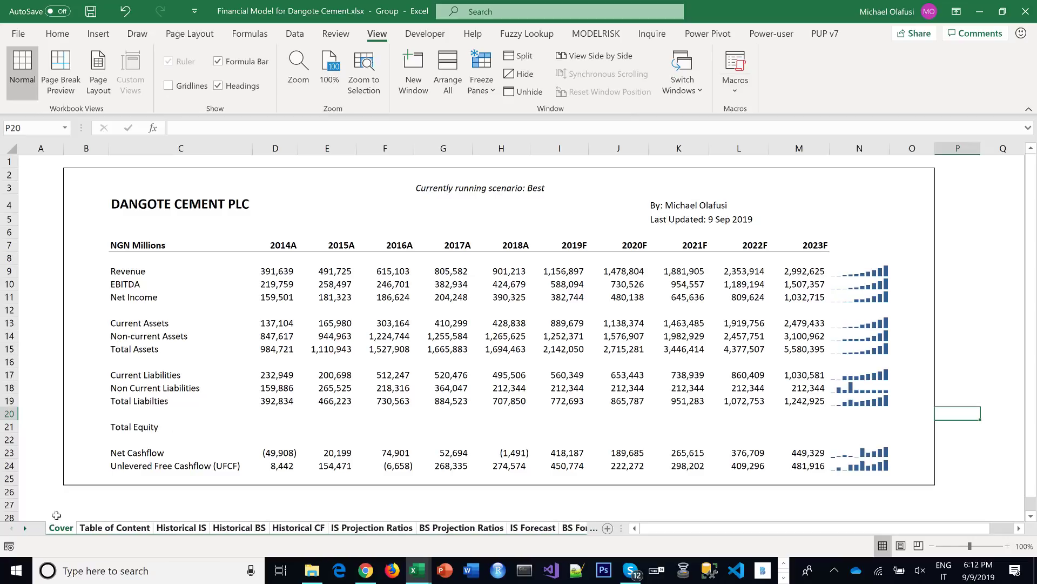
left_click(169, 441)
left_click(123, 517)
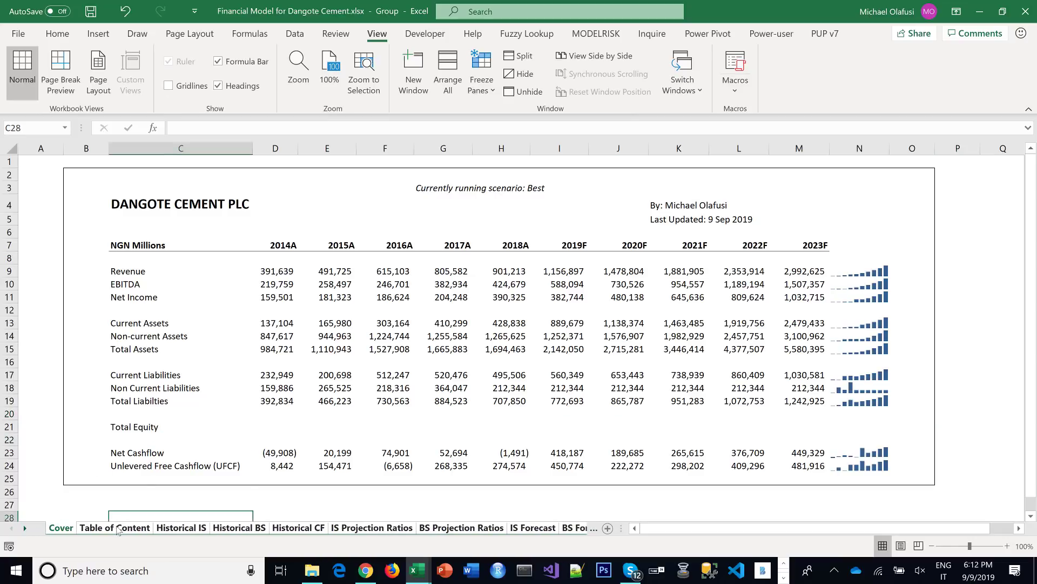
left_click(100, 526)
left_click(62, 528)
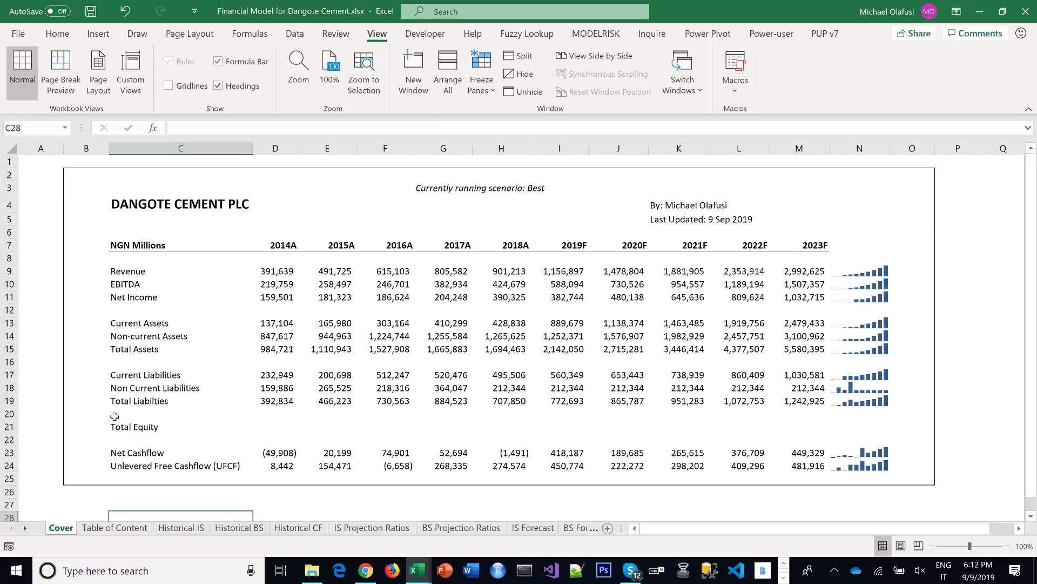
left_click(184, 337)
key("ctrl+s")
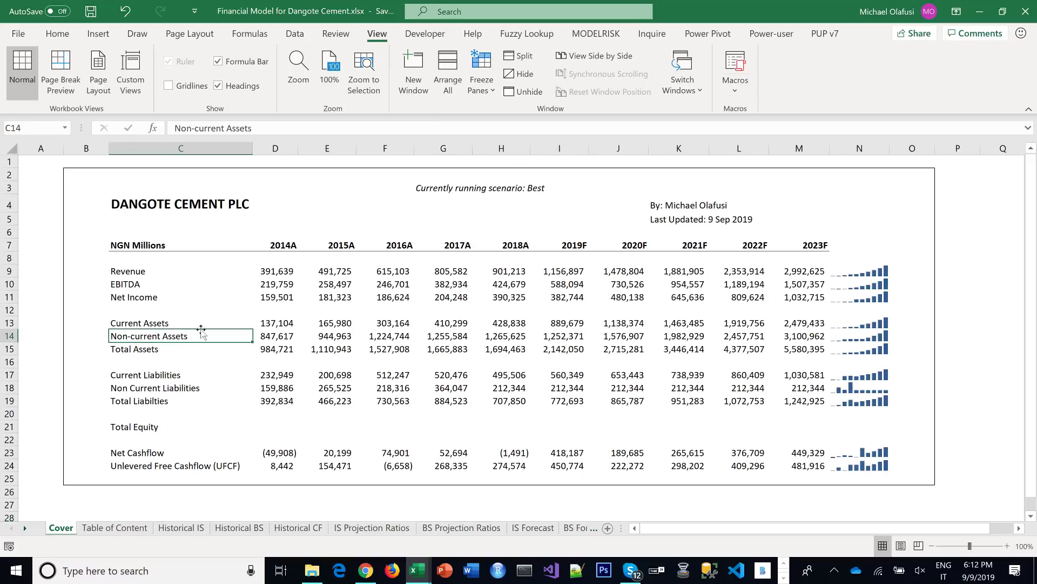
Review the Cover, Table of Content, historical and forecast sheets one after another to check how they look
scroll(343, 374, "down", 3)
scroll(341, 374, "up", 3)
left_click(114, 527)
left_click(182, 527)
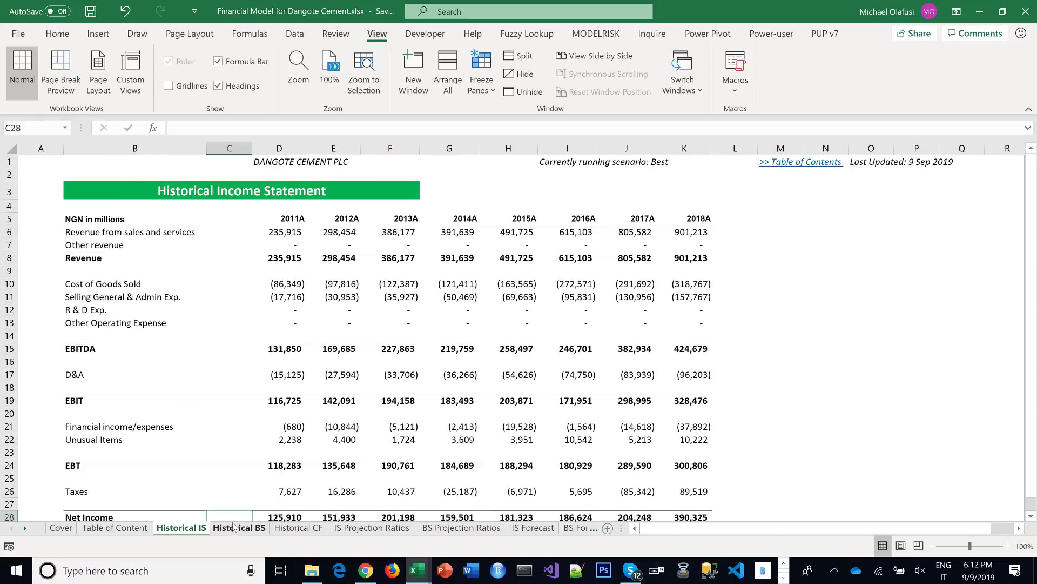
left_click(236, 527)
left_click(300, 527)
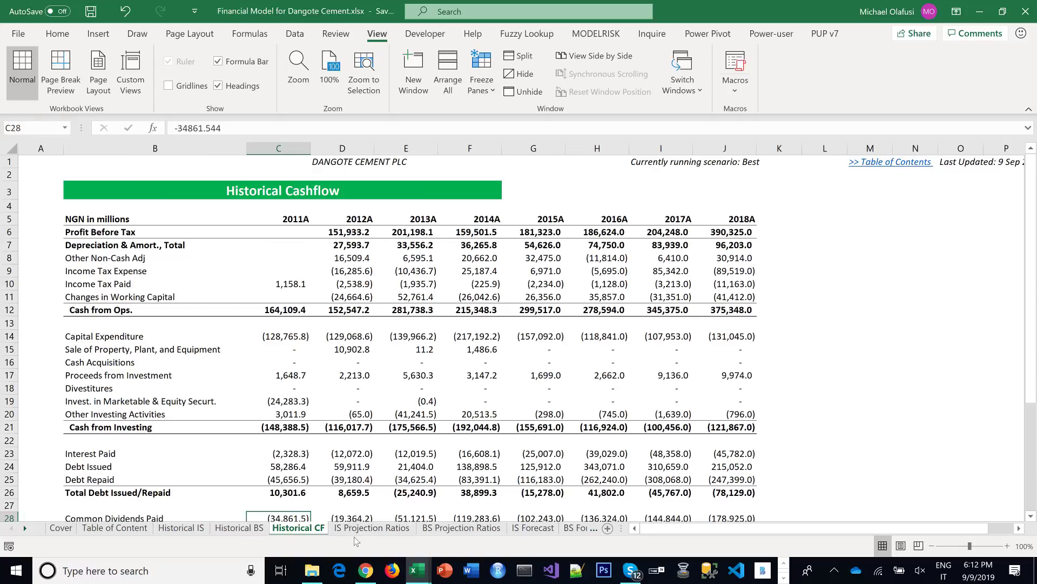
left_click(520, 527)
left_click(581, 528)
left_click(586, 530)
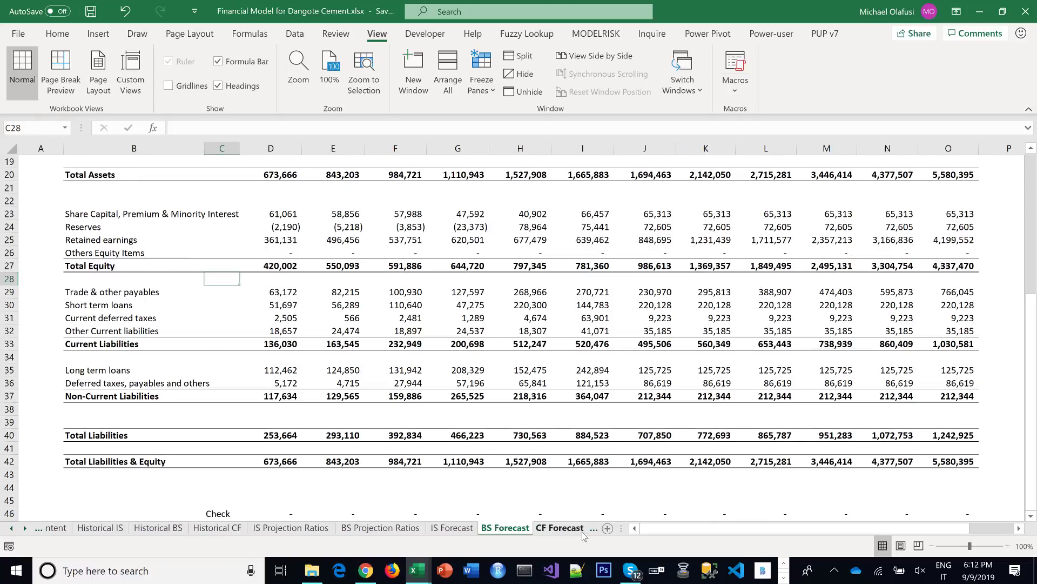
Delete the red handwritten ink annotations, including the EV, Equity and Debt sketch, from the Valuation sheet
left_click(570, 530)
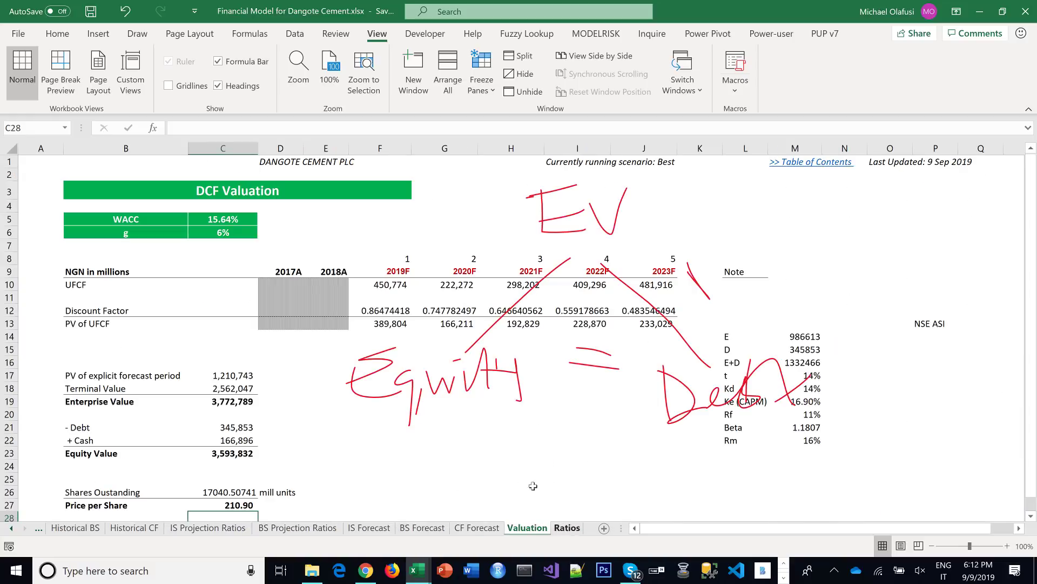
left_click(452, 385)
key("Delete")
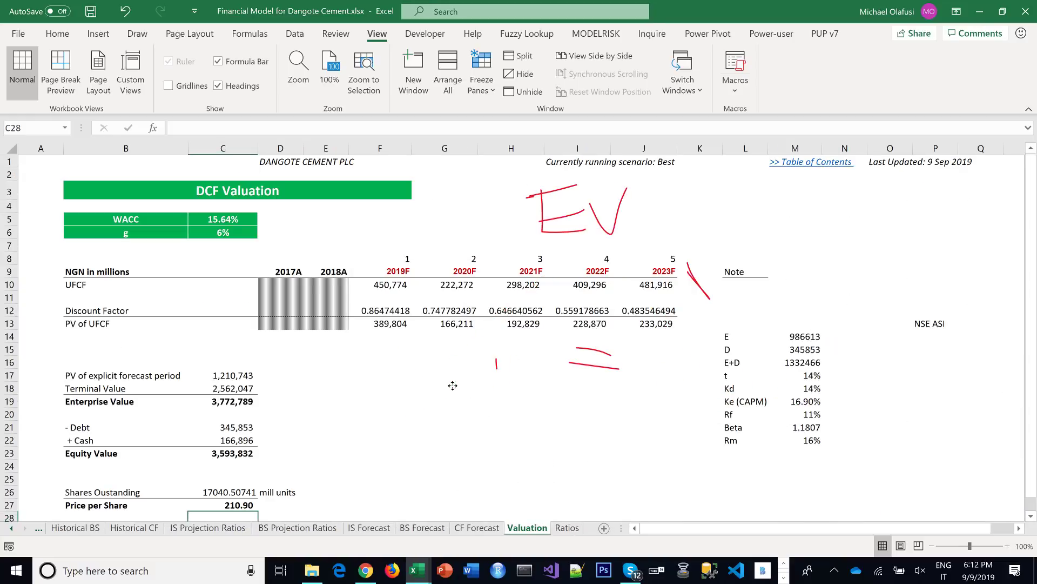
left_click(608, 234)
key("Delete")
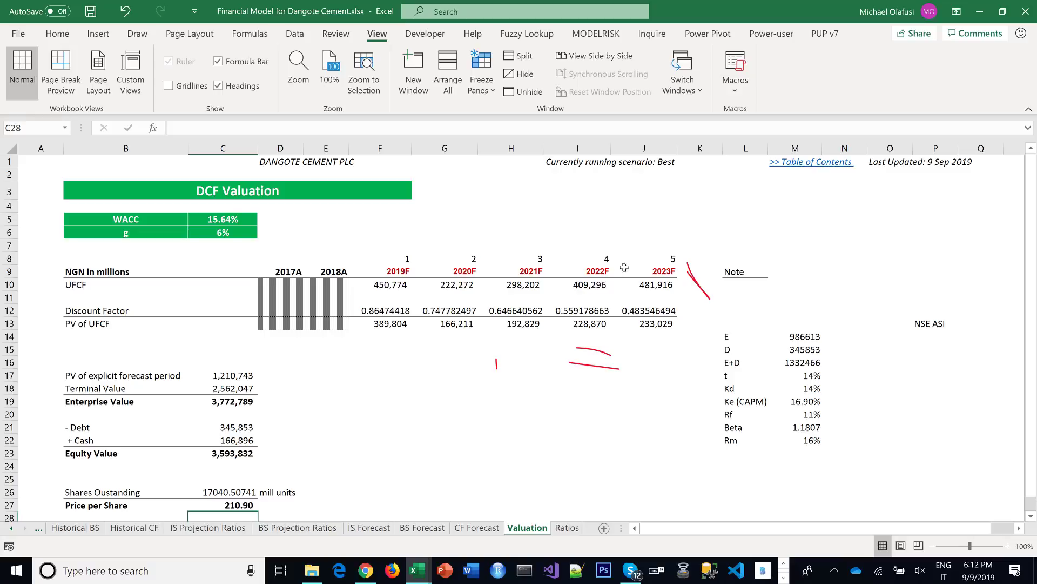
left_click(597, 350)
key("Delete")
left_click(499, 370)
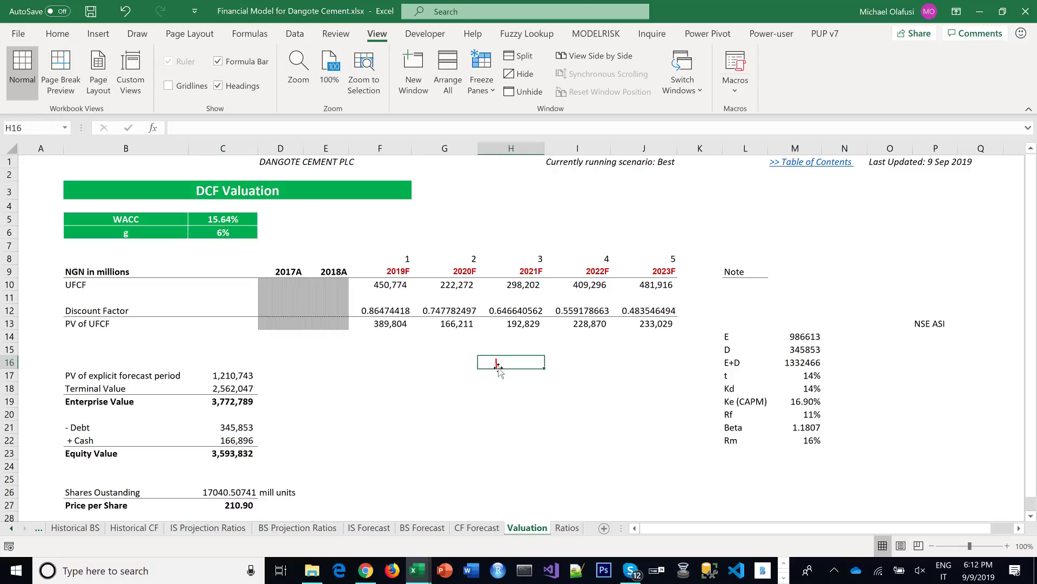
left_click(500, 364)
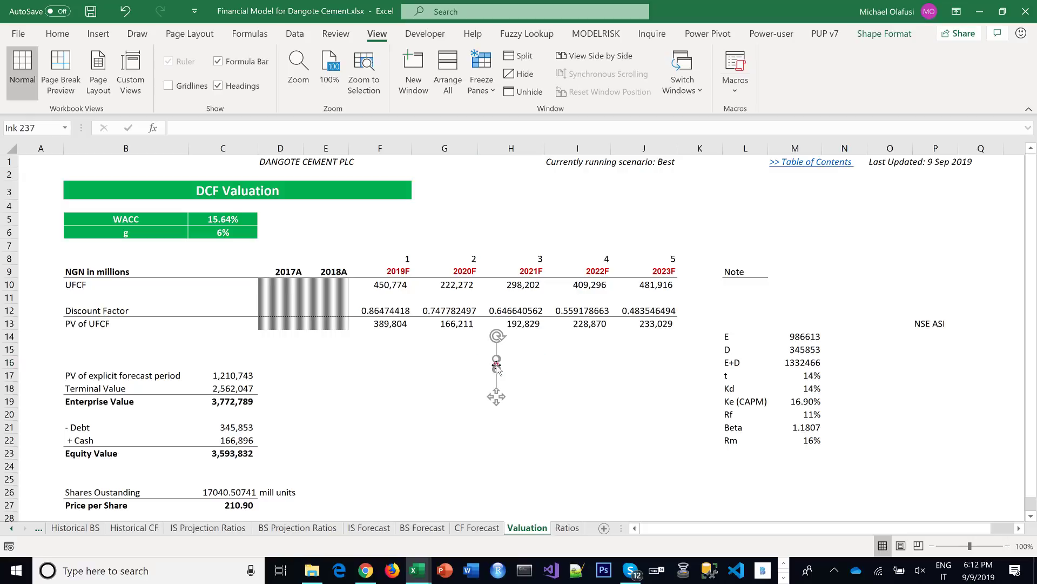
key("Delete")
Clear the stray NSE ASI label from cell P13 of the Valuation sheet and save the workbook
scroll(664, 389, "down", 4)
scroll(680, 380, "up", 3)
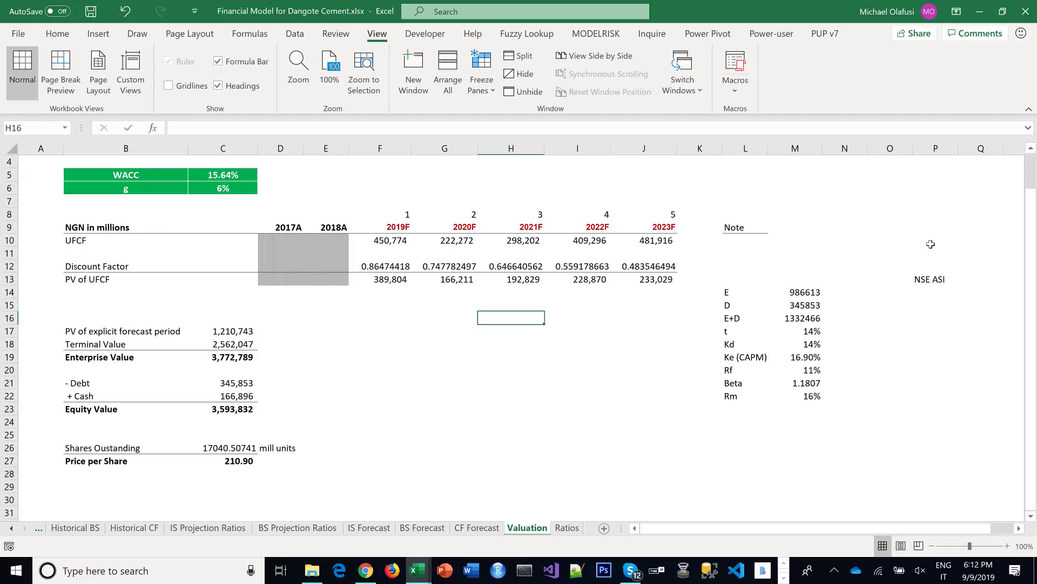
left_click(912, 279)
key("Right")
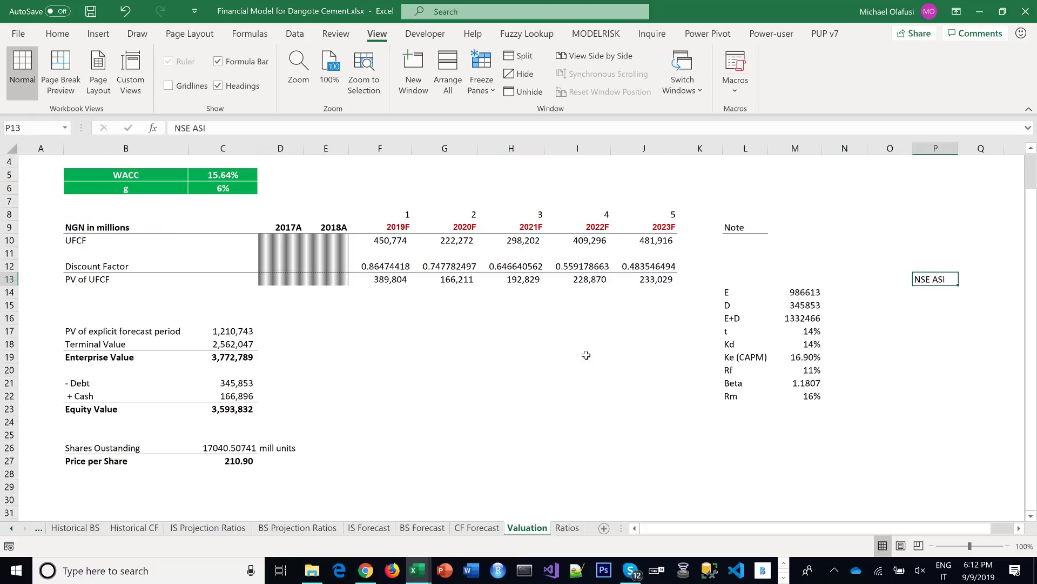
key("Delete")
left_click(546, 412)
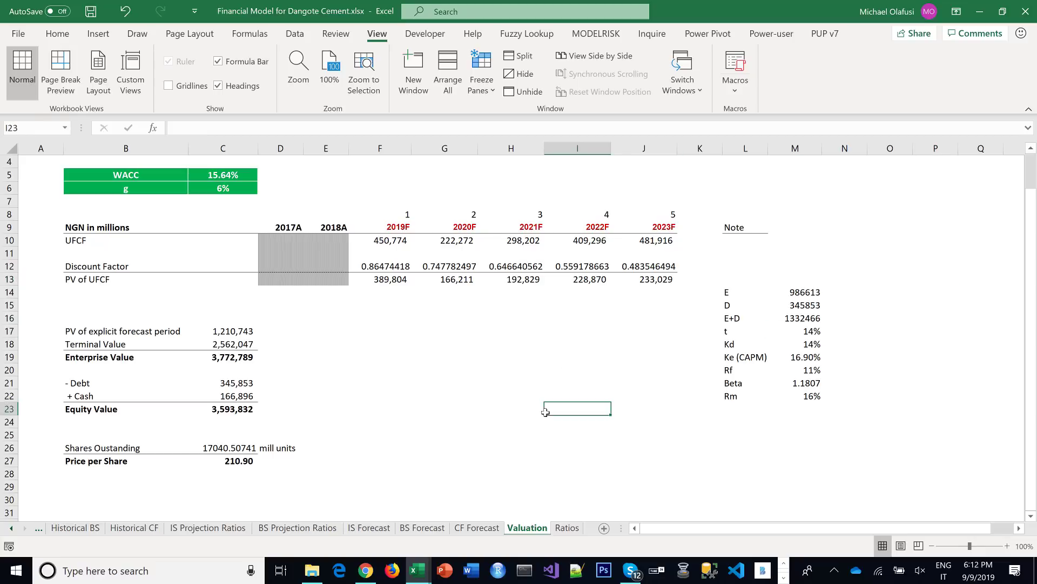
key("ctrl+s")
Compare the DCF price per share with Dangote Cement's Bloomberg quote in the browser, then return to the Valuation sheet in Excel
scroll(381, 404, "up", 1)
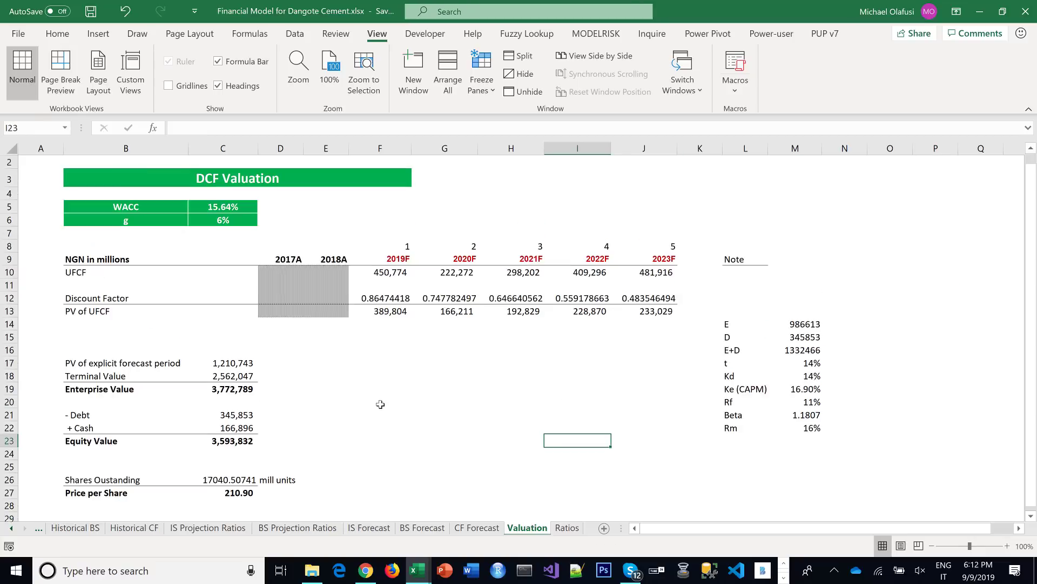
scroll(426, 407, "down", 1)
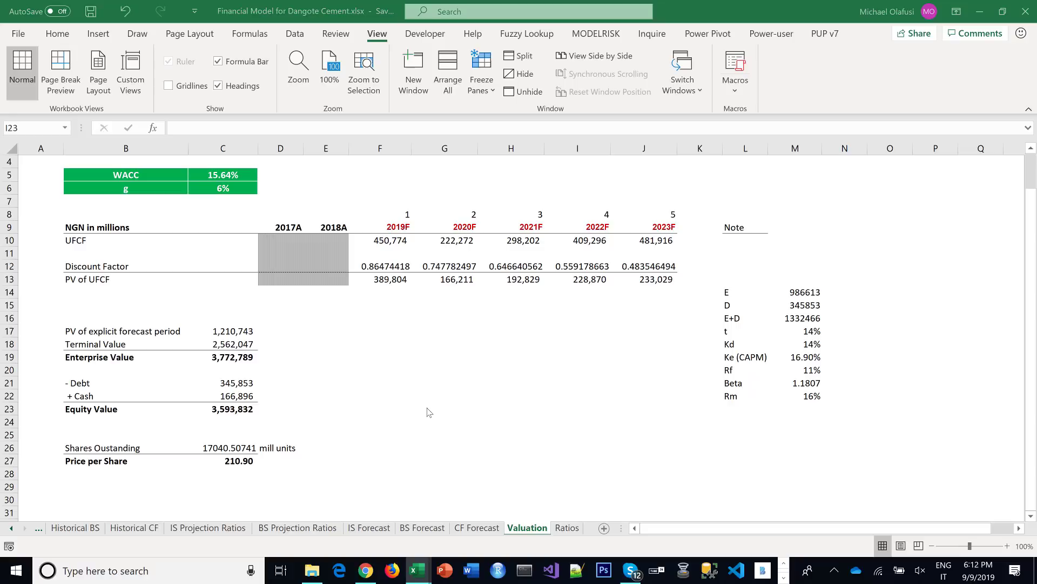
key("alt+Tab")
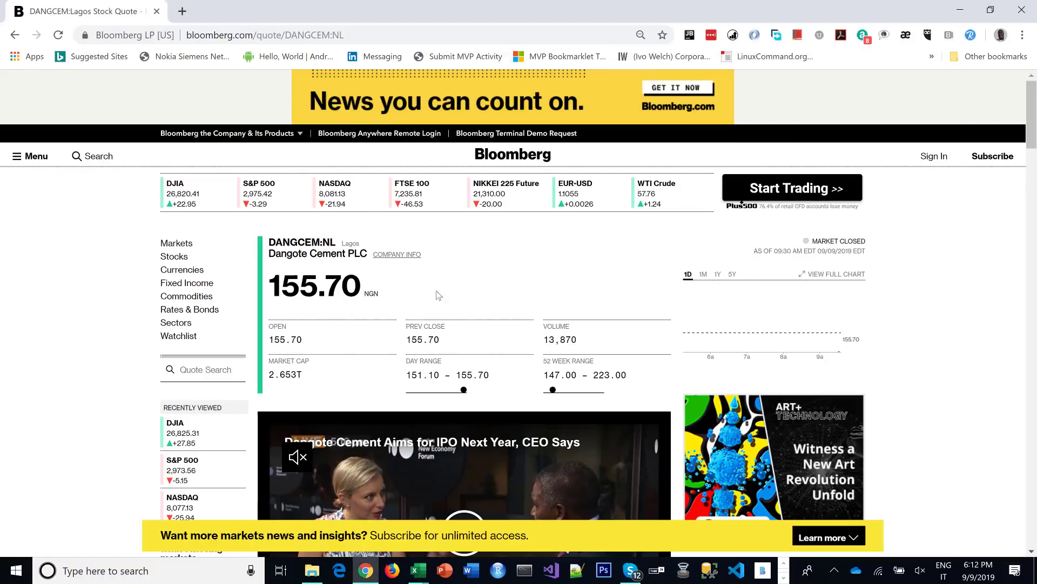
key("alt+Tab")
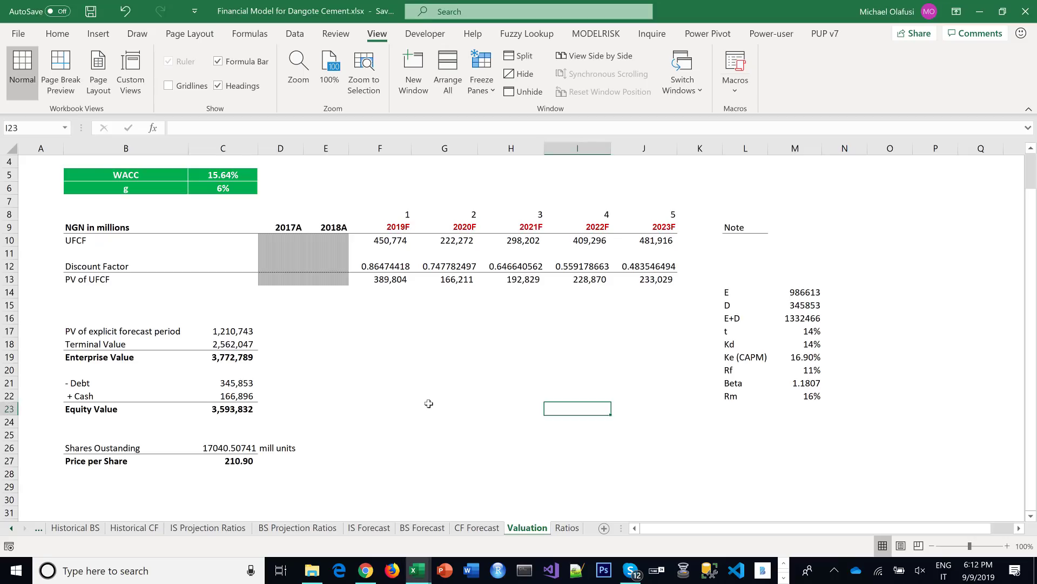
left_click(428, 404)
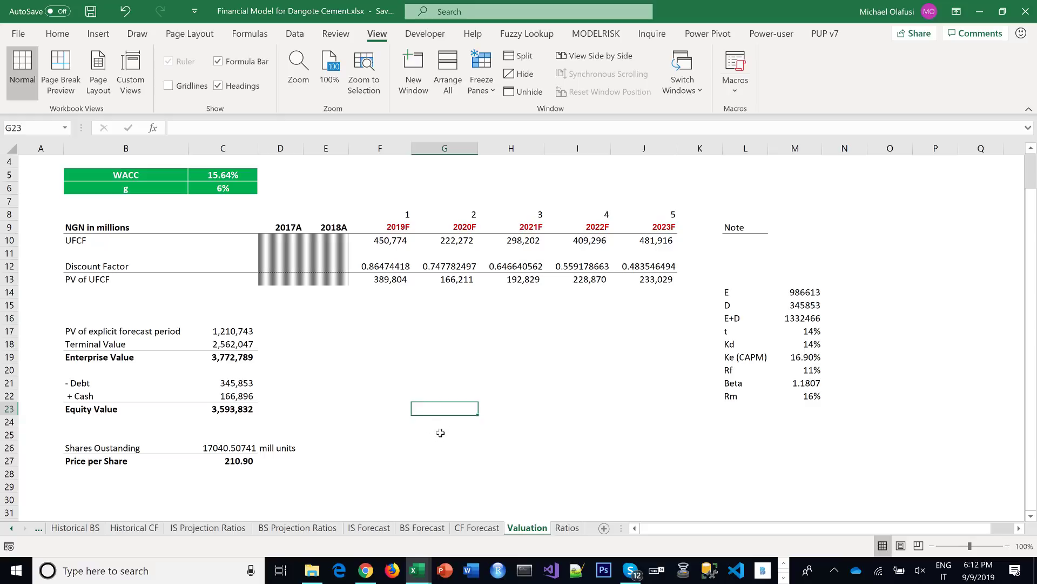
Enter the title "Financial Ratios" in the green banner of the Ratios sheet
left_click(566, 528)
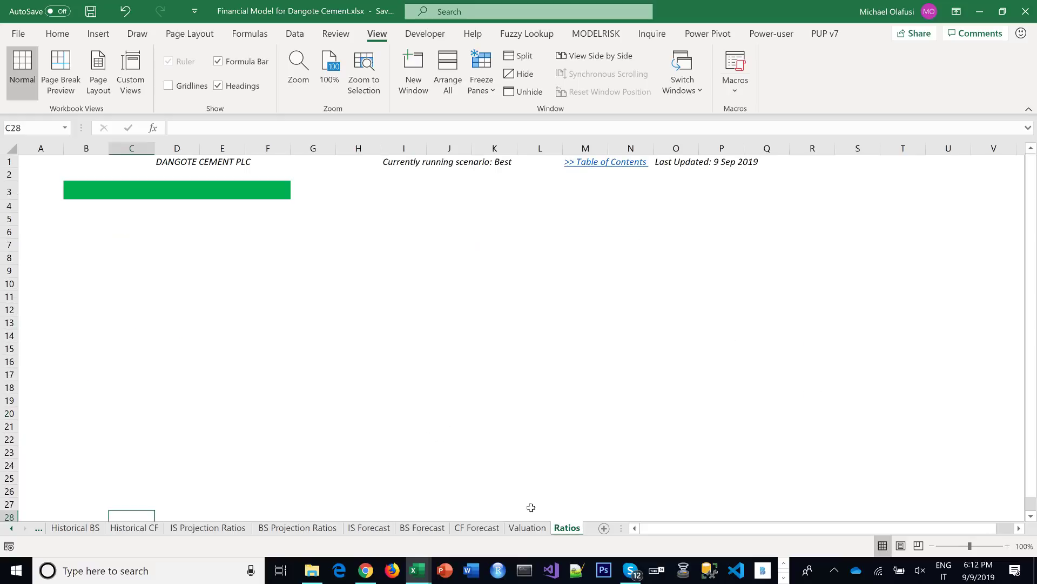
left_click(78, 191)
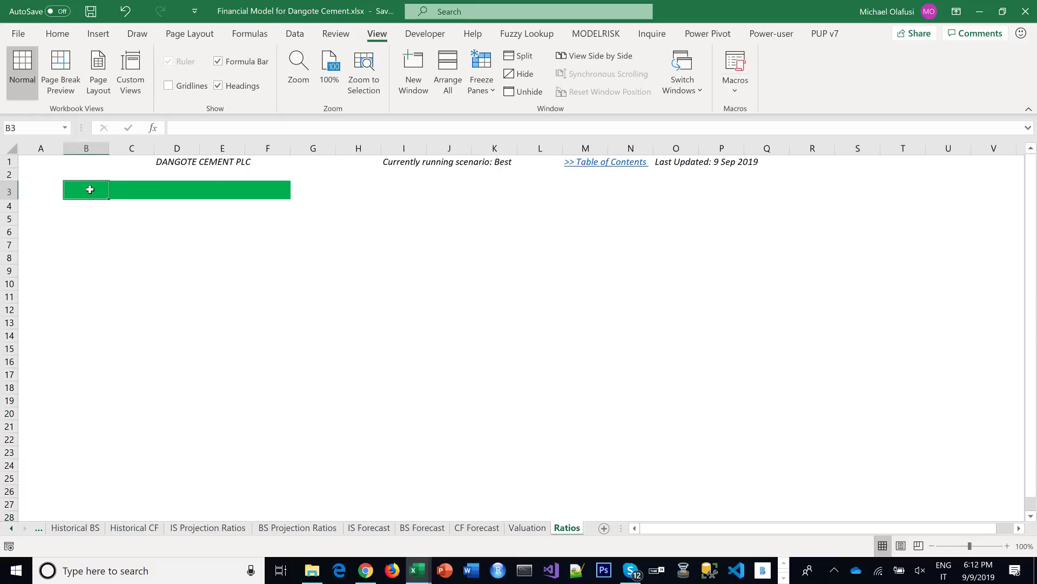
type("Financial Ratios")
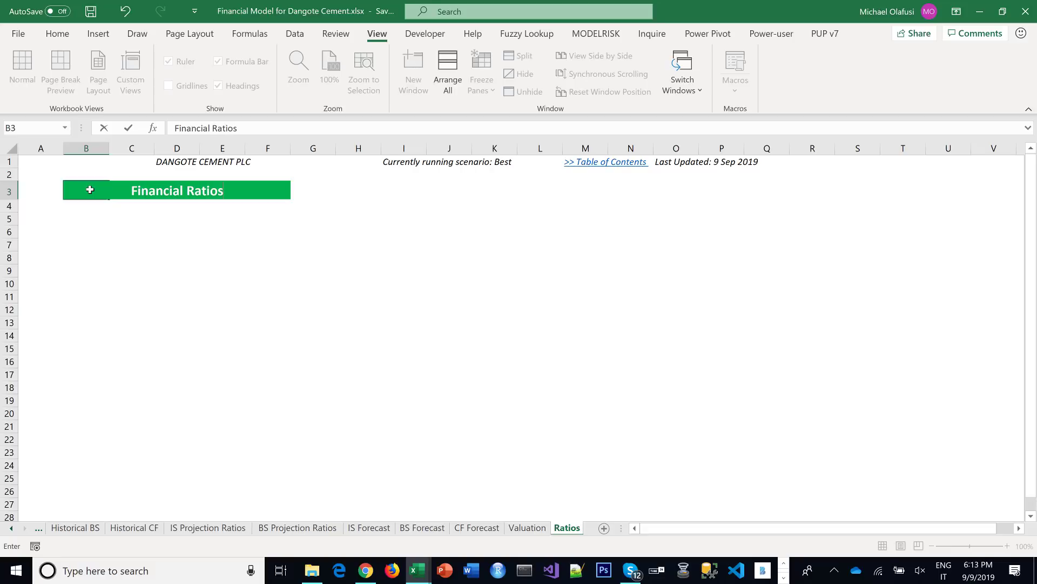
key("Return")
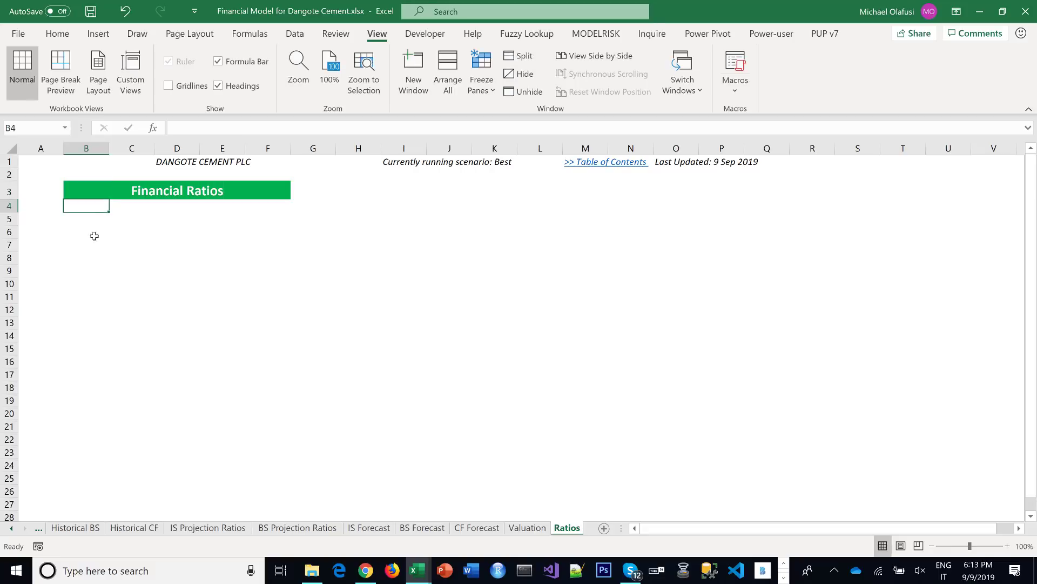
Copy the header row B5:Q5 from the CF Forecast sheet and paste it at cell B6 of the Ratios sheet
left_click(99, 258)
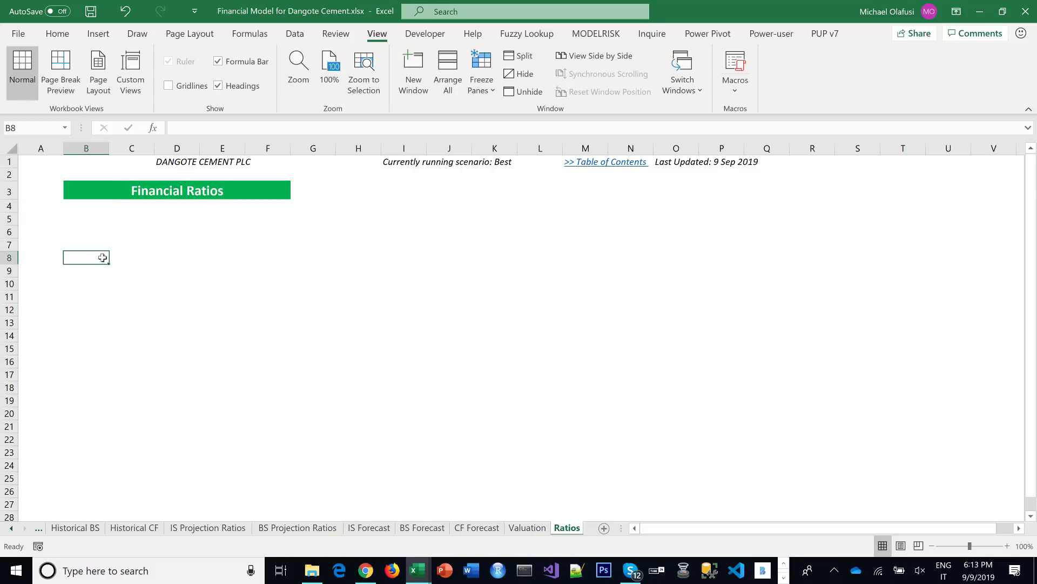
left_click(507, 522)
left_click(456, 520)
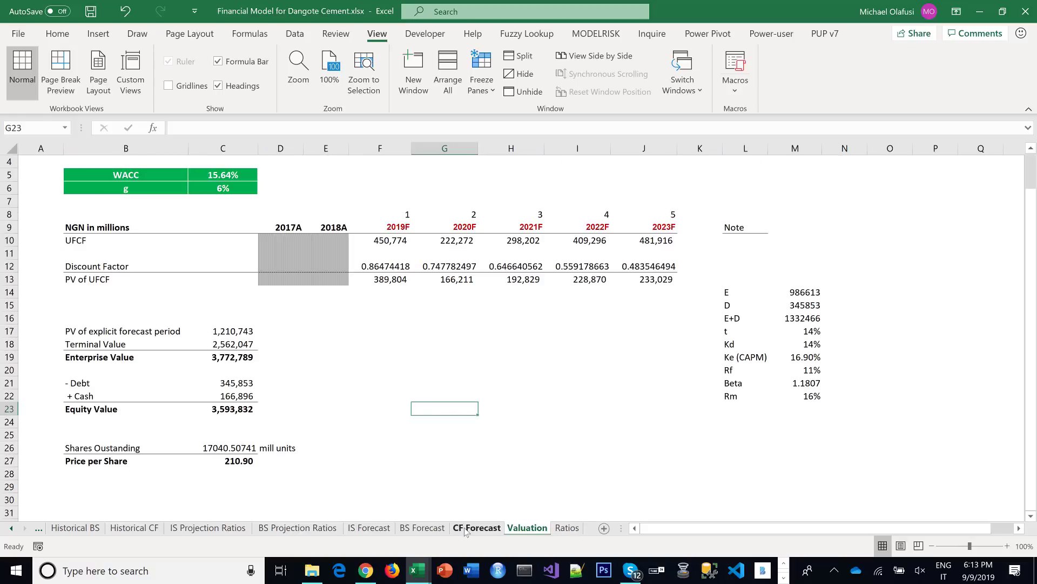
scroll(264, 332, "up", 6)
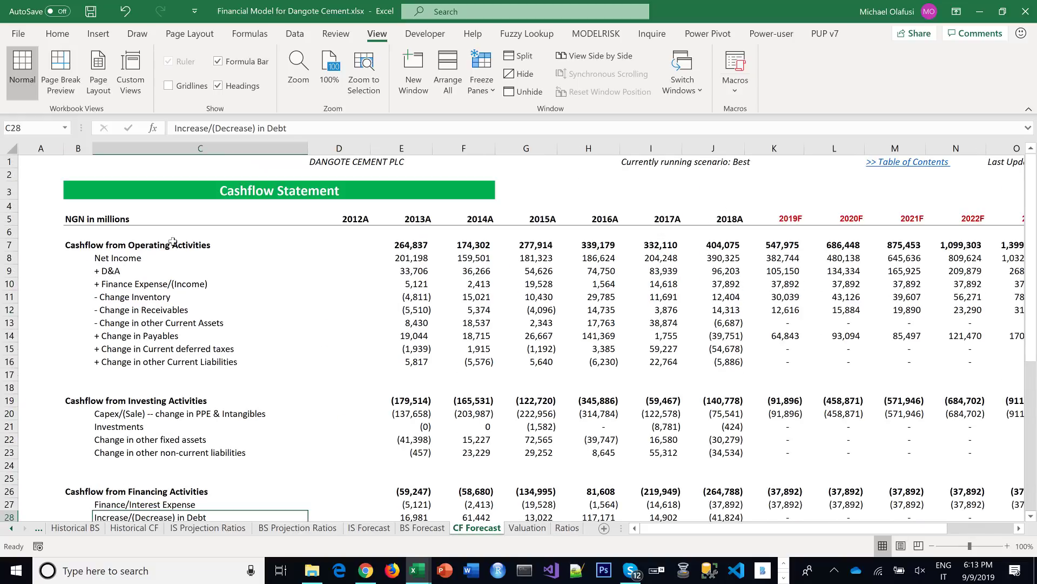
left_click_drag(70, 221, 821, 224)
key("ctrl+c")
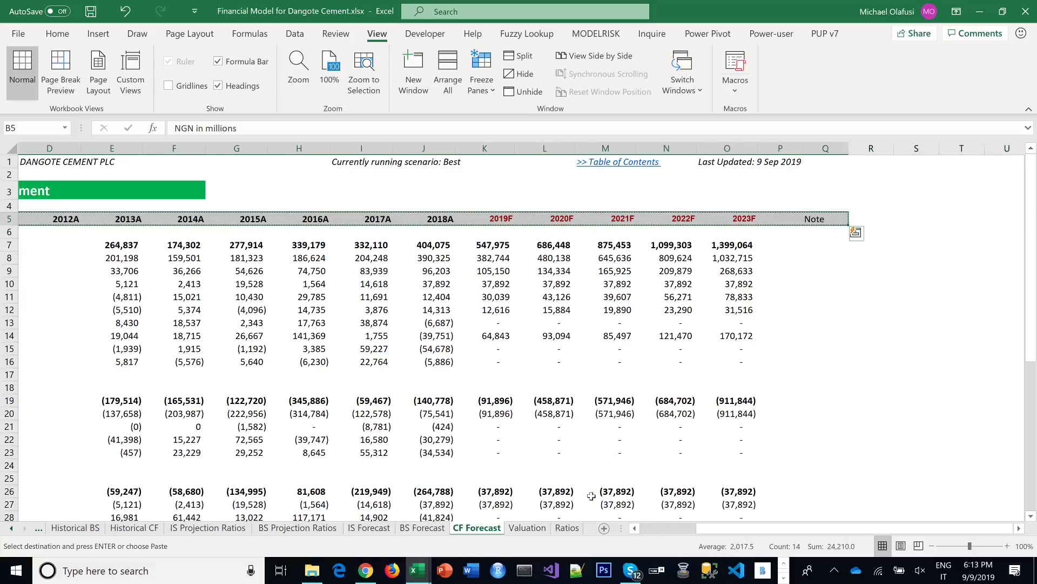
left_click(567, 527)
left_click(98, 230)
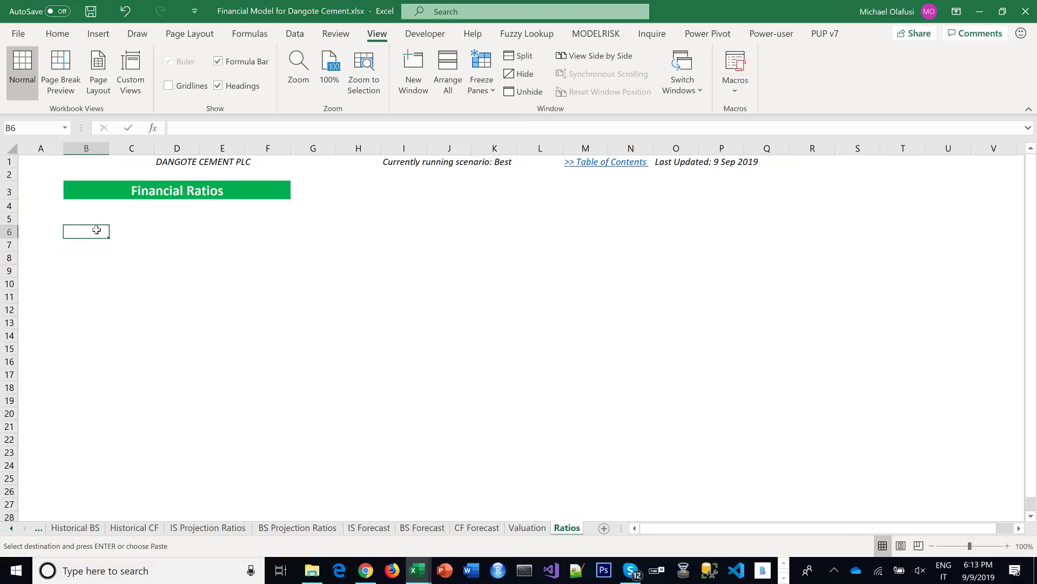
key("ctrl+v")
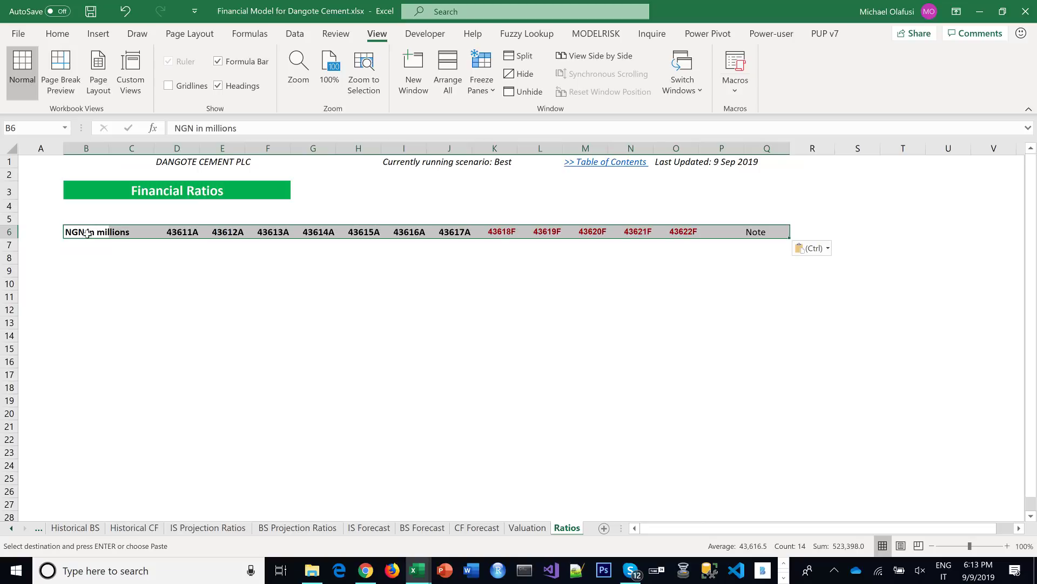
Apply the source column widths to the pasted Ratios header and clear its "NGN in millions" label from B6
left_click(818, 249)
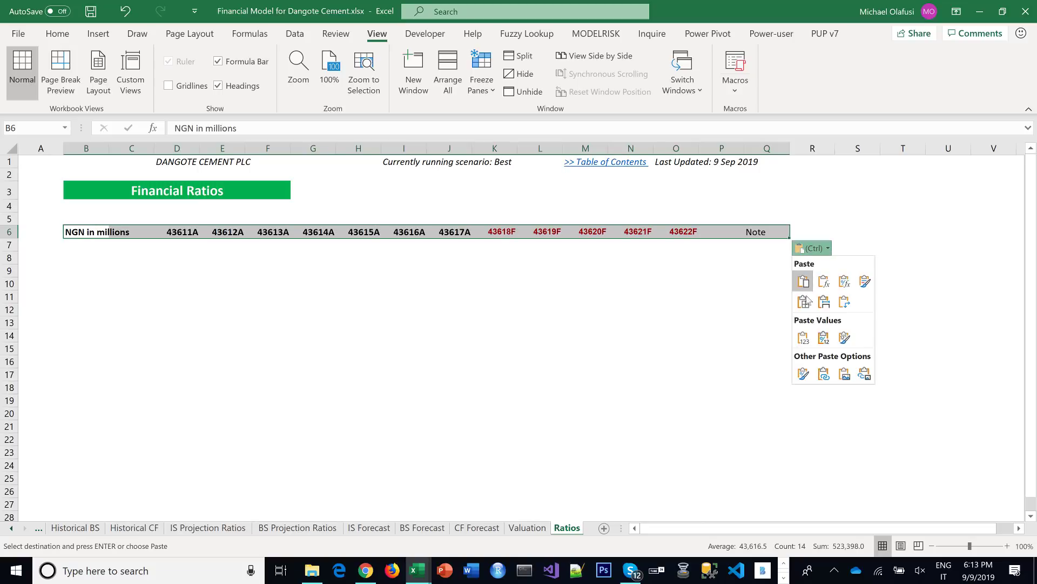
left_click(820, 302)
left_click(455, 338)
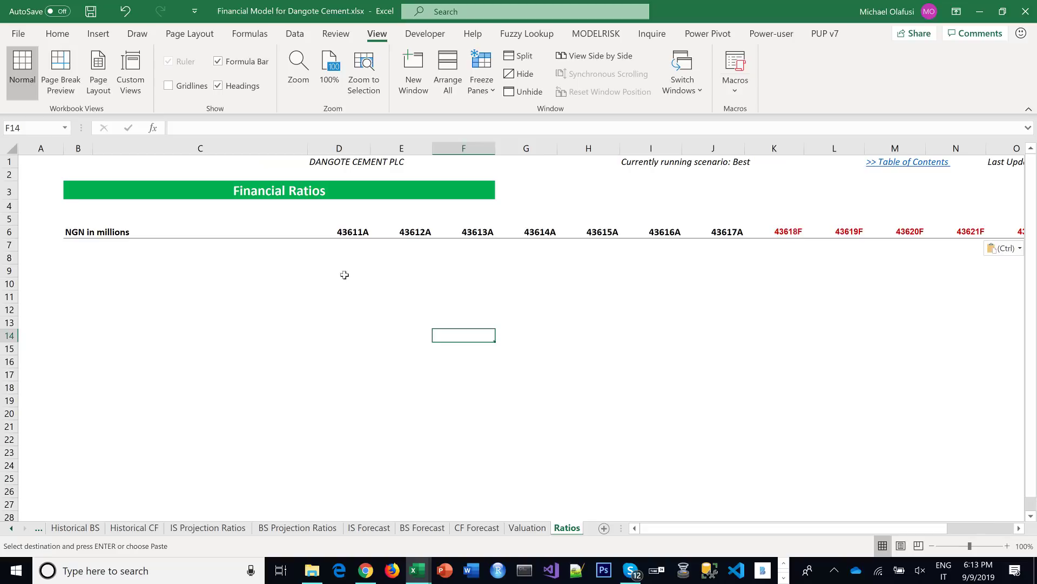
left_click(89, 230)
key("Delete")
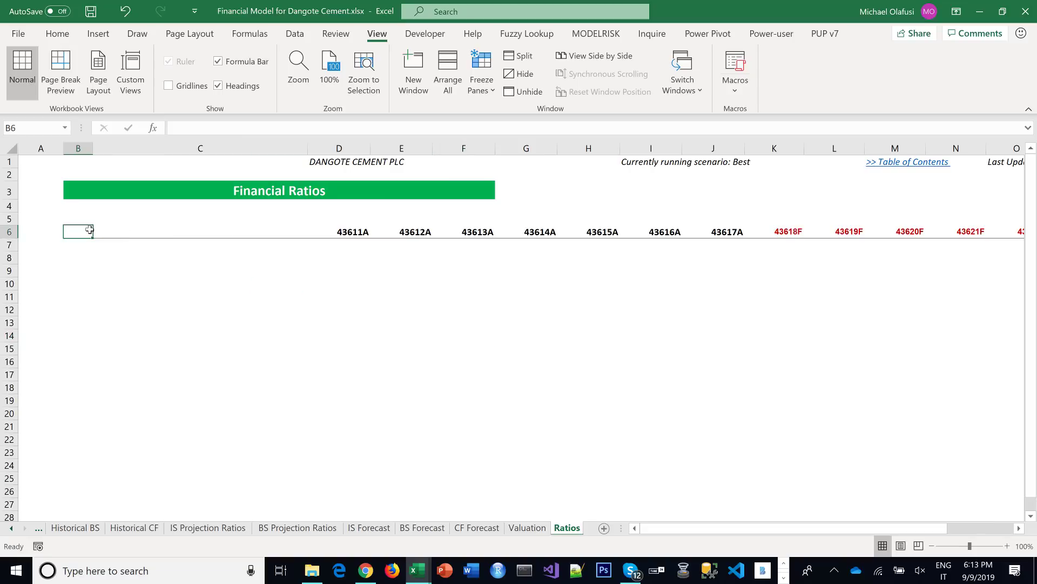
Replace the external link in CF Forecast cell J5 with a link to the 2018A header on the BS Forecast sheet
left_click(723, 231)
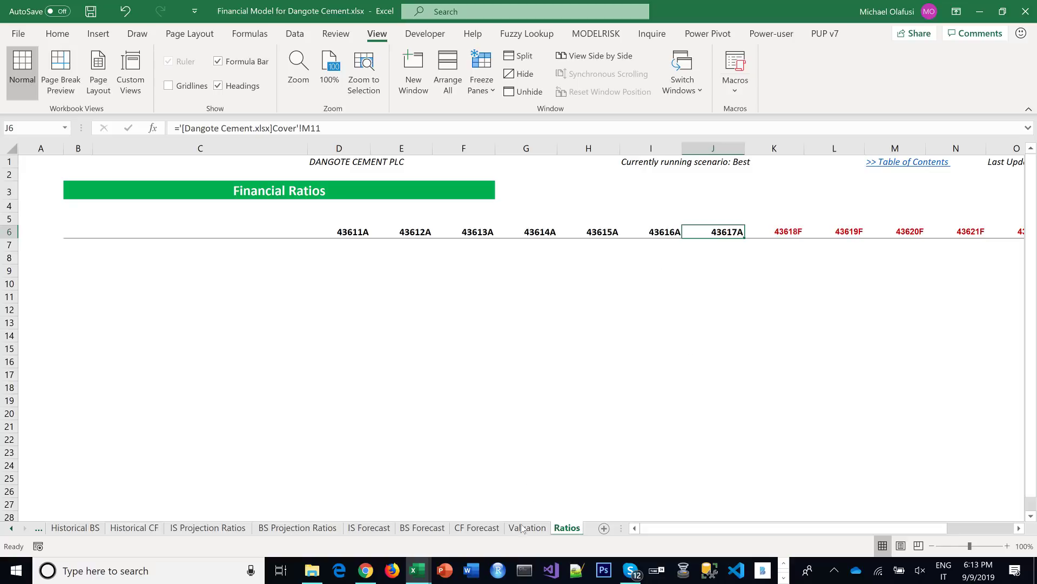
left_click(476, 527)
left_click(424, 219)
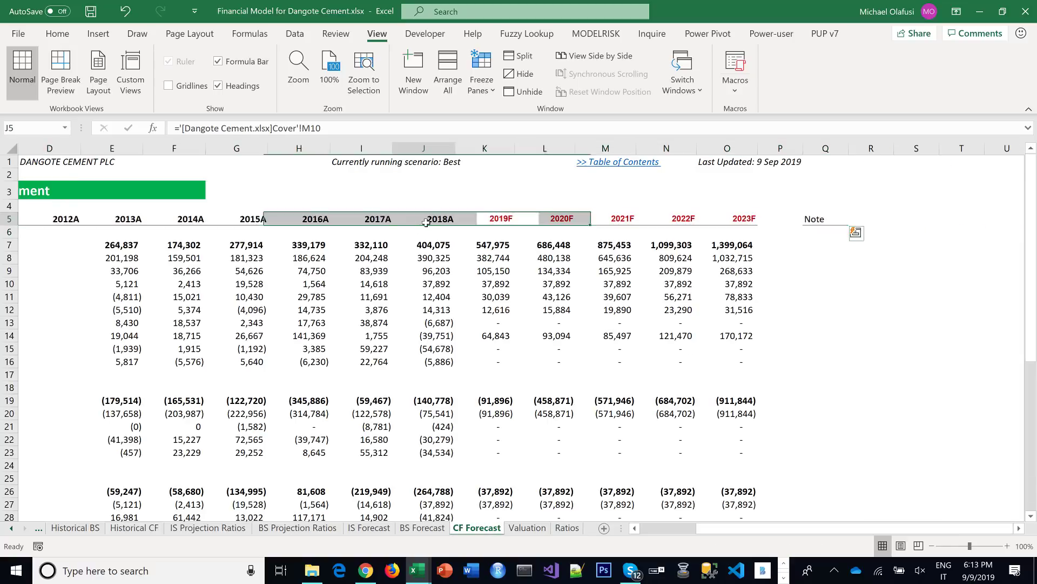
type("=")
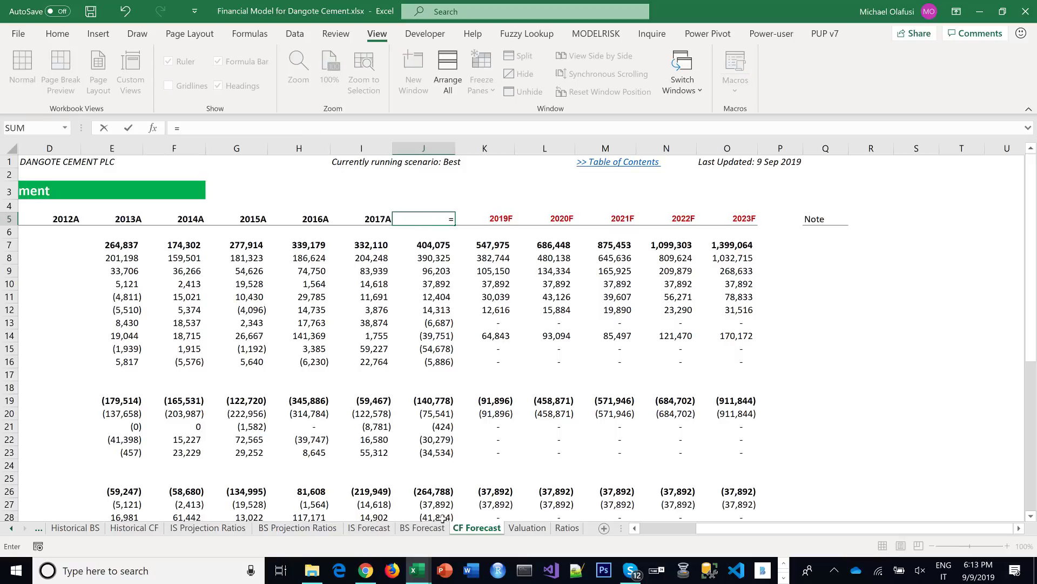
left_click(424, 528)
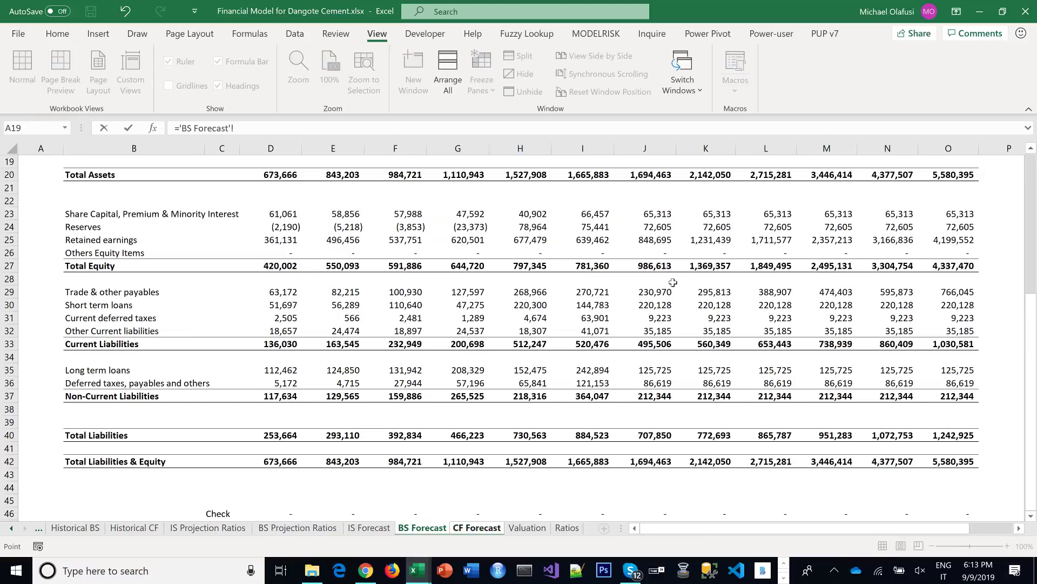
scroll(672, 282, "up", 6)
left_click(658, 217)
key("Return")
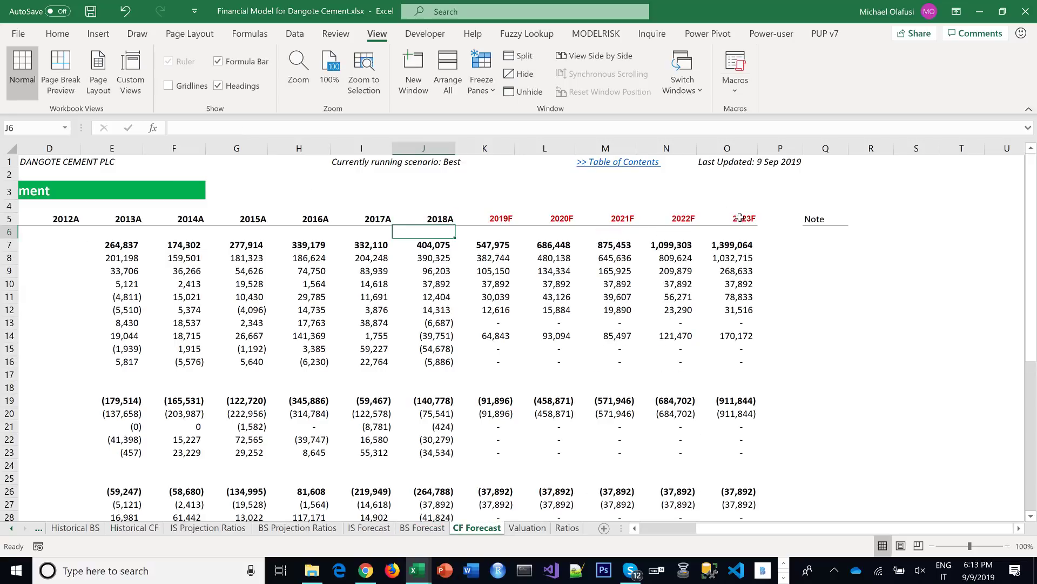
Copy the year headers D5:O5 from the CF Forecast sheet and paste them at cell D6 of the Ratios sheet
left_click_drag(734, 216, 310, 218)
key("ctrl+c")
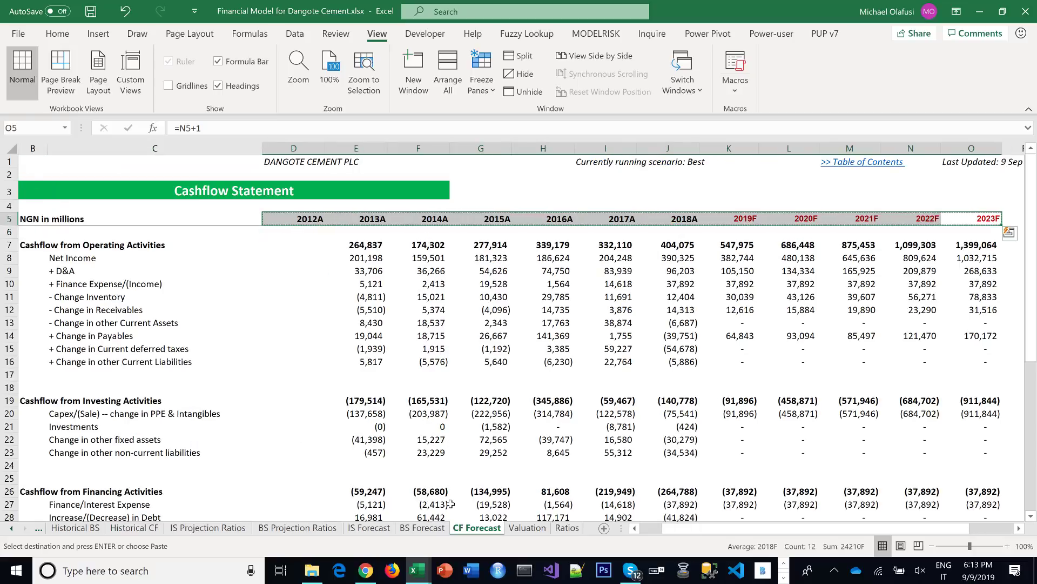
left_click(567, 527)
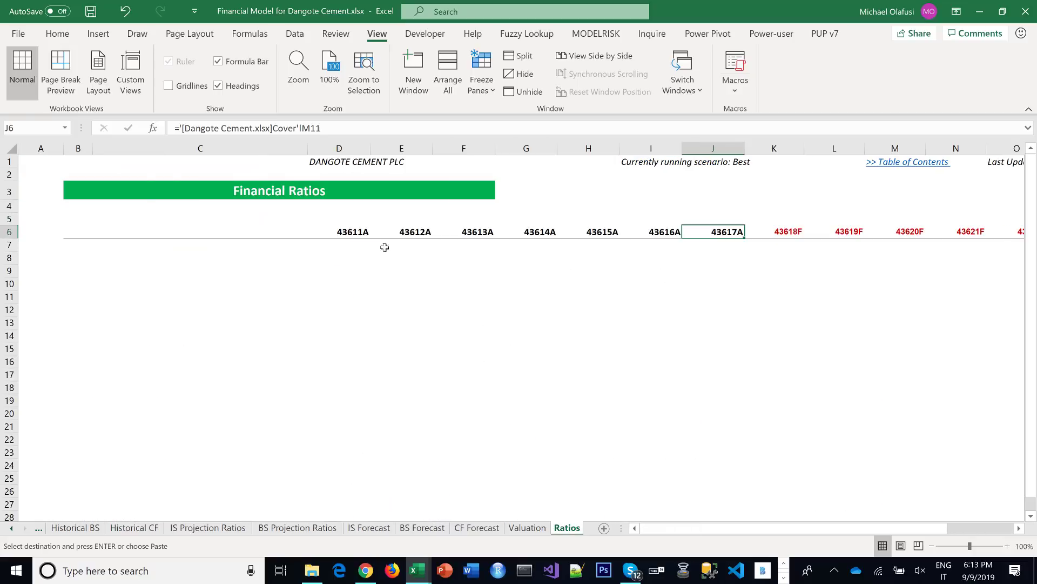
left_click(357, 232)
key("ctrl+v")
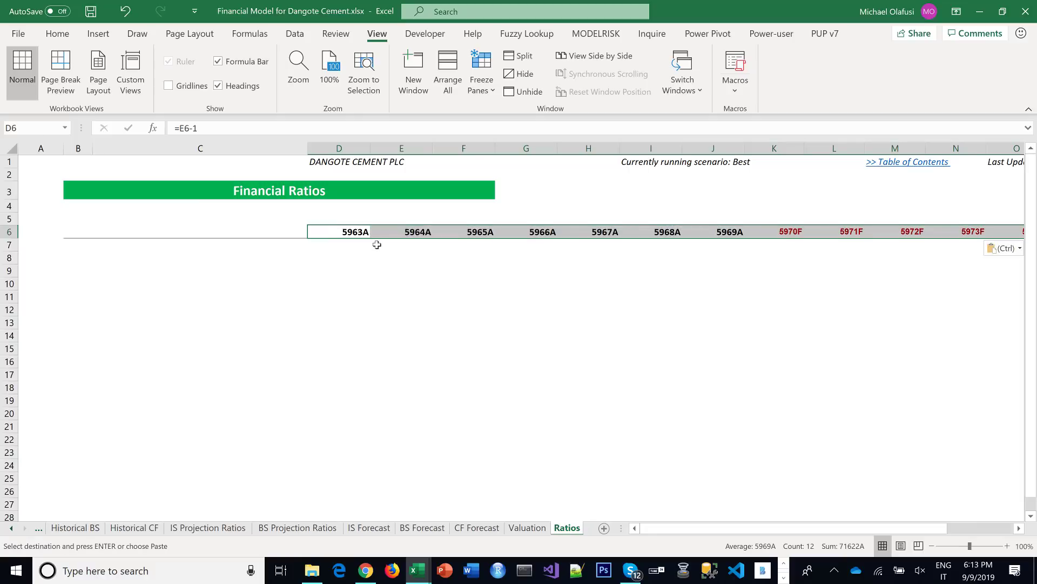
Link cell J6 of the Ratios sheet to the 2018A header on the CF Forecast sheet and save the workbook
left_click(741, 232)
type("=")
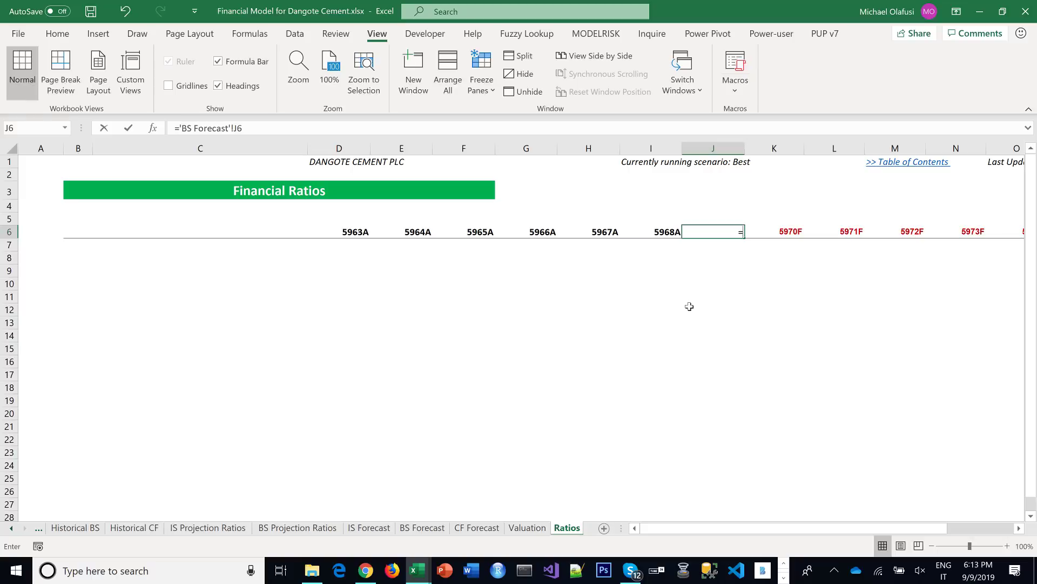
left_click(489, 528)
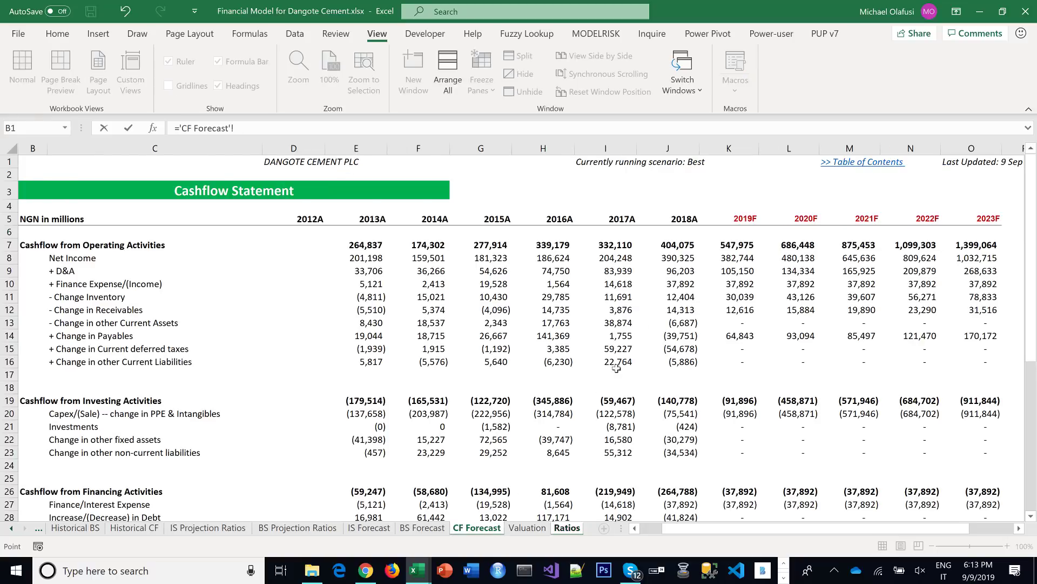
left_click(689, 220)
key("Return")
left_click(606, 332)
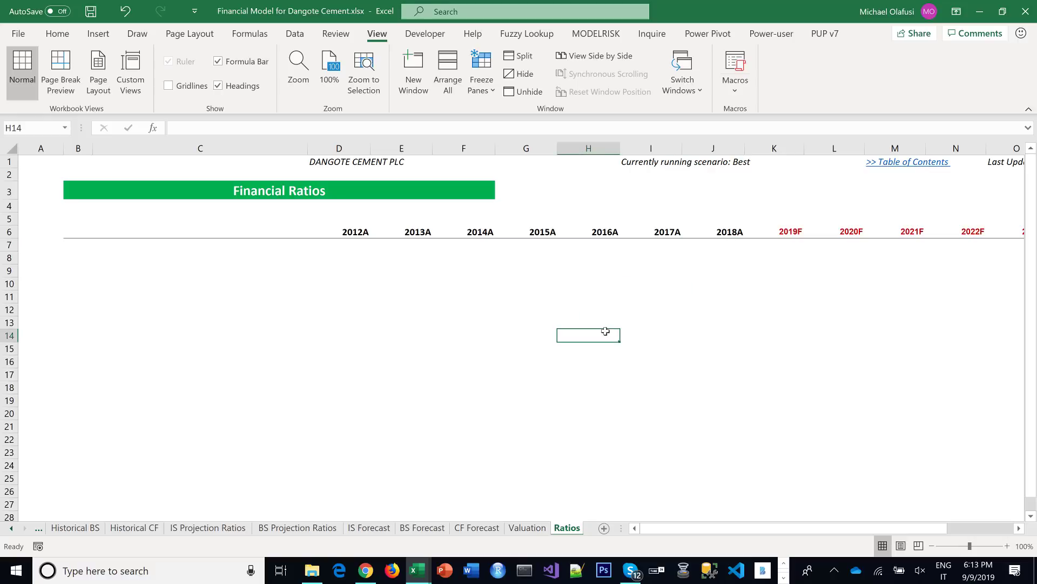
key("ctrl+s")
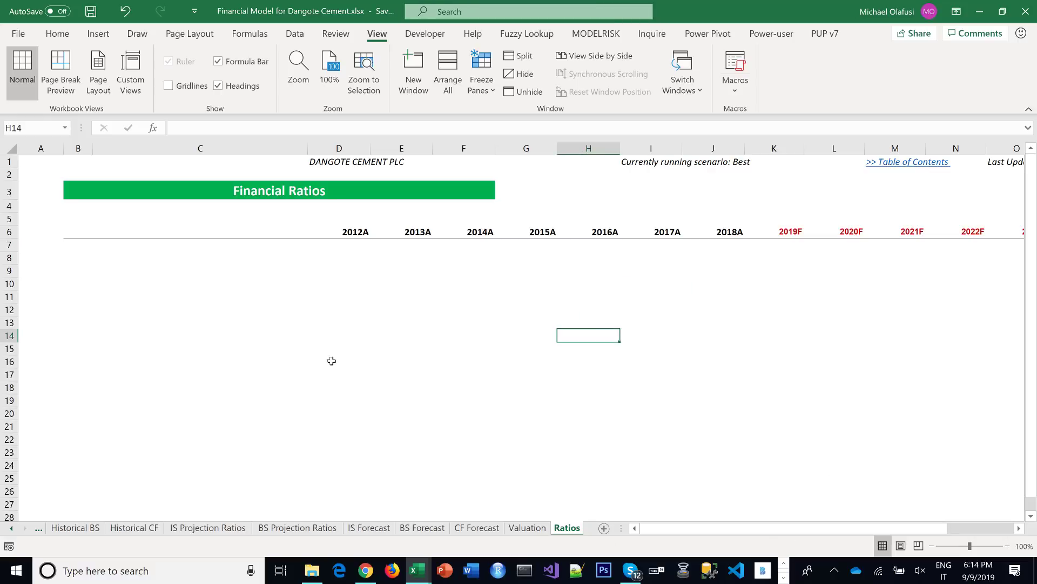
Enter the bold section heading "Profitability Ratios" in cell B8 and slightly narrow column B
left_click(88, 233)
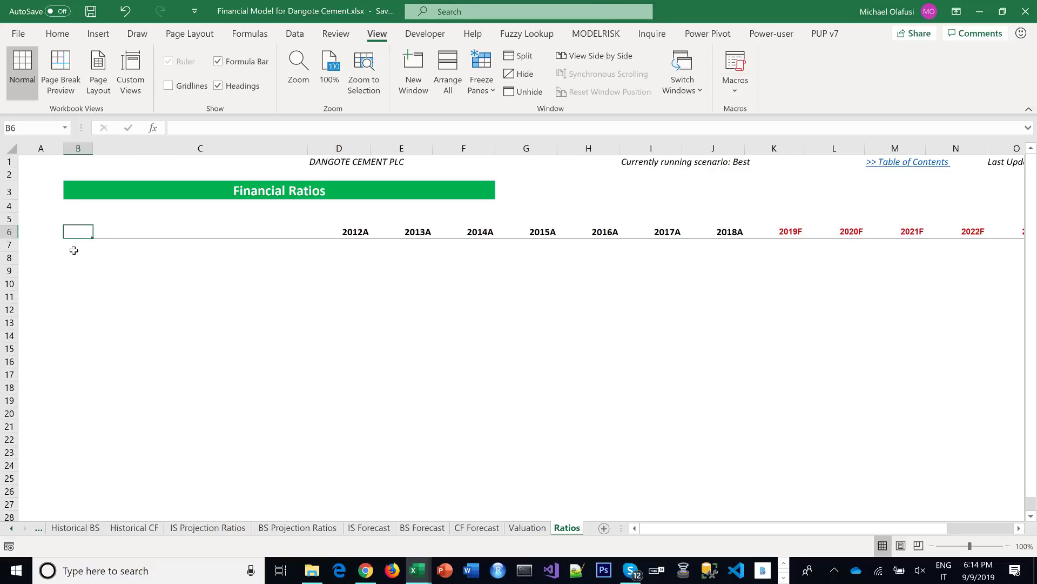
left_click(75, 247)
left_click(80, 262)
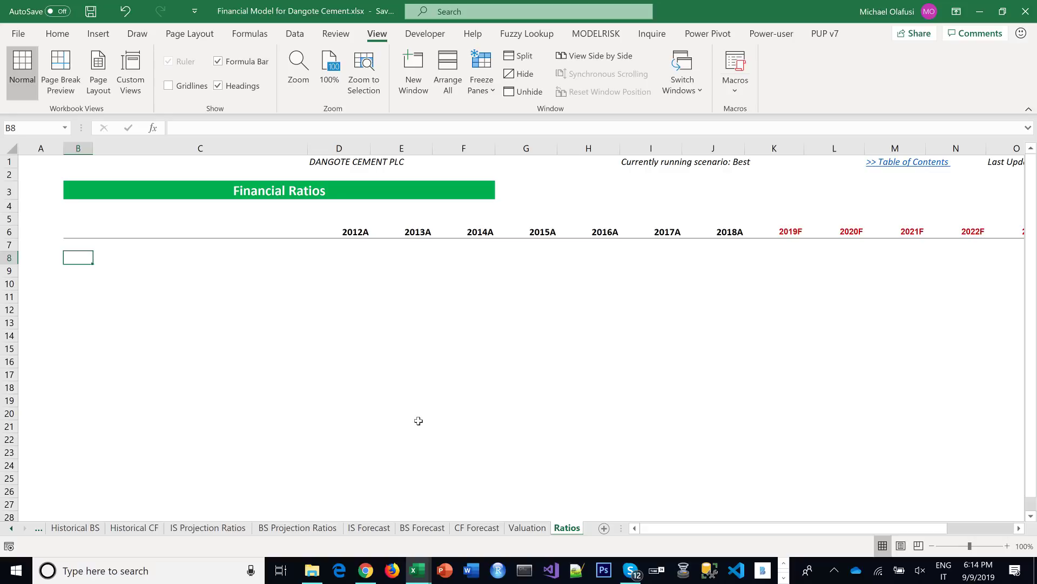
type("Profitabil")
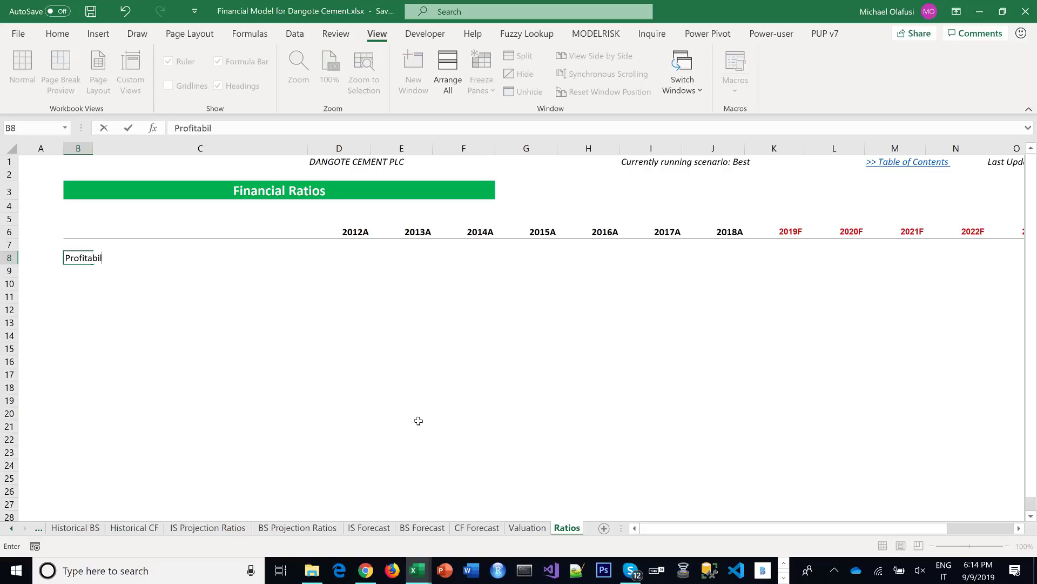
type("ity Ratios")
key("ctrl+Return")
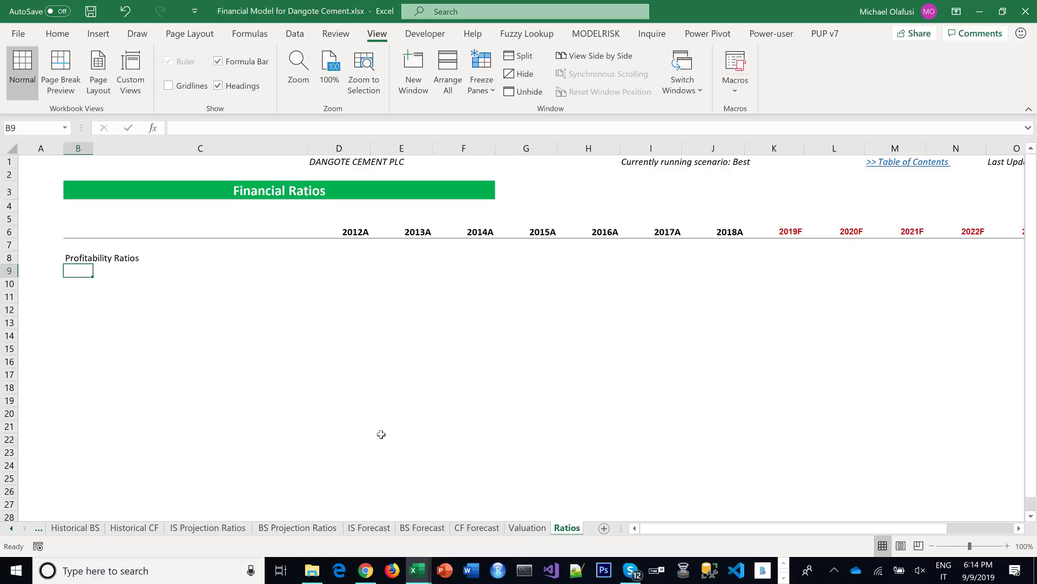
key("ctrl+b")
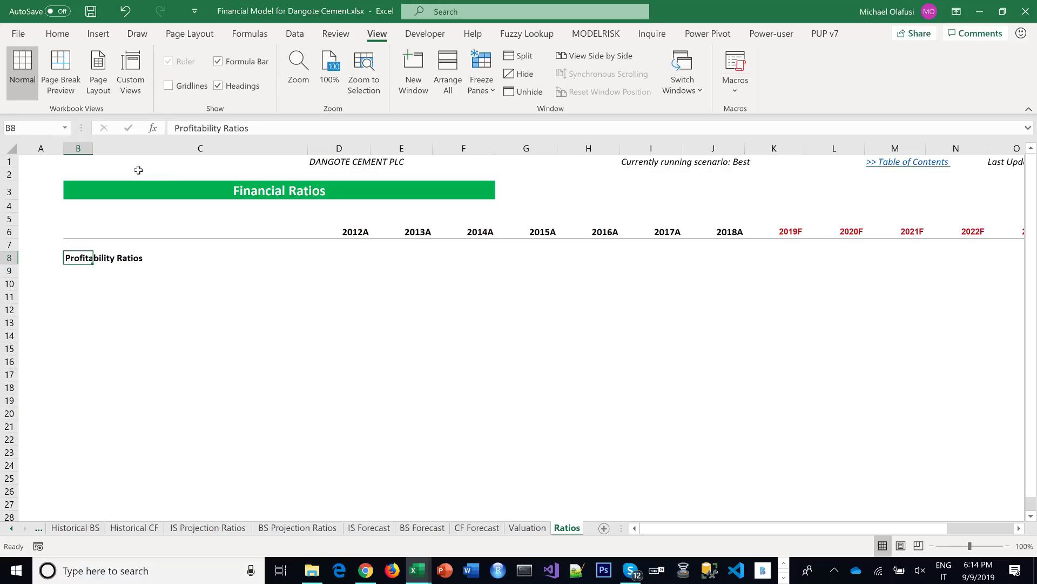
left_click_drag(90, 149, 85, 150)
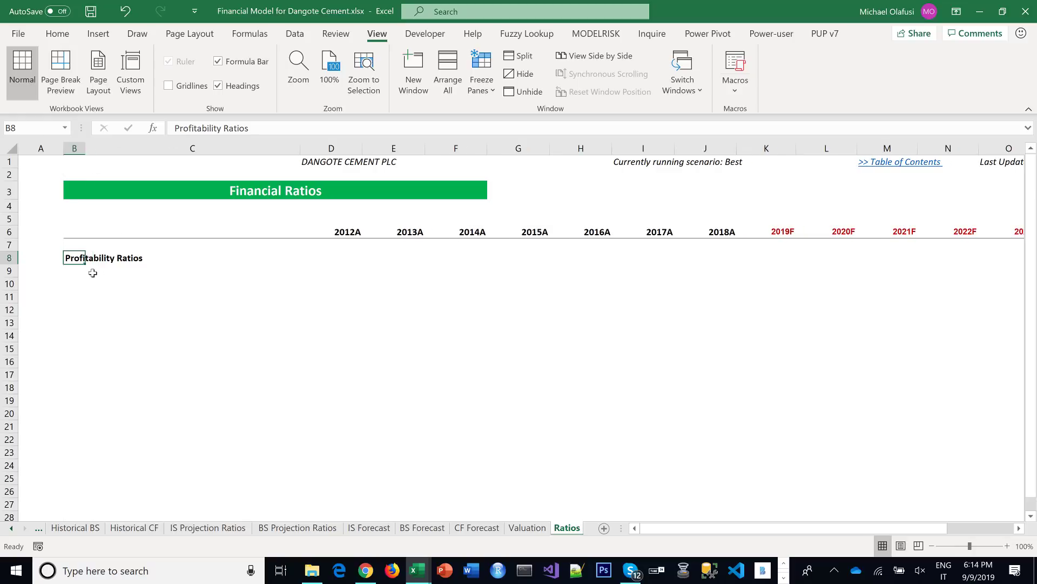
Enter the labels "Gross Profit Margin" in C9 and "Operating Profit Margin" in C10 under Profitability Ratios
left_click(102, 270)
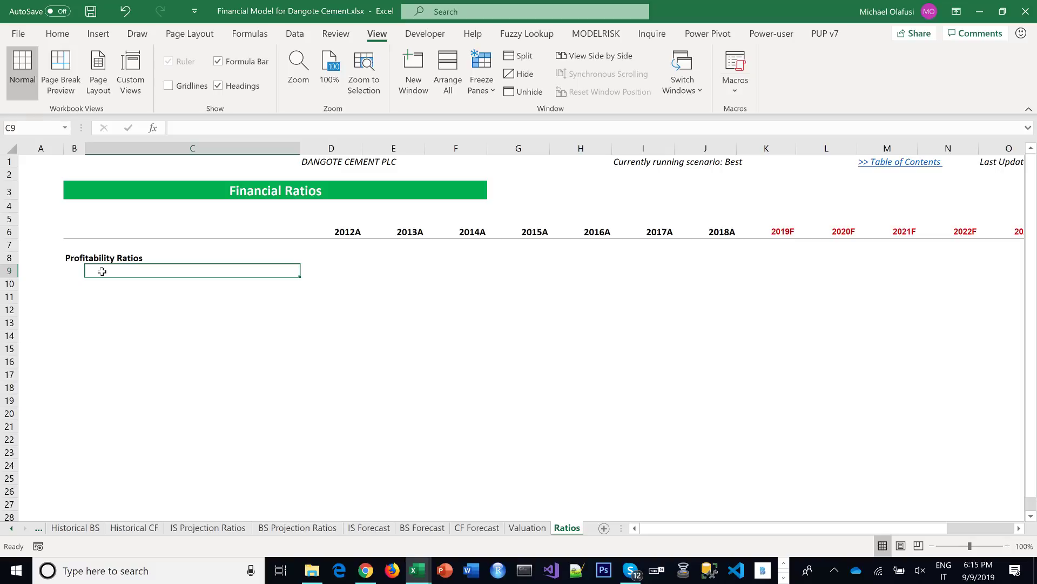
type("Gross")
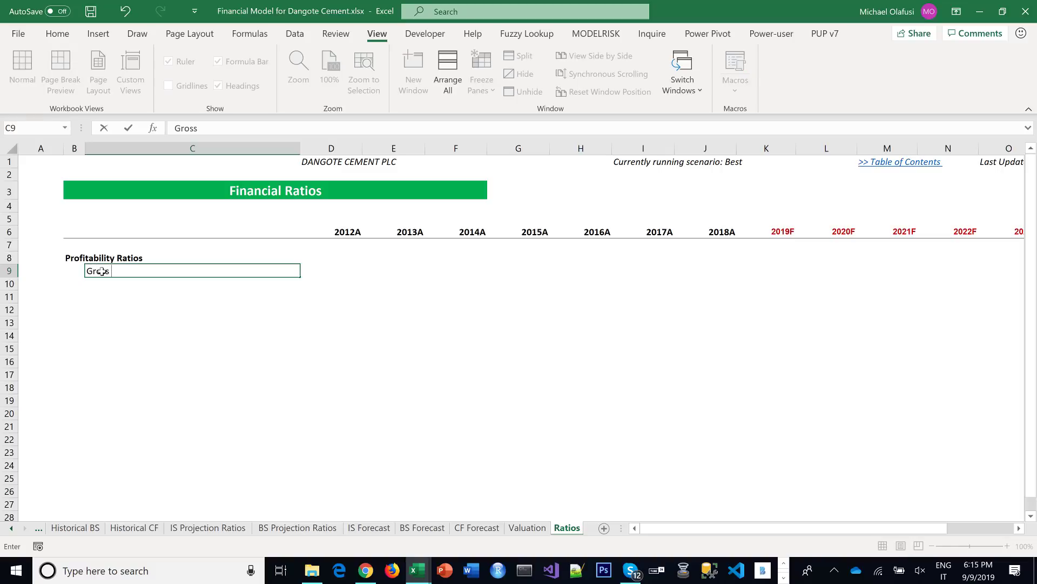
type(" Profit Margin")
key("Return")
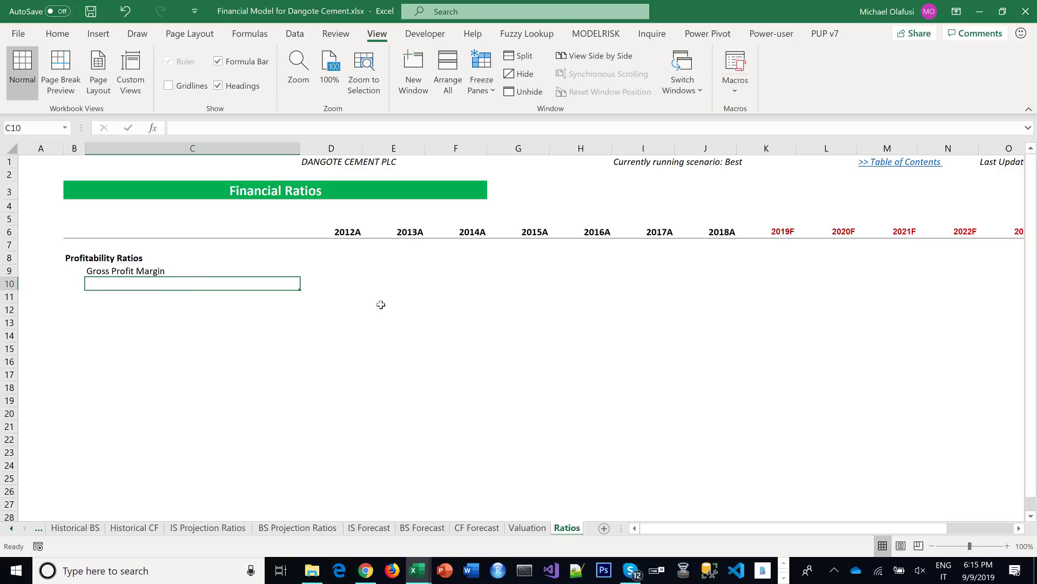
type("Opera")
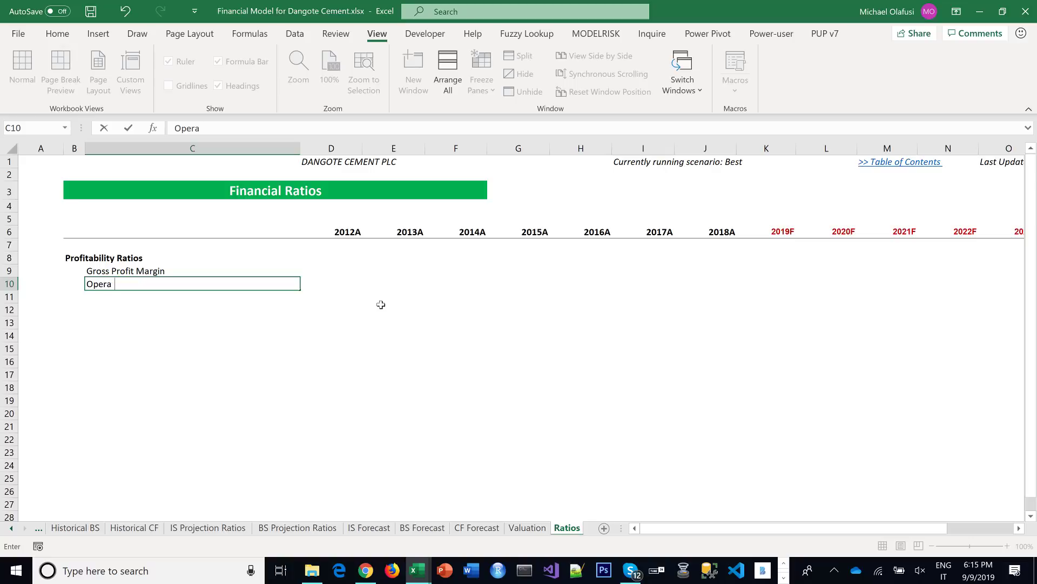
type("ting Profit Margin")
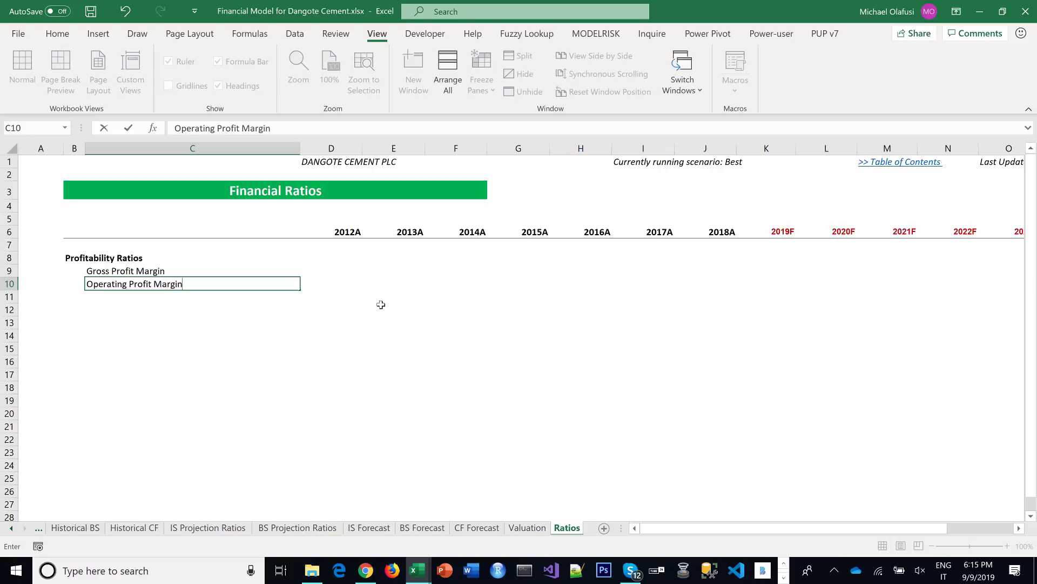
key("Return")
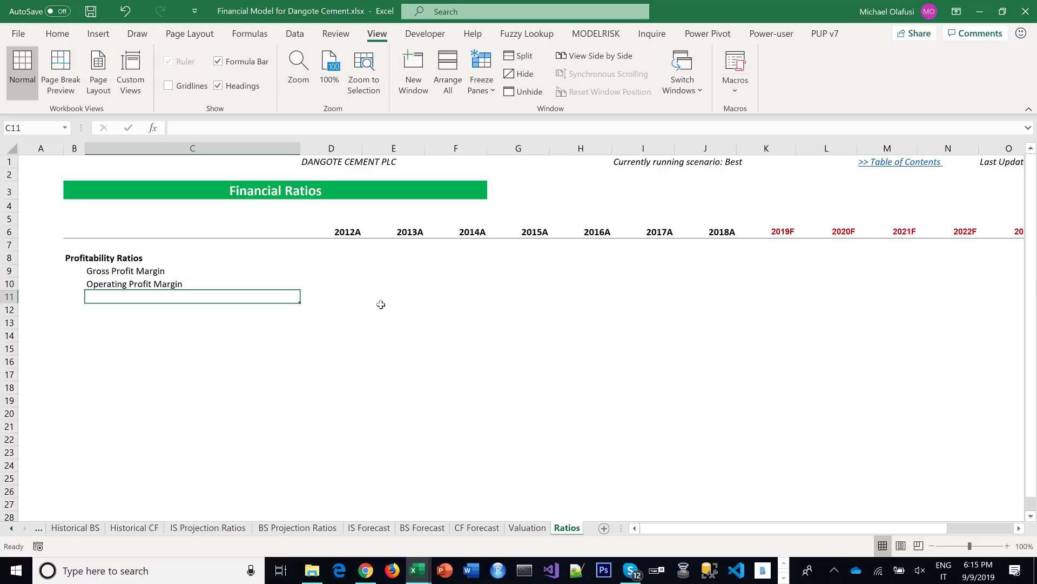
Add the labels "Net Profit Margin", "Return on Assets" and "Return on Equity" in cells C11 to C13
type("Net Pr")
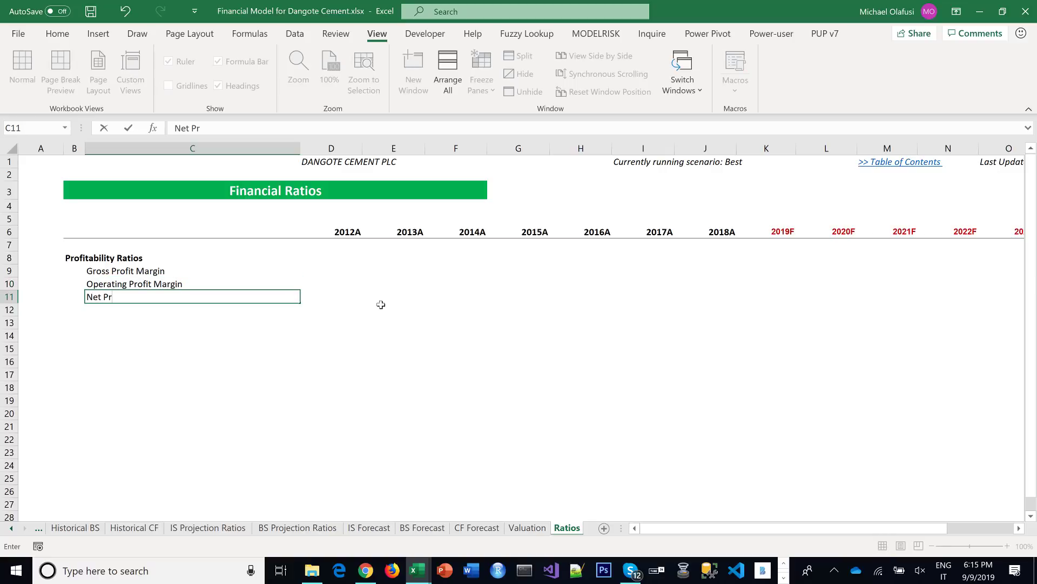
type("fo")
type("ofit Margin")
key("Return")
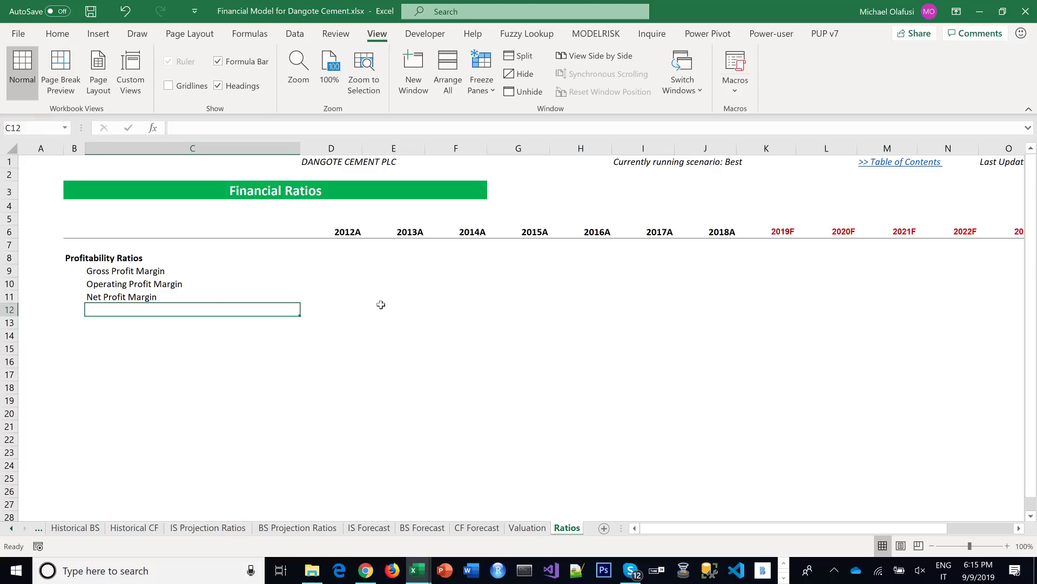
type("Return o")
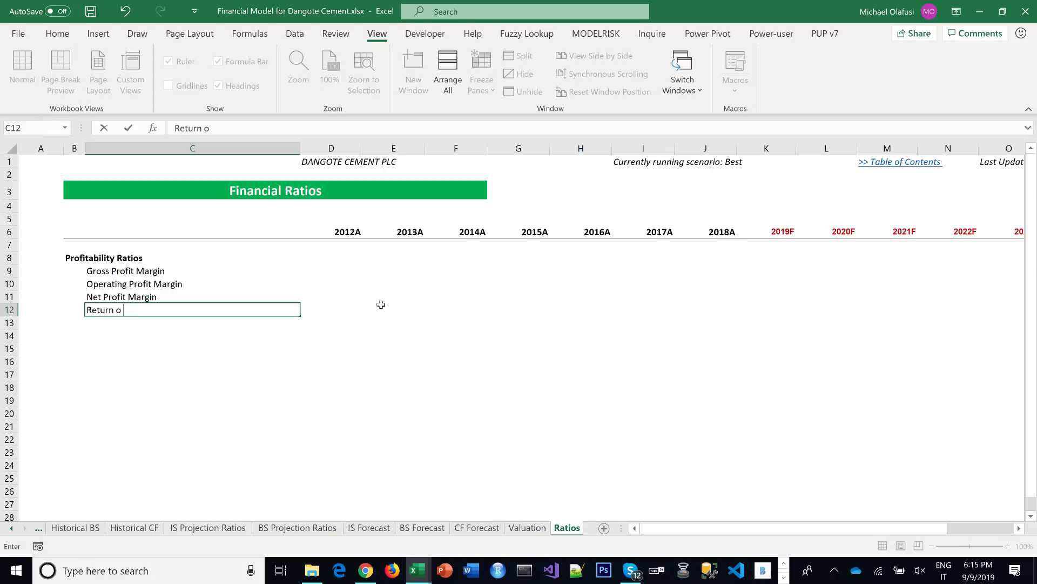
type("n Assets")
key("Return")
type("Ret")
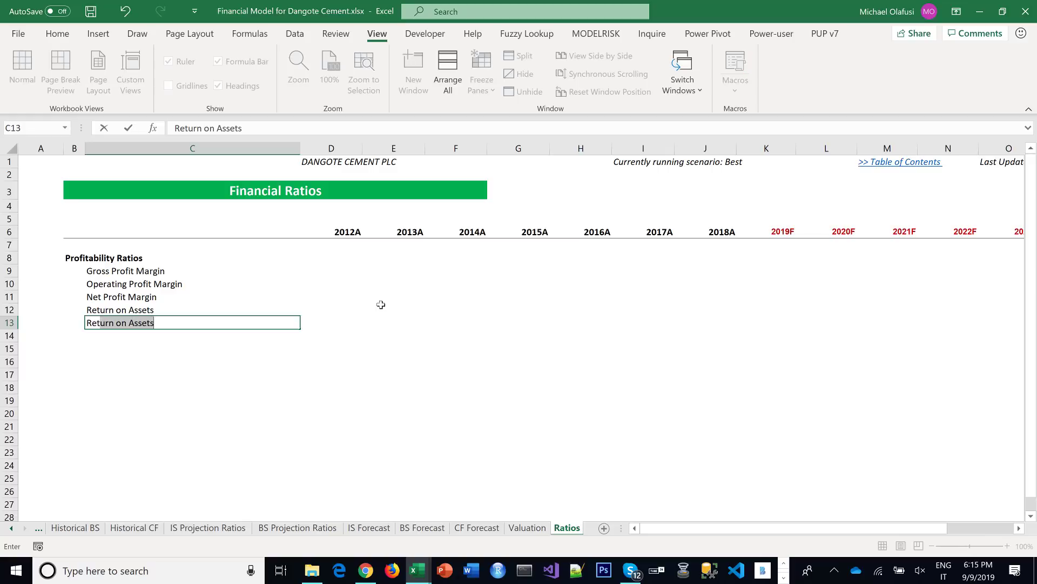
type("urn on Equity")
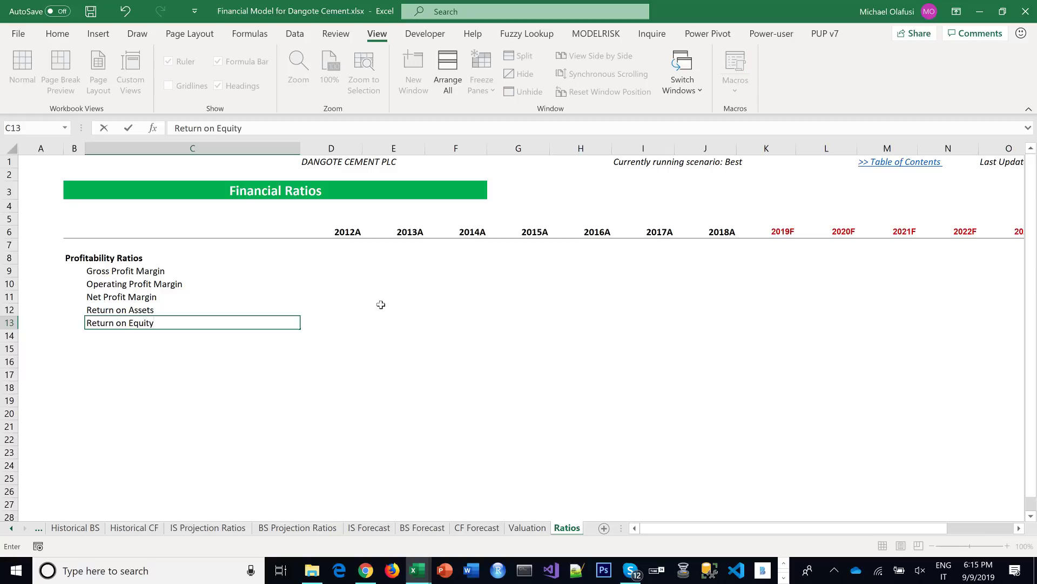
key("Return")
Enter the section heading "Valuation Ratios" in cell B15, leaving one blank row below the profitability ratios
key("Return")
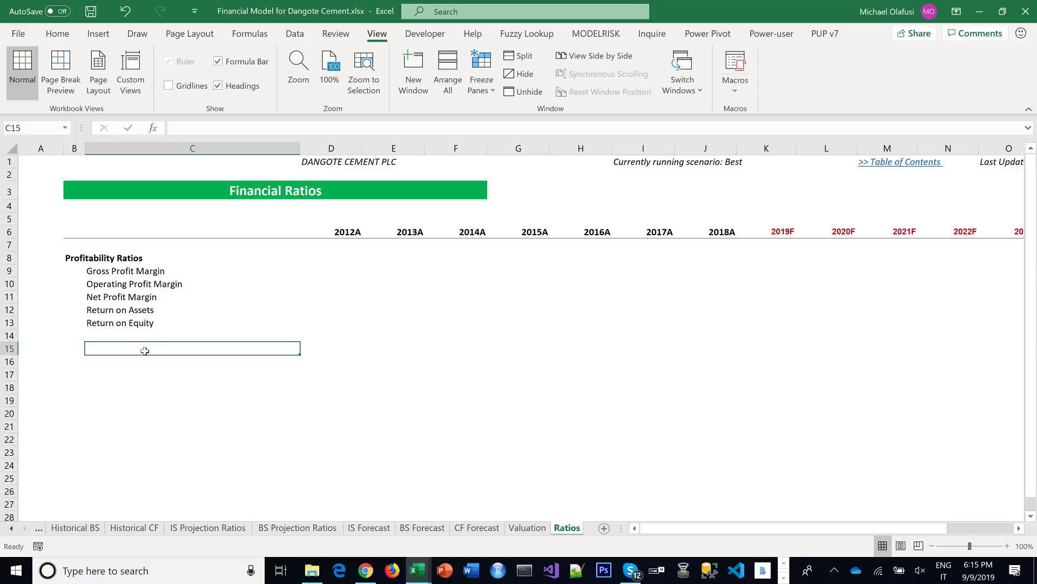
key("Left")
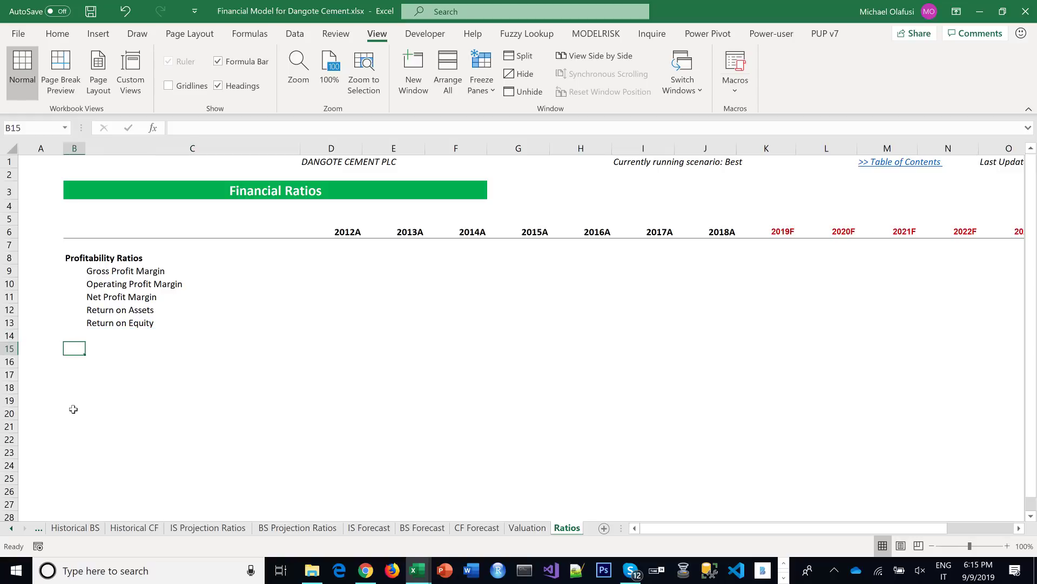
type("Va")
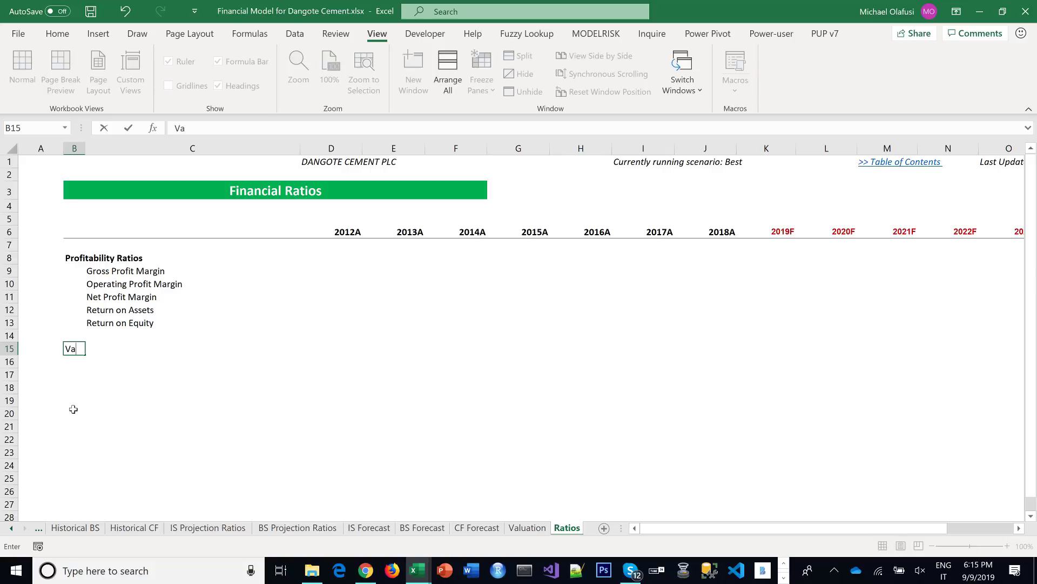
type("luation Ratios")
key("Return")
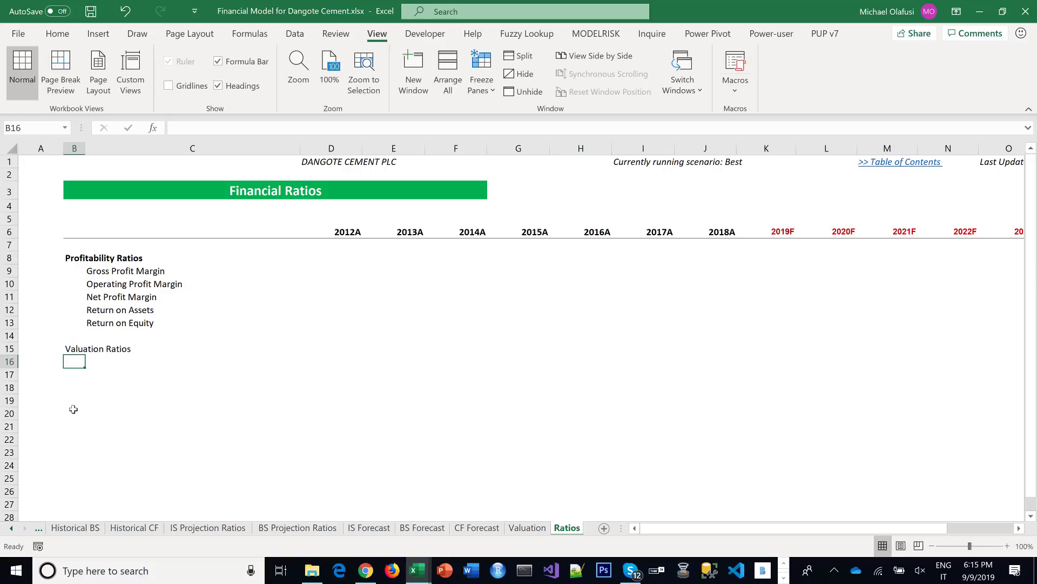
Enter the labels "P/E" in C16 and "EPS" in C17 under Valuation Ratios
key("Right")
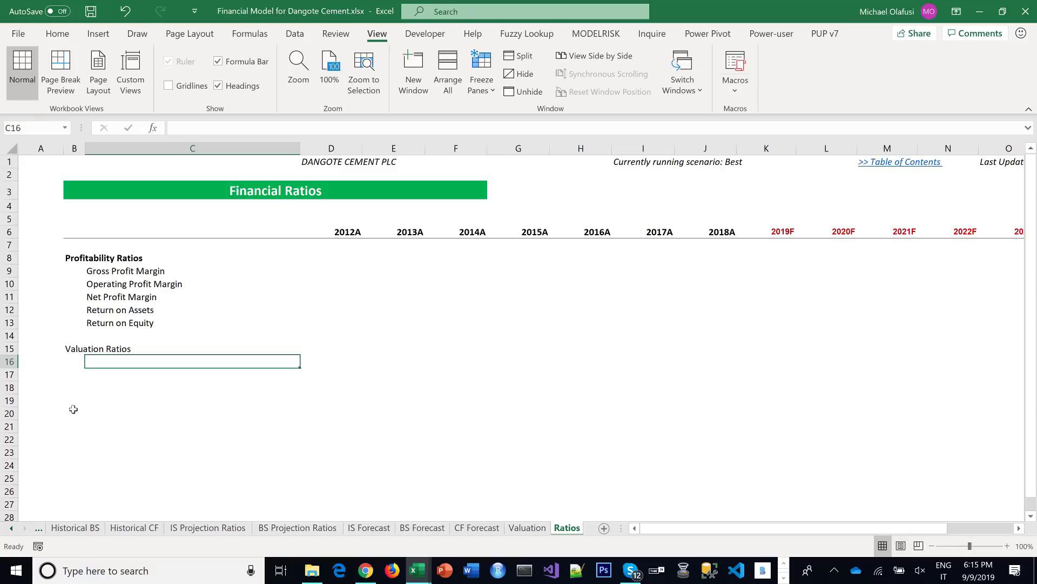
type("P")
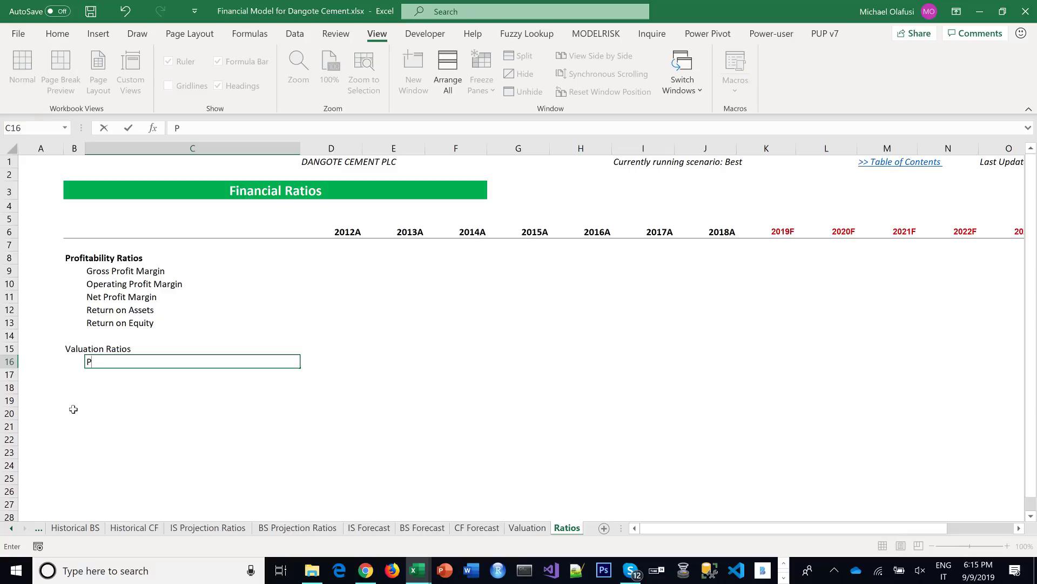
type("/E")
key("Return")
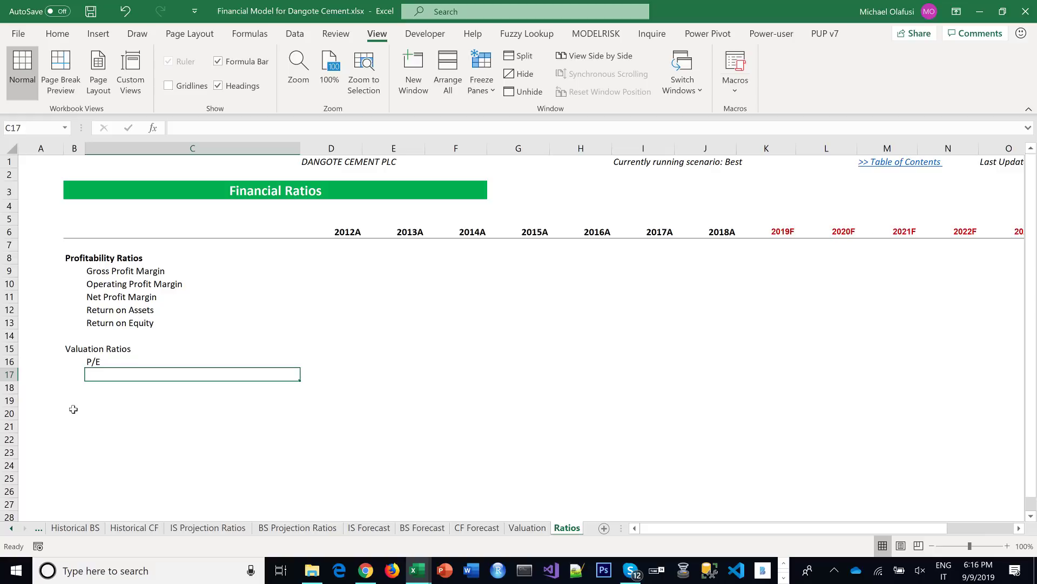
type("EPS")
key("Return")
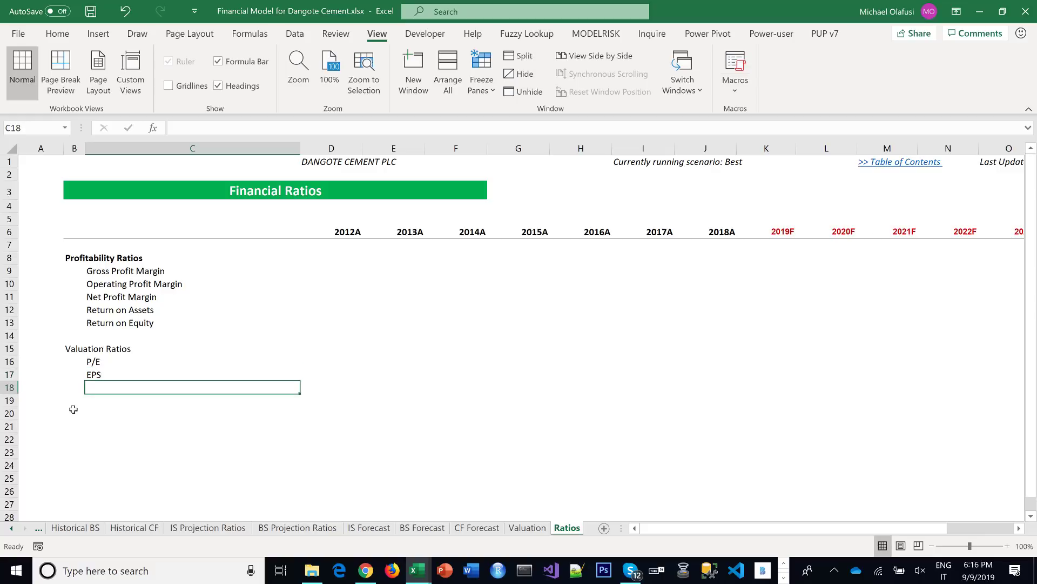
Enter the label "BV/Share" in cell C18 below EPS in the Valuation Ratios section
type("Book Vale")
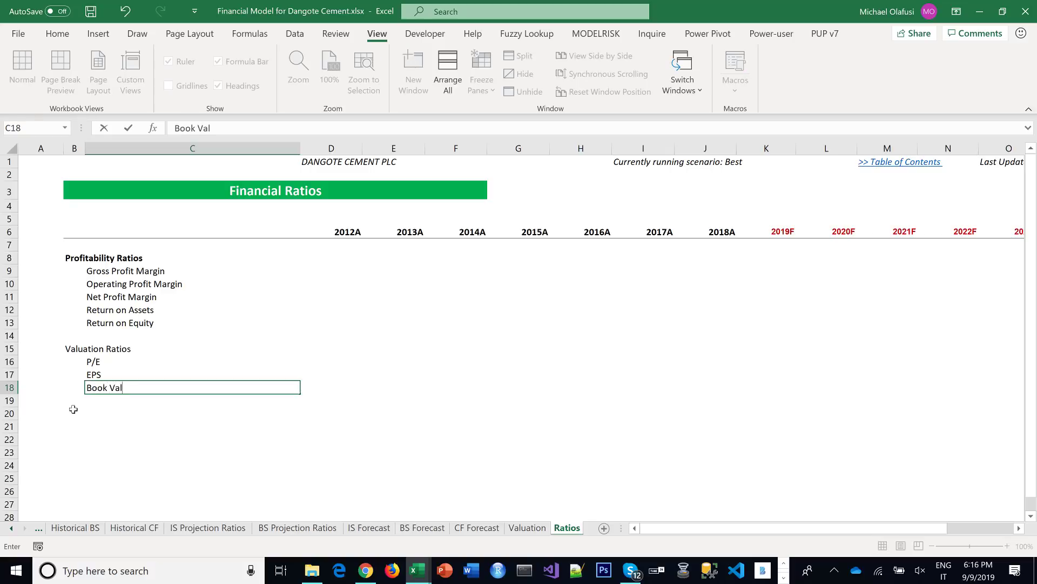
key("BackSpace")
type("ue")
key("BackSpace")
key("BackSpace")
key("BackSpace")
key("BackSpace")
key("BackSpace")
key("BackSpace")
key("BackSpace")
key("BackSpace")
key("BackSpace")
key("BackSpace")
type("BV/Share")
key("Return")
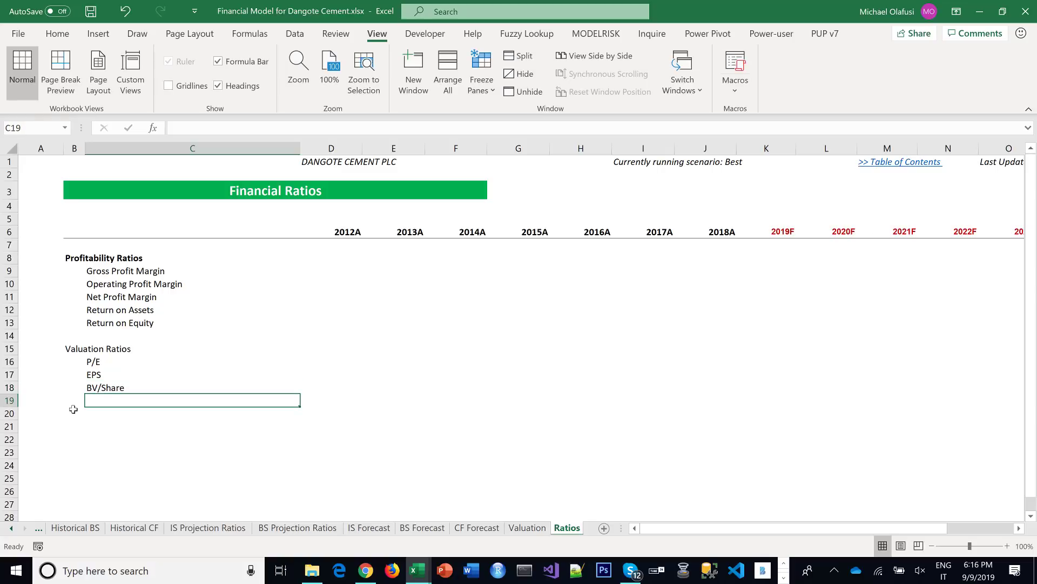
Add the valuation labels "P/BV" in C19 and "Dividend Yield" in C20
type("P")
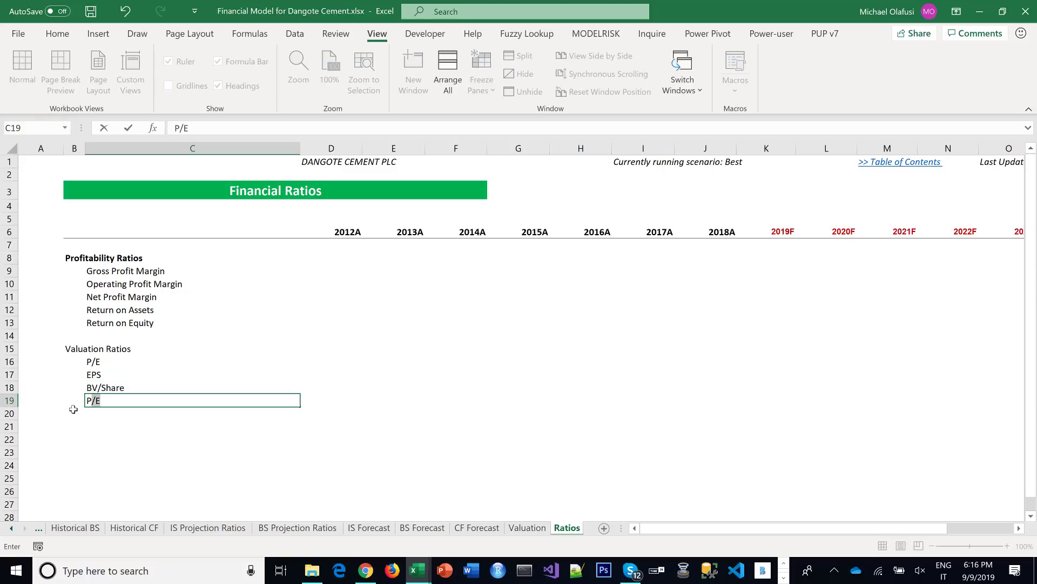
type("/BV")
key("Return")
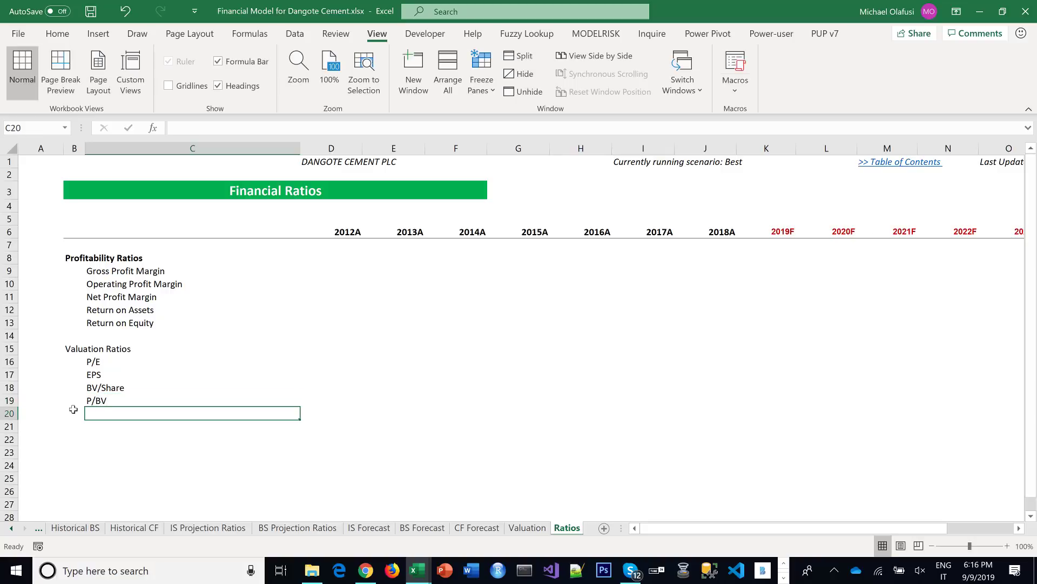
type("Dividen")
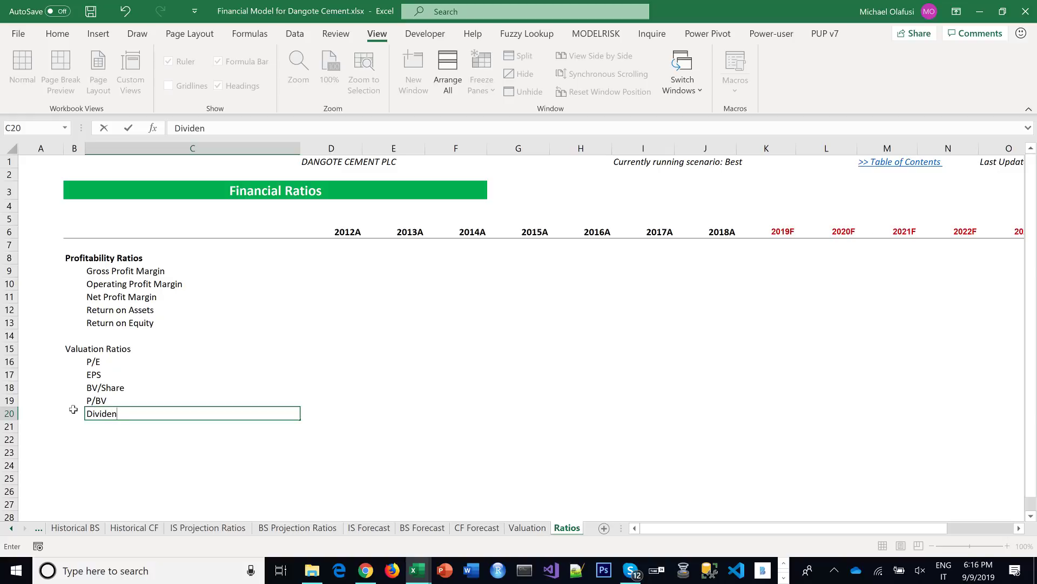
type("d Yield")
key("Return")
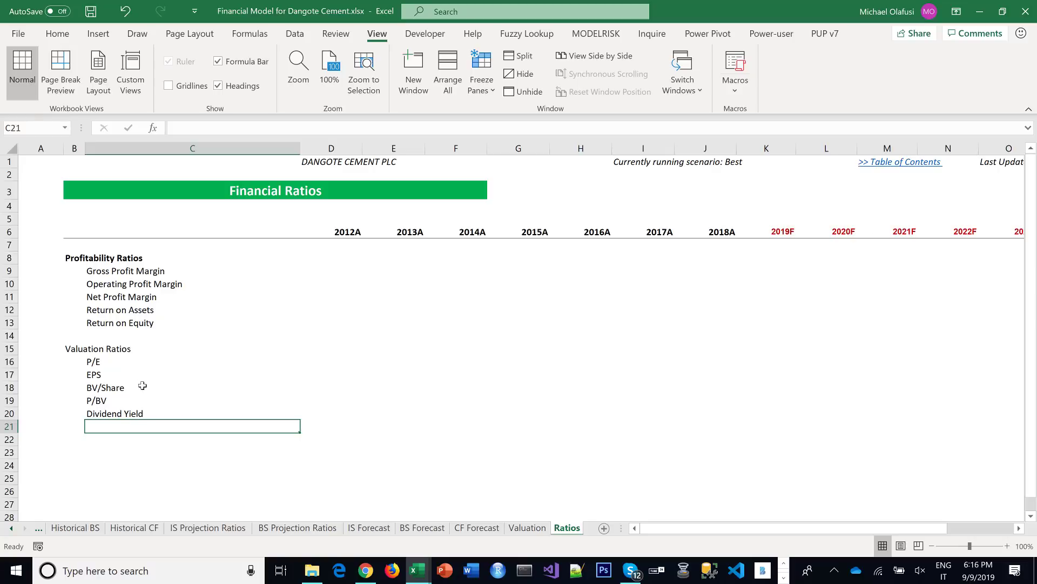
Bold the Valuation Ratios heading in B15 and add a bold section heading "Liquidity Ratios" in B22
left_click(74, 349)
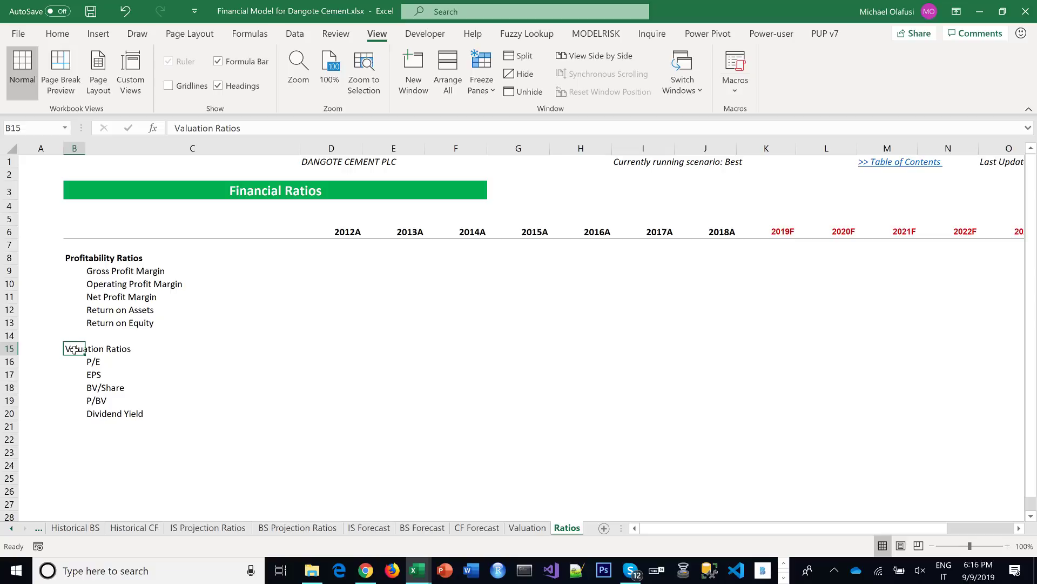
key("ctrl+b")
left_click(76, 440)
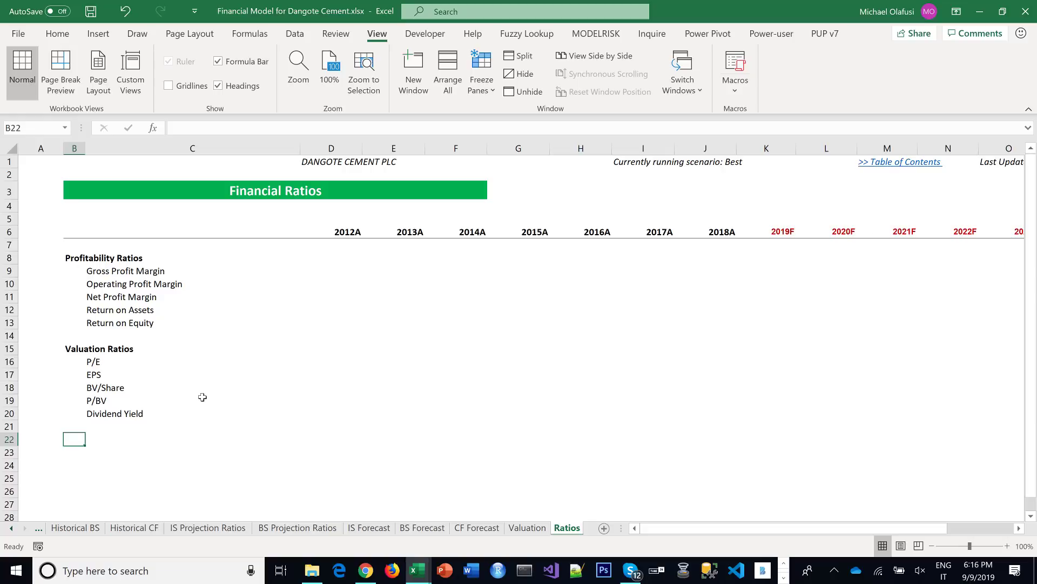
type("Liquidi")
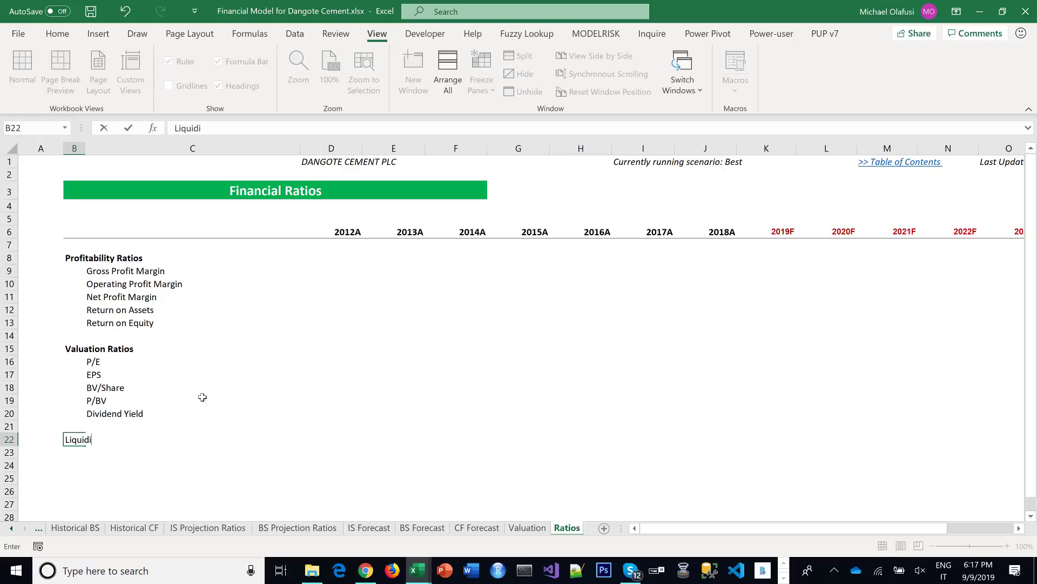
type("ty Ratios")
key("Return")
key("Up")
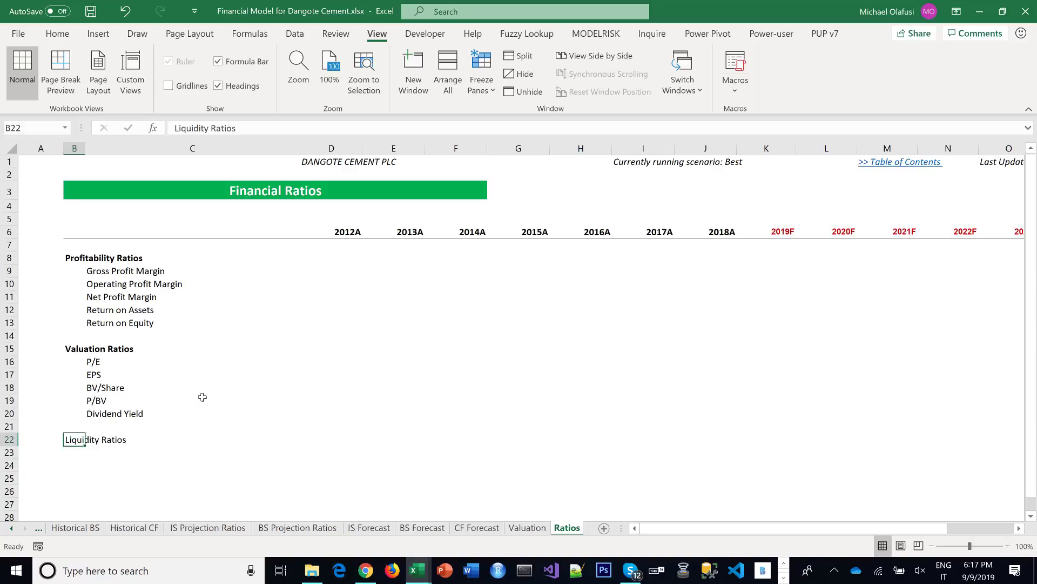
key("ctrl+b")
Enter the labels "Current Ratio", "Quick Ratio" and "Cash Ratio" in cells C23 to C25 under Liquidity Ratios
key("Down")
key("Right")
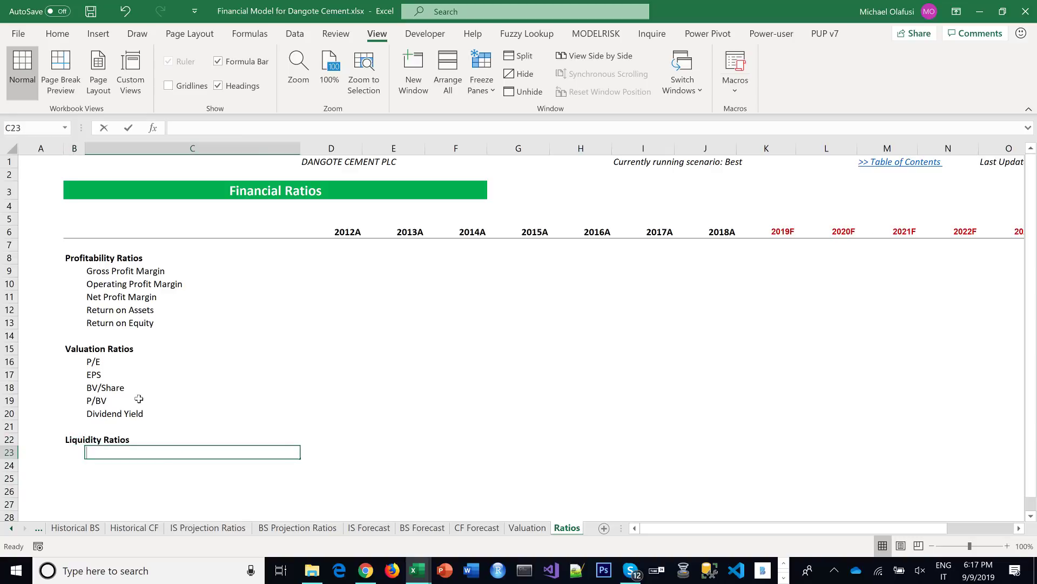
type("Current Ratio+")
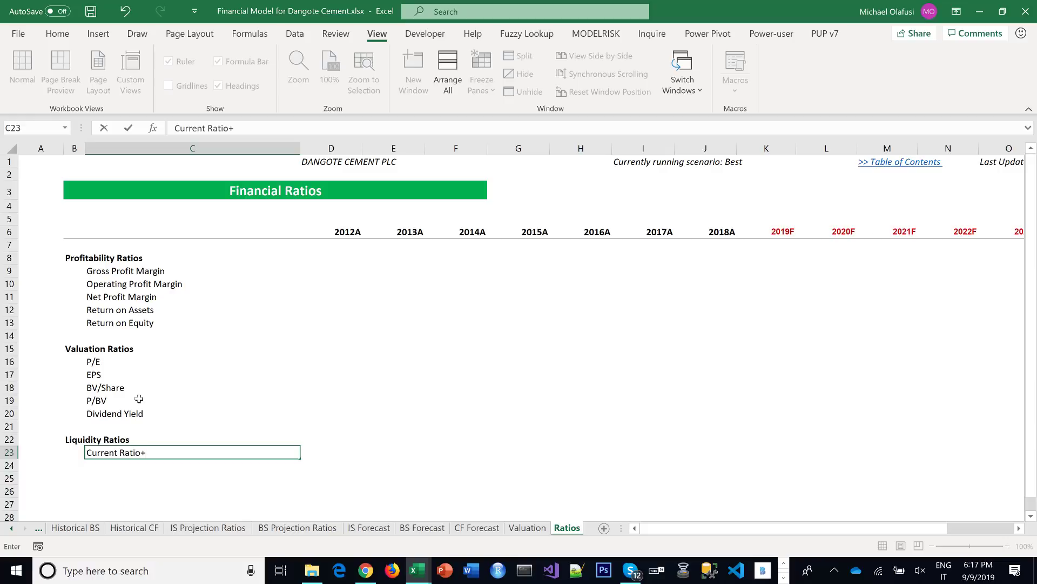
key("BackSpace")
key("Return")
type("Quick Rat")
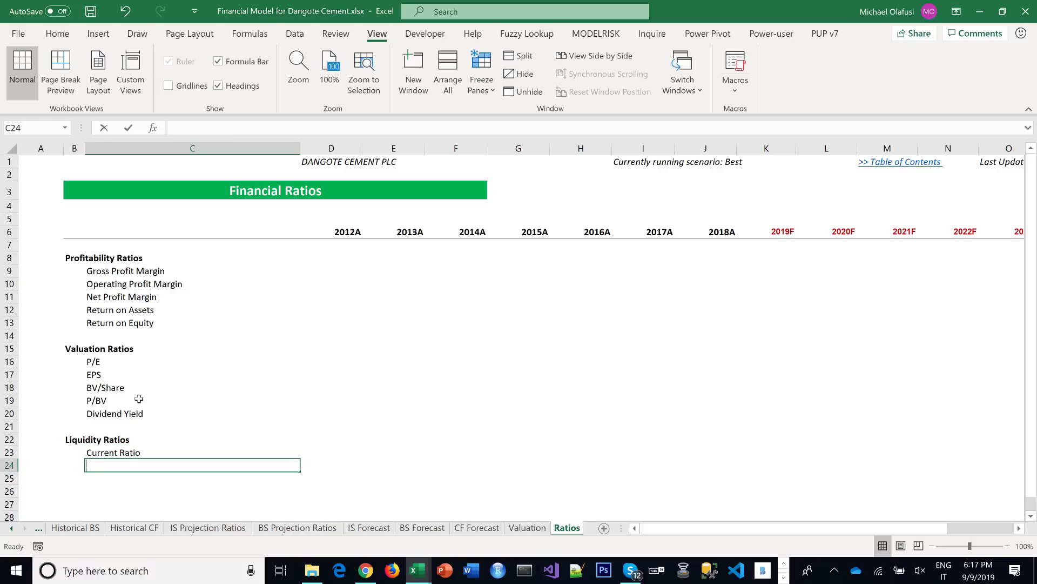
type("io")
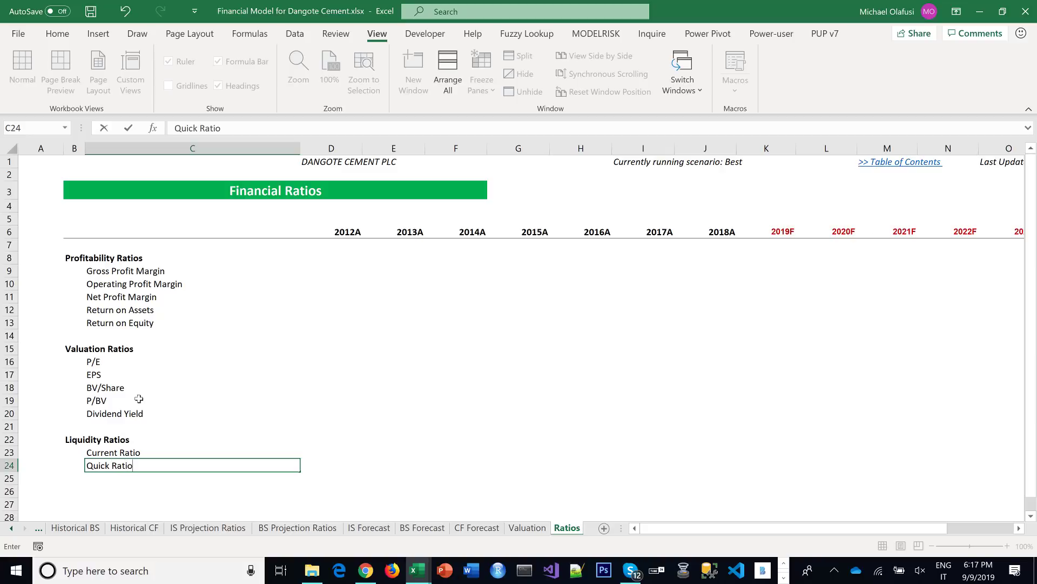
key("Return")
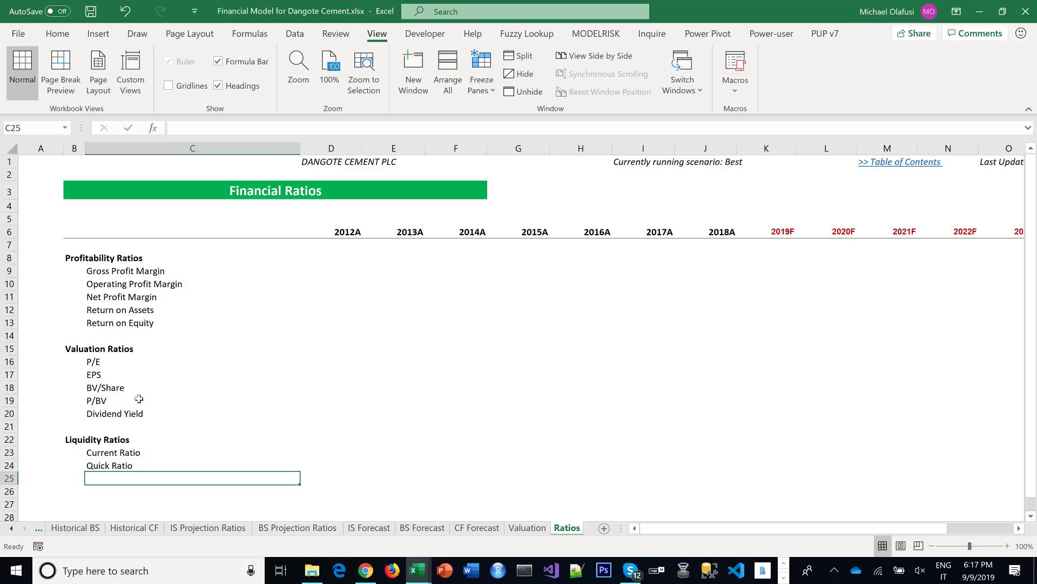
type("Cash")
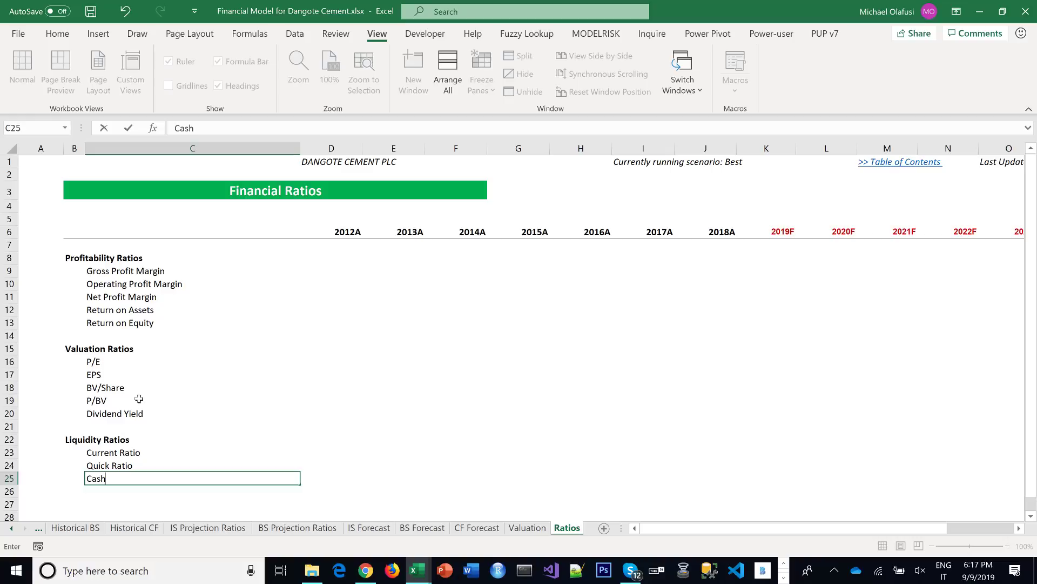
type(" Ratio")
key("BackSpace")
key("Return")
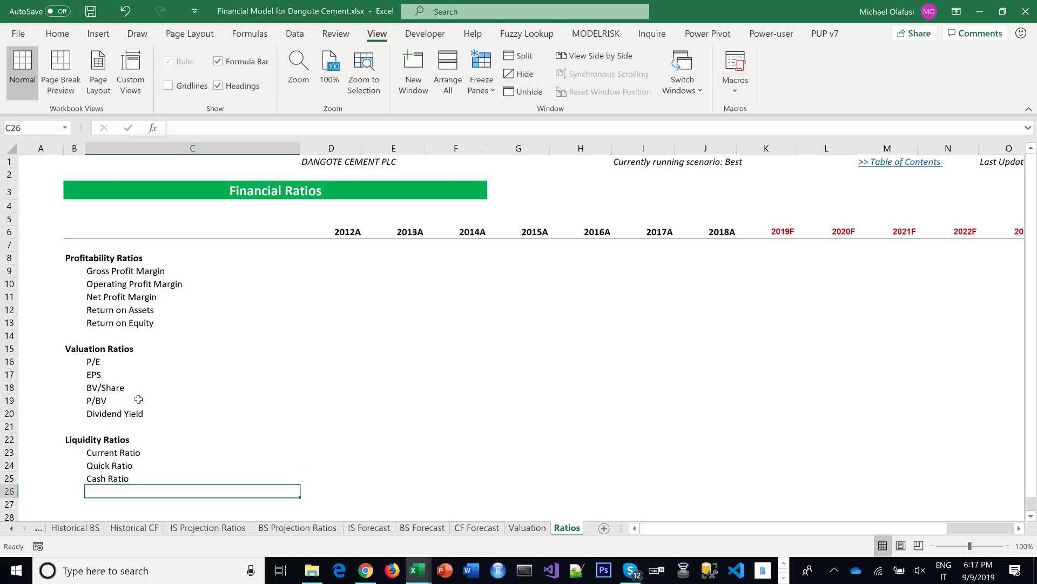
Add the bold section heading "Asset Management Ratios" in cell B27, leaving one blank row below the liquidity ratios
scroll(97, 433, "down", 2)
left_click(74, 420)
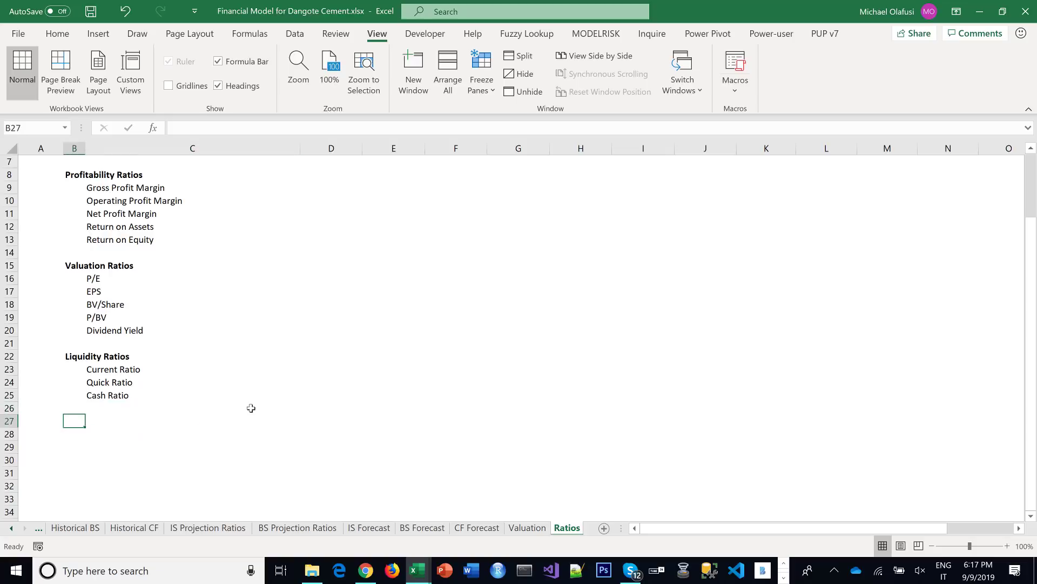
type("Asse")
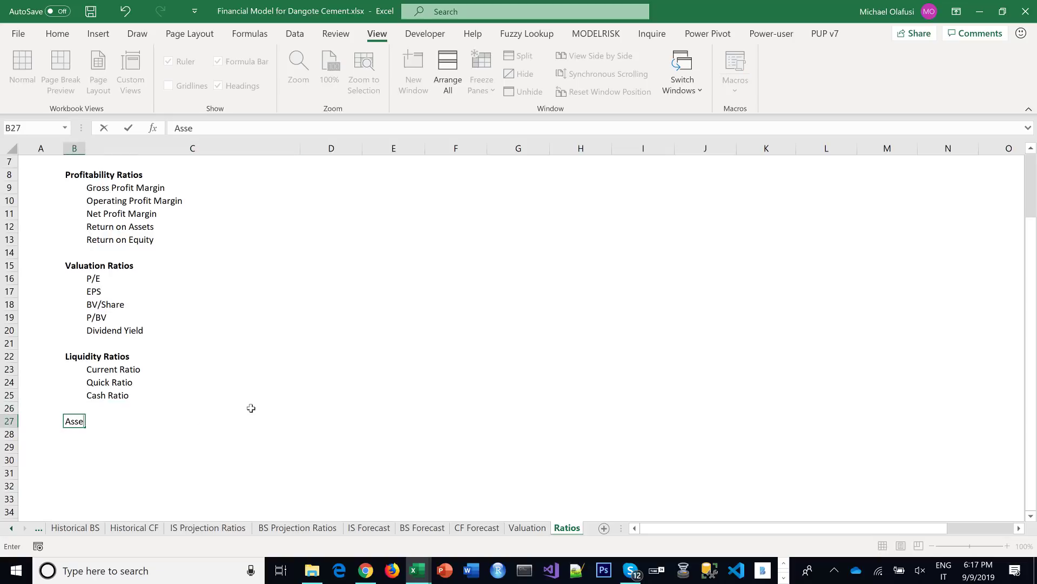
type("t Management Ratio")
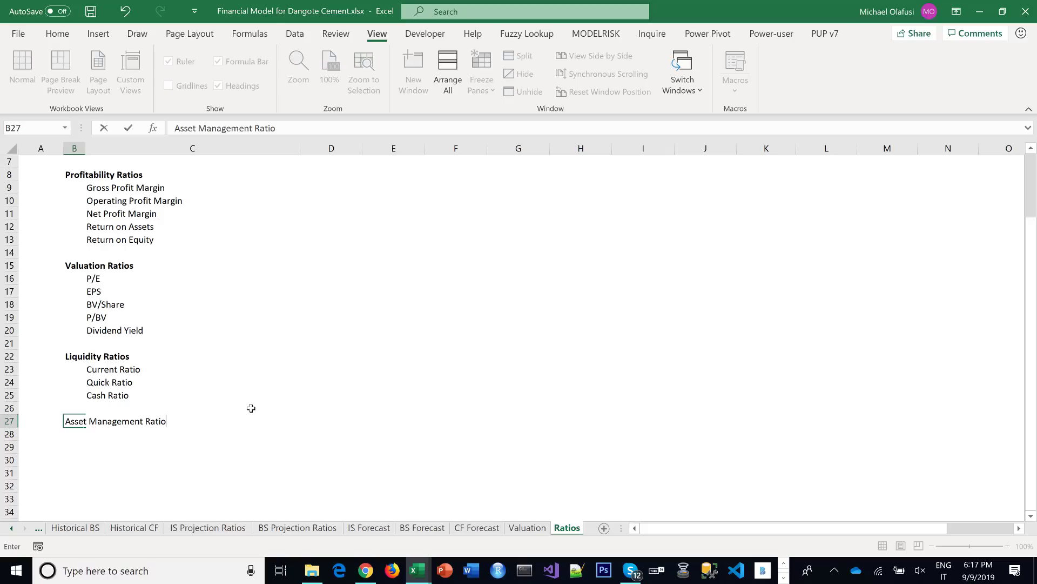
type("s")
key("Return")
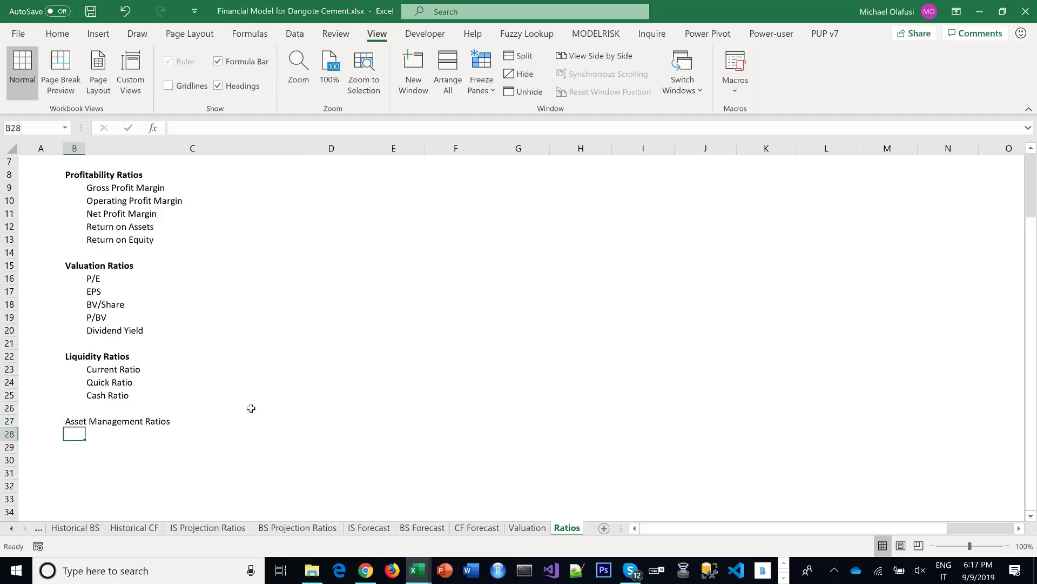
key("Up")
key("ctrl+b")
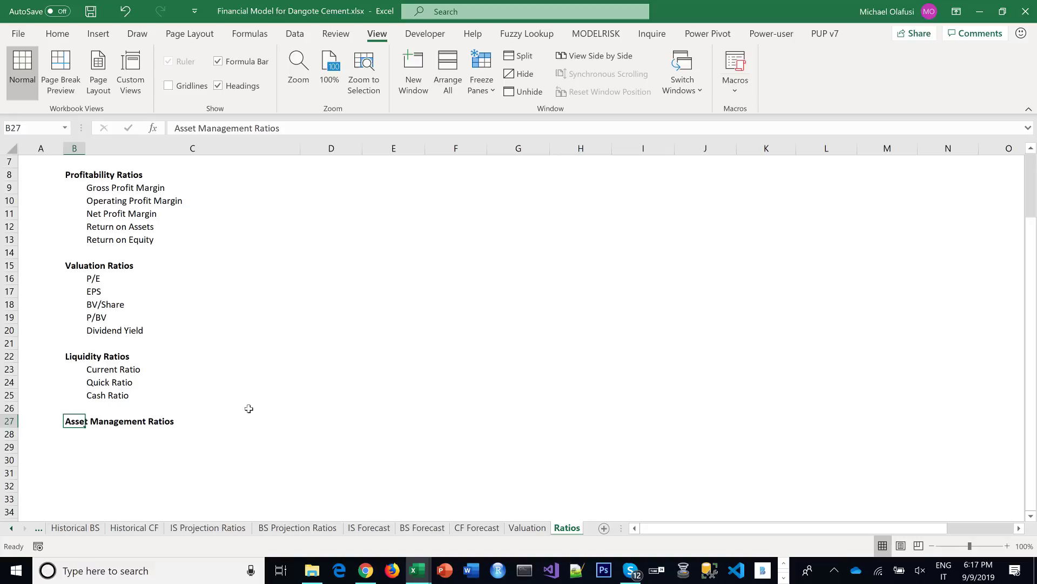
Enter the label "Average Collection Period (DSO)" in cell C28 under Asset Management Ratios
key("Down")
key("Right")
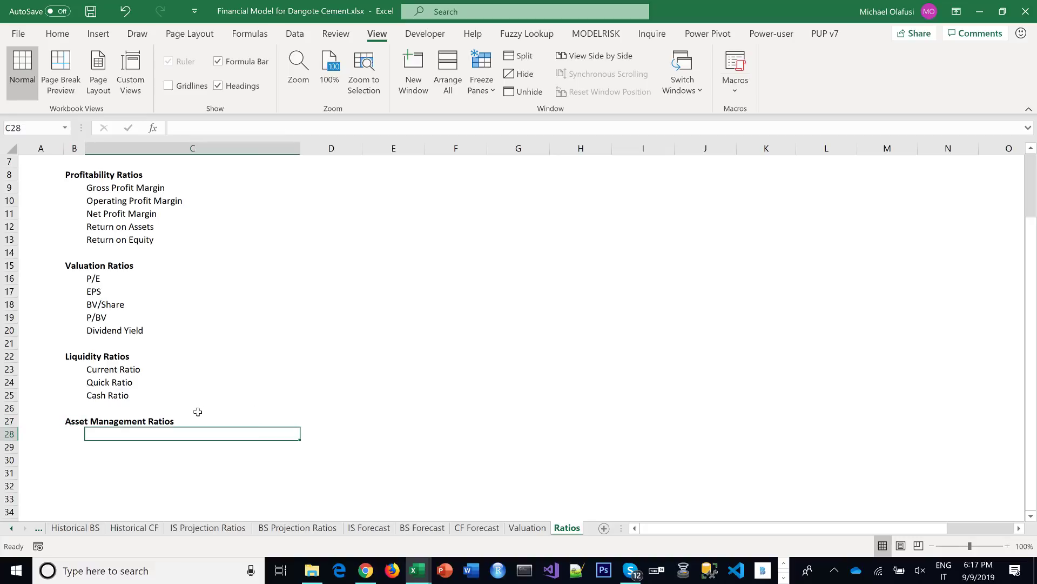
type("Average c")
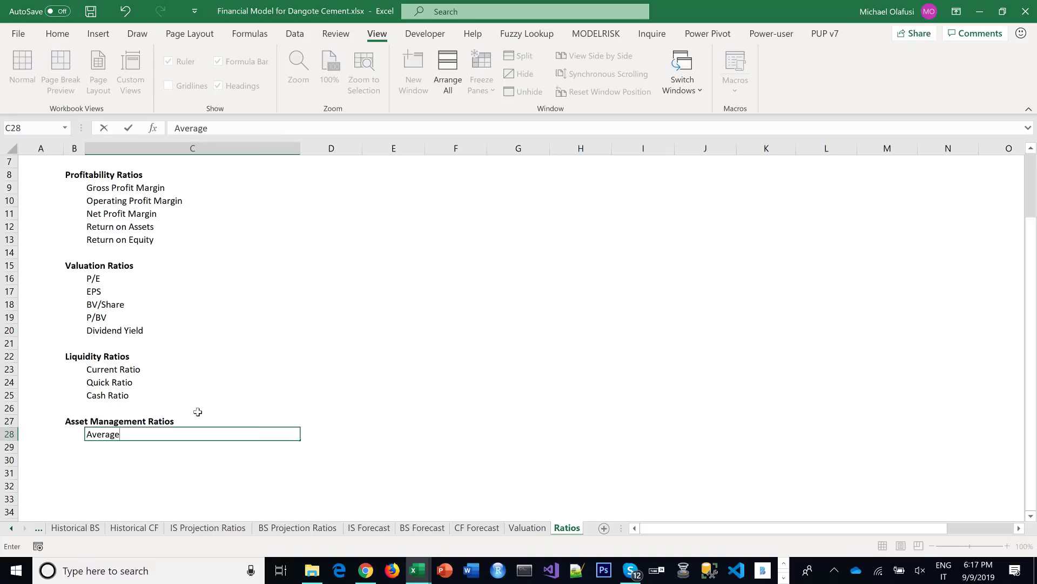
key("BackSpace")
type("Colletc")
key("BackSpace")
key("BackSpace")
type("ction Perifo")
key("BackSpace")
key("BackSpace")
type("od")
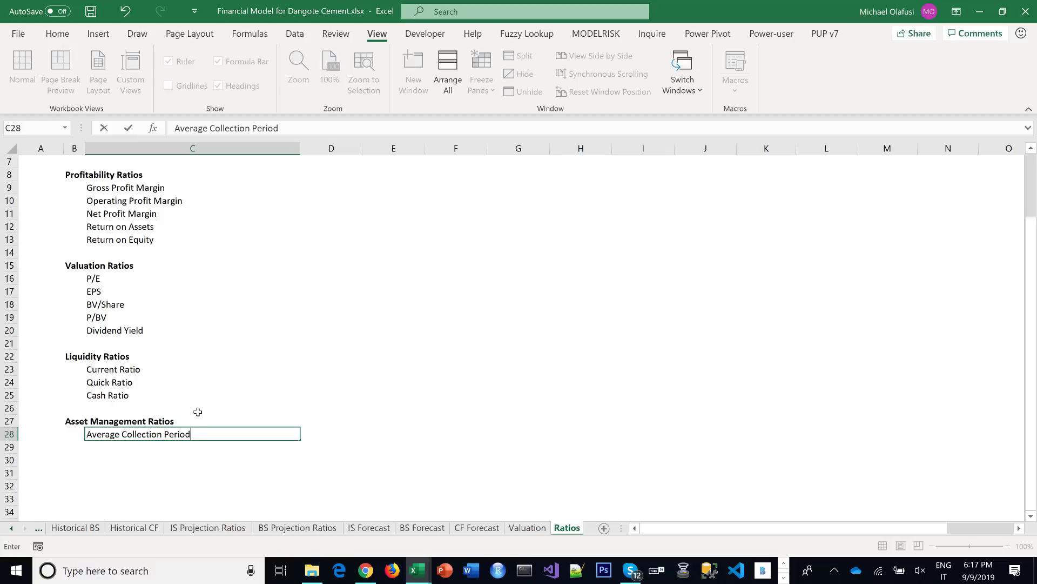
type(" (DSO)")
key("Return")
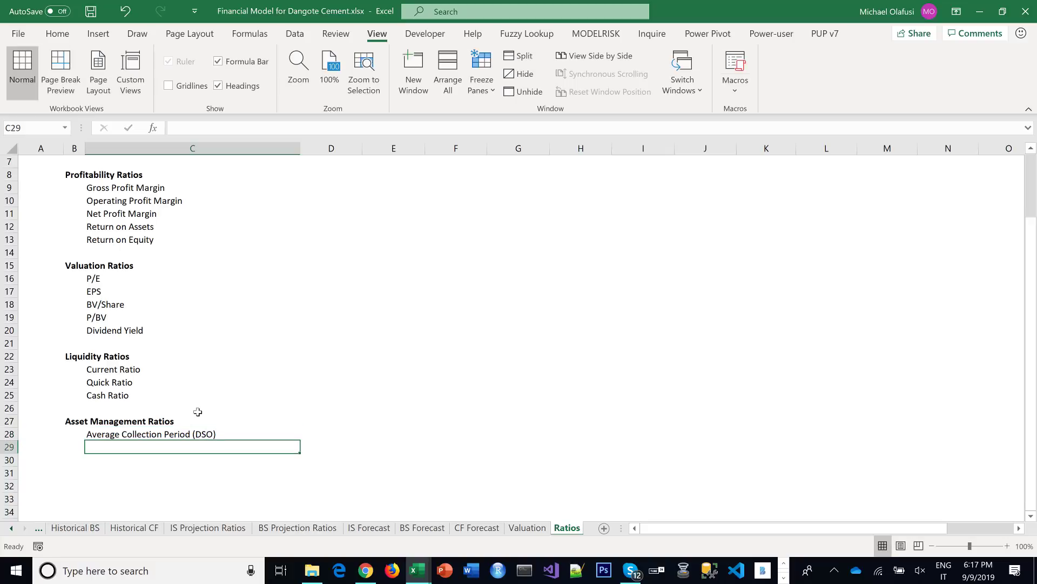
Enter the label "Days Payable Outstanding" in cell C29
type("Da")
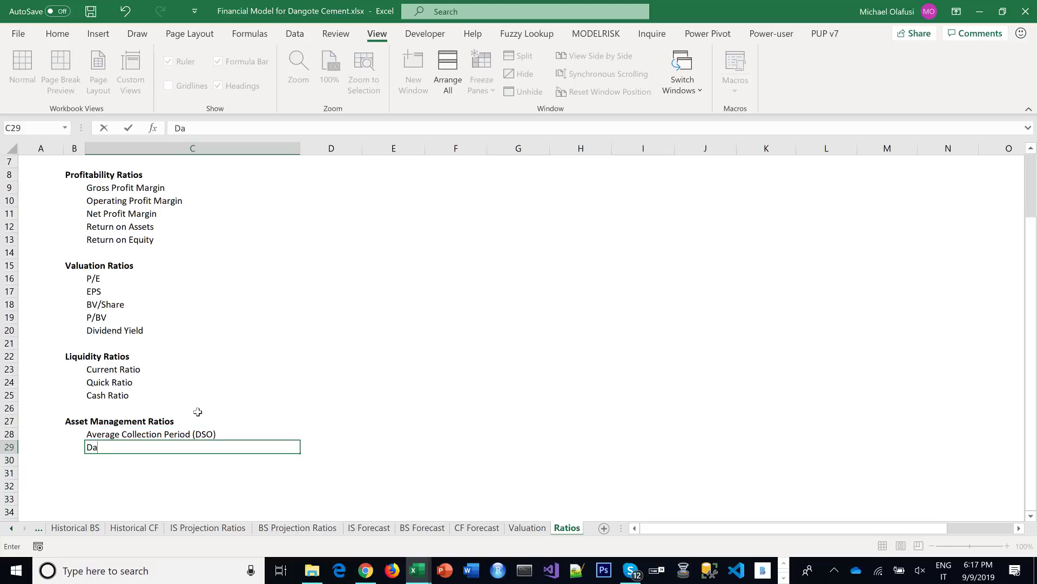
type("ys Payable Ou ")
type("stando")
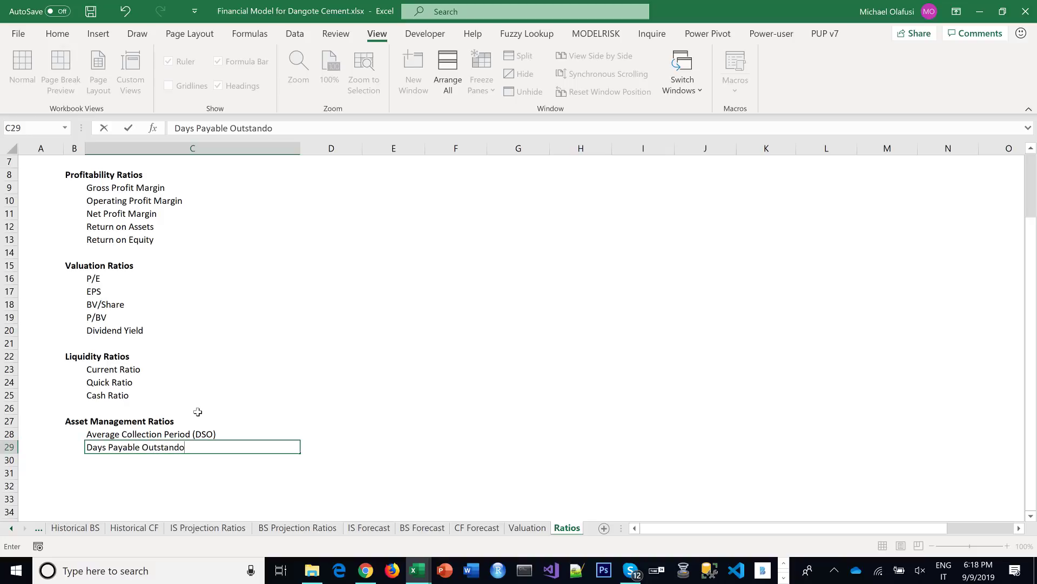
key("BackSpace")
type("ing")
key("Return")
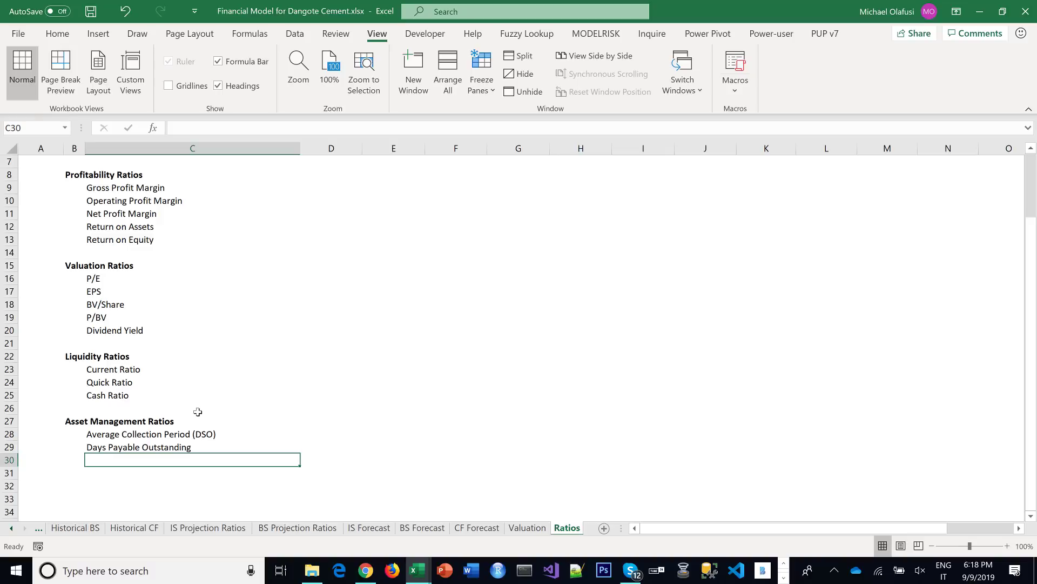
Enter the label "Days Inventory Outstanding" in cell C30
type("Days ")
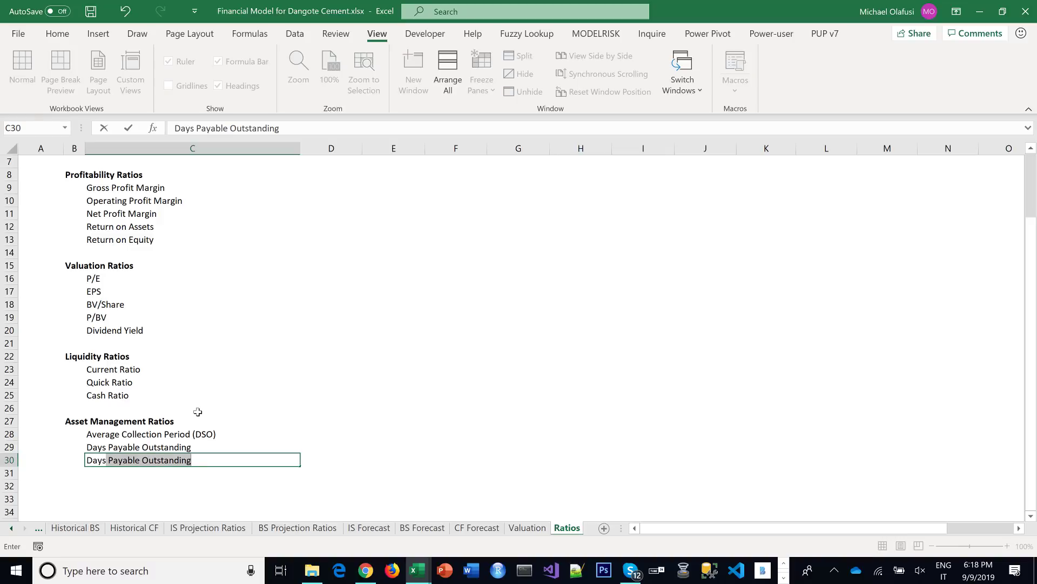
type("Inve")
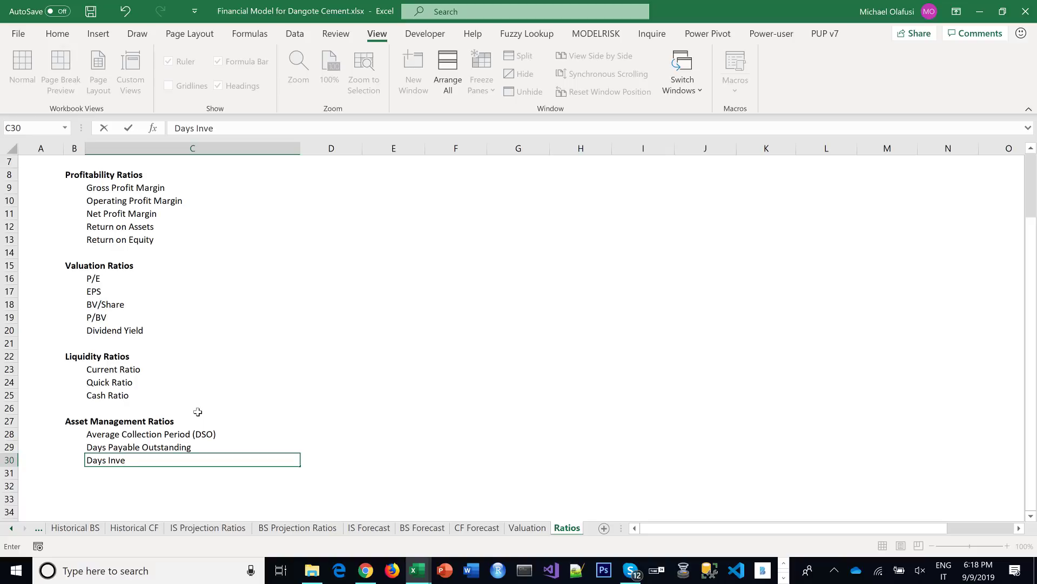
type("t")
key("BackSpace")
type("ntory Outstanding")
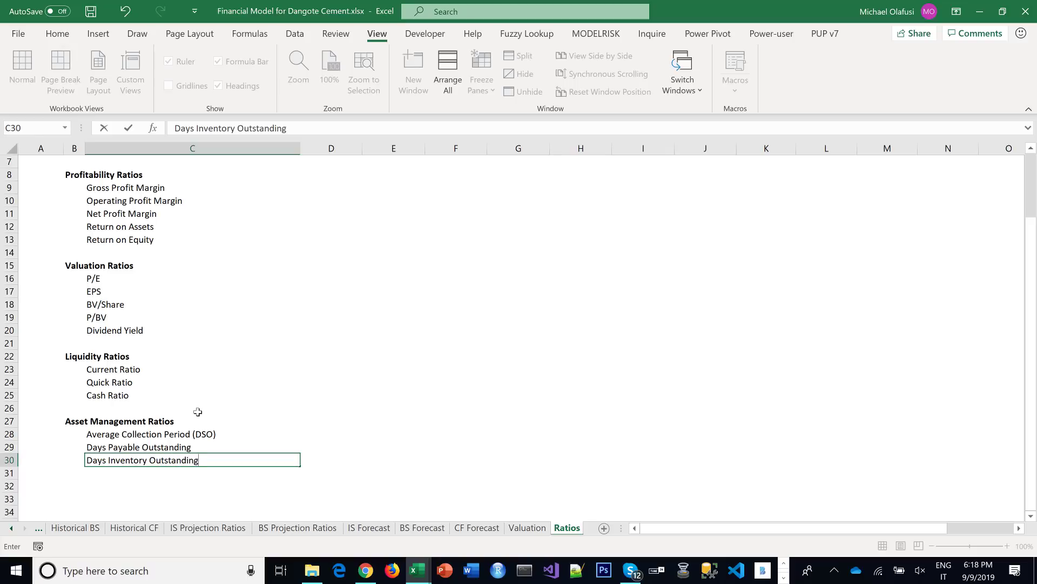
key("Return")
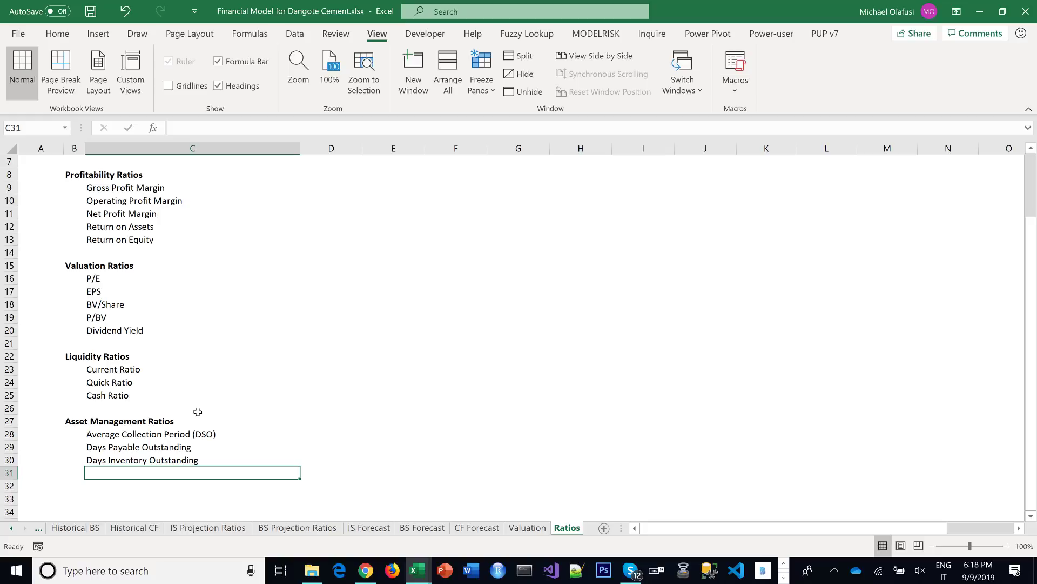
Enter the label "Inventory Turnover" in cell C31 under Asset Management Ratios
type("IUnve")
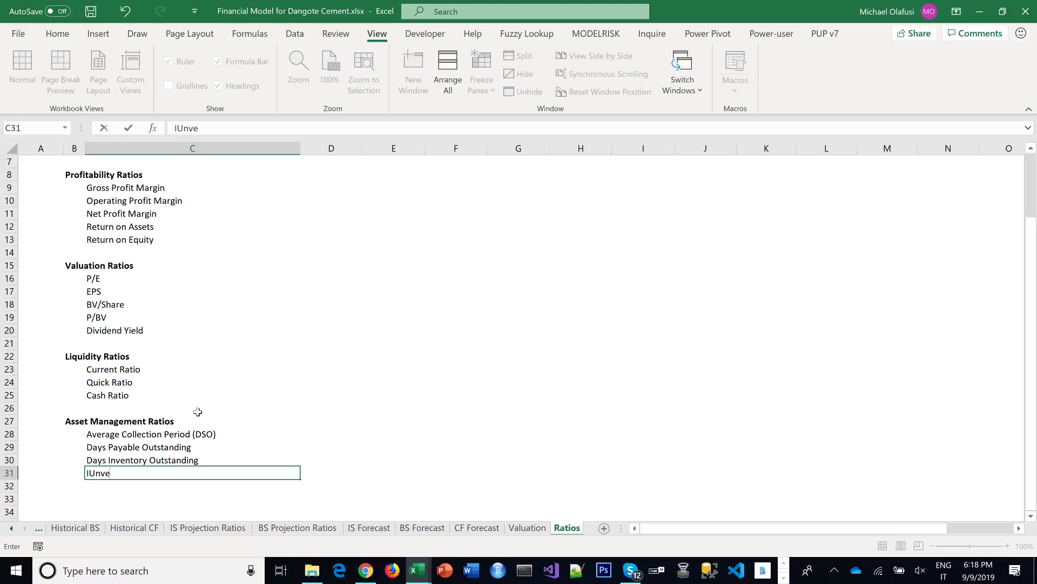
key("BackSpace")
key("BackSpace")
key("BackSpace")
key("BackSpace")
type("nventory")
key("BackSpace")
key("BackSpace")
key("BackSpace")
type("ory Turnove")
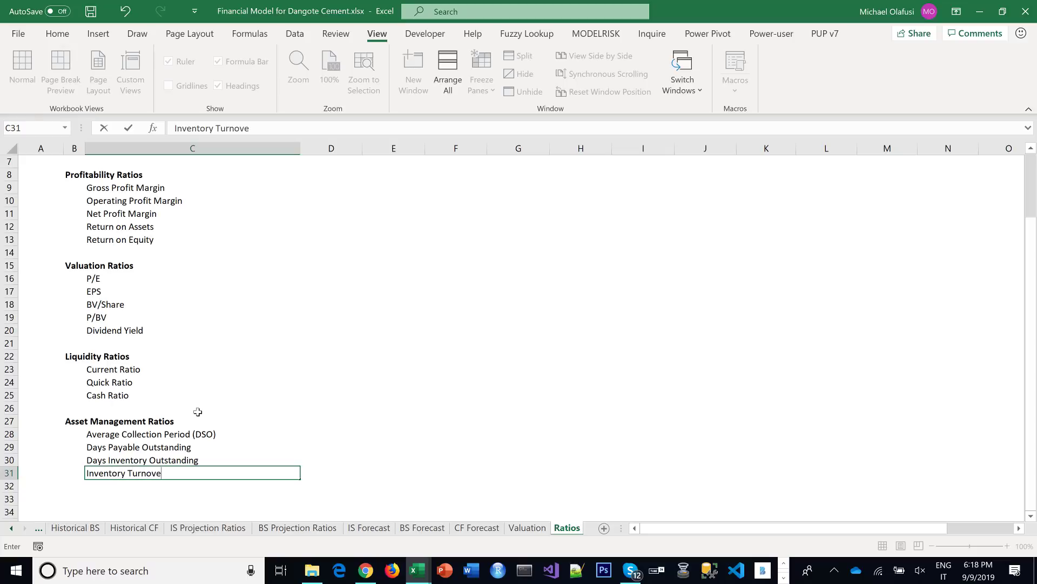
type("r")
key("Return")
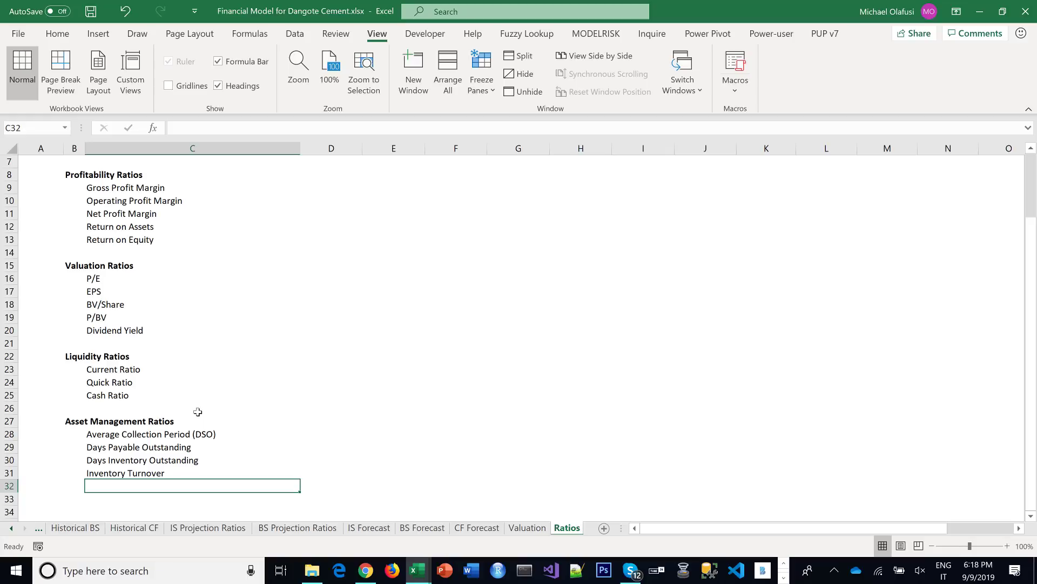
Enter the labels "Fixed Assets Turnover" in cell C32 and "Total Assets Turnover" in cell C33
type("Fixed ")
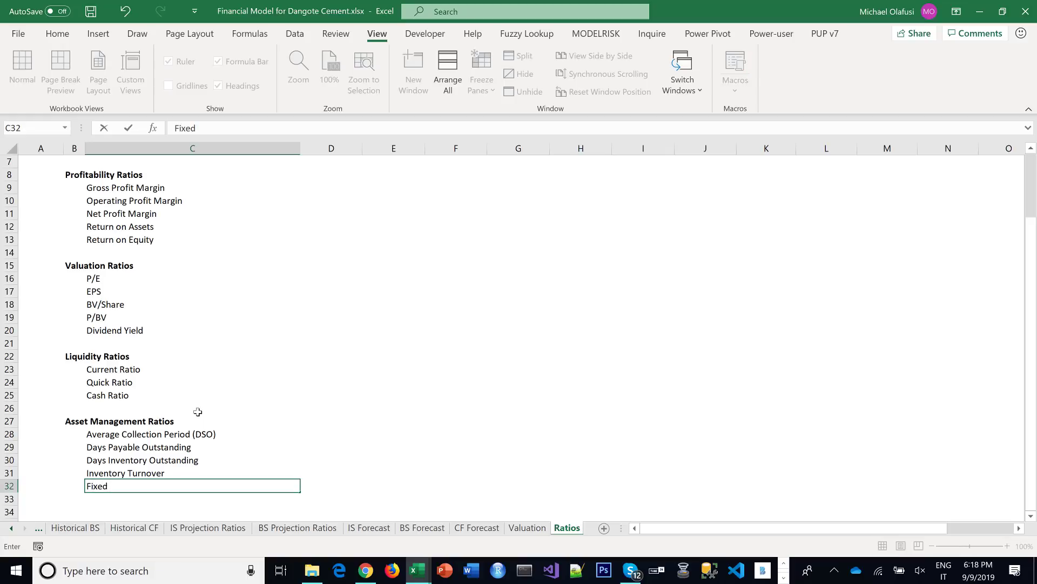
type("Assets Turnover")
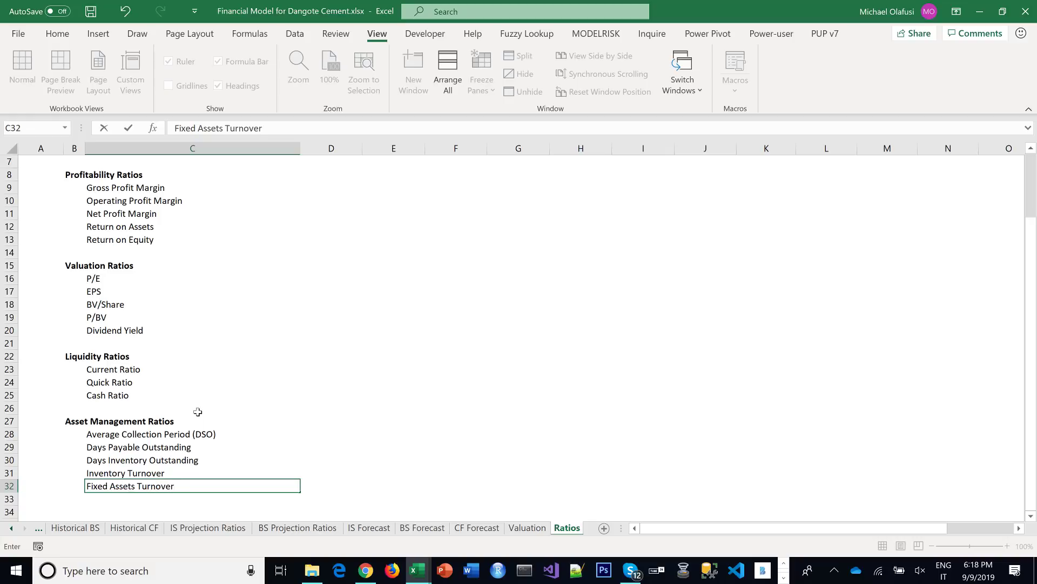
key("Return")
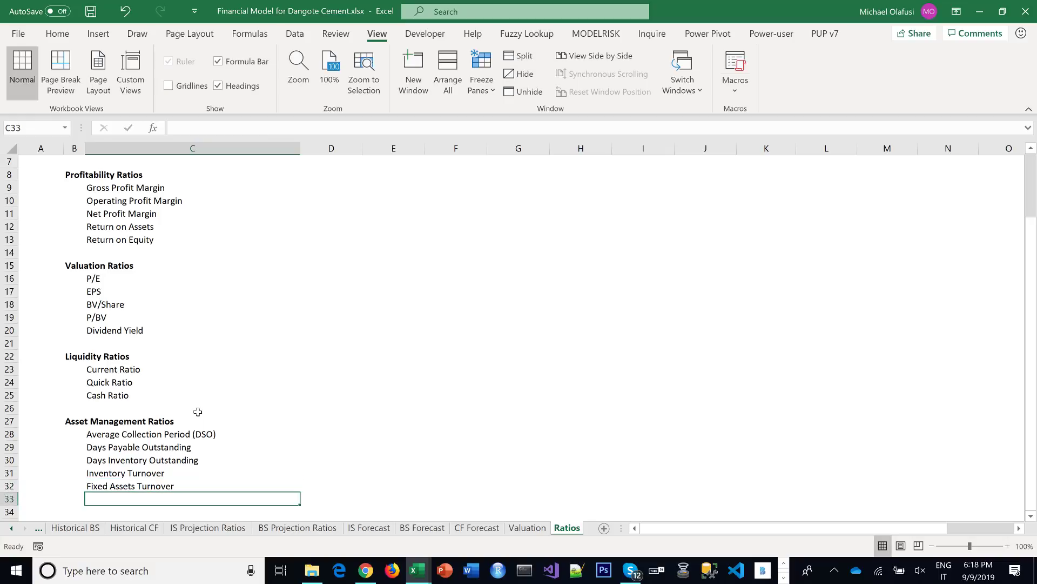
type("Total A")
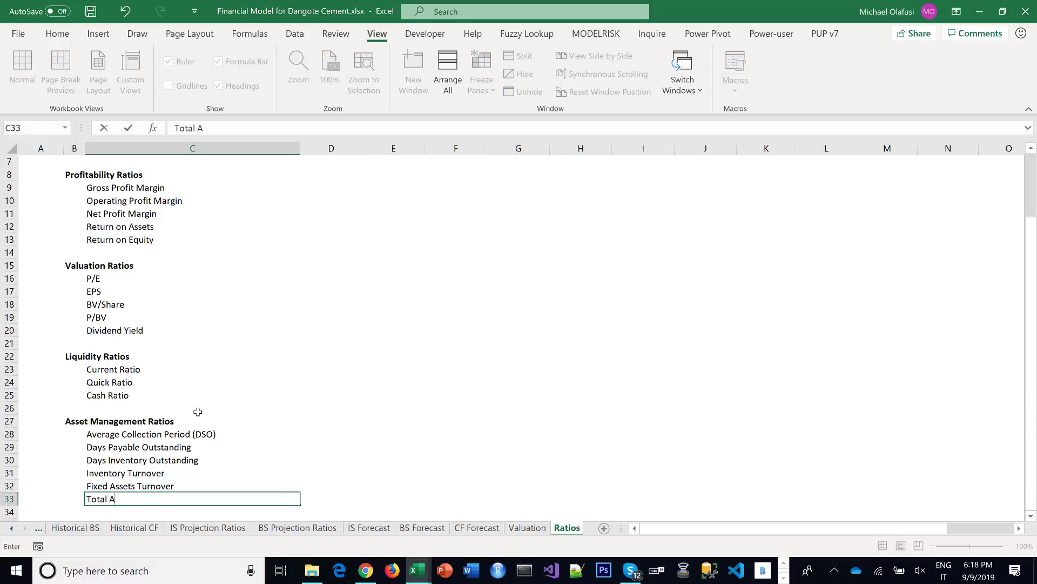
type("ssets Turnr")
key("Return")
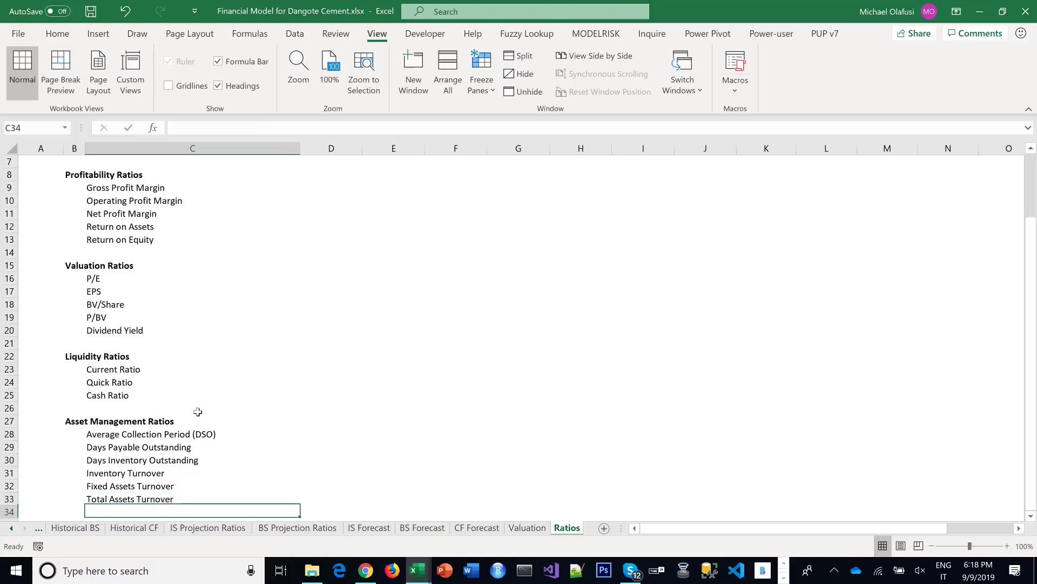
Add the bold section heading "Leverage Ratios" in cell B35, leaving one blank row below the asset management ratios
scroll(198, 412, "down", 1)
left_click(76, 488)
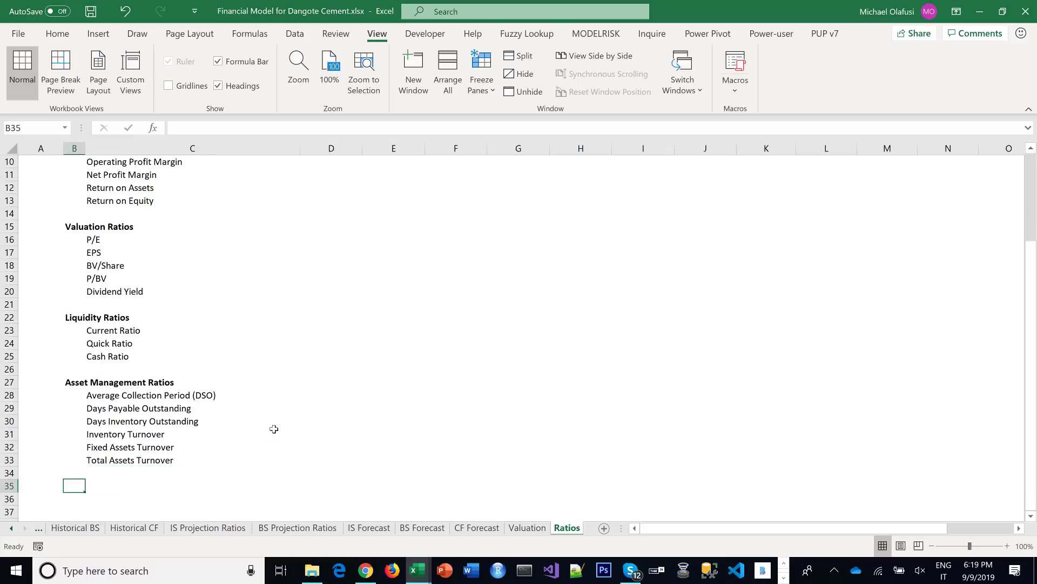
type("Lver")
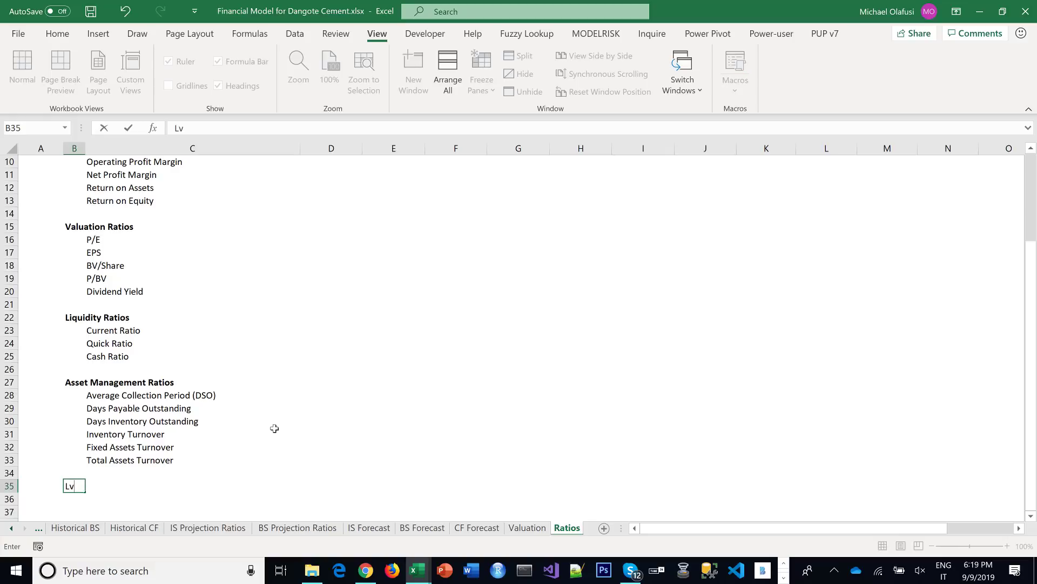
key("BackSpace")
key("BackSpace")
key("BackSpace")
key("BackSpace")
type("Leverage Ratios")
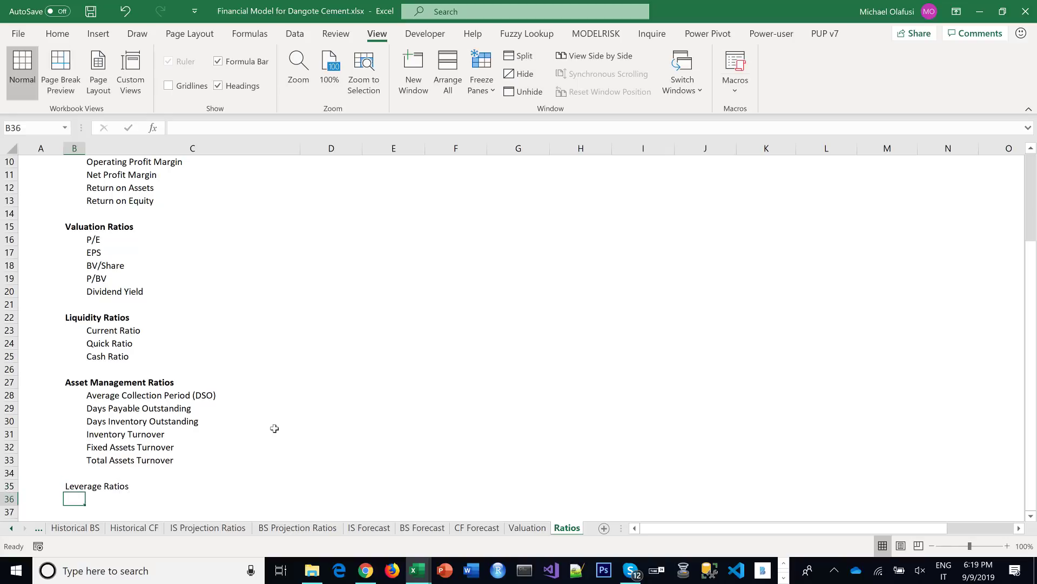
key("ctrl+b")
Enter the label "Debt Ratio" in cell C36 under Leverage Ratios
scroll(163, 449, "down", 1)
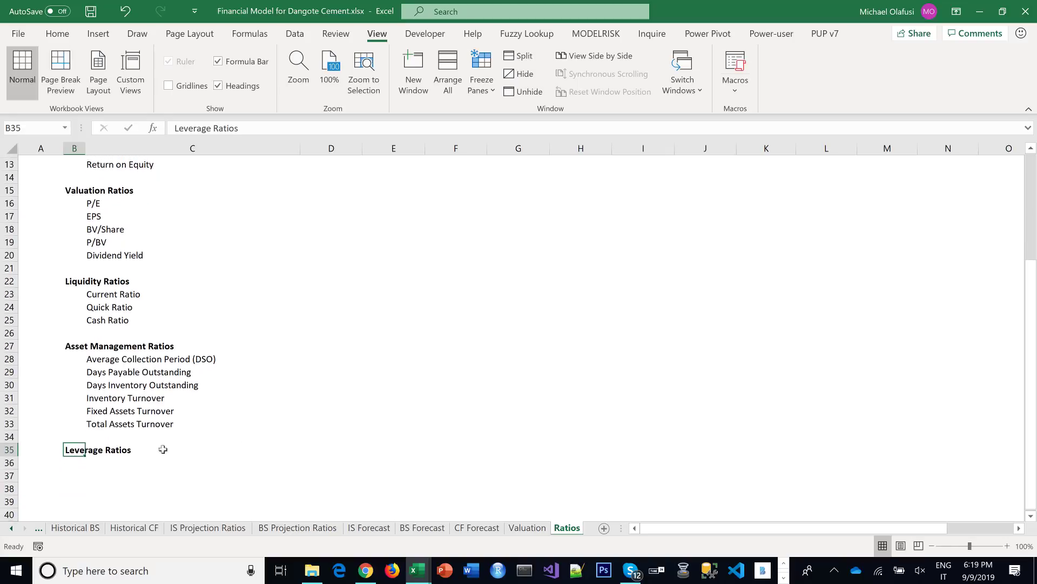
left_click(106, 458)
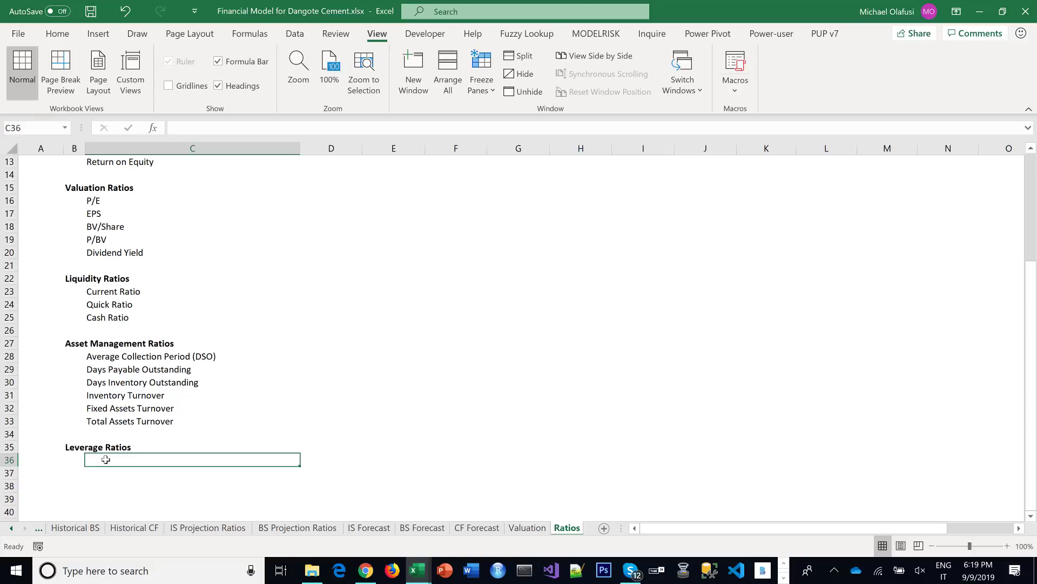
type("Debt")
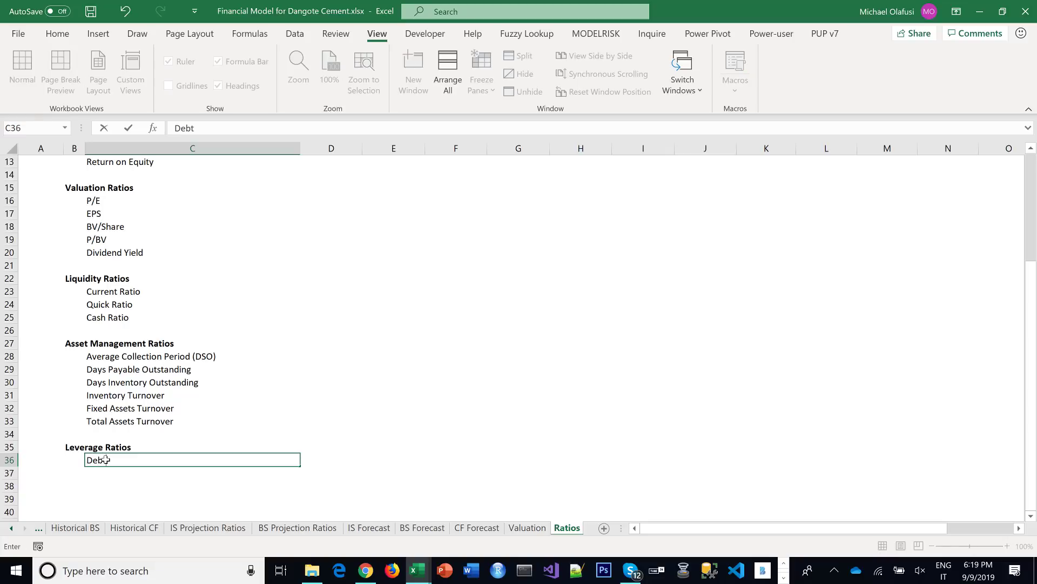
type(" Ratio")
key("Return")
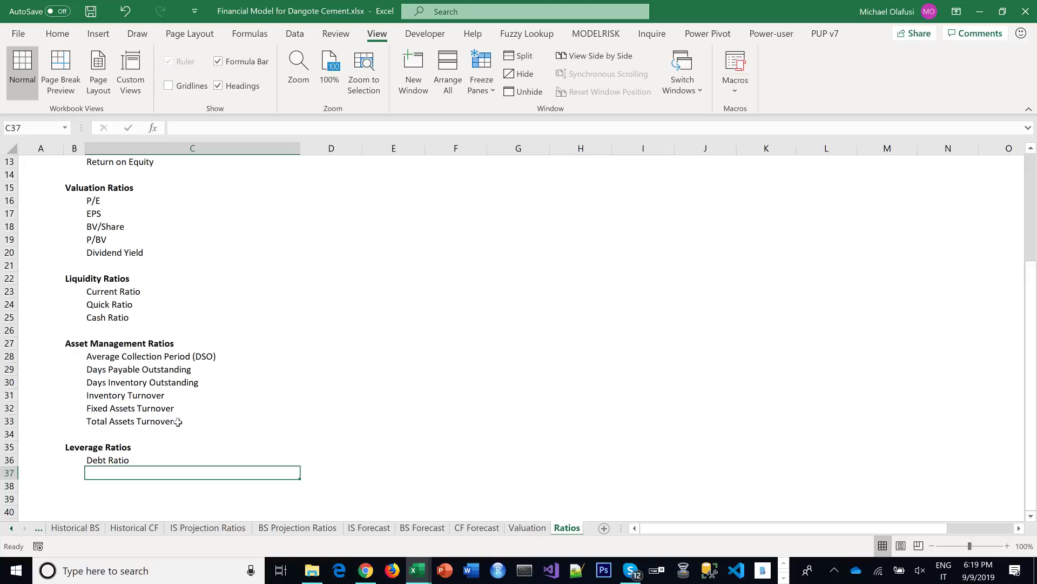
Enter the label "Debt to Equity Ratio" in cell C37
type("Debt t")
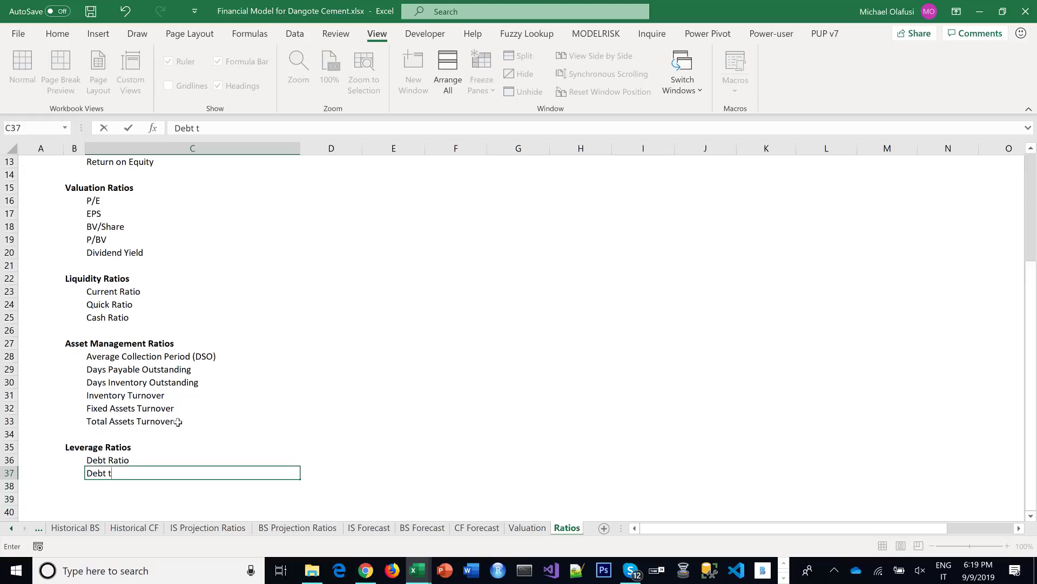
type("o Equity R")
key("BackSpace")
key("BackSpace")
key("BackSpace")
type("Ratio")
key("Return")
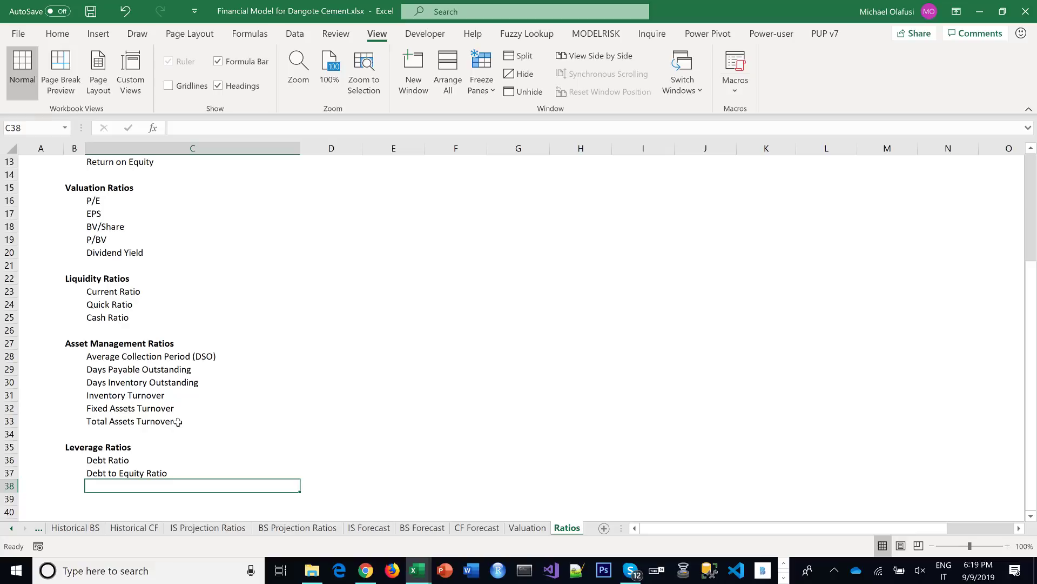
Enter the label "Times Interest Earned" in cell C38
type("Times")
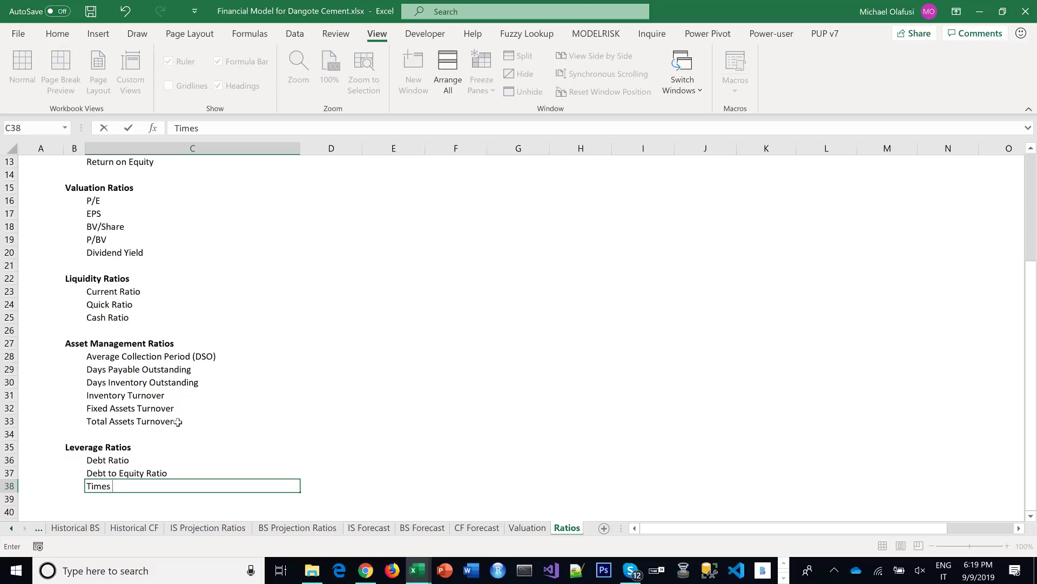
type("Interest Earned")
key("Return")
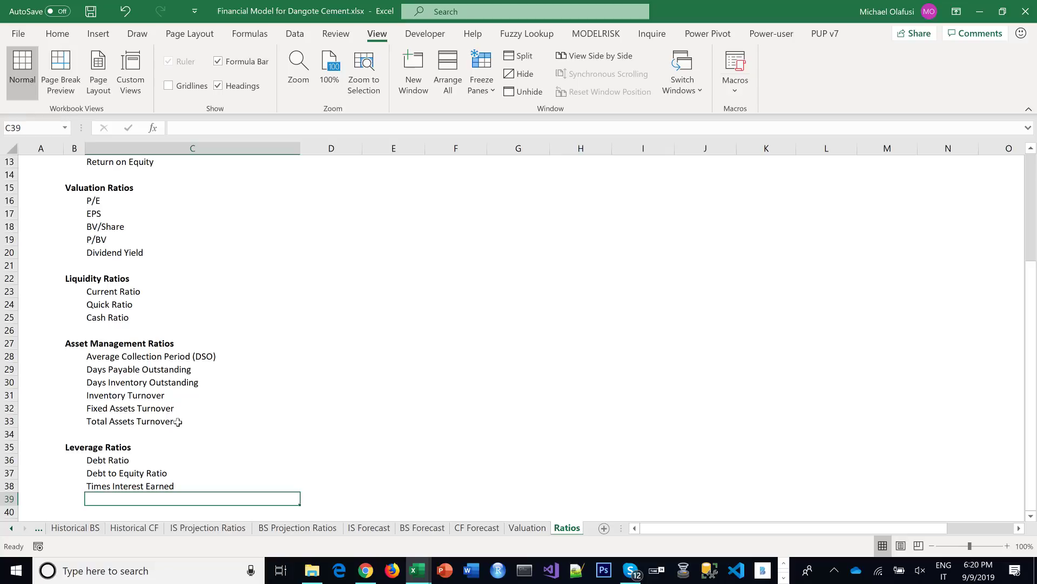
scroll(258, 392, "down", 1)
left_click(258, 392)
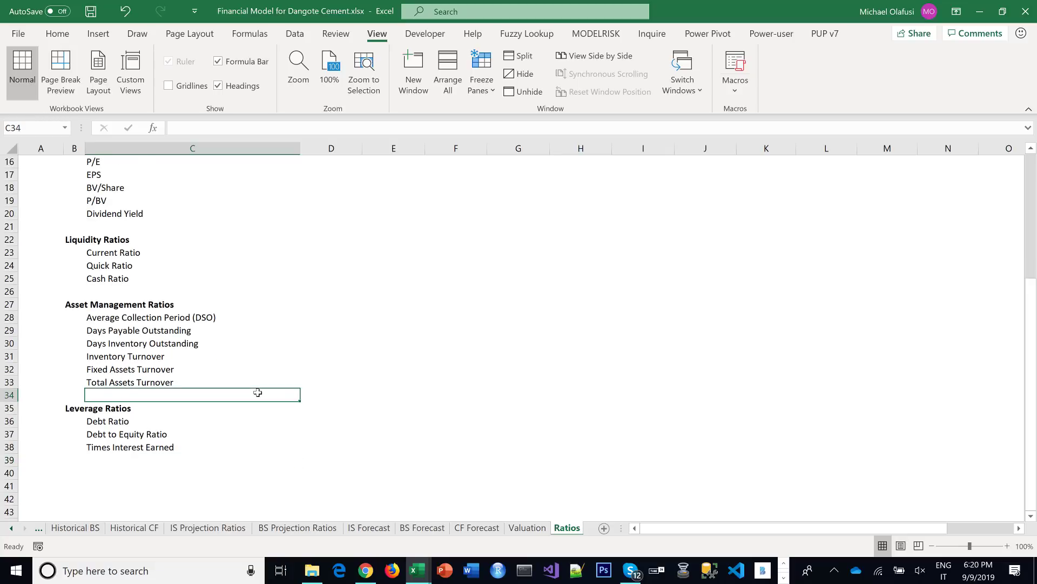
scroll(300, 377, "up", 5)
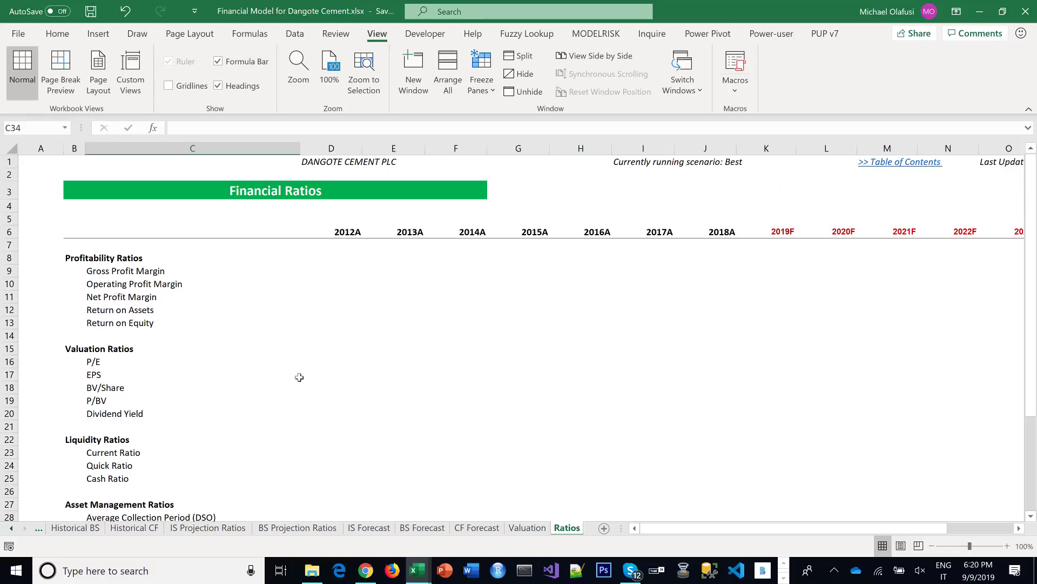
scroll(300, 377, "down", 2)
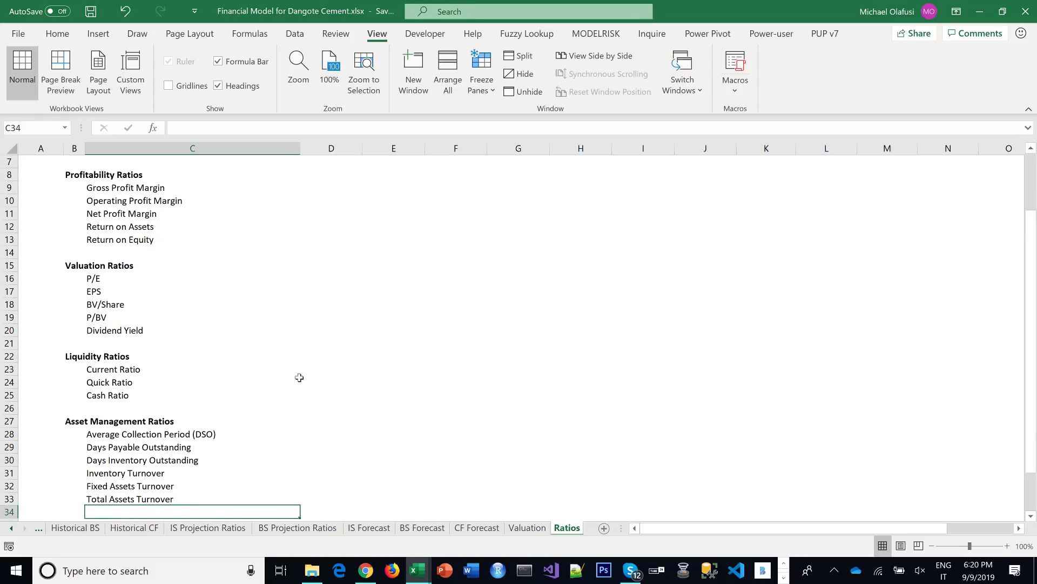
scroll(299, 377, "down", 1)
scroll(300, 377, "up", 3)
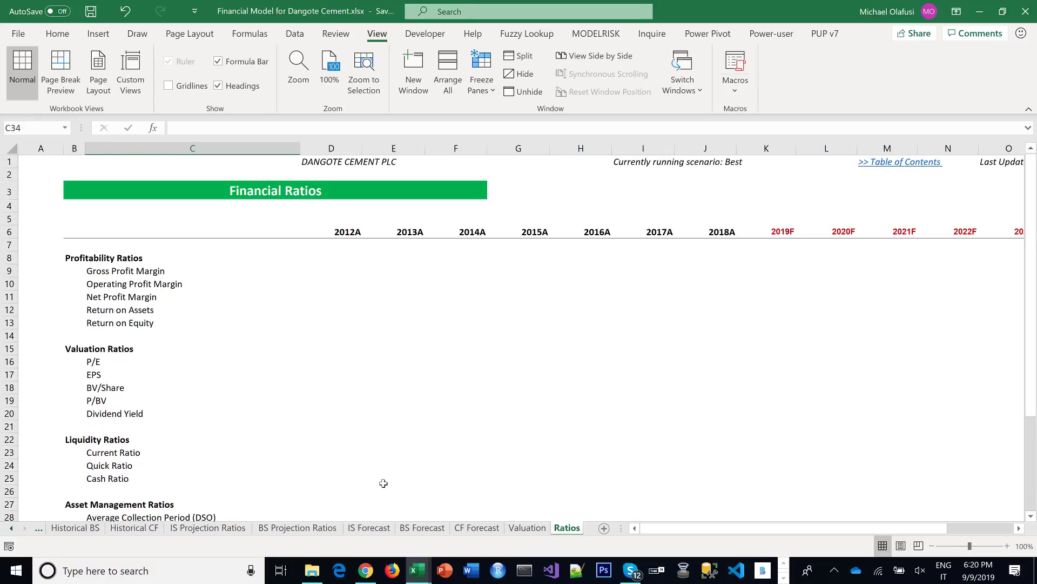
On the CF Forecast sheet, change the label in cell C48 under Unlevered Free Cashflow to "- Tax Cover"
left_click(530, 534)
left_click(483, 533)
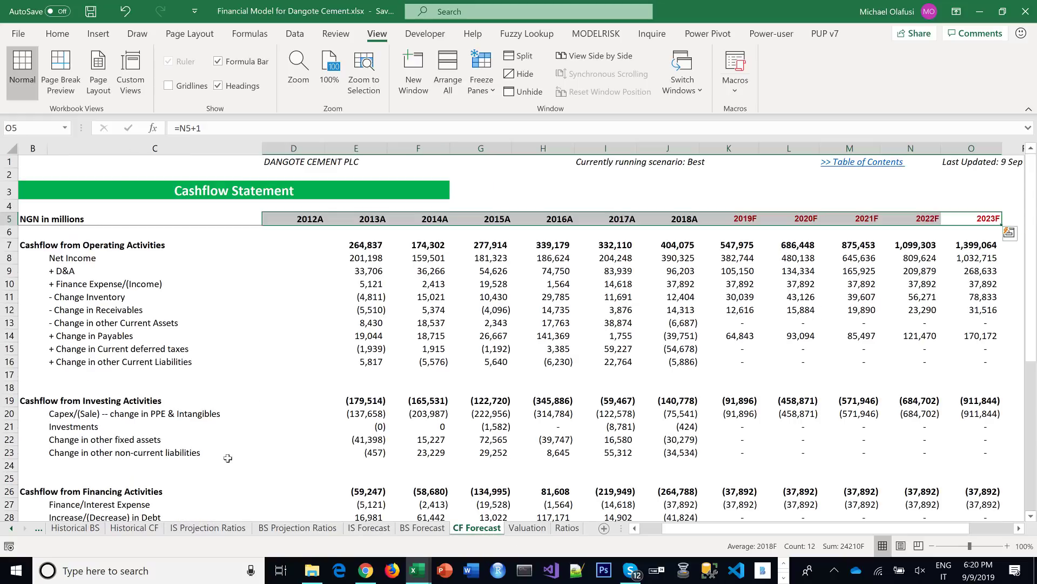
scroll(228, 457, "down", 6)
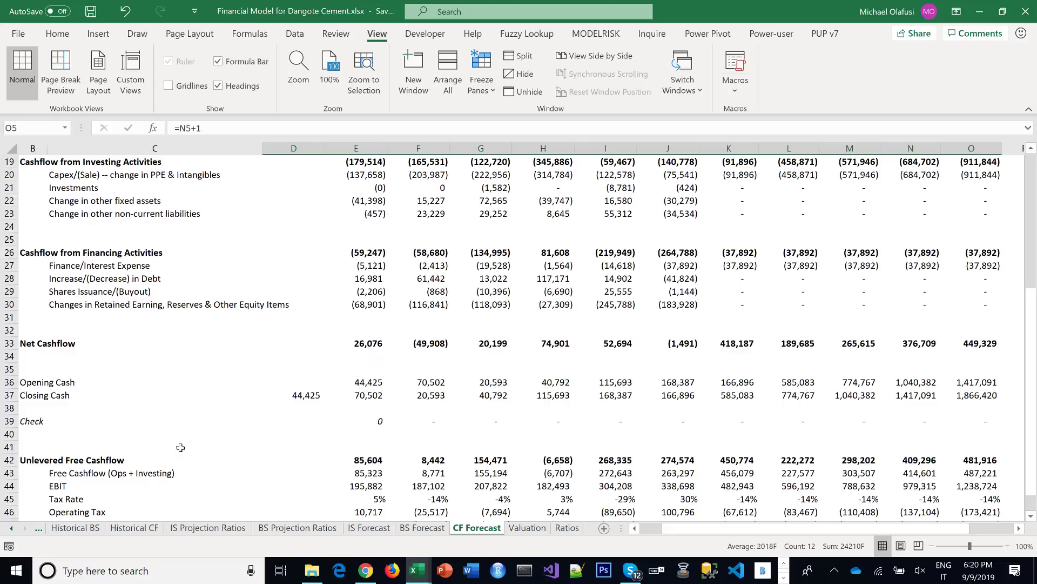
scroll(181, 447, "down", 2)
left_click(96, 459)
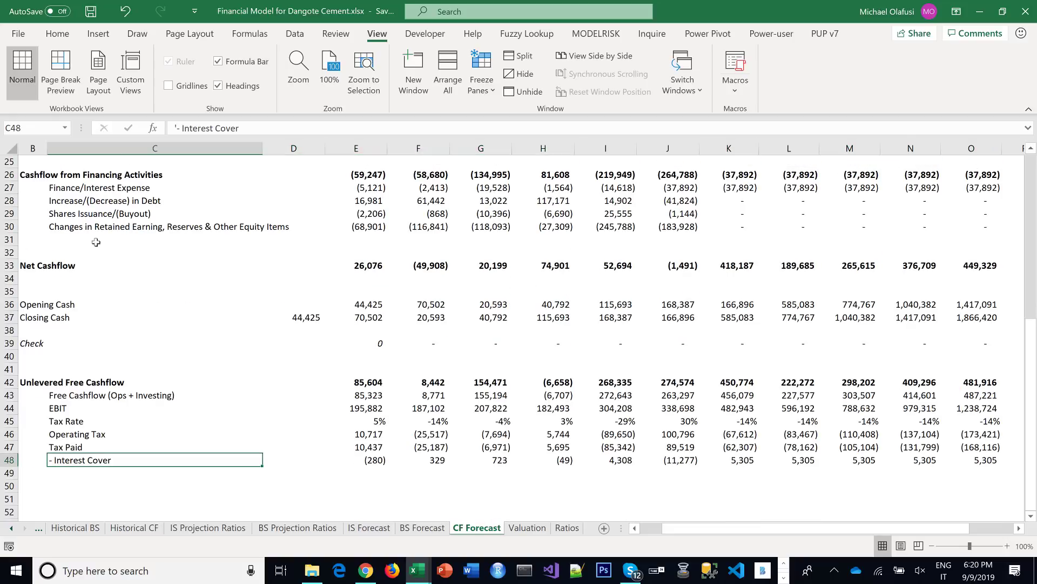
left_click(183, 128)
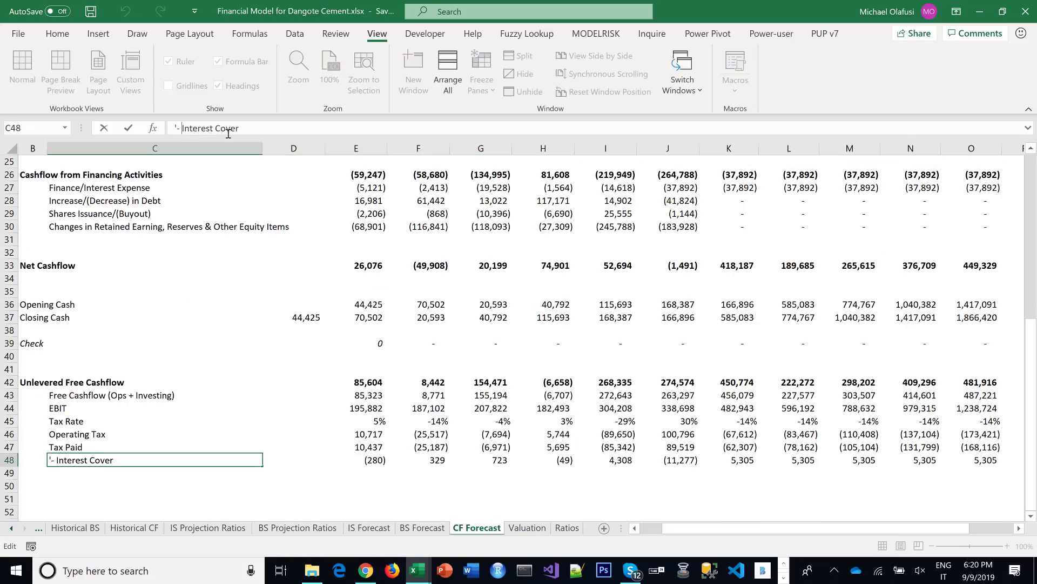
type("Tax")
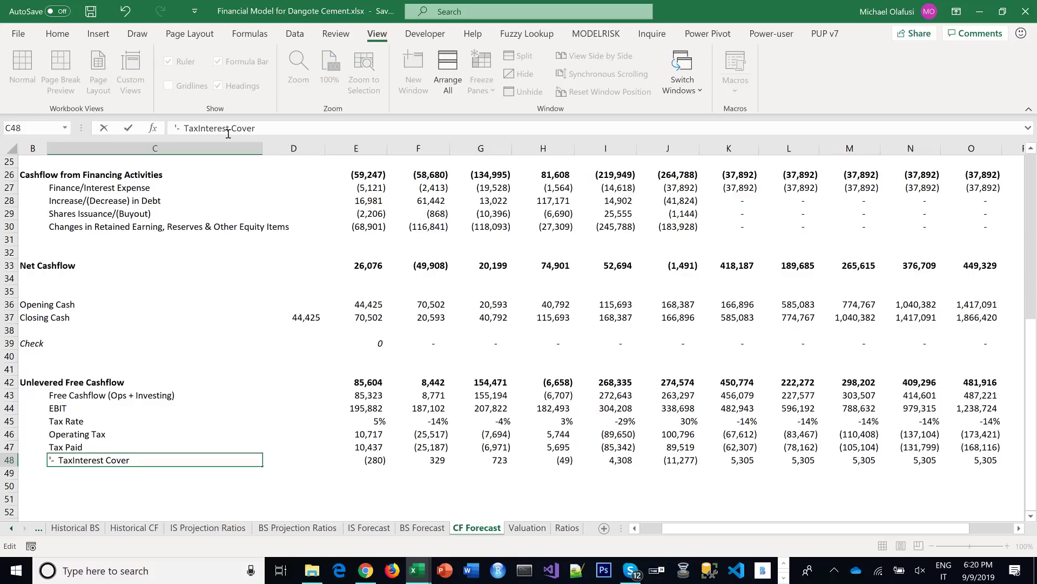
key("Delete")
key("Delete")
key("Delete")
key("Delete")
key("Delete")
key("Delete")
key("Delete")
key("Delete")
key("Return")
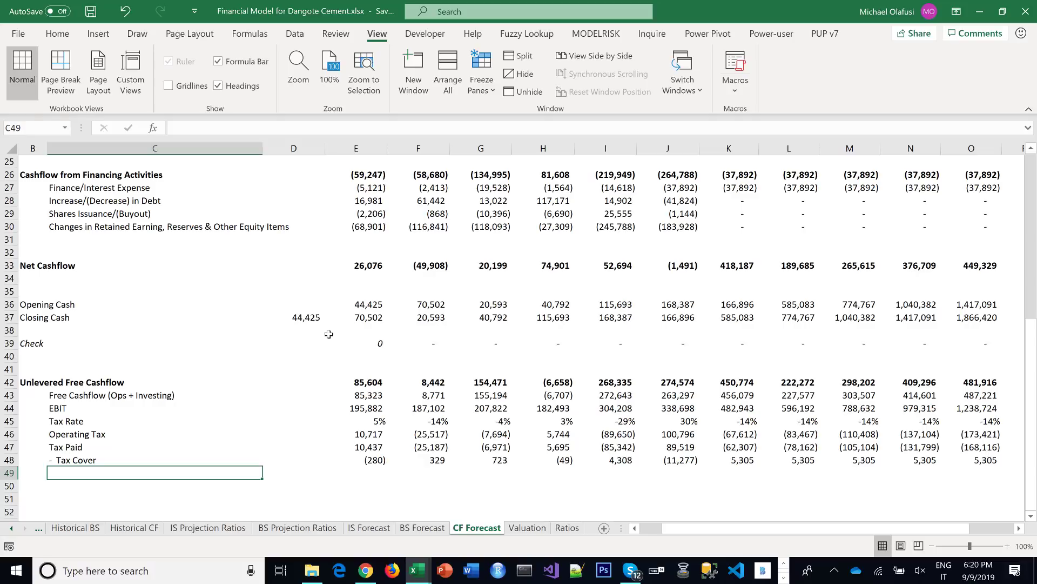
scroll(328, 334, "up", 8)
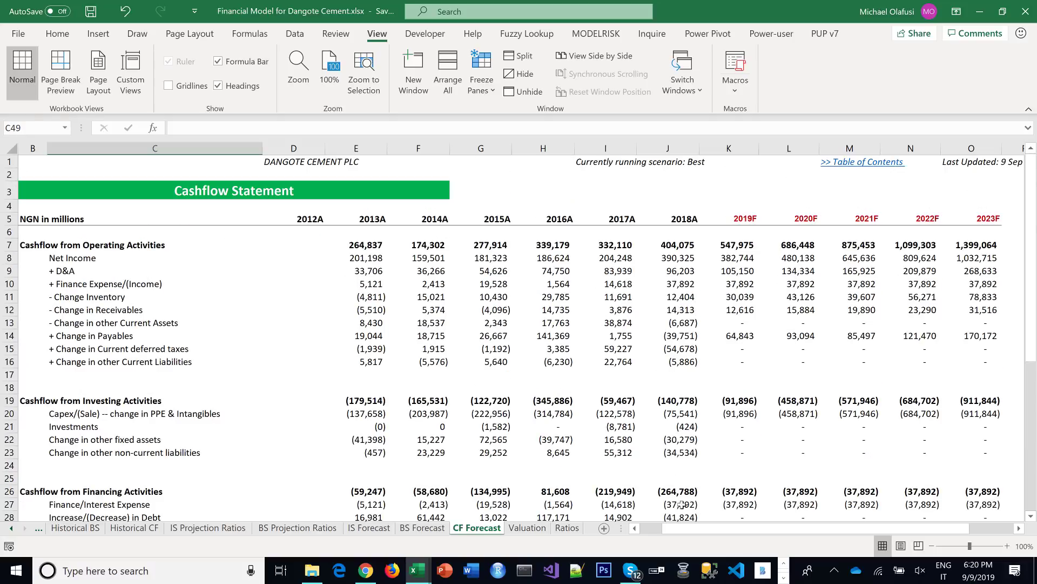
left_click_drag(694, 528, 604, 530)
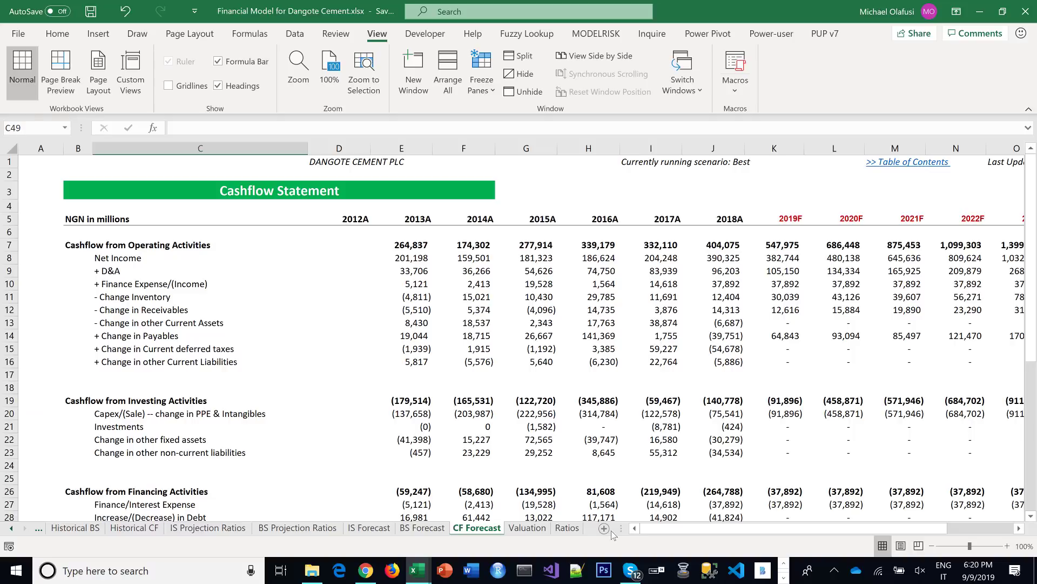